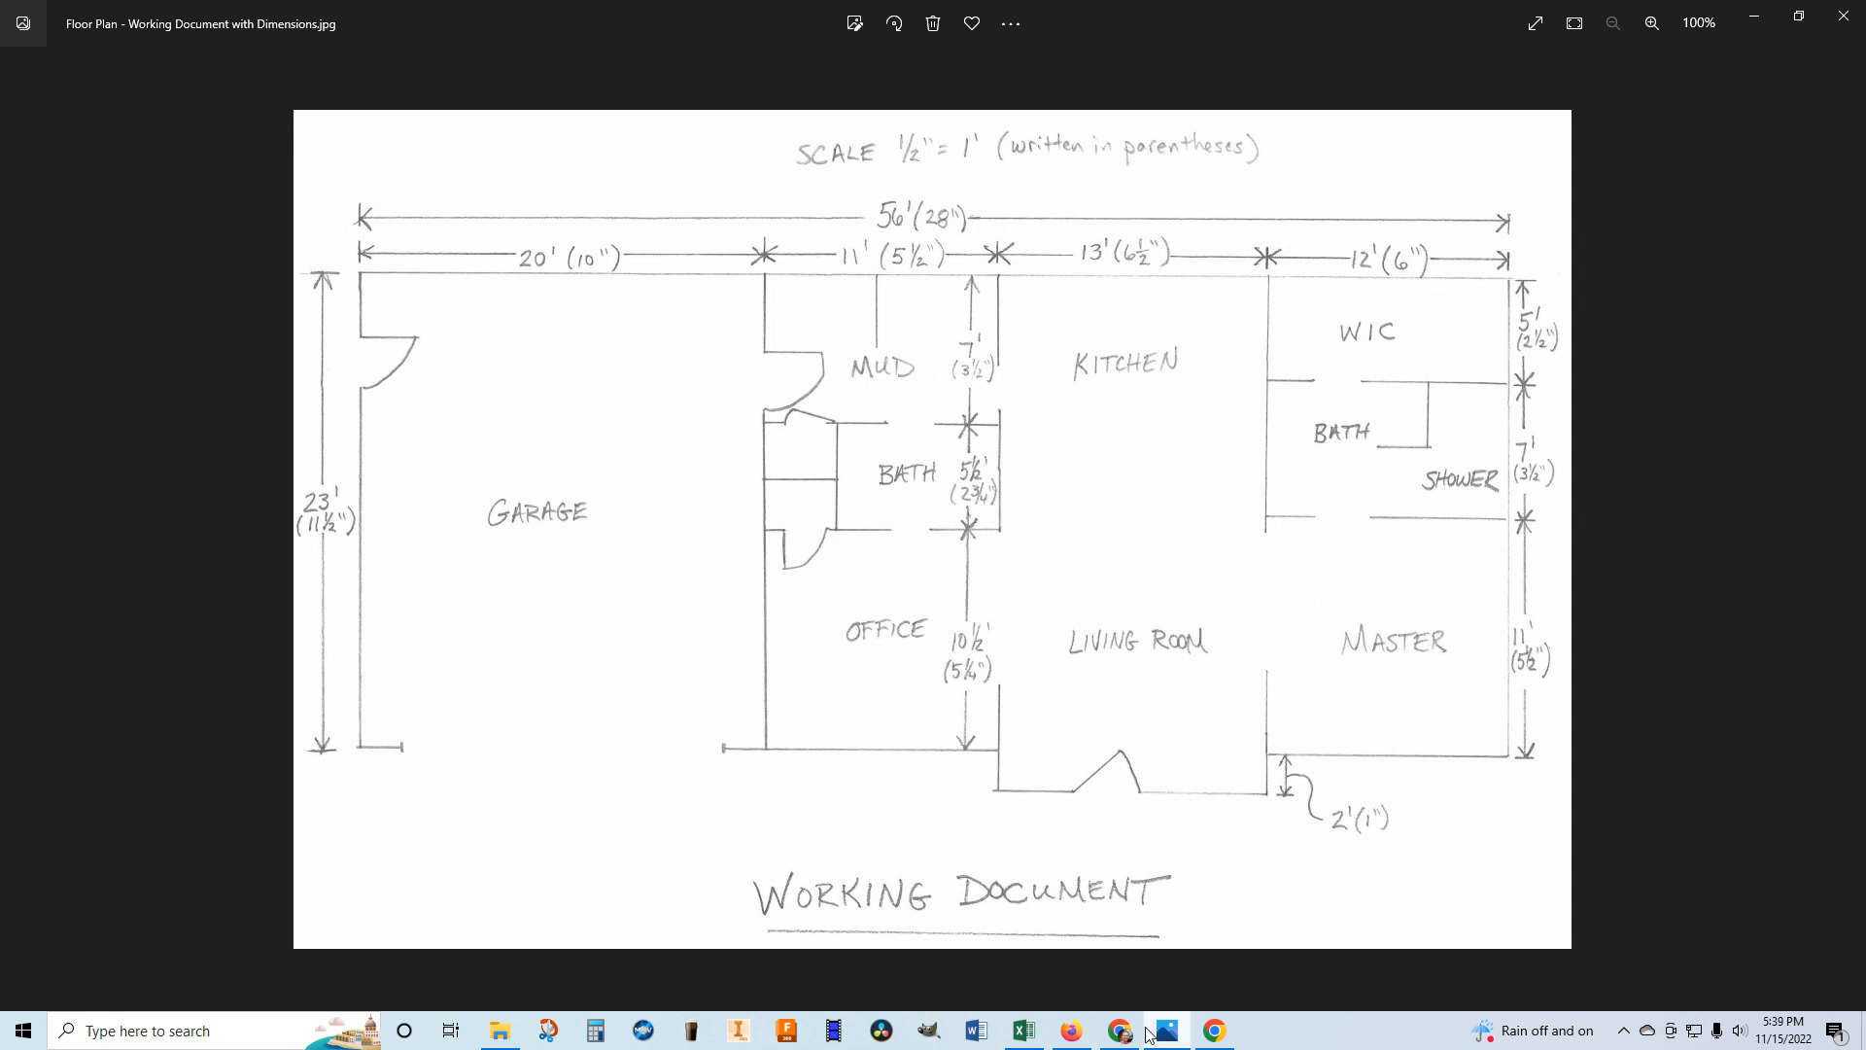
Examine the basic floor plan image without dimensions and the main floor plan on the Farmhouse Style House Plan web page.
mouse_move(1134, 1038)
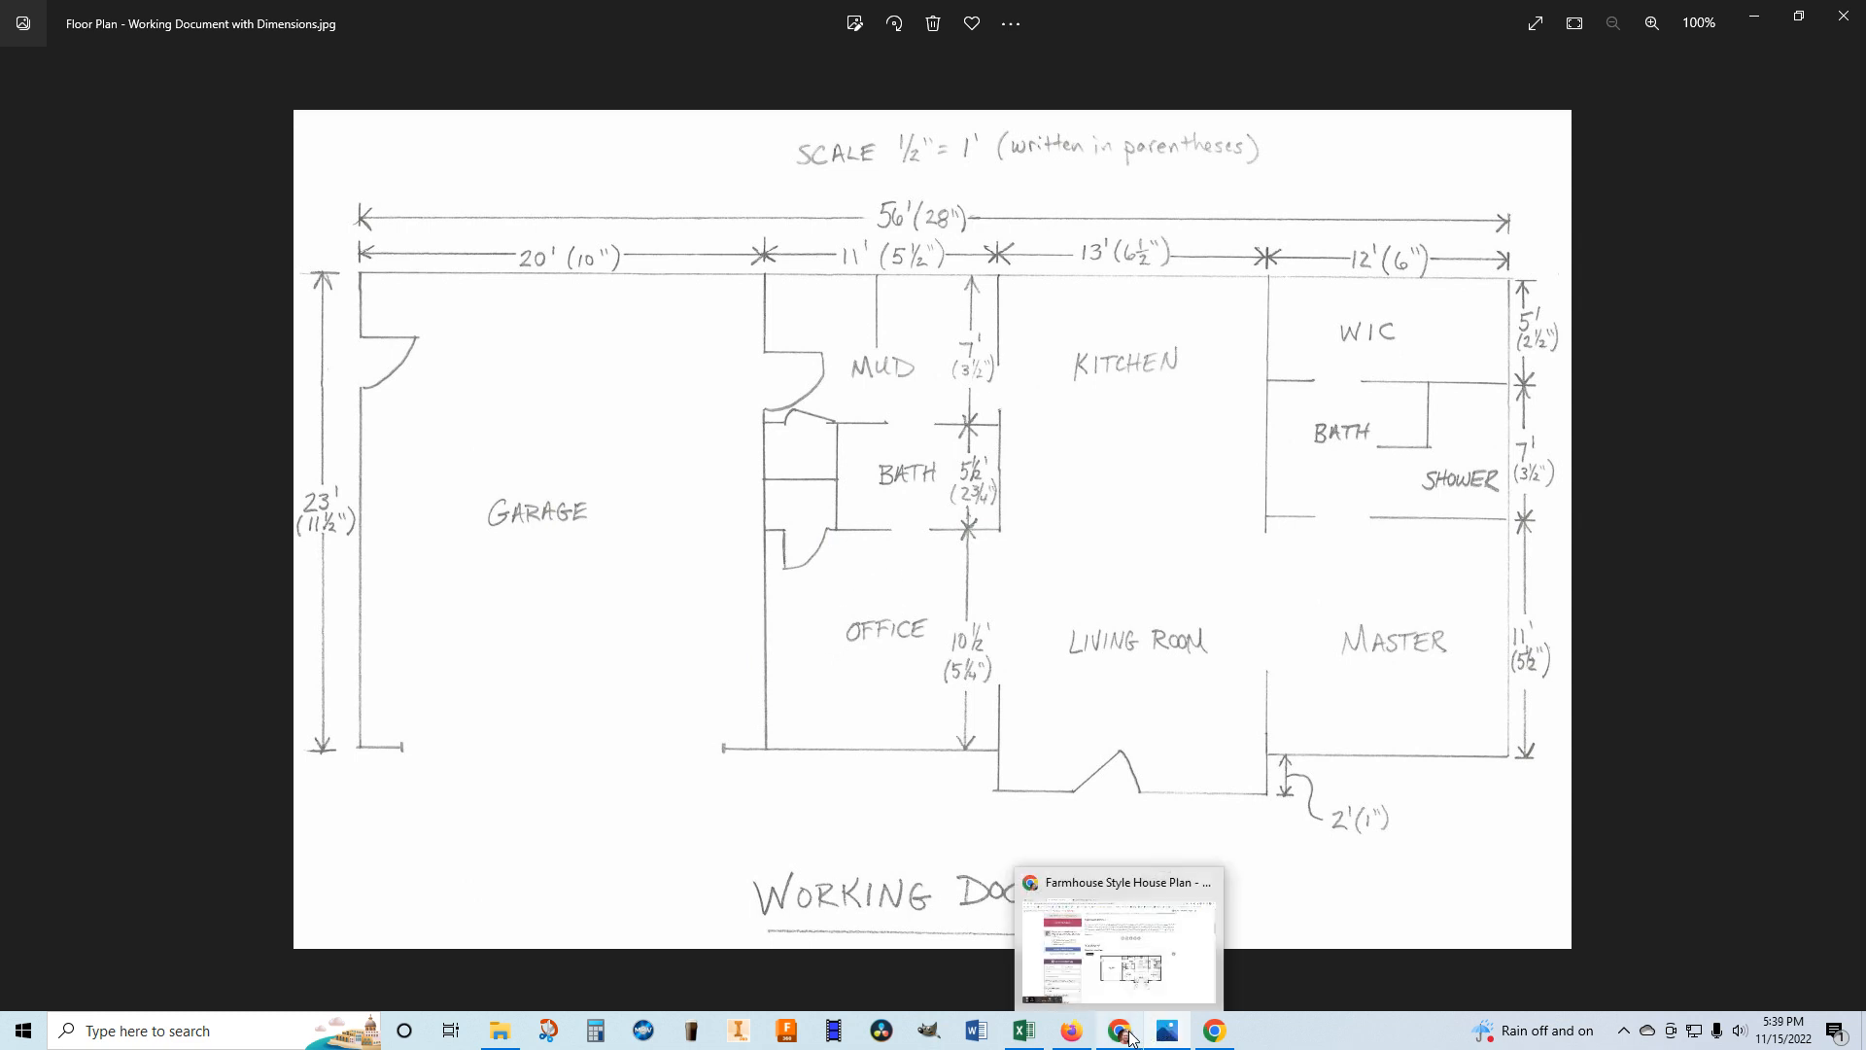
click(25, 533)
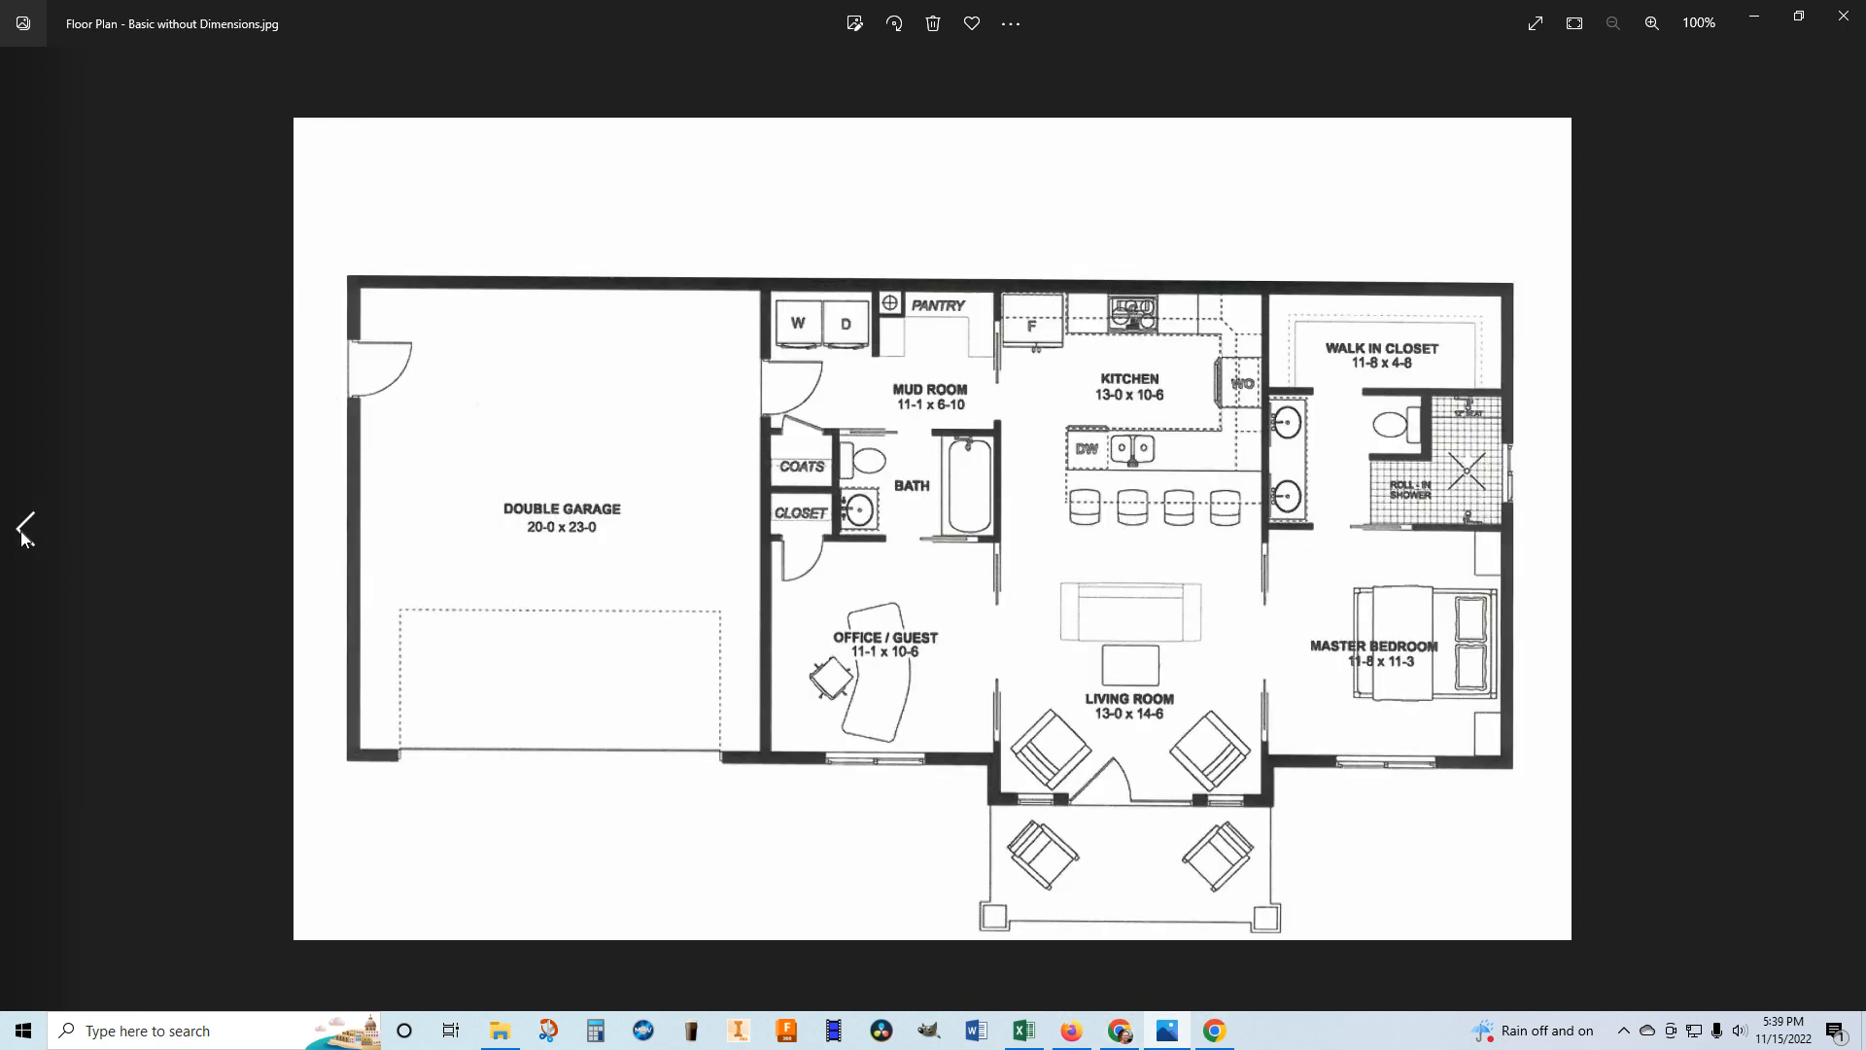
click(1123, 1036)
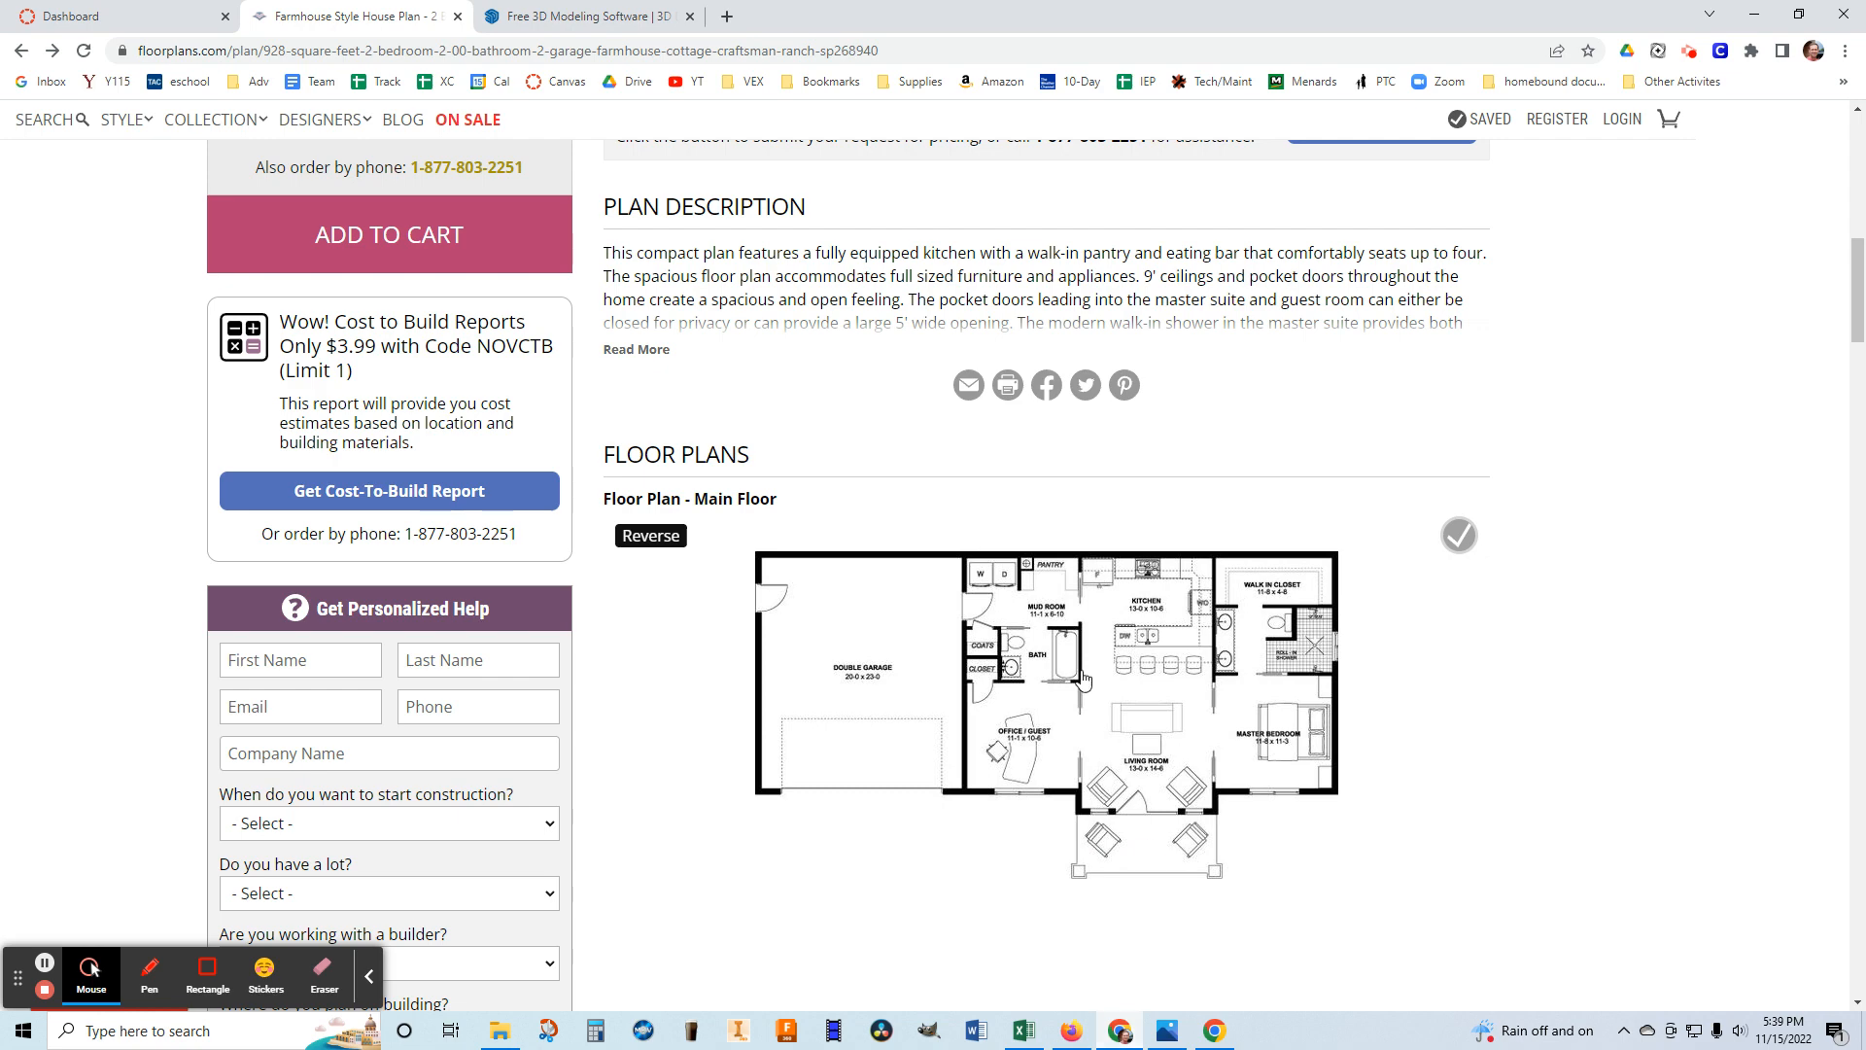
scroll(1098, 671, up, 2)
scroll(1086, 749, down, 3)
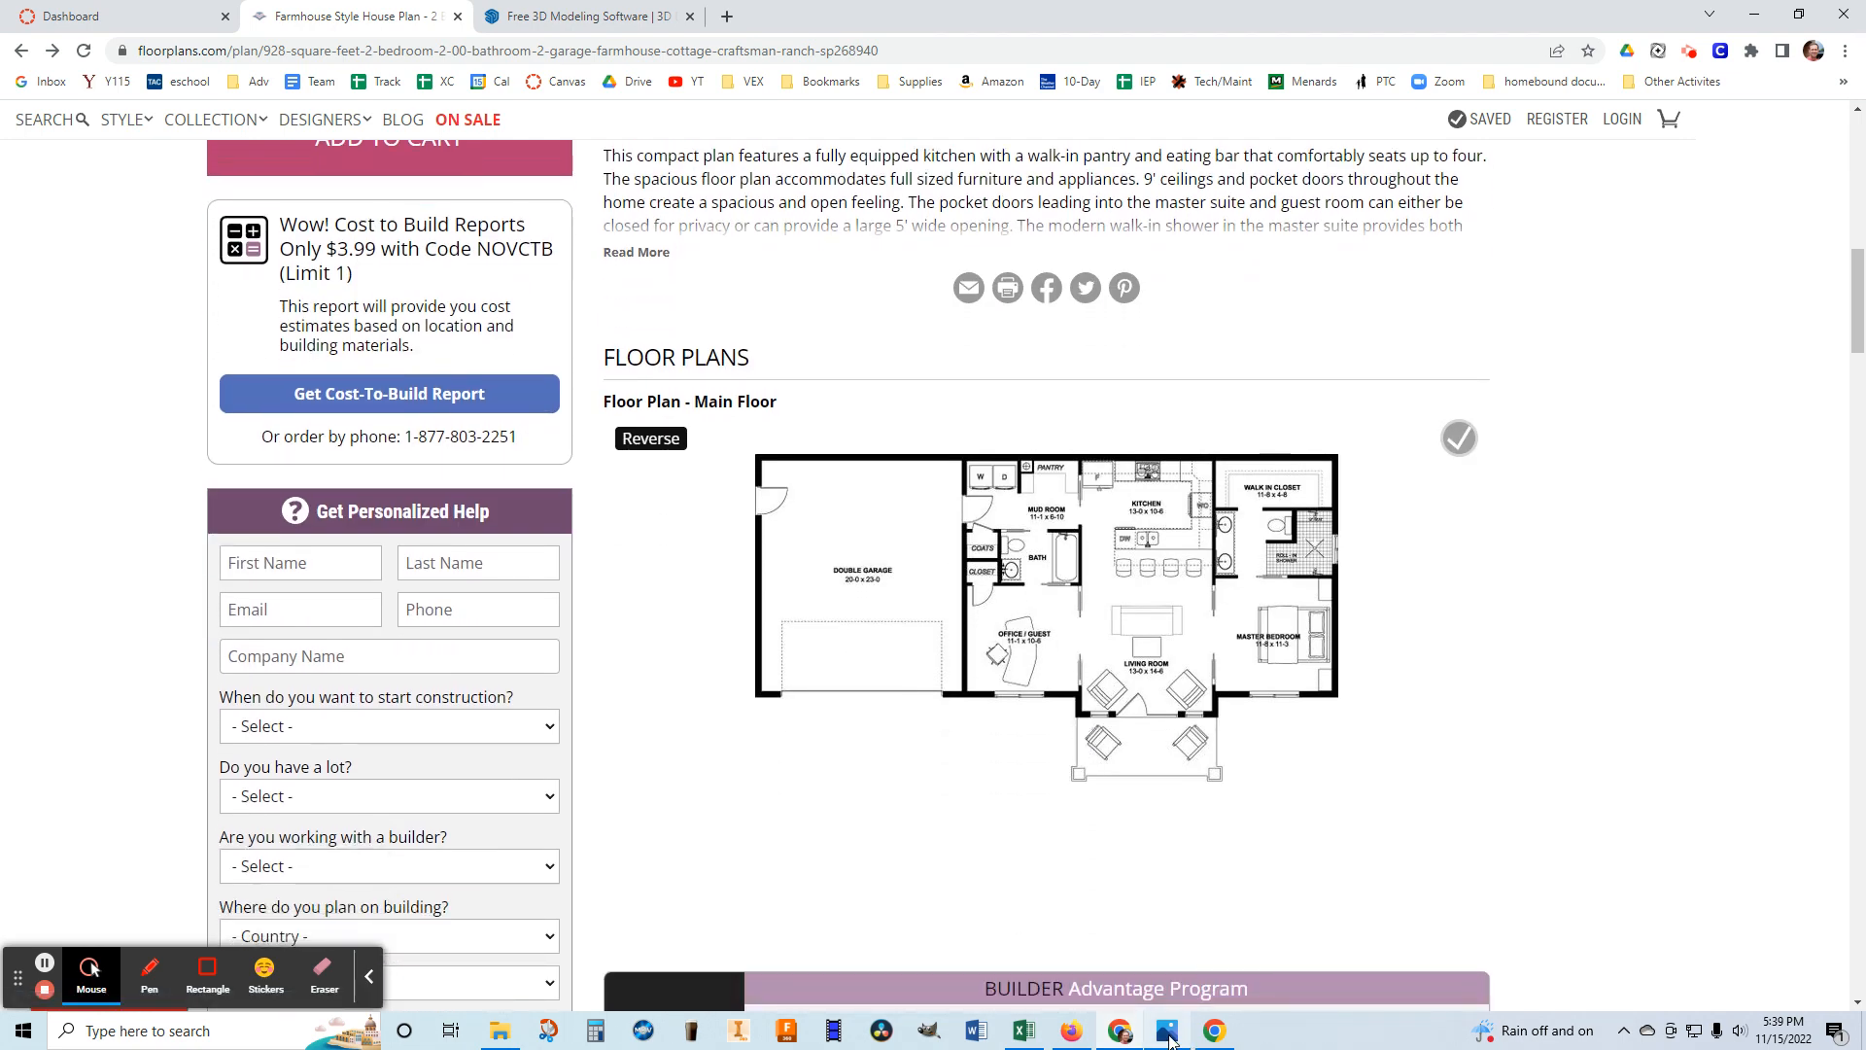
mouse_move(1167, 1036)
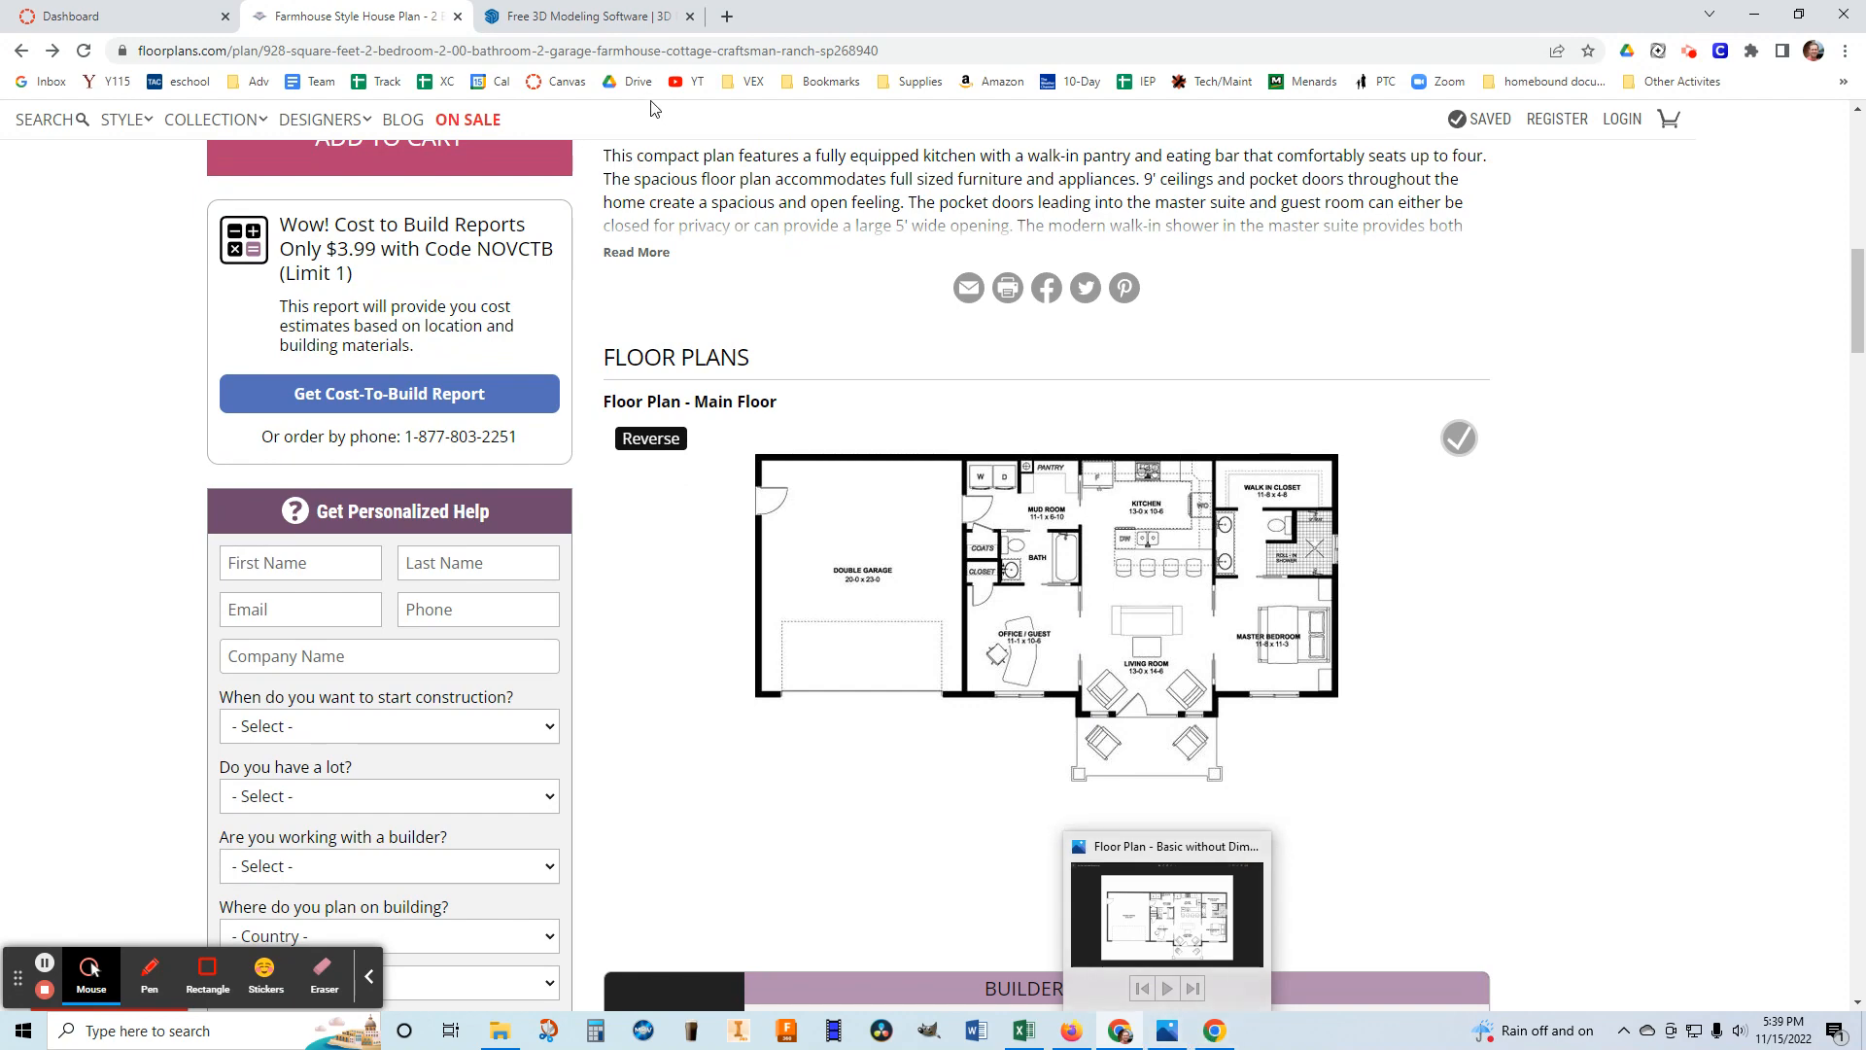
Switch to the SketchUp website, launch the free web modeler and create a new model.
click(595, 18)
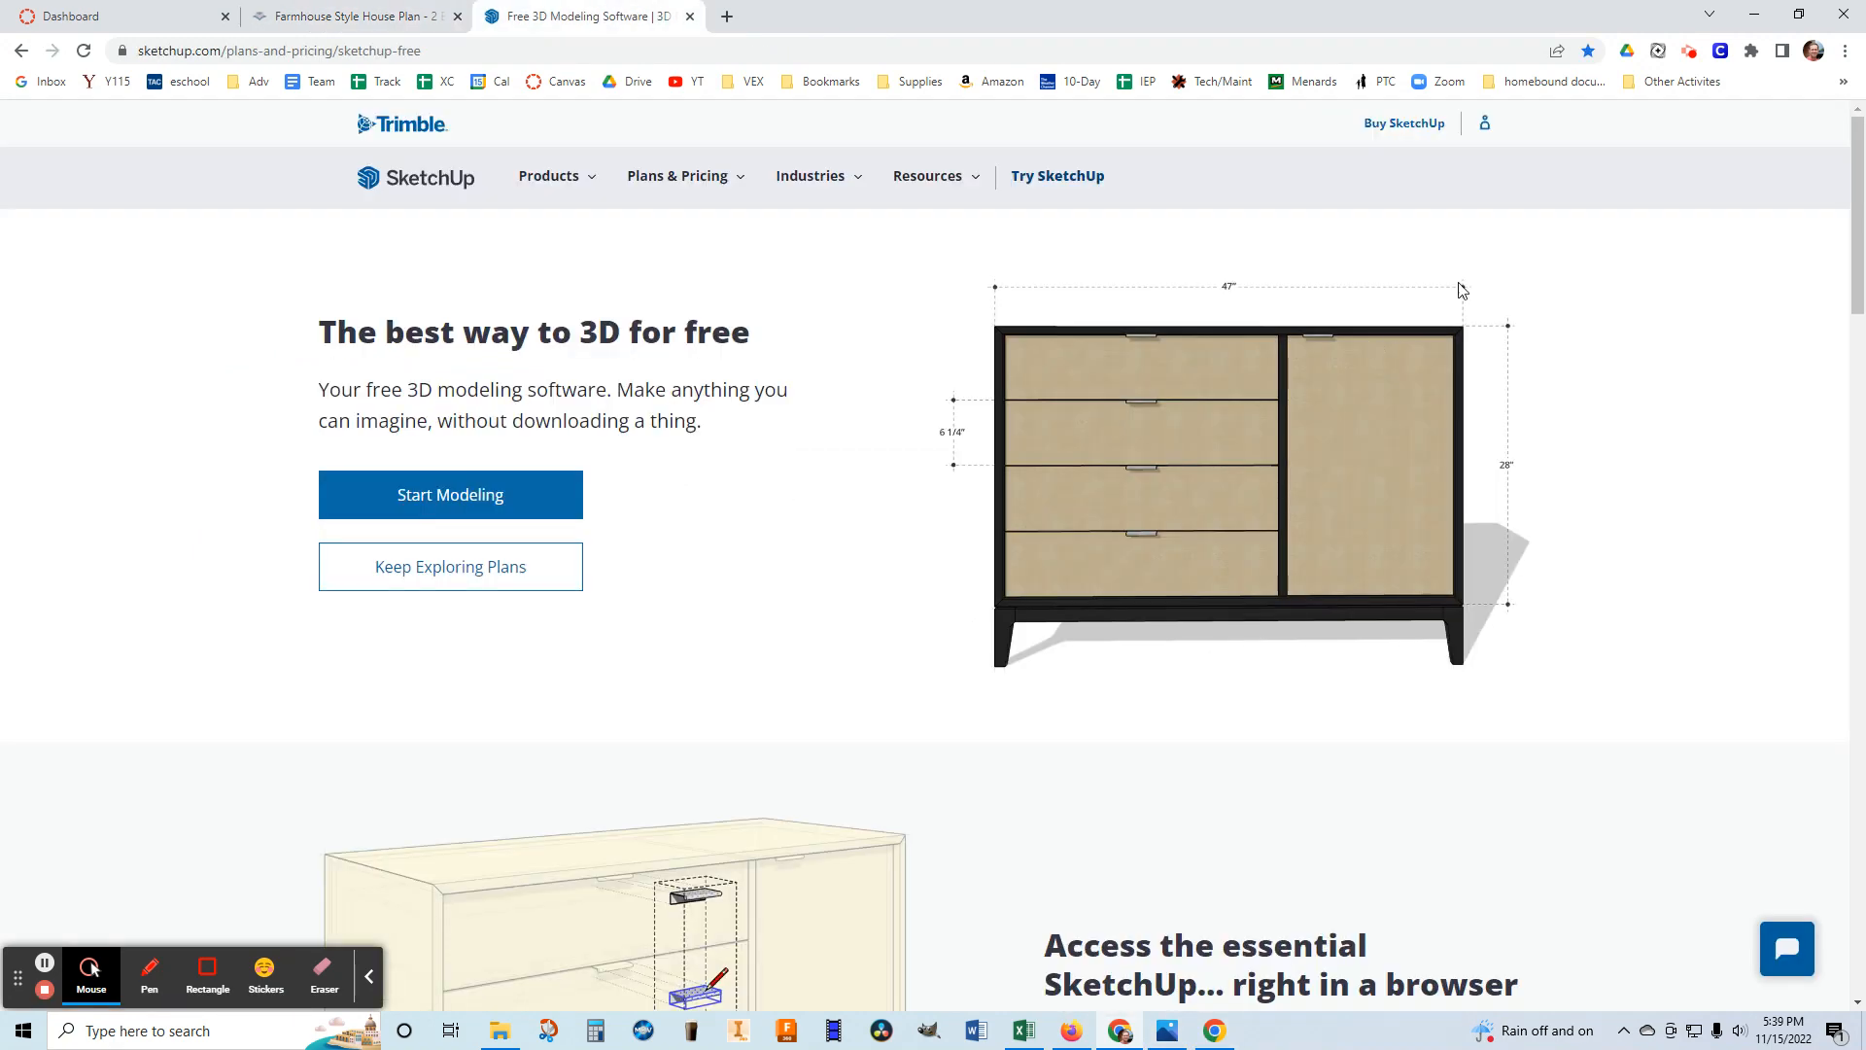
click(1488, 124)
click(1671, 285)
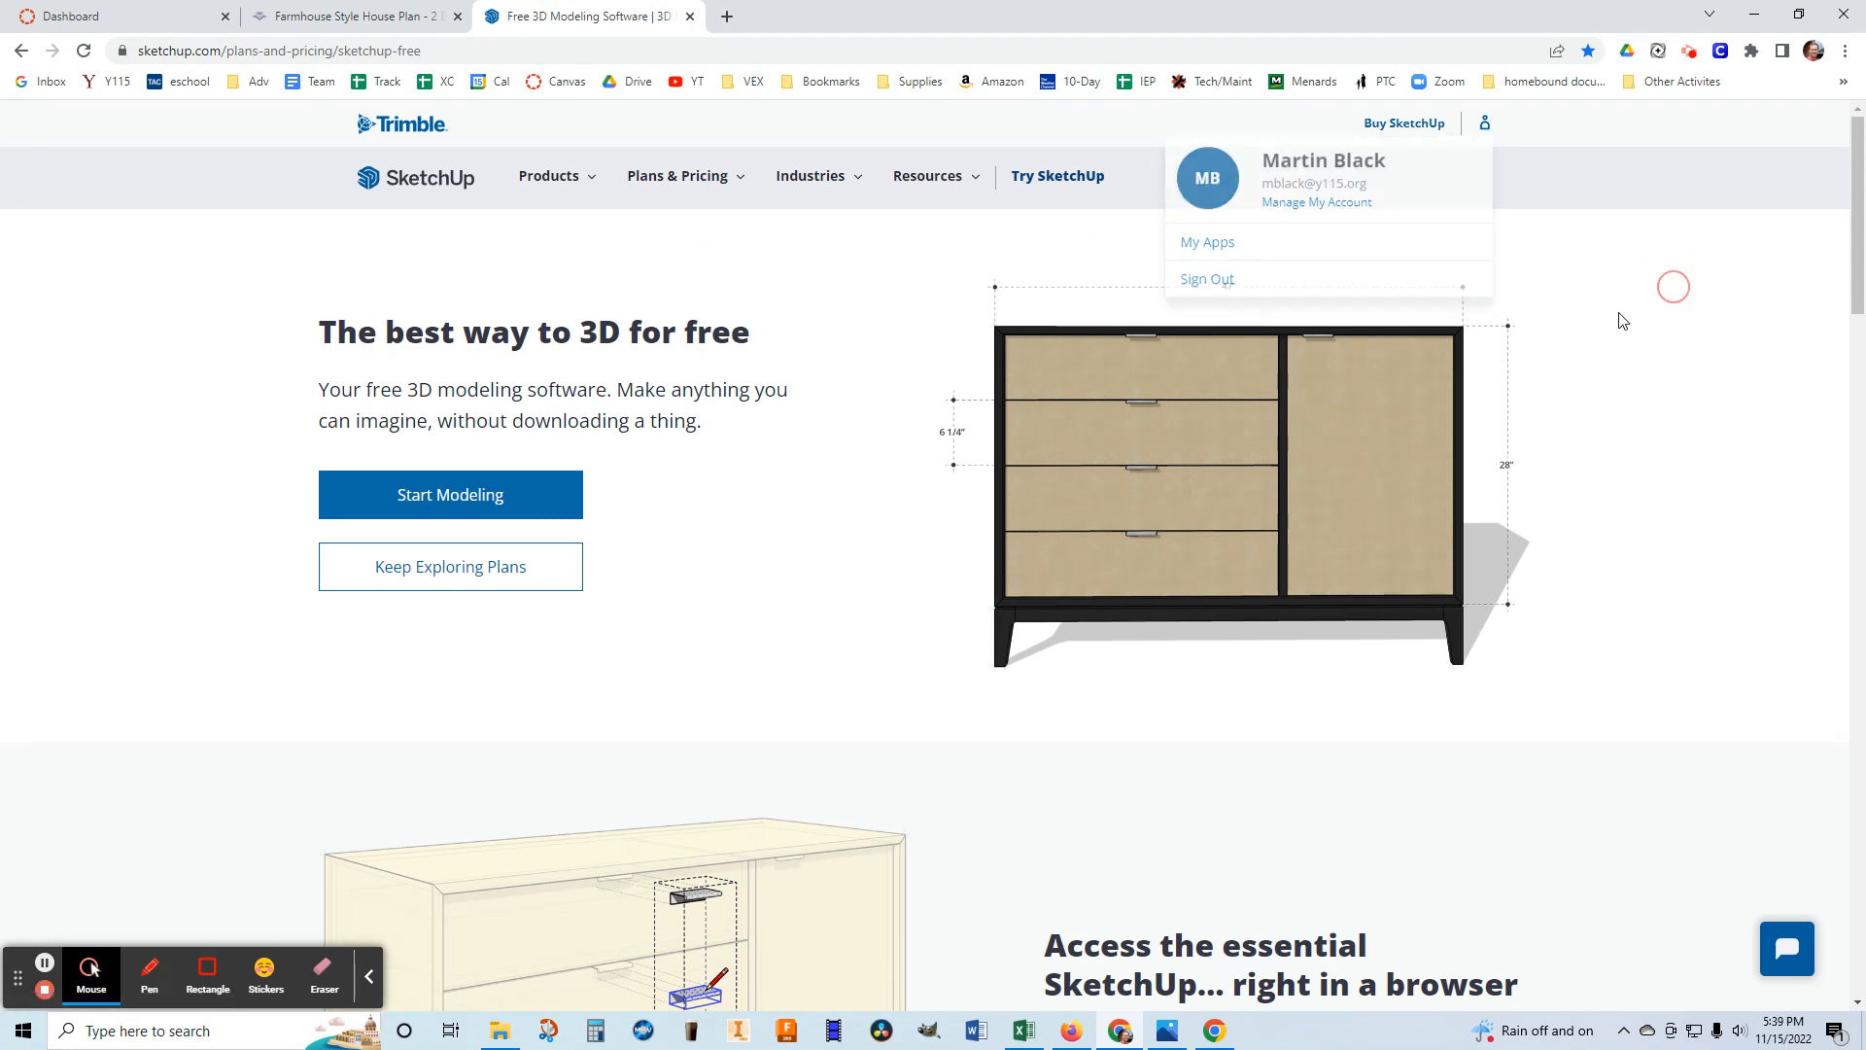
click(470, 505)
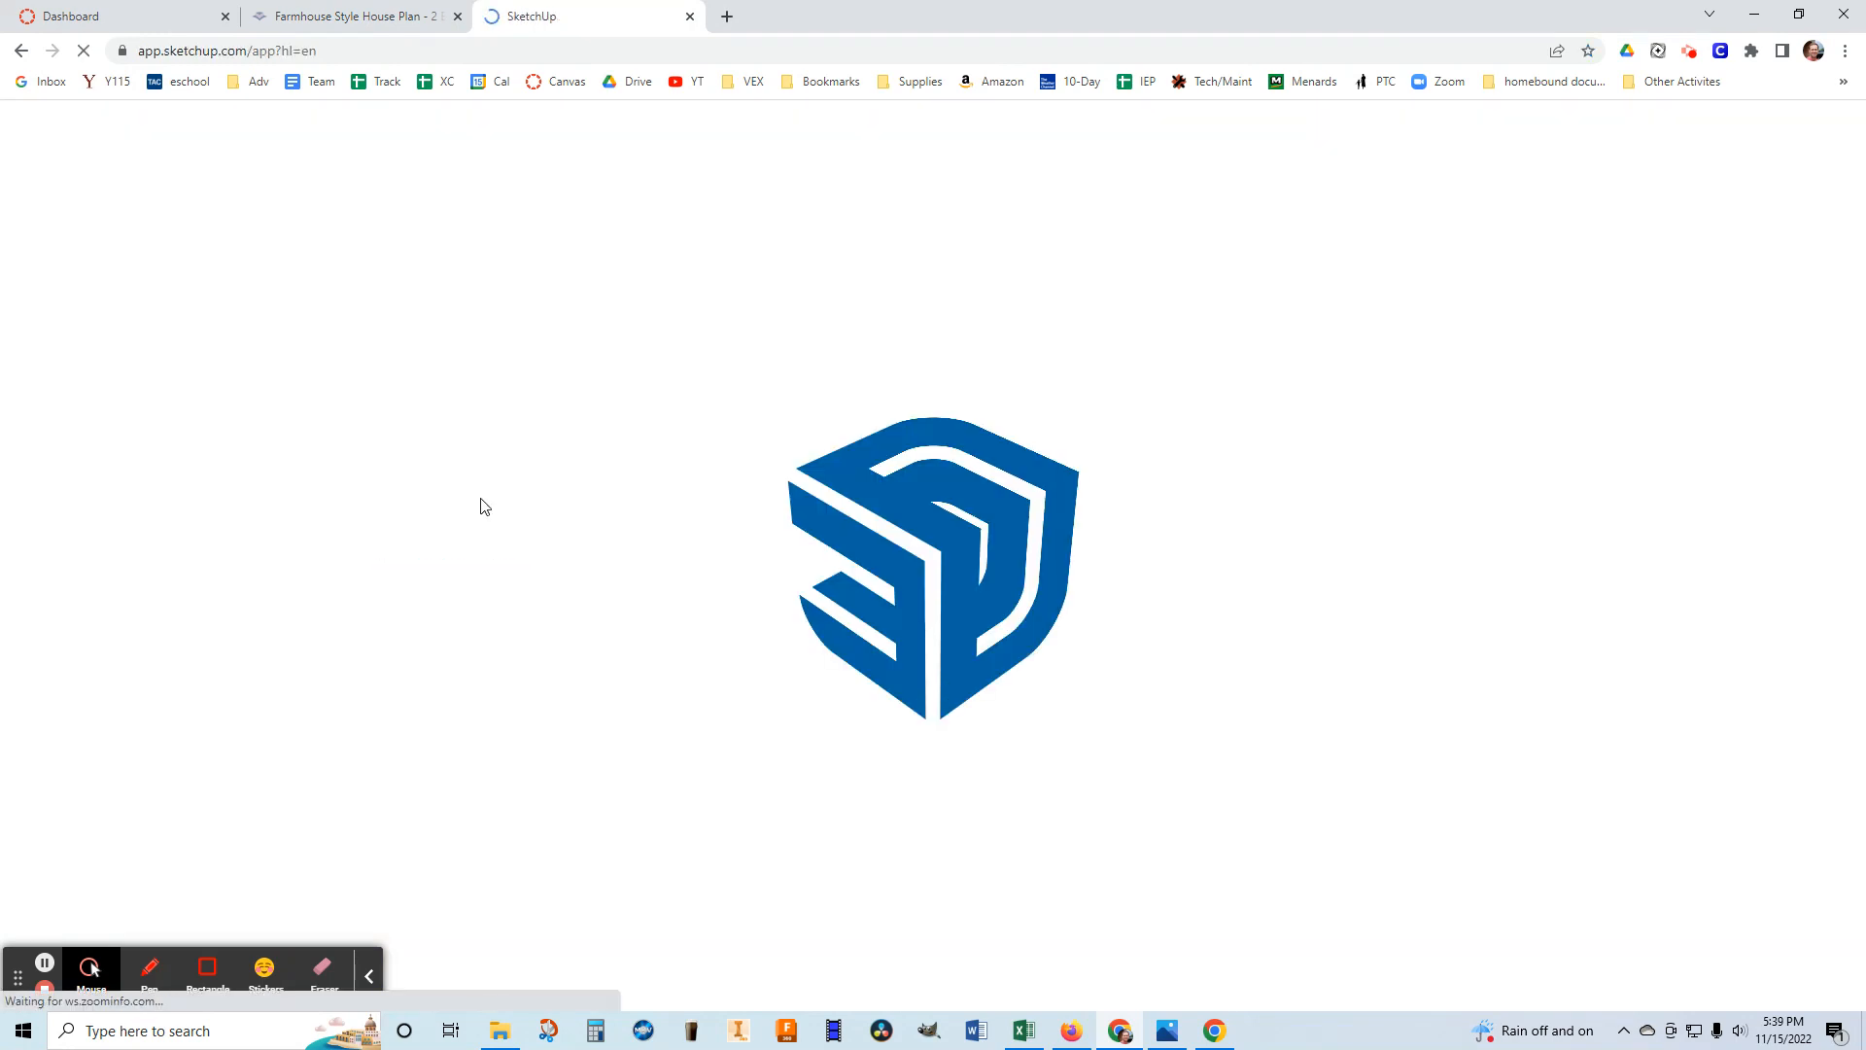
click(369, 975)
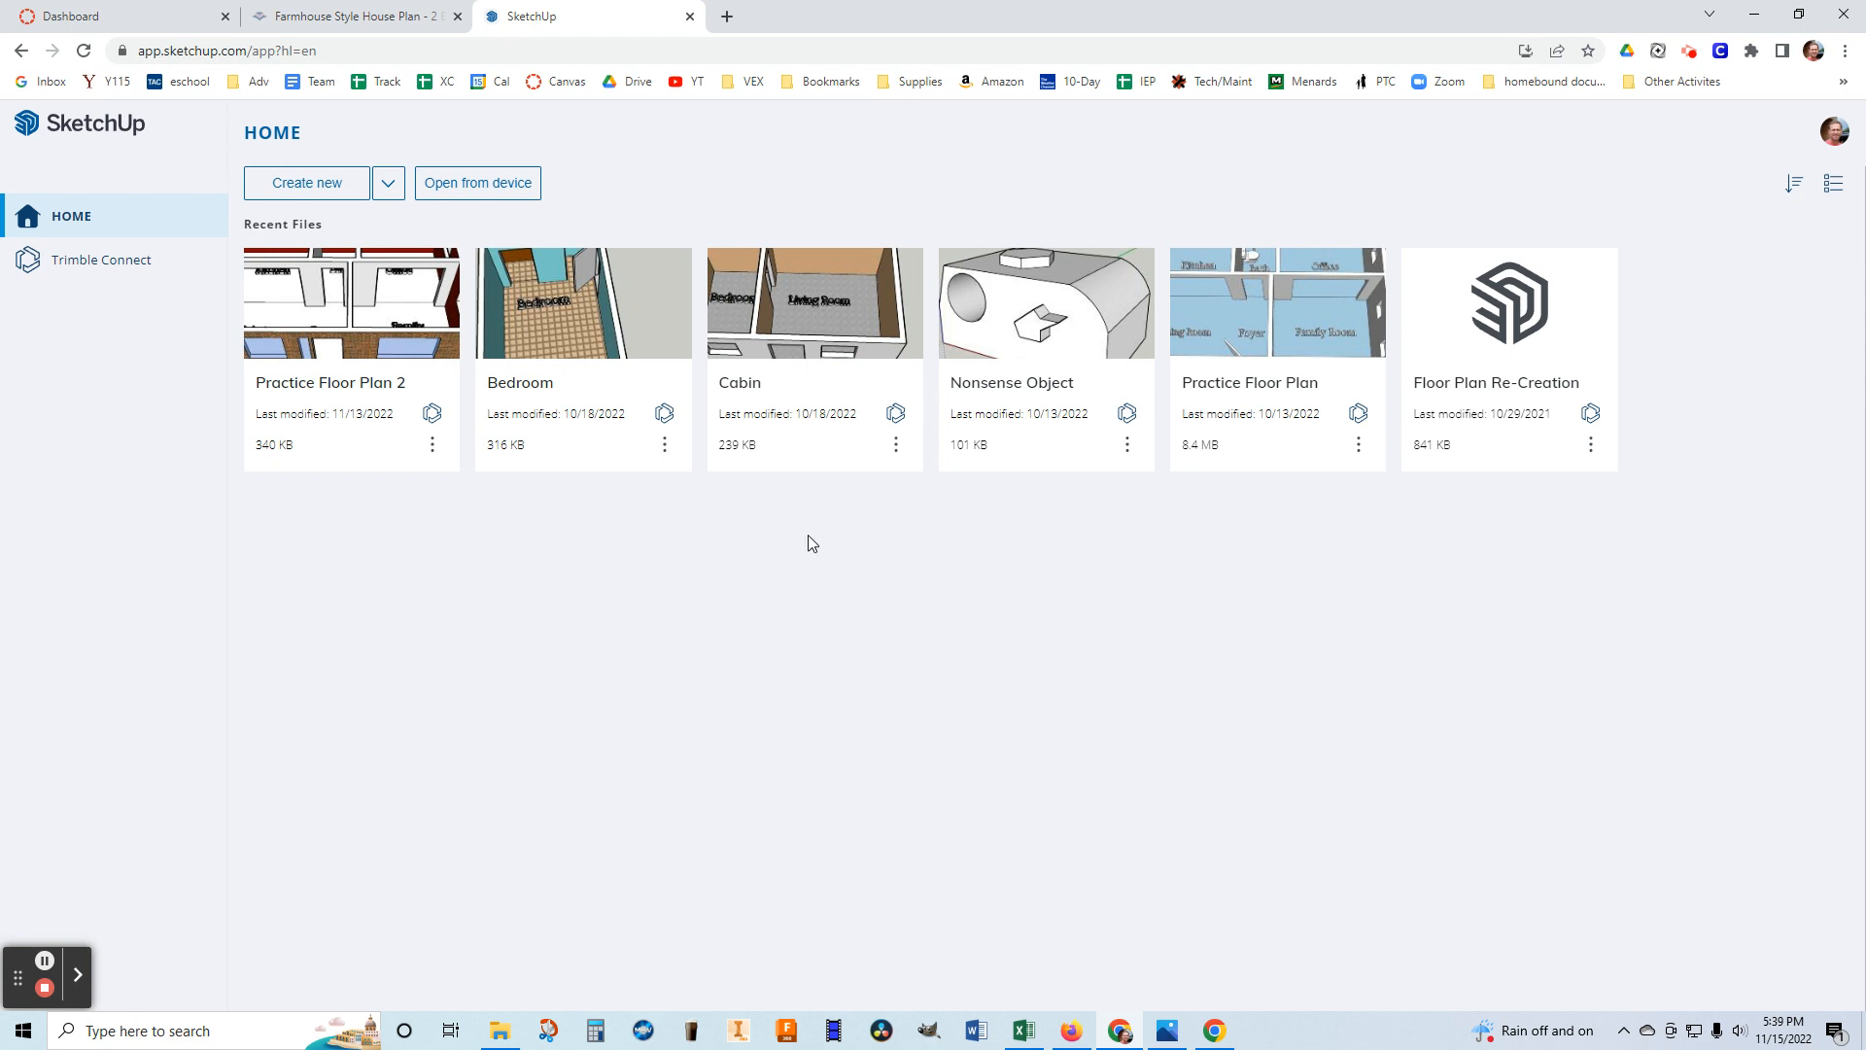
click(313, 187)
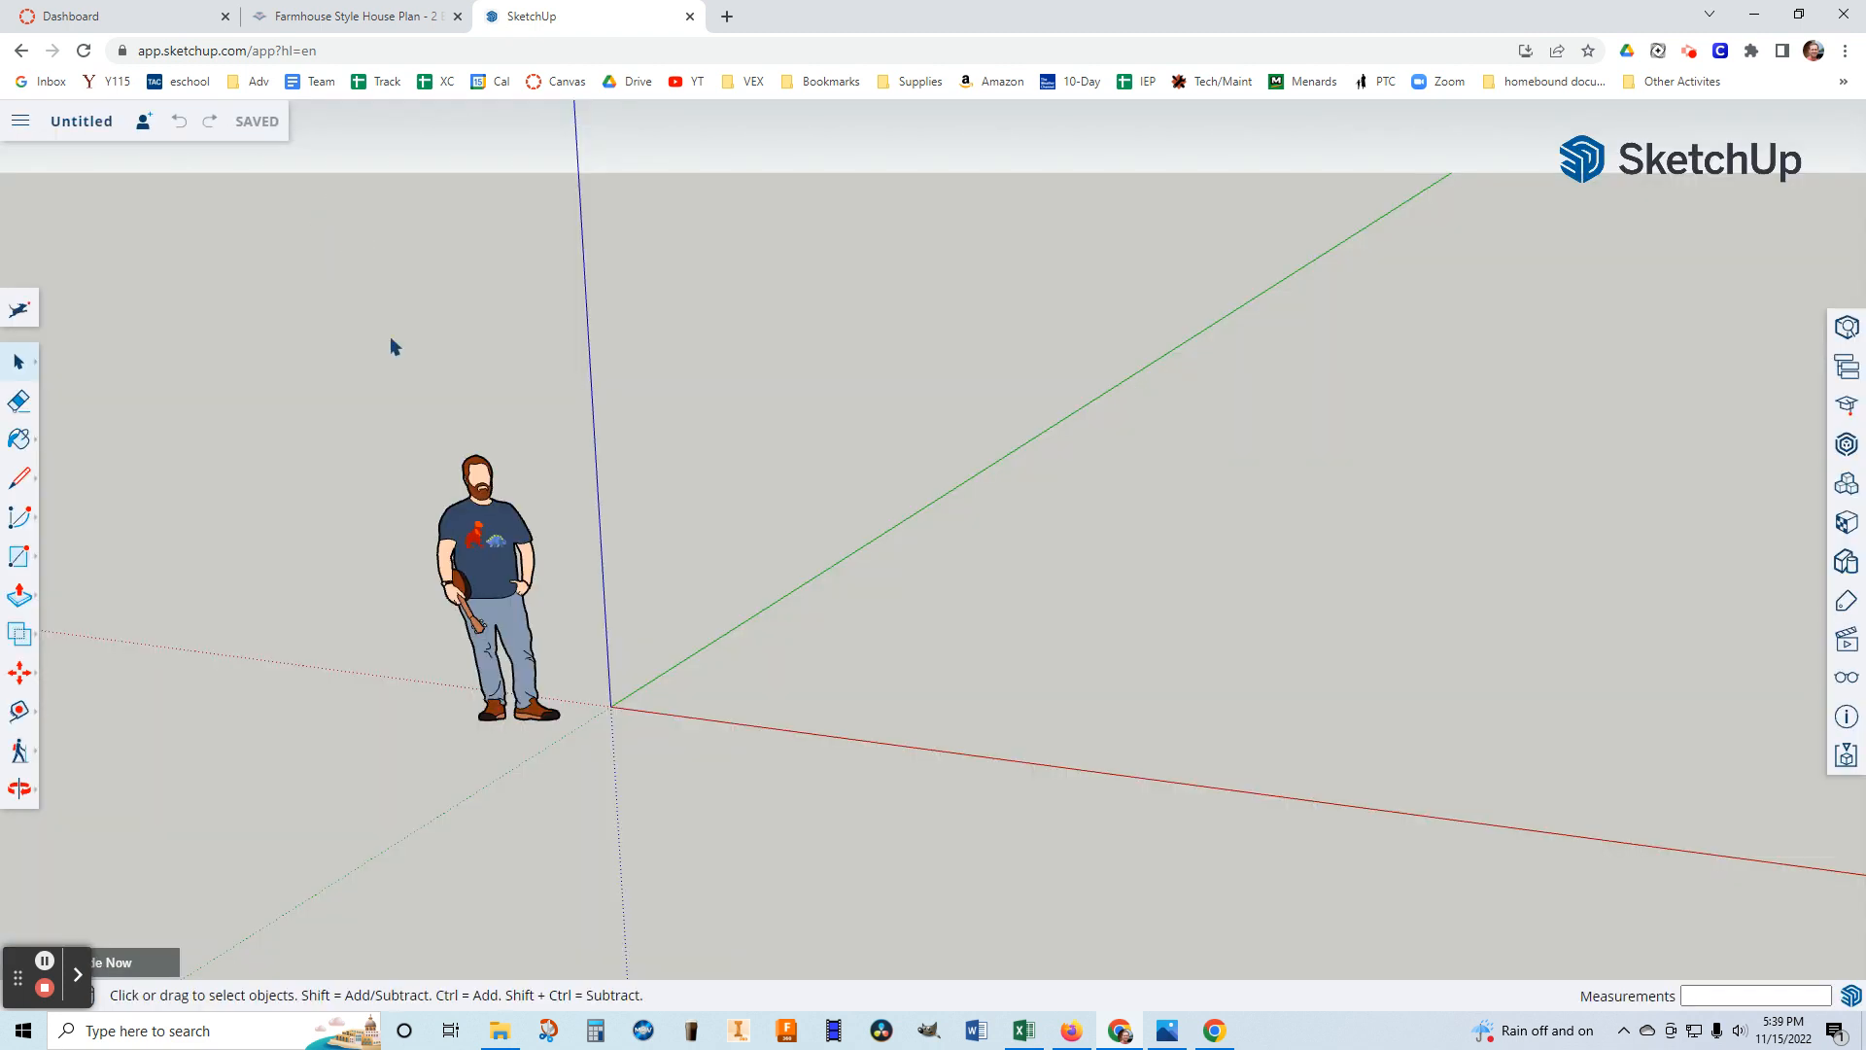
Review the overall length and width of the house in the dimensioned working document, then return to SketchUp.
click(1173, 1034)
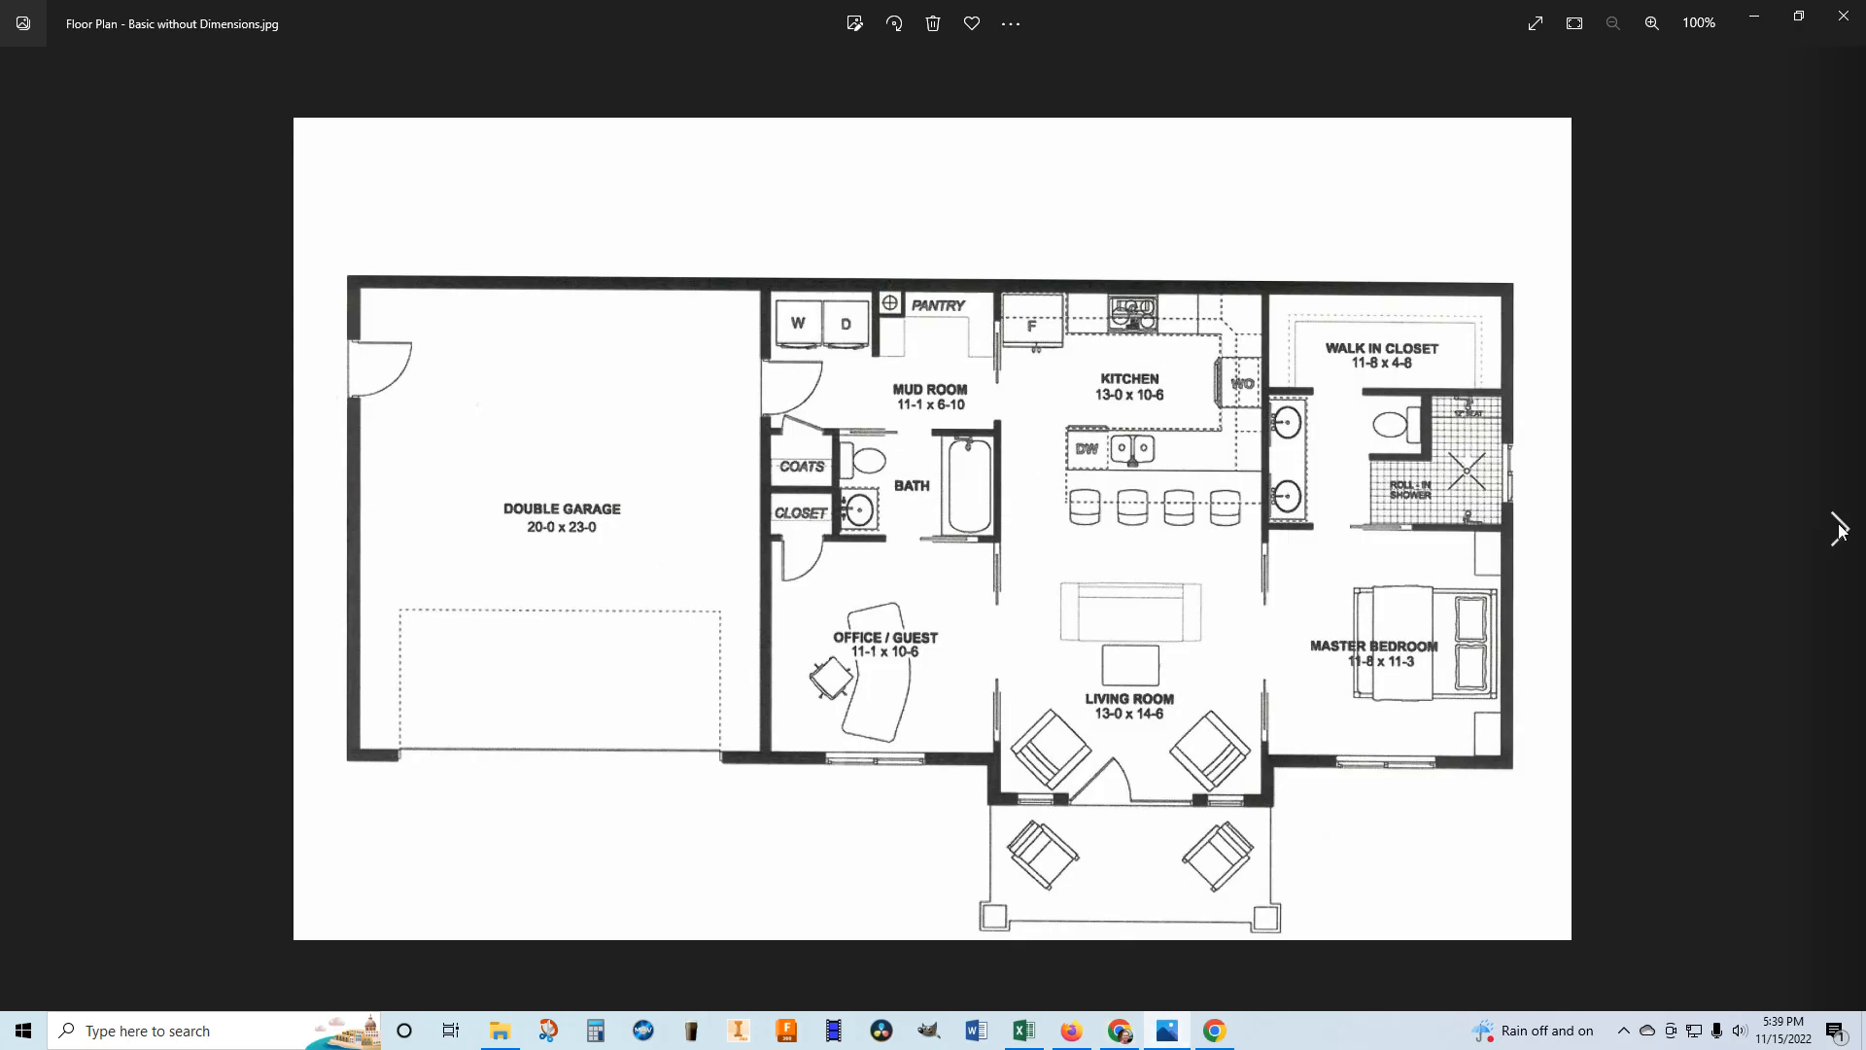
click(1837, 529)
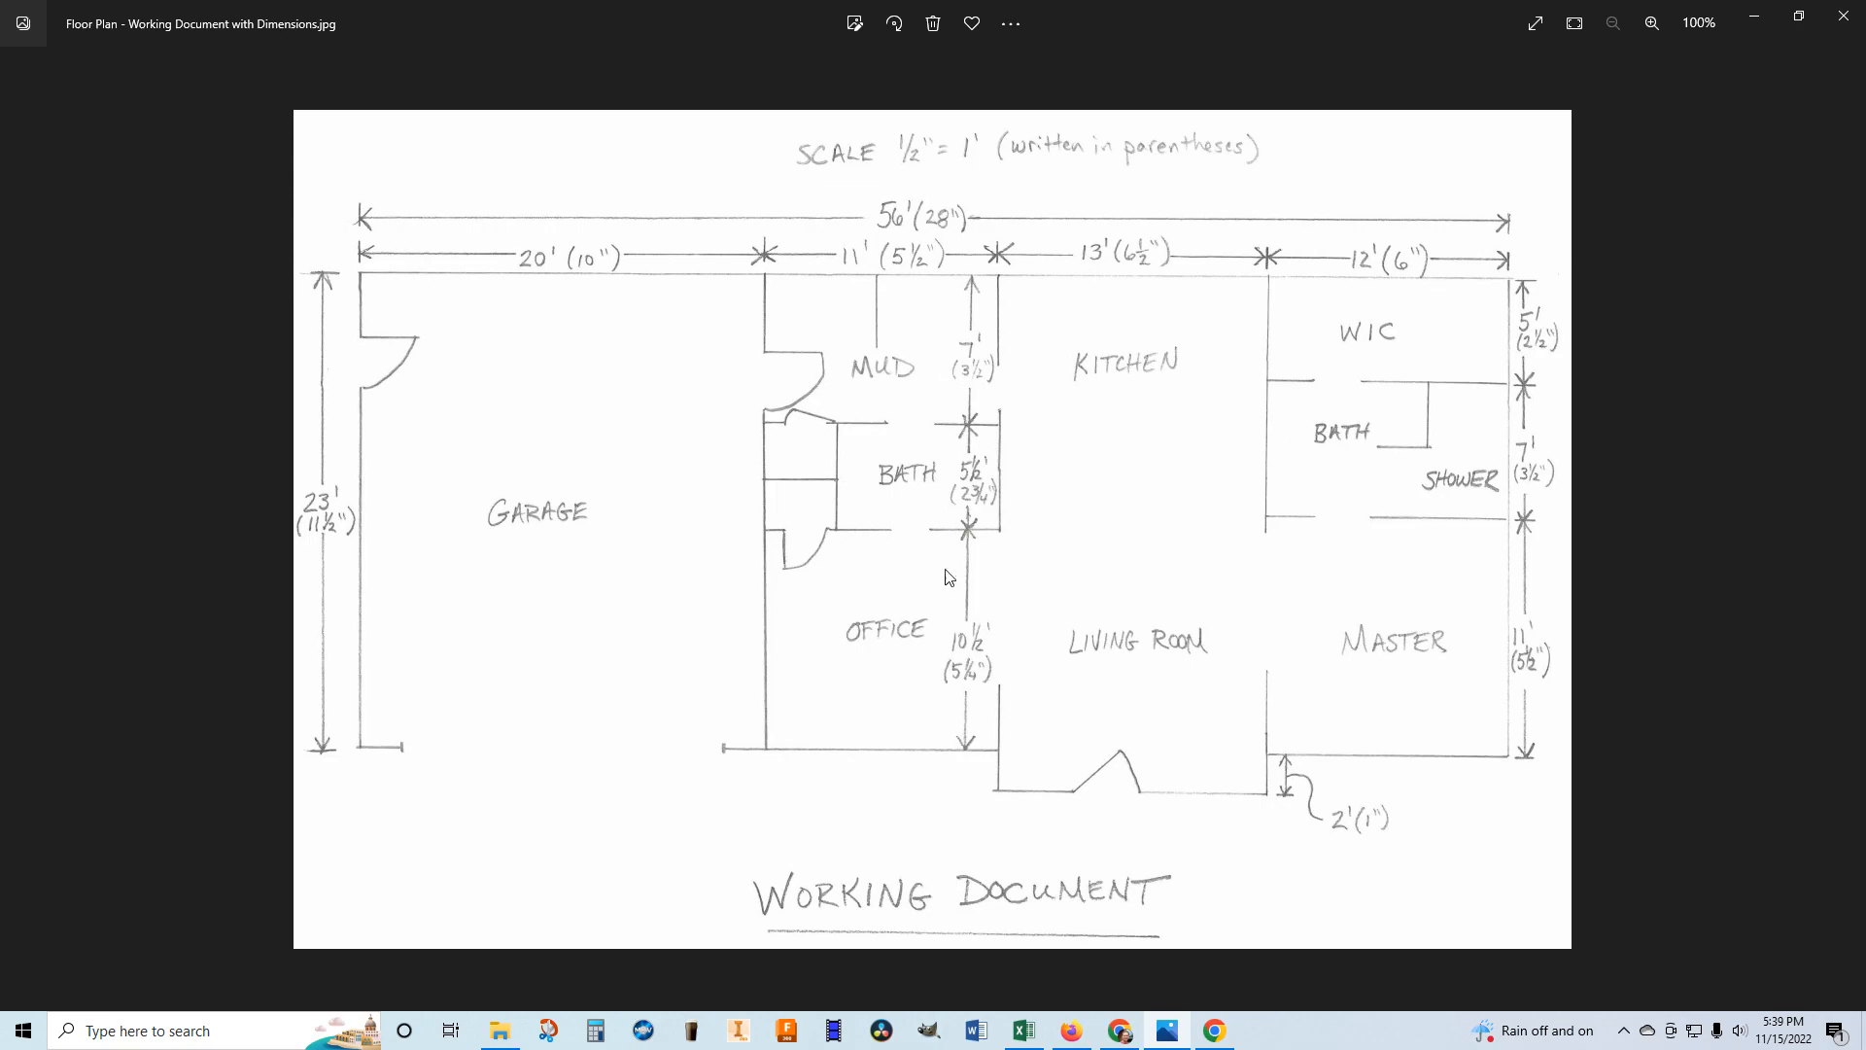
click(1120, 1030)
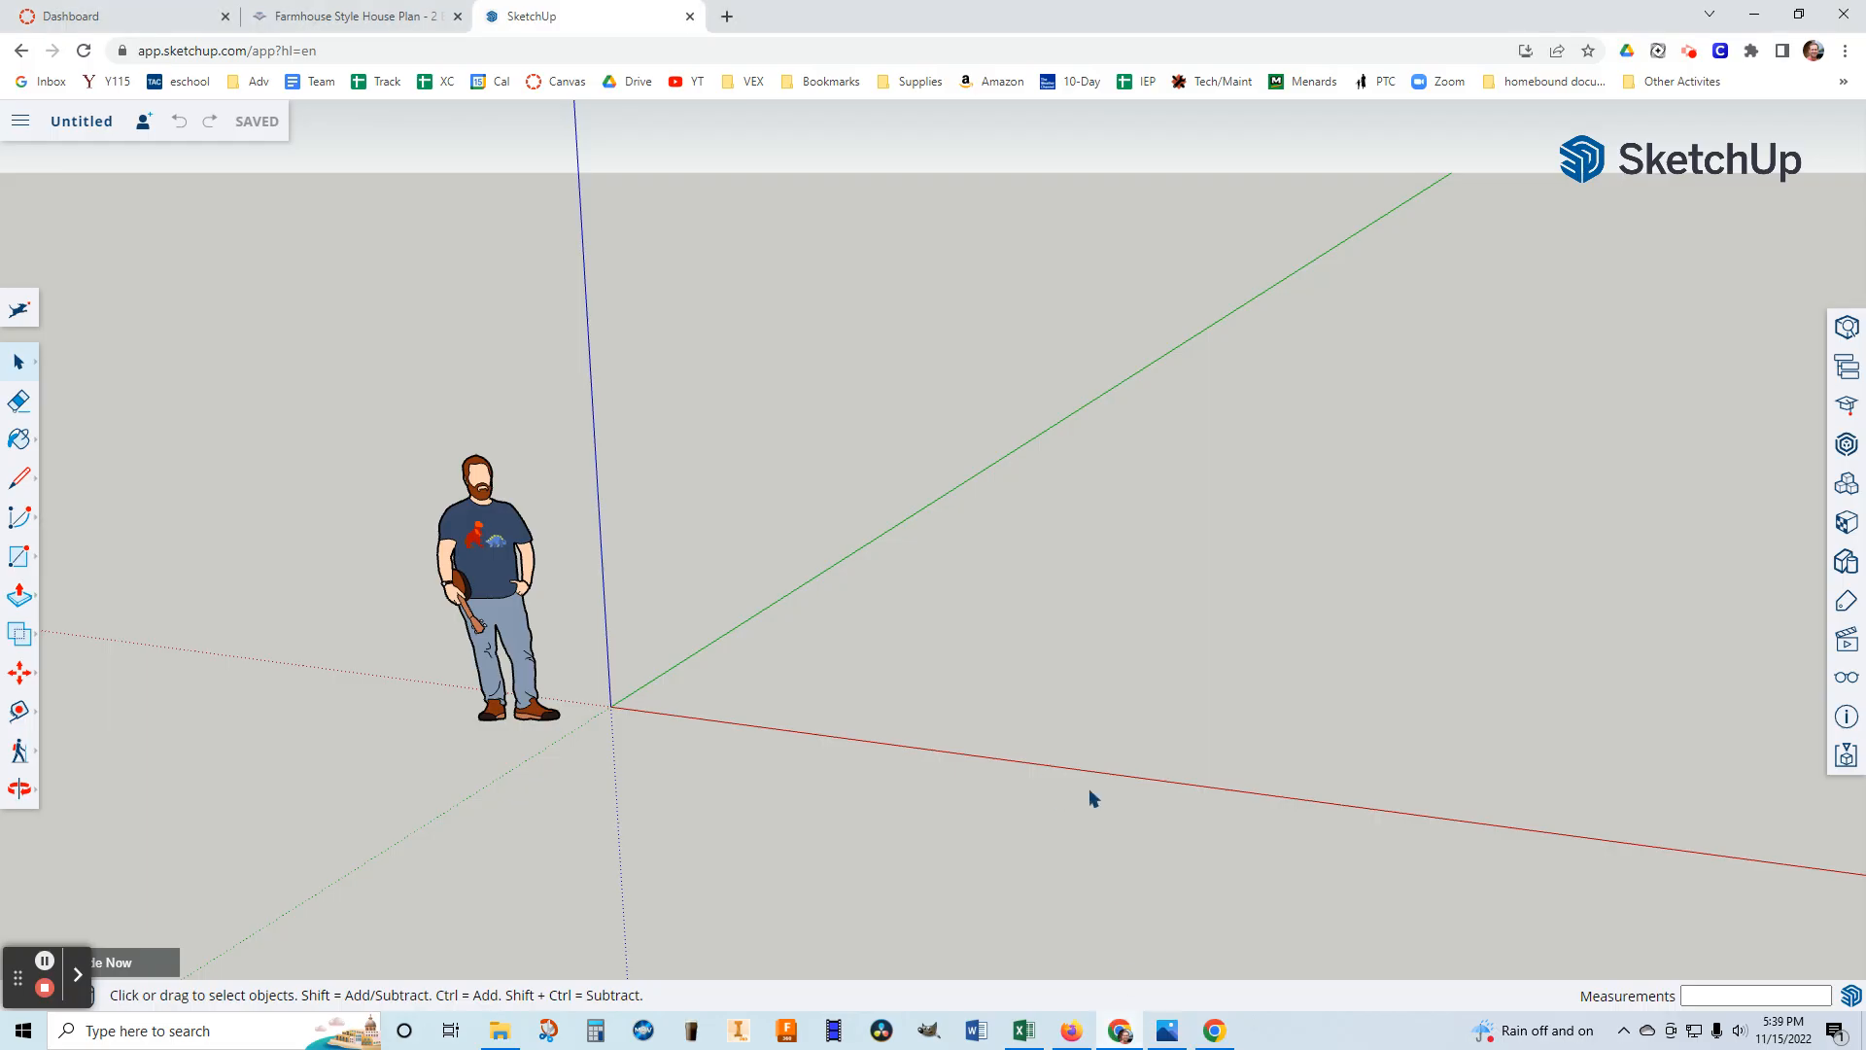
Draw a 57' by 24' rectangle on the ground plane, starting at the origin.
middle_drag(969, 647, 1064, 663)
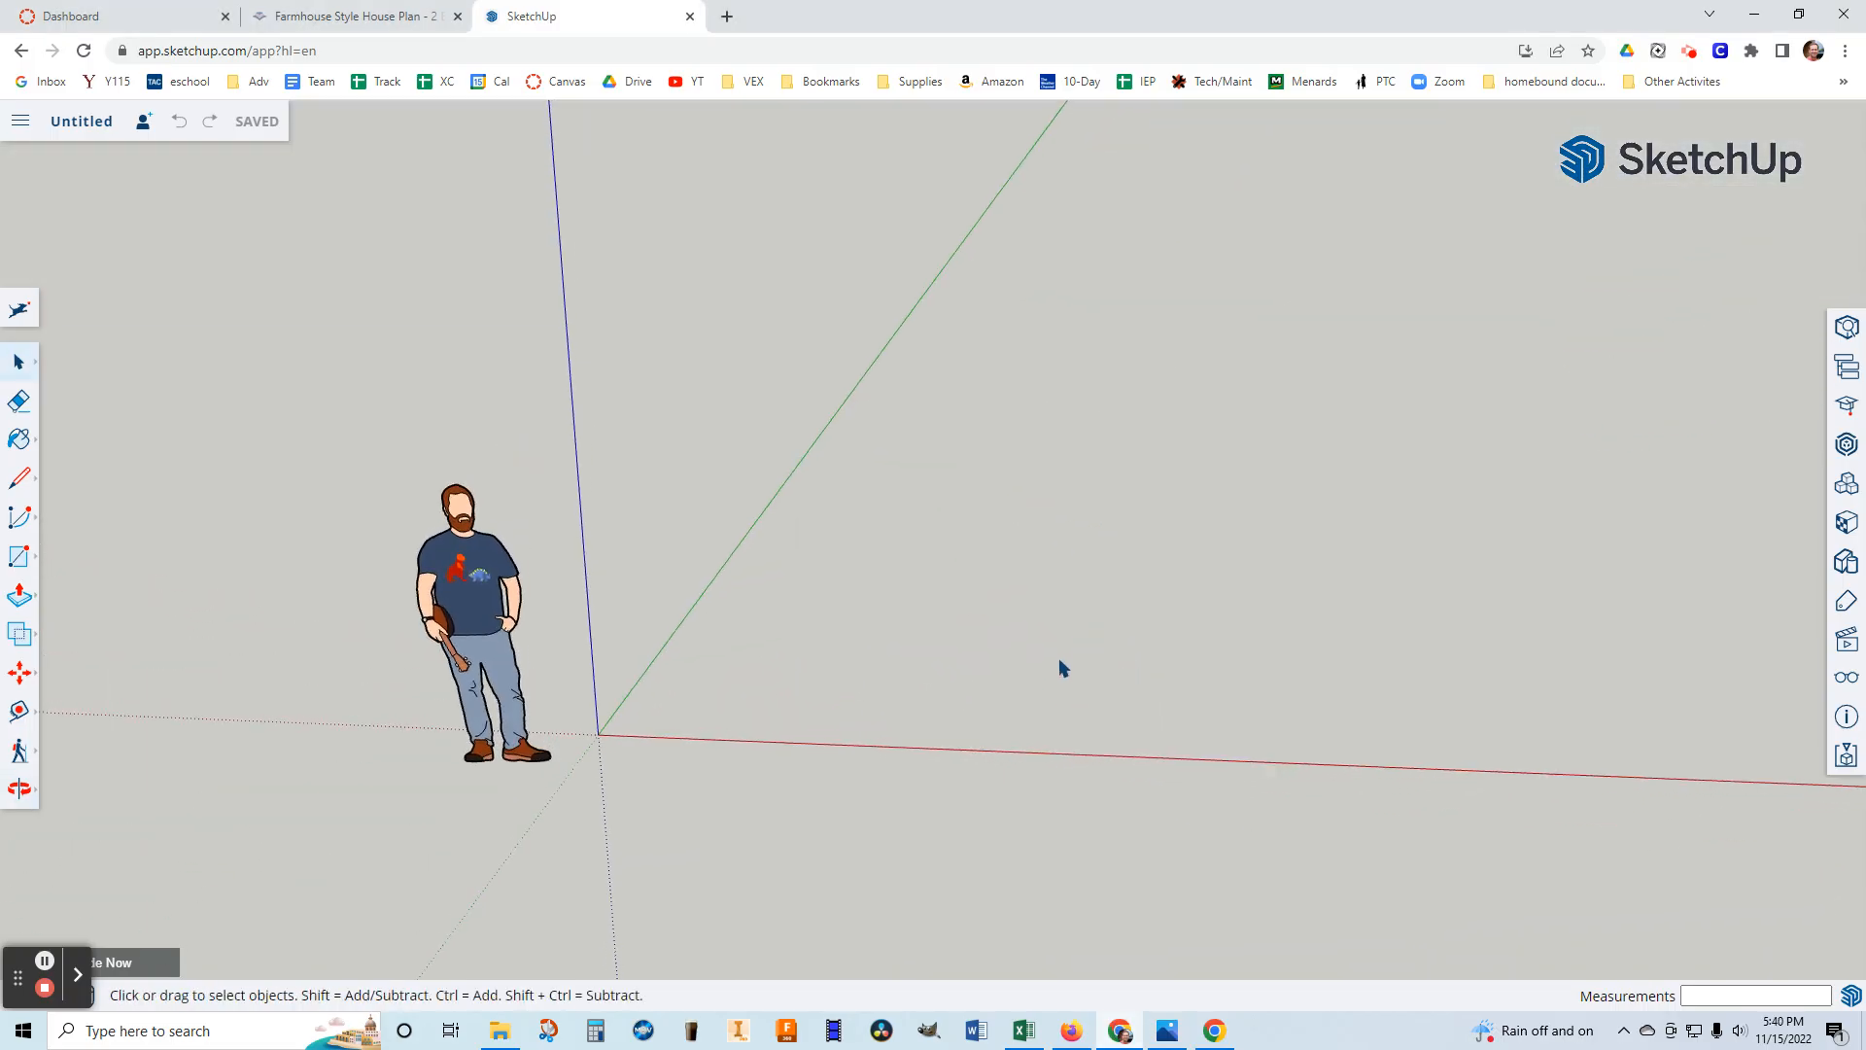
click(19, 788)
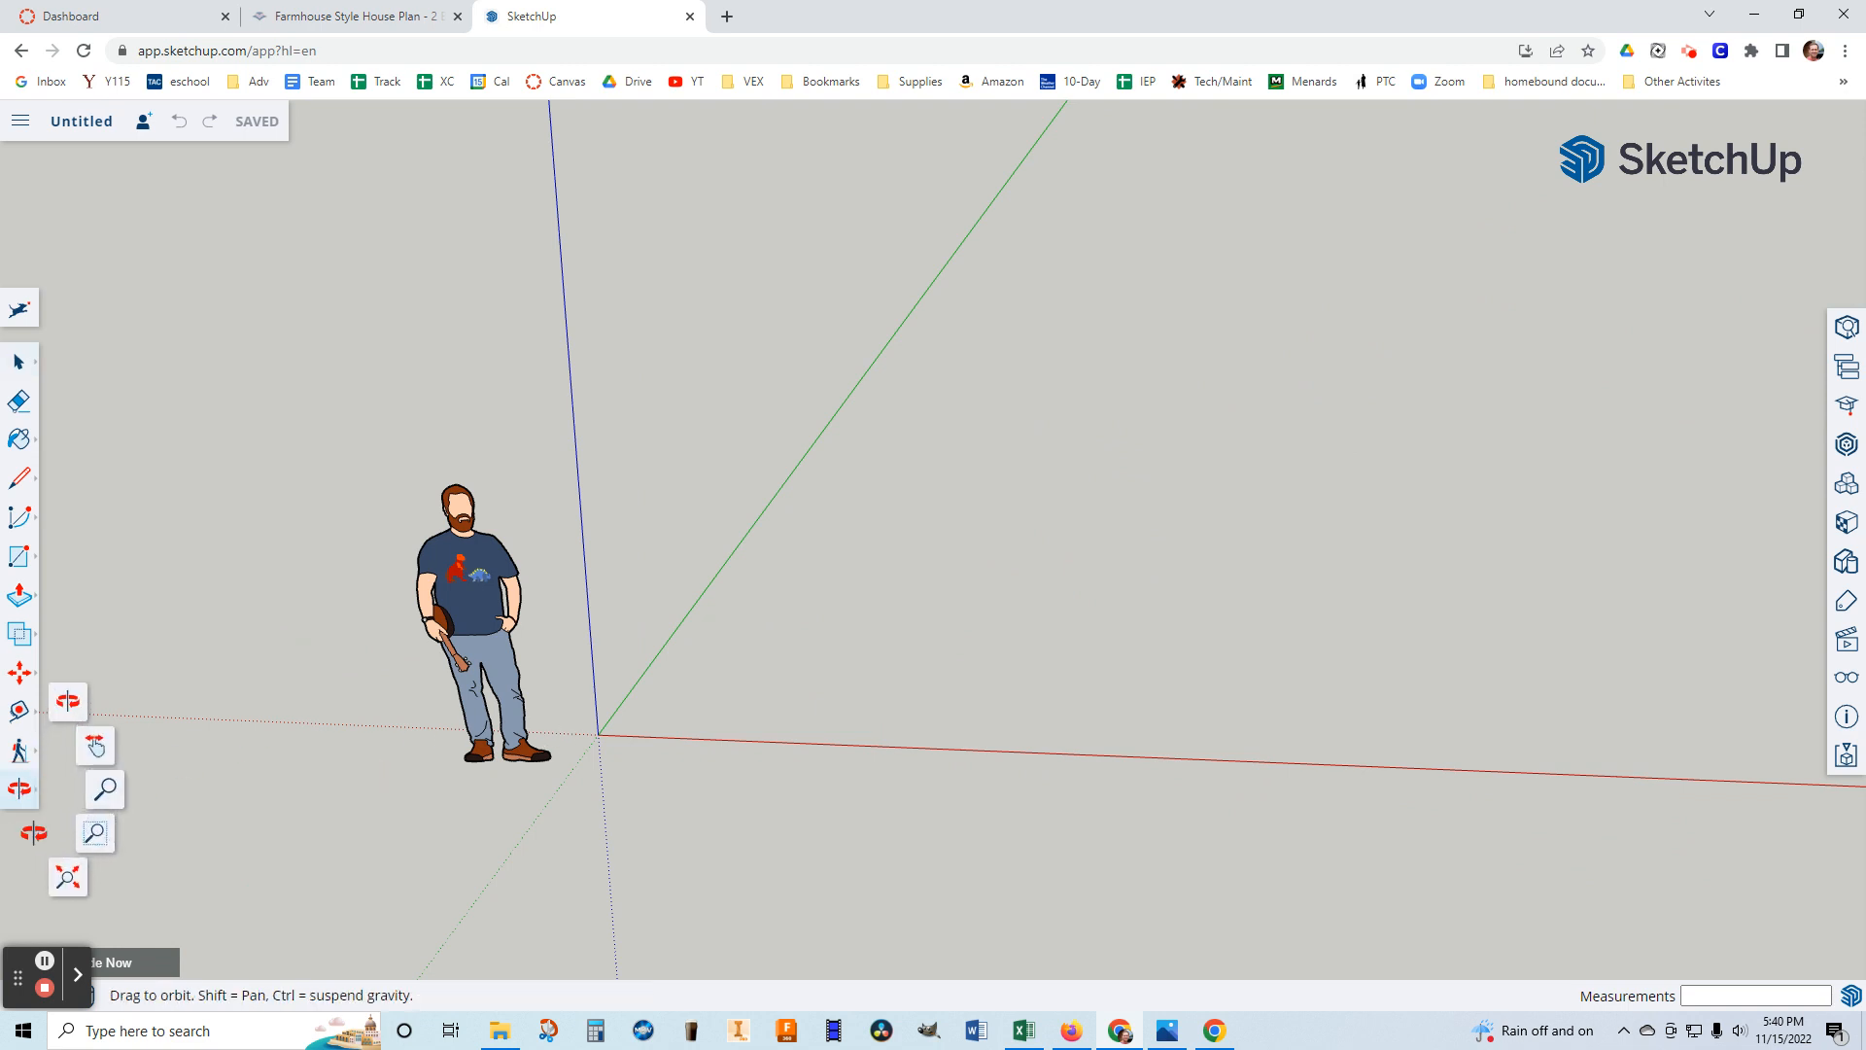
click(95, 746)
drag(1022, 679, 716, 655)
key(o)
drag(962, 733, 1040, 775)
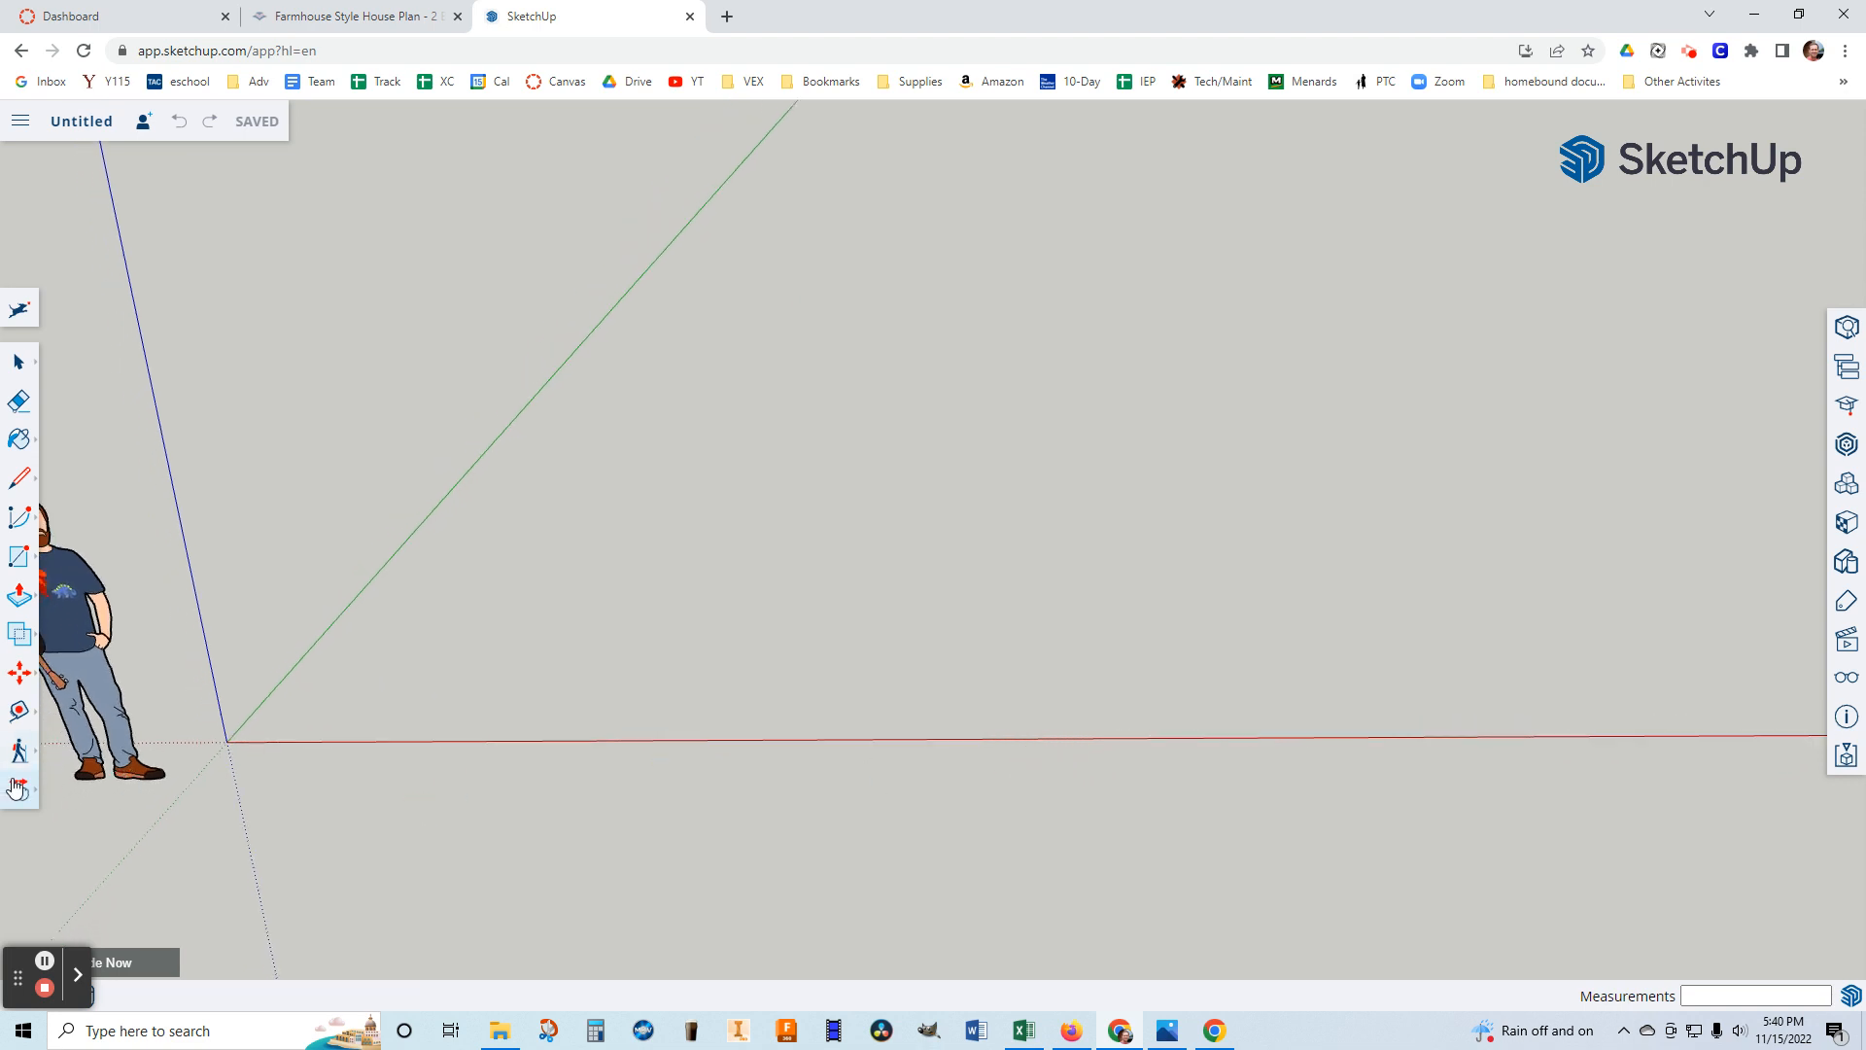
click(19, 556)
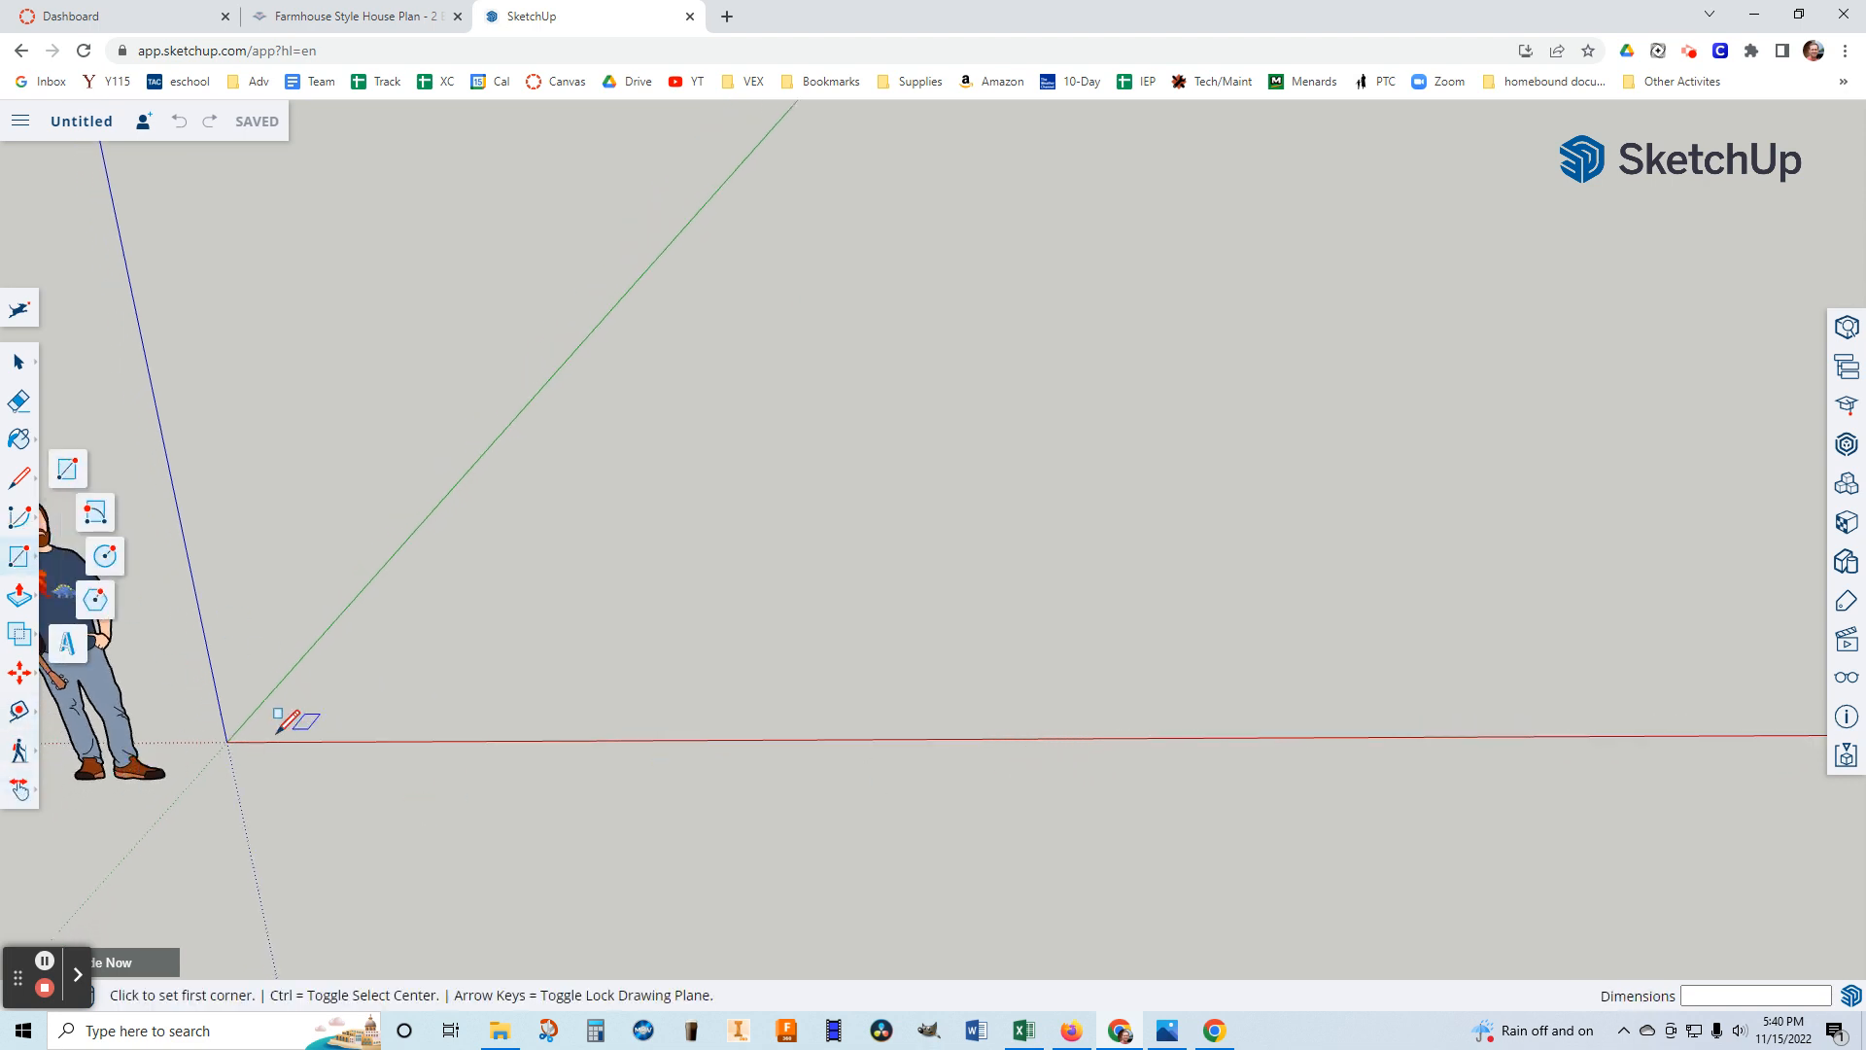
click(227, 741)
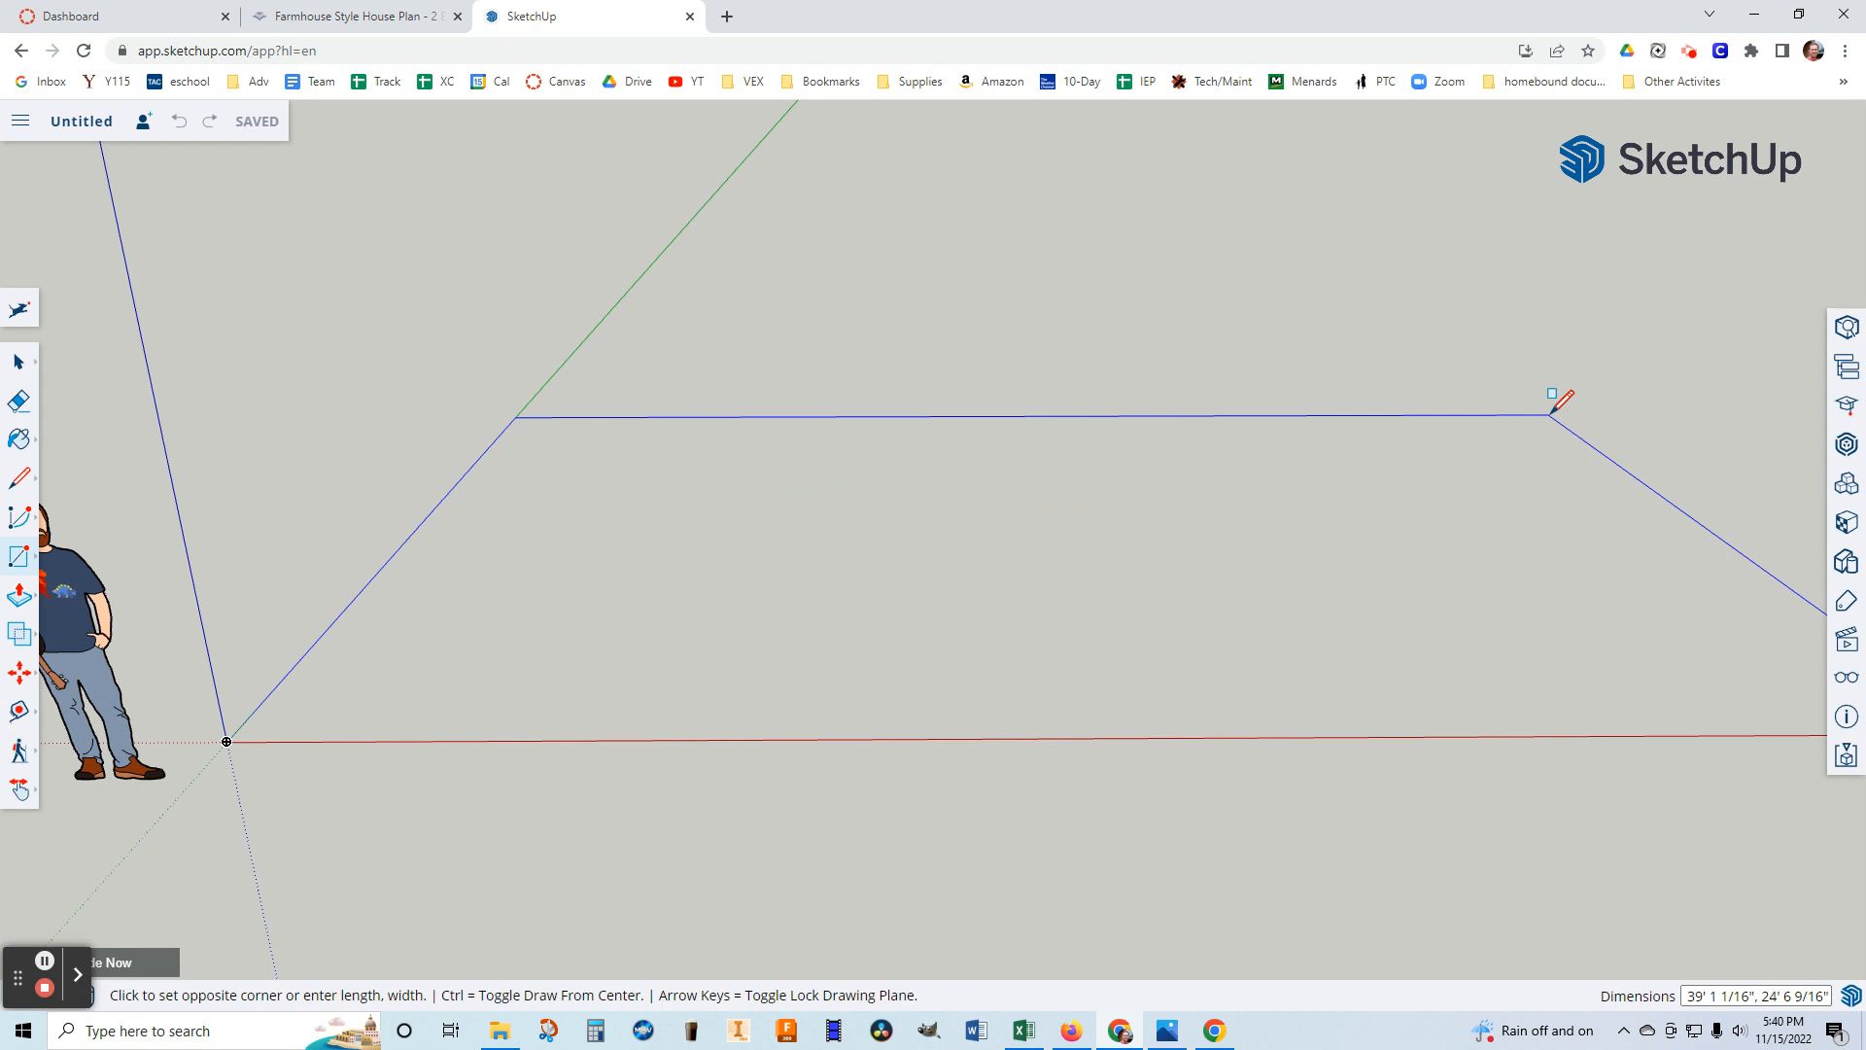
text(57',24)
key(Return)
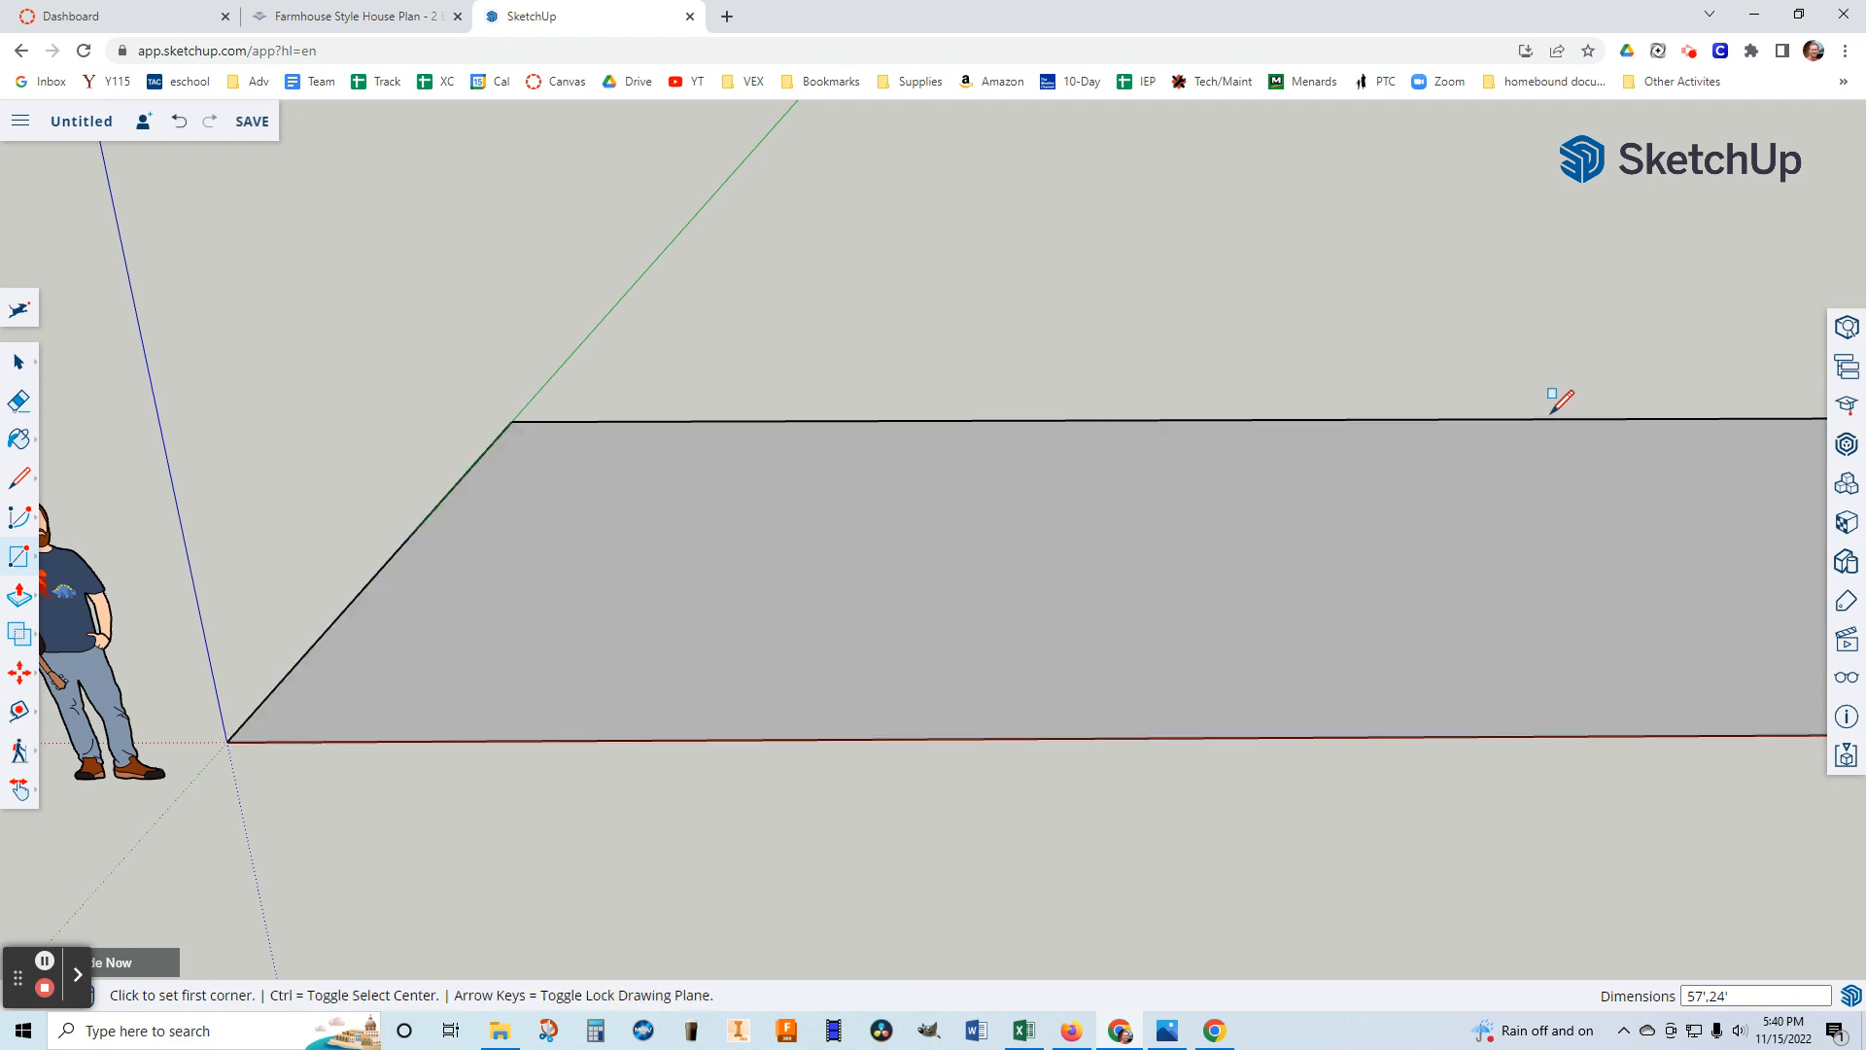
Delete the default human figure beside the floor rectangle.
scroll(1511, 451, down, 5)
middle_drag(1512, 452, 1469, 566)
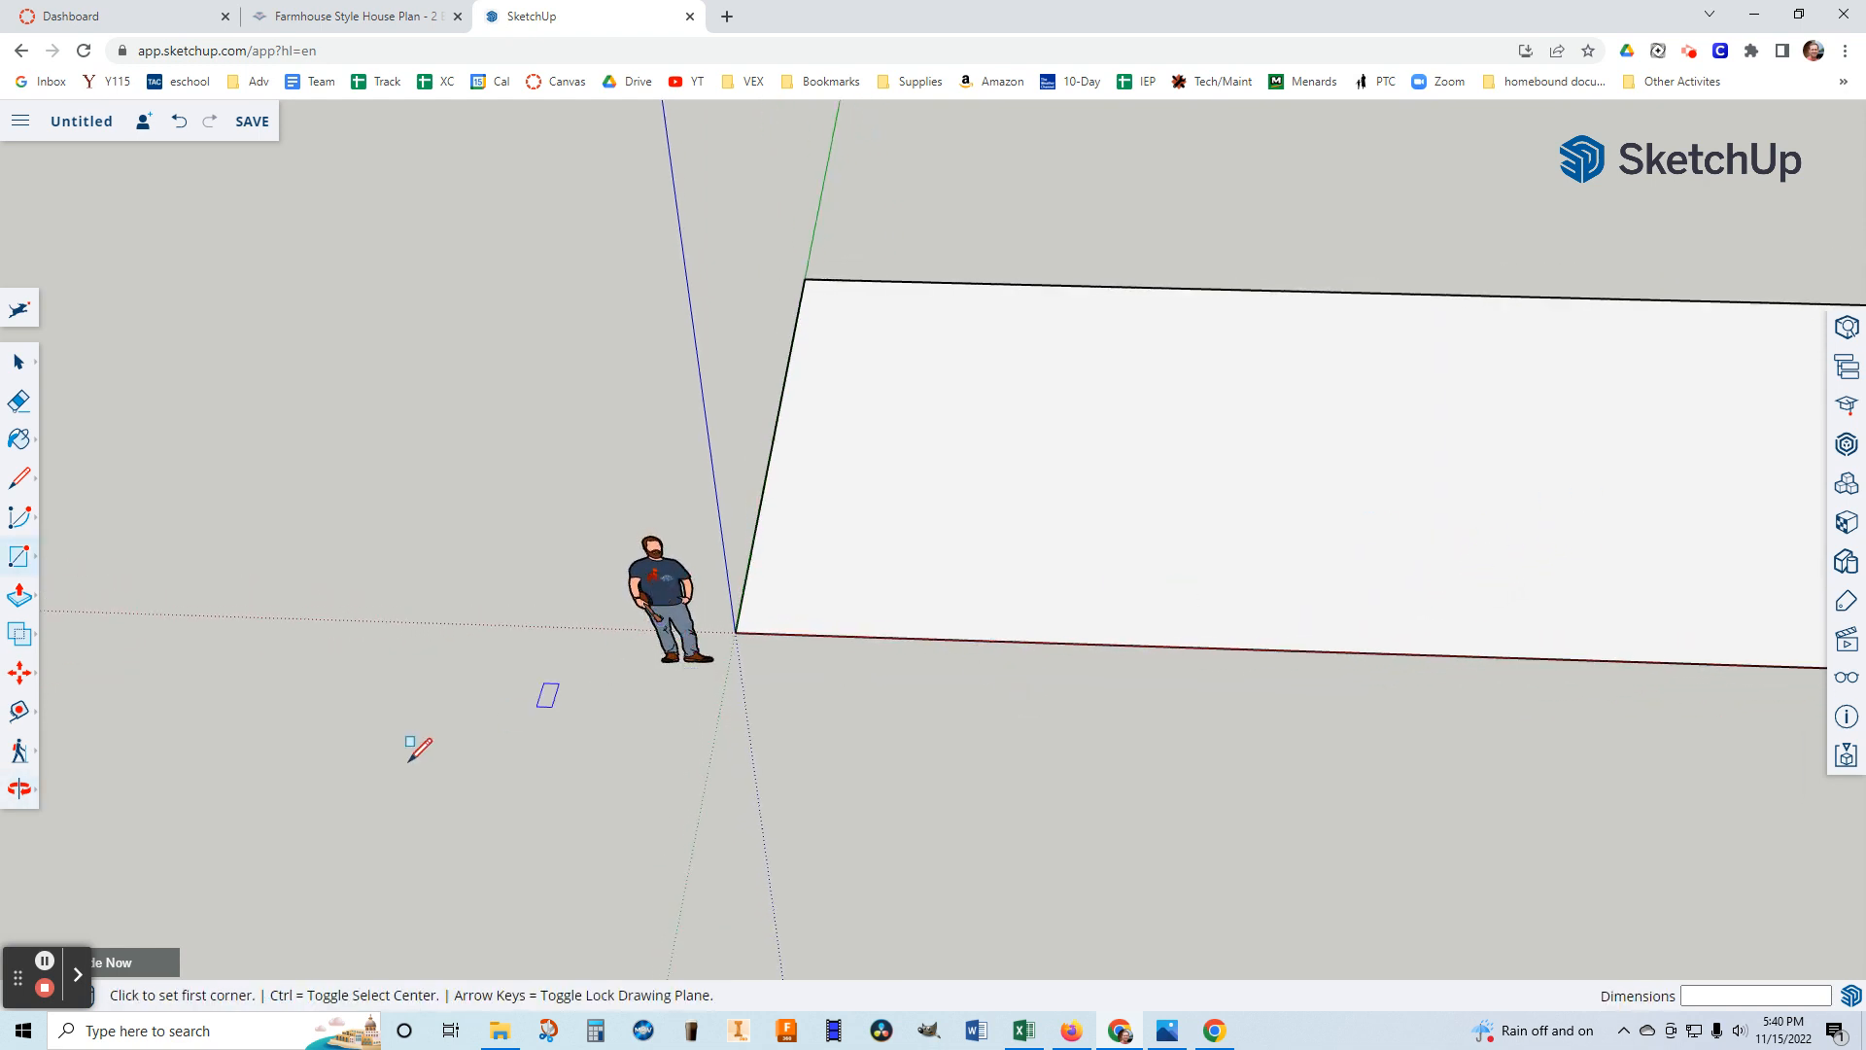
click(19, 788)
drag(1370, 603, 949, 660)
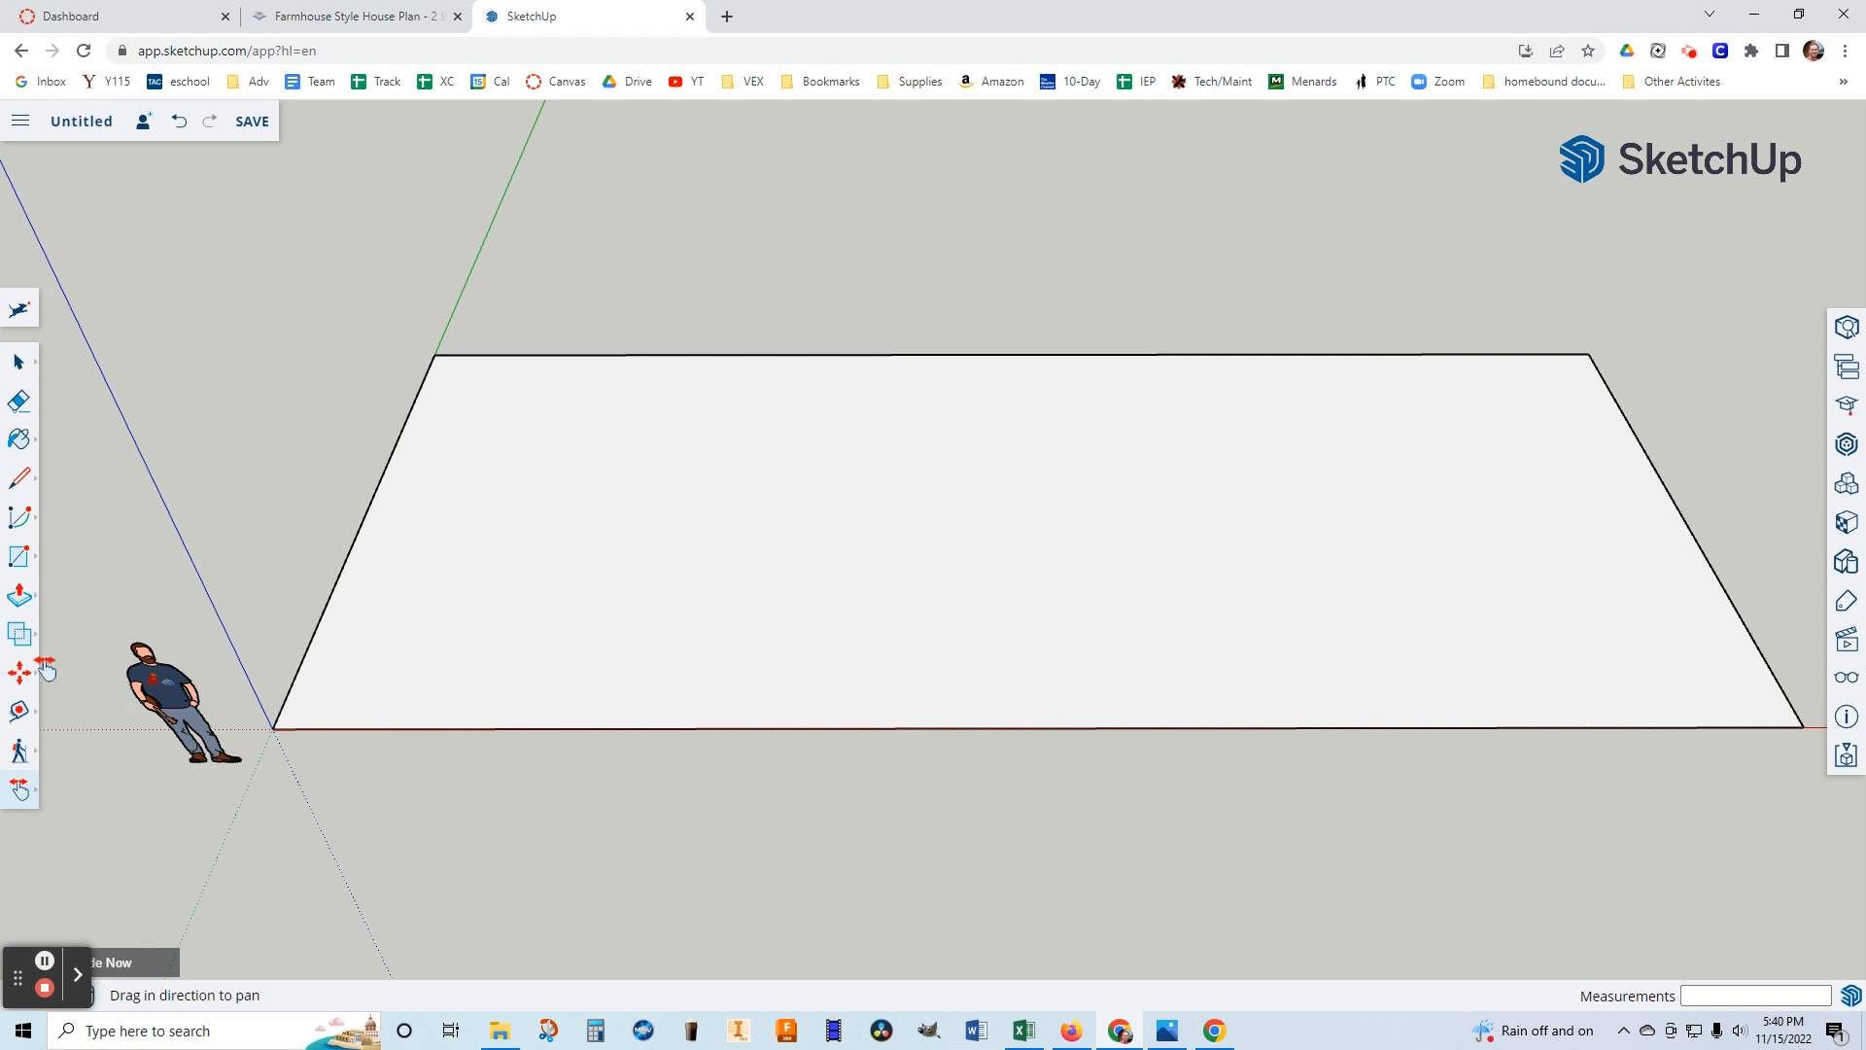
click(19, 361)
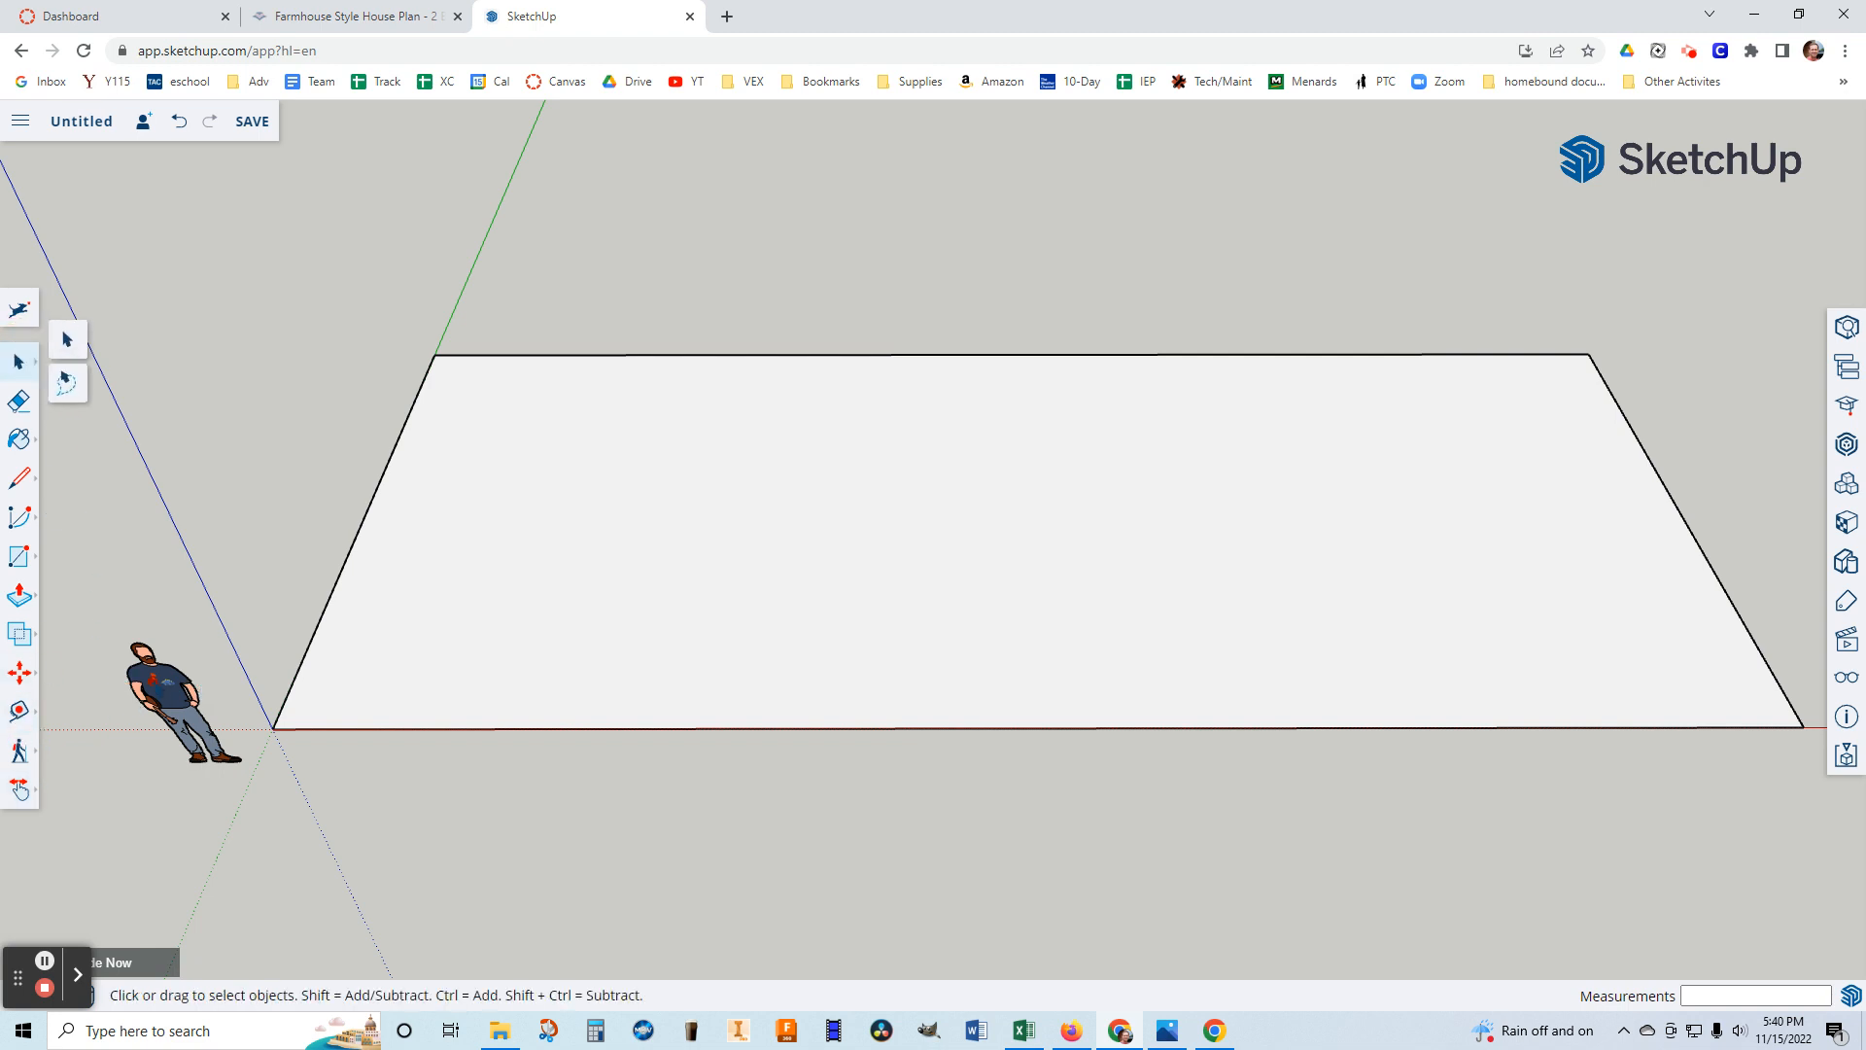
click(82, 350)
click(161, 694)
key(Delete)
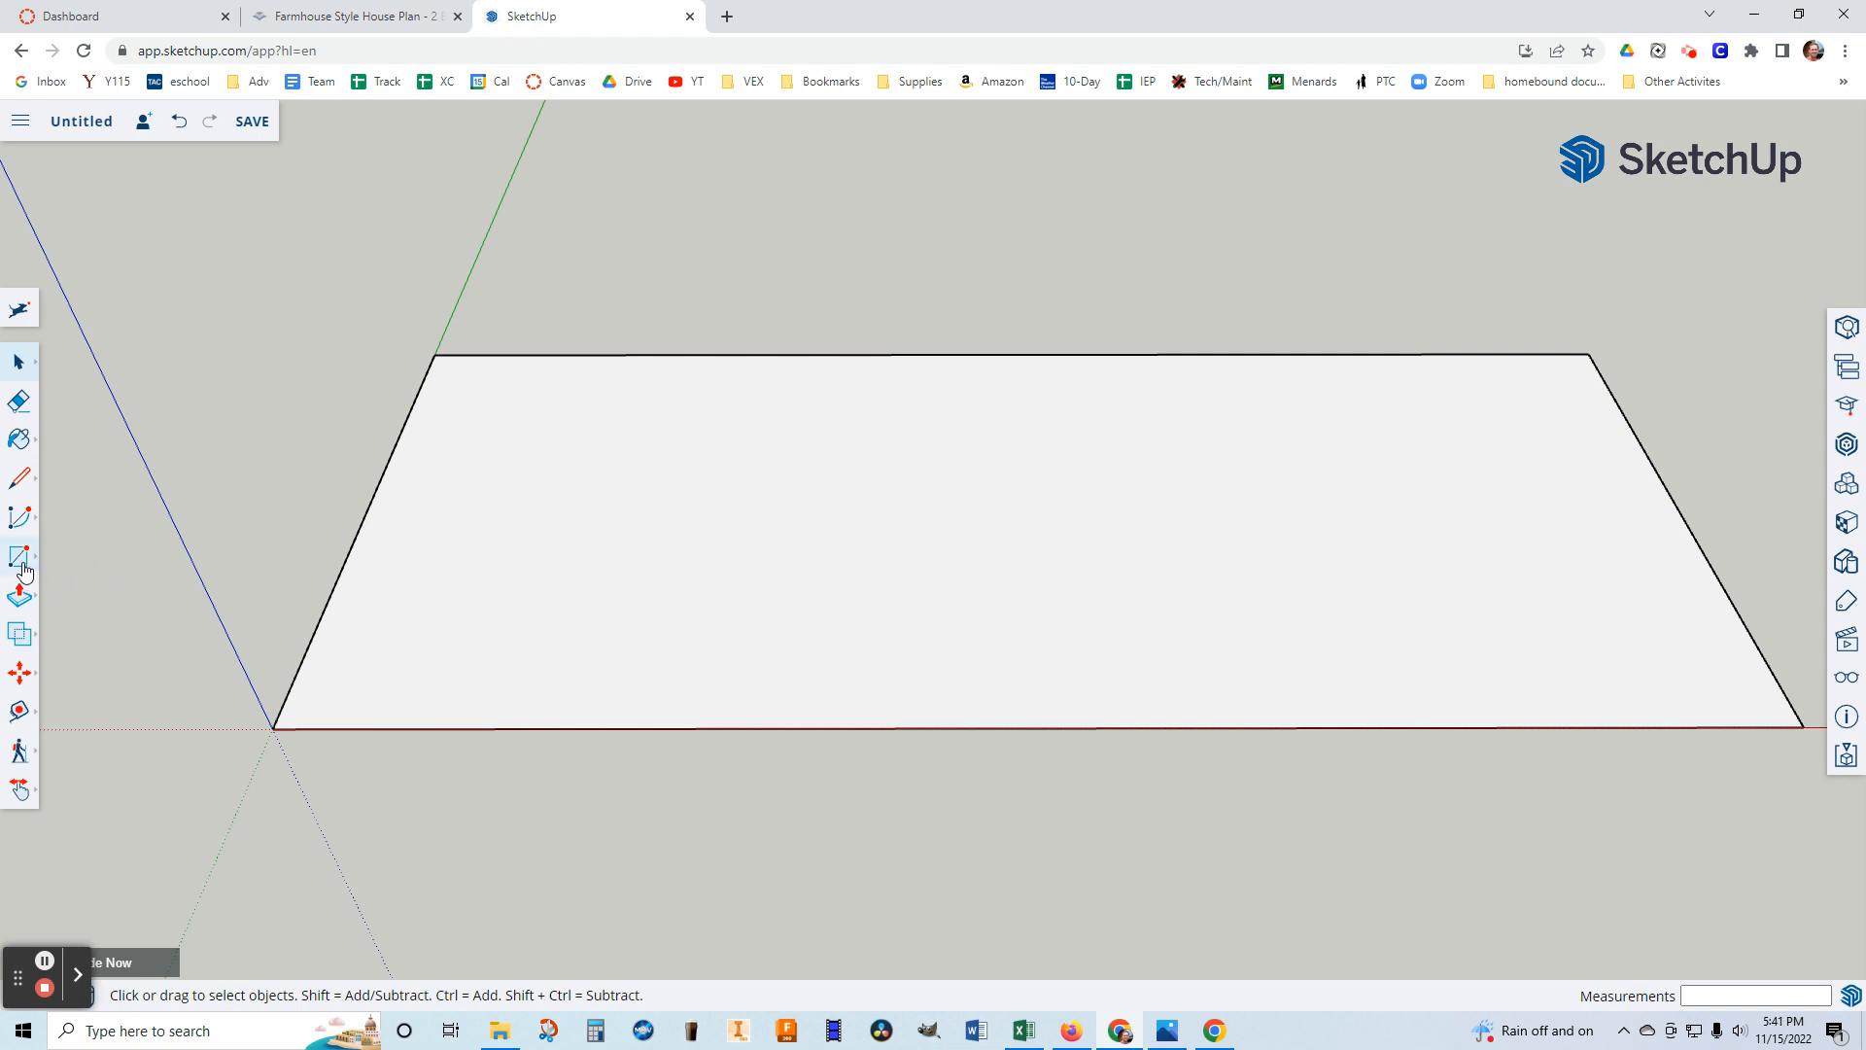
Offset the rectangle's outline 6" inward to form the exterior walls.
click(24, 596)
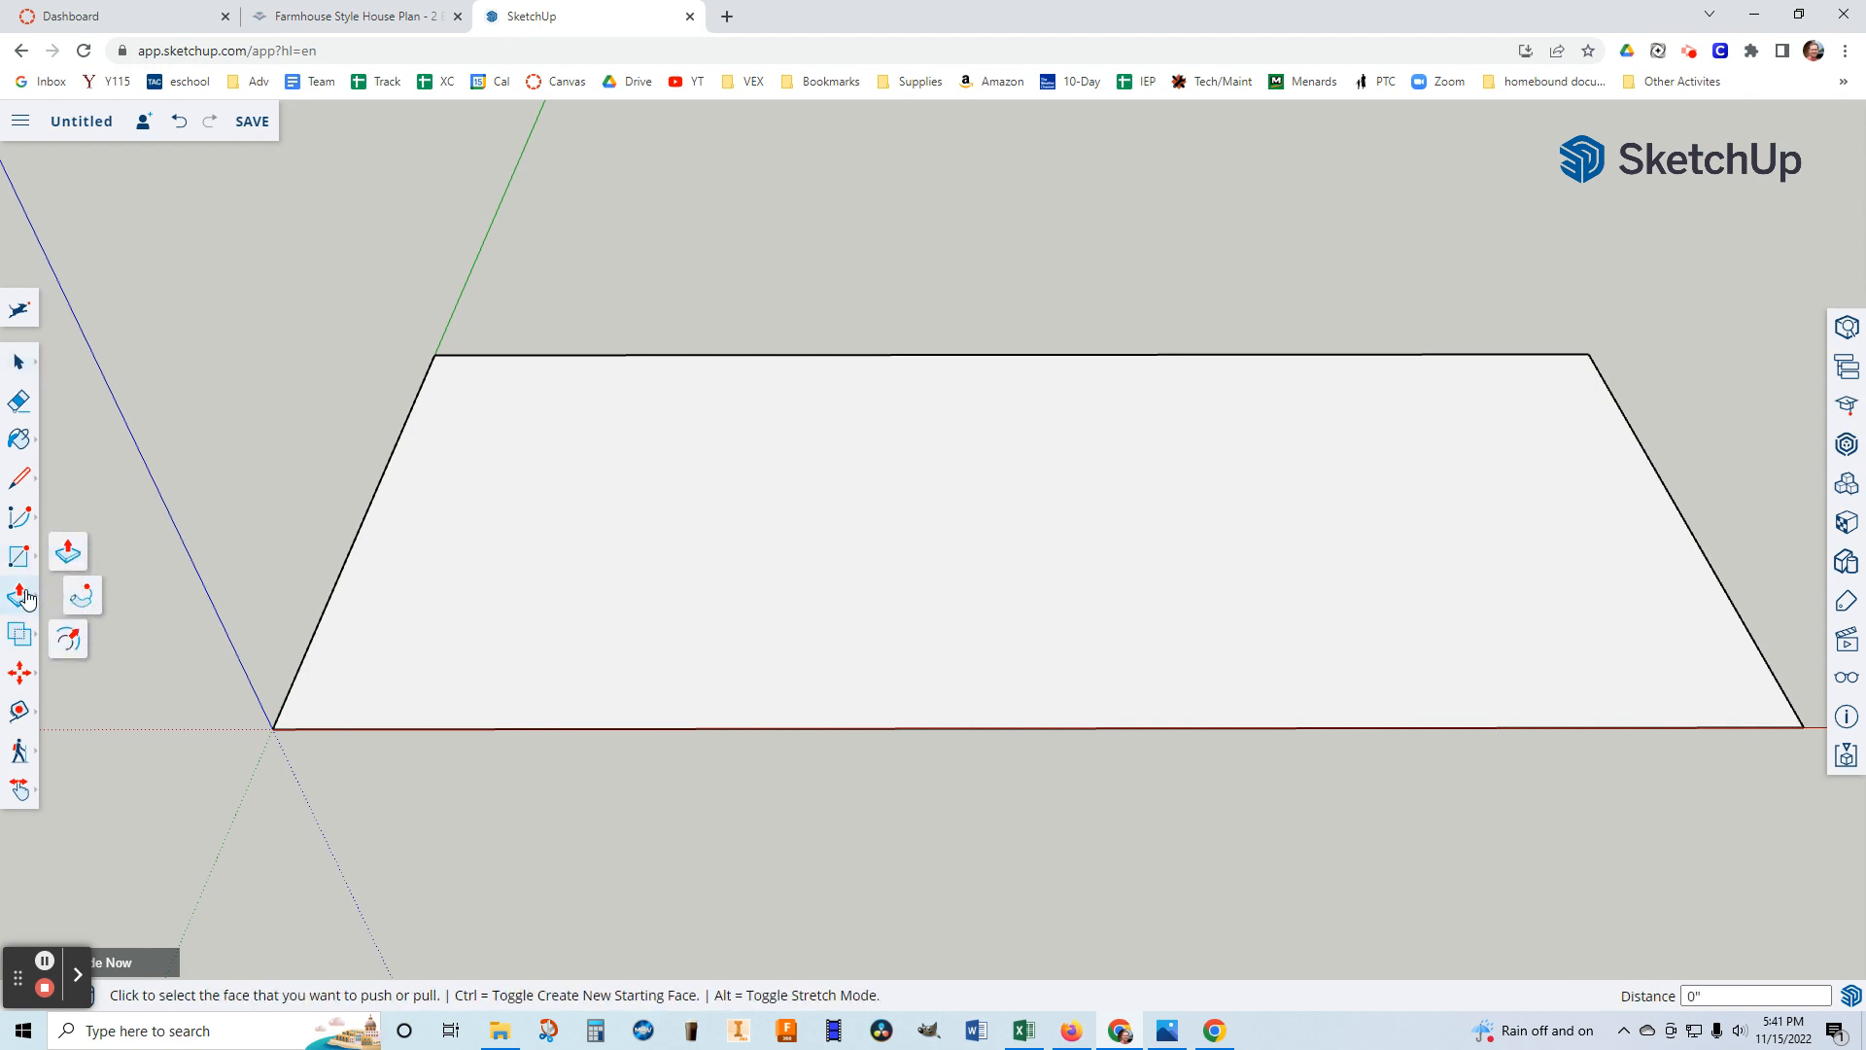
click(68, 641)
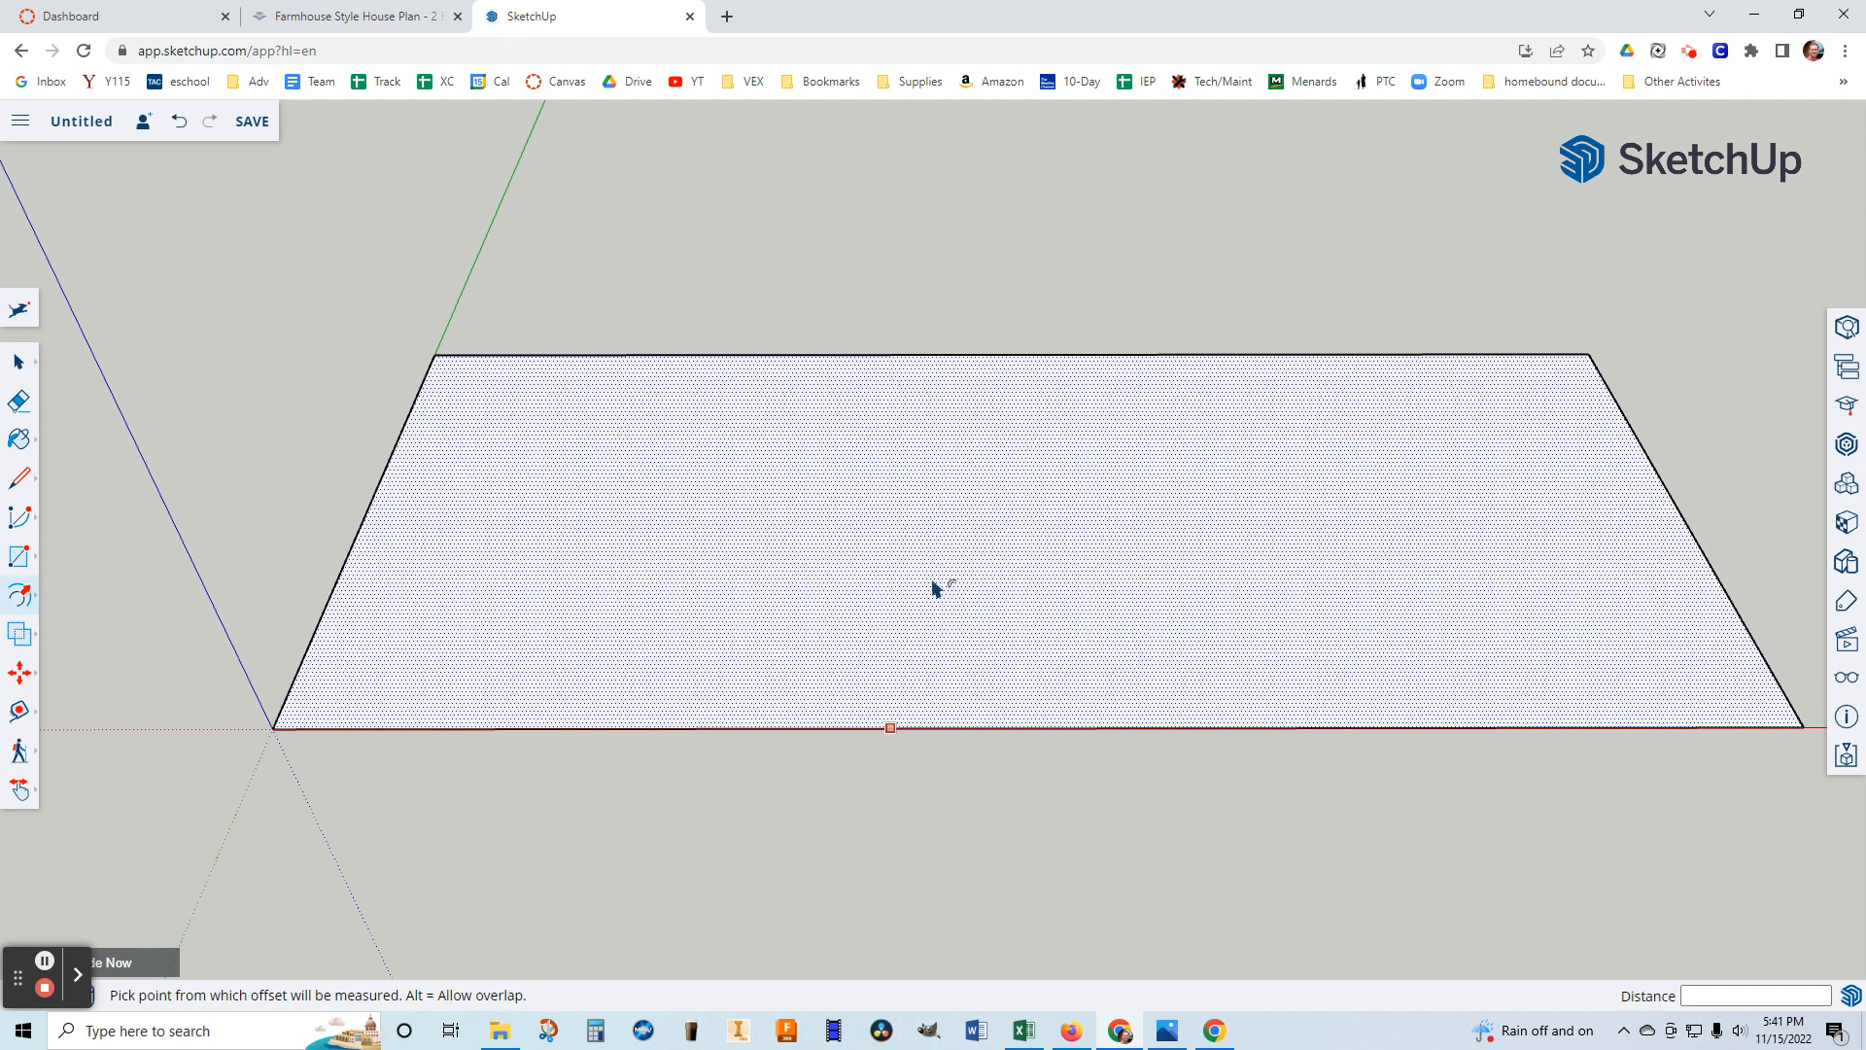
click(960, 578)
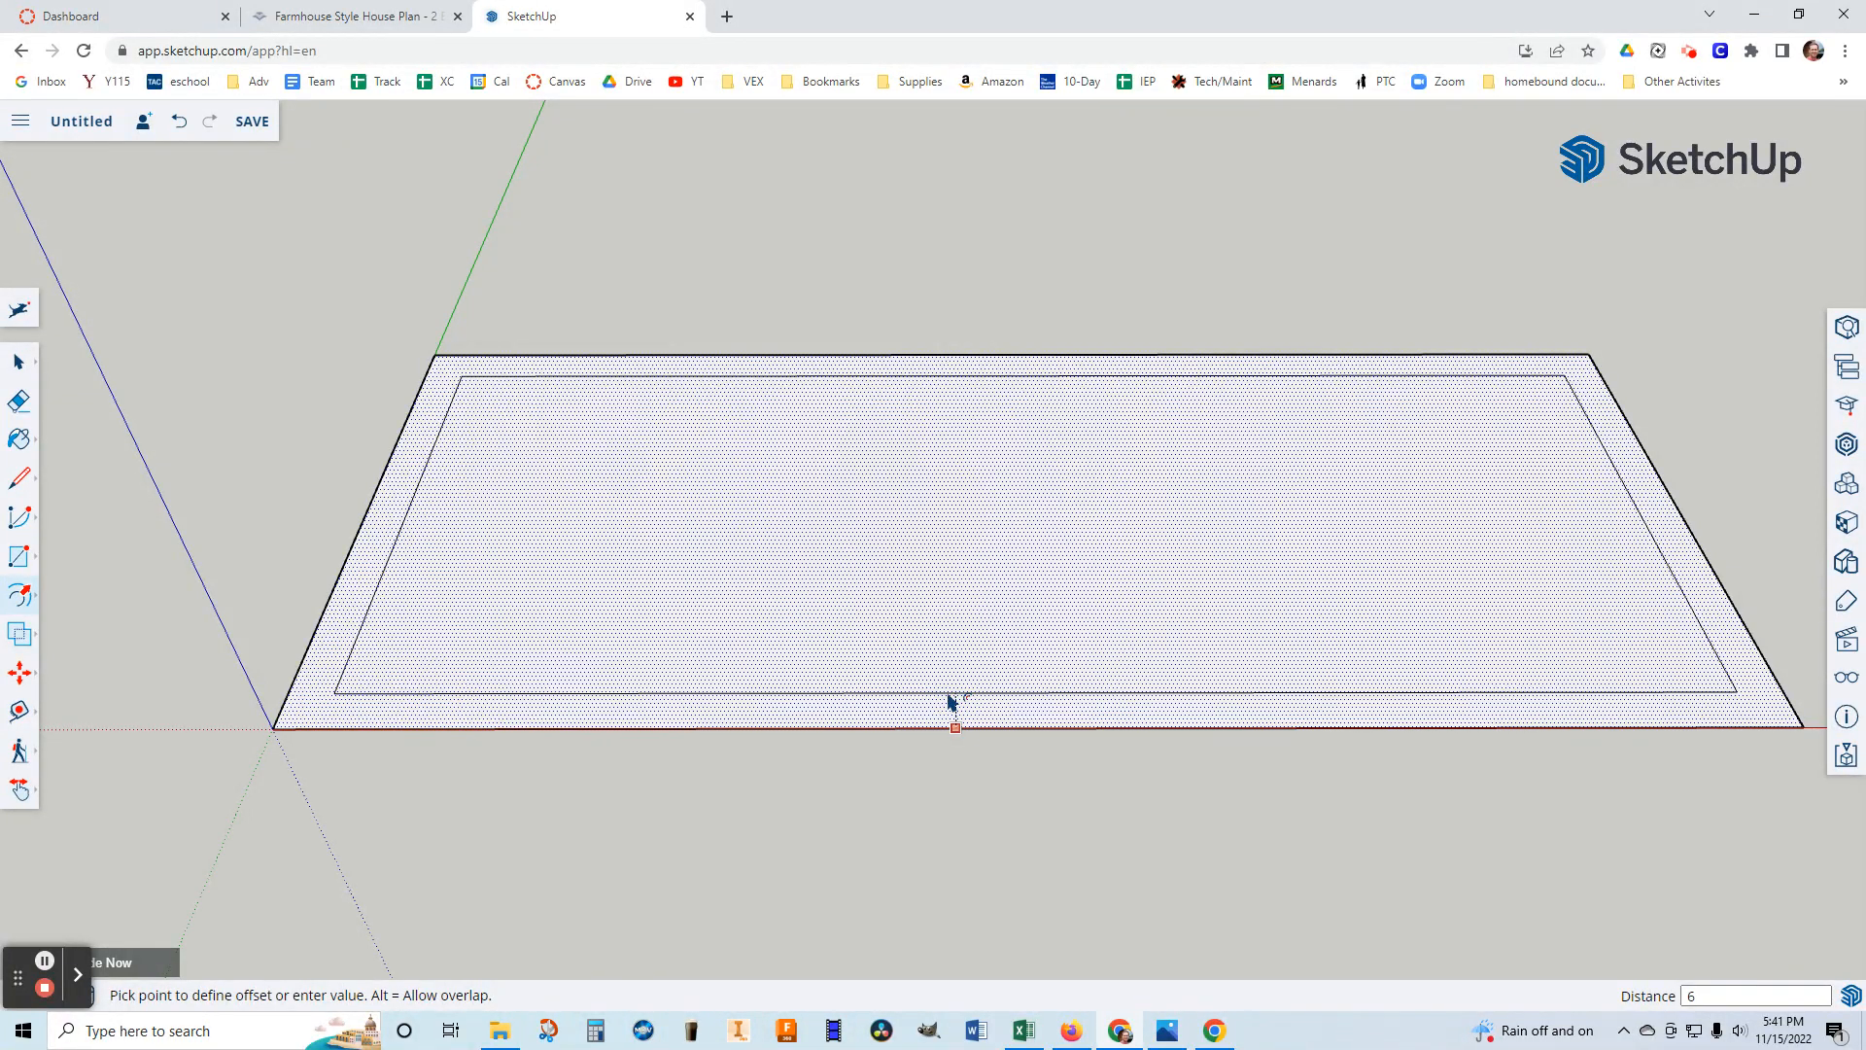
text(6")
key(Return)
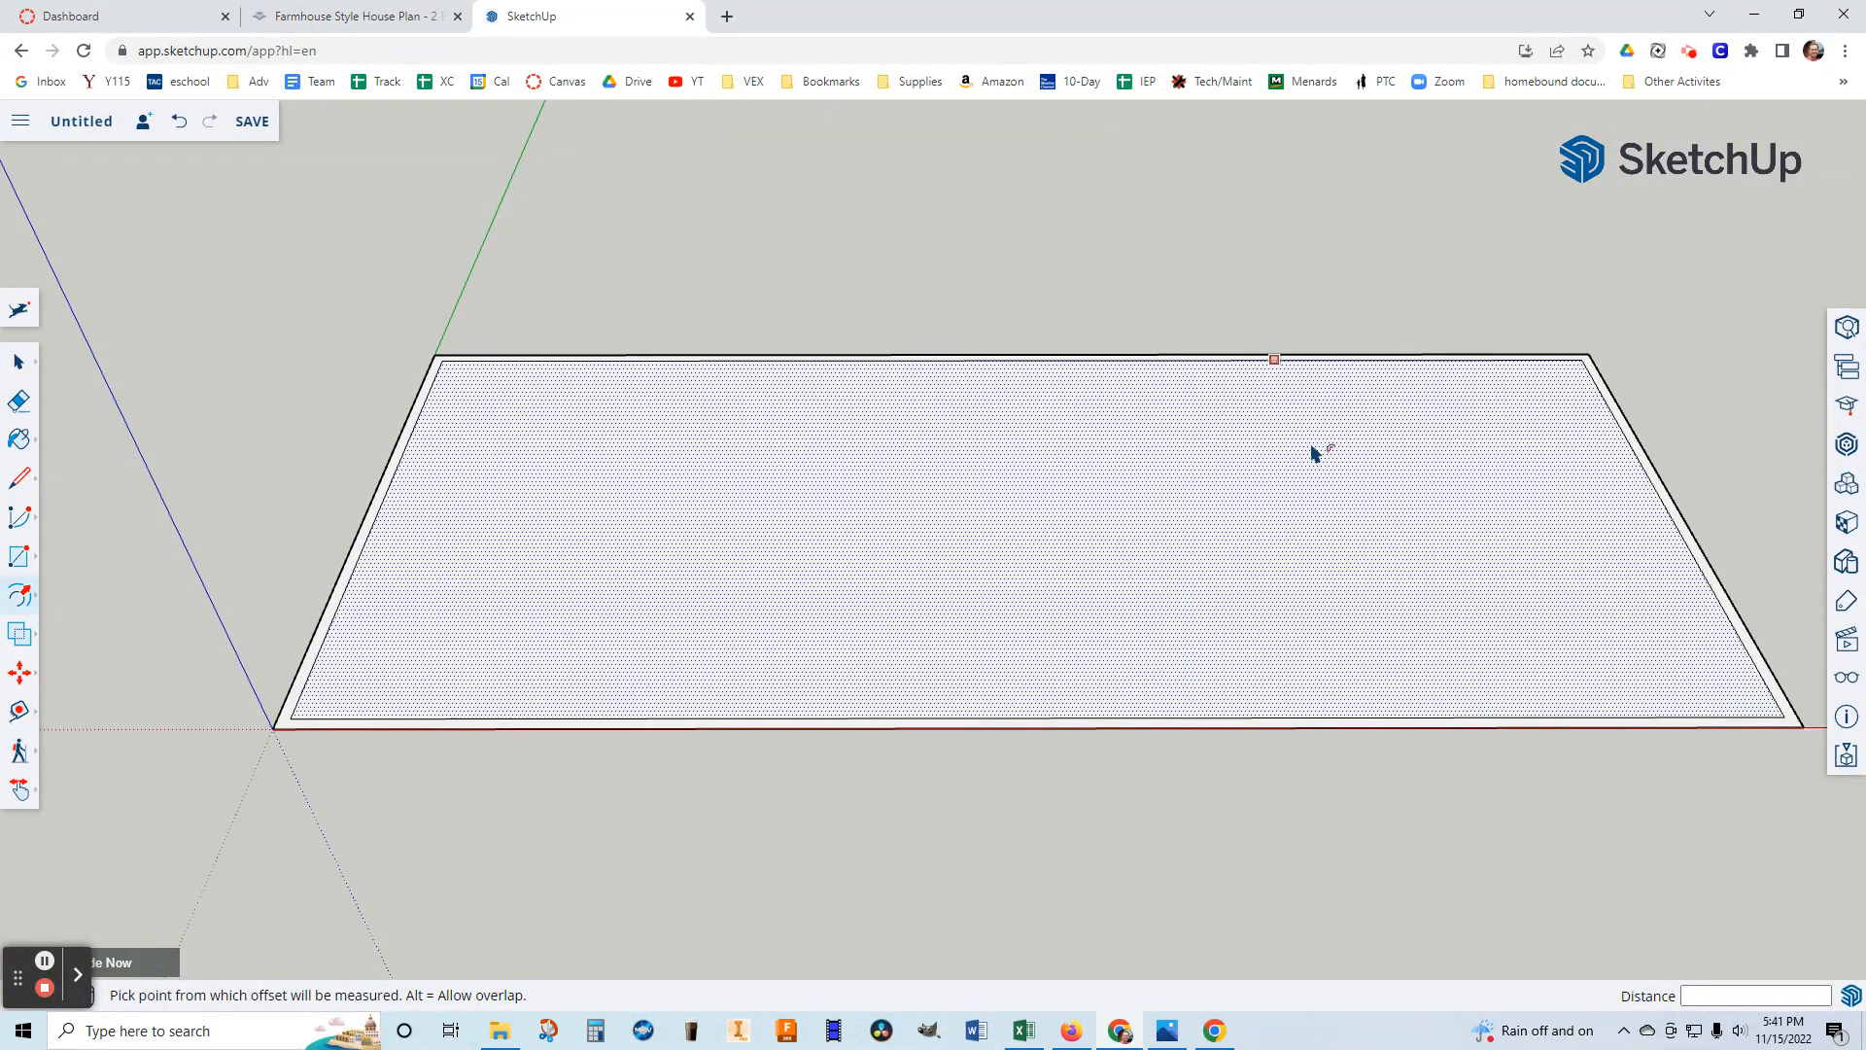
Compare the room layout and dimensions in the working document with the wall outline in SketchUp.
middle_drag(1150, 538, 1147, 765)
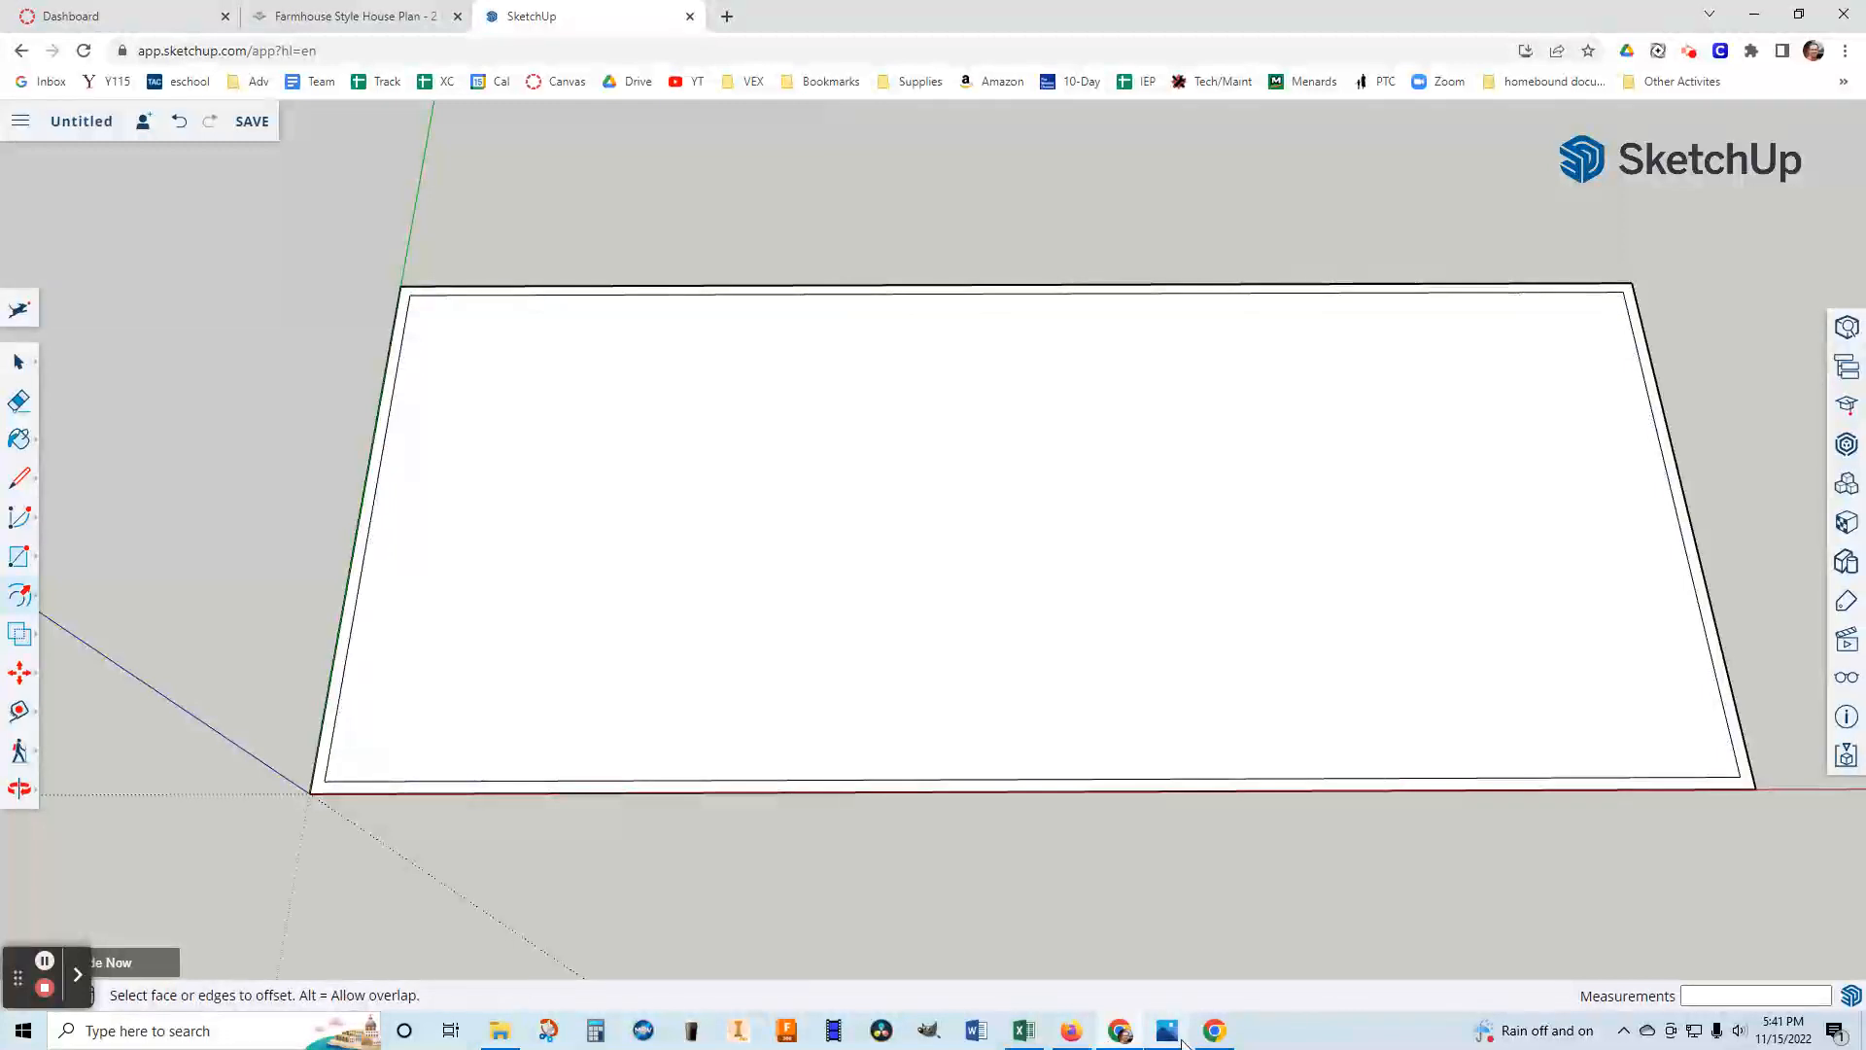
click(1170, 1032)
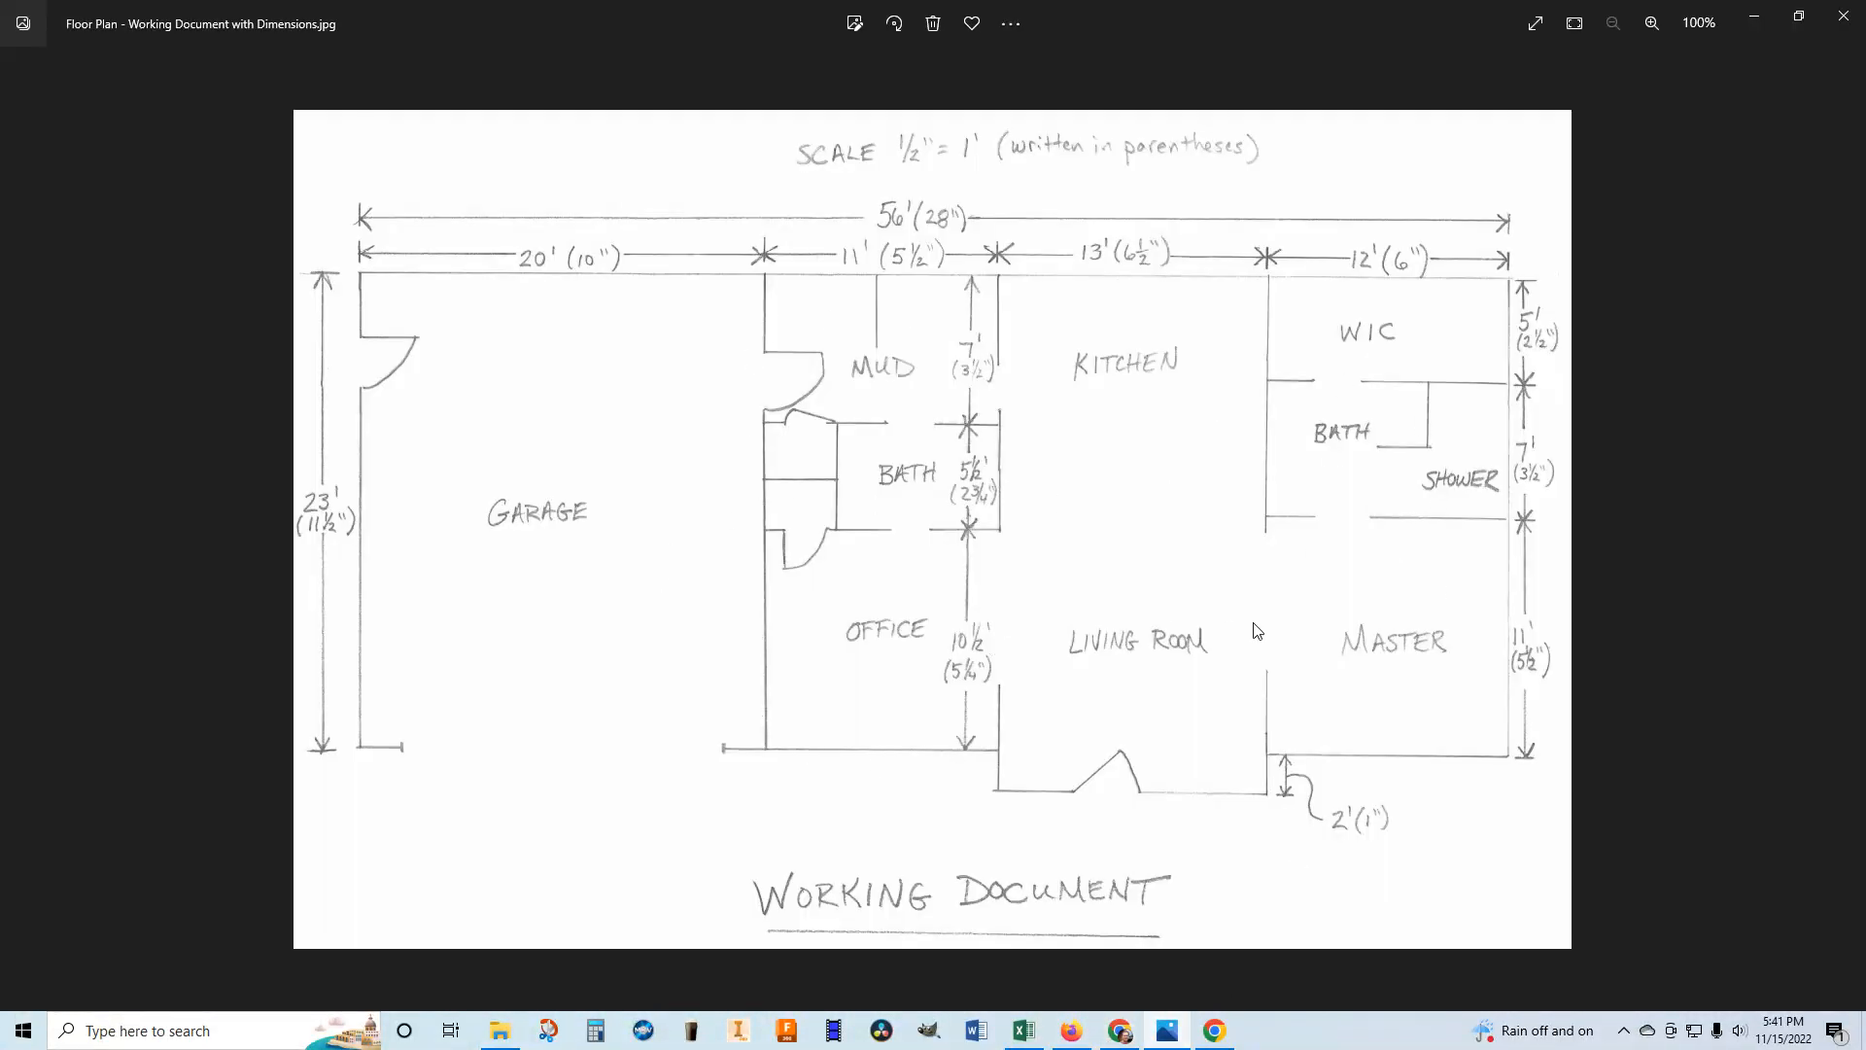
click(1123, 1034)
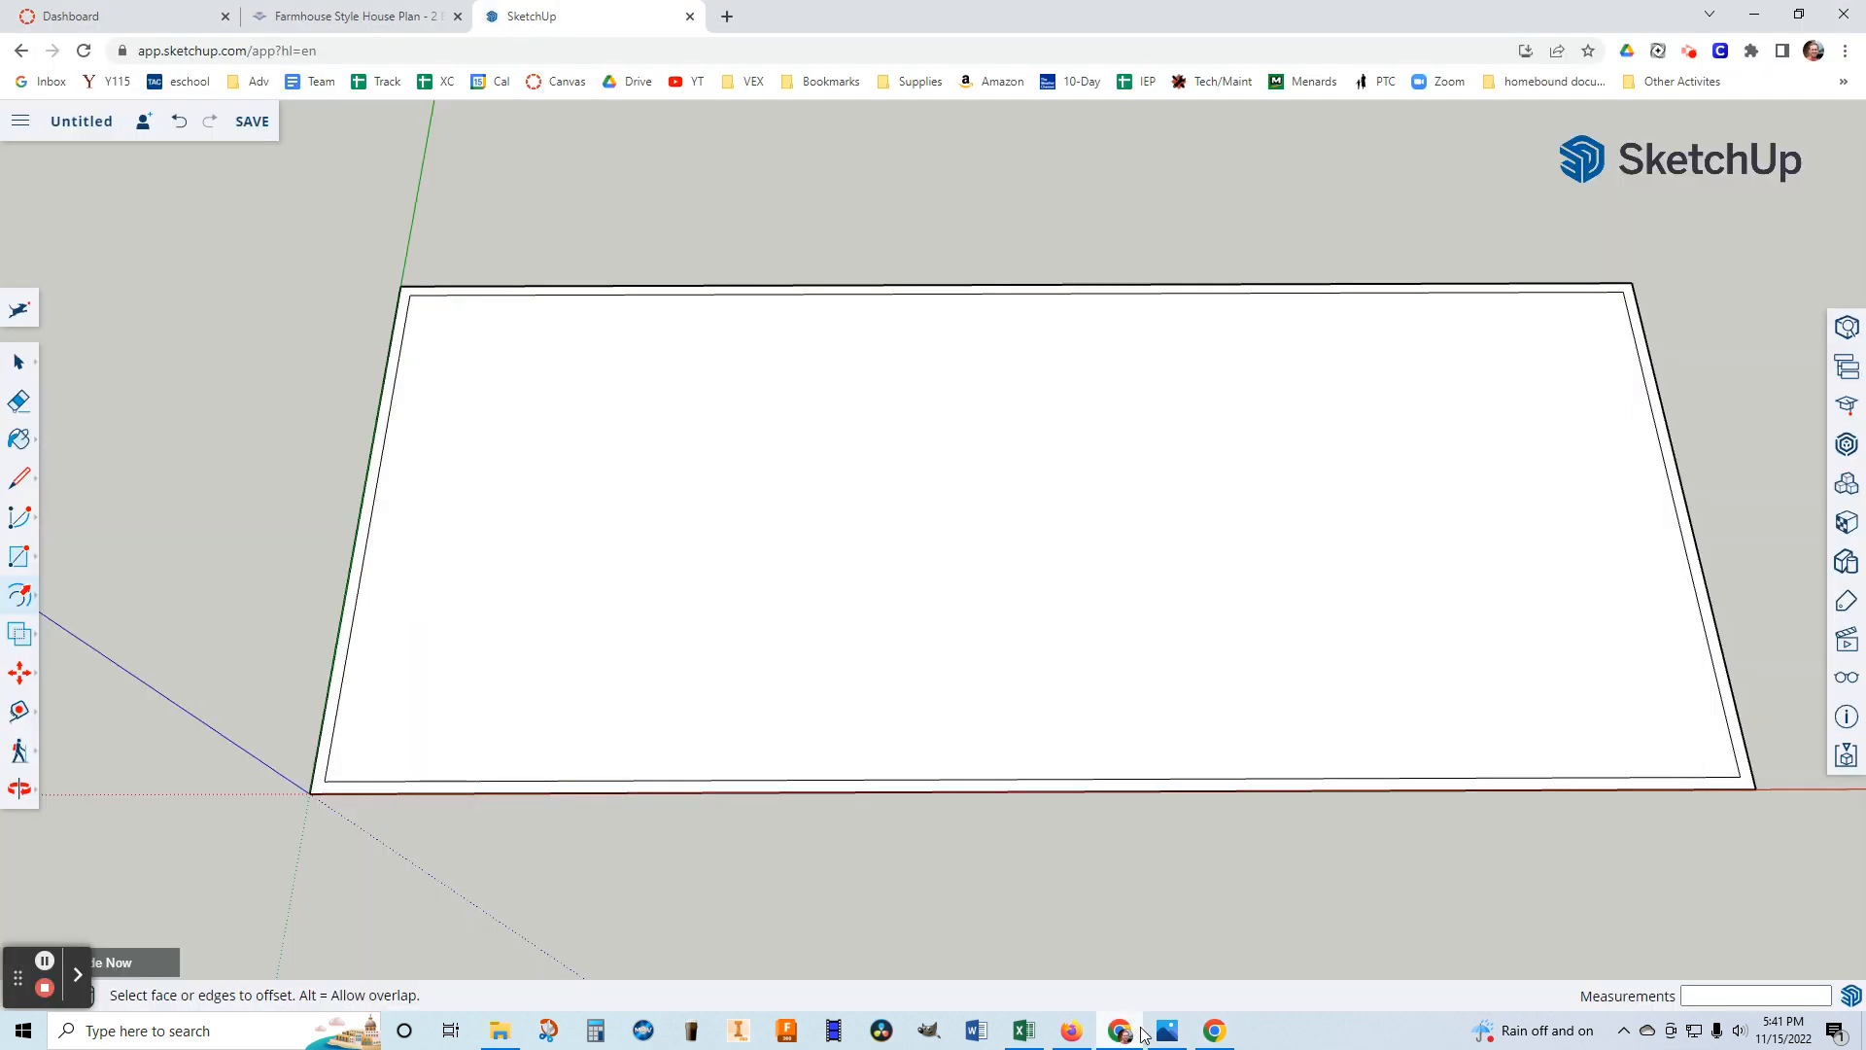
click(913, 747)
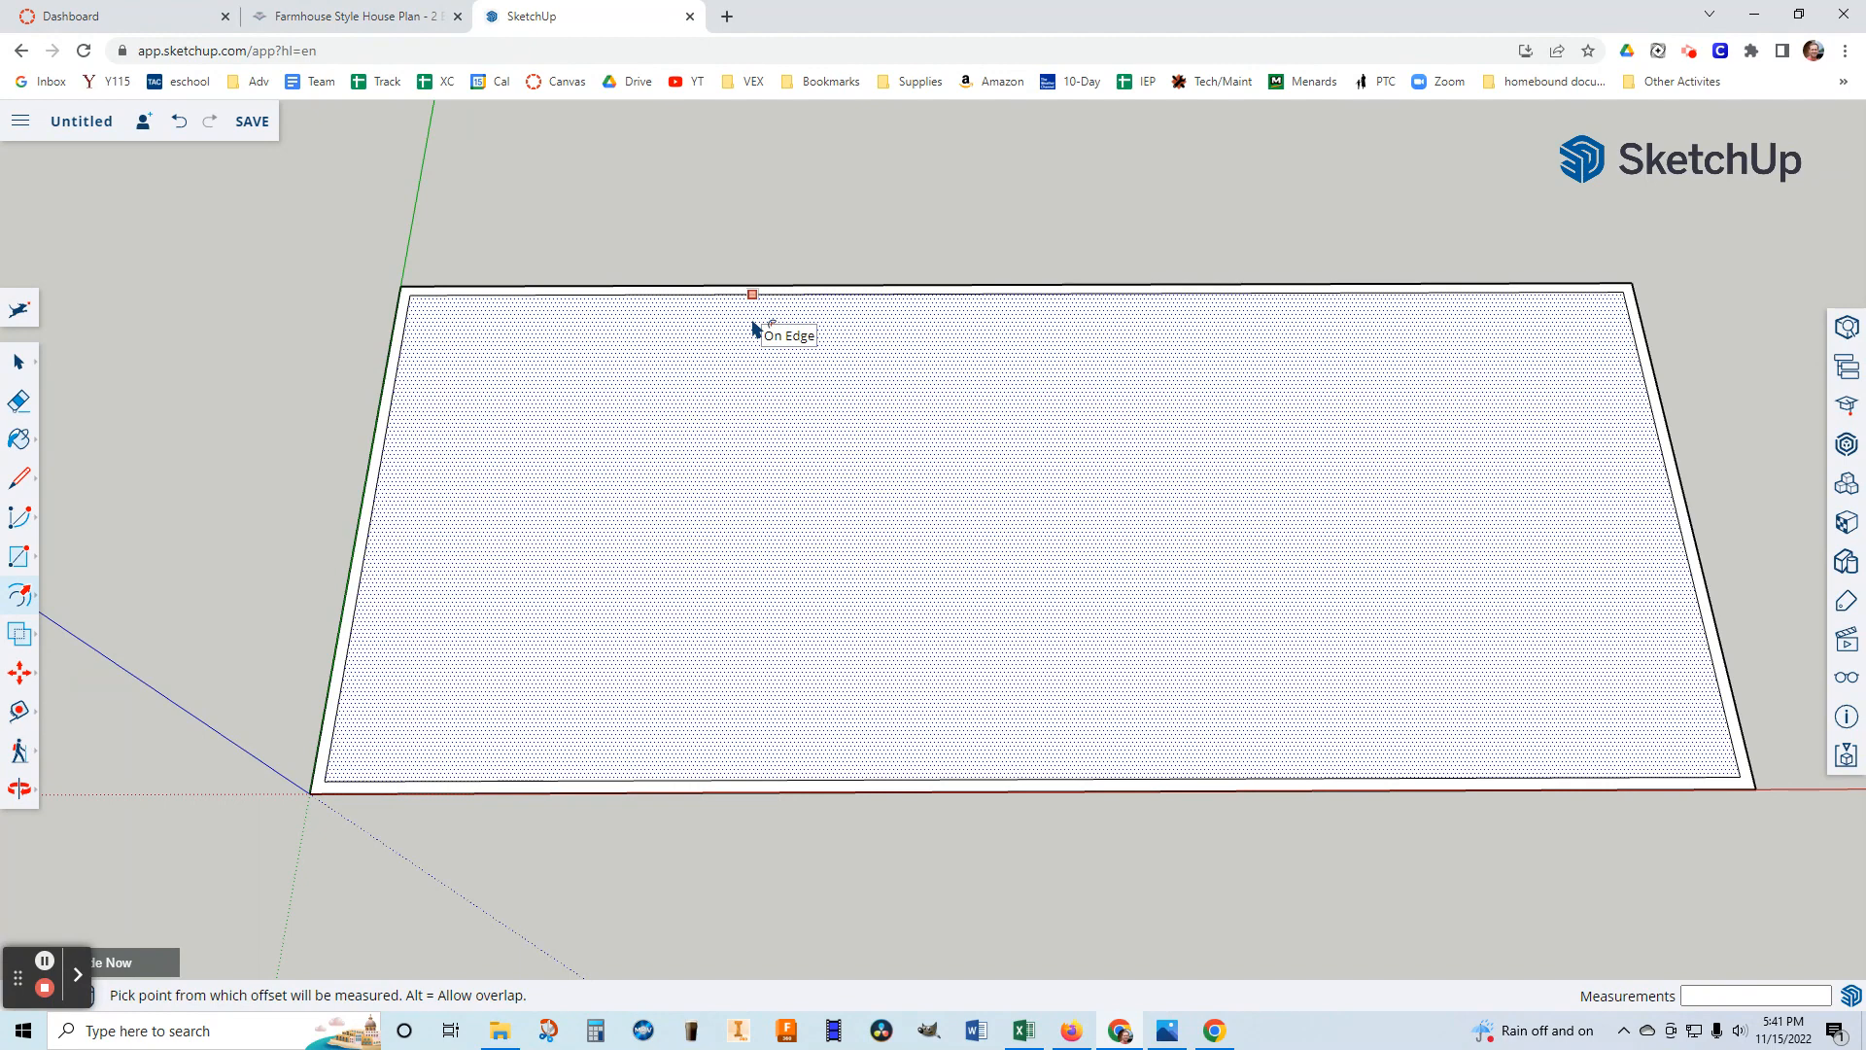
click(1167, 1030)
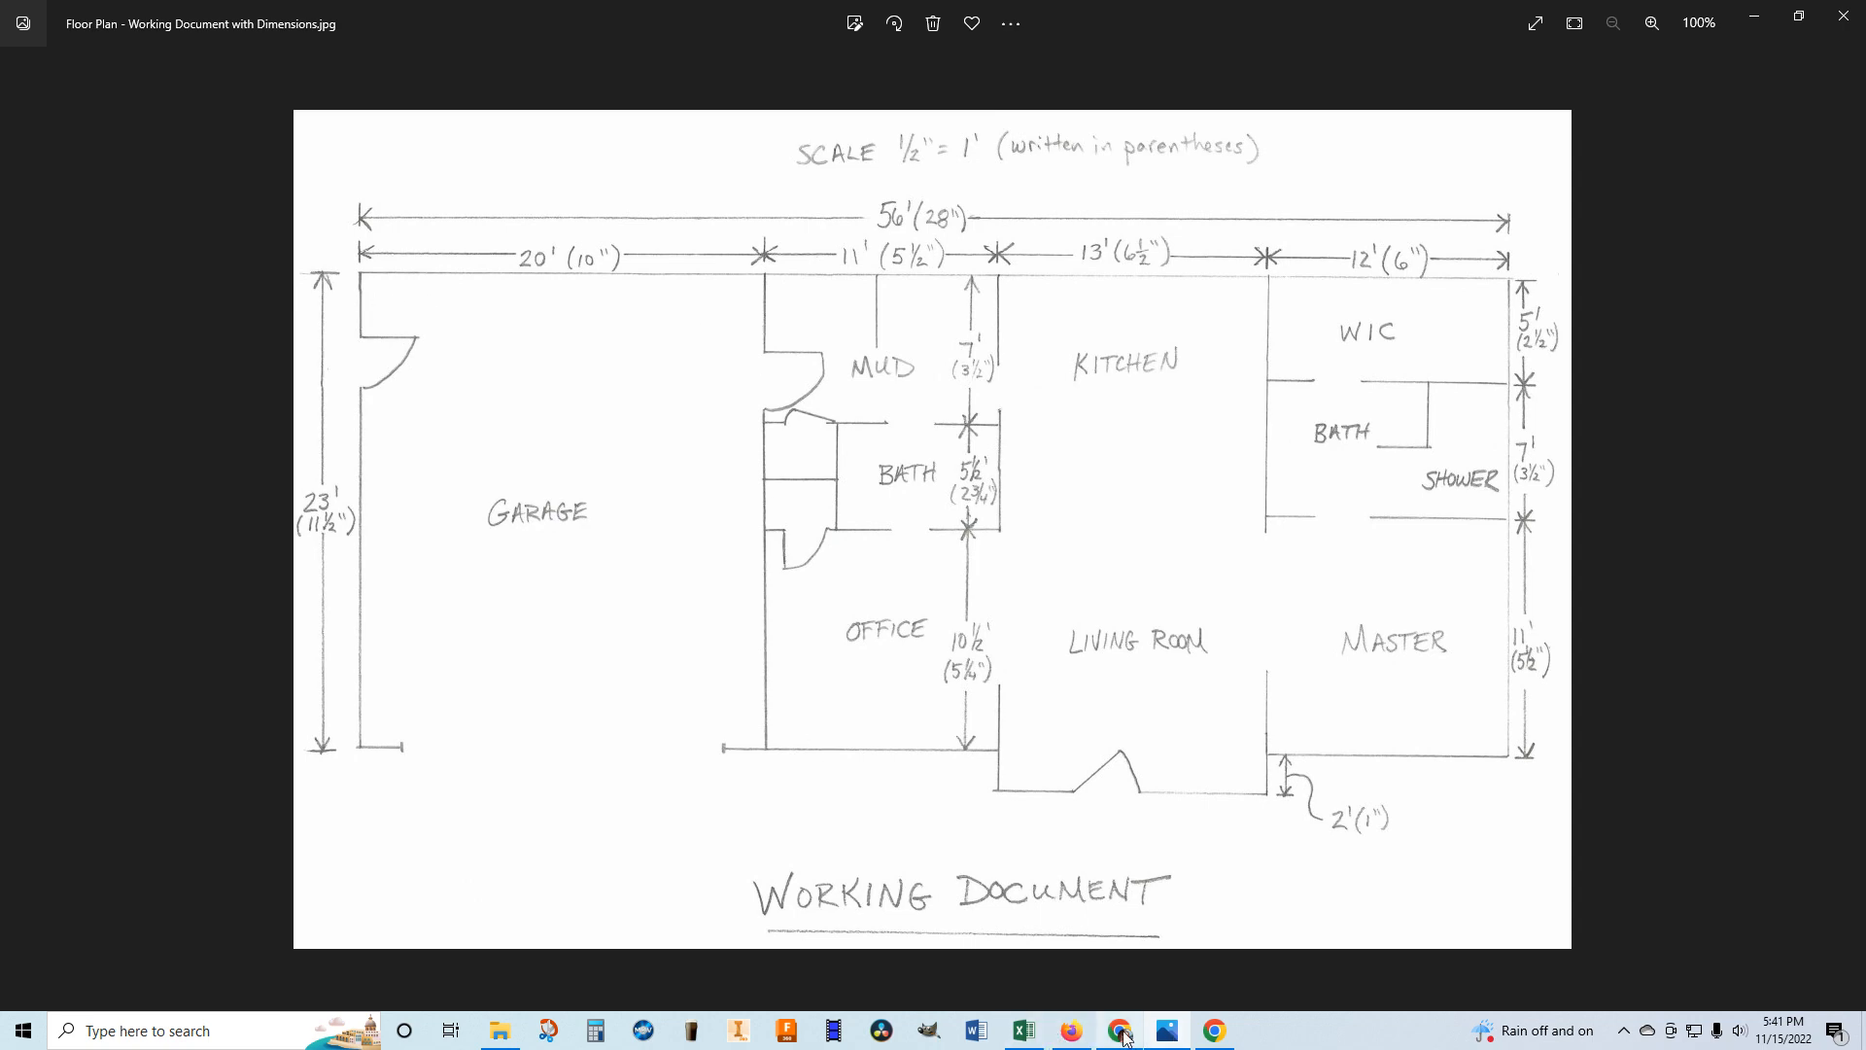
click(1156, 1038)
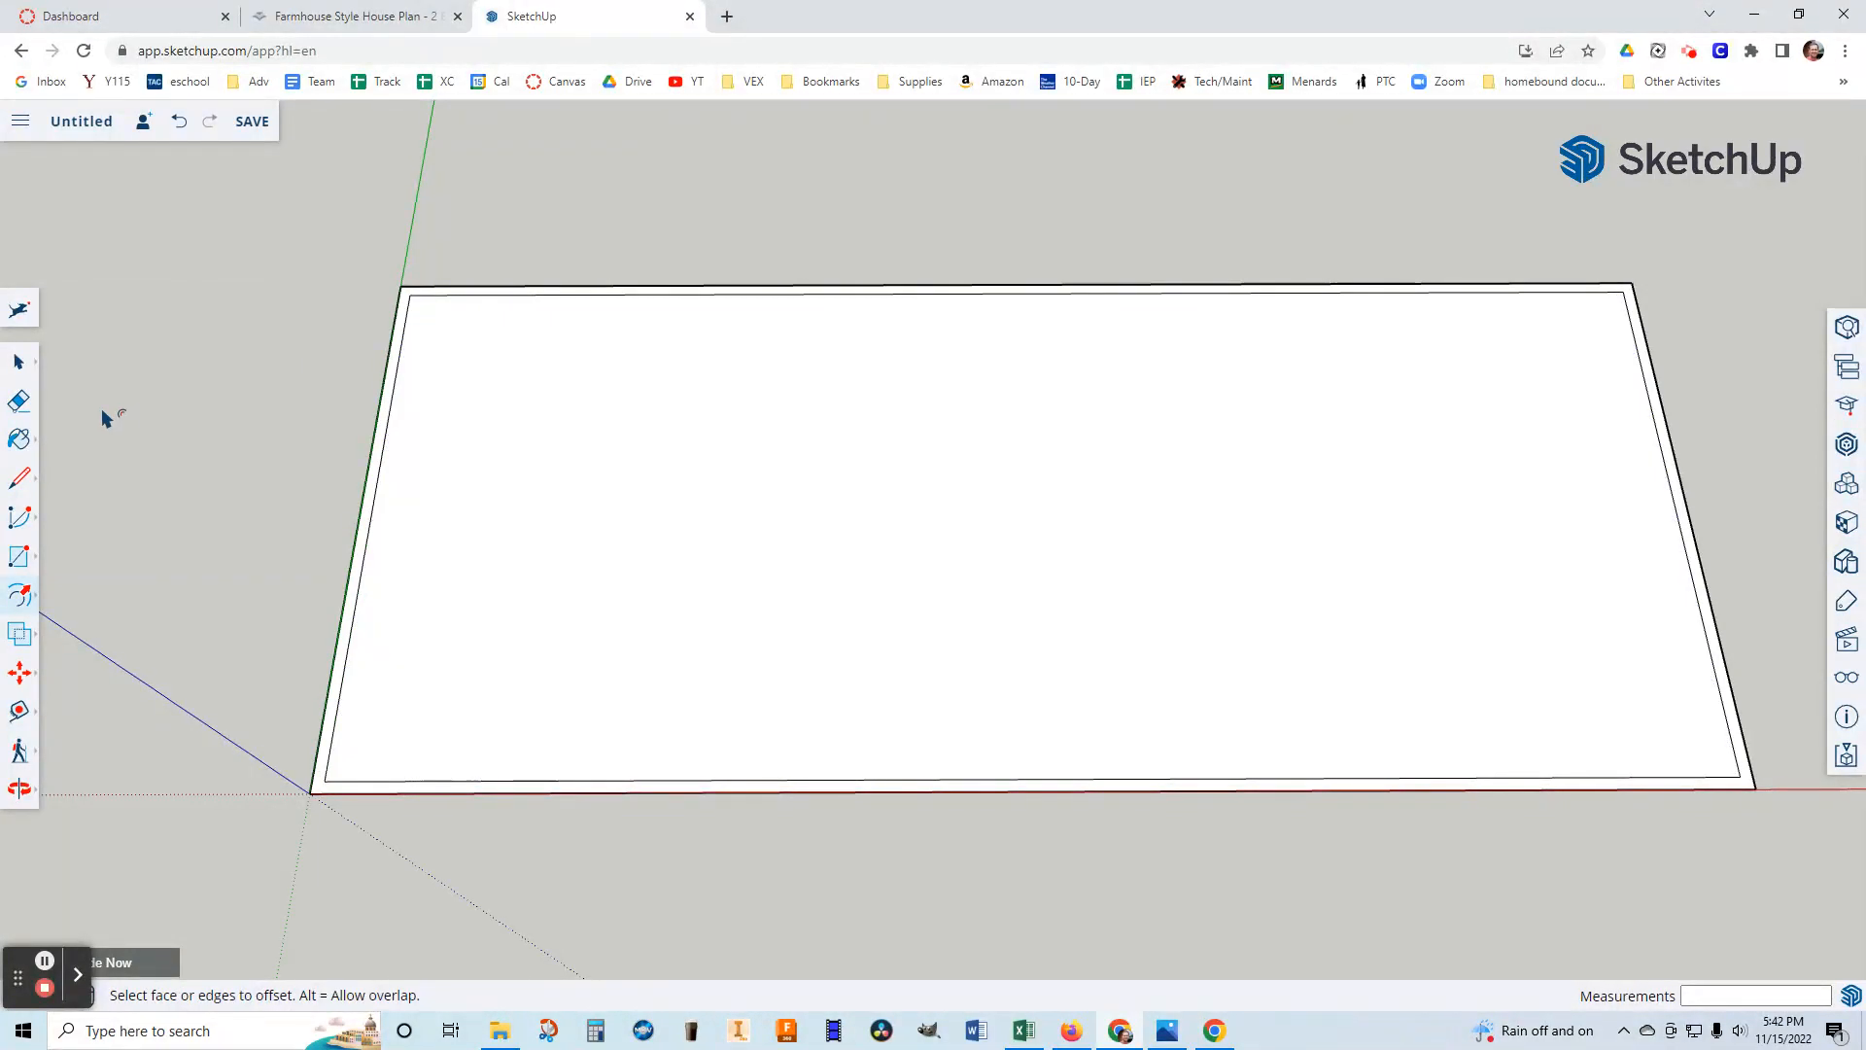
Place a guide point 20' from the garage's rear inner corner along the rear wall's inner edge.
click(19, 483)
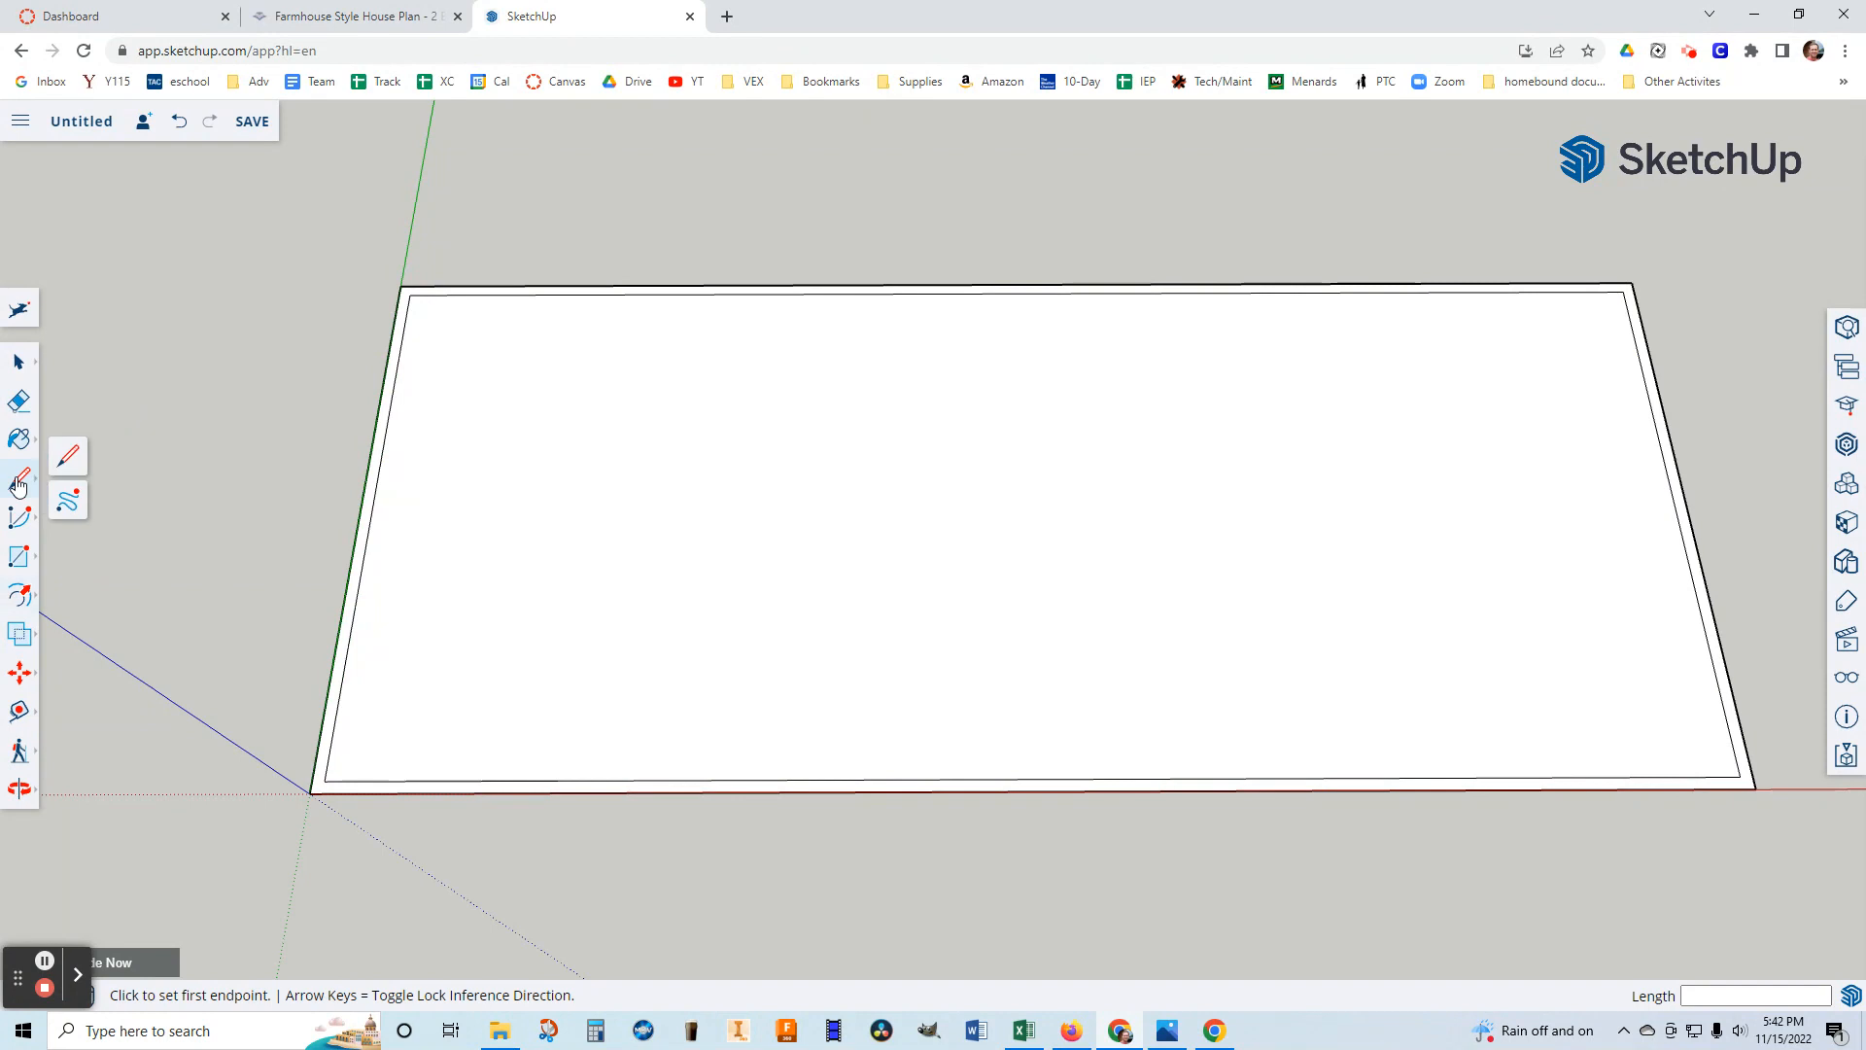
click(20, 714)
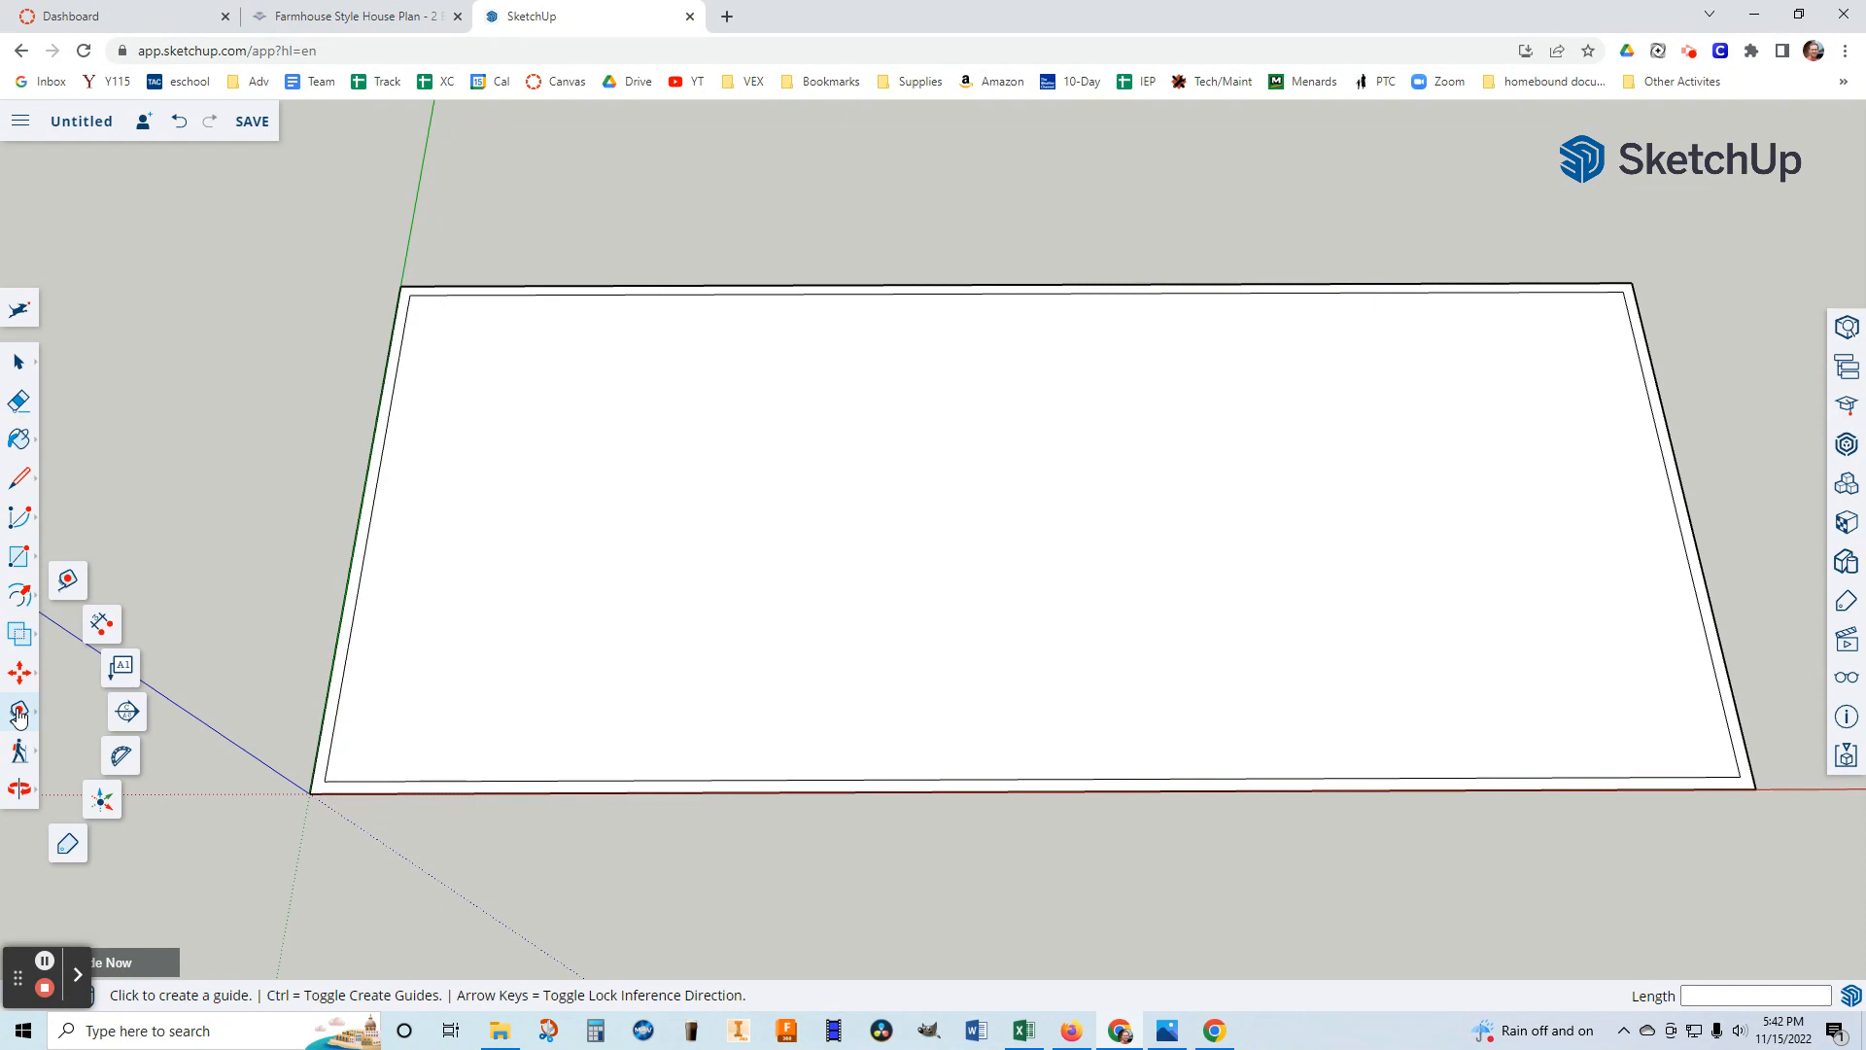
click(60, 583)
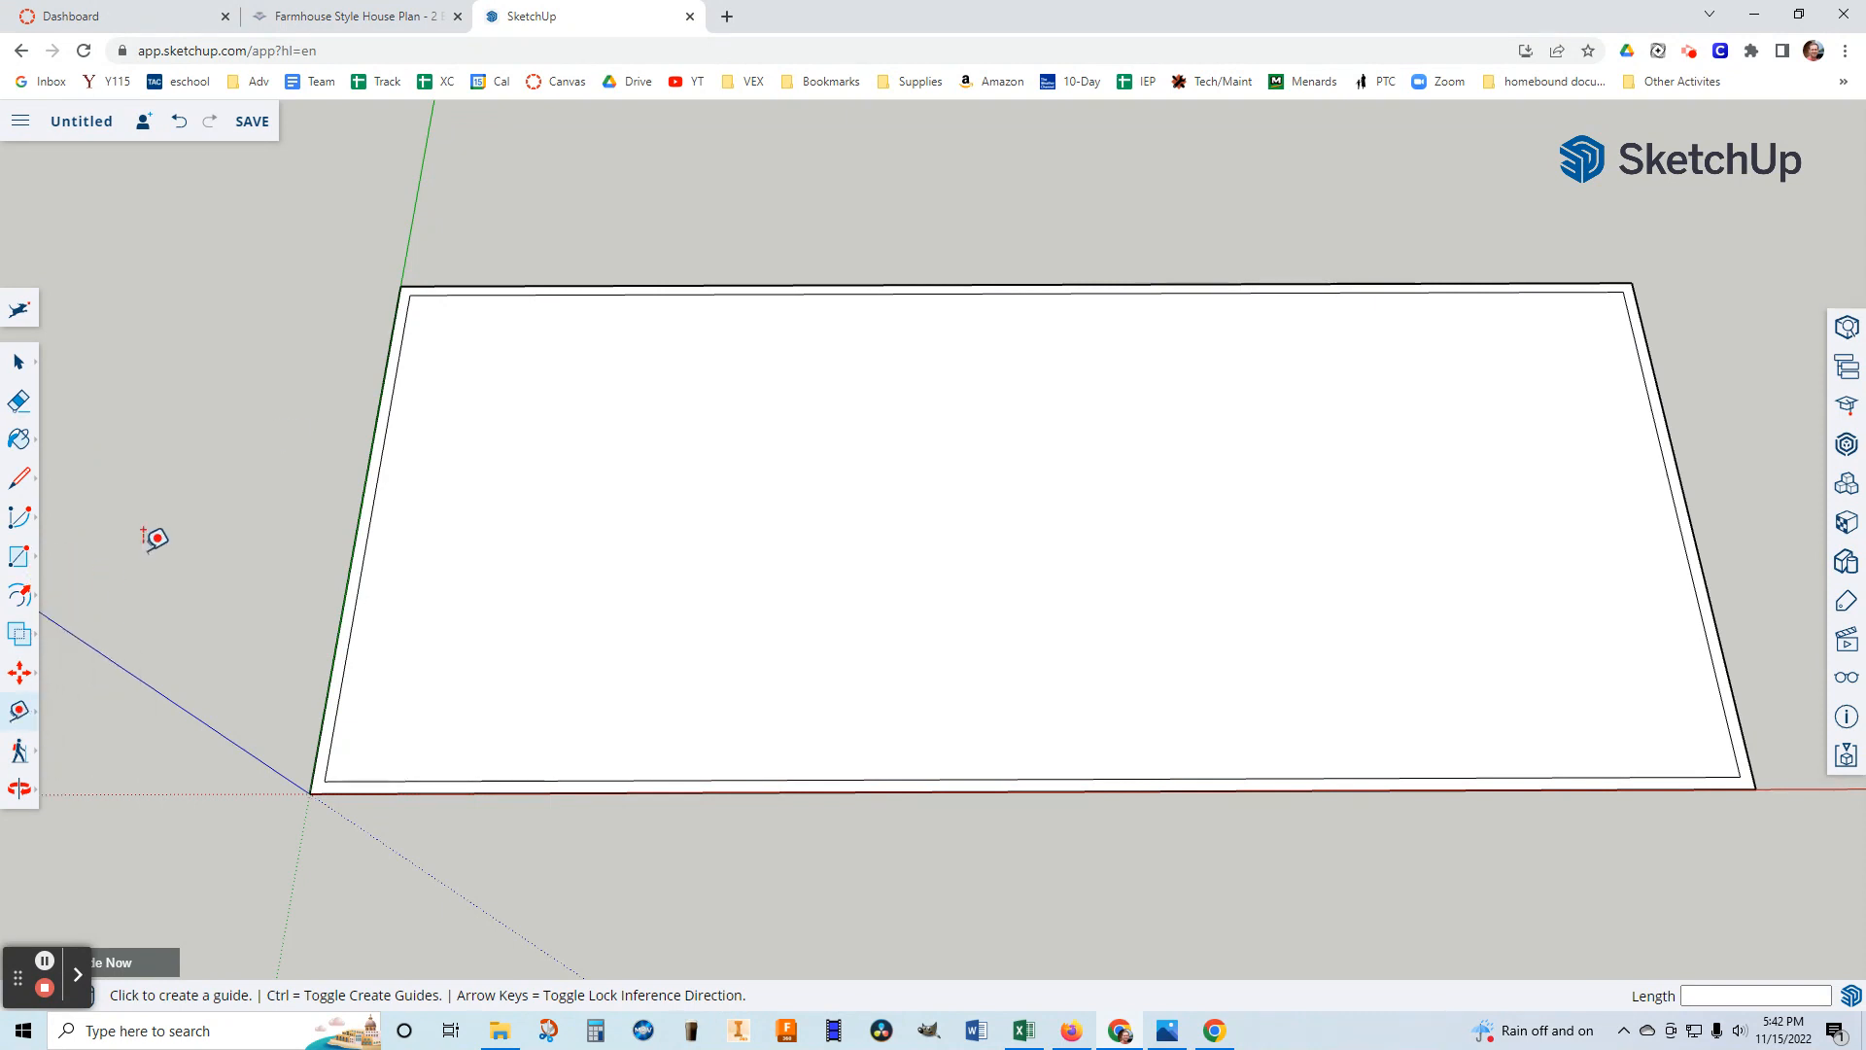
click(409, 292)
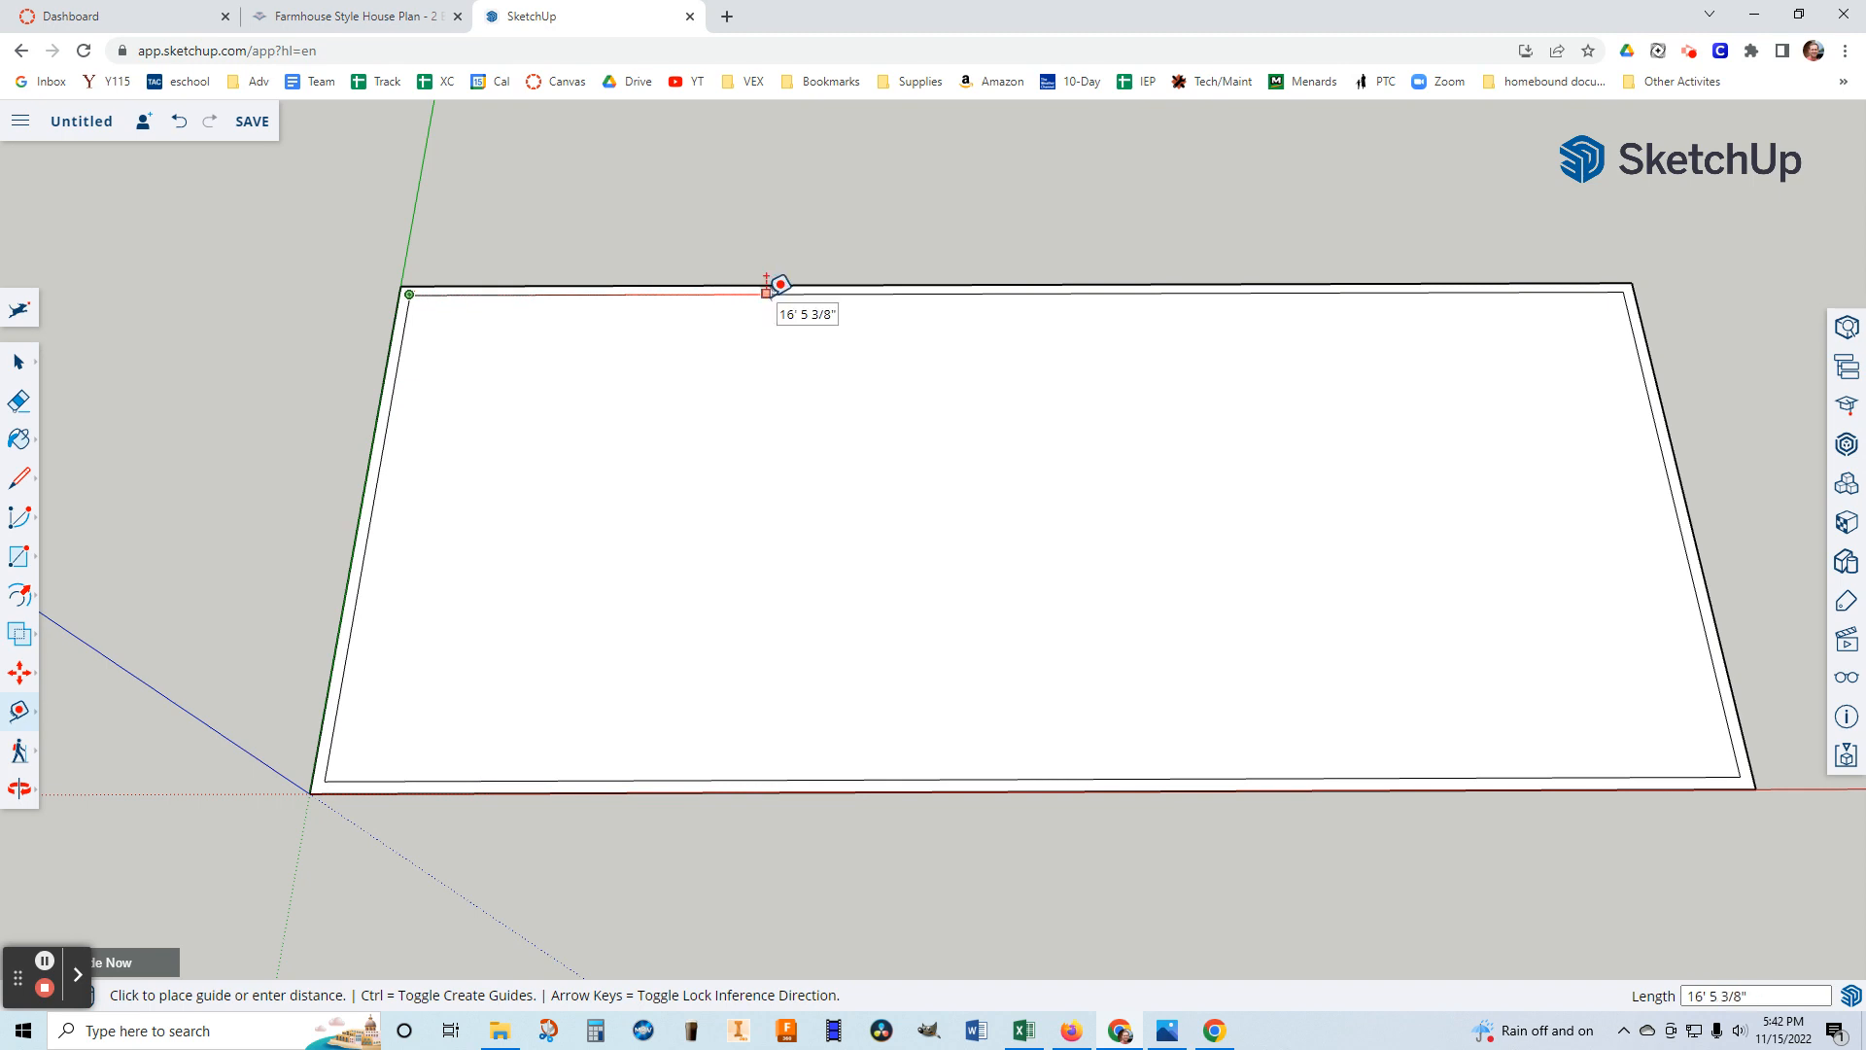
text(20)
key(Return)
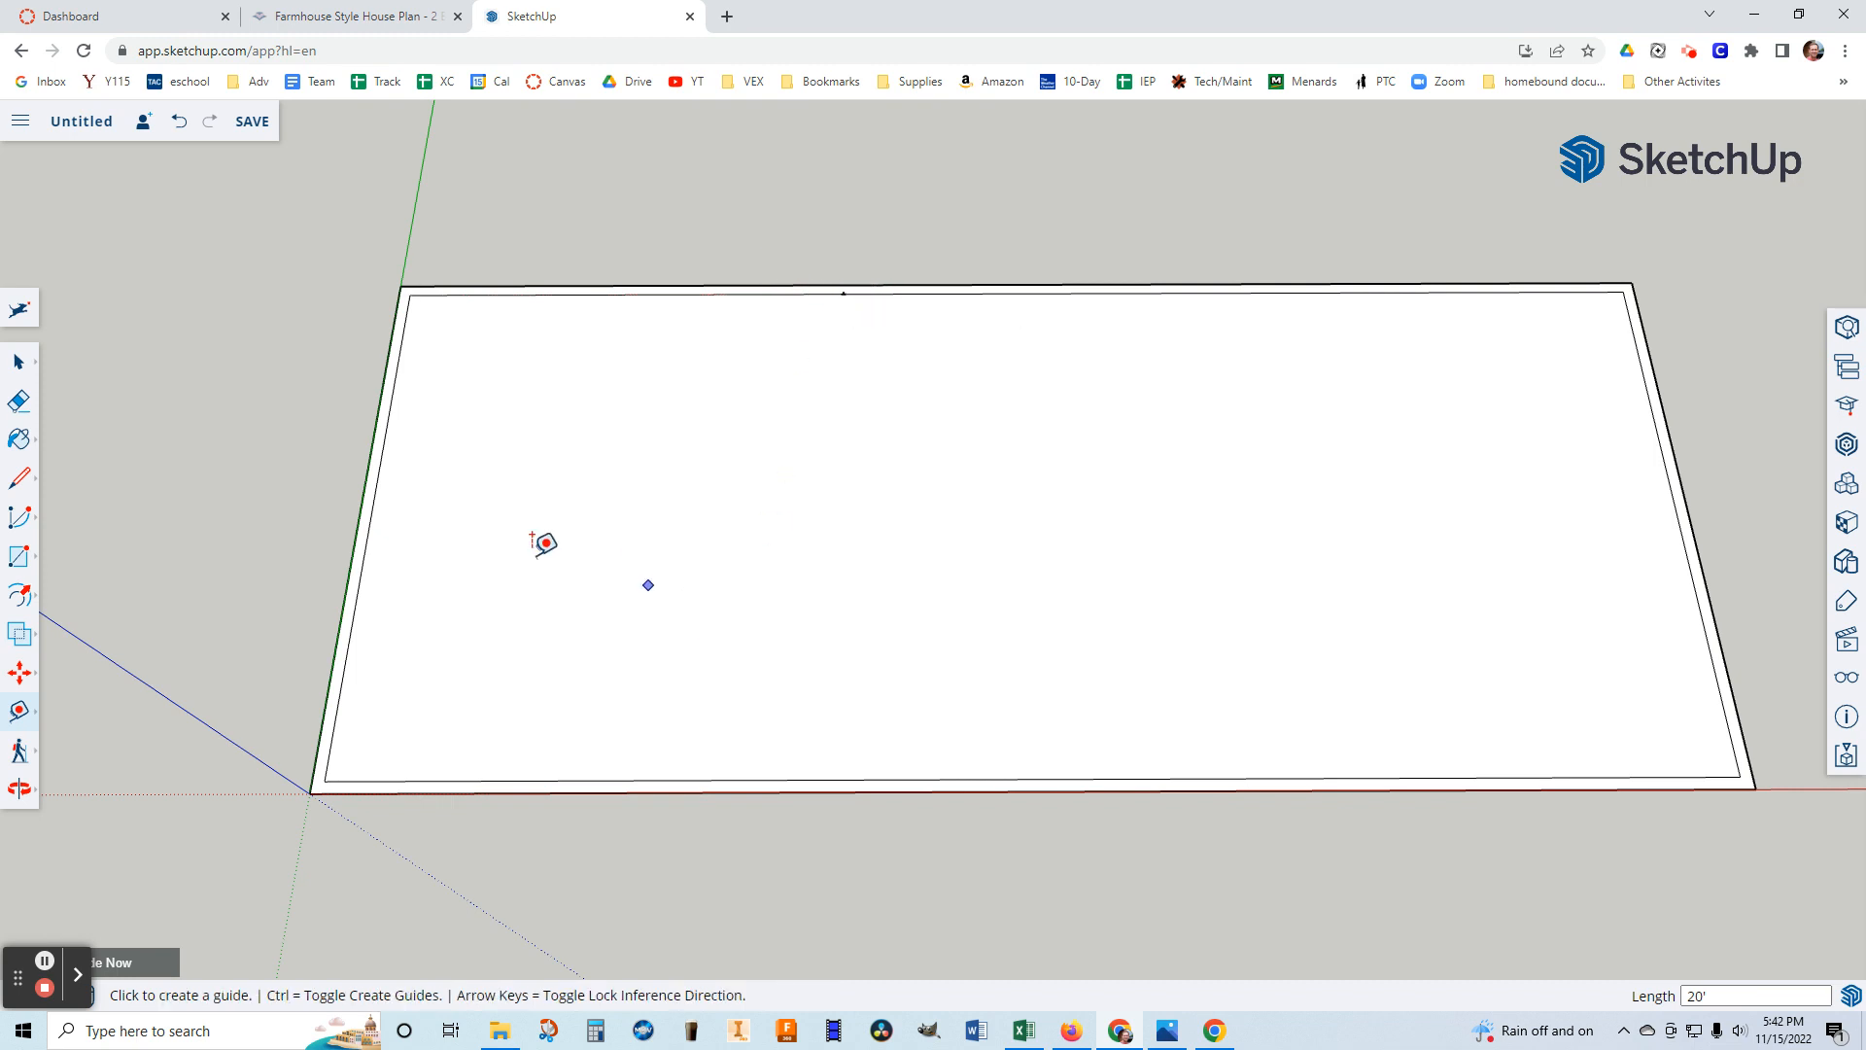
Draw a 23' line from the 20' guide point straight across to the front wall's inner edge.
click(20, 480)
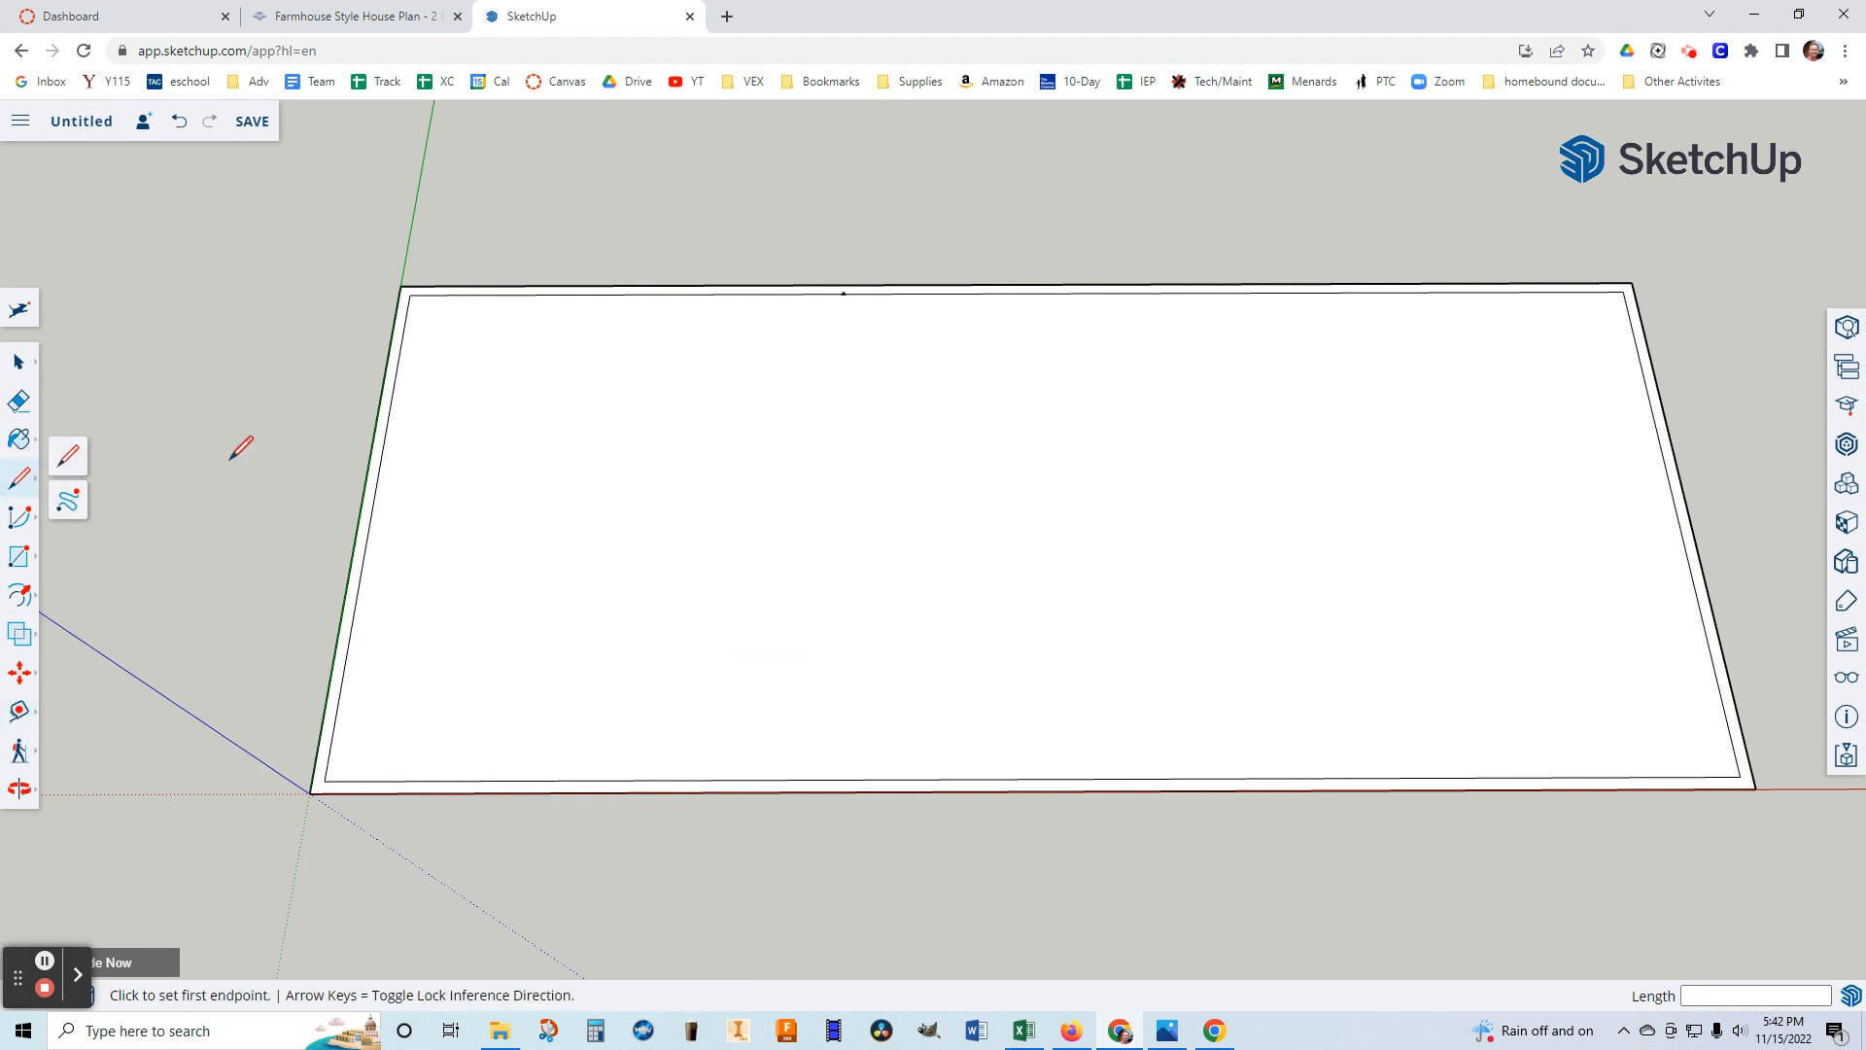
click(843, 293)
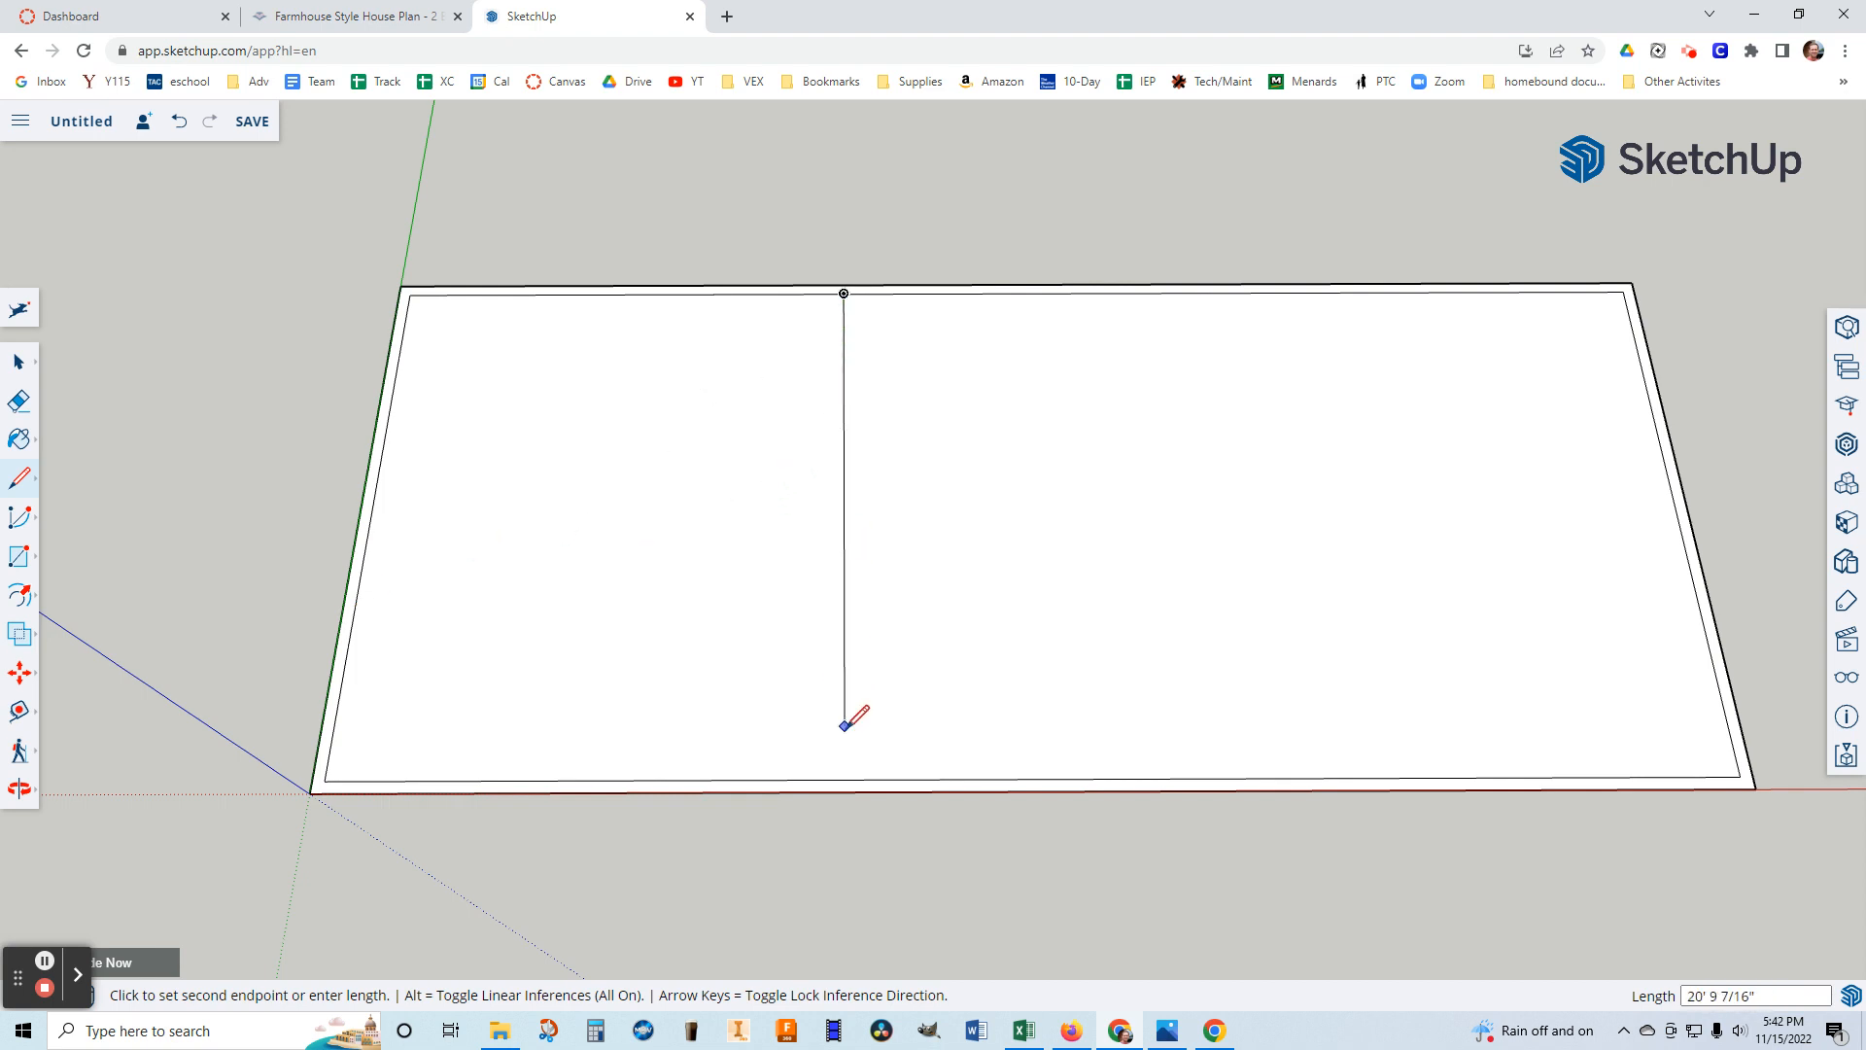
click(830, 778)
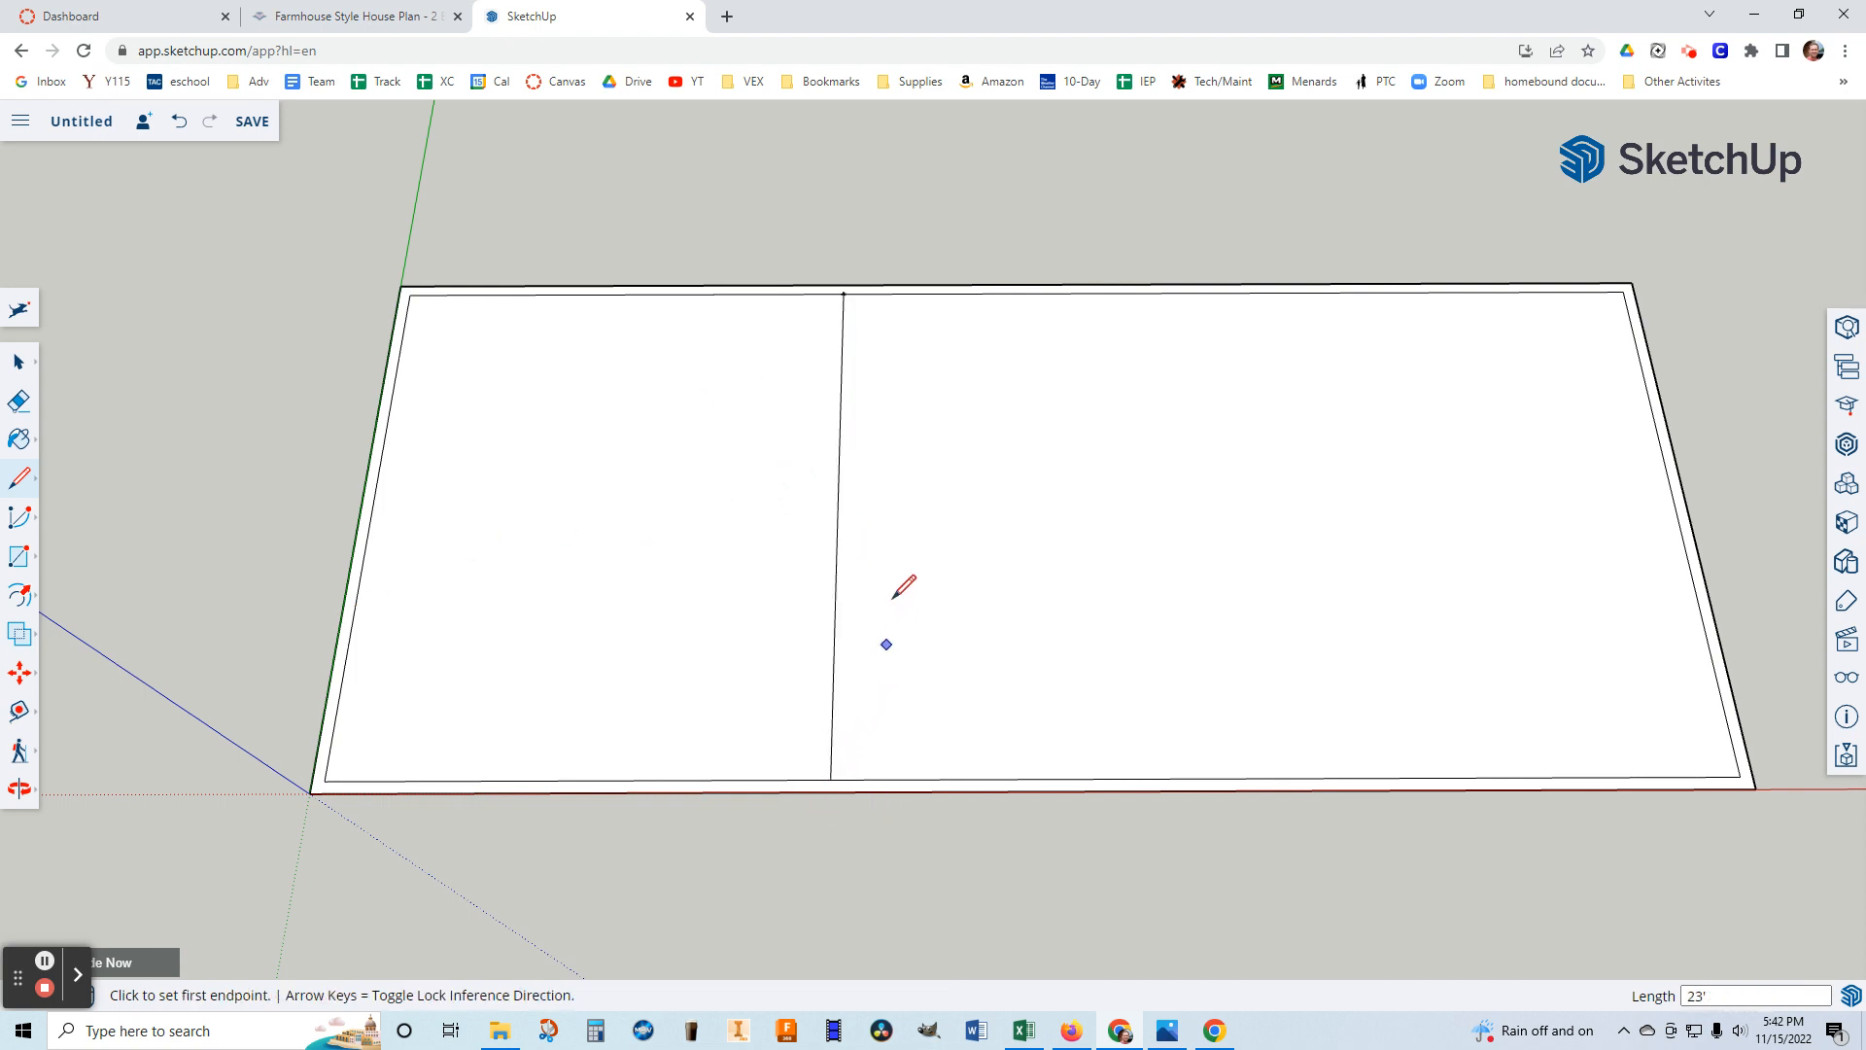
Draw a parallel 23' line just beyond the garage divider line to give the interior wall its thickness.
scroll(861, 296, up, 1)
scroll(859, 301, up, 1)
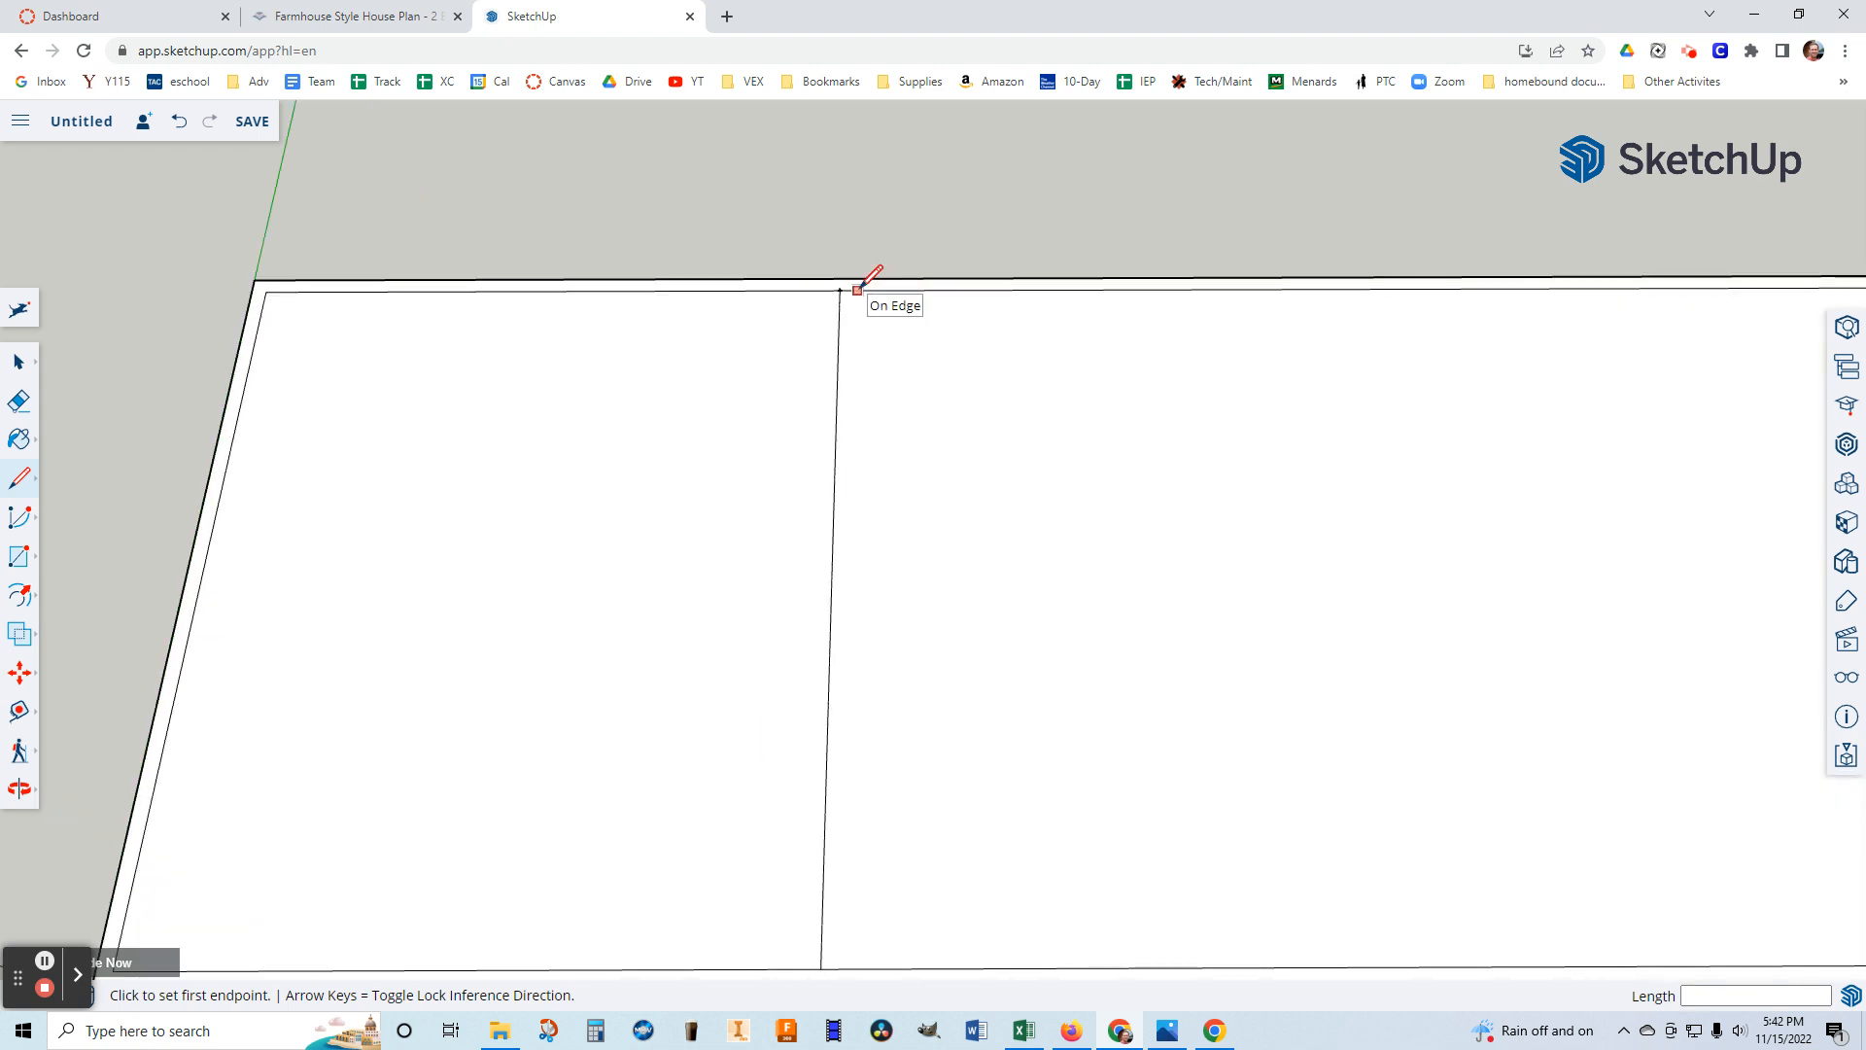
click(857, 290)
scroll(856, 583, down, 2)
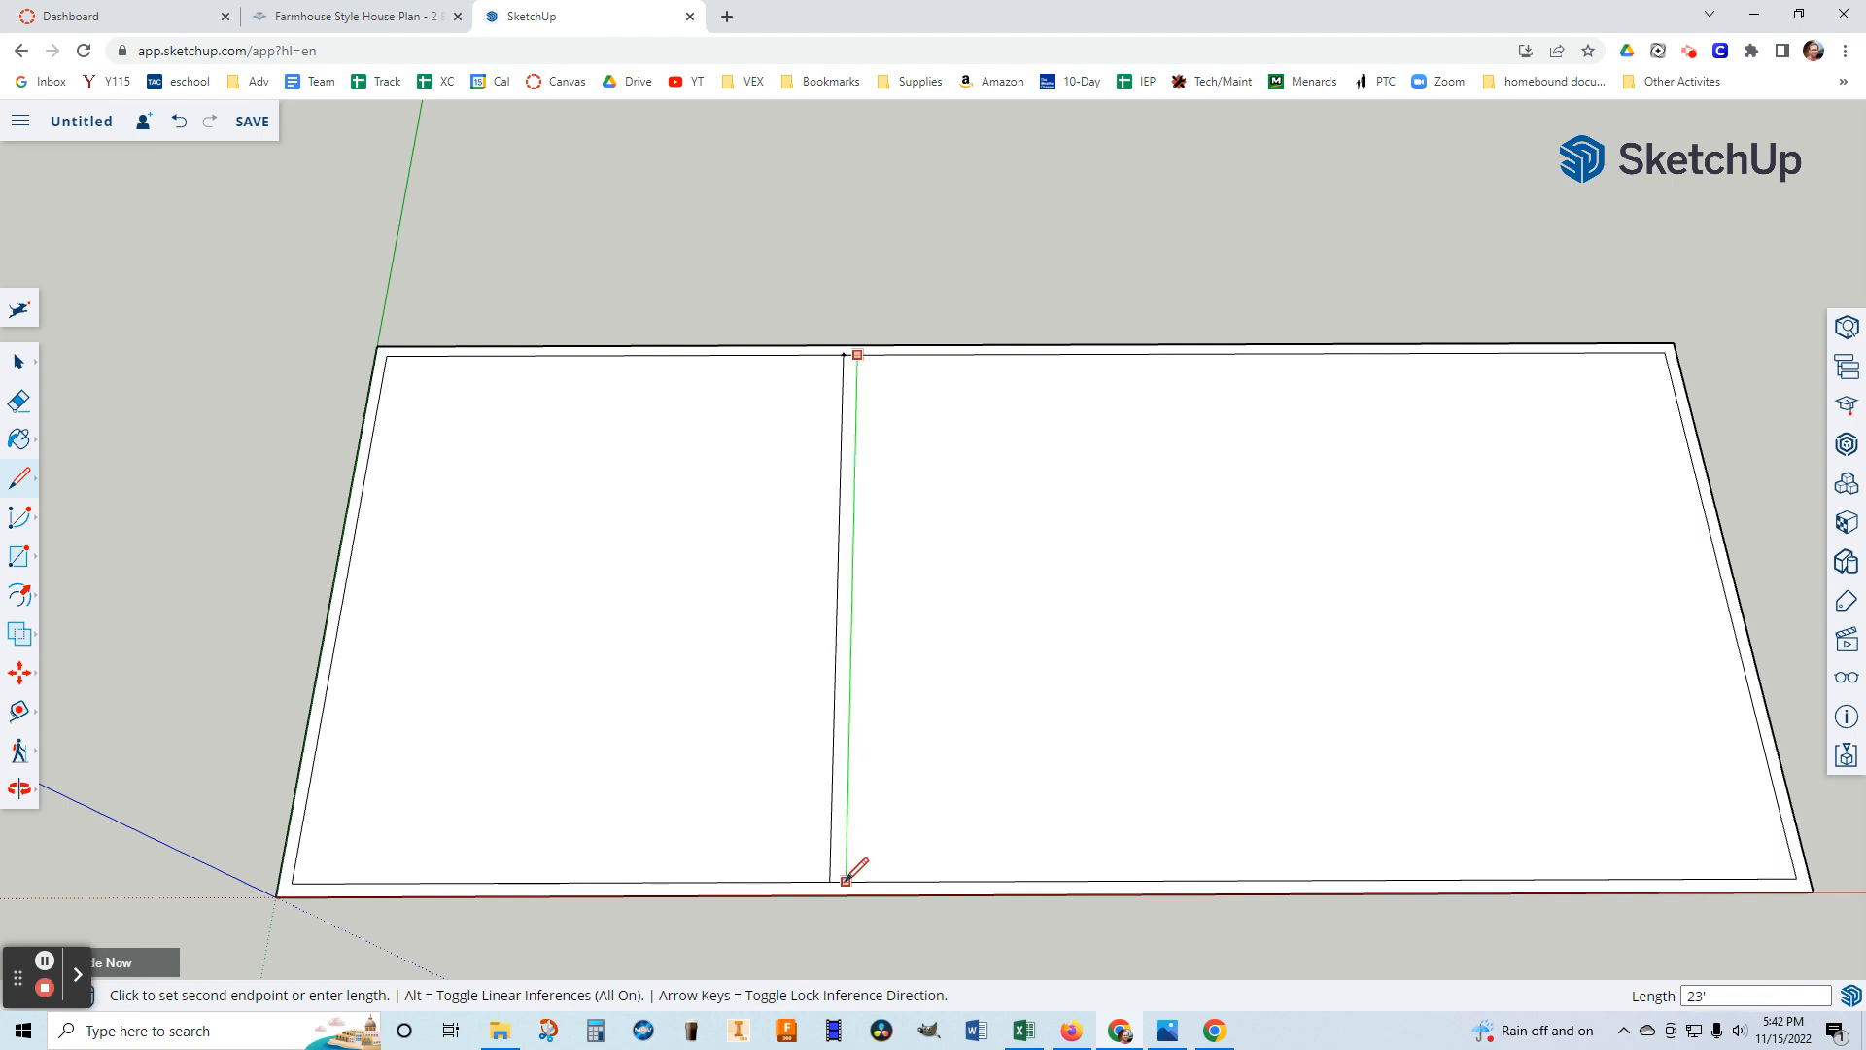
click(846, 880)
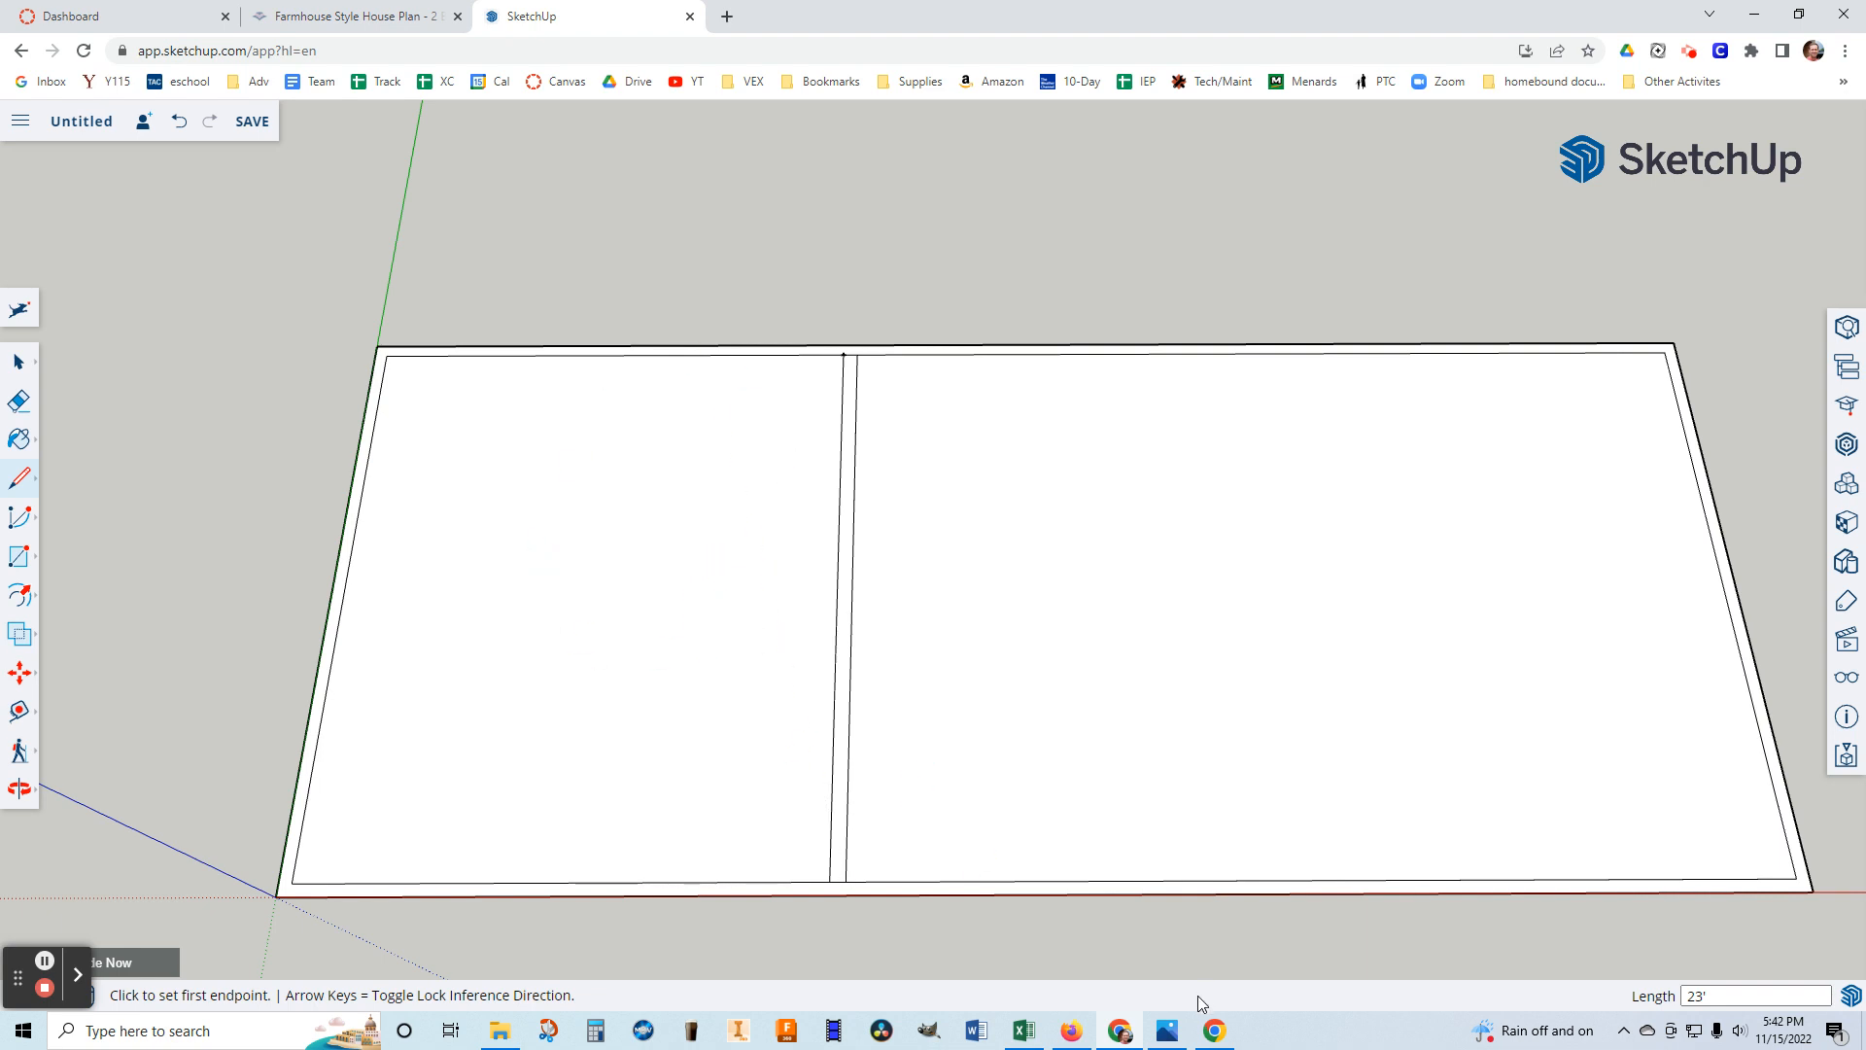
Check the mud room width in the working document and place a guide point 11' beyond the garage wall along the rear inner edge.
click(1167, 1030)
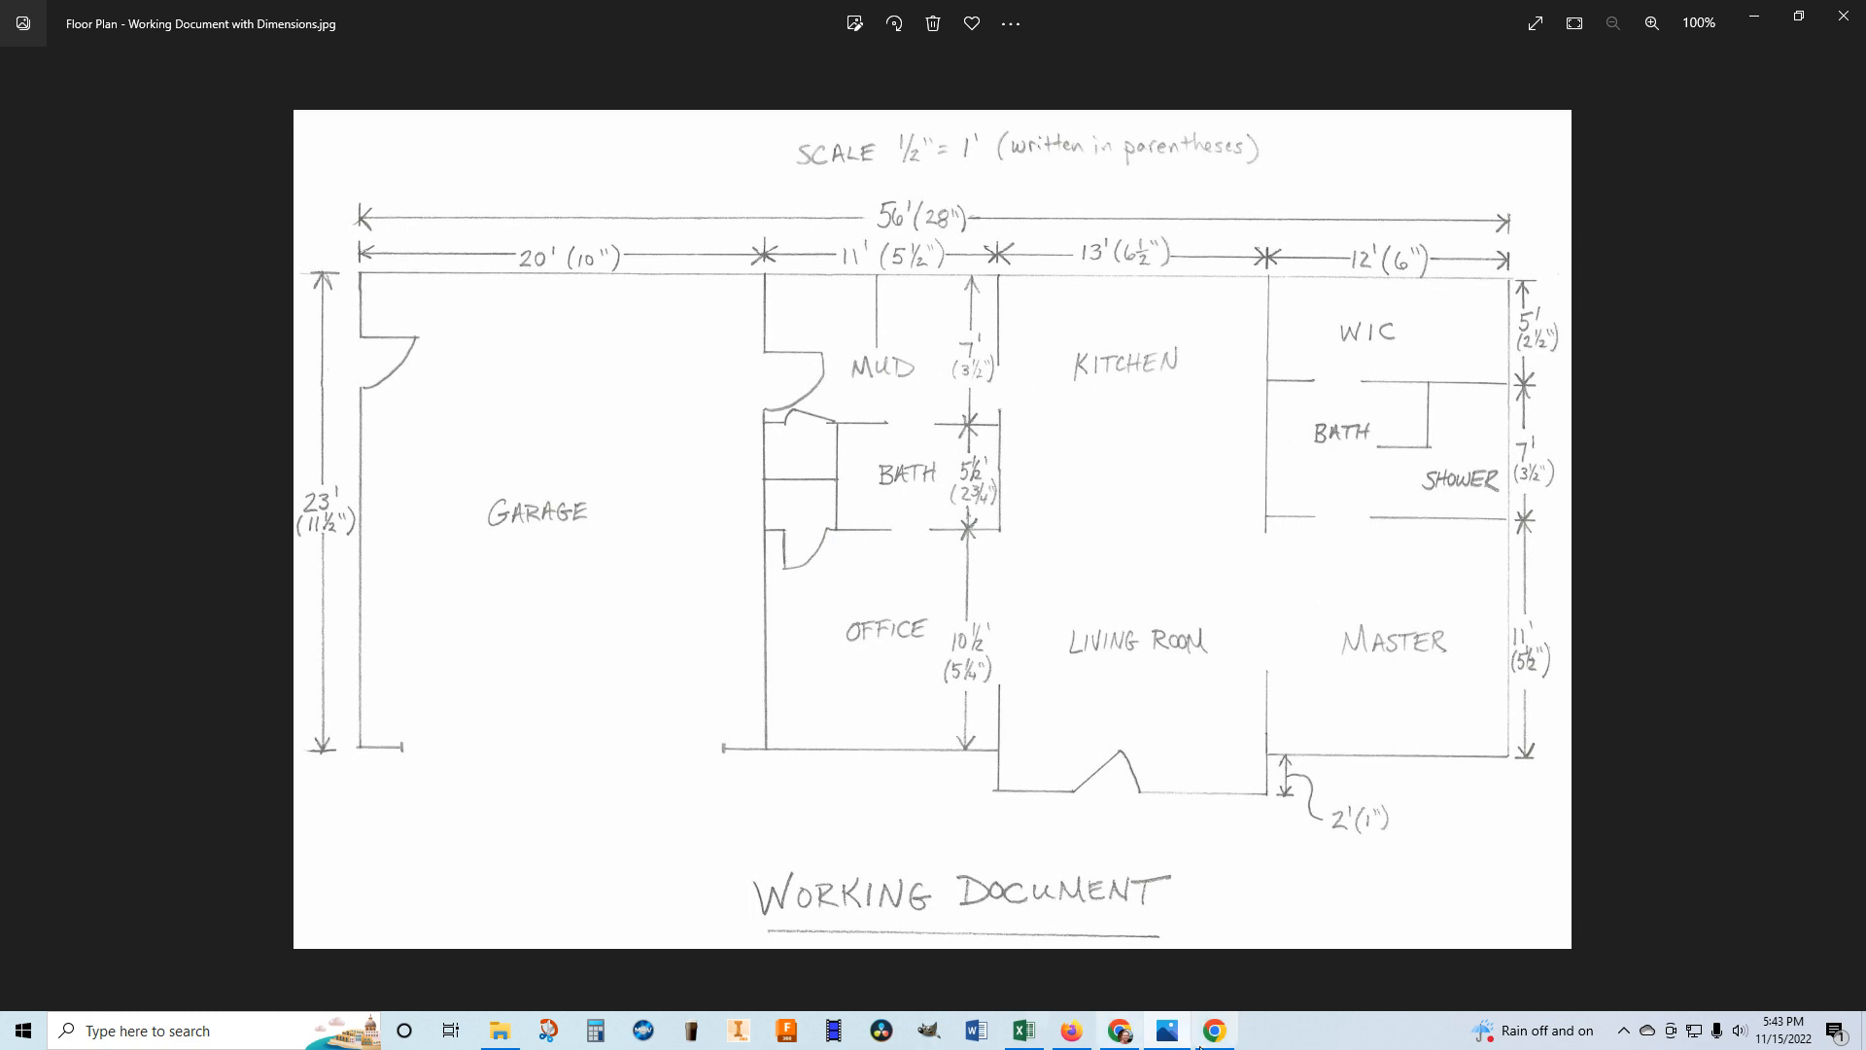
mouse_move(1215, 1030)
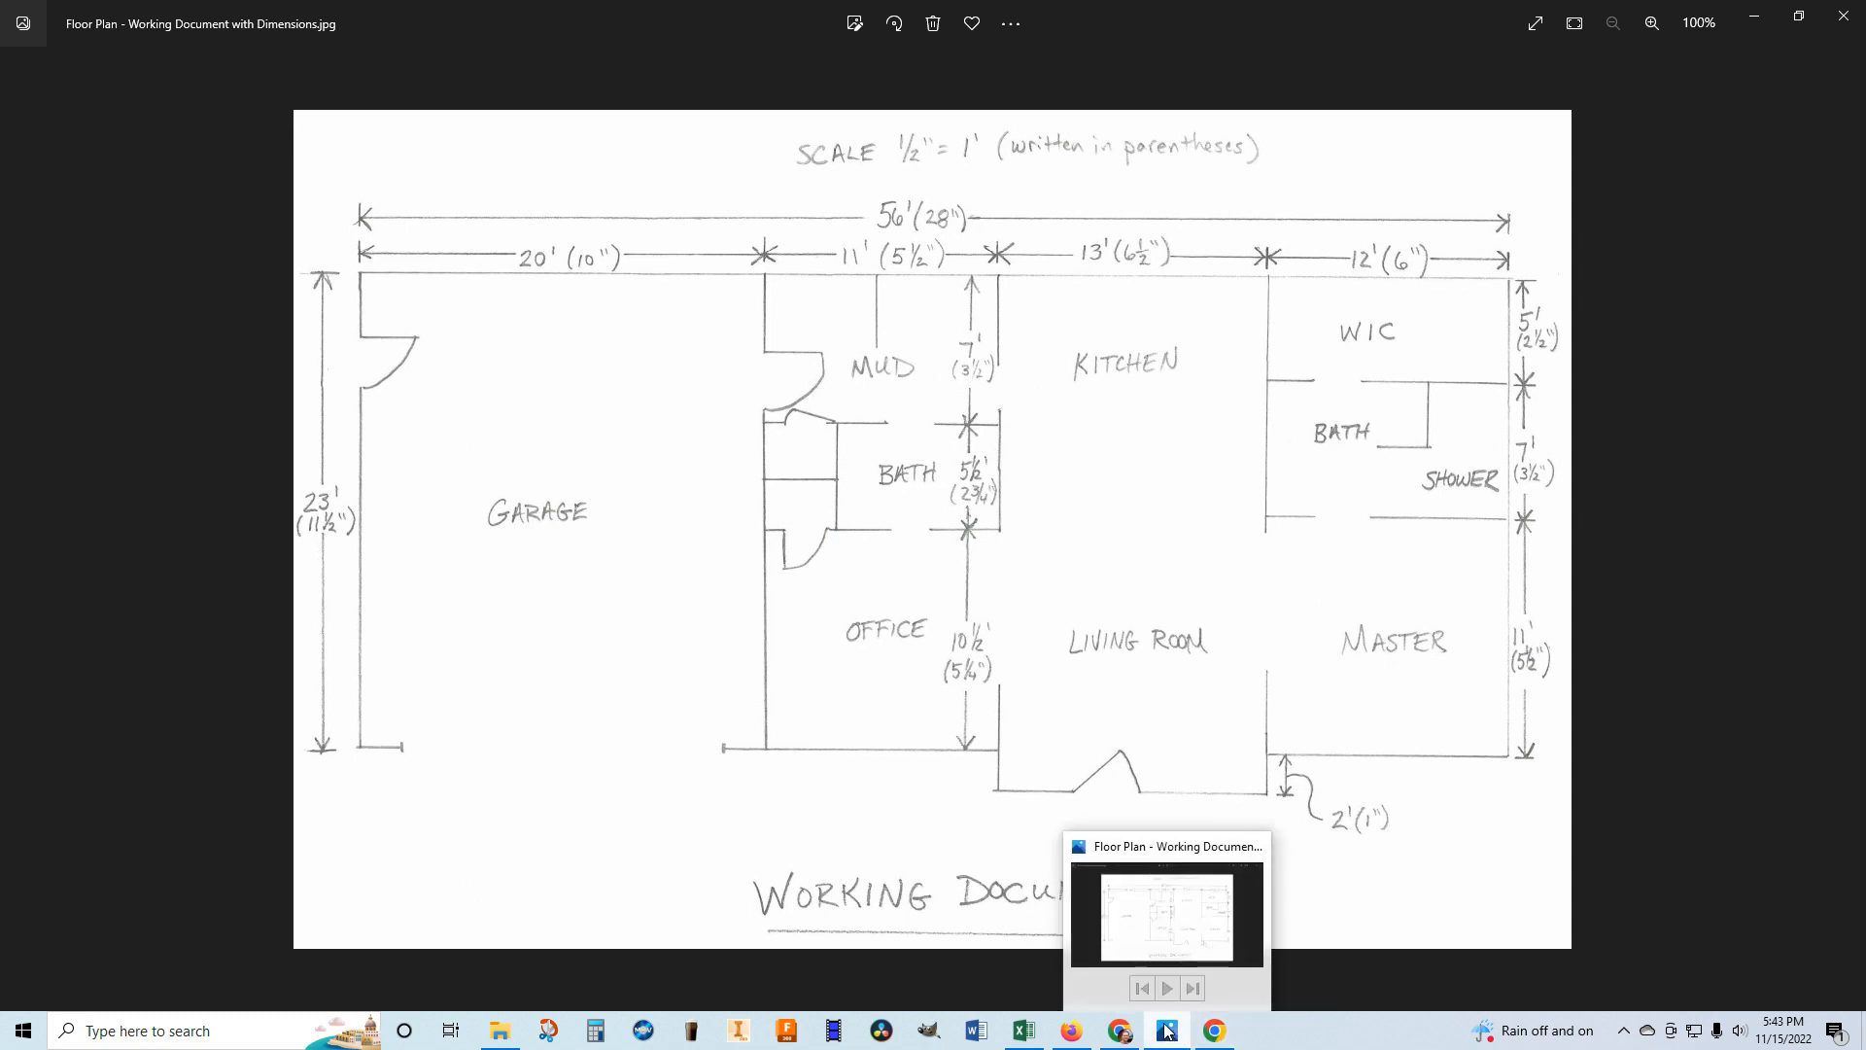
click(1118, 1035)
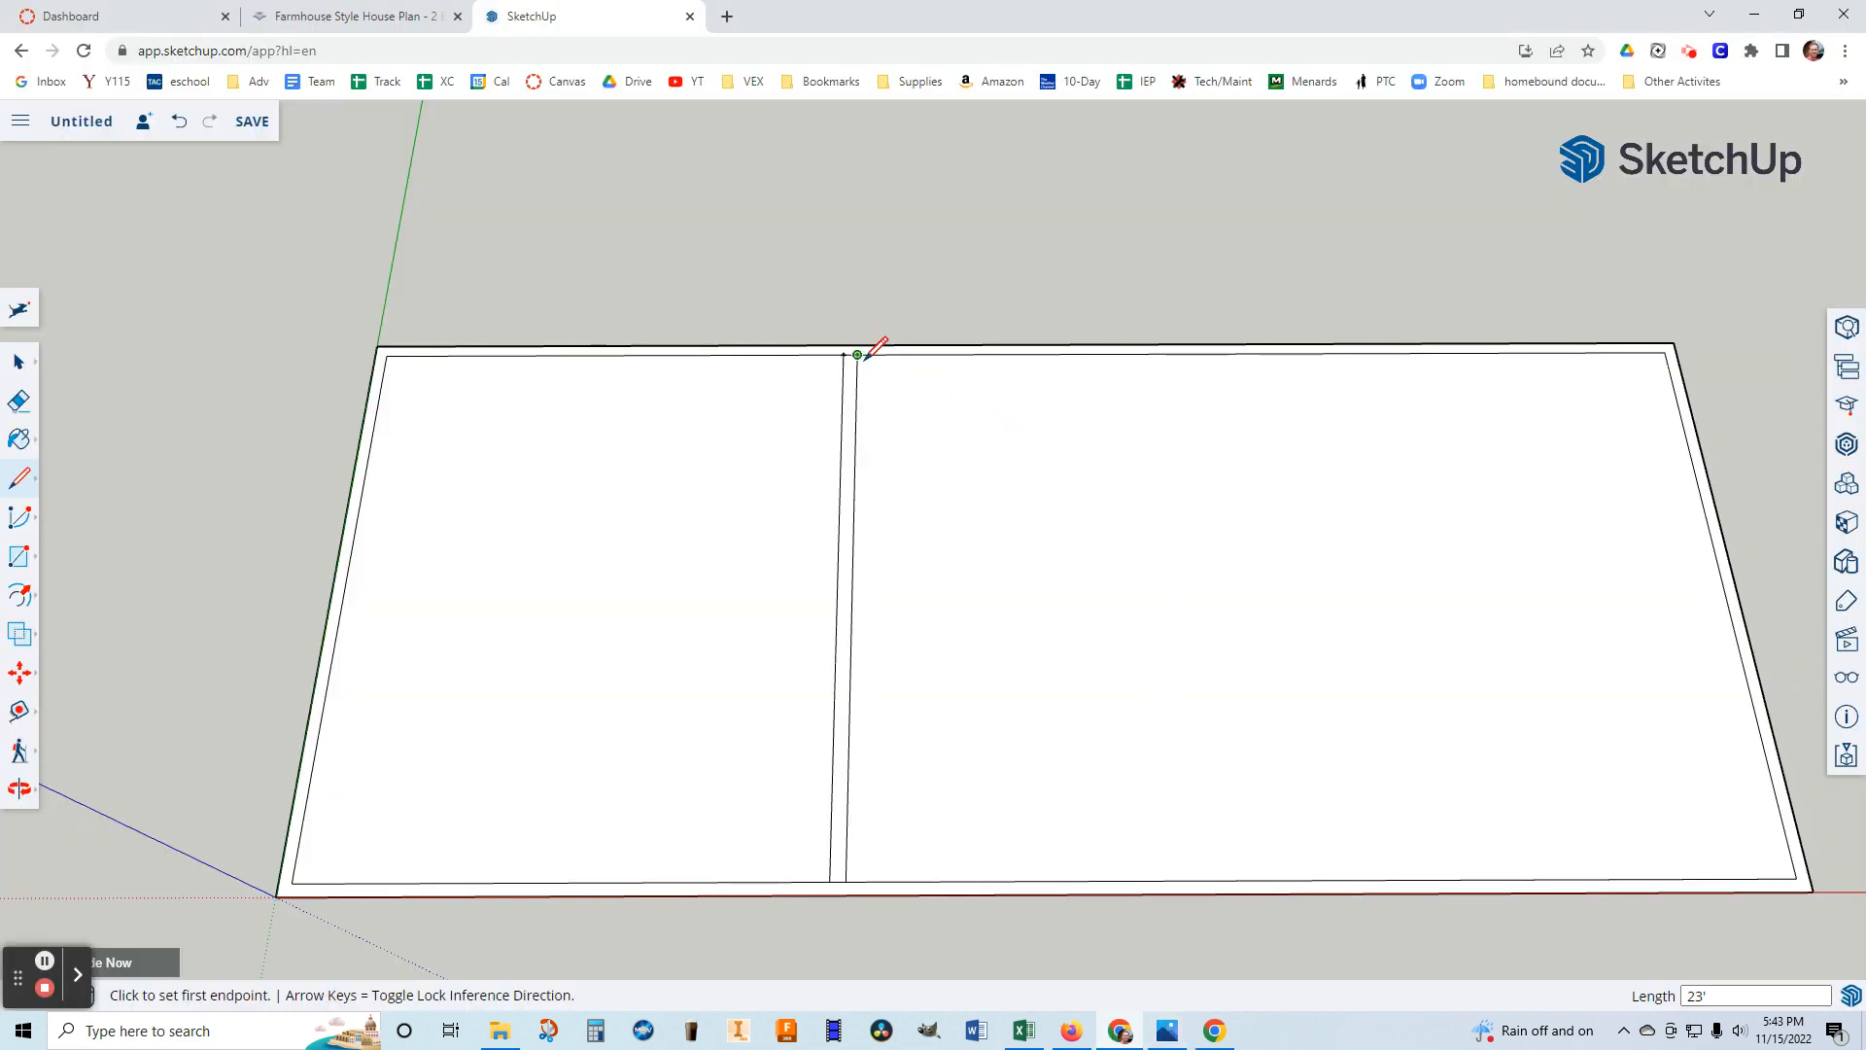
click(18, 710)
click(857, 355)
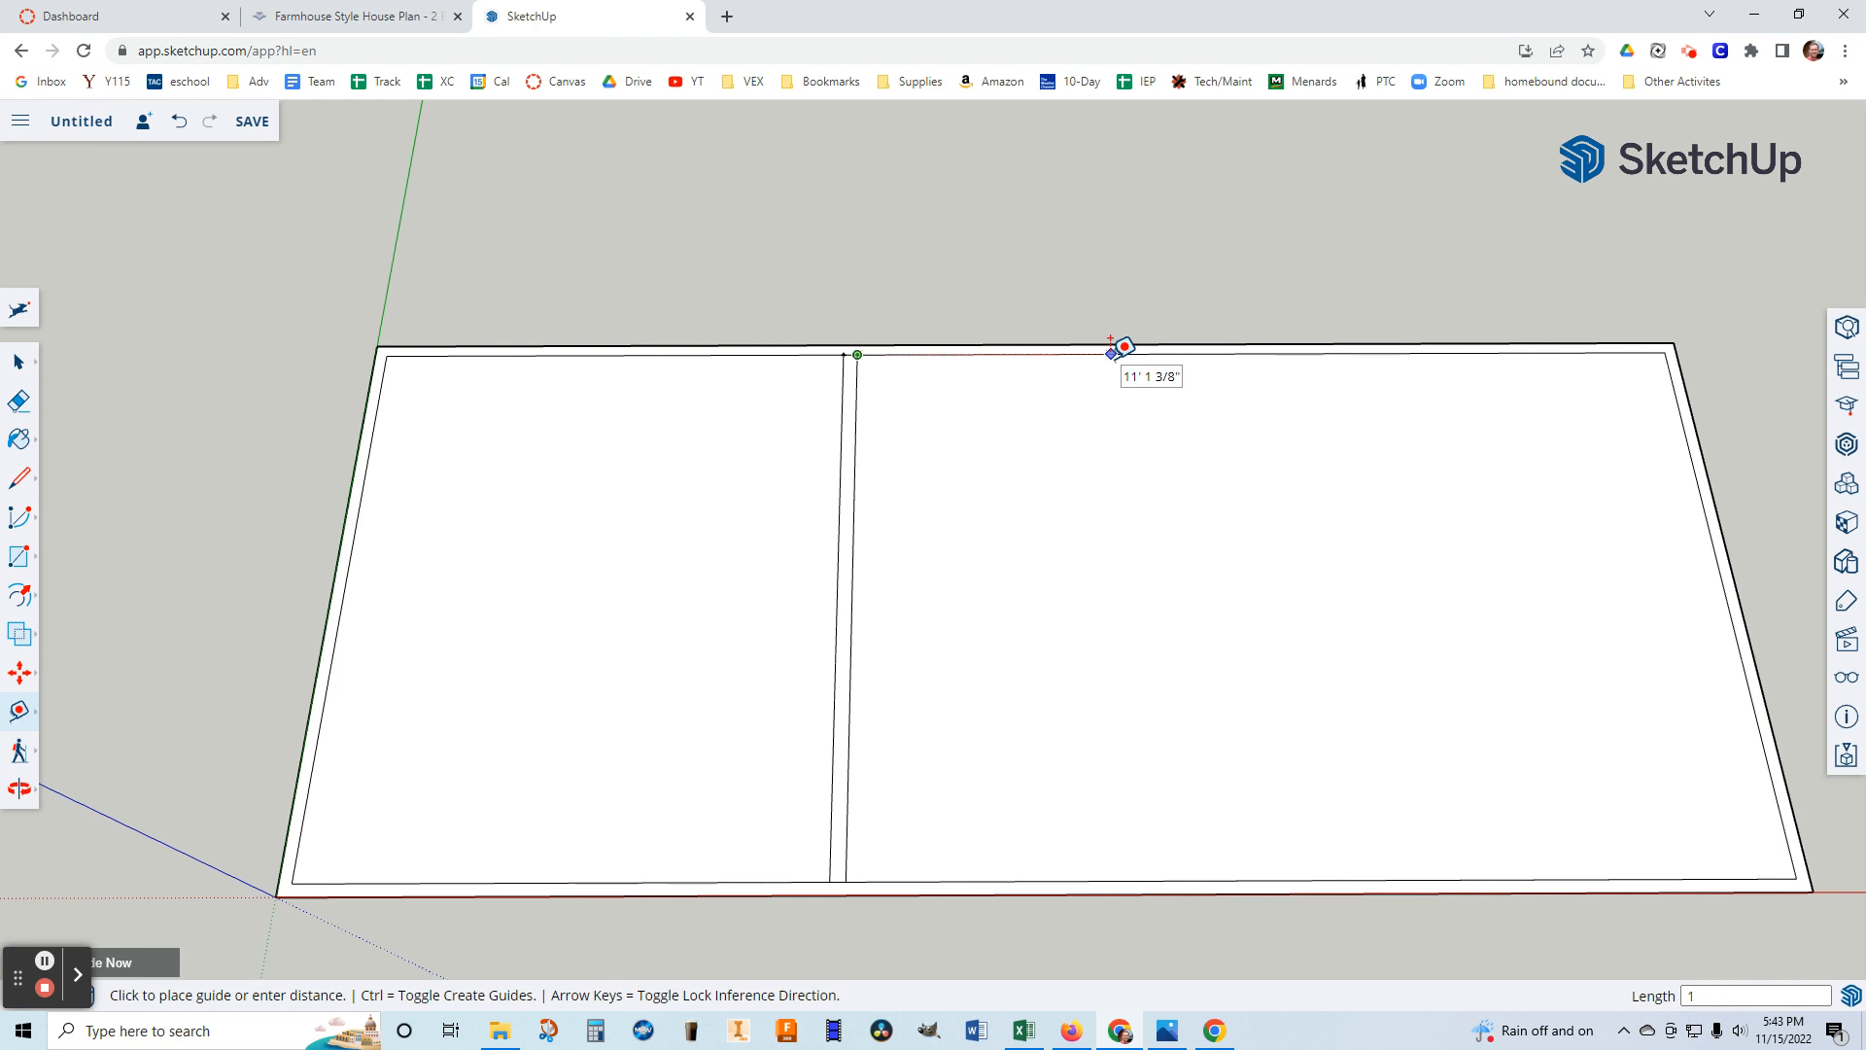
click(1112, 353)
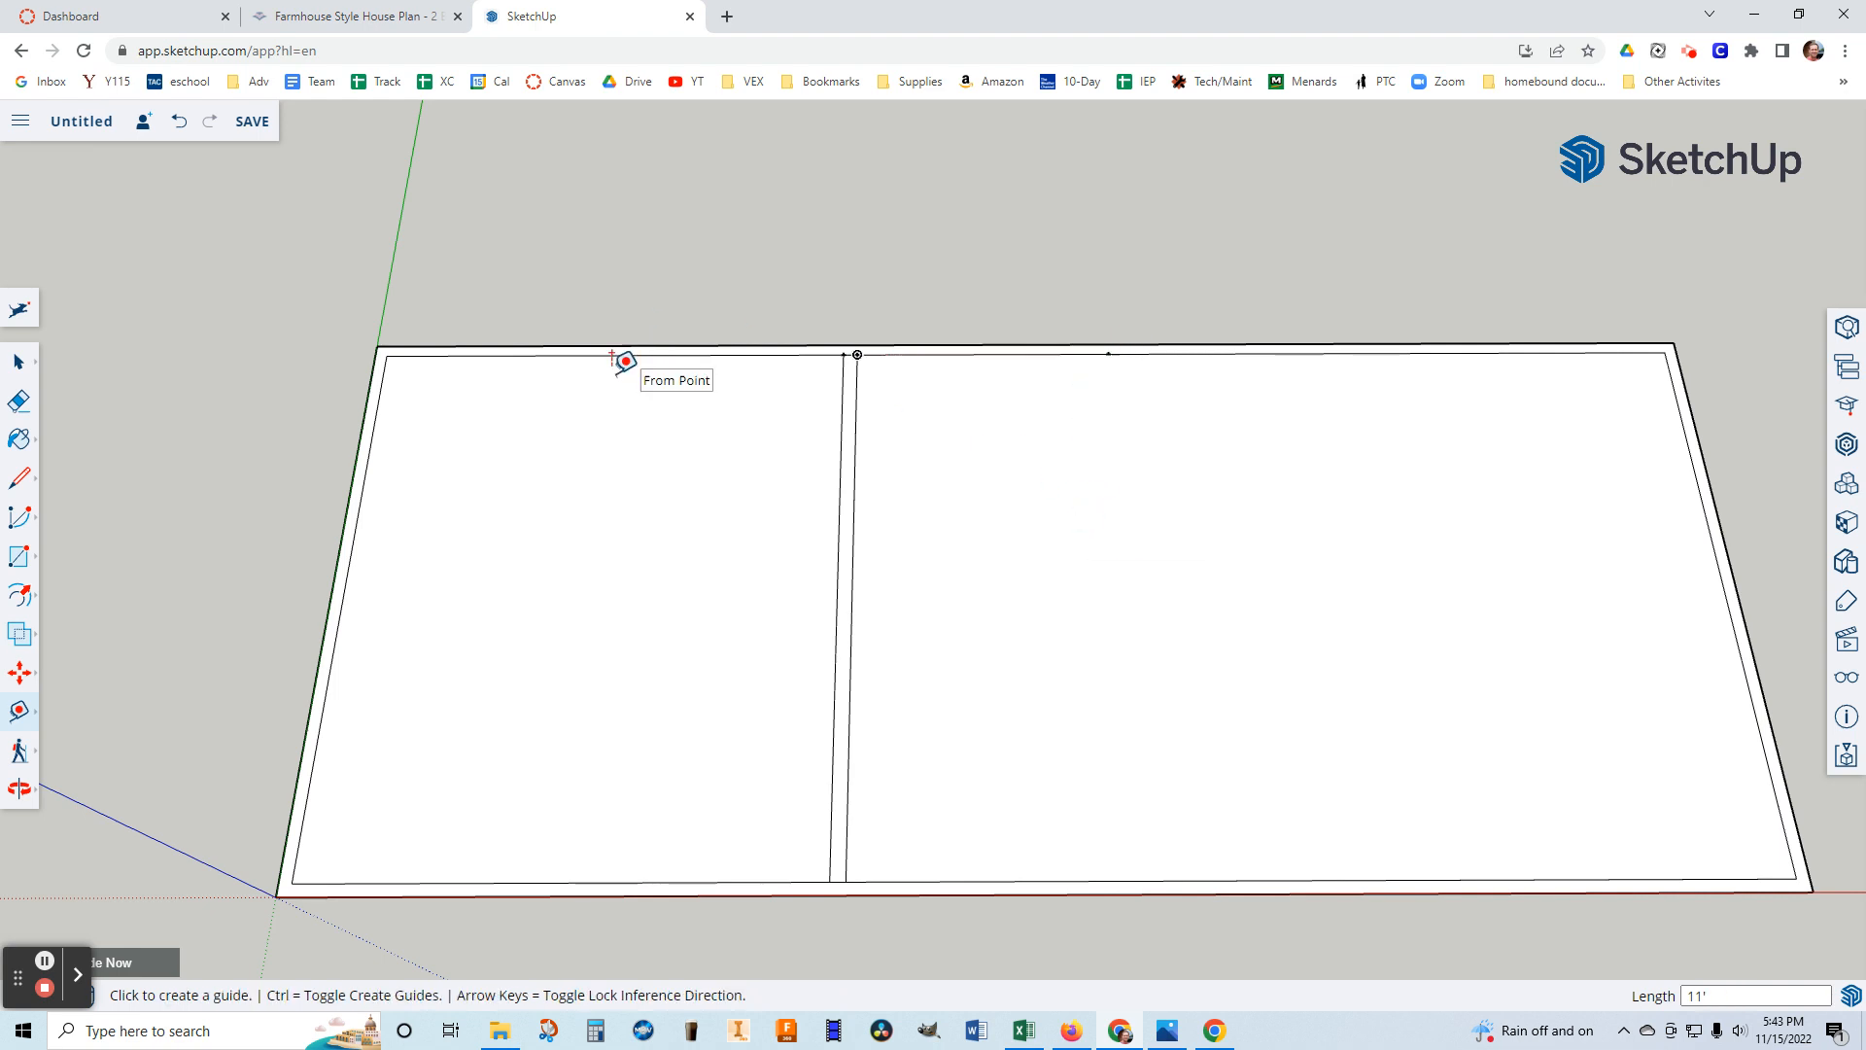
Compare the working document with the basic floor plan for the wall between the office and the living room.
click(1169, 1034)
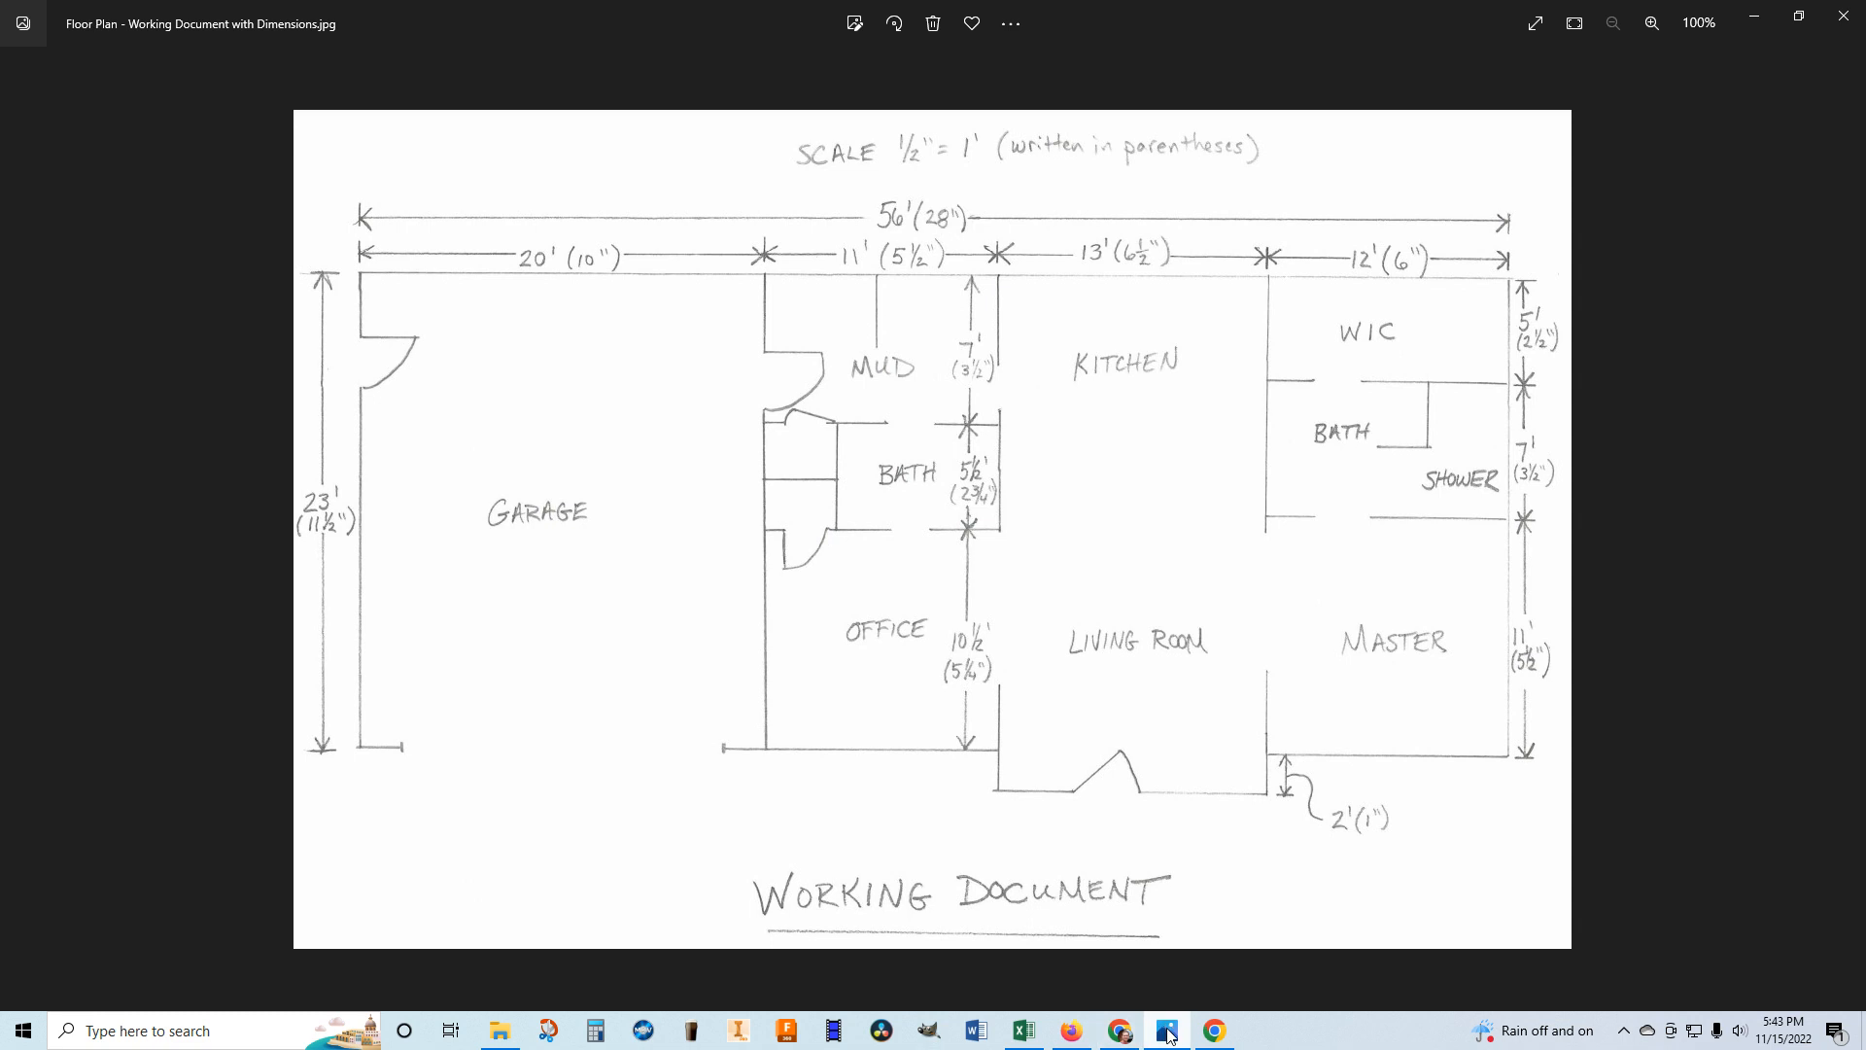
mouse_move(1217, 1038)
click(26, 530)
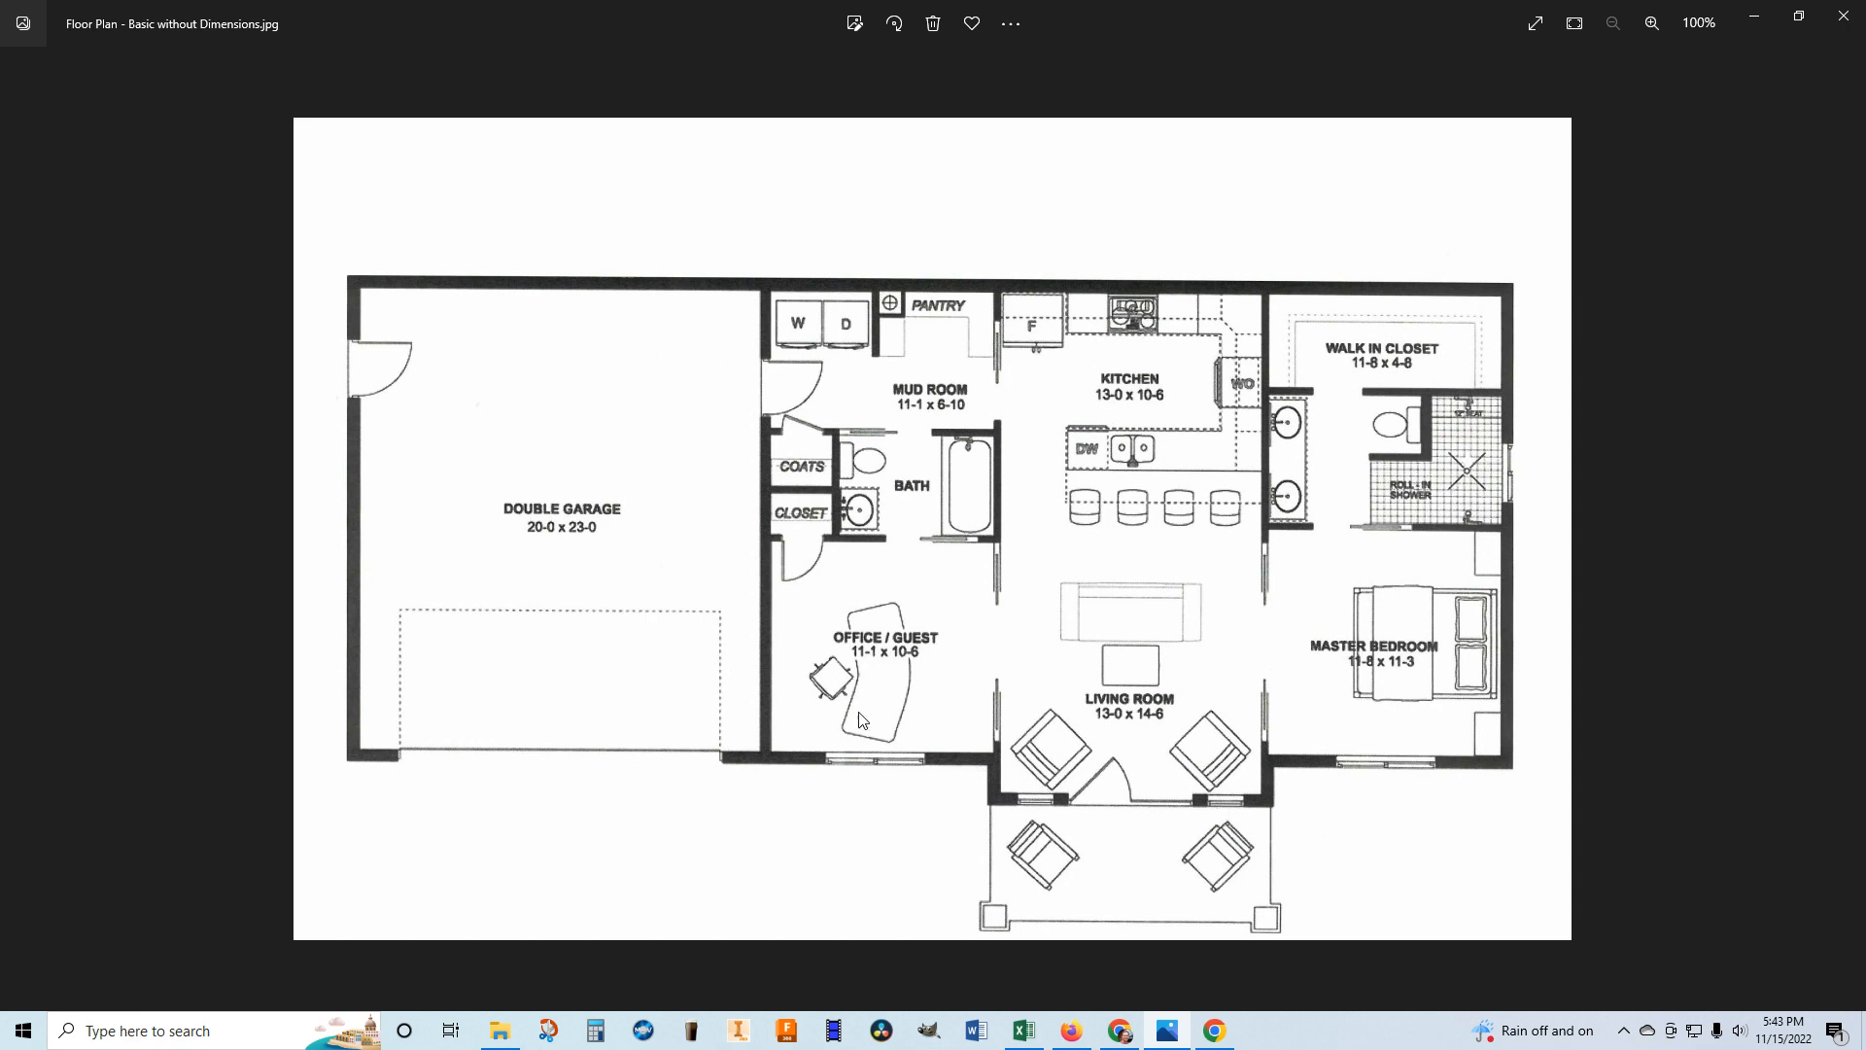
click(1837, 528)
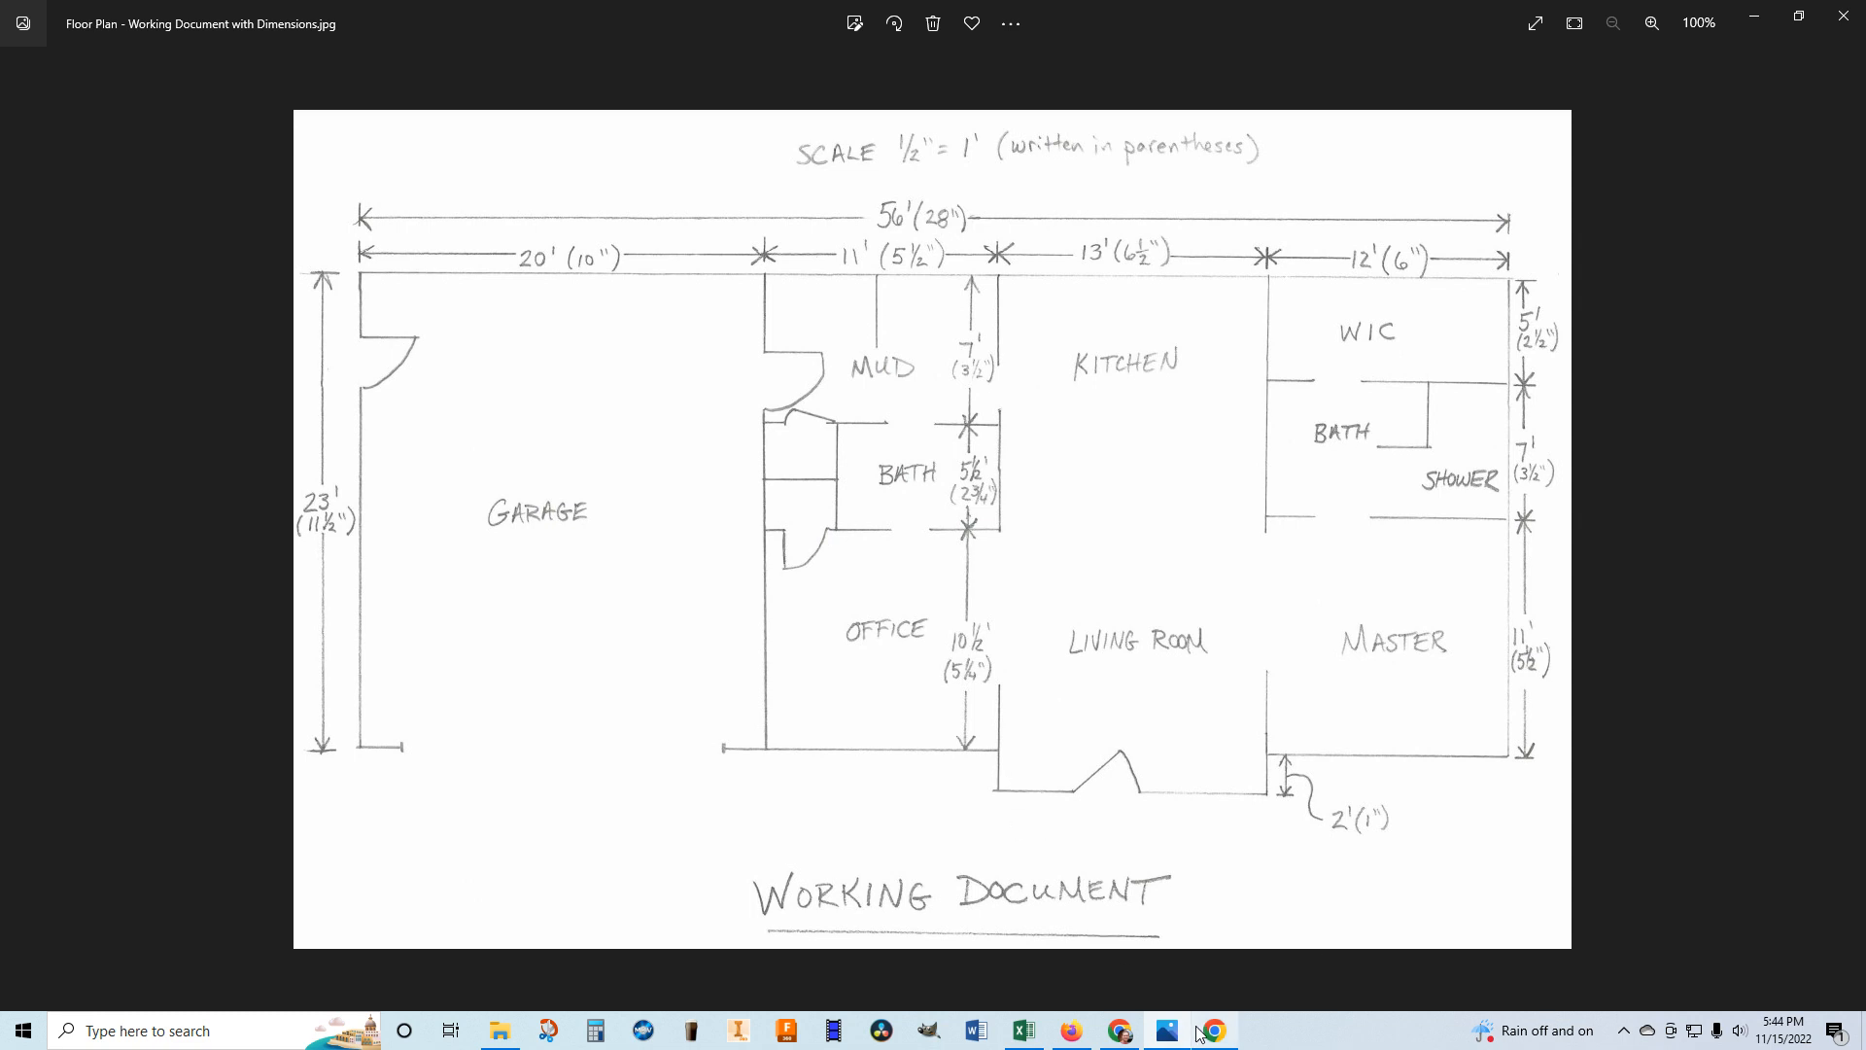
click(1120, 1030)
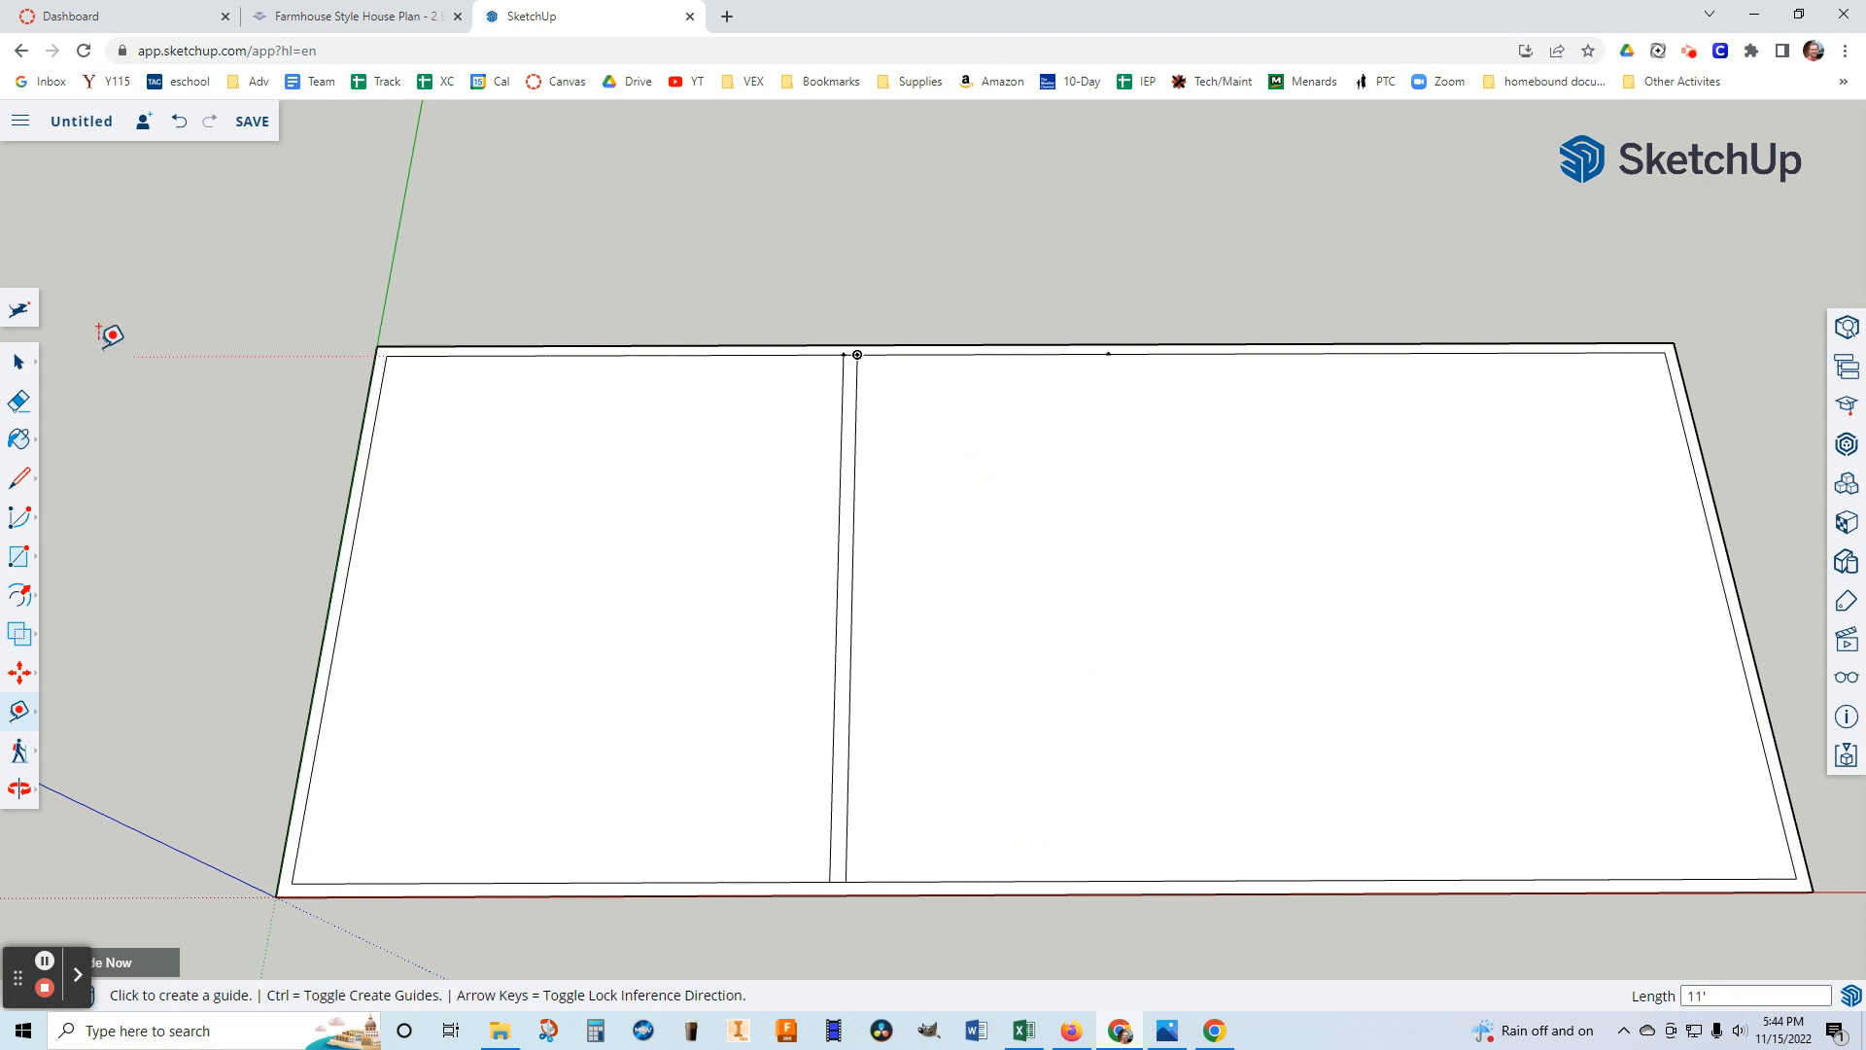
Draw a 25' line from the 11' guide point along the green axis, extending past the front wall.
click(24, 478)
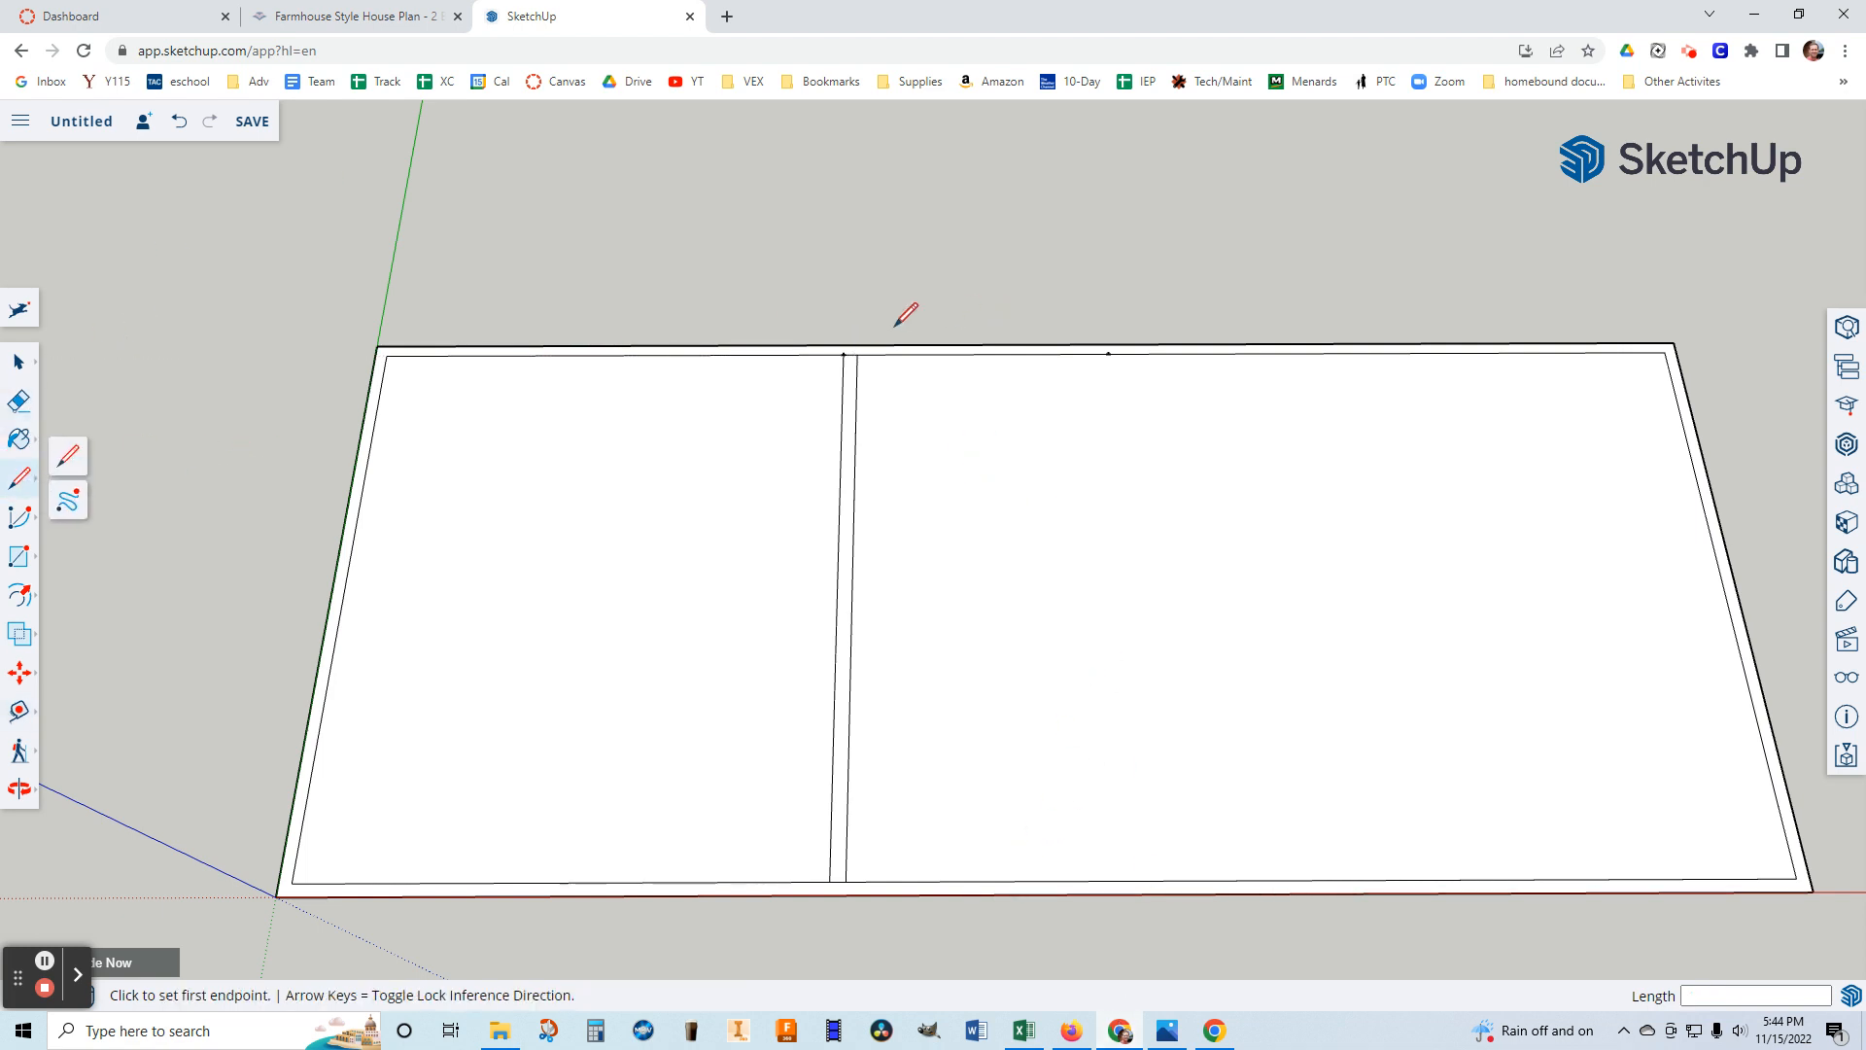
click(1108, 354)
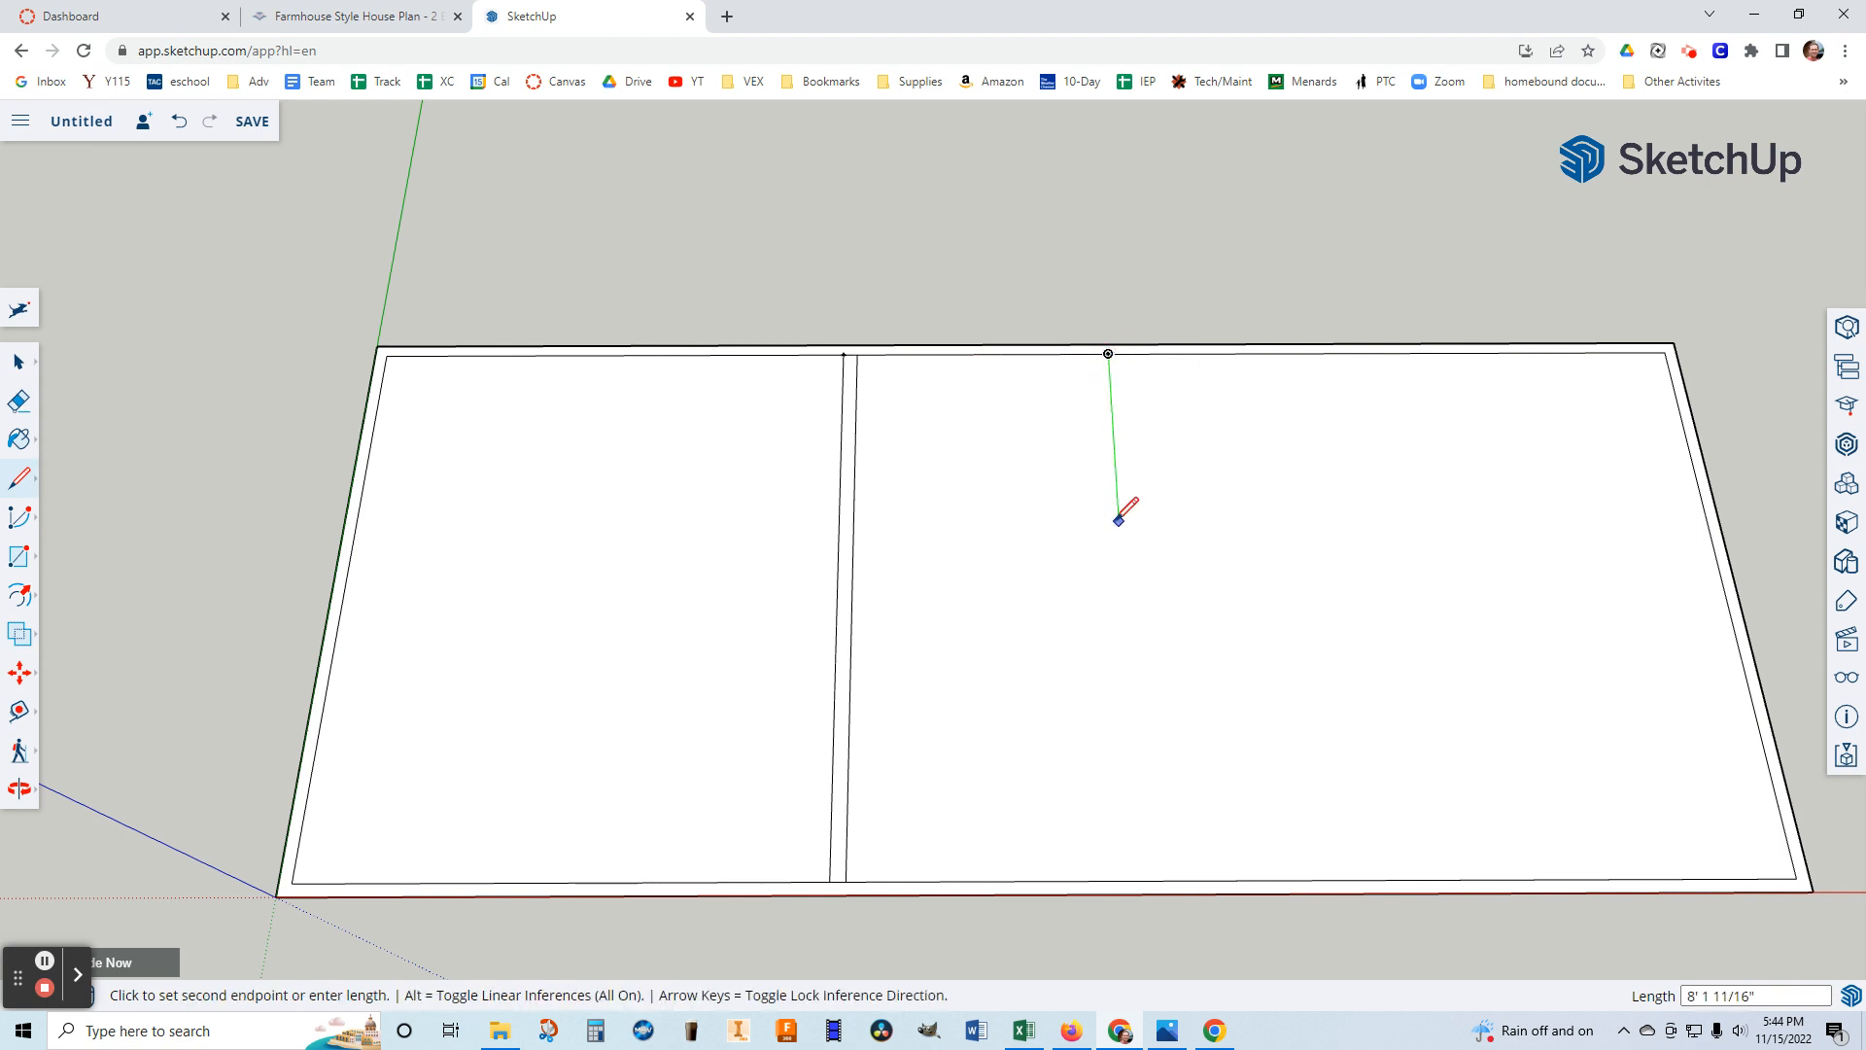
scroll(1128, 698, down, 1)
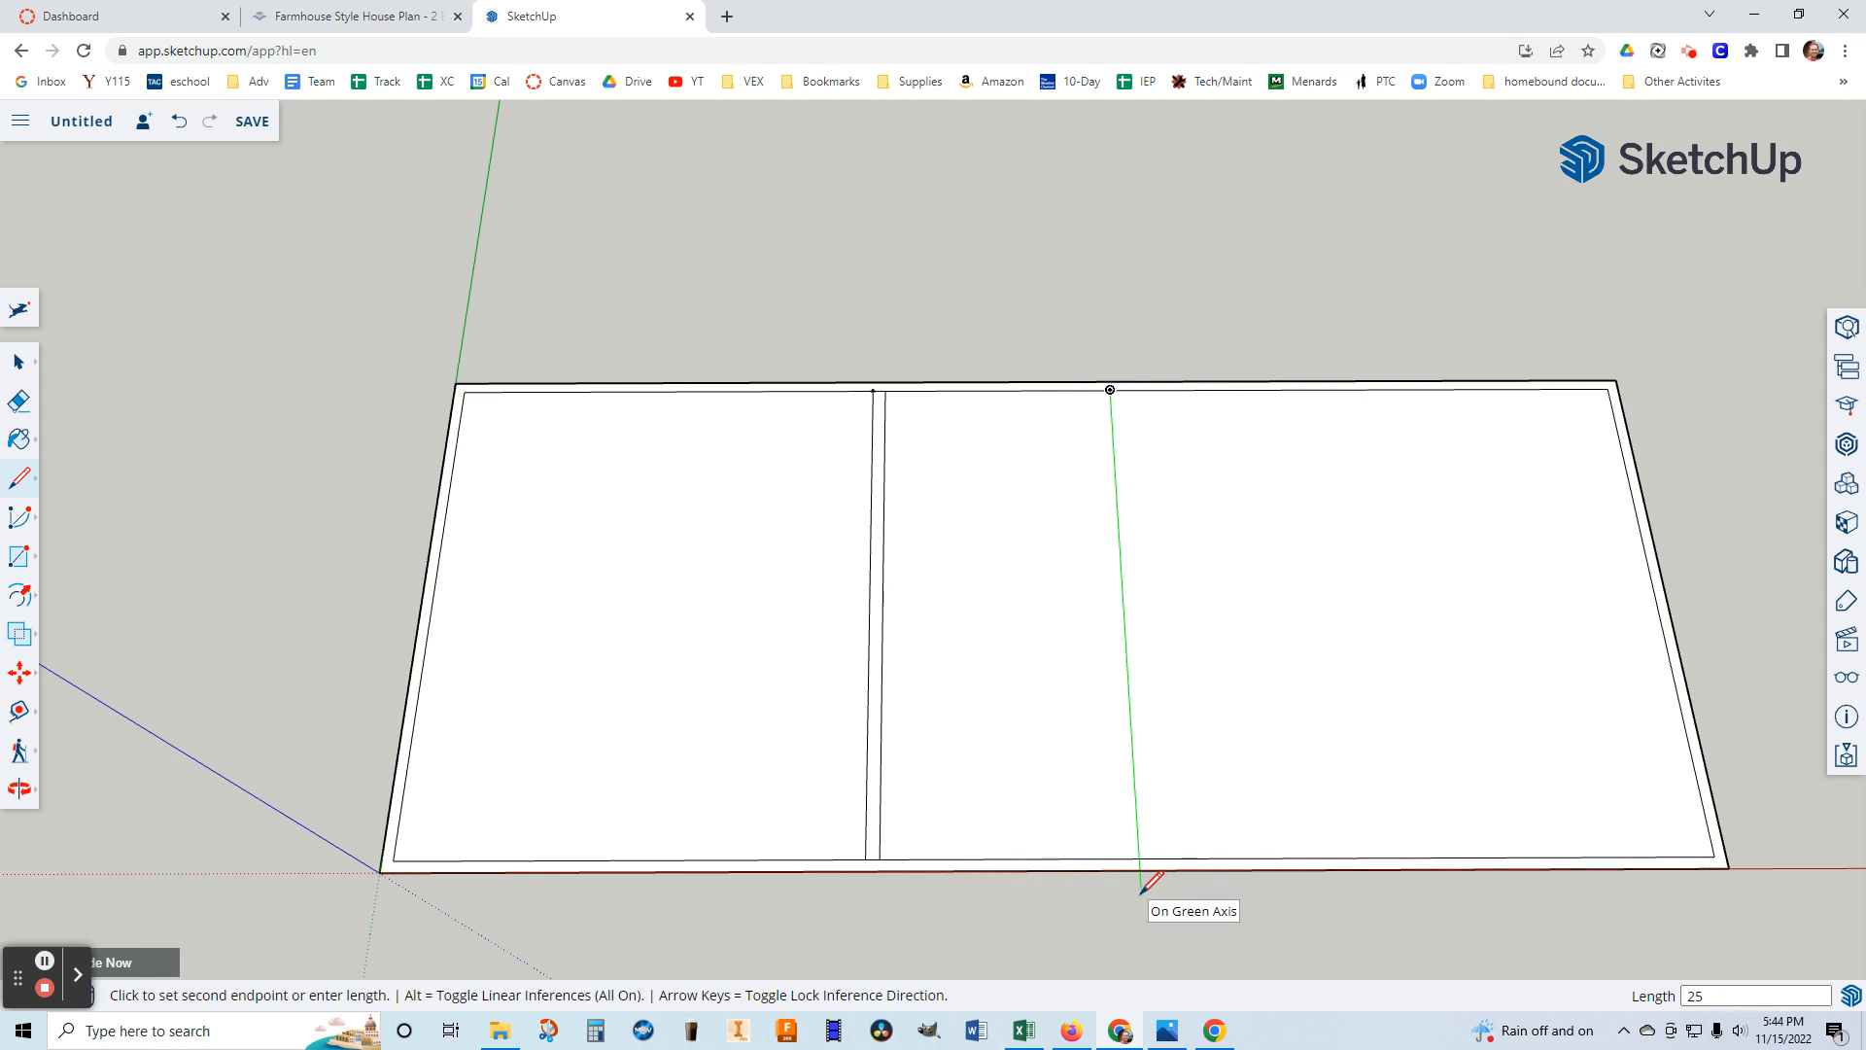
key(Return)
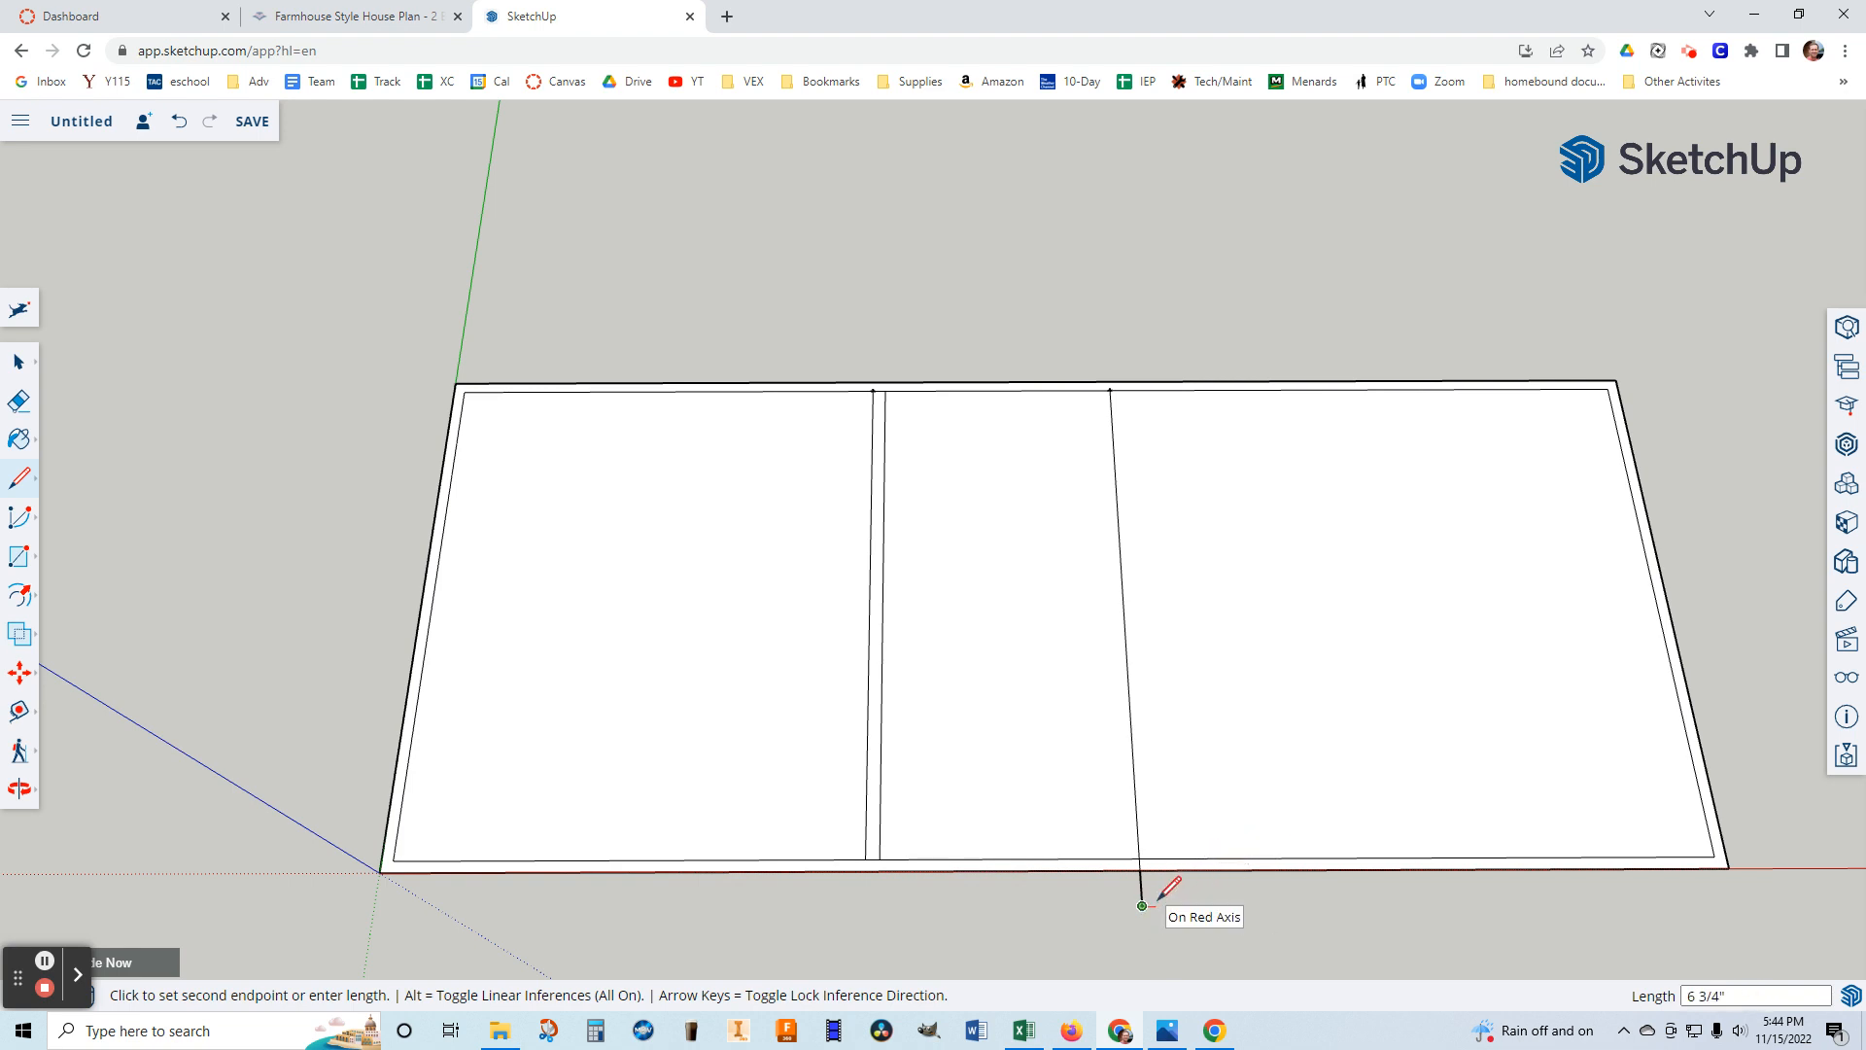
click(1142, 906)
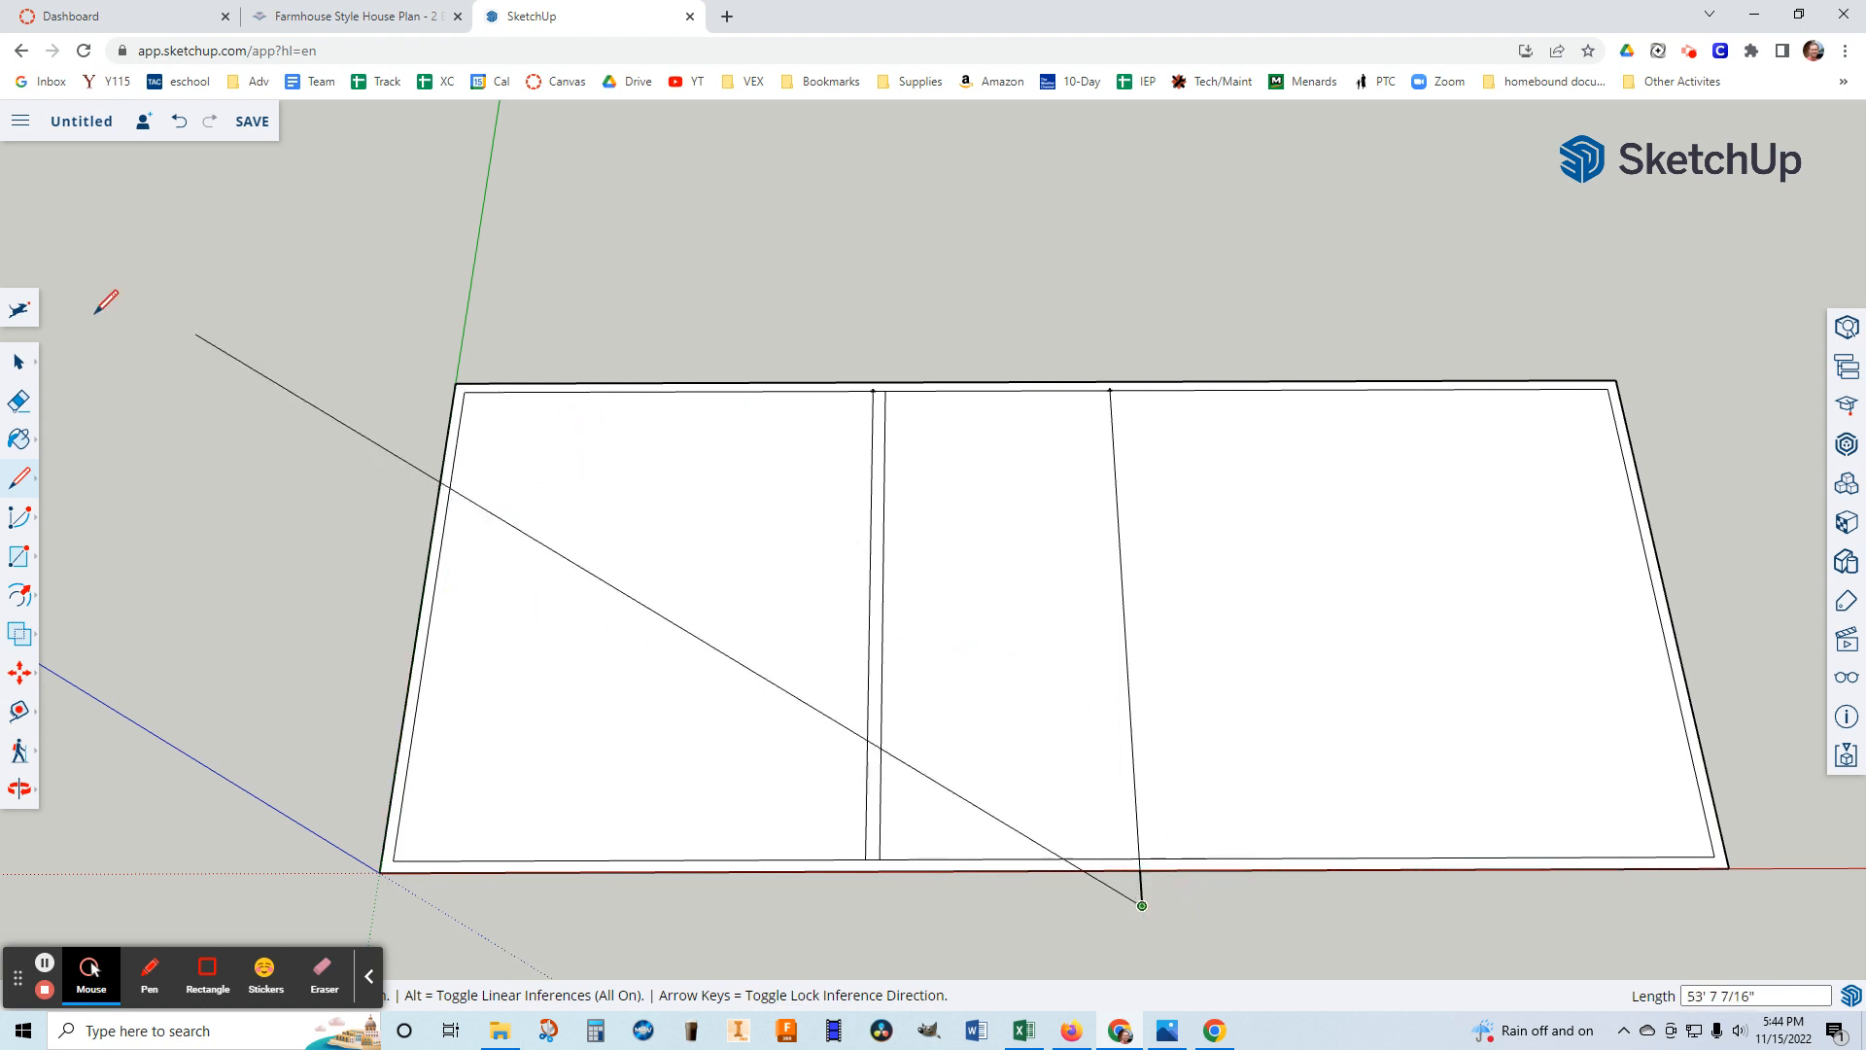
click(21, 364)
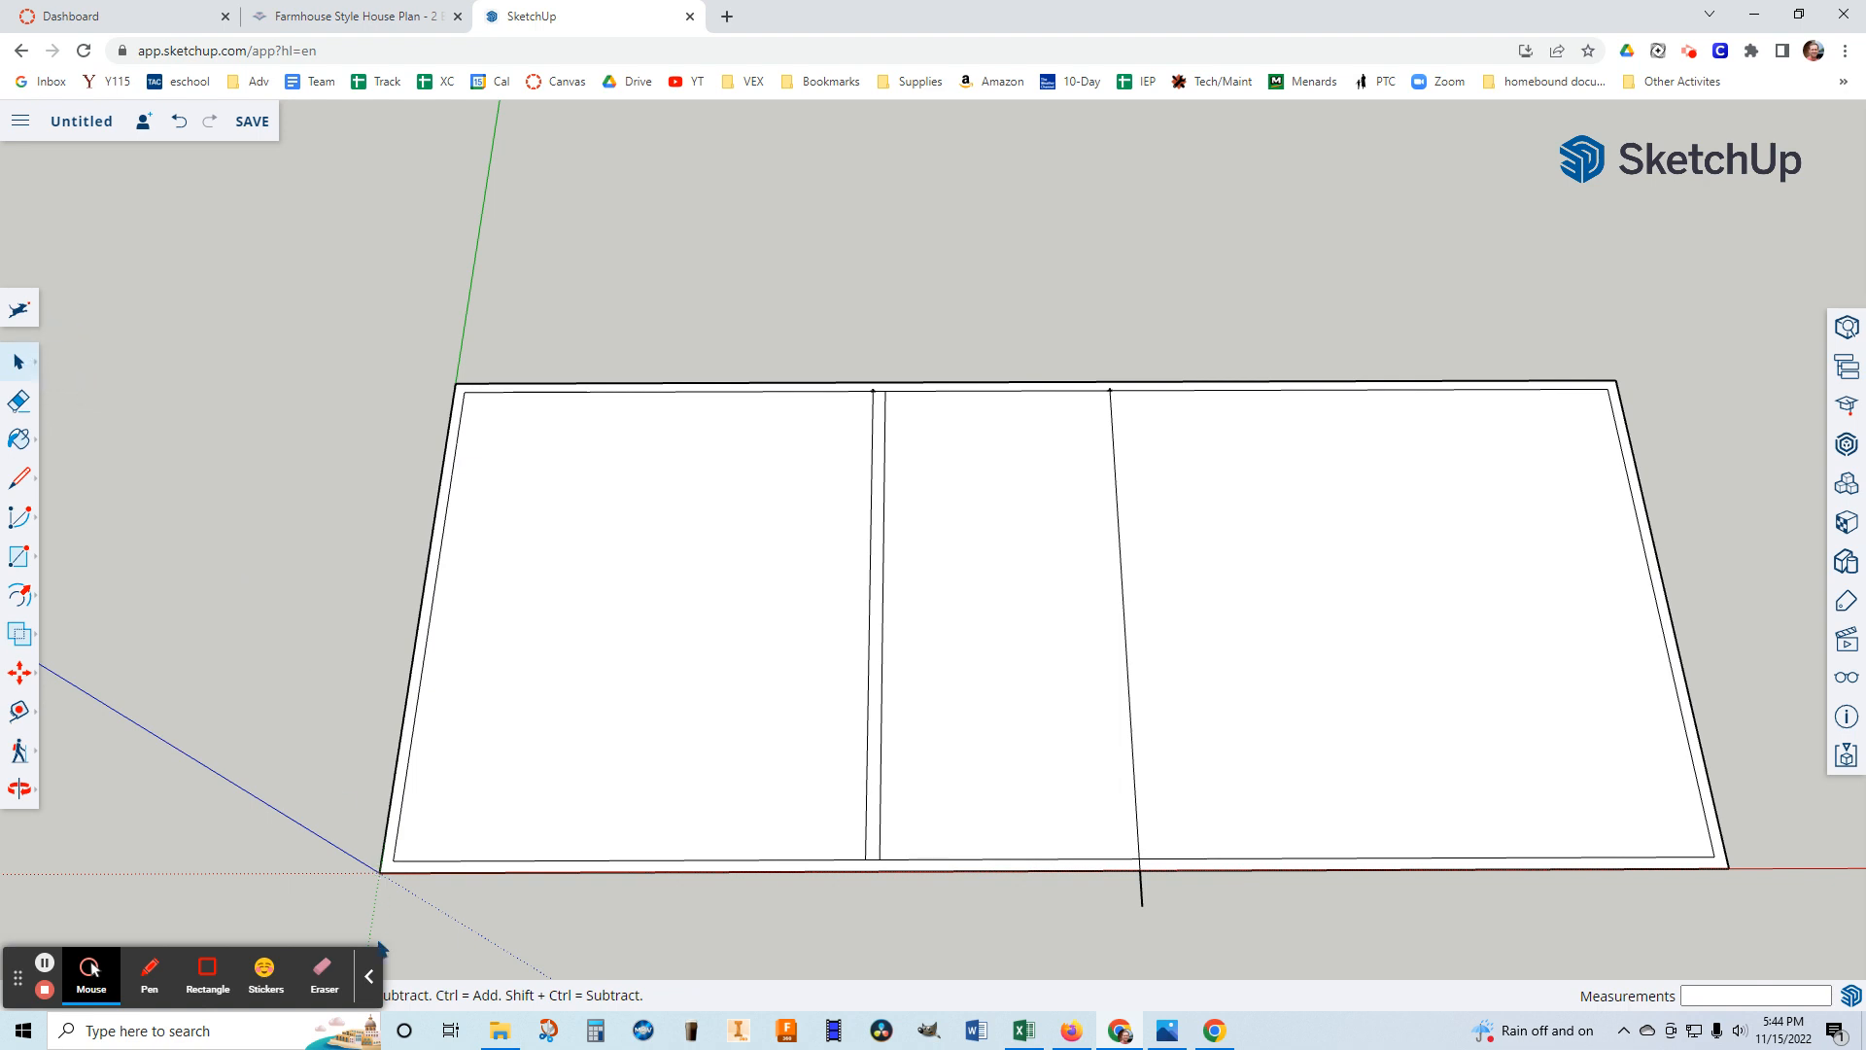
click(370, 976)
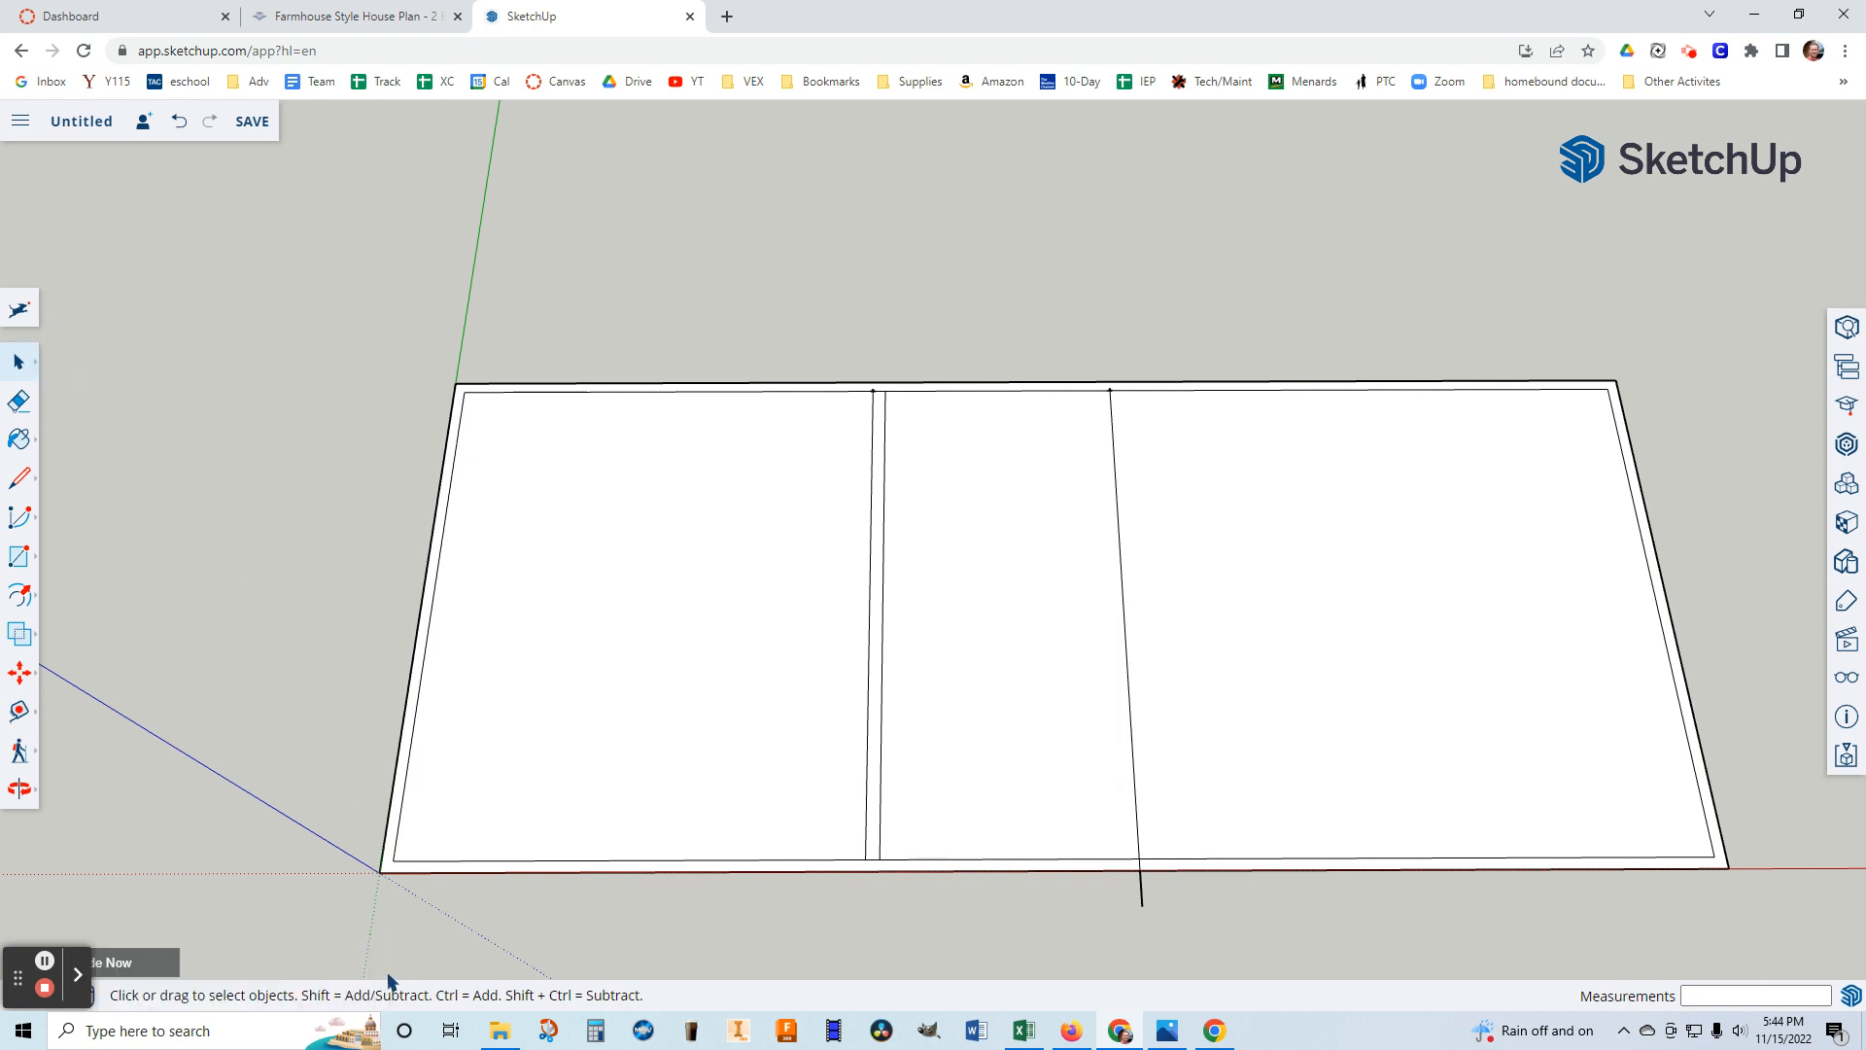
Draw a parallel line about 7" to the living-room side of the 25' line, ending level with it, and close the wall's front end.
click(1165, 1032)
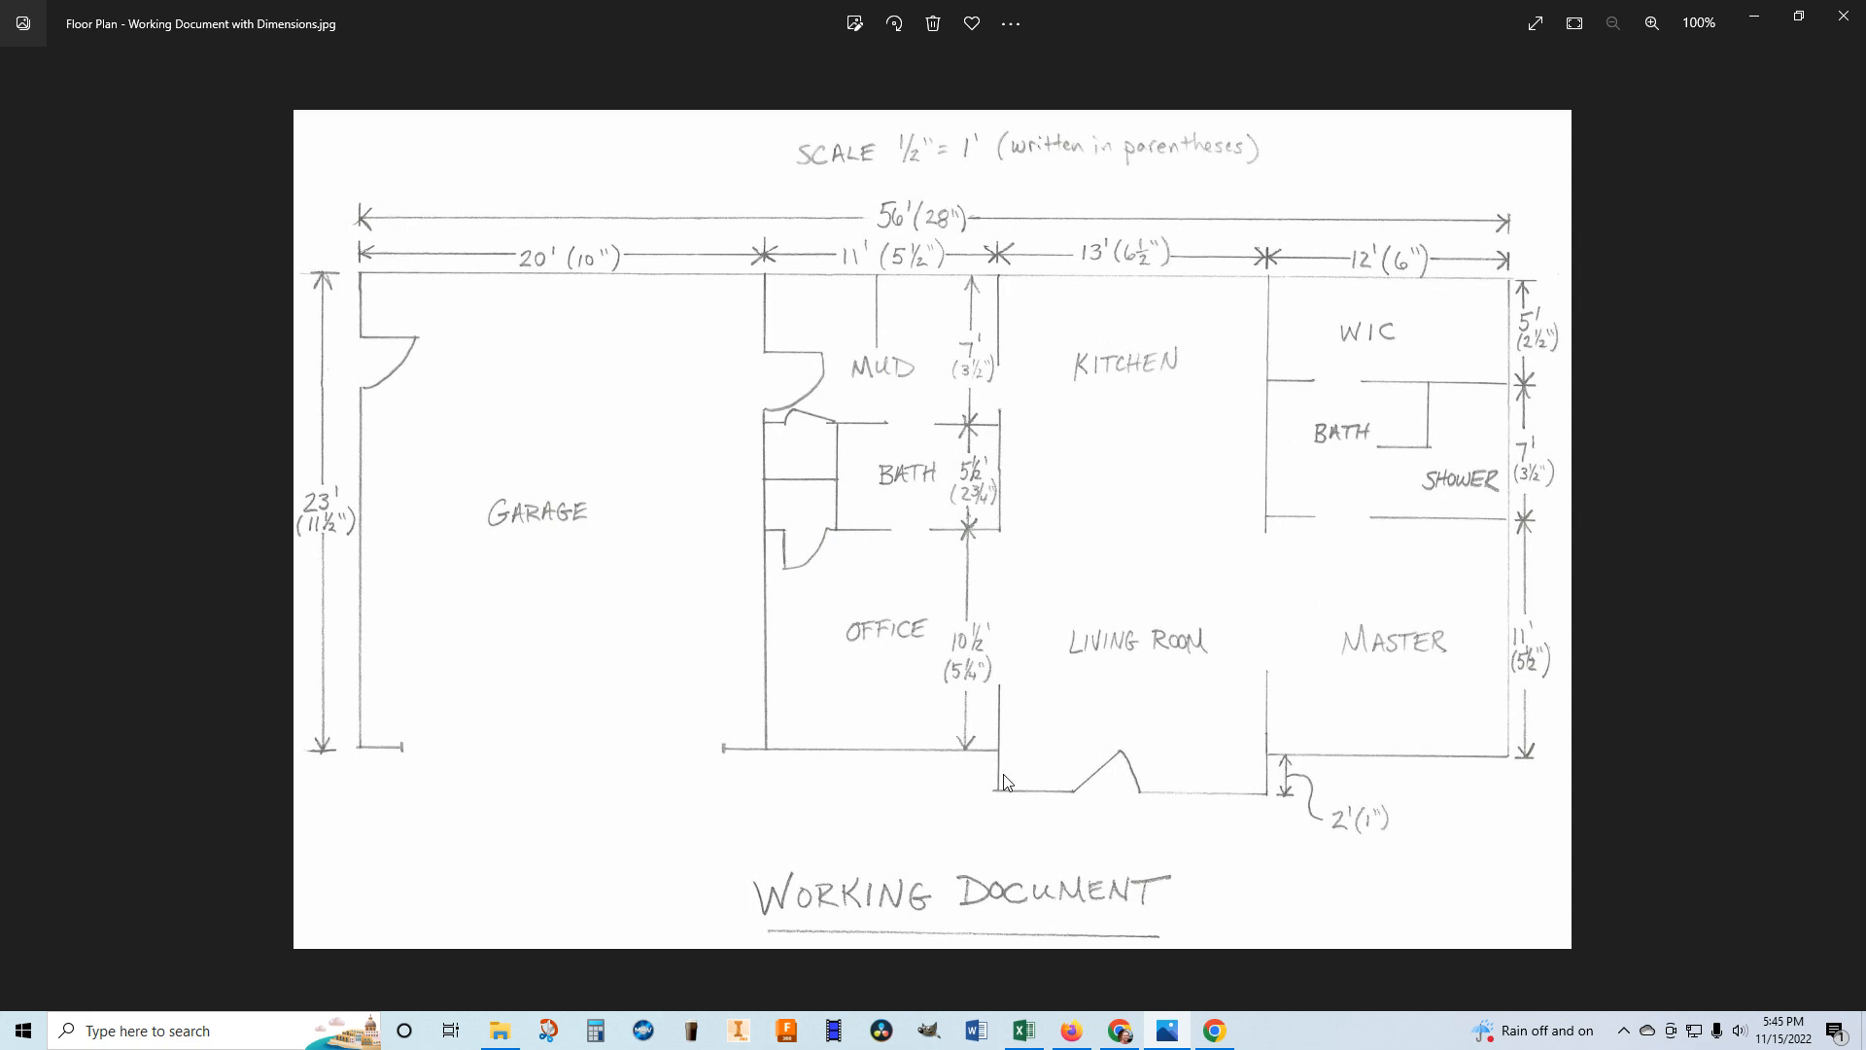
click(1120, 1032)
mouse_move(954, 426)
middle_down()
mouse_move(1257, 437)
mouse_move(1196, 421)
mouse_move(1146, 330)
mouse_move(1182, 456)
middle_up()
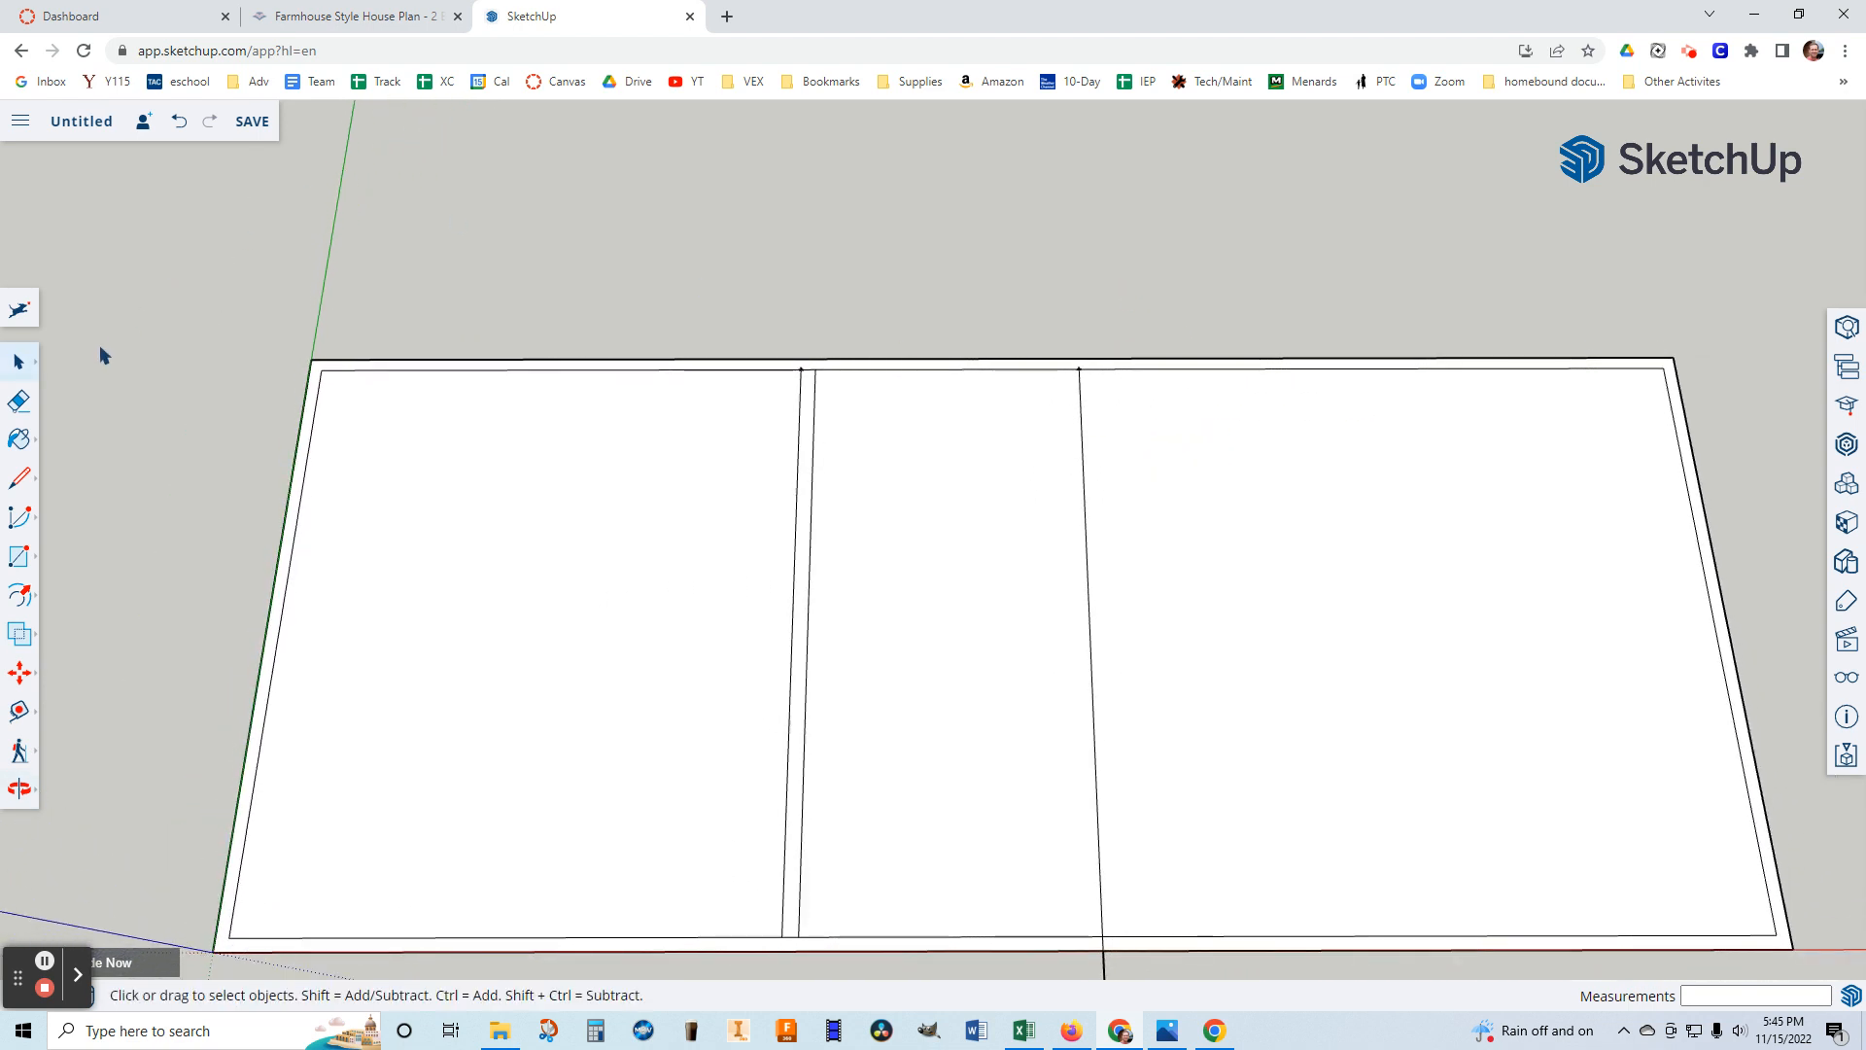
click(19, 478)
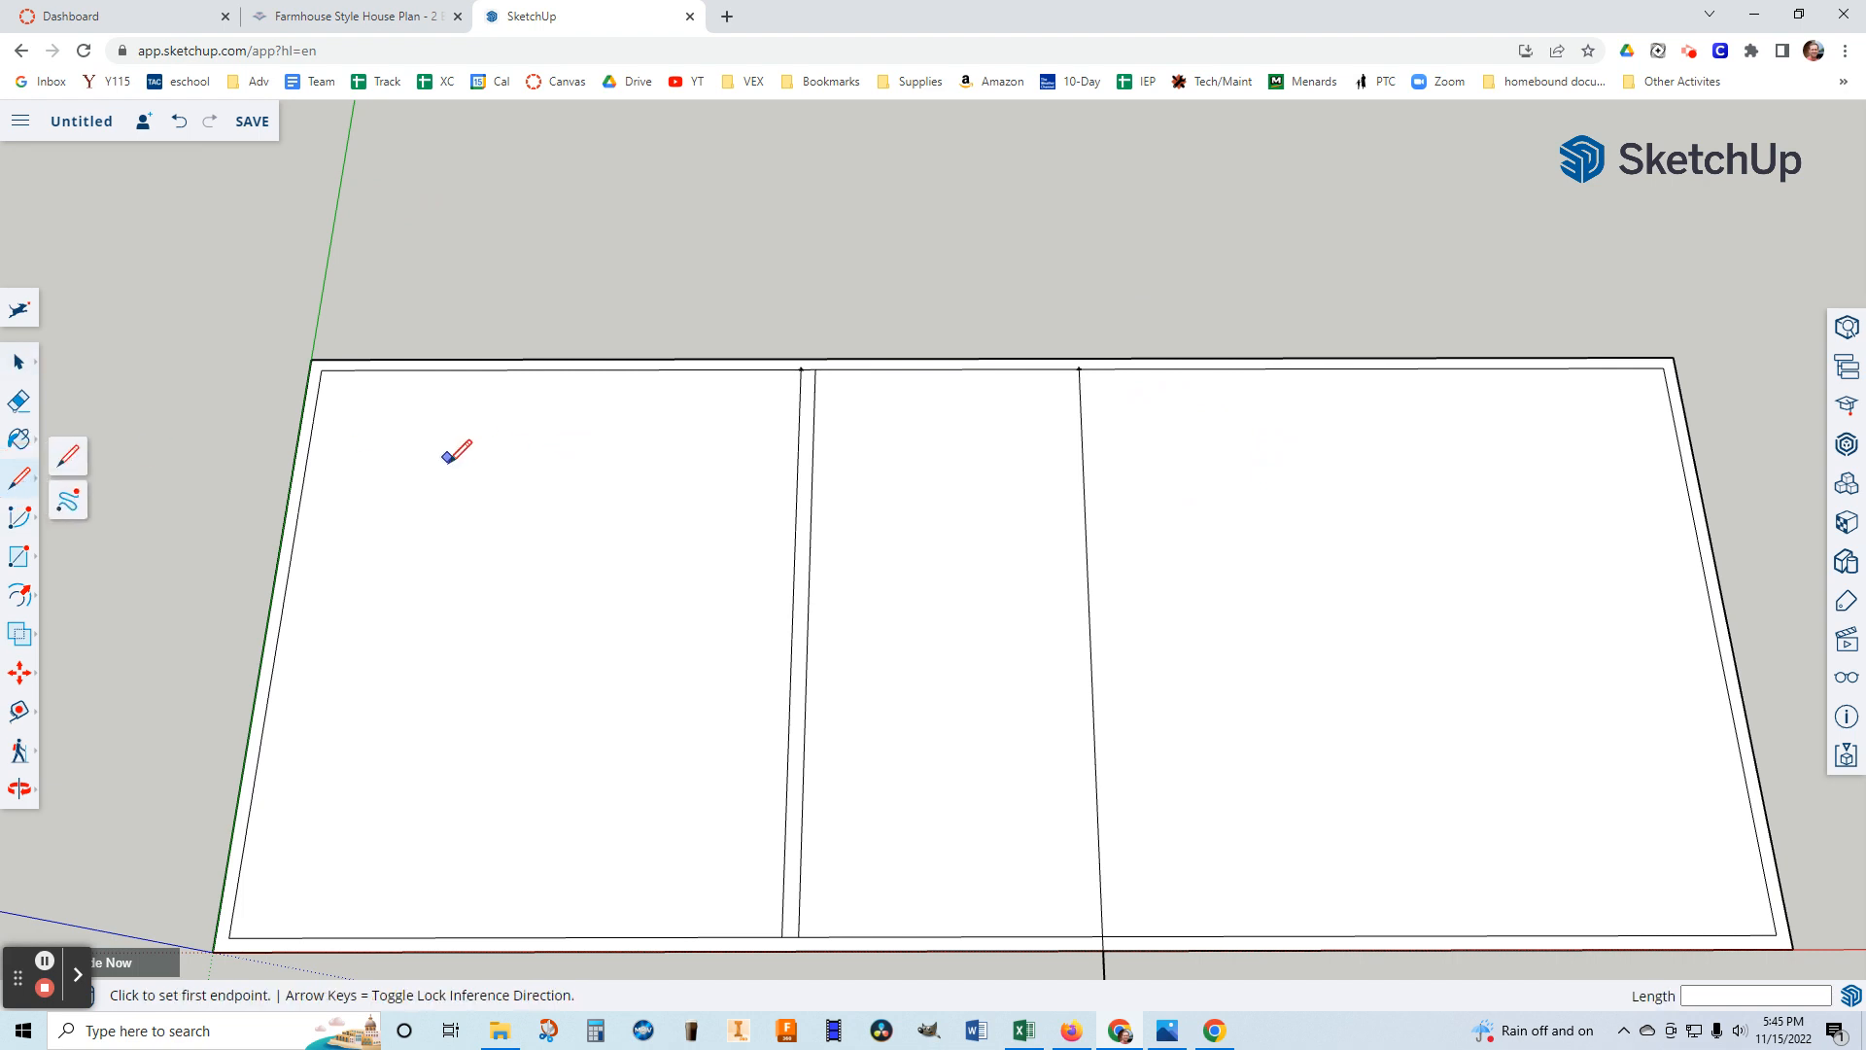
click(1092, 369)
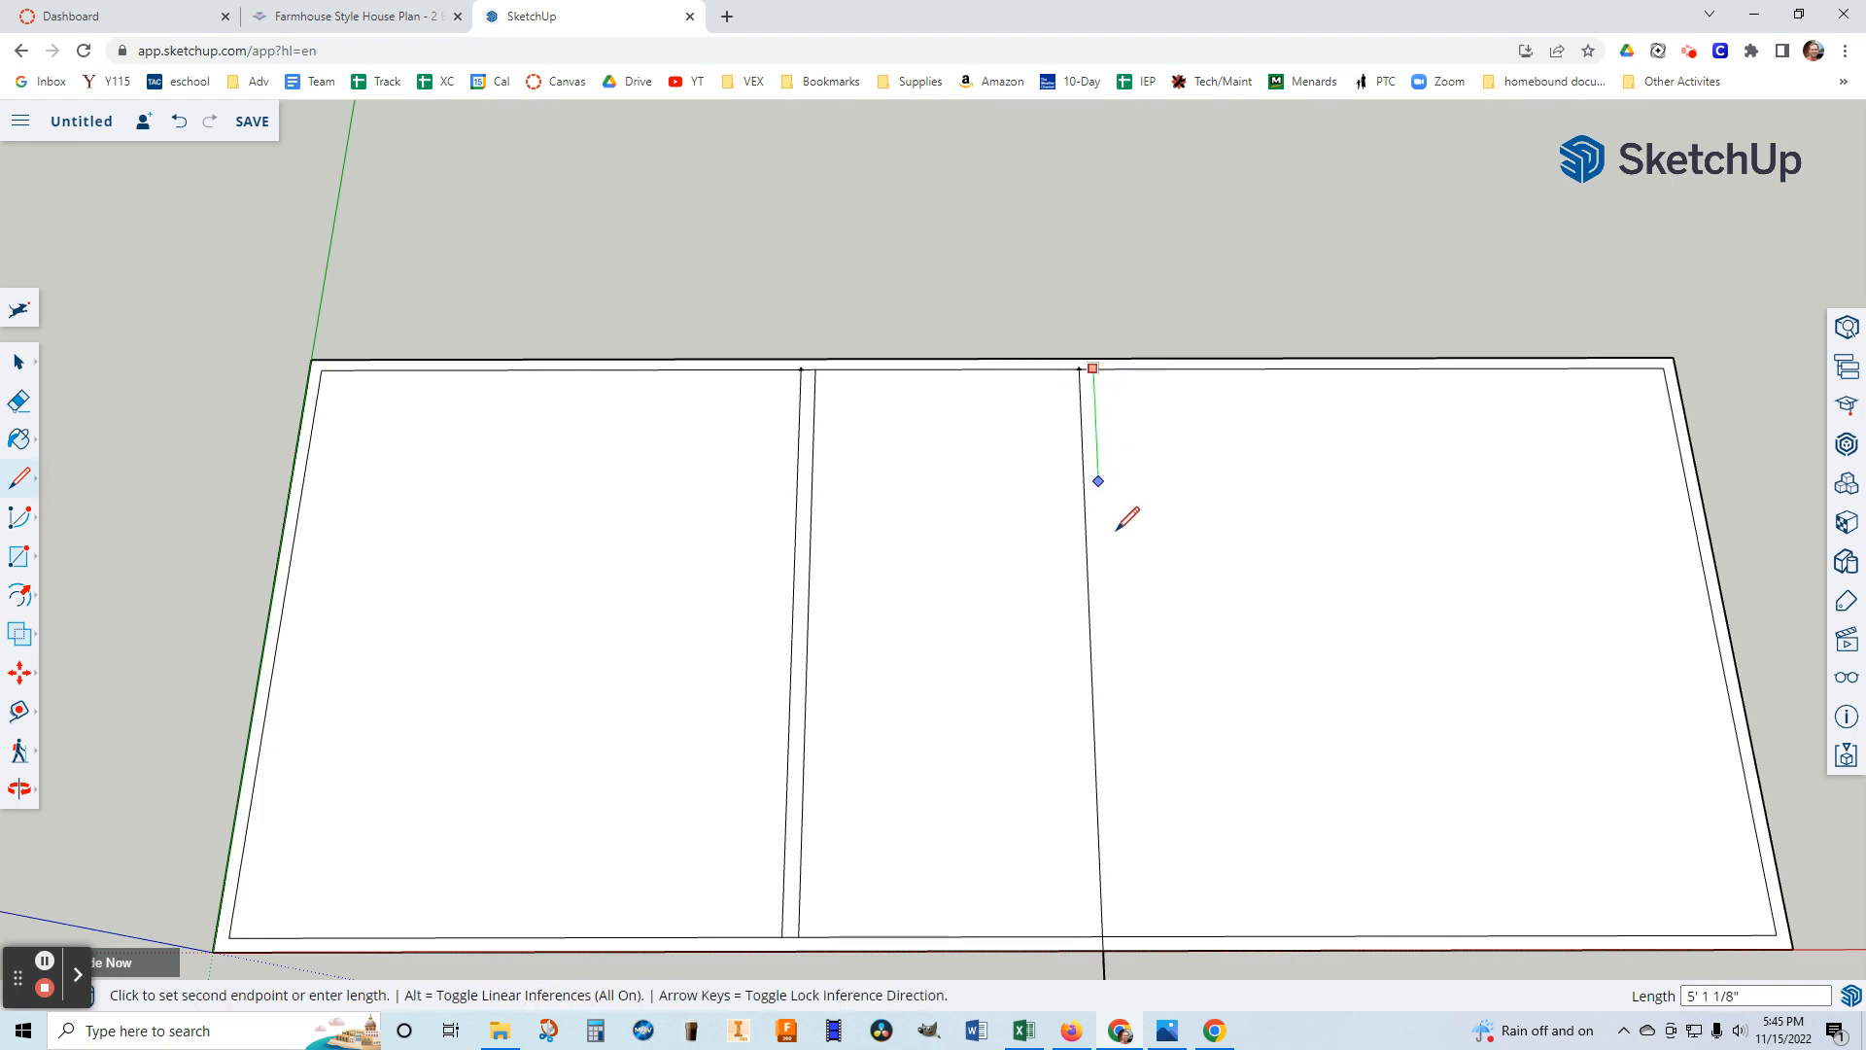
scroll(1100, 661, down, 4)
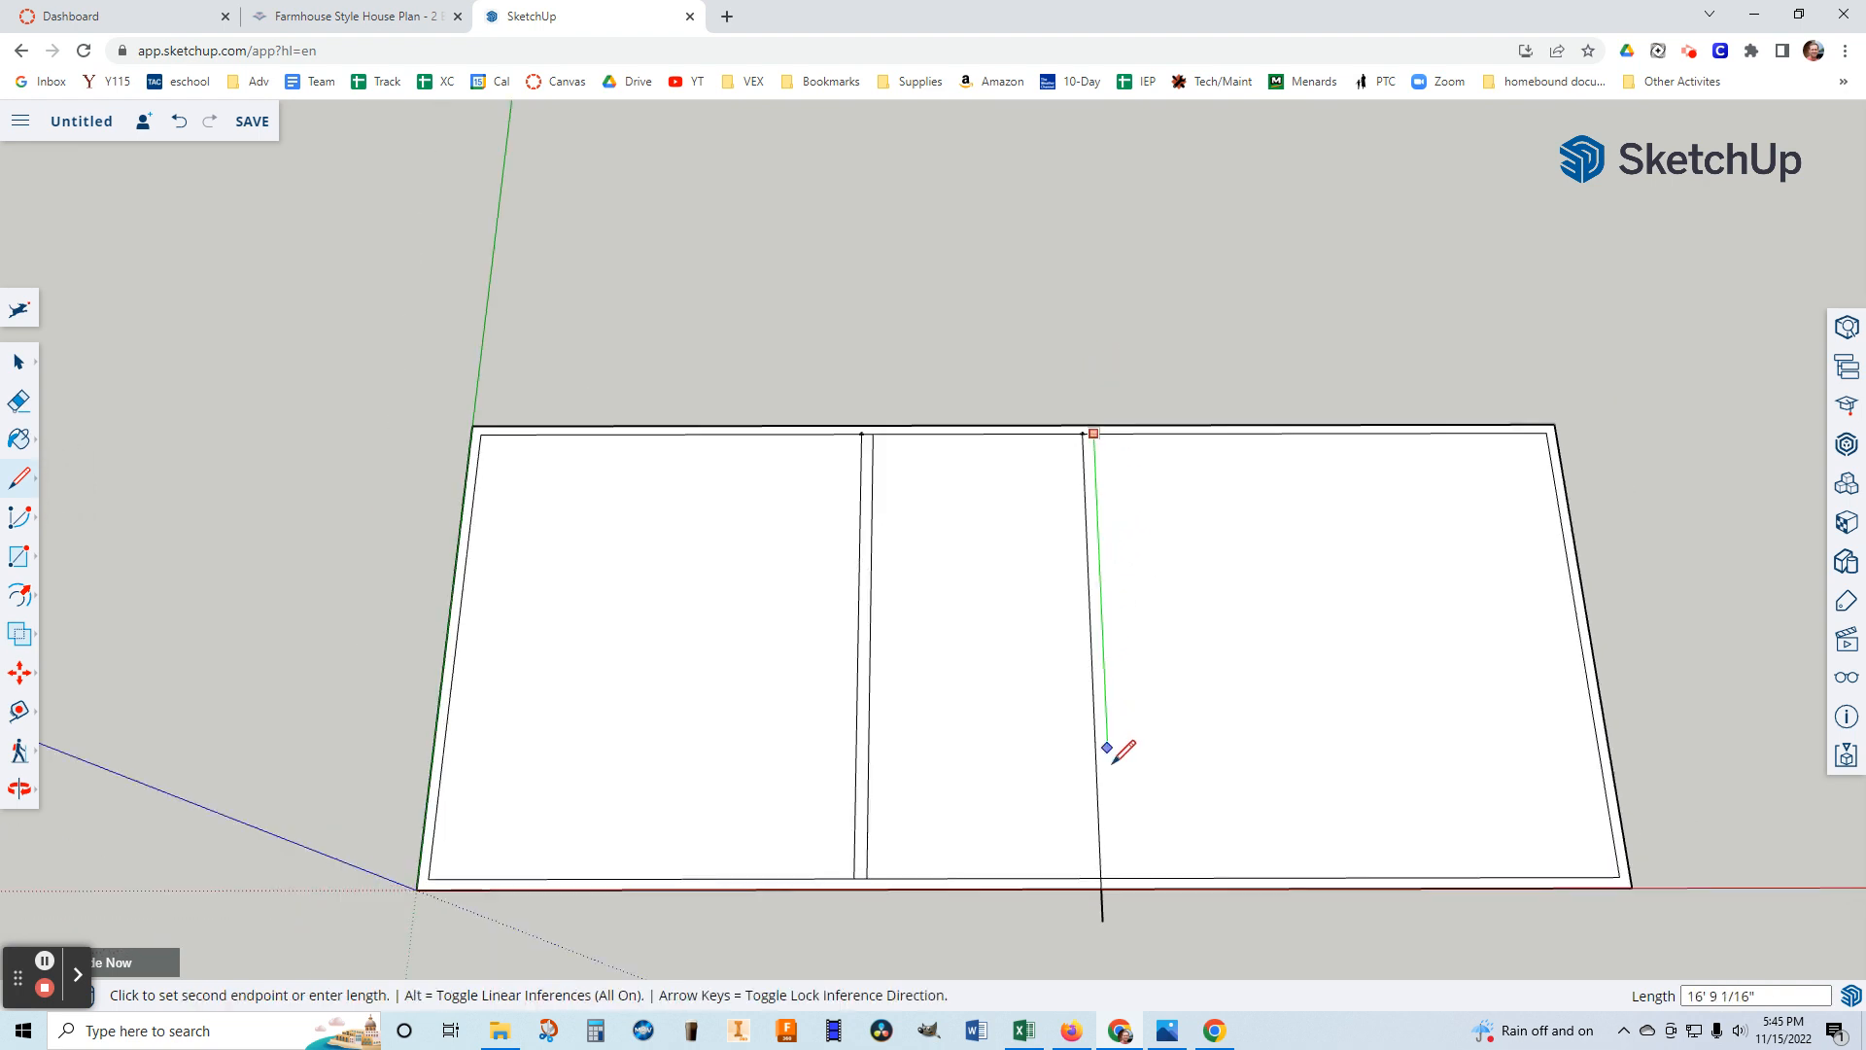
click(1117, 919)
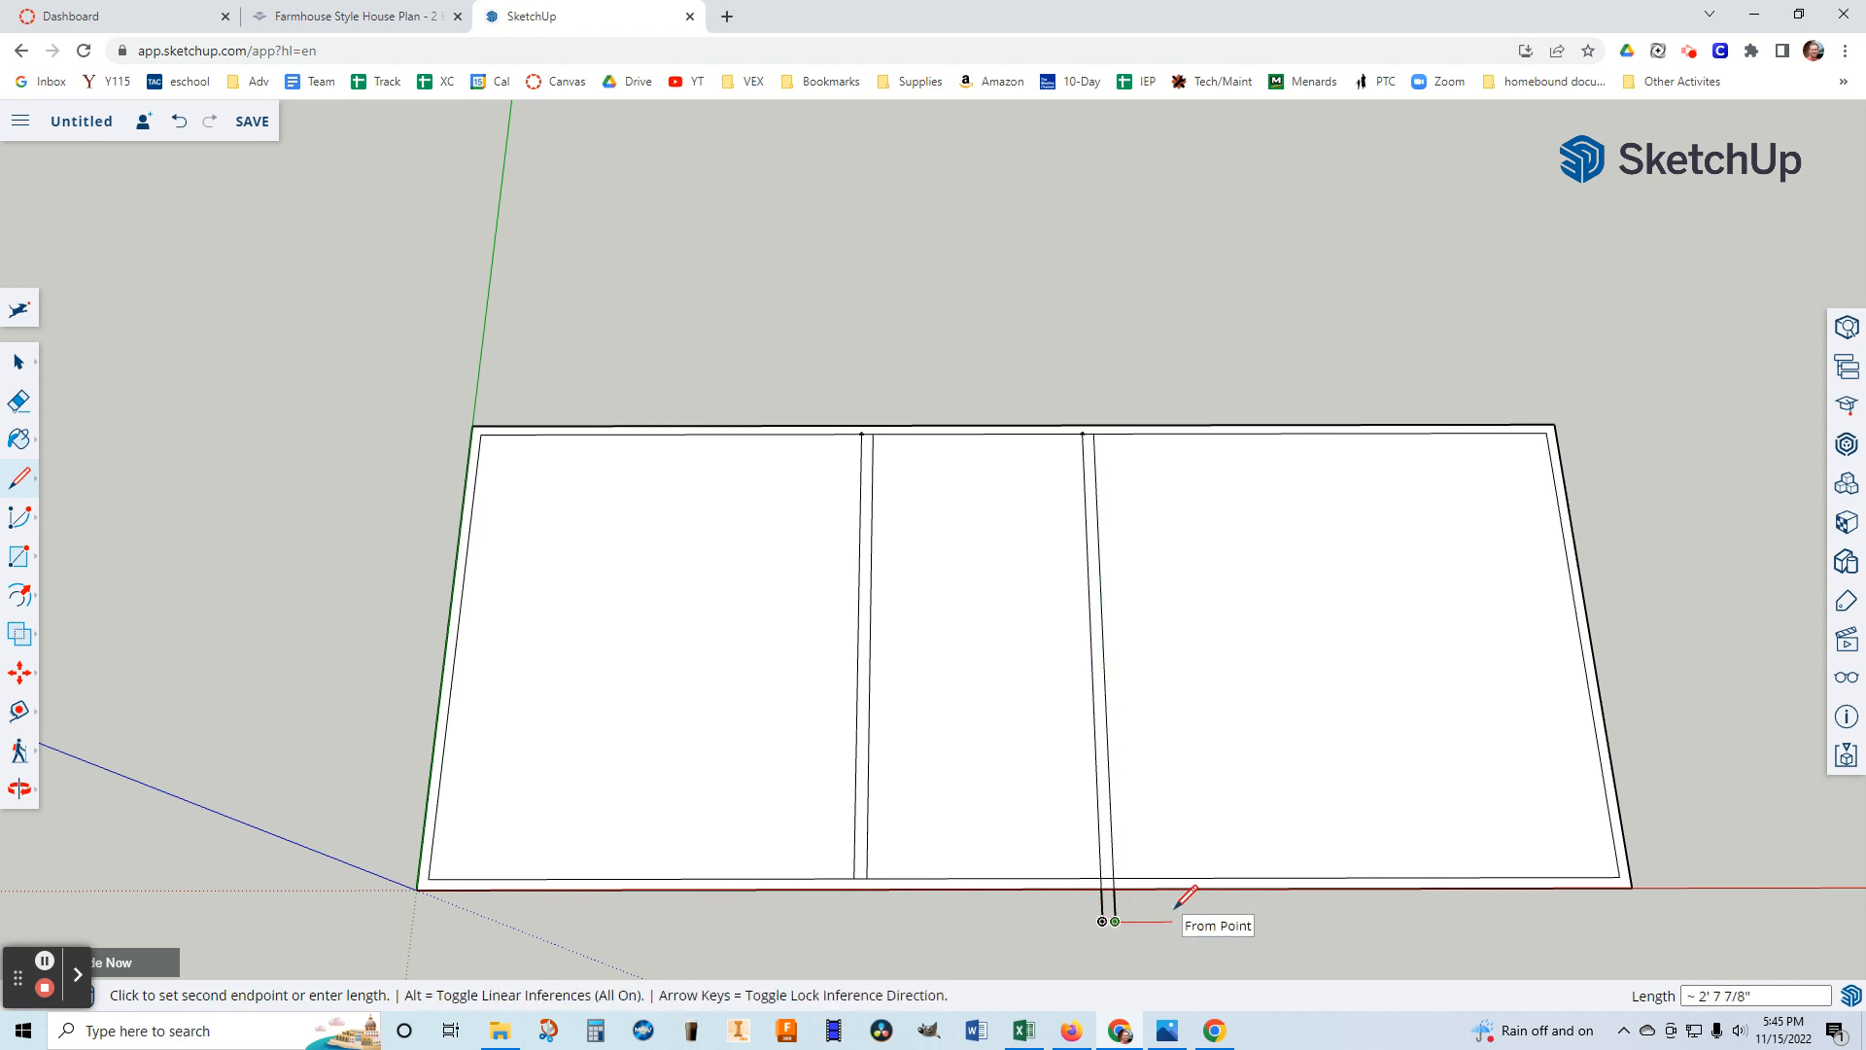
click(1105, 920)
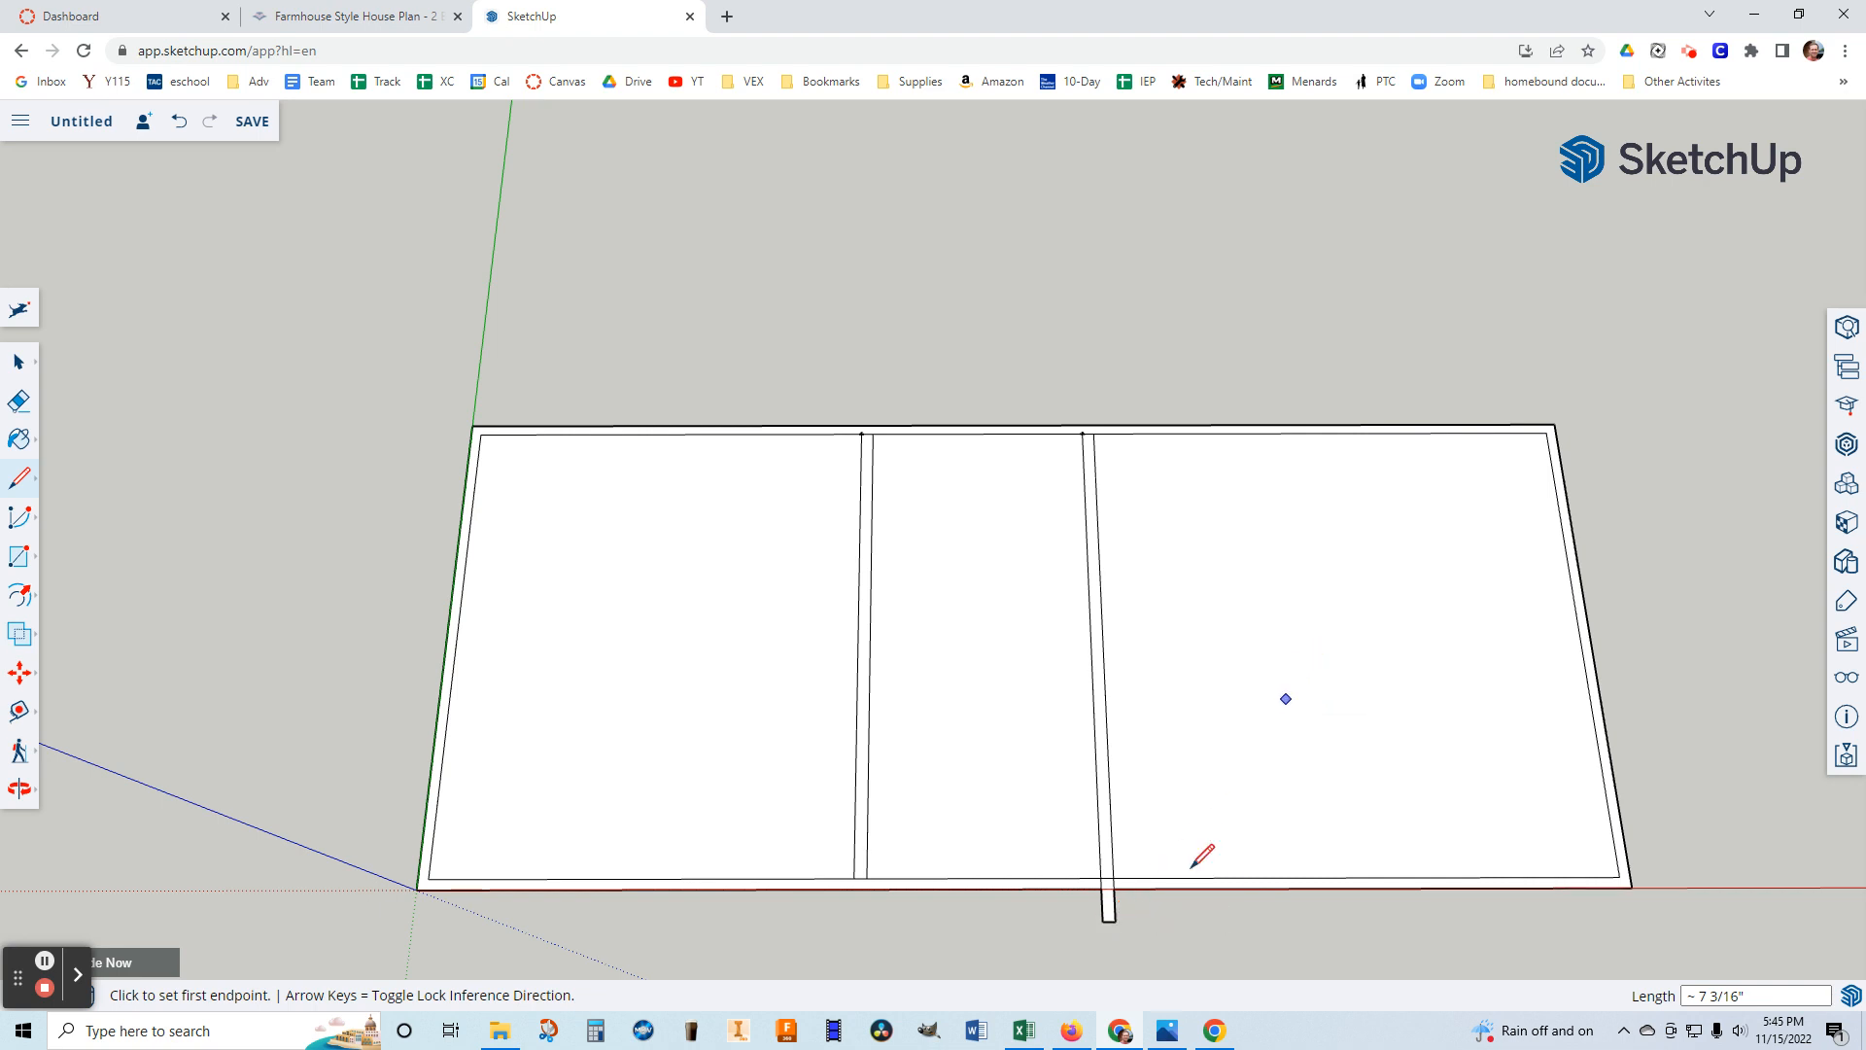
Check the living room width in the working document, and draw a 13' line along the red axis and a 25' return line to the rear inner edge.
click(1165, 1032)
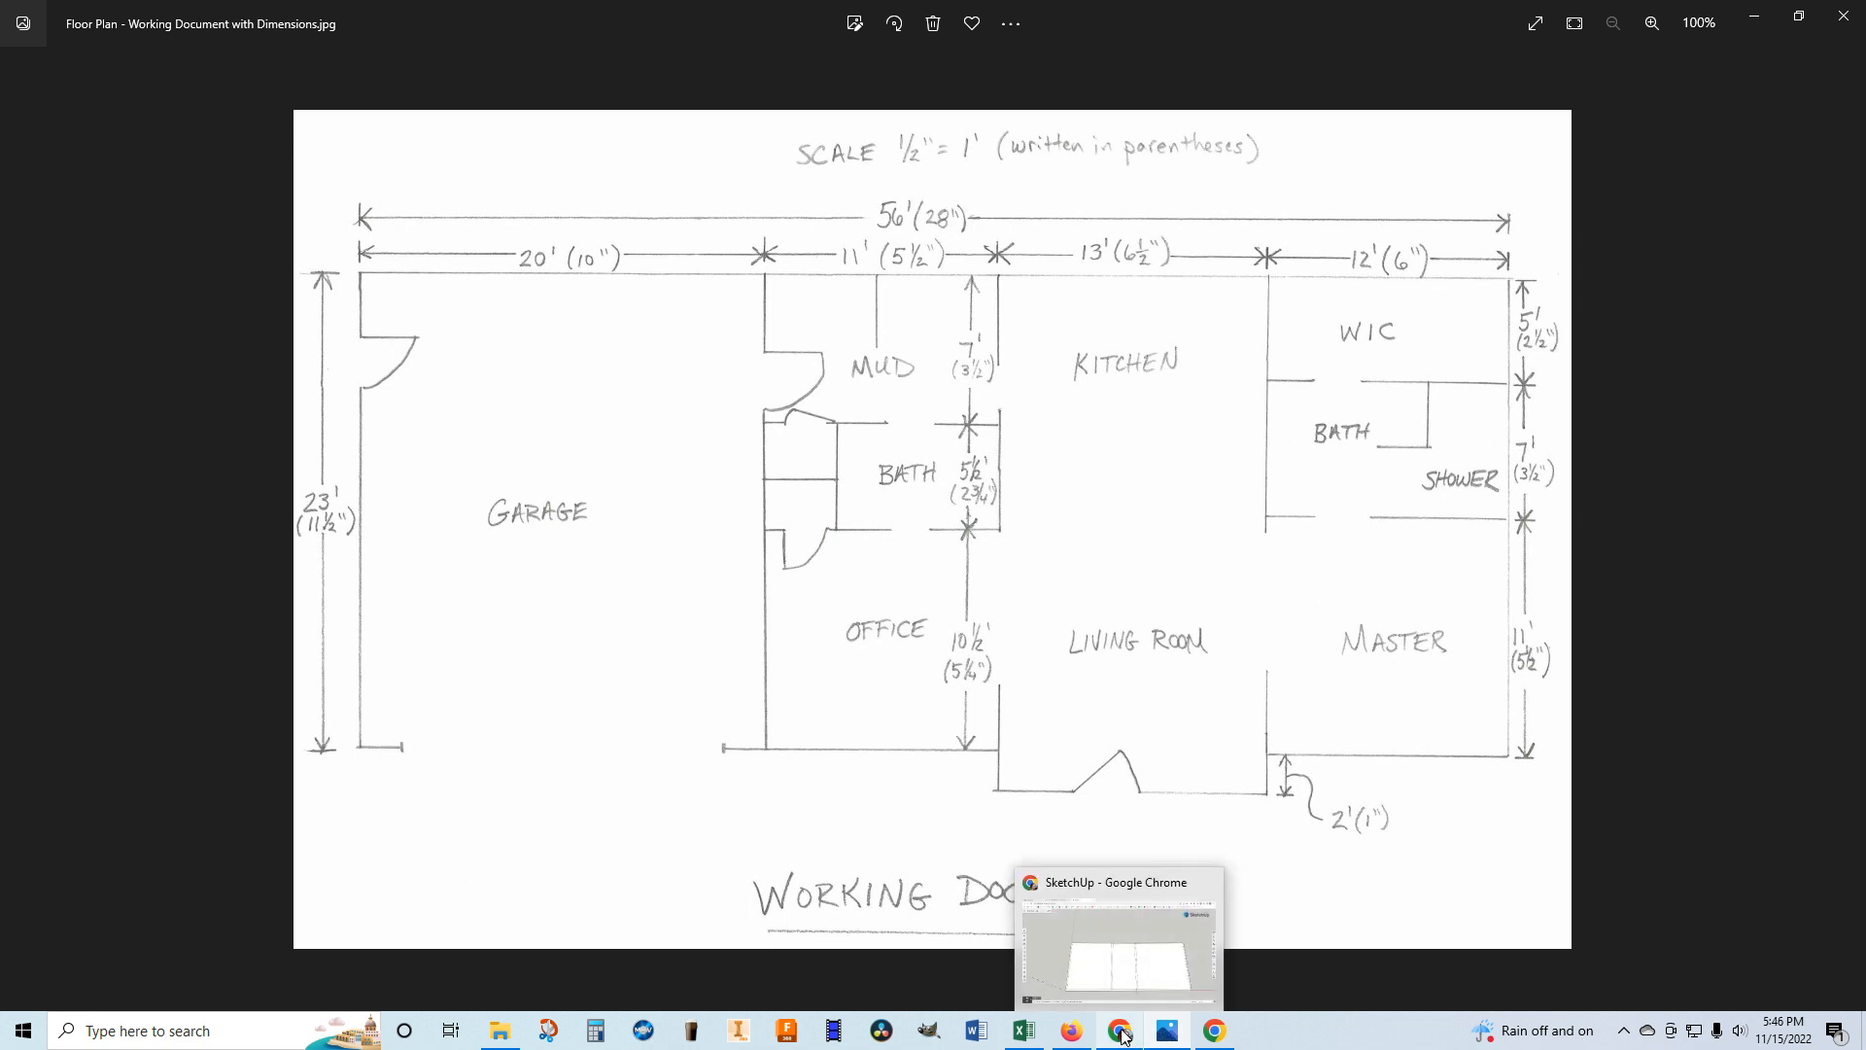
click(1124, 1036)
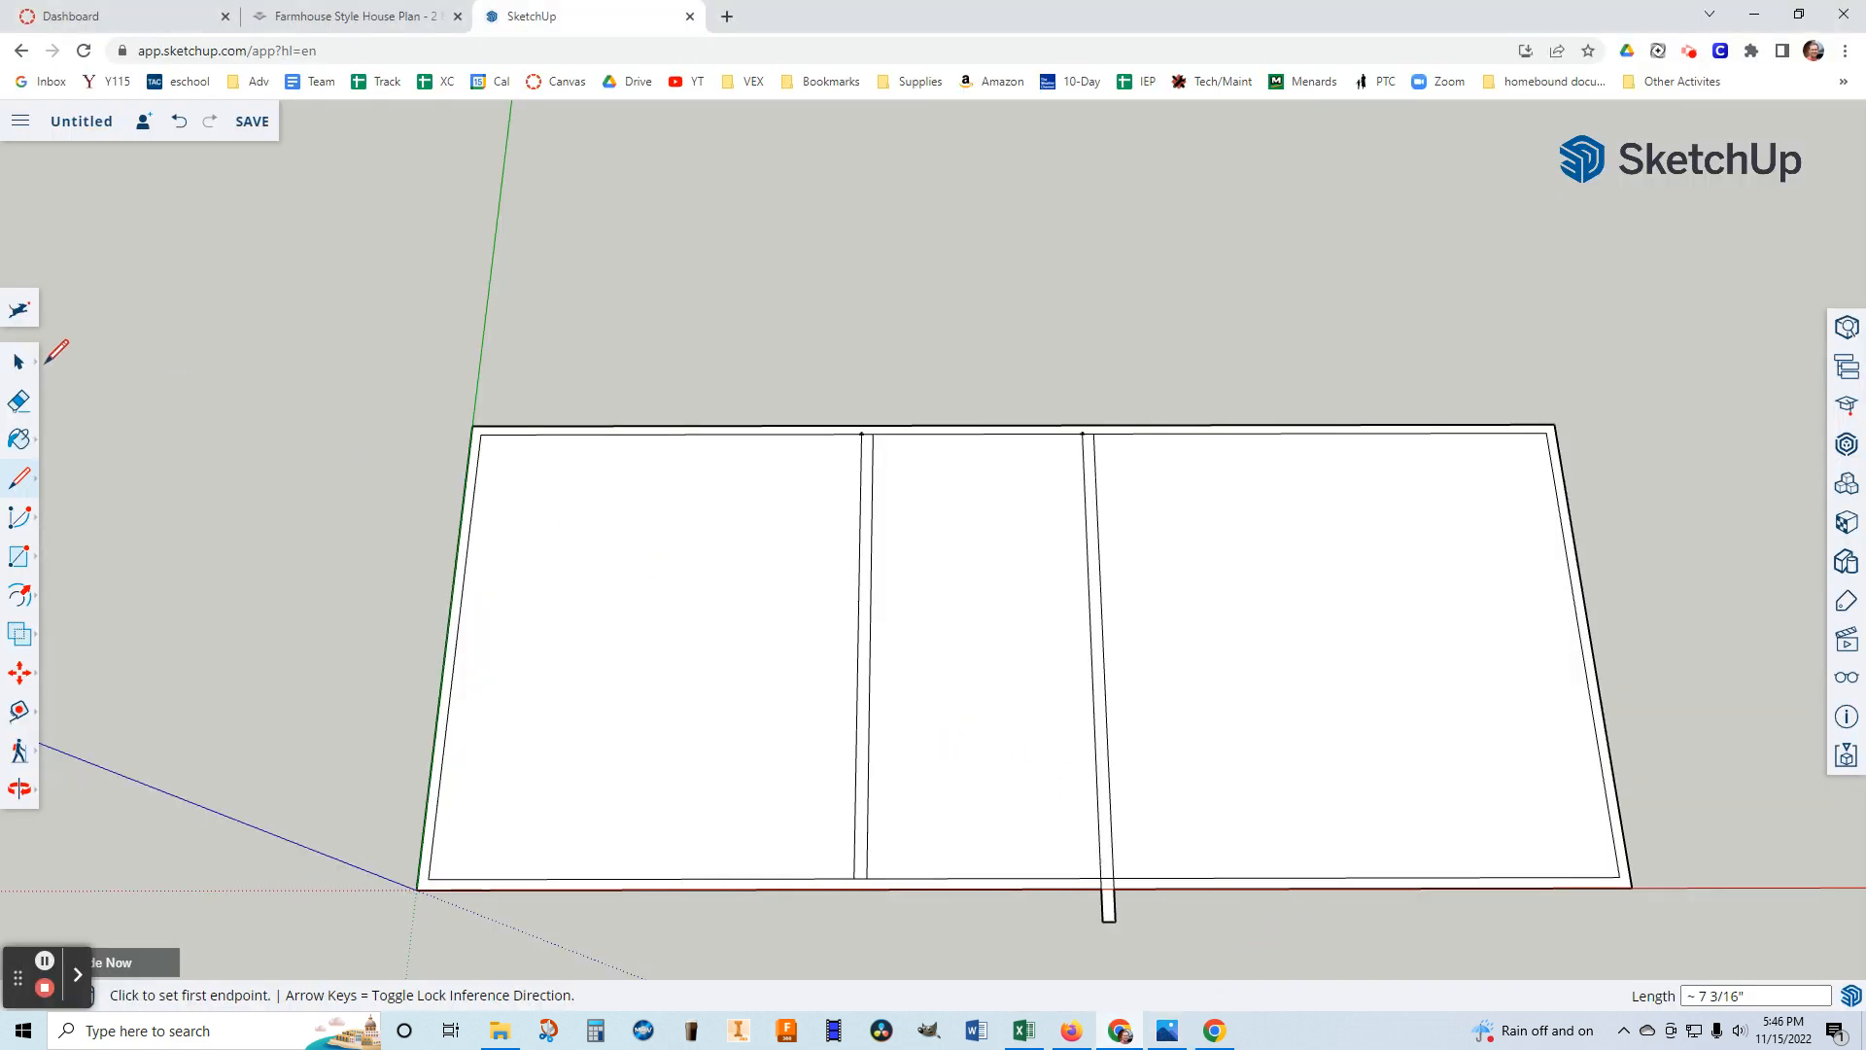
click(19, 369)
click(22, 481)
click(1115, 920)
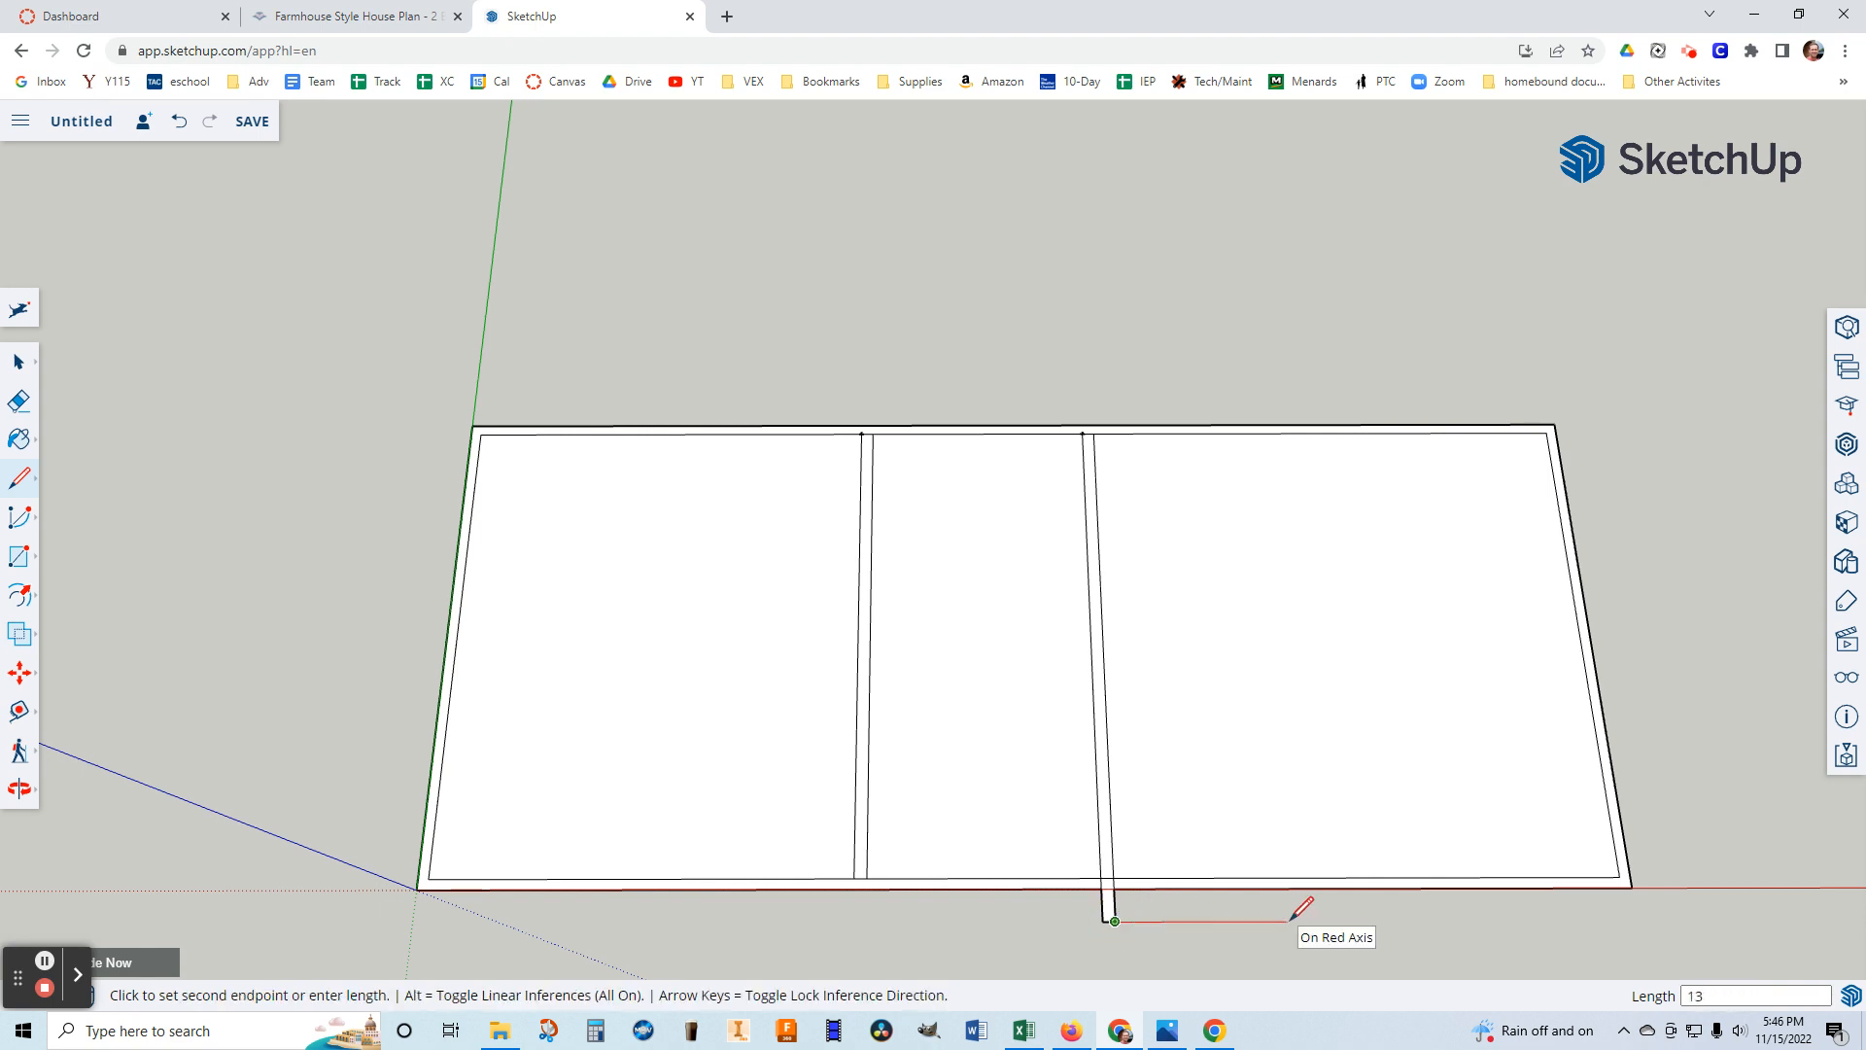
click(1395, 920)
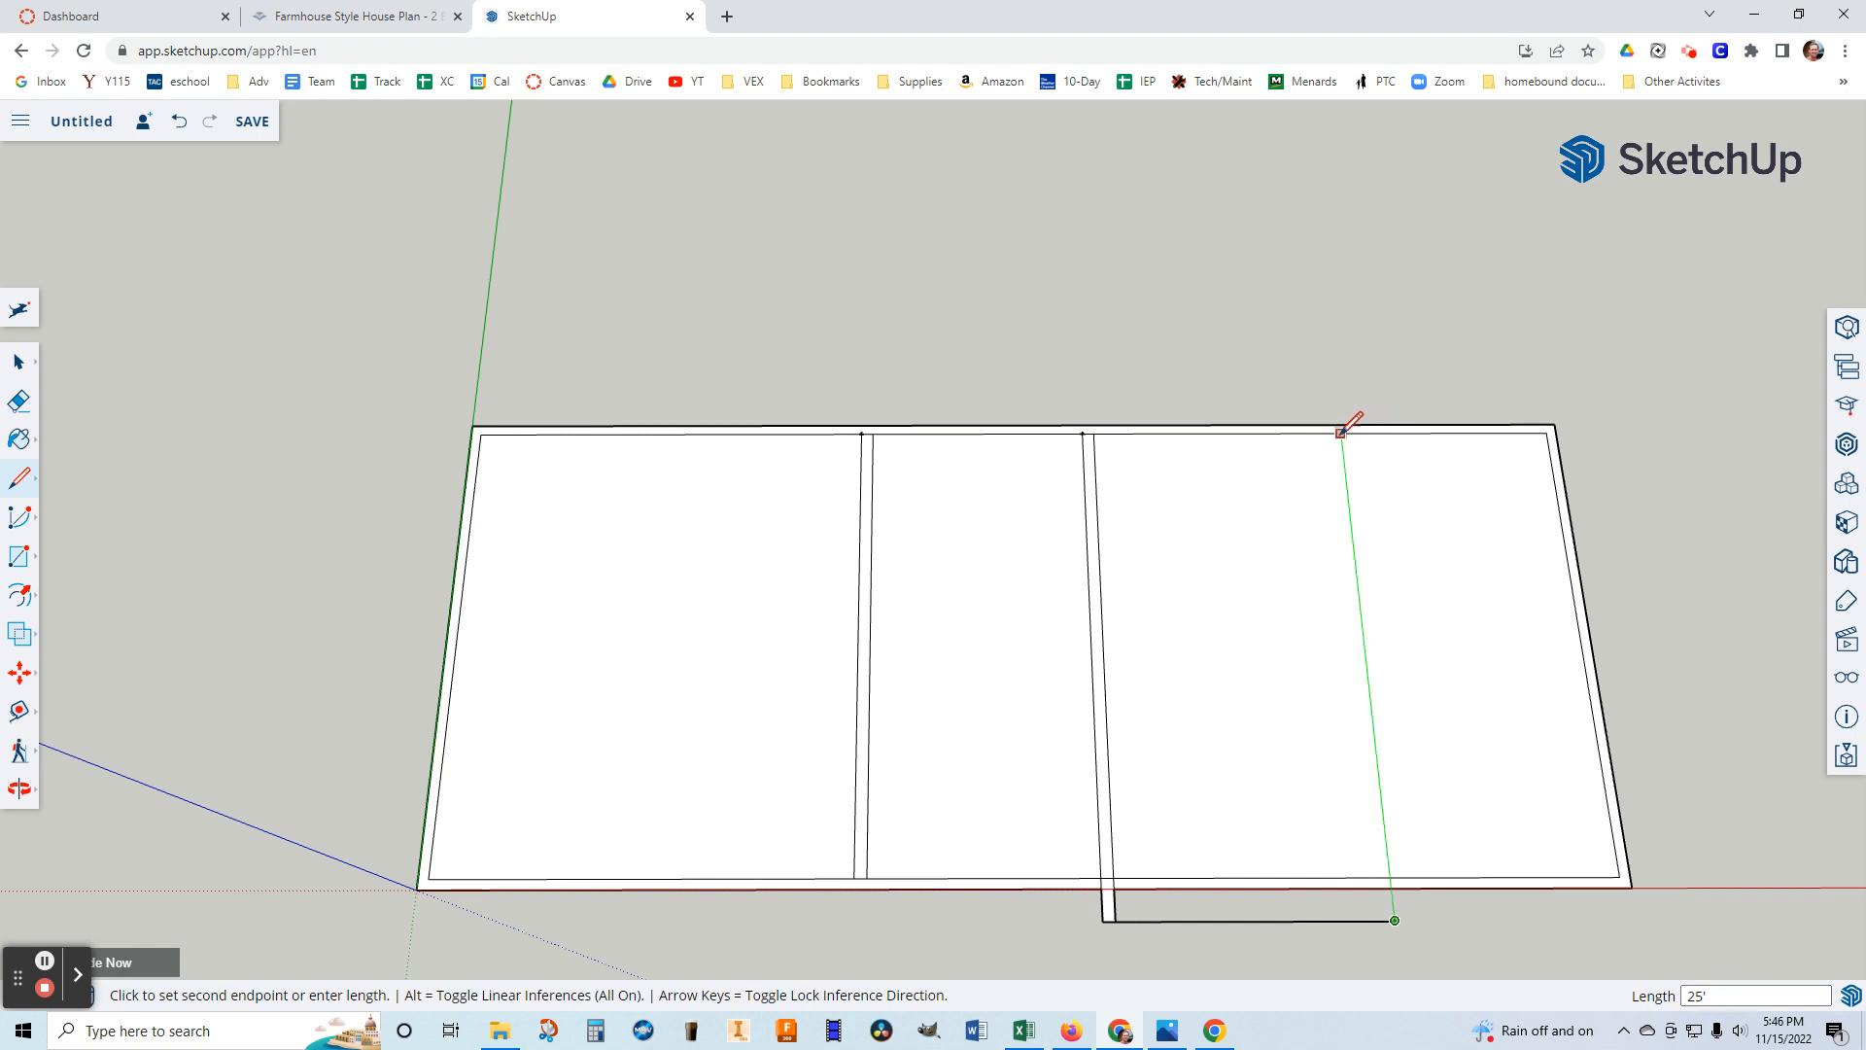
click(1344, 434)
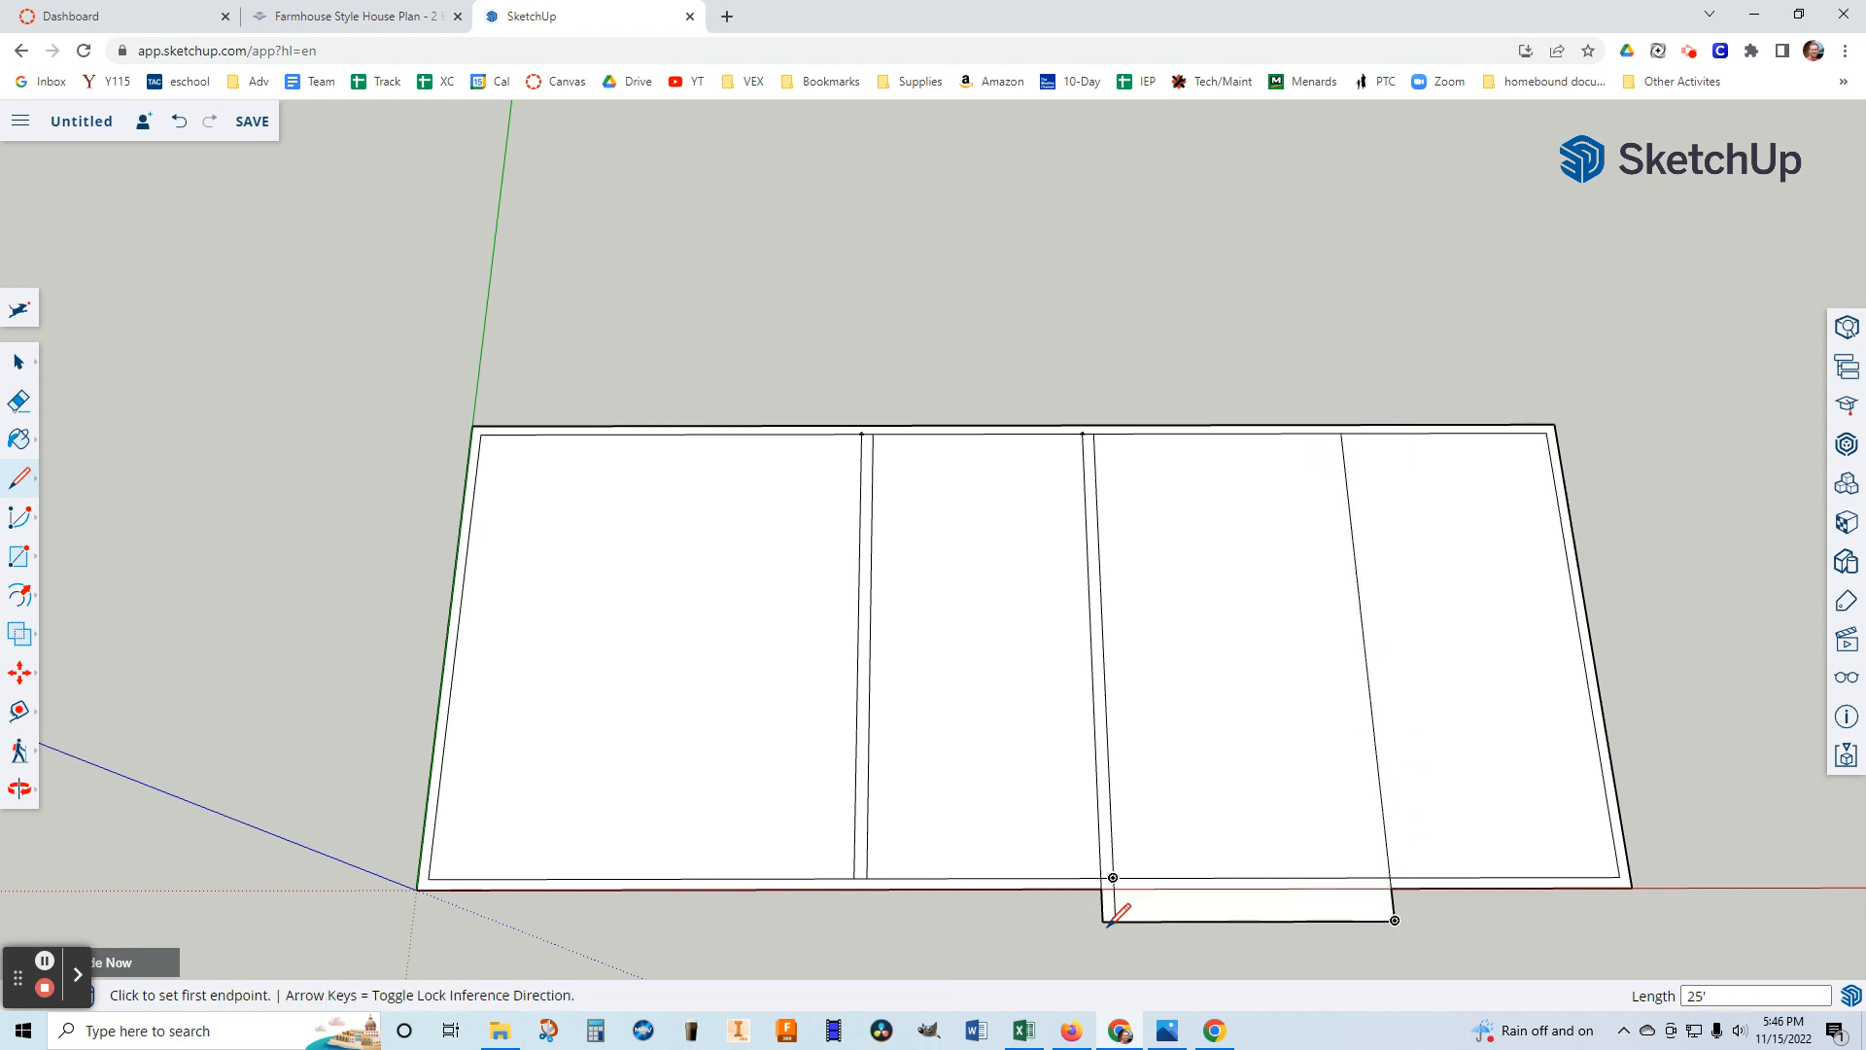
Draw the inner line of the living room's projecting front wall, parallel to its outer edge, between the two side lines.
scroll(1176, 920, down, 1)
scroll(1195, 920, up, 2)
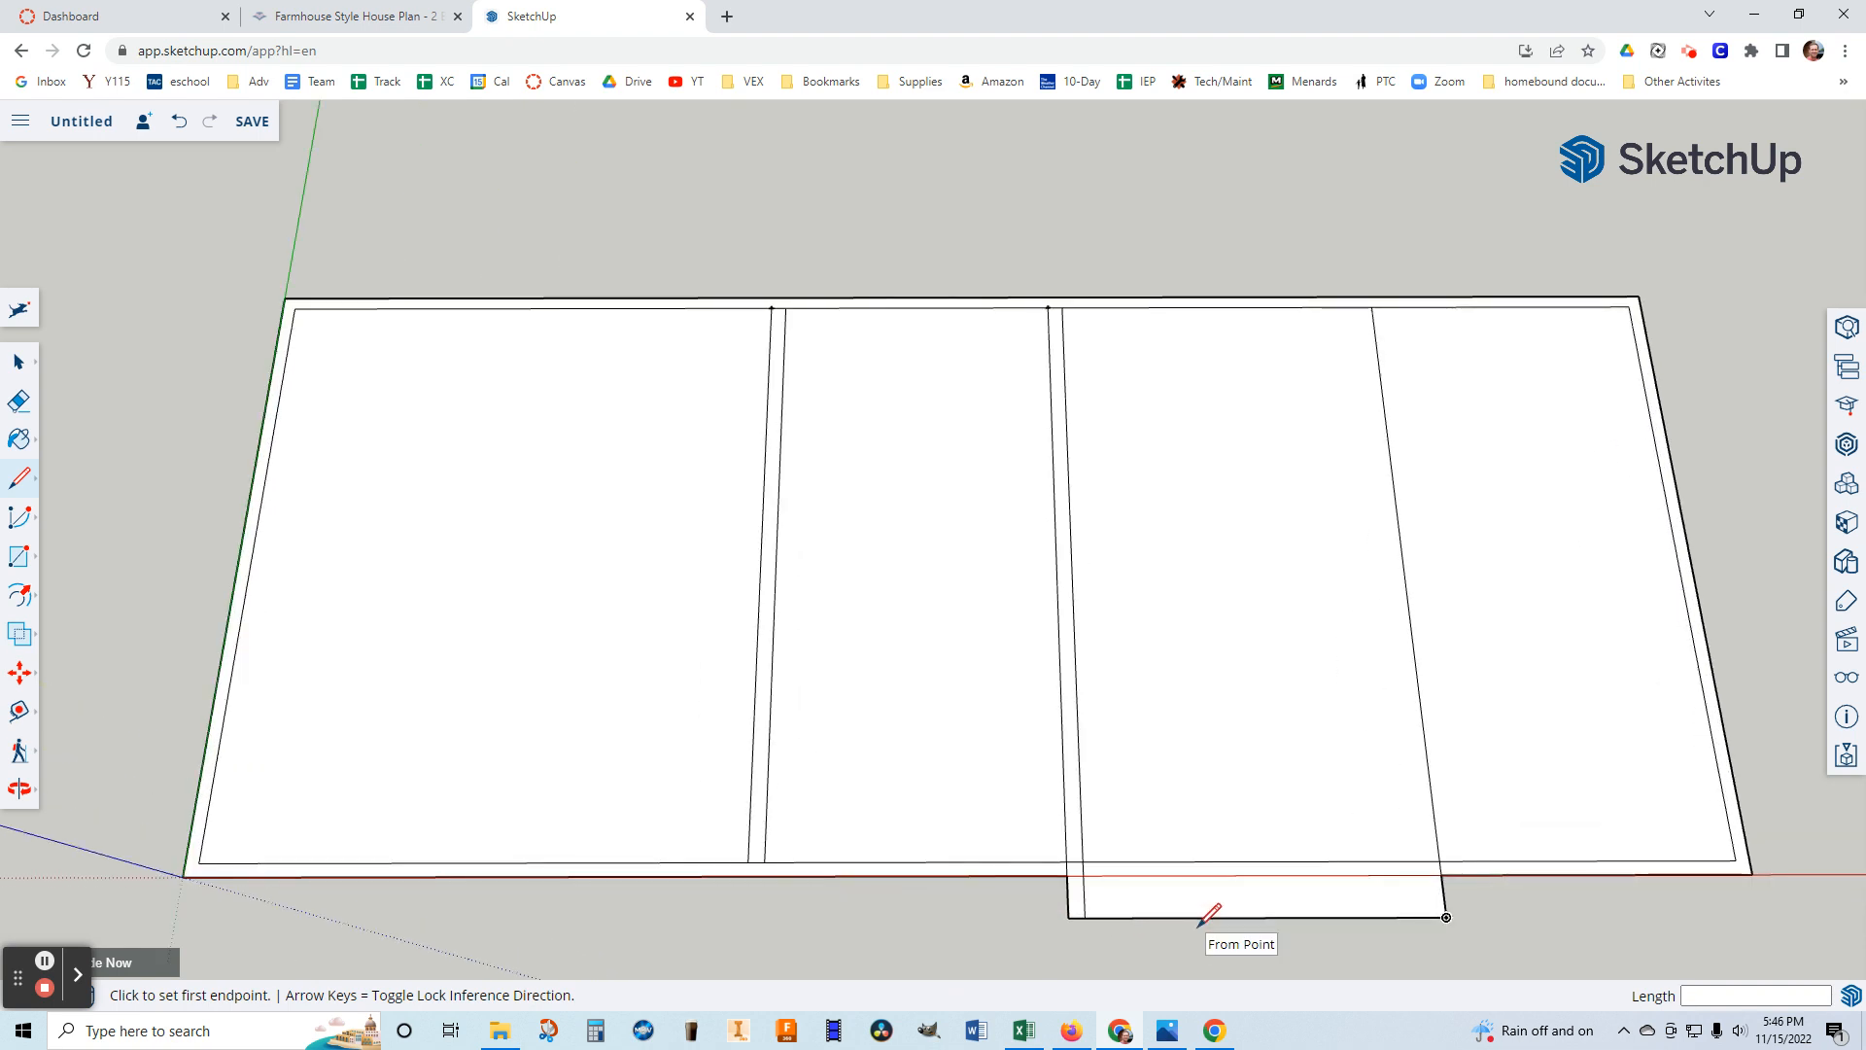
scroll(1205, 912, up, 1)
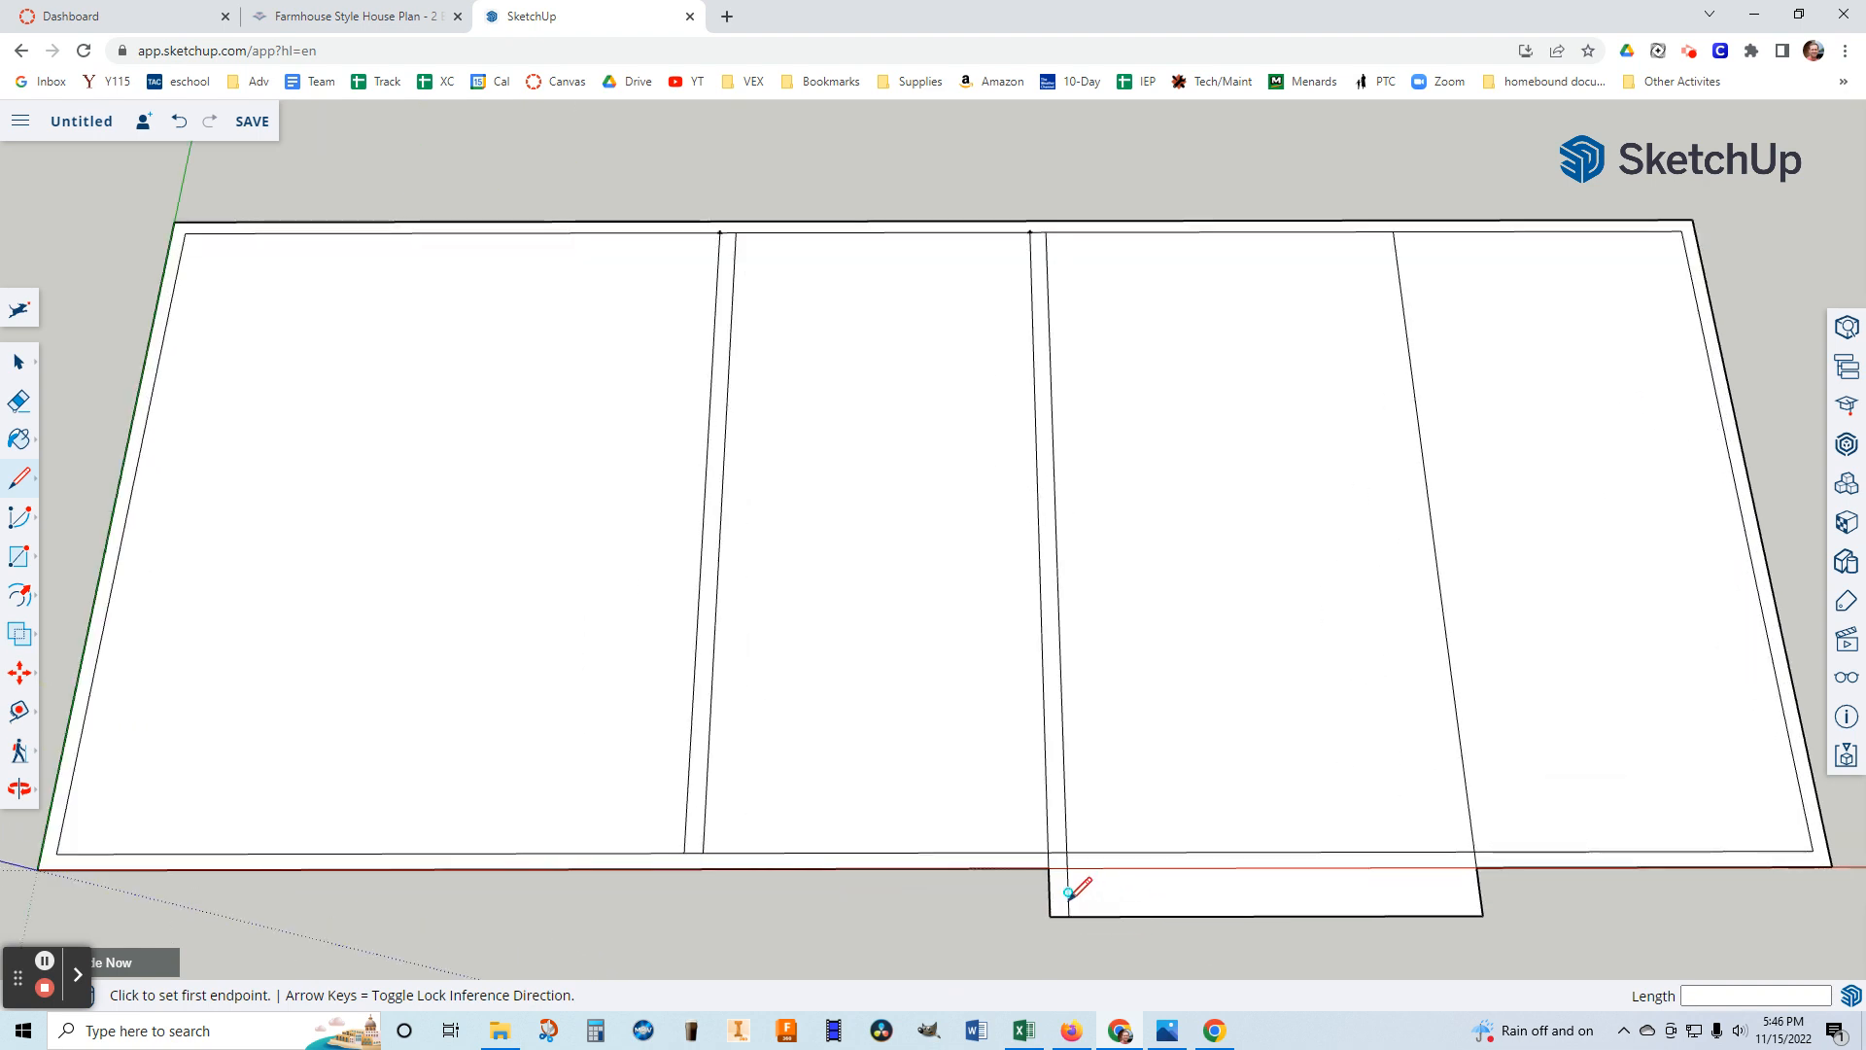
scroll(1069, 917, down, 1)
scroll(1069, 919, up, 3)
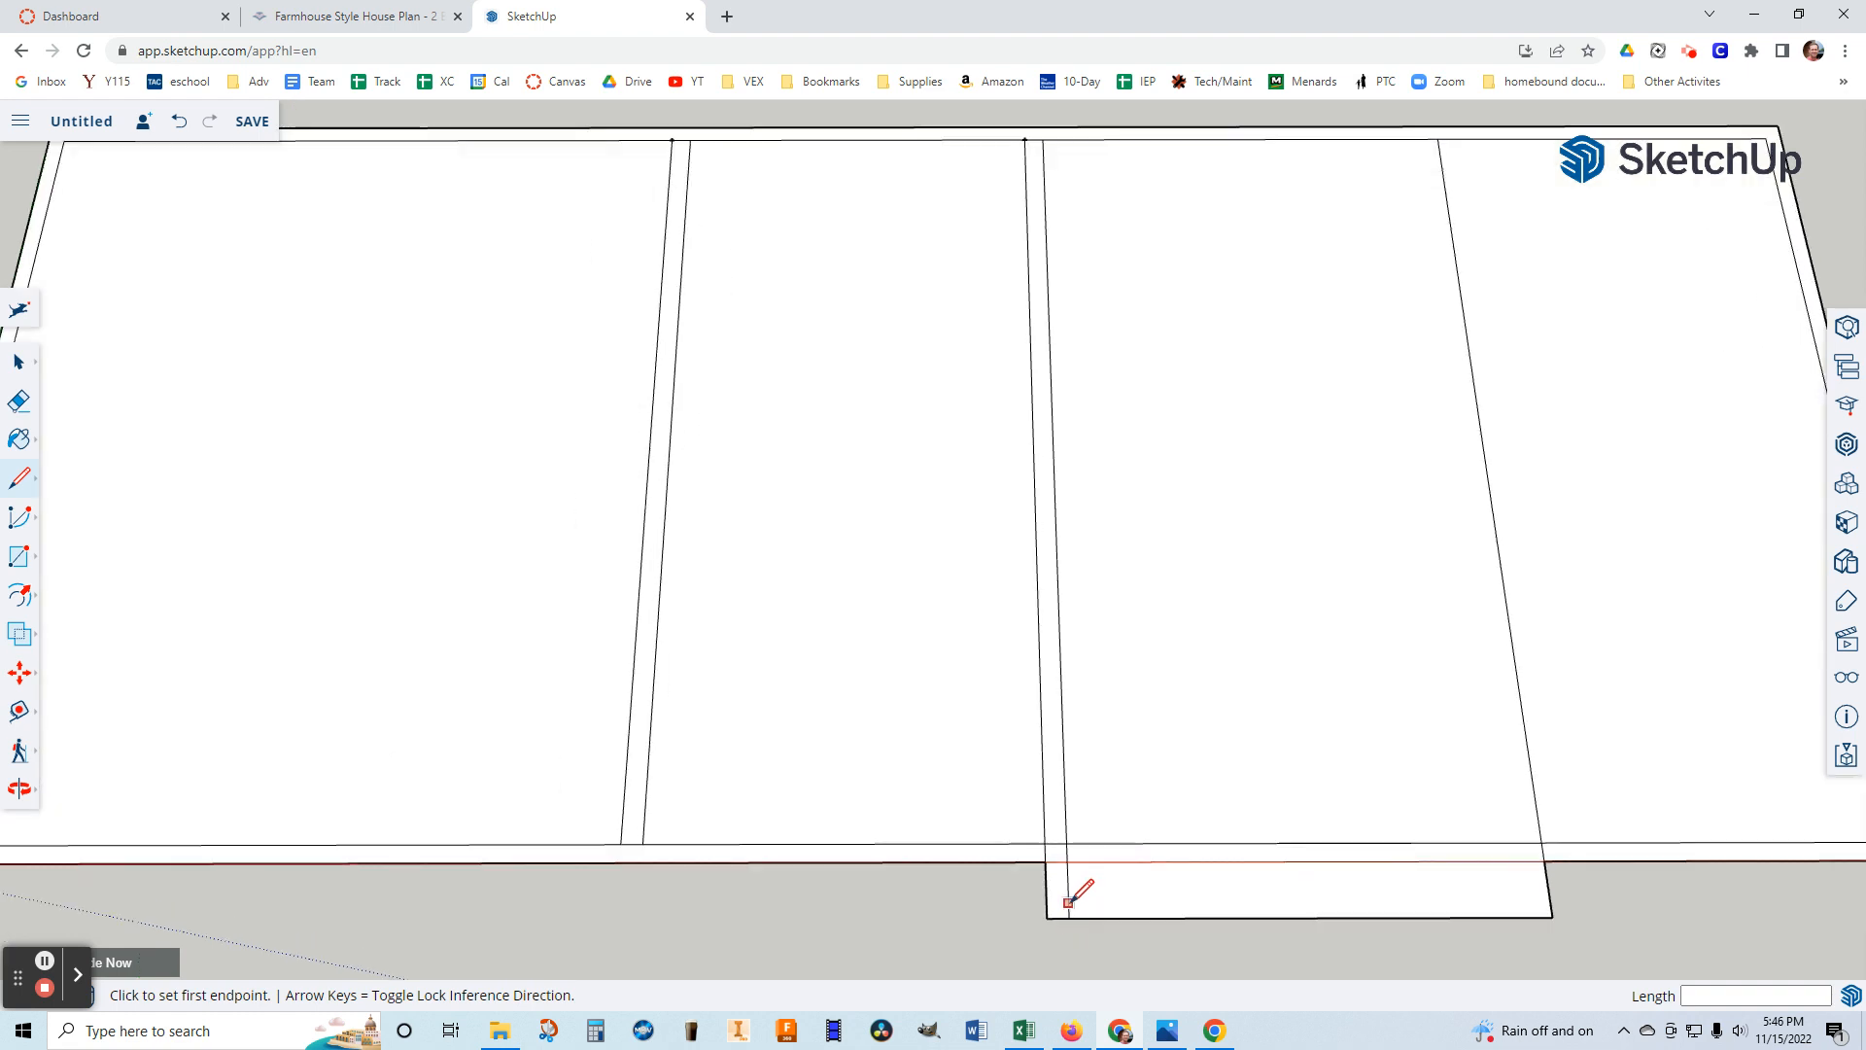
scroll(1070, 919, up, 2)
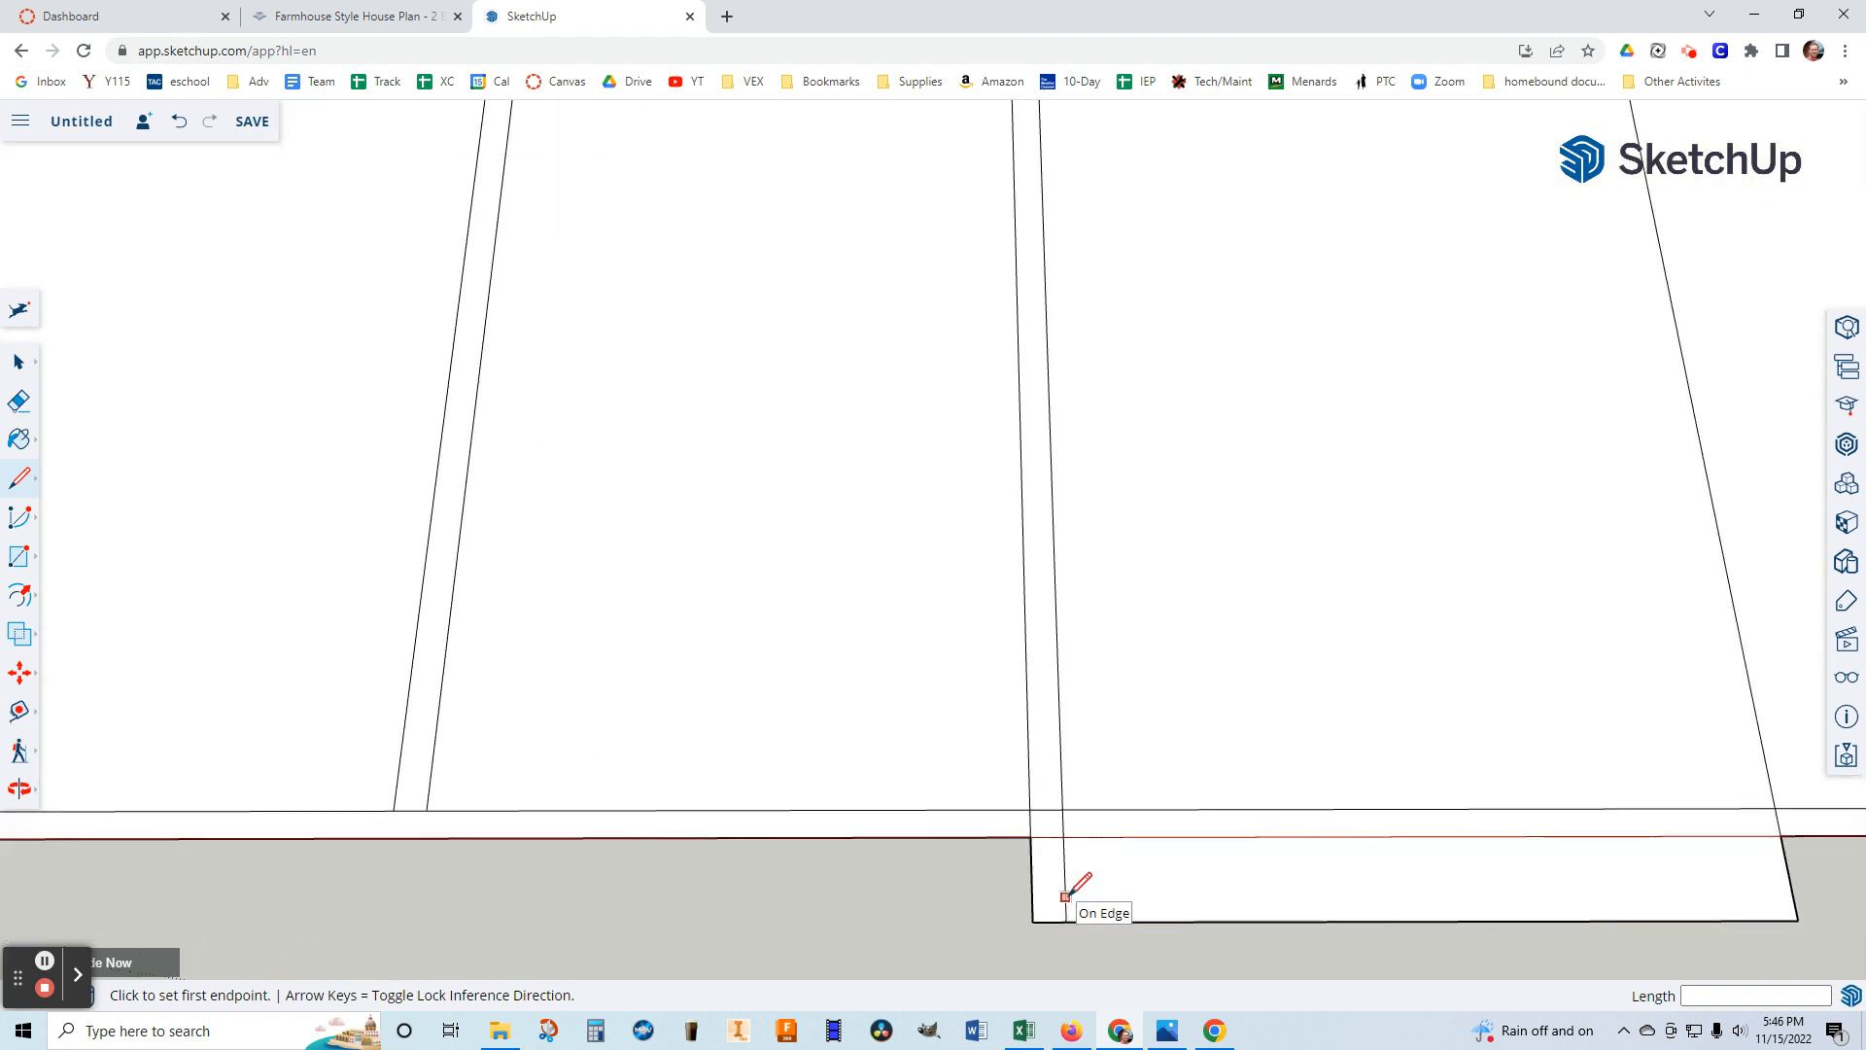
click(1065, 896)
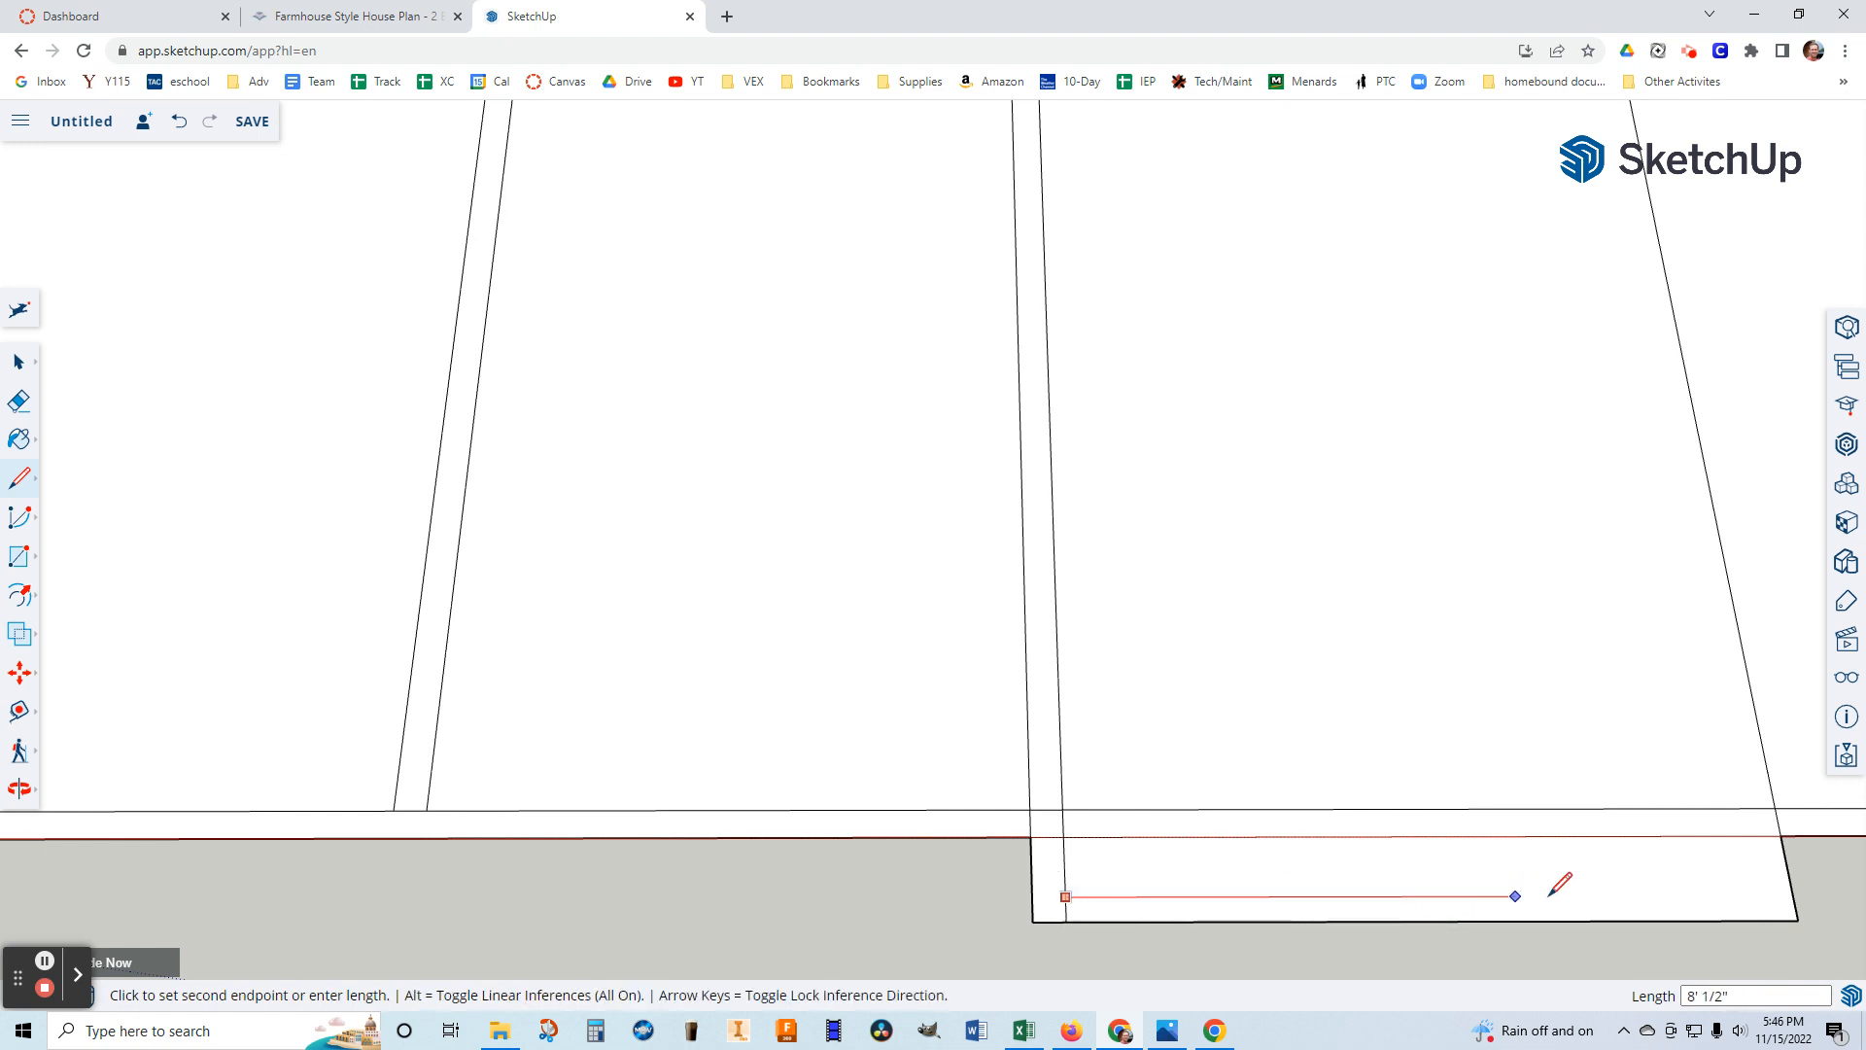
click(1794, 896)
Draw a line about 24' 6 3/4" long on the living-room side of the master bedroom wall, from the rear inner edge to the front wall's inner line.
scroll(1796, 898, down, 3)
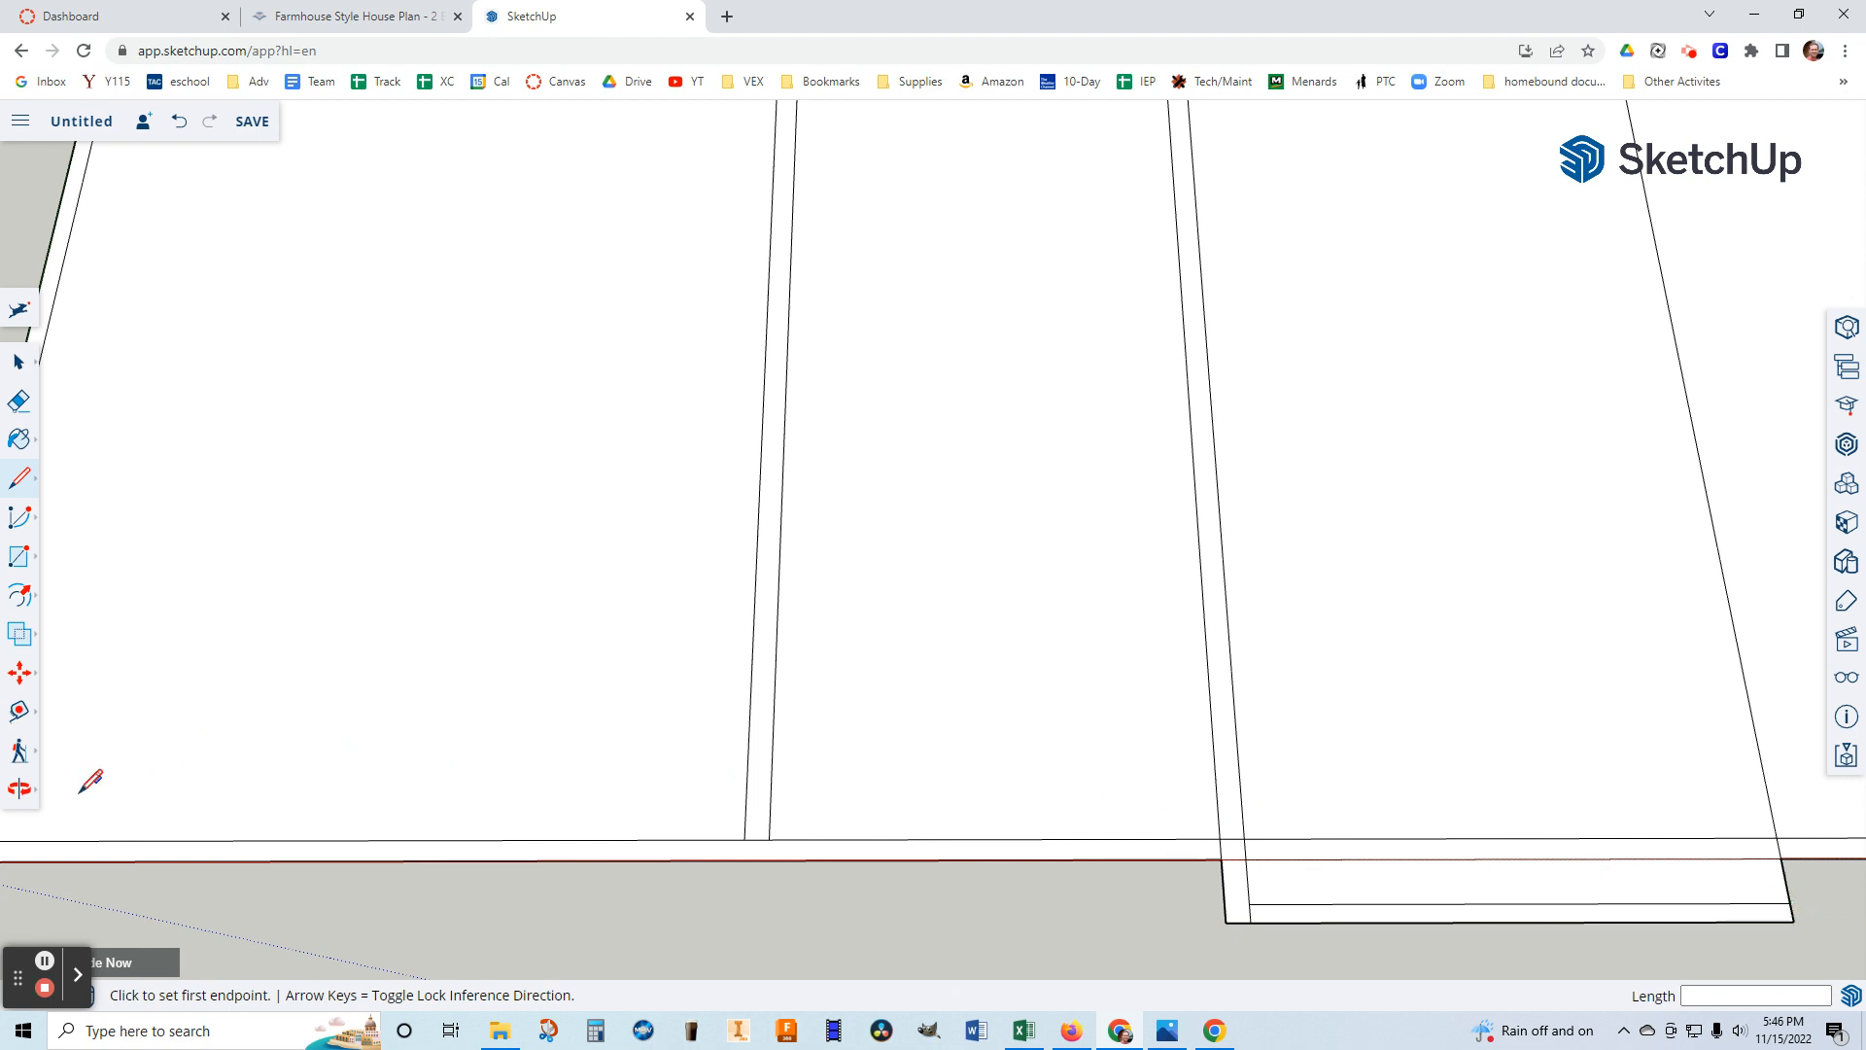
click(25, 787)
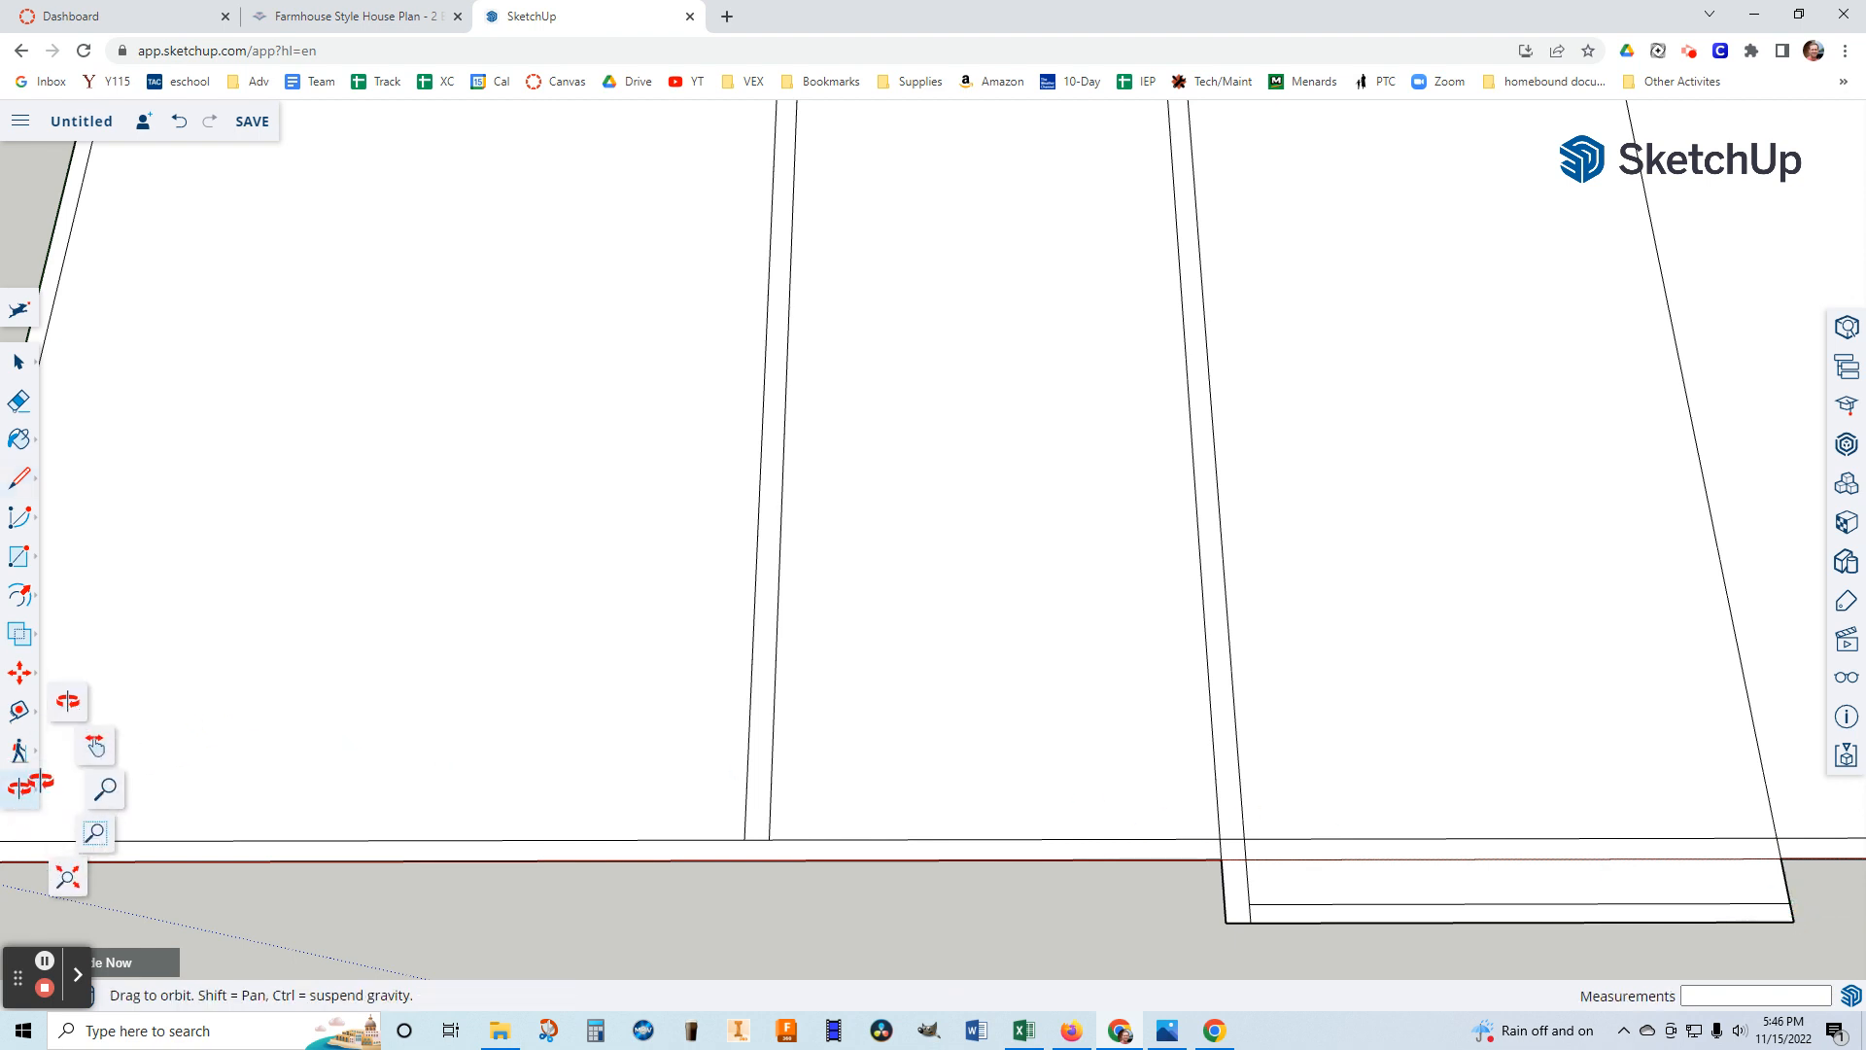
click(94, 749)
drag(1529, 893, 953, 888)
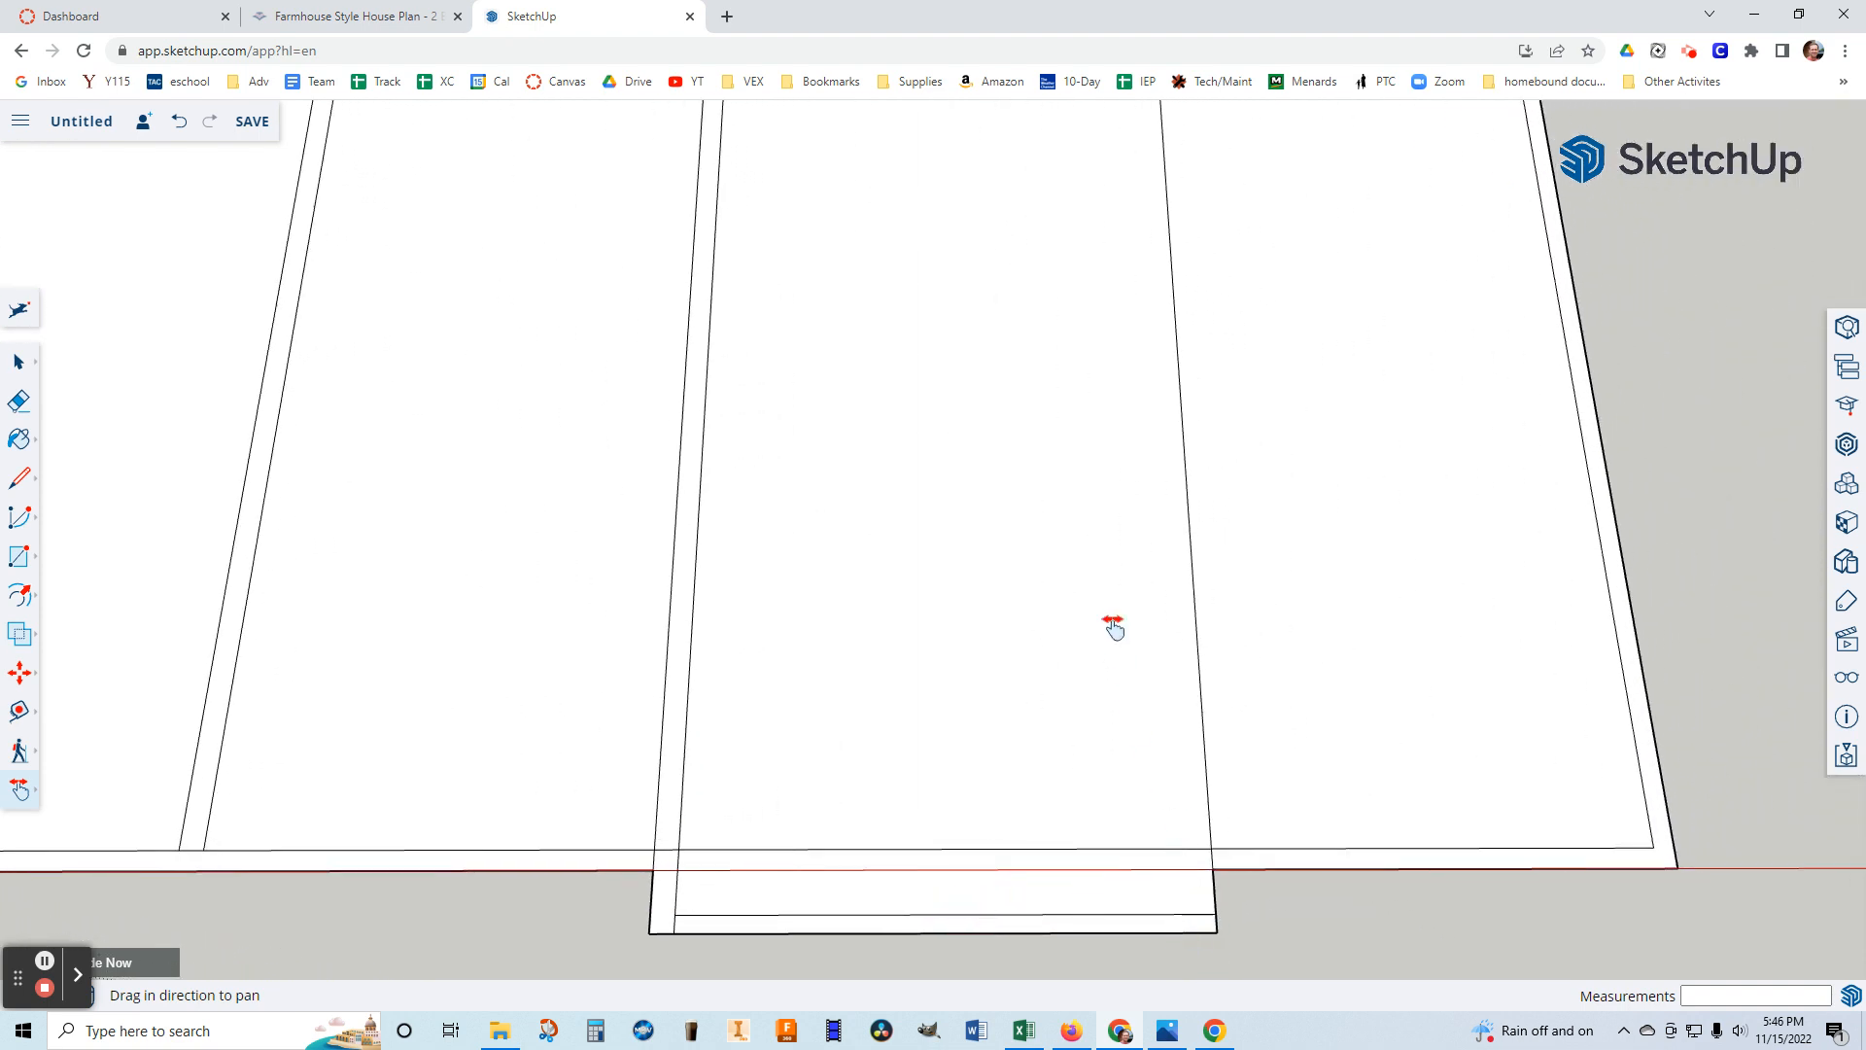
scroll(1171, 167, down, 1)
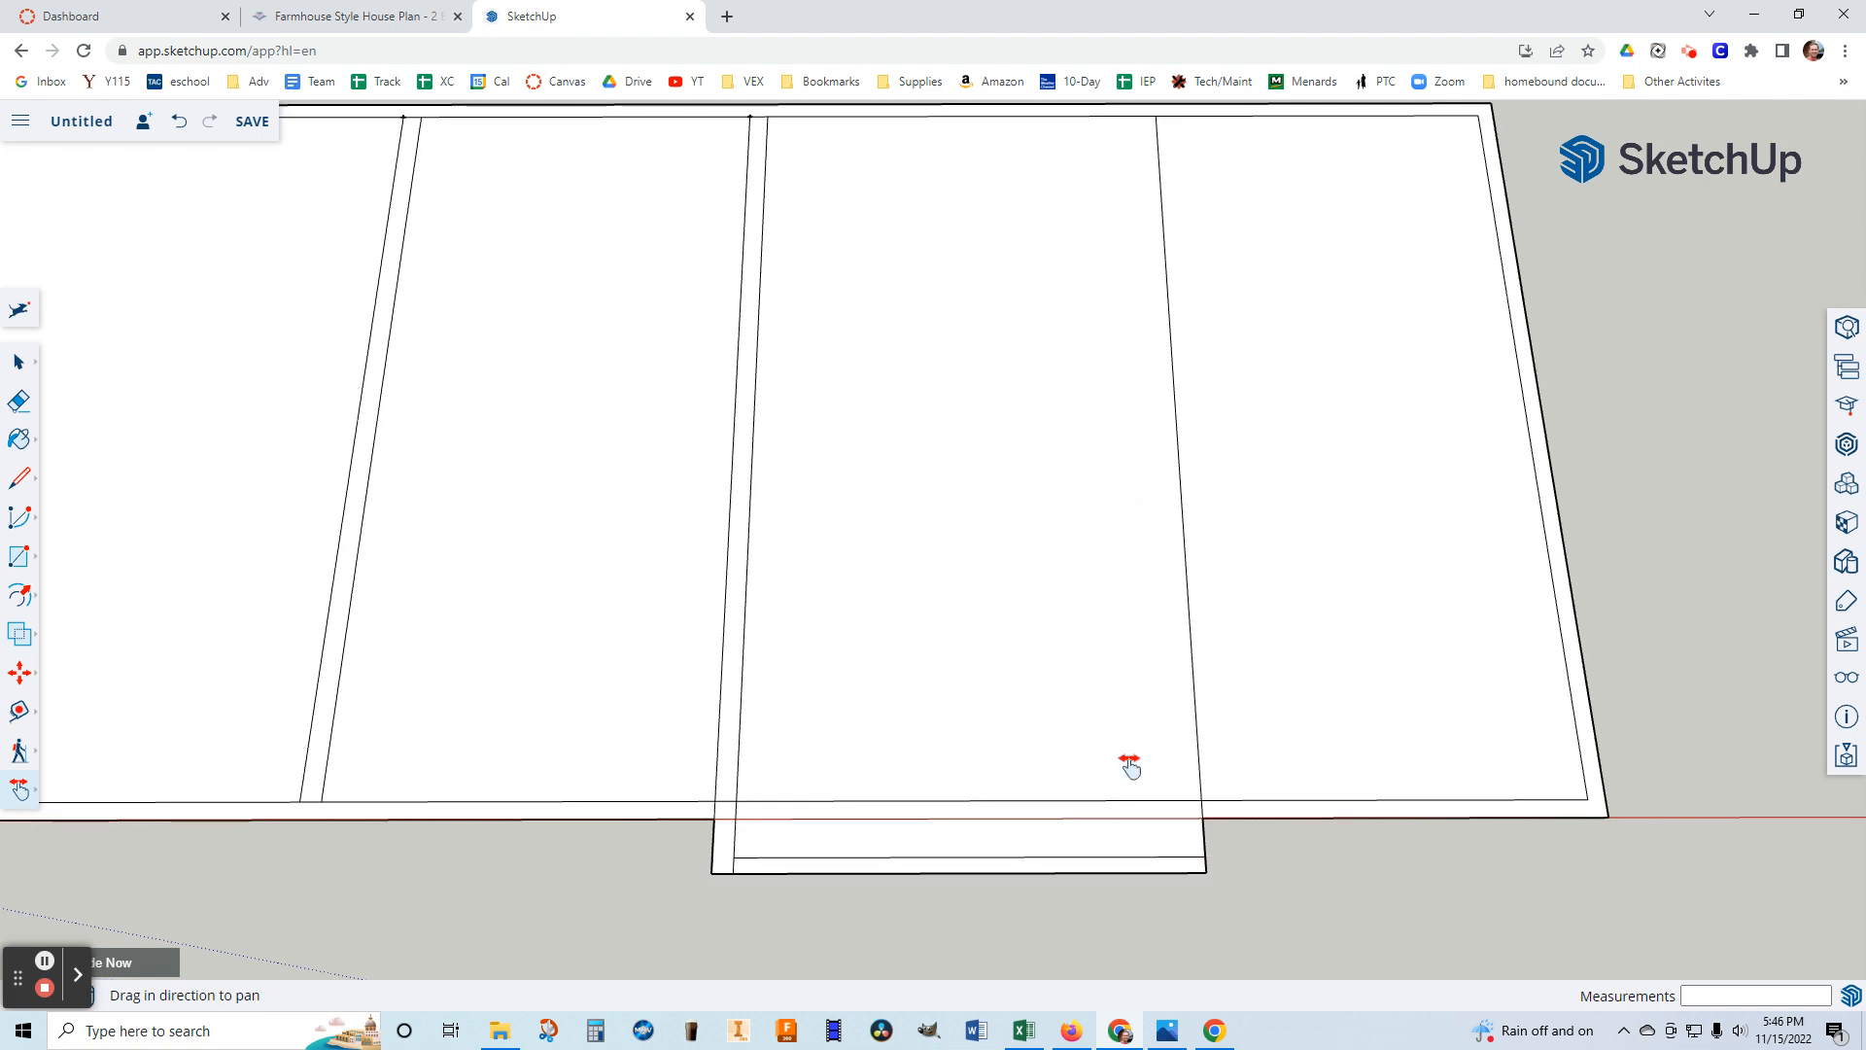
click(19, 477)
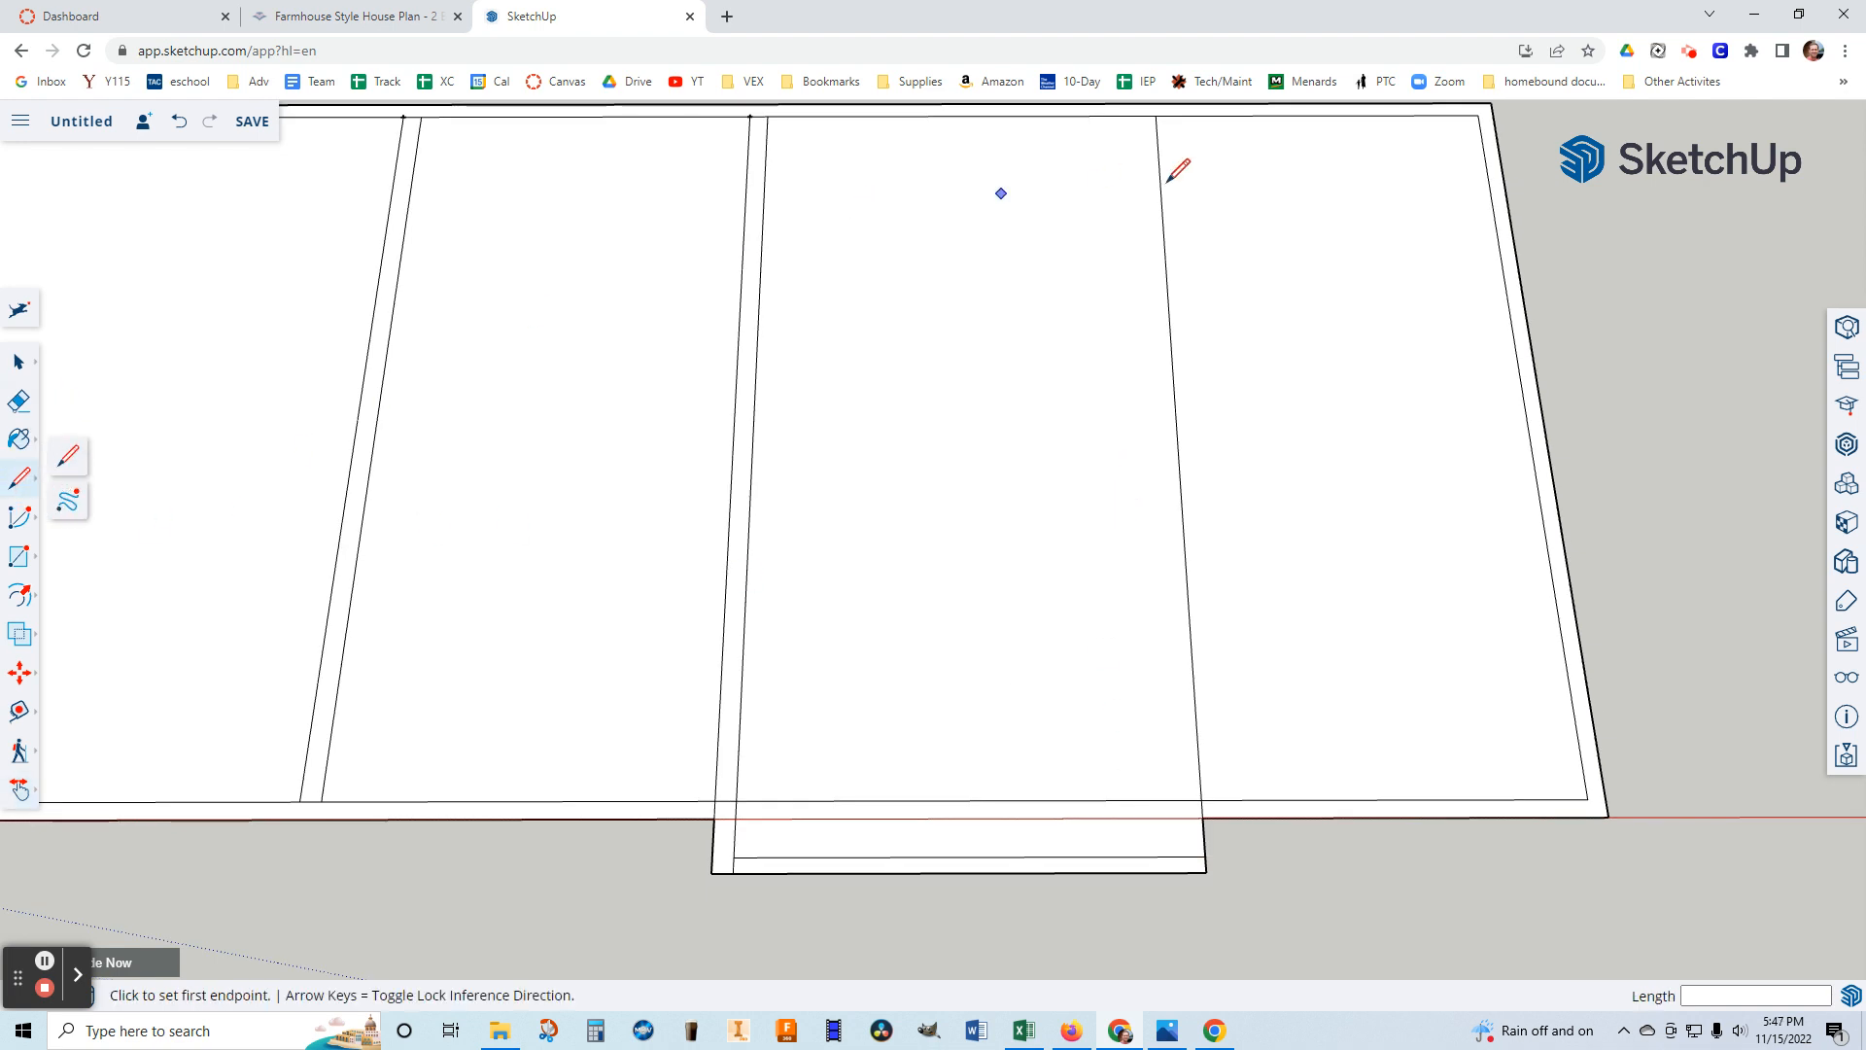
click(1142, 116)
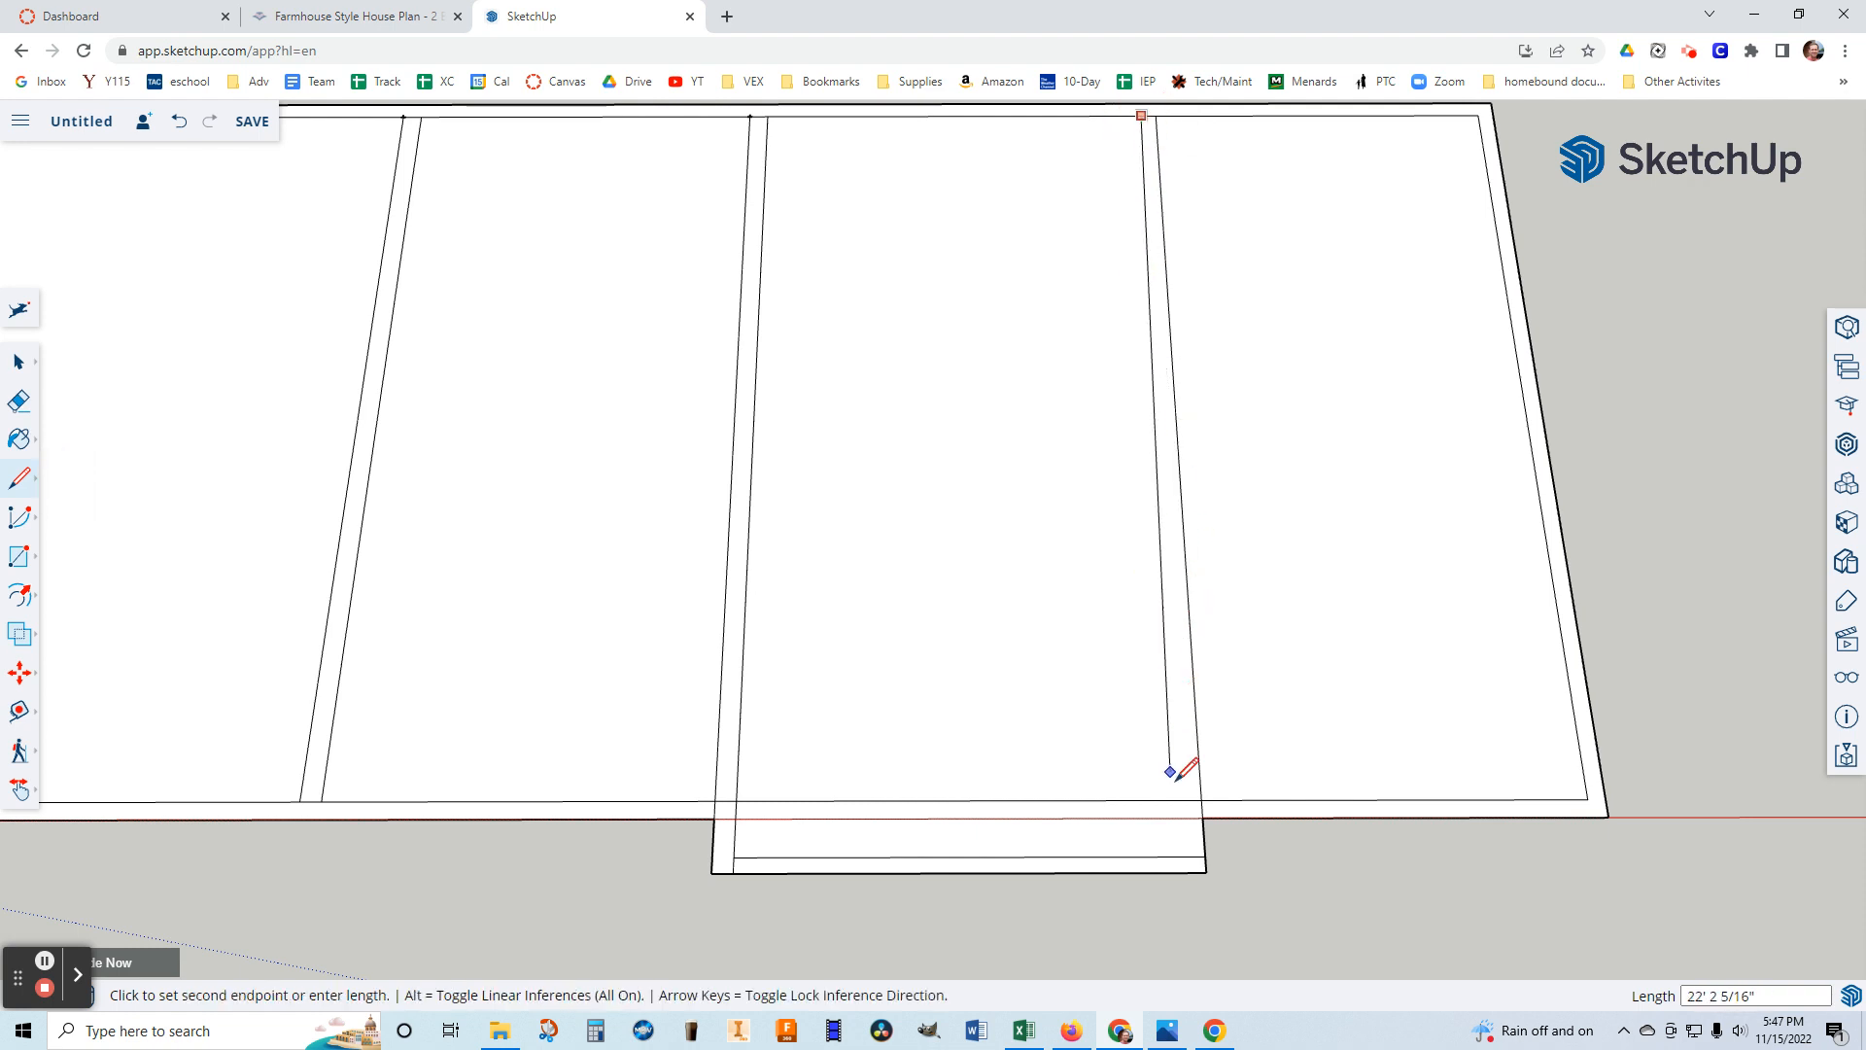
click(1187, 856)
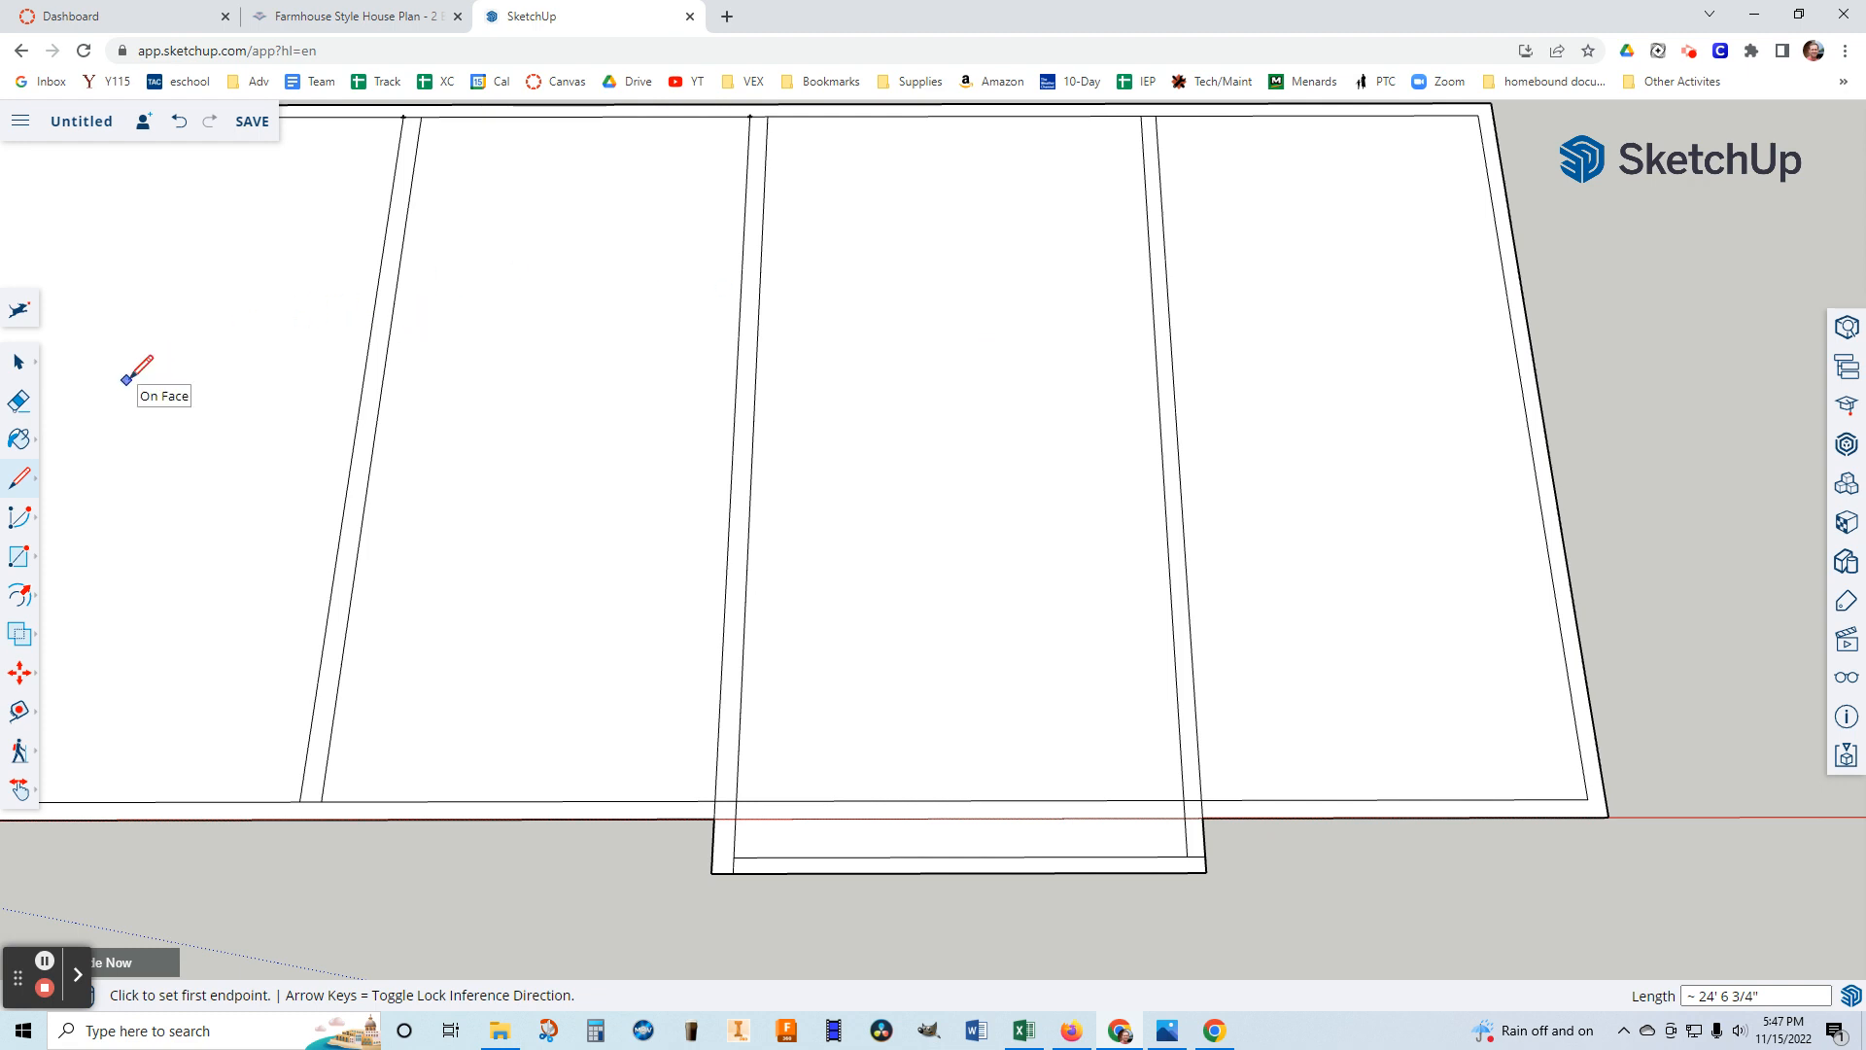
Erase the original front wall lines crossing the living room between its two side walls.
click(20, 406)
click(924, 802)
click(928, 817)
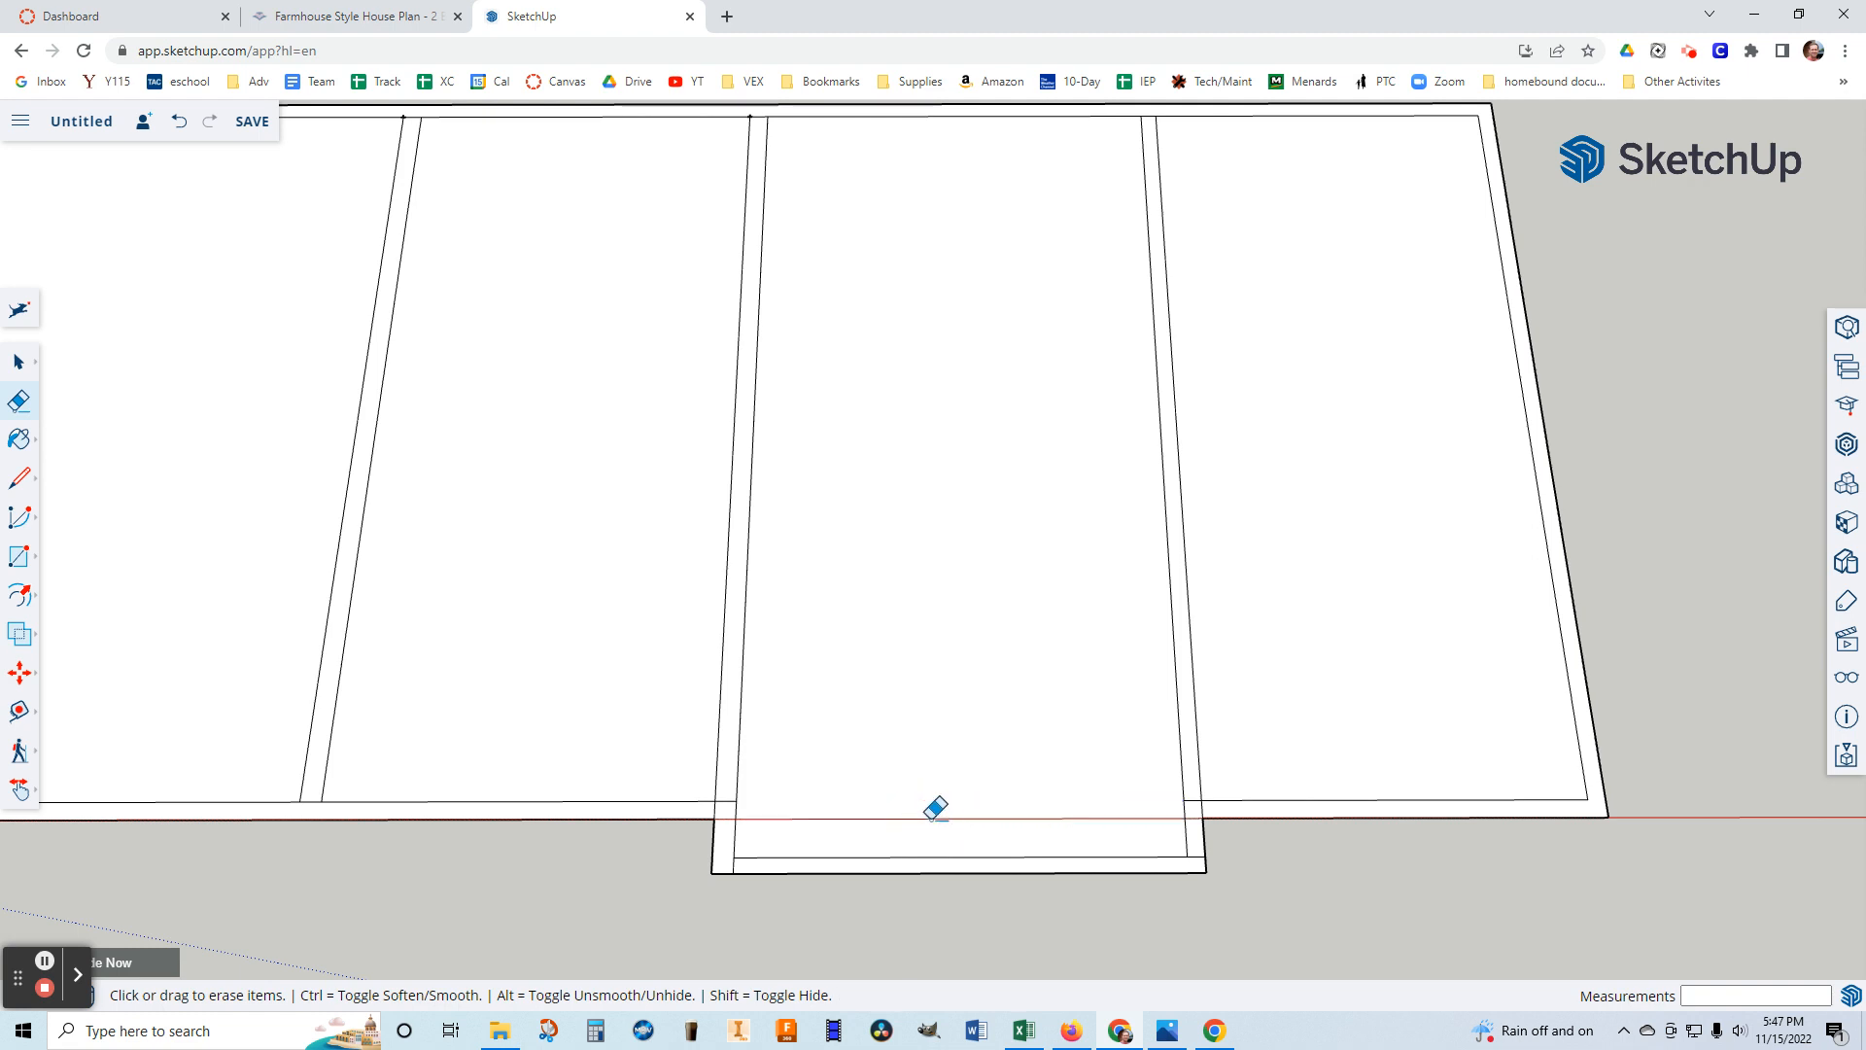
click(941, 808)
Erase the leftover short edges inside the walls at the corners of the living room's front projection.
scroll(730, 804, up, 5)
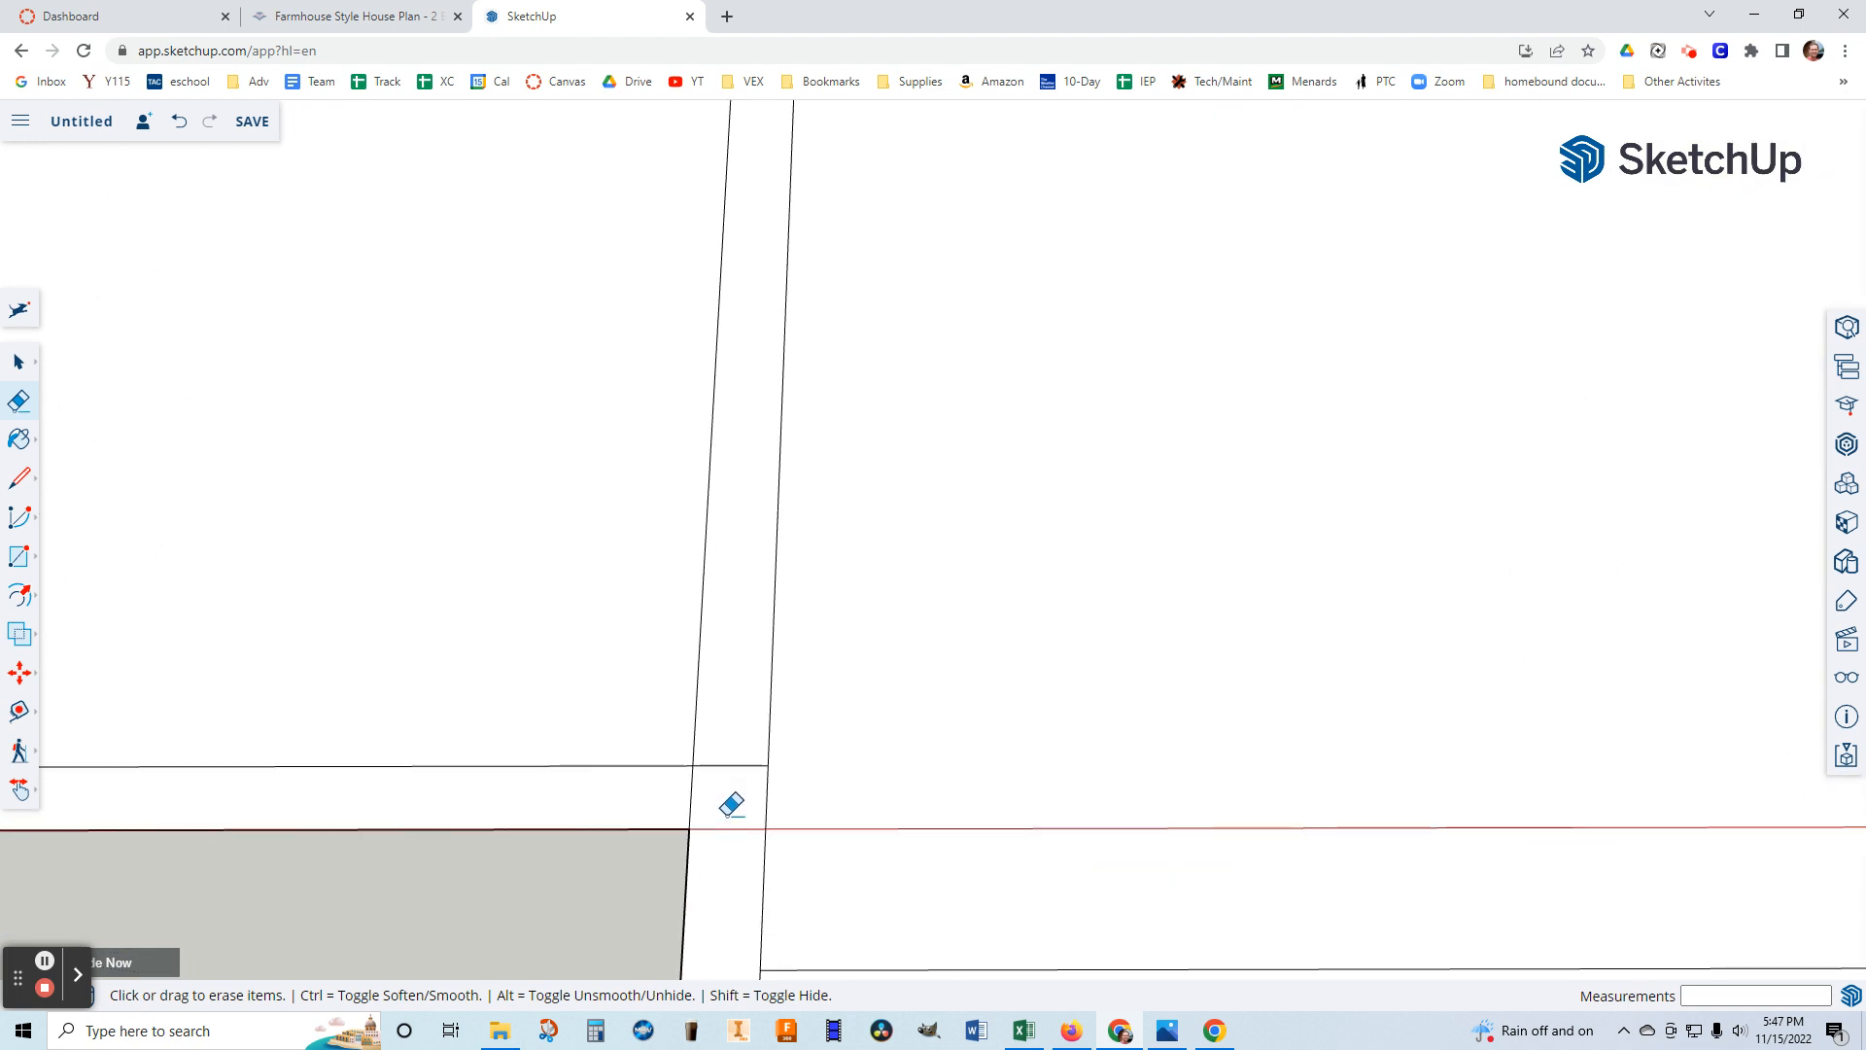
click(706, 794)
click(738, 754)
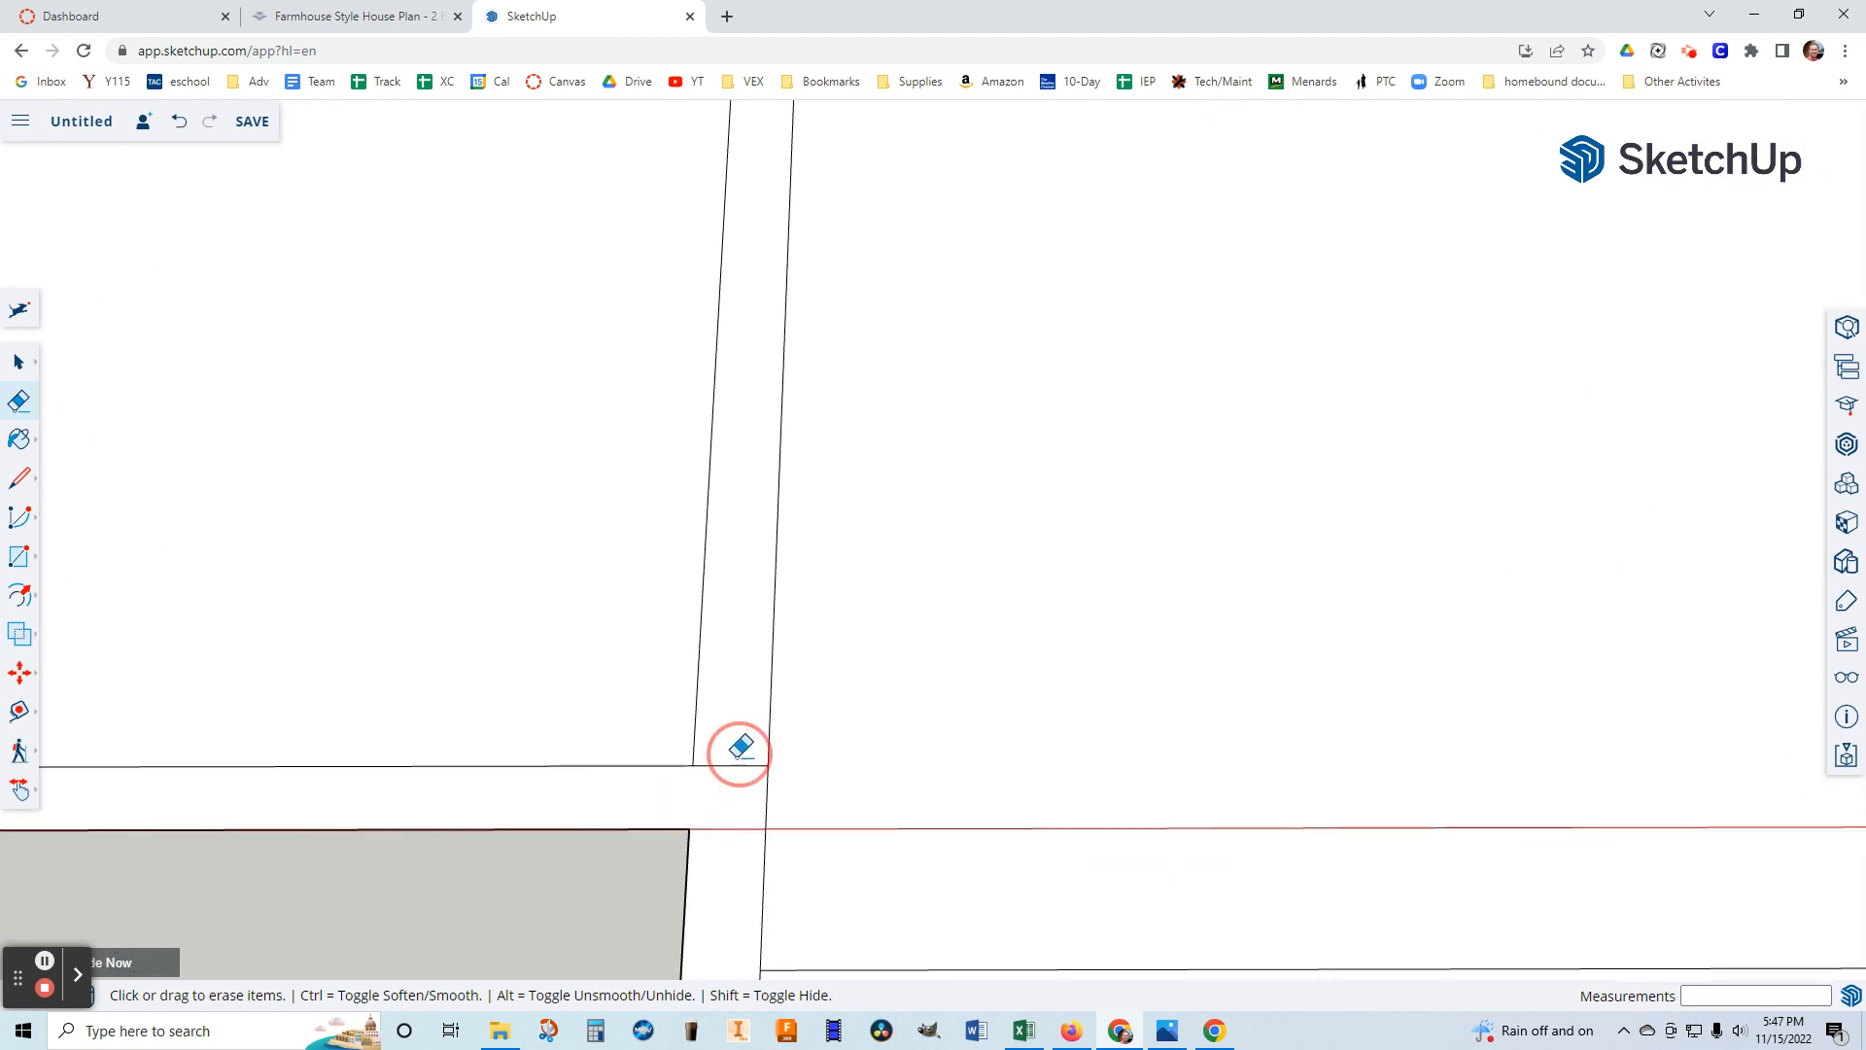
scroll(765, 831, down, 4)
click(763, 925)
click(1664, 907)
click(1649, 805)
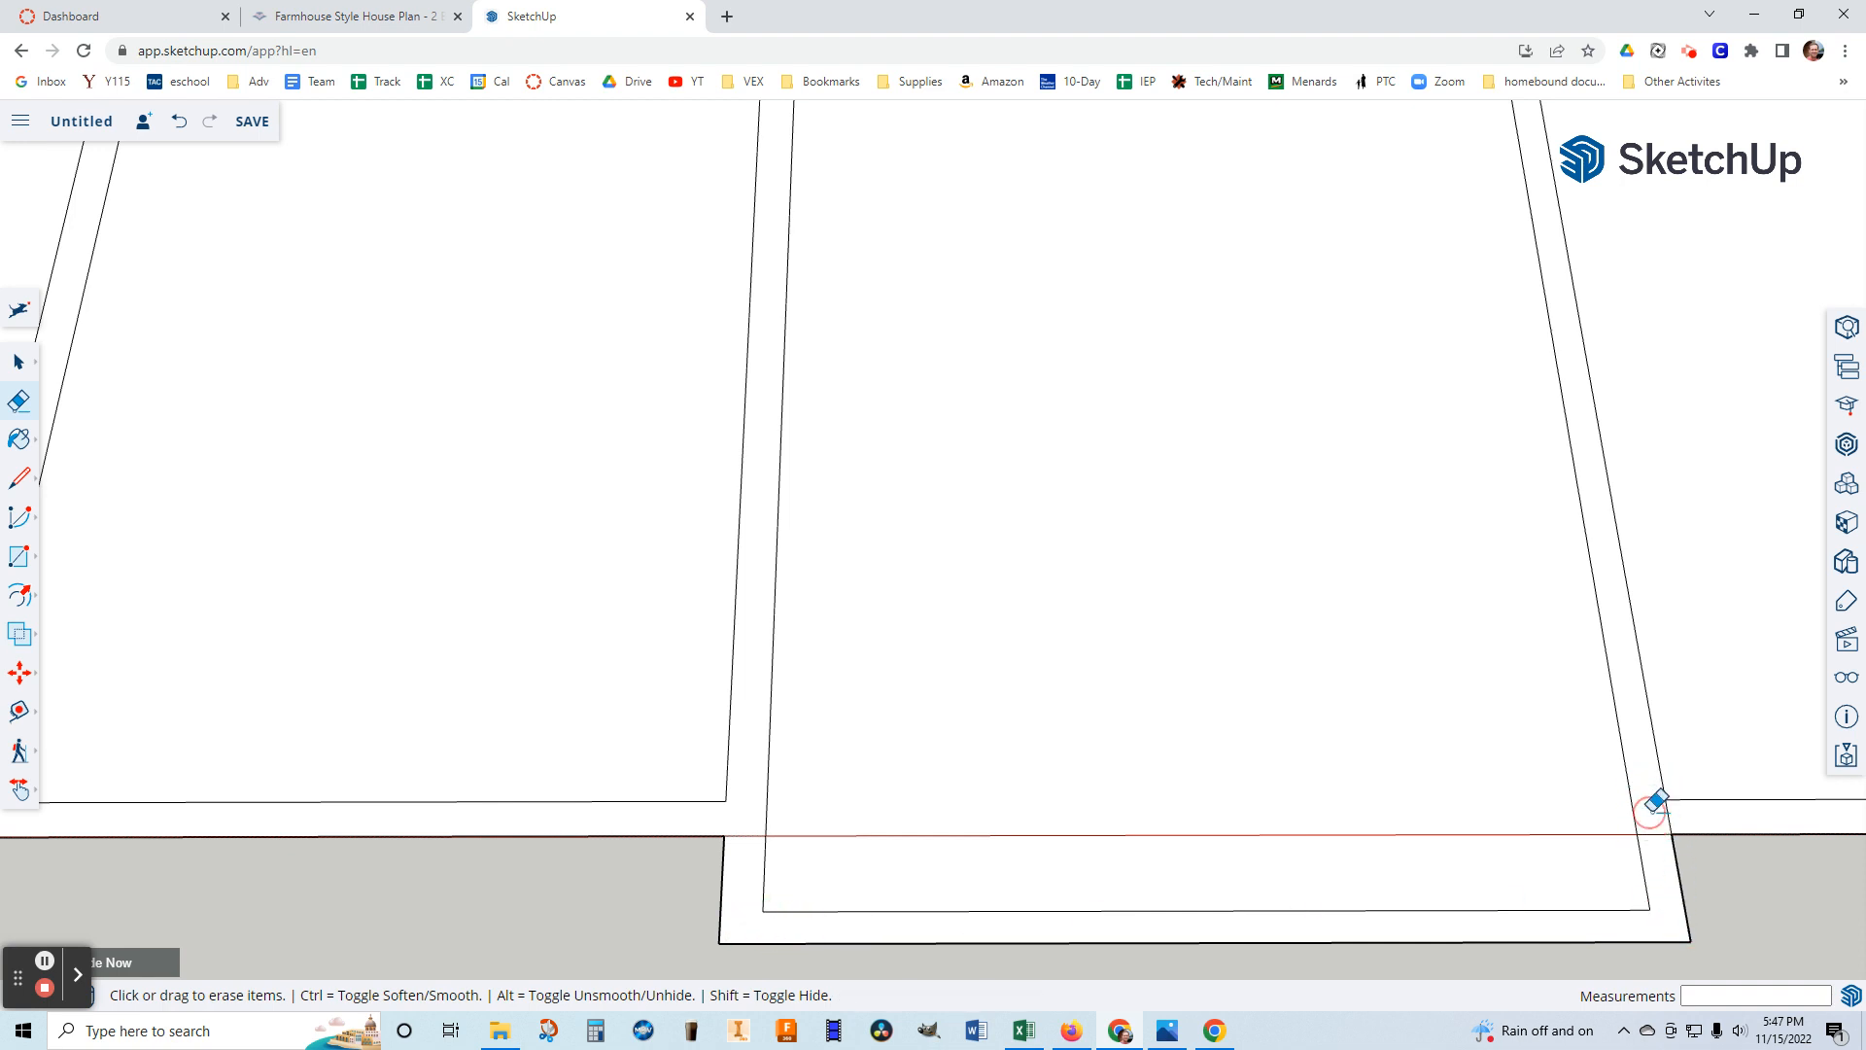
scroll(1590, 883, down, 1)
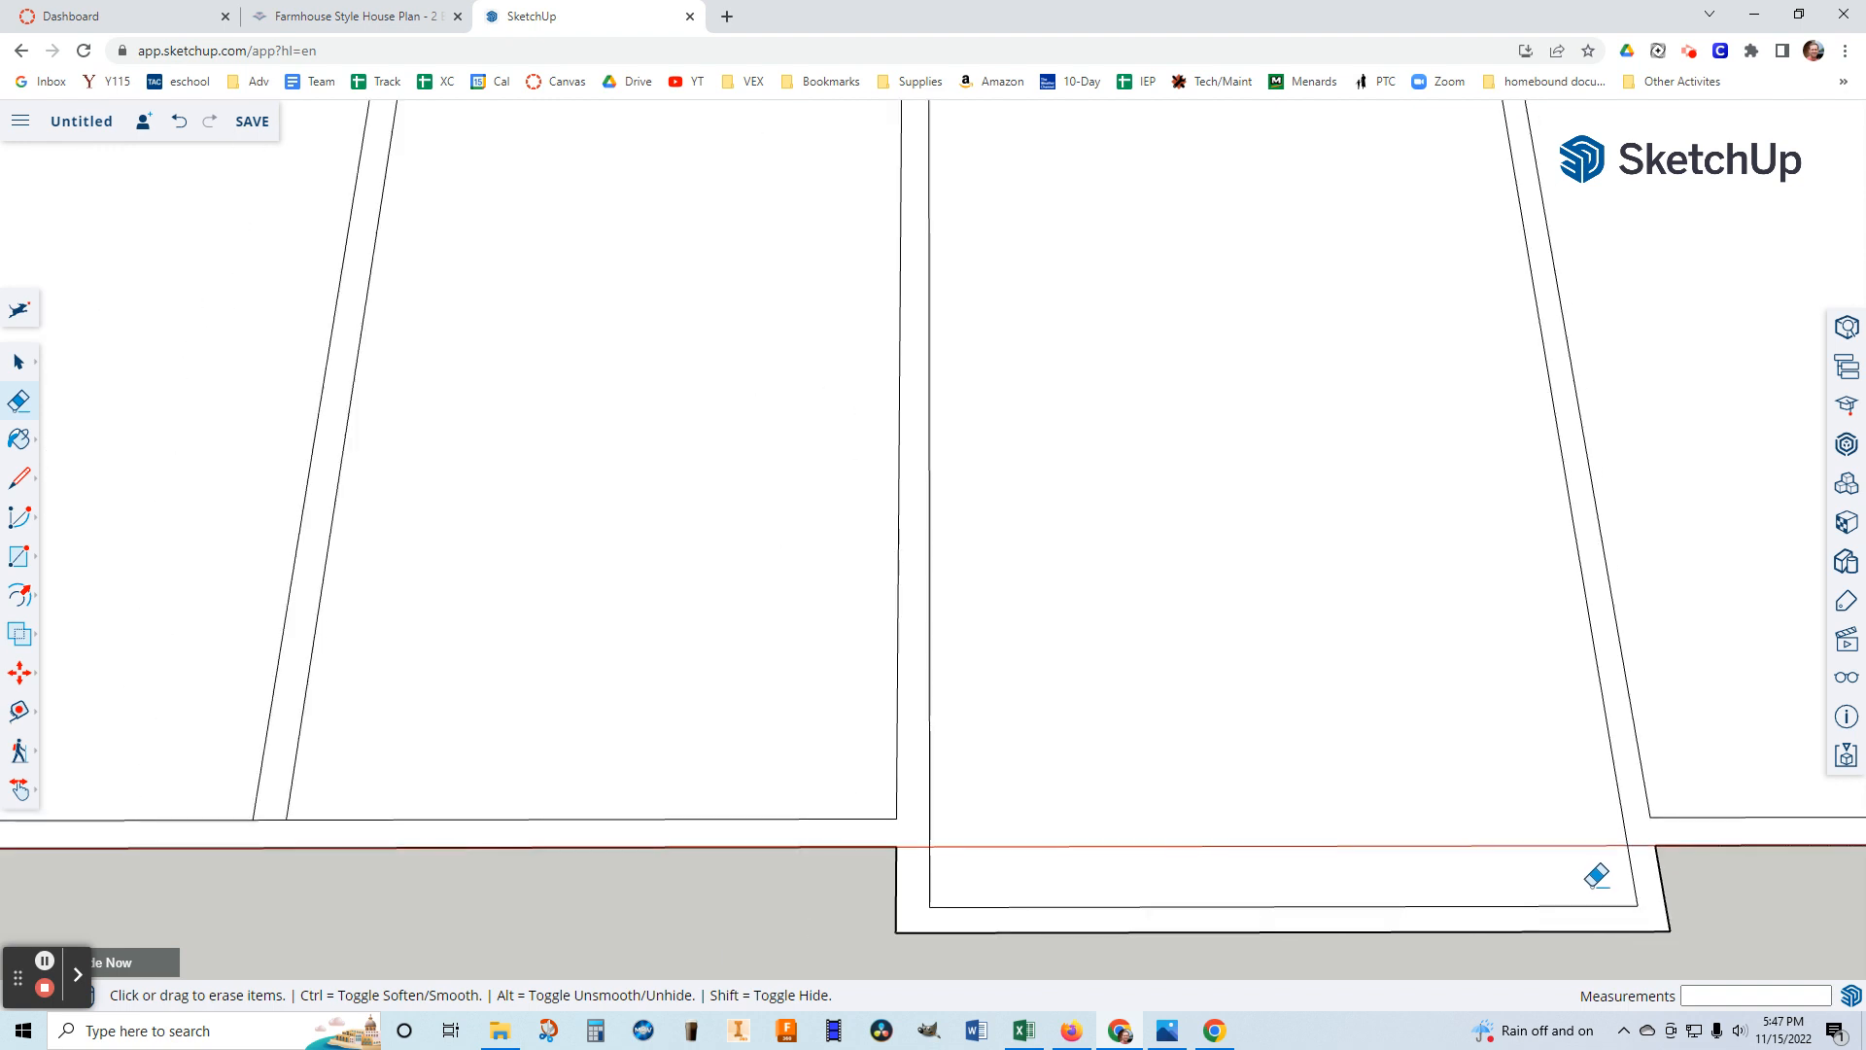
Erase the short edge between the garage wall's two lines where they meet the front wall.
scroll(1575, 853, down, 1)
scroll(525, 821, up, 2)
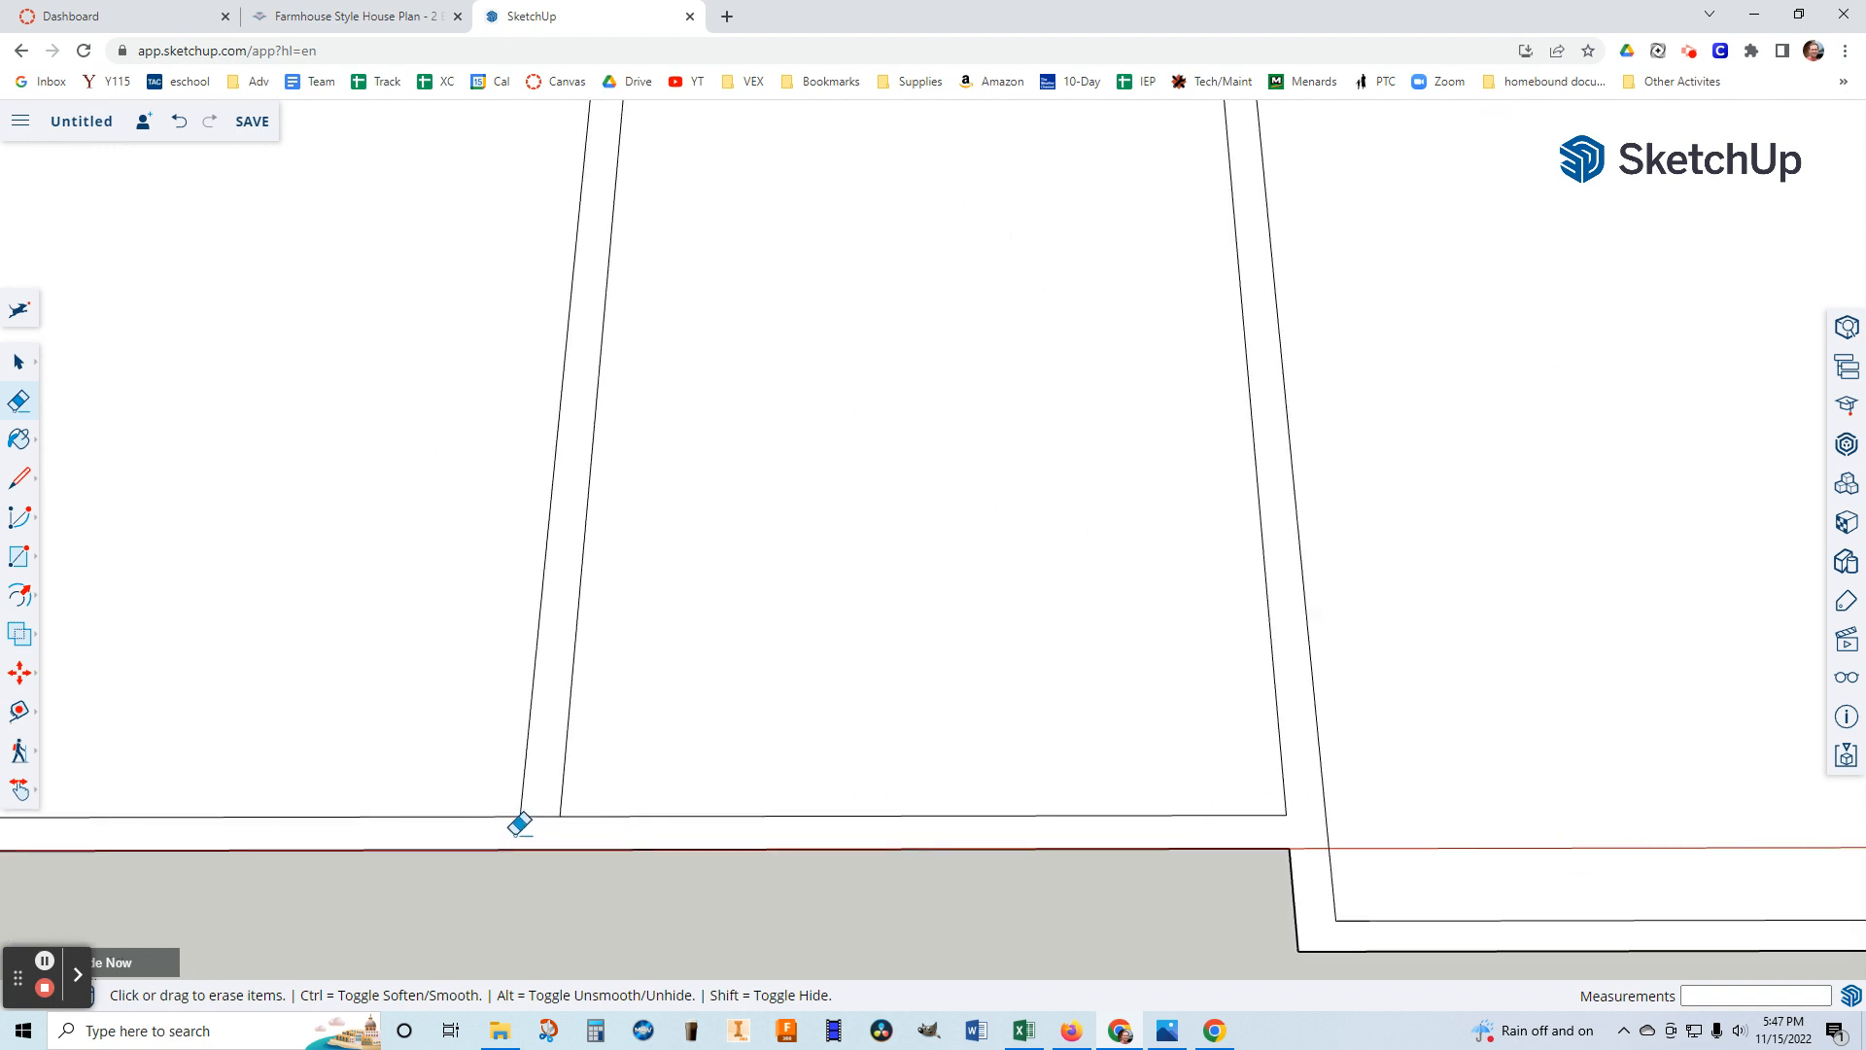
scroll(520, 825, up, 2)
scroll(561, 795, down, 3)
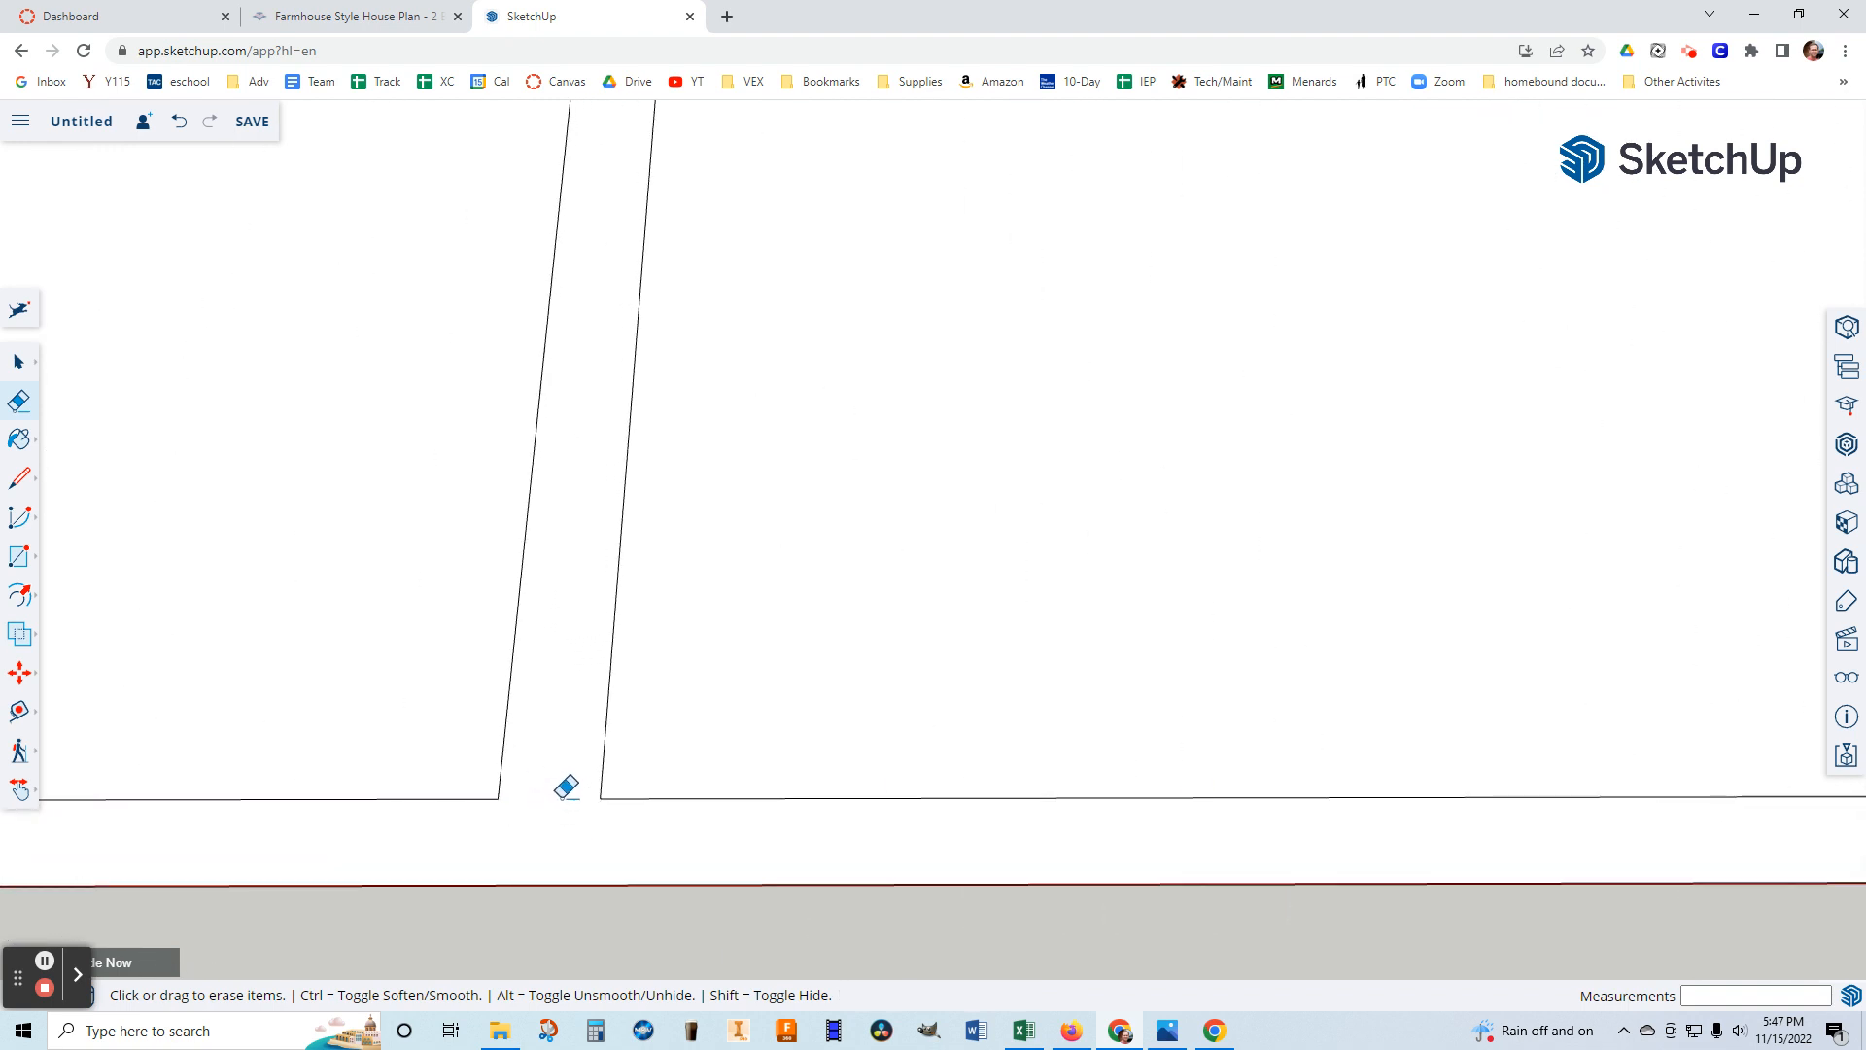
Erase the short edges across the rear ends of the garage wall and the wall between the mud room and kitchen.
scroll(578, 760, down, 3)
scroll(616, 375, up, 4)
scroll(616, 375, up, 1)
click(574, 355)
click(1380, 355)
scroll(1395, 408, down, 2)
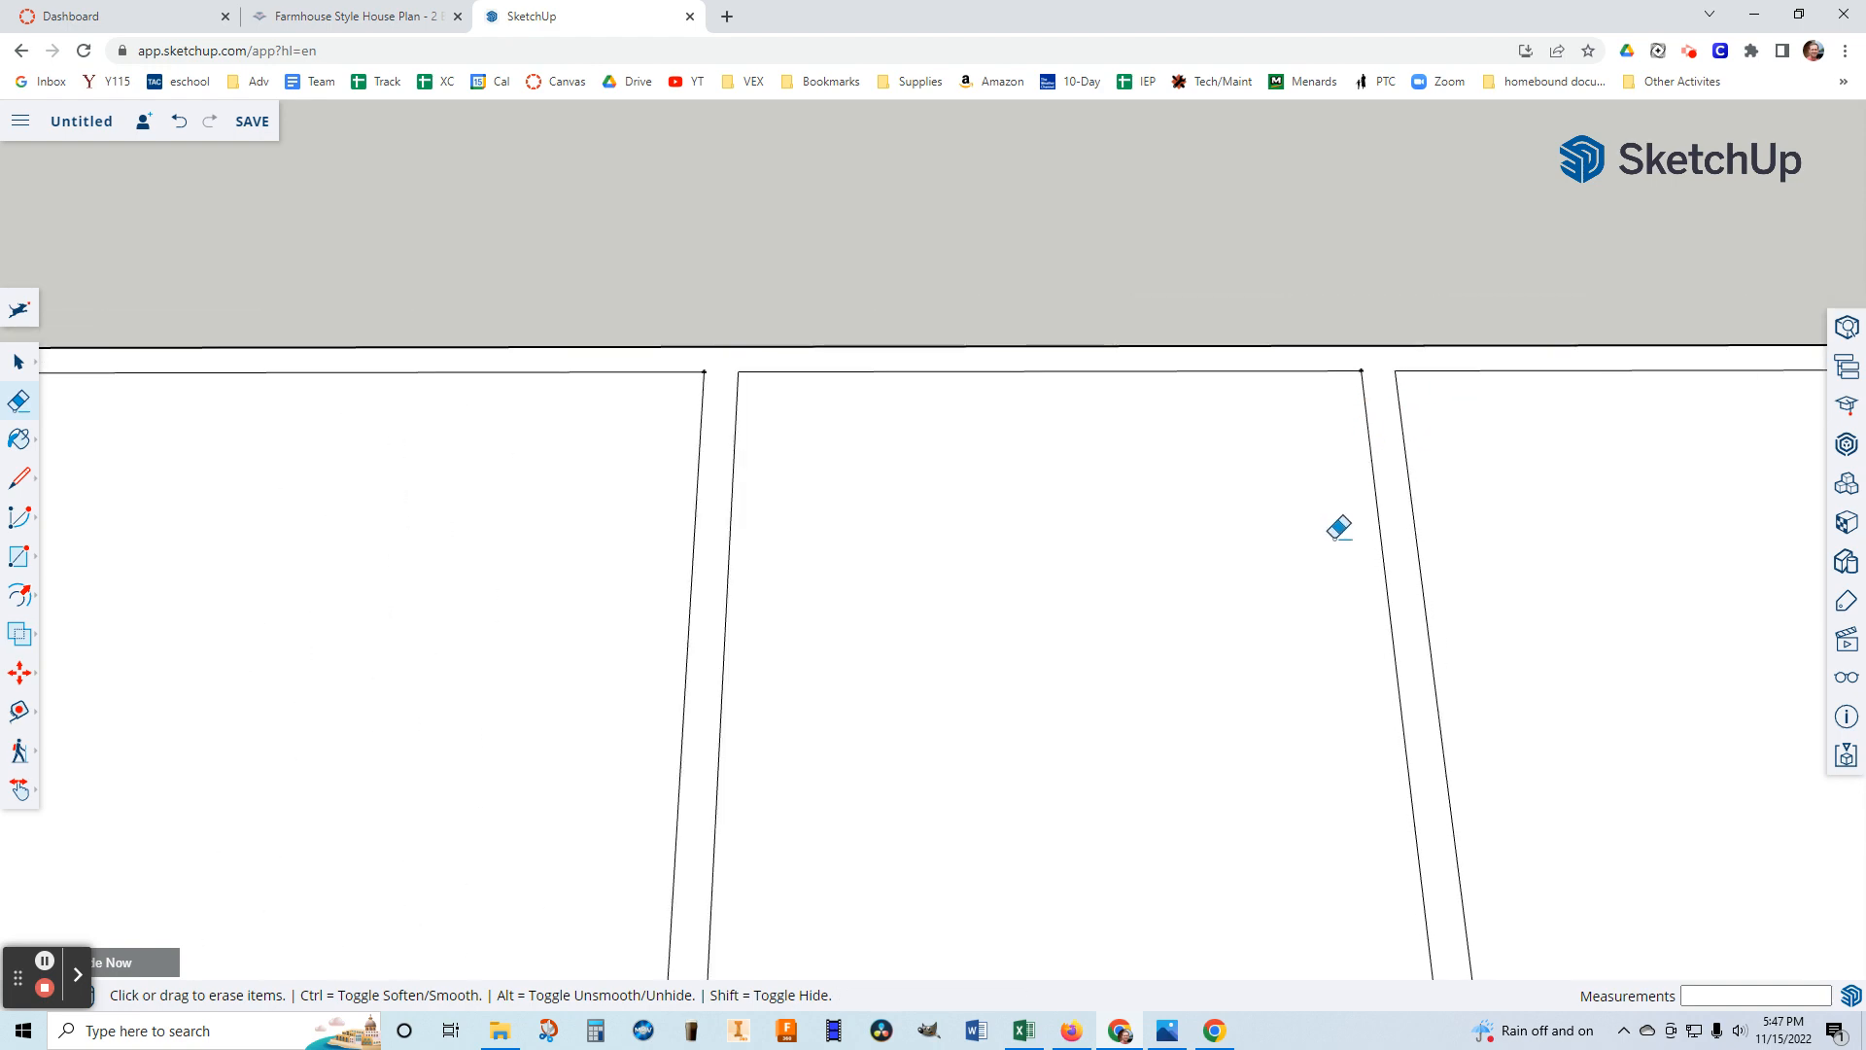
scroll(1338, 528, down, 2)
mouse_move(1333, 563)
middle_down()
mouse_move(1345, 699)
mouse_move(1046, 513)
mouse_move(1369, 608)
mouse_move(1326, 633)
middle_up()
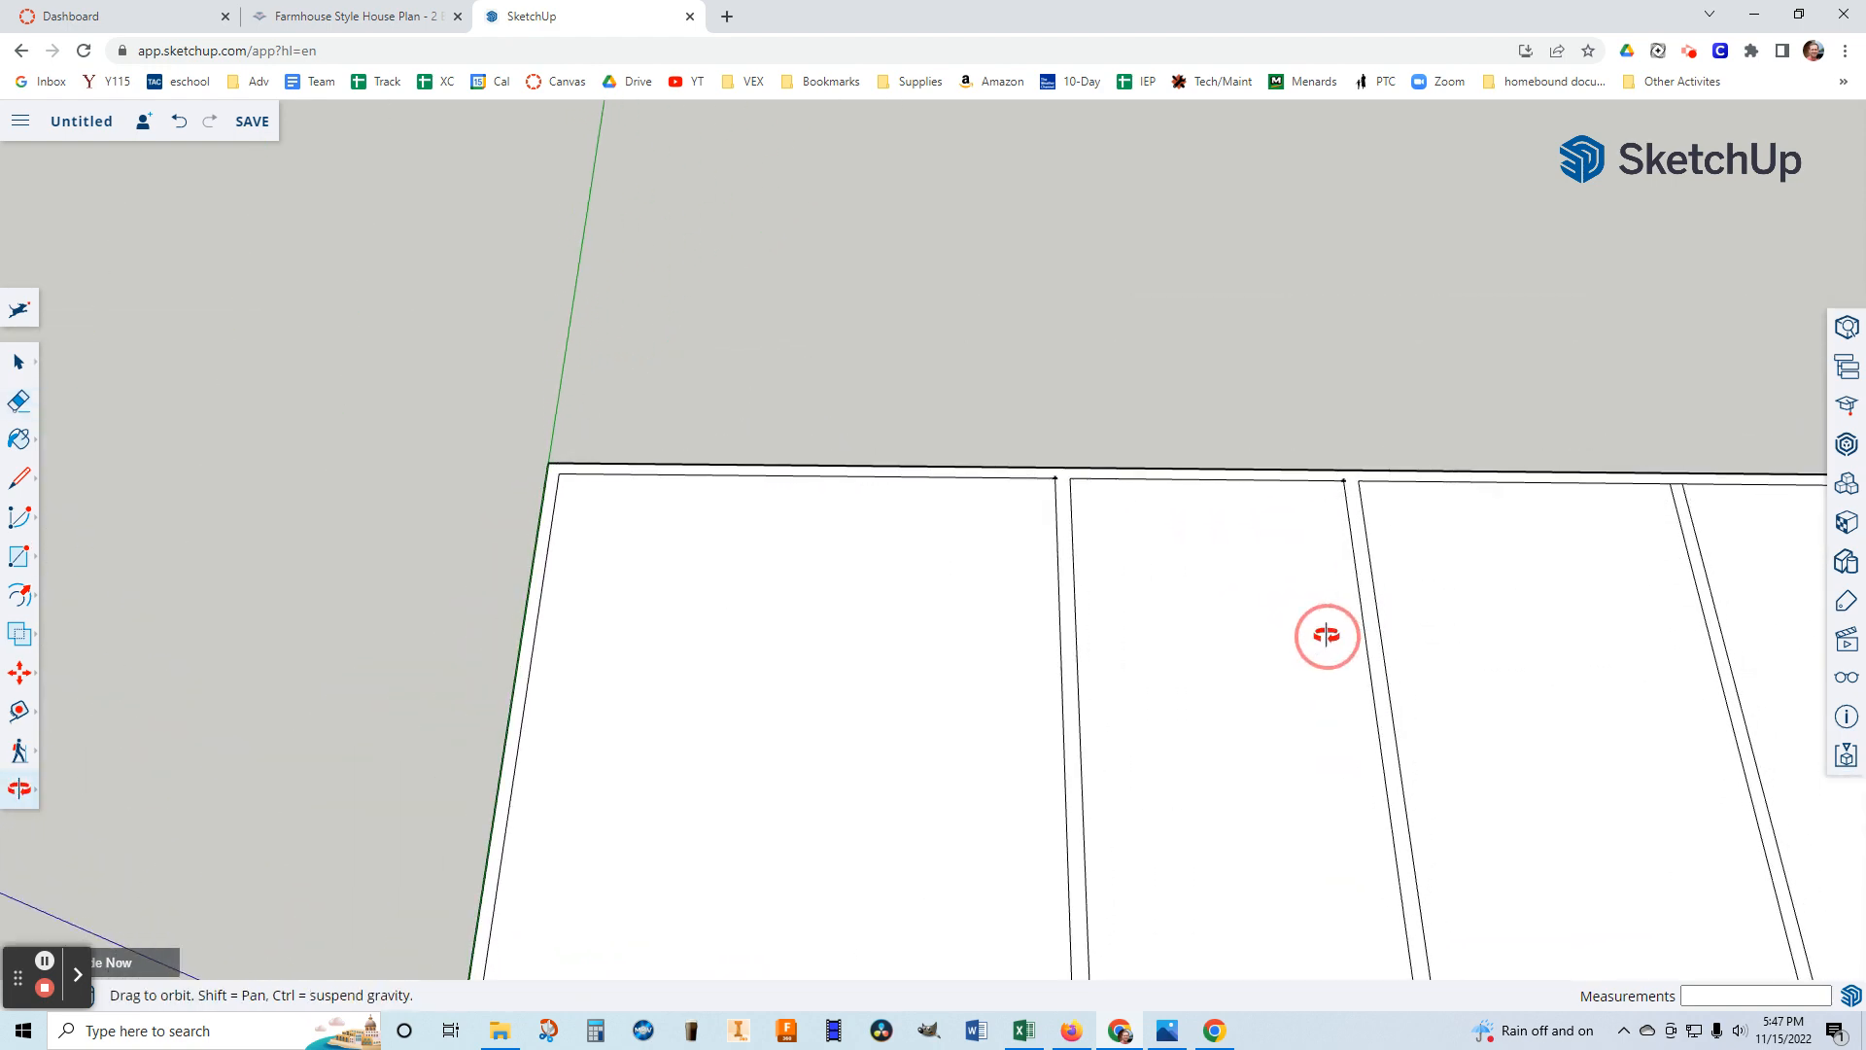
Erase the short edge across the rear end of the wall between the kitchen and the master suite.
click(20, 790)
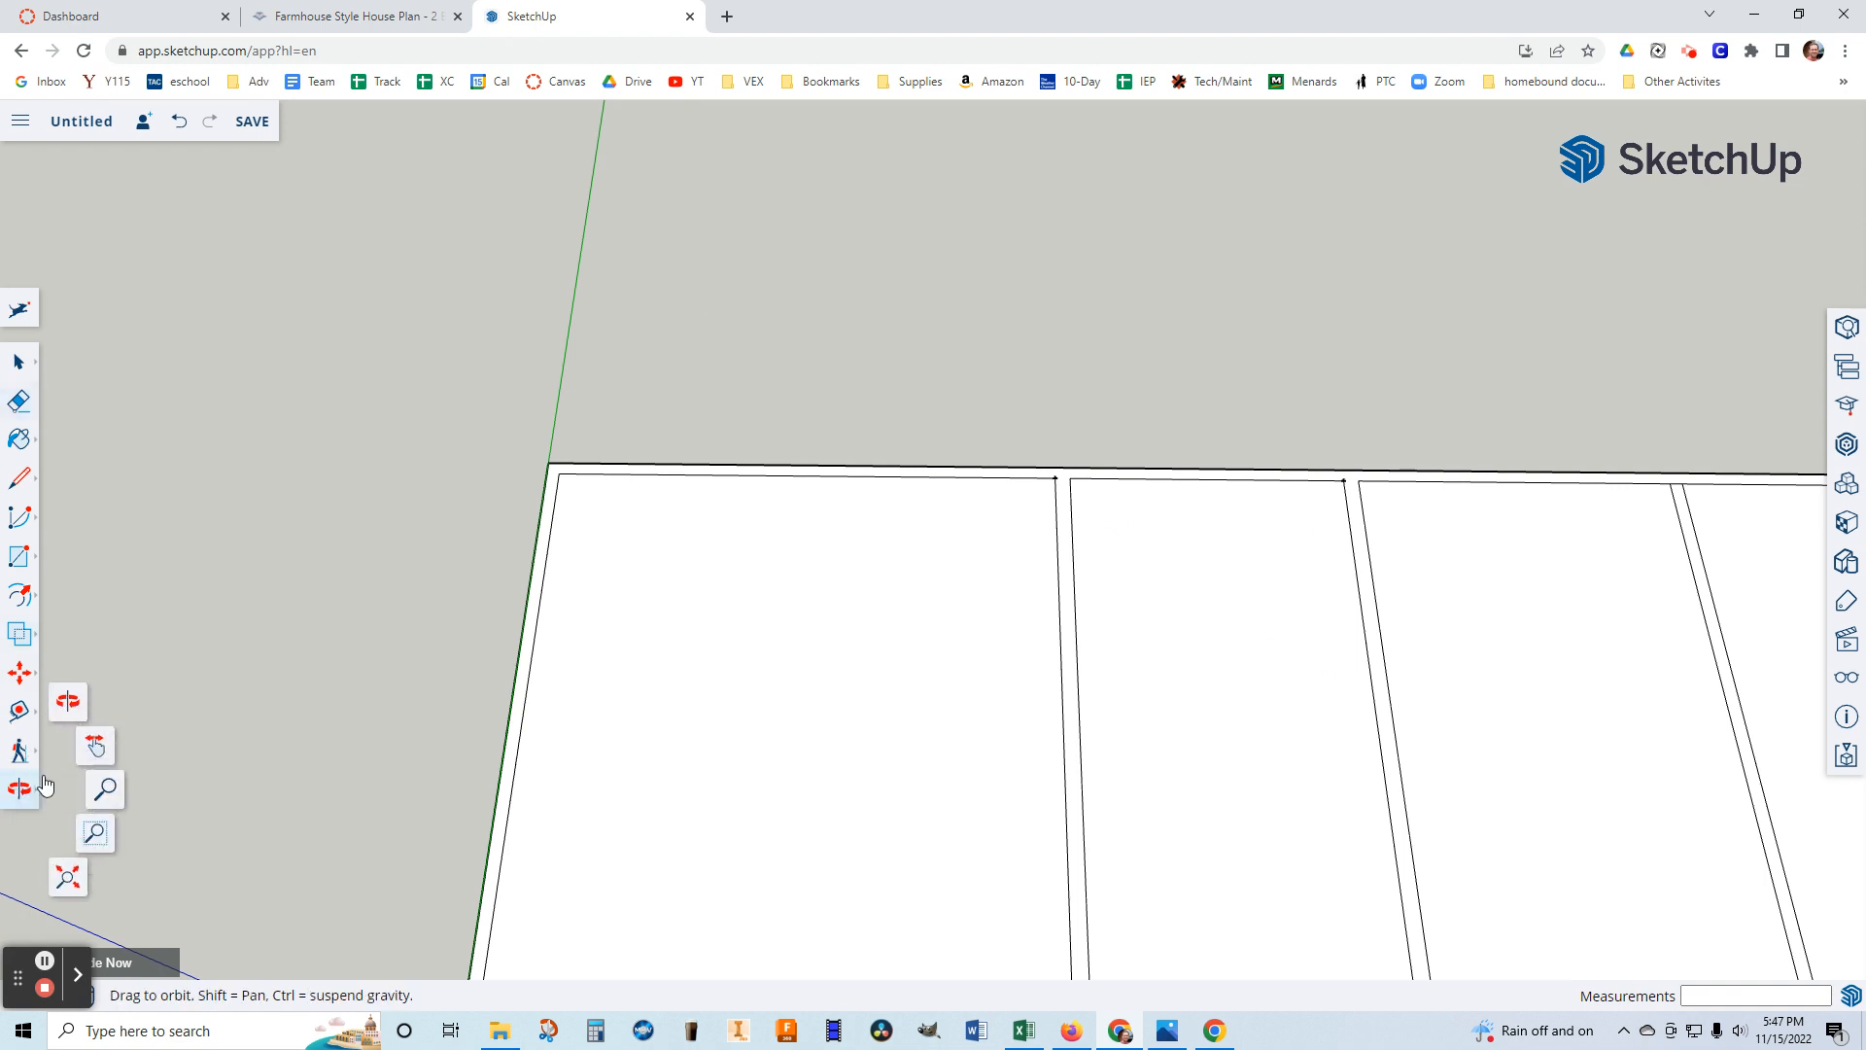
click(95, 756)
drag(1608, 764, 1162, 570)
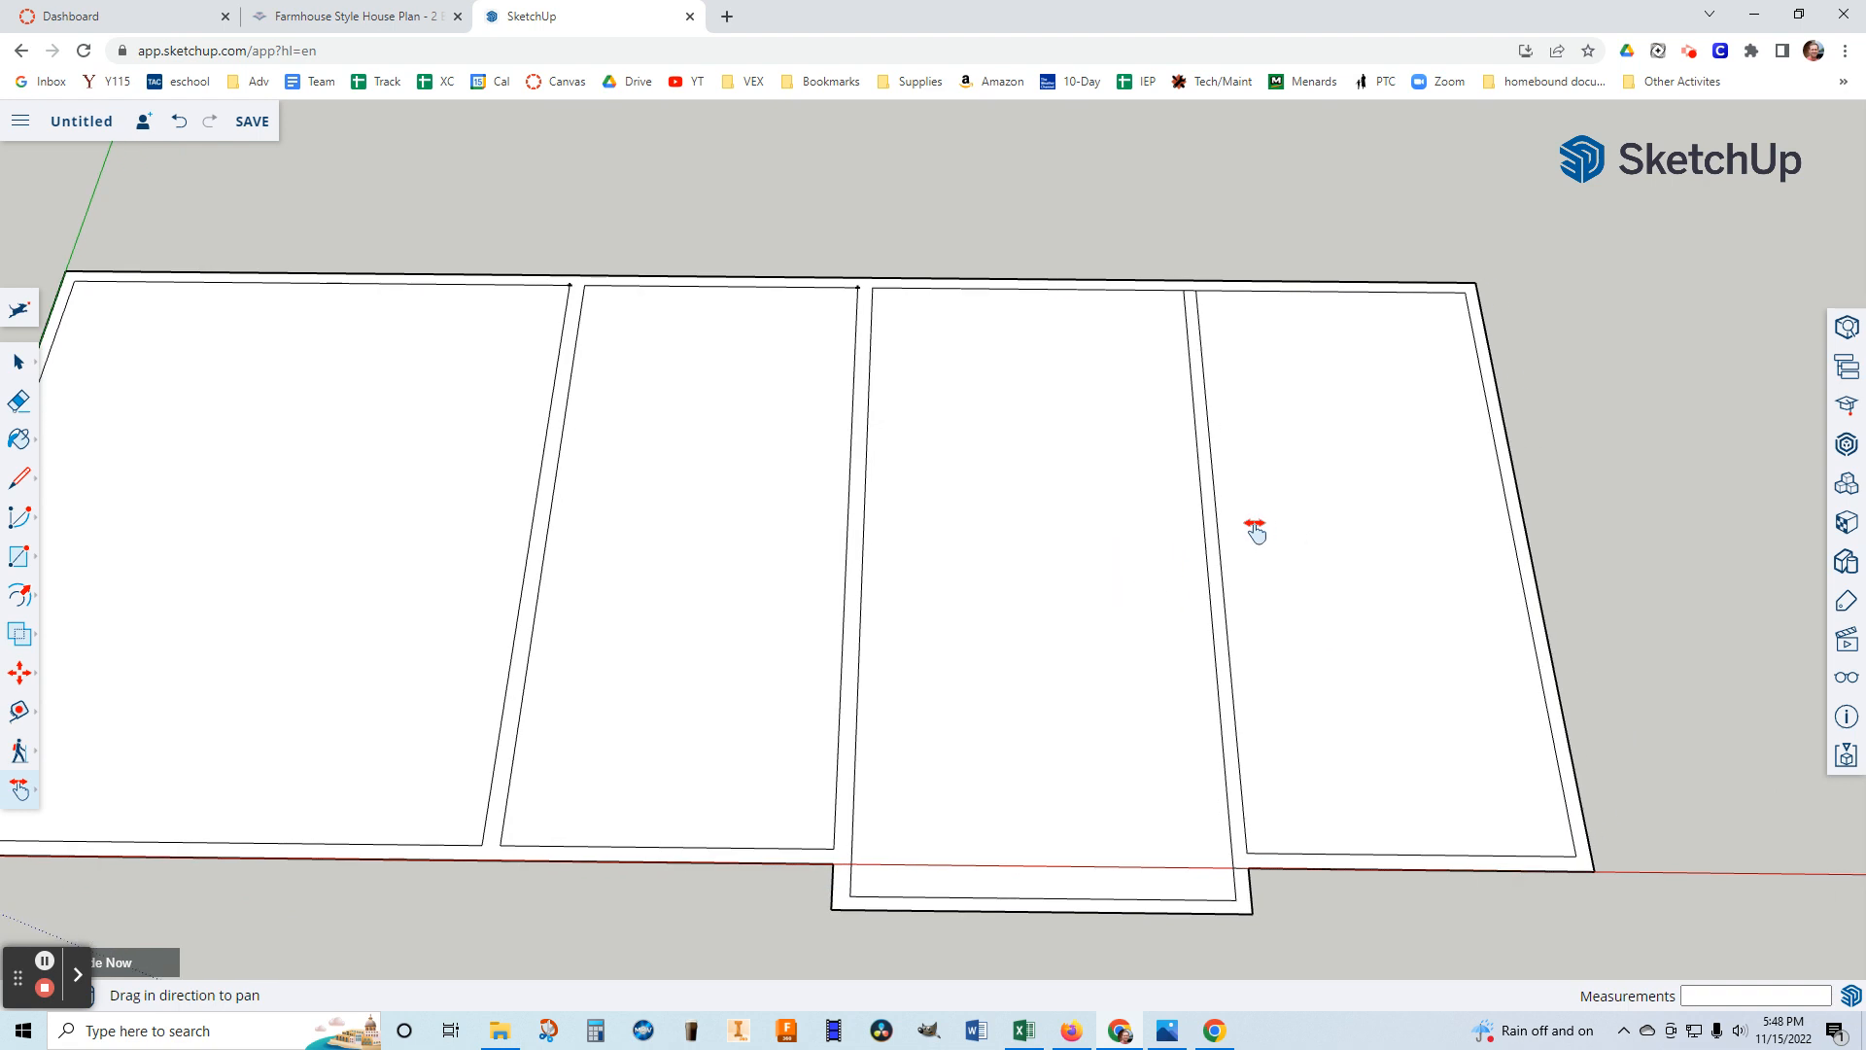
click(20, 403)
scroll(1195, 284, up, 8)
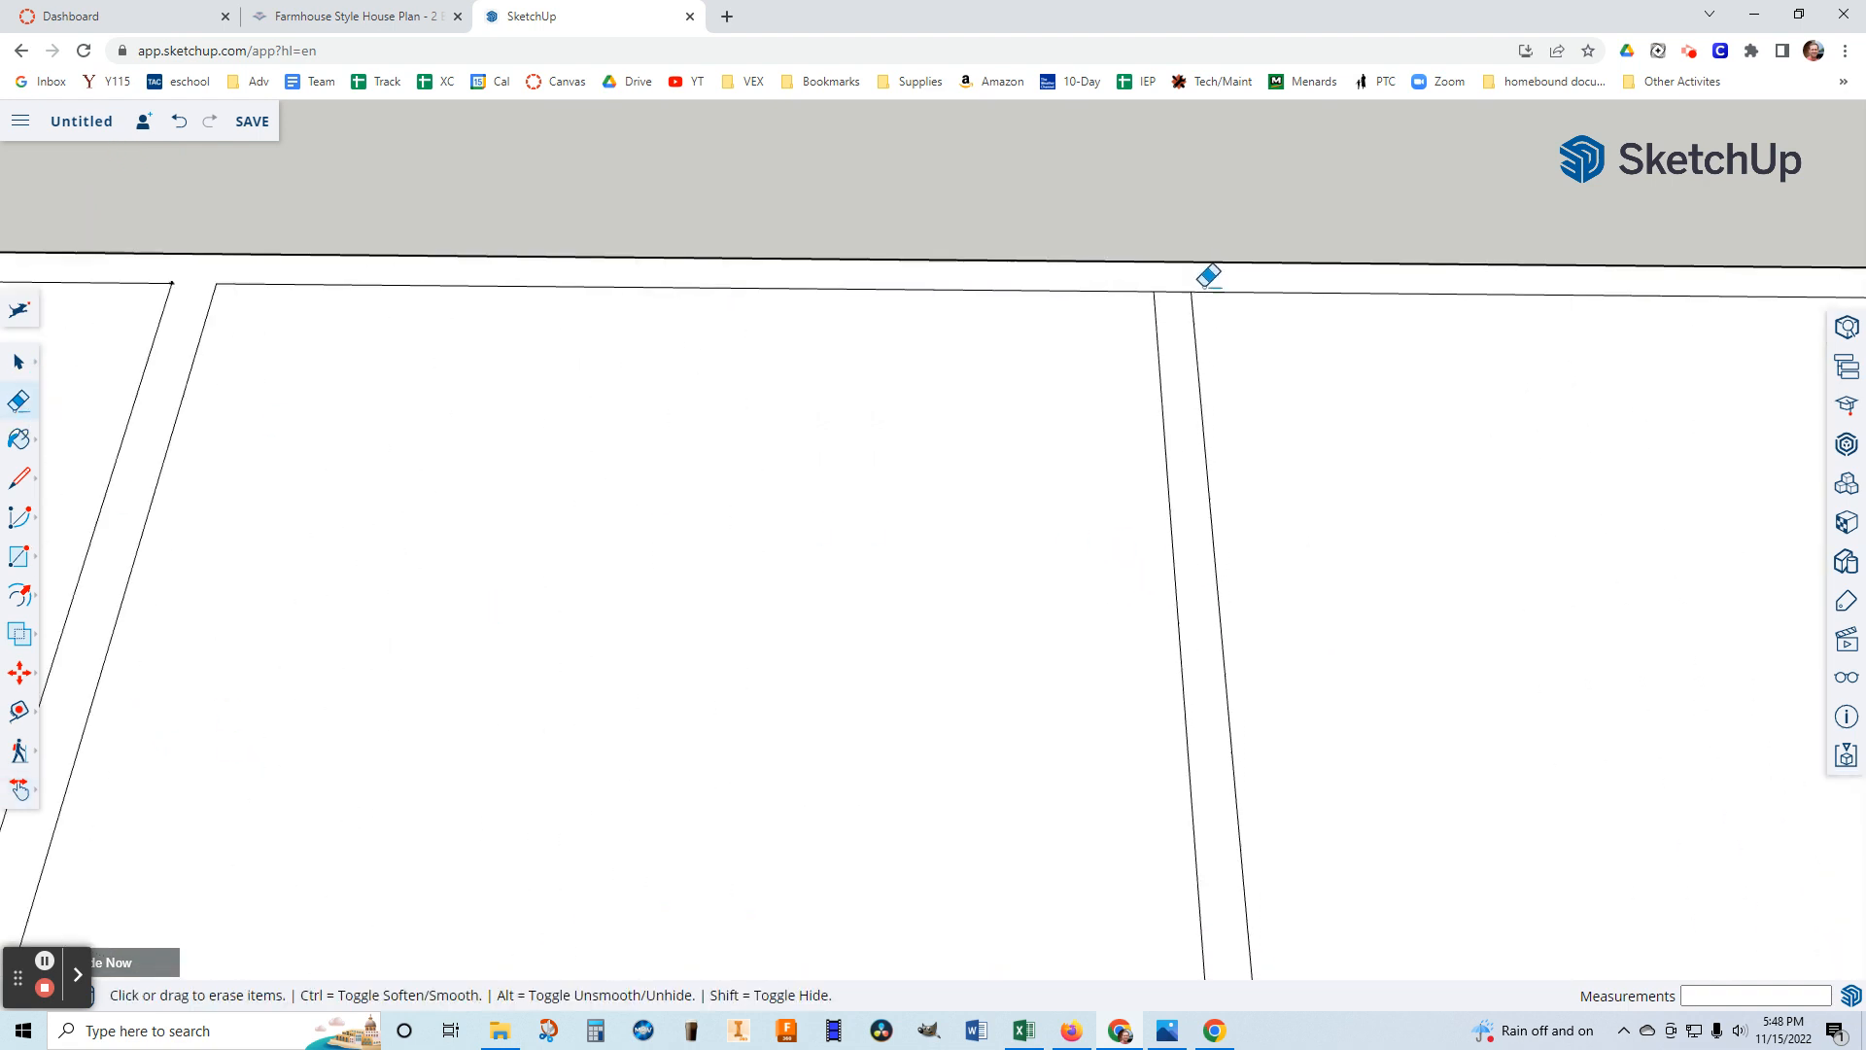
click(1163, 293)
scroll(1087, 408, down, 5)
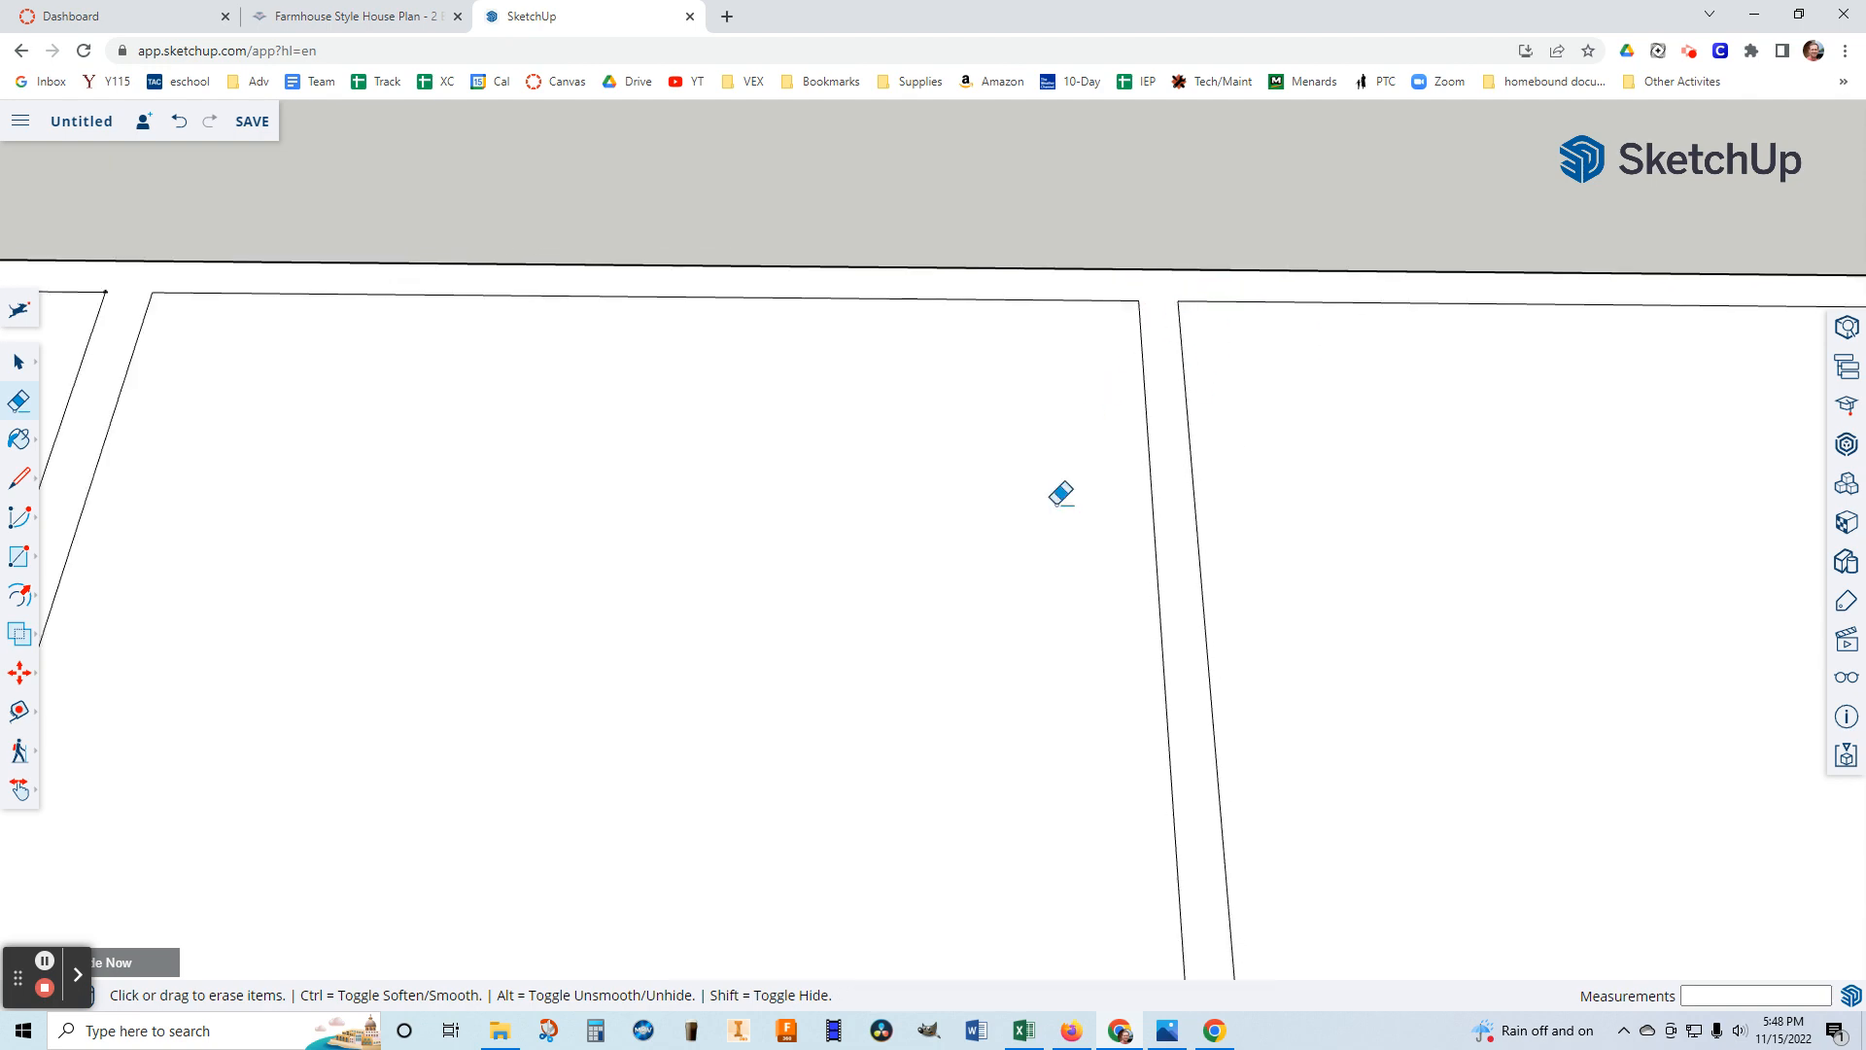
Review the whole drawn layout and compare the working document with the basic floor plan for the remaining interior walls.
mouse_move(929, 654)
middle_down()
mouse_move(982, 504)
mouse_move(975, 699)
mouse_move(948, 701)
middle_up()
click(21, 793)
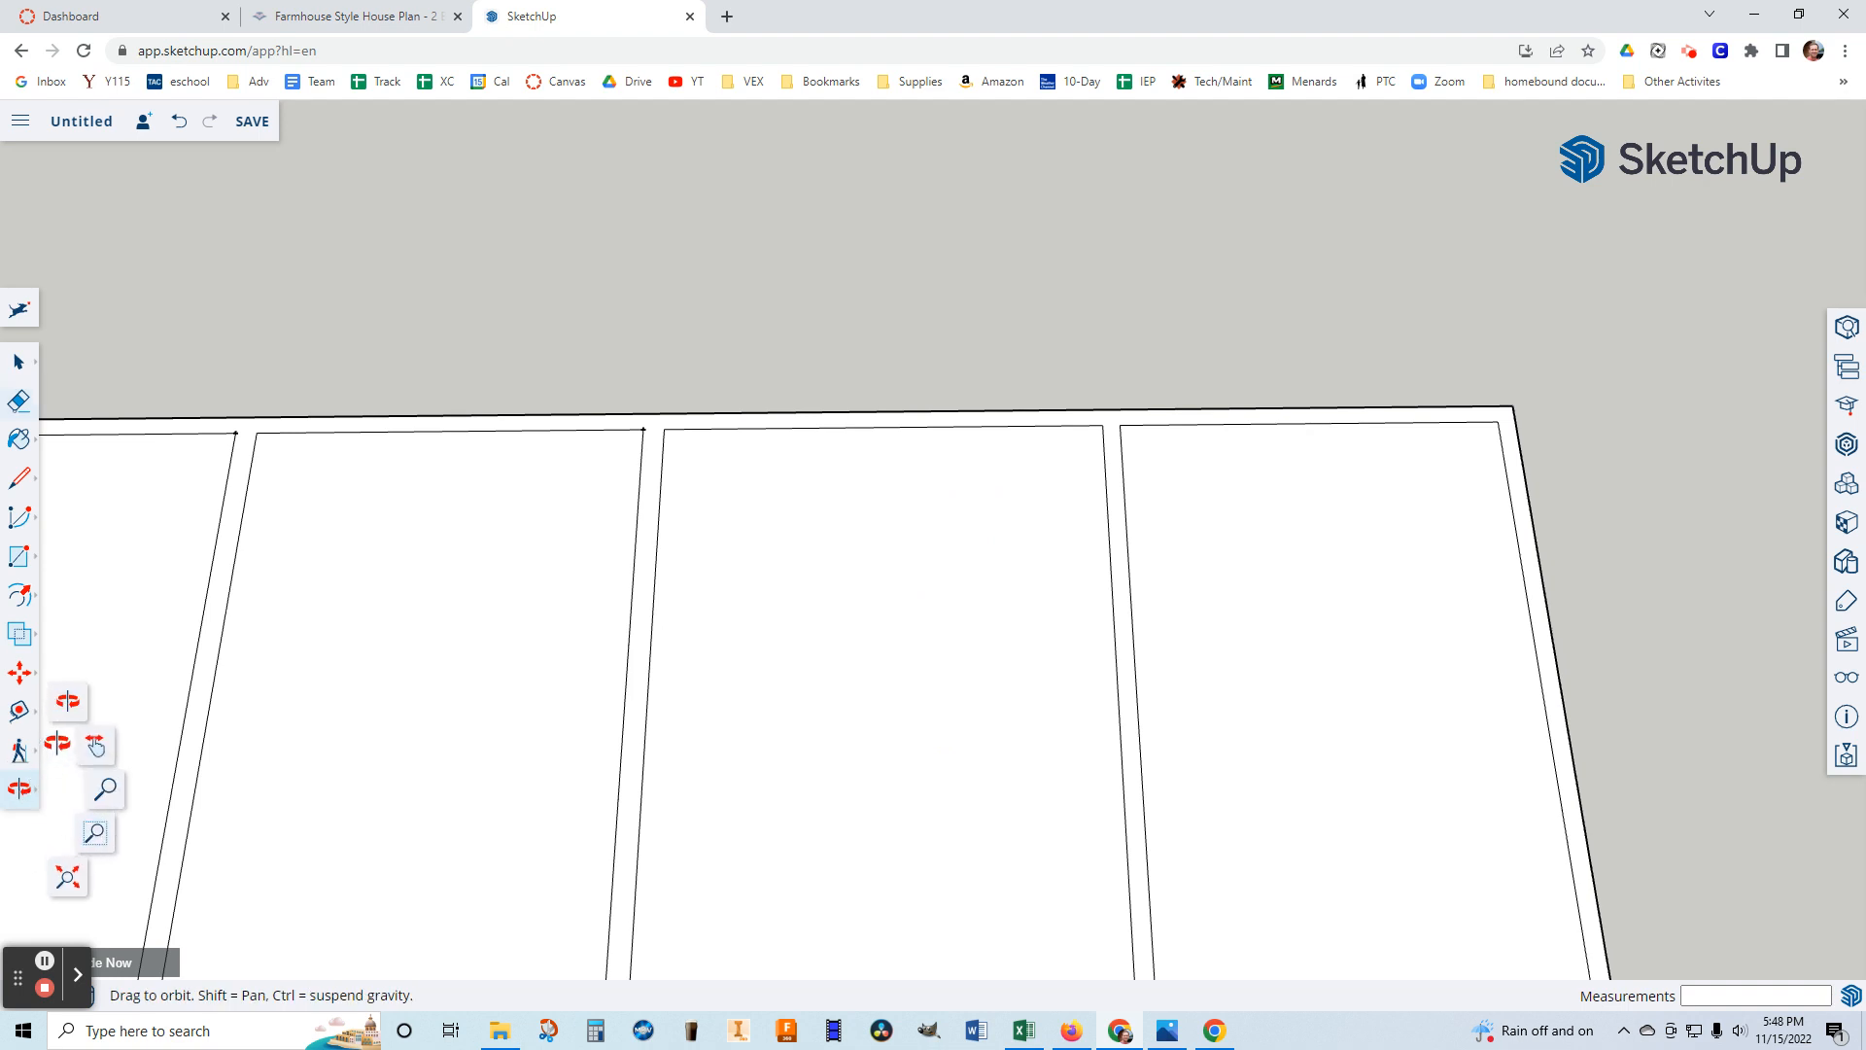
click(96, 750)
drag(253, 778, 512, 542)
scroll(493, 547, down, 2)
drag(309, 537, 458, 543)
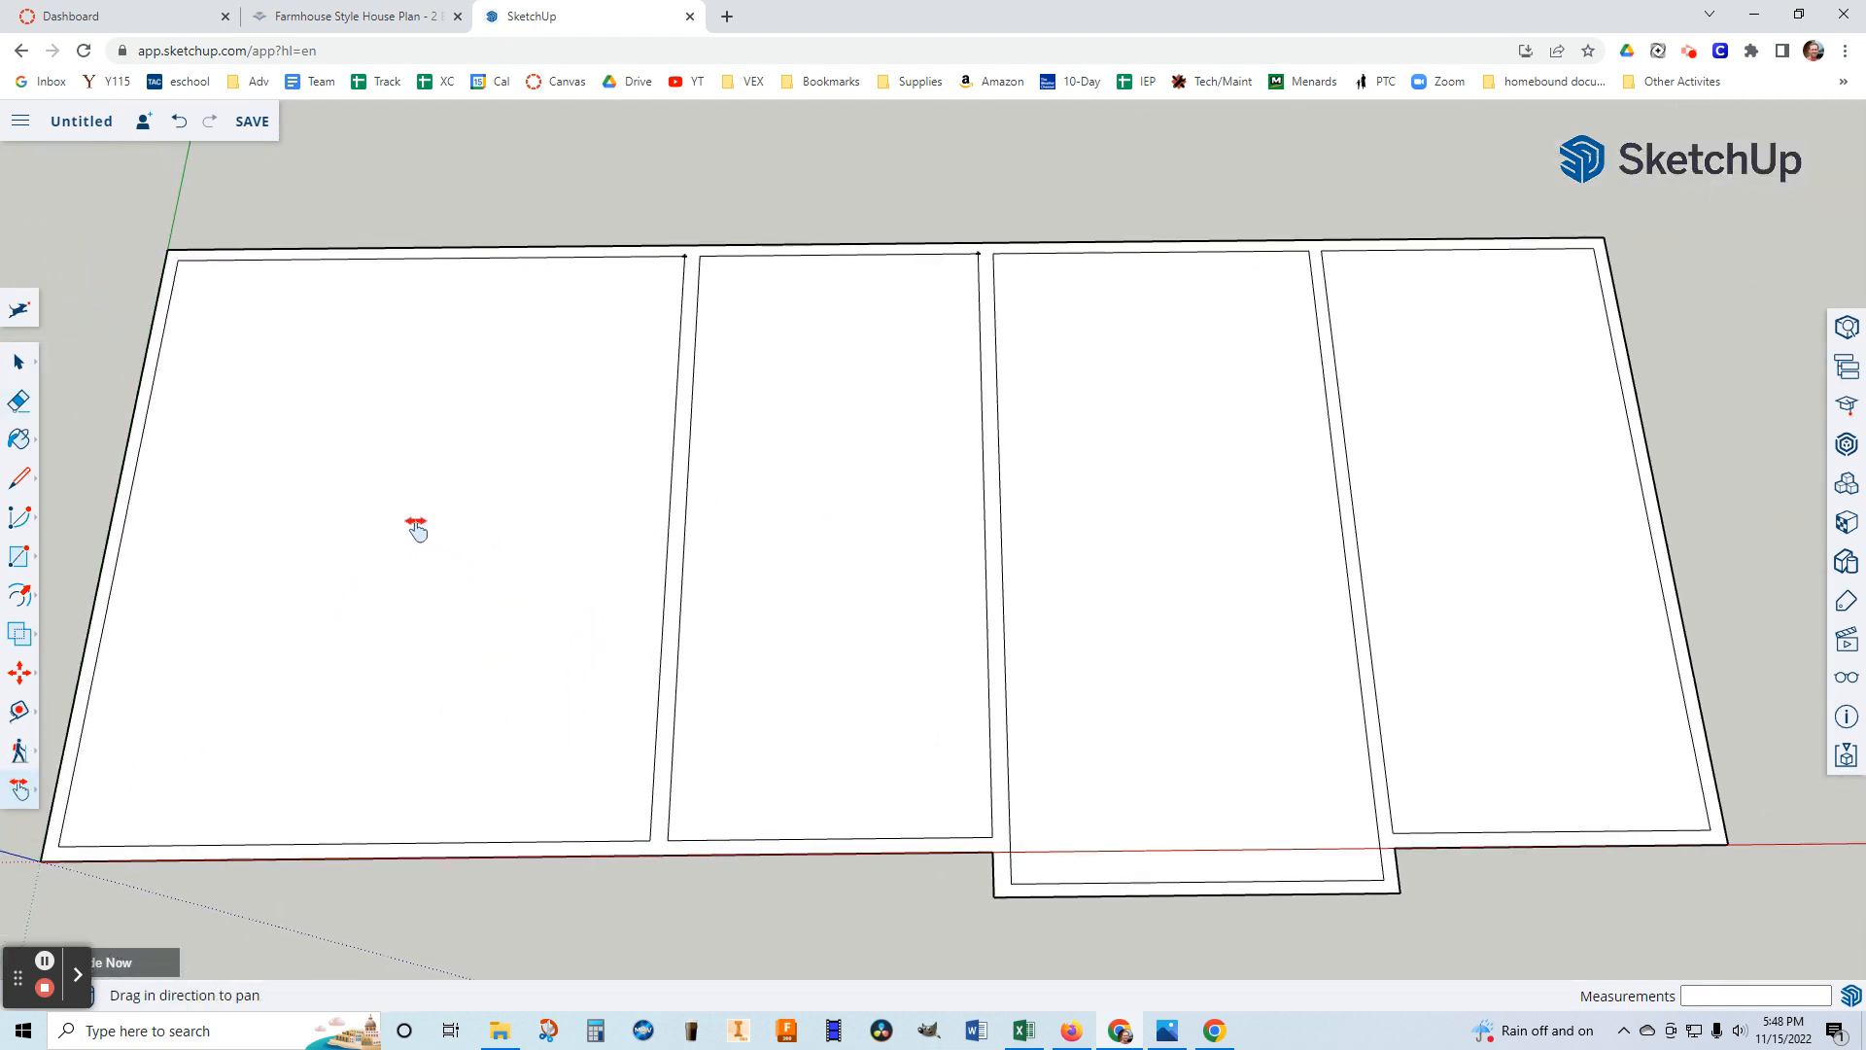
click(1167, 1031)
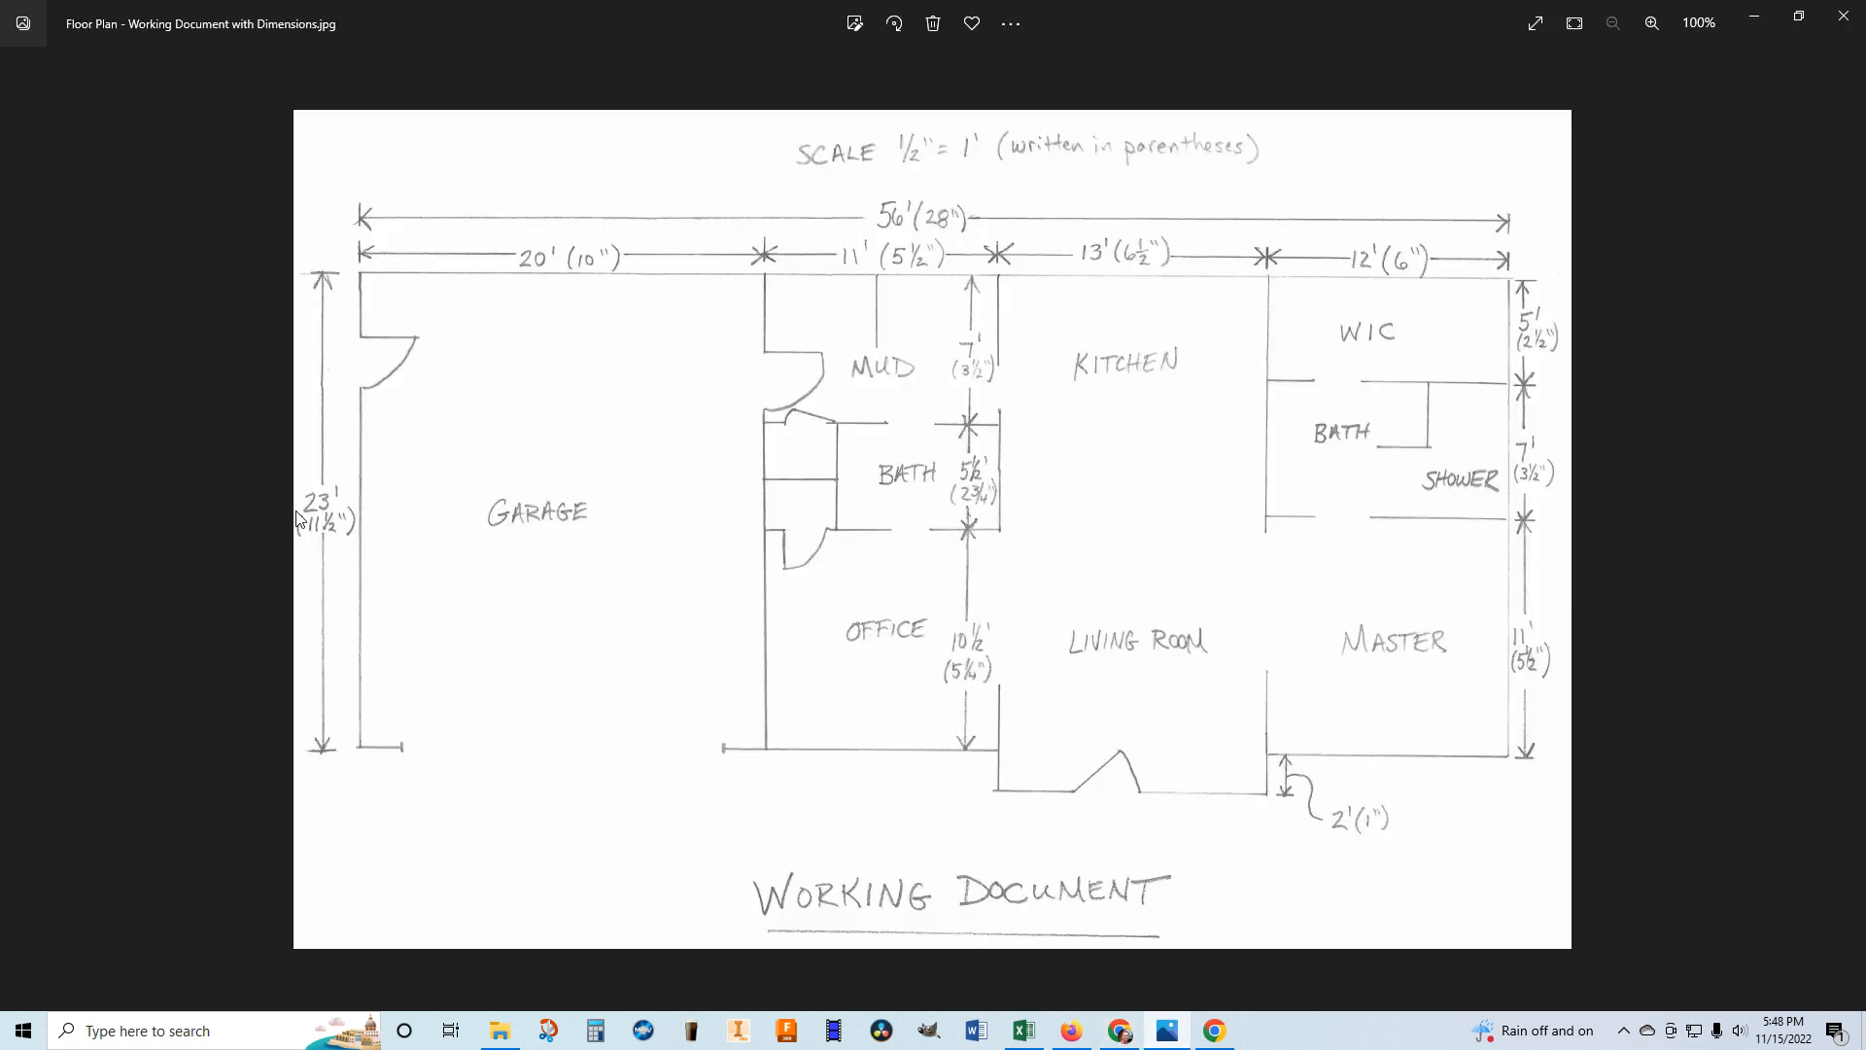
click(26, 527)
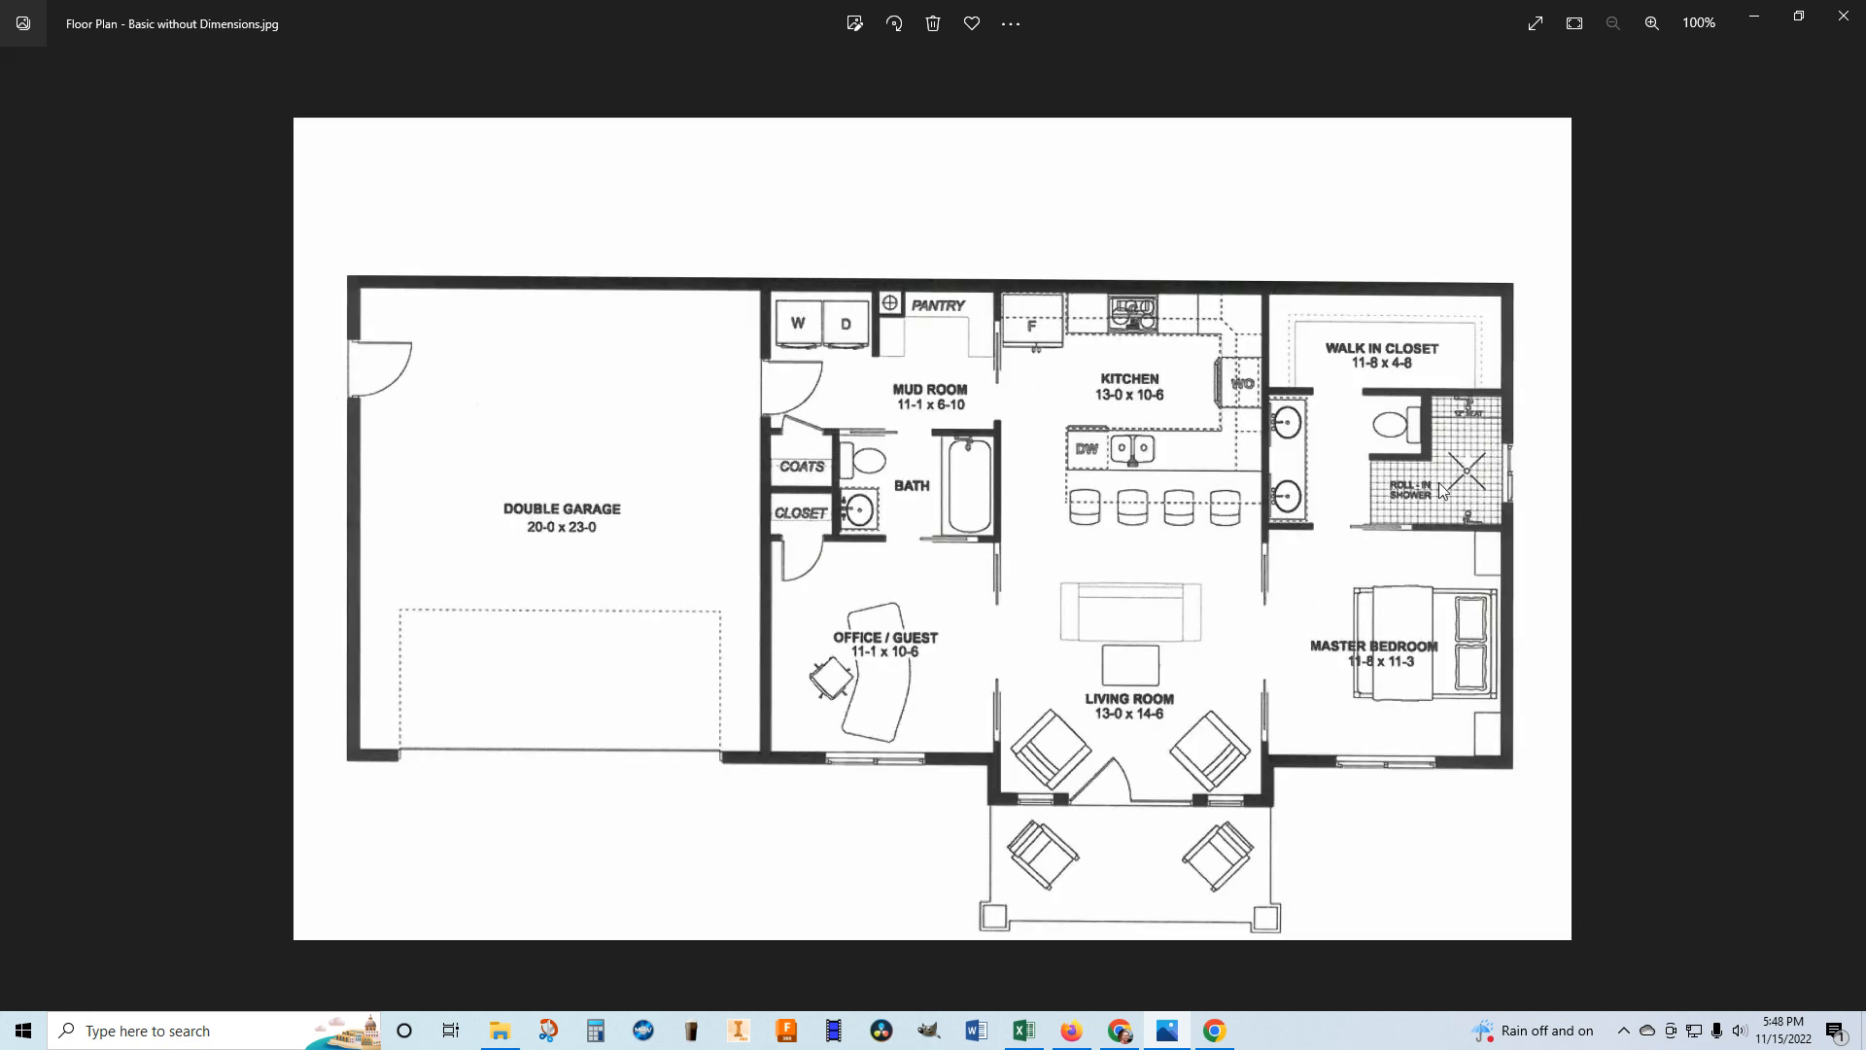
click(1112, 1038)
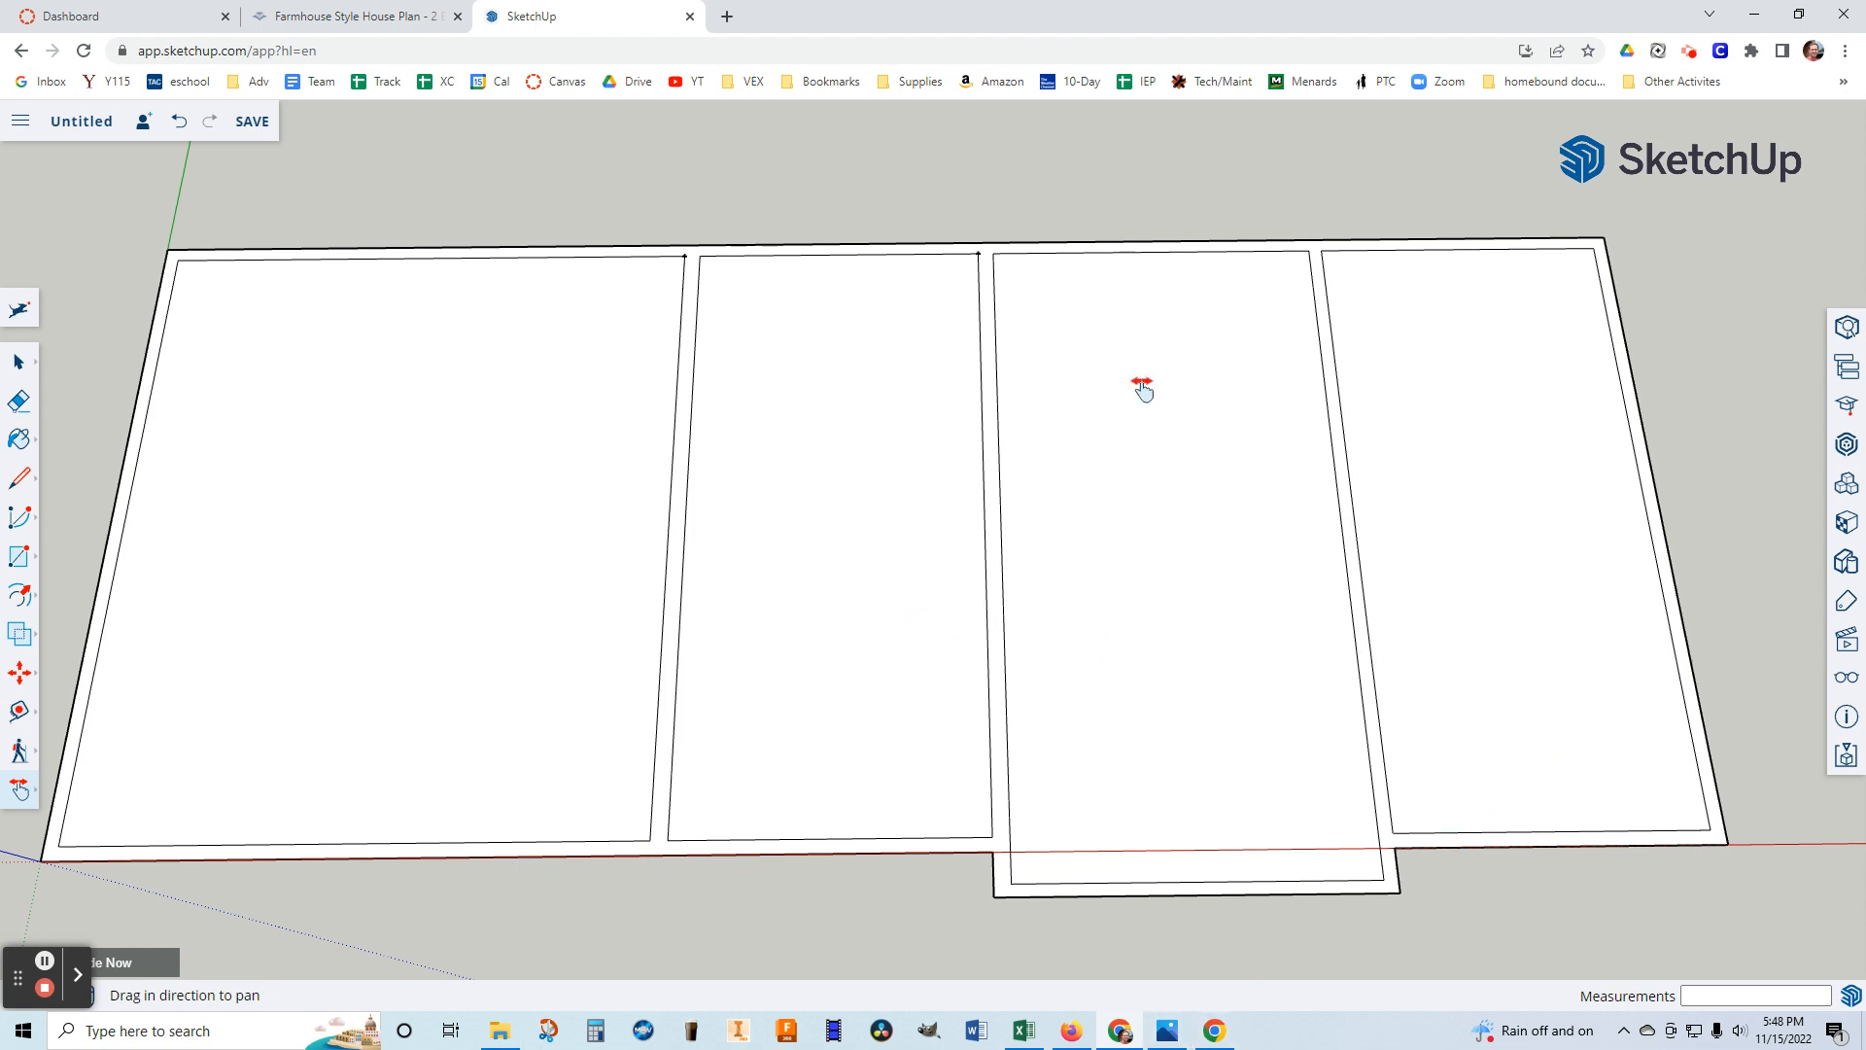
Consult the working document and place a guide point 5' from the rear inner corner along the master suite's outer side wall.
click(1168, 1032)
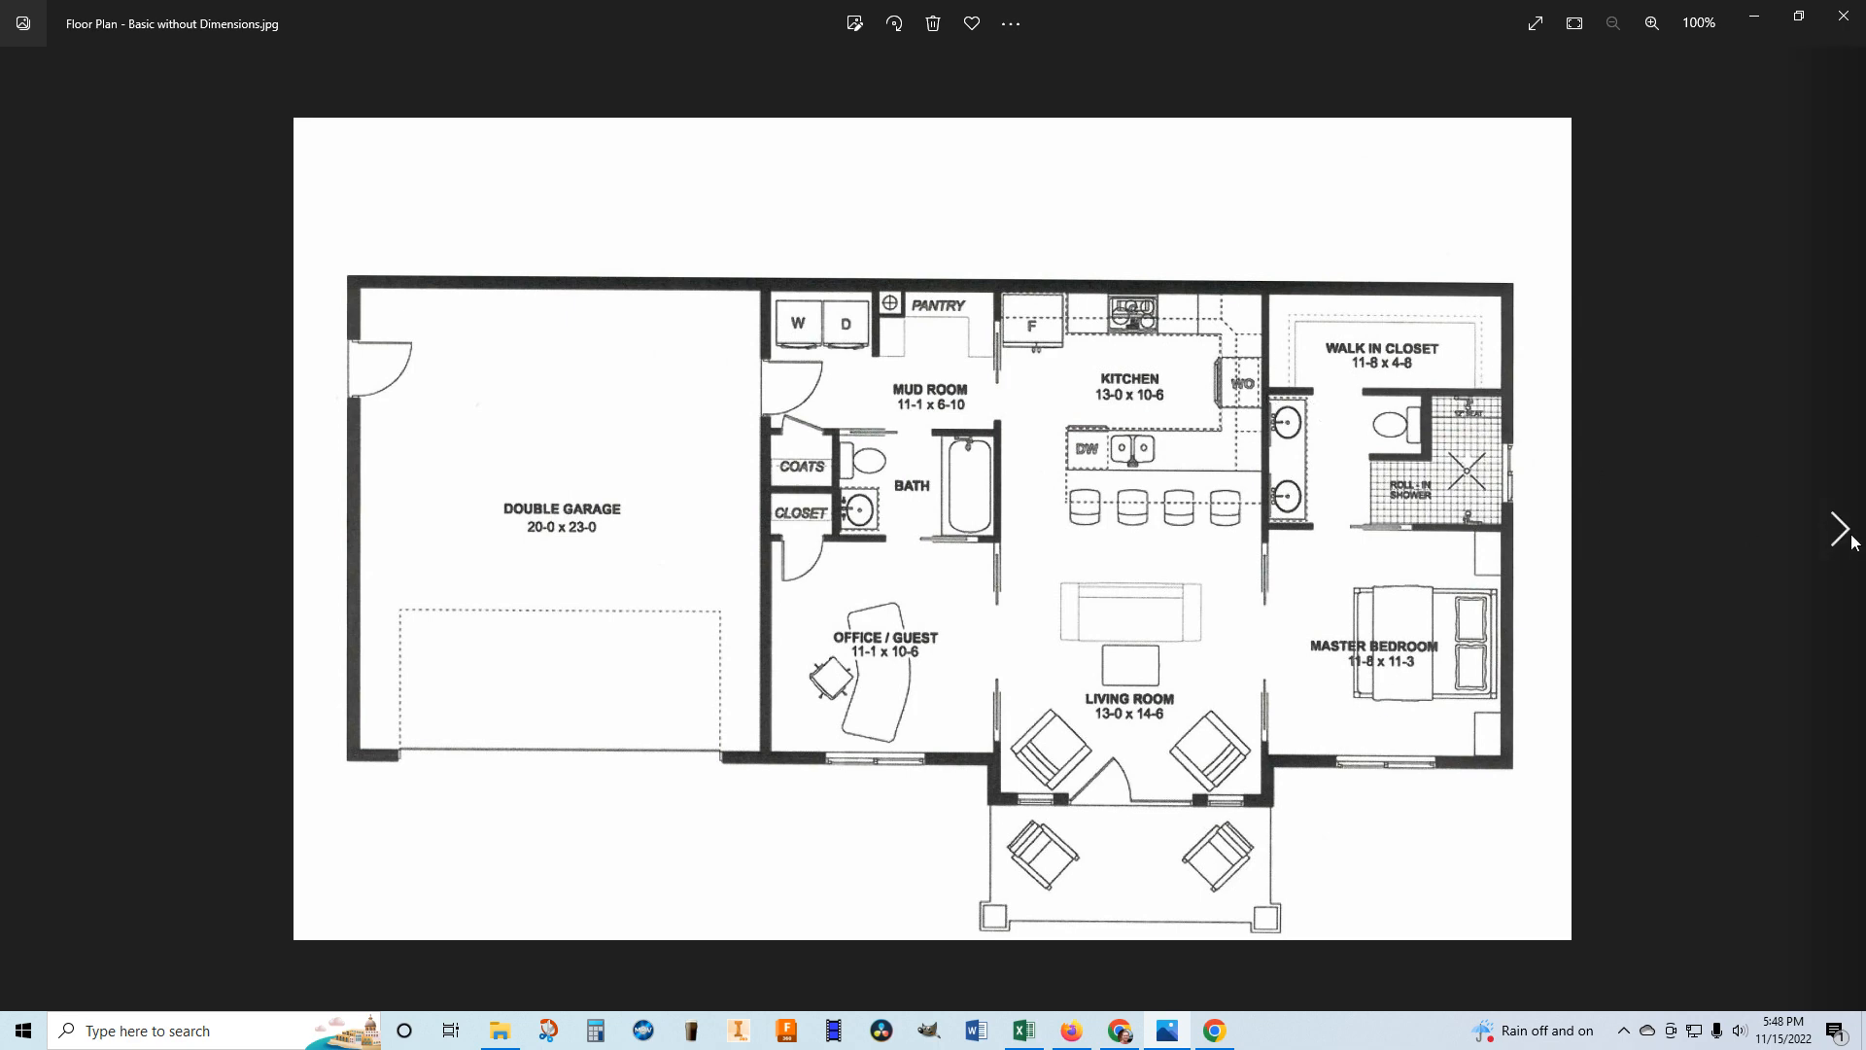
click(1847, 536)
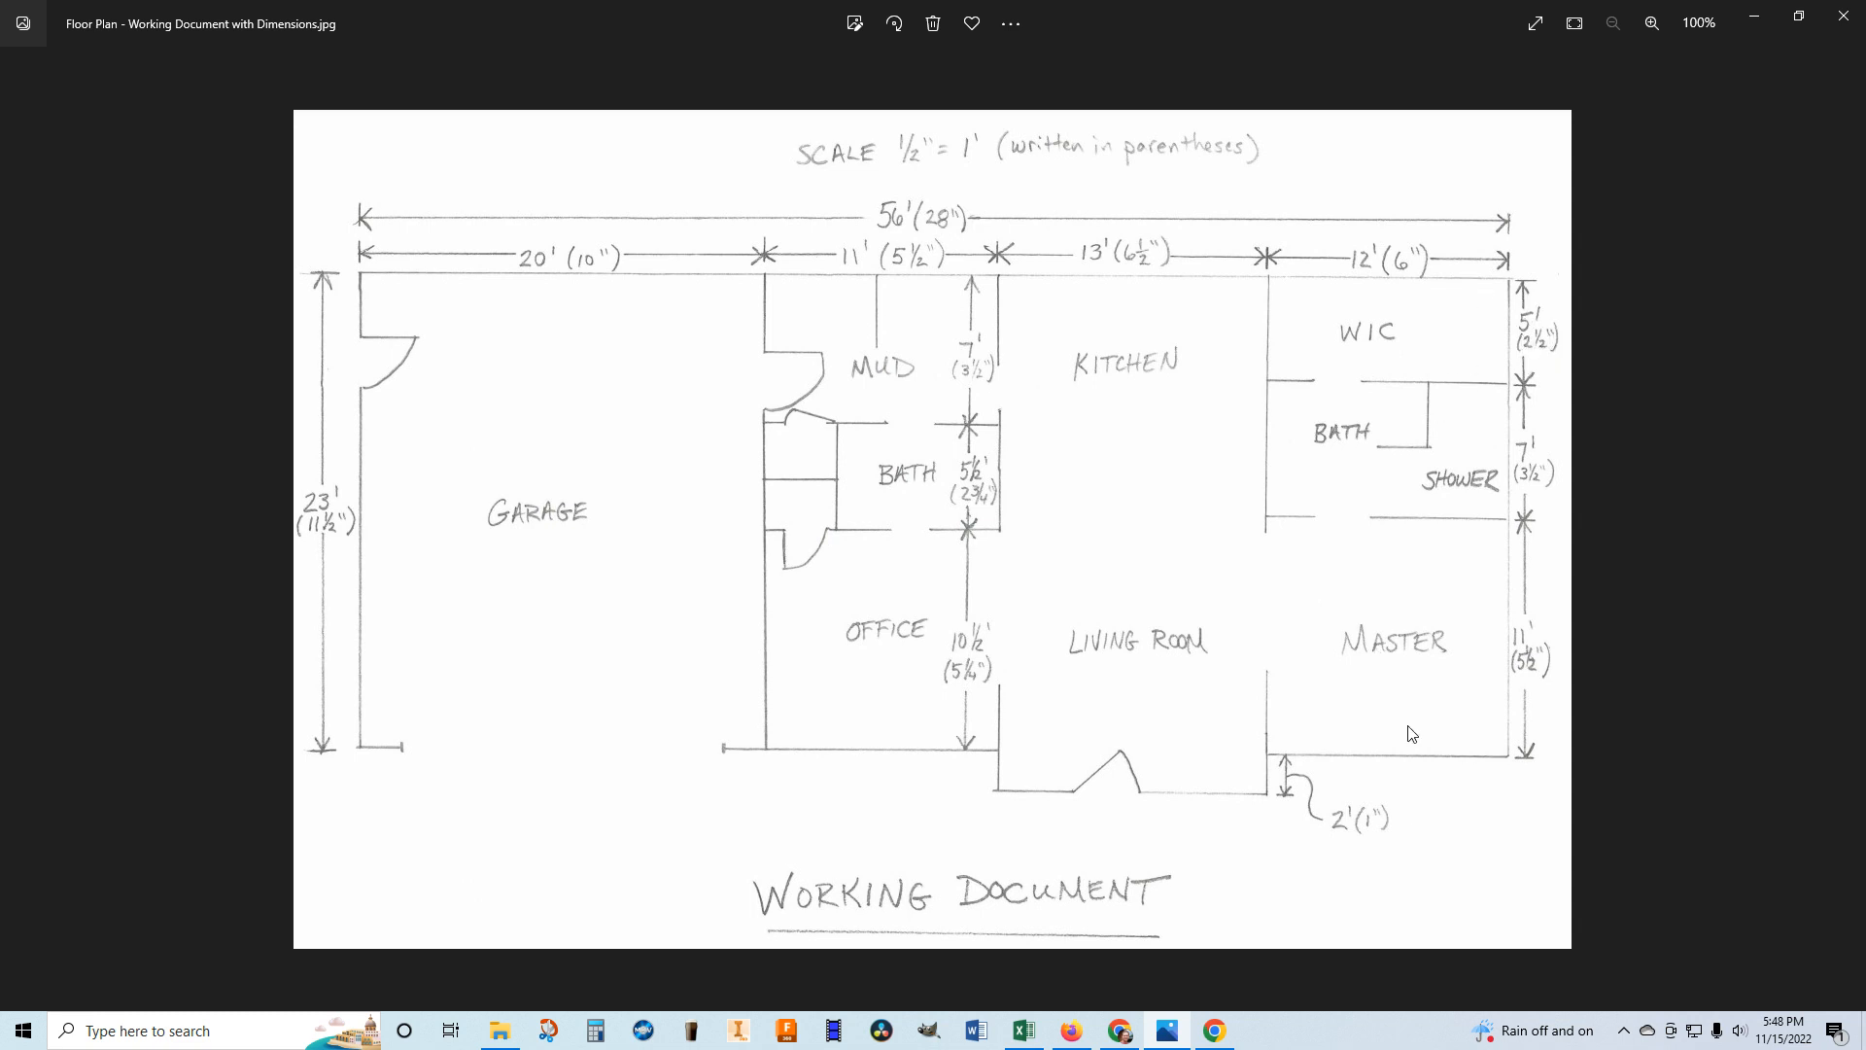
click(1120, 1034)
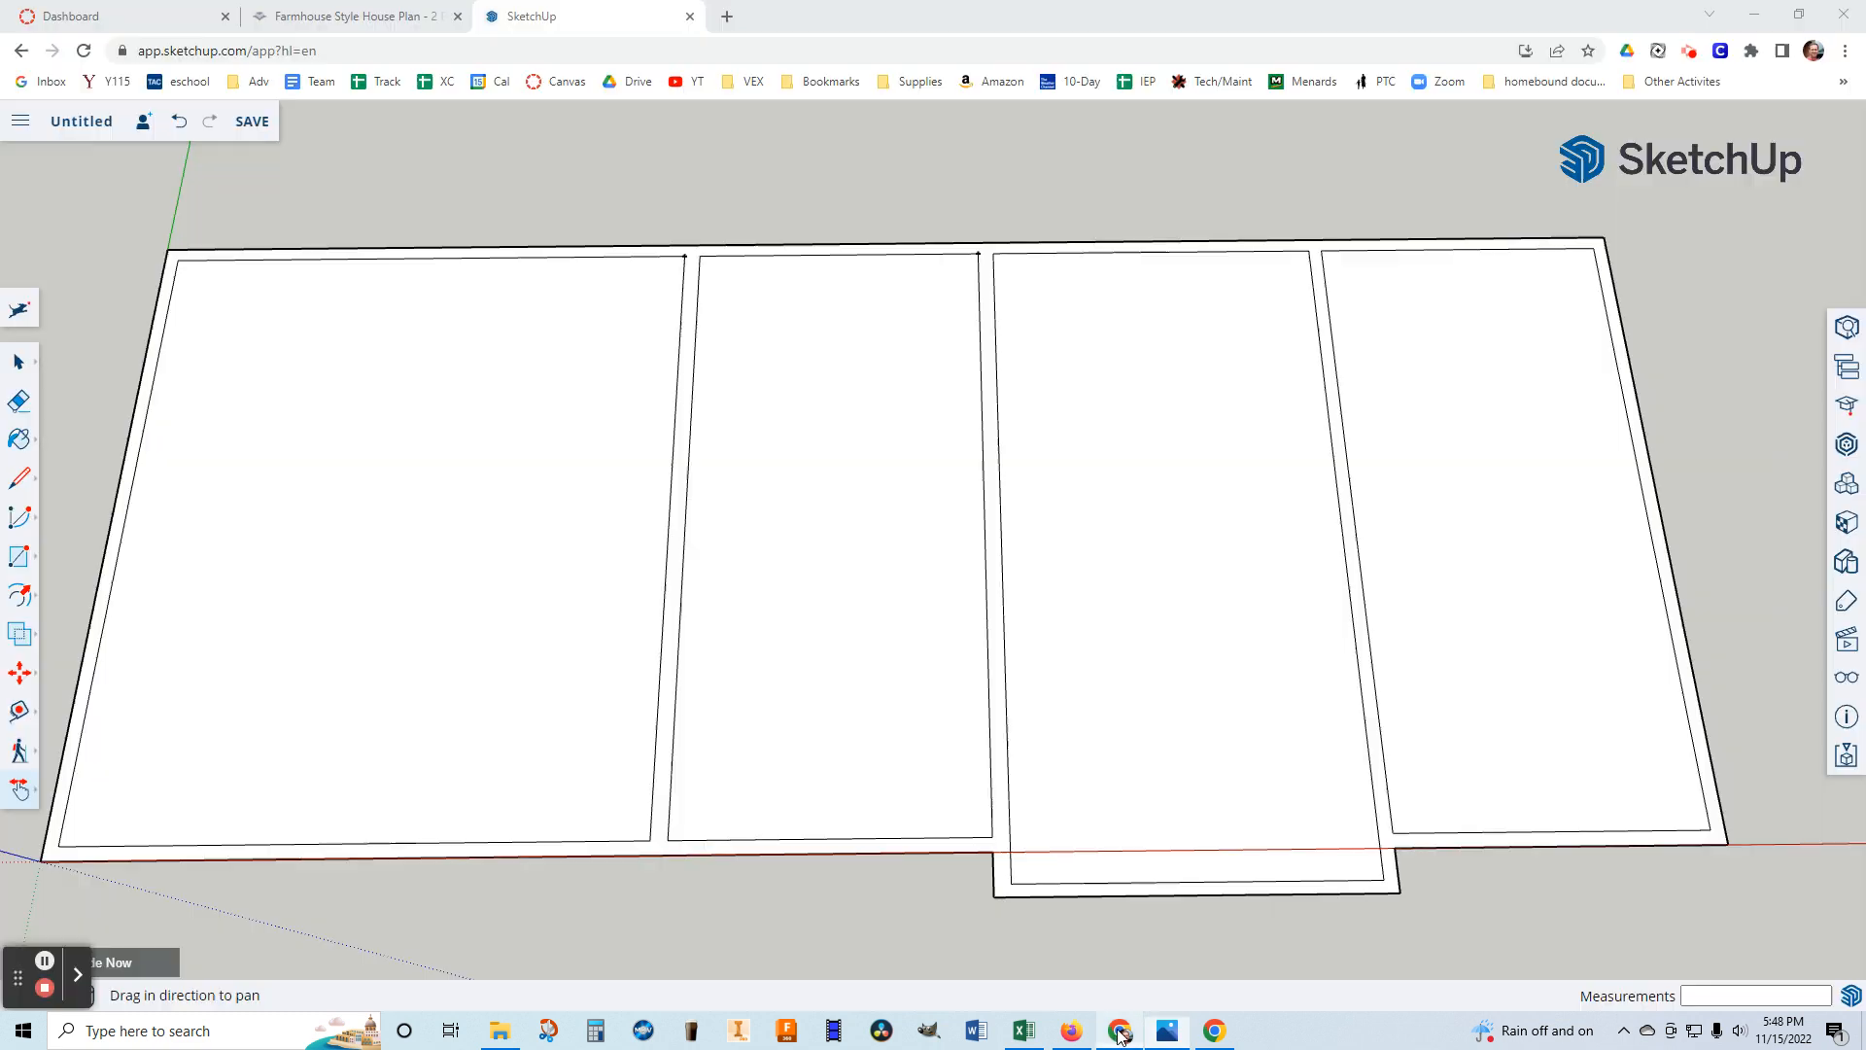
click(21, 365)
click(19, 714)
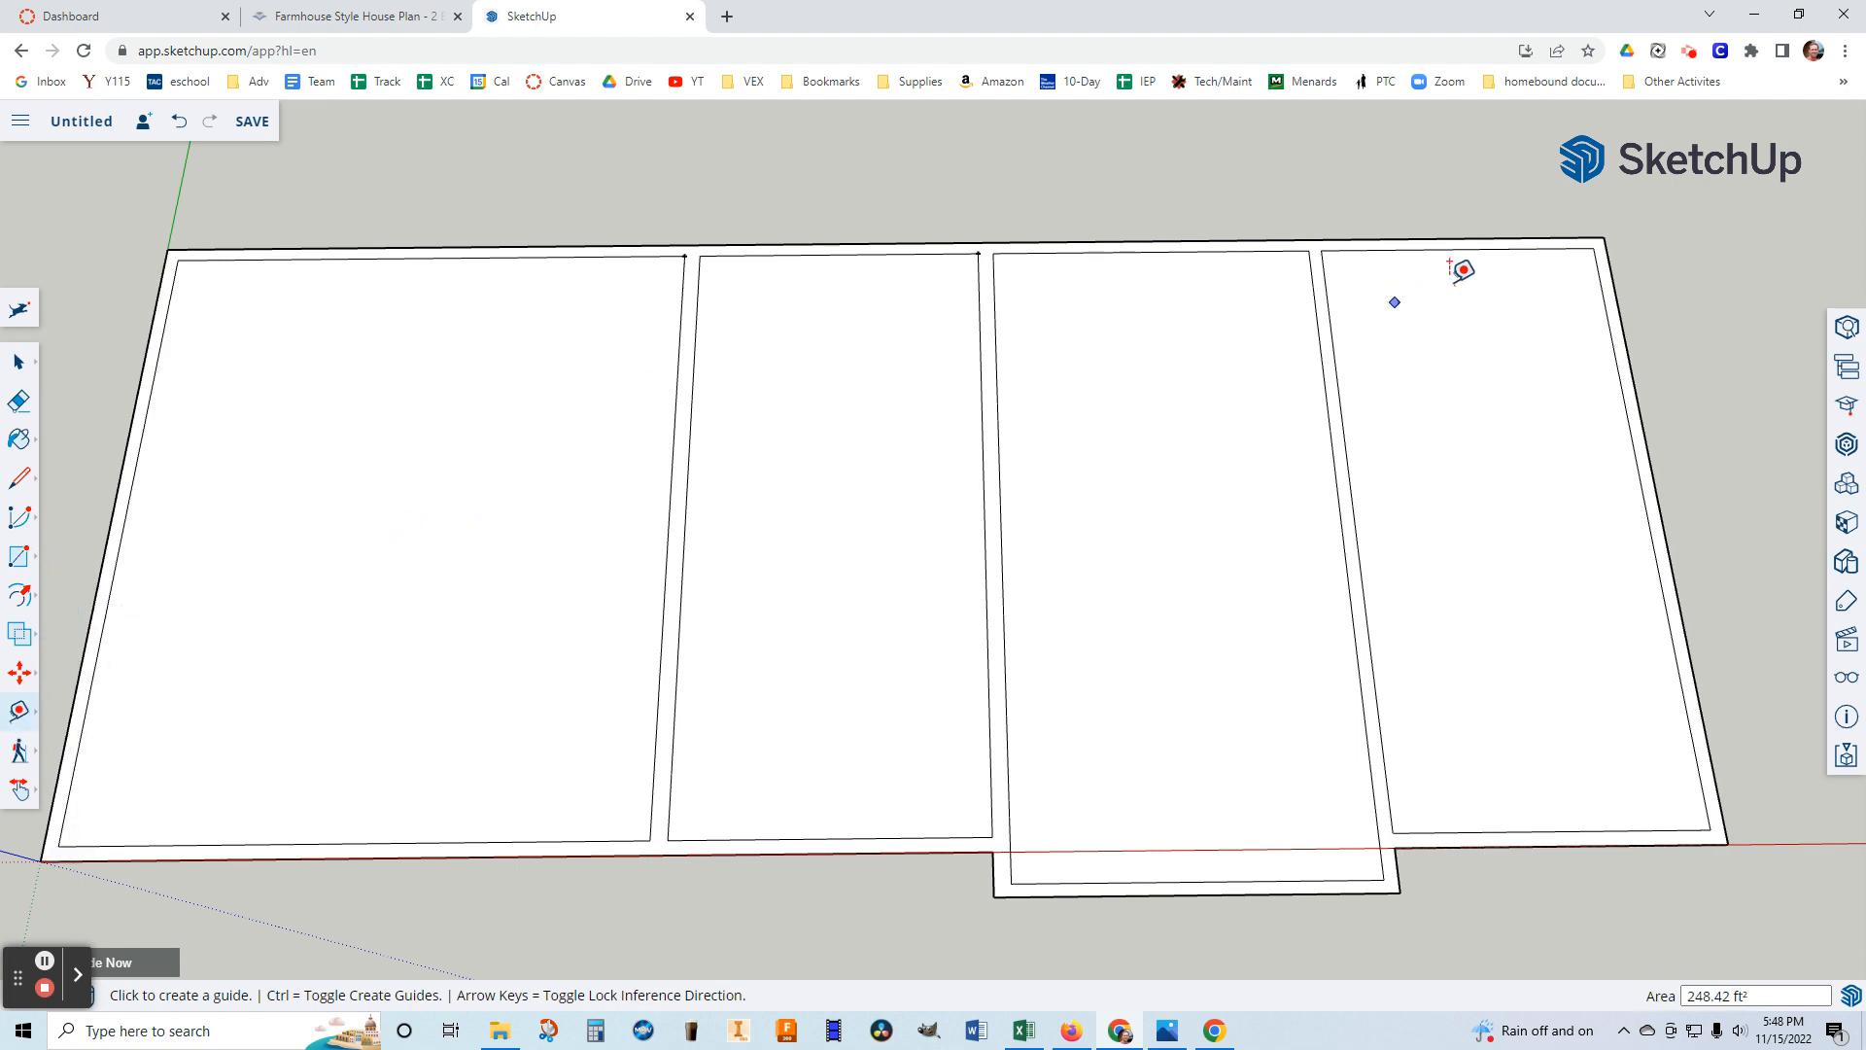
click(1593, 245)
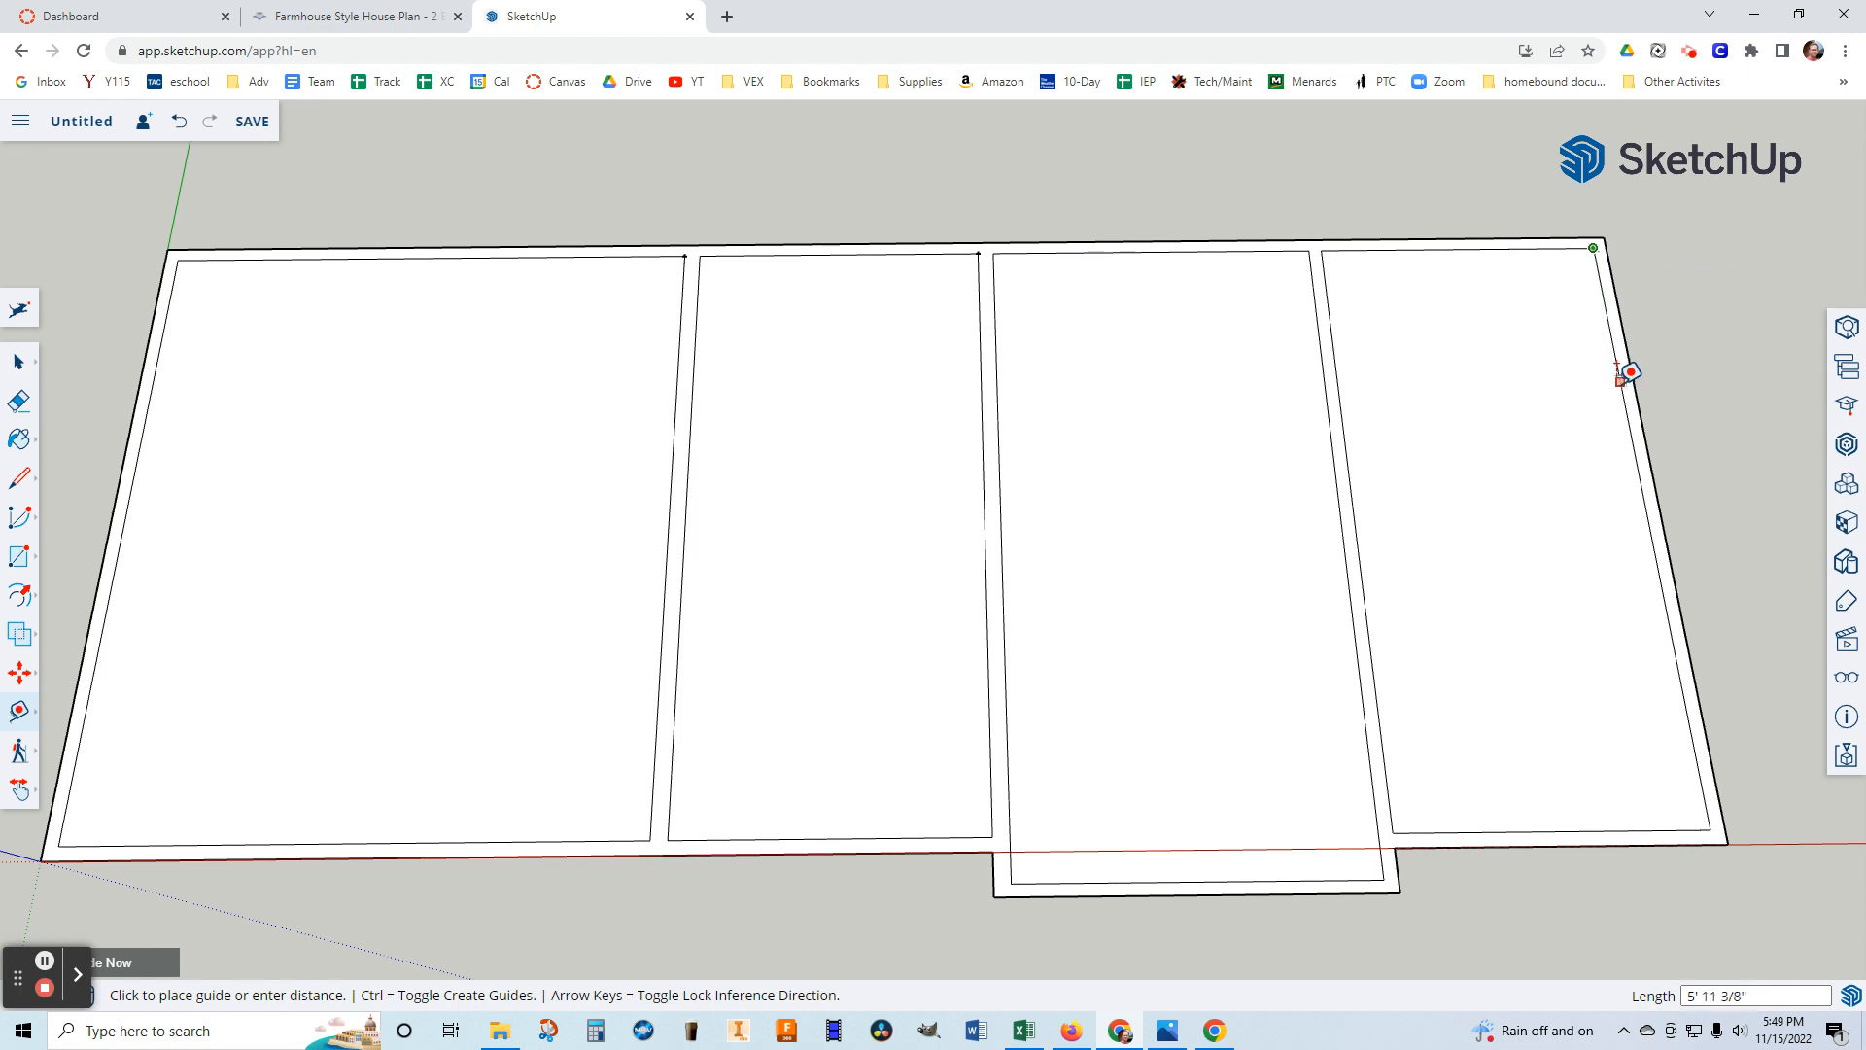
scroll(1633, 384, up, 5)
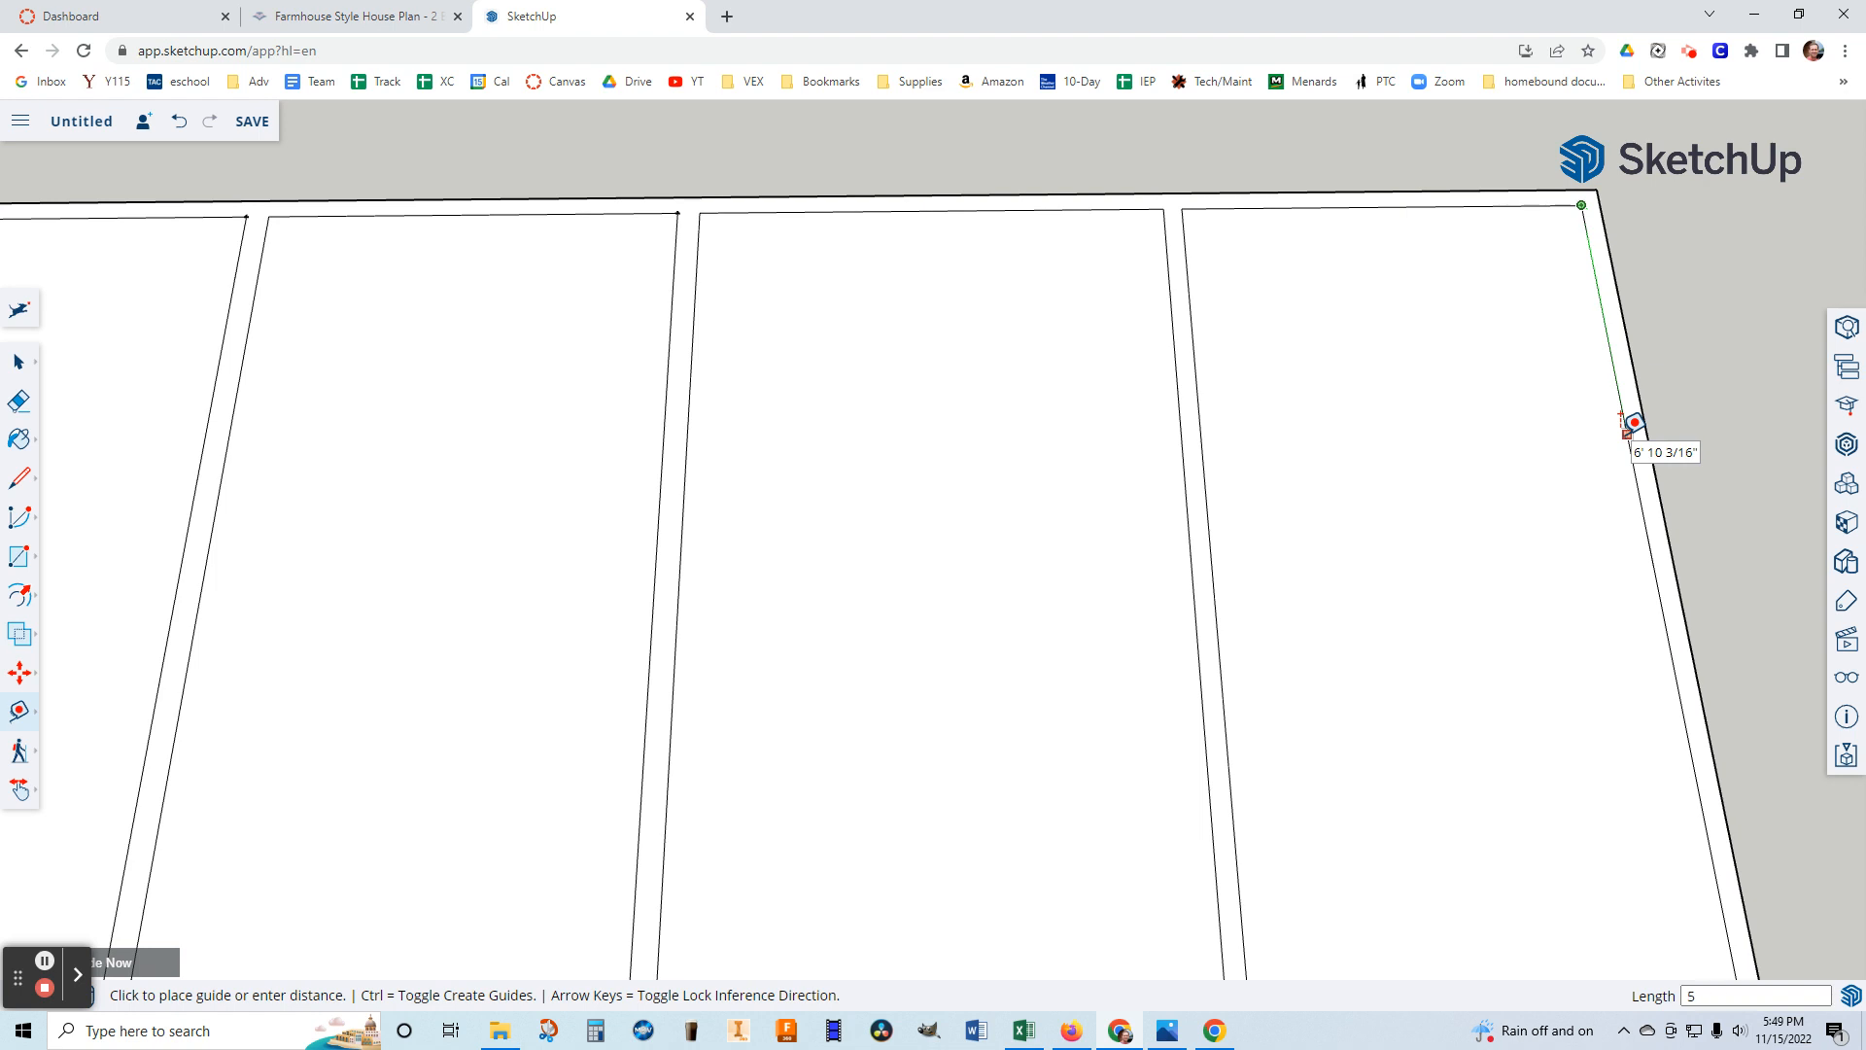
key(Return)
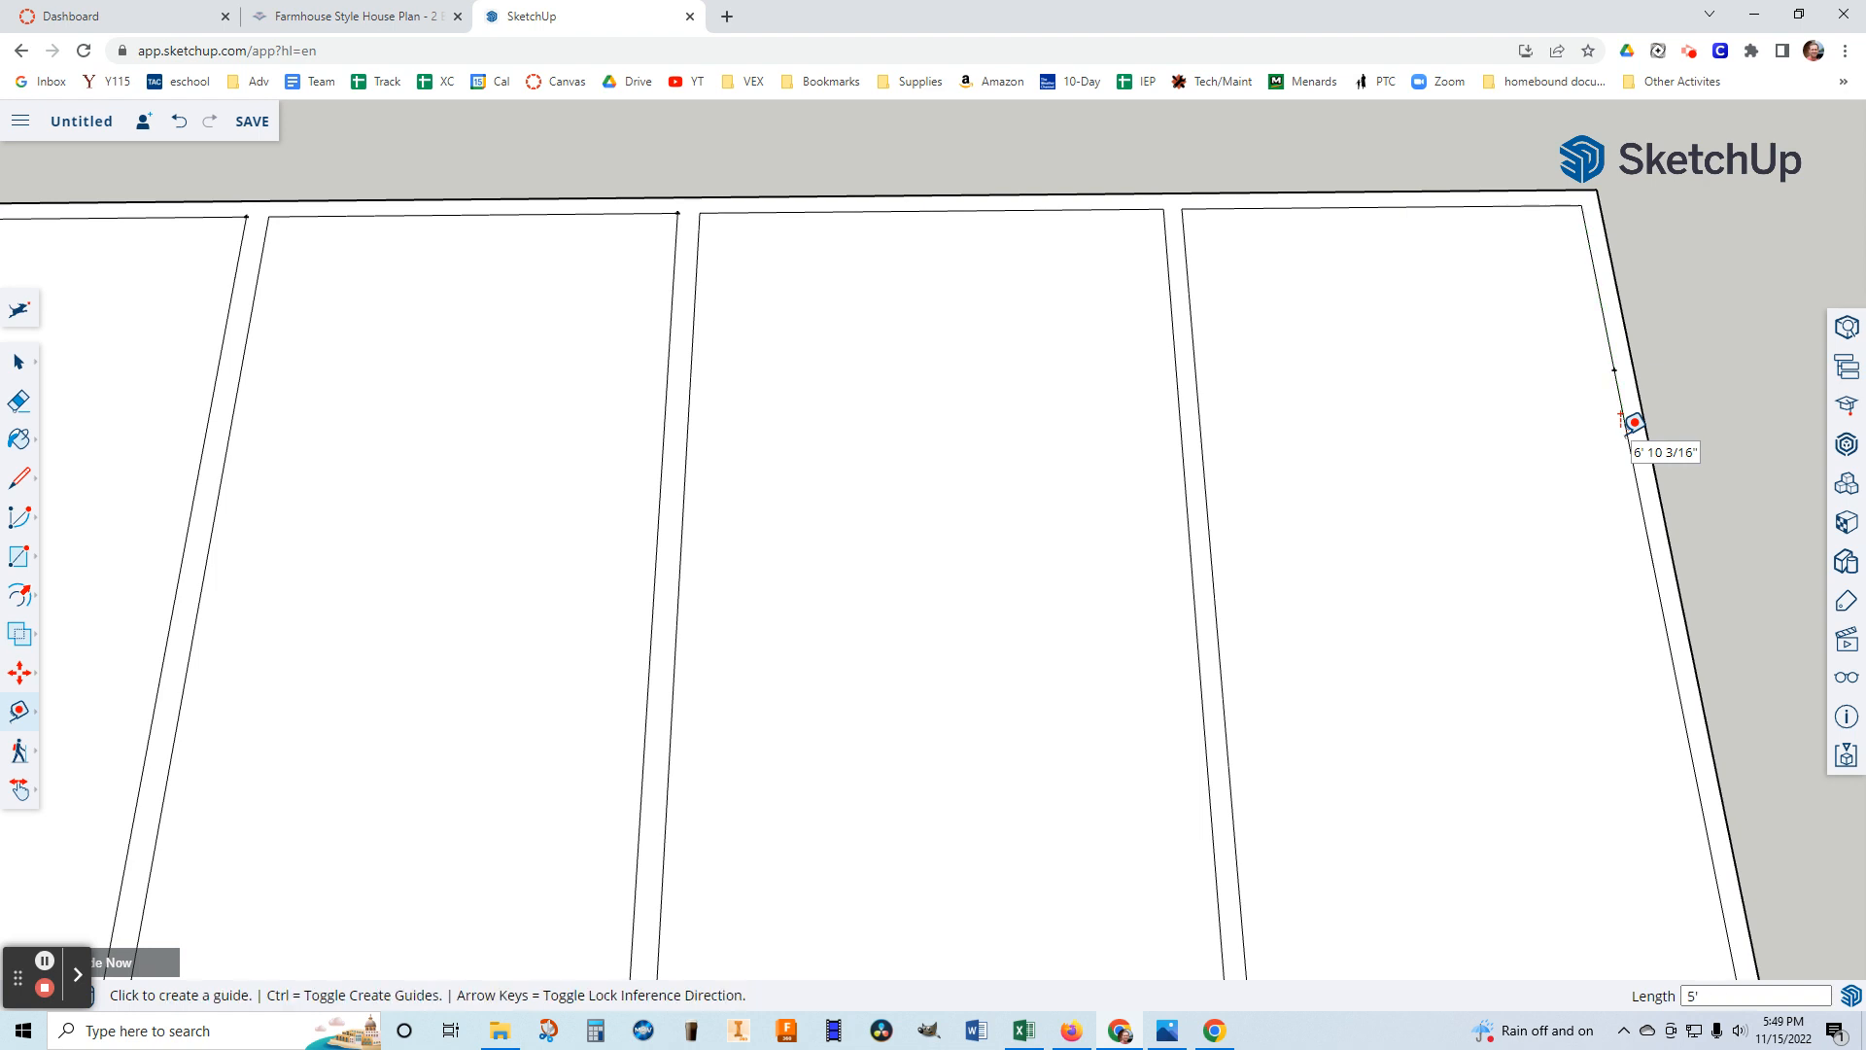
Consult the working document and place a guide point 11' from the front inner corner along the master suite's outer side wall.
click(1169, 1032)
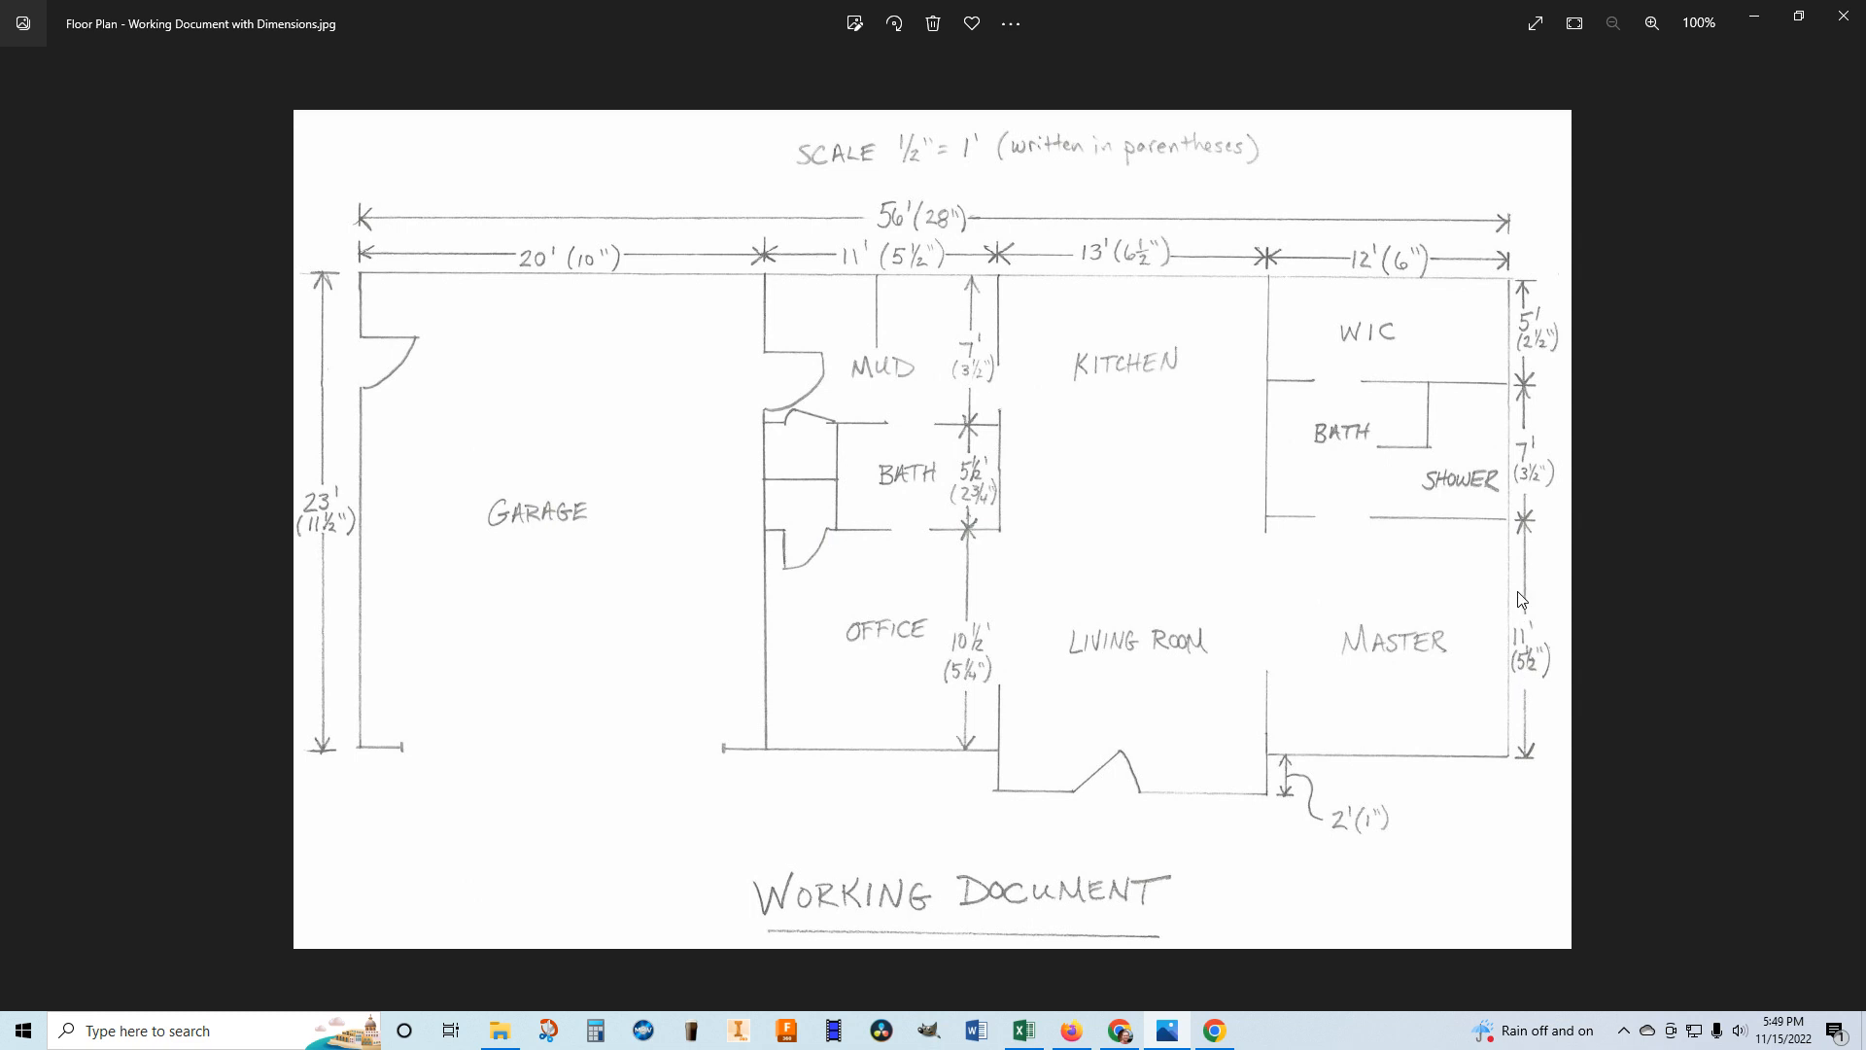
click(1211, 1036)
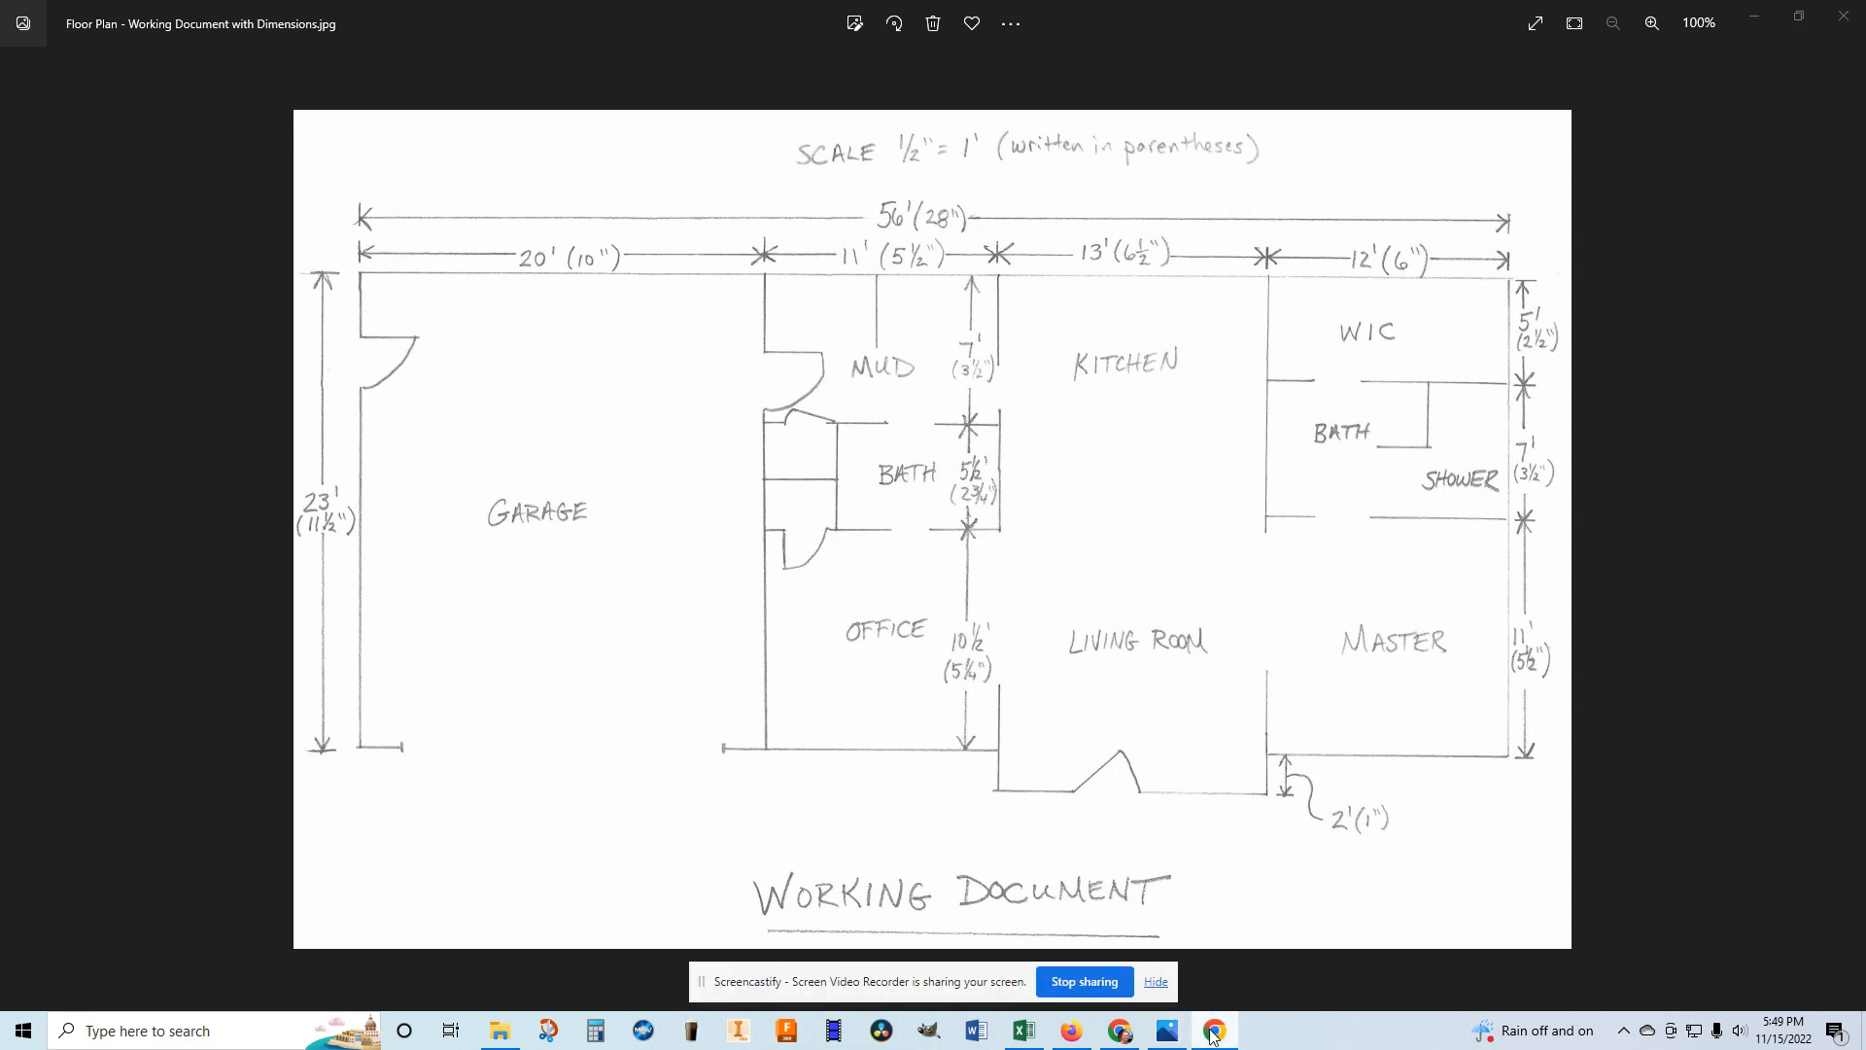
click(1158, 977)
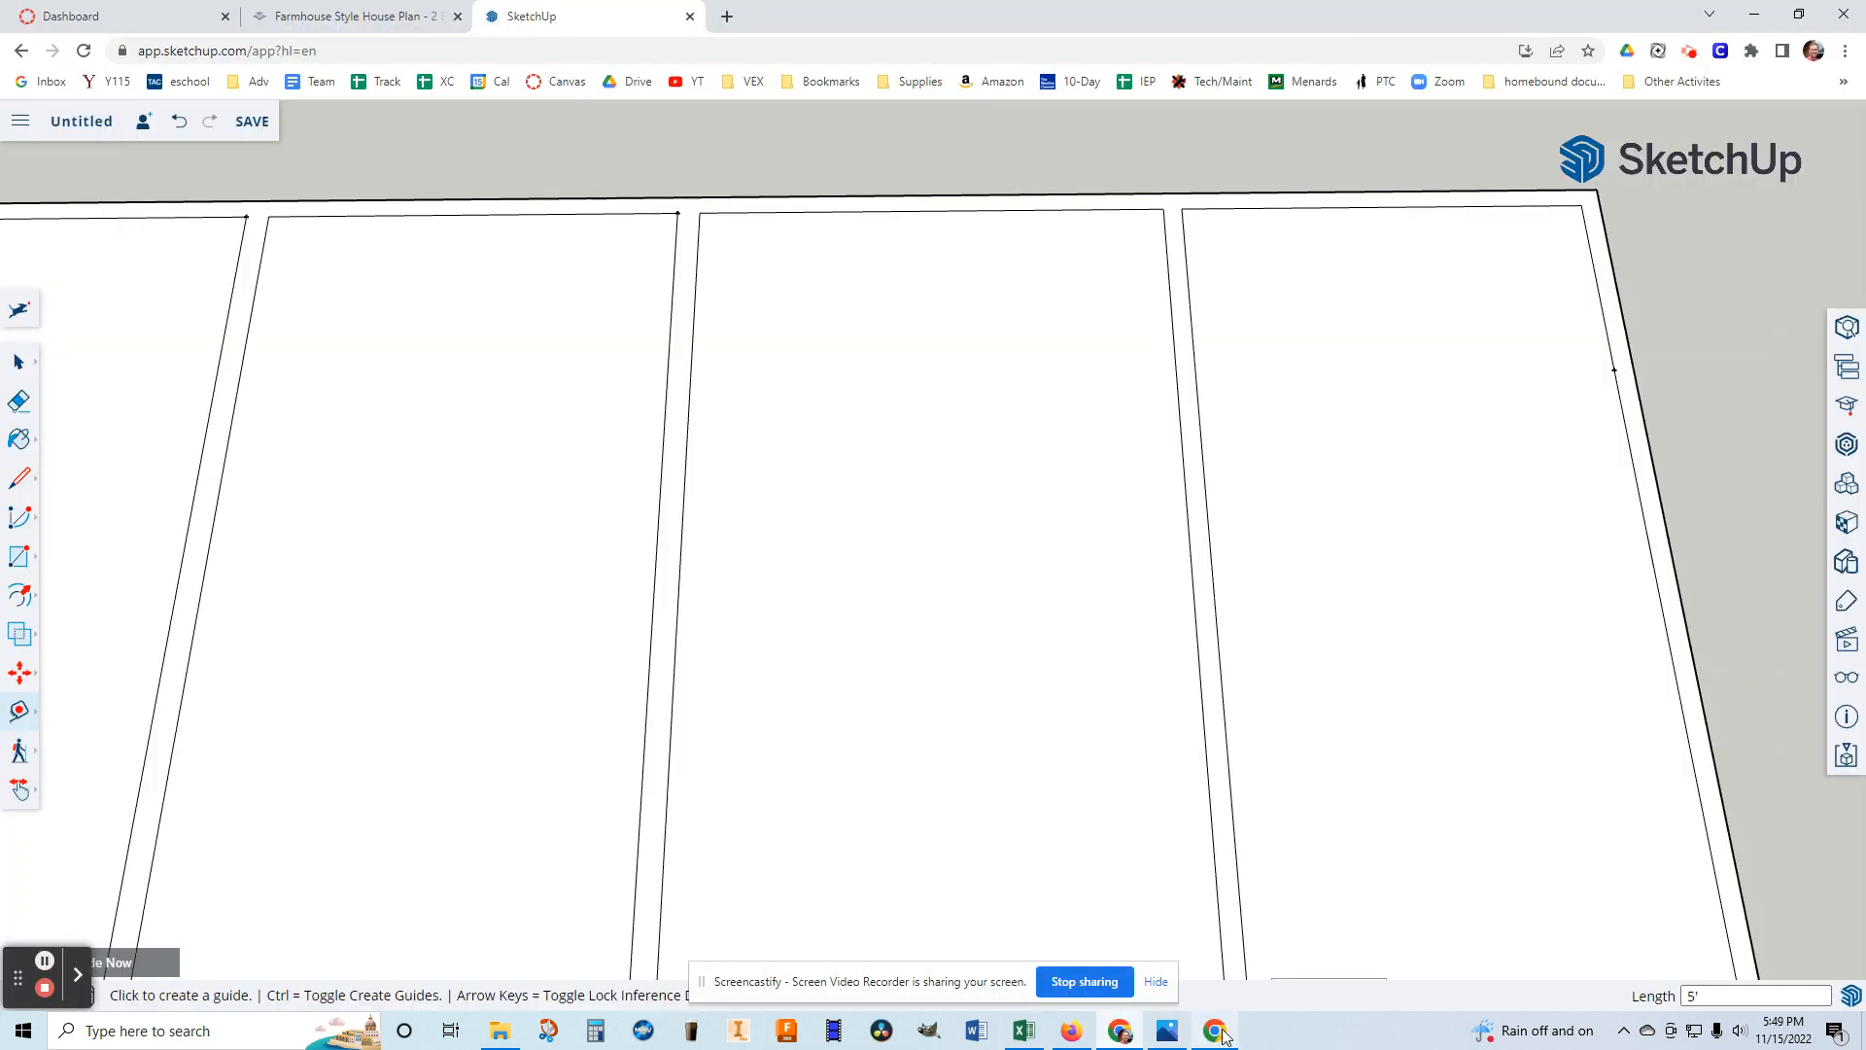
click(1155, 982)
scroll(1640, 721, down, 3)
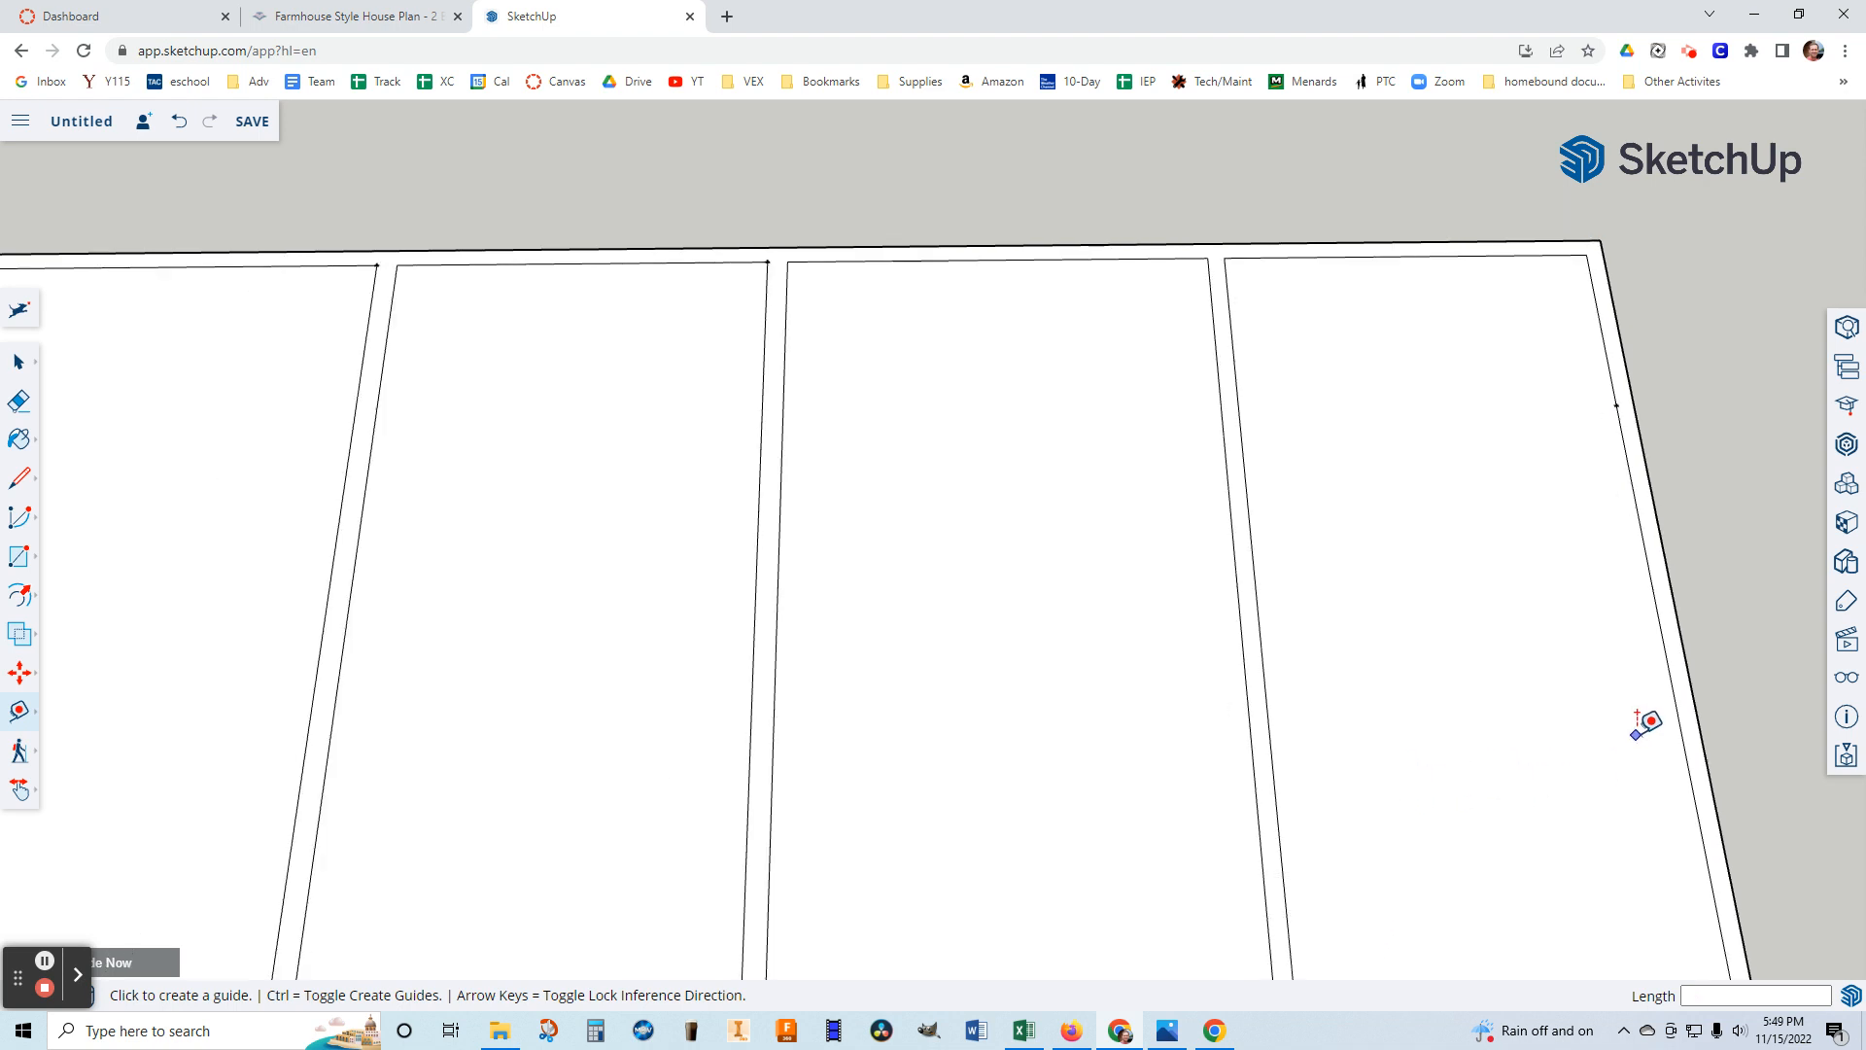
middle_drag(1694, 862, 1737, 936)
click(1740, 966)
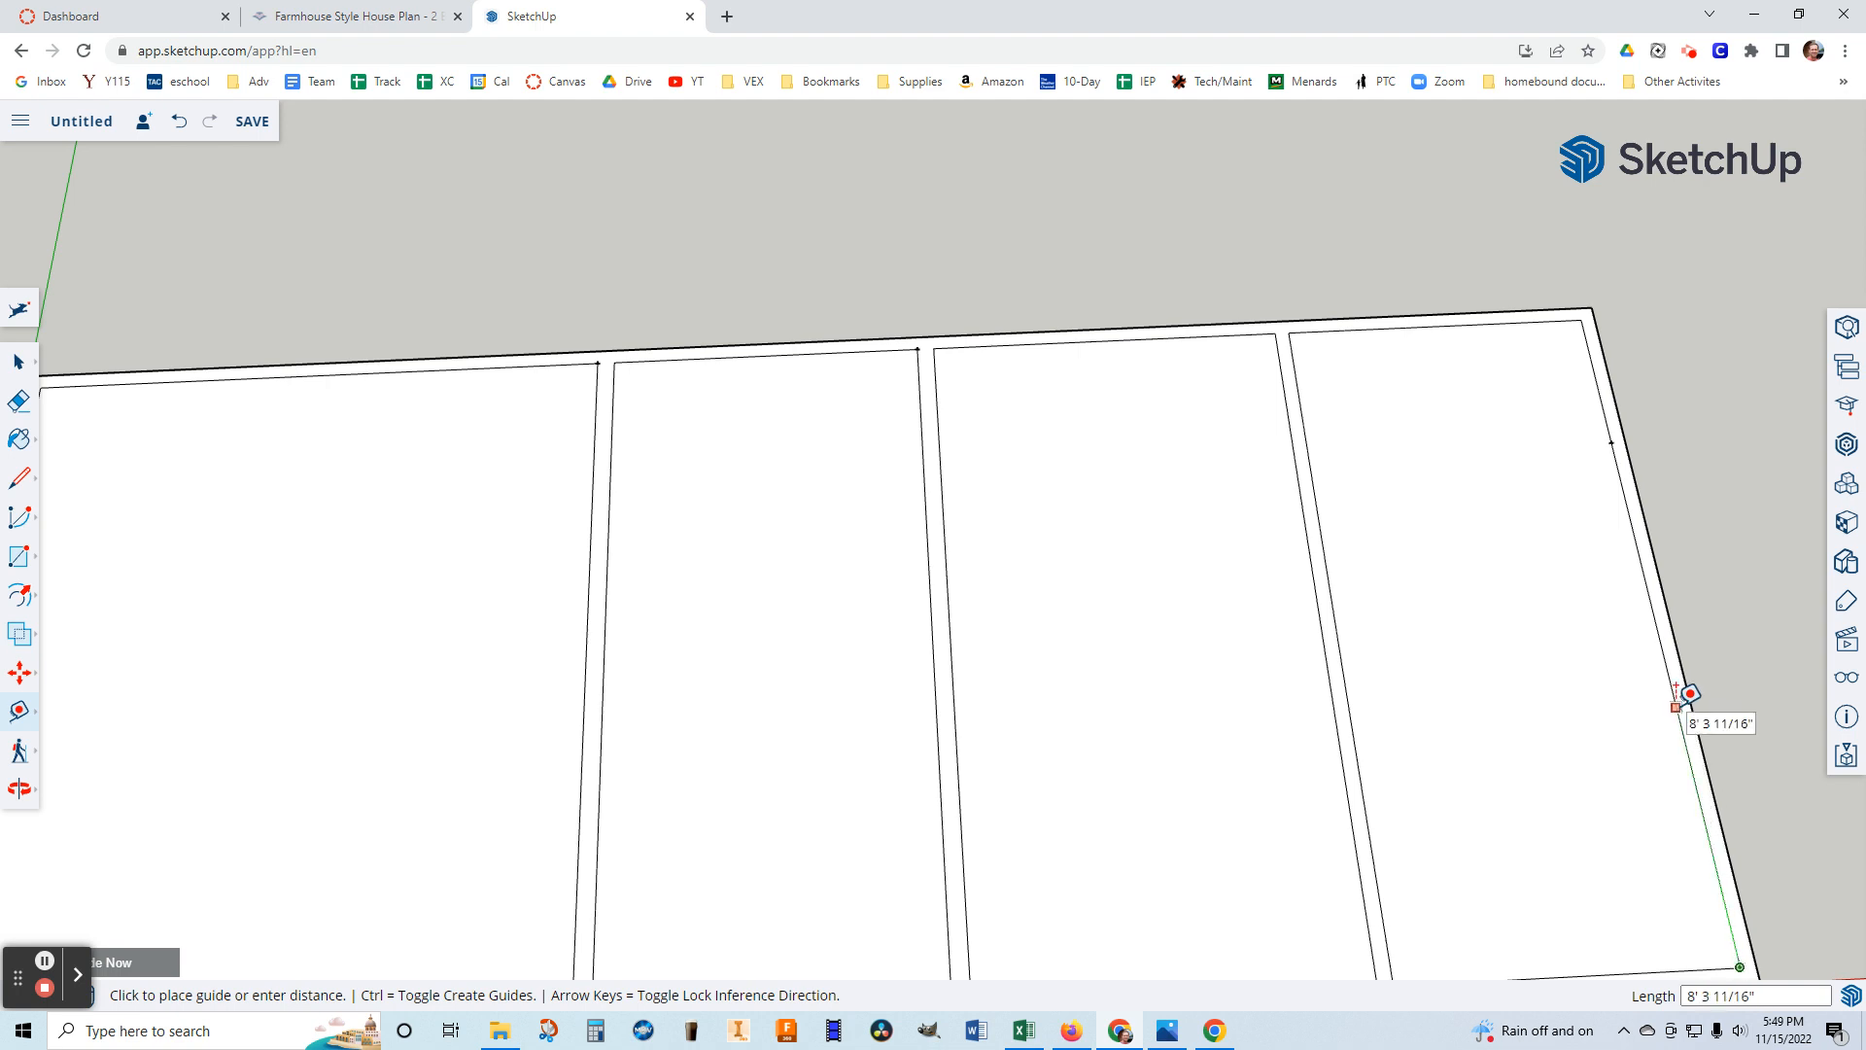
key(Return)
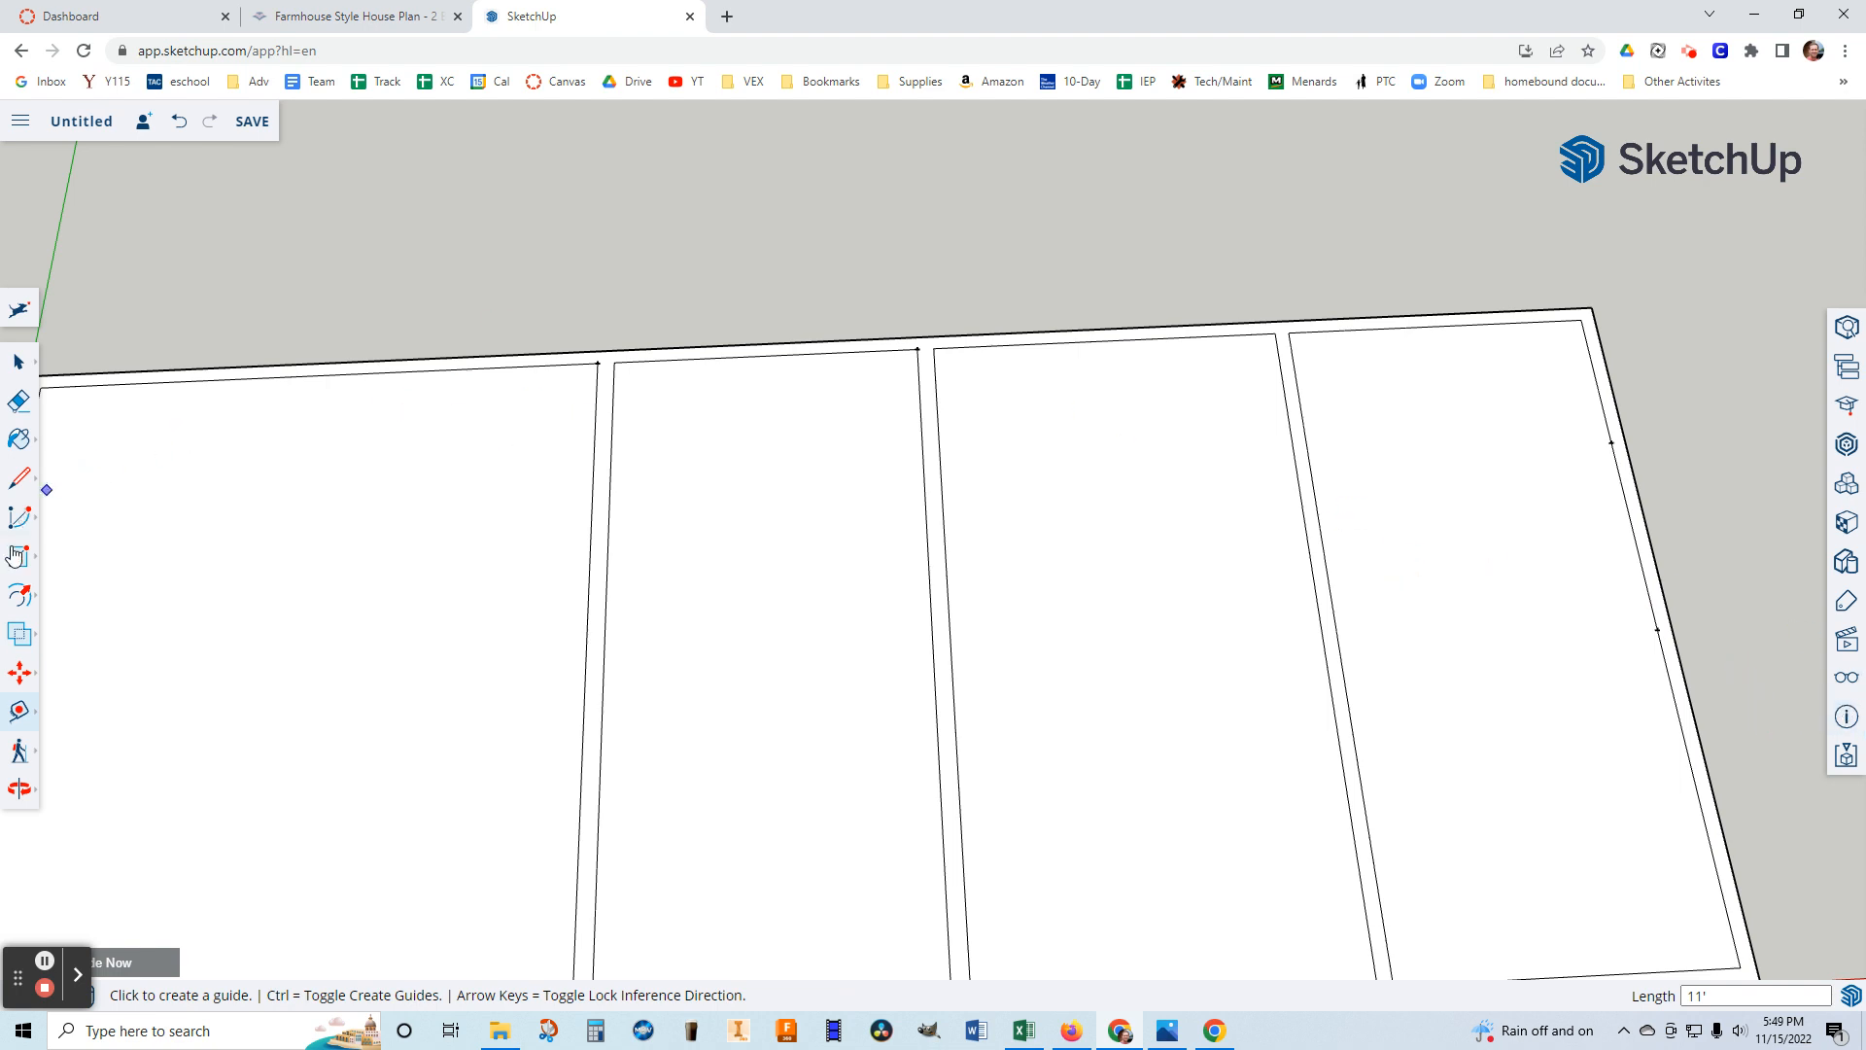
Draw lines from both guide points on the outer side wall straight across to the wall between the kitchen and master suite.
click(20, 478)
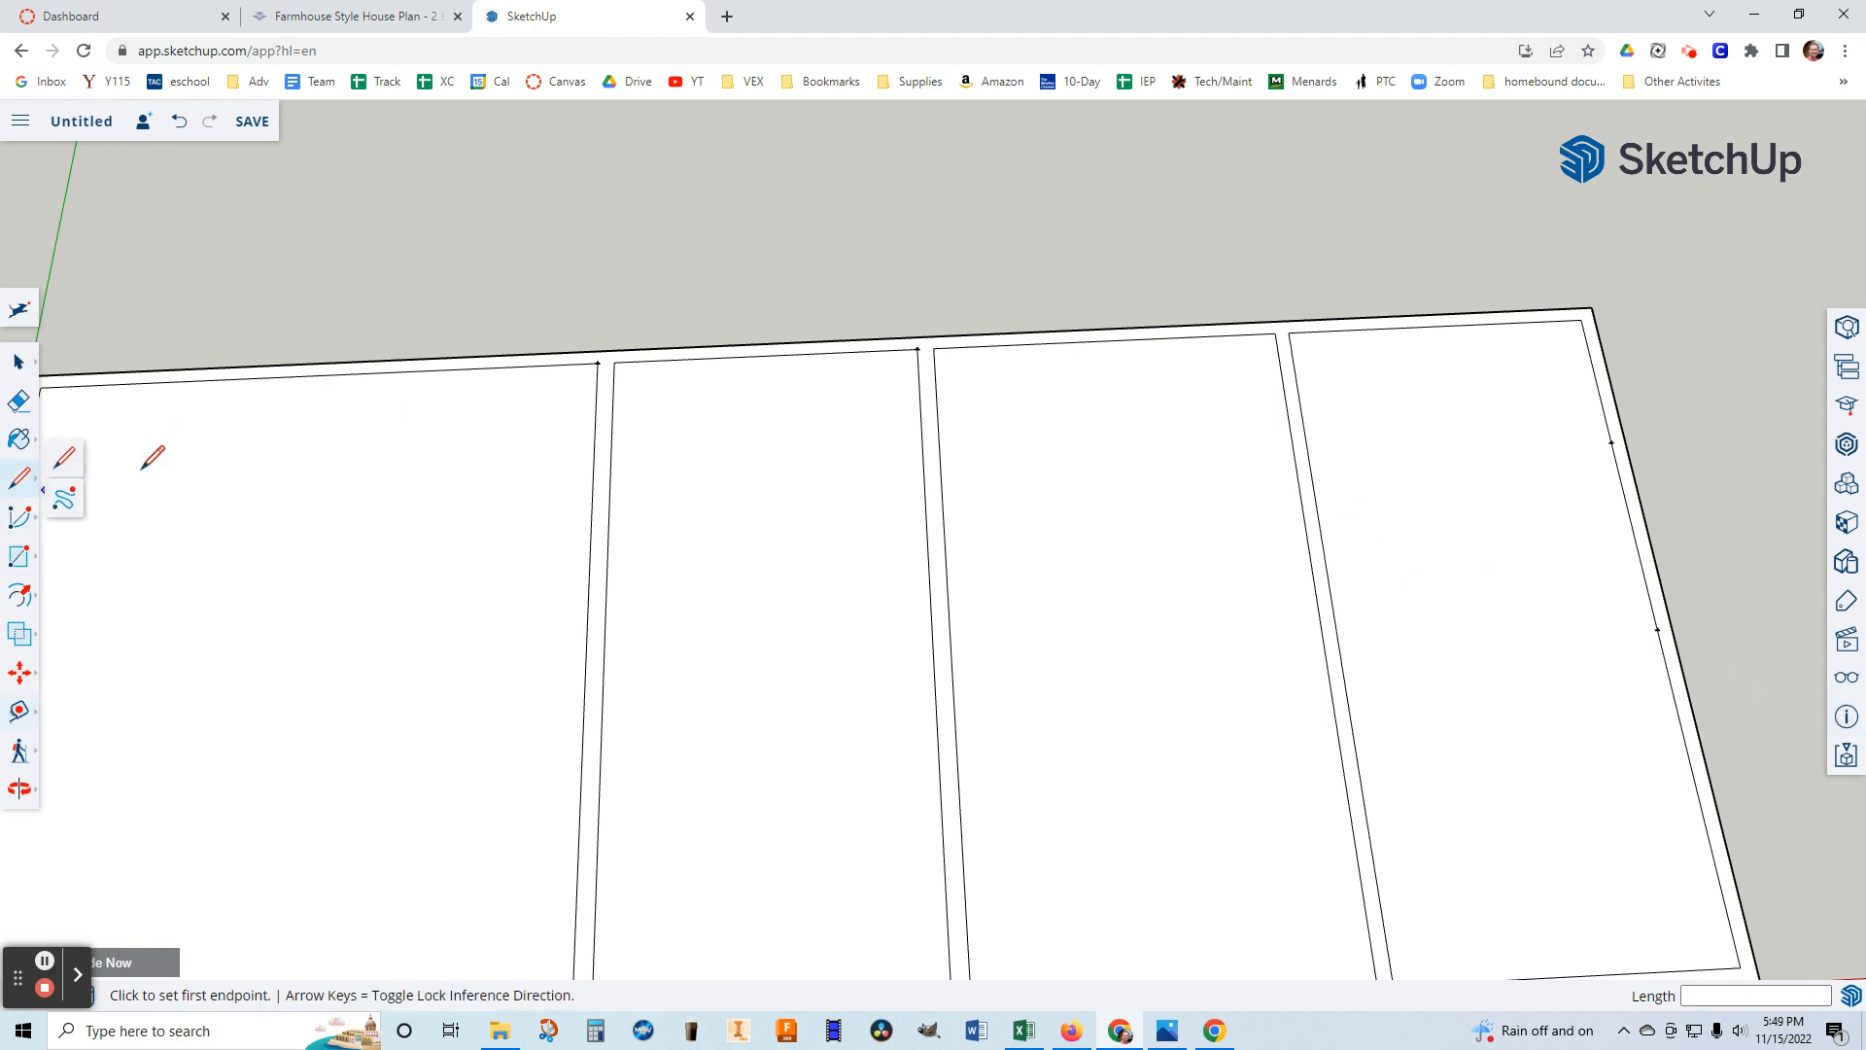
click(1657, 630)
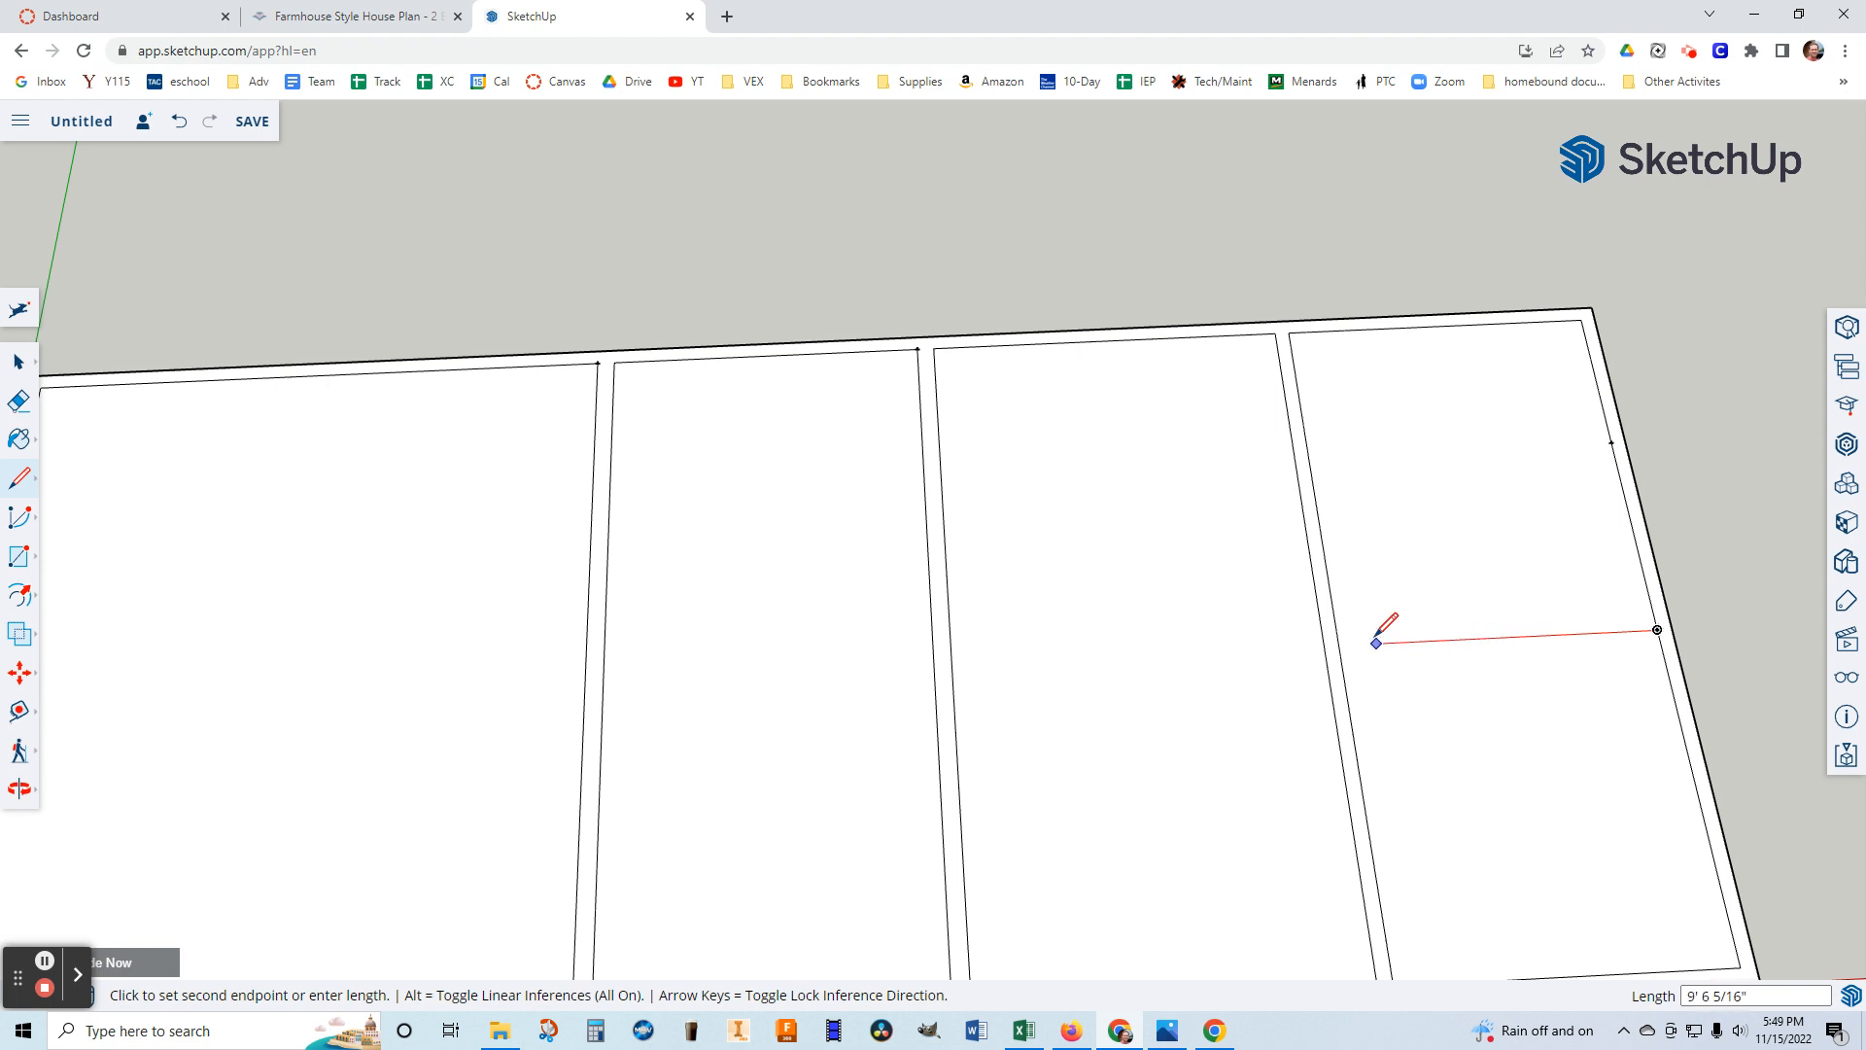
click(1339, 644)
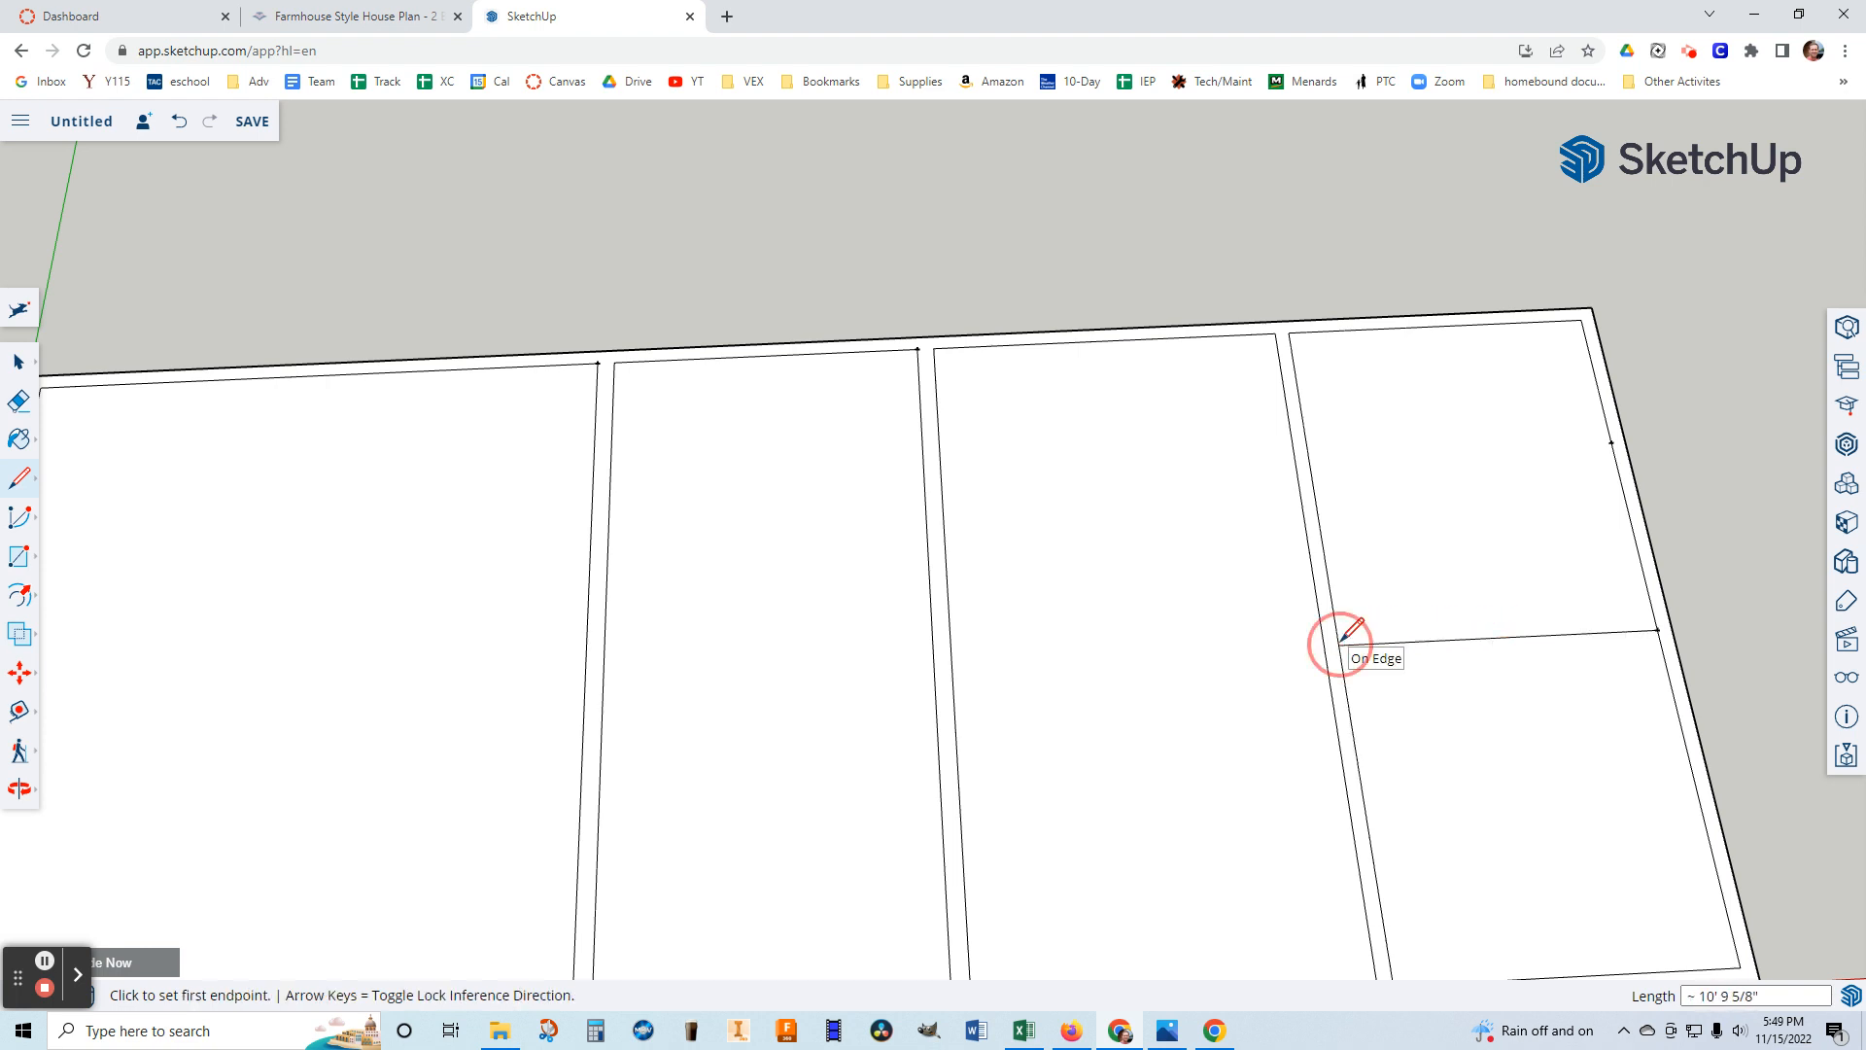
click(1610, 441)
click(1311, 454)
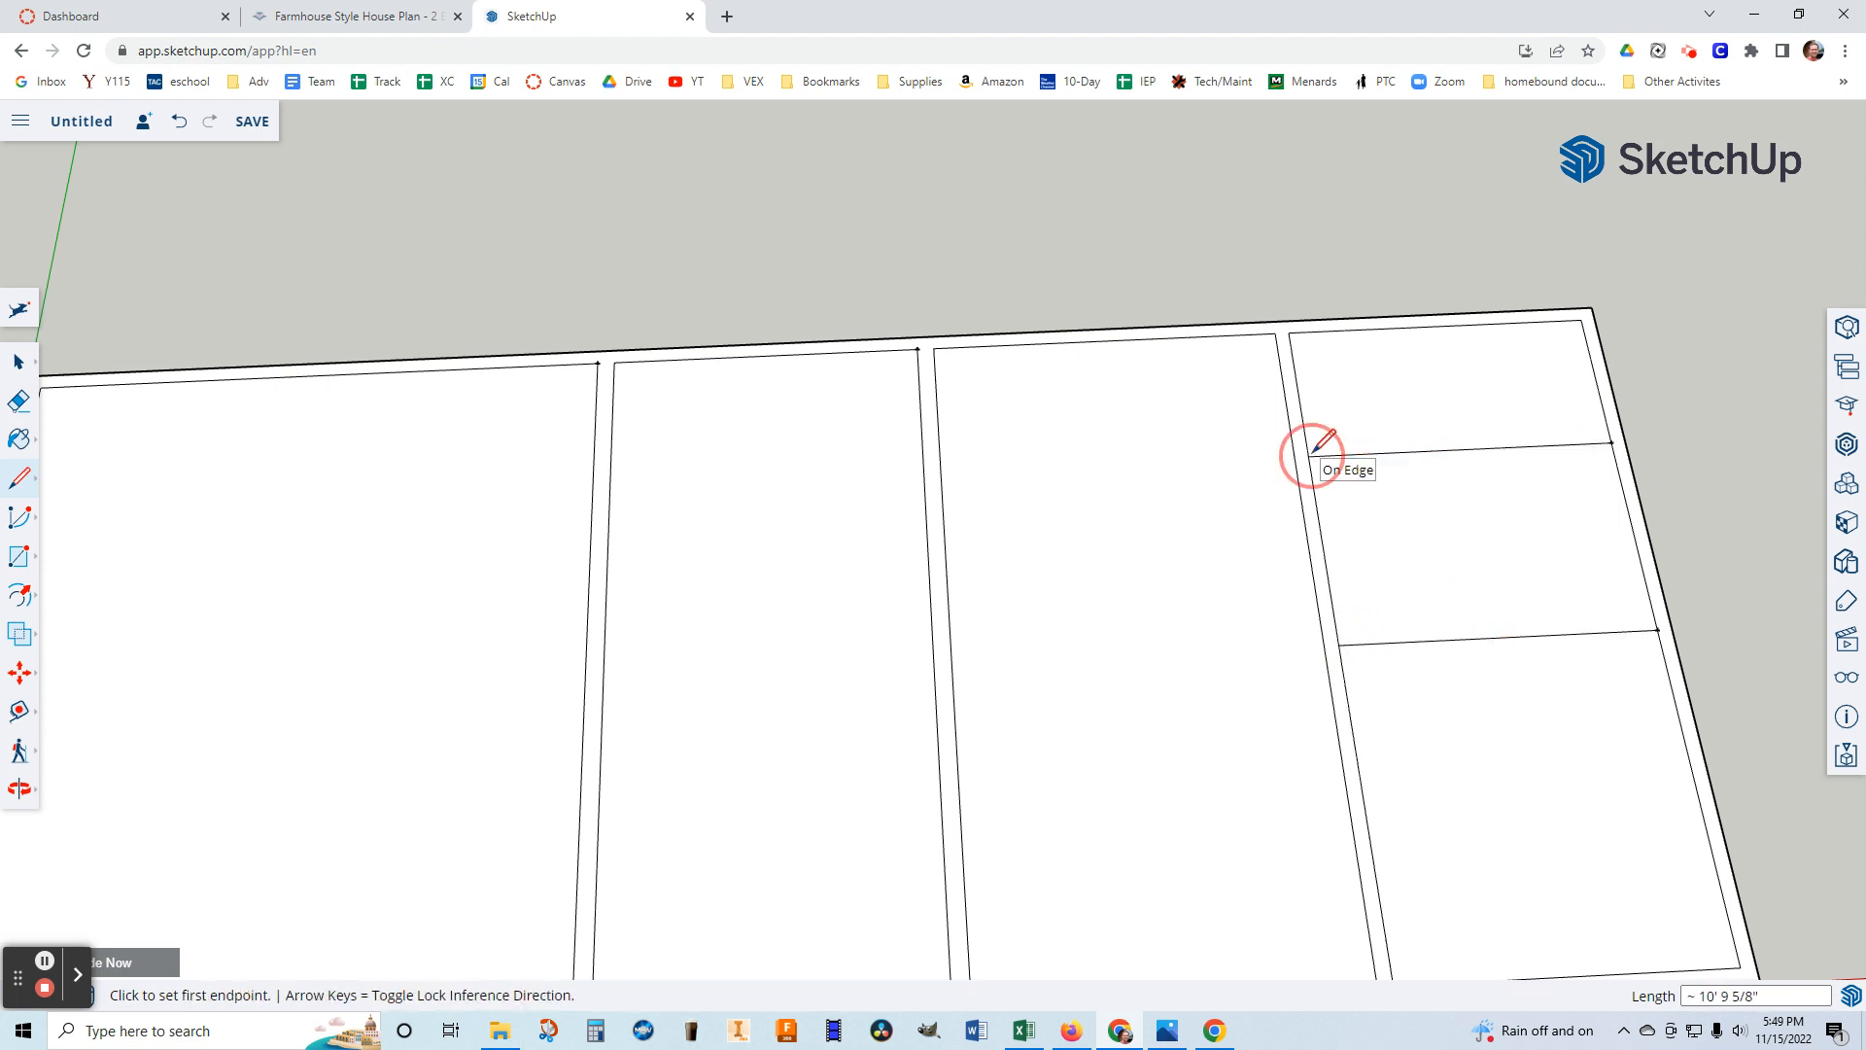
Draw a second parallel line just in front of each of the two cross lines in the master suite to give the walls thickness.
scroll(1616, 457, down, 1)
scroll(1617, 457, up, 2)
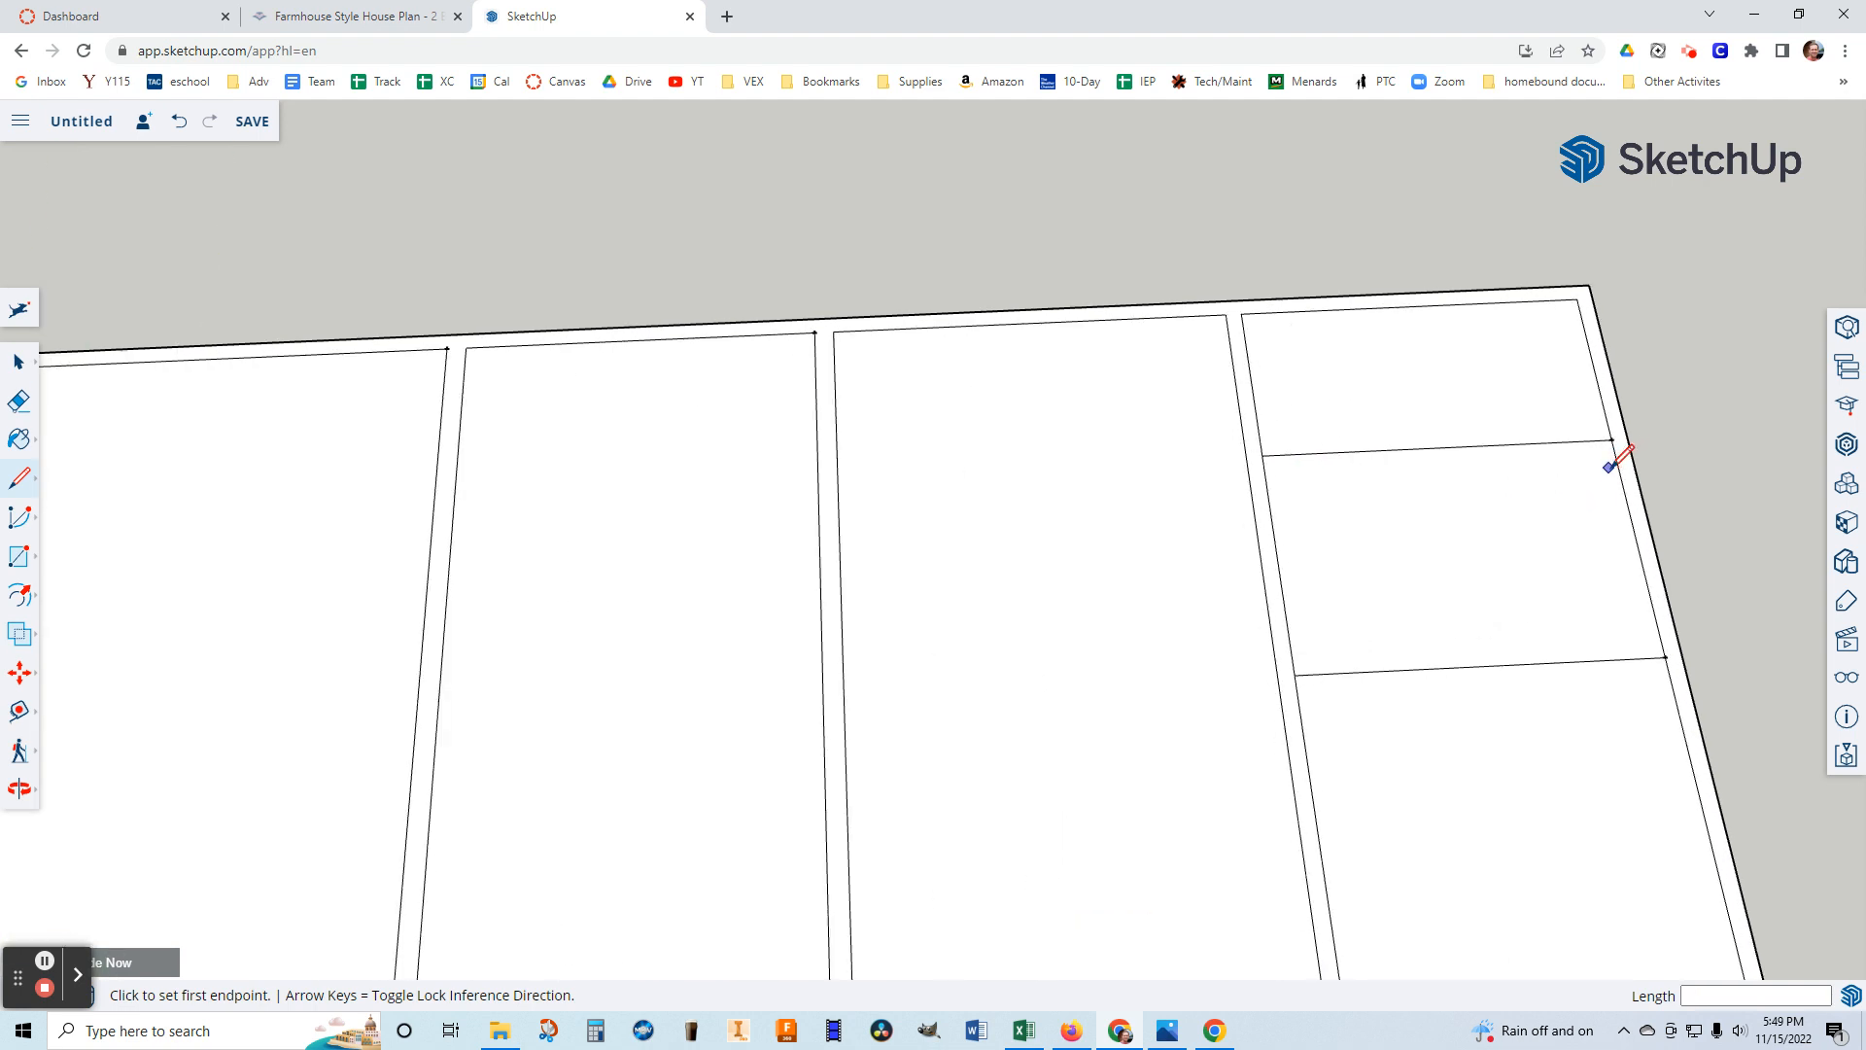
scroll(1615, 452, up, 3)
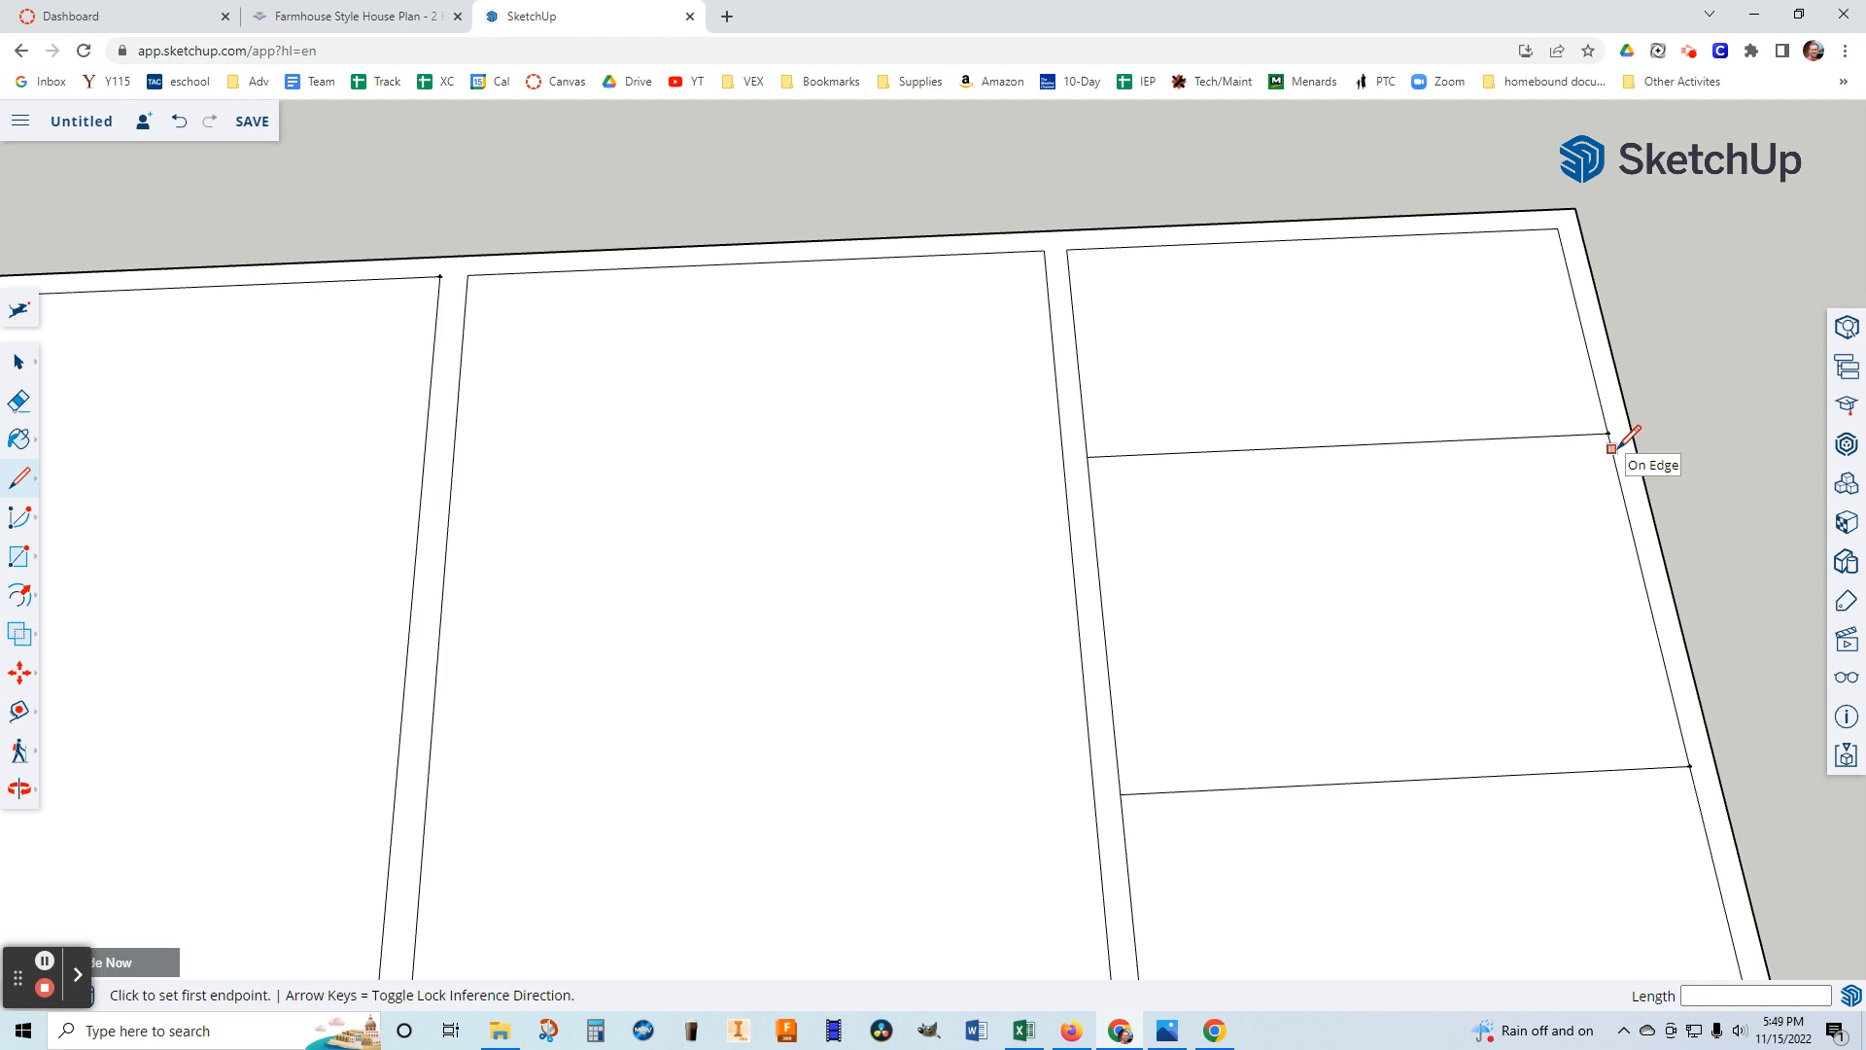
click(1613, 448)
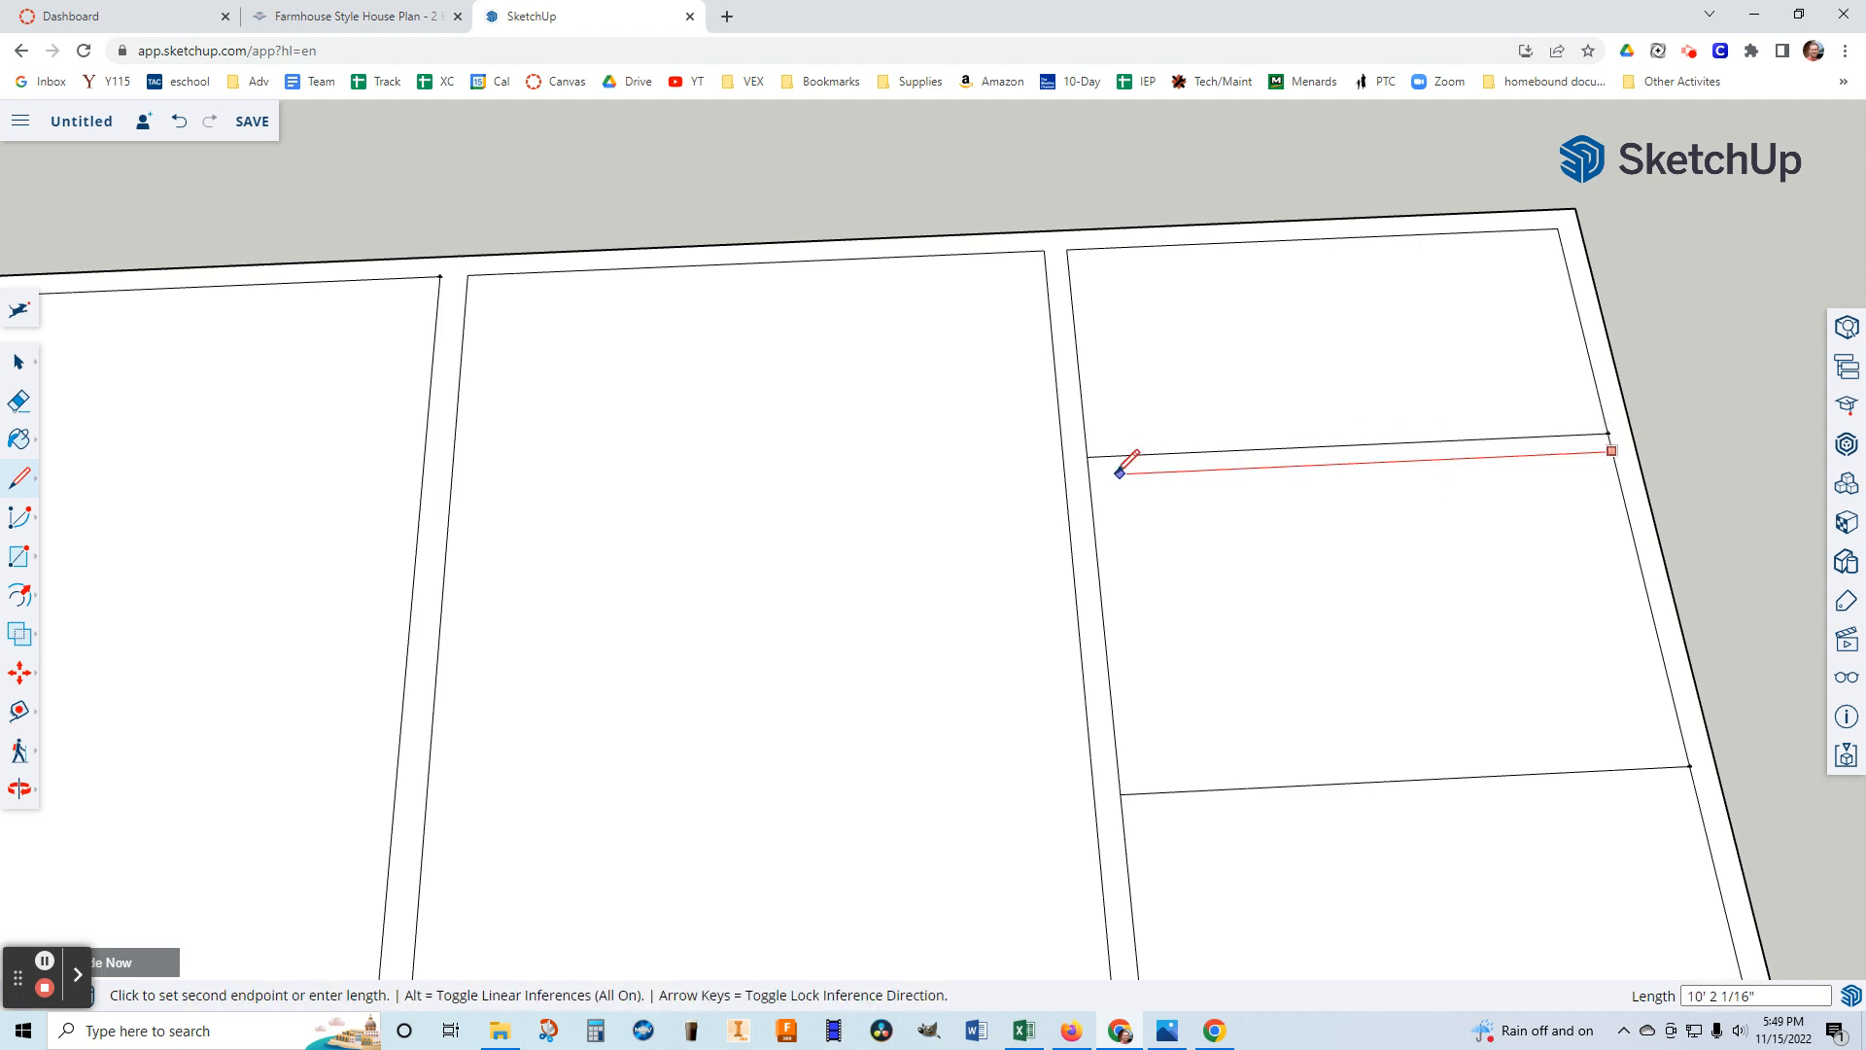
click(1089, 476)
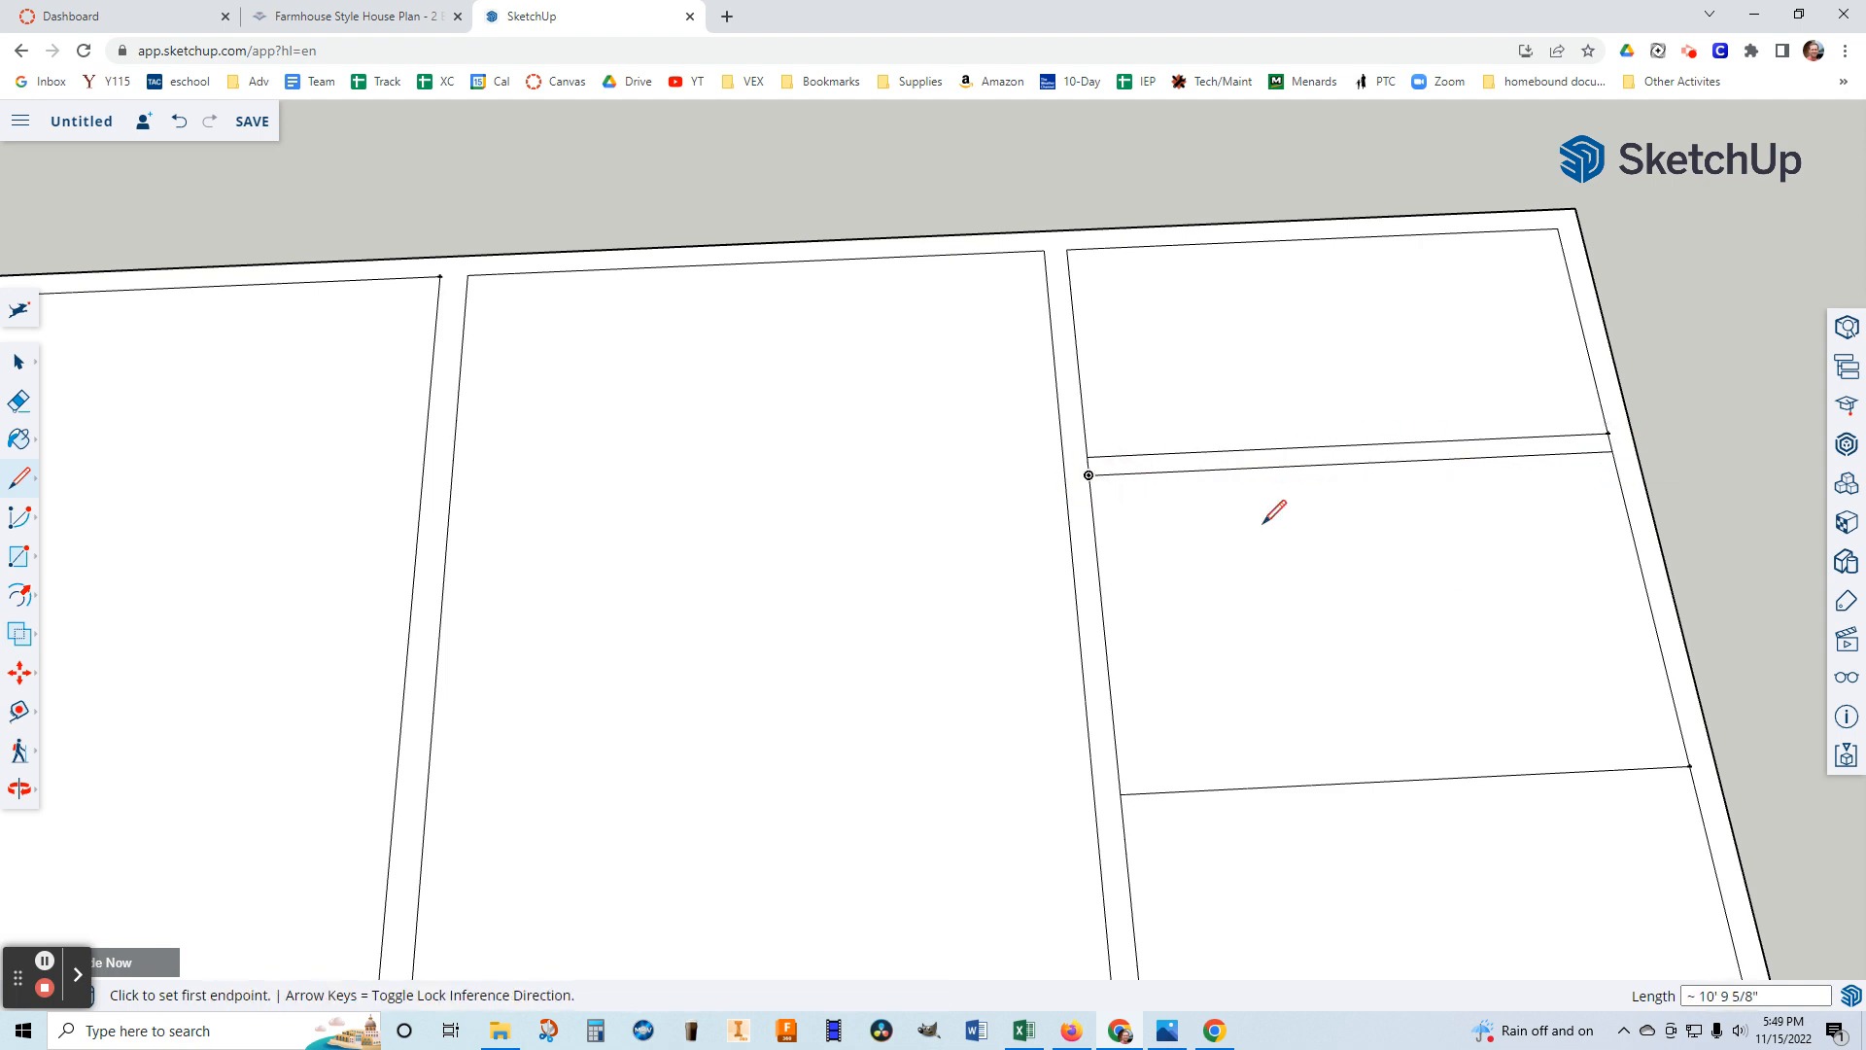
click(1694, 785)
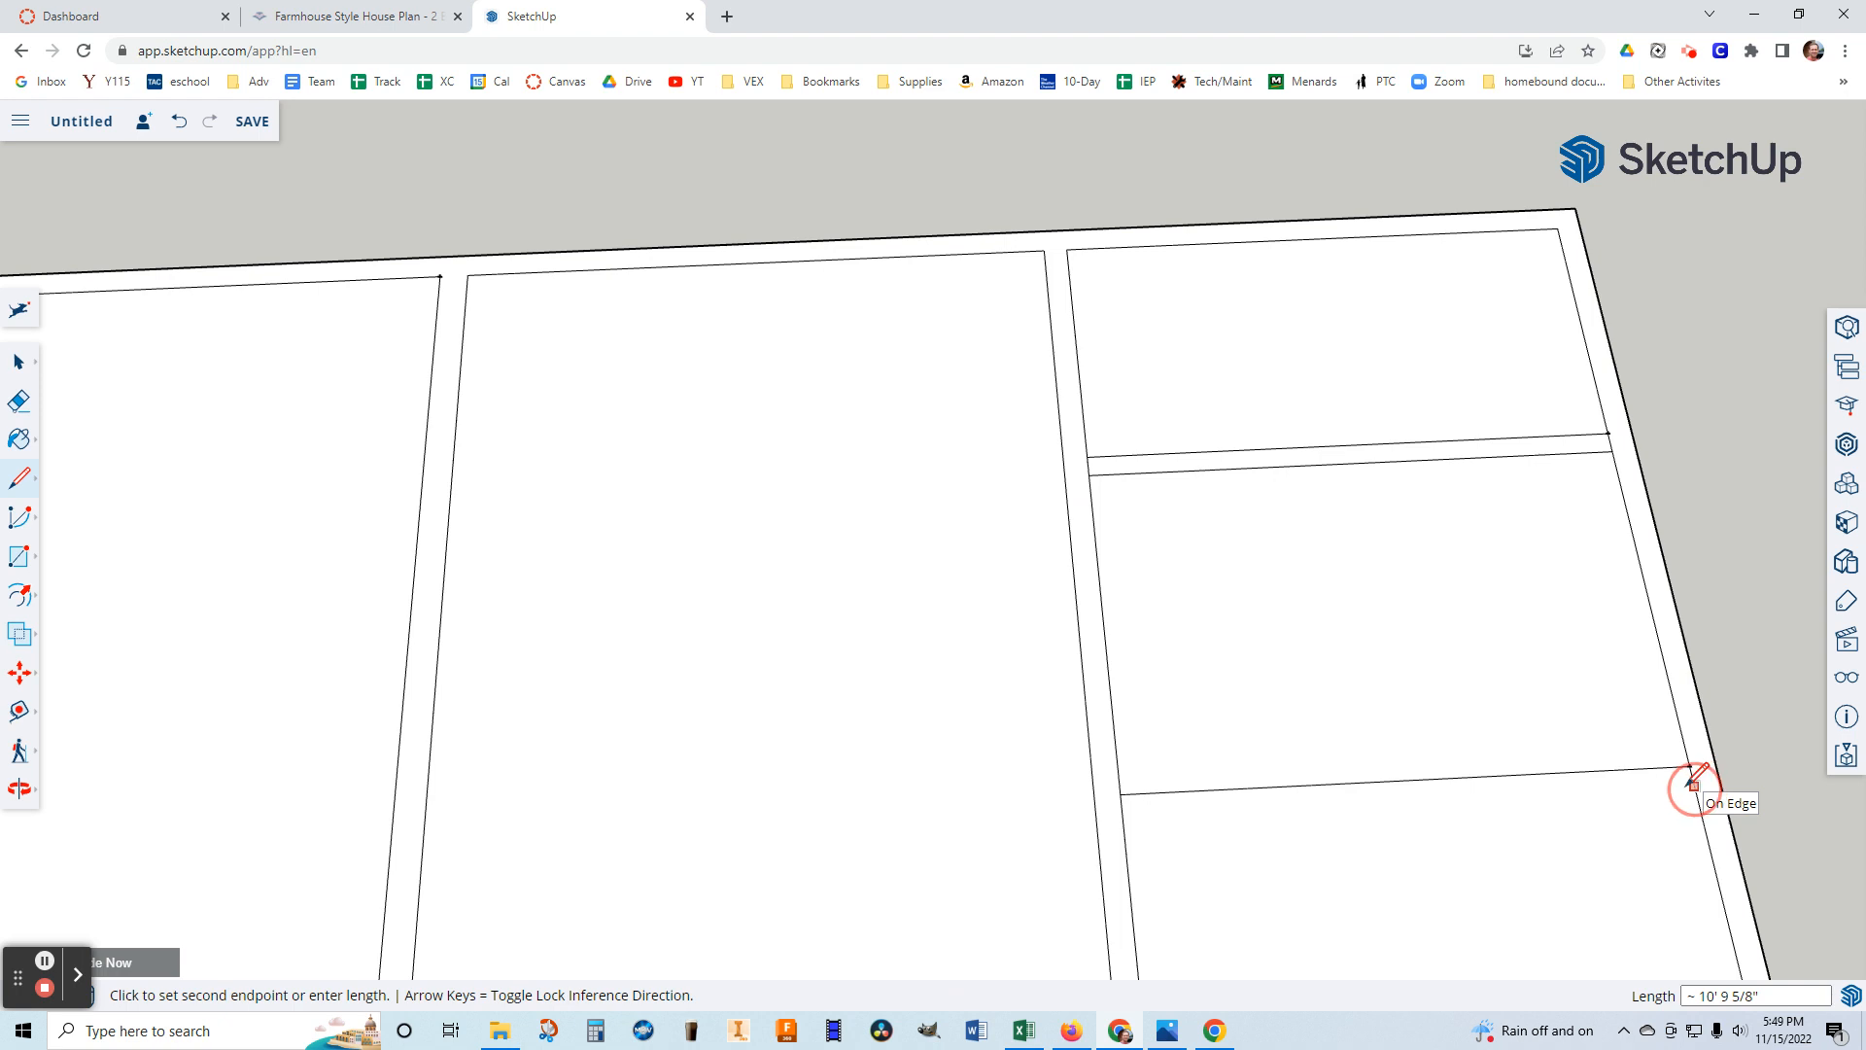
click(1123, 815)
Consult the working document and place a guide point 7' from the rear inner corner along the mud room's side of the kitchen wall.
middle_drag(1125, 806, 1191, 880)
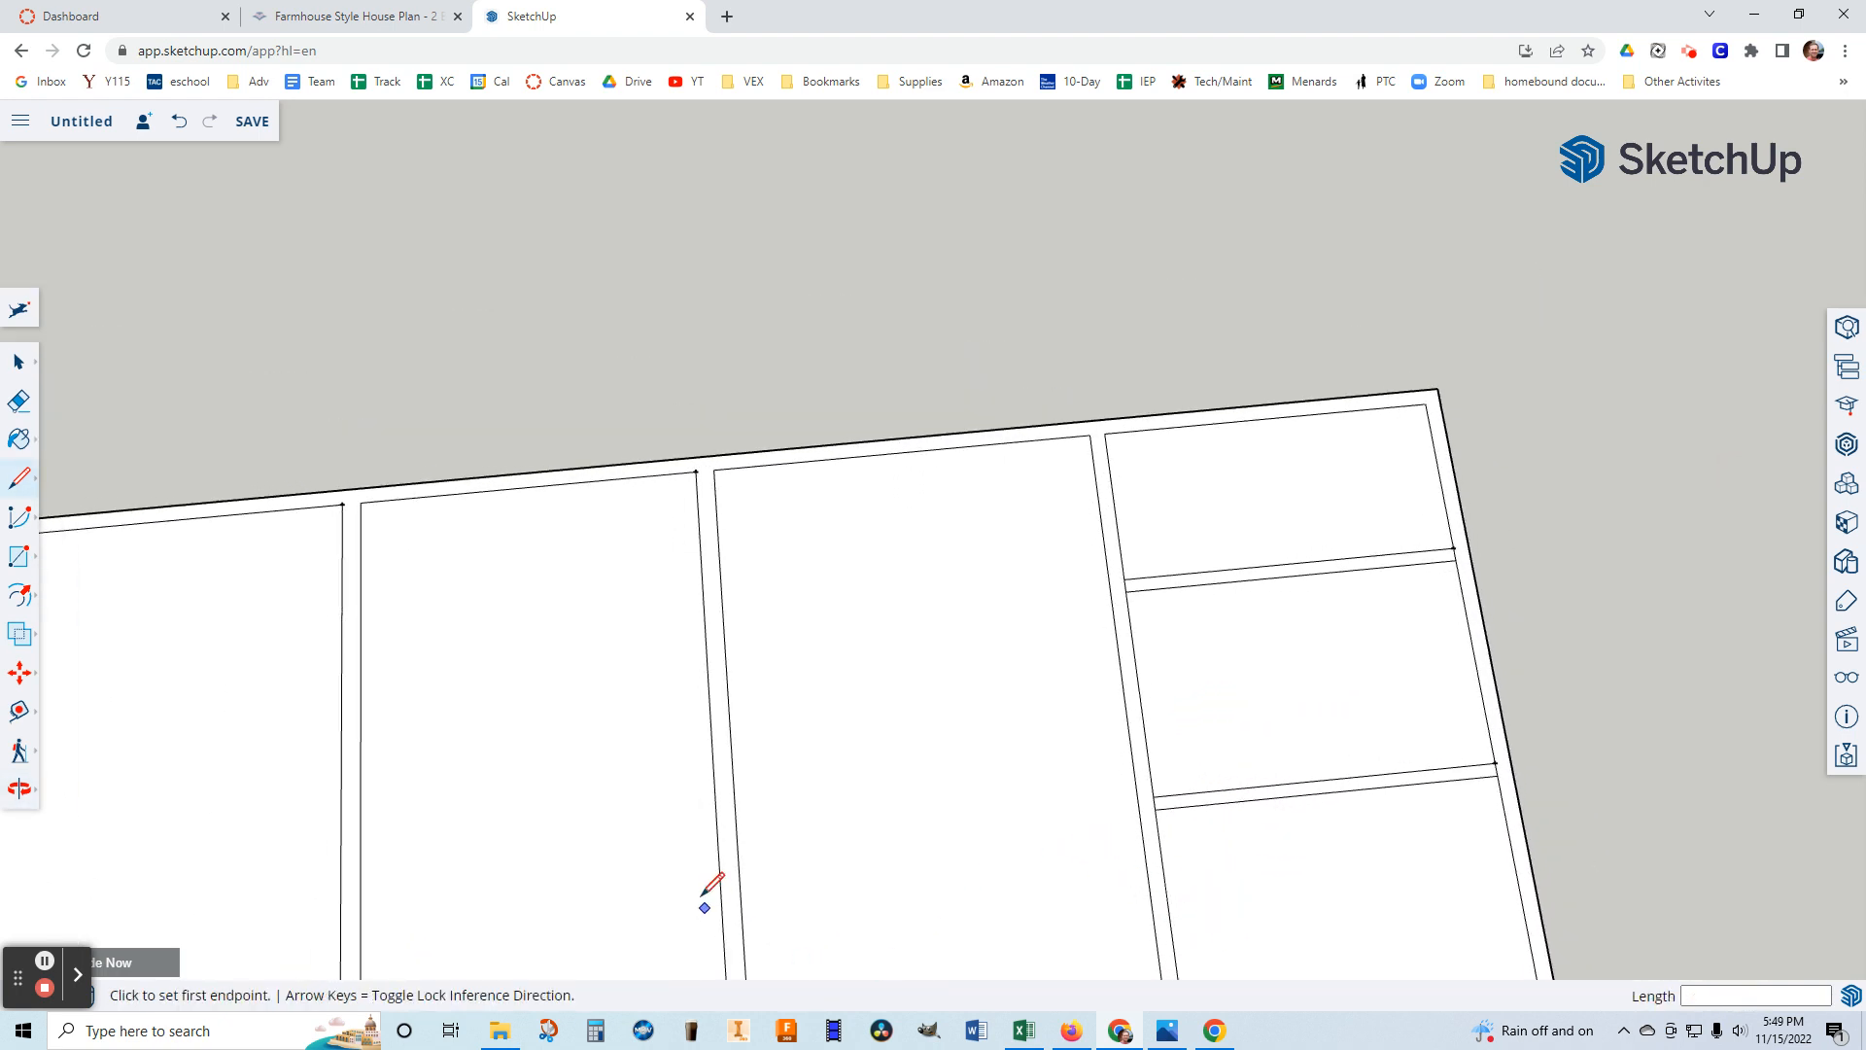
click(16, 787)
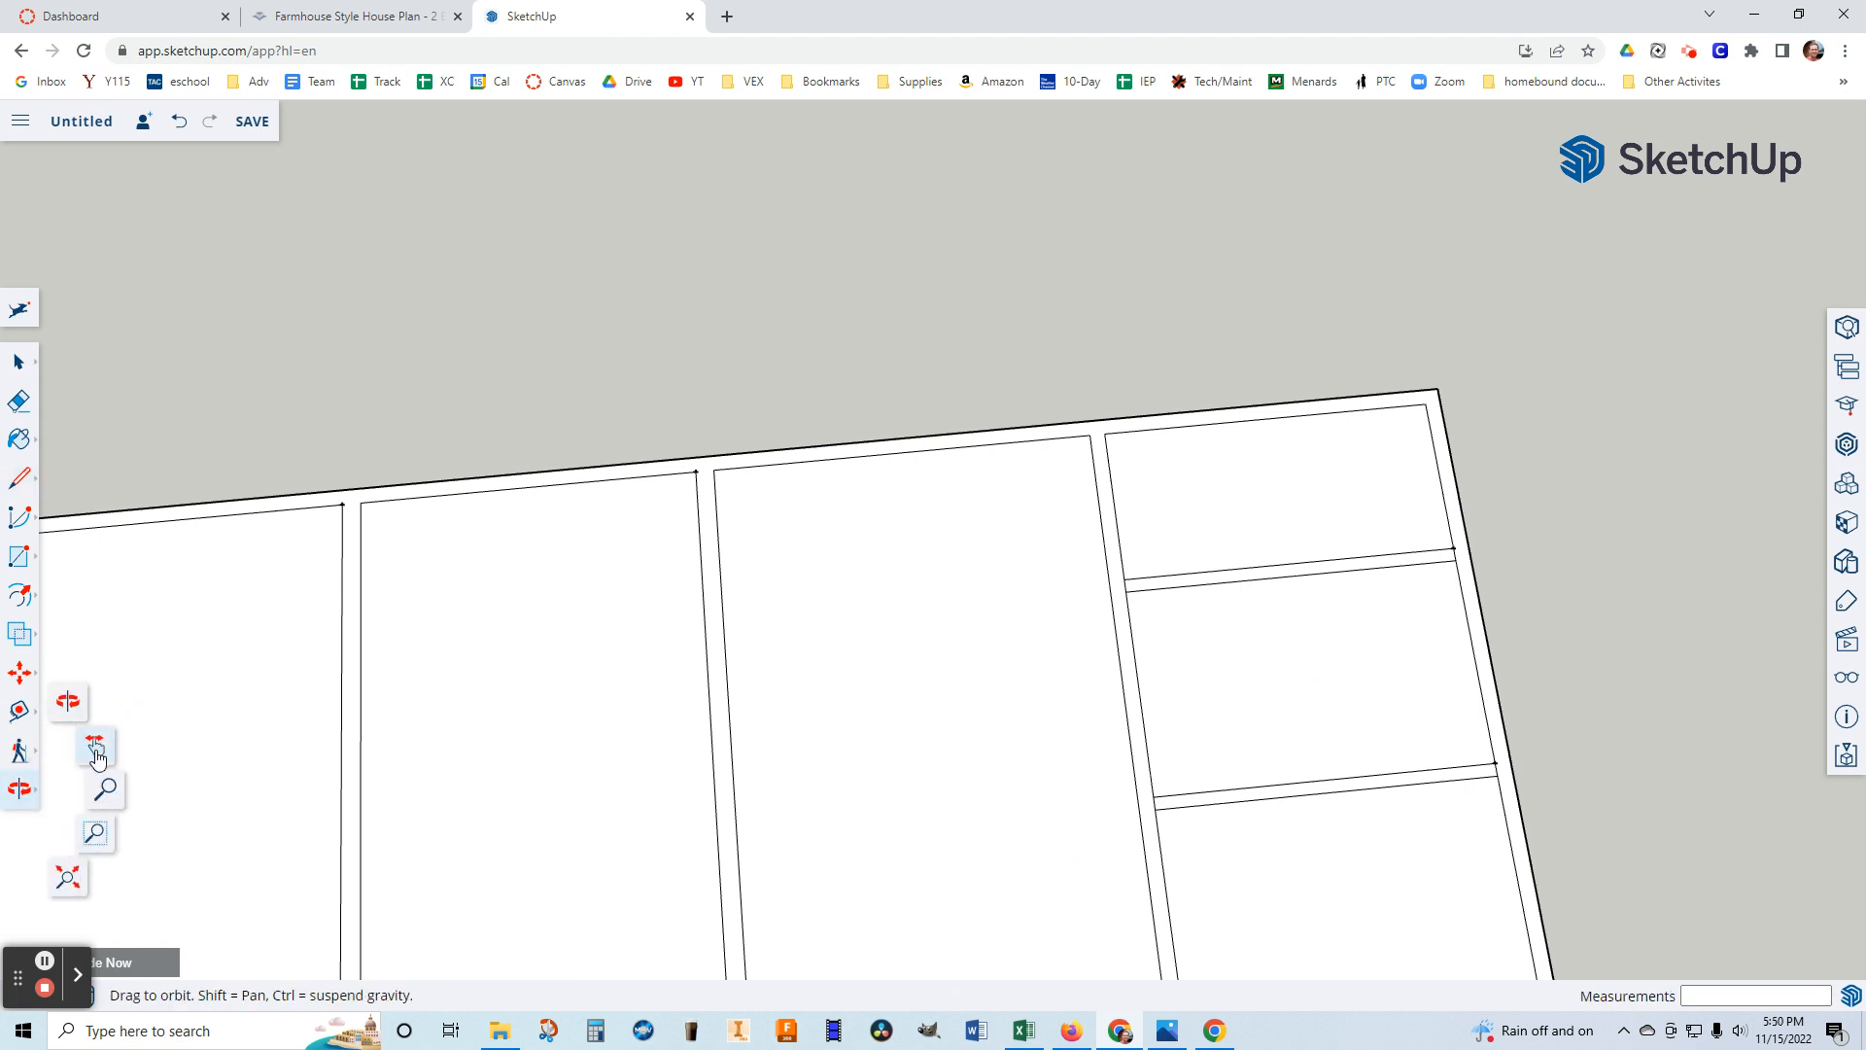
click(68, 883)
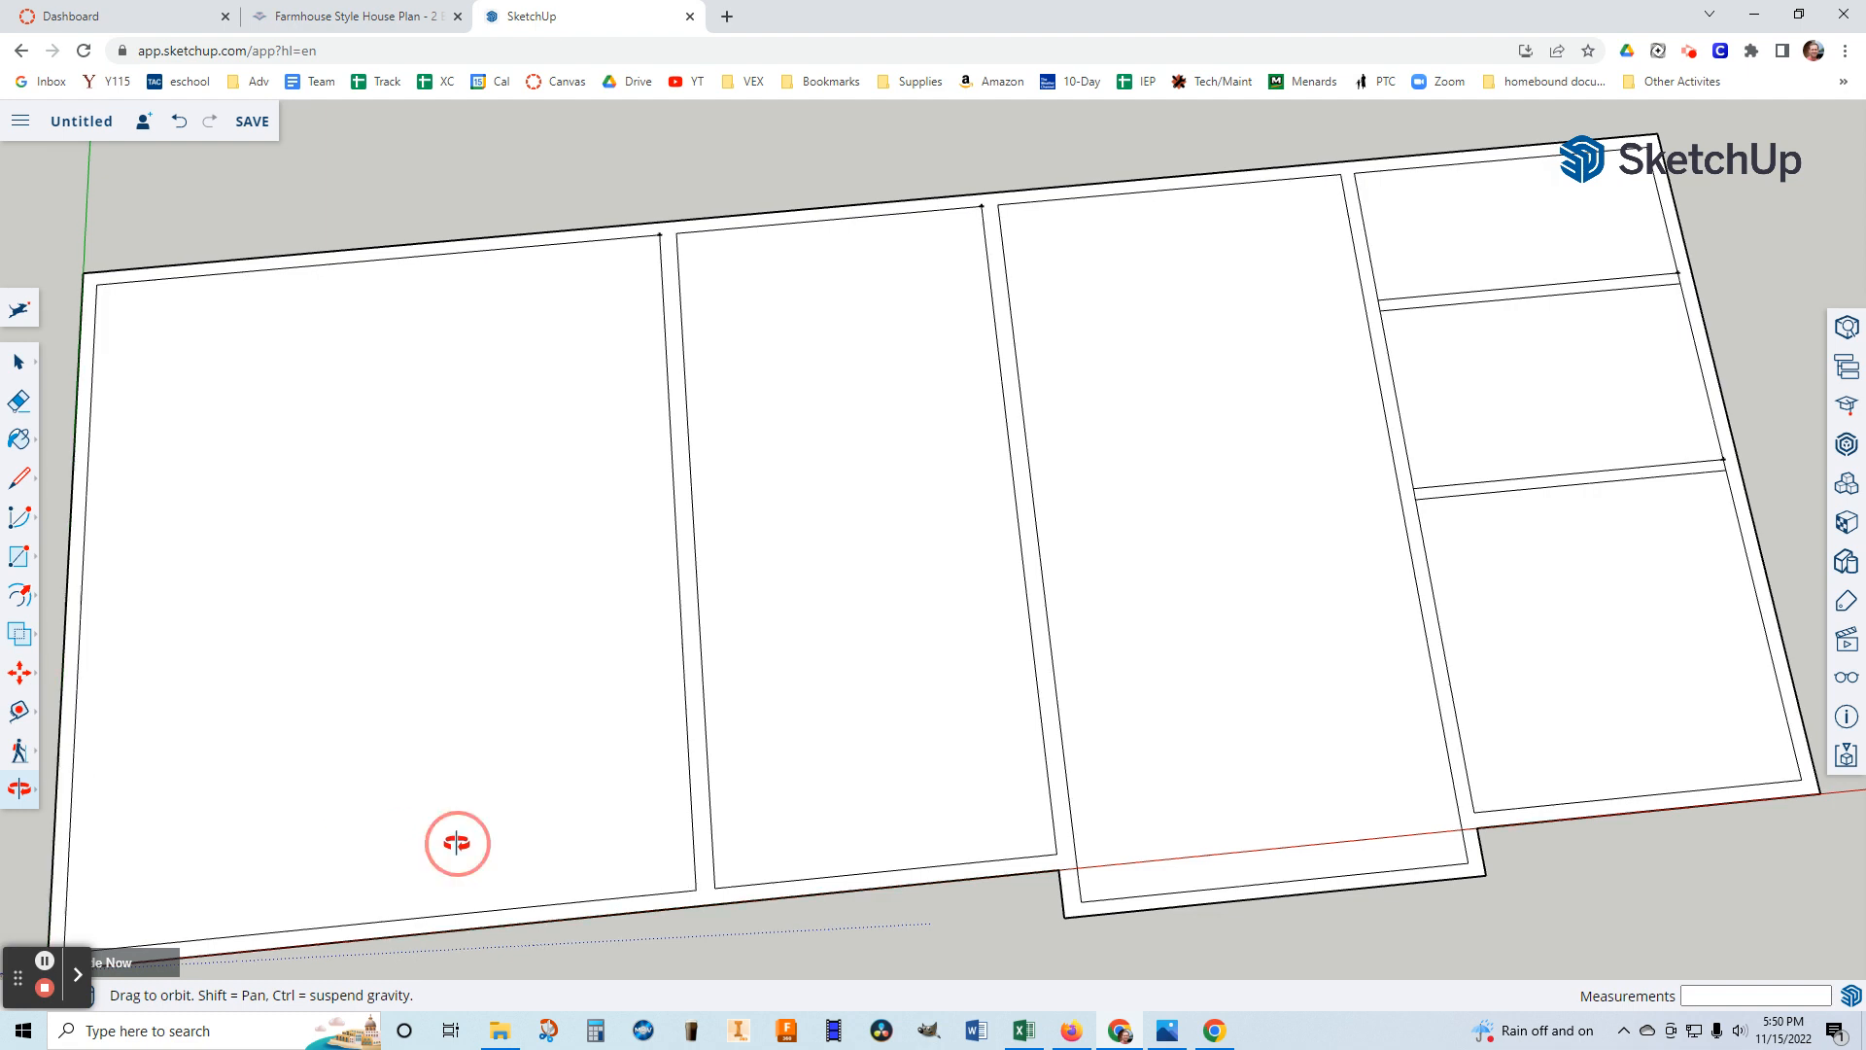
drag(456, 842, 397, 854)
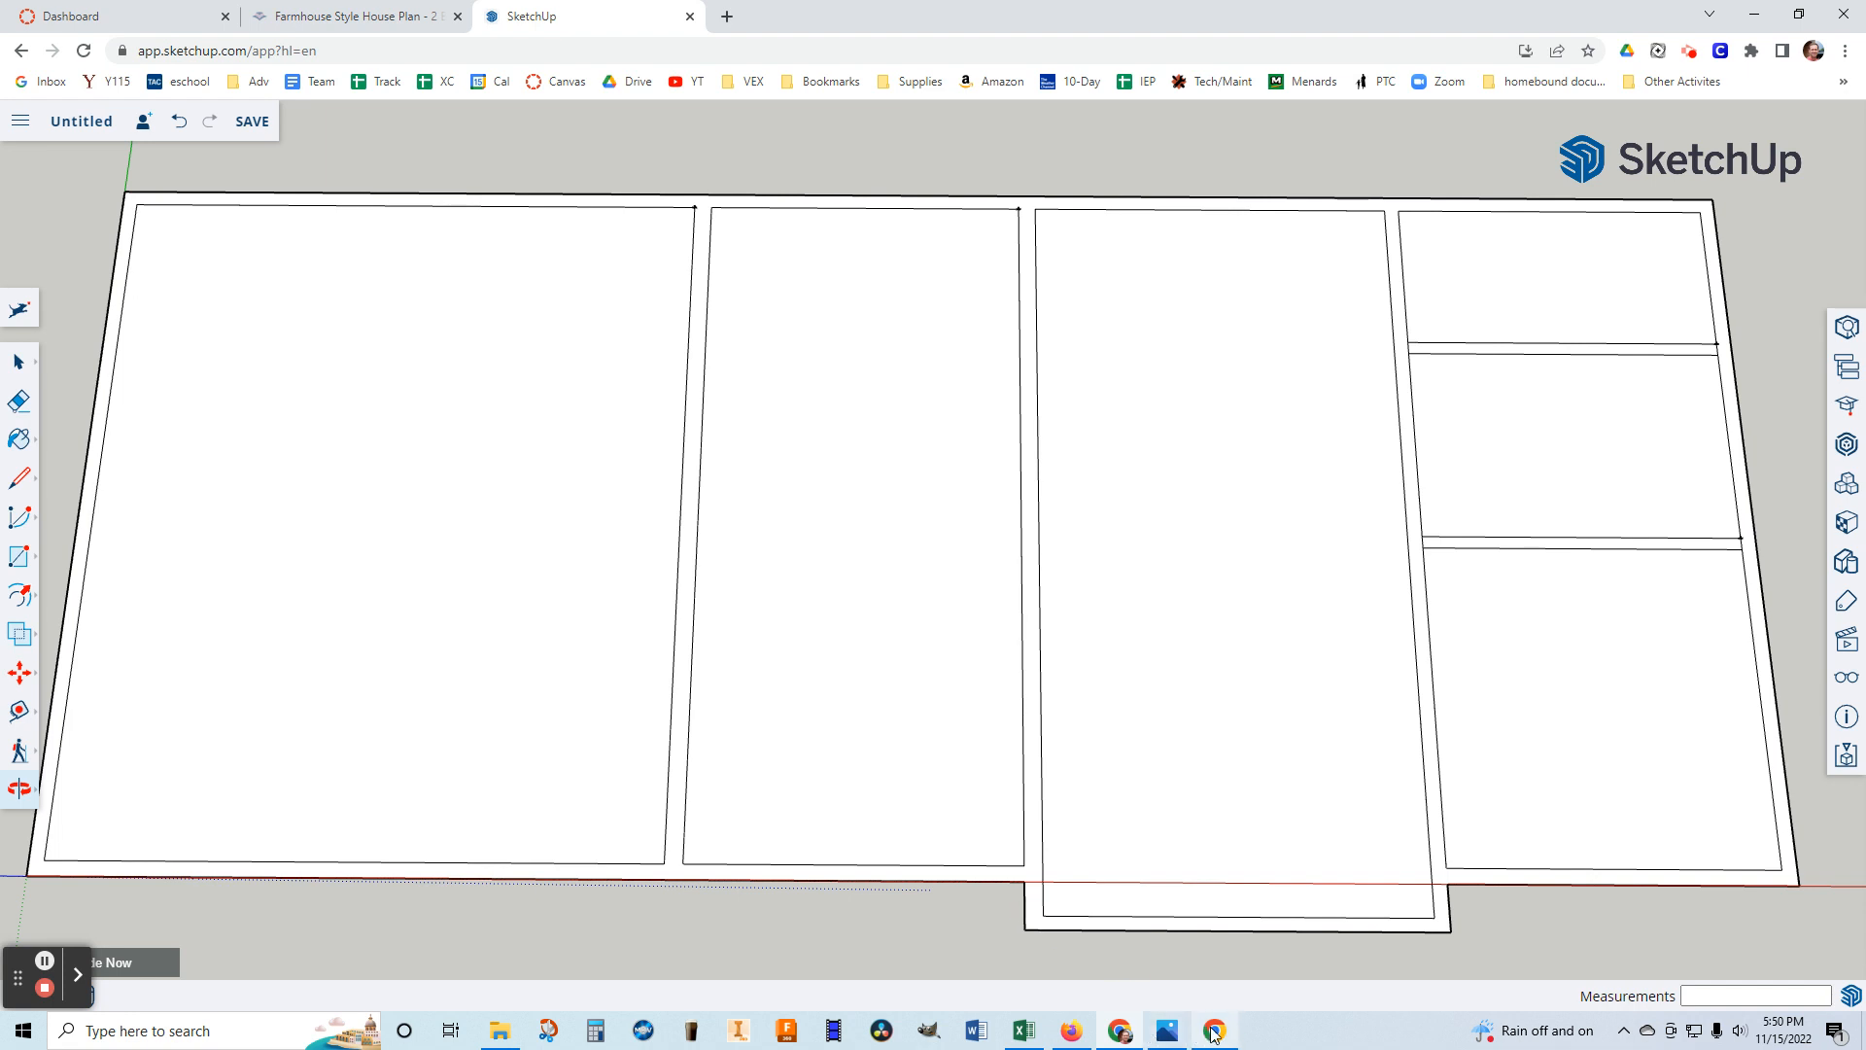
click(1162, 1032)
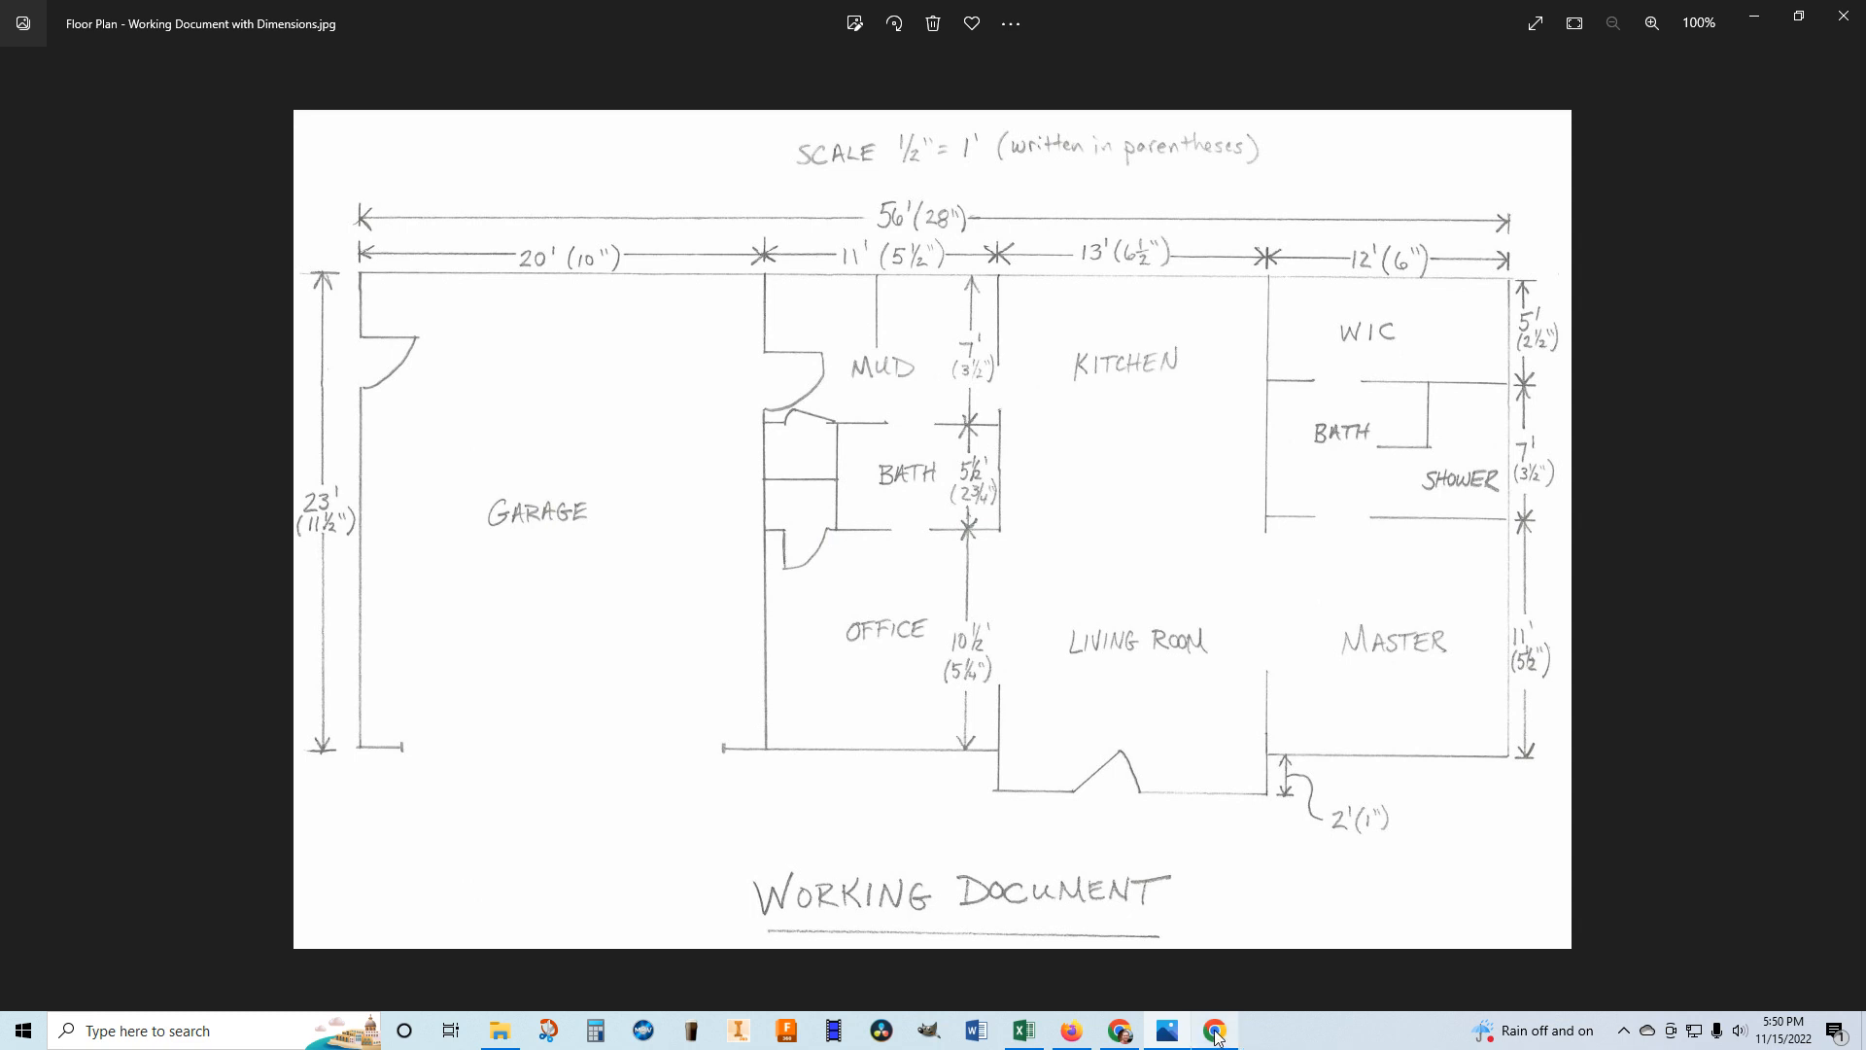
click(1119, 1032)
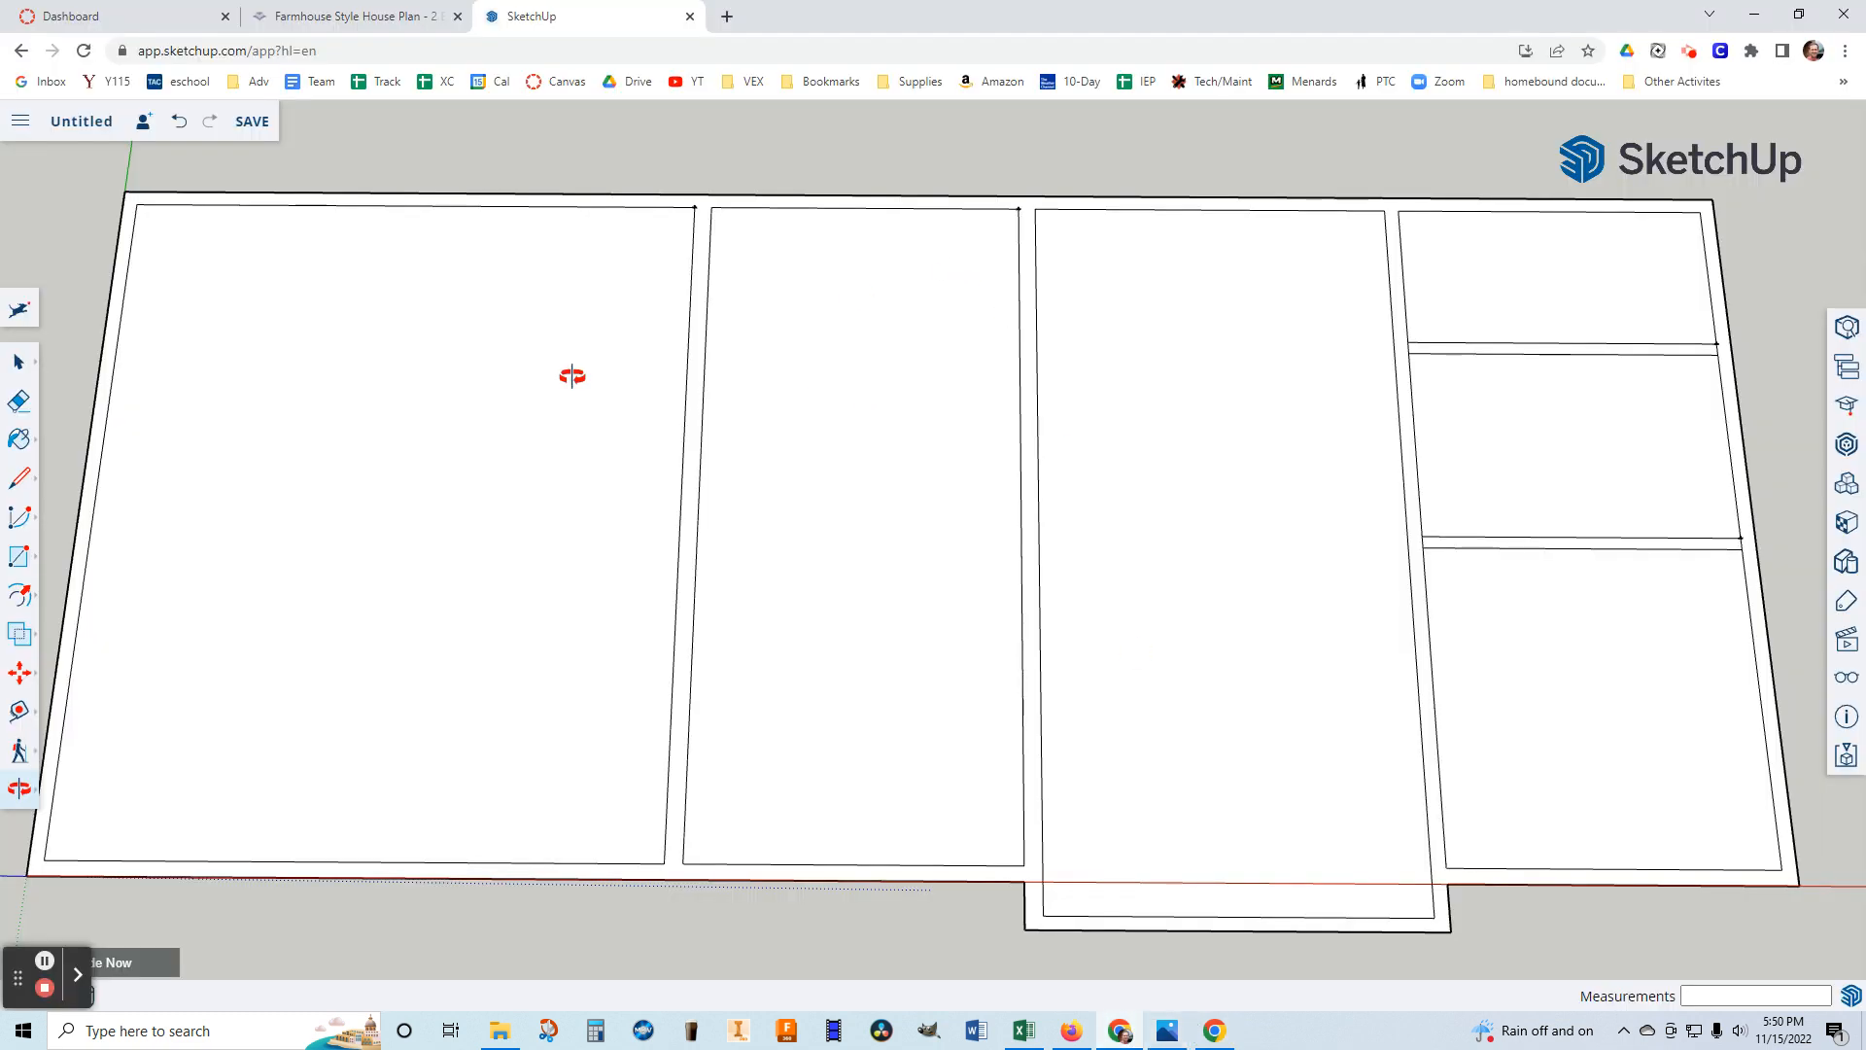
click(18, 710)
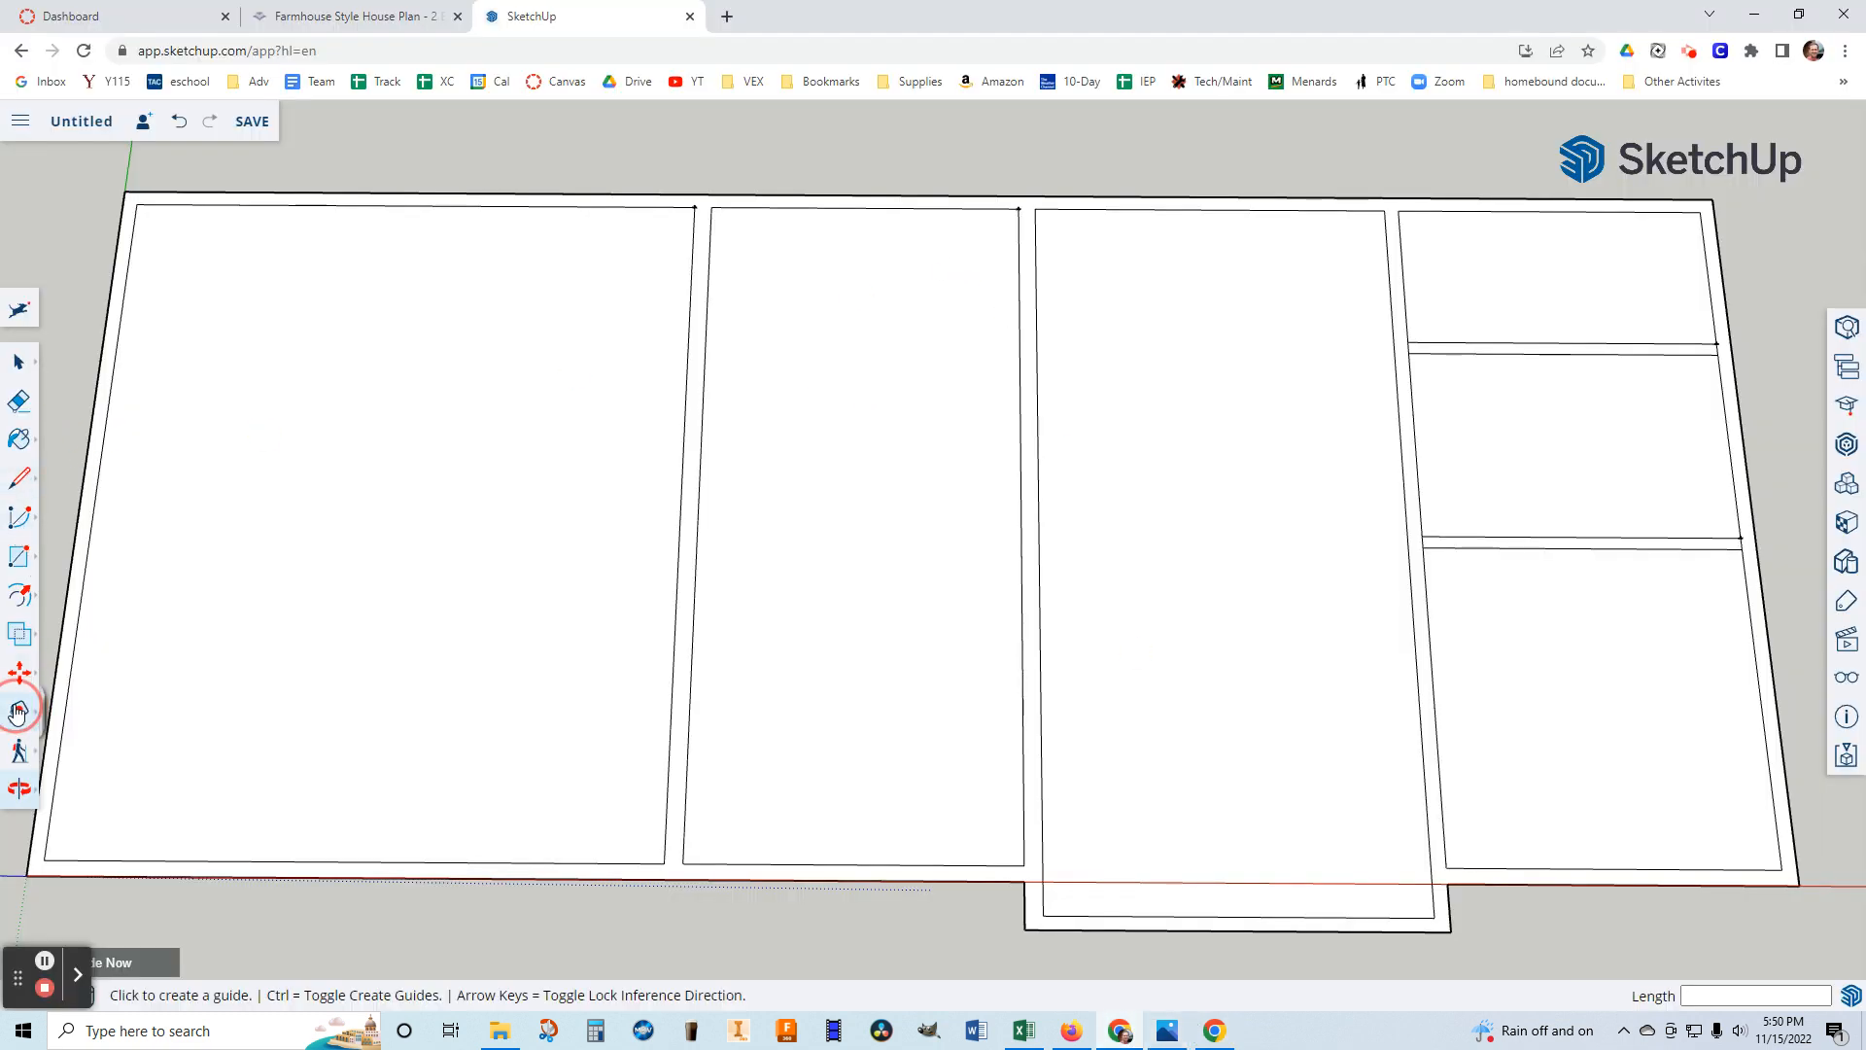
click(1018, 206)
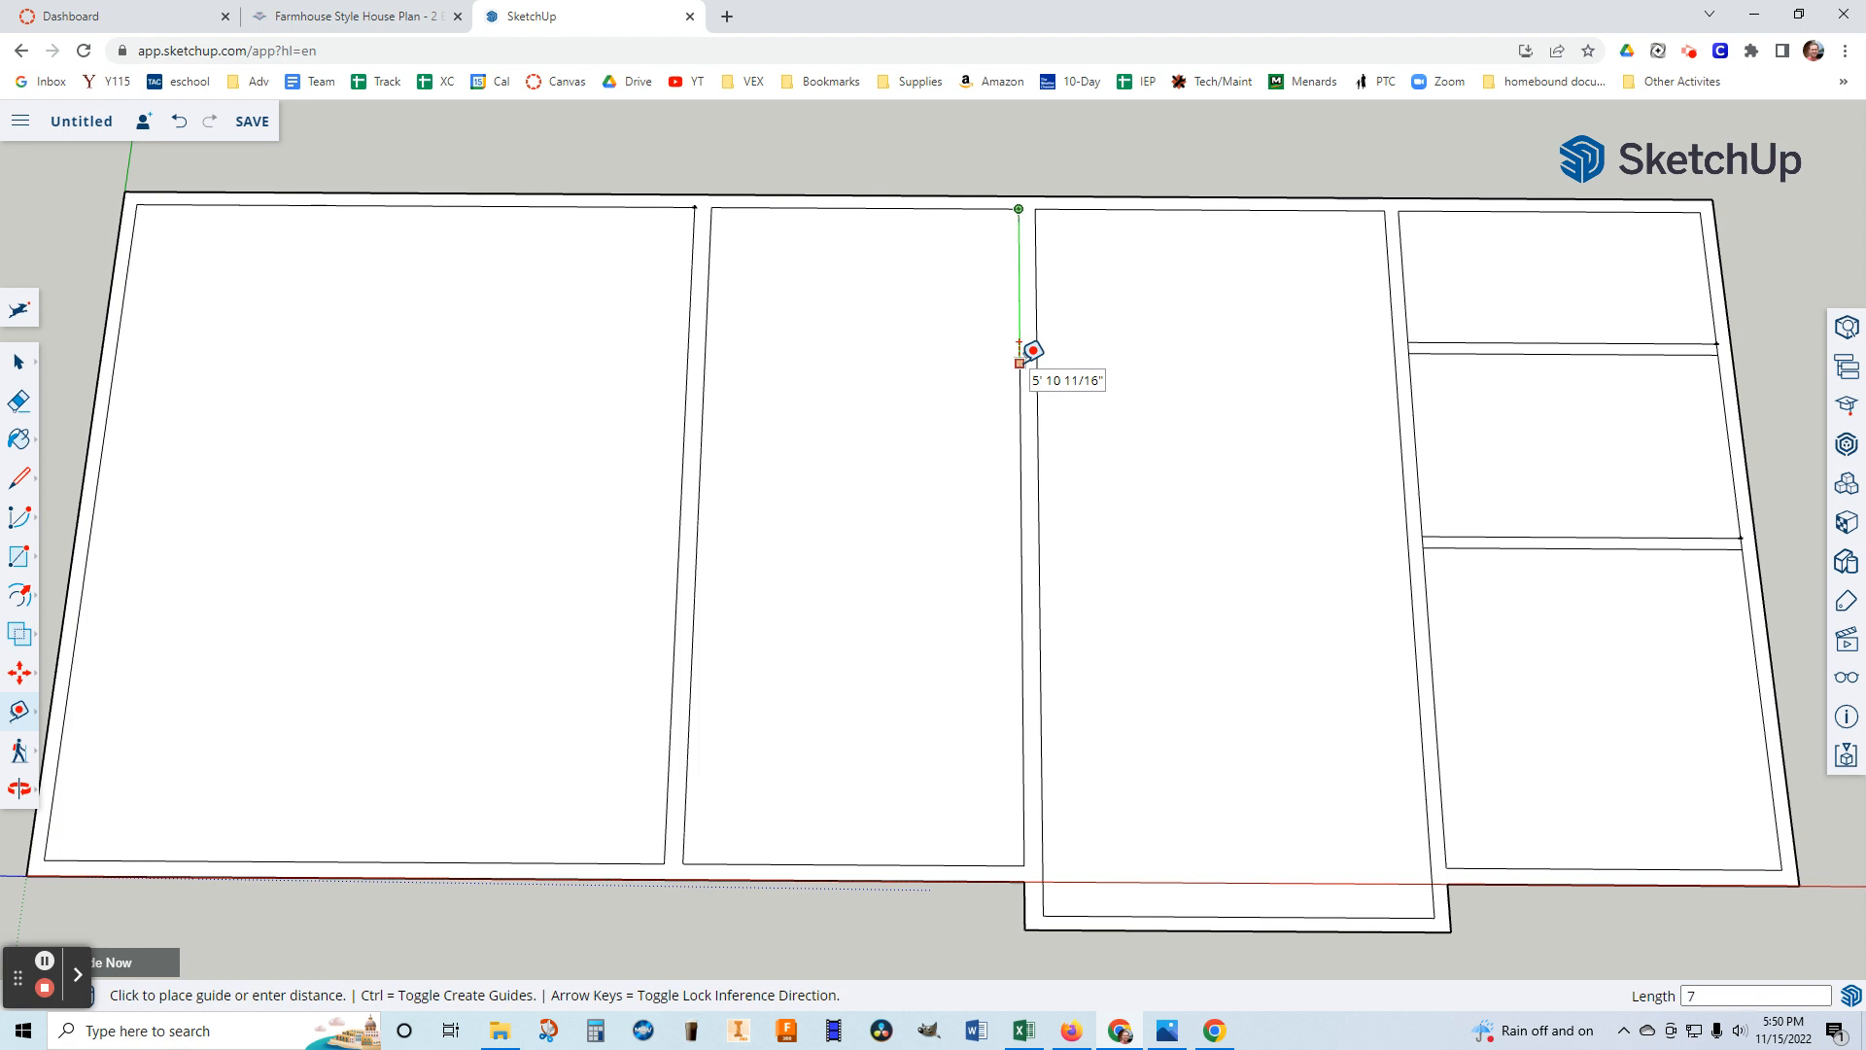
click(1030, 351)
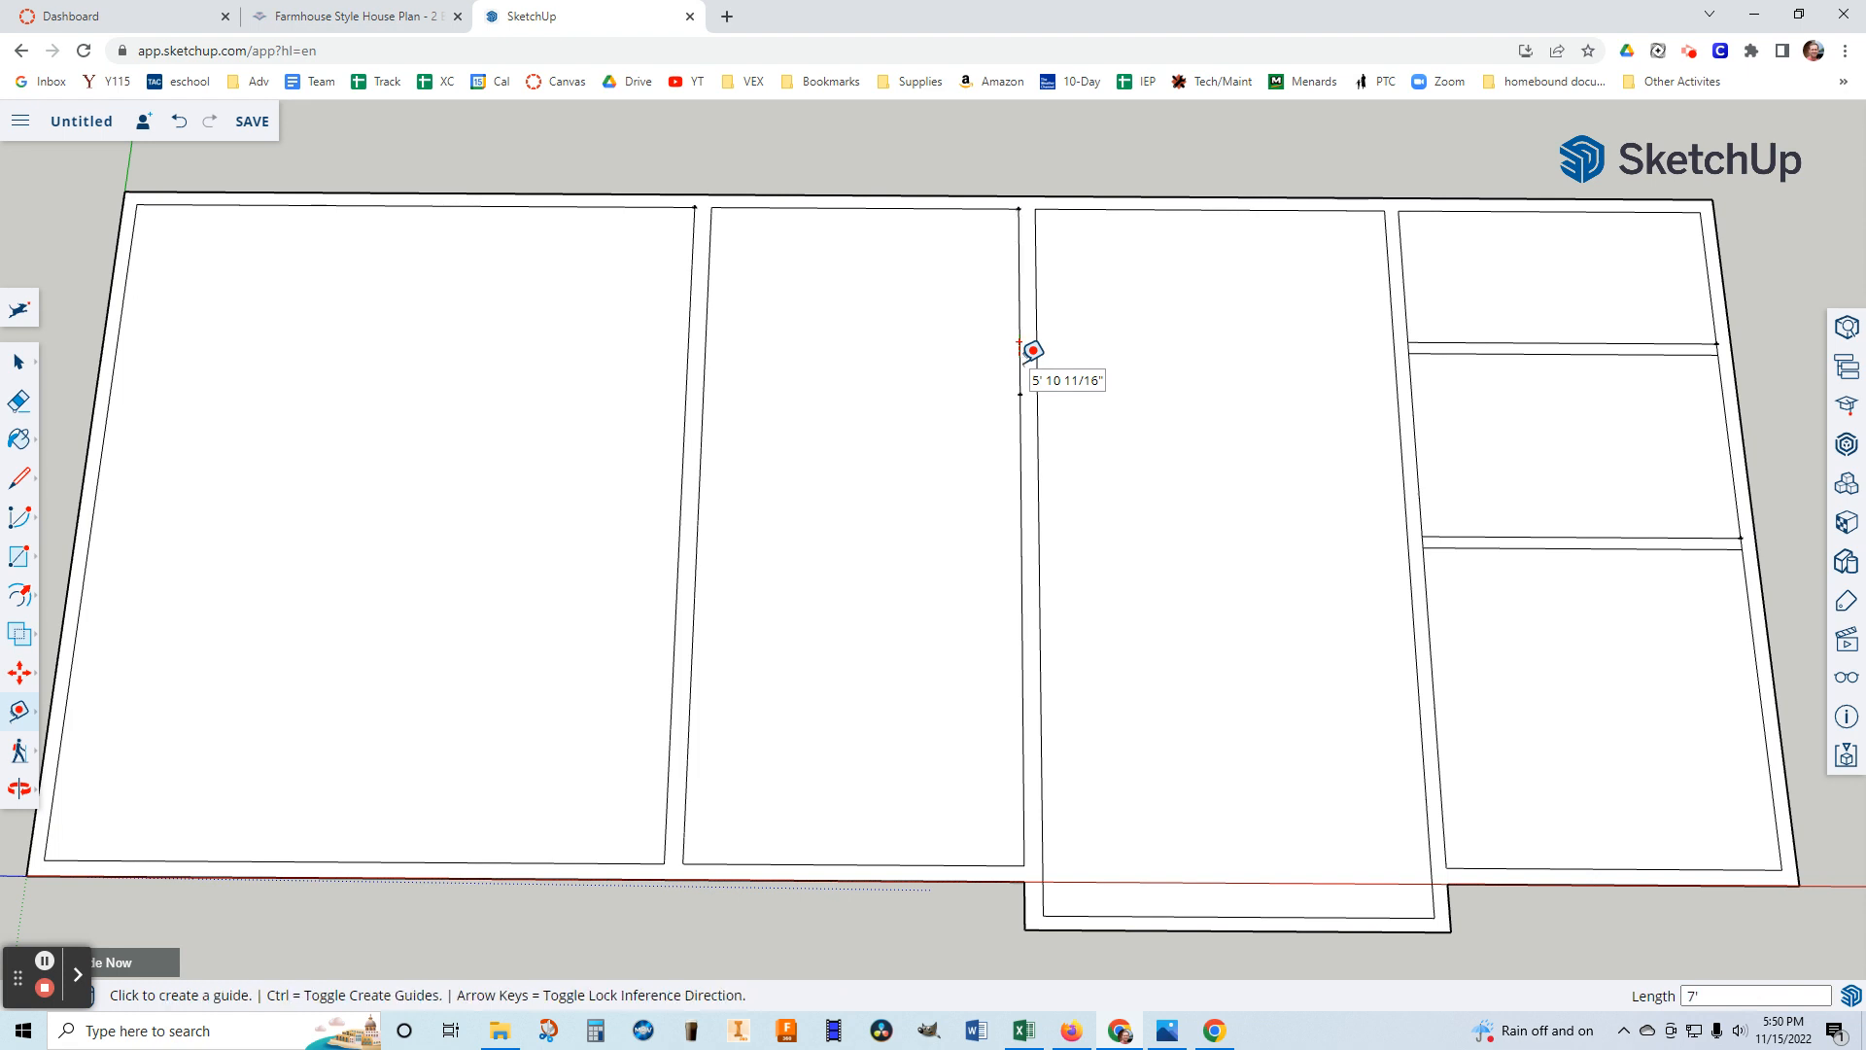
Consult the working document and place a guide point 10'6" from the front inner corner along the office's side of the kitchen wall.
click(1166, 1030)
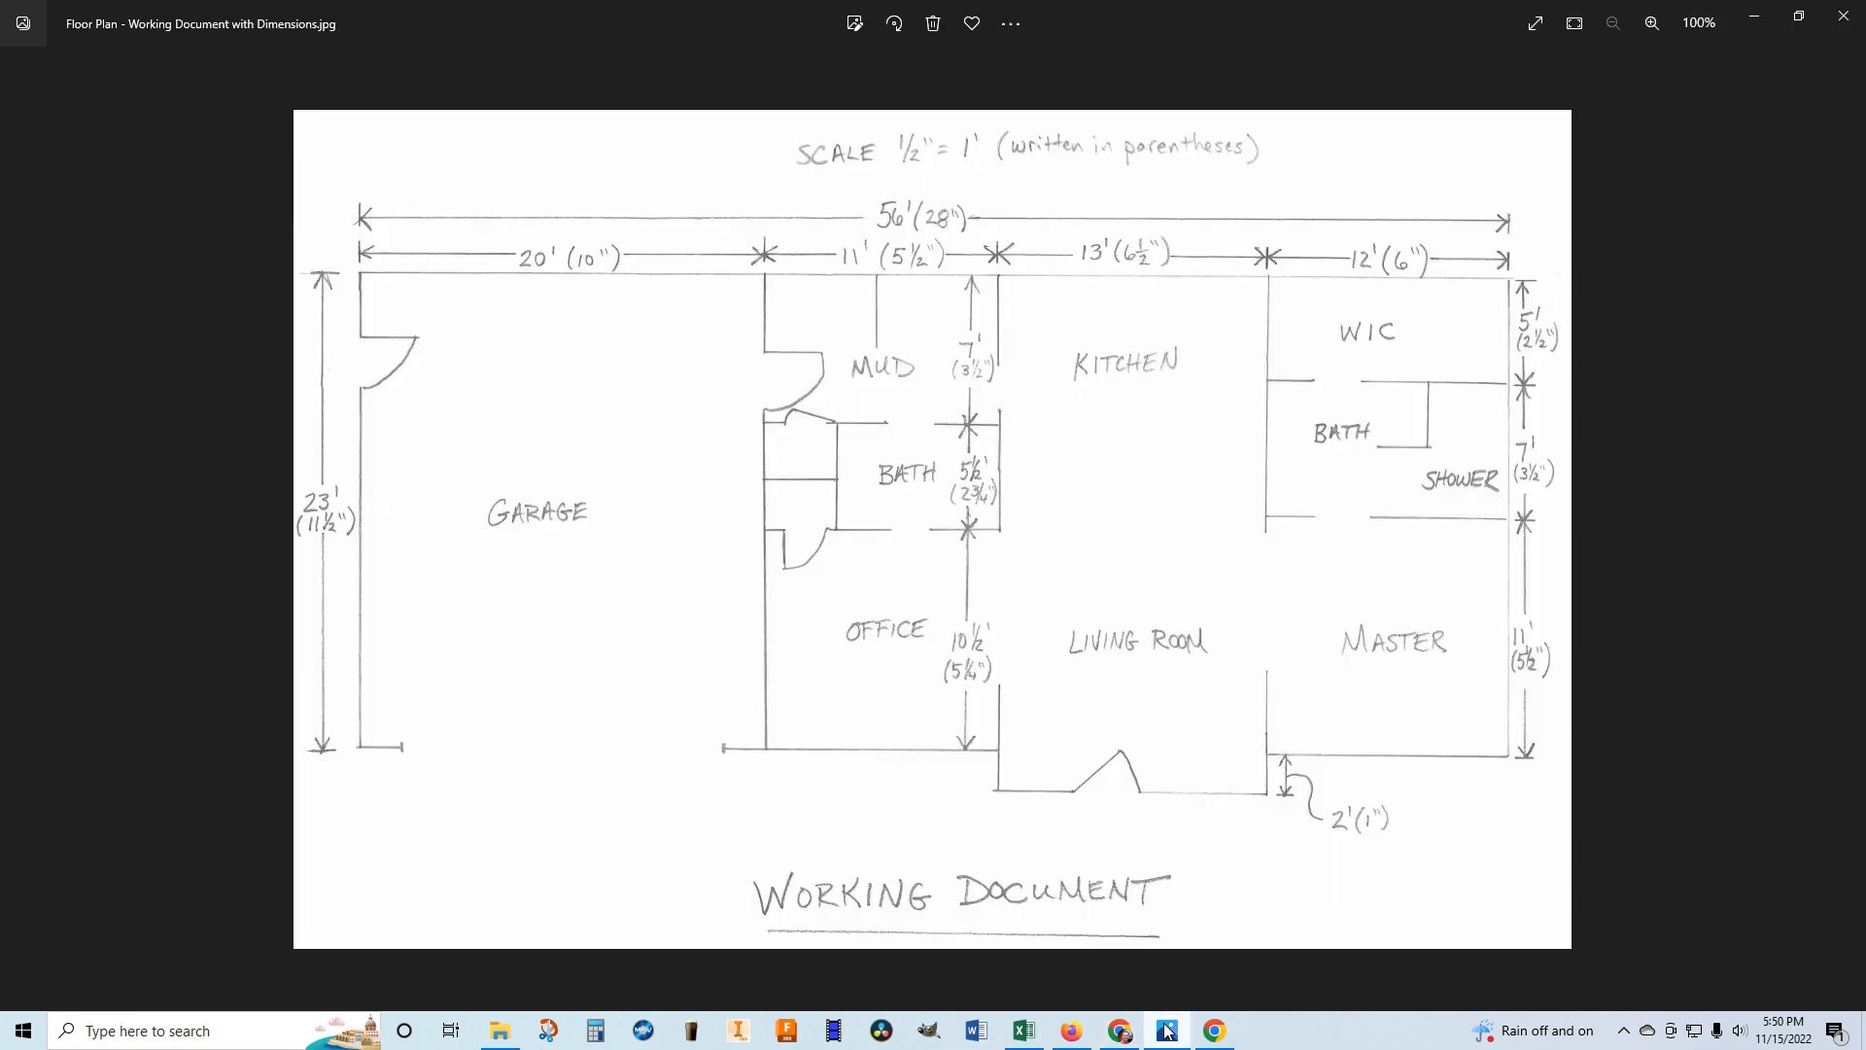
click(1166, 1030)
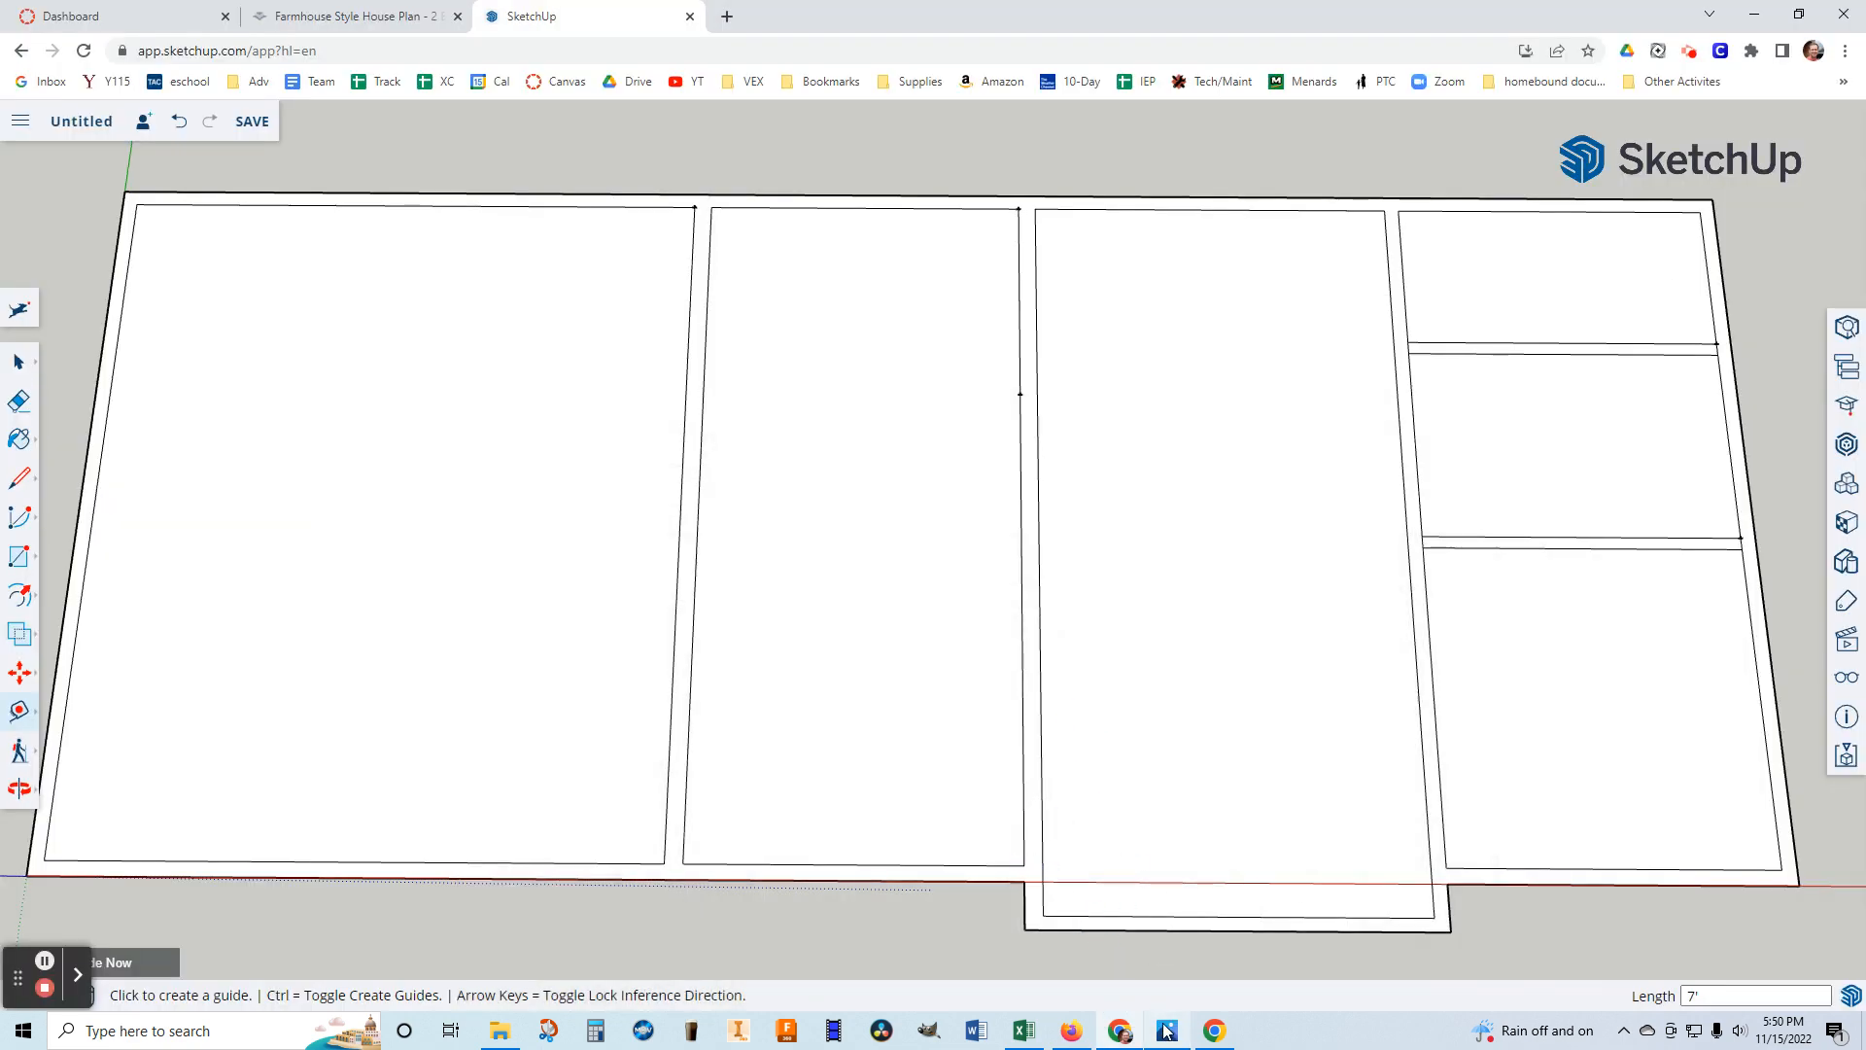
click(1167, 1030)
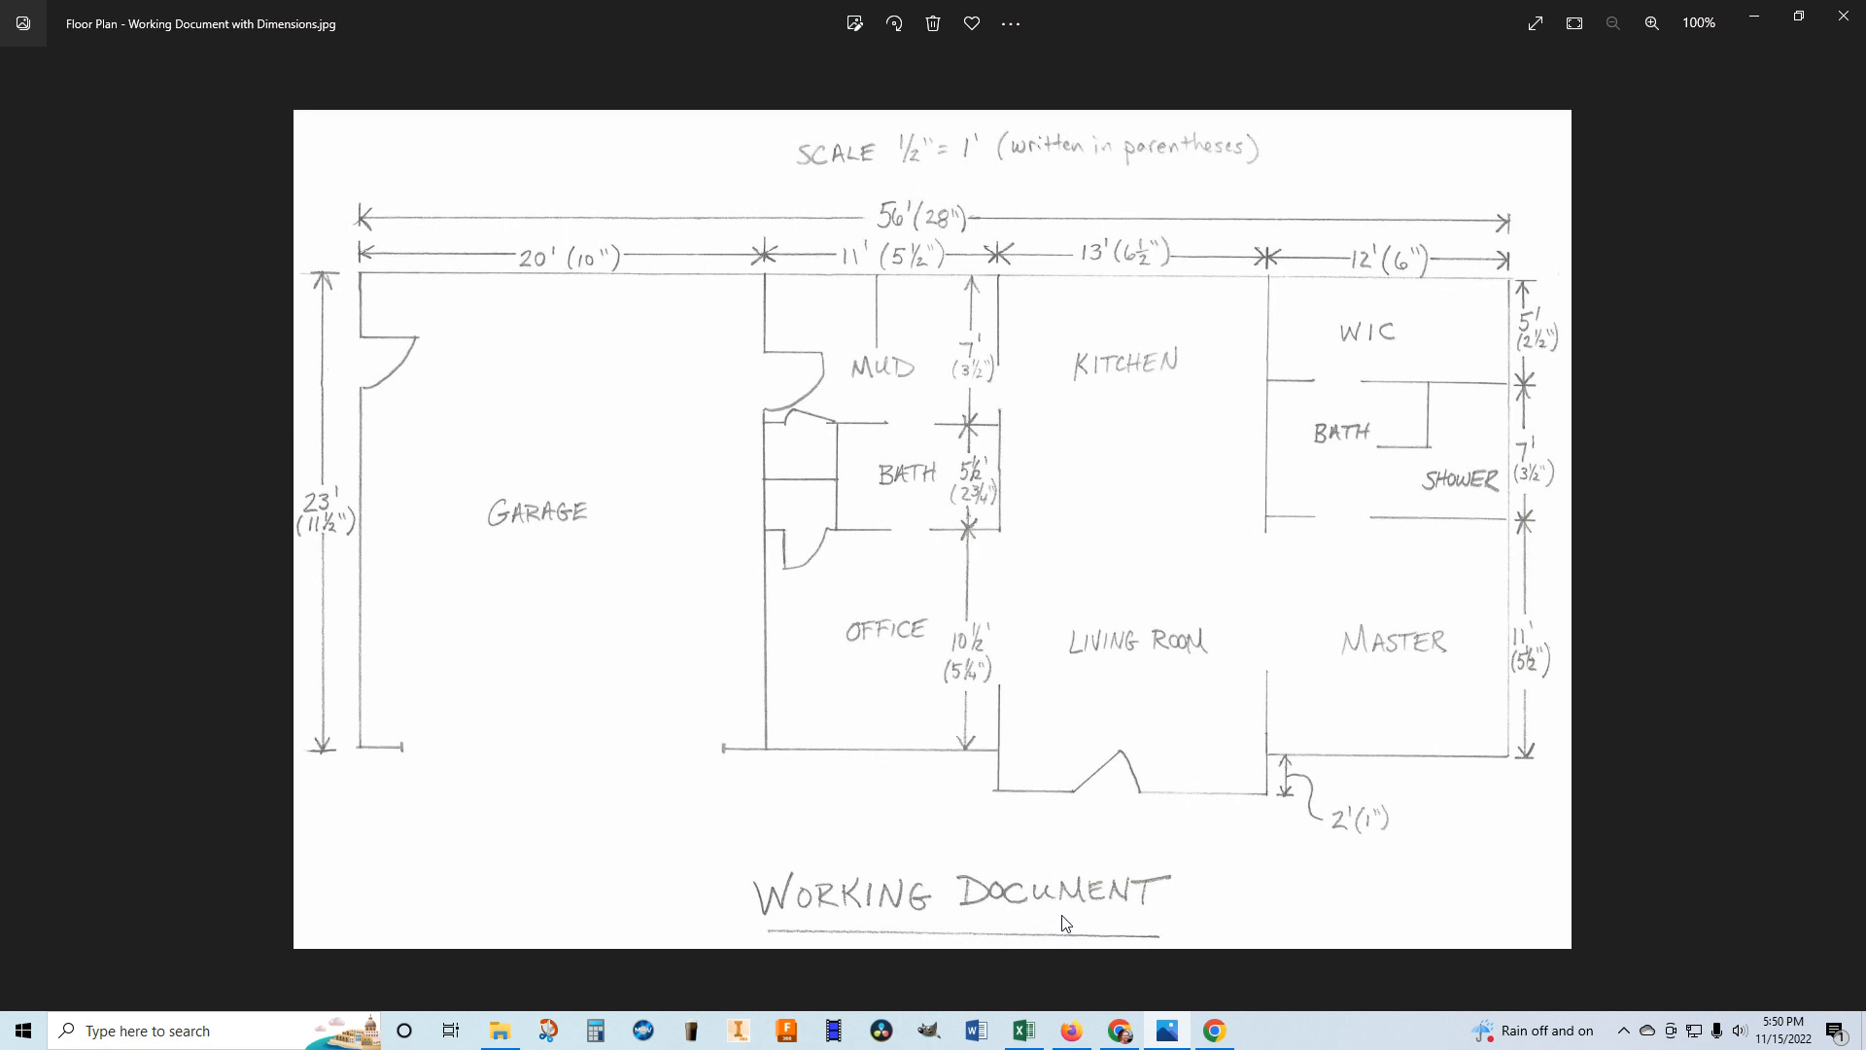
click(1119, 1030)
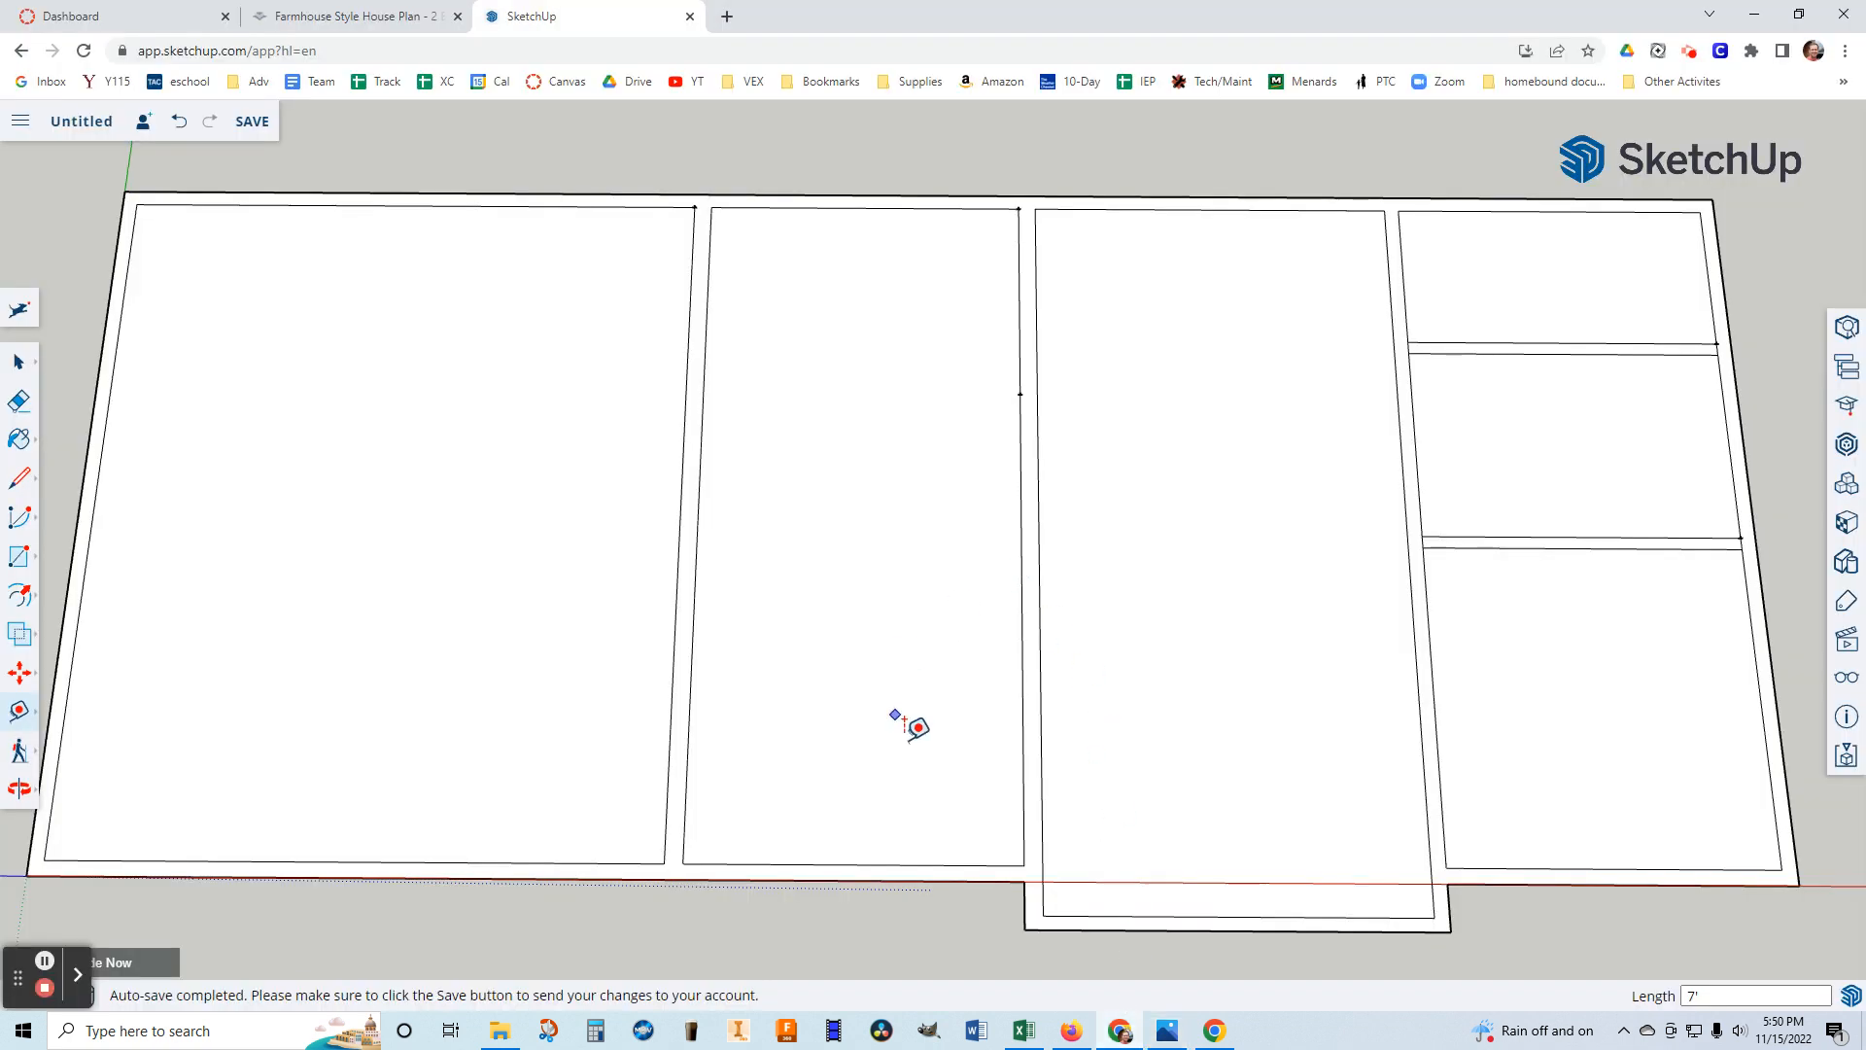
click(1023, 864)
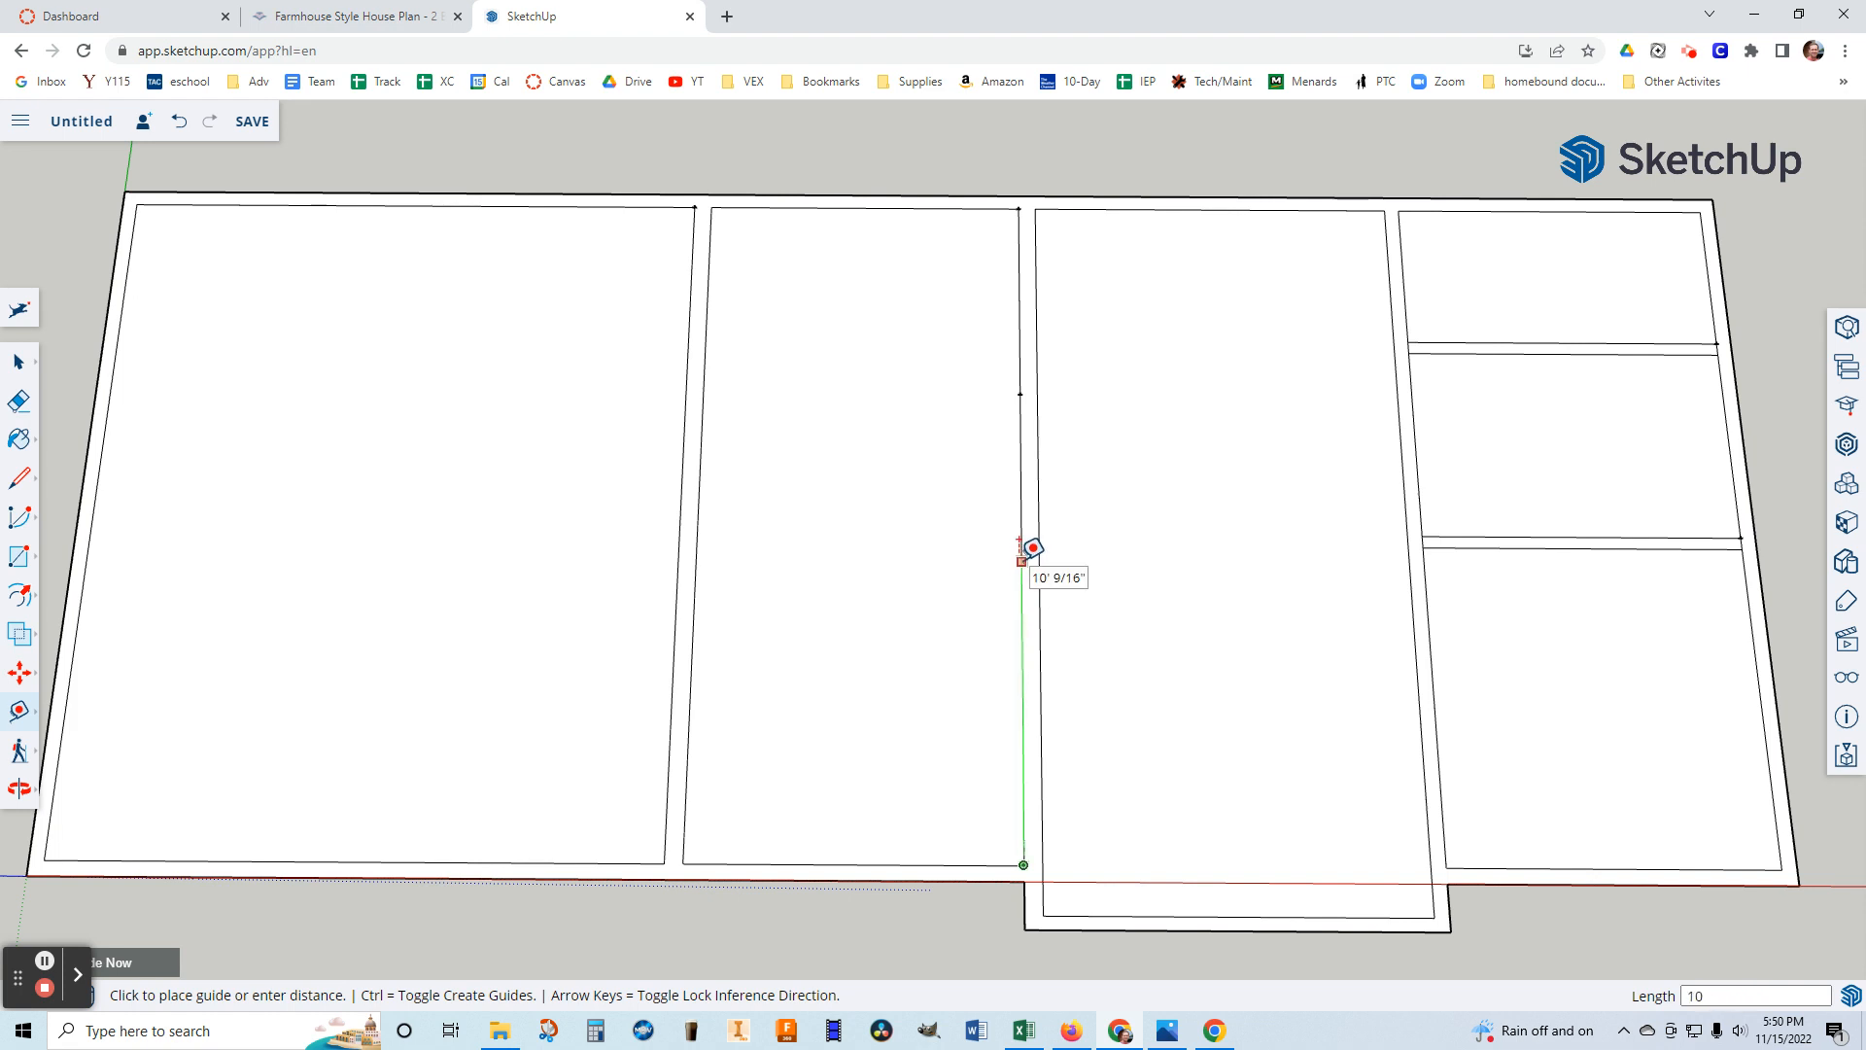
text(10'6")
key(Return)
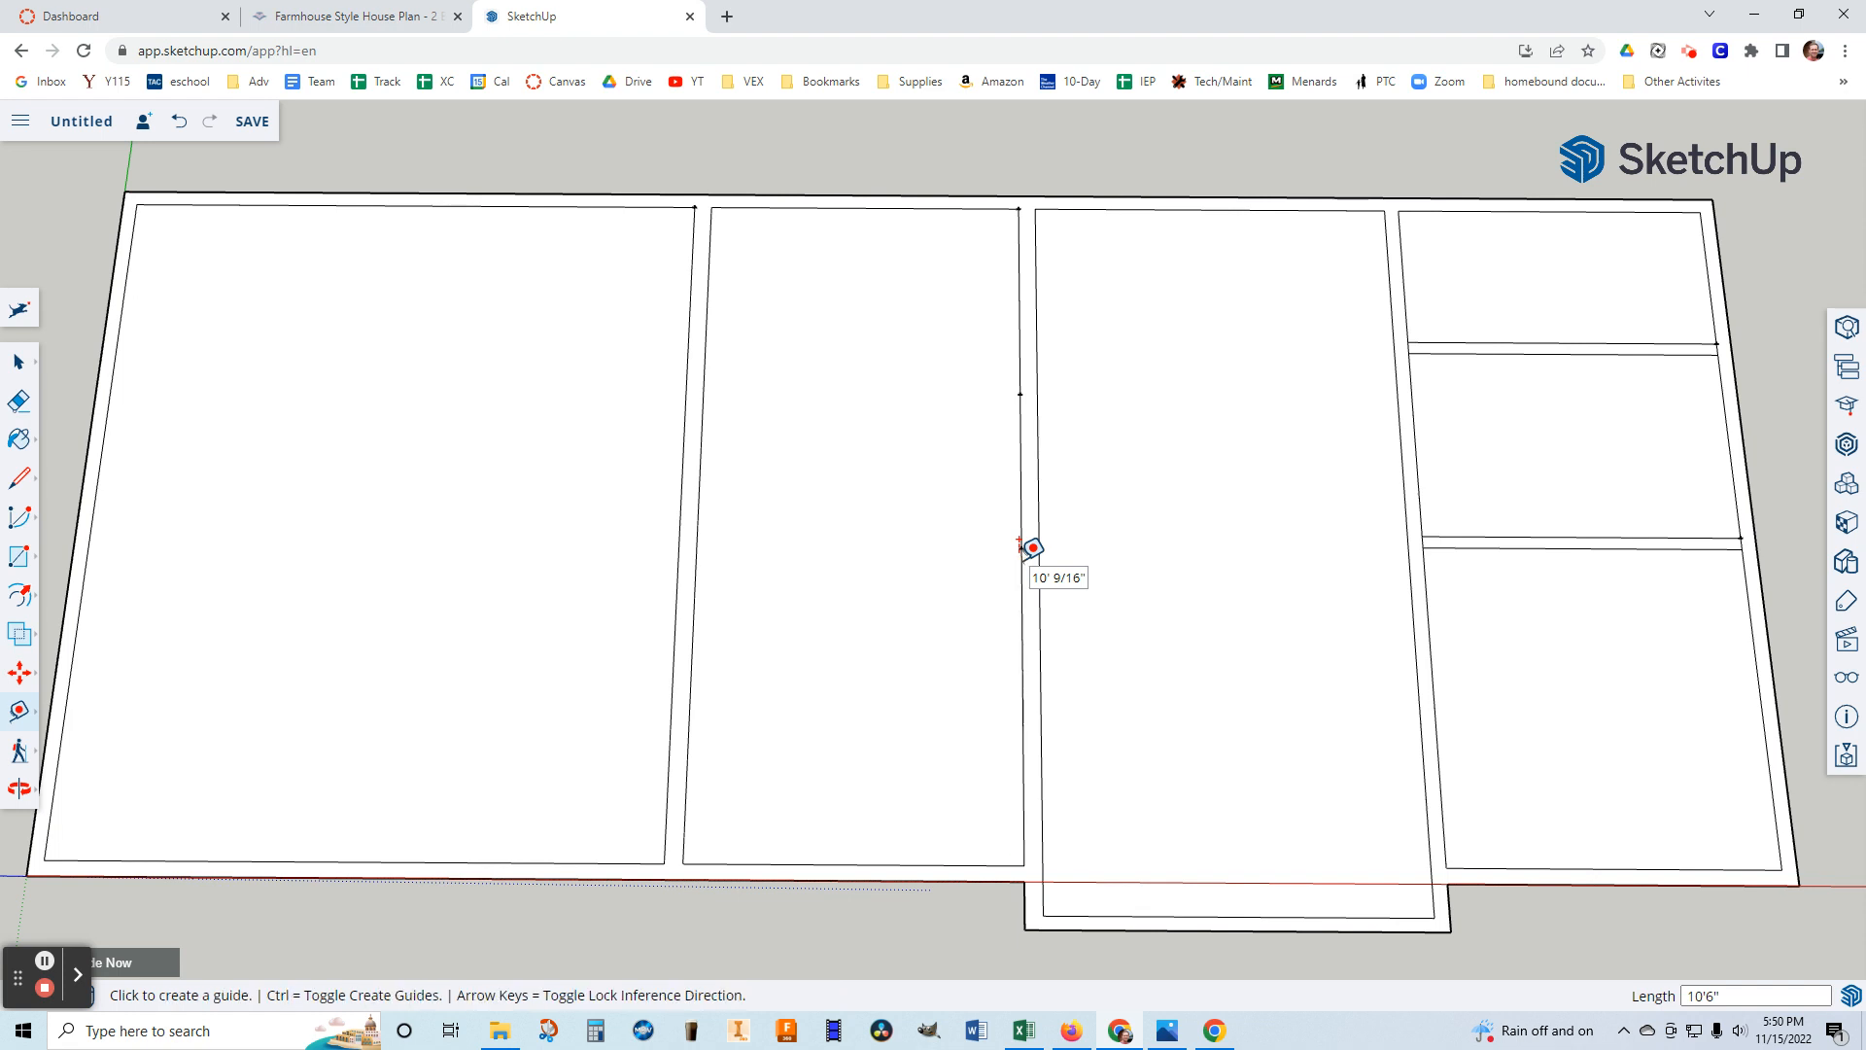
Check the working document and draw lines from both guide points on the kitchen wall straight across to the garage wall.
click(1167, 1035)
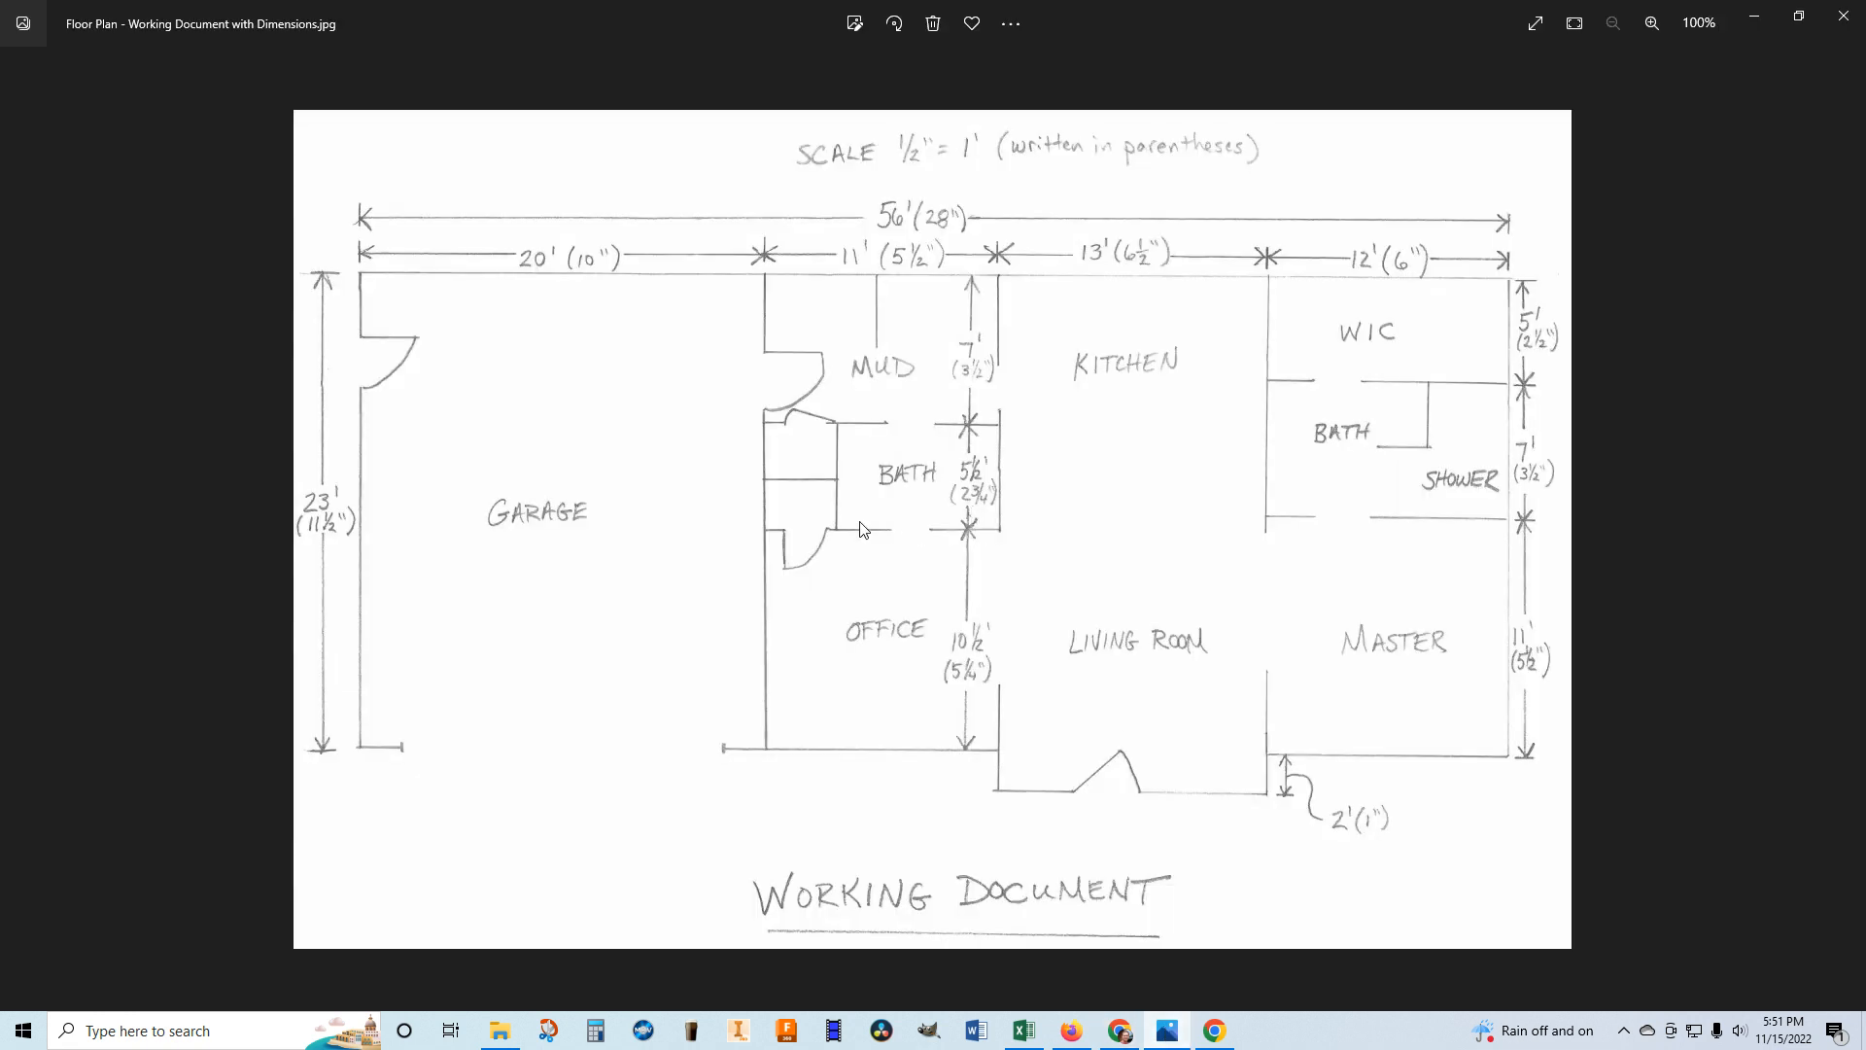
click(1215, 1033)
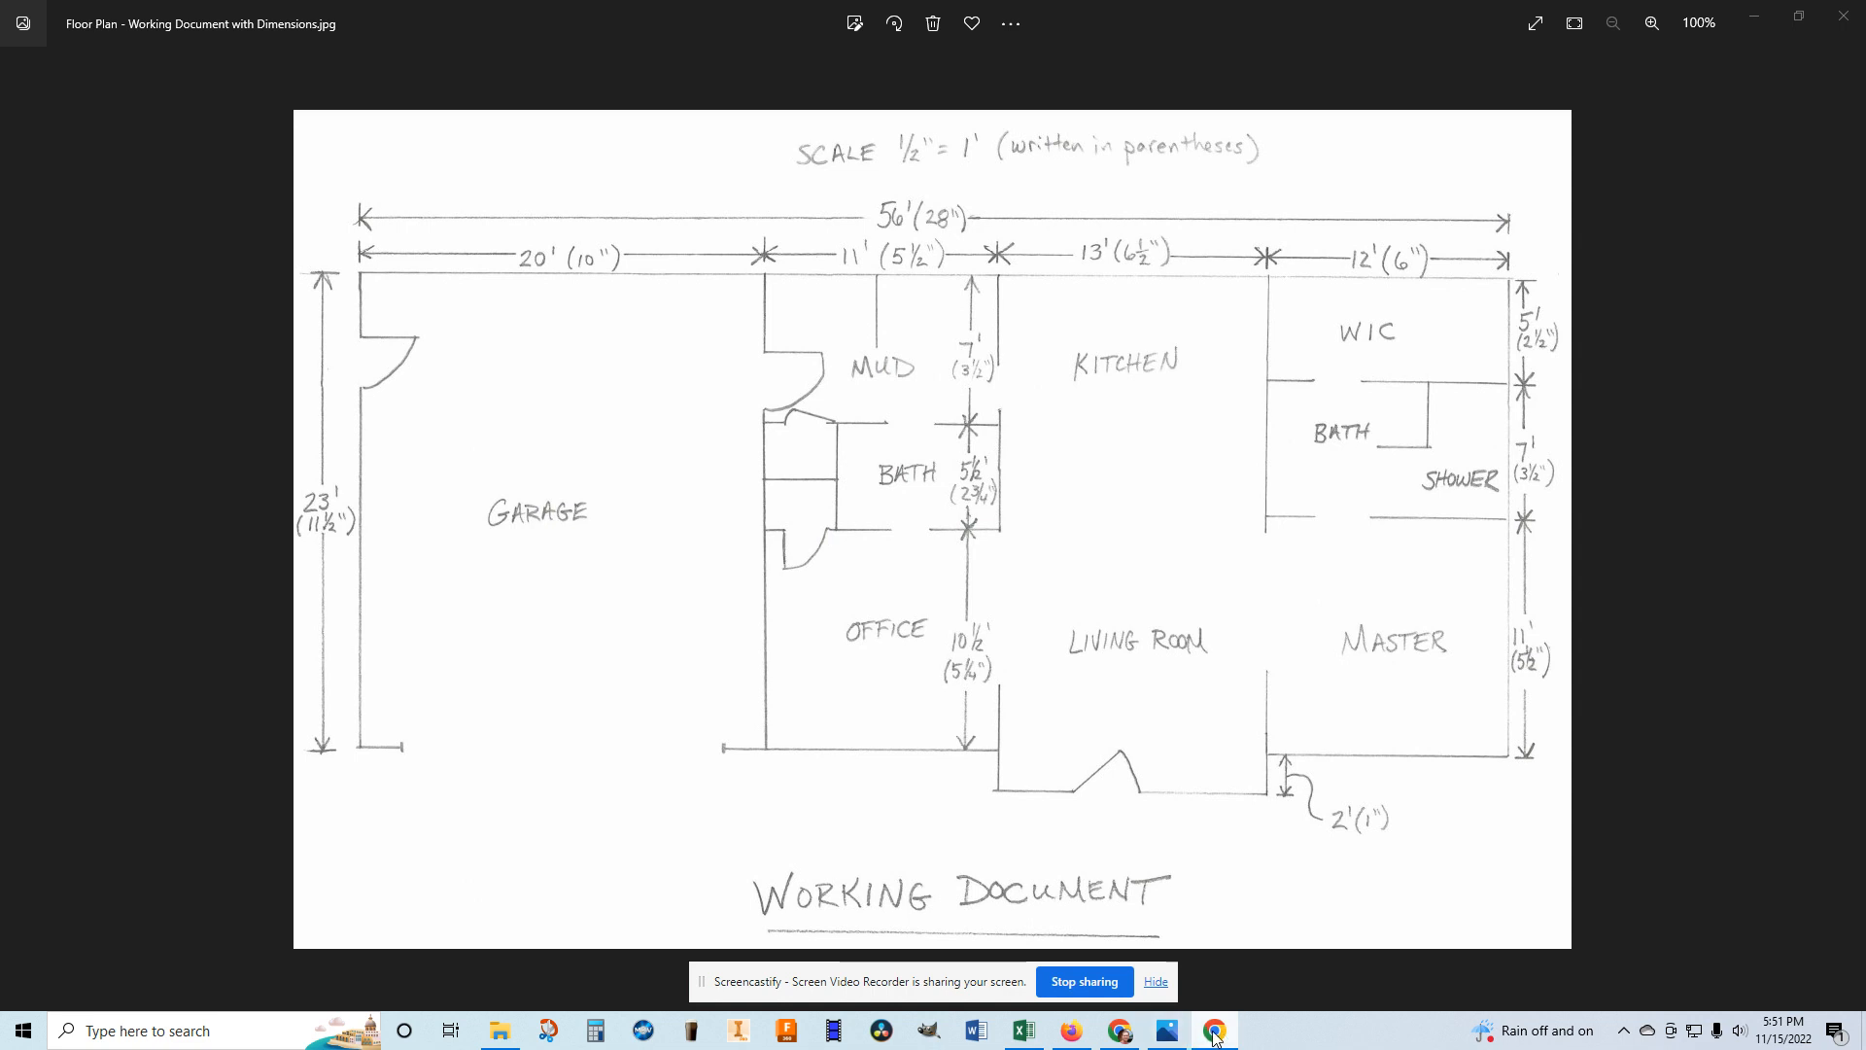
click(1120, 1031)
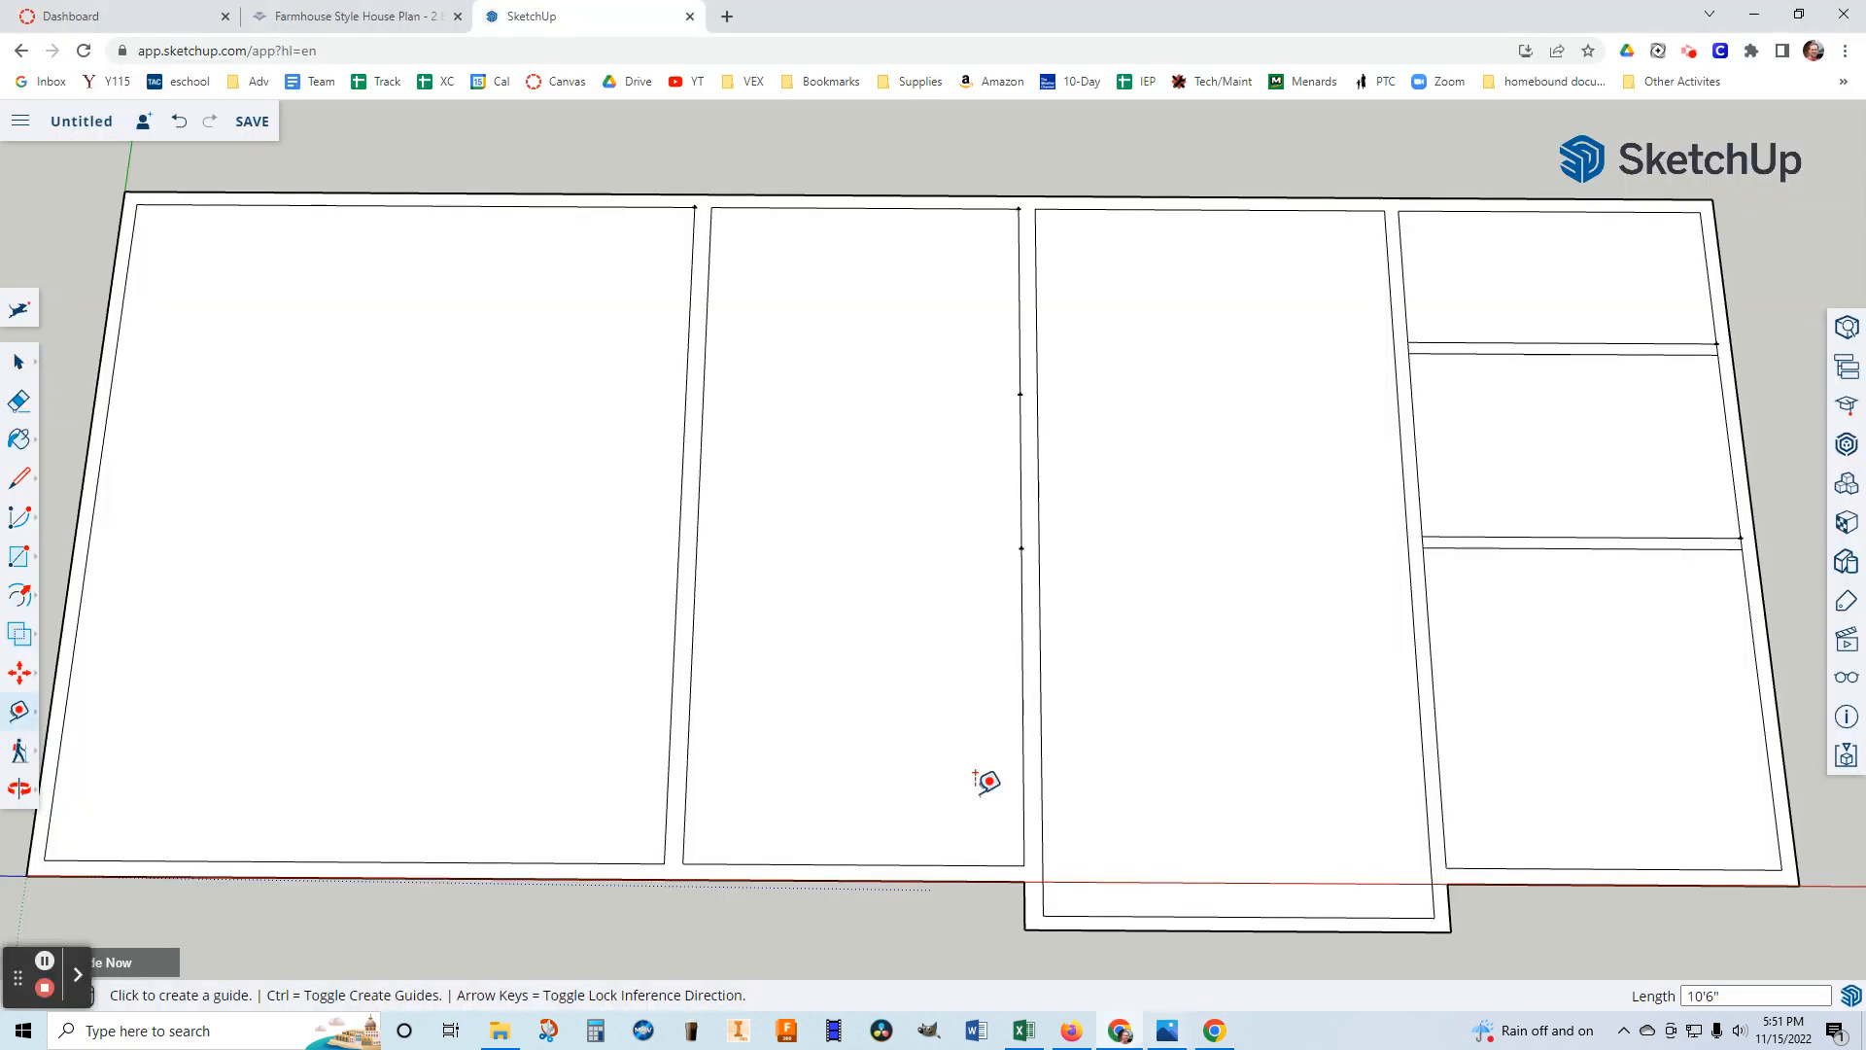
click(18, 477)
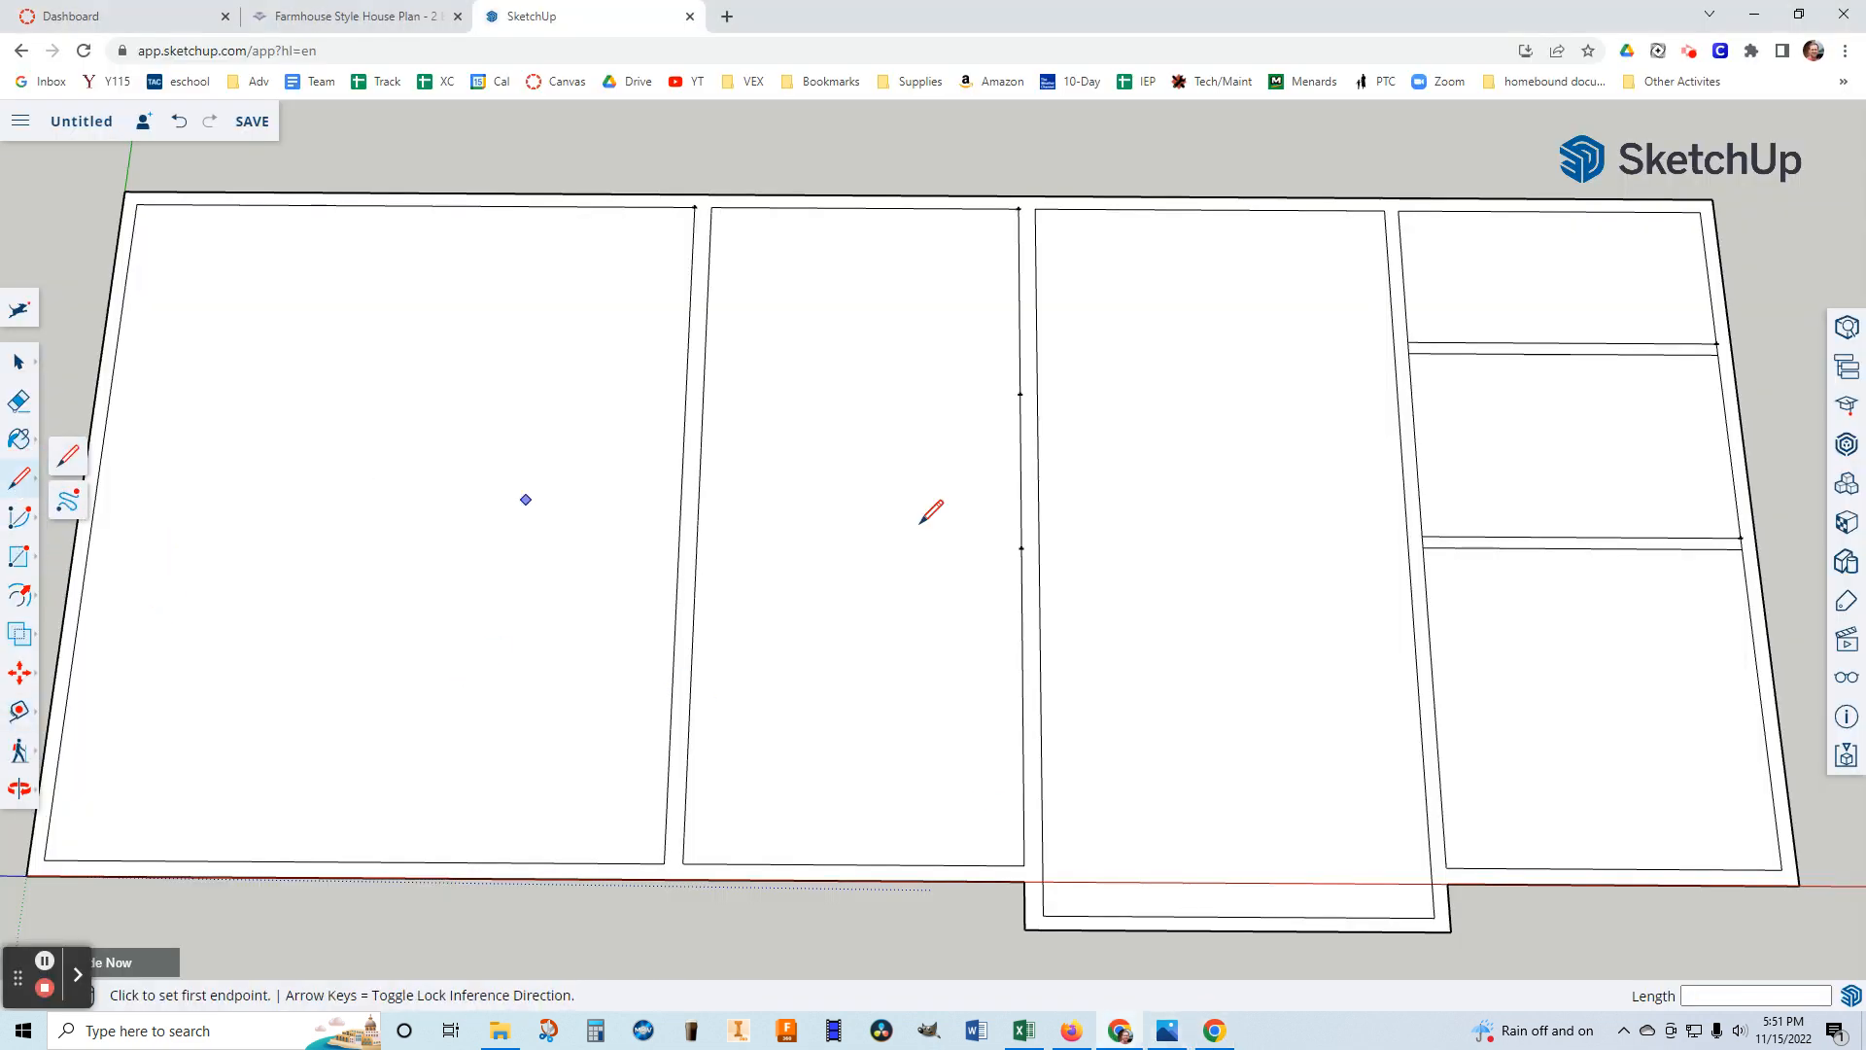
click(1022, 548)
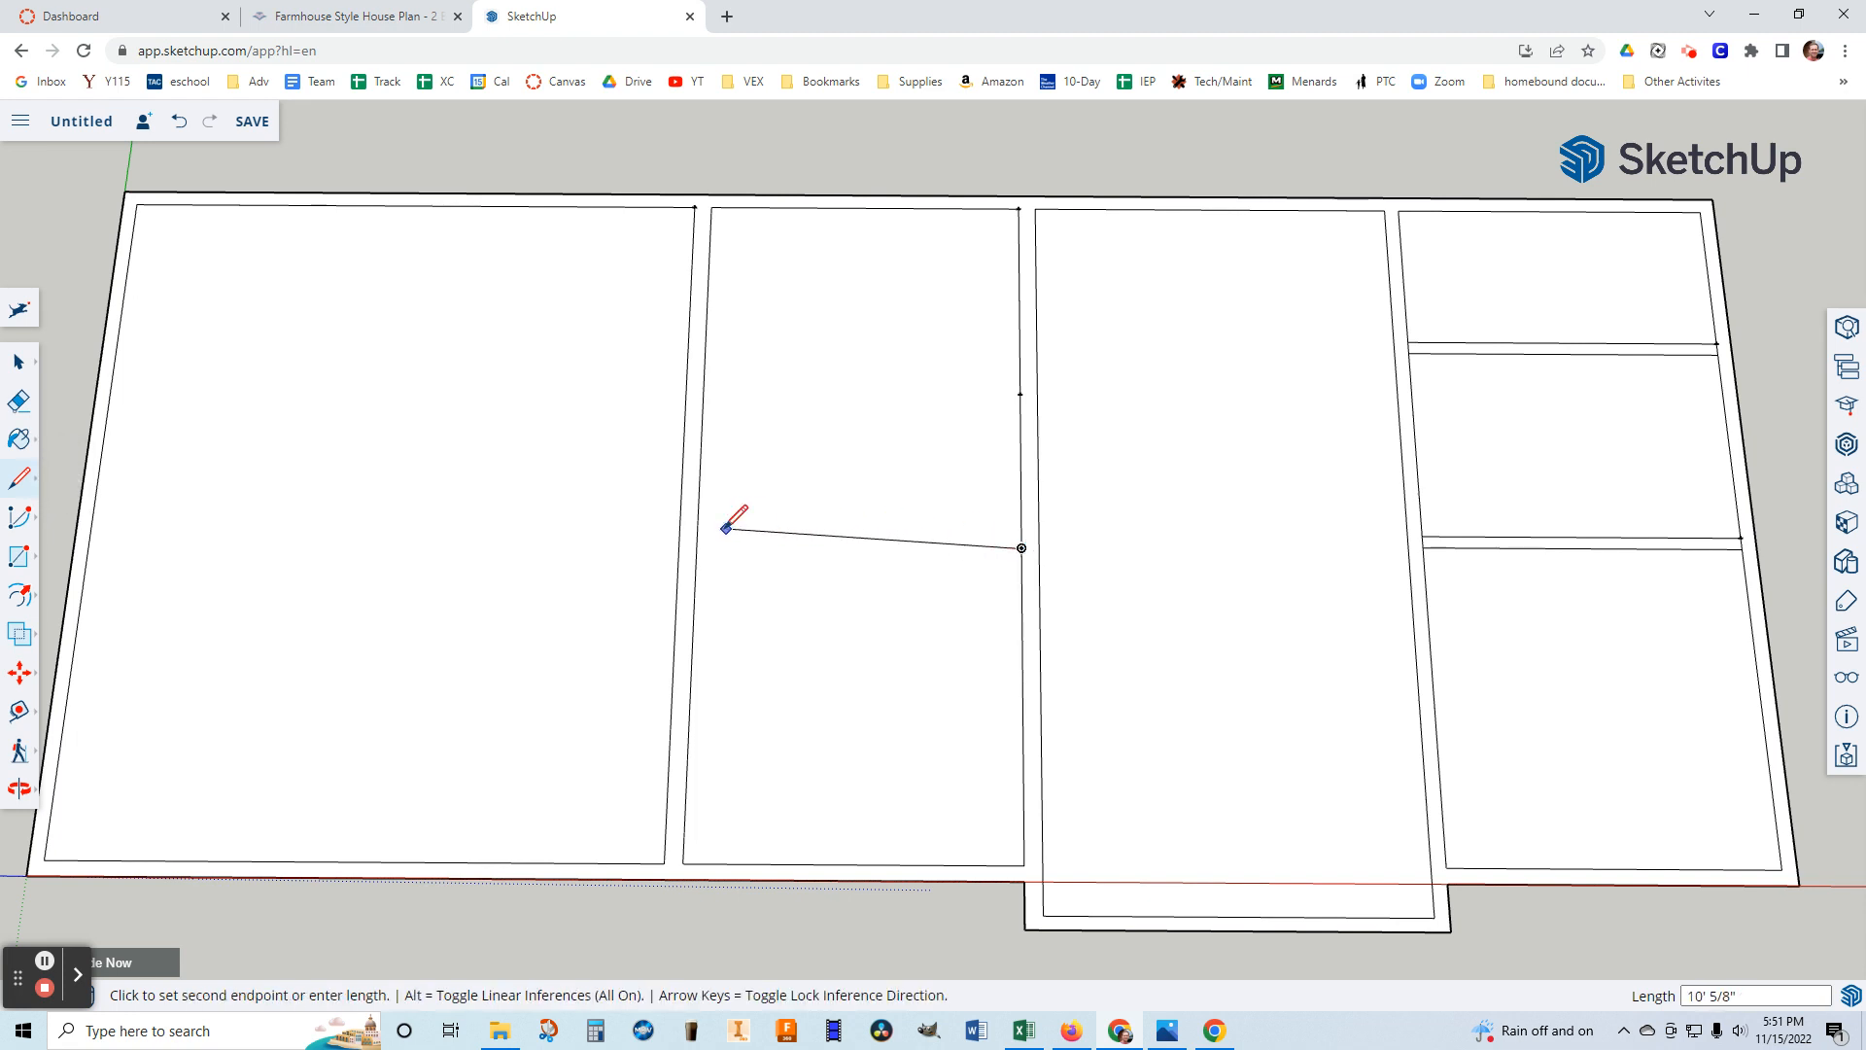
click(697, 547)
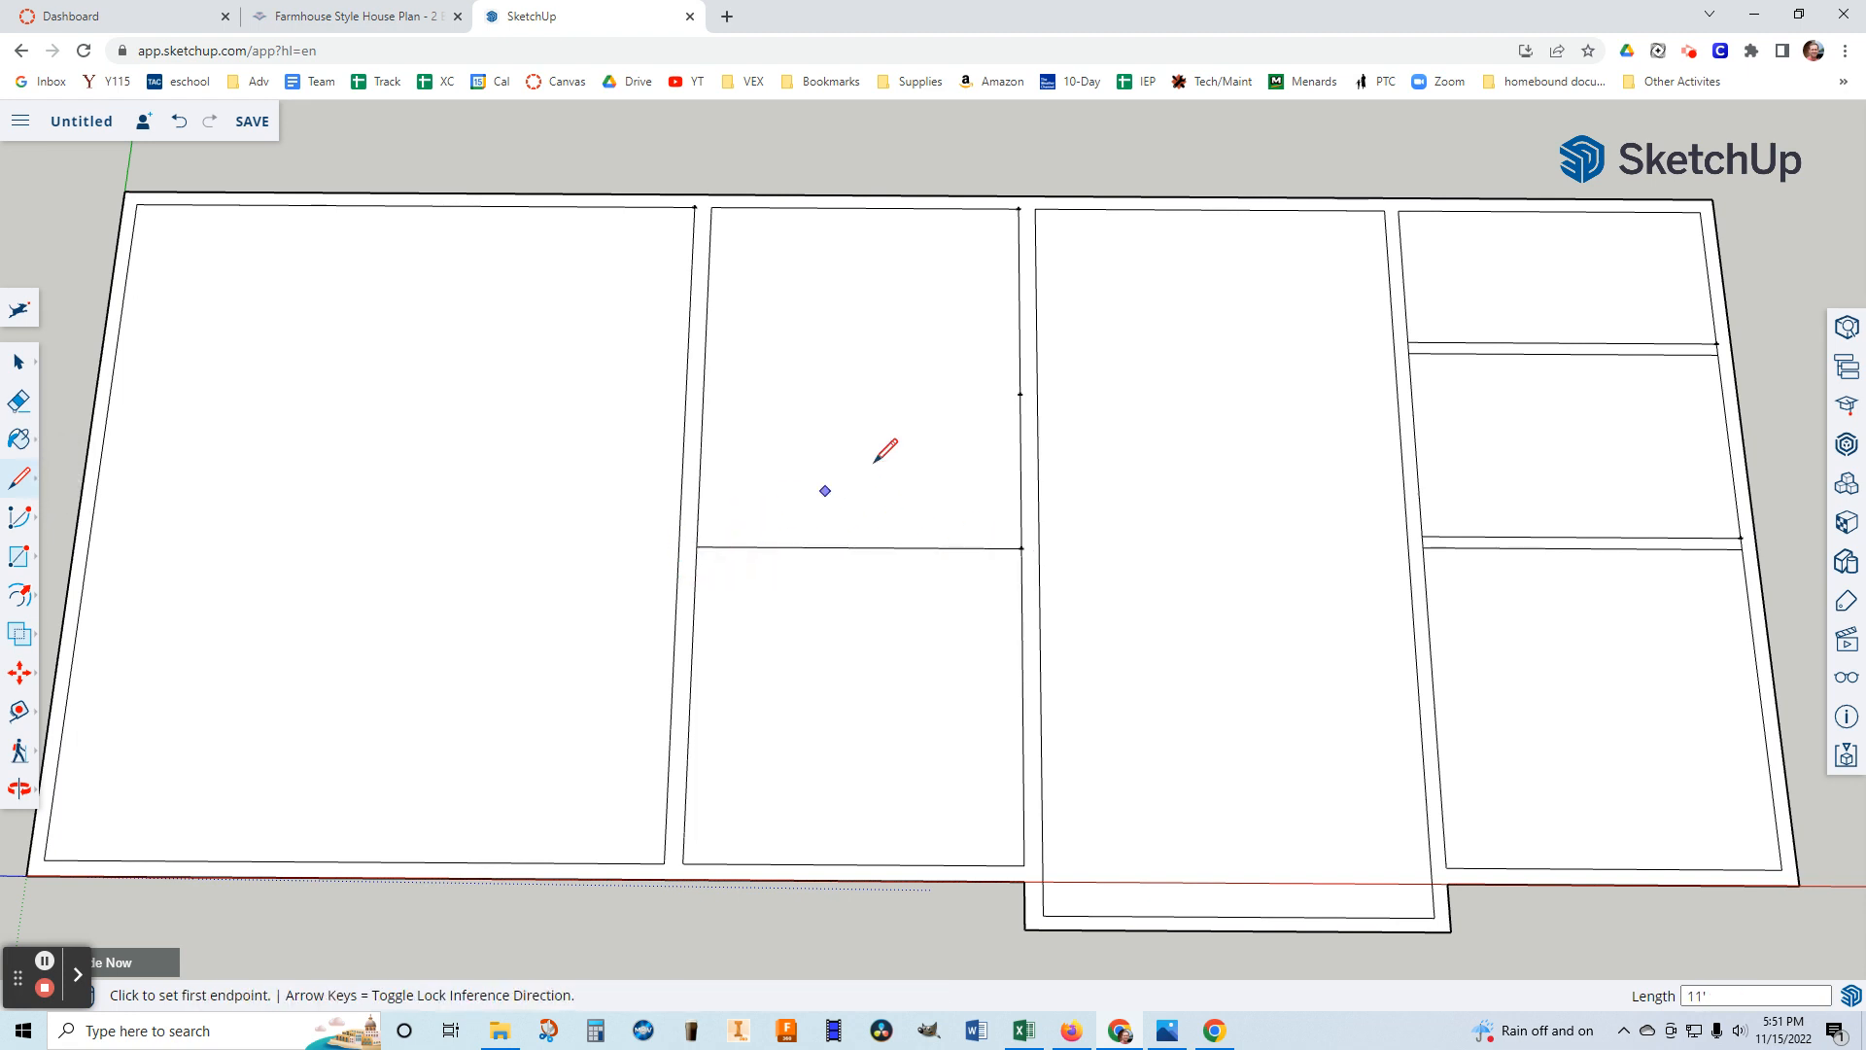
click(1019, 394)
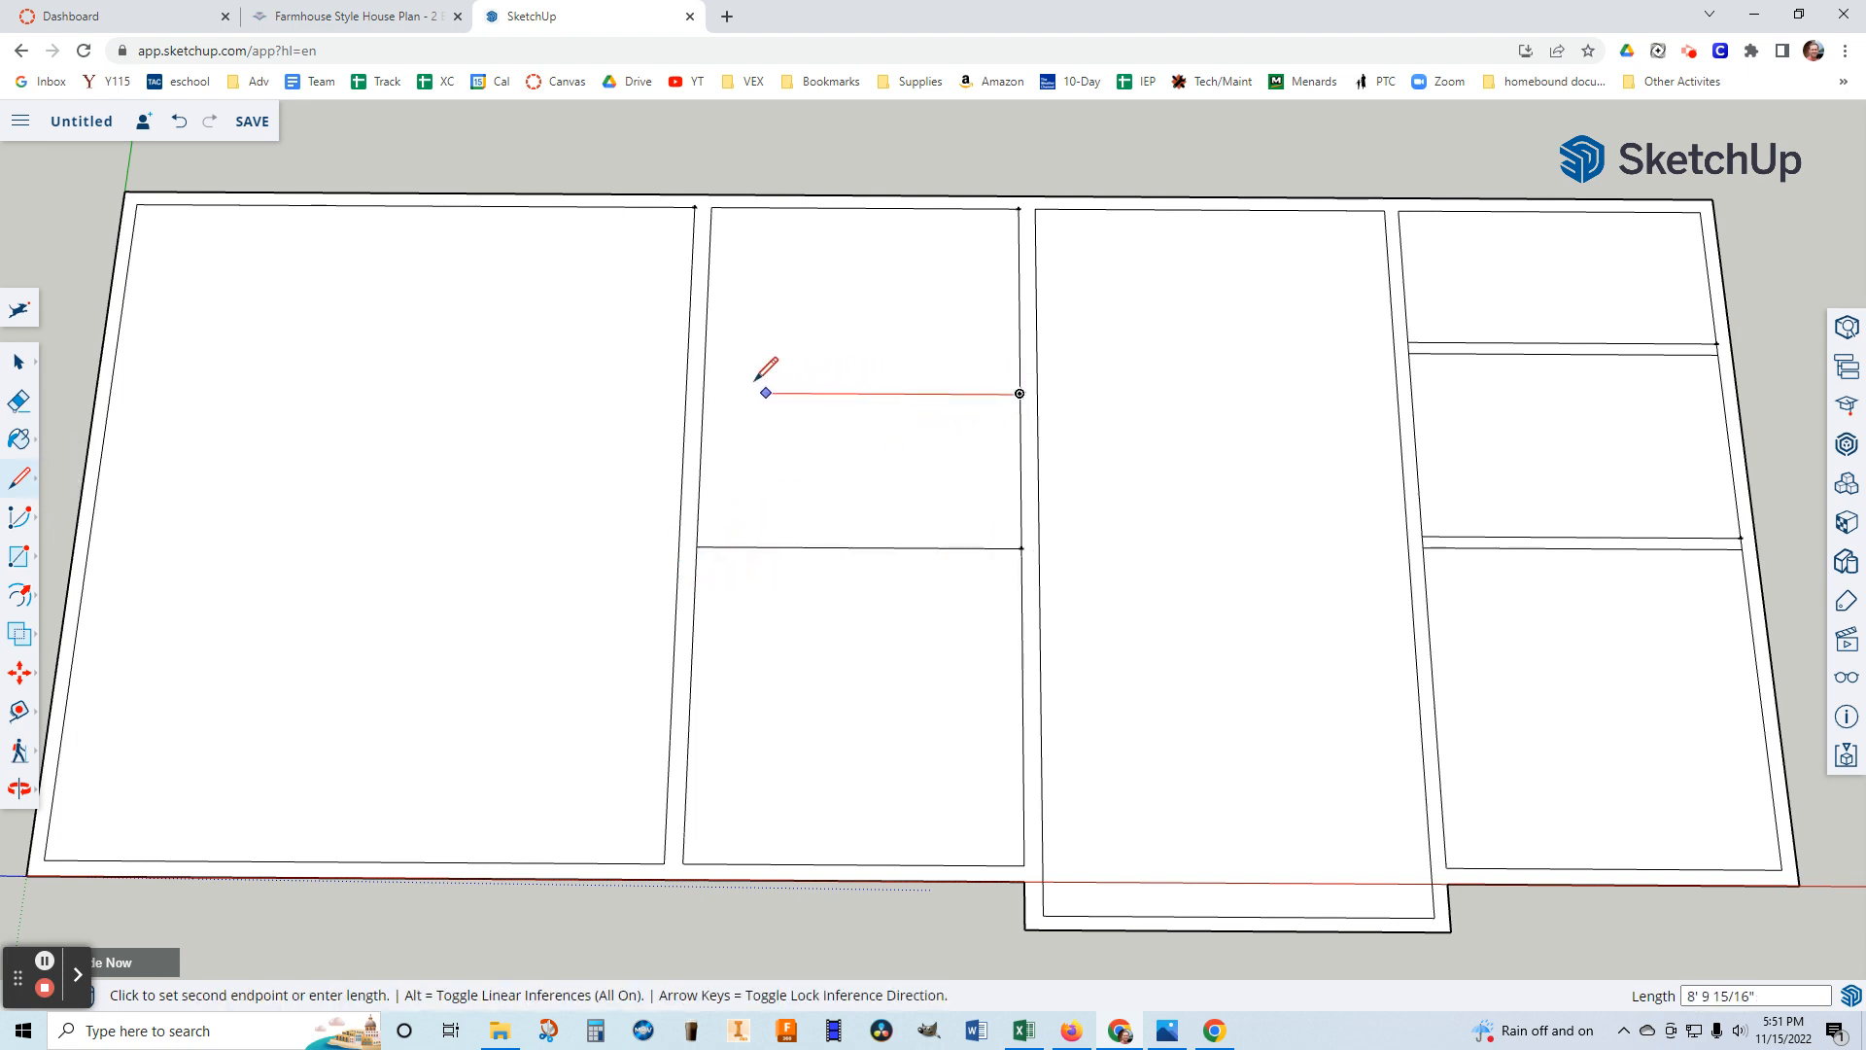
click(703, 392)
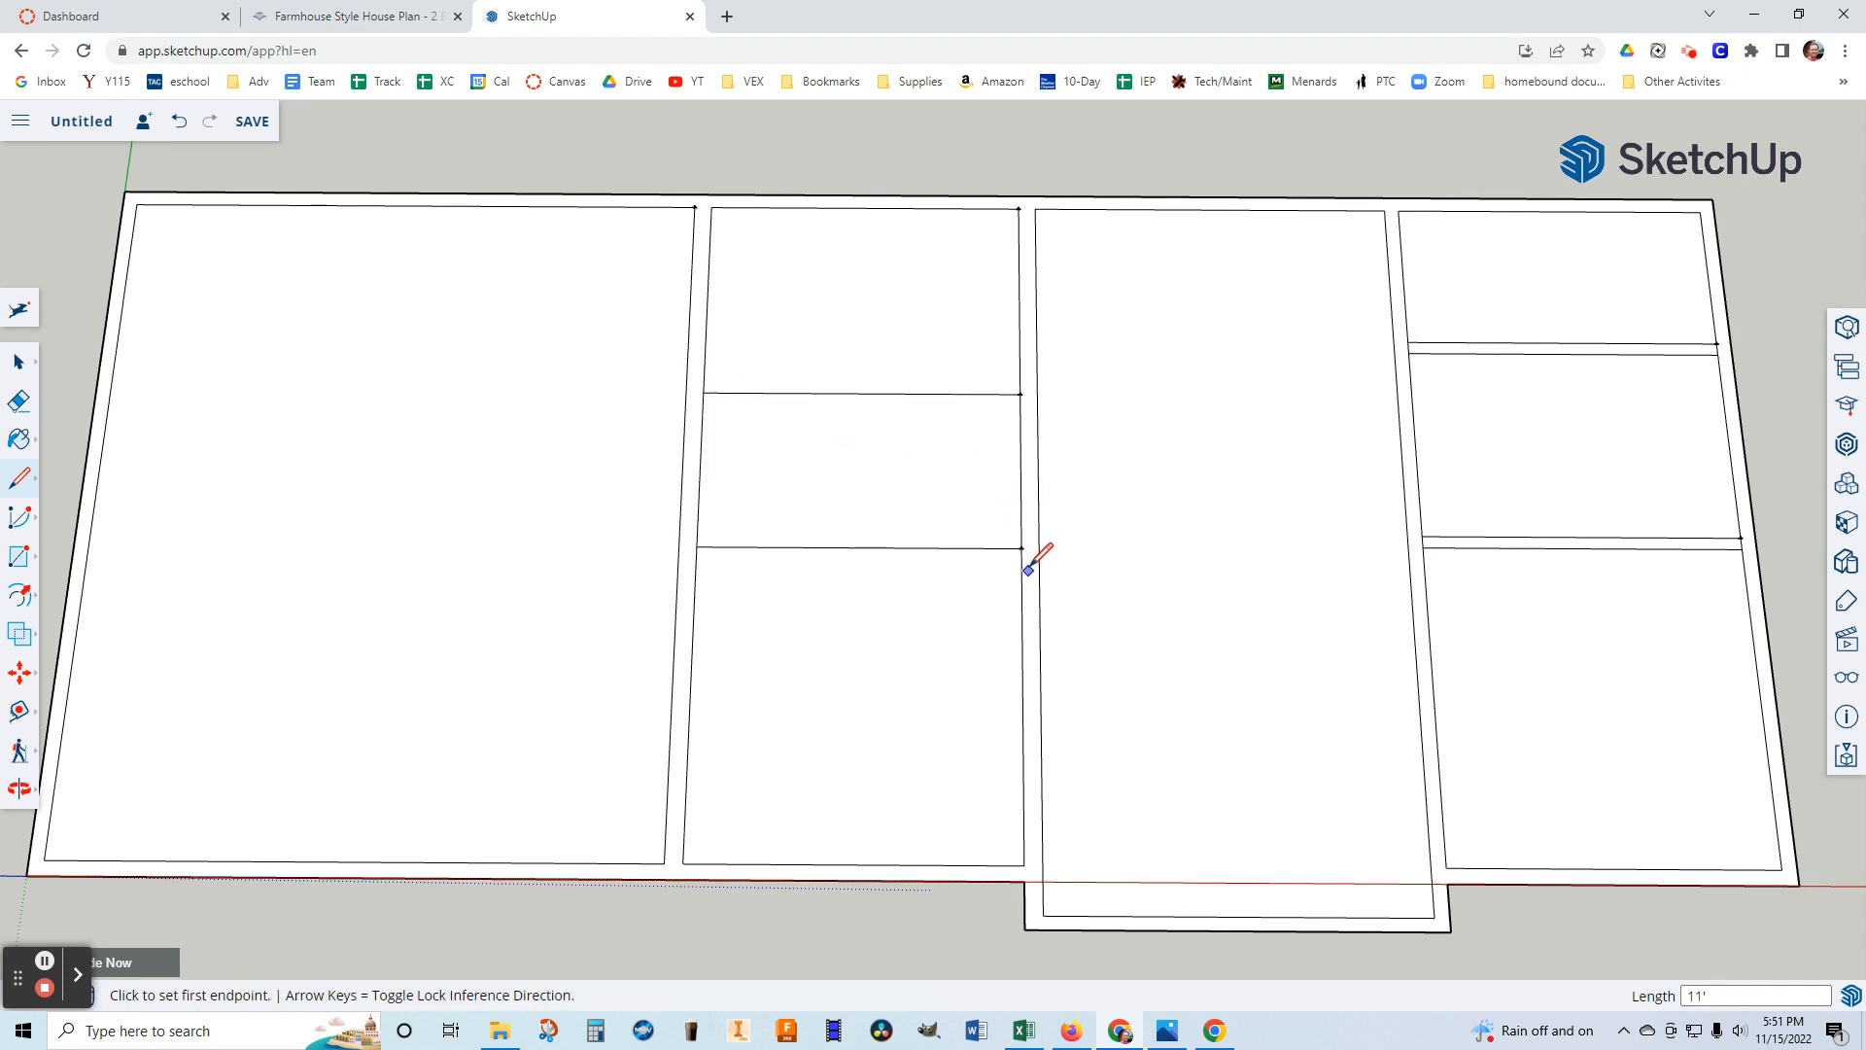
Draw a second parallel line on the bath side of each of the two cross lines to give the walls thickness.
click(1167, 1032)
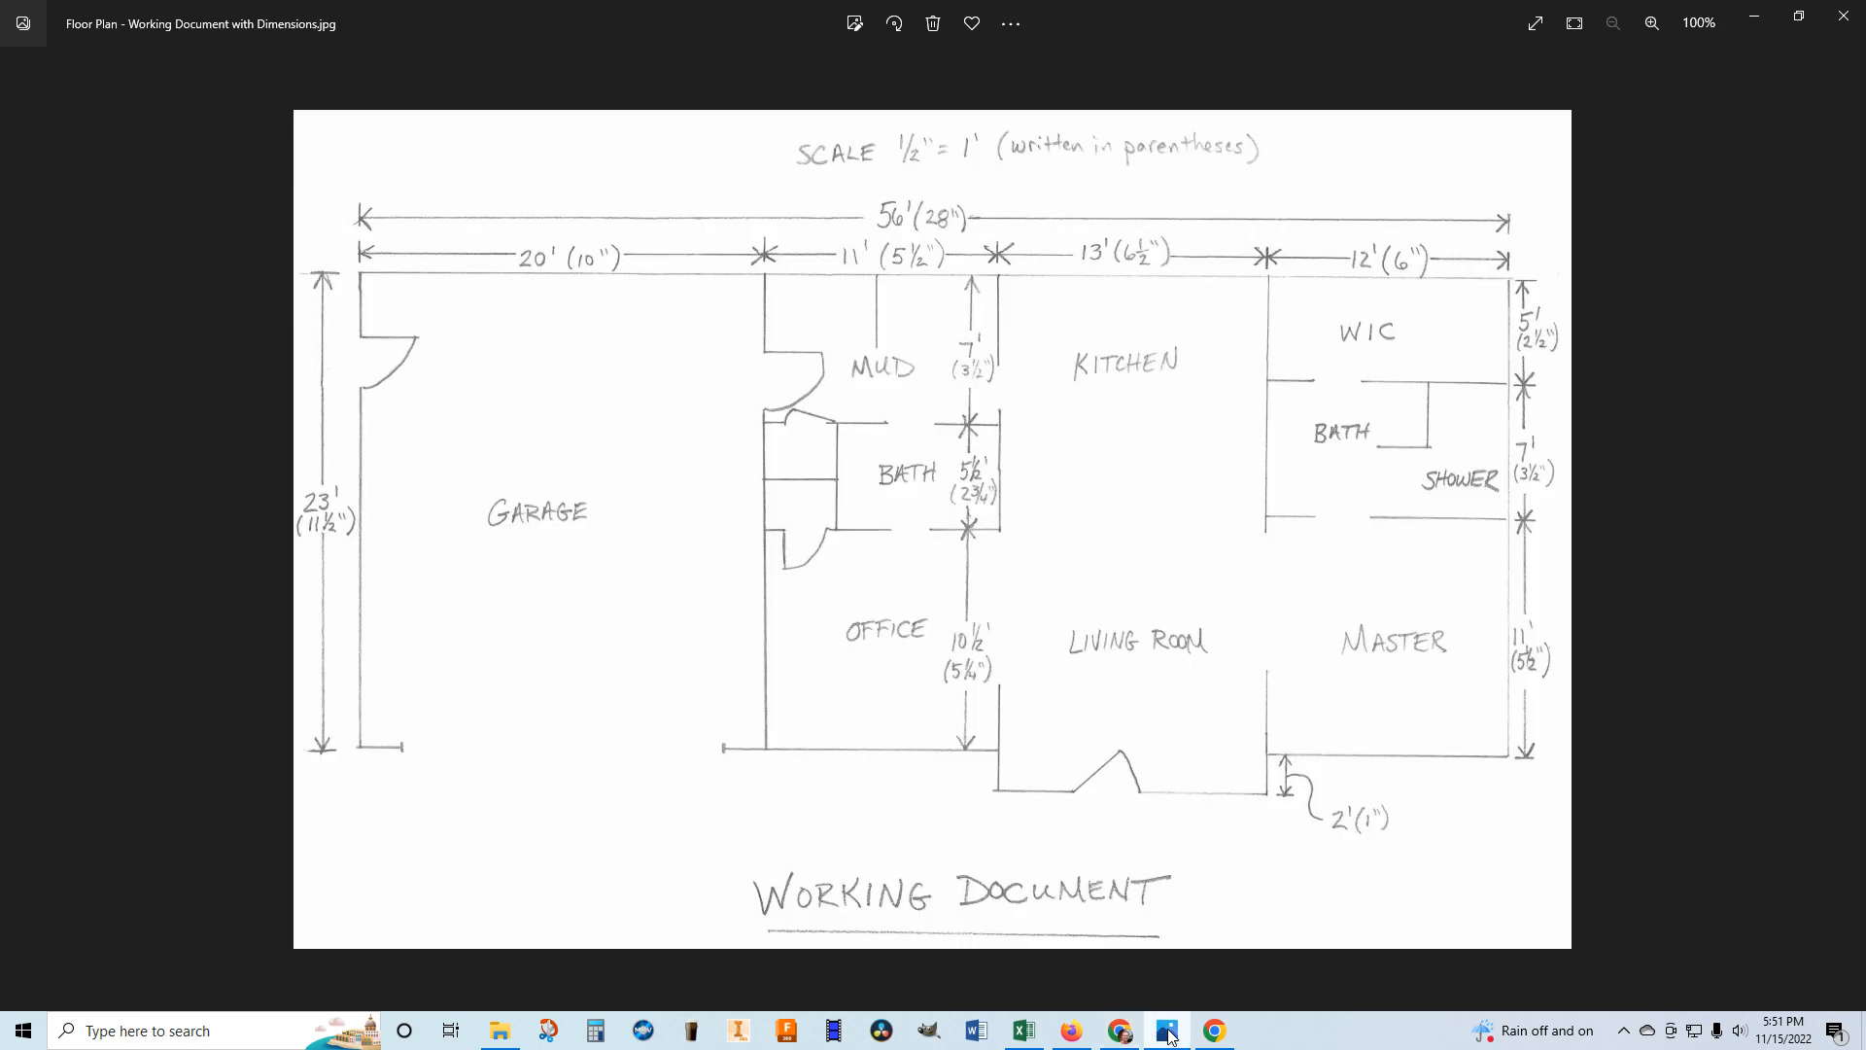
click(1168, 1034)
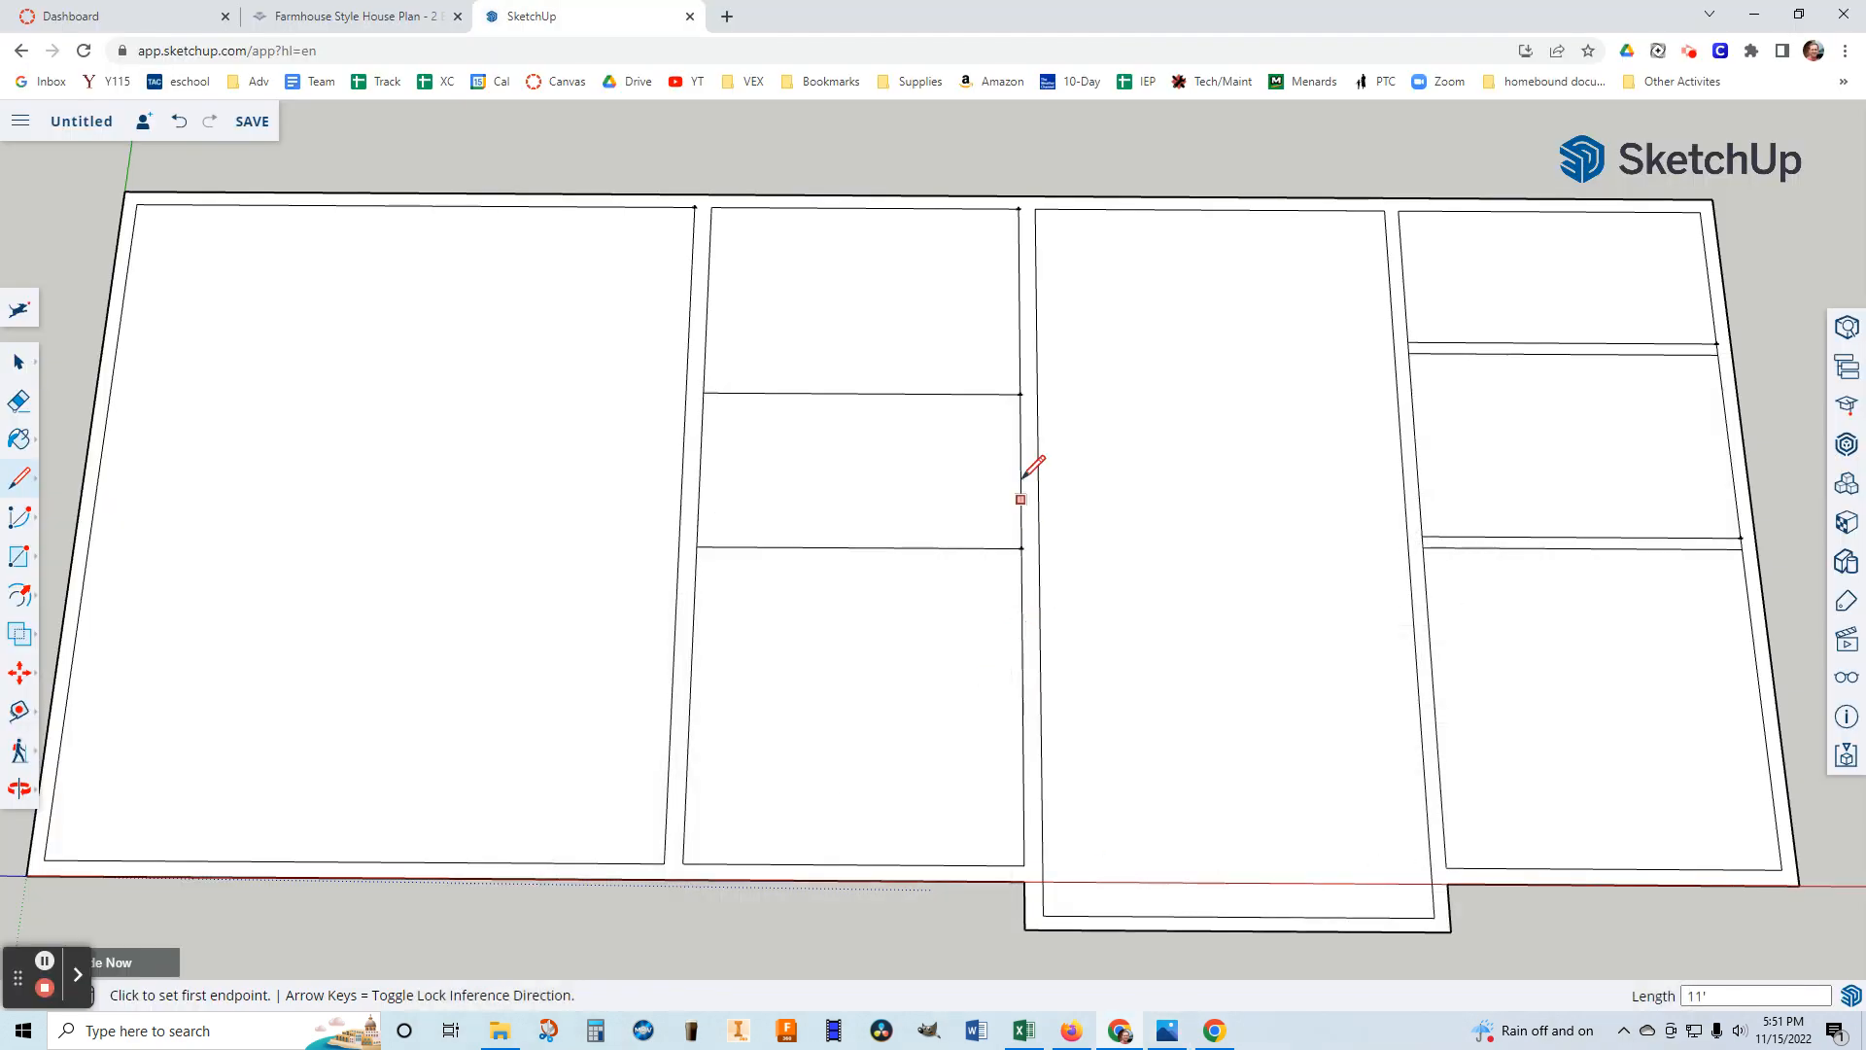
click(1021, 534)
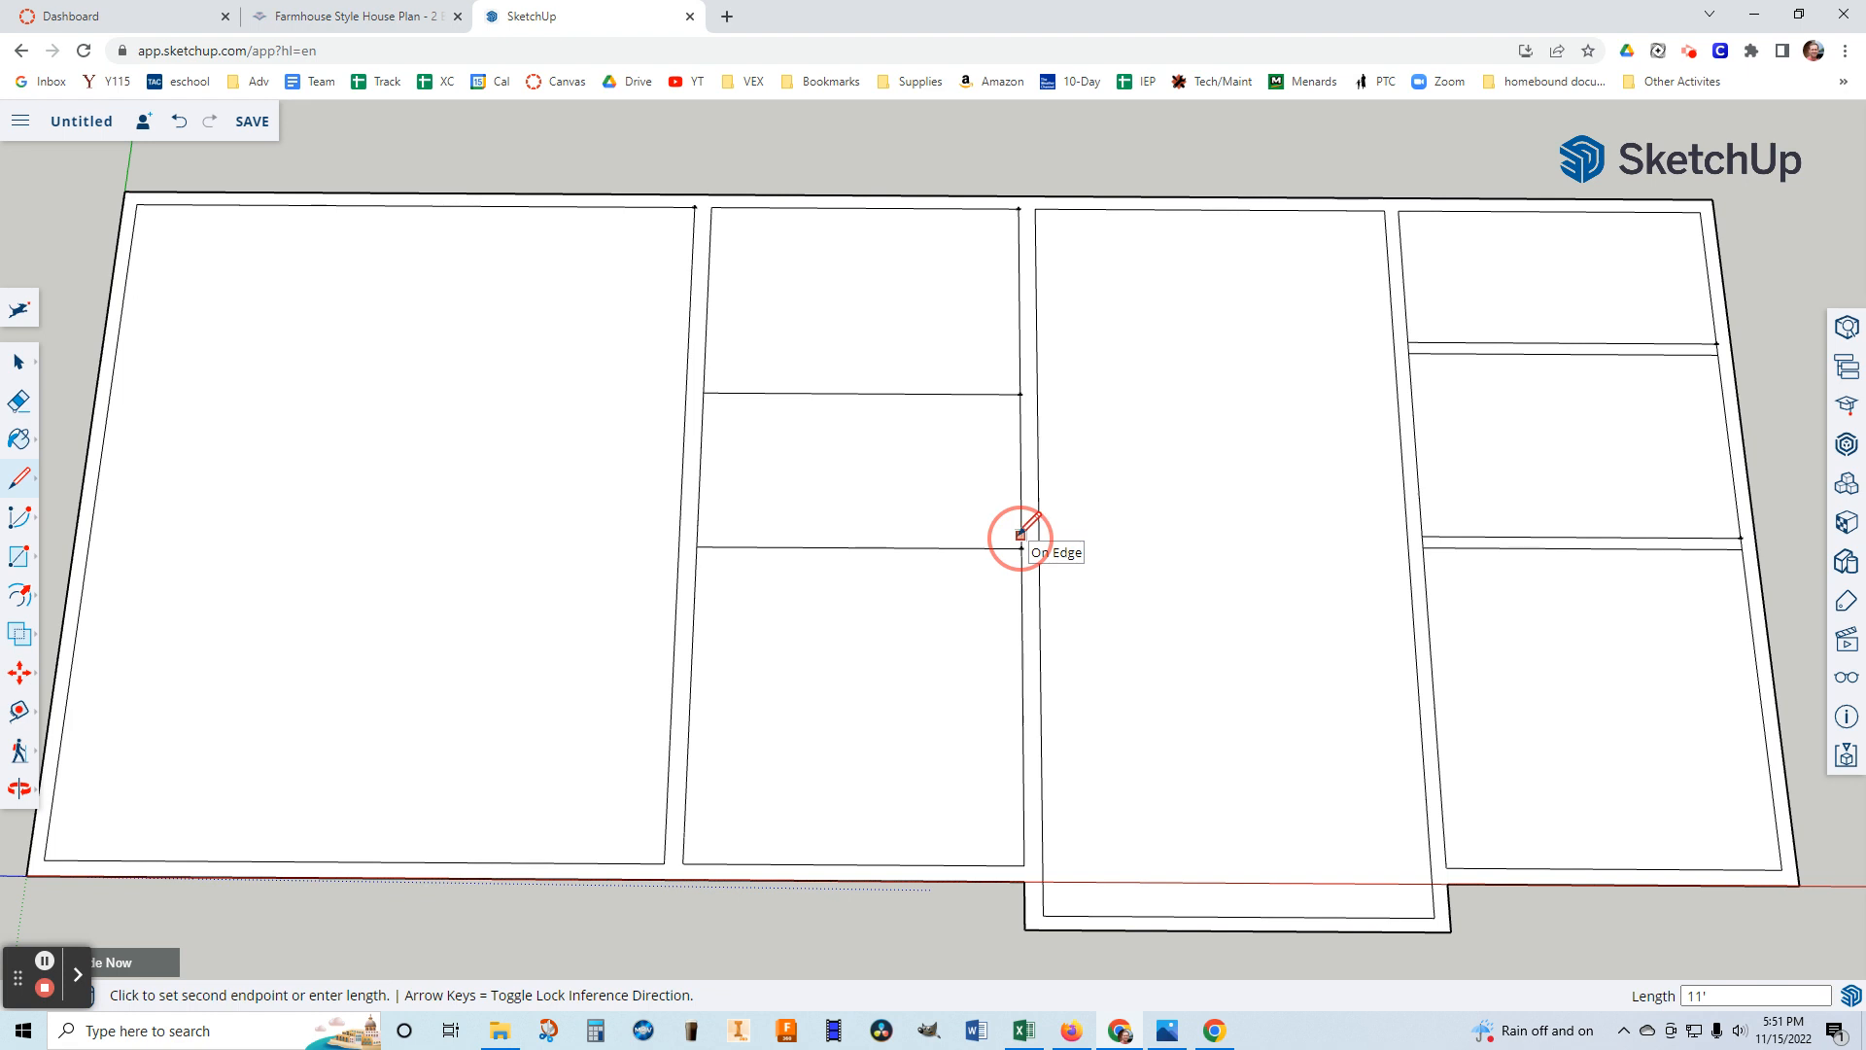
click(697, 534)
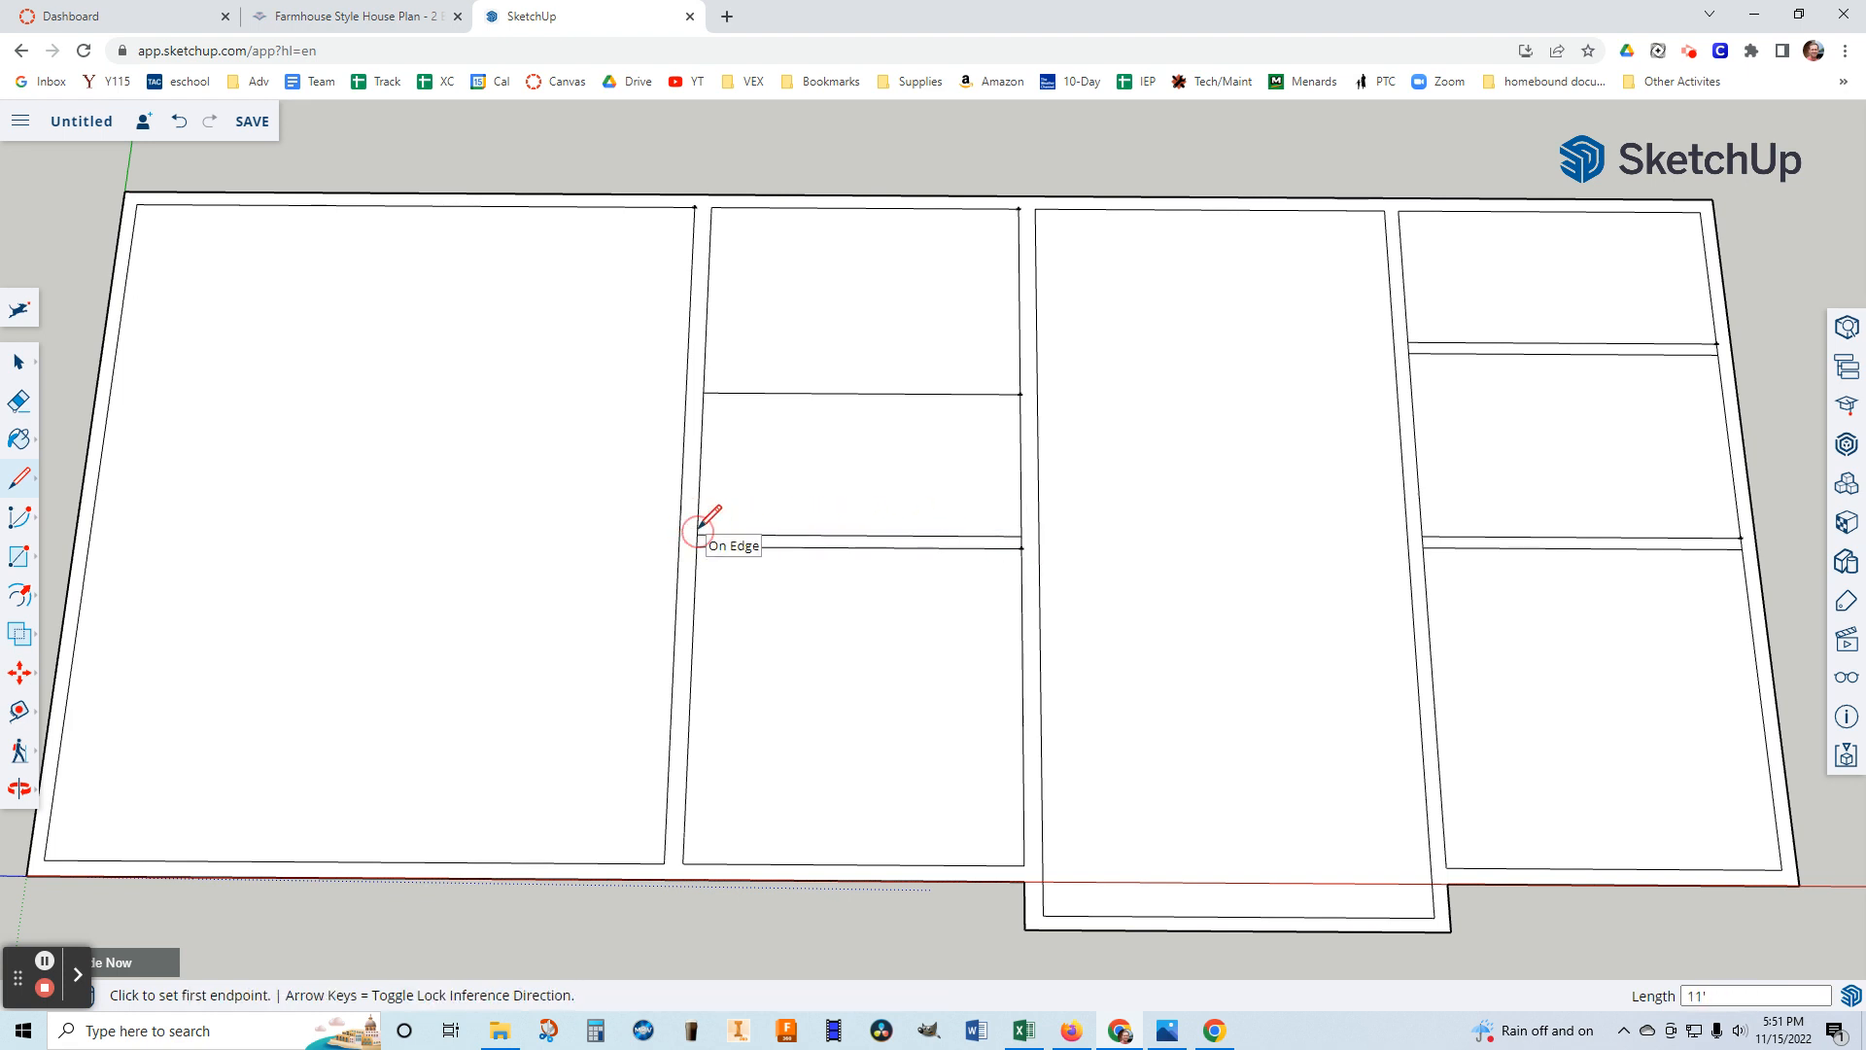
click(1020, 407)
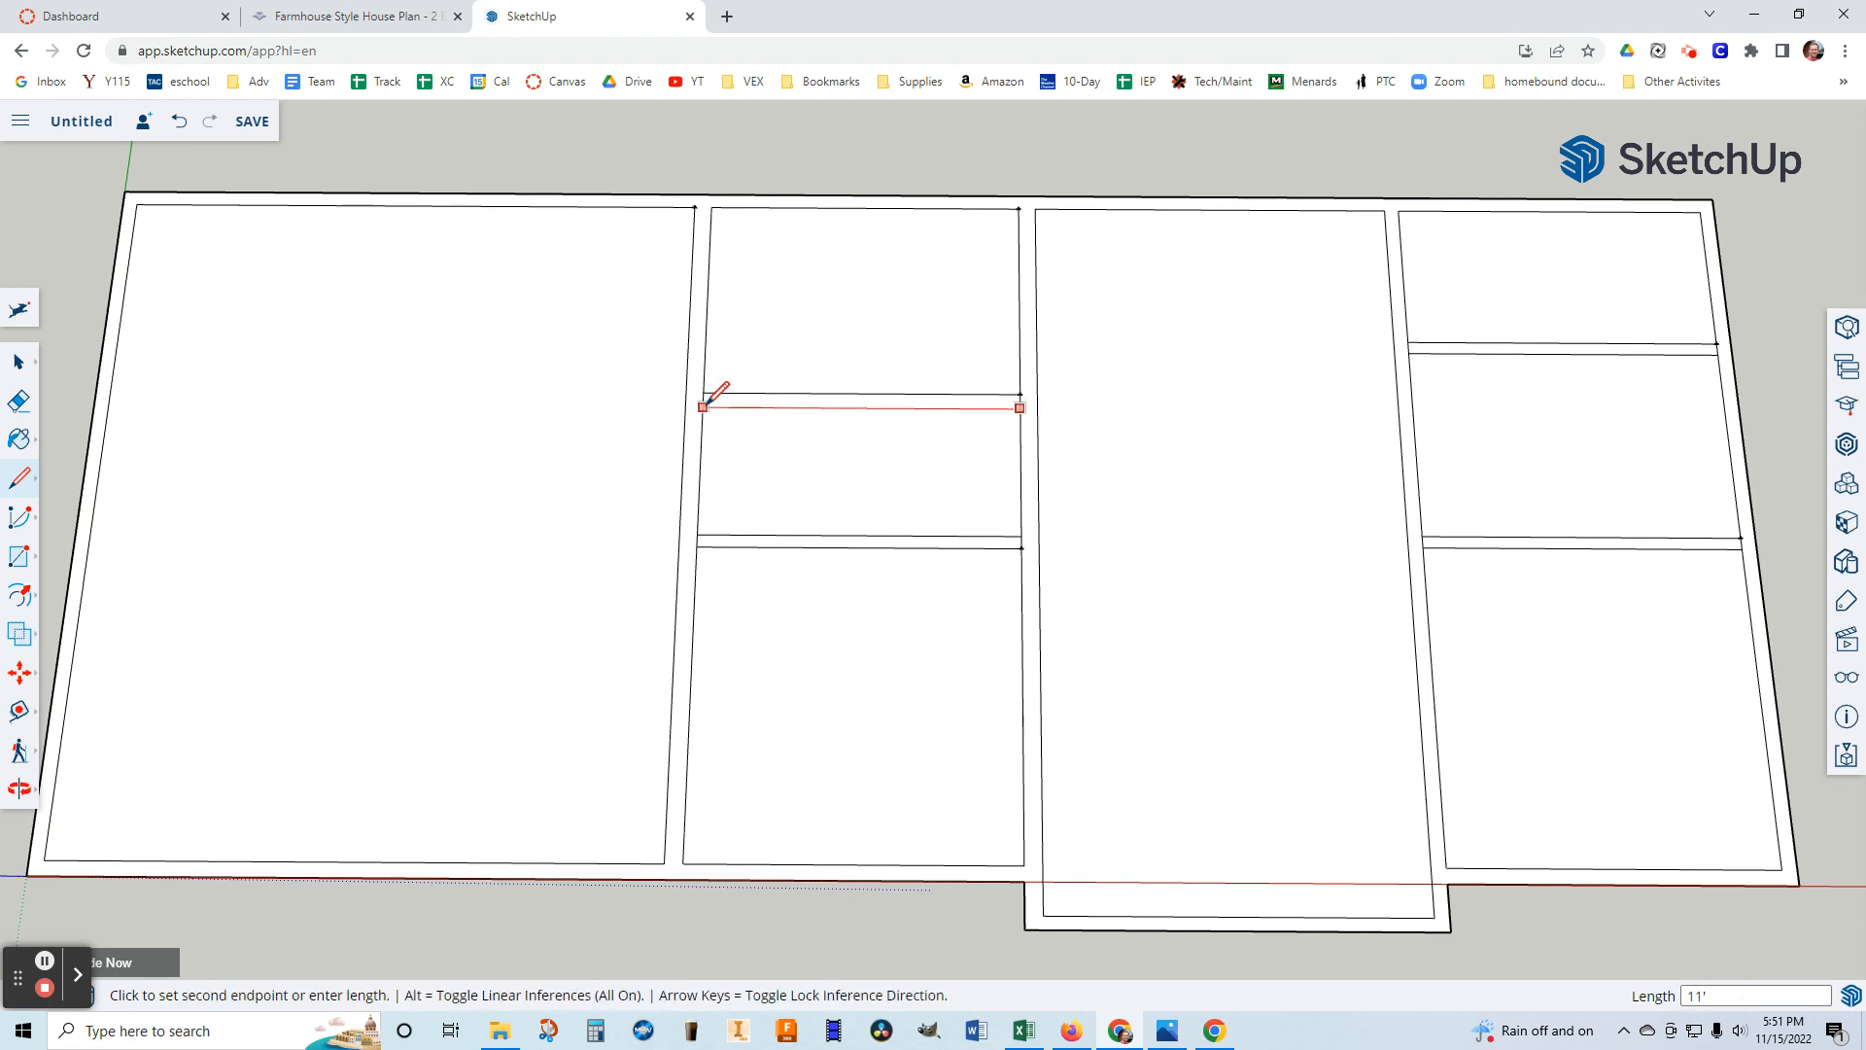
click(702, 409)
Consult the working document and draw two close parallel lines between the bath's cross walls to form the closet partition near the garage.
click(1165, 1030)
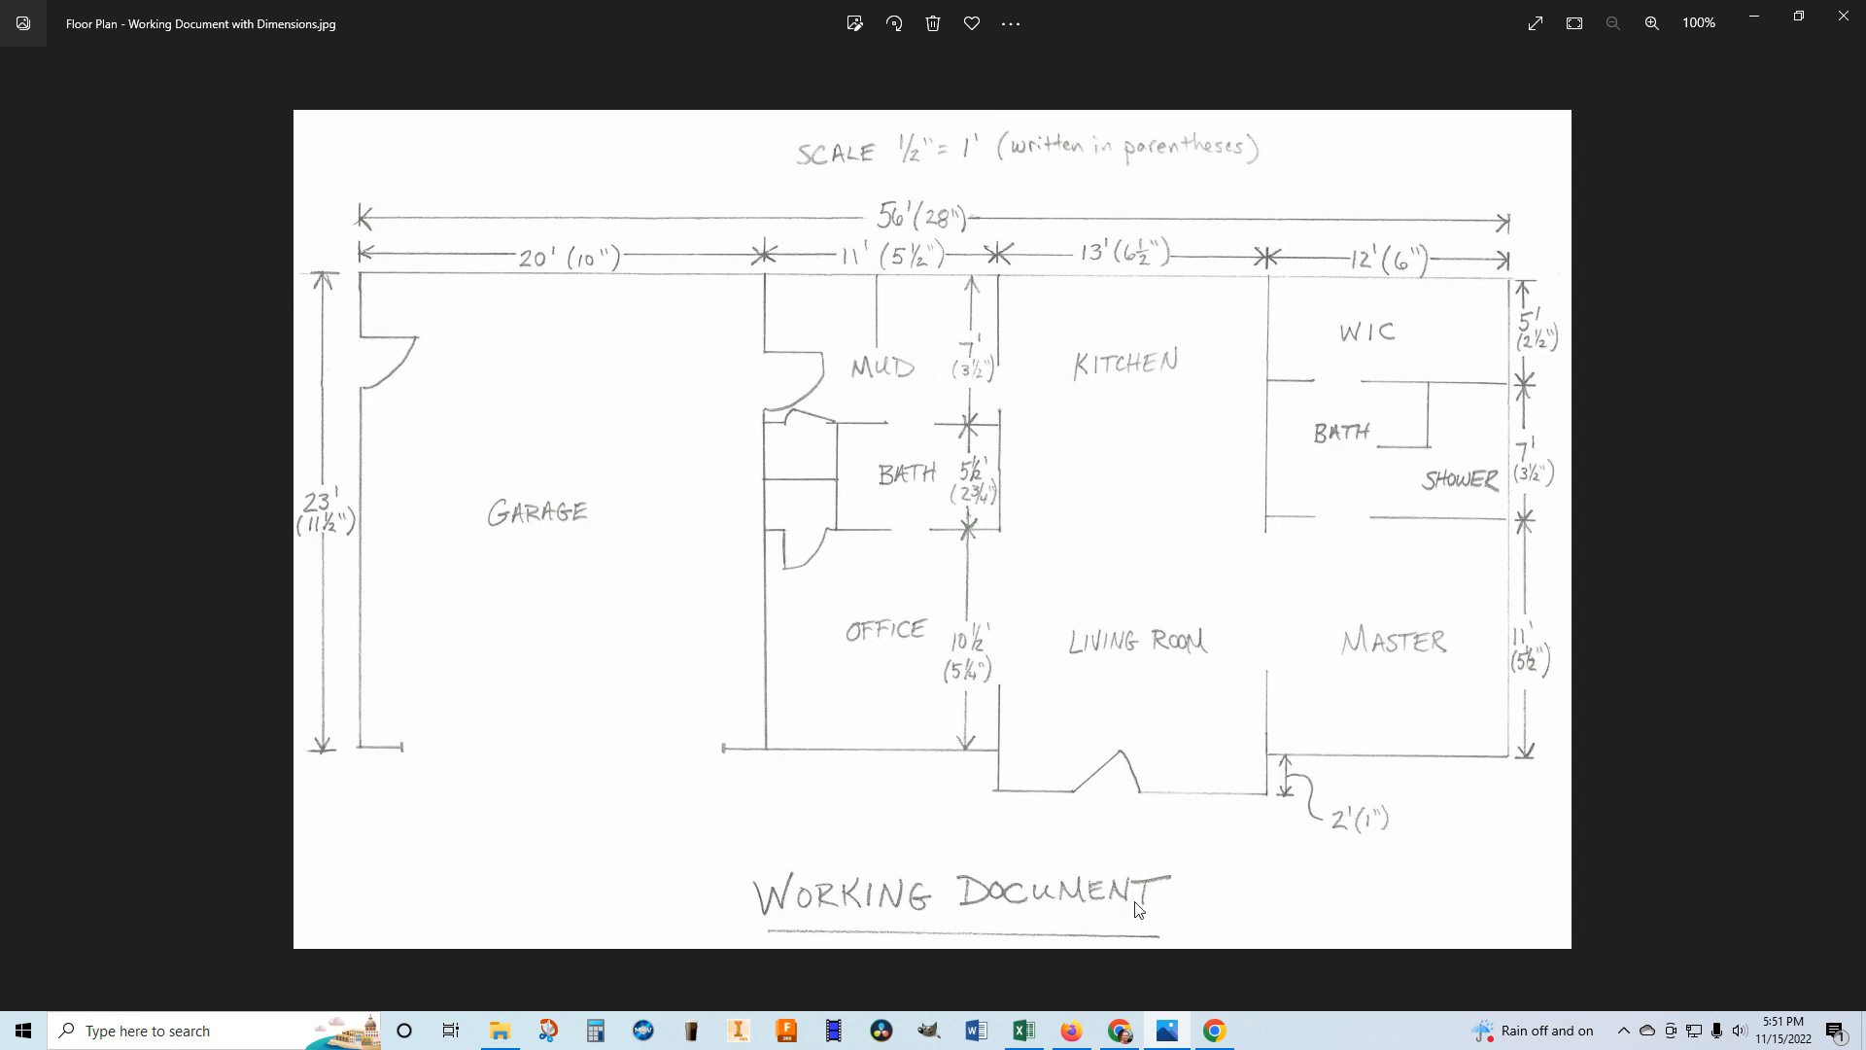
click(1165, 1030)
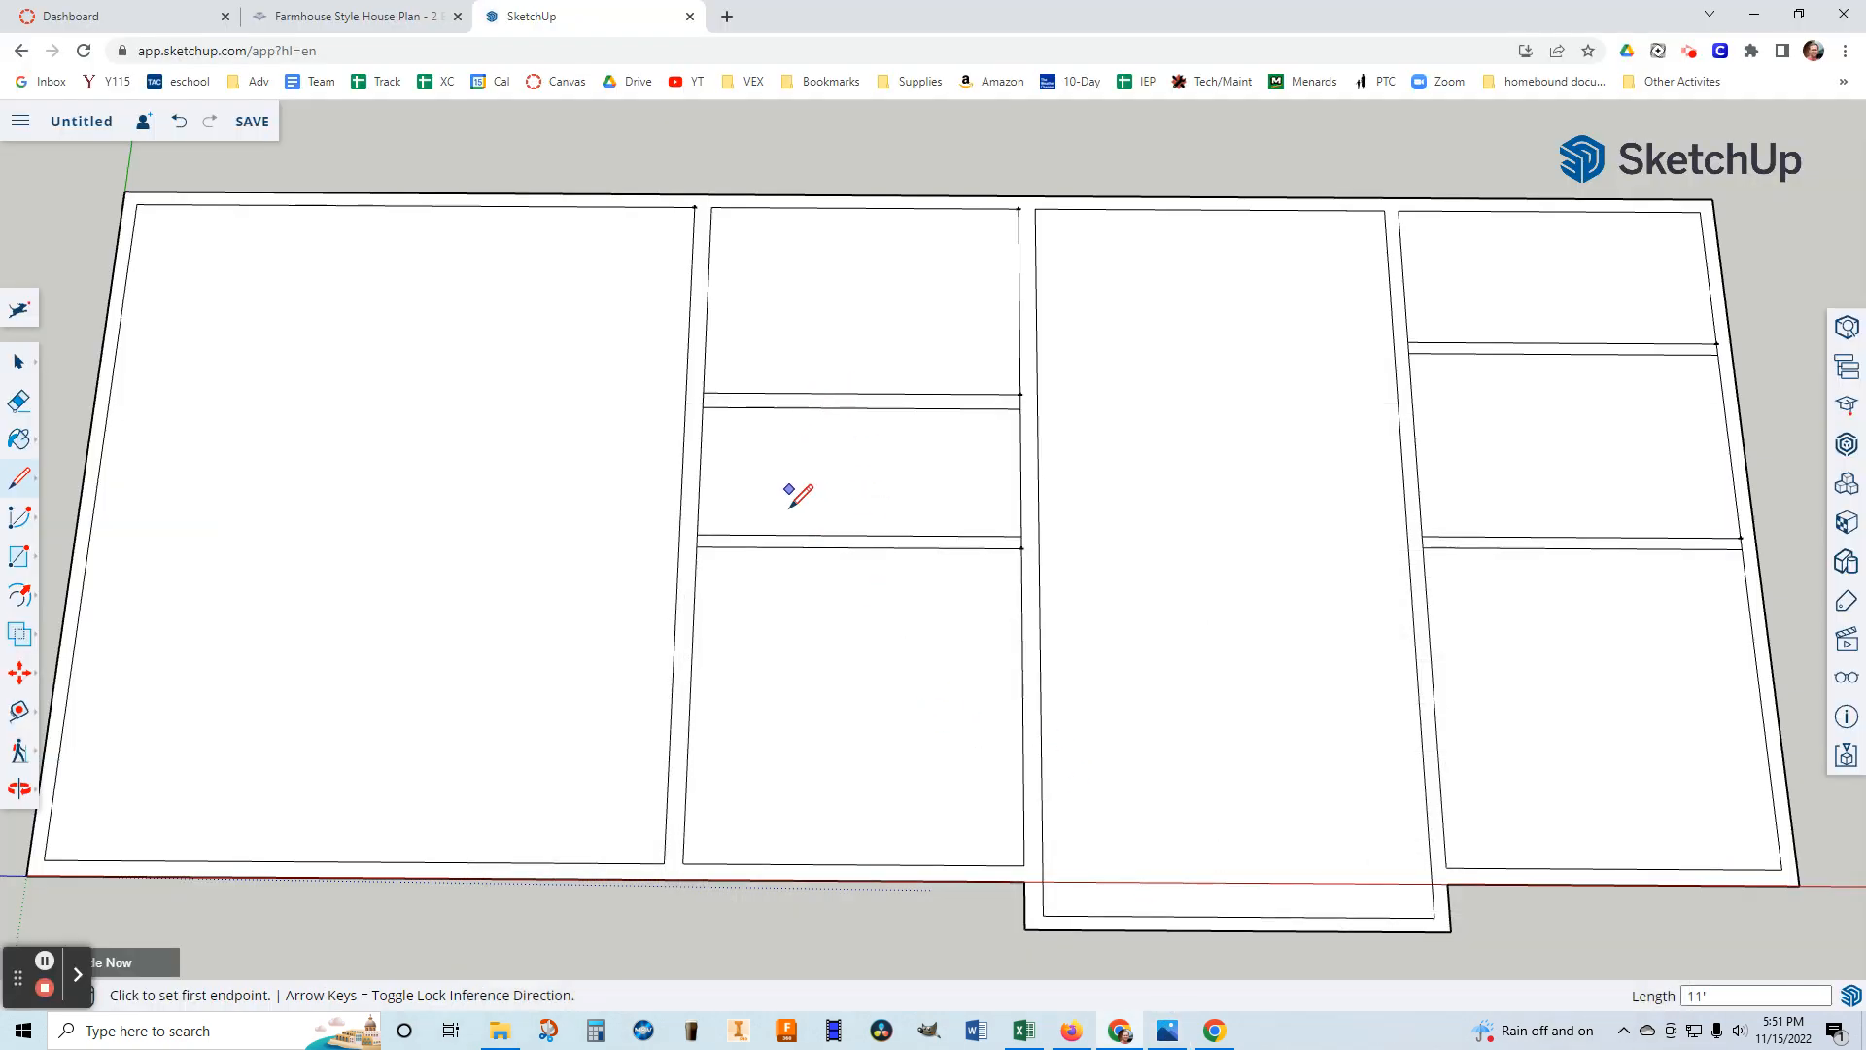
click(1165, 1030)
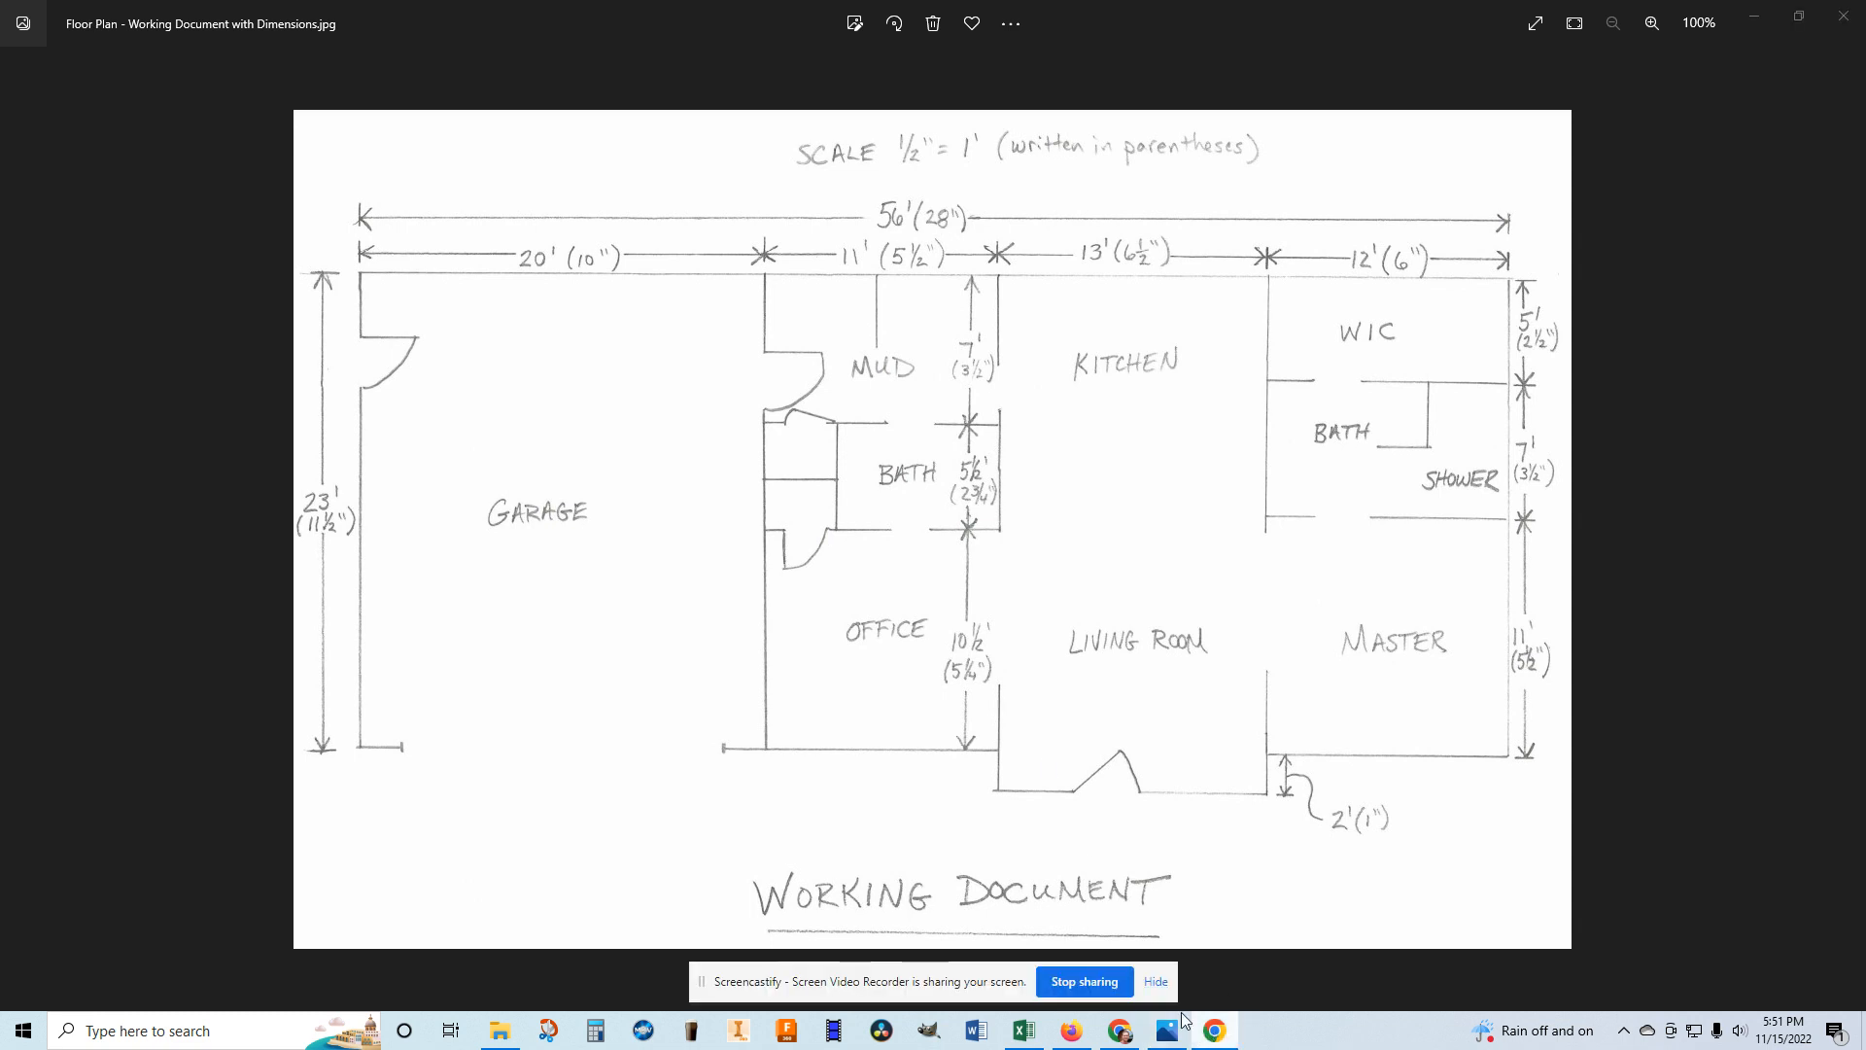
click(1155, 983)
click(1122, 1030)
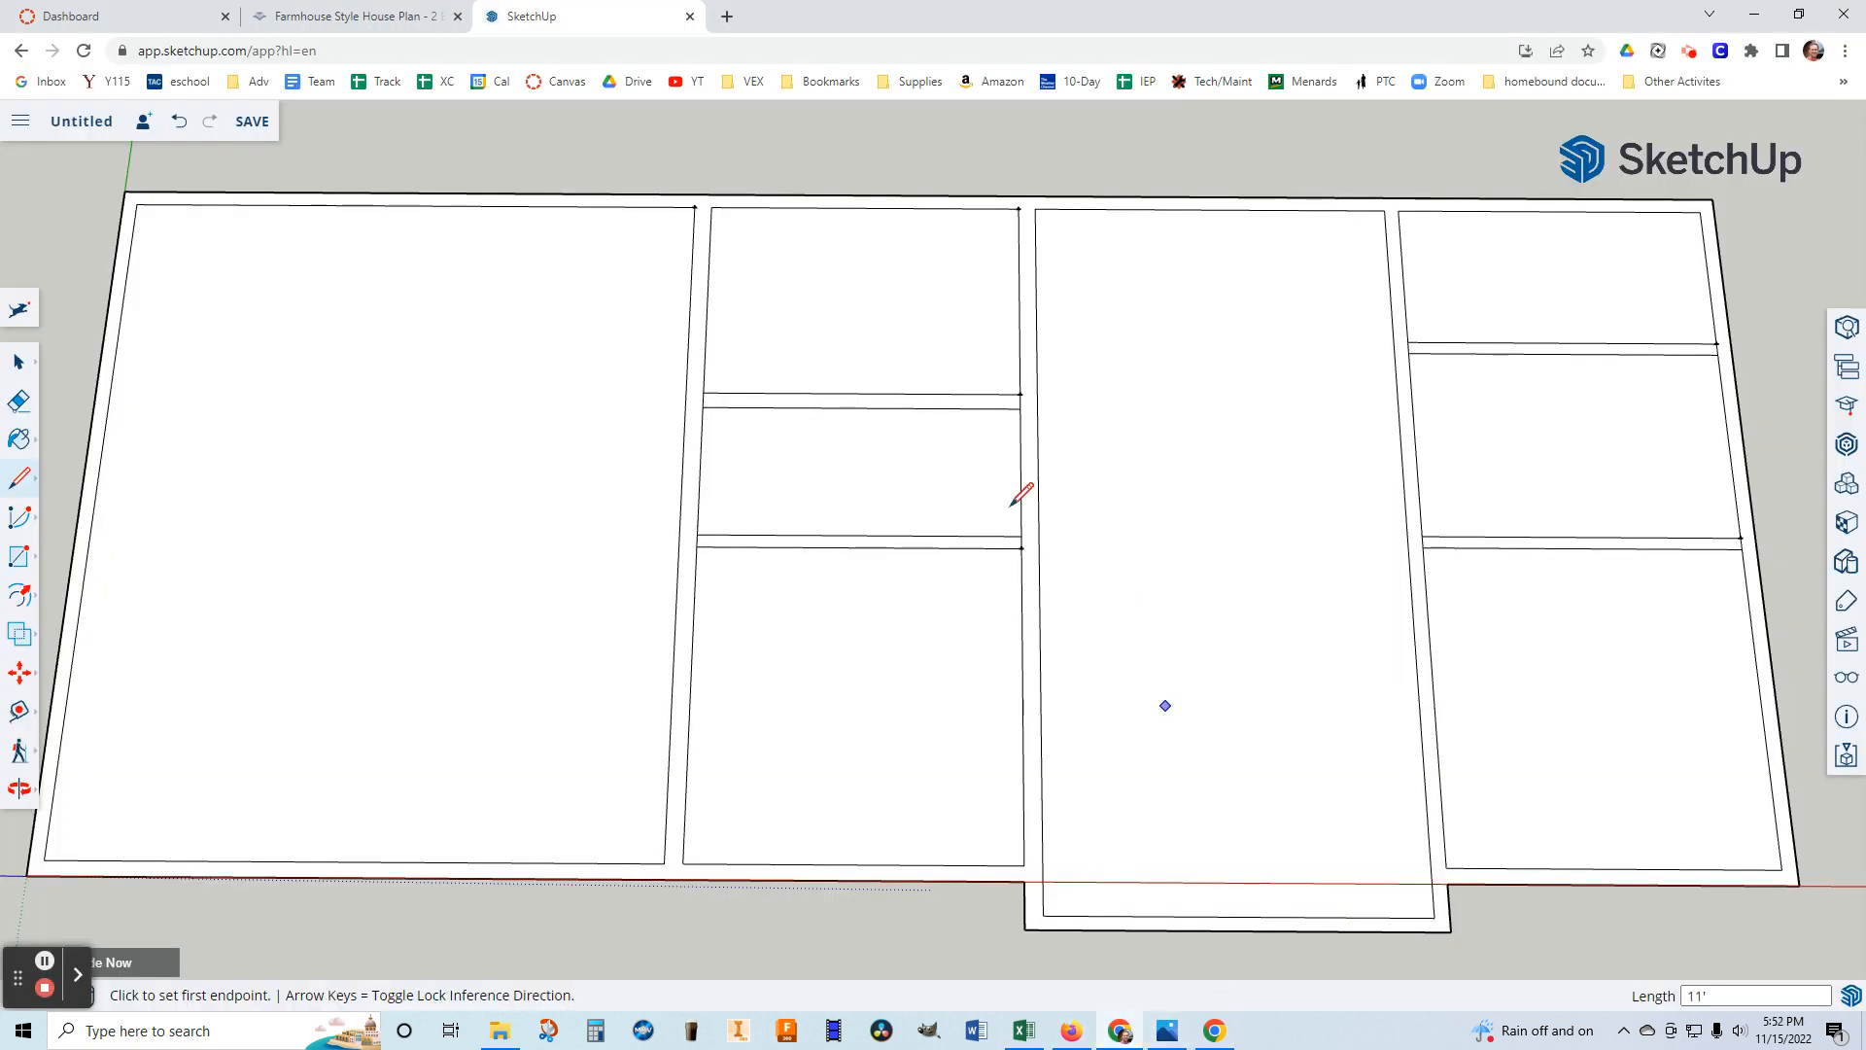
click(805, 406)
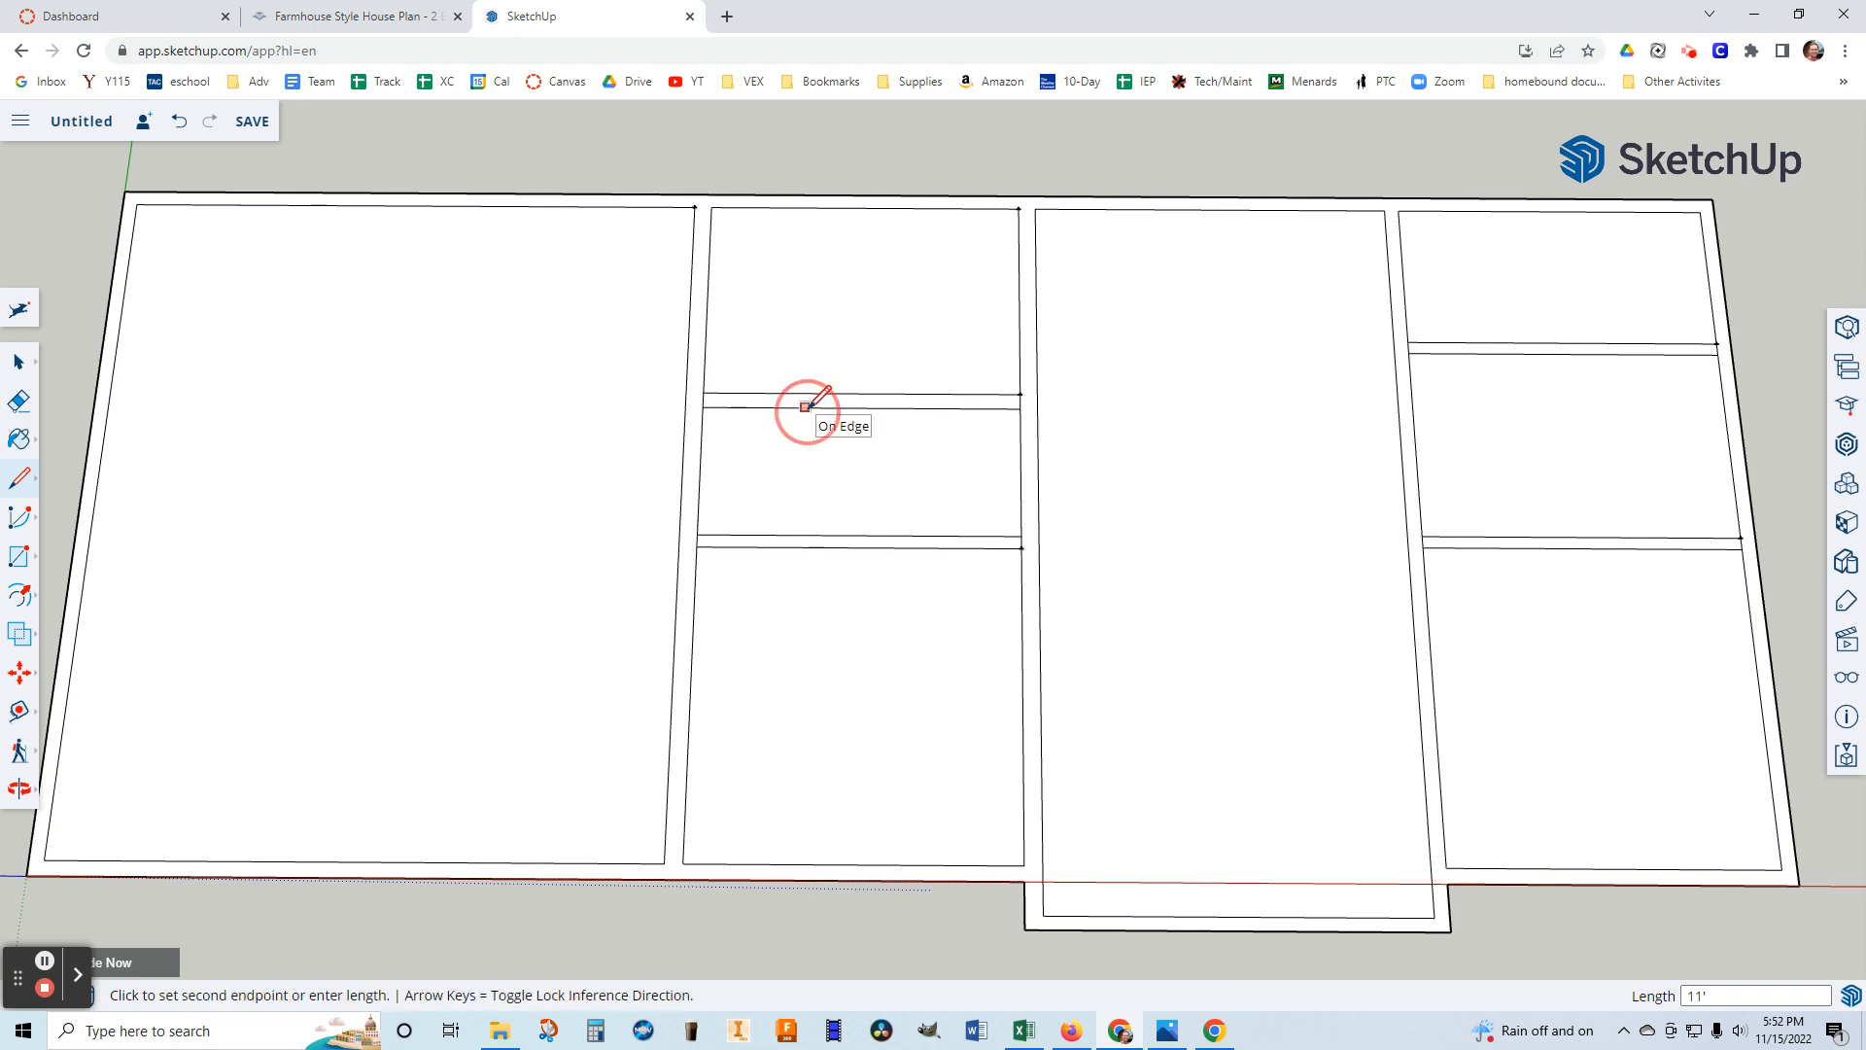
click(802, 534)
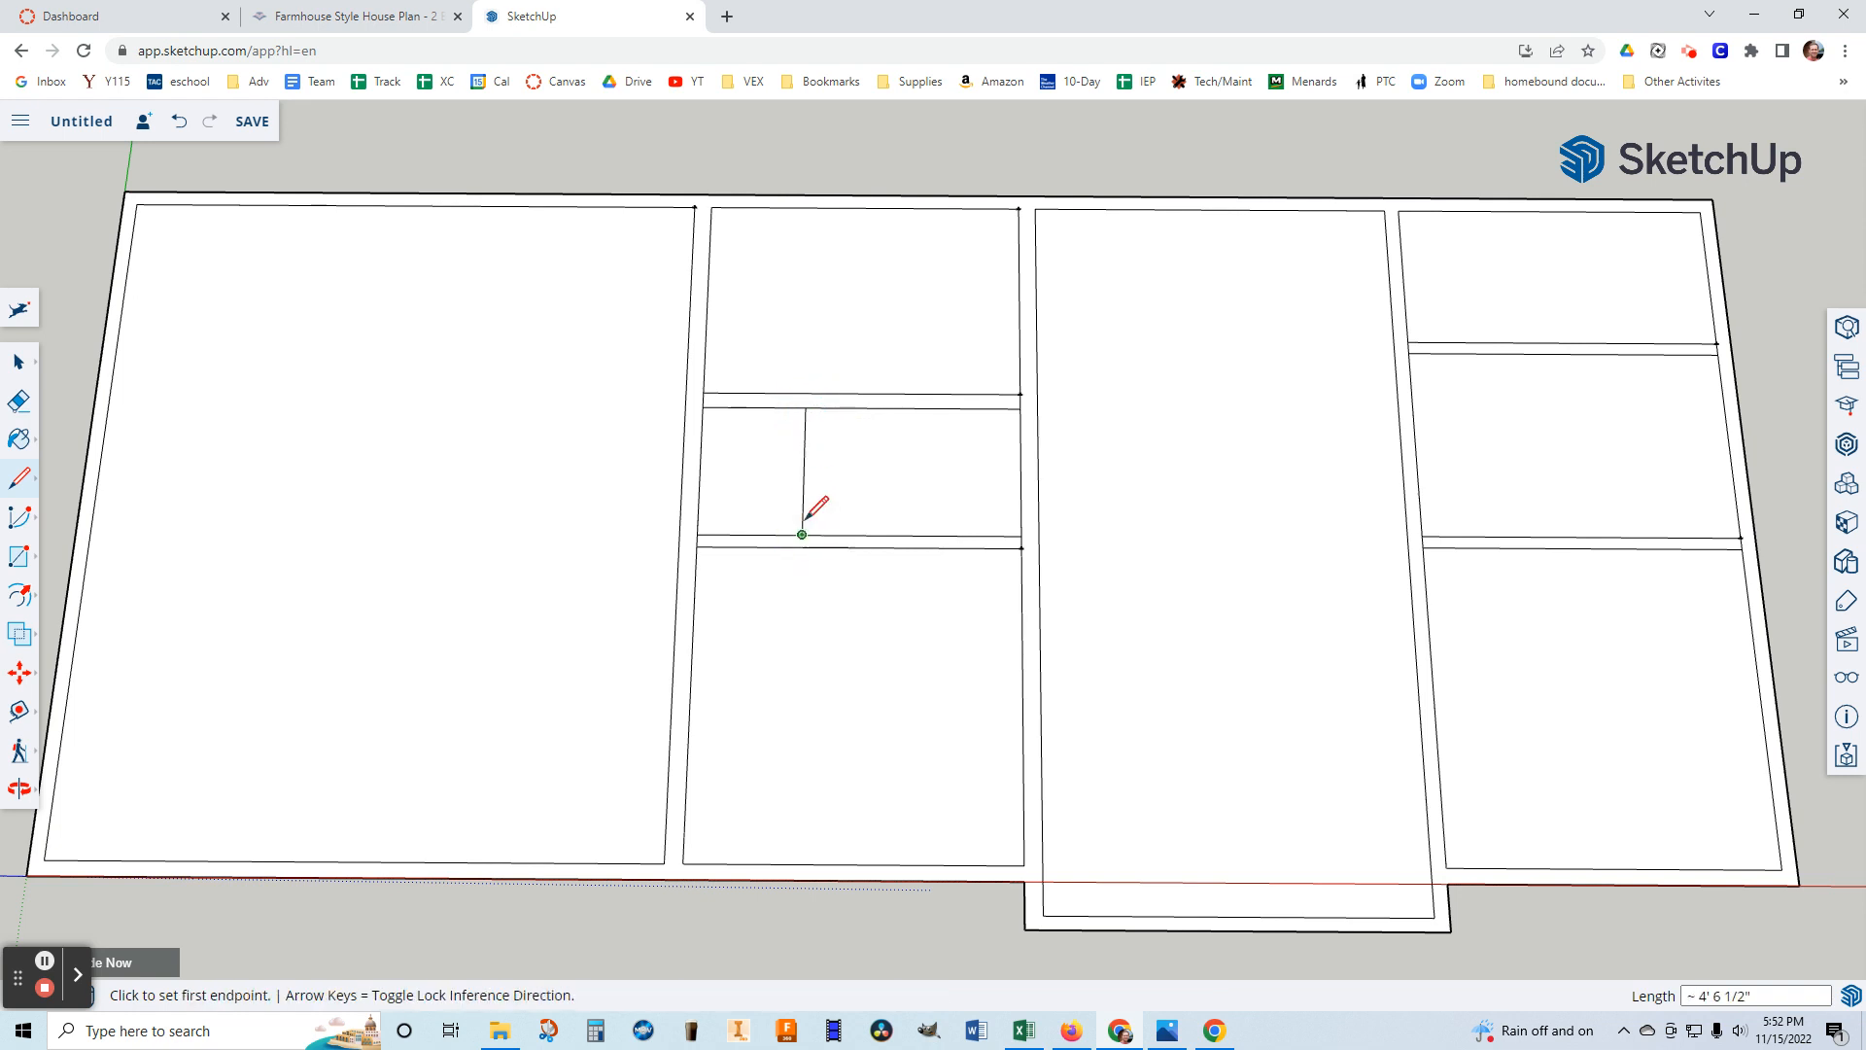
click(792, 406)
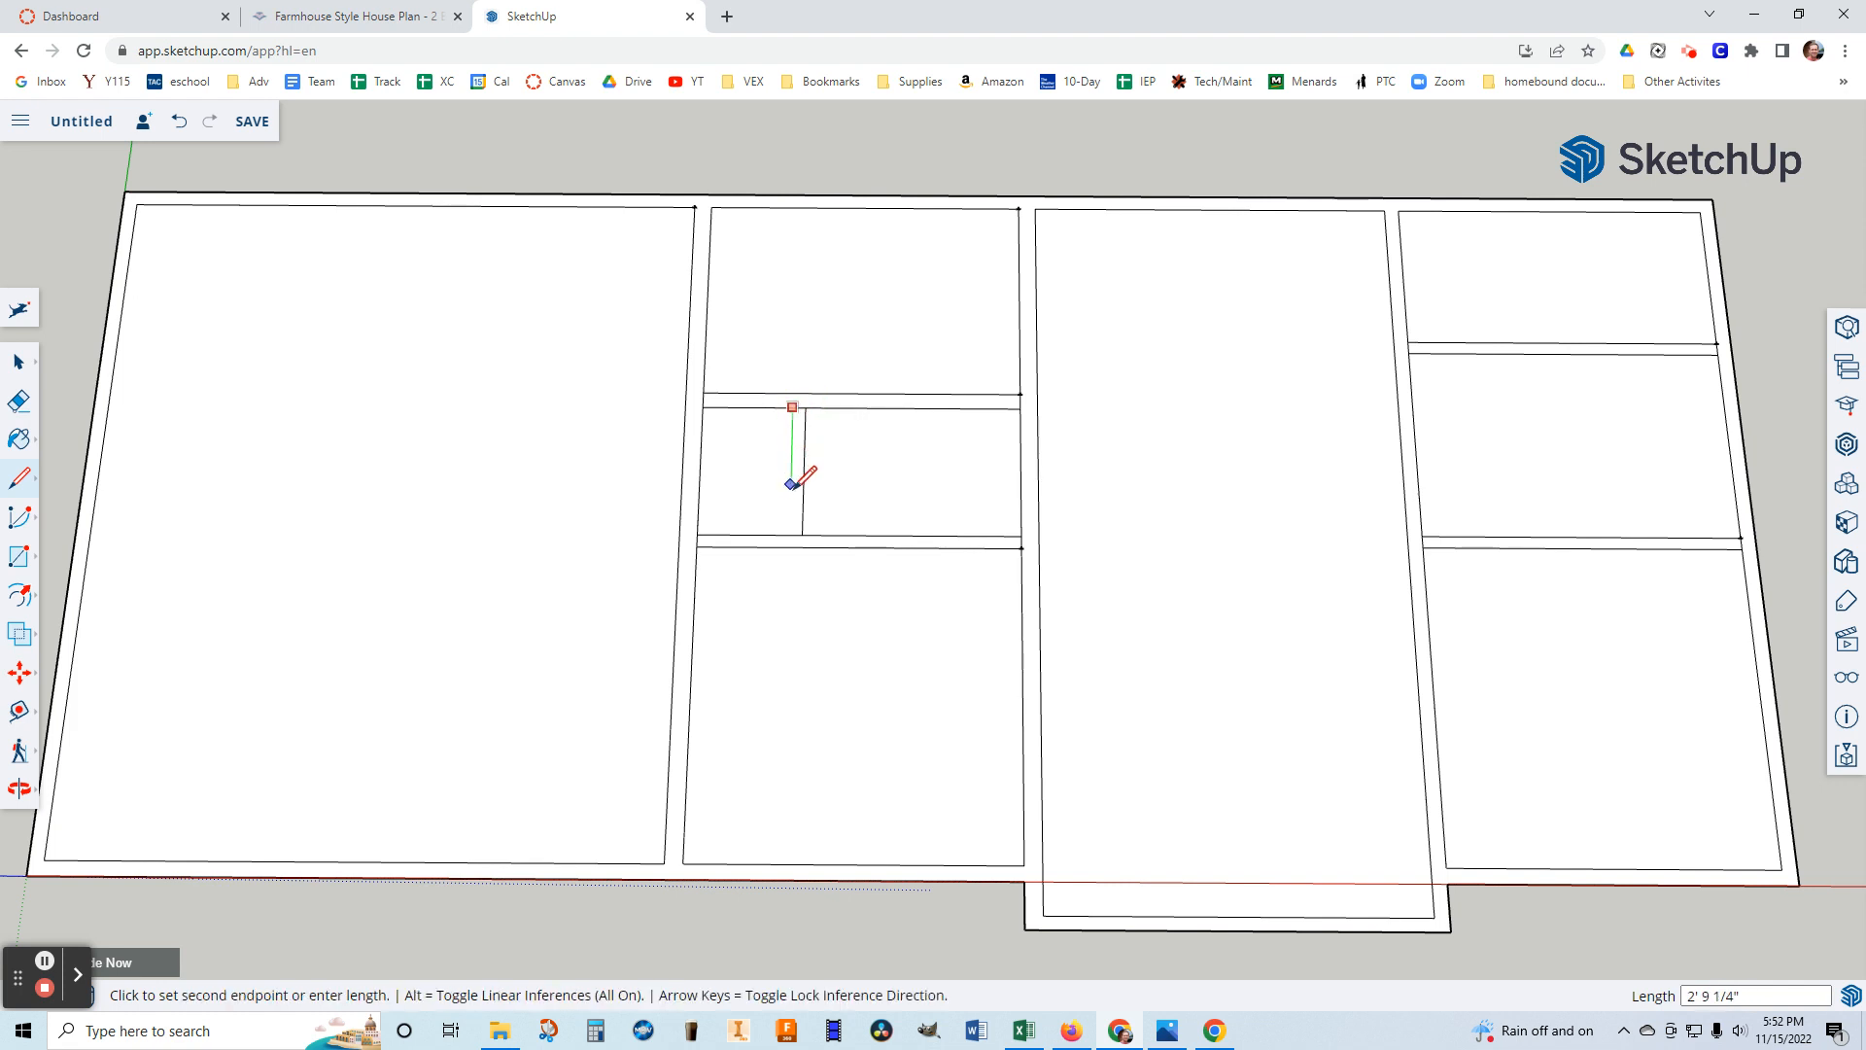
click(789, 534)
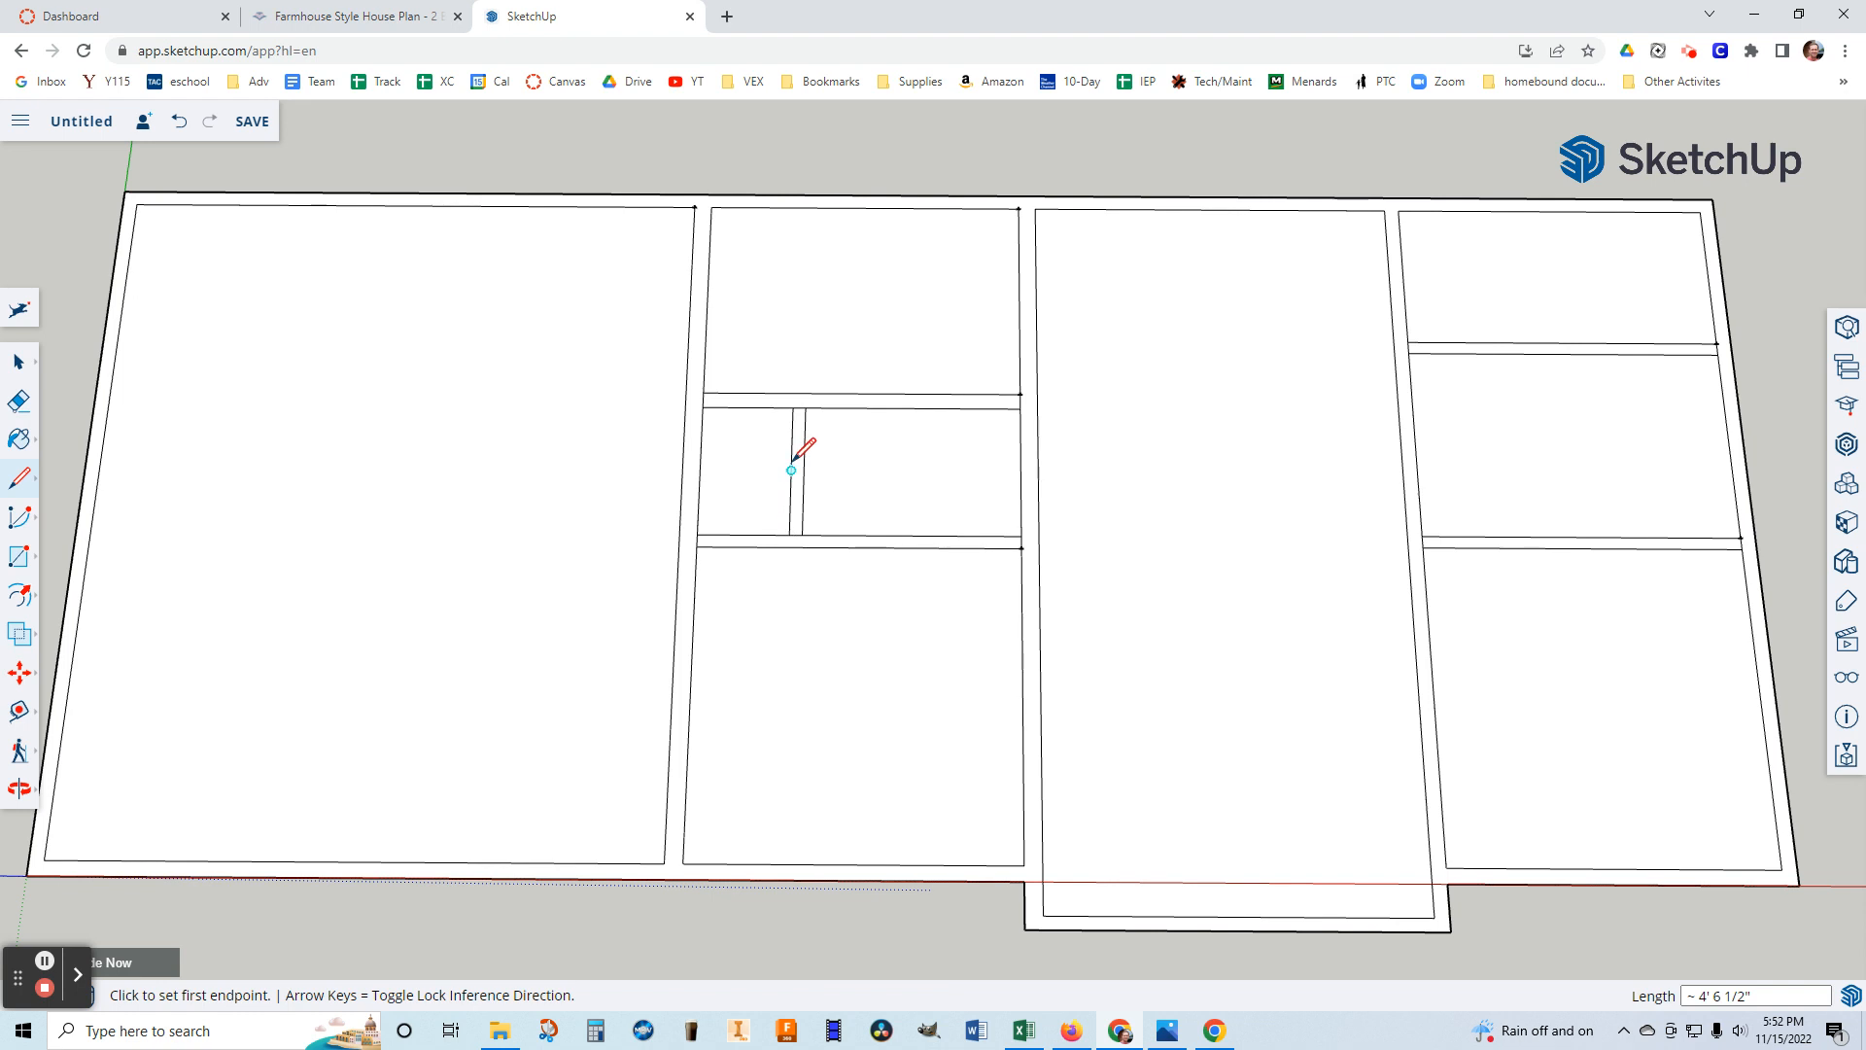
Divide the closet space midway with two close parallel lines running from the closet partition to the garage wall.
scroll(791, 472, up, 5)
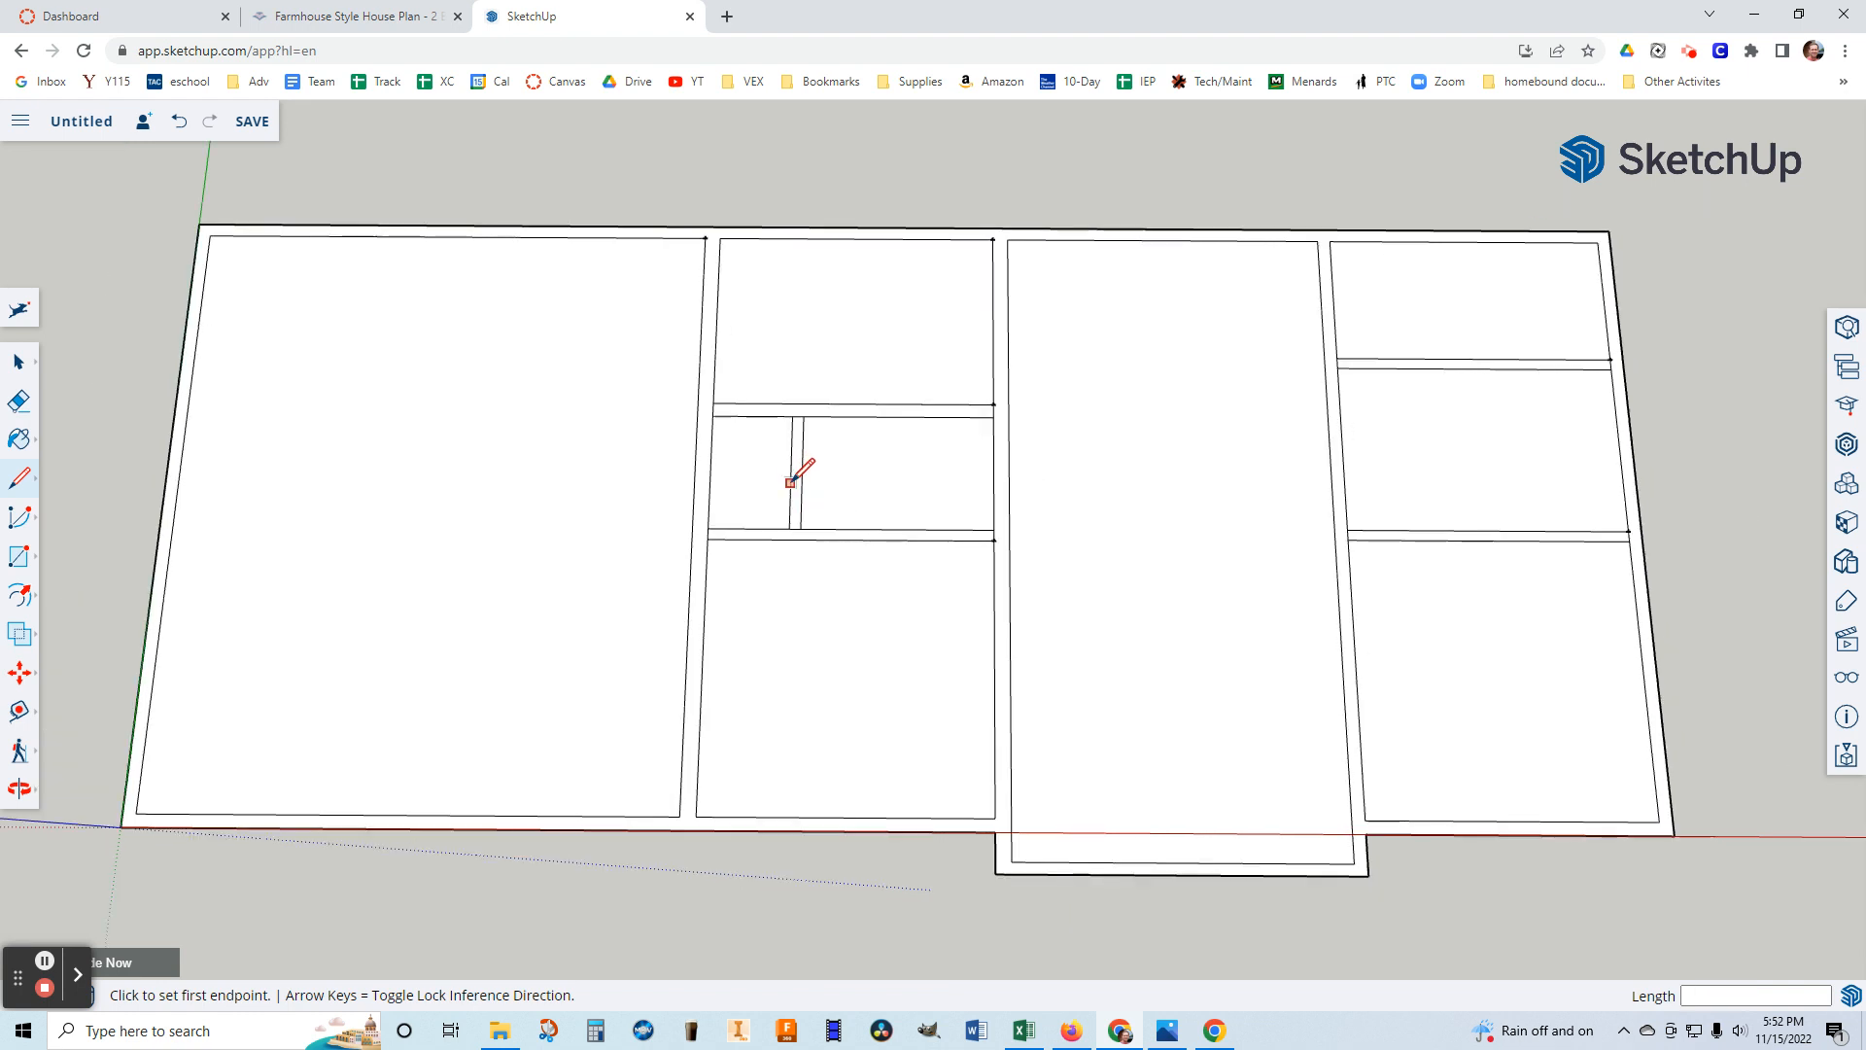
scroll(791, 480, up, 1)
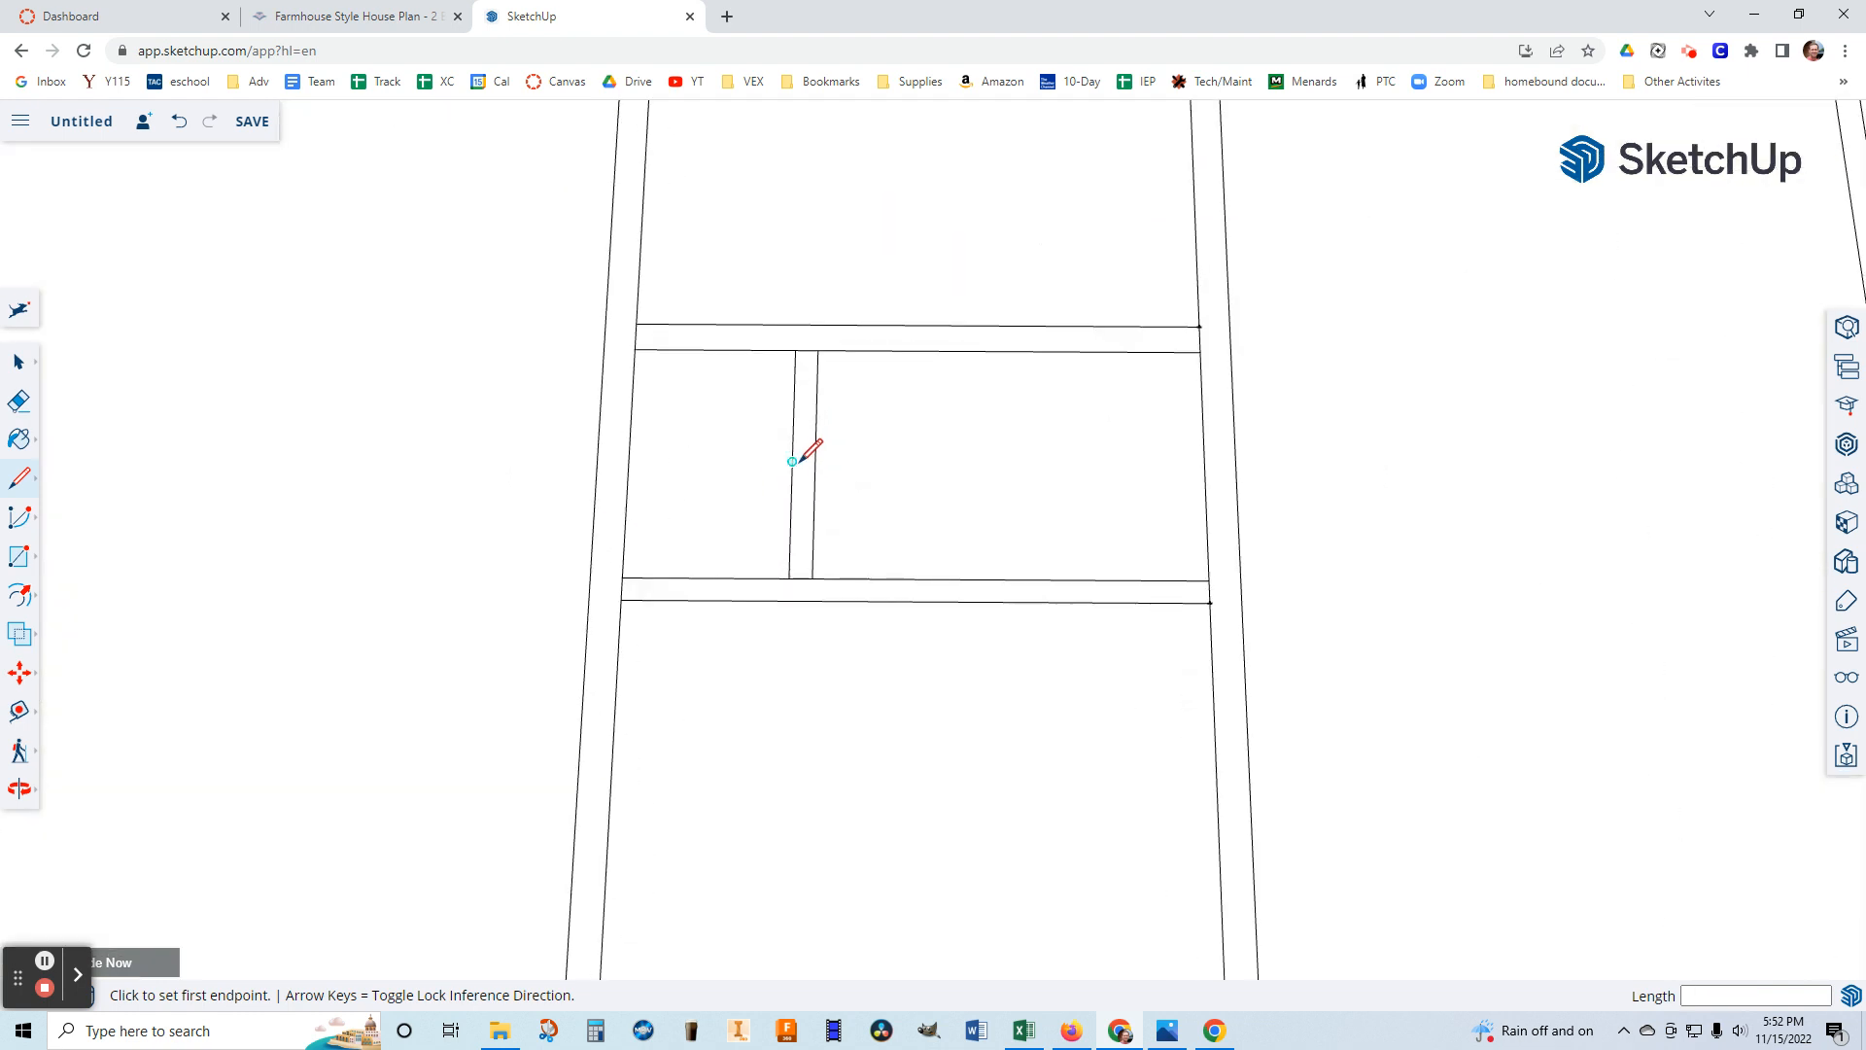
click(791, 475)
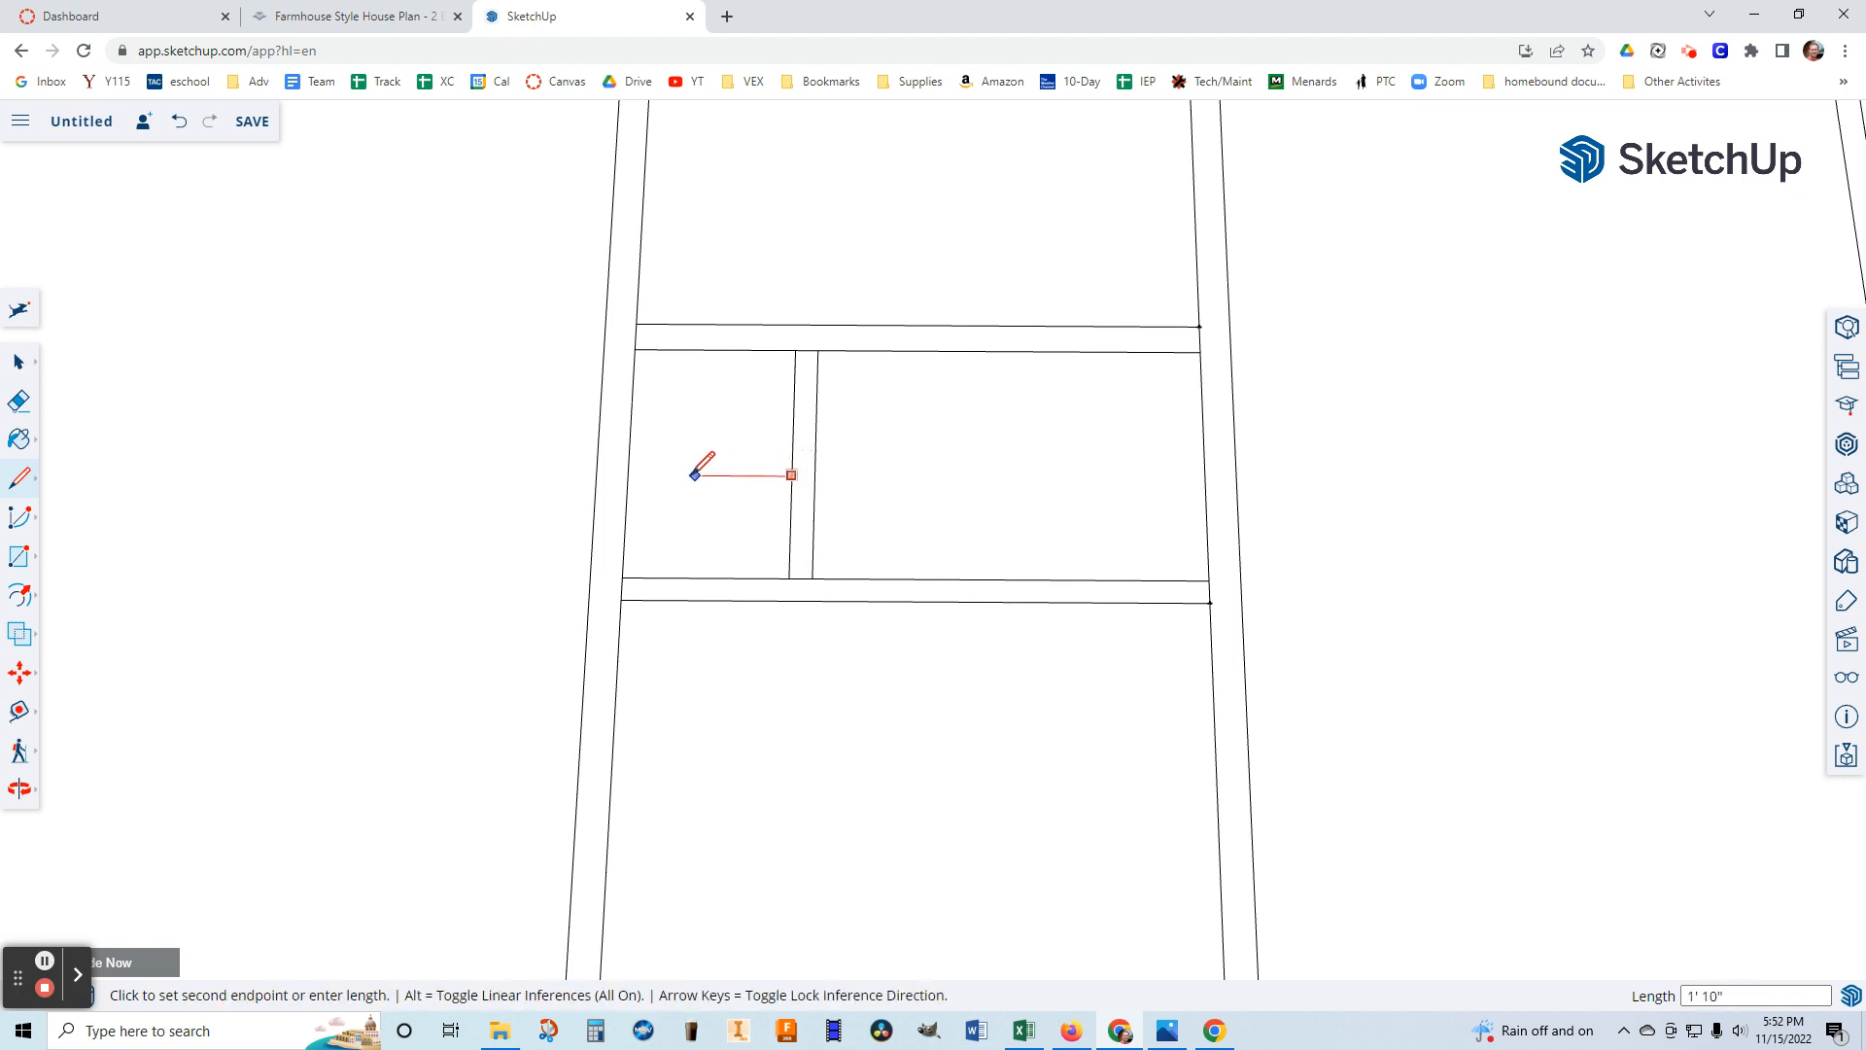
click(632, 476)
click(792, 458)
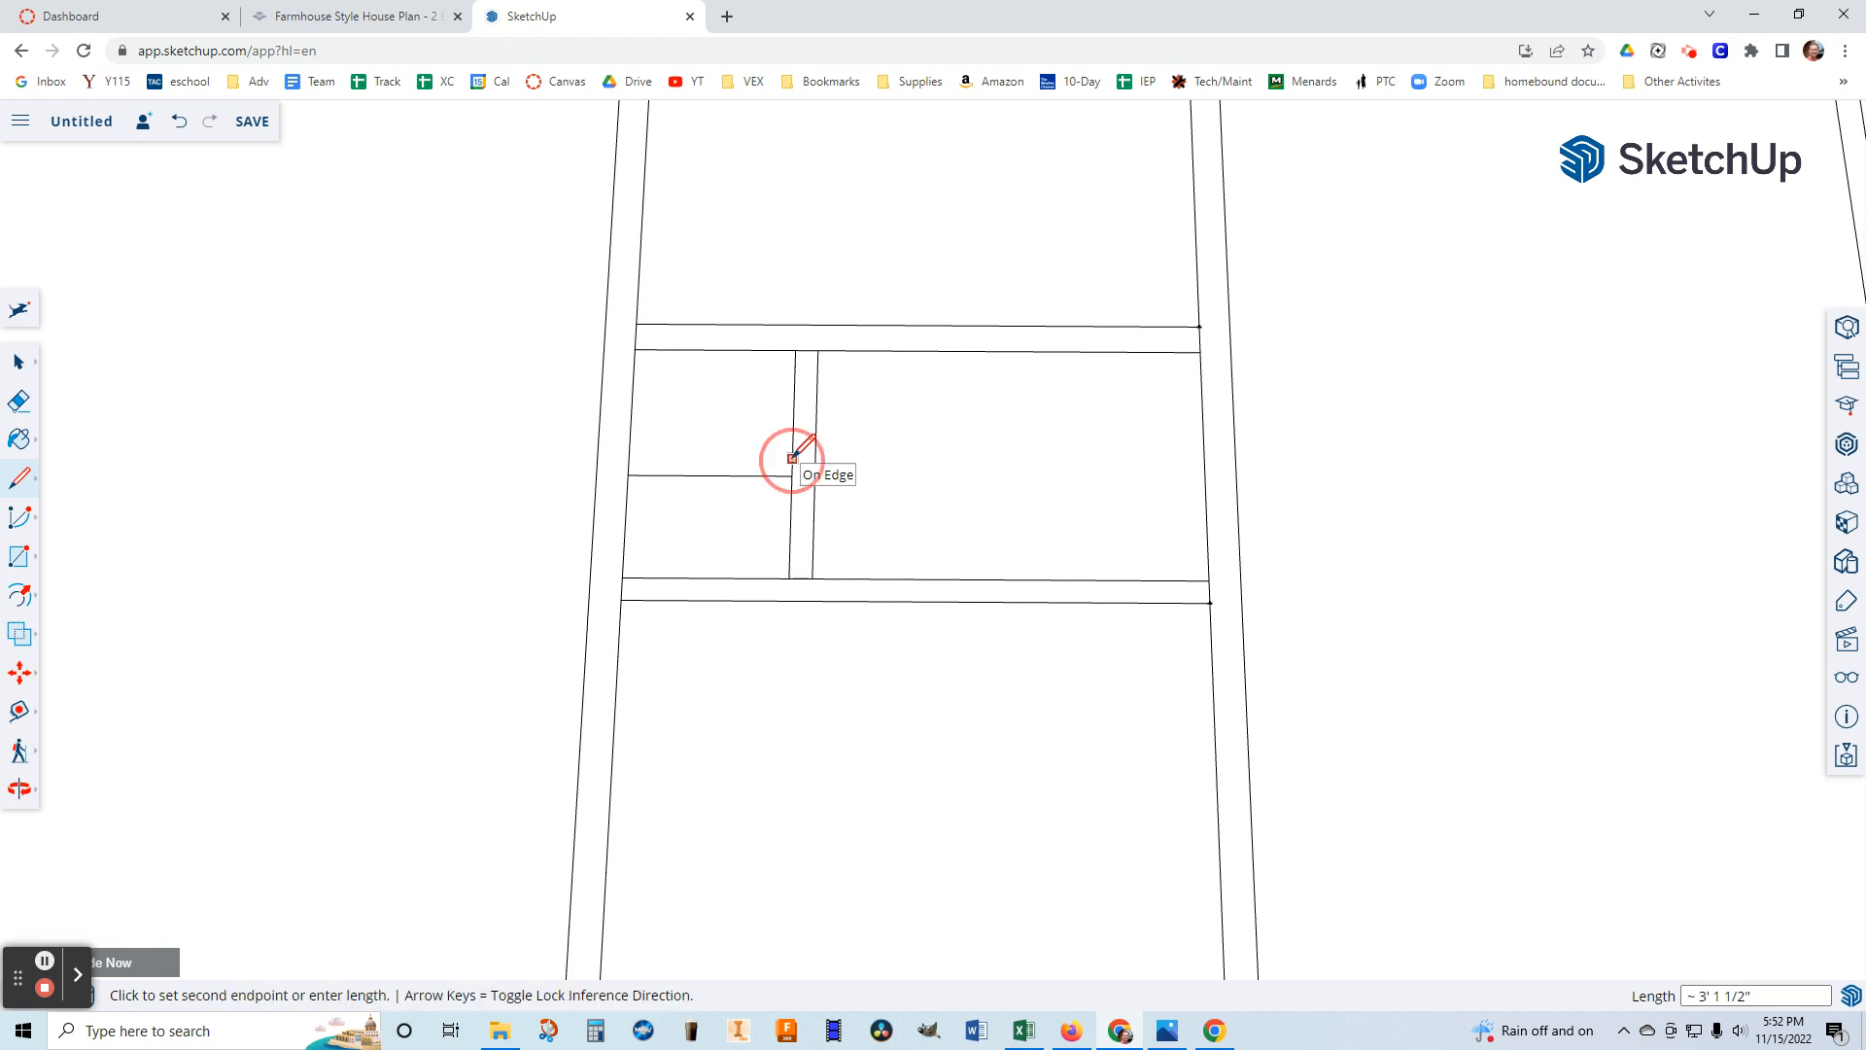
click(628, 459)
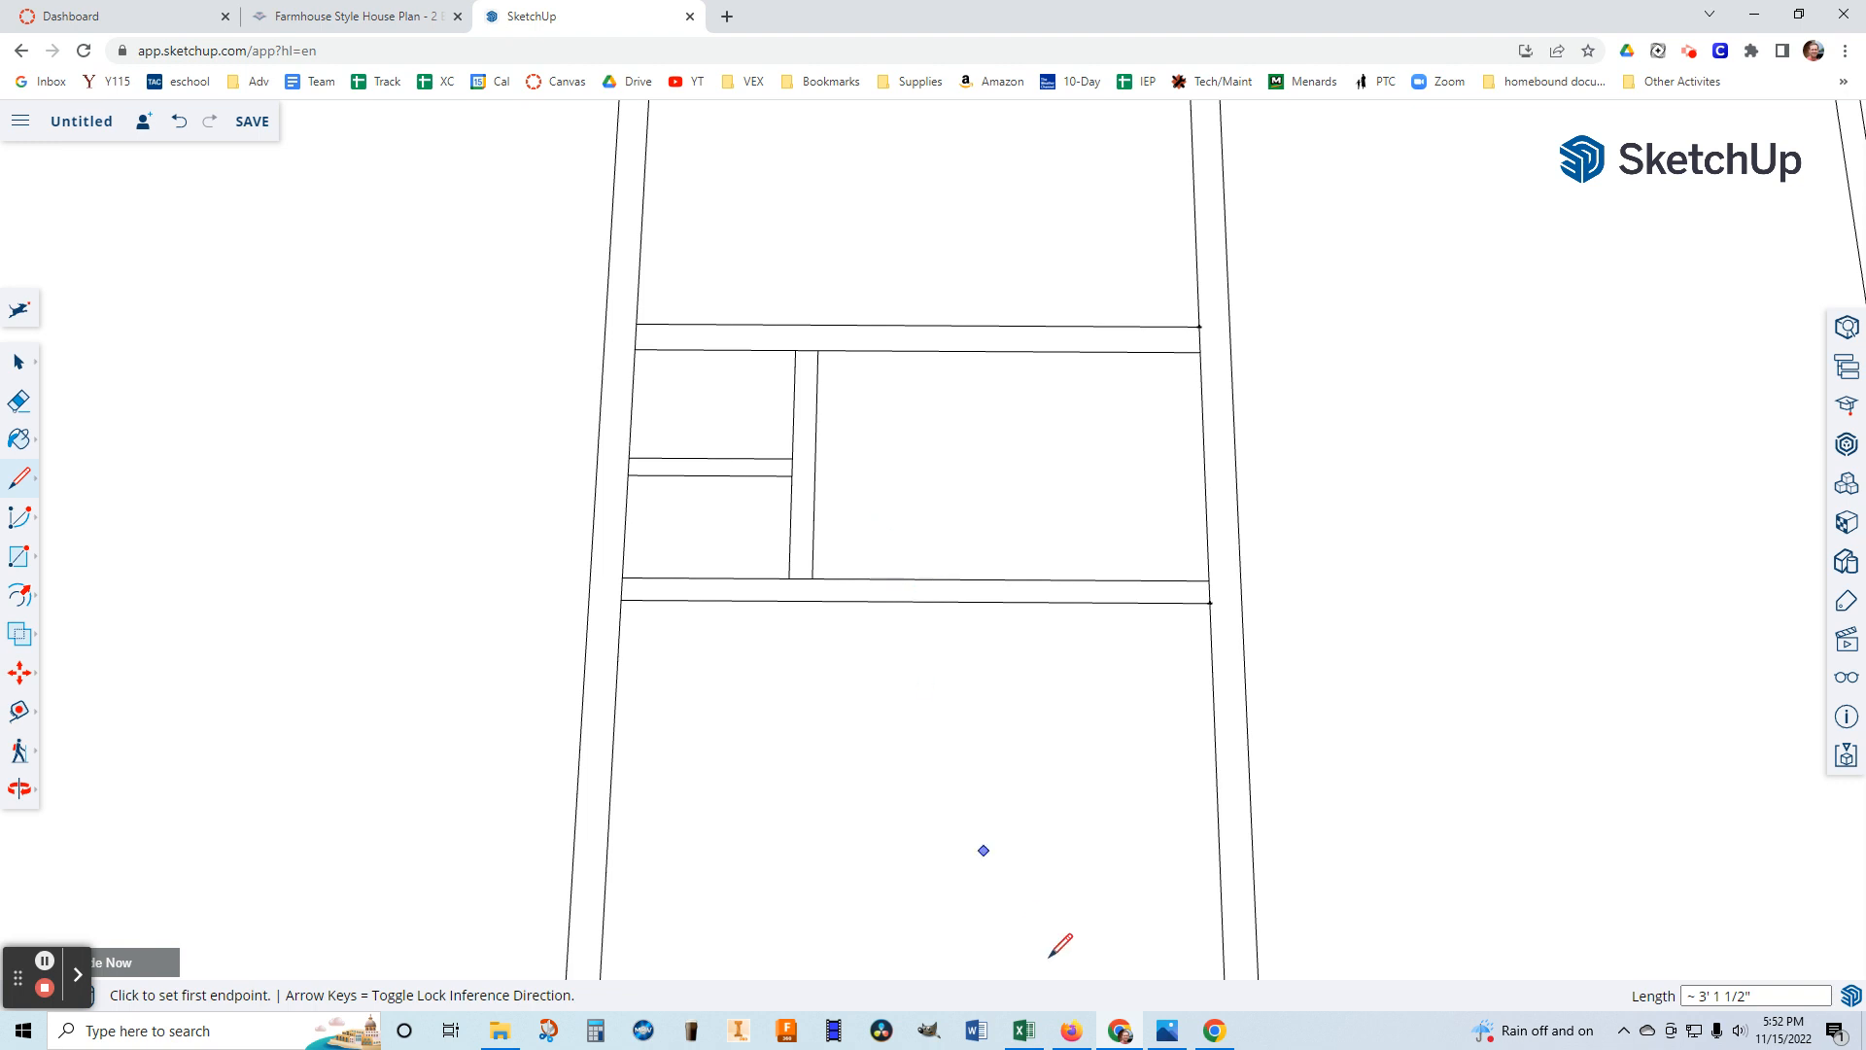
Consult both floor plan drawings and draw a narrow stub wall about 2' 11" long from the mud room's exterior wall beside the pantry.
click(1166, 1032)
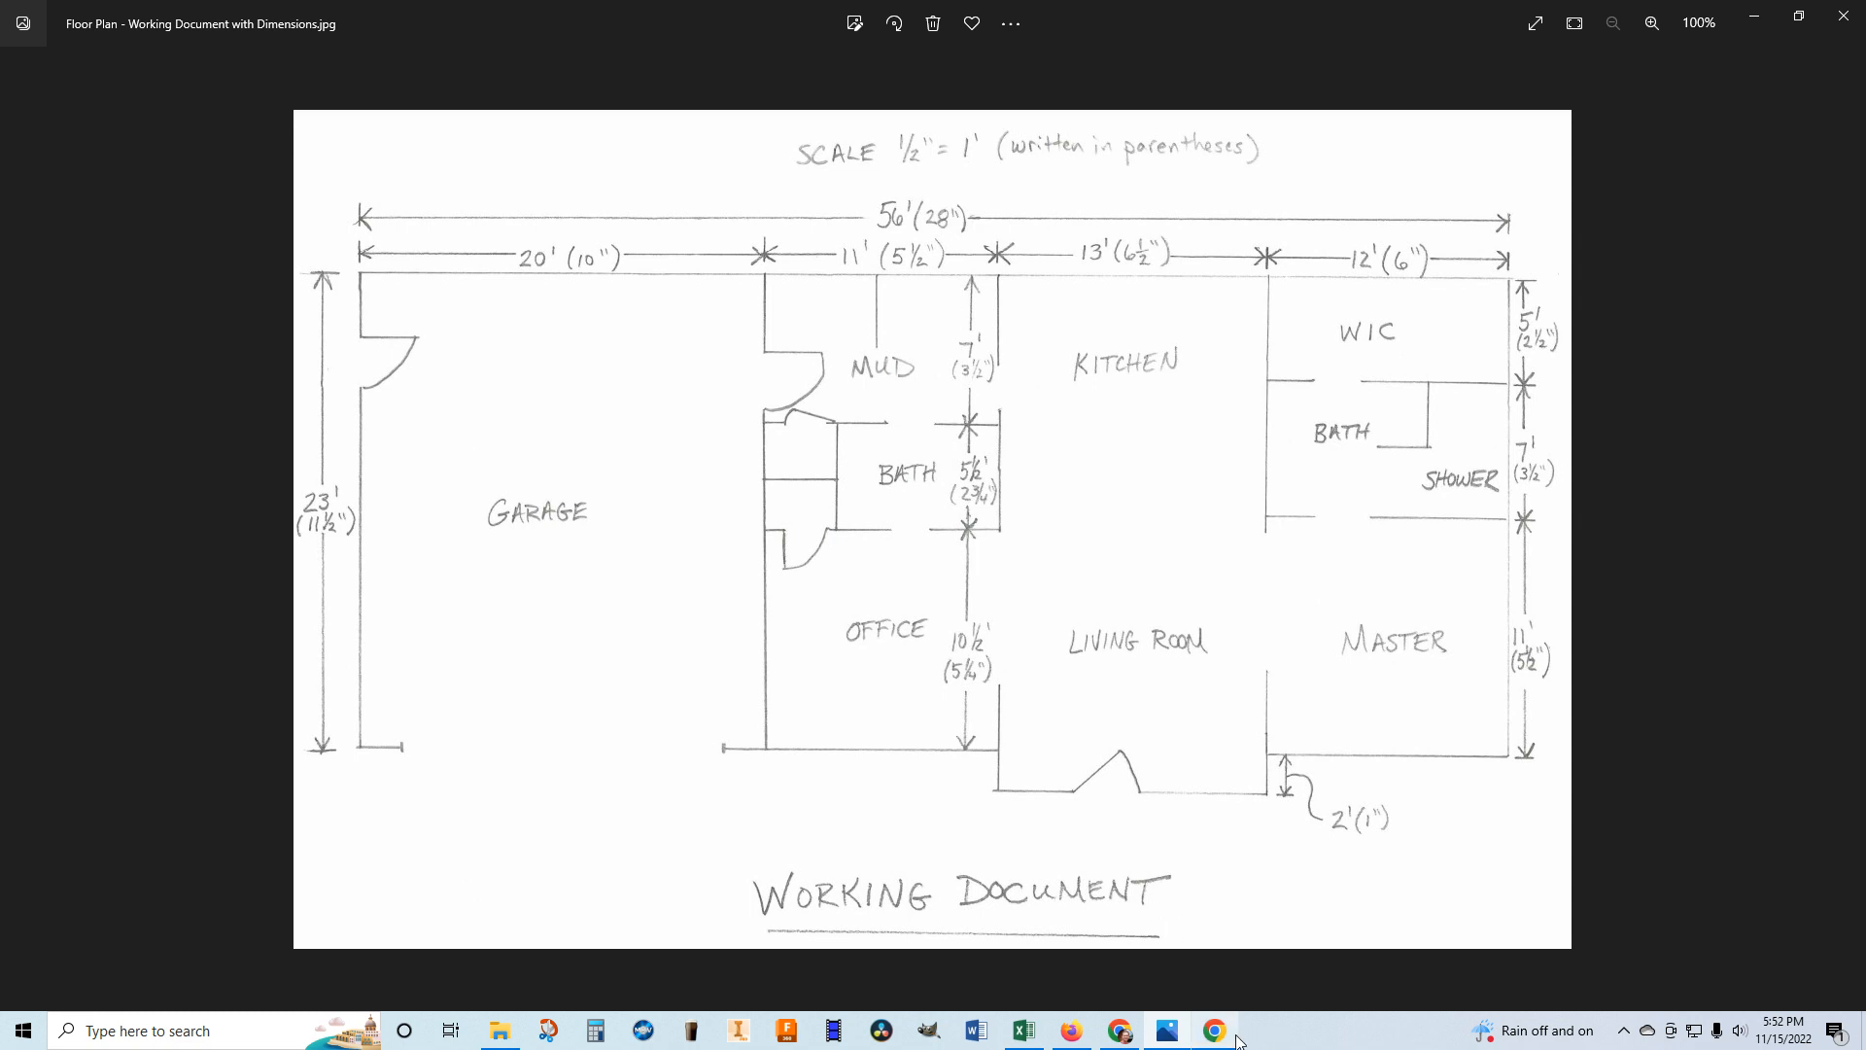
mouse_move(1218, 1035)
click(28, 529)
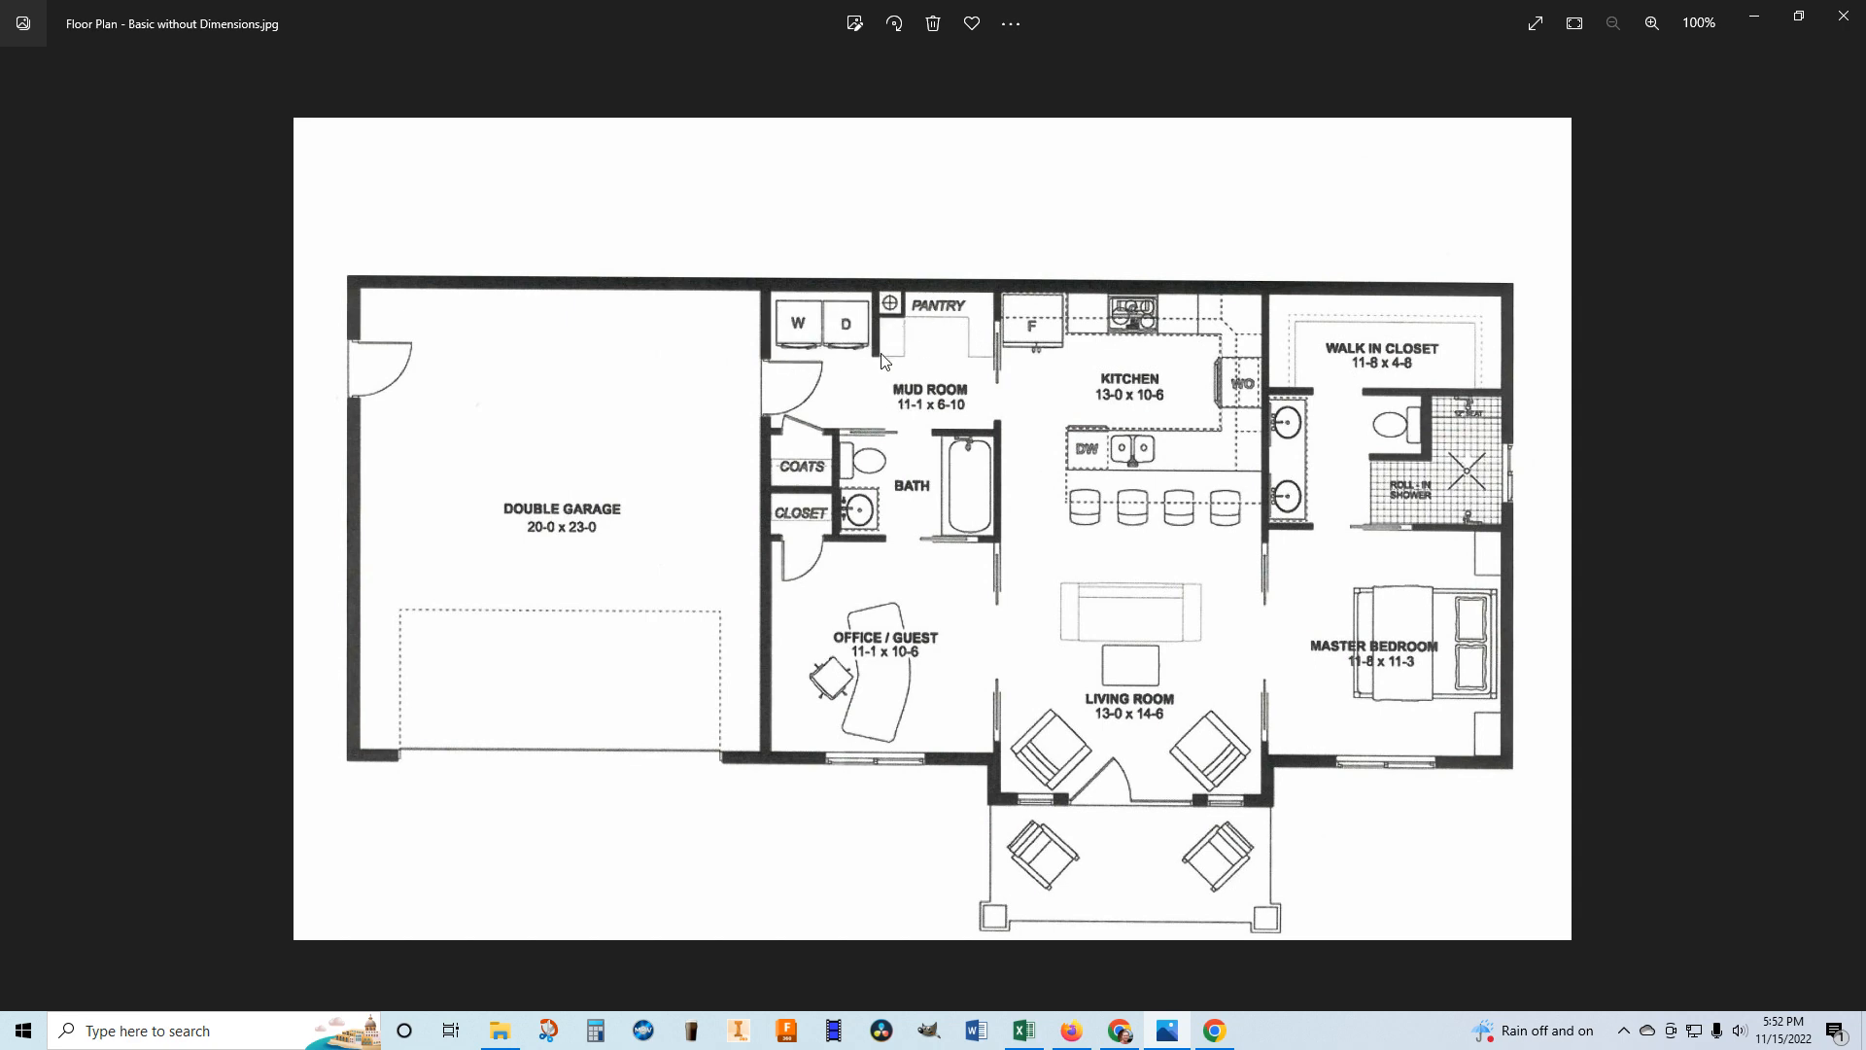
click(1120, 1030)
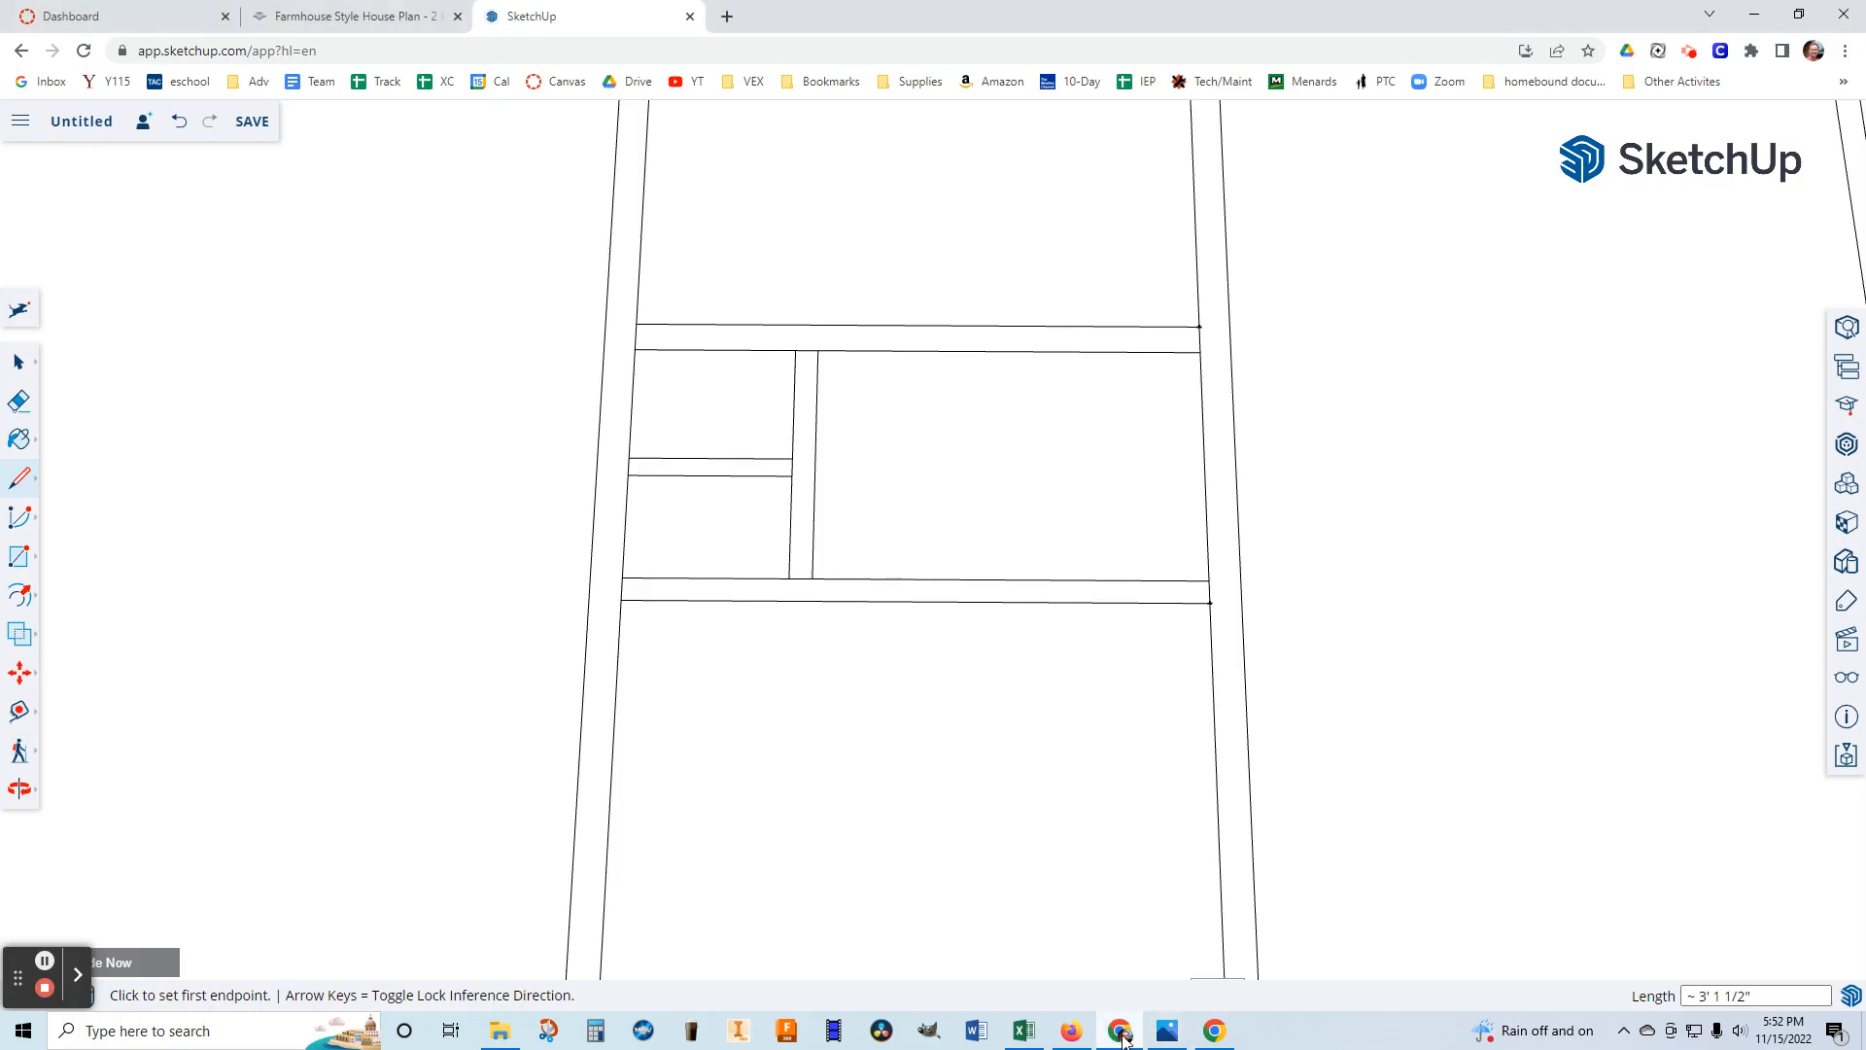
drag(937, 568, 957, 581)
key(l)
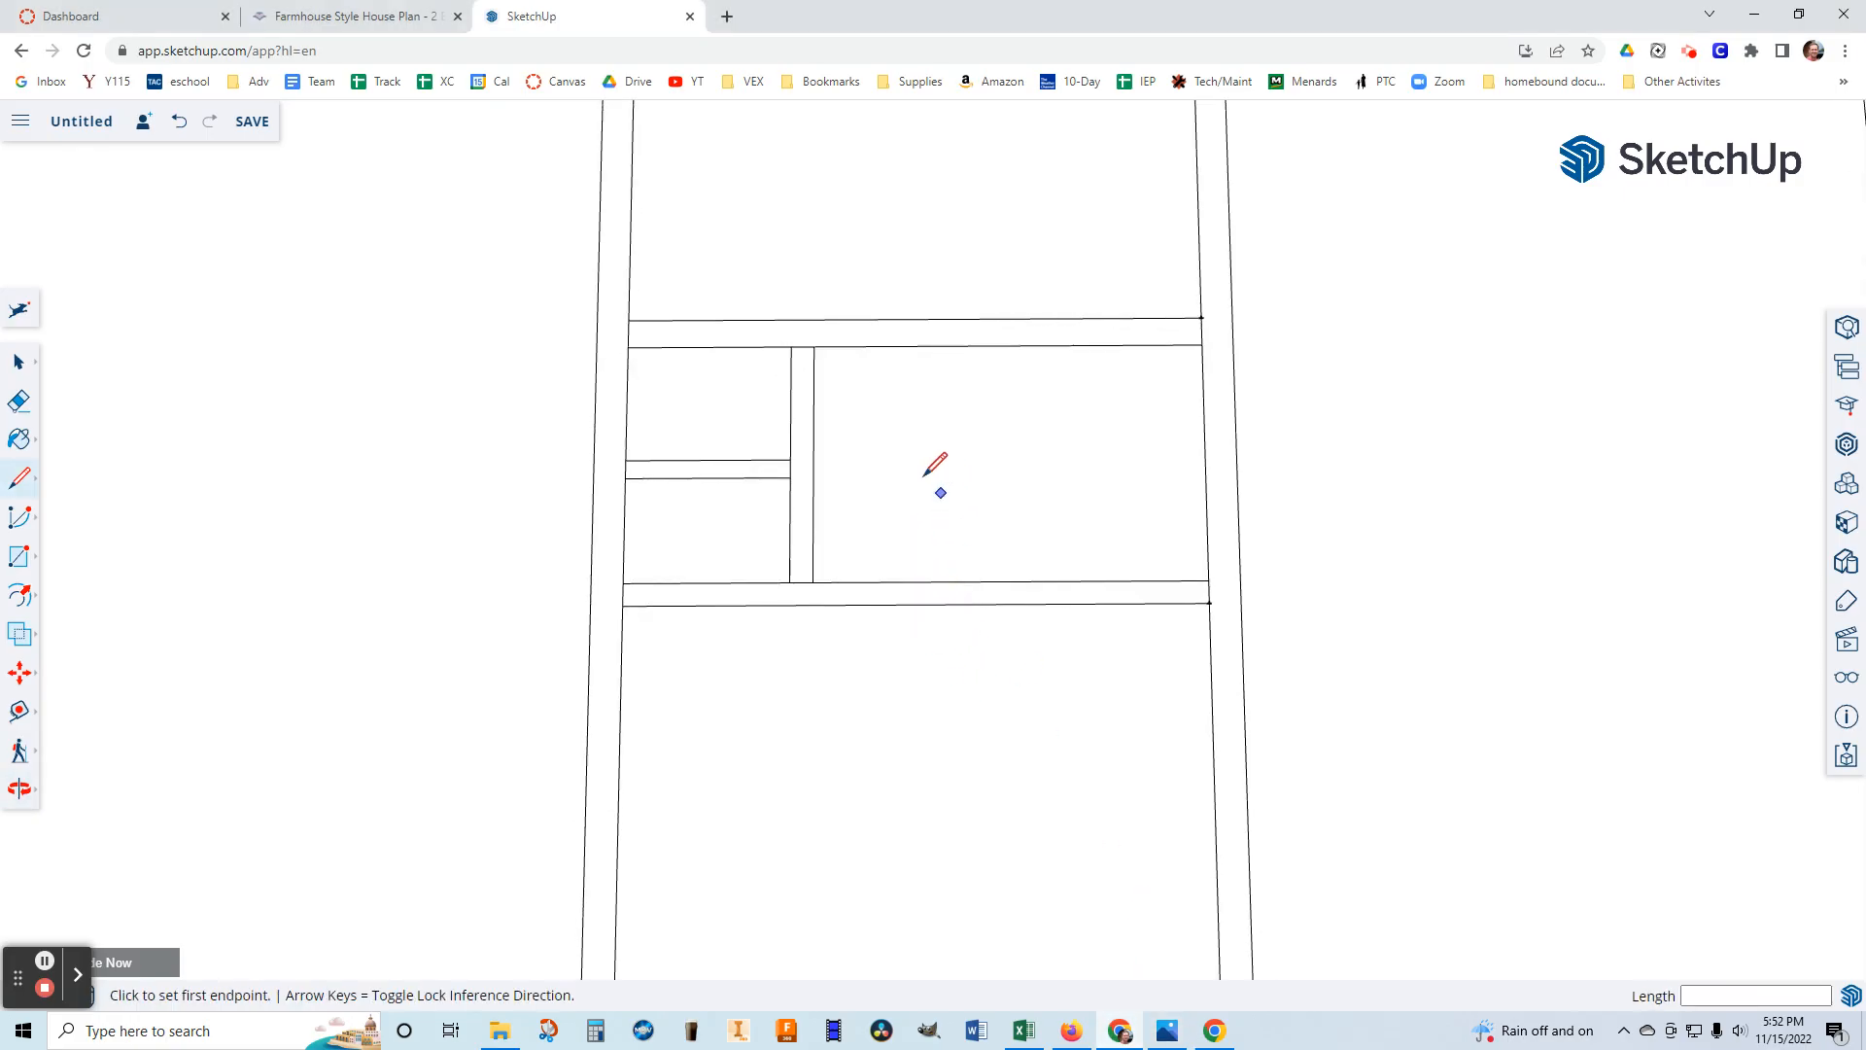
click(21, 790)
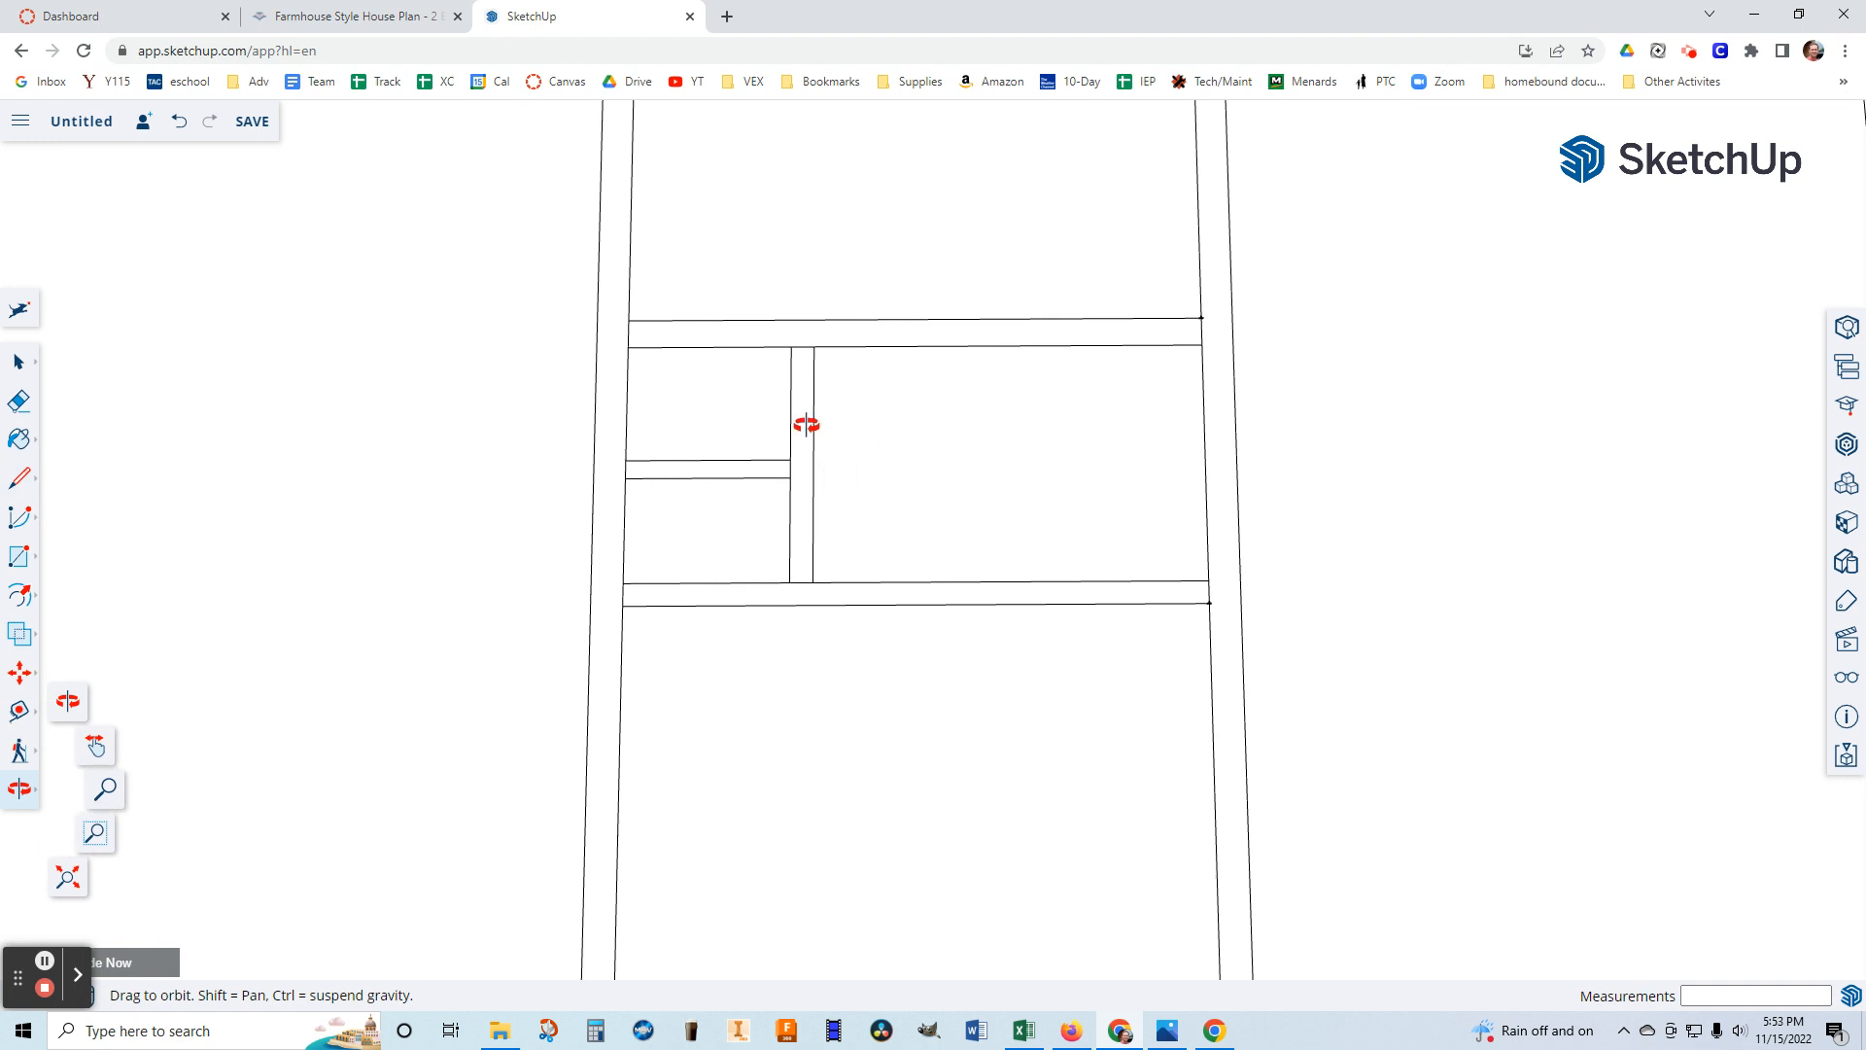
click(98, 750)
drag(827, 331, 807, 561)
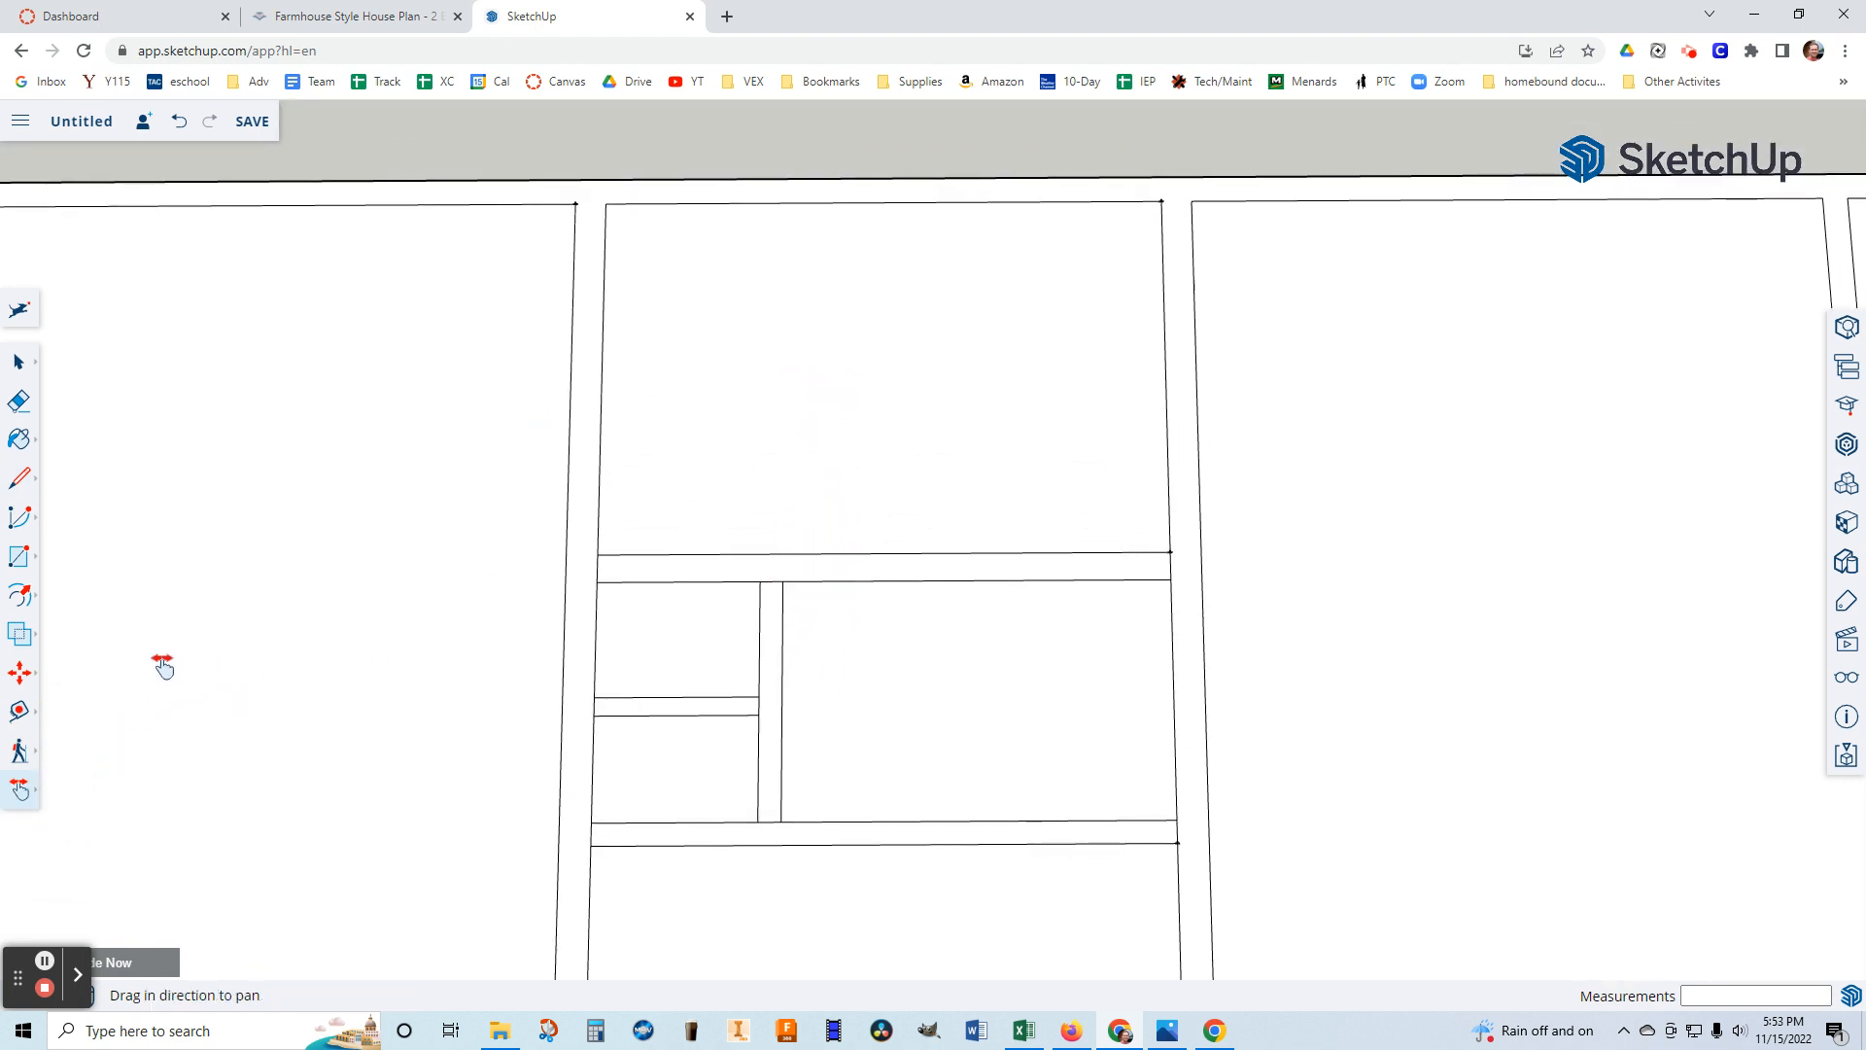
click(19, 477)
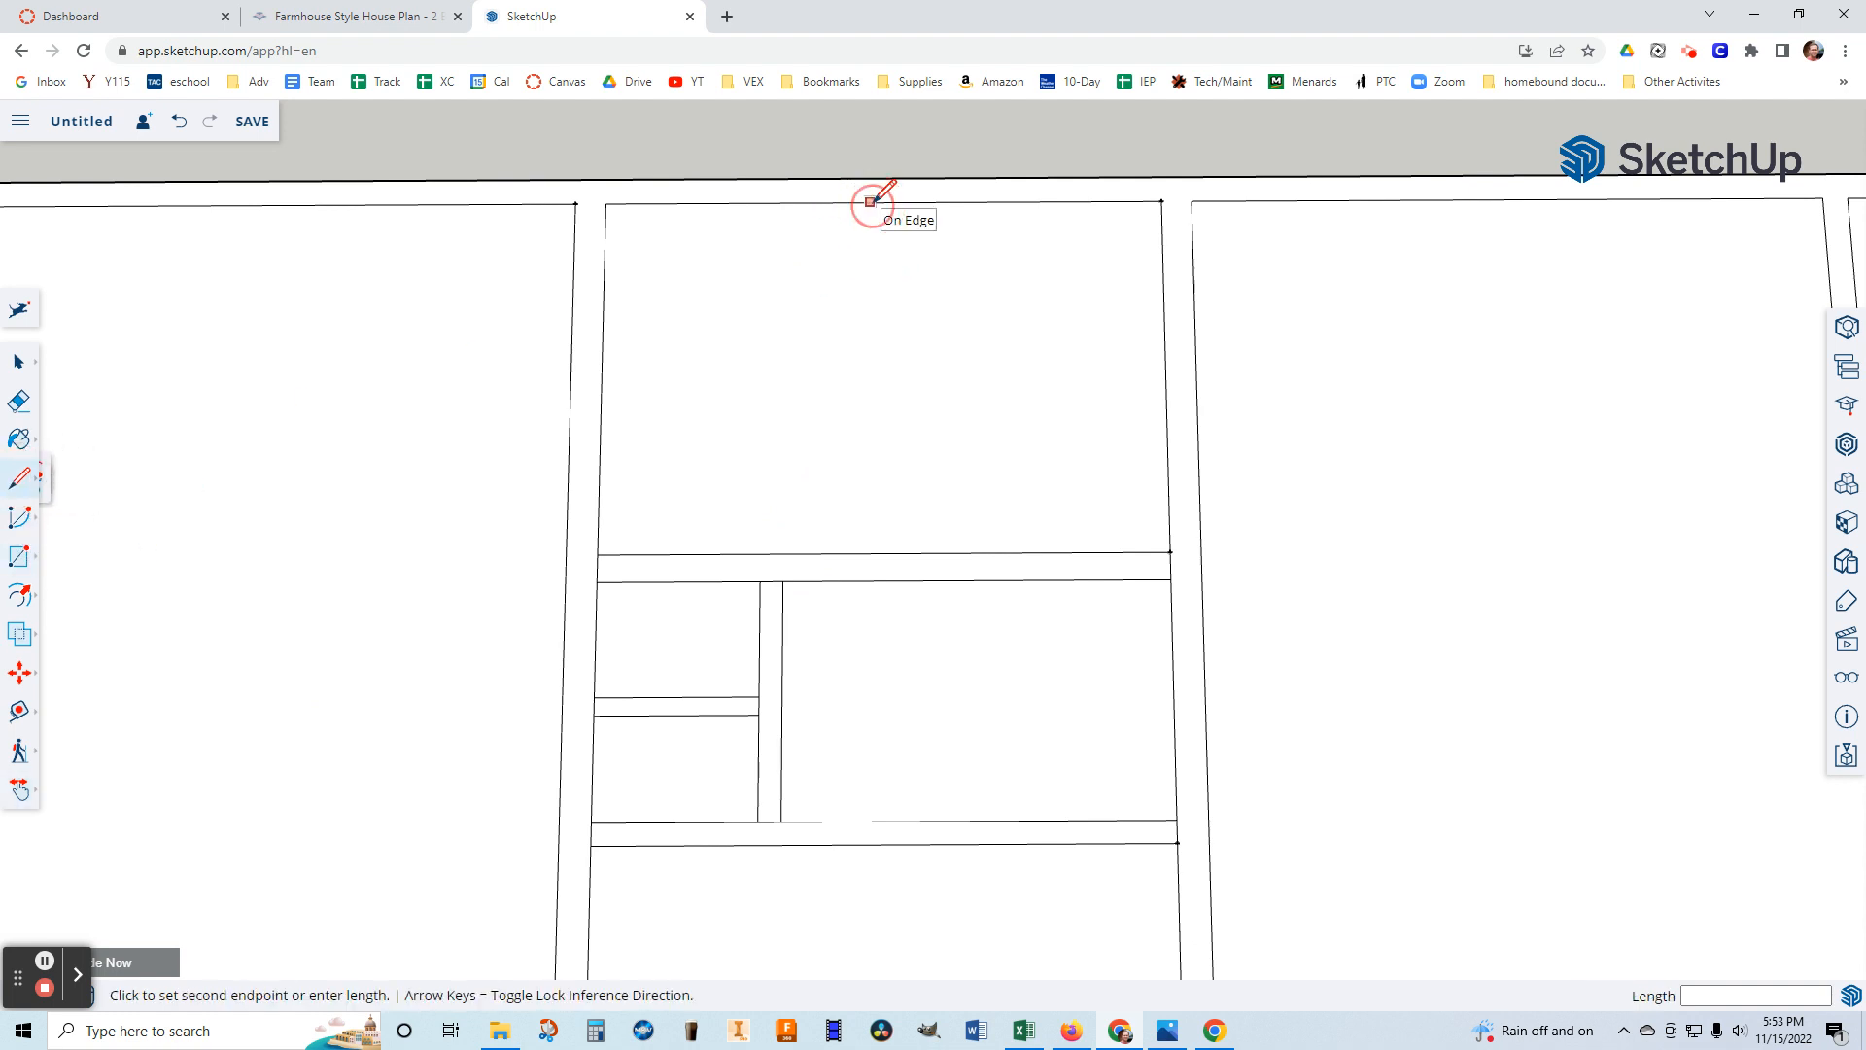
click(870, 201)
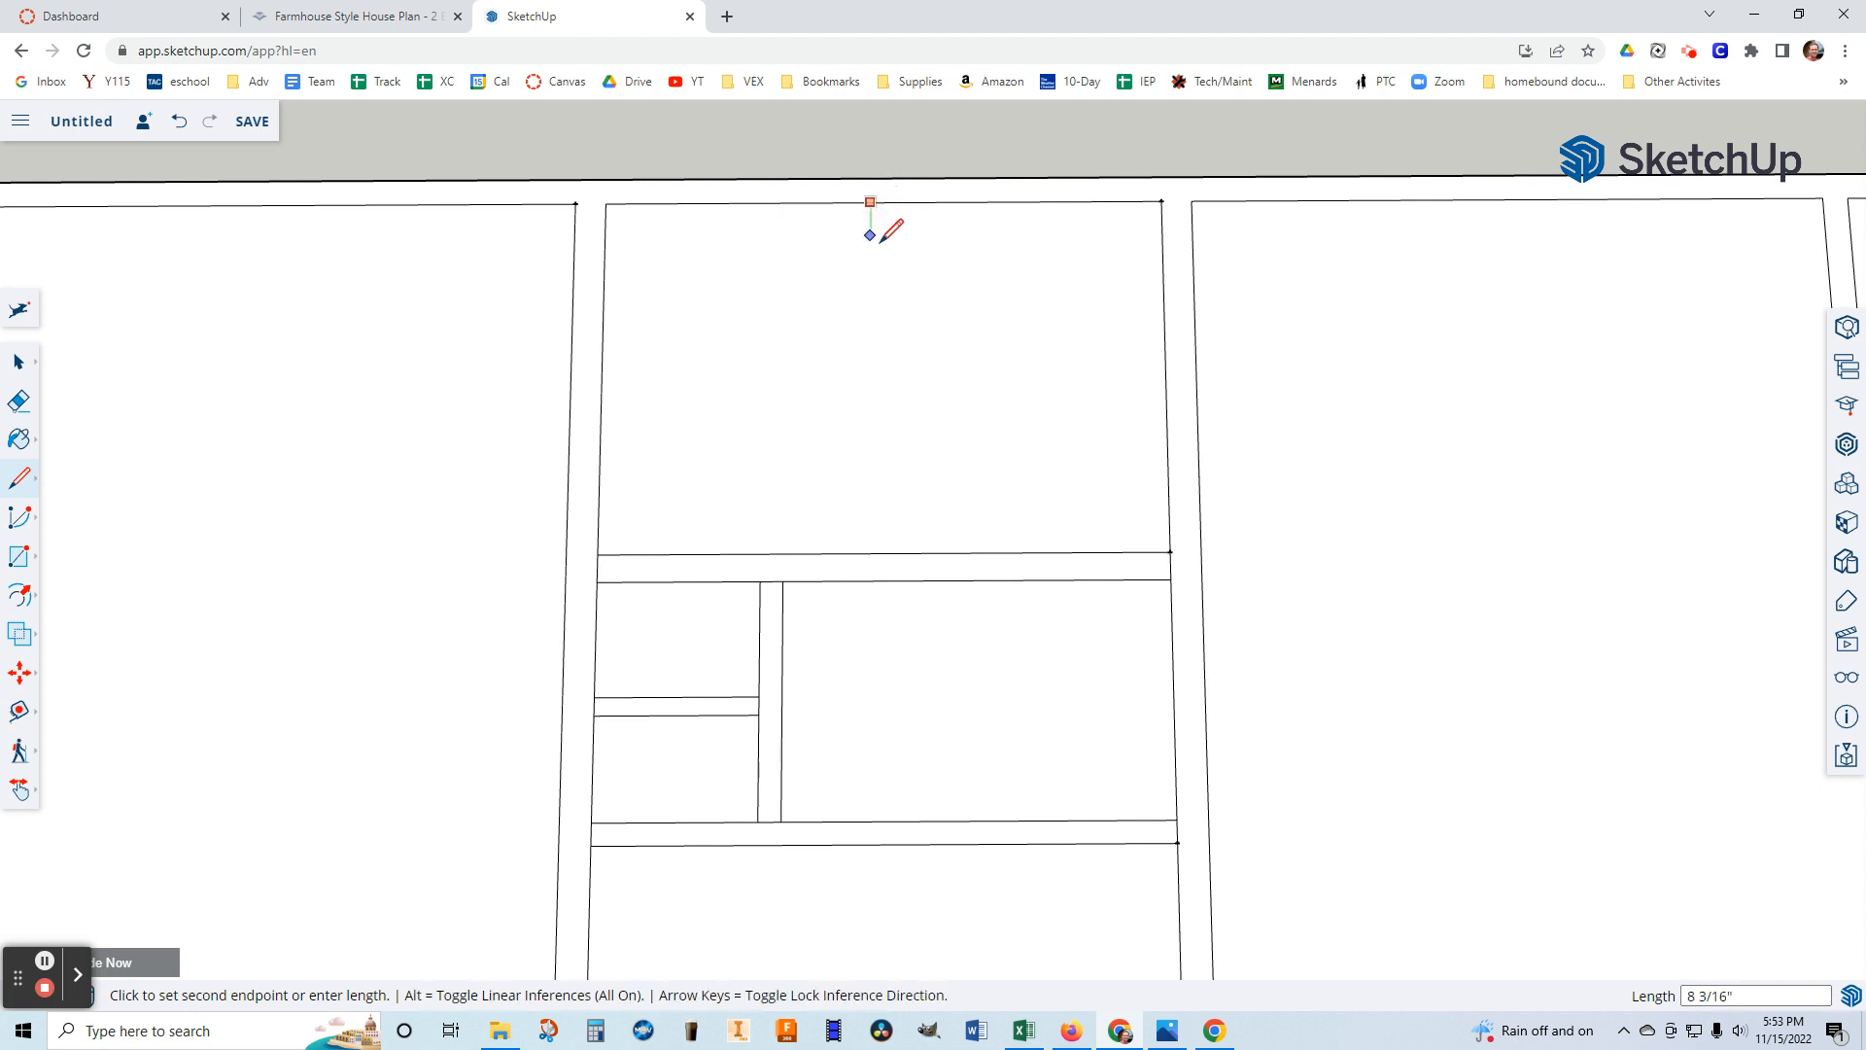
click(870, 344)
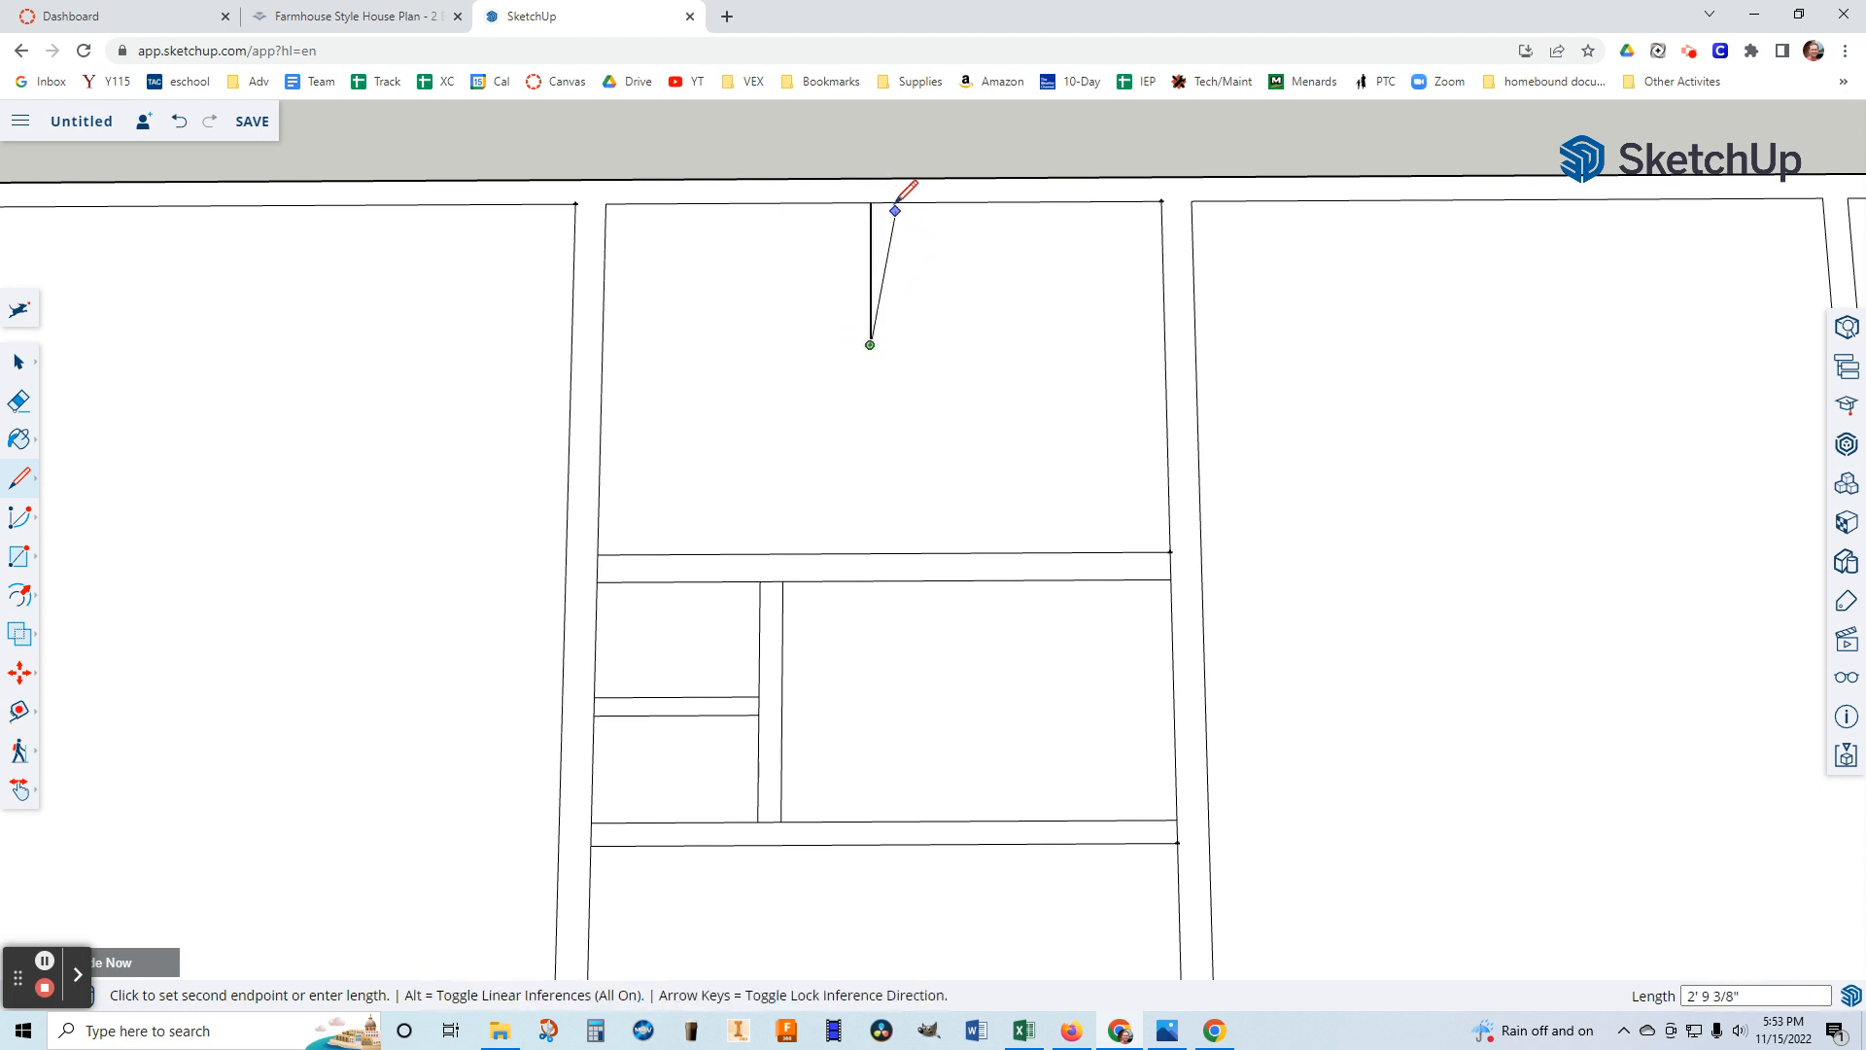
click(885, 345)
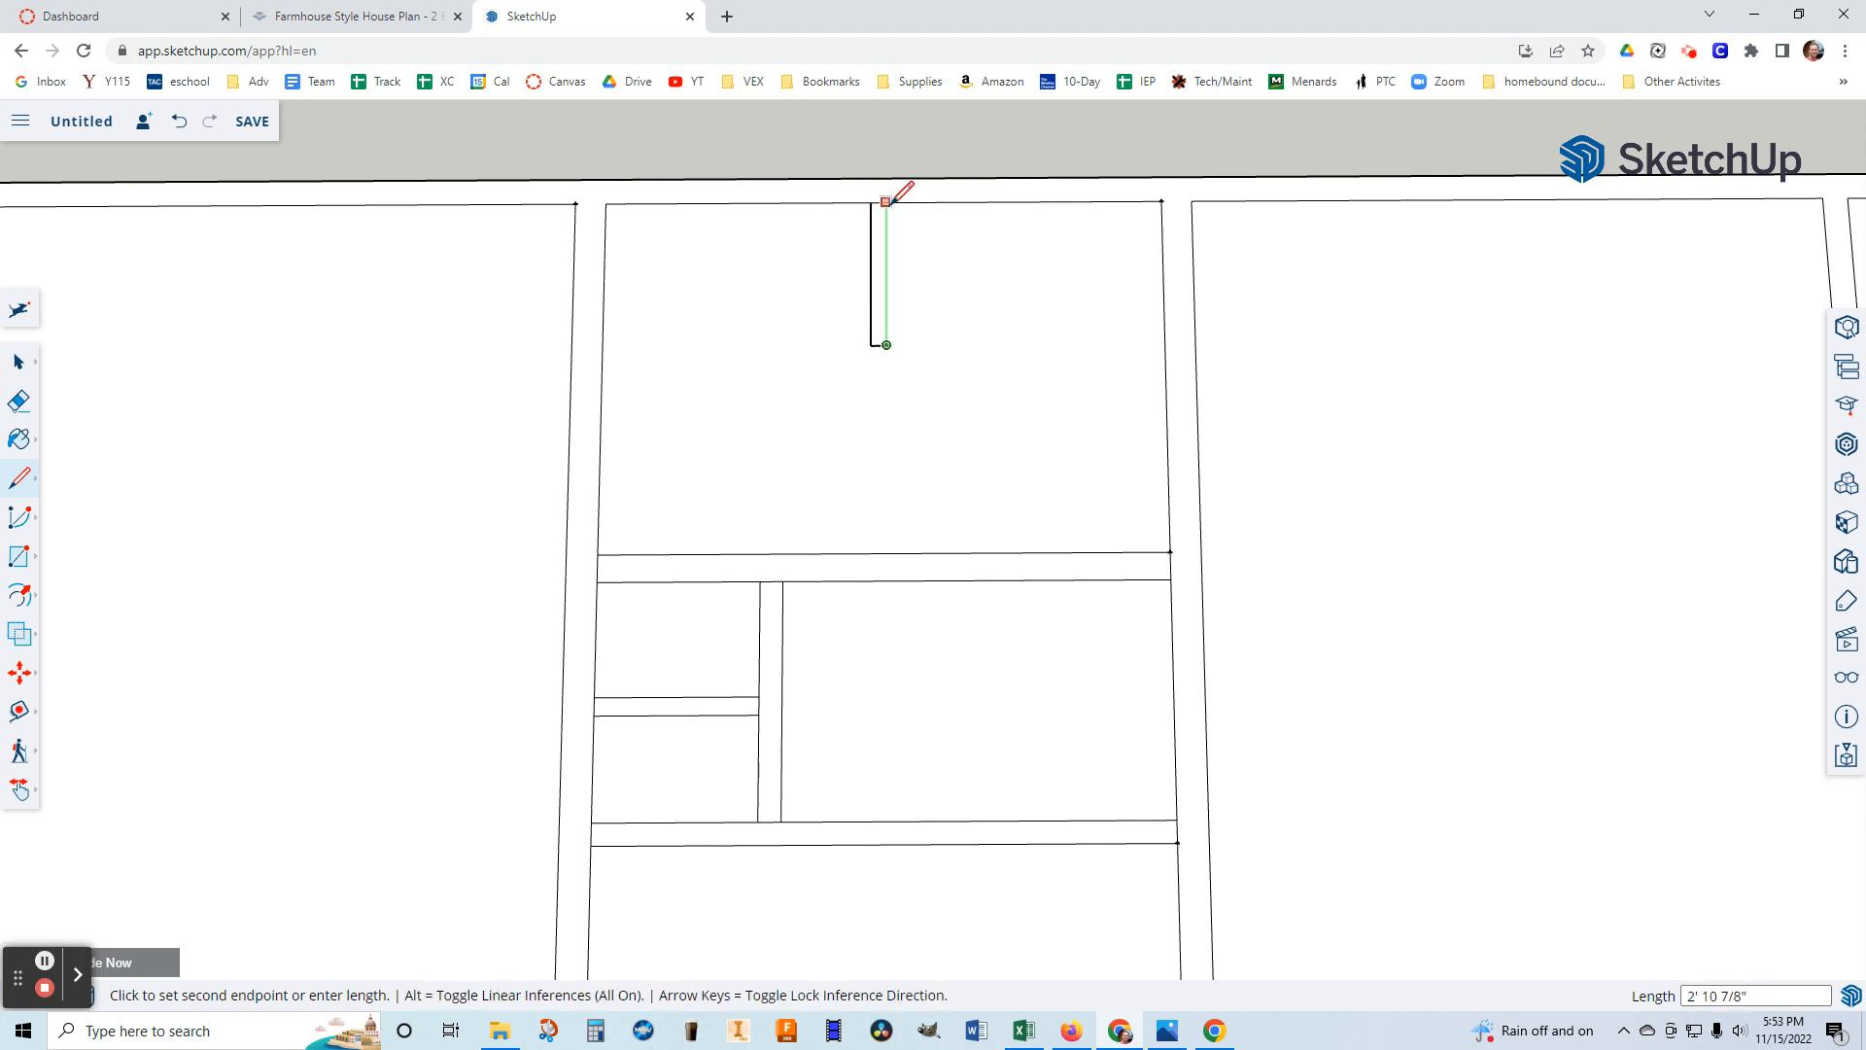
click(886, 202)
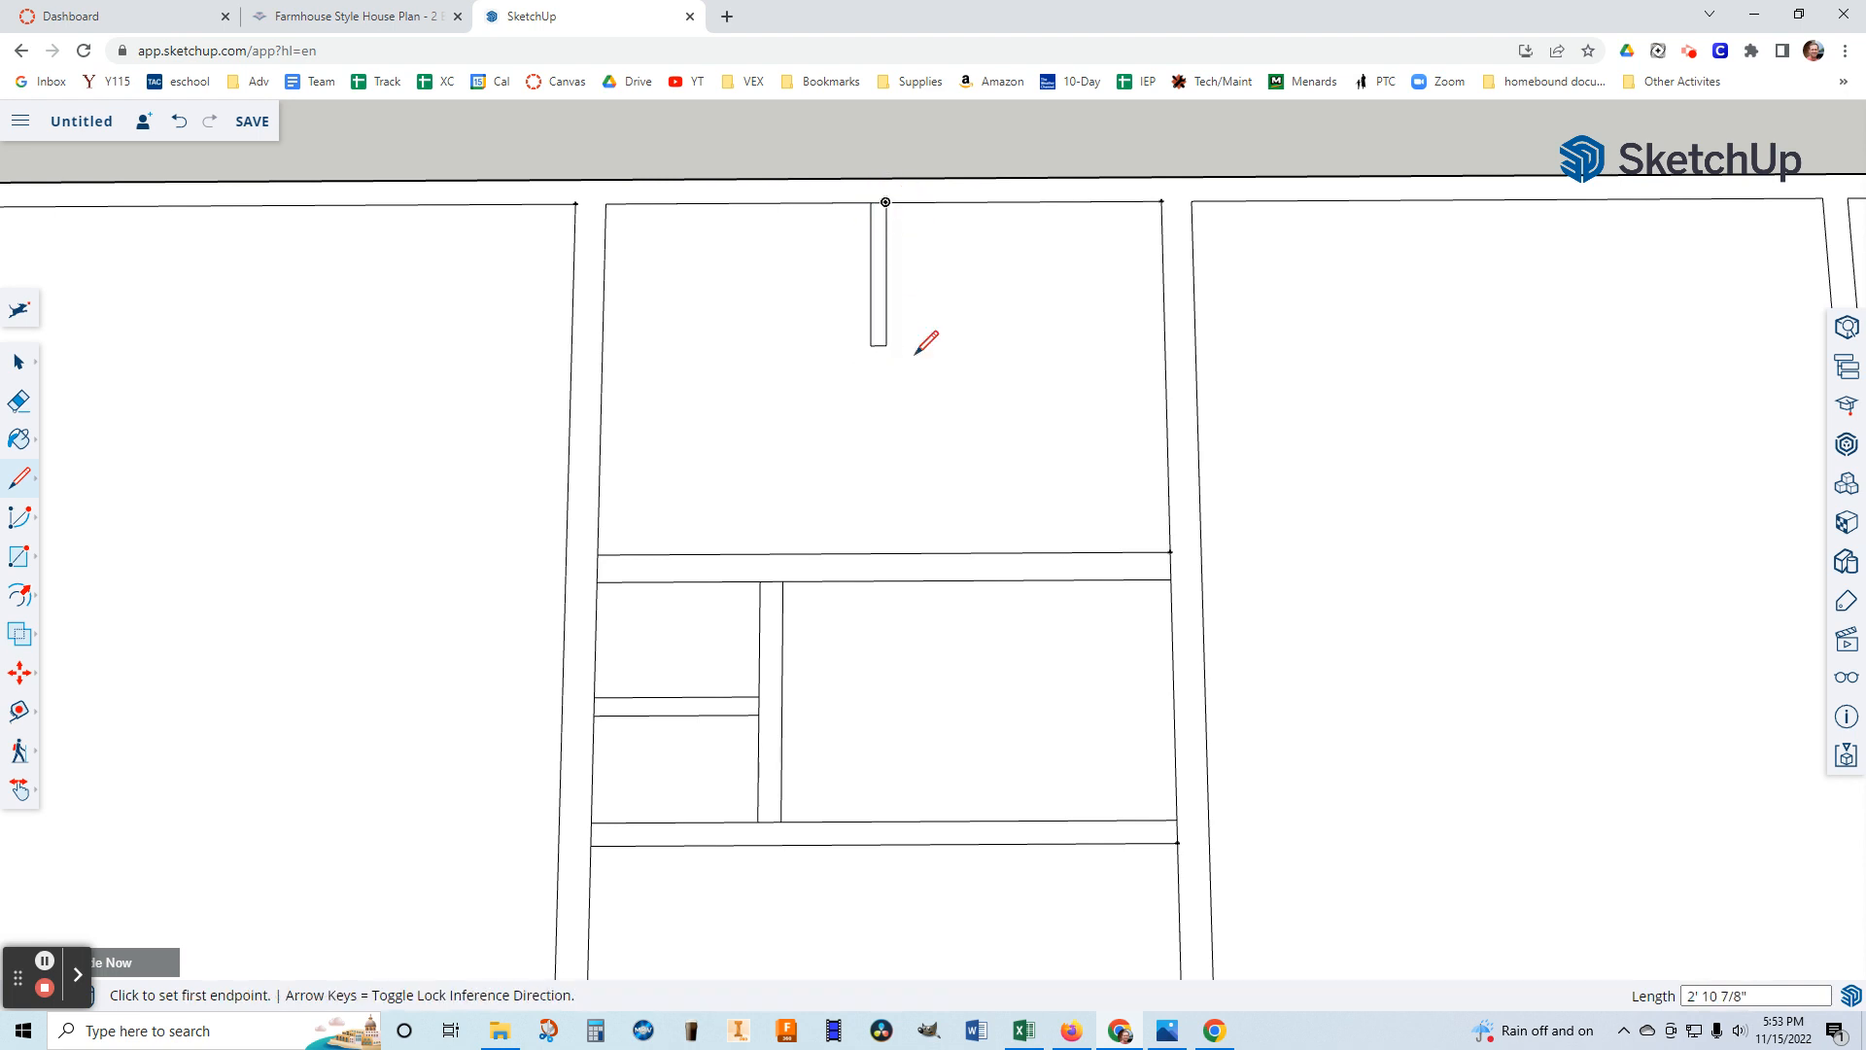
Examine where the mud room stub wall joins the exterior wall, and view the entire floor plan.
scroll(875, 389, down, 2)
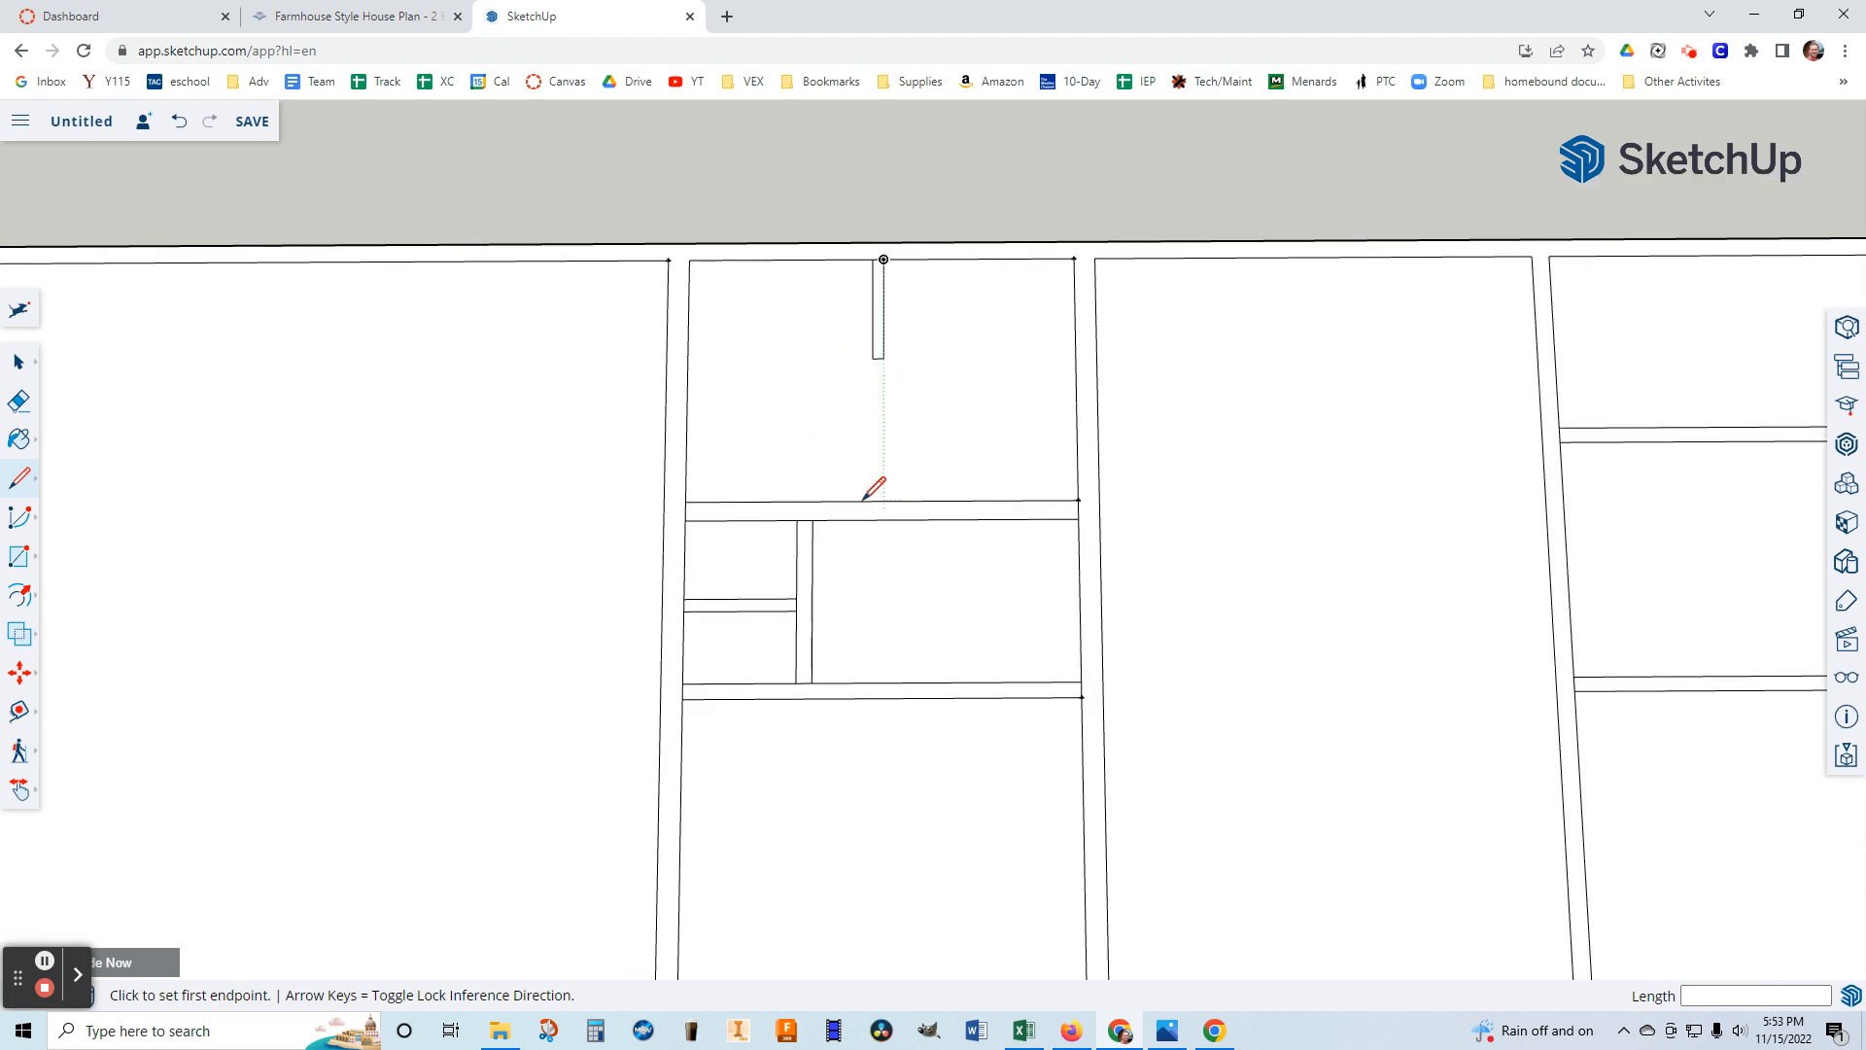
scroll(873, 260, up, 5)
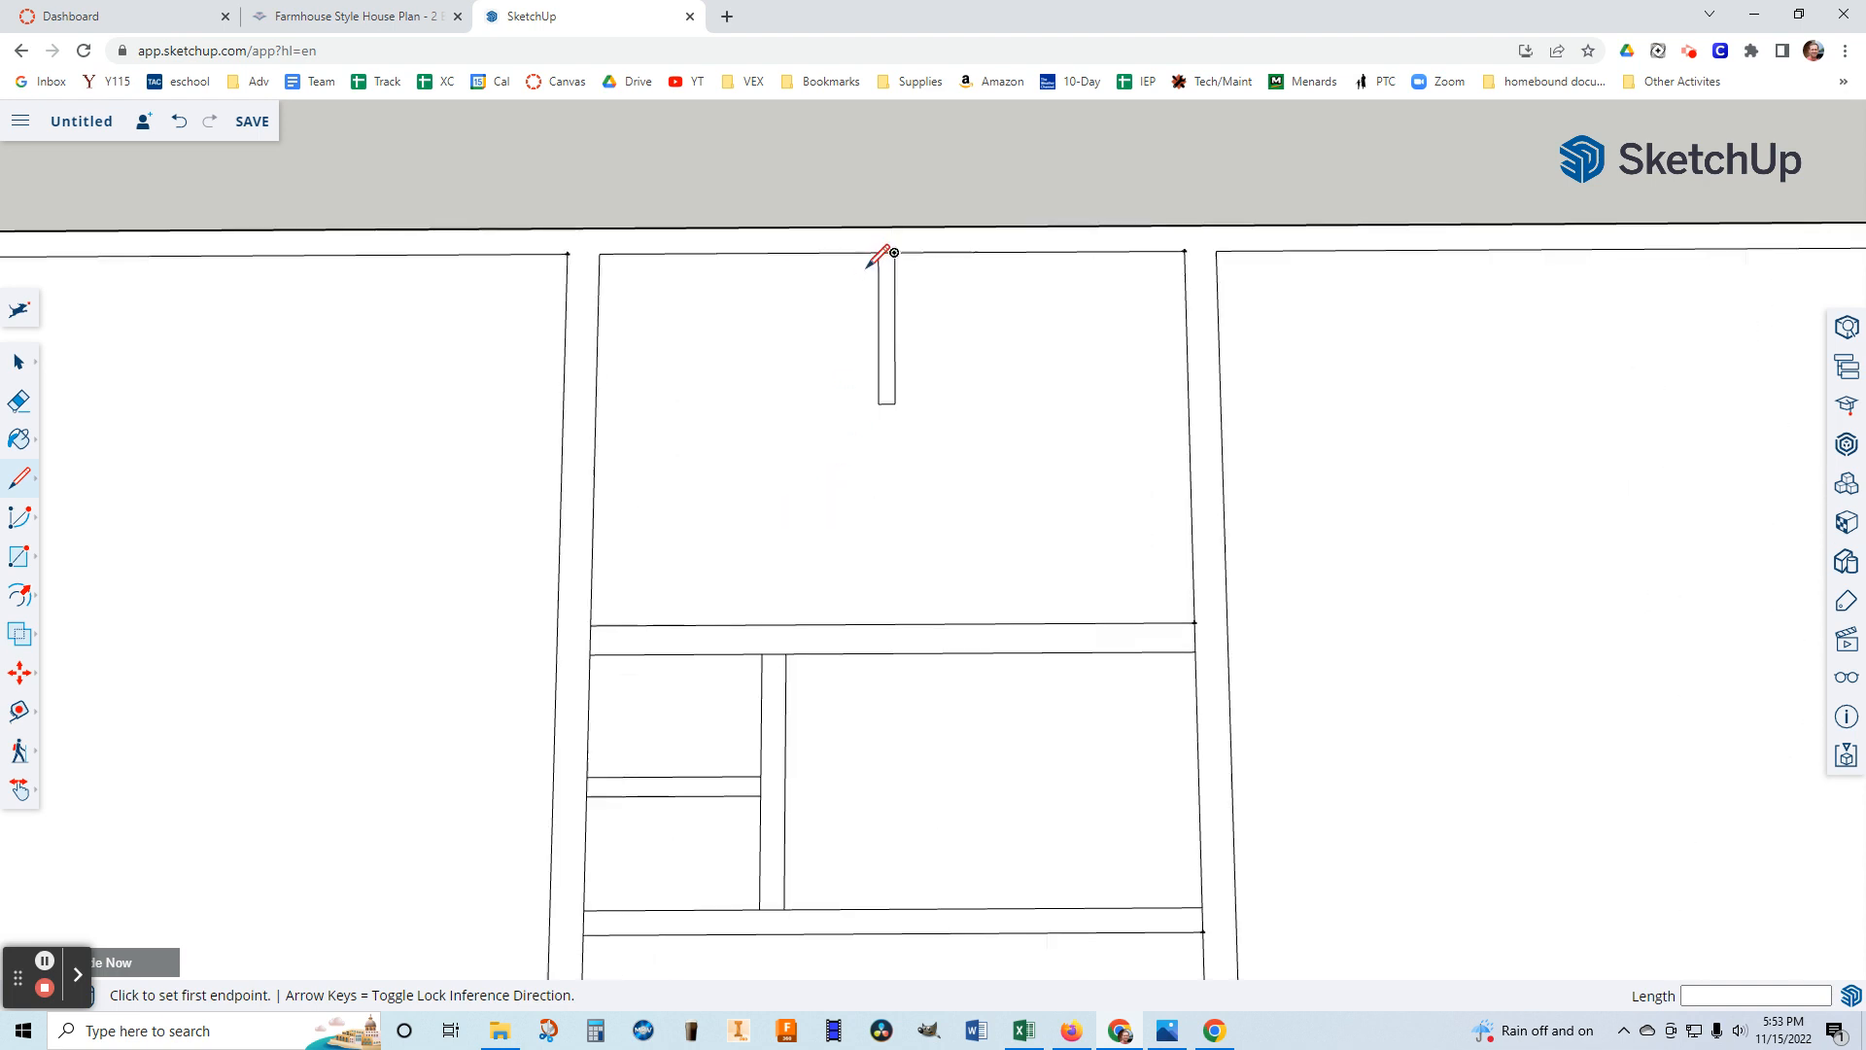
scroll(871, 235, up, 3)
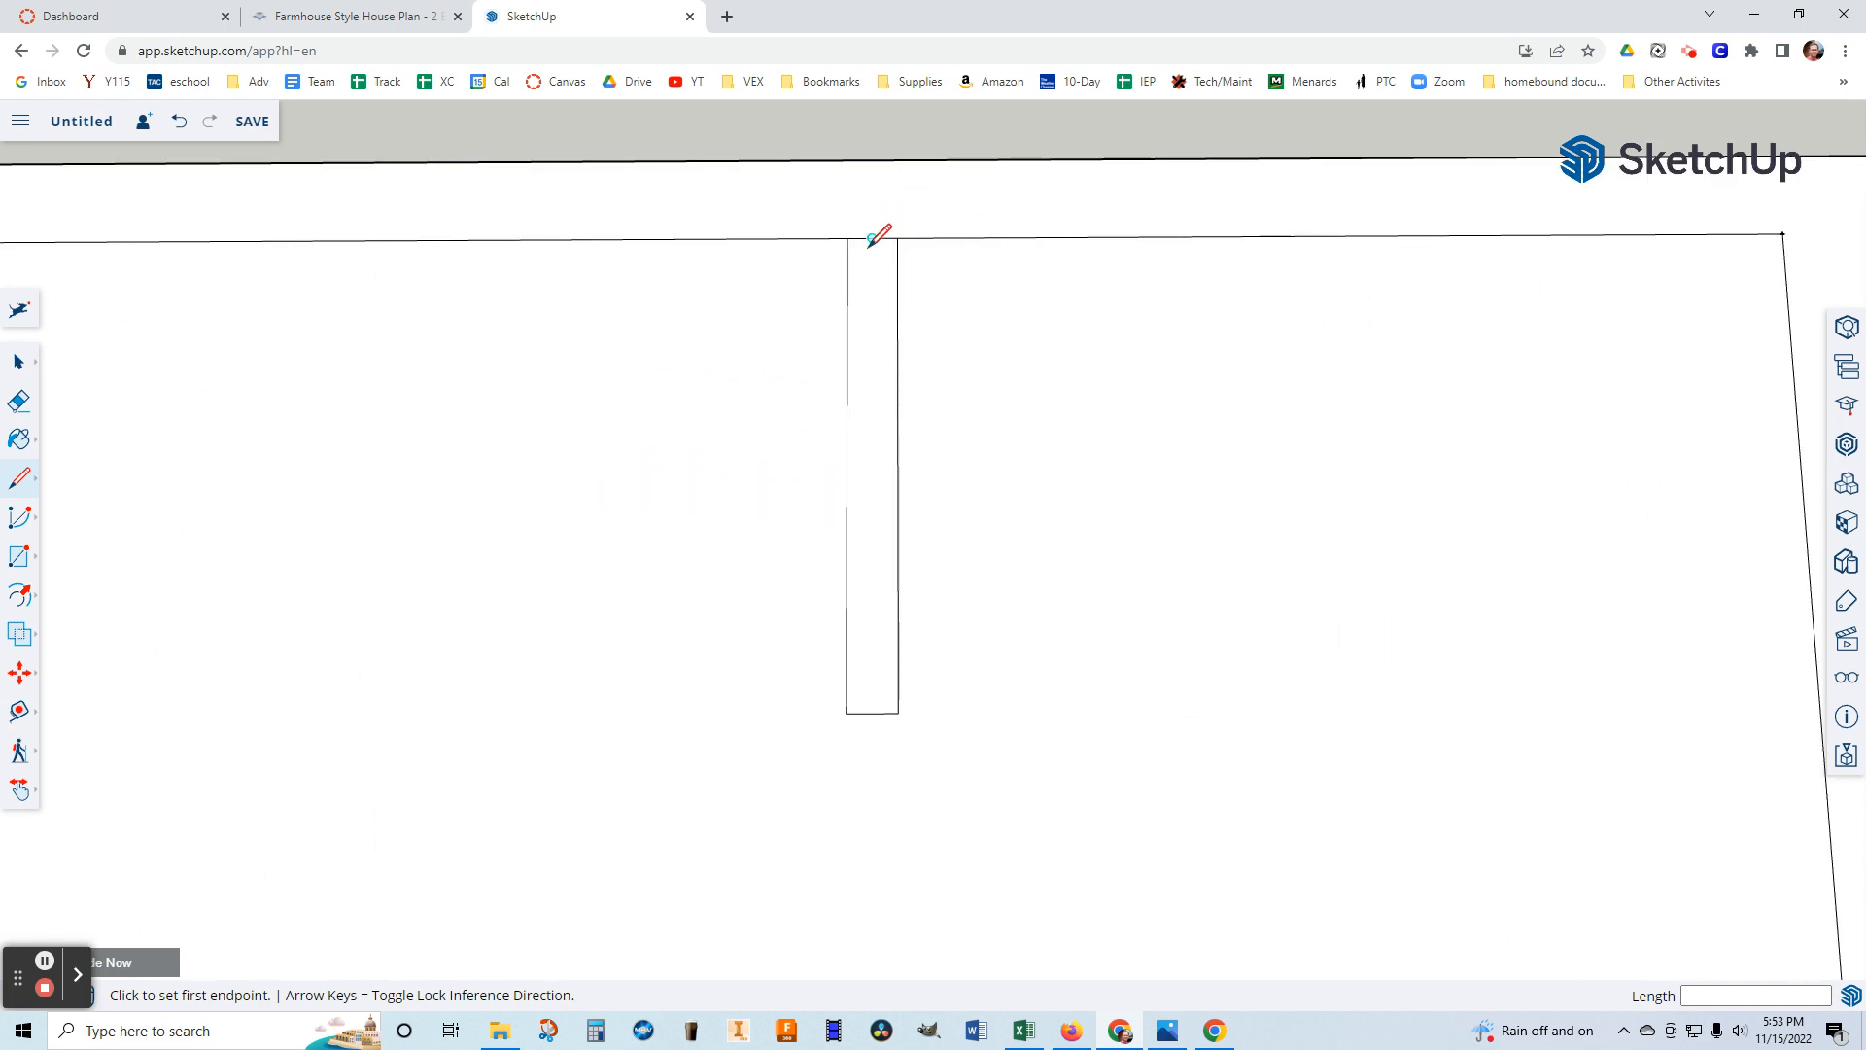
scroll(874, 517, down, 3)
scroll(875, 516, down, 2)
scroll(867, 748, down, 2)
scroll(840, 837, down, 2)
click(20, 790)
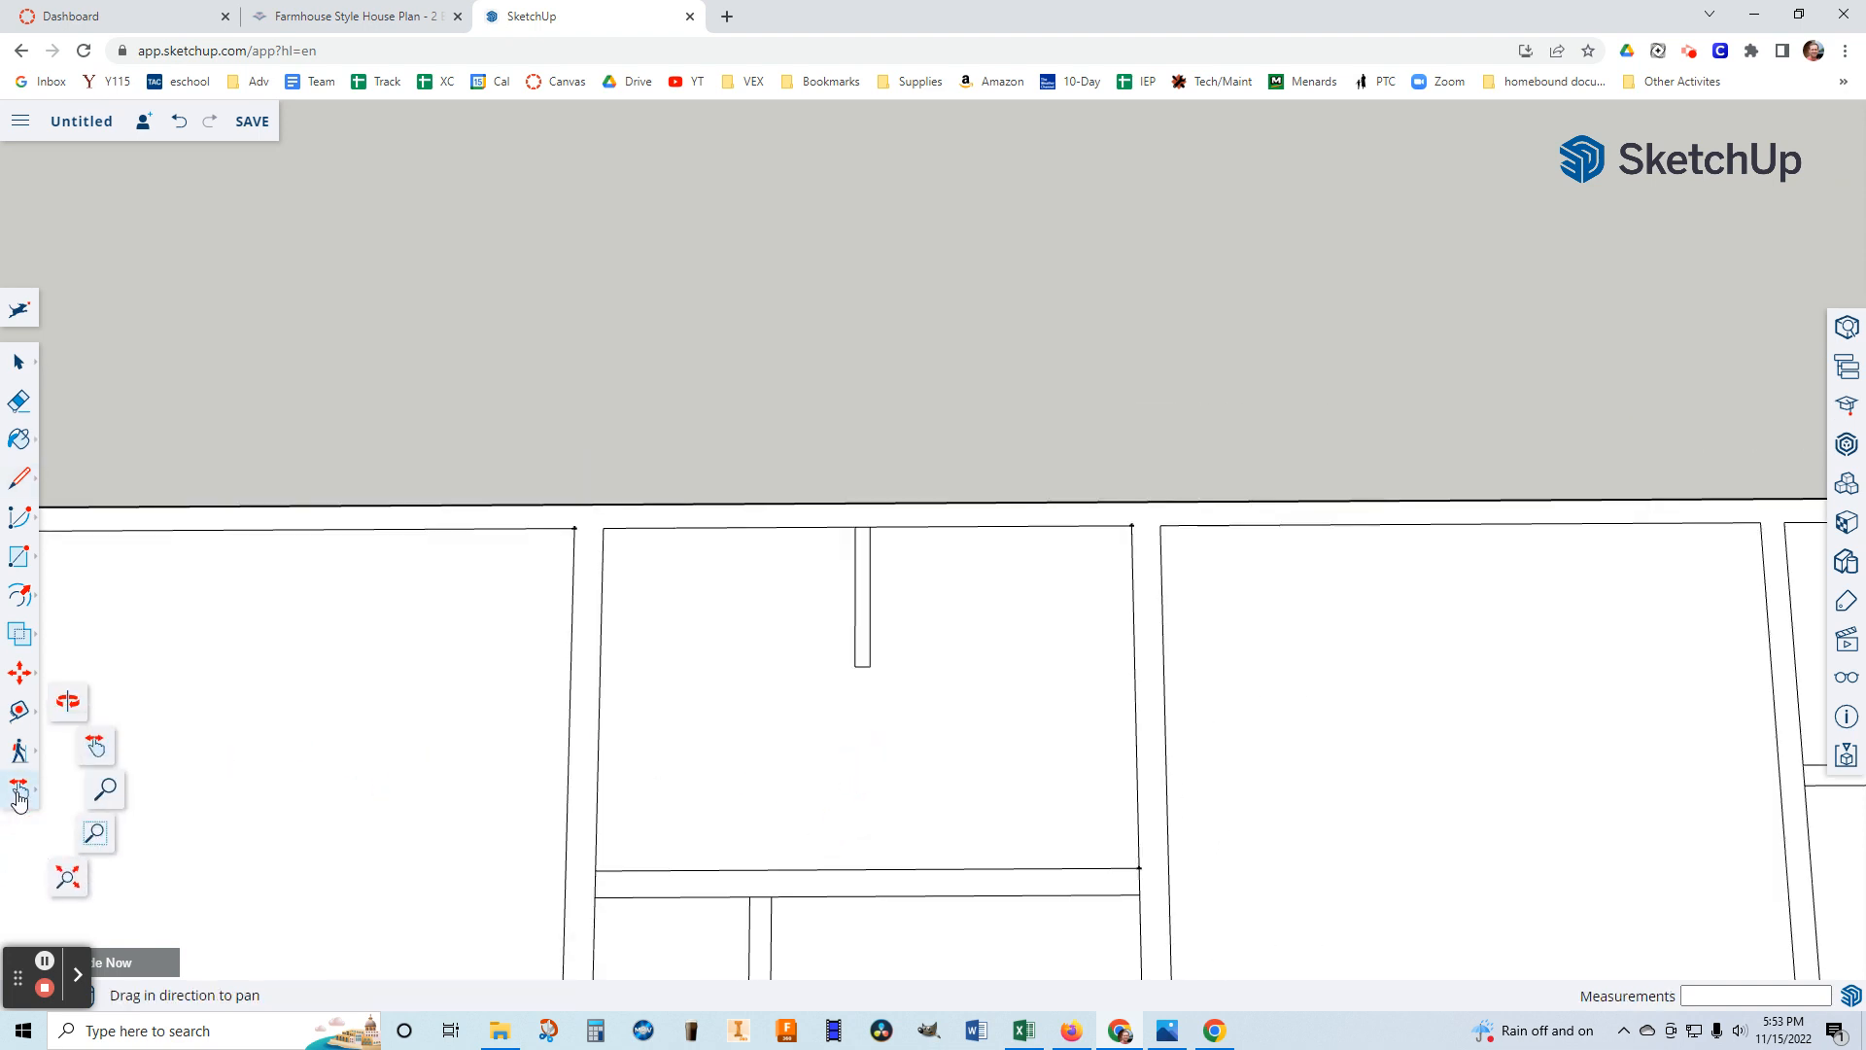
click(68, 879)
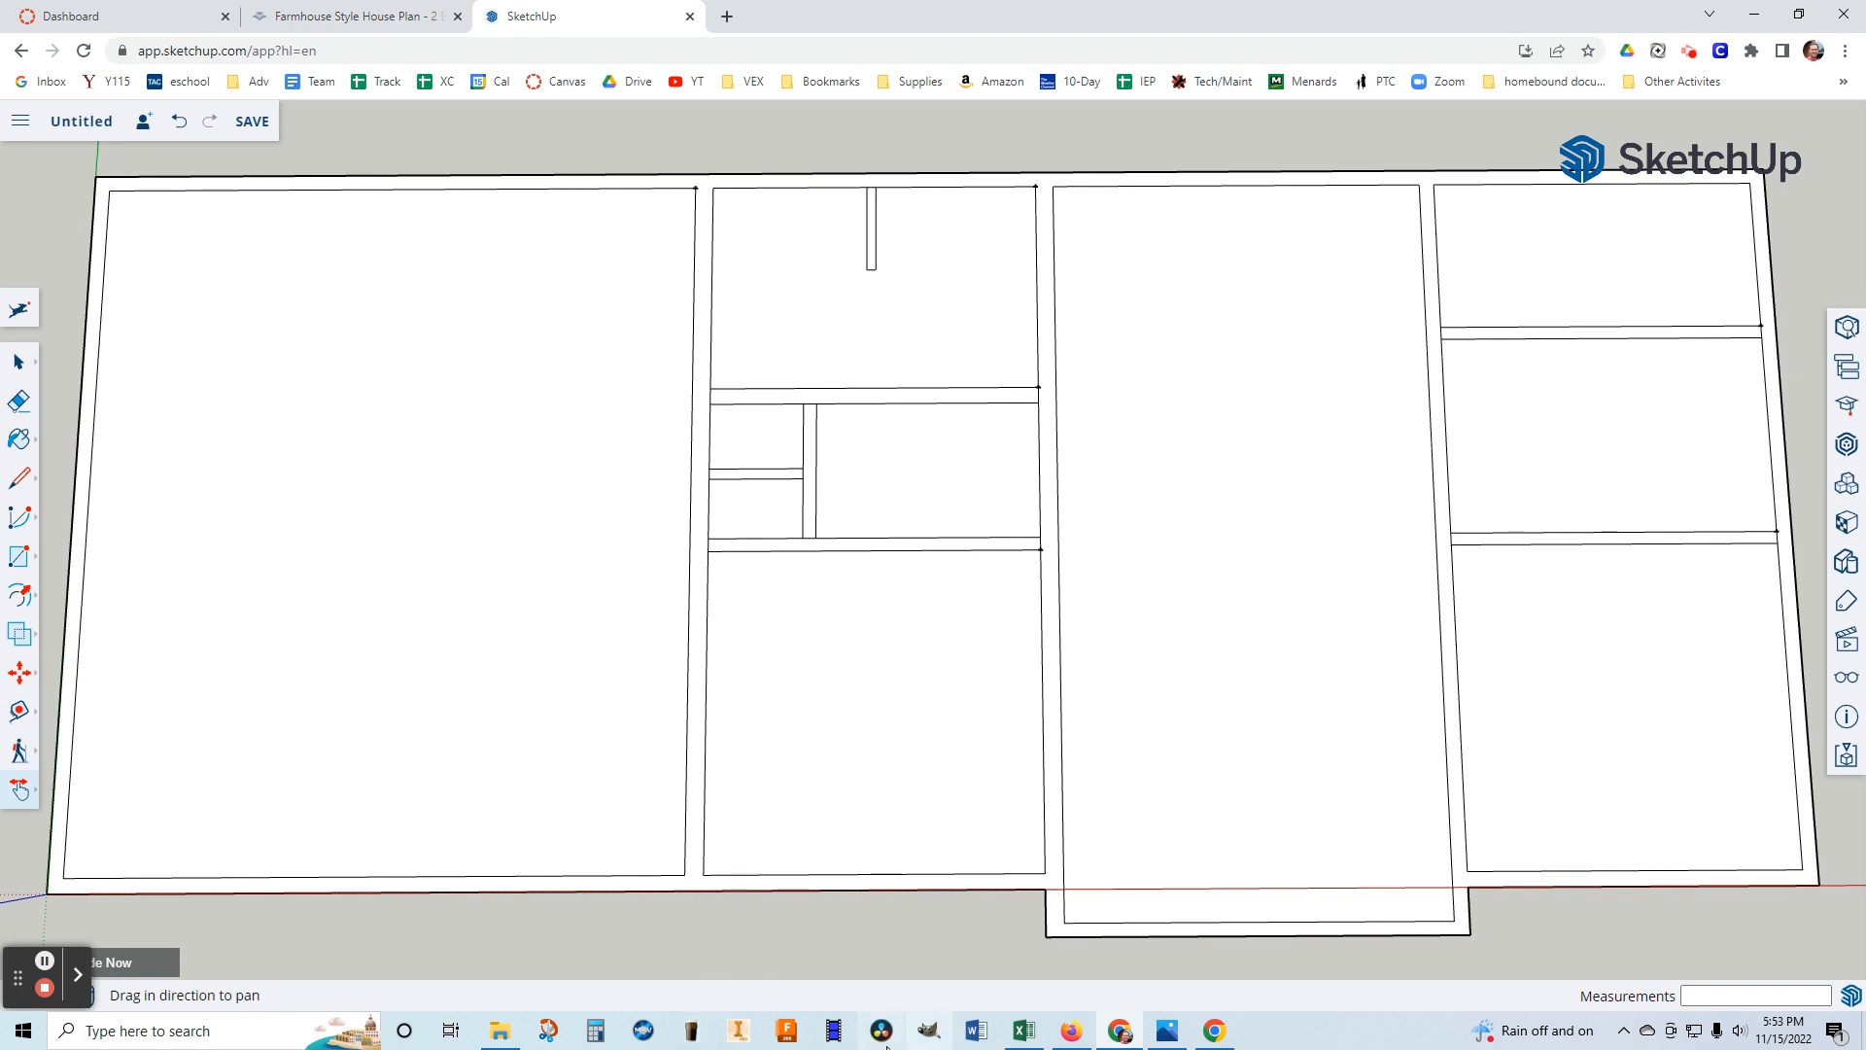
Consult both floor plan drawings and draw the toilet-side face and short end of the L-shaped wall in the master bath.
click(1163, 1032)
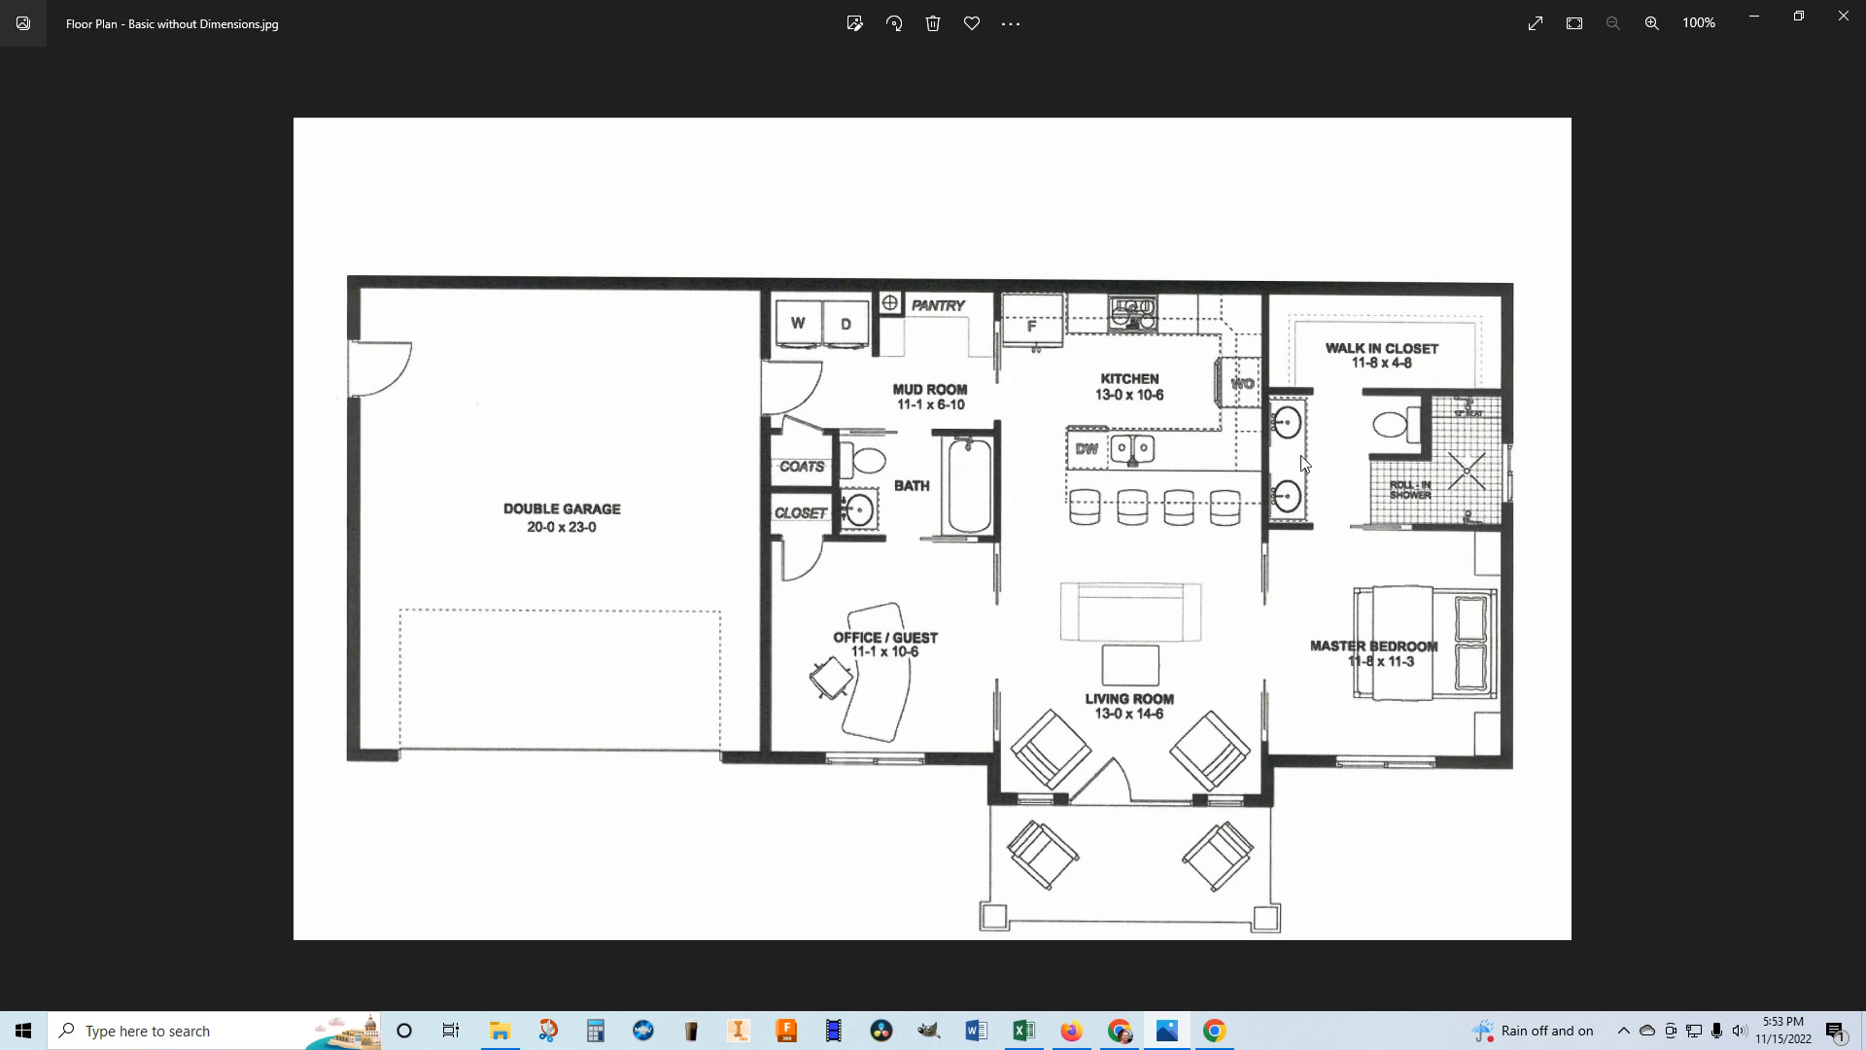
click(1837, 528)
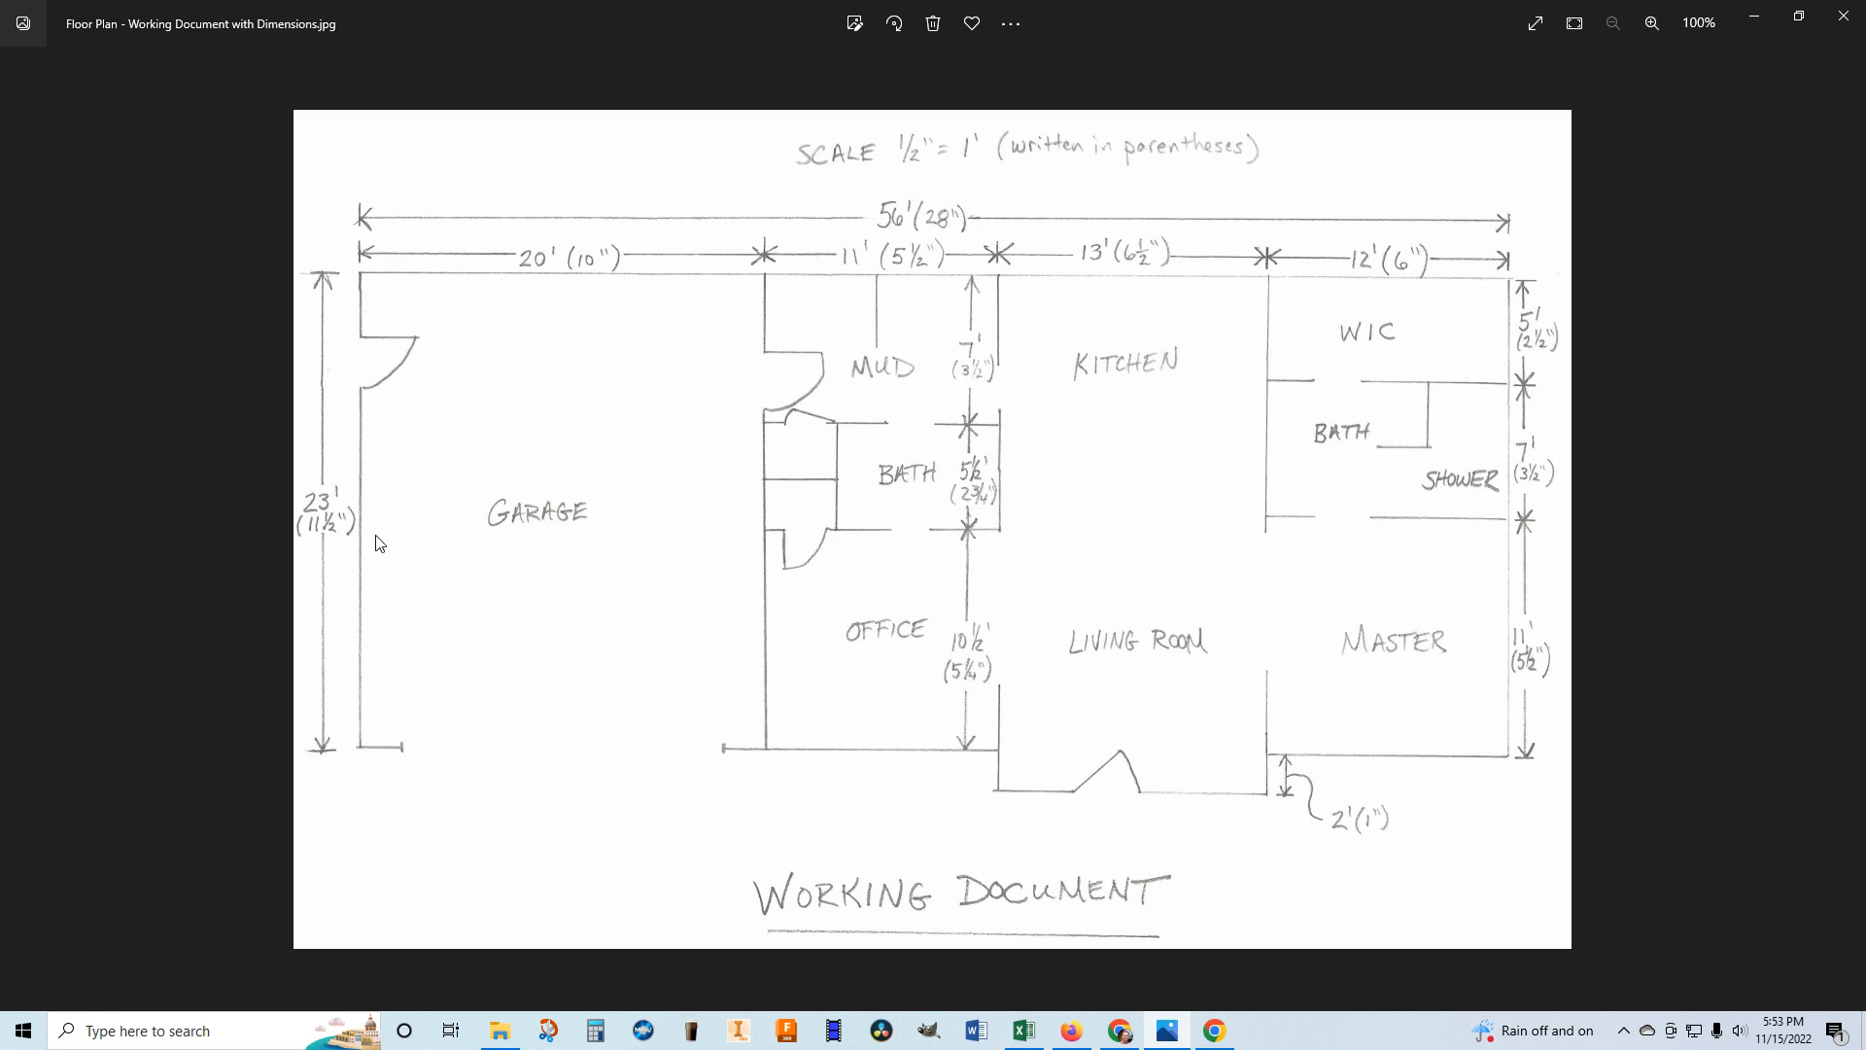
click(25, 517)
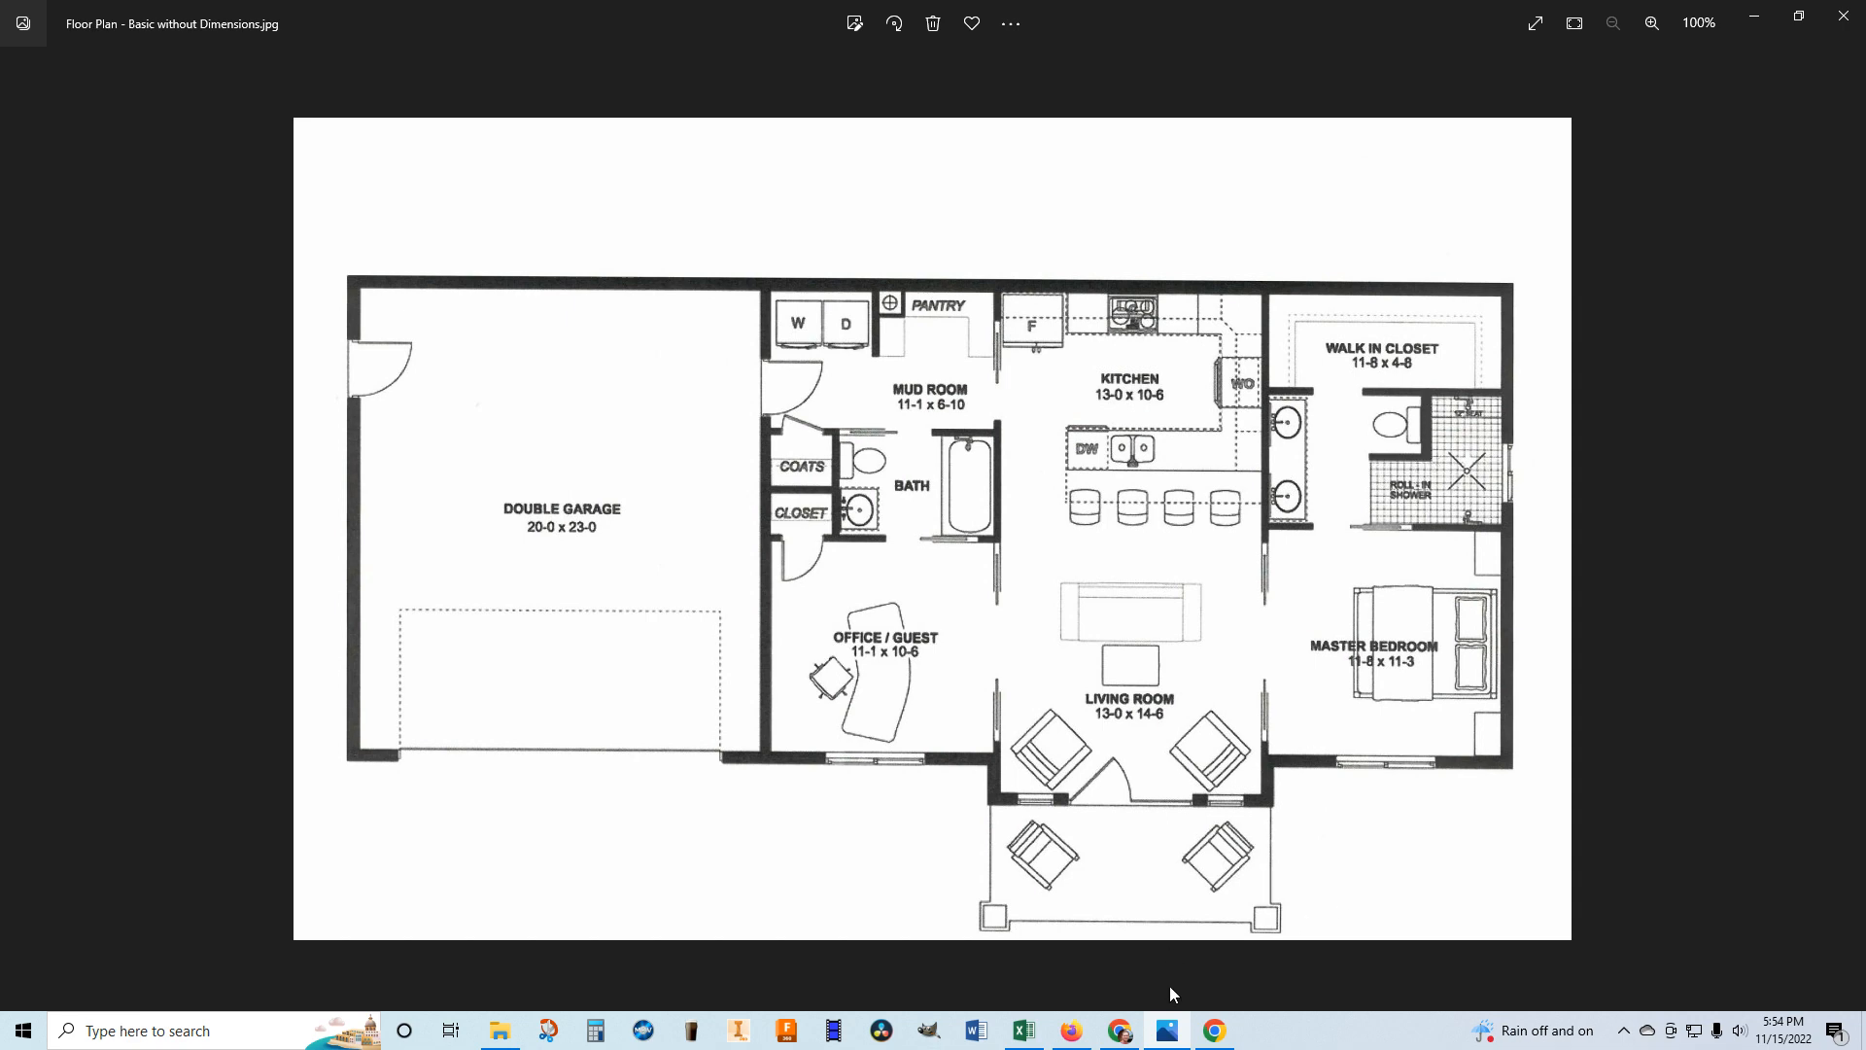
click(1214, 1030)
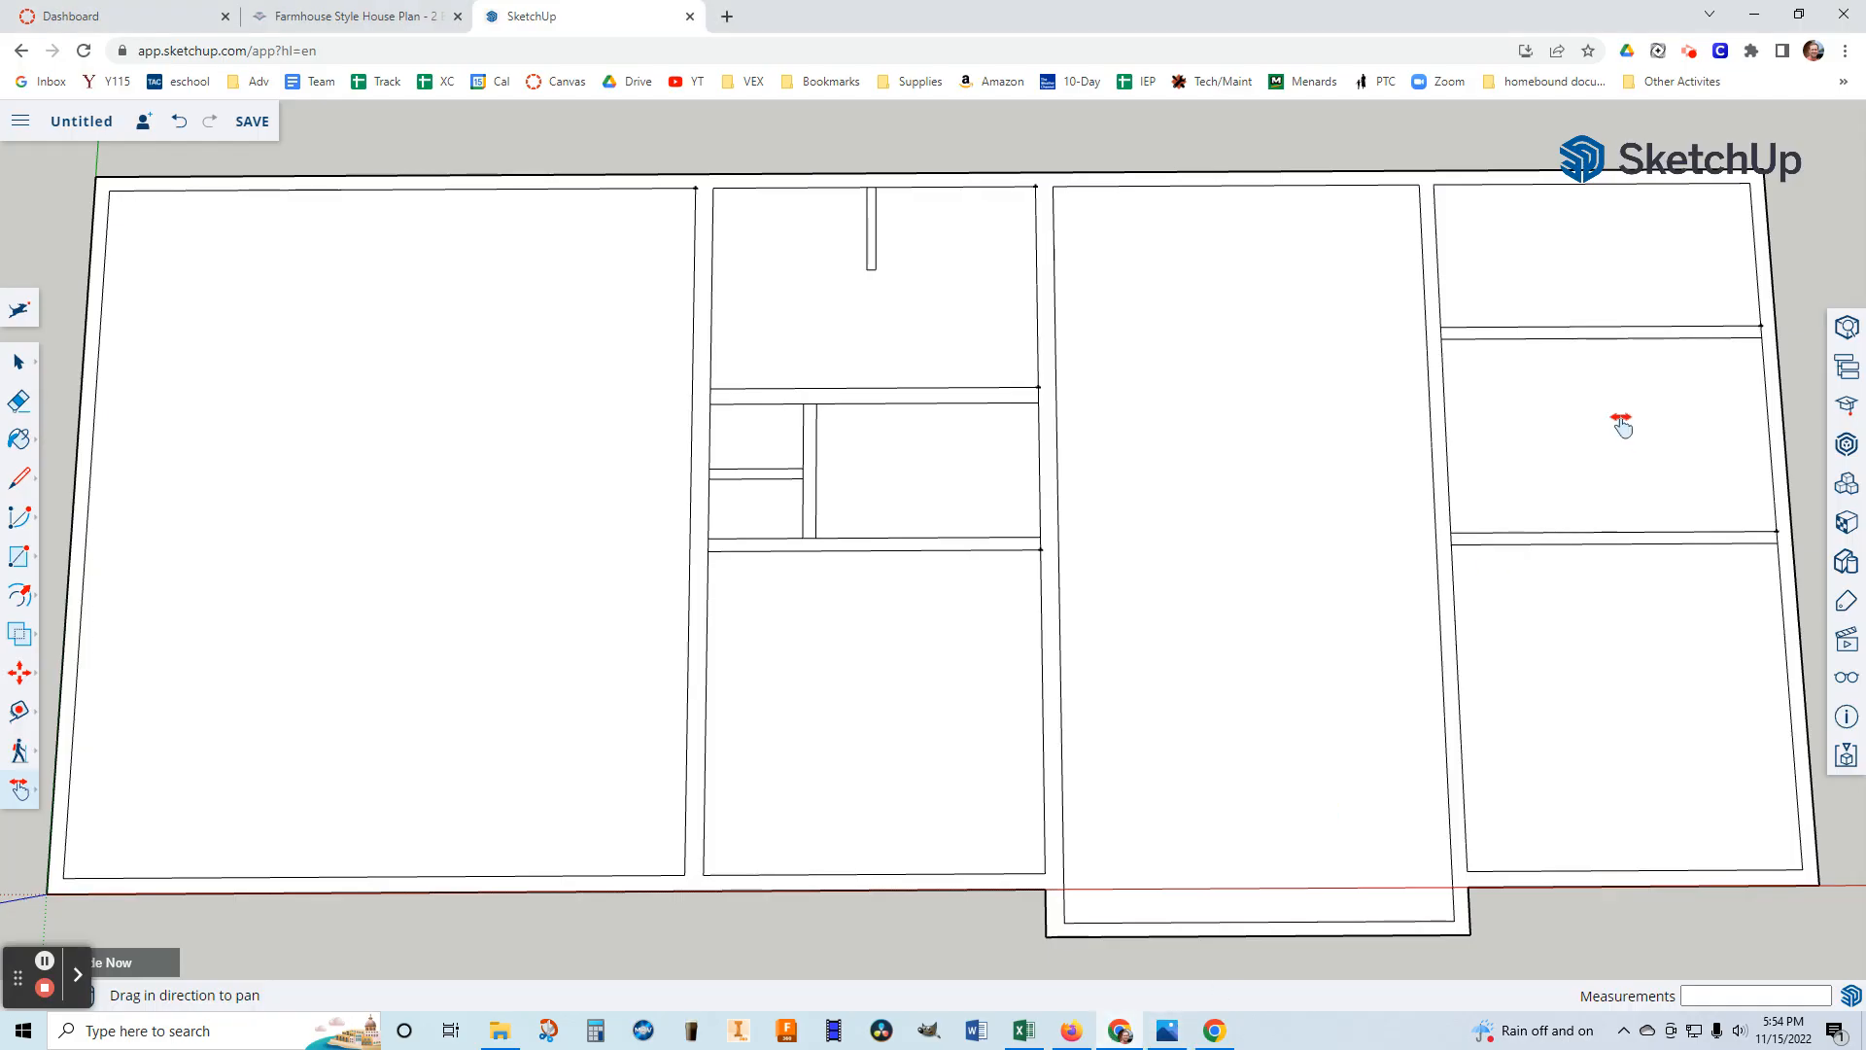
scroll(1708, 403, up, 3)
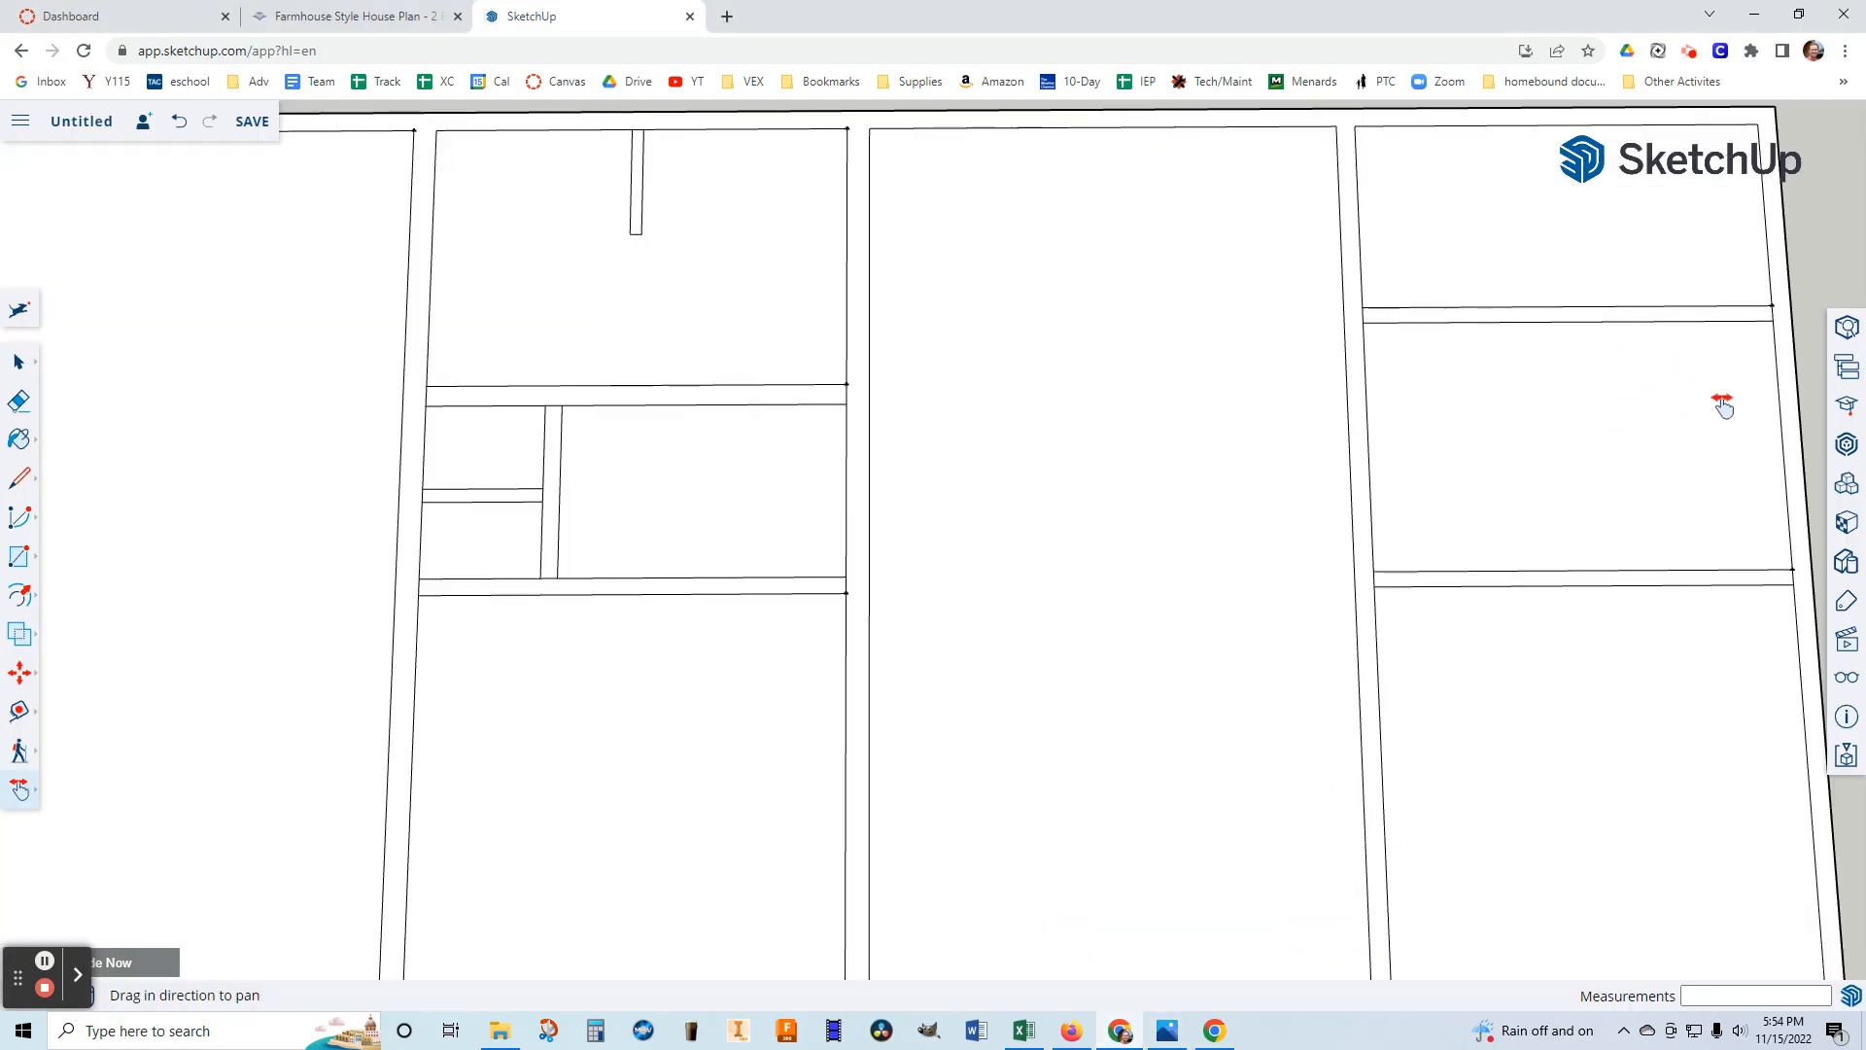
scroll(1785, 409, up, 1)
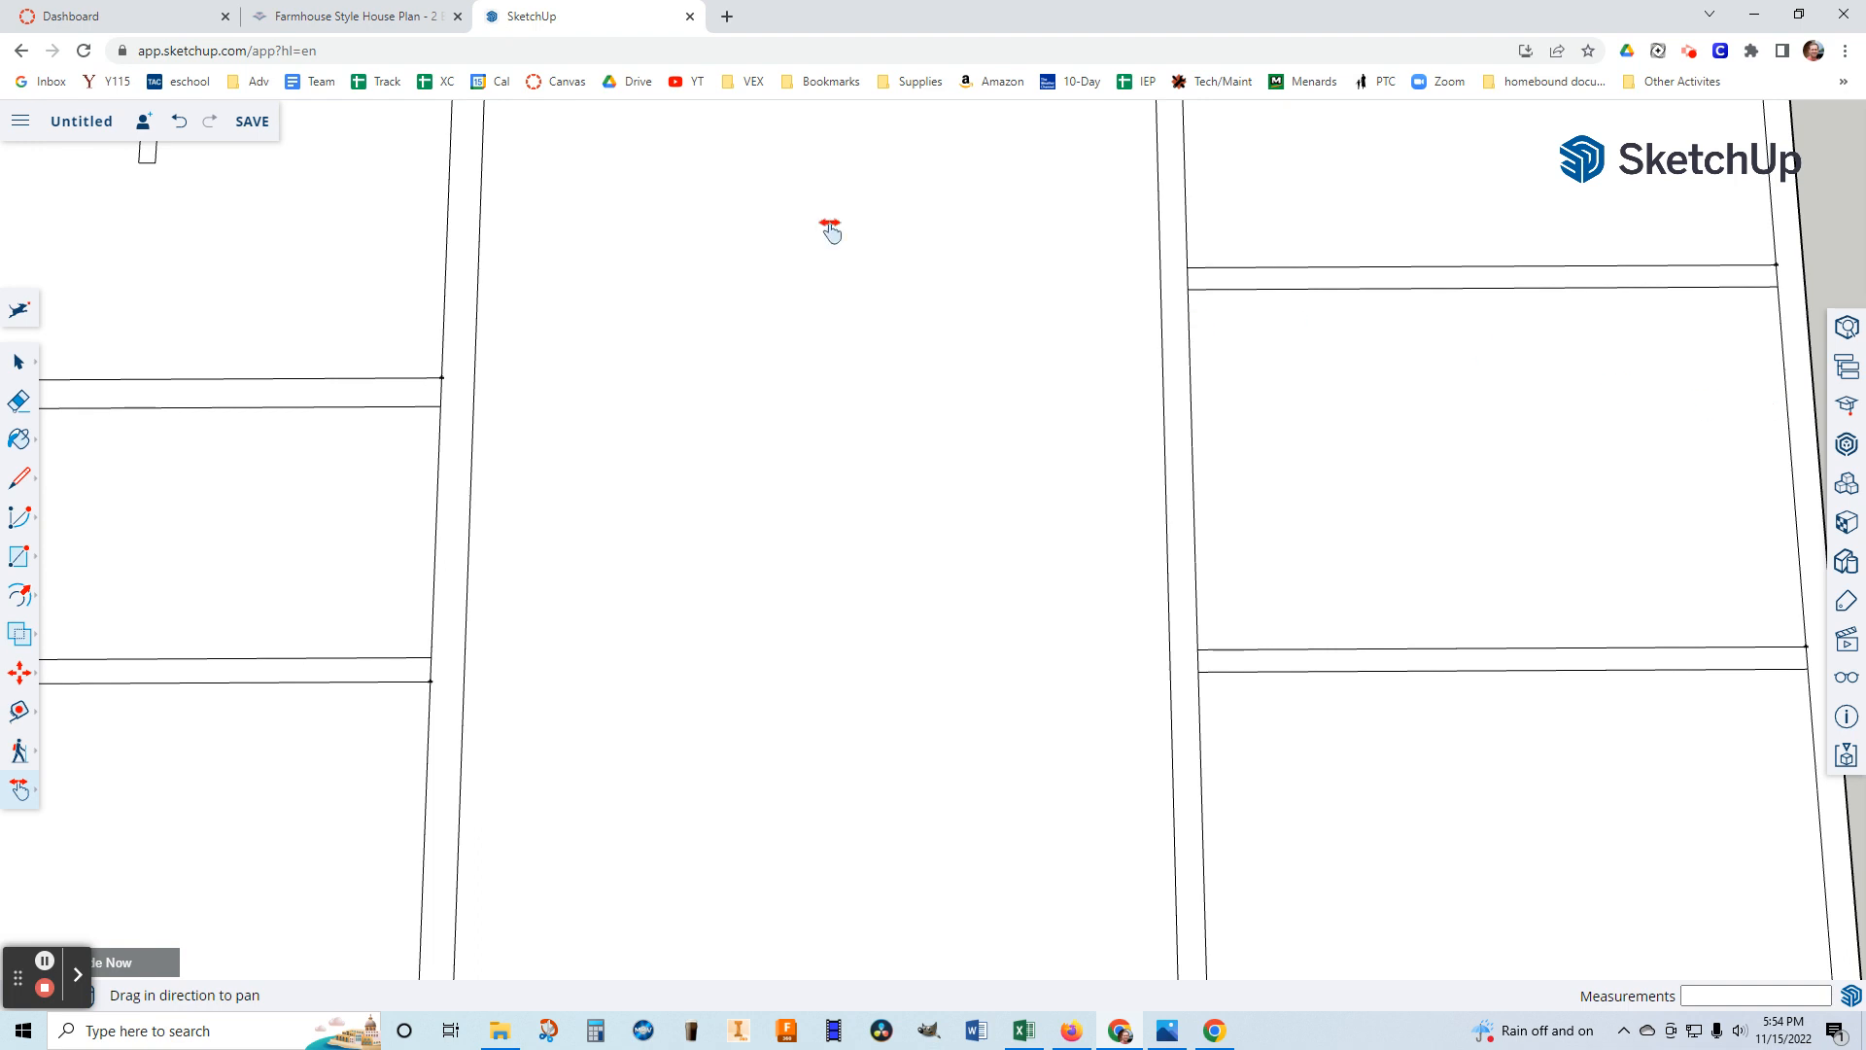
click(19, 477)
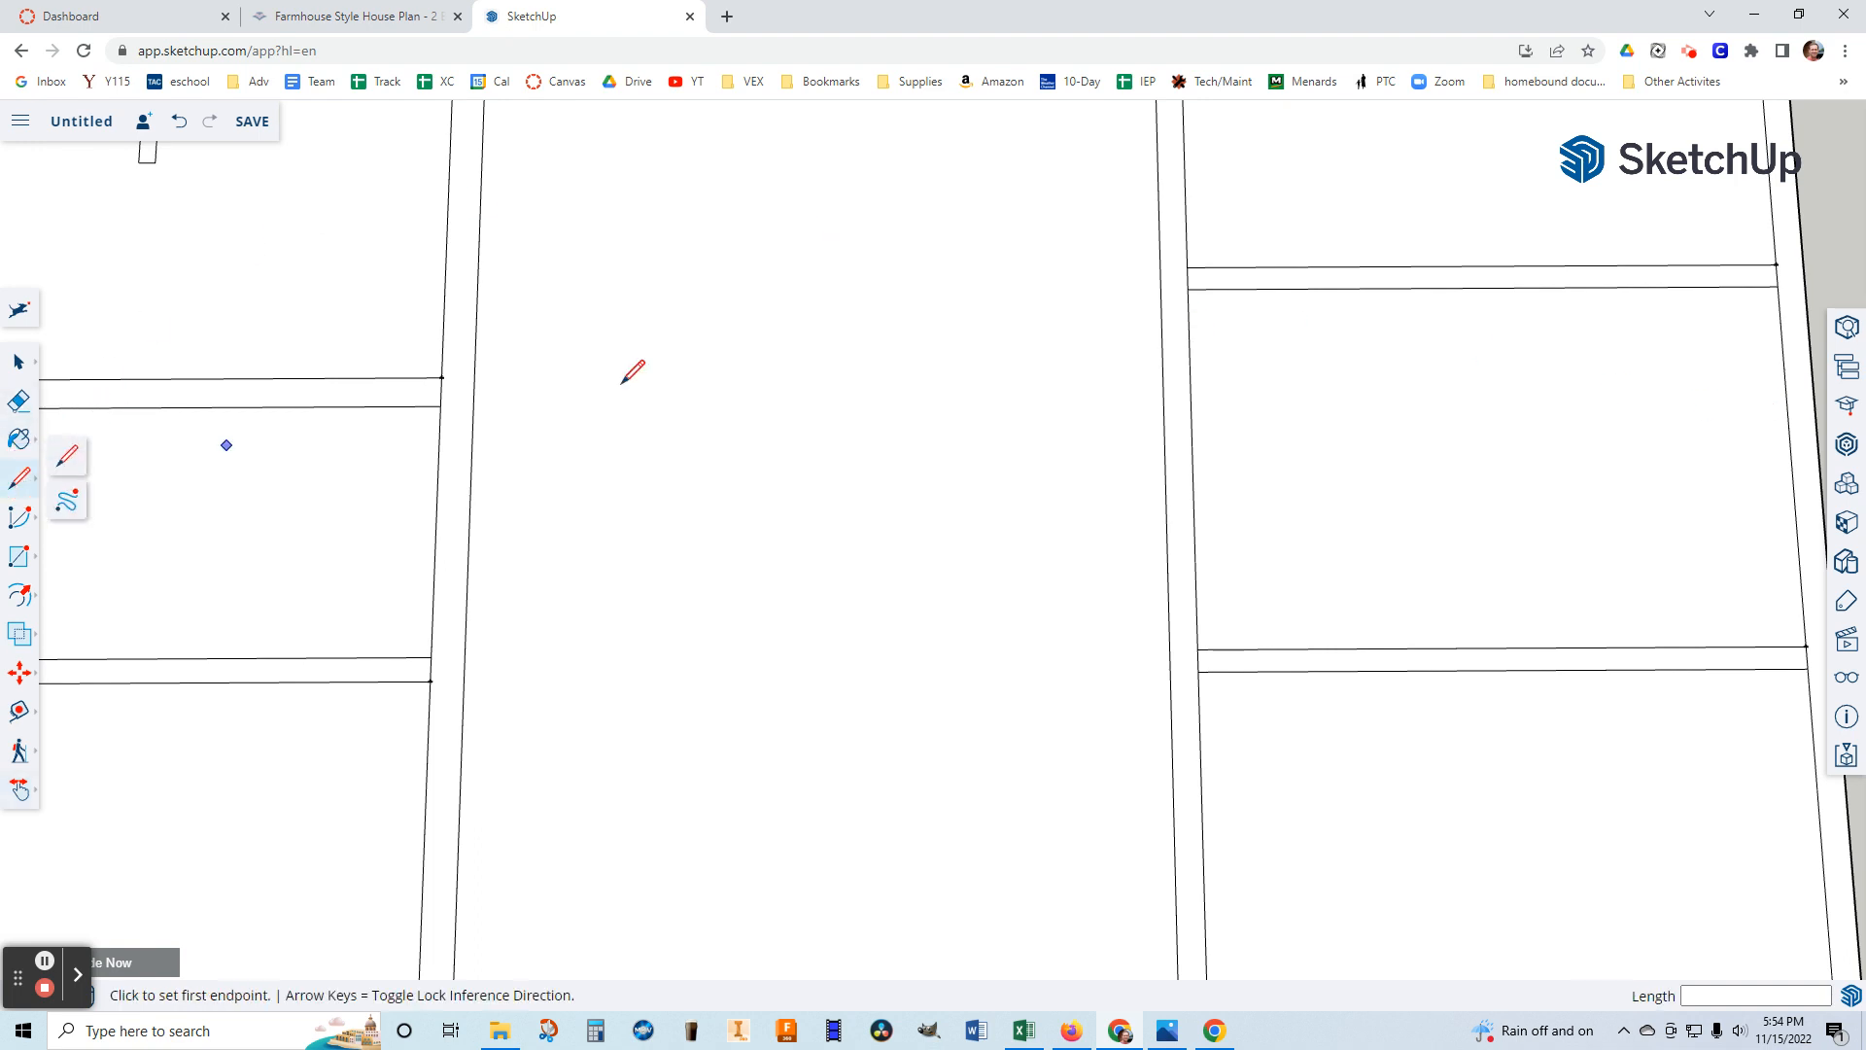
click(1621, 285)
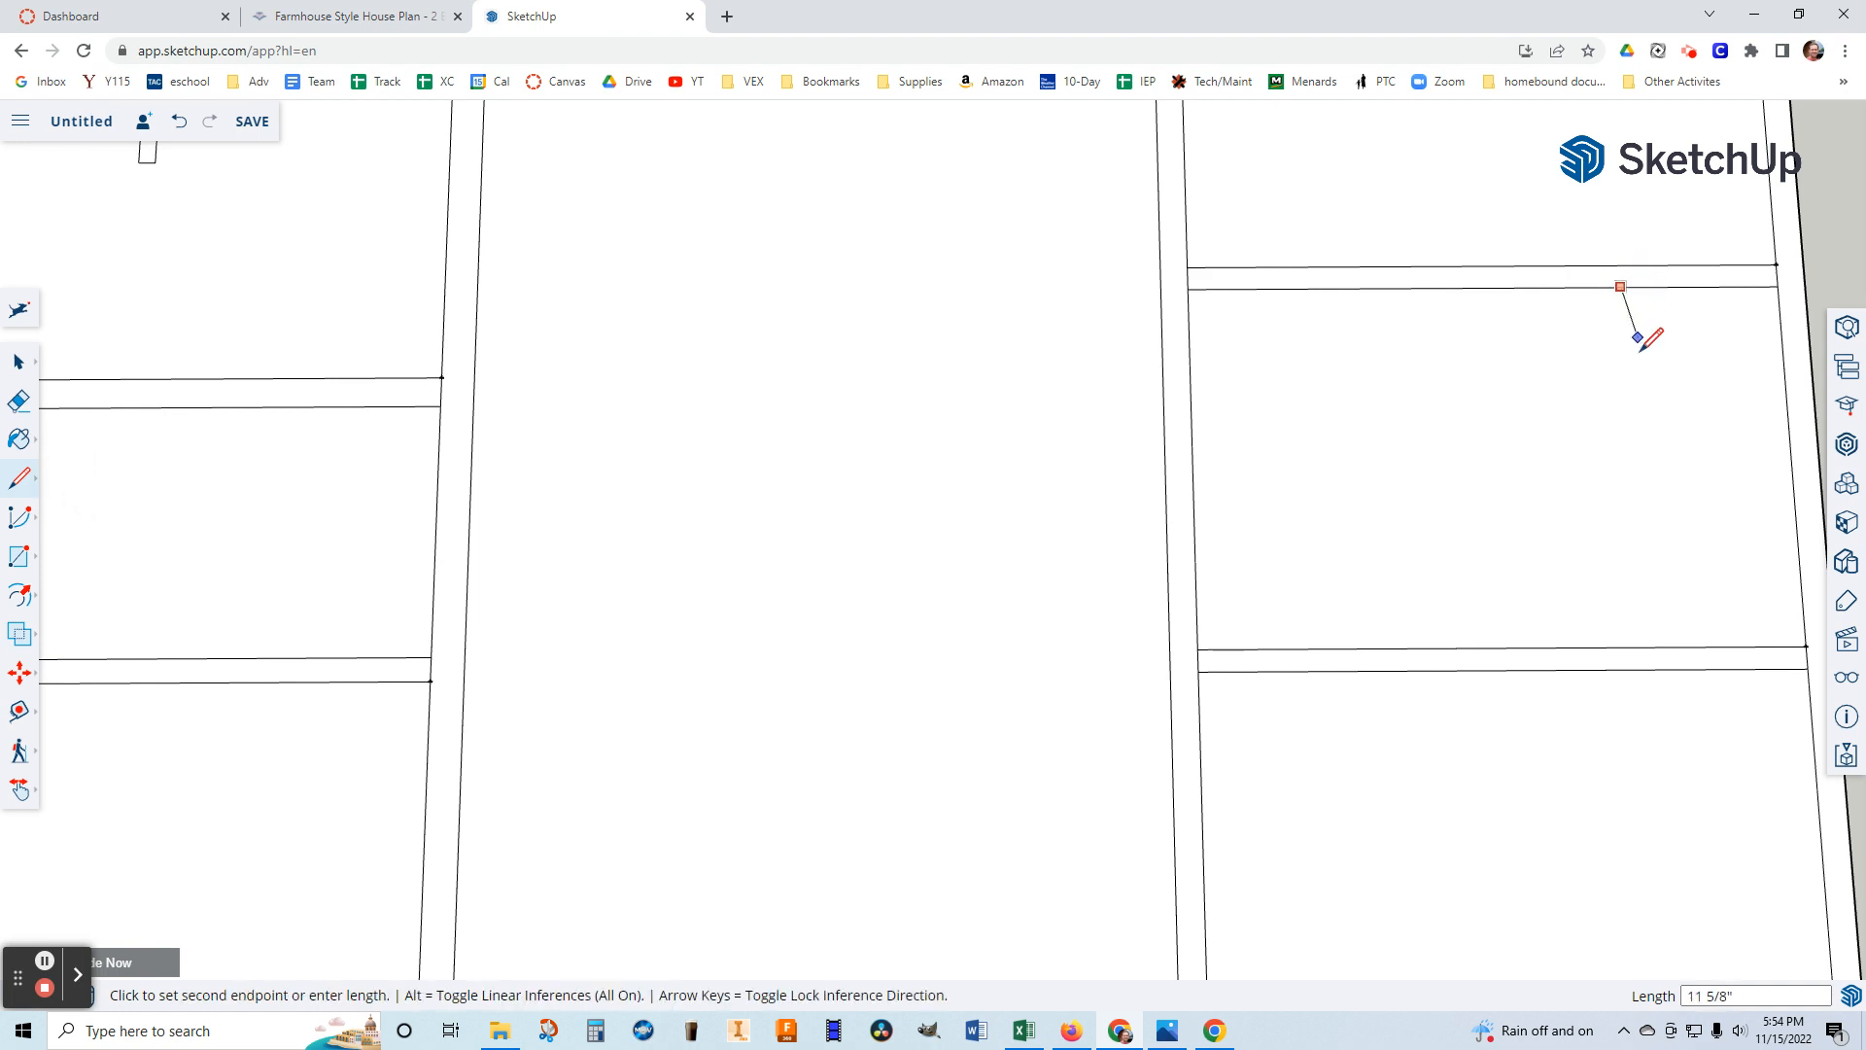
click(1632, 454)
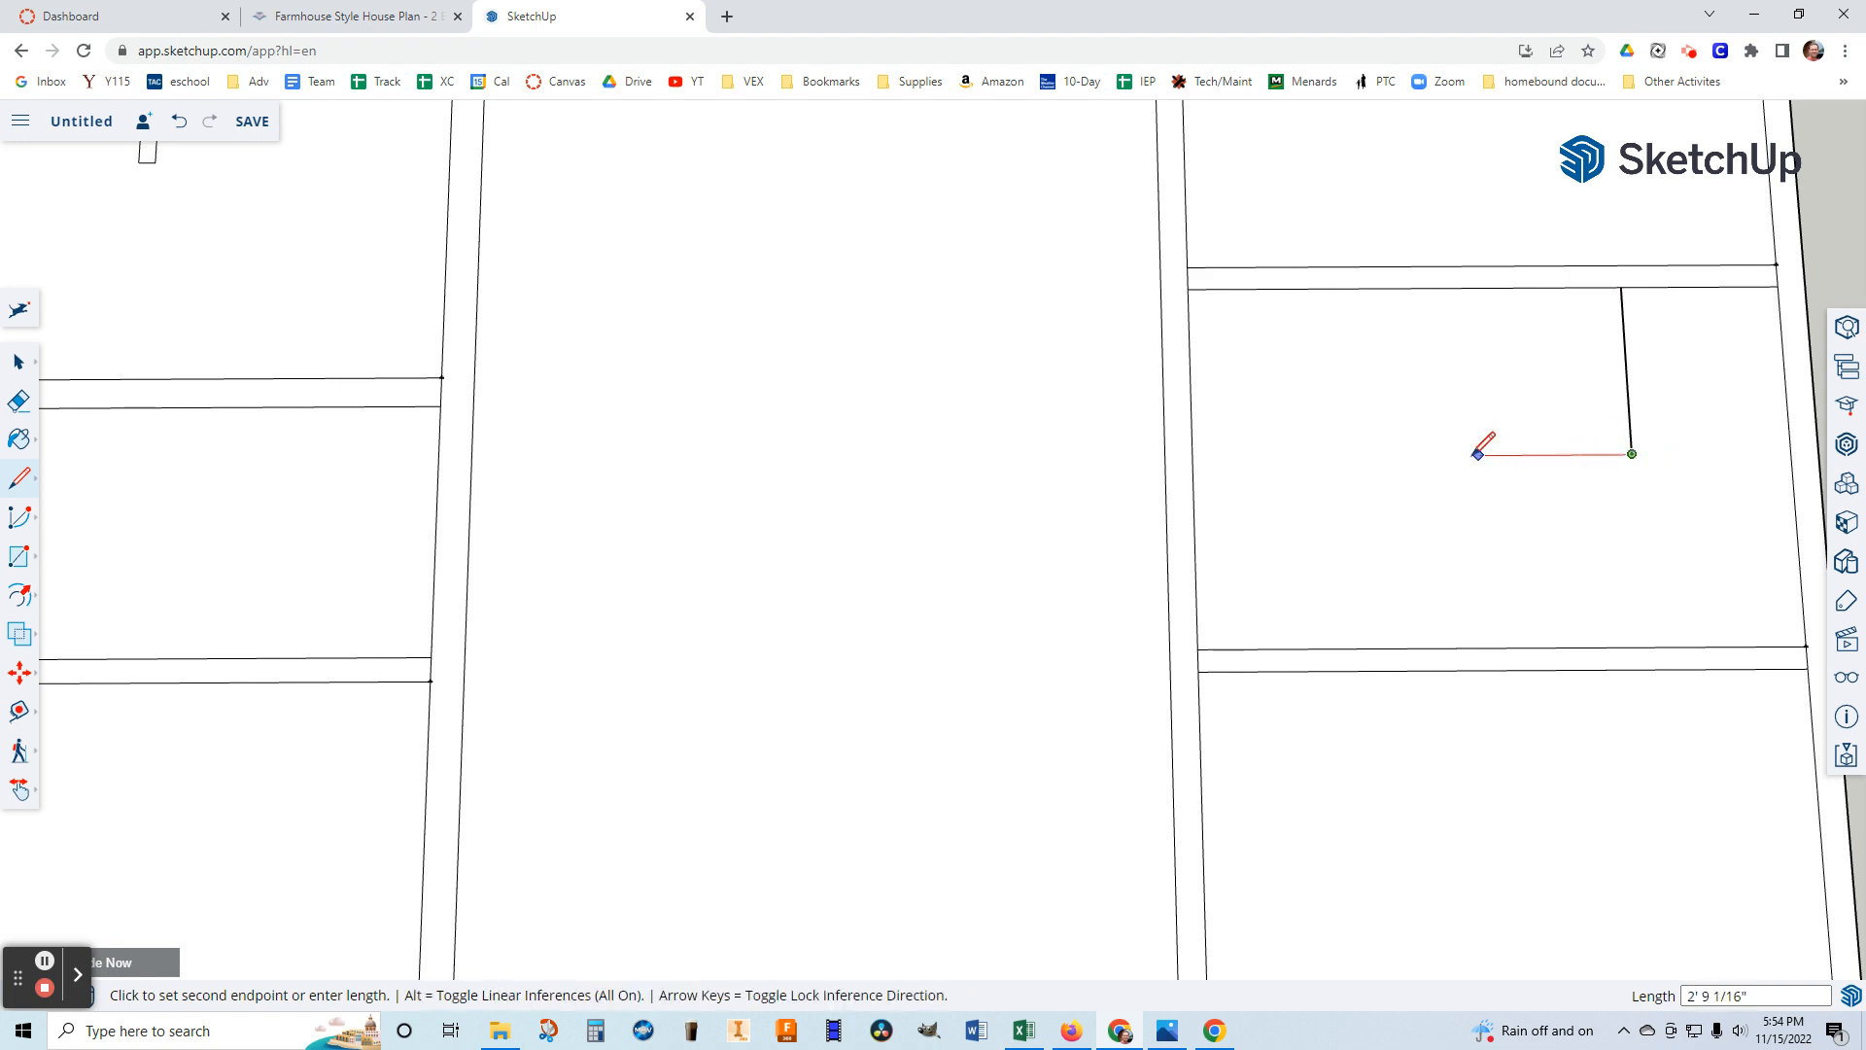
click(1455, 454)
click(1455, 474)
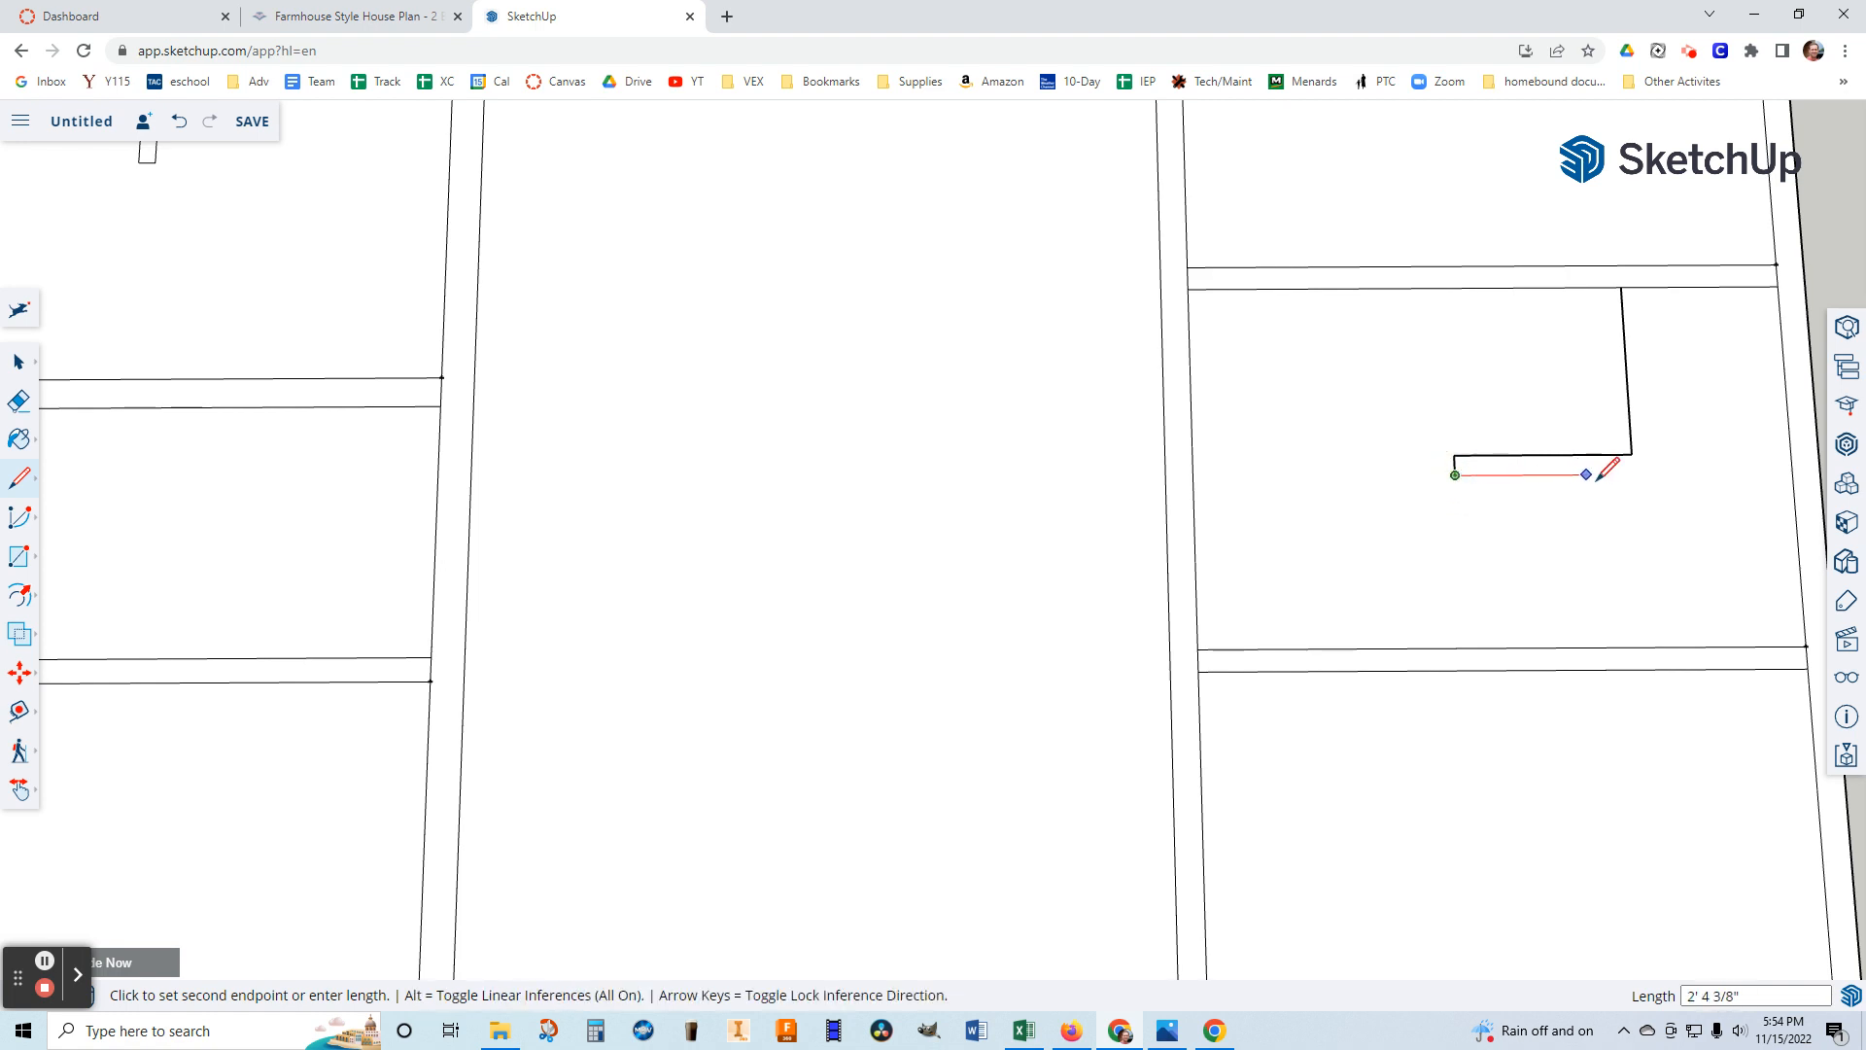
click(1649, 475)
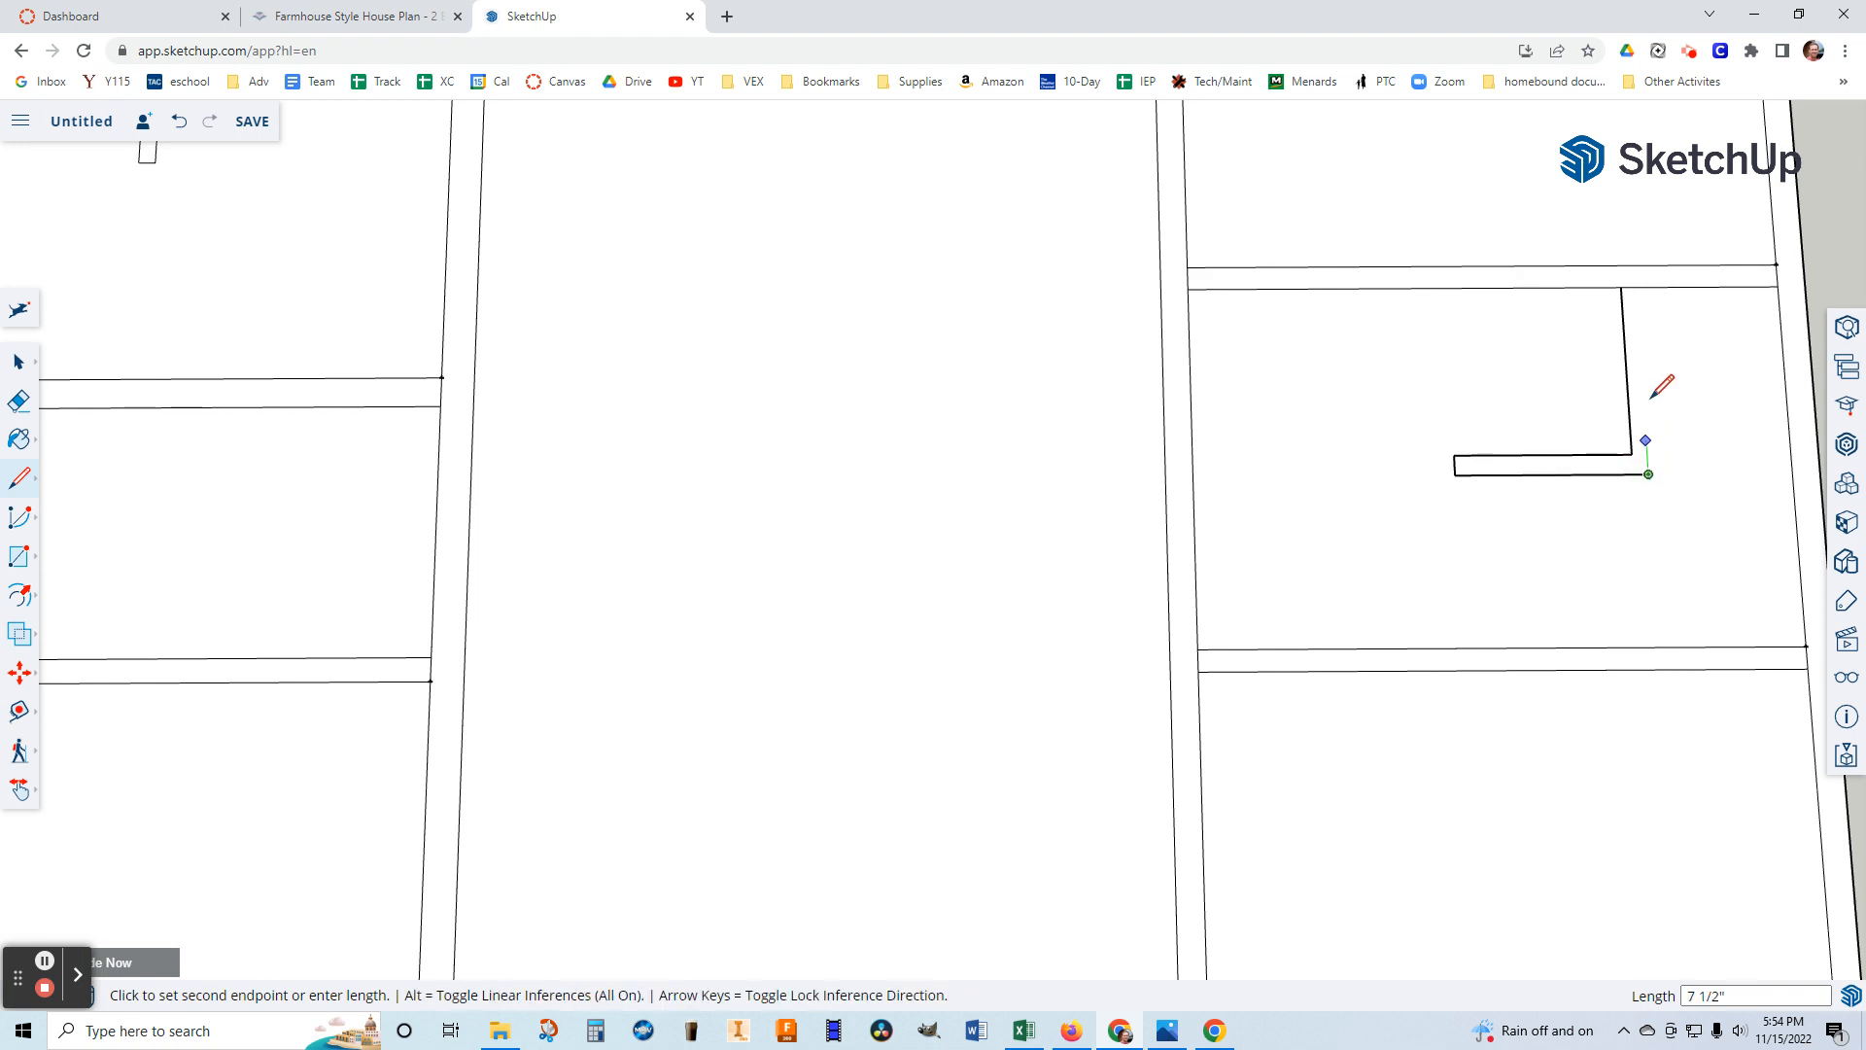
click(1636, 287)
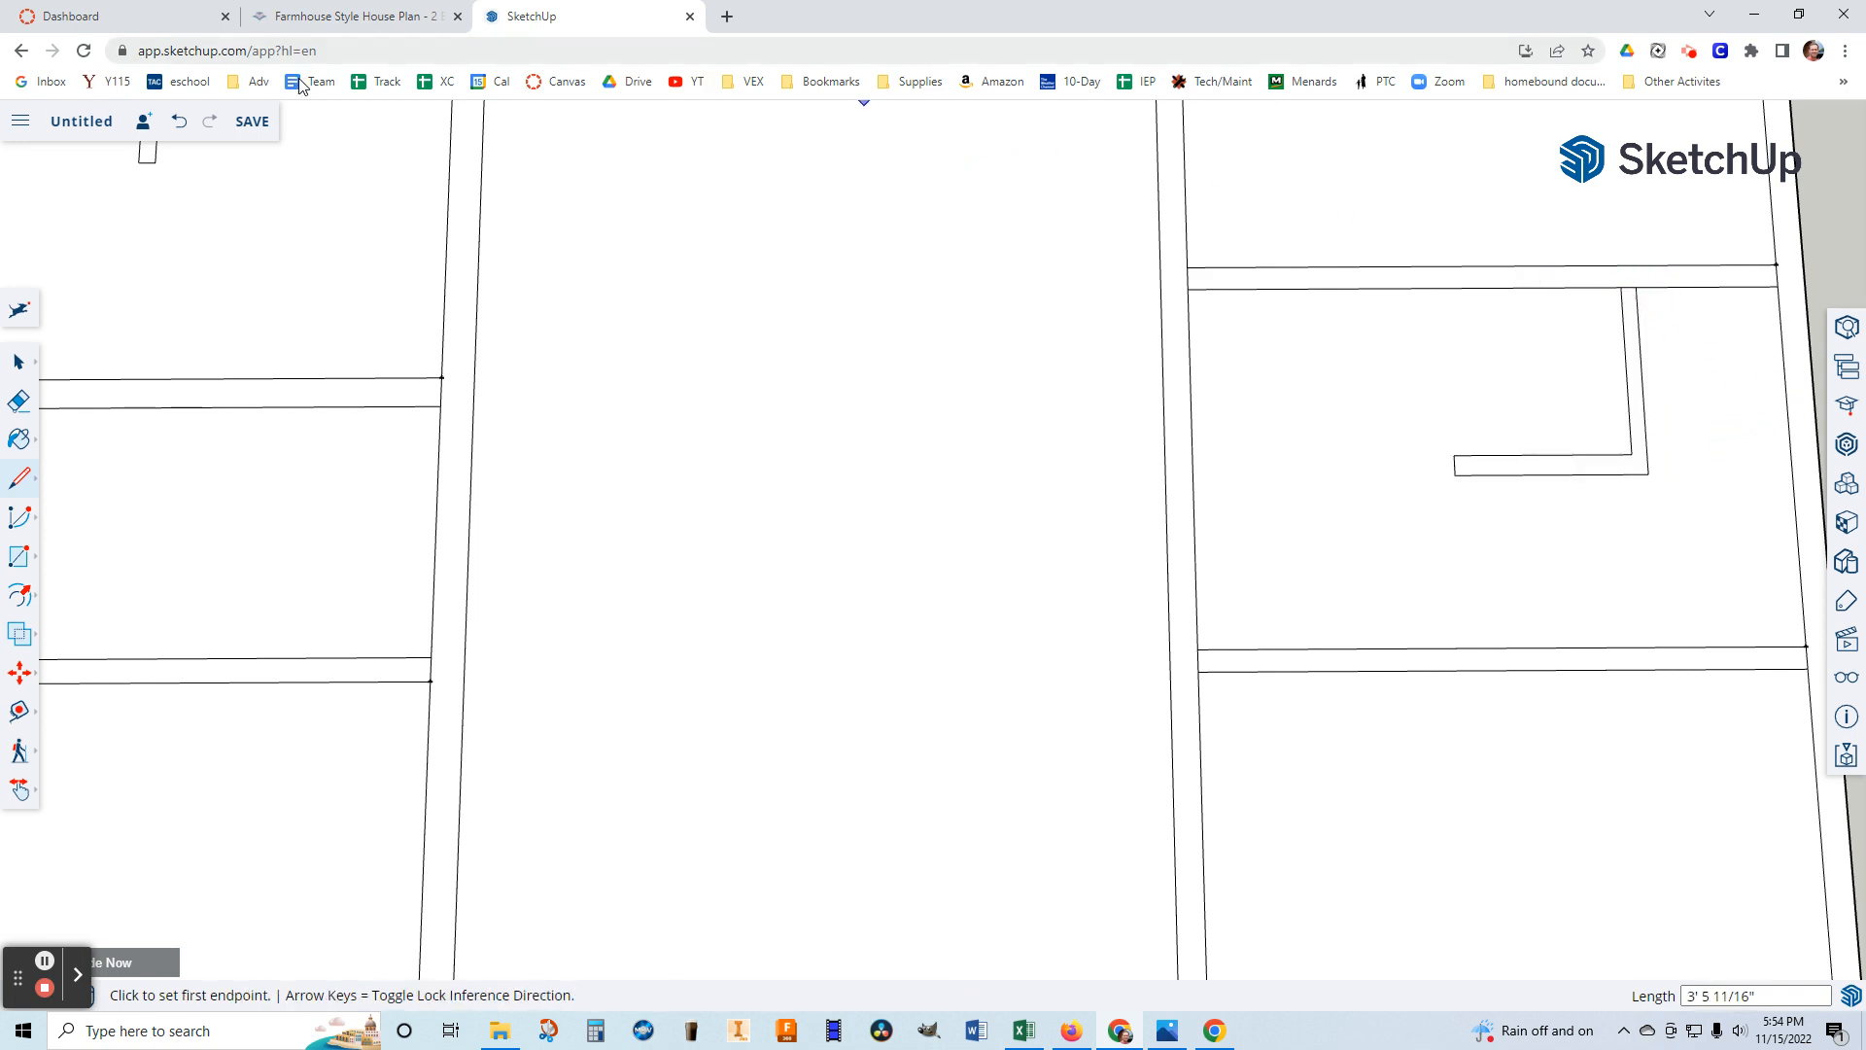
click(181, 121)
click(183, 122)
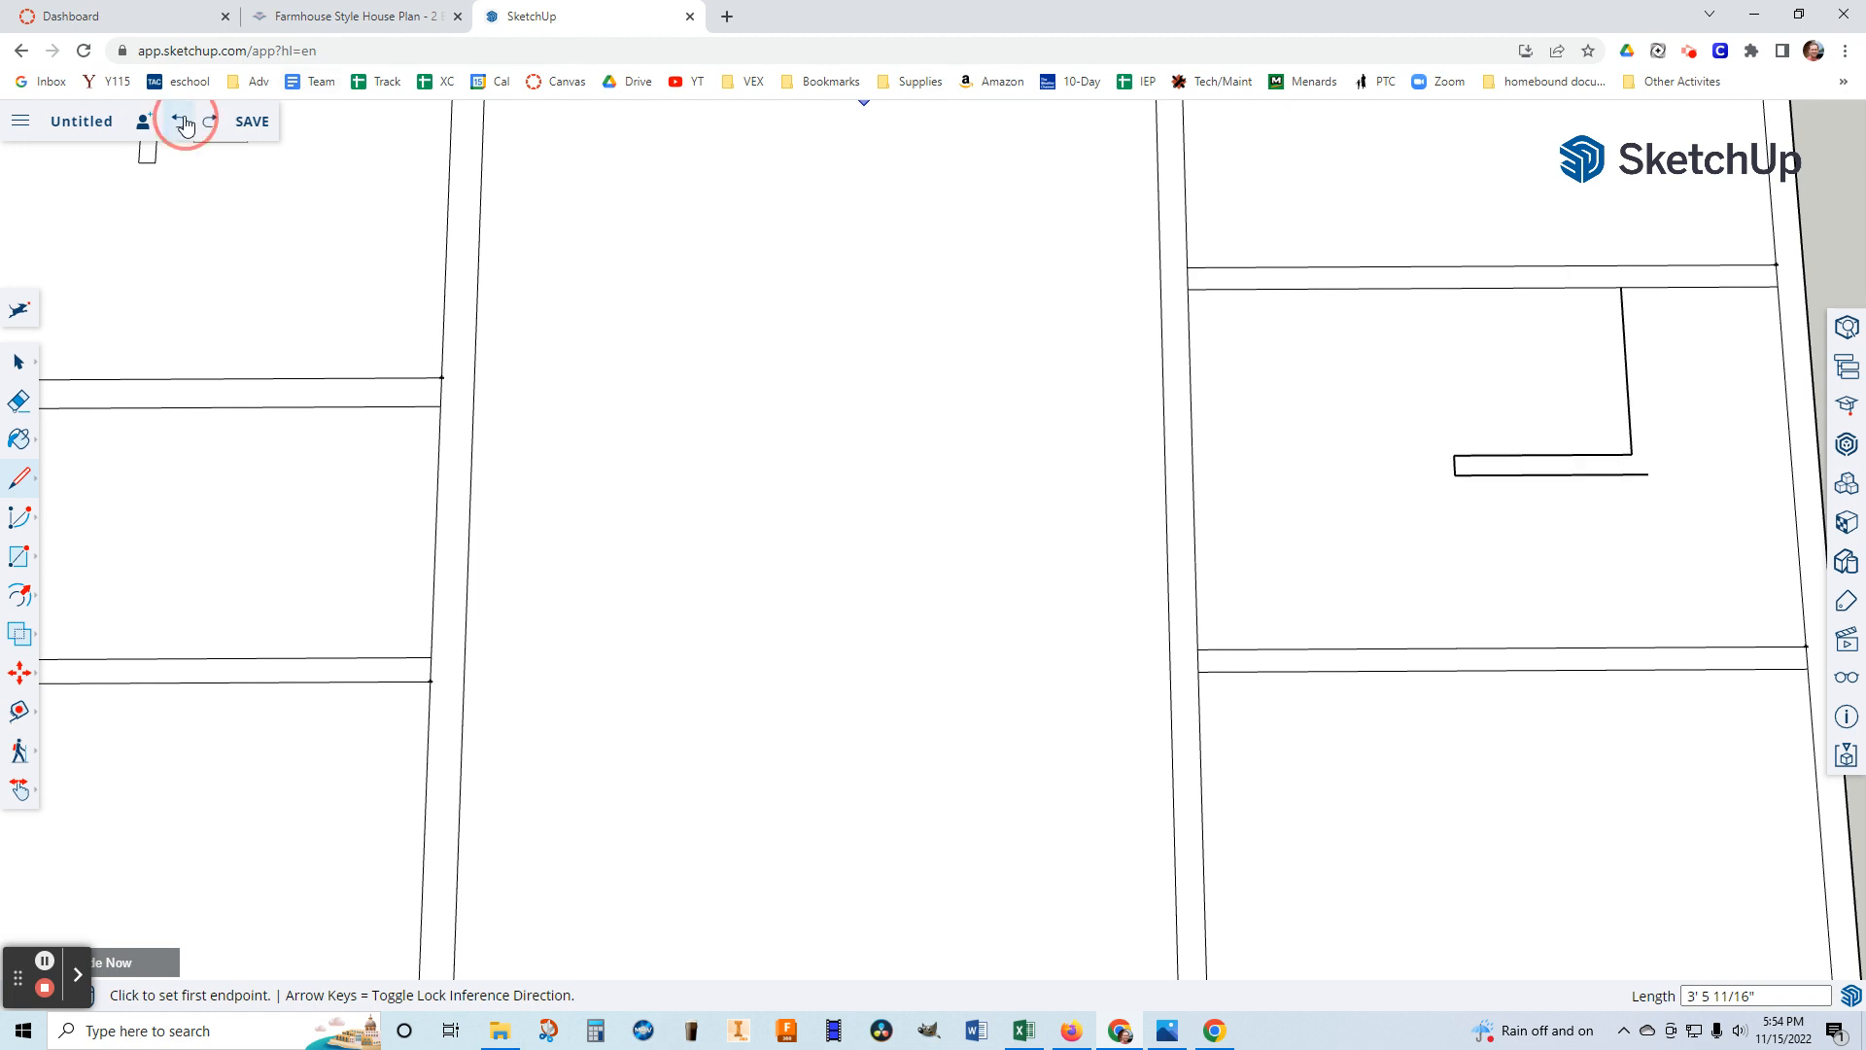
Draw the shower-side face of the L-shaped wall back to the walk-in closet wall, and compare the layout with the basic floor plan.
click(1456, 474)
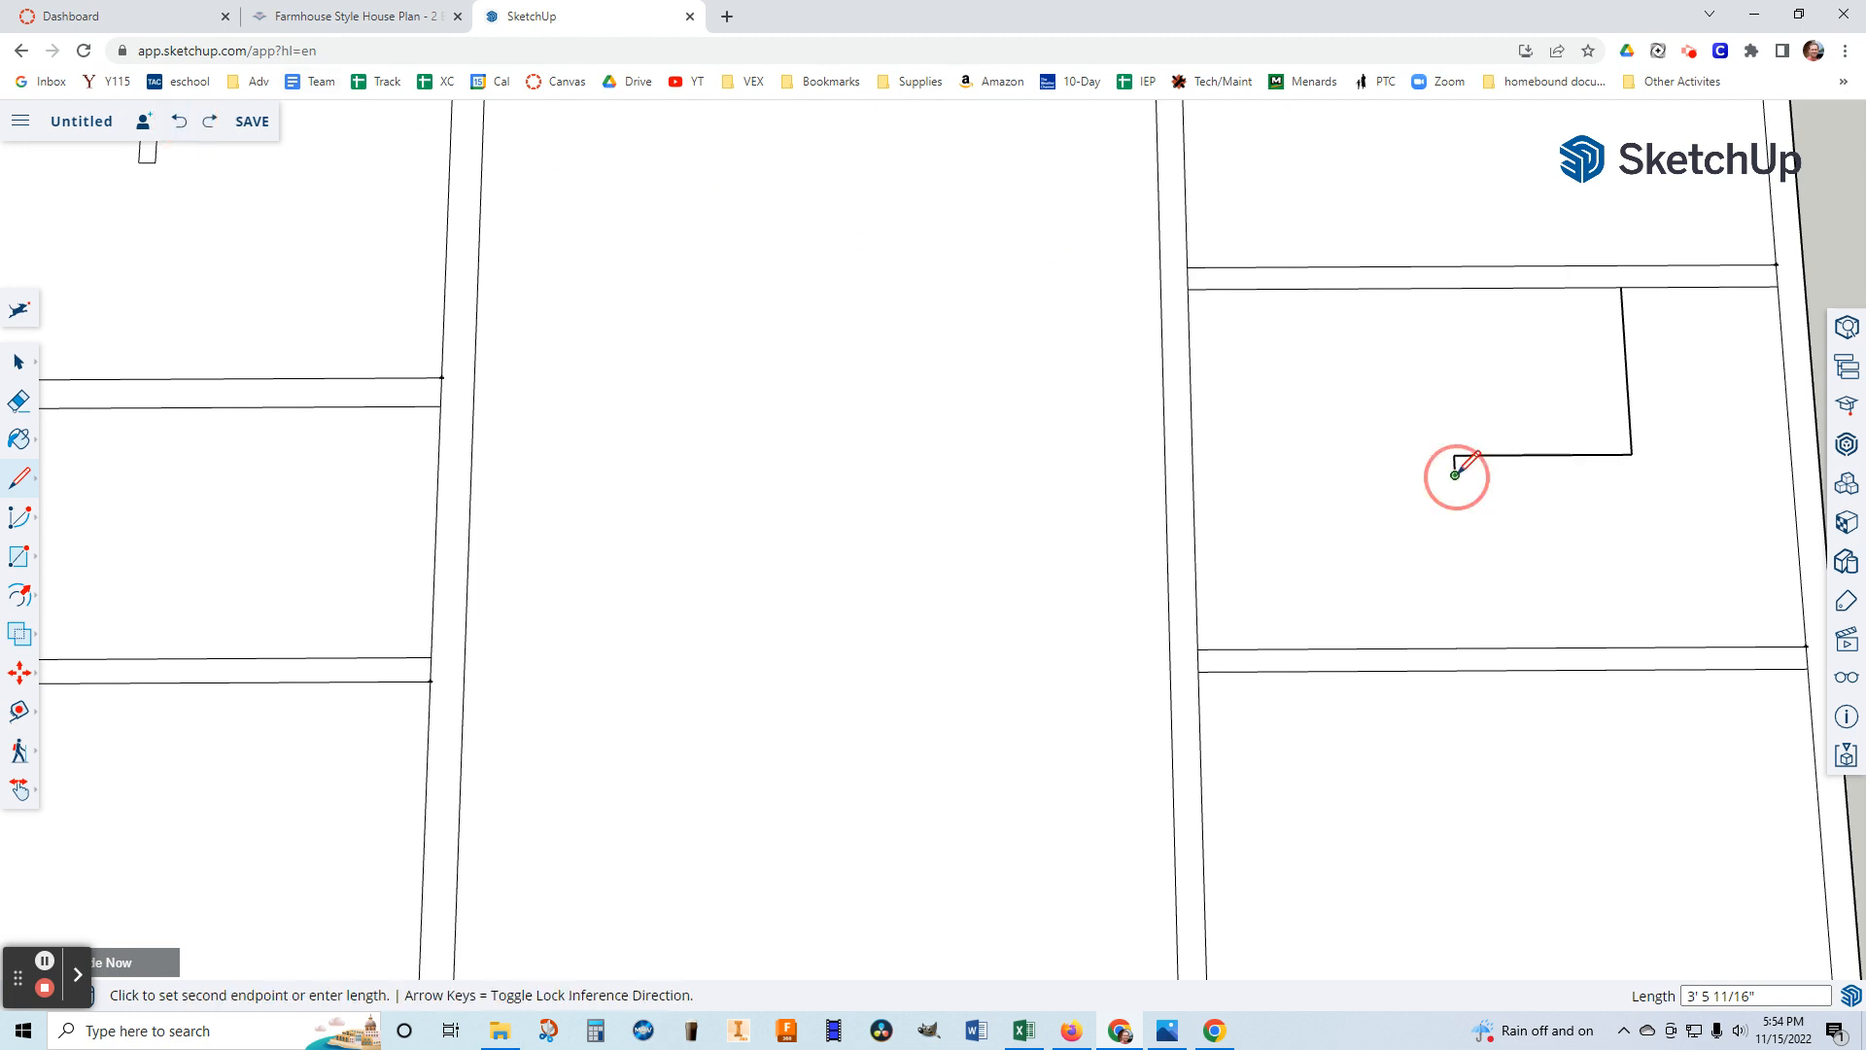
click(1655, 475)
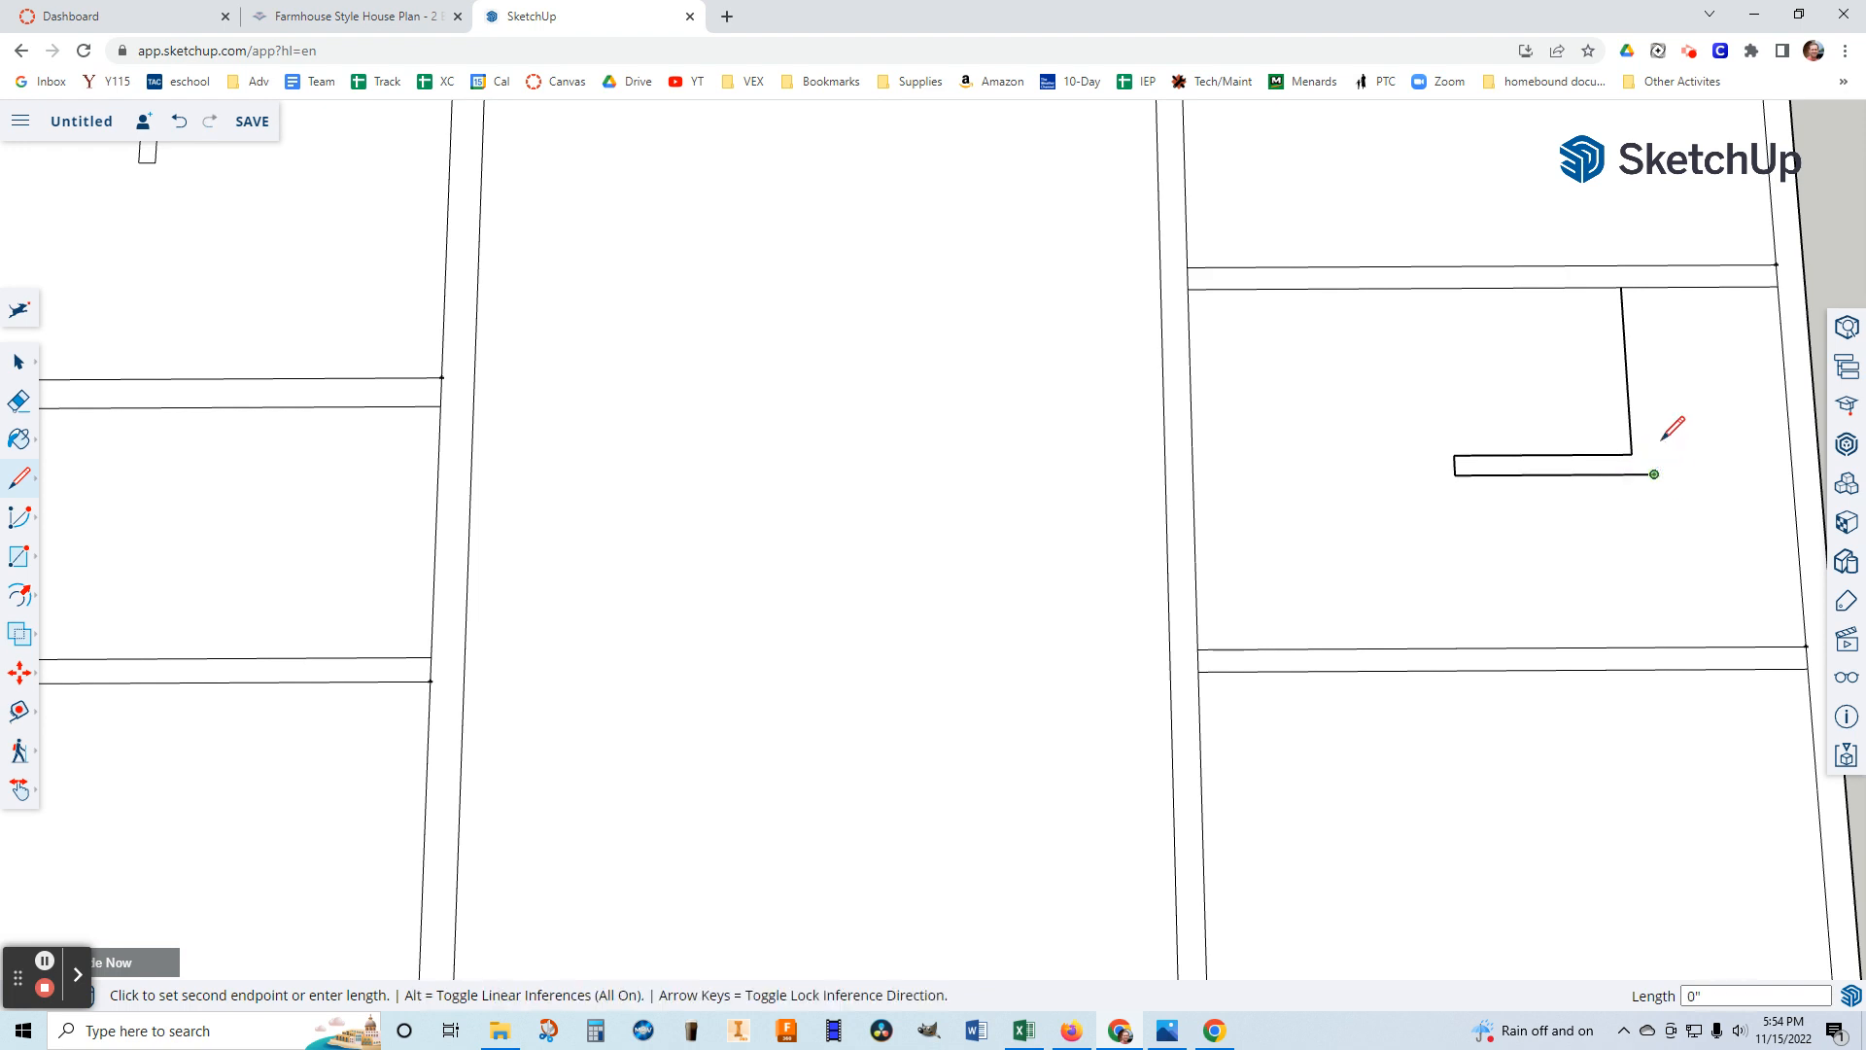
click(1646, 288)
scroll(1706, 404, down, 1)
scroll(1694, 450, down, 2)
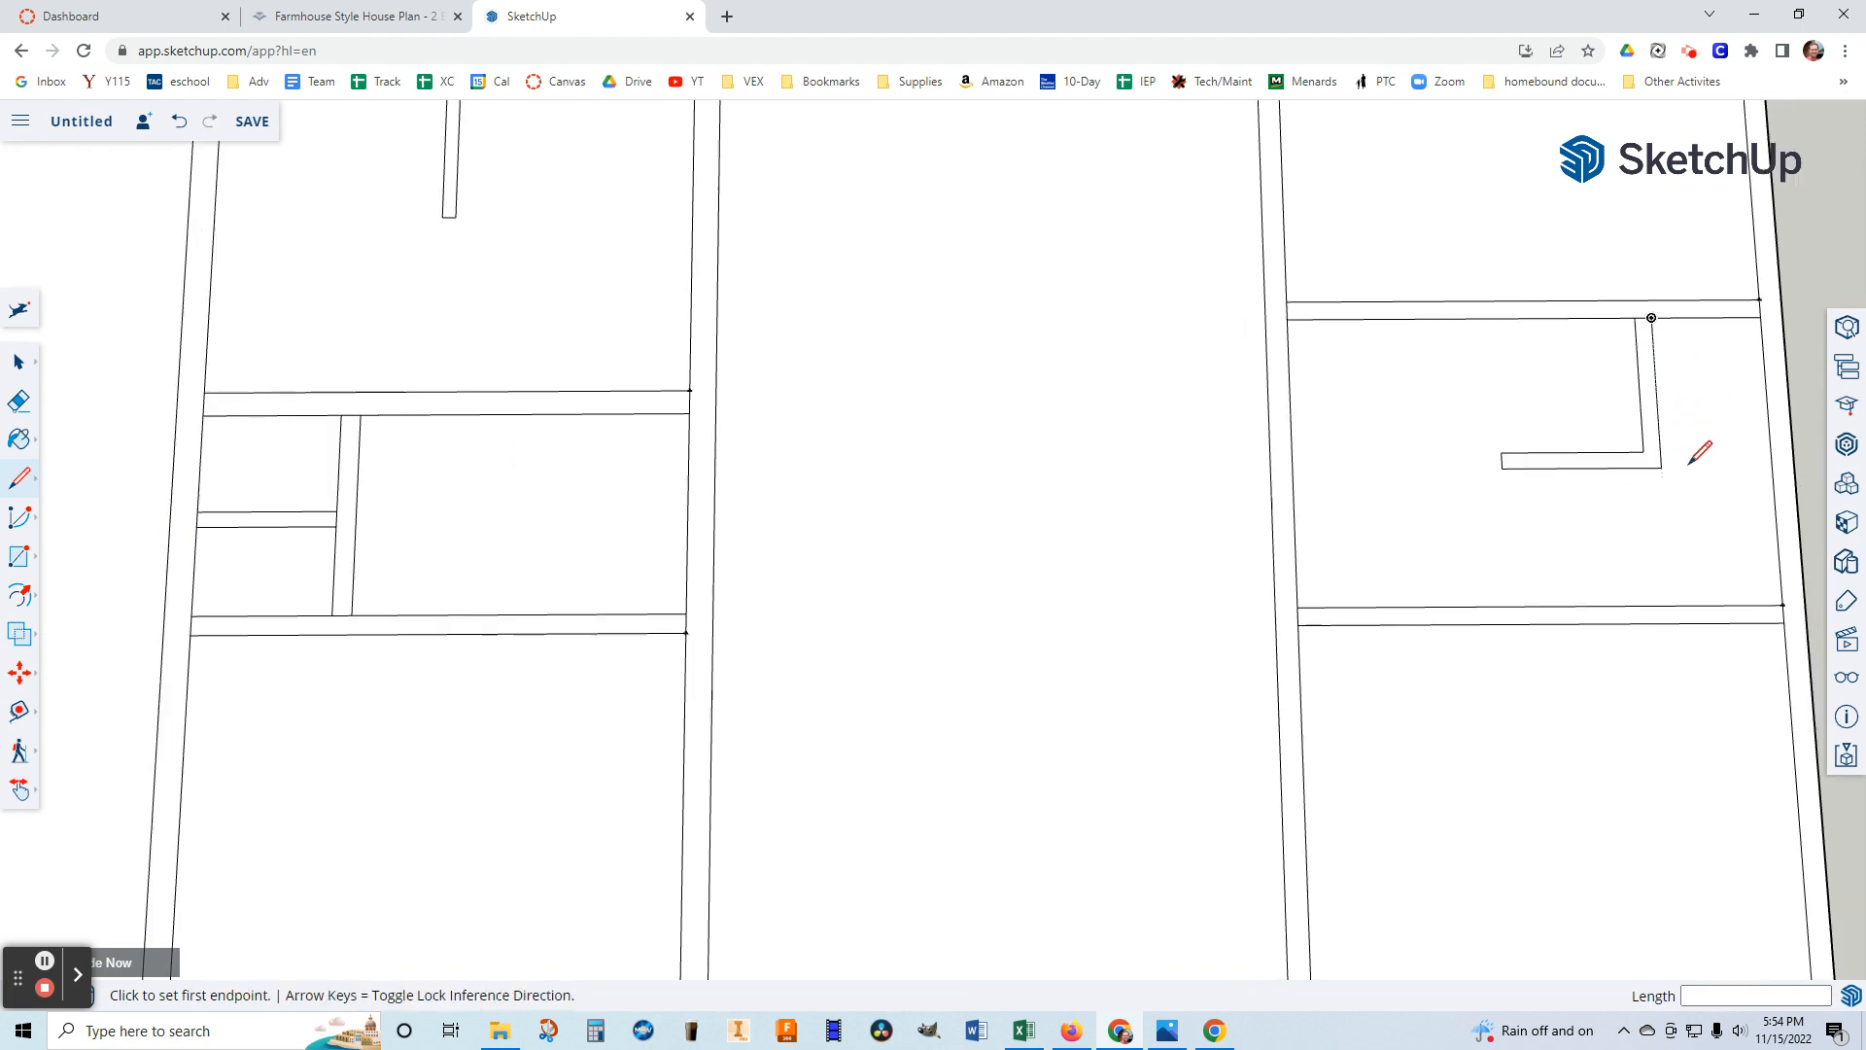
scroll(1657, 470, down, 2)
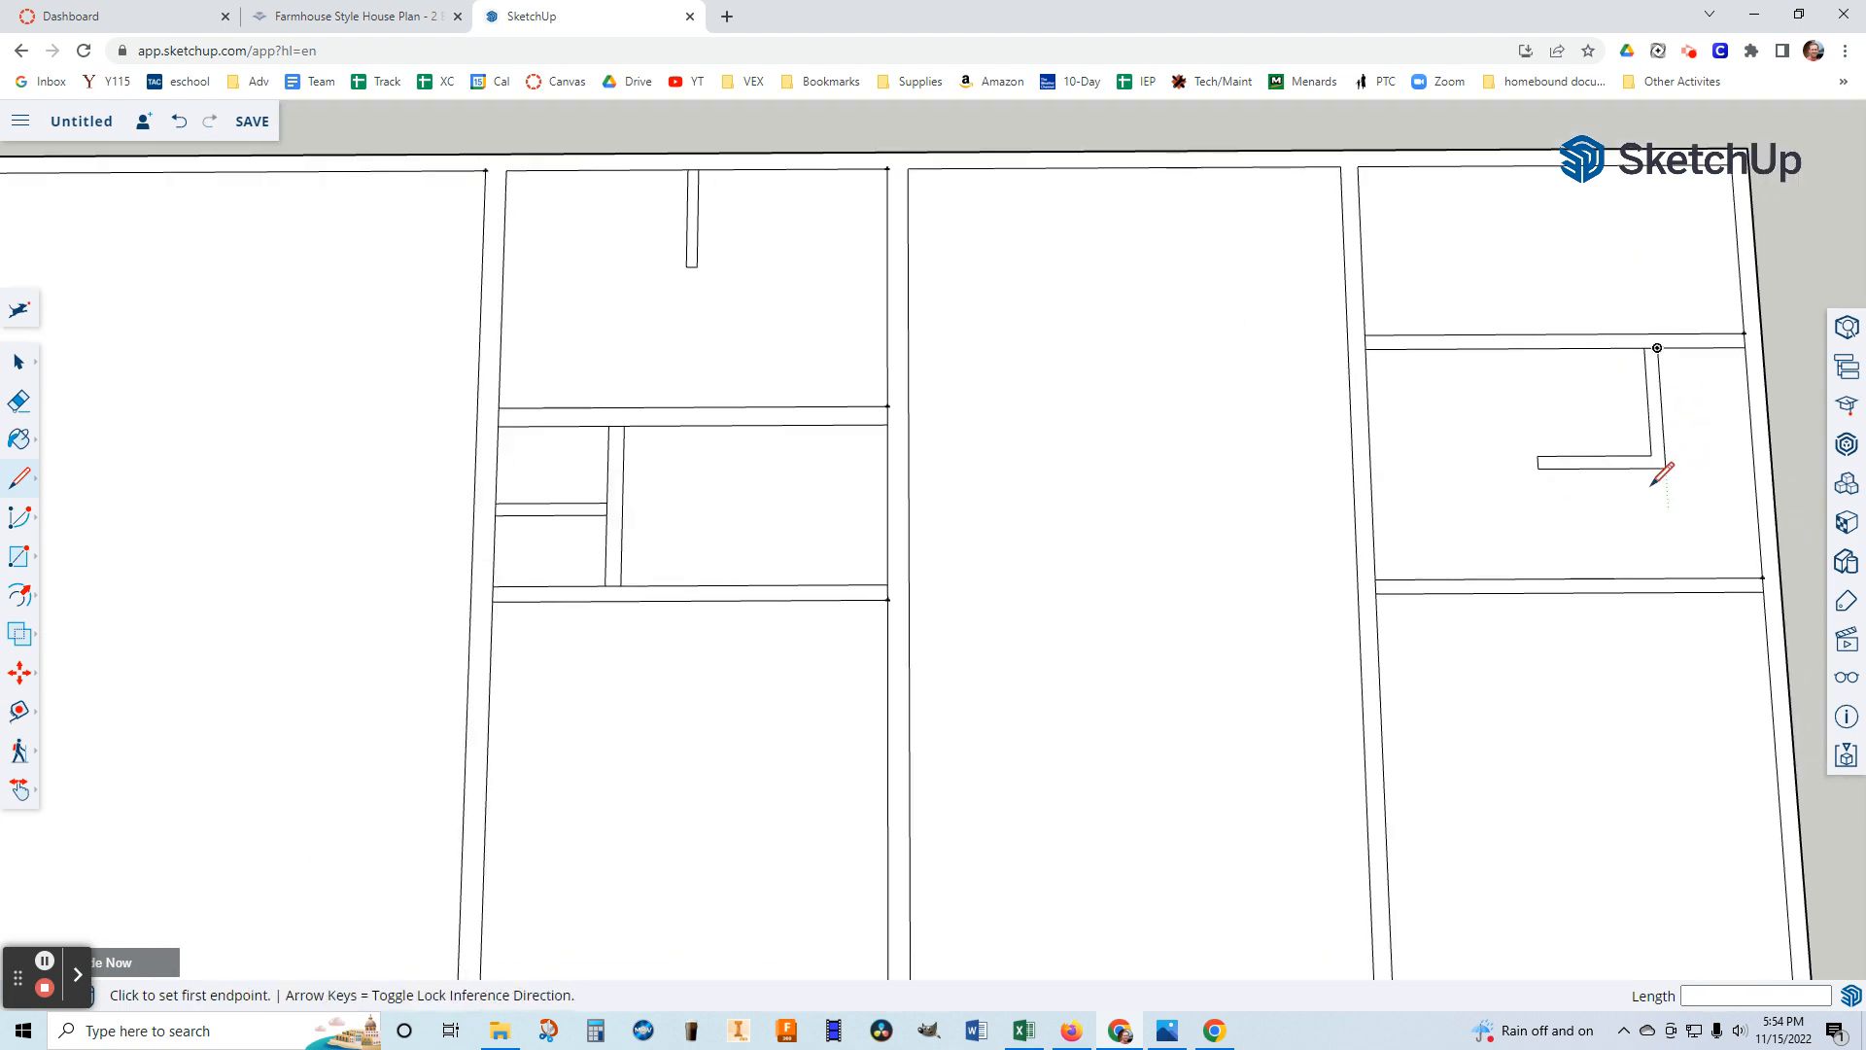
click(1165, 1032)
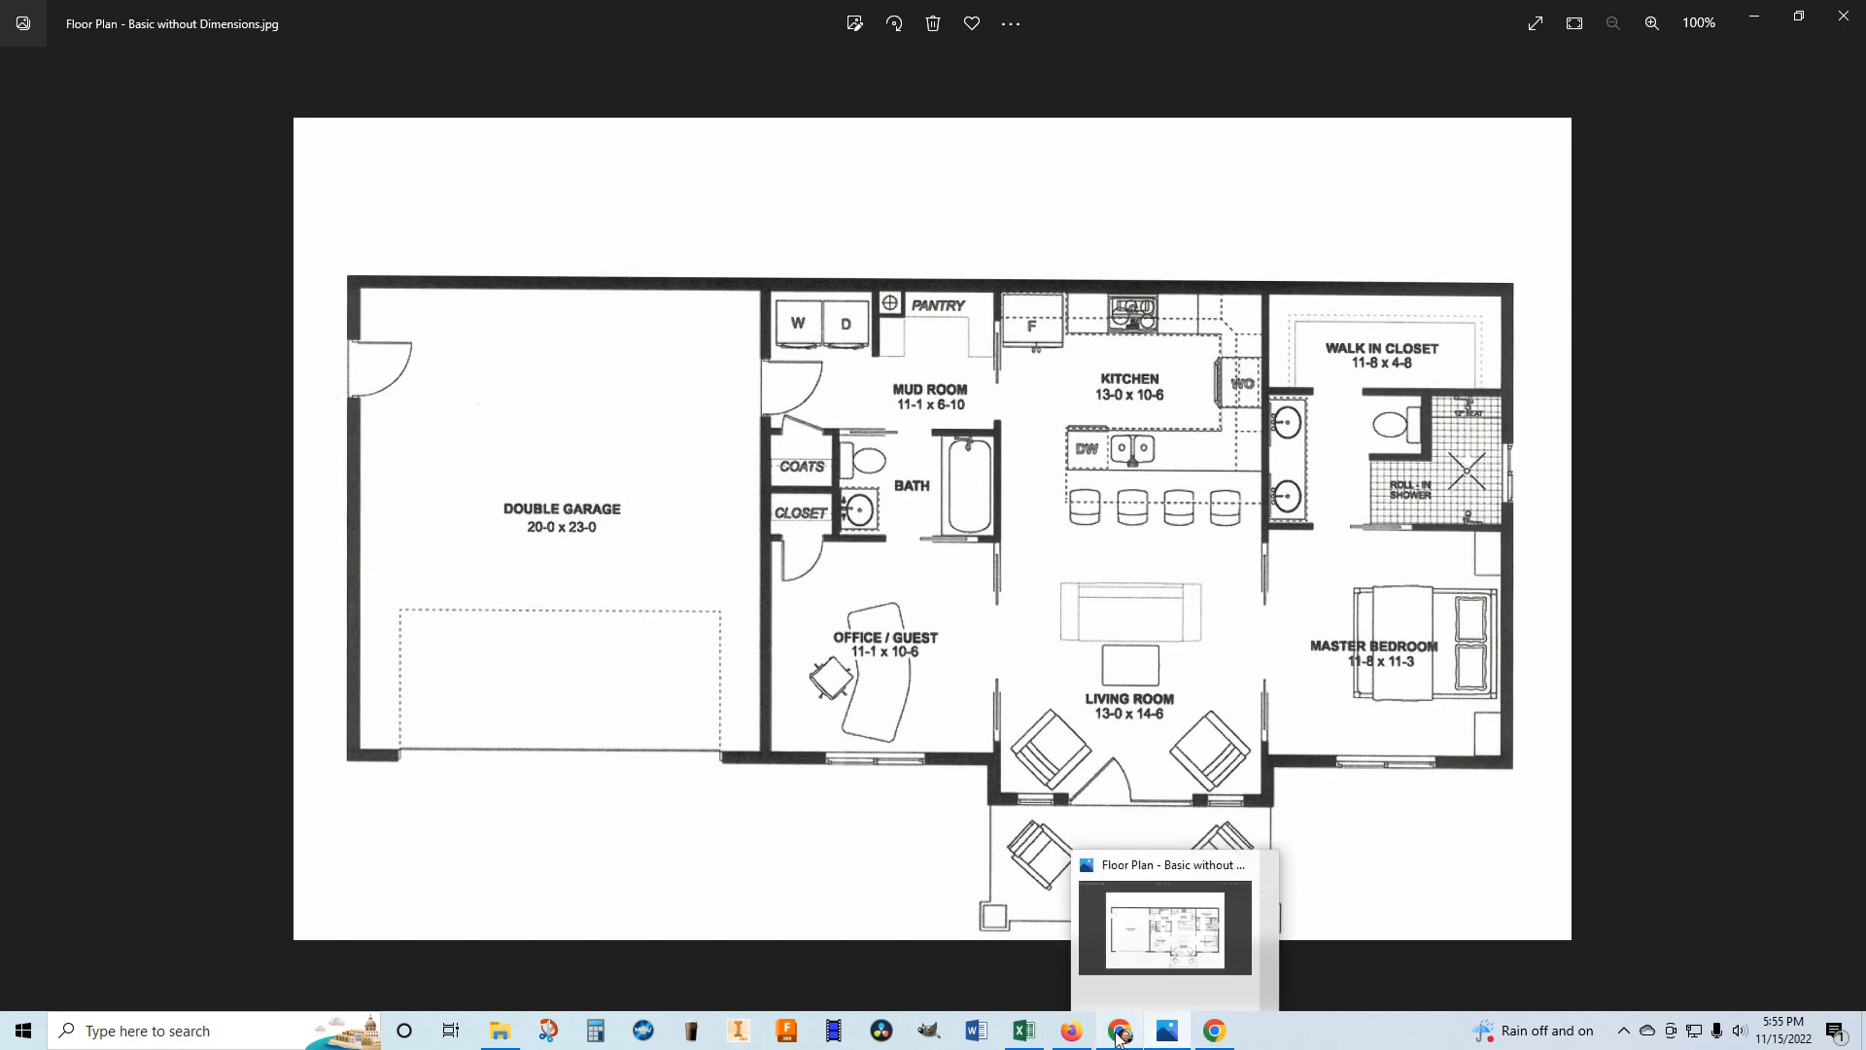
click(1216, 1032)
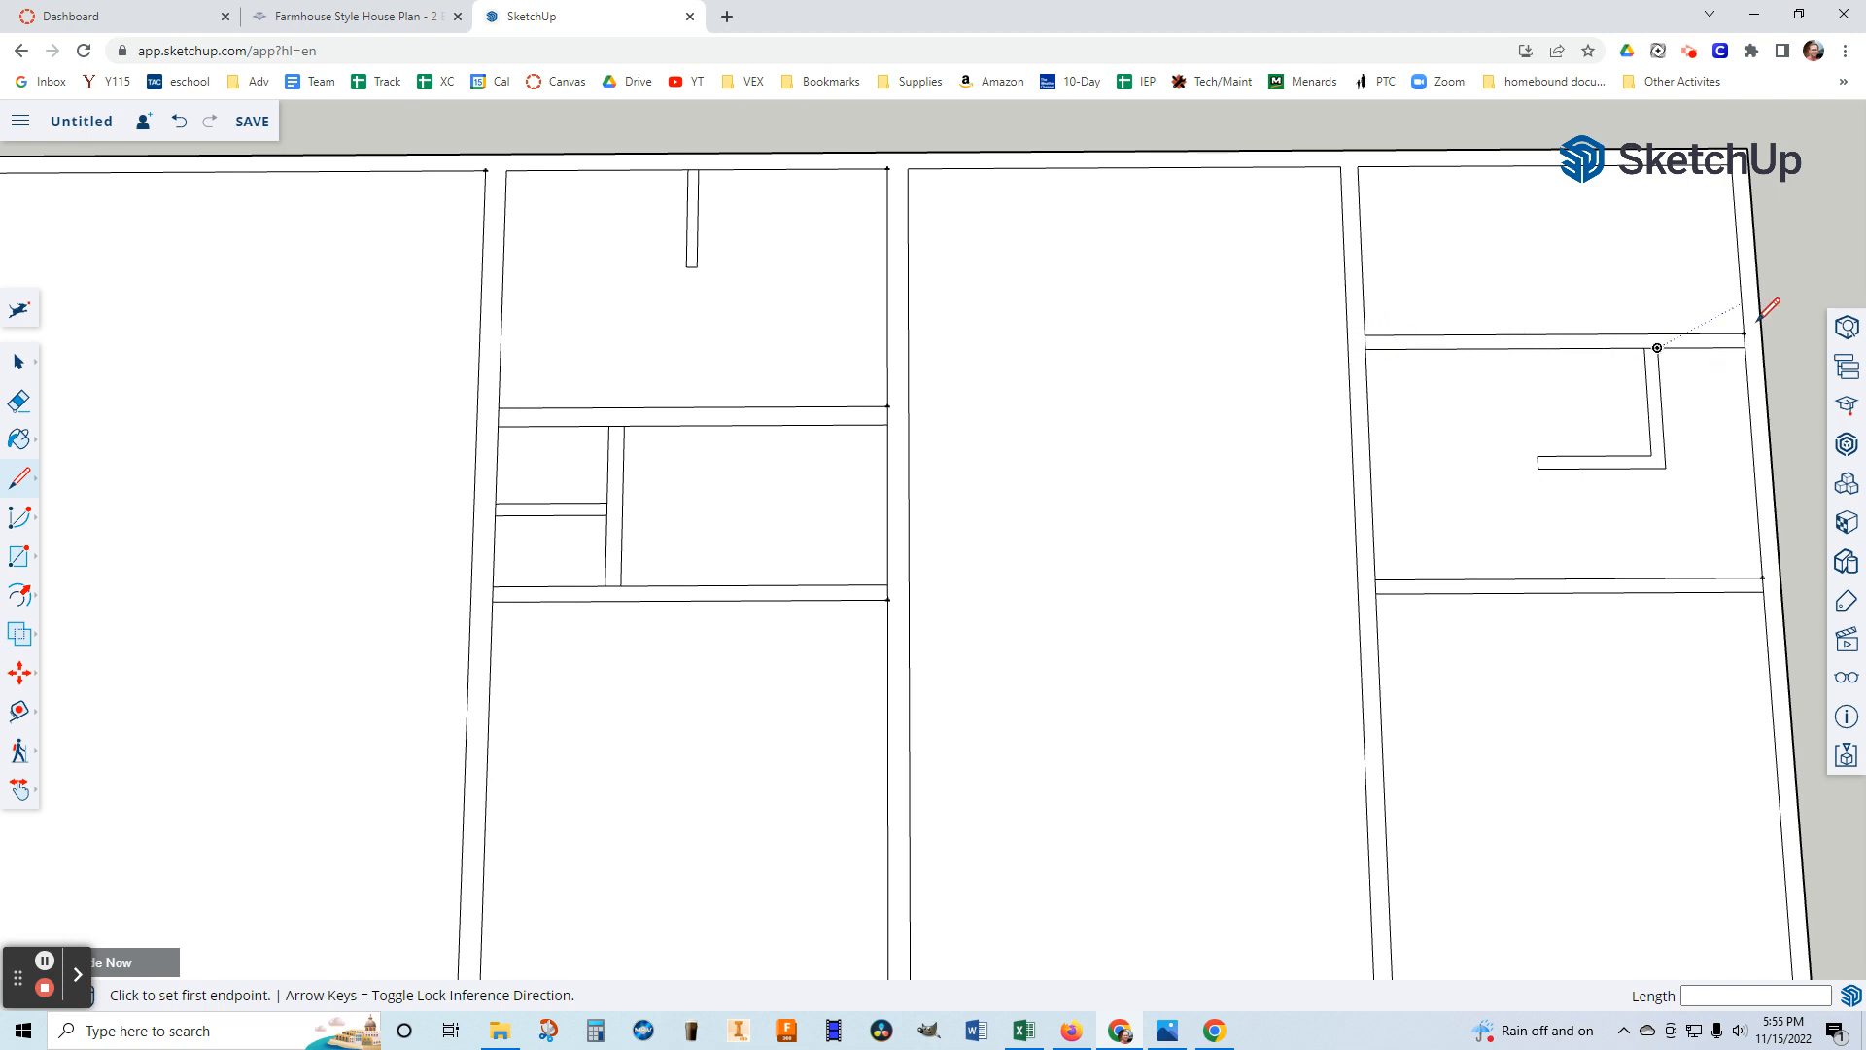
Erase the leftover line segments where the mud room wall meets the closet-side wall and closet partition, and where the closet divider meets that partition.
click(18, 400)
scroll(540, 447, up, 4)
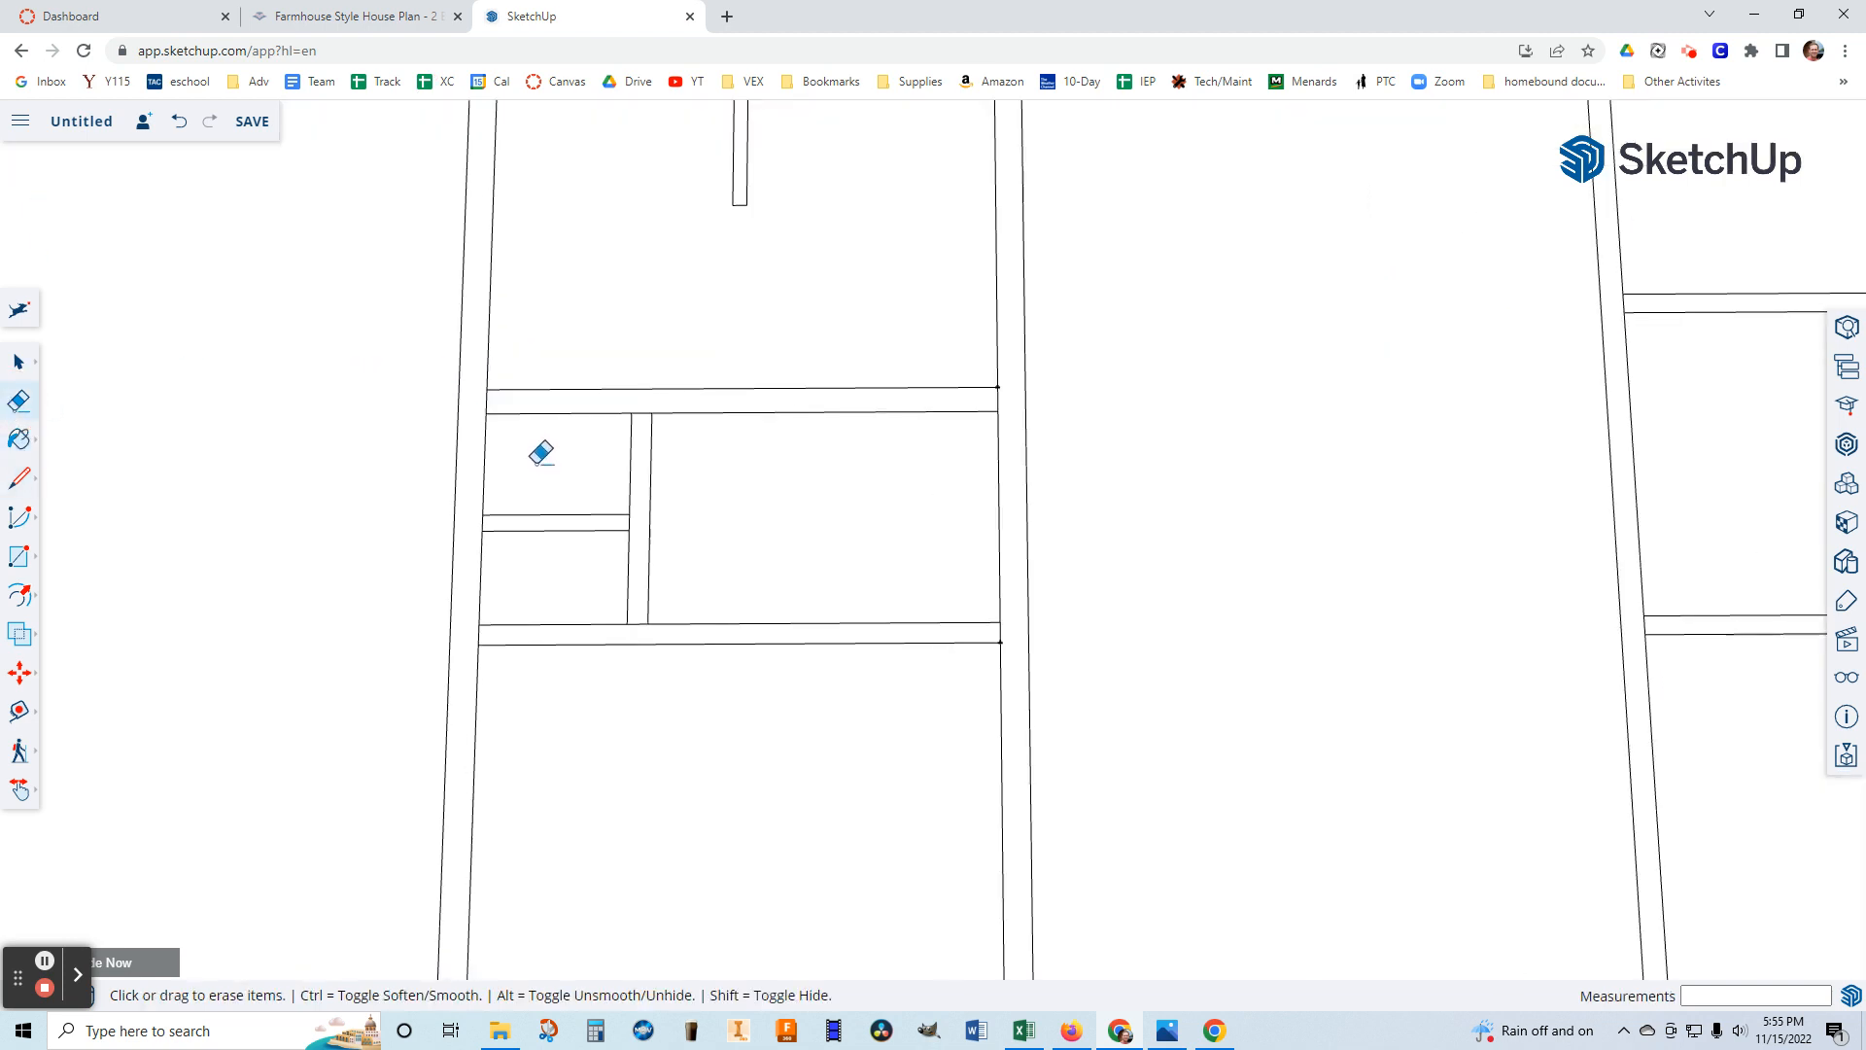
scroll(541, 444, up, 1)
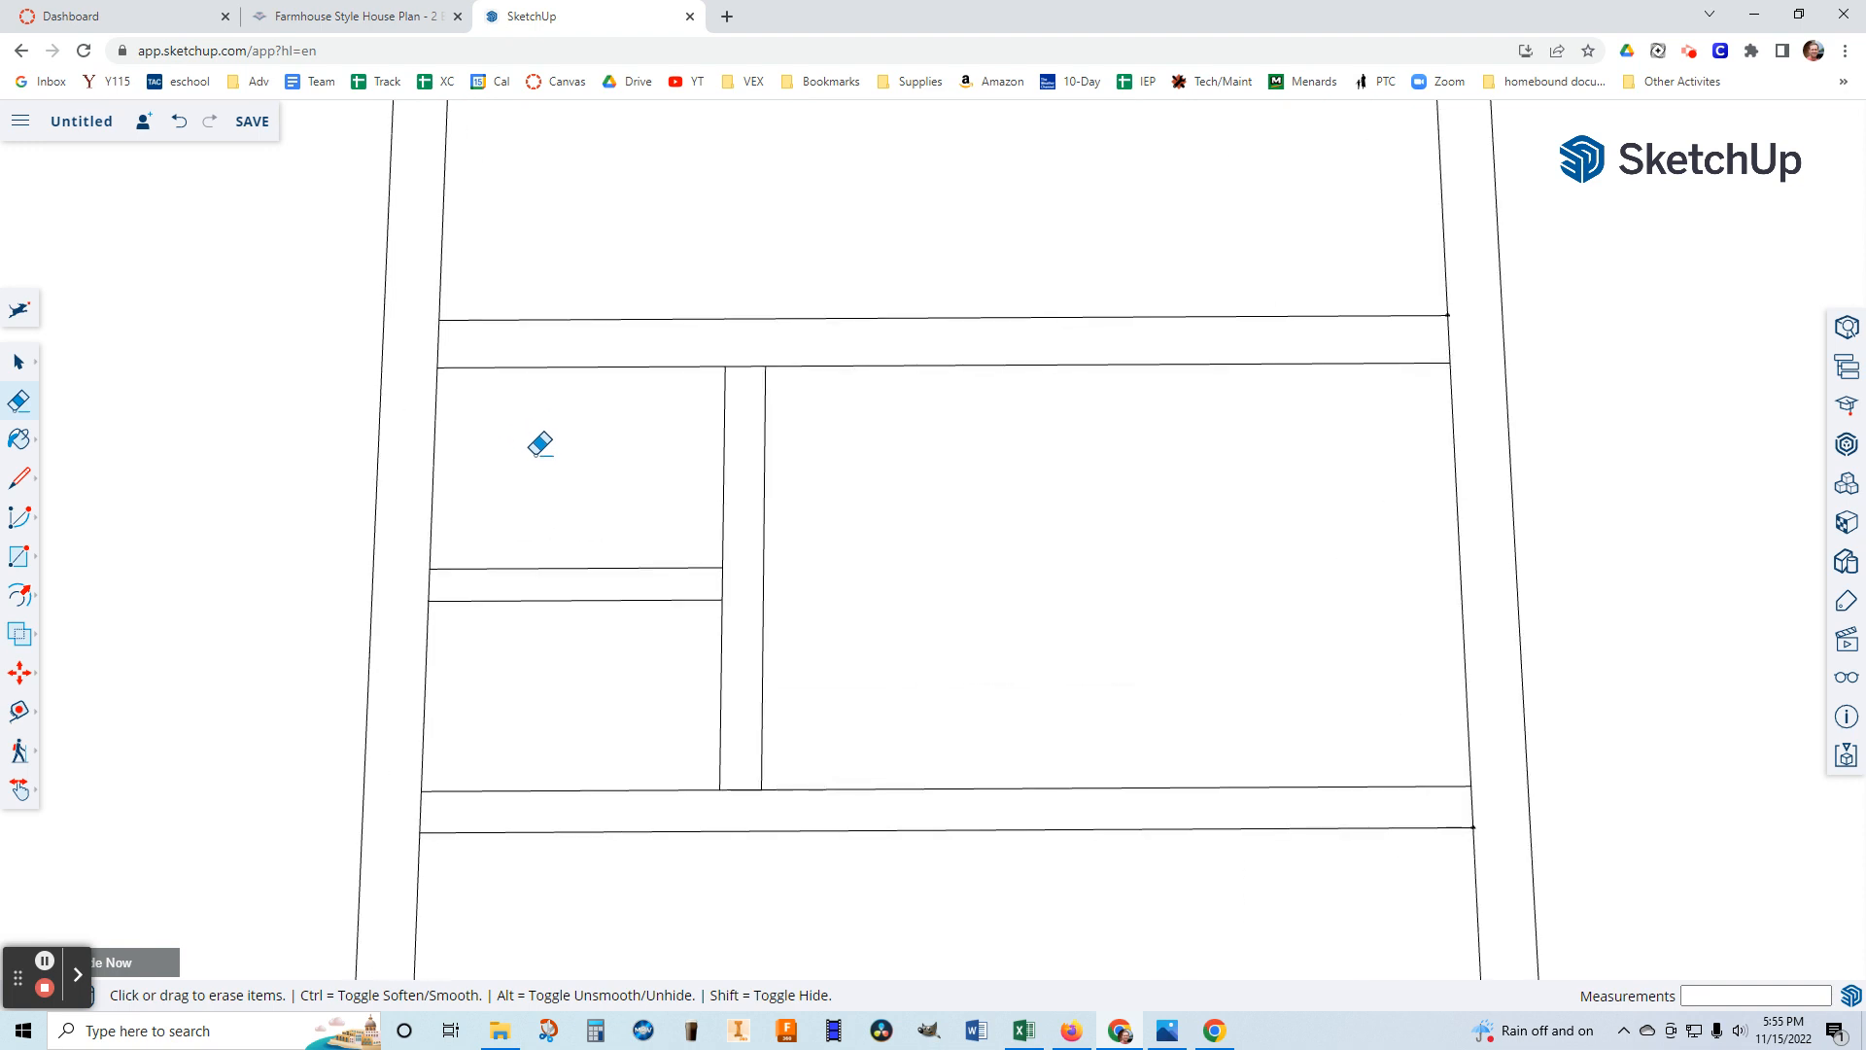
click(439, 339)
click(749, 368)
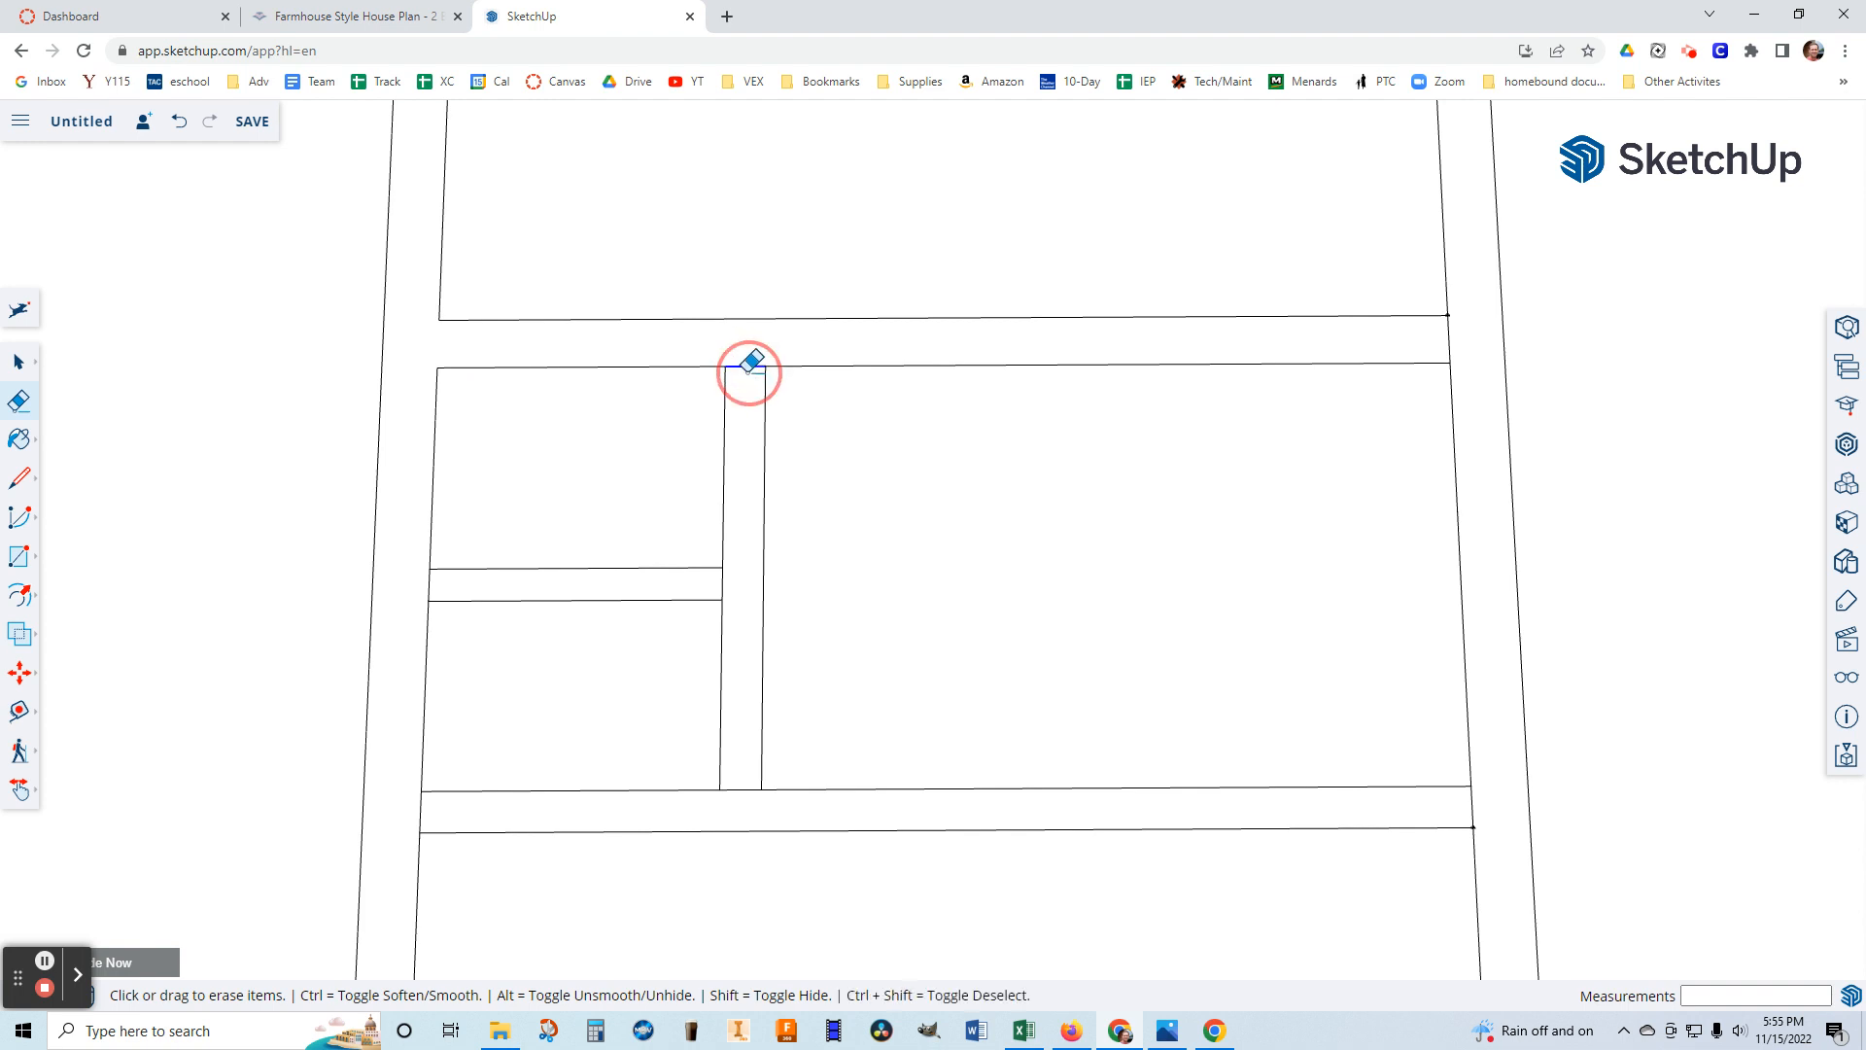
click(719, 575)
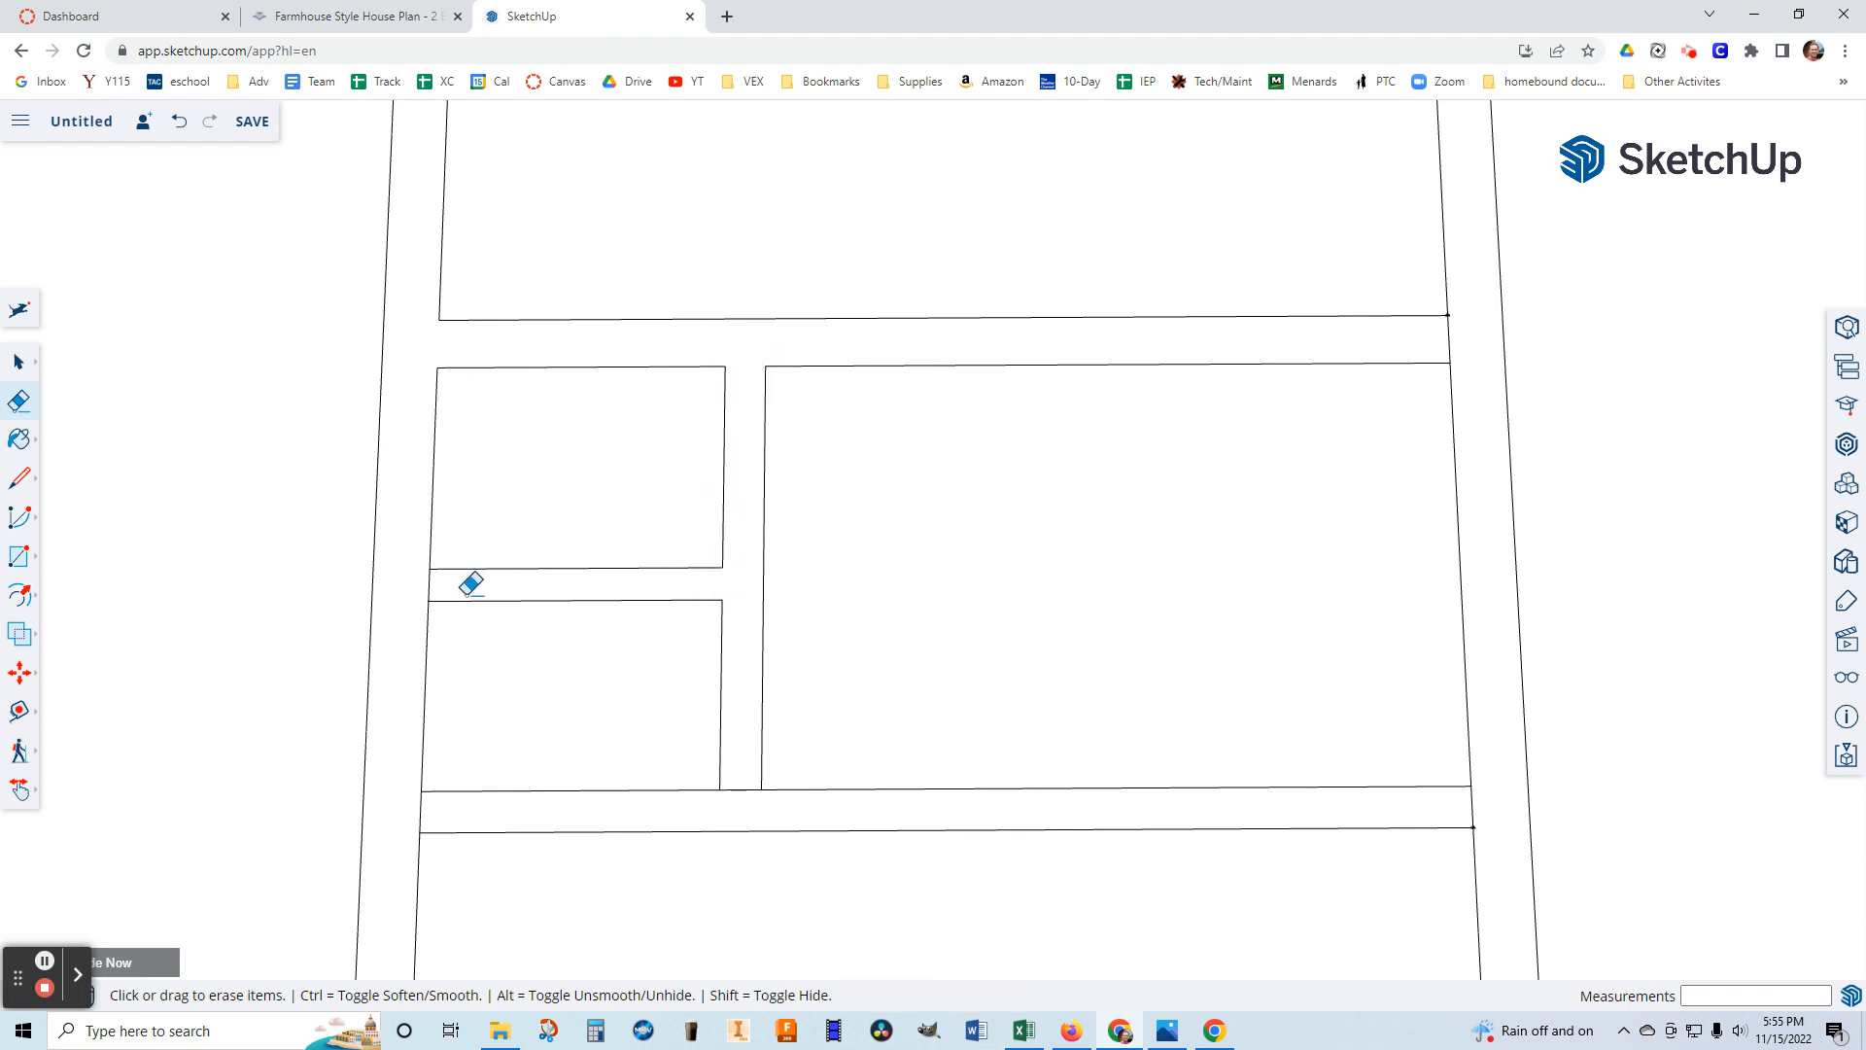
Erase the leftover segments at the closet divider's outer end, both ends of the wall below the closets, and the mud room wall's far end.
click(429, 586)
click(420, 811)
scroll(750, 796, down, 1)
click(1314, 805)
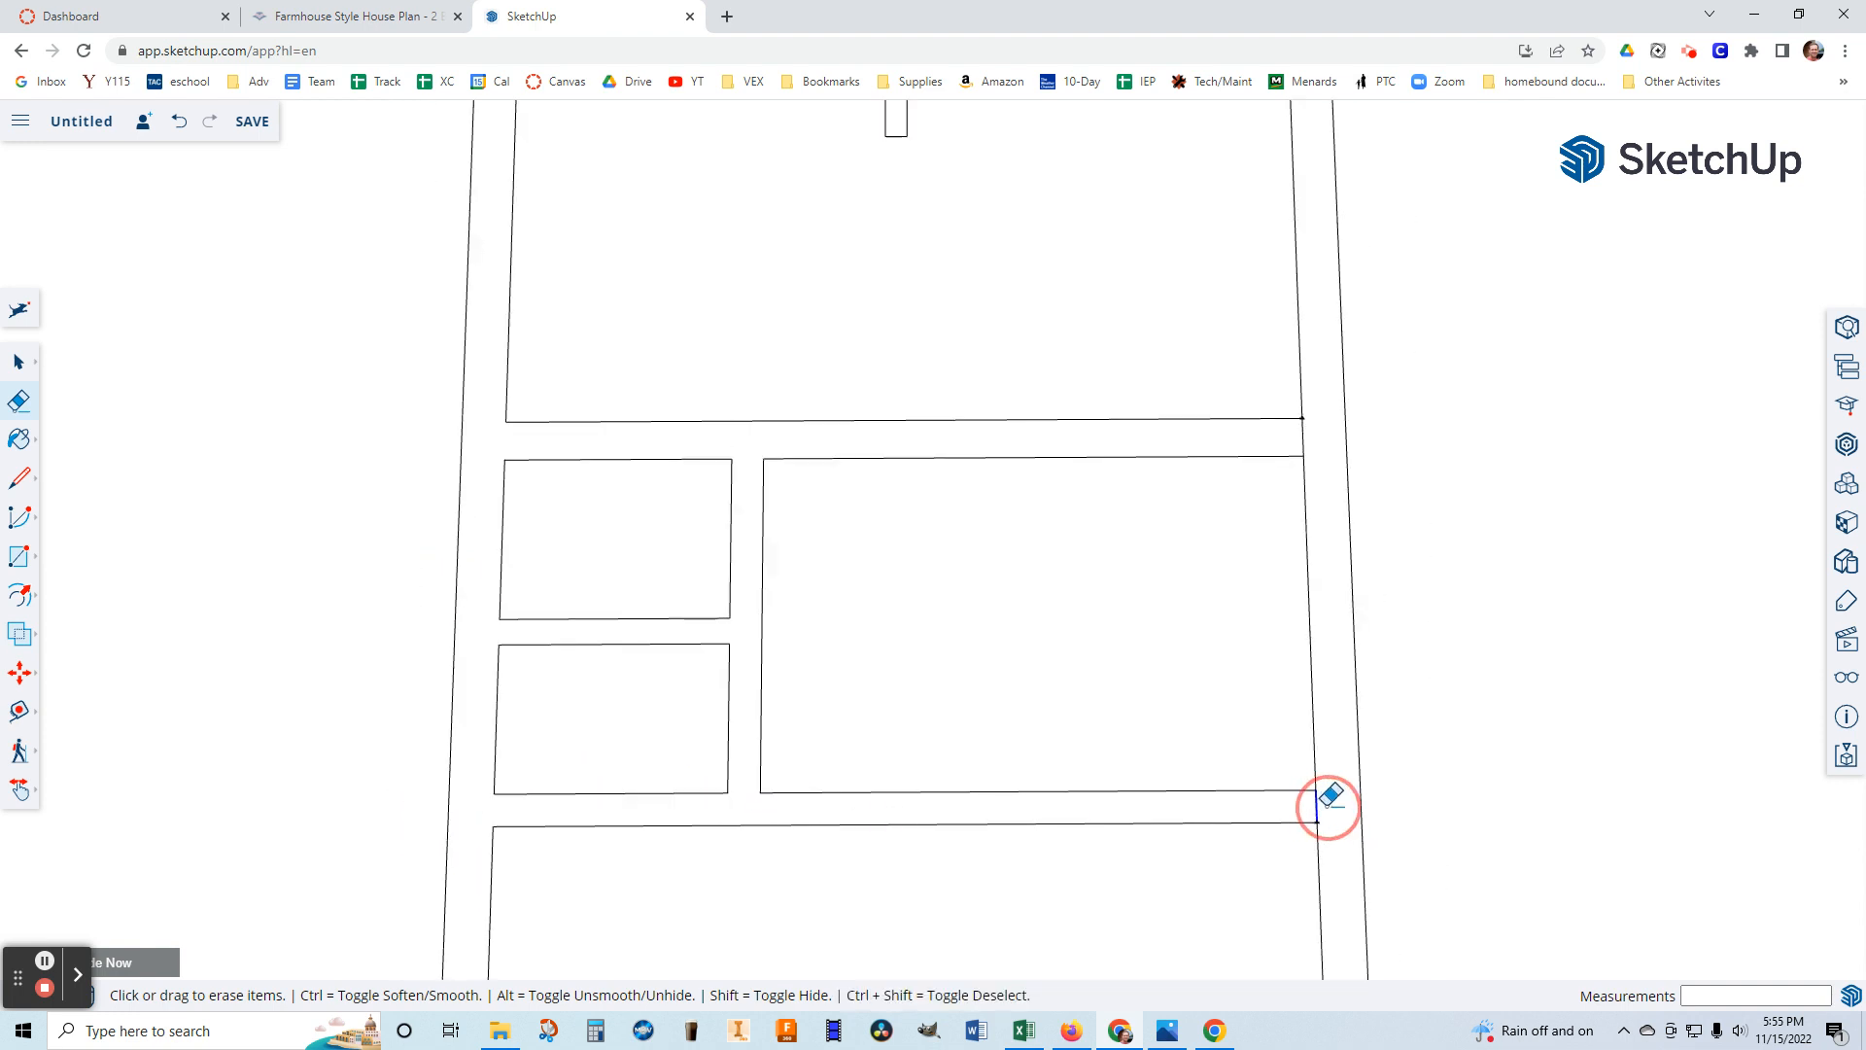
click(1301, 440)
scroll(1293, 393, up, 1)
scroll(1075, 191, down, 2)
mouse_move(1004, 194)
middle_down()
mouse_move(946, 492)
mouse_move(1006, 316)
middle_up()
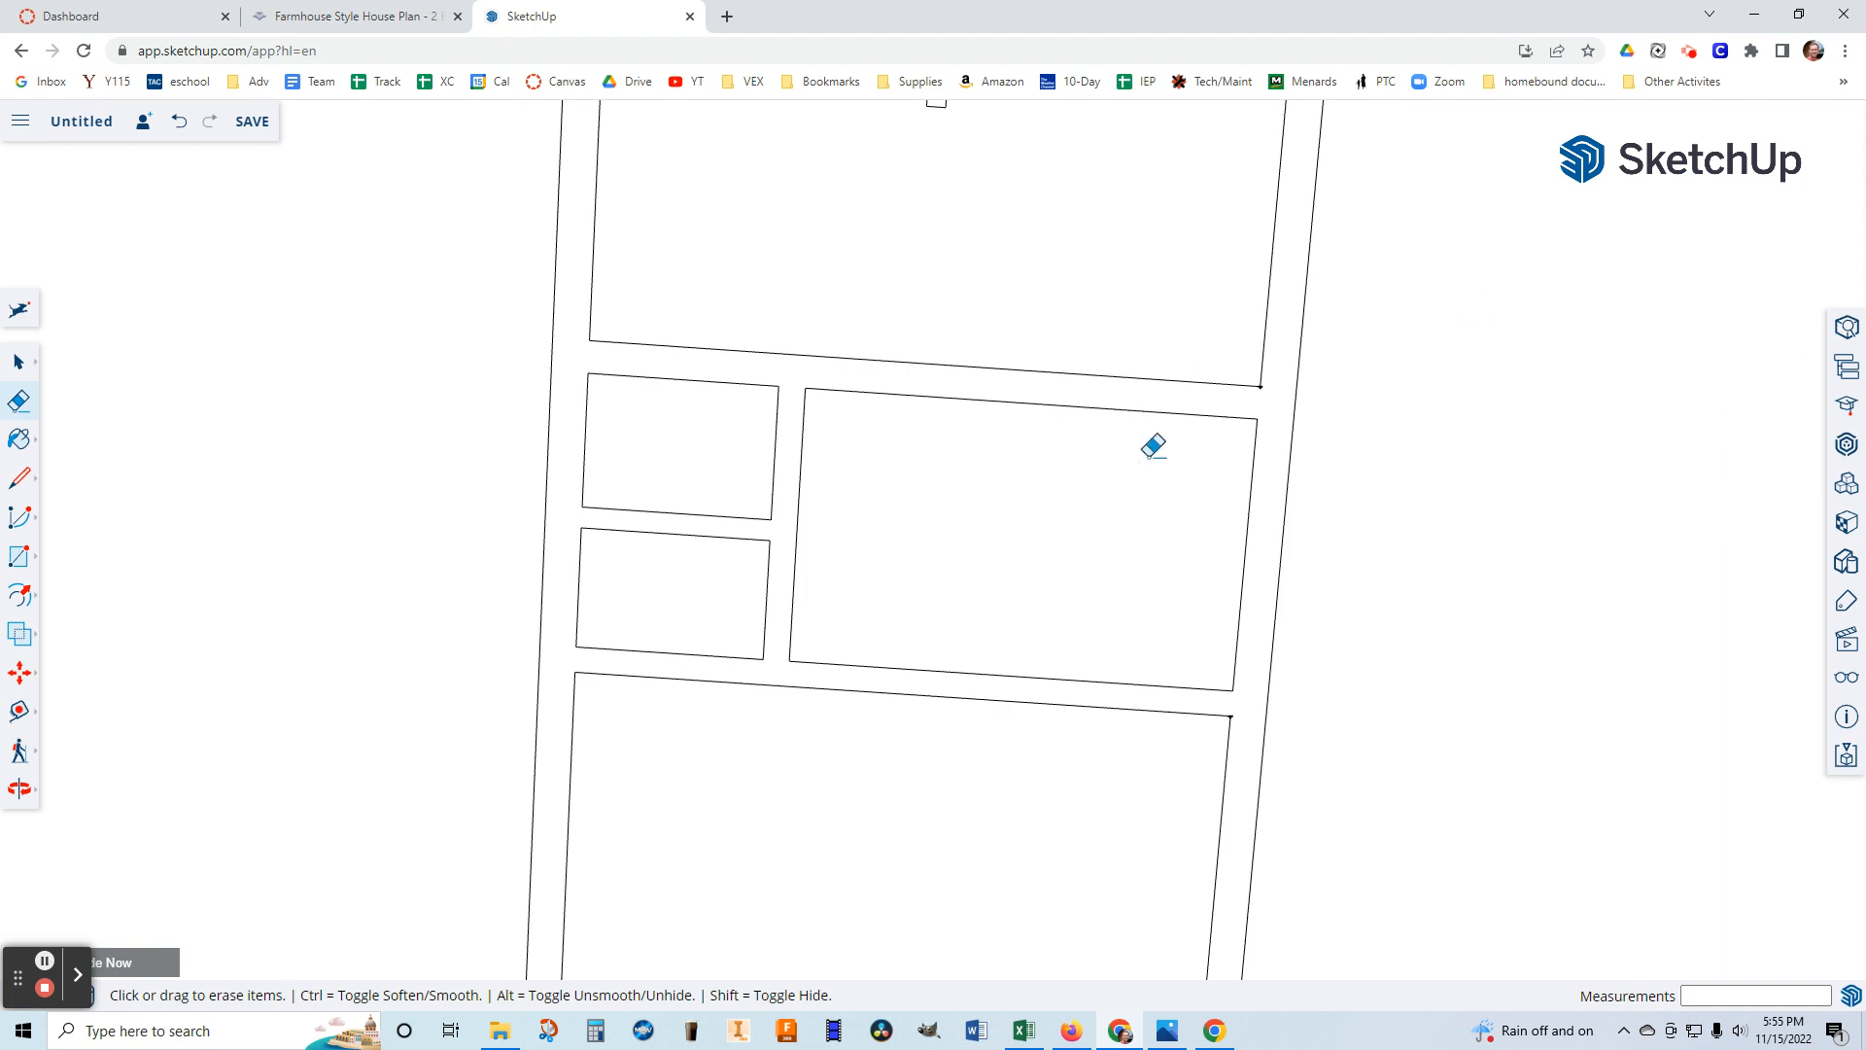
Erase the line separating the mud room stub wall from the exterior wall.
scroll(943, 340, down, 3)
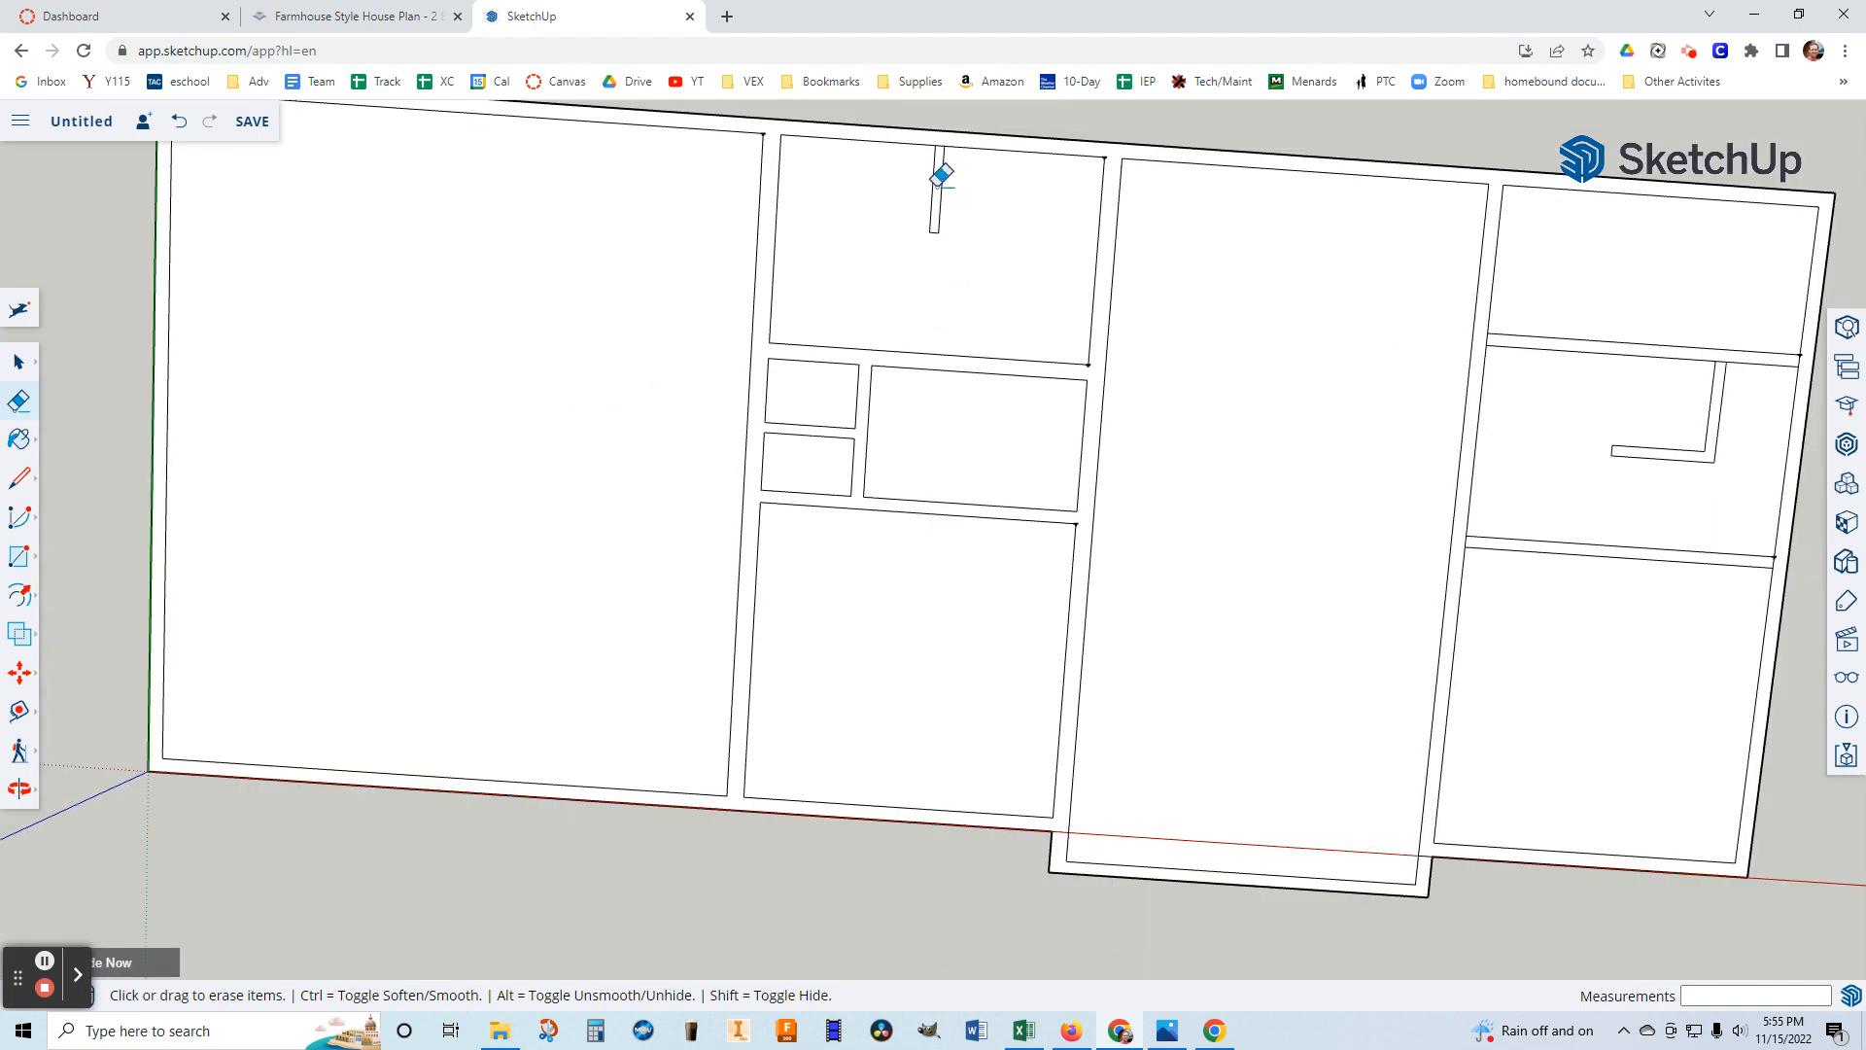
scroll(952, 122, up, 5)
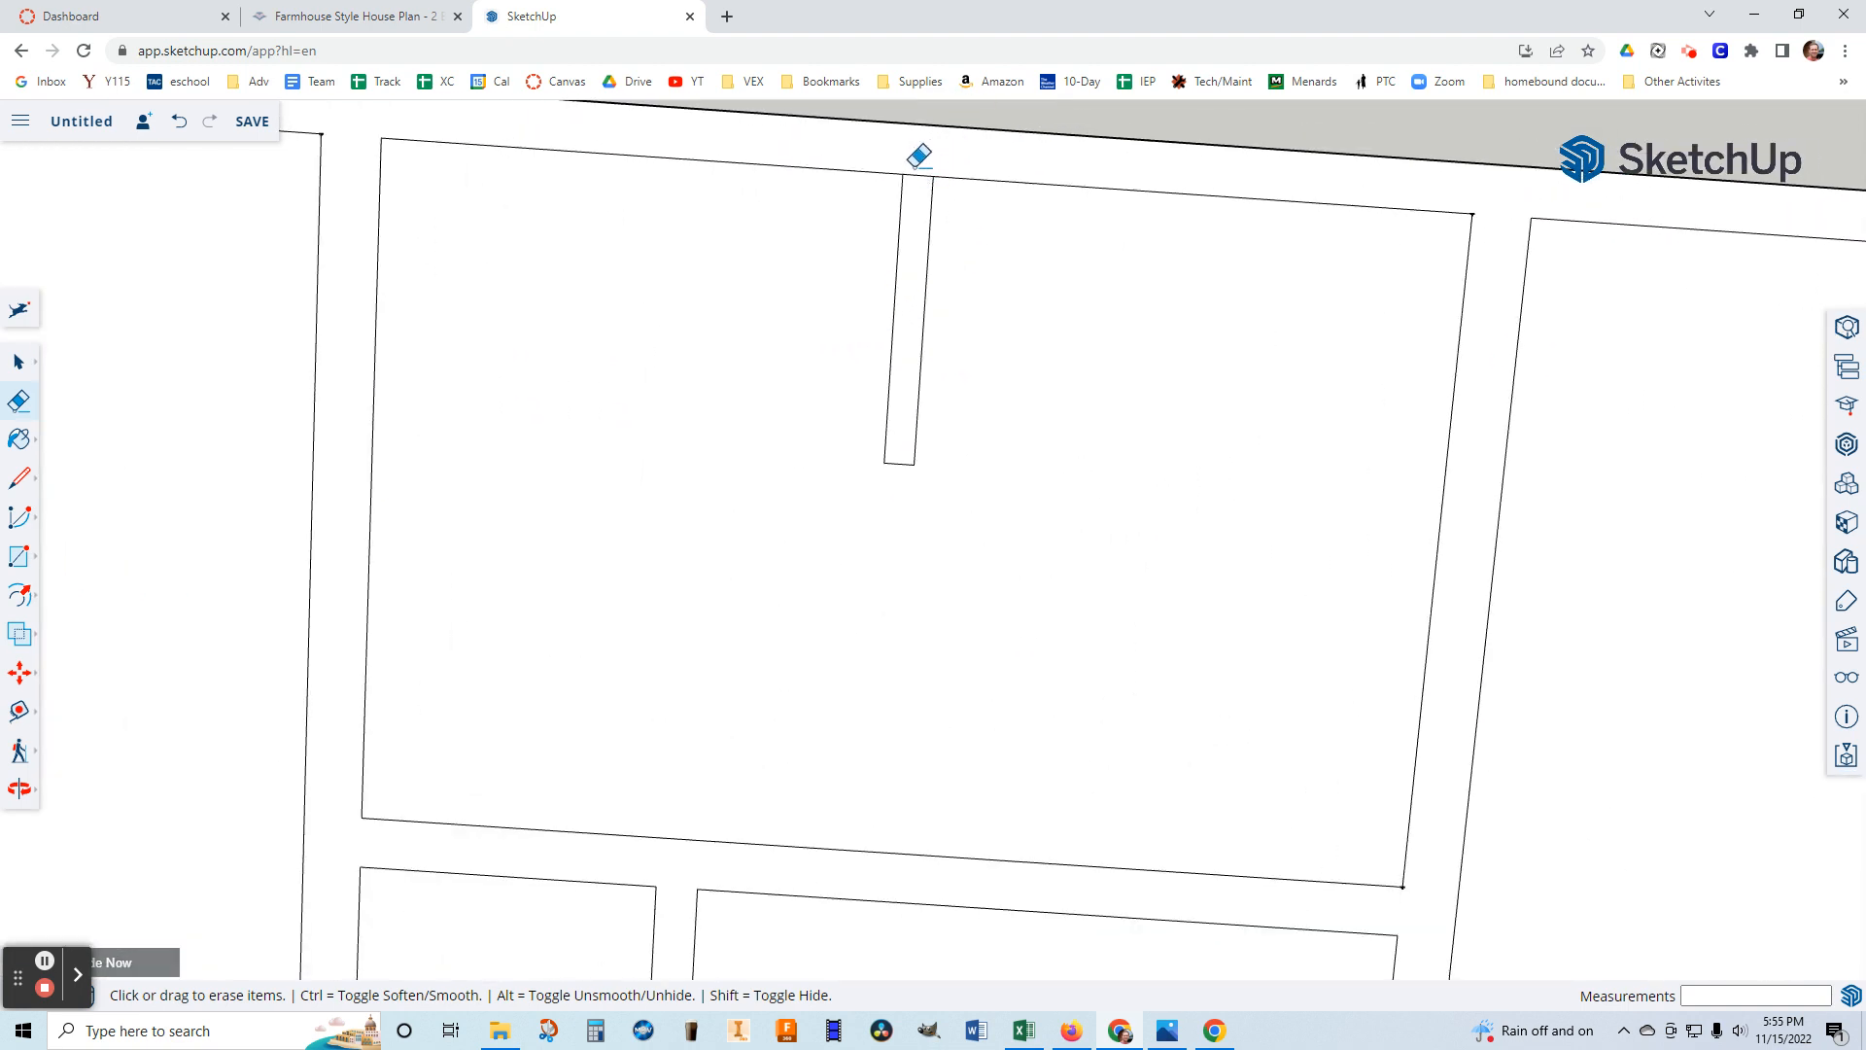
click(916, 173)
scroll(909, 146, up, 2)
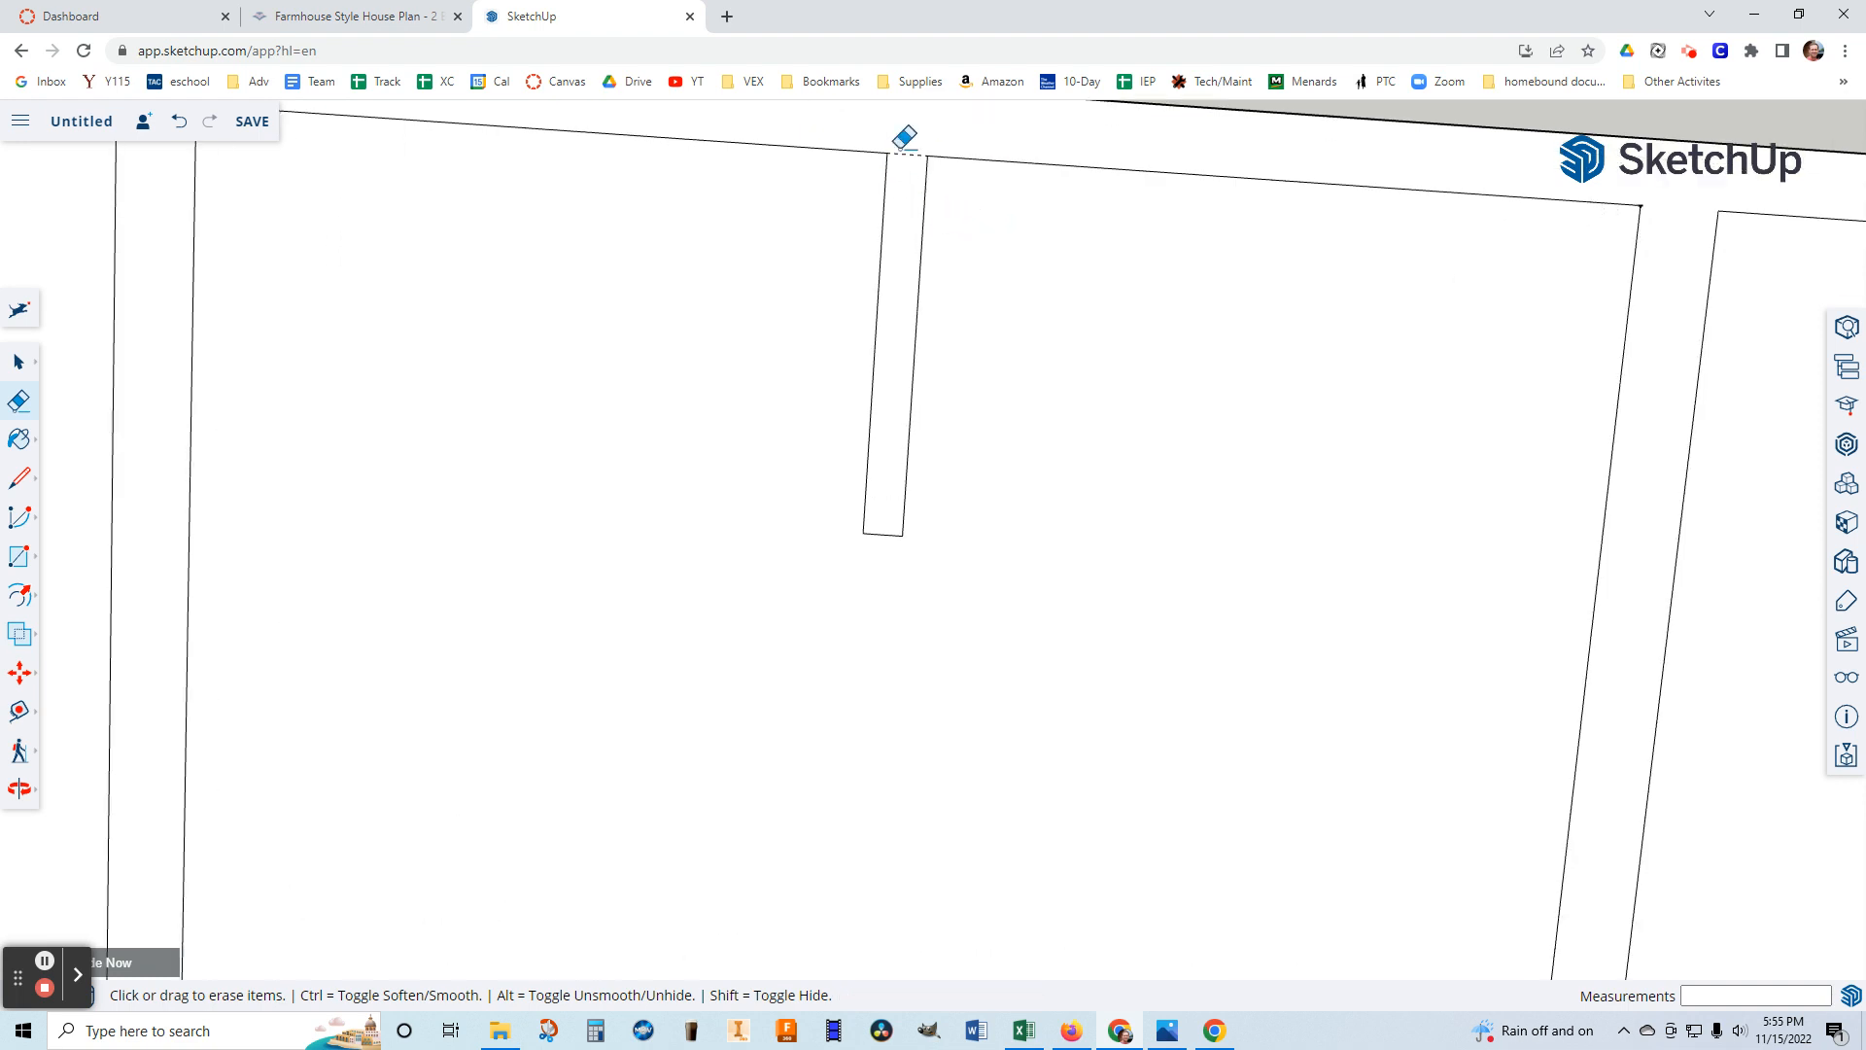
click(909, 152)
click(906, 154)
click(910, 155)
scroll(911, 155, up, 3)
scroll(911, 153, up, 2)
click(911, 144)
click(914, 145)
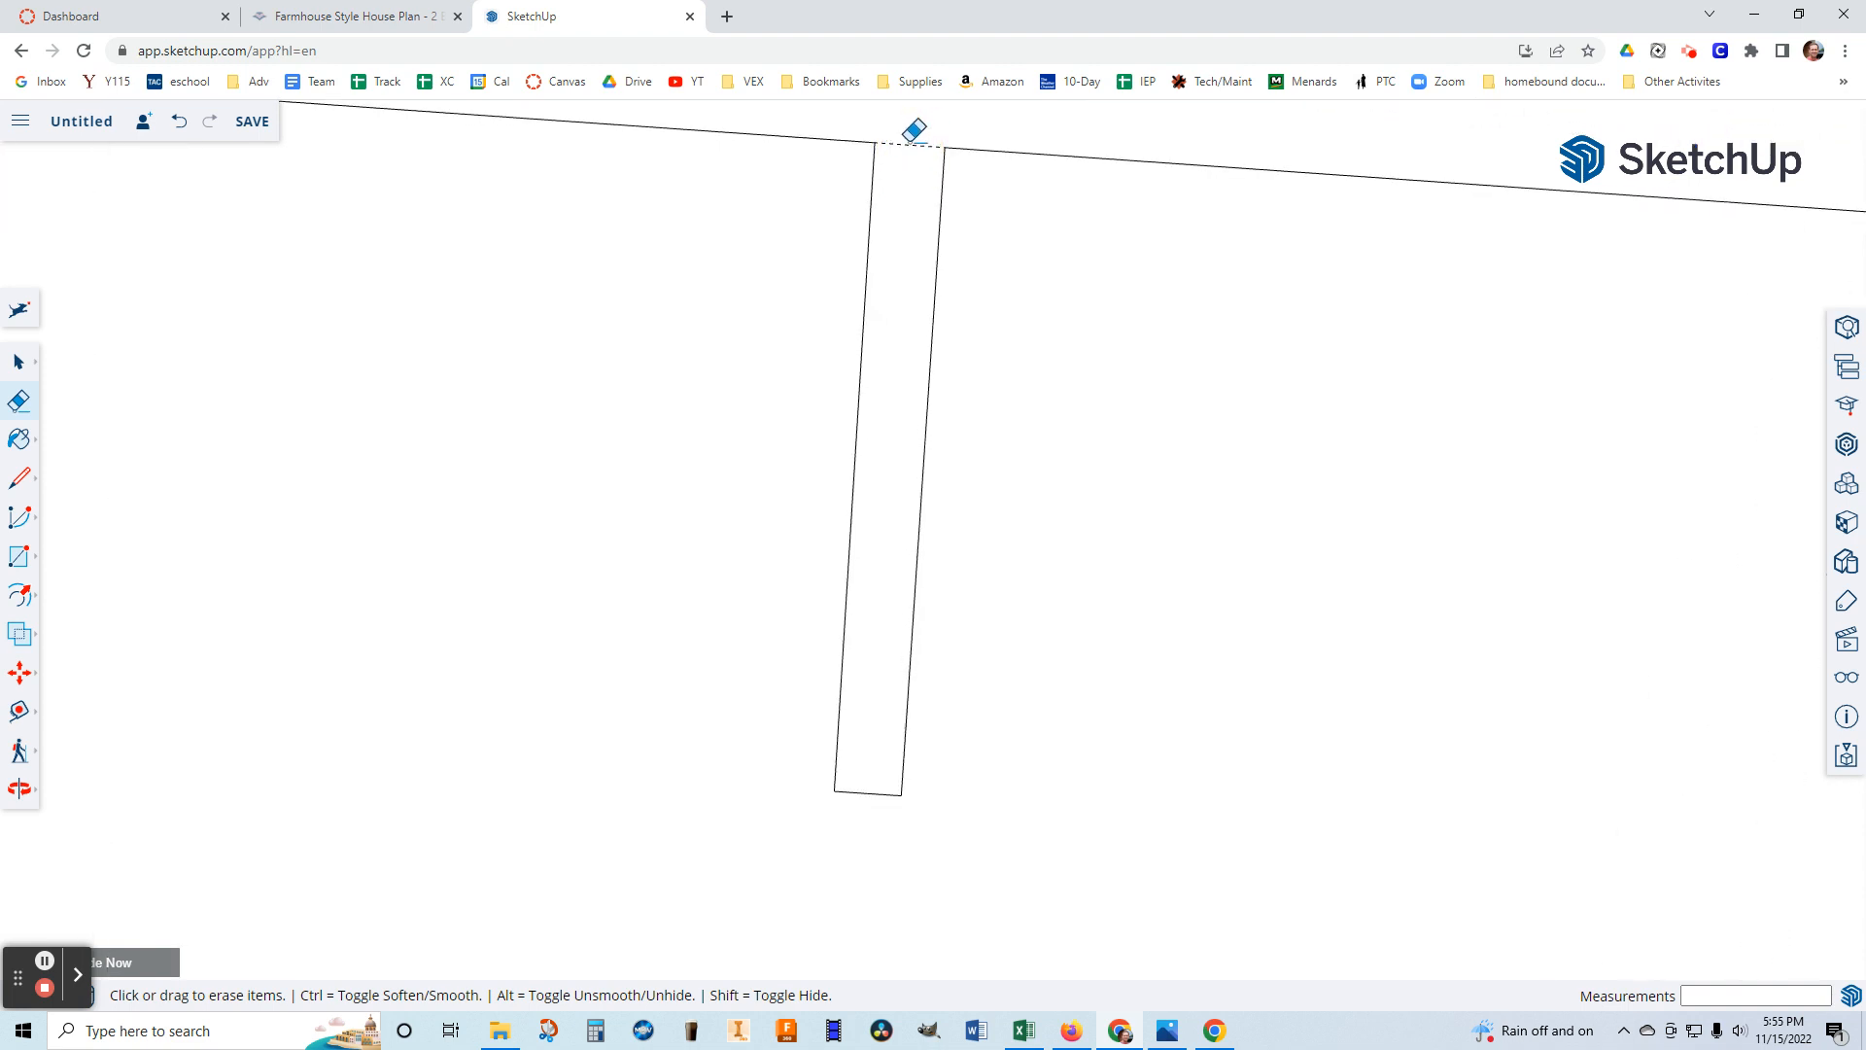
scroll(919, 136, down, 4)
scroll(995, 289, down, 6)
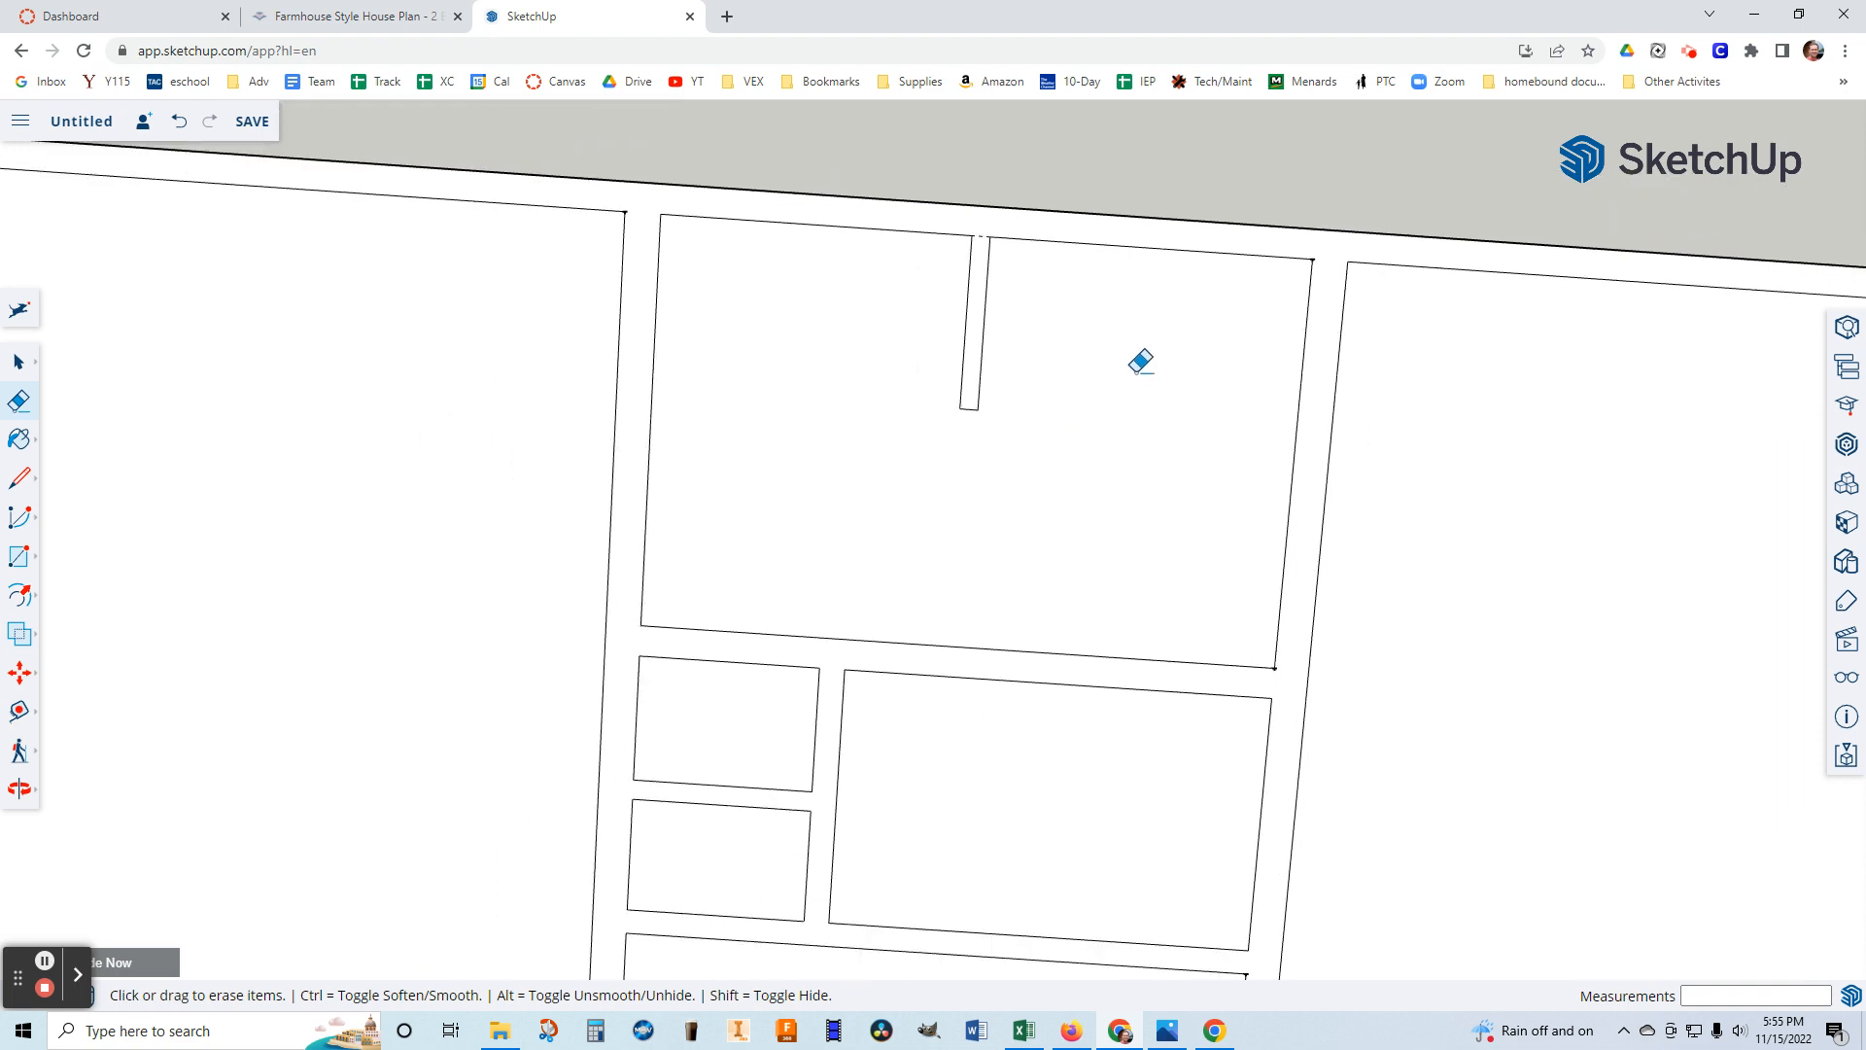
Erase the leftover segments joining the two master suite cross walls to the suite's inner wall and the L-shaped wall to the closet wall.
mouse_move(1270, 767)
middle_down()
mouse_move(1270, 933)
mouse_move(1288, 763)
mouse_move(1345, 700)
mouse_move(1707, 666)
middle_up()
scroll(1732, 634, up, 3)
scroll(1732, 634, up, 3)
scroll(1700, 637, down, 2)
scroll(1566, 907, down, 2)
scroll(1556, 927, up, 1)
click(1531, 943)
click(1487, 583)
scroll(1512, 603, down, 2)
scroll(1720, 720, down, 2)
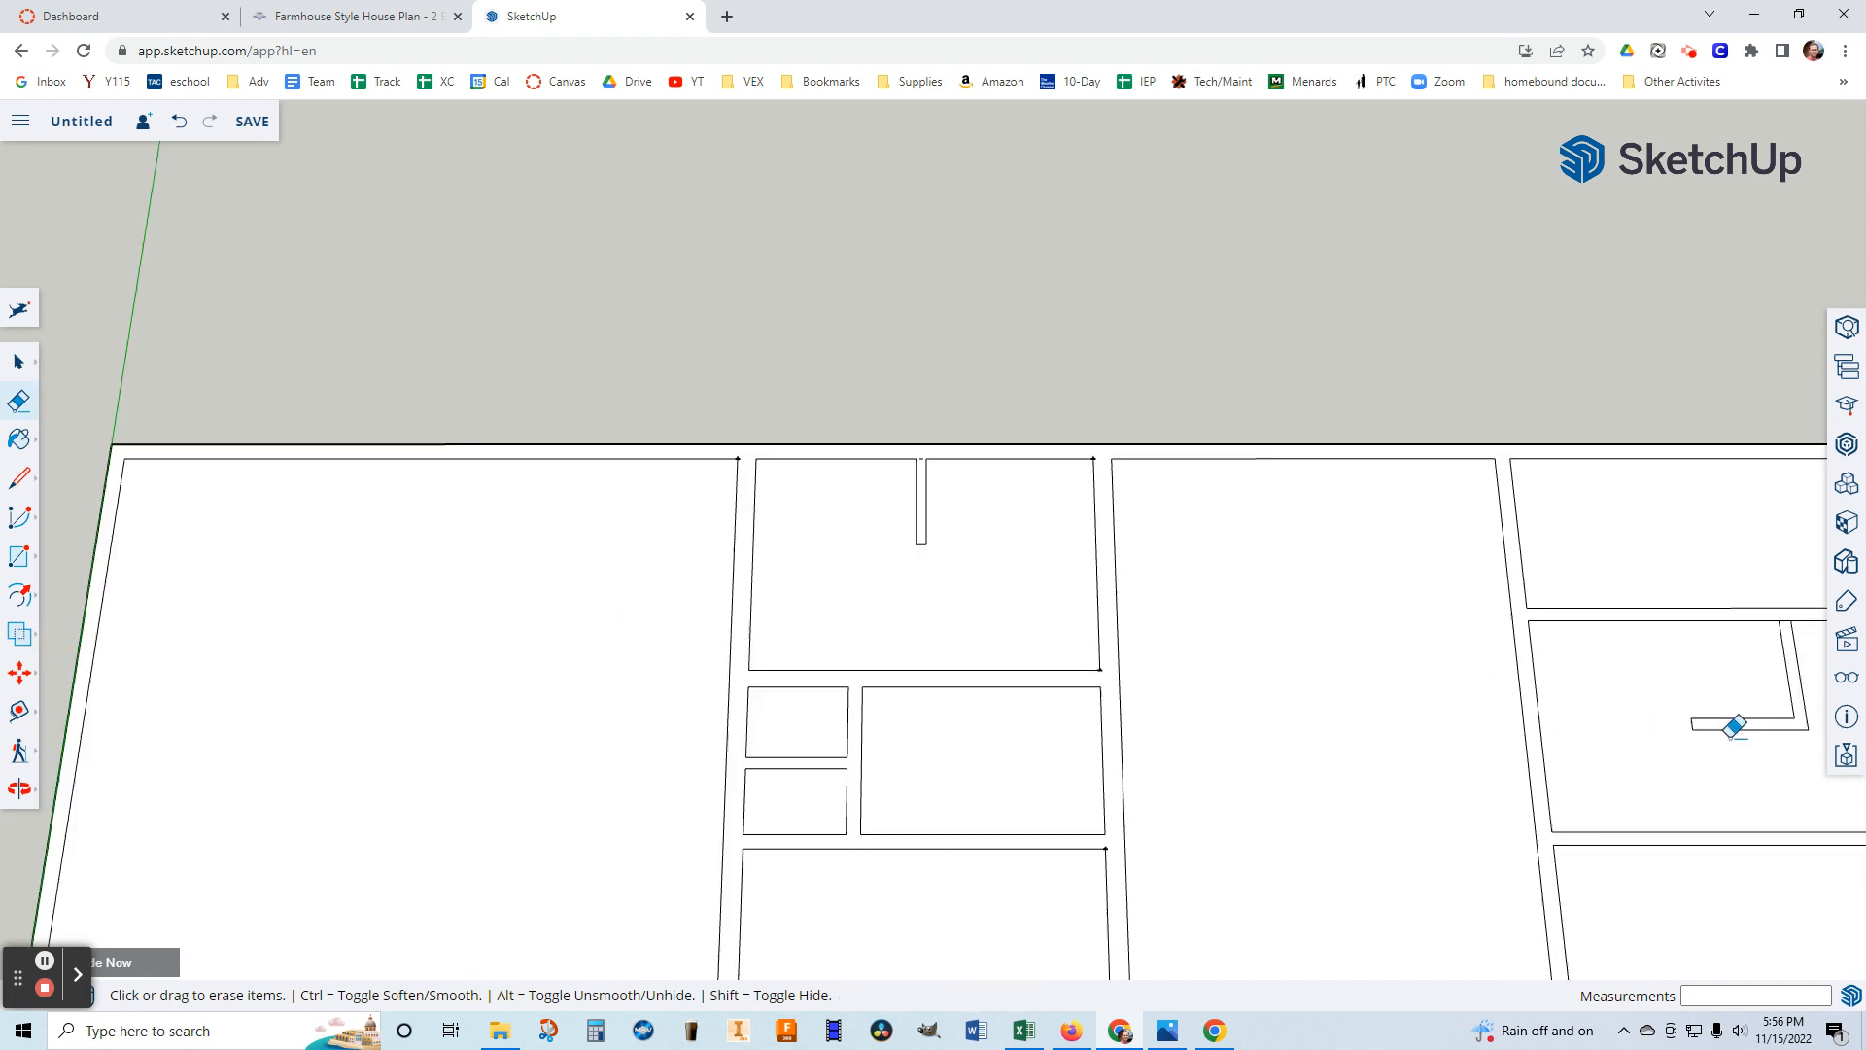
scroll(1820, 667, up, 5)
click(1707, 541)
scroll(1711, 530, up, 2)
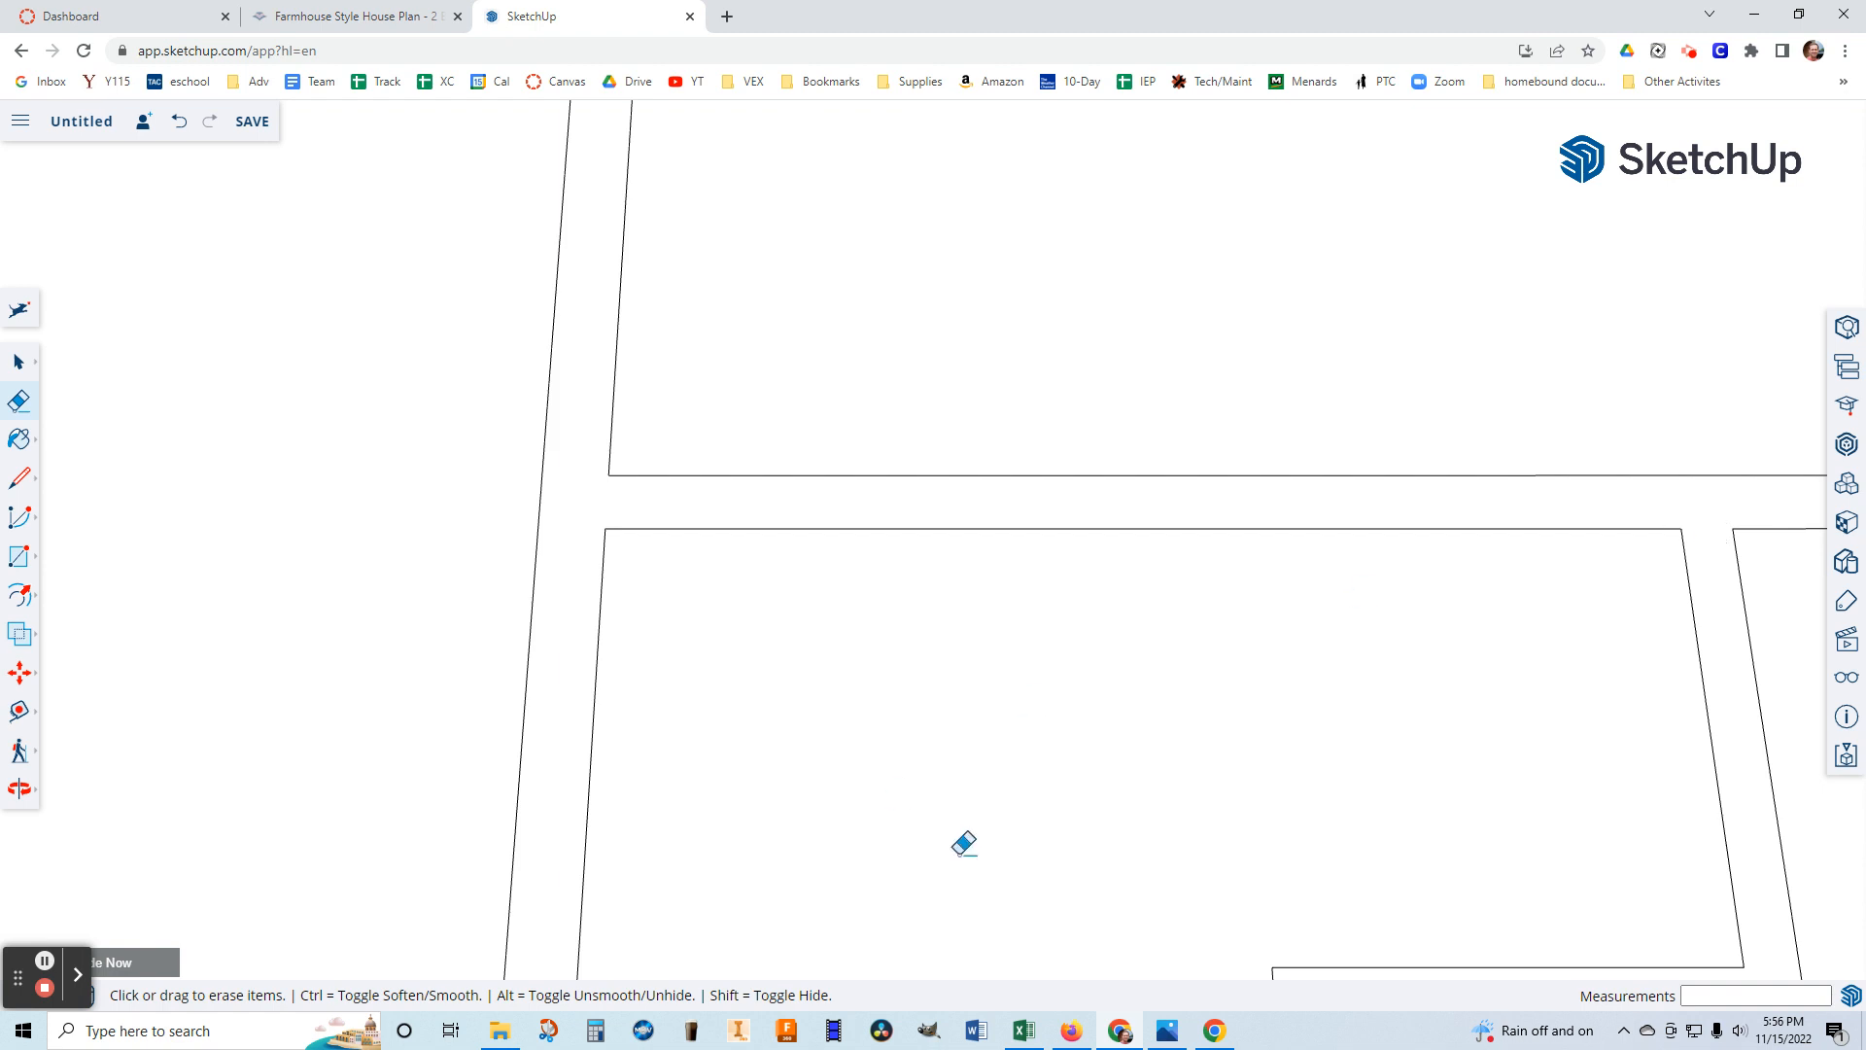
Erase the leftover segments where both master suite cross walls meet the exterior side wall.
click(19, 788)
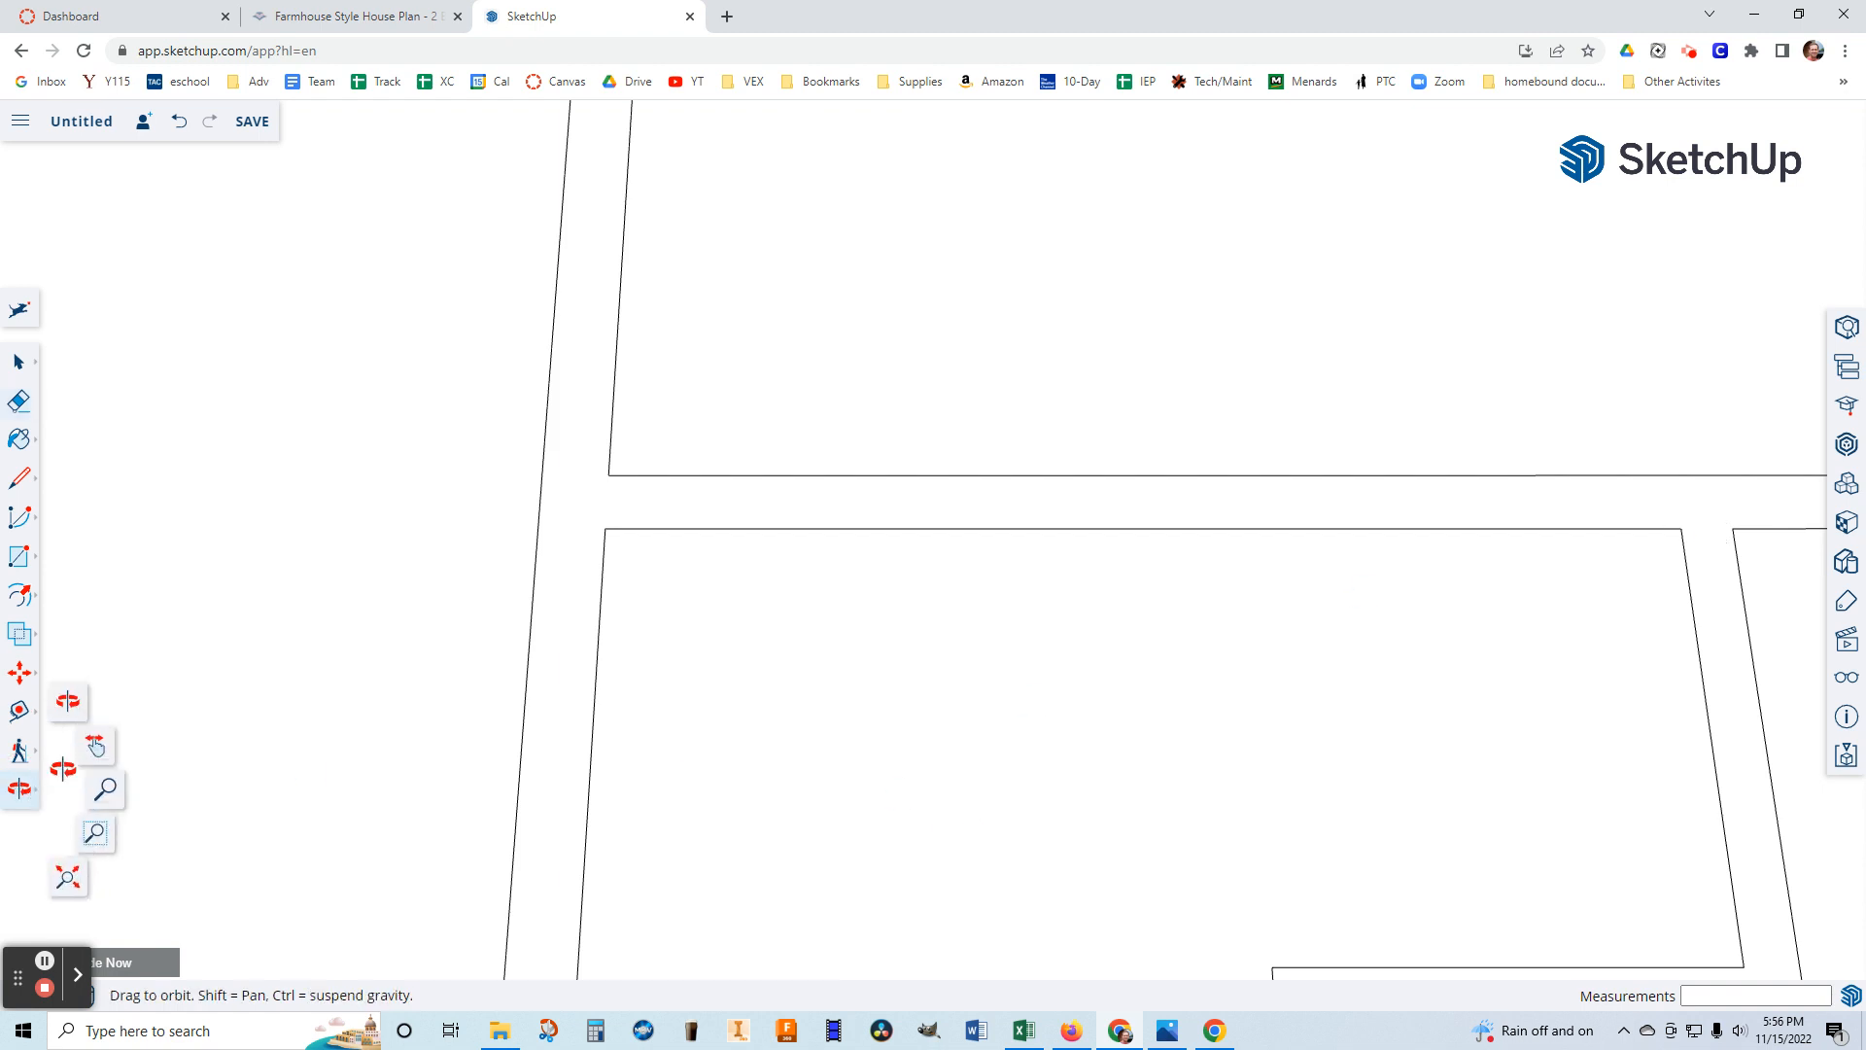
click(69, 879)
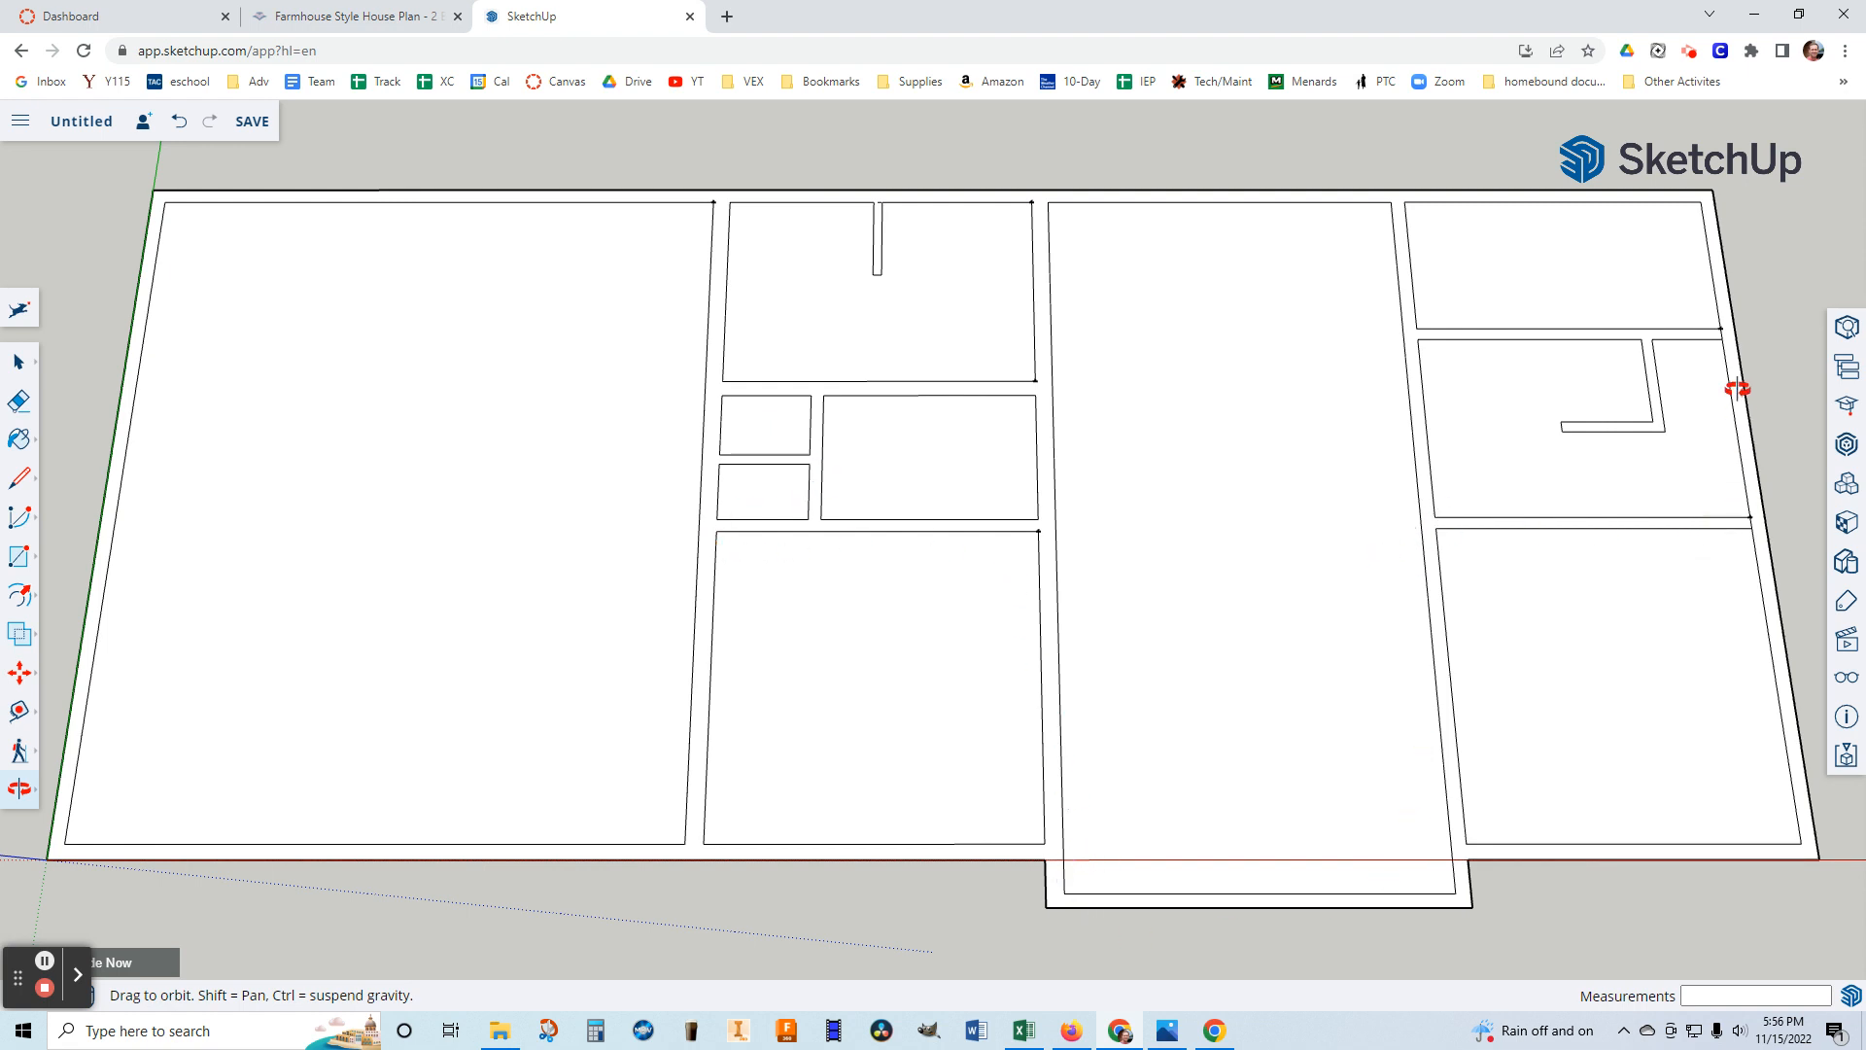
scroll(1779, 481, up, 8)
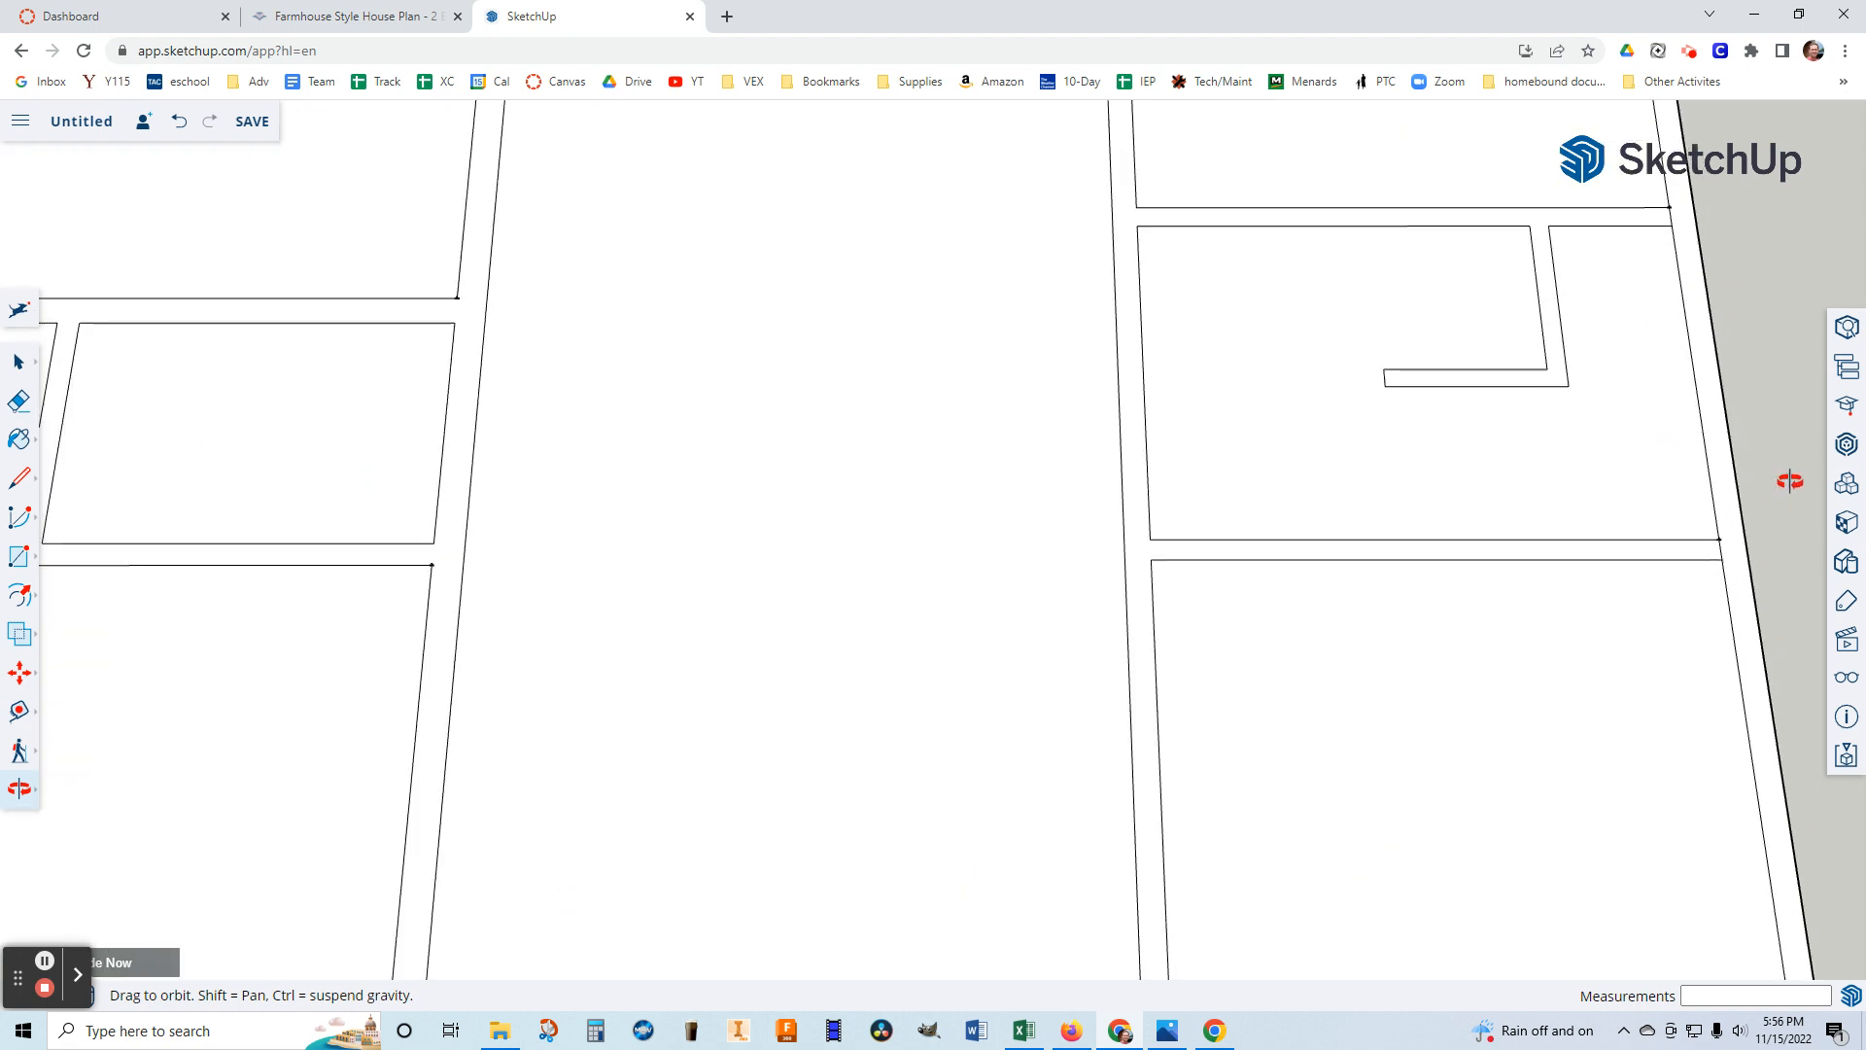
drag(1748, 364, 1695, 545)
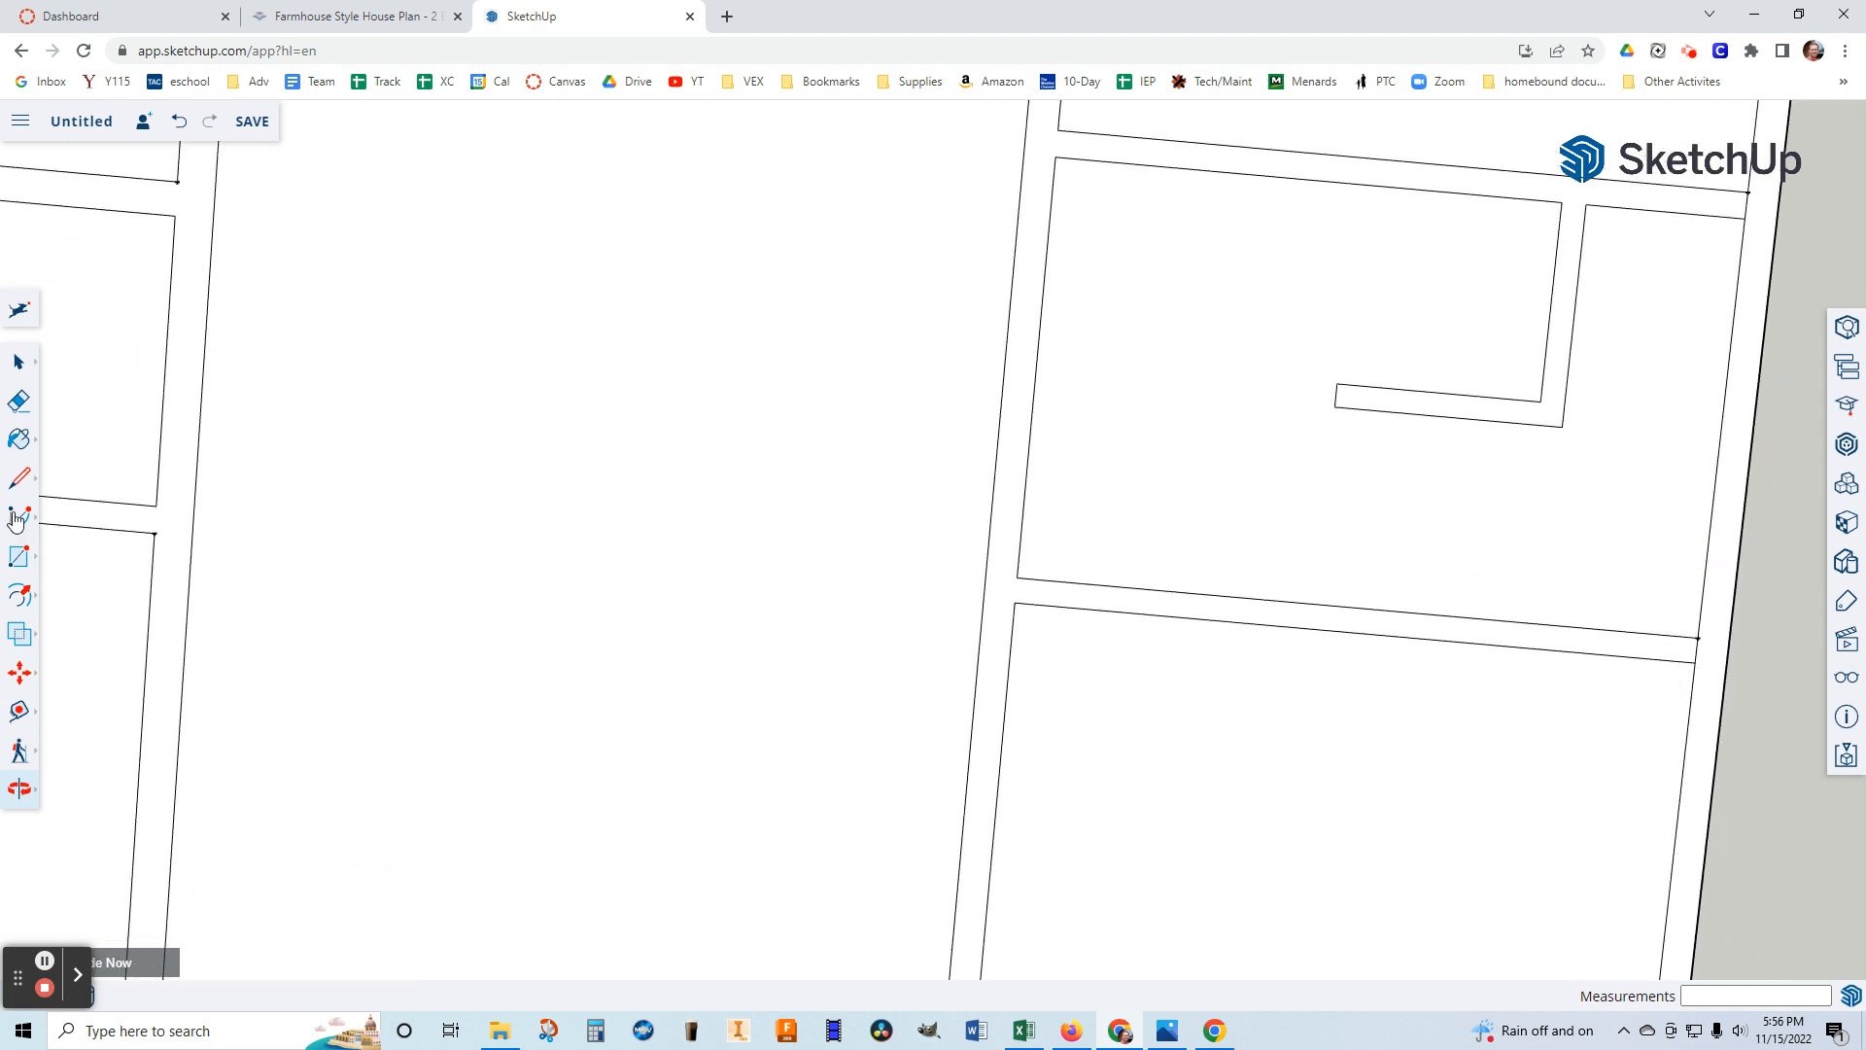
click(19, 402)
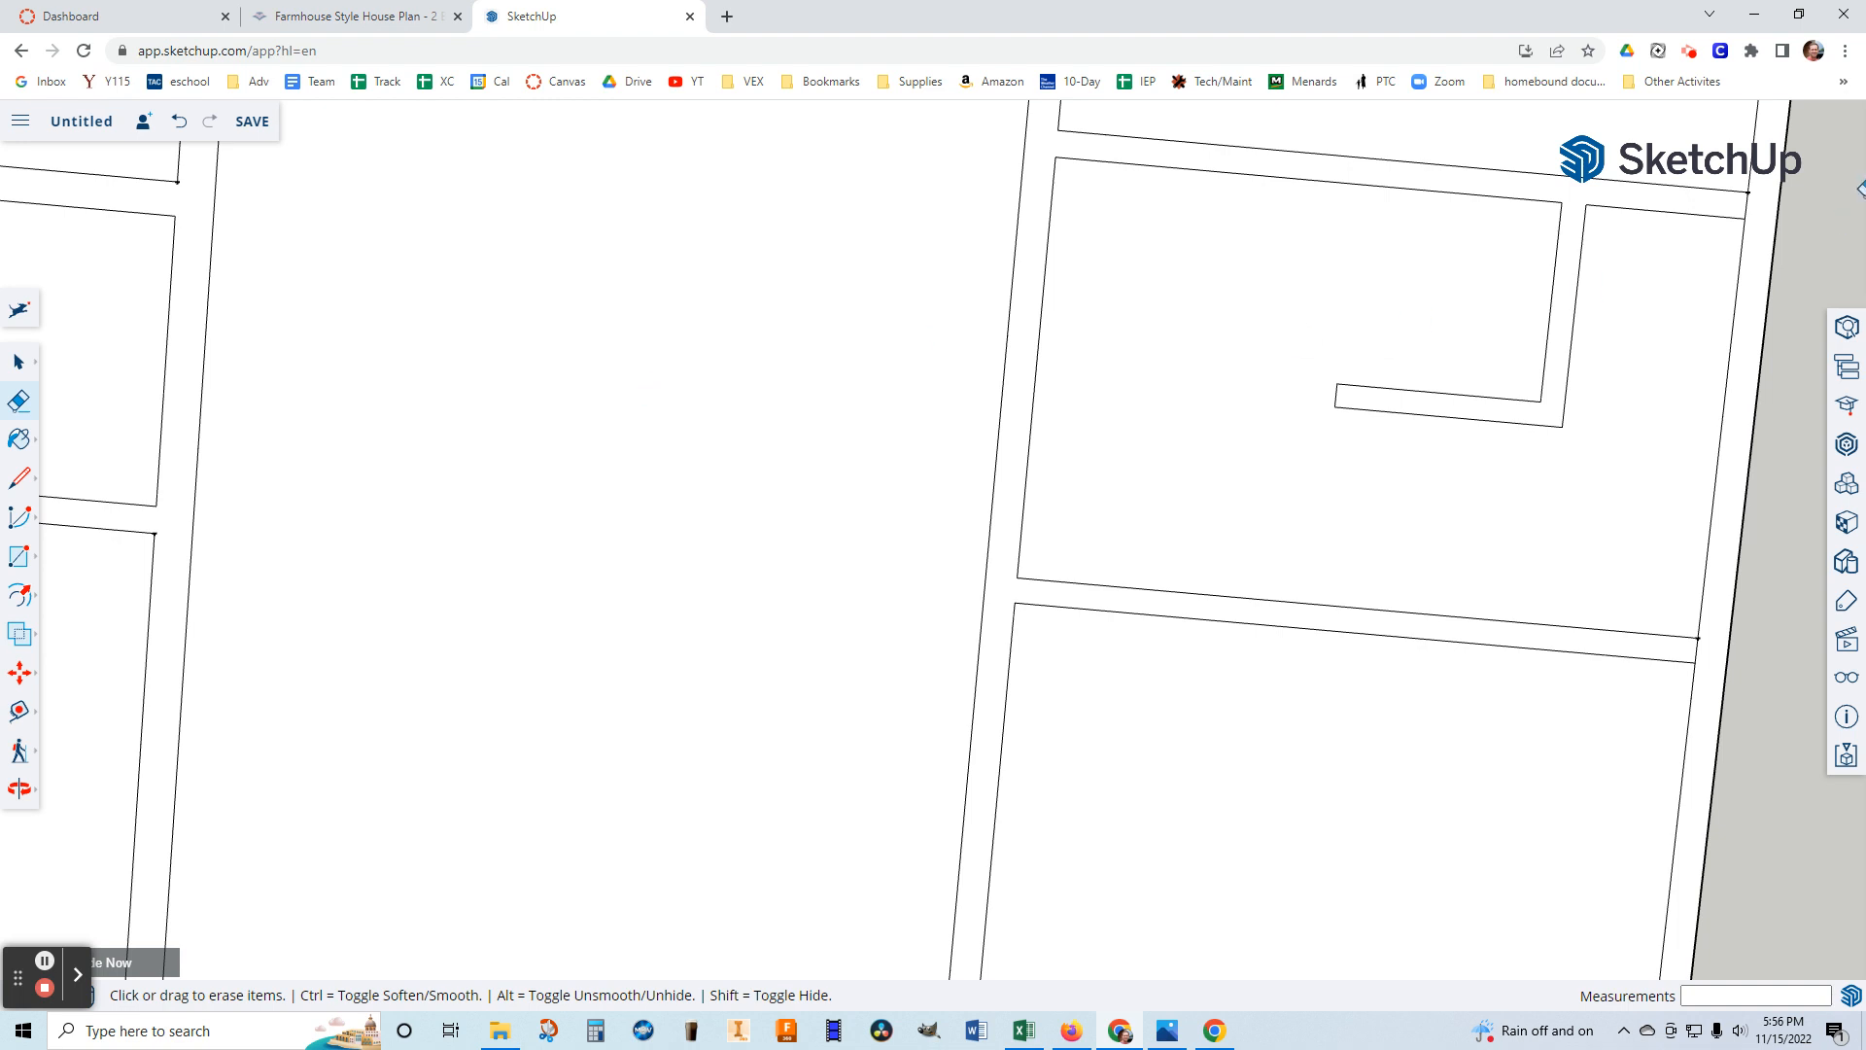
click(1741, 203)
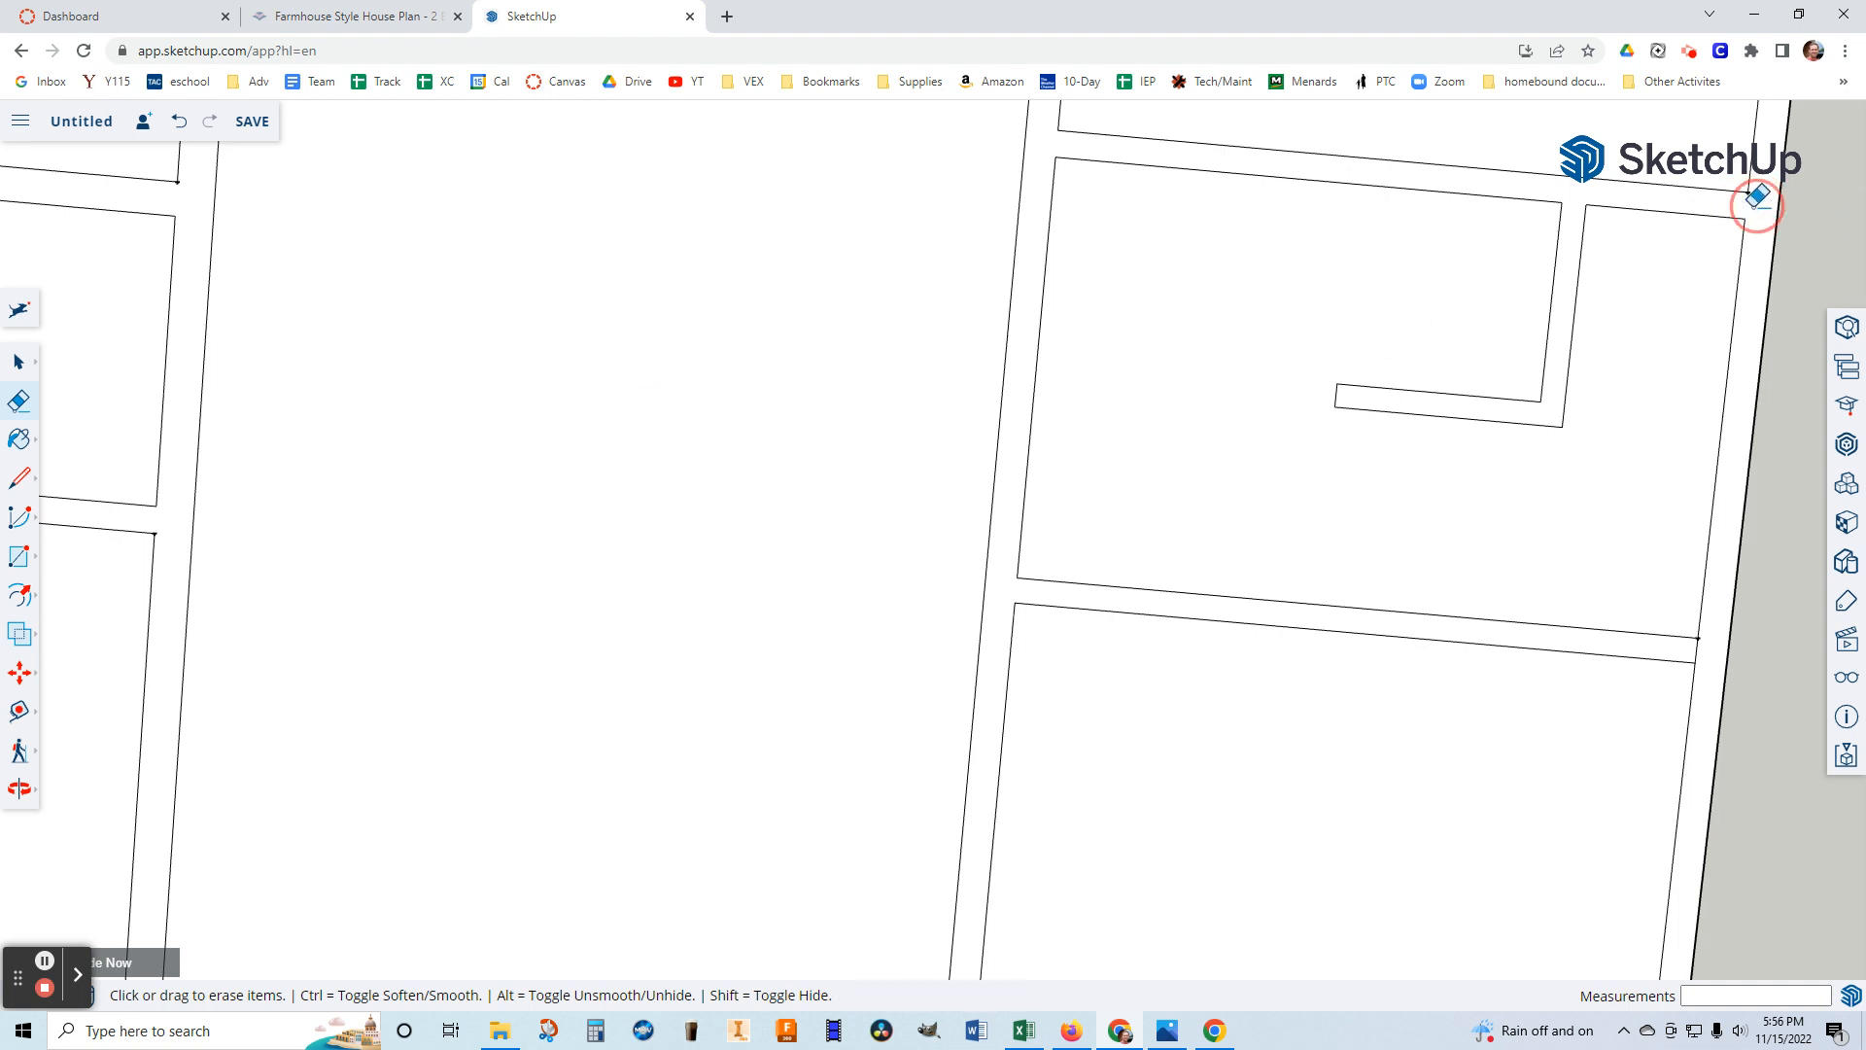
click(1705, 651)
scroll(1691, 632, down, 6)
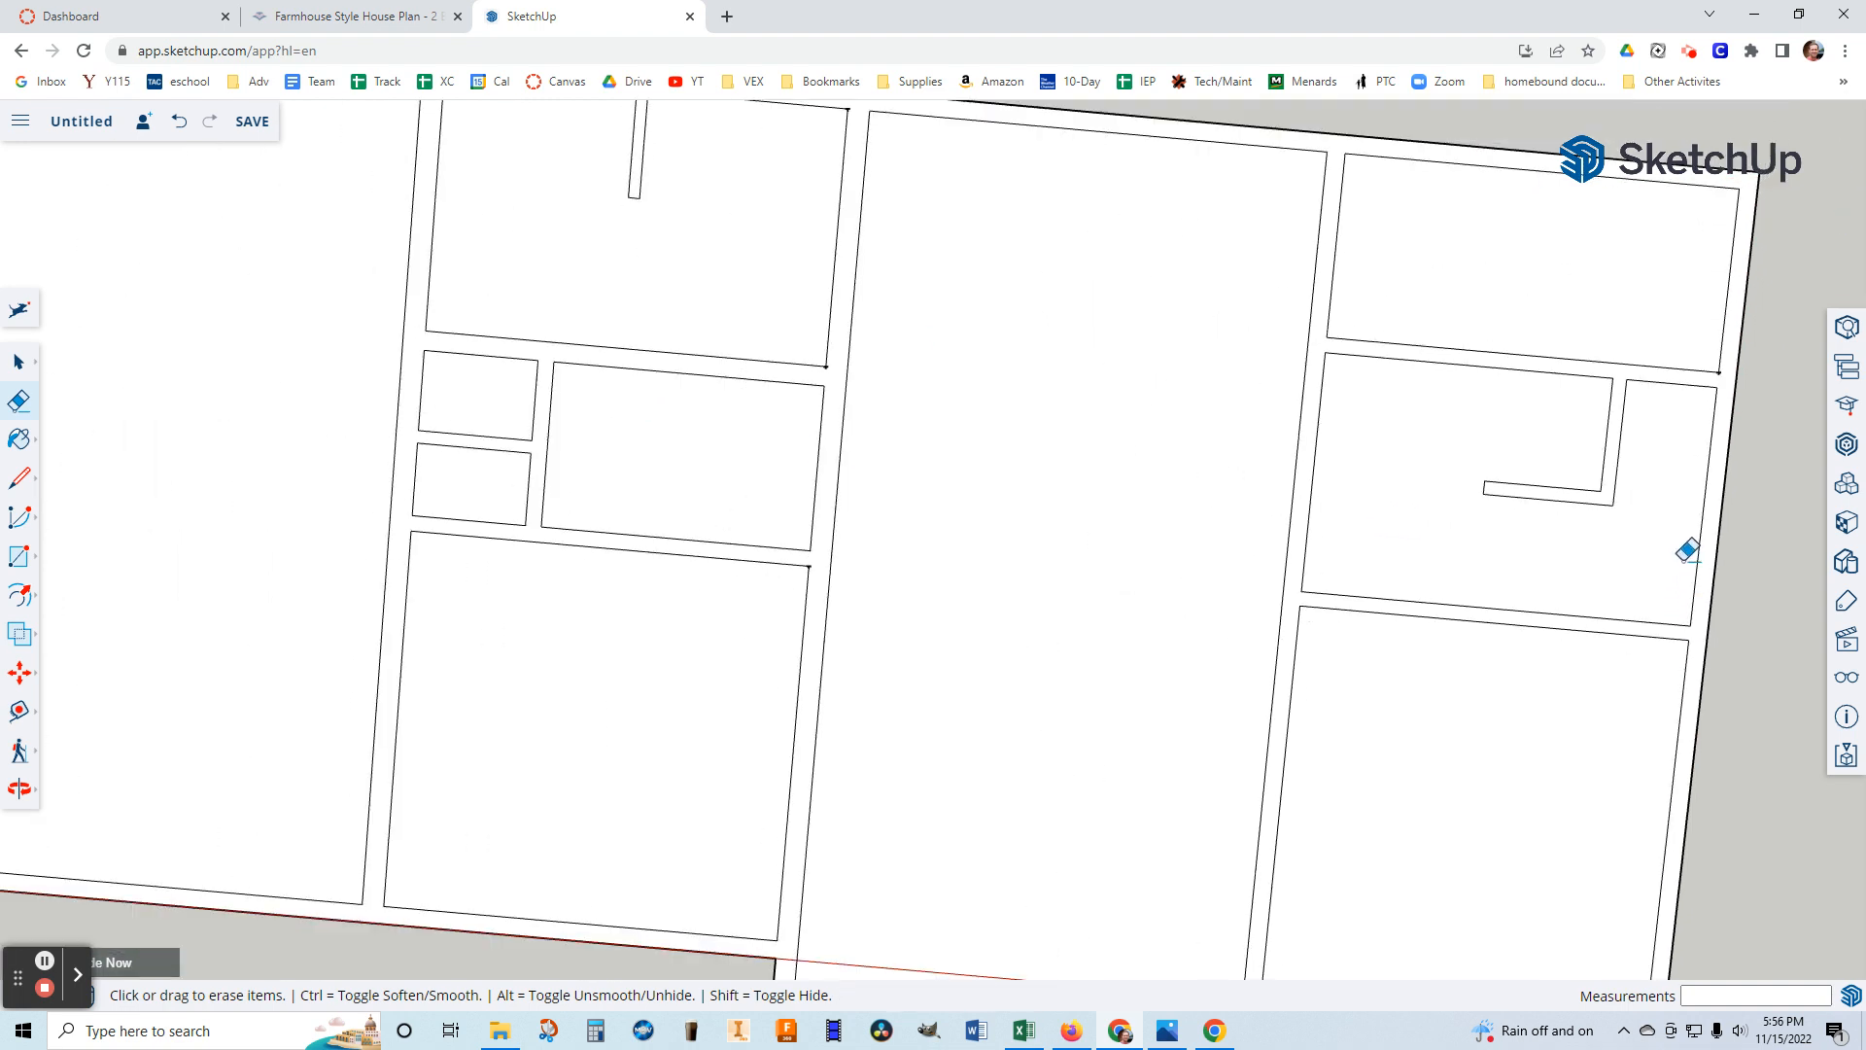
mouse_move(1653, 596)
middle_down()
mouse_move(1471, 623)
mouse_move(1597, 476)
middle_up()
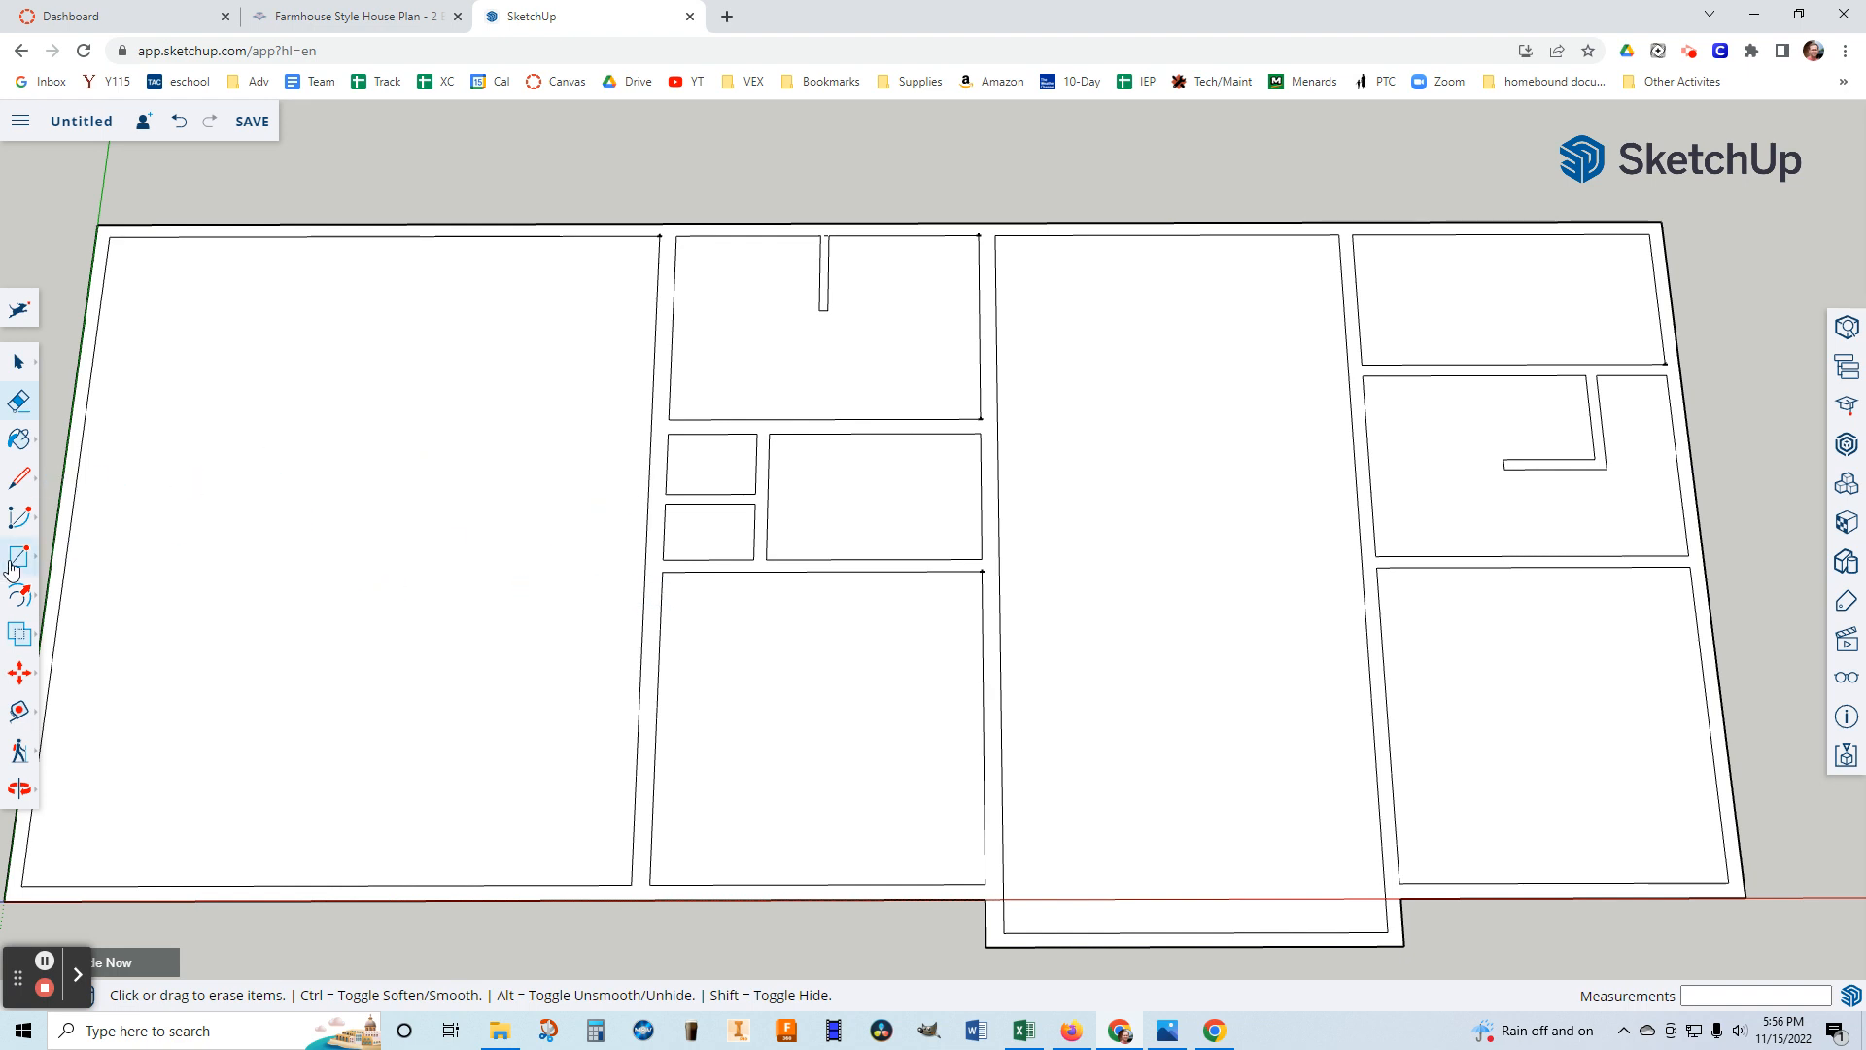
Check the wall face with Push/Pull and erase the two lines crossing the walls where the front bump-out joins the main house.
mouse_move(20, 599)
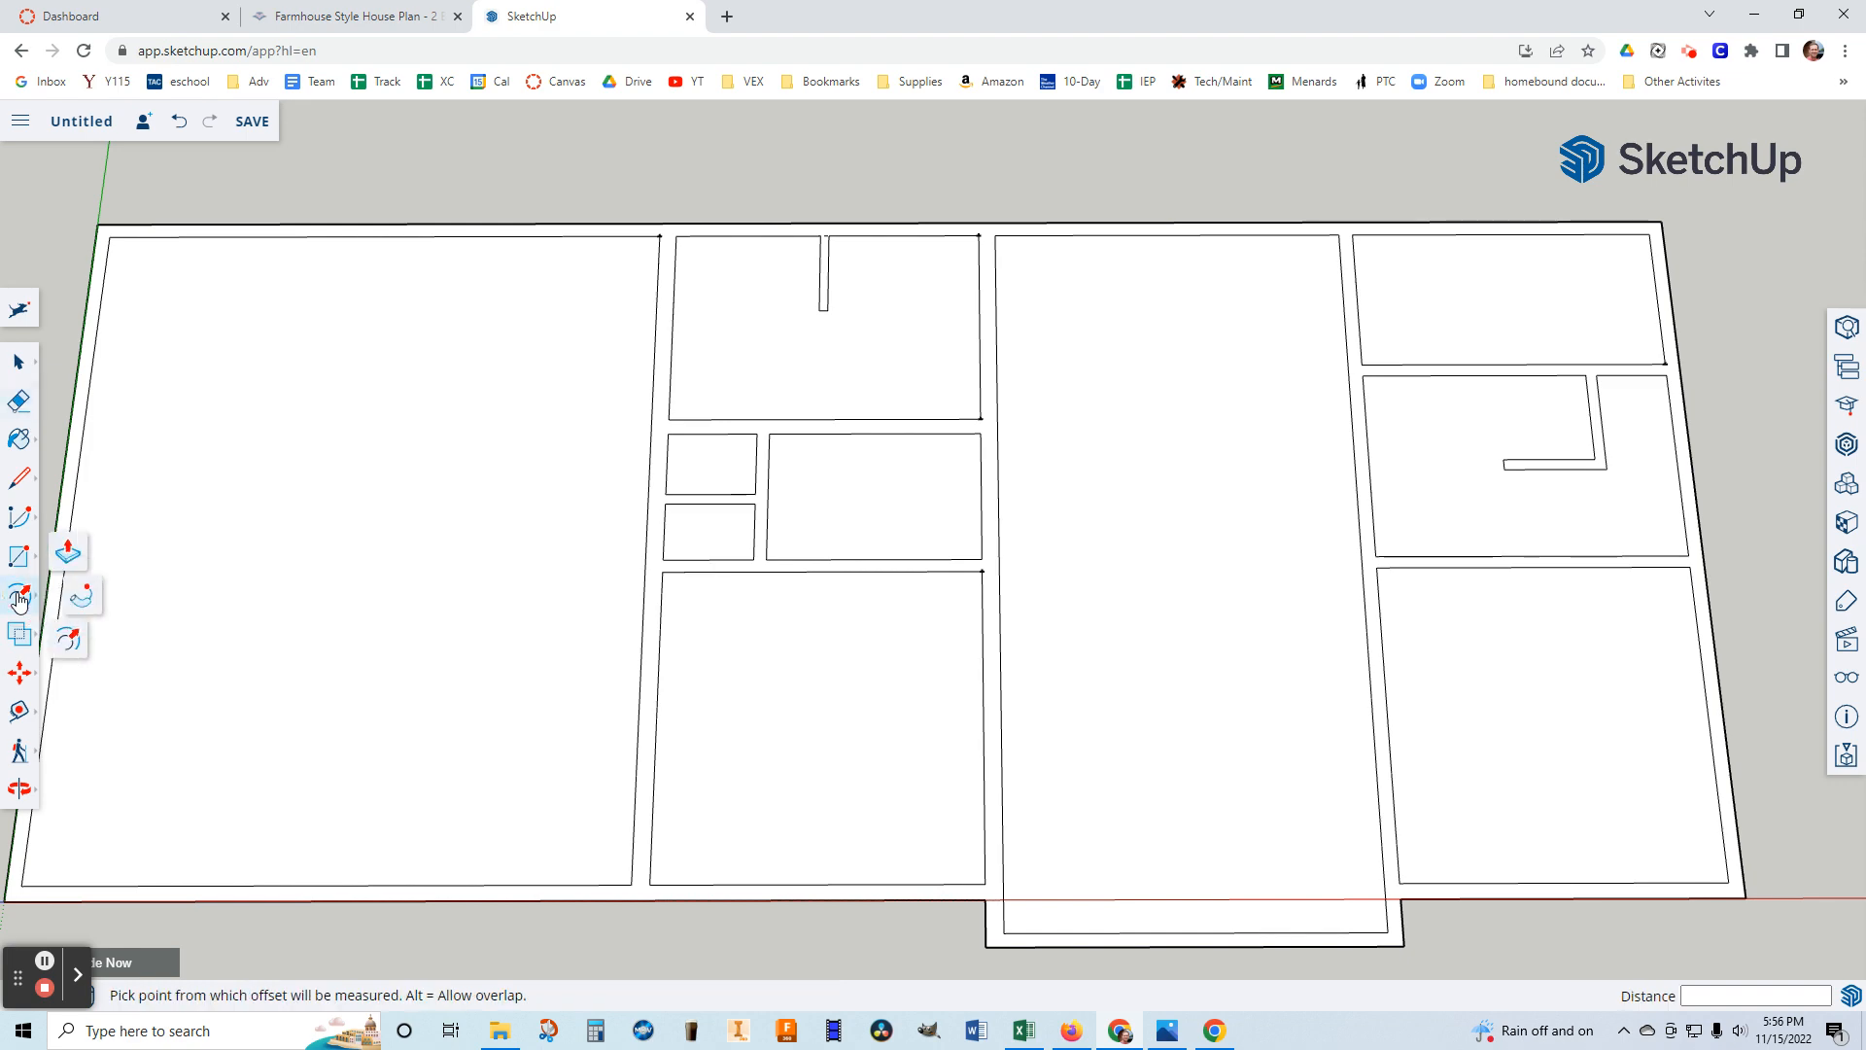
click(62, 562)
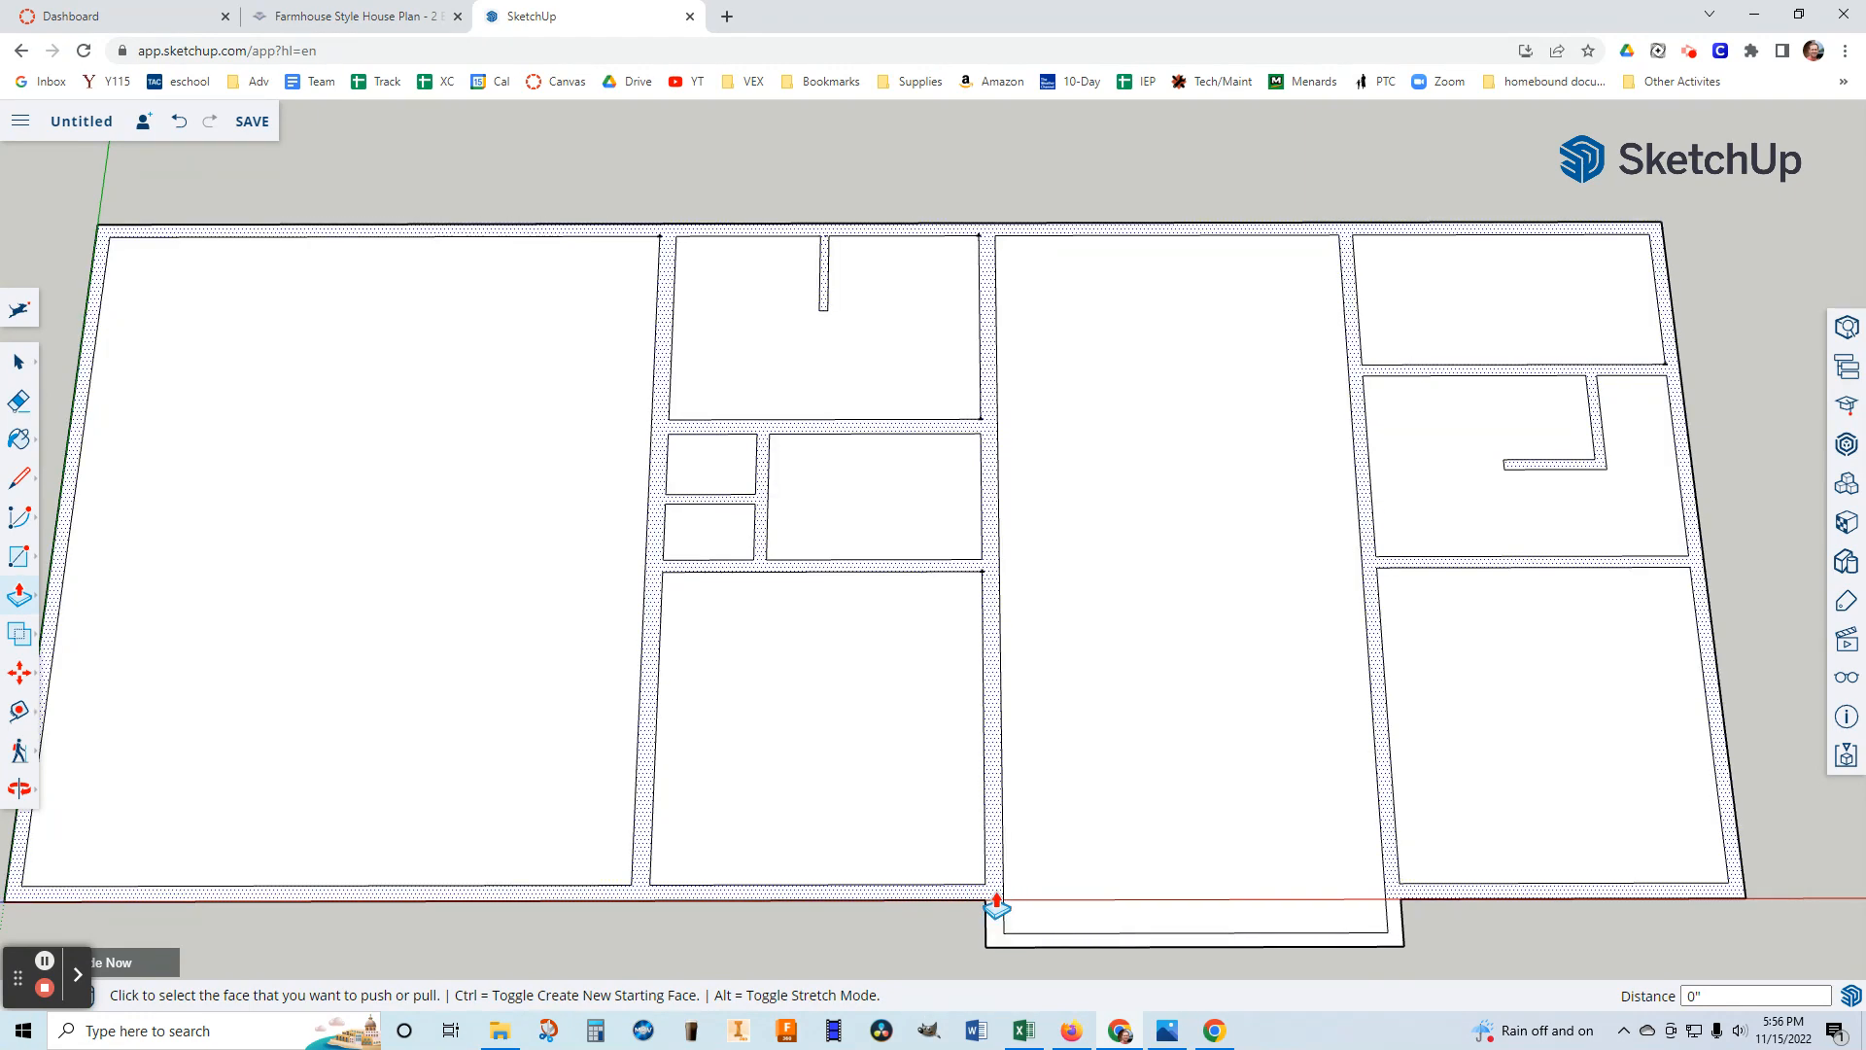
scroll(1011, 935, up, 3)
scroll(1017, 941, up, 5)
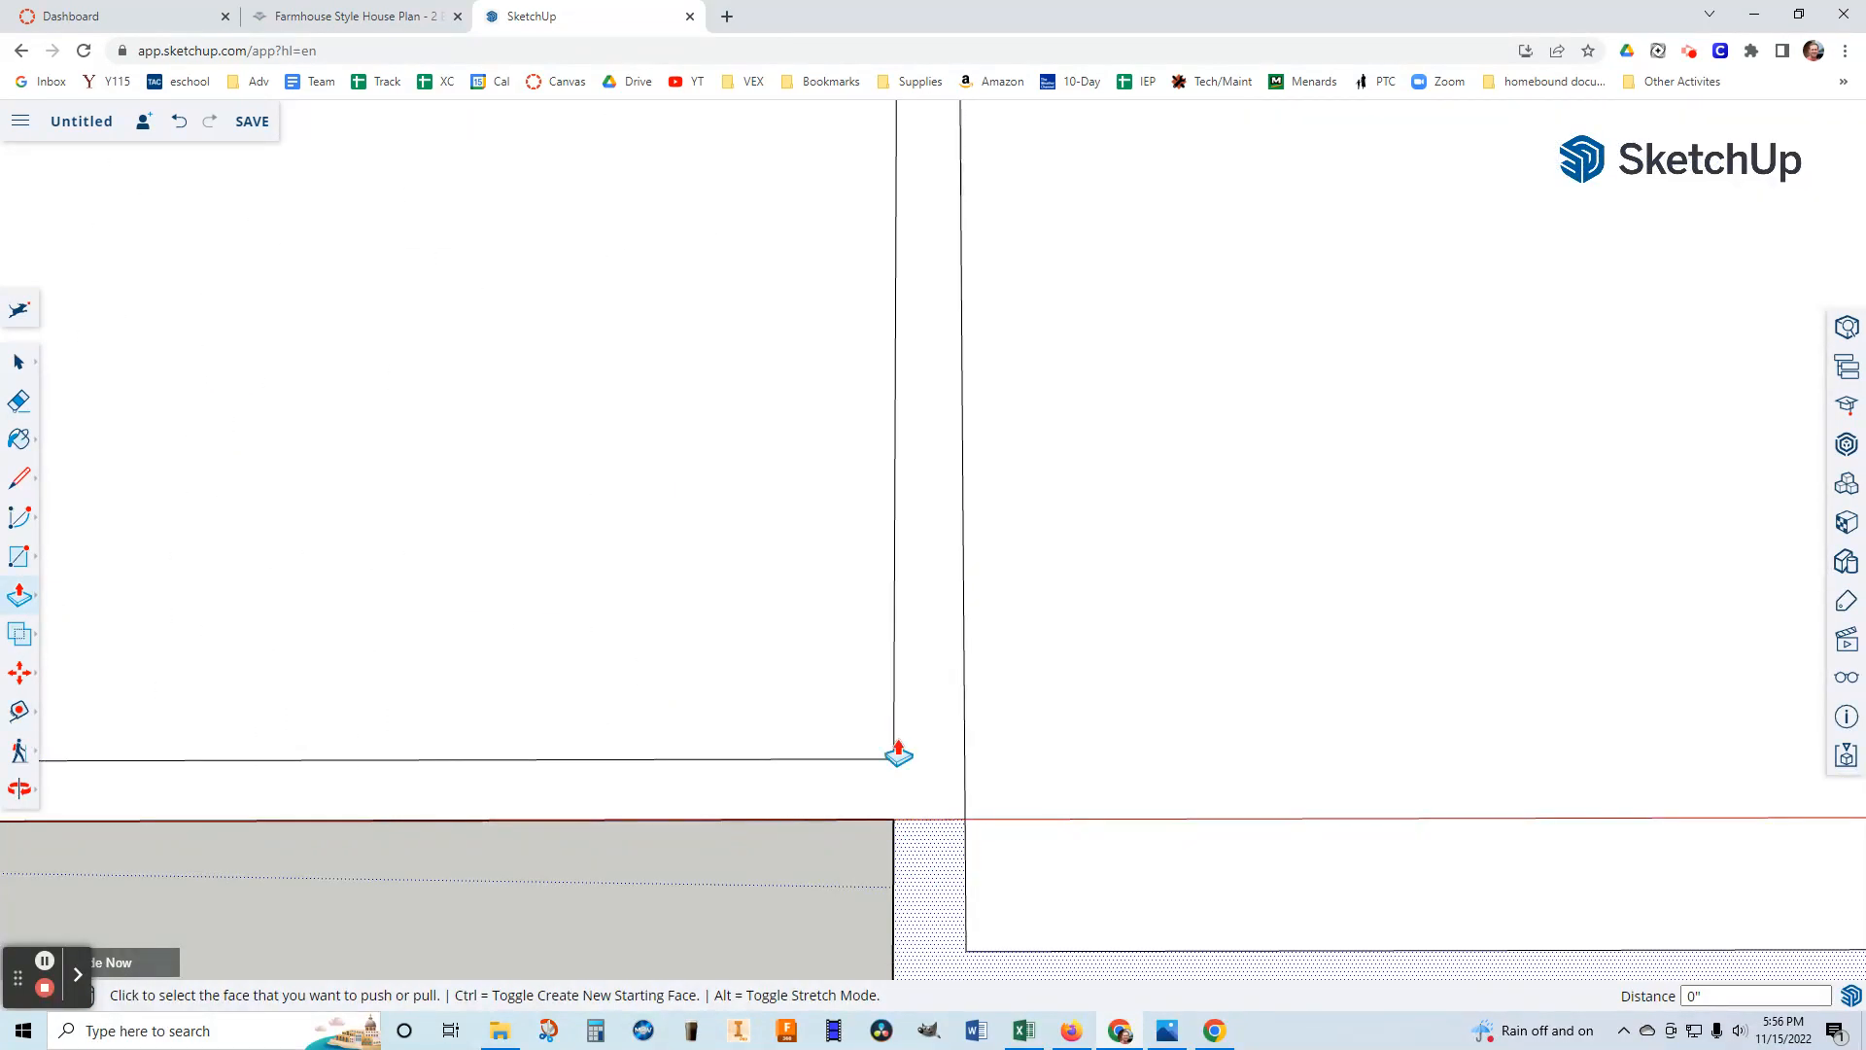
click(21, 406)
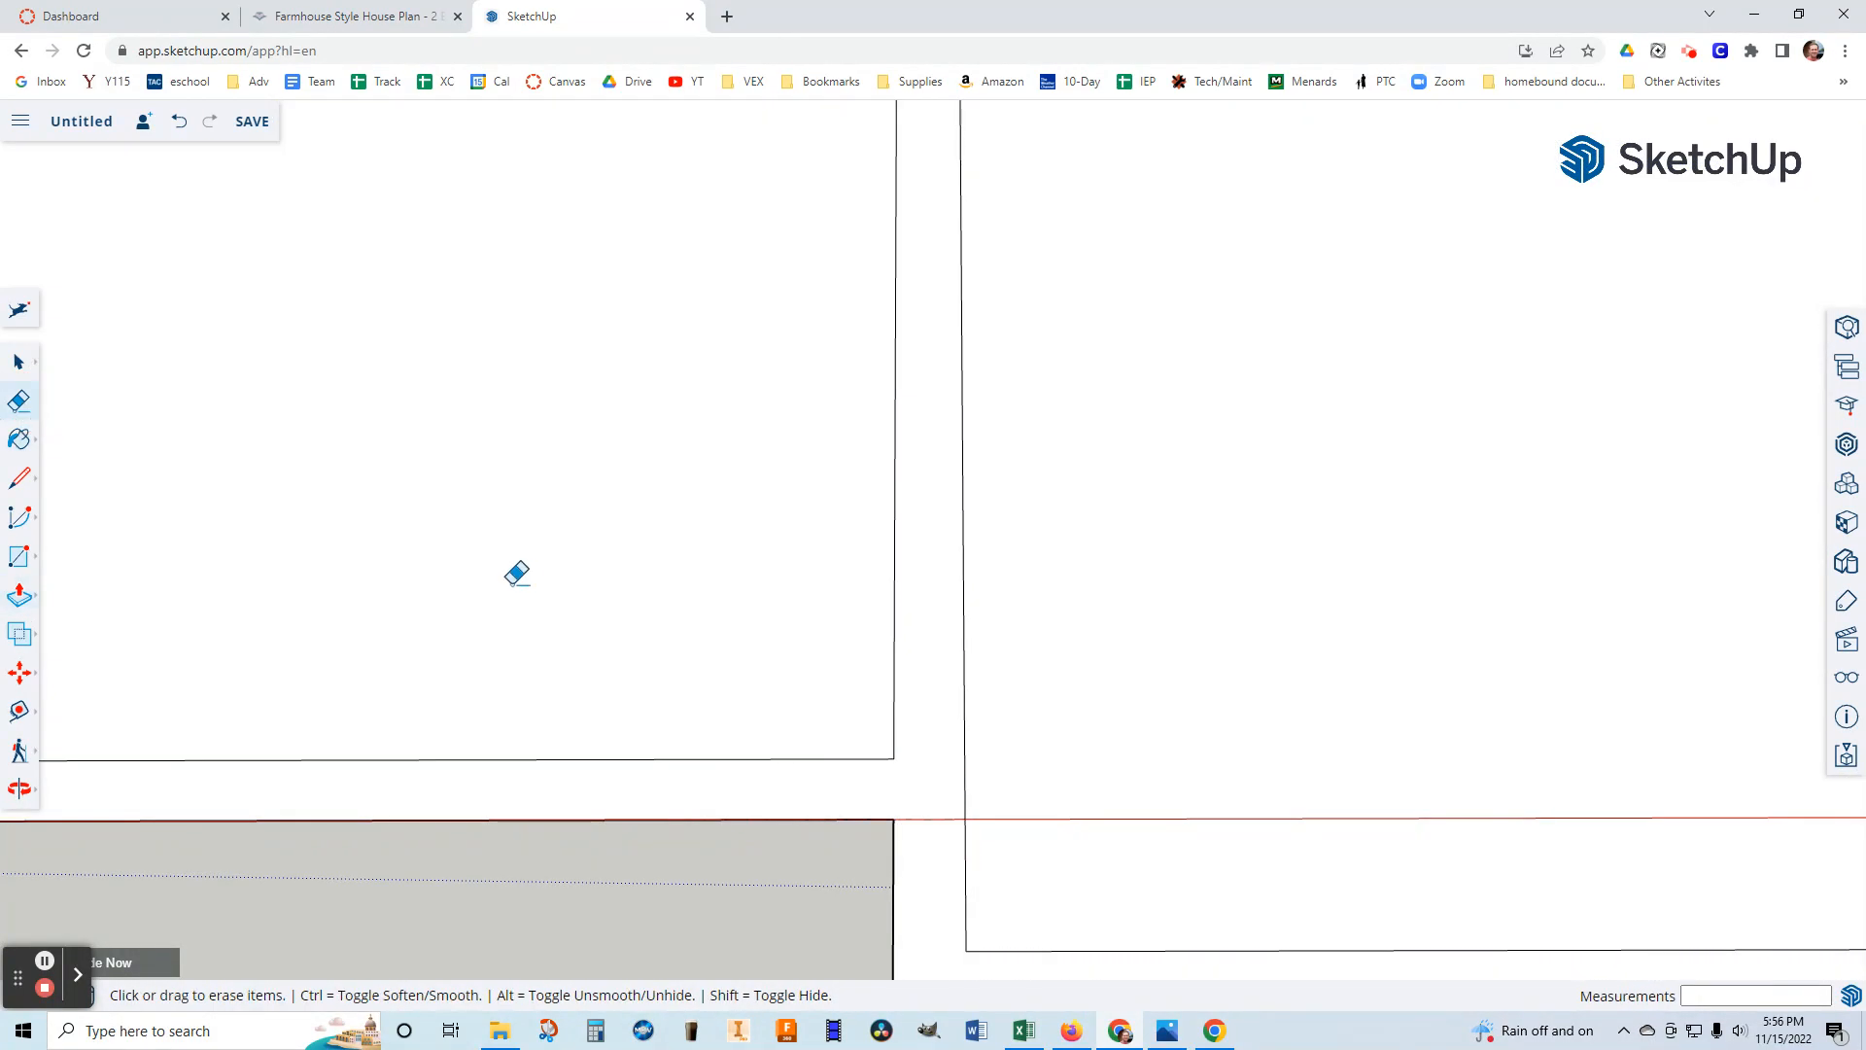
click(934, 819)
scroll(964, 871, down, 2)
scroll(1021, 875, down, 2)
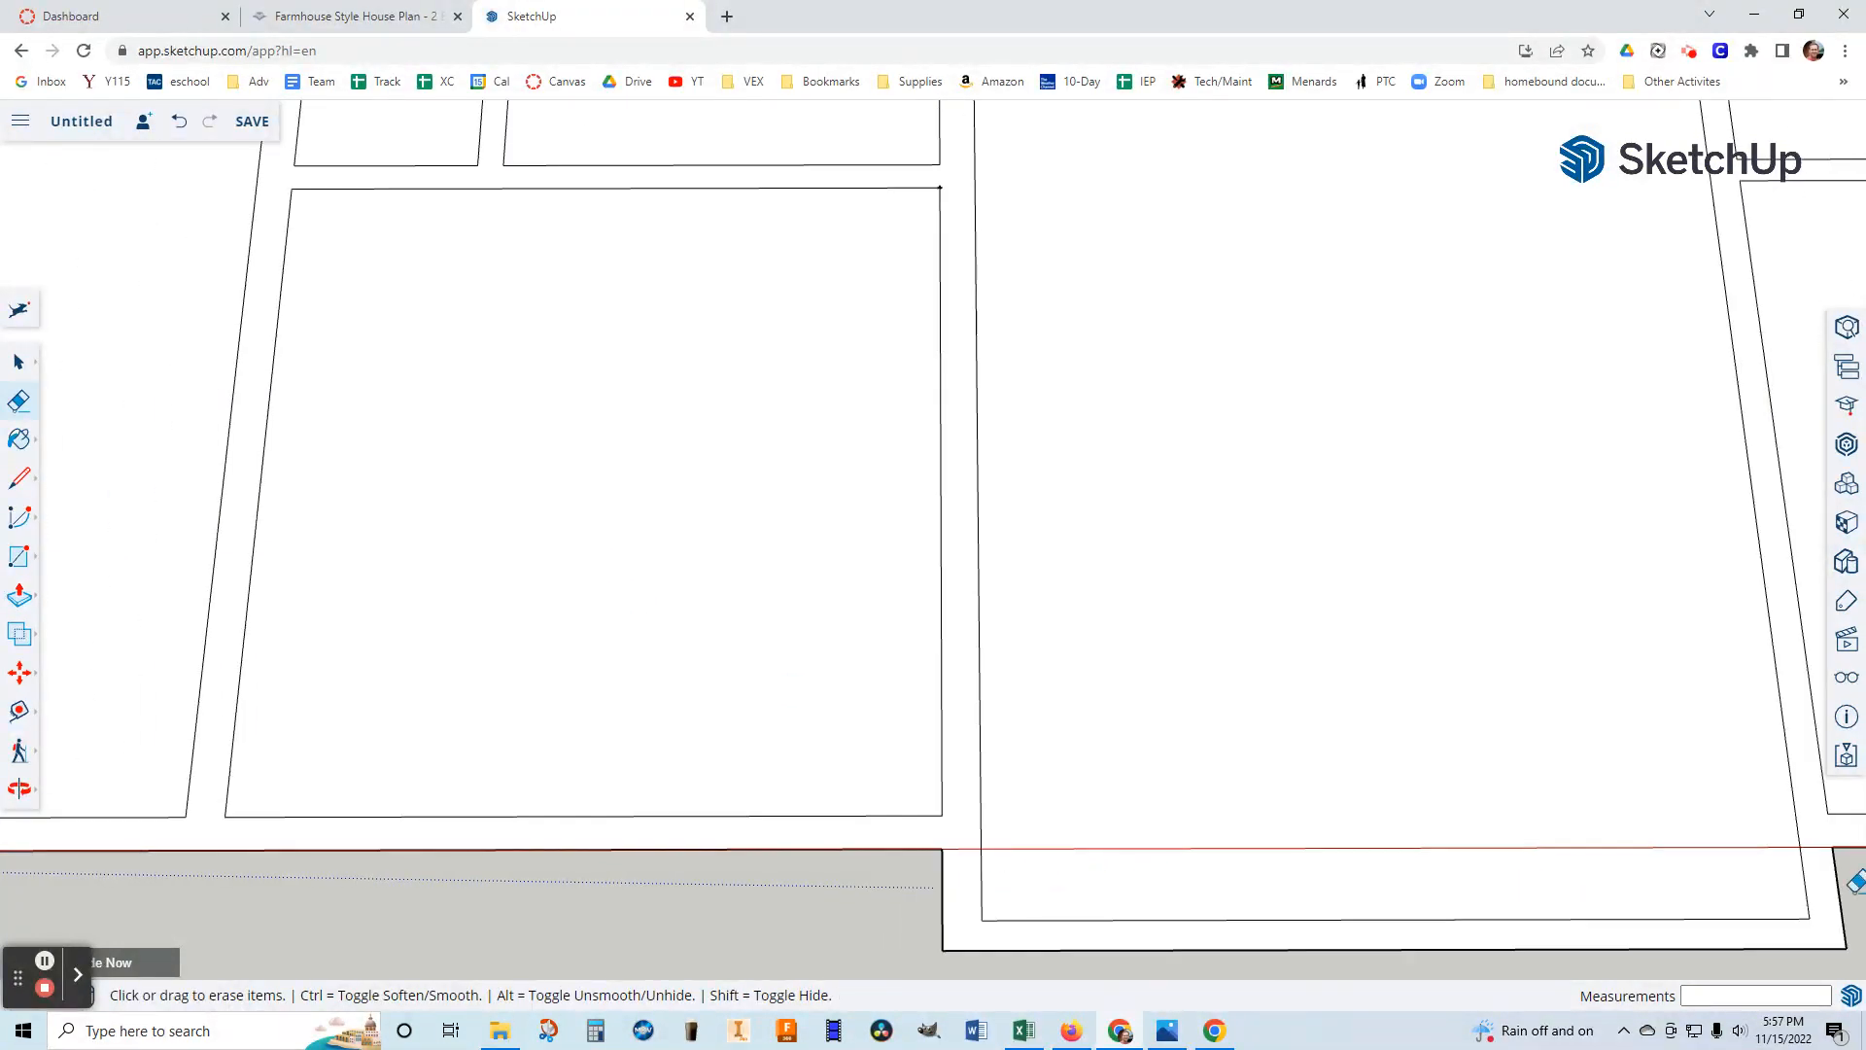
scroll(1840, 845, up, 4)
scroll(1839, 843, up, 2)
click(1788, 828)
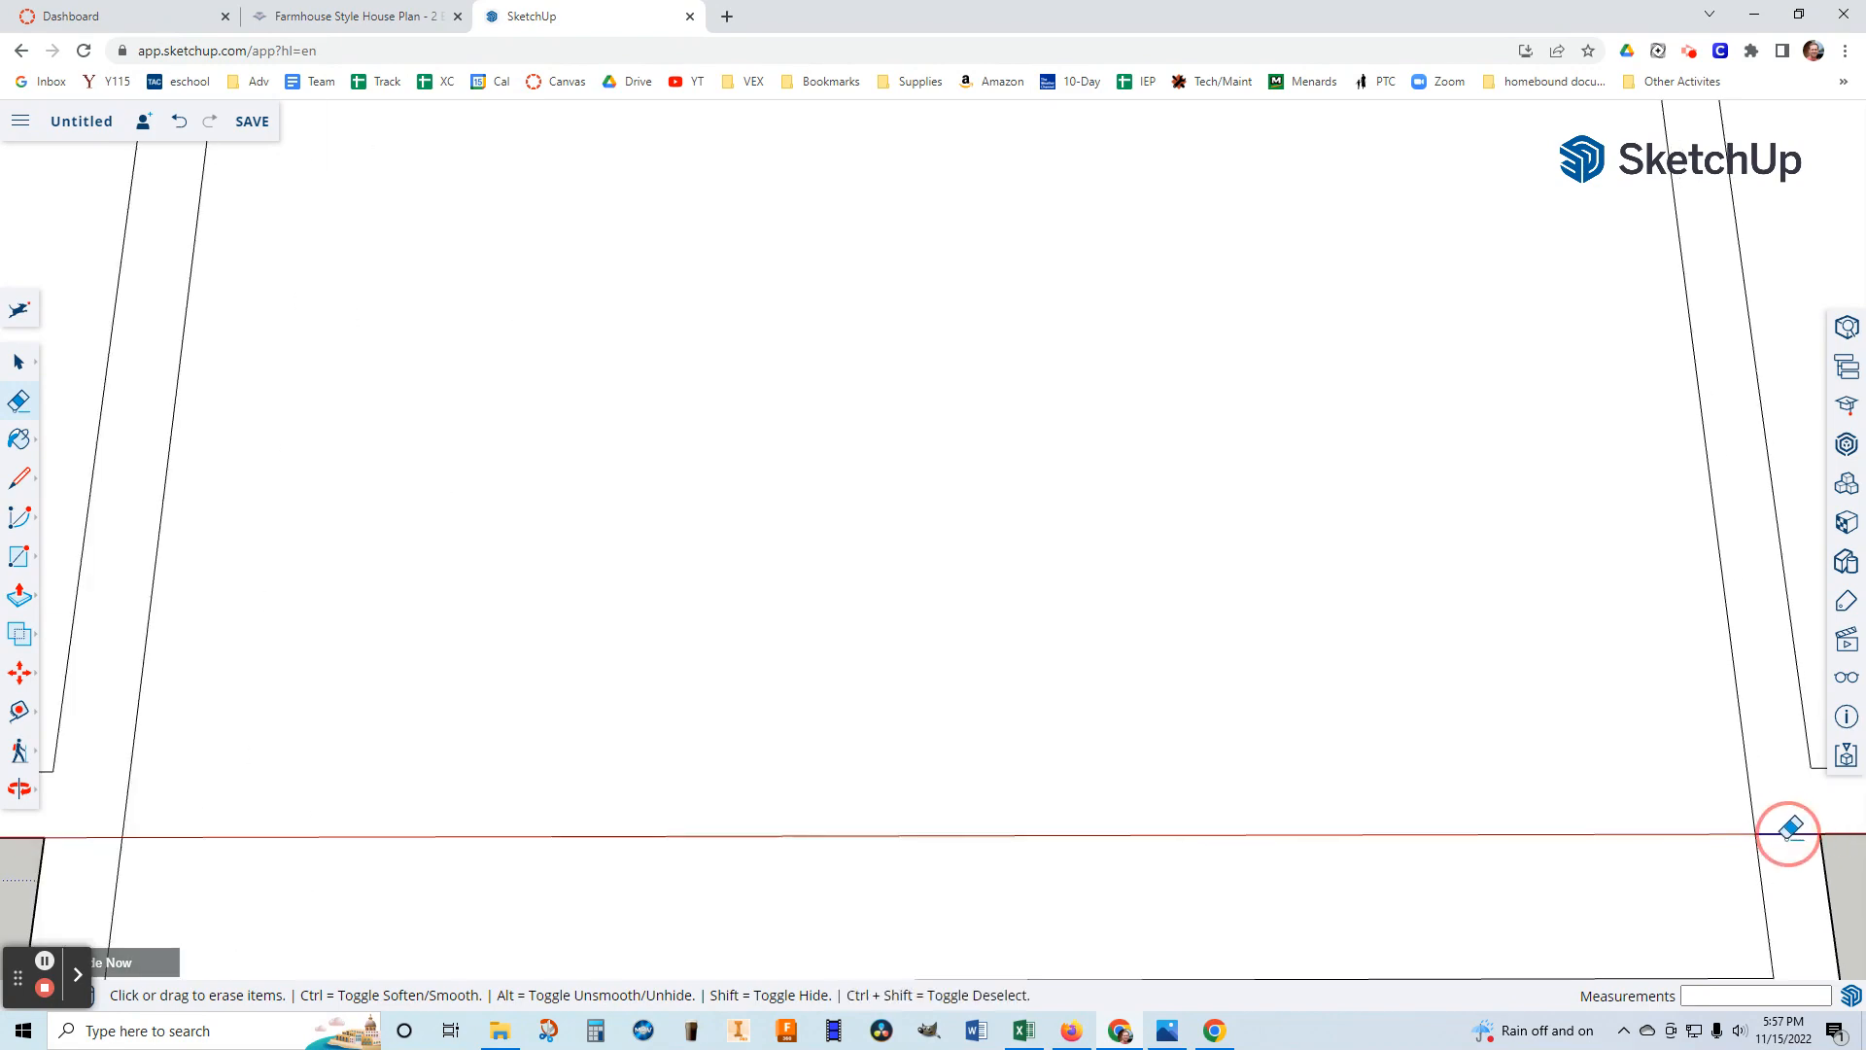
scroll(1802, 878, up, 1)
scroll(1802, 878, down, 6)
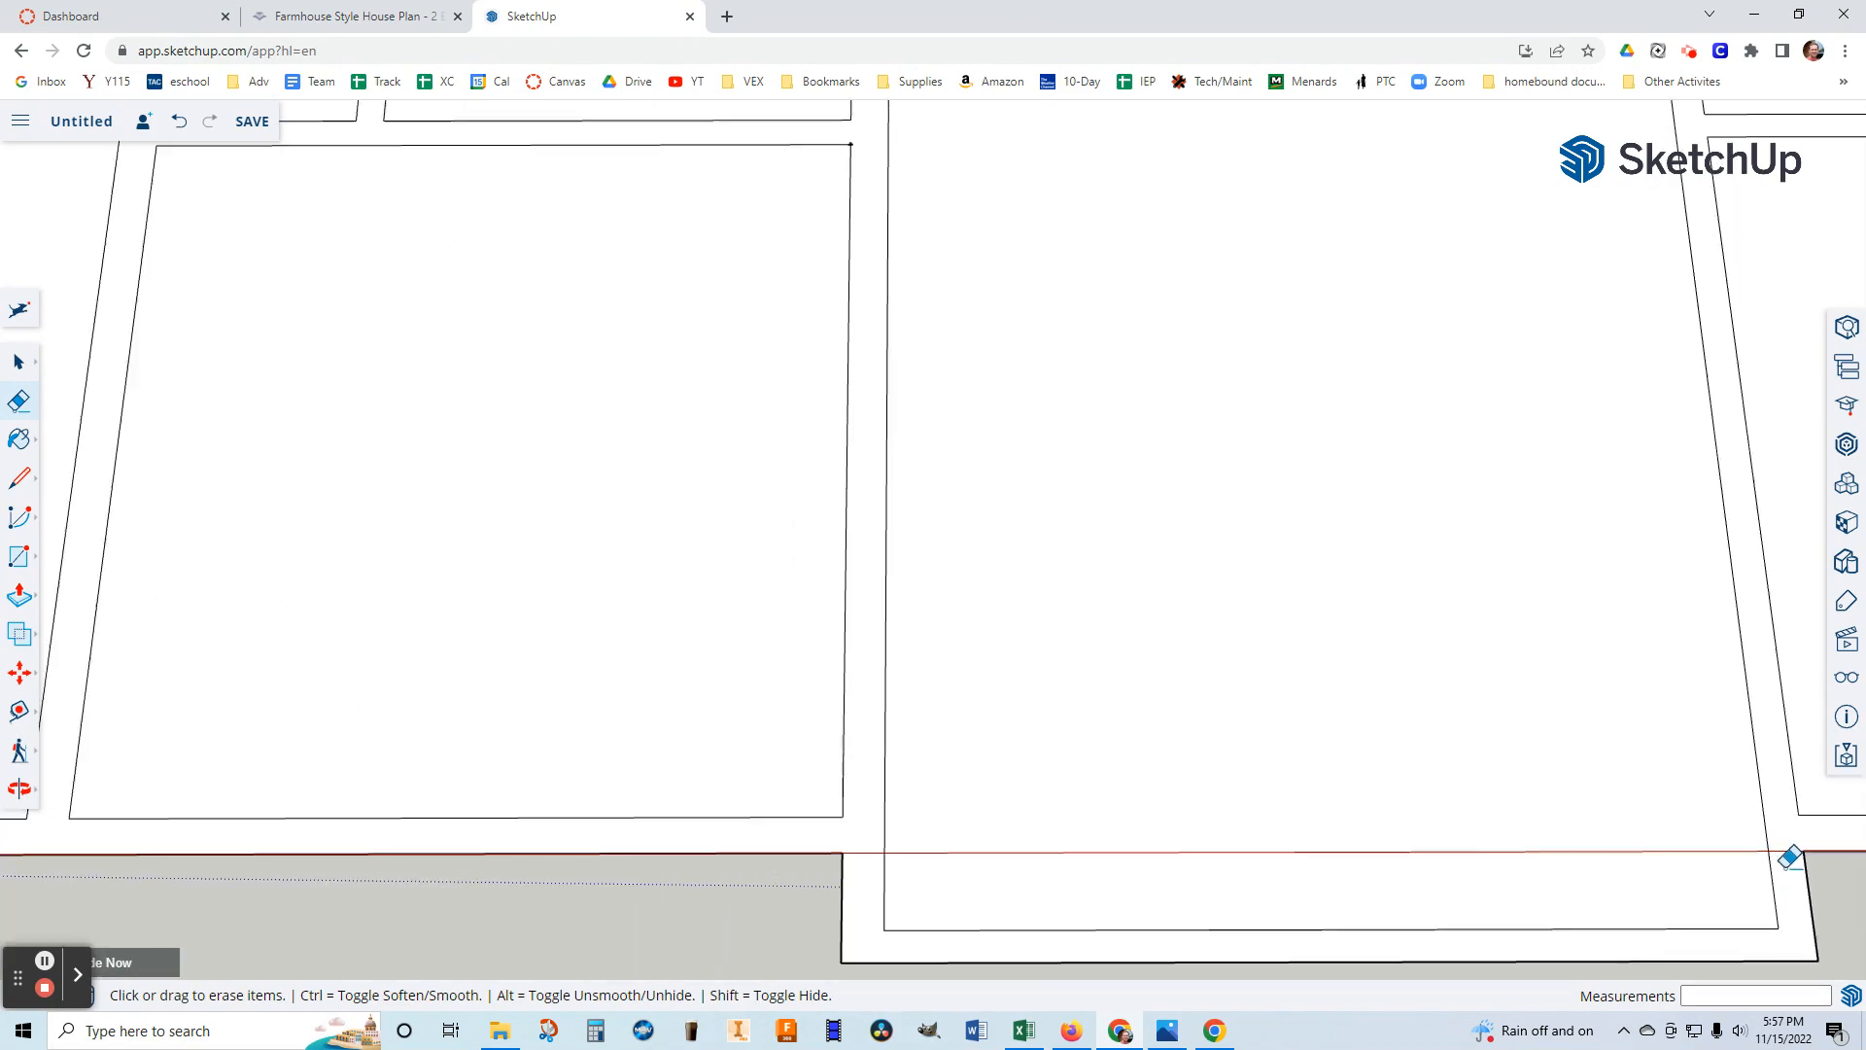
Extrude the entire connected wall face upward 8' with Push/Pull.
middle_drag(1574, 617, 1267, 650)
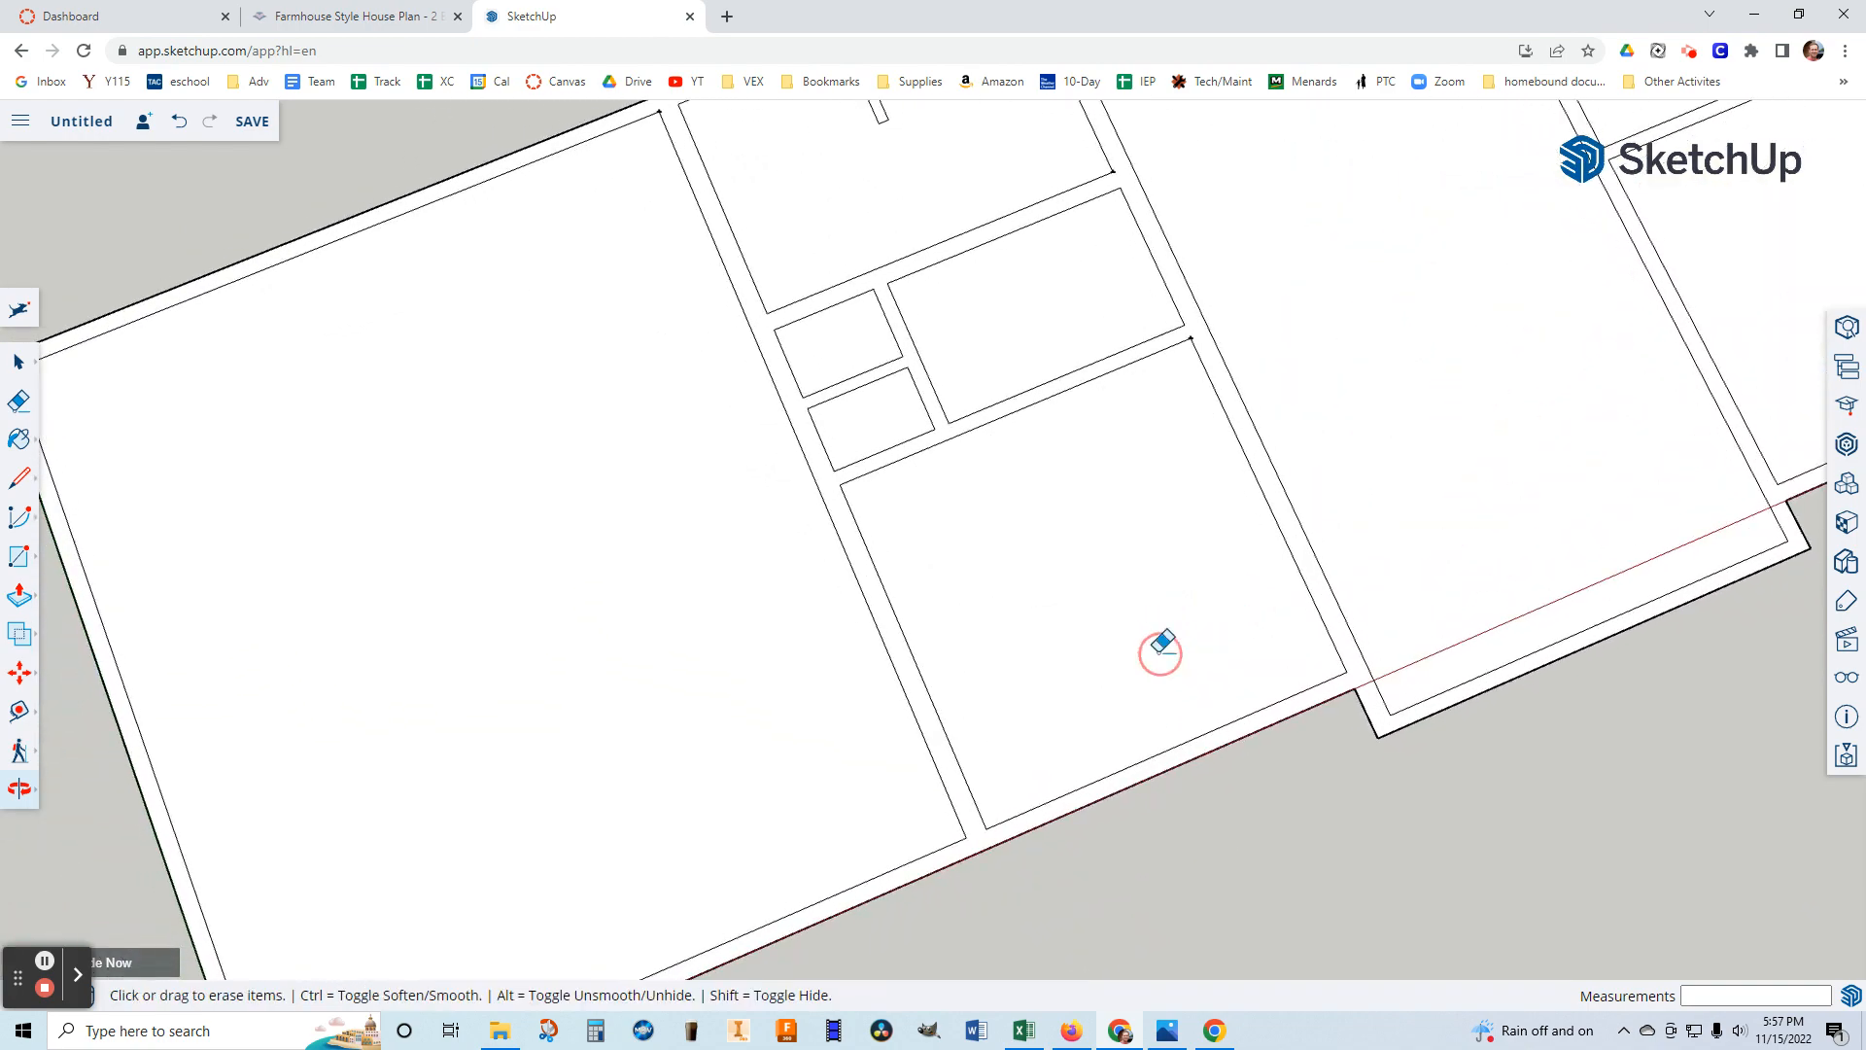
middle_drag(1591, 553, 1088, 625)
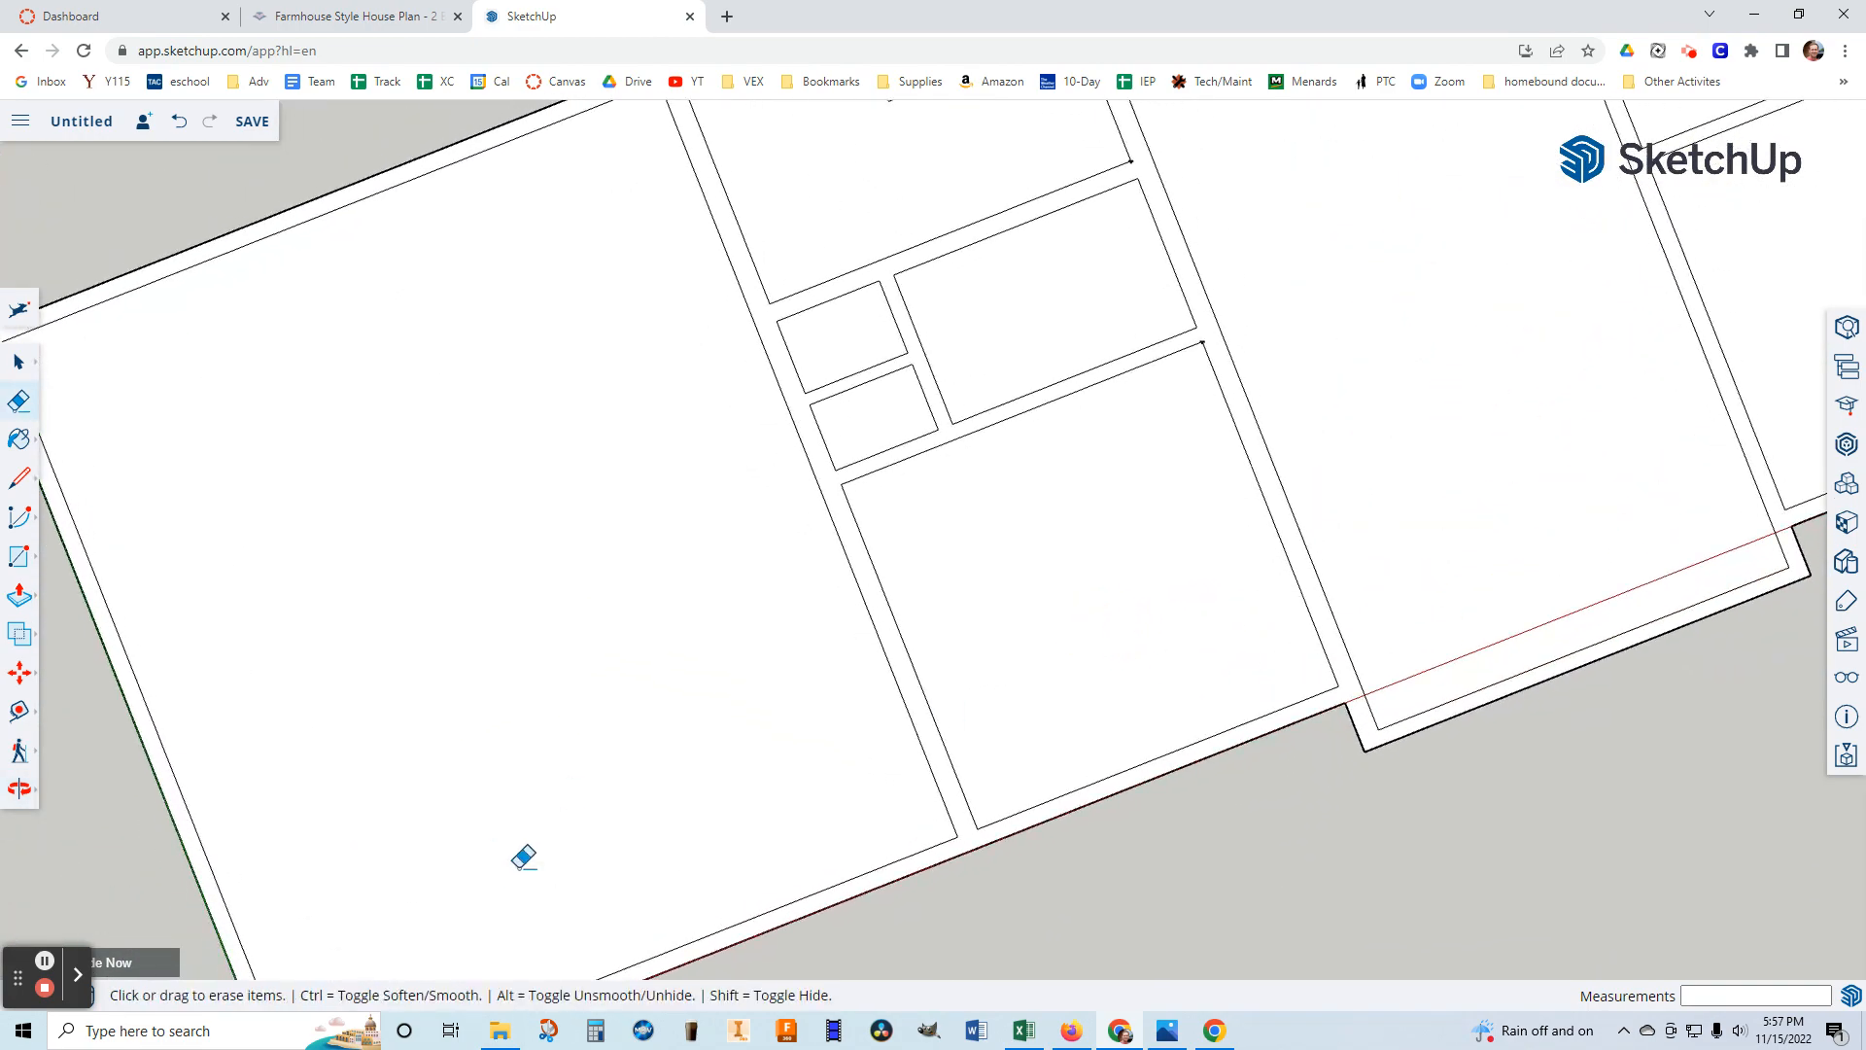
middle_drag(575, 808, 265, 664)
click(20, 789)
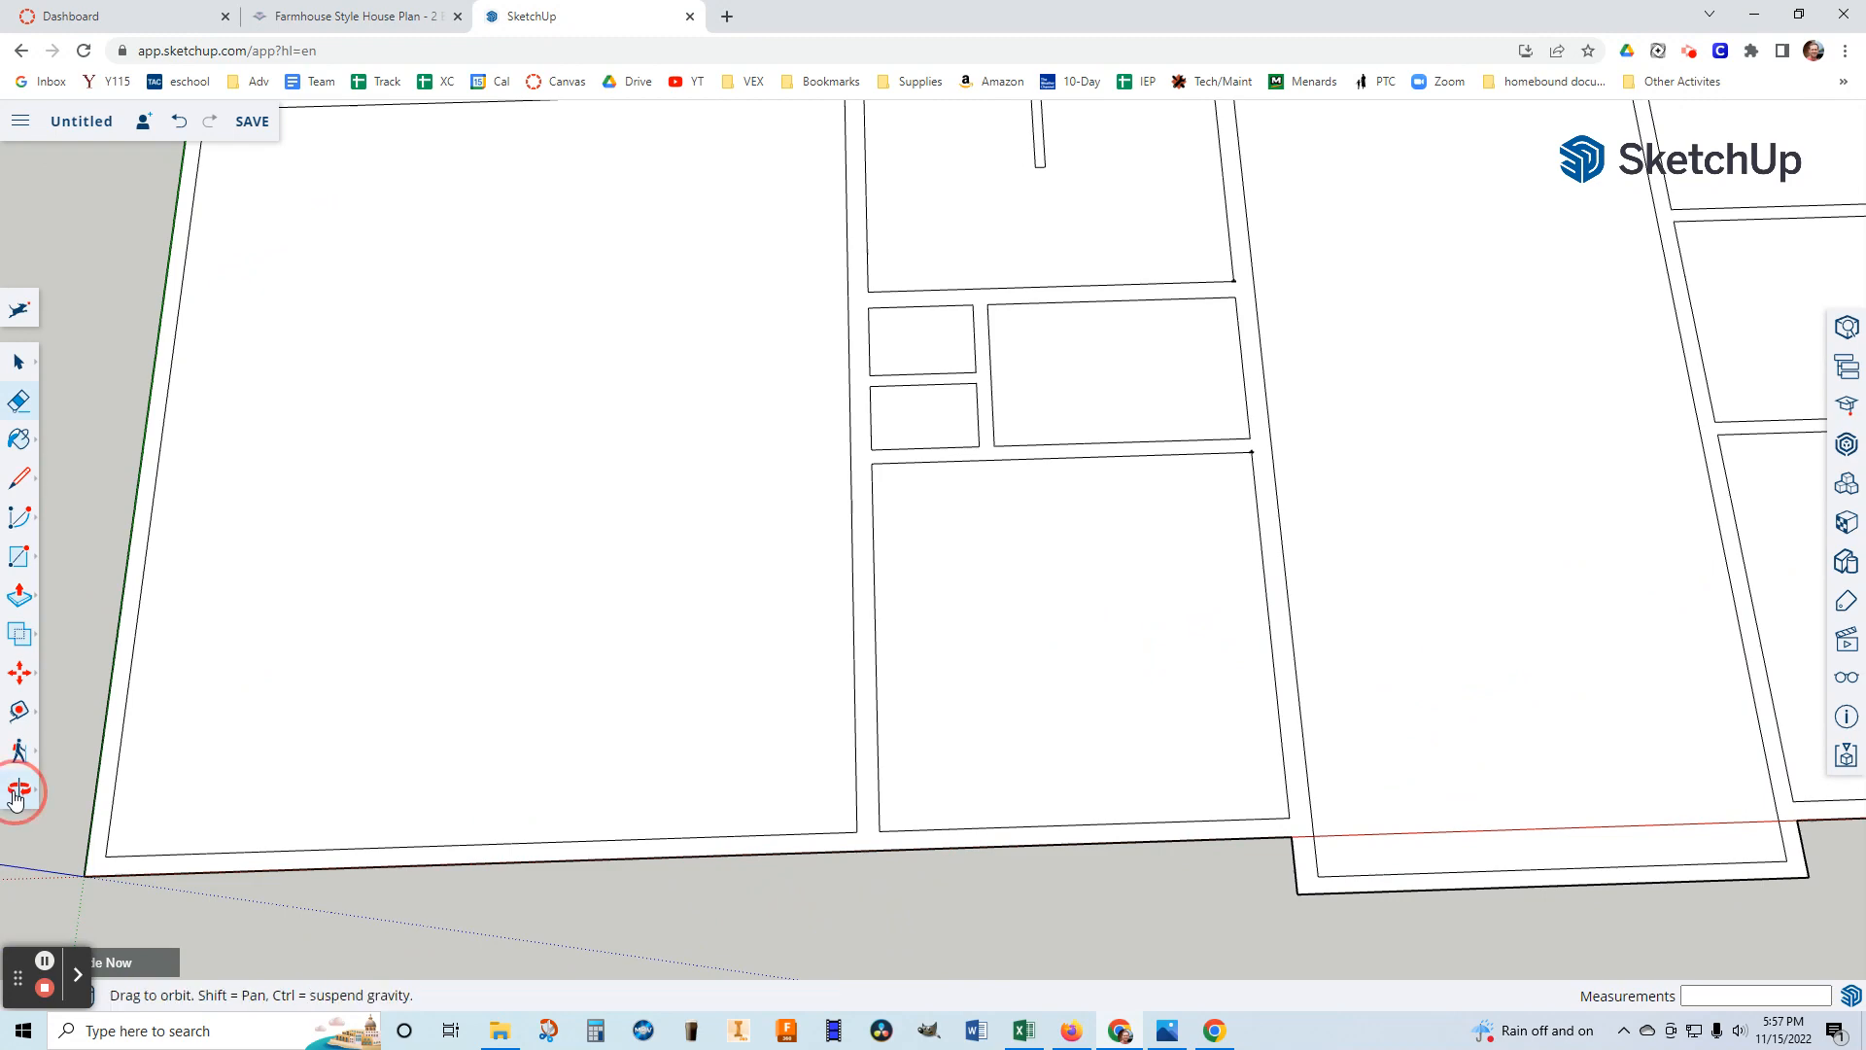
click(61, 868)
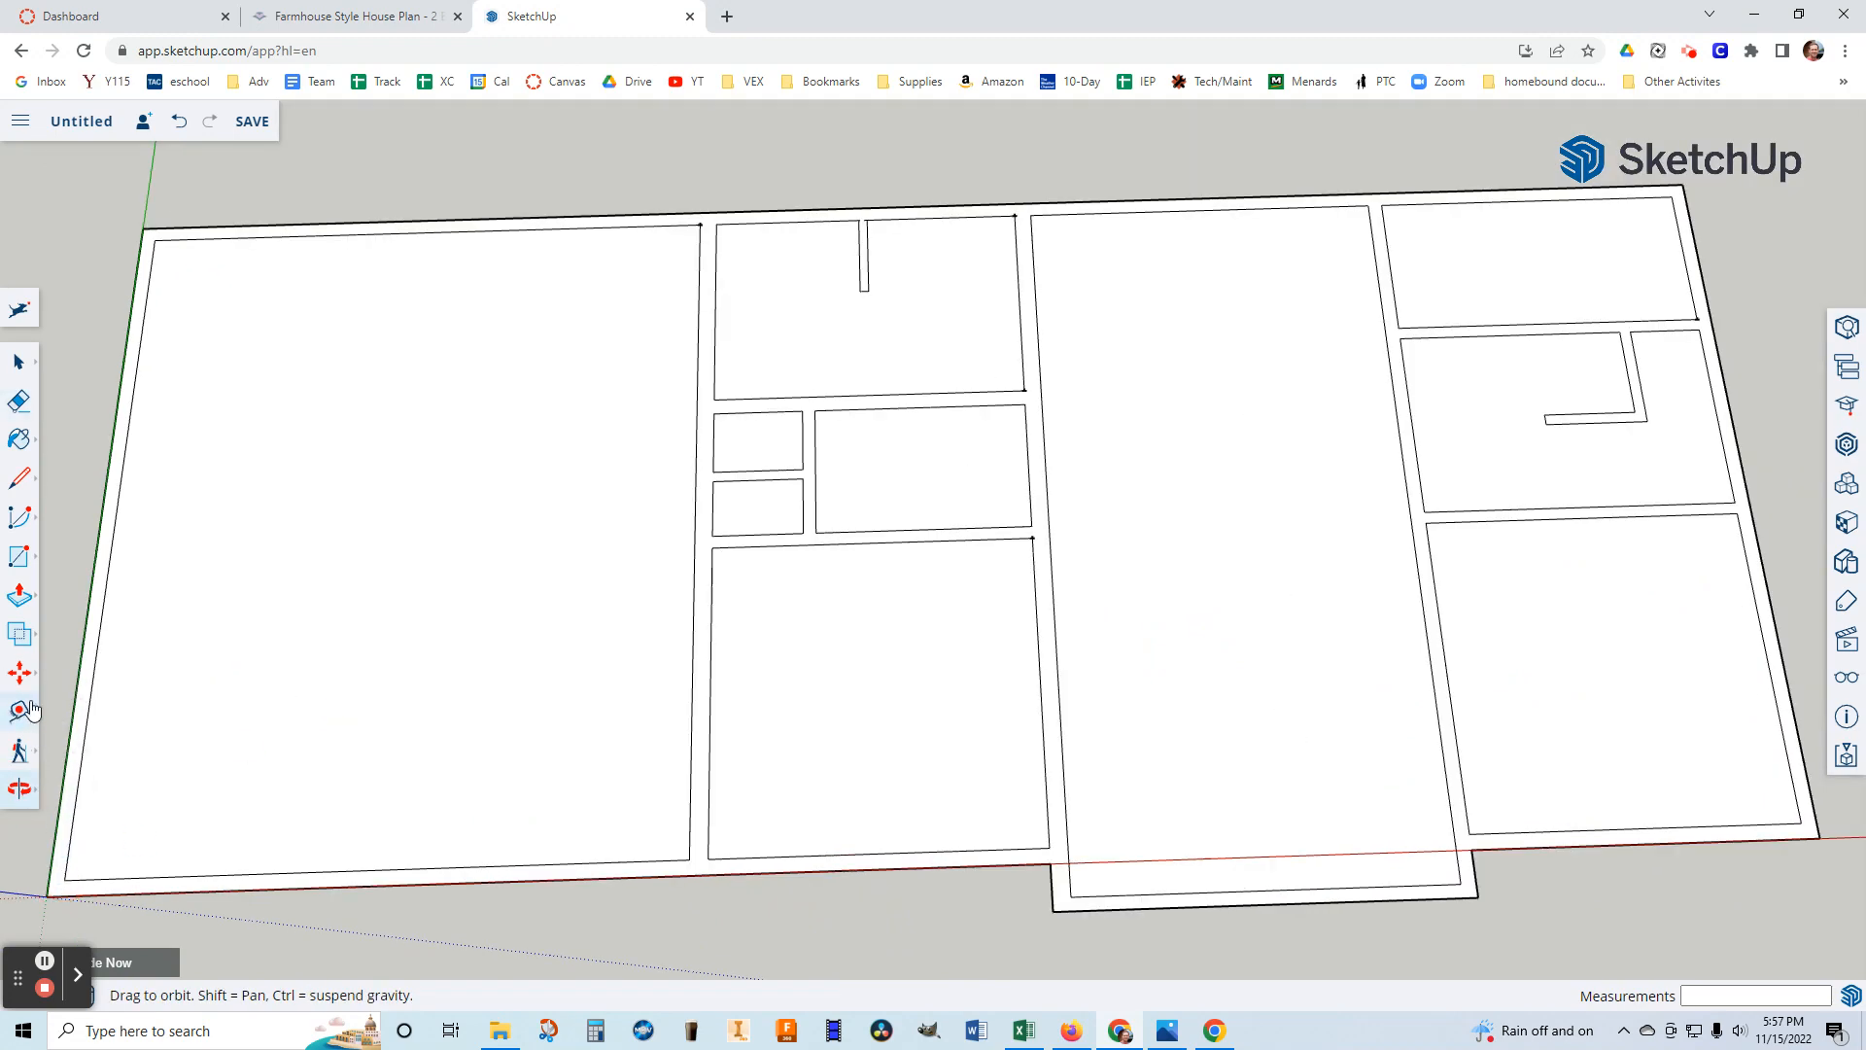
click(19, 602)
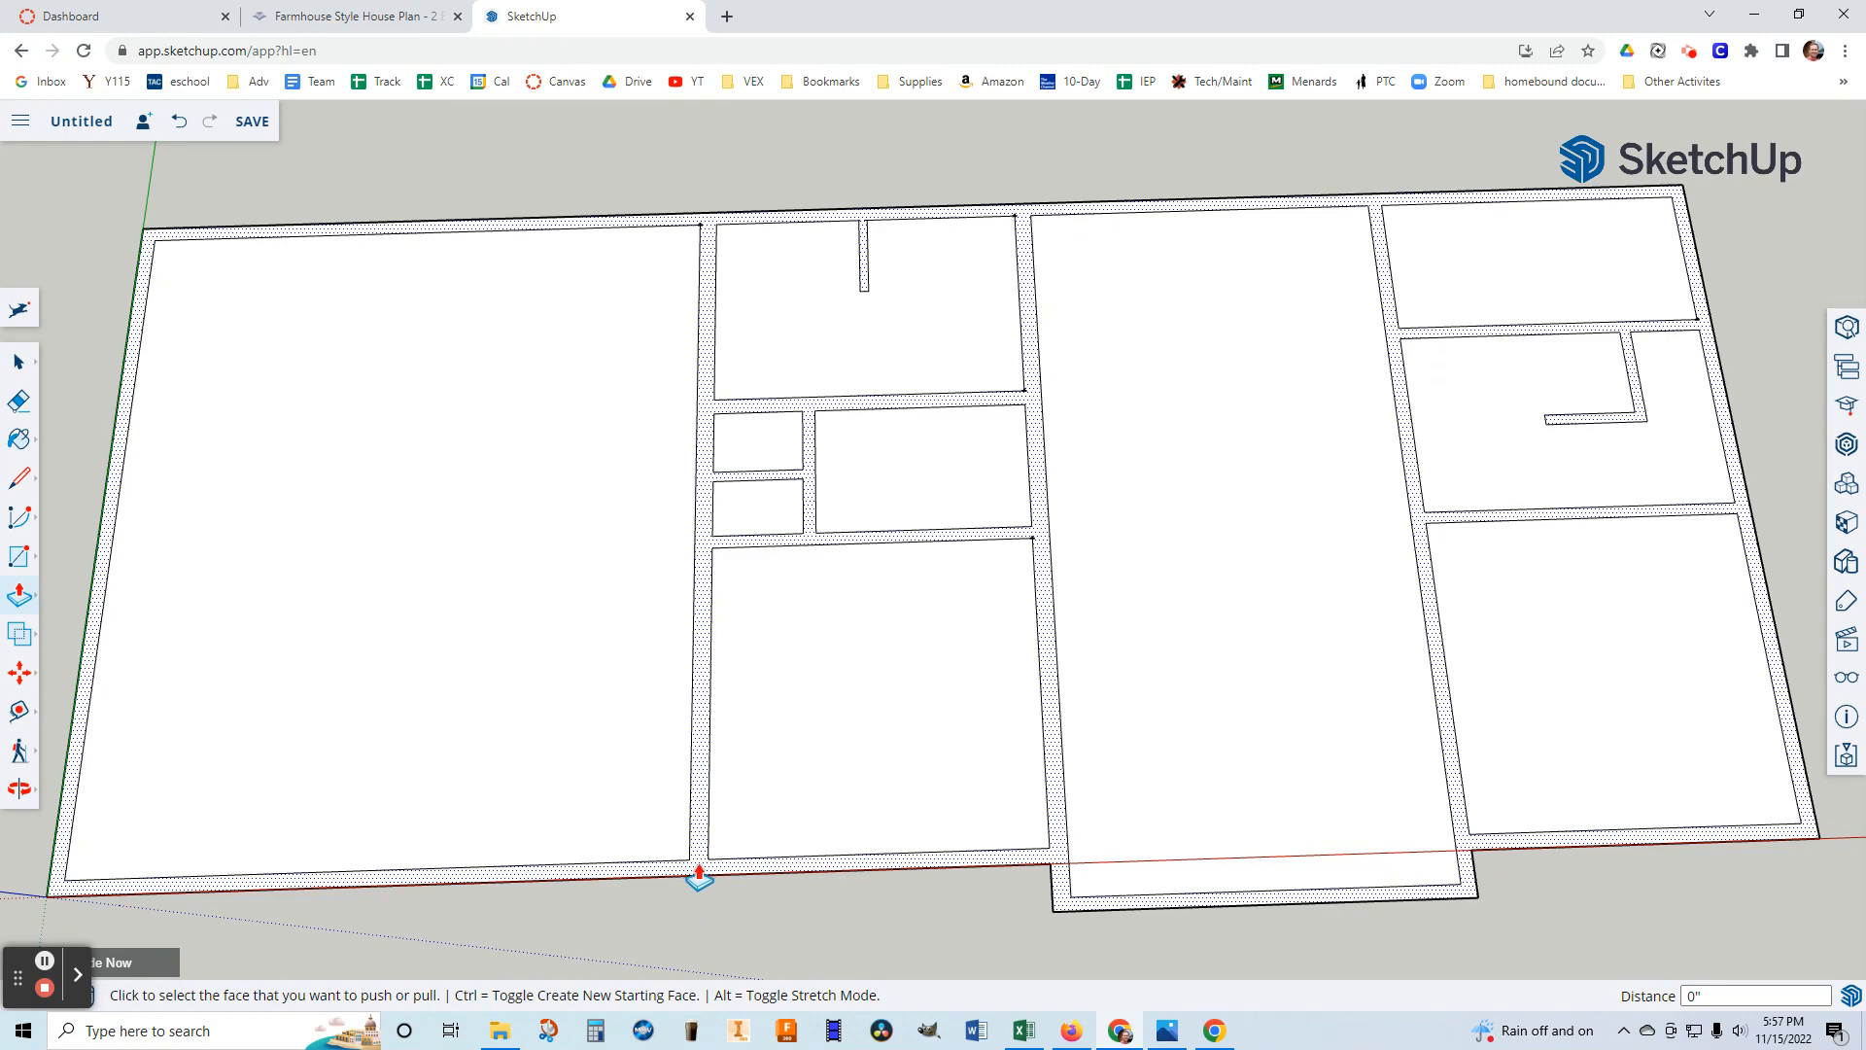
click(699, 877)
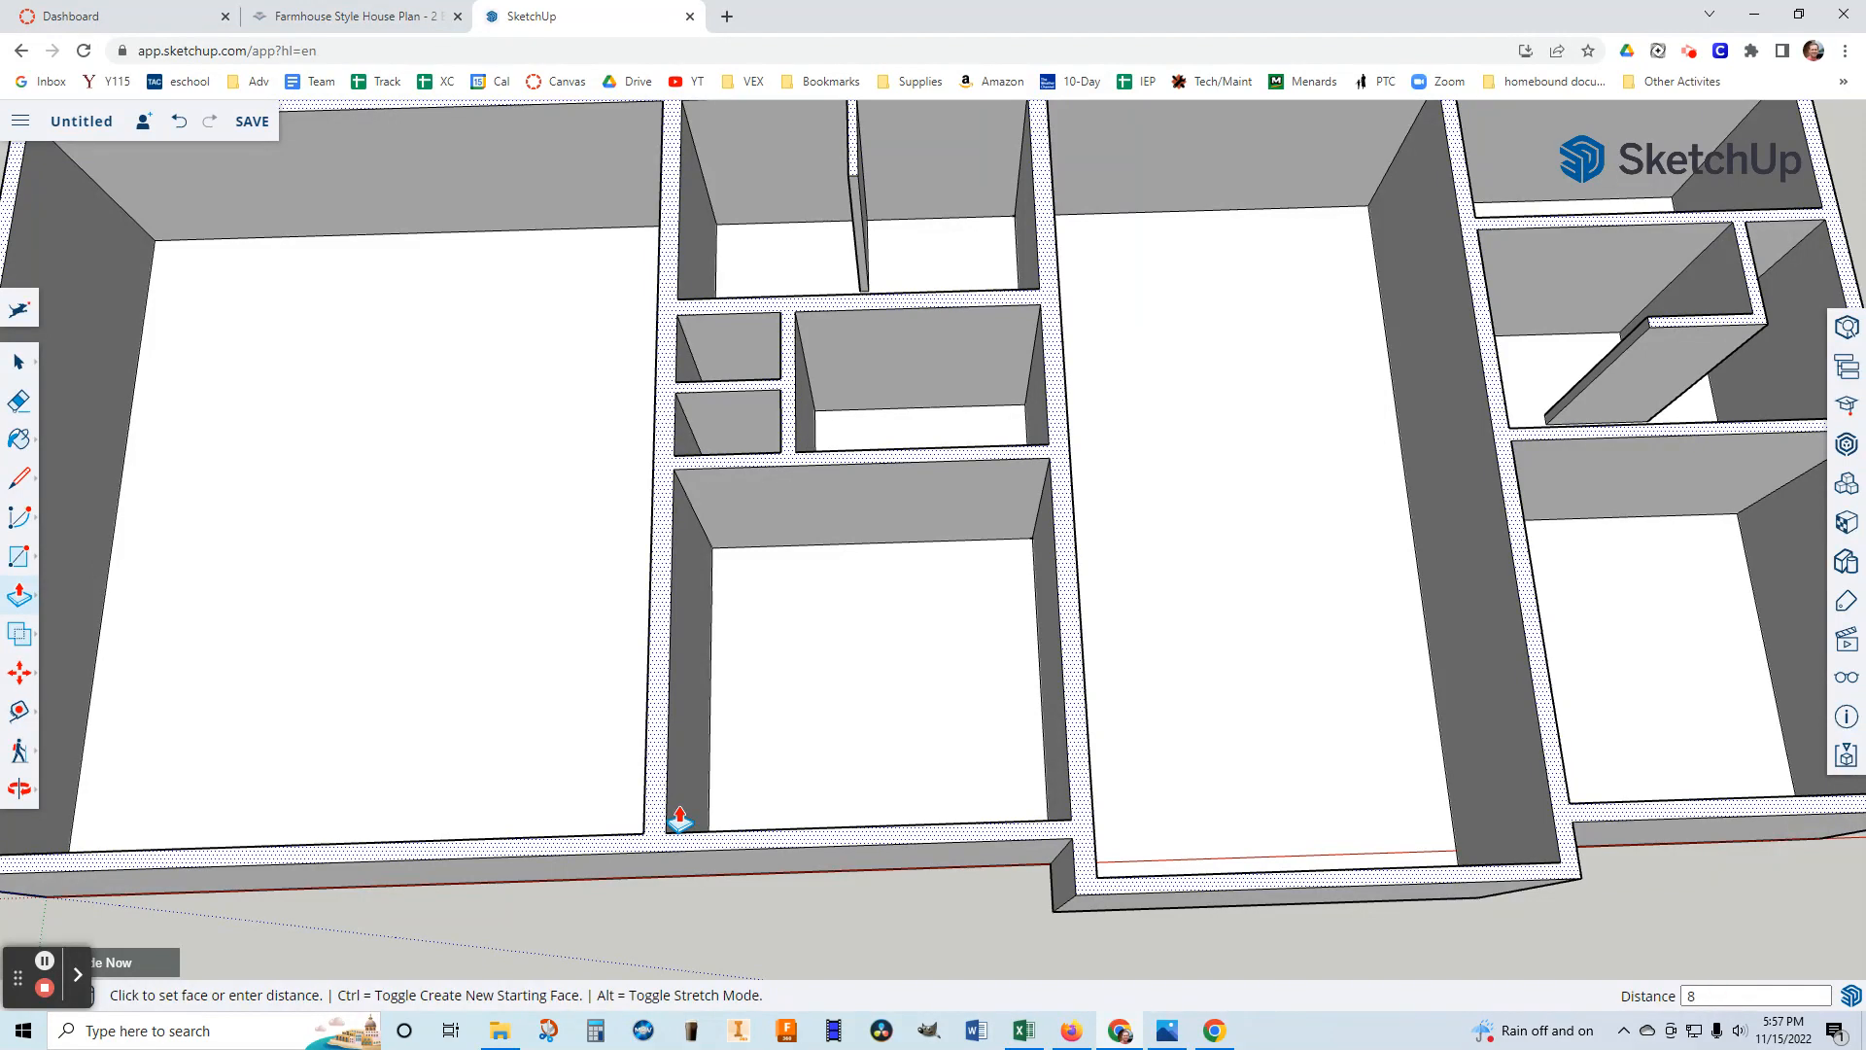
click(679, 819)
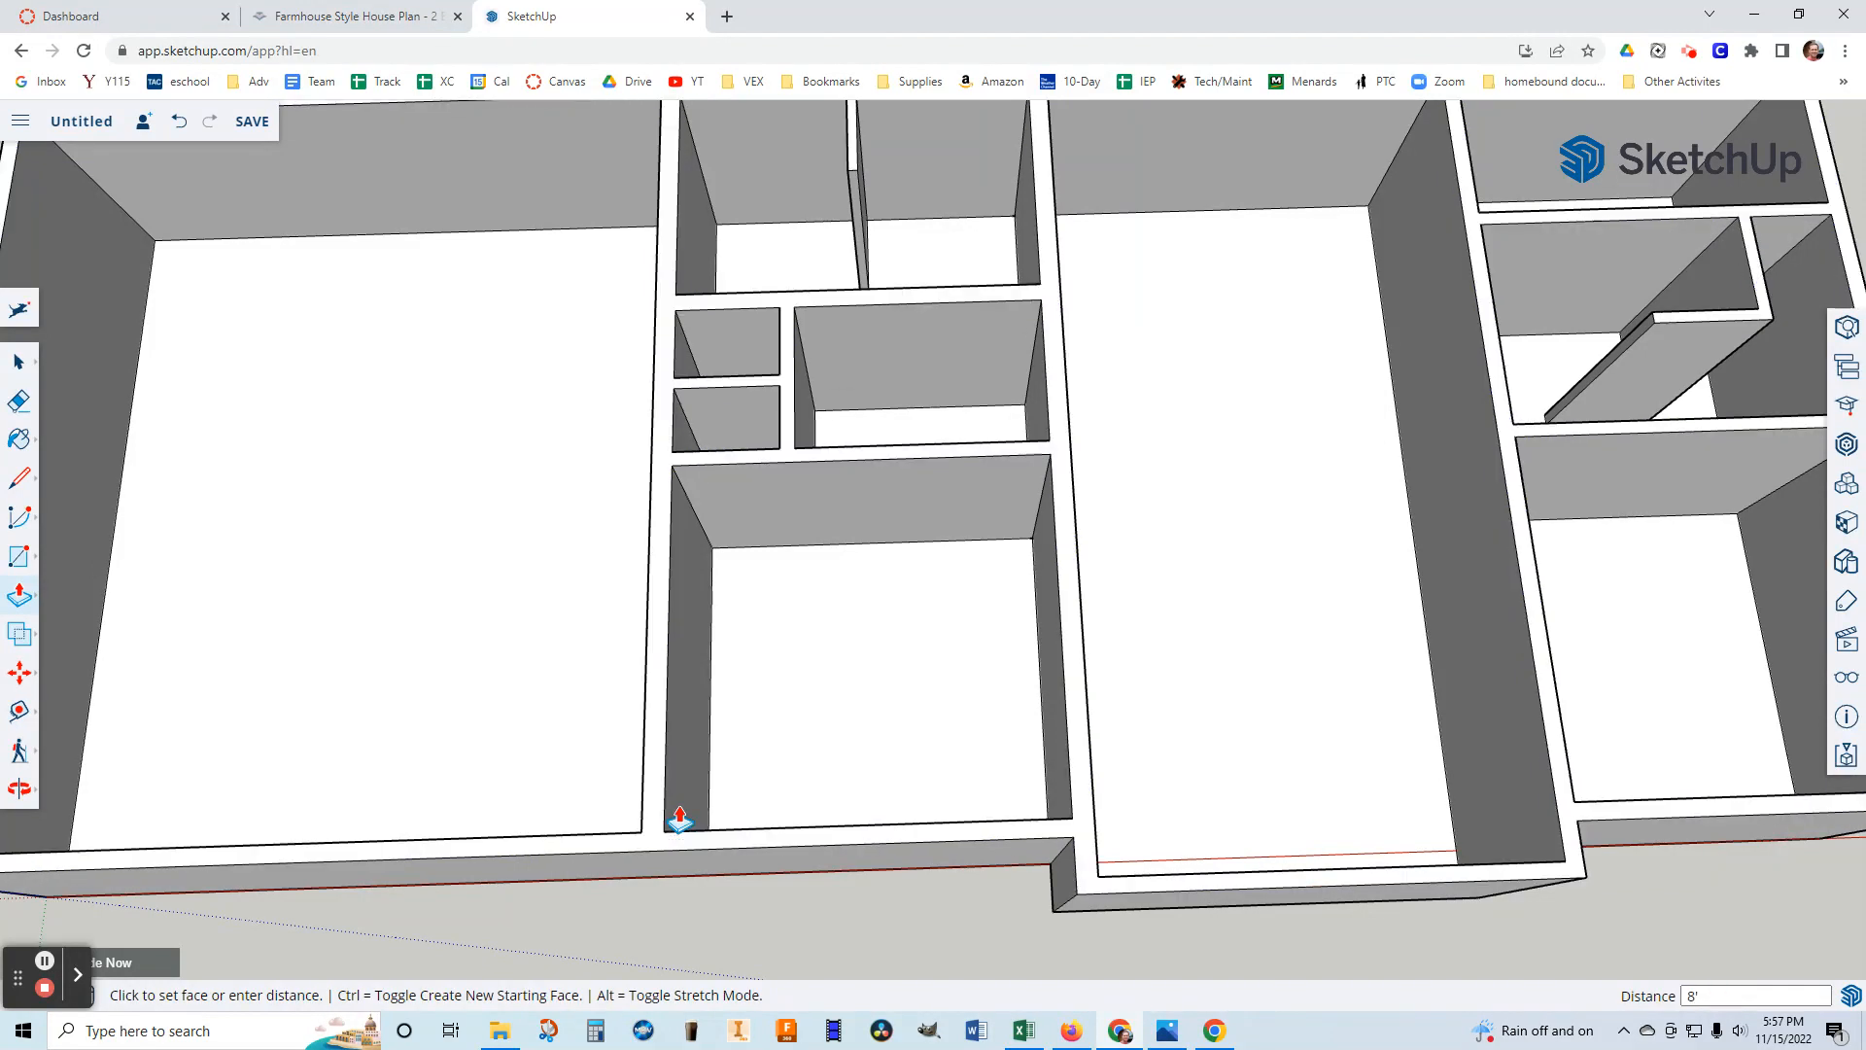
Look over the raised walls from the front and compare the layout with the floor plan image without dimensions.
middle_drag(1156, 939, 1158, 729)
scroll(1162, 724, down, 3)
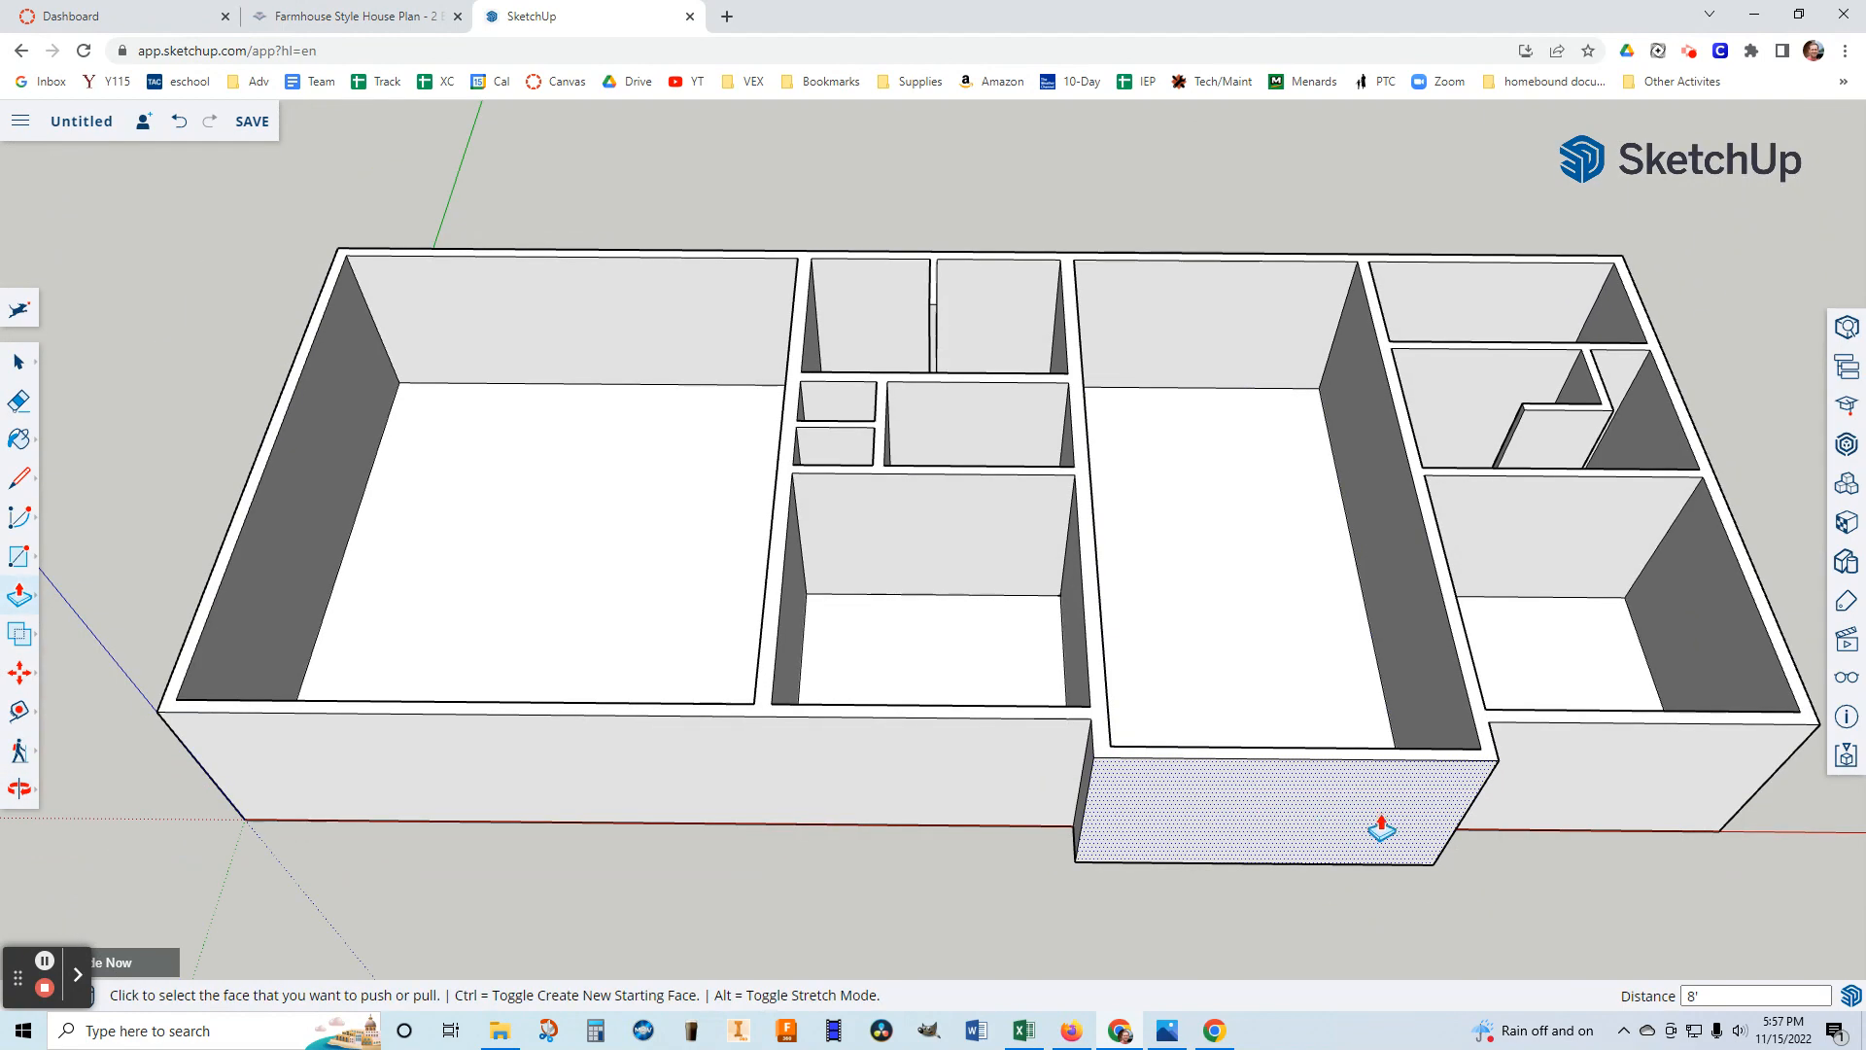
scroll(1390, 824, up, 2)
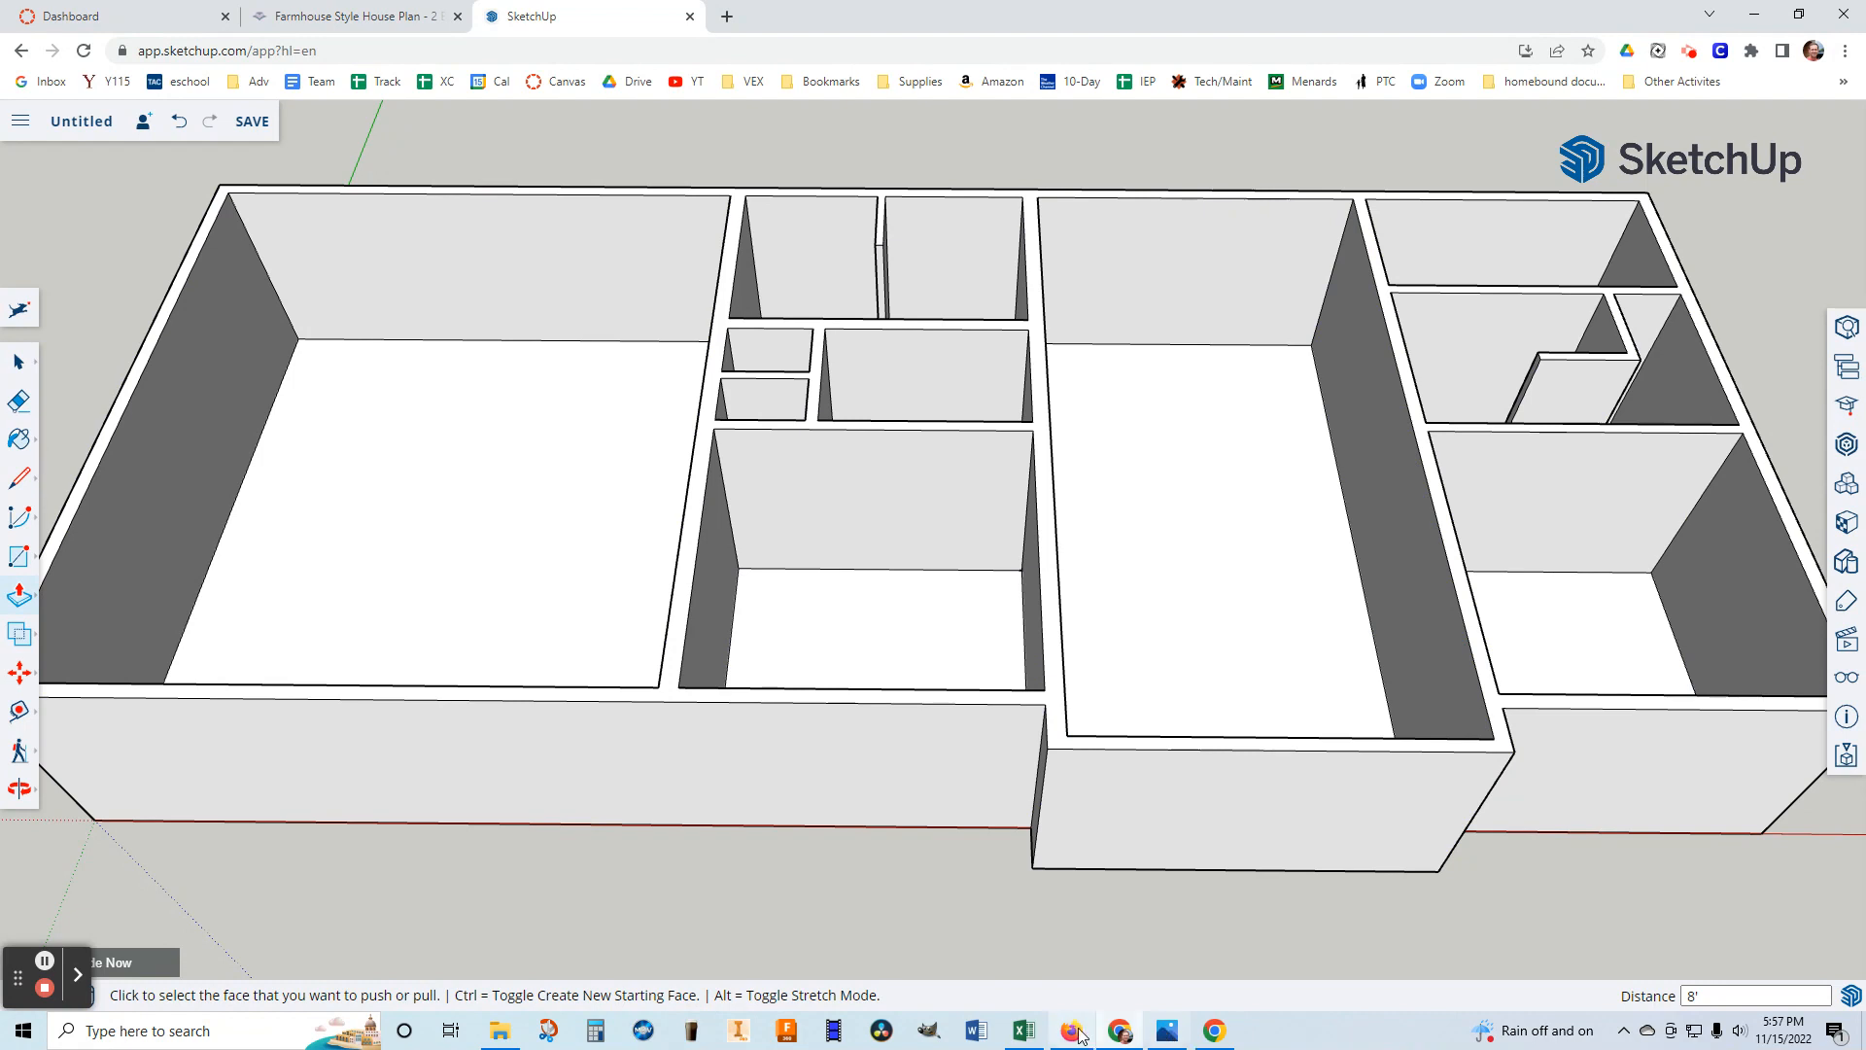
click(1167, 1034)
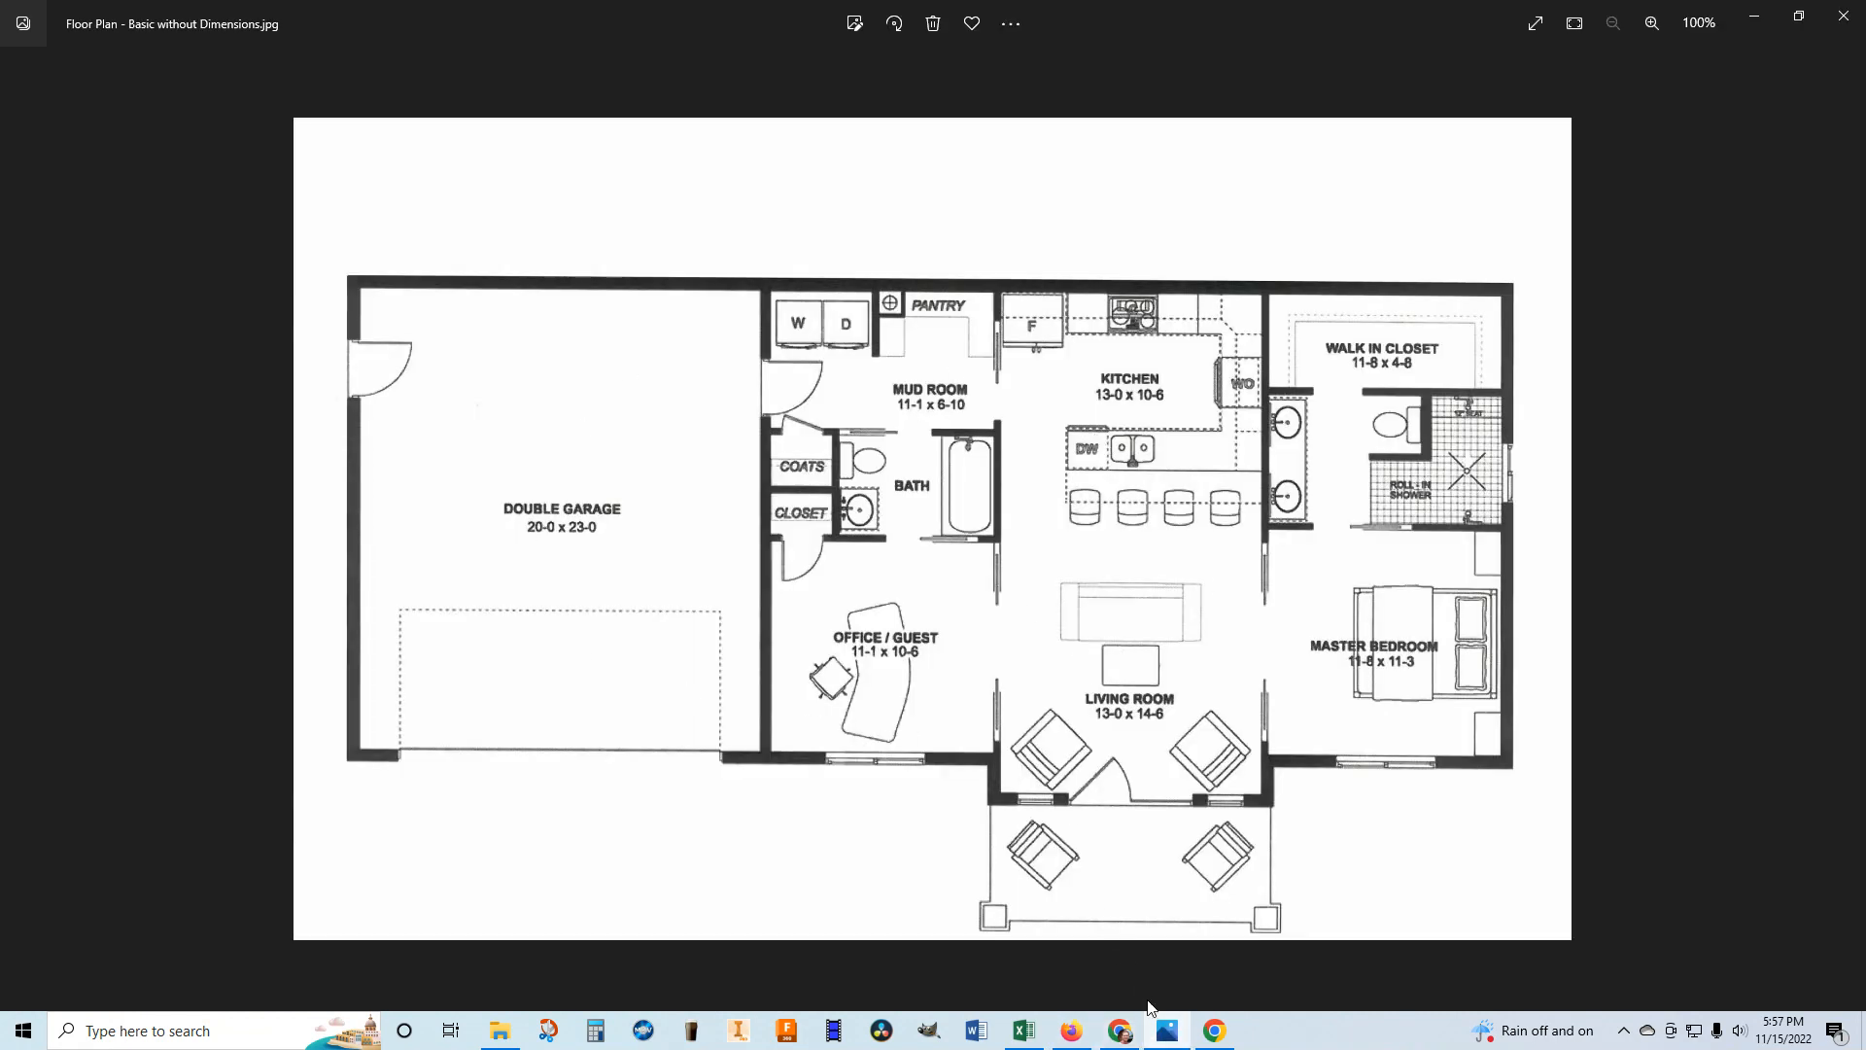
mouse_move(1120, 1032)
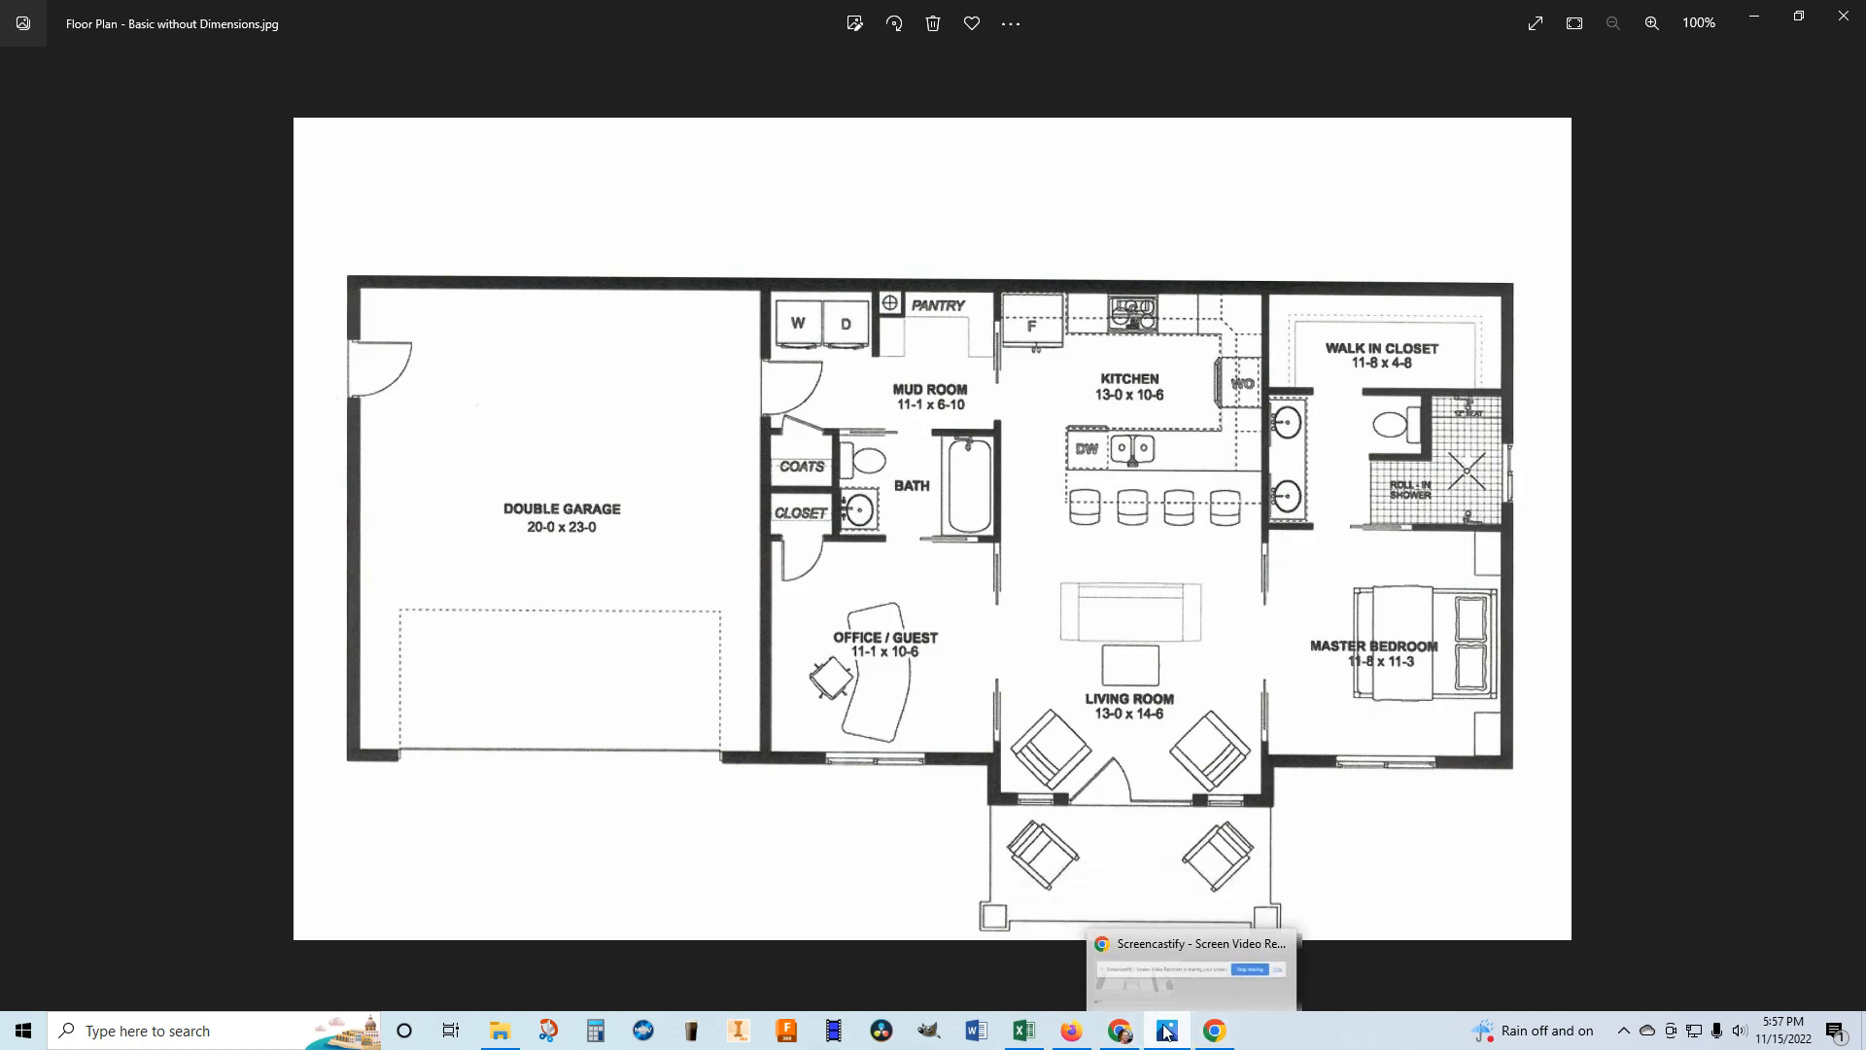
click(1118, 948)
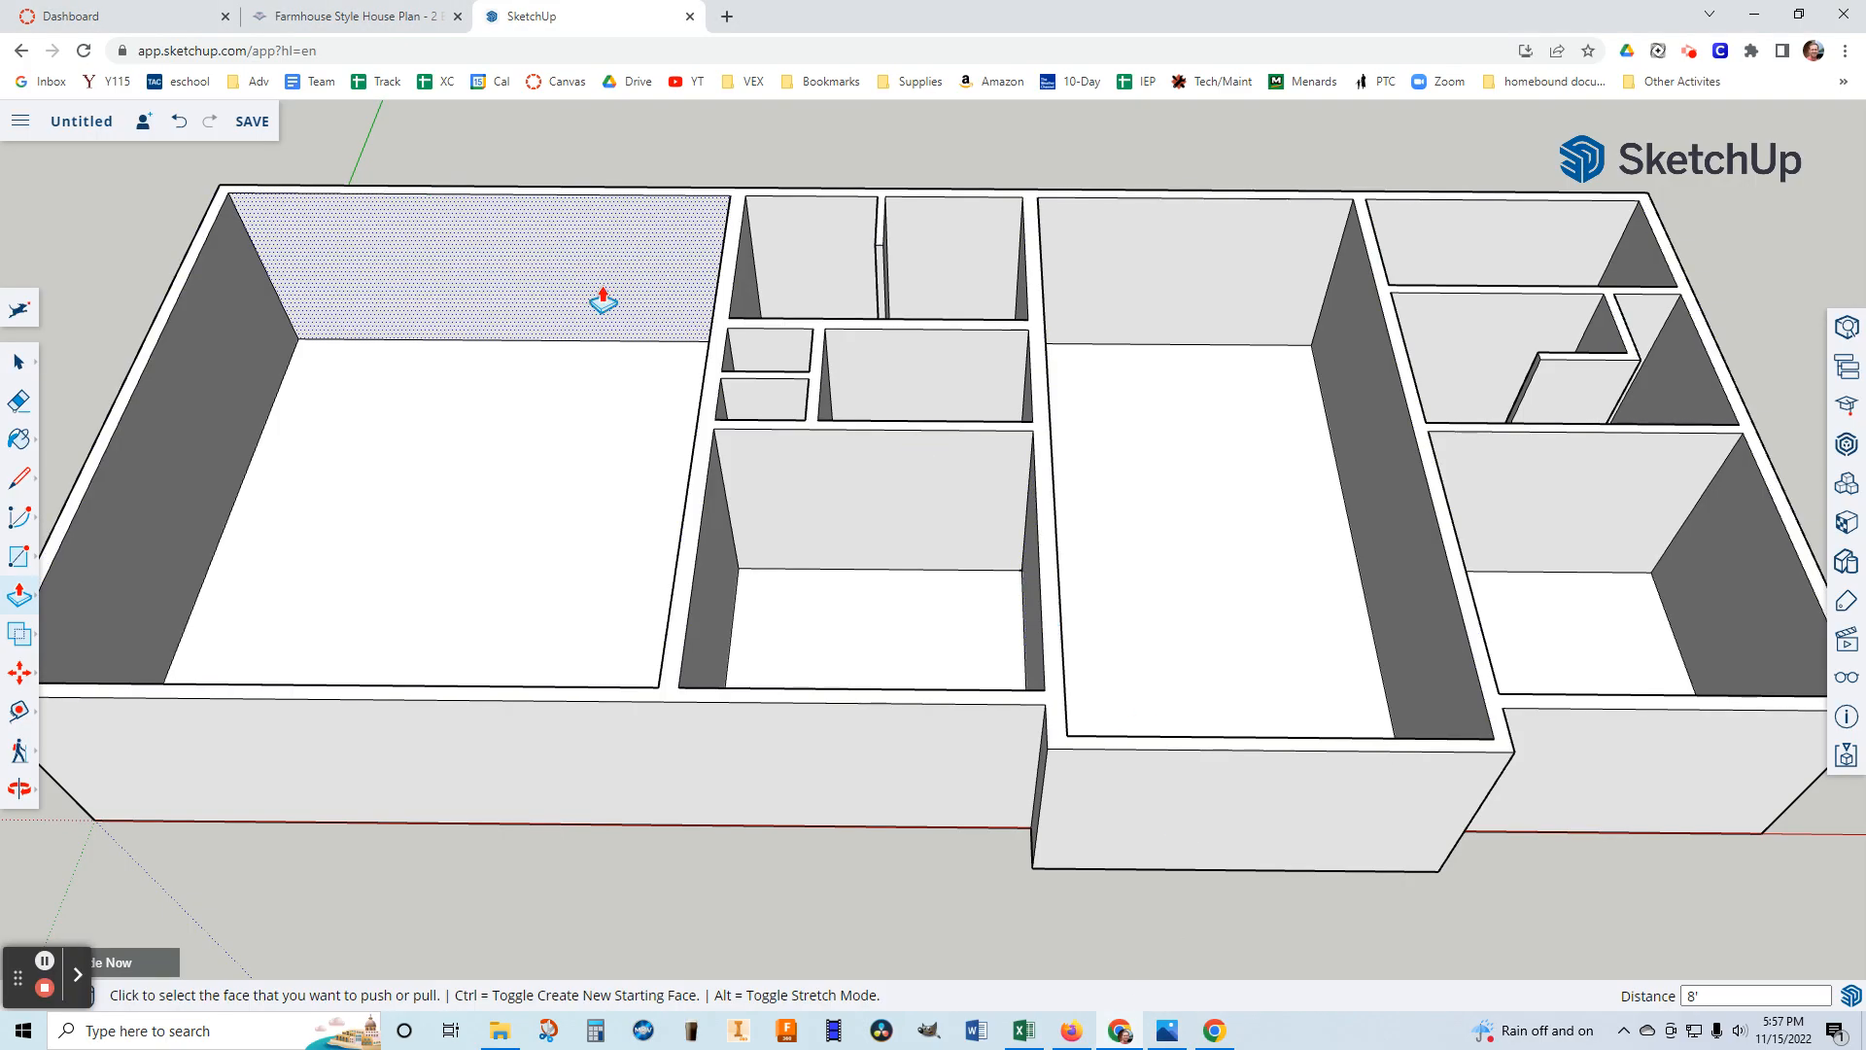
Save the model in the SketchUp project folder as "Floor Plan Tutorial Design", purging all unused items.
click(252, 122)
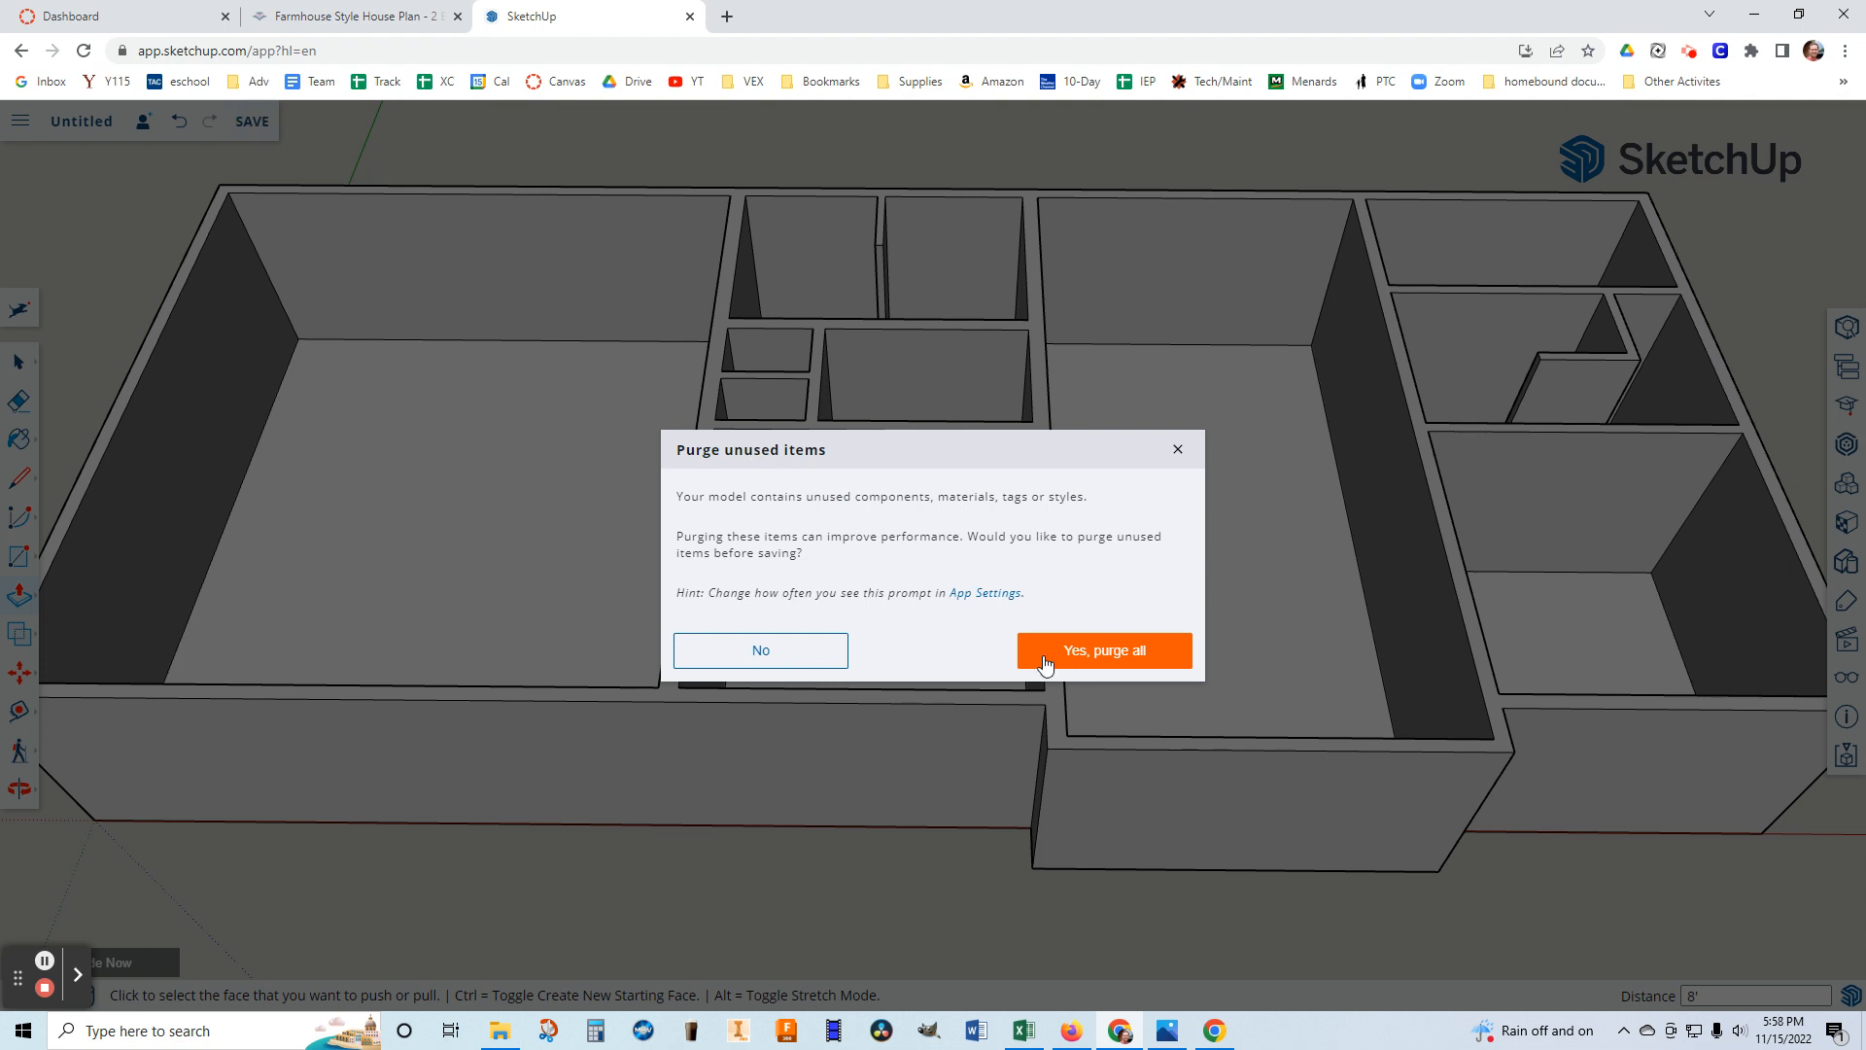
click(1108, 653)
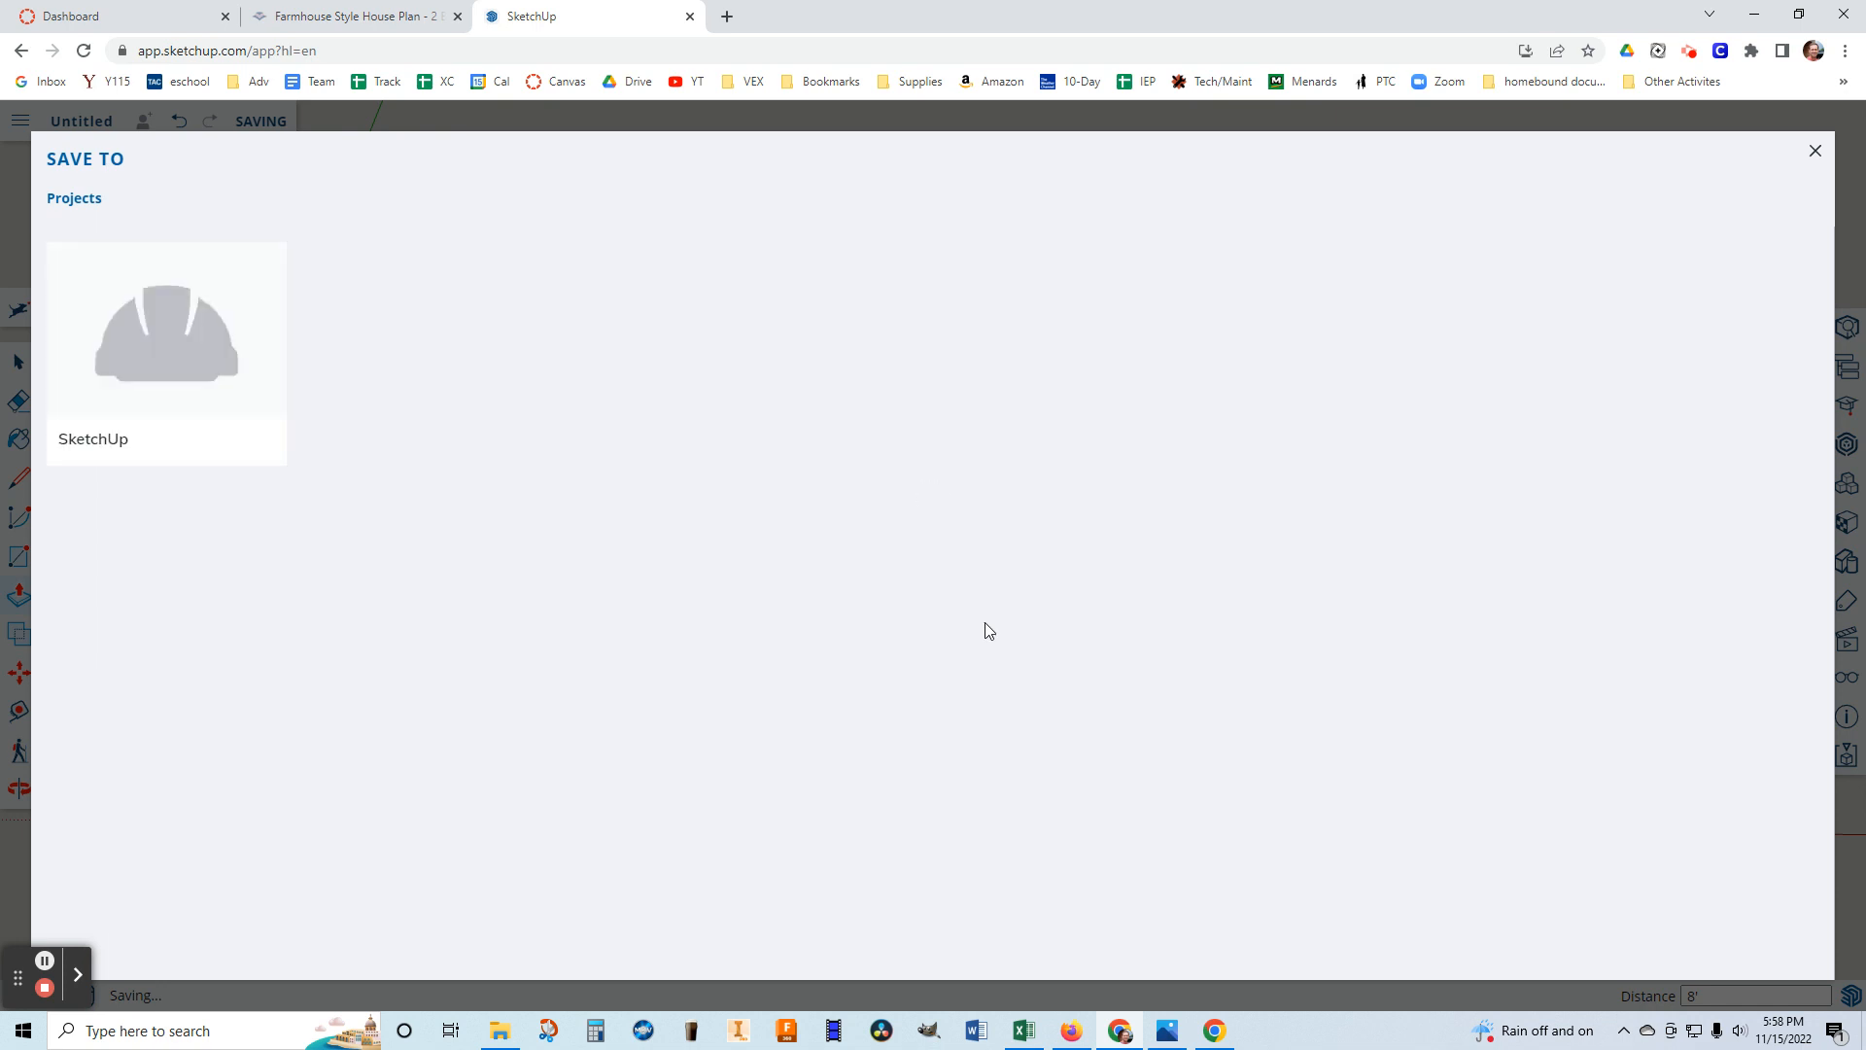
click(179, 325)
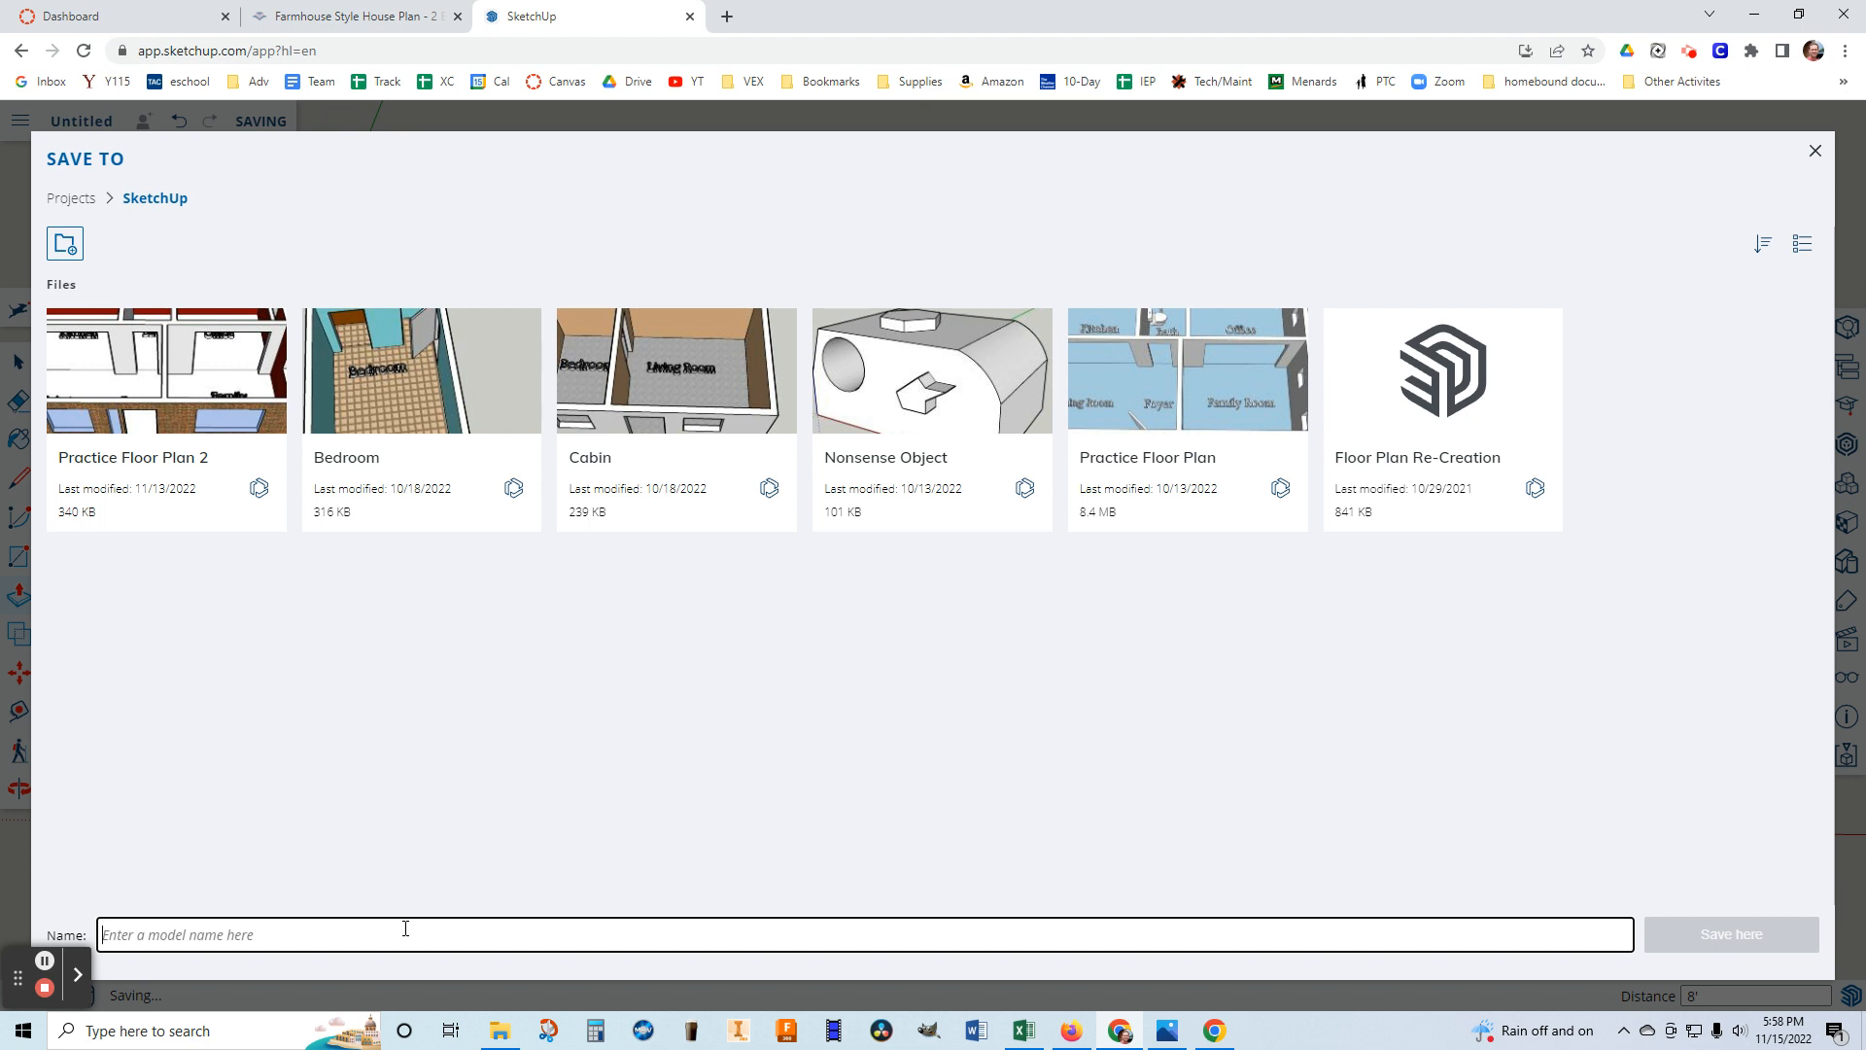
text(Floor Plan Tutorial Design)
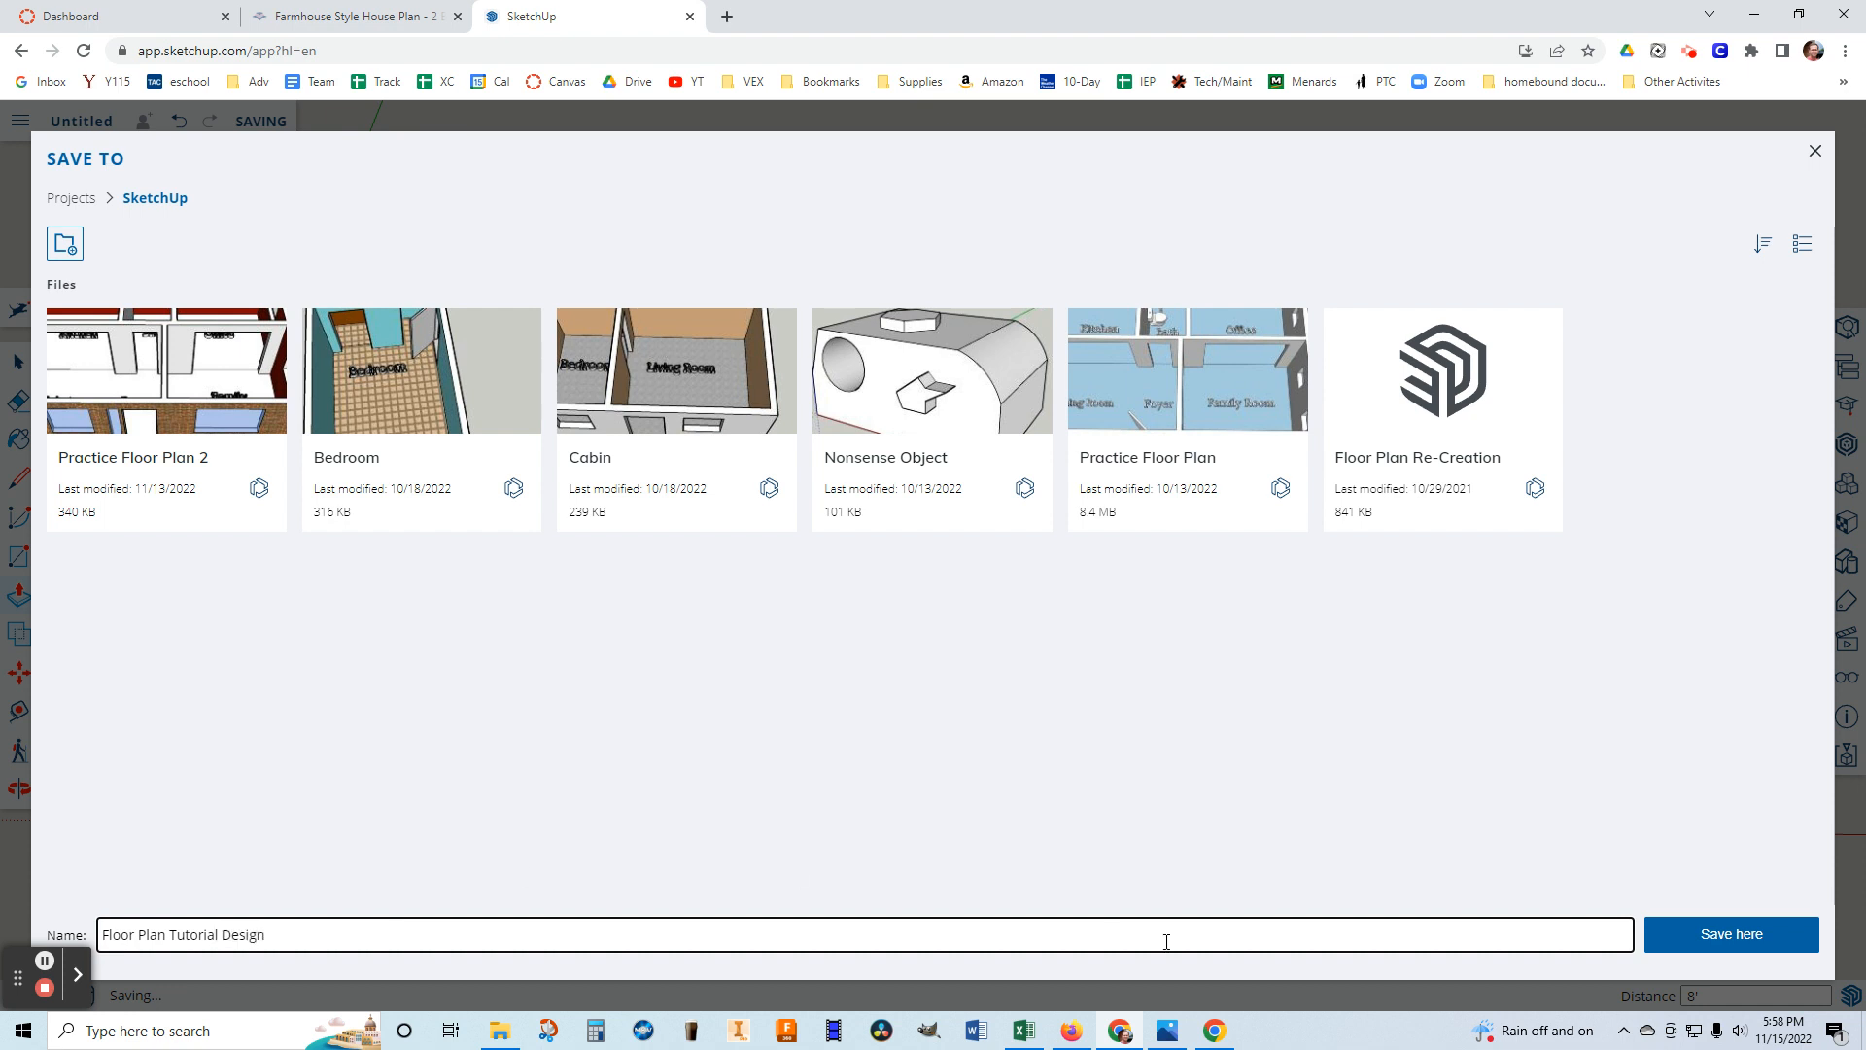
click(1759, 935)
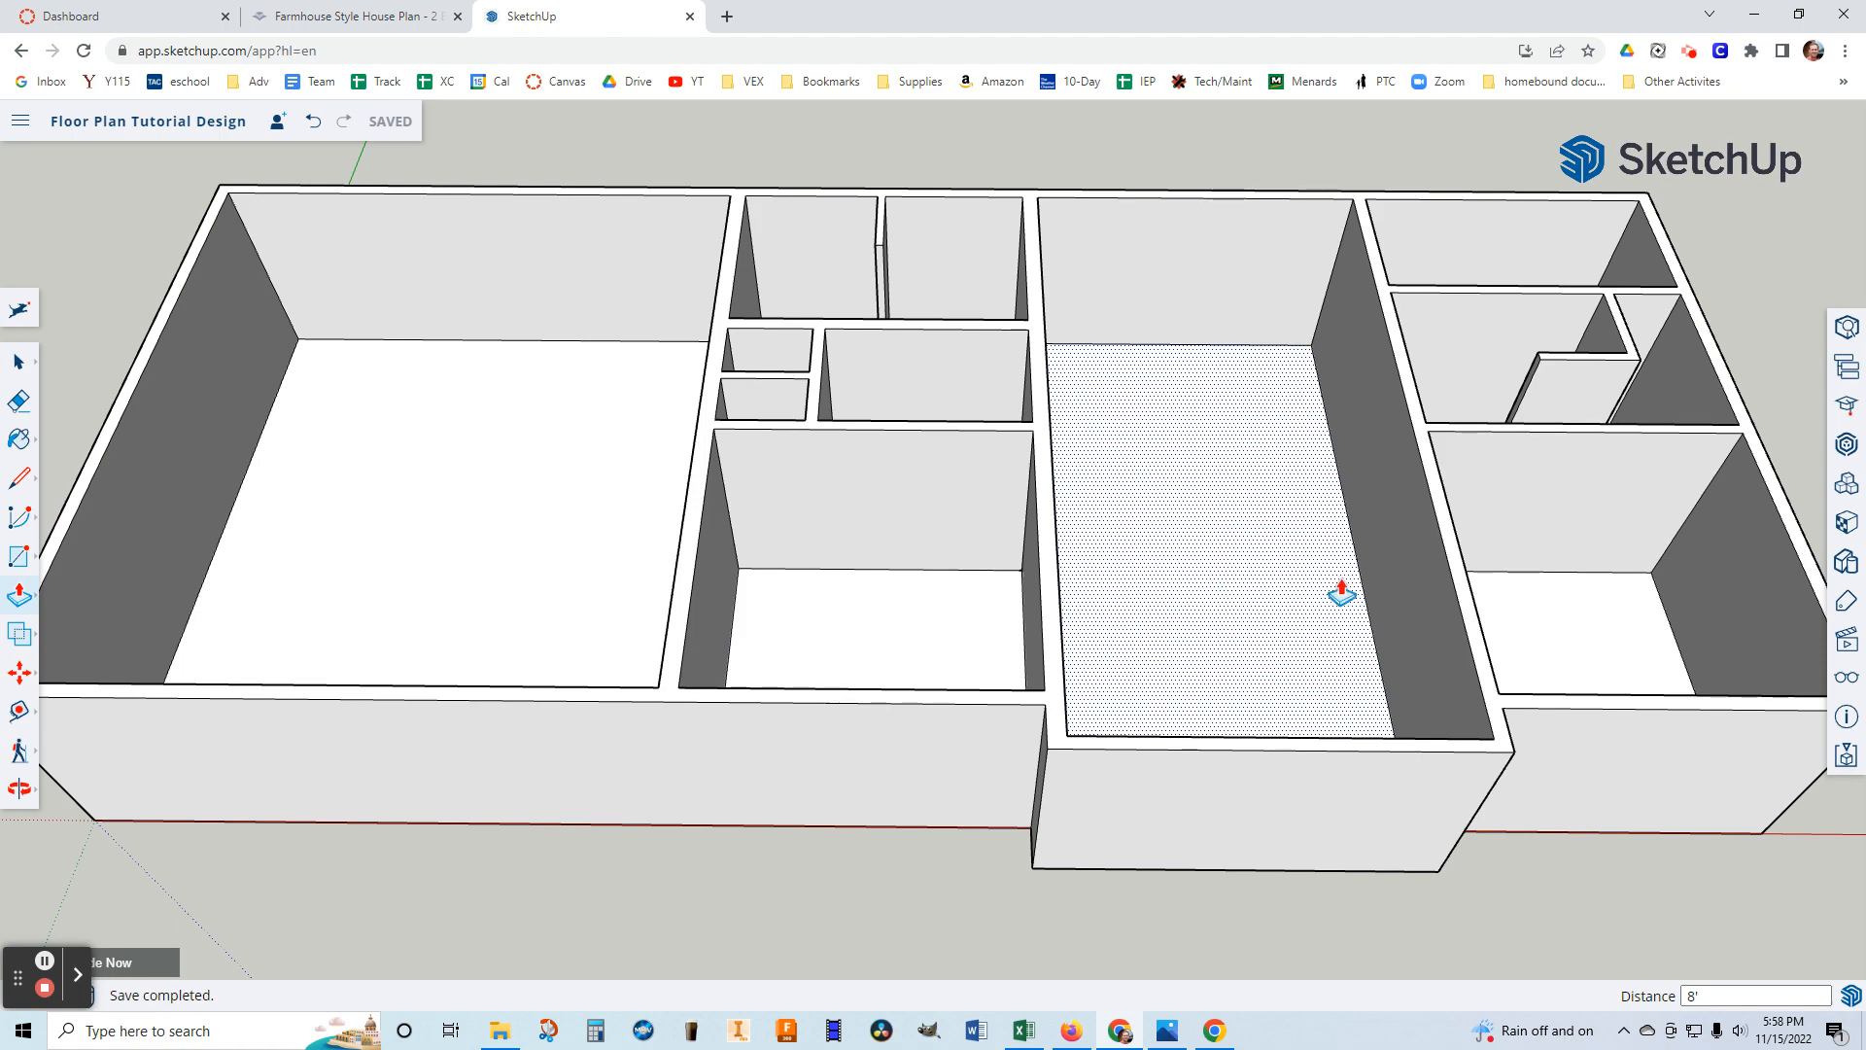
Inspect the office/guest room in the model and check its closet and bath door positions in the floor plan image.
key(o)
drag(1108, 505, 516, 500)
key(p)
middle_drag(1082, 550, 818, 435)
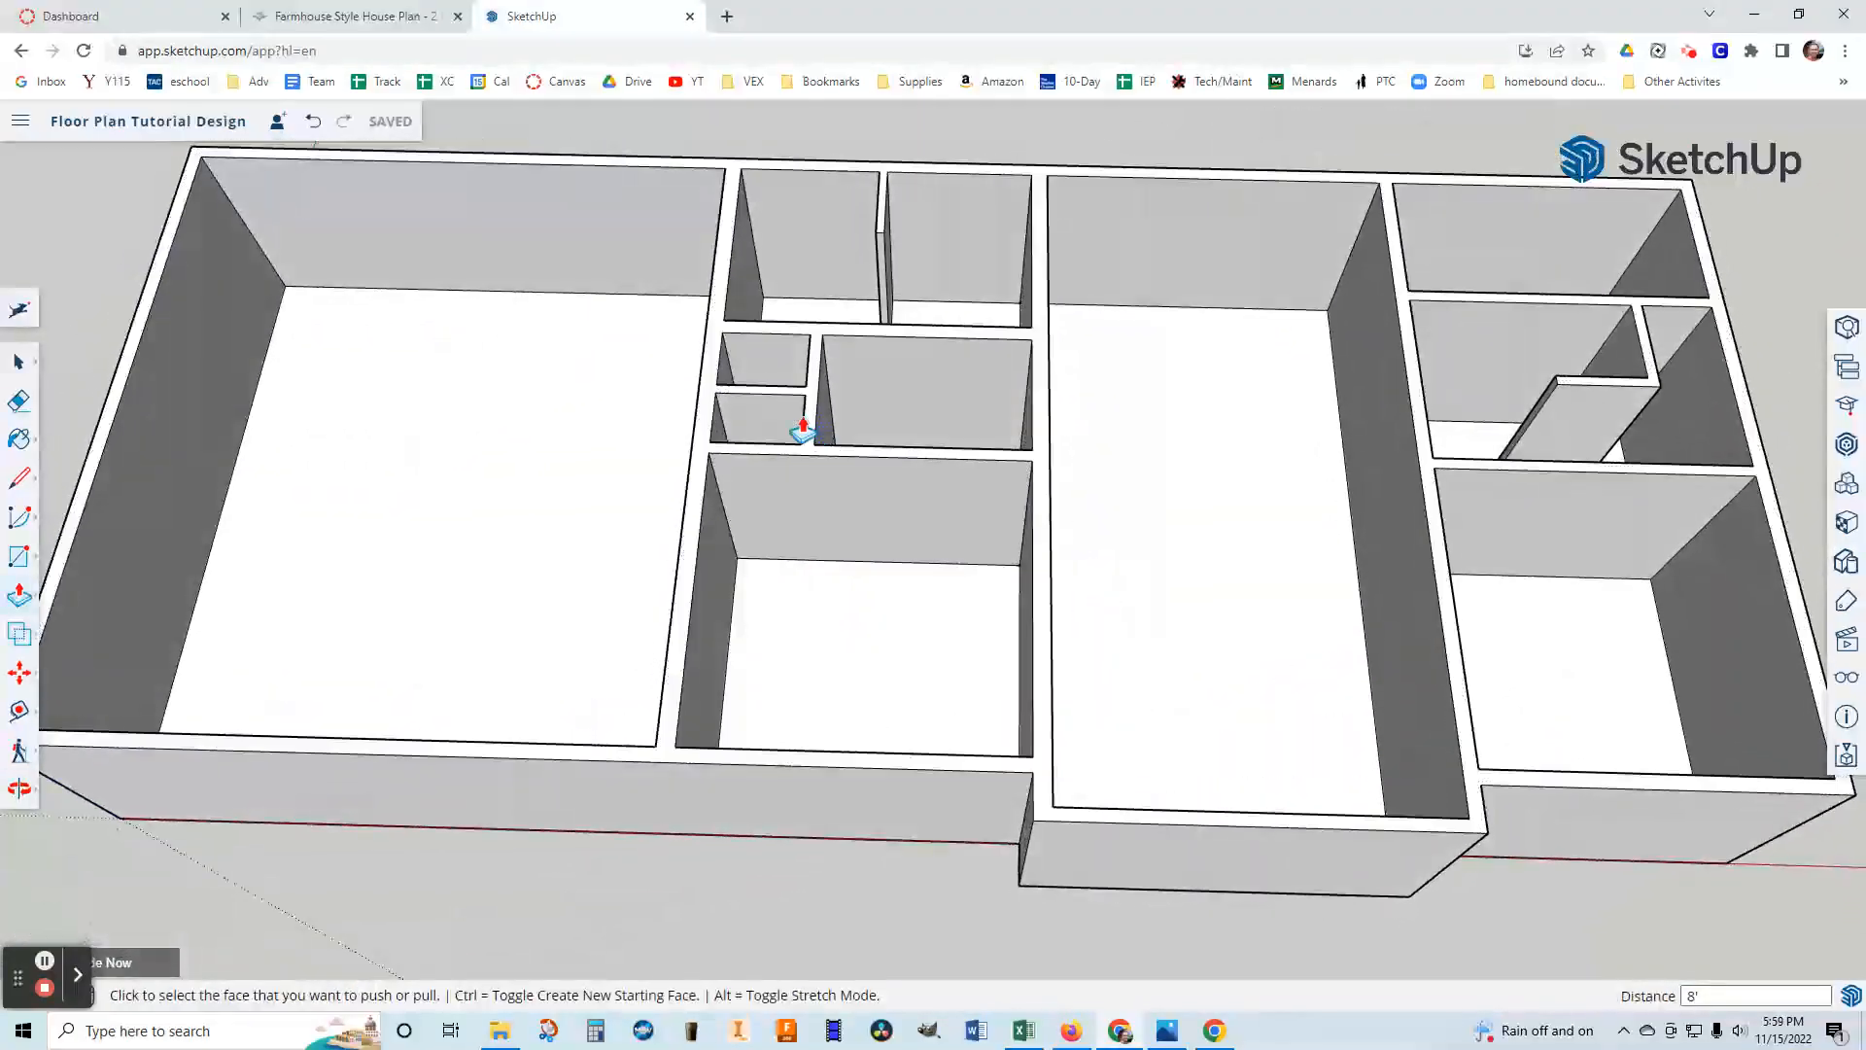
scroll(755, 507, up, 4)
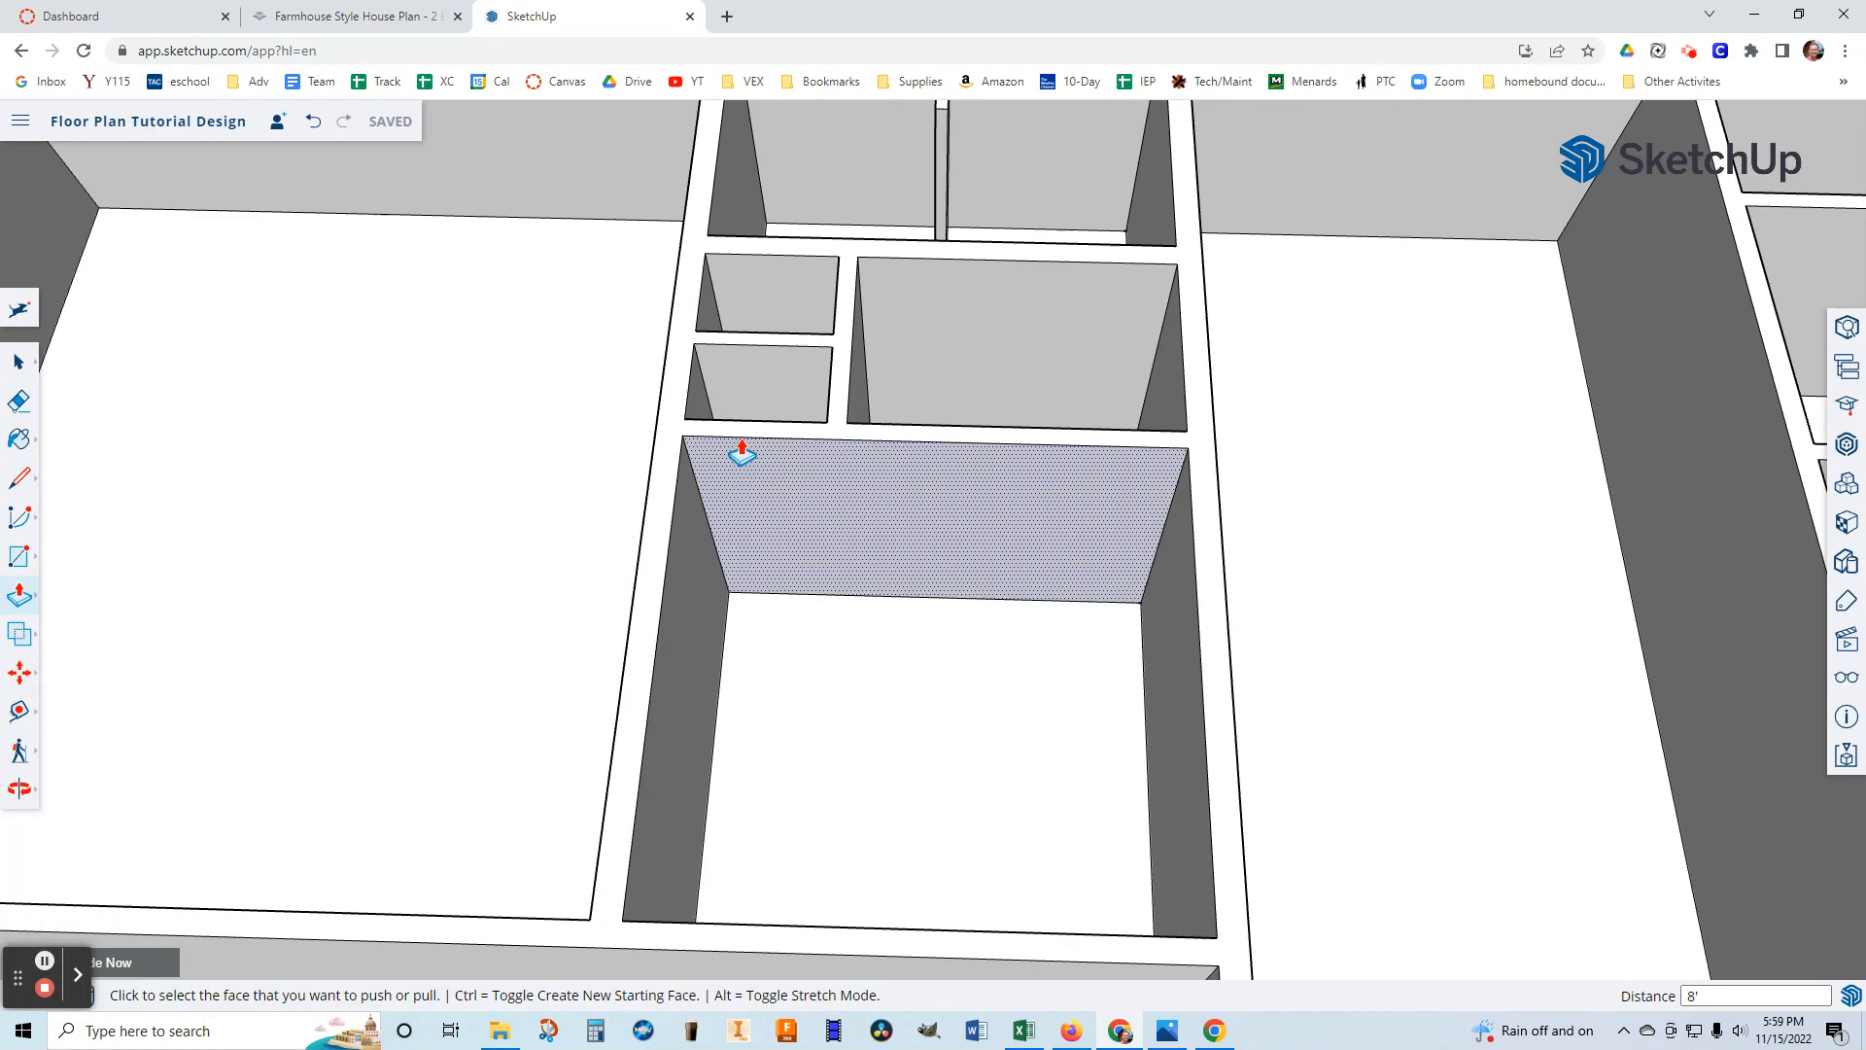
middle_drag(870, 569, 875, 491)
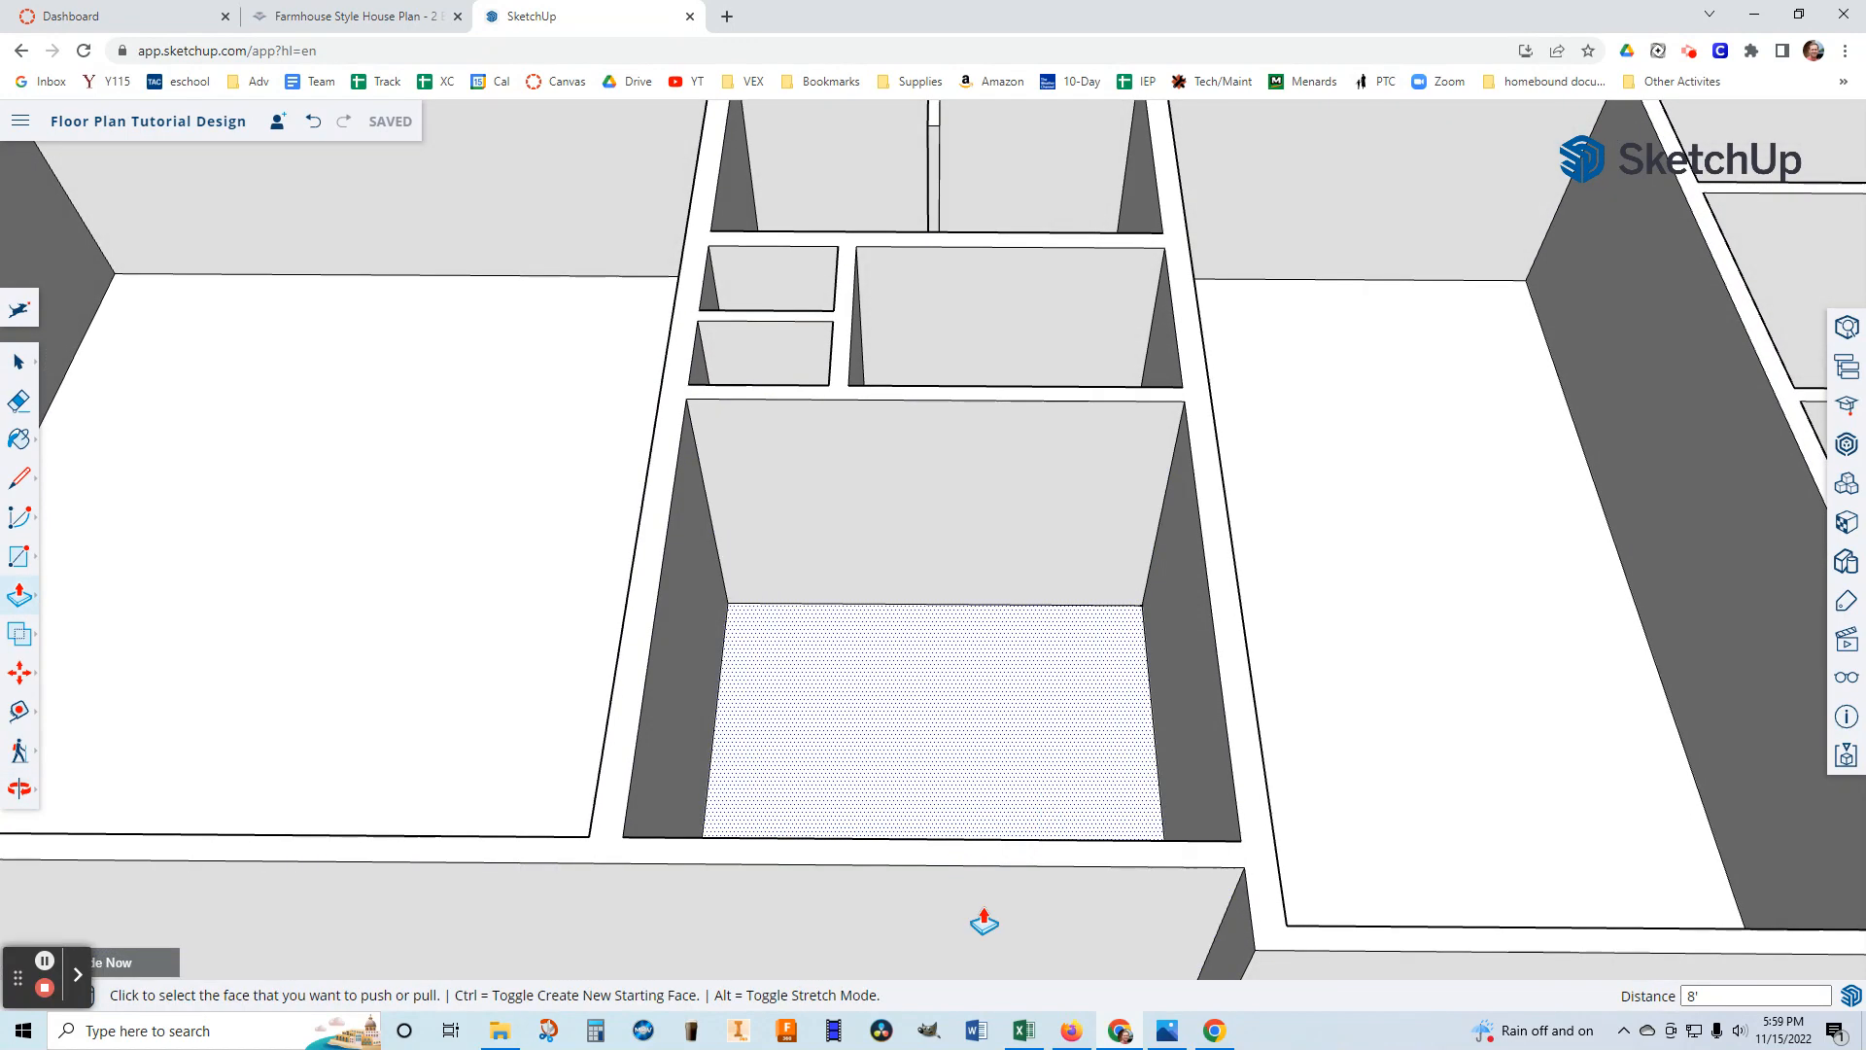
click(1165, 1033)
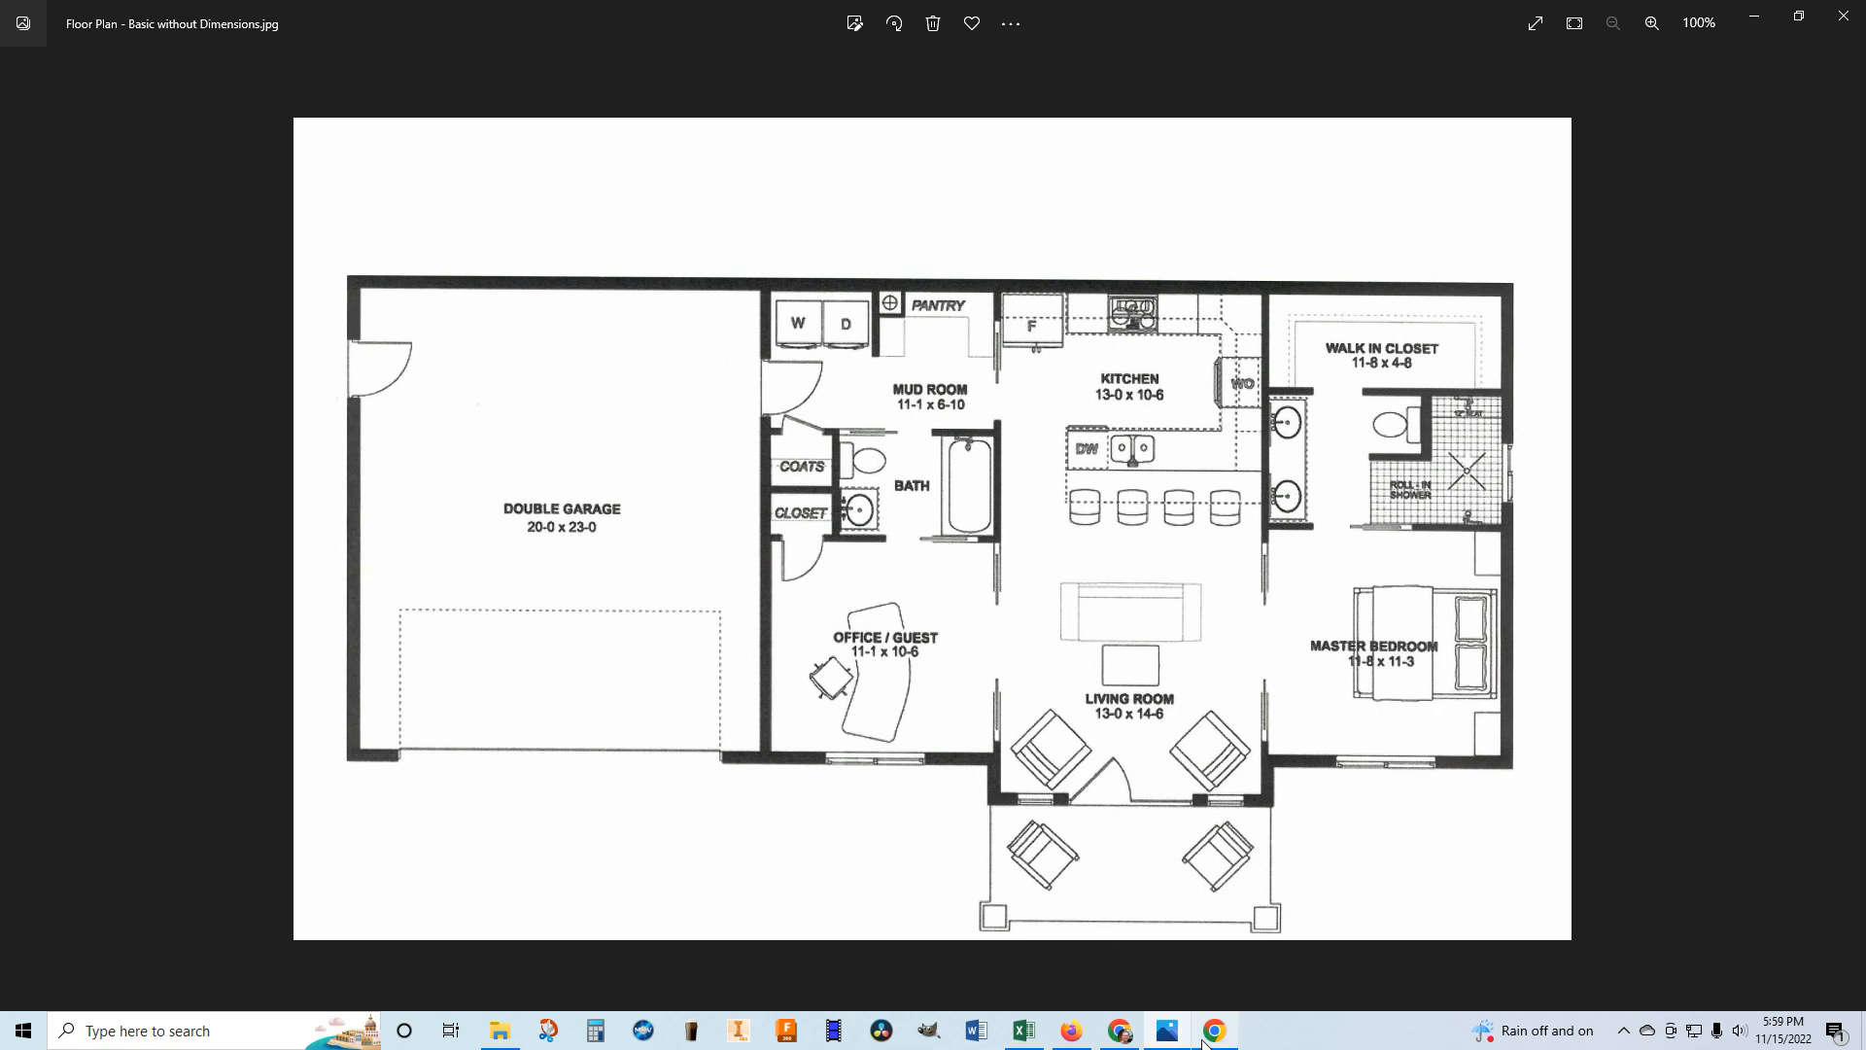
click(1122, 1032)
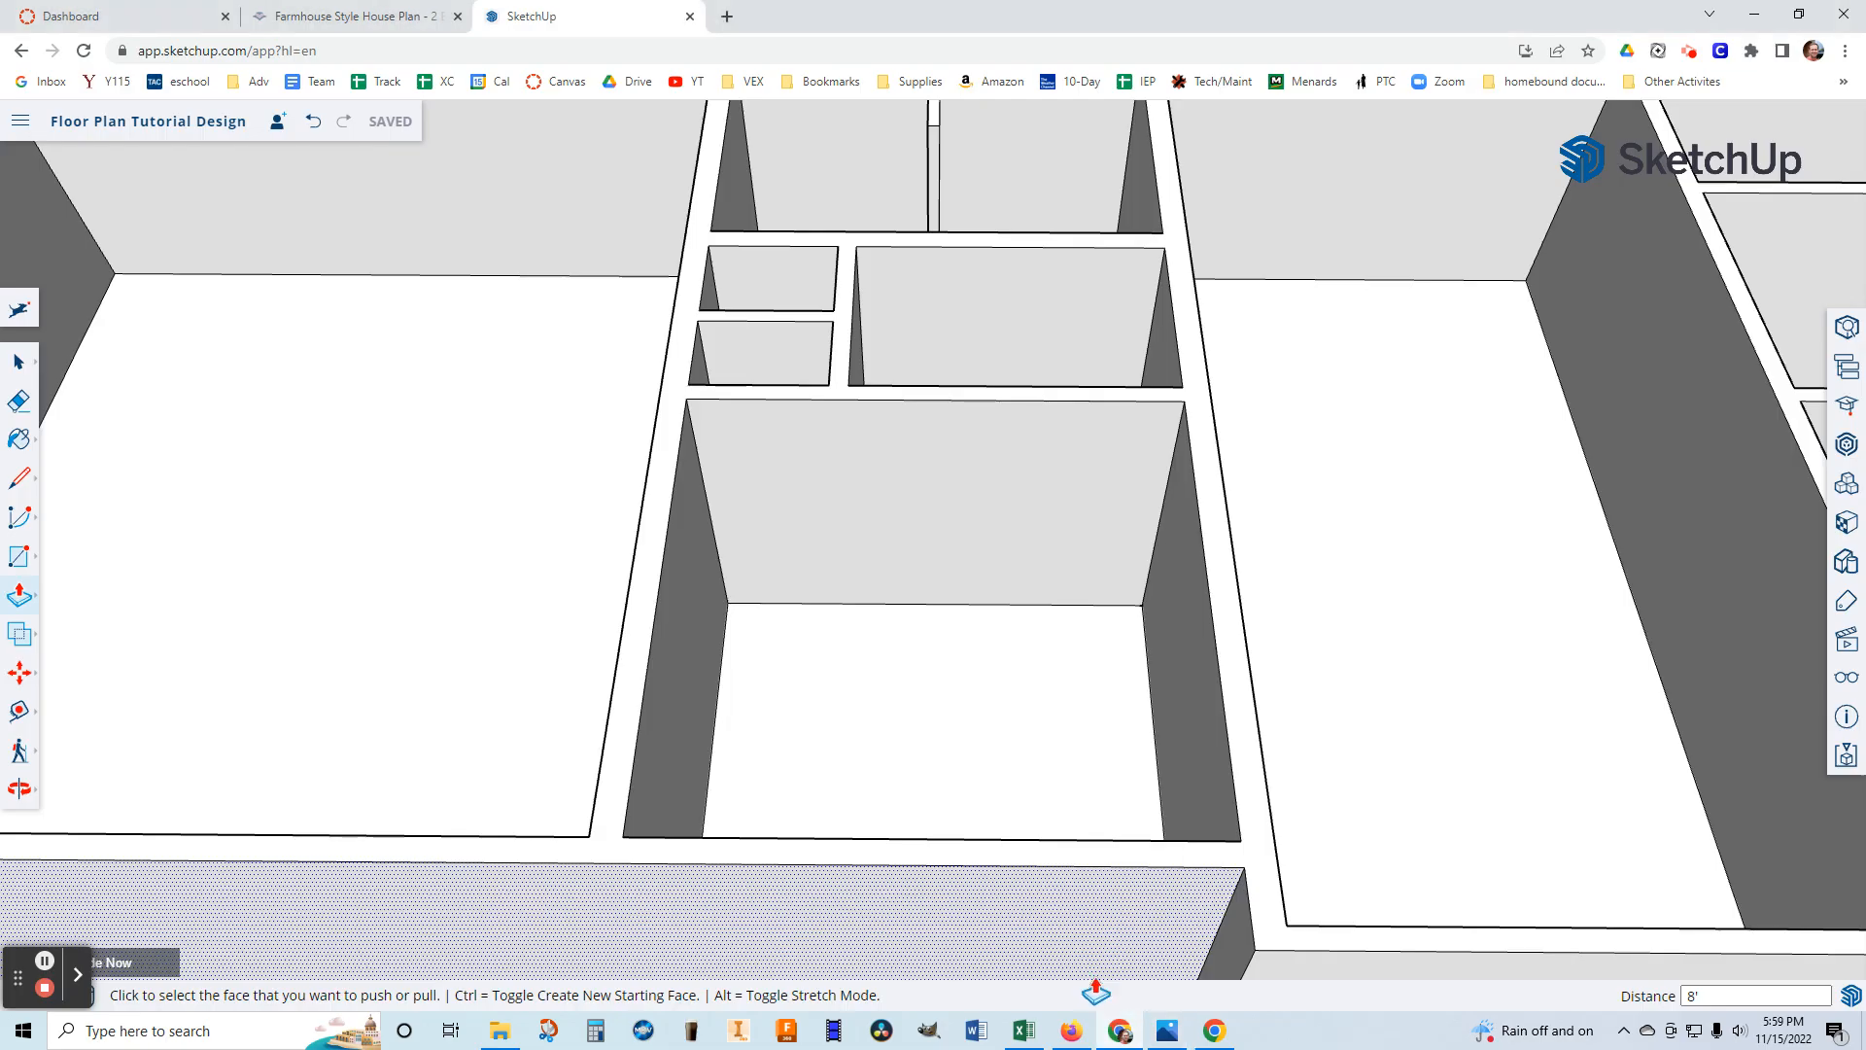
click(20, 715)
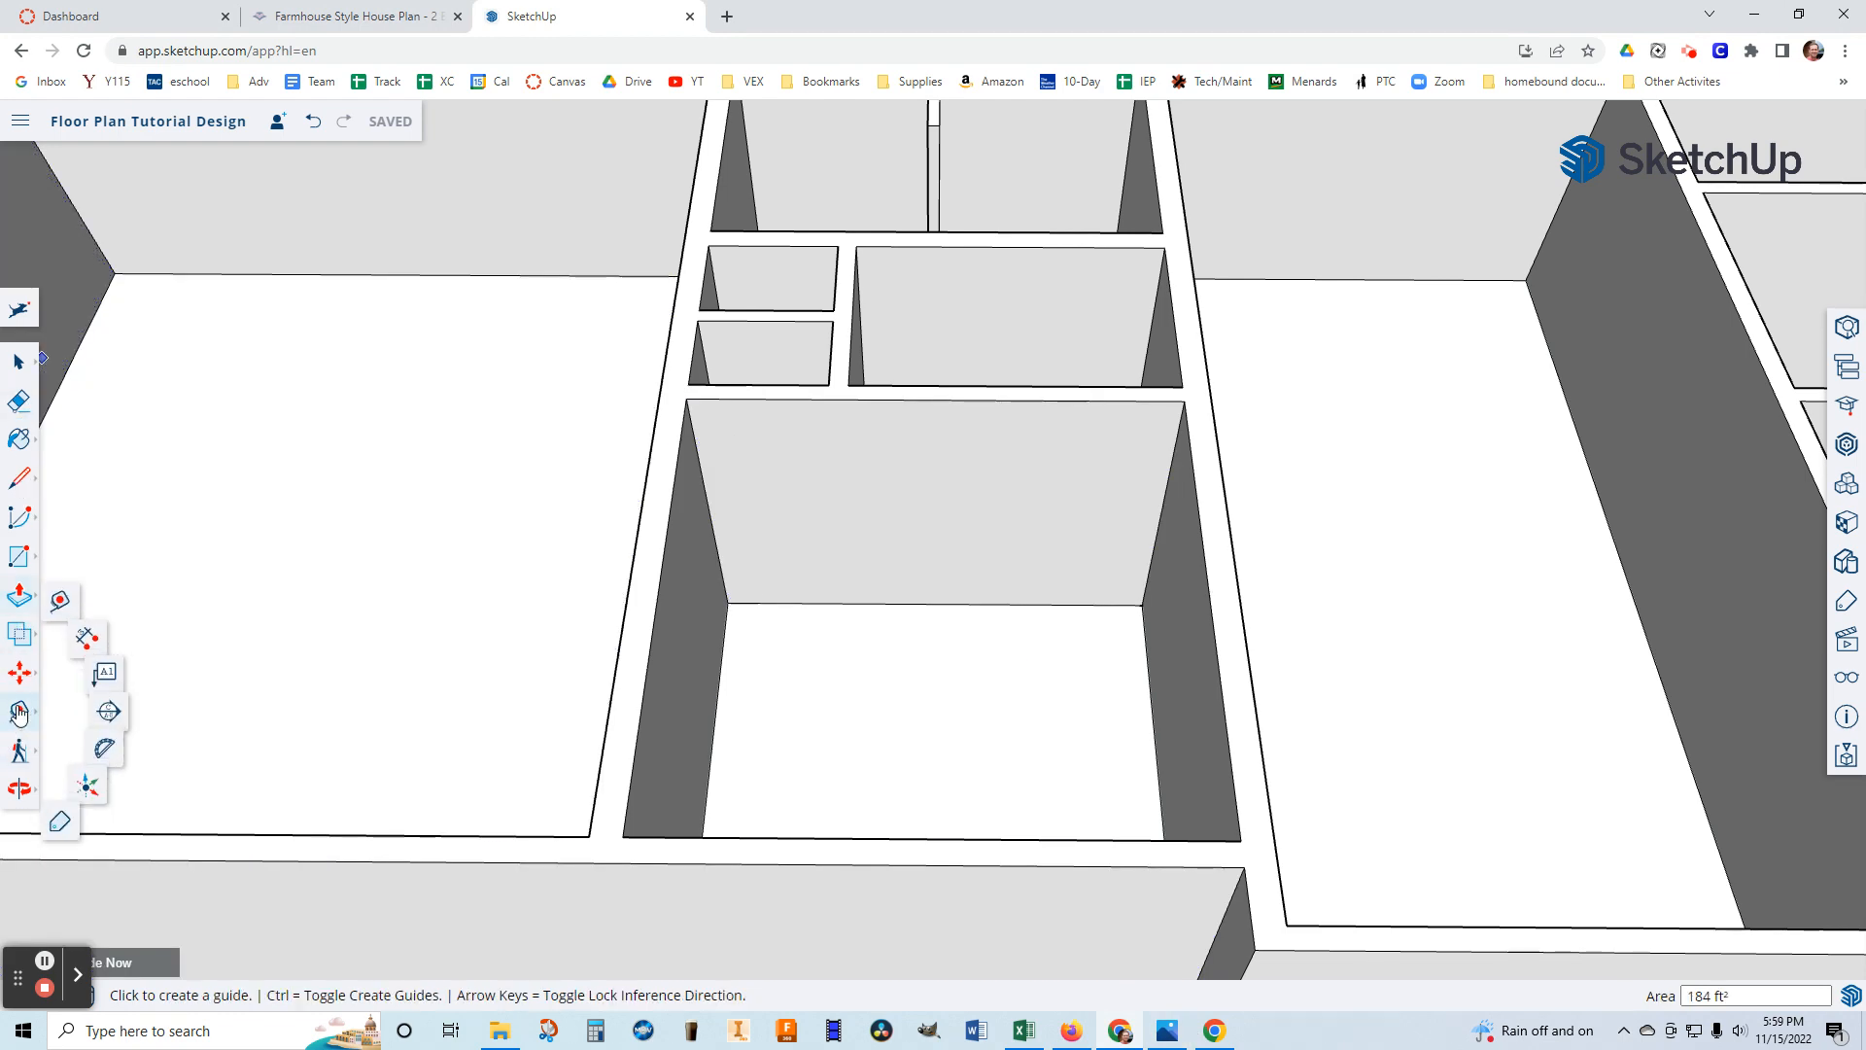
click(898, 397)
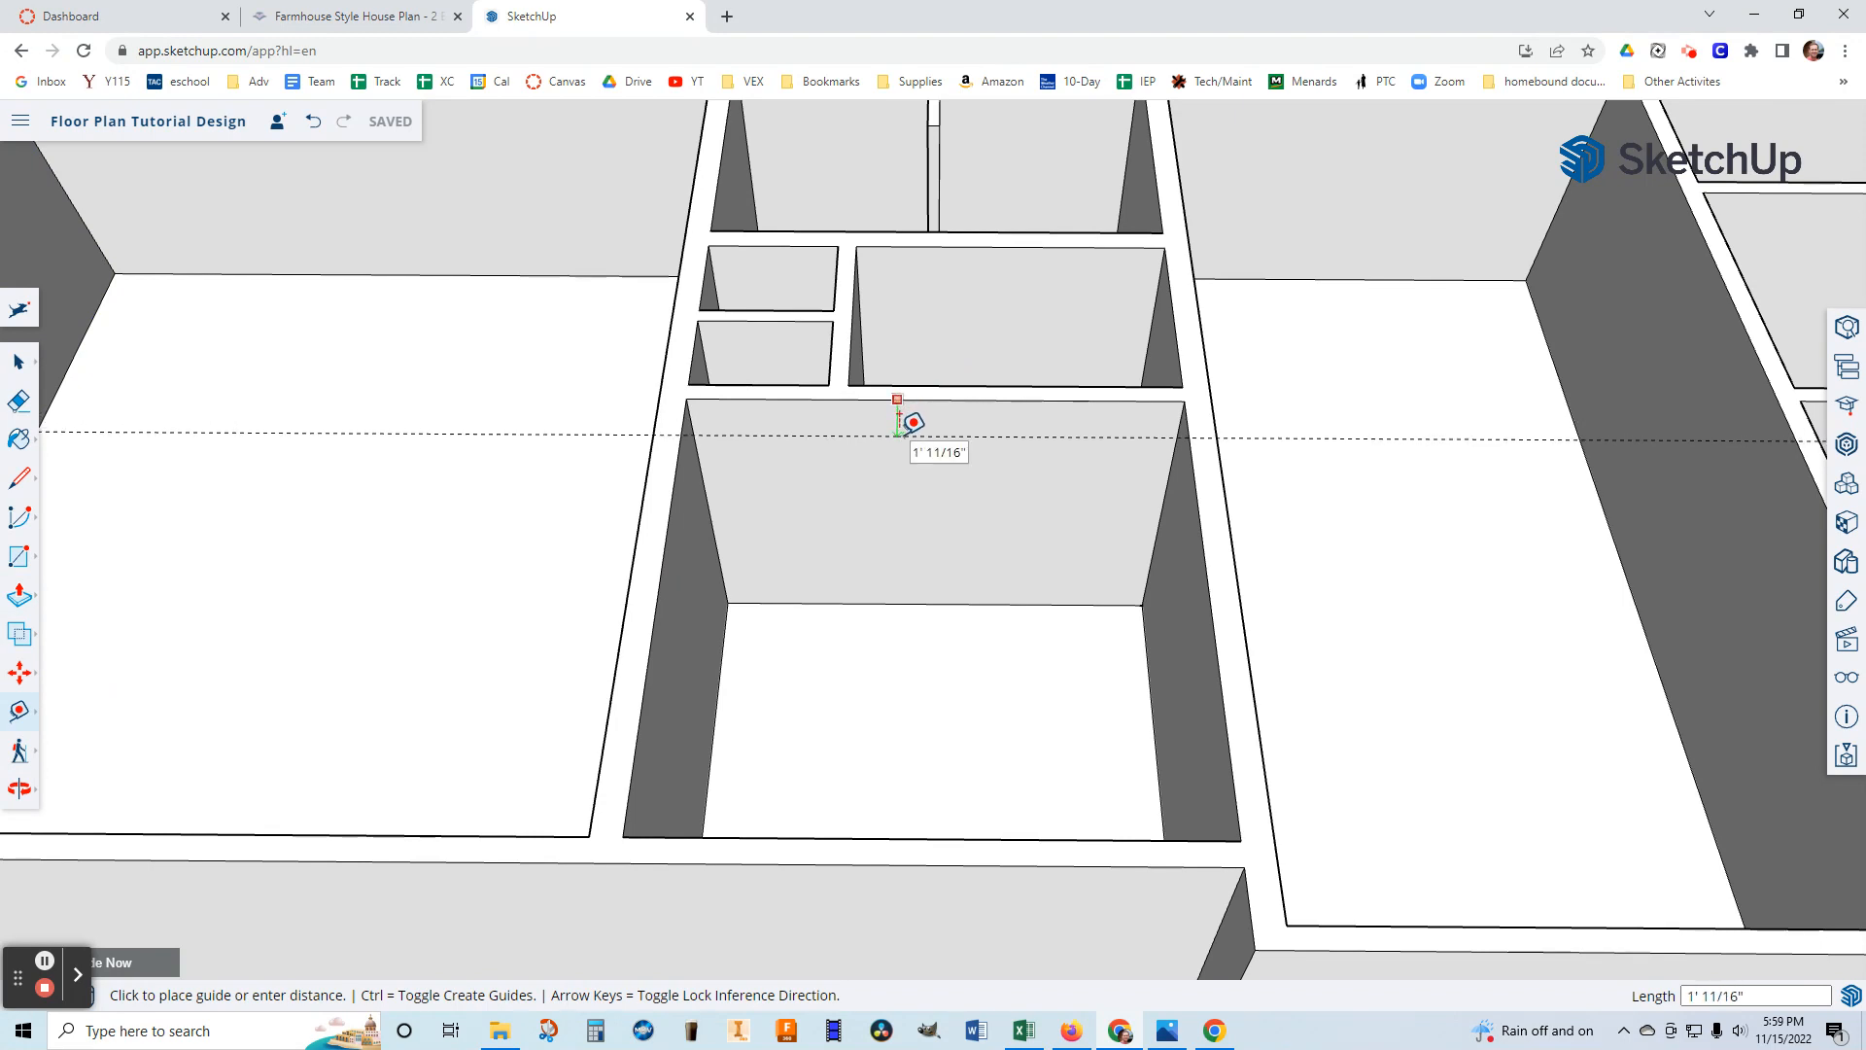
key(Return)
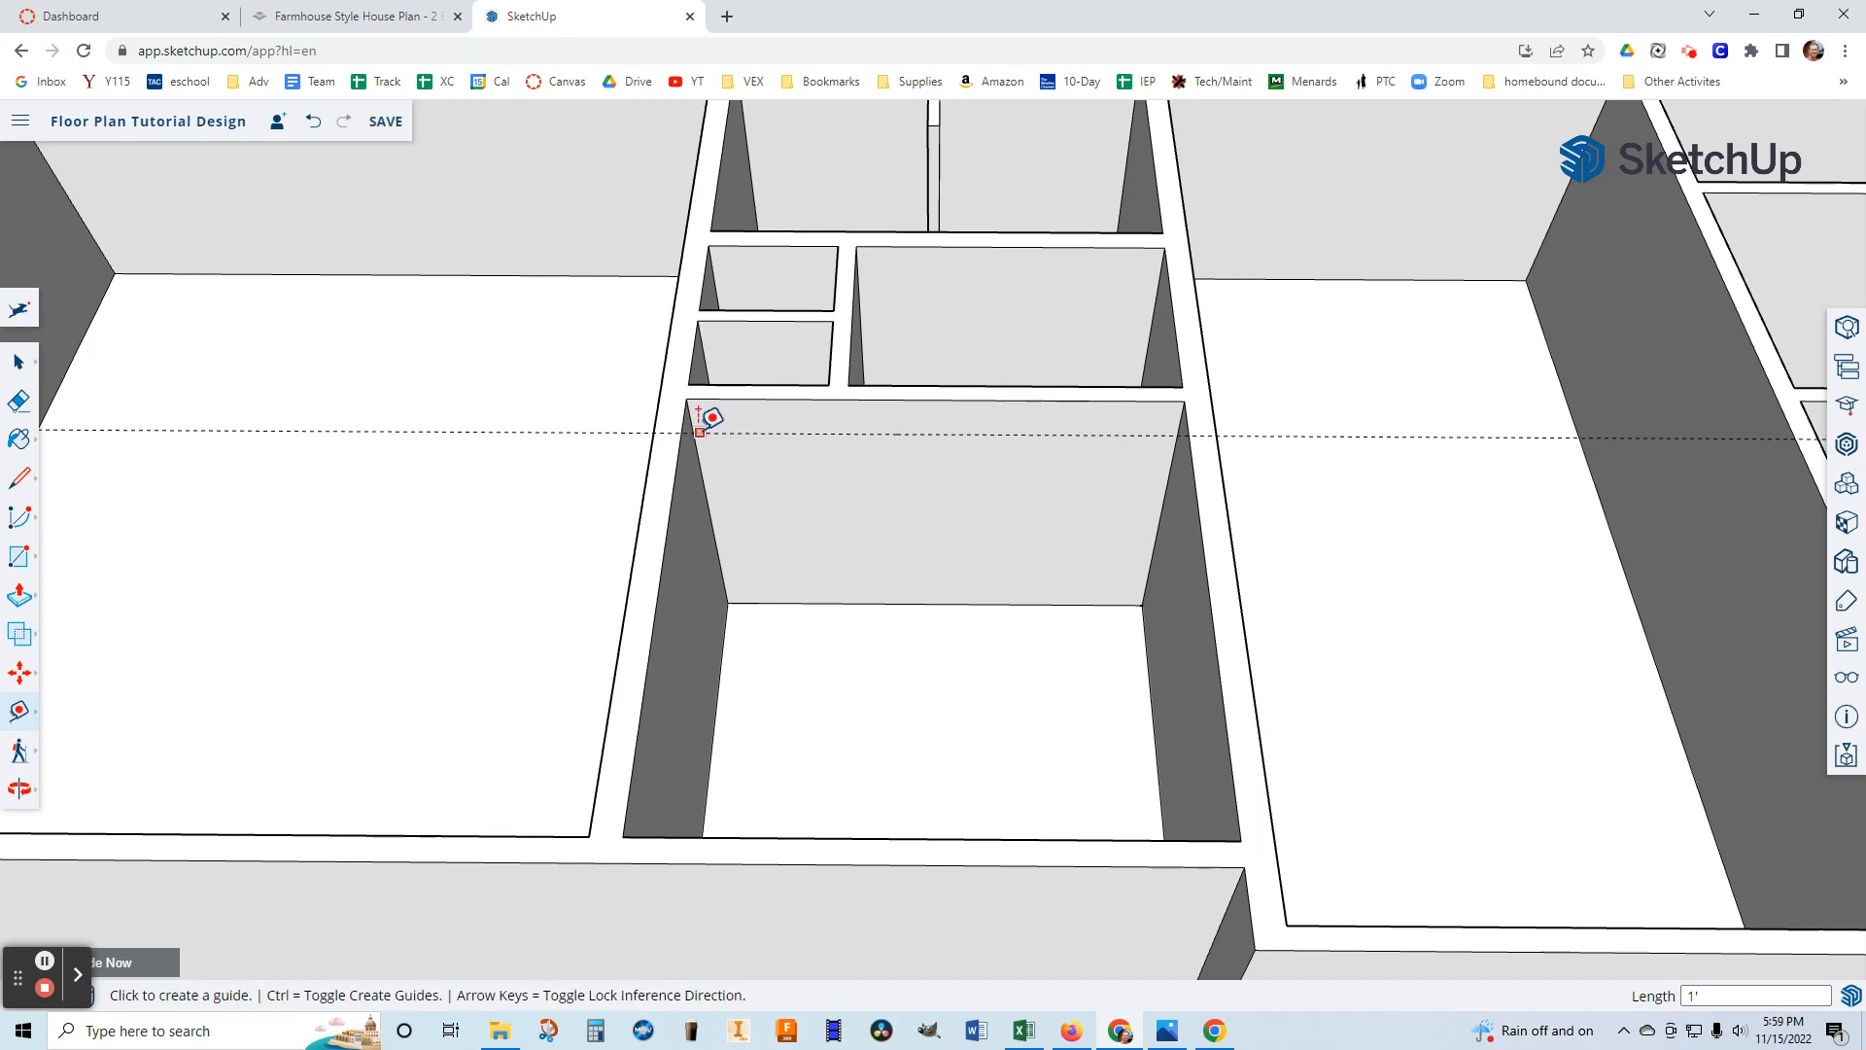
click(313, 121)
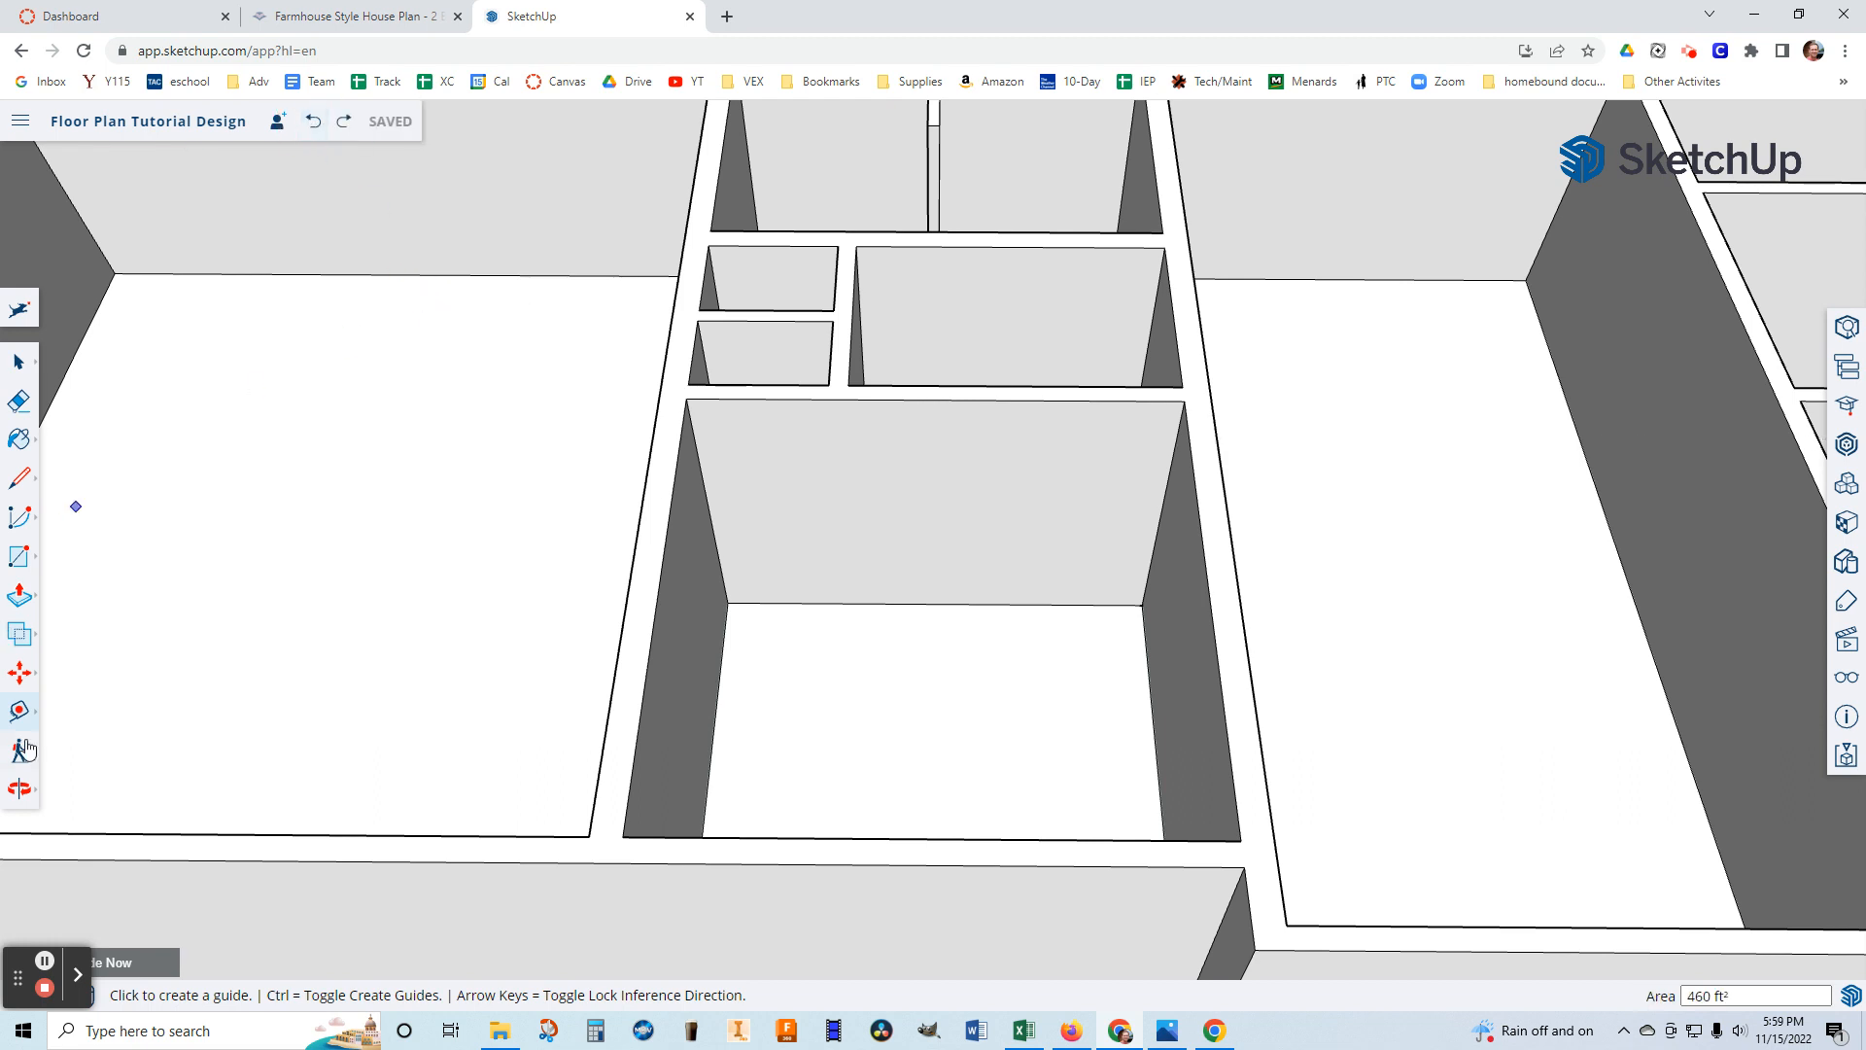
Place a Tape Measure guide 1' below the top edge of the office wall shared with the closet and bath.
click(19, 711)
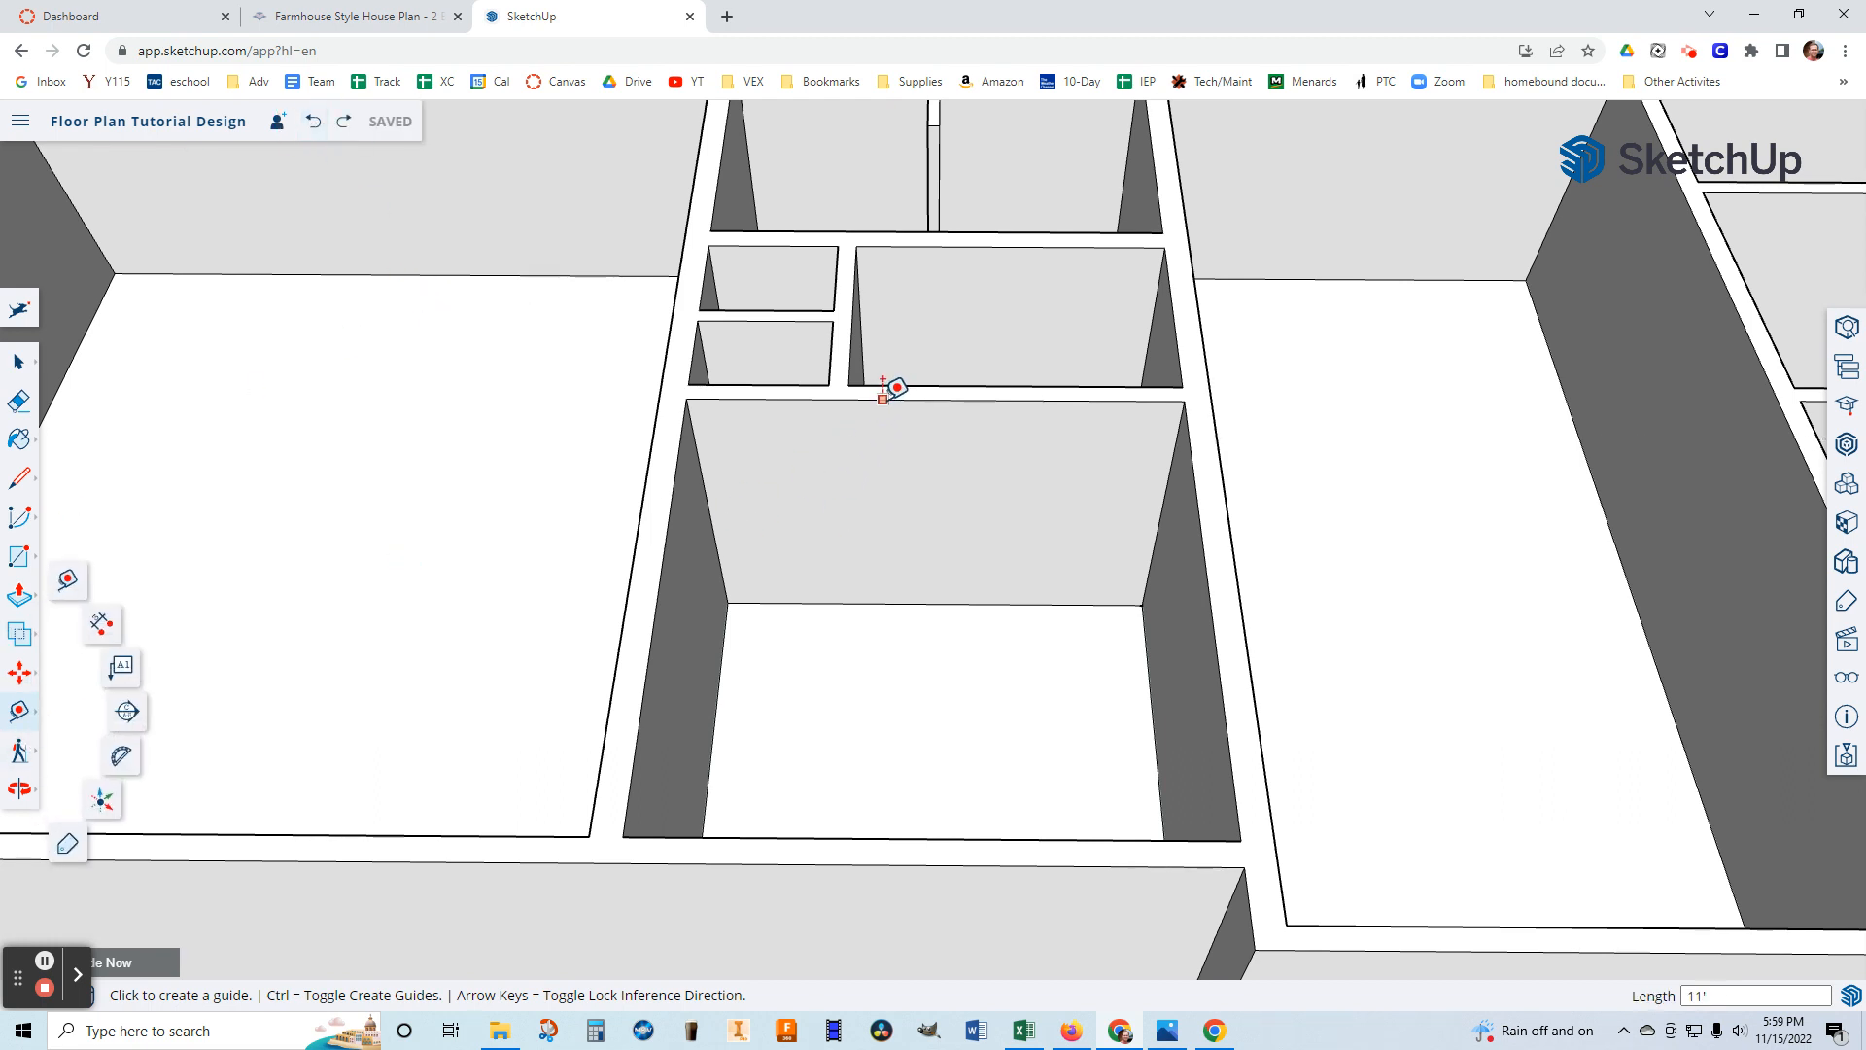
click(884, 398)
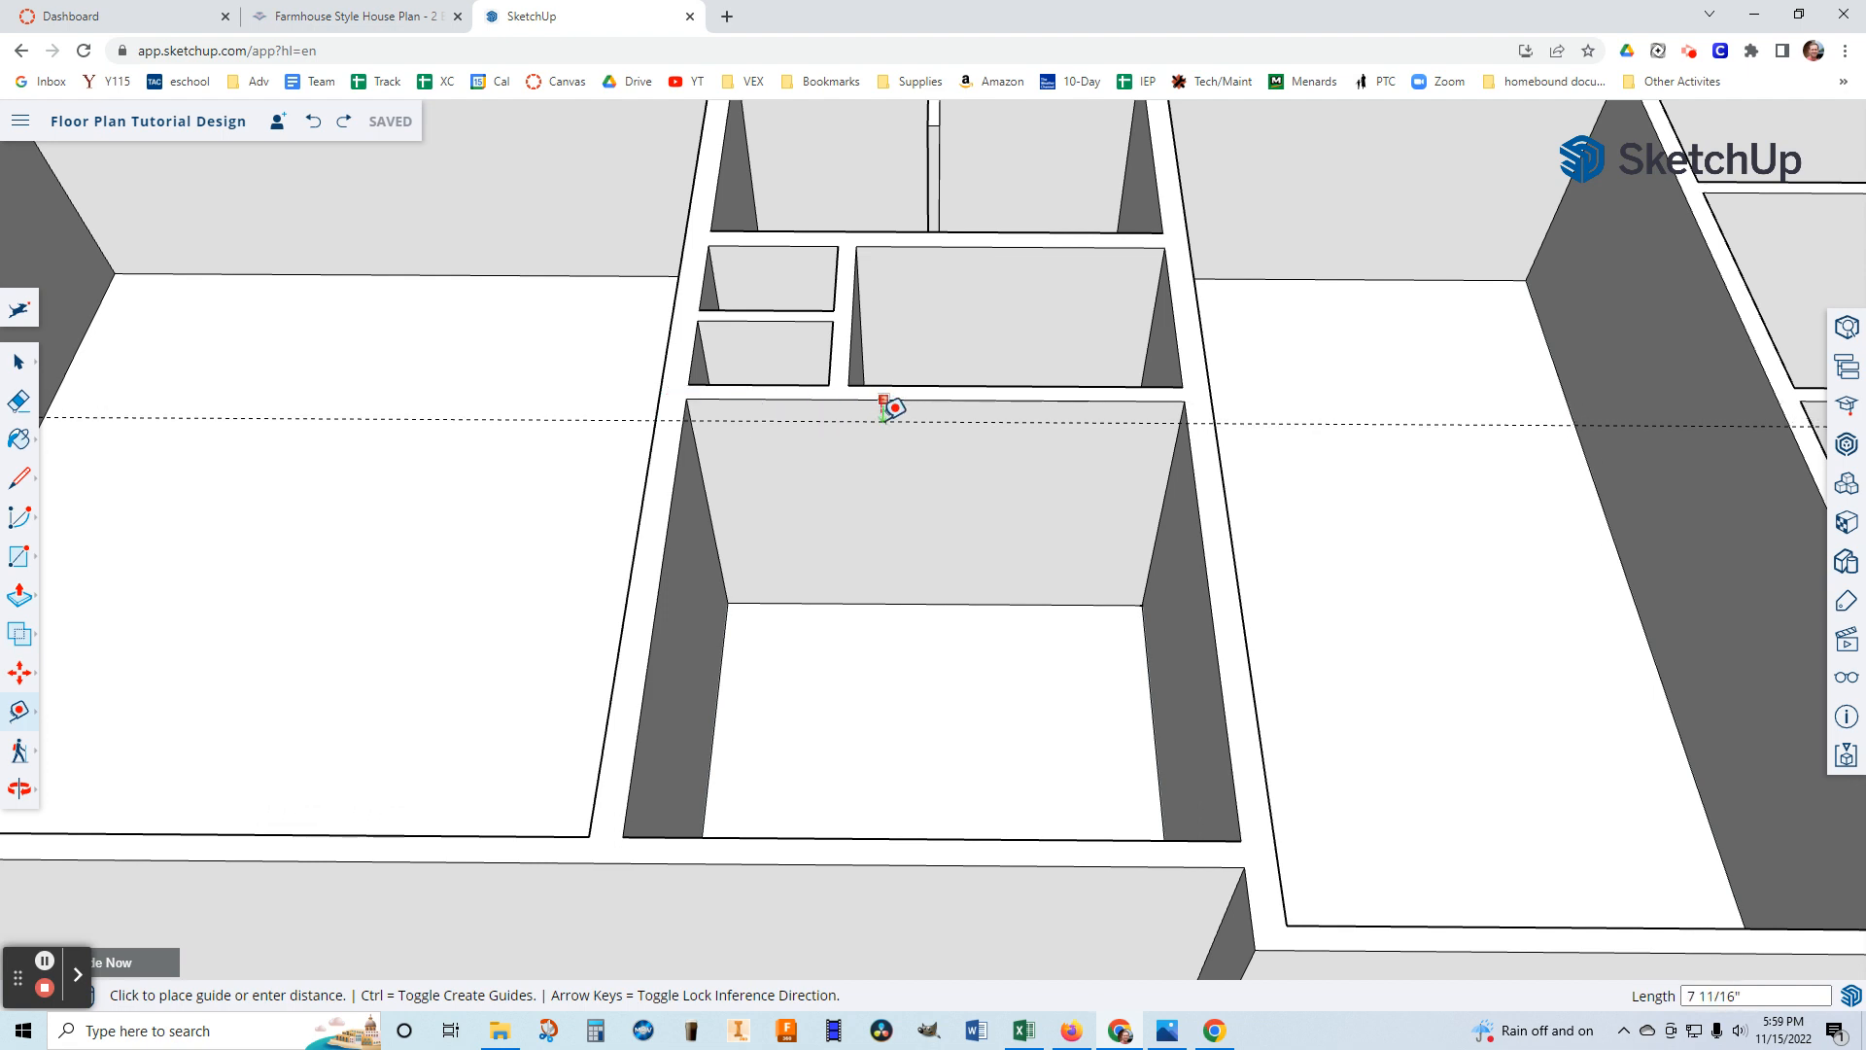
scroll(887, 404, up, 2)
scroll(887, 406, up, 1)
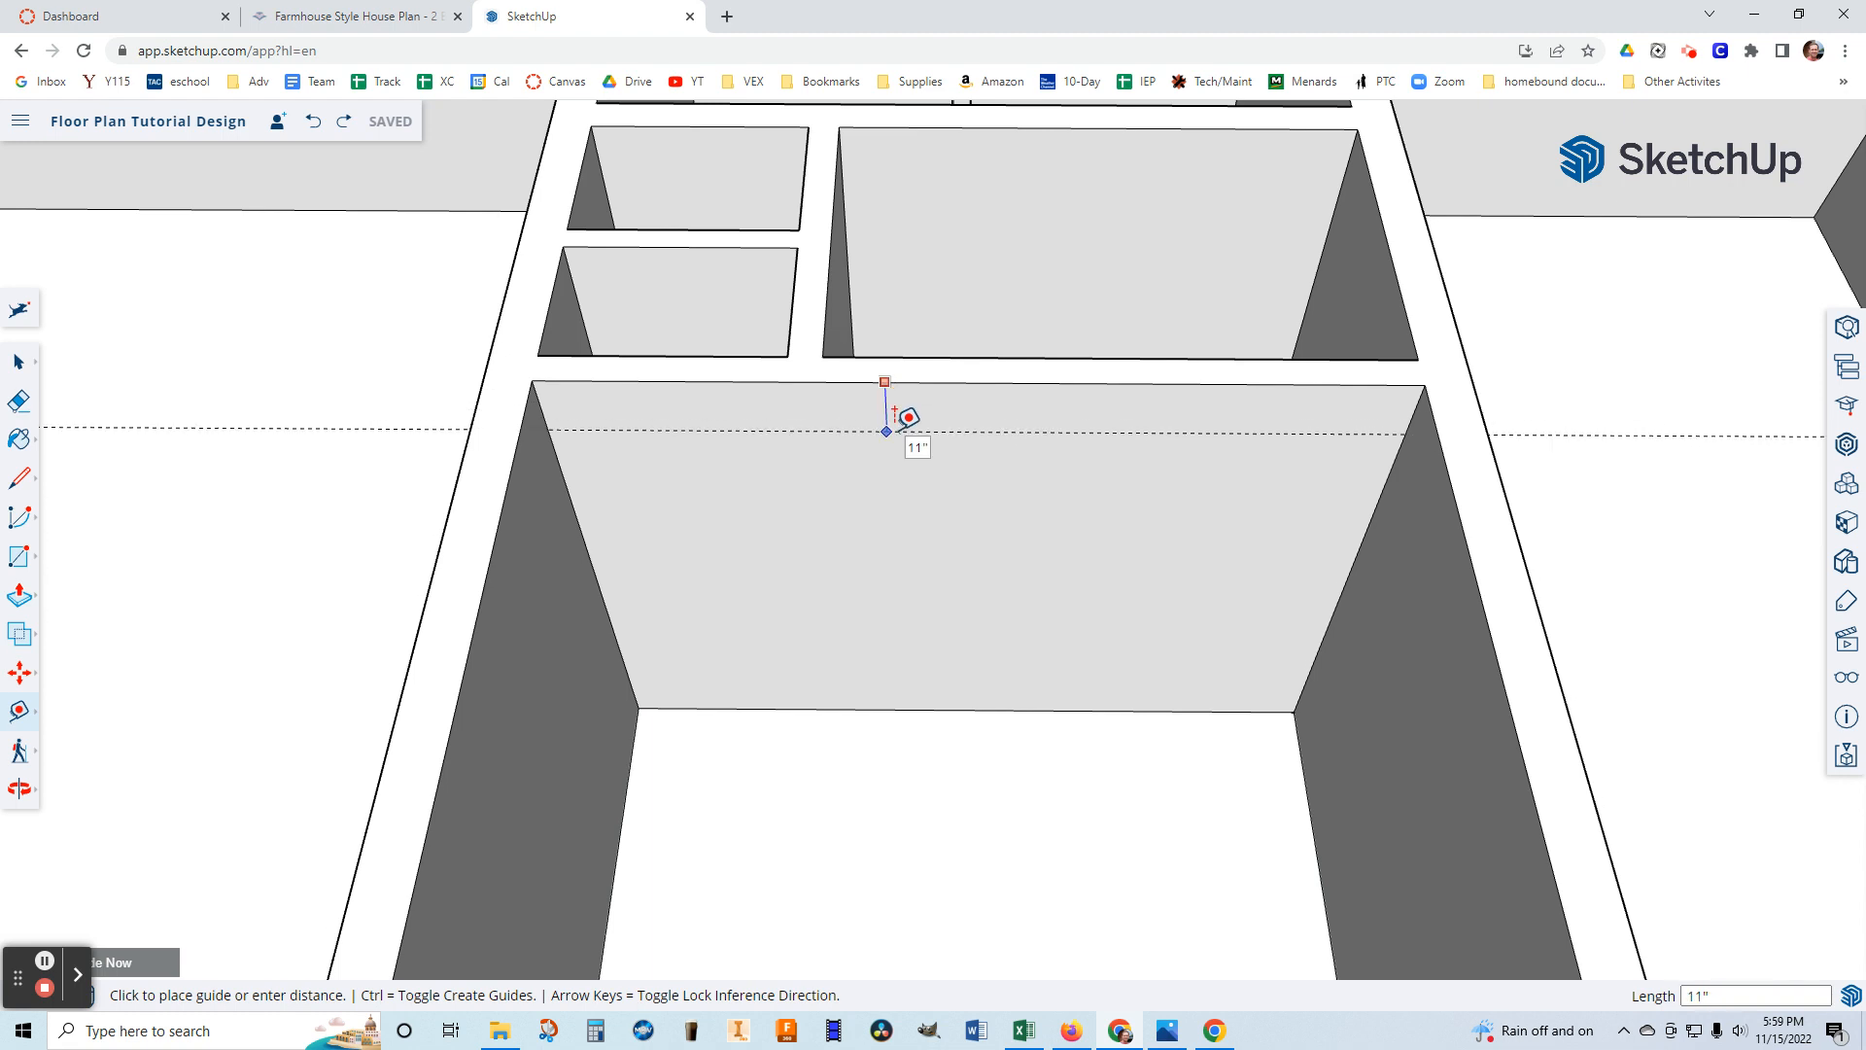
click(895, 415)
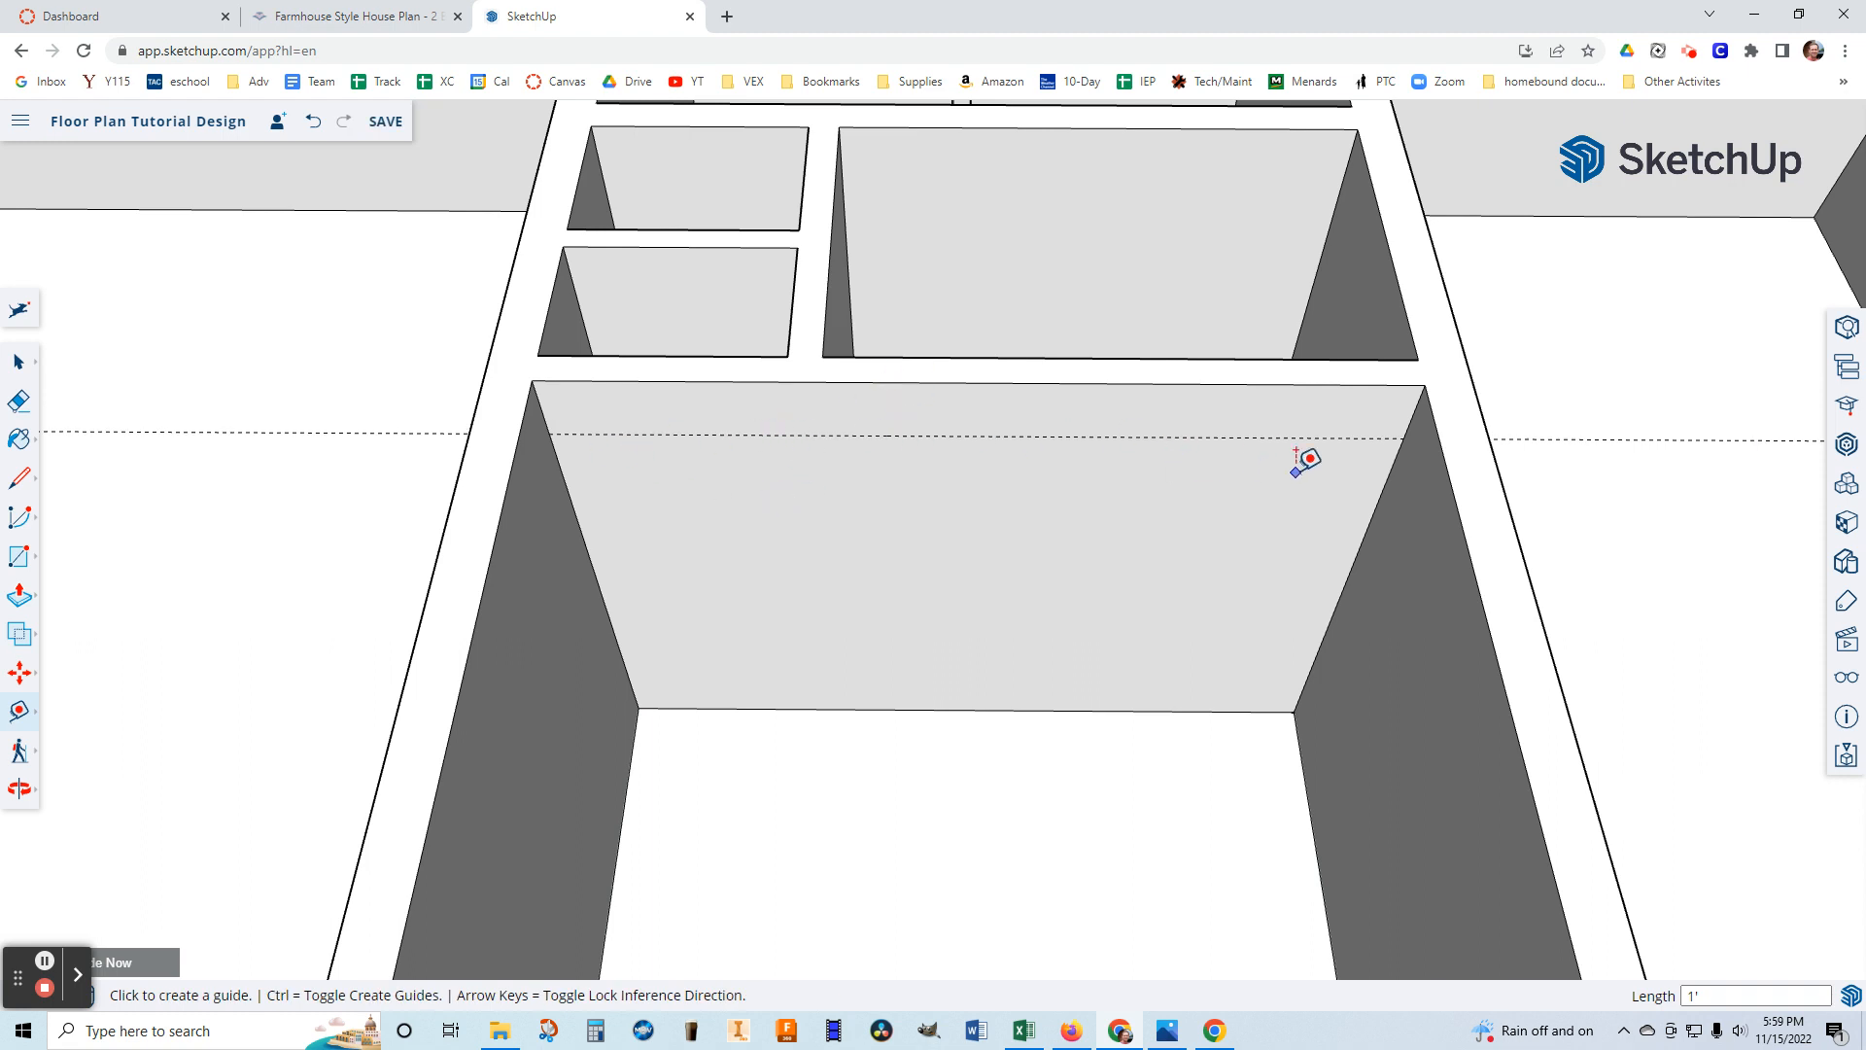
scroll(569, 432, down, 1)
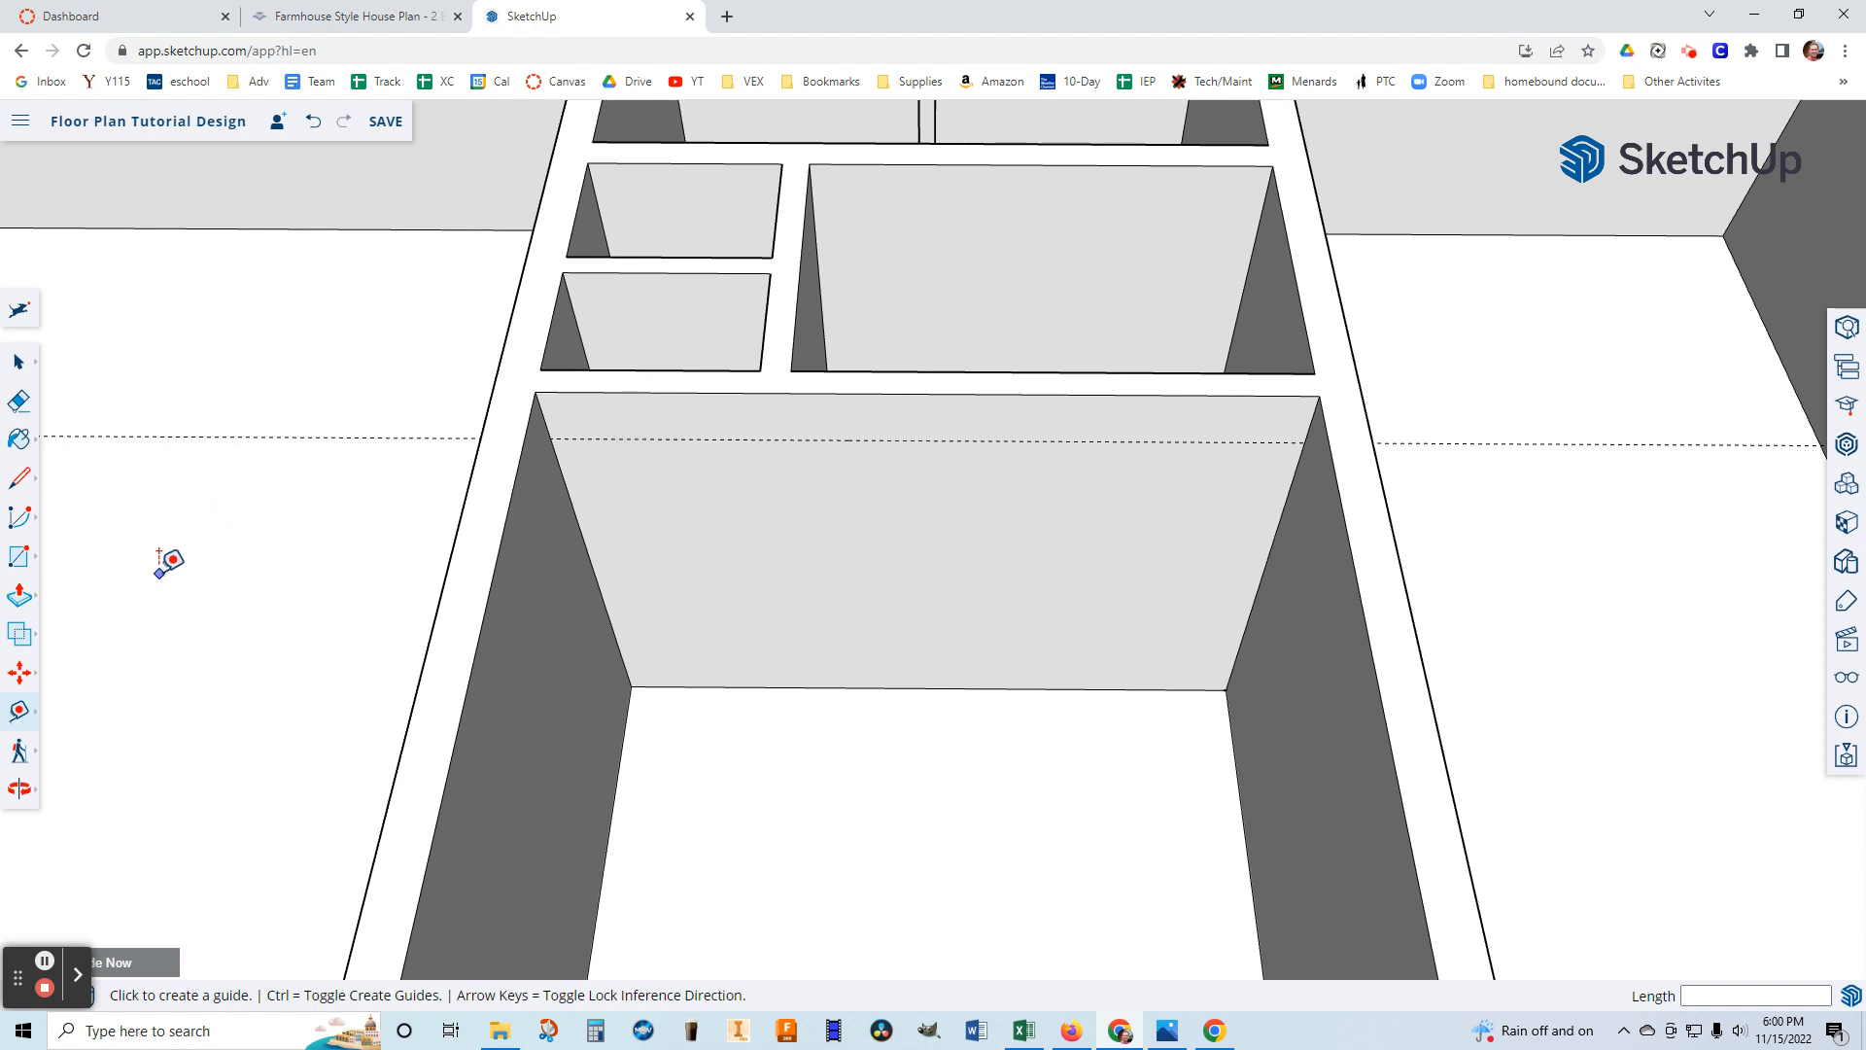
Draw two 7' tall door rectangles from floor to guide on the office wall: closet about 1' 11" wide, bath about 2' 2" wide.
click(19, 558)
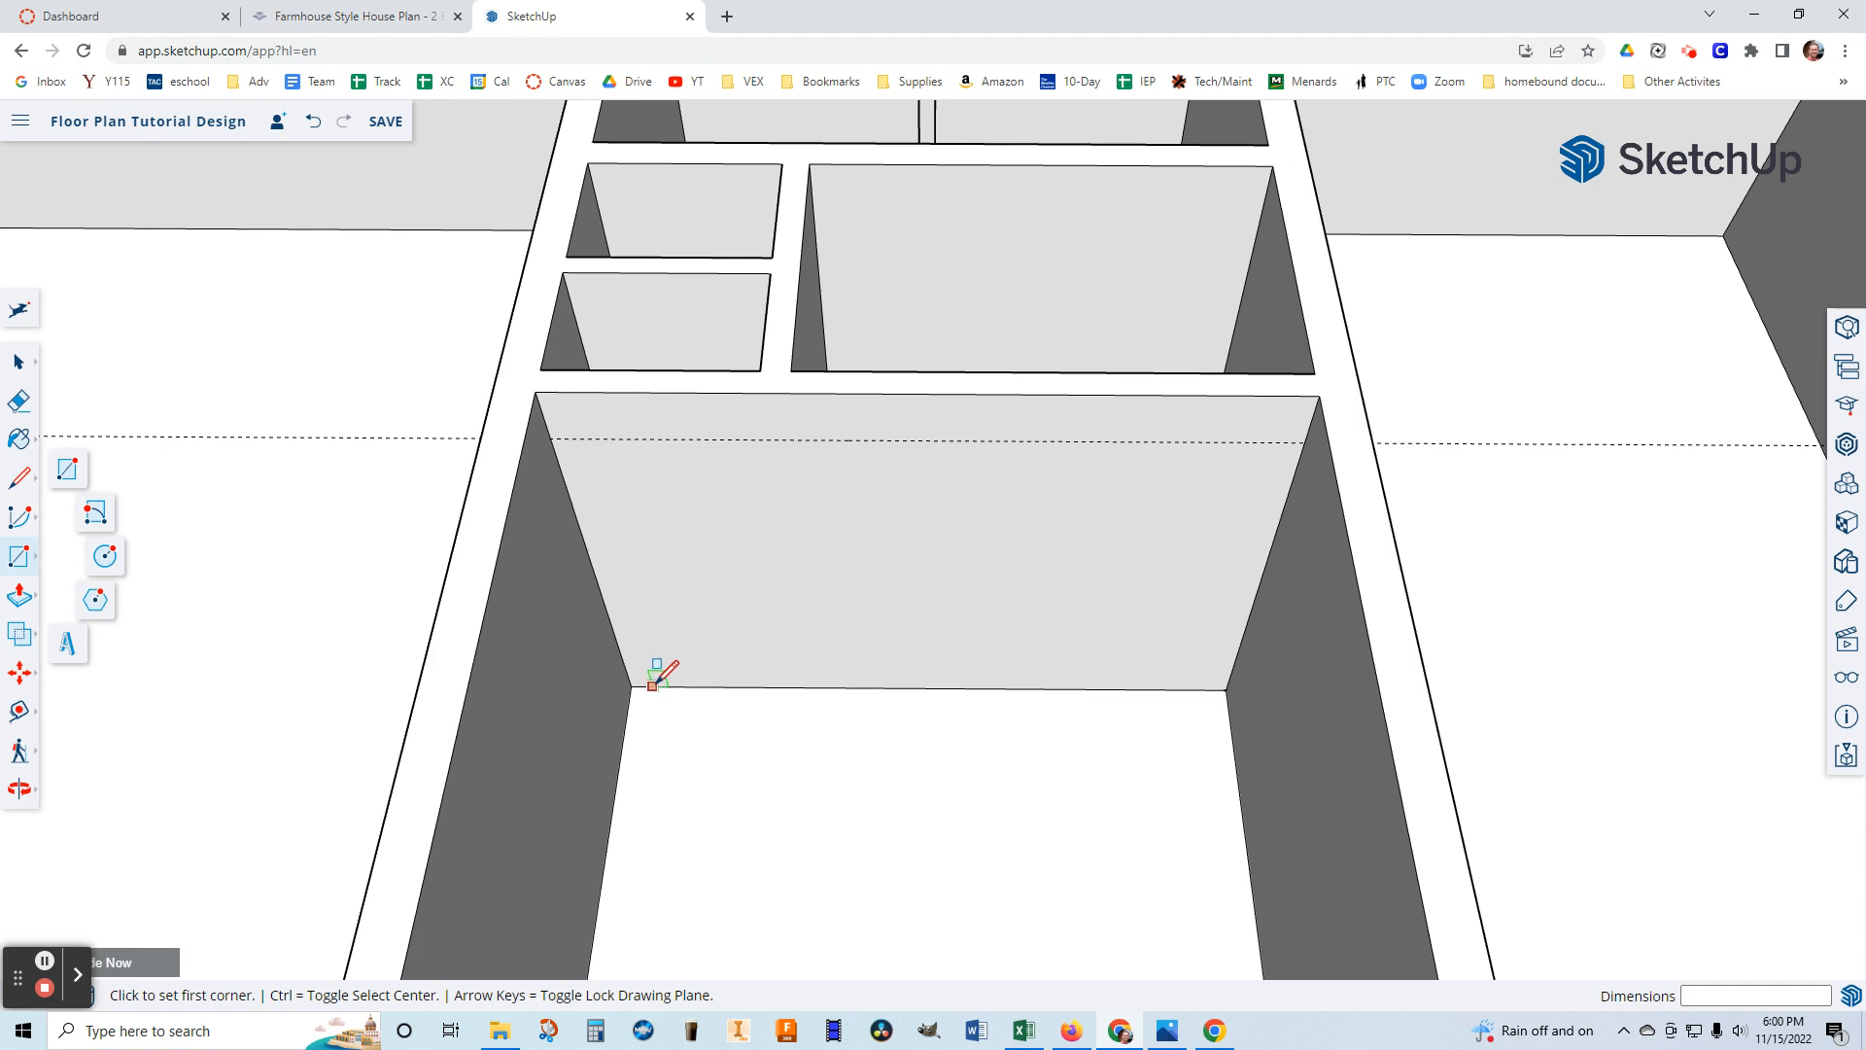
click(654, 685)
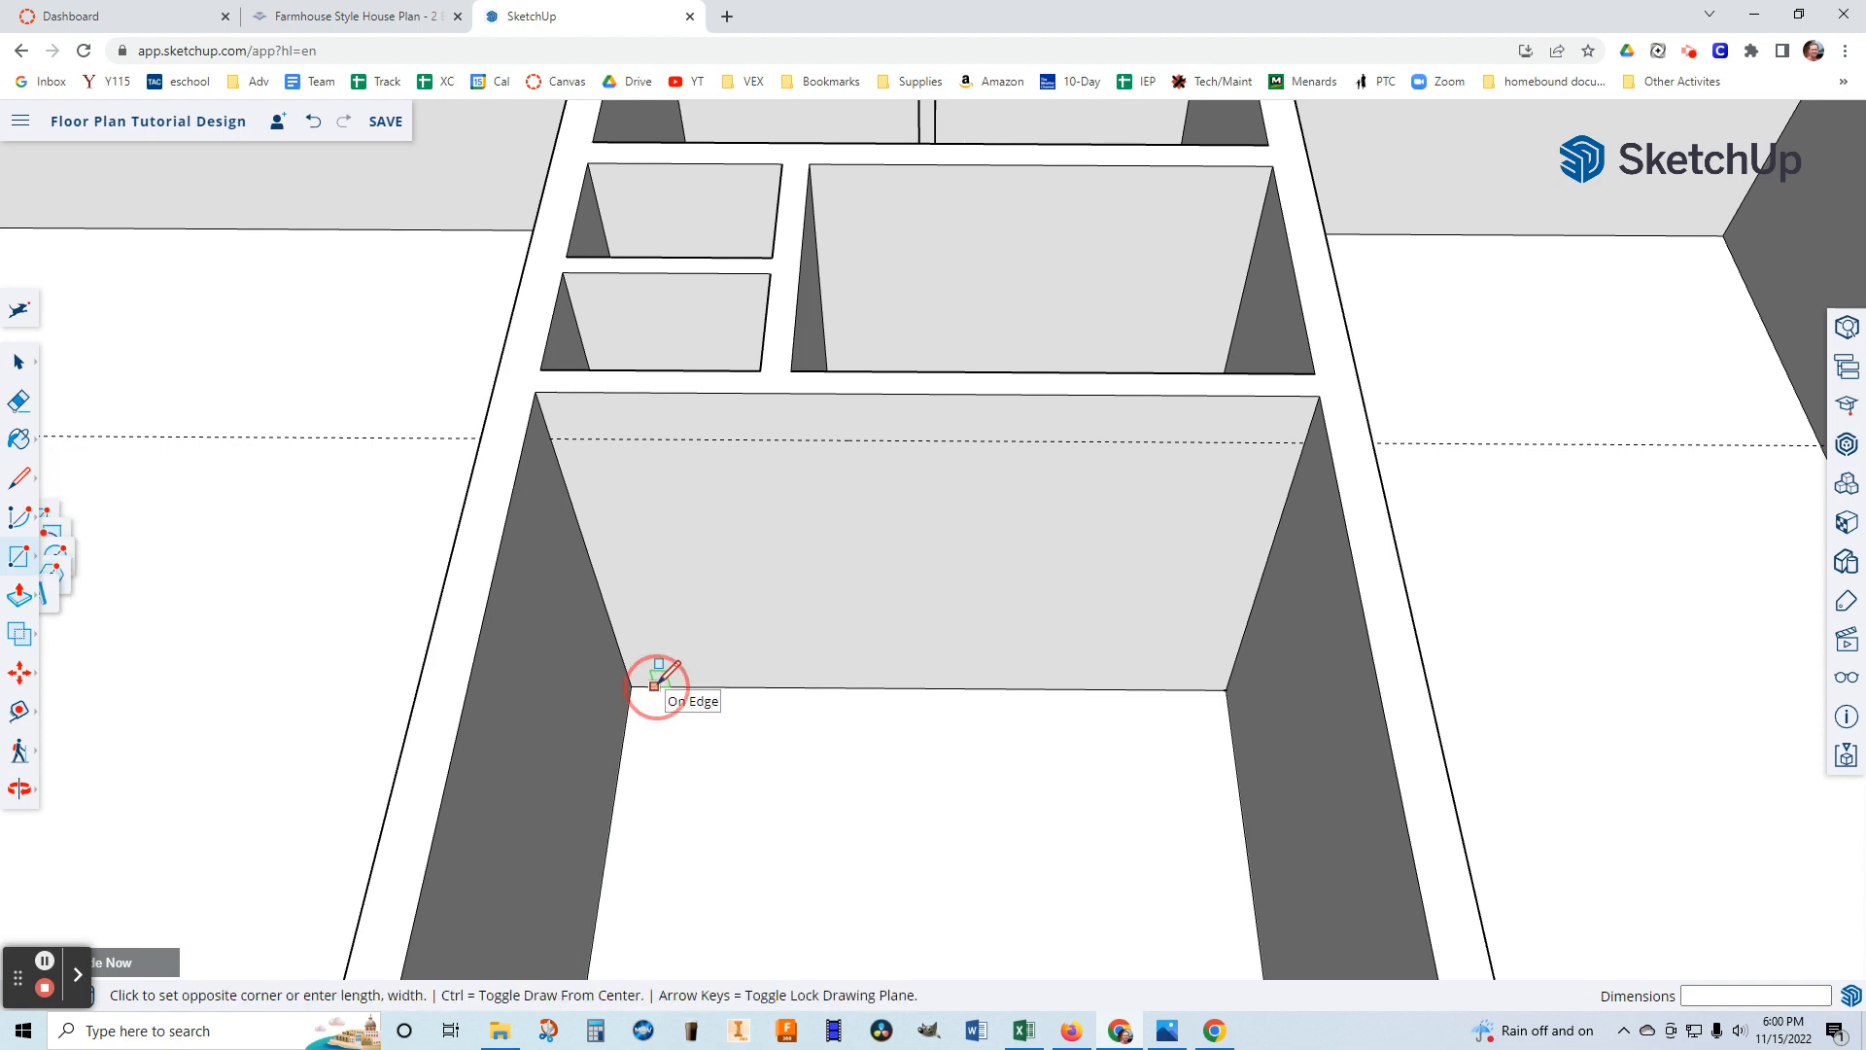
click(709, 438)
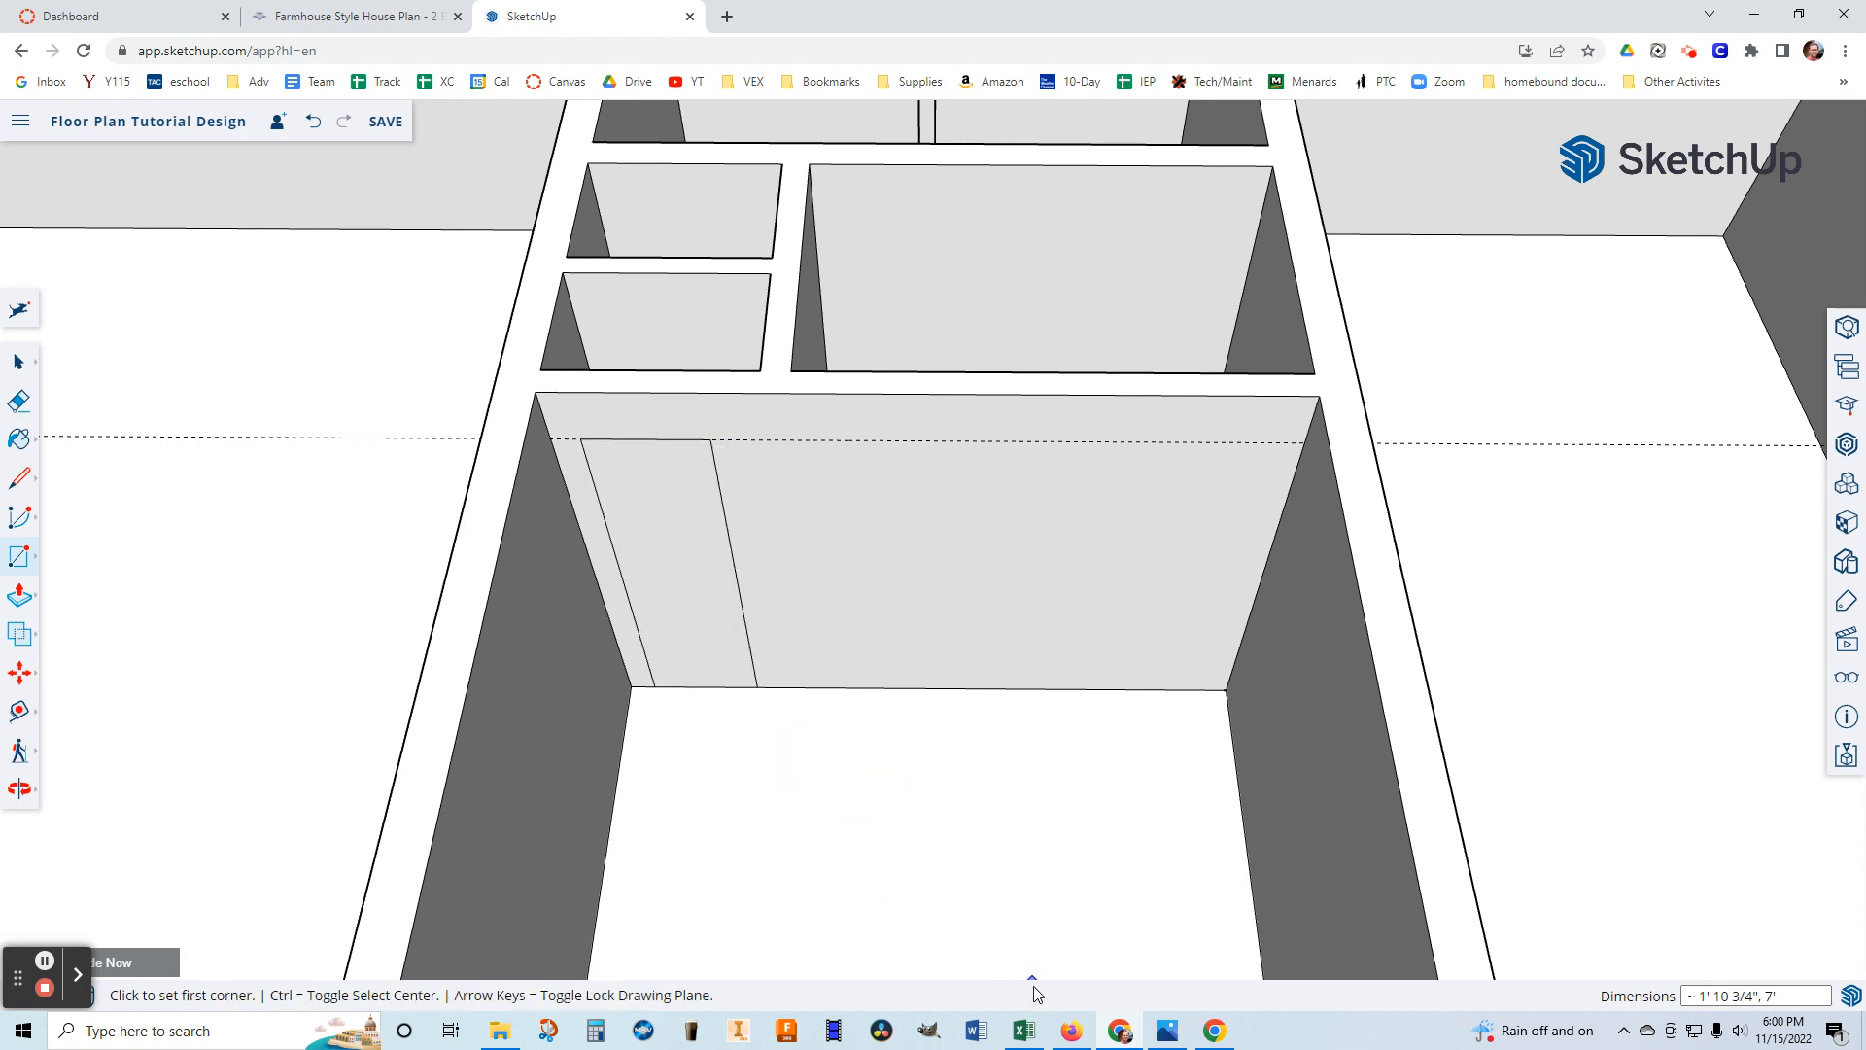
click(1167, 1033)
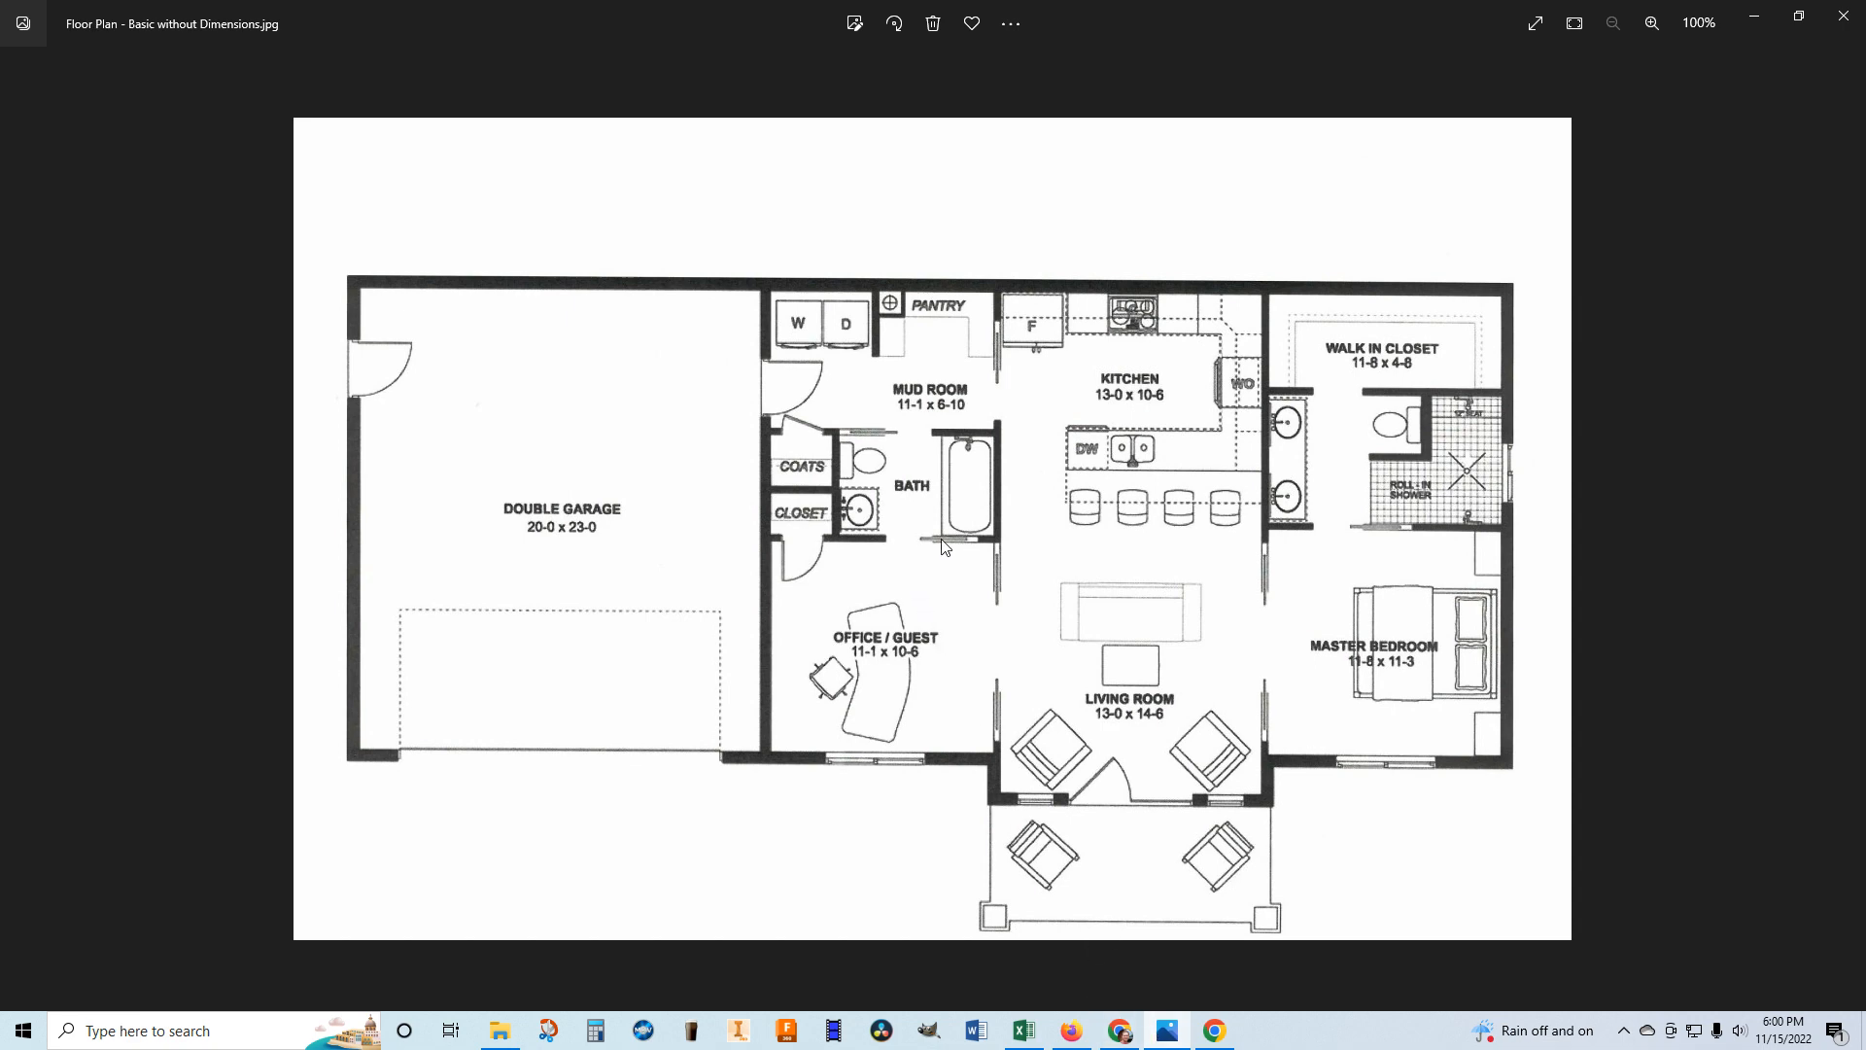
click(1122, 1032)
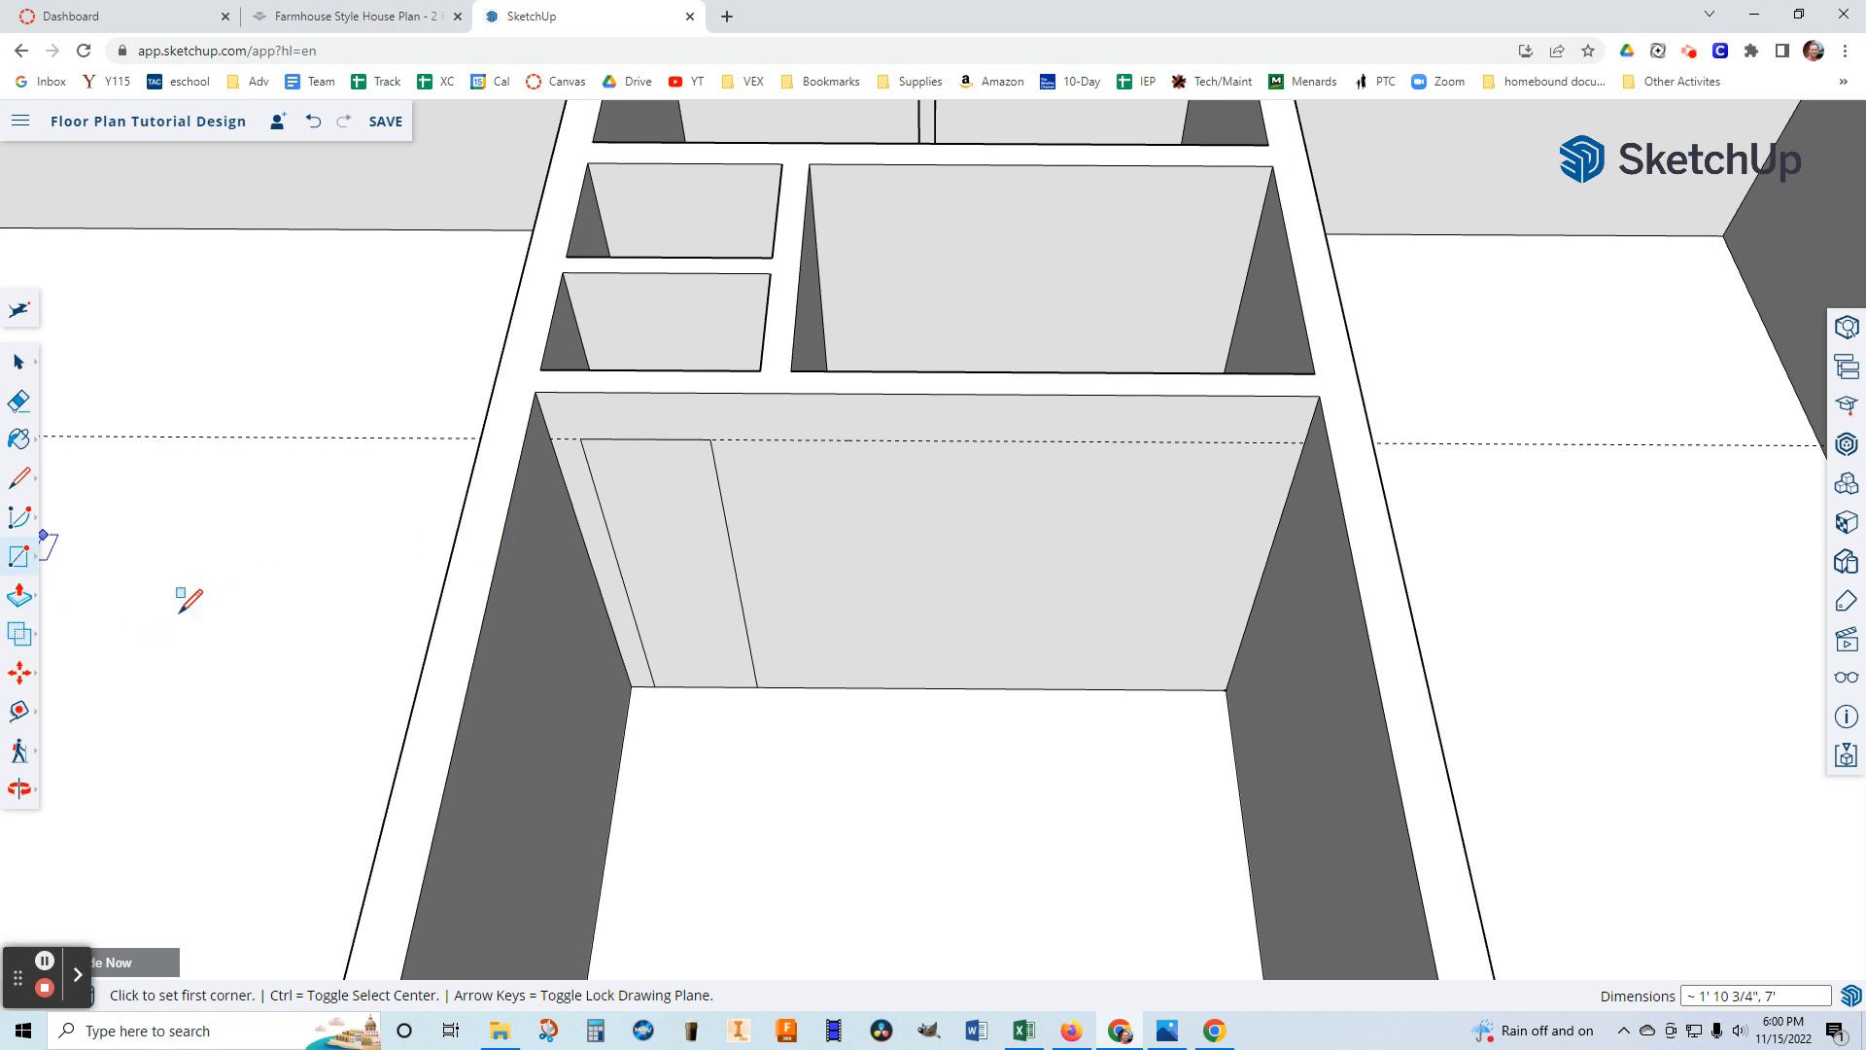
click(938, 687)
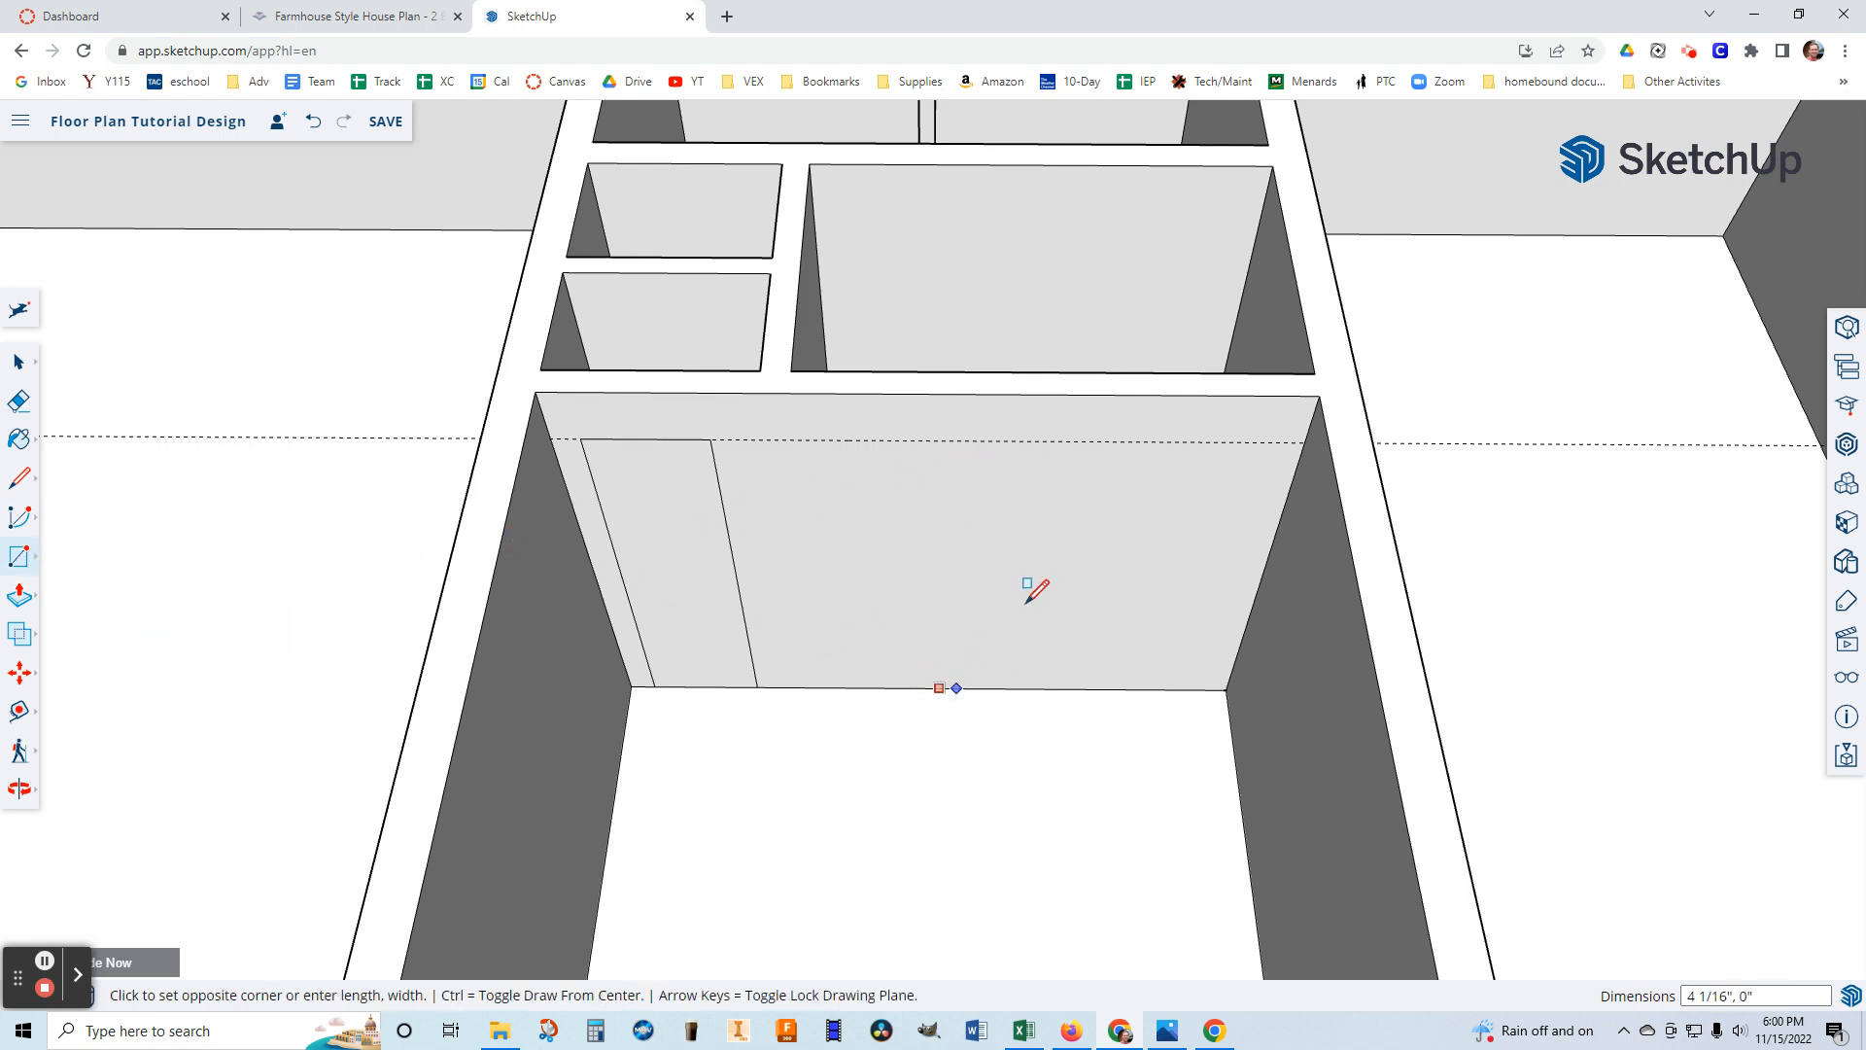
click(1087, 440)
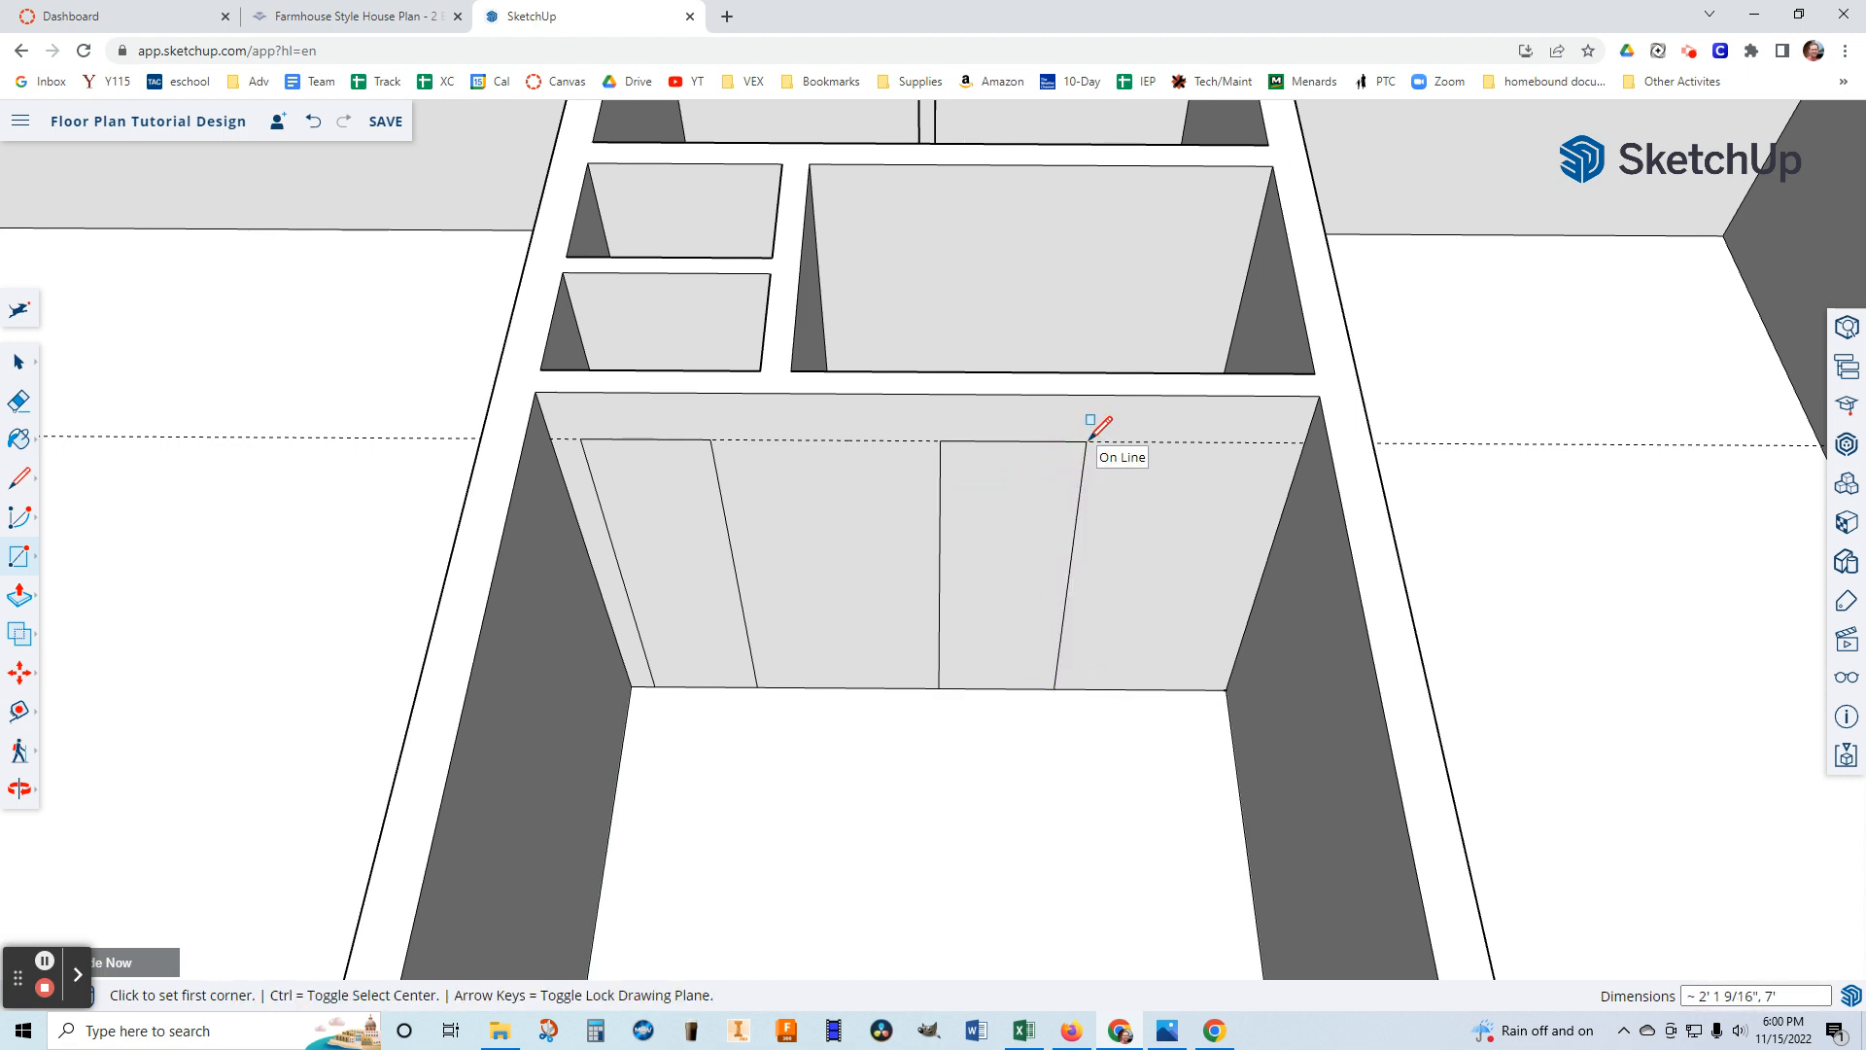
Push both door rectangles through the office wall with Push/Pull, about 5 1/8", to open the closet and bath doorways.
click(17, 597)
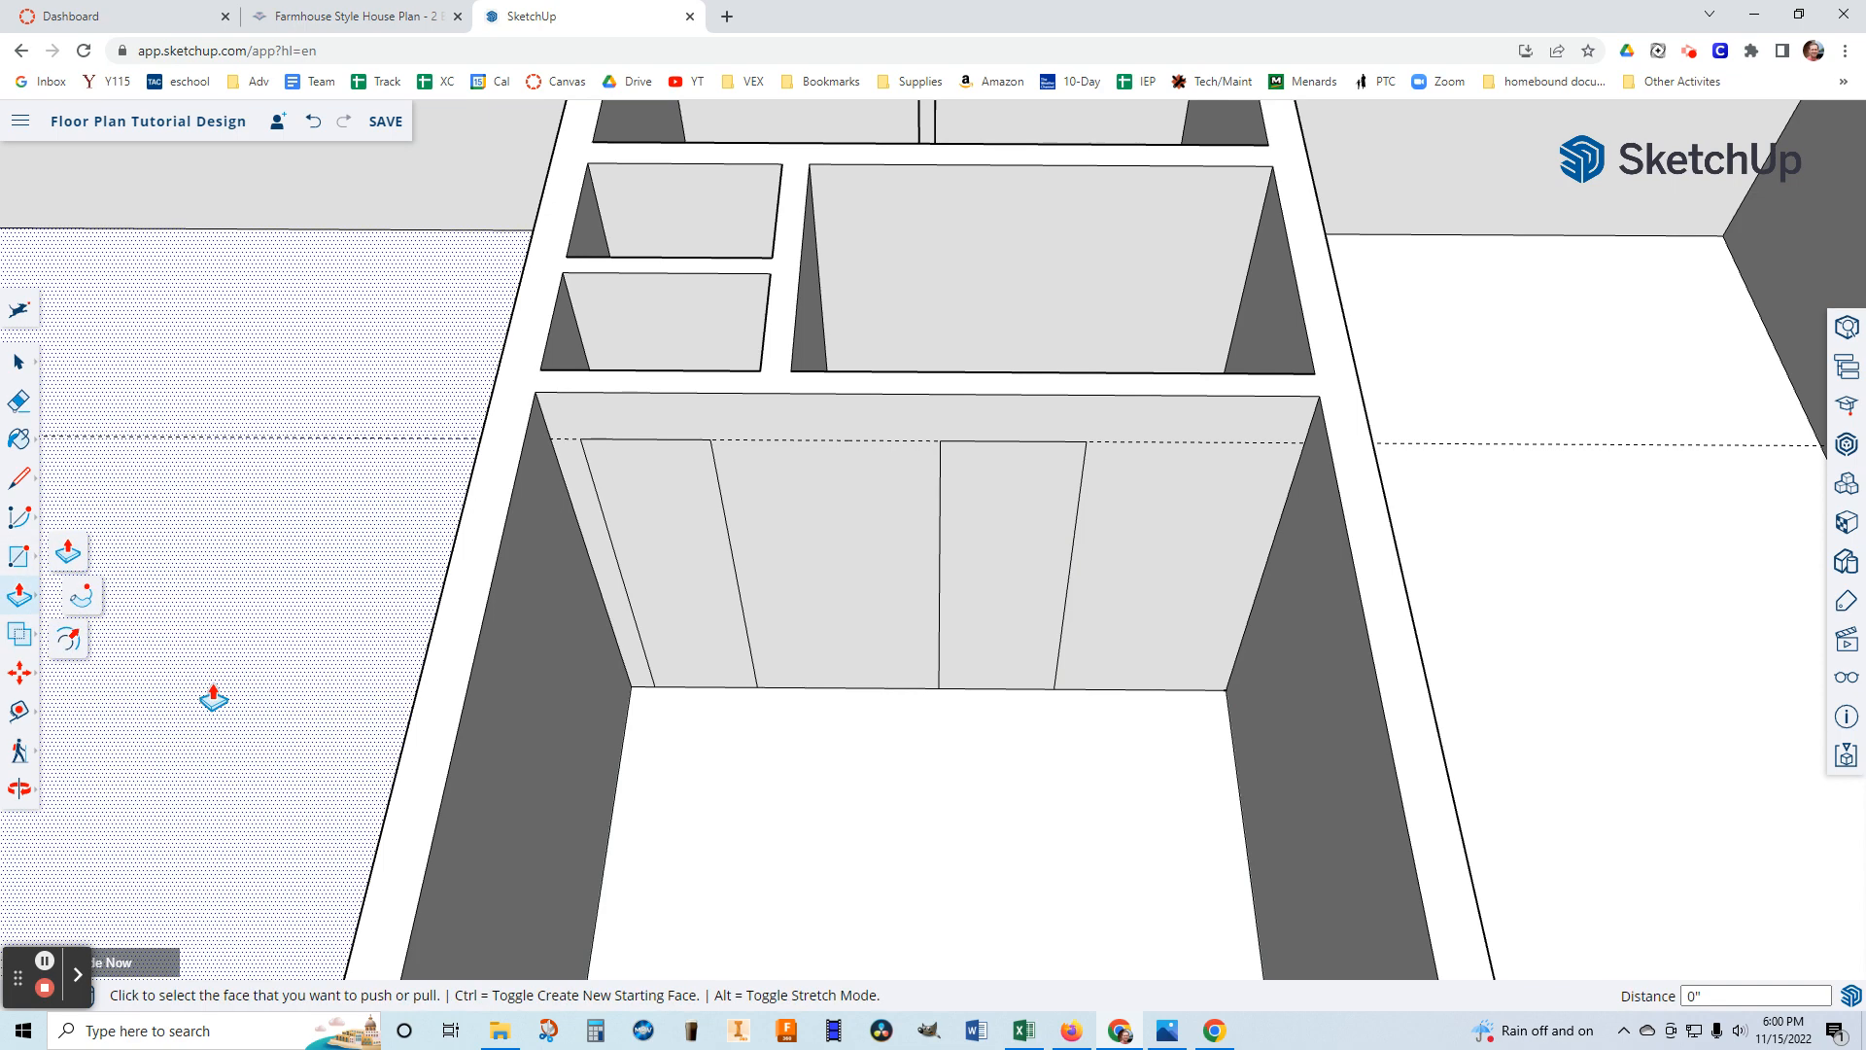
click(675, 627)
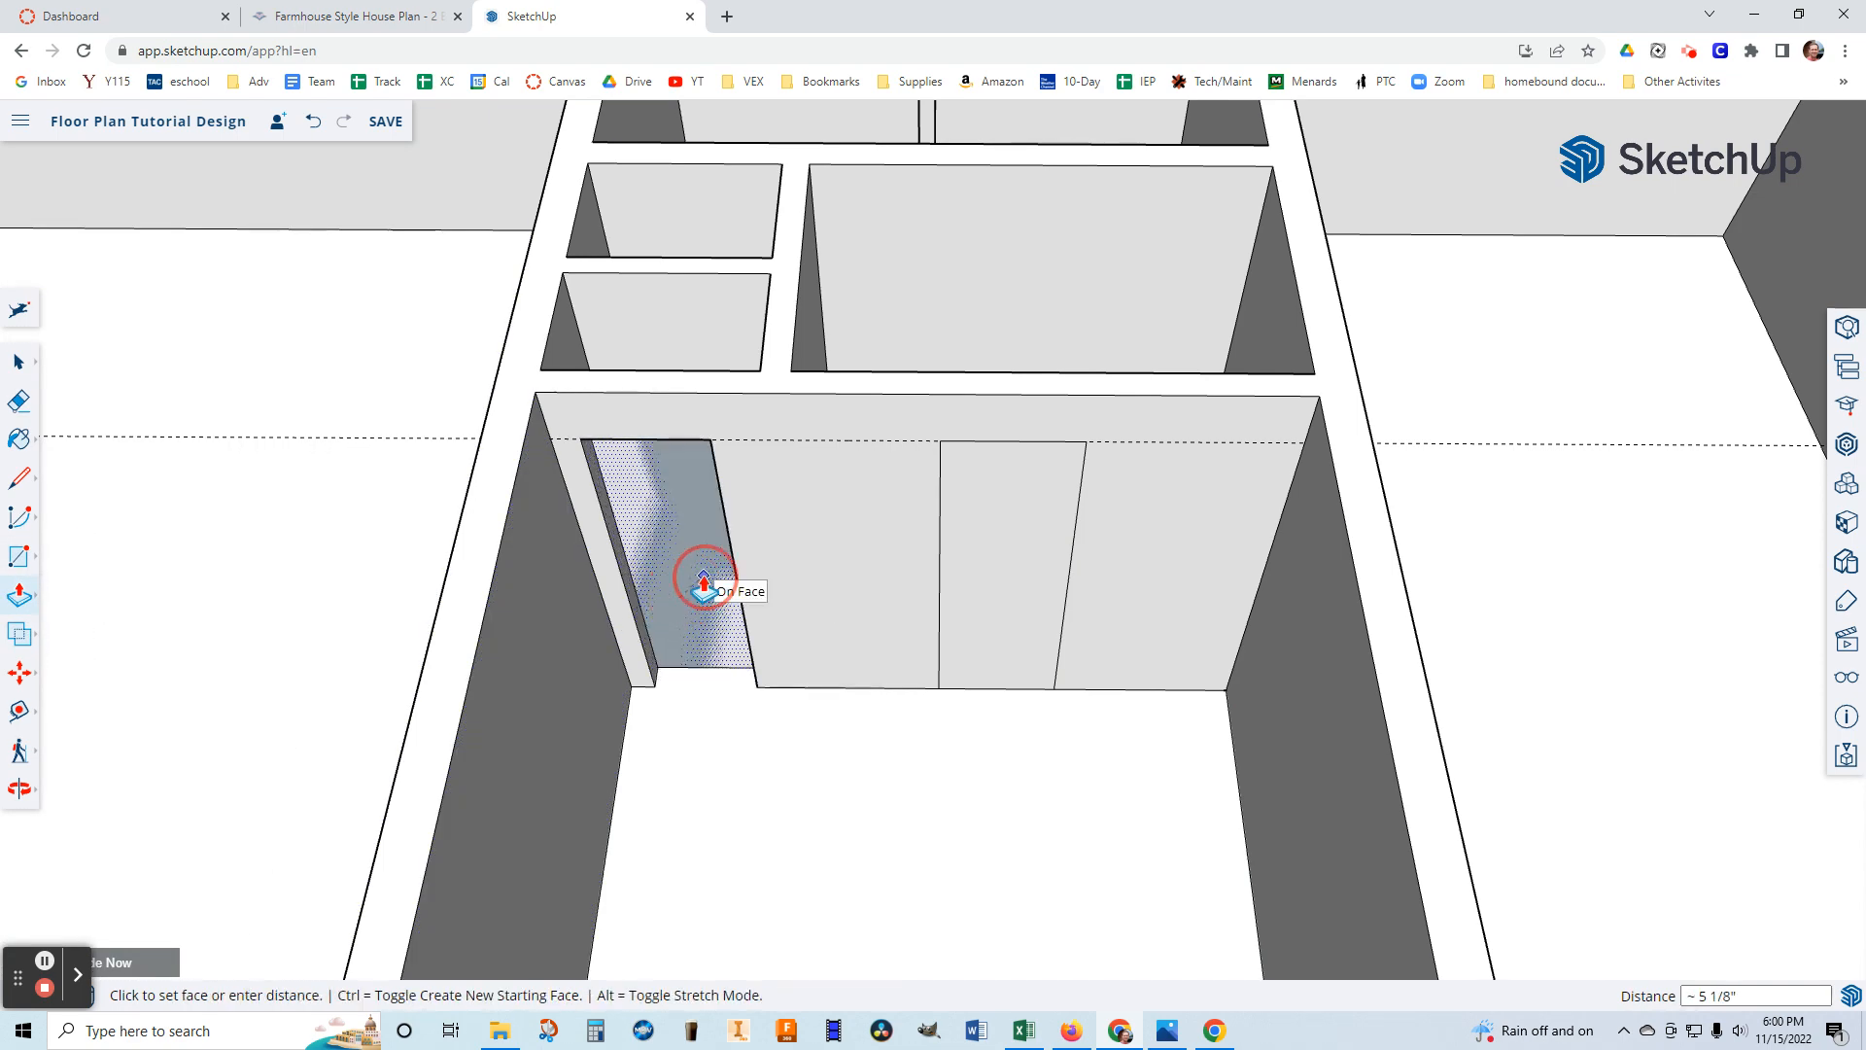
click(704, 587)
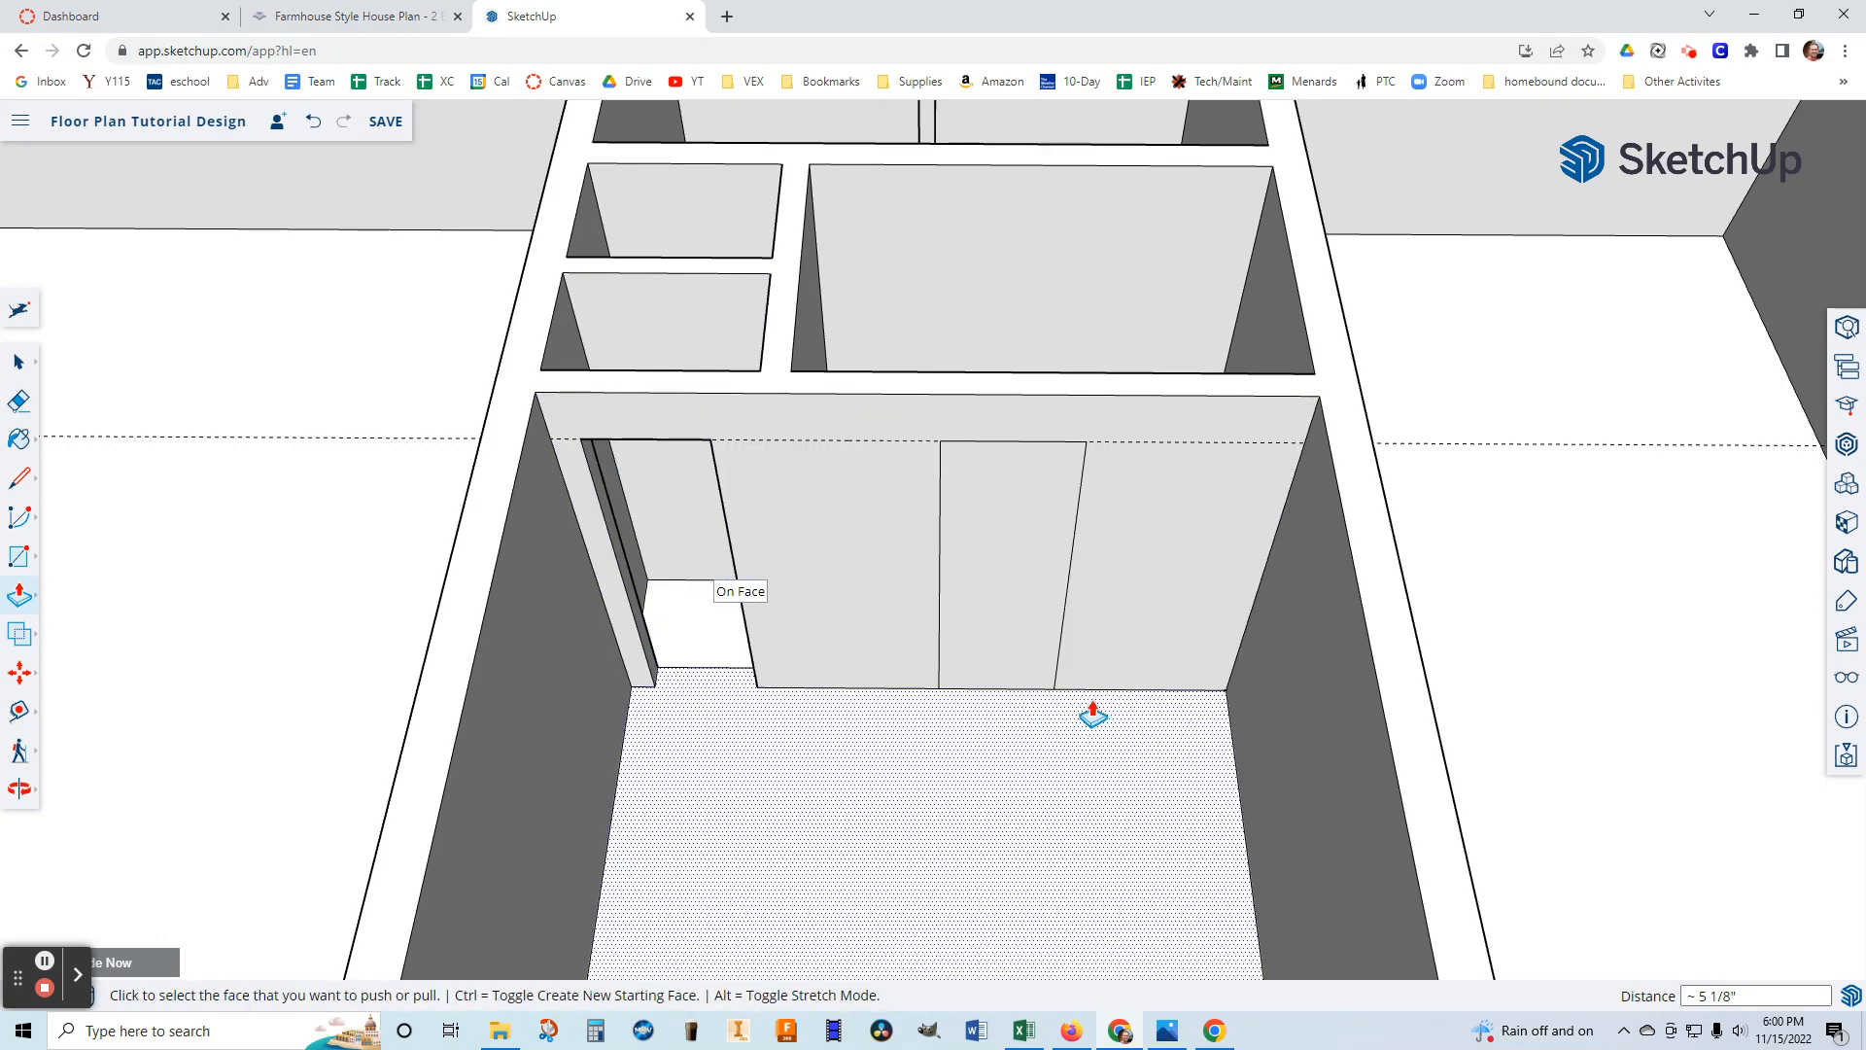
drag(1005, 669, 1010, 615)
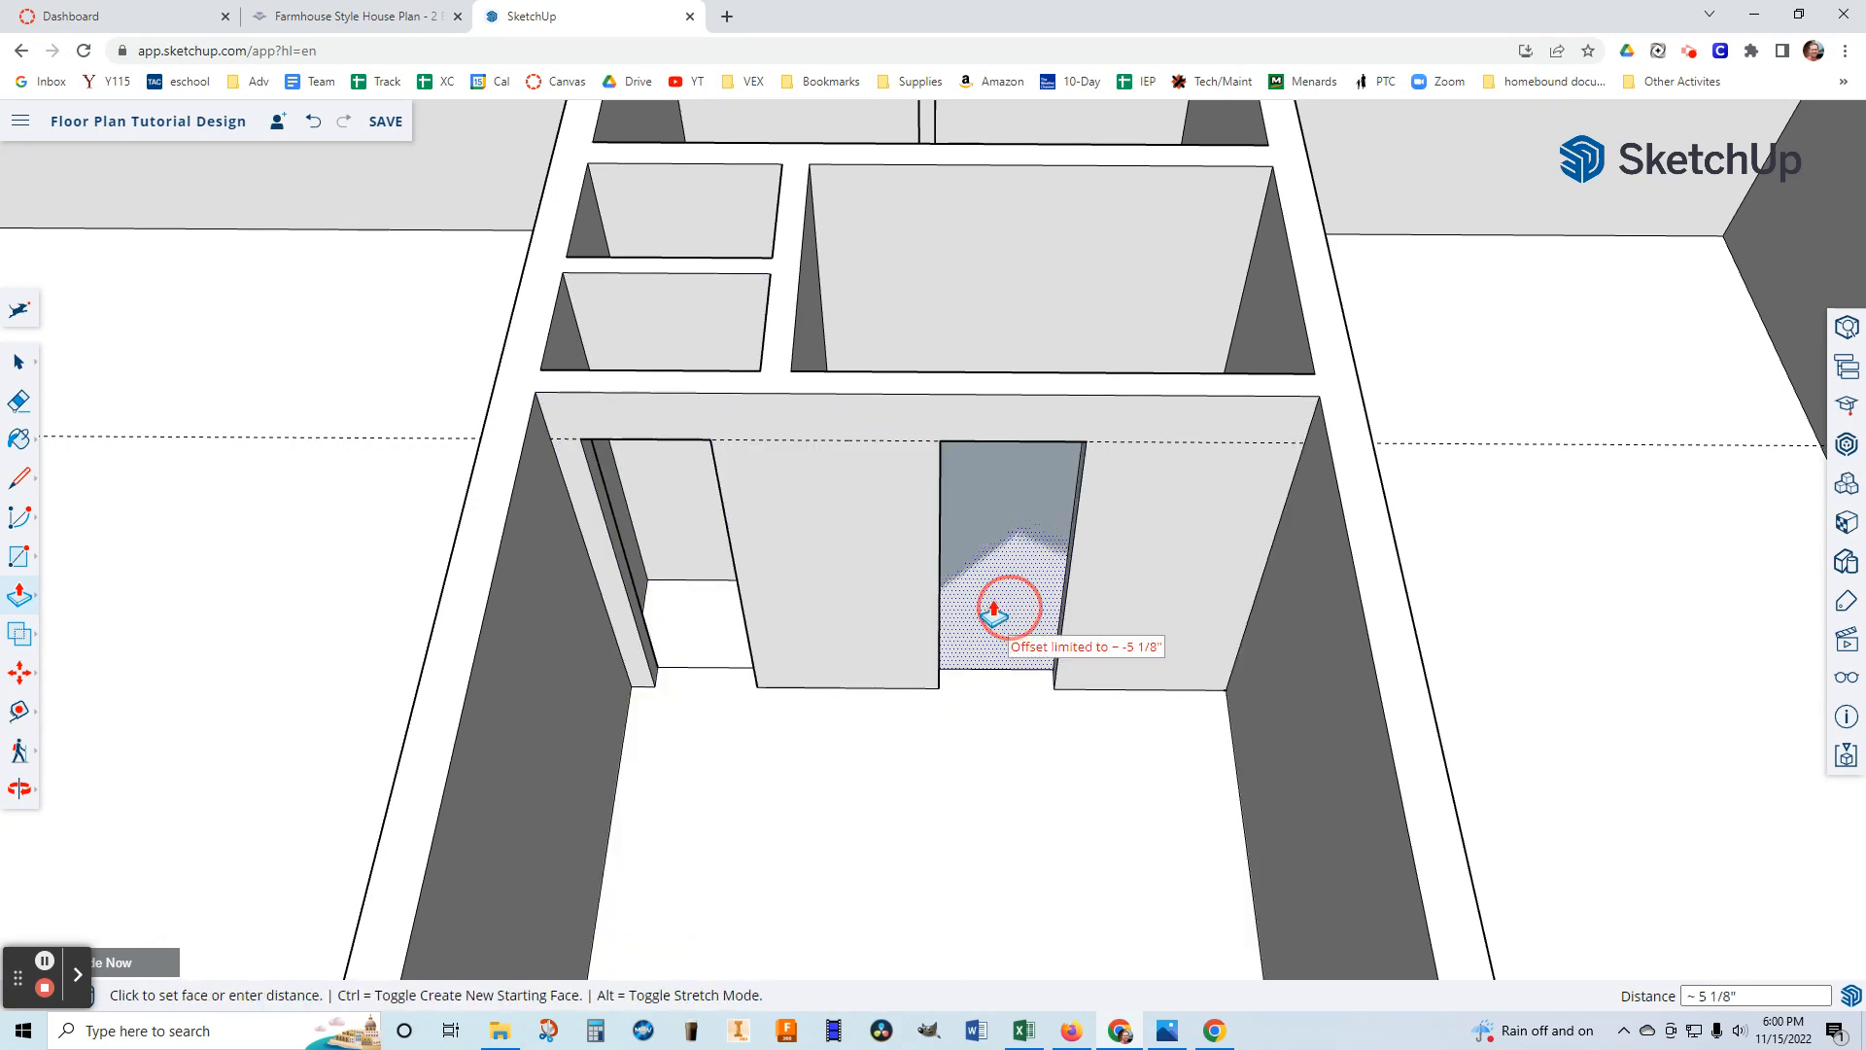
Finish pushing the bath door rectangle about 5 1/8" through the office wall and erase the guide line across that wall.
click(983, 608)
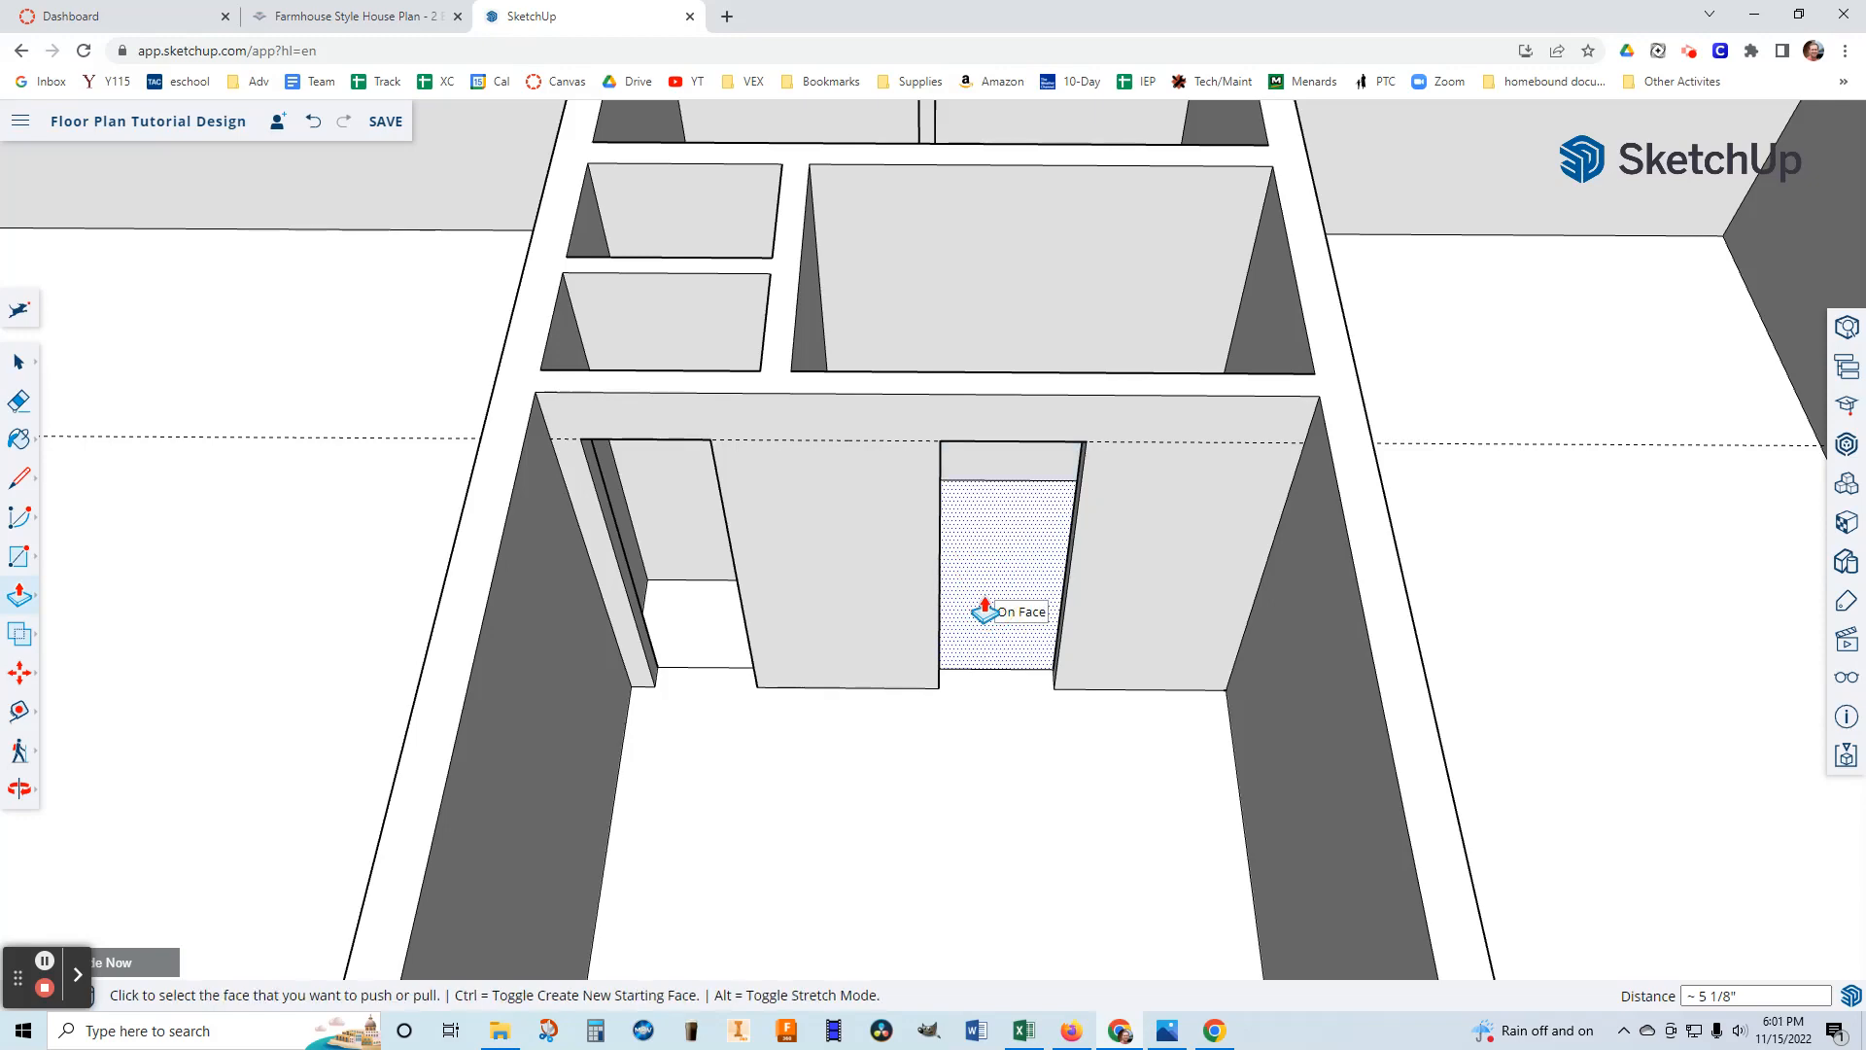
click(19, 402)
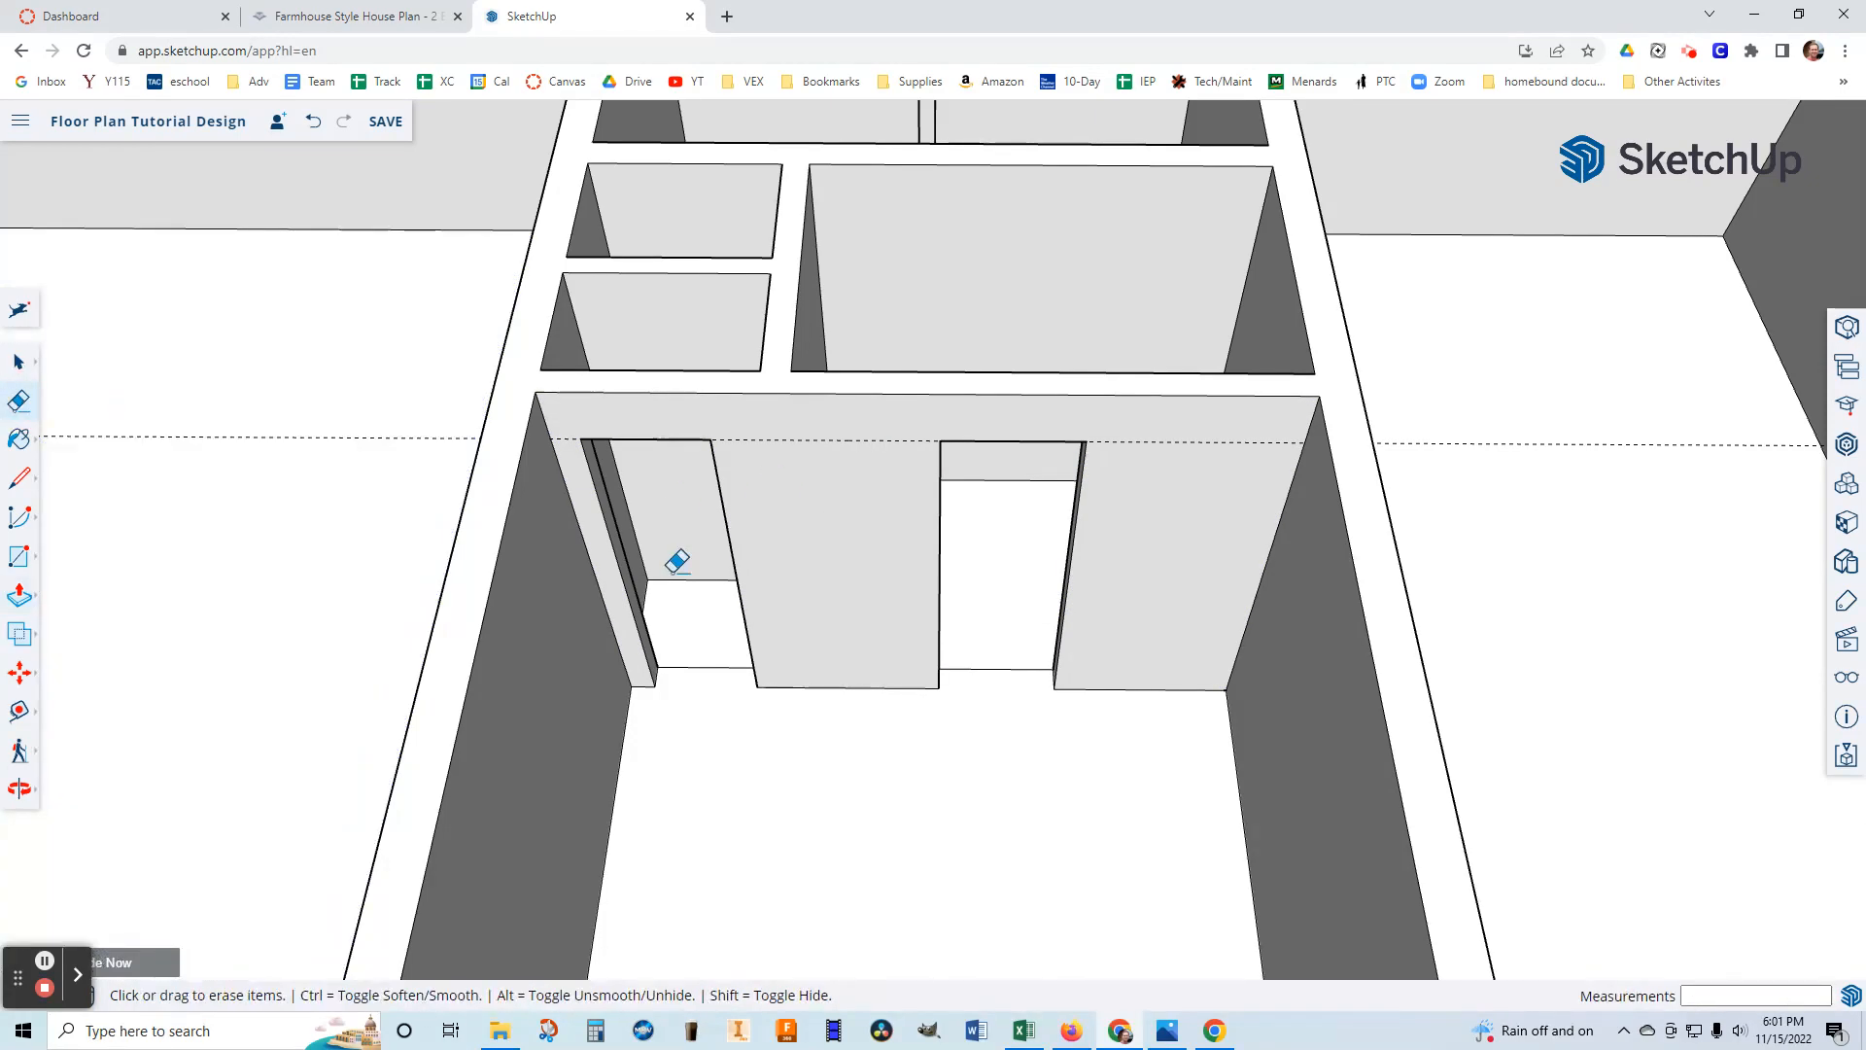
click(825, 435)
scroll(836, 573, down, 3)
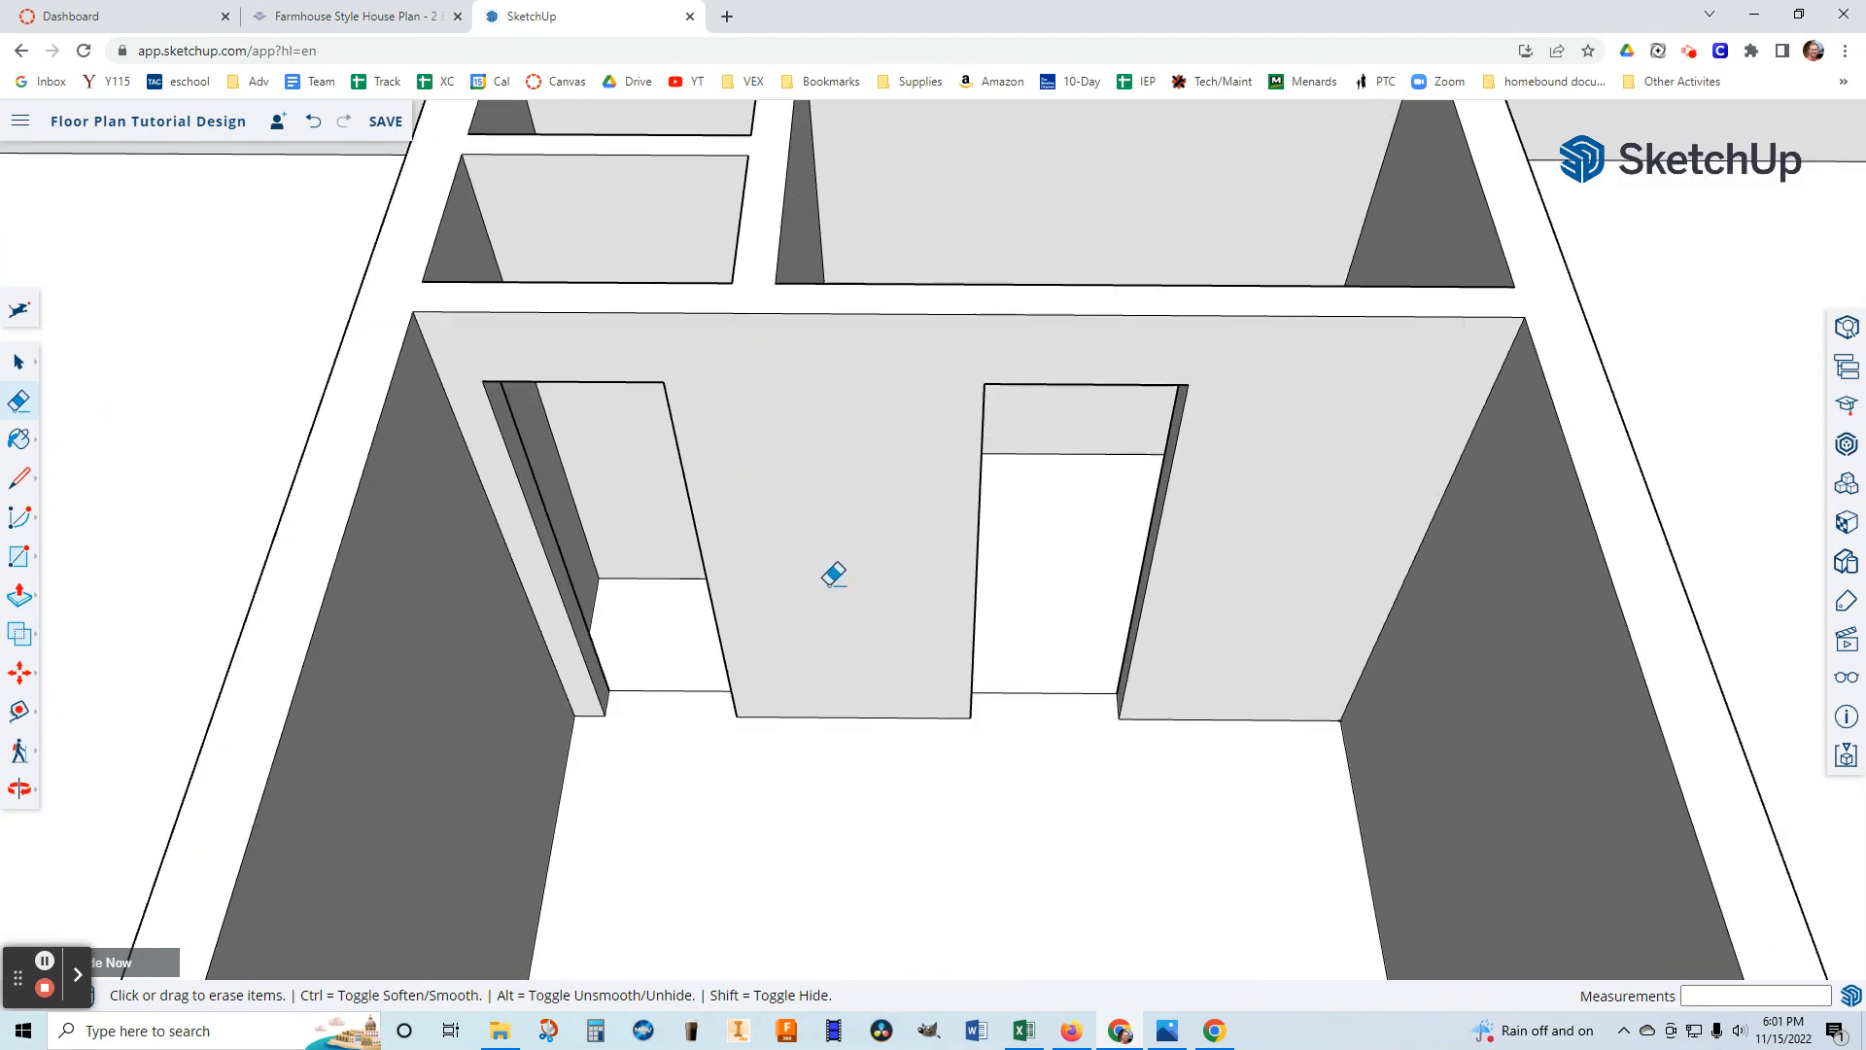
Place a Tape Measure guide 1' below the top edge of the mud room wall shared with the coats closet and bath.
middle_drag(965, 628, 878, 789)
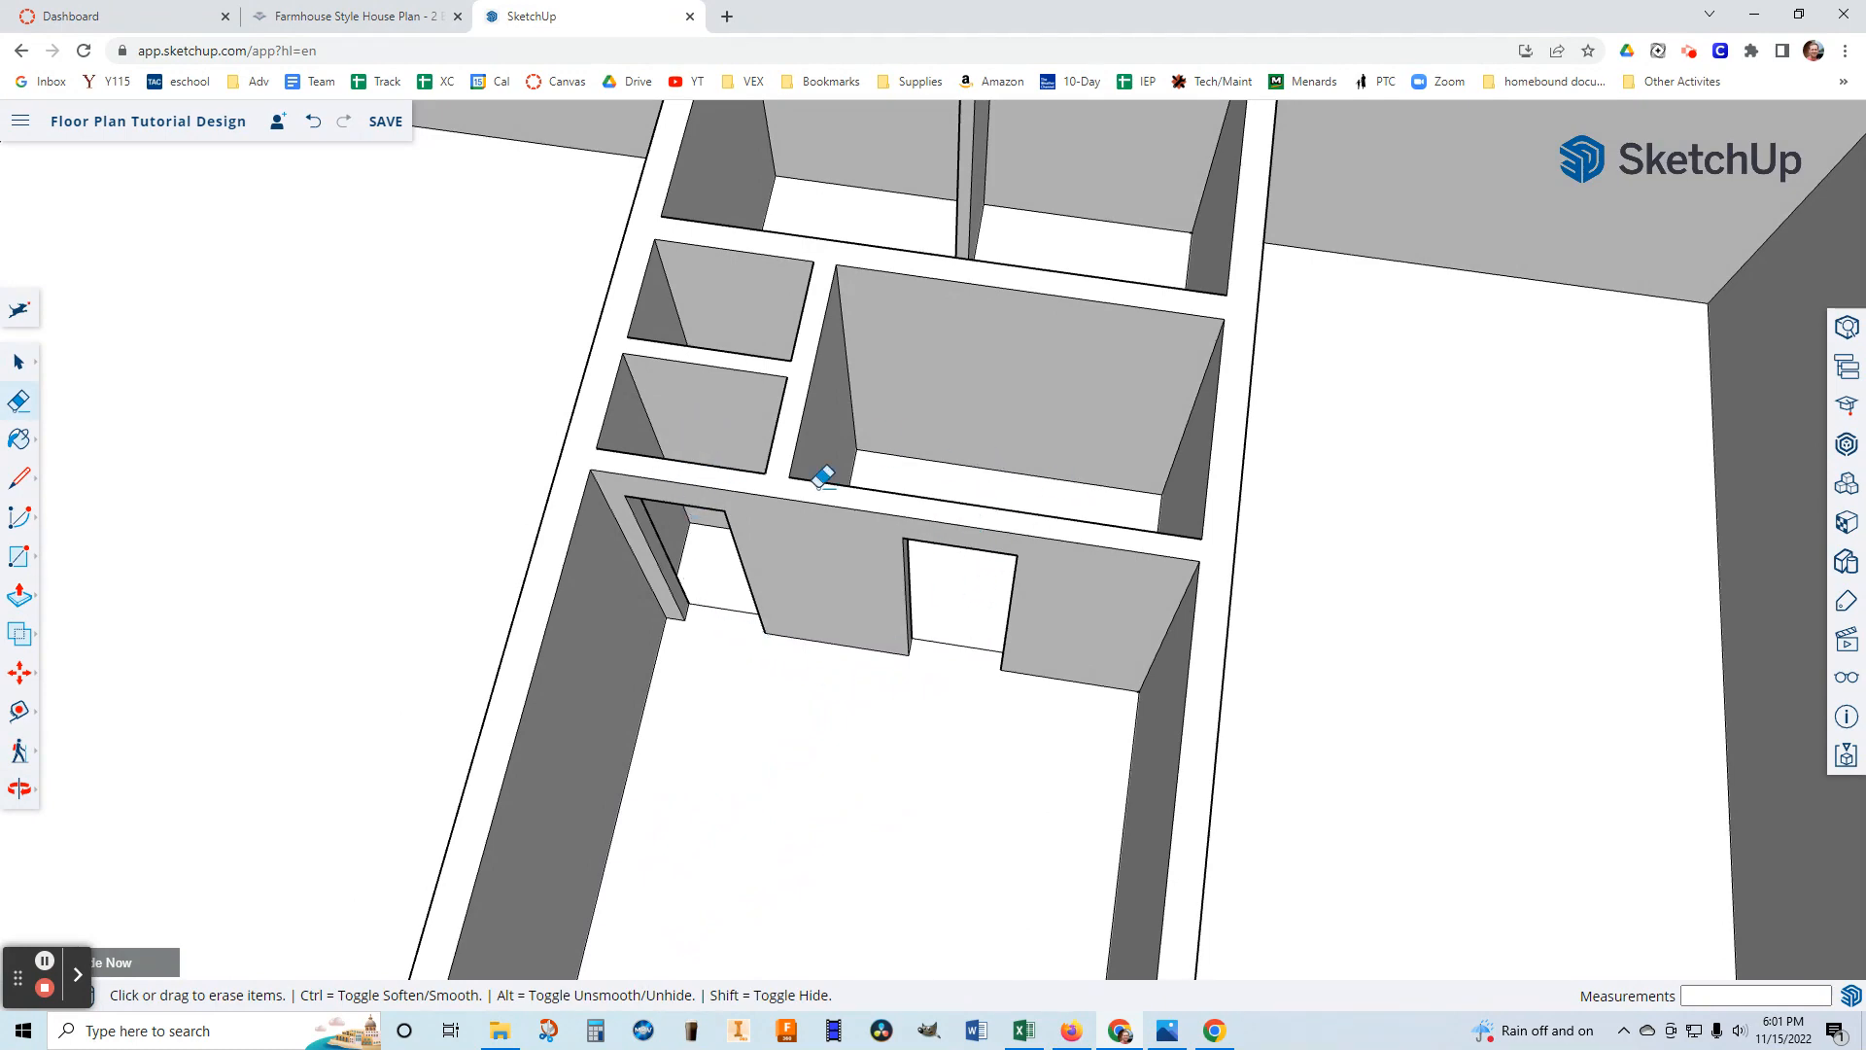
middle_drag(1033, 574, 833, 541)
mouse_move(1237, 528)
middle_down()
mouse_move(1133, 538)
mouse_move(1248, 547)
middle_up()
mouse_move(1362, 568)
middle_down()
mouse_move(1179, 570)
mouse_move(1387, 646)
mouse_move(1216, 633)
mouse_move(984, 577)
mouse_move(1145, 729)
mouse_move(1117, 592)
mouse_move(1087, 697)
middle_up()
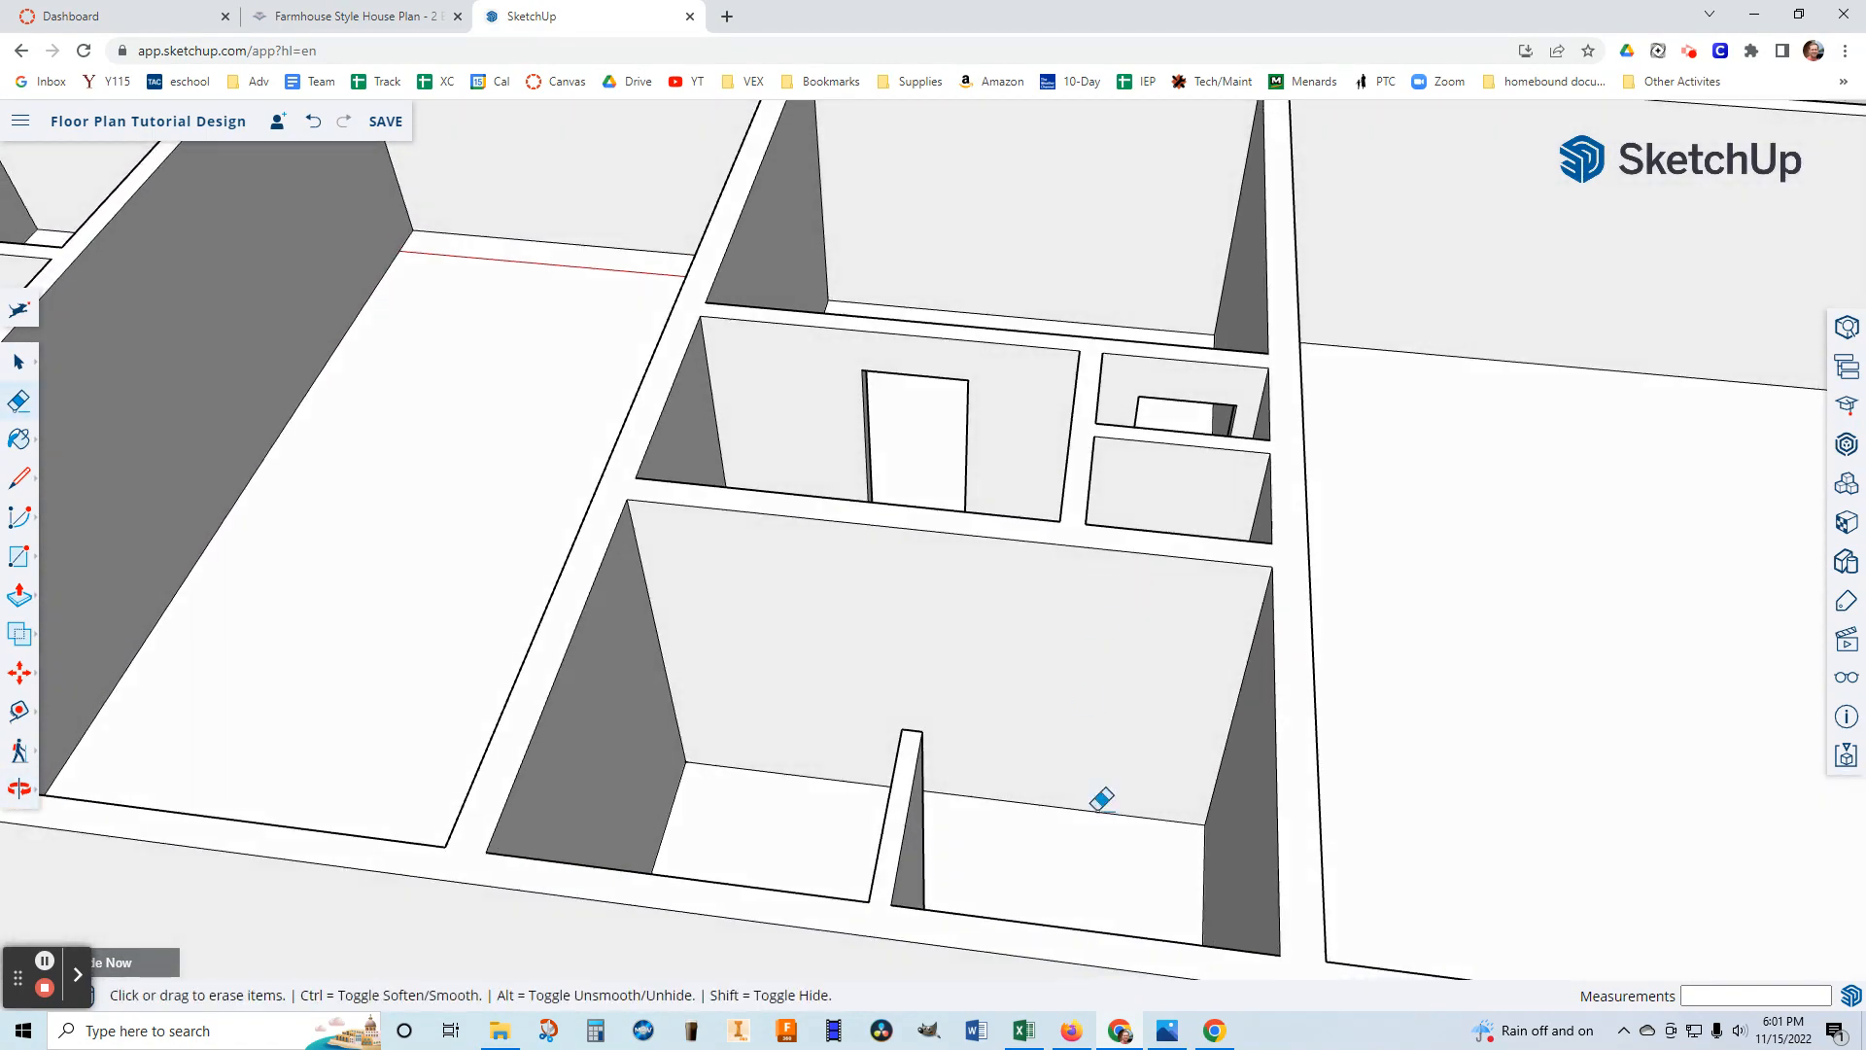
mouse_move(1205, 880)
middle_down()
mouse_move(1209, 846)
mouse_move(1241, 855)
middle_up()
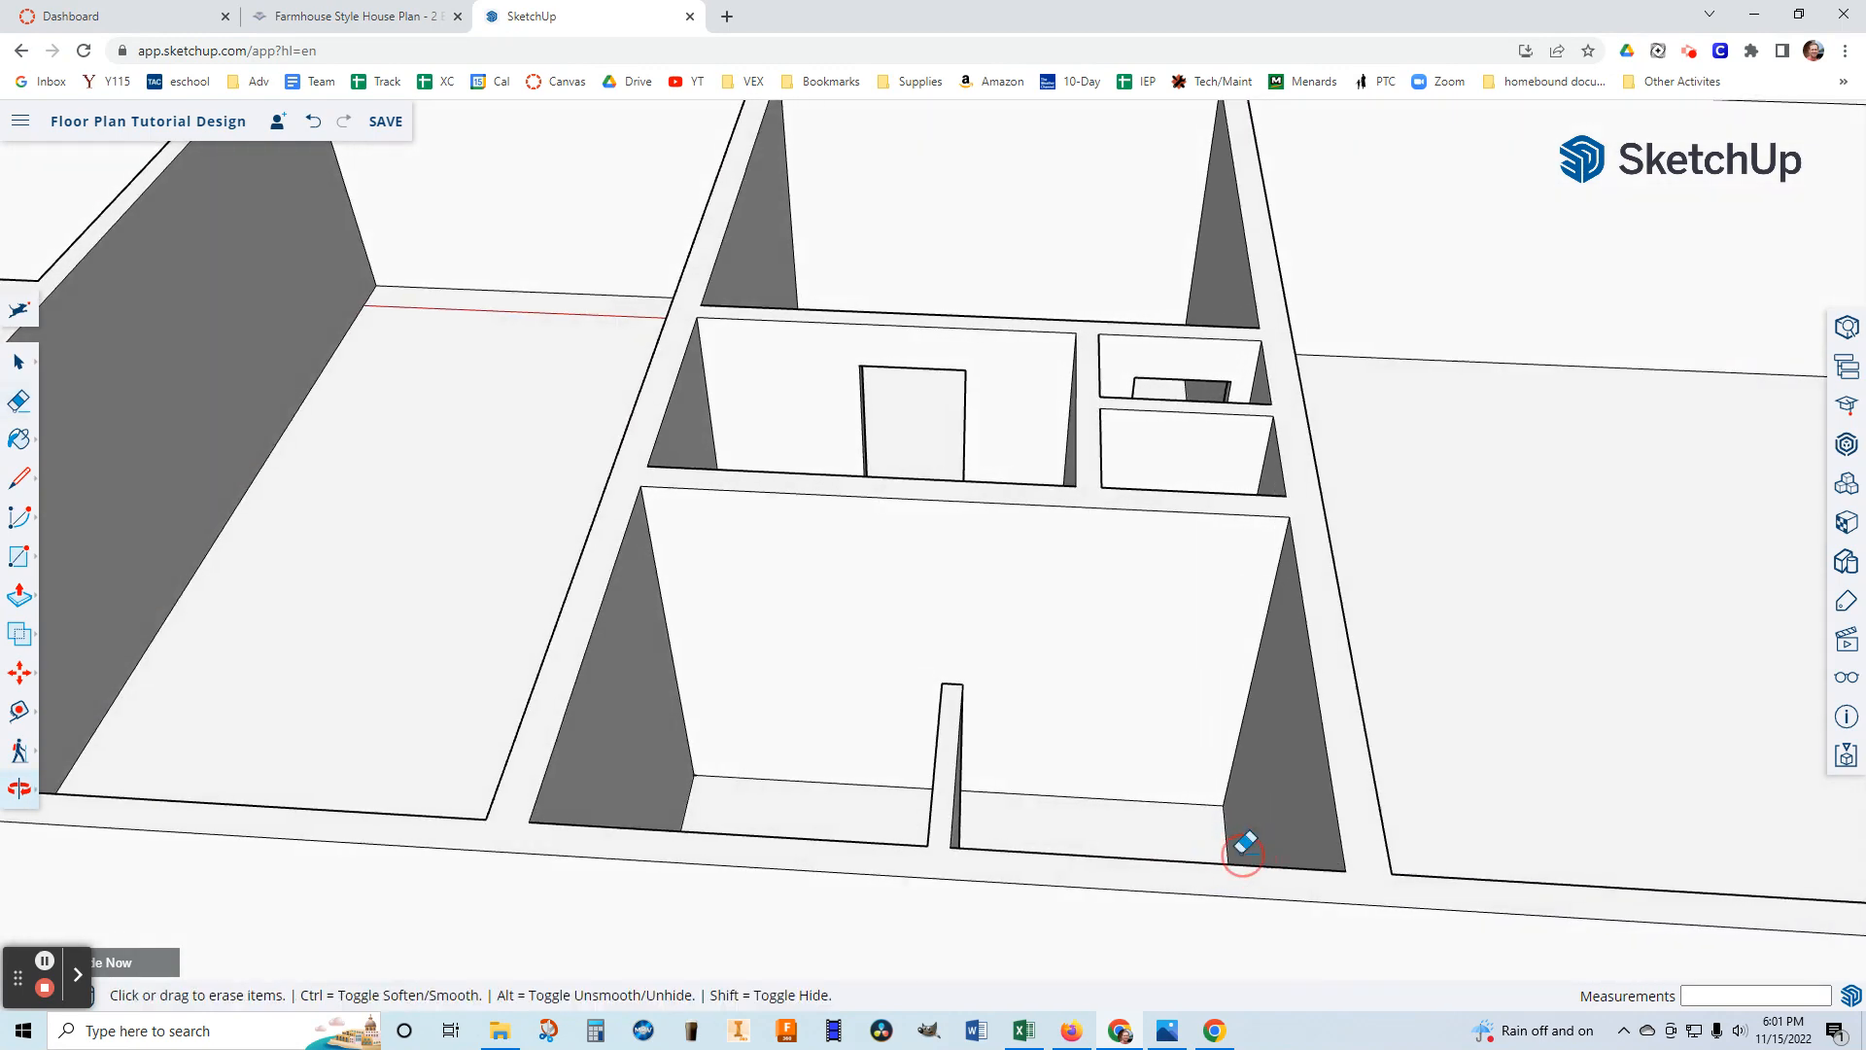
click(16, 707)
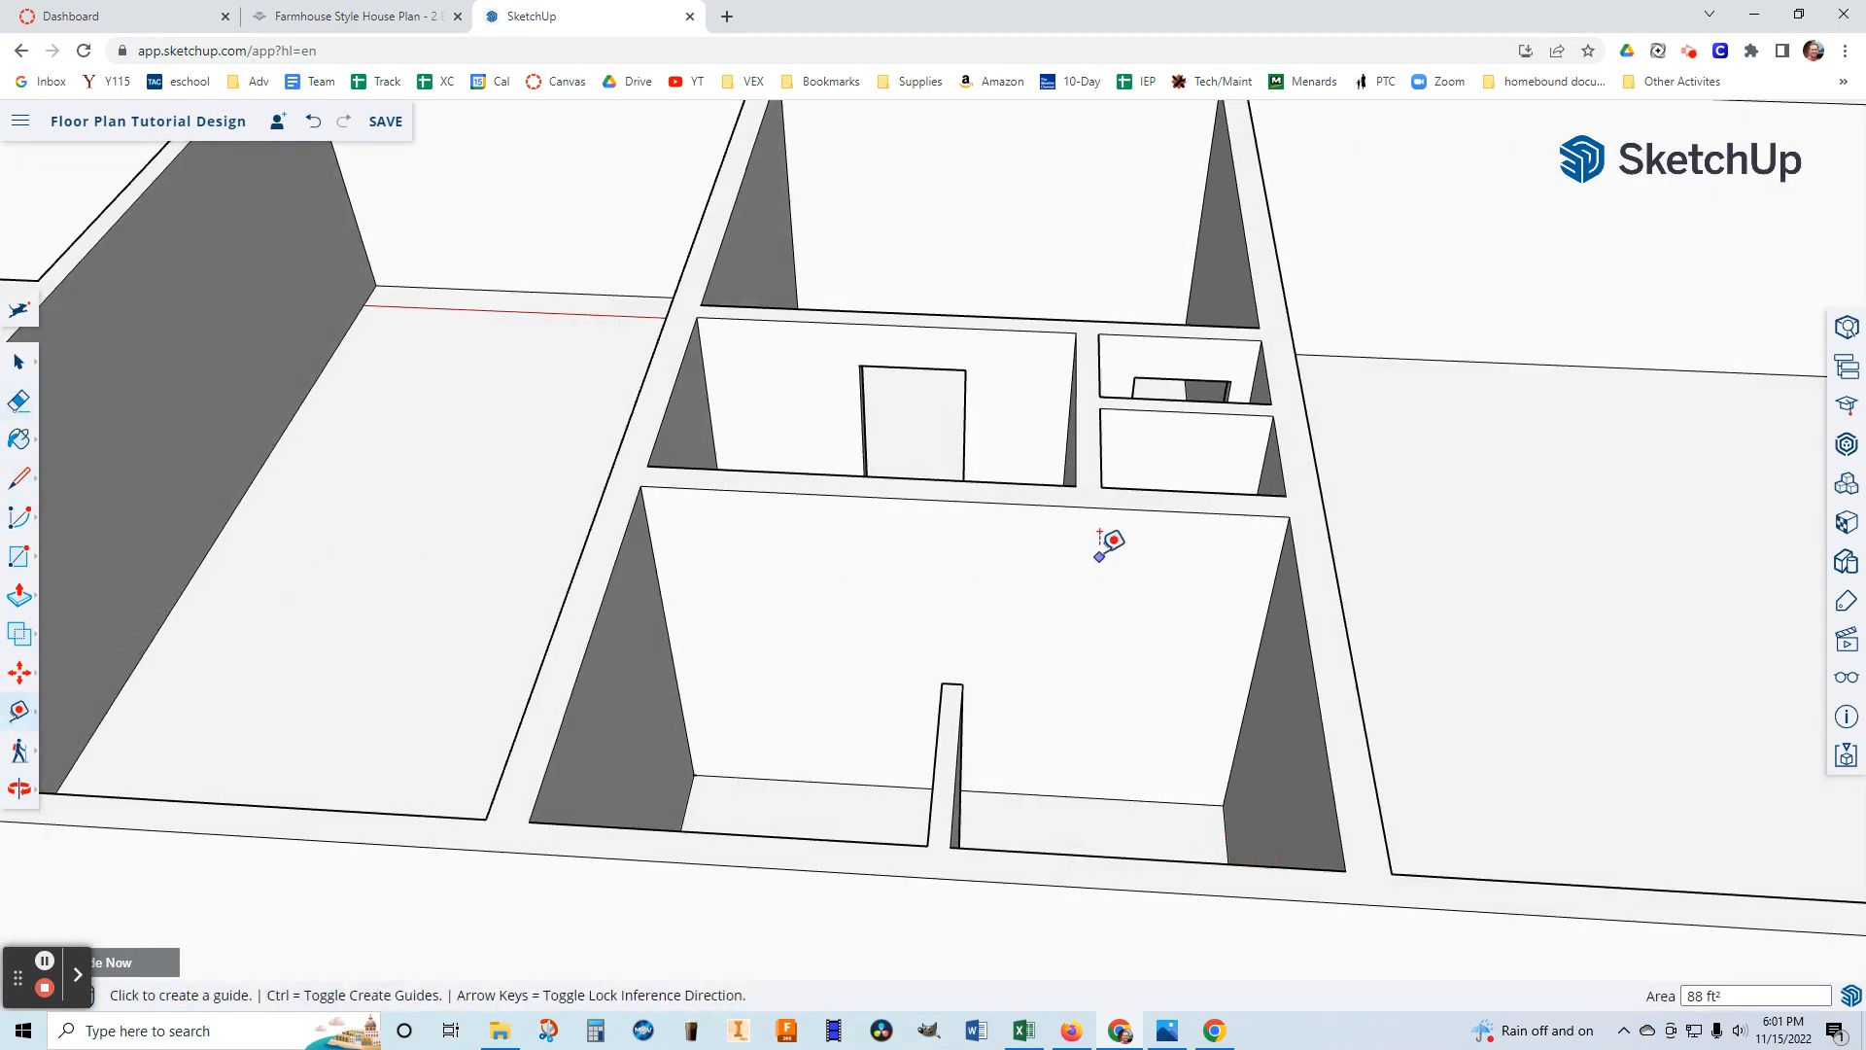
click(1132, 508)
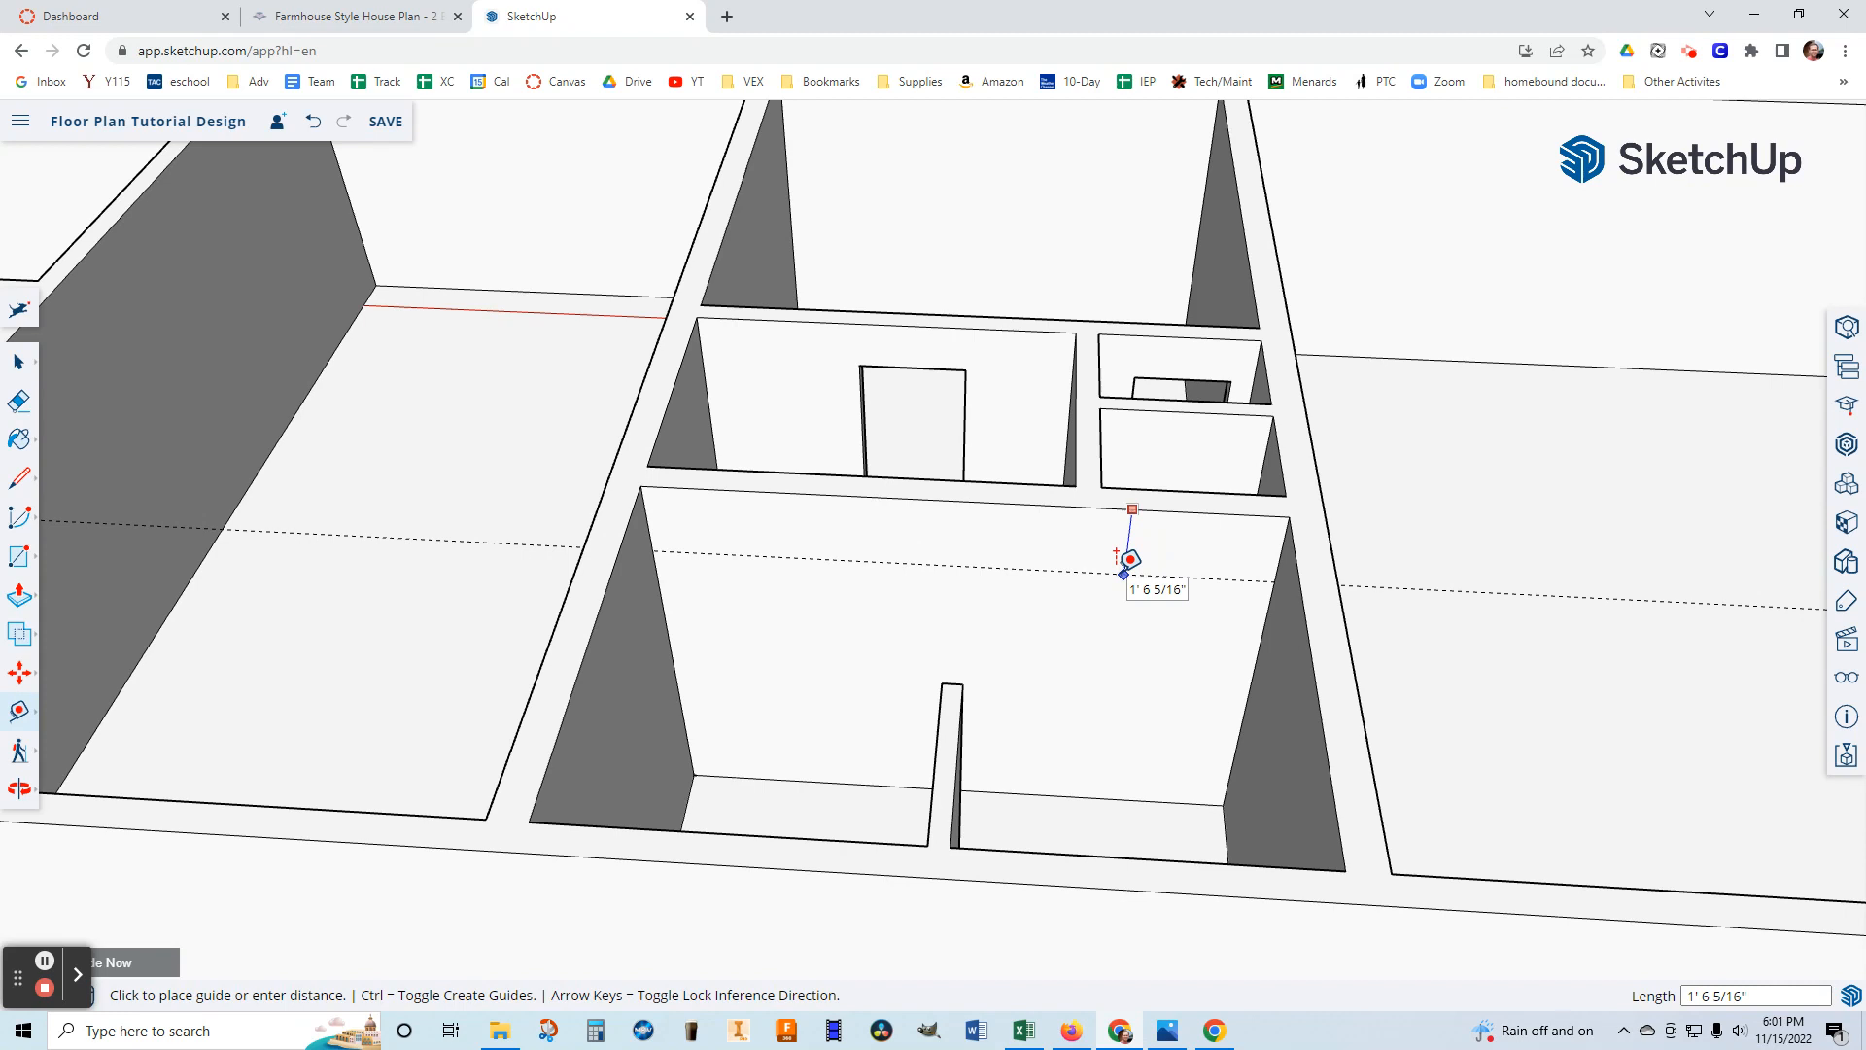
text(1')
key(Return)
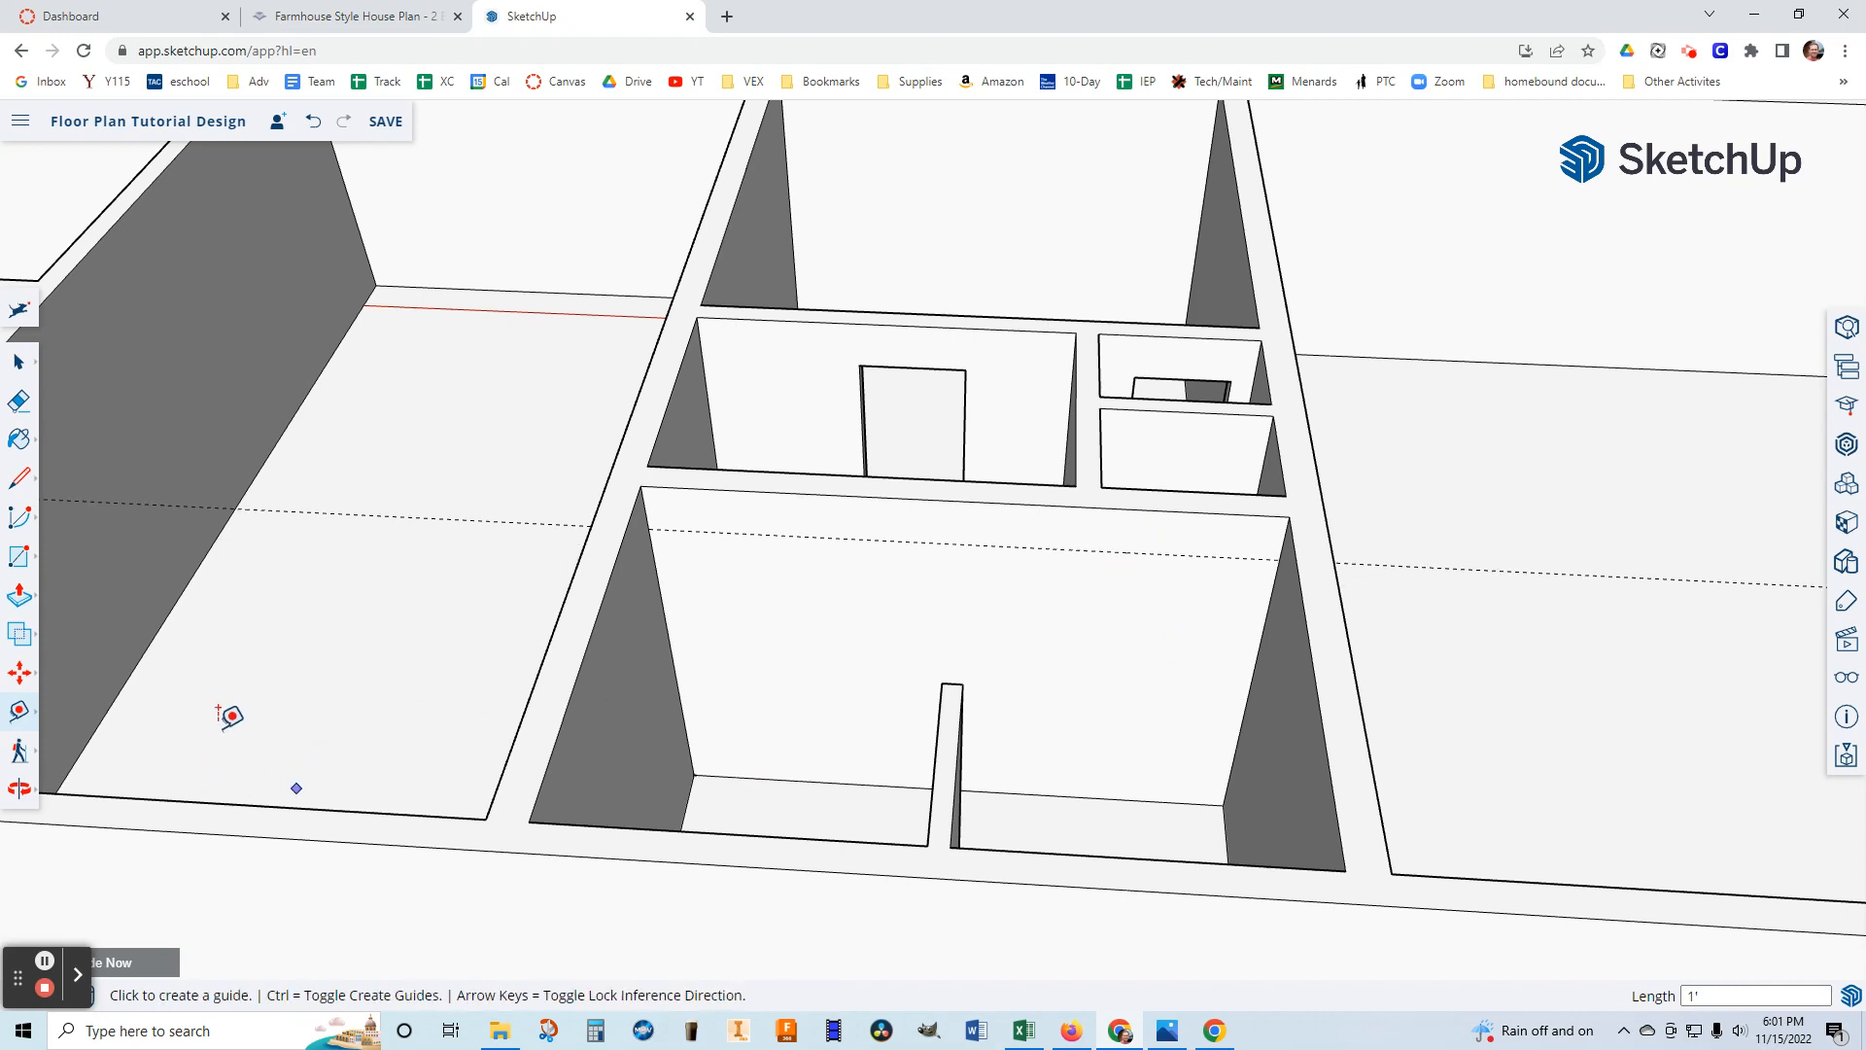
Draw a coats closet door rectangle about 1' 10" wide and 7' tall on the mud room wall and push it about 6 3/8" through.
click(21, 559)
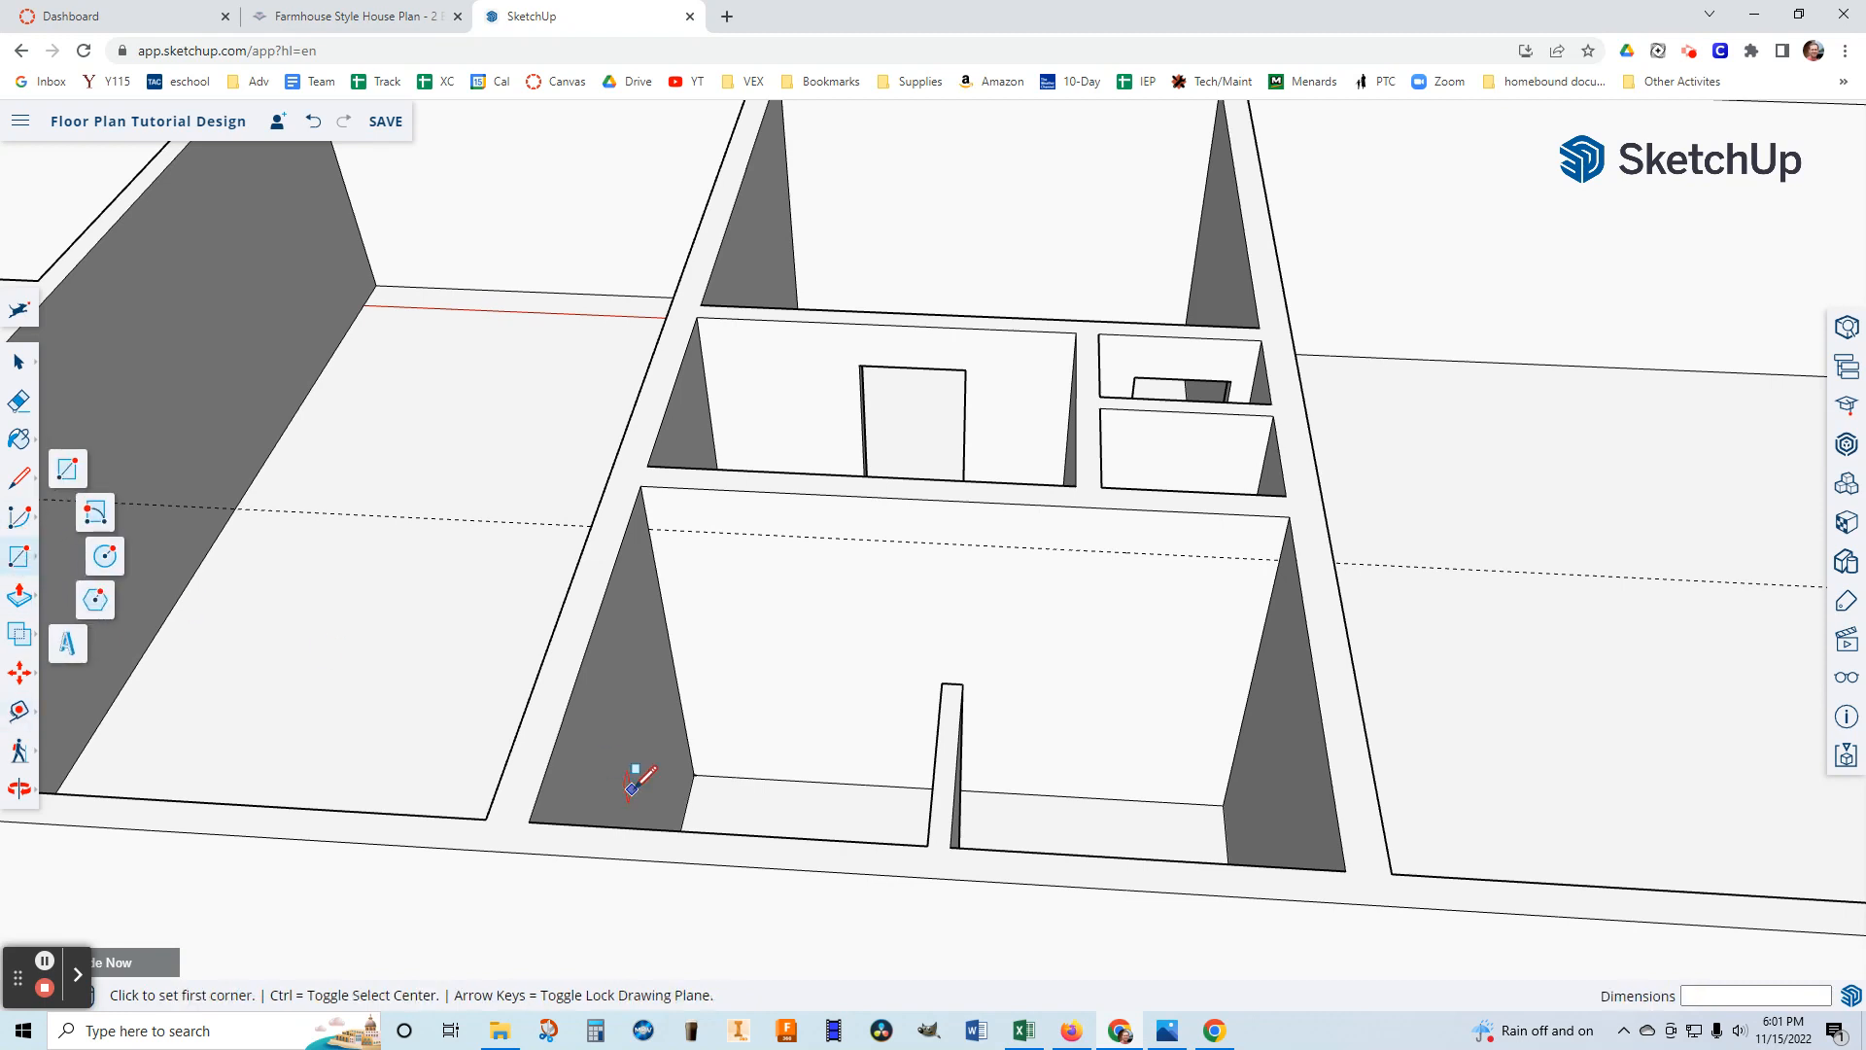
click(1205, 803)
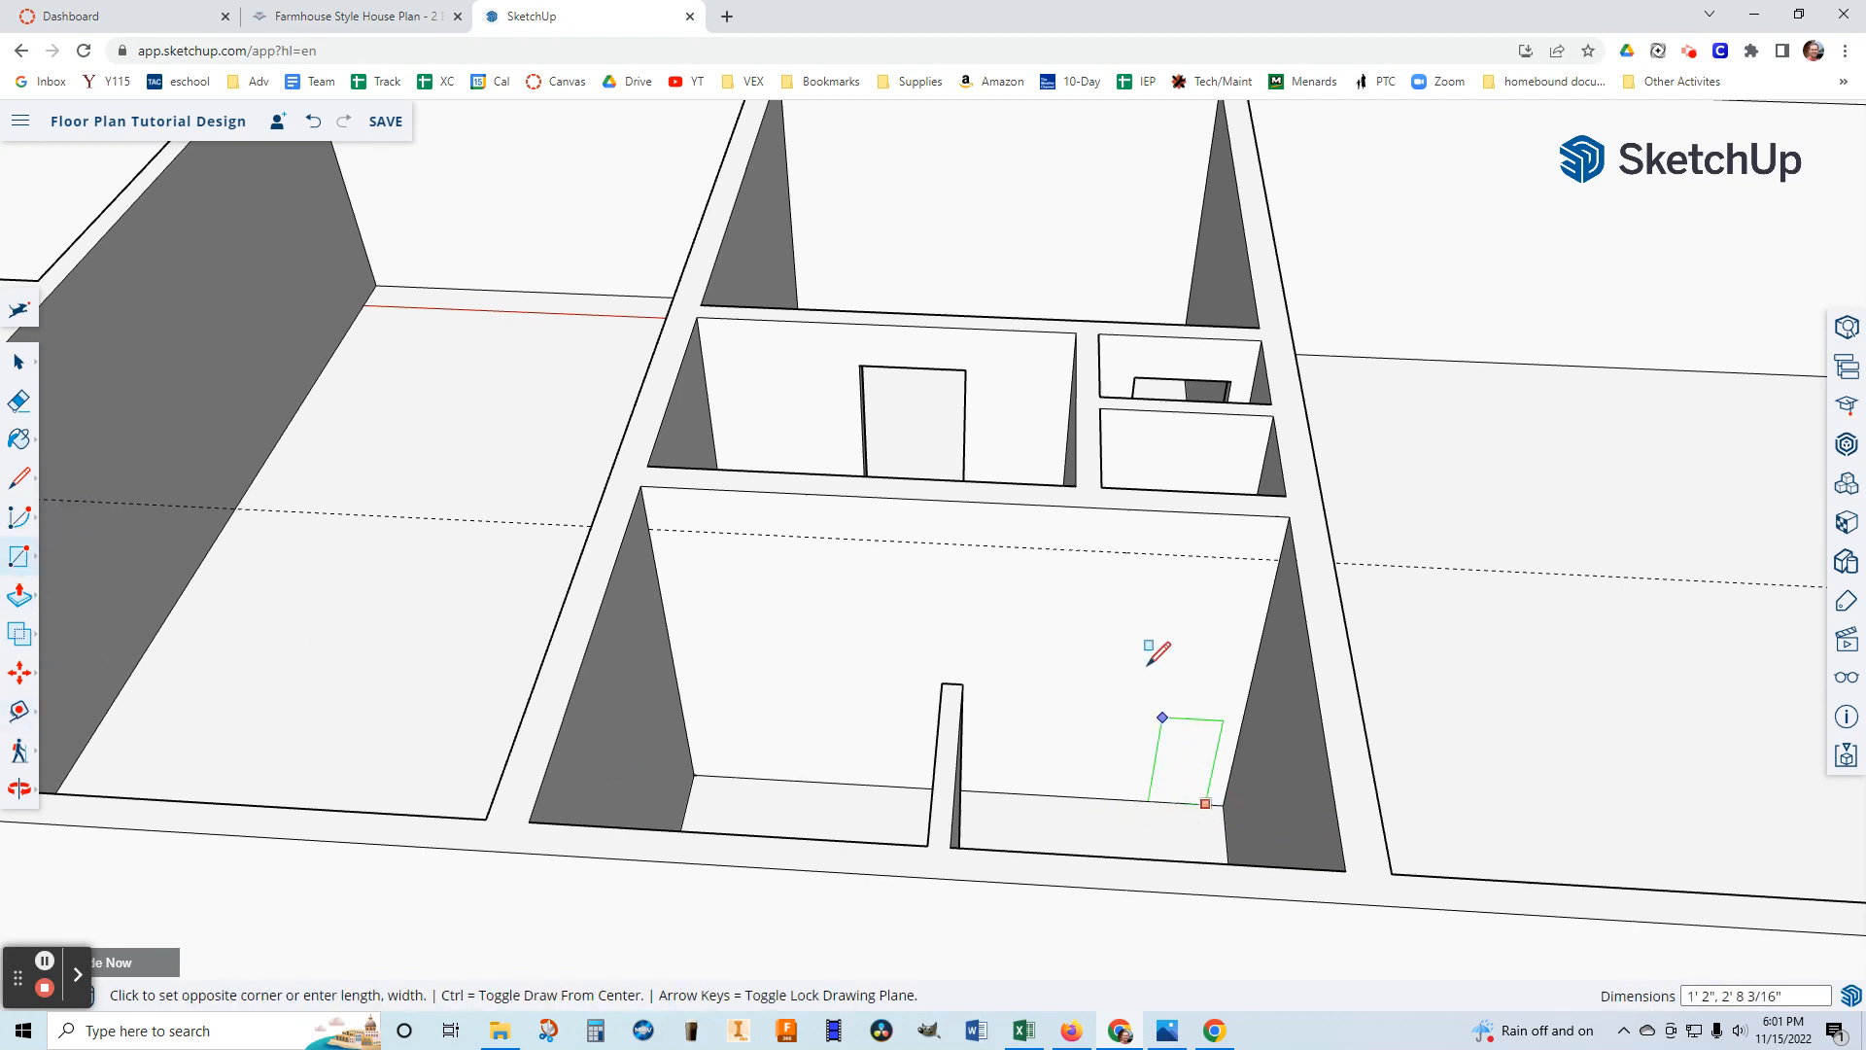
click(1149, 552)
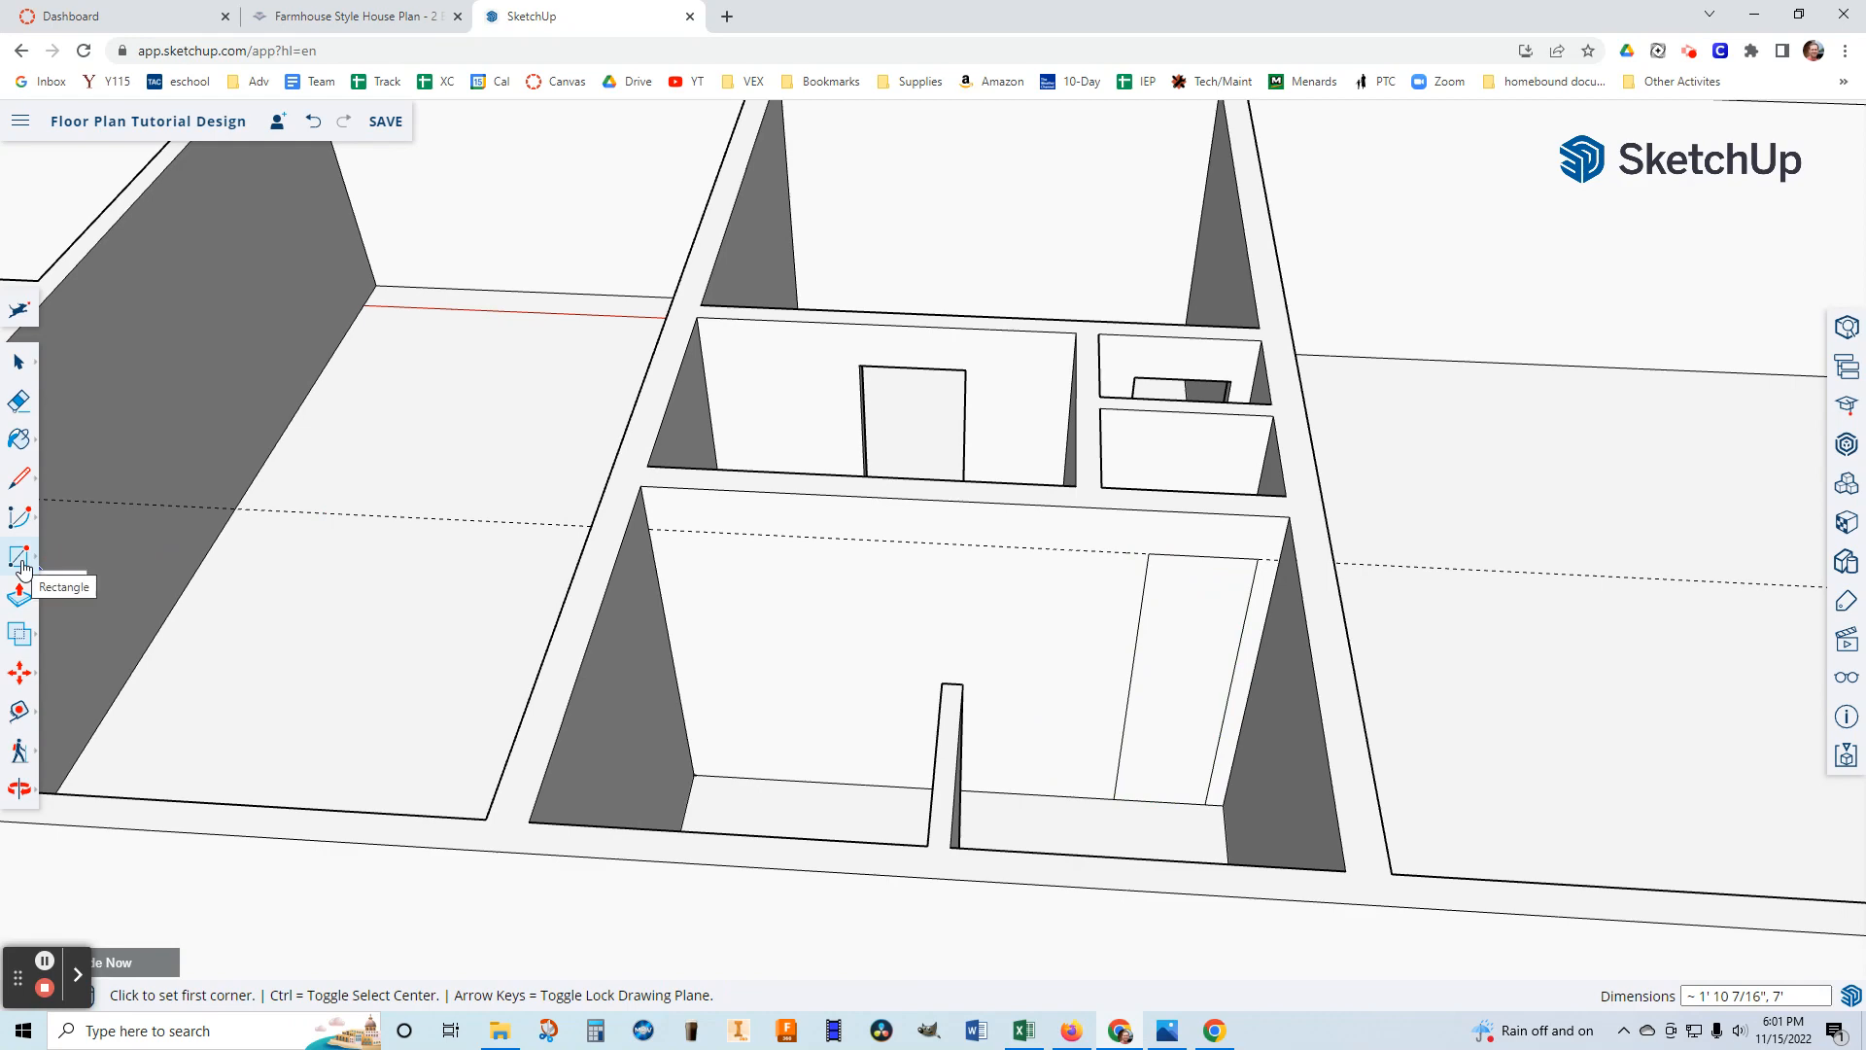
click(20, 595)
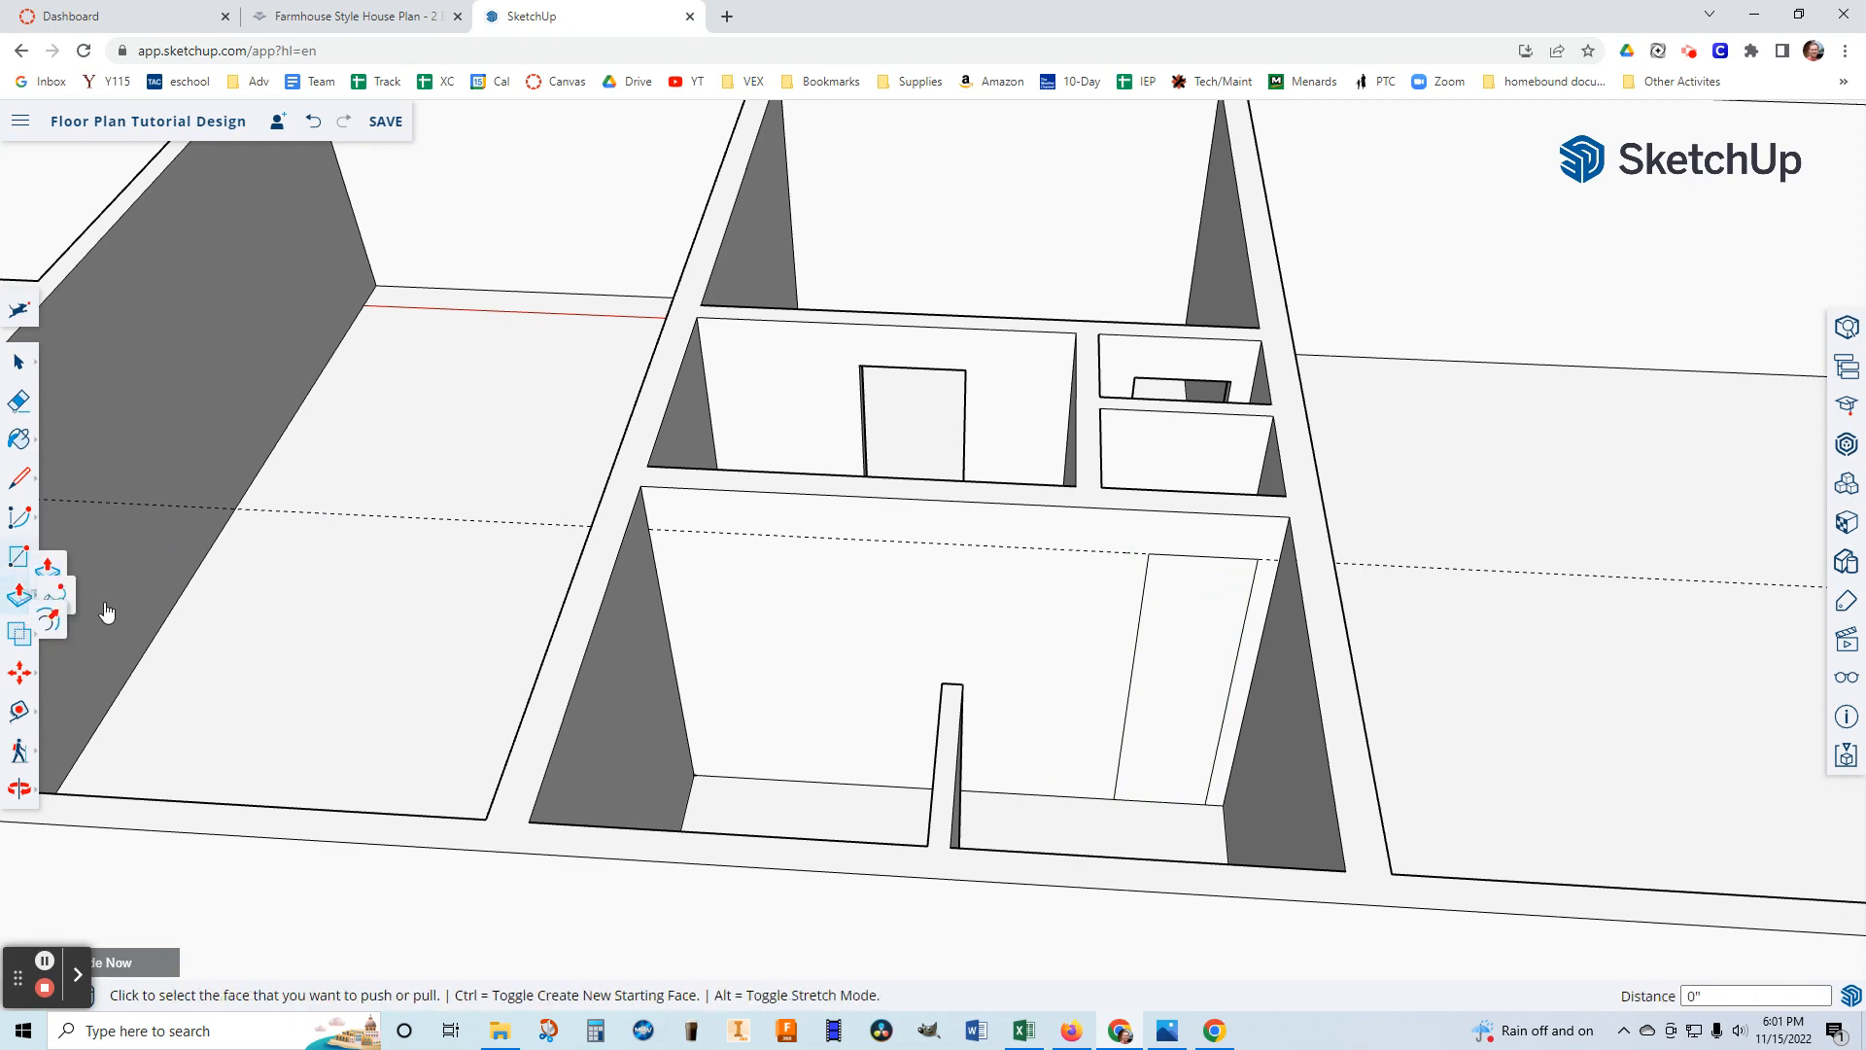
click(1184, 679)
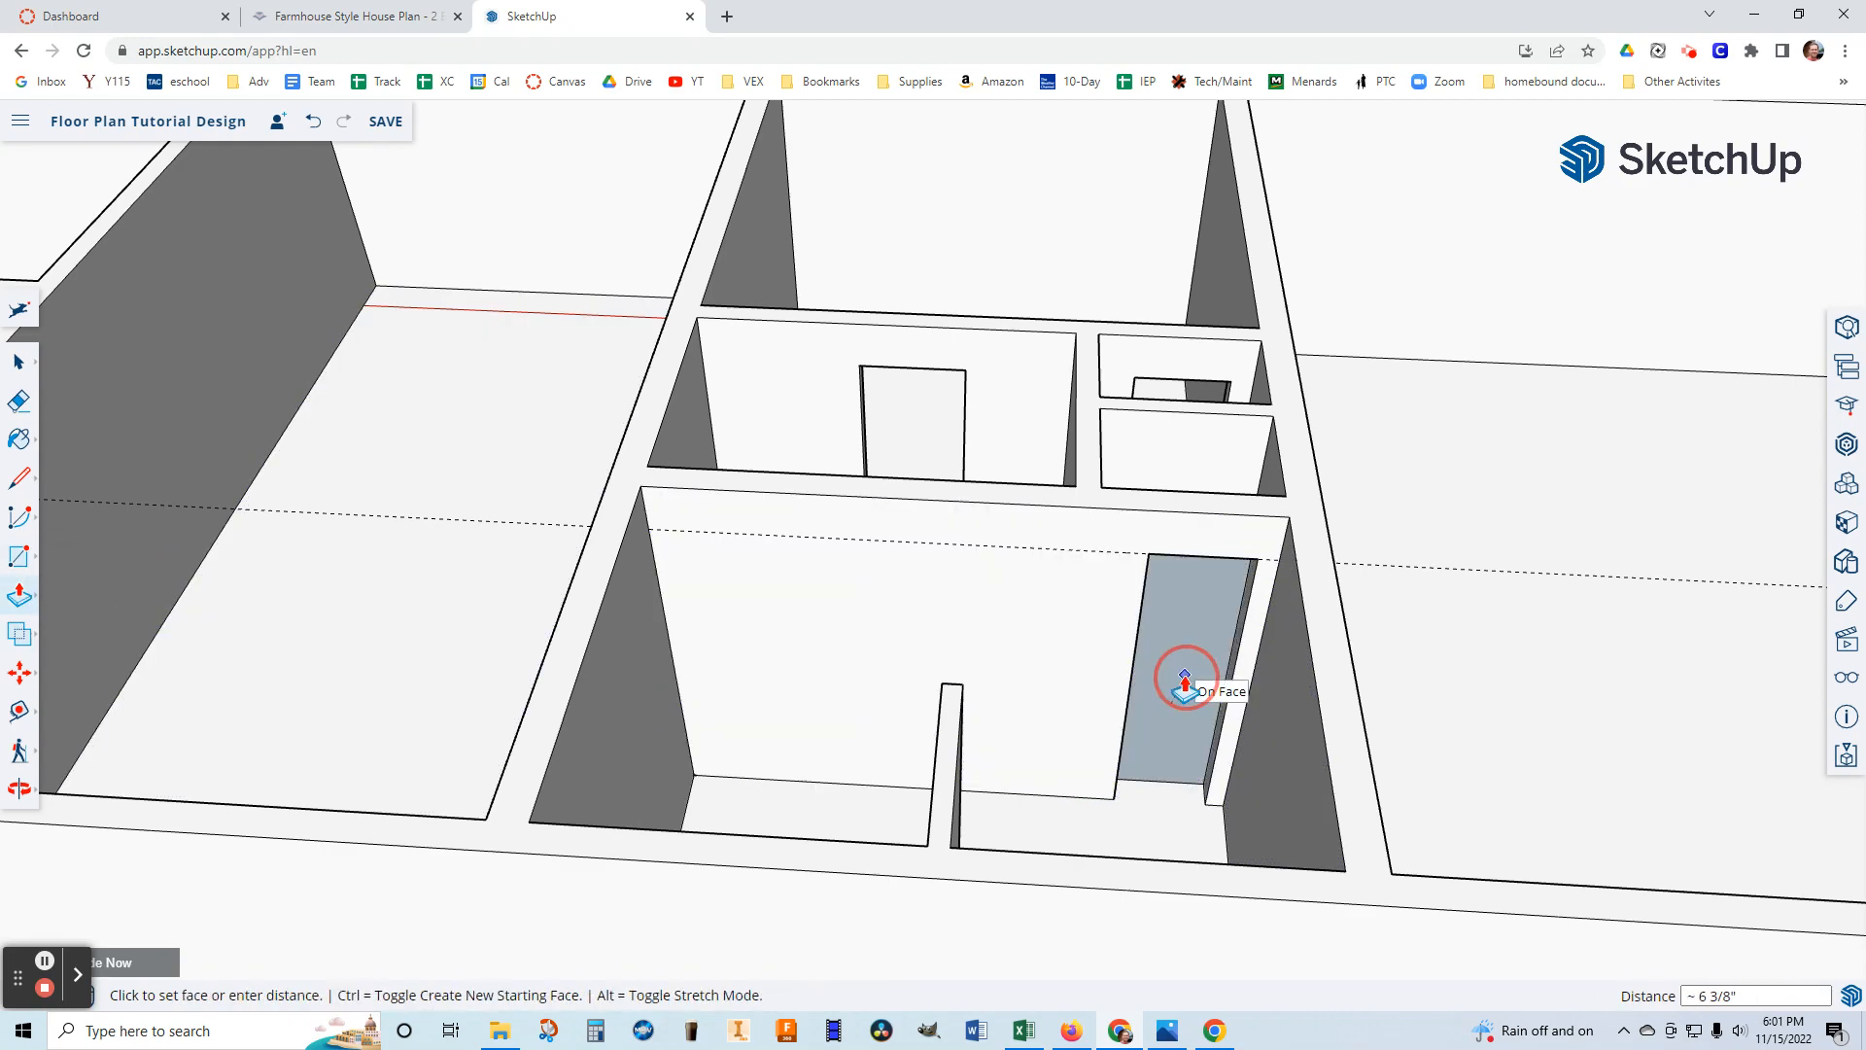
click(1173, 669)
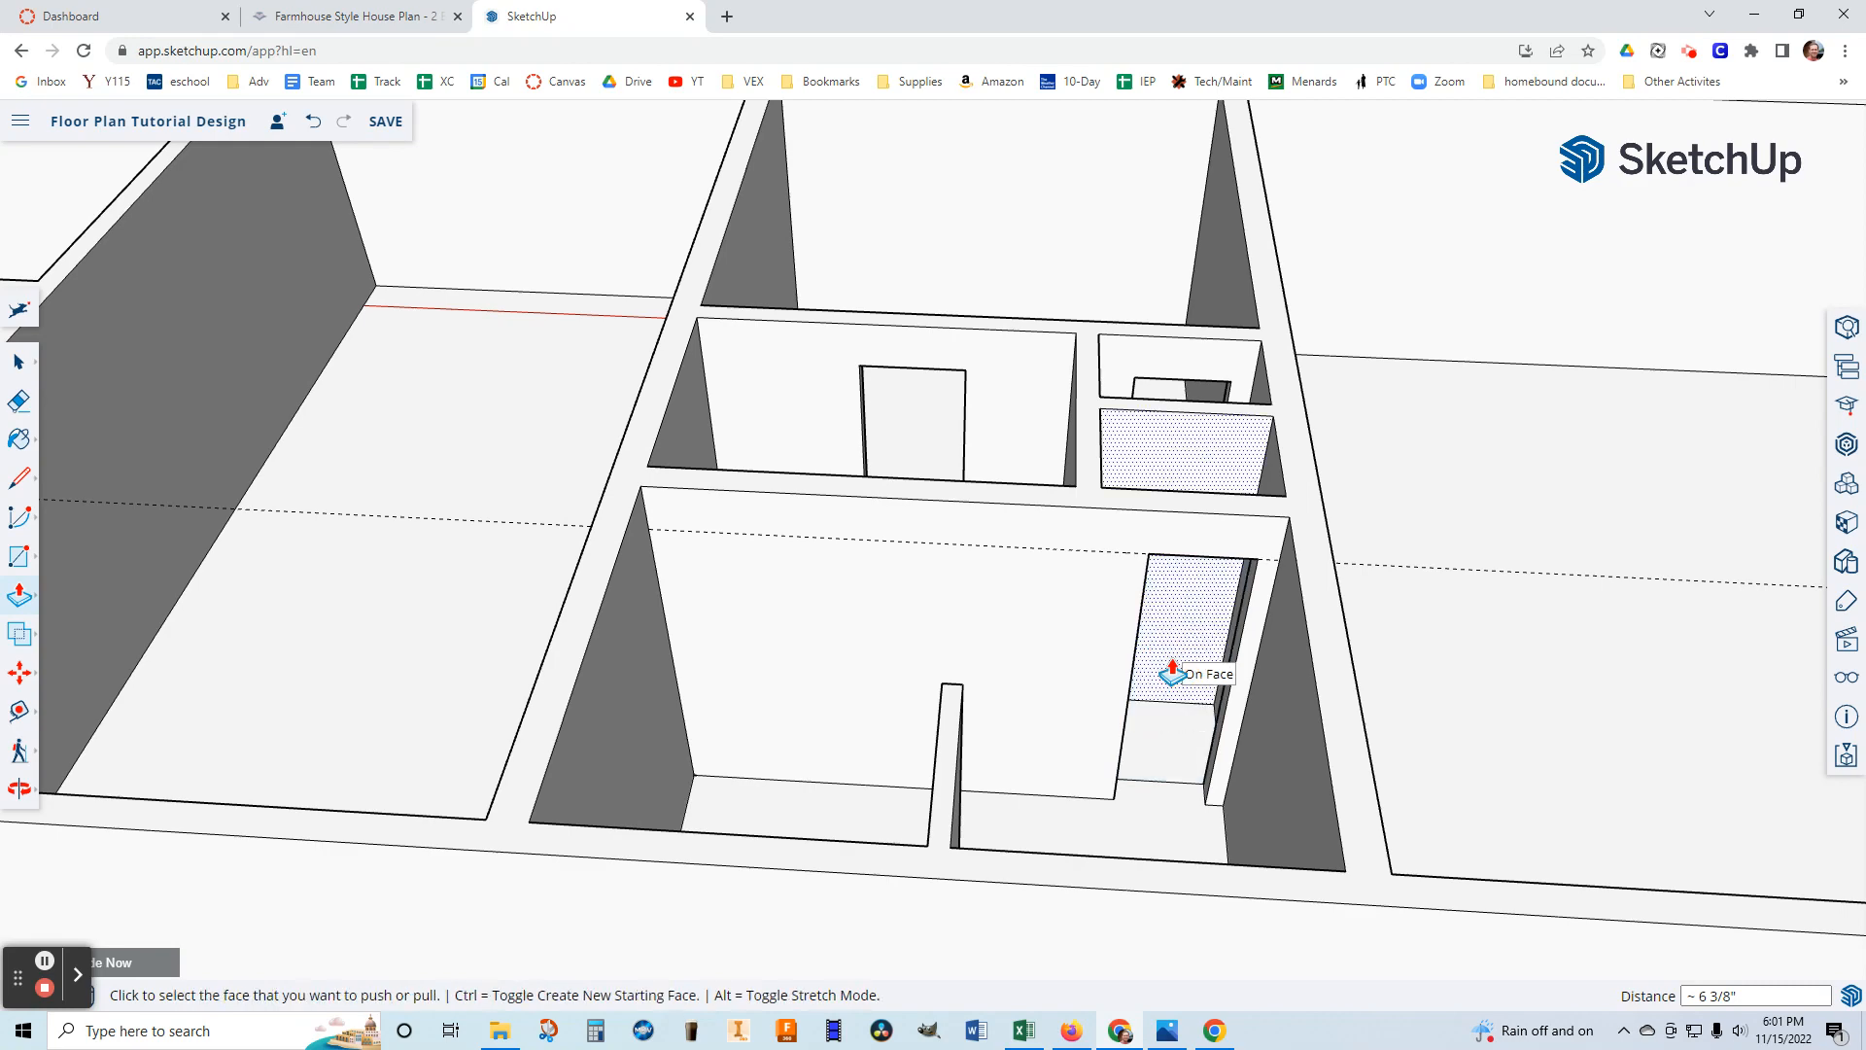
Erase the guide line across the mud room wall.
click(18, 400)
scroll(763, 544, up, 2)
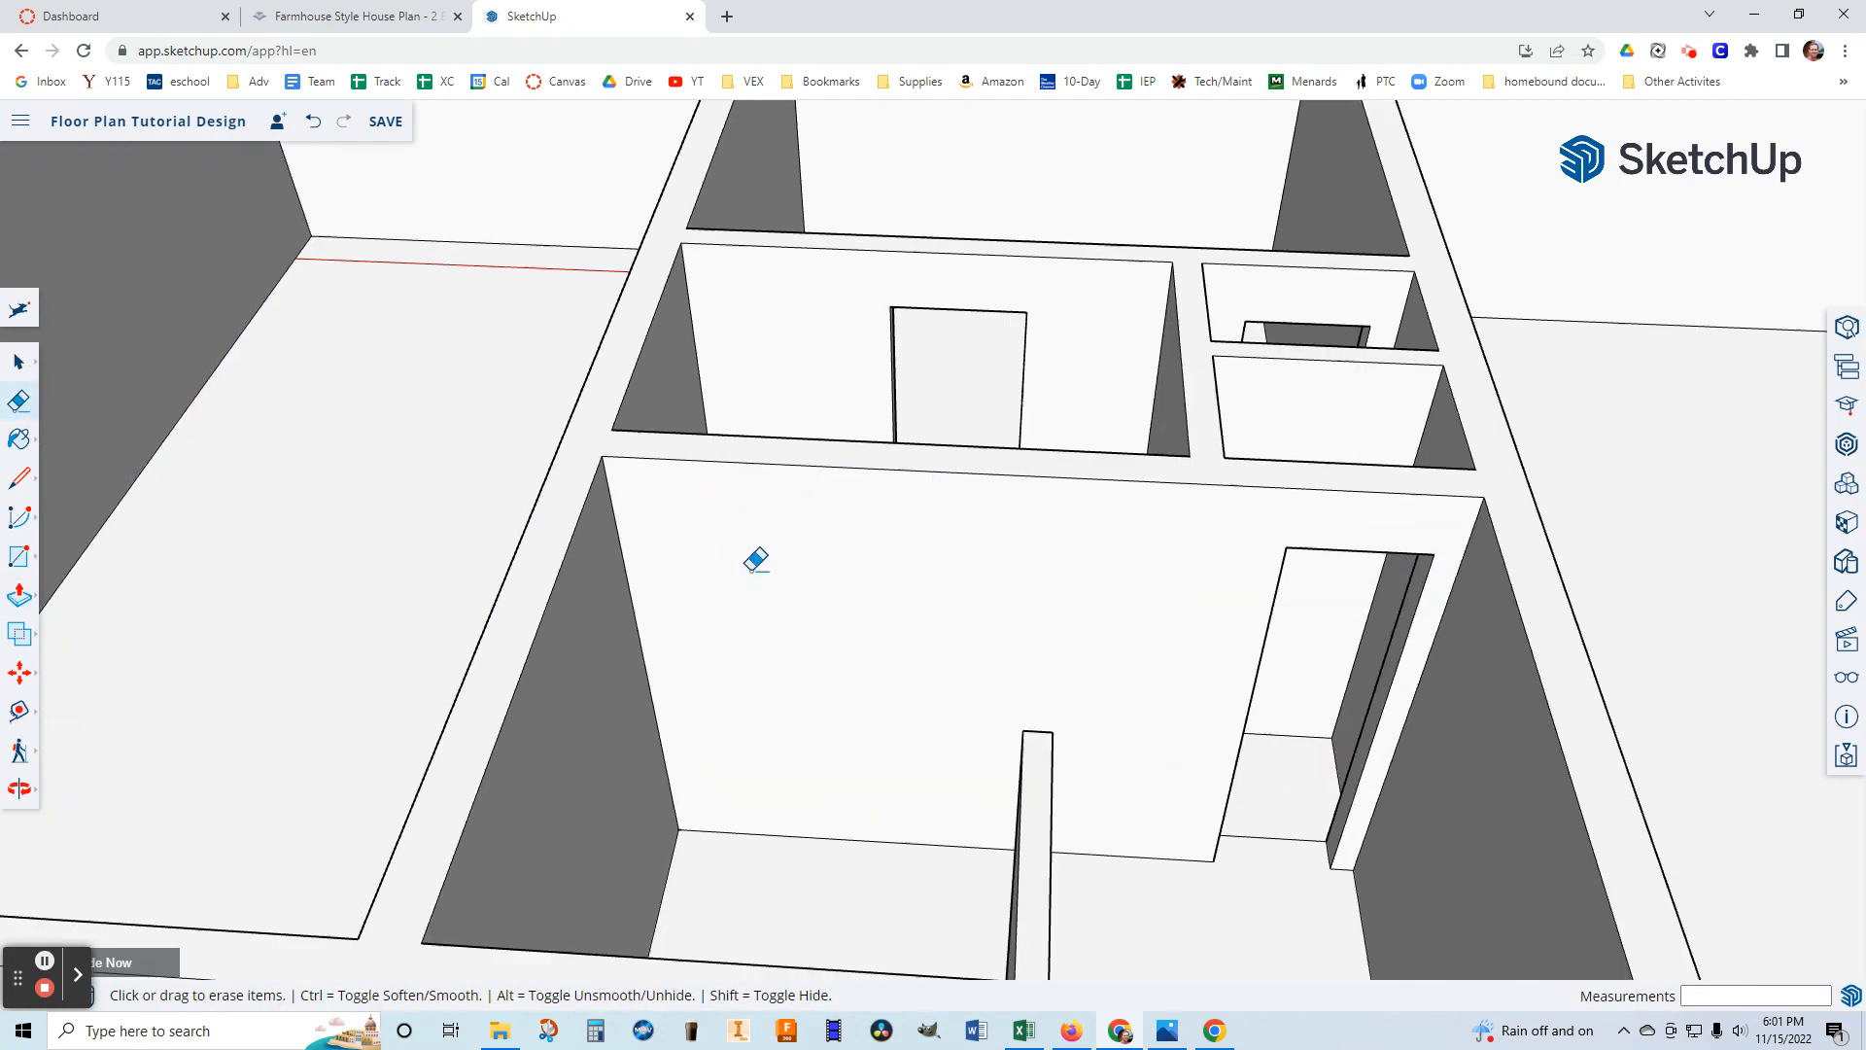
scroll(758, 559, down, 2)
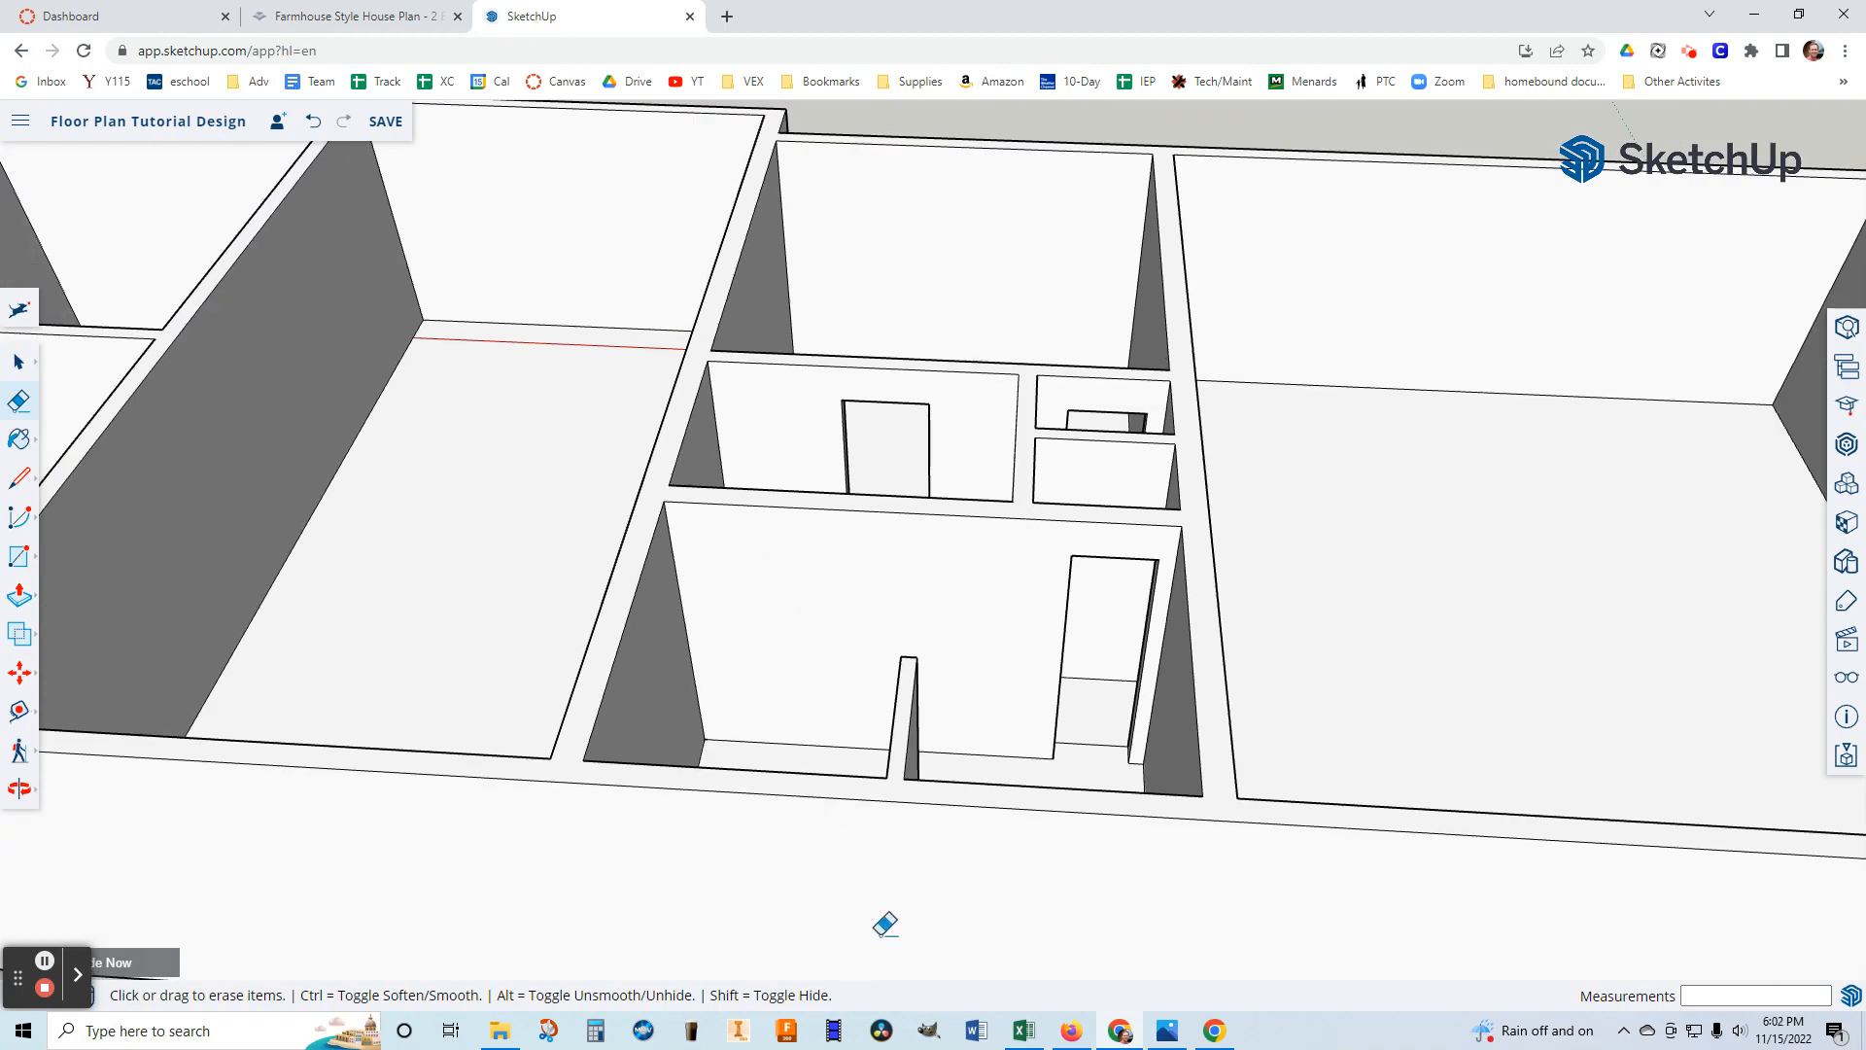
Inspect the bath and closet rooms in the model and check the bath's mud room door in the floor plan image.
middle_drag(845, 916, 1303, 920)
mouse_move(732, 787)
middle_down()
mouse_move(778, 705)
mouse_move(1187, 875)
mouse_move(750, 679)
mouse_move(838, 497)
middle_up()
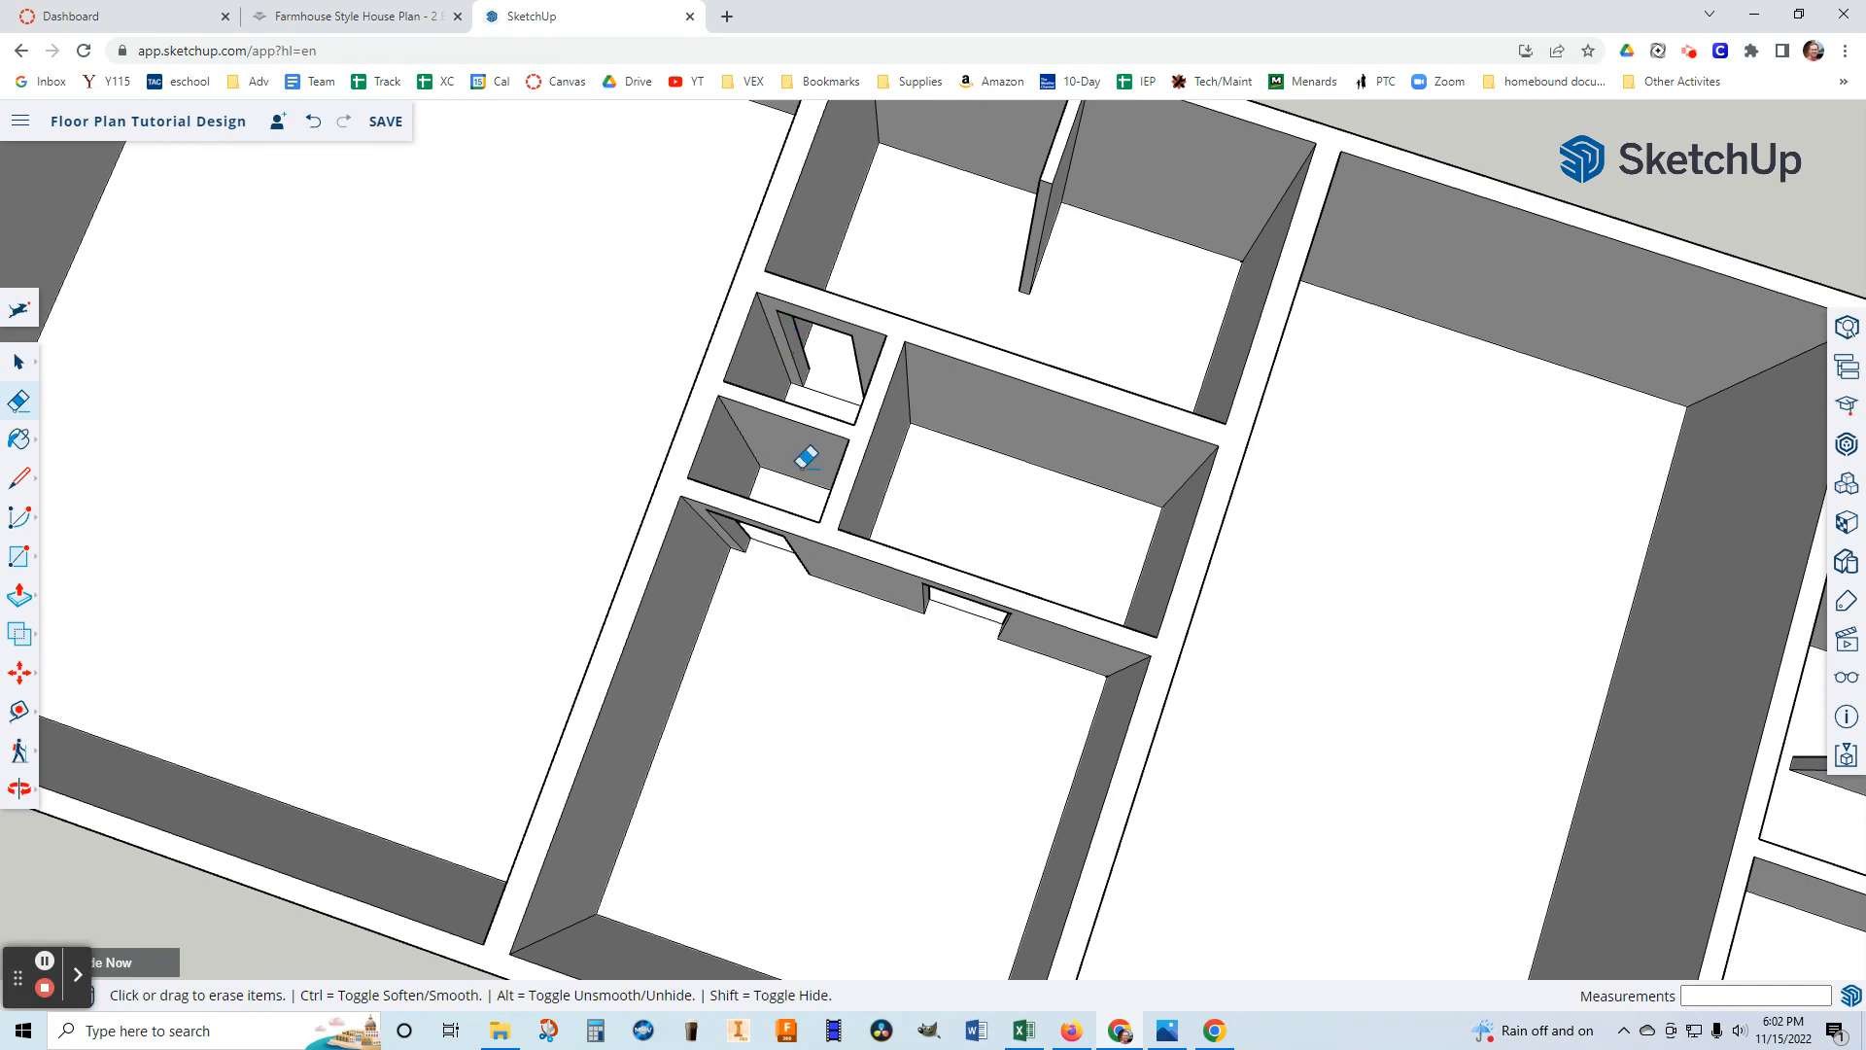
middle_drag(1008, 622, 1020, 883)
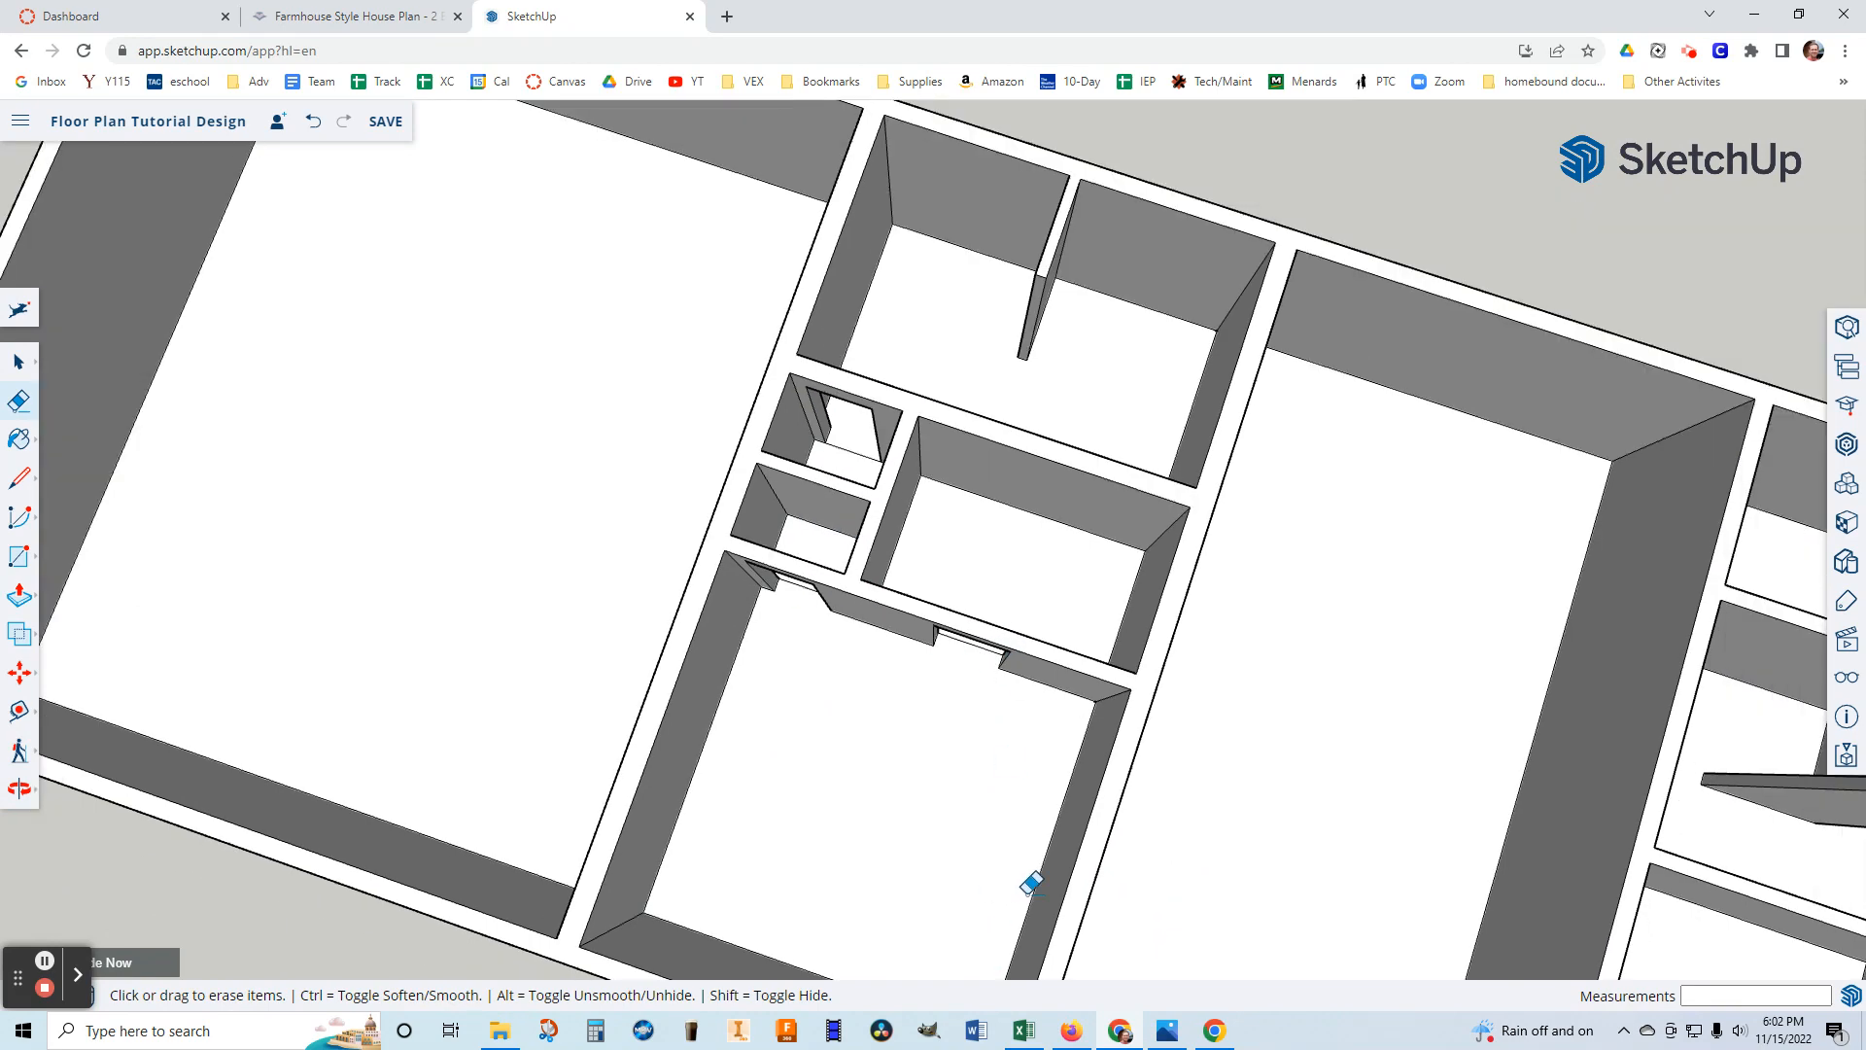
middle_drag(1112, 925, 1239, 716)
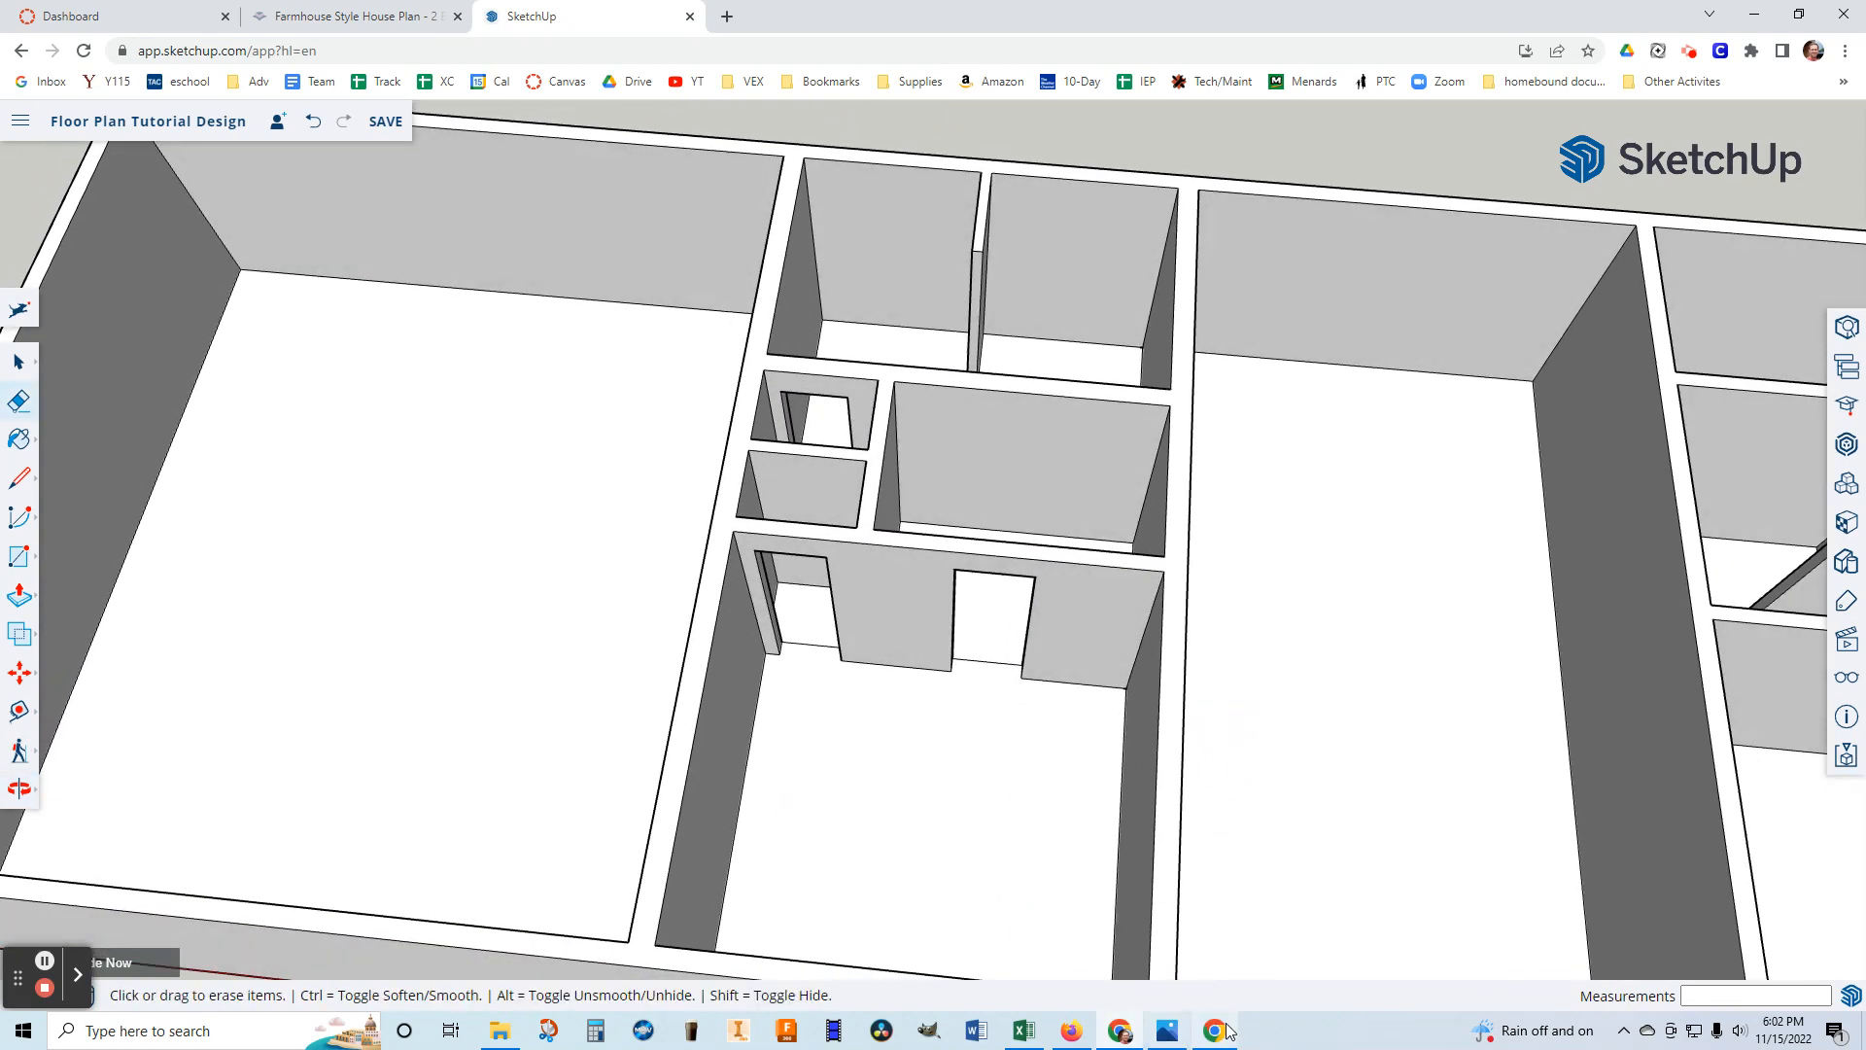
click(1166, 1032)
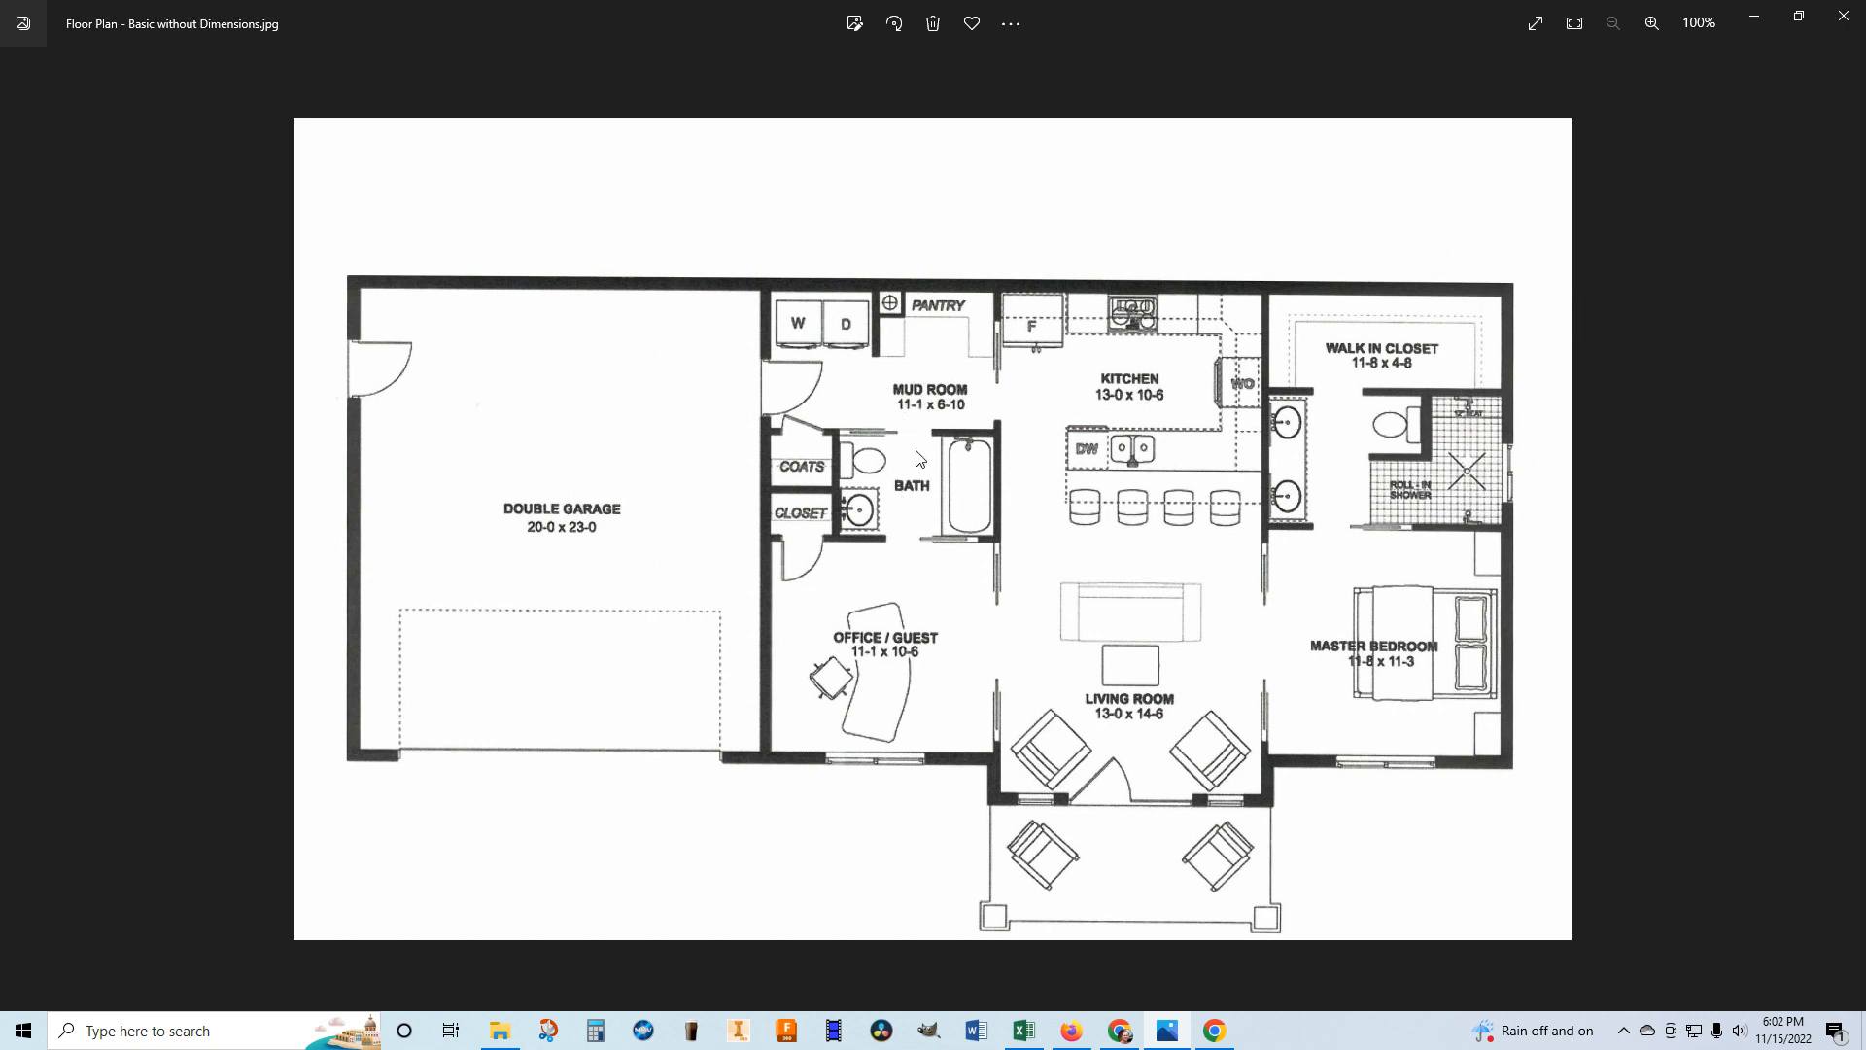
Return to the model and undo the erasure of the guide line on the mud room wall.
click(1117, 1032)
mouse_move(1263, 846)
middle_down()
mouse_move(1221, 854)
mouse_move(1220, 663)
mouse_move(773, 703)
mouse_move(1150, 670)
mouse_move(1154, 566)
mouse_move(966, 579)
mouse_move(818, 549)
middle_up()
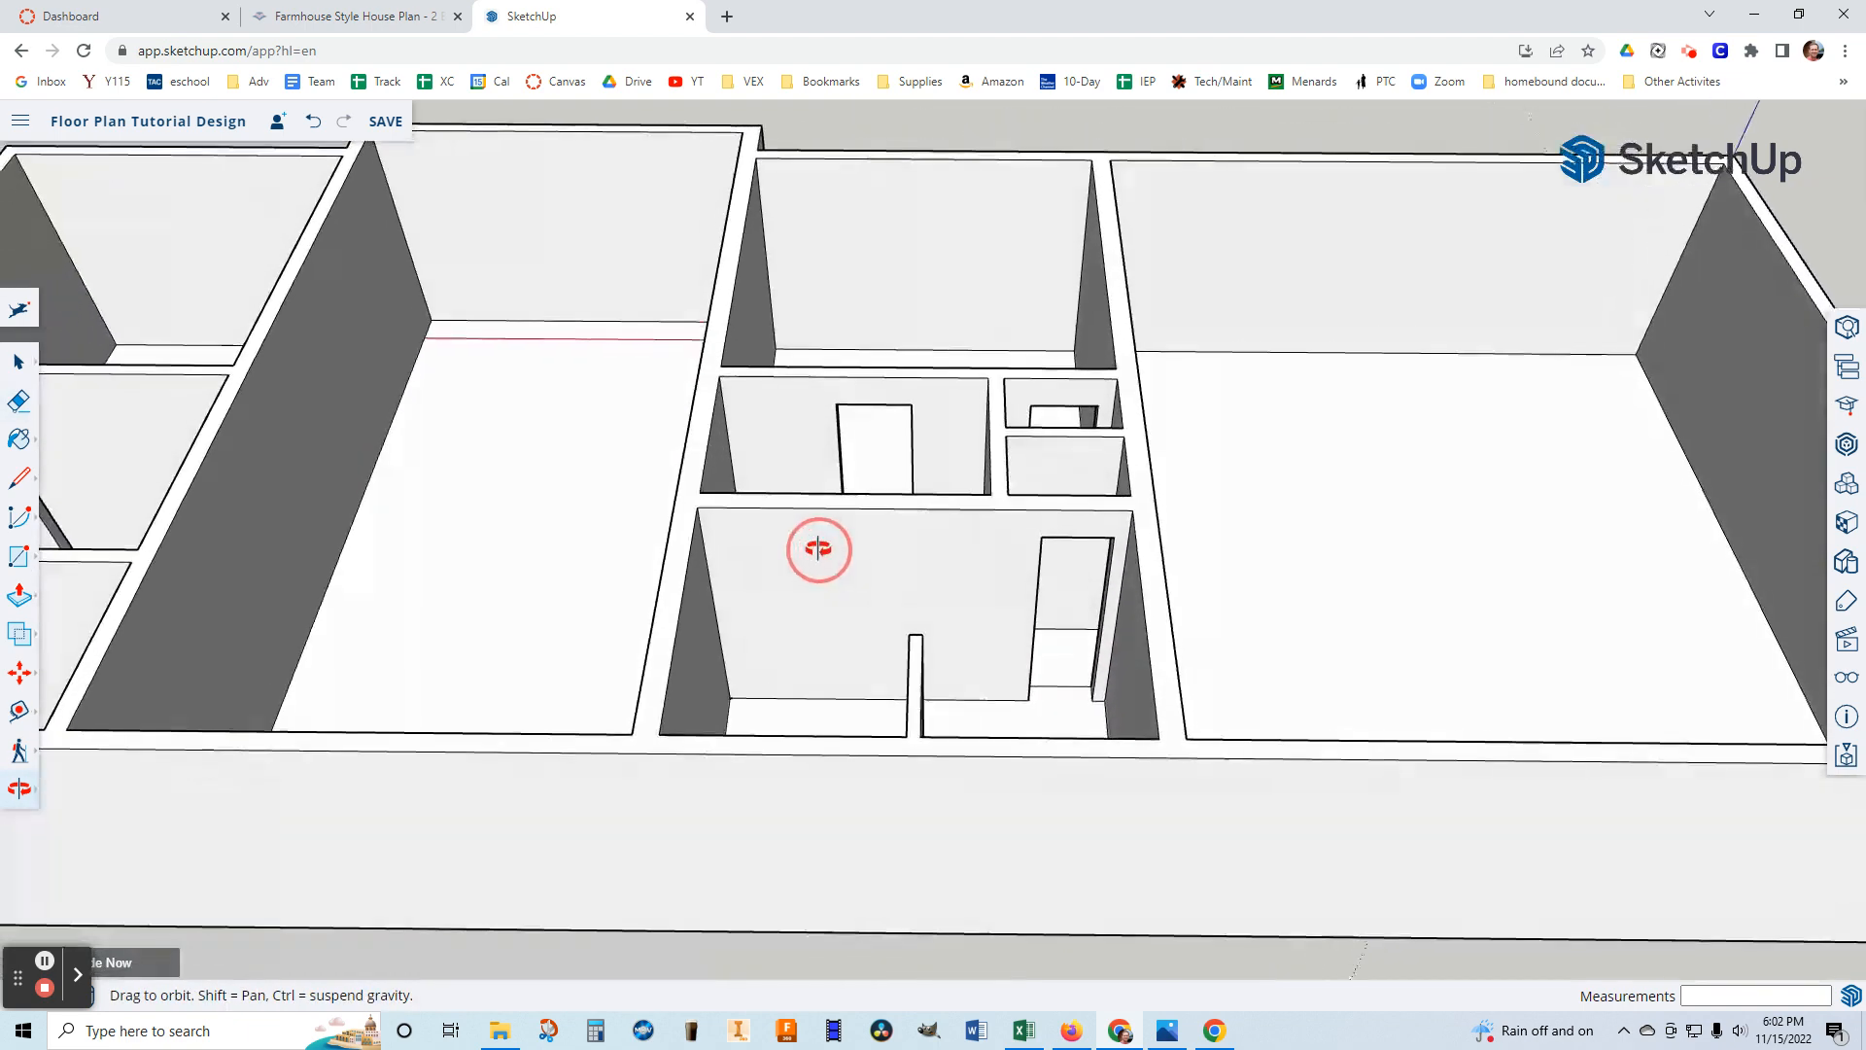
key(e)
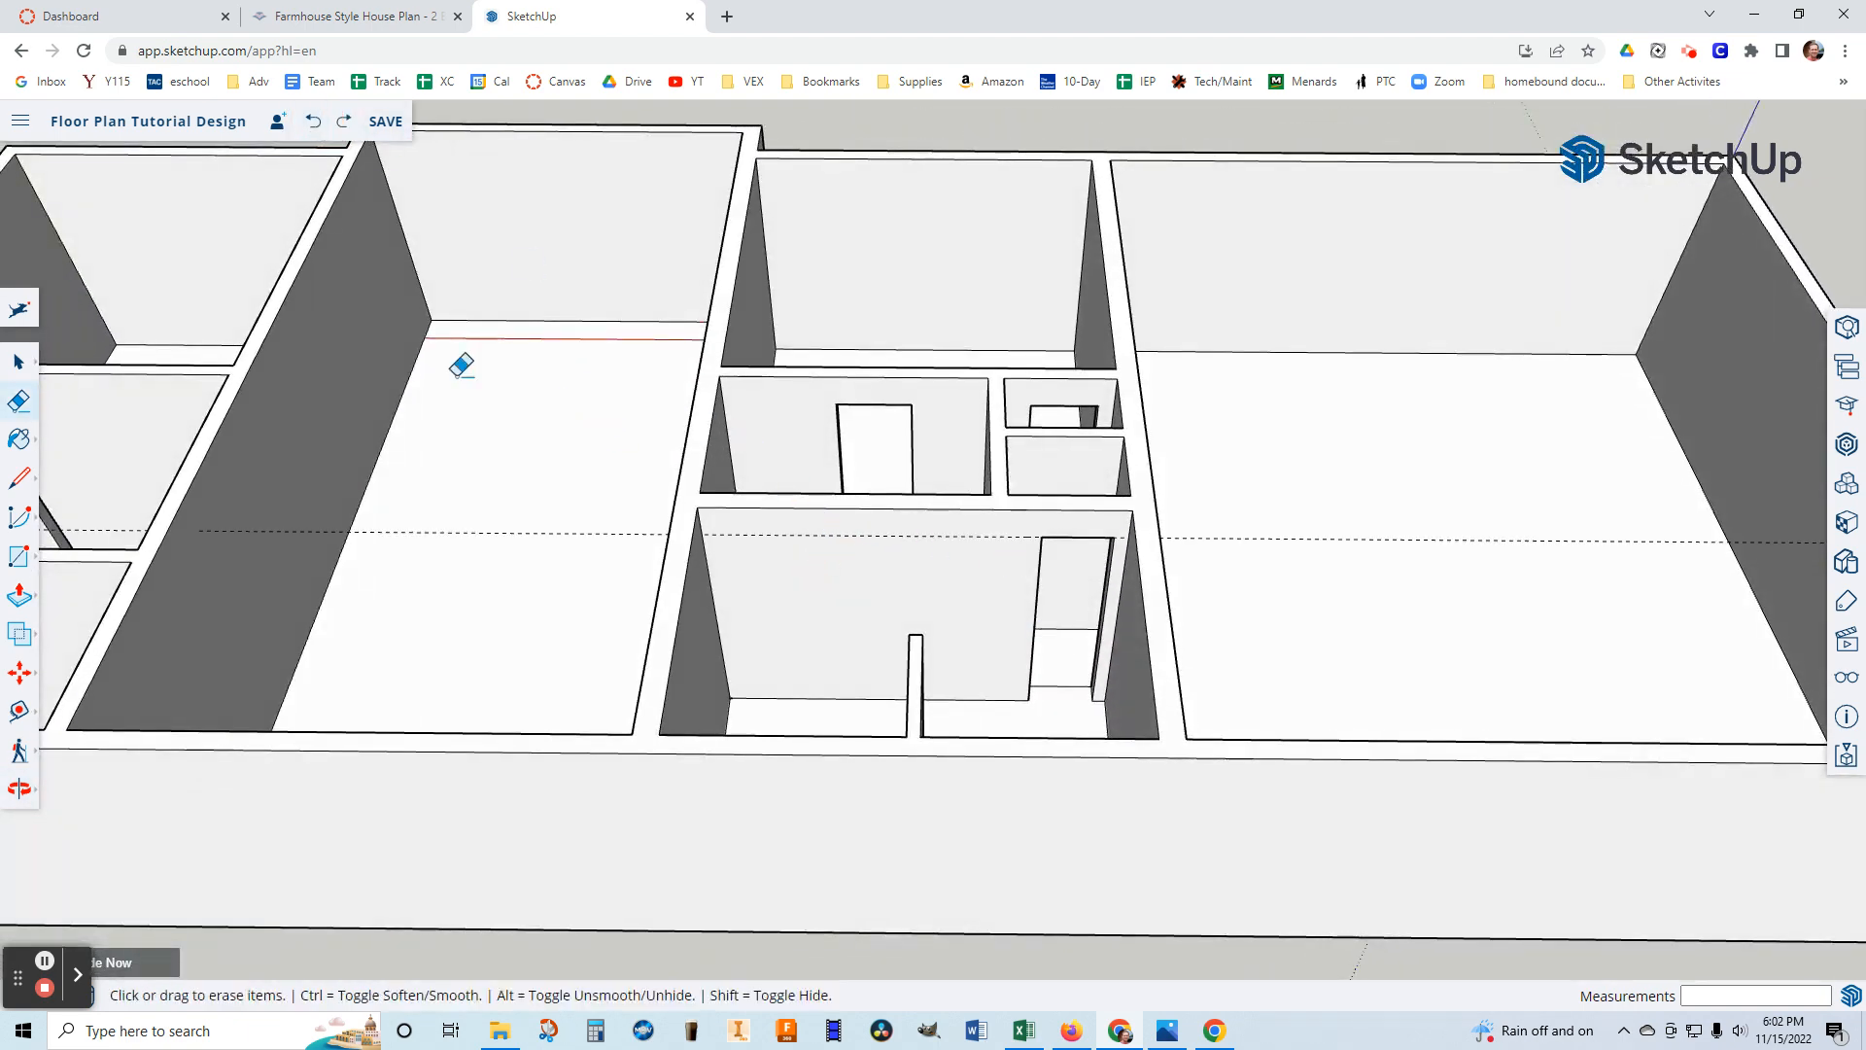
Draw a bath door rectangle about 1' 10" wide and 7' tall on the mud room wall and push it about 6 3/8" through.
click(19, 555)
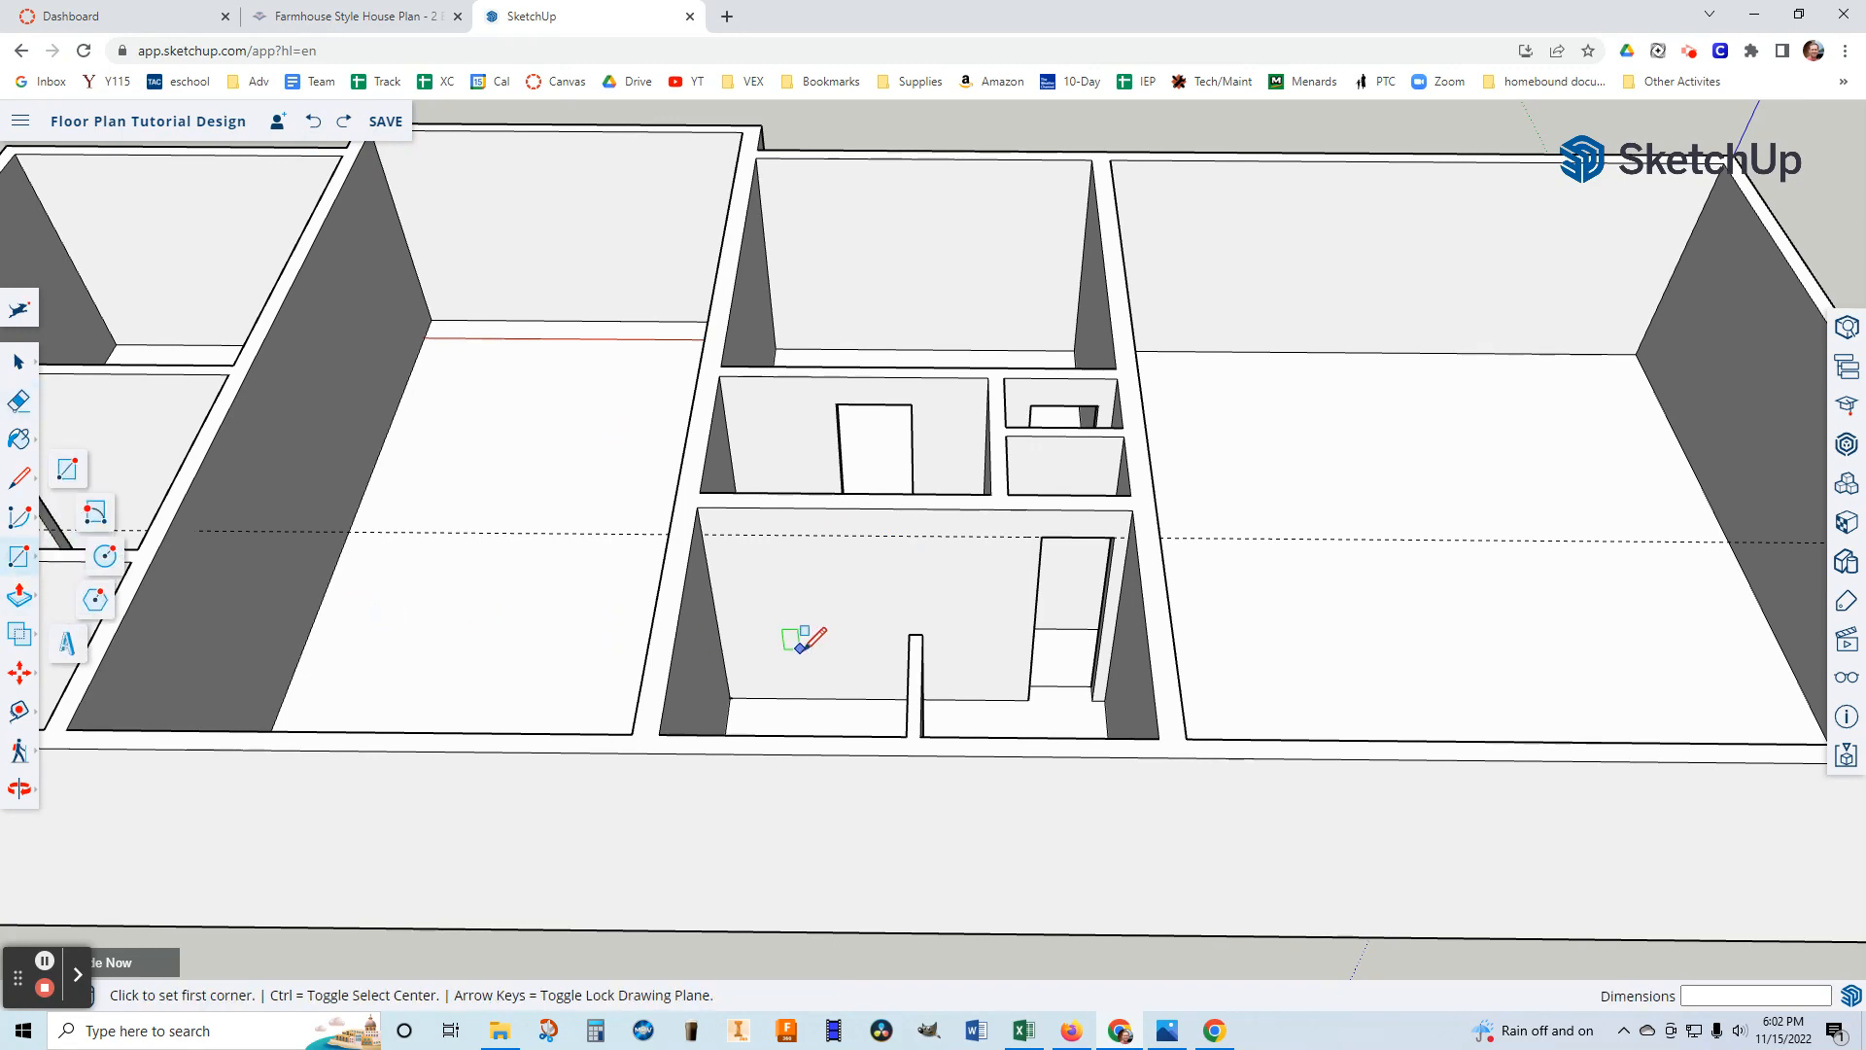
middle_drag(866, 656, 907, 680)
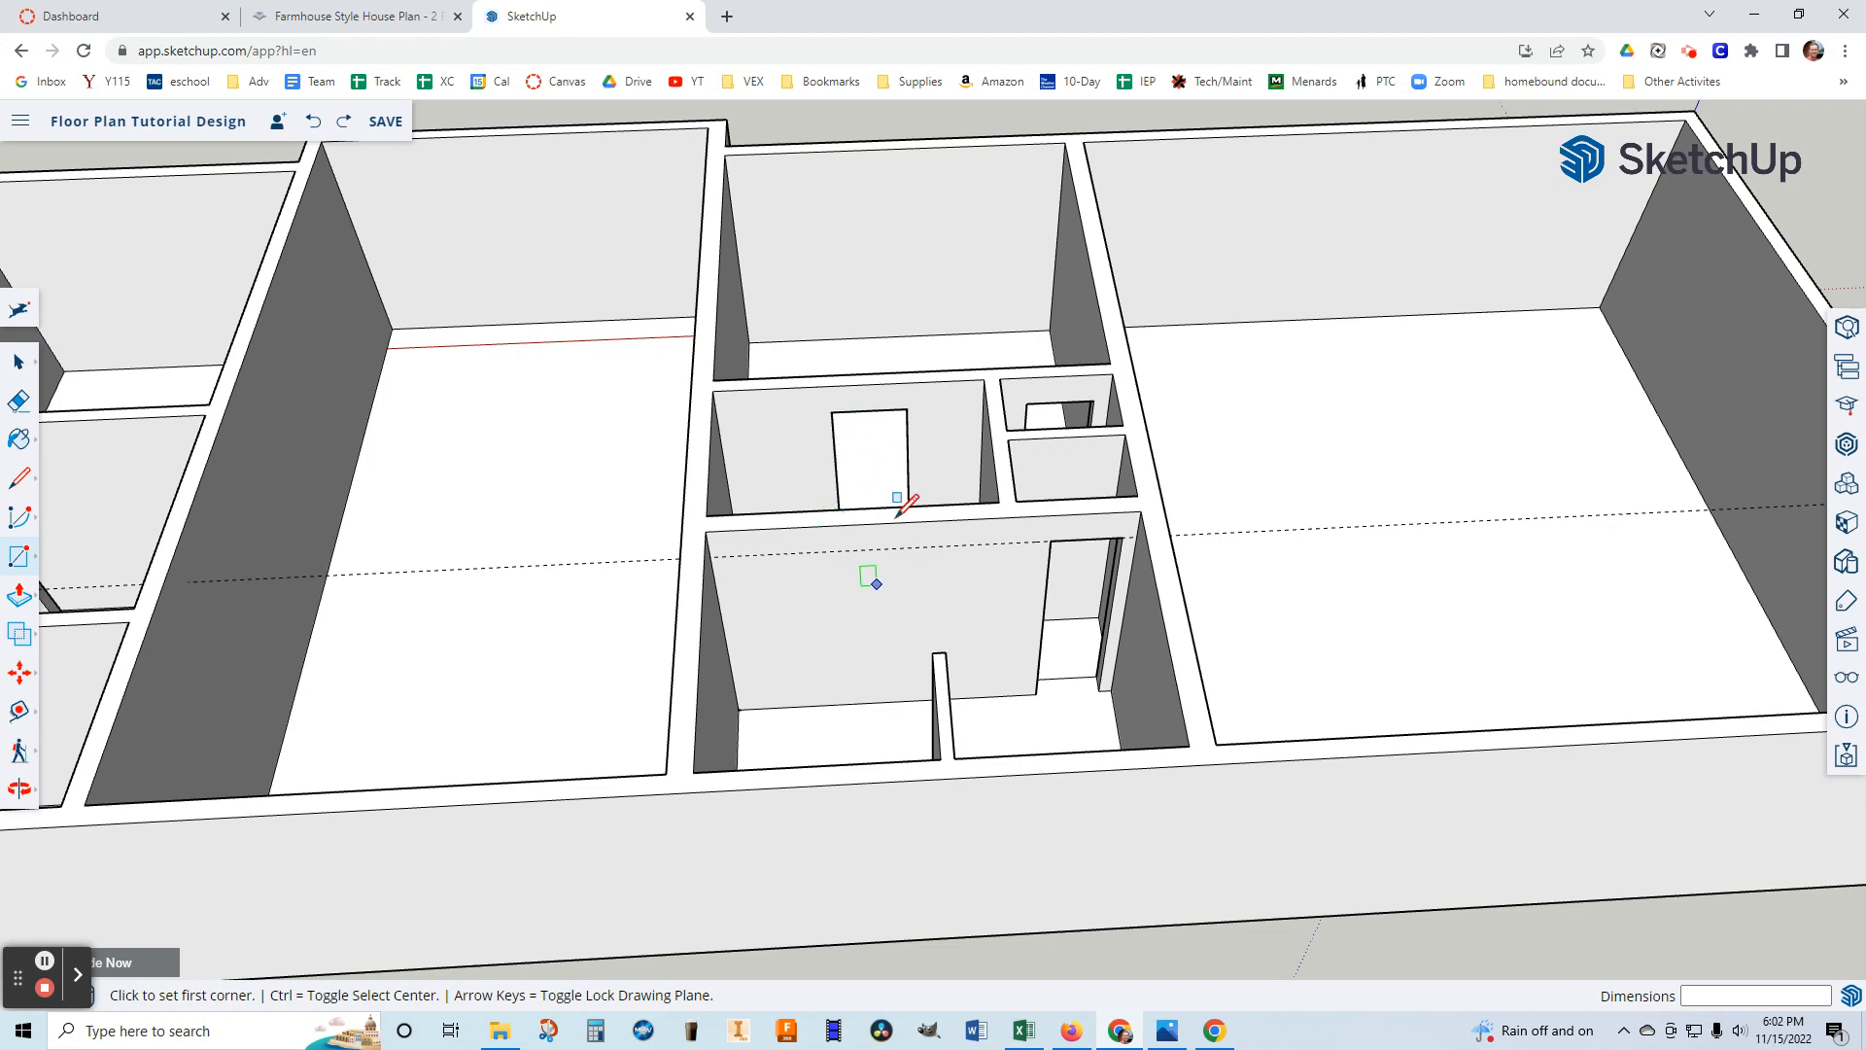
click(920, 699)
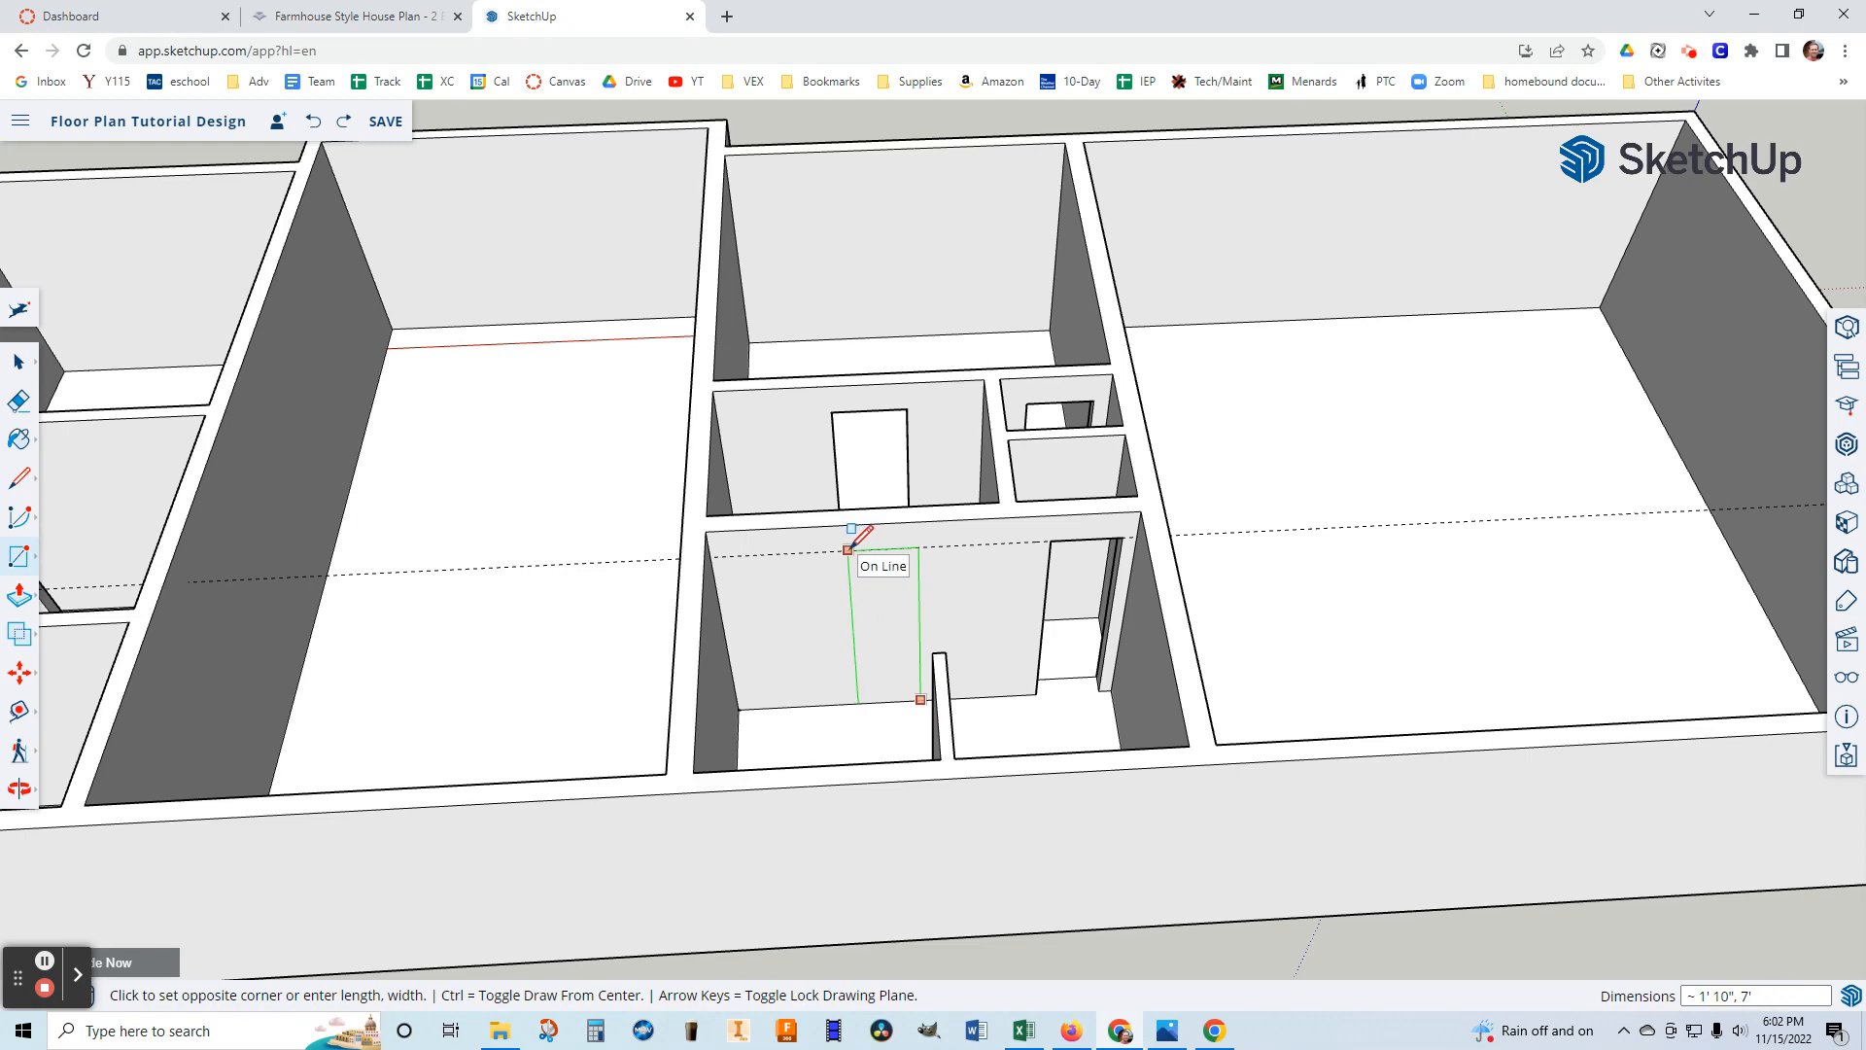
click(847, 549)
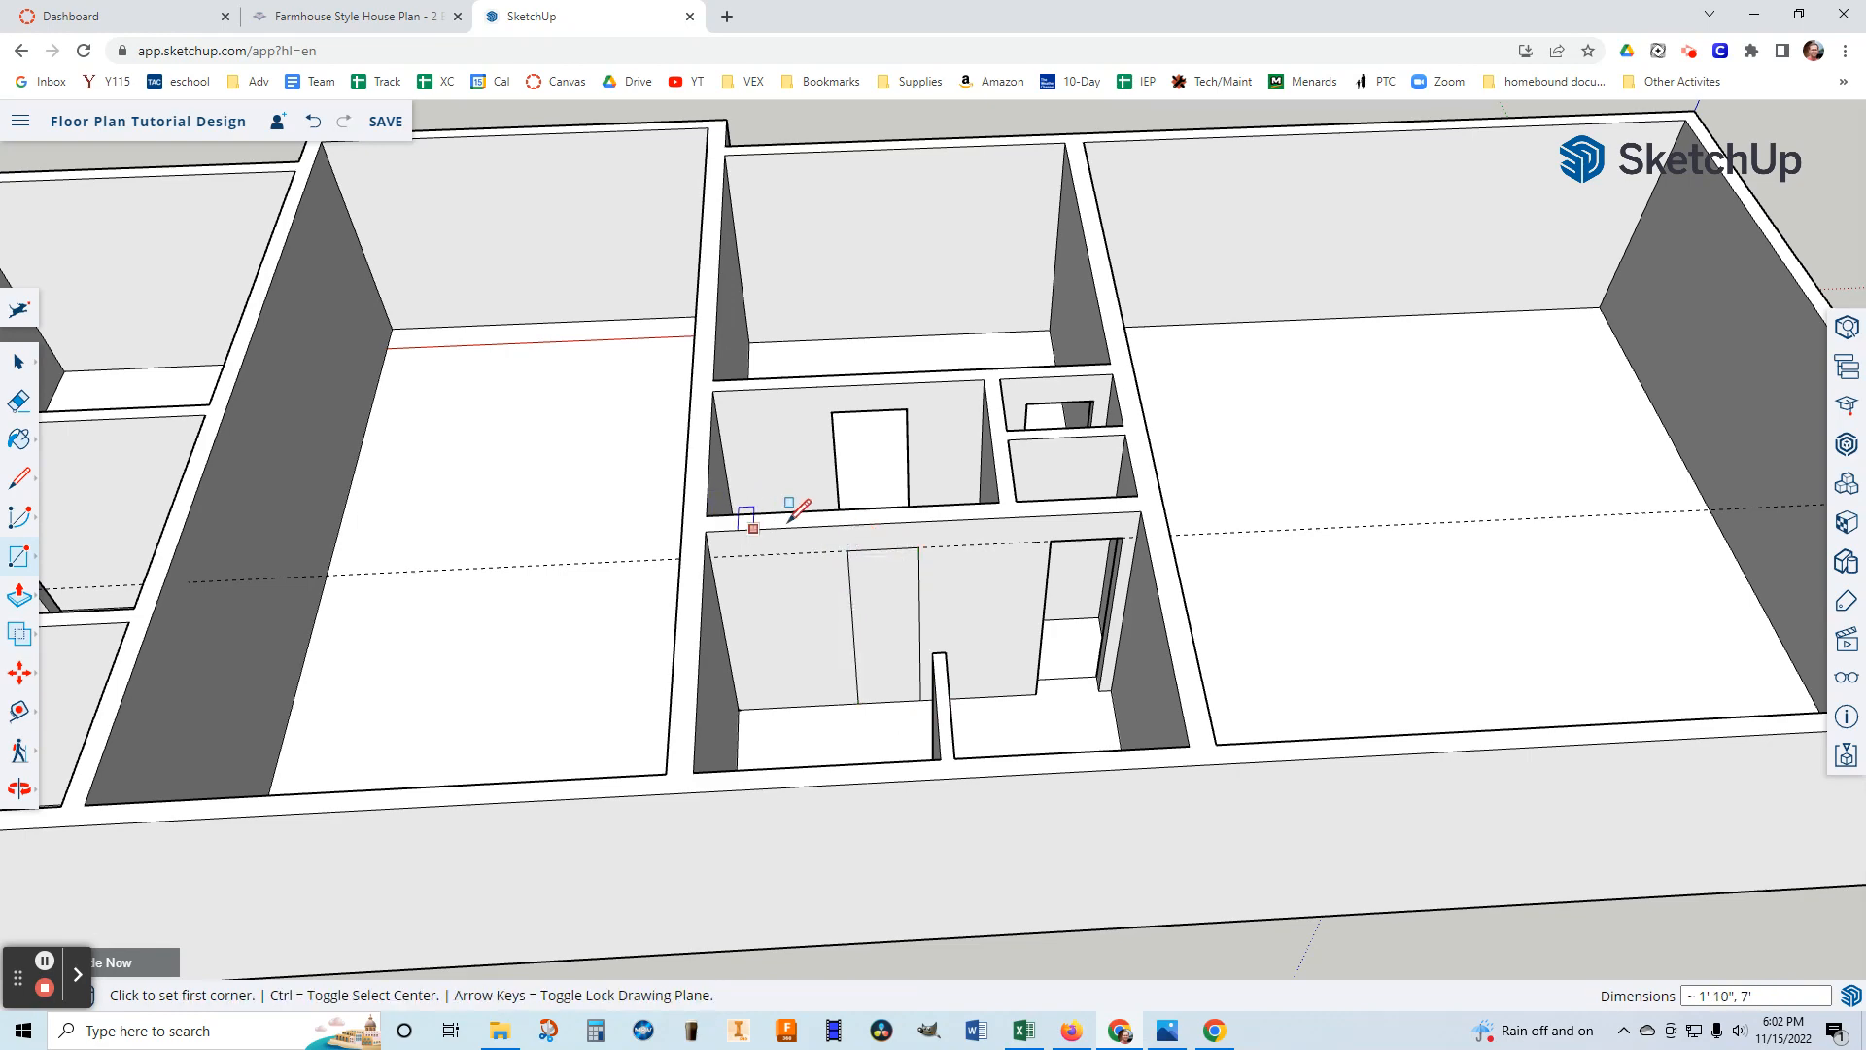
click(28, 597)
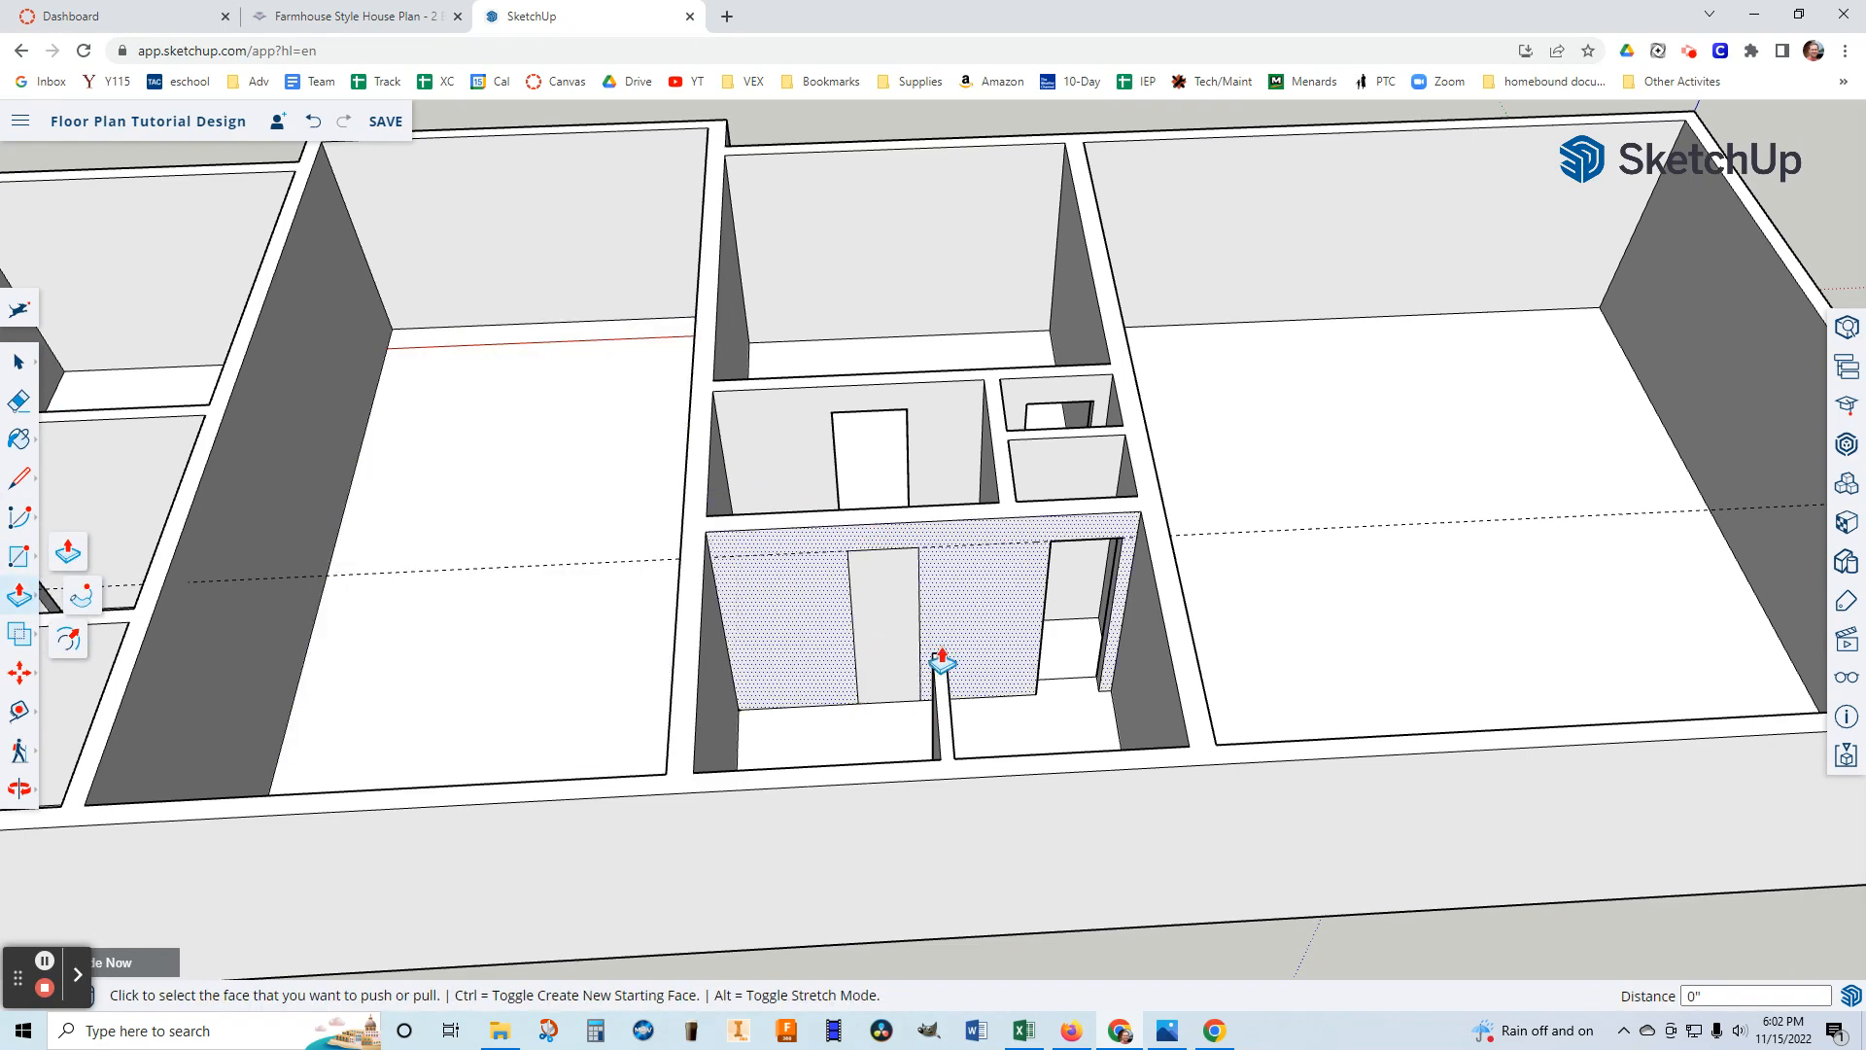
click(887, 645)
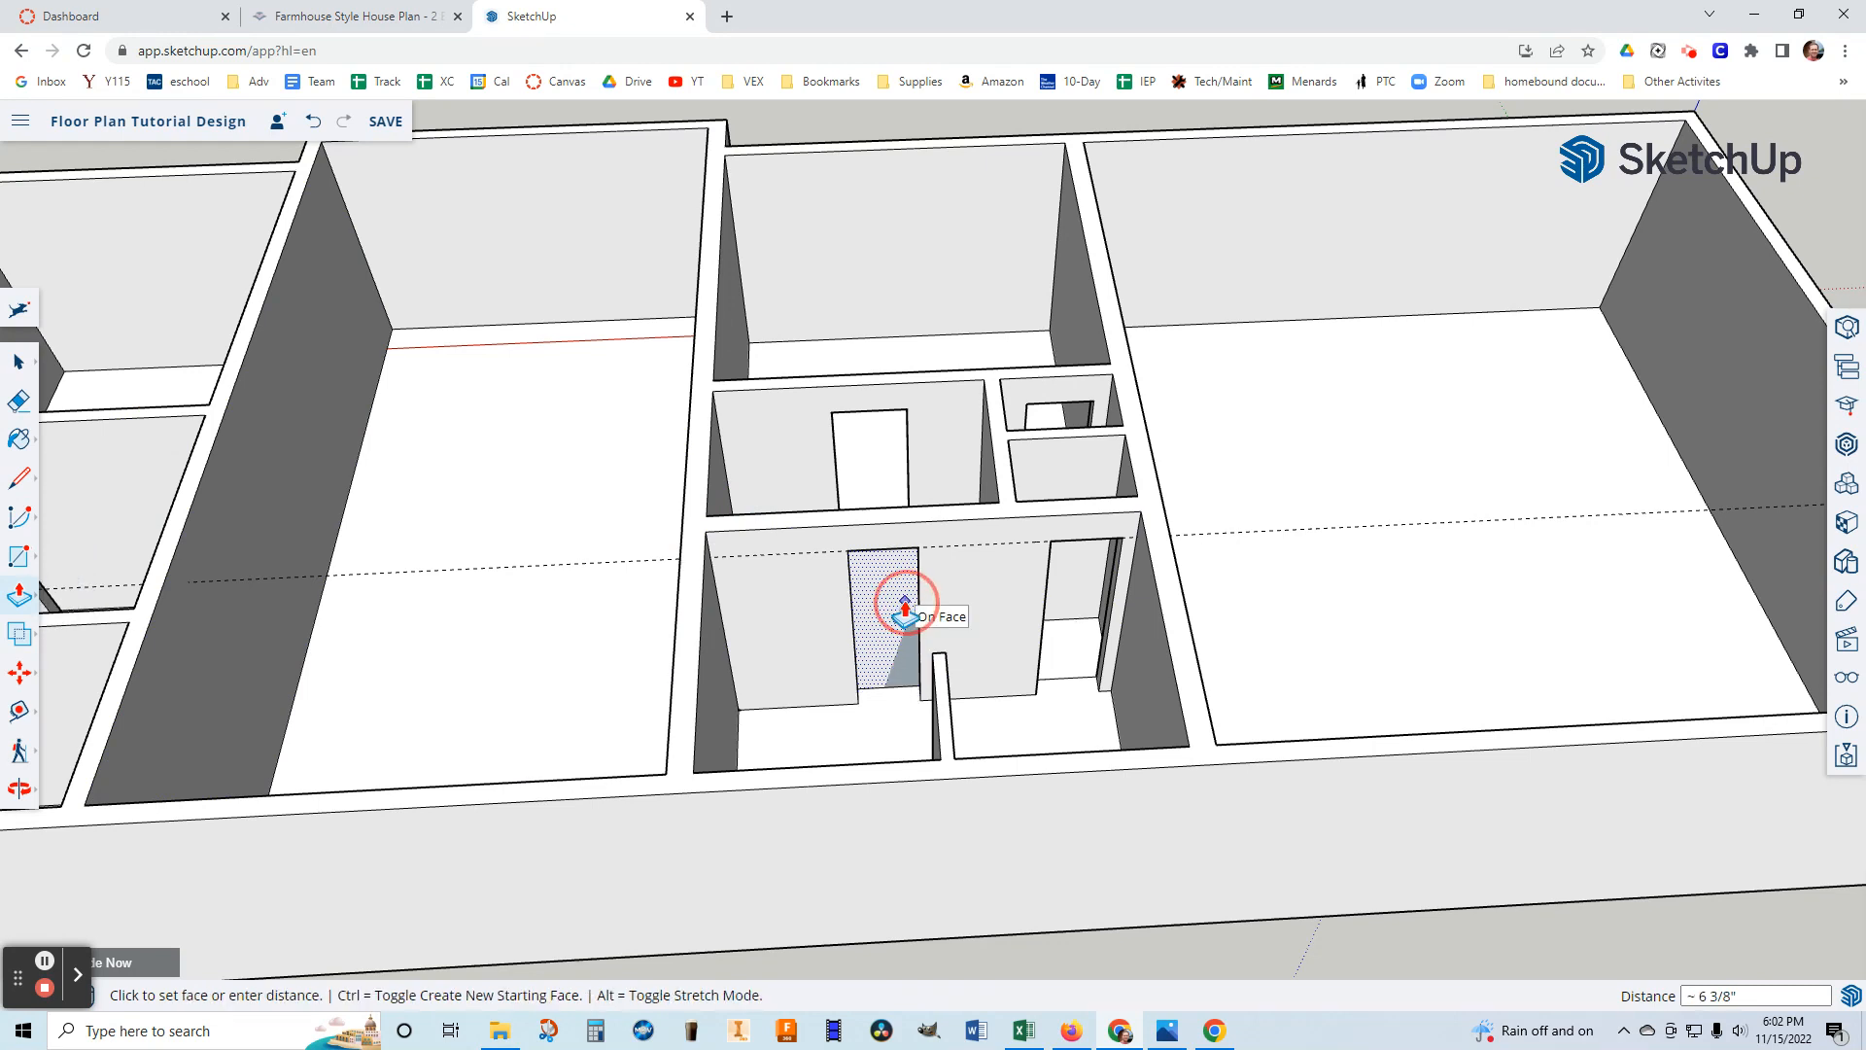
click(905, 609)
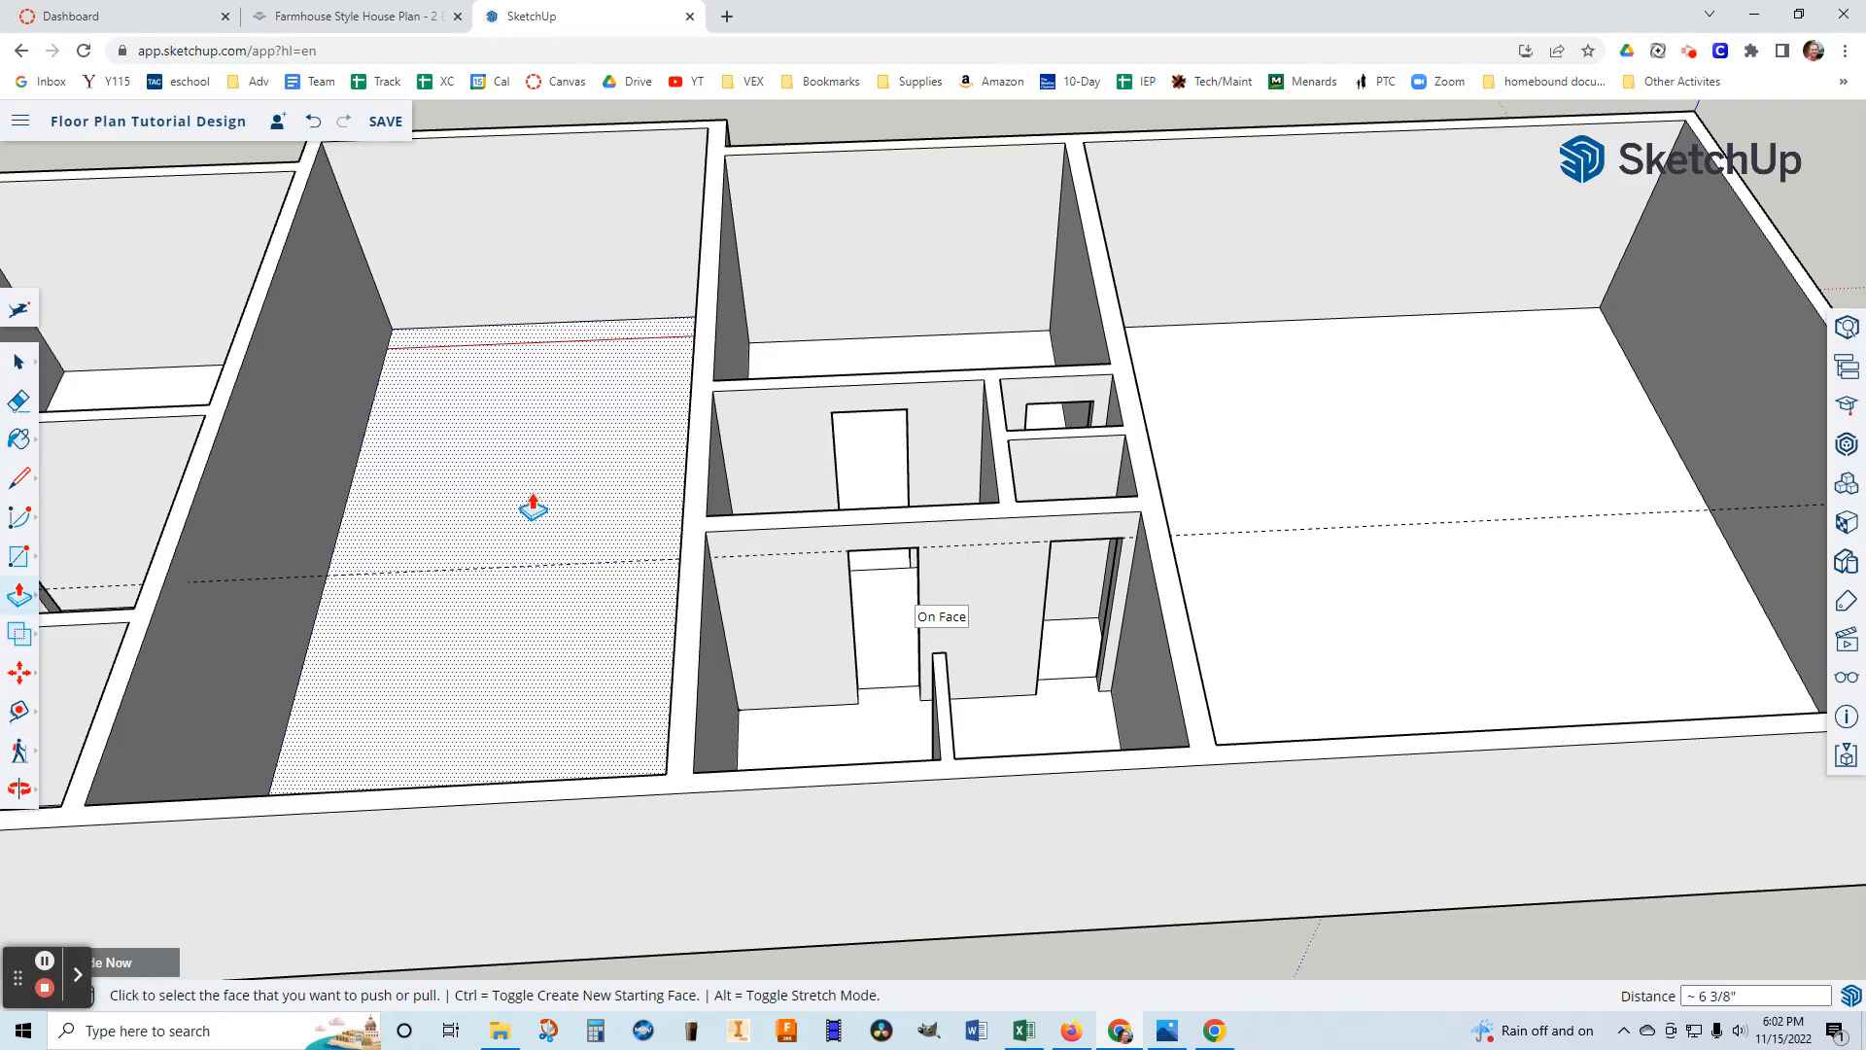
Erase the remaining guide line across the mud room wall above the coats closet and bath doorways.
click(19, 402)
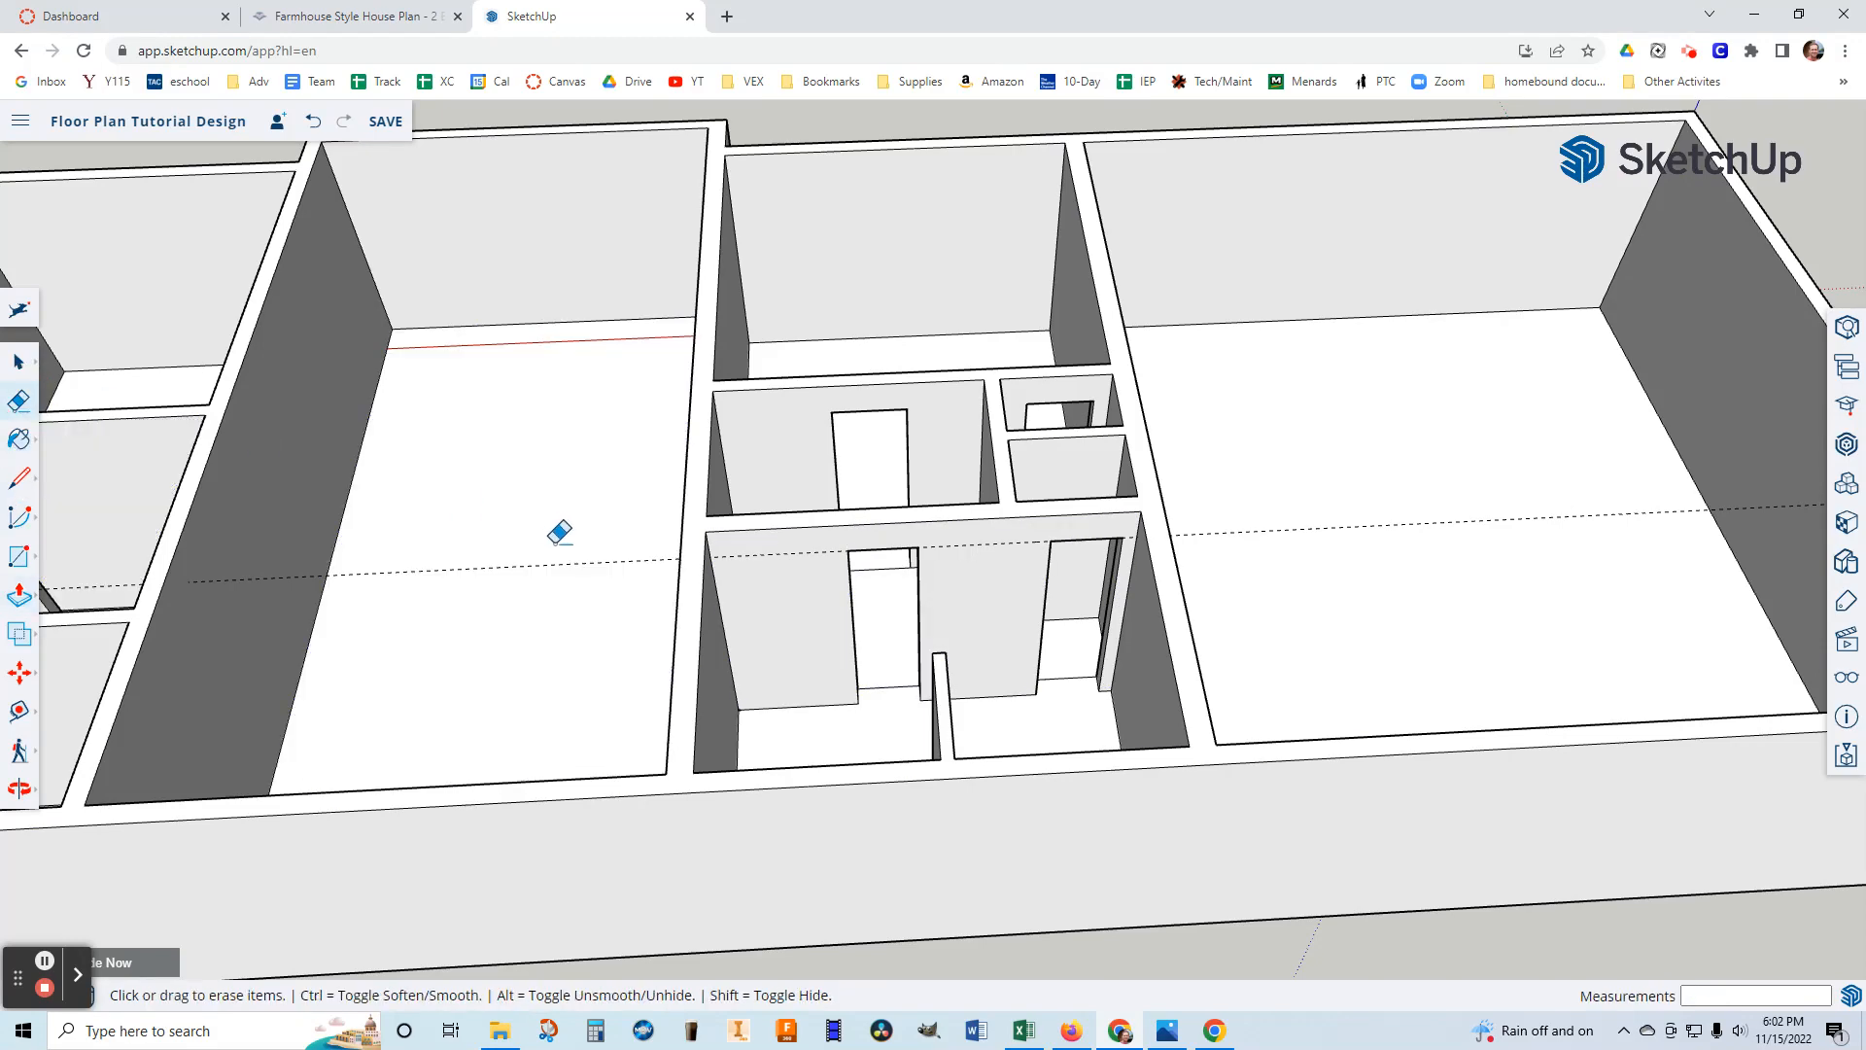
click(768, 544)
scroll(775, 583, up, 2)
scroll(779, 584, down, 2)
Inspect the bath and closet doorways from the office side and check the remaining door positions in the floor plan image.
mouse_move(596, 750)
middle_down()
mouse_move(499, 742)
mouse_move(382, 653)
middle_up()
mouse_move(936, 594)
middle_down()
mouse_move(542, 584)
mouse_move(834, 601)
mouse_move(568, 589)
middle_up()
middle_drag(1033, 609, 800, 576)
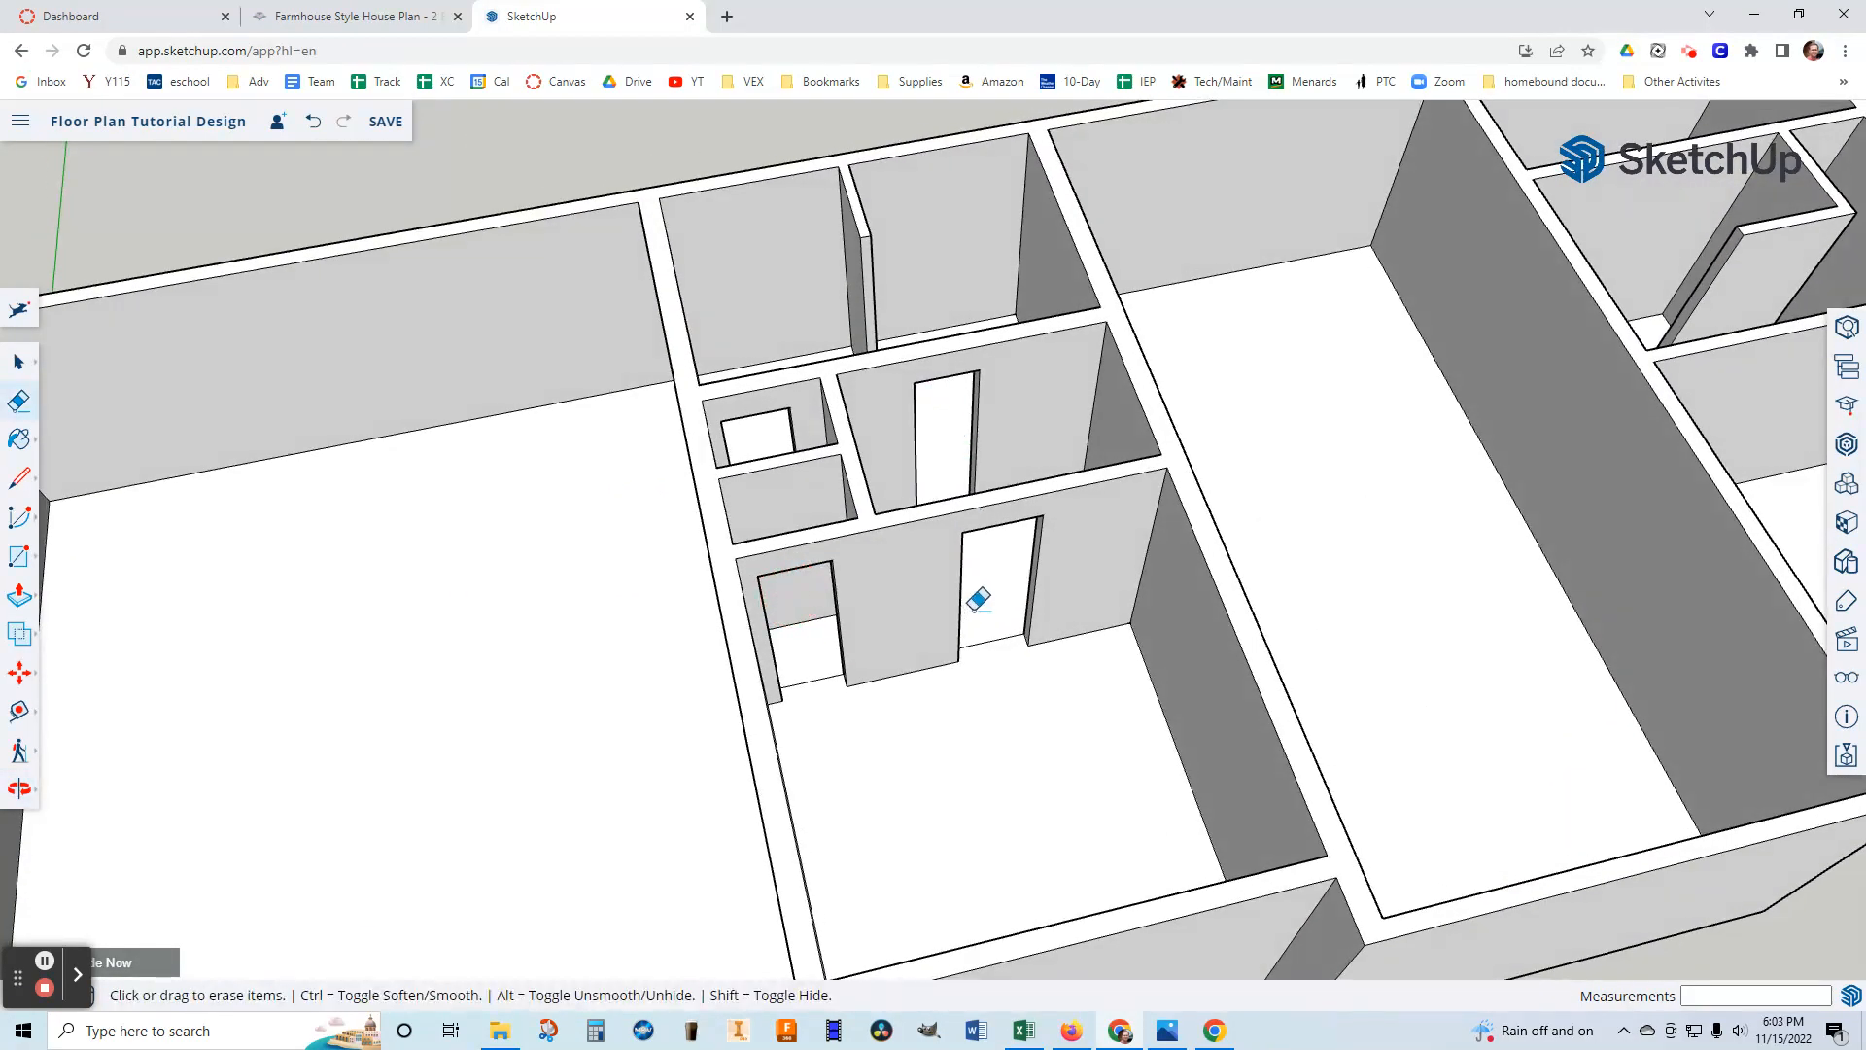
middle_drag(1057, 602, 904, 641)
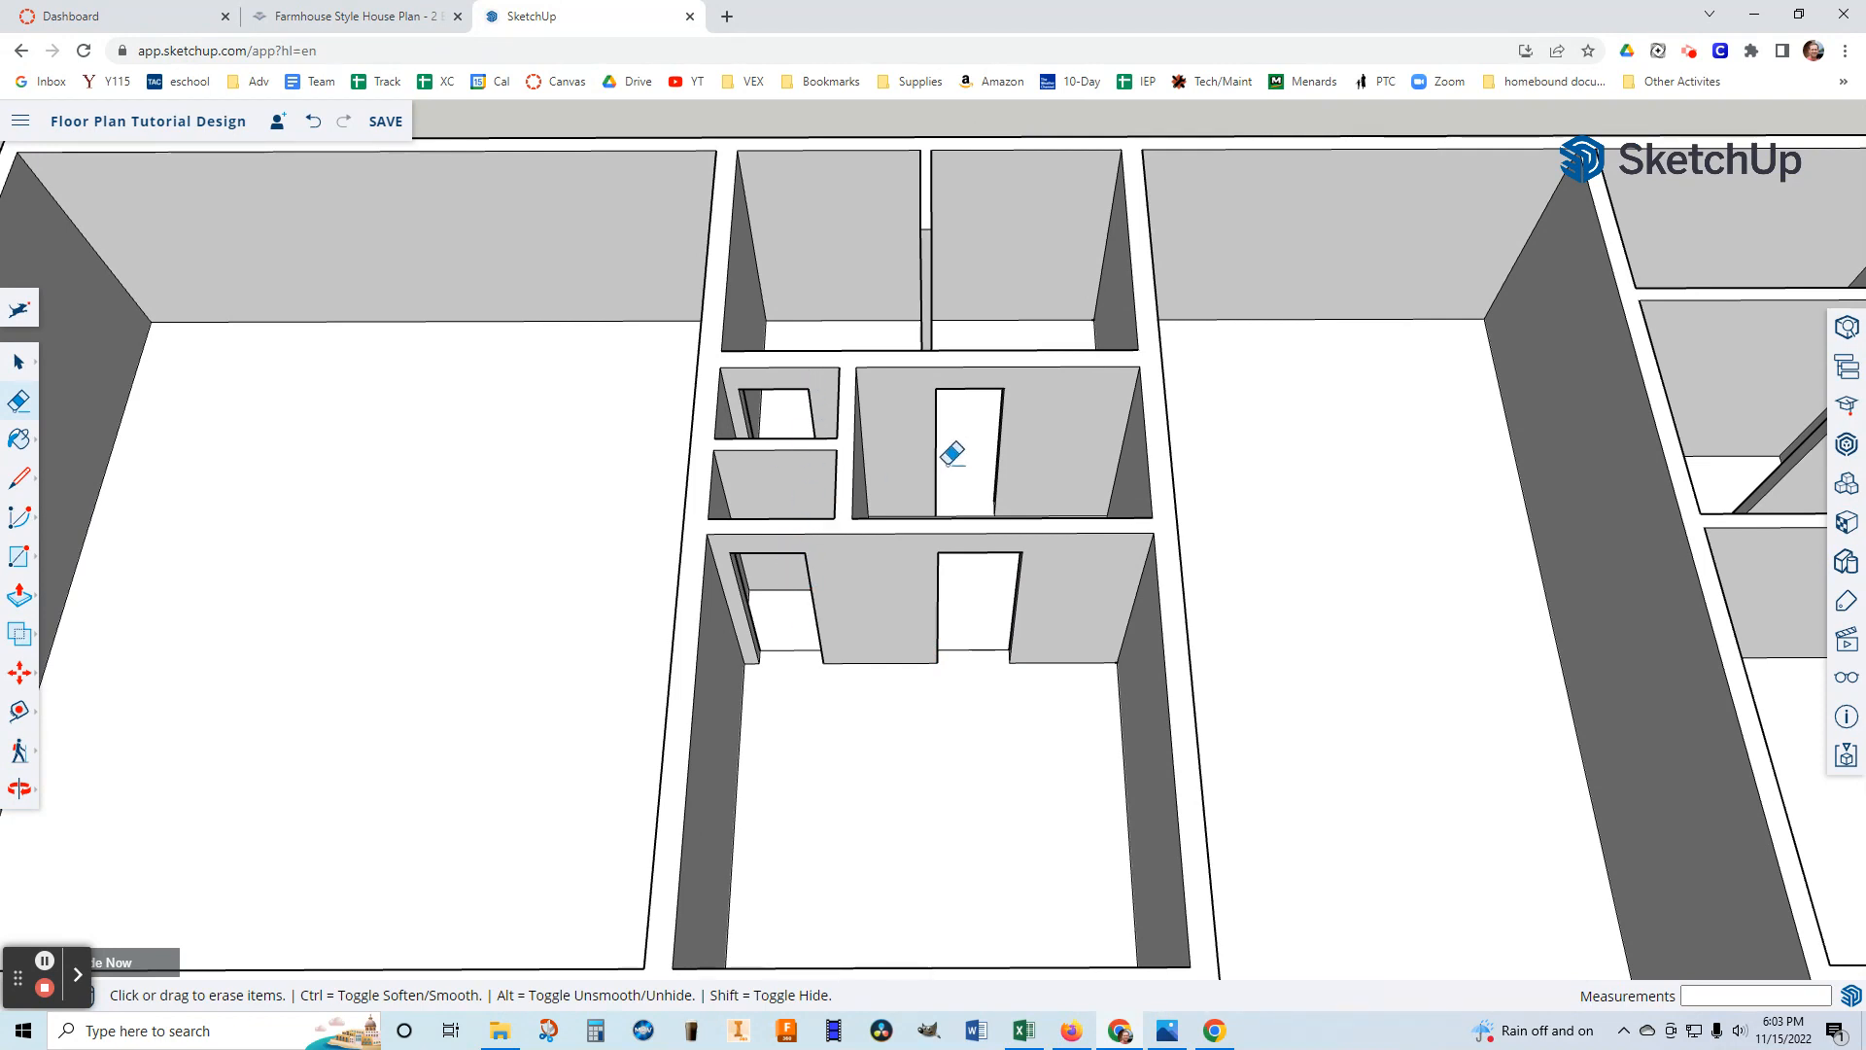
click(1167, 1030)
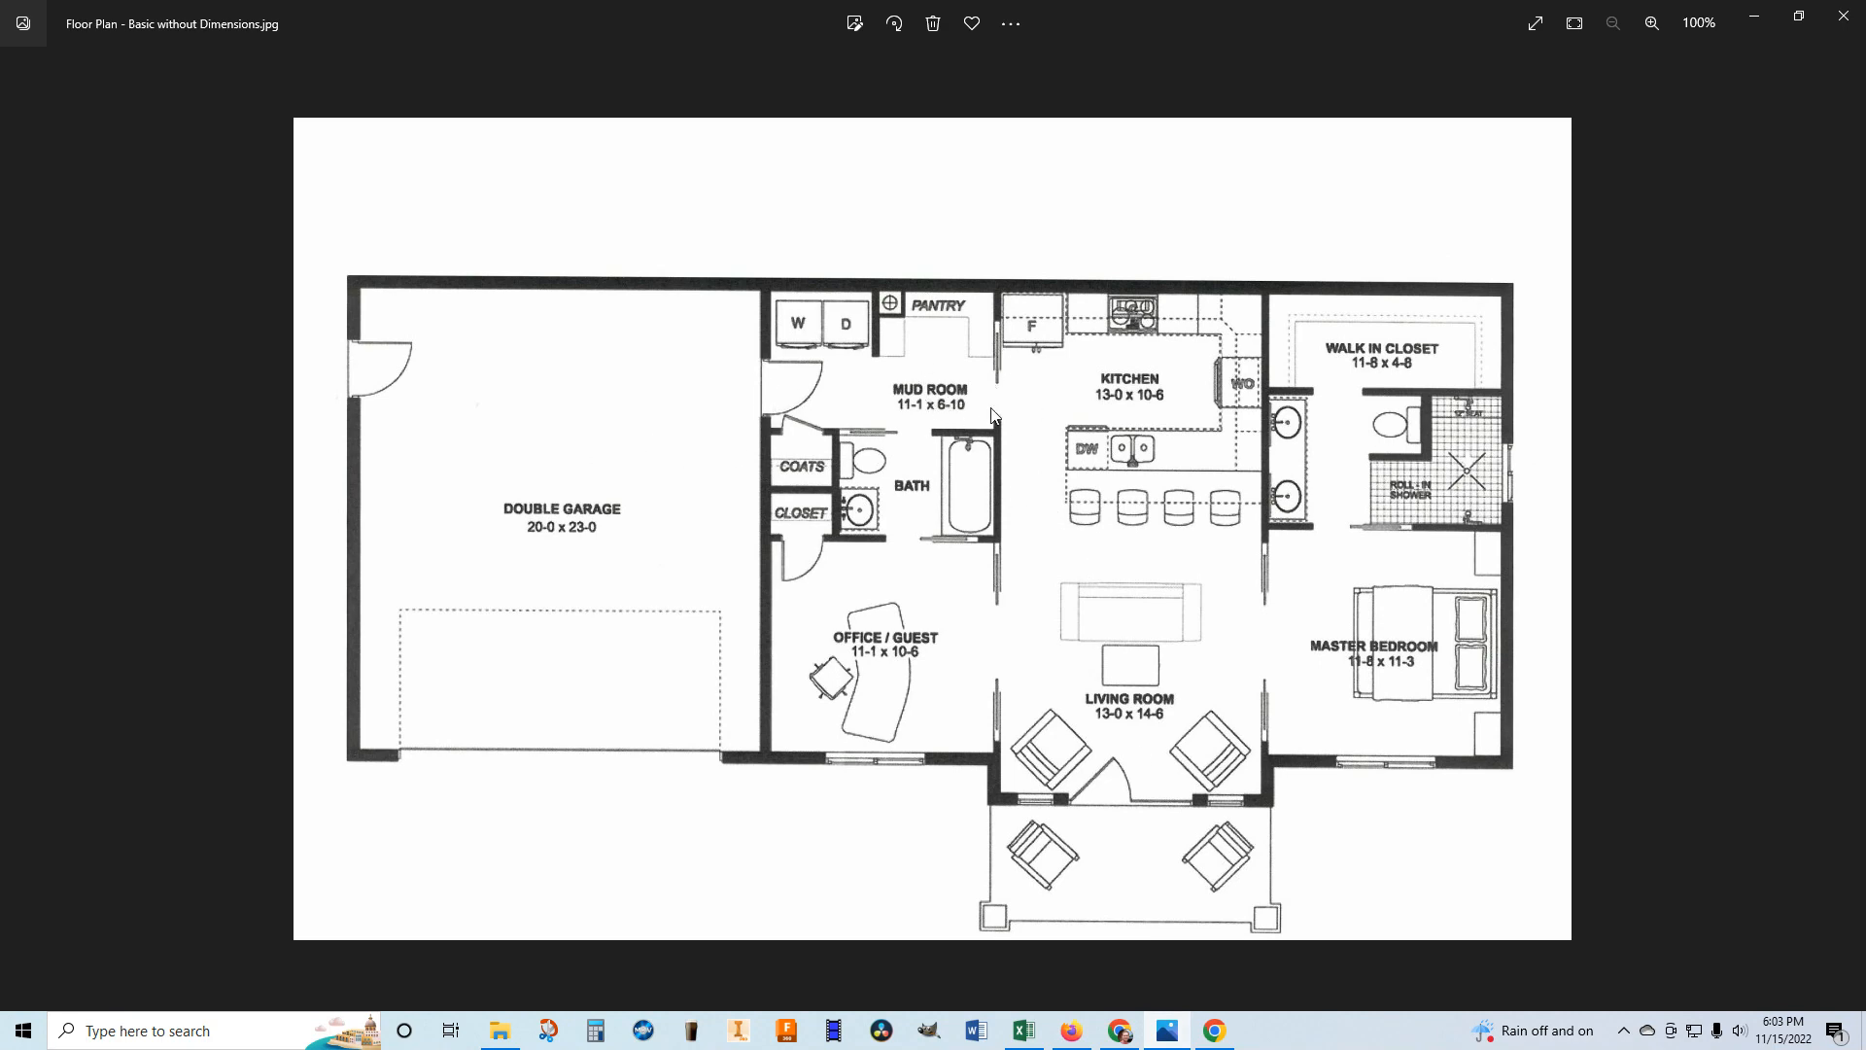
scroll(1075, 692, up, 1)
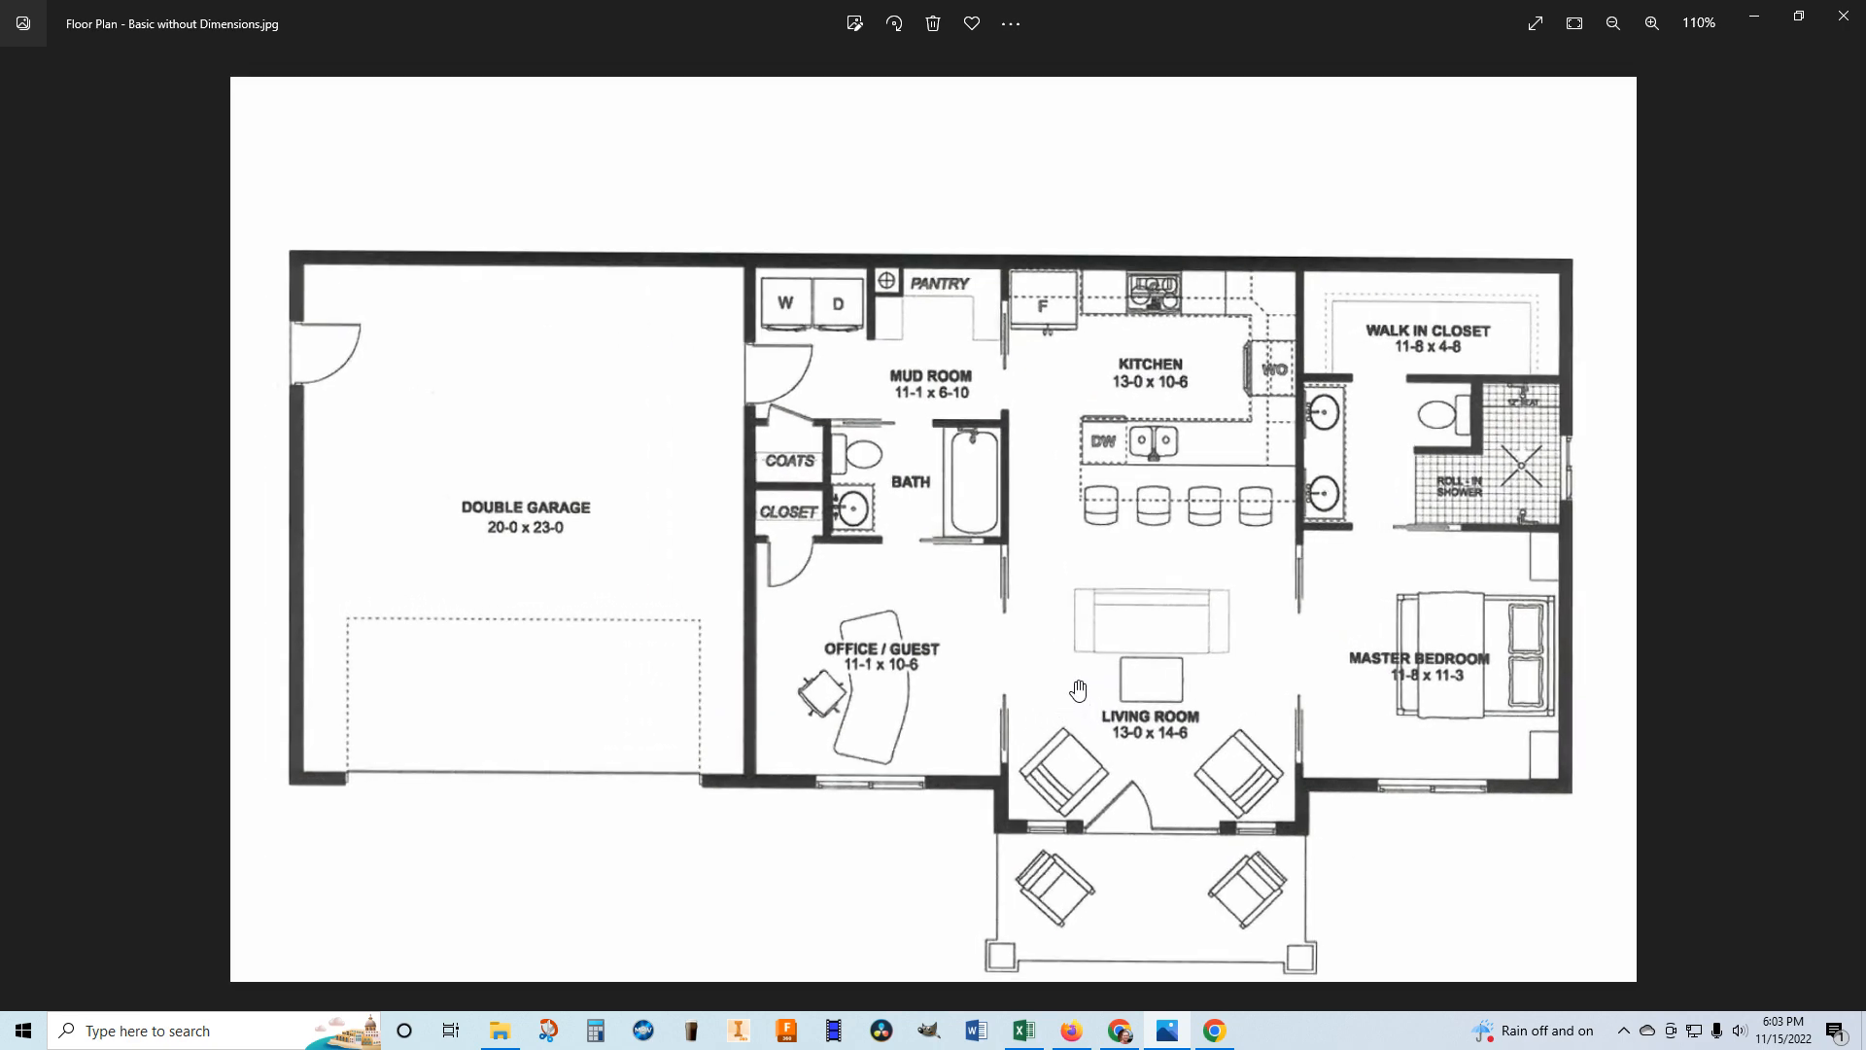
Compare the floor plan image with the model to locate the door between the garage and the mud room.
mouse_move(1080, 1031)
scroll(1244, 891, down, 1)
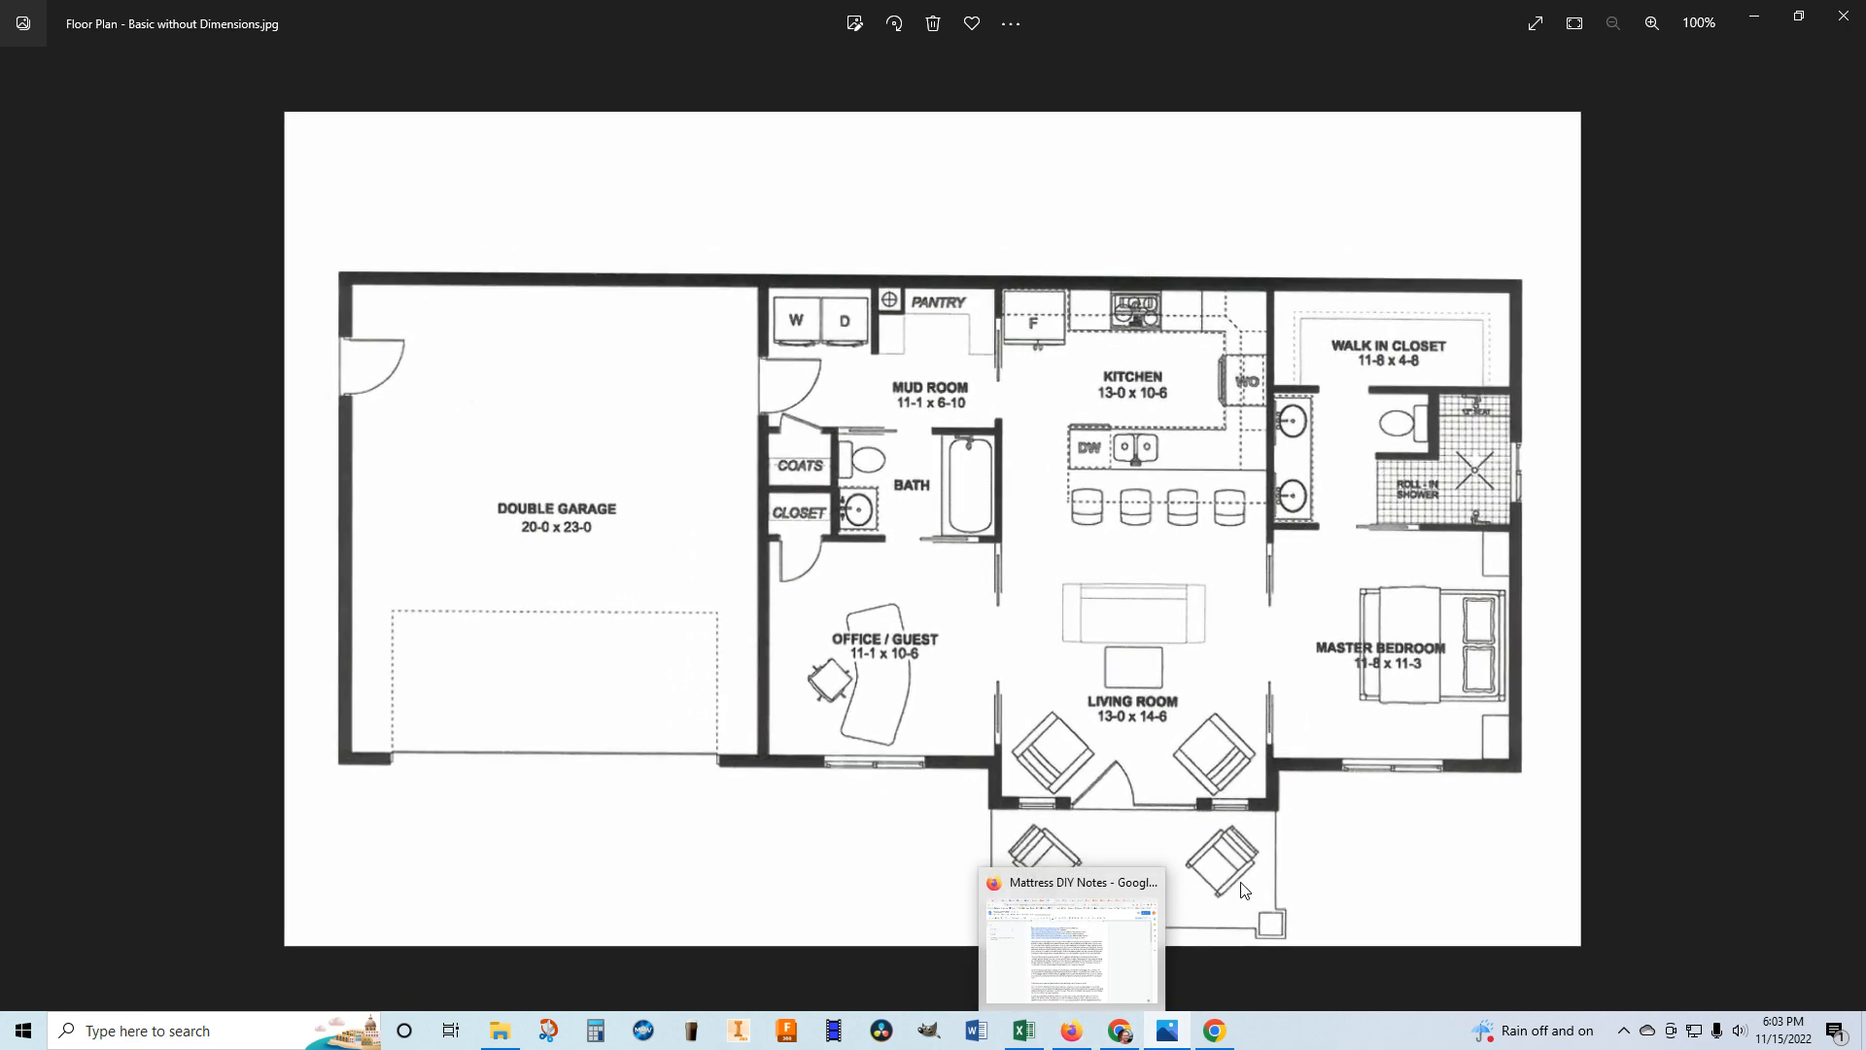
click(1120, 1031)
middle_drag(797, 309, 1128, 496)
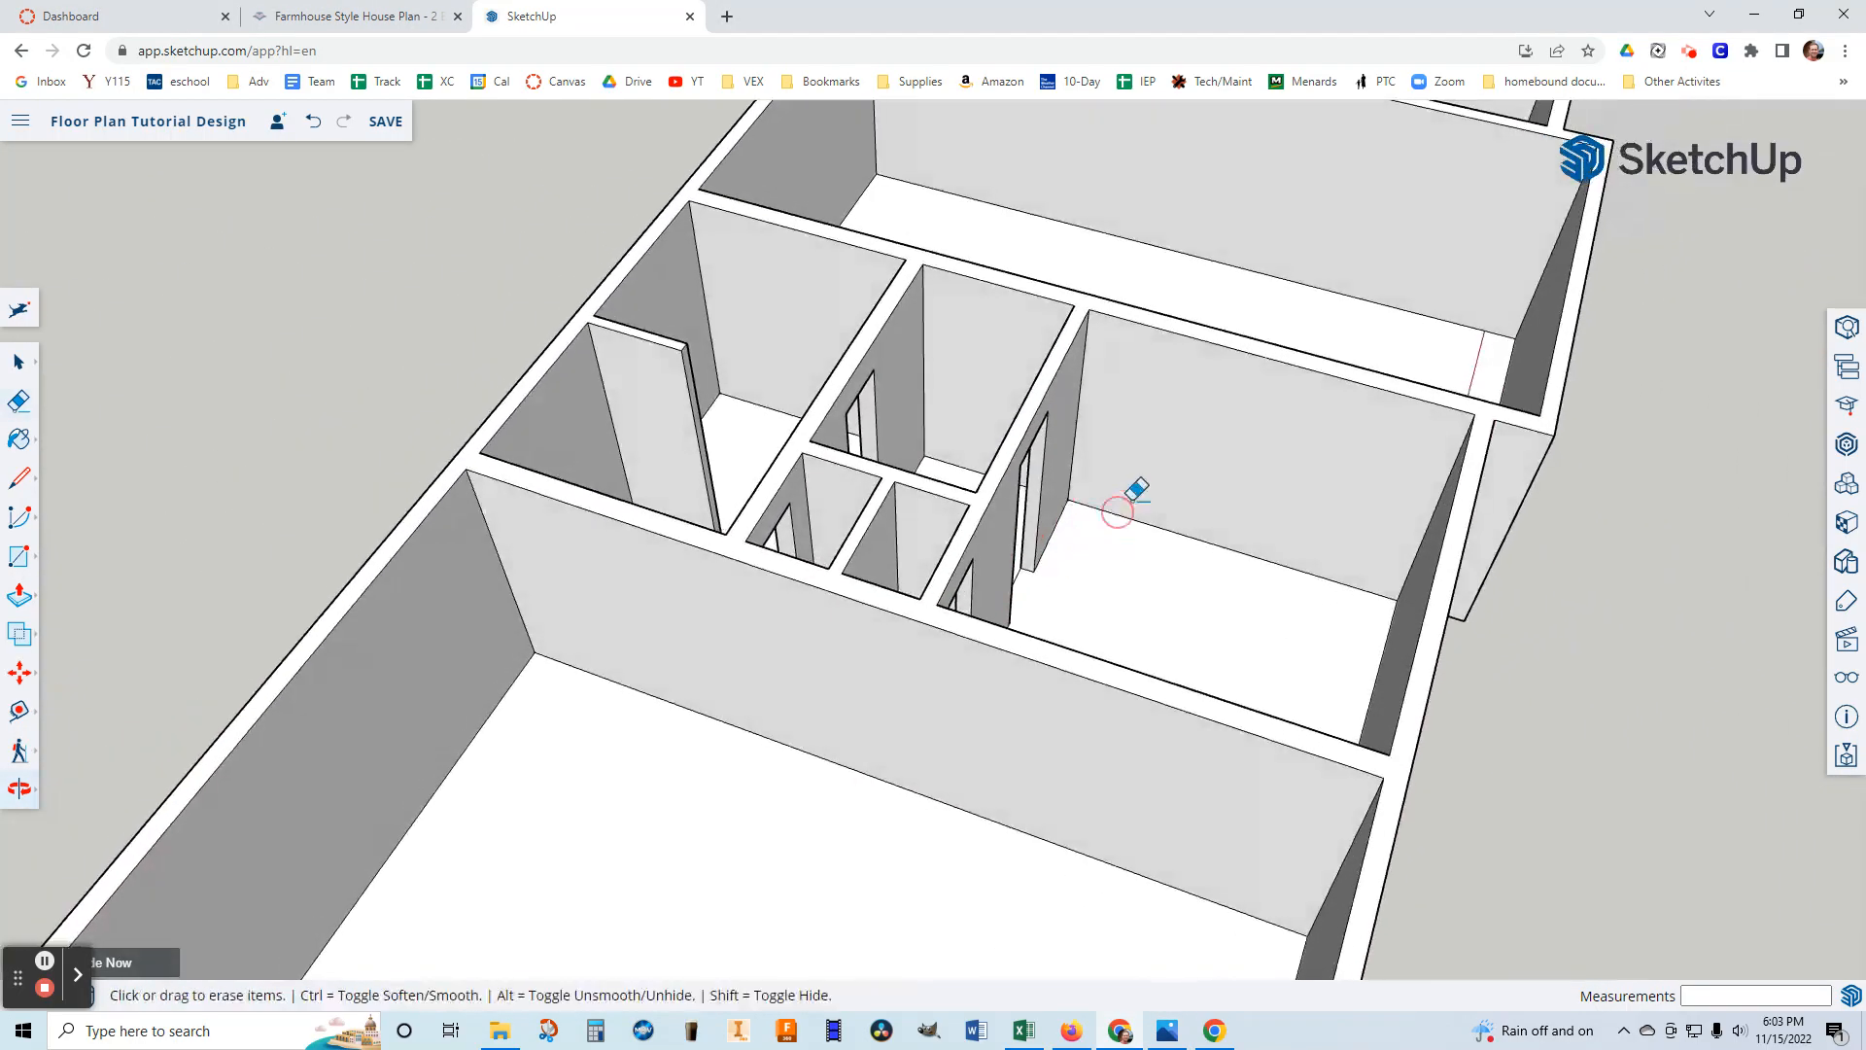
middle_drag(908, 733, 1021, 625)
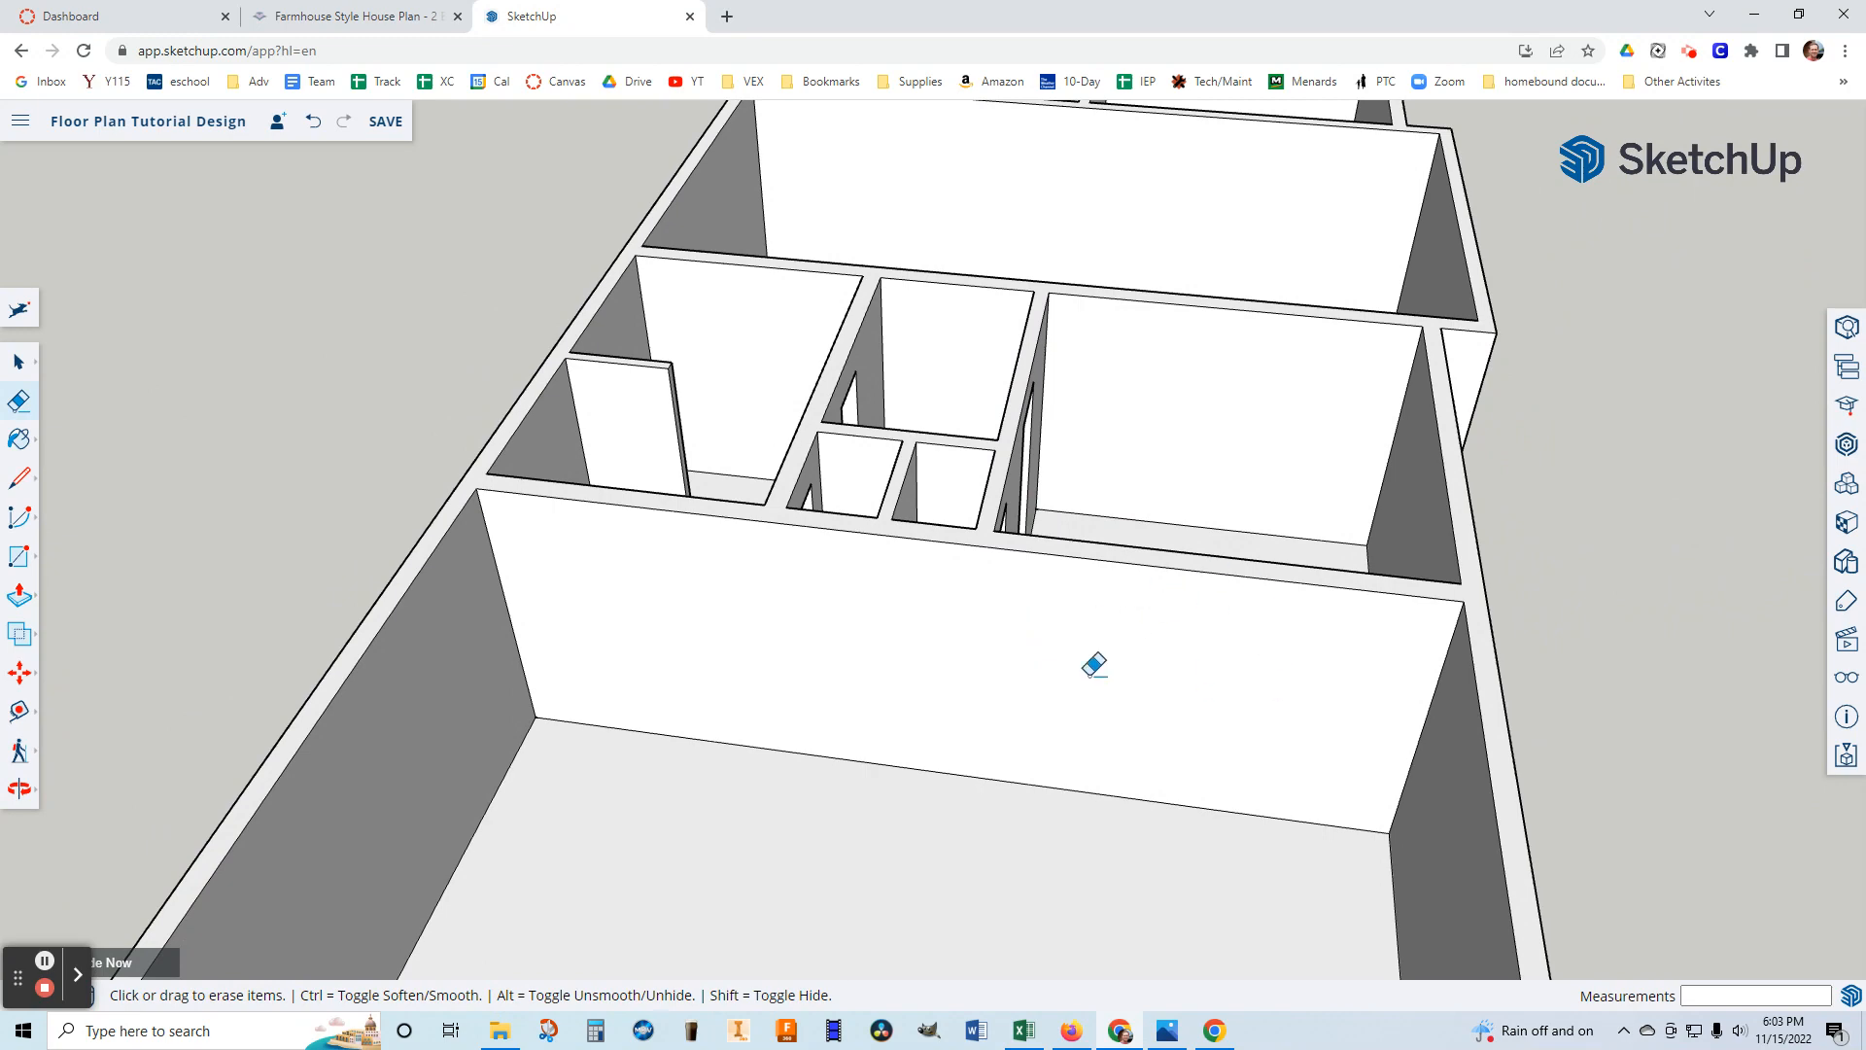
click(1174, 1034)
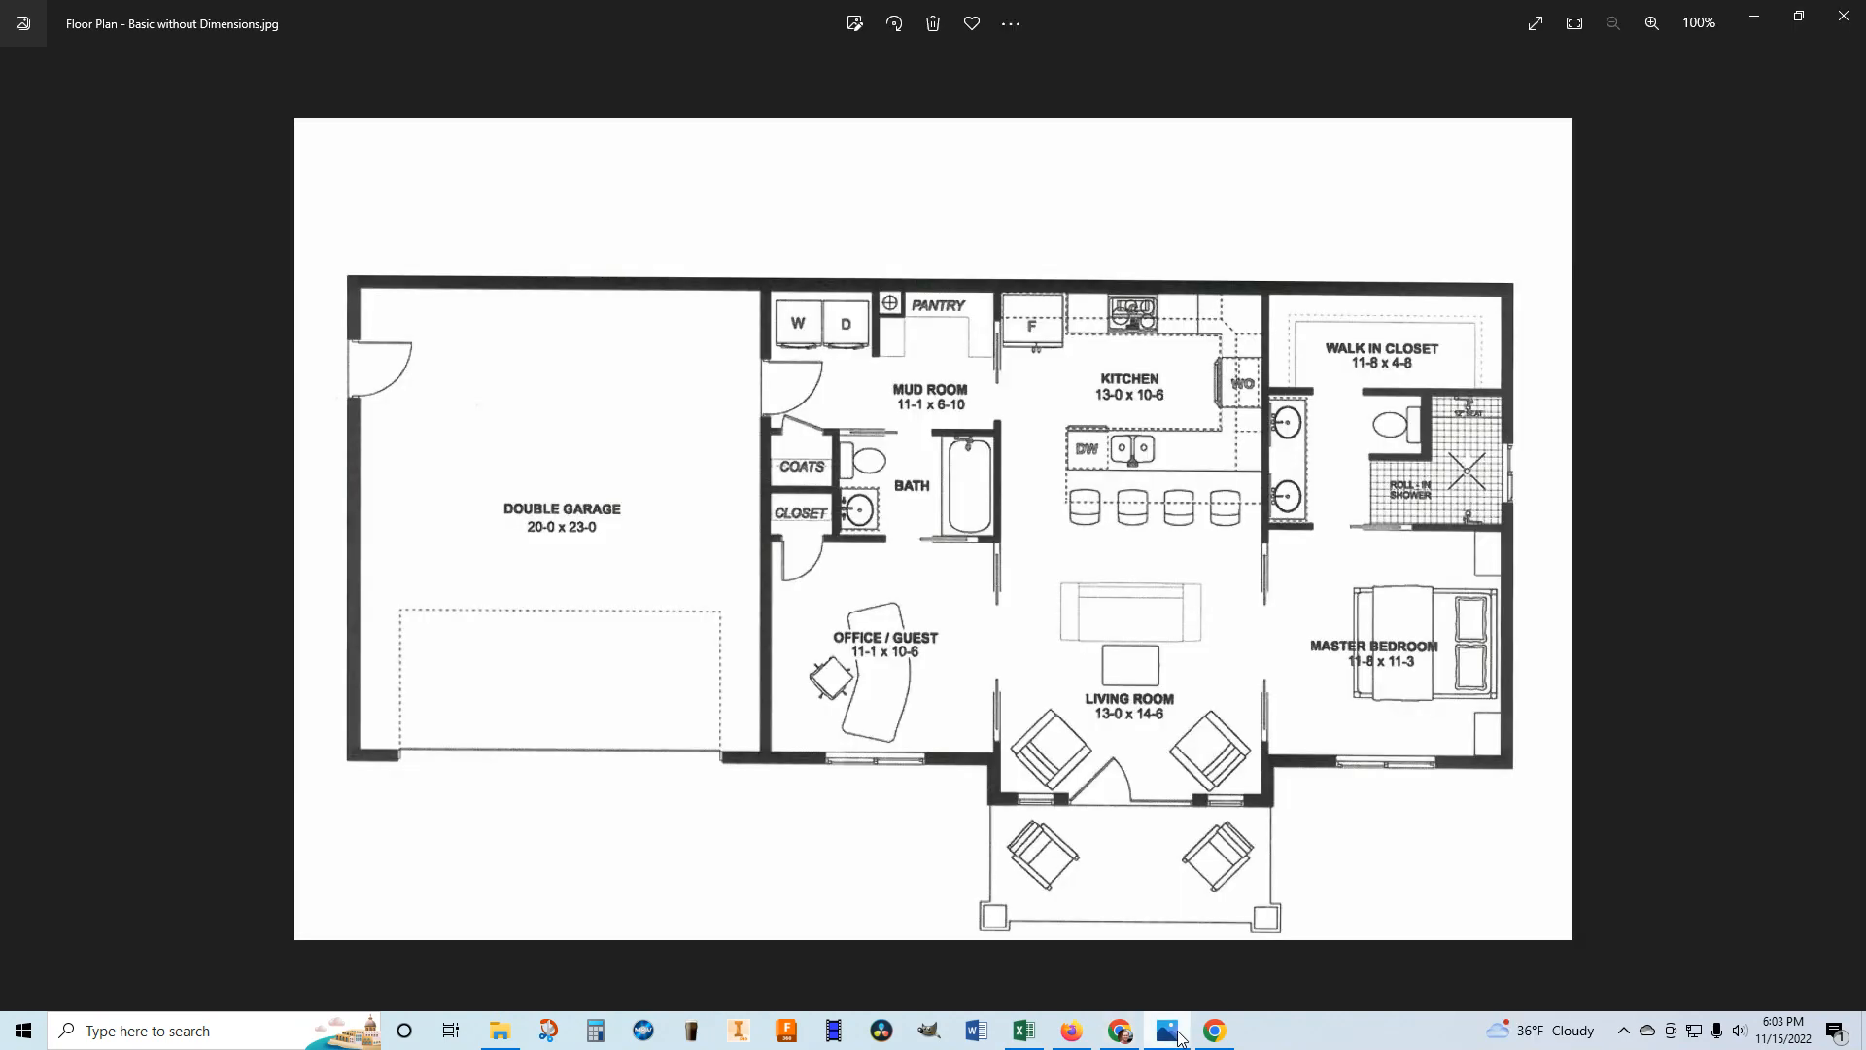
click(1170, 1036)
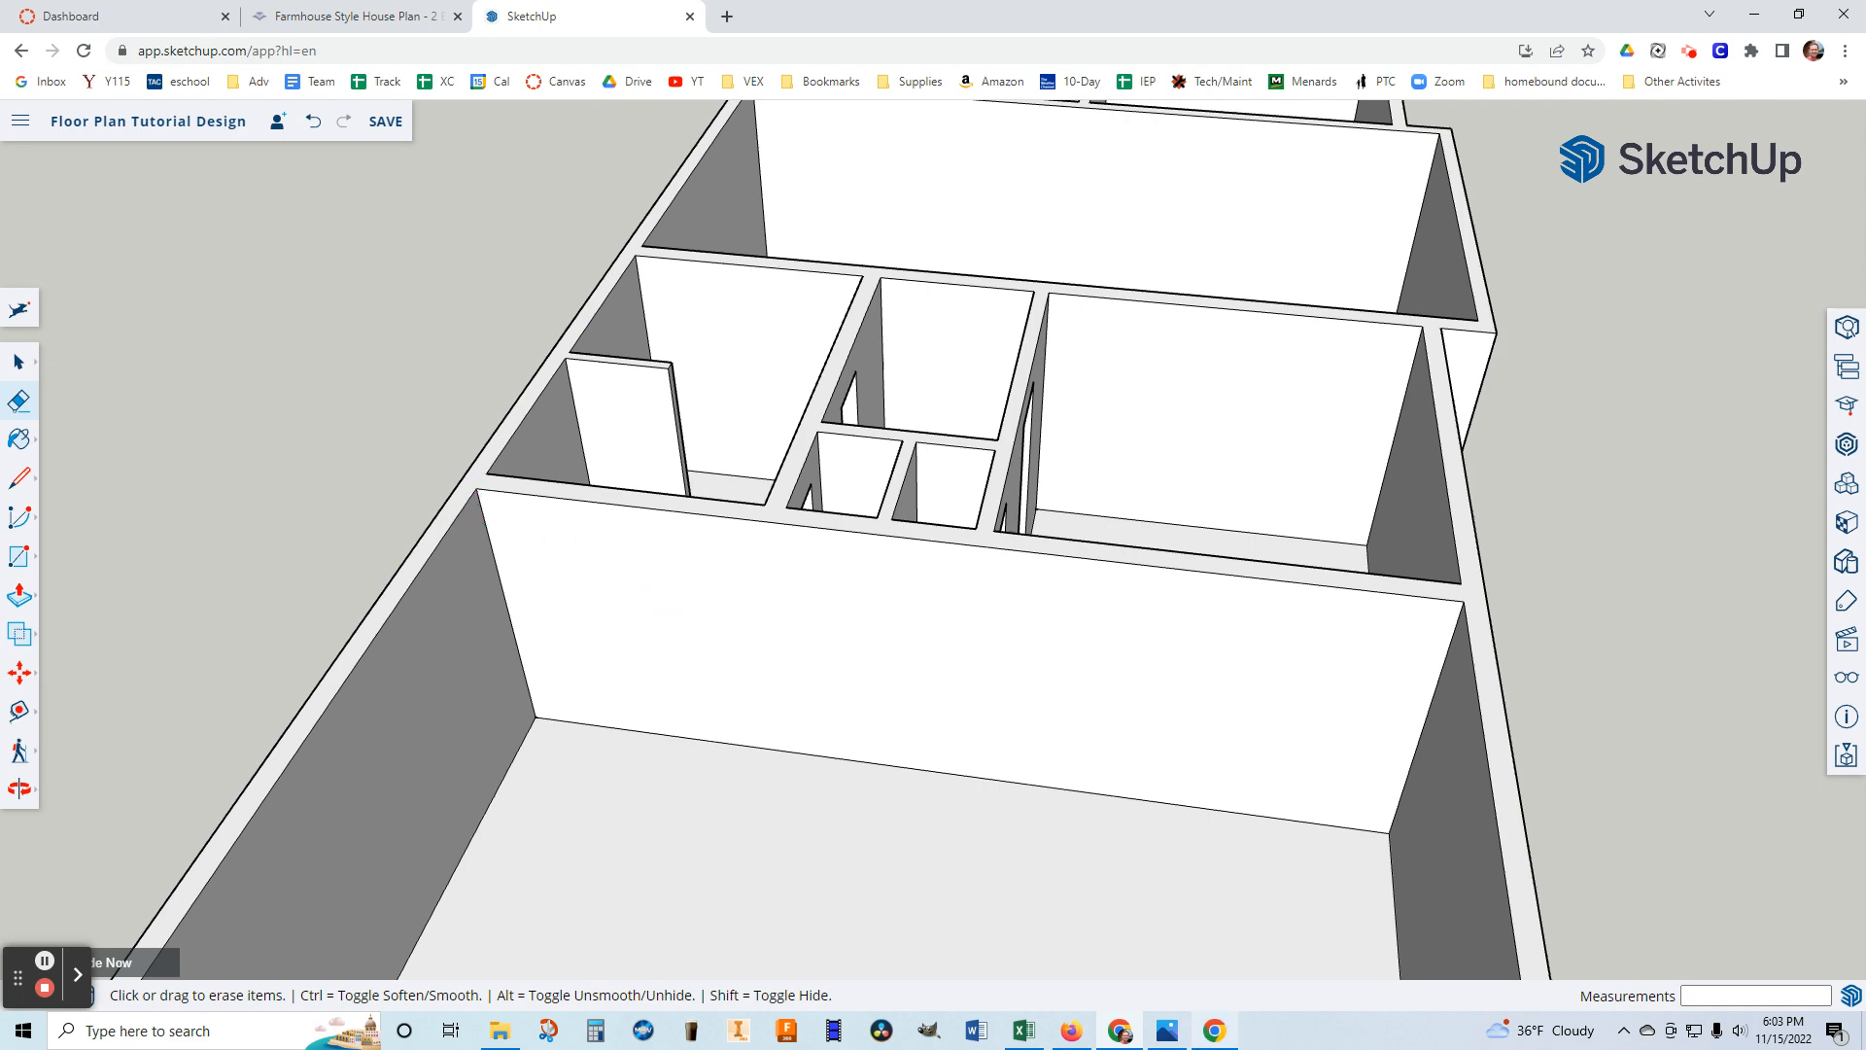
click(1172, 1036)
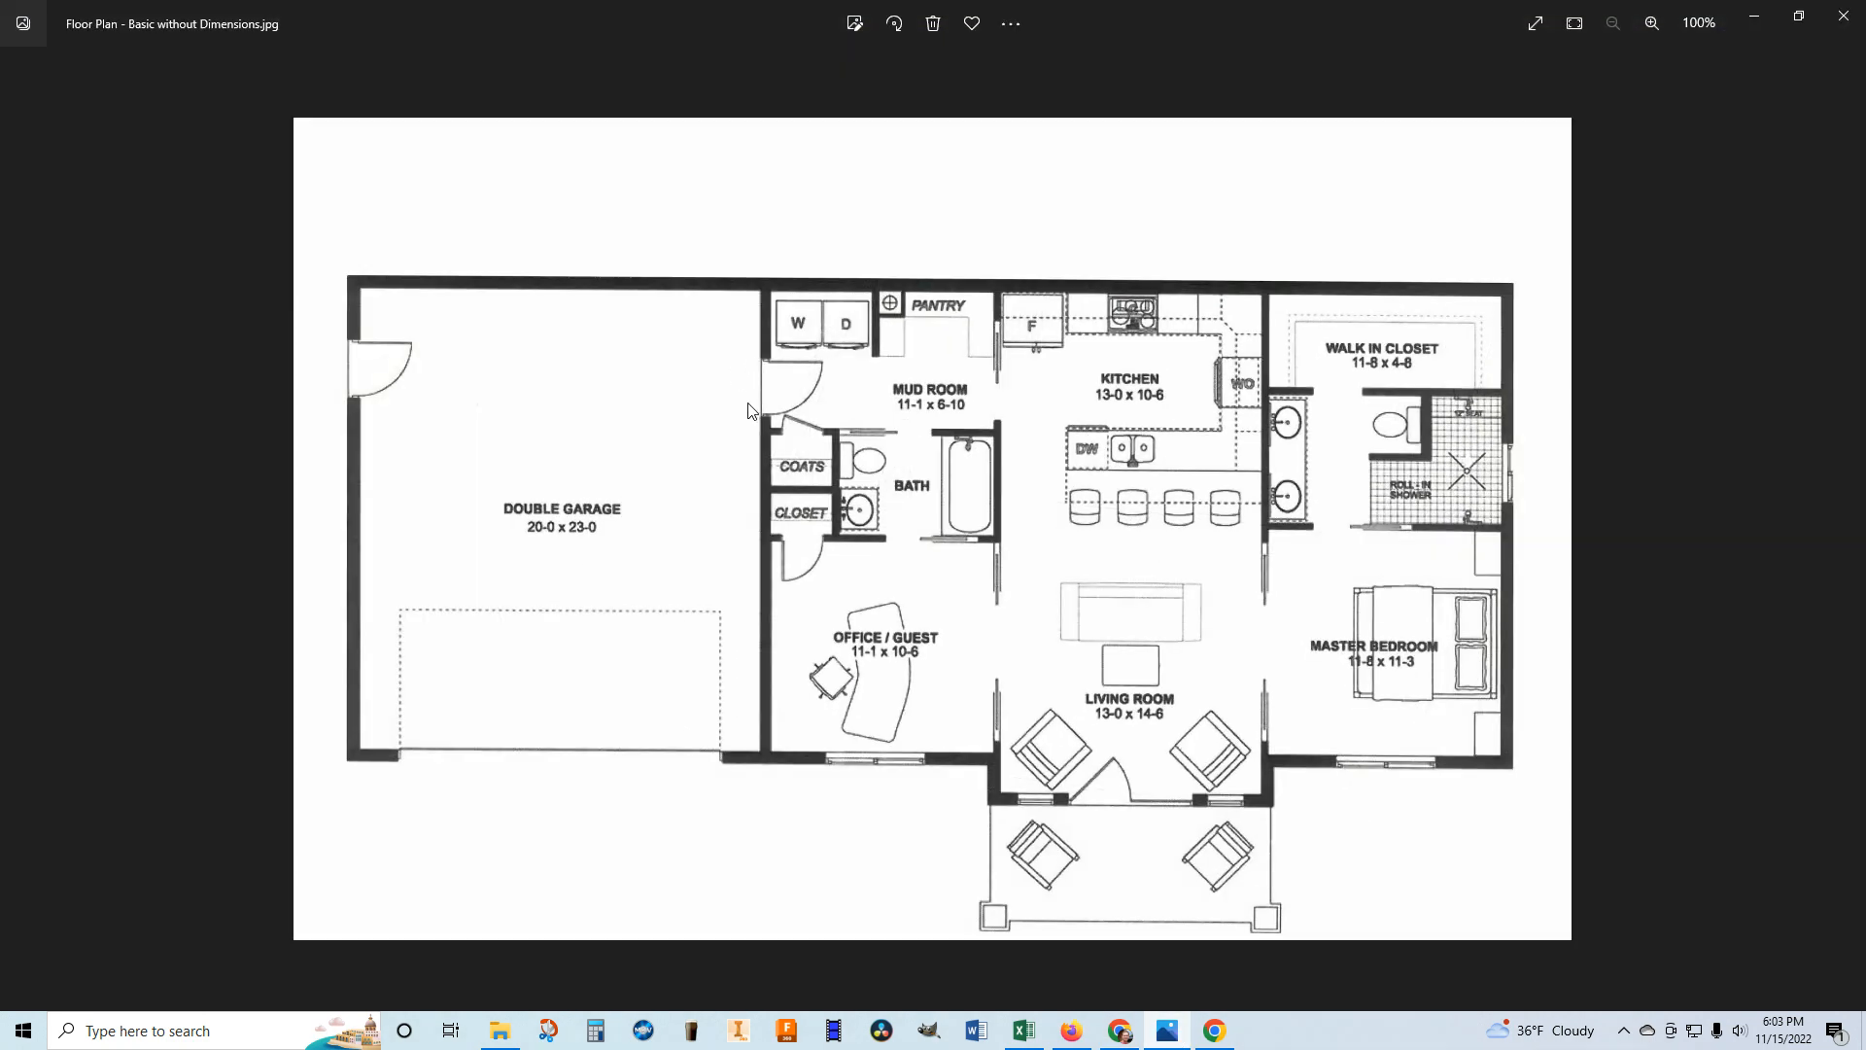
Return to the model and place a guide line 1' below the top edge of the garage wall shared with the mud room.
click(1122, 1030)
middle_drag(661, 596, 787, 592)
click(27, 704)
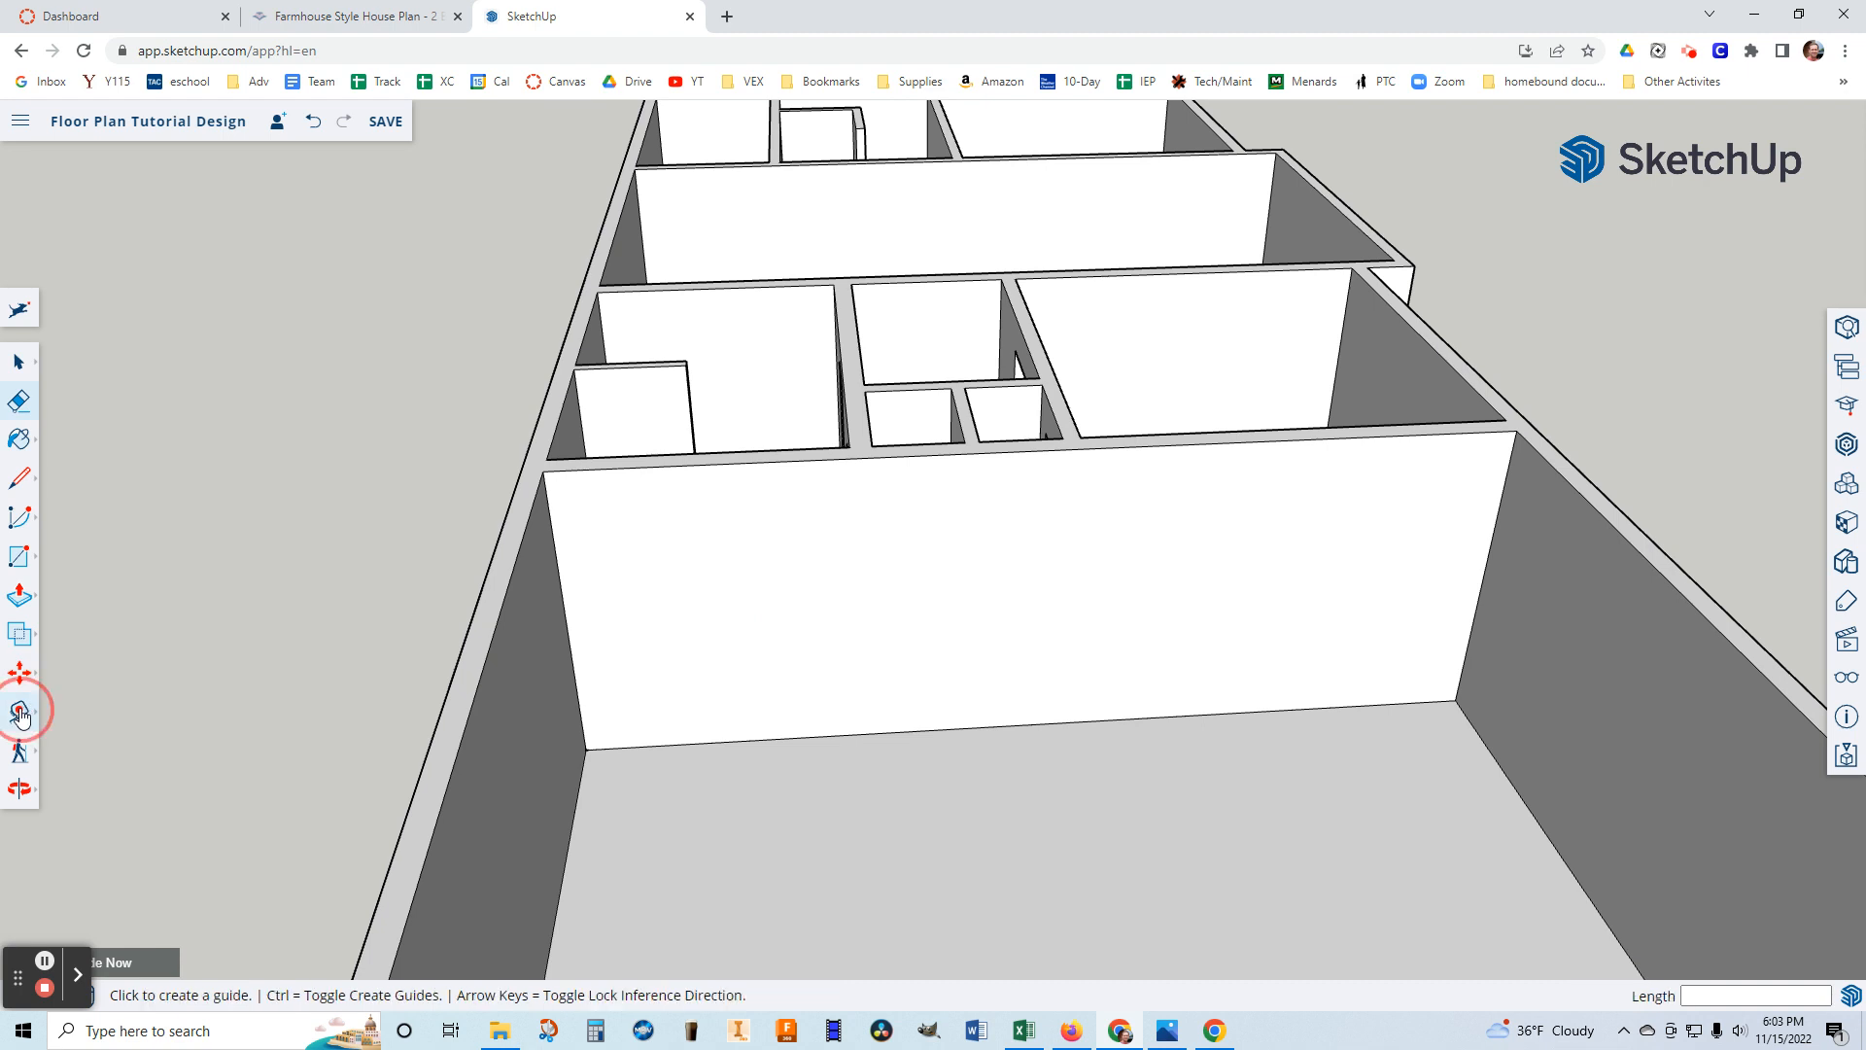
click(65, 583)
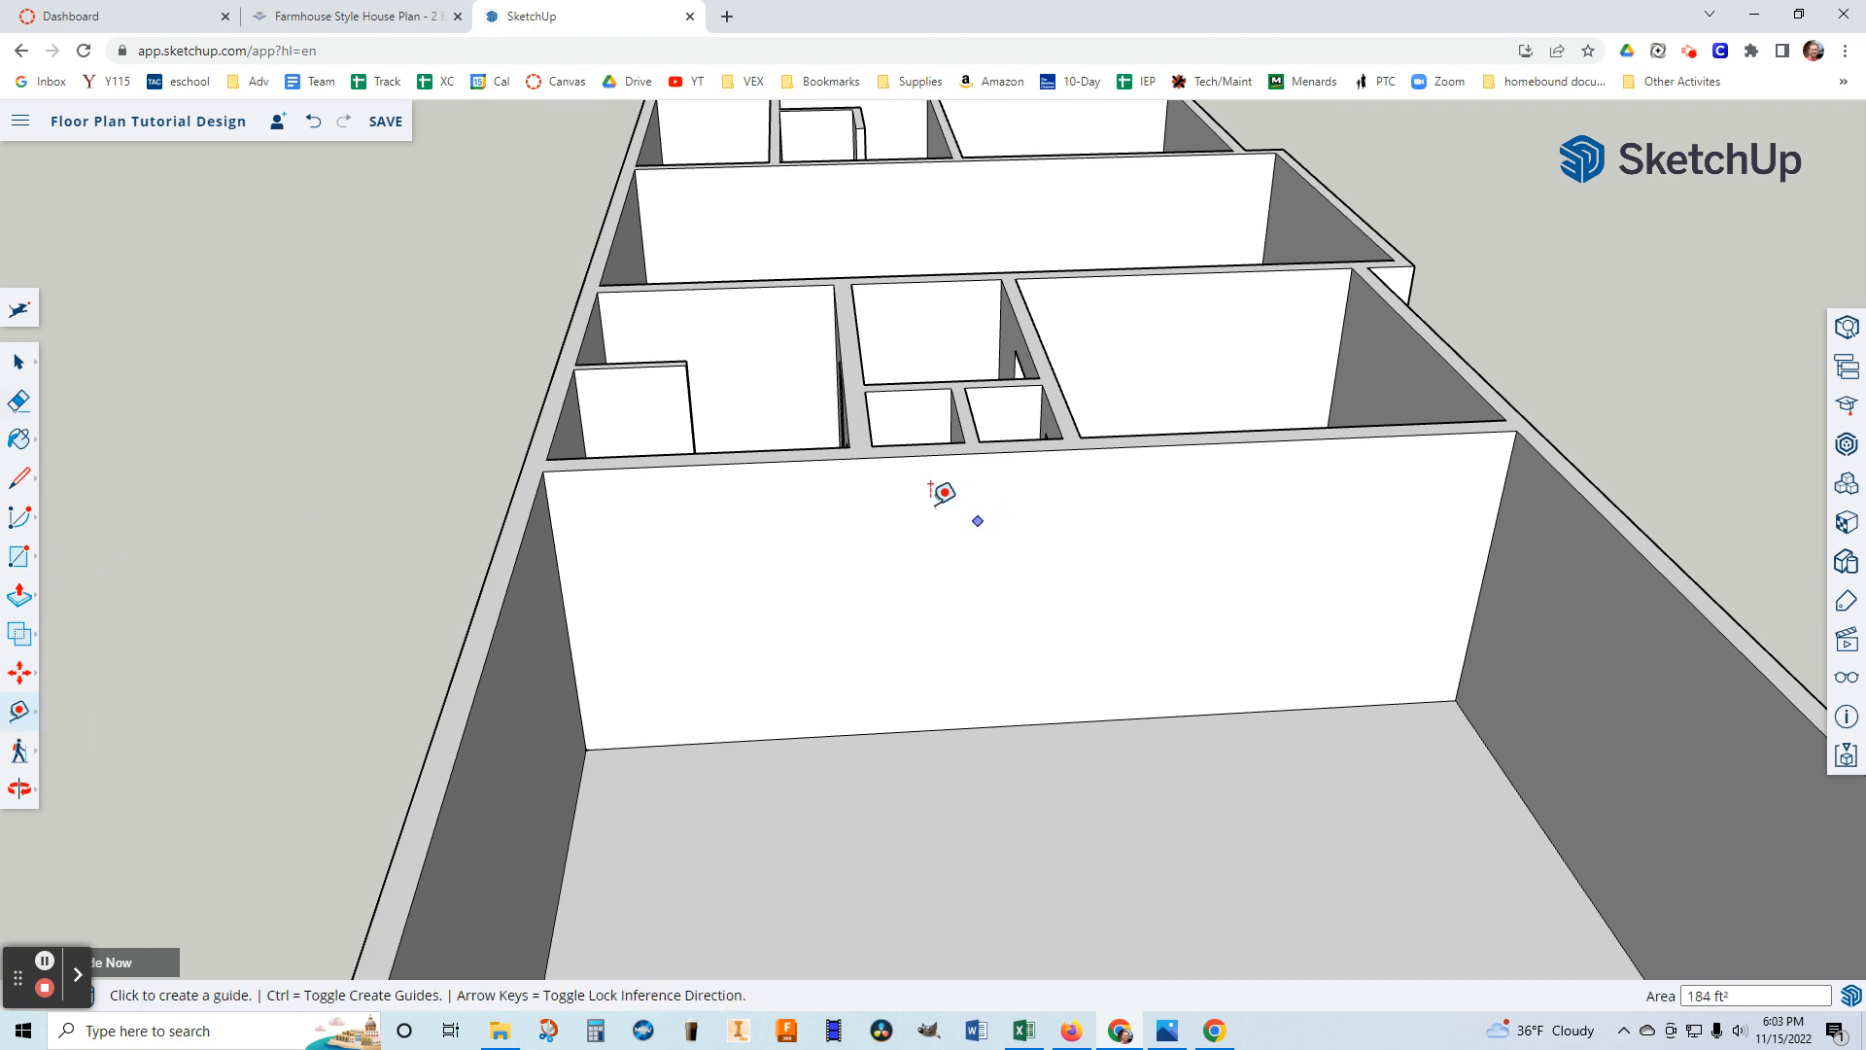
click(799, 453)
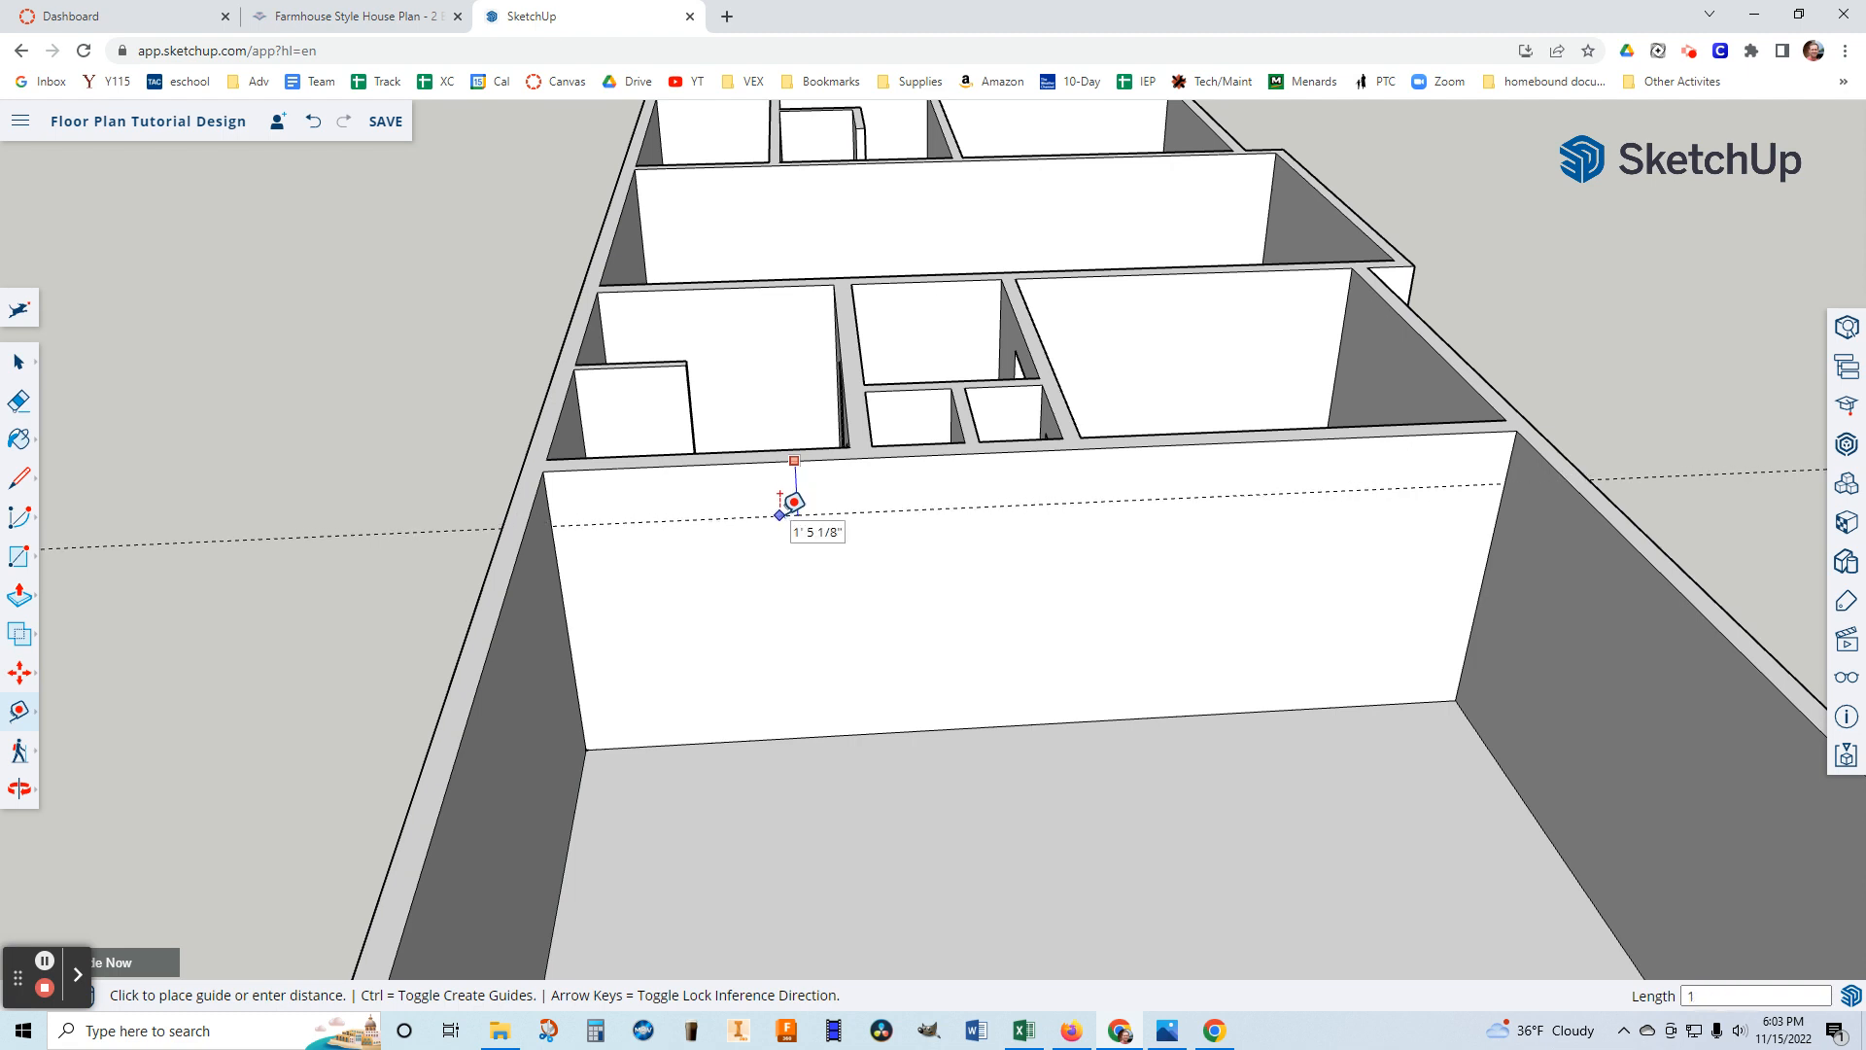
key(Return)
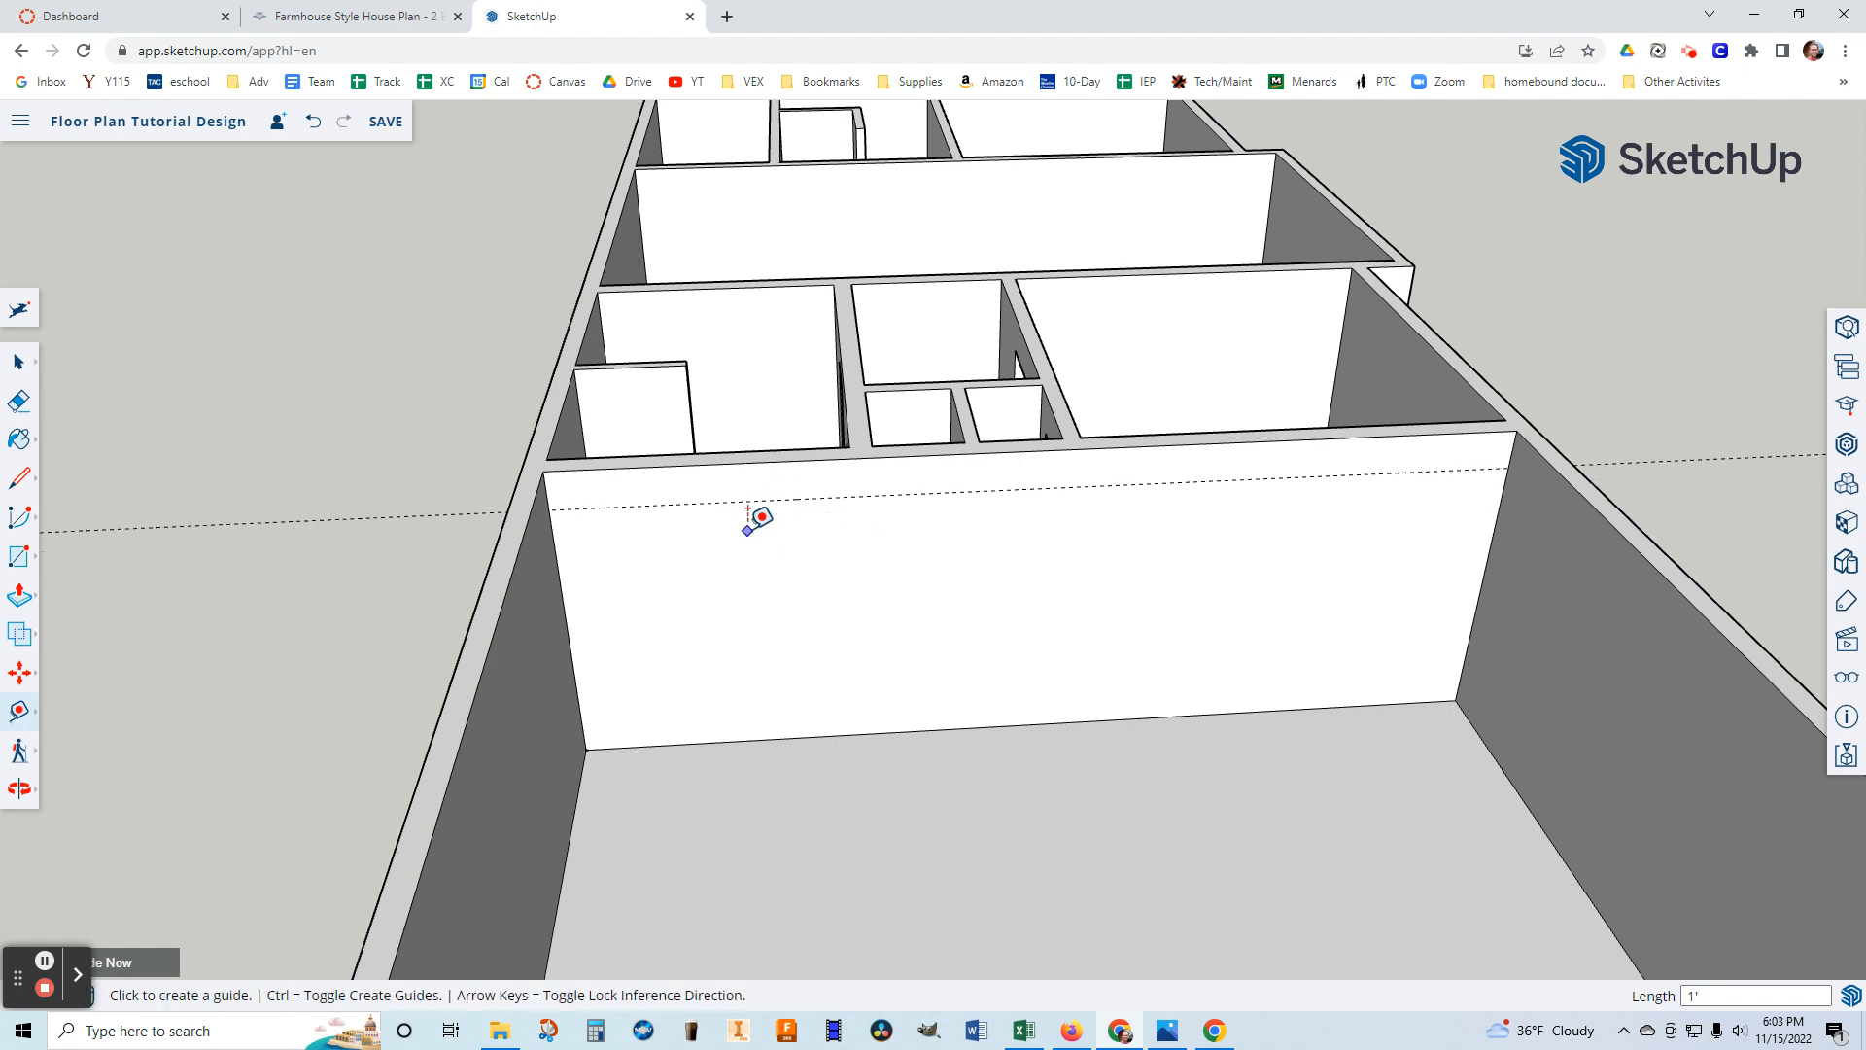
Draw a mud room door rectangle about 2' wide and 7' tall on the garage wall and push it in about 7 1/4".
click(21, 556)
click(825, 498)
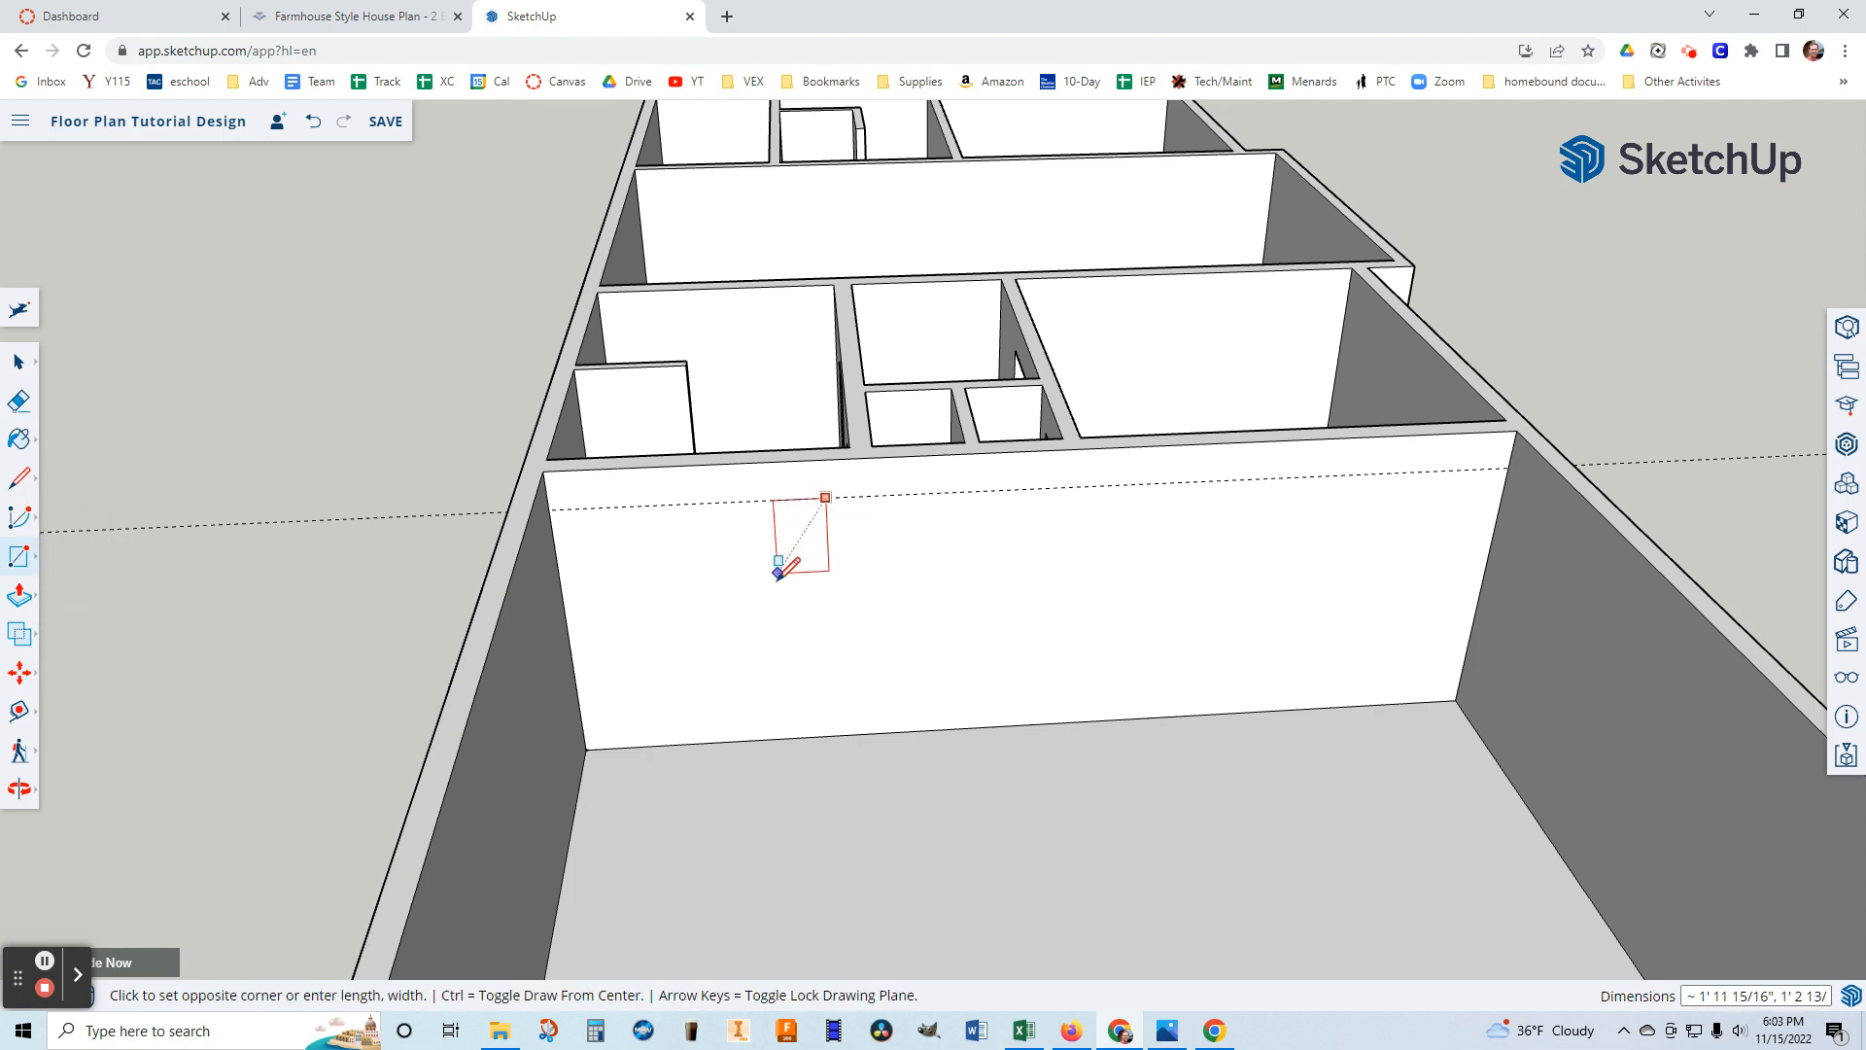
click(759, 738)
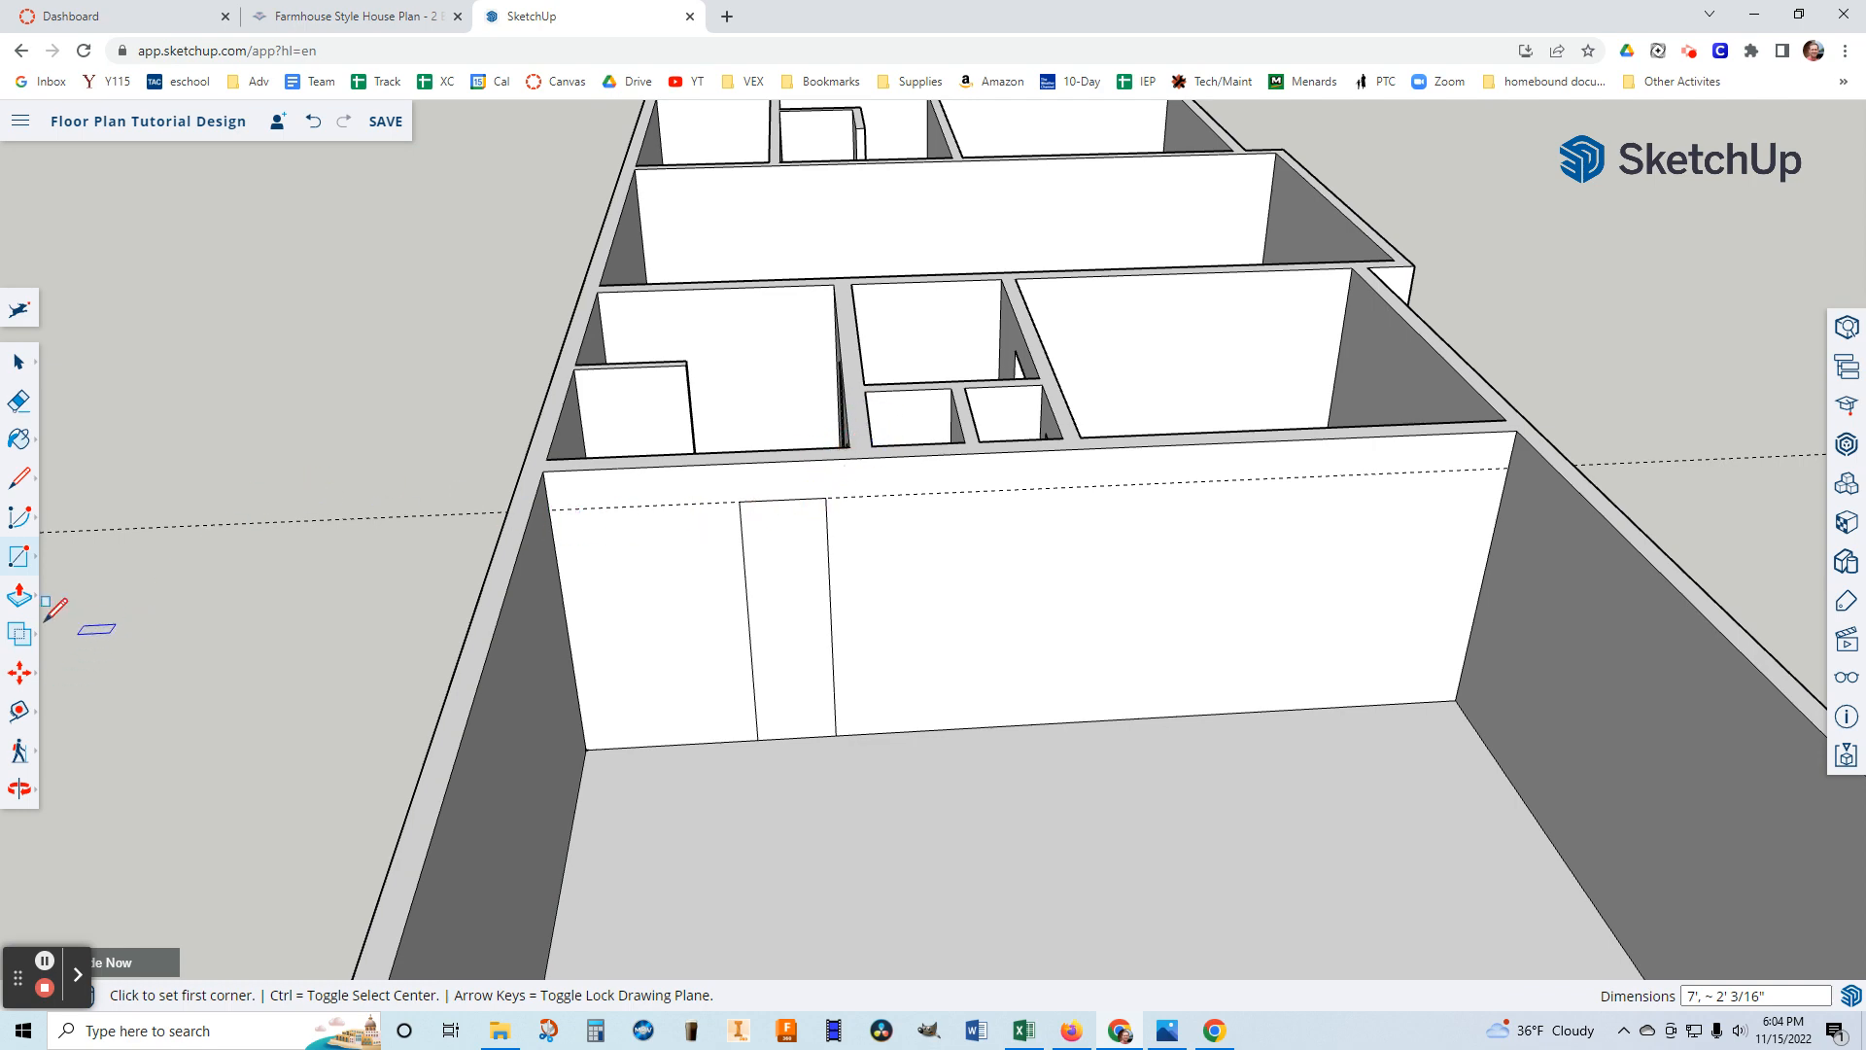
click(19, 597)
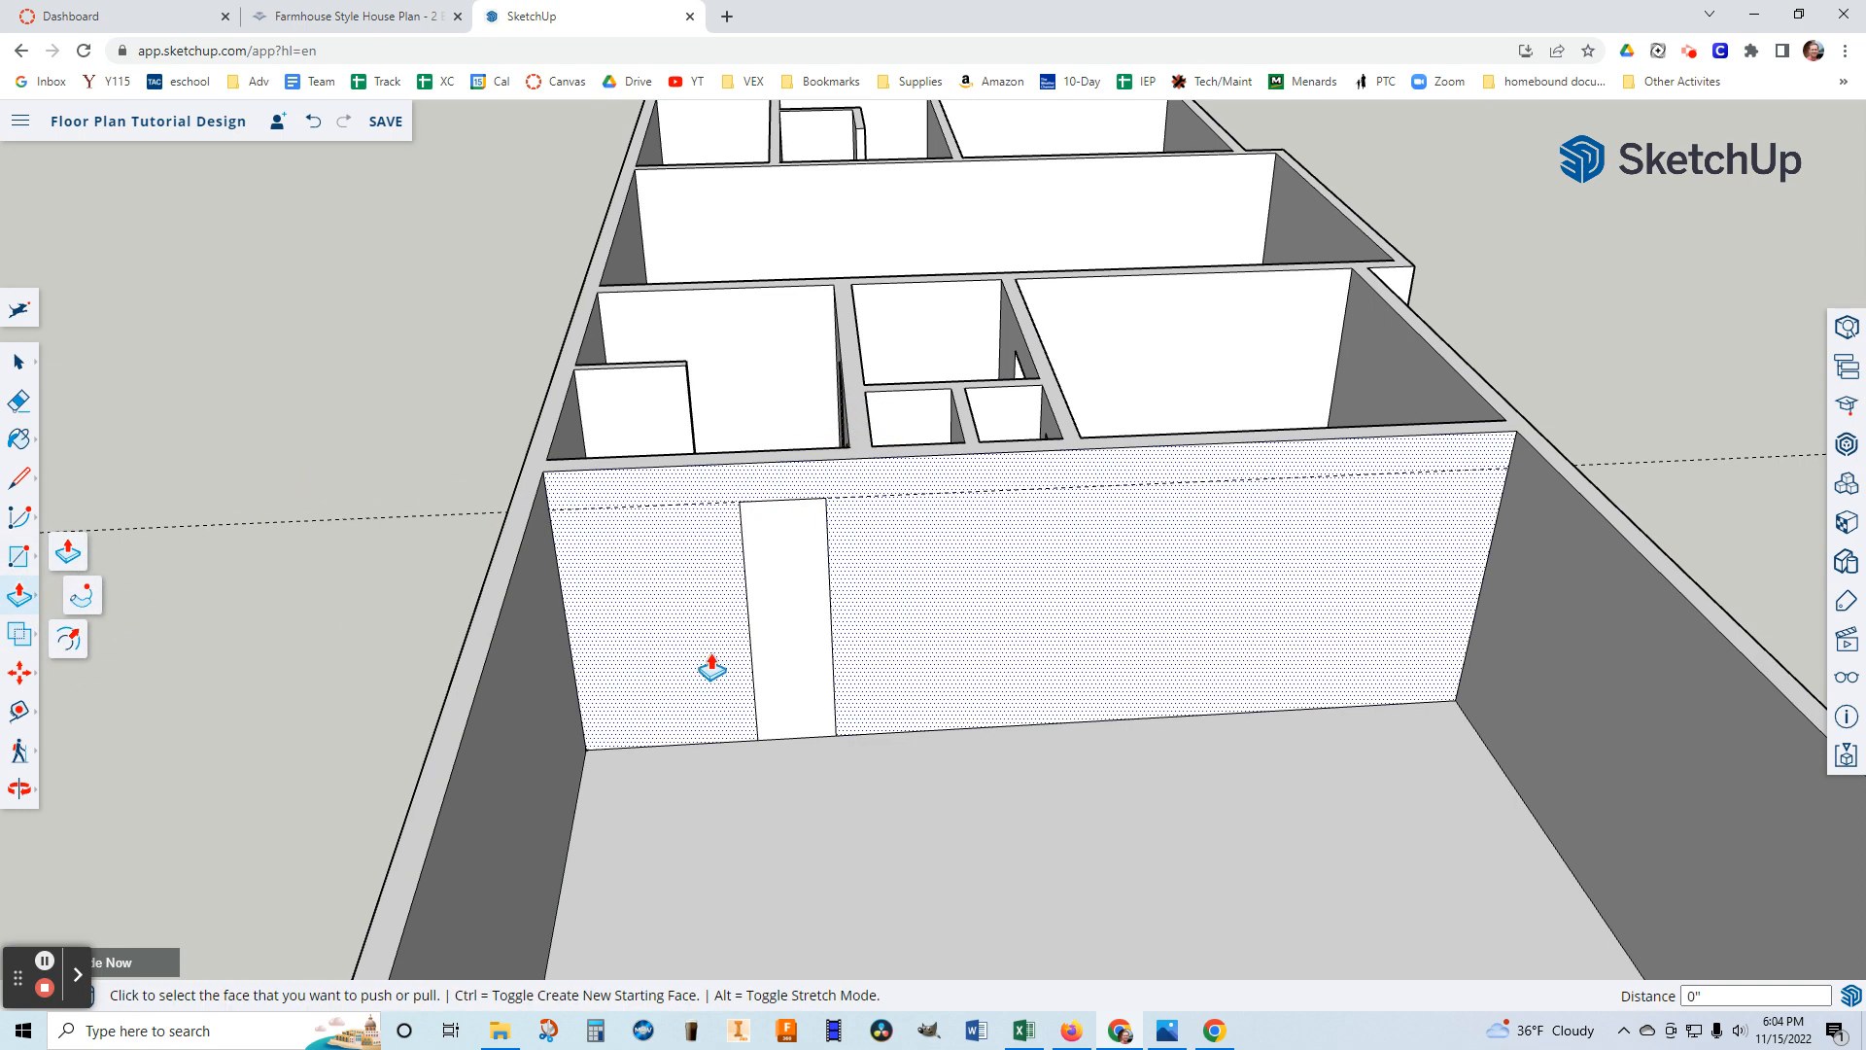
click(774, 667)
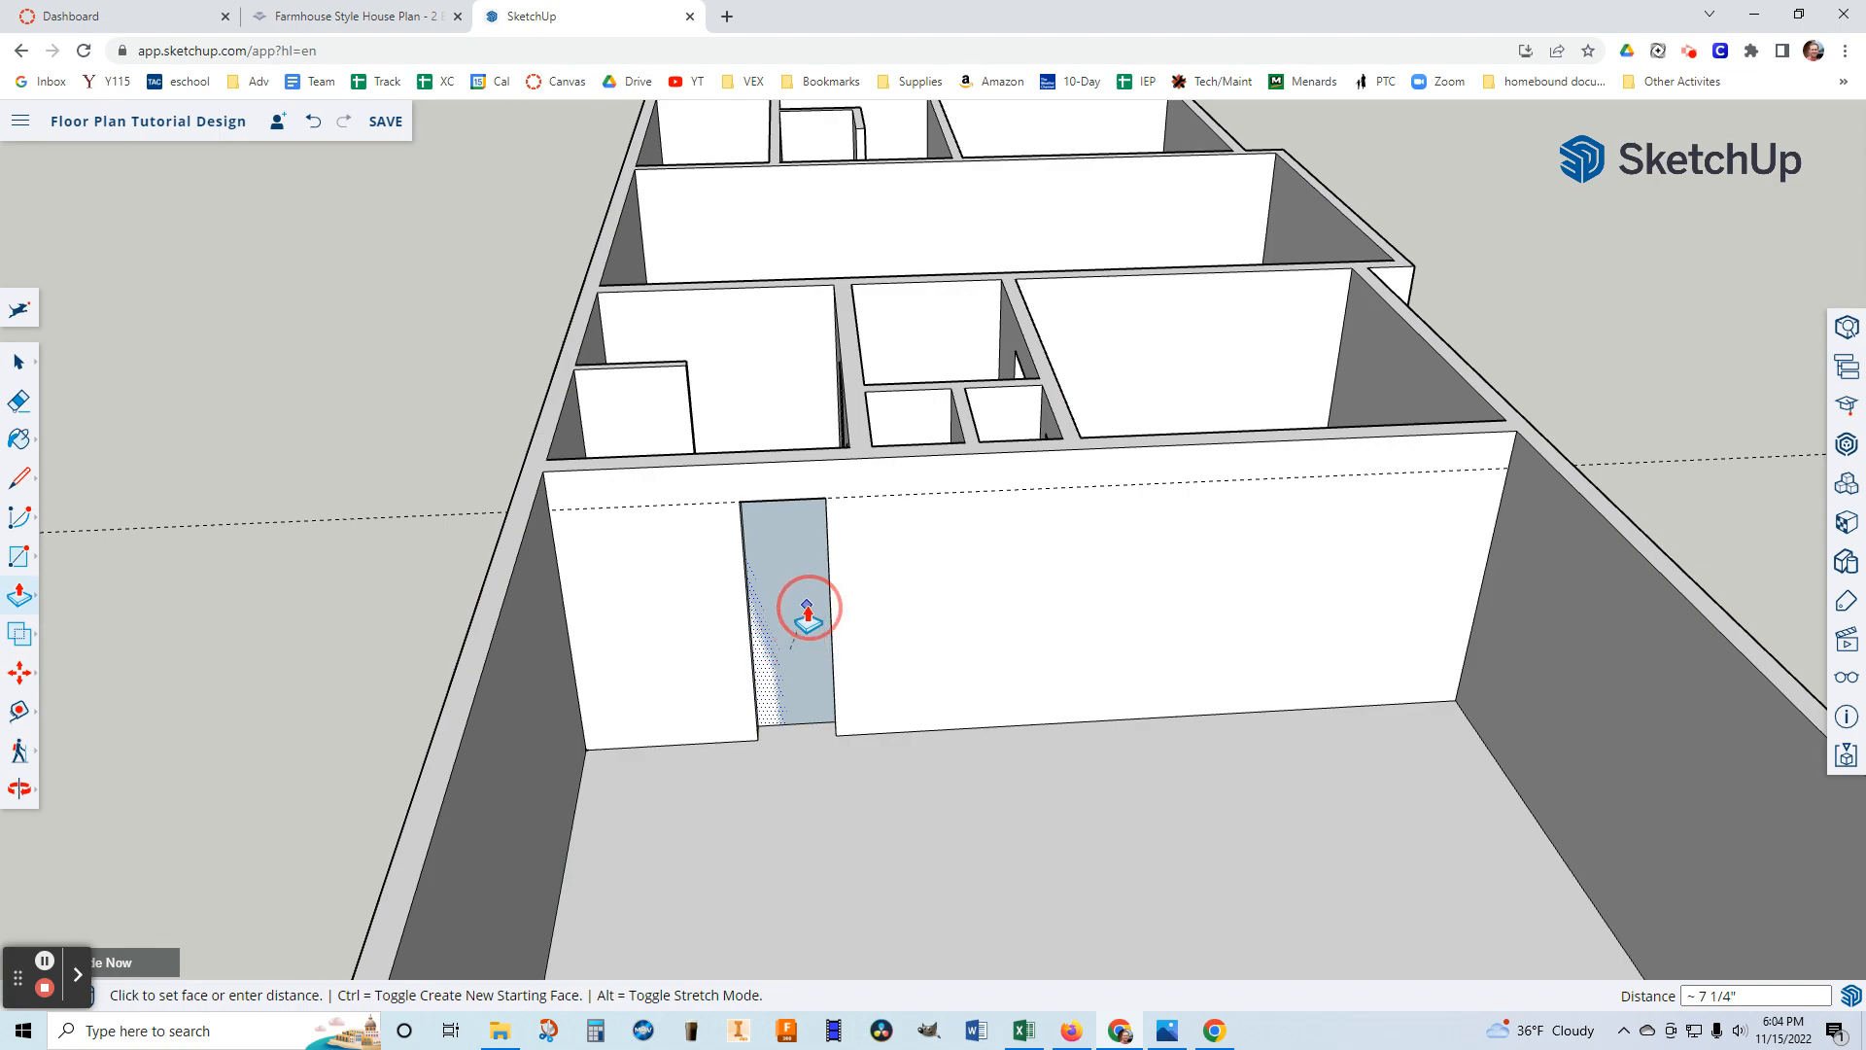
click(806, 612)
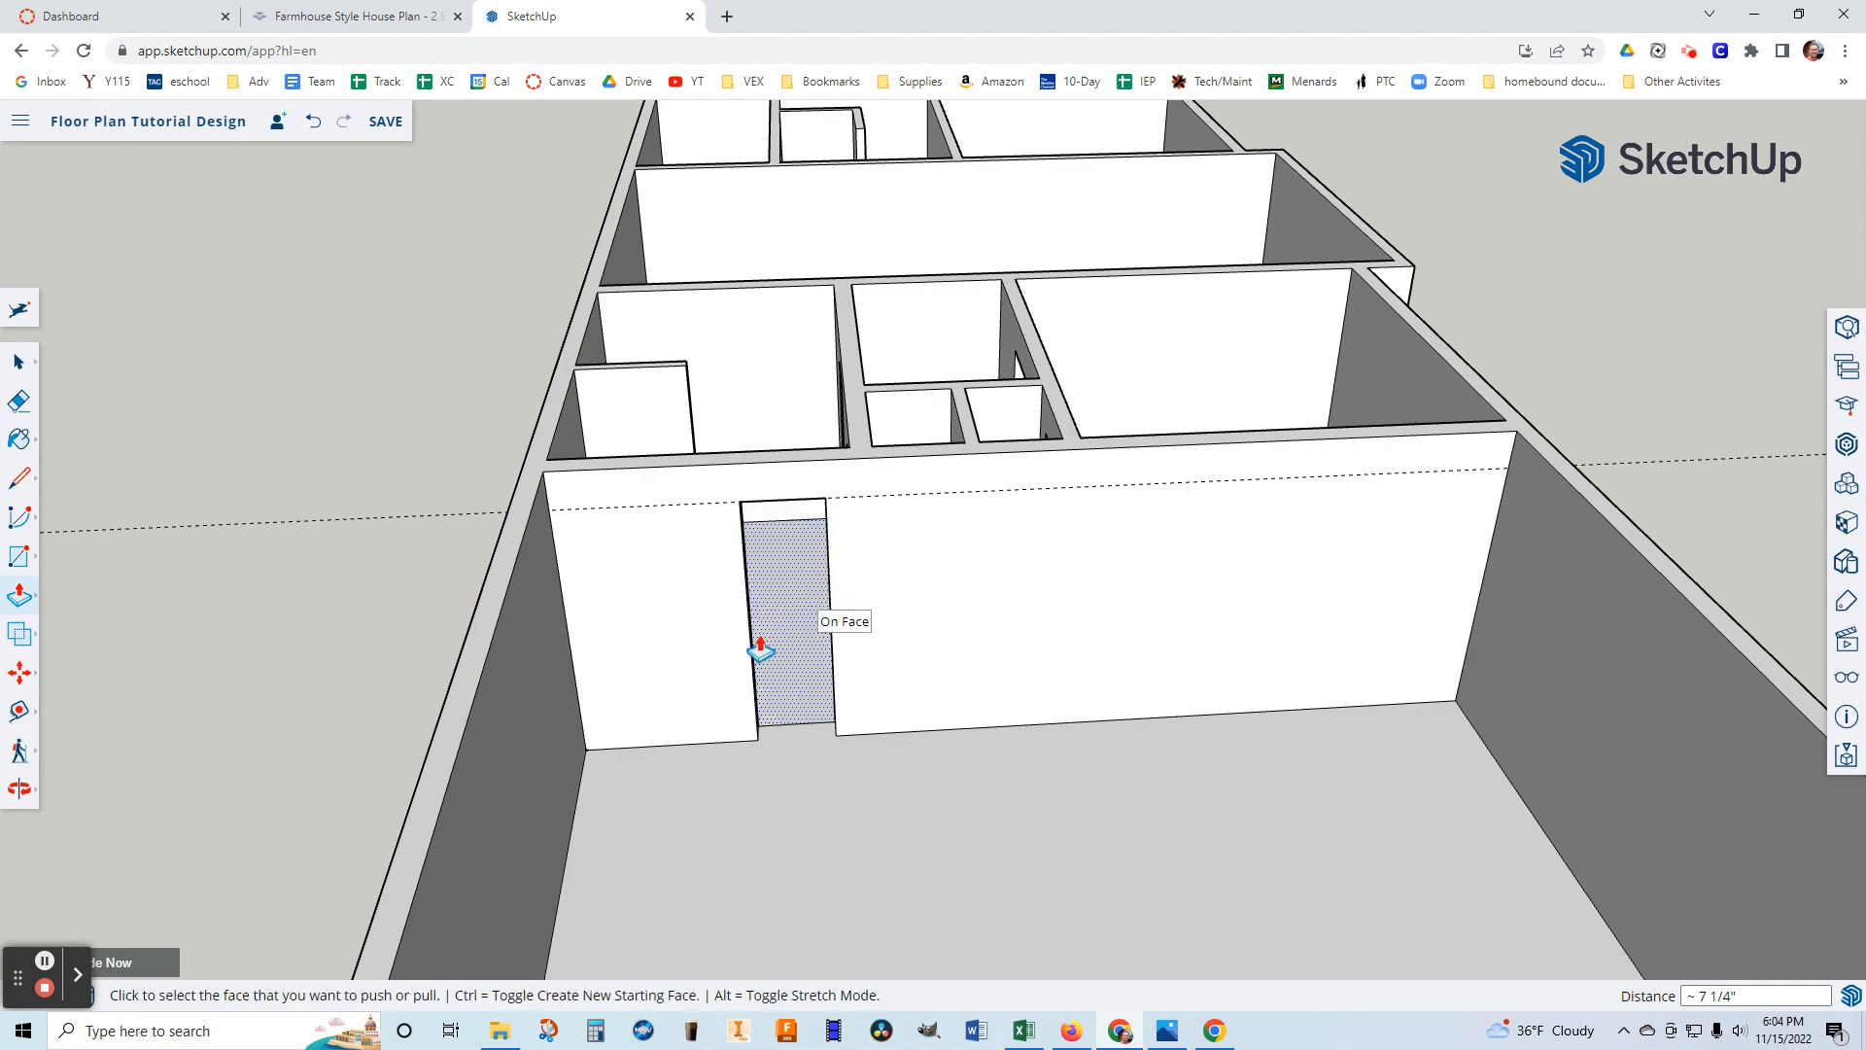
Examine the office and bath doorways and the living room walls from the front of the house.
middle_drag(1112, 616, 717, 463)
middle_drag(590, 677, 566, 587)
scroll(571, 700, down, 5)
middle_drag(571, 700, 621, 687)
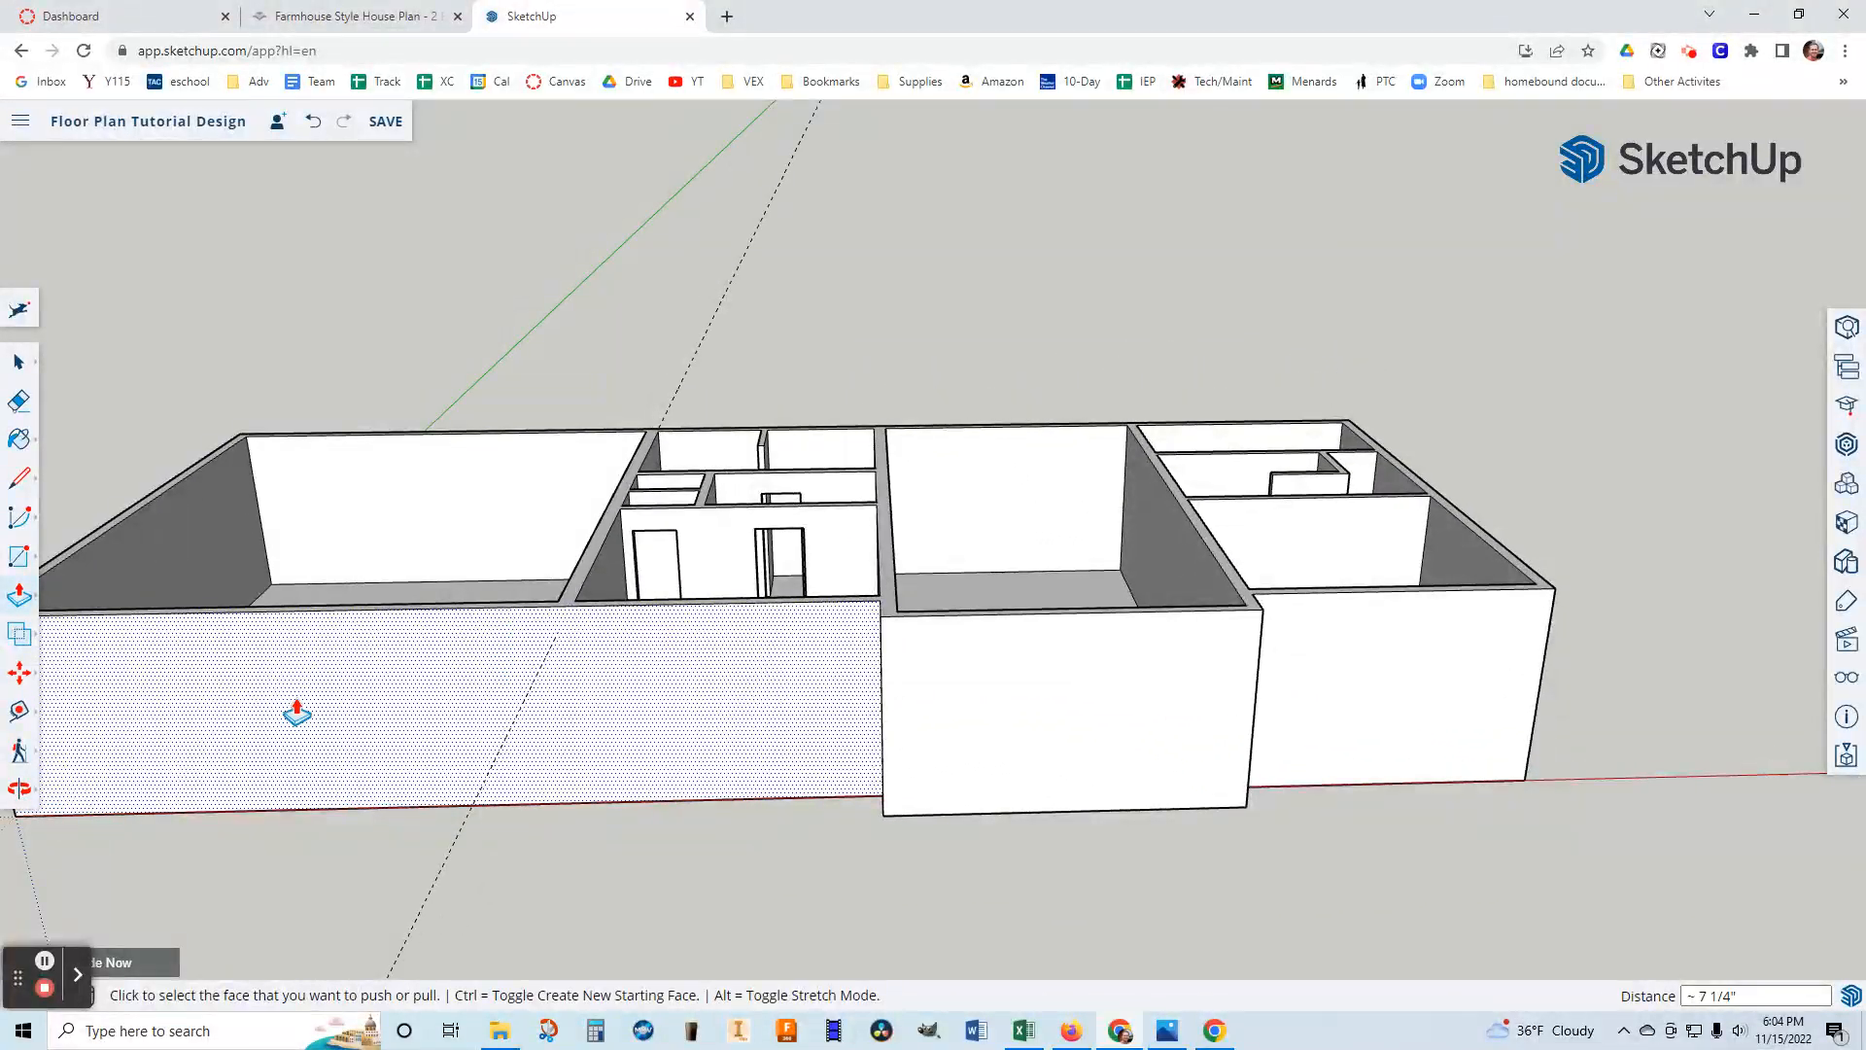
middle_drag(808, 680, 717, 849)
scroll(817, 581, up, 2)
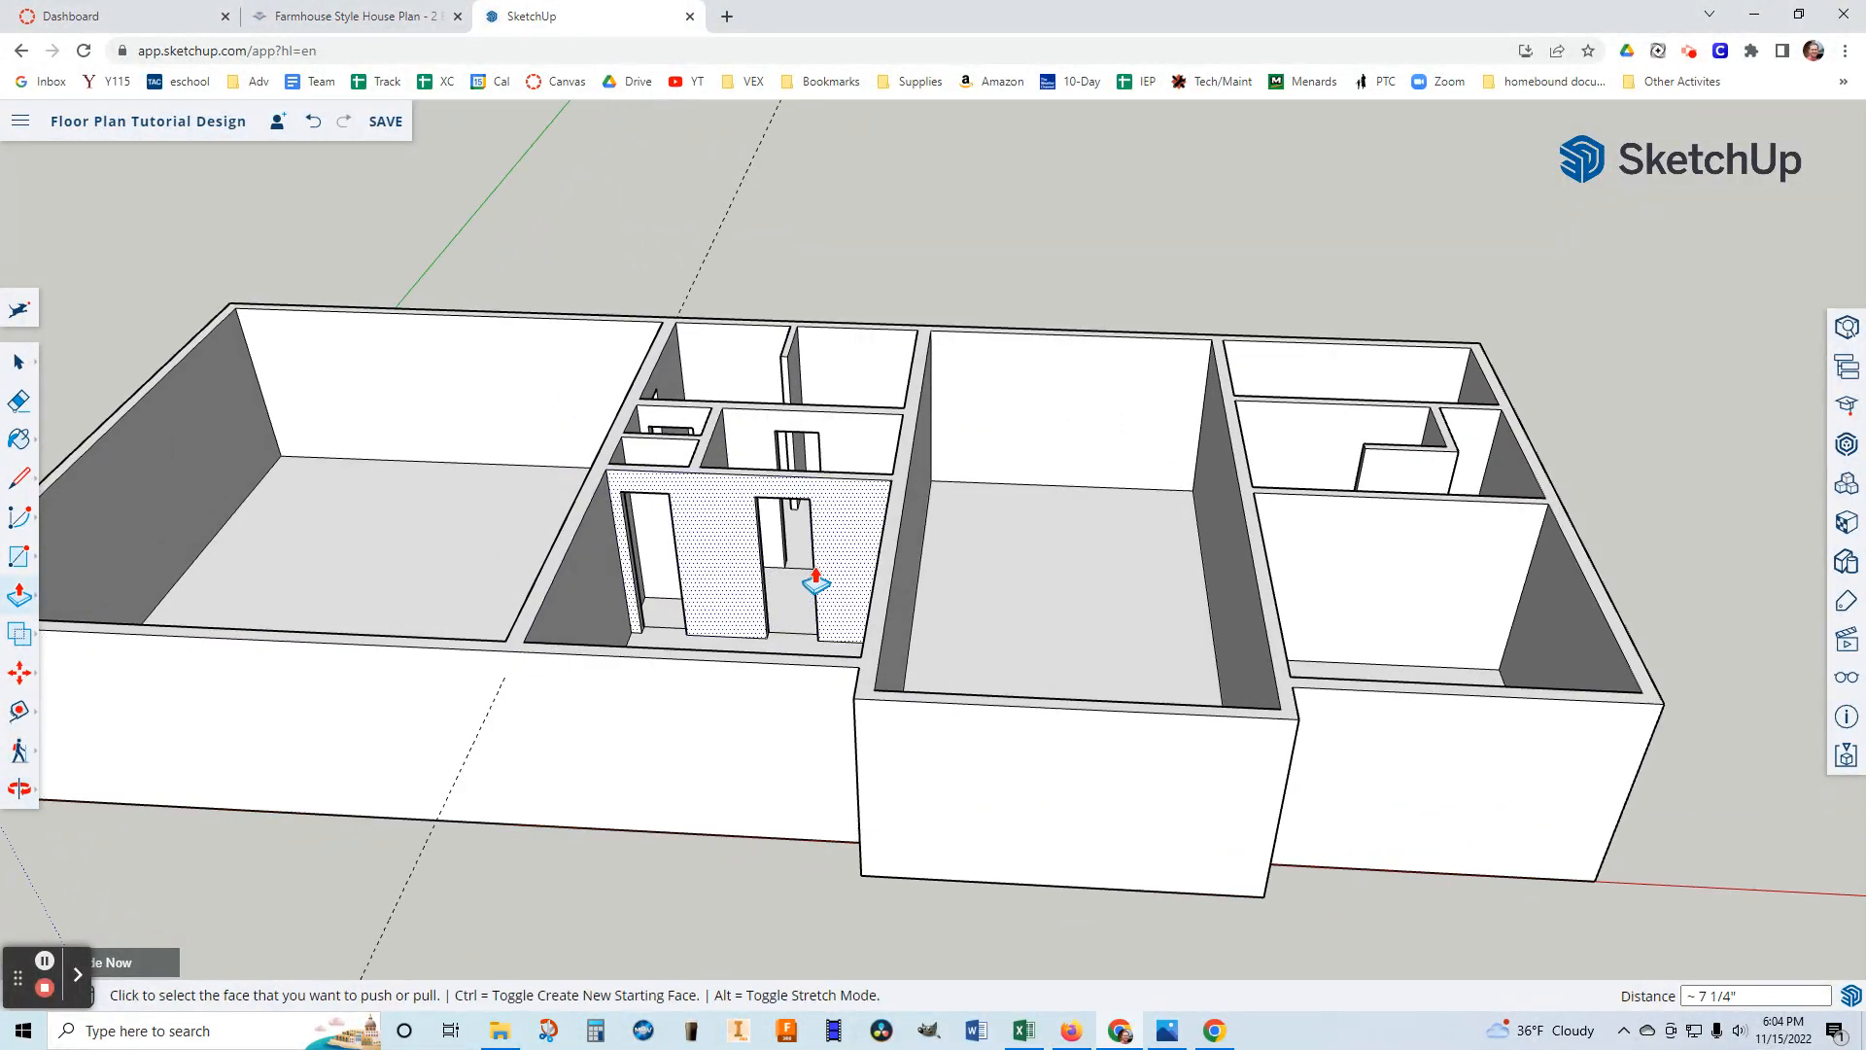
Add a guide 1' below the top edge of the living room wall shared with the office, after checking the floor plan image.
middle_drag(1362, 574, 1129, 708)
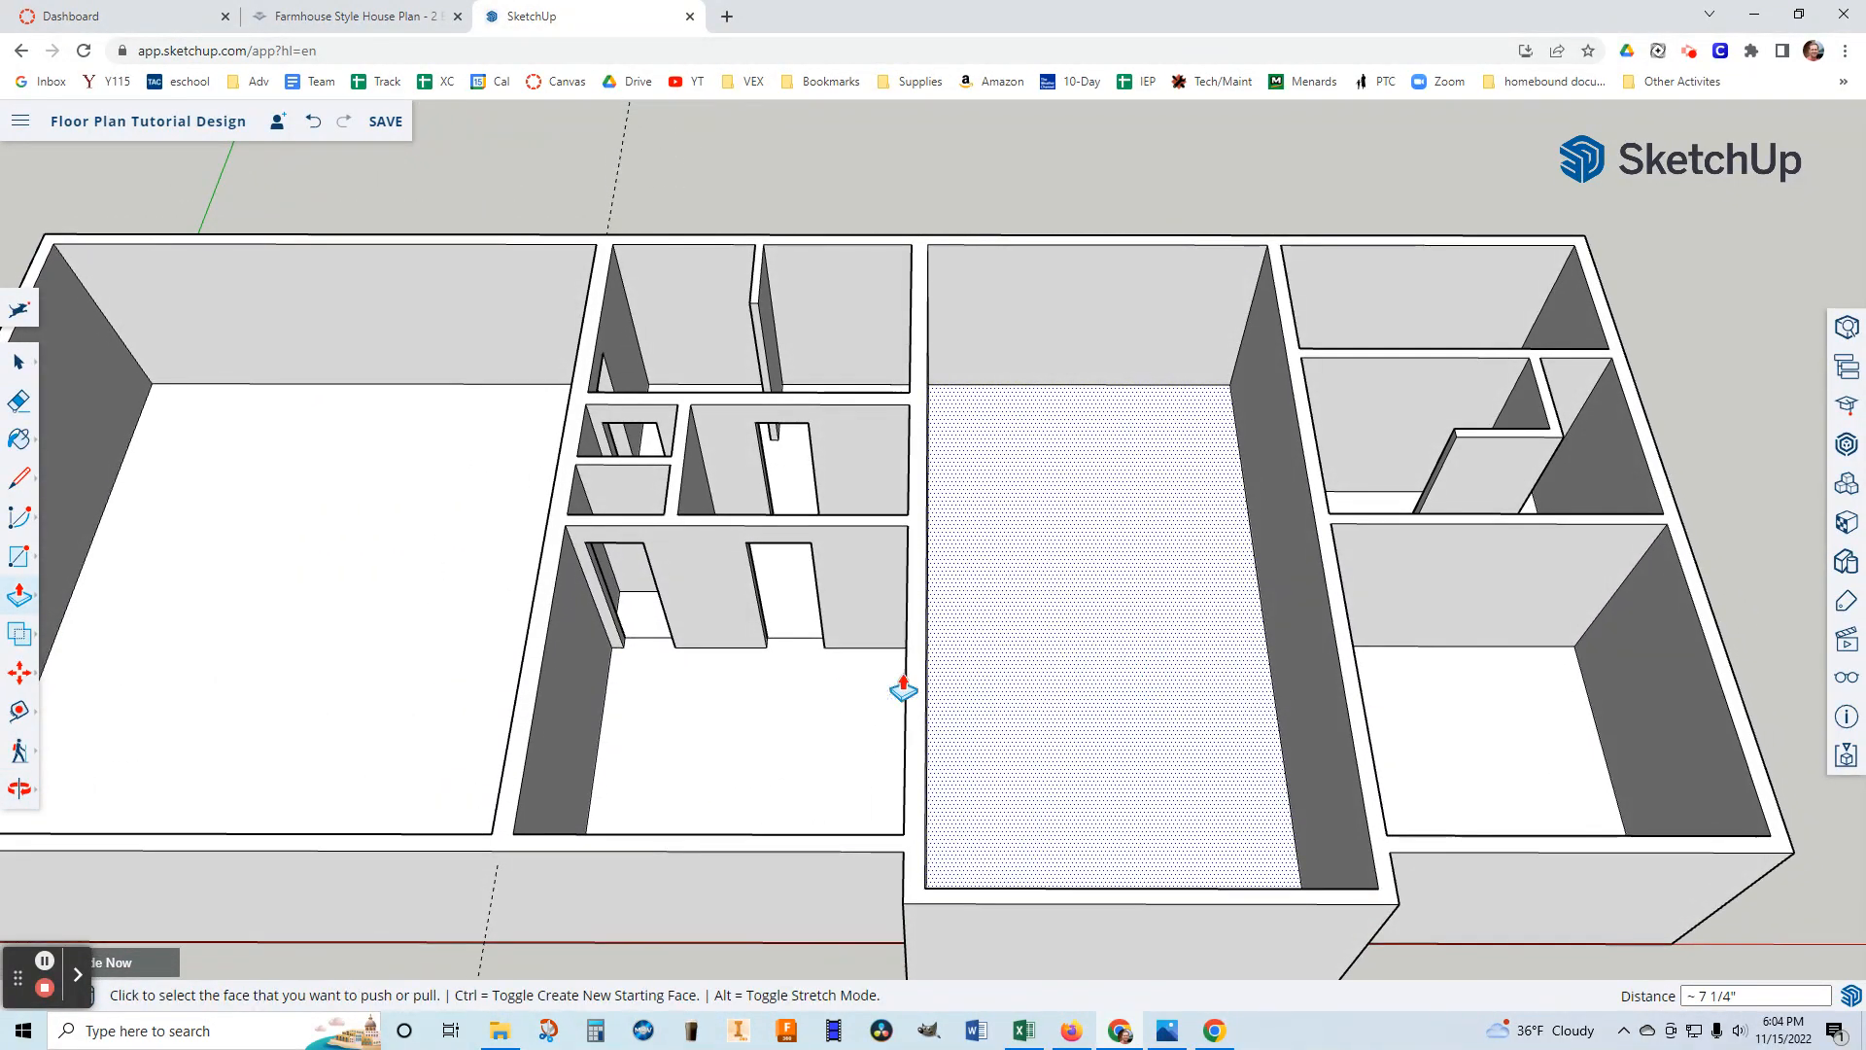
middle_drag(1120, 753, 1000, 709)
click(1165, 1030)
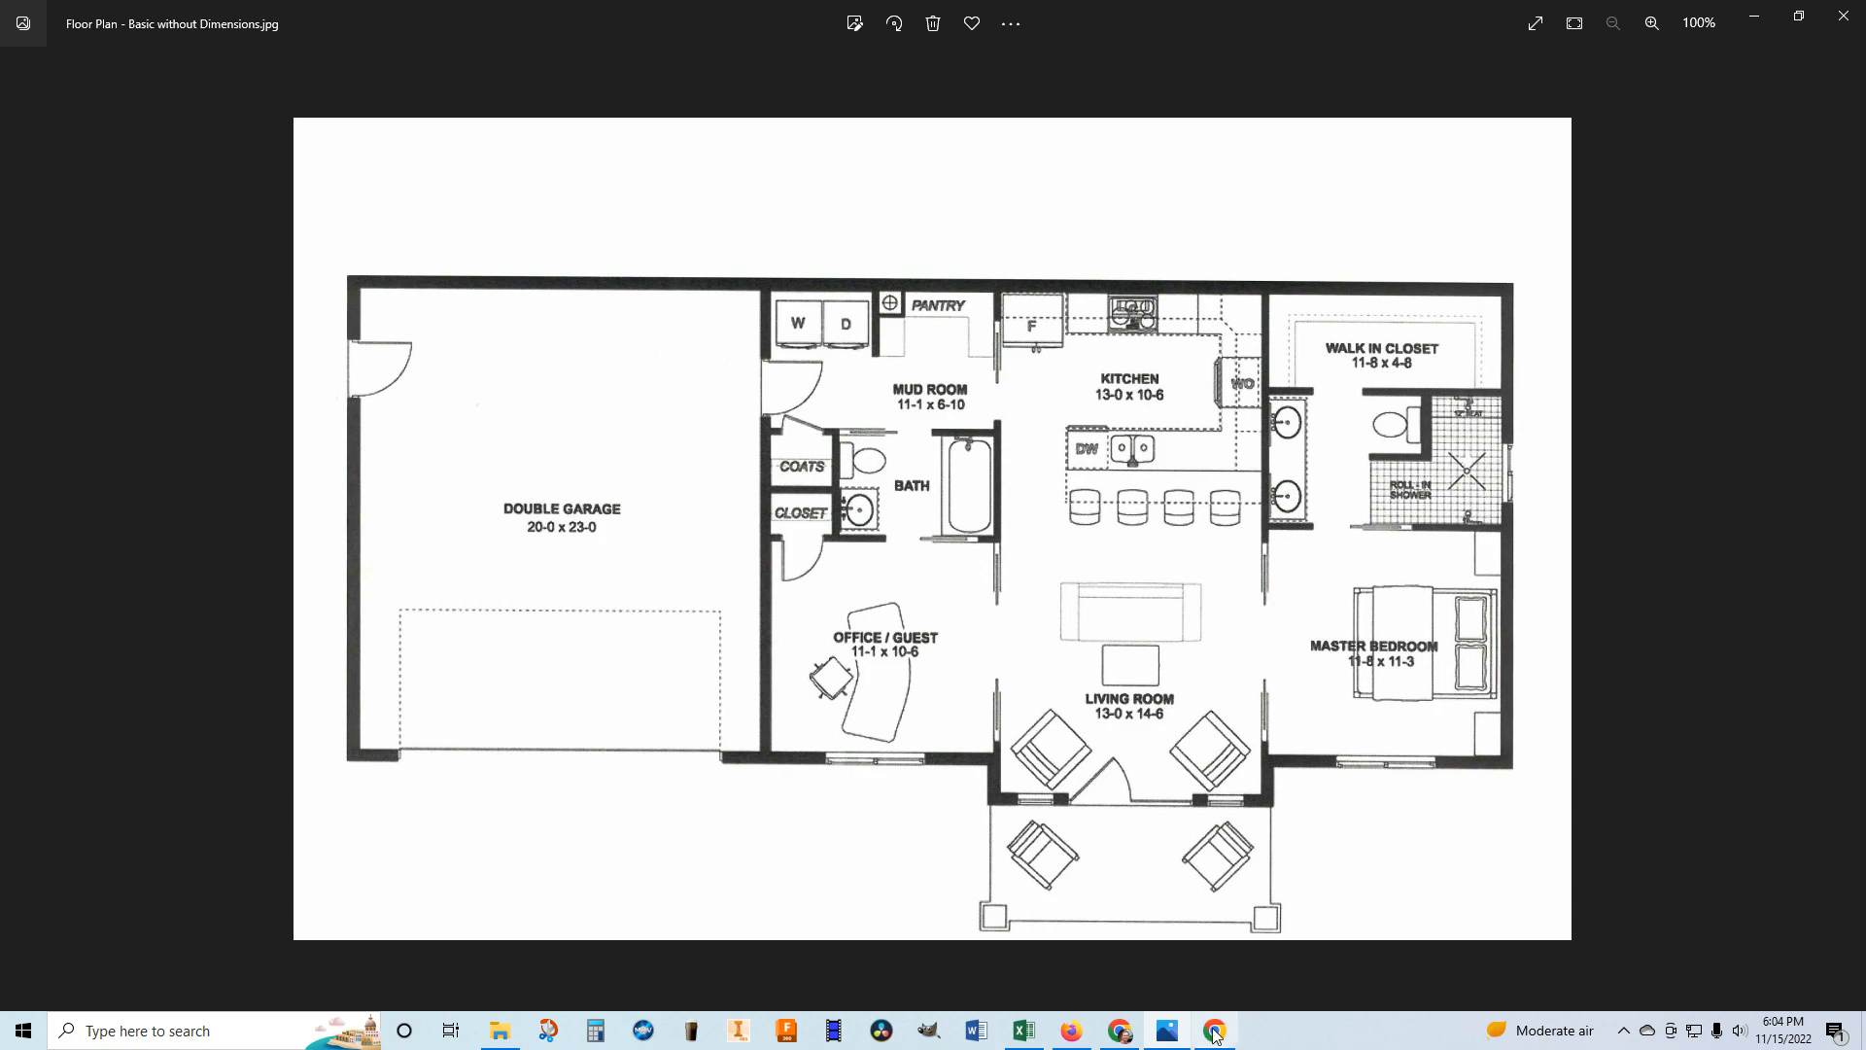
click(1132, 933)
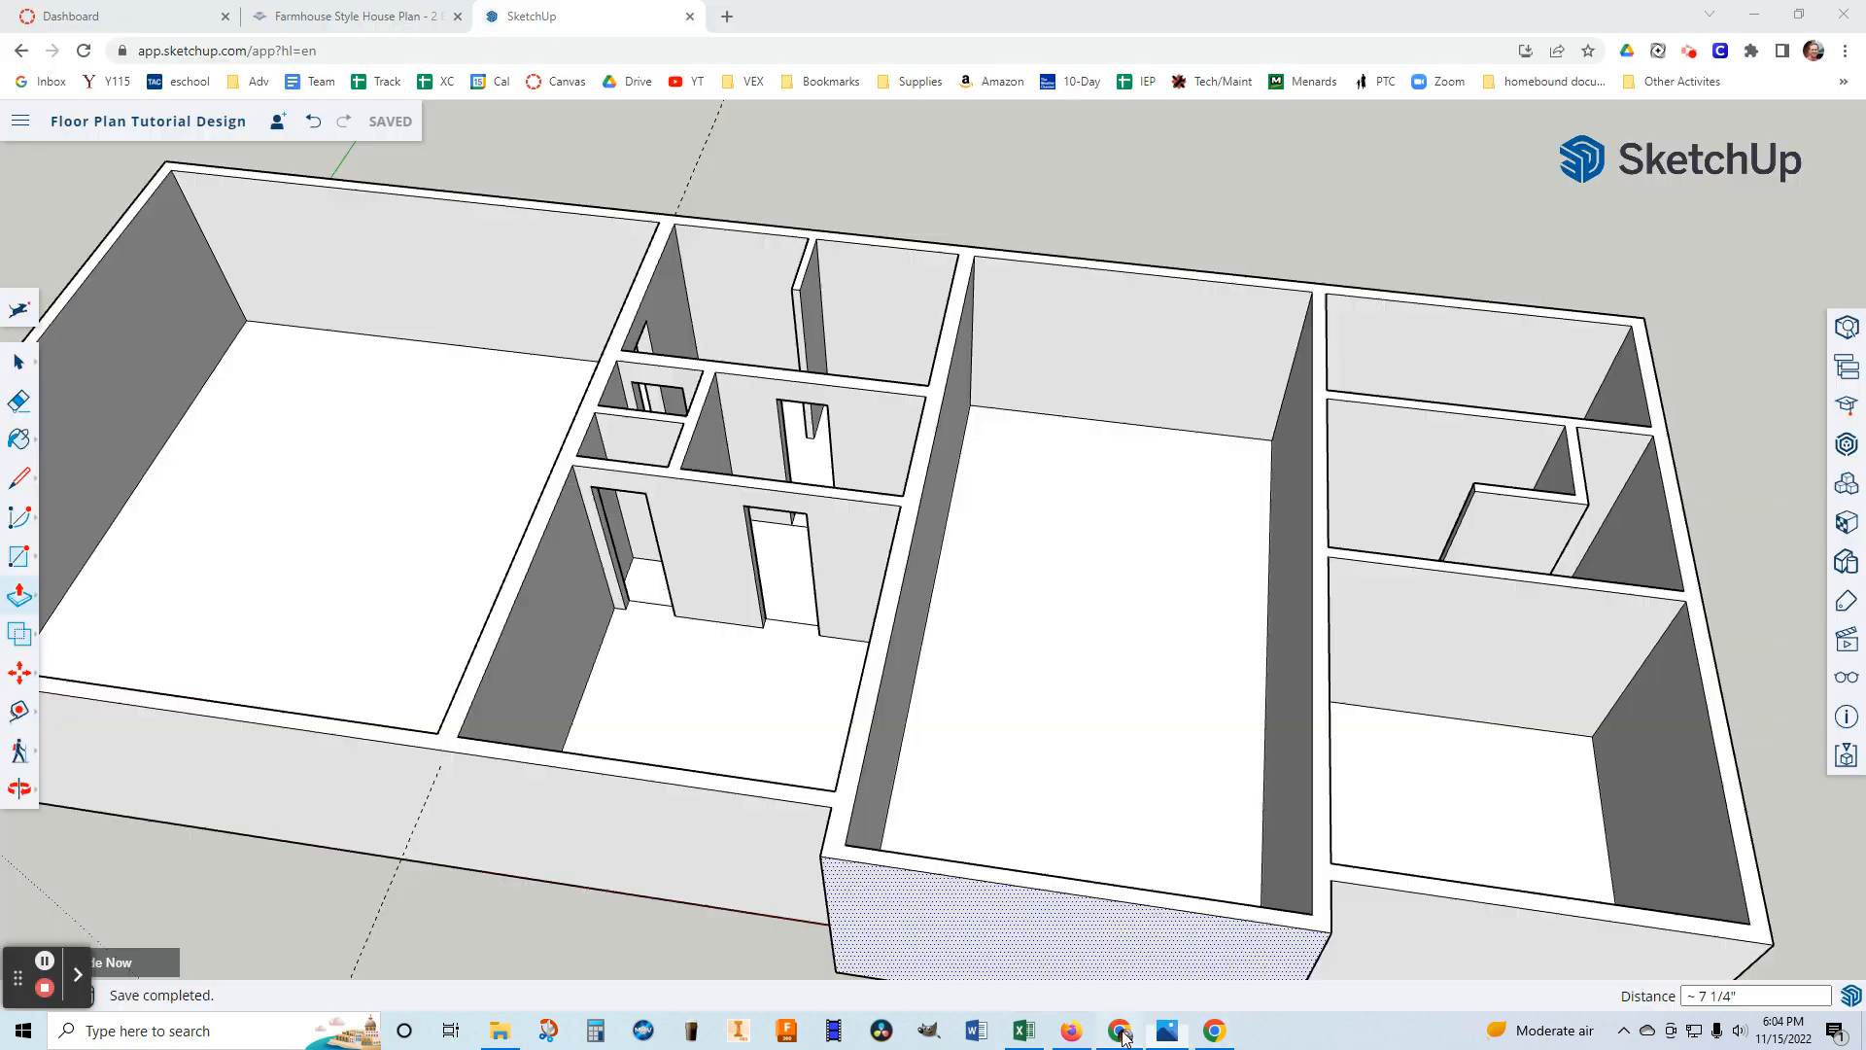
middle_drag(1221, 855, 1033, 796)
middle_drag(1338, 716, 1224, 608)
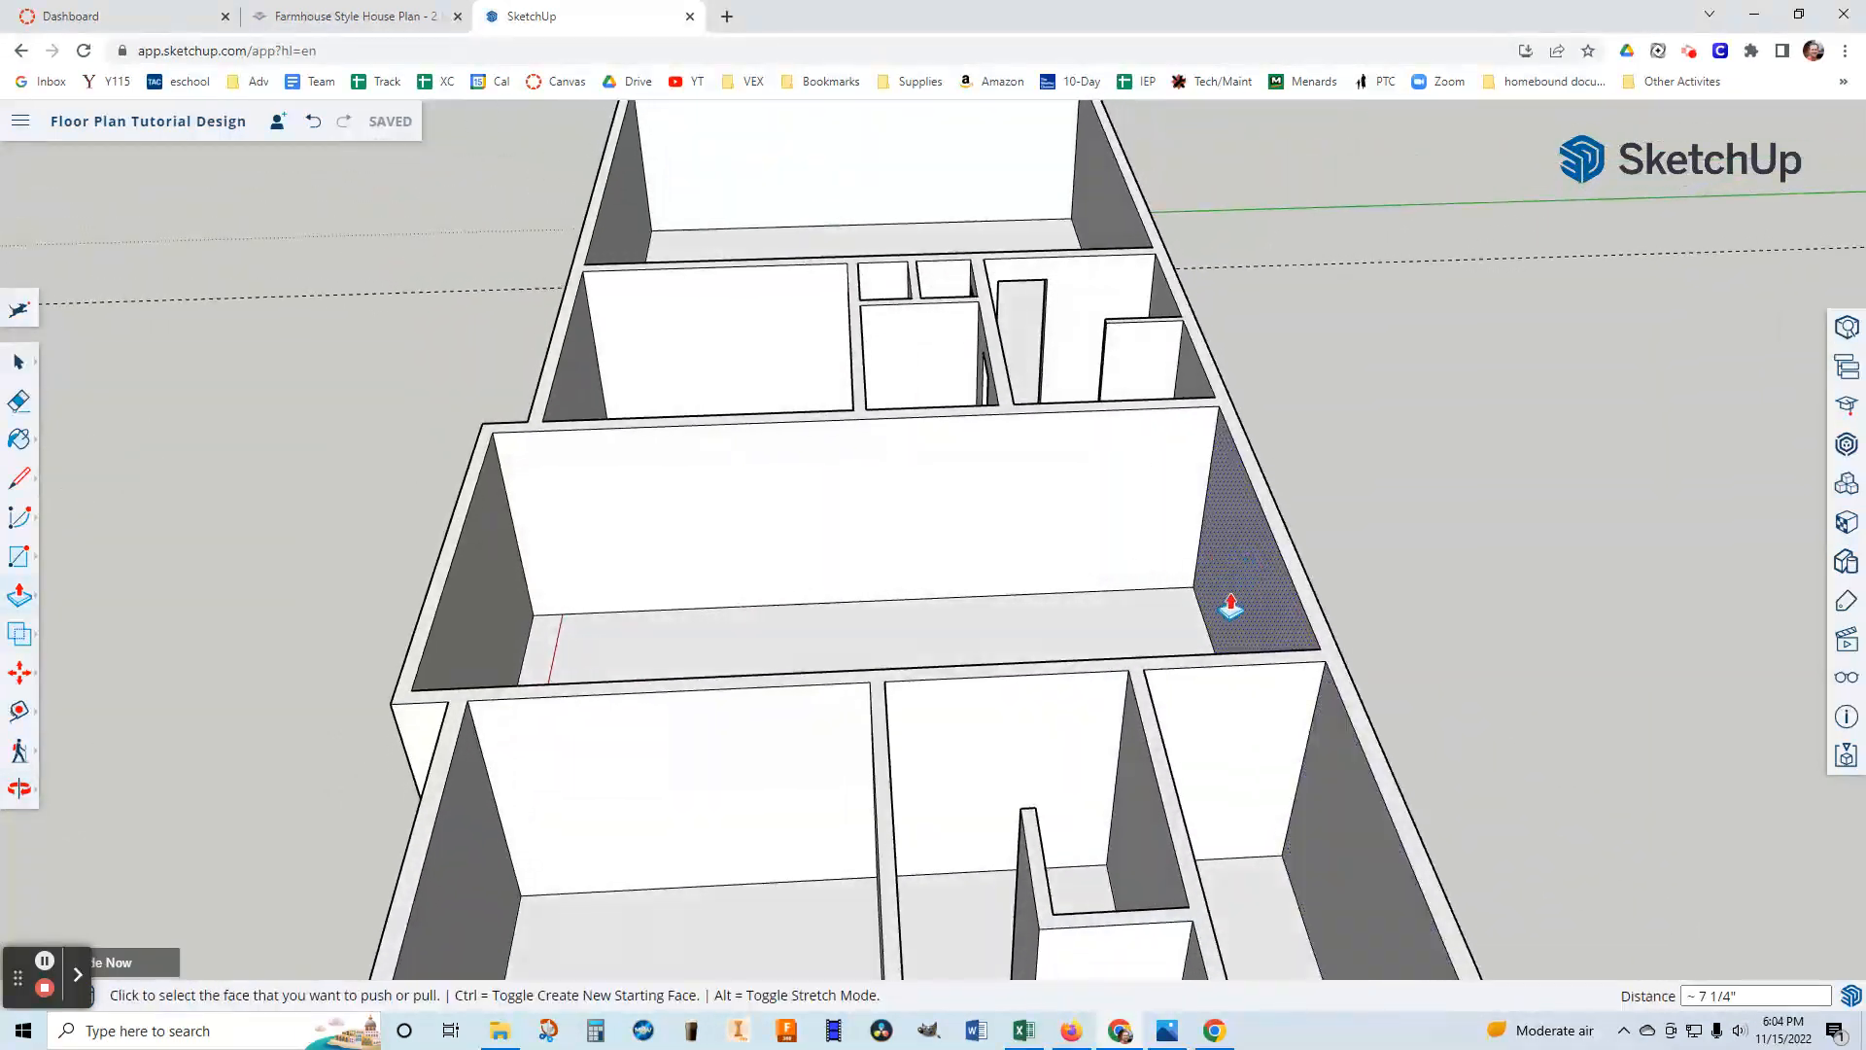
scroll(811, 465, up, 4)
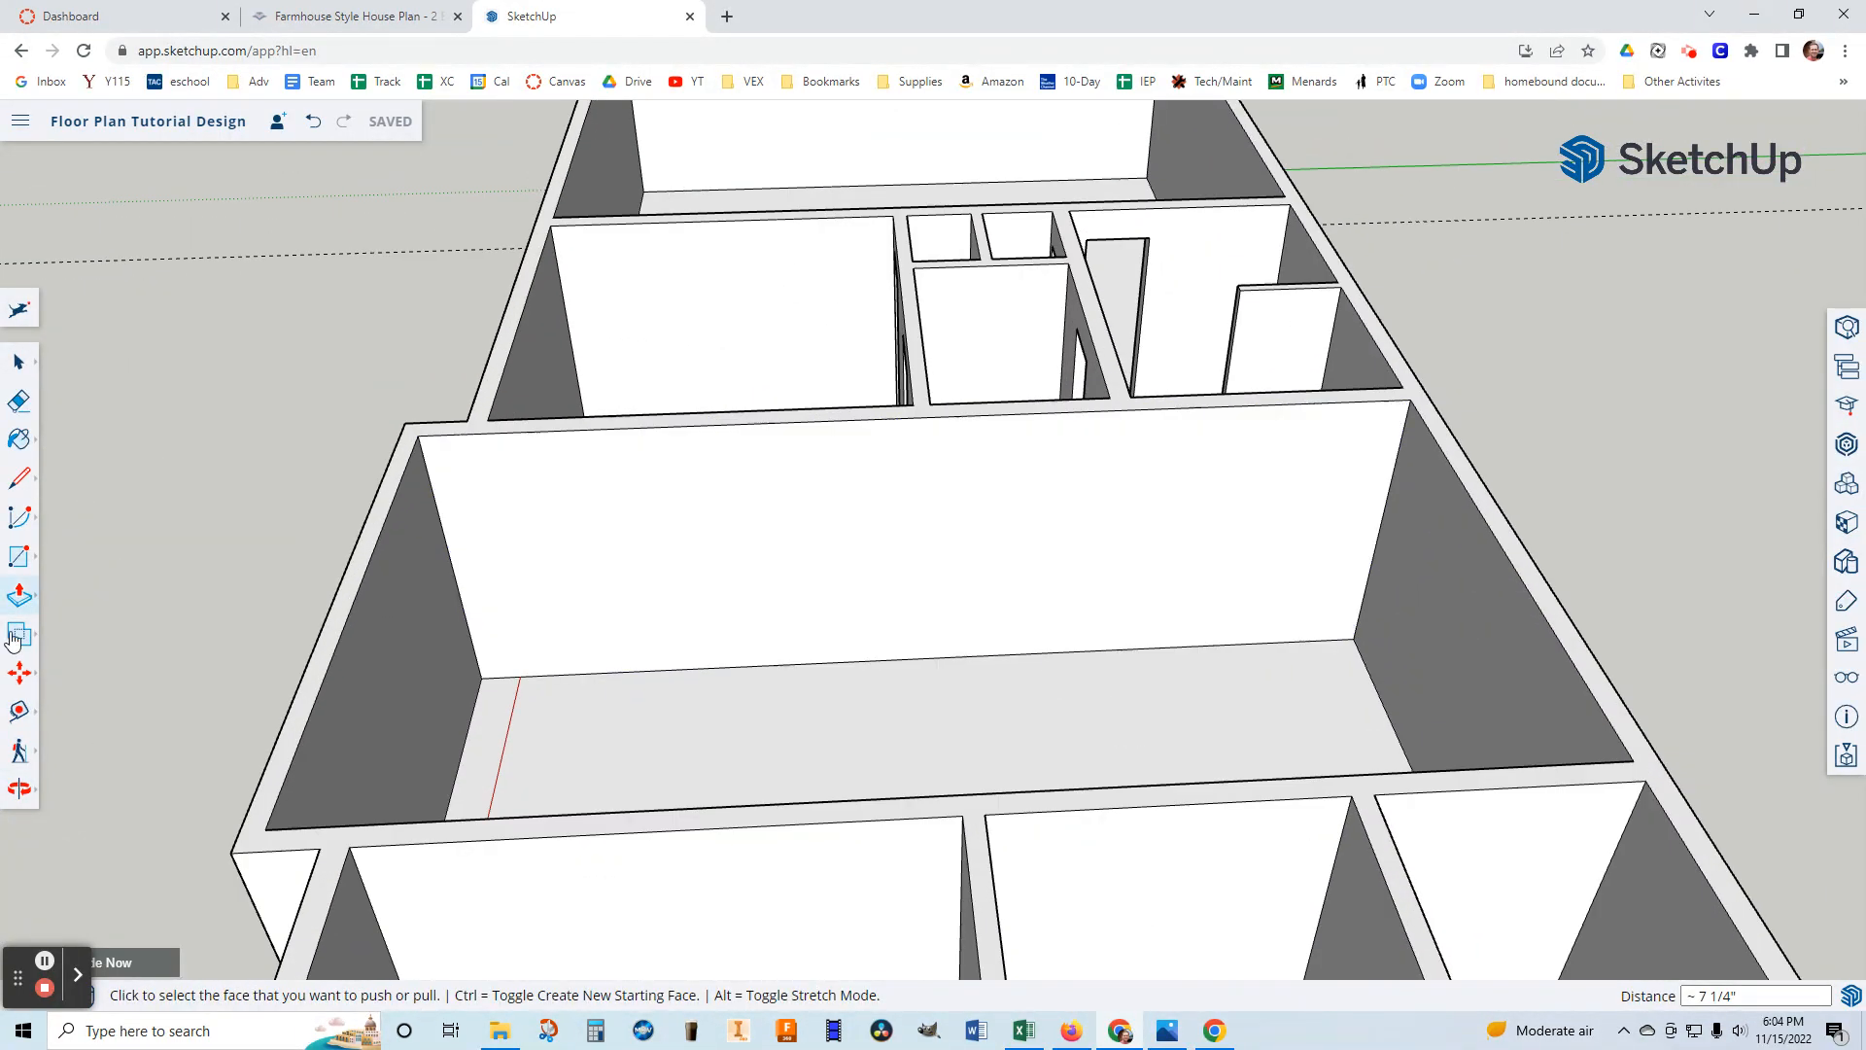
click(18, 710)
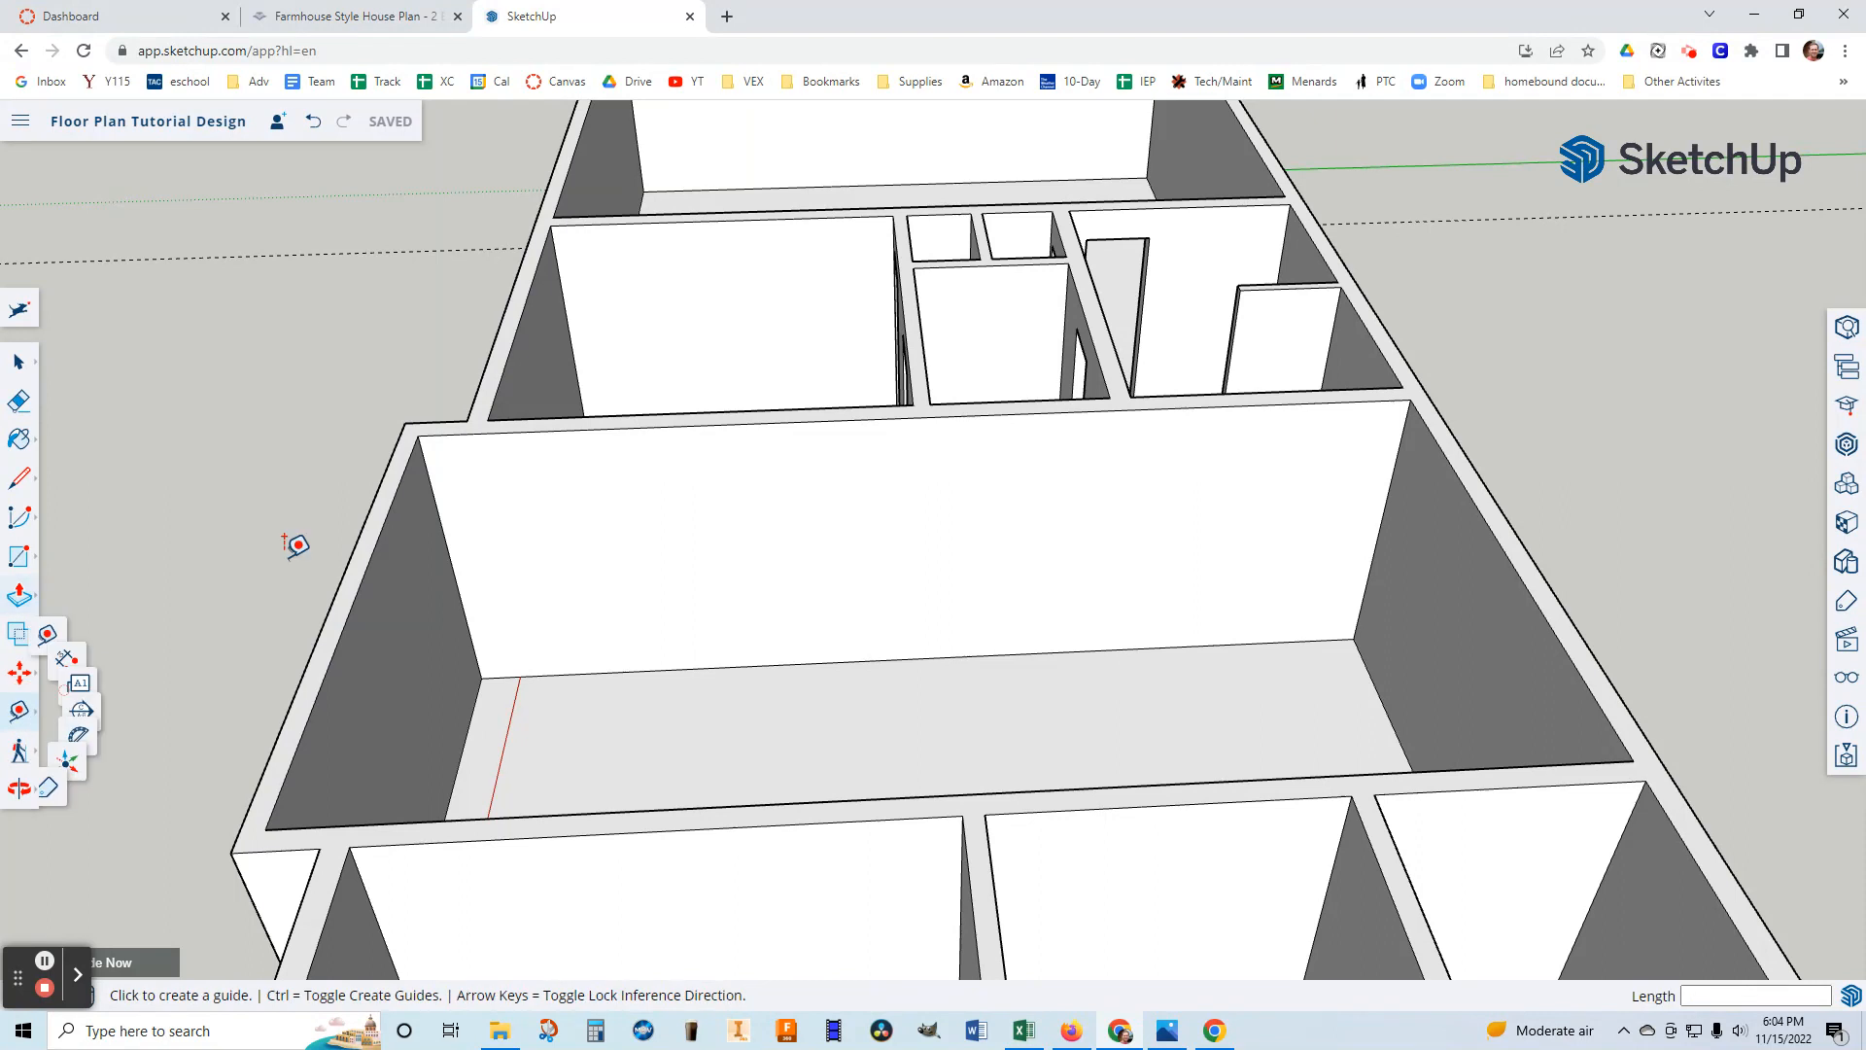
click(660, 423)
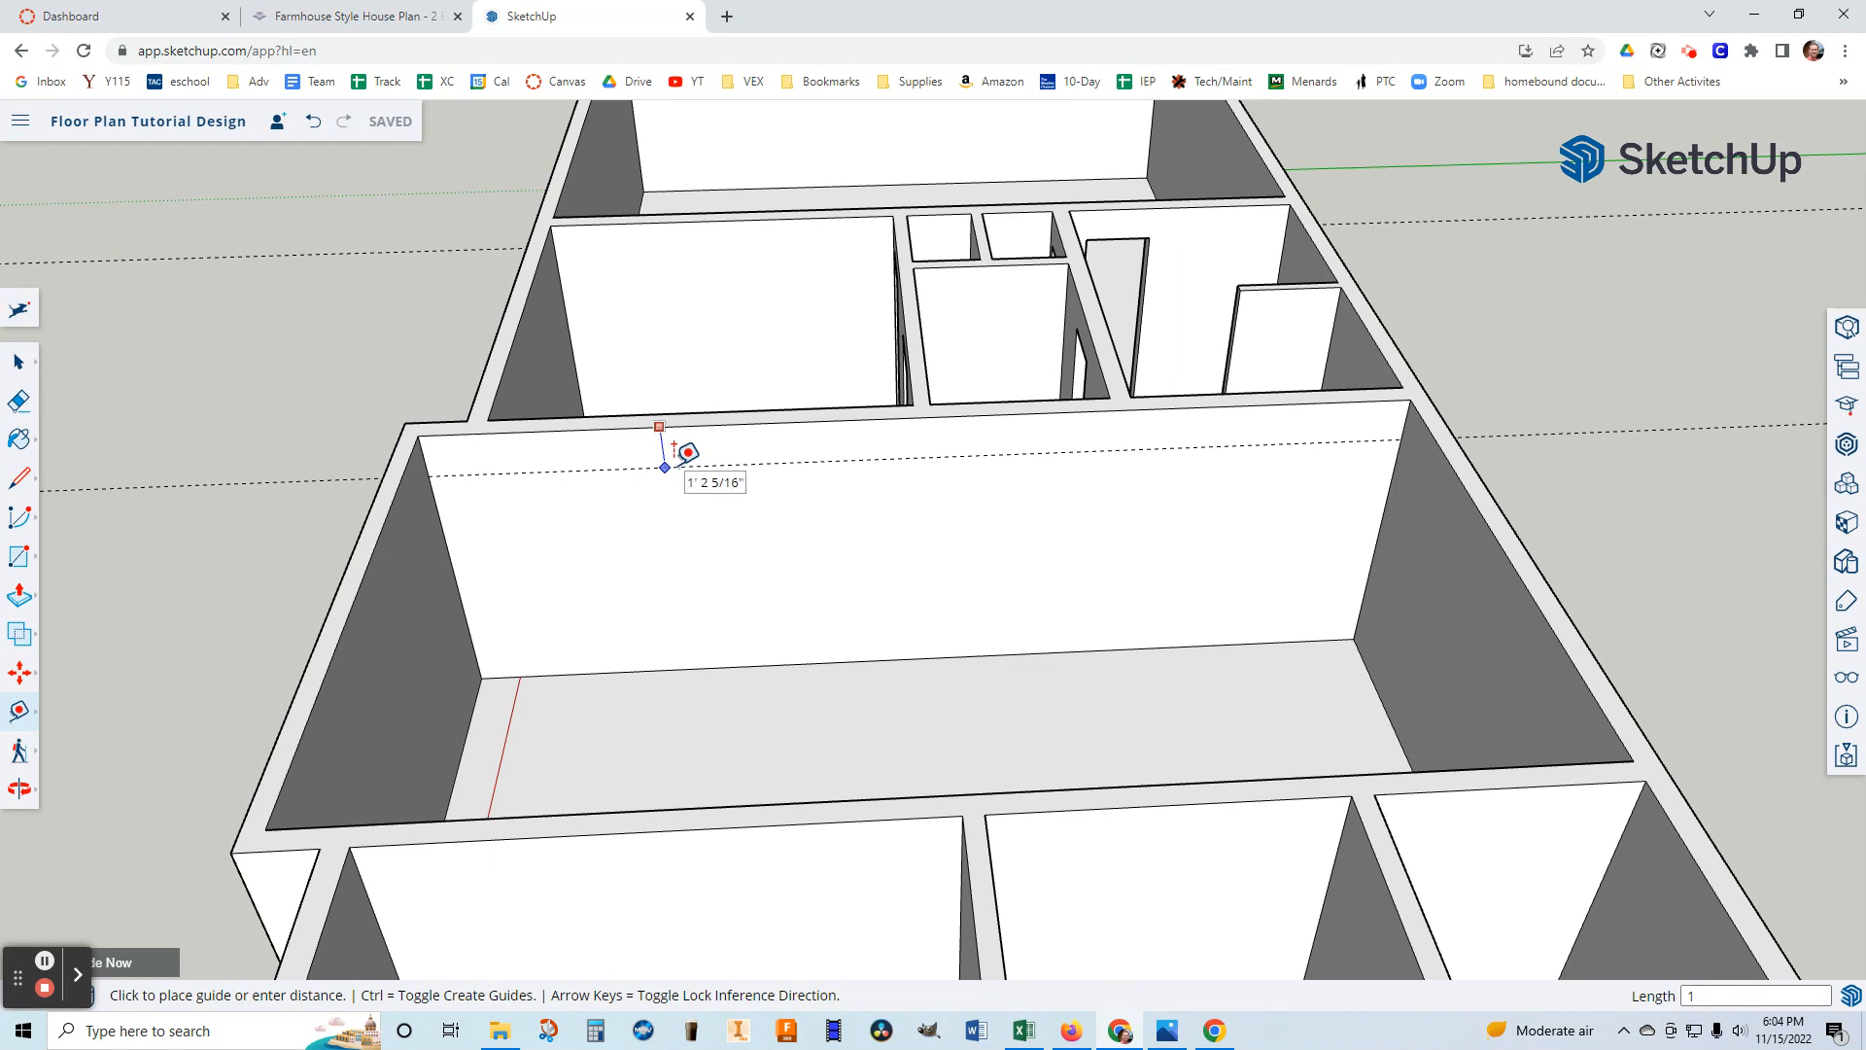
click(674, 445)
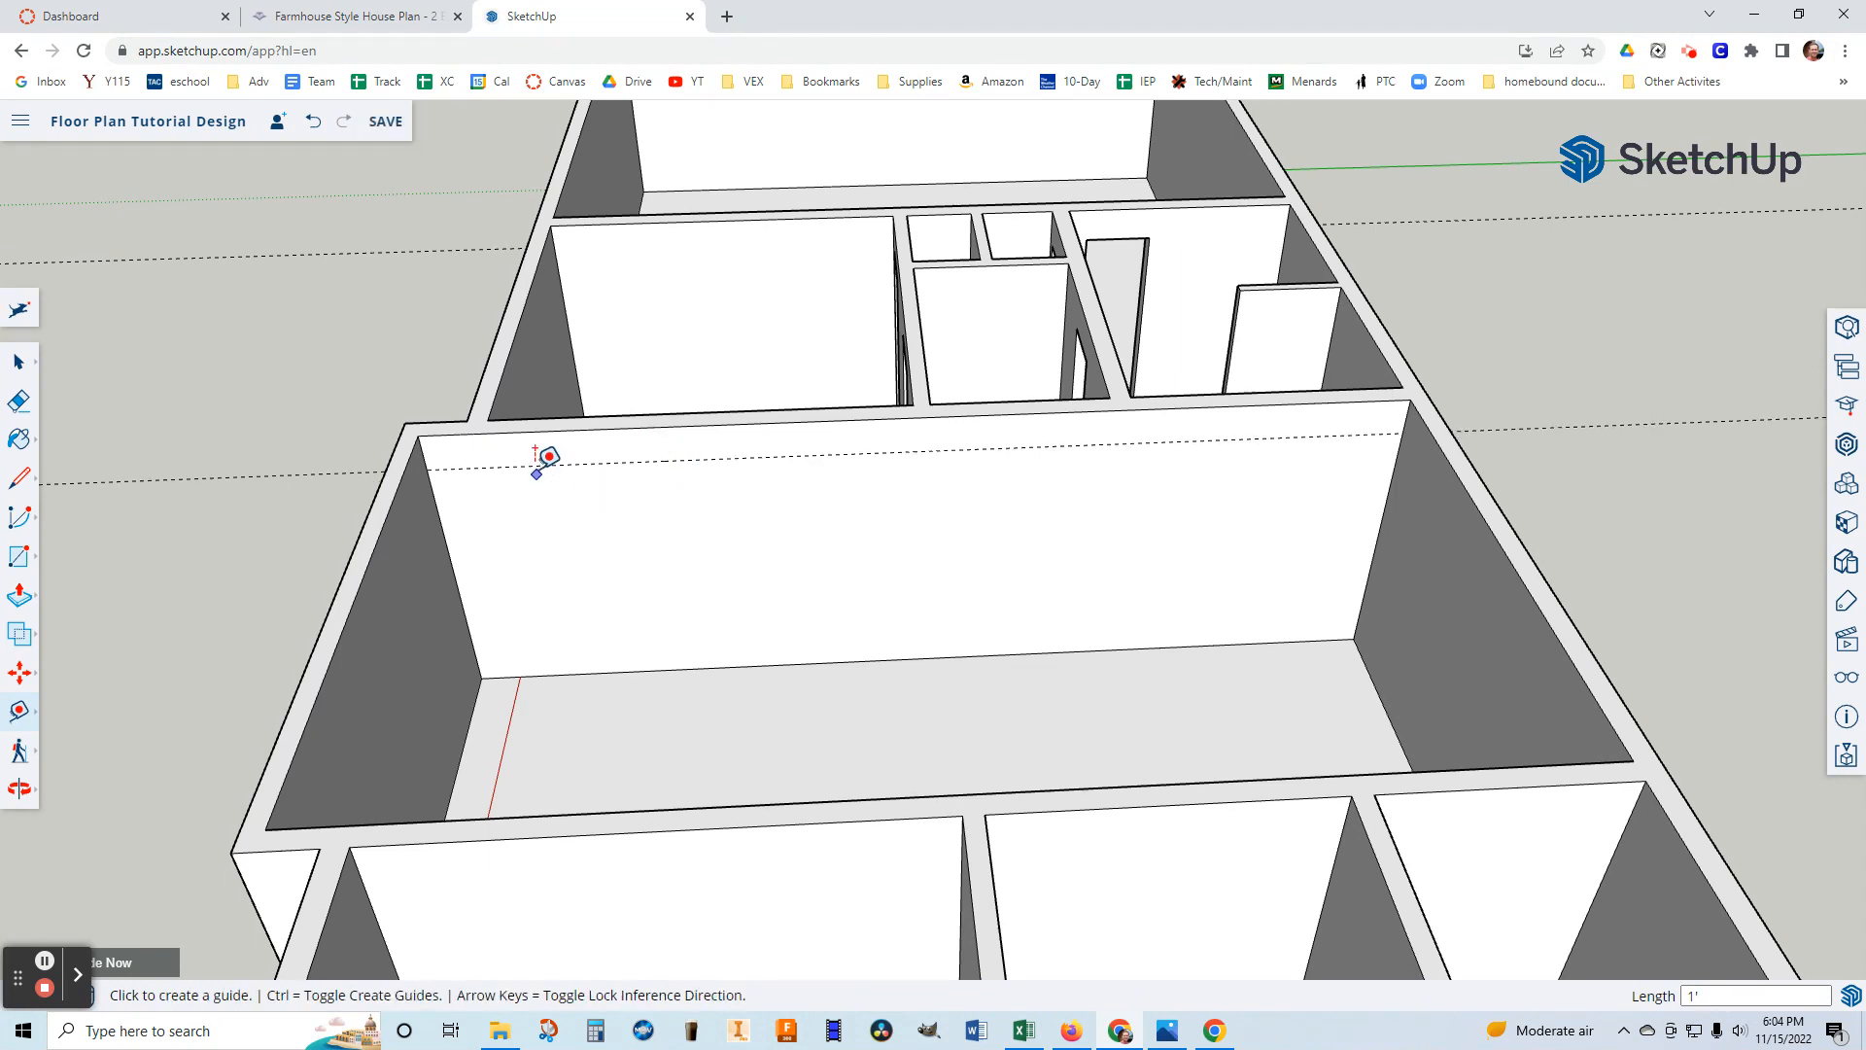
Draw a 7' high, about 7' 10 1/4" wide rectangle from the guide to the floor and push it through the wall into the office.
click(18, 569)
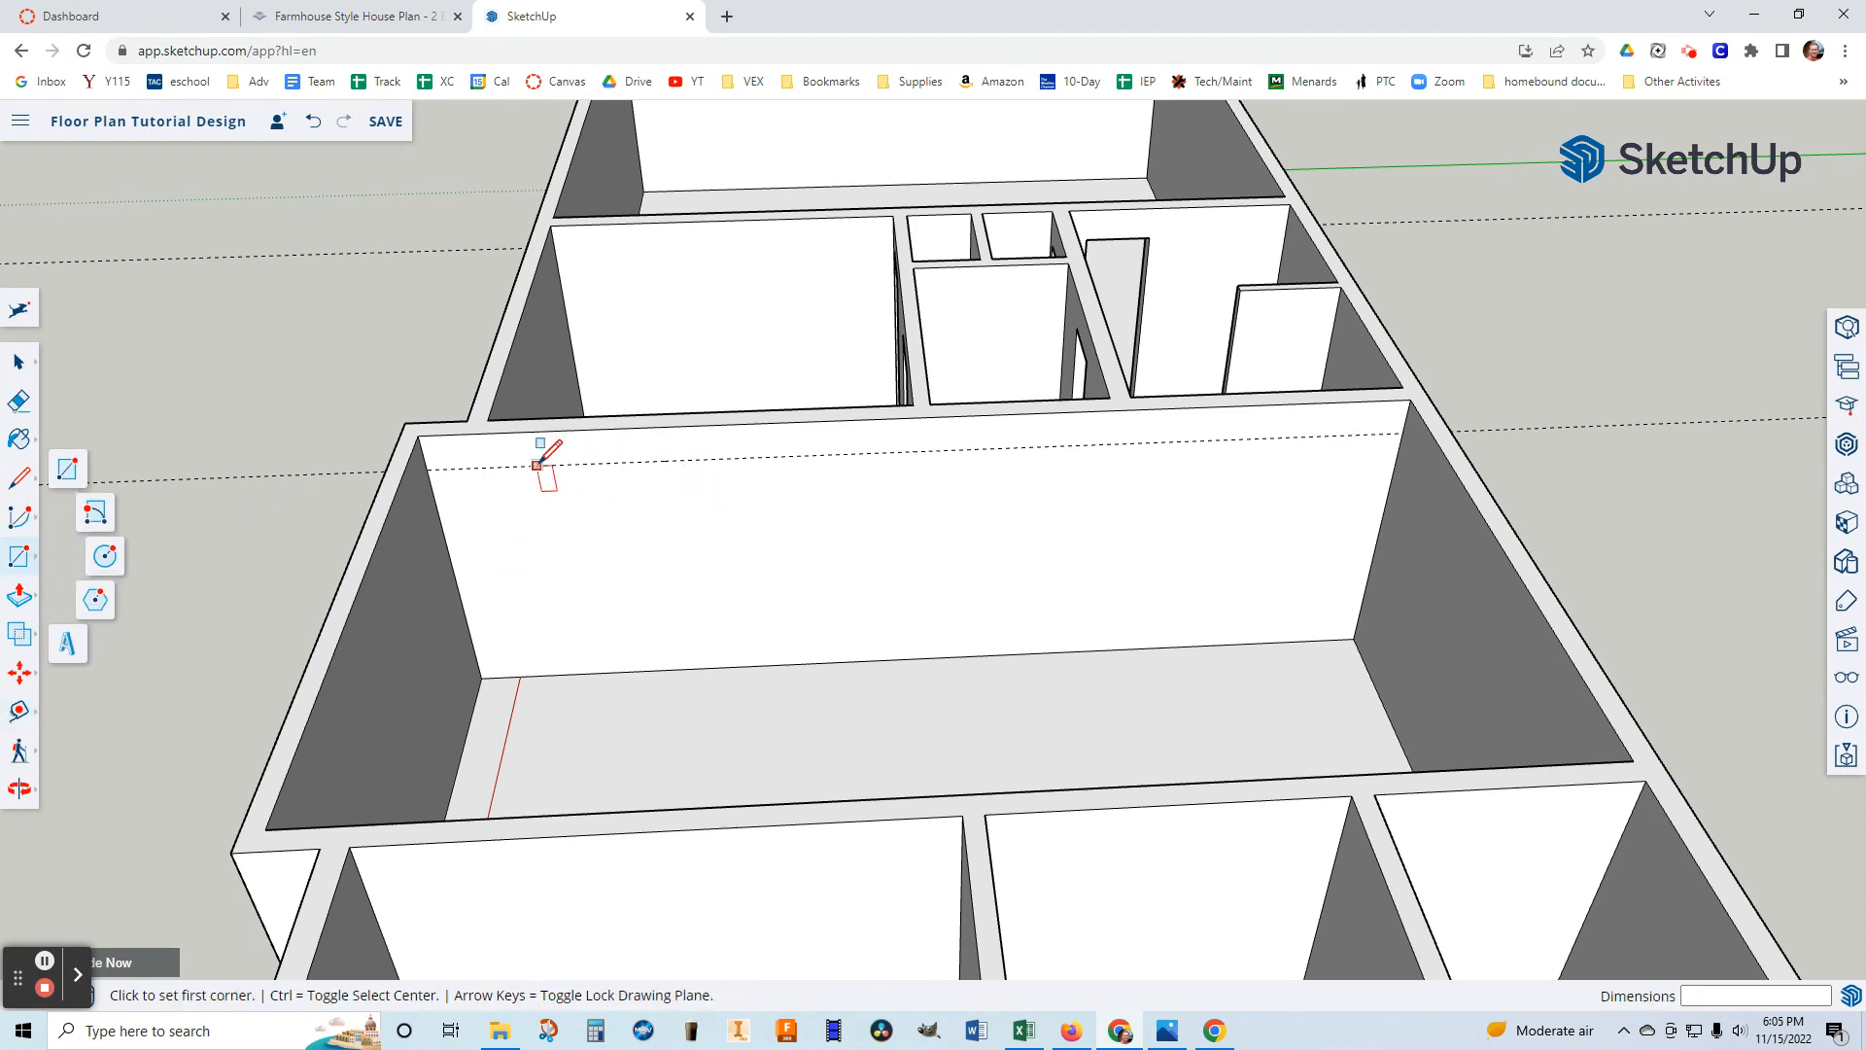
click(537, 464)
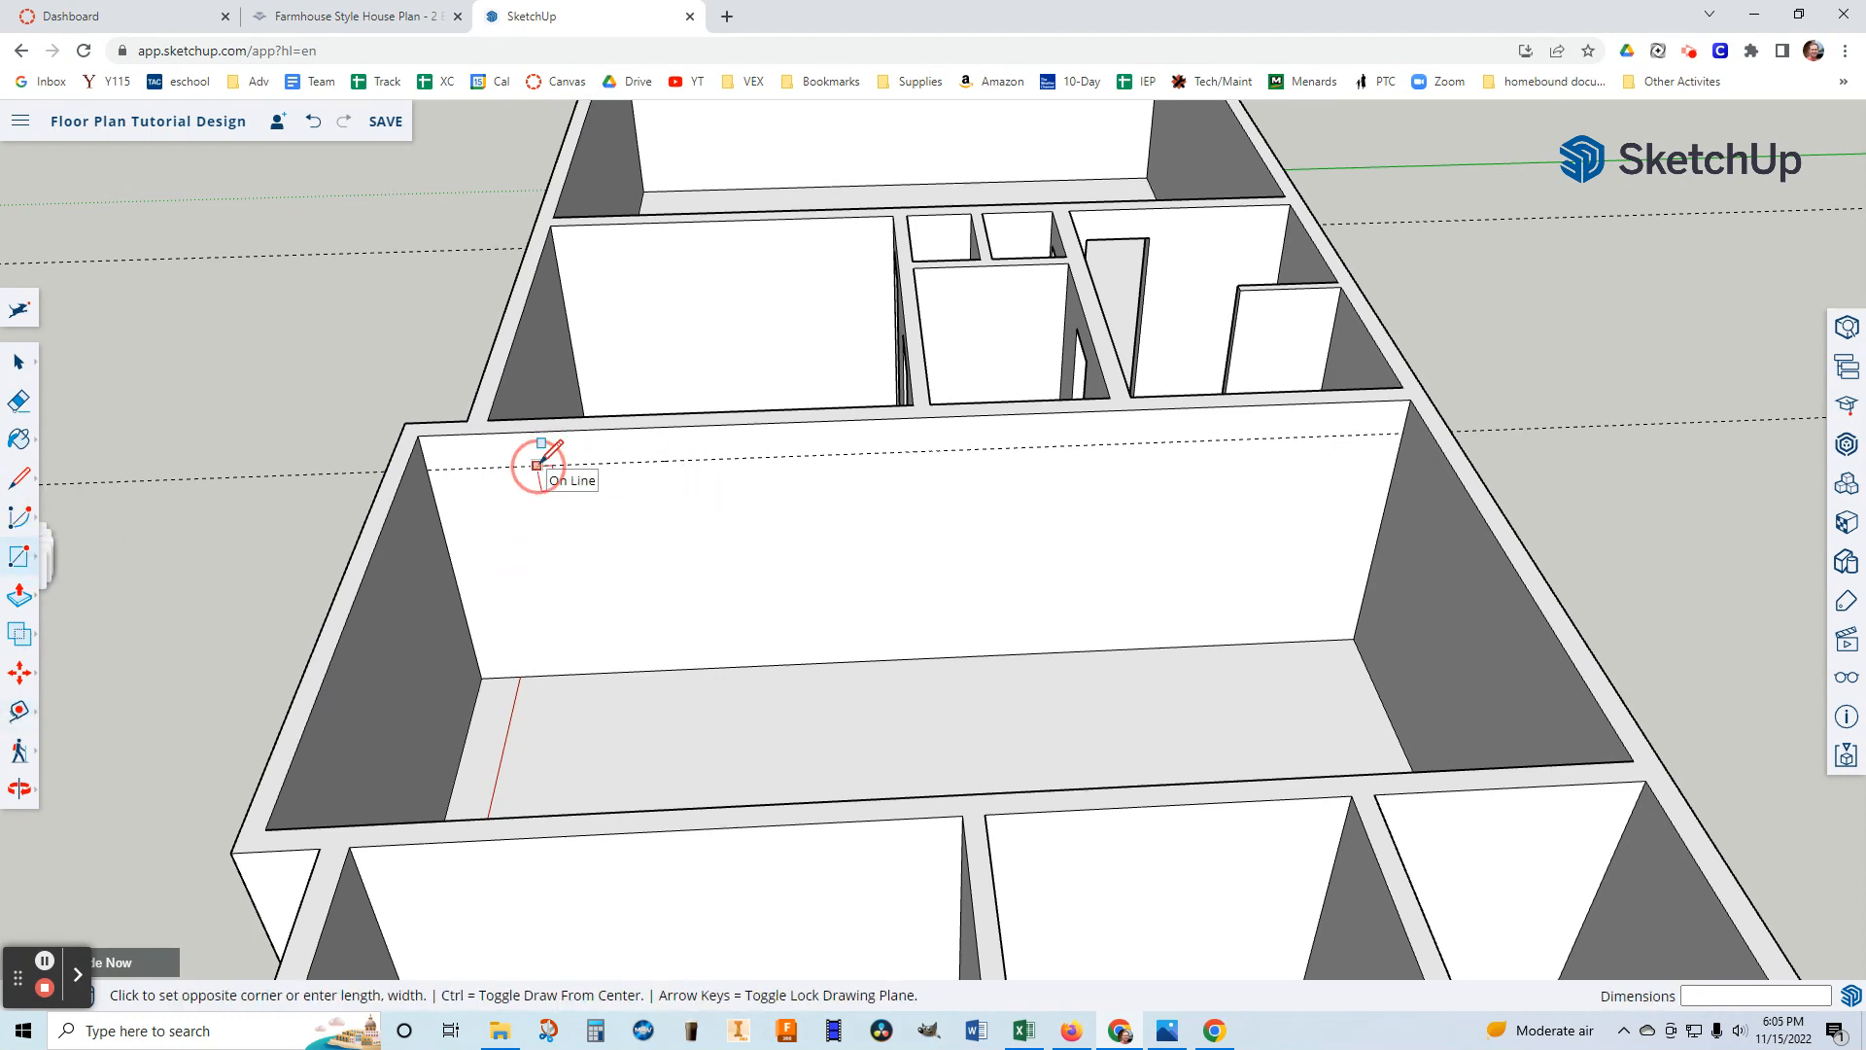
click(862, 658)
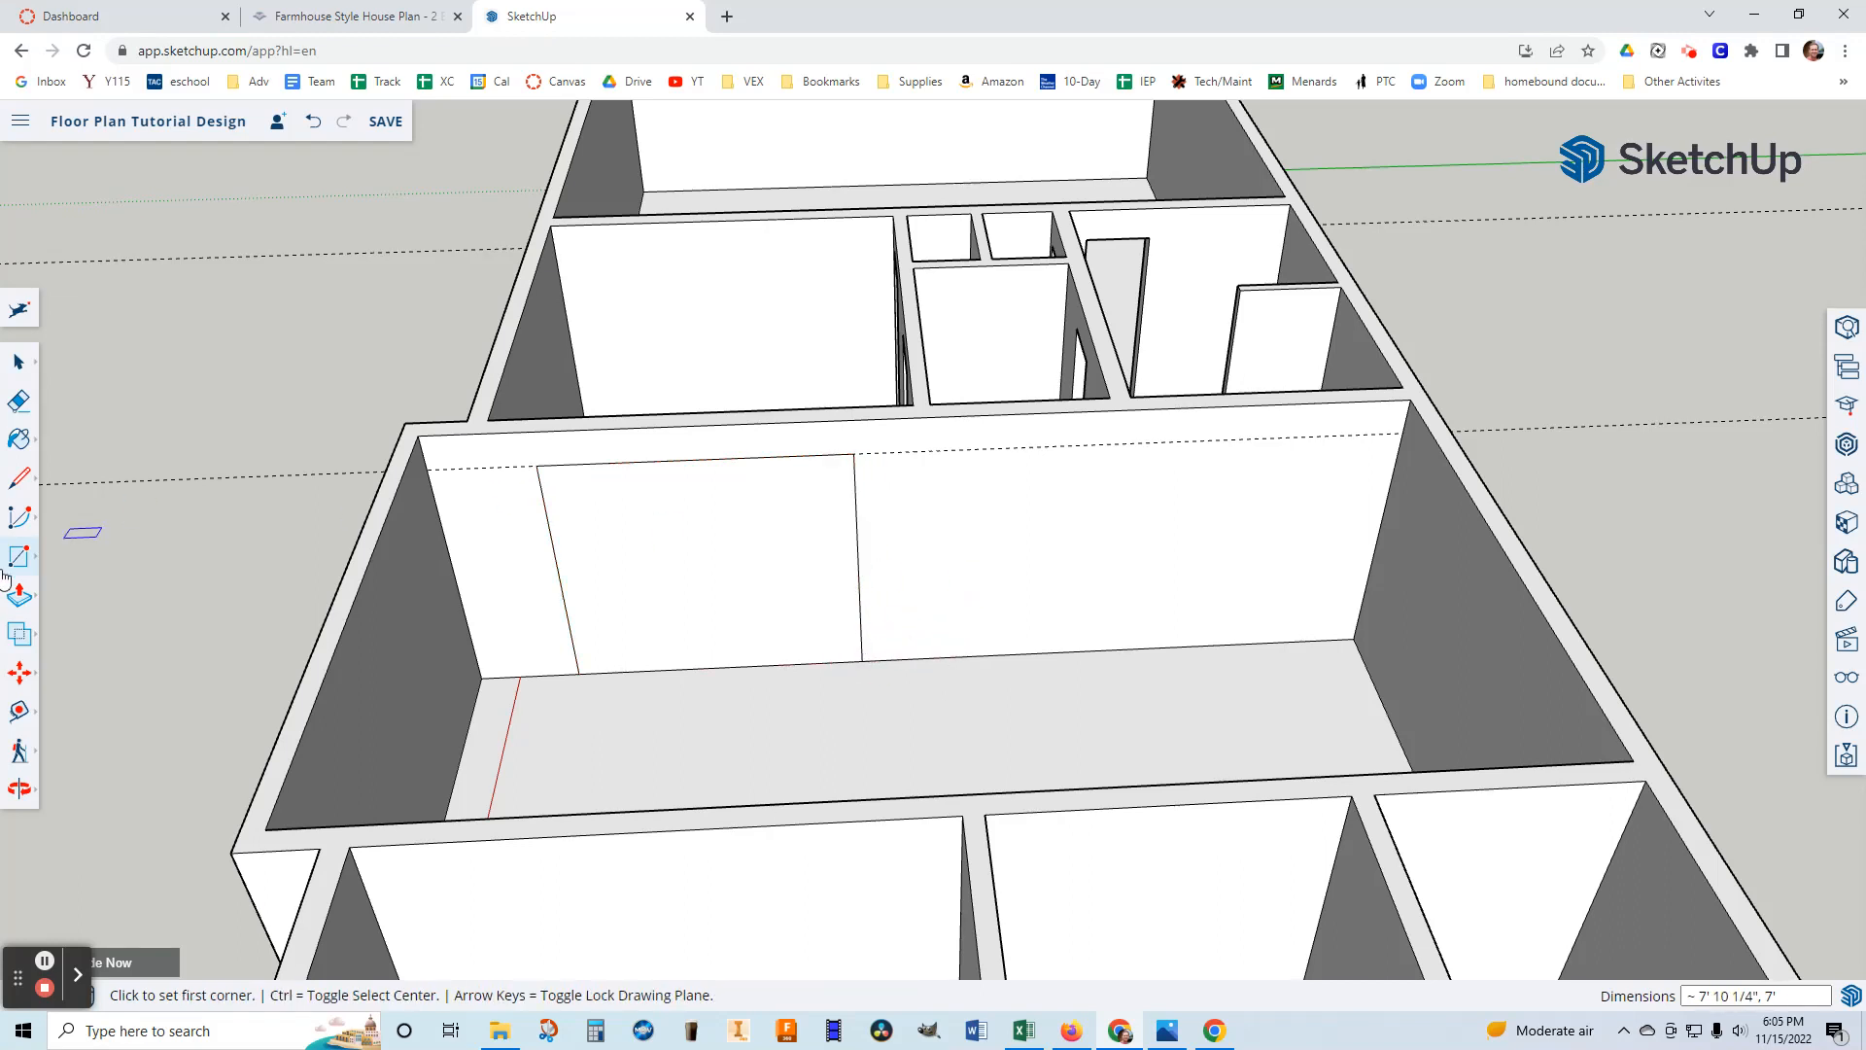
click(19, 599)
click(715, 590)
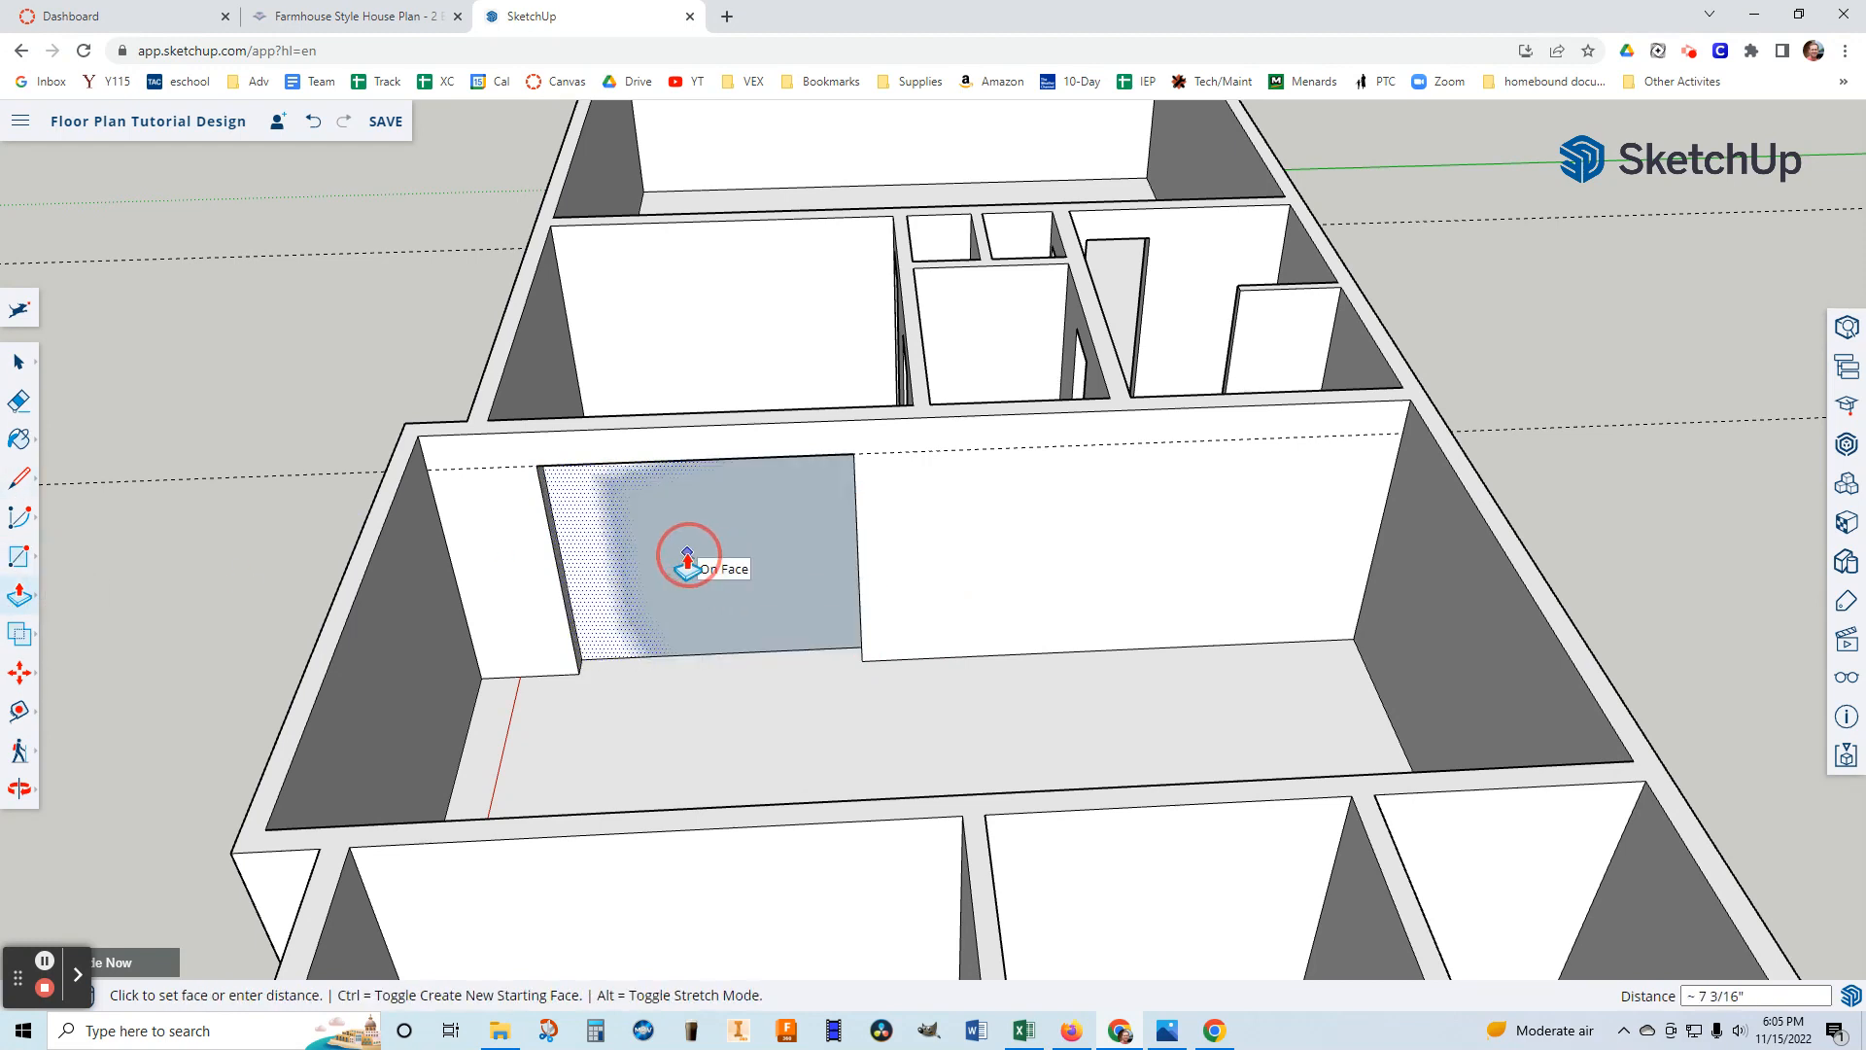
click(687, 562)
middle_drag(687, 566, 736, 762)
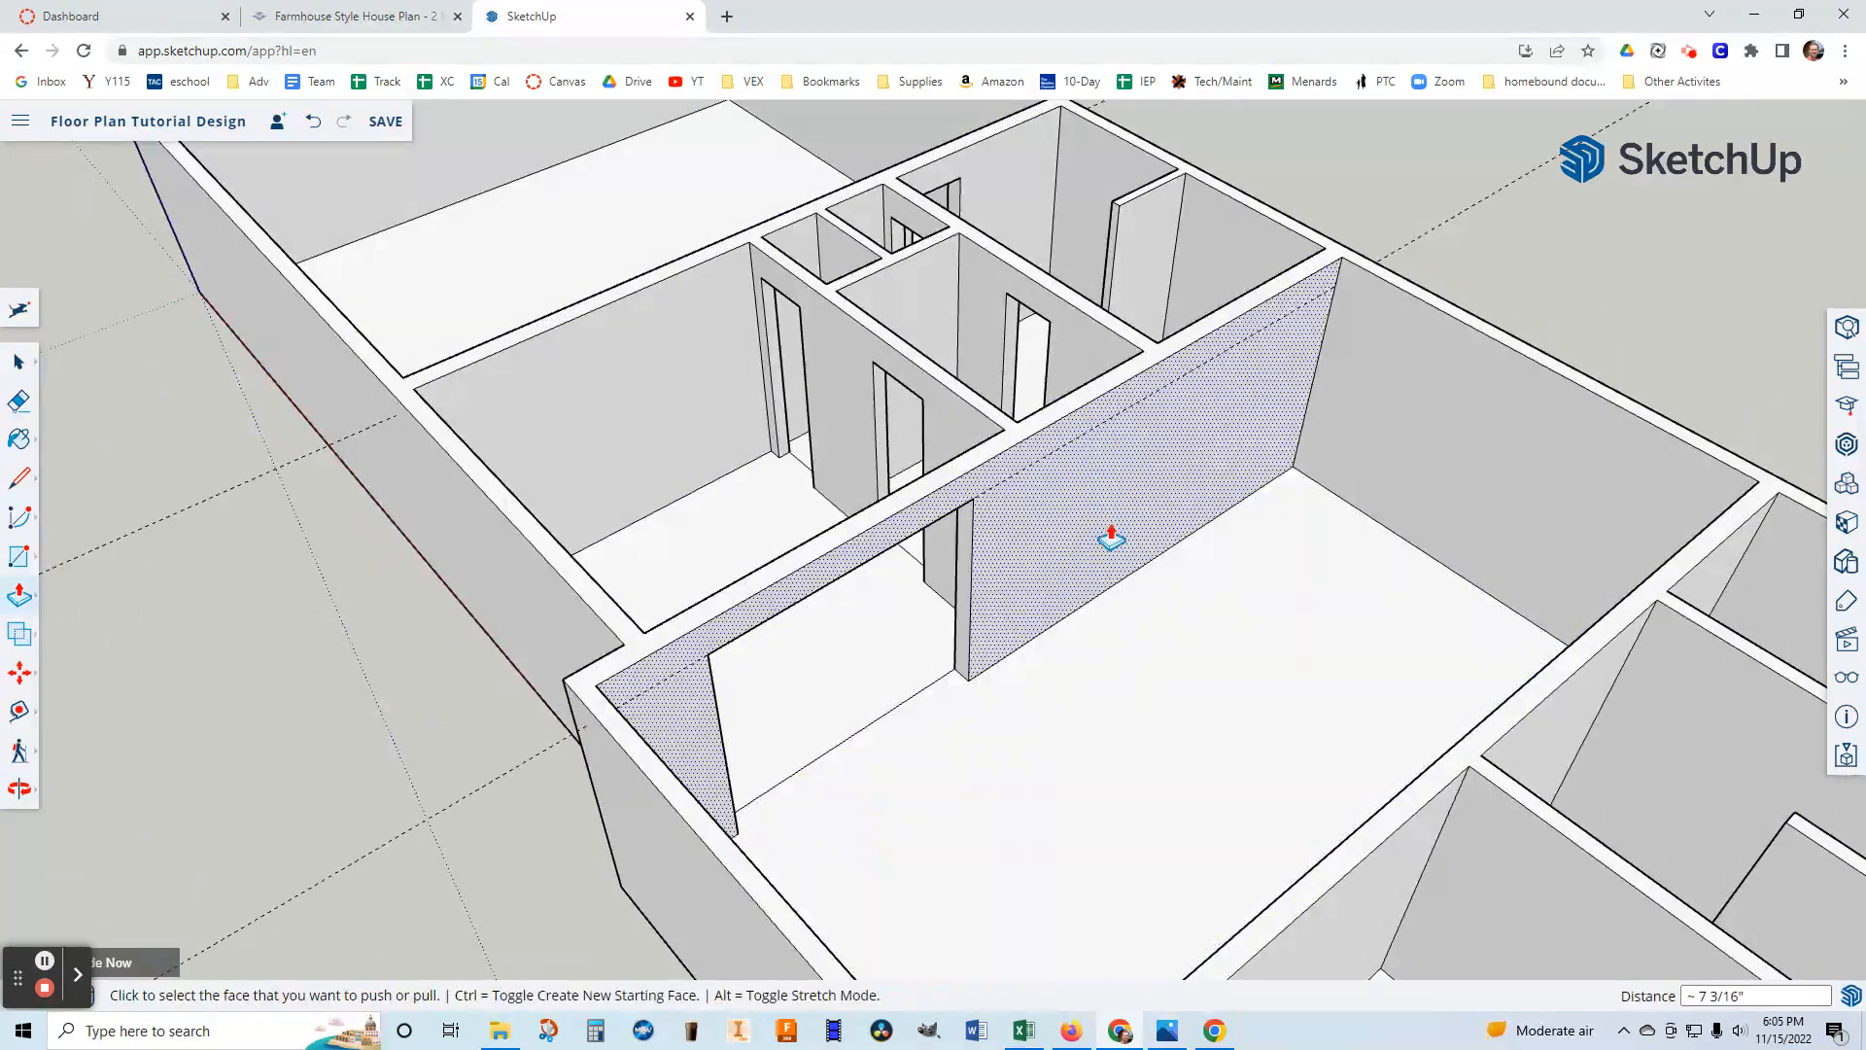
Draw a 7' high, about 2' 1 9/16" wide doorway rectangle from the guide to the floor on the kitchen wall beside the mud room.
click(1174, 1036)
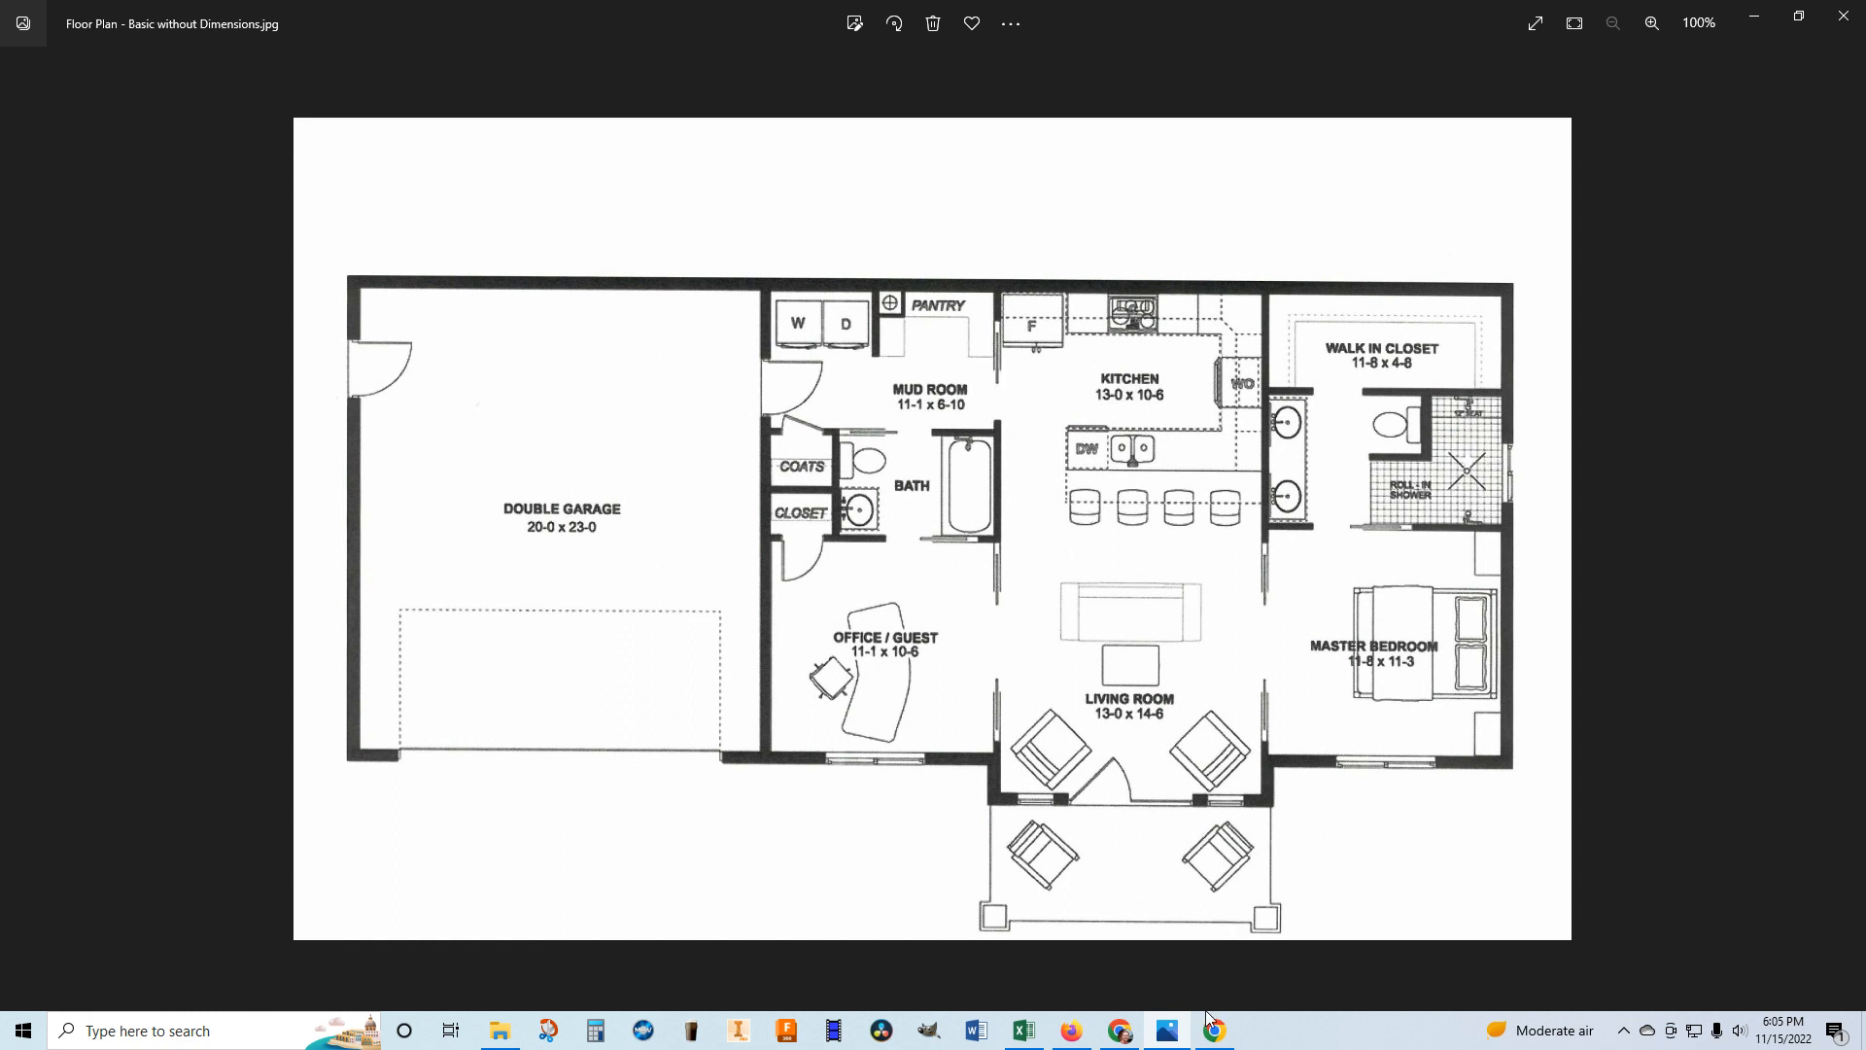
click(1119, 1030)
drag(1283, 686, 1292, 791)
key(p)
middle_drag(1292, 791, 1176, 681)
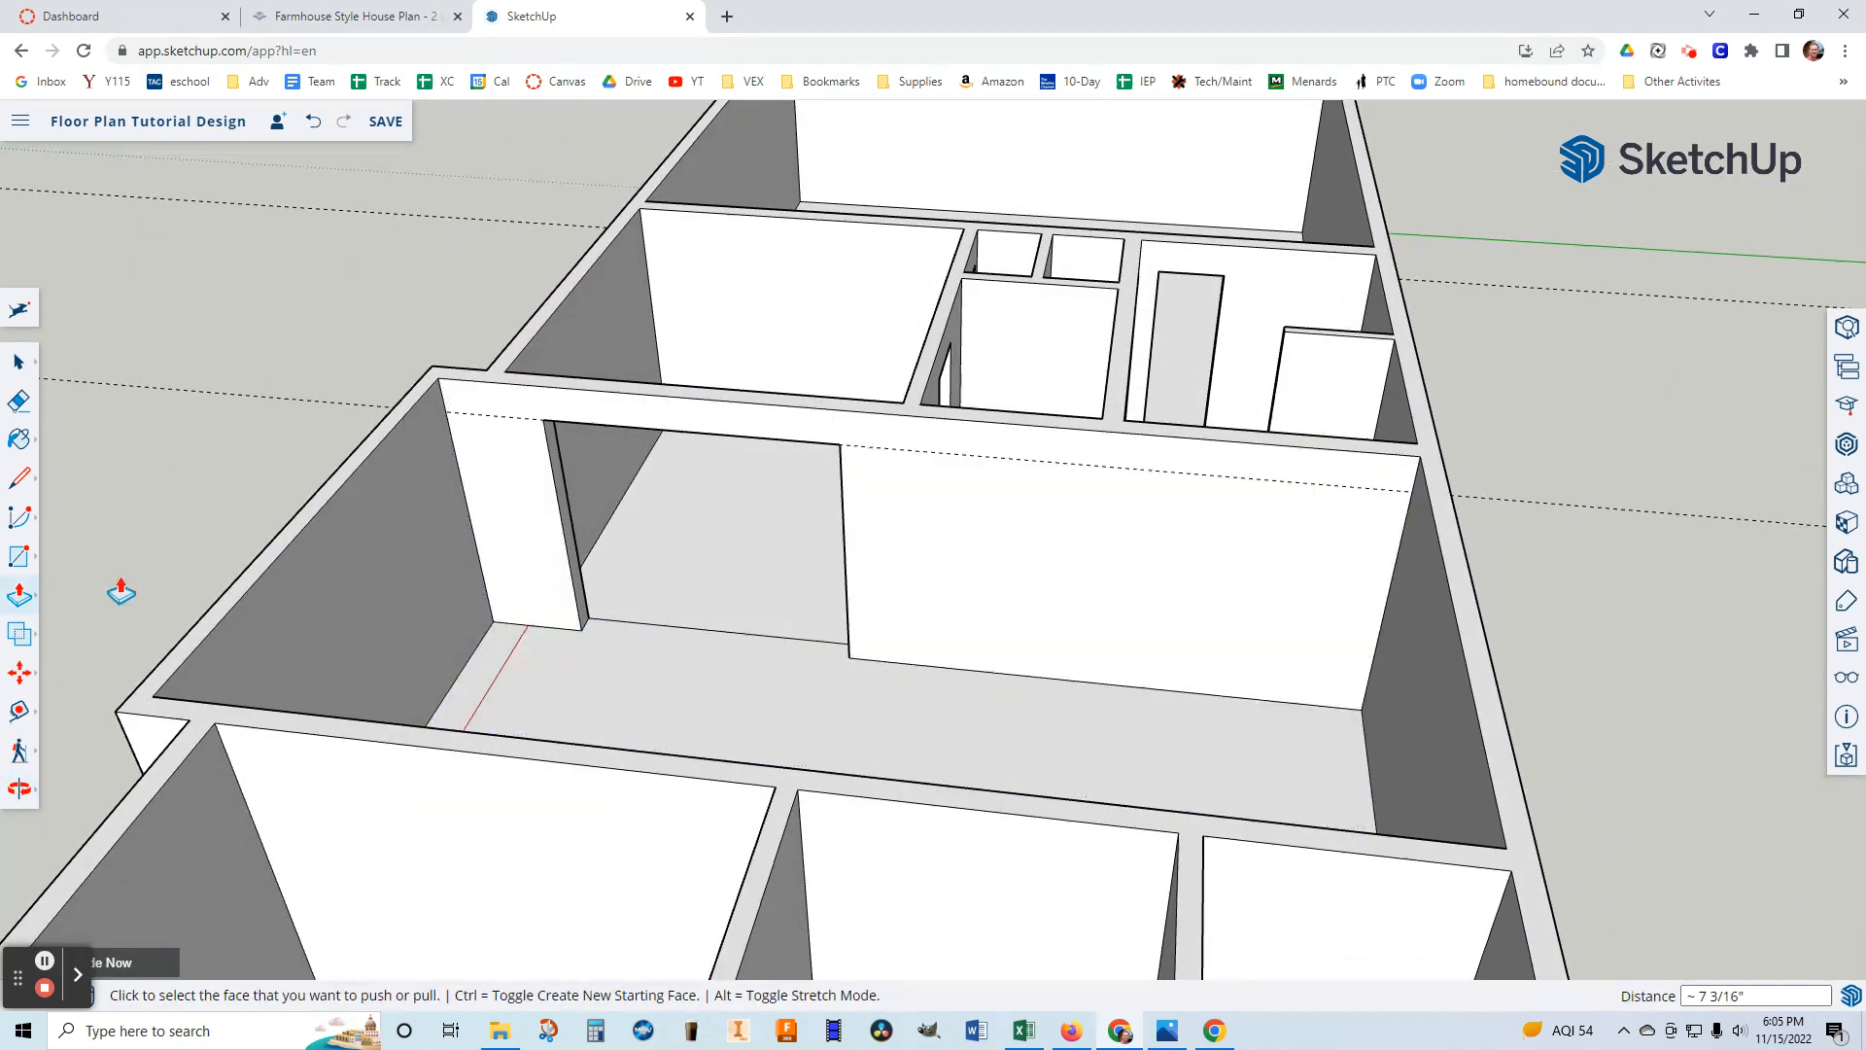
click(20, 559)
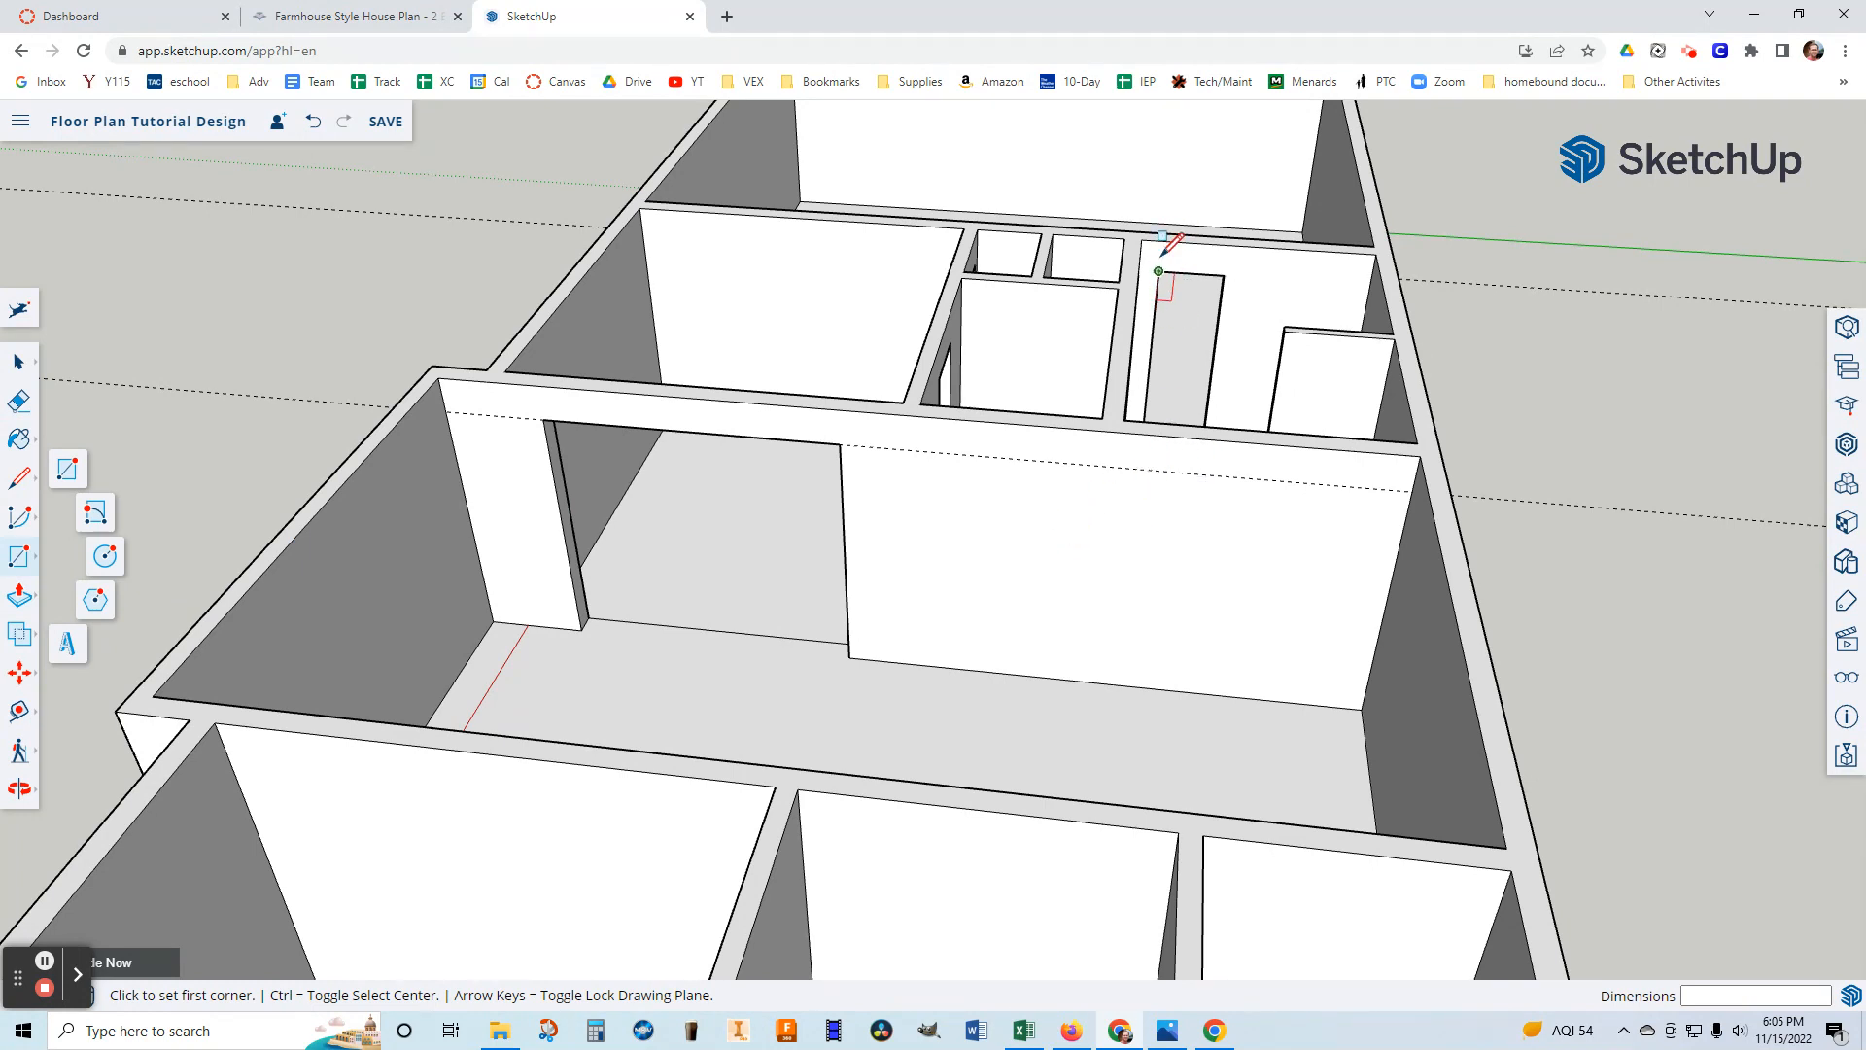
click(1140, 469)
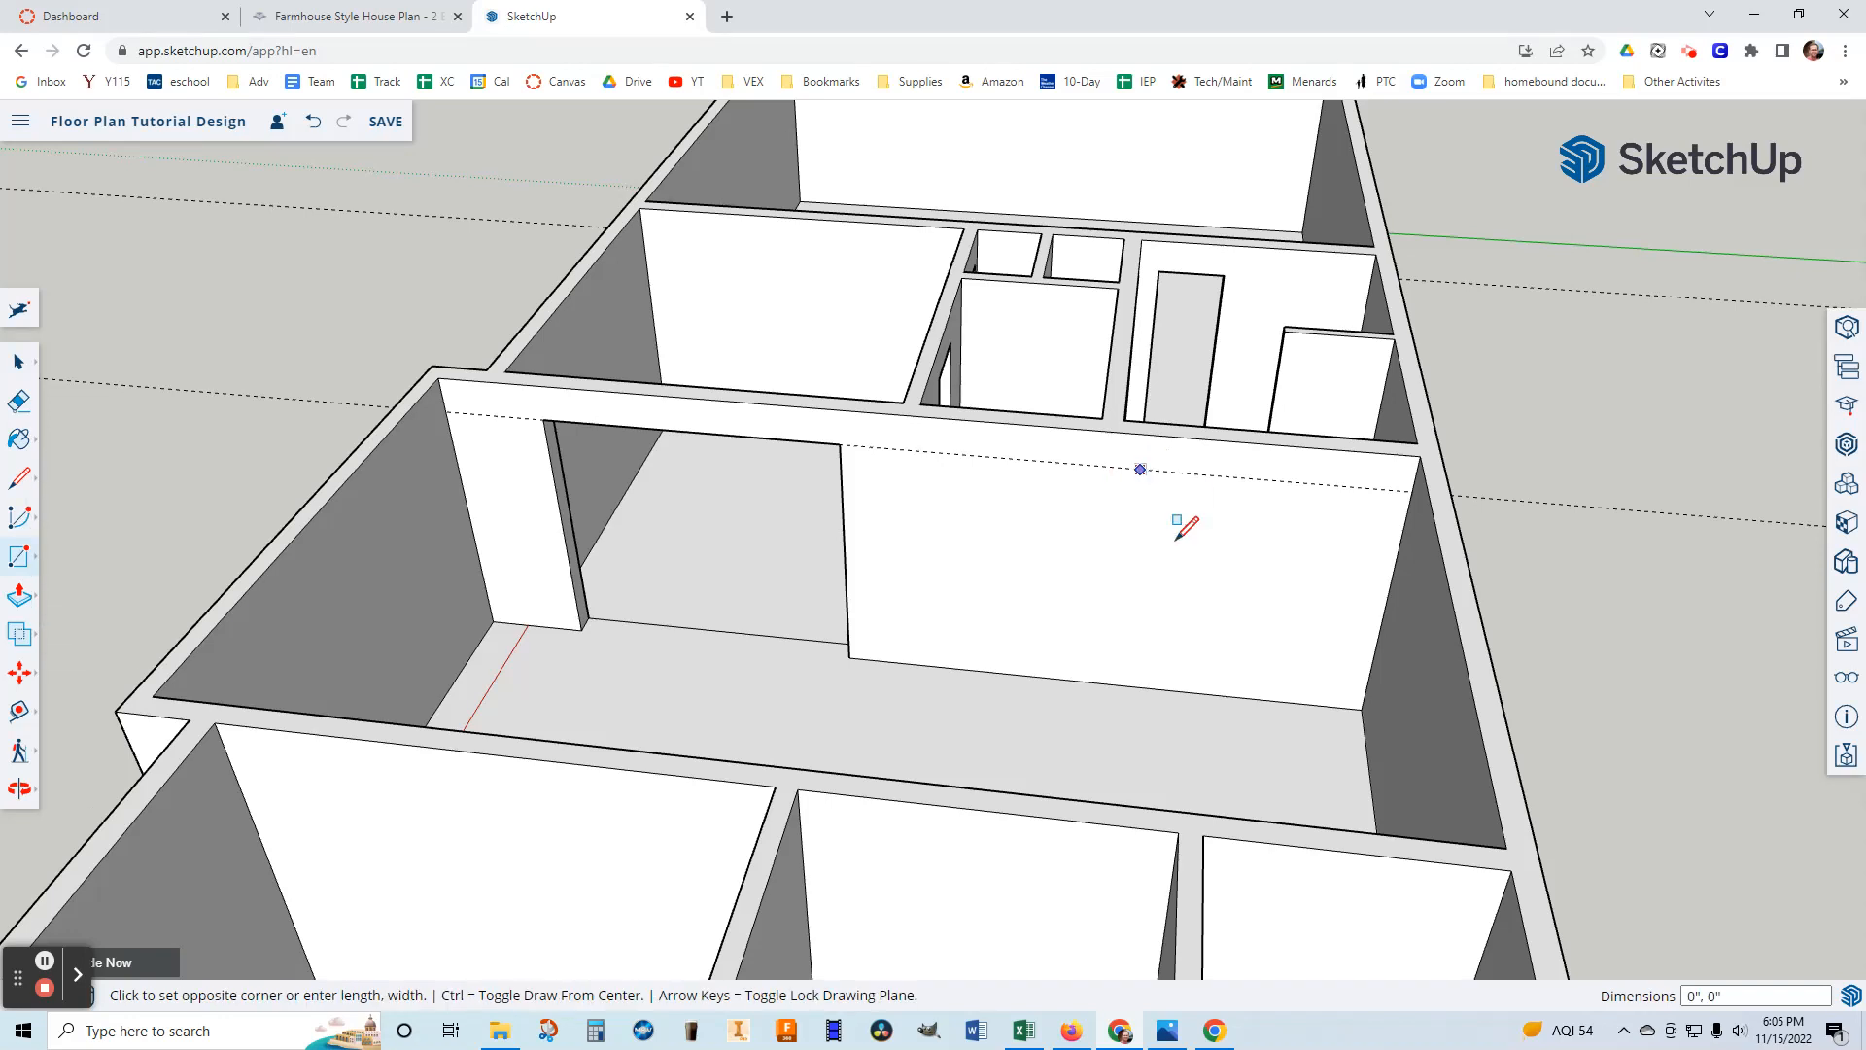
click(1198, 690)
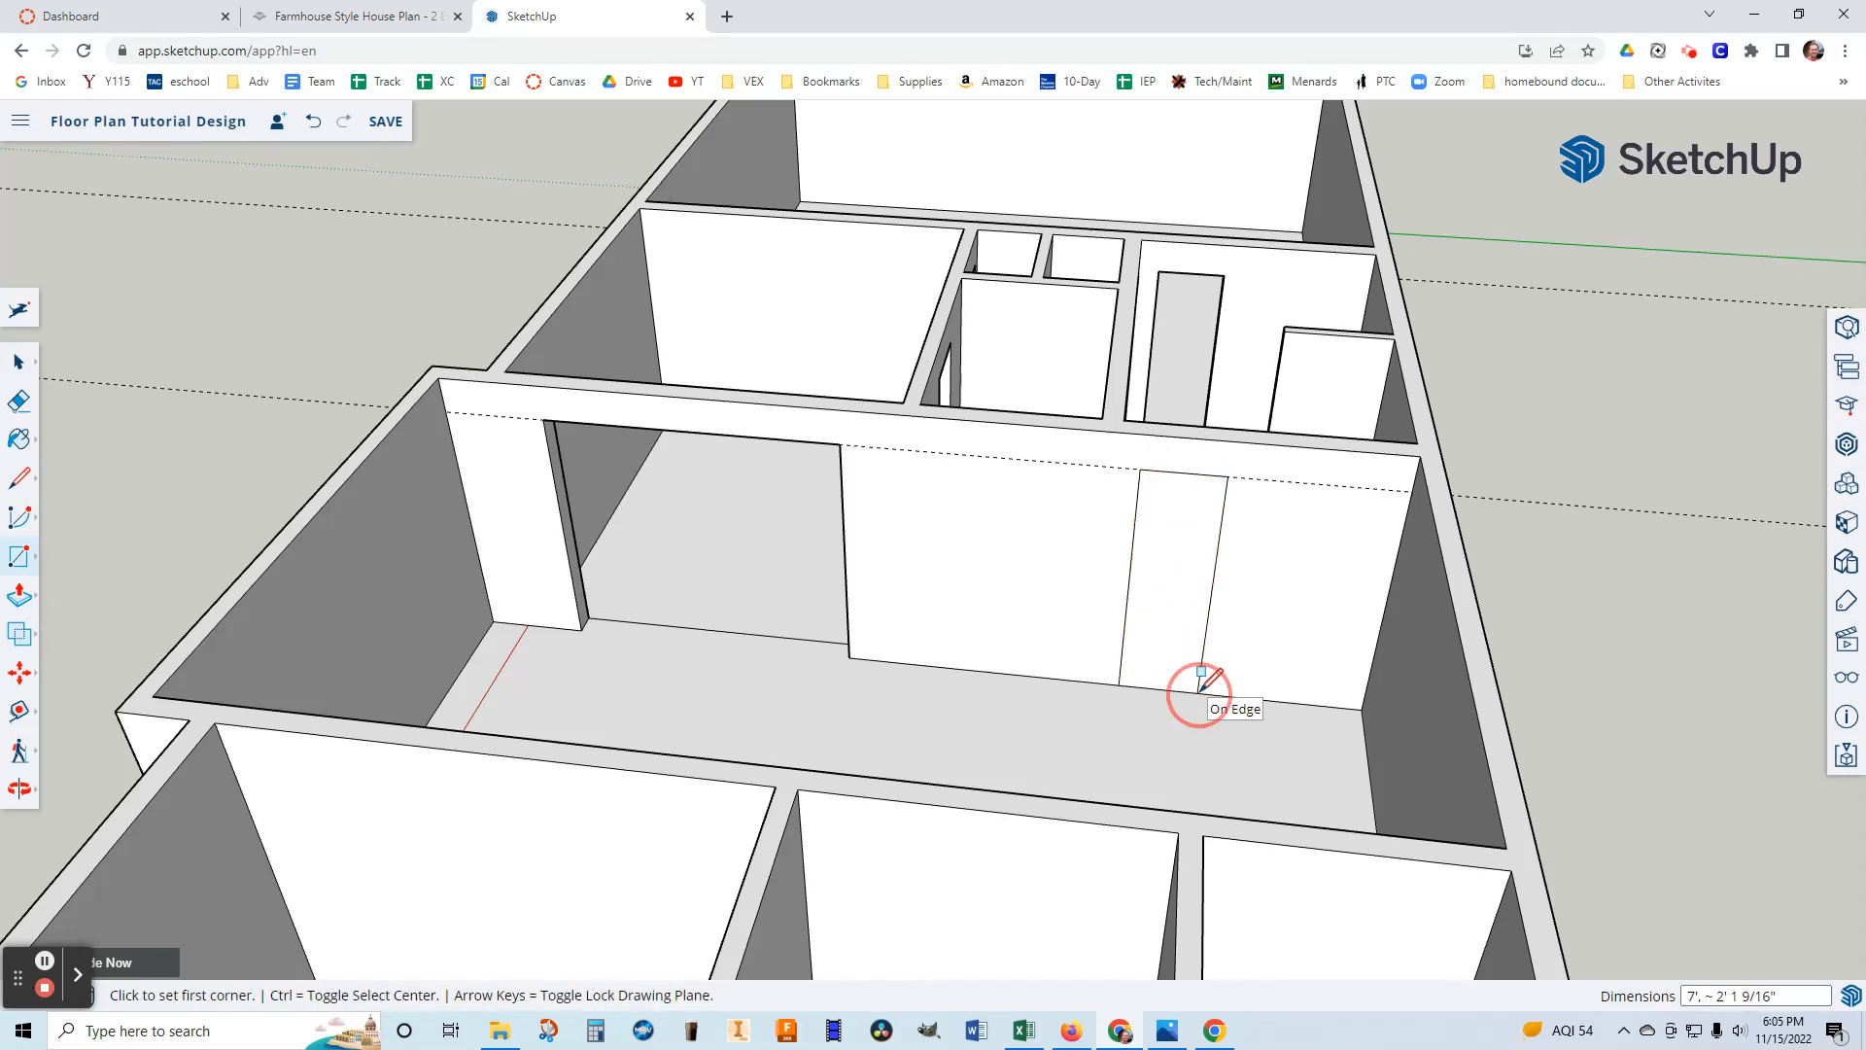
Push the narrow doorway rectangle about 7 3/16" through the wall to open the kitchen to the mud room.
click(19, 594)
click(1161, 611)
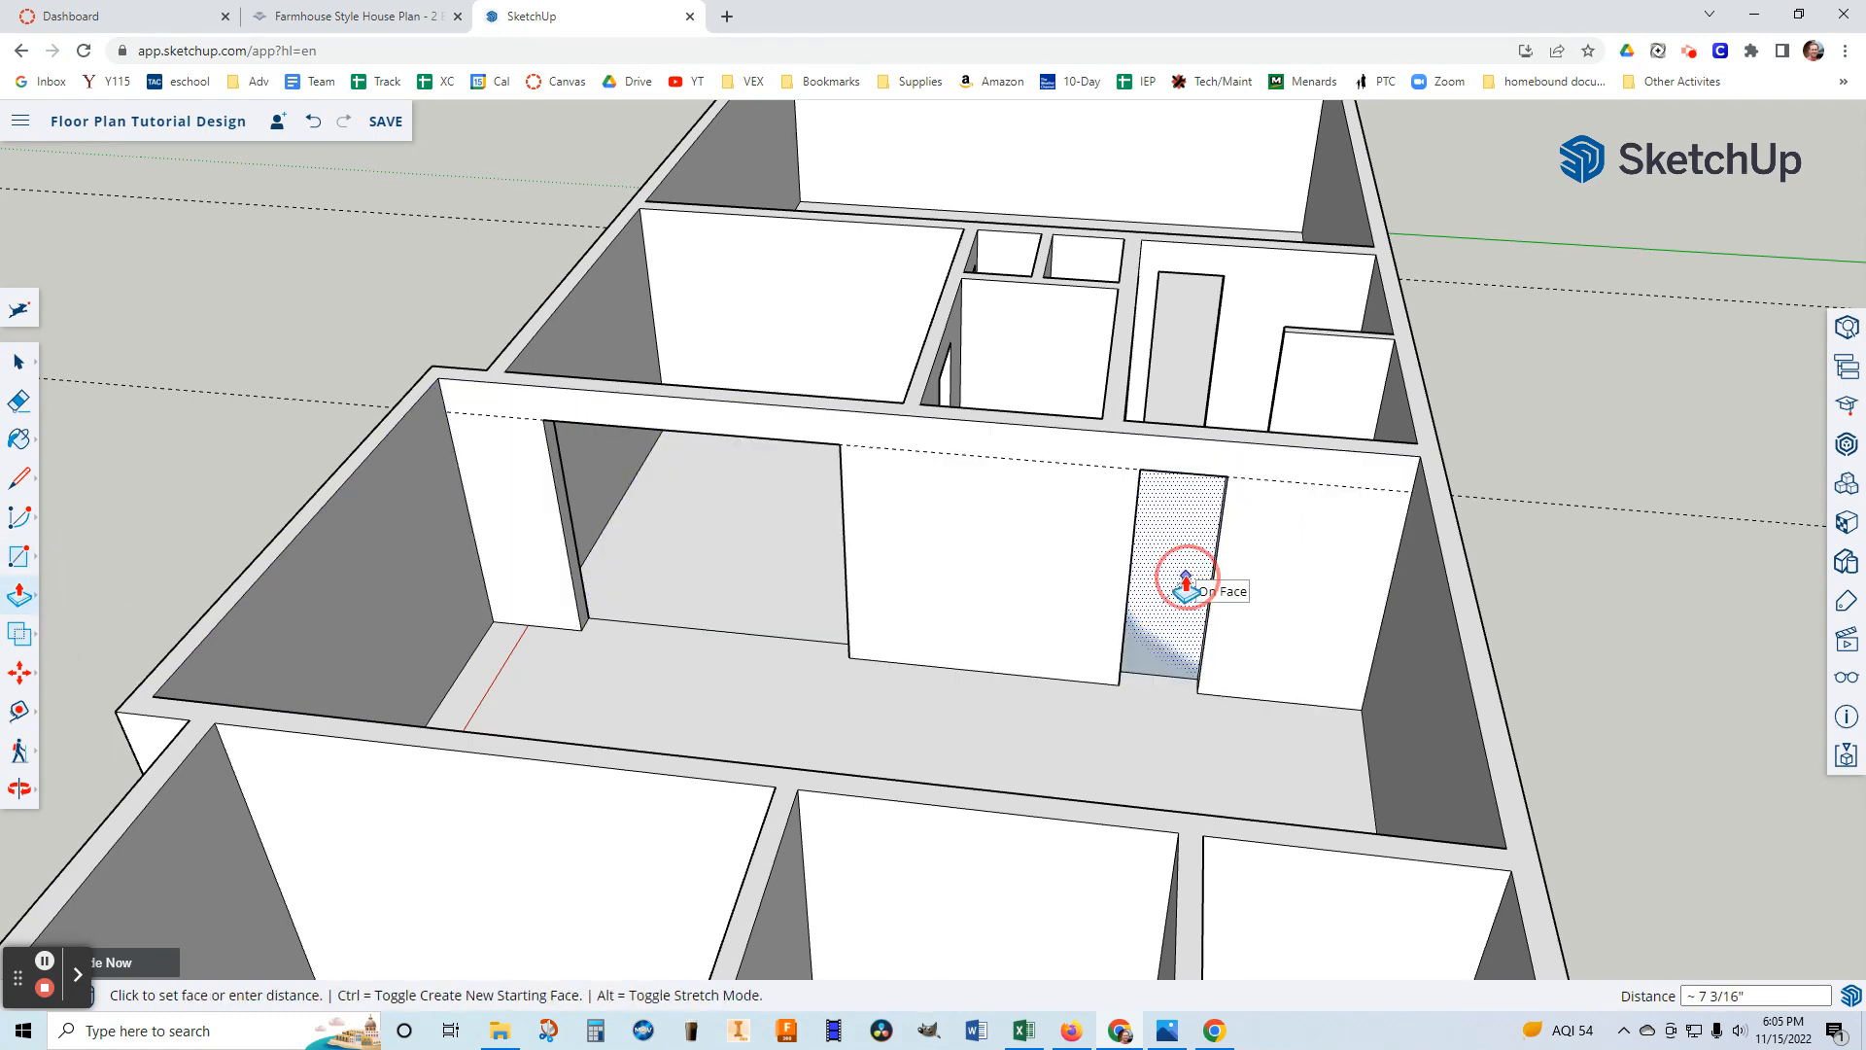
click(1186, 583)
middle_drag(1149, 661, 1018, 619)
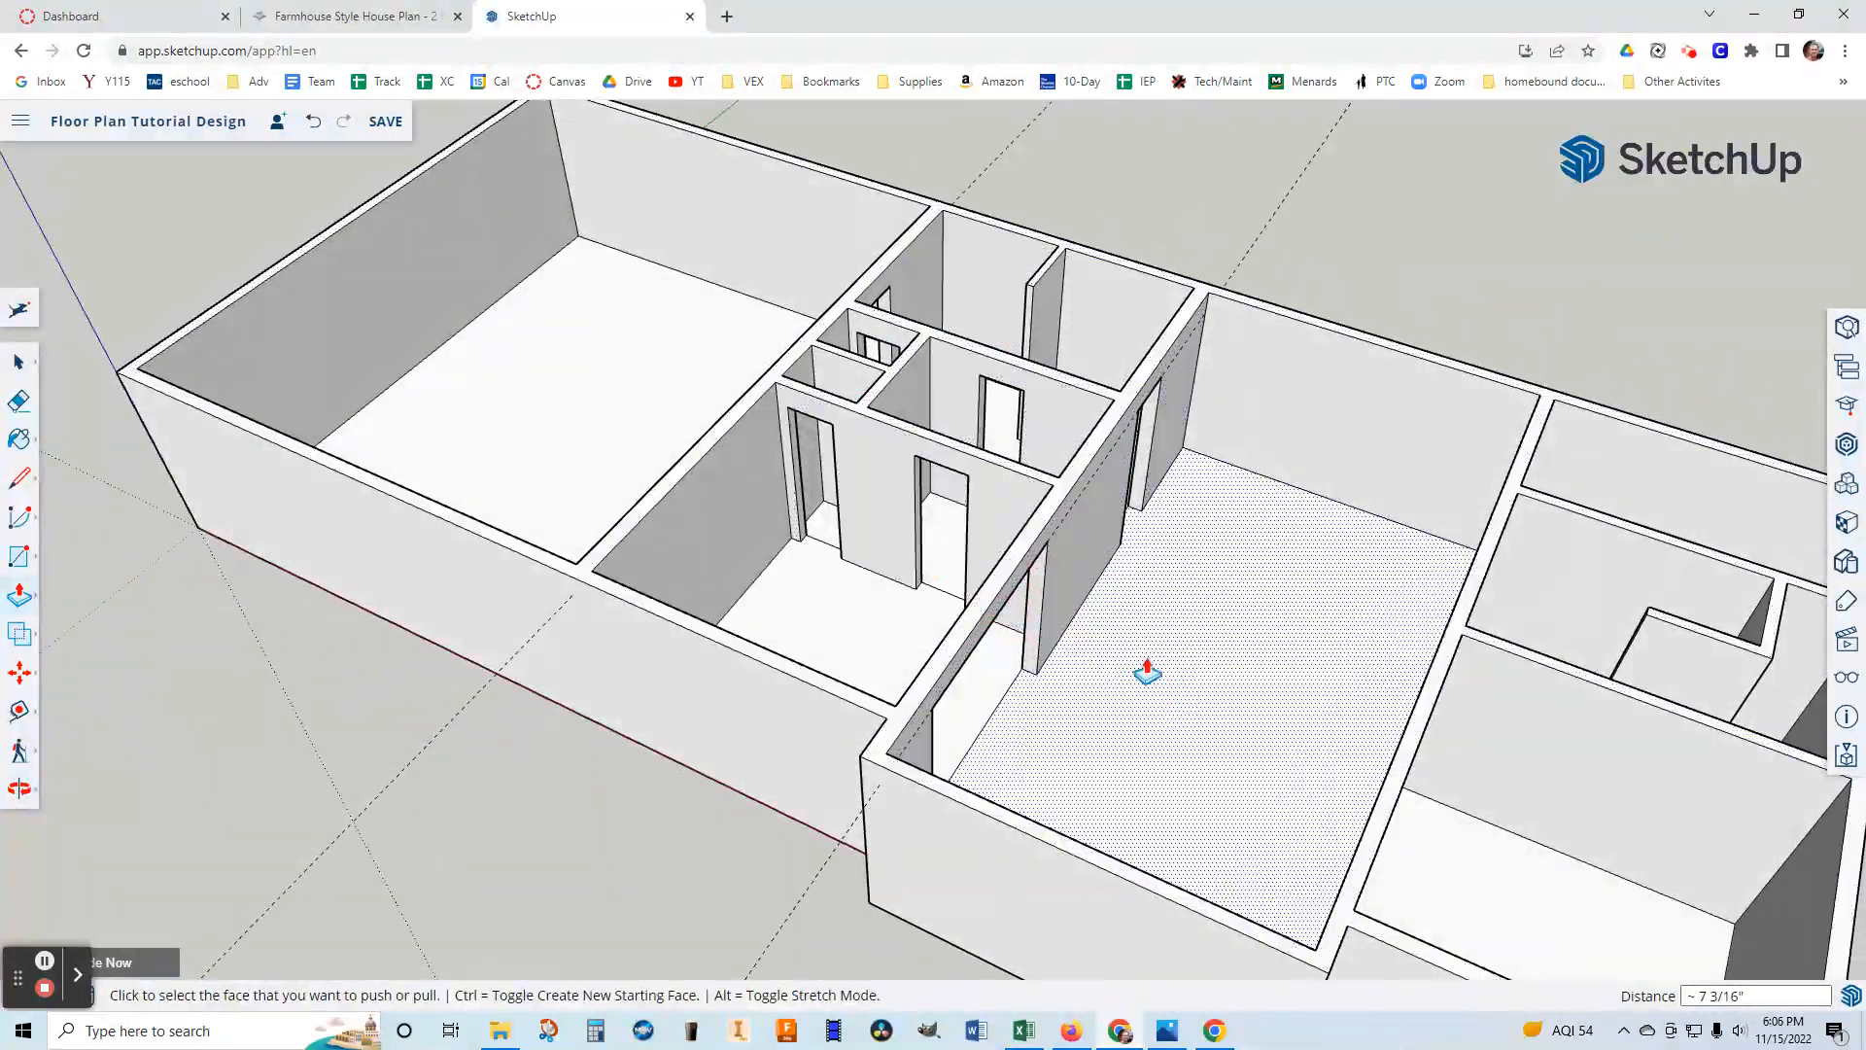
Add a guide 1' below the top edge of the living room wall shared with the master bedroom, after checking the floor plan image.
click(1167, 1031)
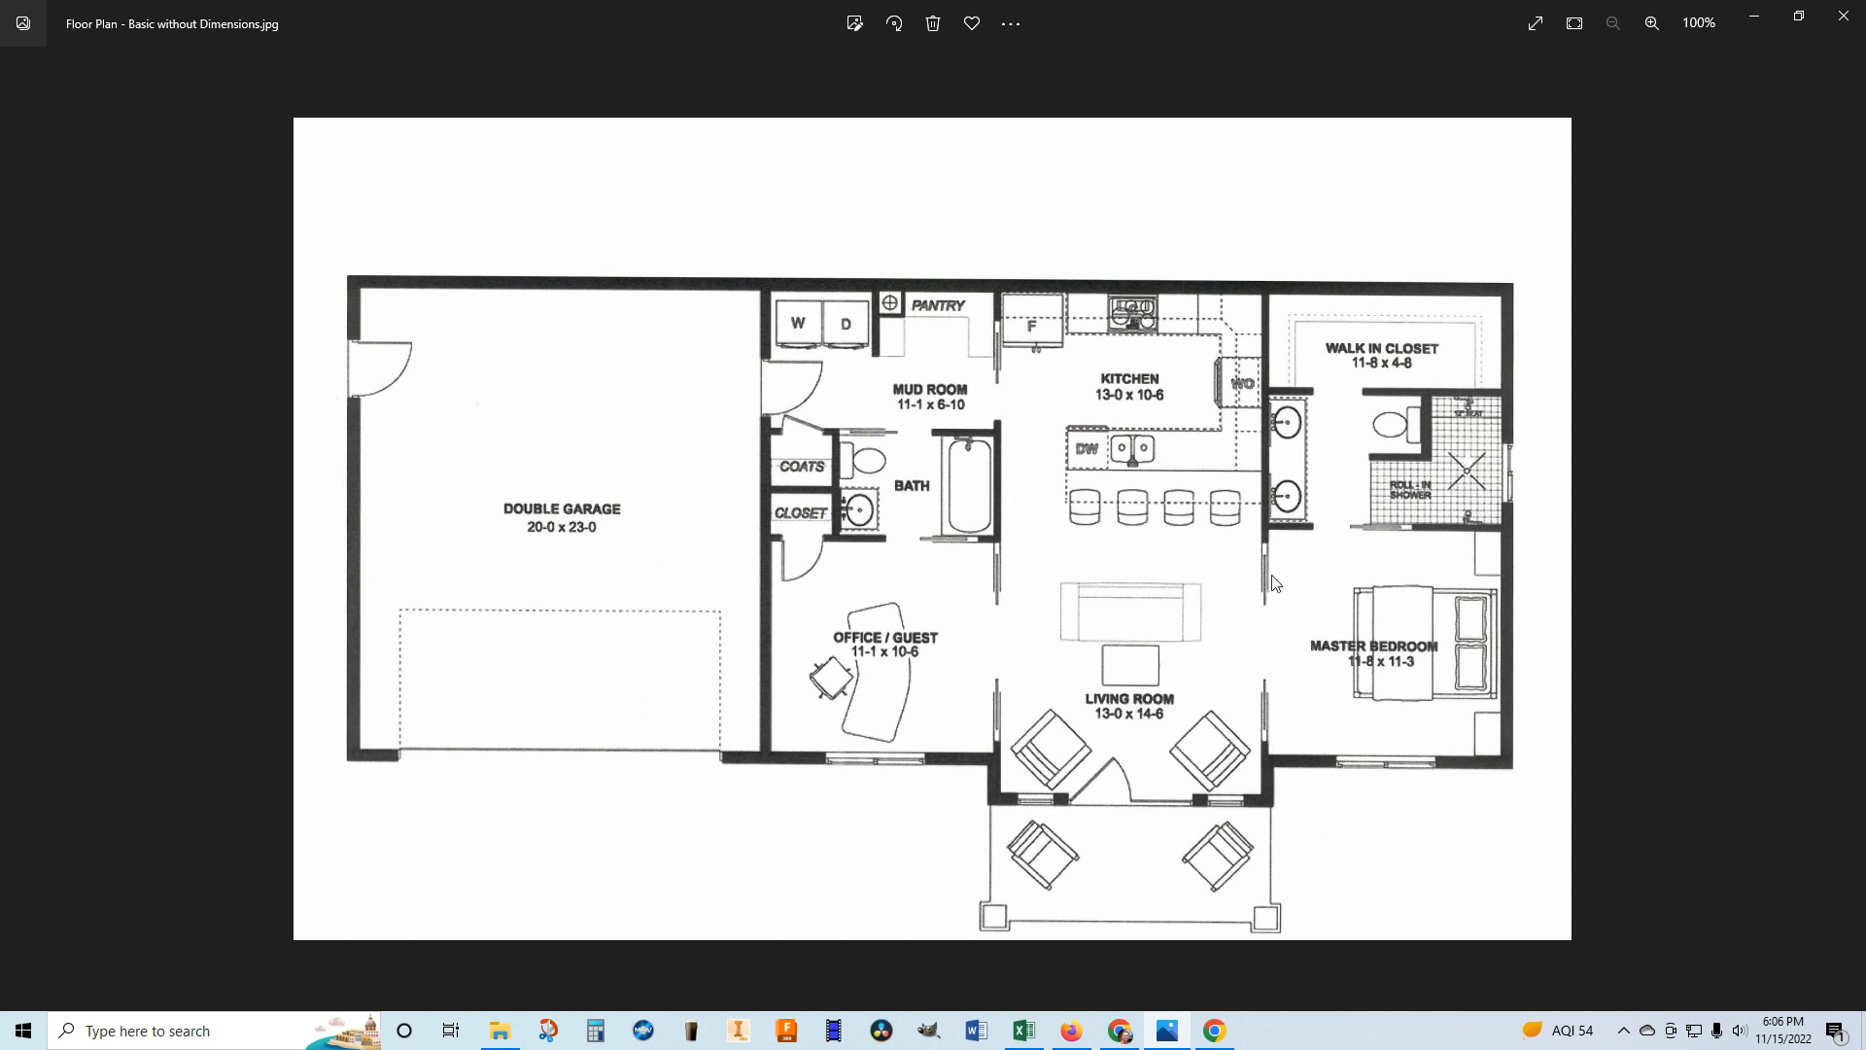
click(1166, 1031)
mouse_move(1179, 854)
middle_down()
mouse_move(1241, 779)
mouse_move(1170, 792)
middle_up()
mouse_move(1318, 768)
middle_down()
mouse_move(1373, 792)
mouse_move(1308, 700)
mouse_move(1487, 571)
mouse_move(1664, 486)
middle_up()
middle_drag(1022, 417, 1079, 292)
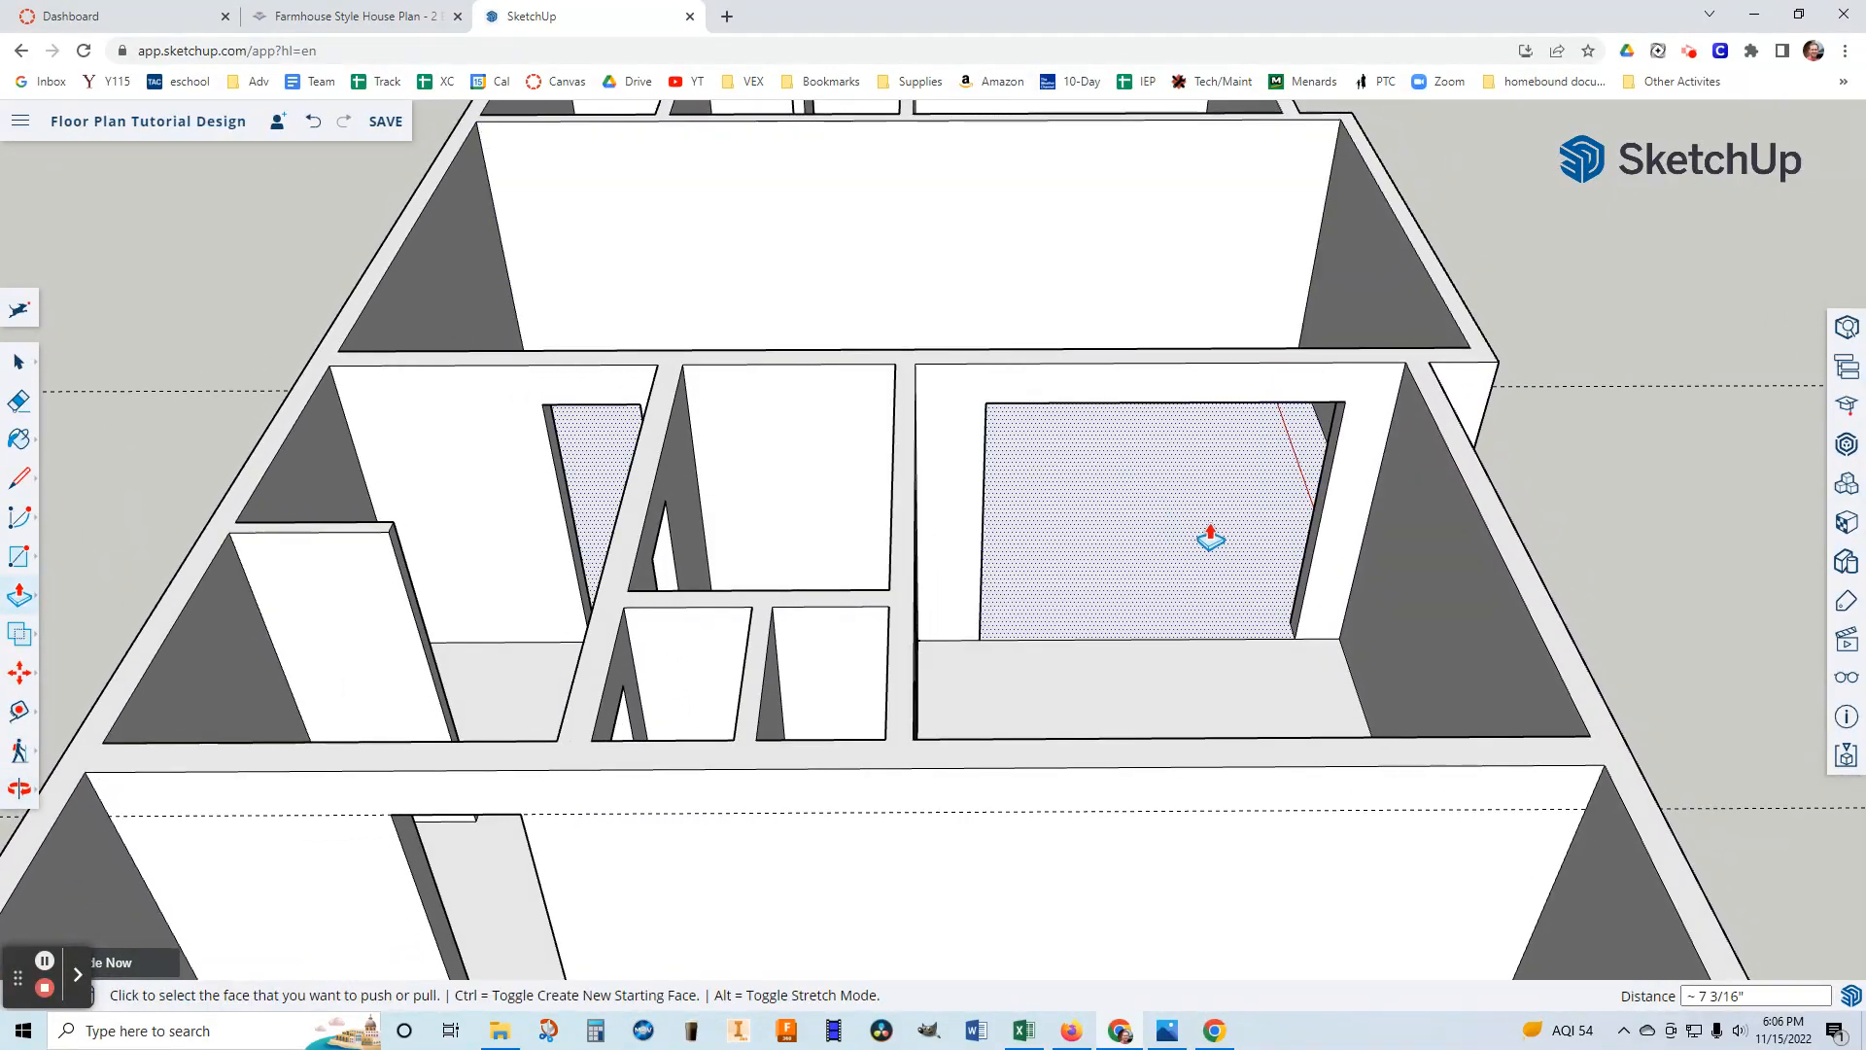
click(19, 789)
click(88, 748)
drag(1020, 267, 1046, 512)
scroll(1012, 550, up, 4)
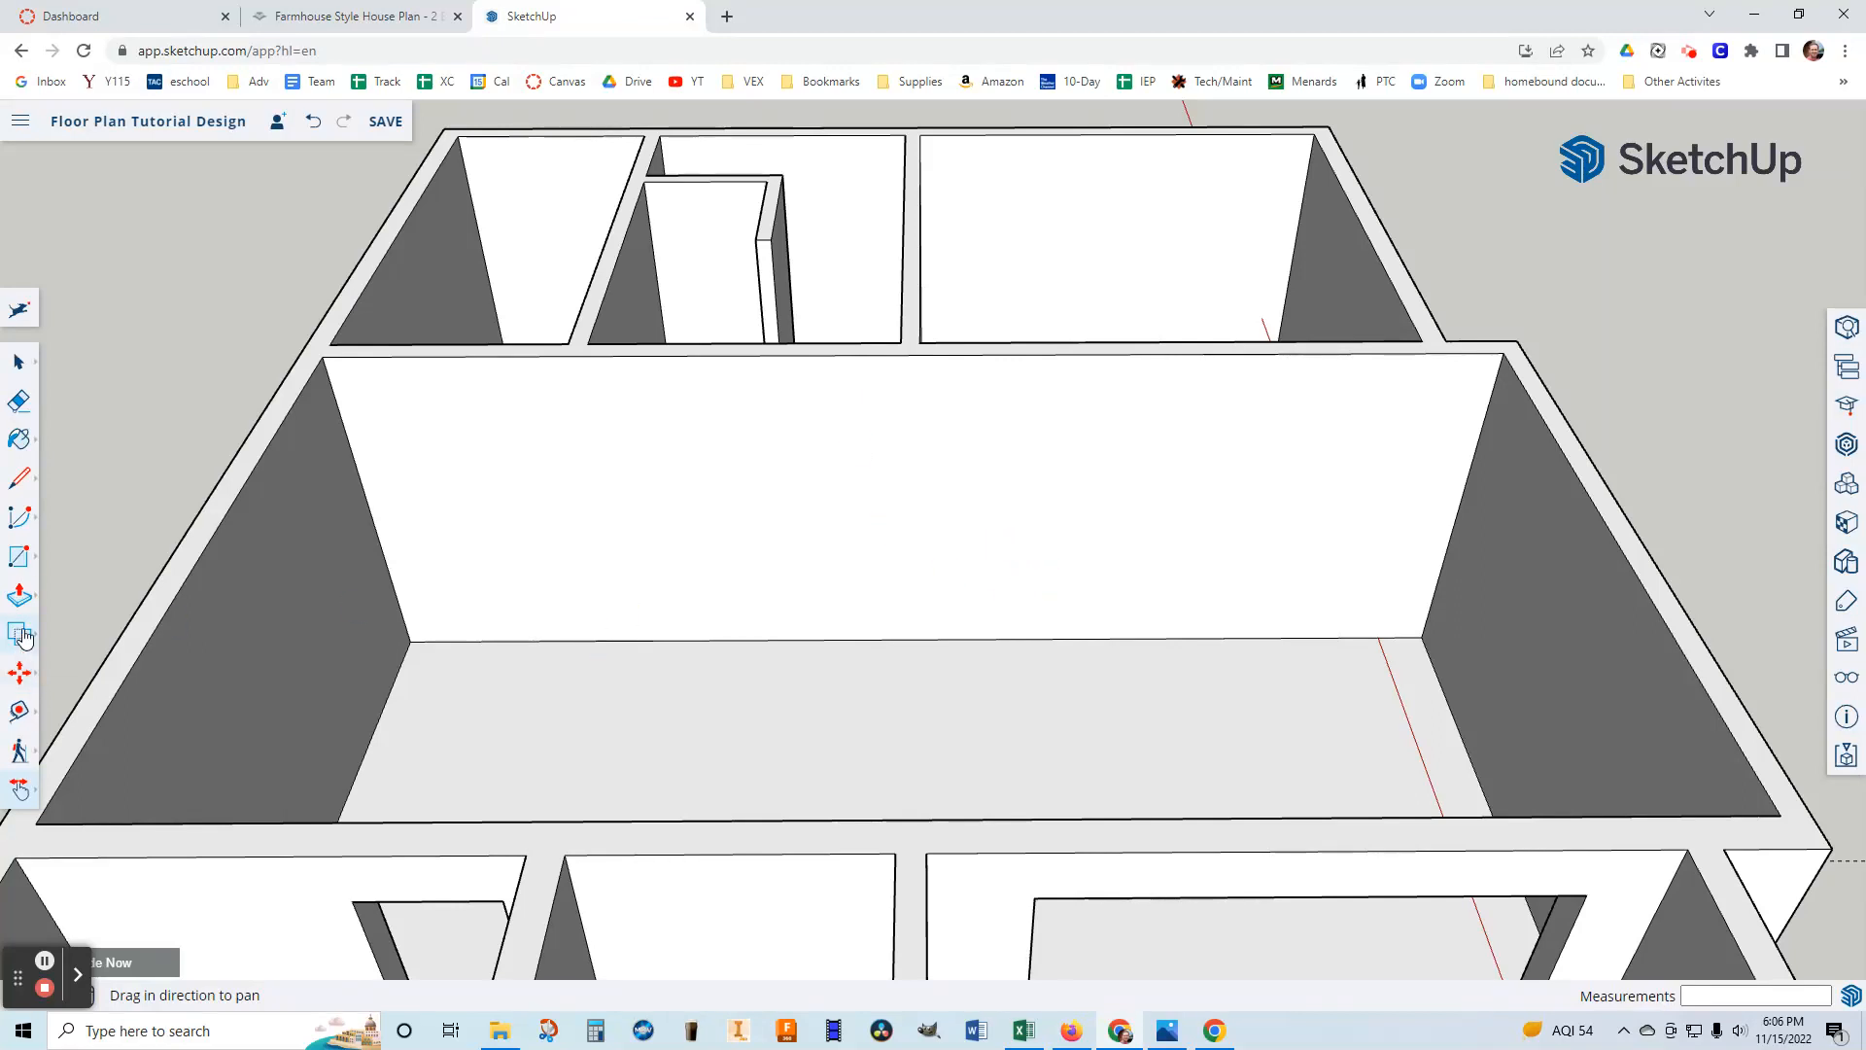
click(18, 720)
click(1136, 353)
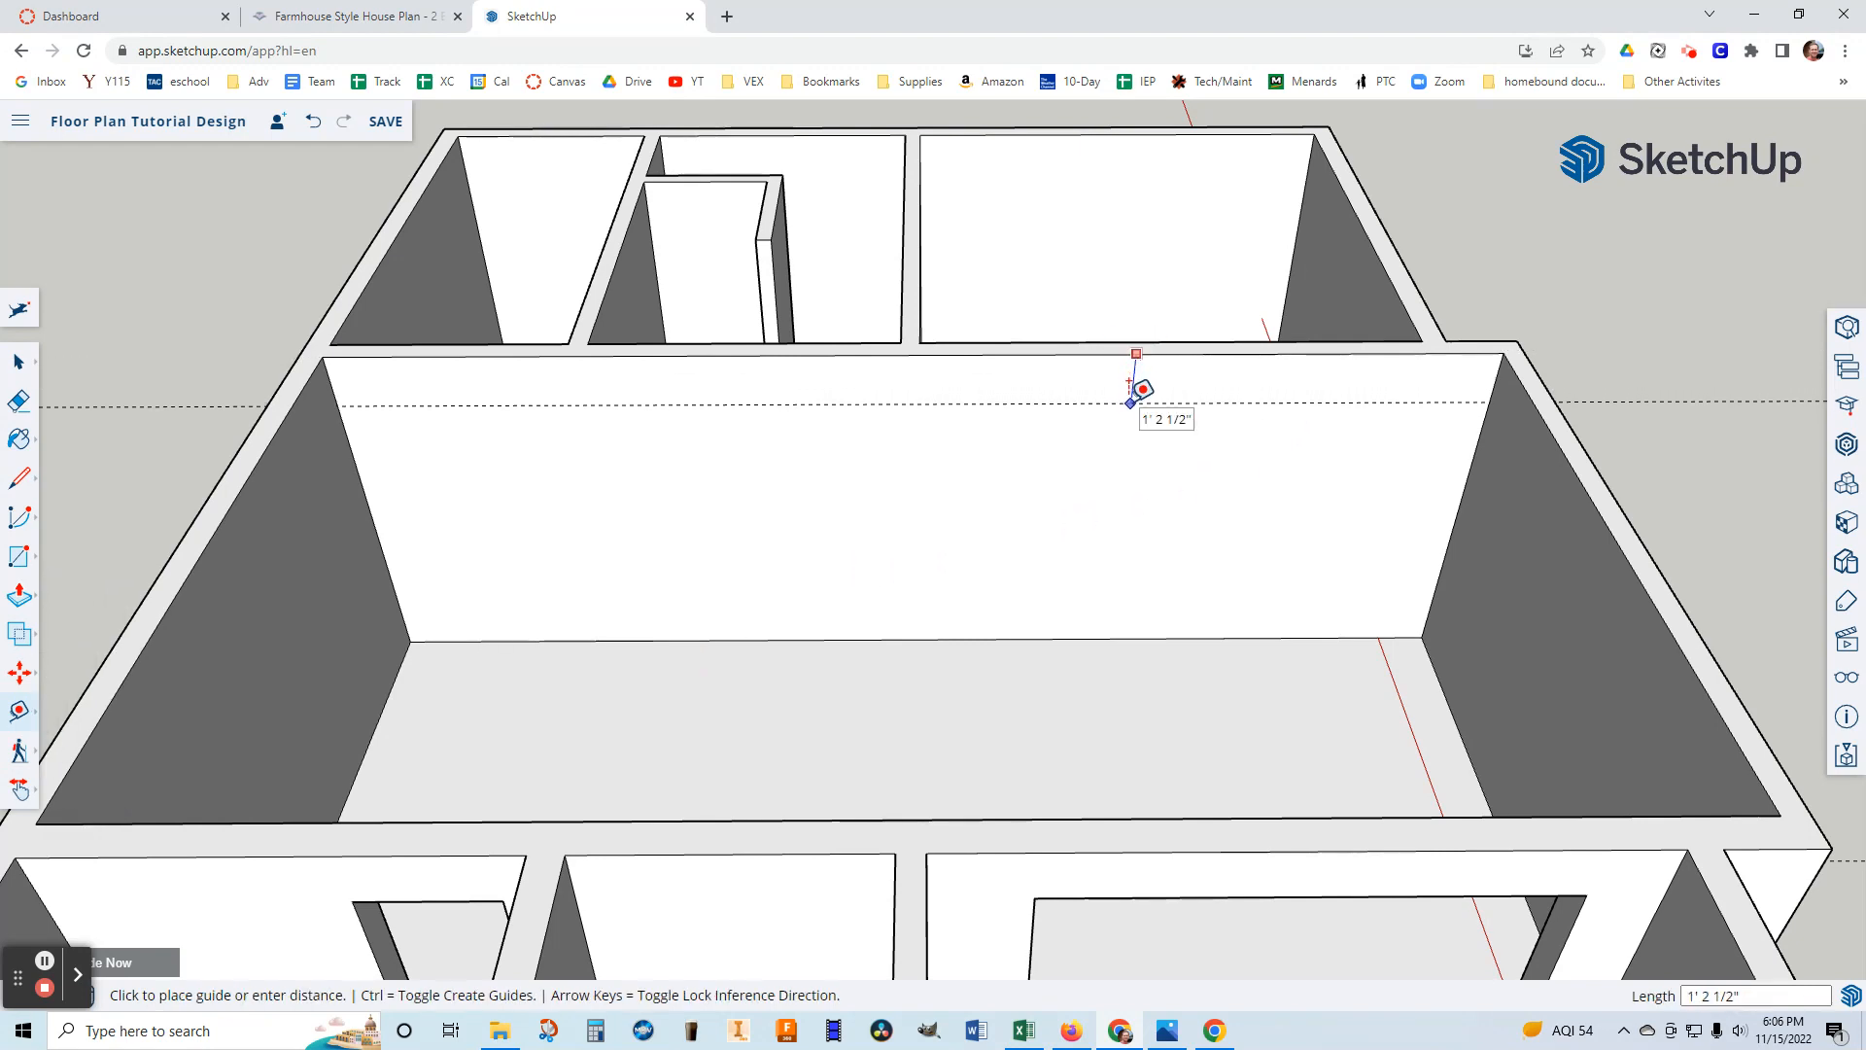
click(1131, 393)
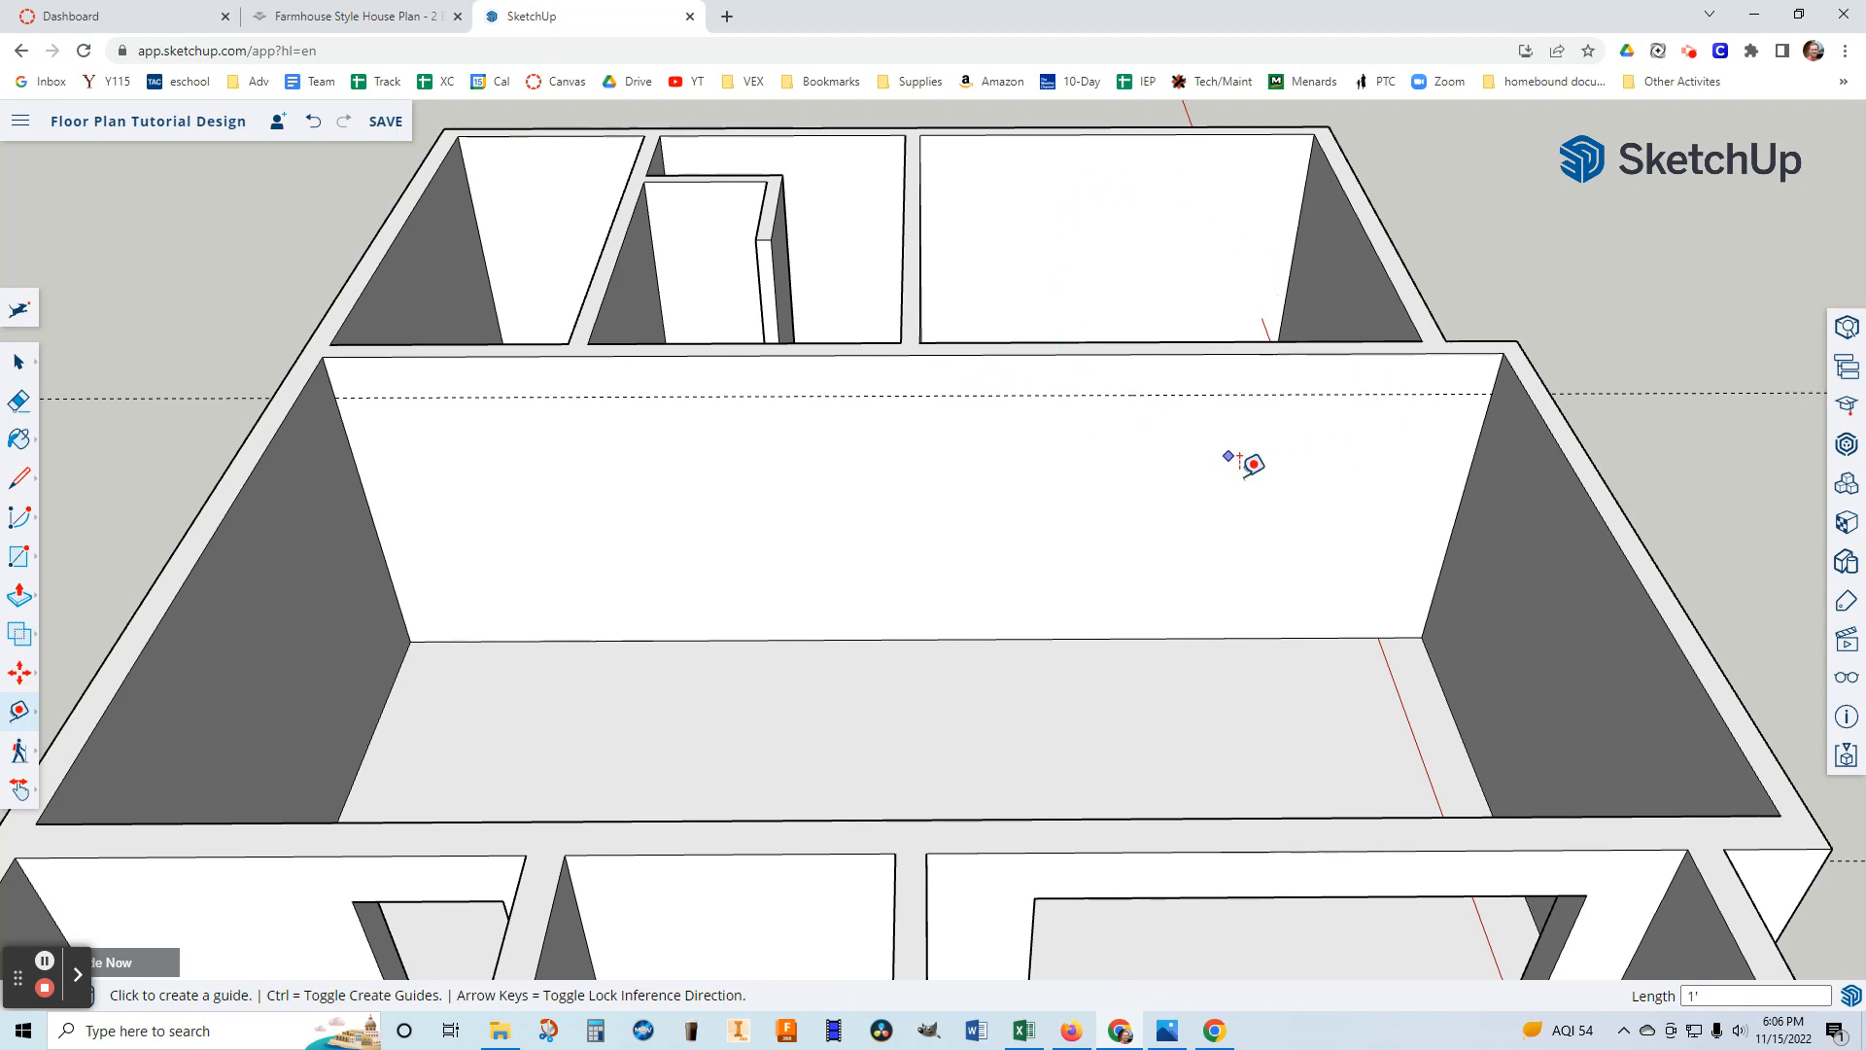
Draw a 7' high, about 4' 11 5/8" wide opening rectangle from the guide to the floor on the master bedroom wall, following the floor plan.
click(1166, 1030)
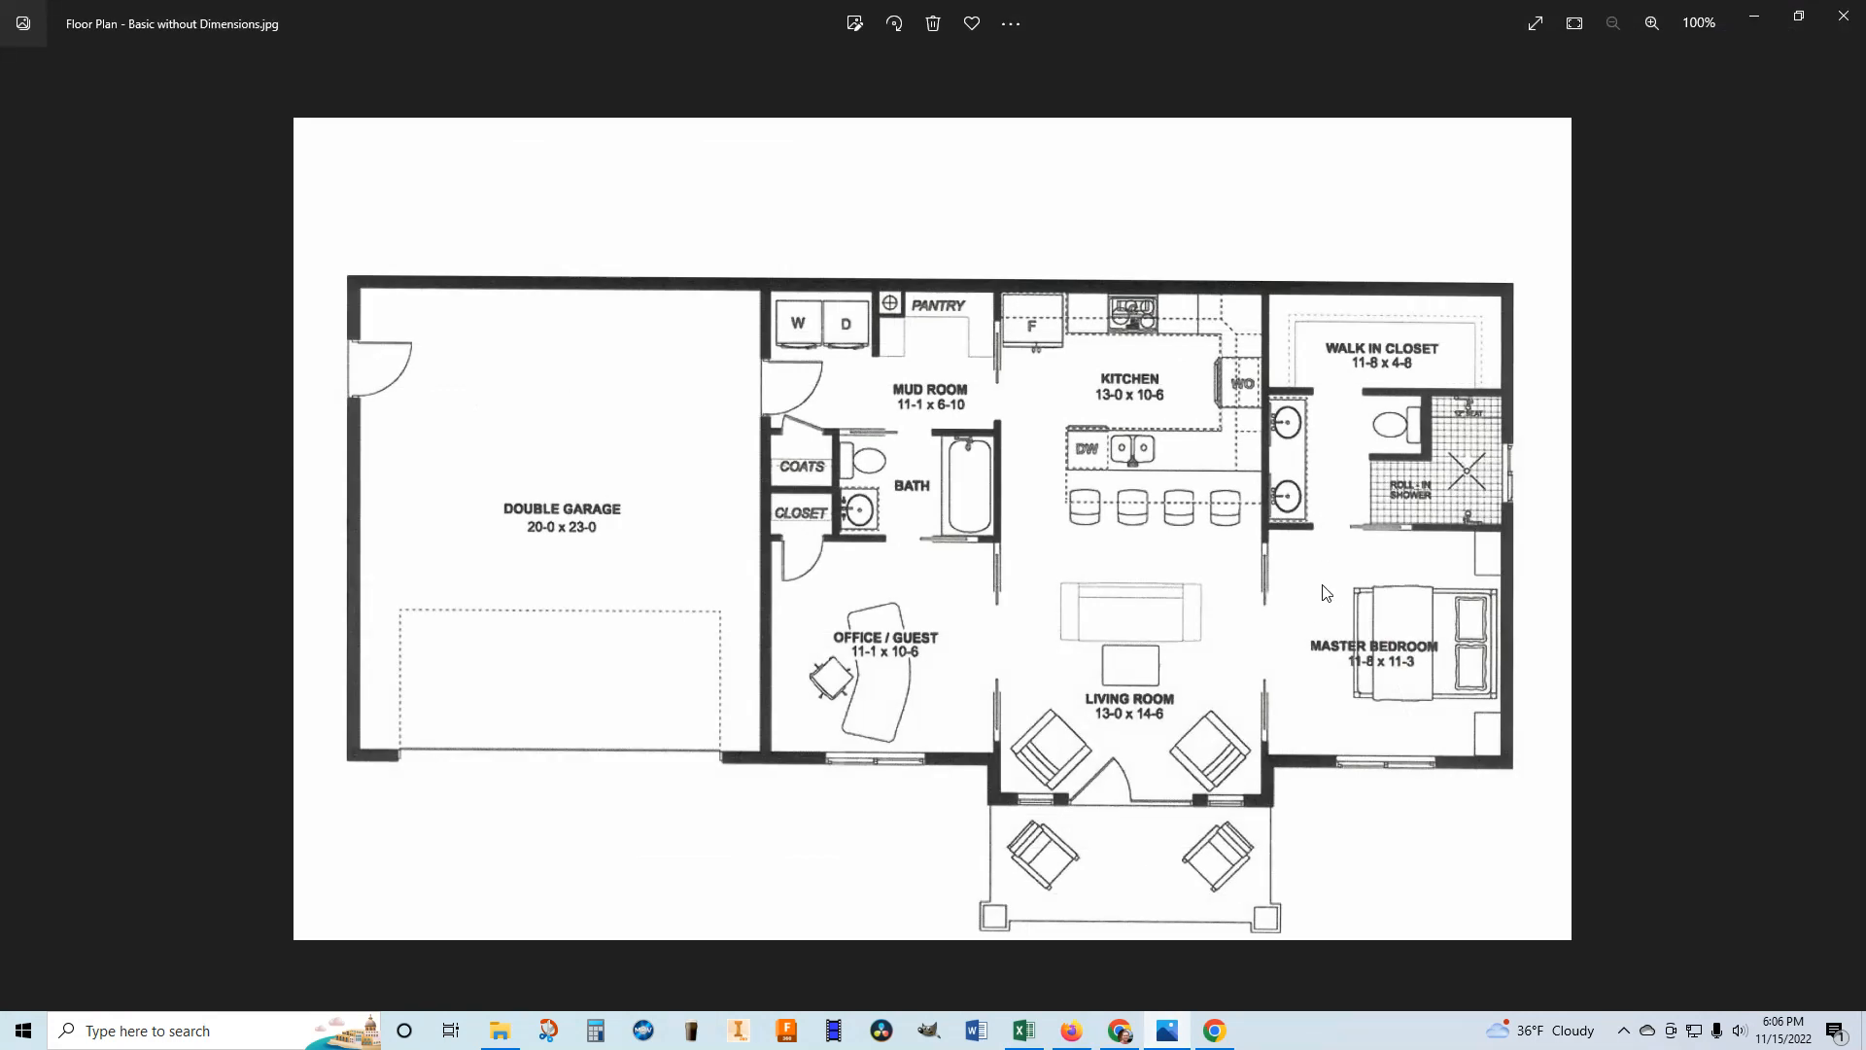
click(1167, 1030)
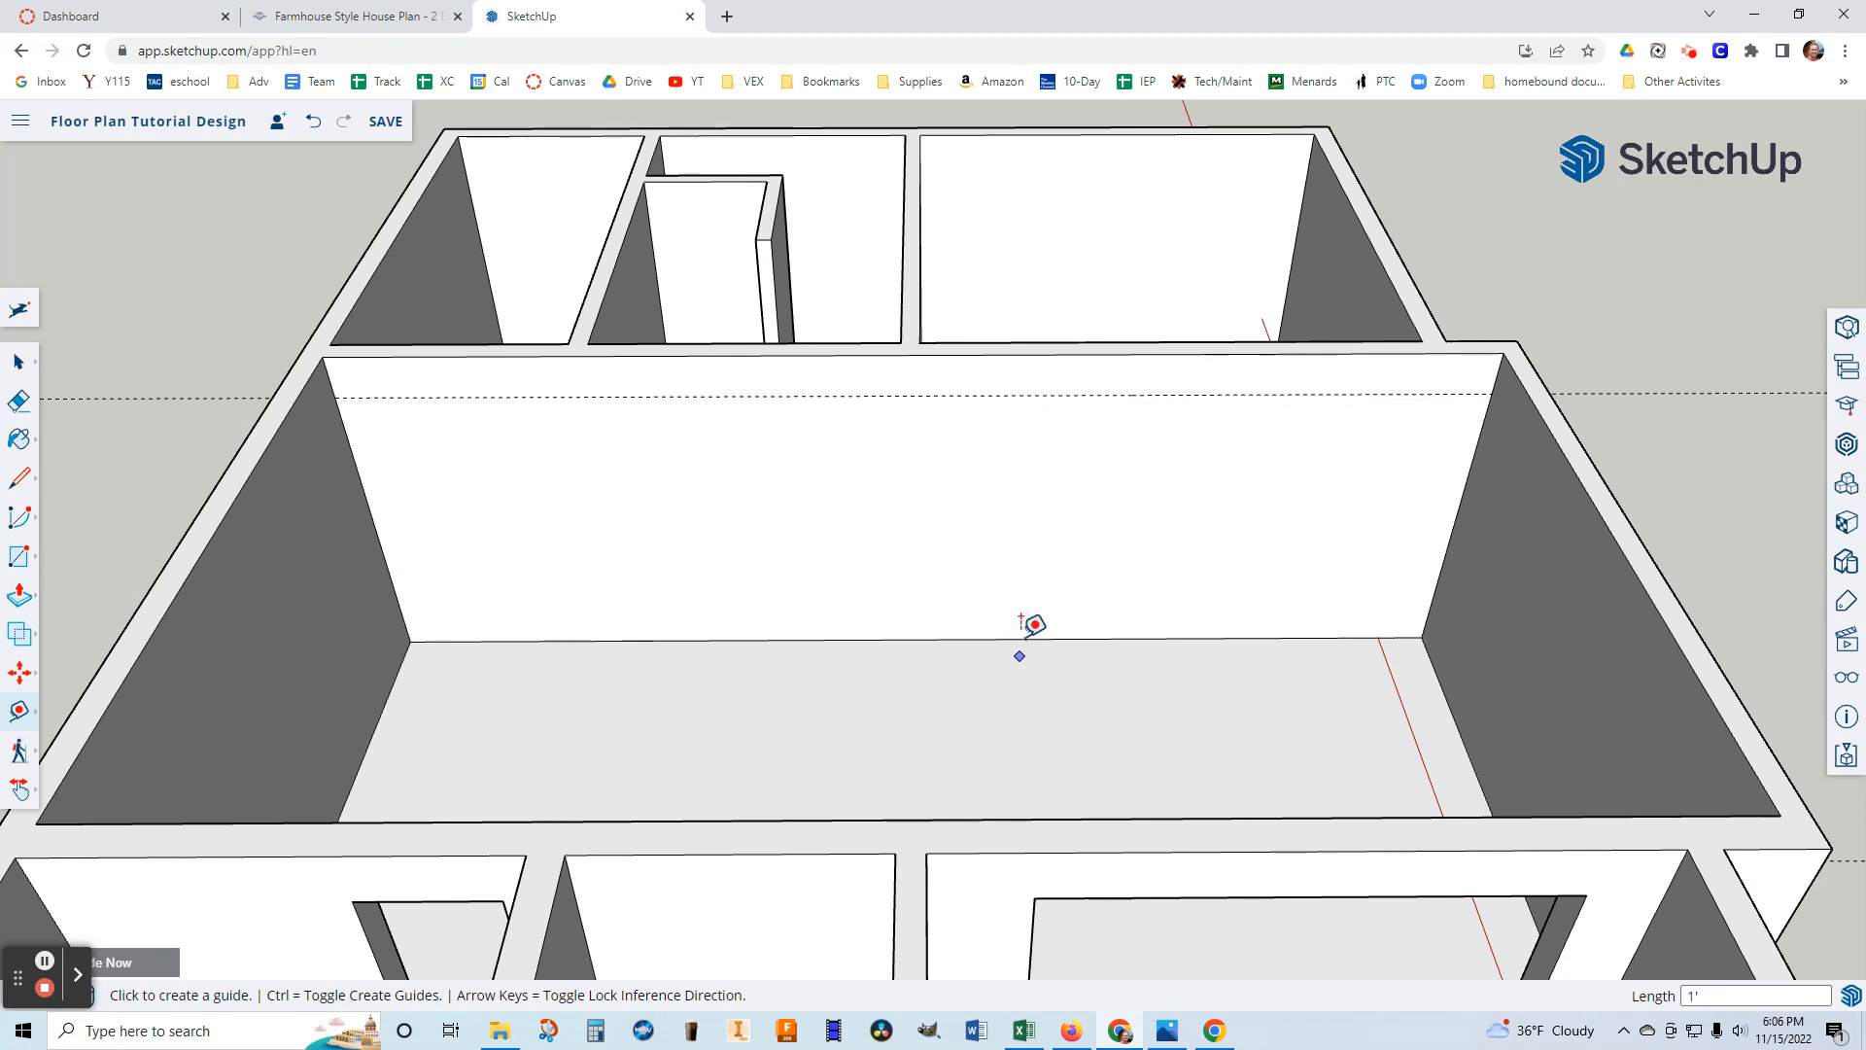
click(17, 558)
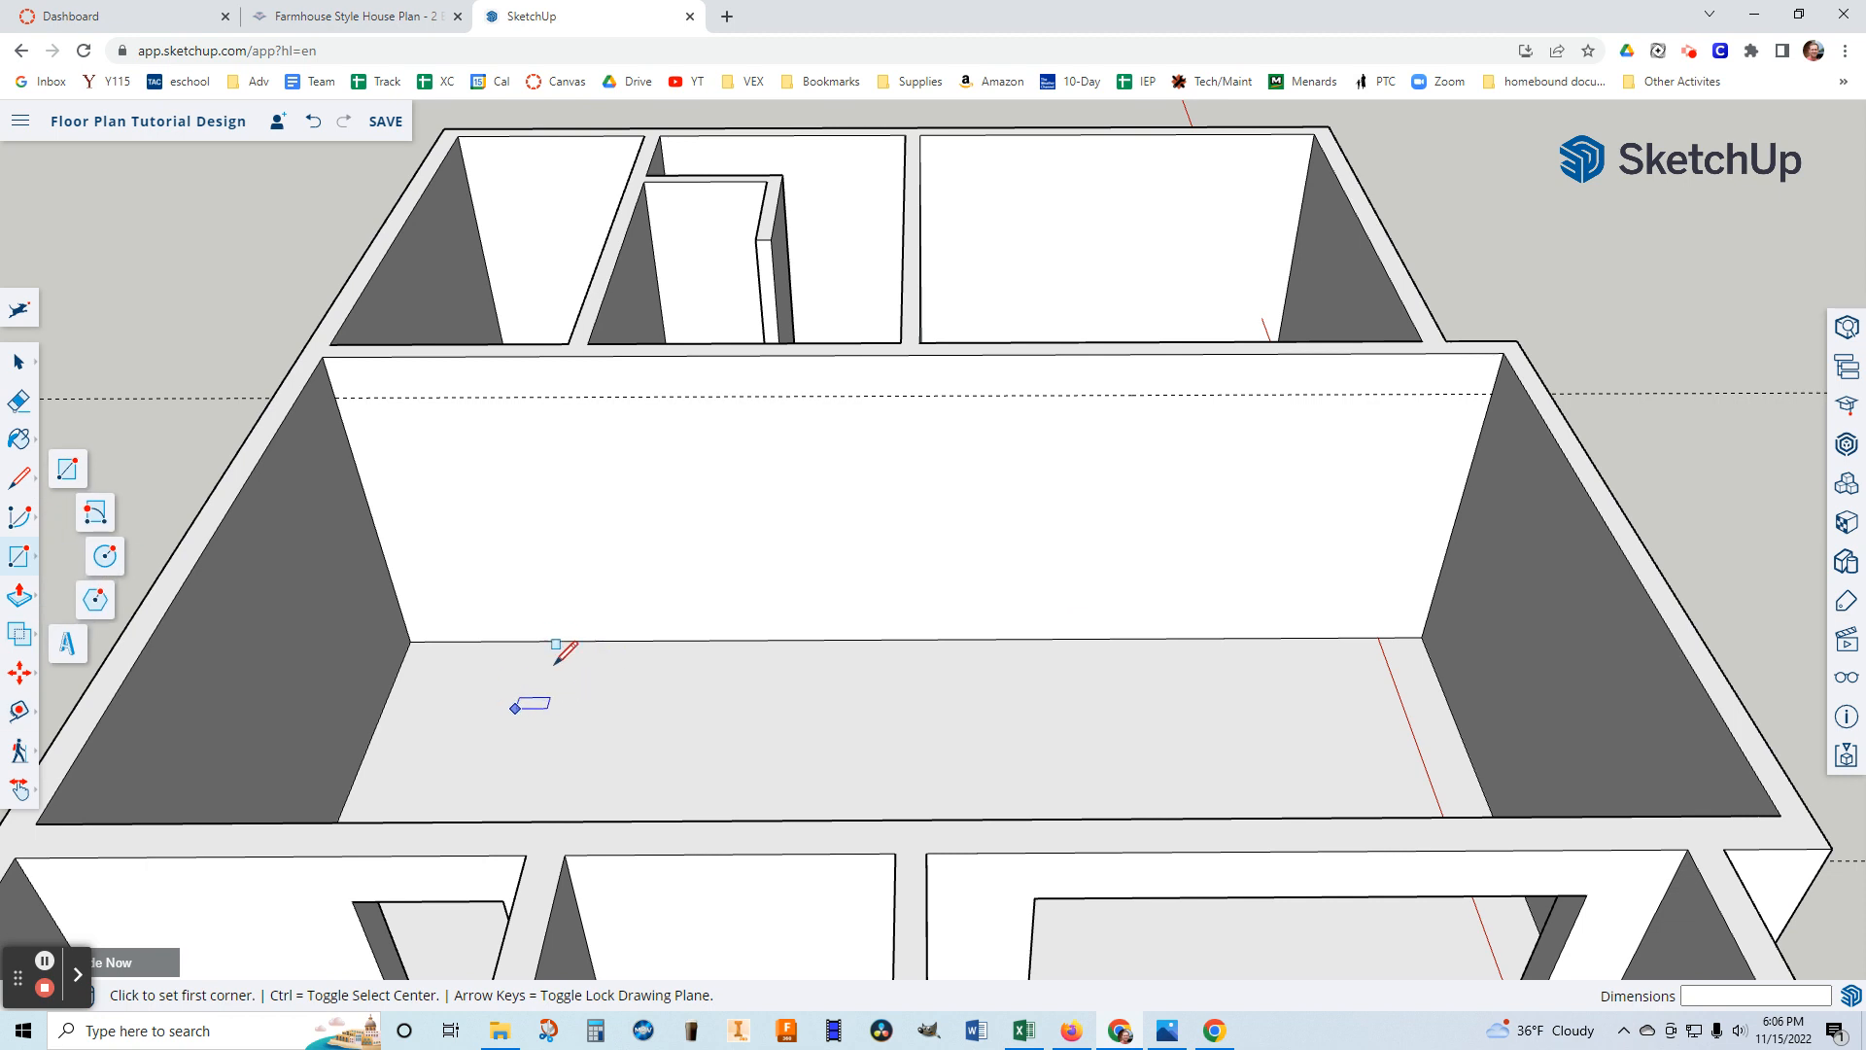
click(1058, 395)
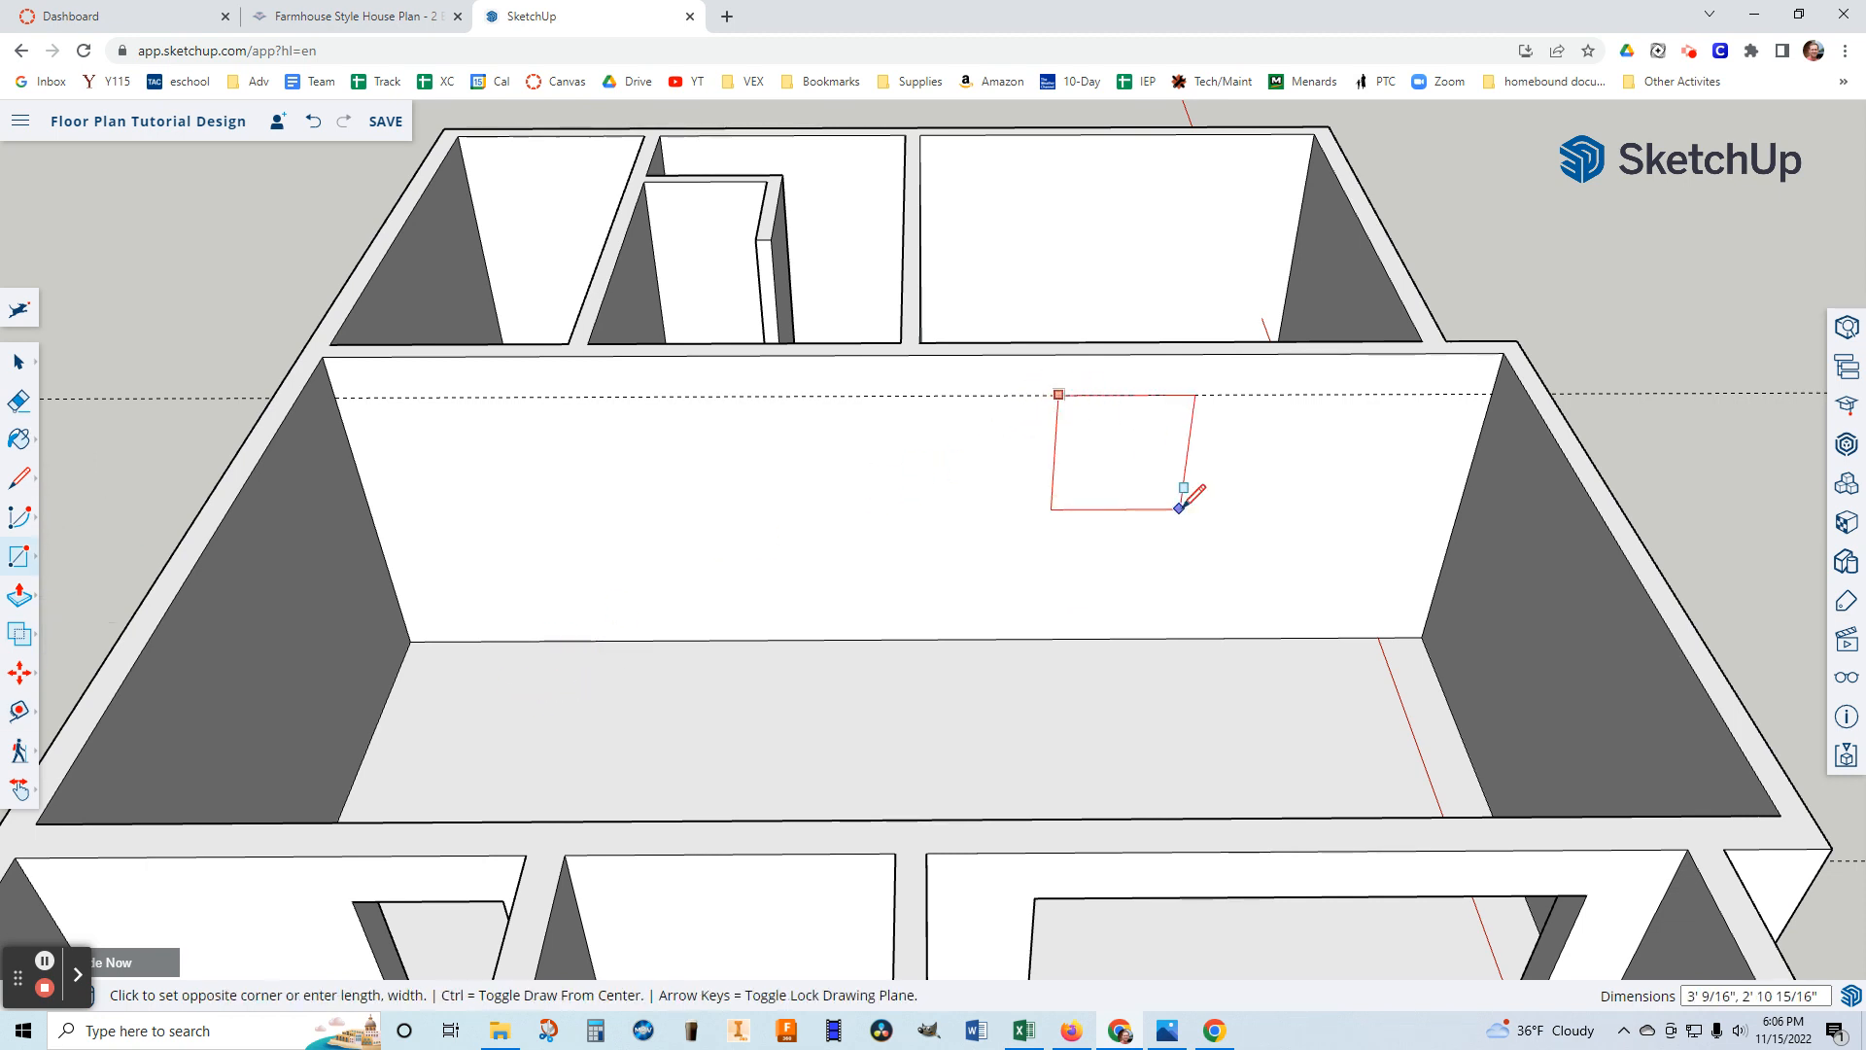
click(1248, 637)
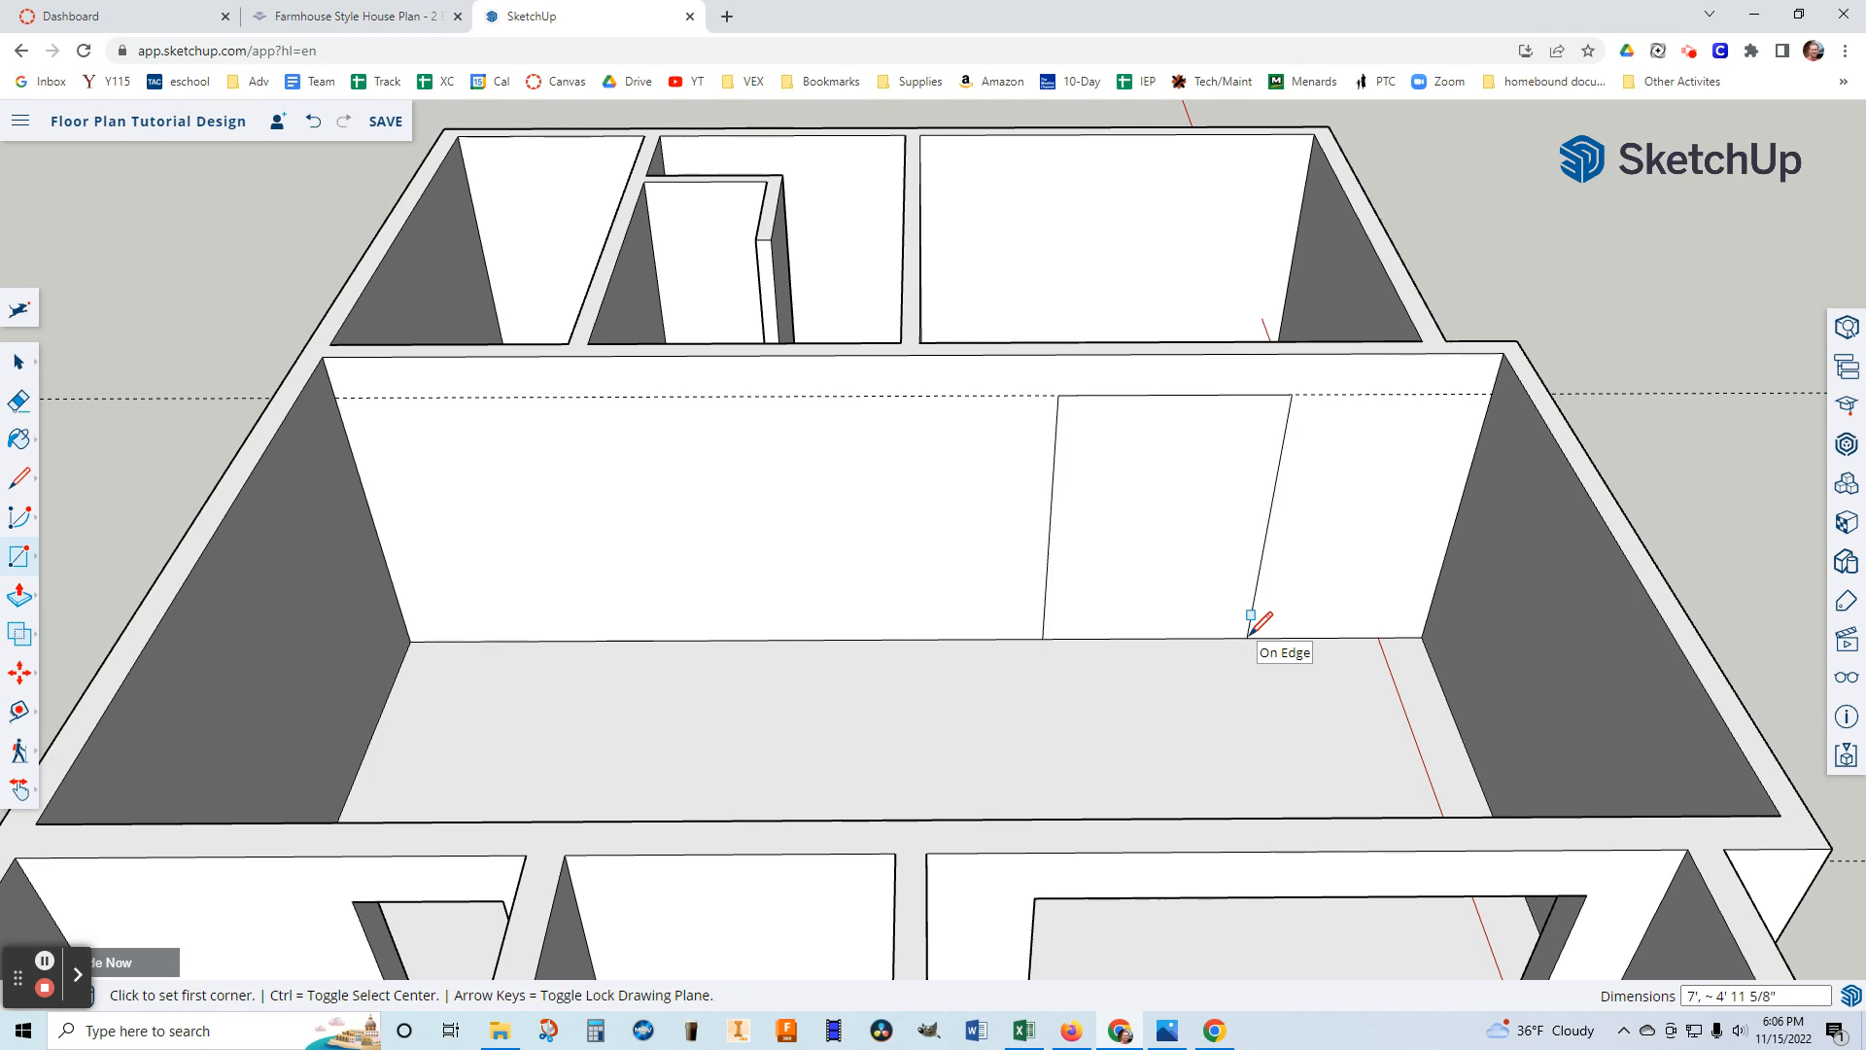
Push the rectangle about 5 15/16" through the wall to open the living room to the master bedroom.
click(26, 594)
click(74, 553)
drag(1108, 562, 1125, 516)
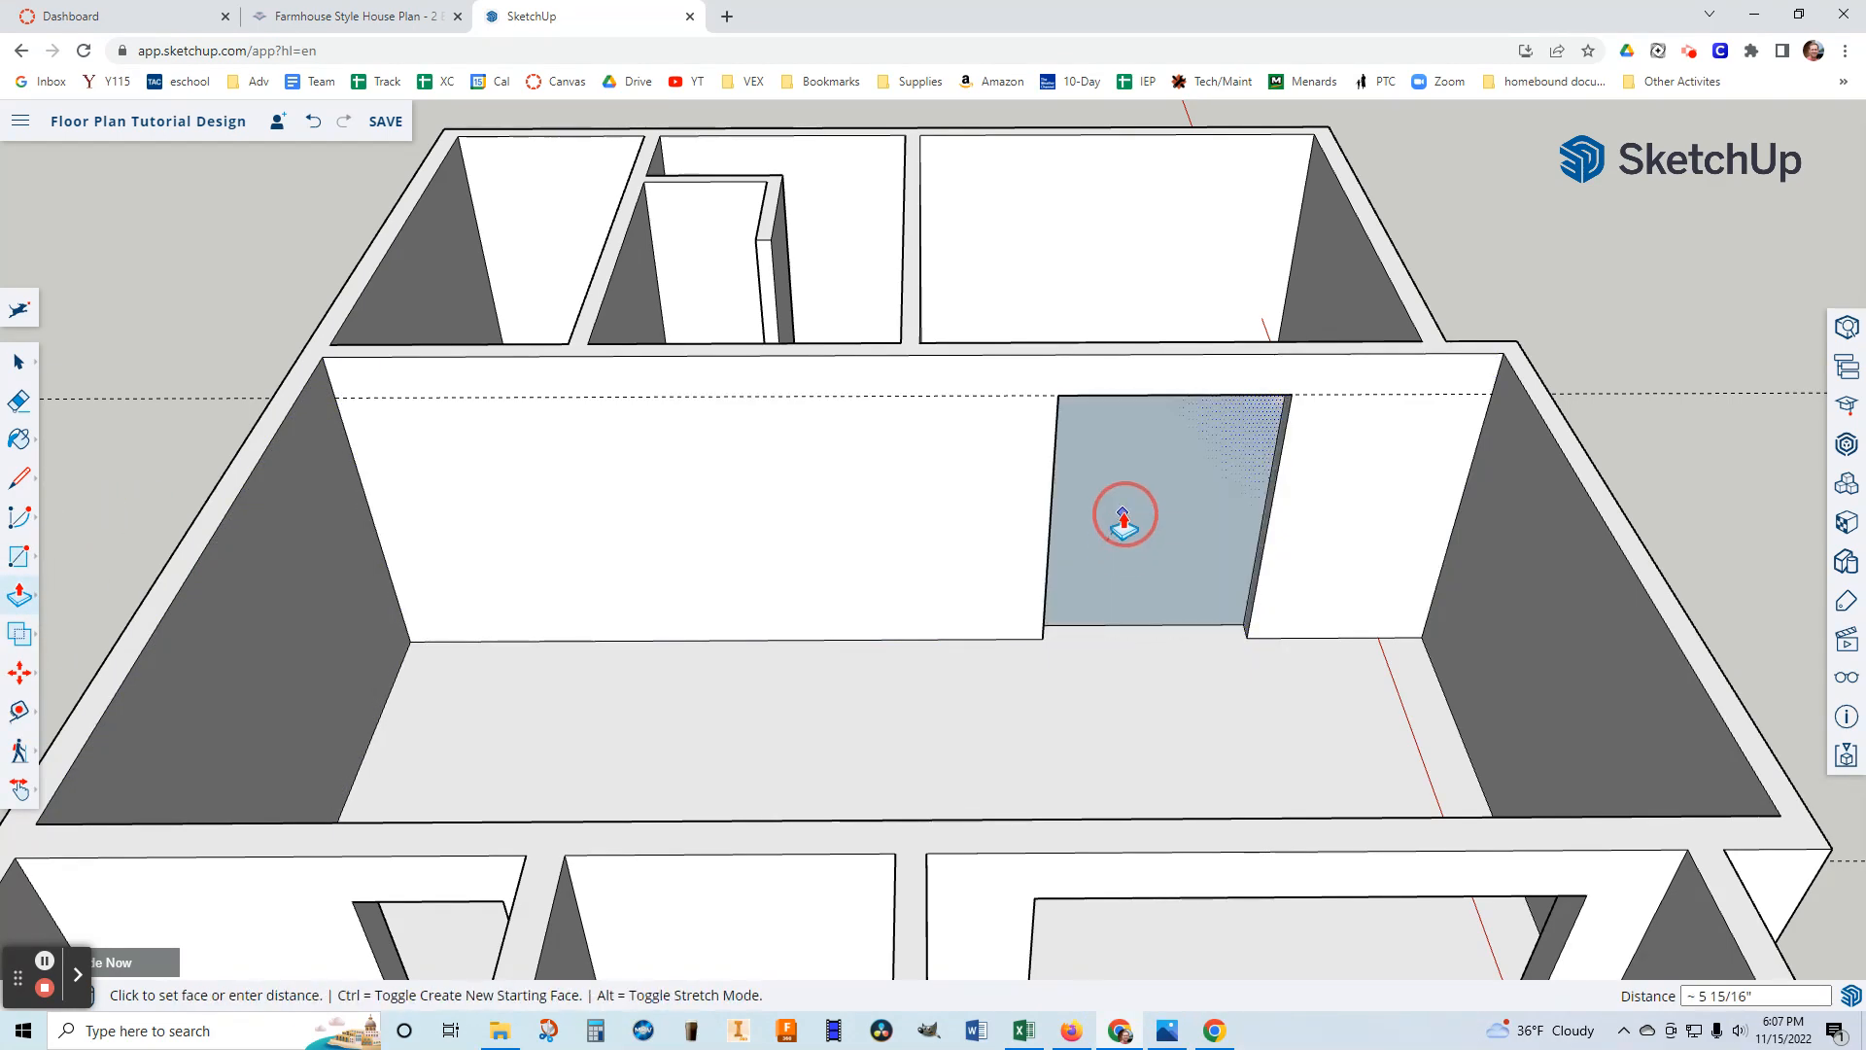
click(1181, 496)
scroll(1178, 632, down, 2)
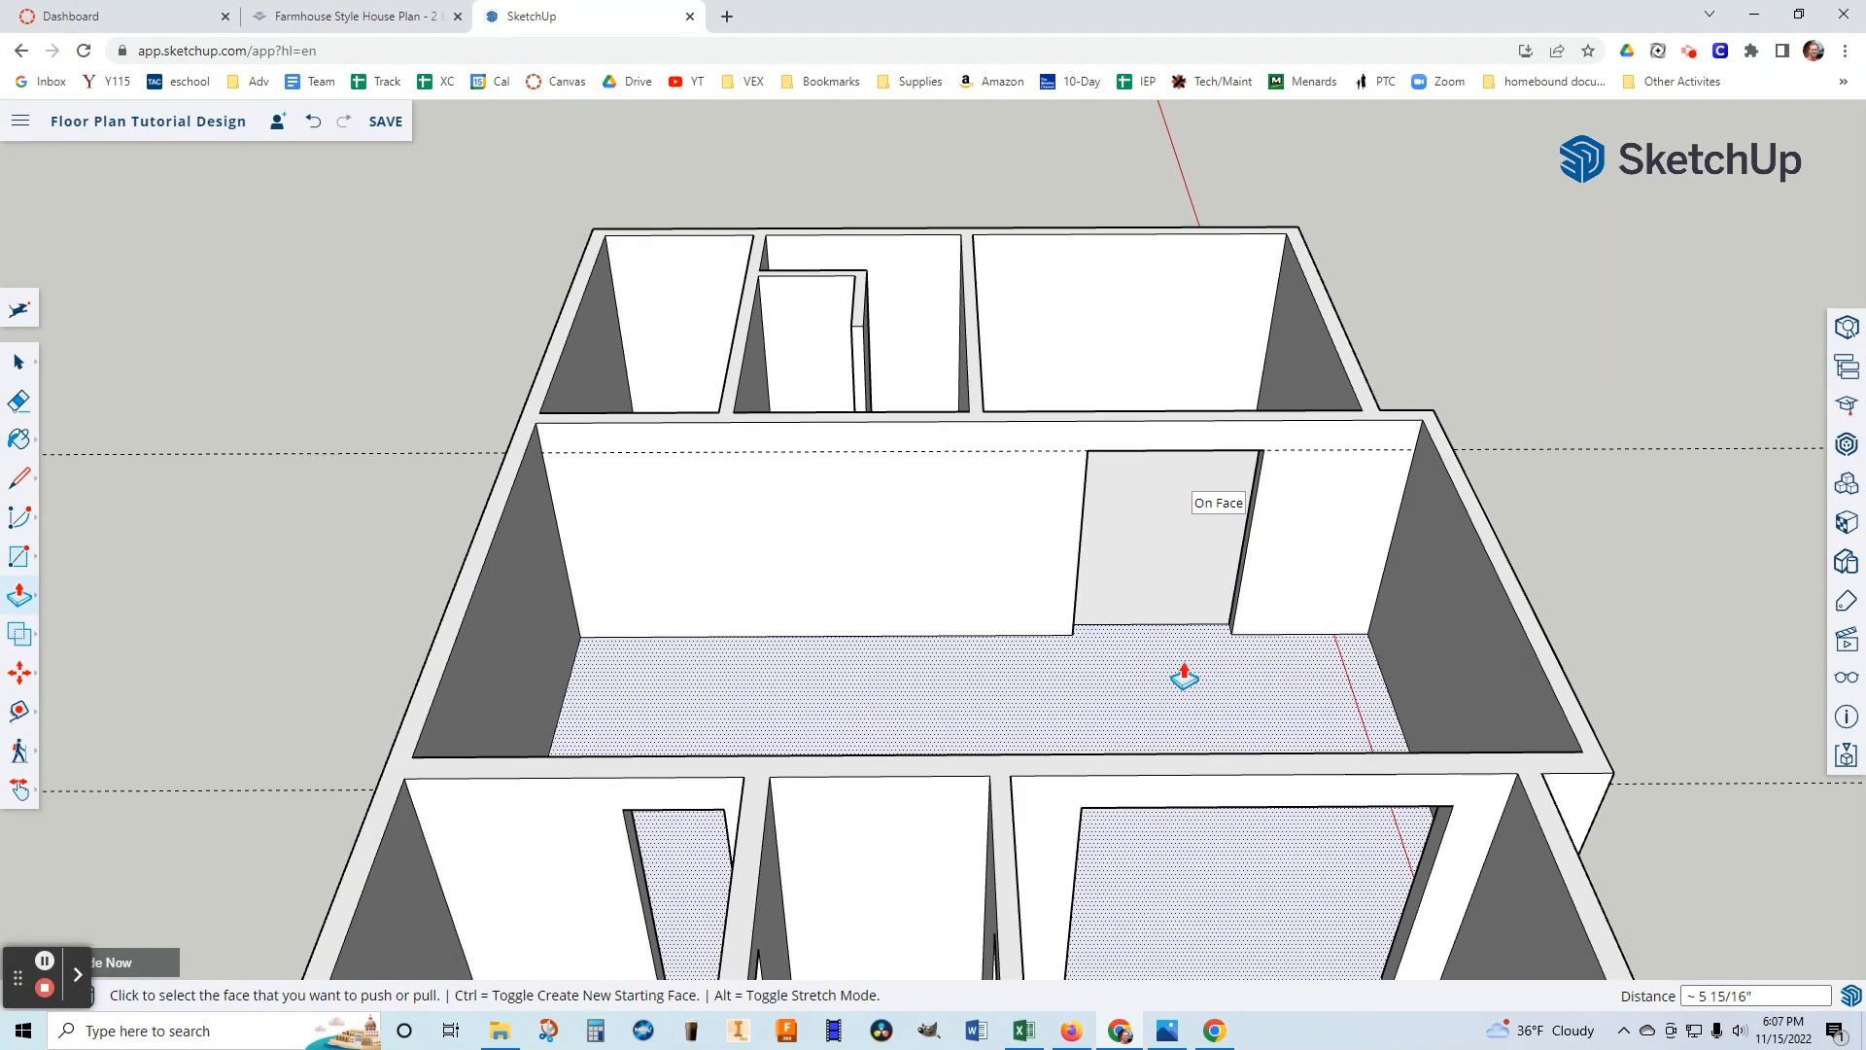
Recheck the floor plan image and erase the guide along the living room wall shared with the master bedroom.
key(alt+Tab)
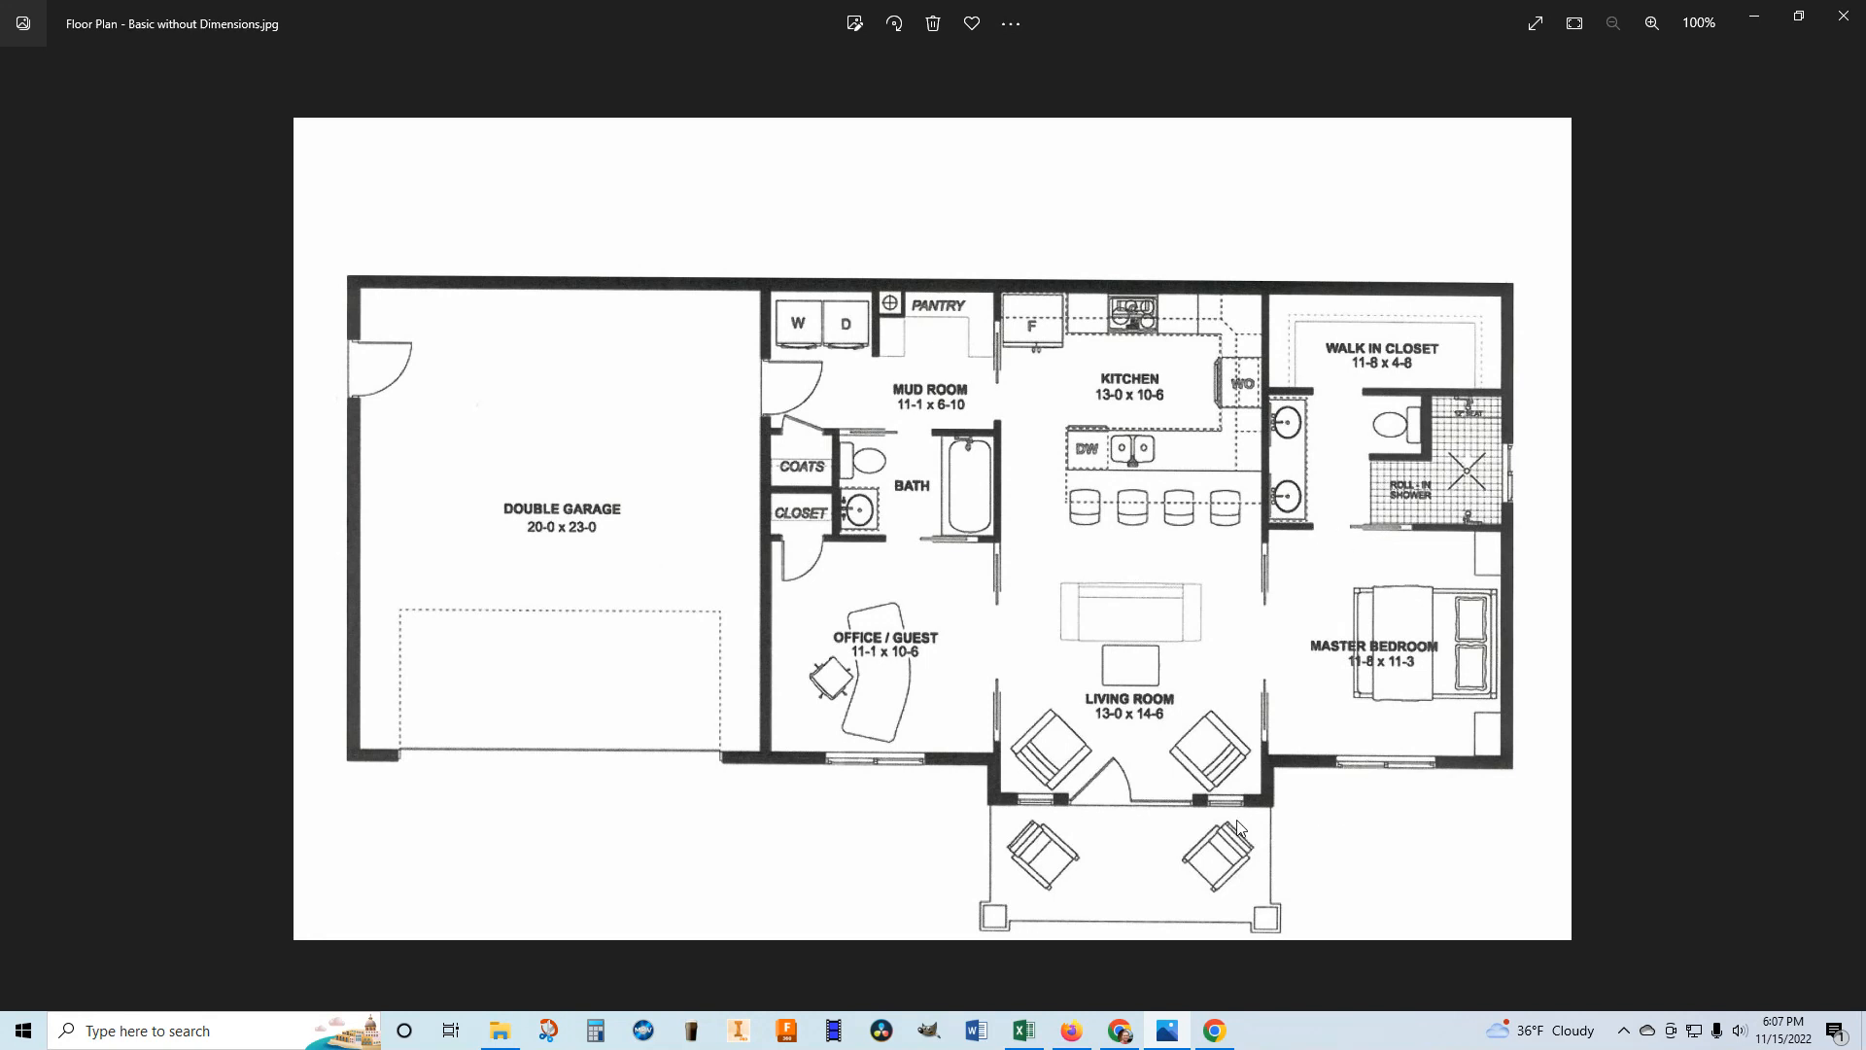
click(1114, 1038)
middle_drag(1472, 718, 962, 741)
middle_drag(1496, 636, 545, 554)
click(18, 401)
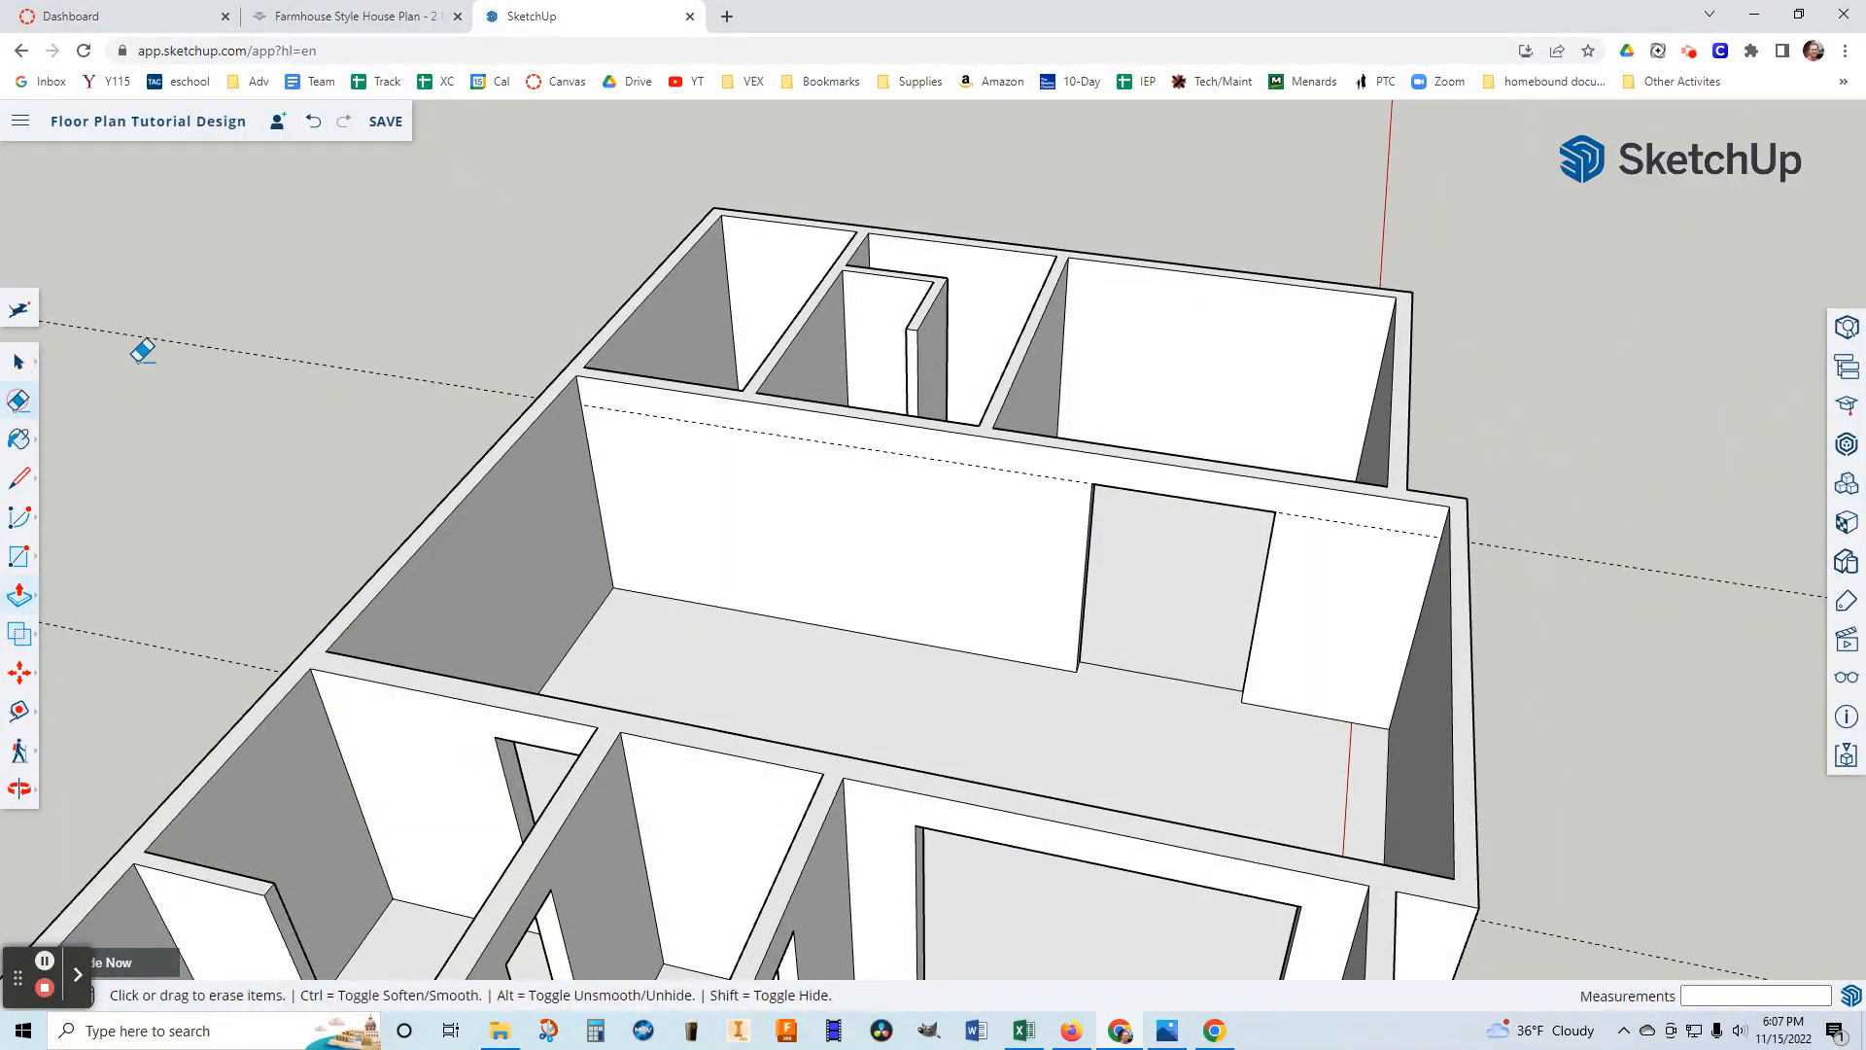
click(645, 412)
mouse_move(954, 594)
middle_down()
mouse_move(704, 583)
mouse_move(838, 599)
mouse_move(844, 564)
middle_up()
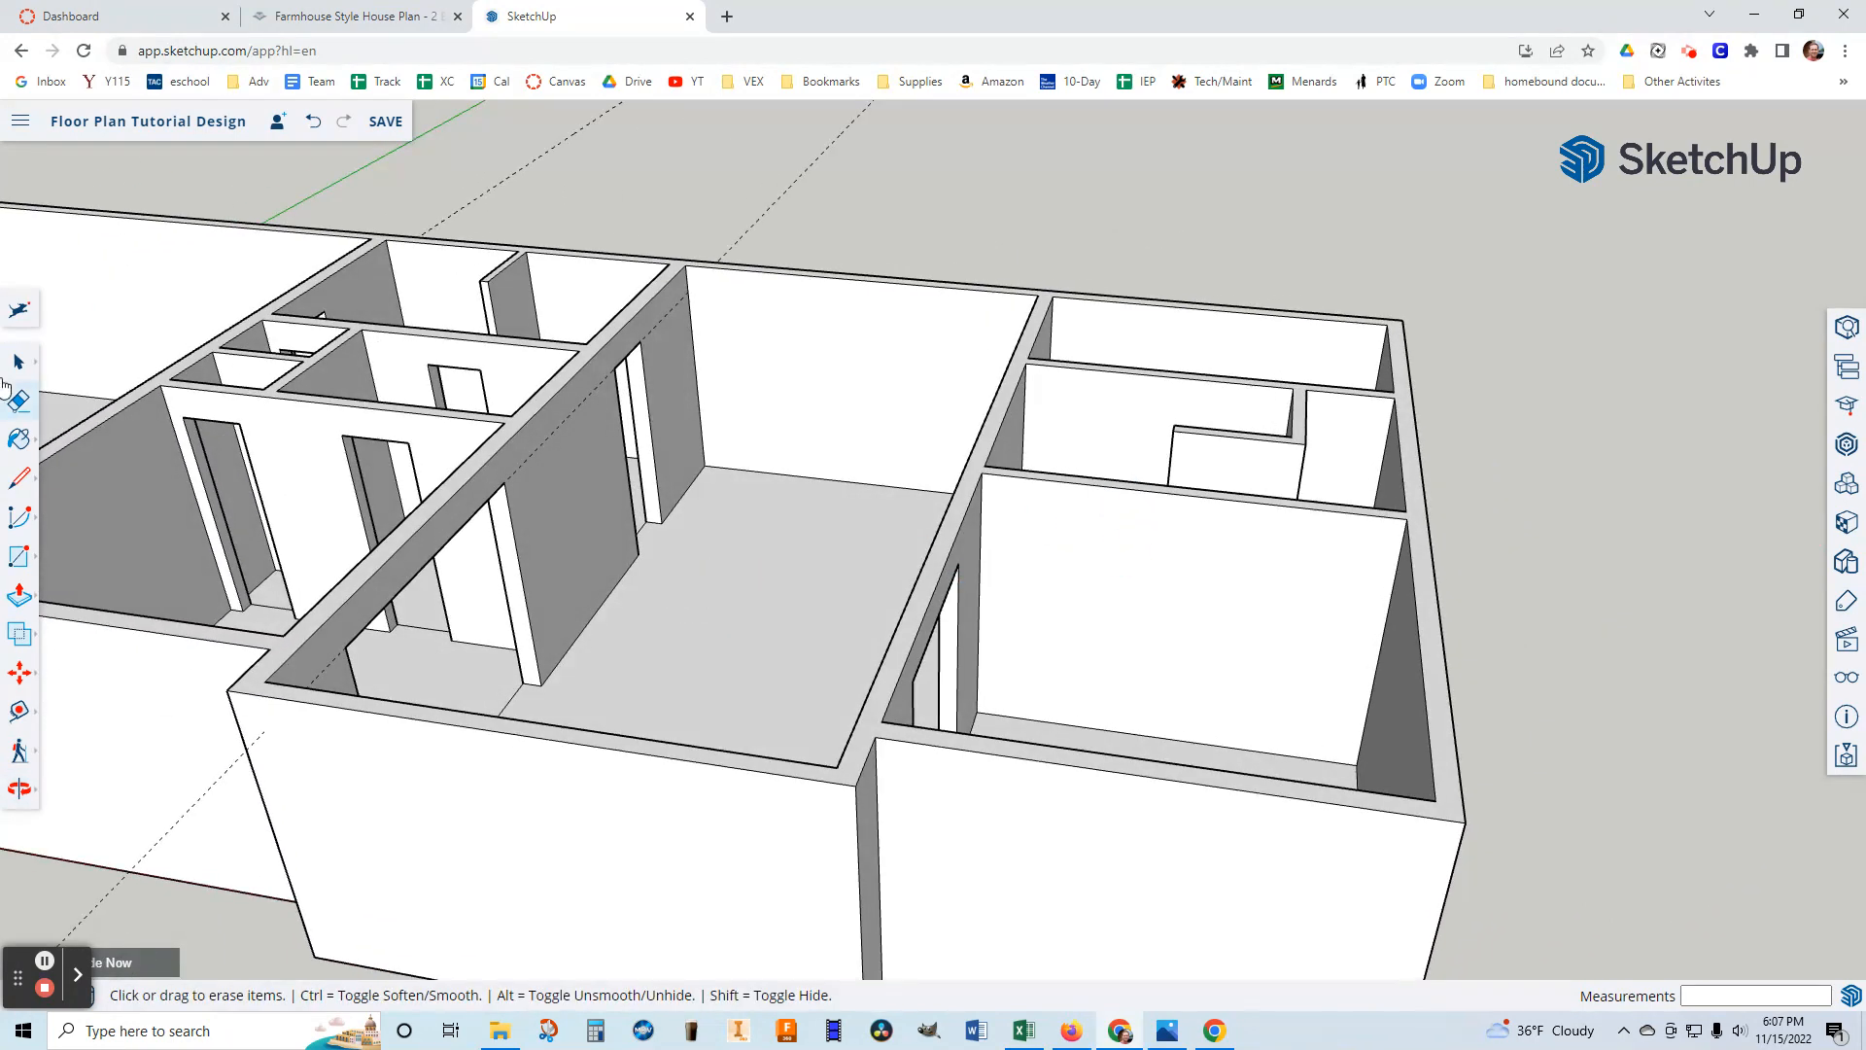
Add a guide 1' below the top edge of the master bedroom wall shared with the bathroom.
click(18, 710)
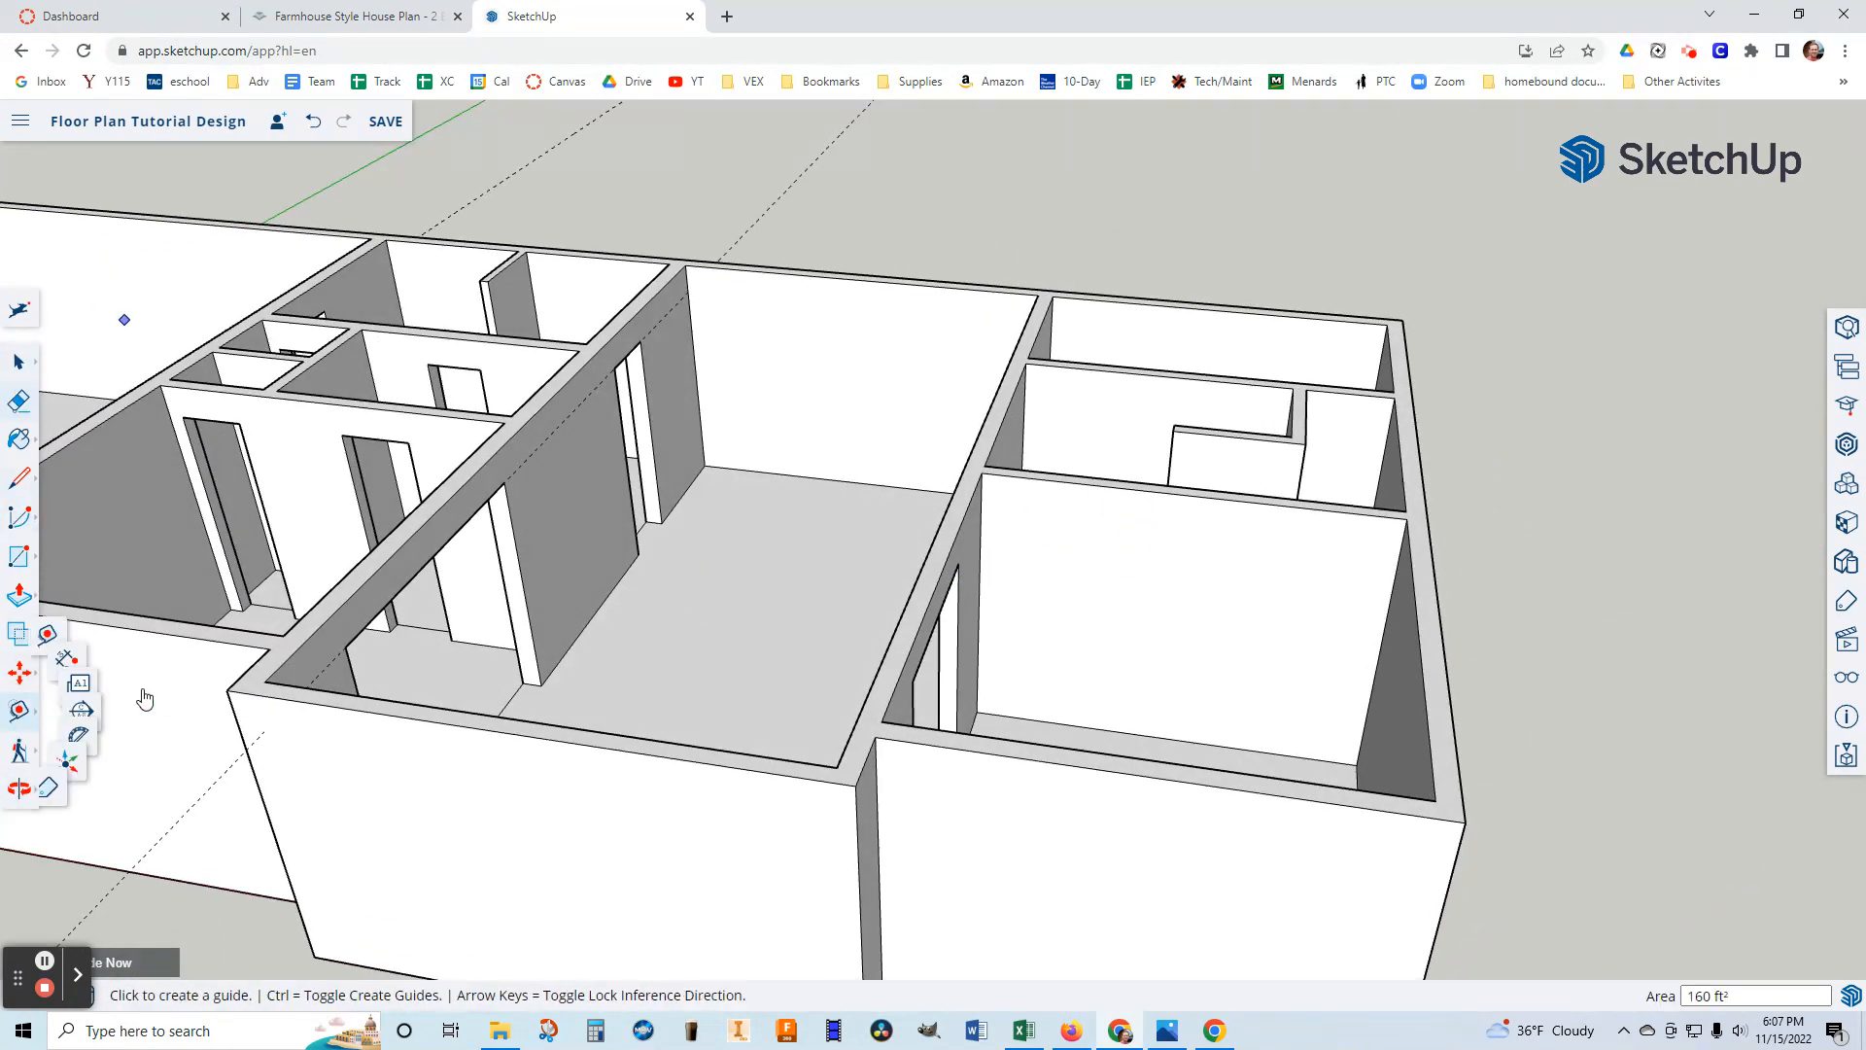
click(1106, 486)
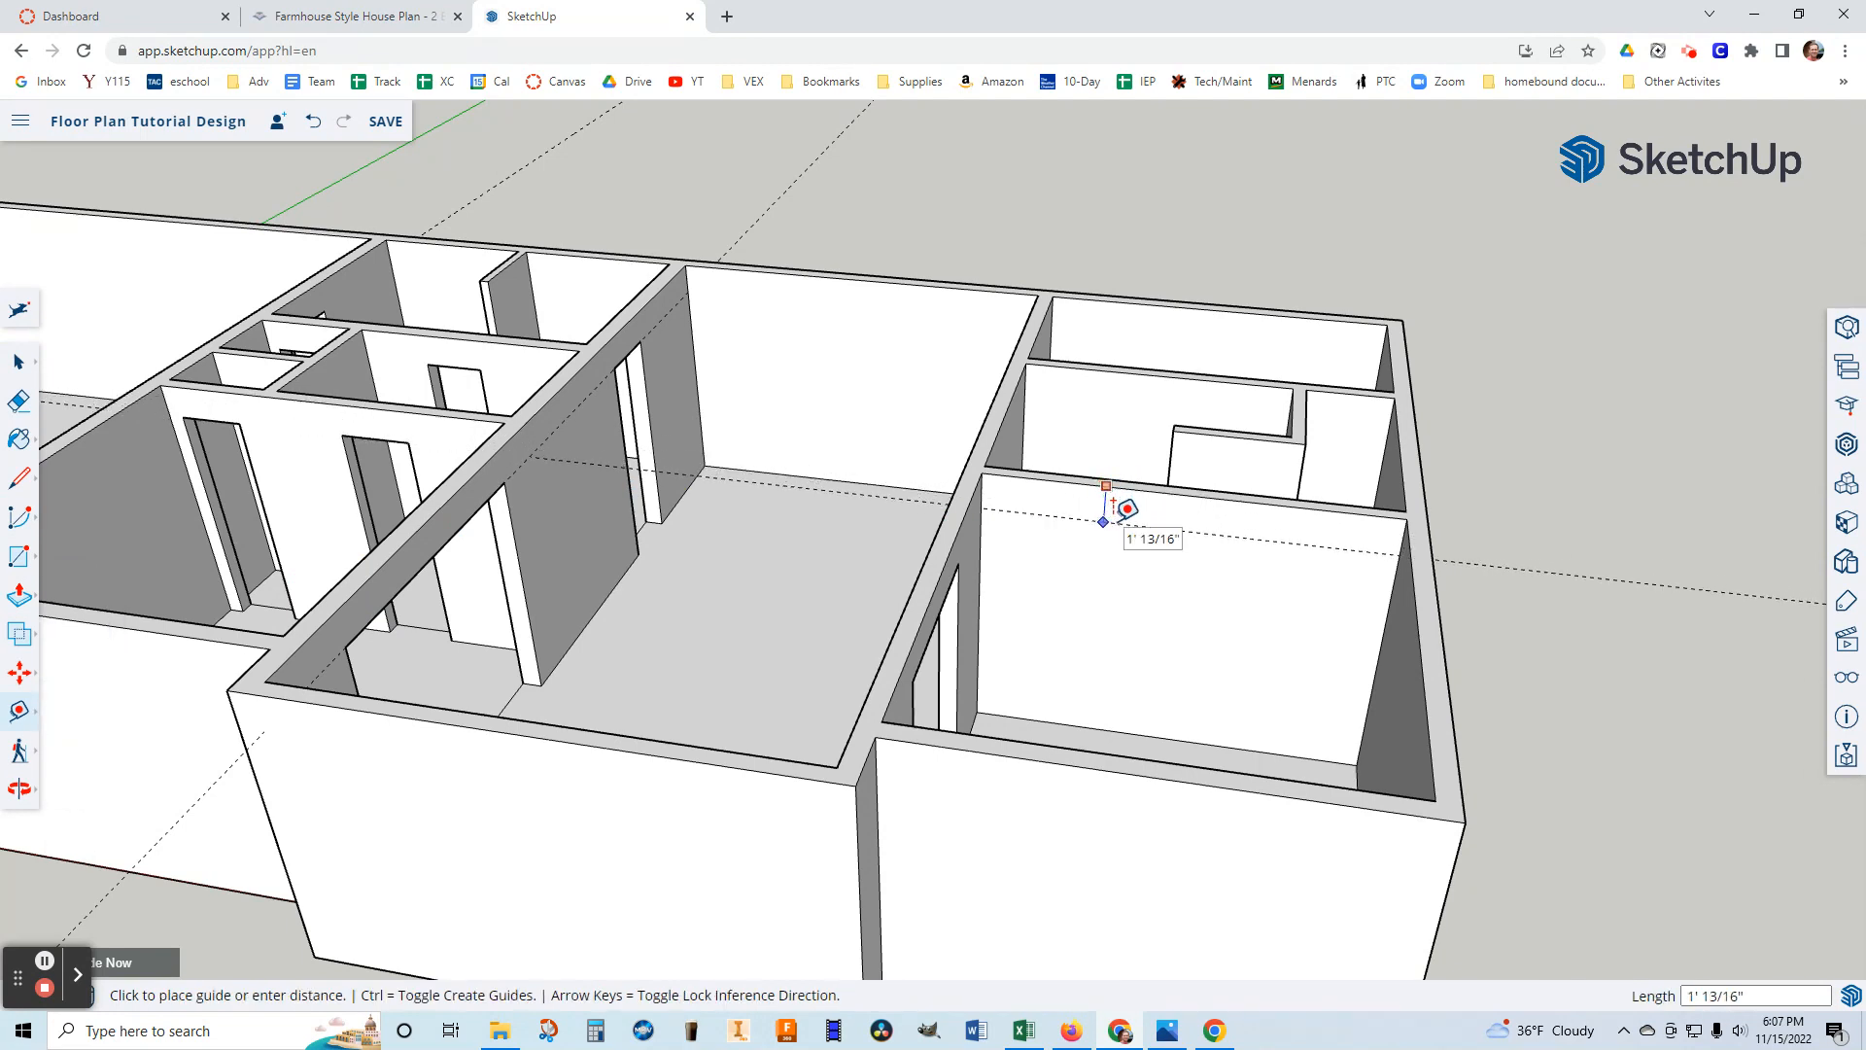
key(Return)
middle_drag(918, 530, 1017, 616)
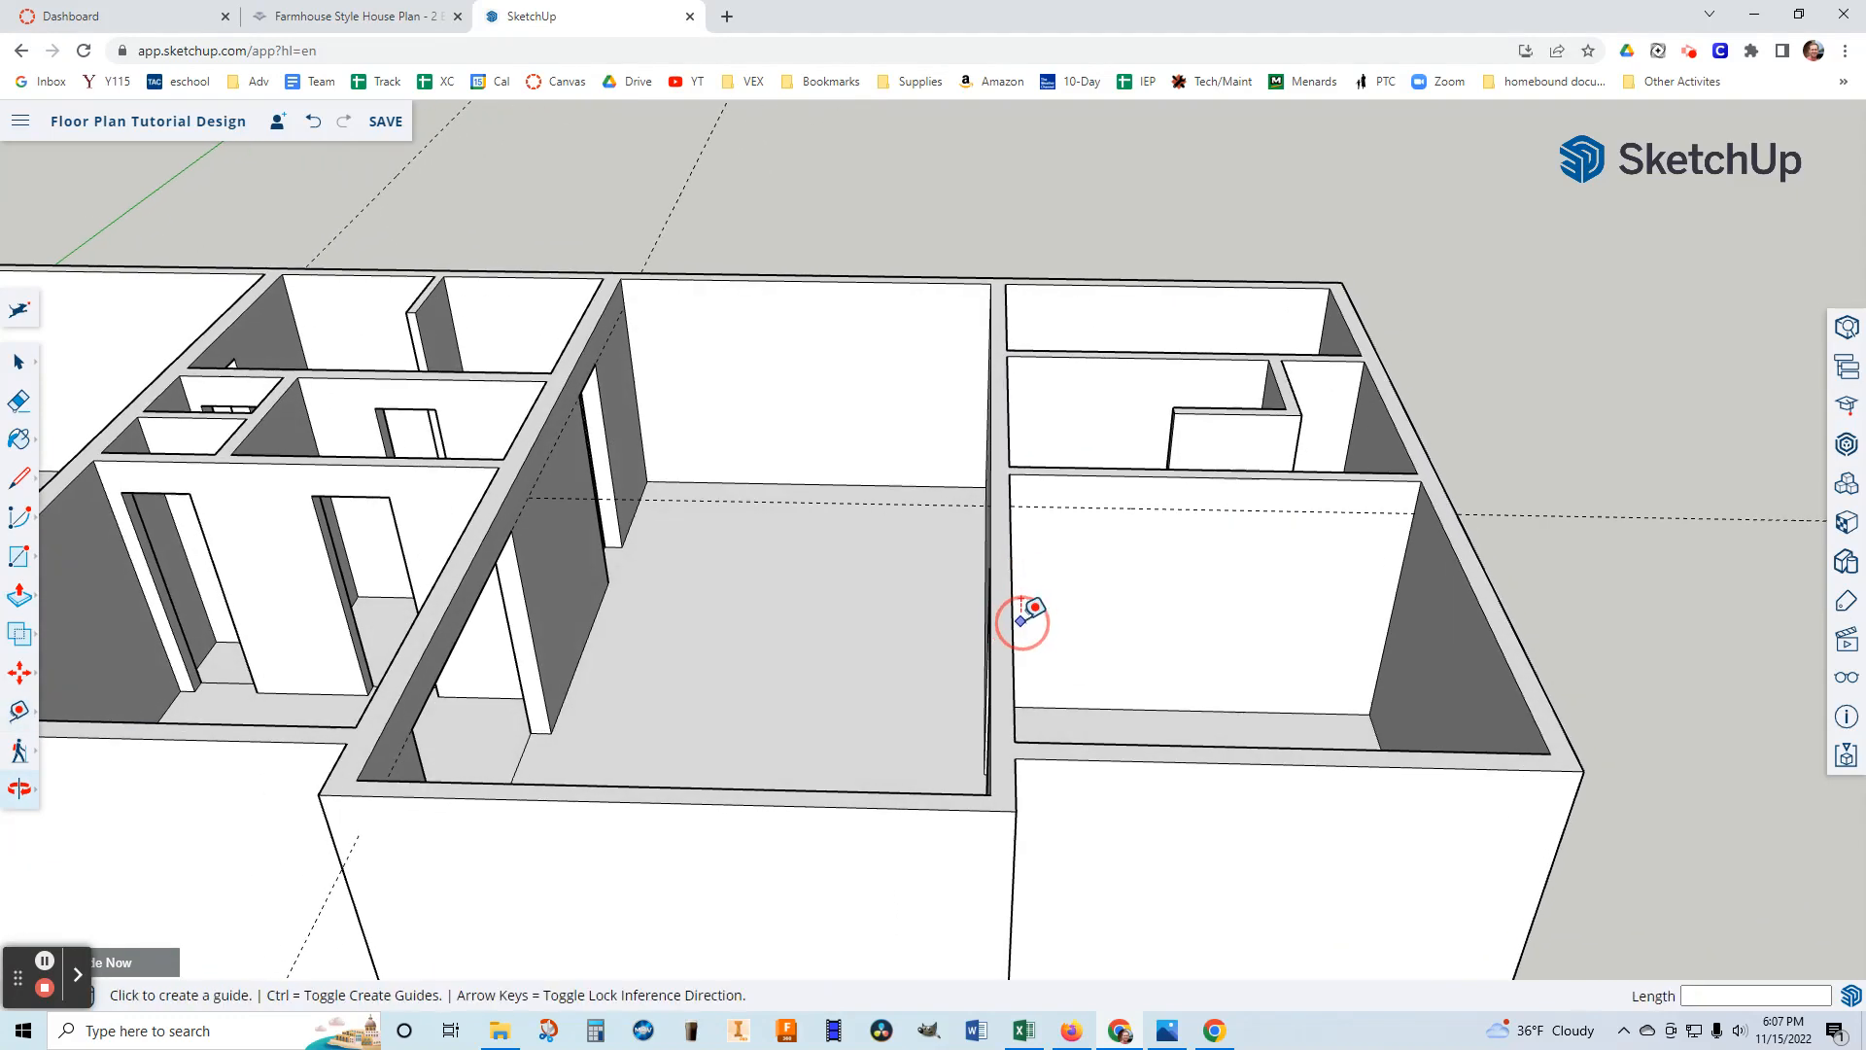
Check the floor plan image and draw a 7' high, about 2' 6 11/16" wide door rectangle from the guide to the floor on the bedroom-bathroom wall.
click(1158, 1032)
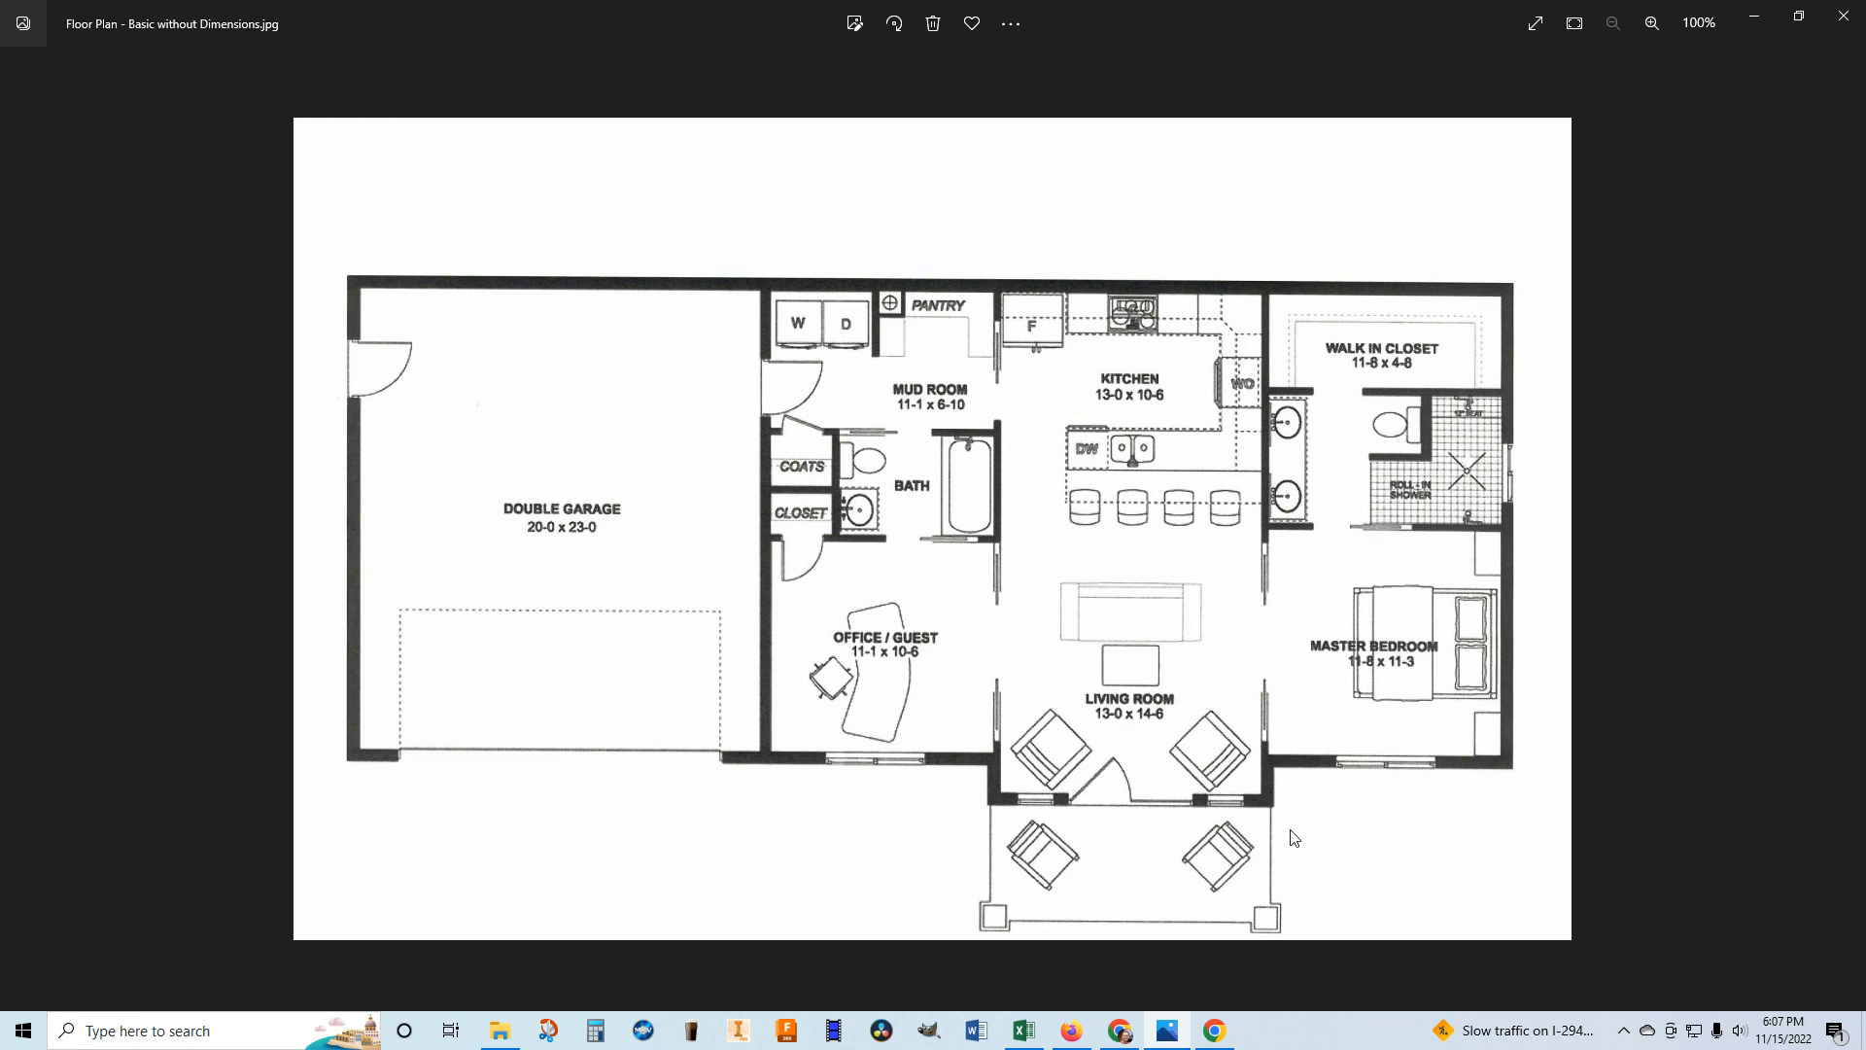
click(1119, 1030)
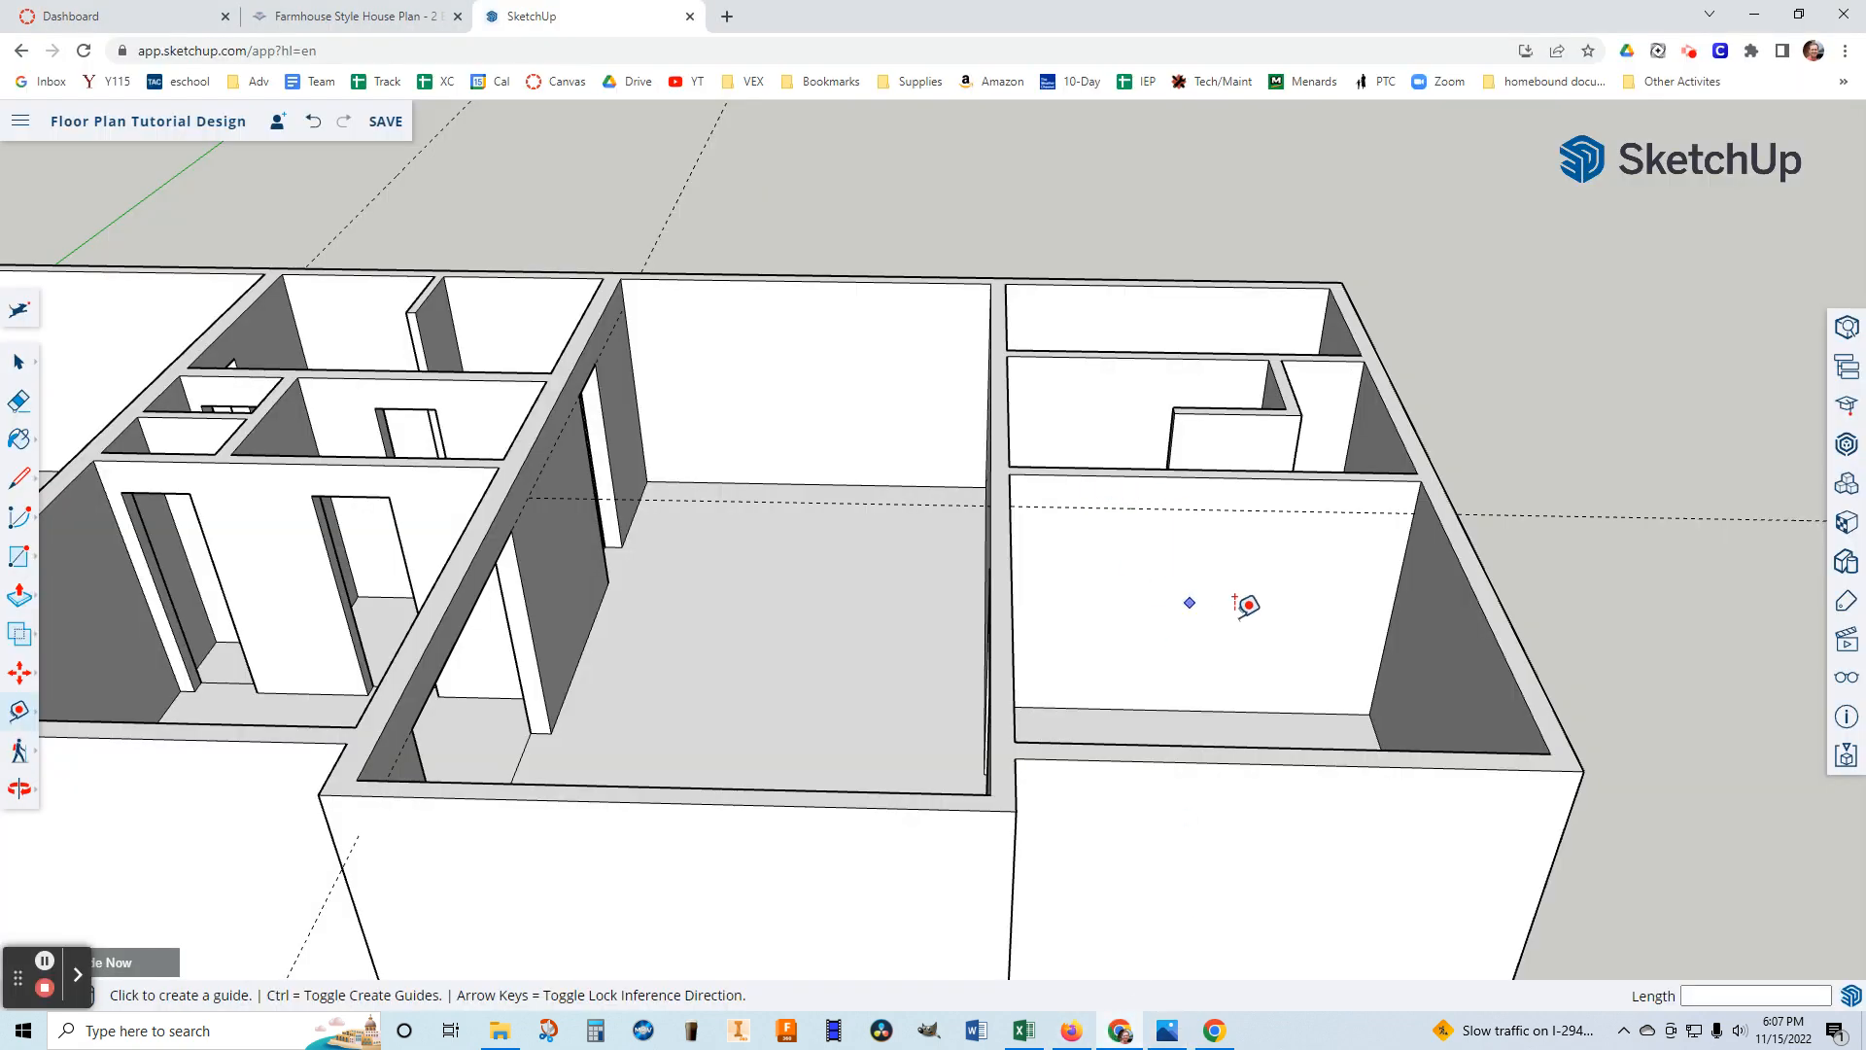
click(19, 556)
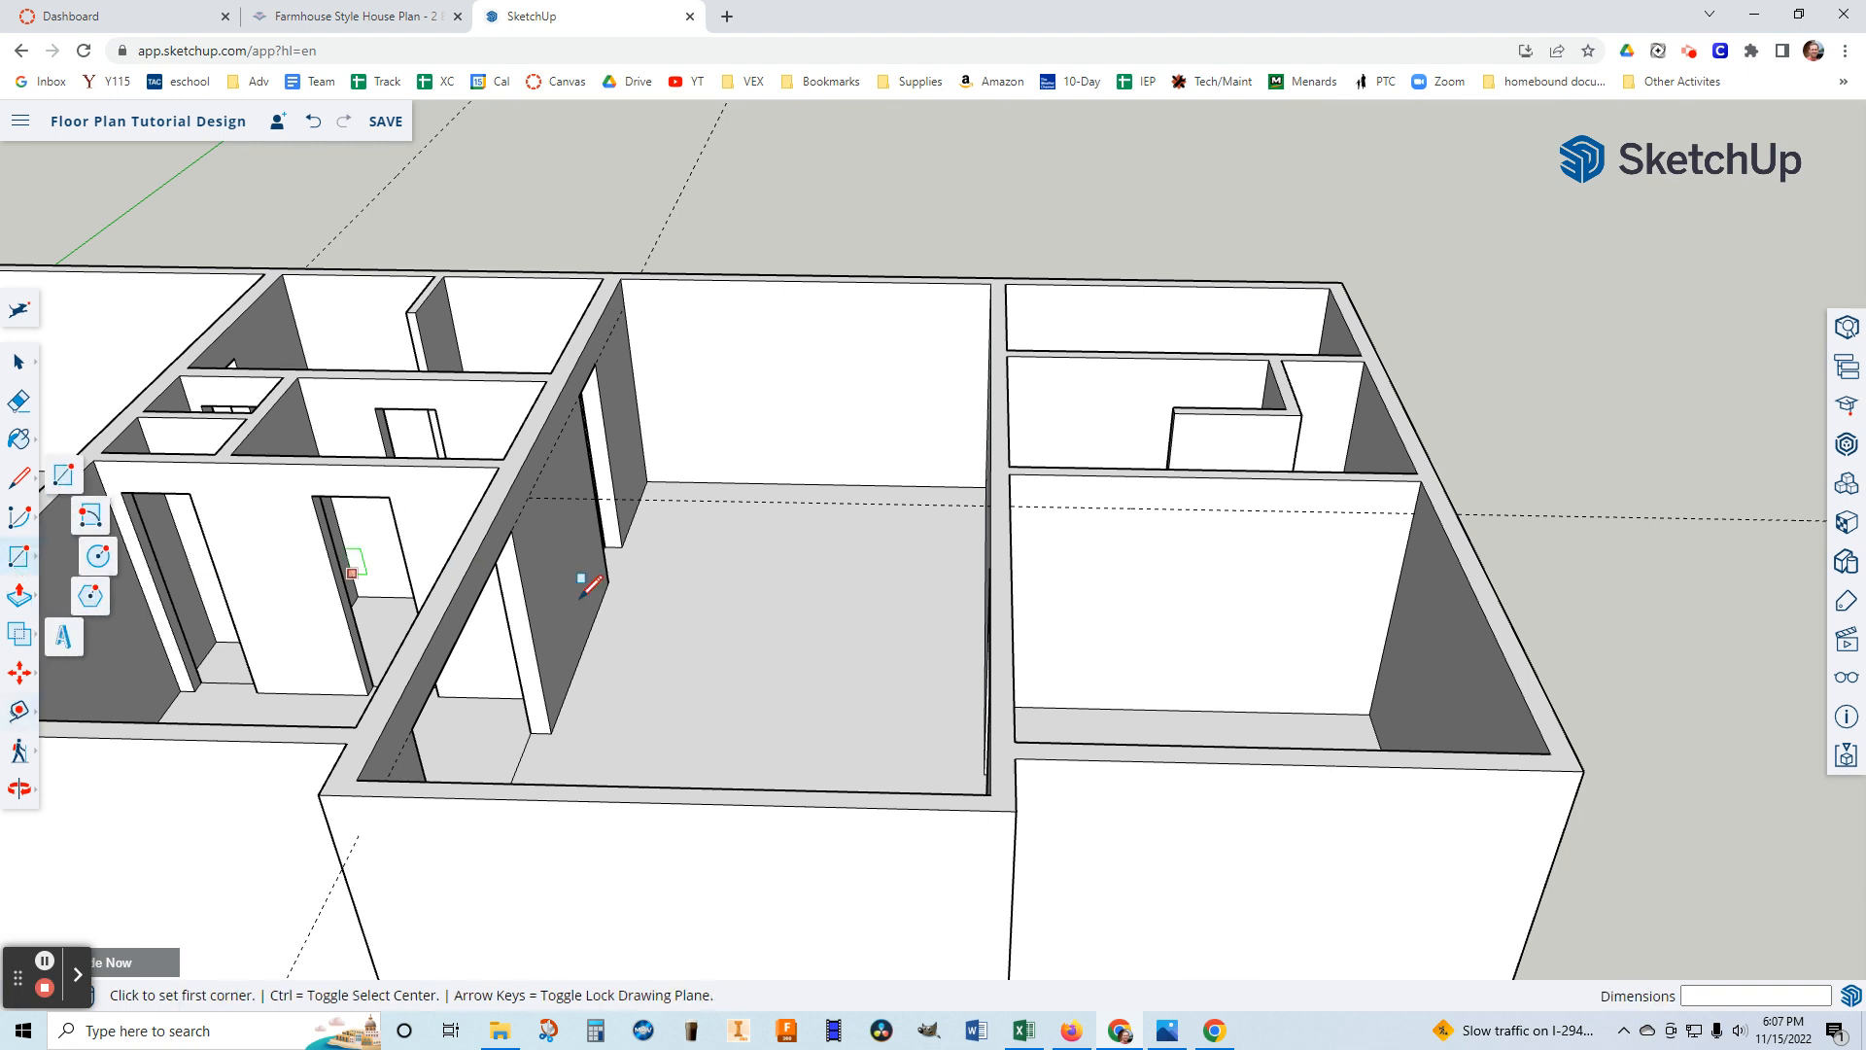
click(1096, 506)
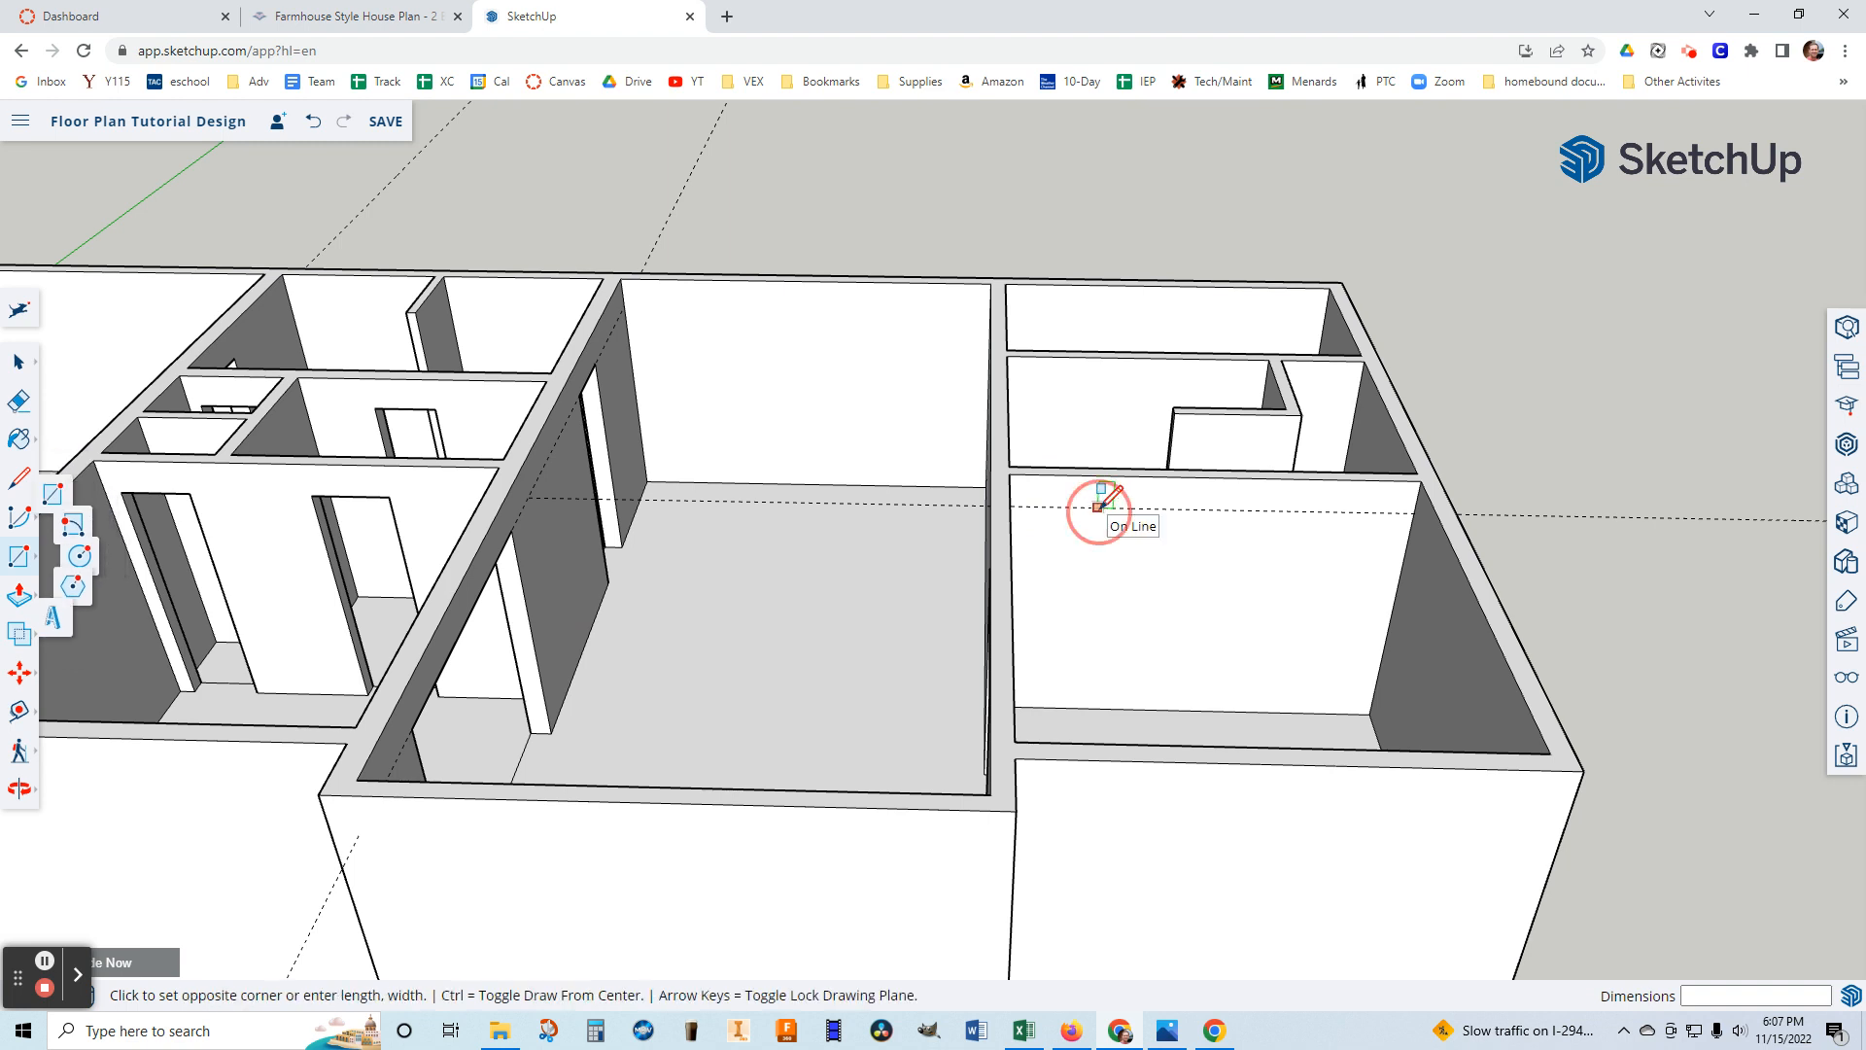
click(1170, 709)
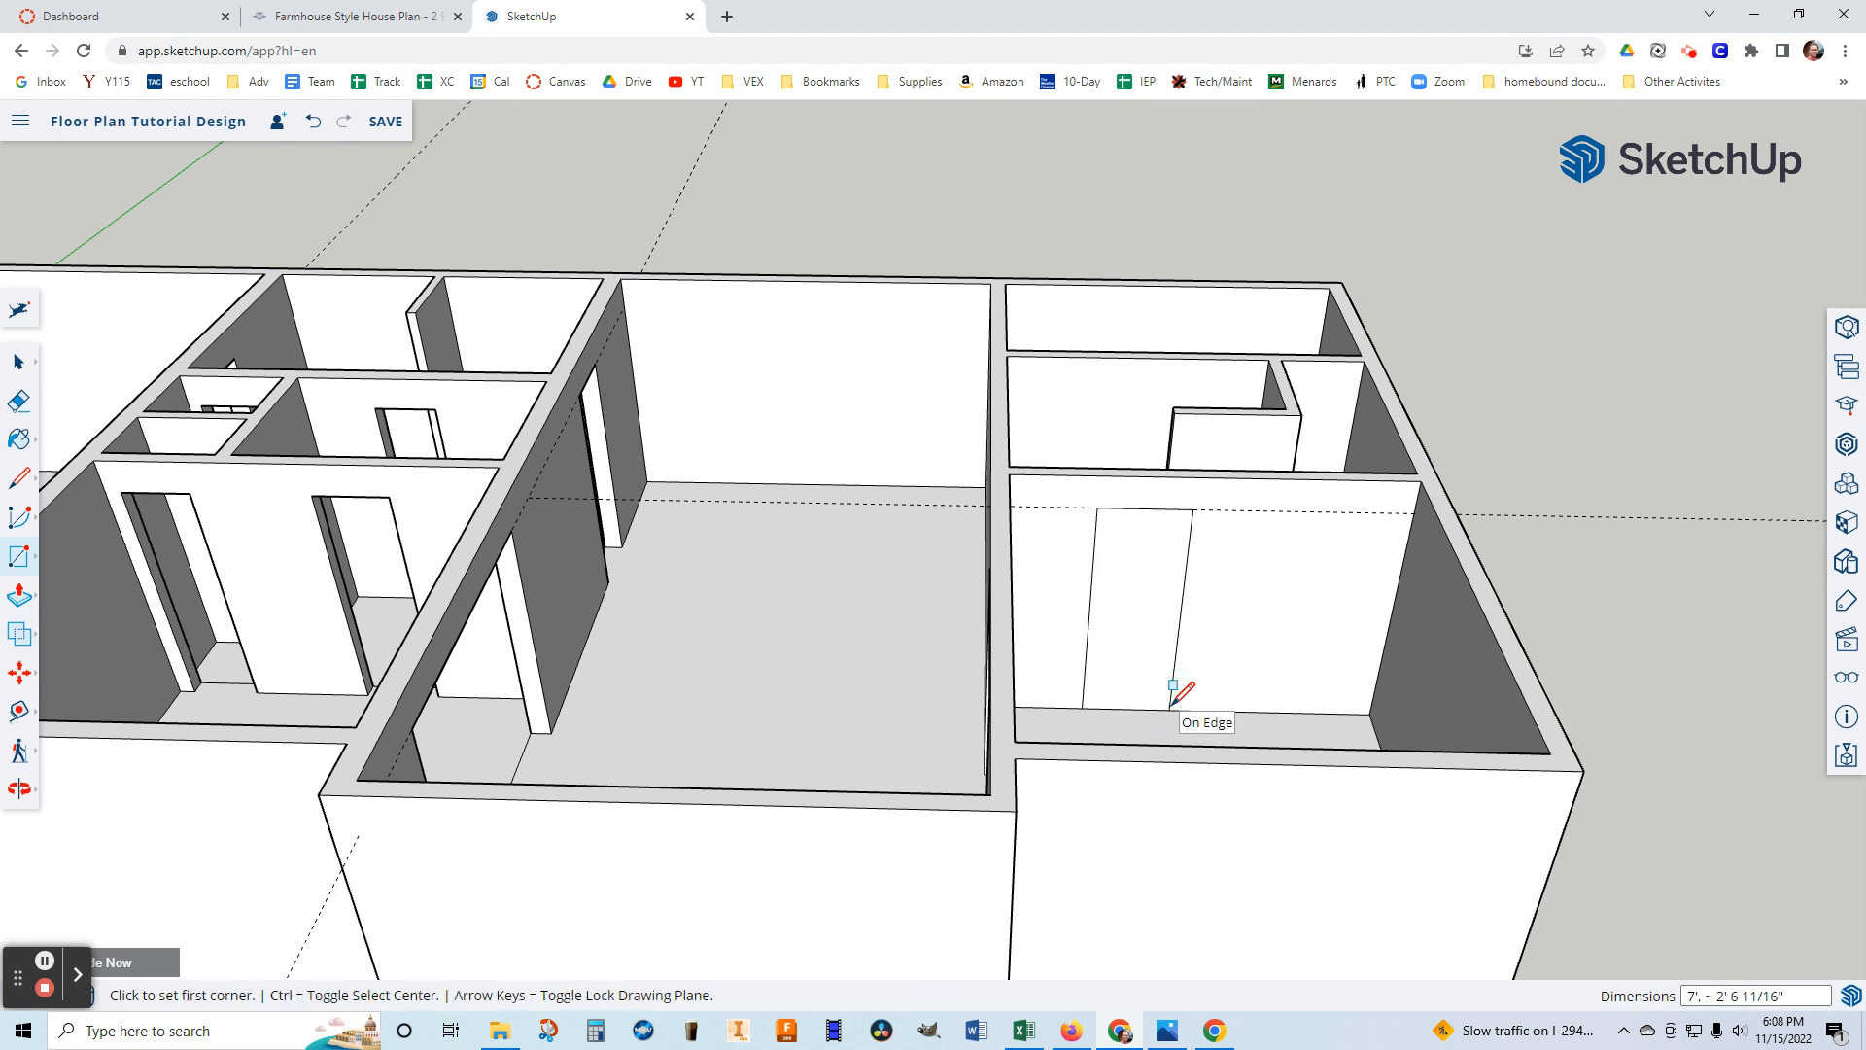
Push the door rectangle about 4 3/4" through the wall to open the master bedroom to the bathroom.
click(20, 594)
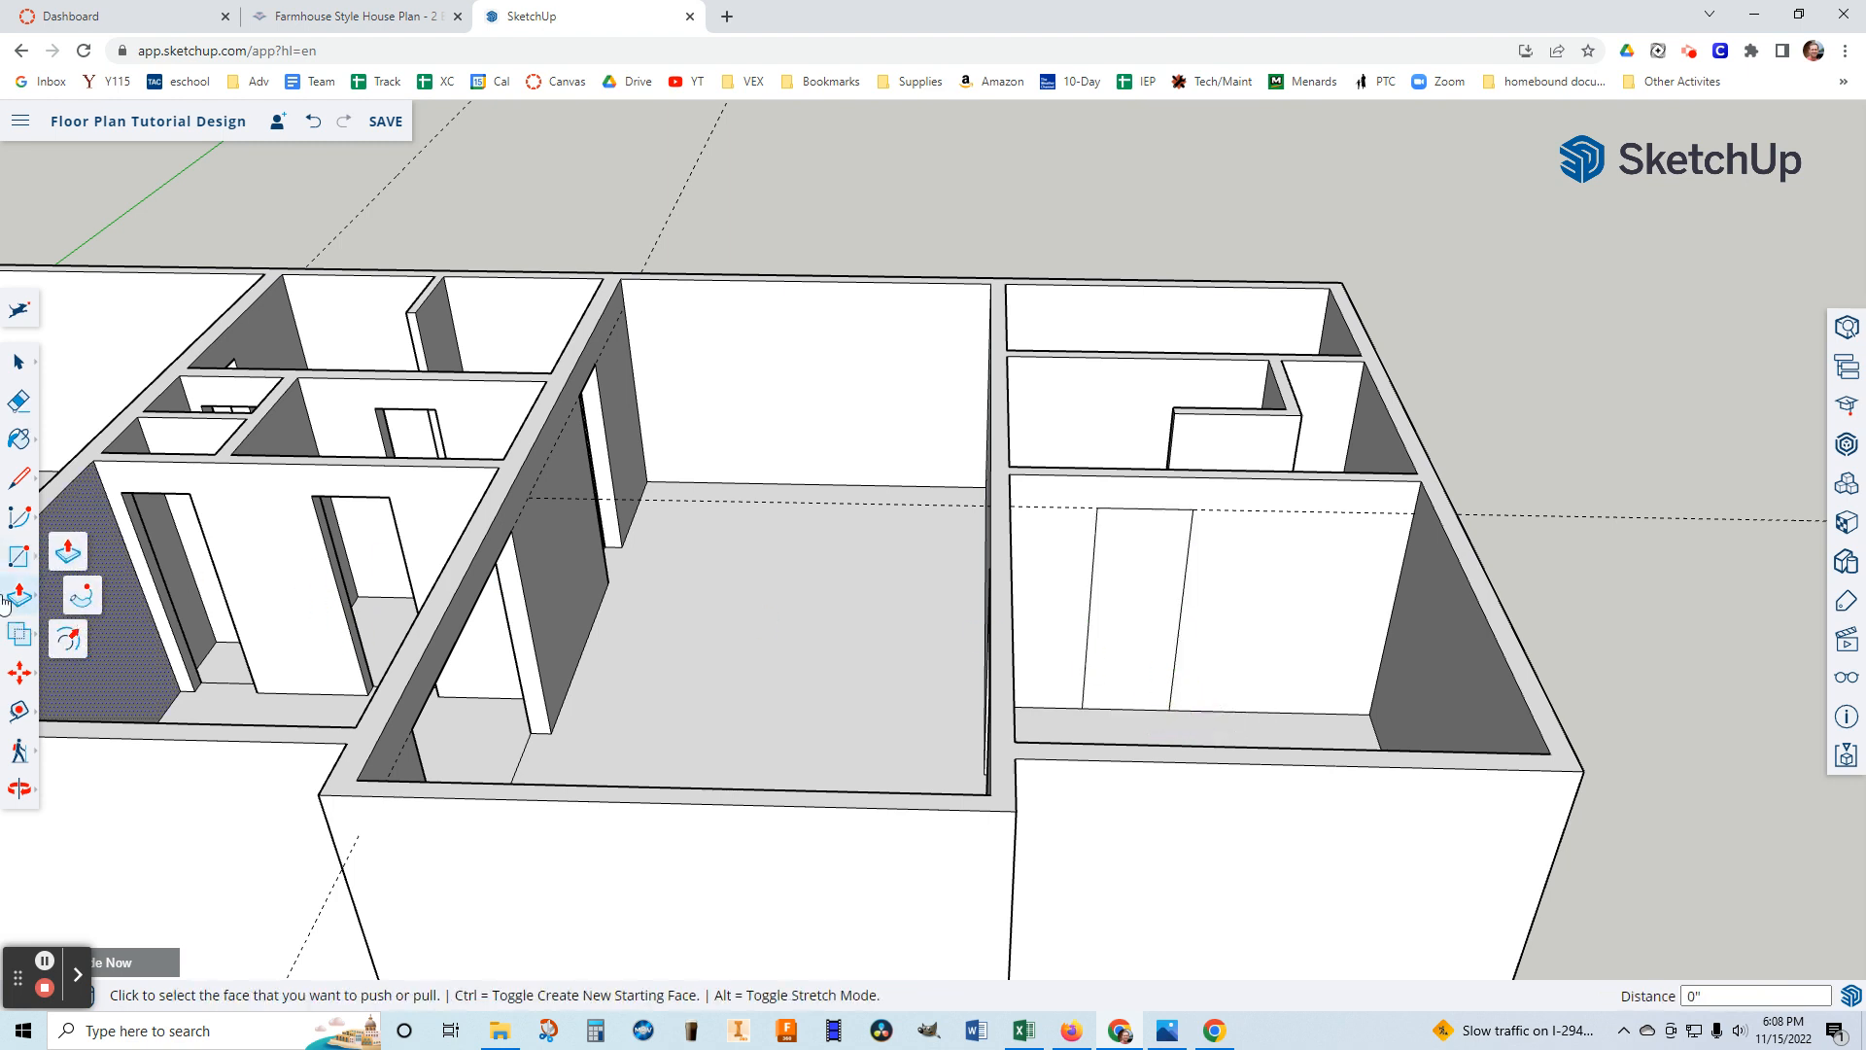
click(1146, 654)
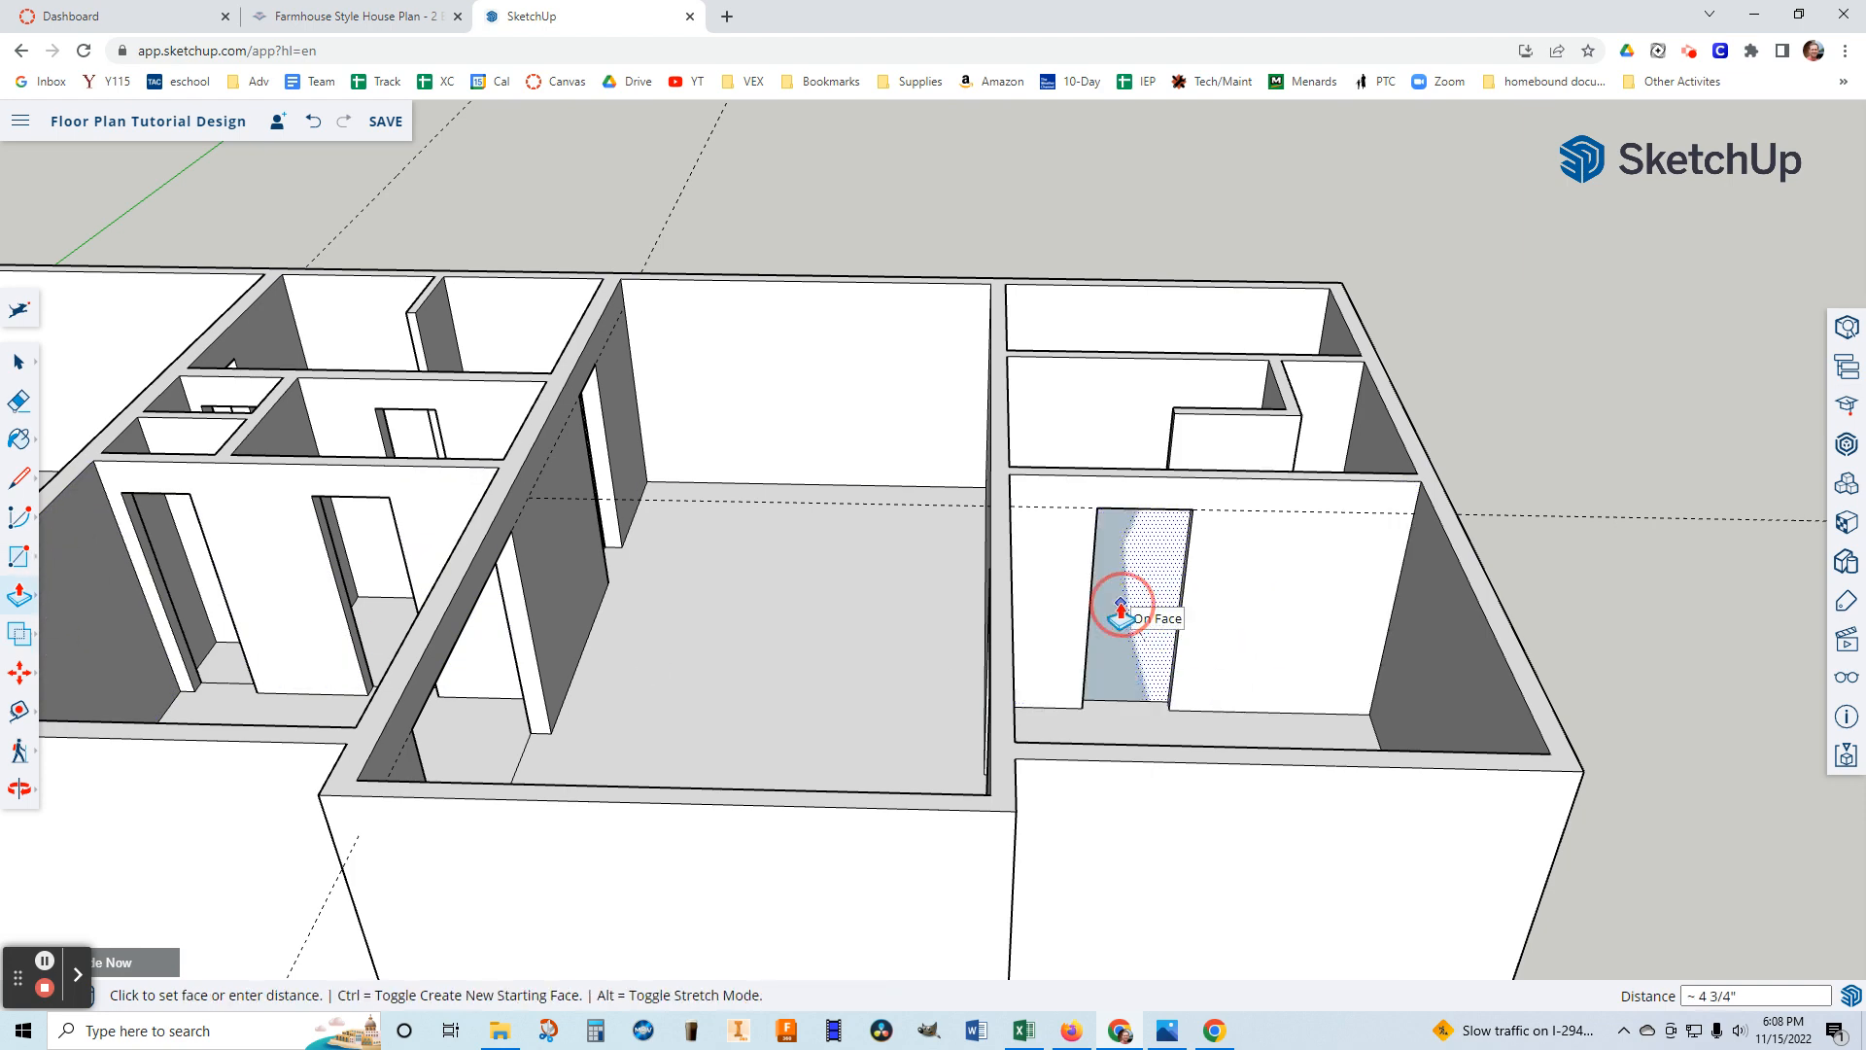
click(1120, 609)
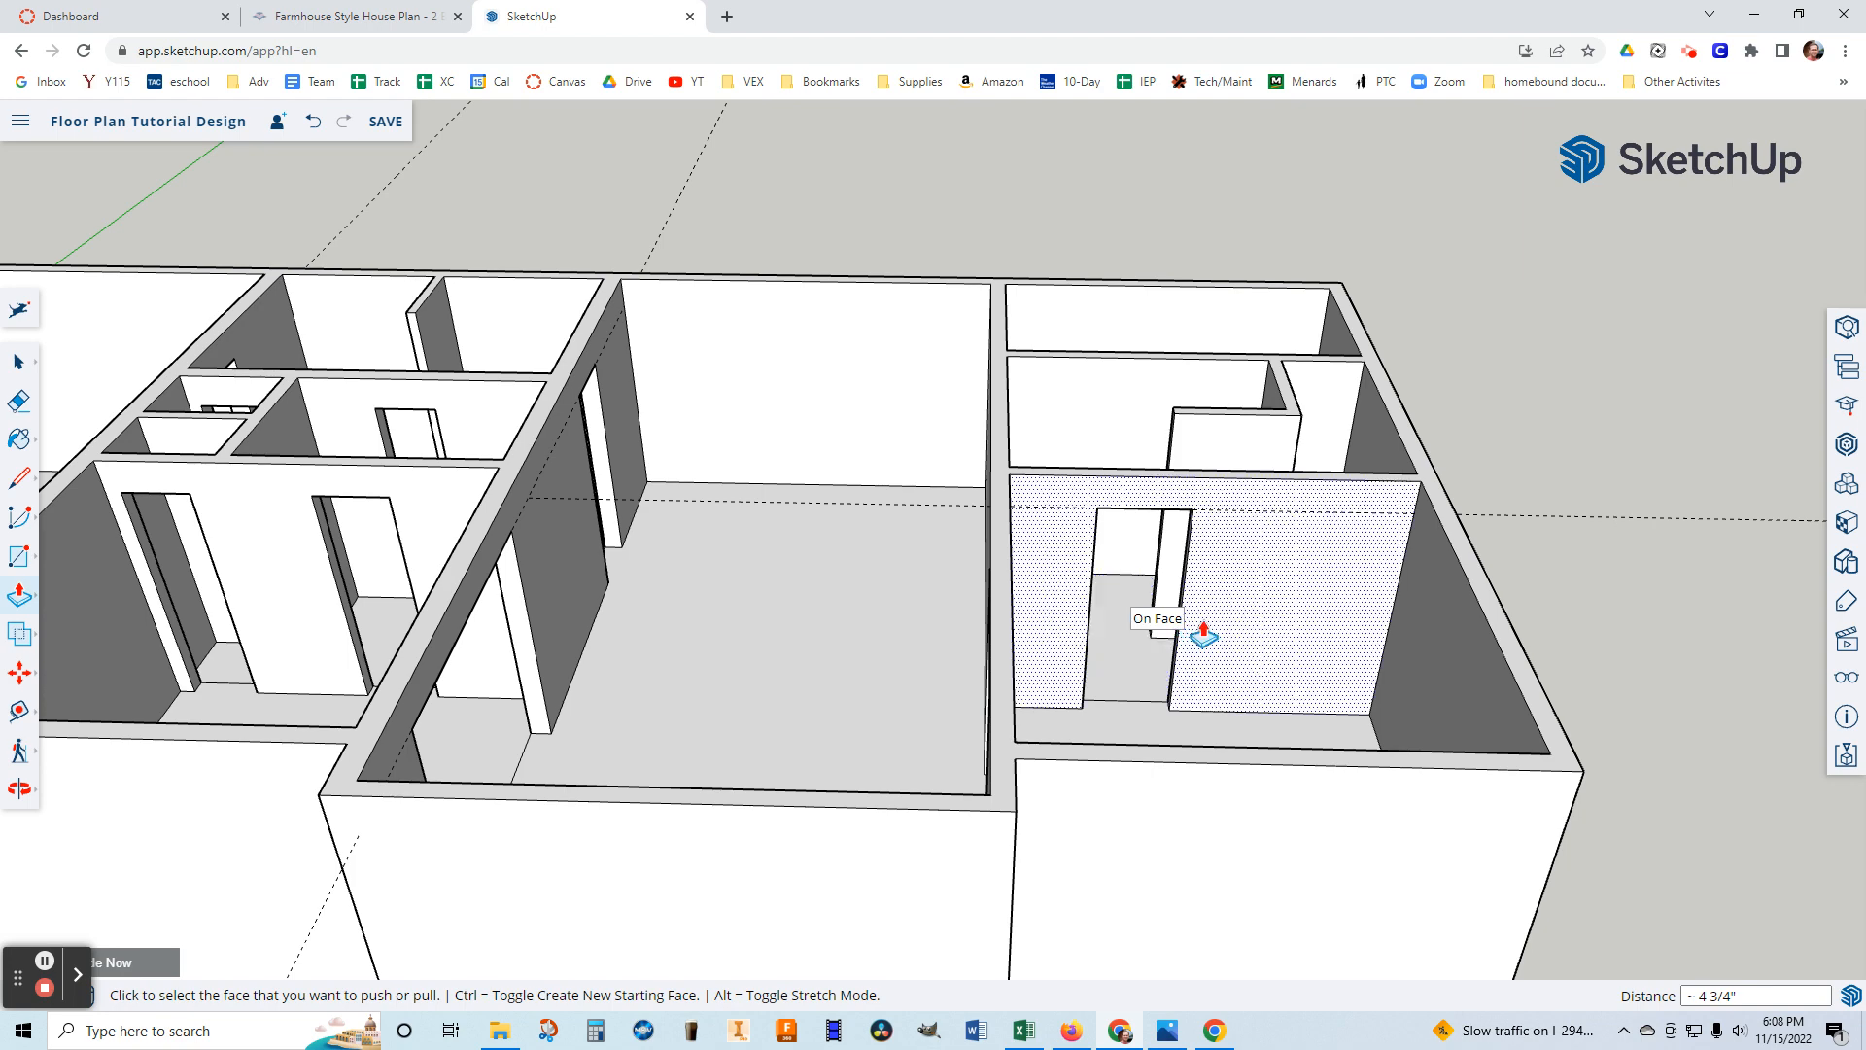
scroll(1198, 641, down, 3)
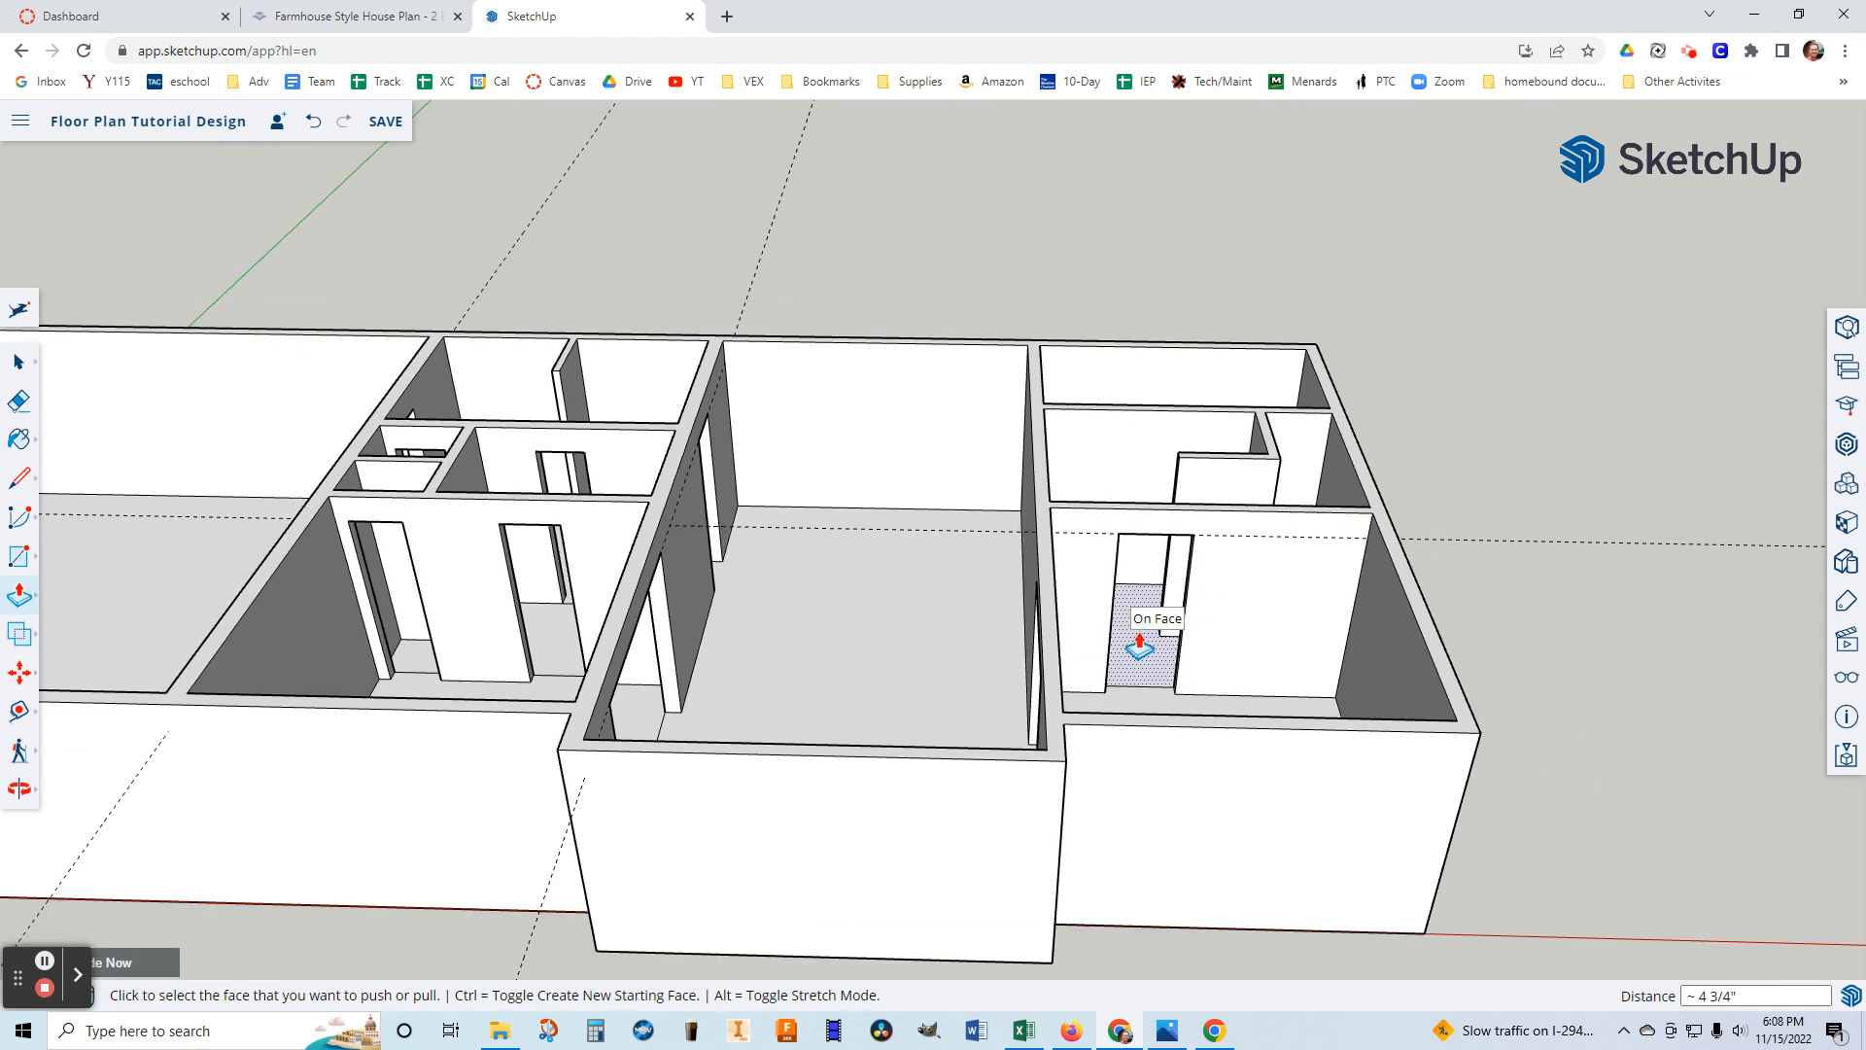
Check the walk-in closet doorway in the floor plan image and erase the guide on the master bedroom wall shared with the bathroom.
click(1171, 1031)
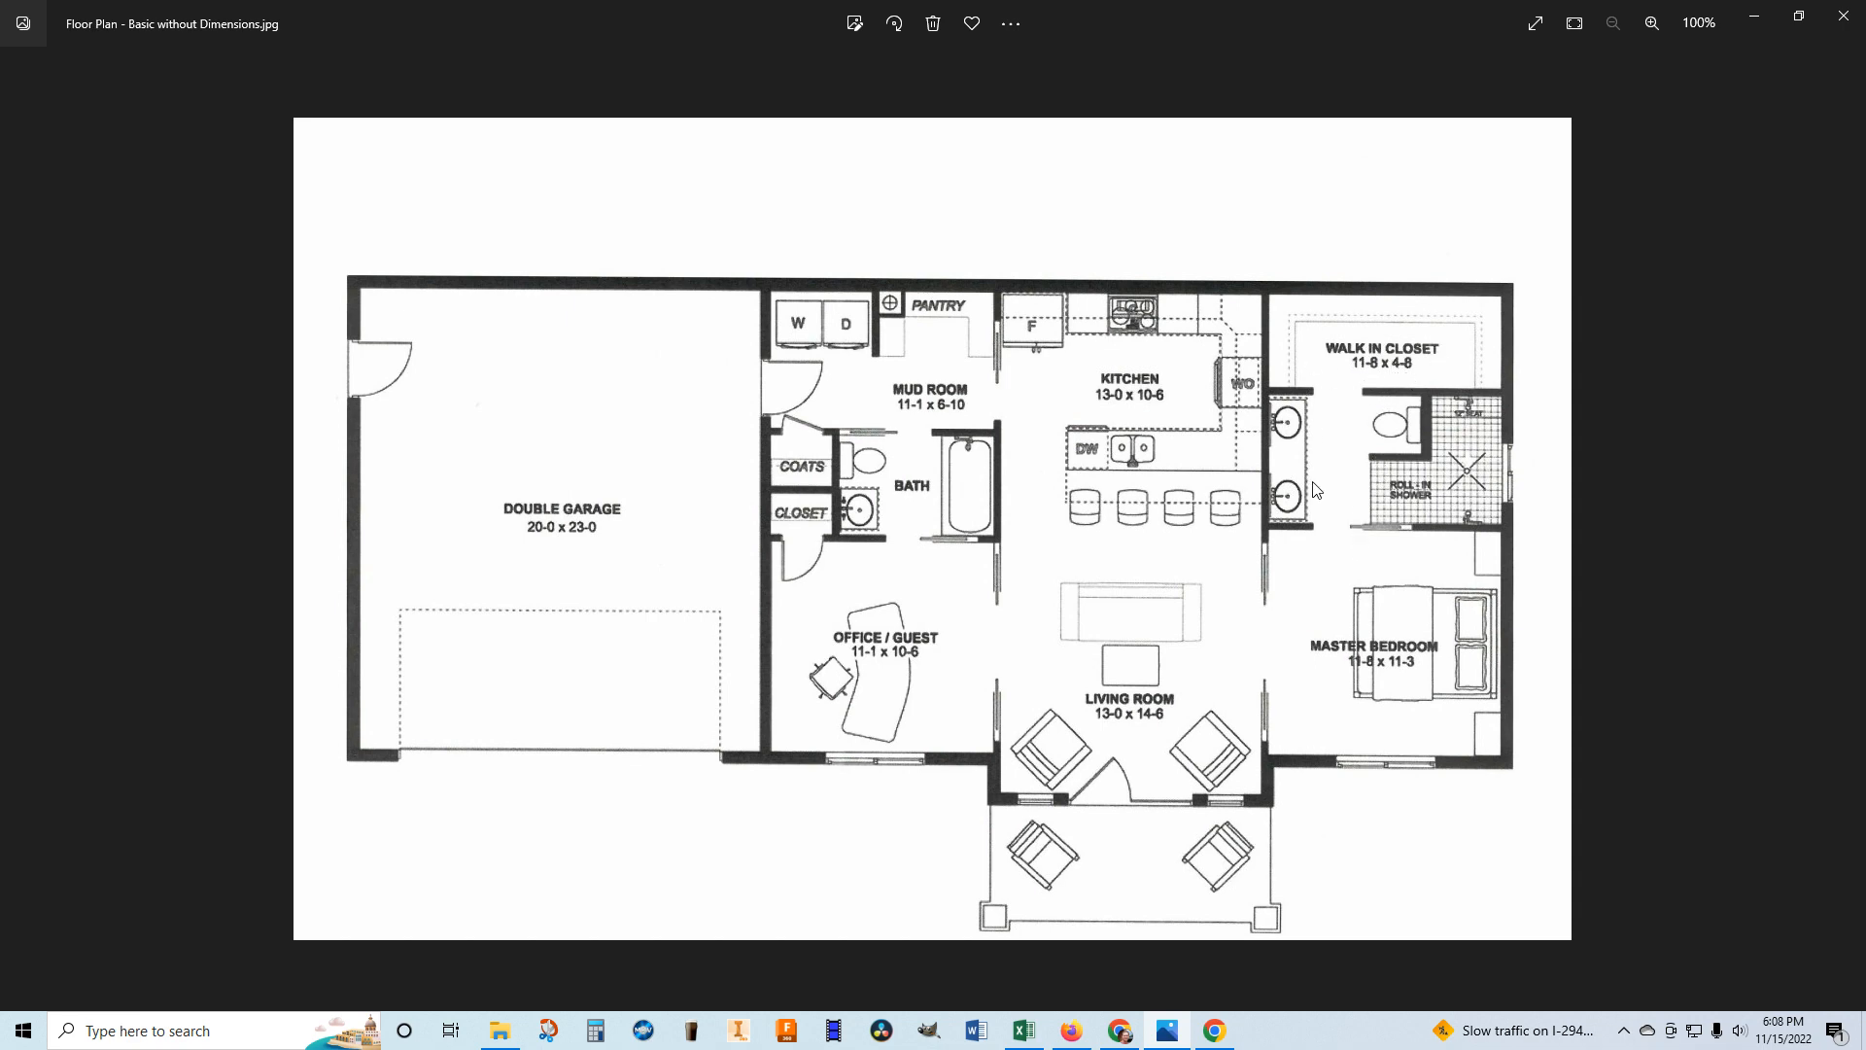
scroll(1340, 704, up, 2)
scroll(1375, 734, down, 2)
click(1132, 1036)
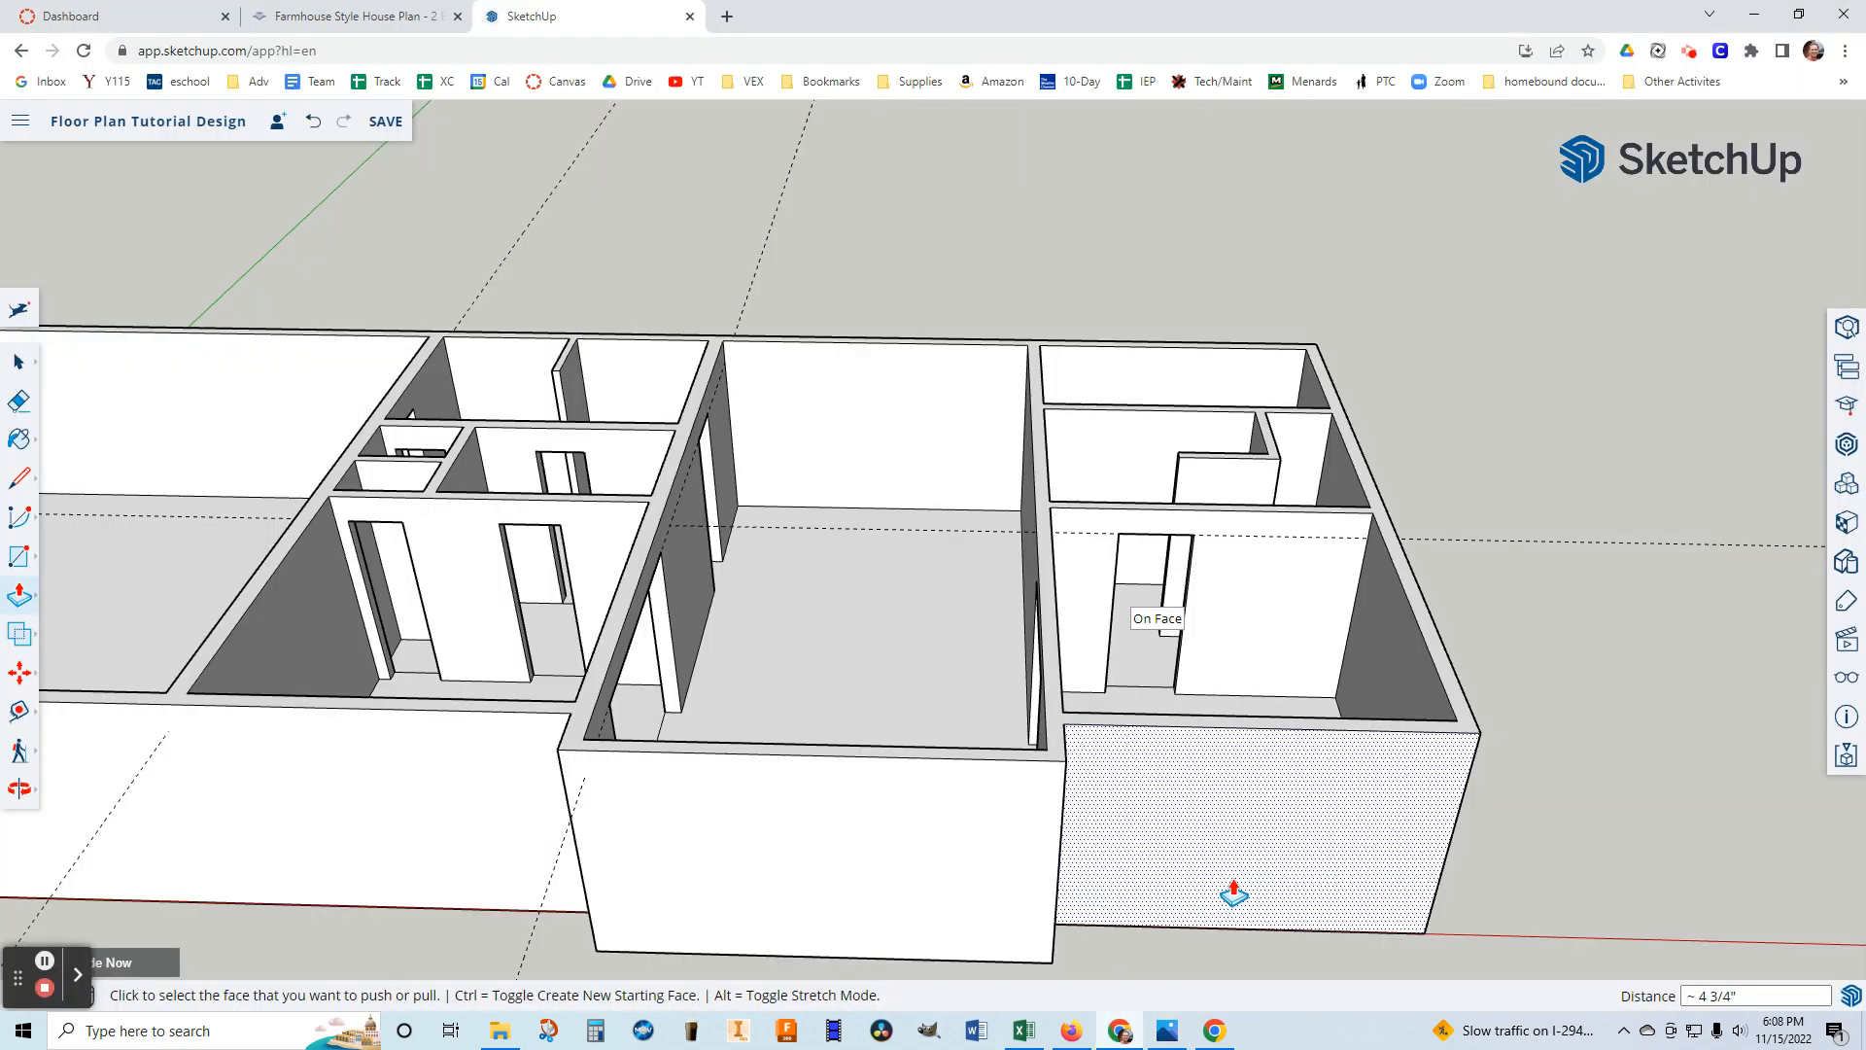
click(18, 403)
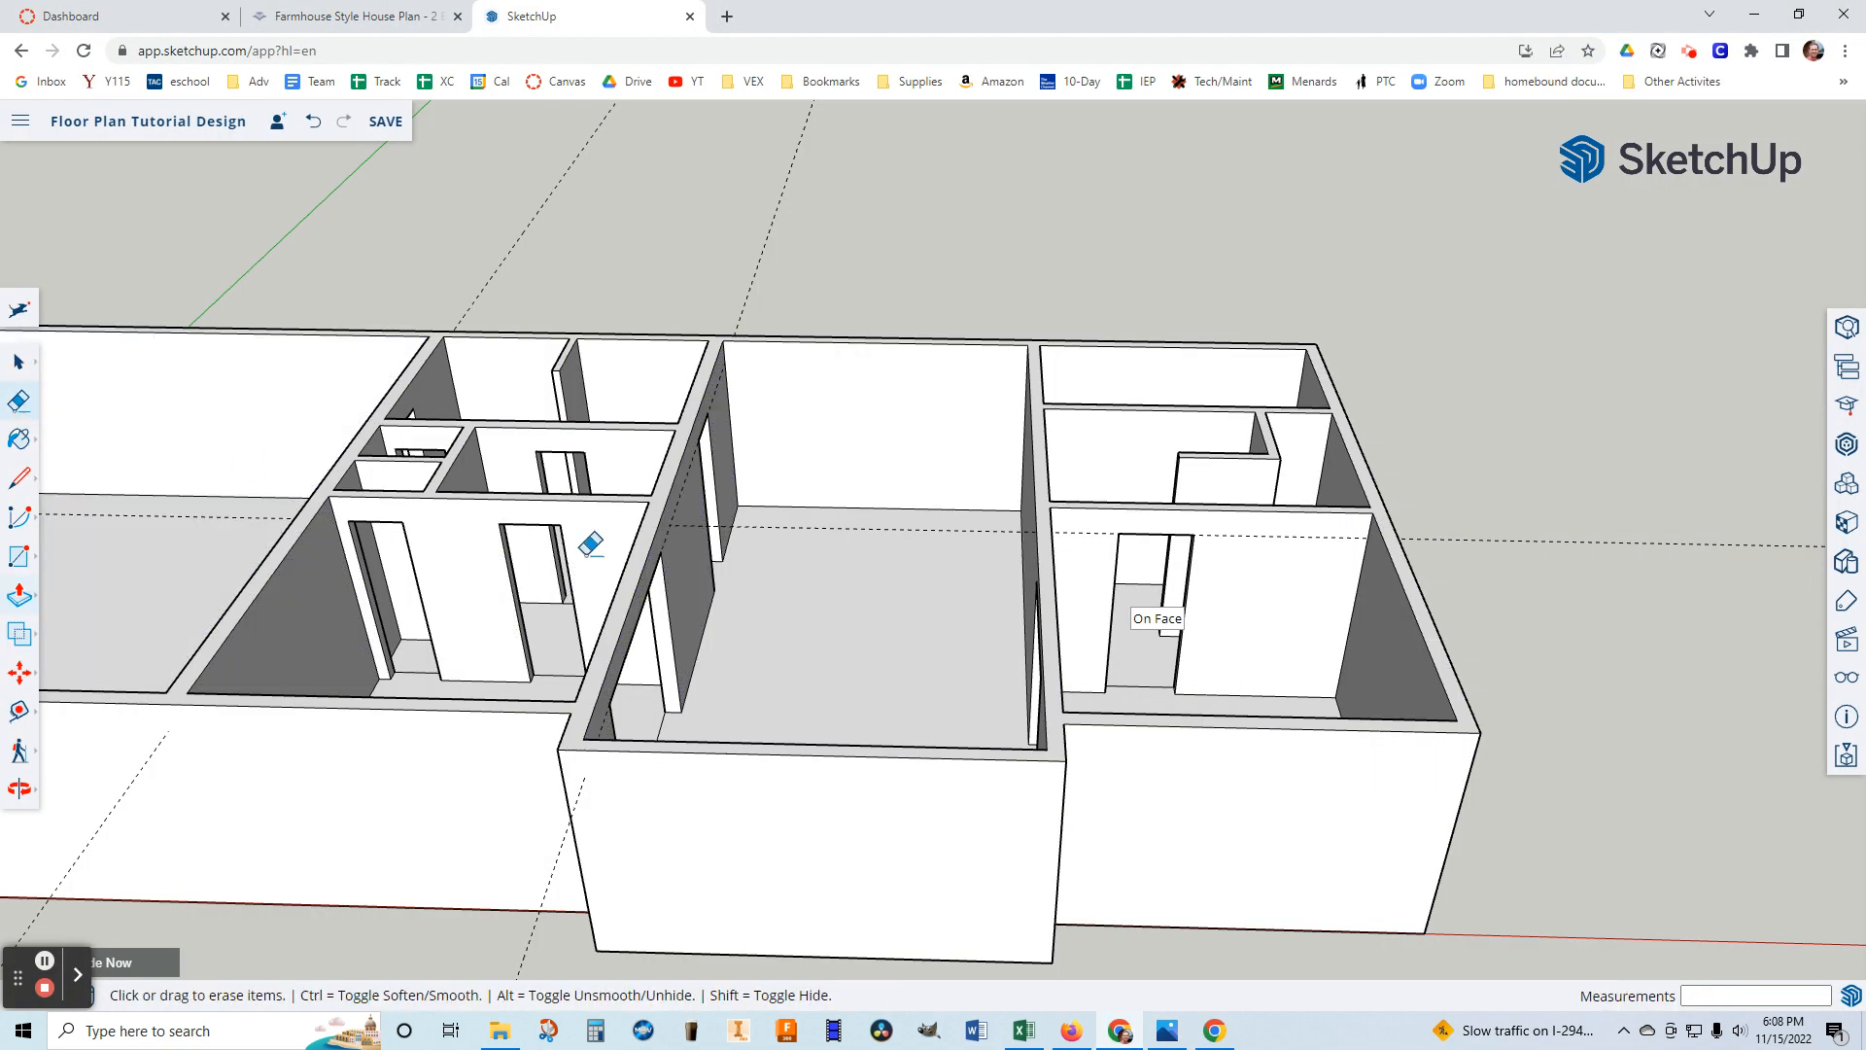
scroll(1303, 545, up, 5)
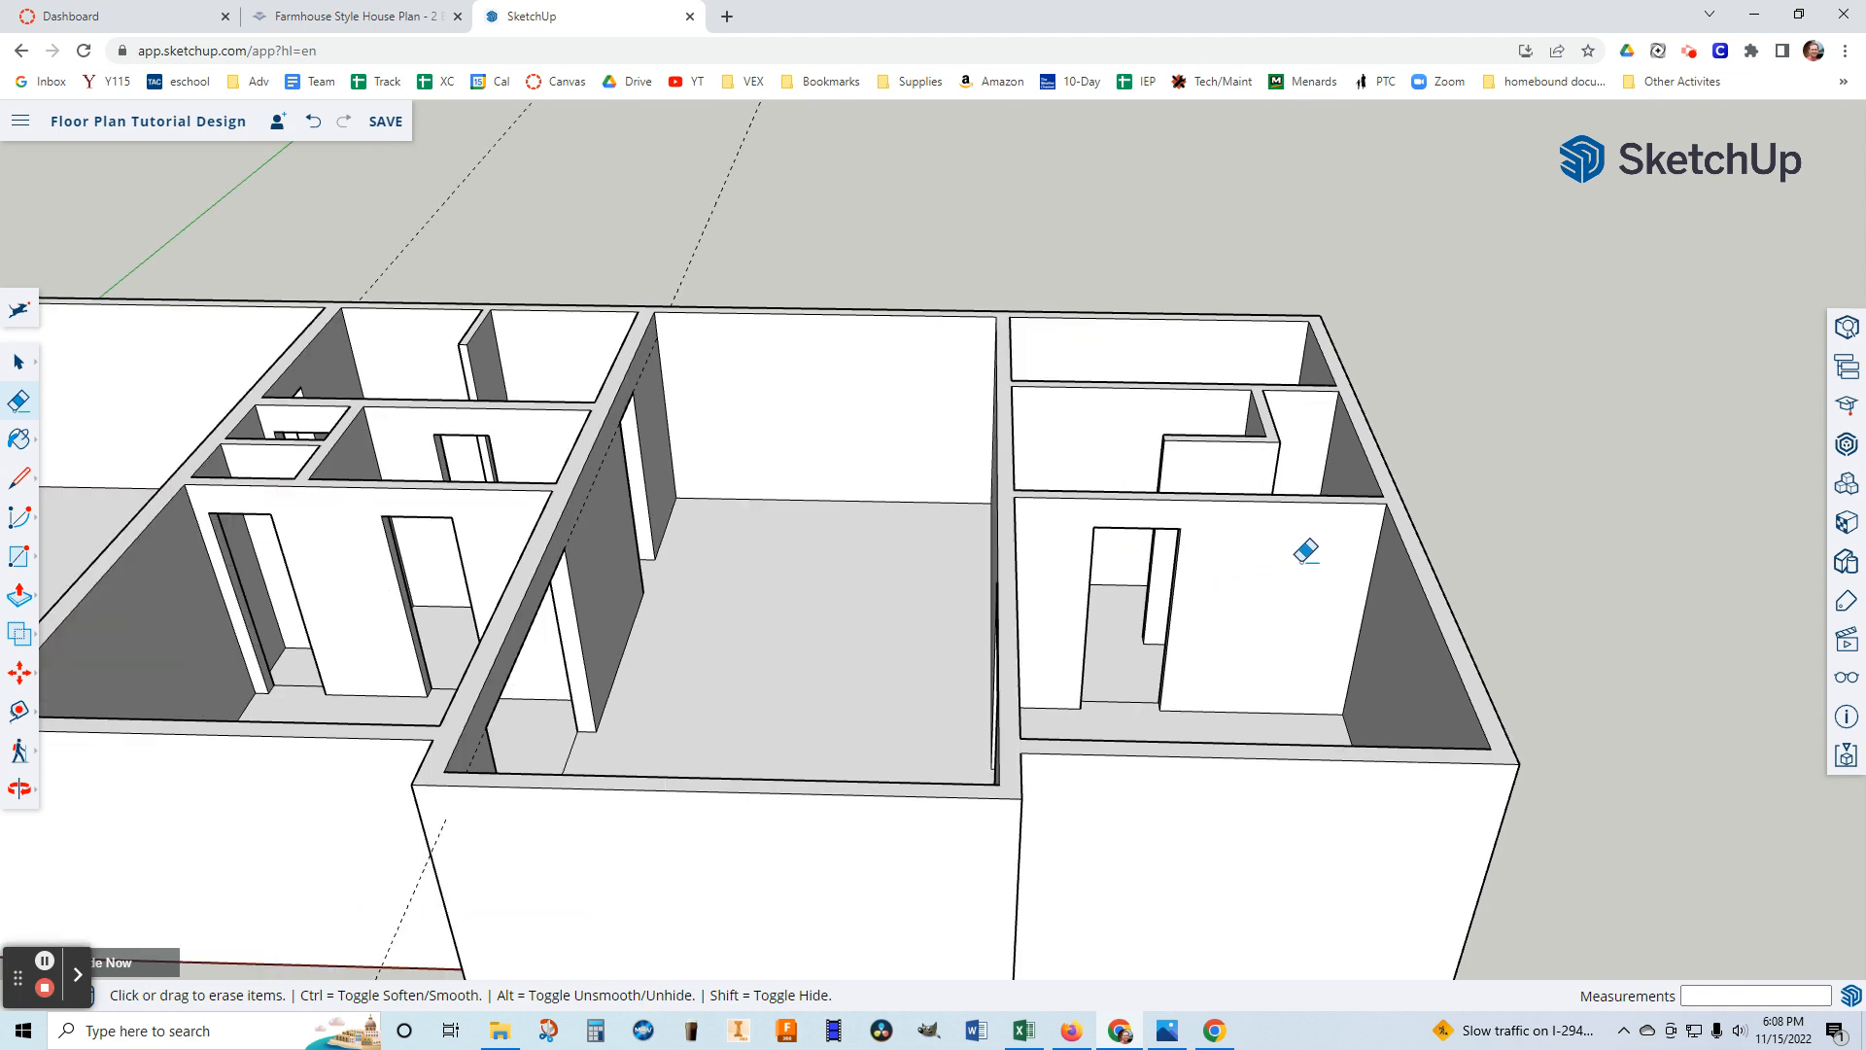
Add a guide 1' below the top edge of the bathroom wall shared with the walk-in closet.
mouse_move(1303, 492)
middle_down()
mouse_move(1173, 449)
mouse_move(1170, 487)
middle_up()
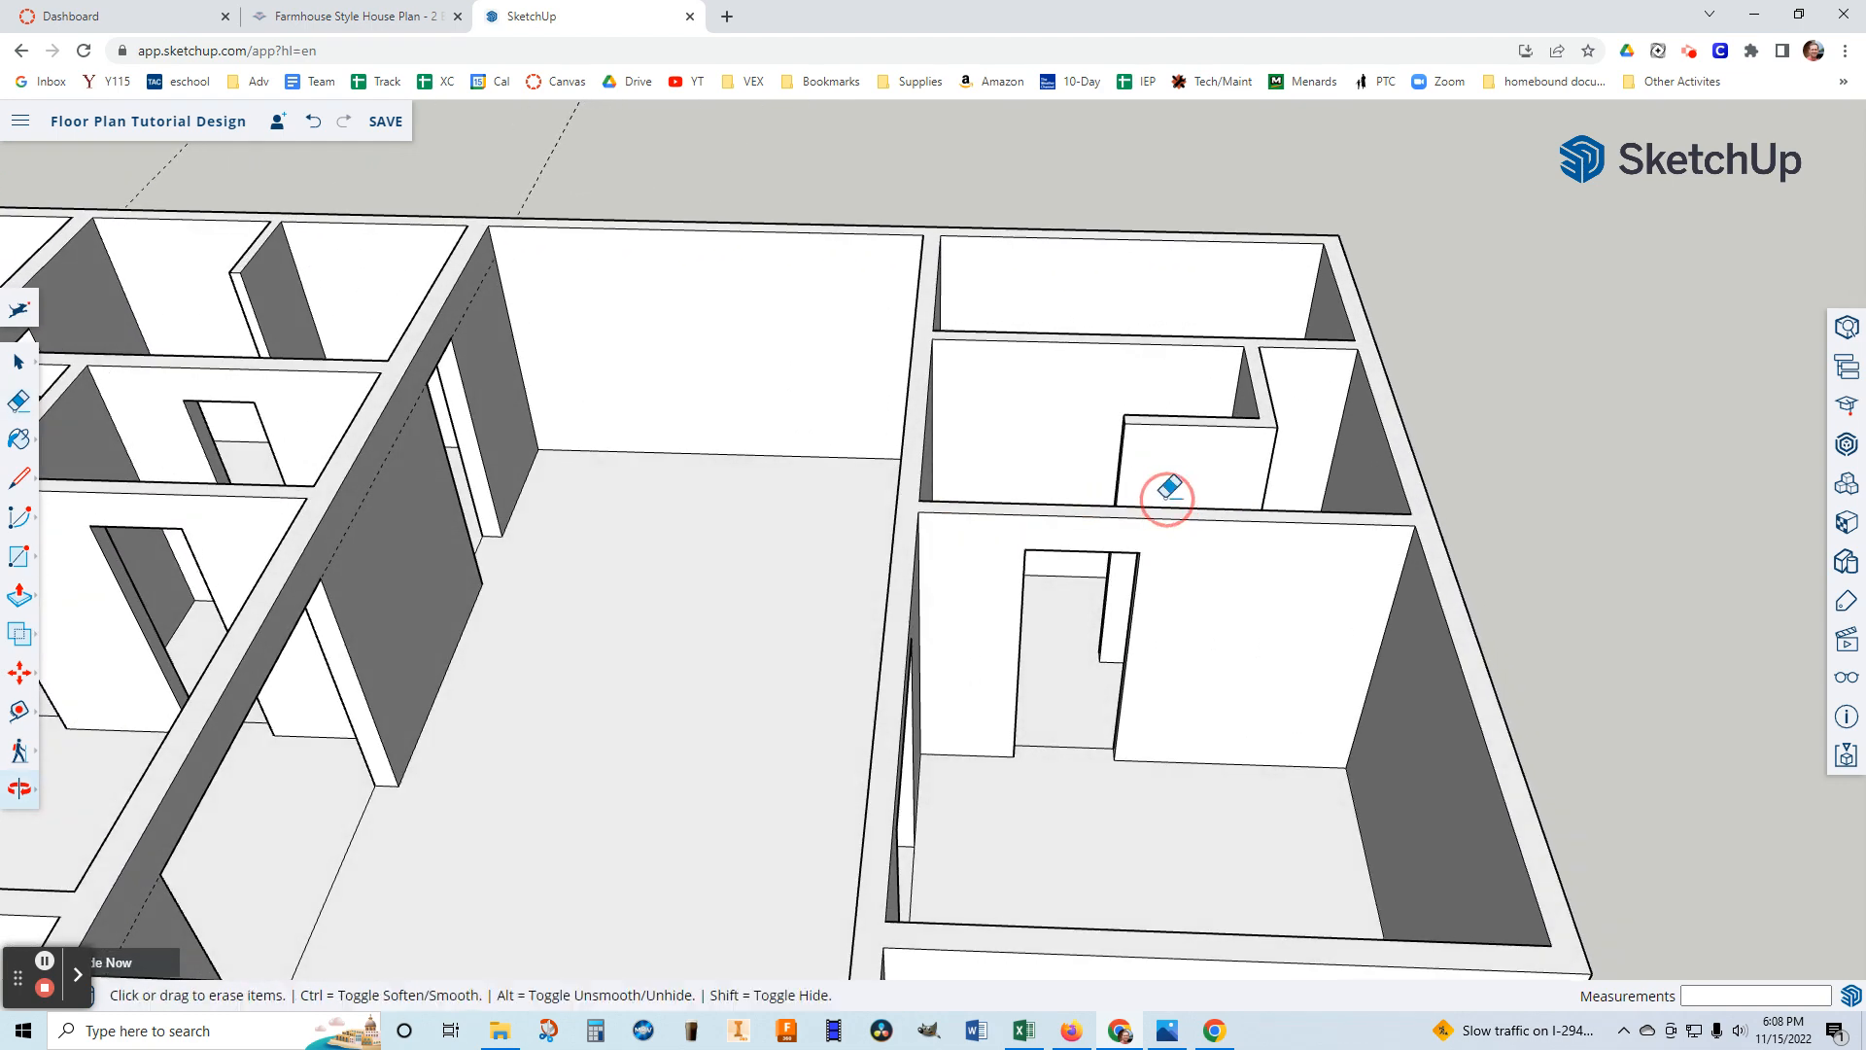
click(21, 714)
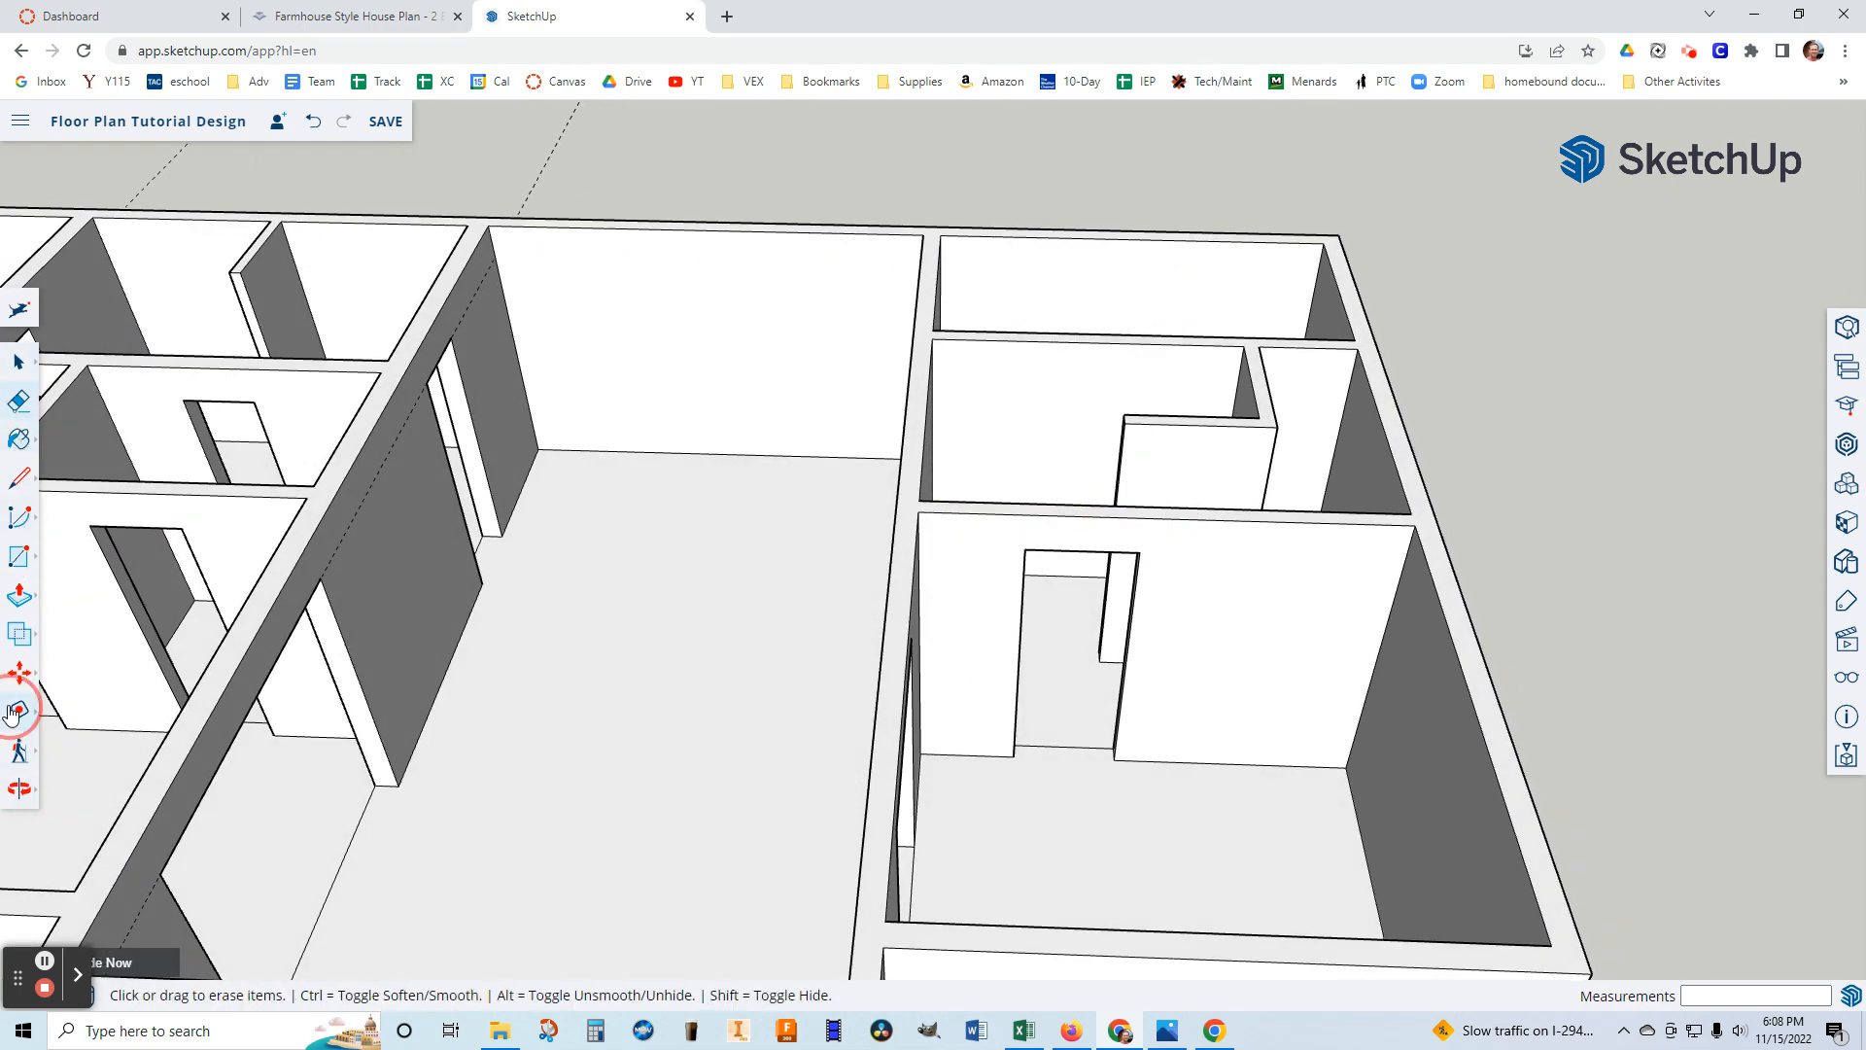
click(994, 339)
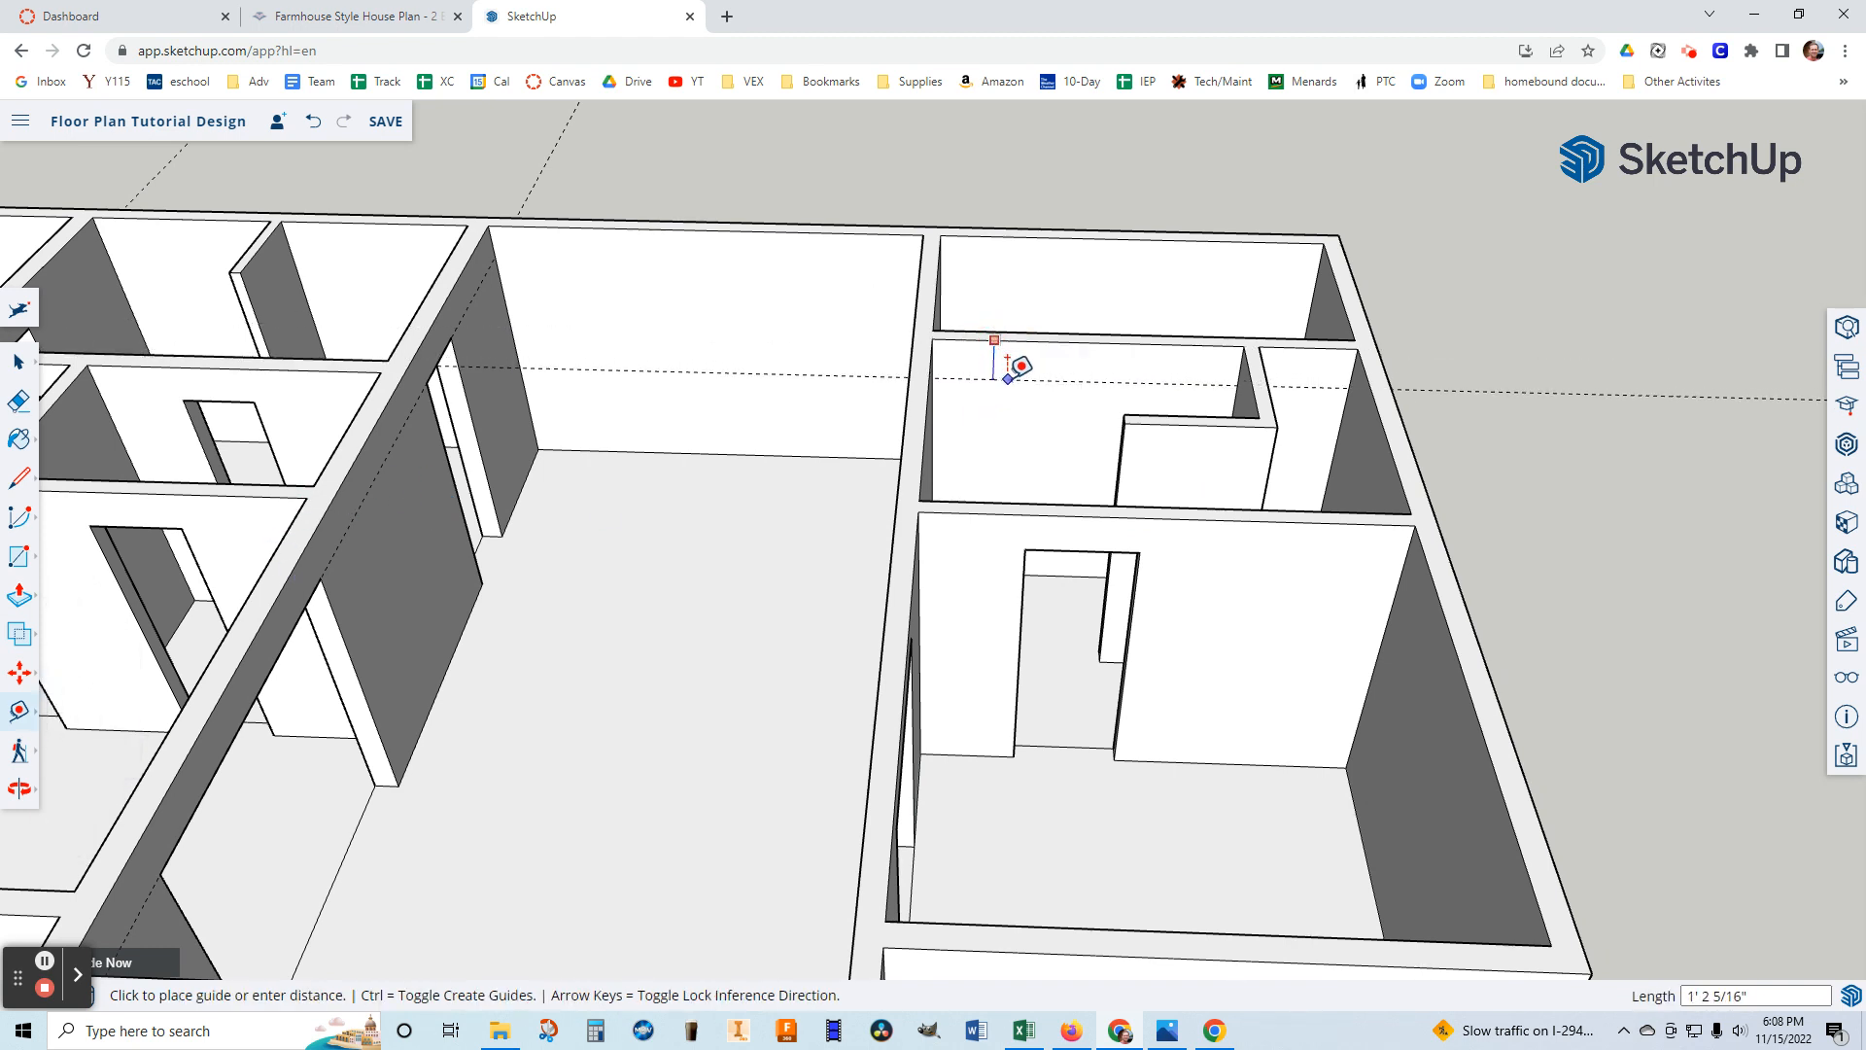
text(1')
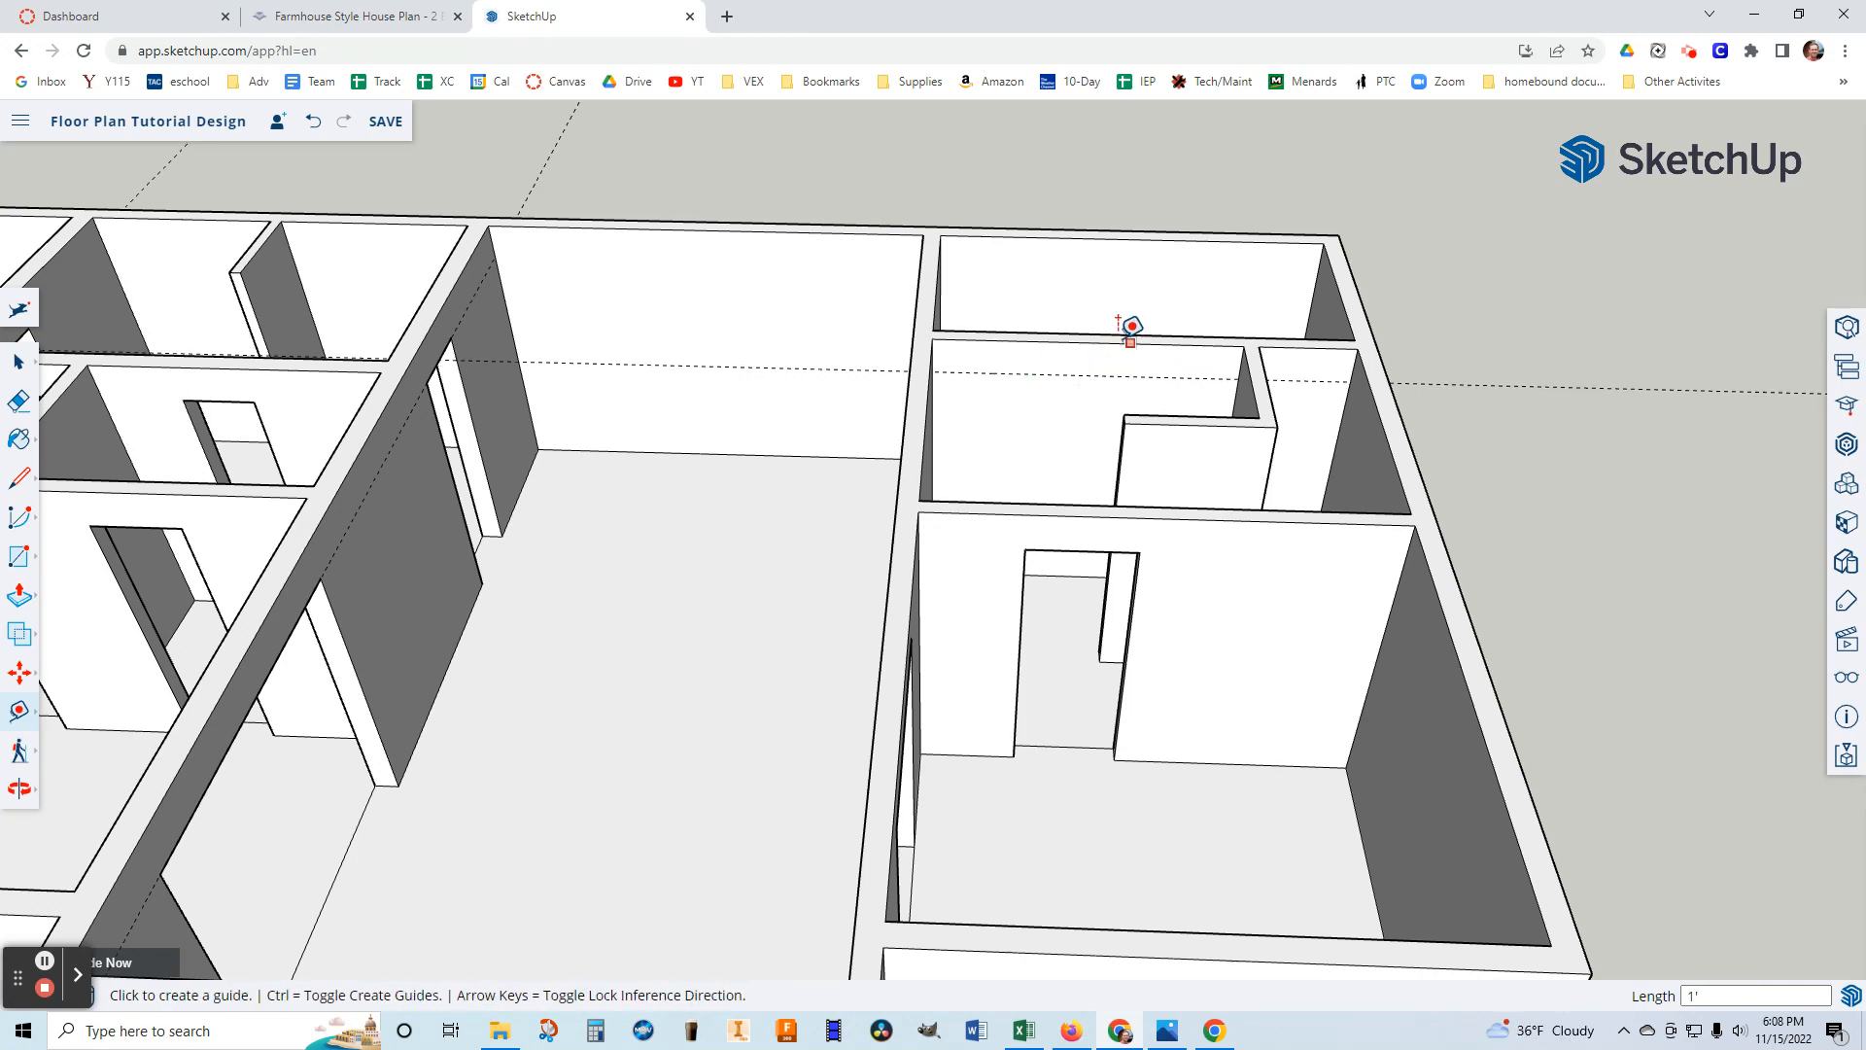
click(19, 561)
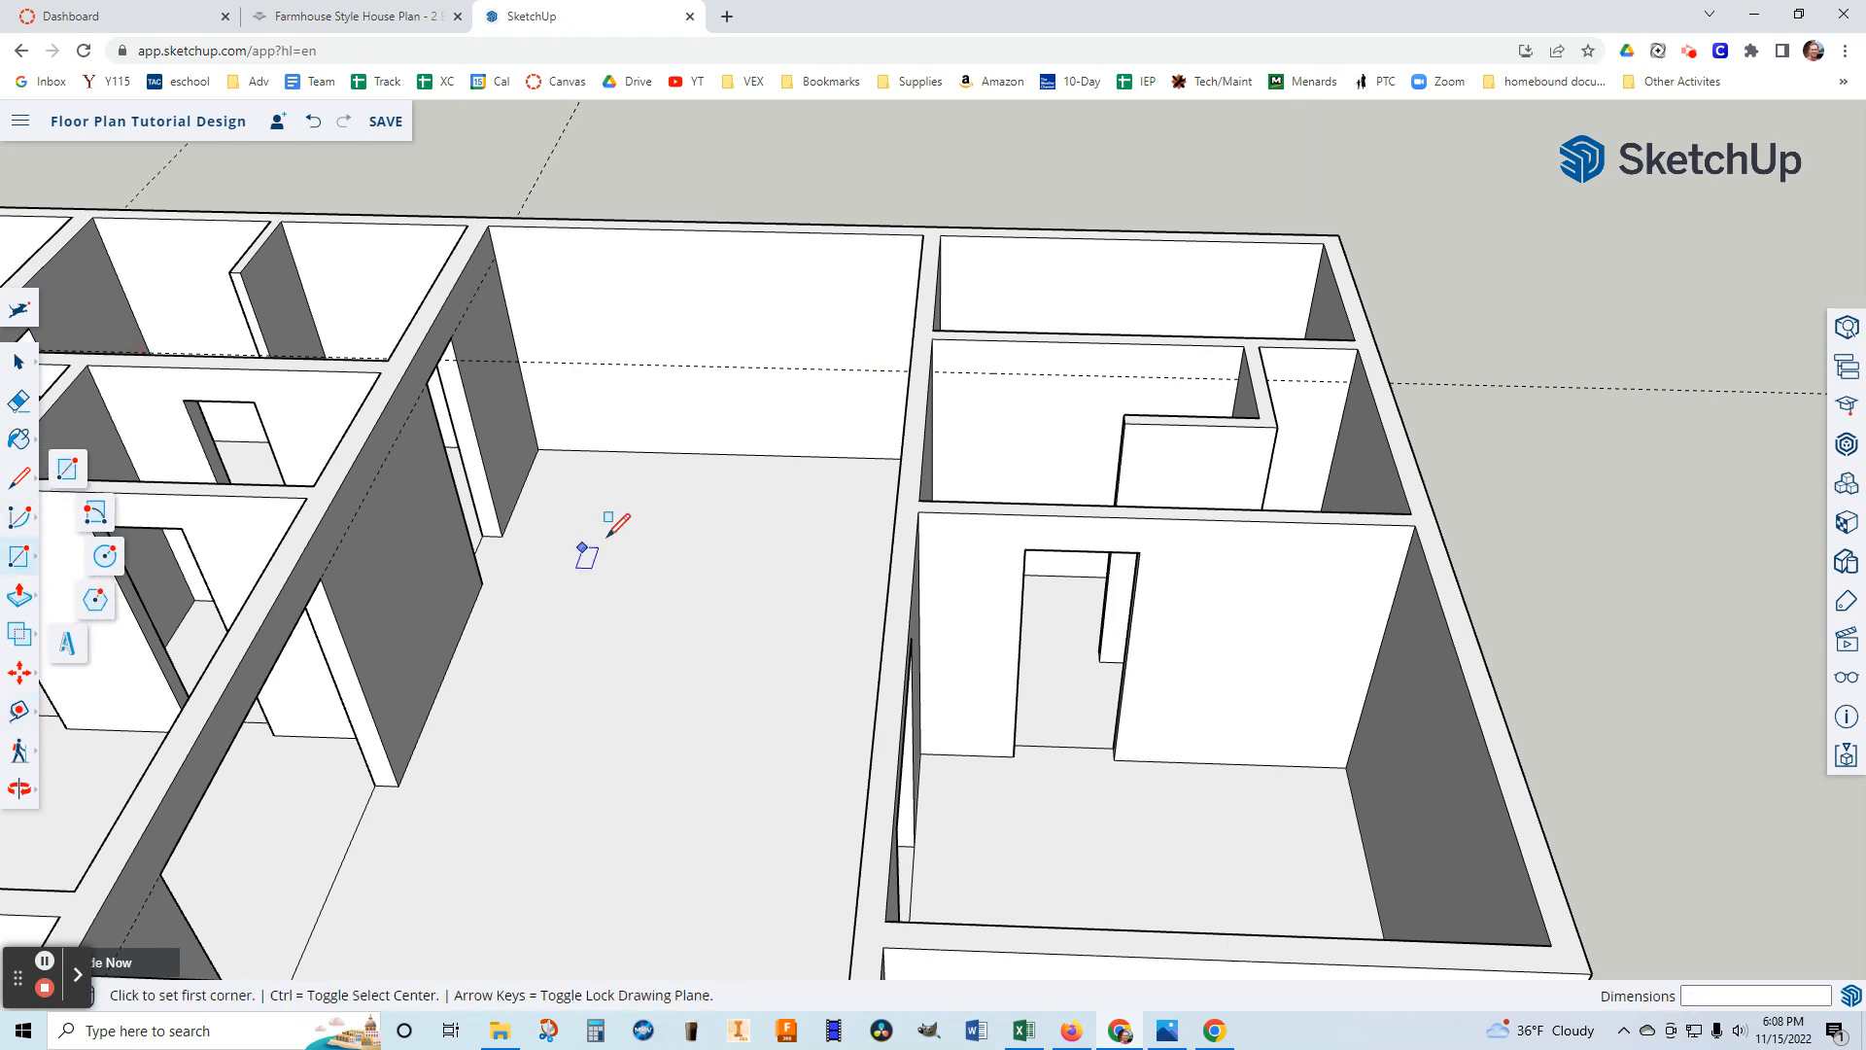
click(1109, 375)
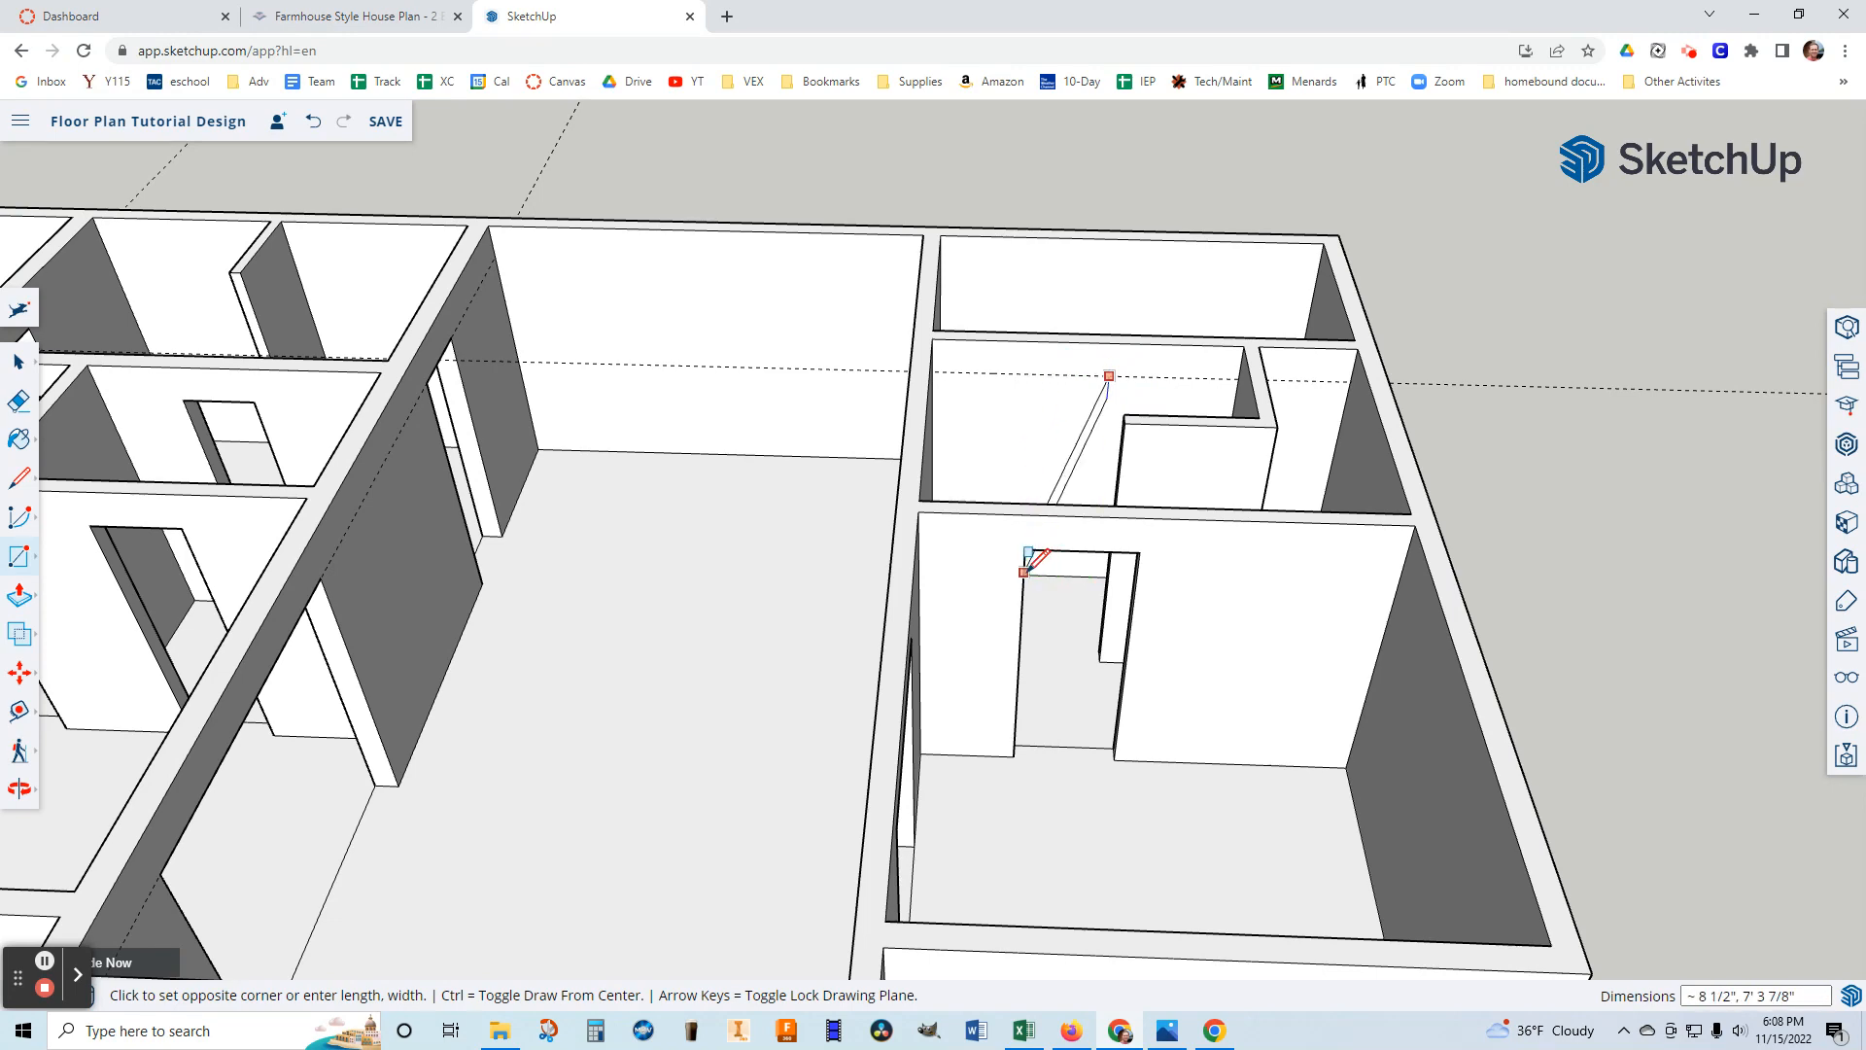
scroll(1029, 563, up, 3)
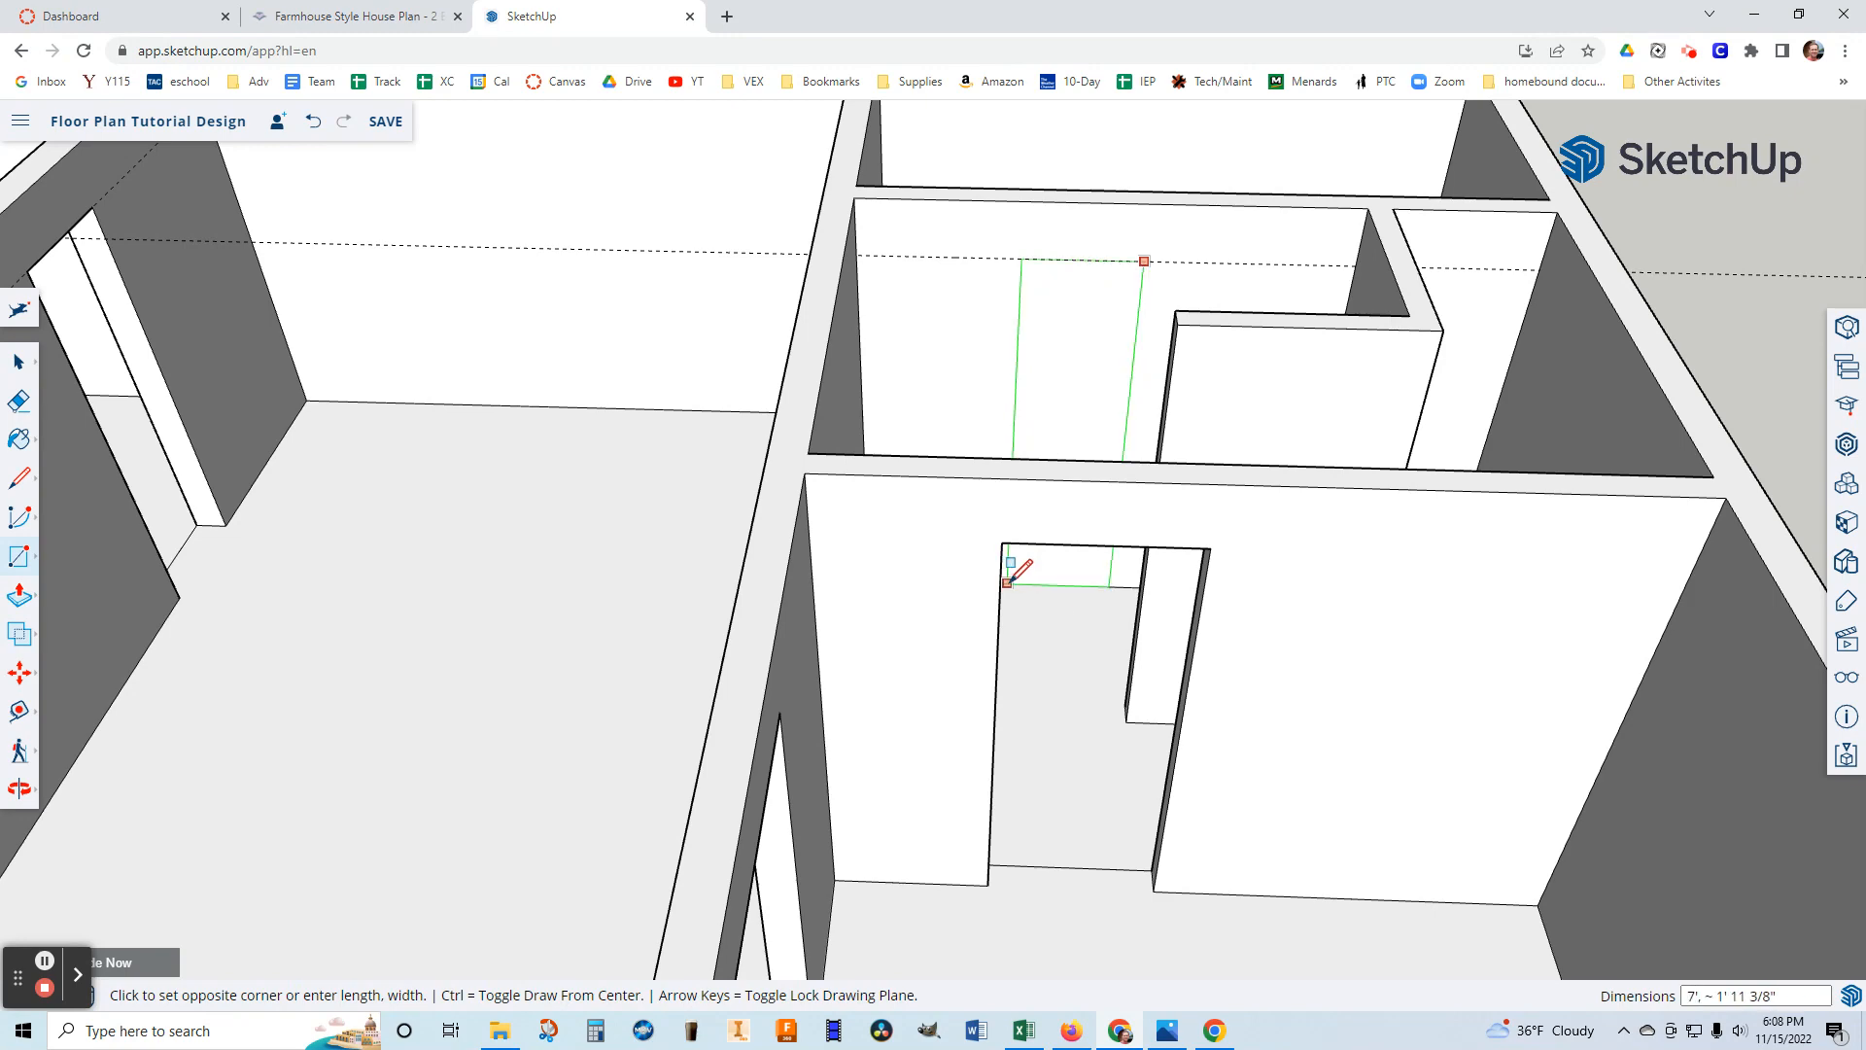
click(1010, 571)
middle_drag(1131, 556, 1170, 735)
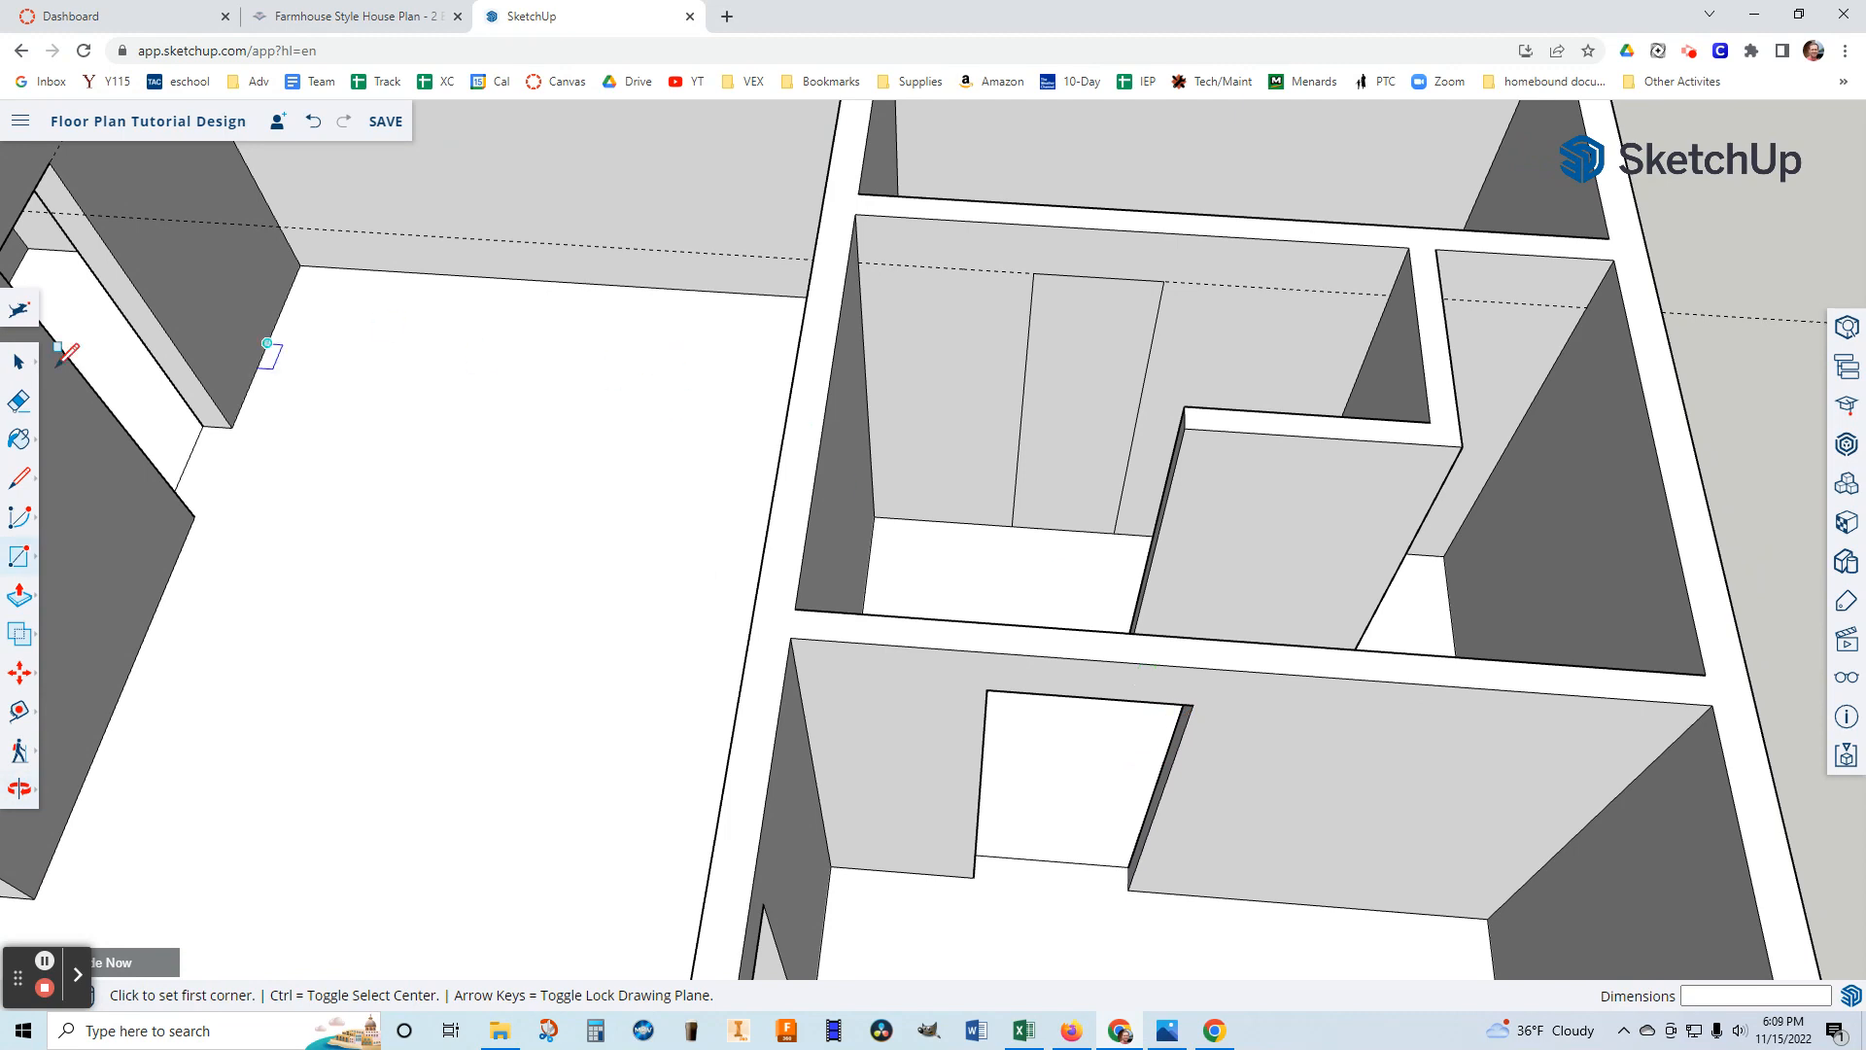
click(315, 119)
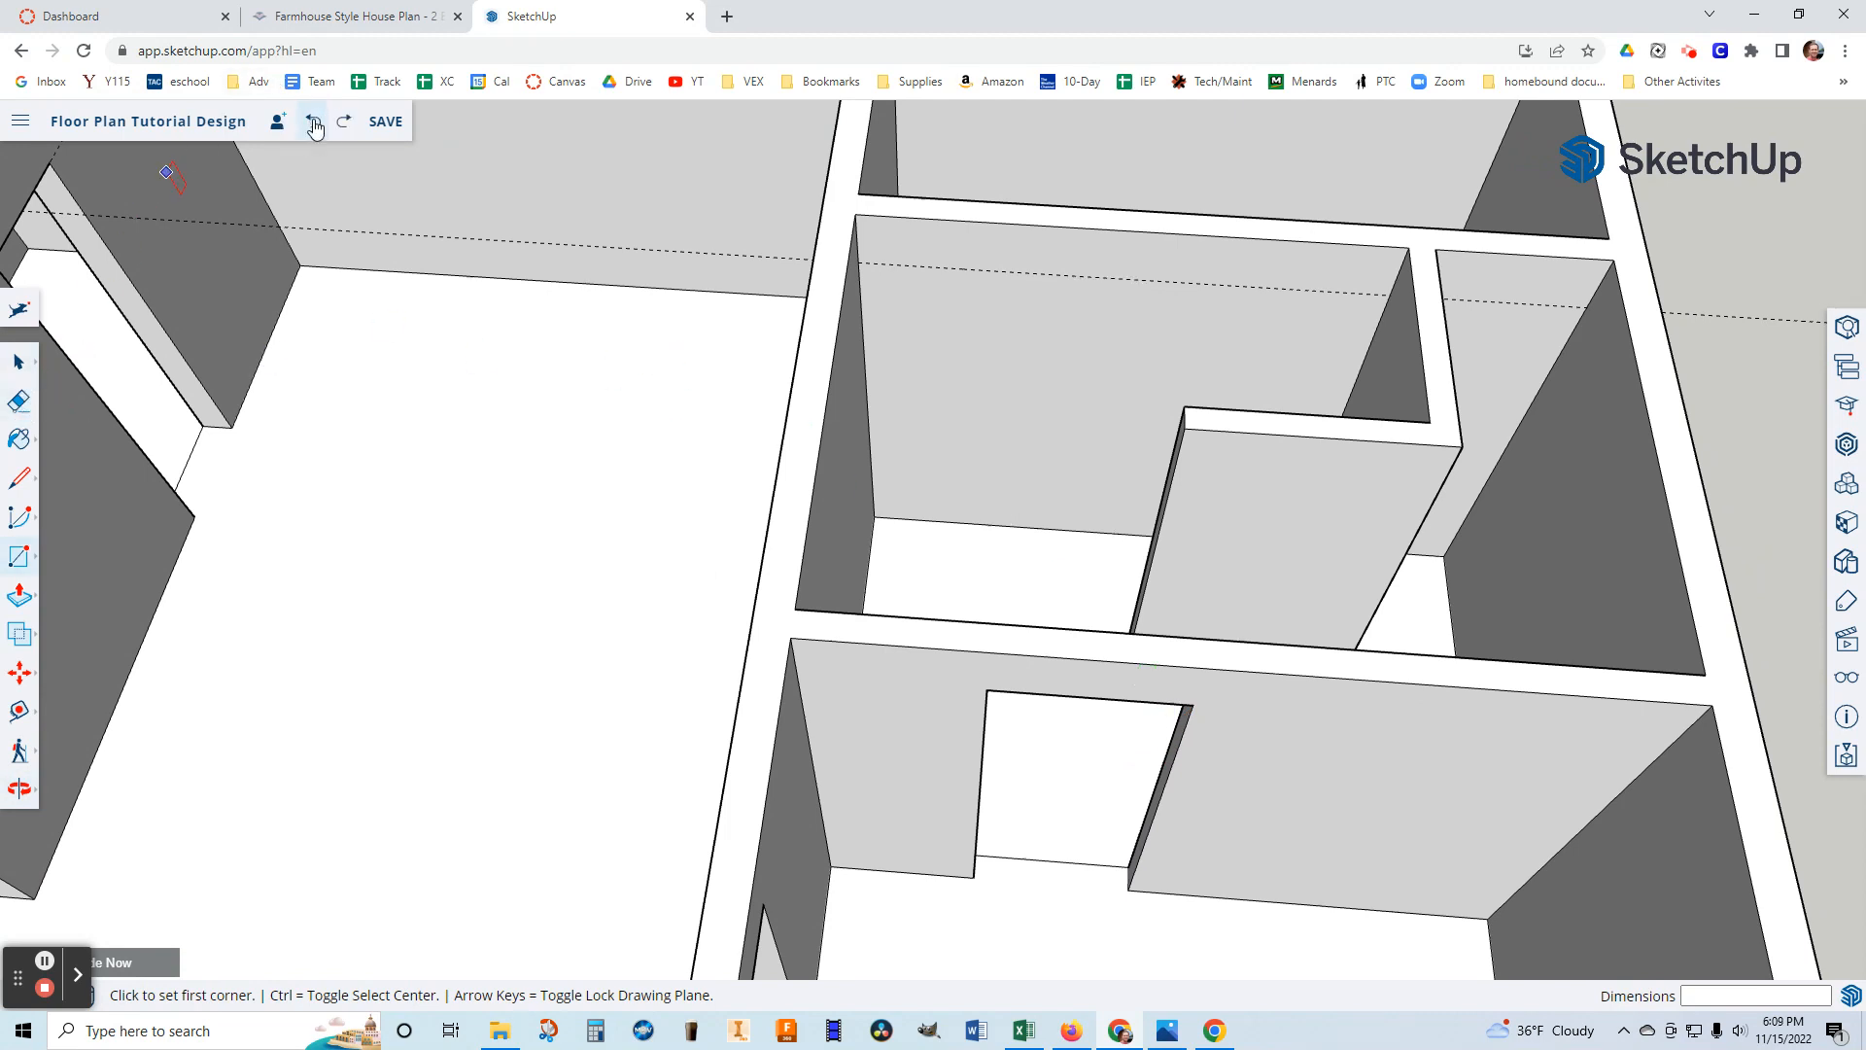
Draw a 7' high, about 2' 1 15/16" wide rectangle from guide to floor on the bathroom-closet wall and push it about 4 15/16" through.
click(1156, 280)
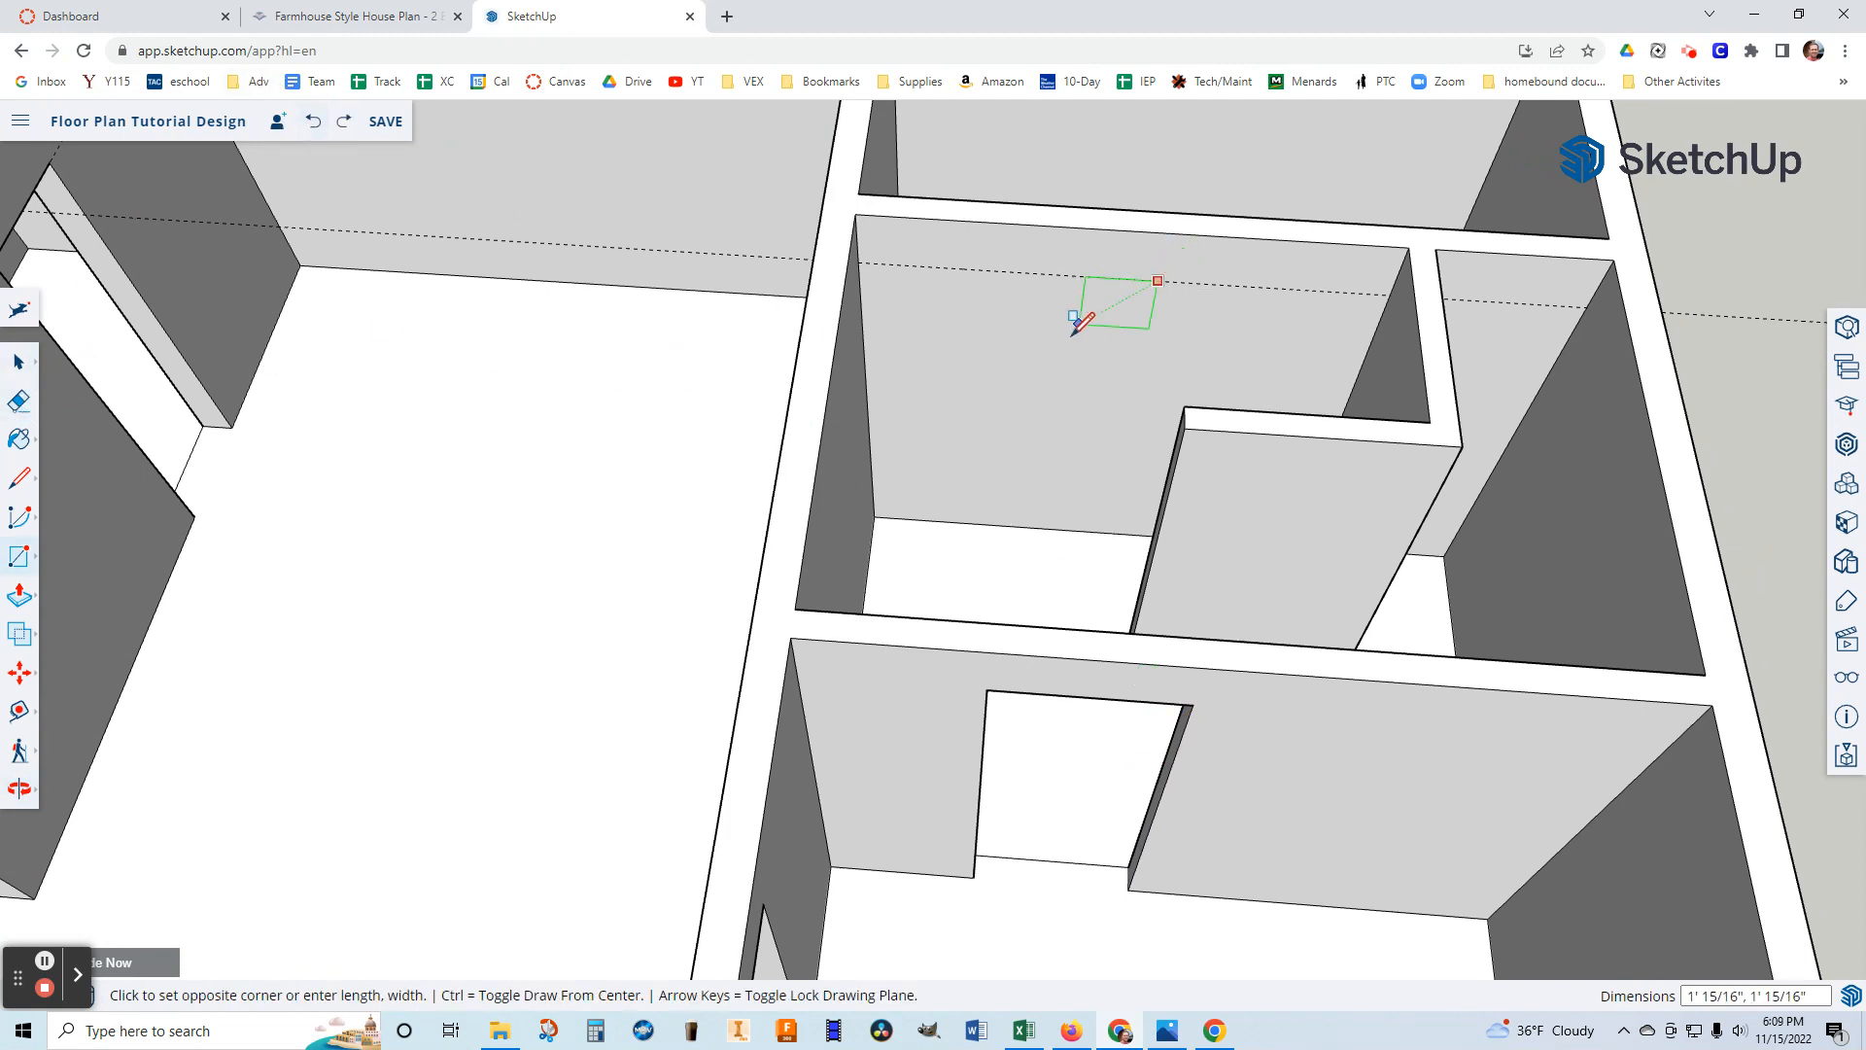
click(996, 523)
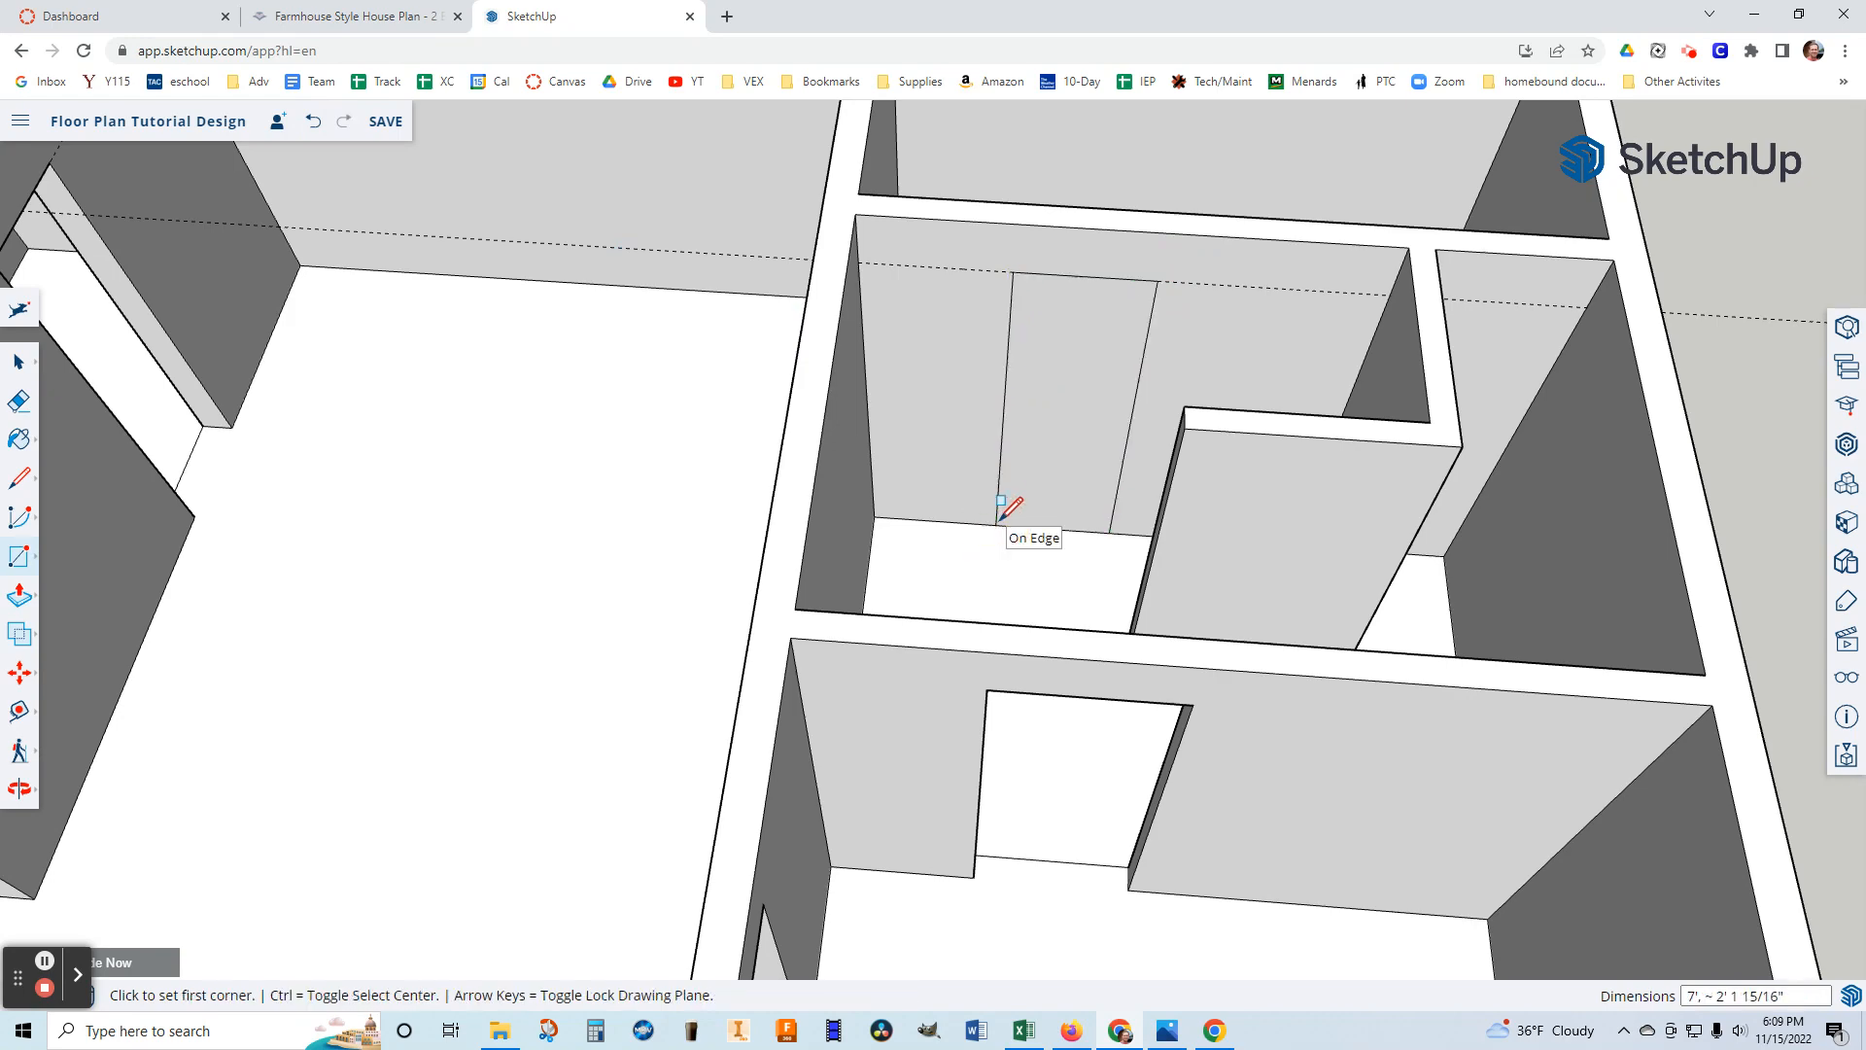
click(17, 600)
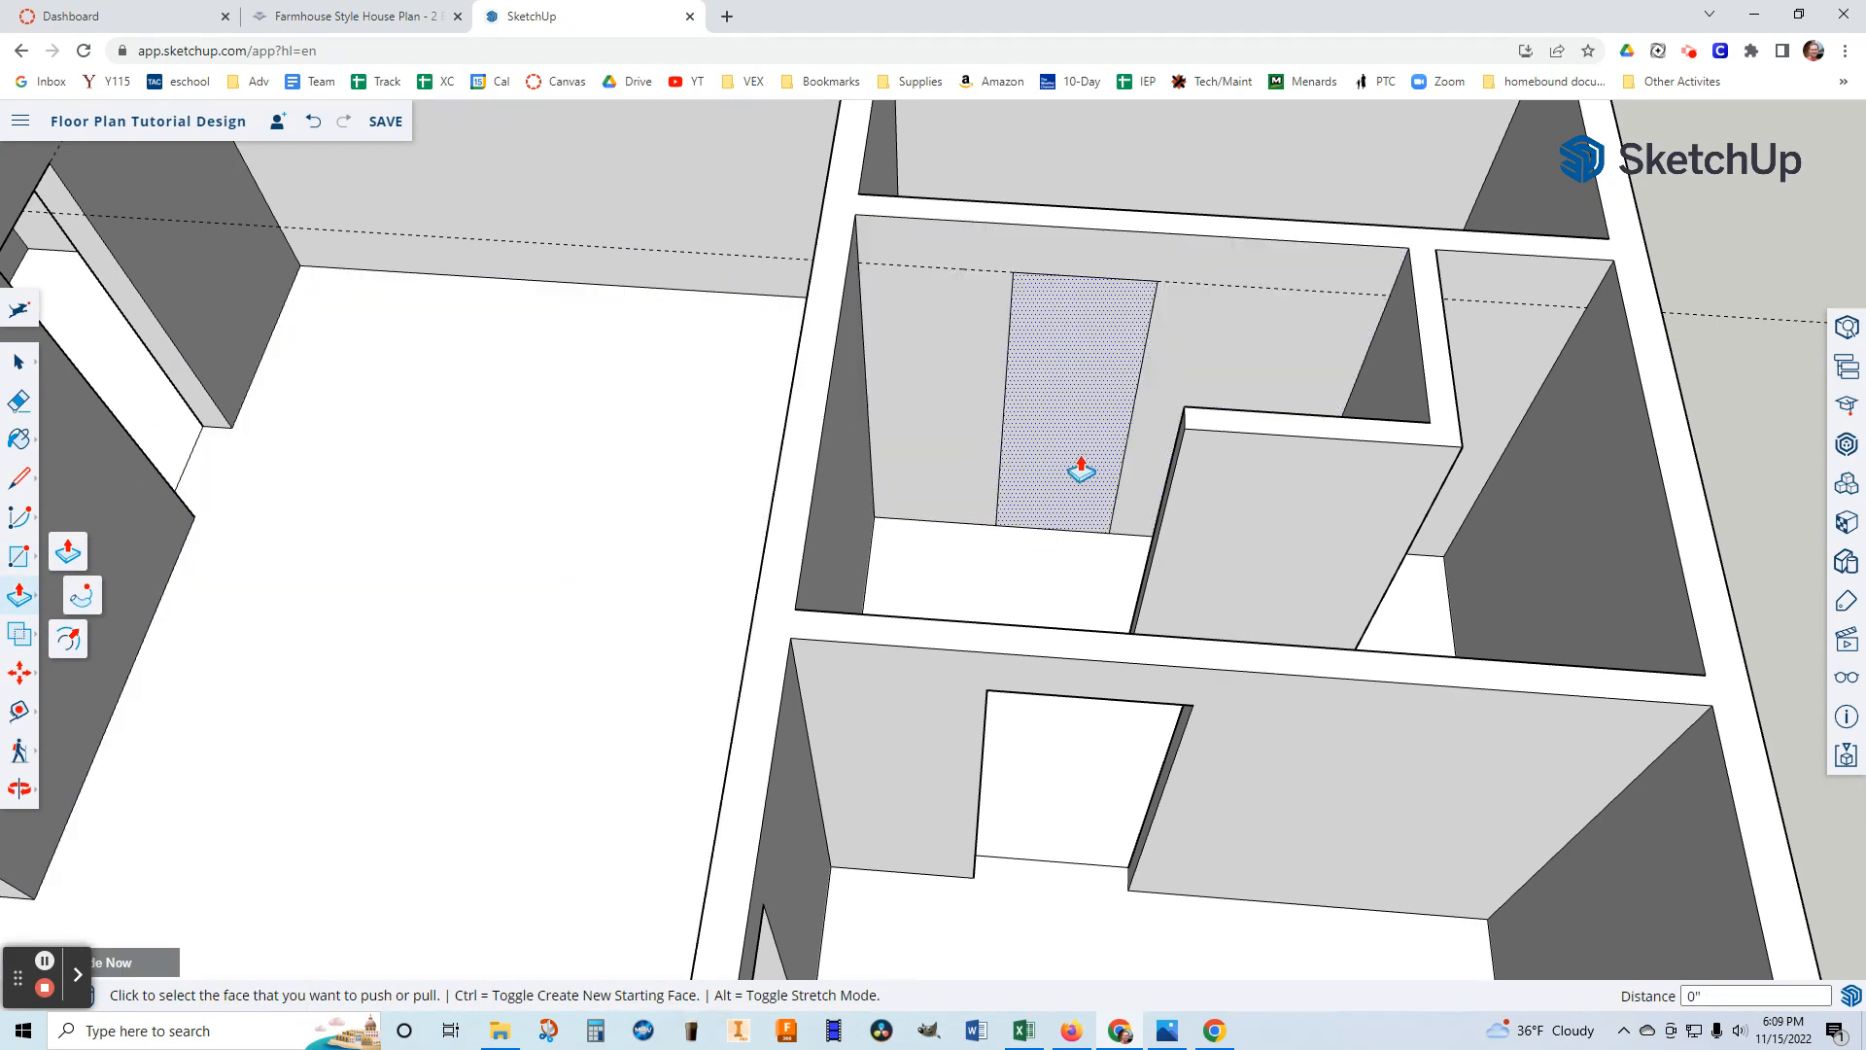
click(1078, 468)
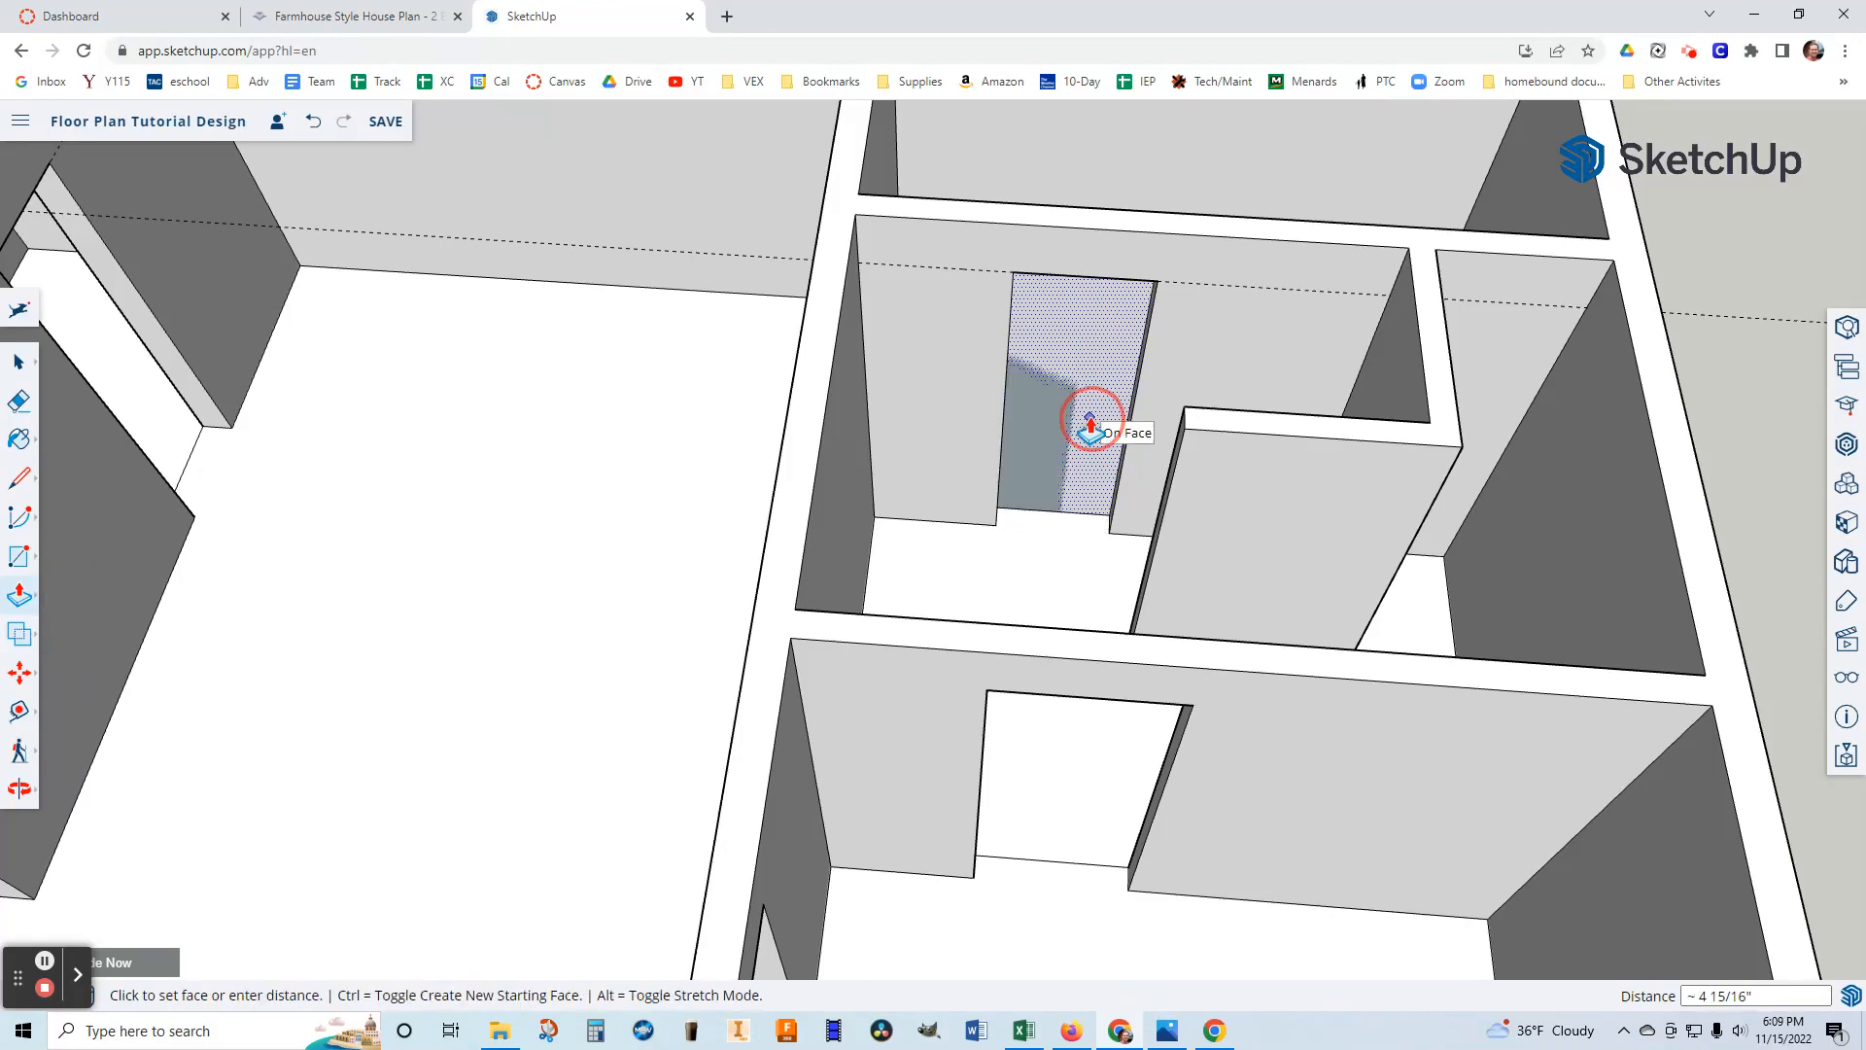
click(1089, 425)
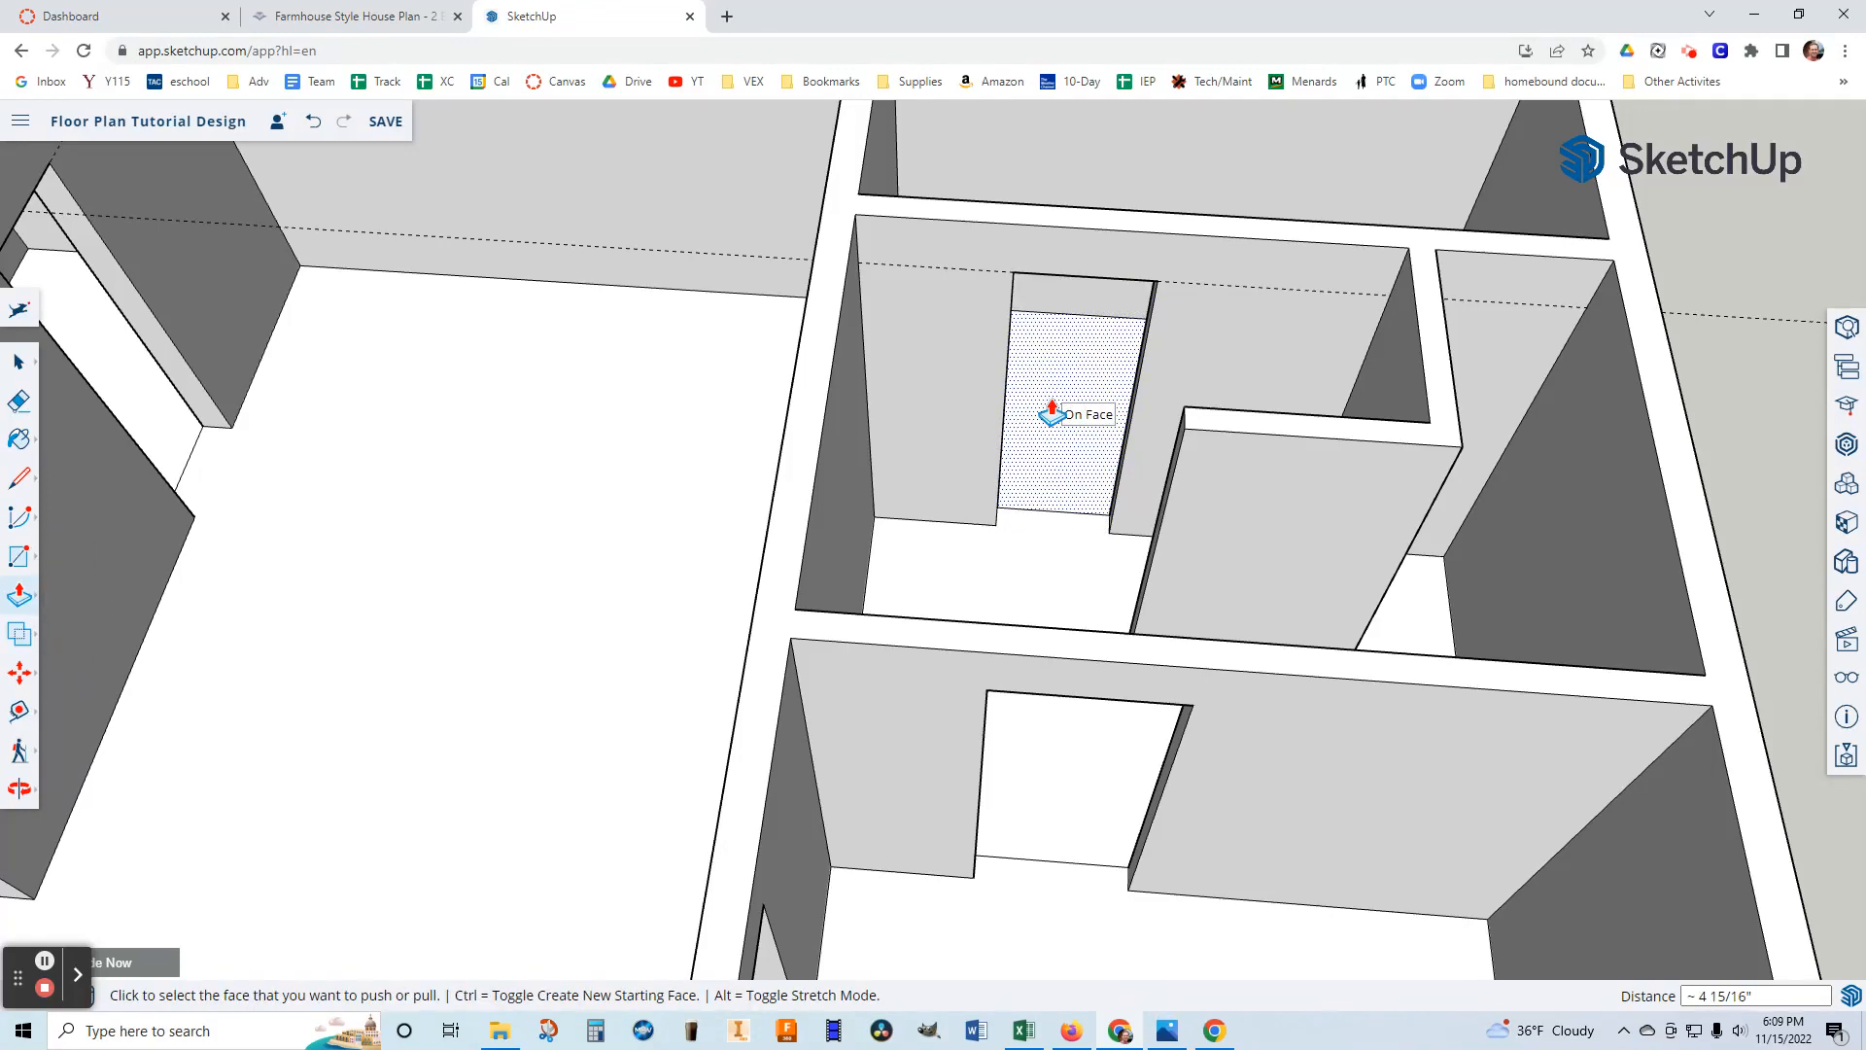
Examine the interior door openings across the whole house from above.
scroll(1053, 413, down, 5)
middle_drag(1049, 417, 1132, 255)
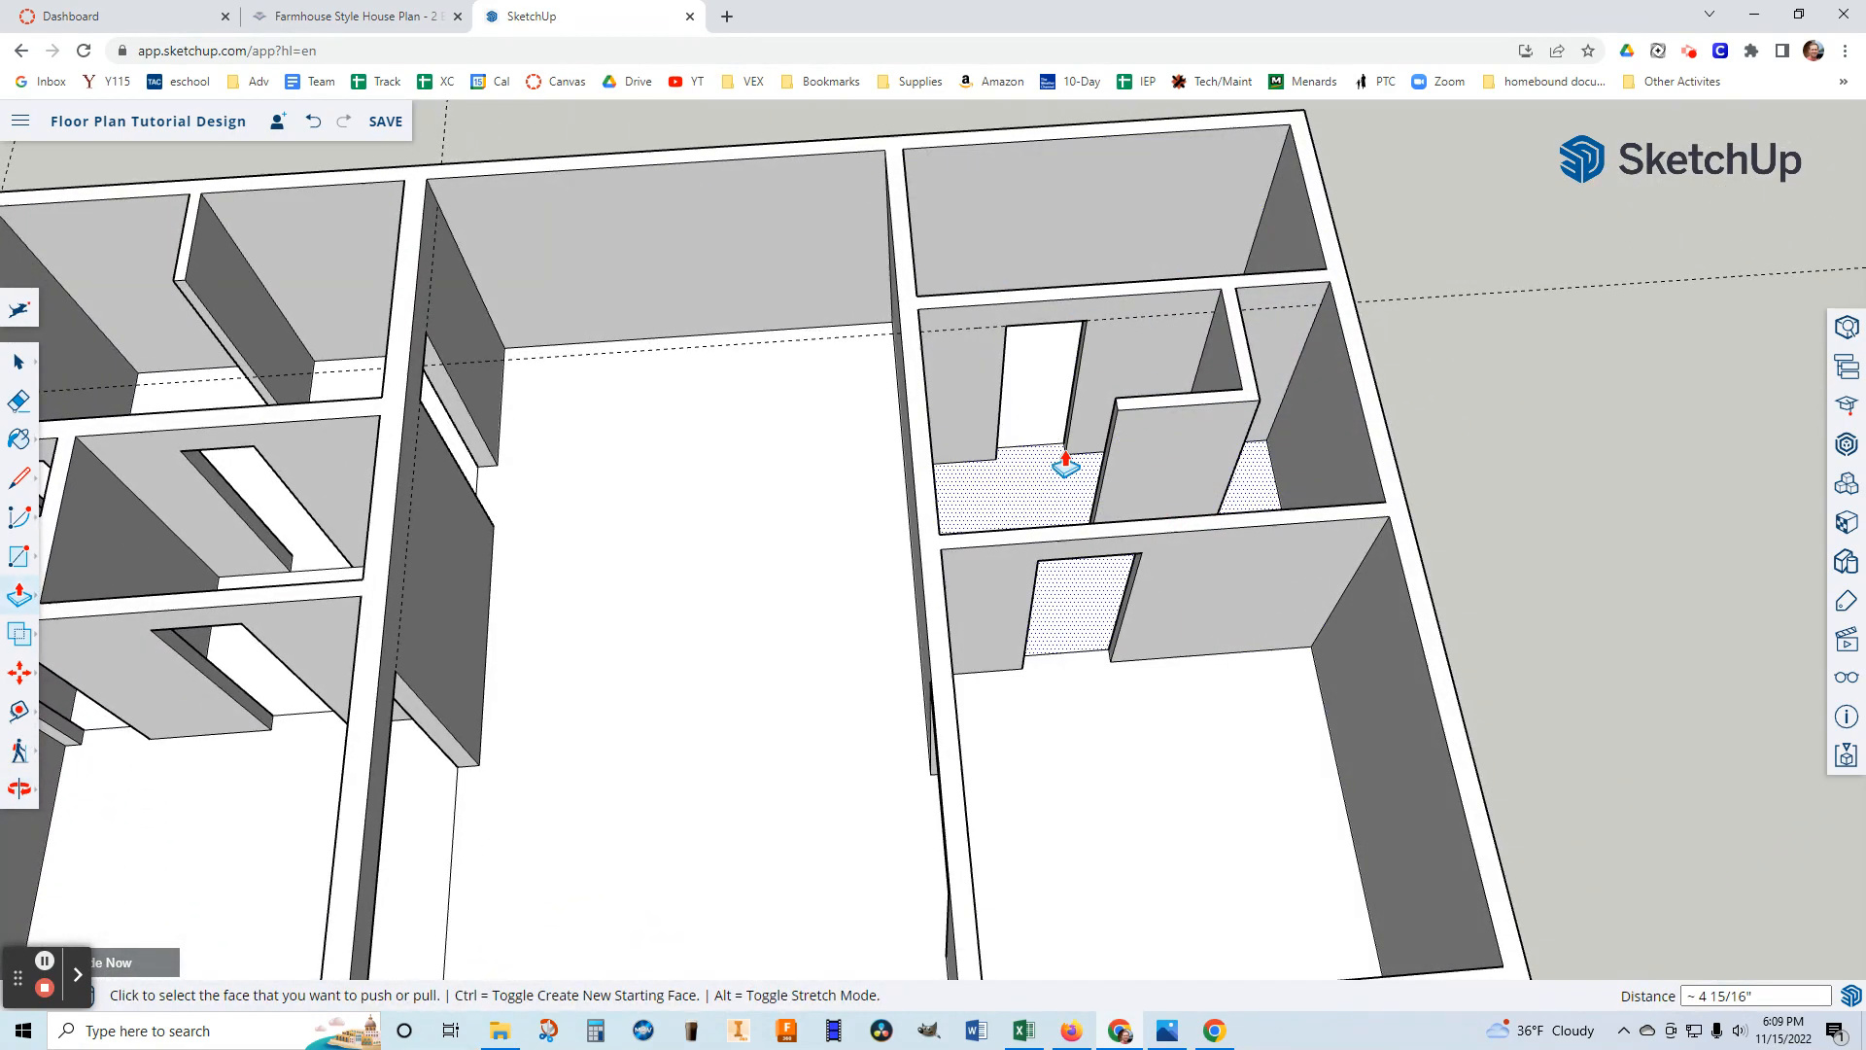
scroll(1148, 725, down, 2)
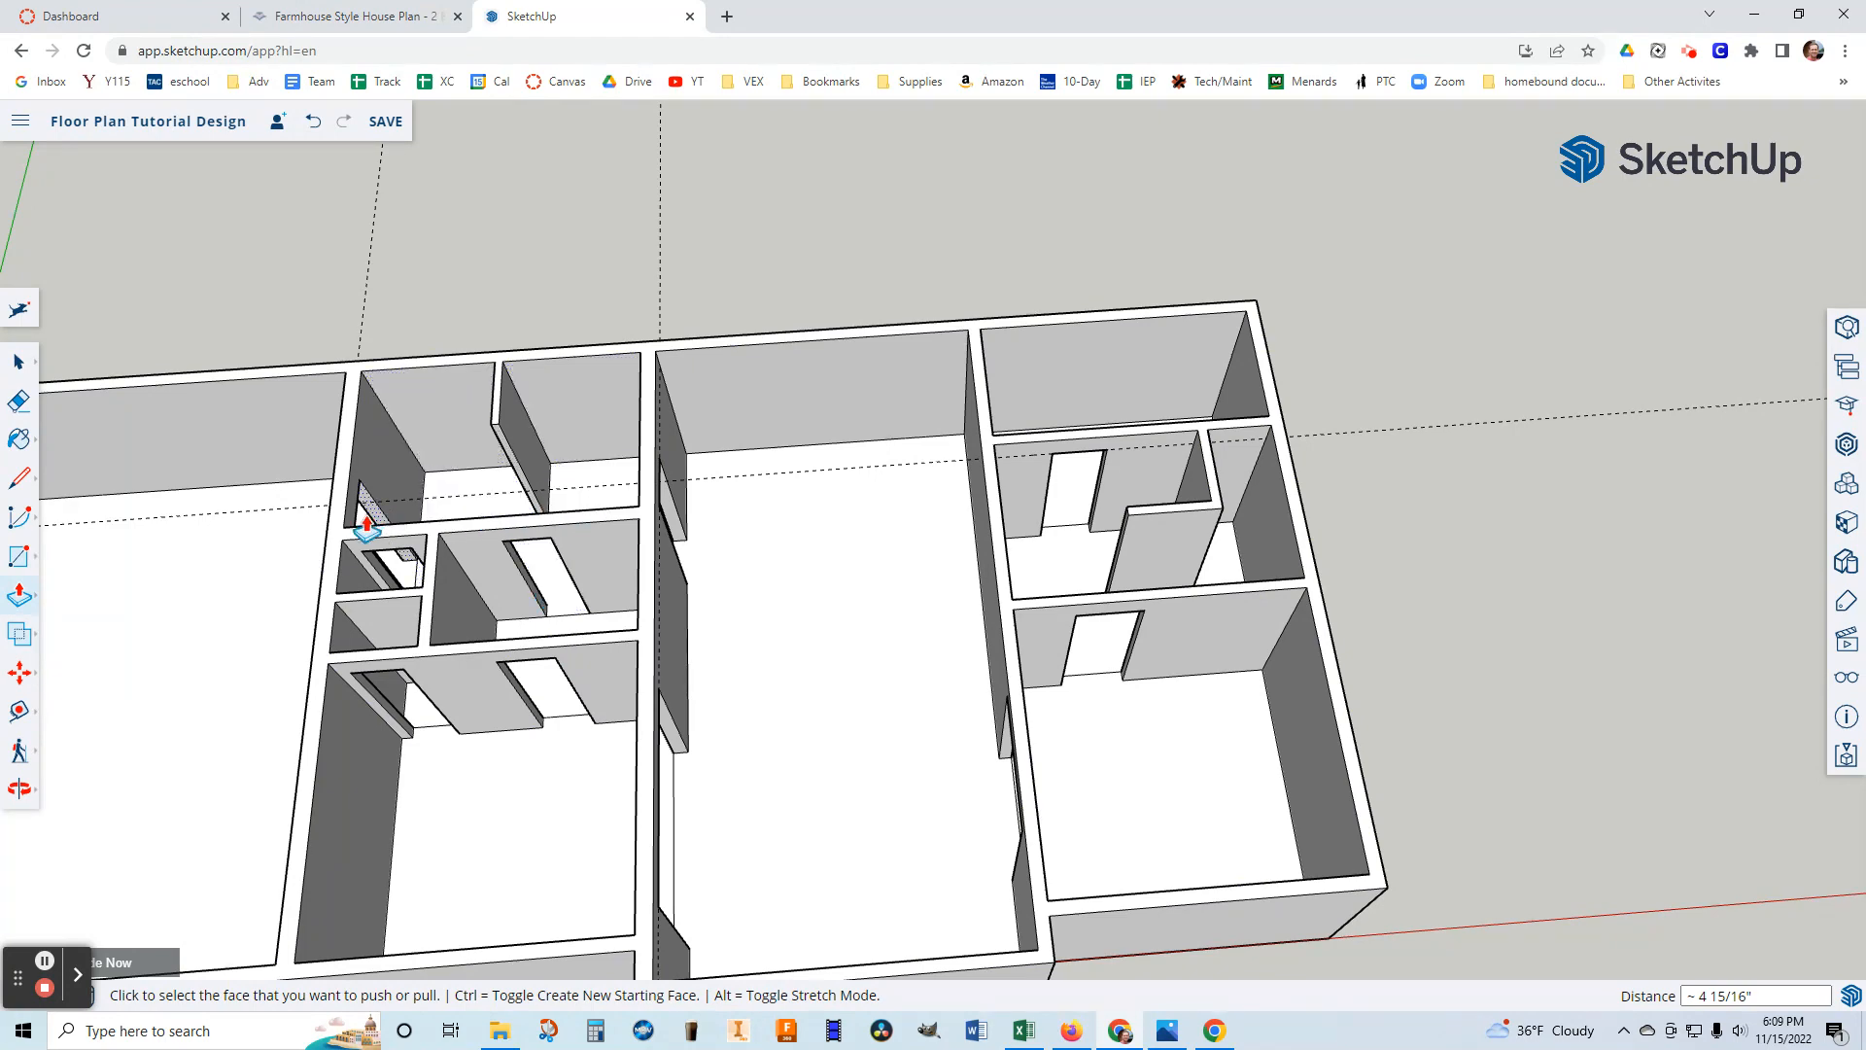
scroll(307, 698, down, 2)
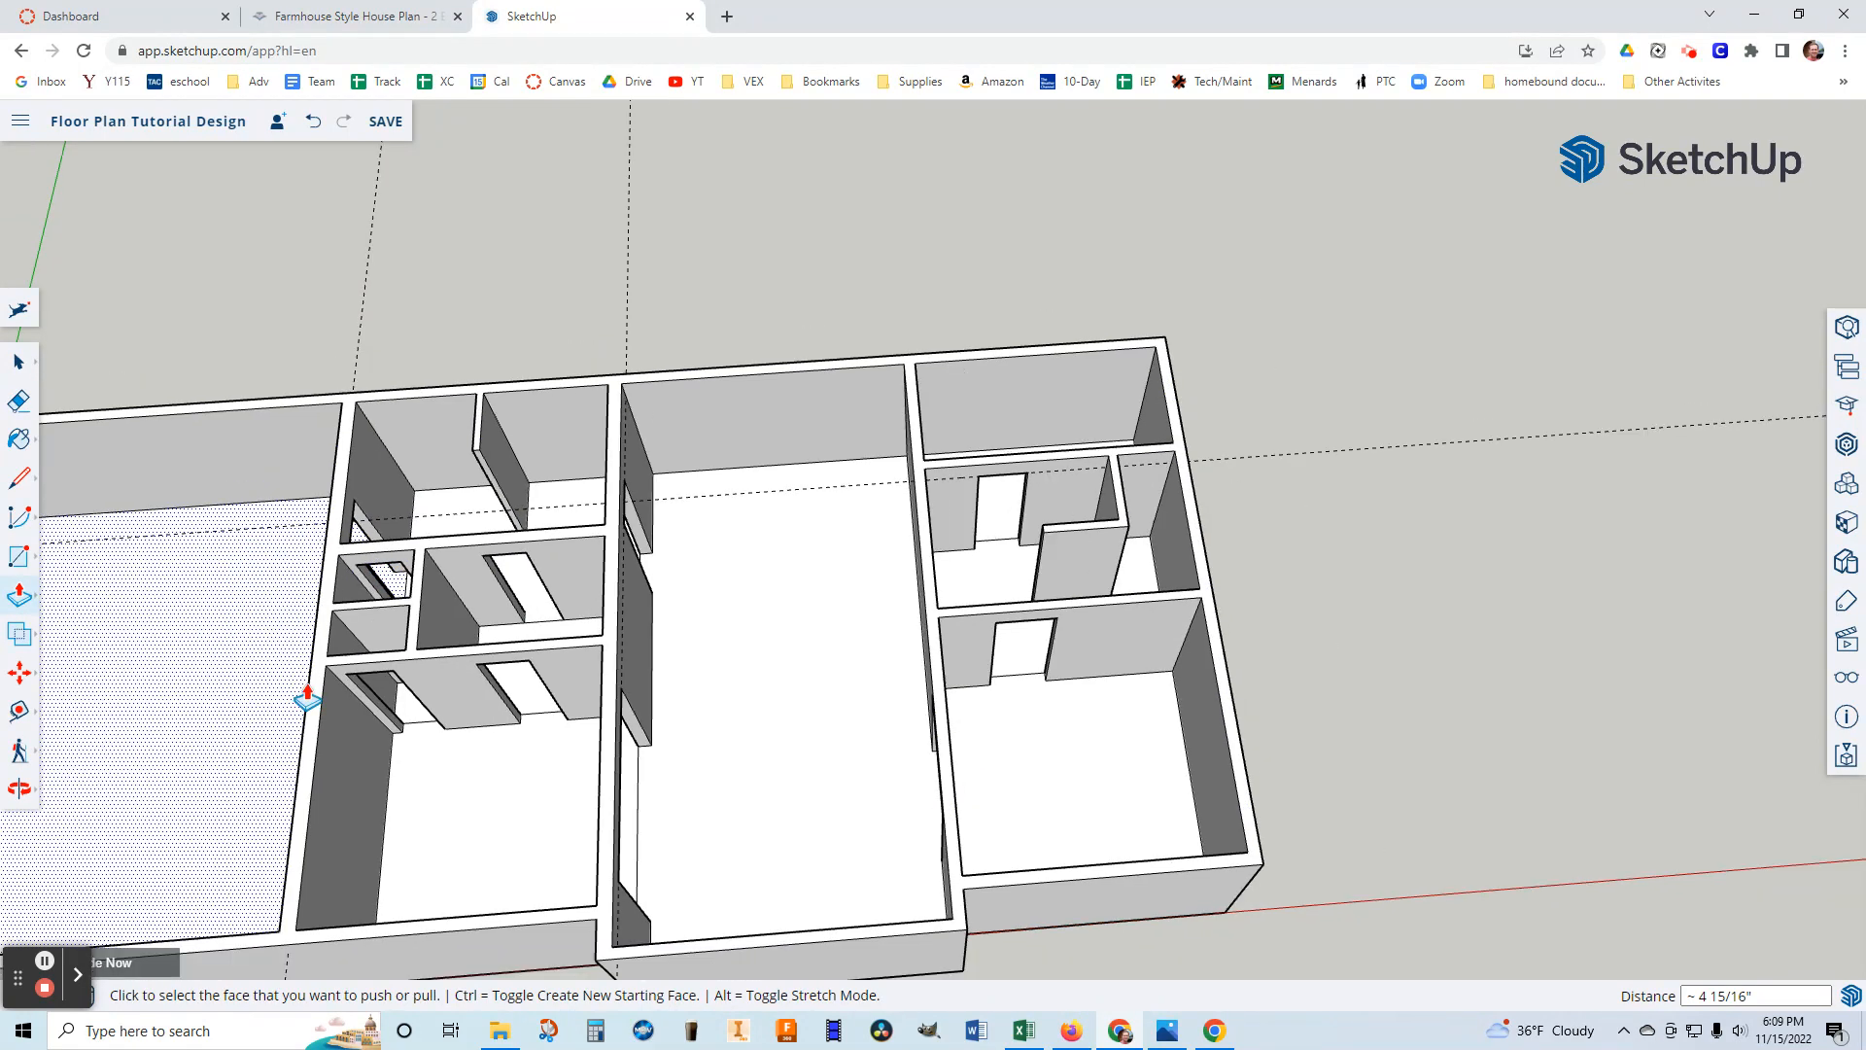
middle_drag(501, 763, 434, 733)
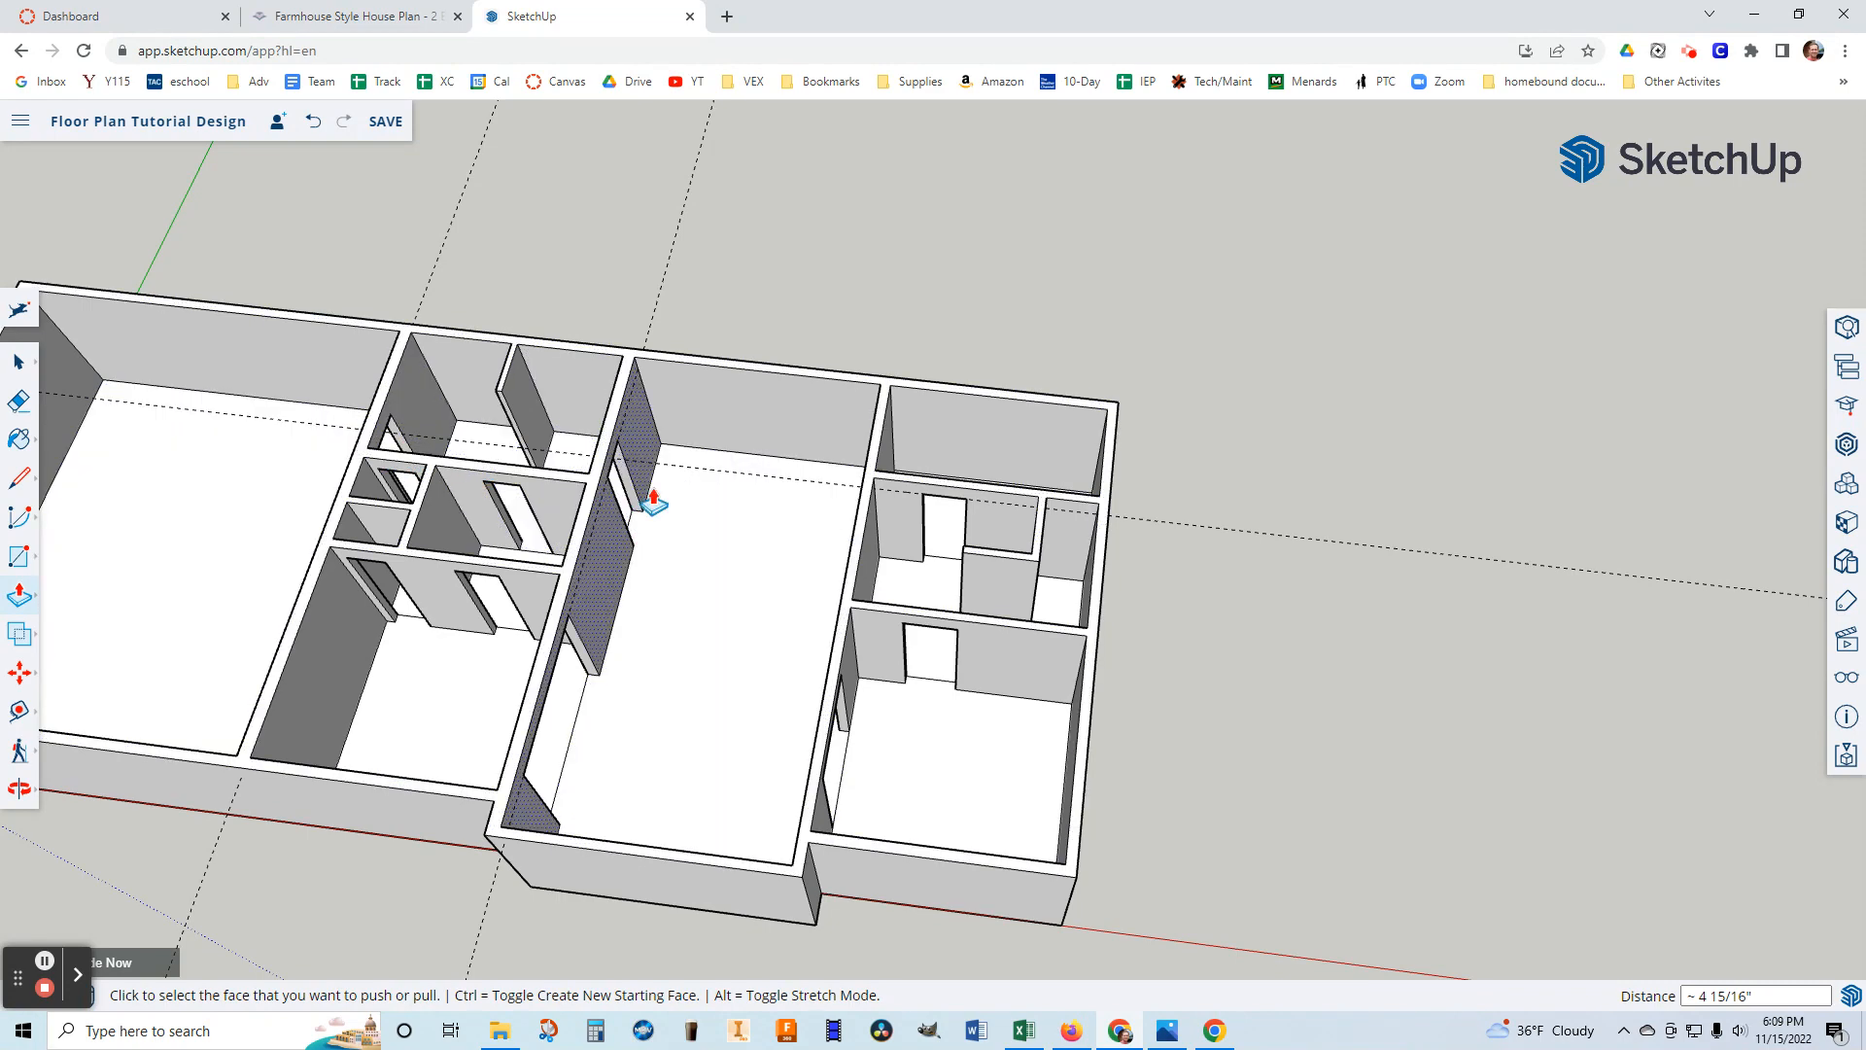
scroll(754, 572, down, 4)
middle_drag(750, 601, 456, 583)
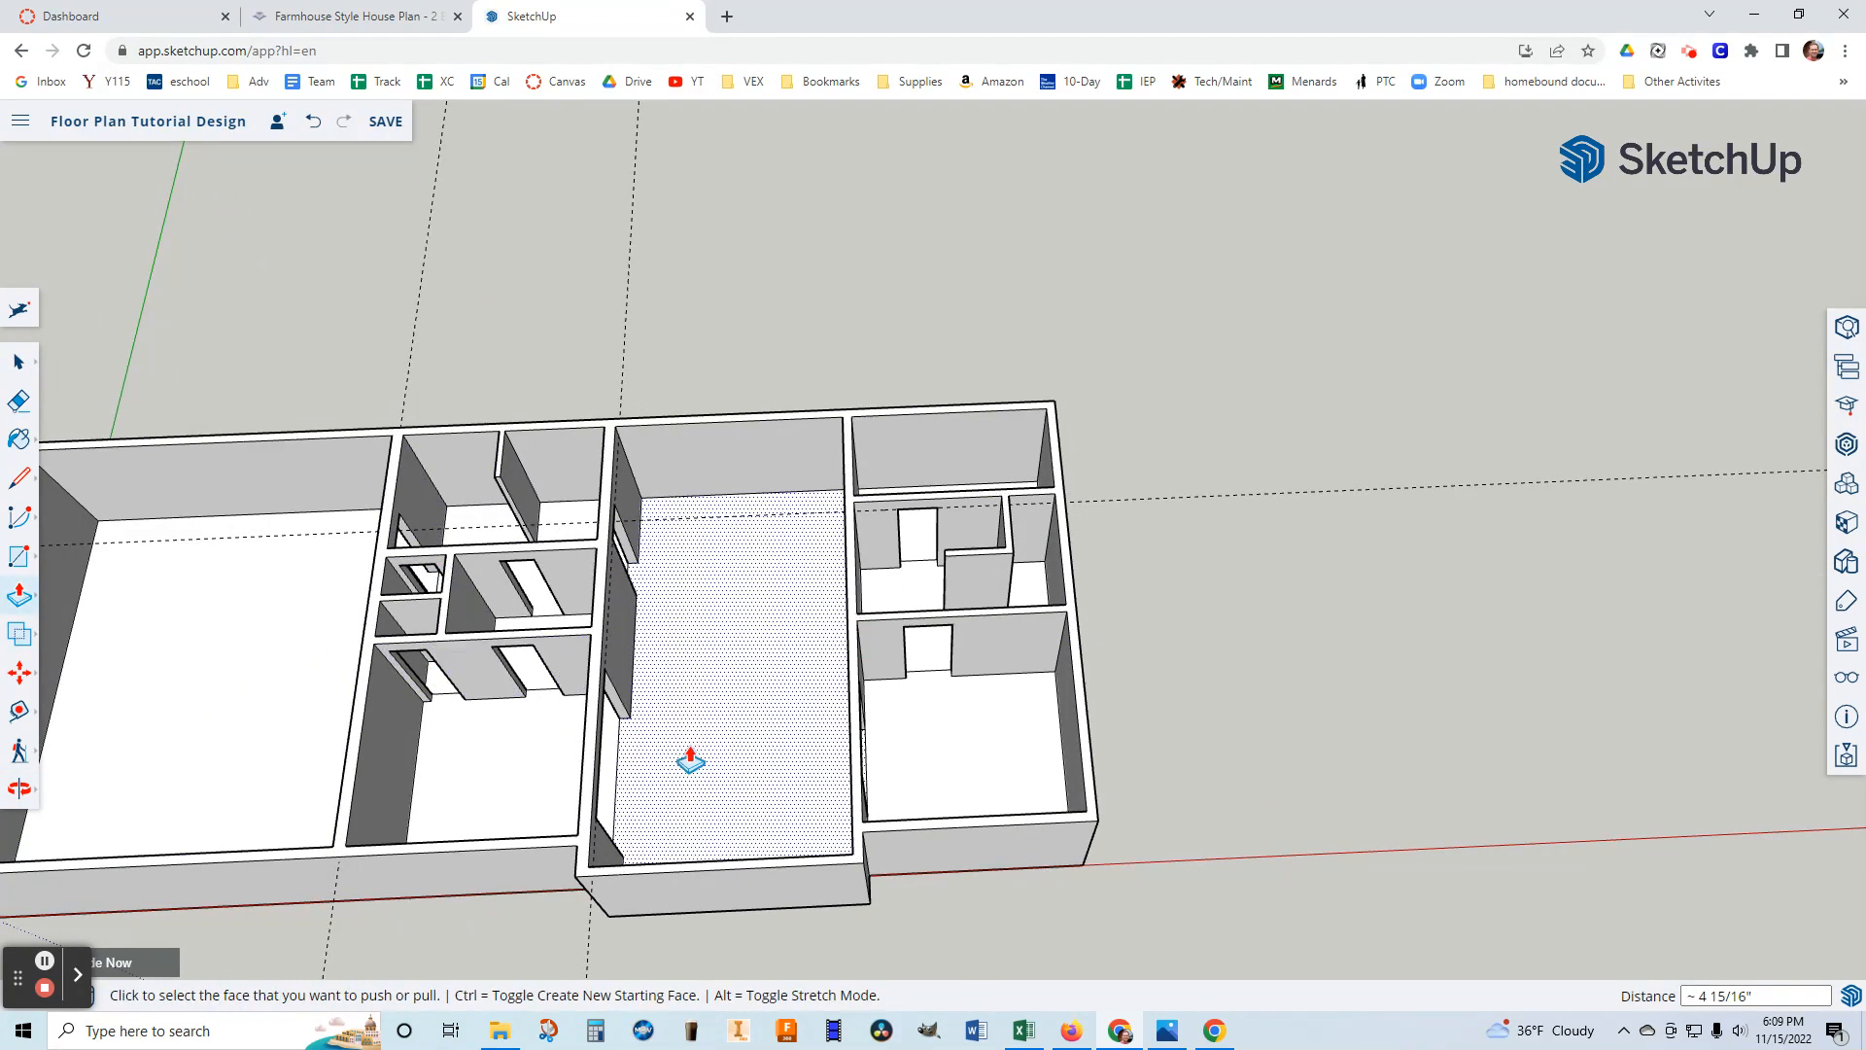
Erase the three leftover guides that run across the house walls.
middle_drag(625, 785, 616, 679)
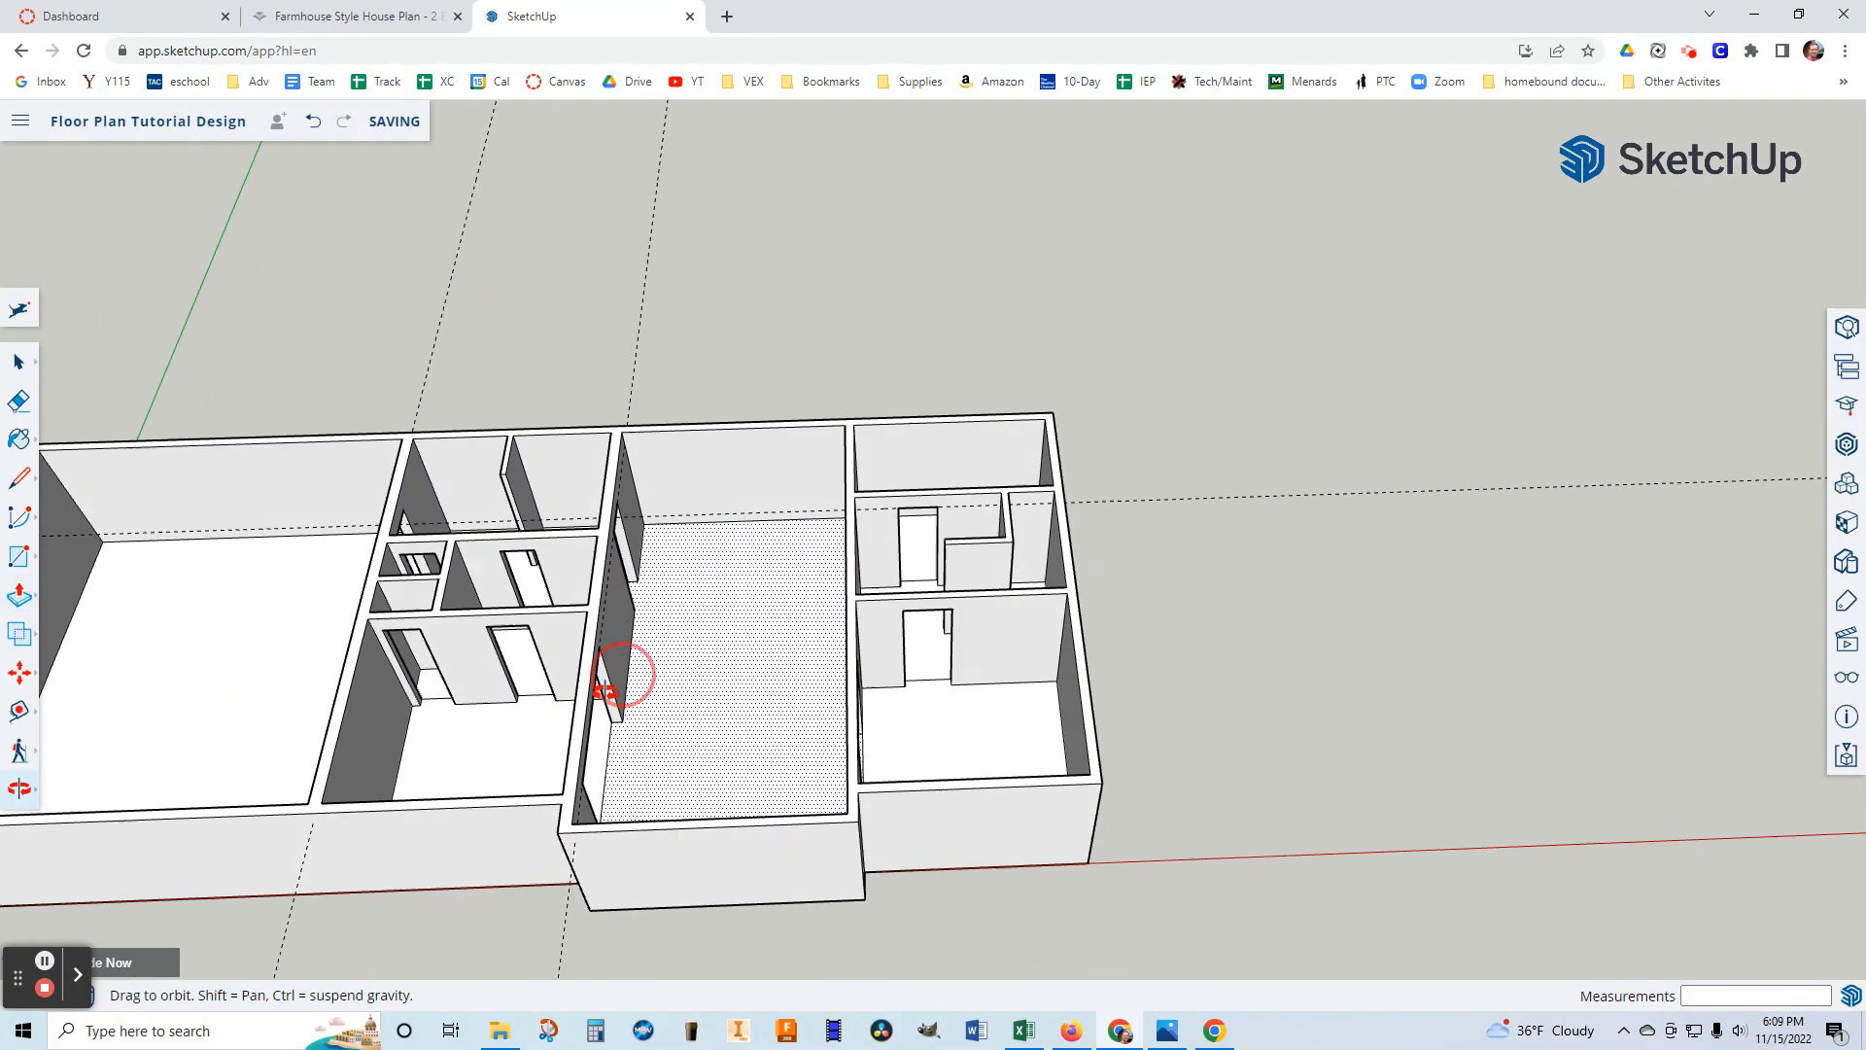
scroll(982, 616, up, 4)
scroll(957, 533, up, 1)
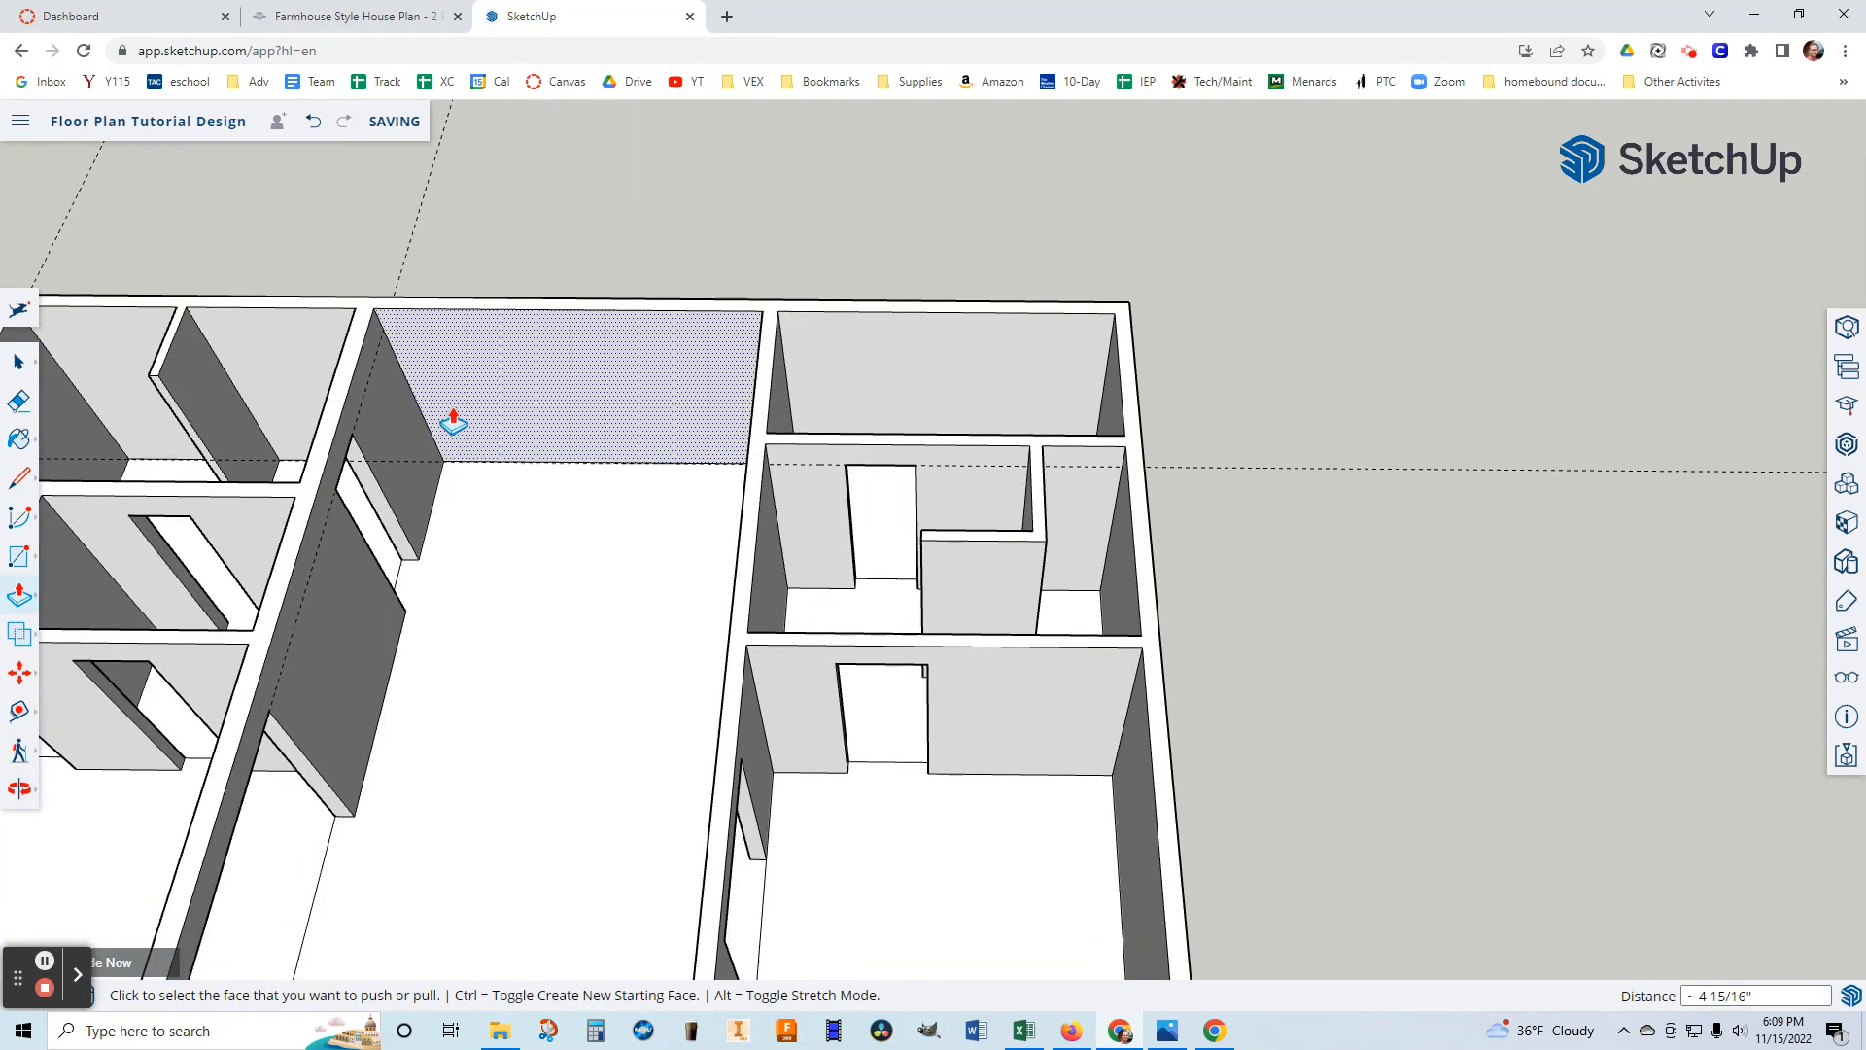
click(20, 403)
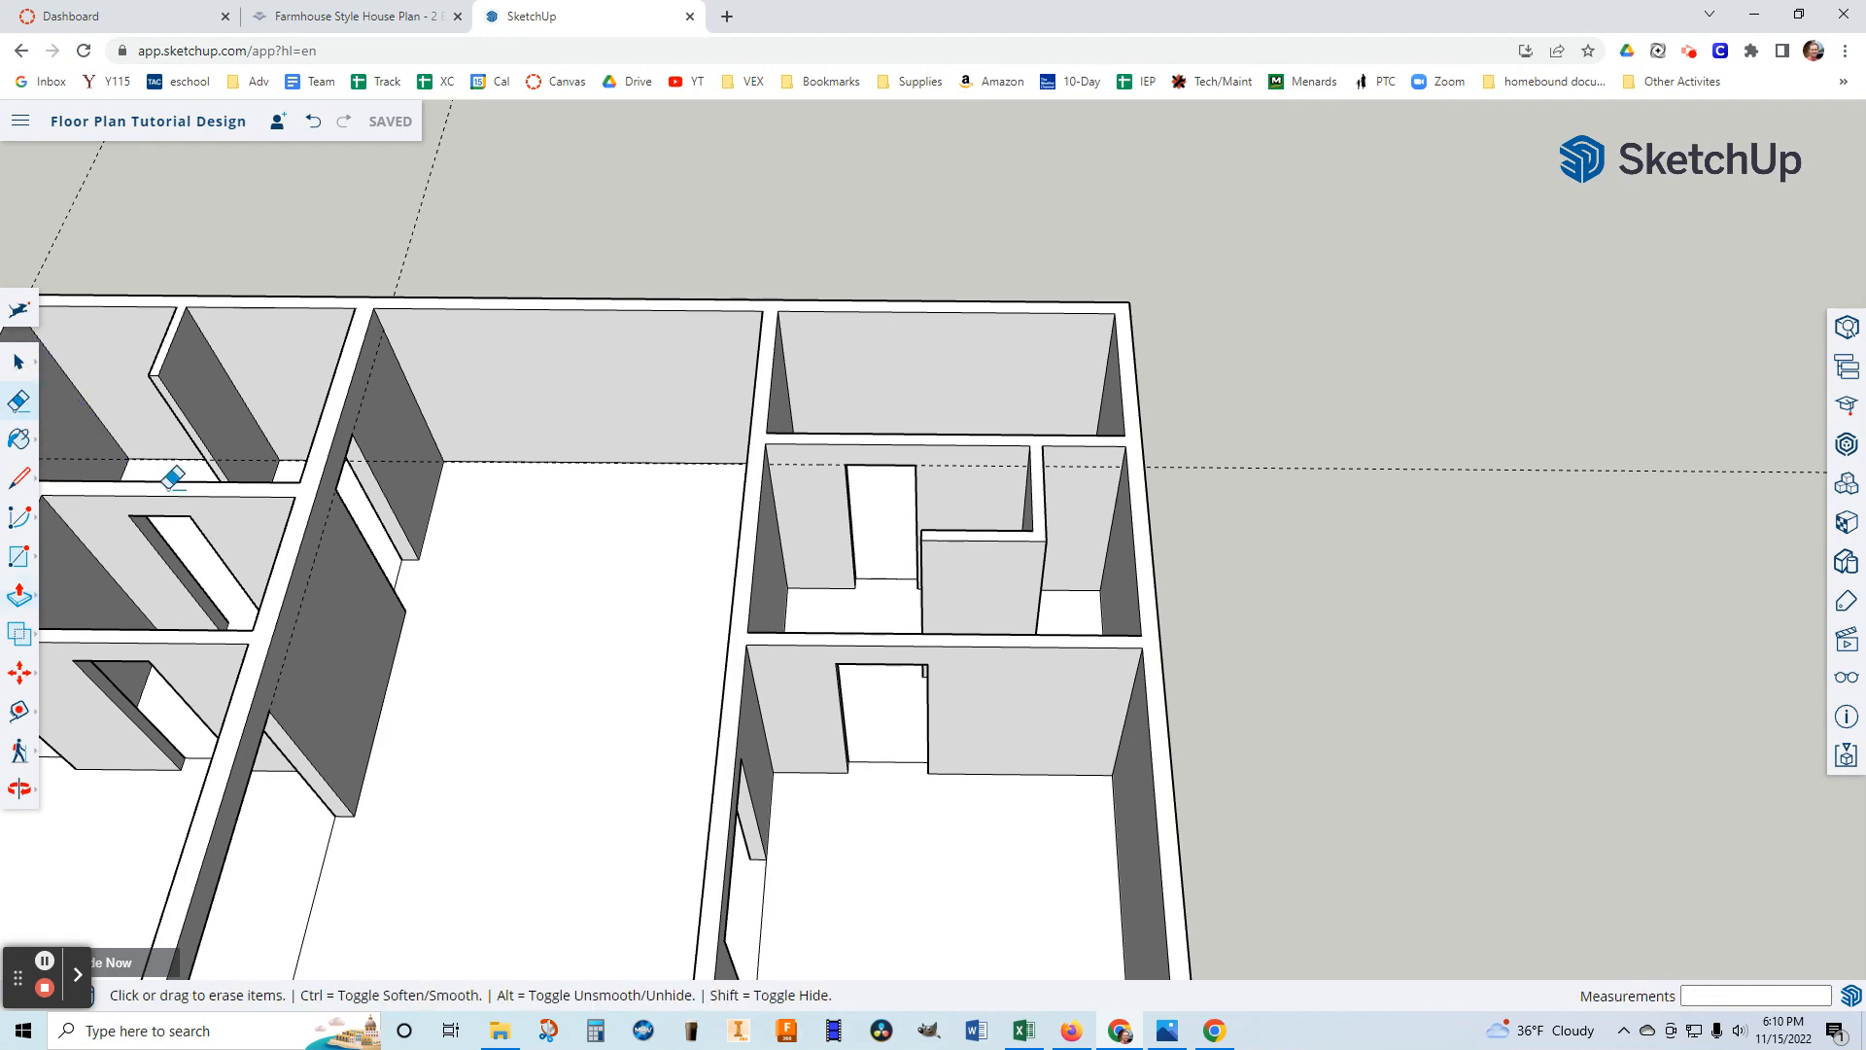
click(301, 585)
click(819, 448)
scroll(821, 463, down, 3)
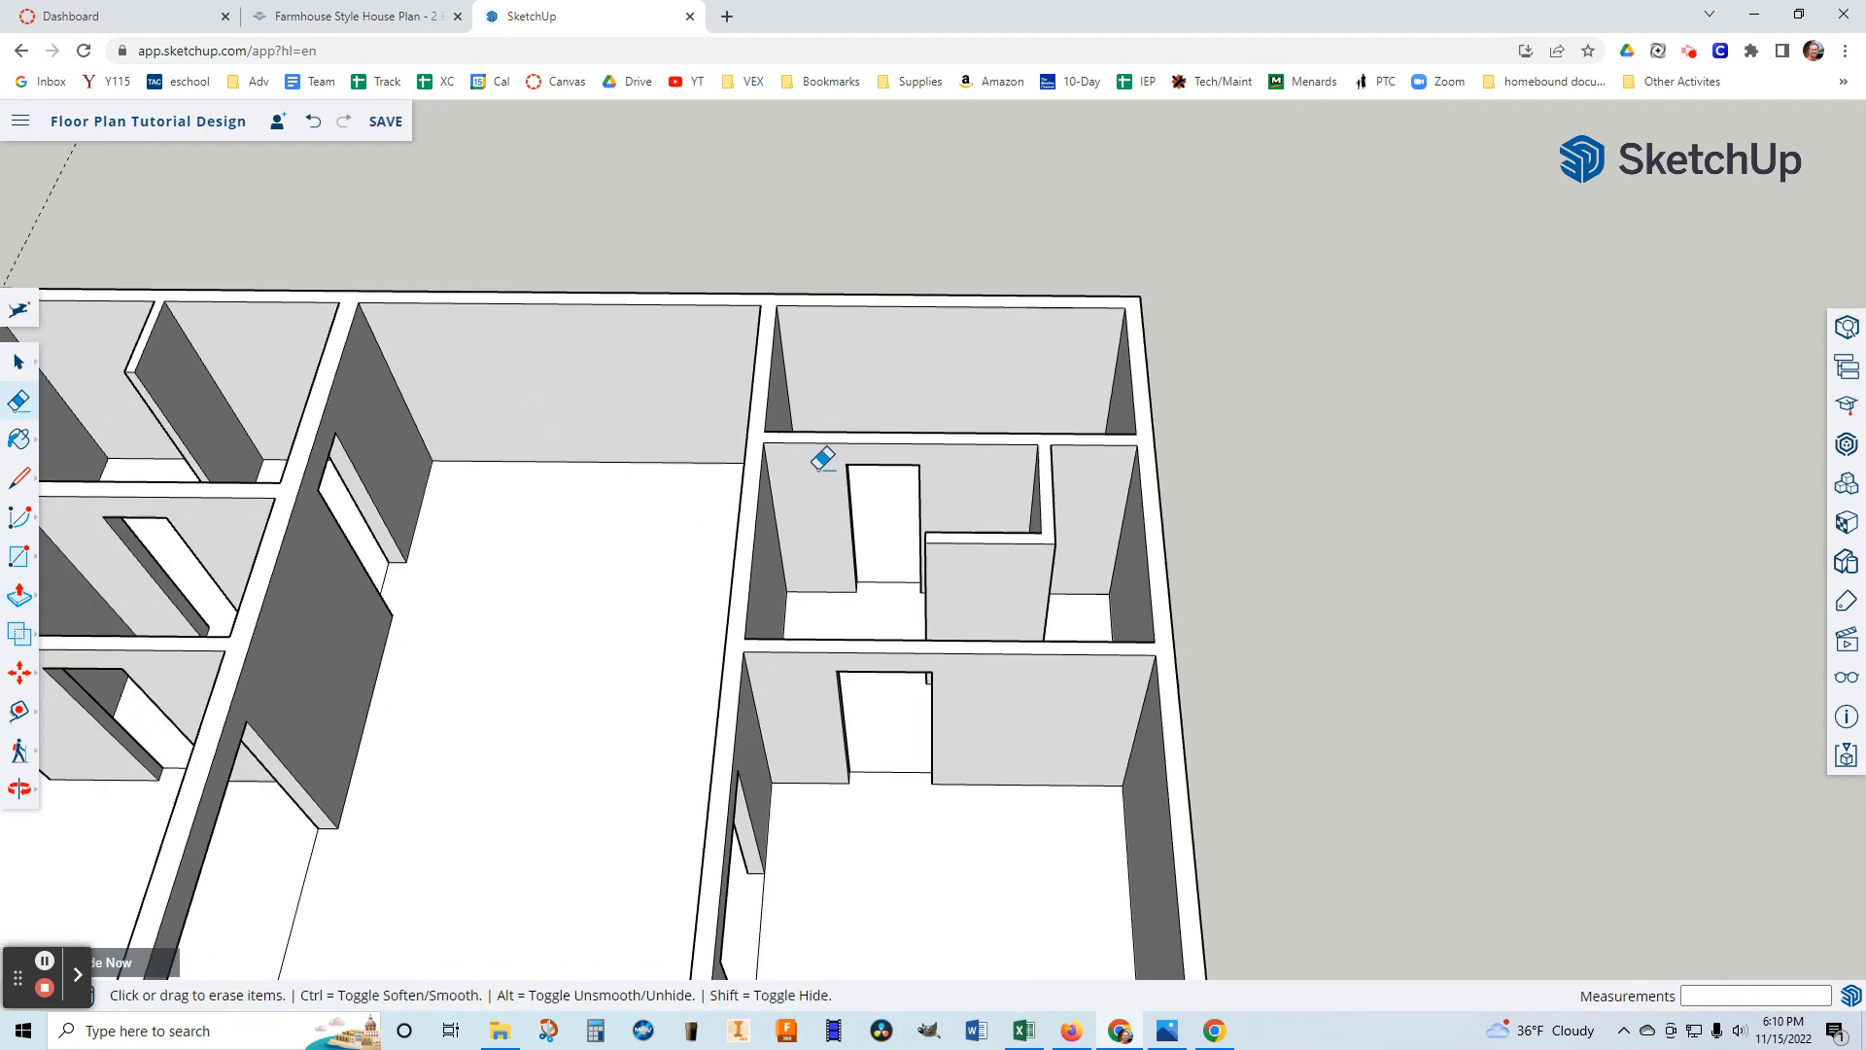
scroll(282, 473, down, 3)
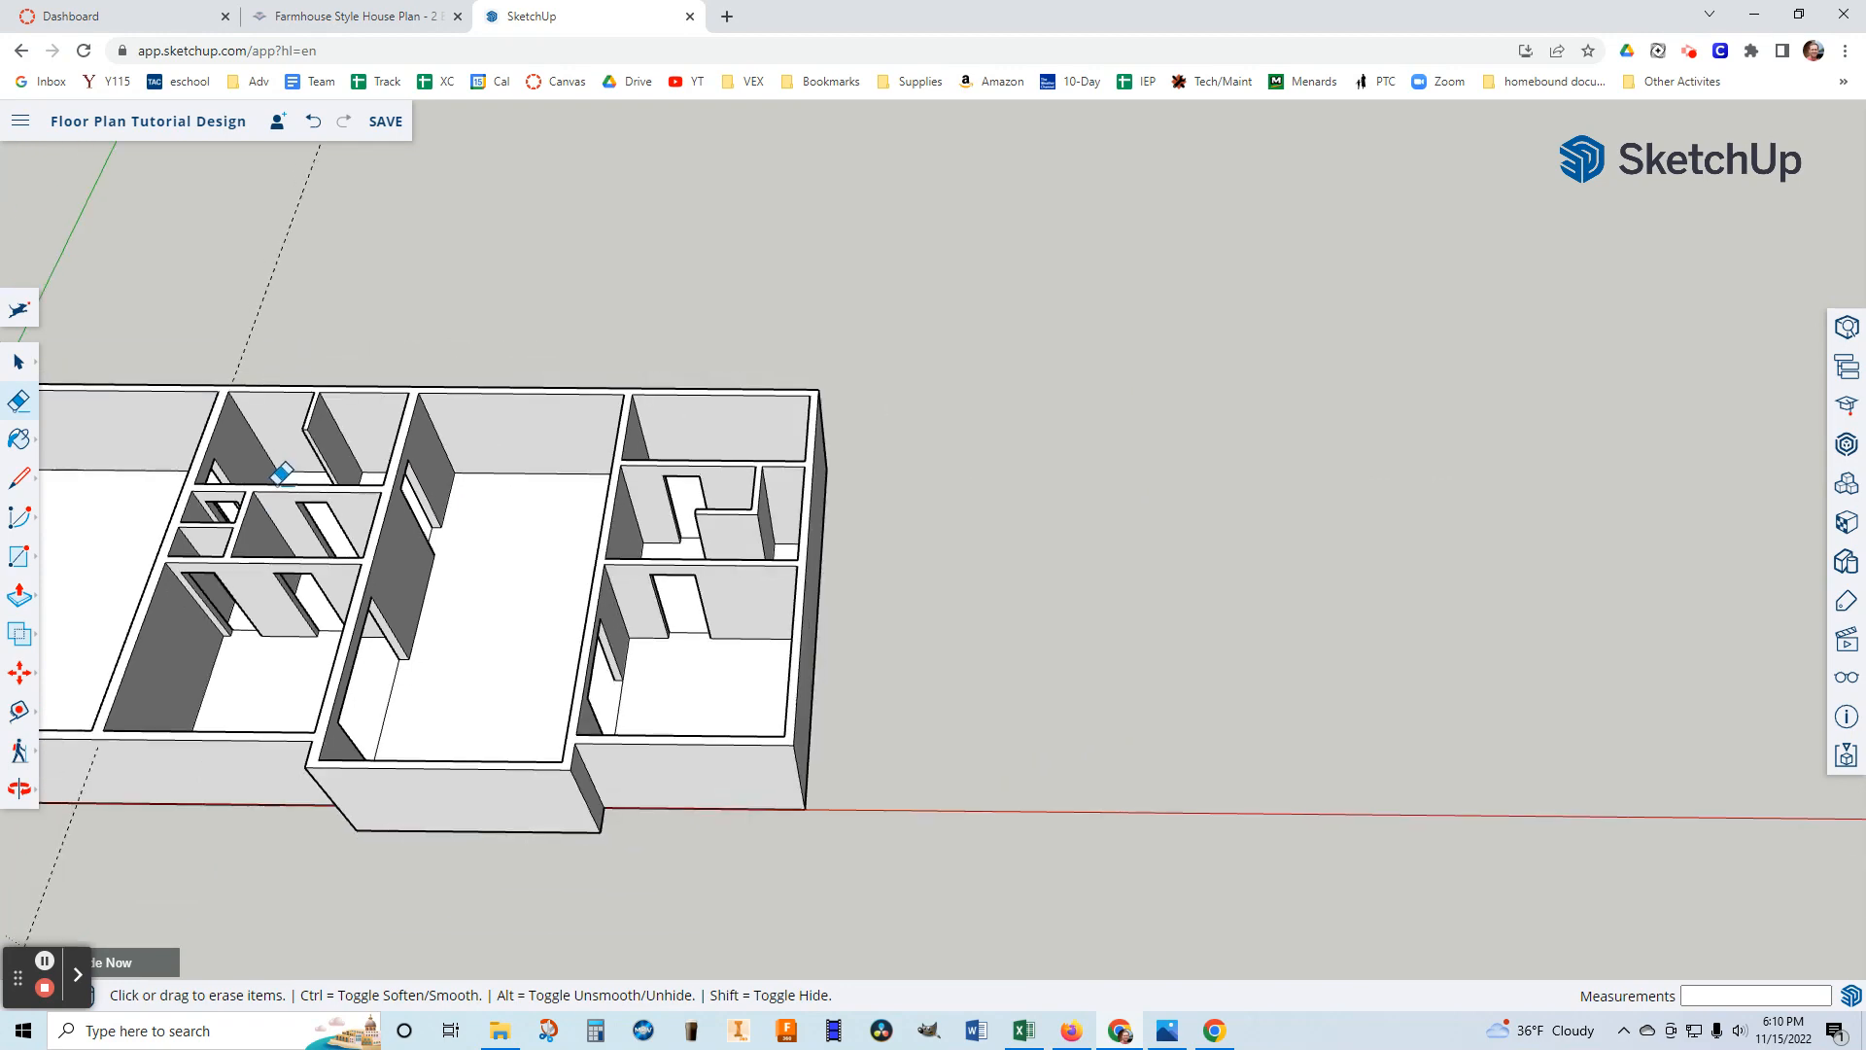
click(81, 780)
Add a guide 1' below the top edge of the garage's front exterior wall.
scroll(180, 747, up, 1)
mouse_move(179, 742)
middle_down()
mouse_move(179, 687)
mouse_move(408, 667)
mouse_move(267, 566)
mouse_move(187, 549)
mouse_move(153, 564)
middle_up()
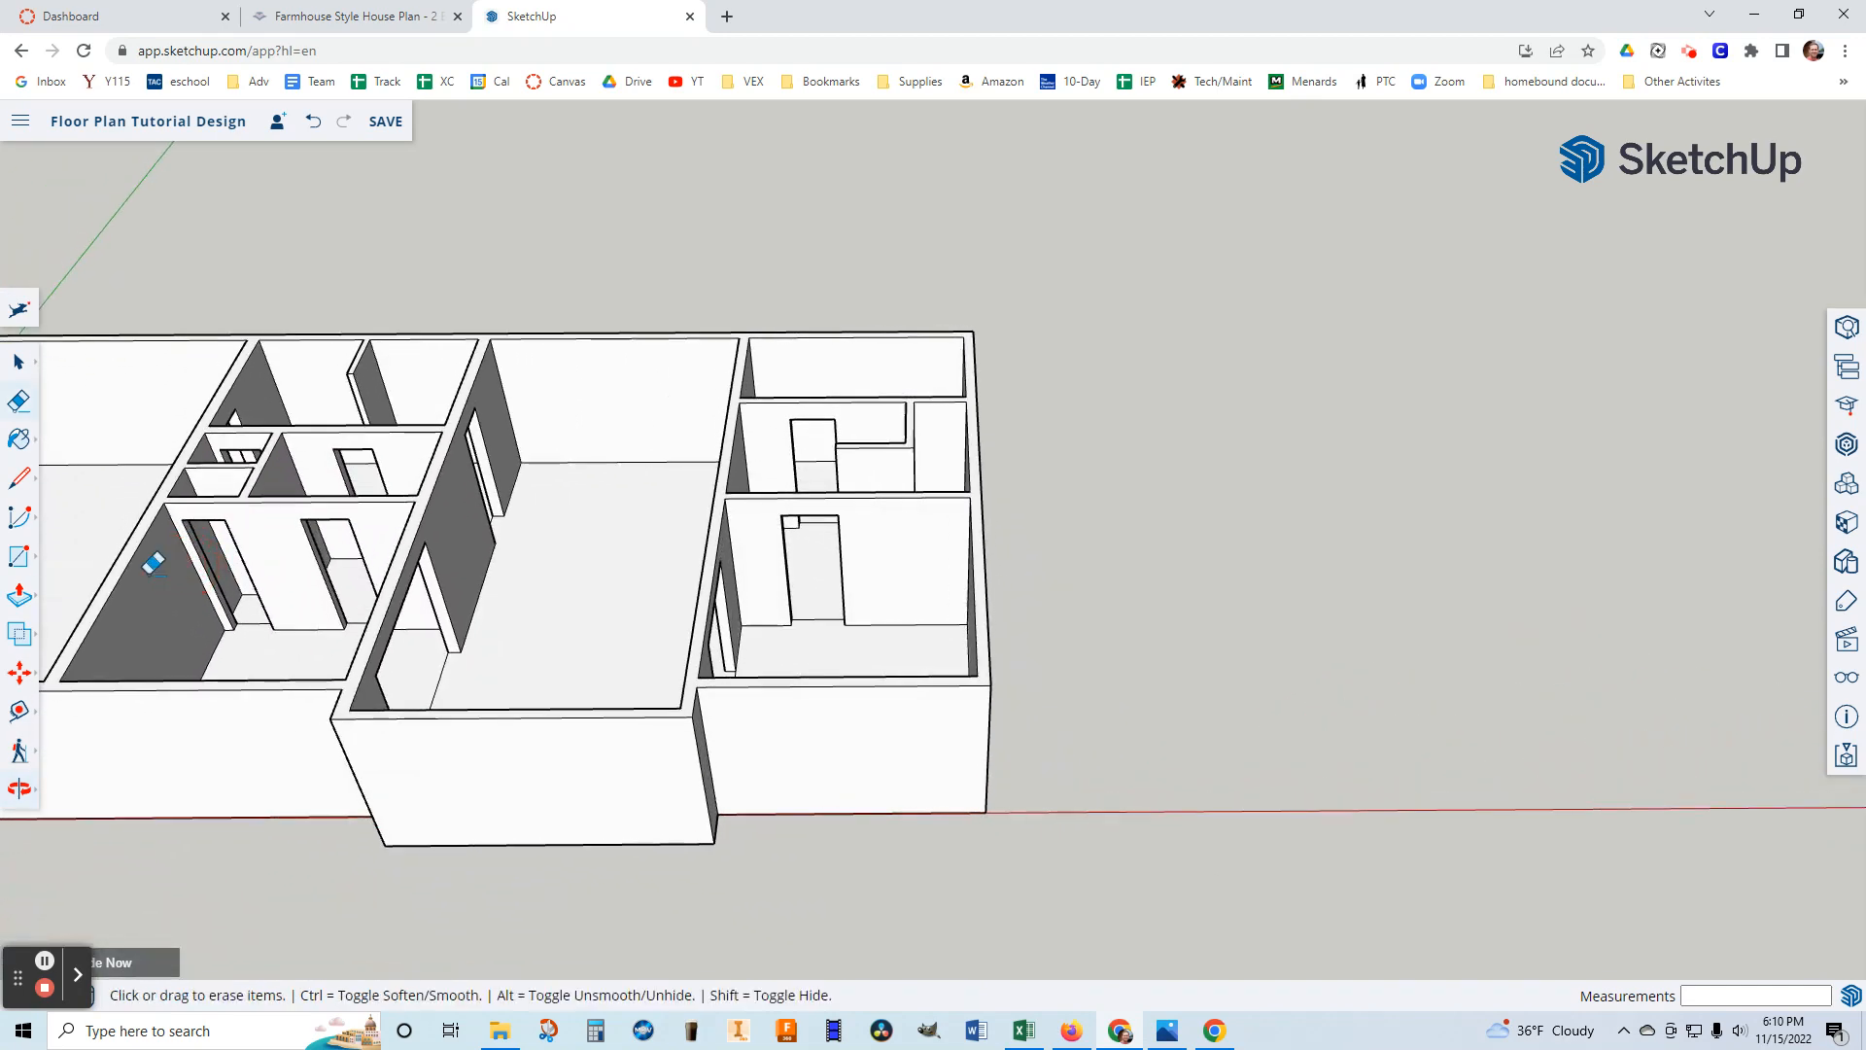
click(18, 790)
click(73, 887)
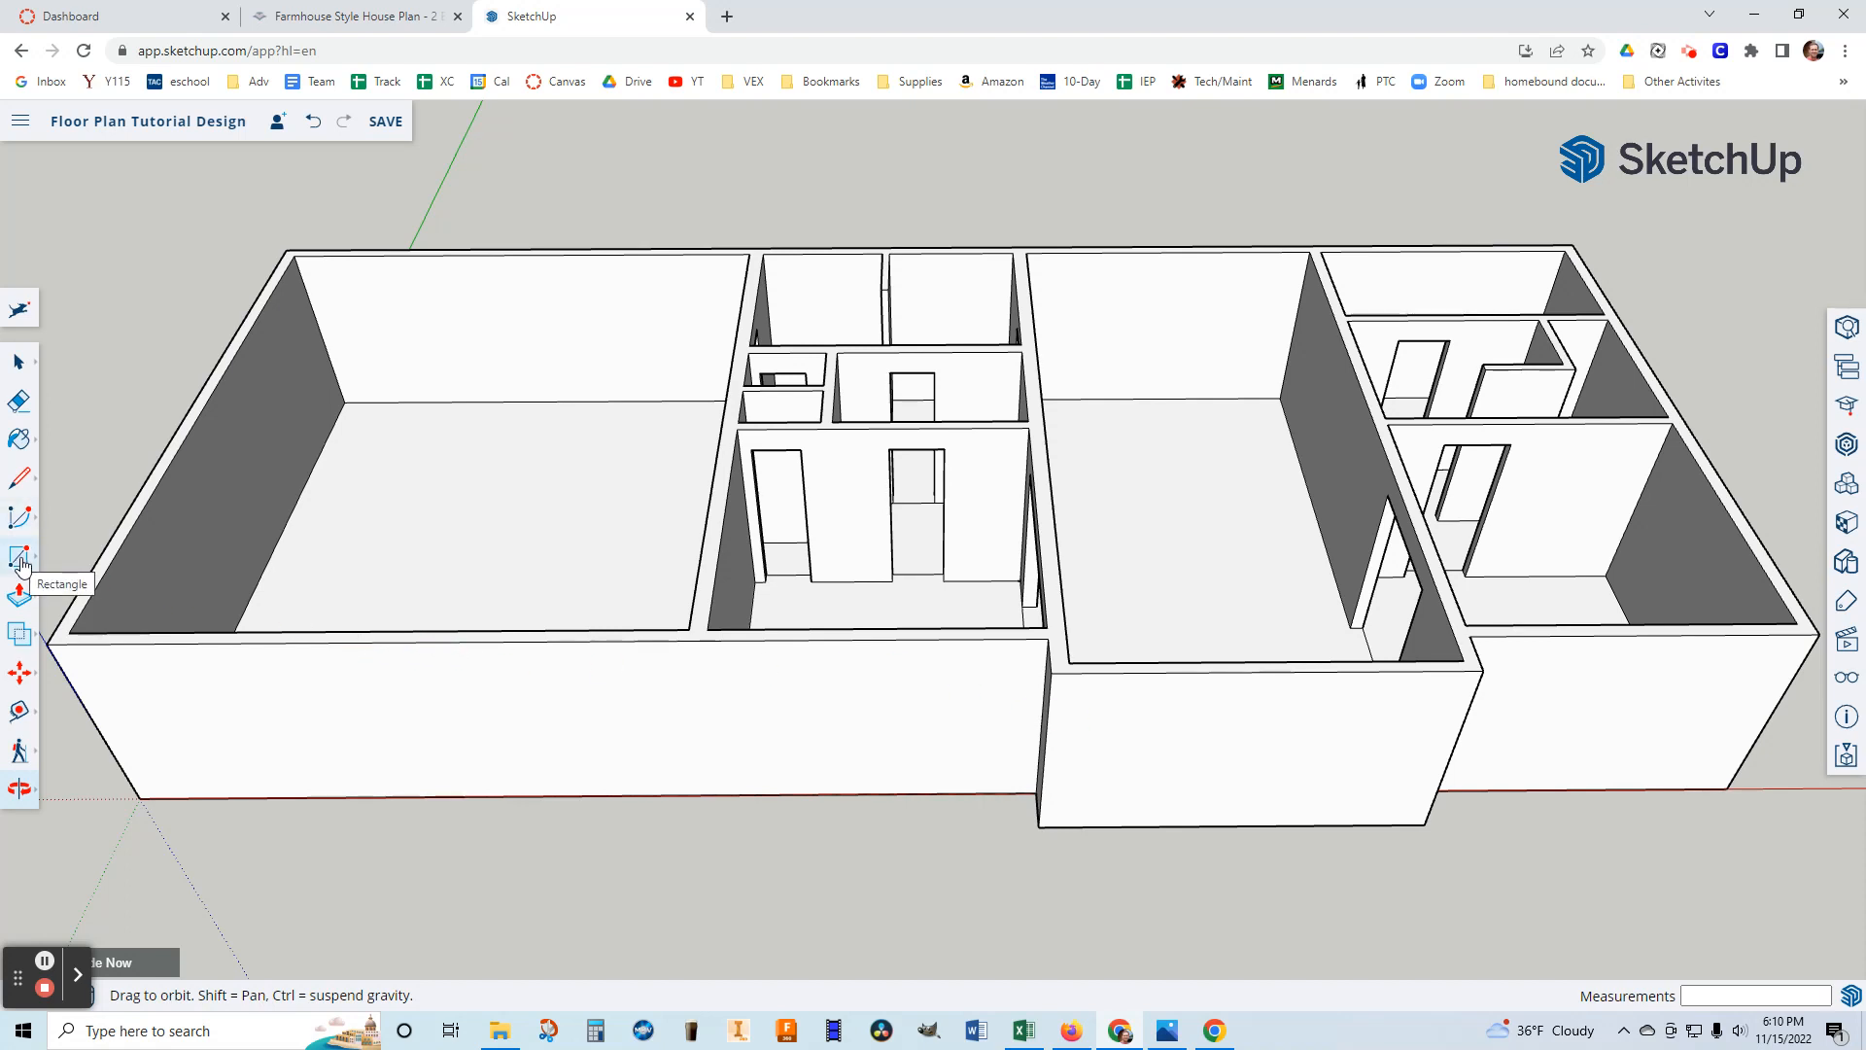
click(19, 713)
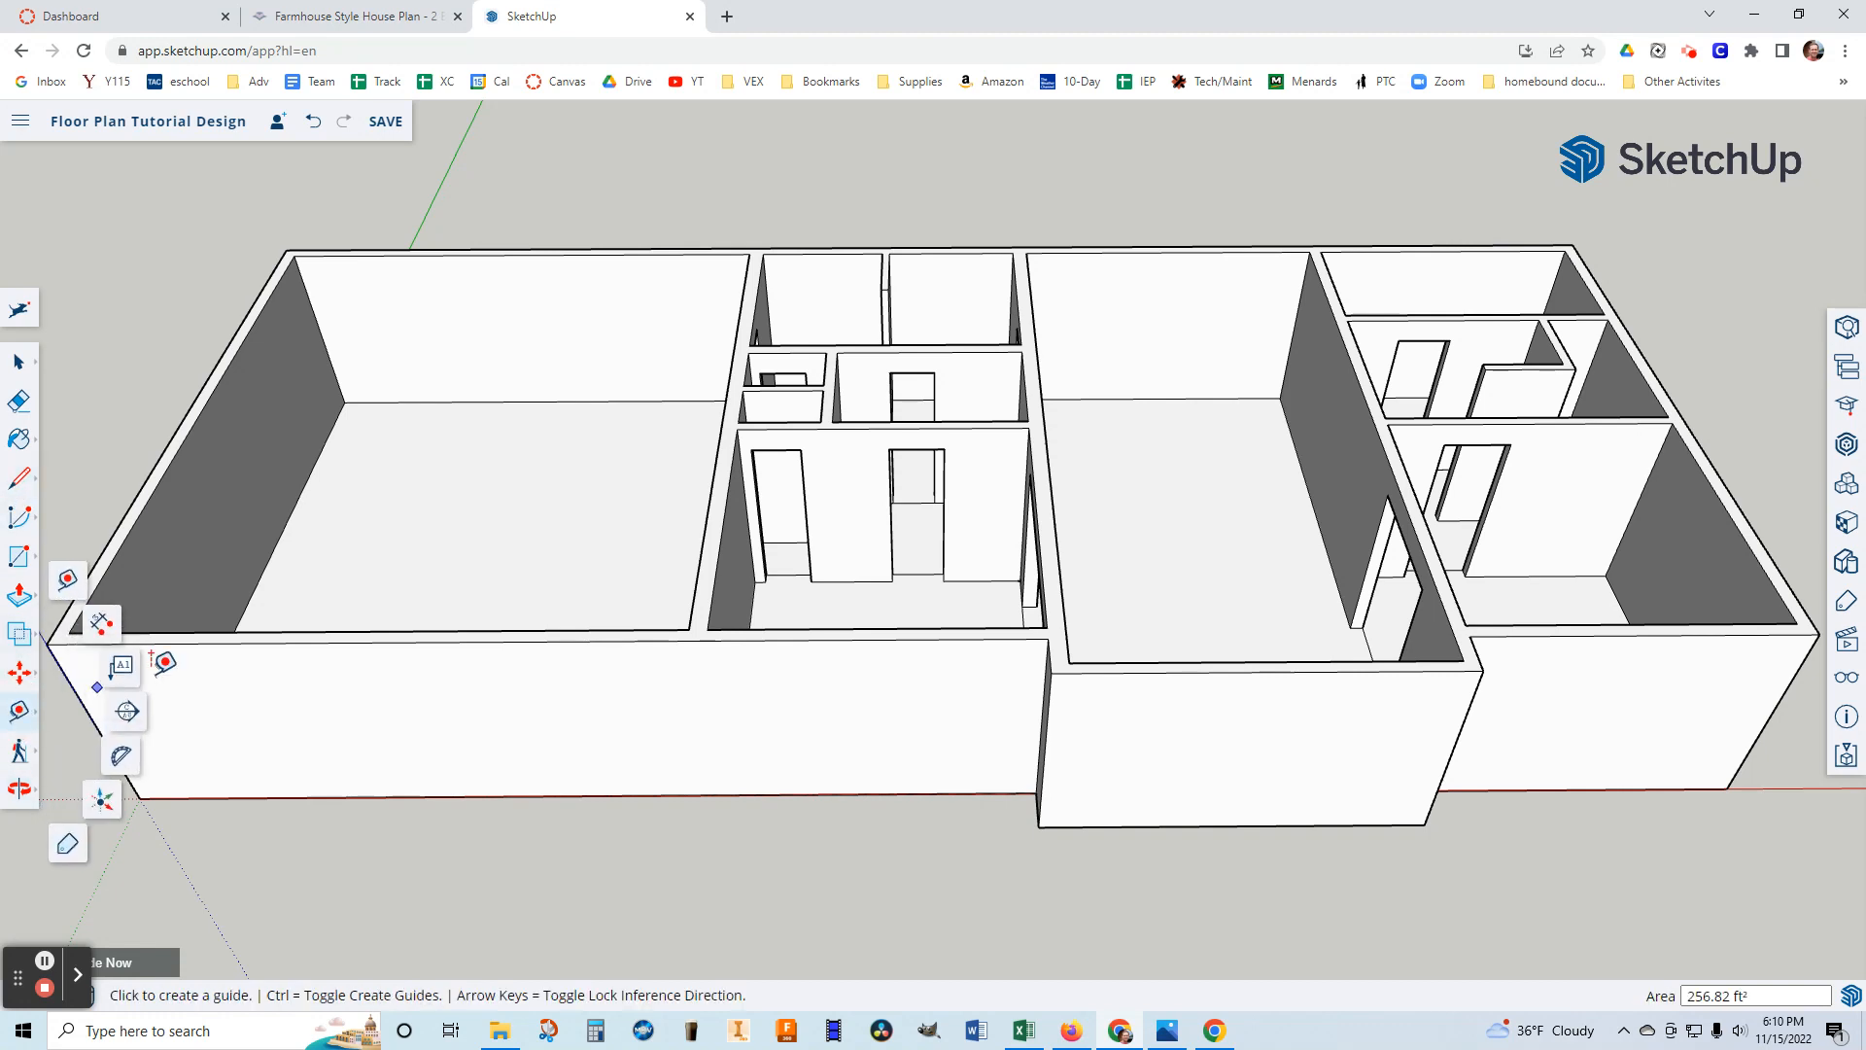
click(324, 642)
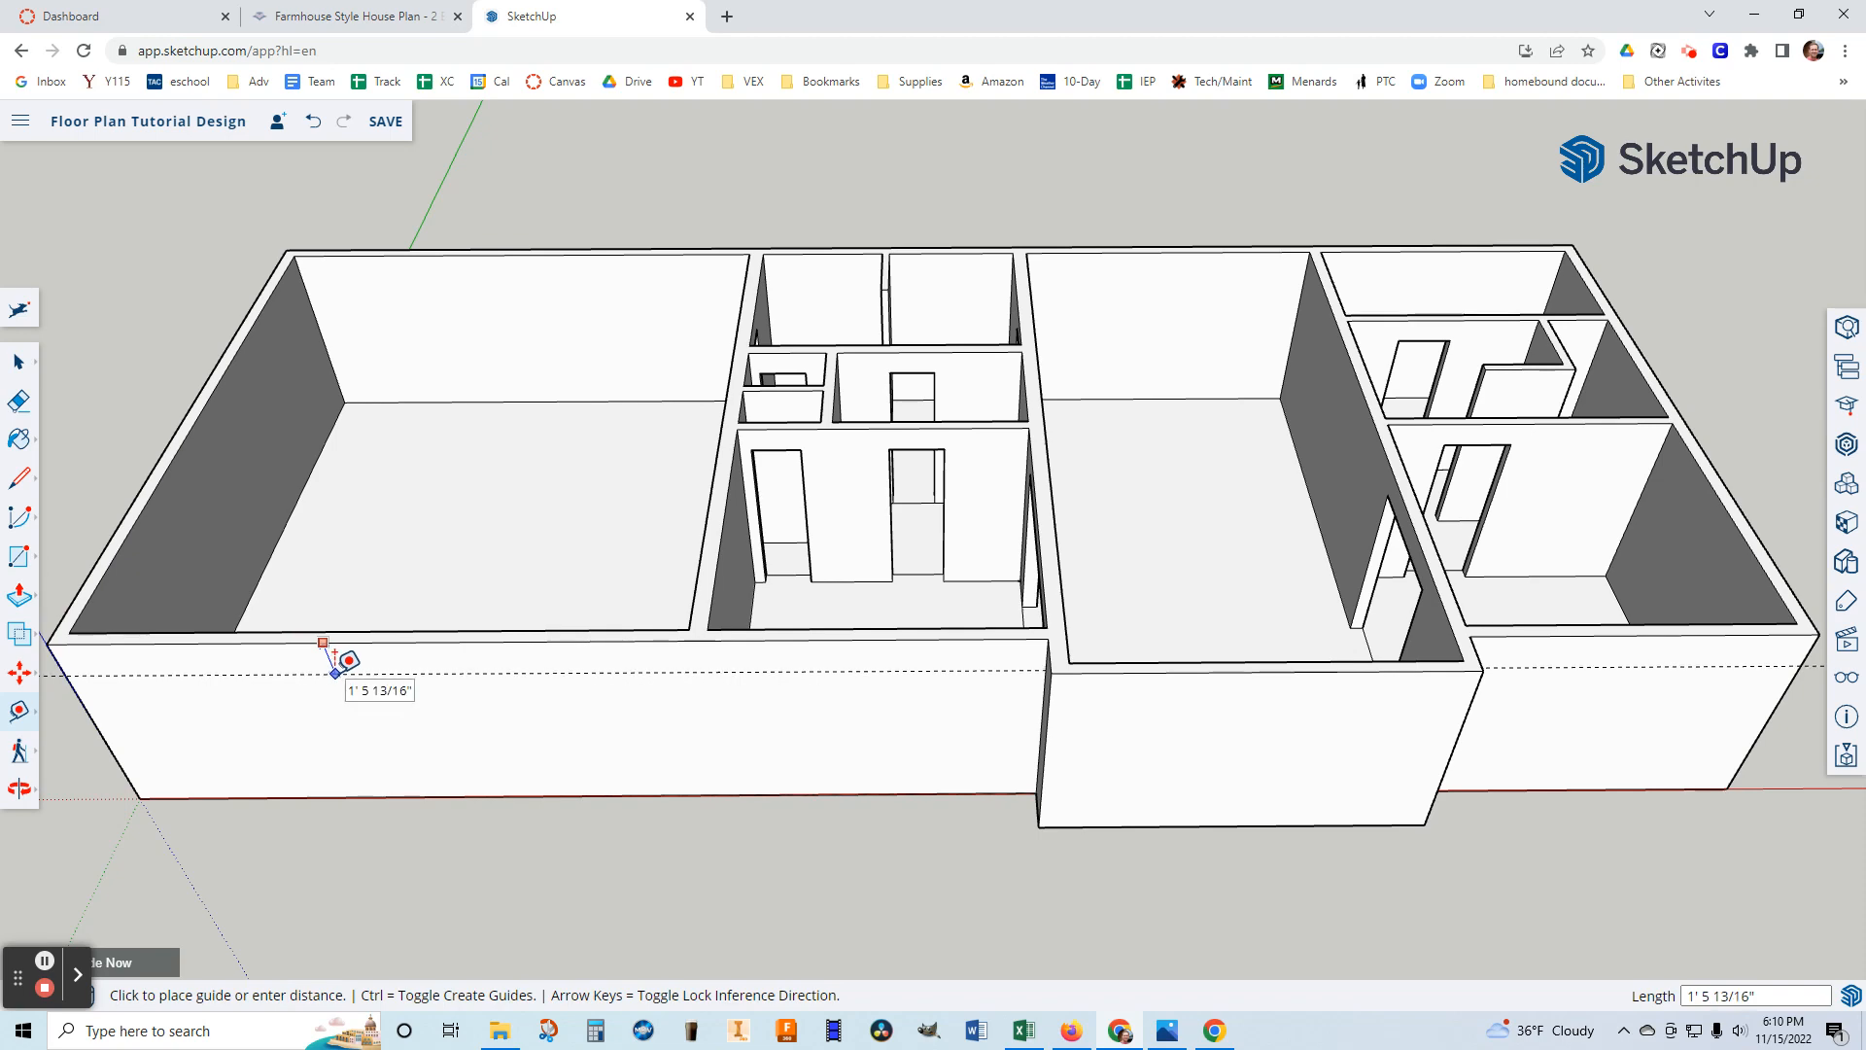
text(1')
key(Return)
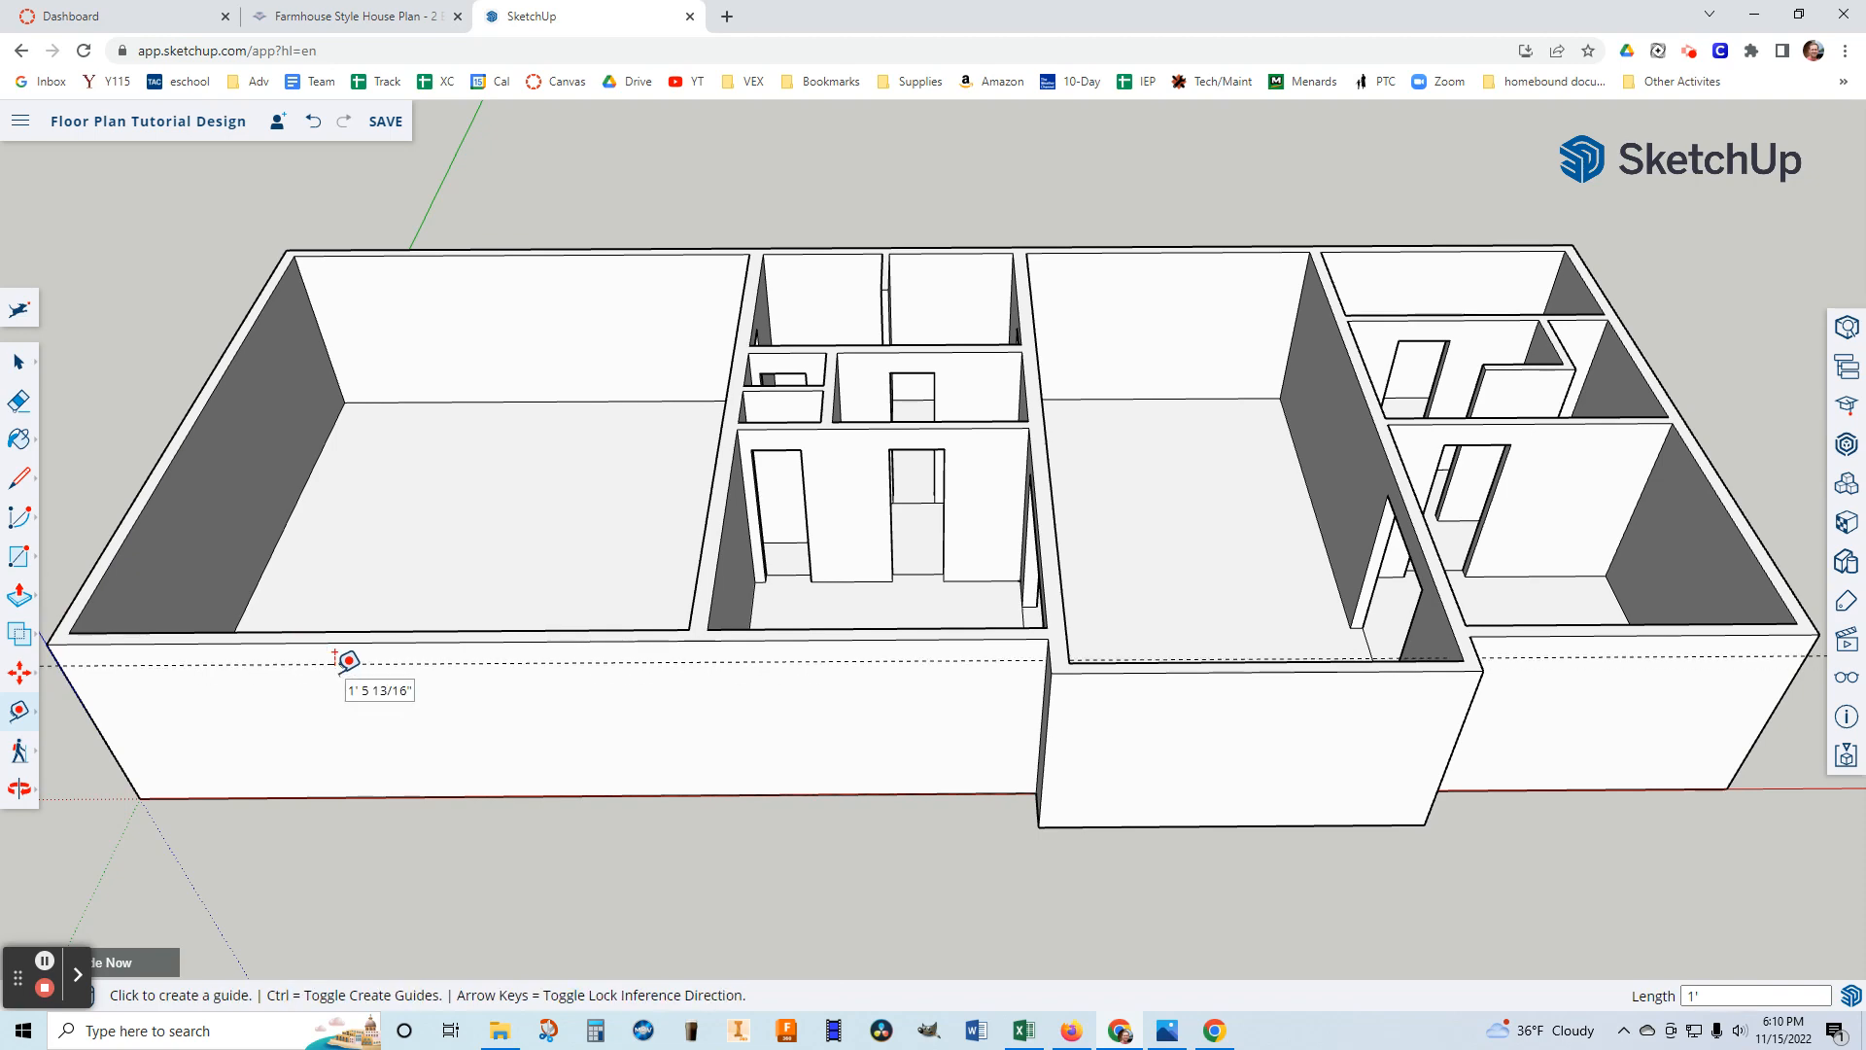
Draw a garage door rectangle about 18' 3 1/2" wide and 7' high from the guide to the ground on the garage's front wall.
middle_drag(296, 683, 377, 434)
click(19, 555)
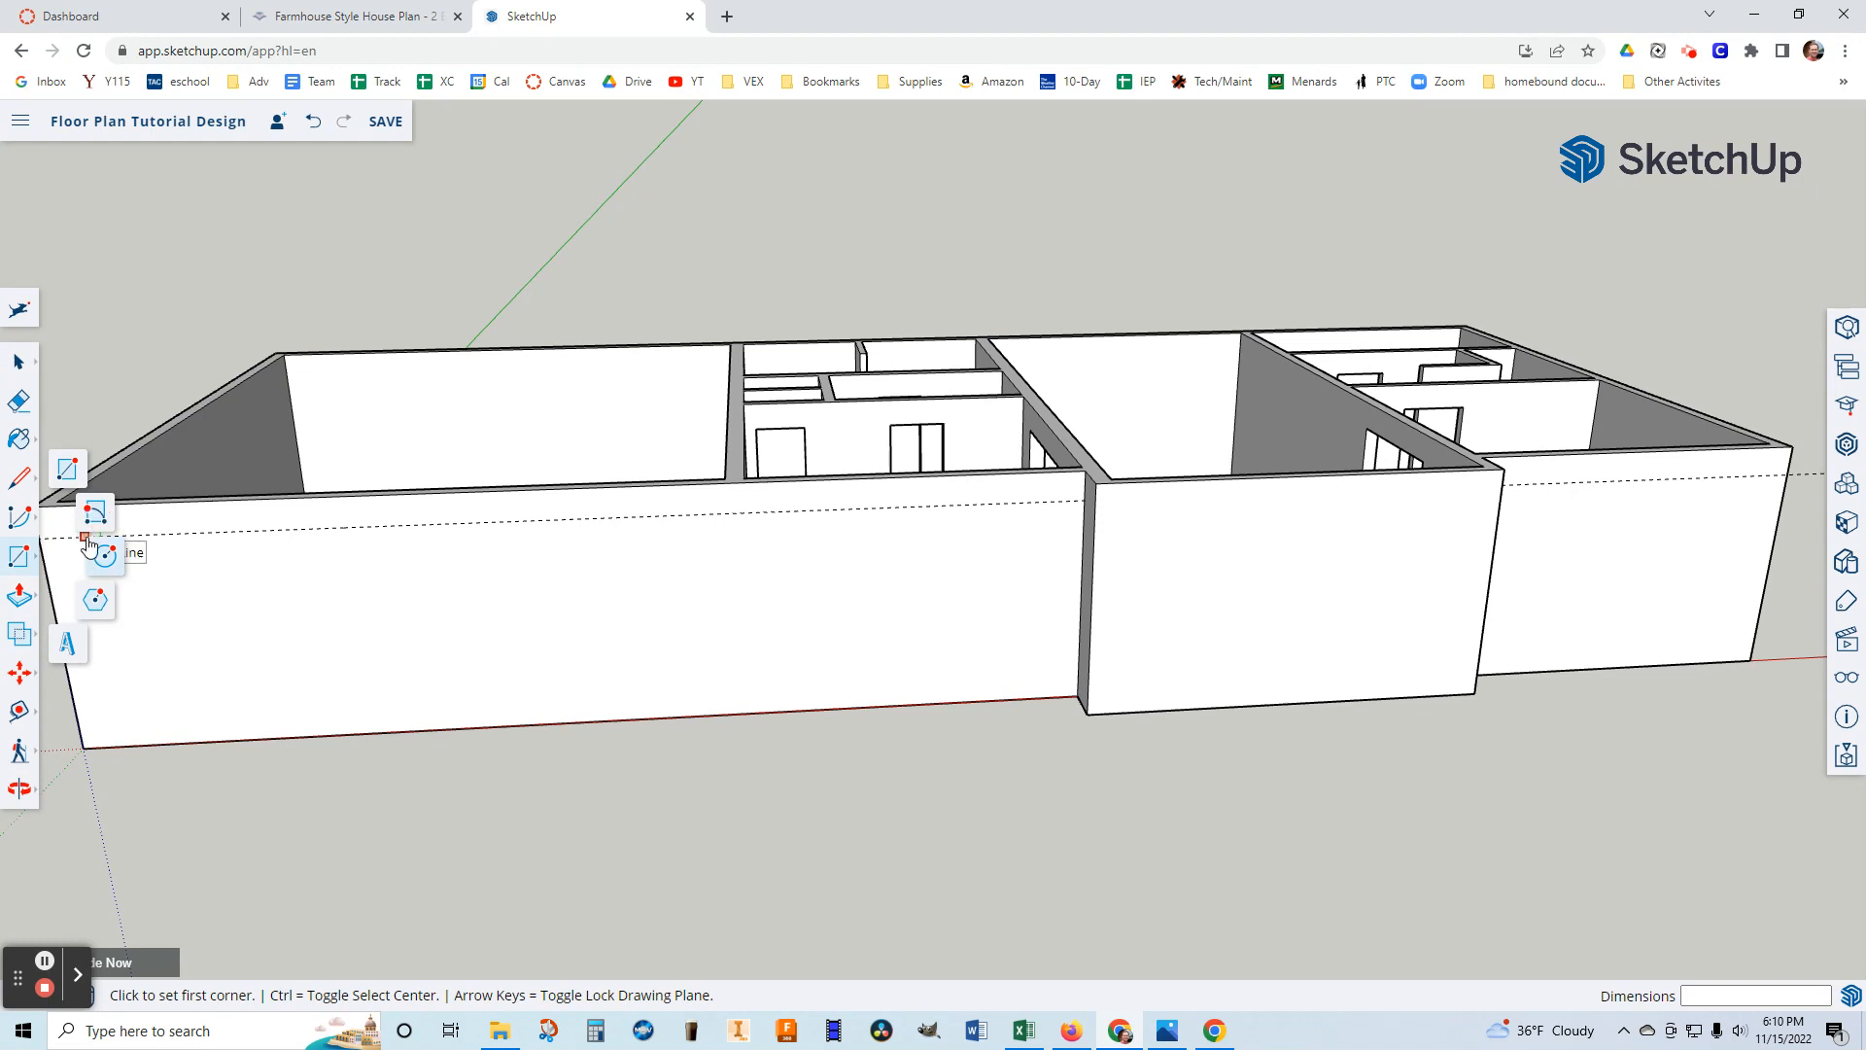
click(102, 553)
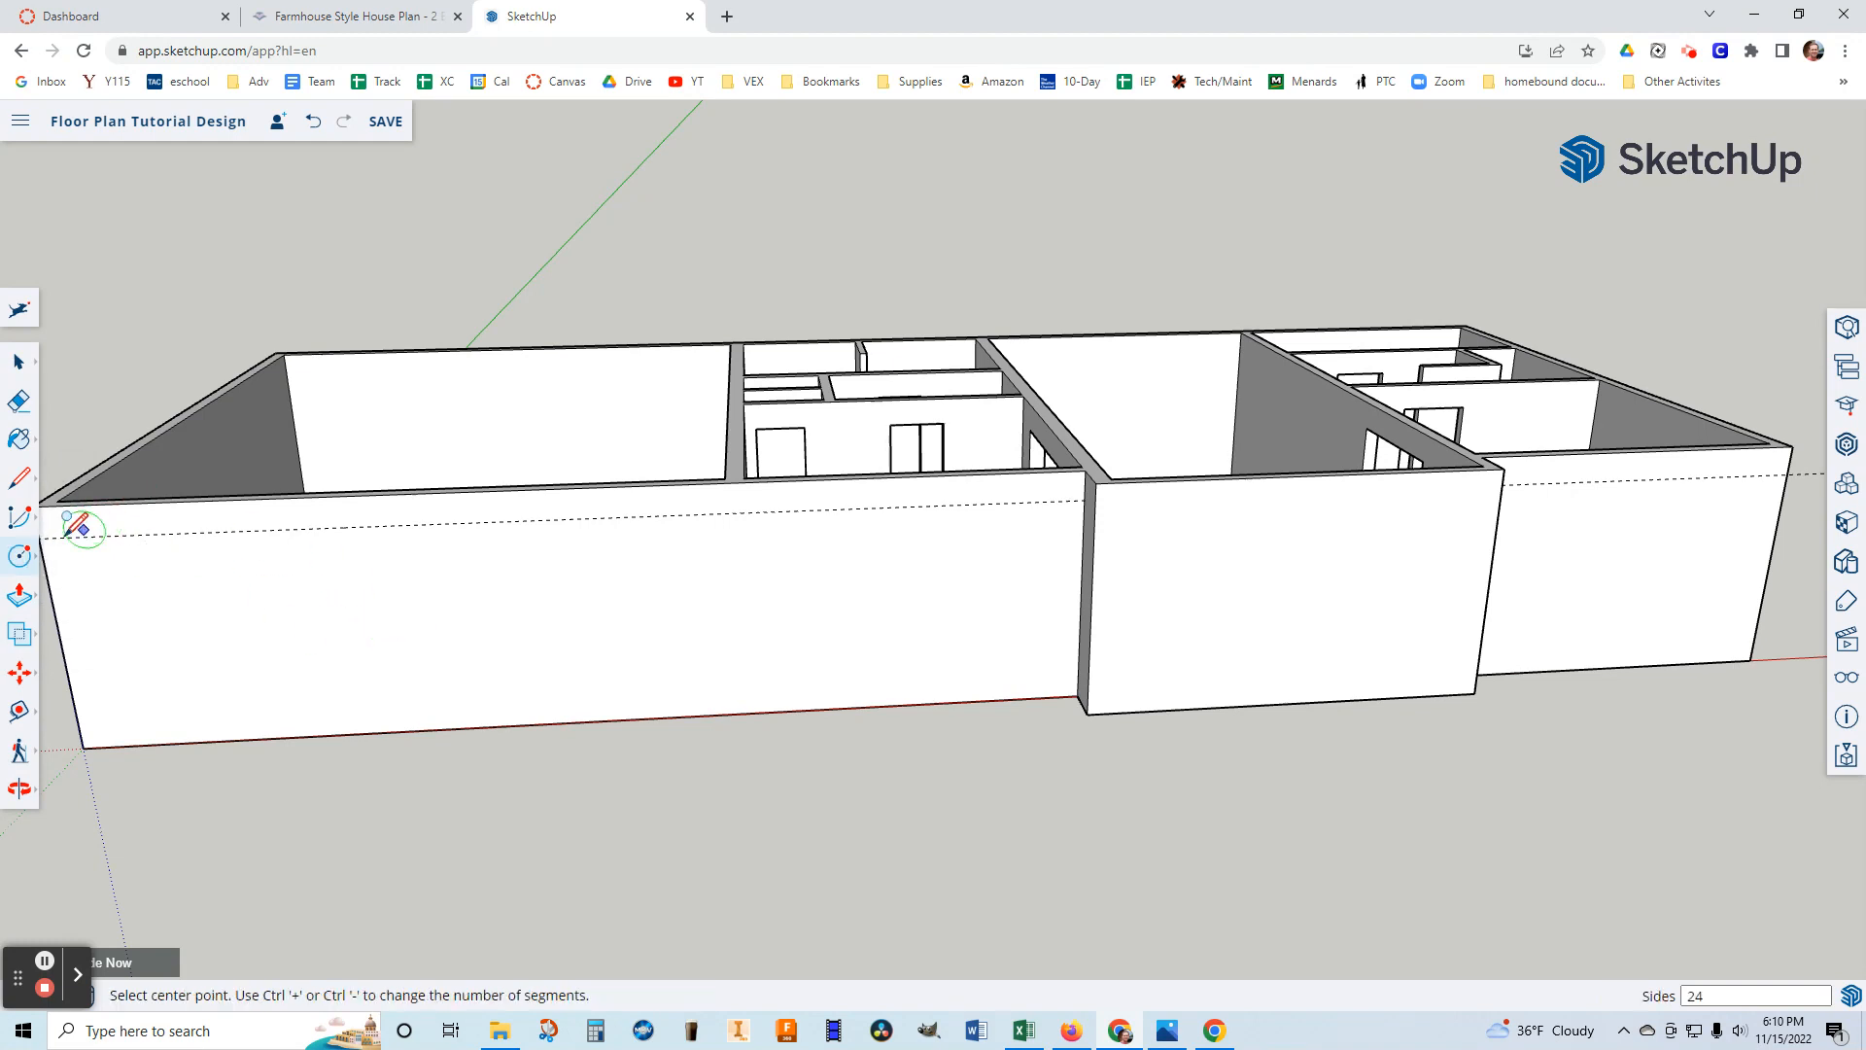
click(19, 554)
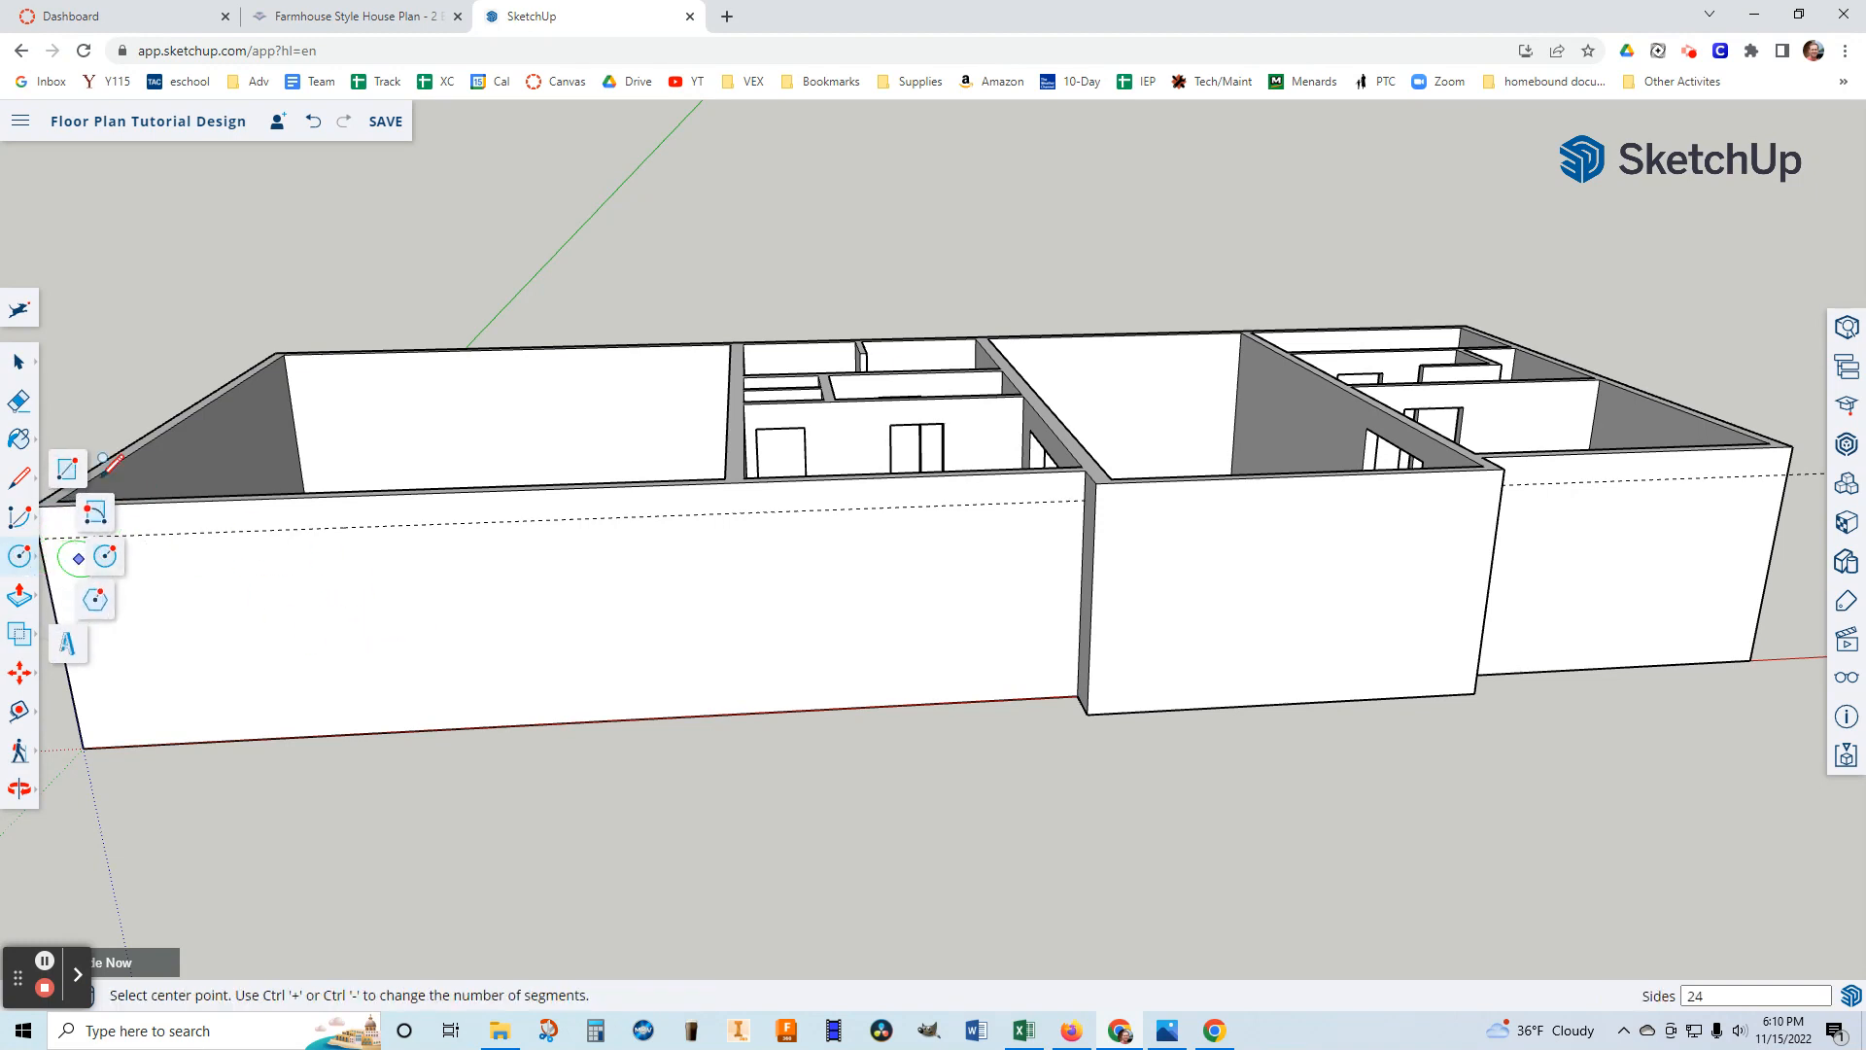
click(67, 472)
click(83, 535)
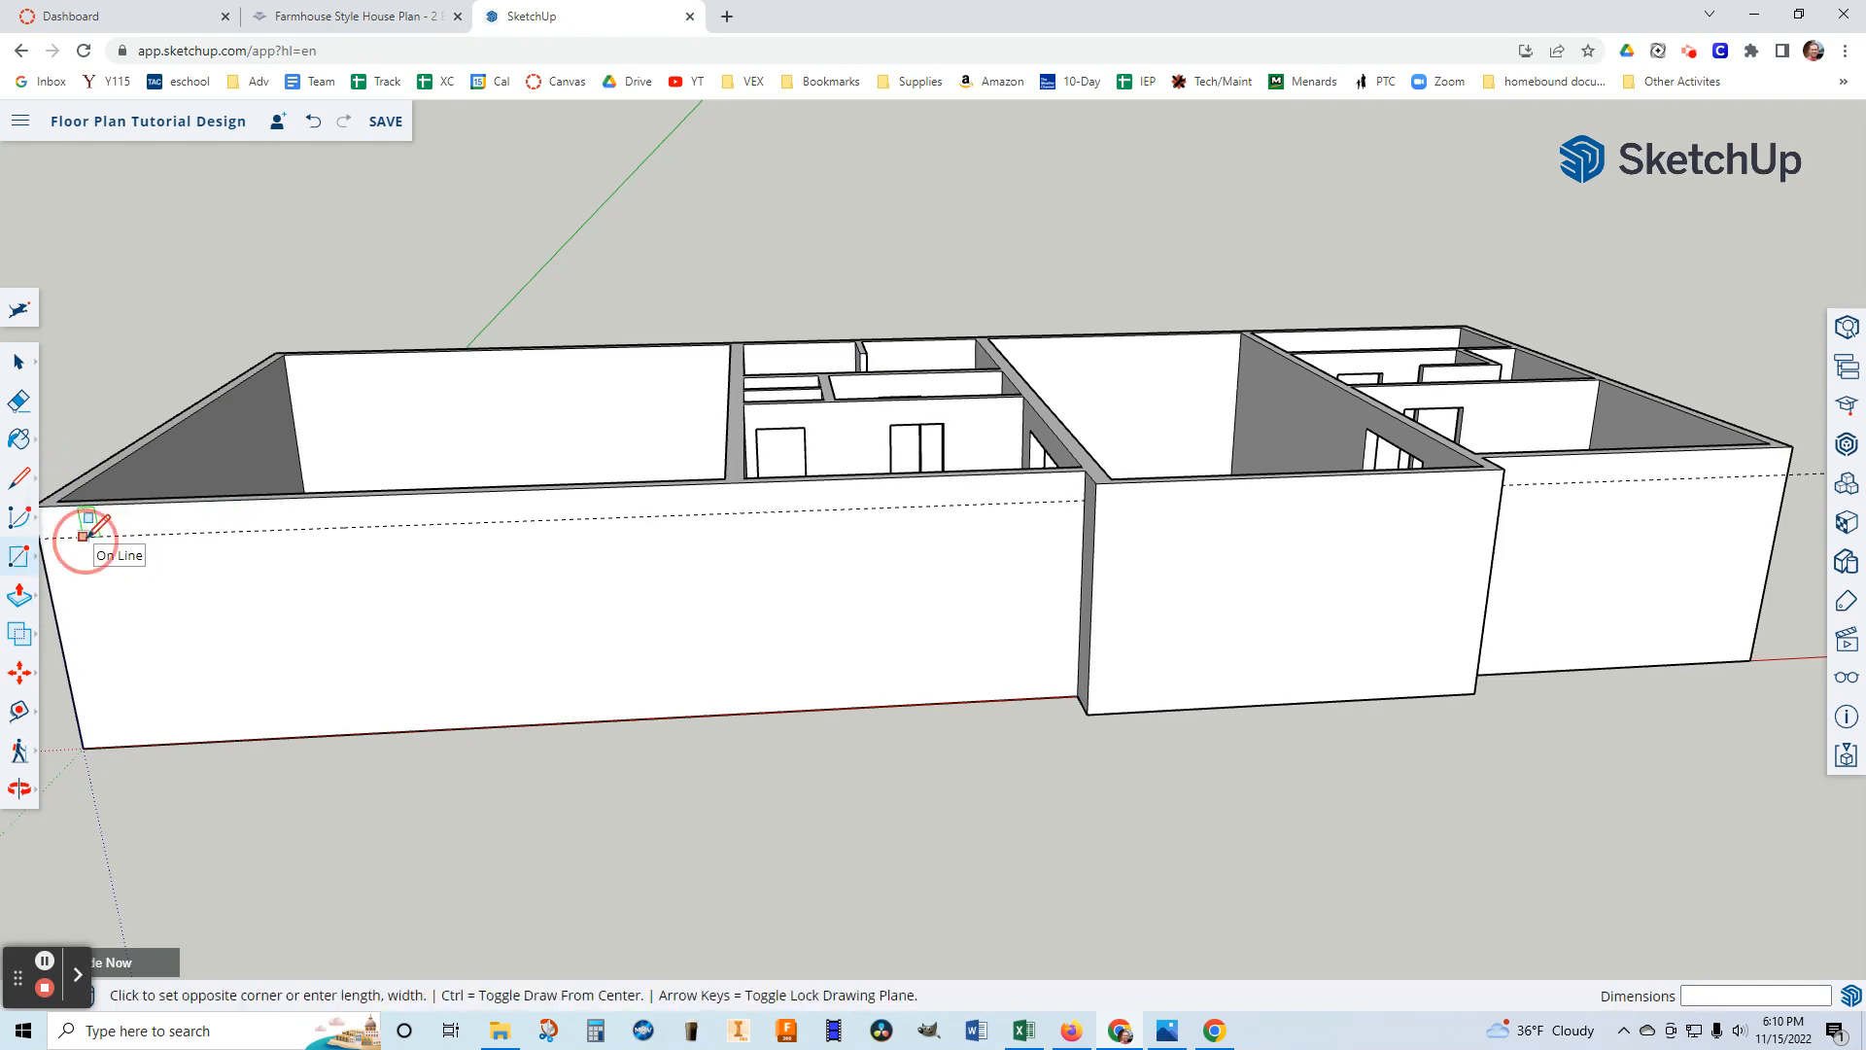
click(709, 717)
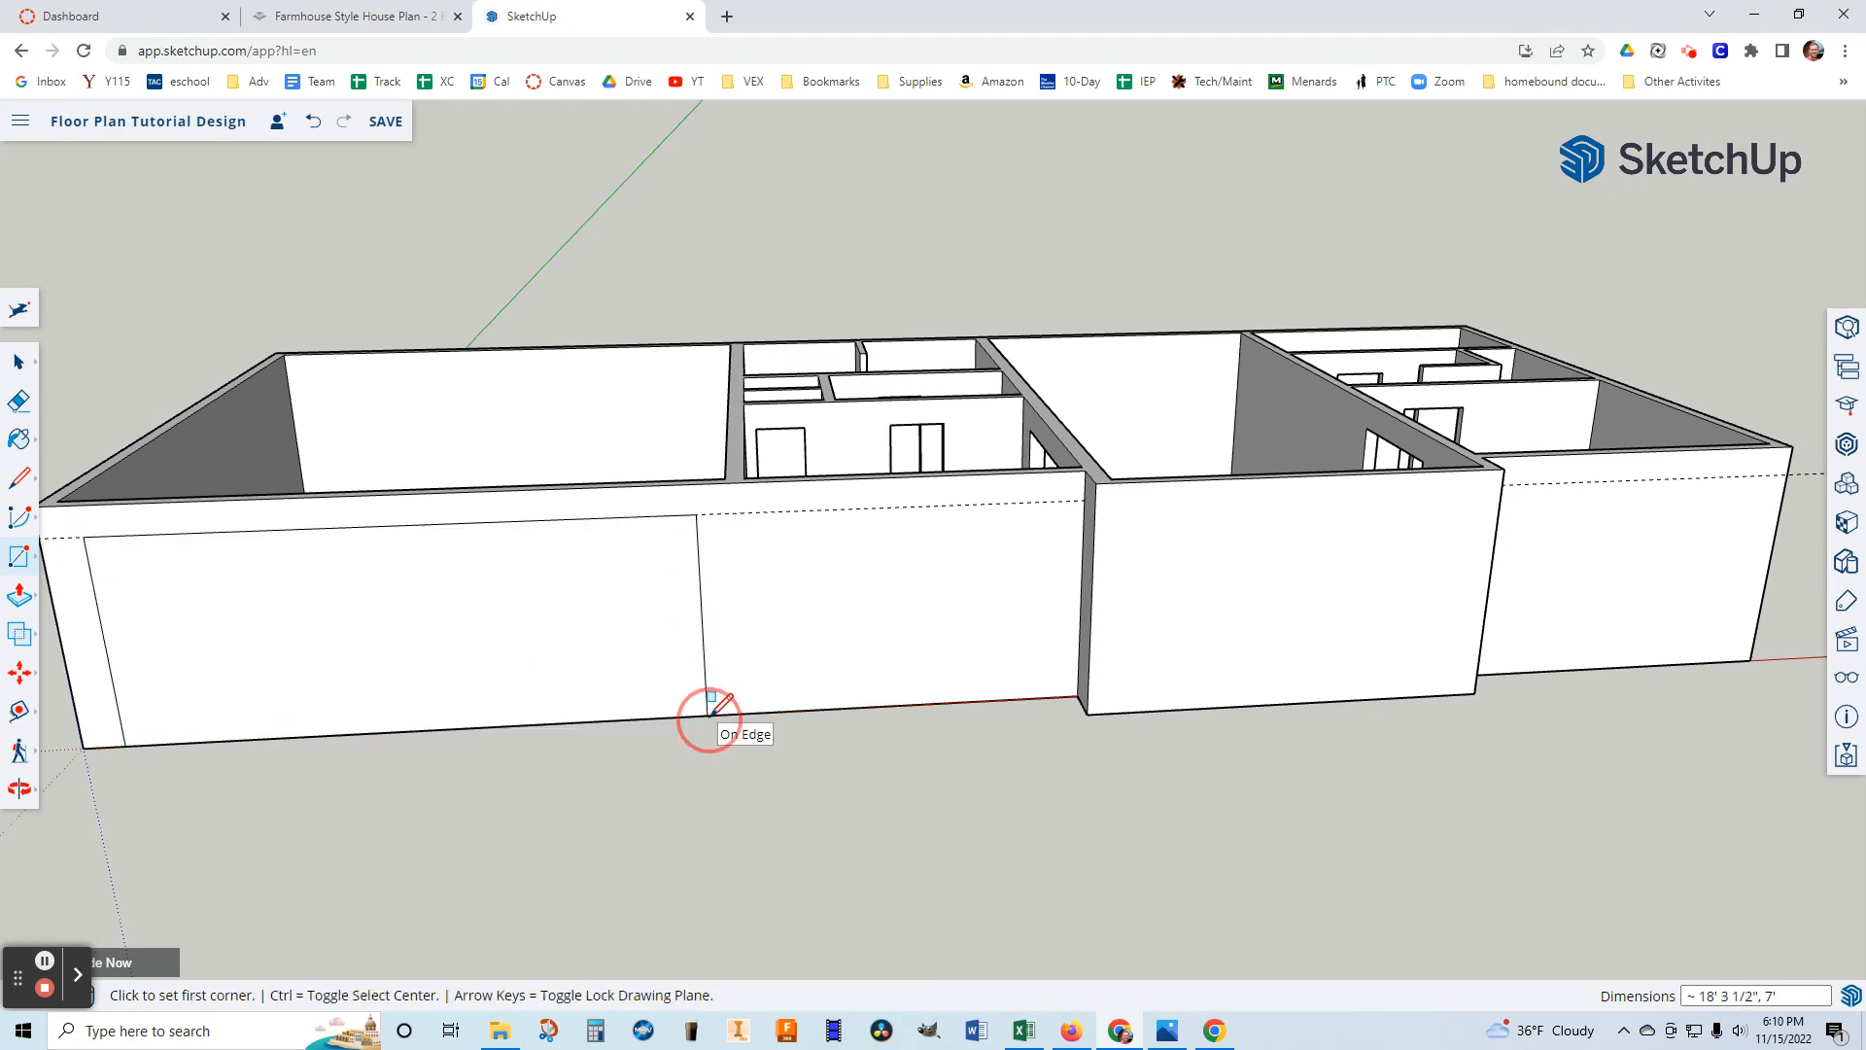
Push the garage door rectangle 6" through the front wall to open it.
click(23, 601)
click(369, 665)
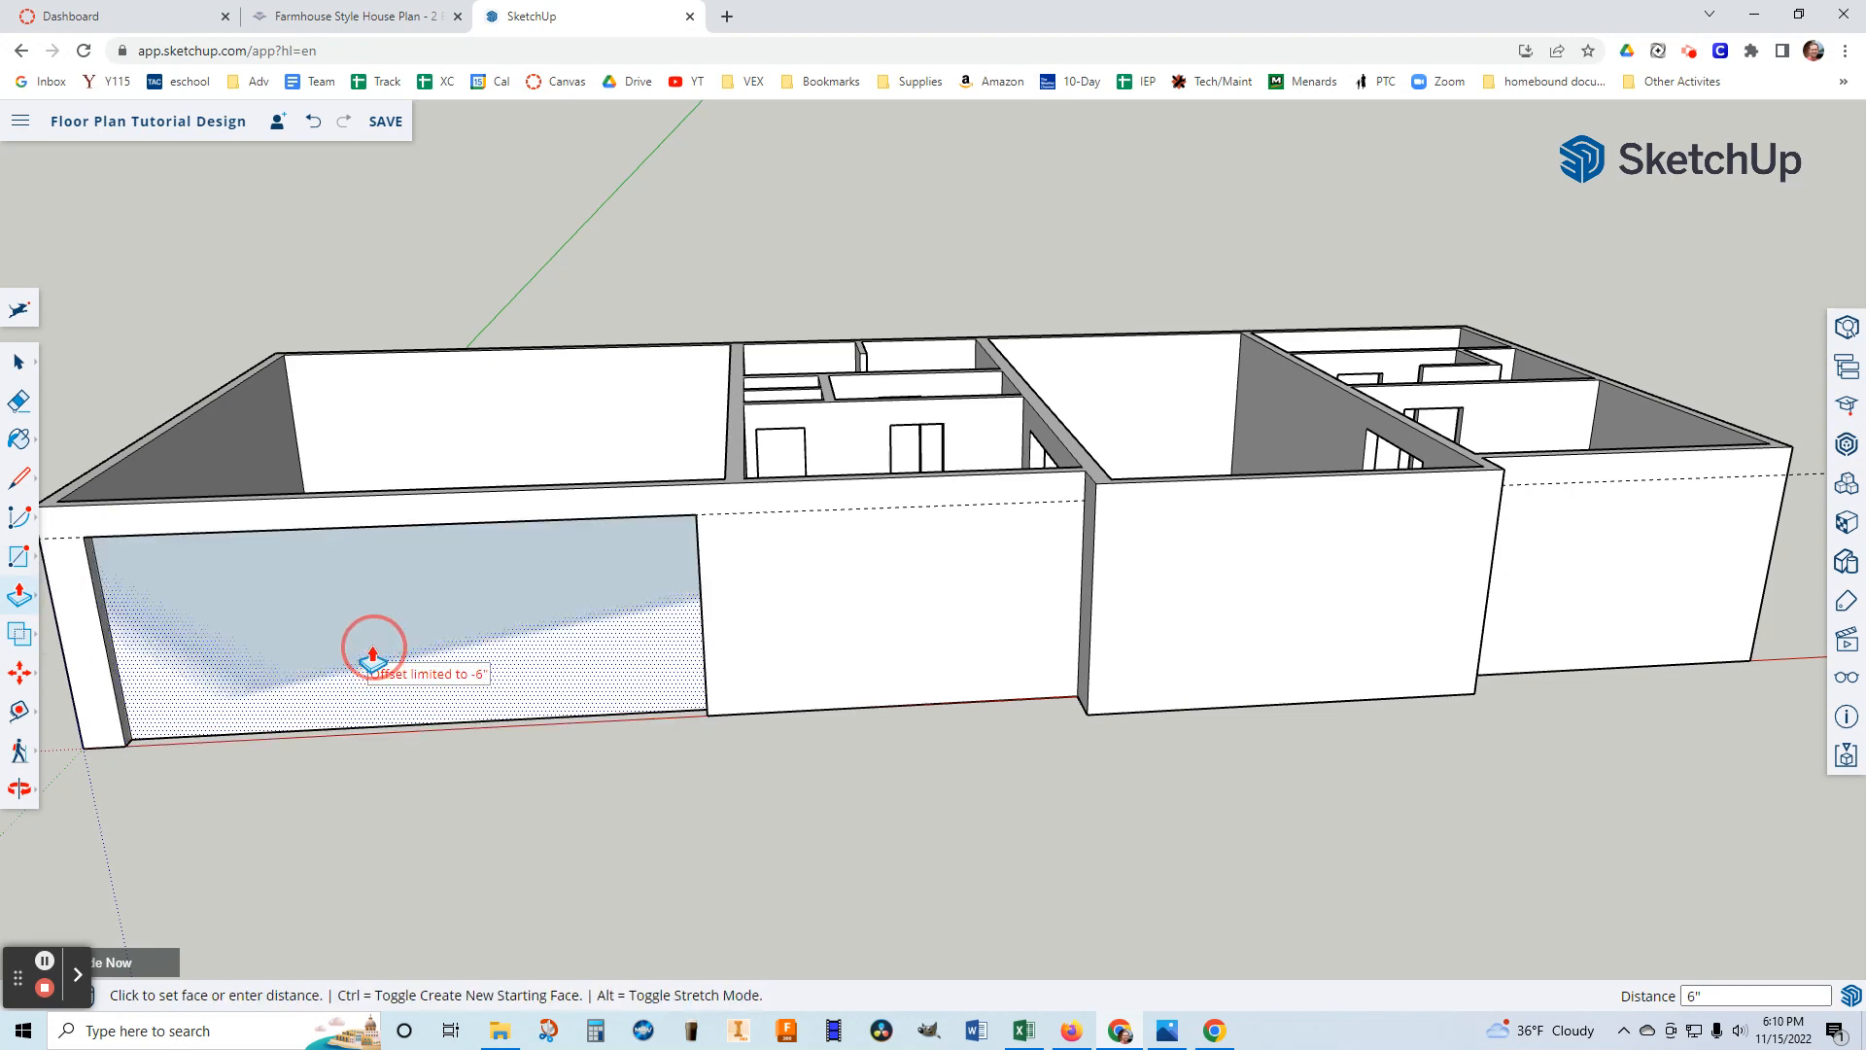
click(340, 644)
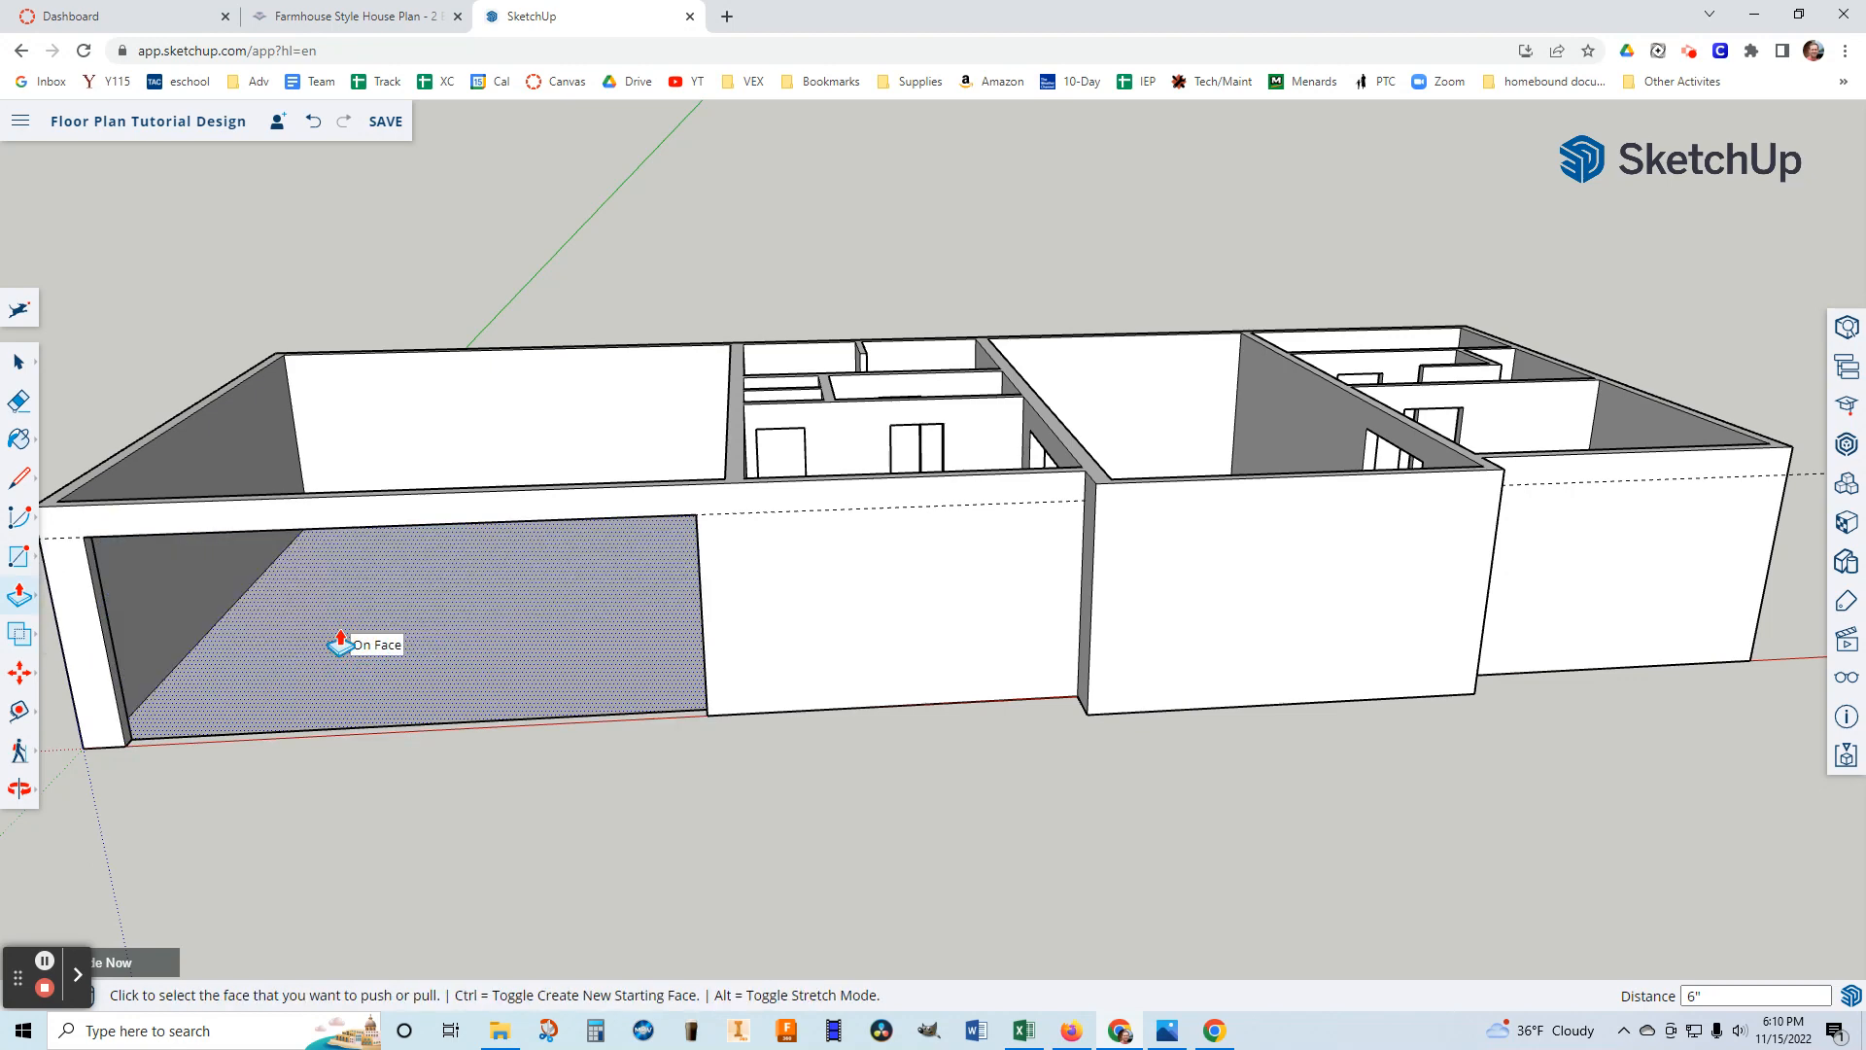
Check the office window in the floor plan image and draw a rectangle about 5' 10 15/16" by 3' 9 13/16" below the guide on the office's front wall.
scroll(340, 643, down, 1)
middle_drag(567, 664, 742, 816)
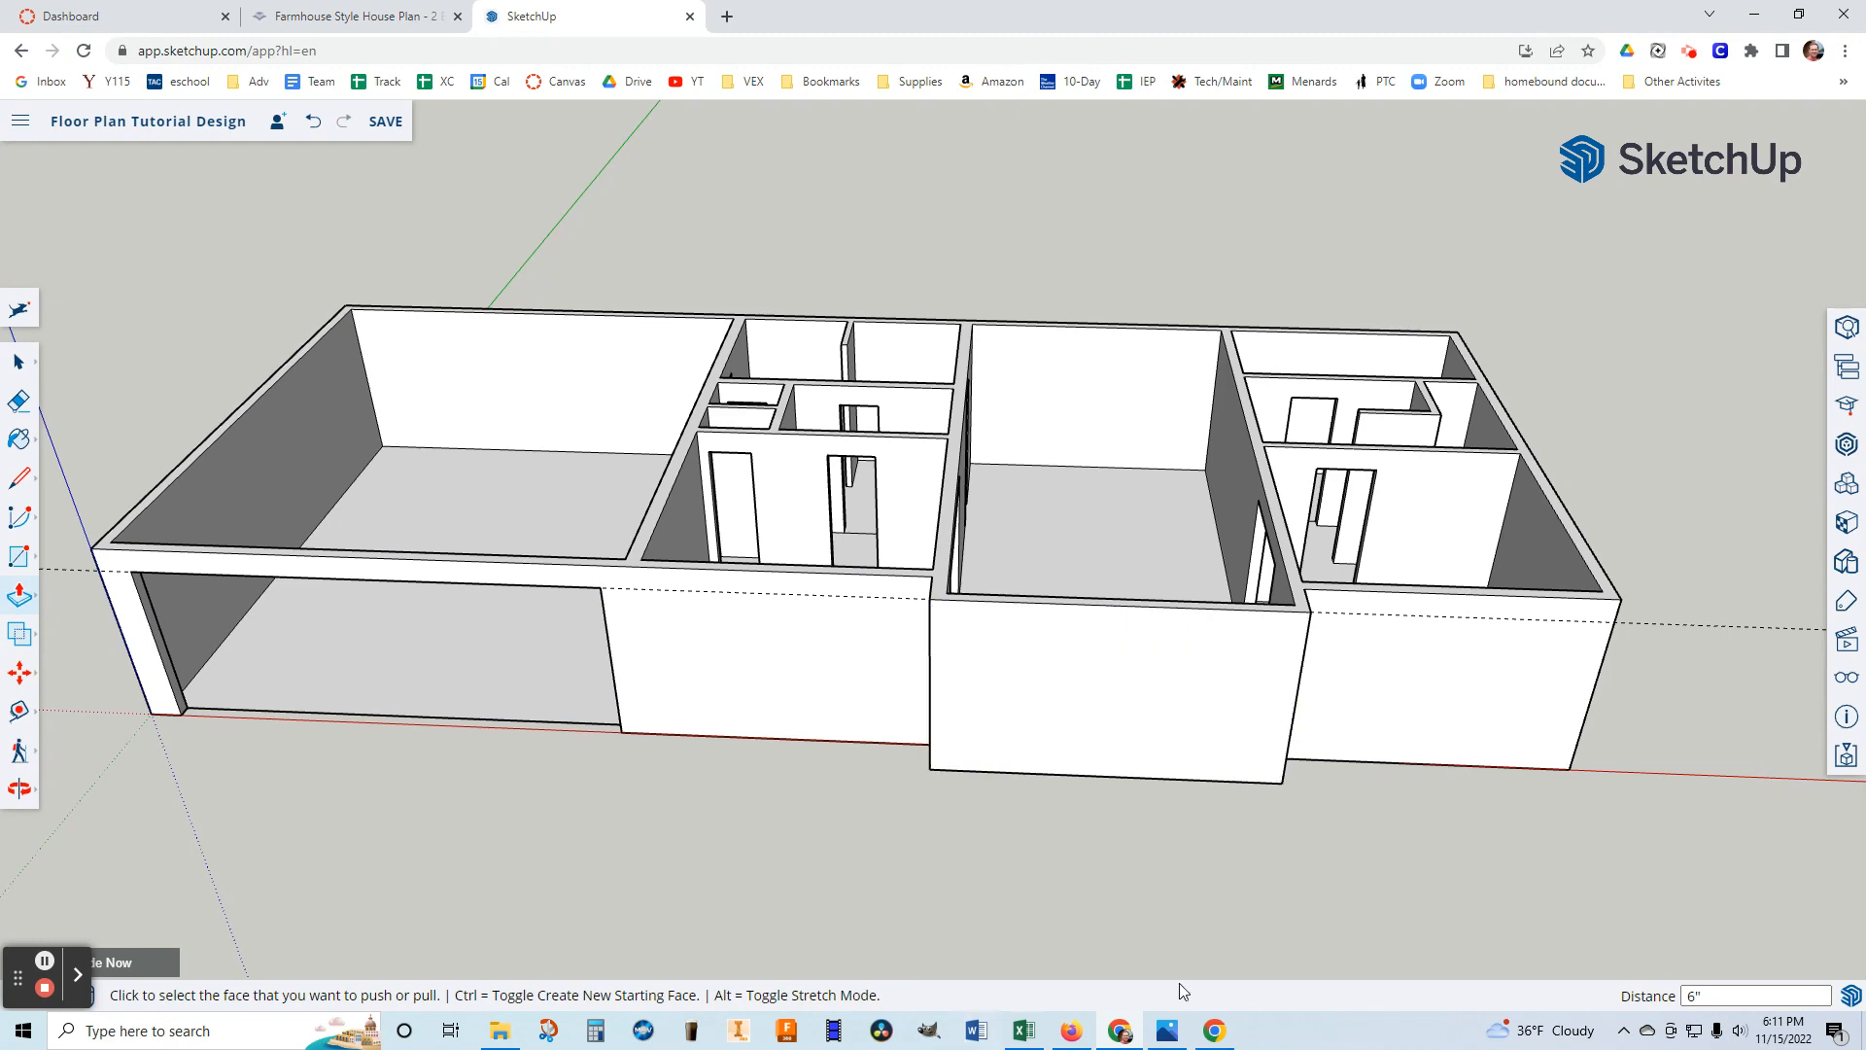
click(1167, 1032)
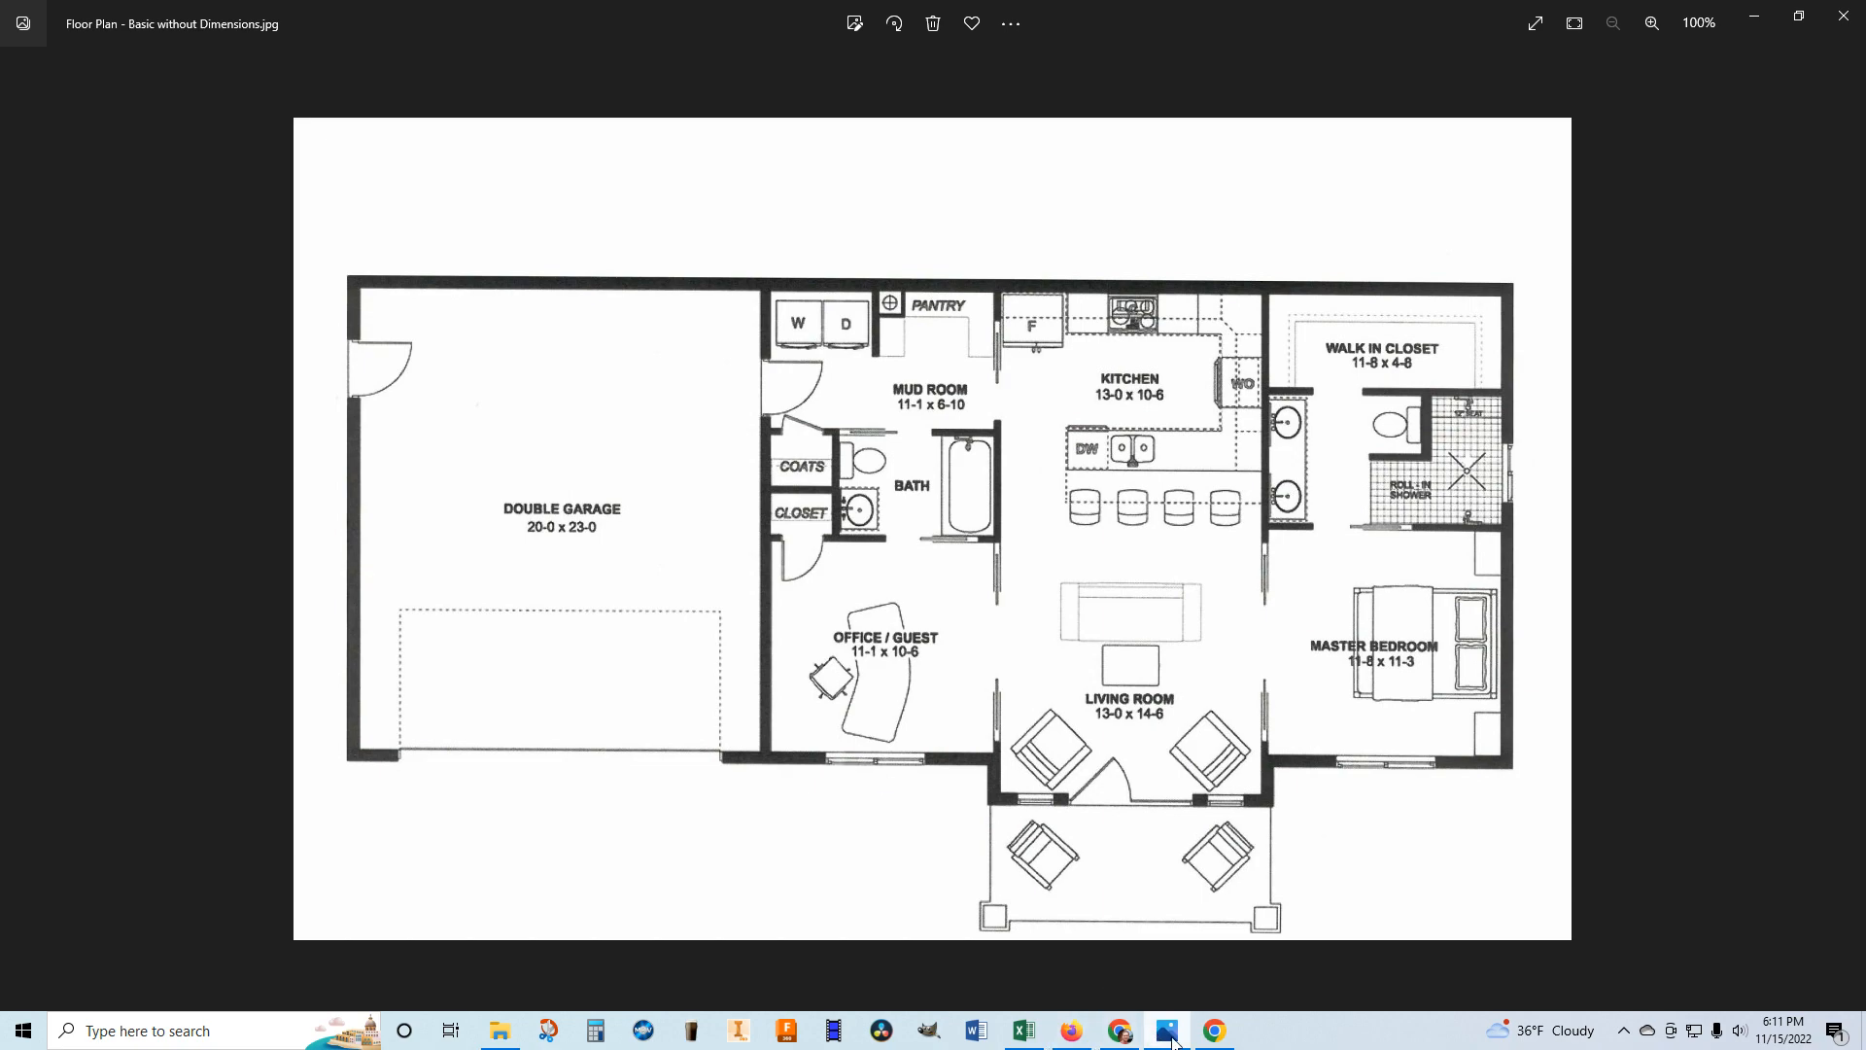
click(1118, 1034)
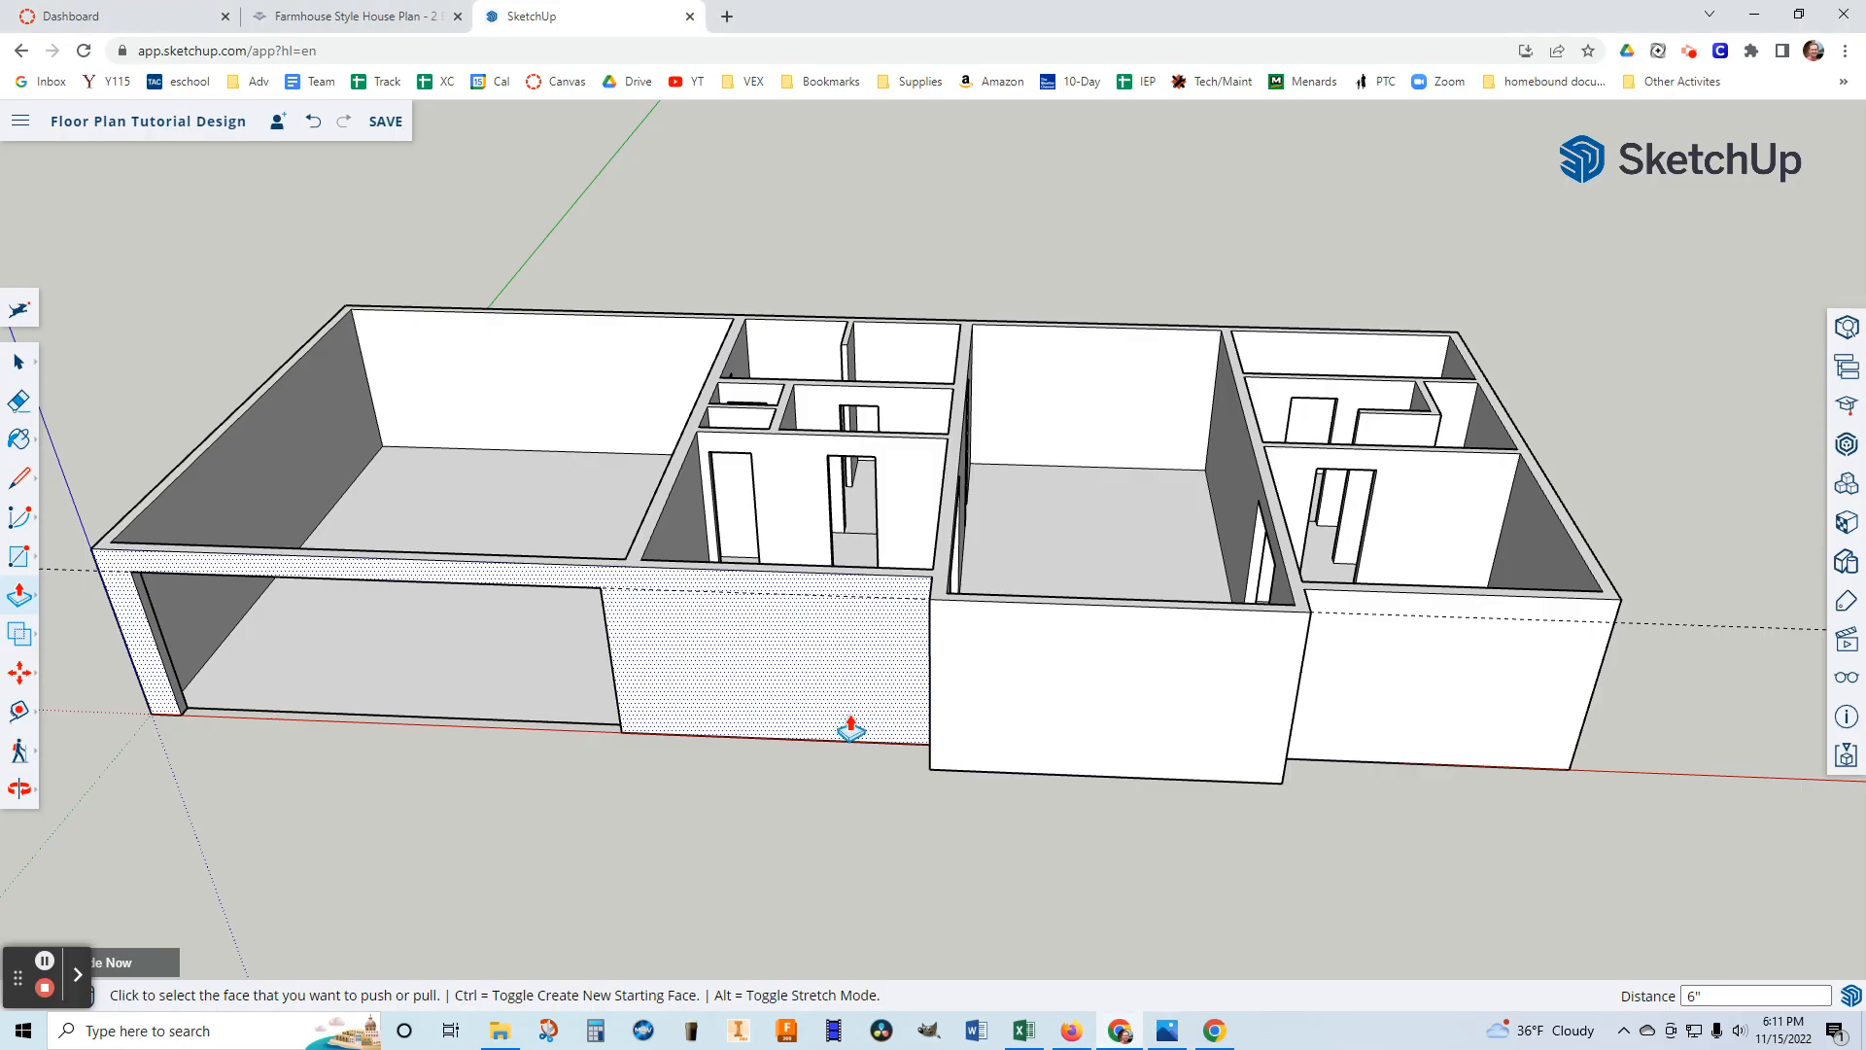
click(21, 561)
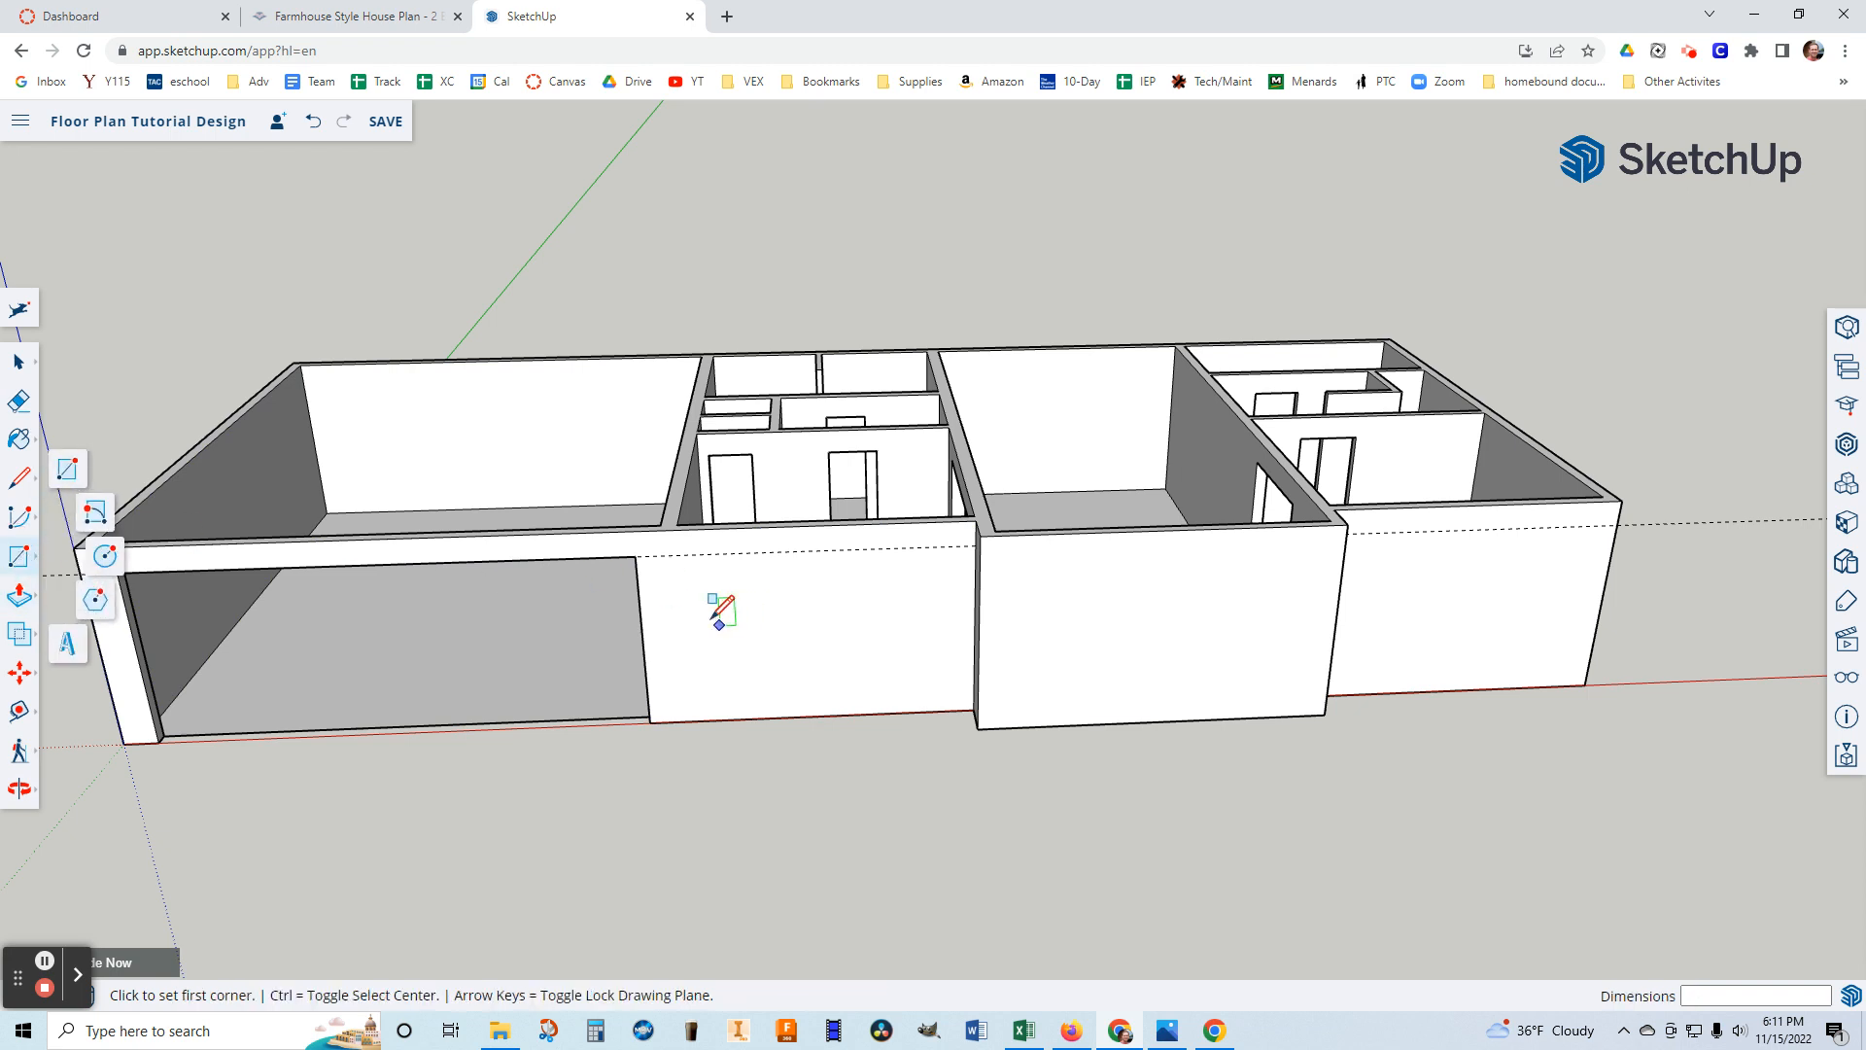
click(730, 553)
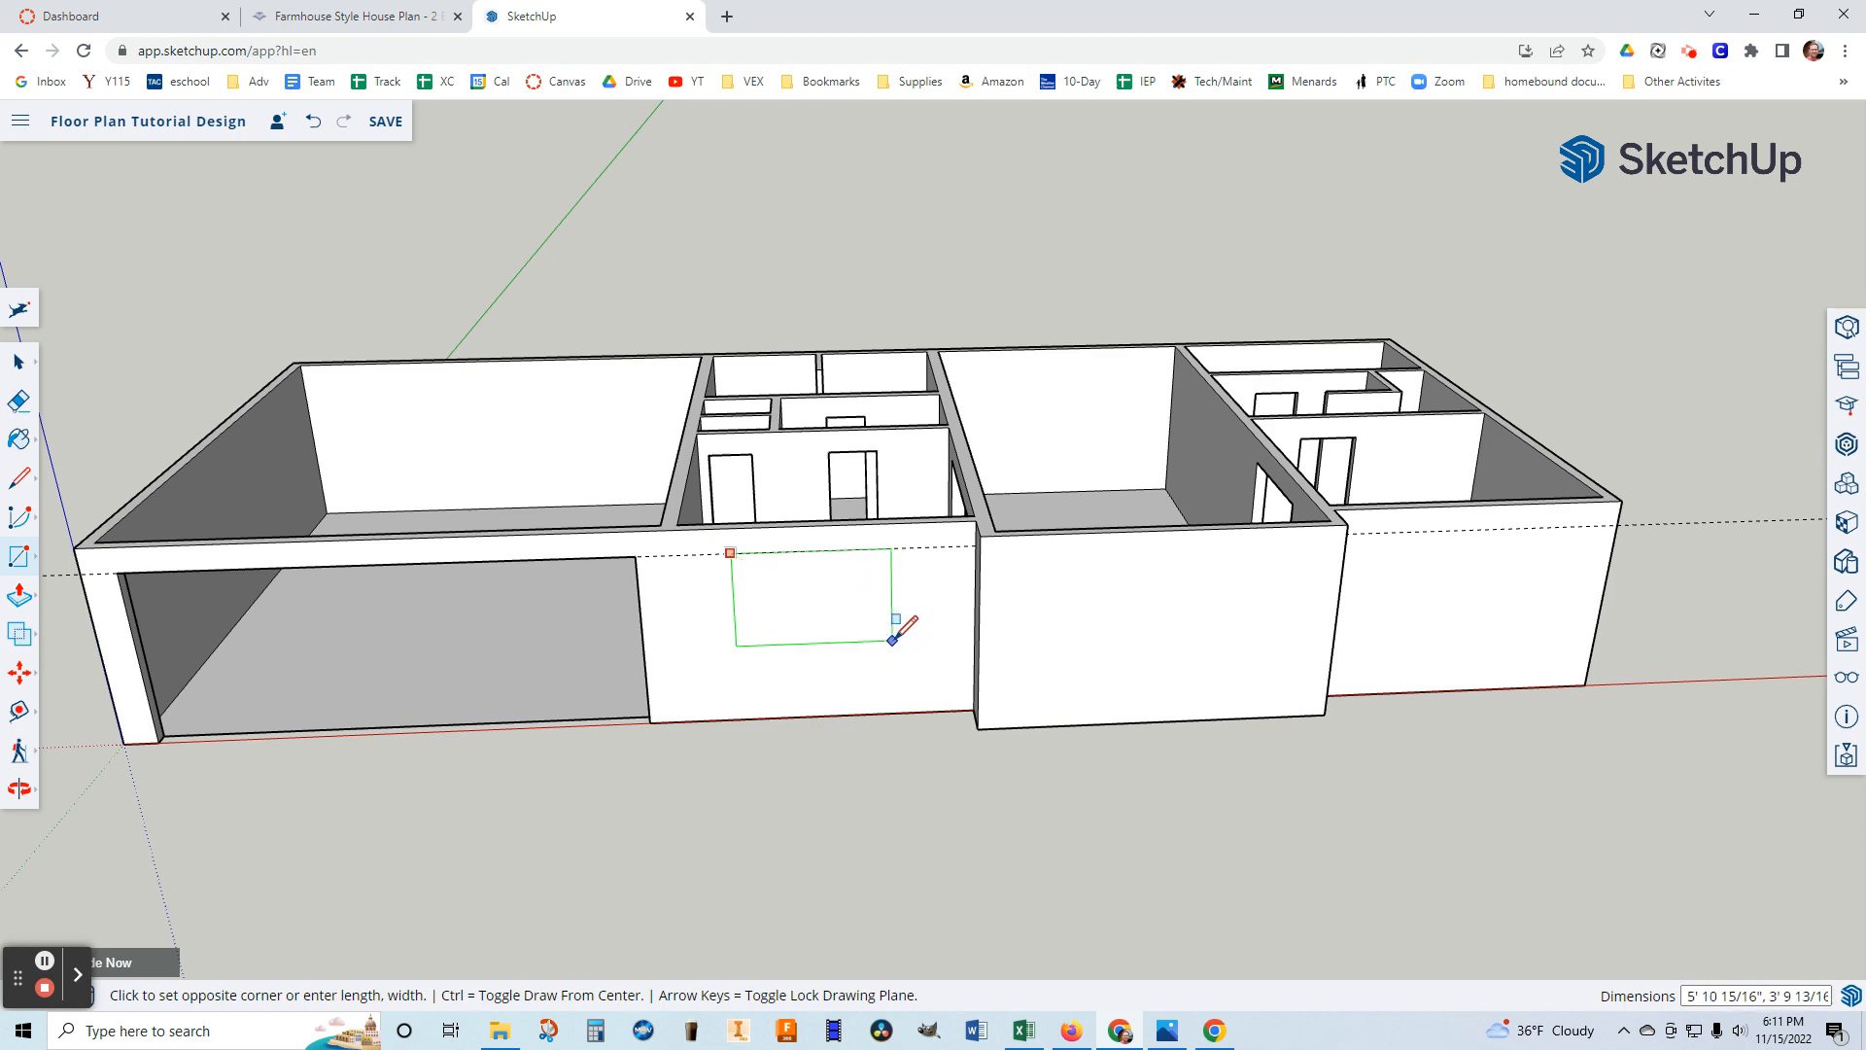
click(892, 640)
Push the office window rectangle 6" through the front wall to cut the window opening.
click(17, 604)
drag(837, 627, 806, 599)
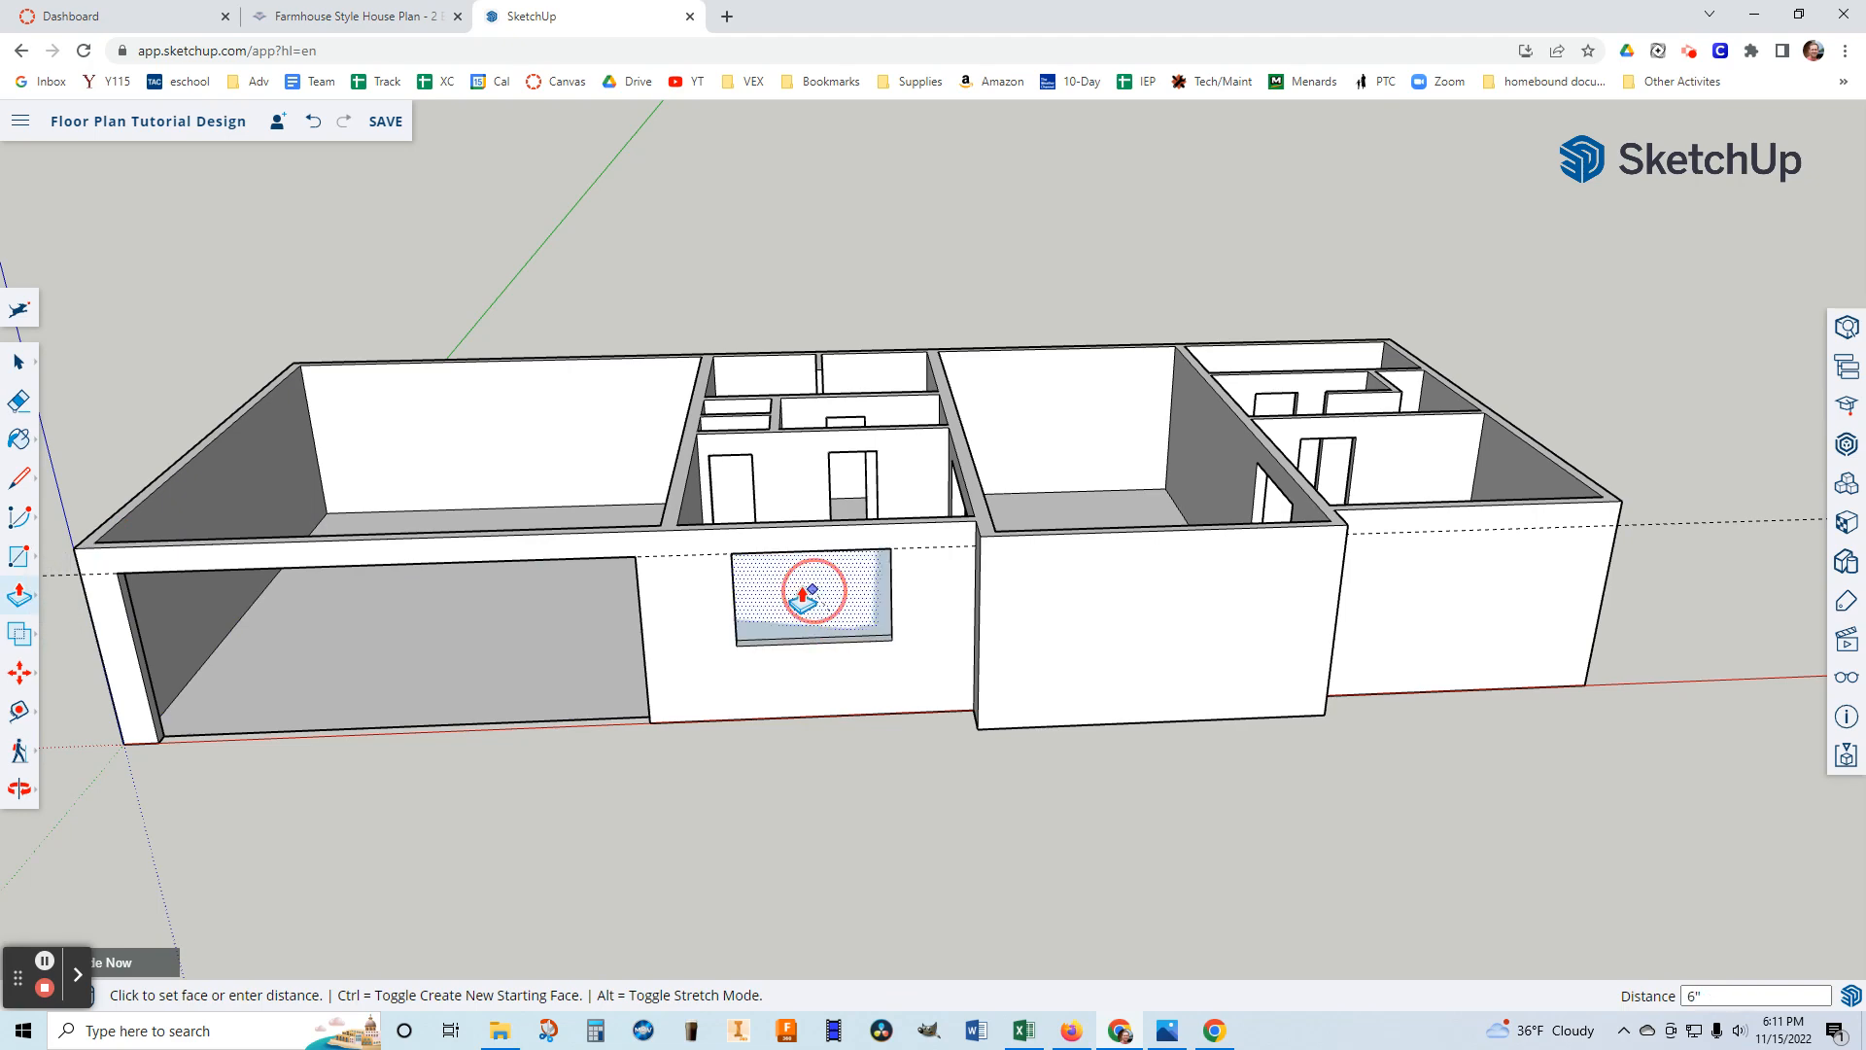
click(806, 599)
Check the front entry in the floor plan image and erase the guide along the front walls of the garage and office.
middle_drag(1041, 680, 945, 746)
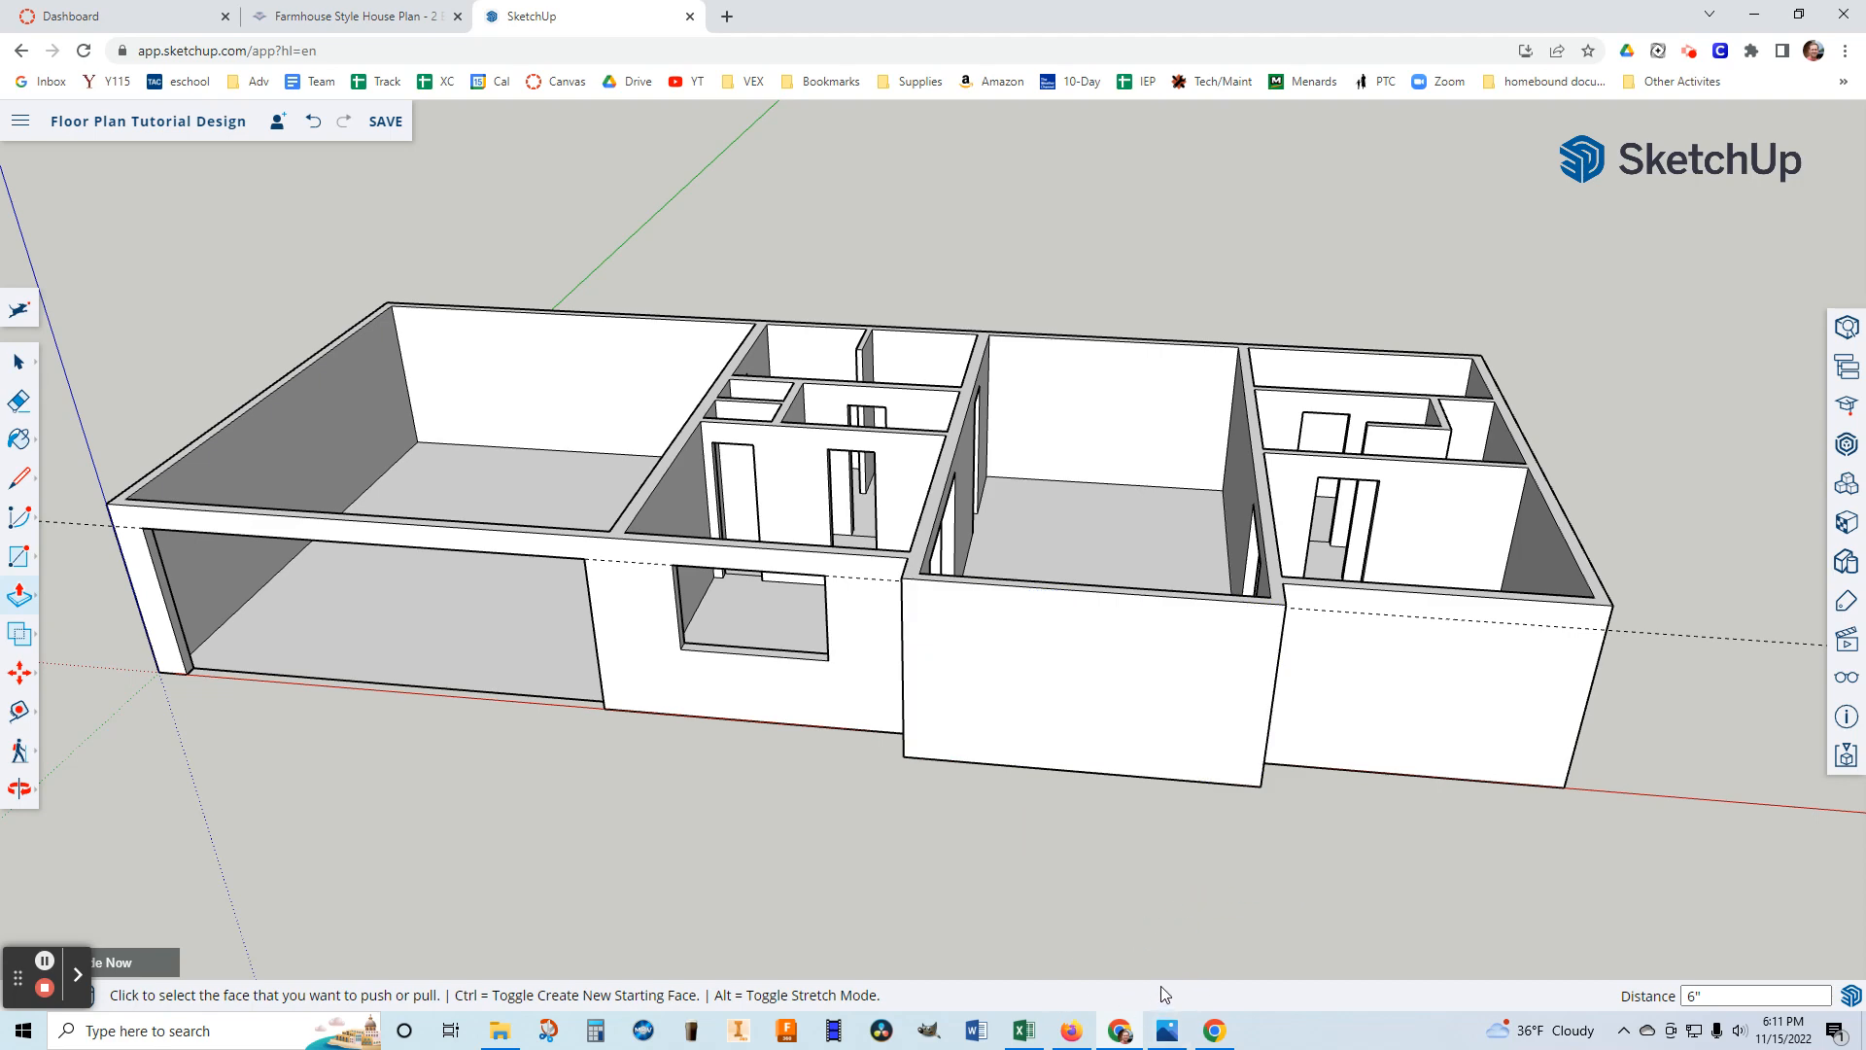
middle_drag(1132, 817, 1158, 907)
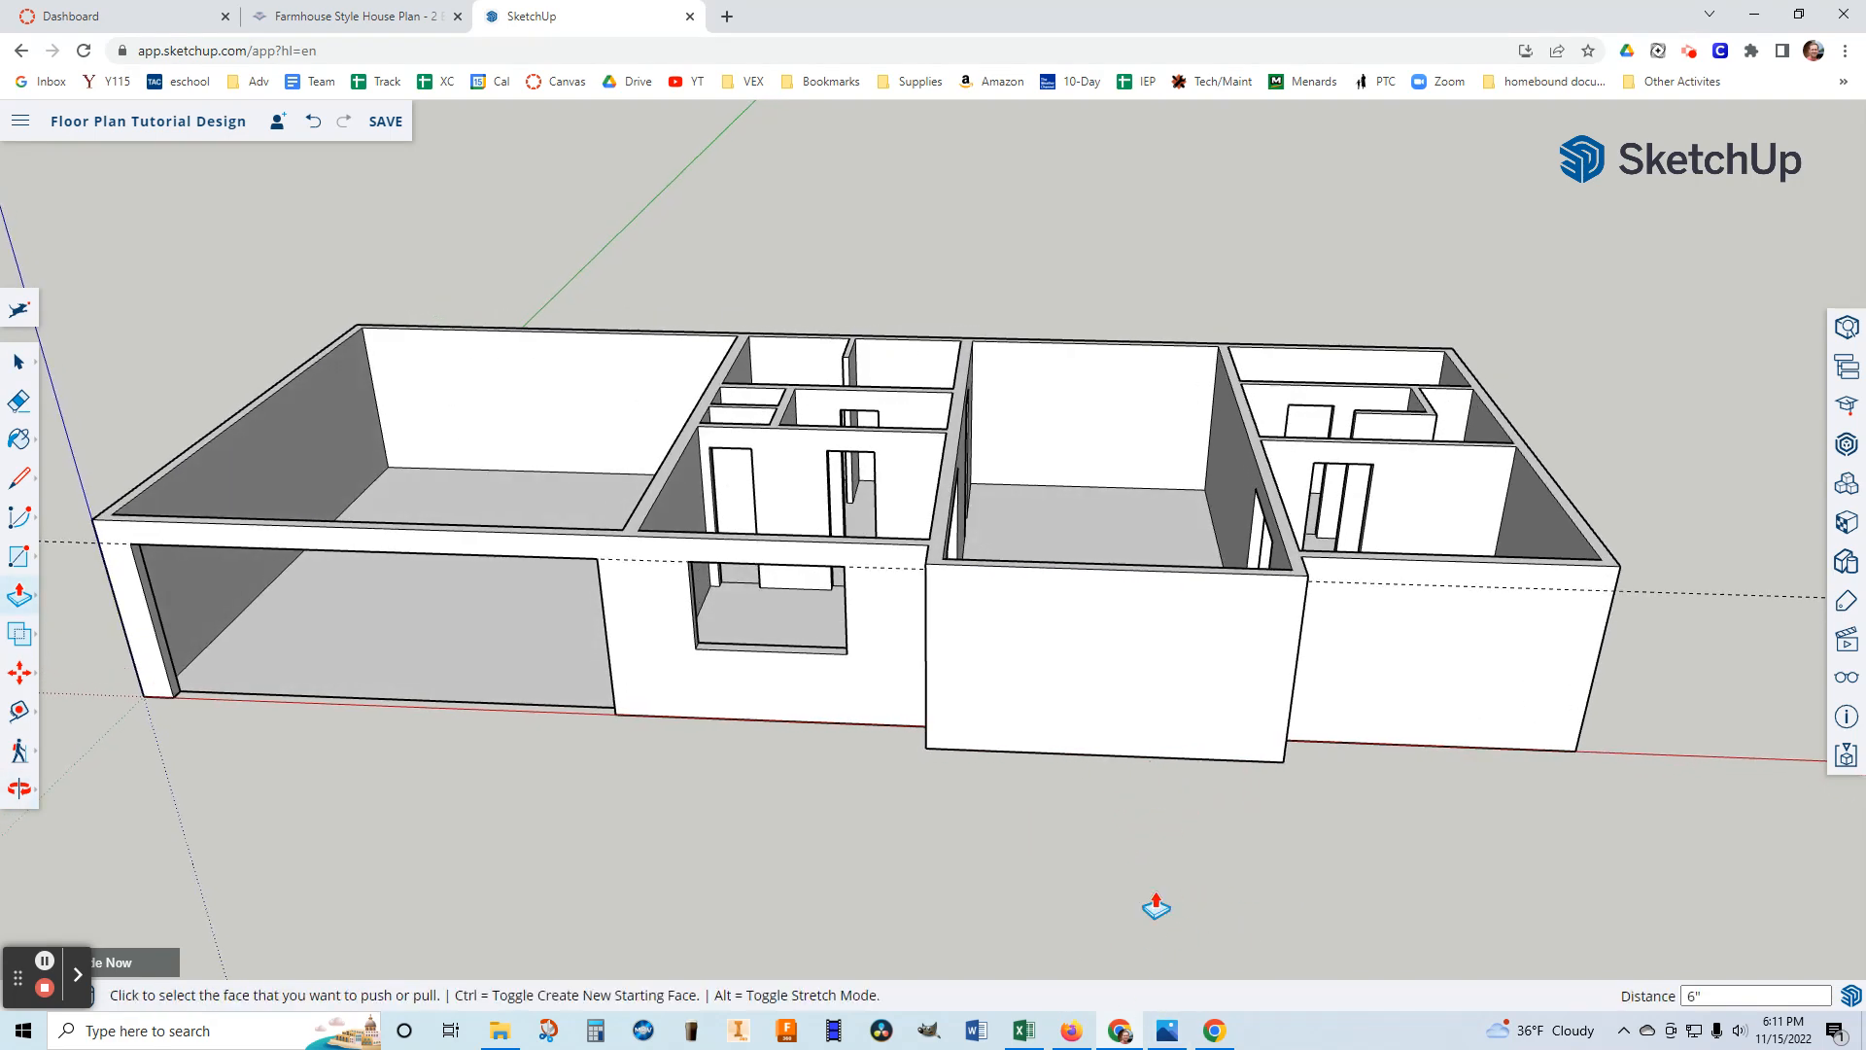
click(1166, 1036)
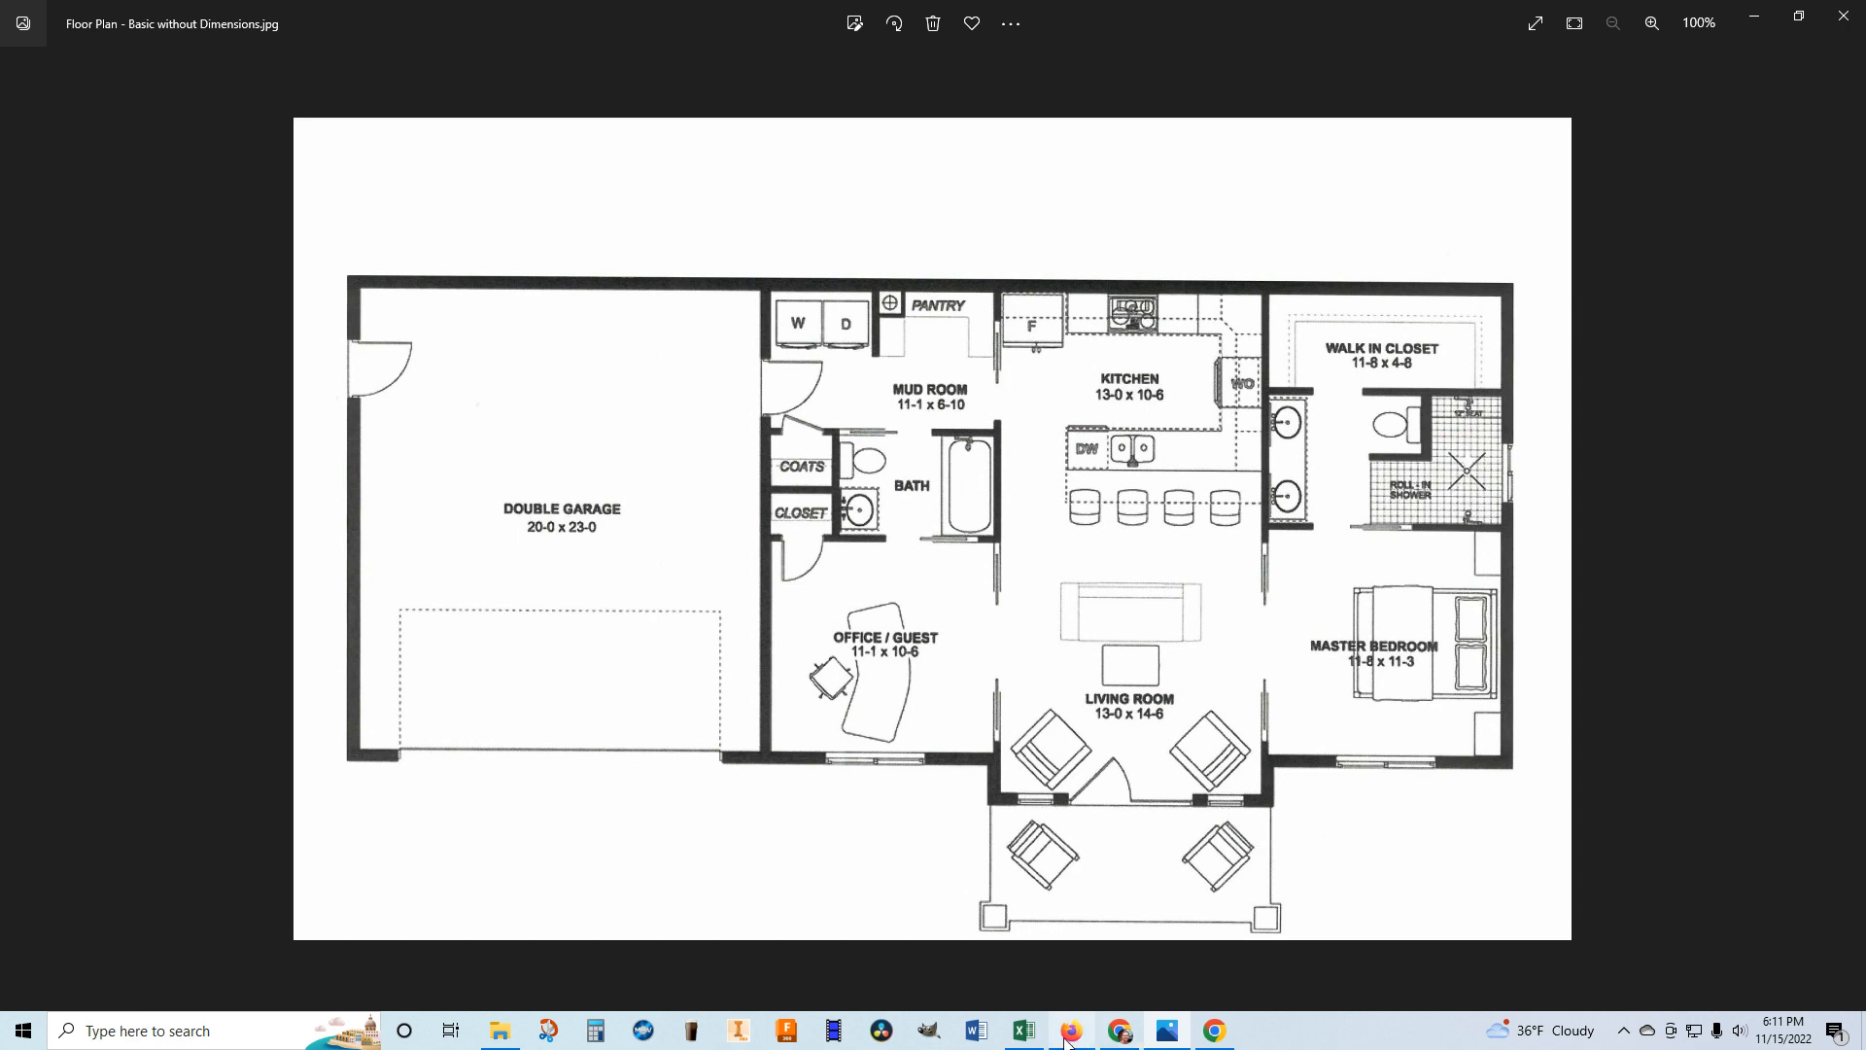
click(1120, 1032)
key(e)
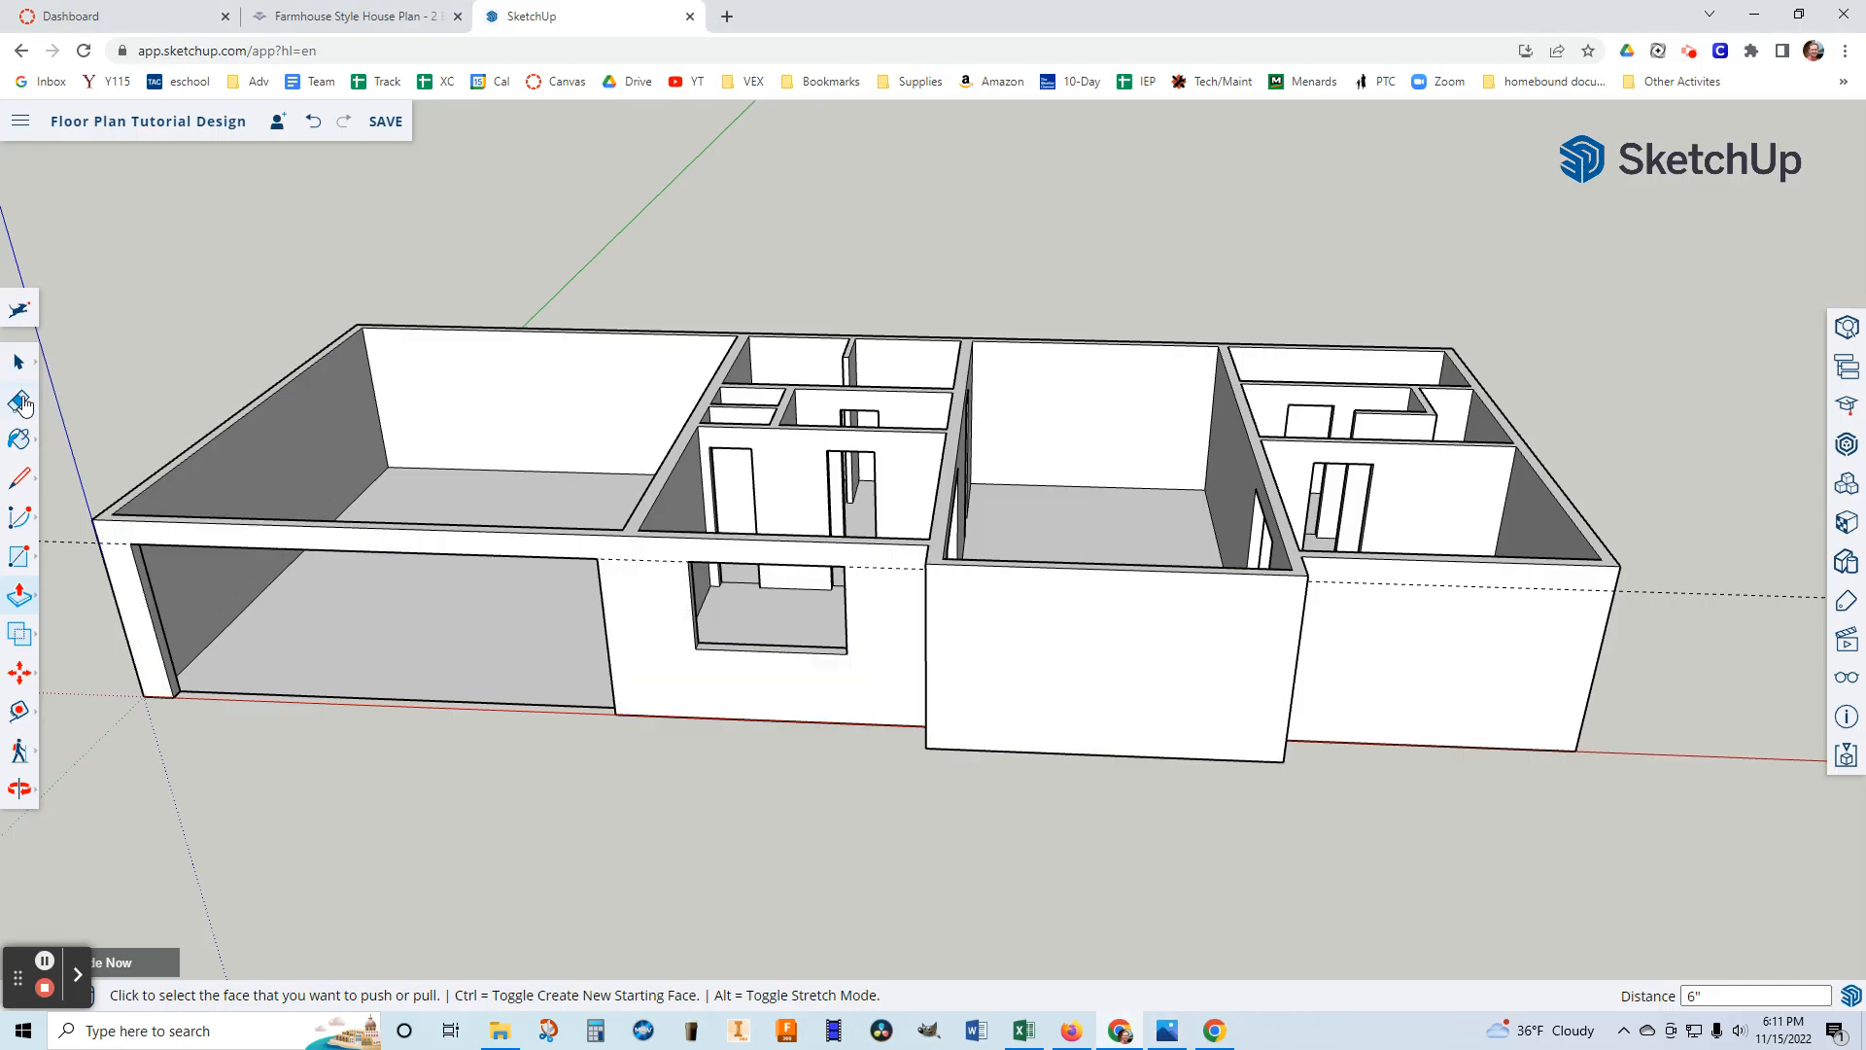
click(887, 564)
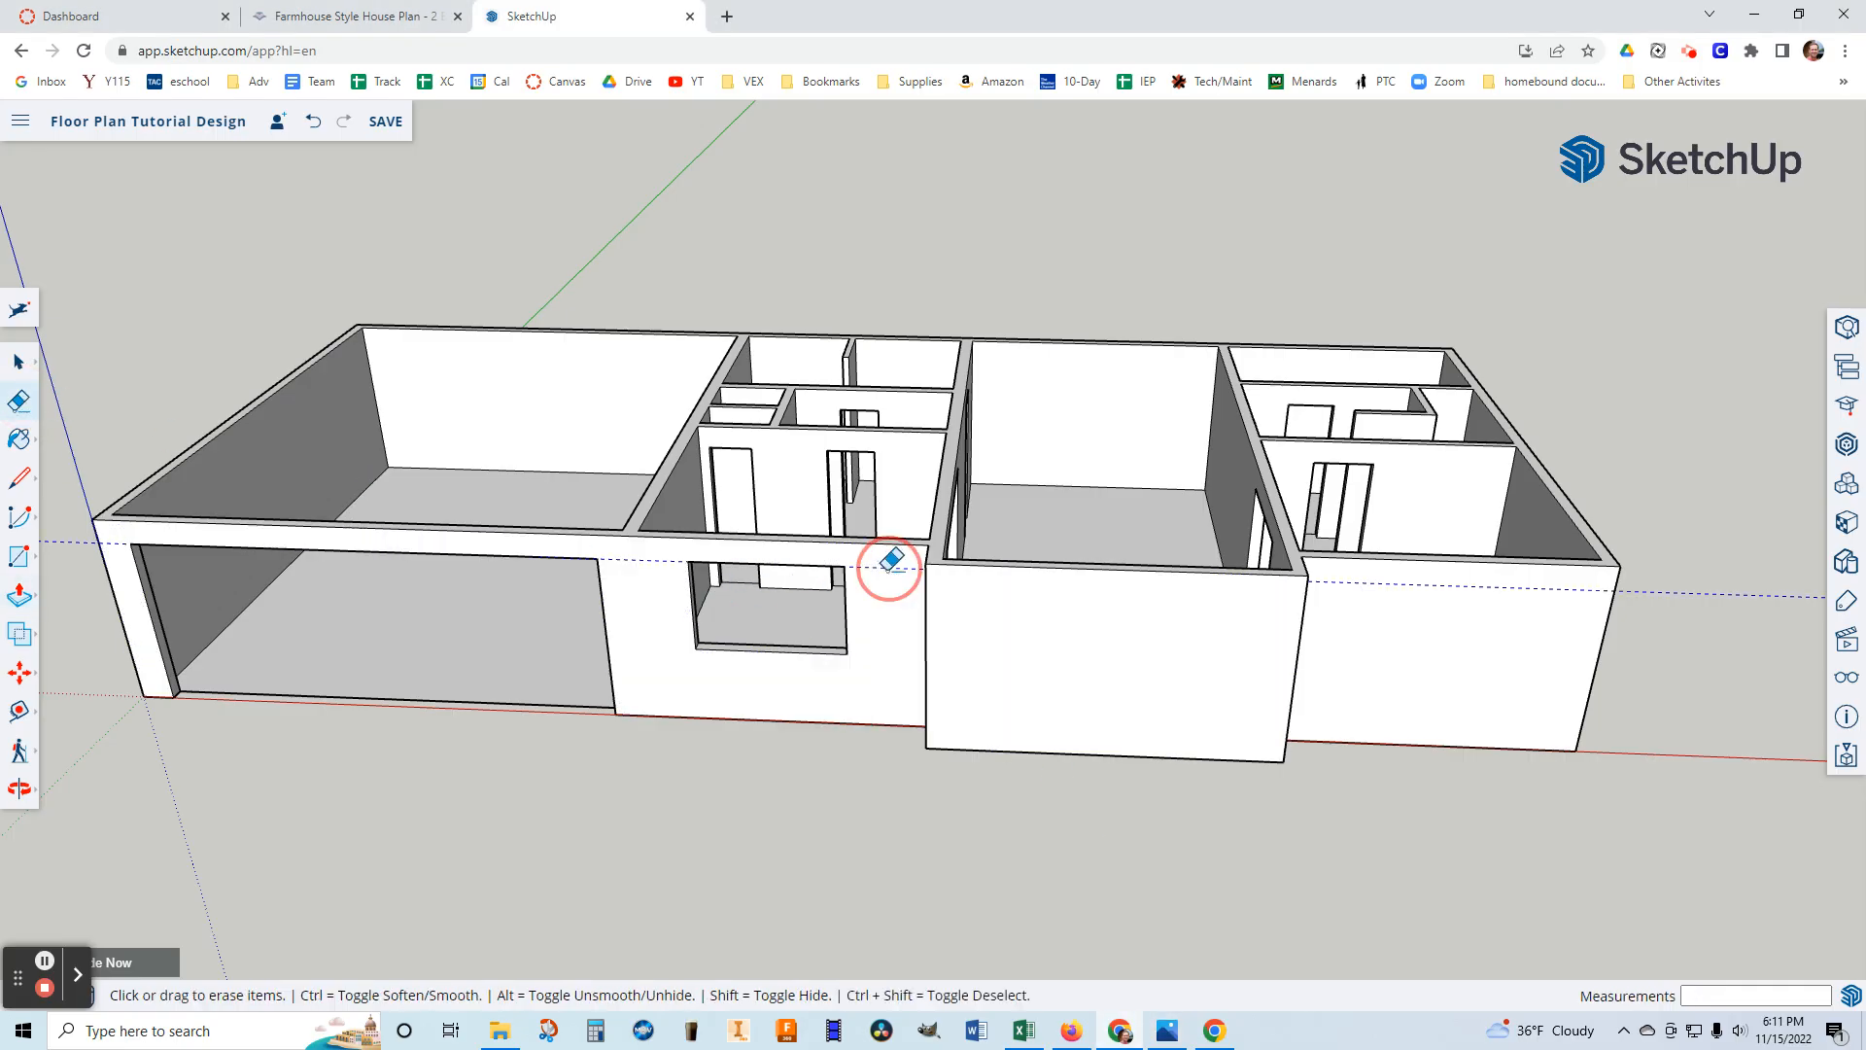
Add a guide 1' below the top edge of the living room's protruding front wall.
click(17, 717)
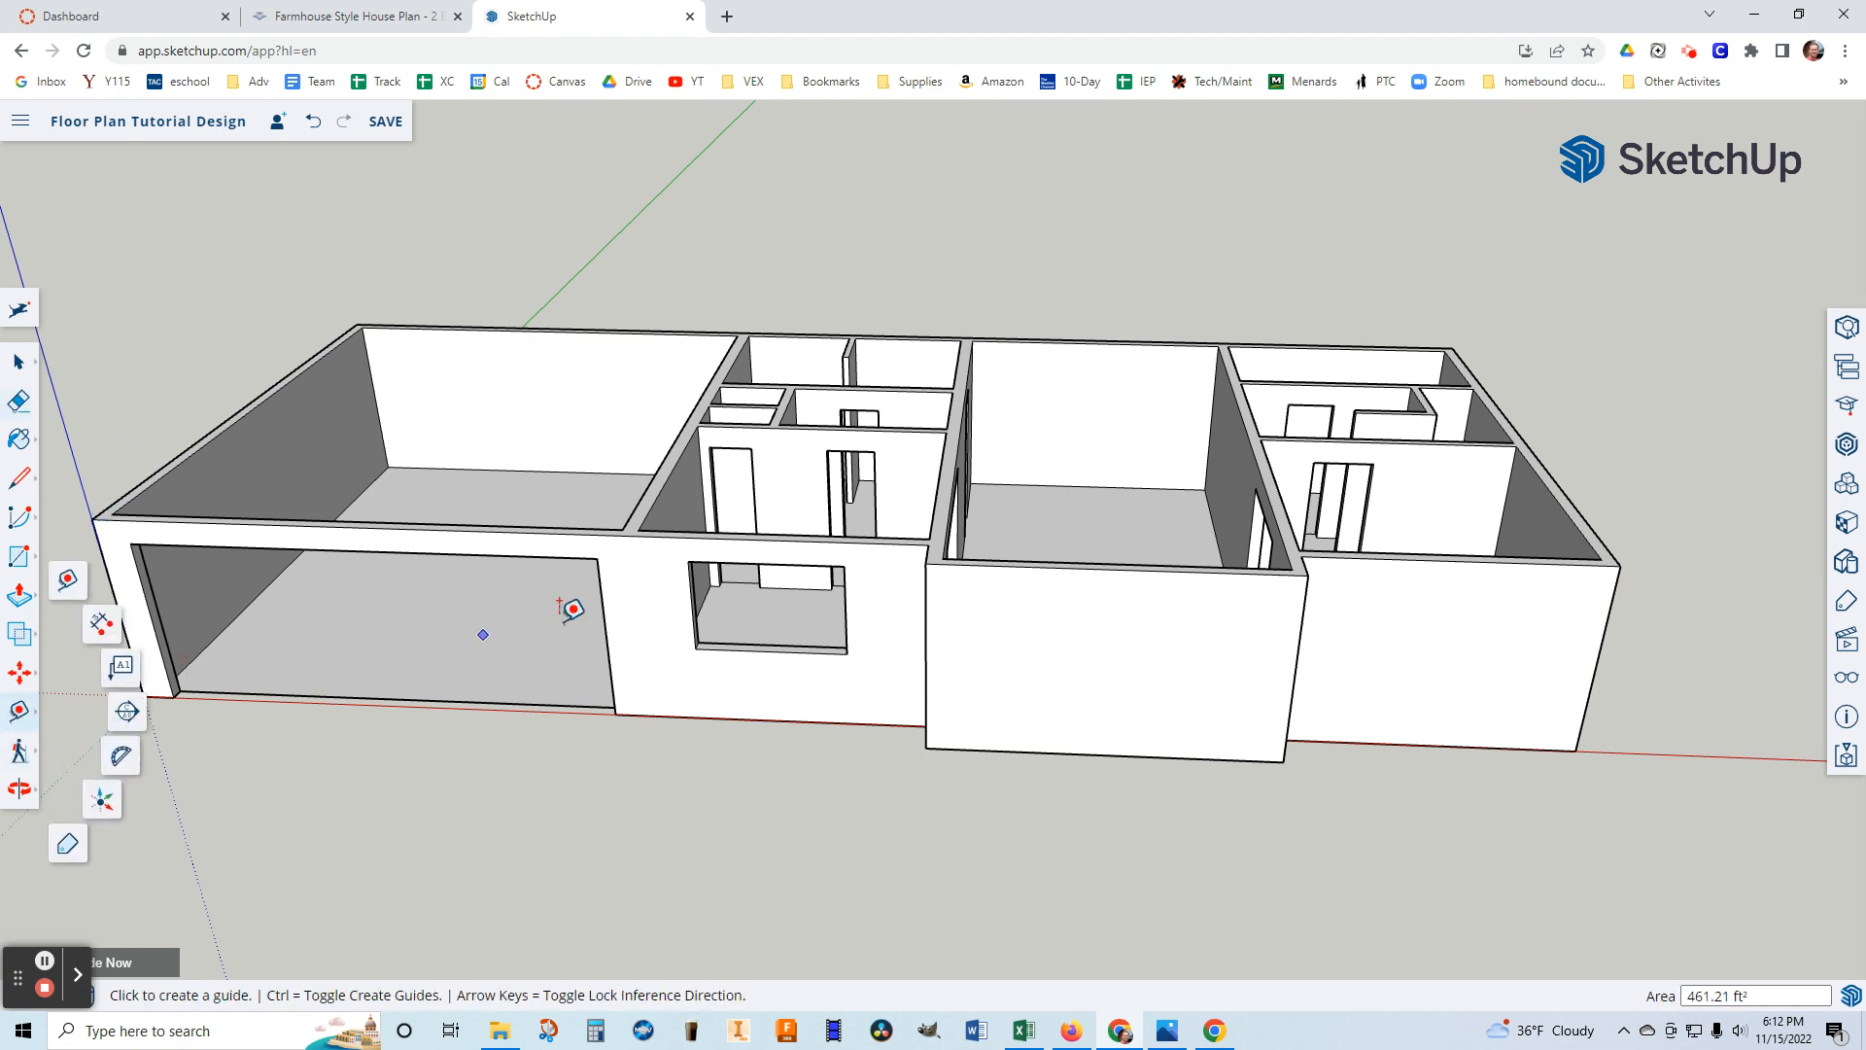
click(1040, 559)
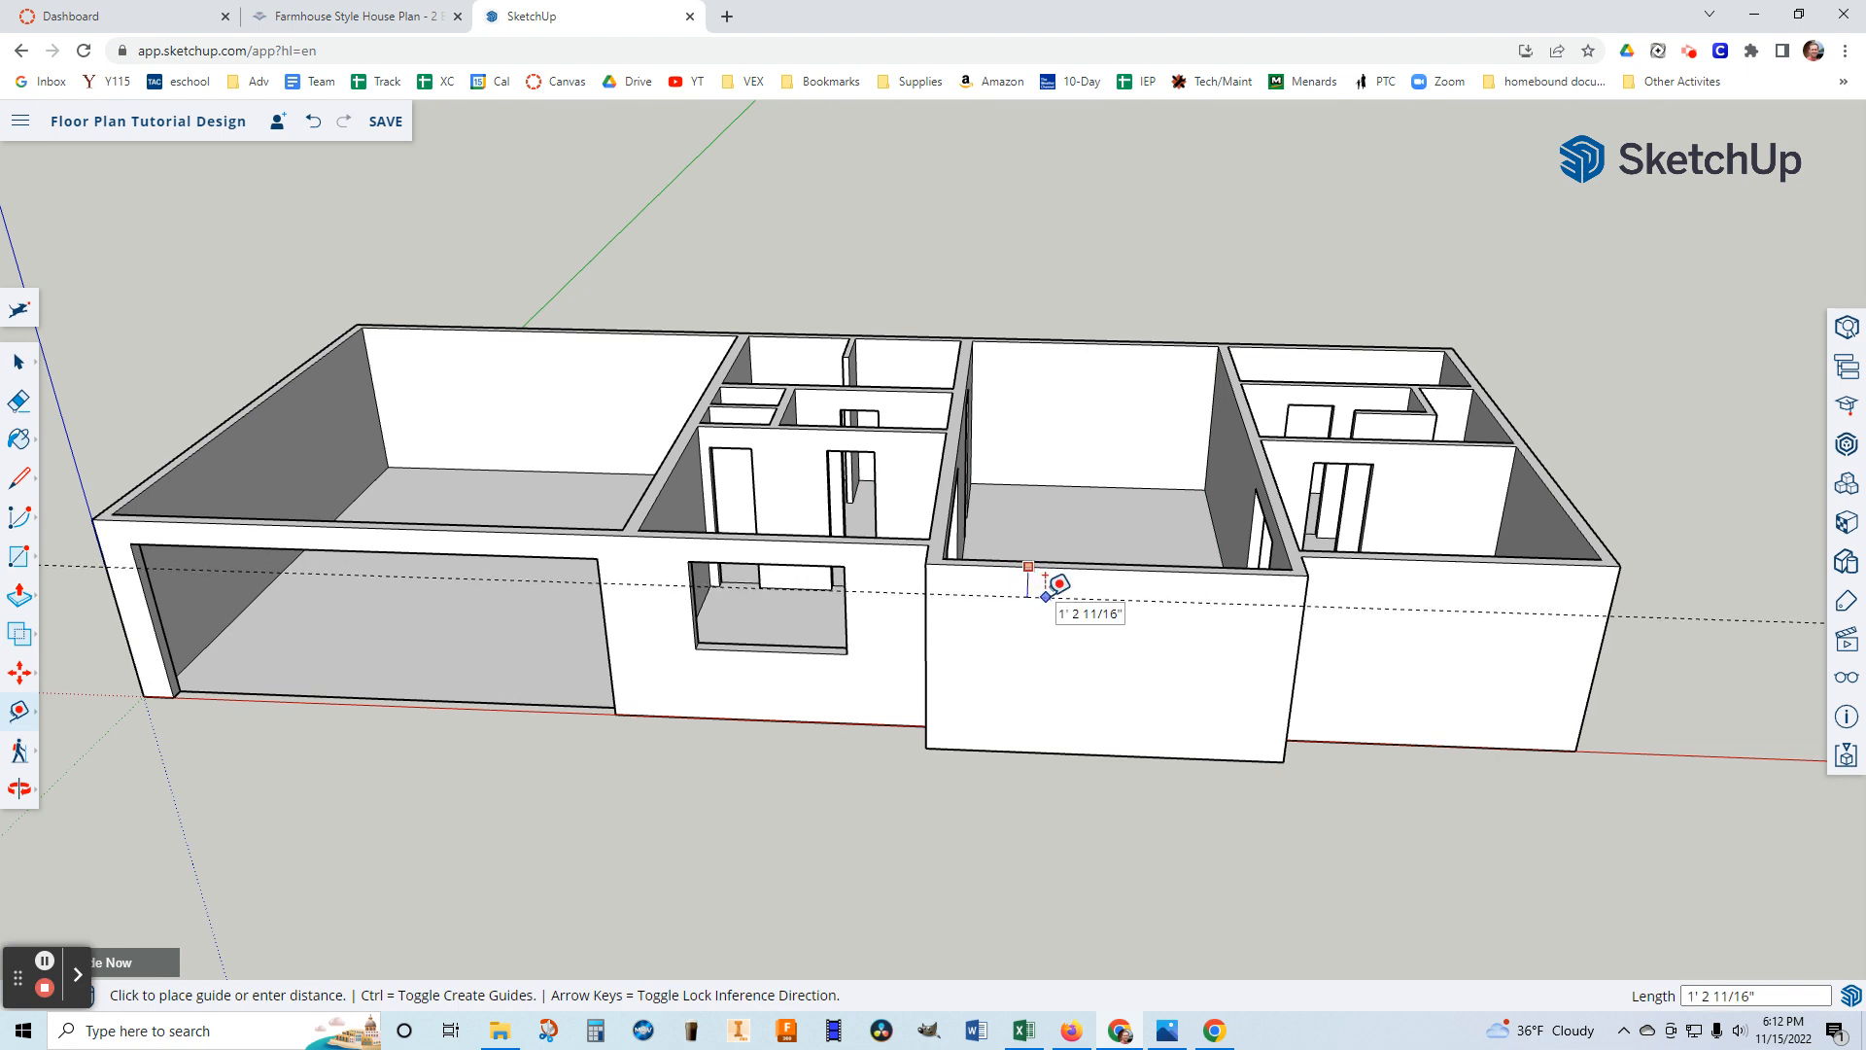
click(1046, 594)
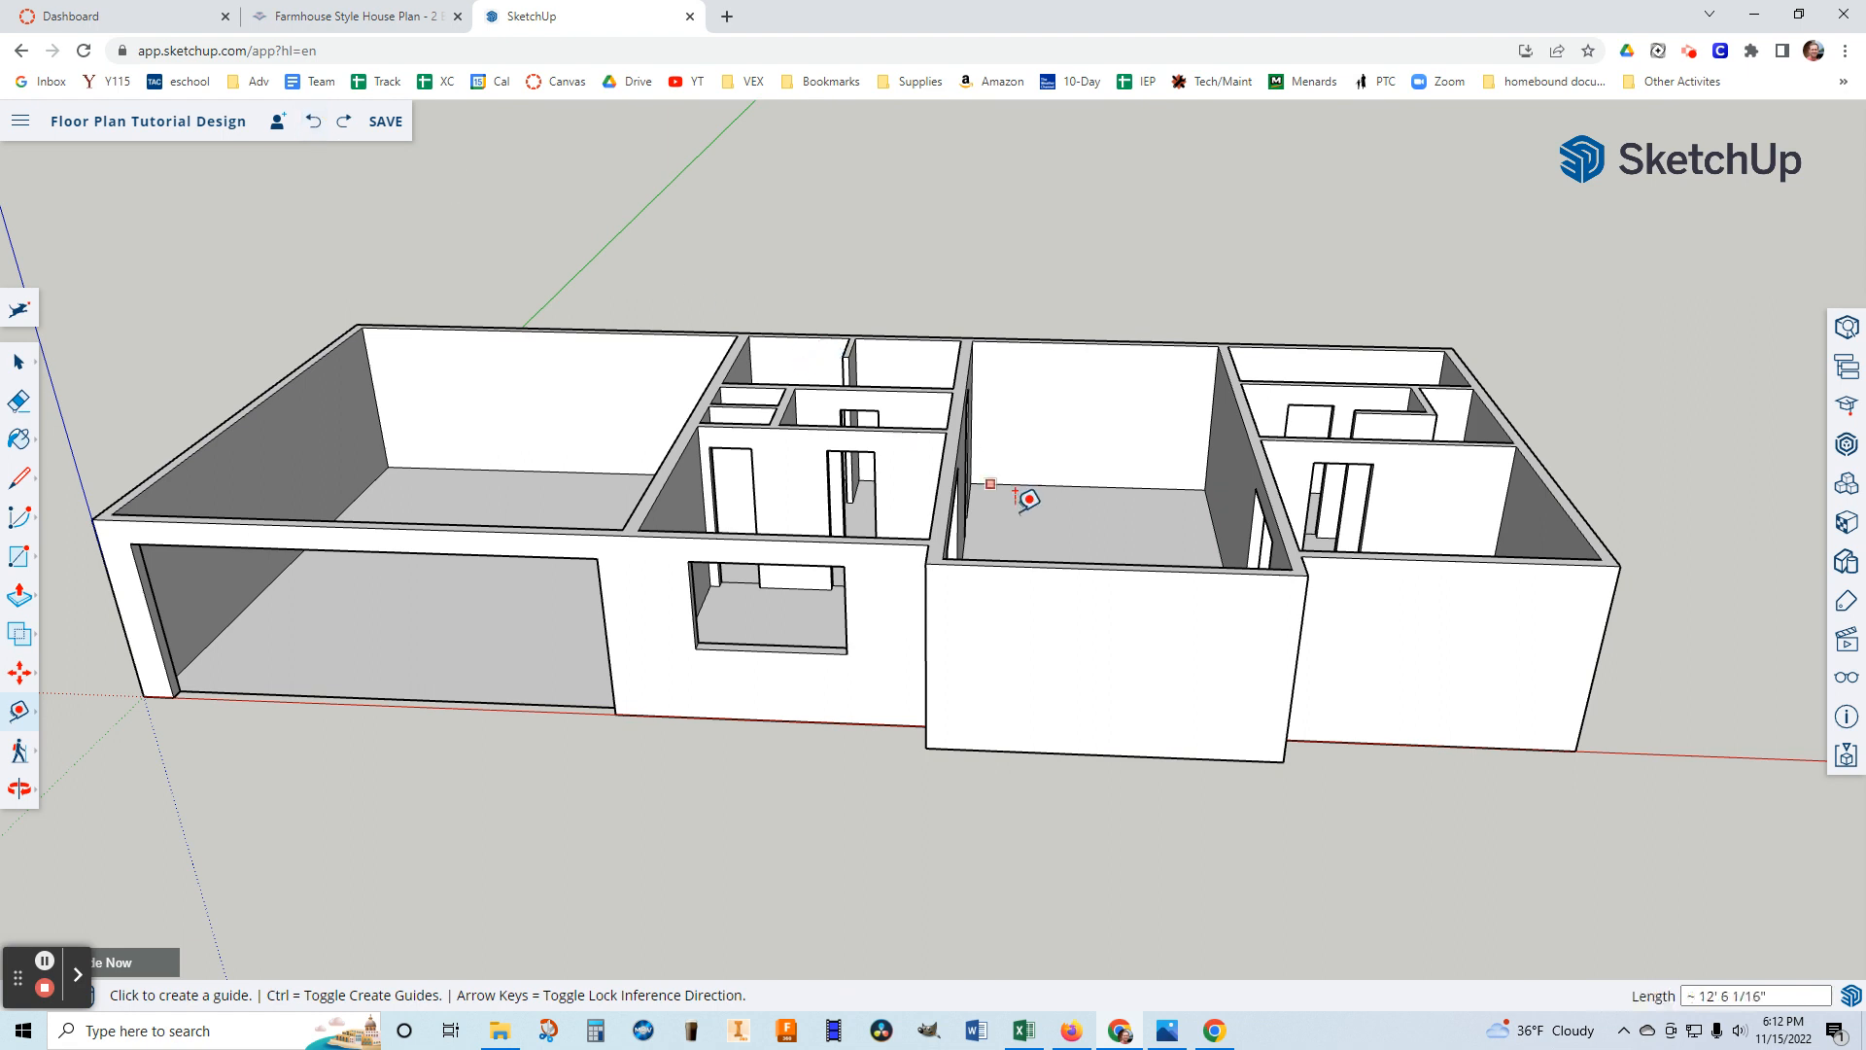
click(1010, 564)
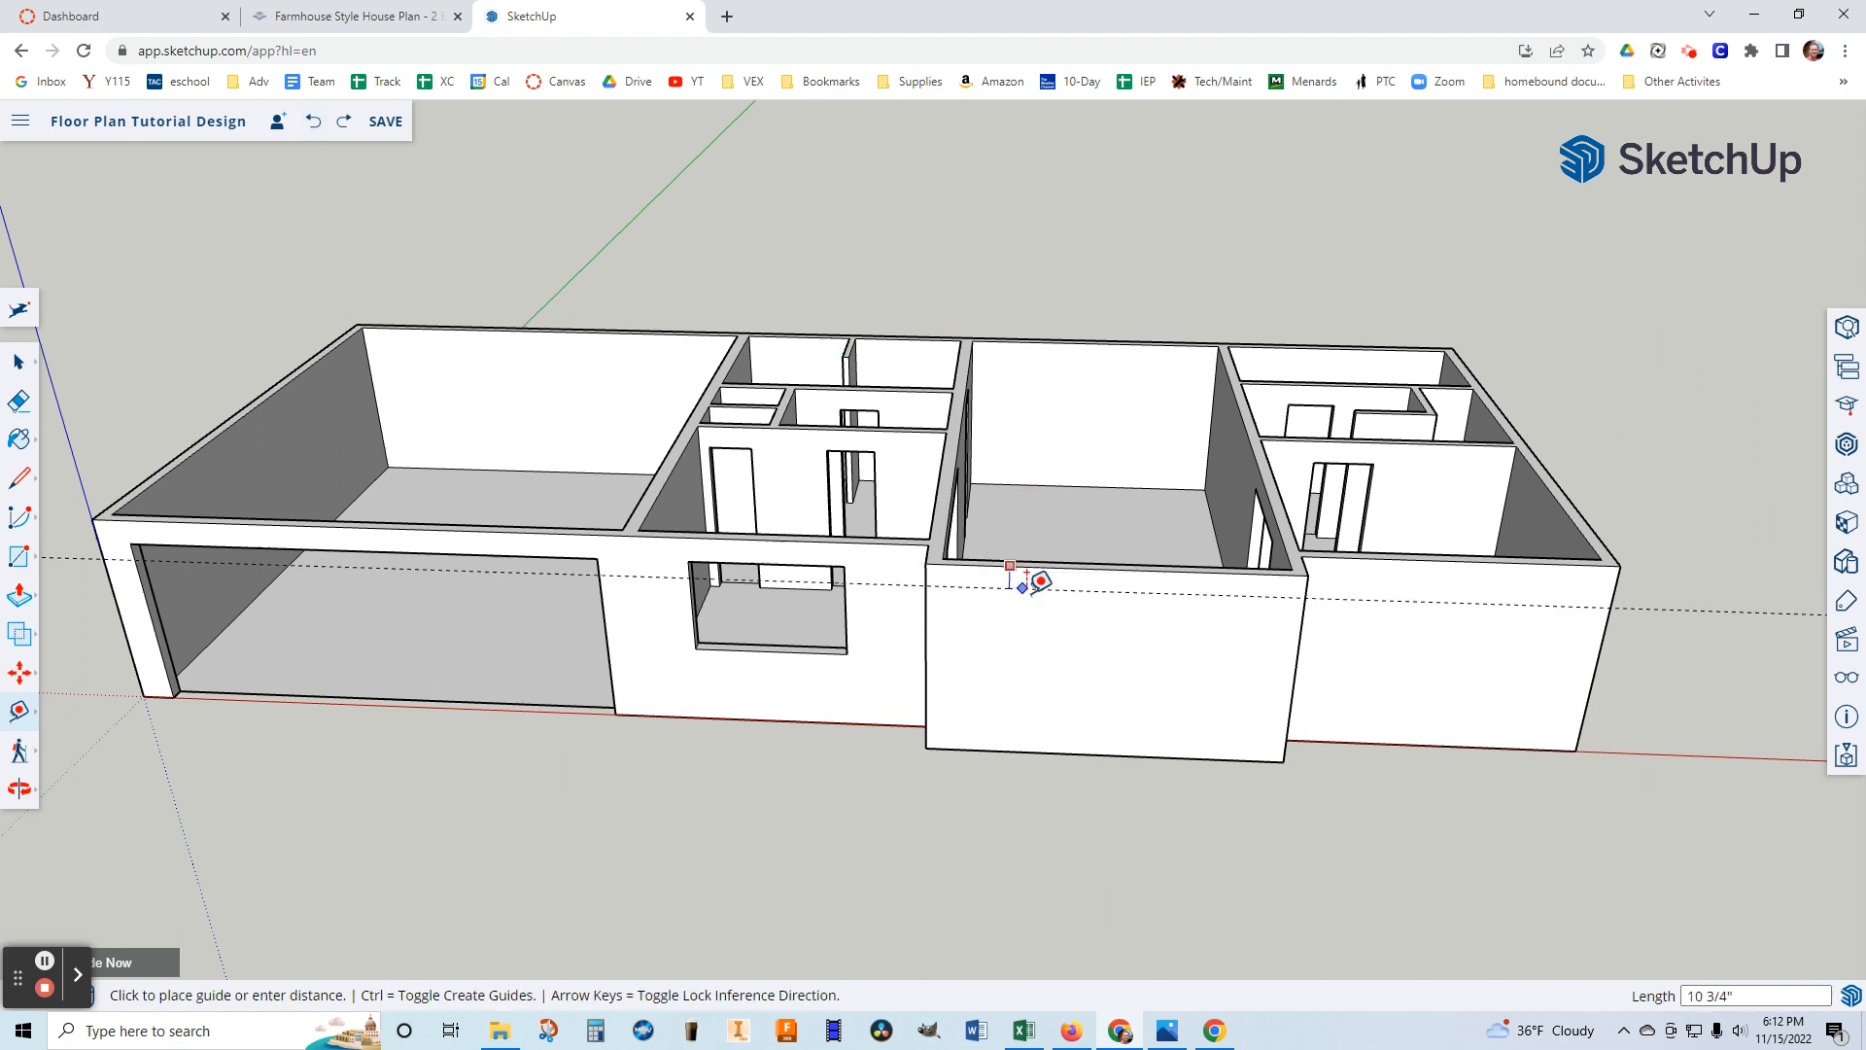
text(1')
key(Return)
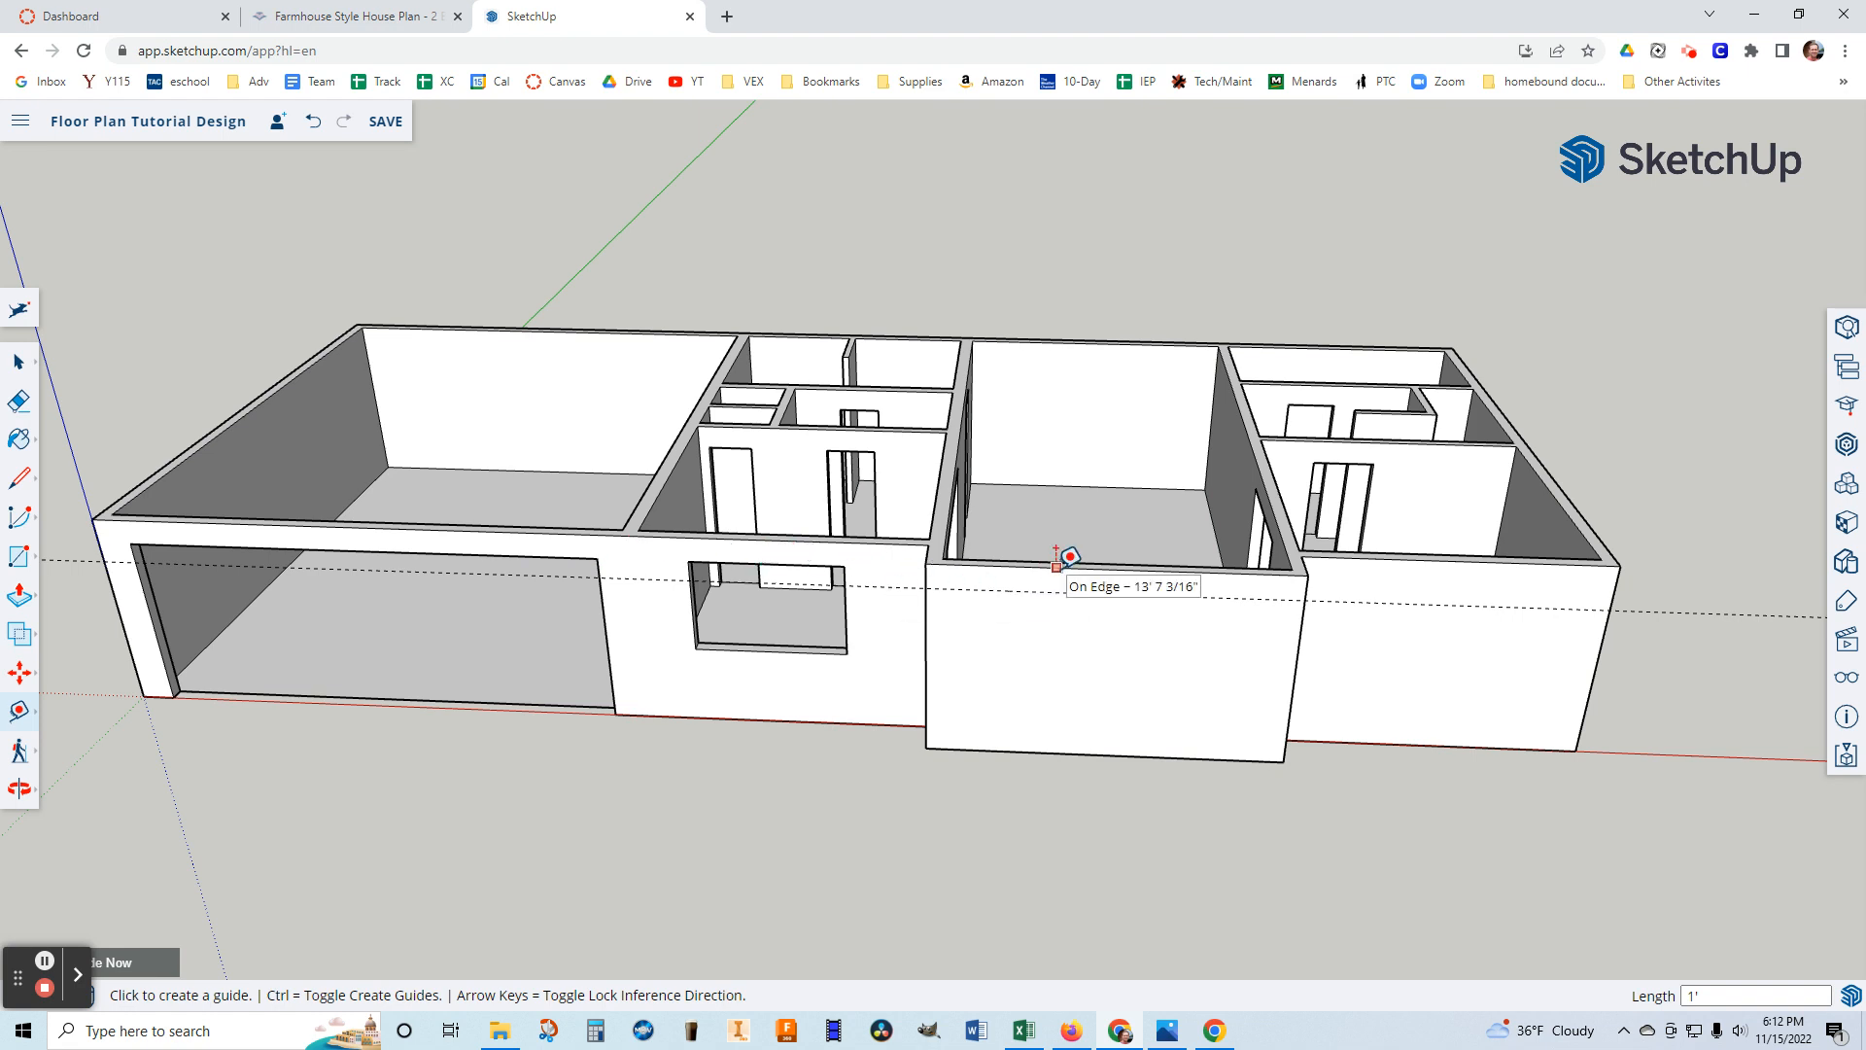
Draw a front entry rectangle about 7' by 6' 5 3/8" from the guide down to the bottom edge of the living room's front wall.
click(21, 562)
click(67, 471)
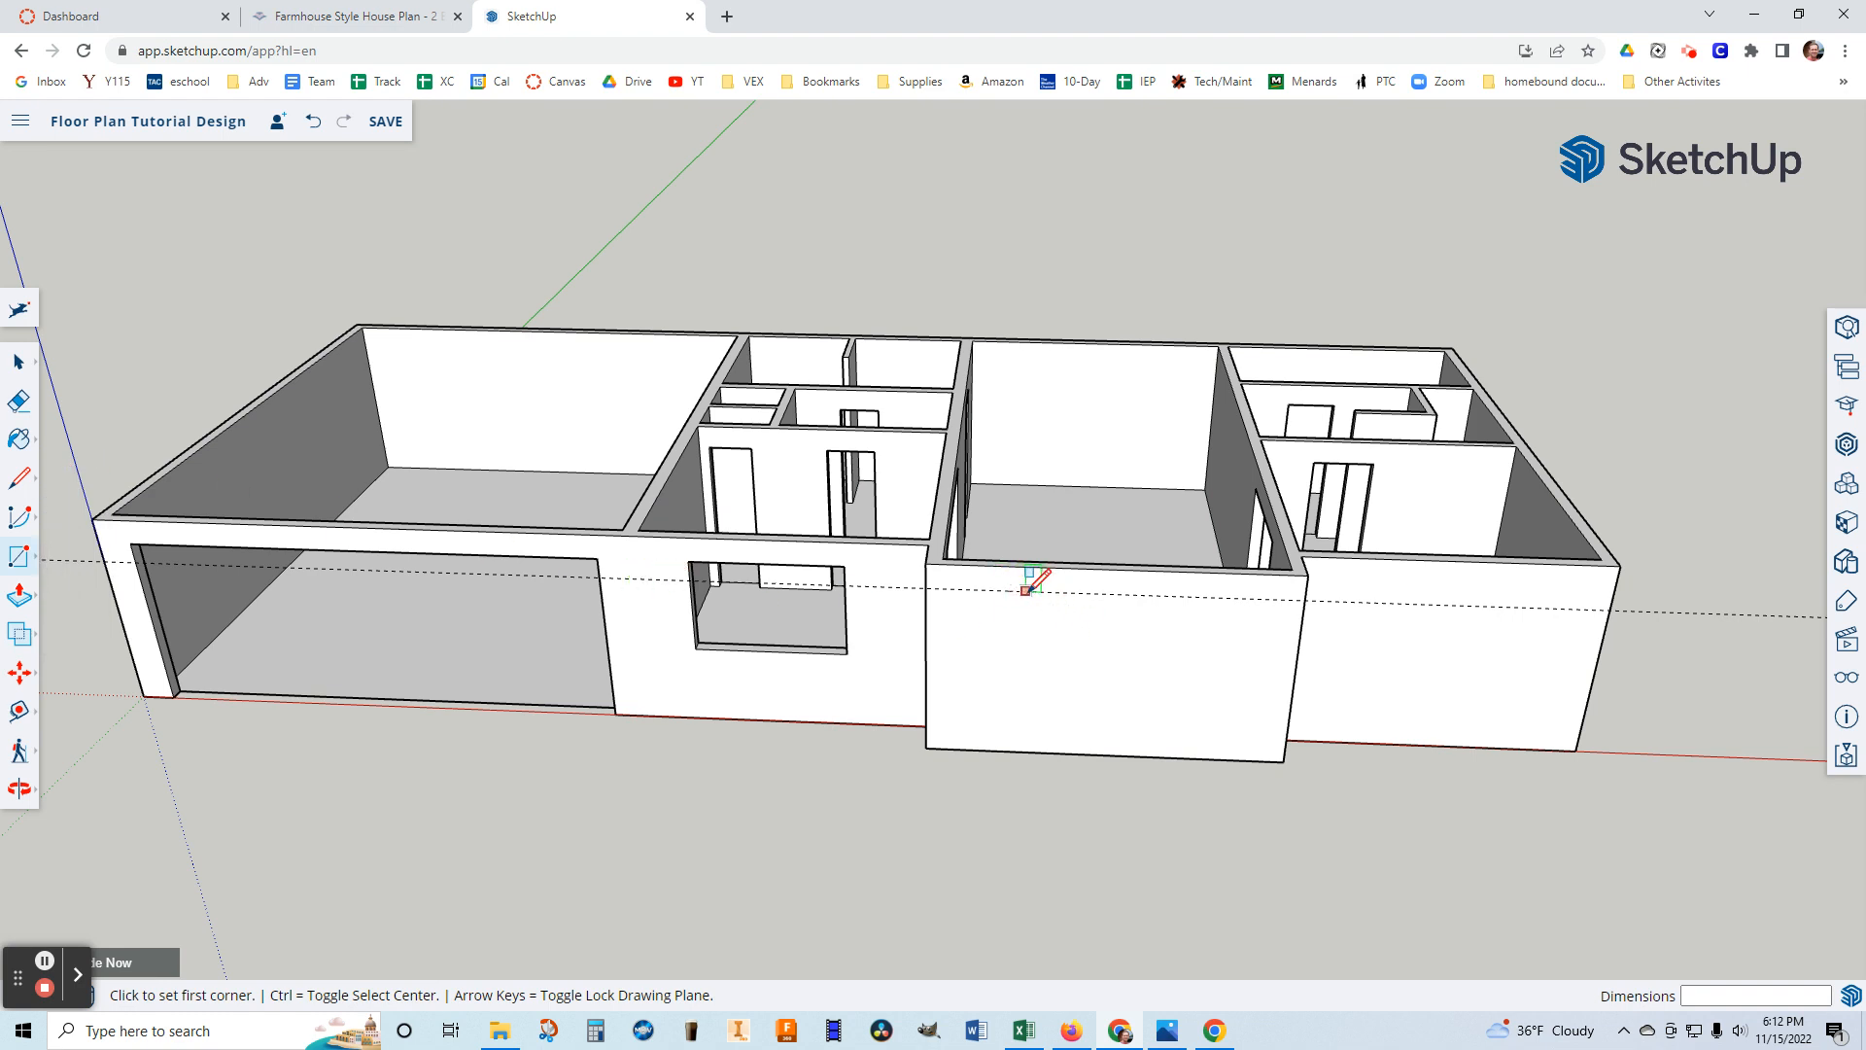
click(1027, 588)
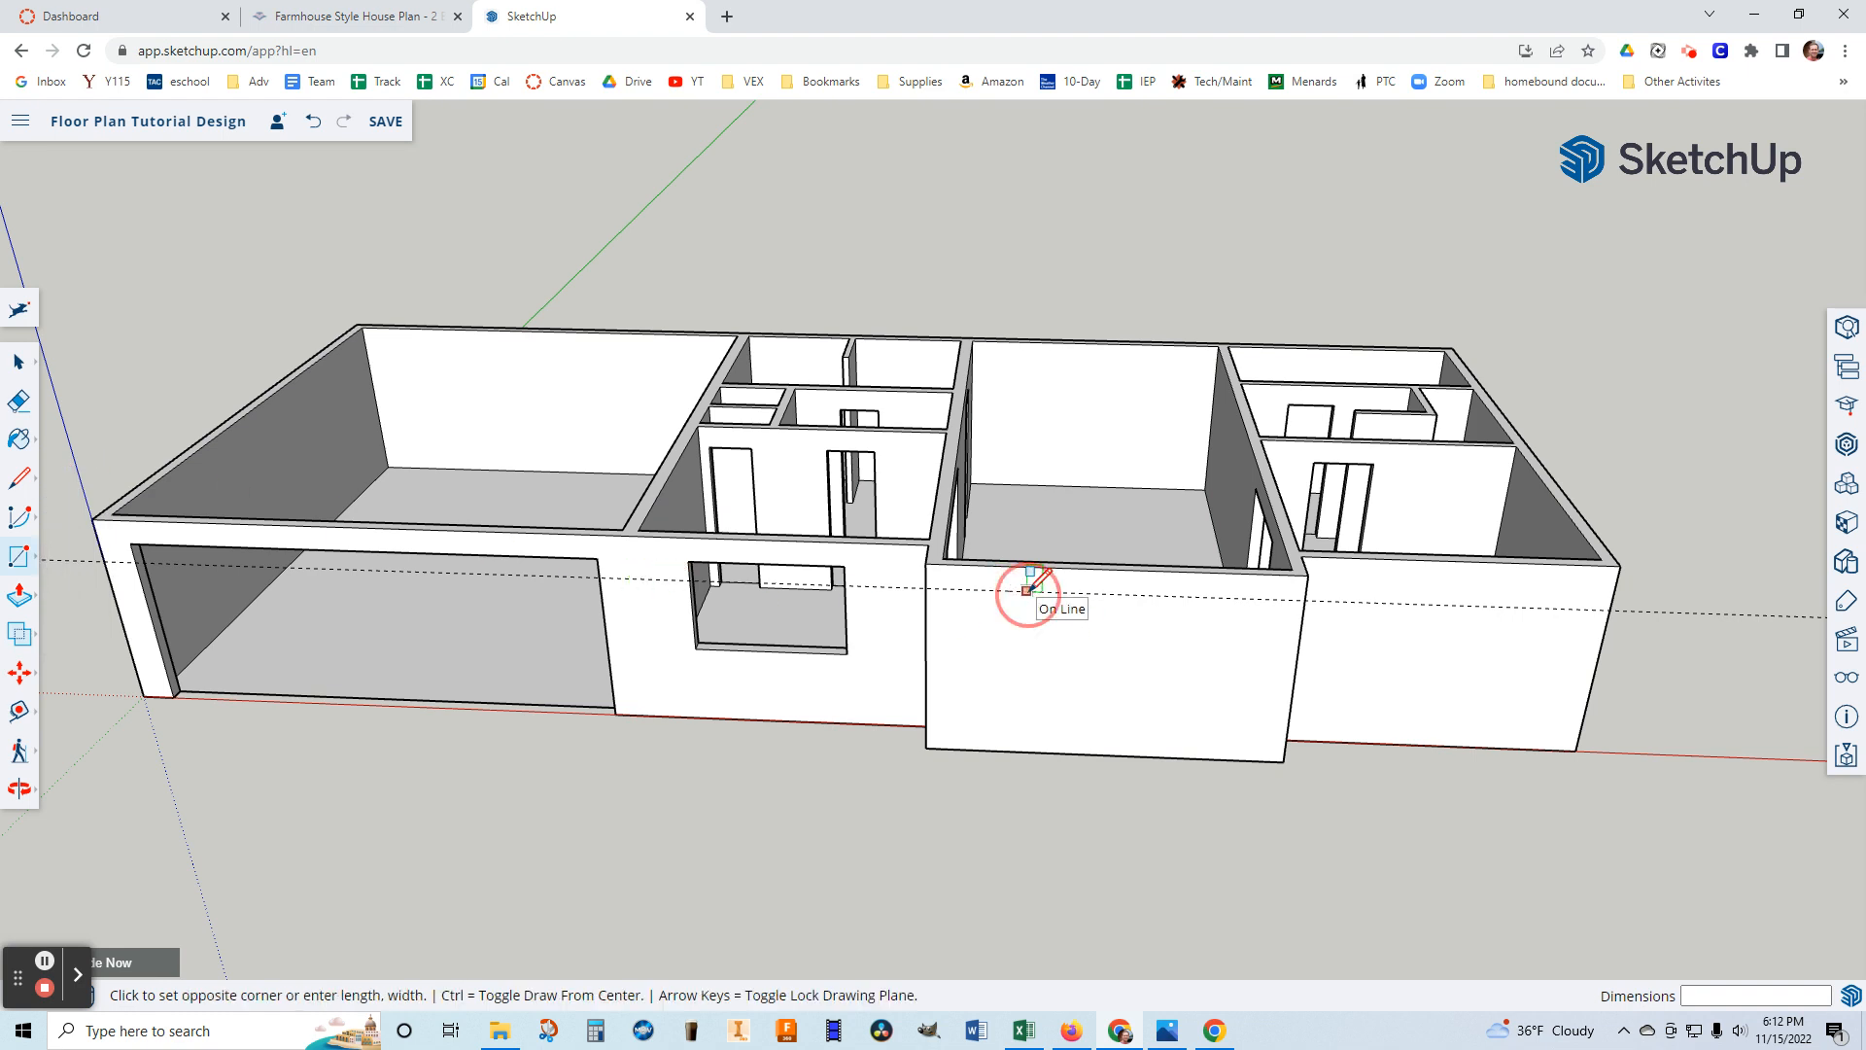
click(1191, 756)
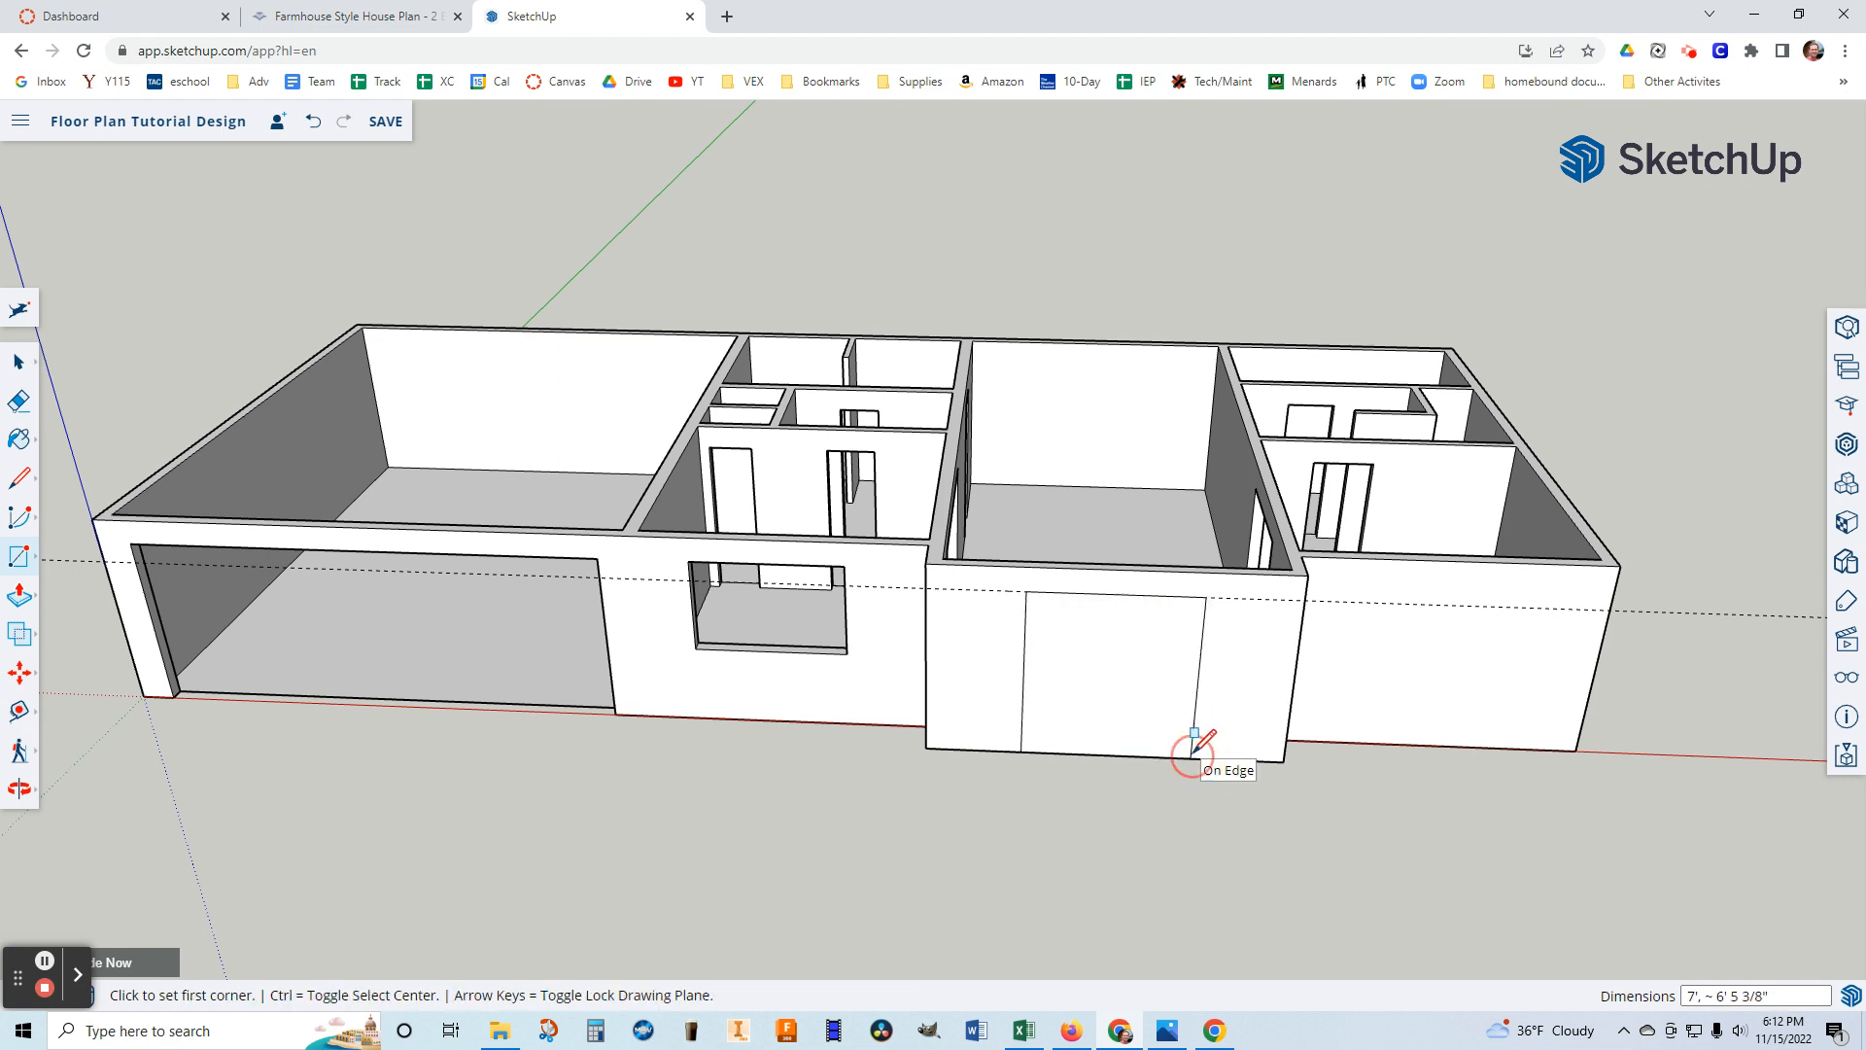
Draw sidelight rectangles below the guide flanking the entry, about 5' 10 9/16" by 1' 2 5/8" office-side and 5' 11 1/16" by 1' 1 3/4" bedroom-side.
click(1015, 589)
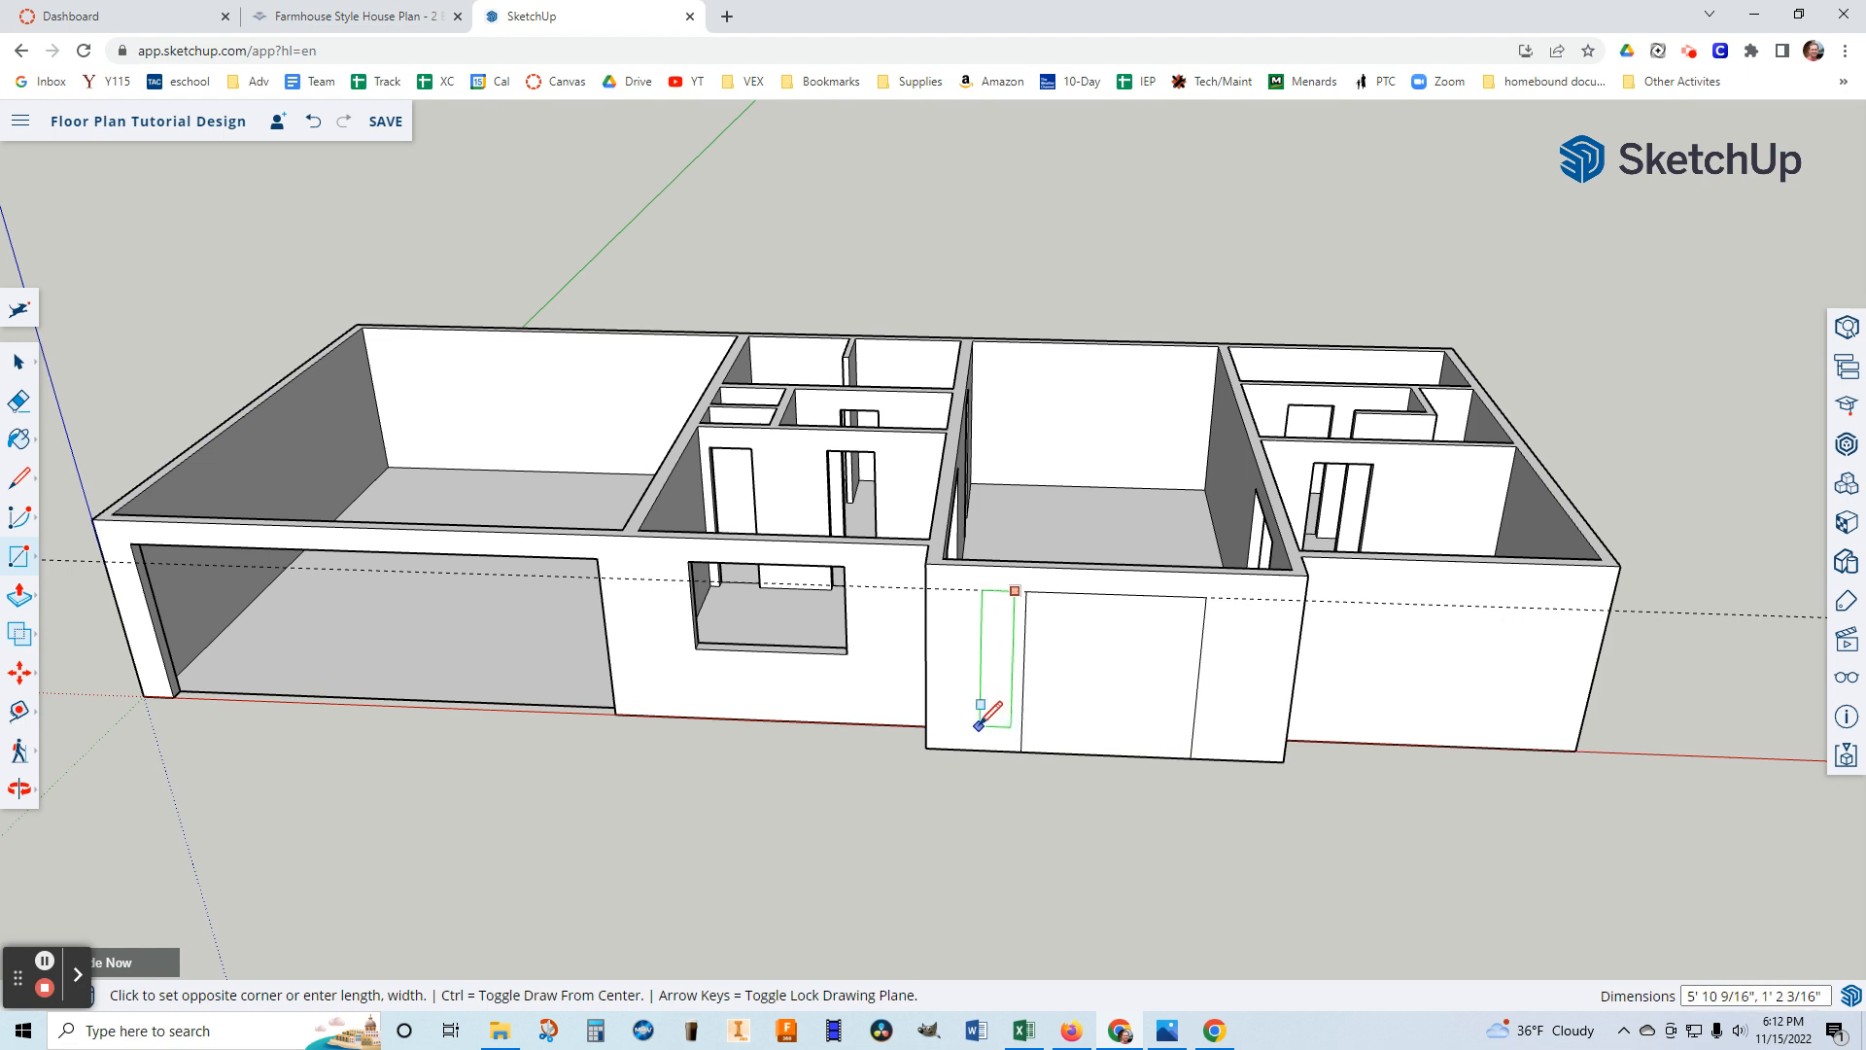
click(979, 725)
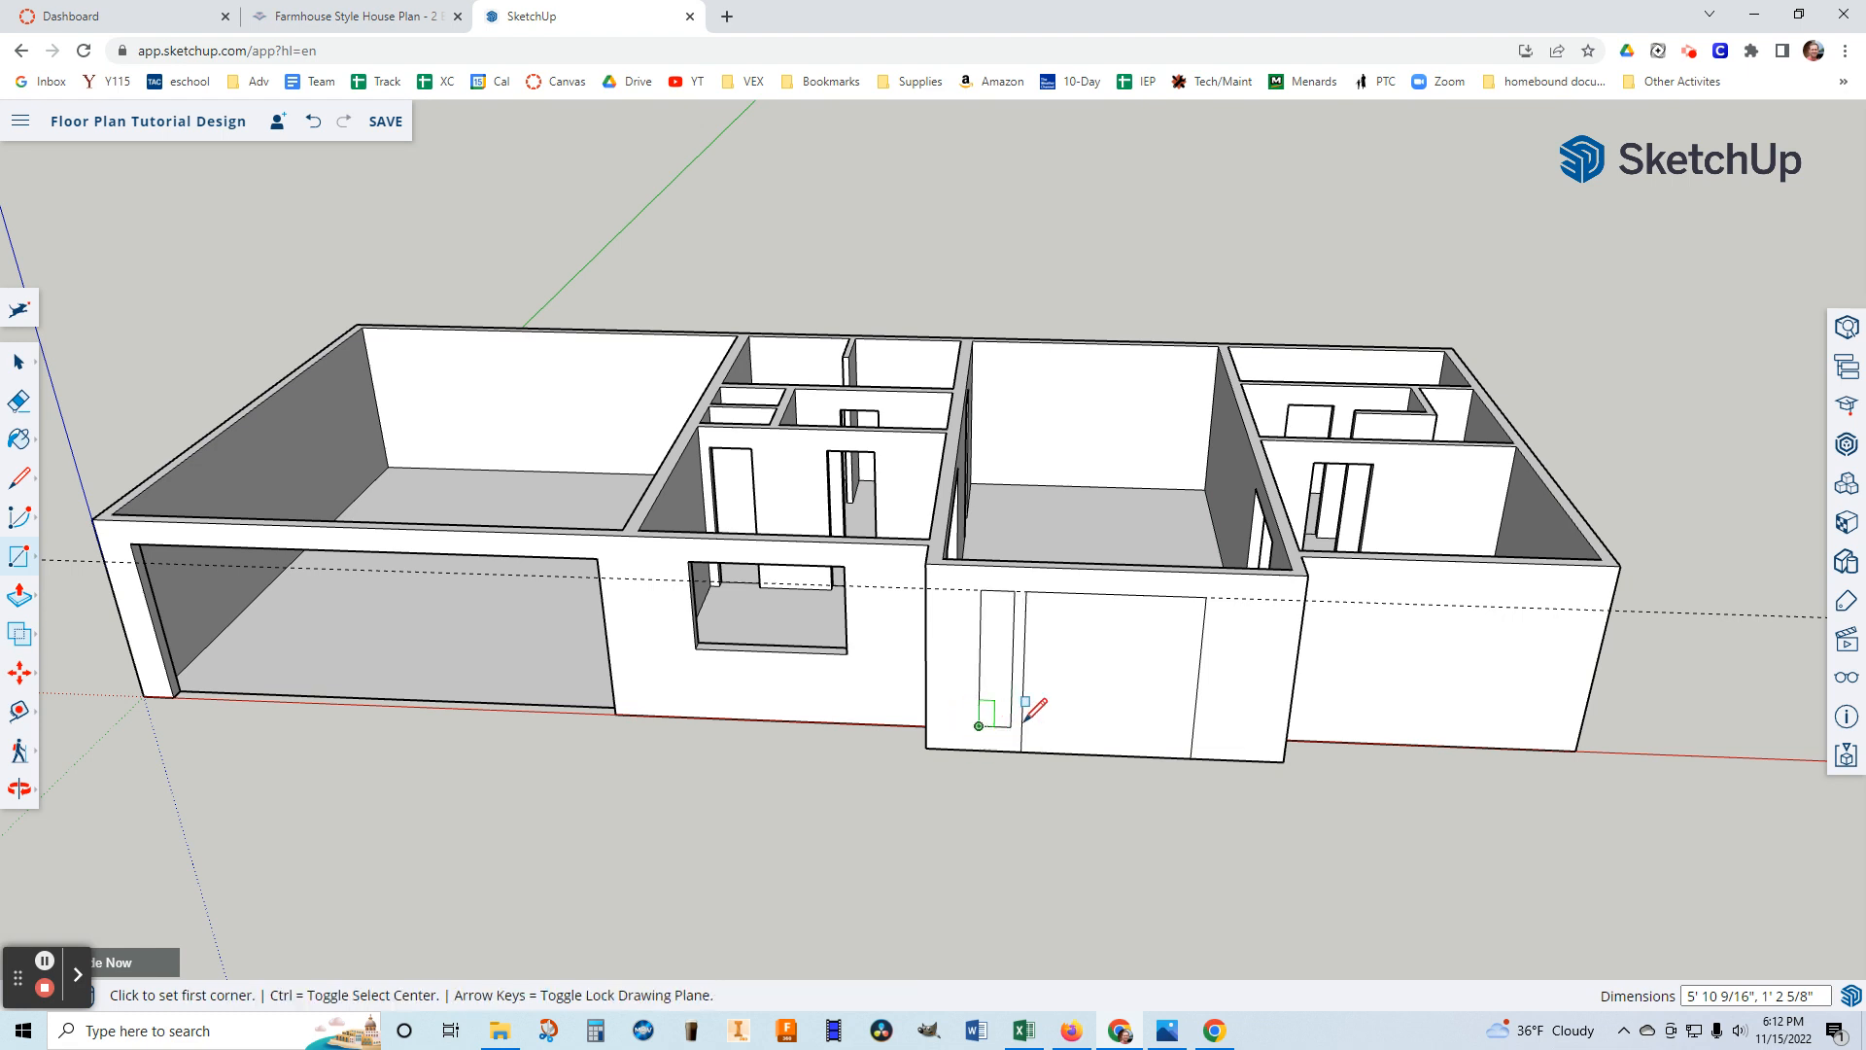
click(1218, 595)
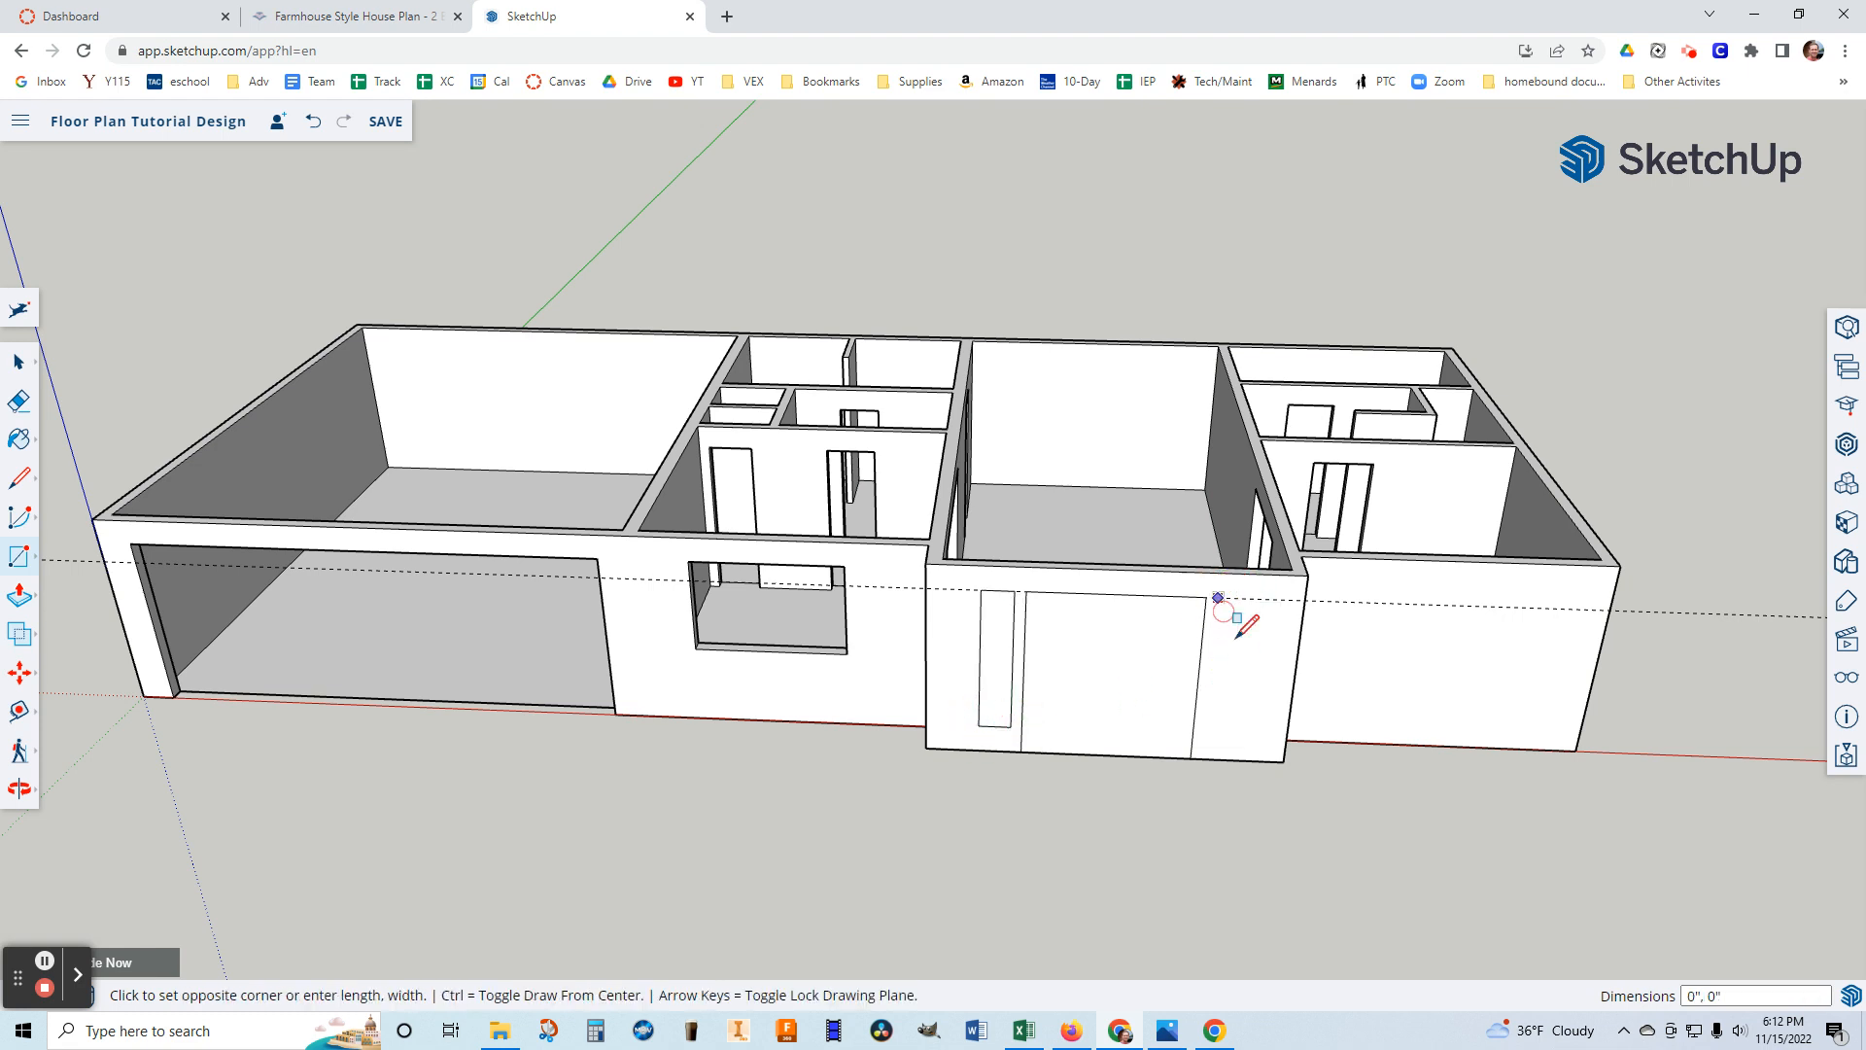
click(1235, 735)
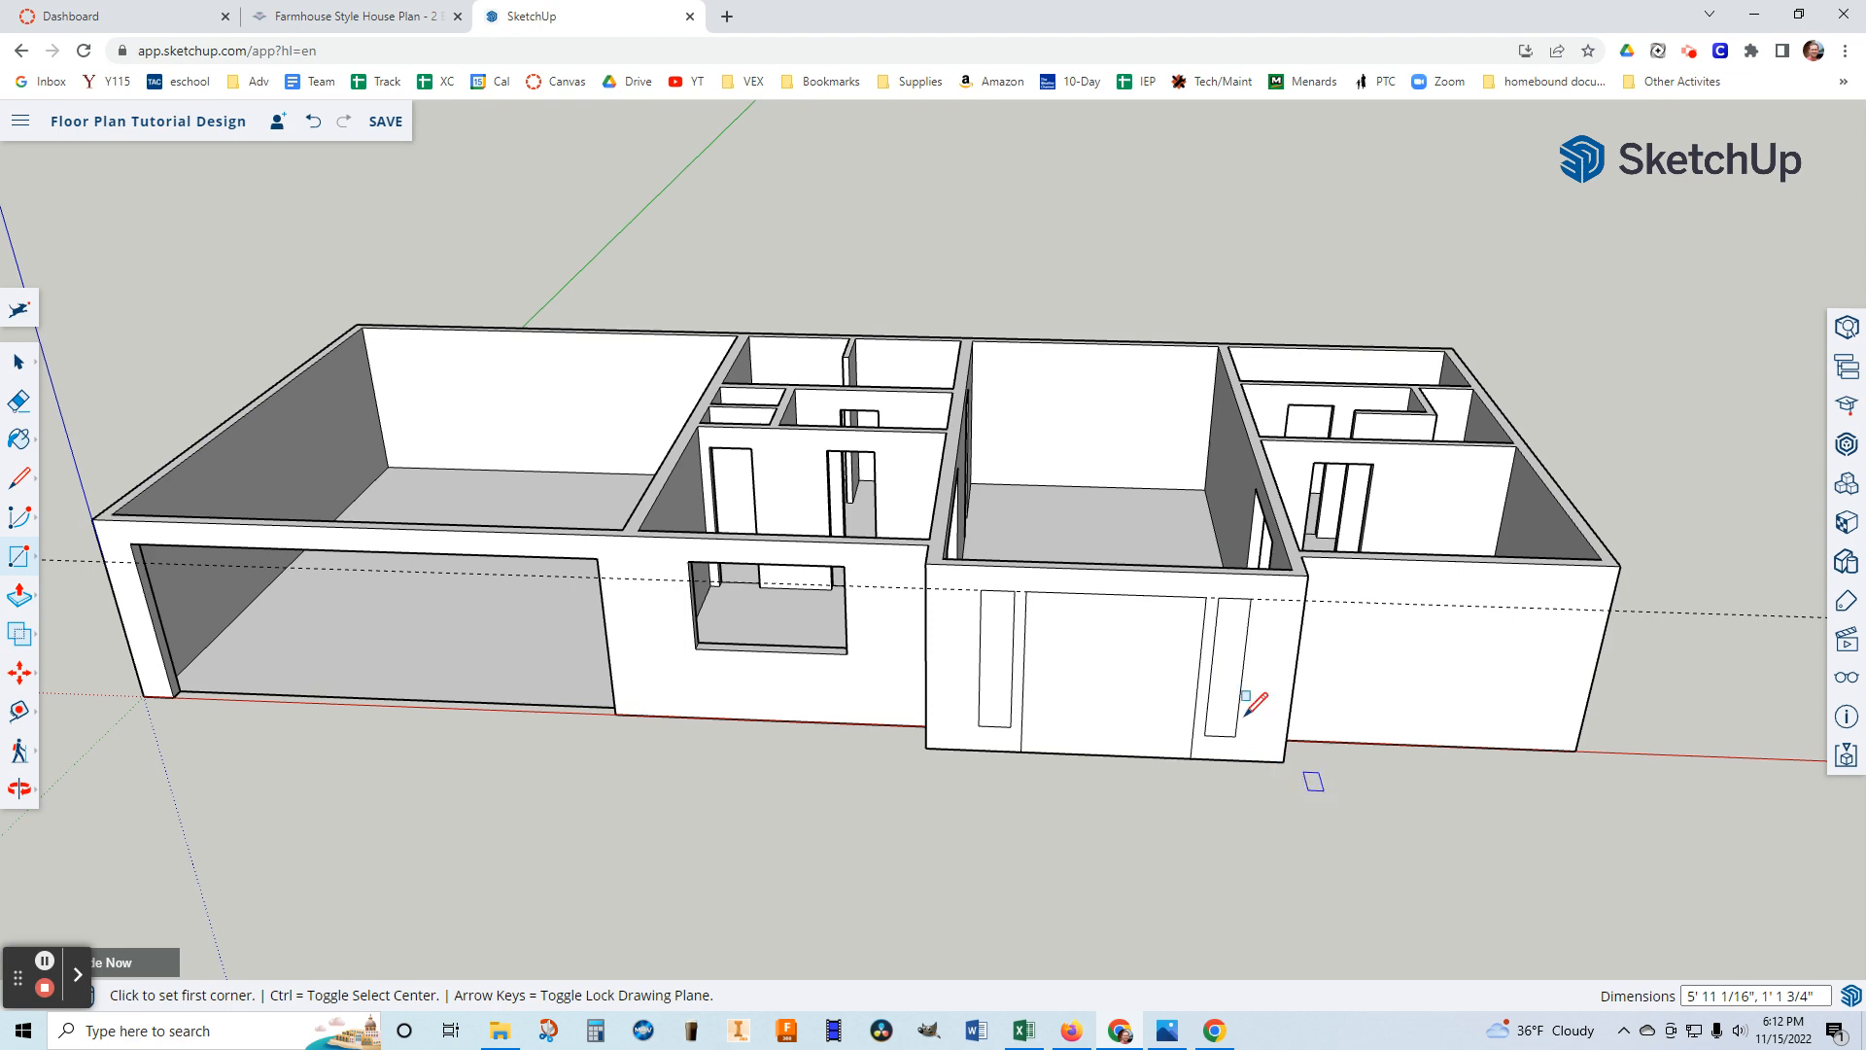
Try pushing the office-side sidelight rectangle 7 7/8" into the living room's front wall, and undo it.
click(23, 598)
click(991, 667)
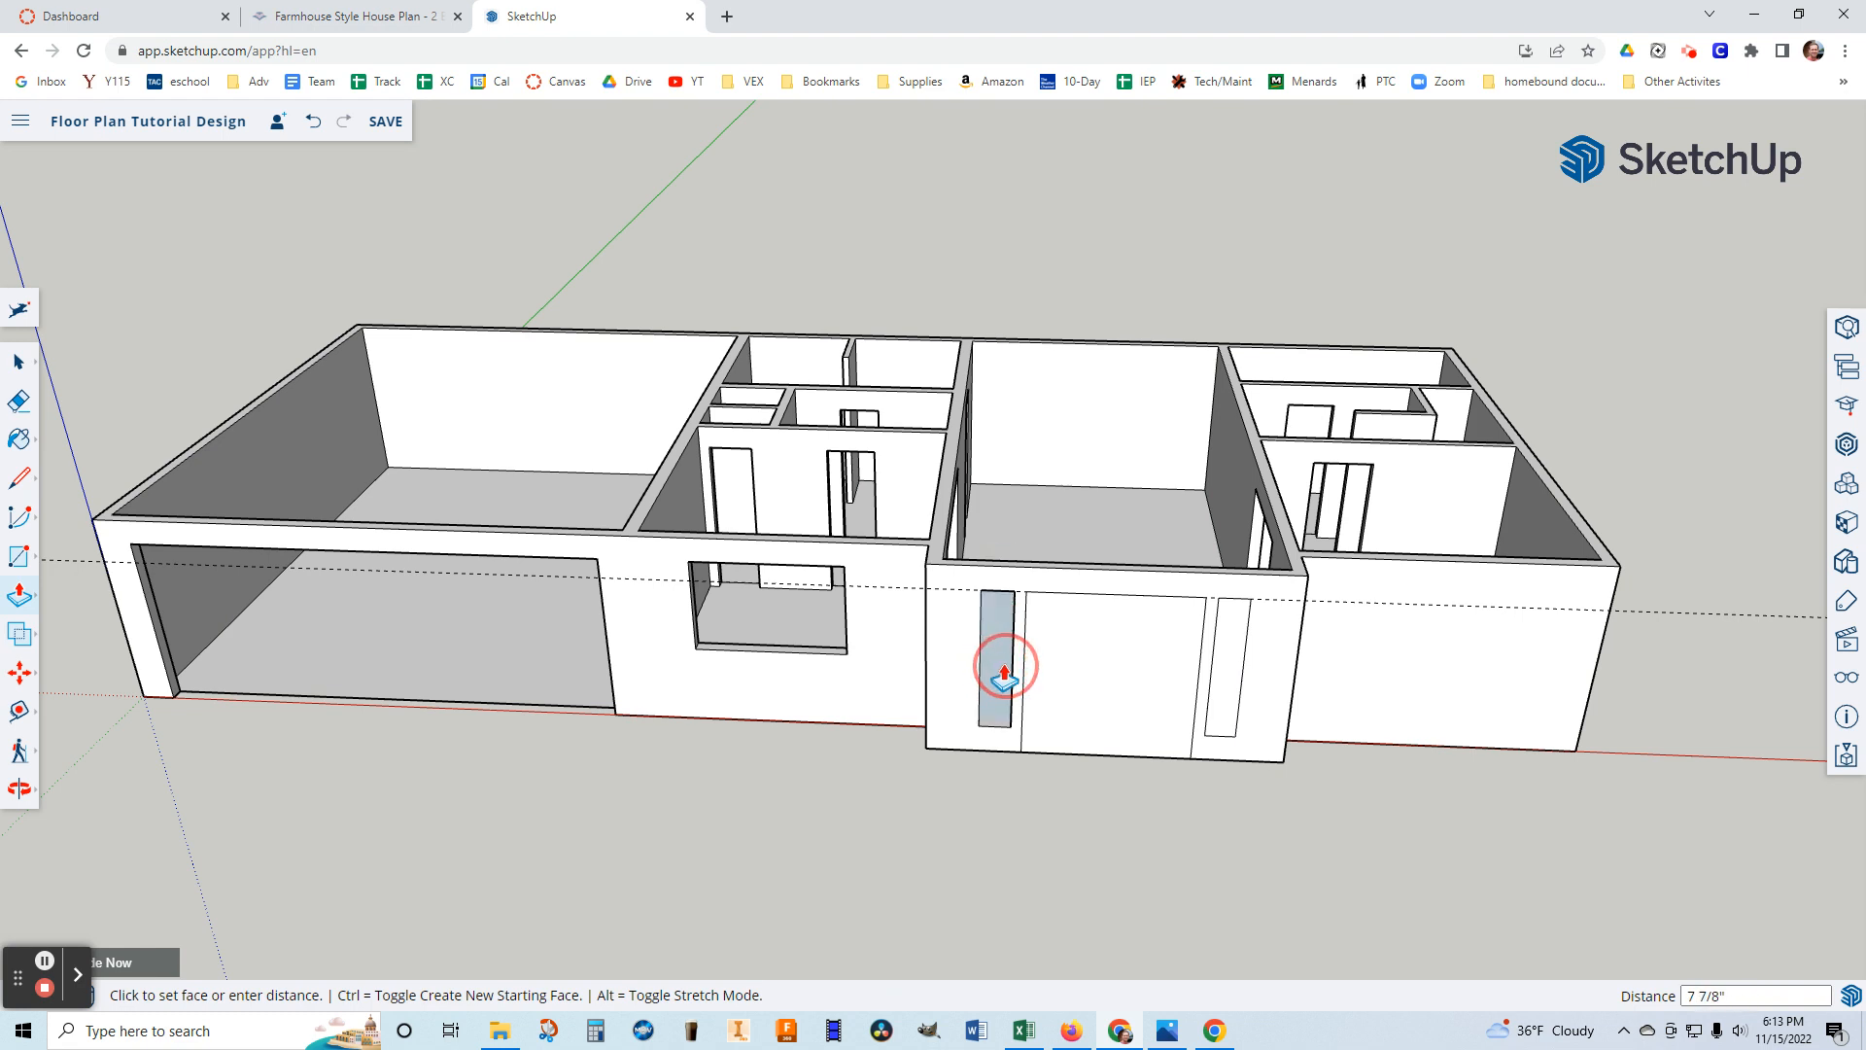
click(1004, 671)
scroll(1005, 666, up, 5)
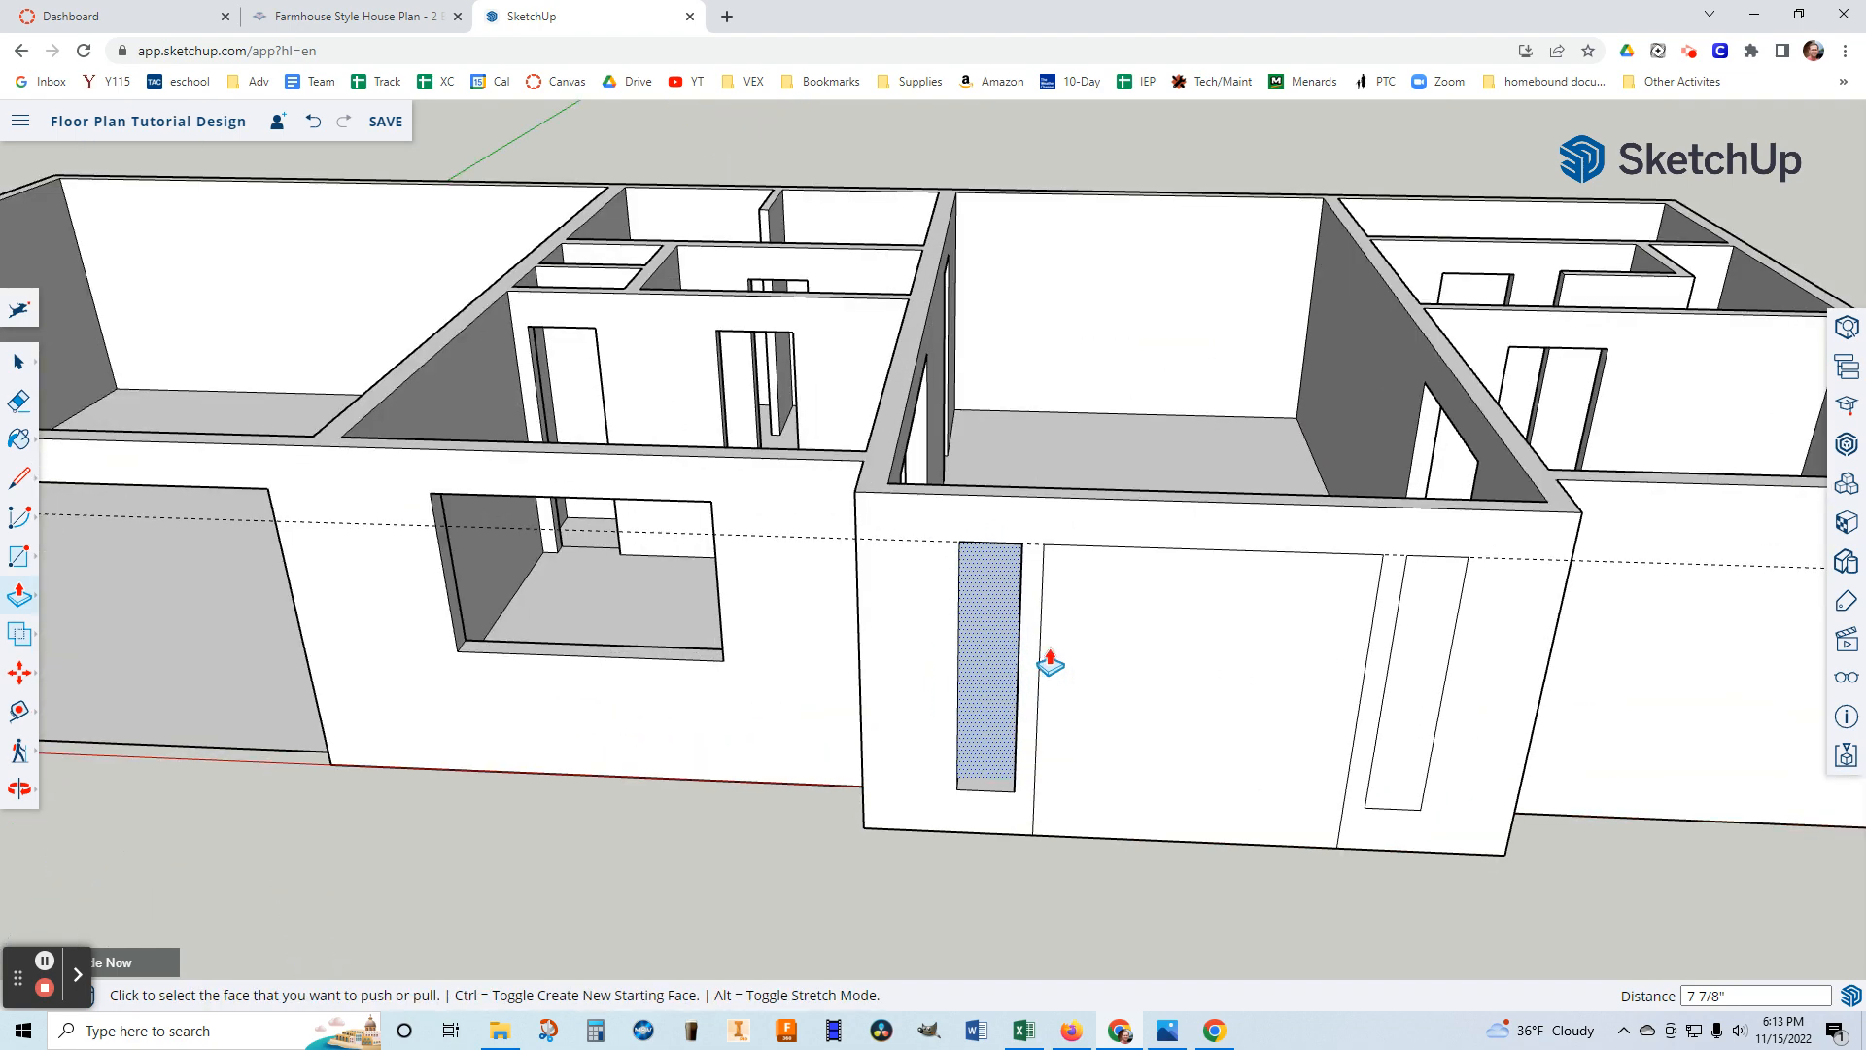
click(314, 121)
Push both sidelight rectangles and the front entry rectangle about 5 1/4" through the living room's front wall to cut the openings.
click(1006, 671)
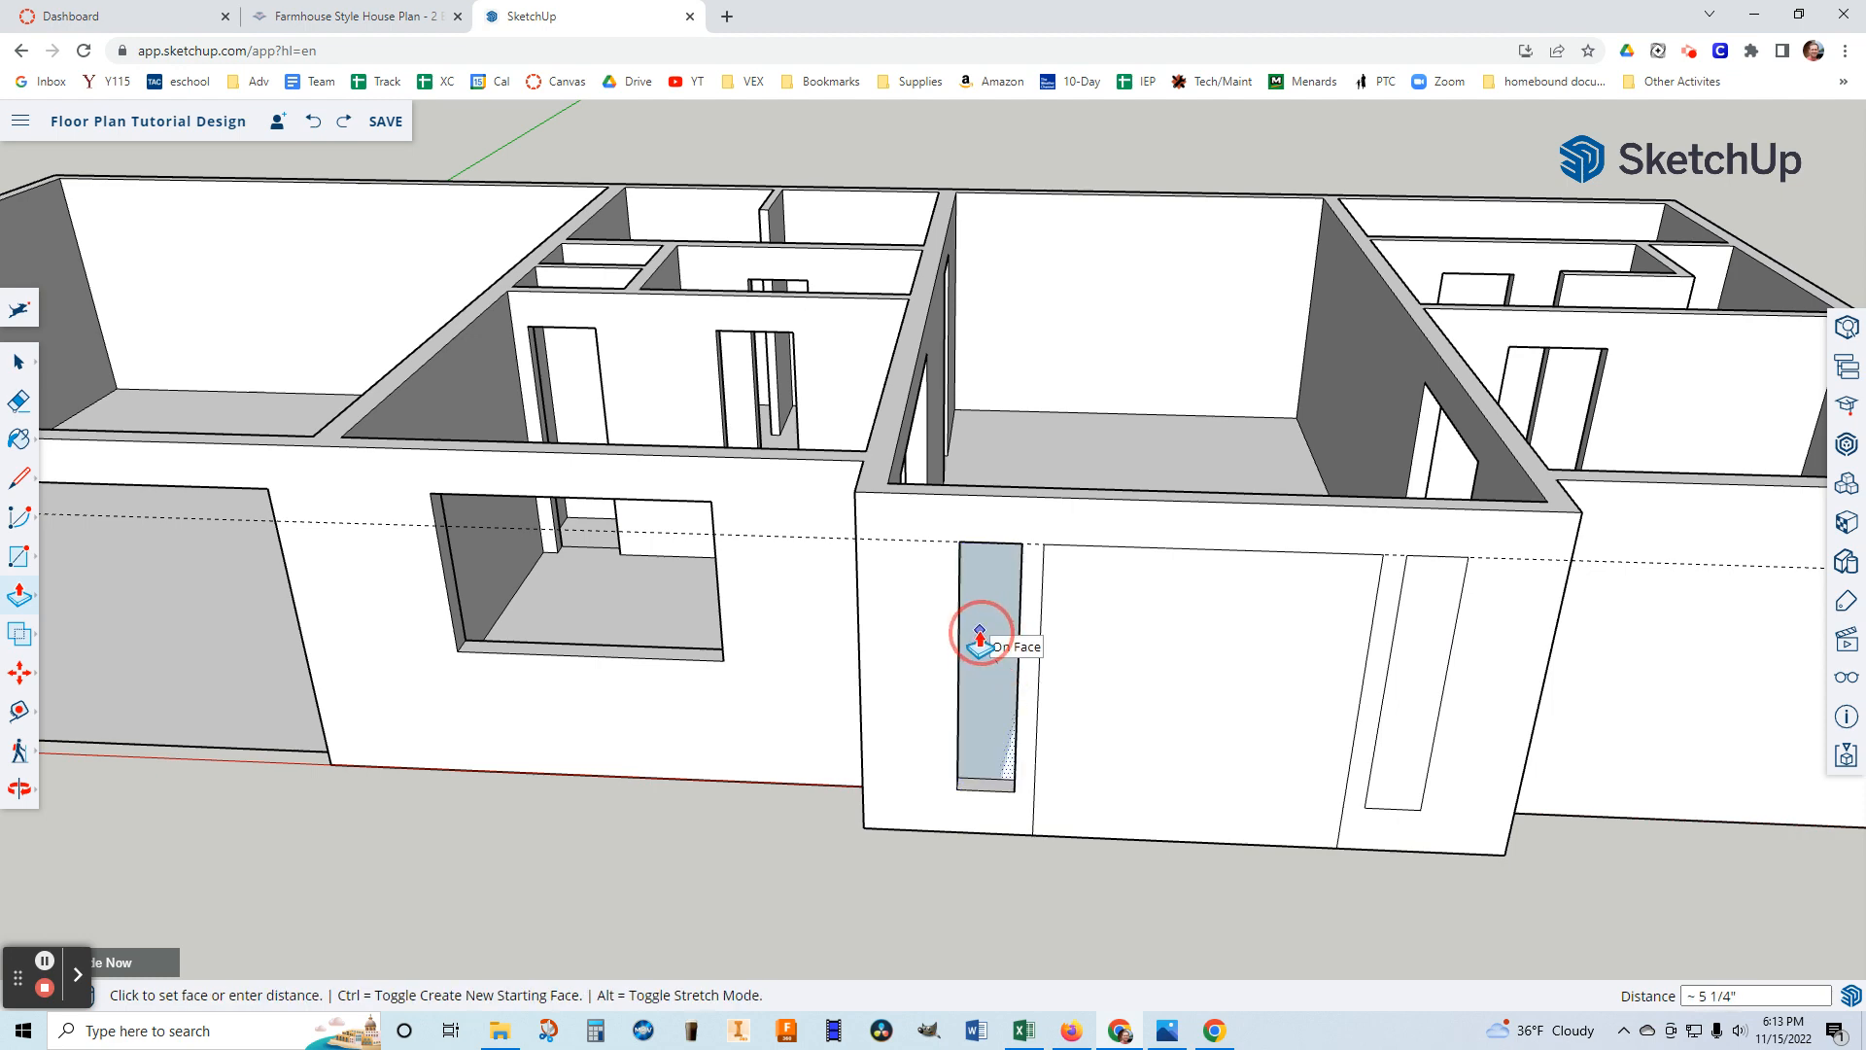
click(980, 633)
middle_drag(1151, 667, 1091, 657)
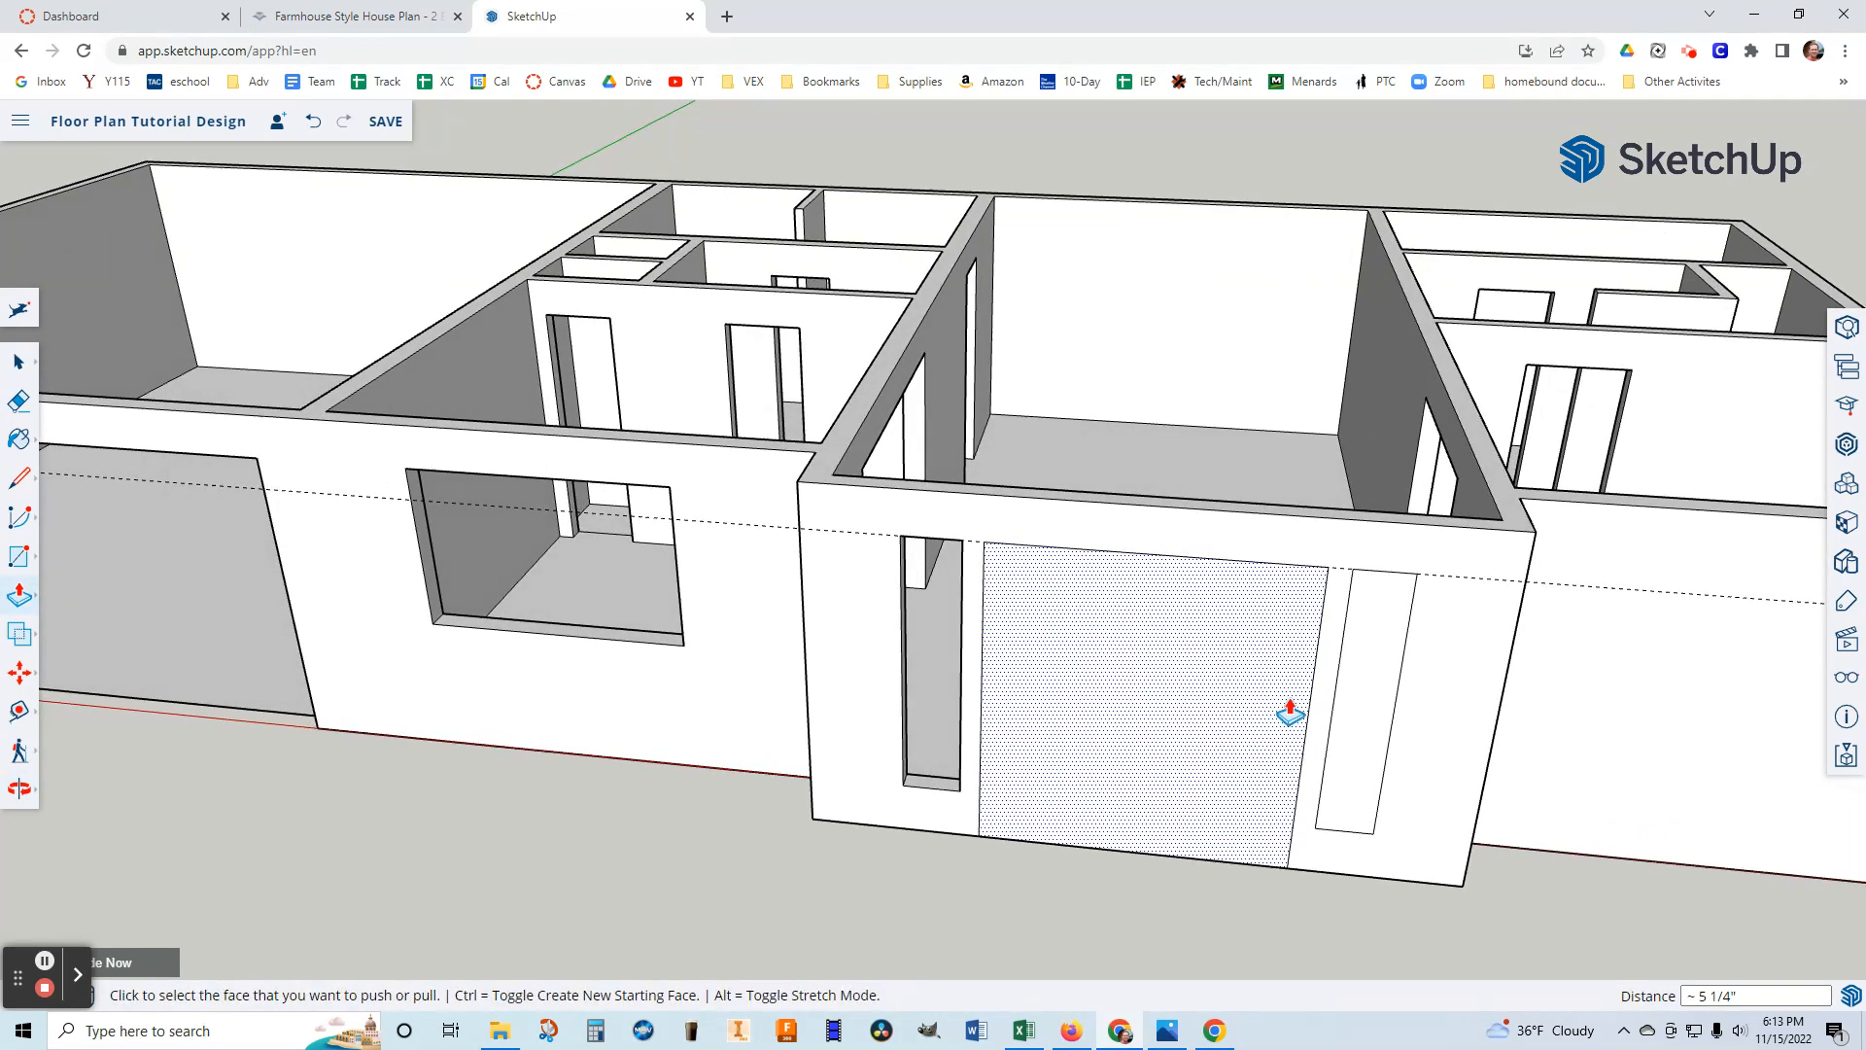
click(1371, 719)
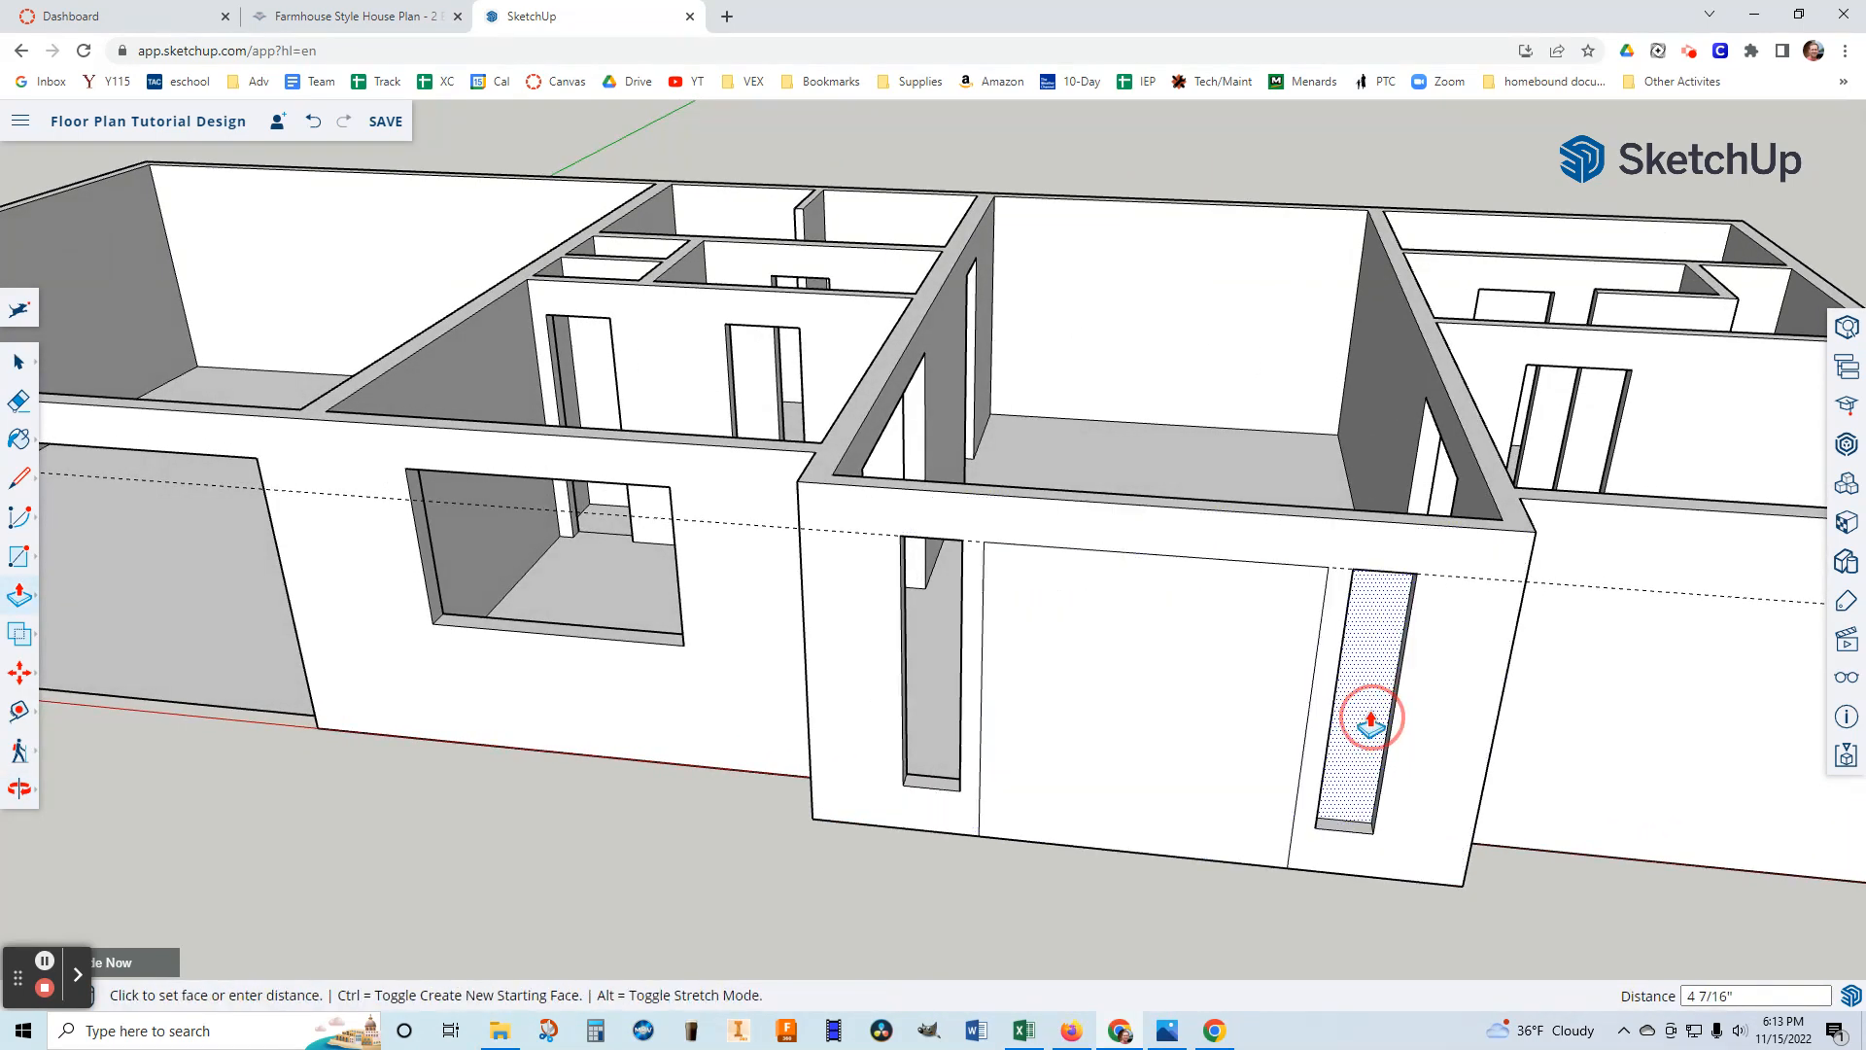
click(1384, 664)
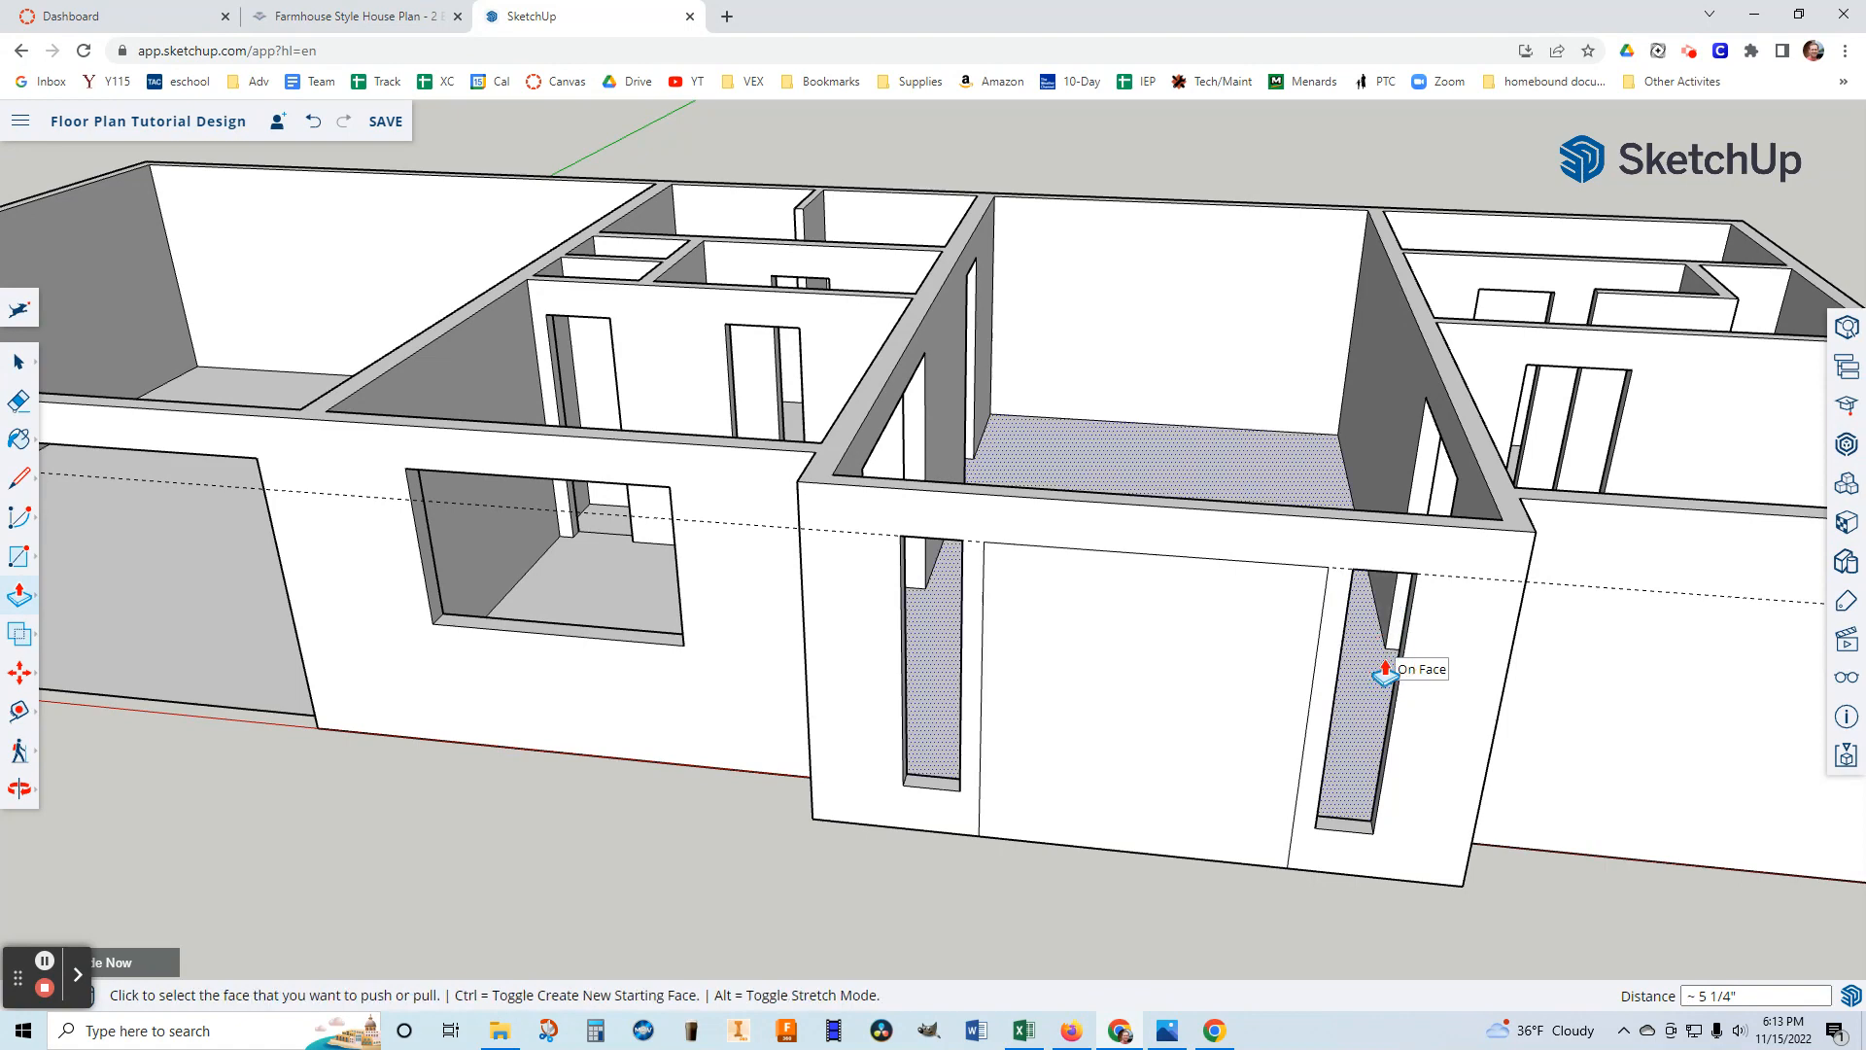
drag(1153, 733, 1134, 677)
scroll(1137, 684, down, 3)
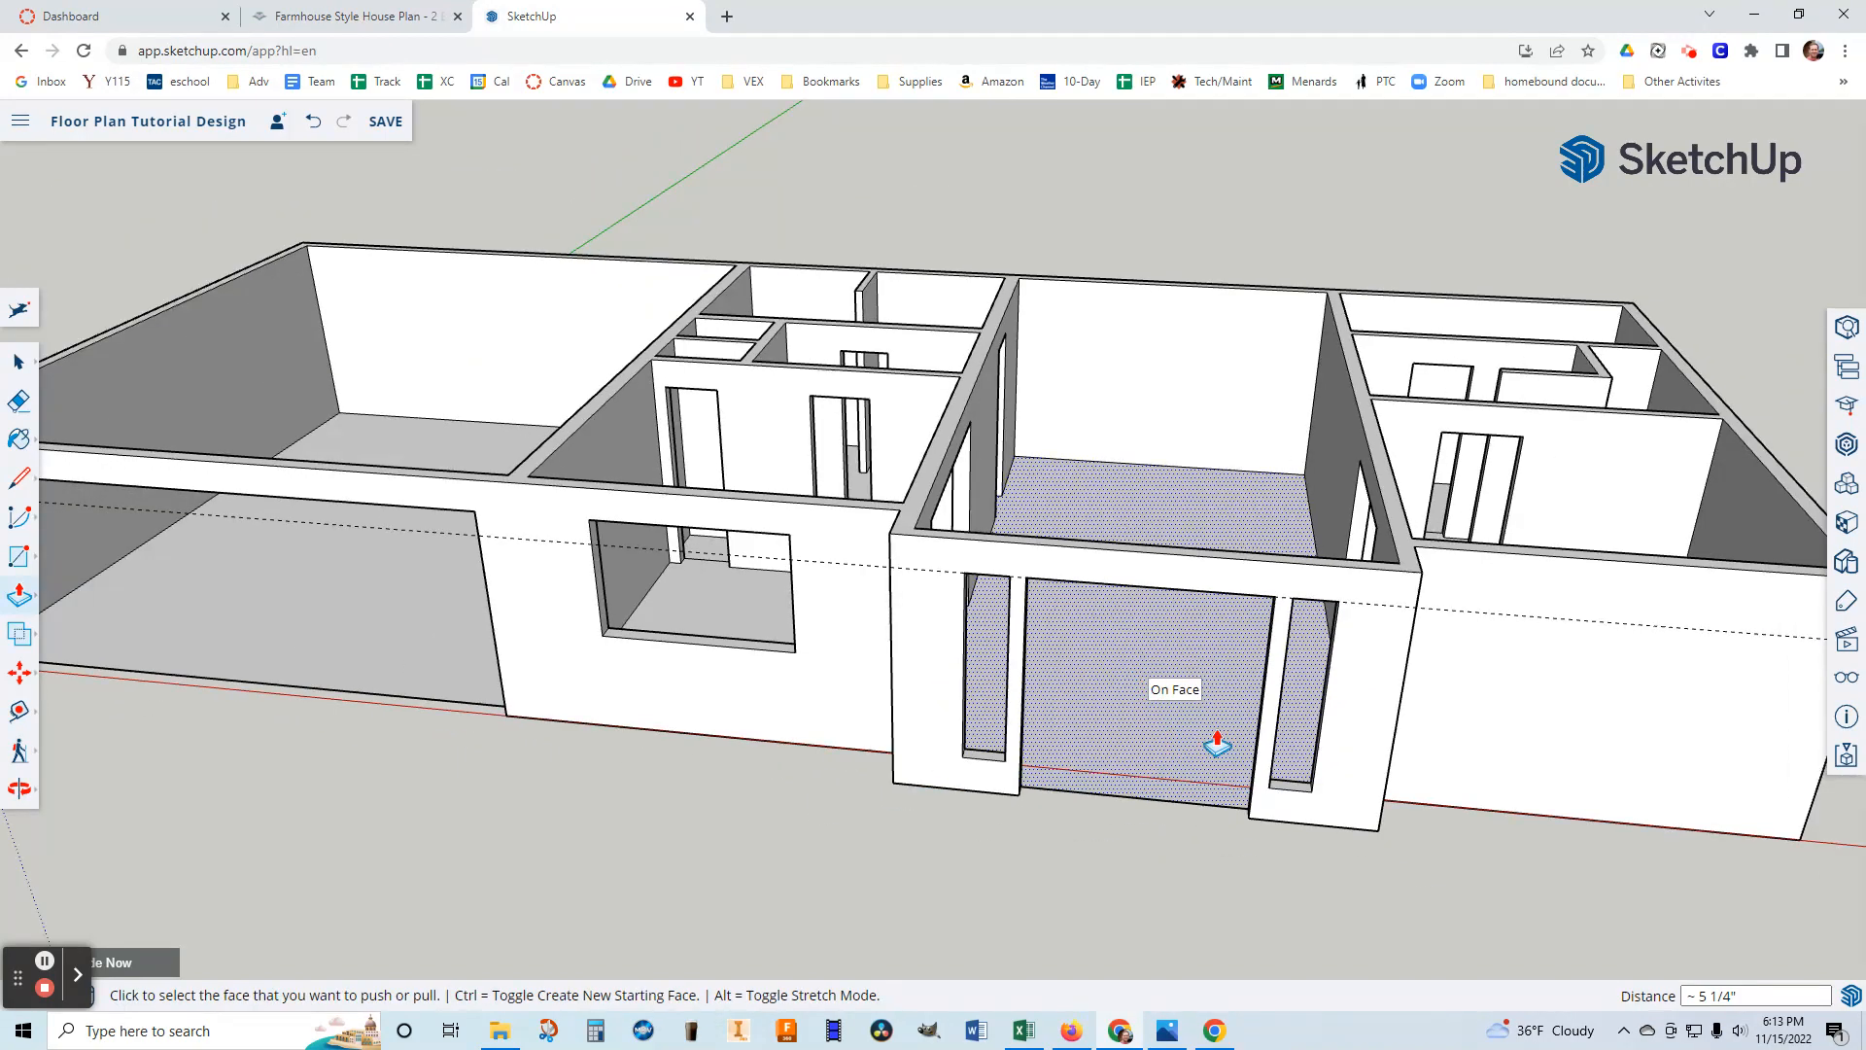
middle_drag(1217, 745, 1225, 797)
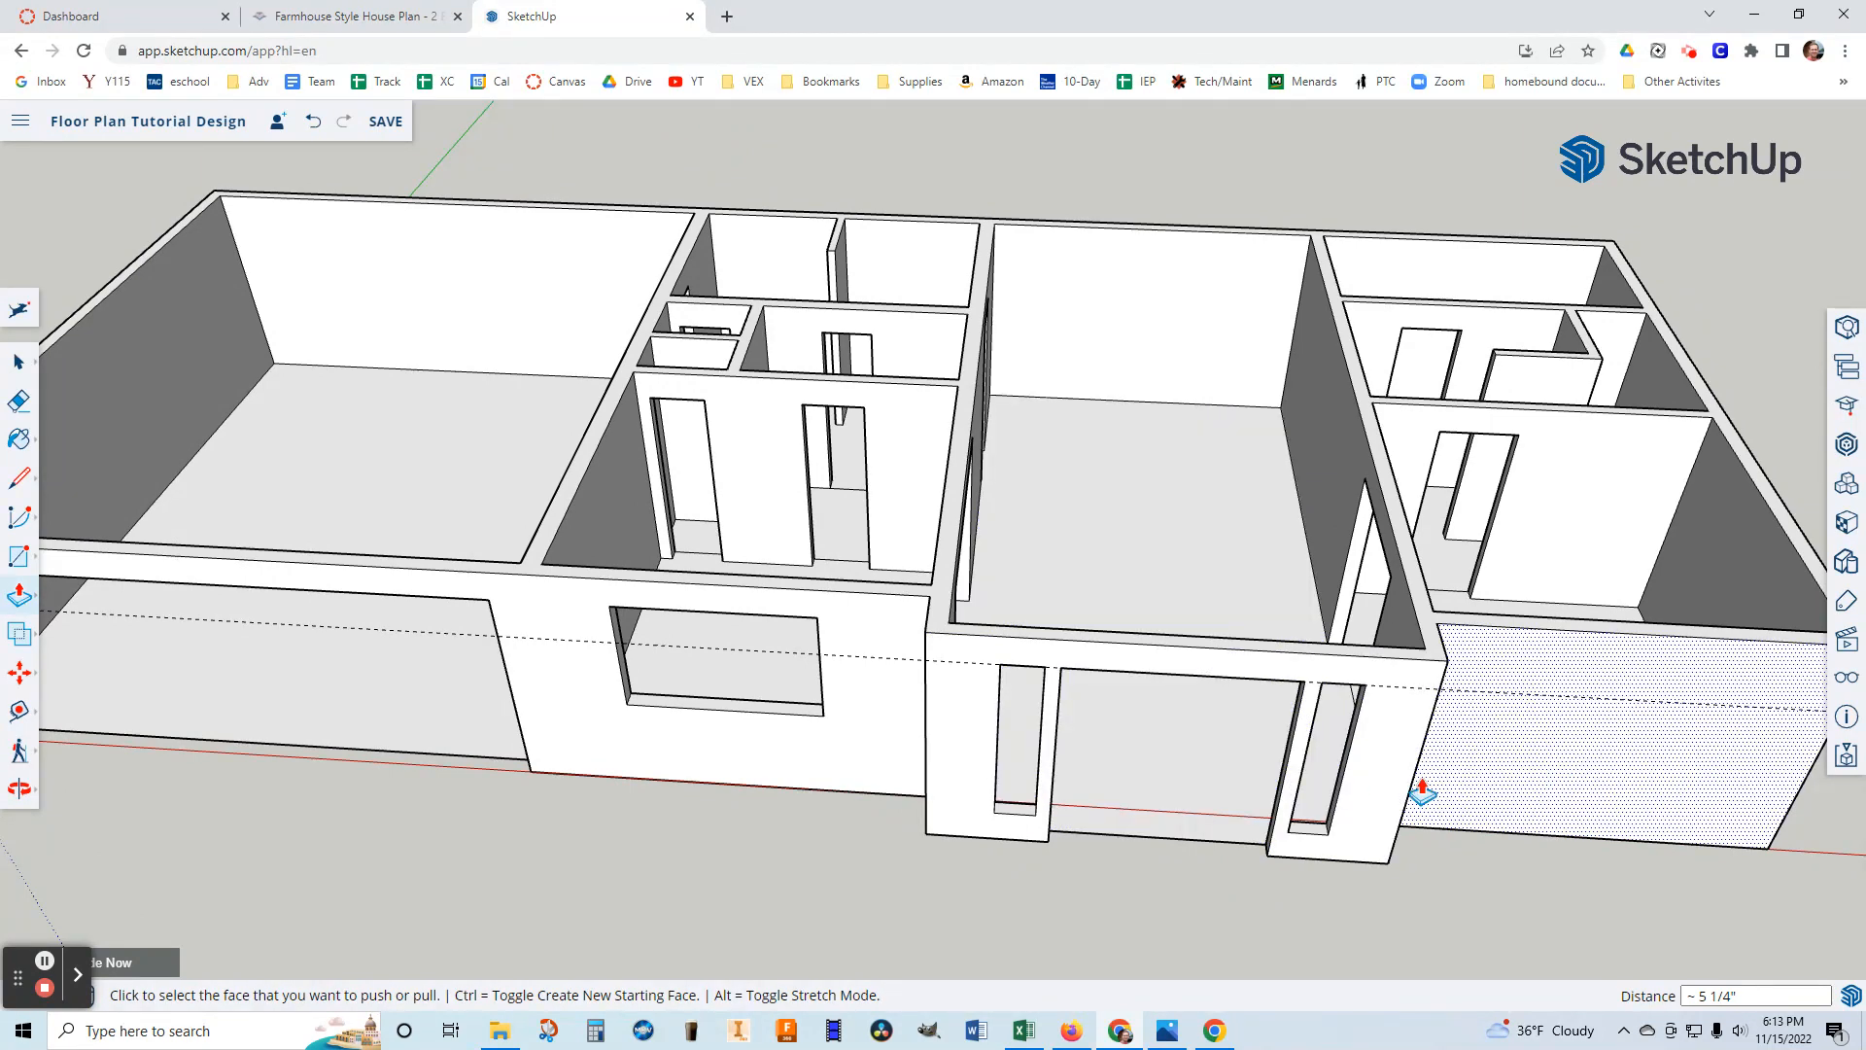
Check the master bedroom's front window in the floor plan image and erase the guide along the living room's front wall.
click(1166, 1032)
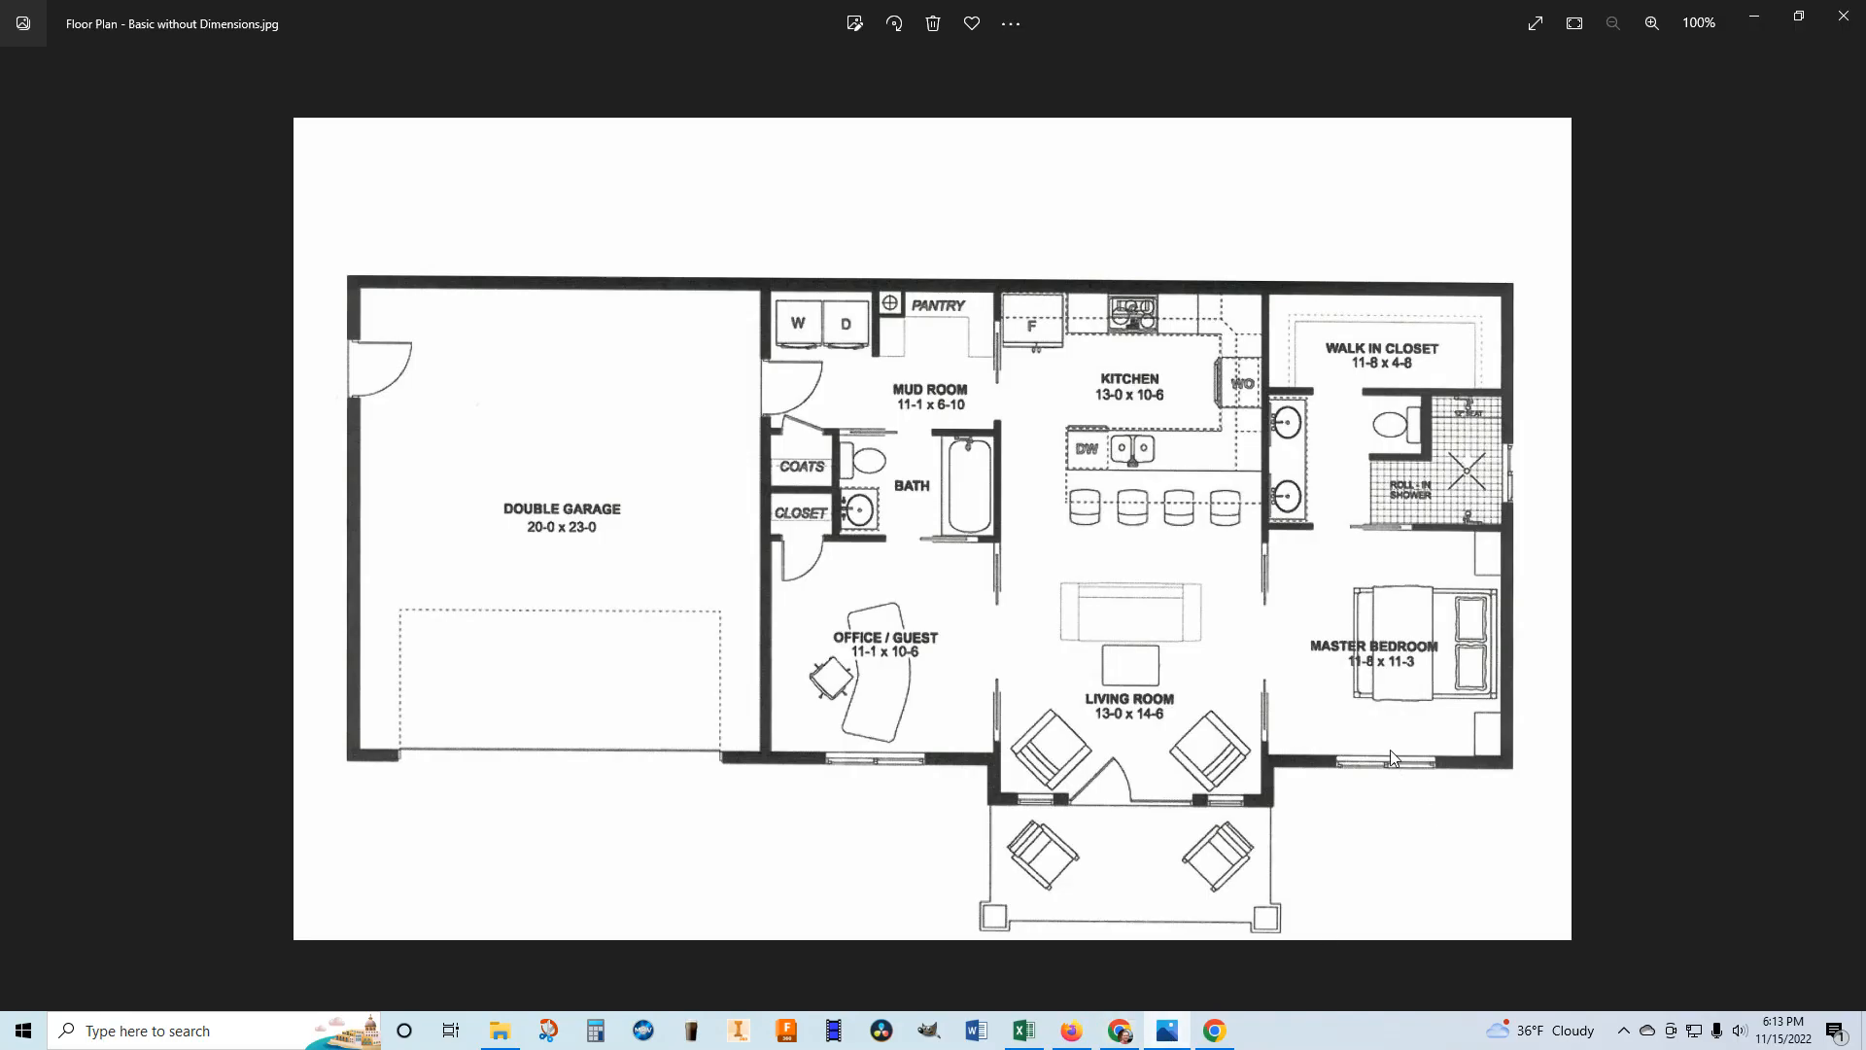
click(1174, 1038)
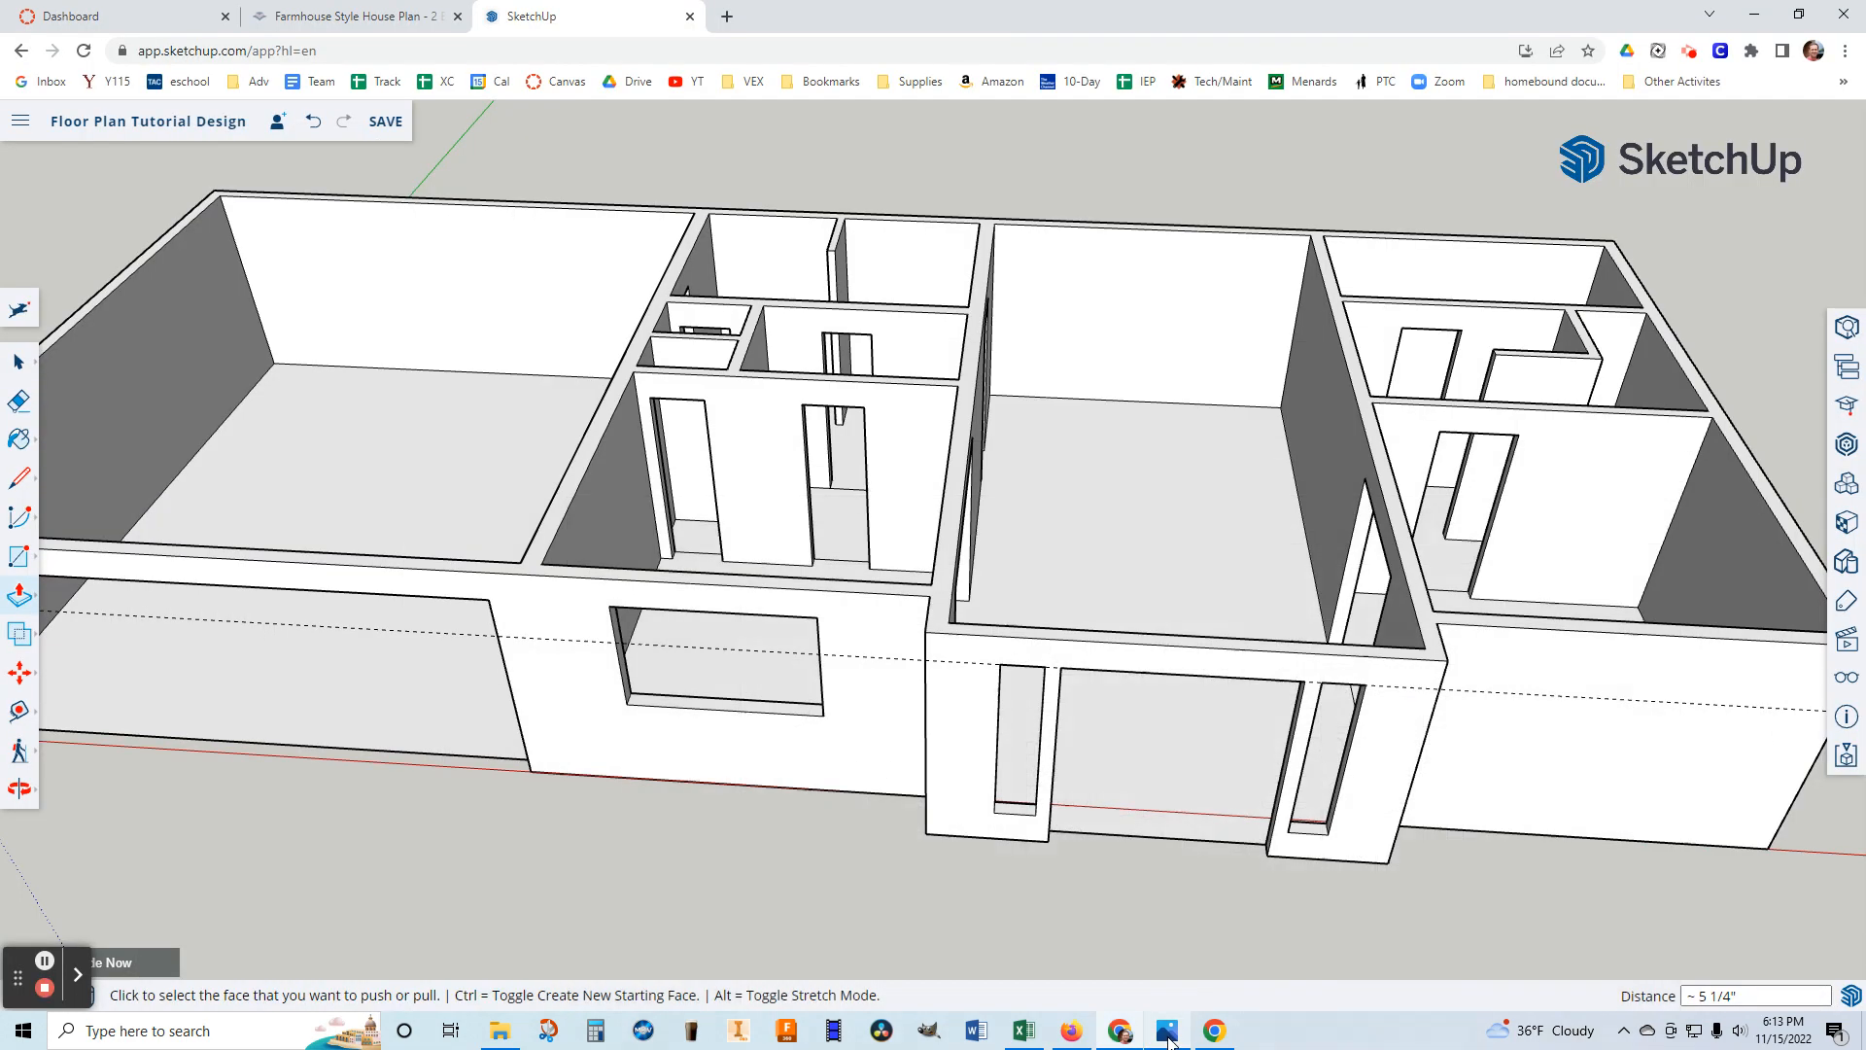
mouse_move(1421, 941)
middle_down()
mouse_move(1429, 912)
mouse_move(1361, 753)
mouse_move(1258, 725)
mouse_move(1287, 737)
middle_up()
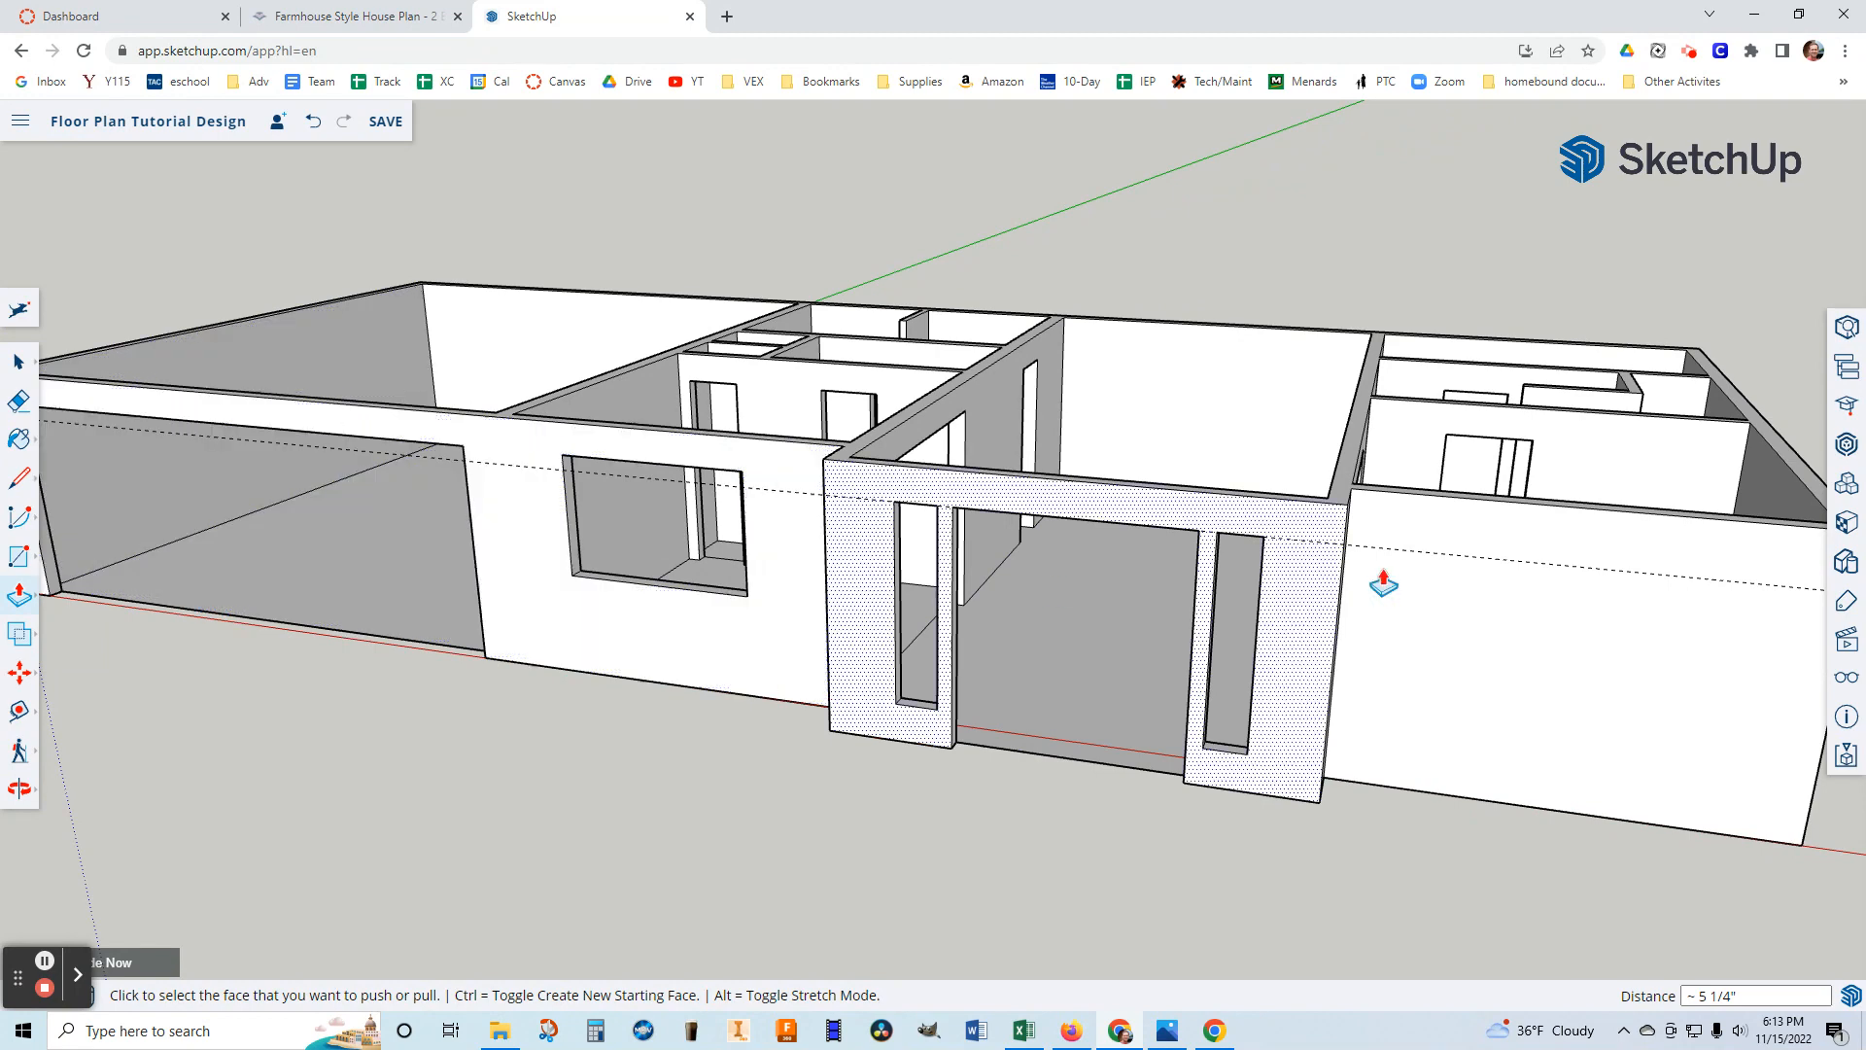
click(21, 403)
click(861, 489)
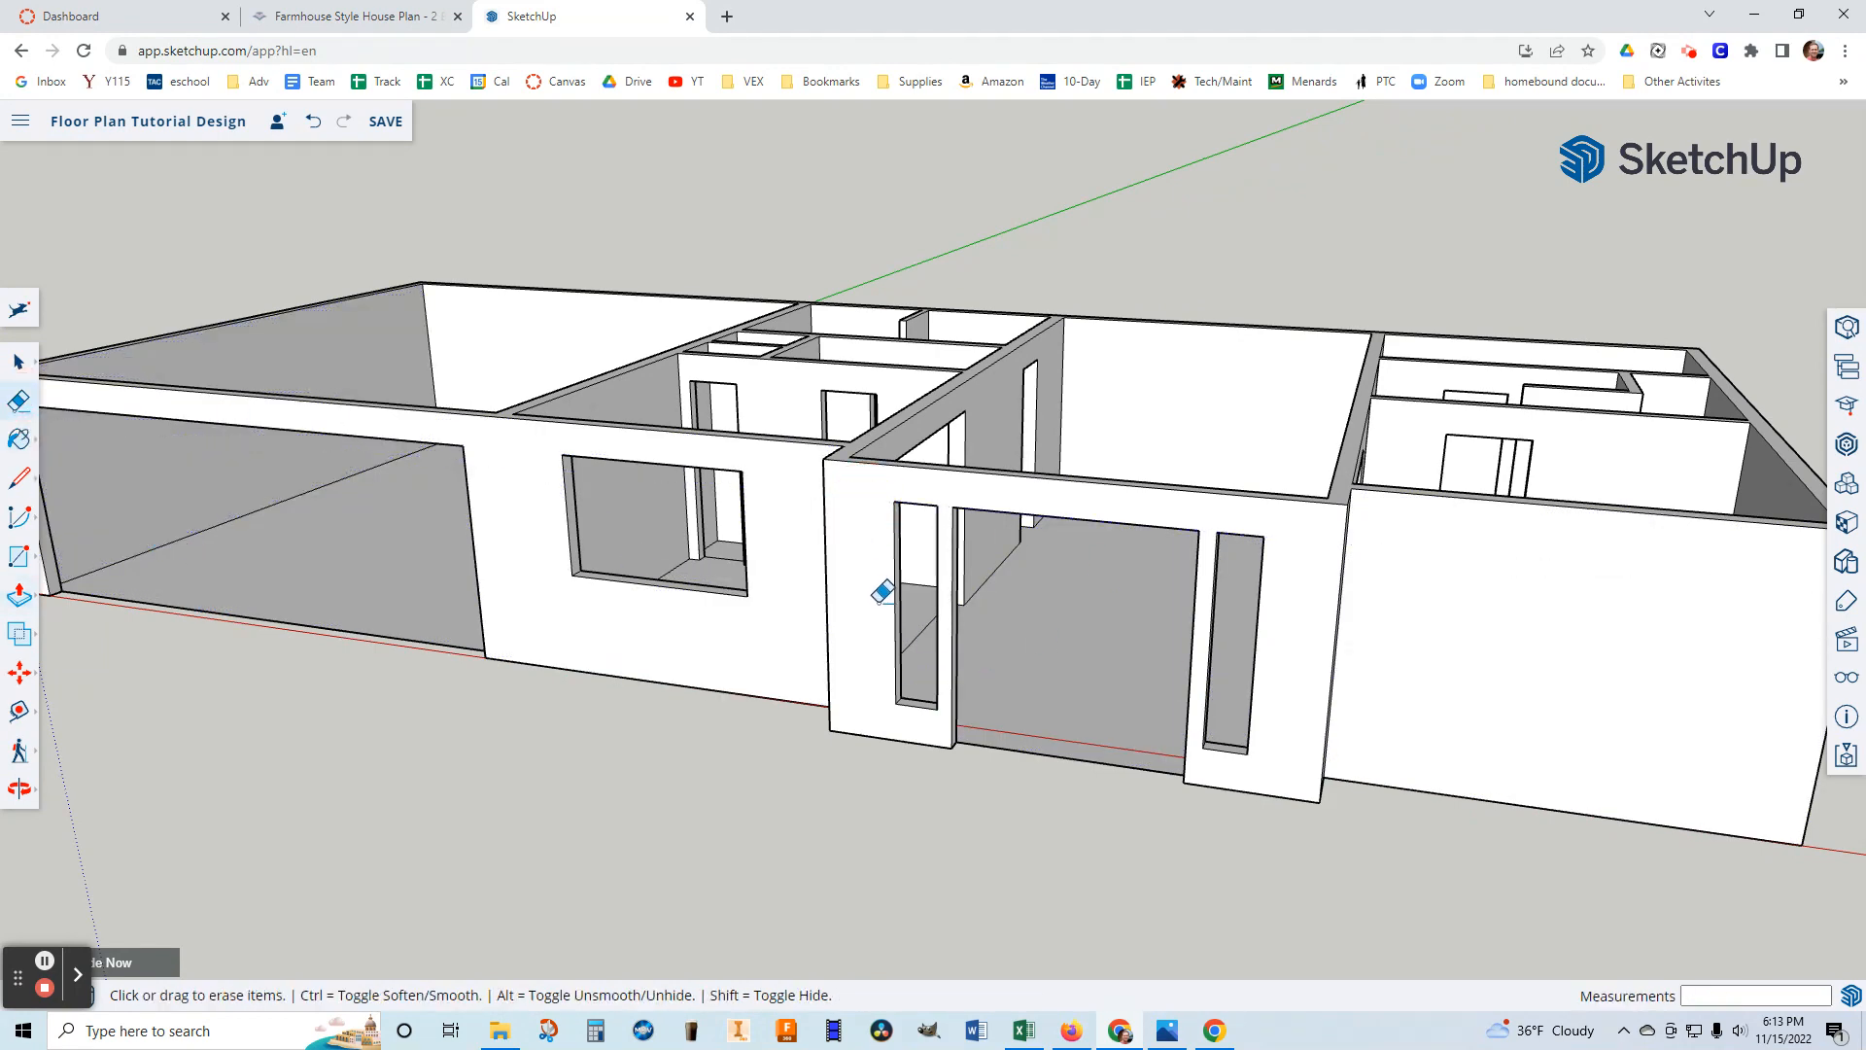
Add a guide 1' below the top edge of the master bedroom's front wall.
click(21, 716)
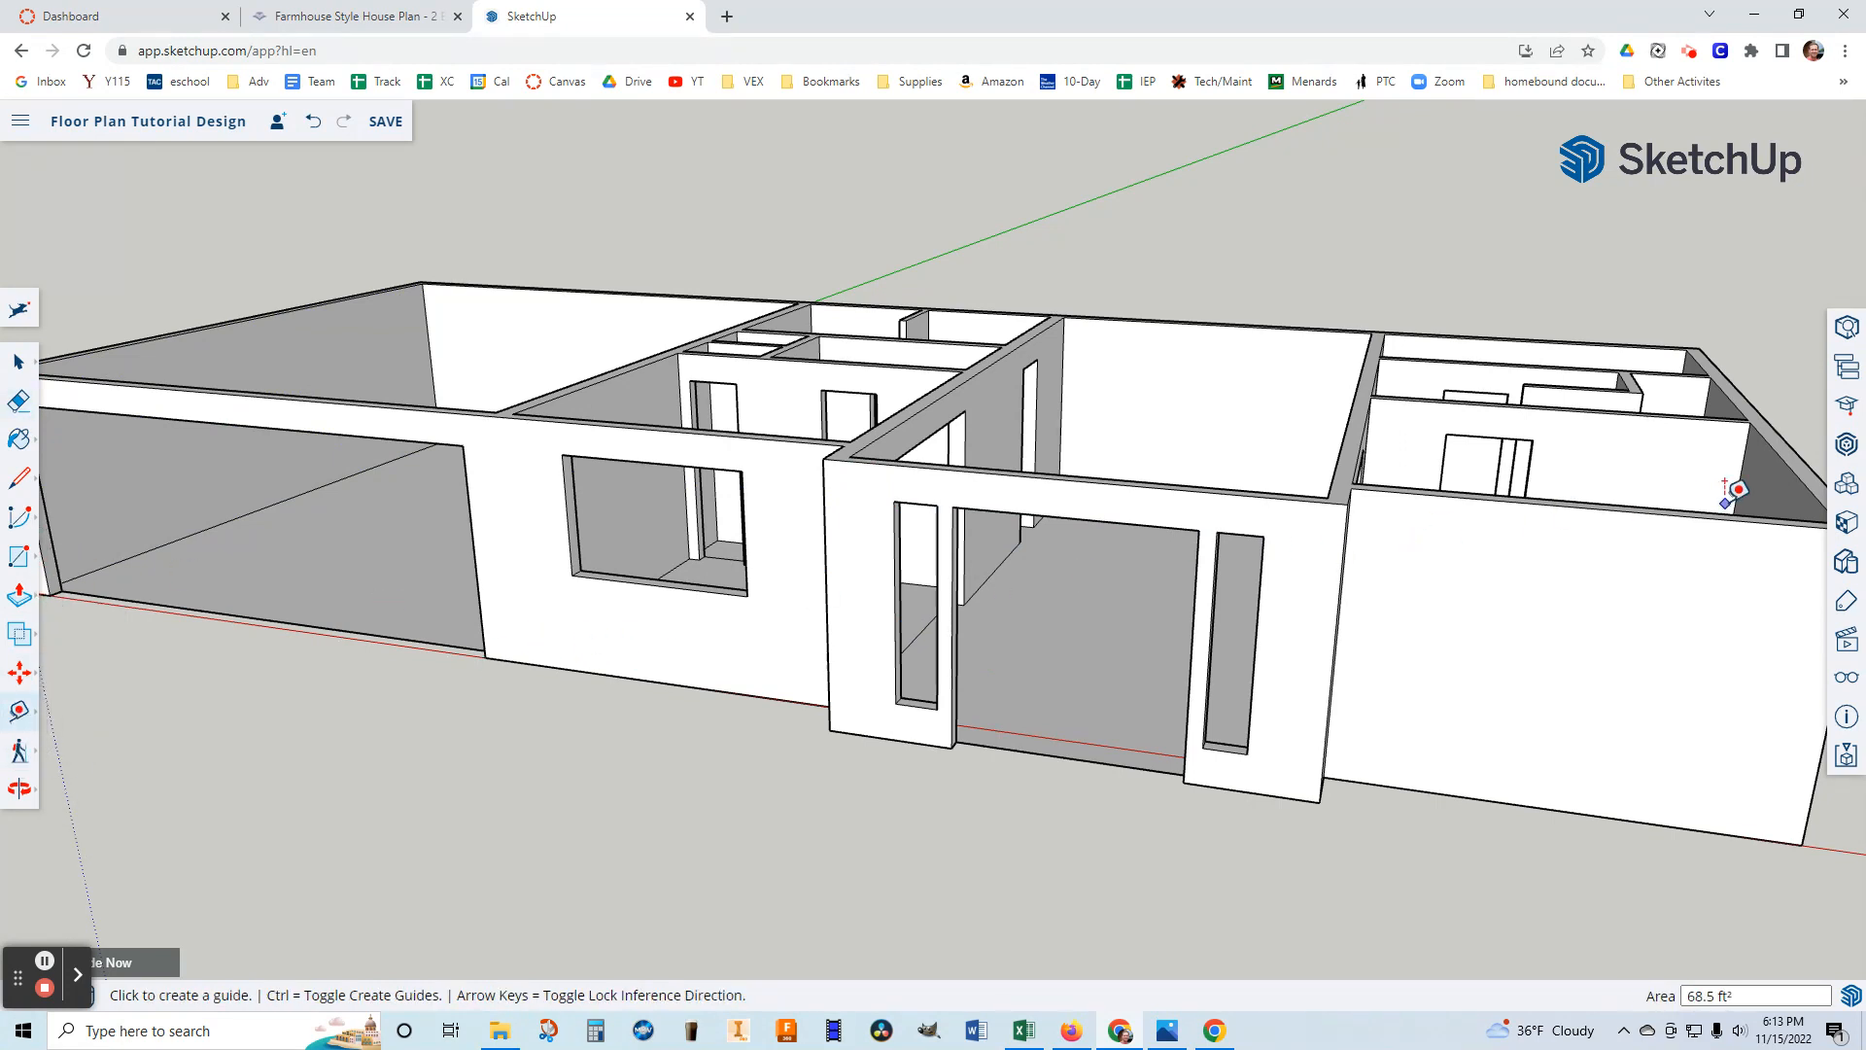
click(1652, 513)
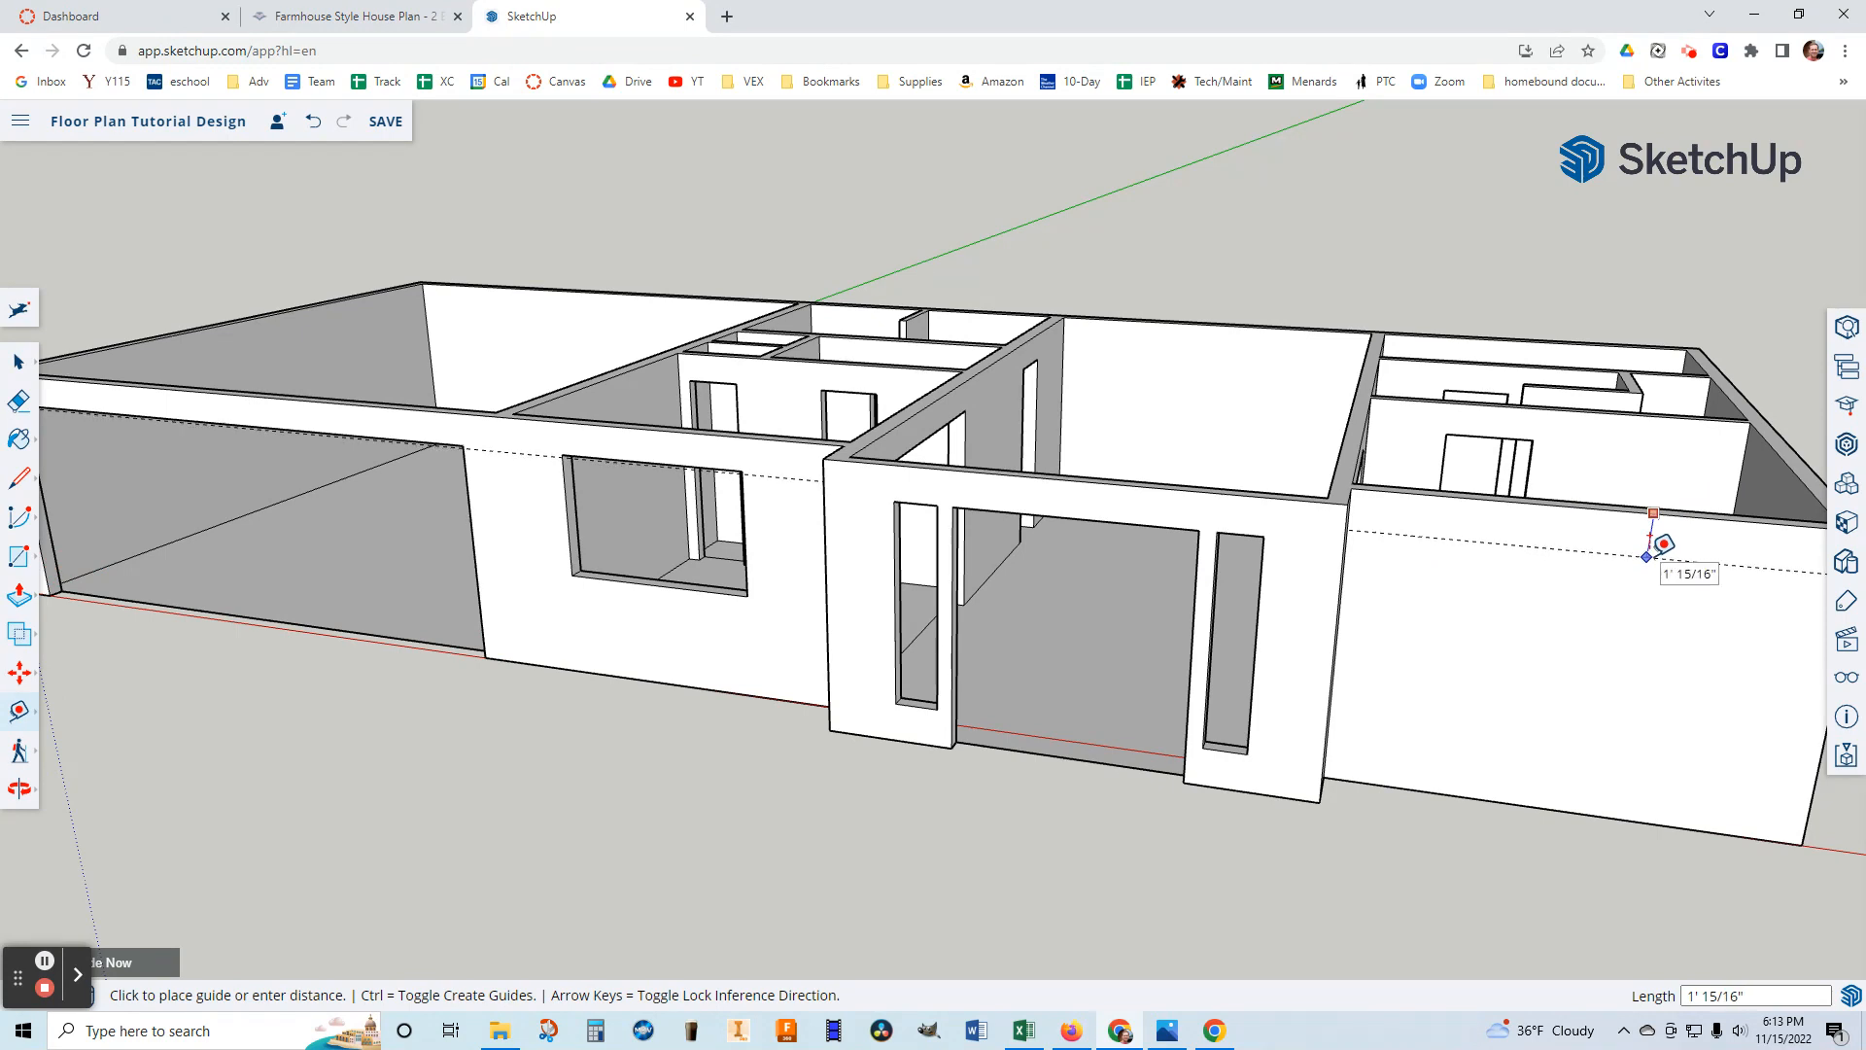
text(1')
key(Return)
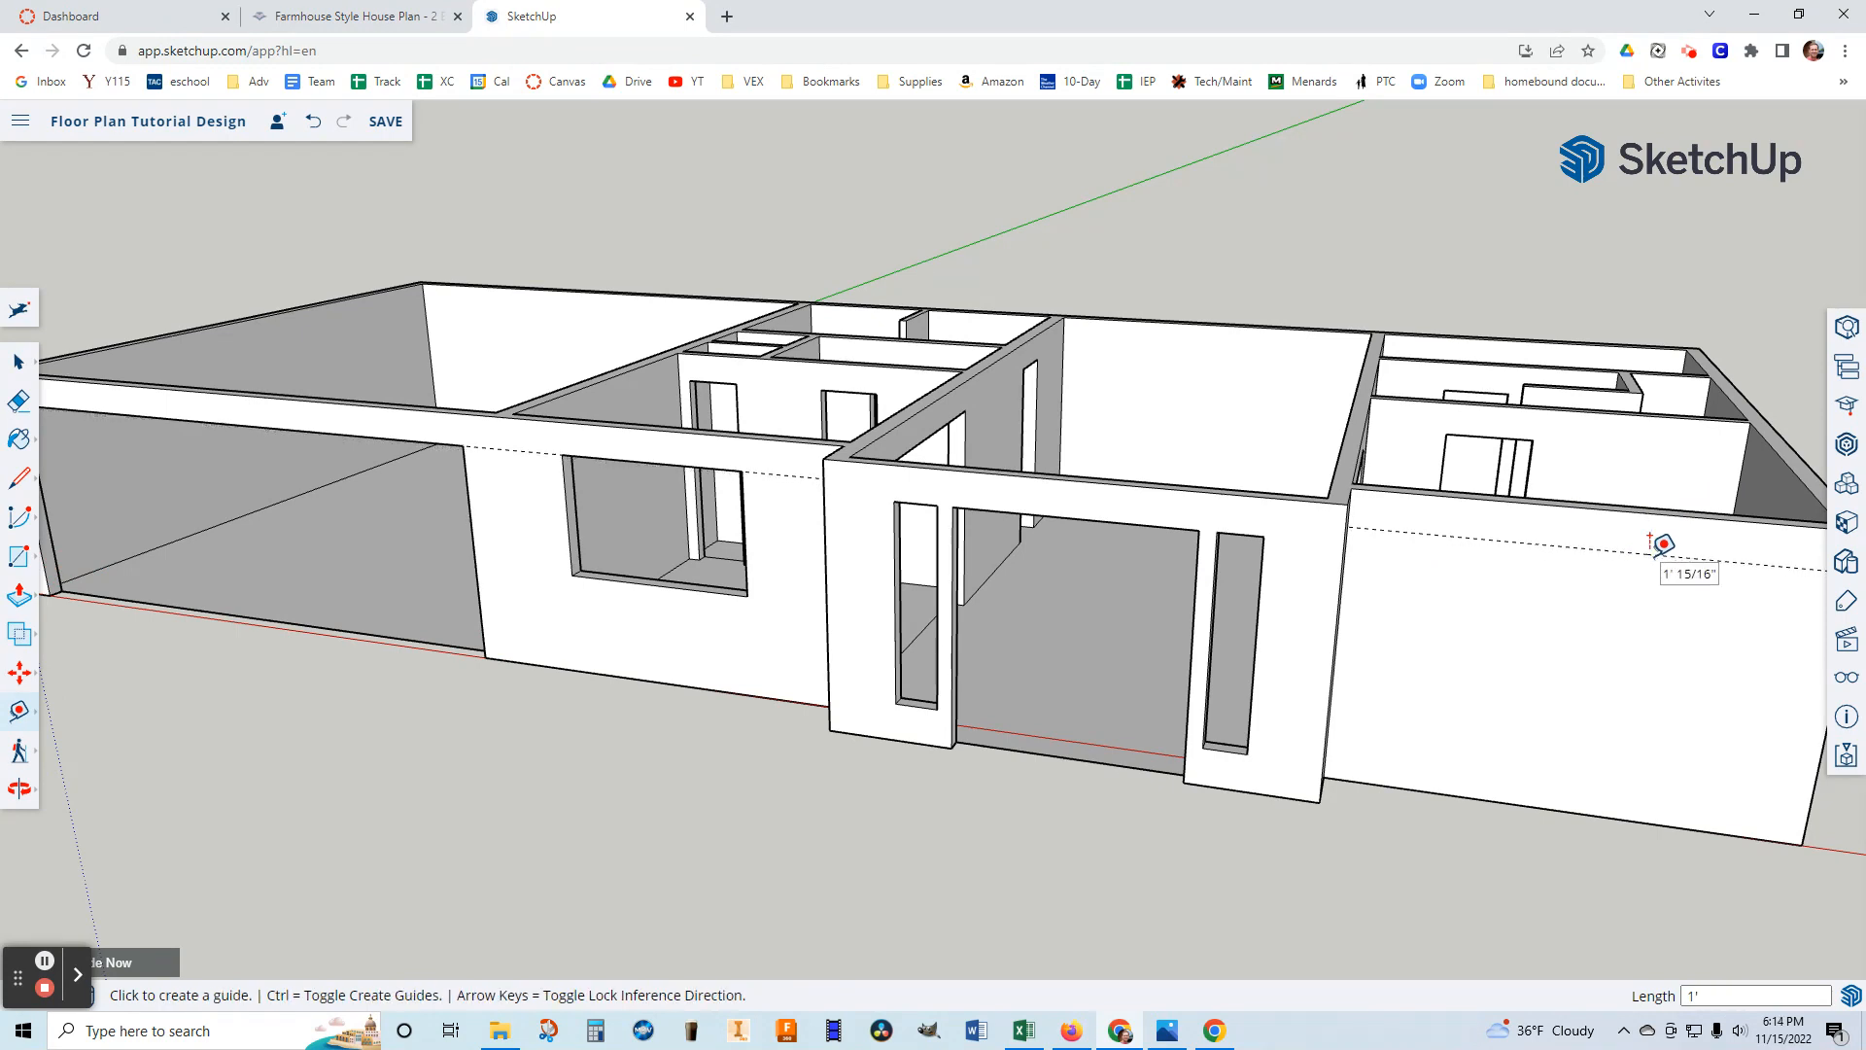
Draw a window rectangle about 4' 7 5/8" by 3' 9 7/16" below the guide on the master bedroom's front wall.
click(19, 556)
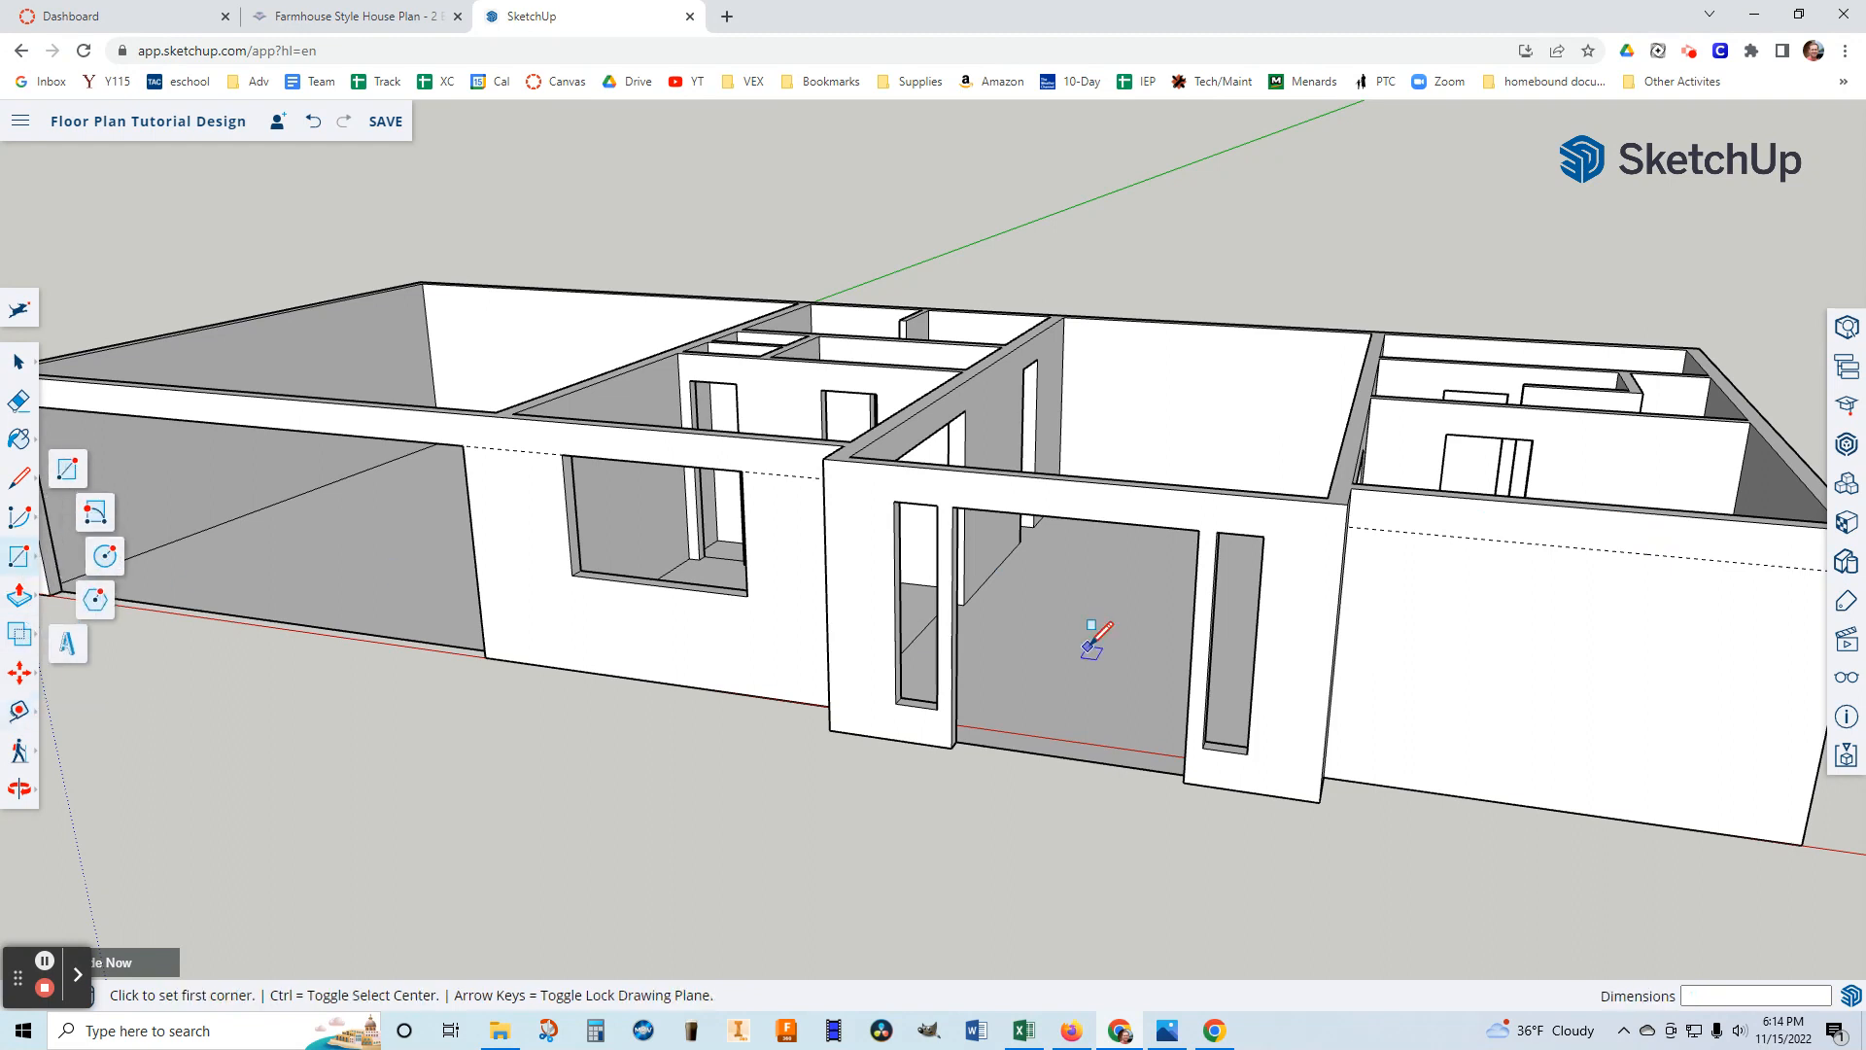
click(1480, 537)
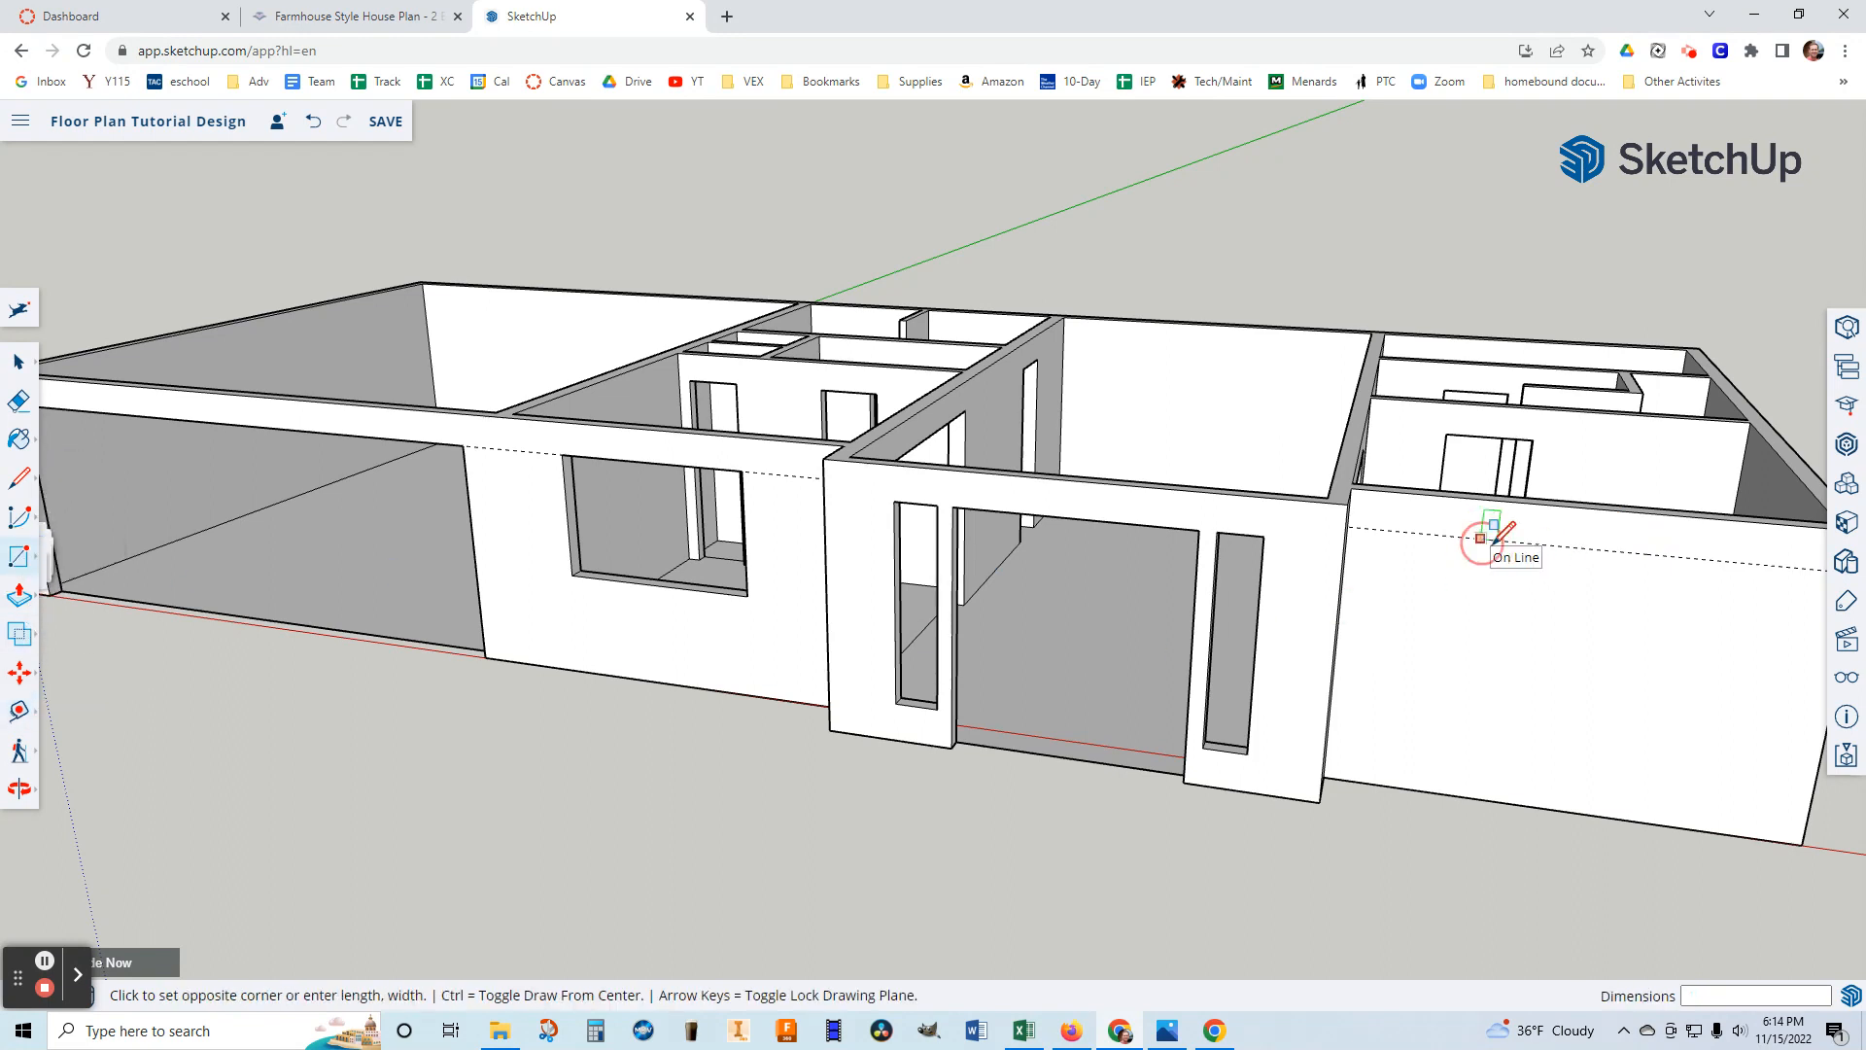
click(1665, 703)
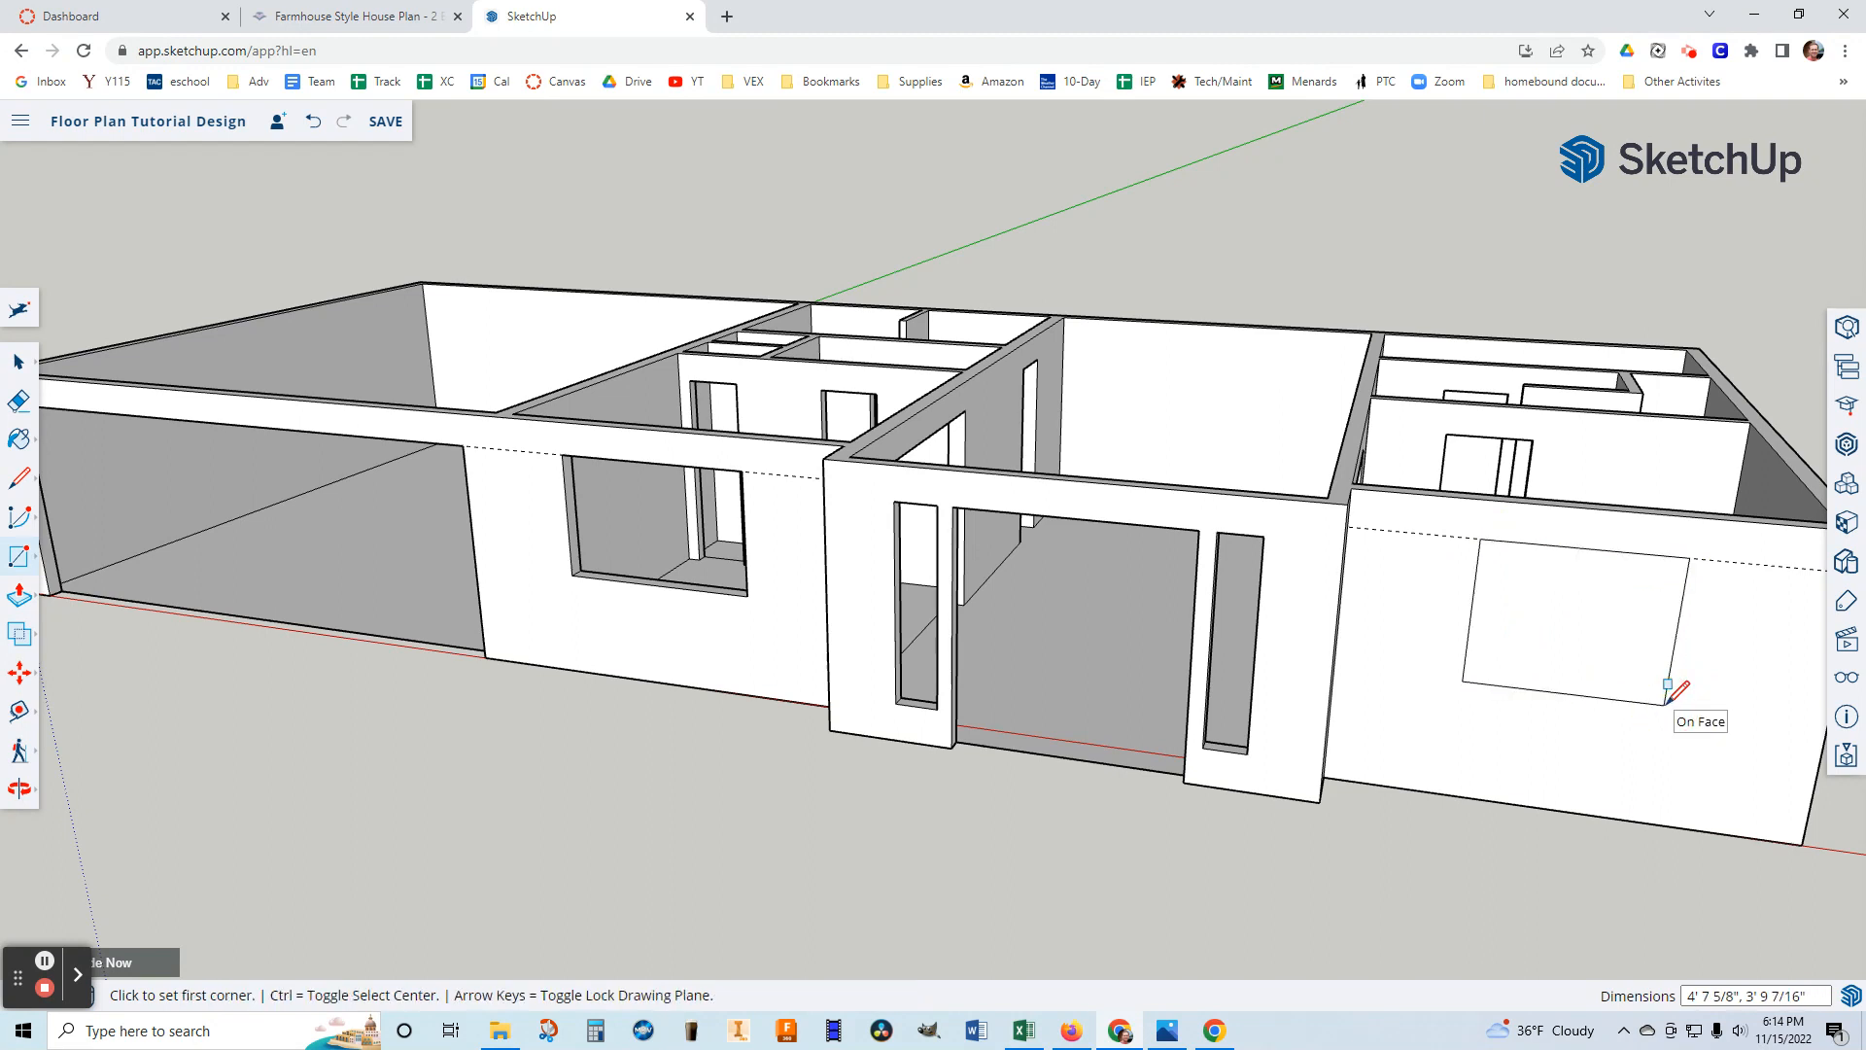
Push the master bedroom window rectangle 6" through the front wall to cut the window opening.
click(17, 596)
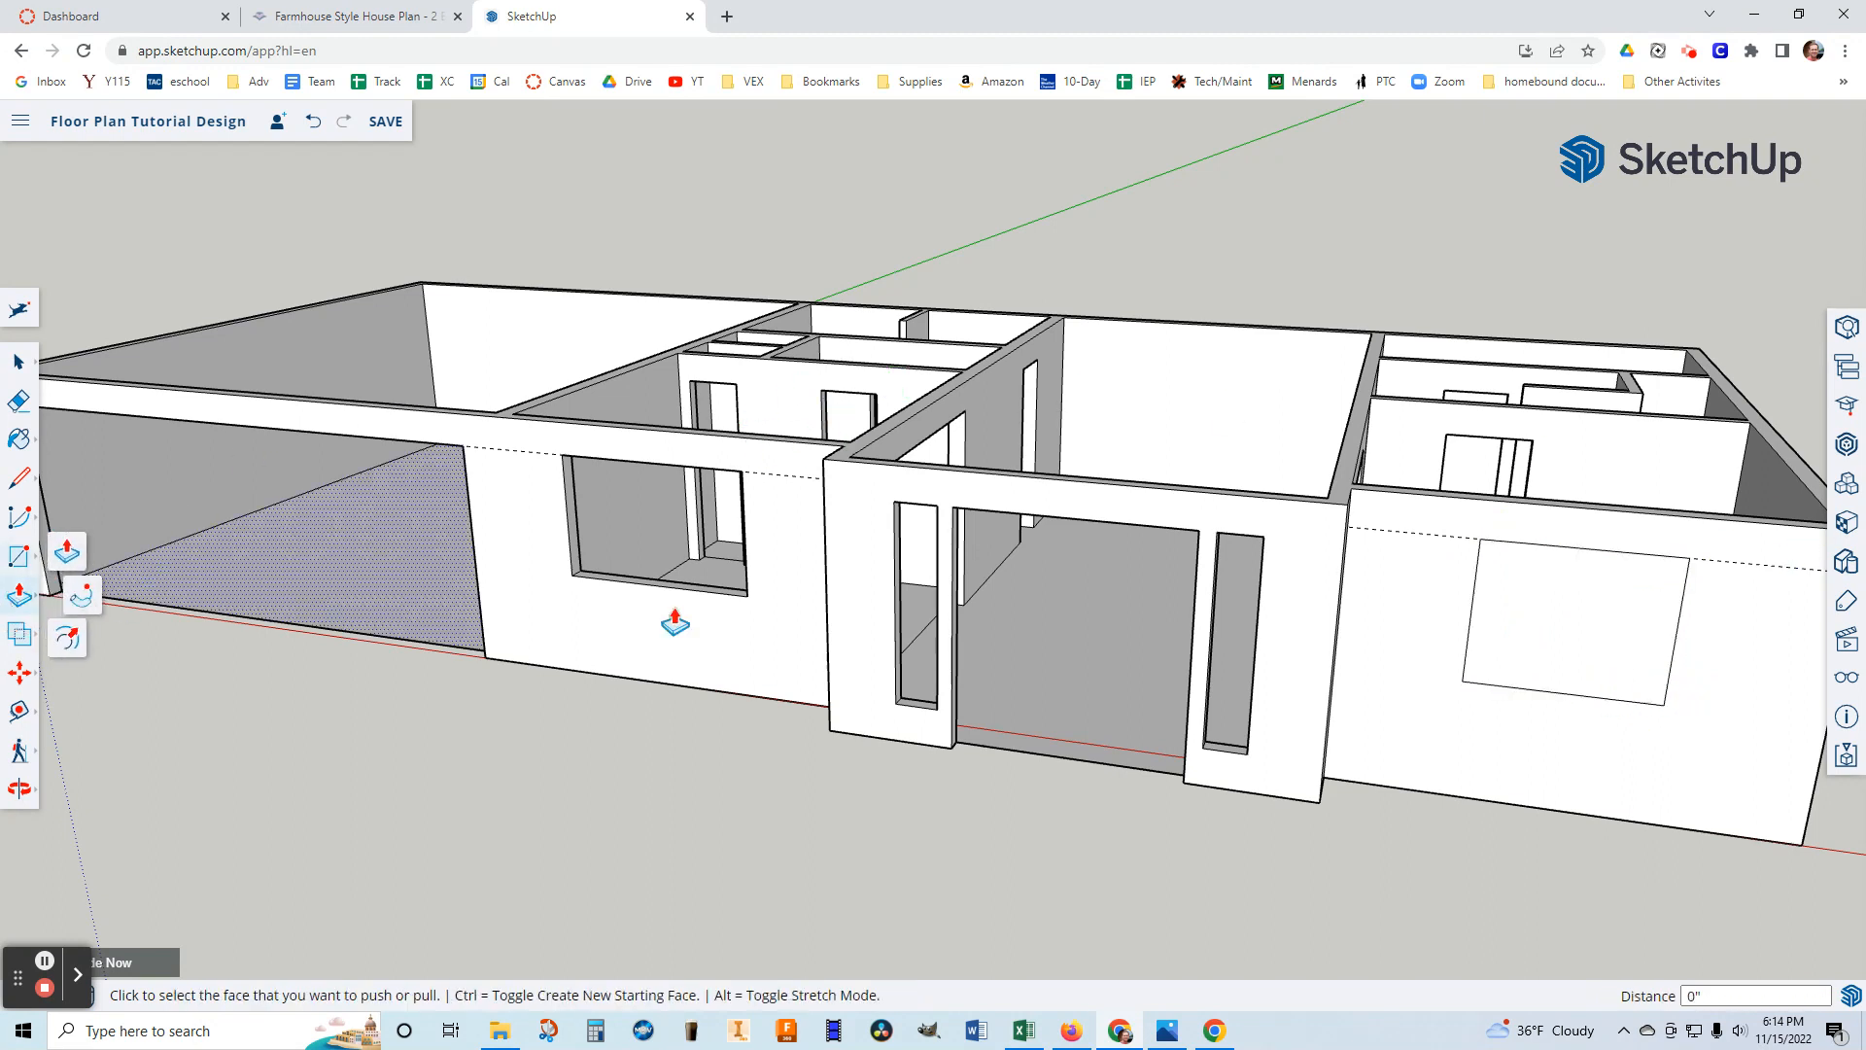
click(1496, 646)
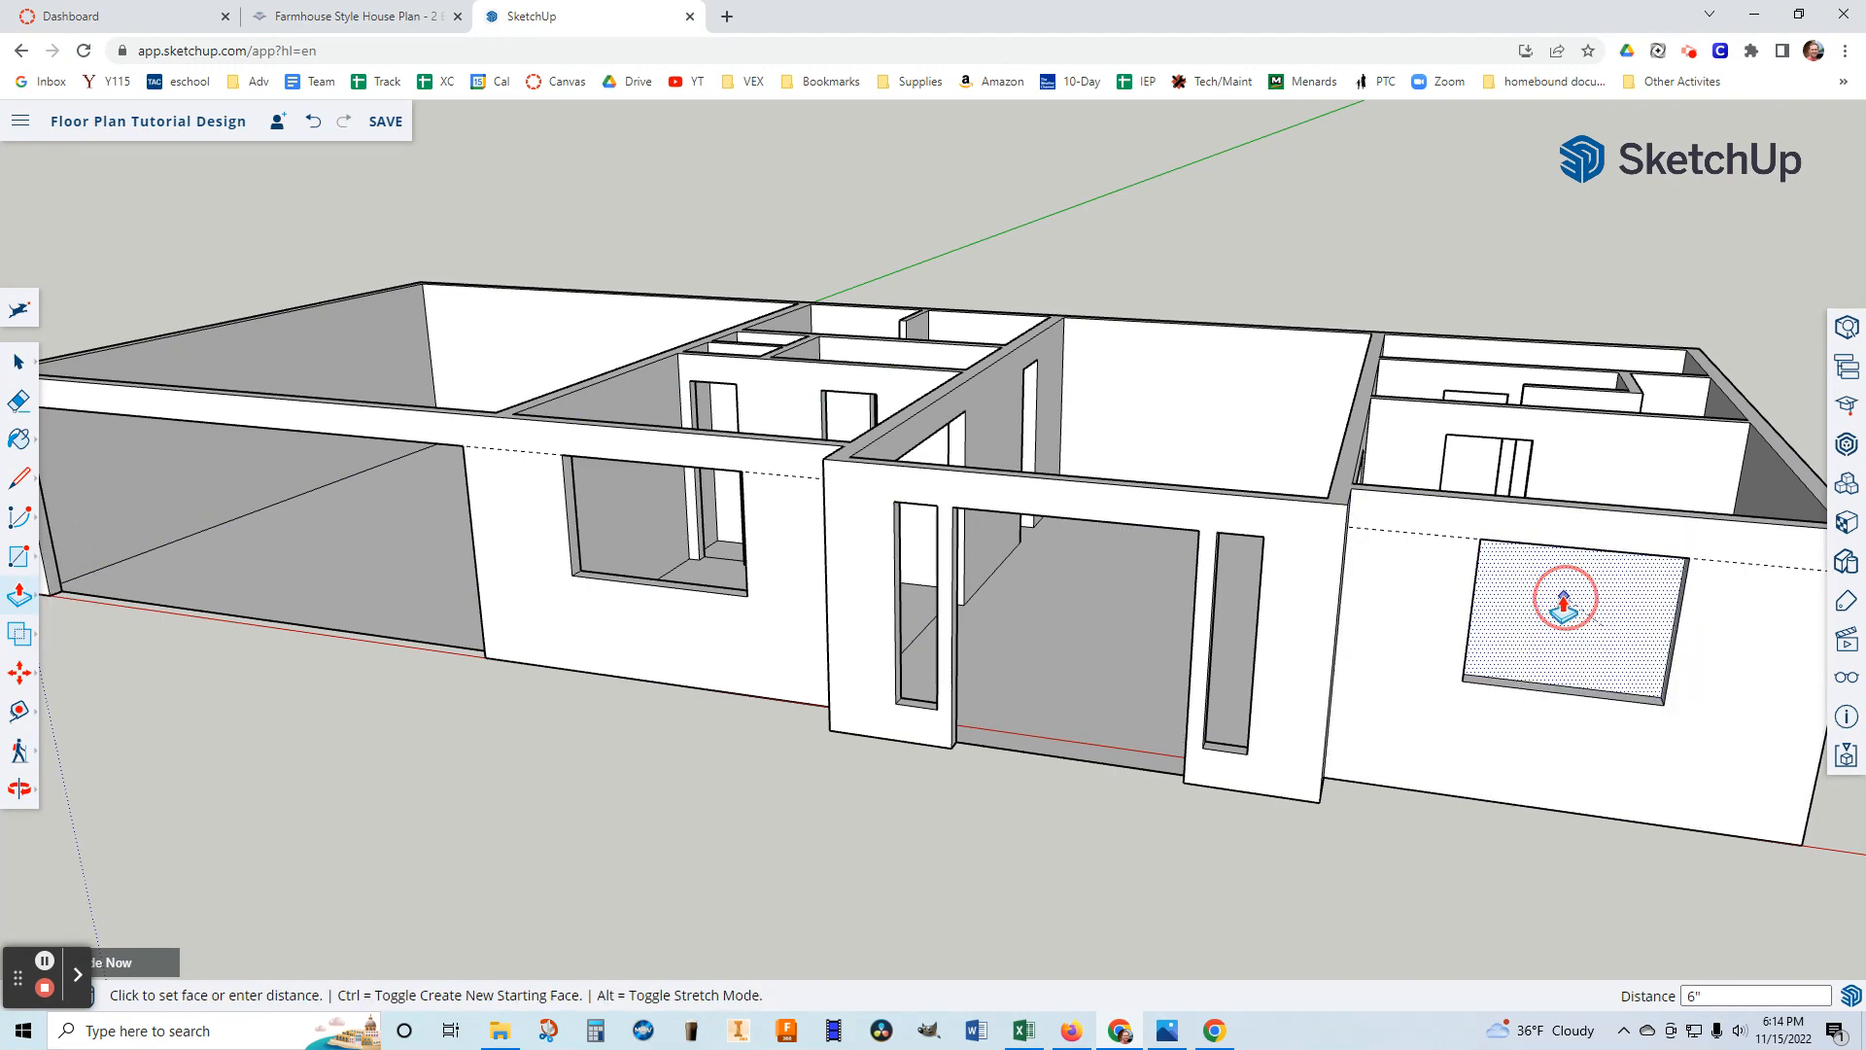
click(1599, 611)
Examine the master suite's outer side wall and compare it with the floor plan image for the window position by the roll-in shower.
scroll(1704, 680, down, 3)
middle_drag(1675, 700, 1308, 691)
middle_drag(1637, 729, 1613, 797)
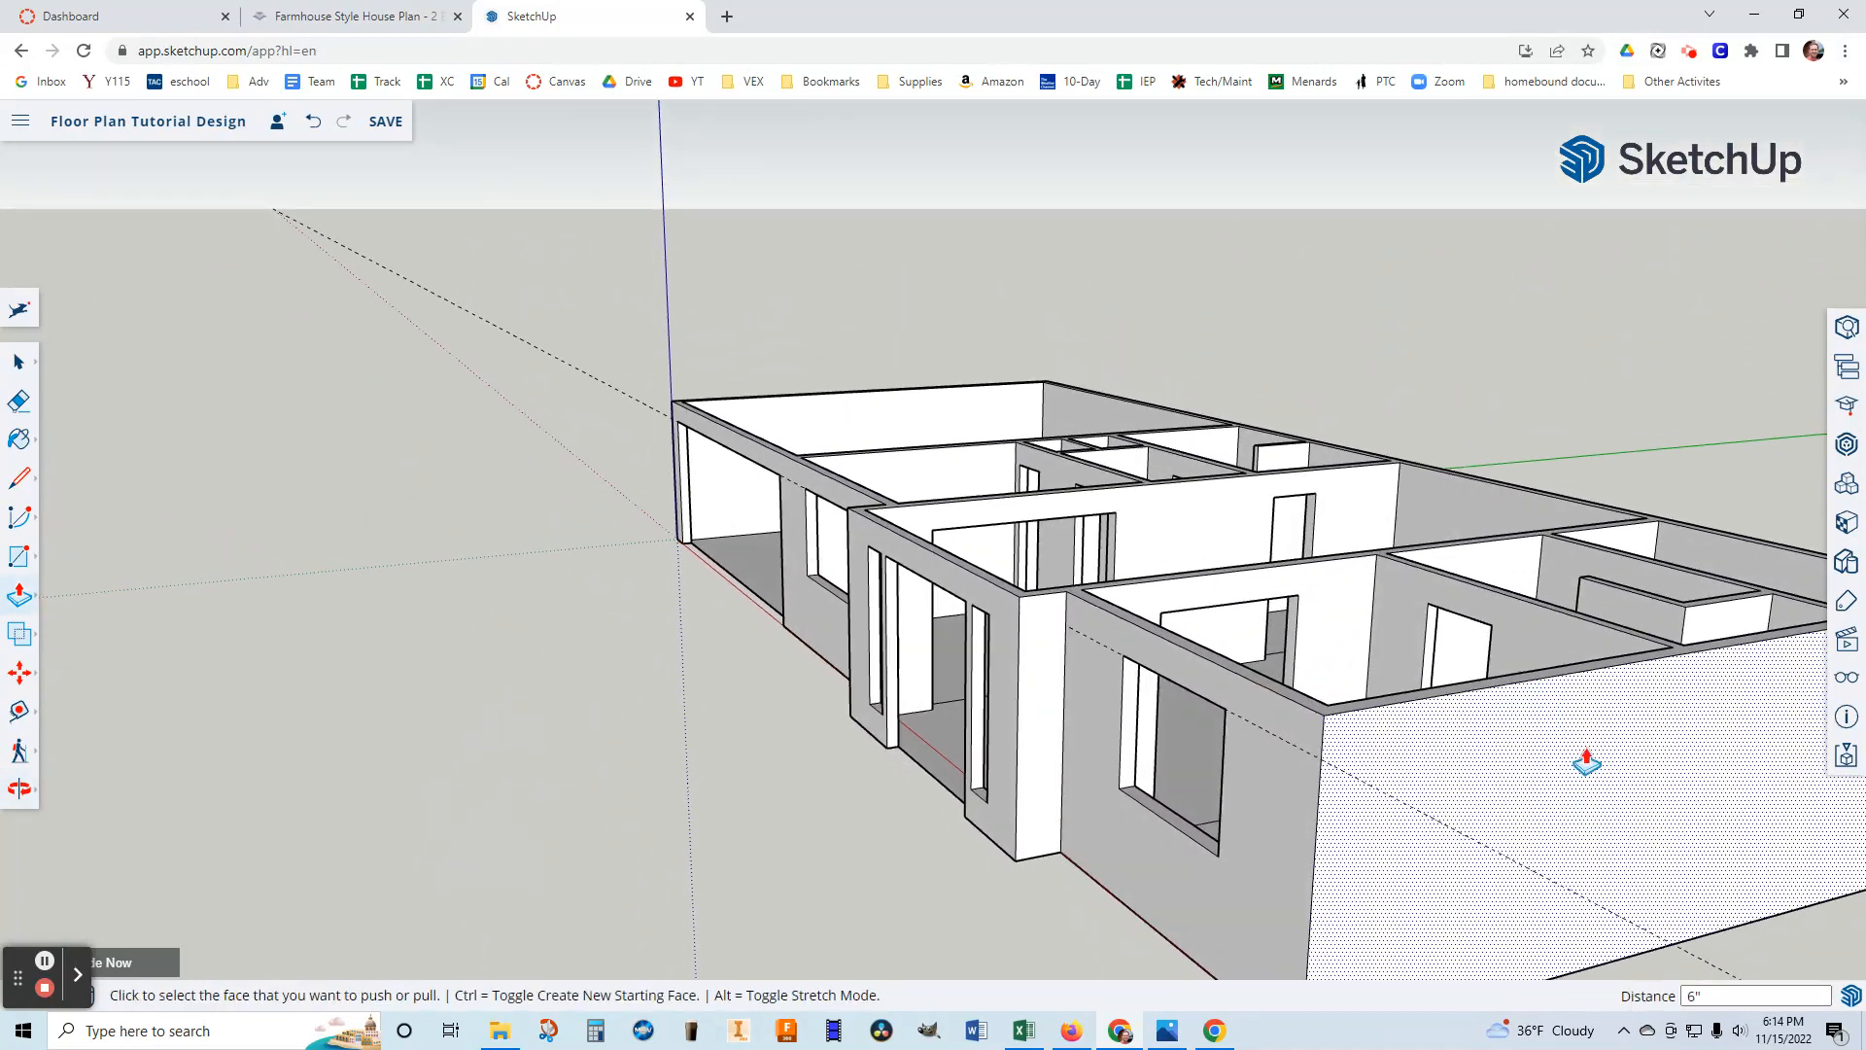
click(1166, 1030)
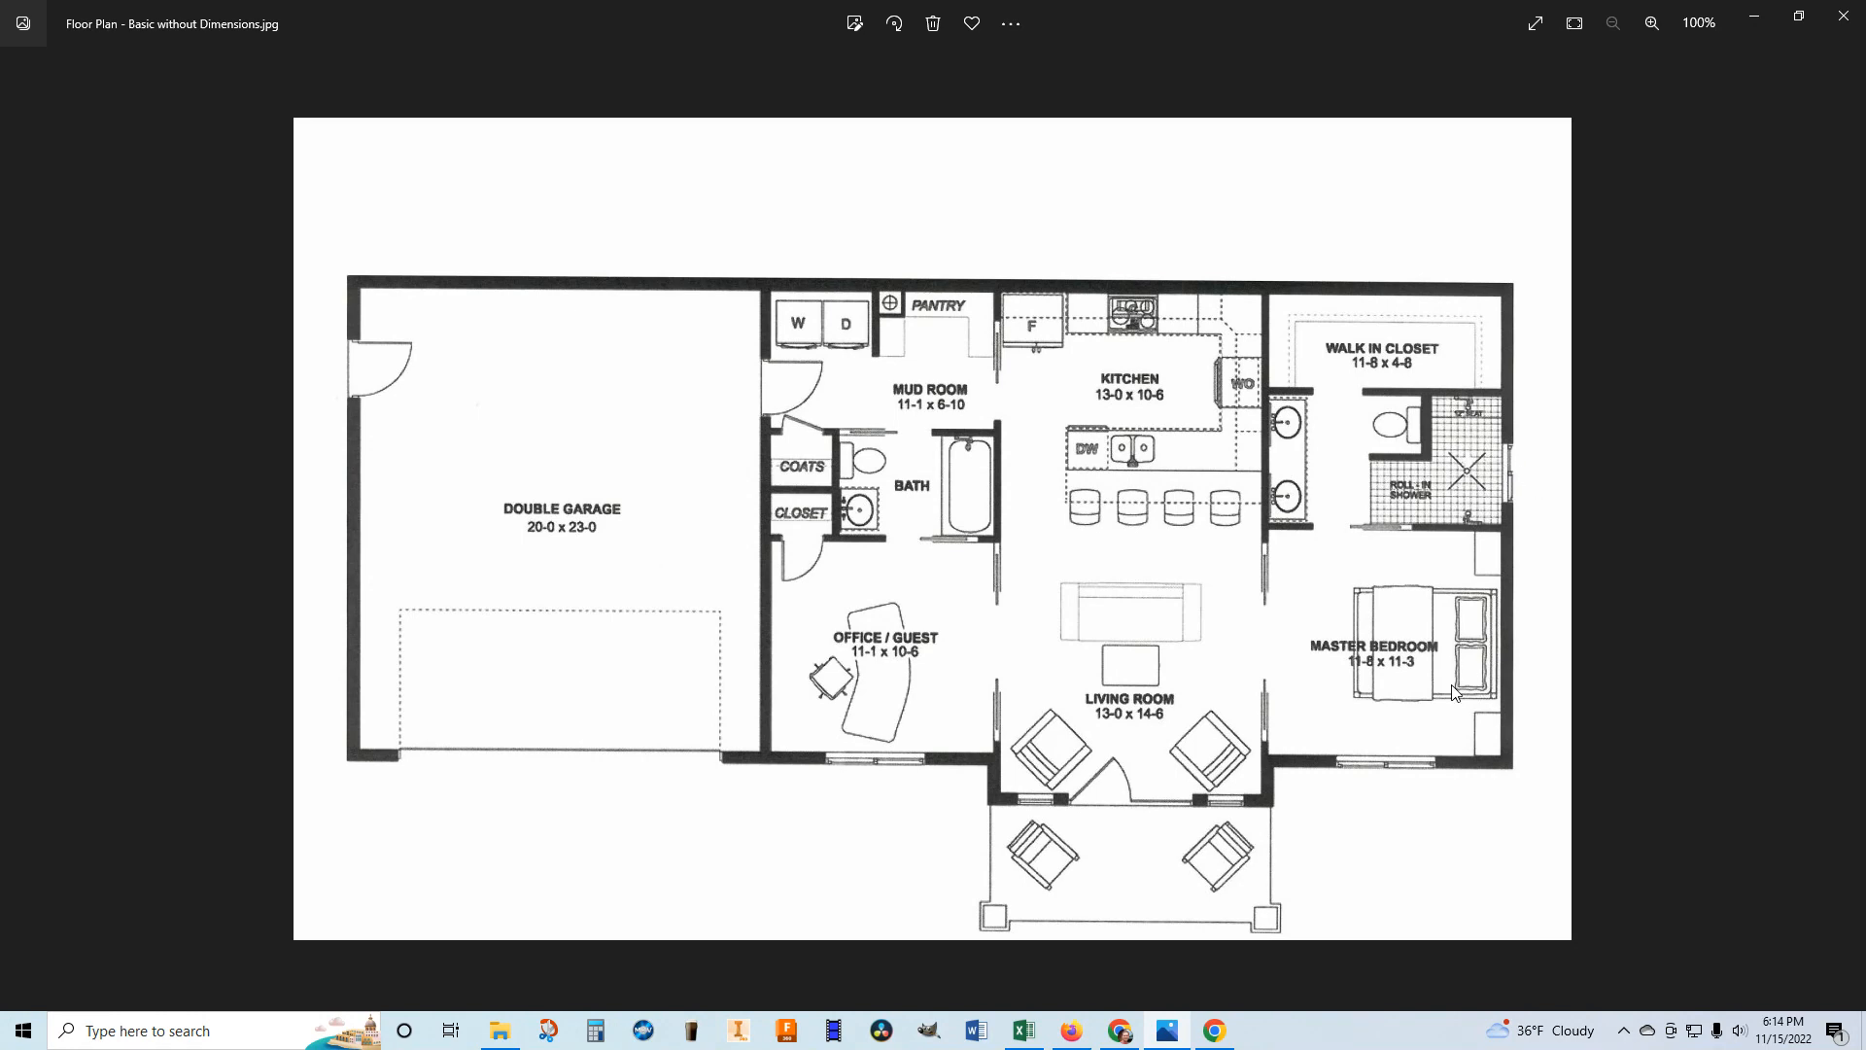
mouse_move(1216, 1038)
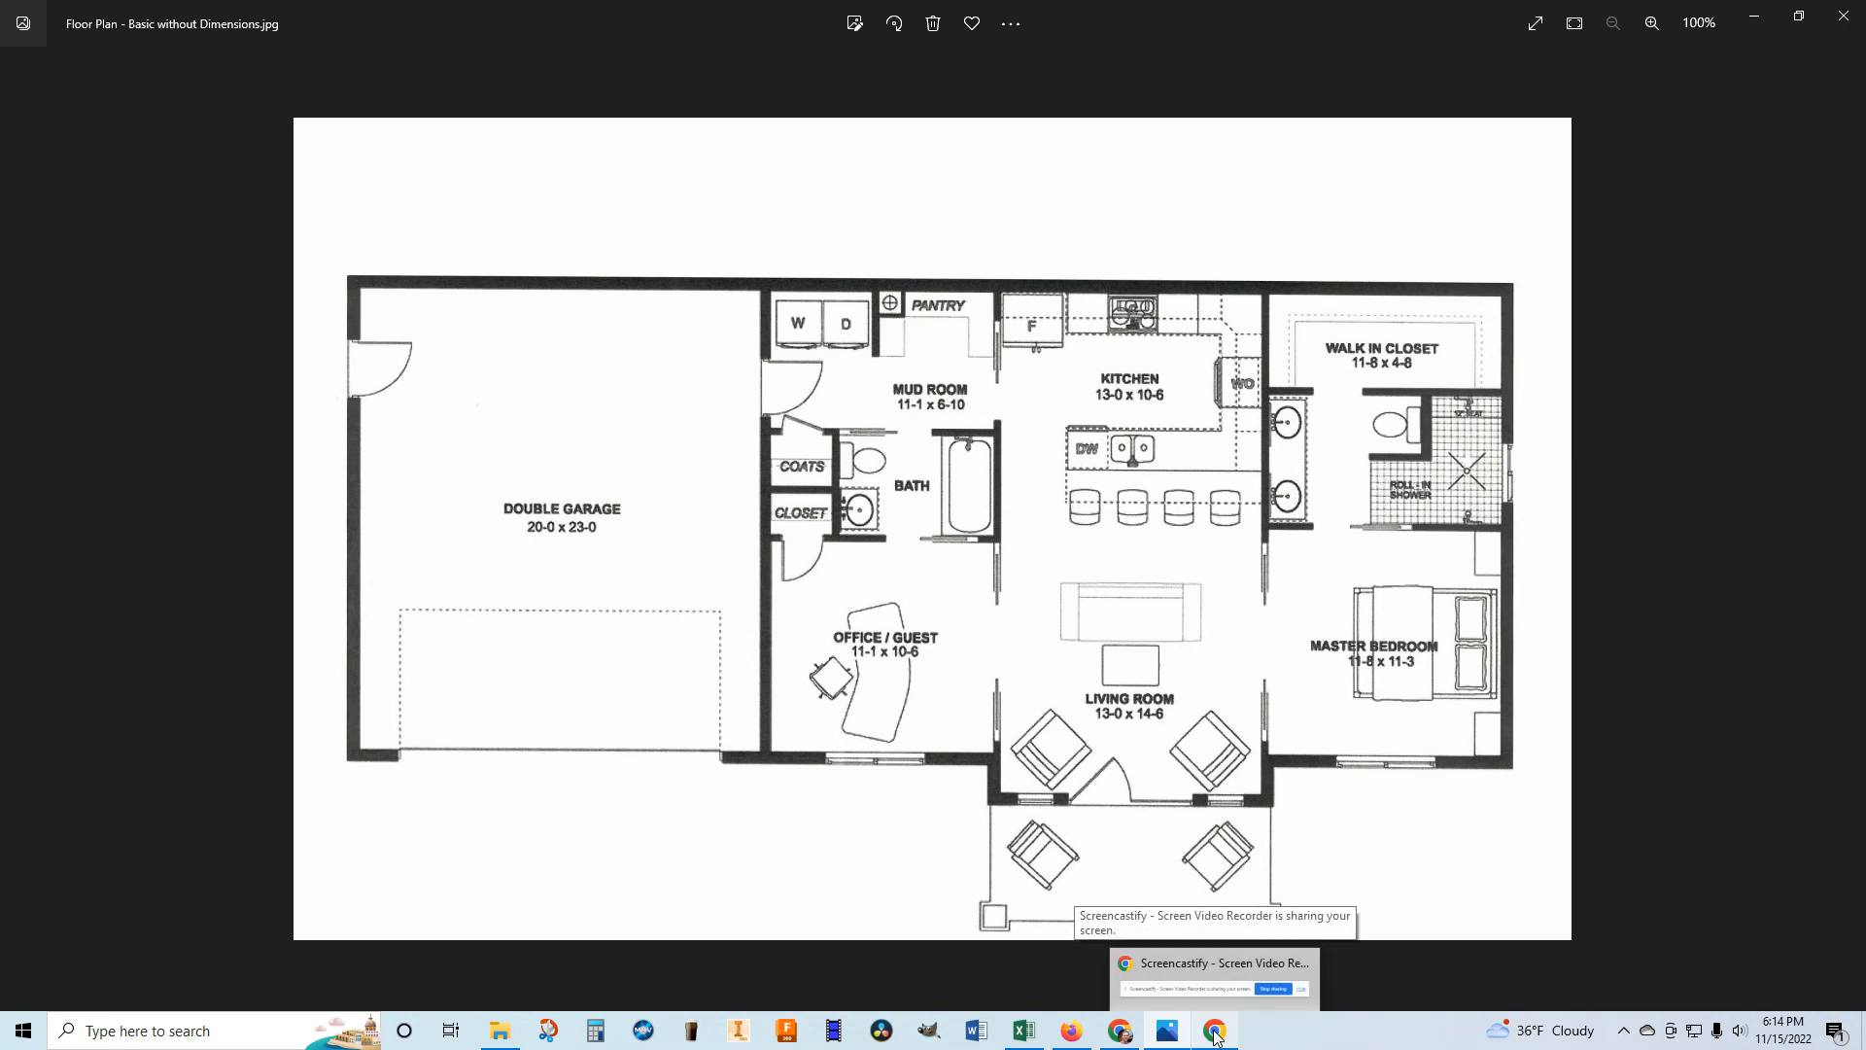
click(1137, 952)
mouse_move(1441, 894)
middle_down()
mouse_move(1115, 813)
mouse_move(1325, 879)
middle_up()
scroll(1332, 879, down, 2)
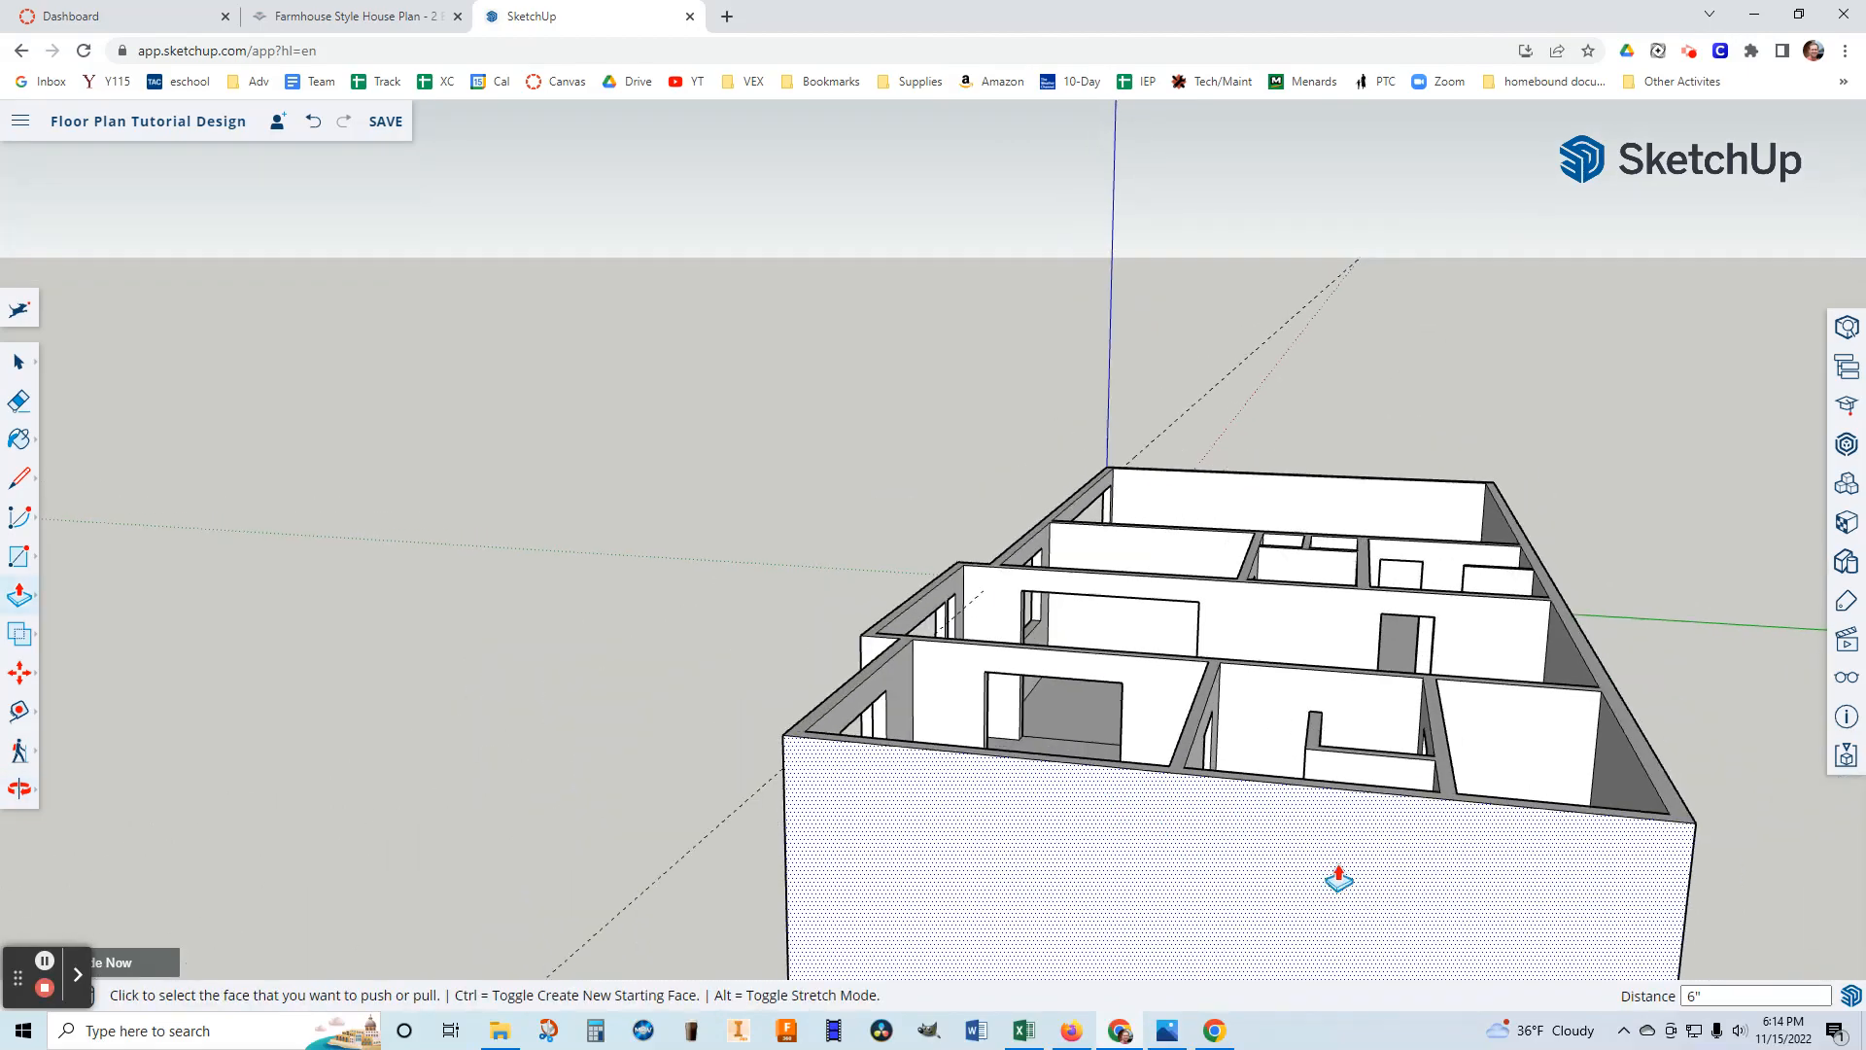
click(1169, 1036)
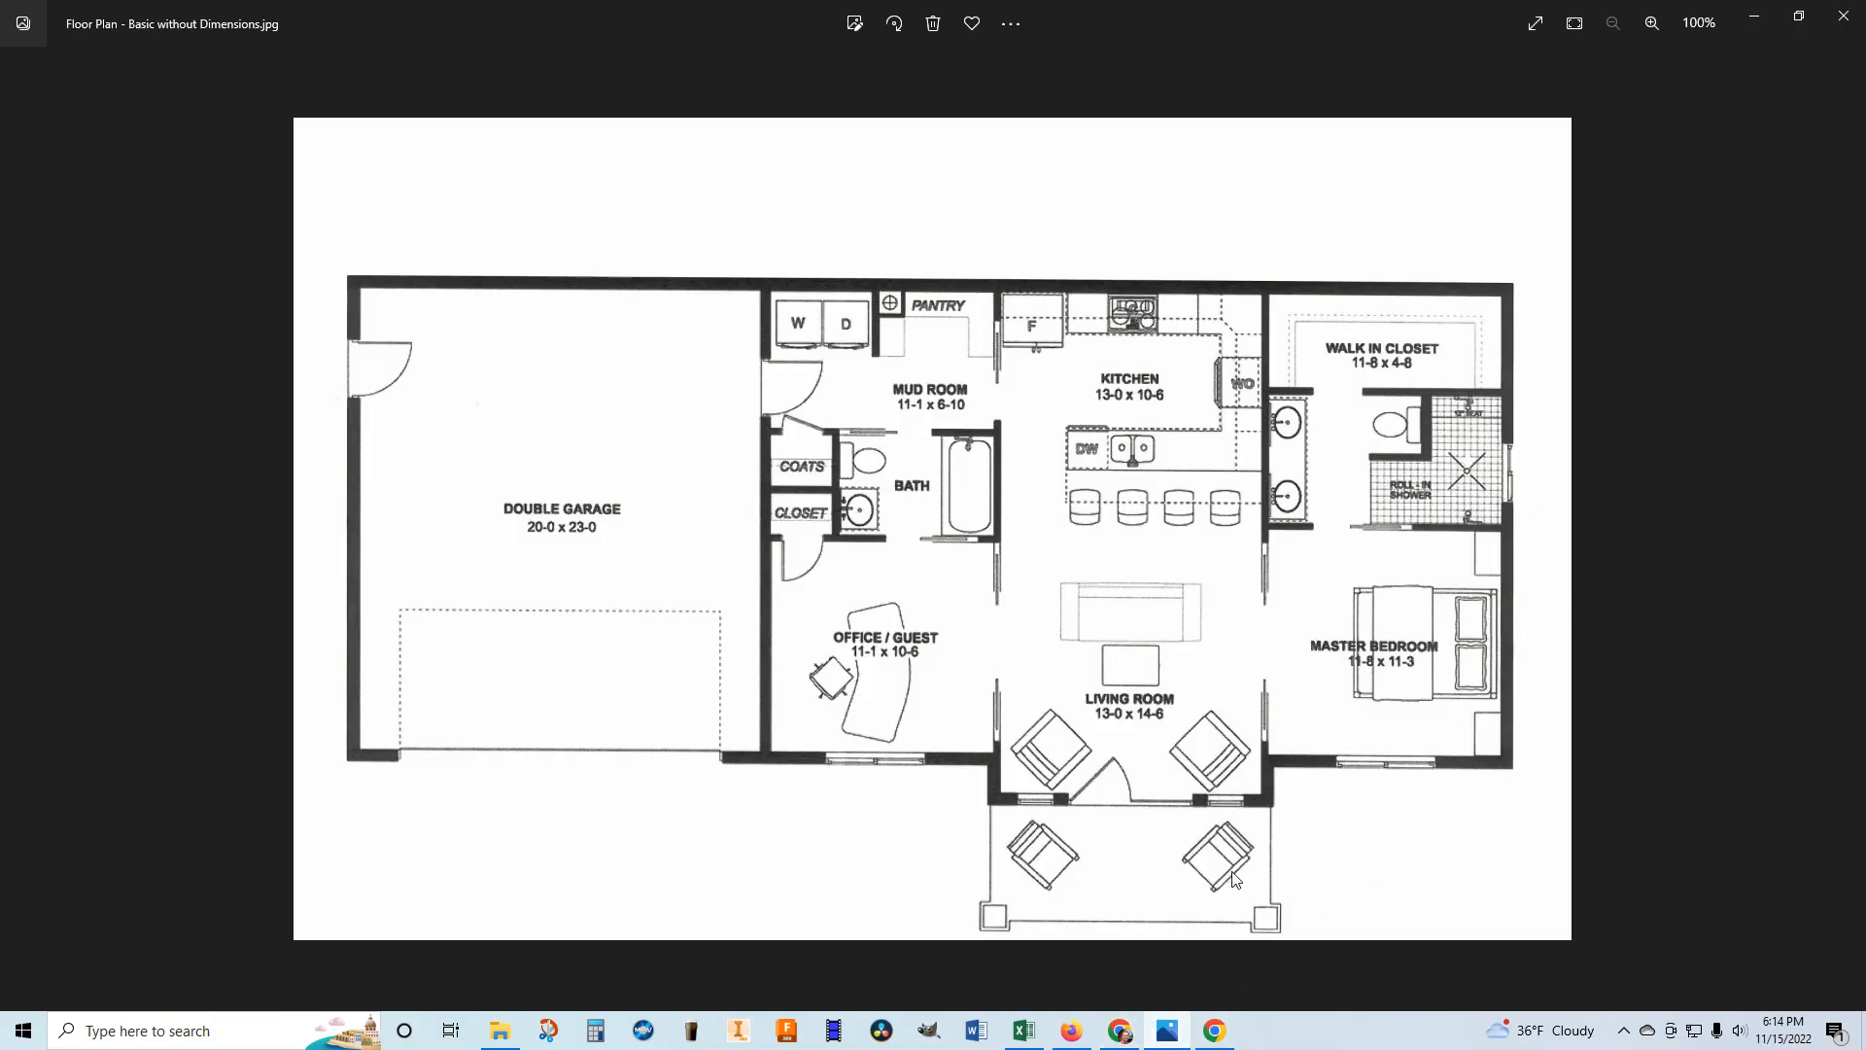
click(1119, 1030)
Erase the guide running along the master bedroom's front wall.
mouse_move(1549, 829)
middle_down()
mouse_move(1600, 775)
mouse_move(1541, 802)
middle_up()
click(32, 396)
click(783, 871)
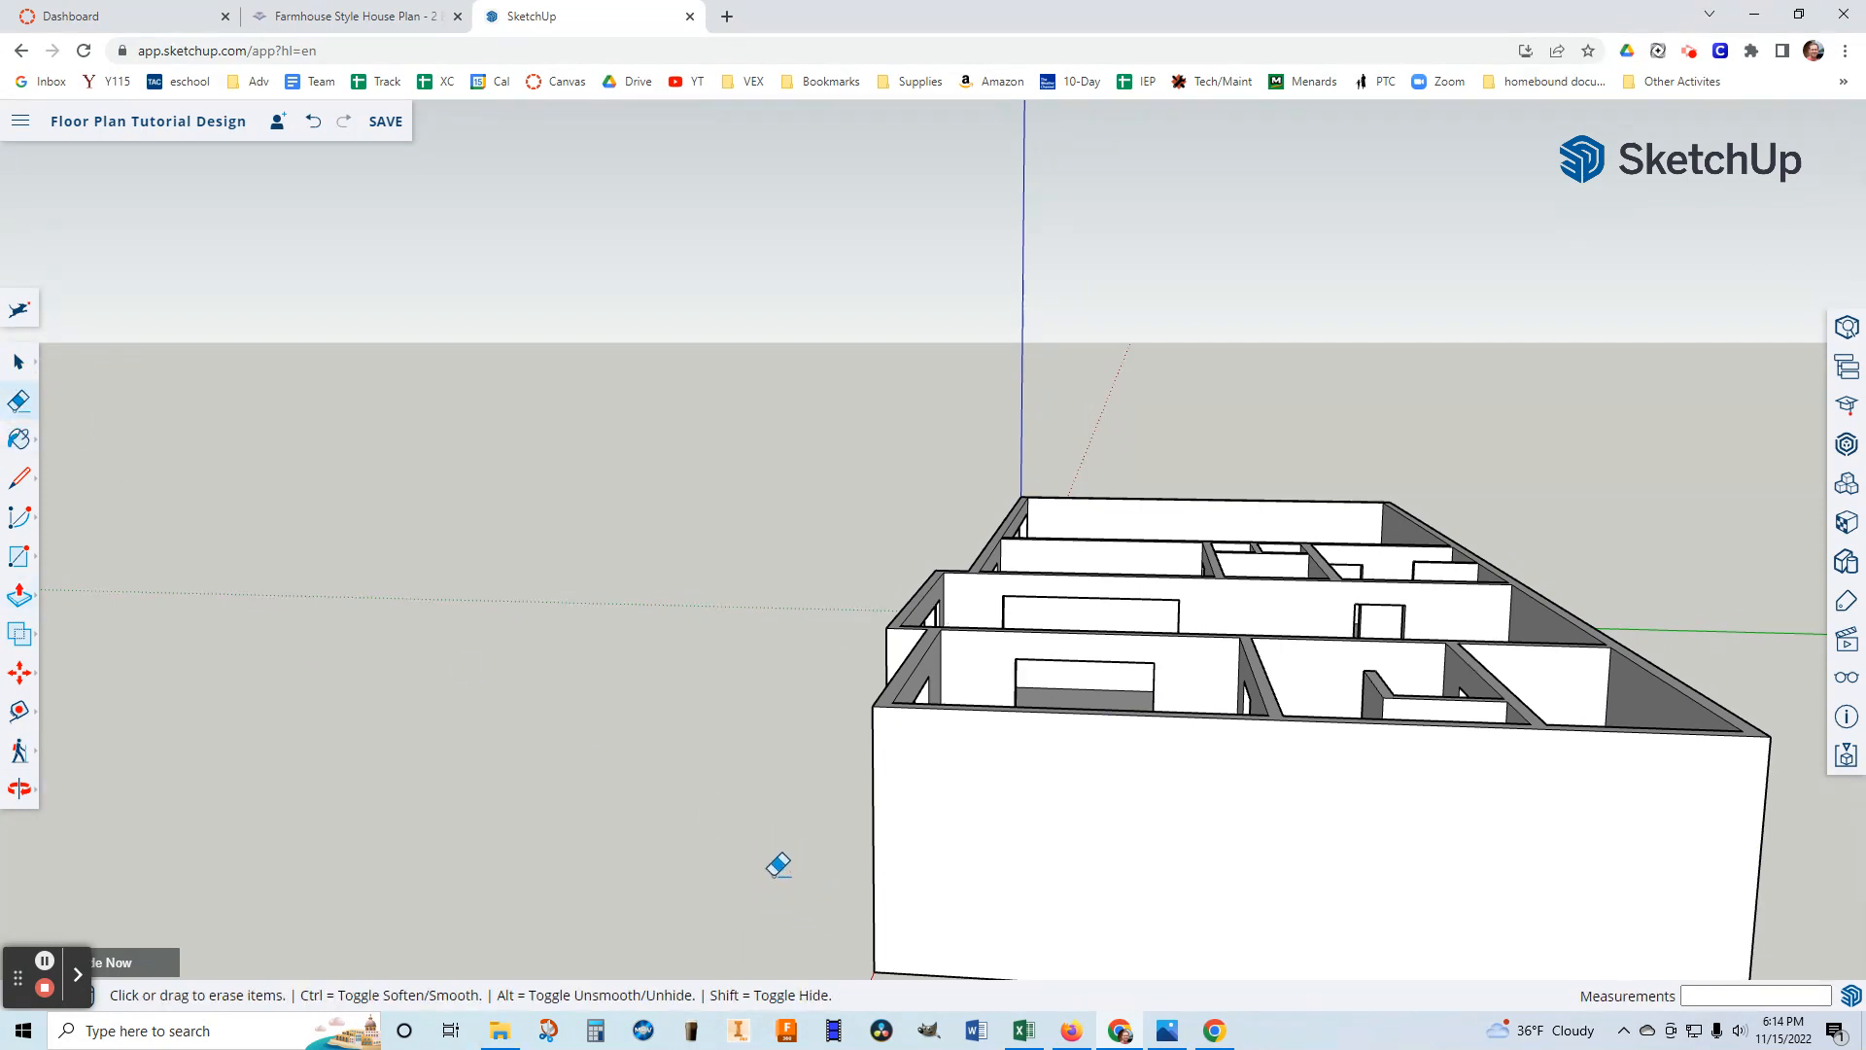
Add a guide 1" below the top edge of the master suite's outer side wall.
click(18, 712)
click(1203, 715)
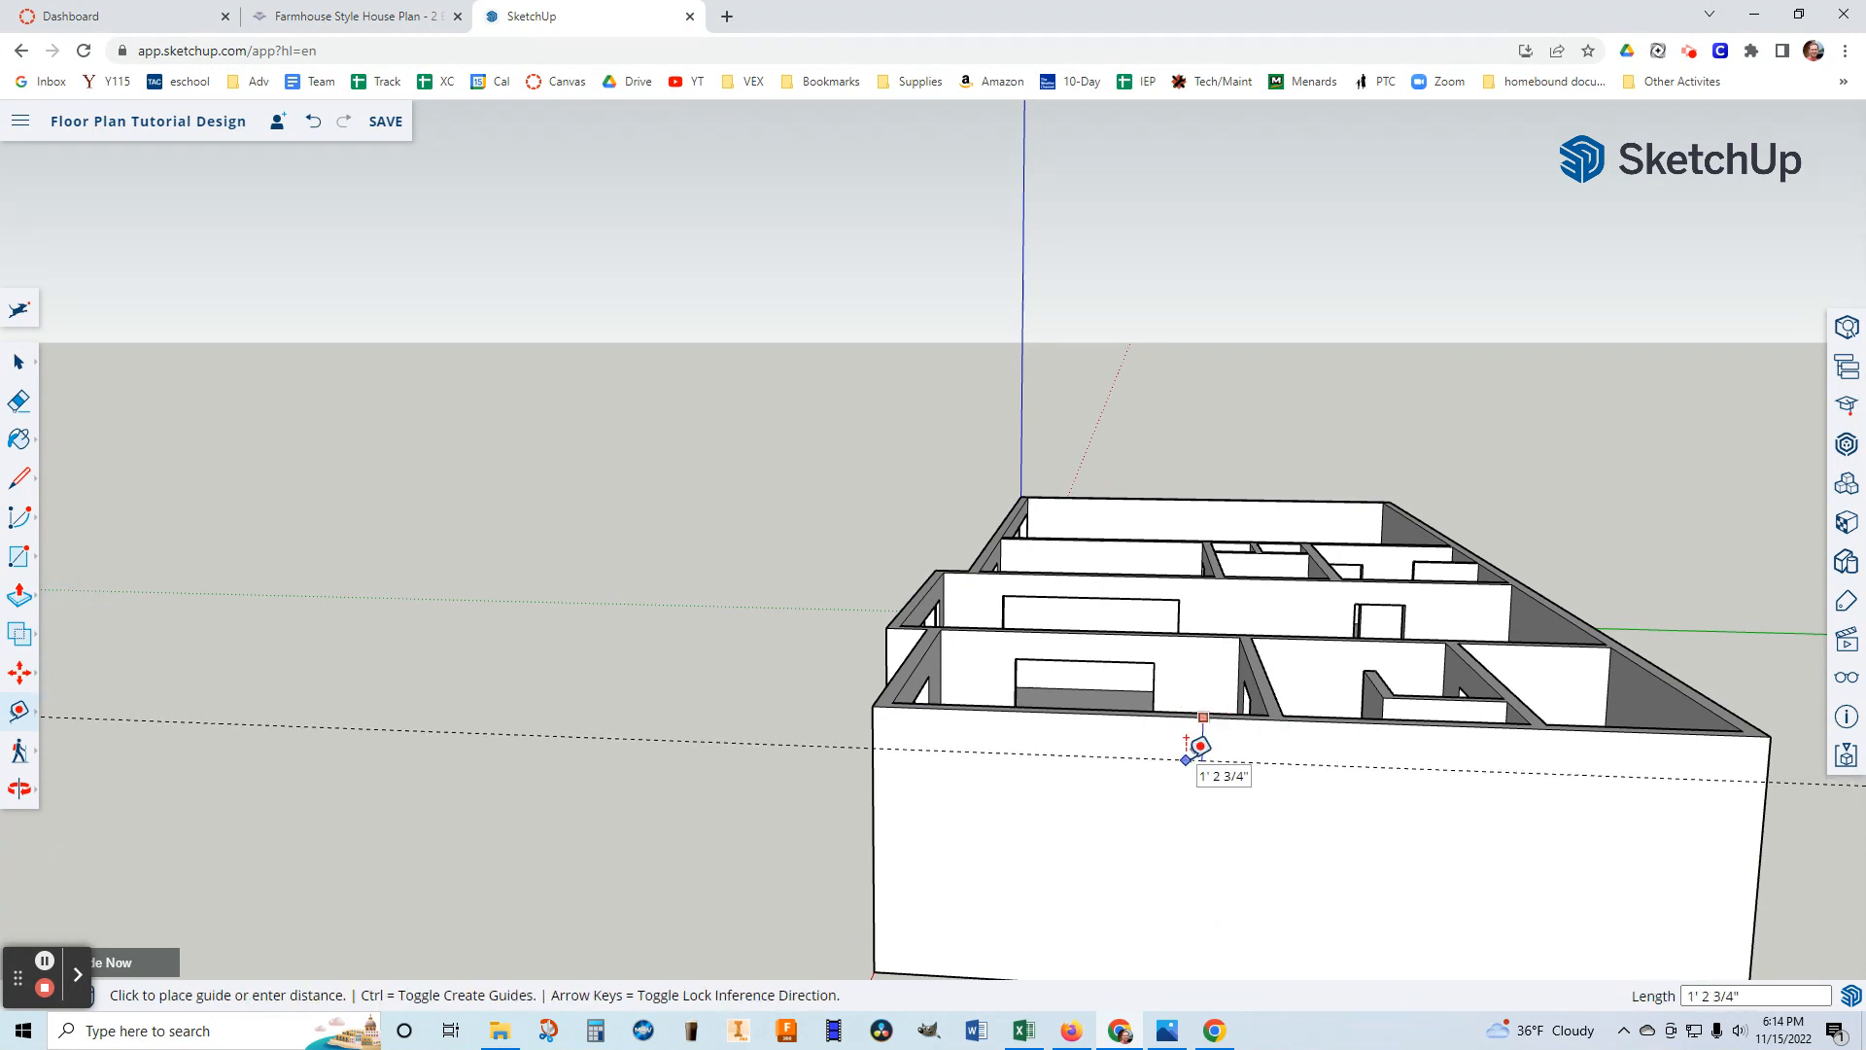
click(1201, 746)
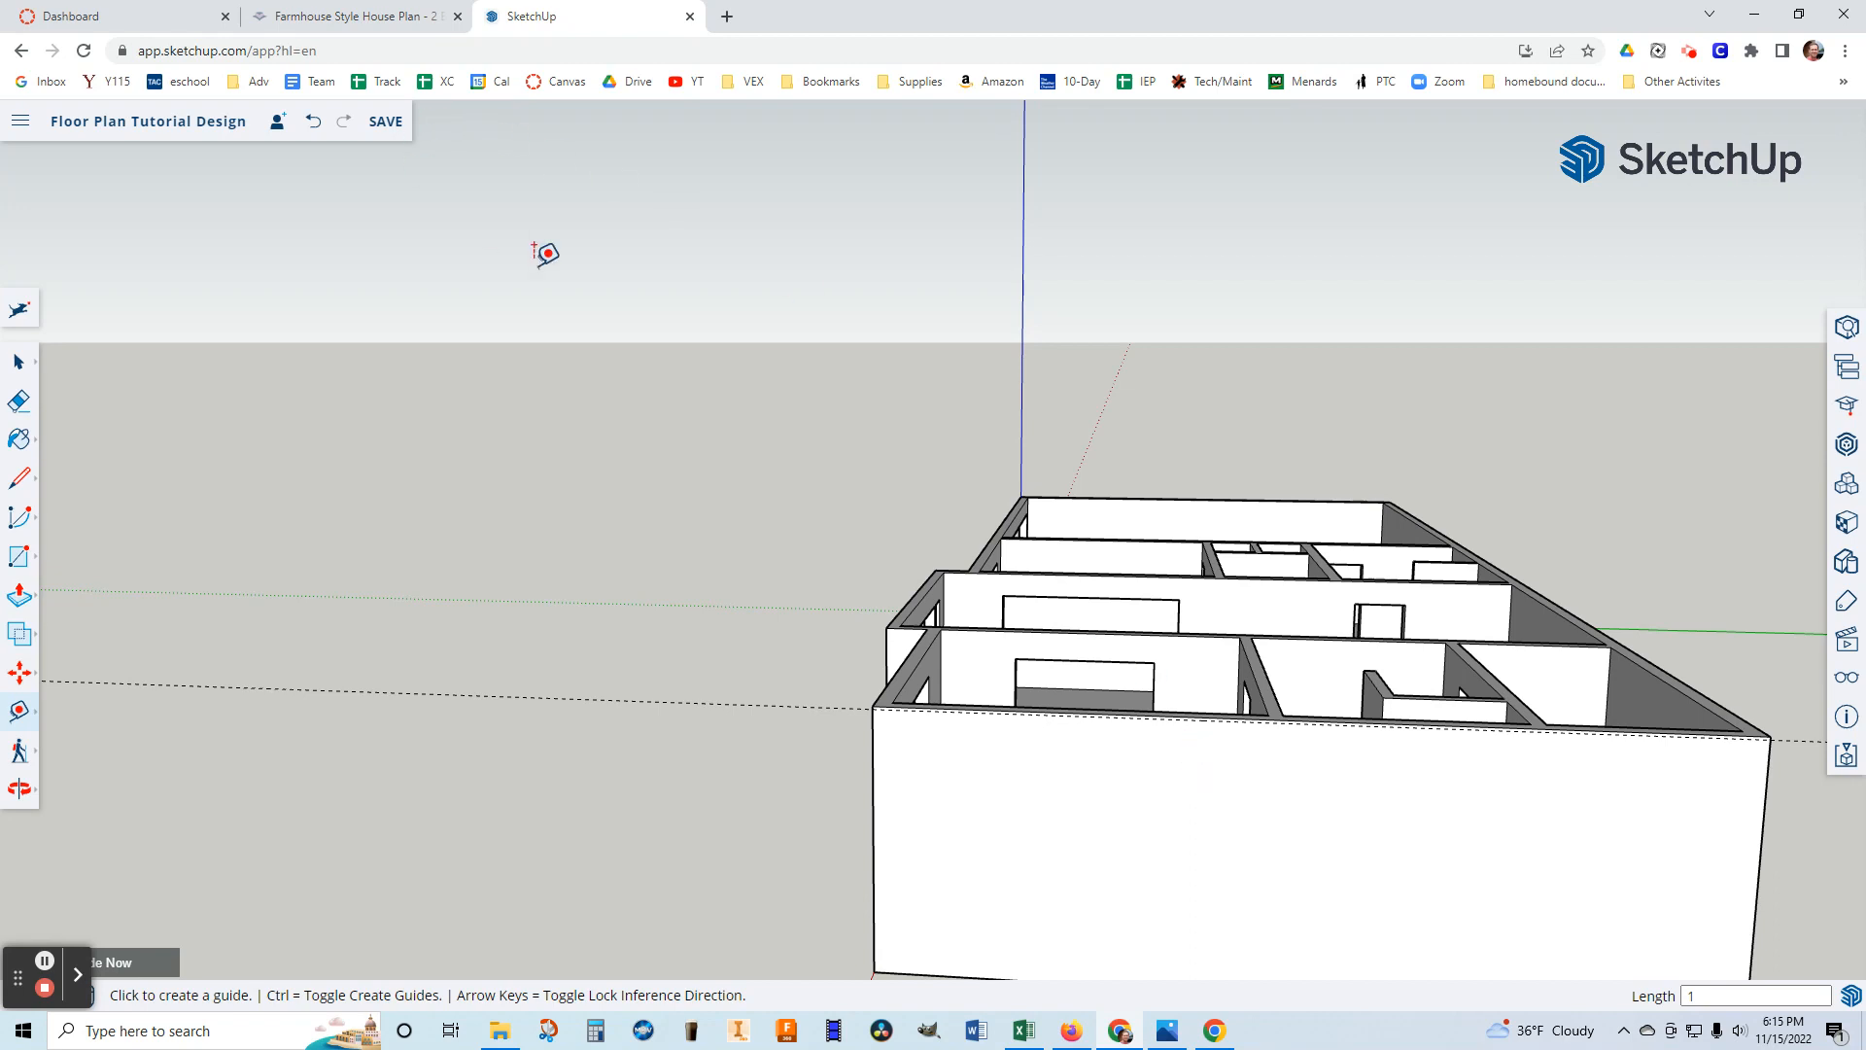
Add a guide 1' below the top edge of the master suite's outer side wall.
click(1189, 716)
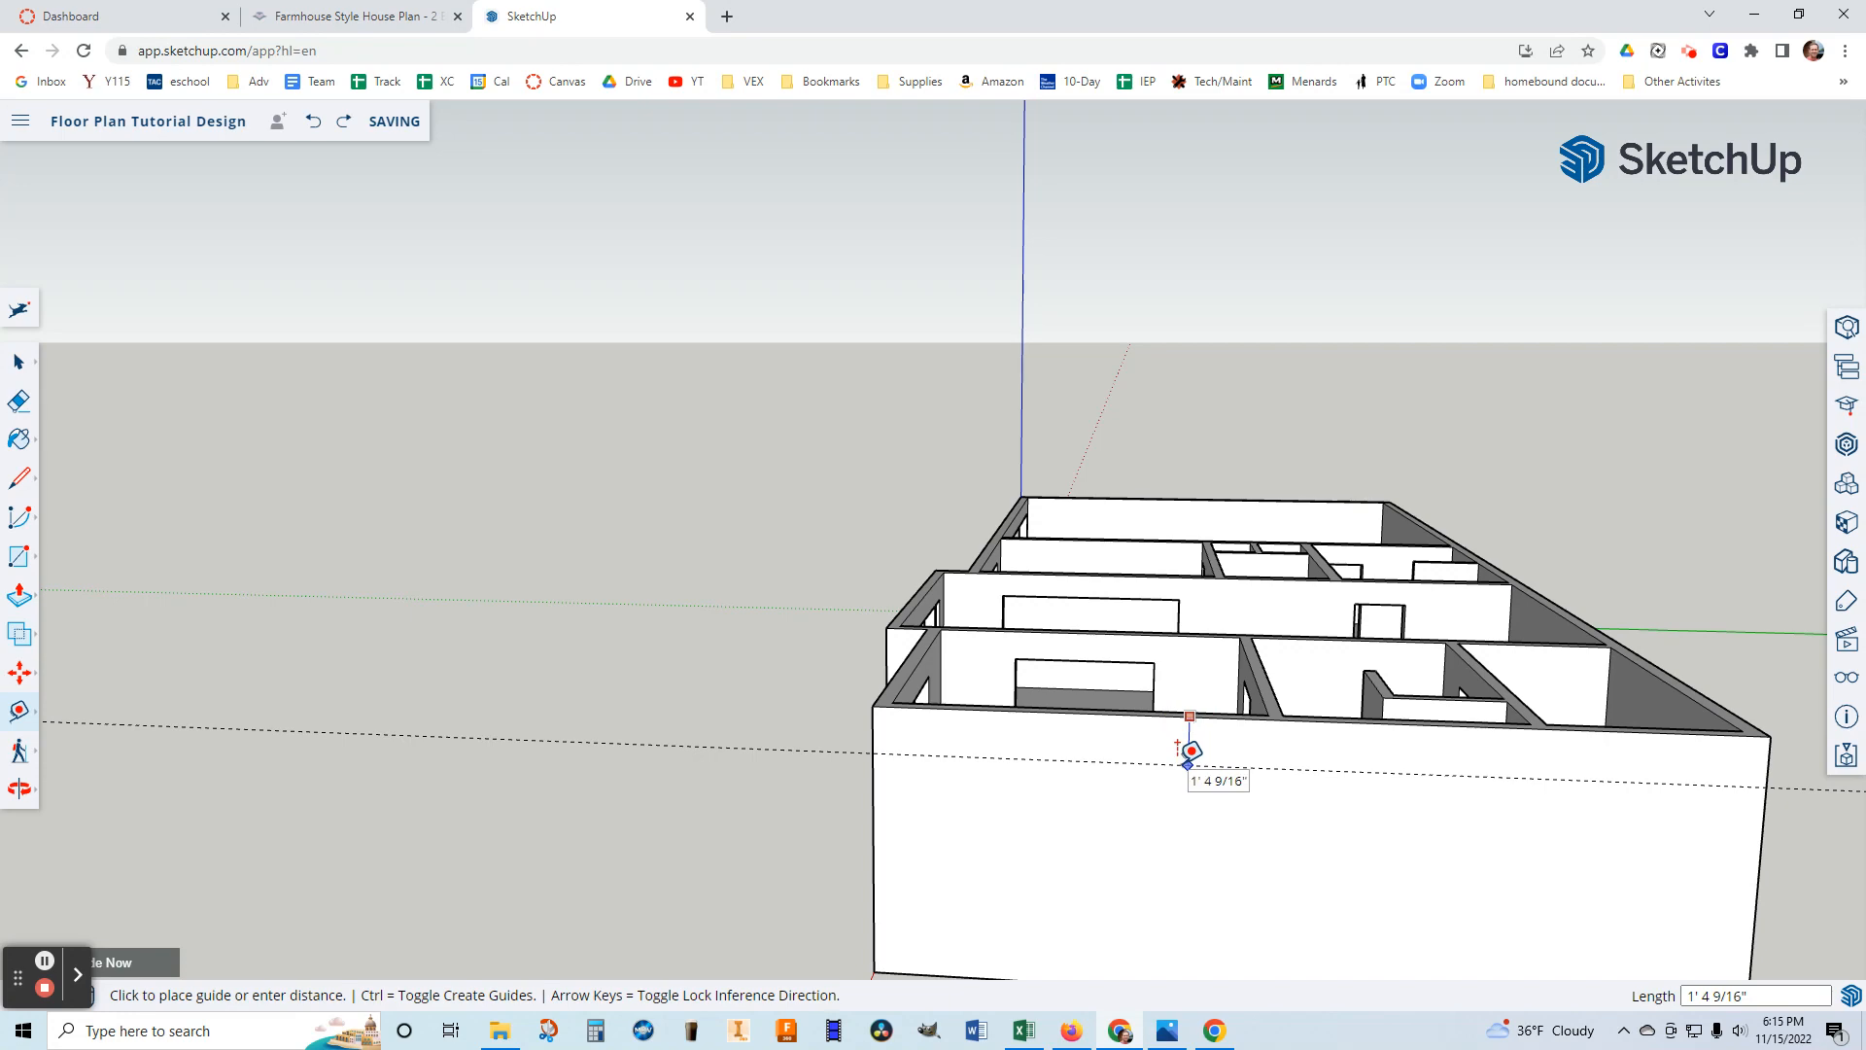
text(1')
key(Return)
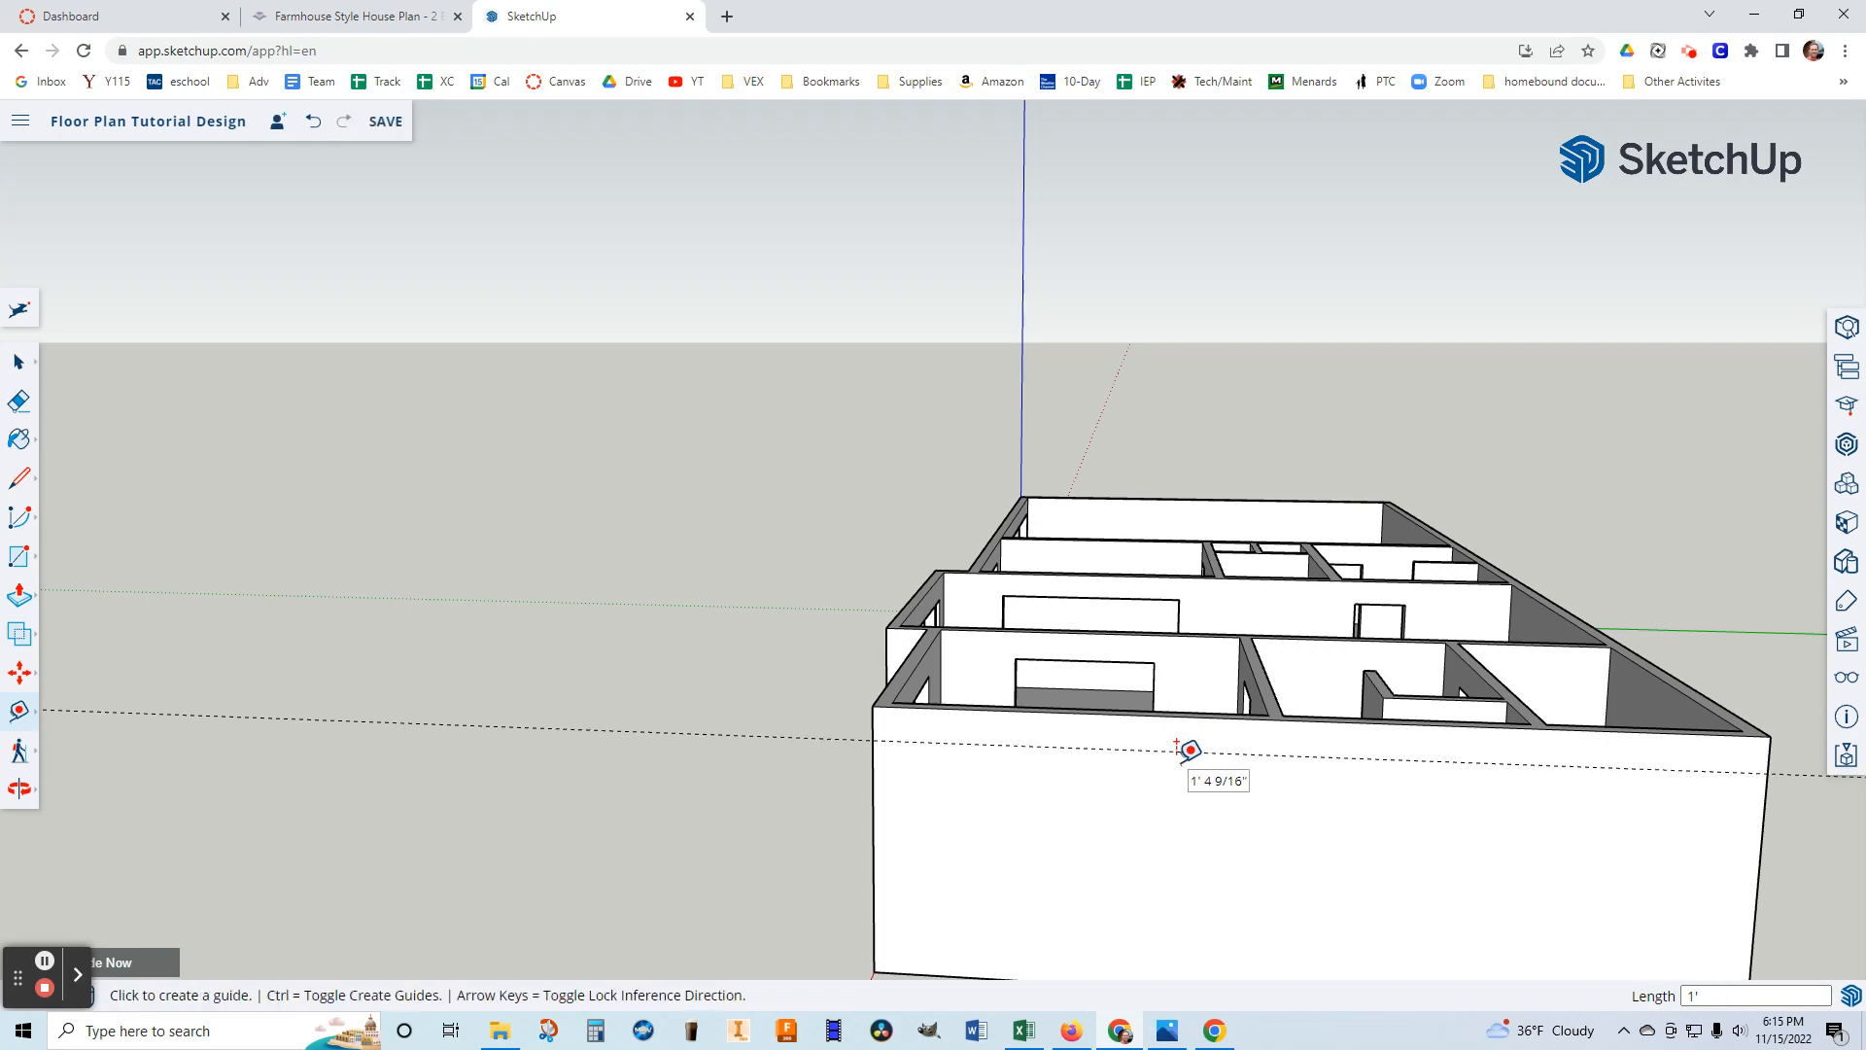
Draw a shower window rectangle about 2' 11" wide and 1' 3" high below the guide on the master suite's outer side wall.
mouse_move(1283, 792)
middle_down()
mouse_move(1216, 775)
mouse_move(1298, 778)
middle_up()
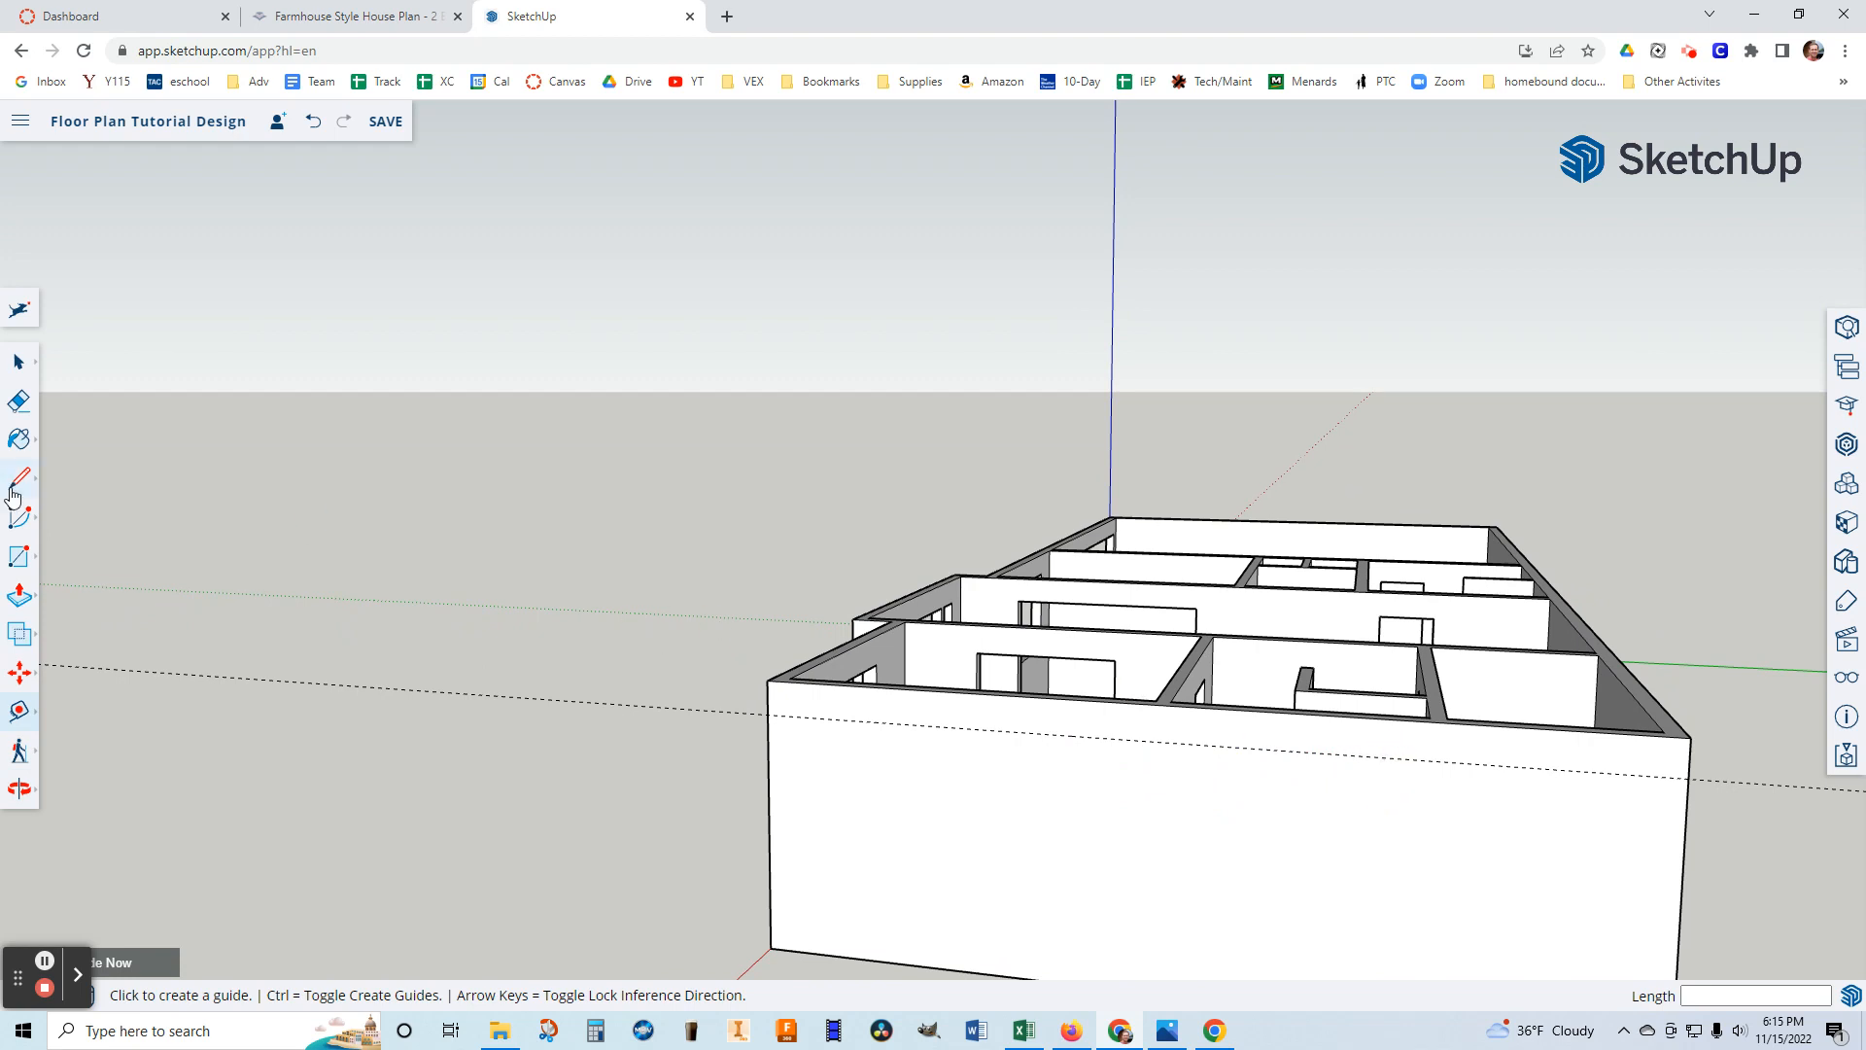
click(21, 557)
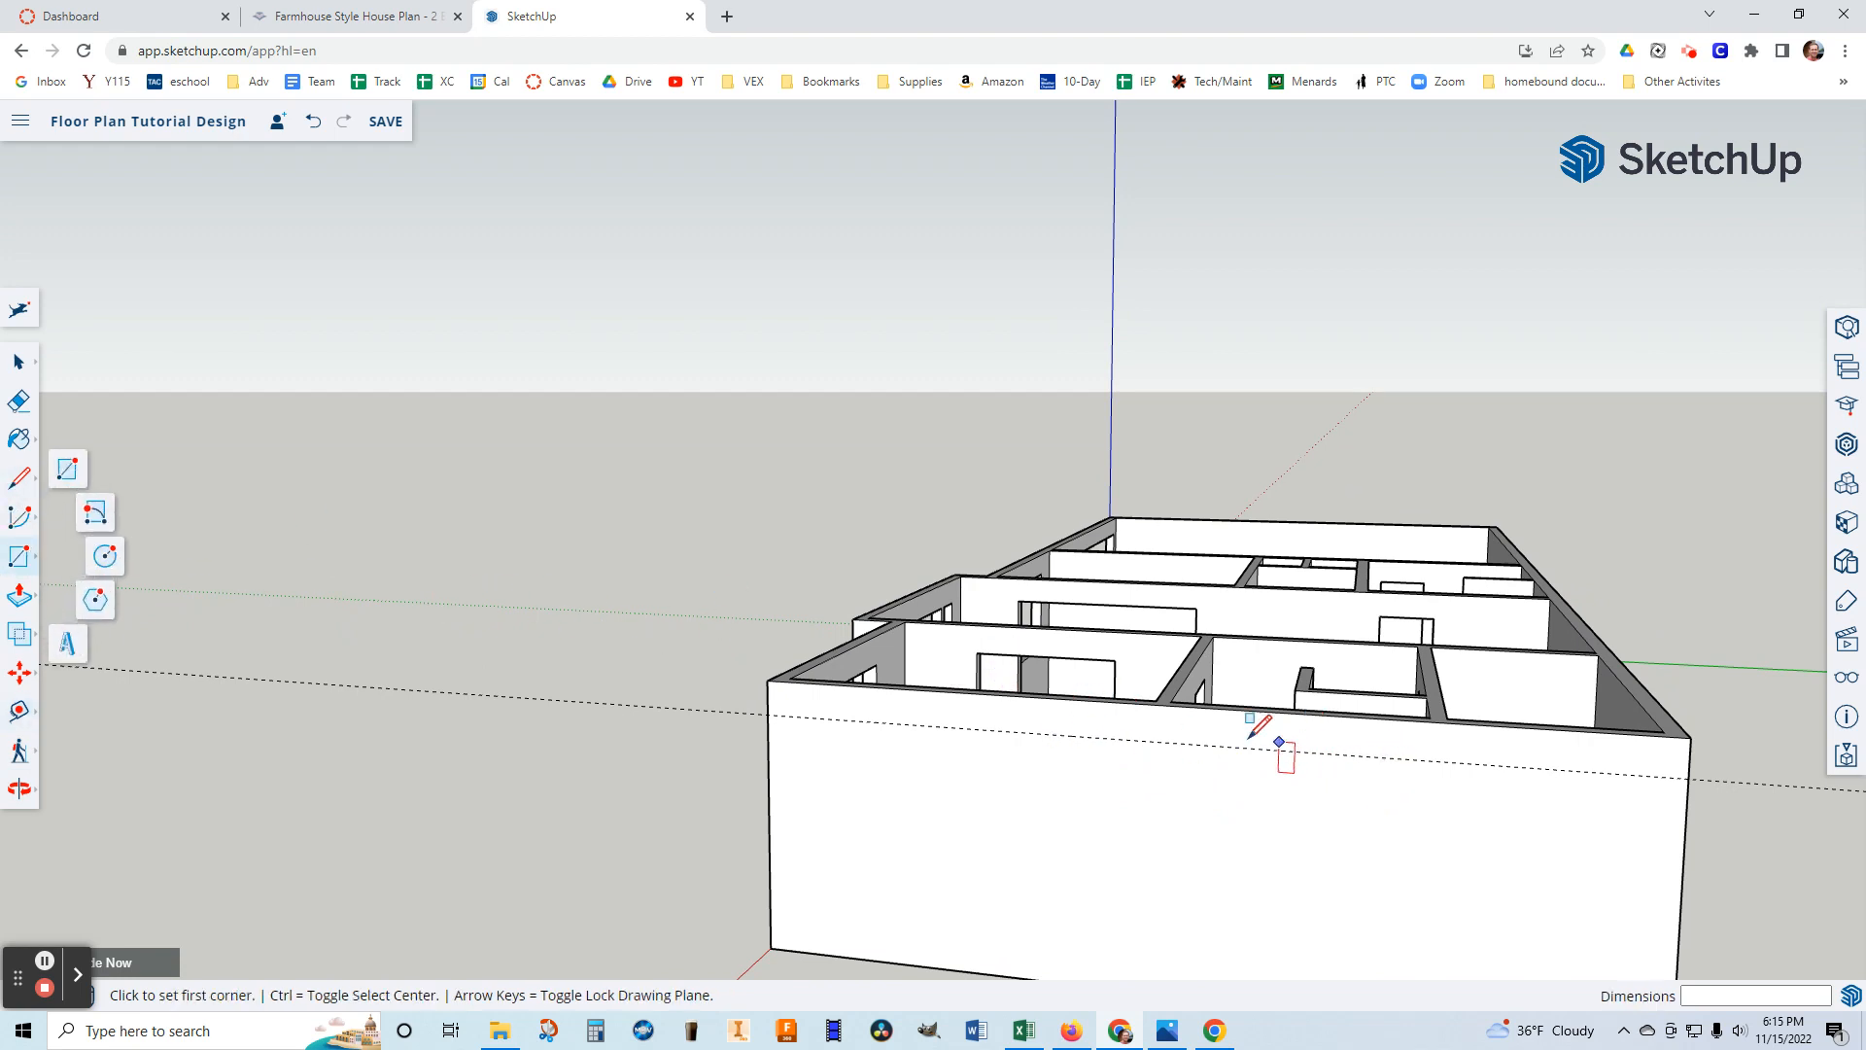
click(1239, 747)
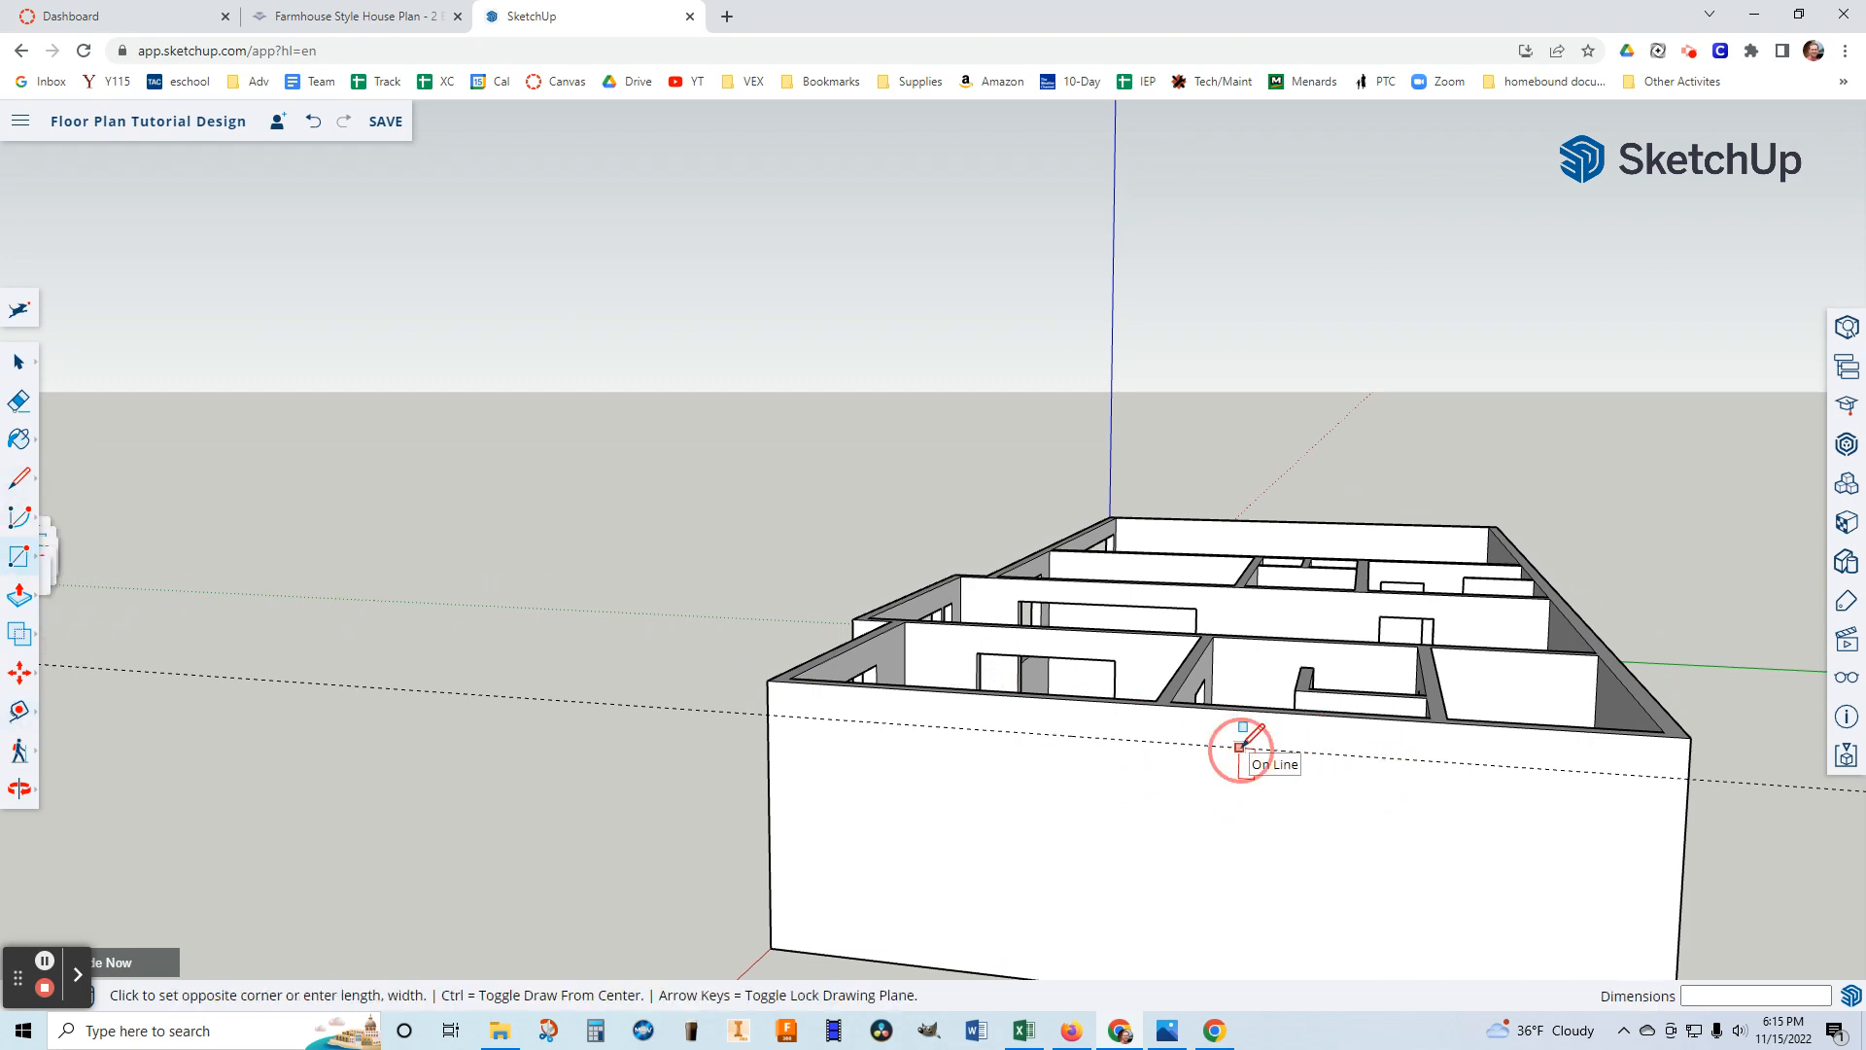
click(1352, 803)
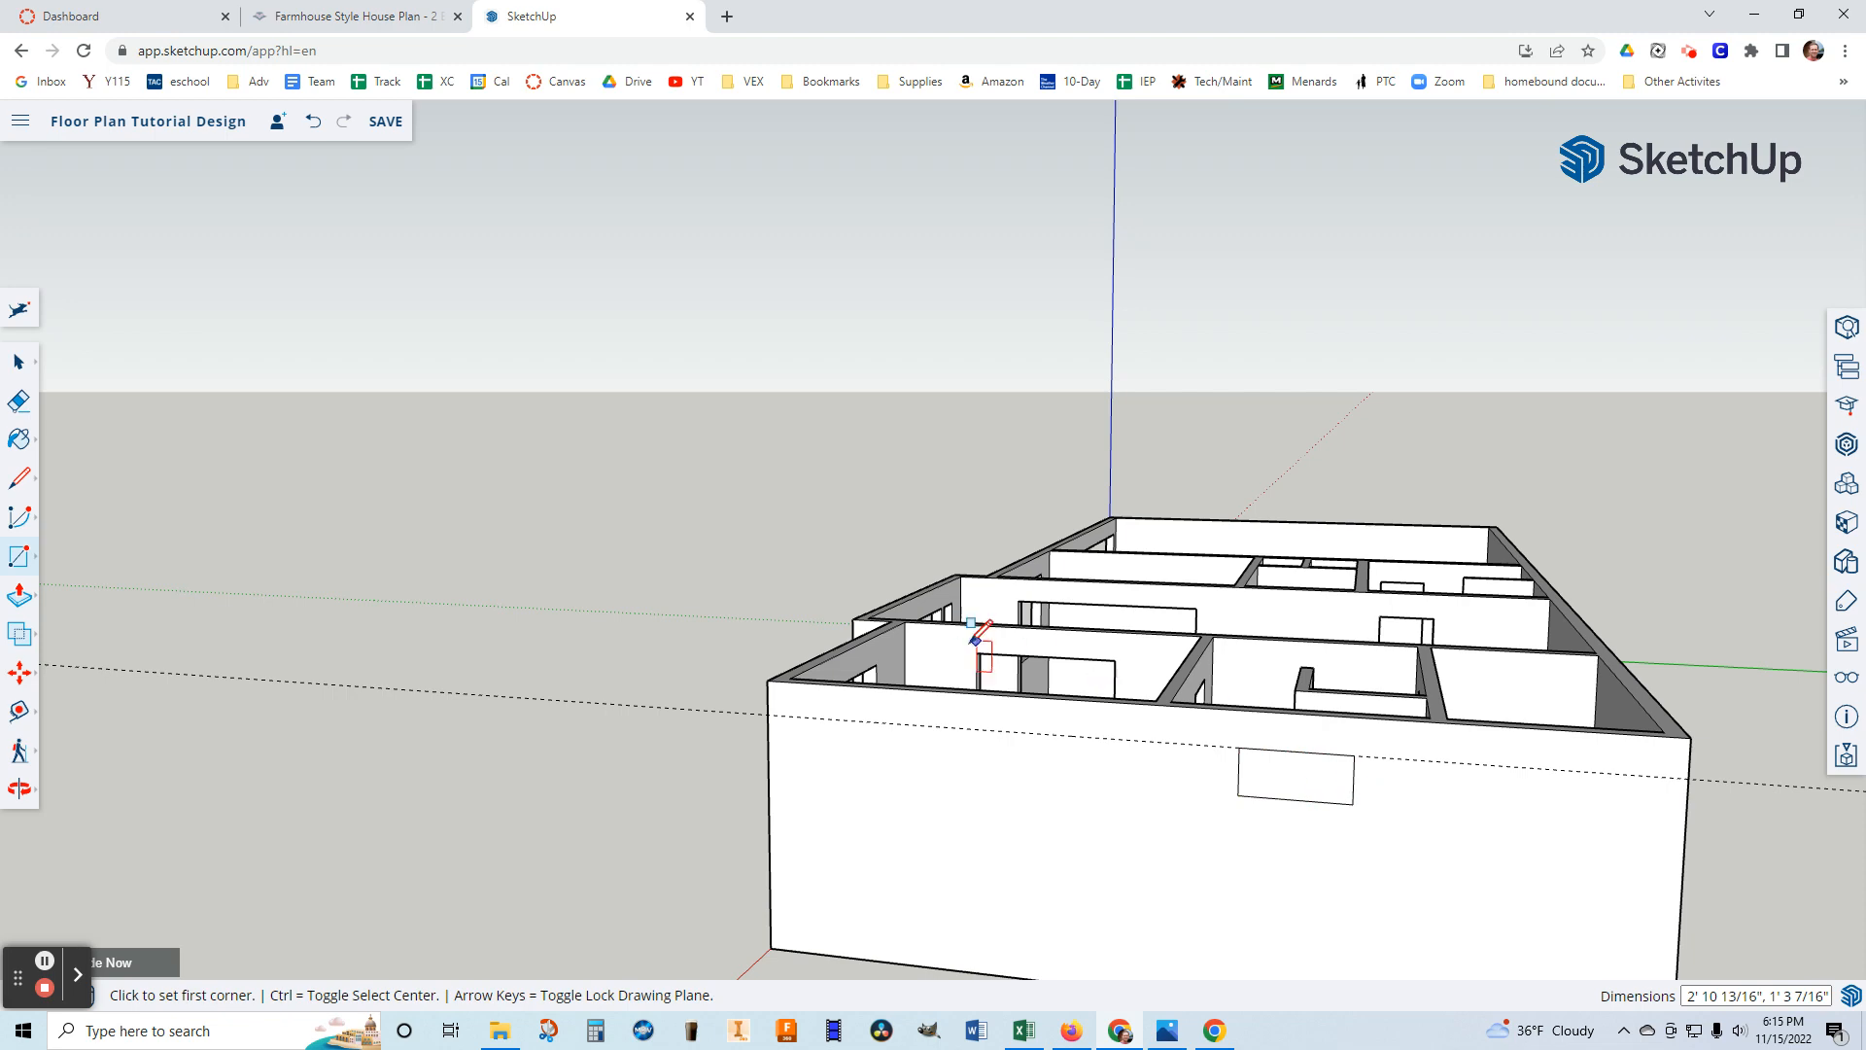
Push the shower window rectangle 6" through the outer side wall to cut the opening.
click(20, 599)
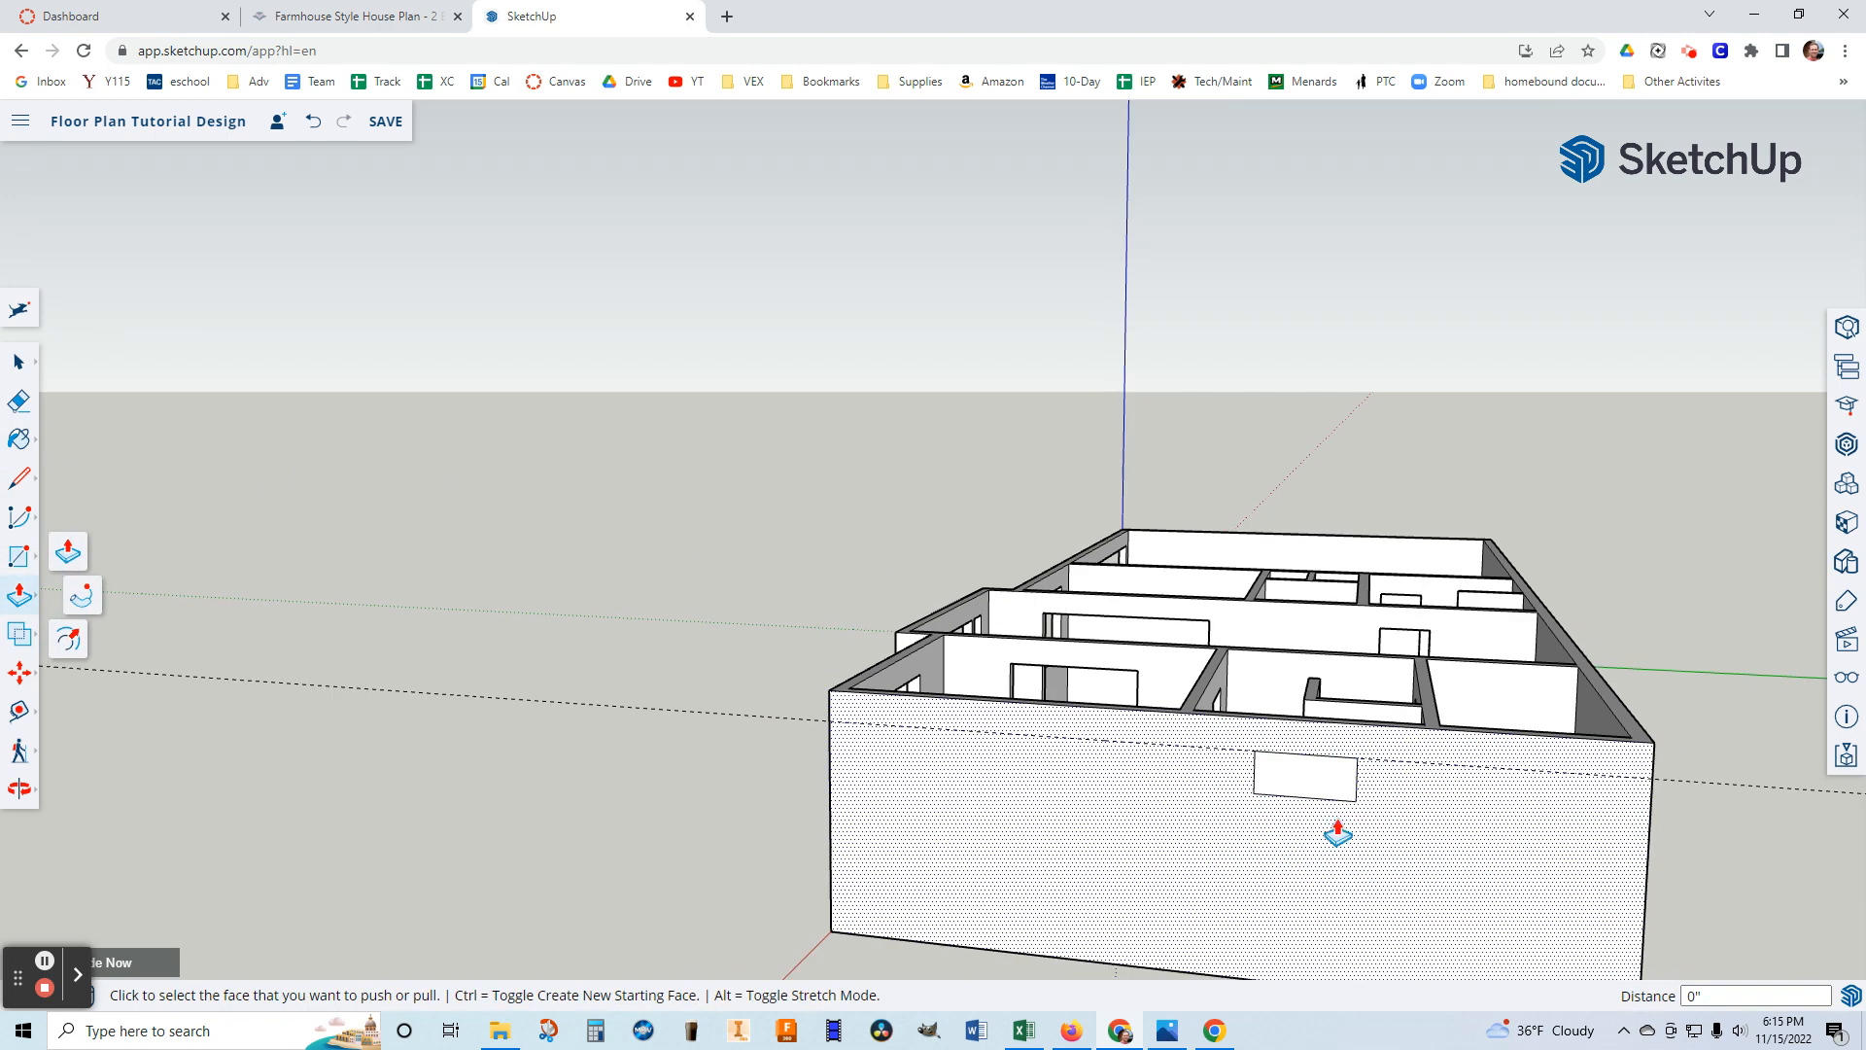
scroll(1350, 795, up, 5)
drag(1317, 768, 1303, 734)
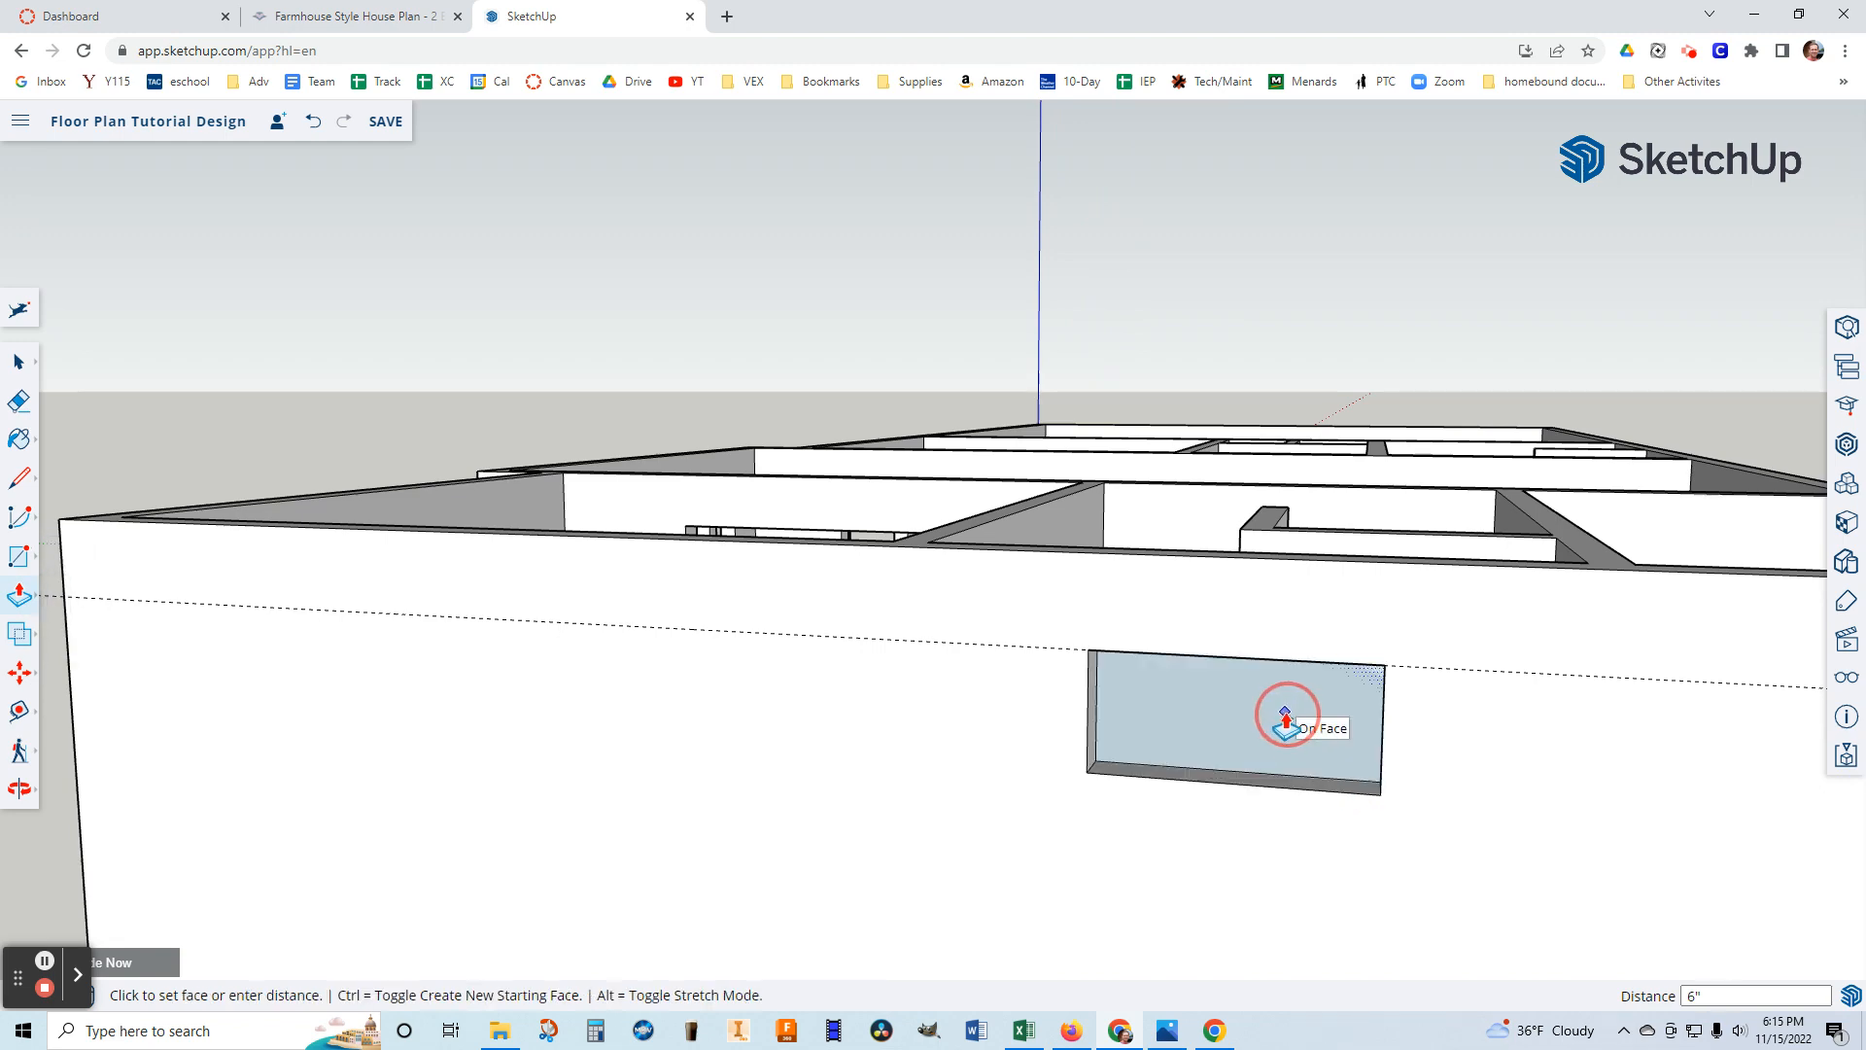
click(1287, 717)
middle_drag(1287, 724, 1281, 826)
scroll(1281, 826, down, 6)
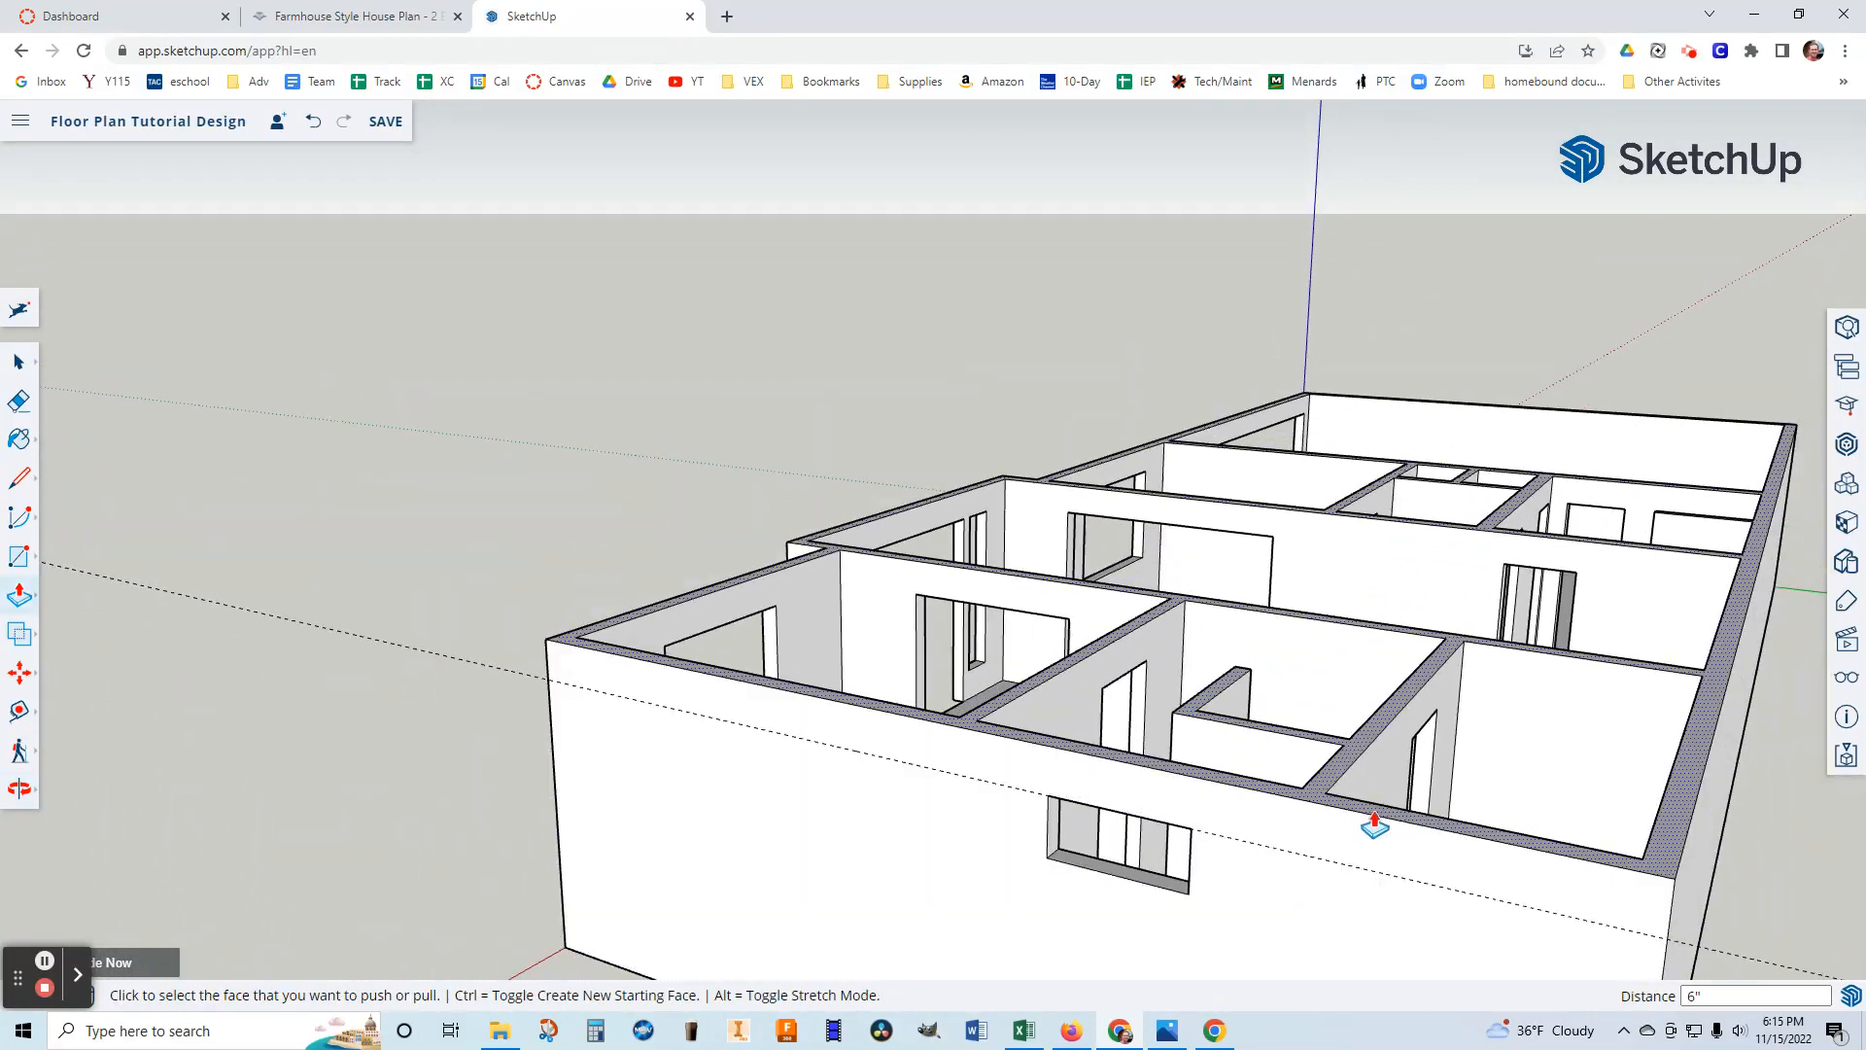
middle_drag(1387, 879, 1438, 845)
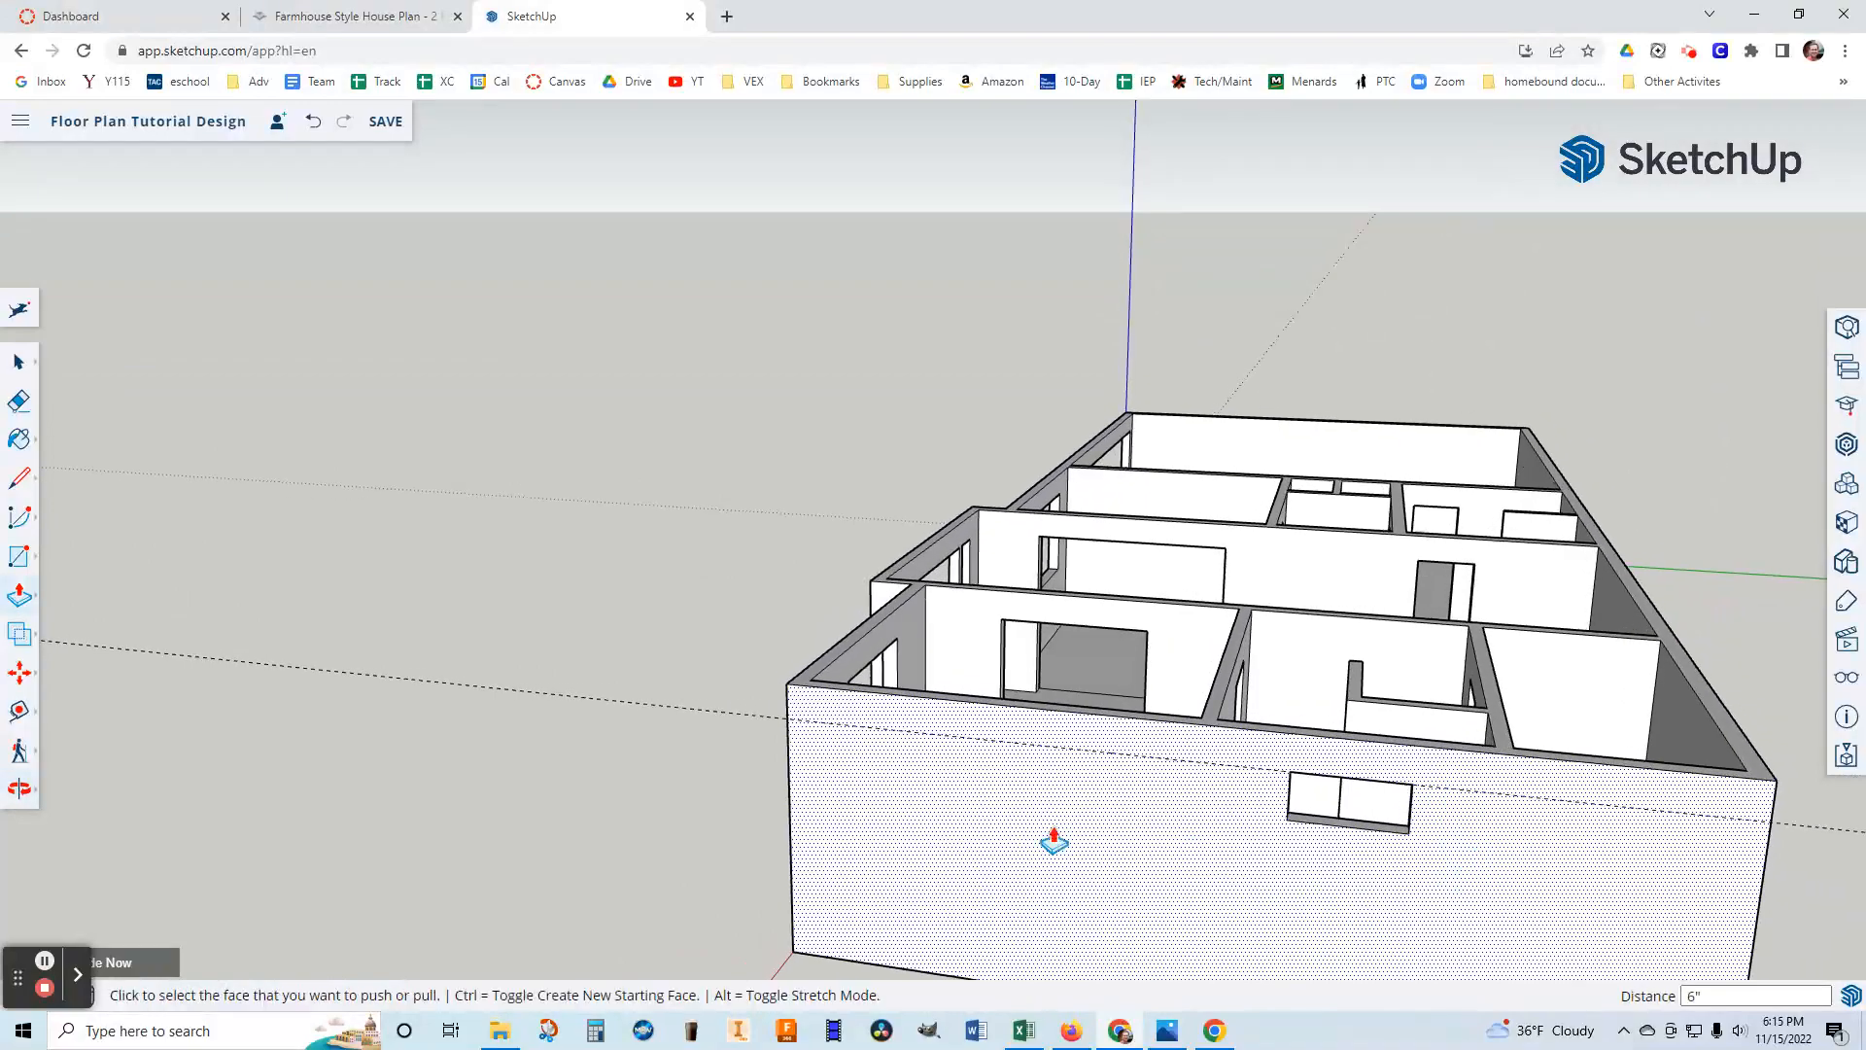
Check the garage side door's position on the floor plan image and erase the guide used for the shower window.
click(1167, 1030)
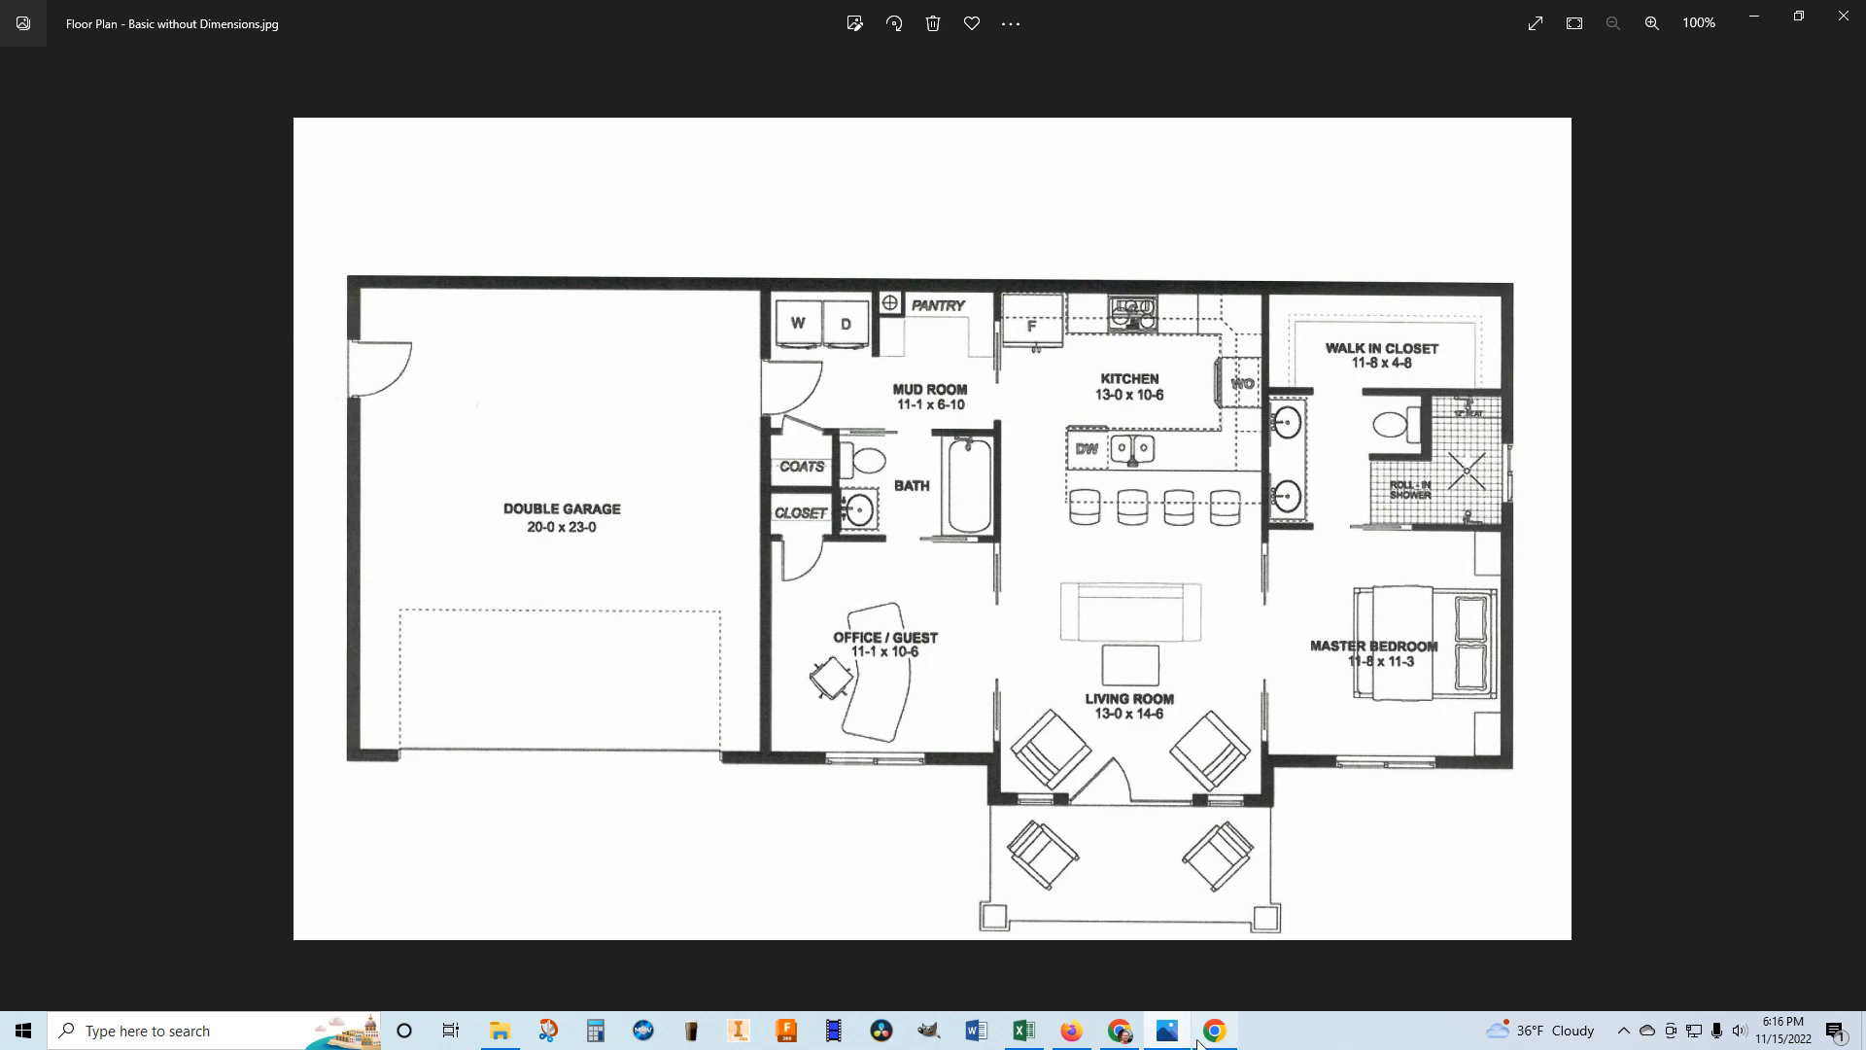
click(1126, 1033)
middle_drag(902, 821, 850, 714)
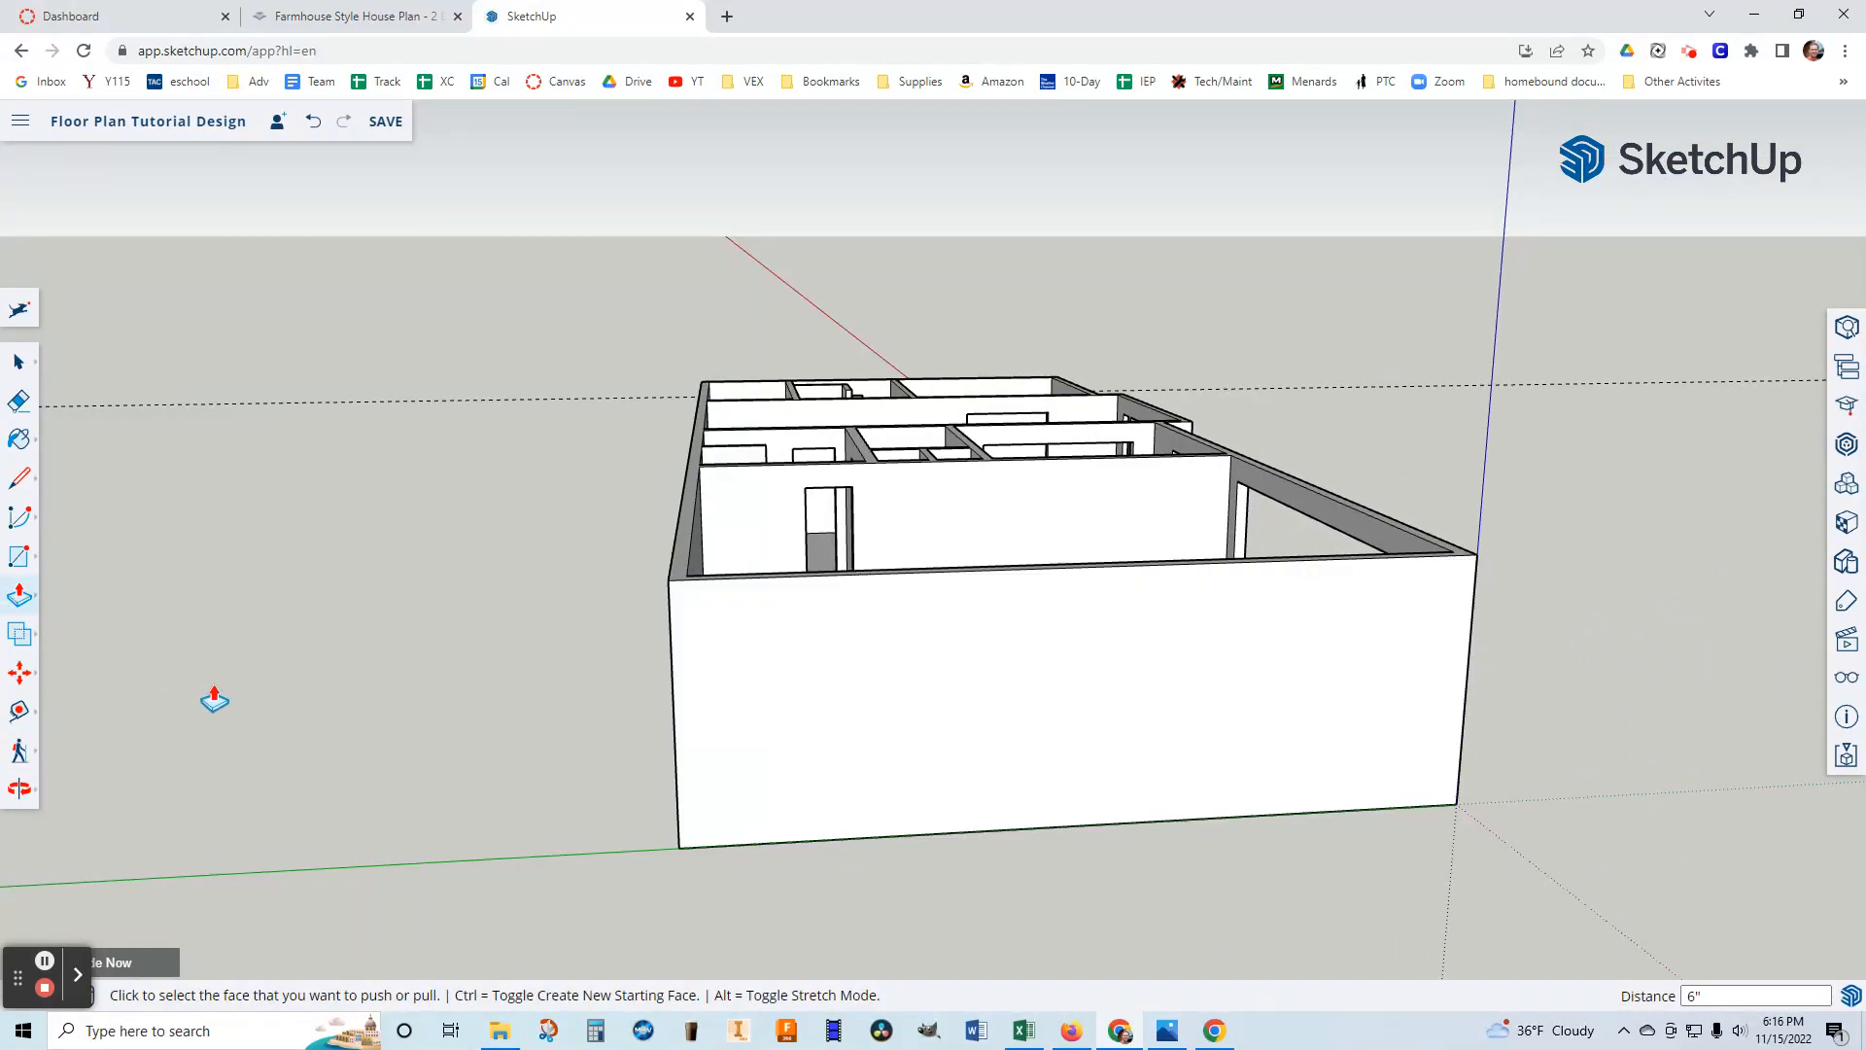
click(27, 406)
click(379, 408)
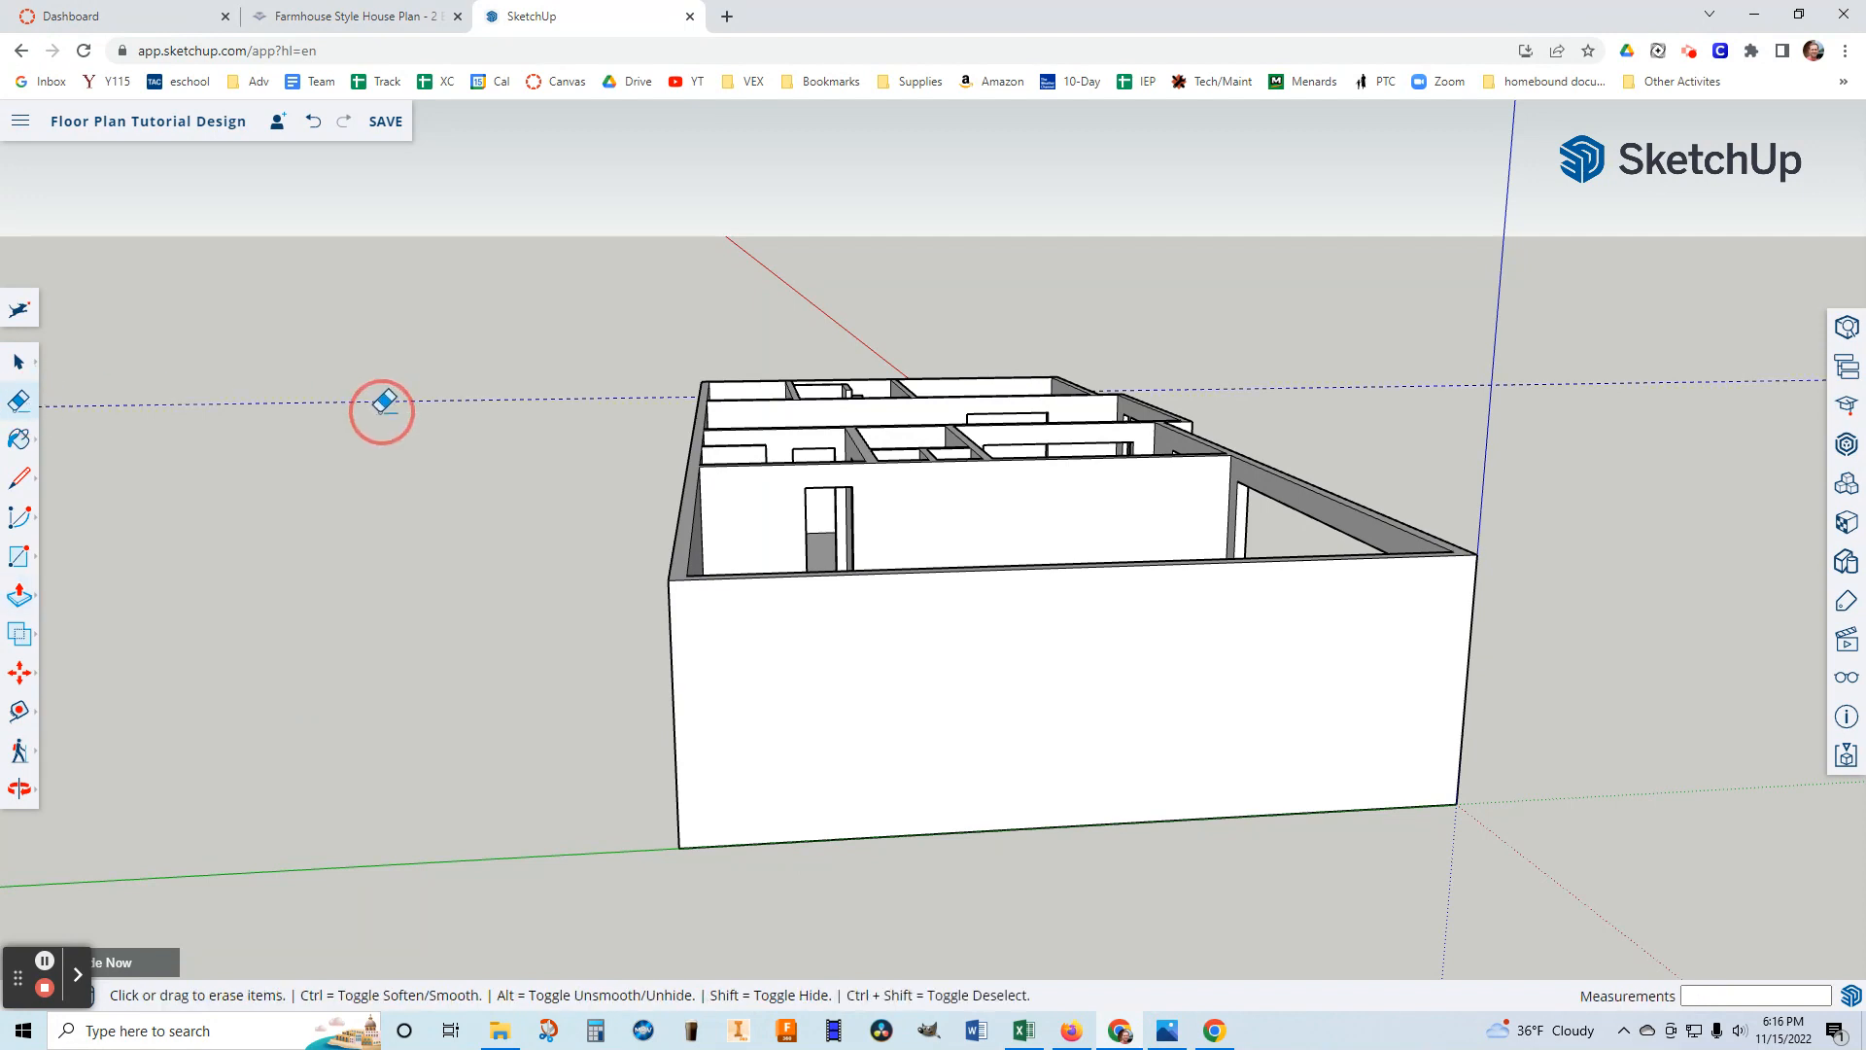
click(18, 714)
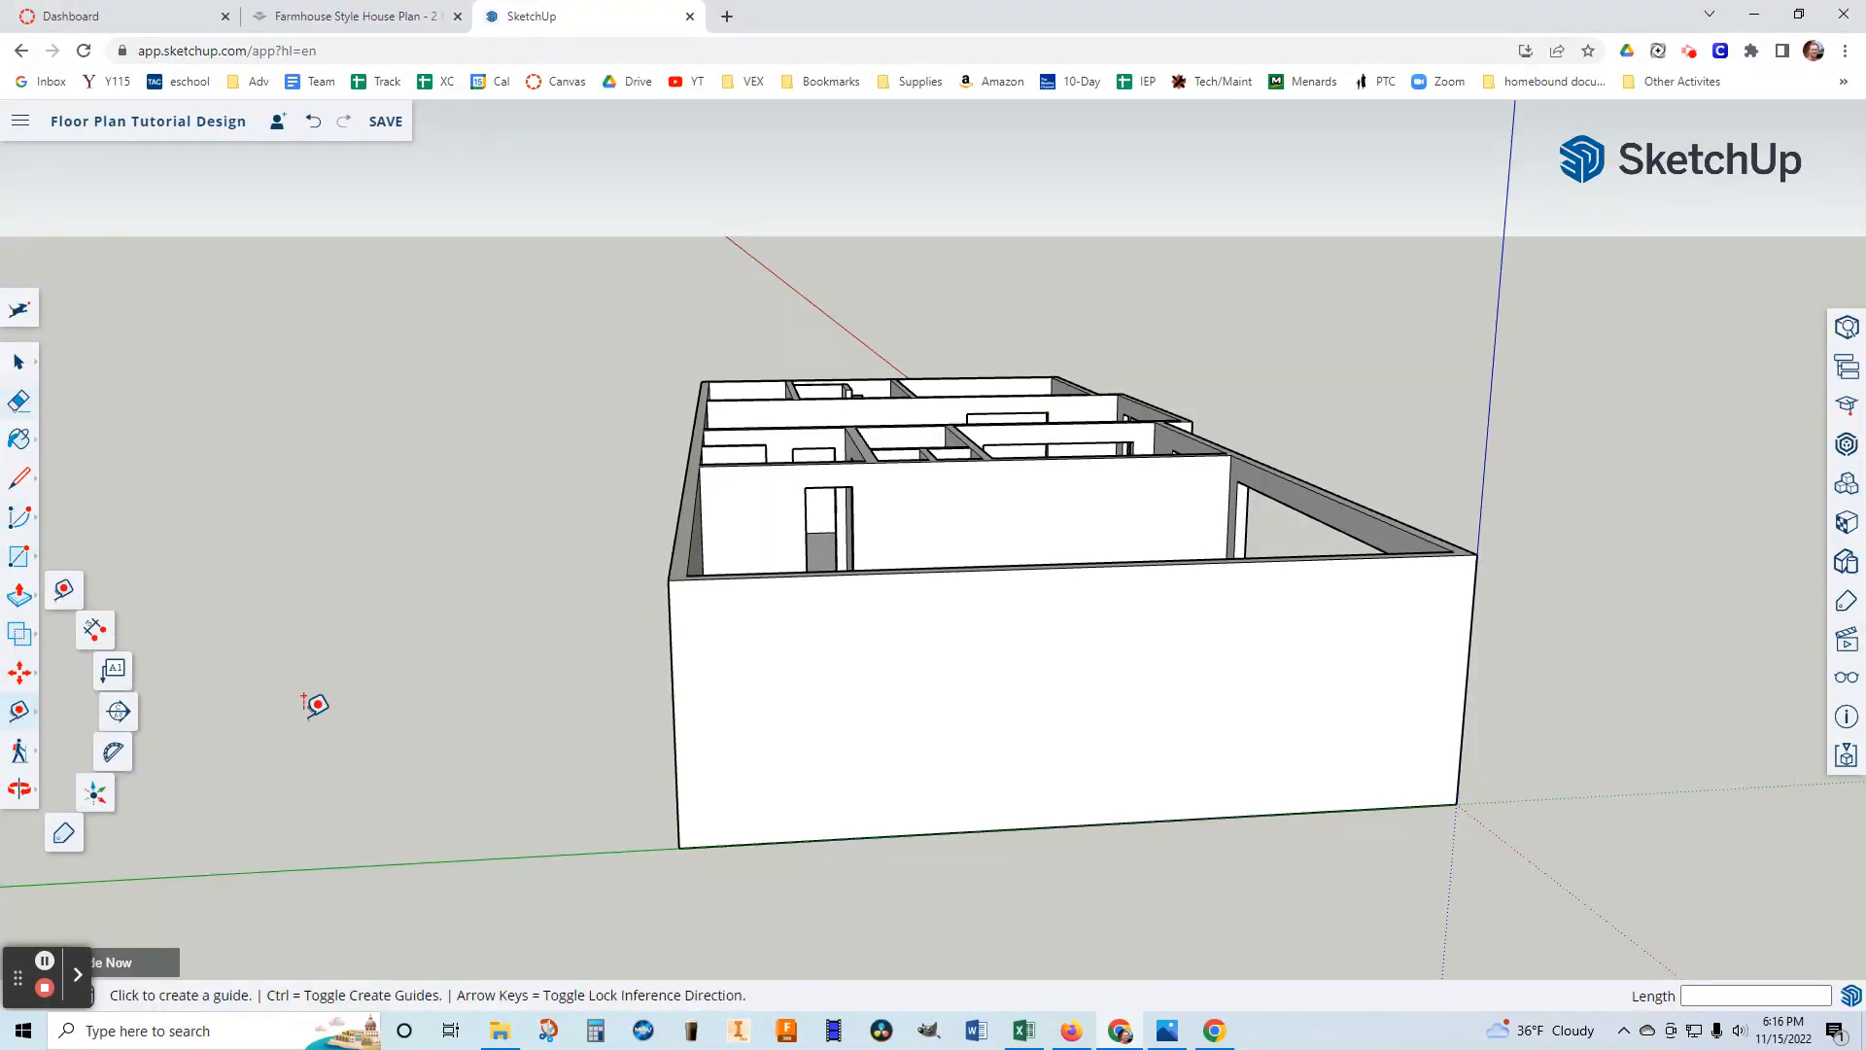
click(727, 578)
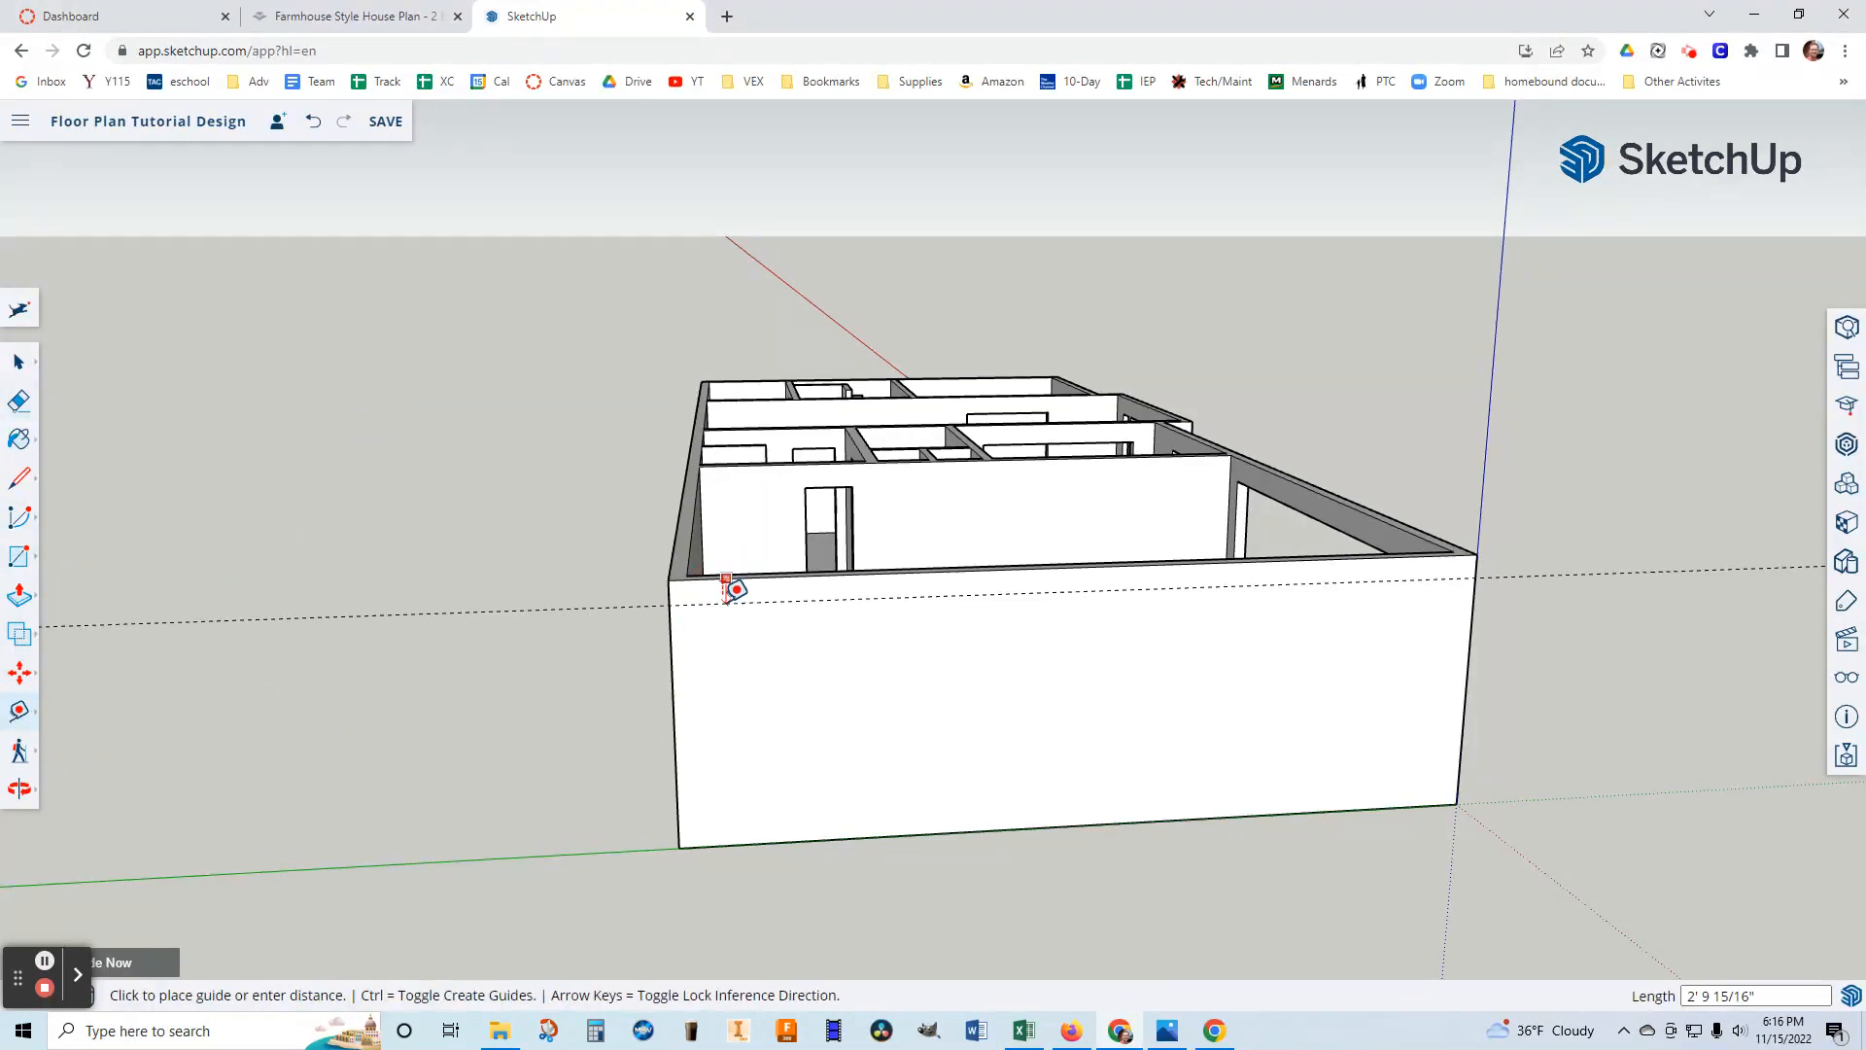
click(744, 597)
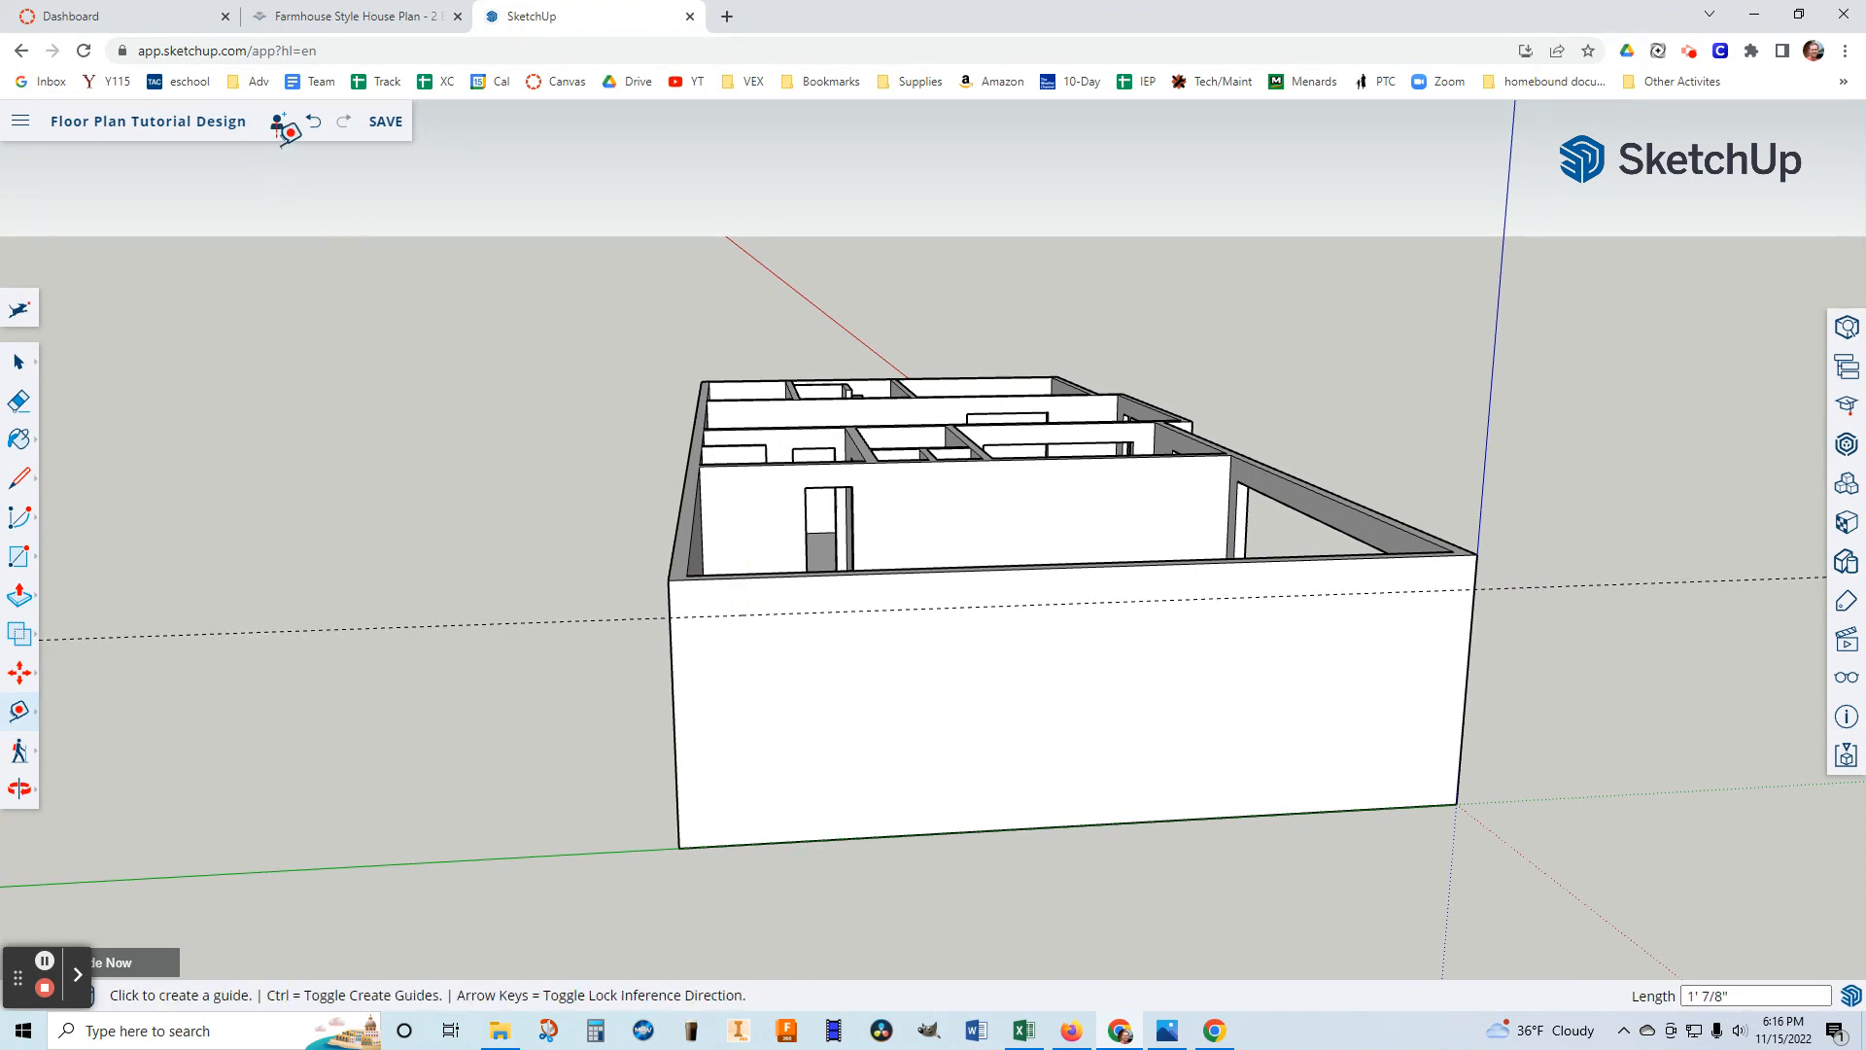
click(313, 121)
Add a guide 1' below the top edge of the garage's outer side wall.
click(729, 572)
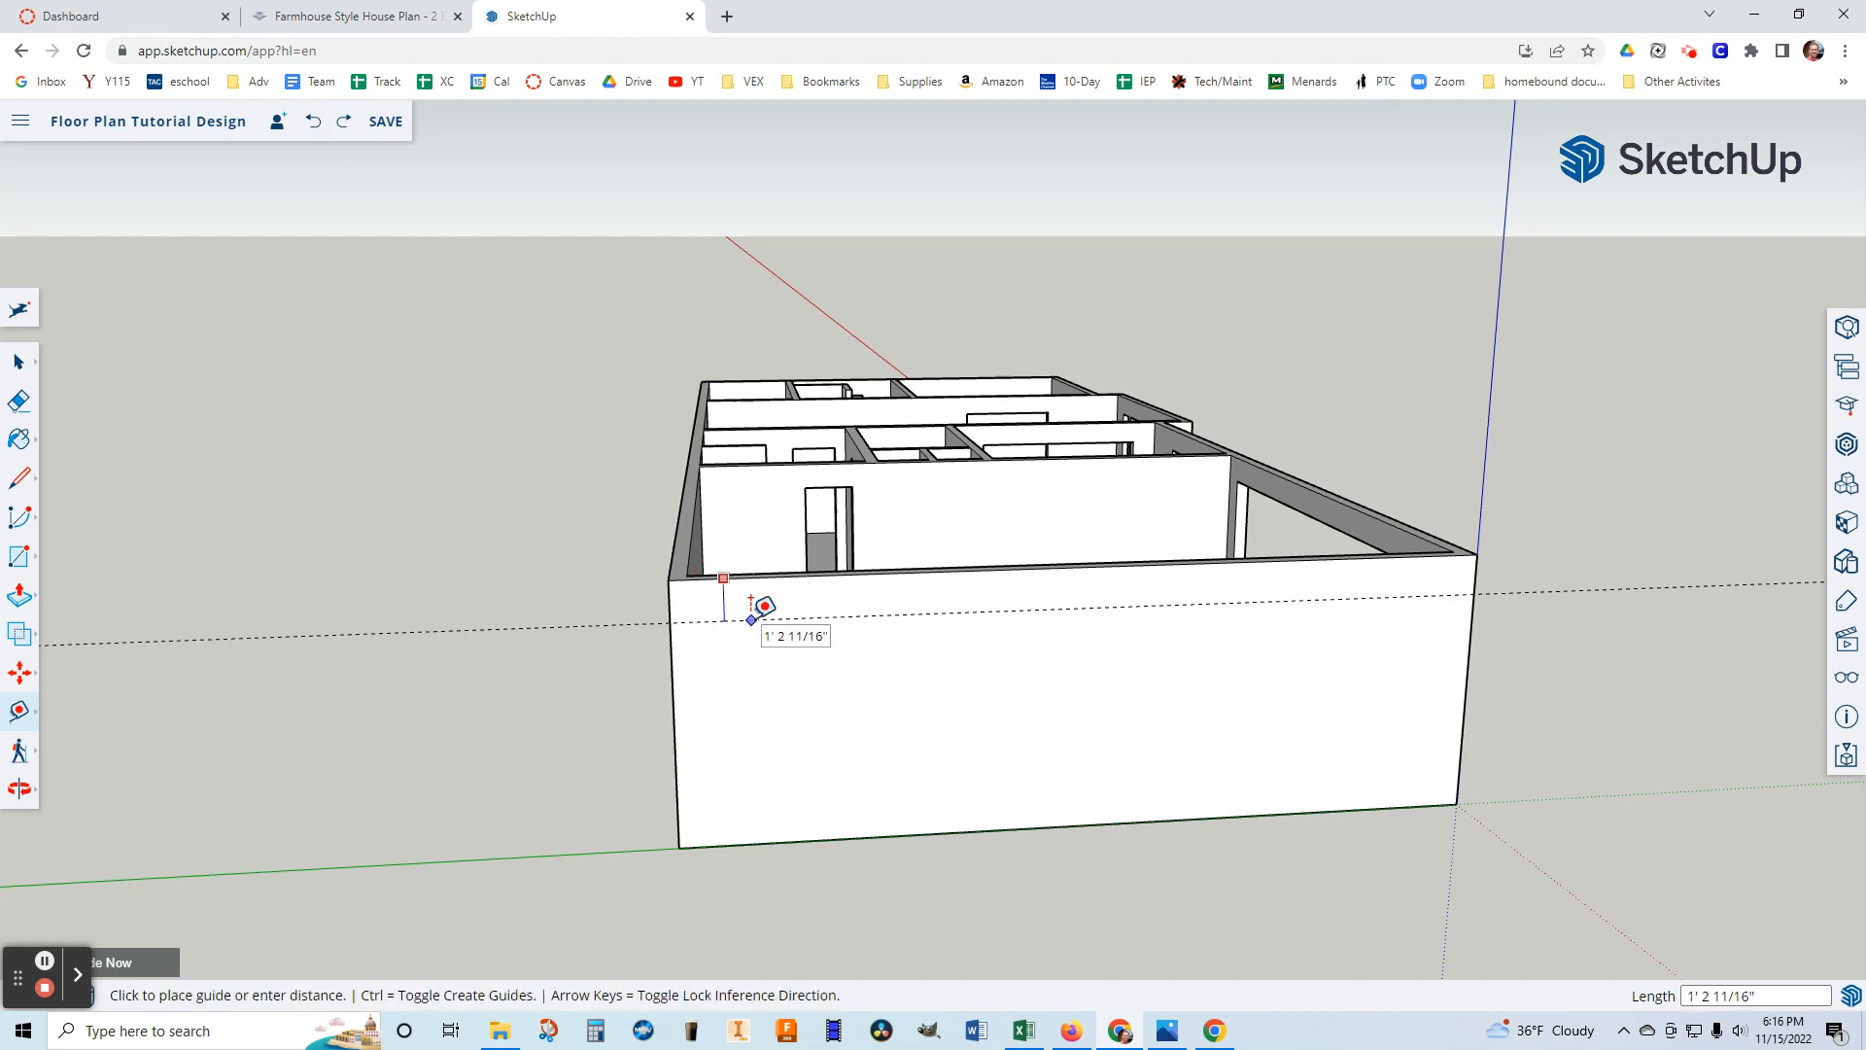
text(1')
key(Return)
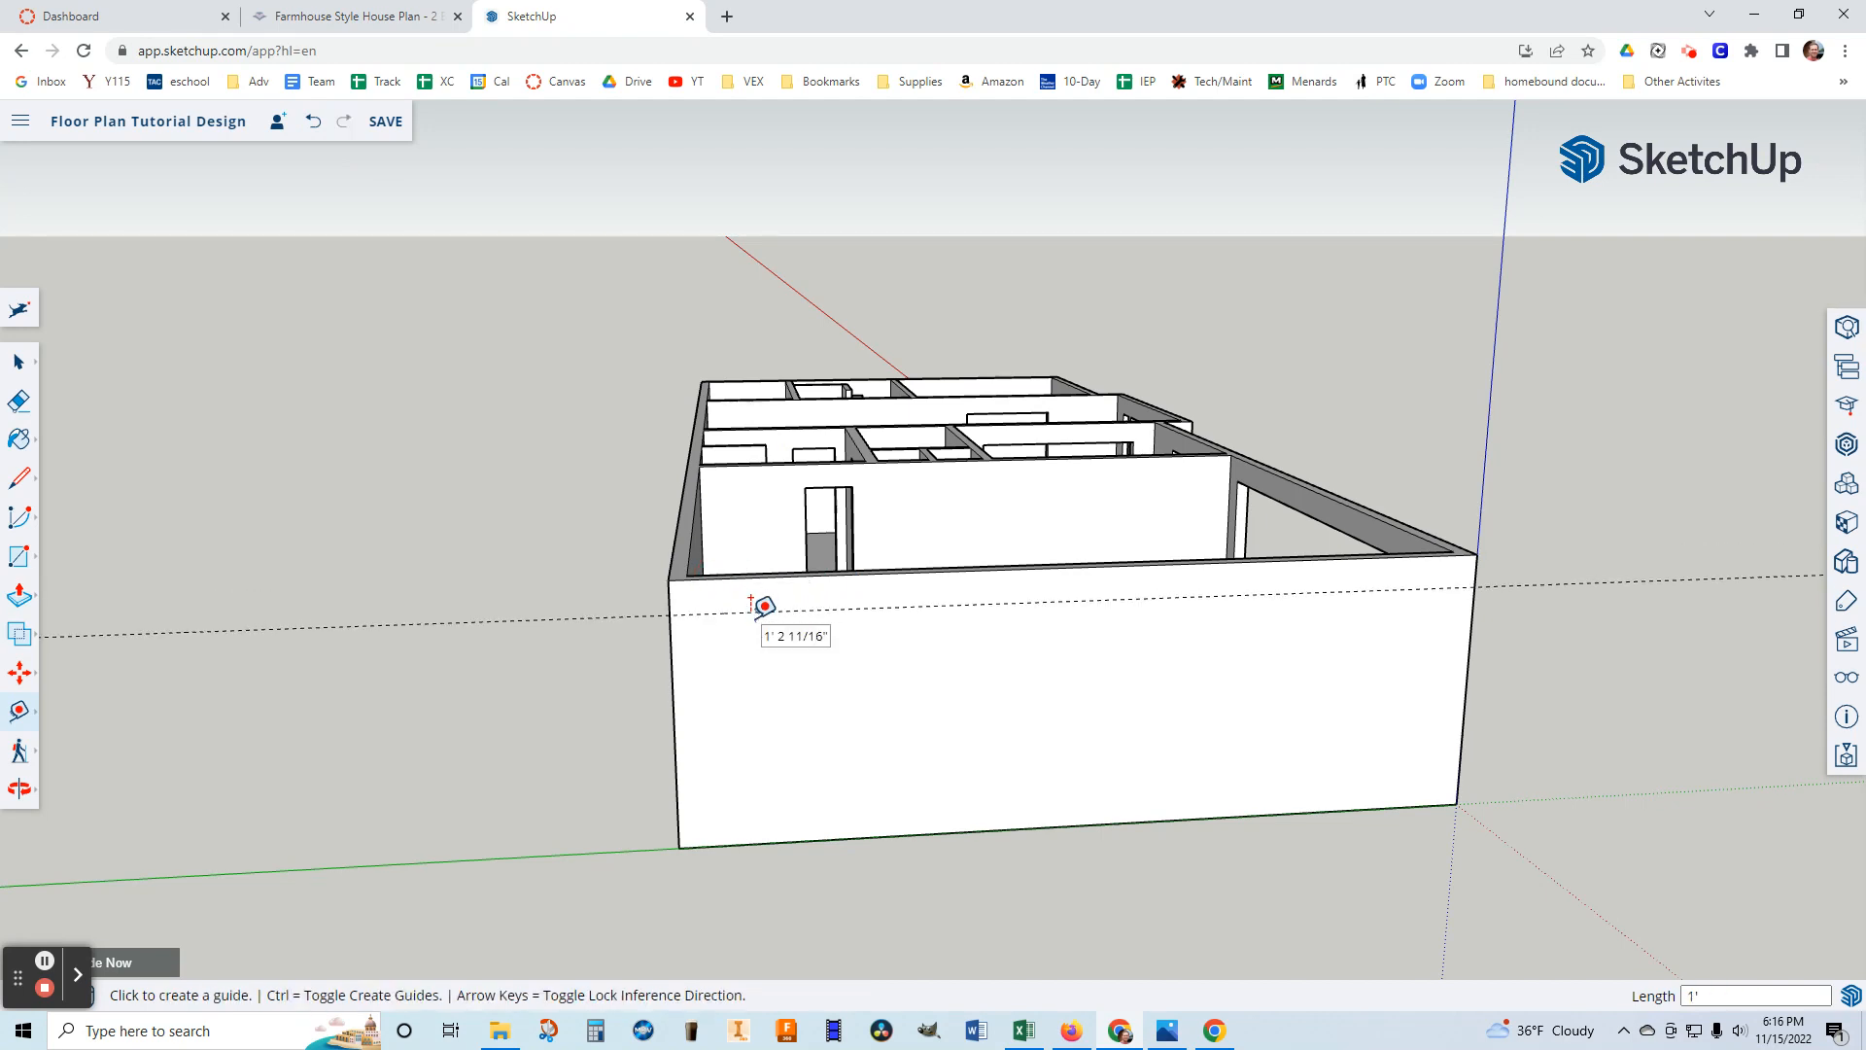
Draw a door rectangle about 2' 8" wide and 7' high from the guide to the base near the garage side wall's rear corner.
click(20, 559)
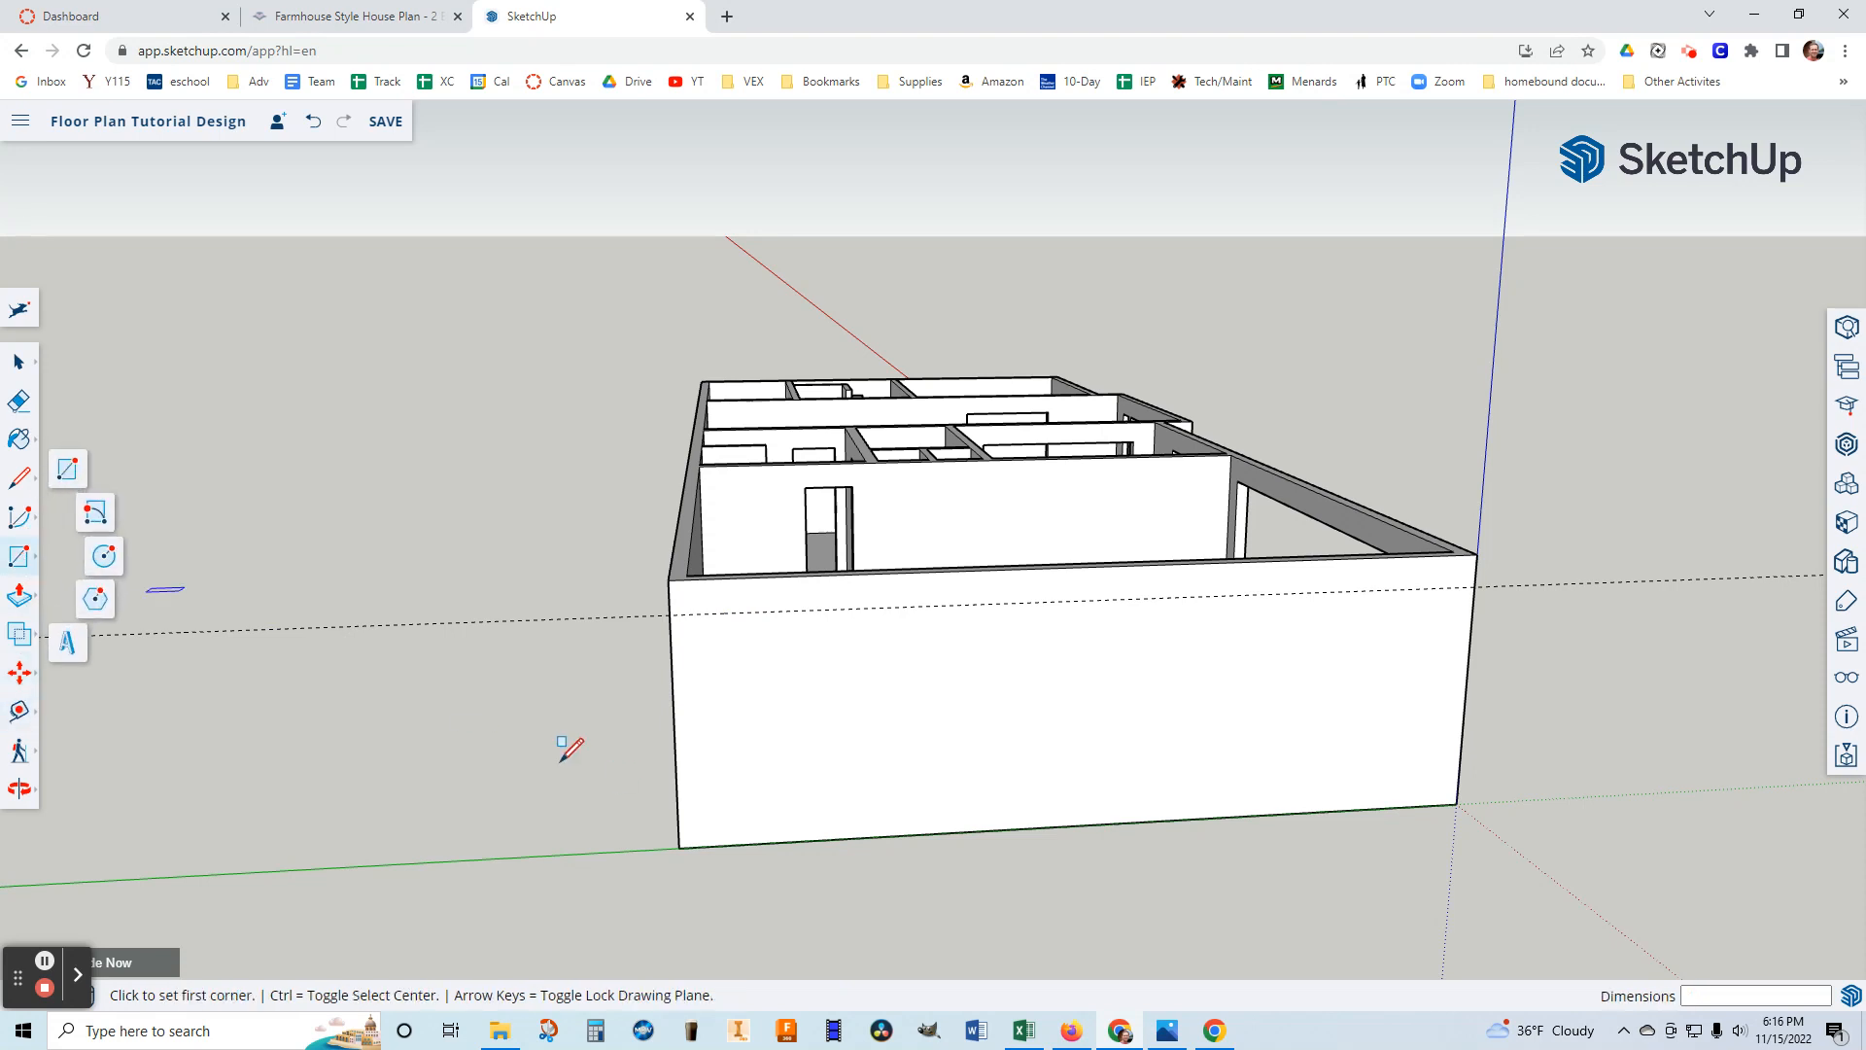
click(718, 612)
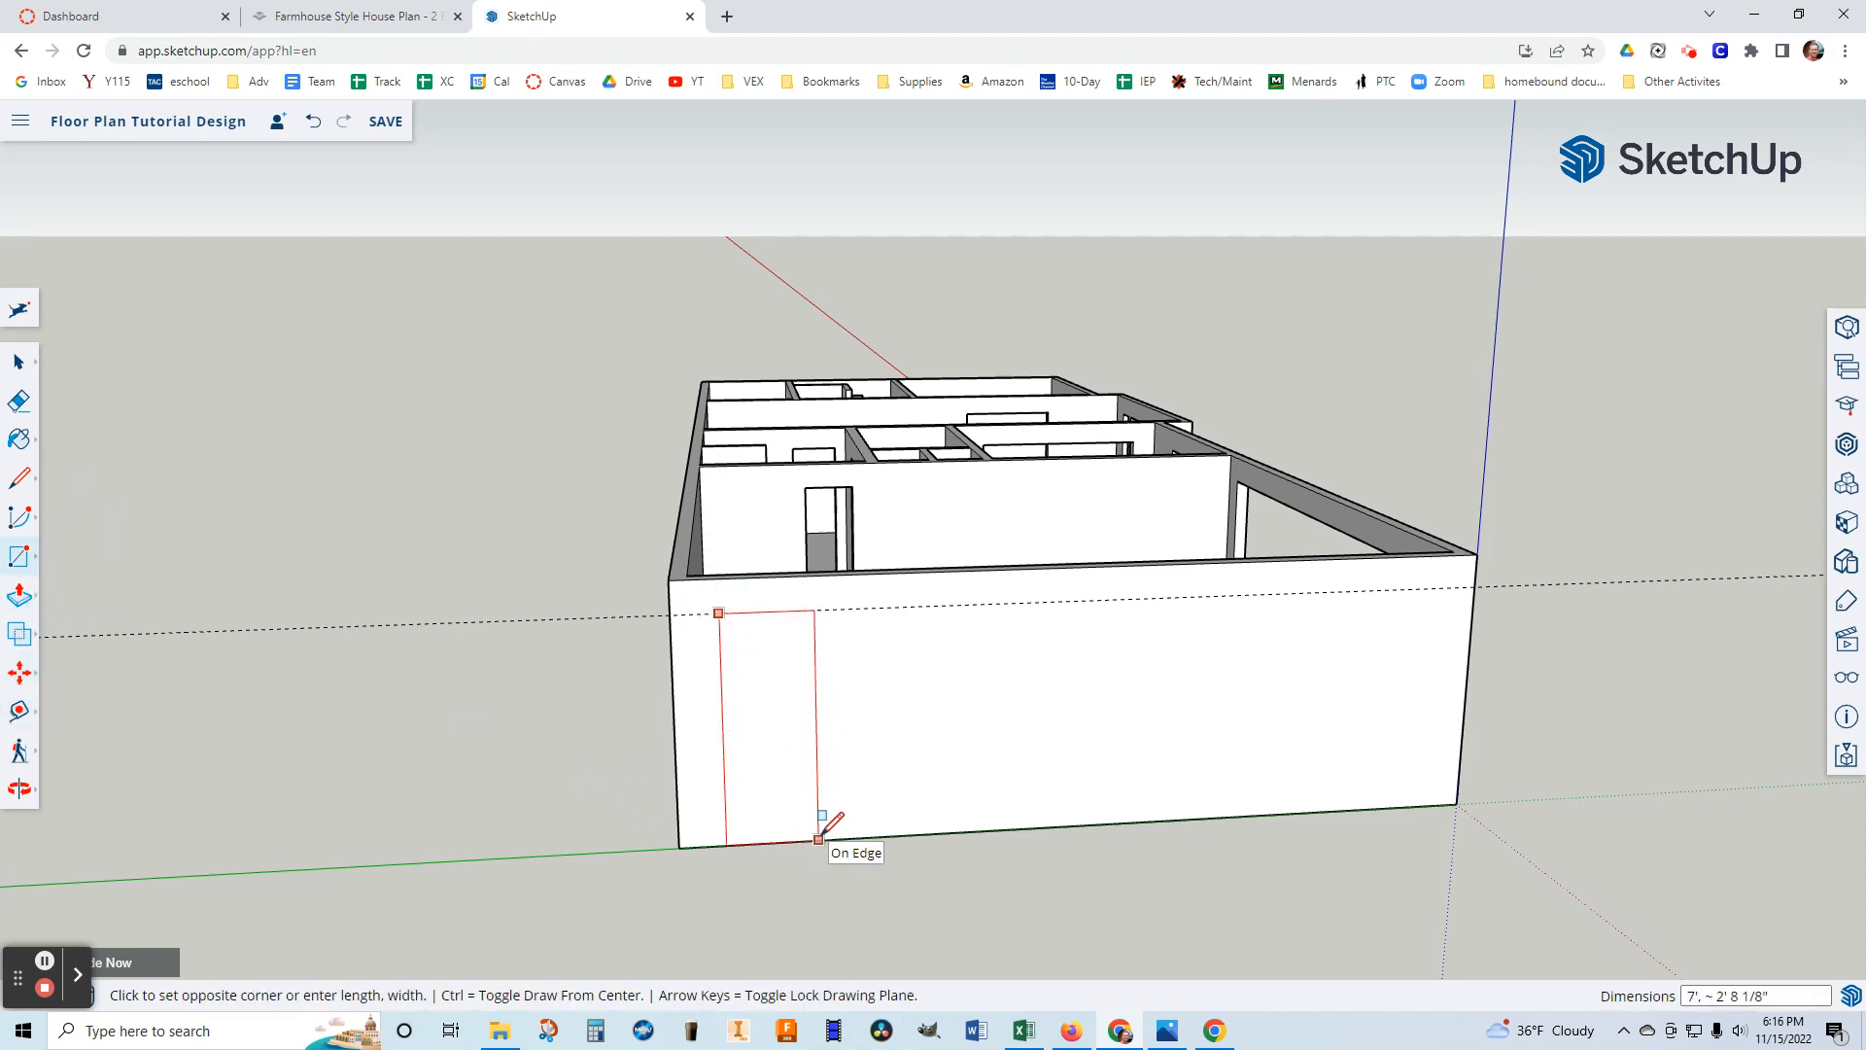
click(818, 838)
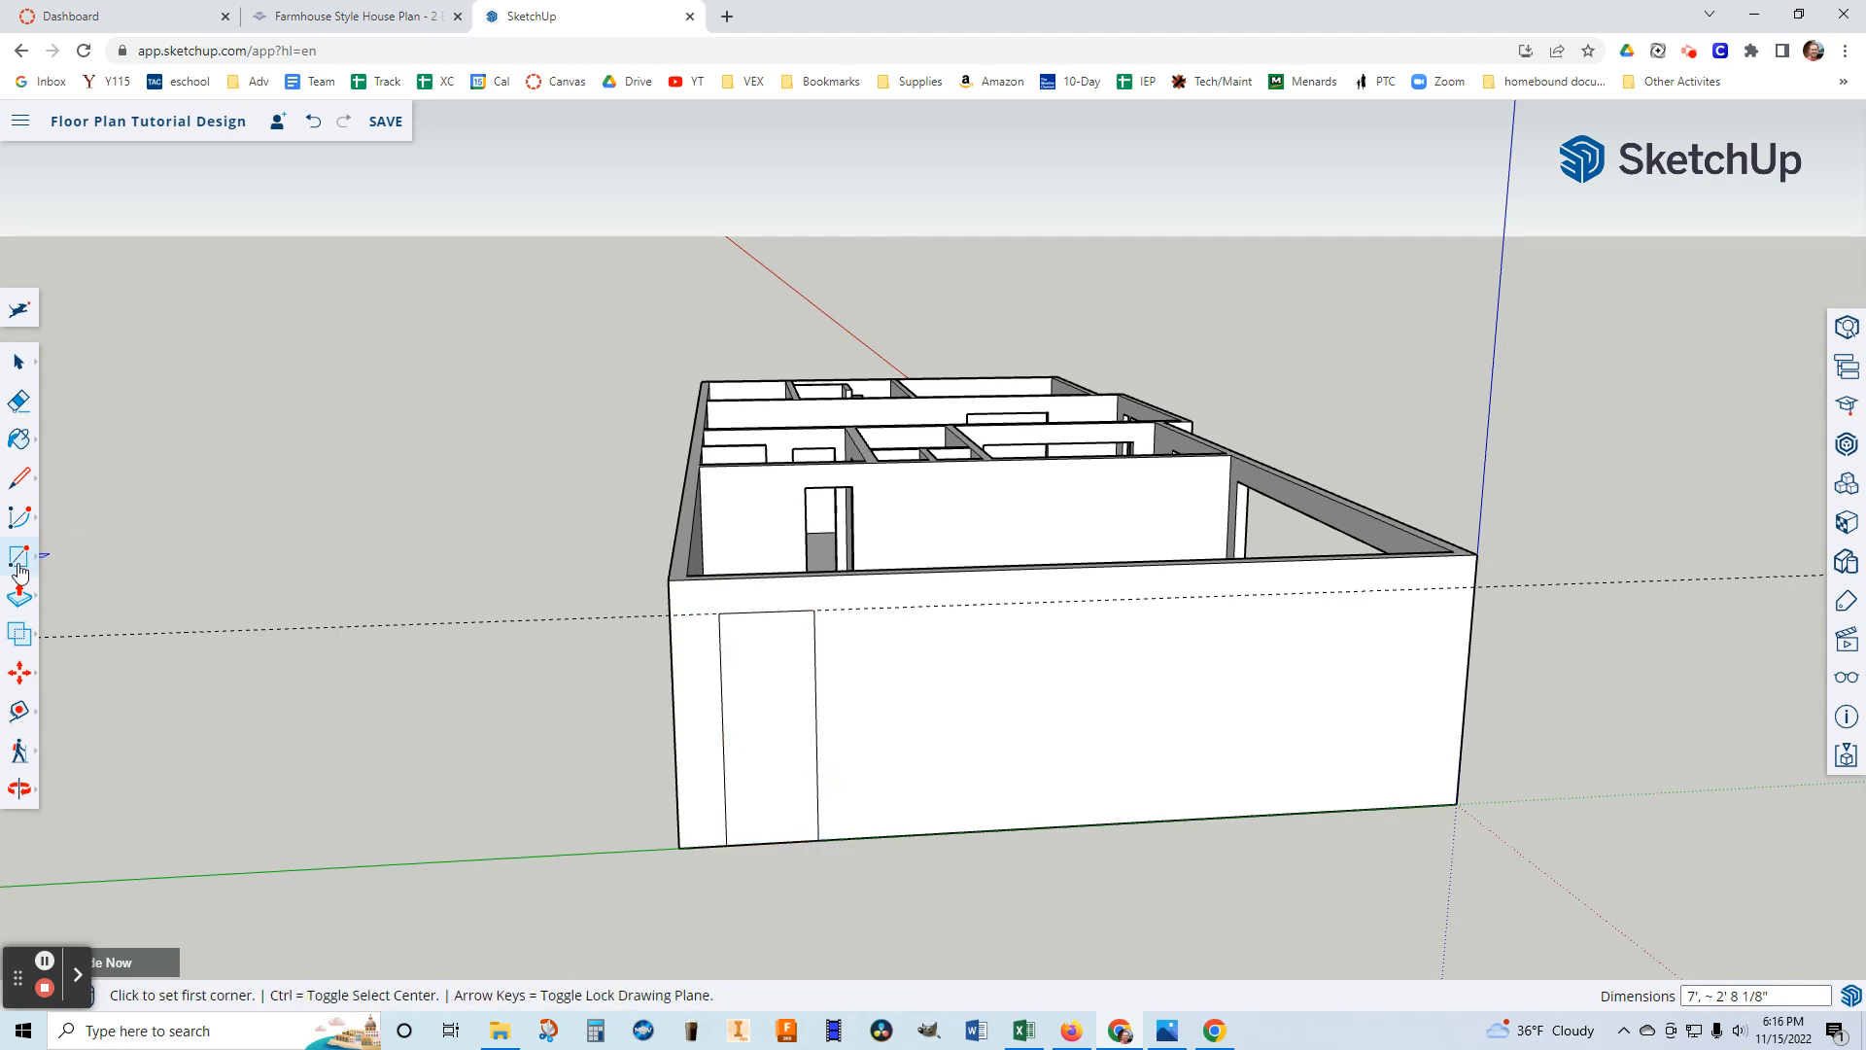
Push the garage side door rectangle 6" through the wall to cut the doorway.
click(20, 597)
click(767, 718)
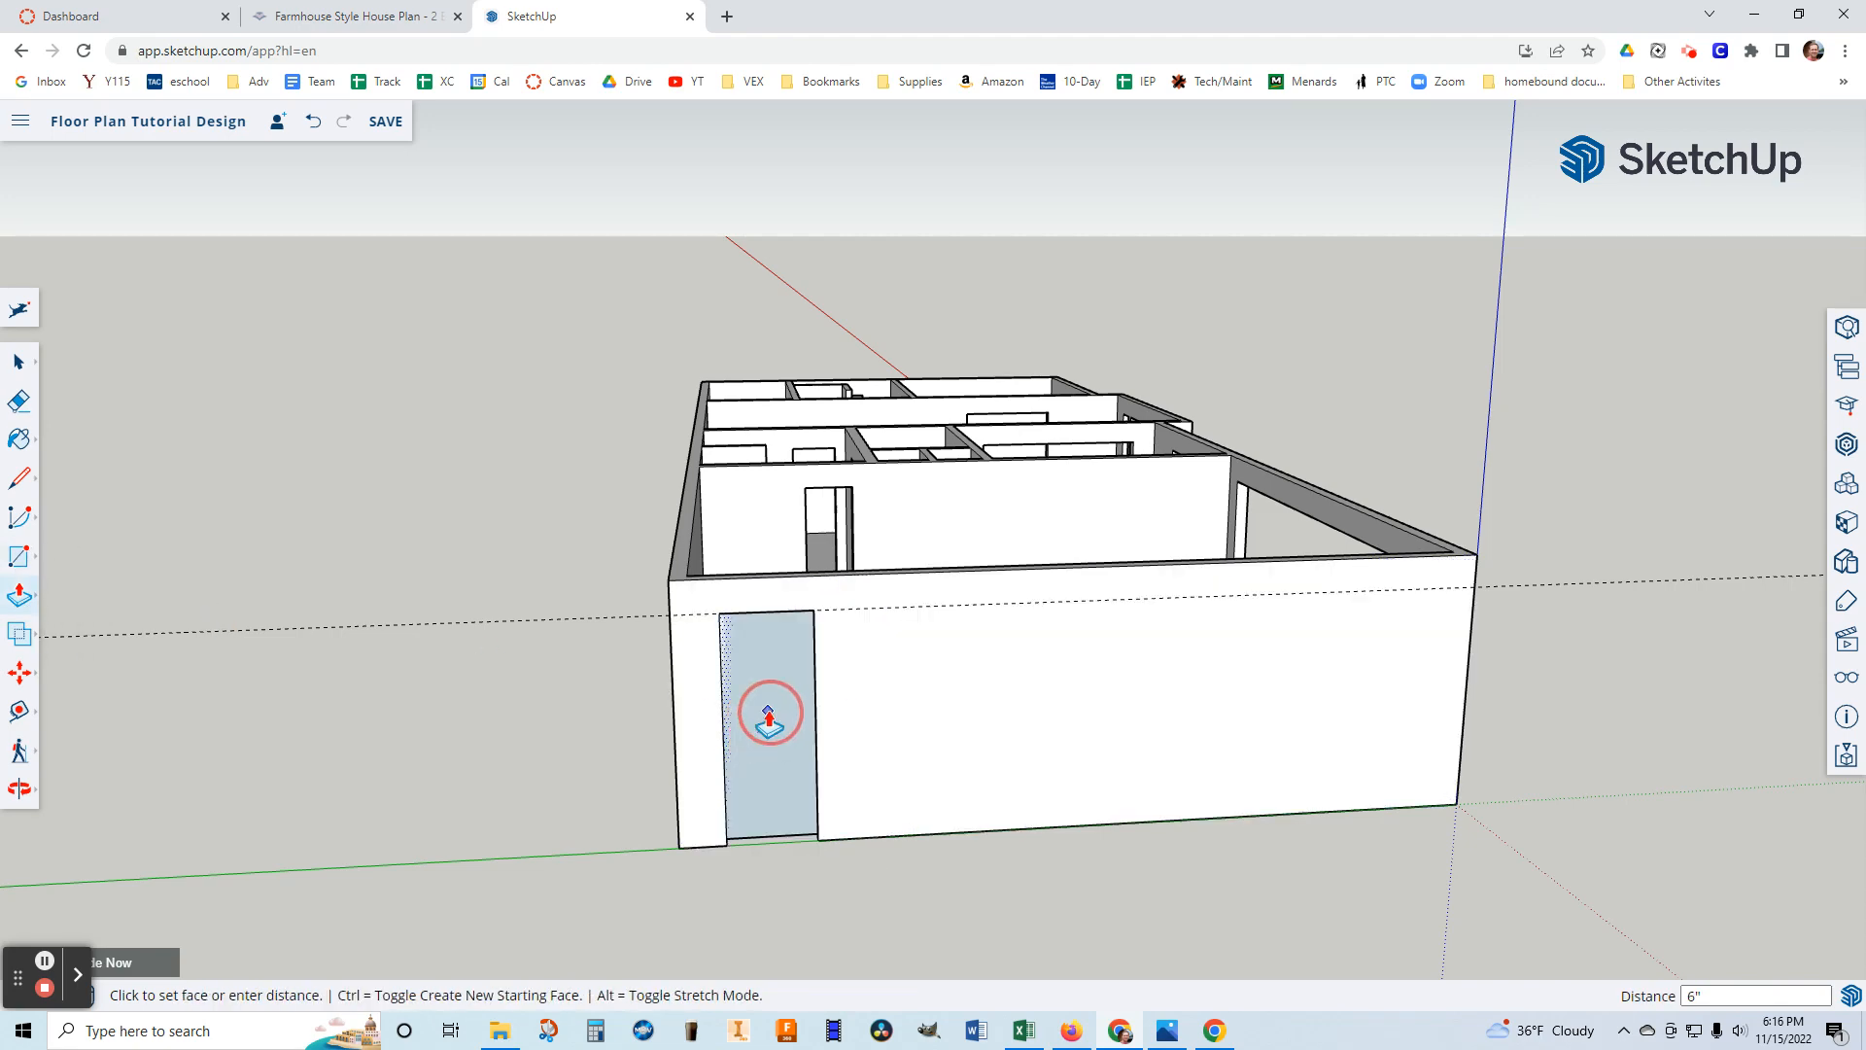
click(767, 717)
Fit the whole house in view and inspect its openings and rooms from the front and from nearly straight above.
middle_drag(791, 741, 831, 868)
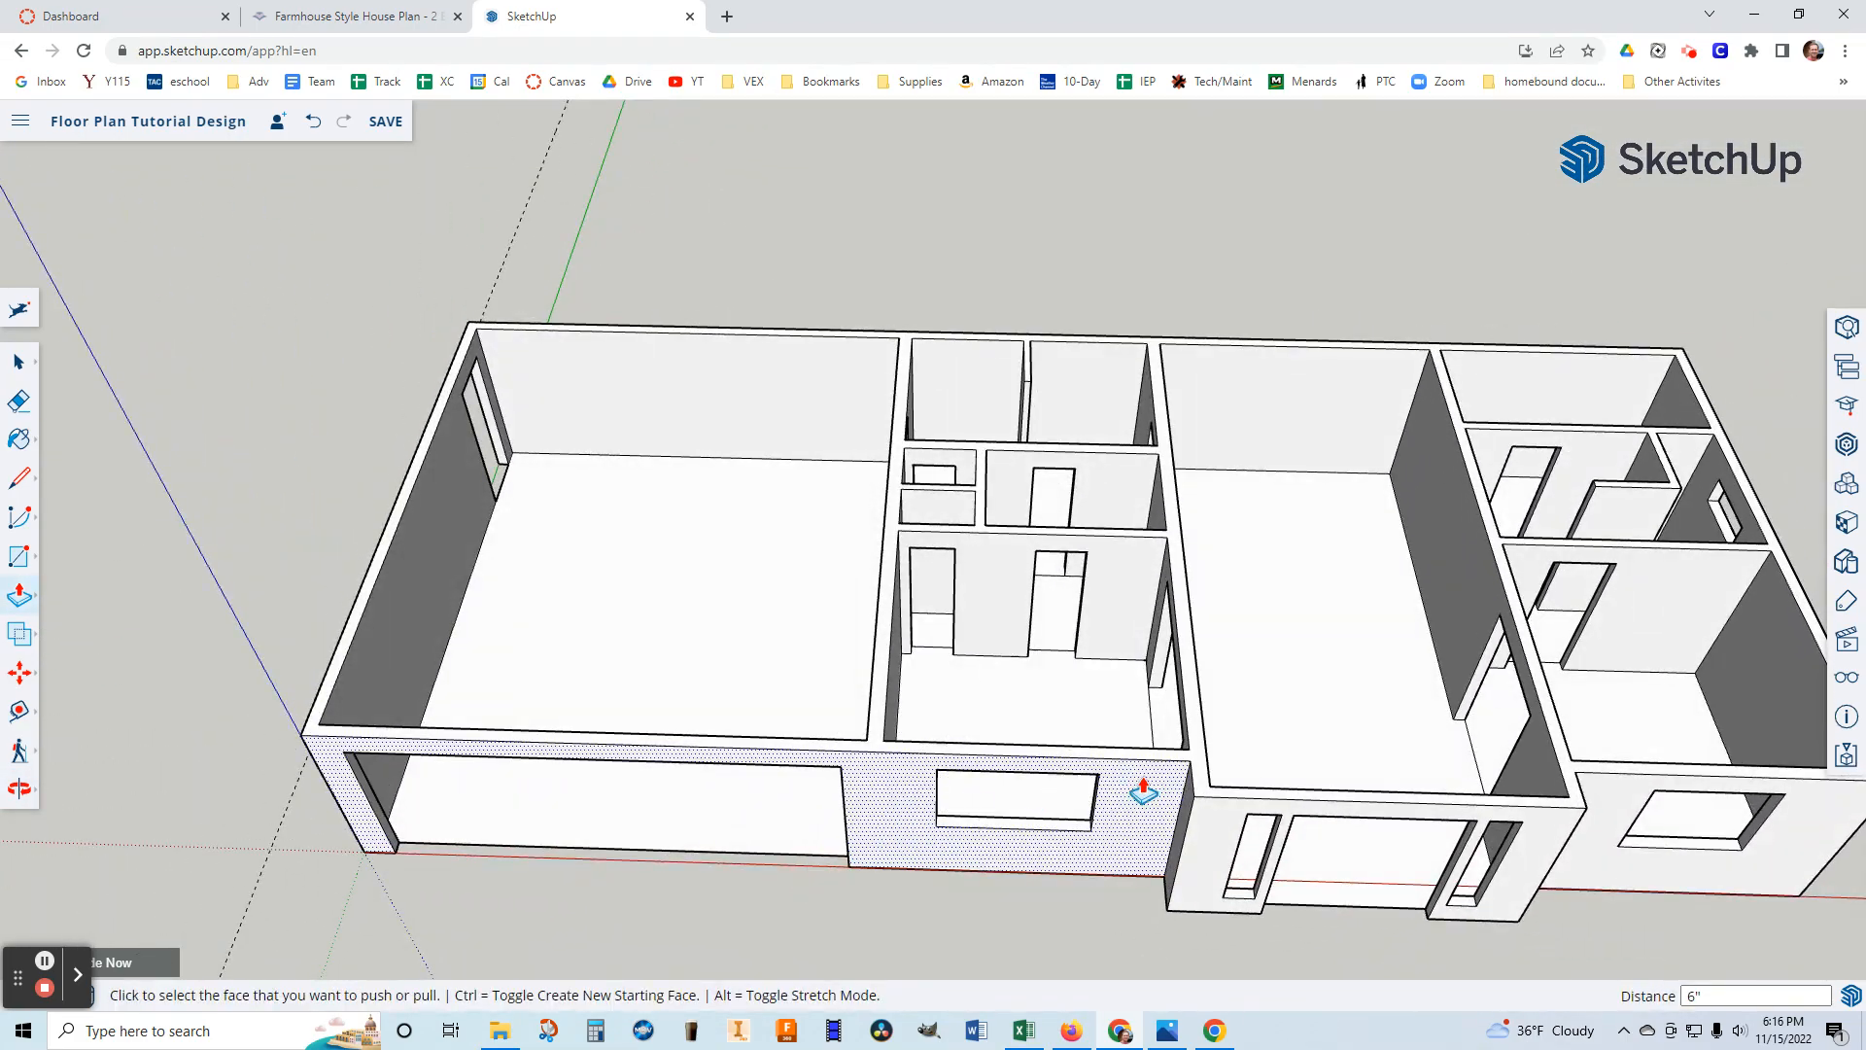
scroll(1157, 792, down, 1)
middle_drag(1362, 775, 1263, 762)
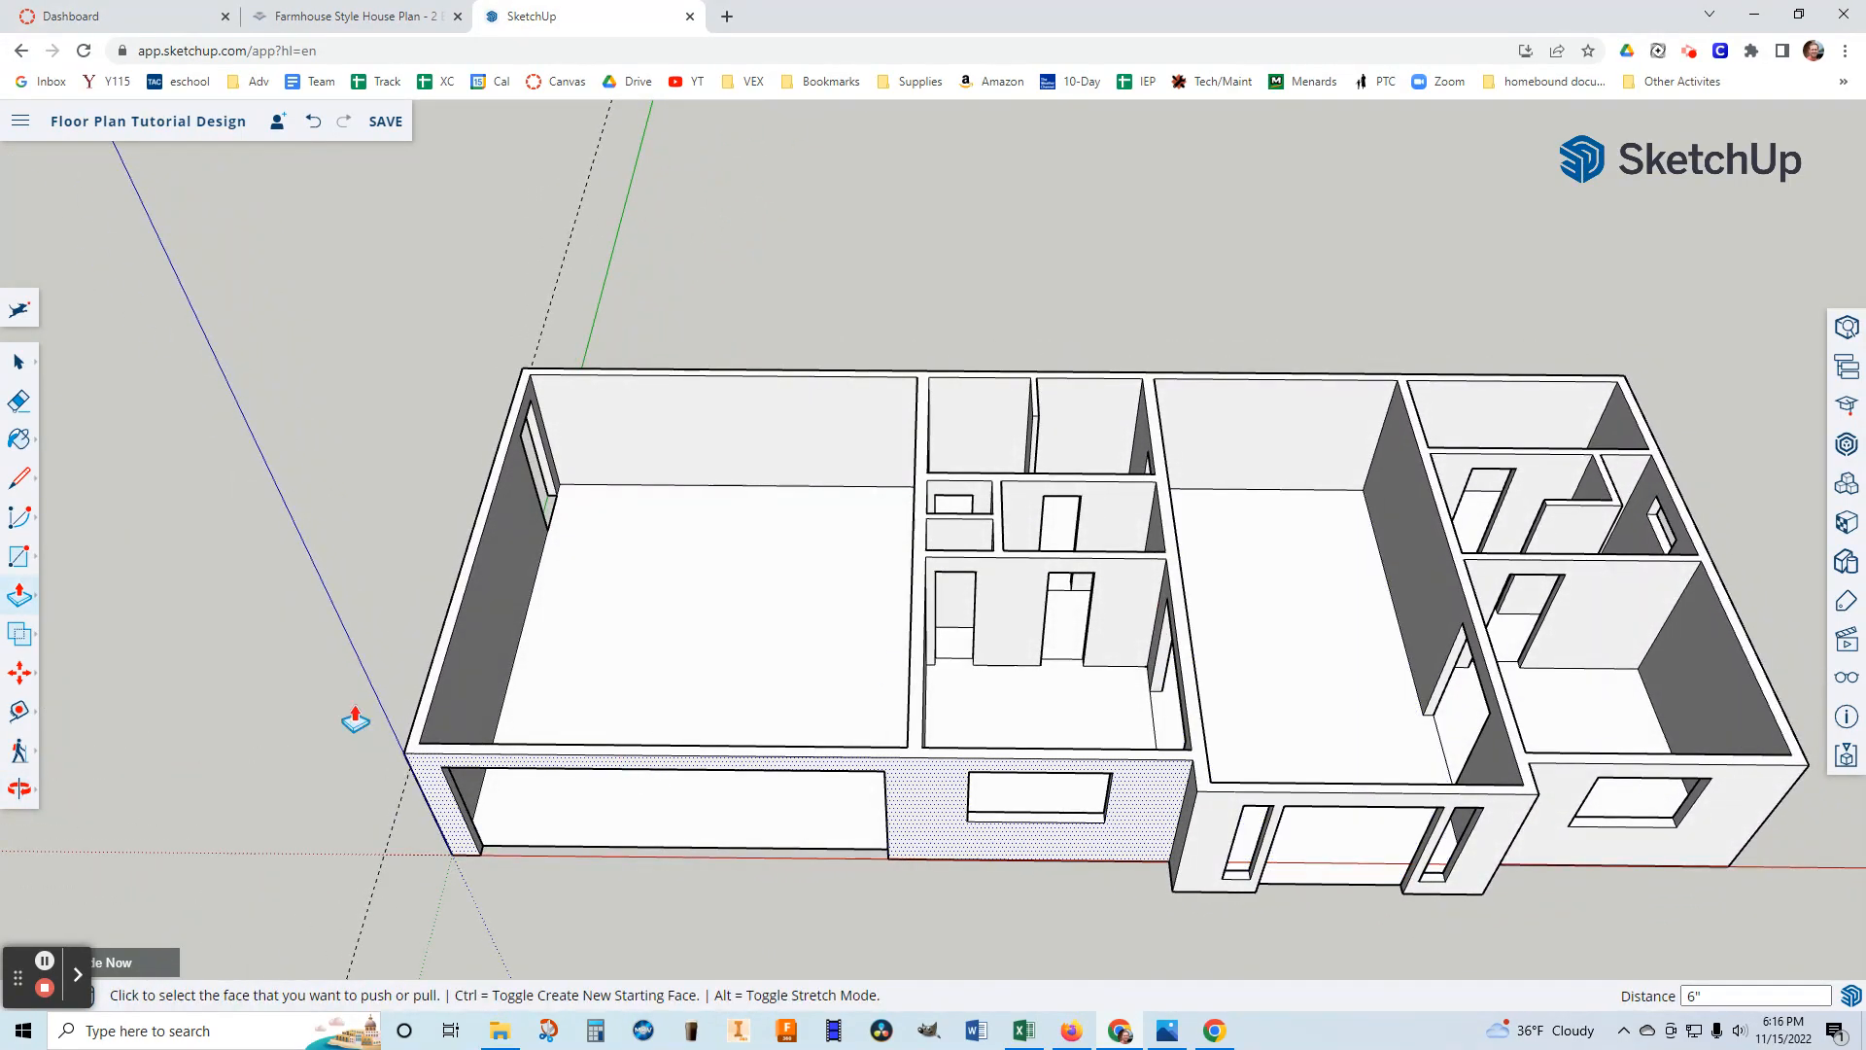
click(19, 789)
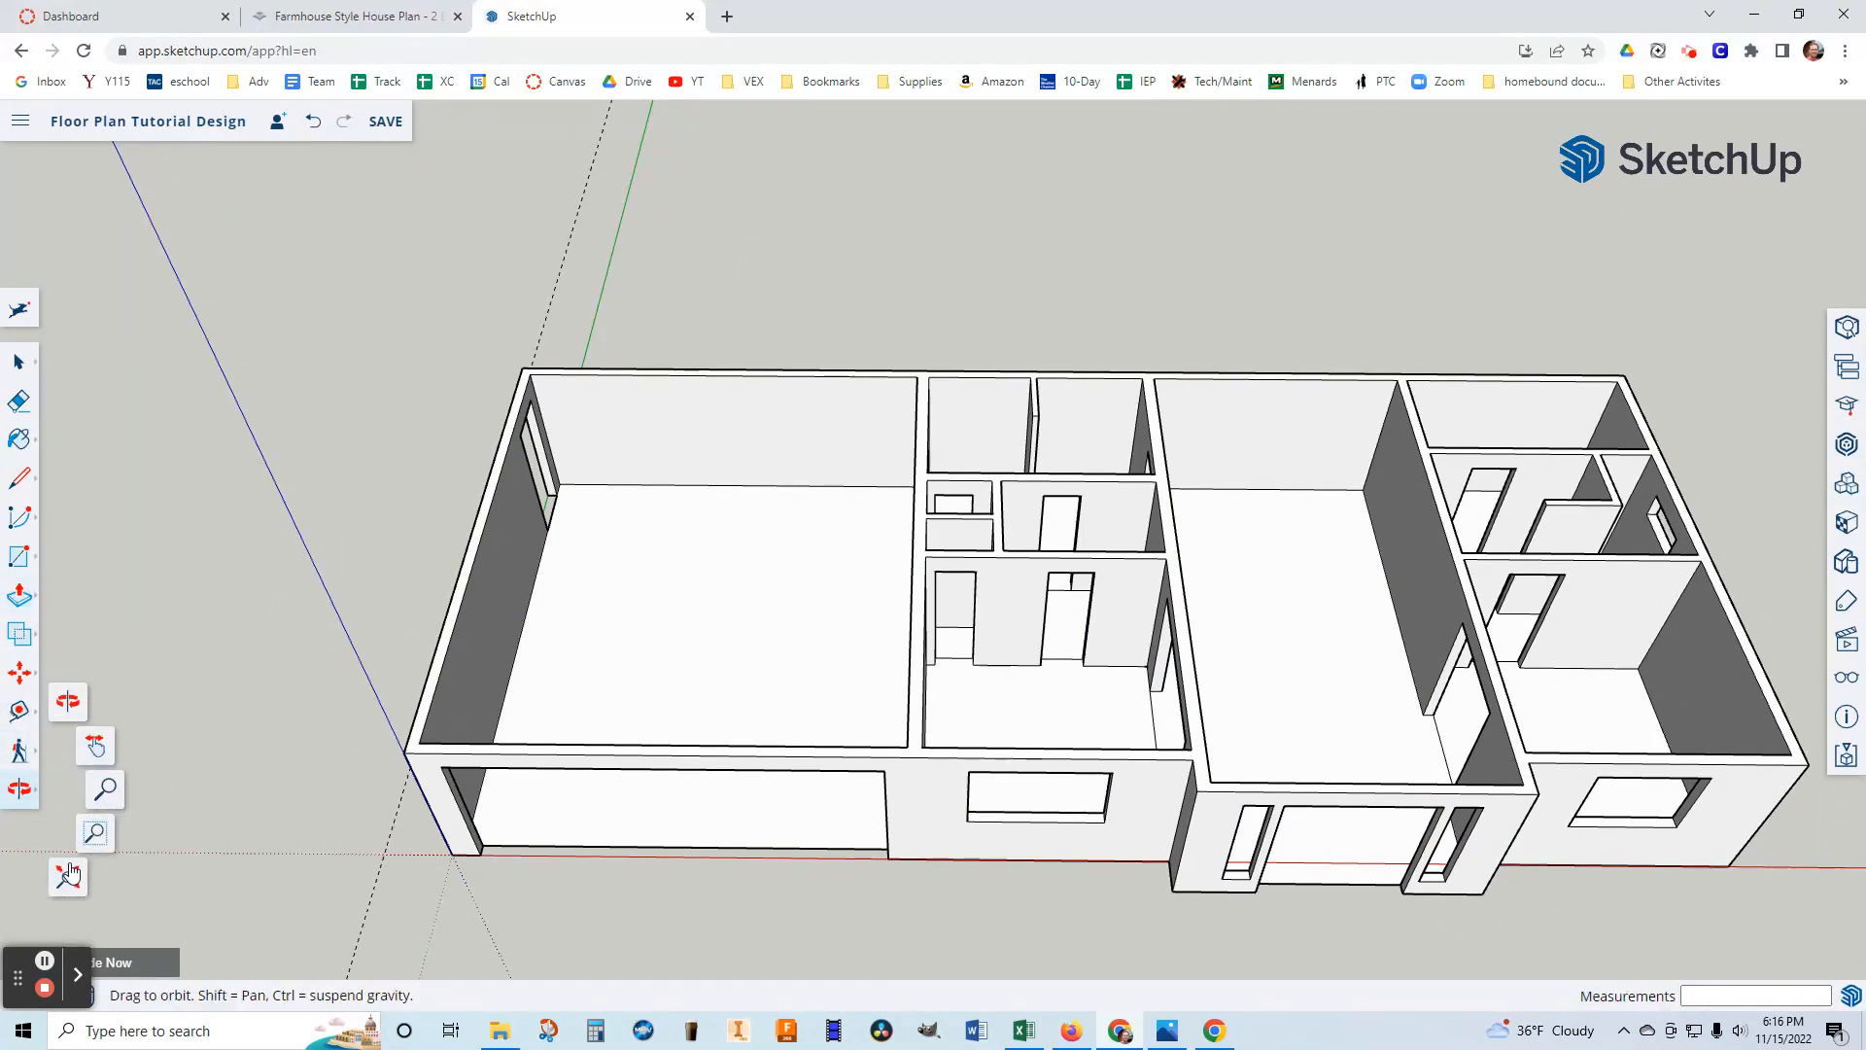
click(73, 877)
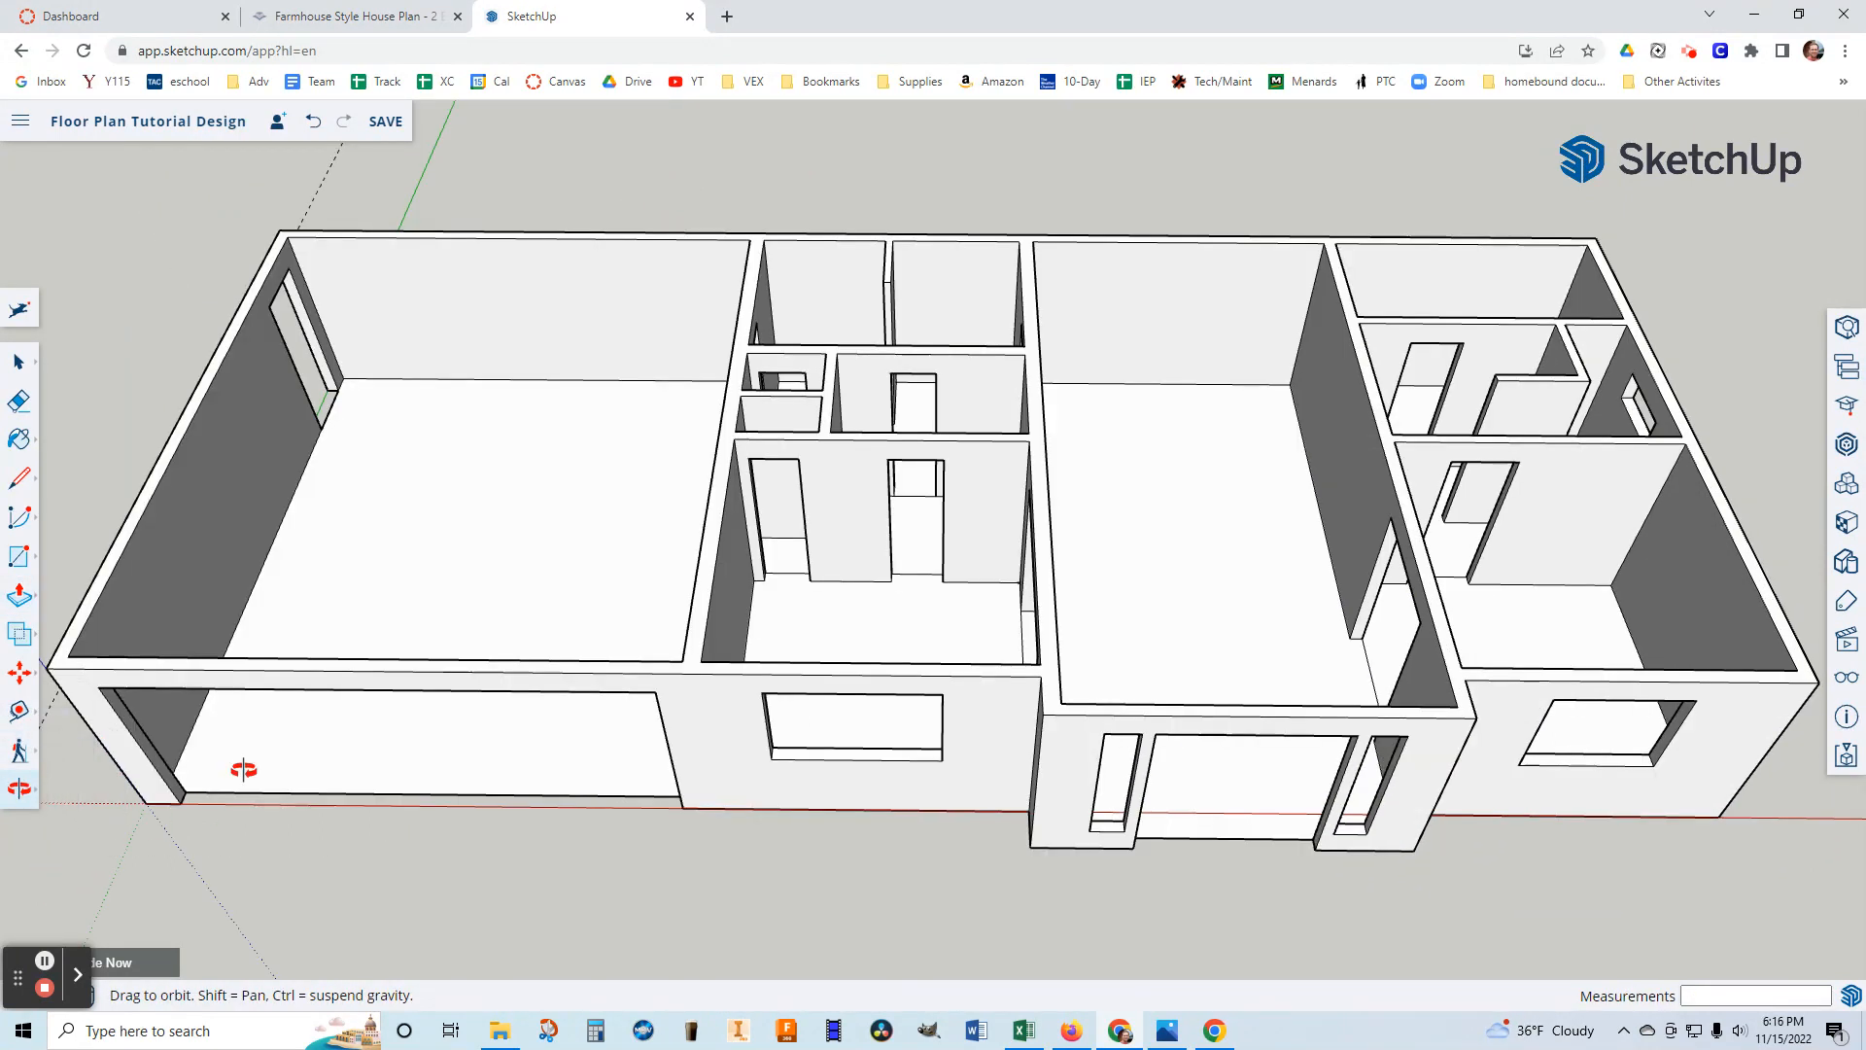
drag(741, 583, 753, 768)
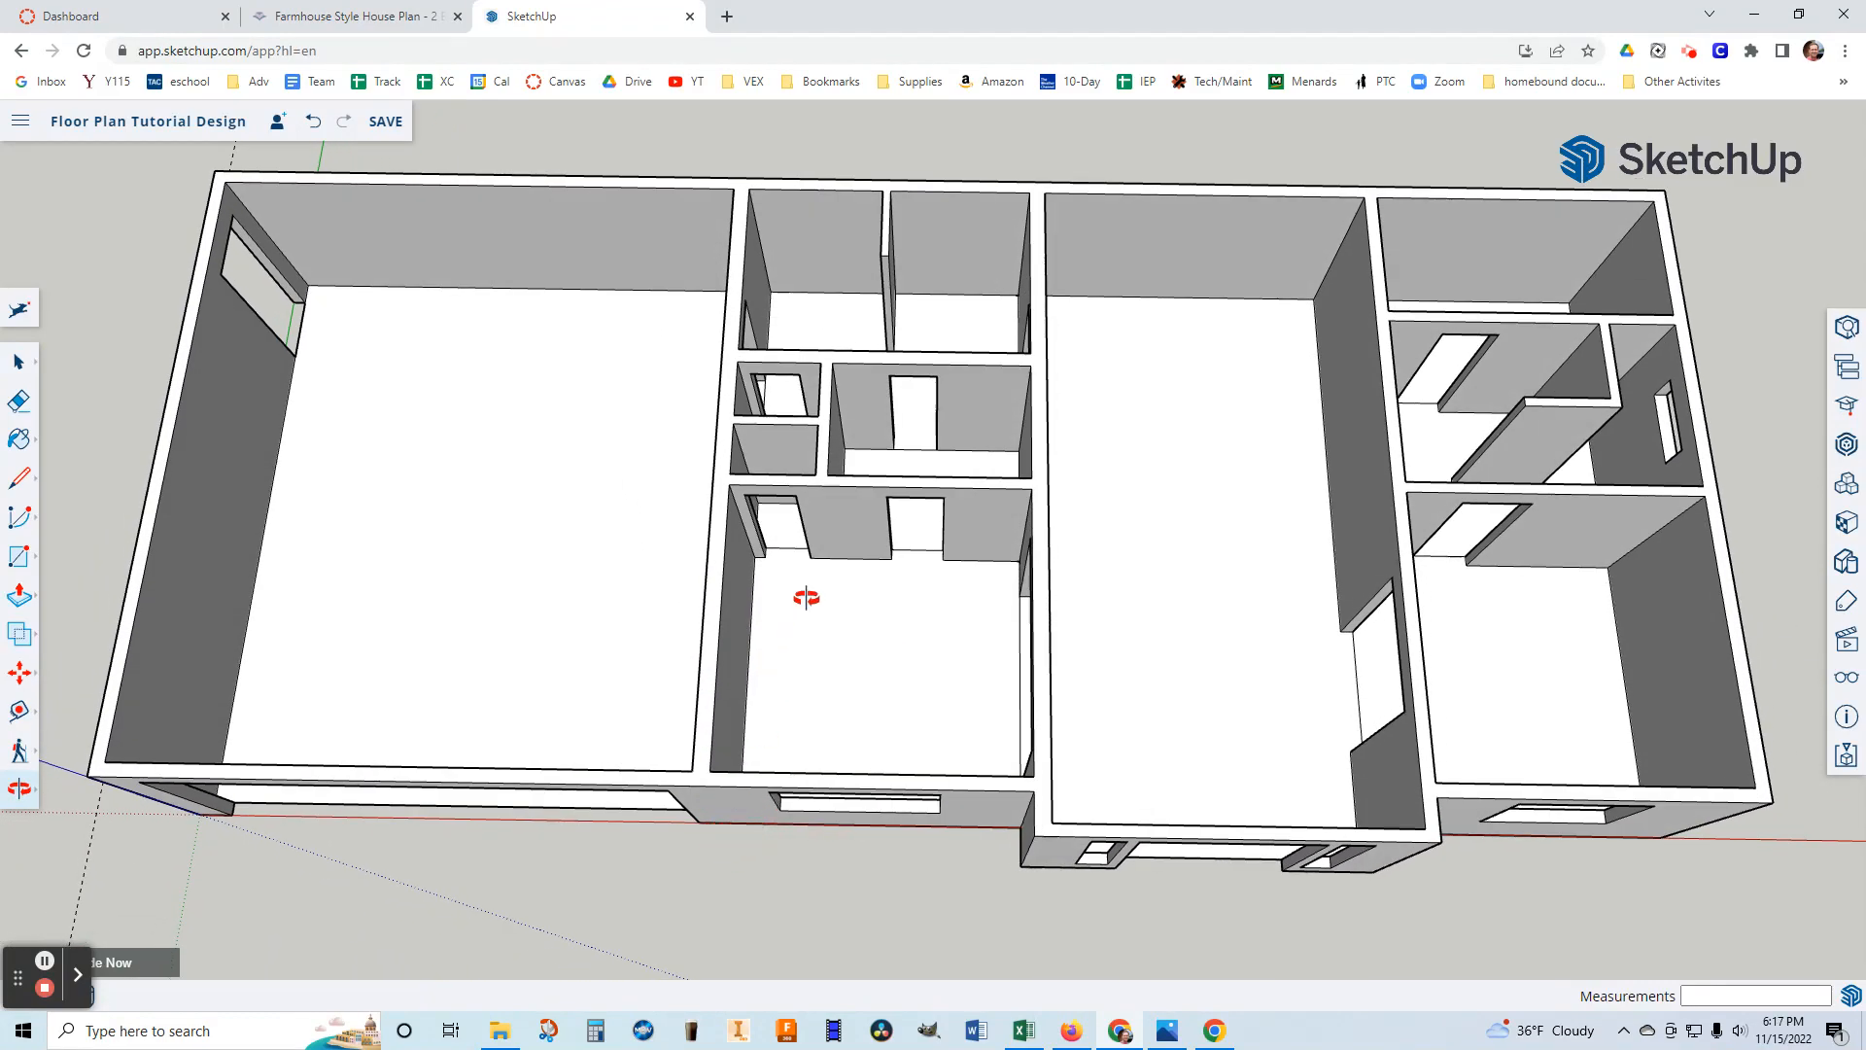
drag(811, 604, 825, 720)
mouse_move(841, 592)
mouse_down()
mouse_move(845, 550)
mouse_move(833, 612)
mouse_up()
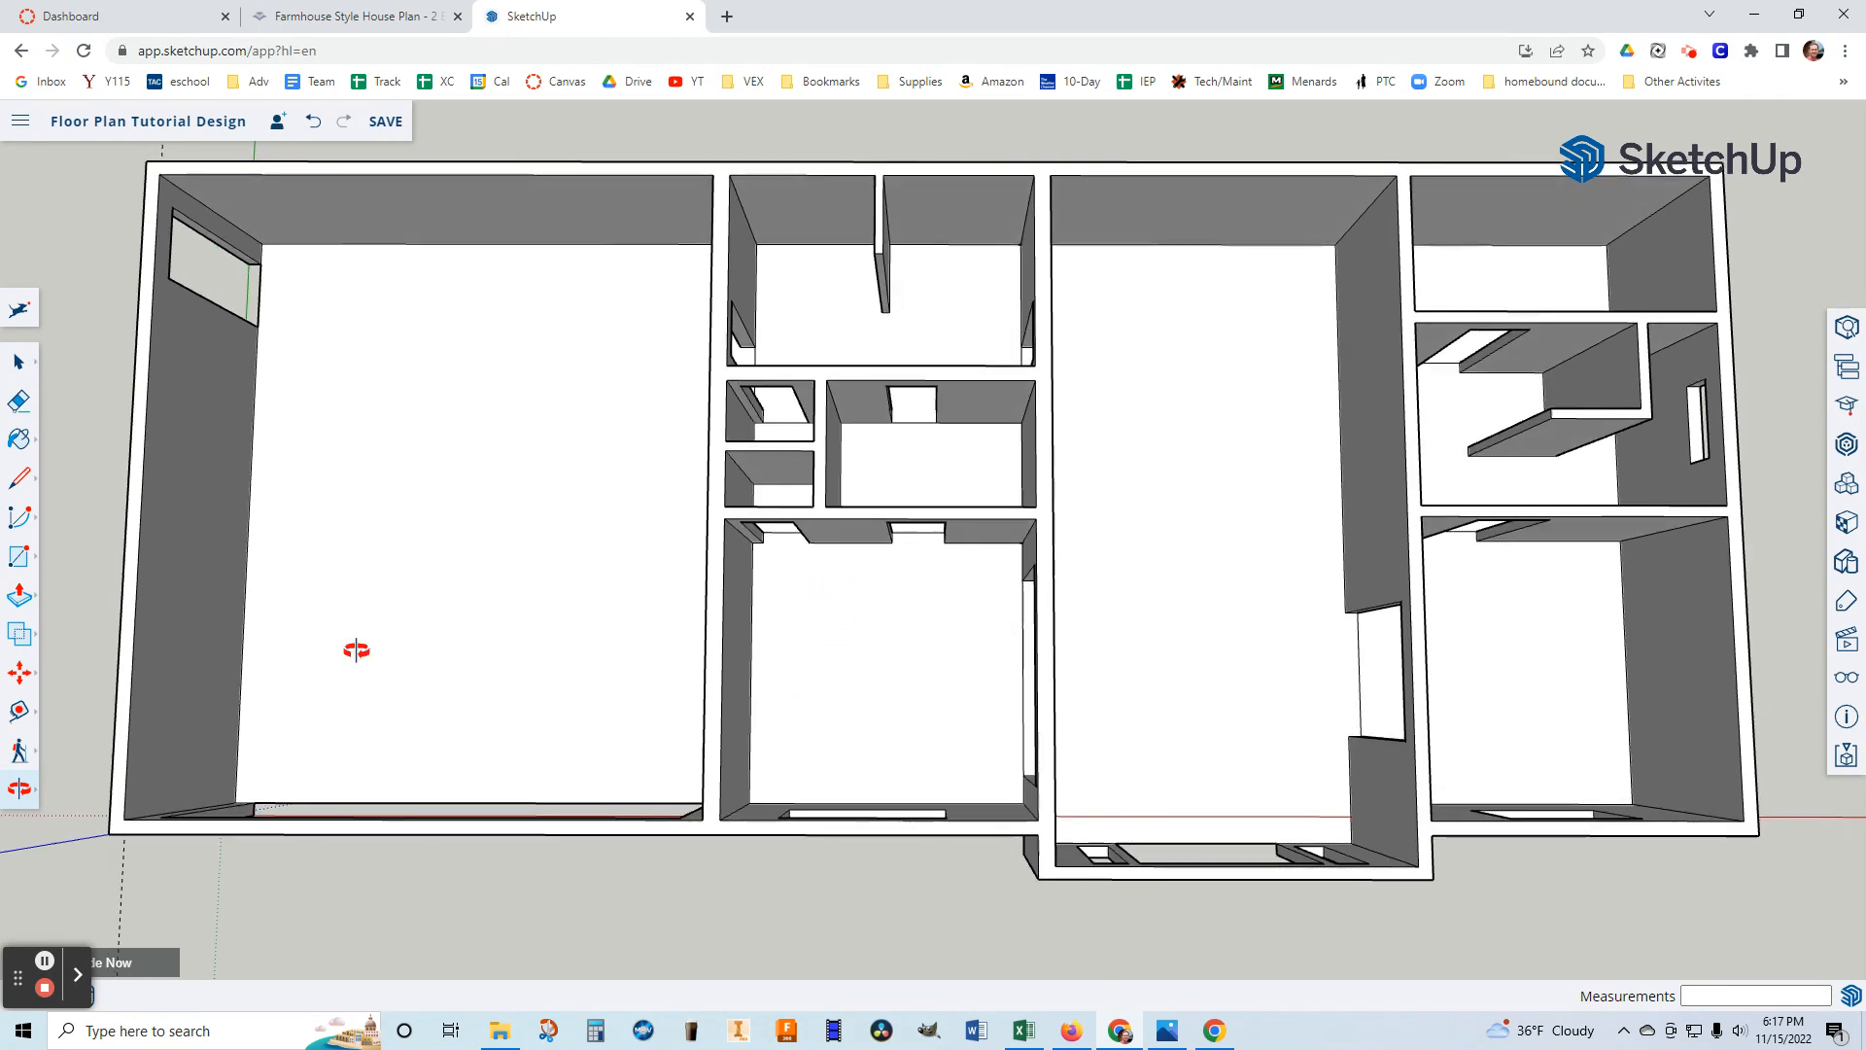
scroll(77, 561, up, 2)
scroll(412, 632, down, 1)
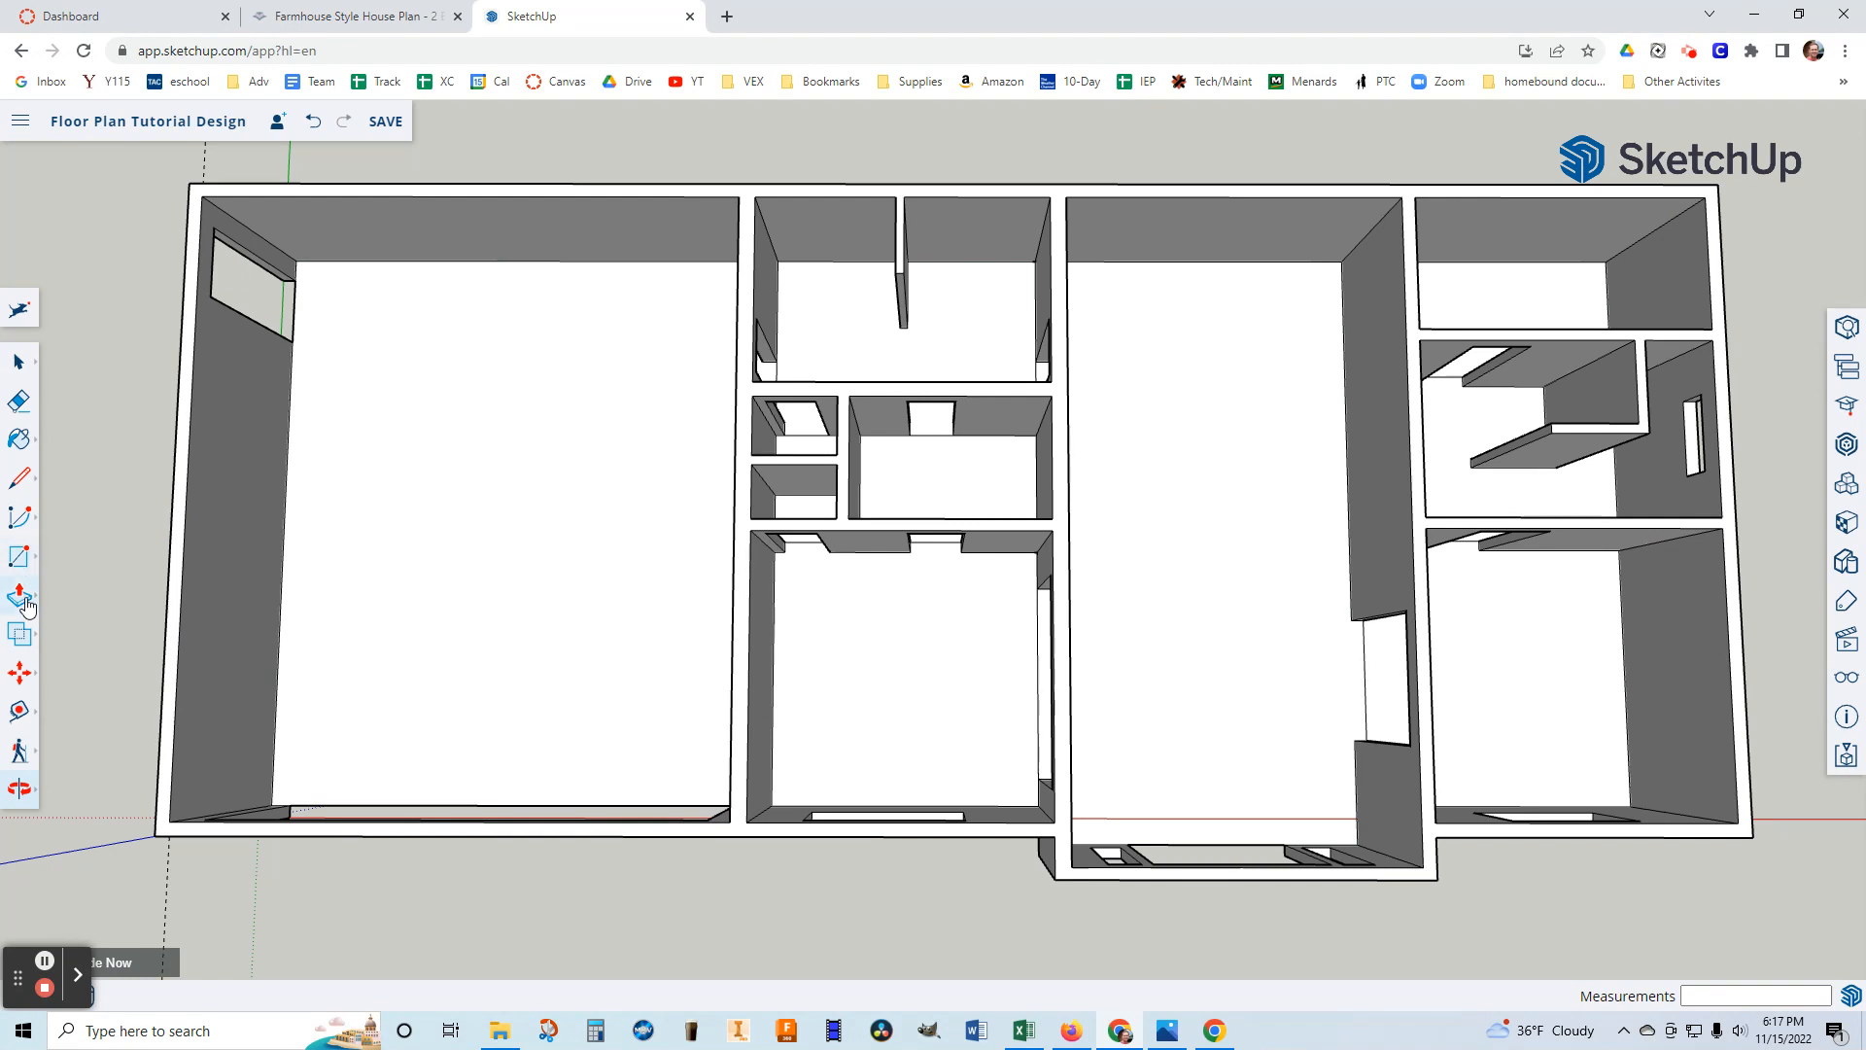
Create the 3D text "Garage" in Lora Regular, 1' high with 6" extrusion, and place it on the garage floor.
click(19, 561)
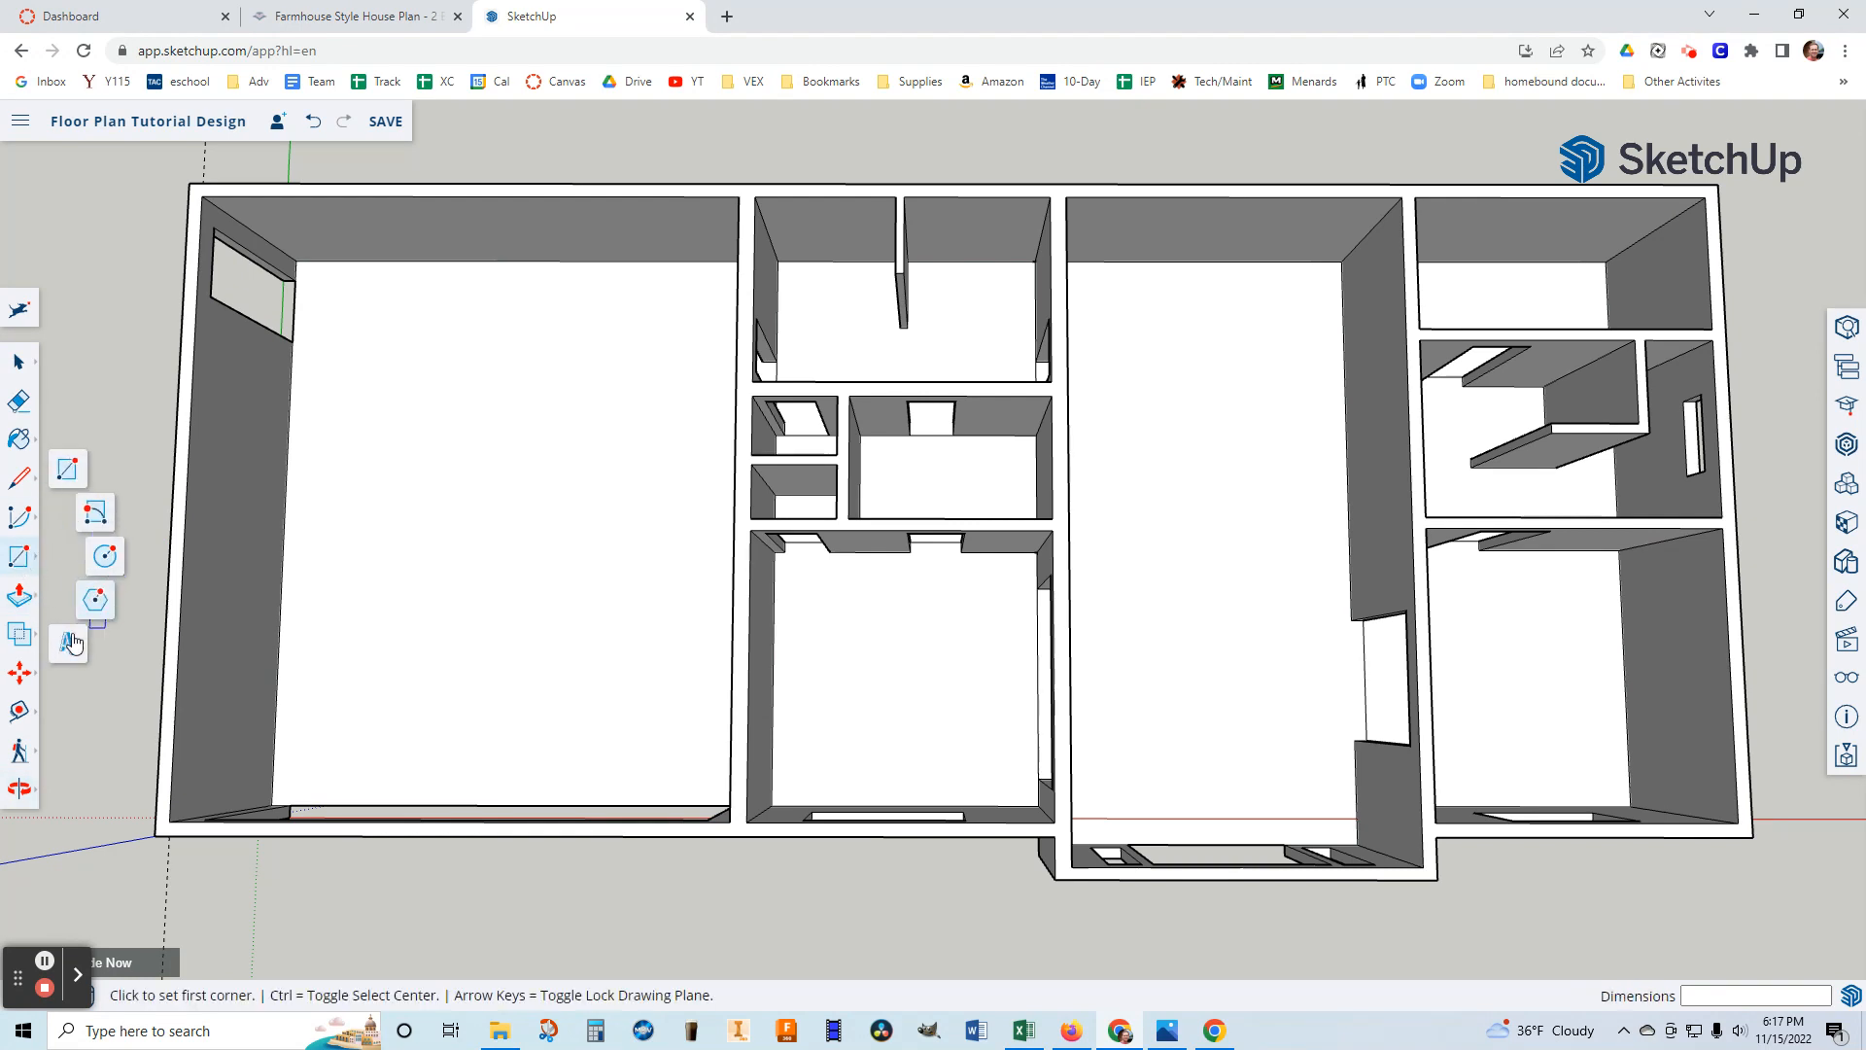
click(67, 646)
text(Garage)
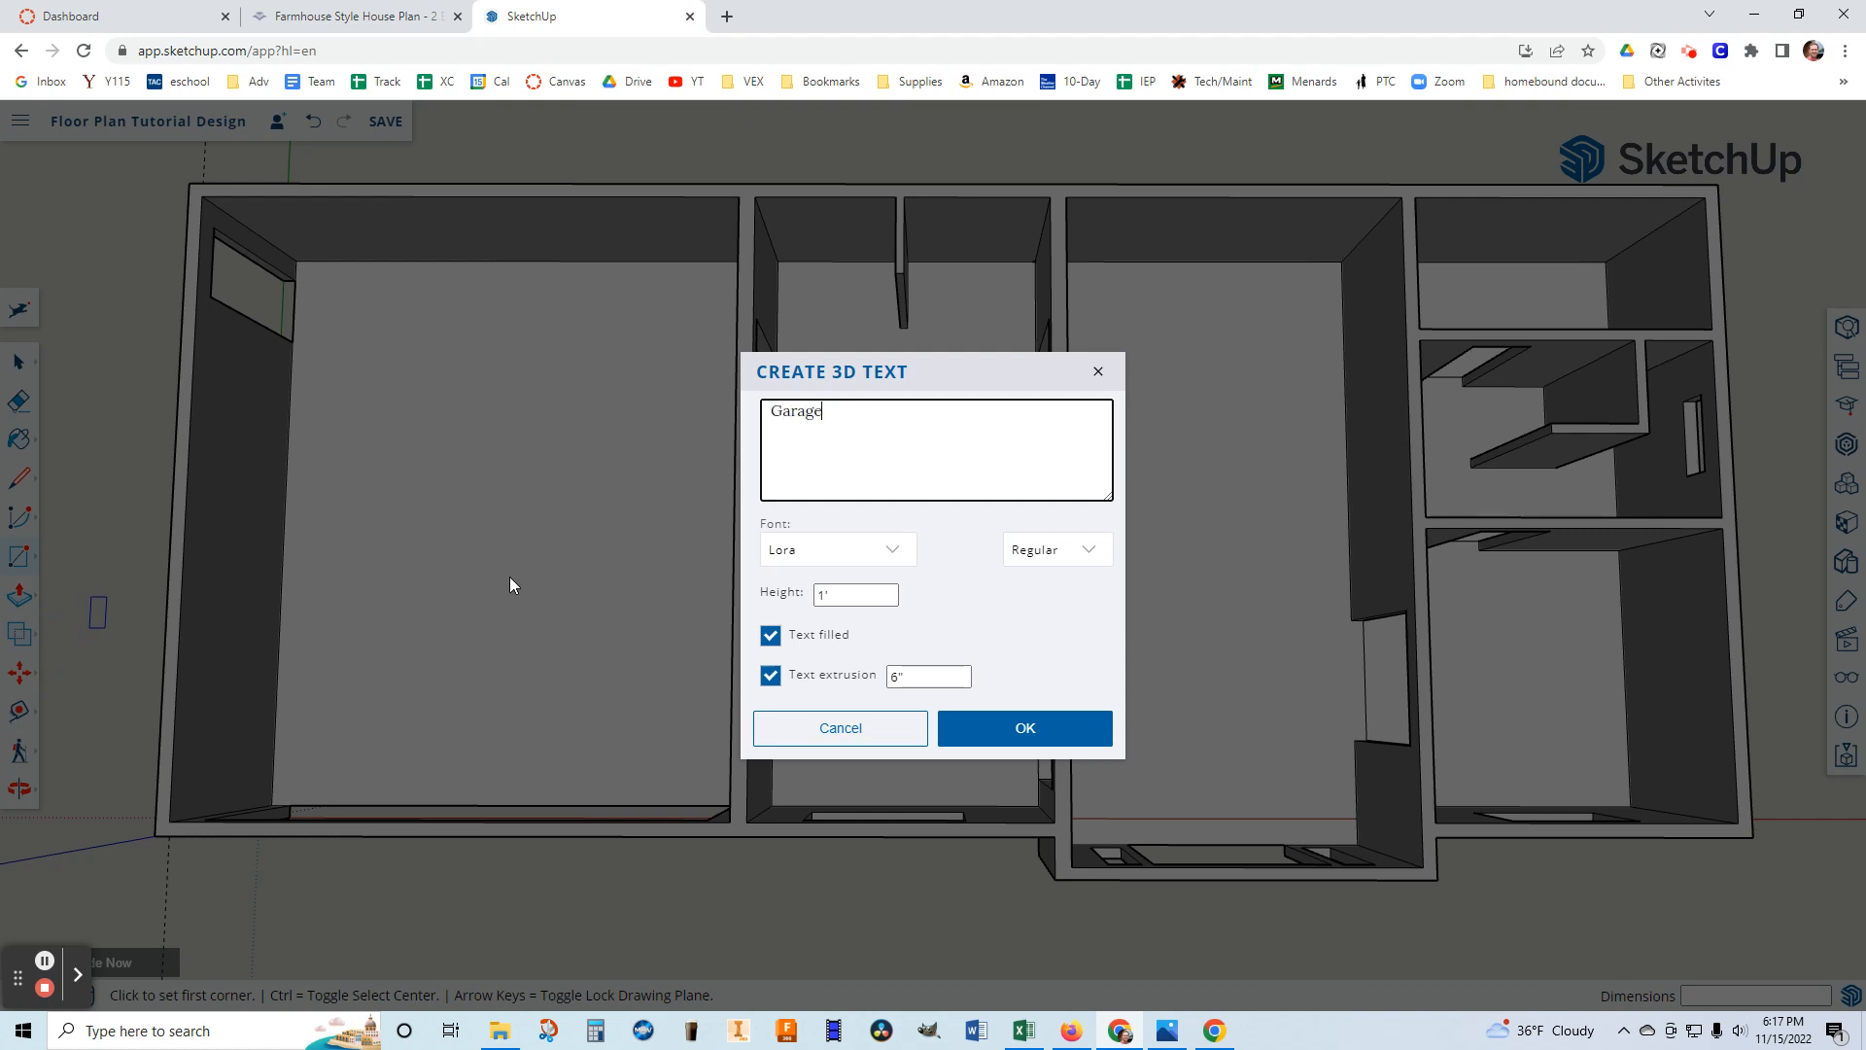
click(993, 720)
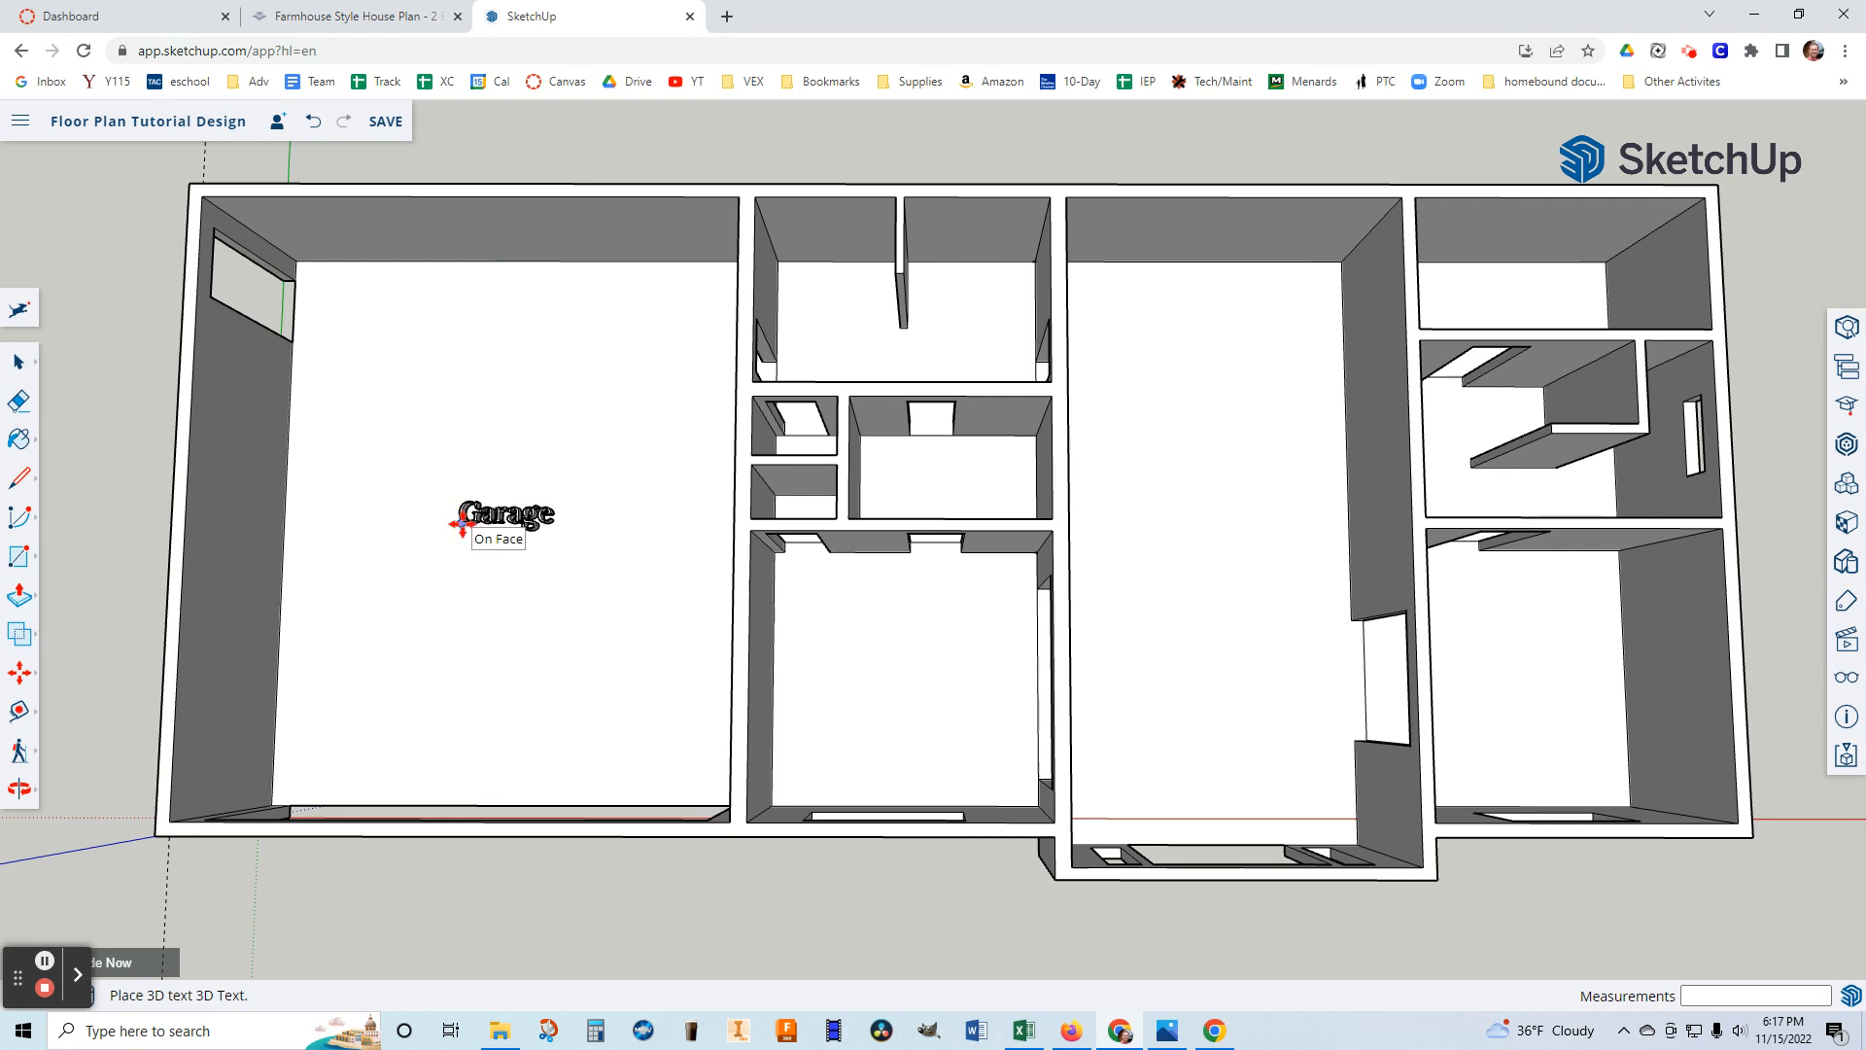
click(461, 525)
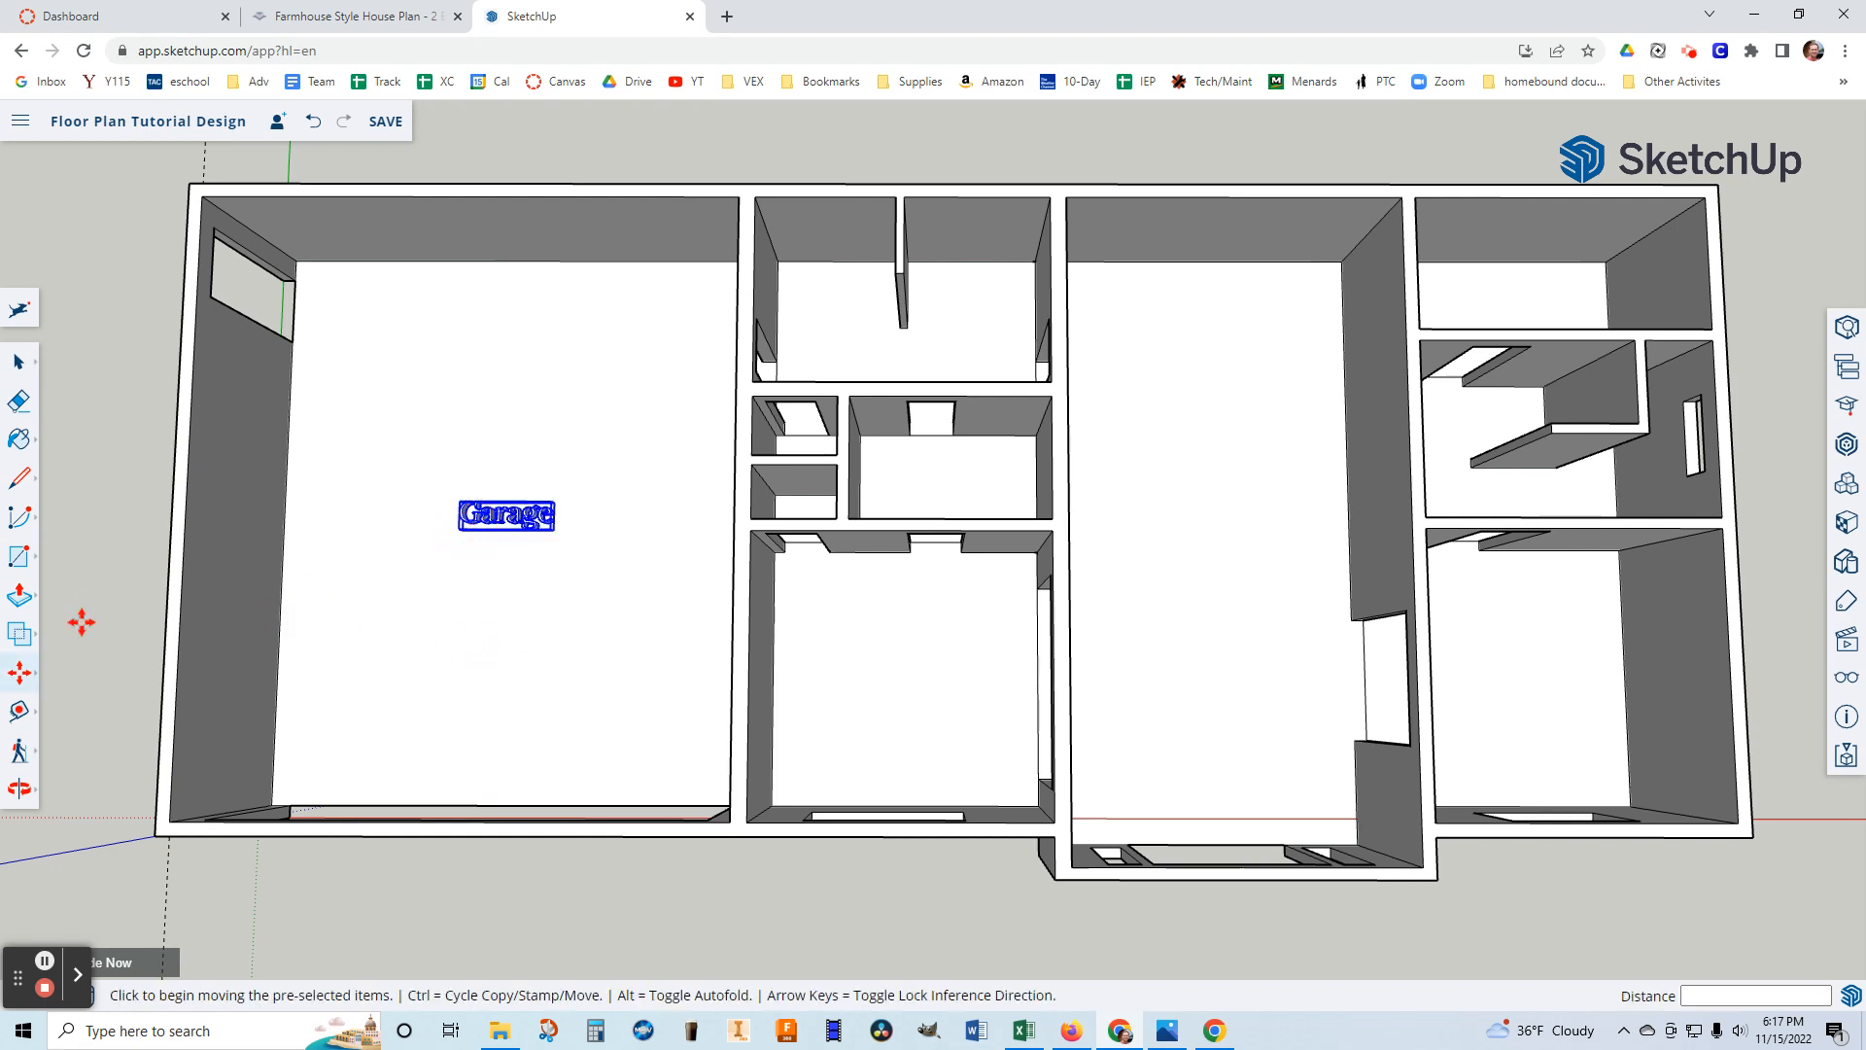
Create the 3D text "Office" in Lora Regular, 1' high with 6" extrusion, and place it on the front room's floor beside the garage.
click(26, 604)
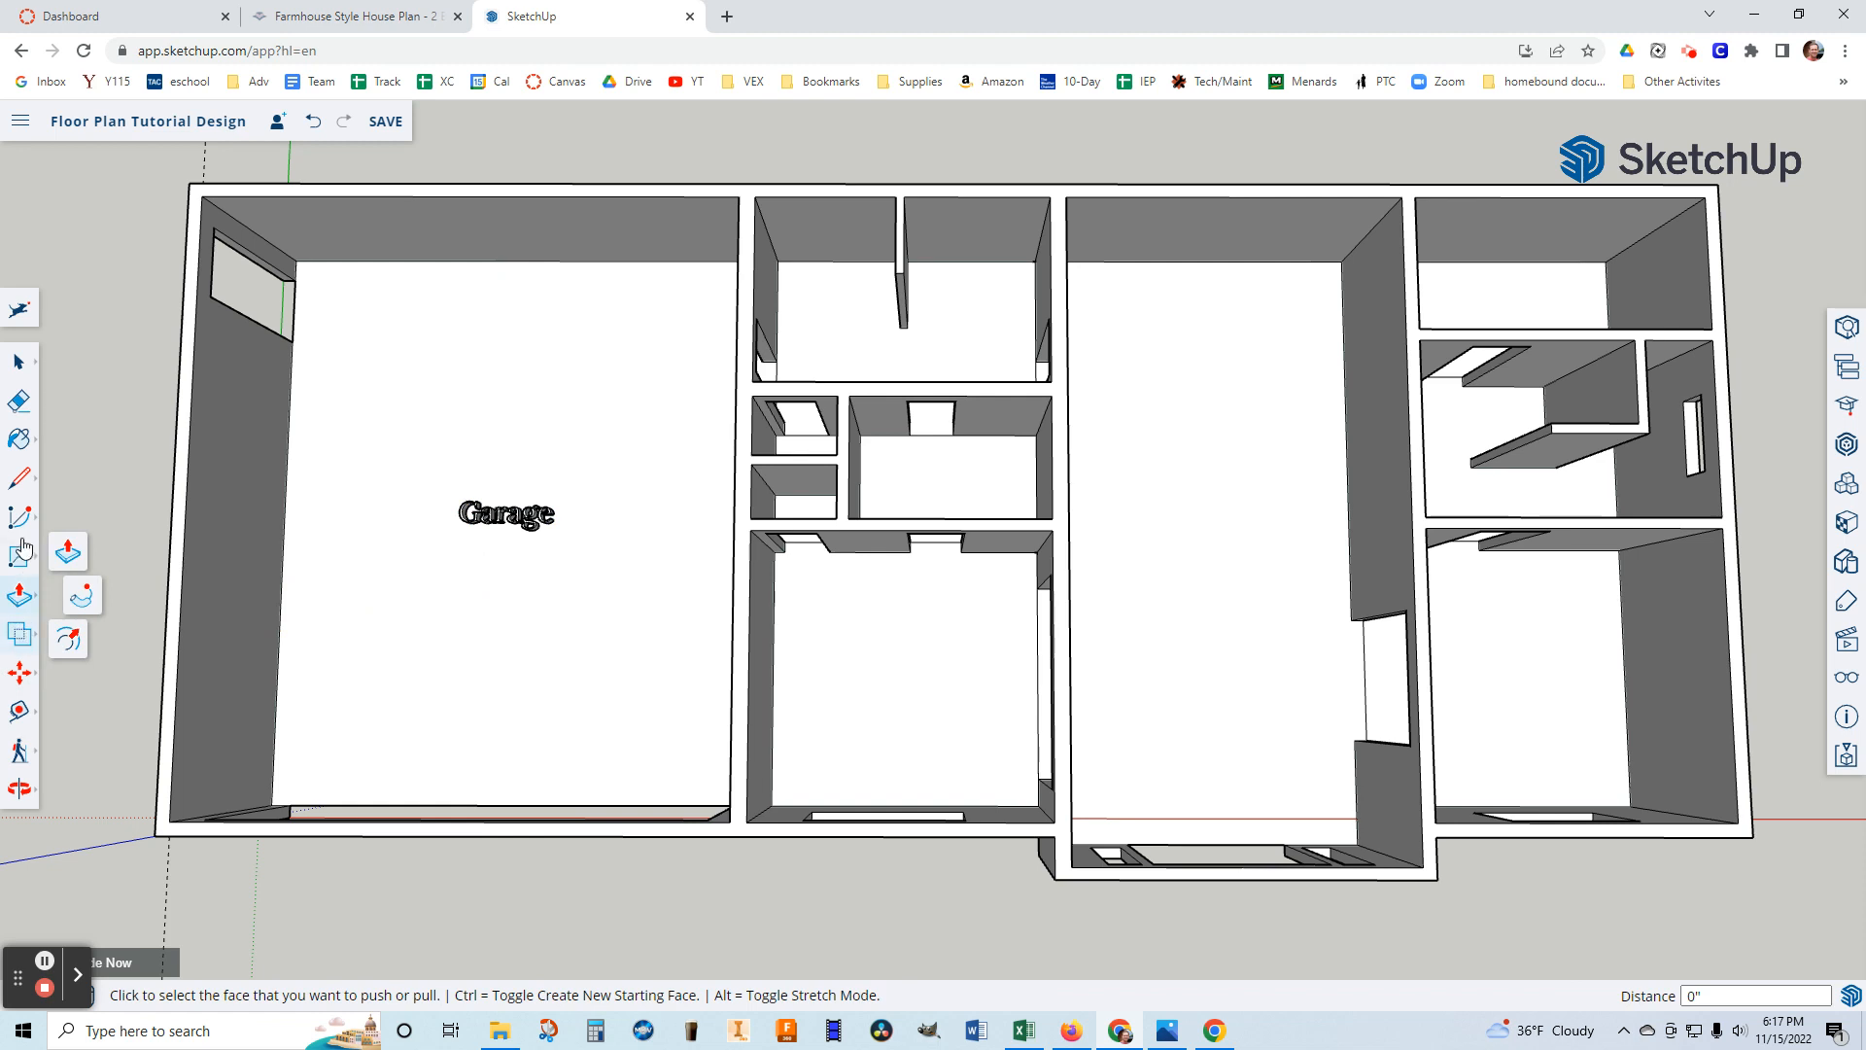
click(19, 558)
click(67, 644)
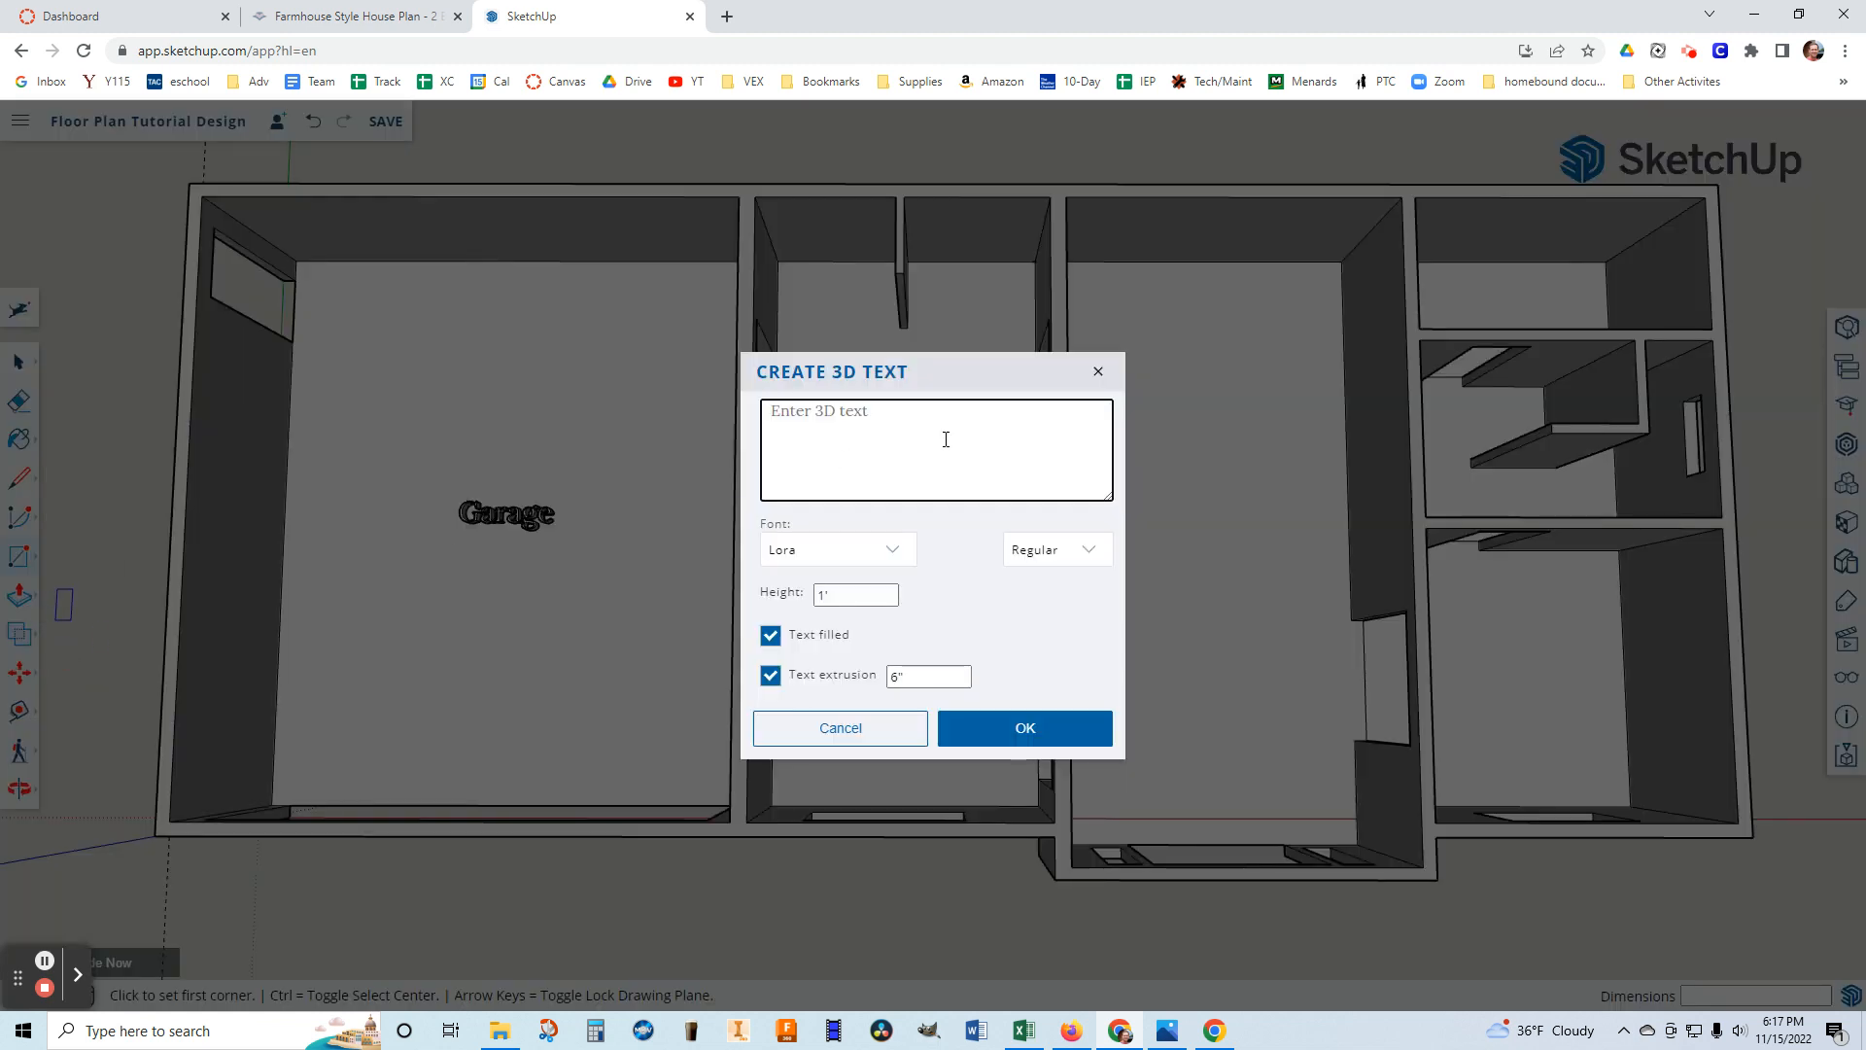
text(Office)
click(1055, 724)
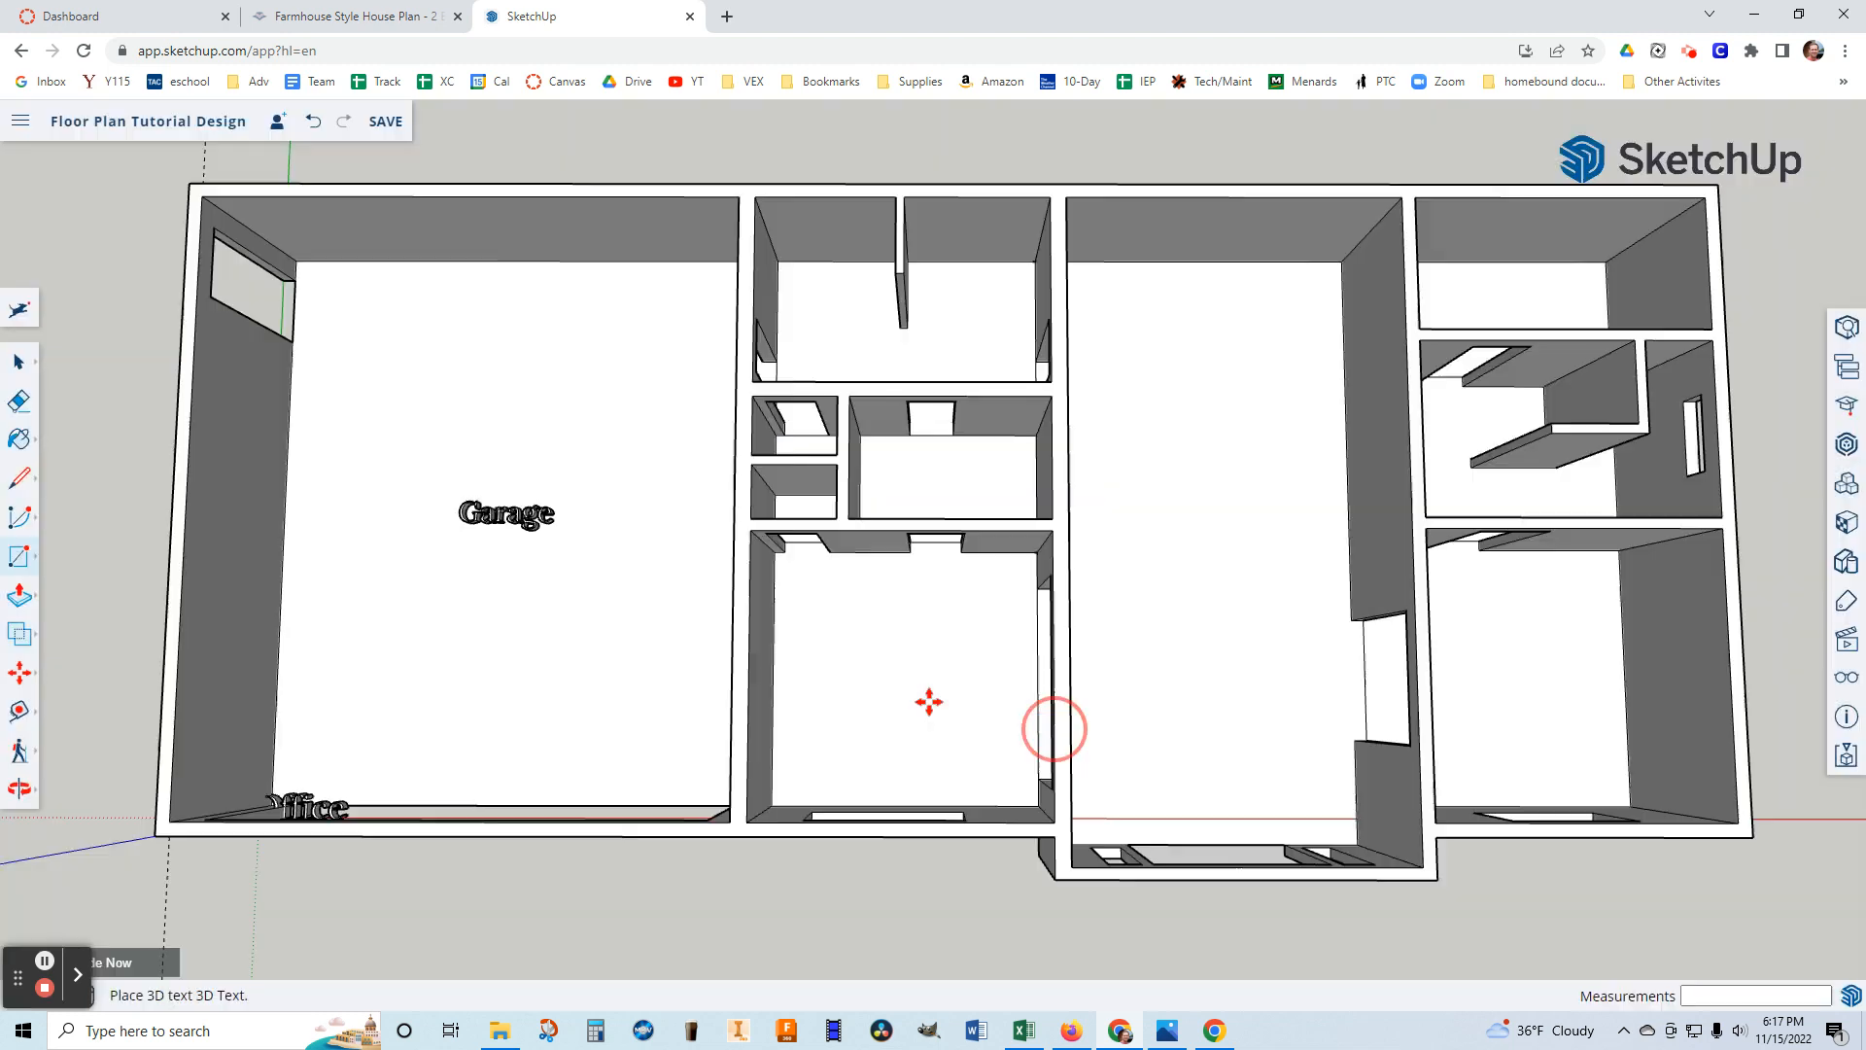
click(863, 683)
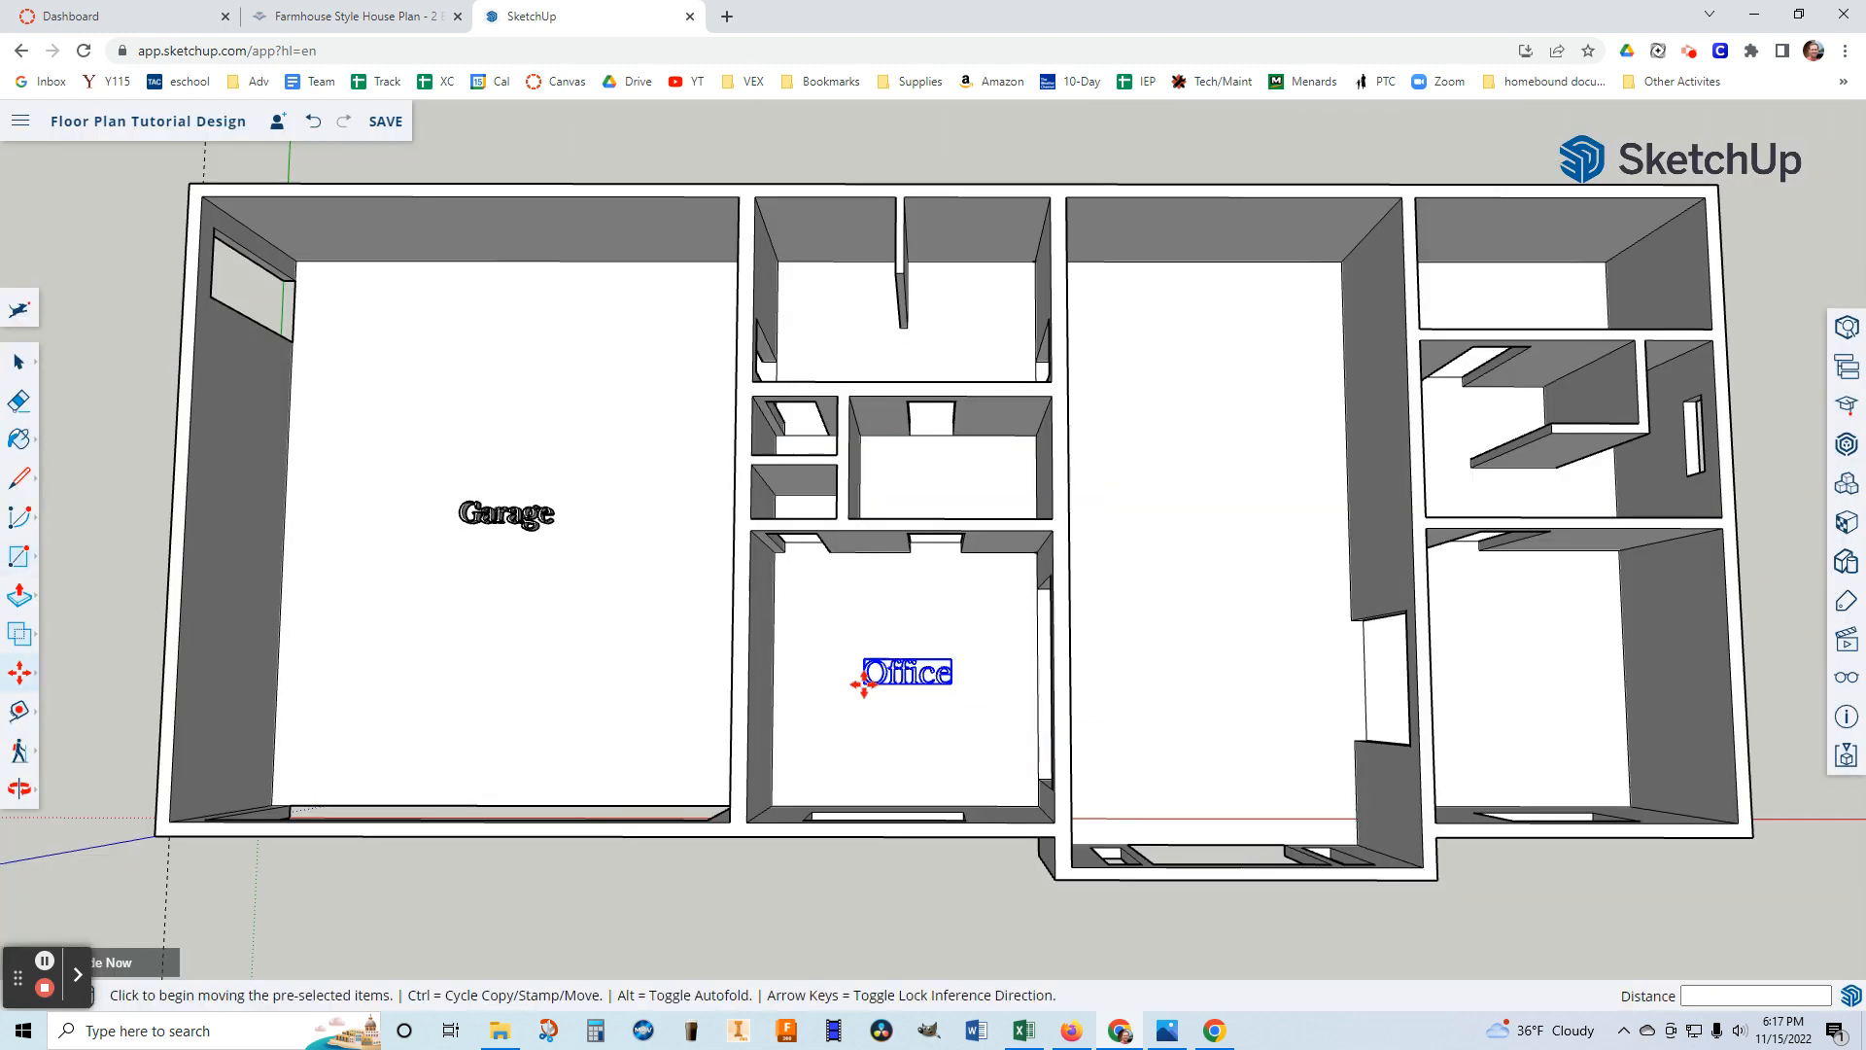
Create the 3D text "Bath", 1' high with 6" extrusion, and place it on the floor of the small room behind the office.
click(18, 556)
click(66, 642)
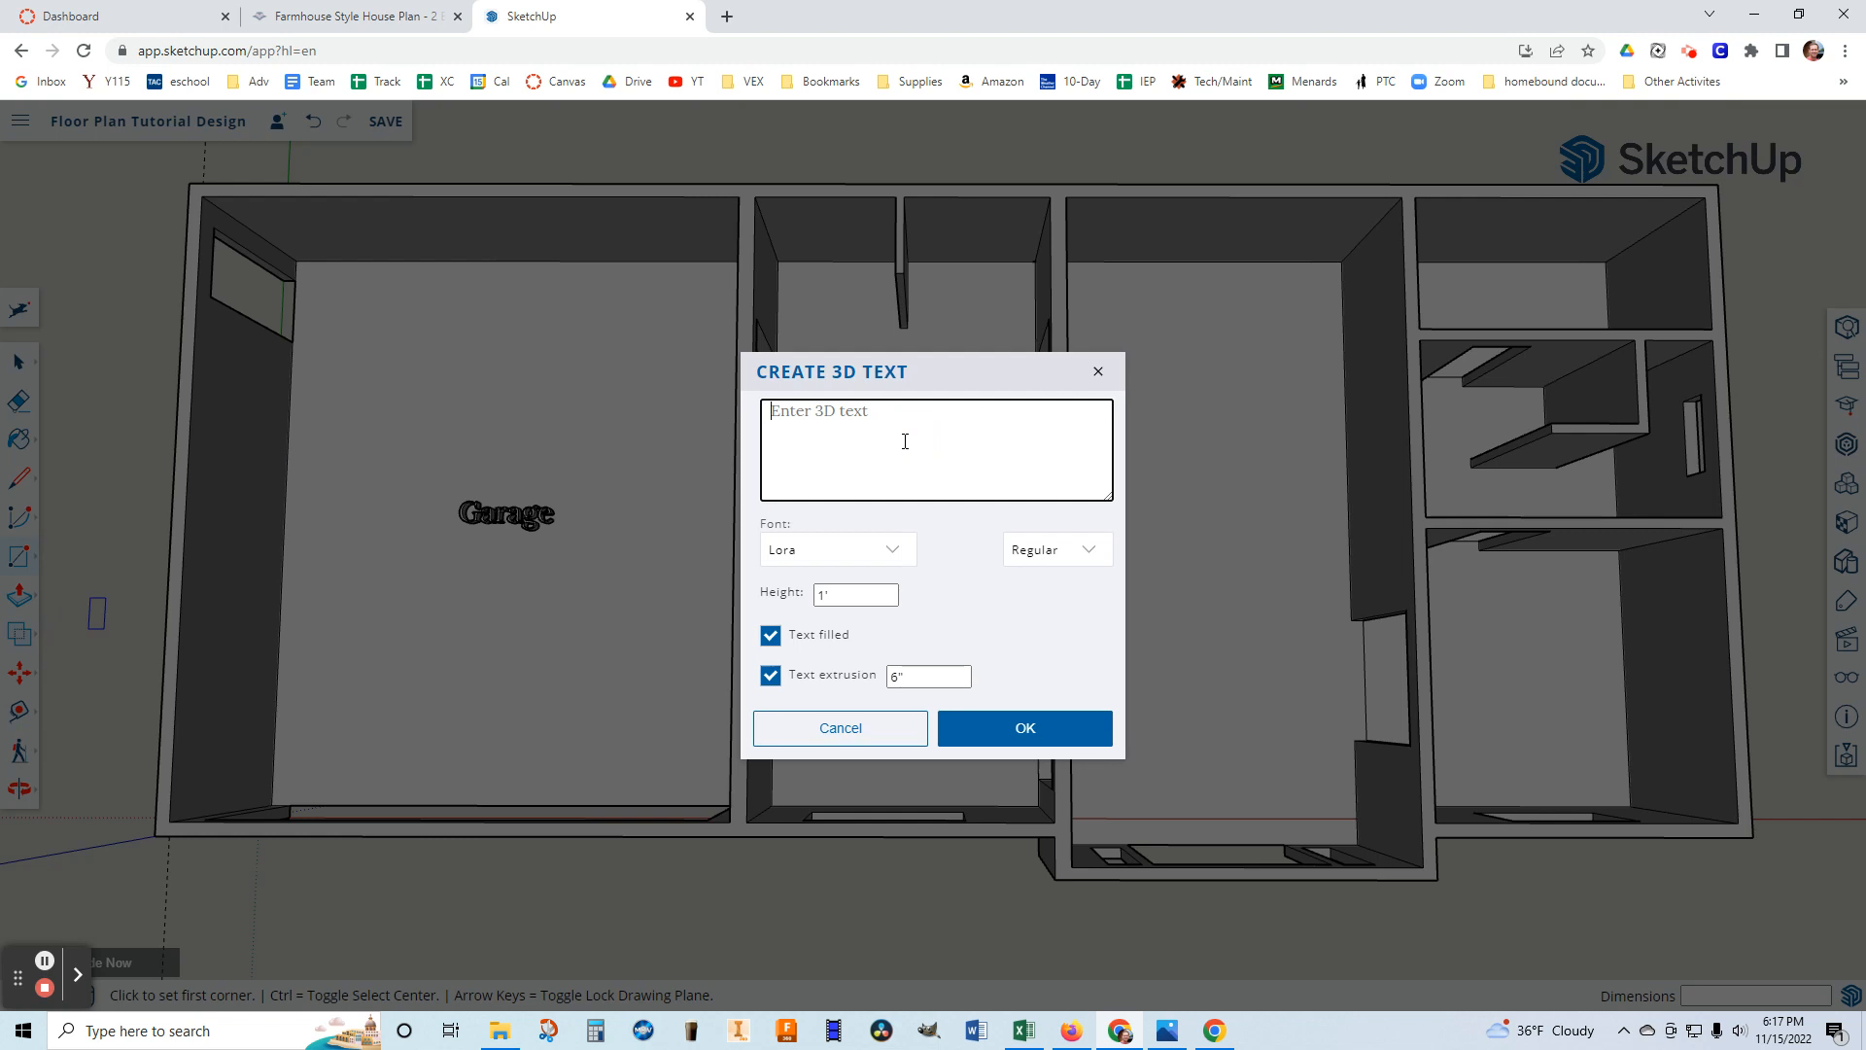
text(Bath)
click(1026, 729)
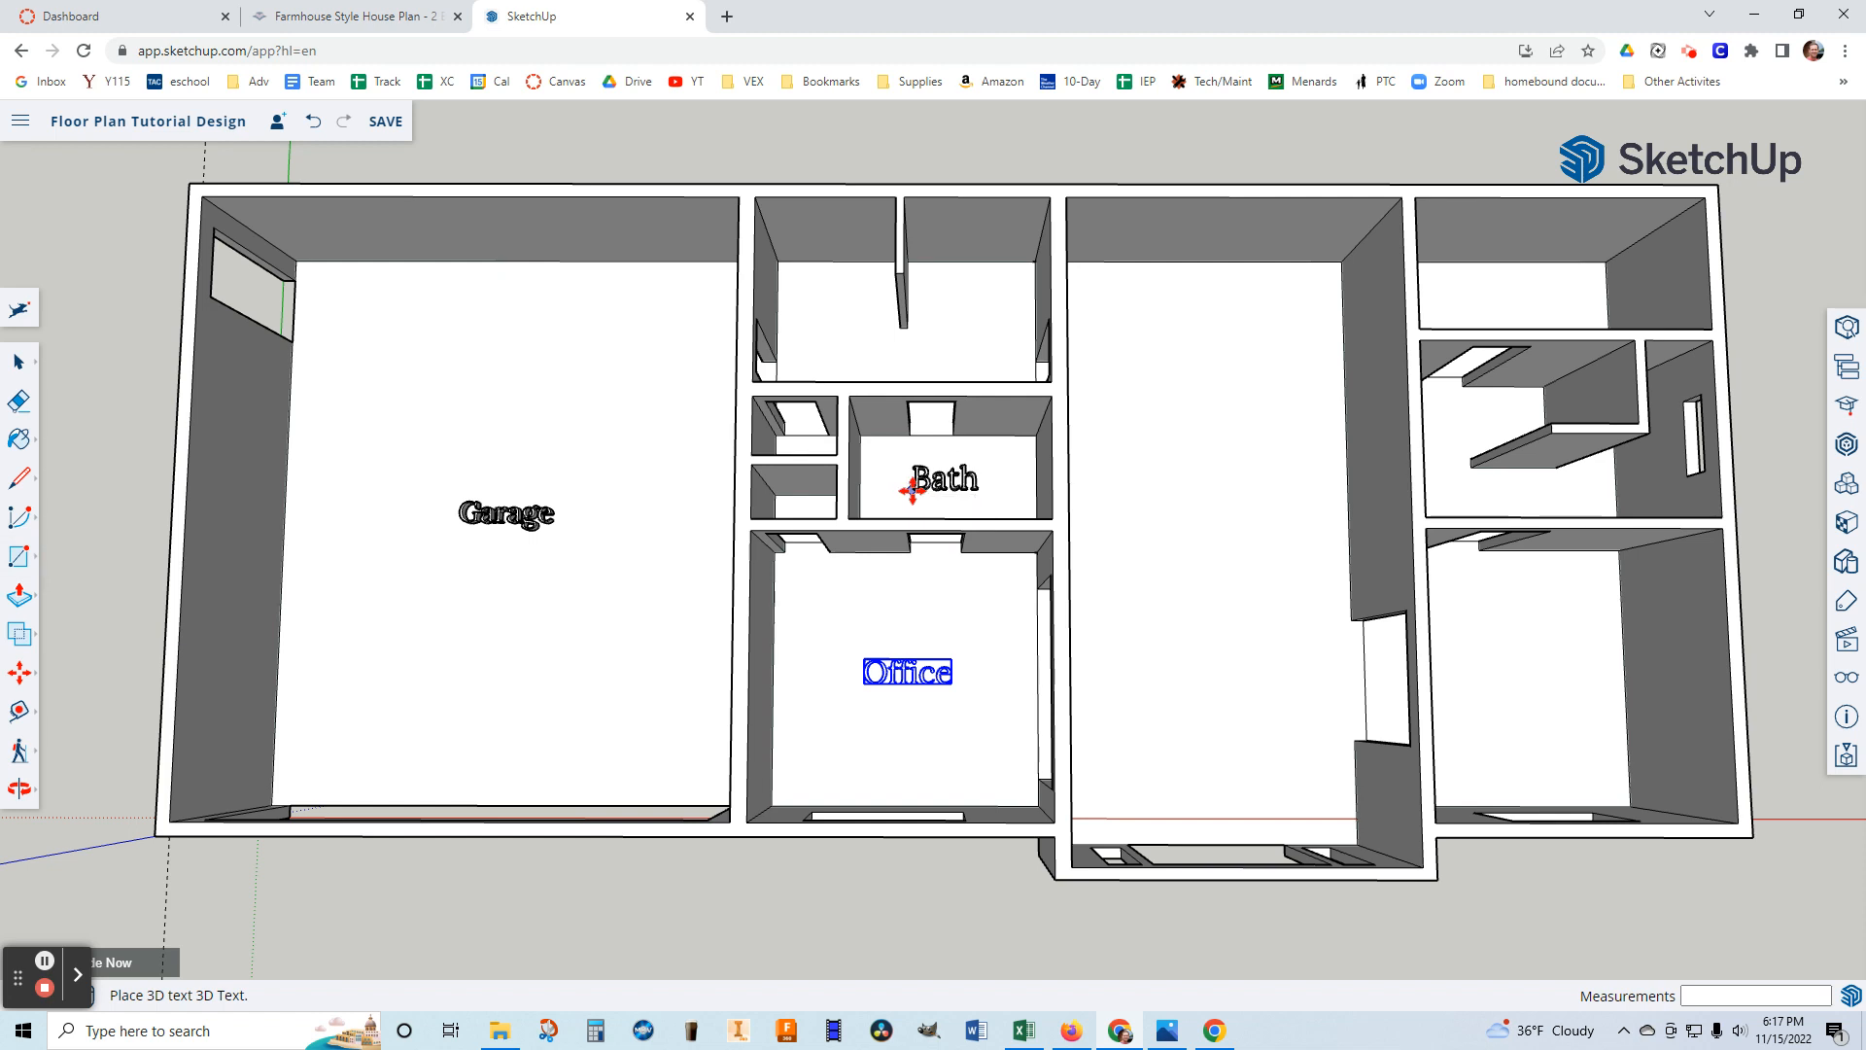
click(911, 489)
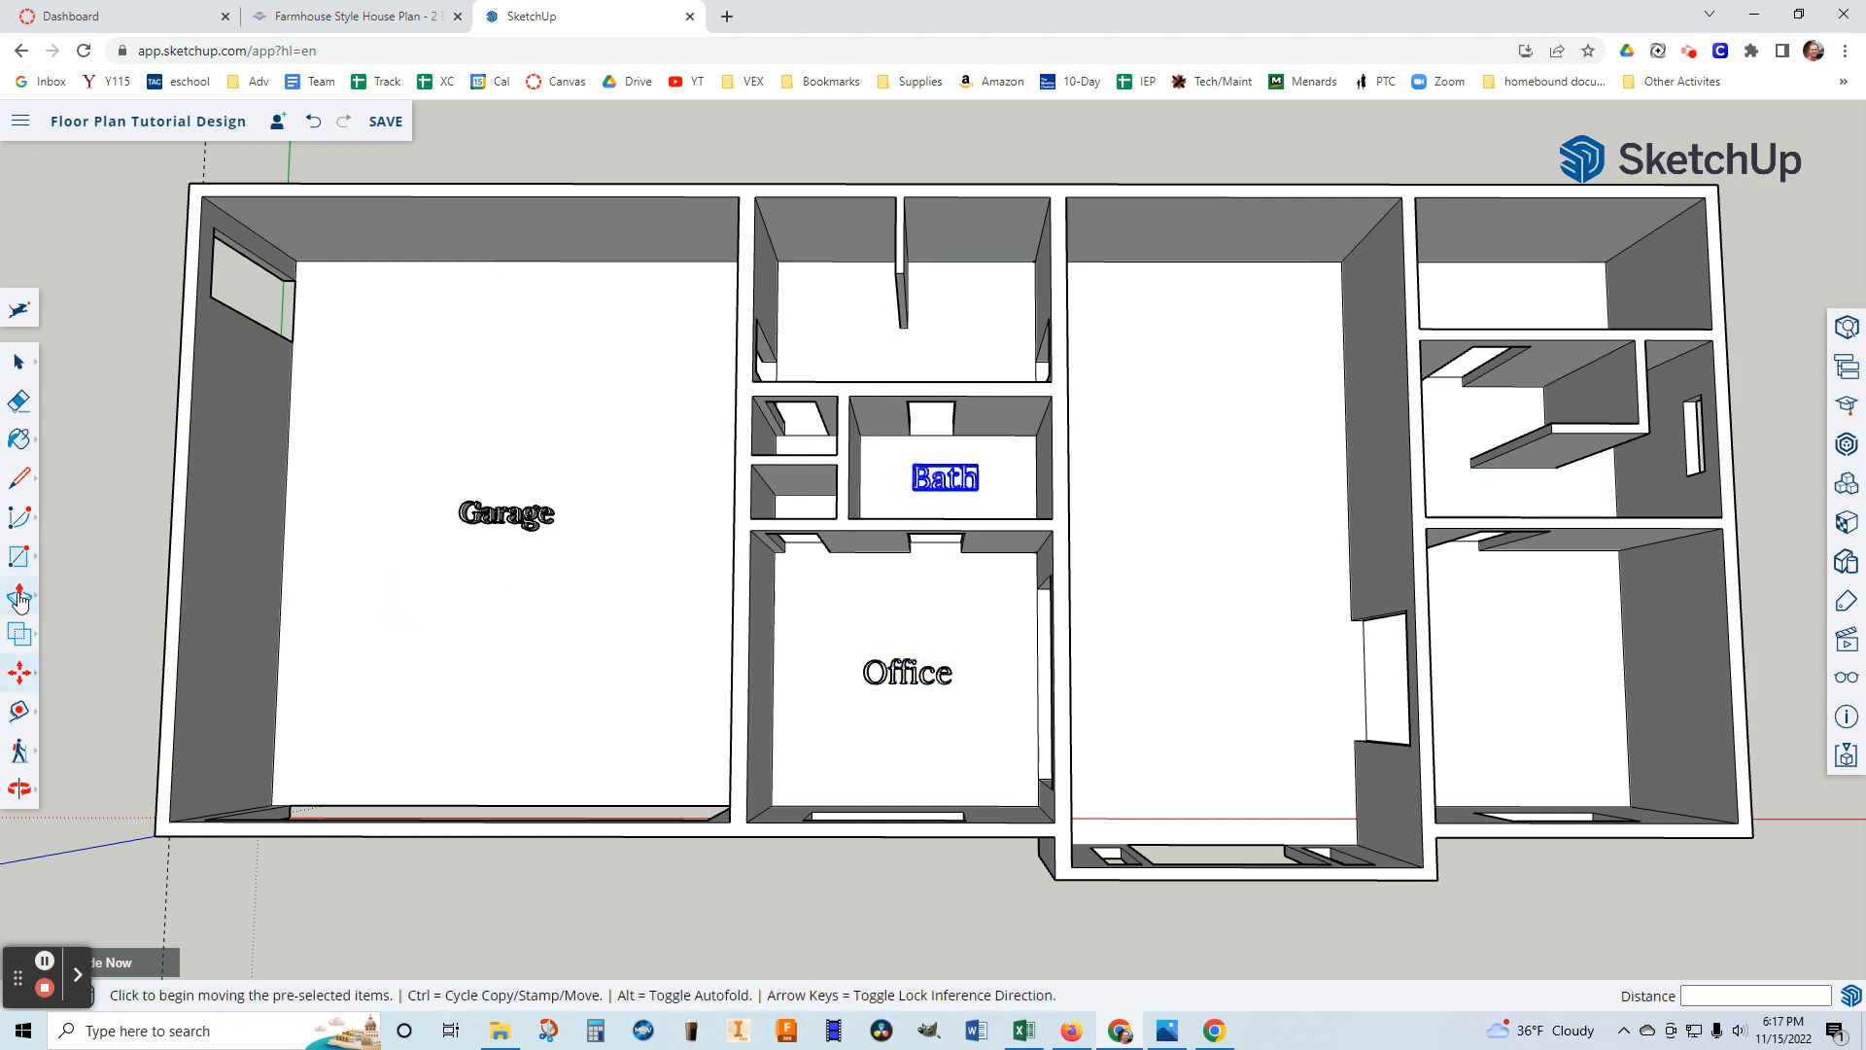
Create the 3D text "Mud Room", 1' high with 6" extrusion, and place it in the rear room just behind the bath.
click(19, 559)
click(74, 641)
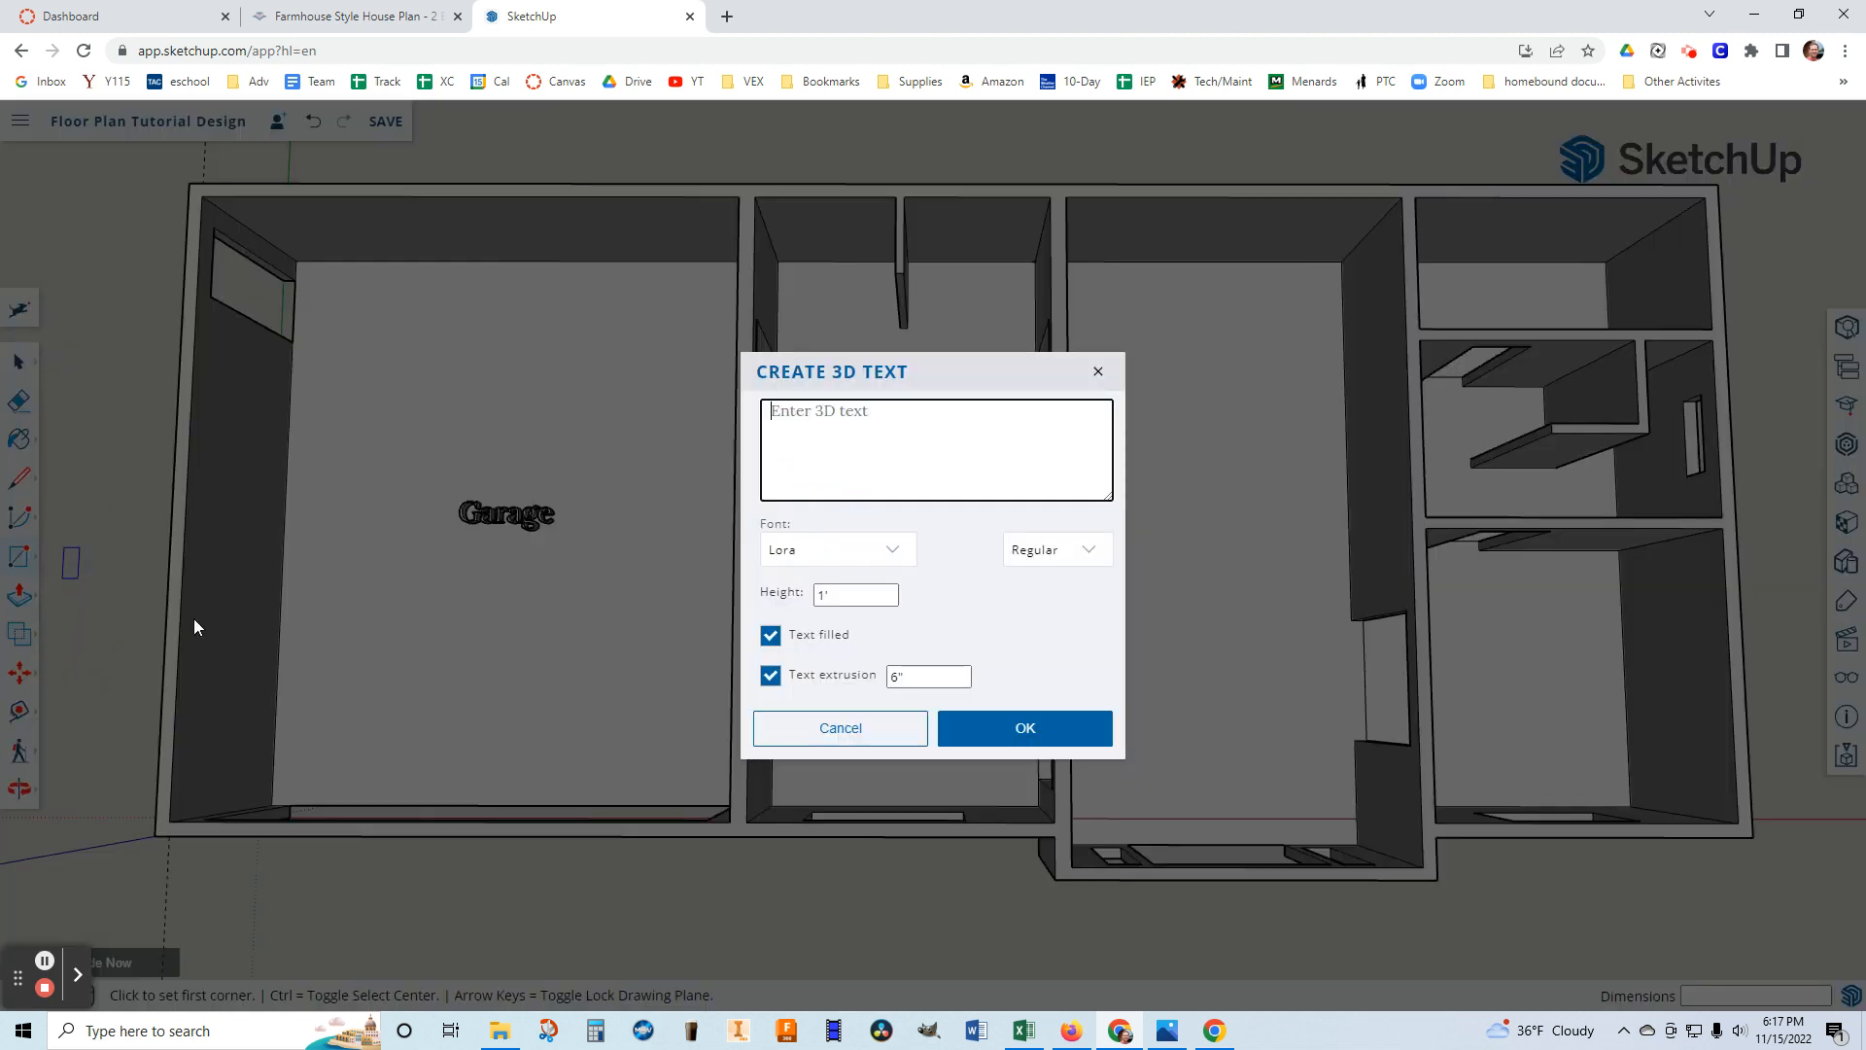
text(Mud Room)
click(1073, 729)
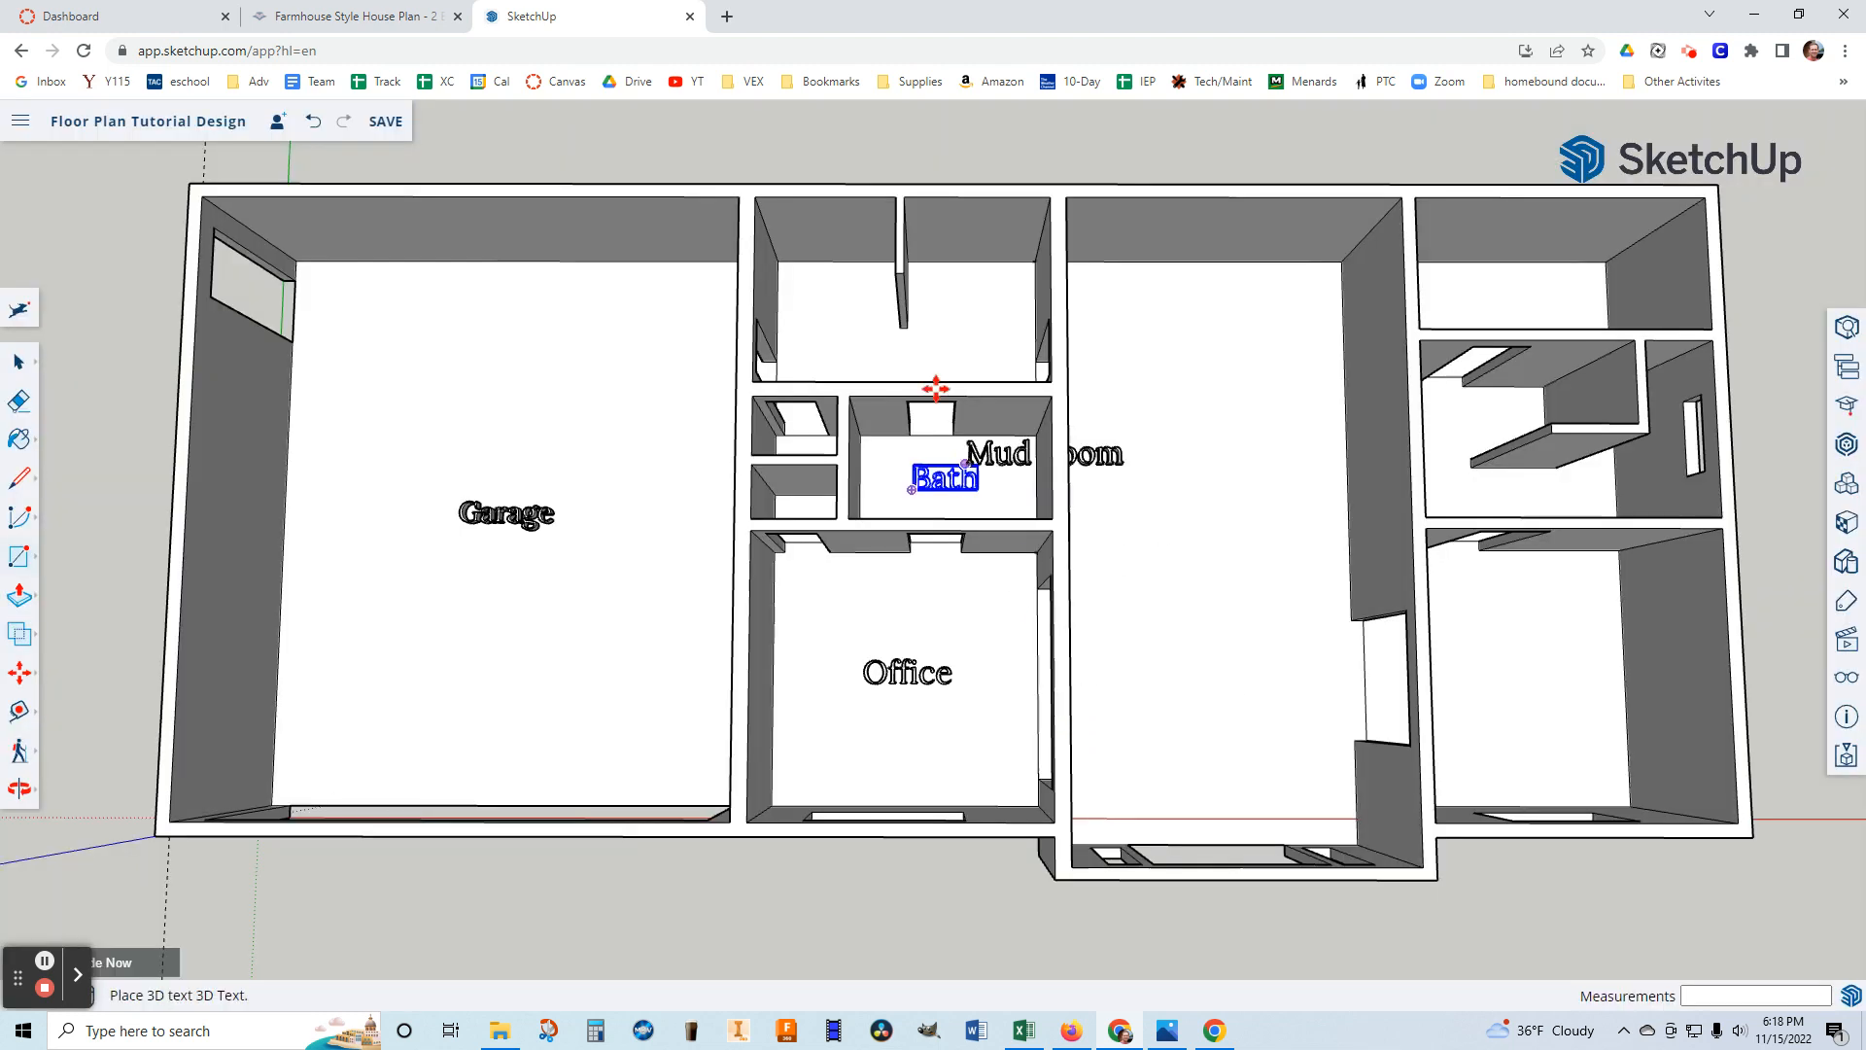
click(841, 363)
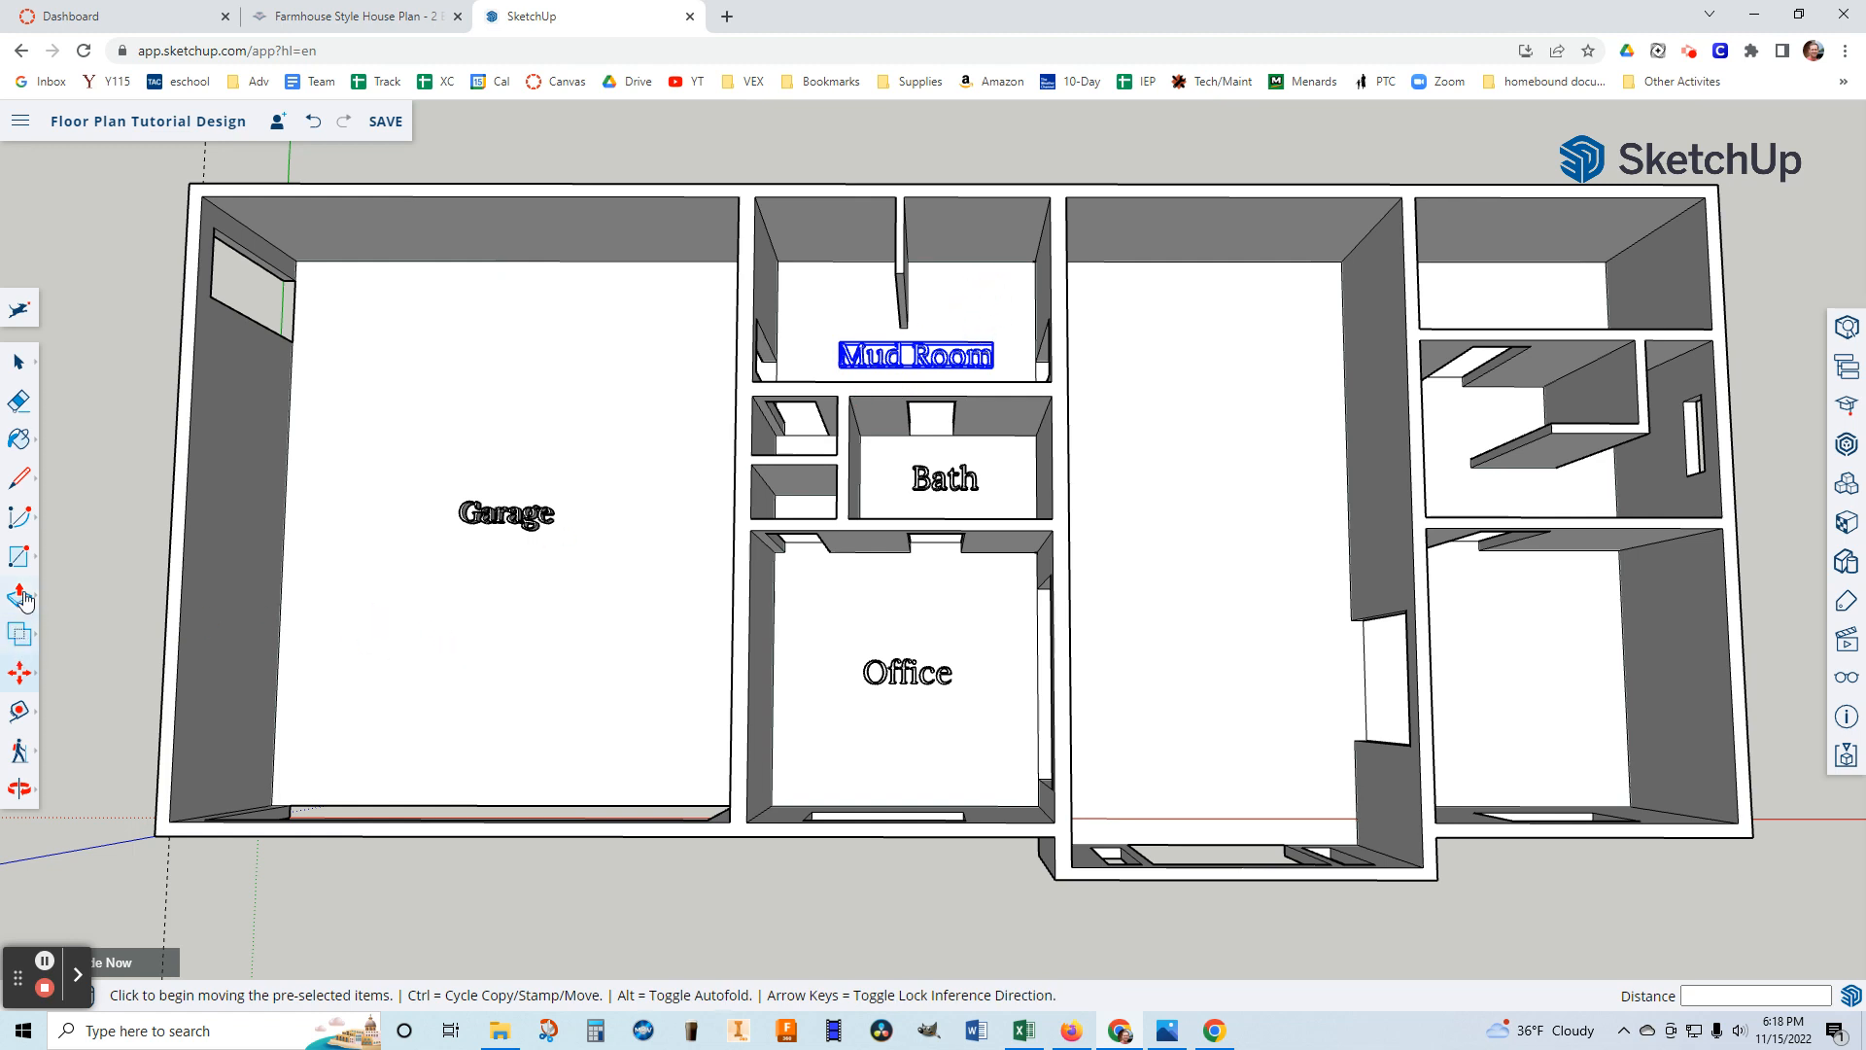
Create the 3D text "Pantry", 1' high with 6" extrusion, and place it beside the short partition behind the Mud Room label.
click(19, 557)
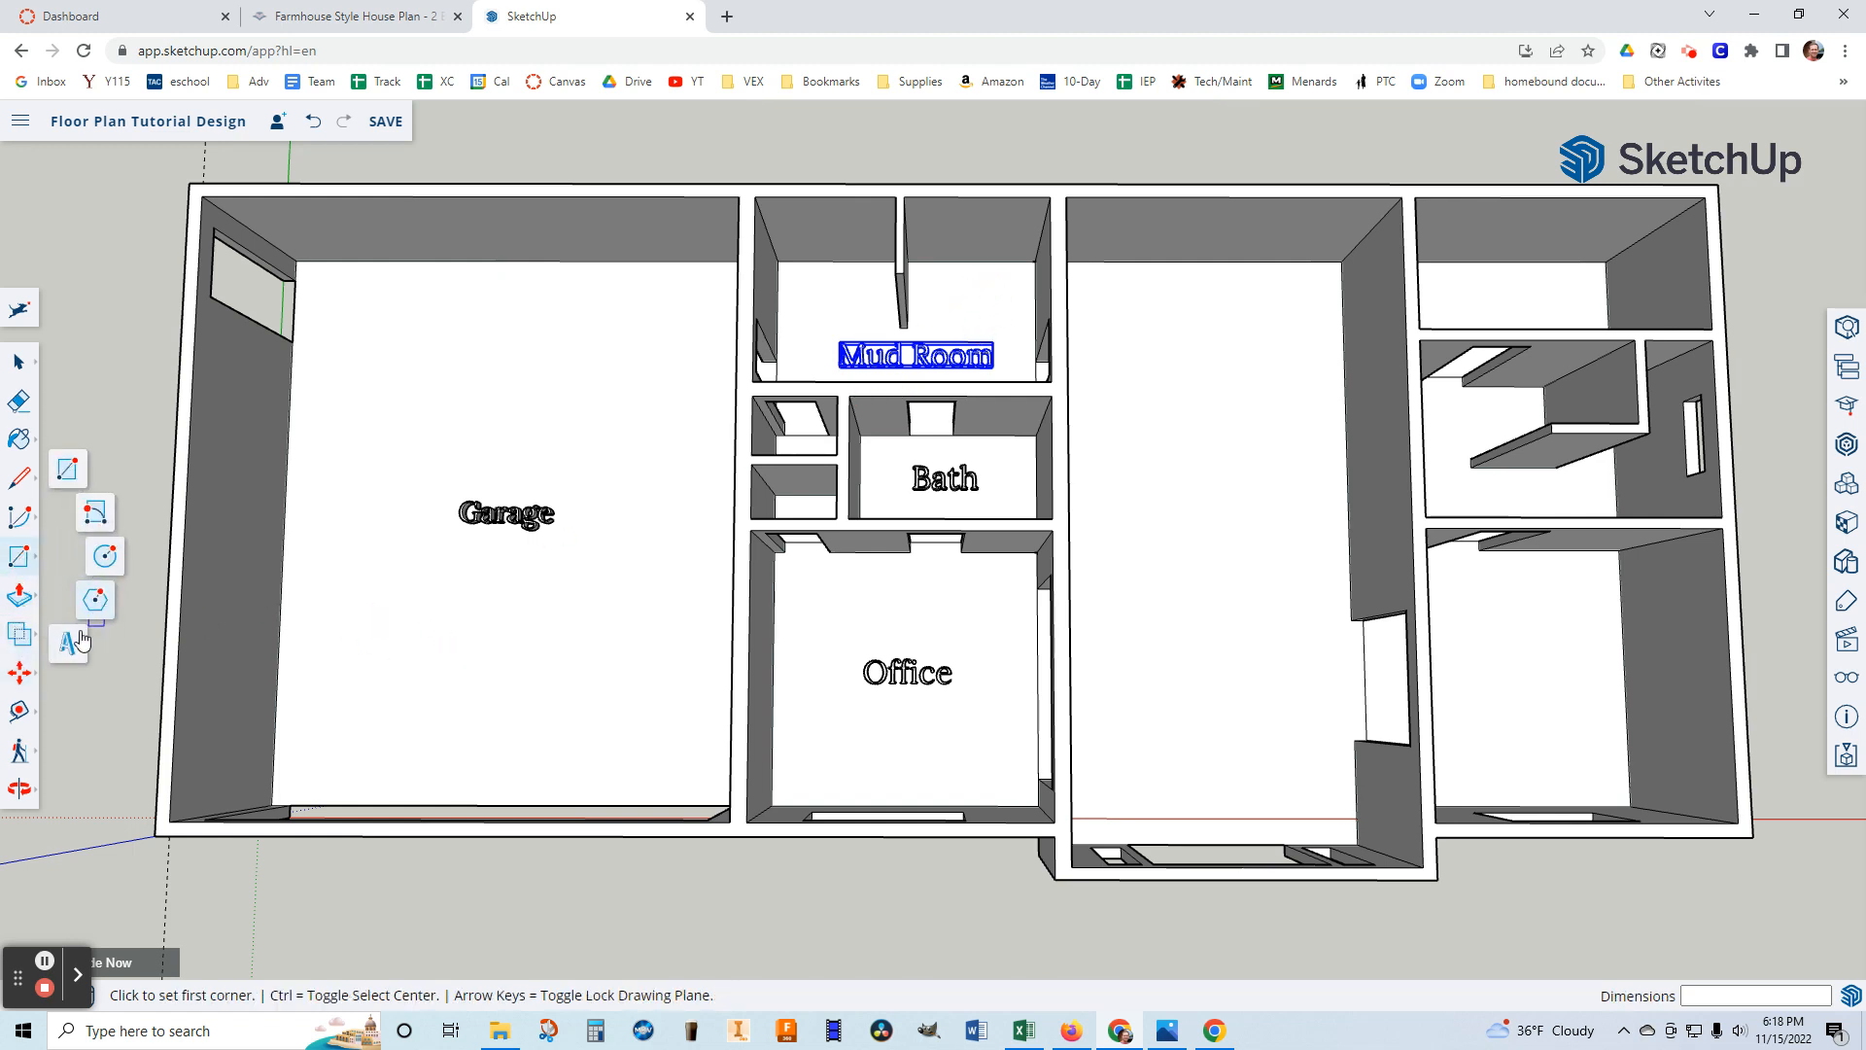
click(97, 610)
text(Pantry)
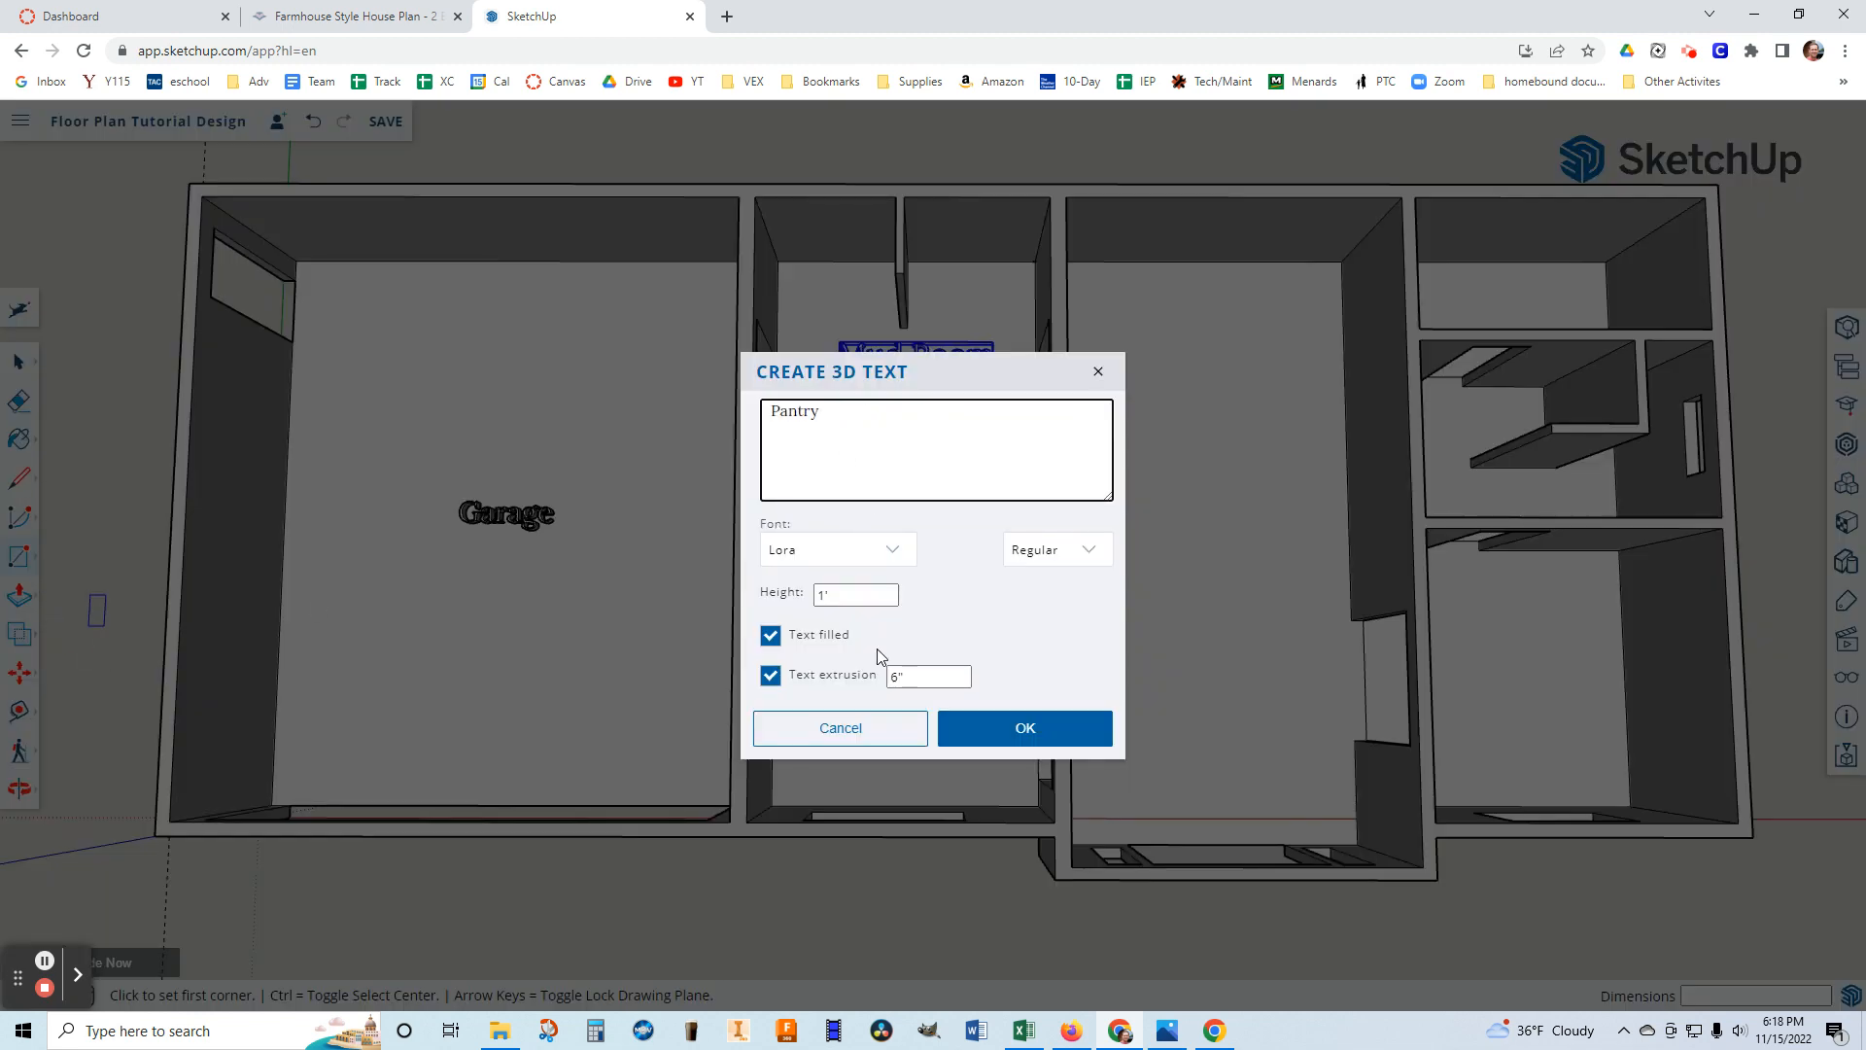
click(967, 727)
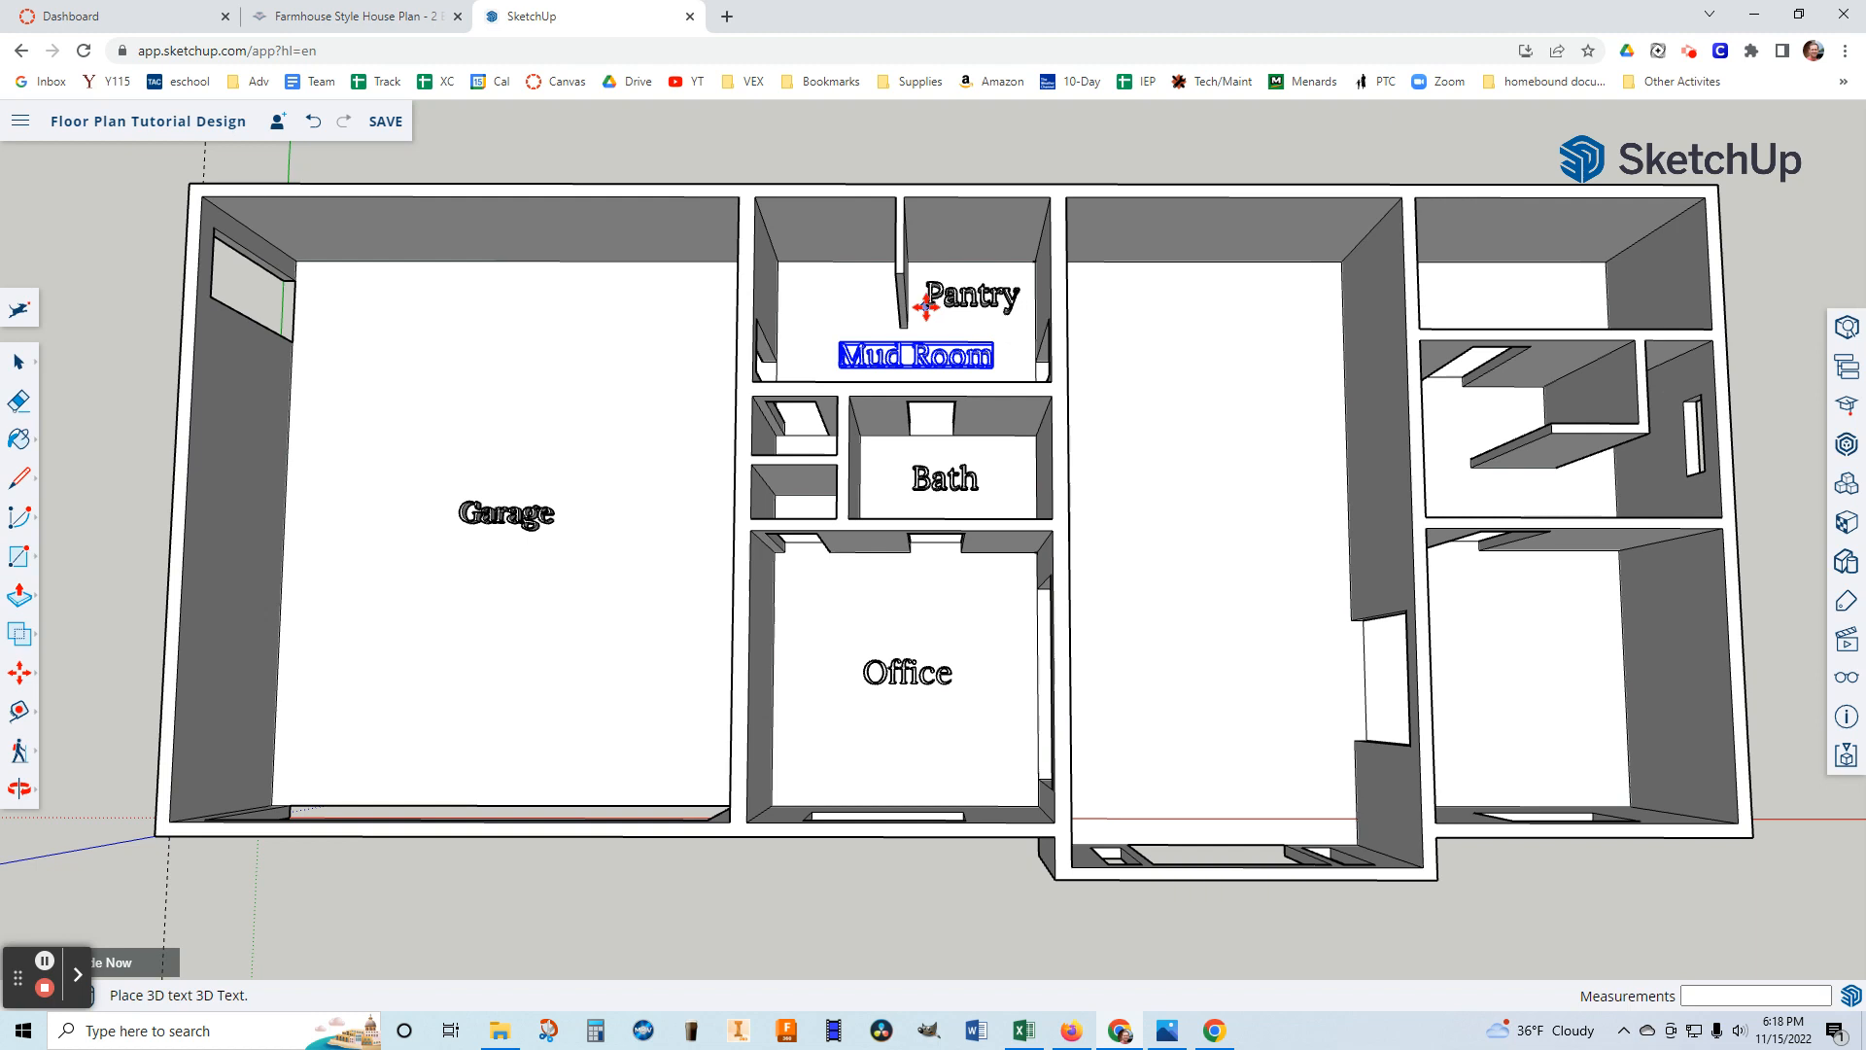
click(925, 307)
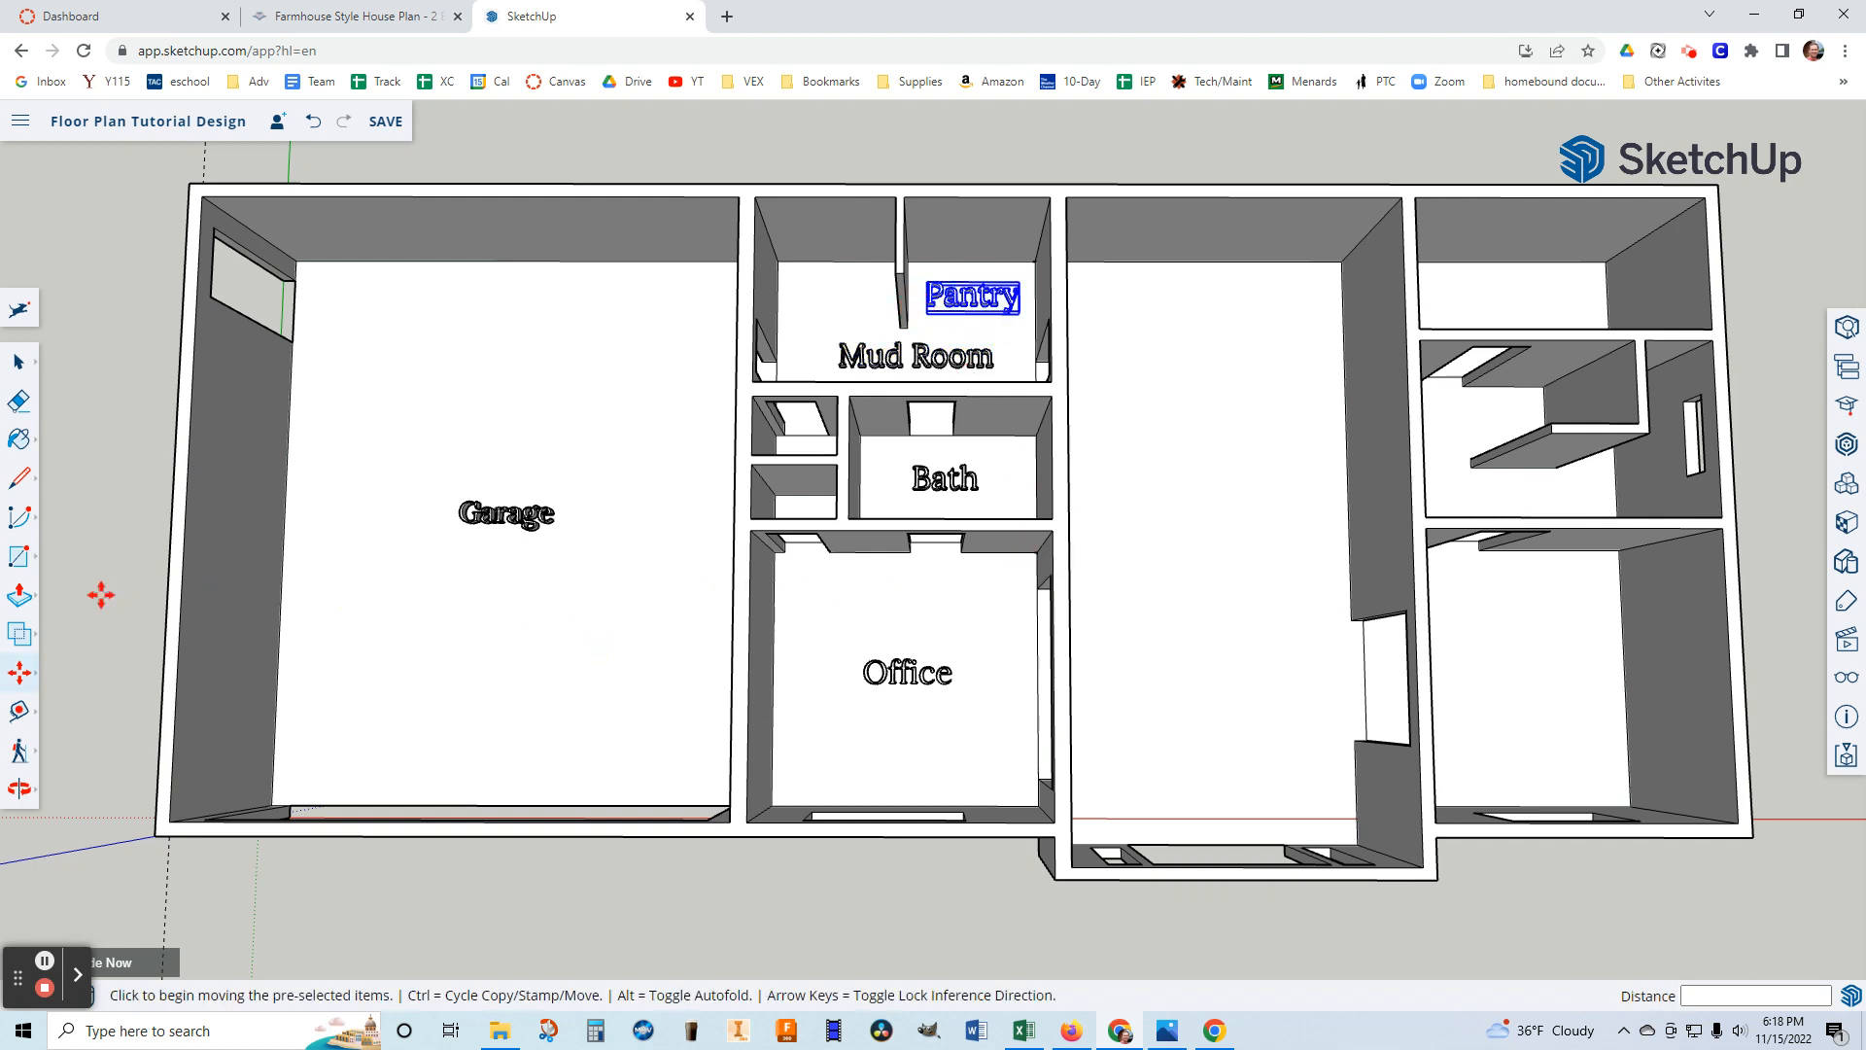
Create the 3D text "Kitchen", 1' high with 6" extrusion, and place it on the rear part of the large central room's floor.
click(24, 557)
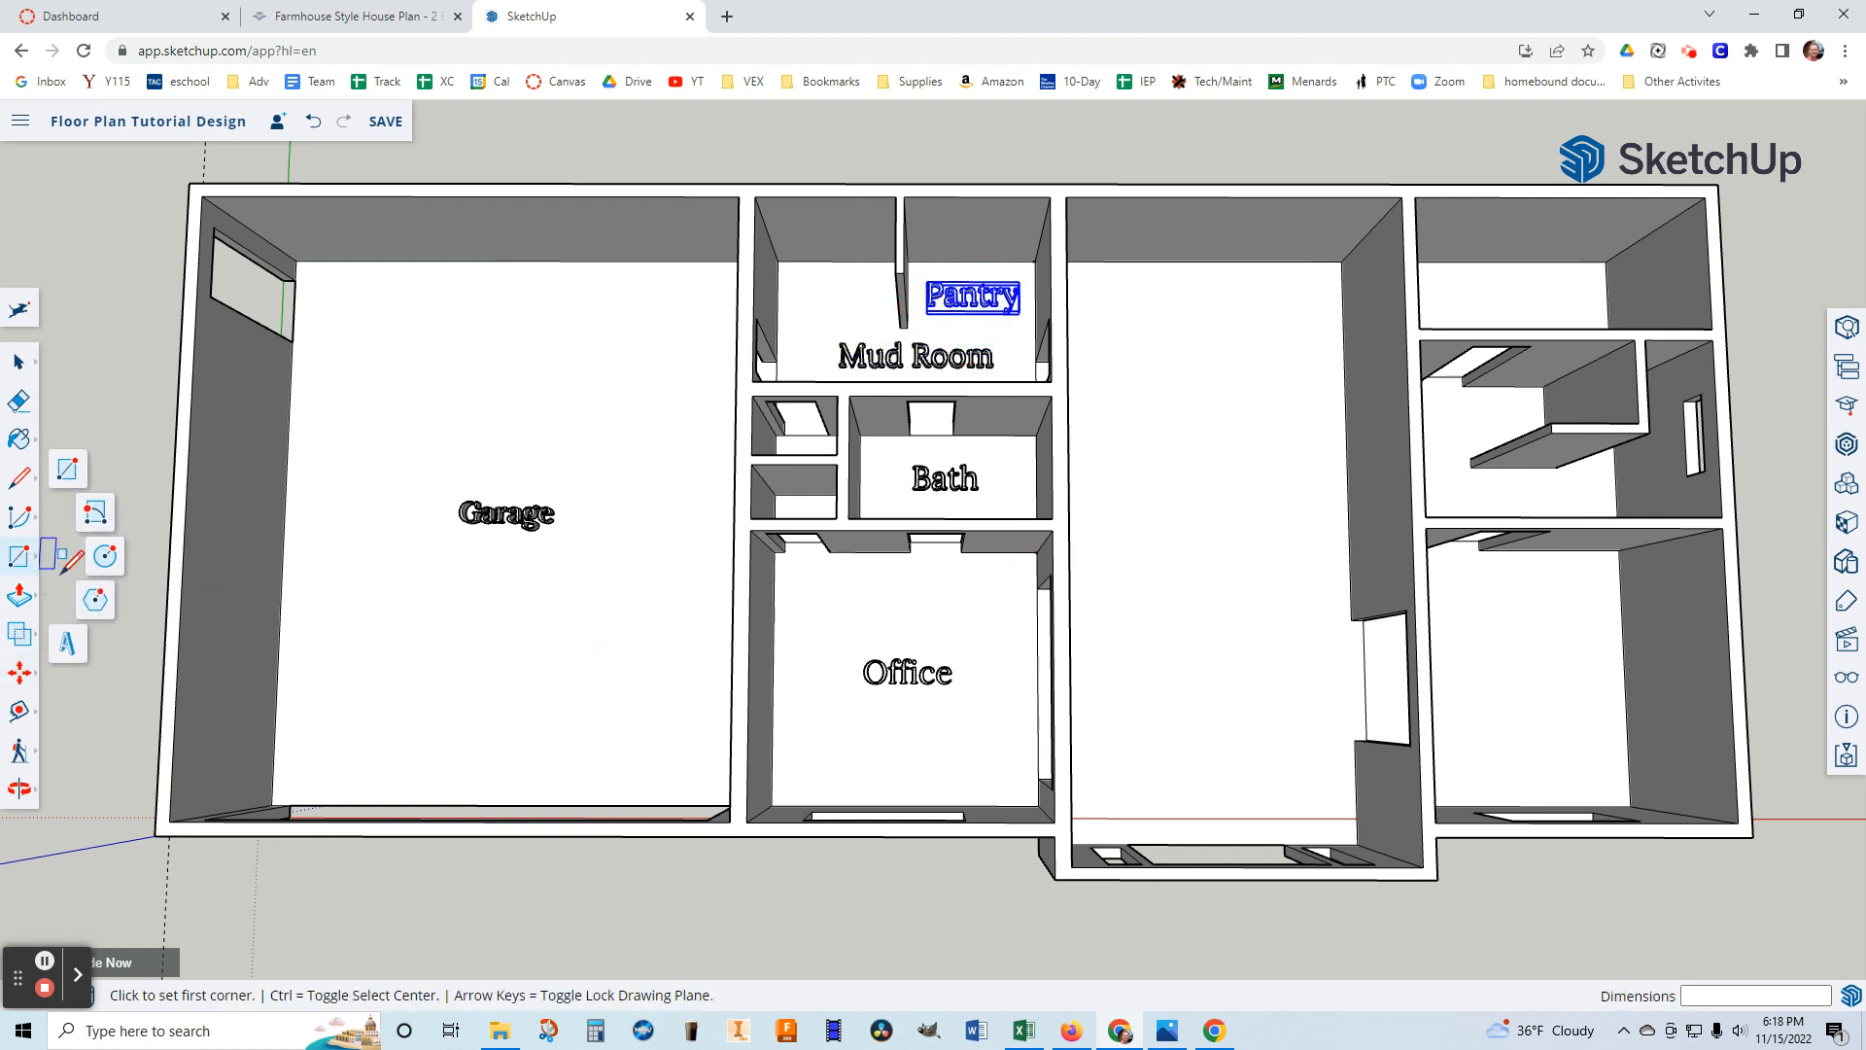
click(70, 653)
text(Kitchen)
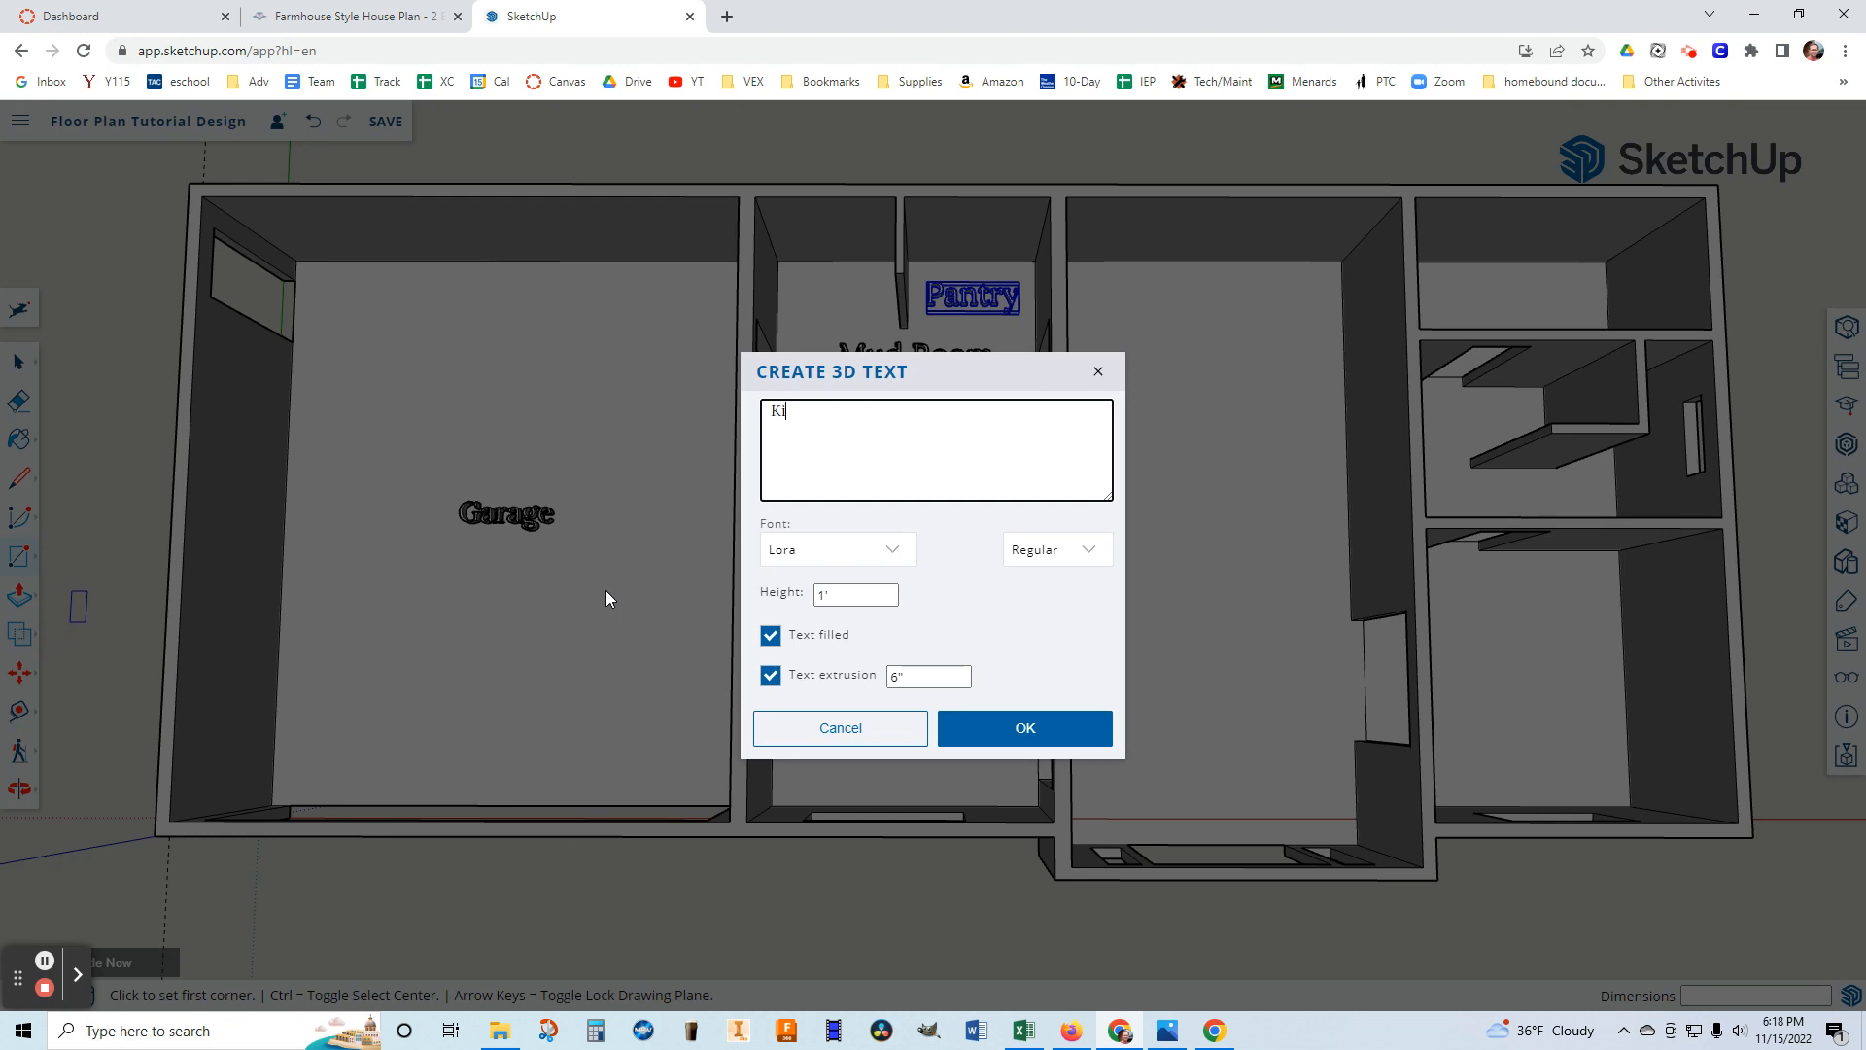
click(1026, 729)
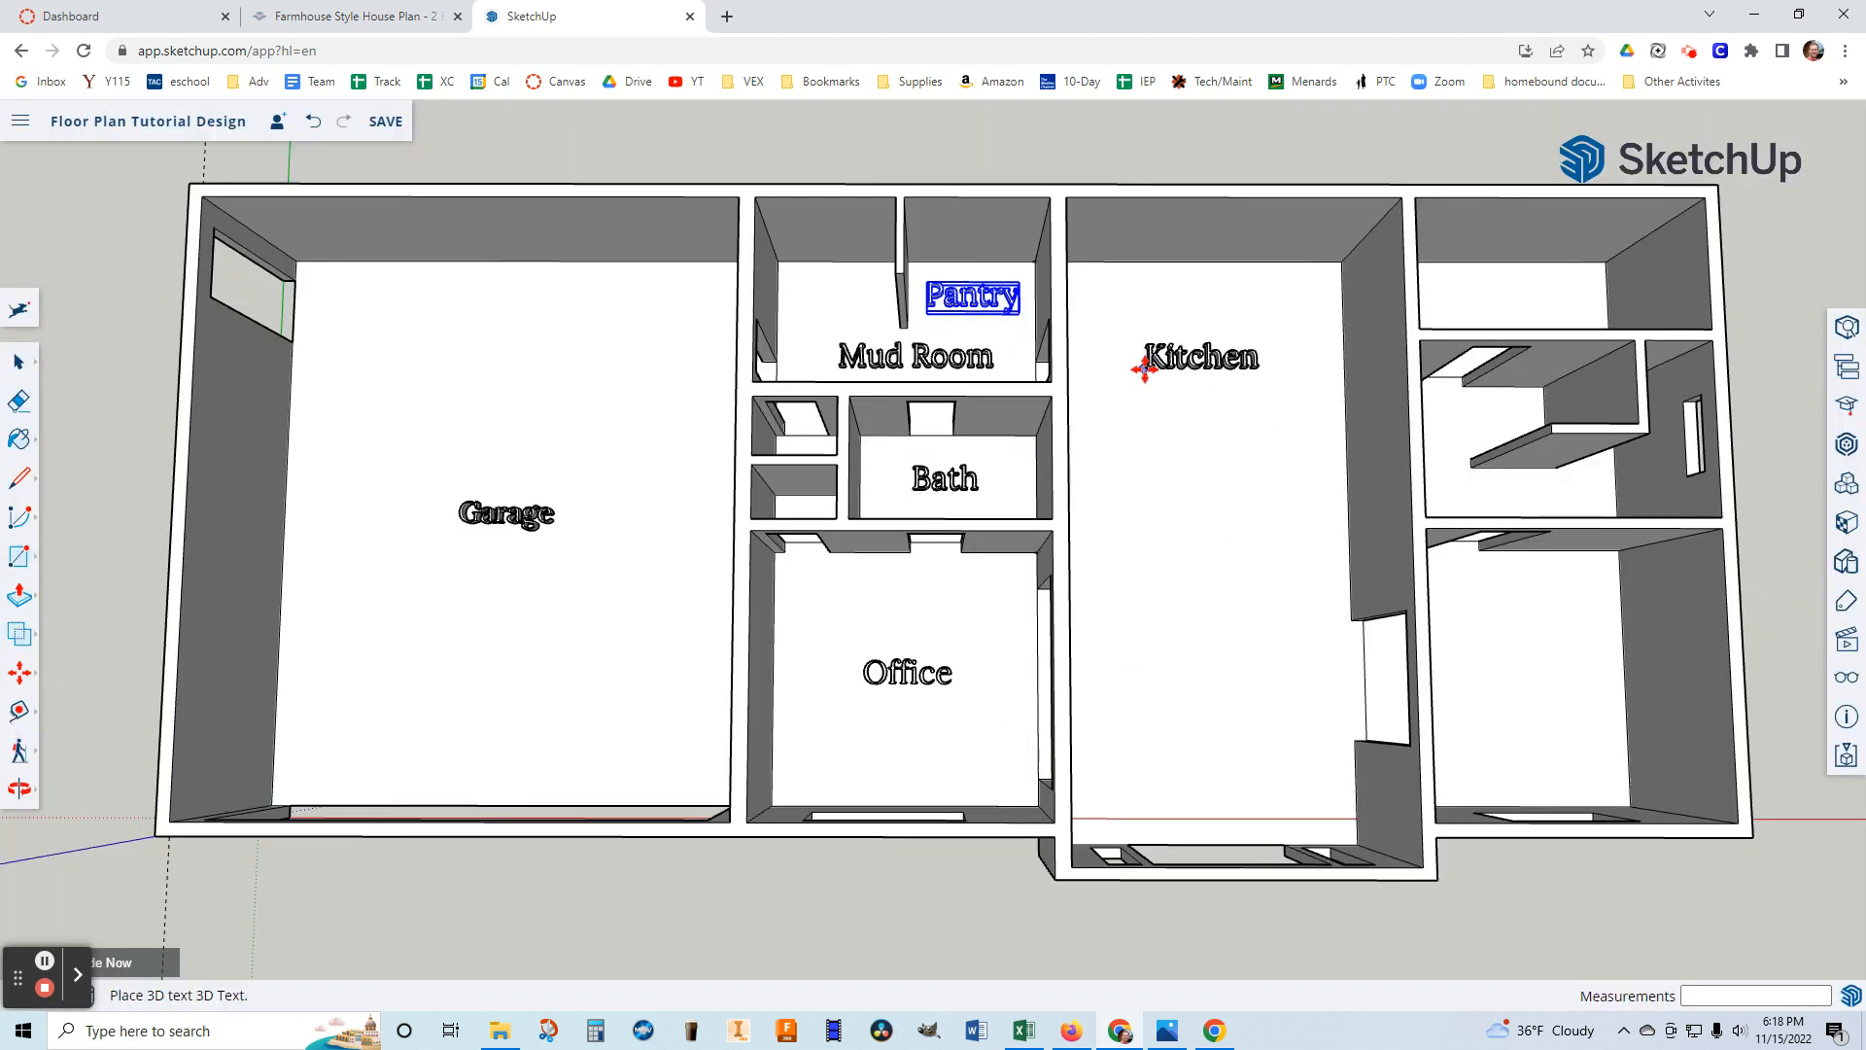
click(1143, 368)
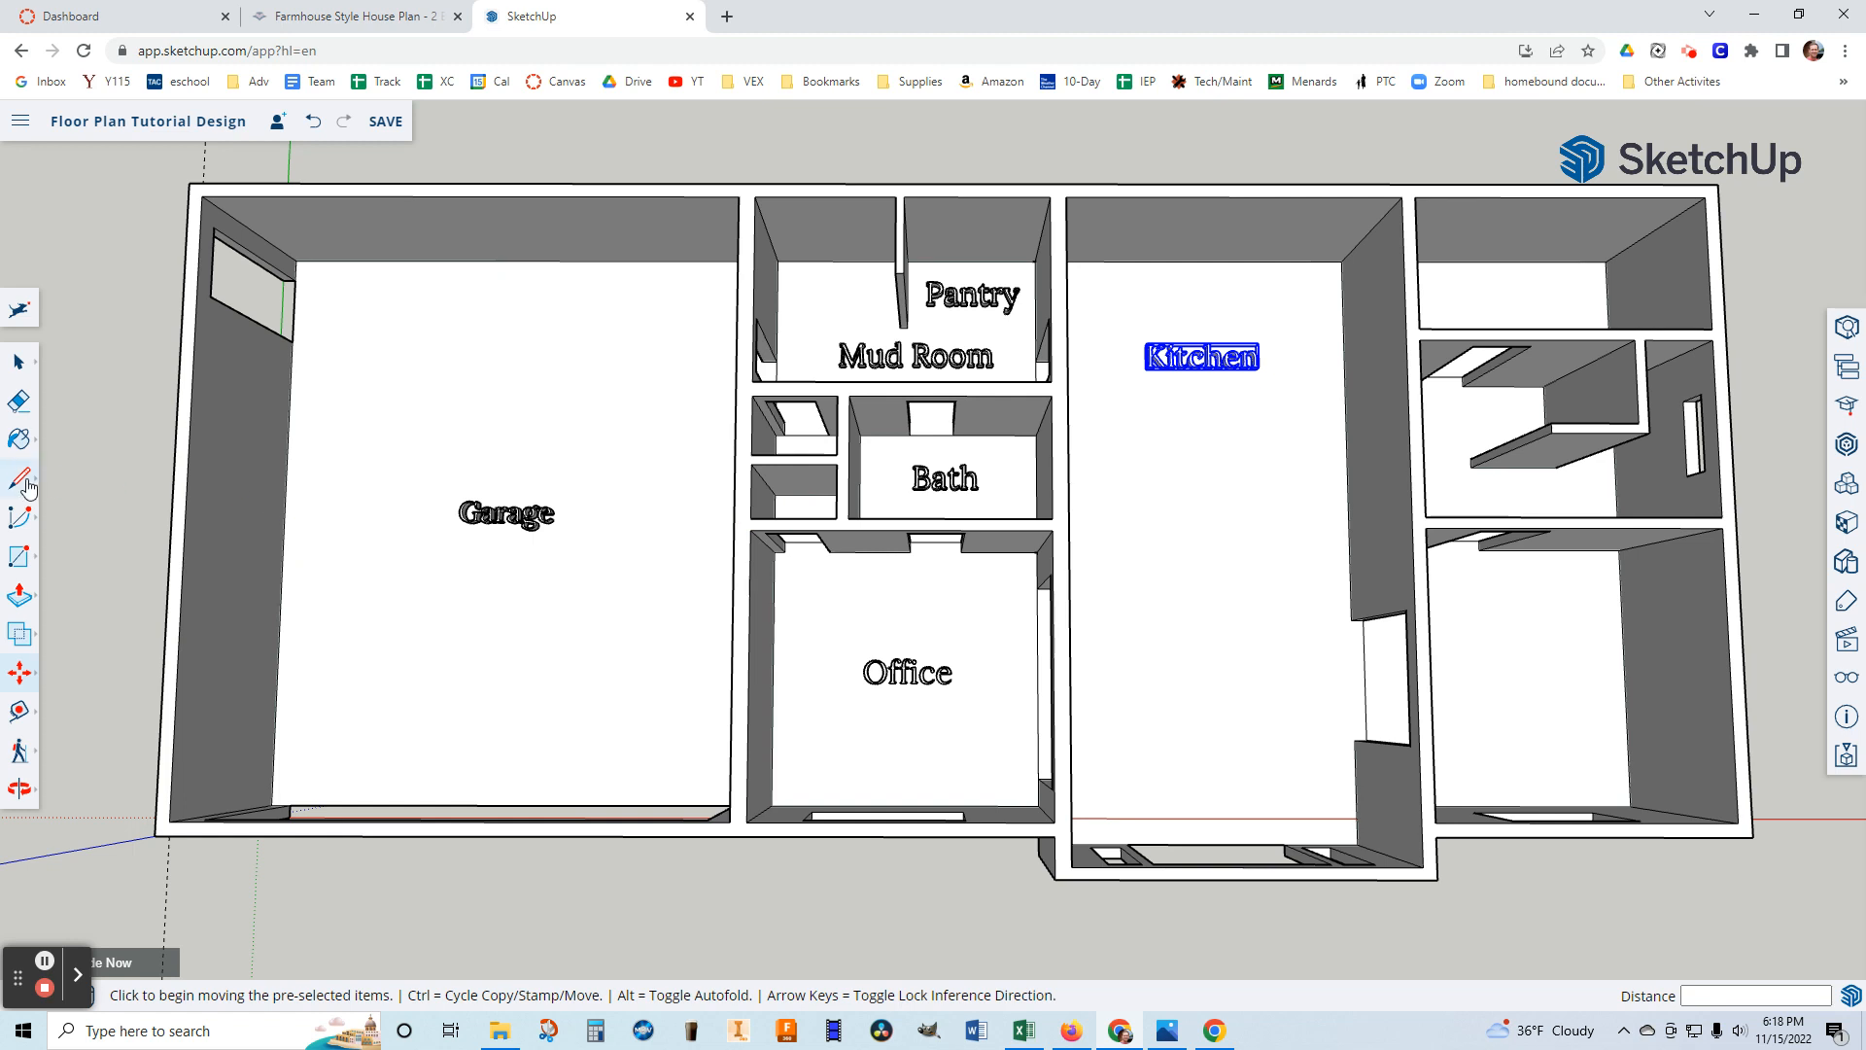
Create the 3D text "Living Room", 1' high with 6" extrusion, and place it on the front part of the large central room's floor.
click(19, 562)
click(103, 659)
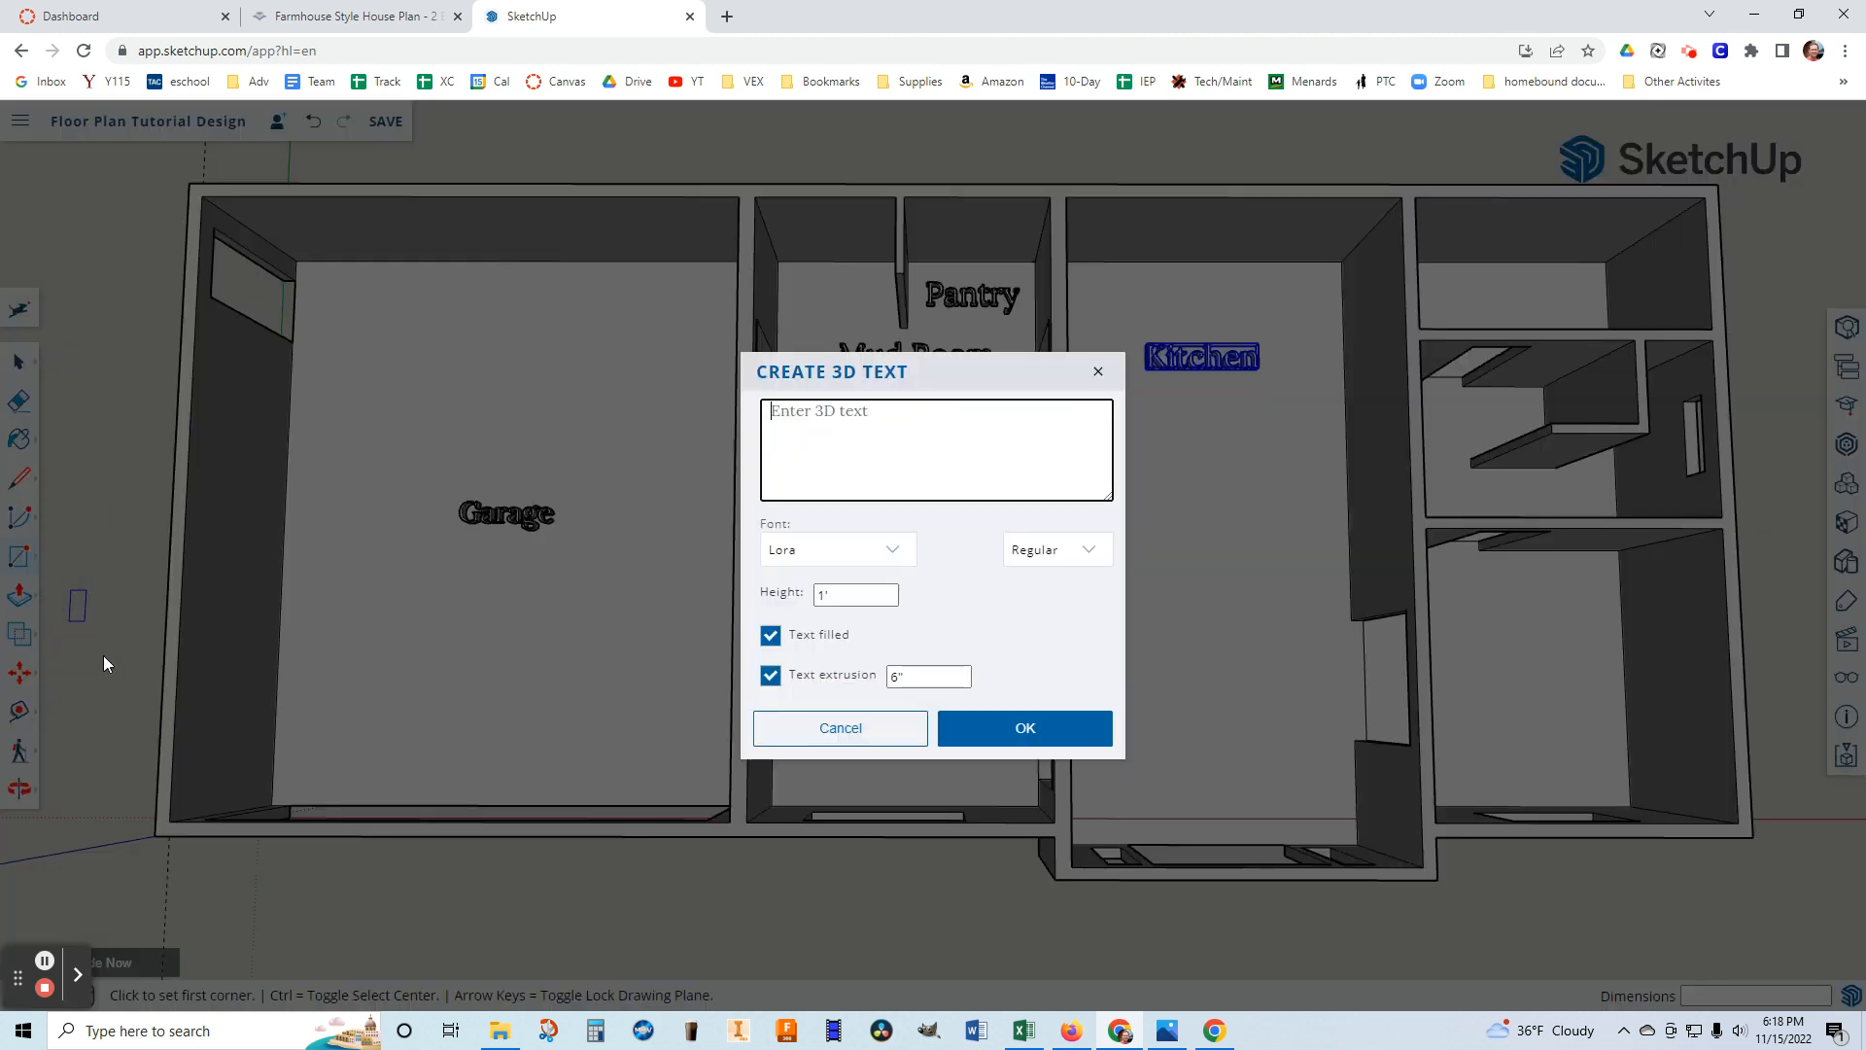
text(L)
click(1056, 731)
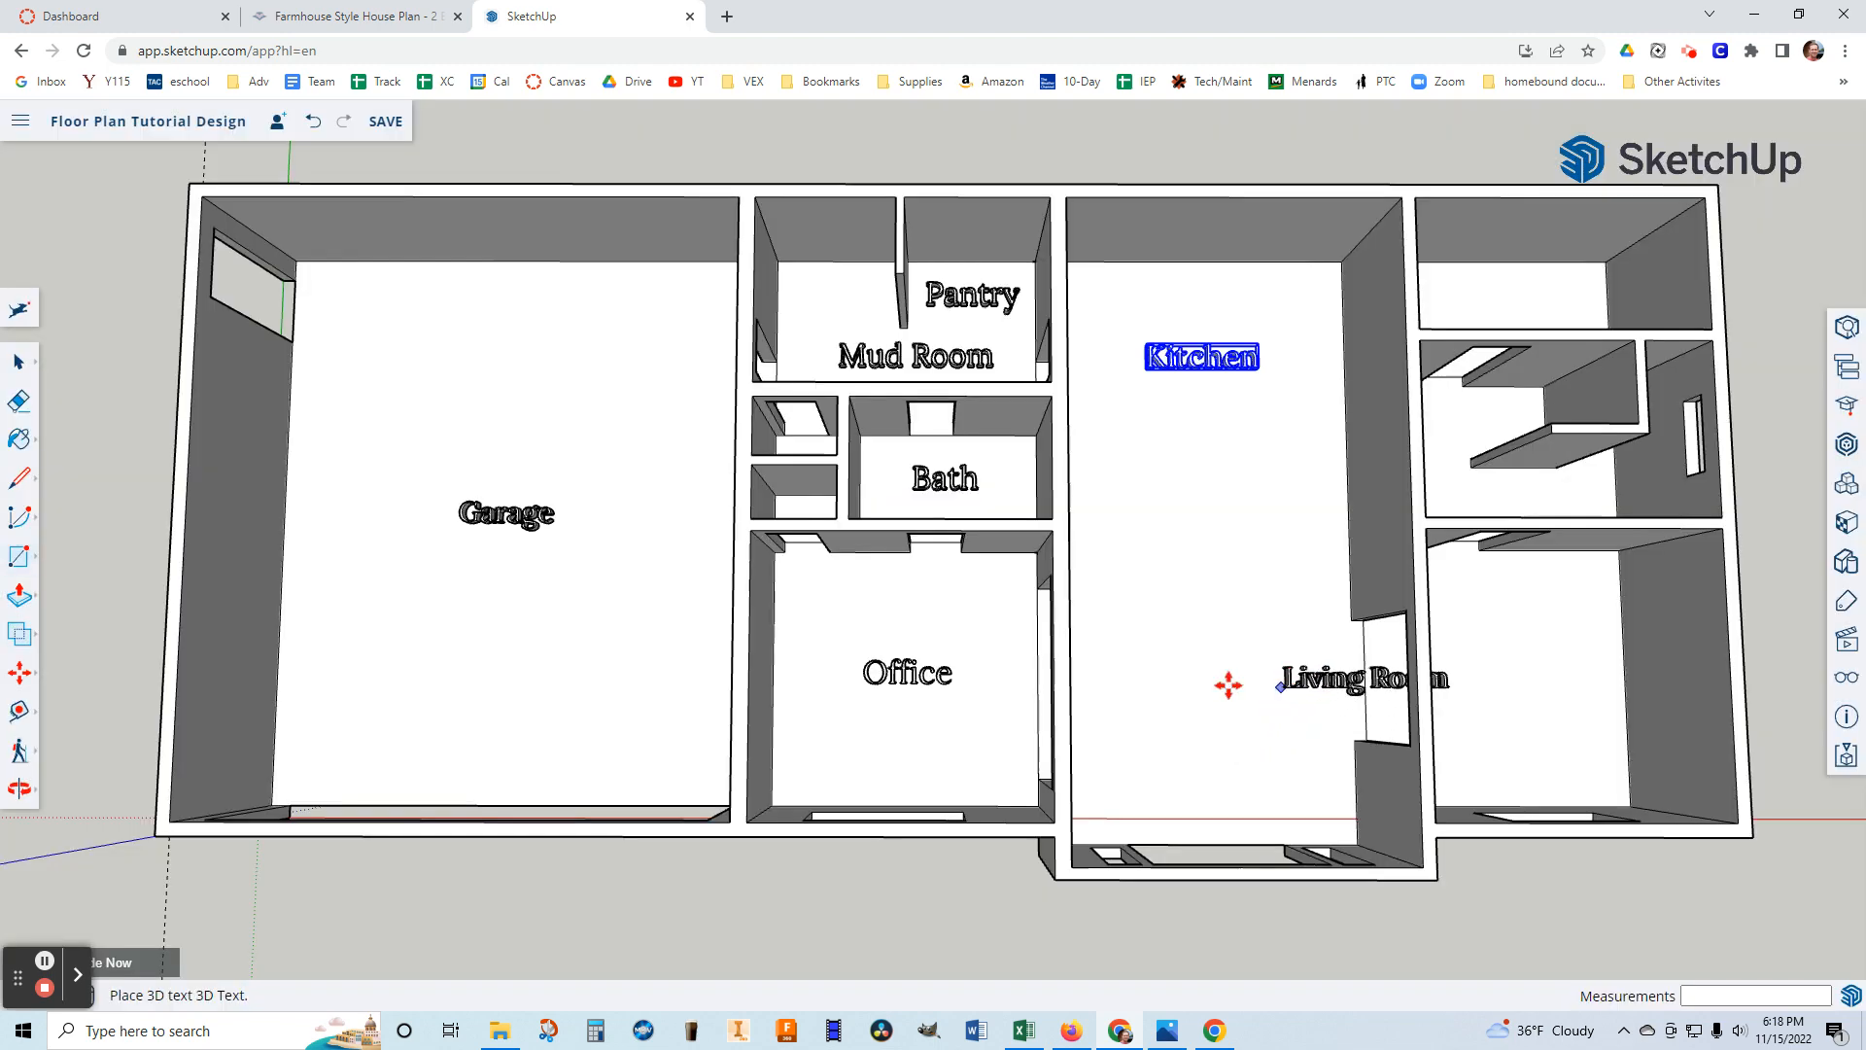
click(1140, 685)
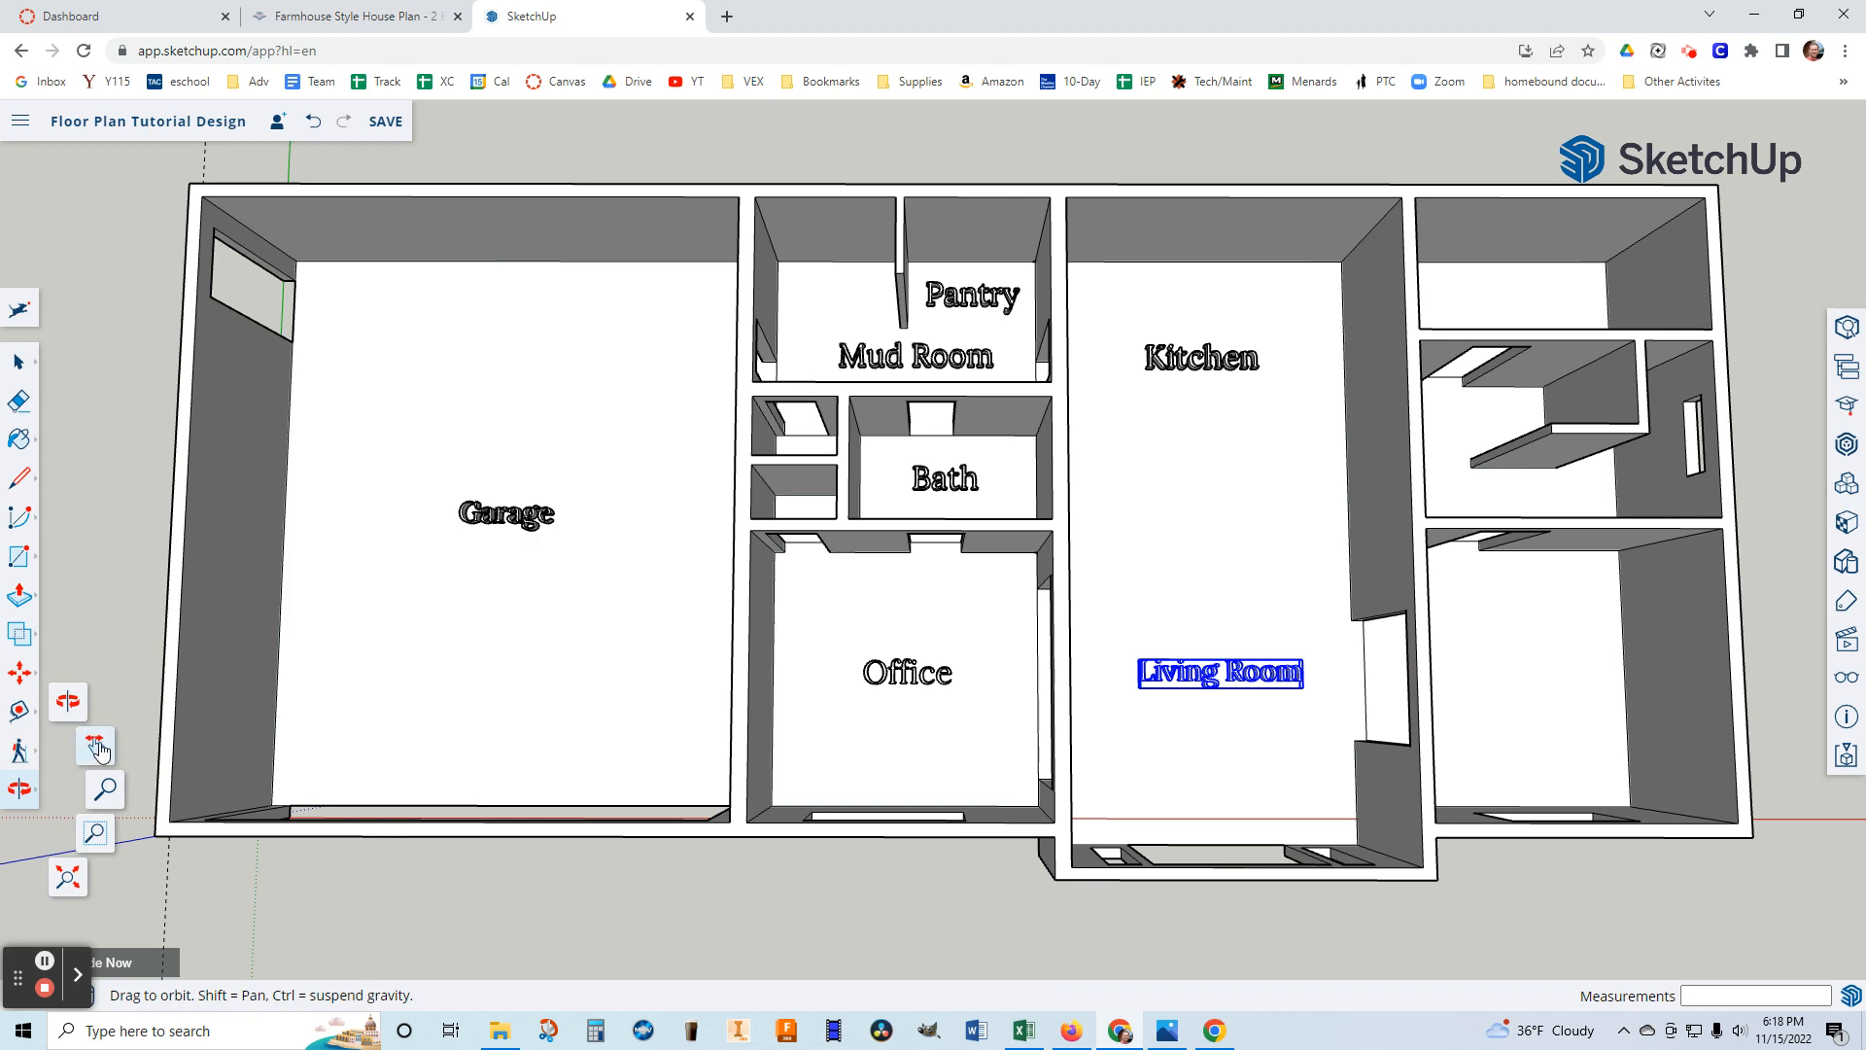
Create the 3D text "Walk-In", 1' high with 6" extrusion, and place it in the rear corner room farthest from the garage.
click(95, 745)
scroll(1370, 593, up, 1)
drag(1371, 593, 889, 625)
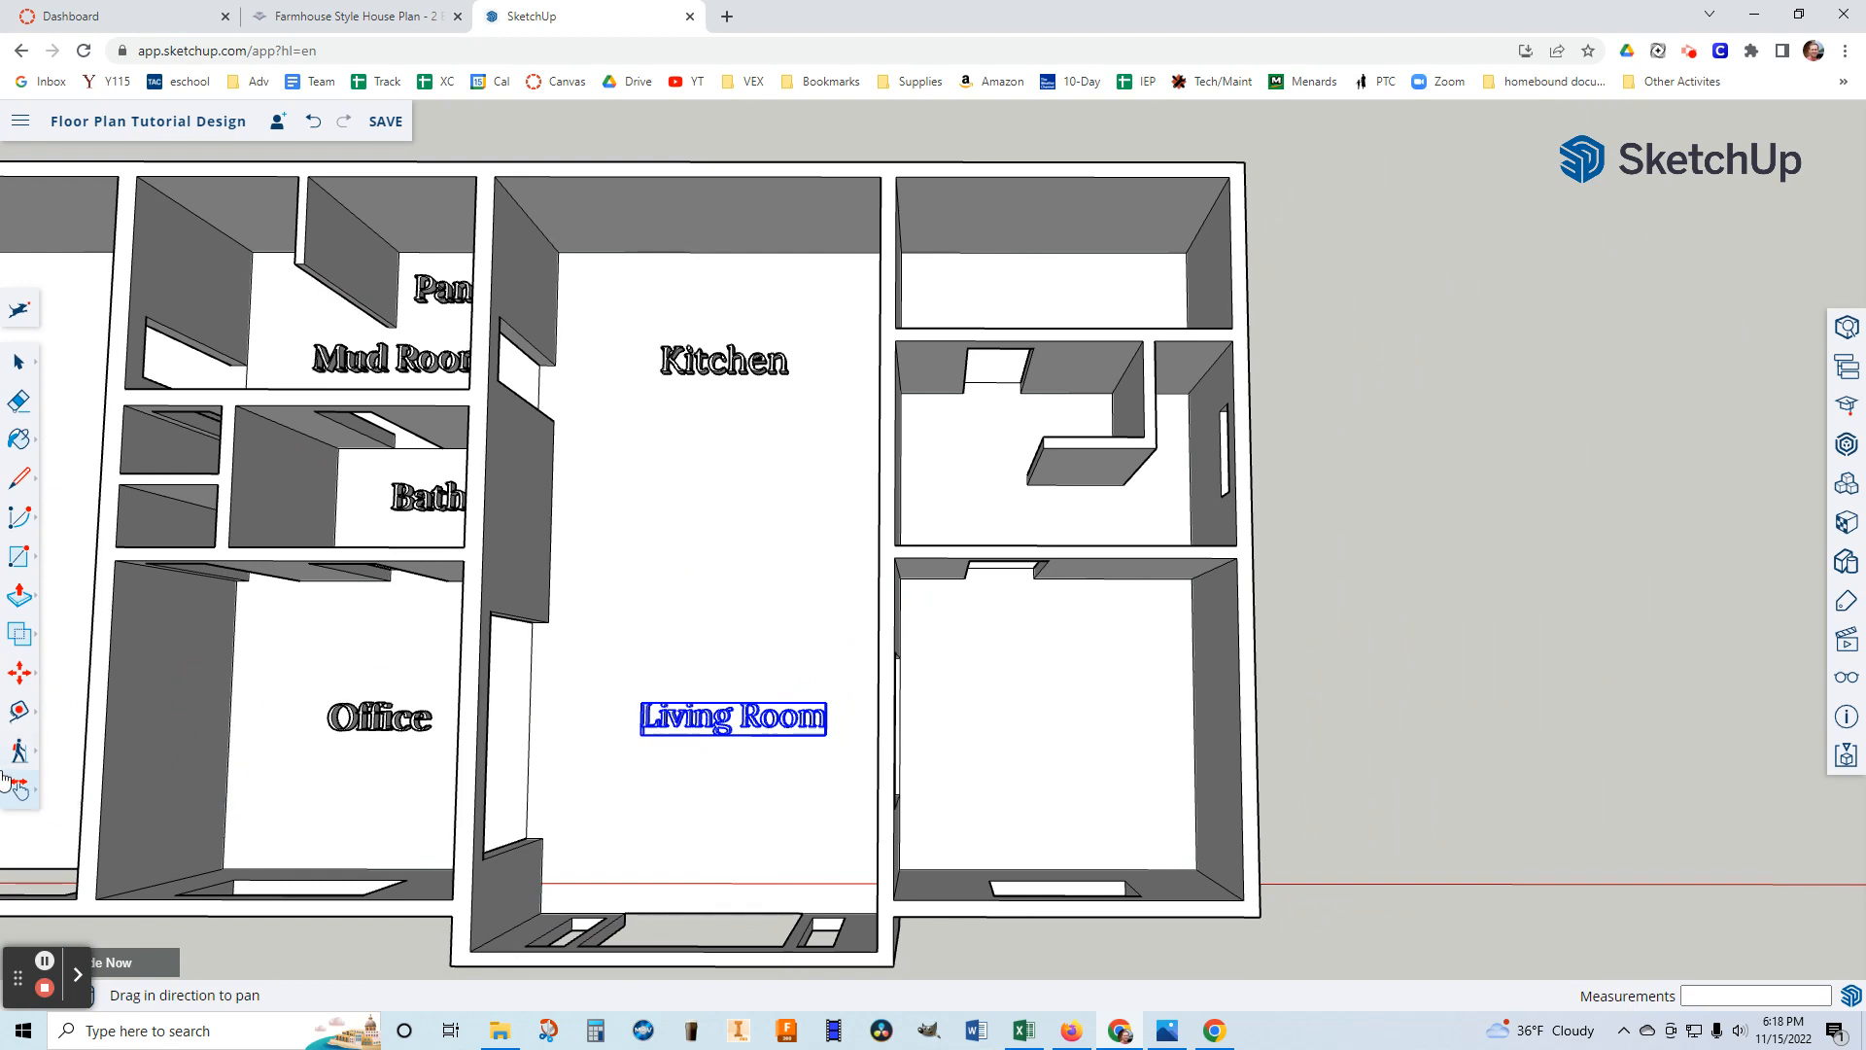
click(23, 562)
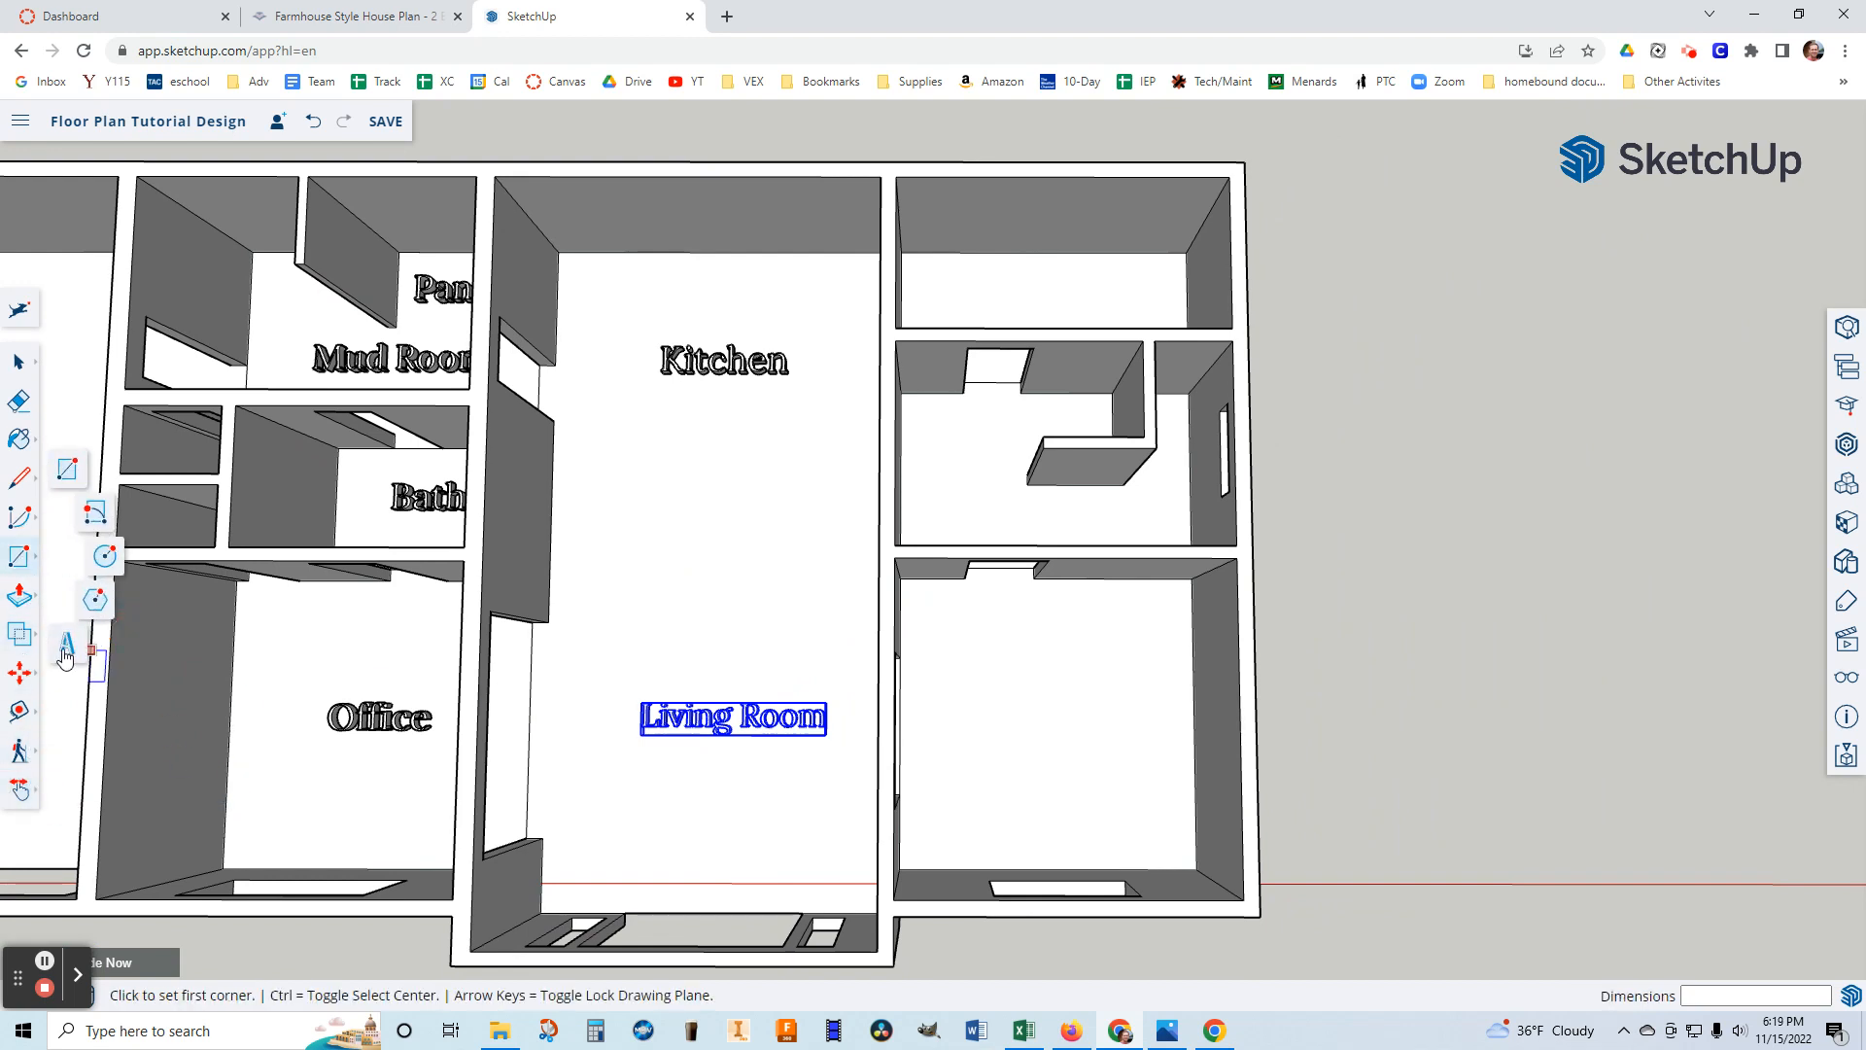
click(63, 631)
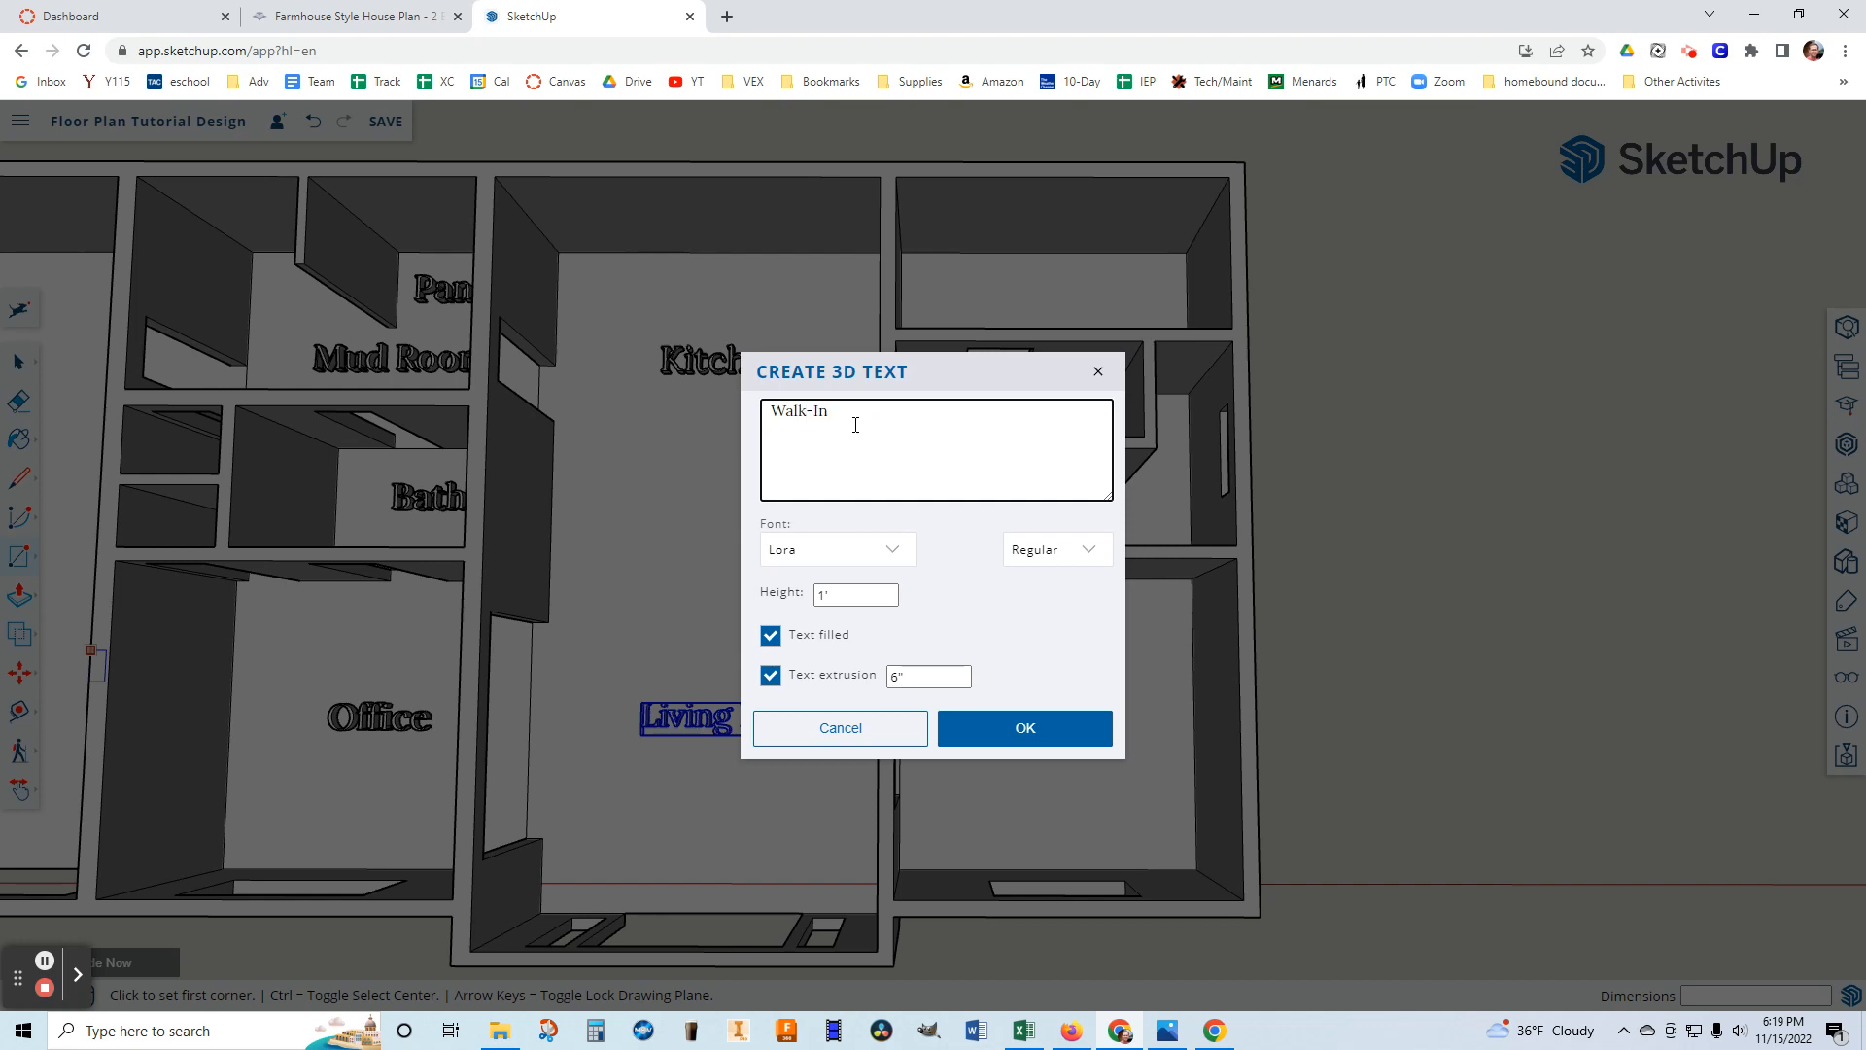
click(988, 727)
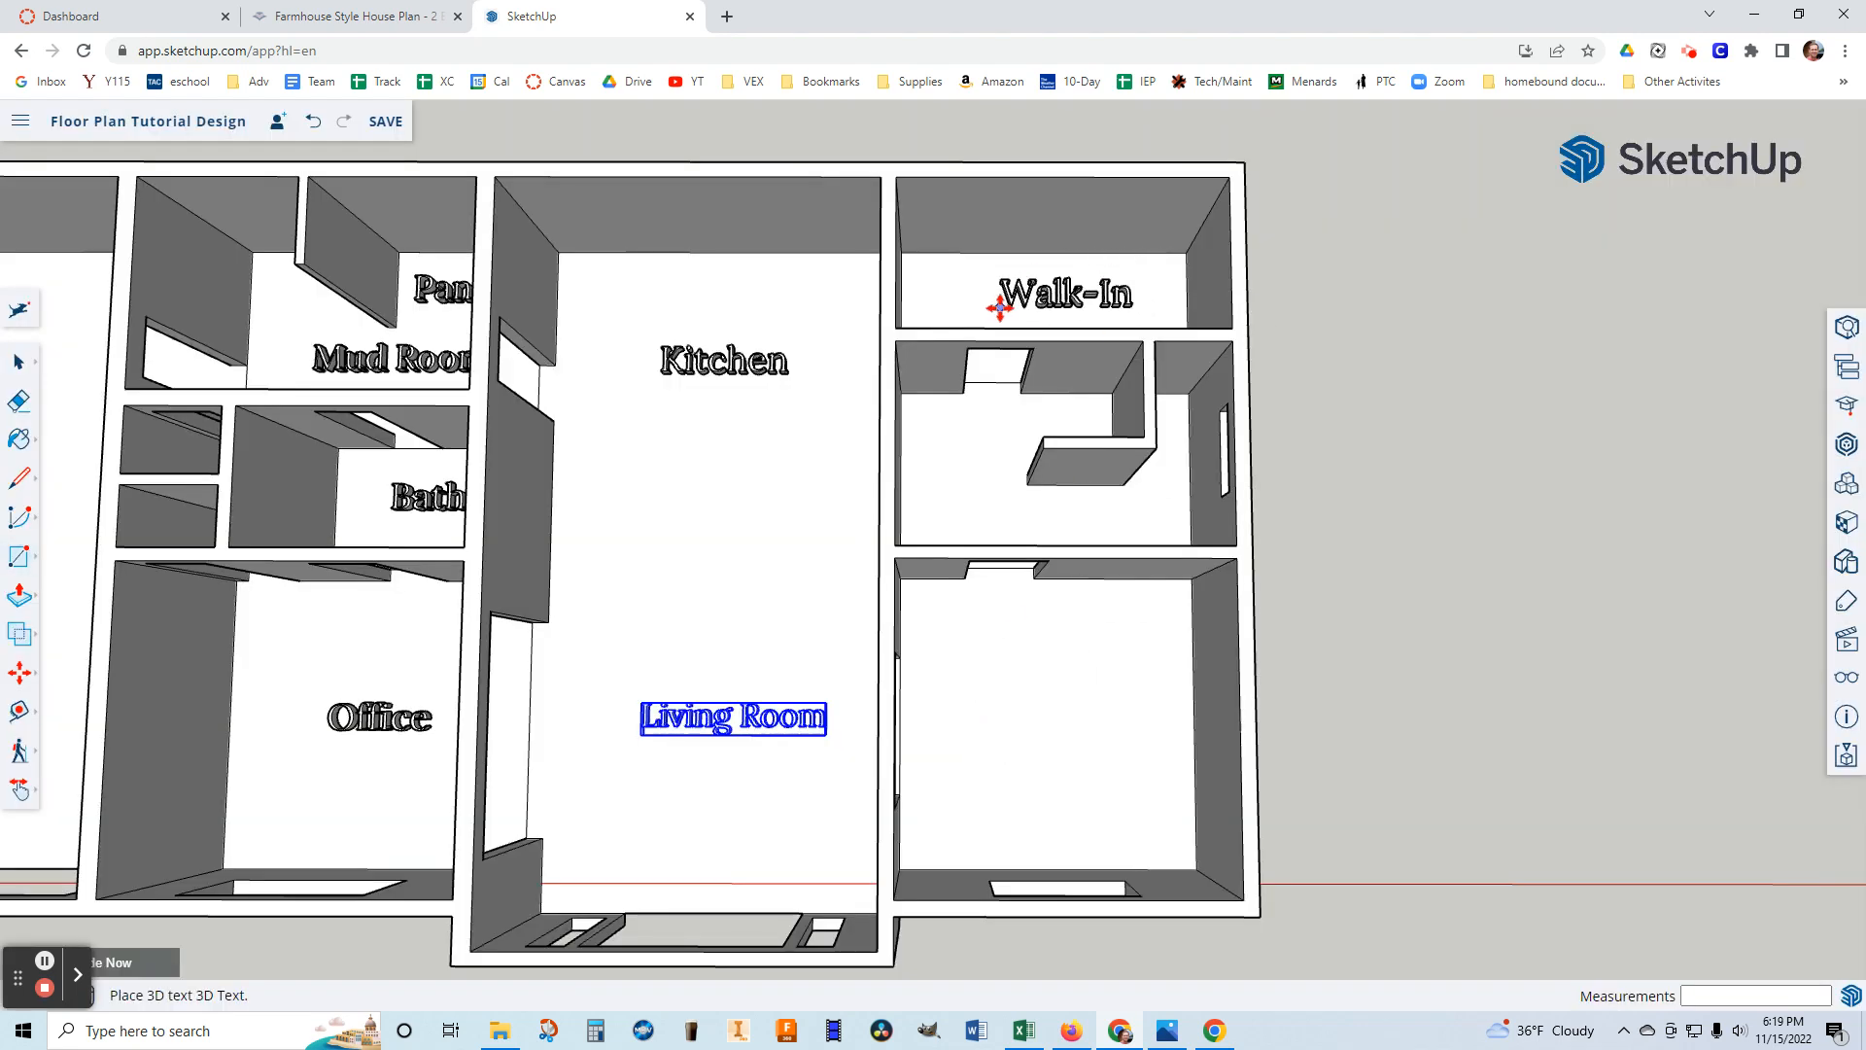
click(991, 309)
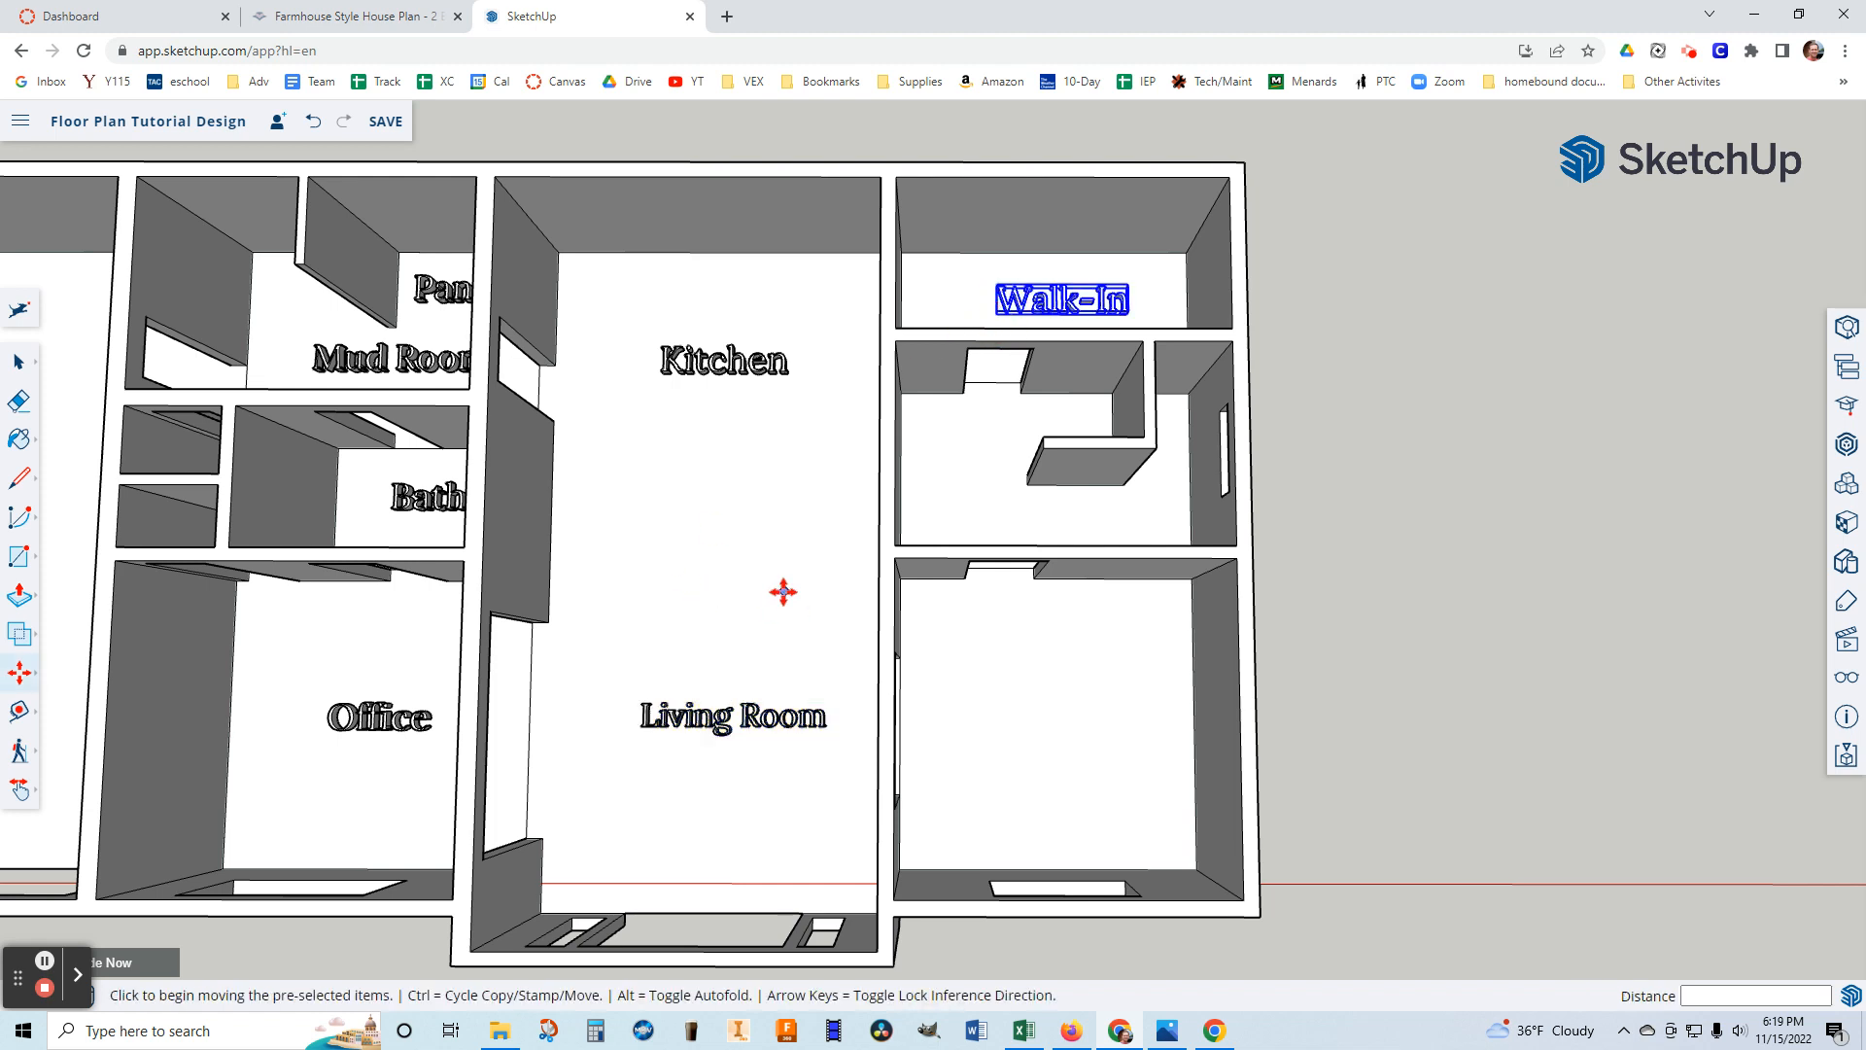
Create a second 3D text "Bath", 1' high with 6" extrusion, and place it in the room in front of the walk-in.
click(19, 599)
click(20, 556)
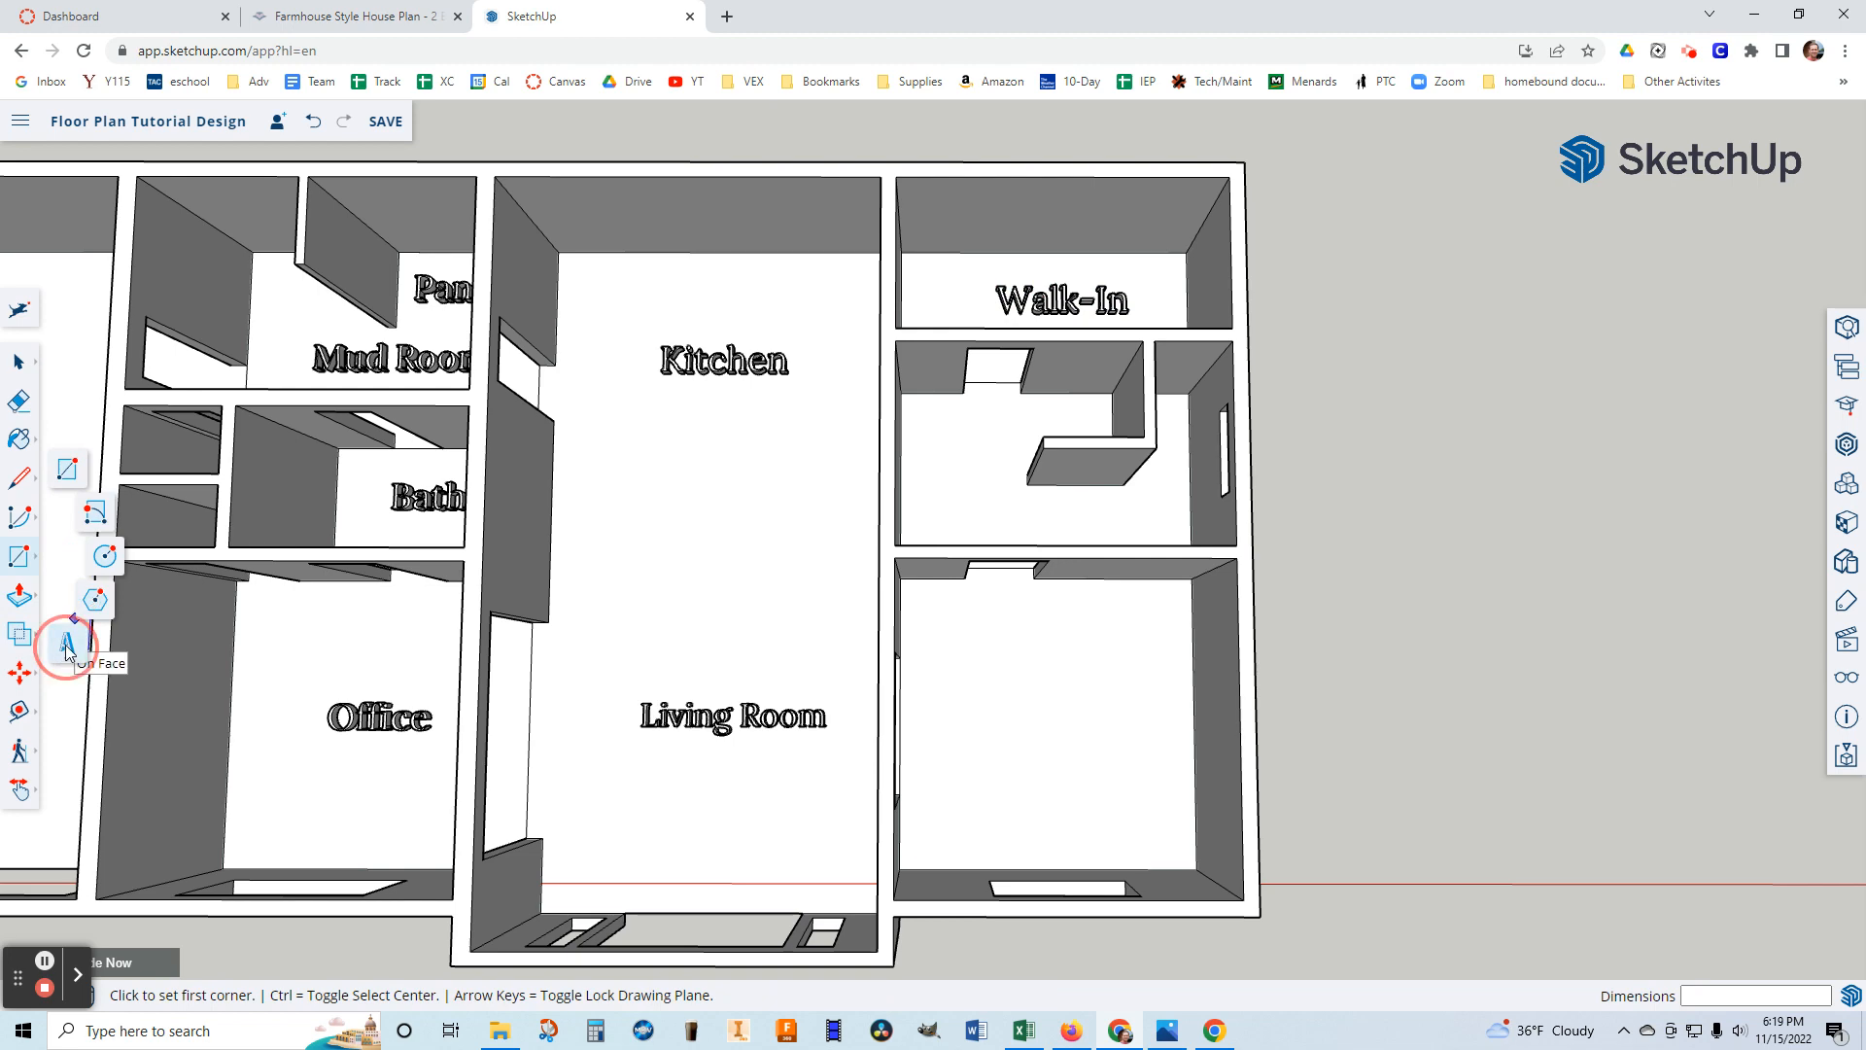
click(71, 643)
text(Bath)
click(992, 727)
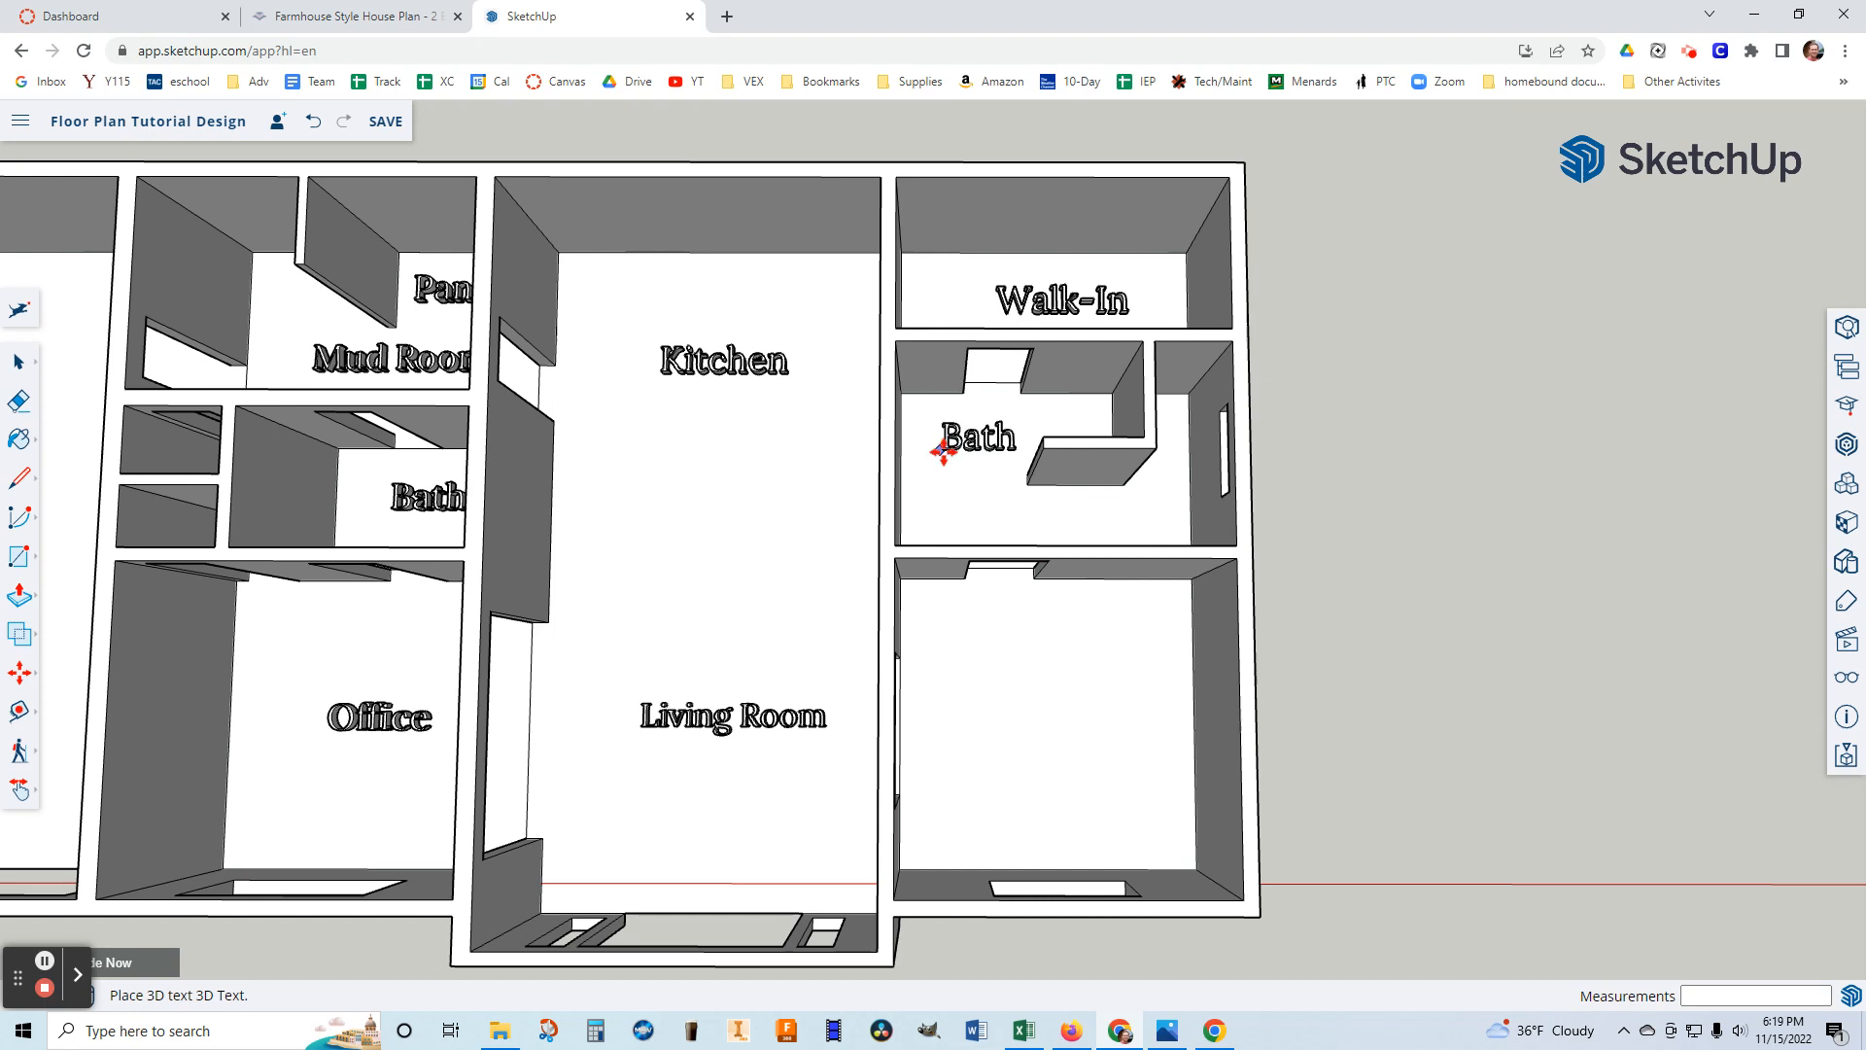
click(947, 450)
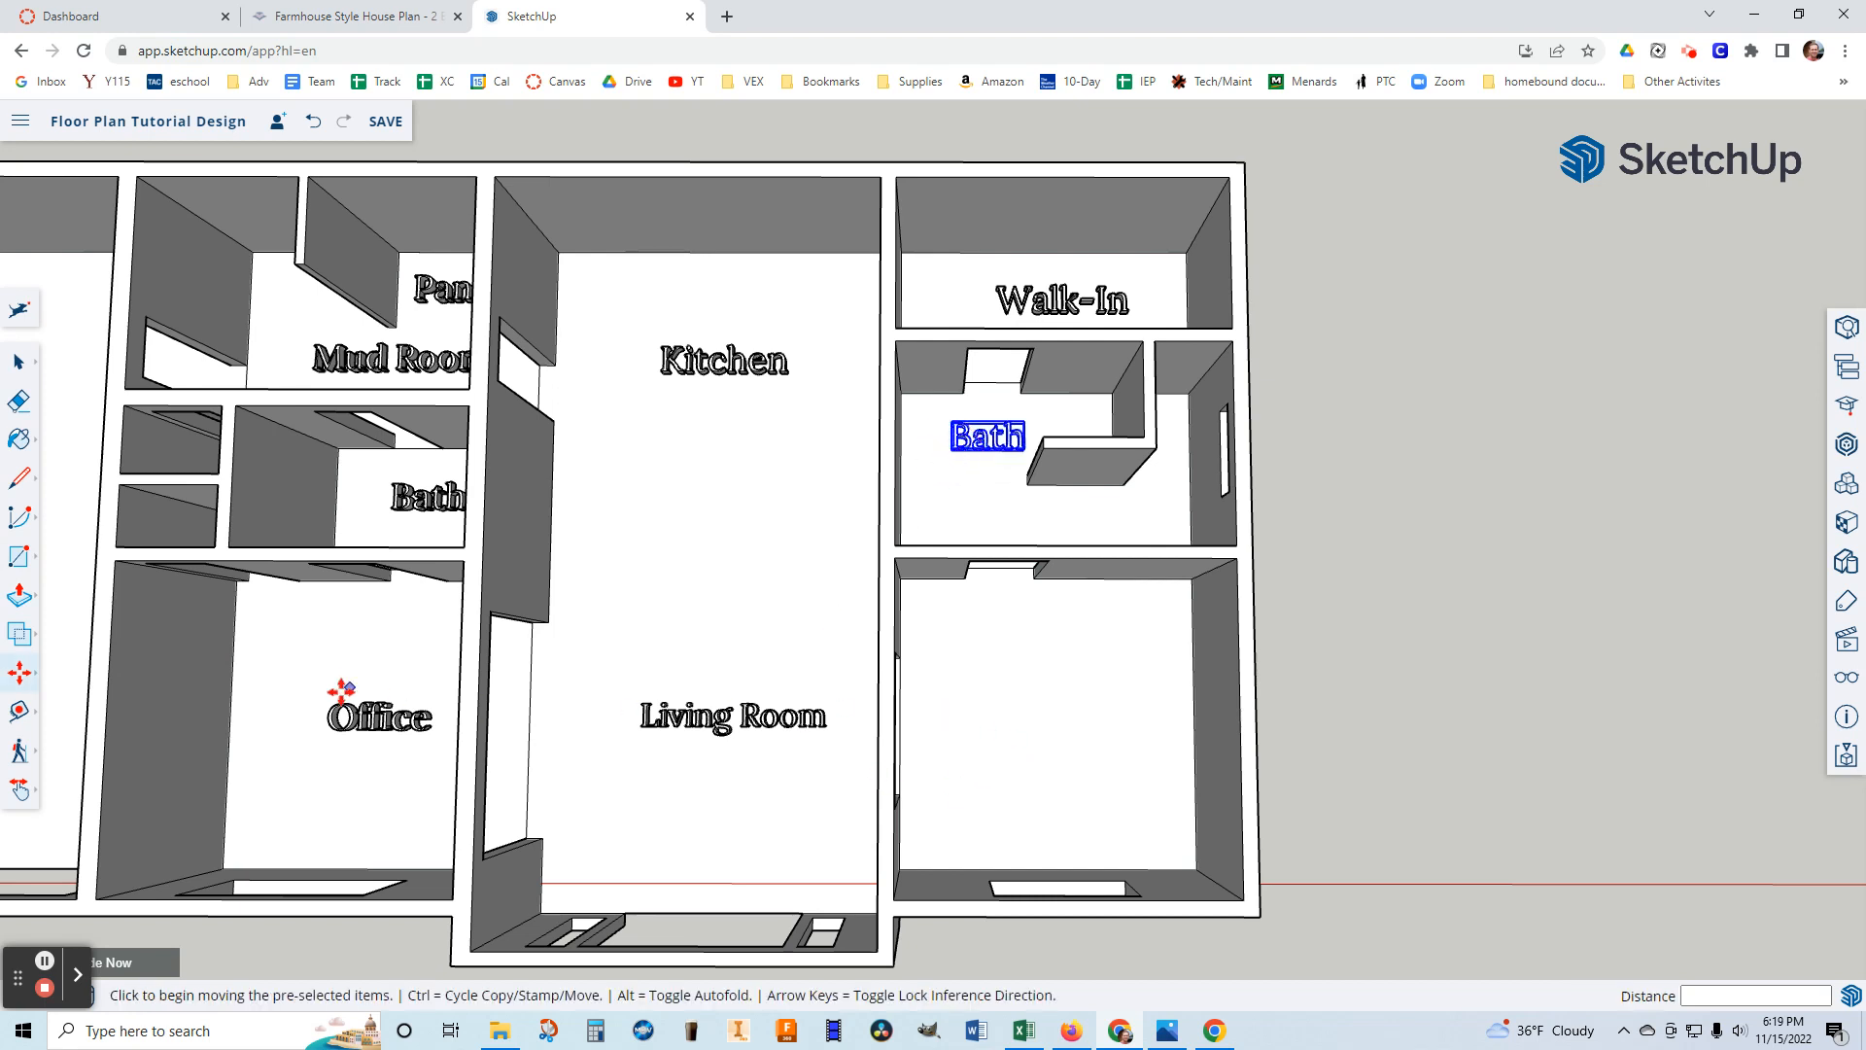
Create the 3D text "Shower", 1' high with 6" extrusion, and place it in front of the L-shaped partition in the bath beside the walk-in.
click(20, 560)
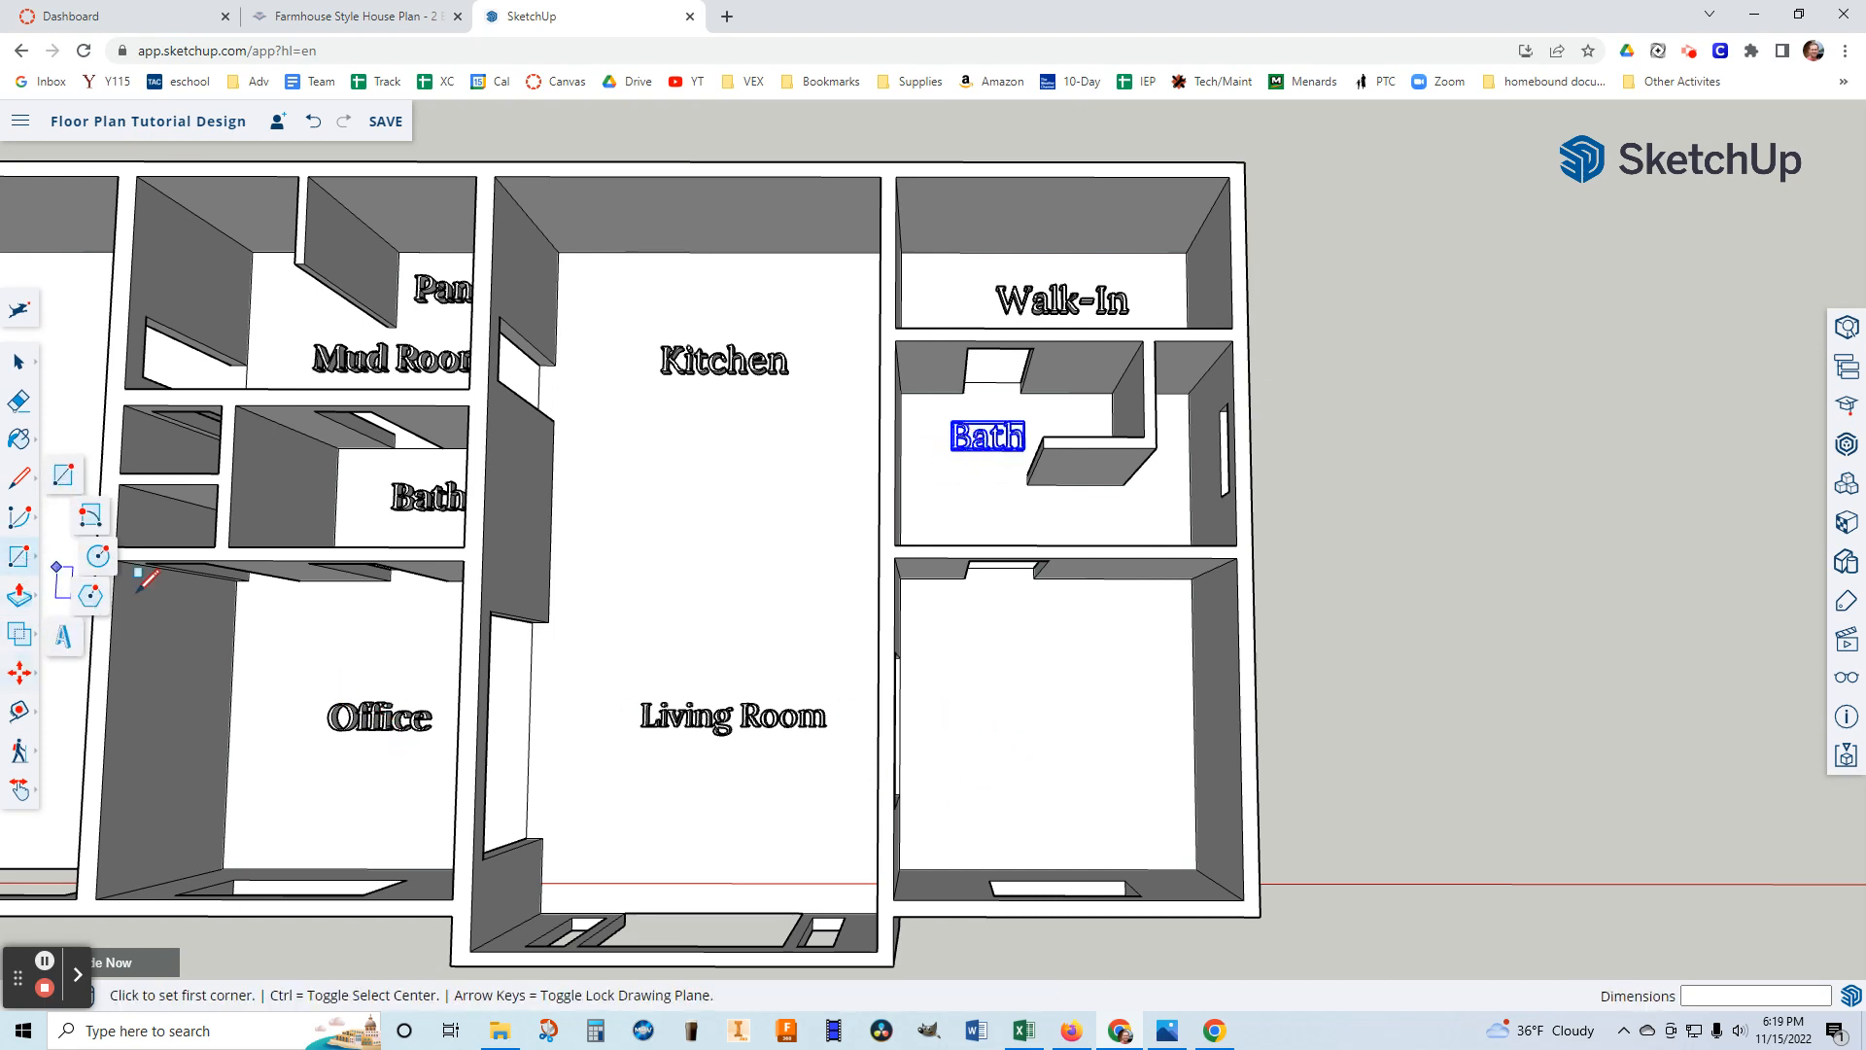
click(60, 646)
text(Shower)
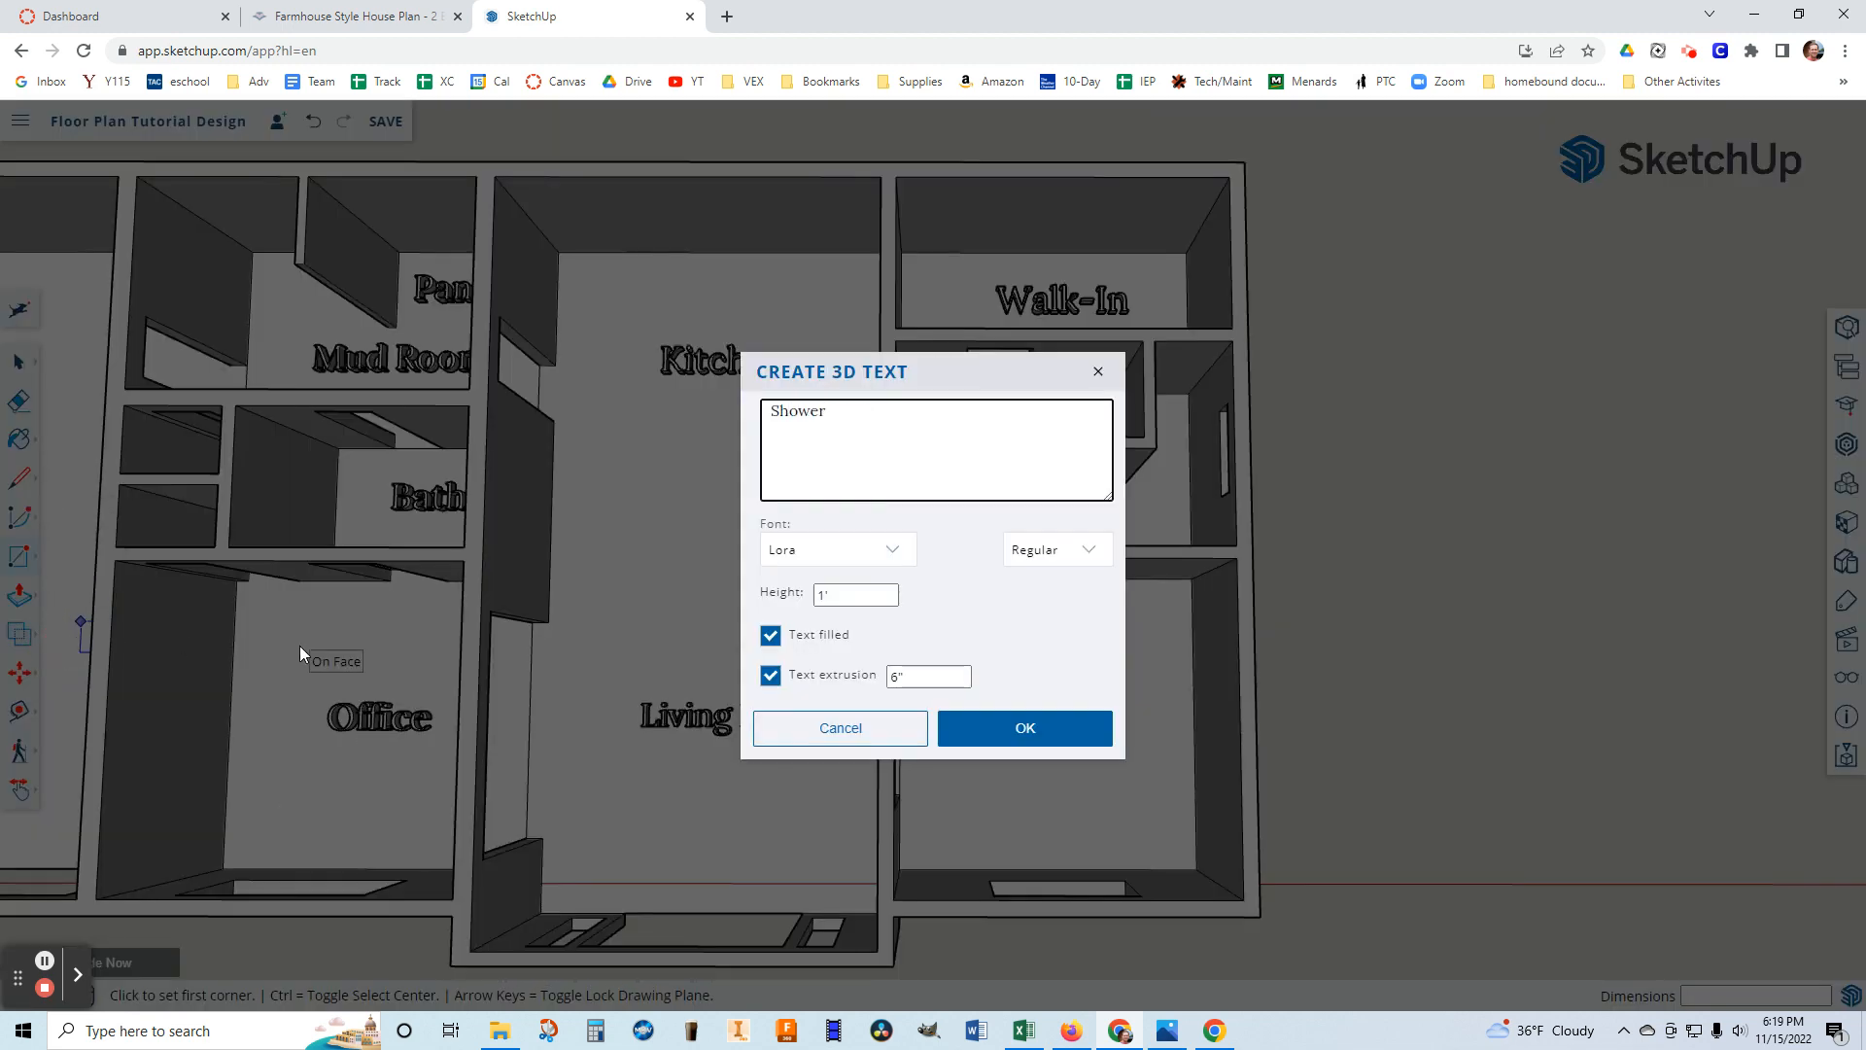
click(1021, 724)
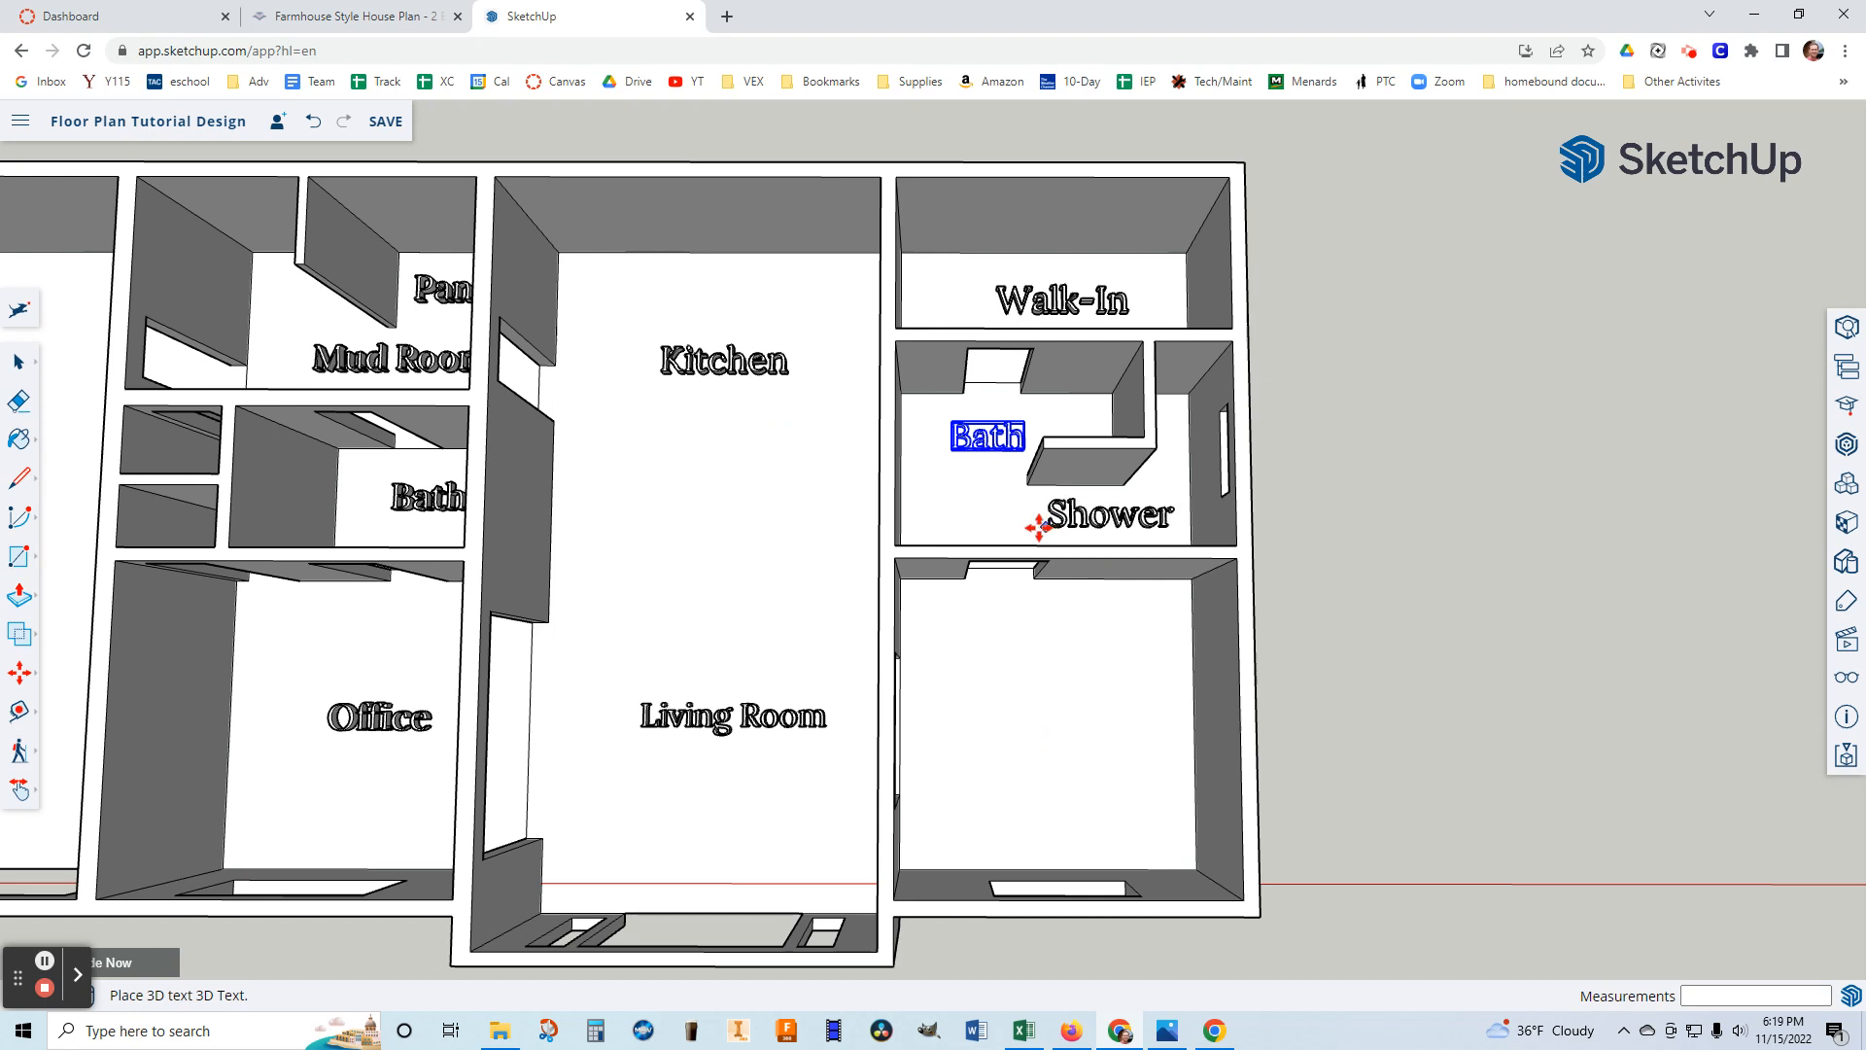
click(1039, 526)
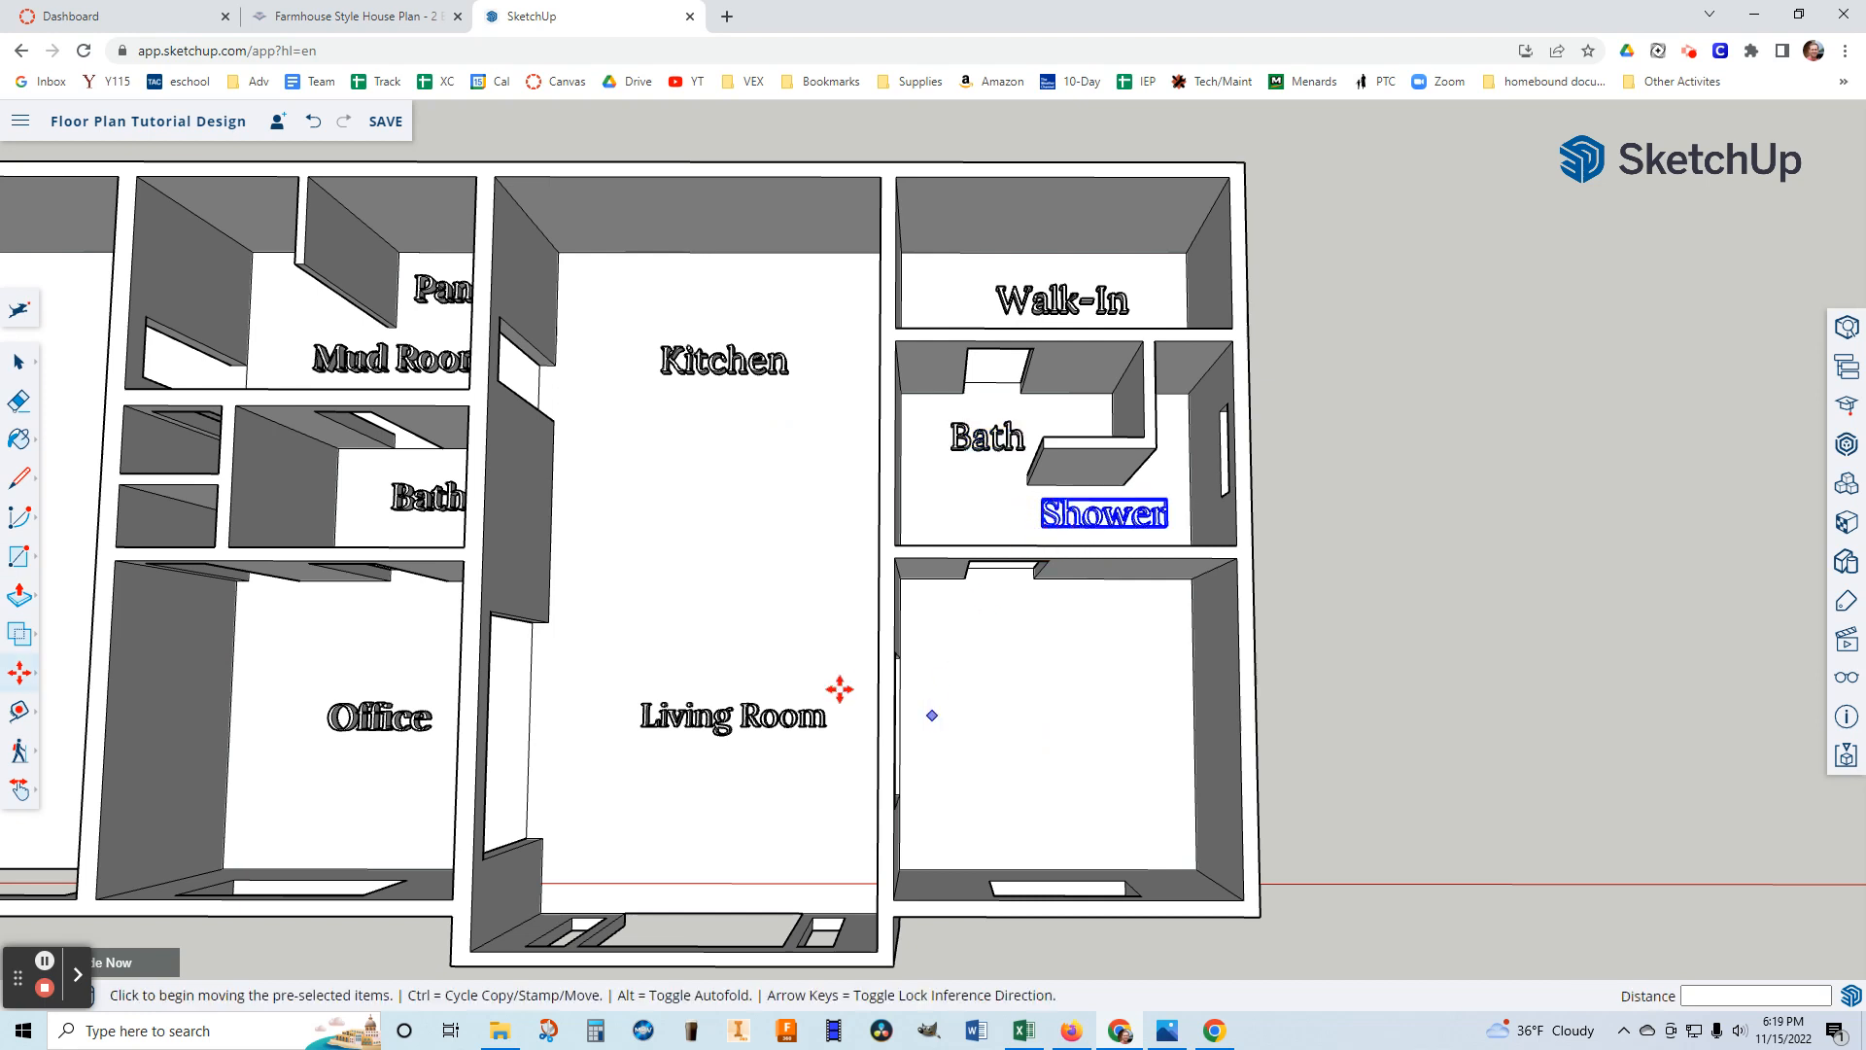
Create the 3D text "Master Bedroom", 1' high with 6" extrusion, and place it in the front corner room farthest from the garage.
click(17, 556)
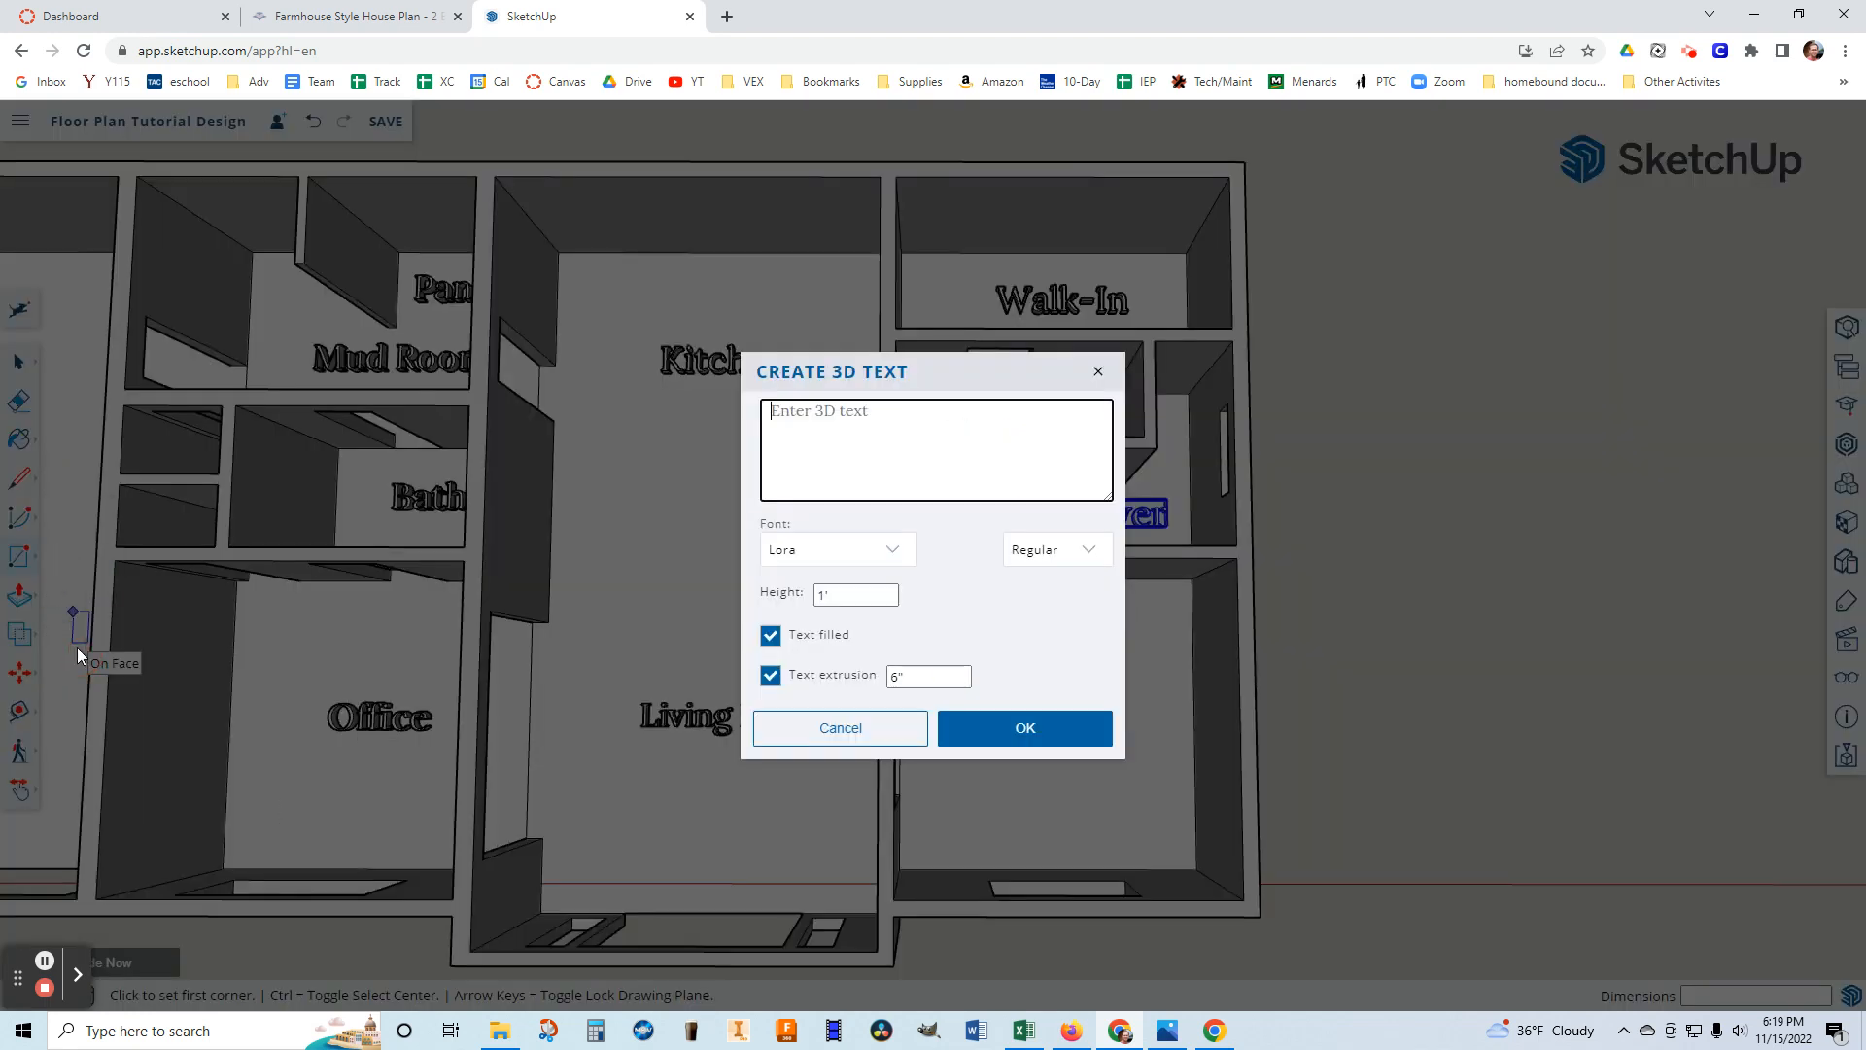
text(Master Bedroom)
click(1064, 741)
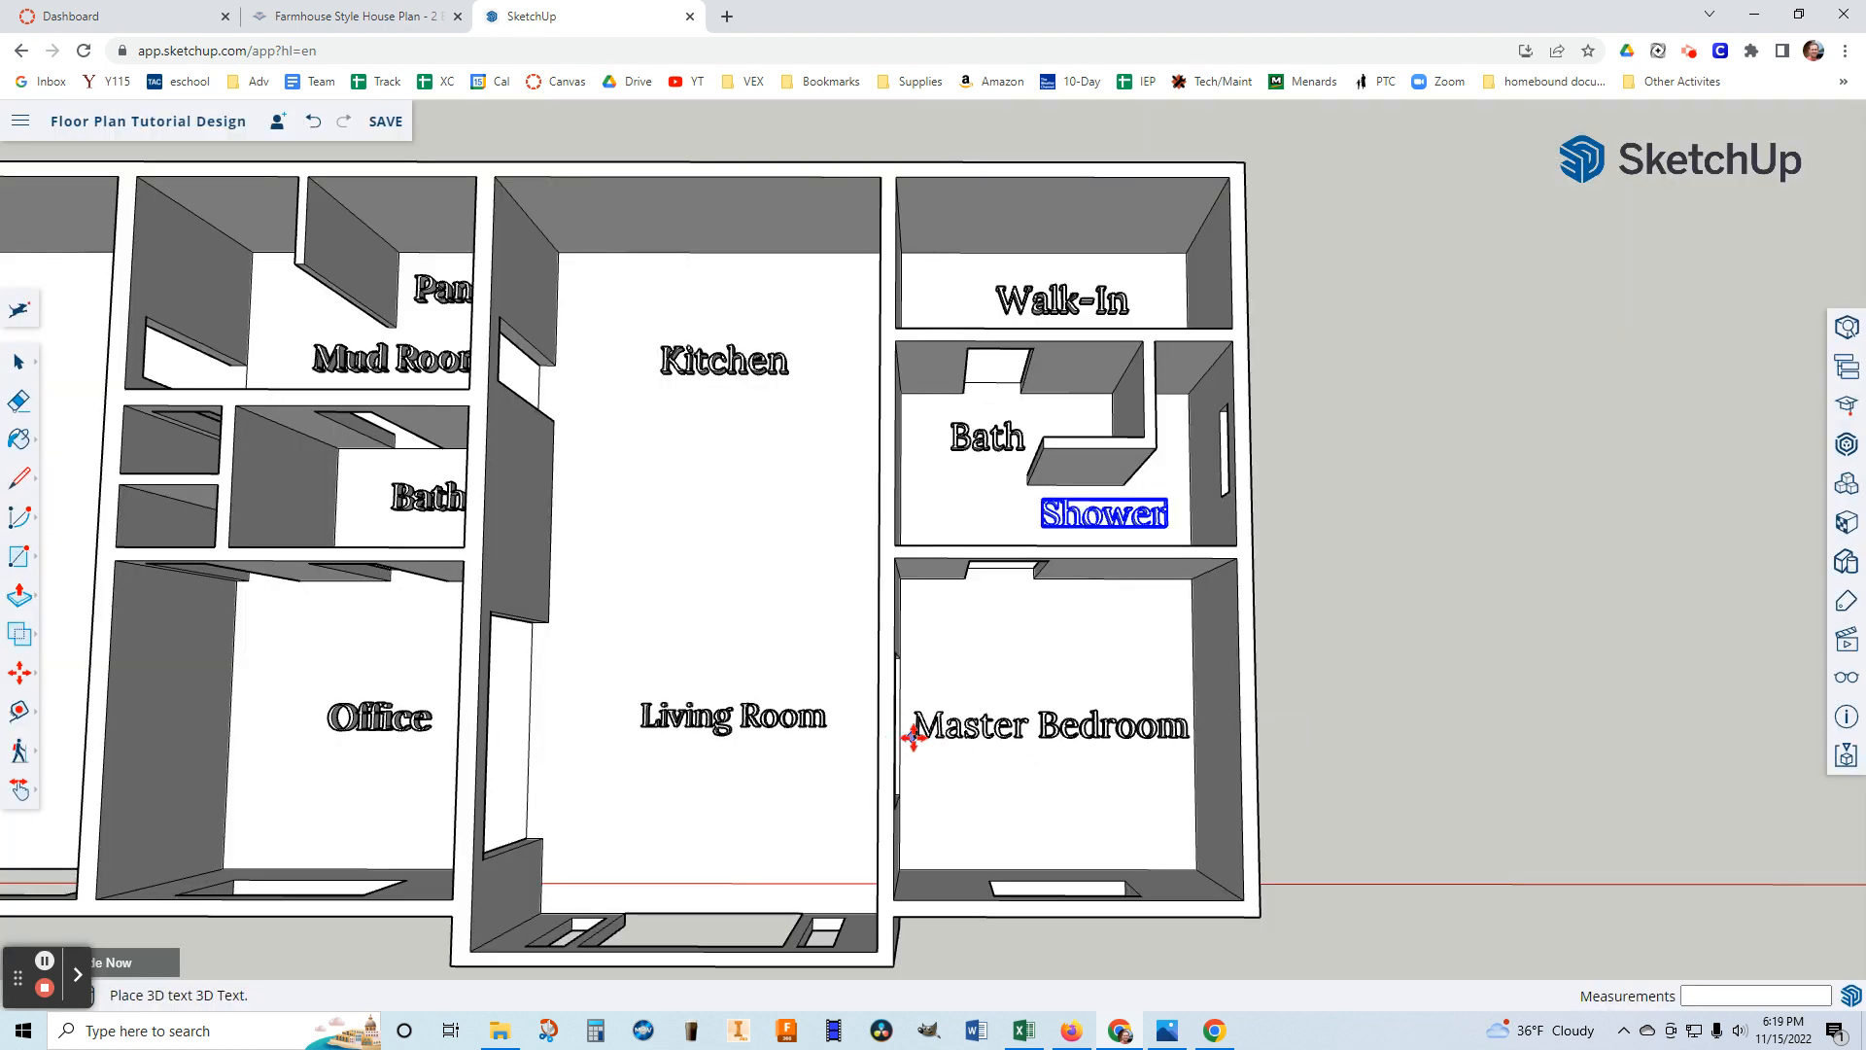
click(916, 737)
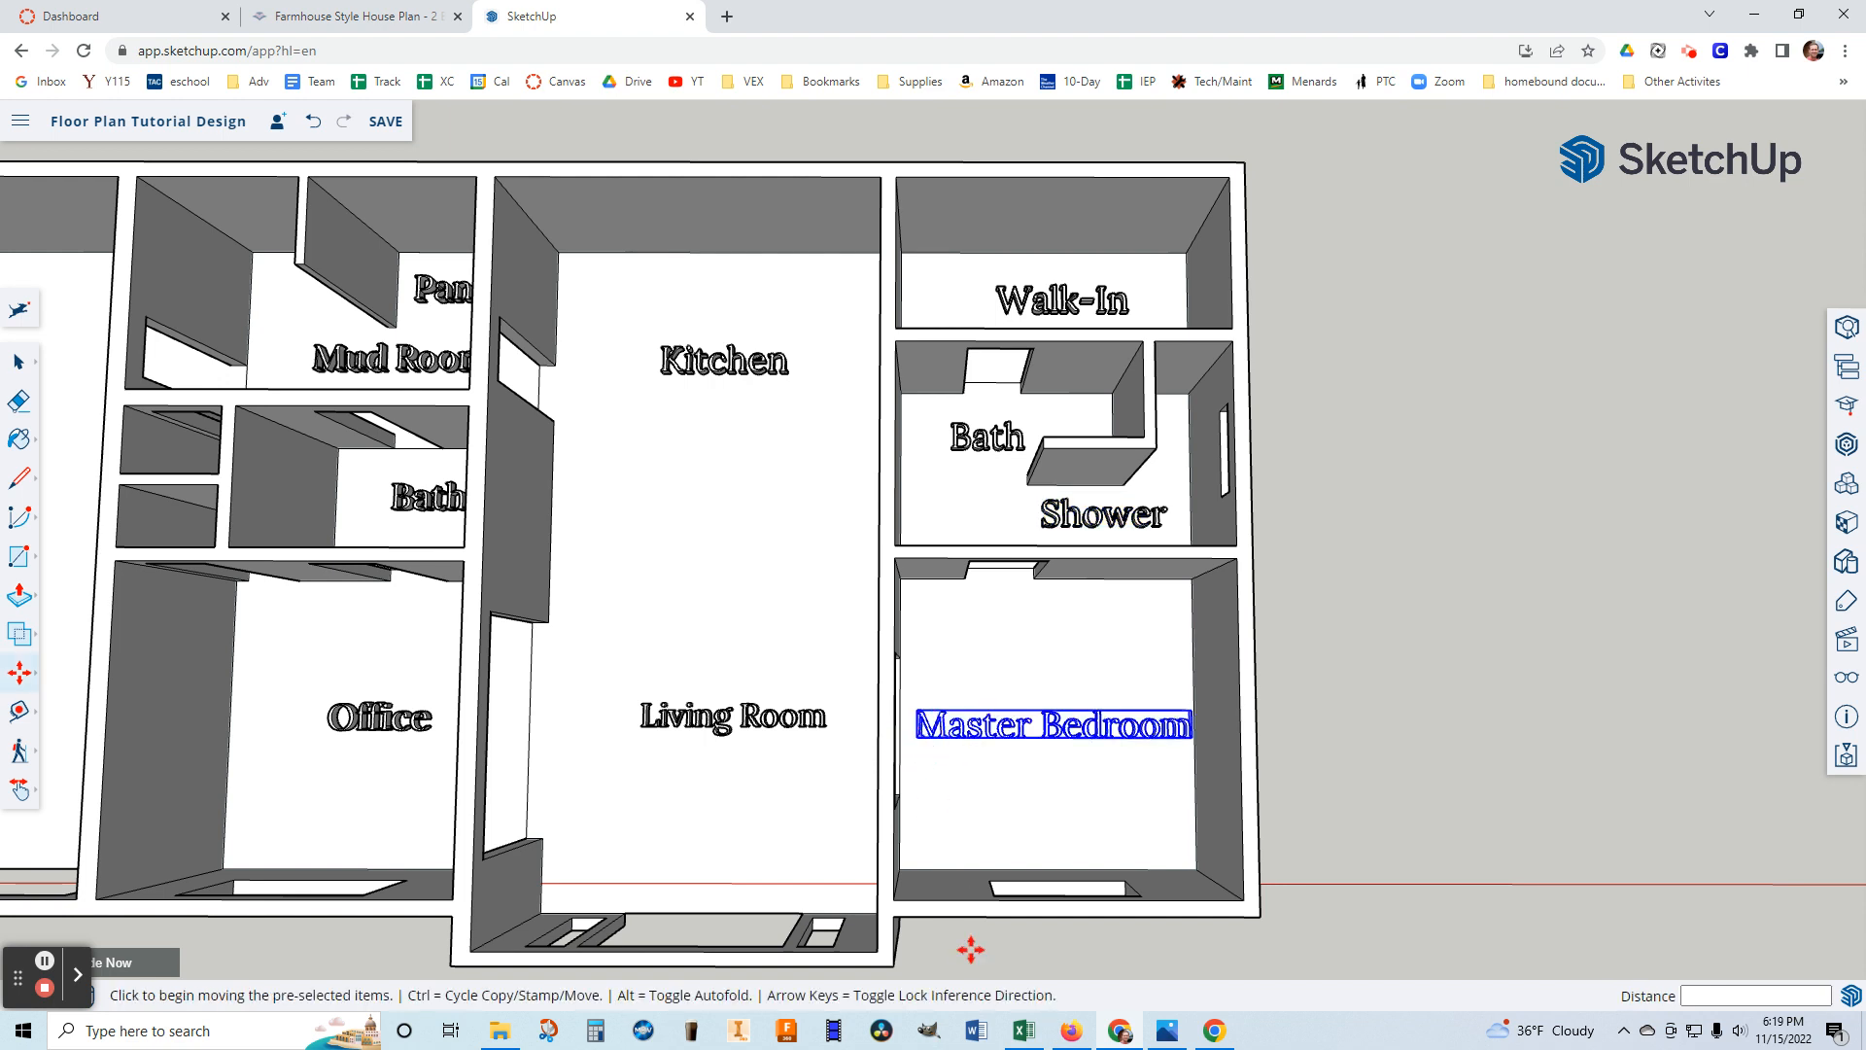
click(17, 364)
click(1413, 570)
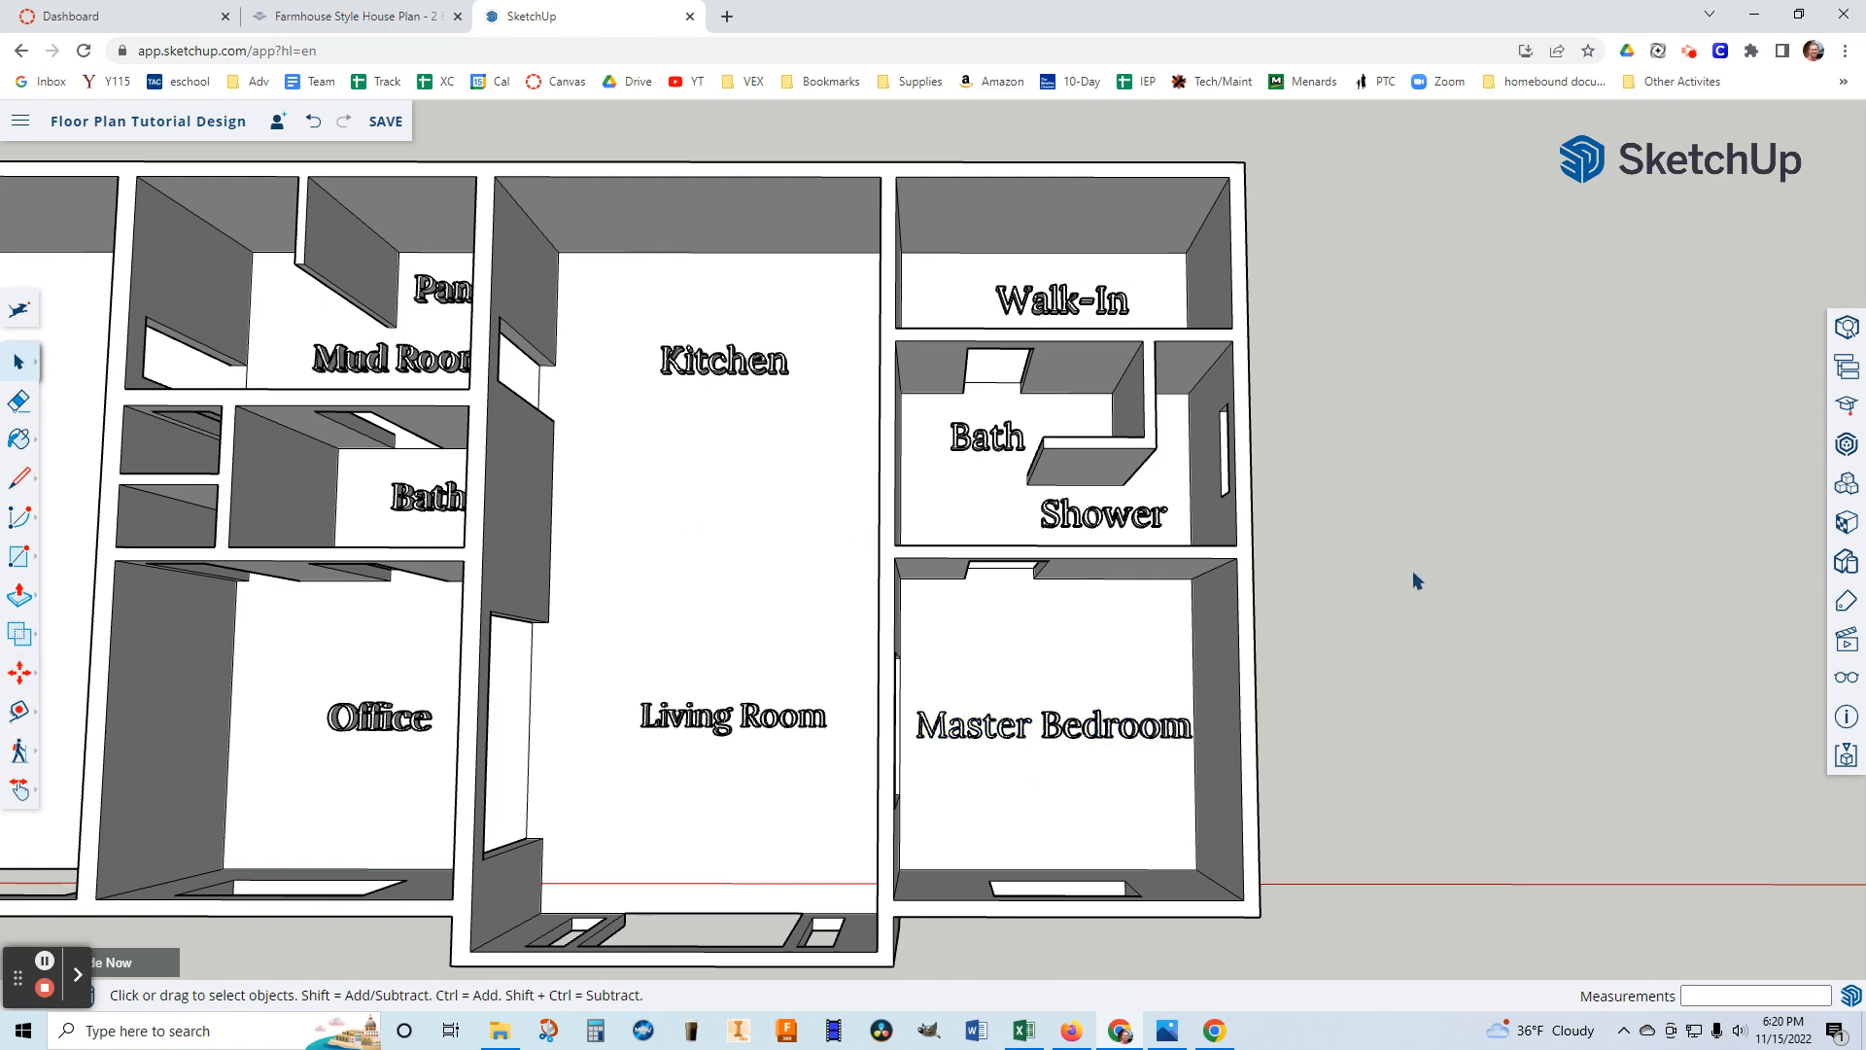
Create 3D text with the author's name, 1' high with 6" extrusion, and place it on the ground outside the office.
scroll(1317, 696, down, 5)
middle_drag(894, 781, 836, 715)
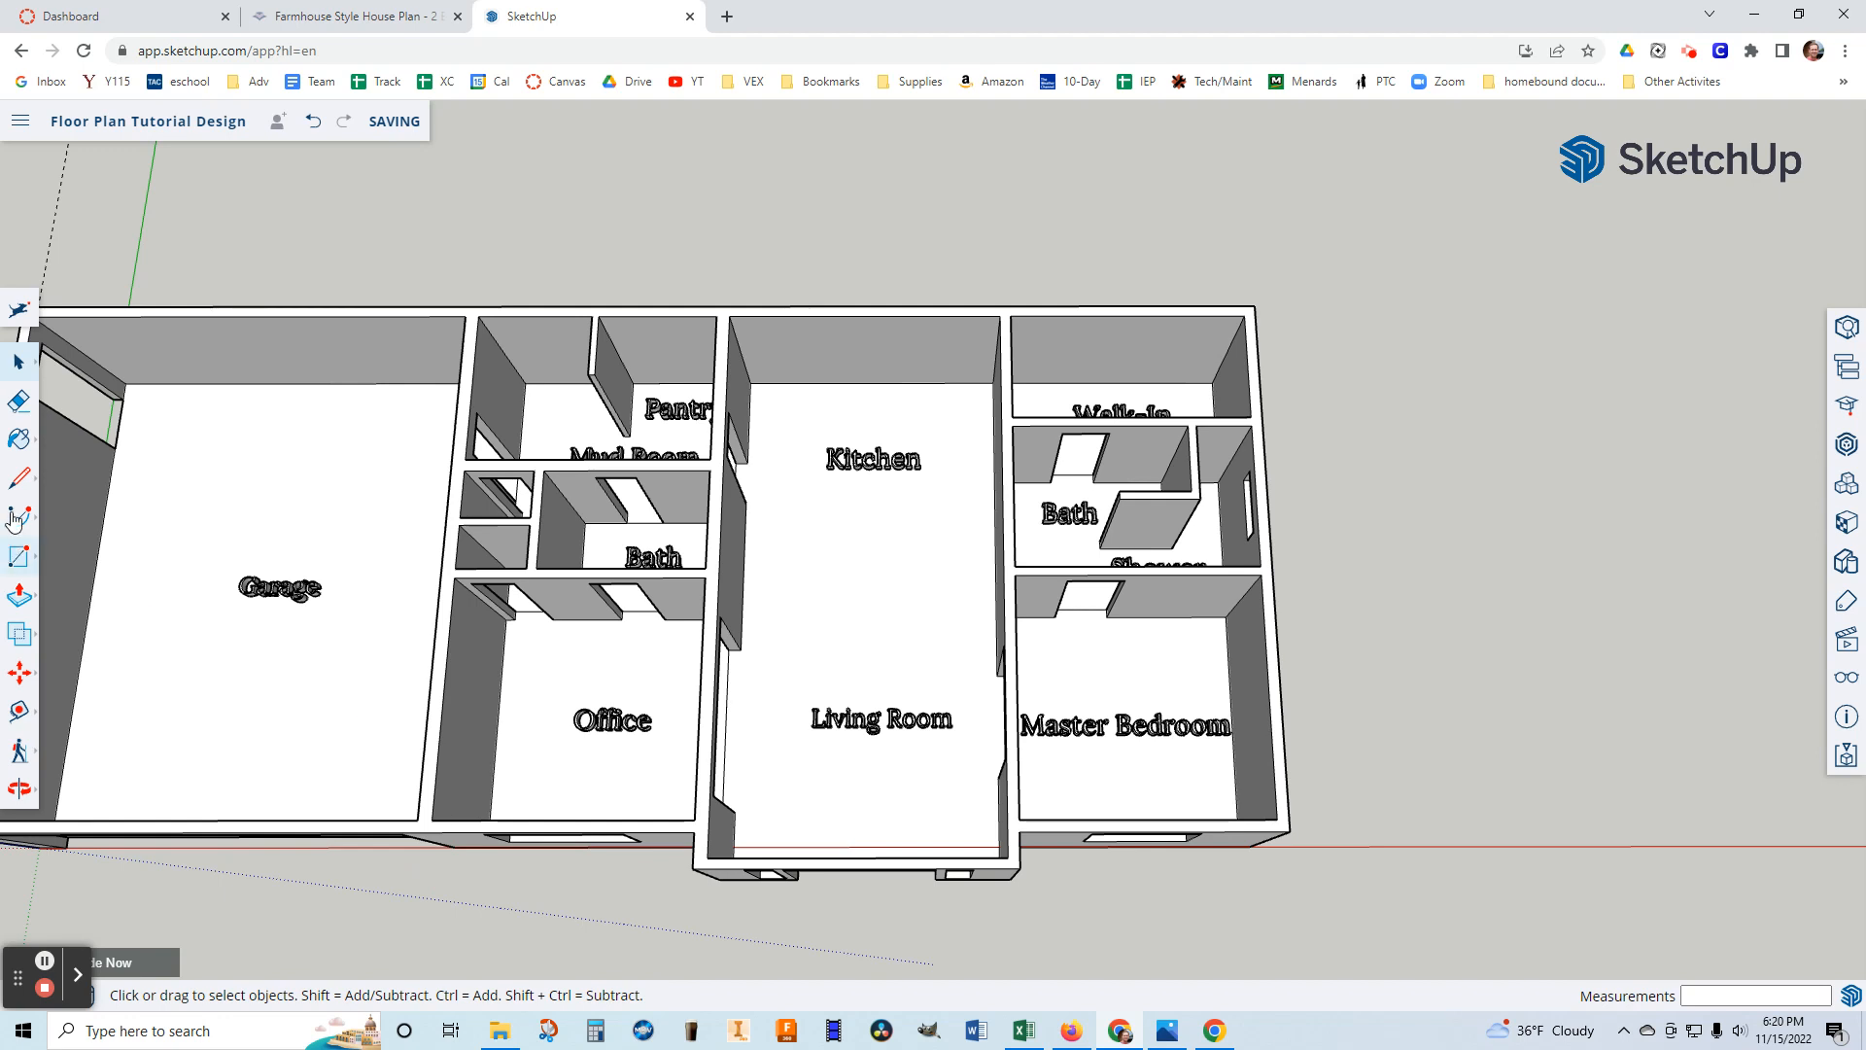
click(18, 561)
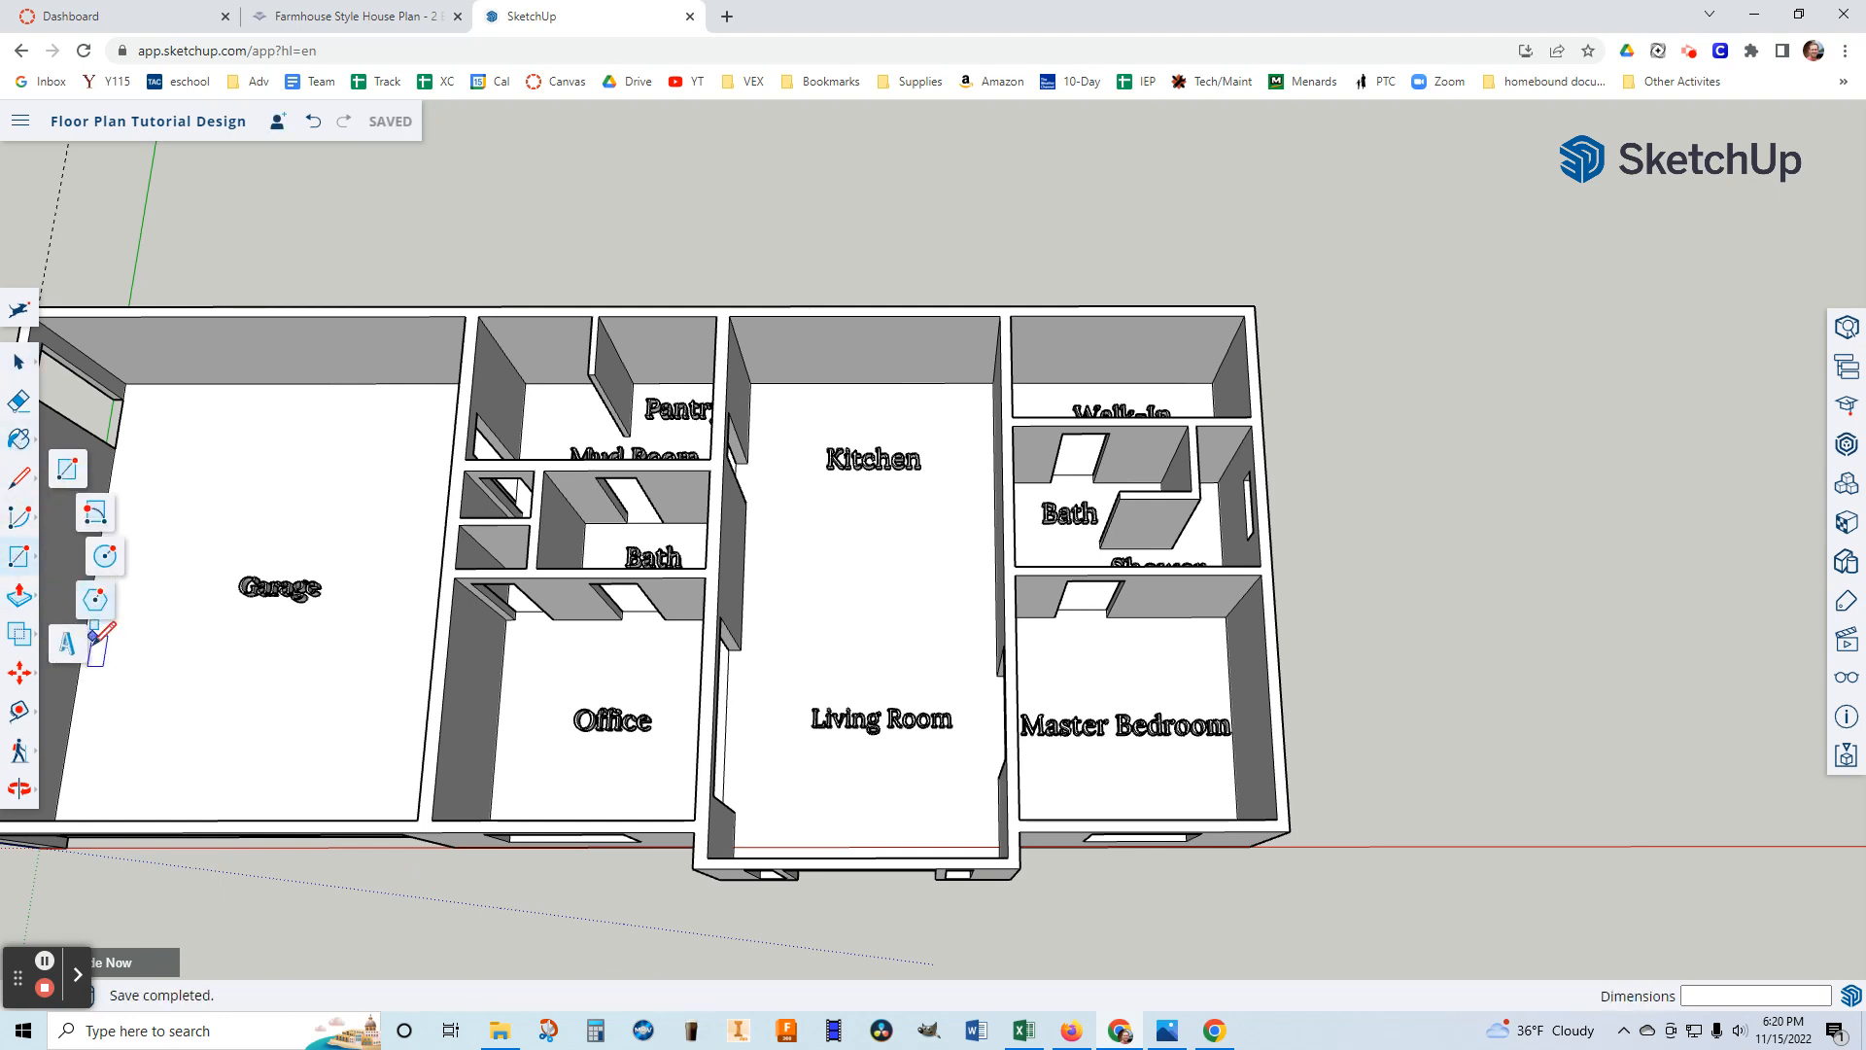
click(63, 649)
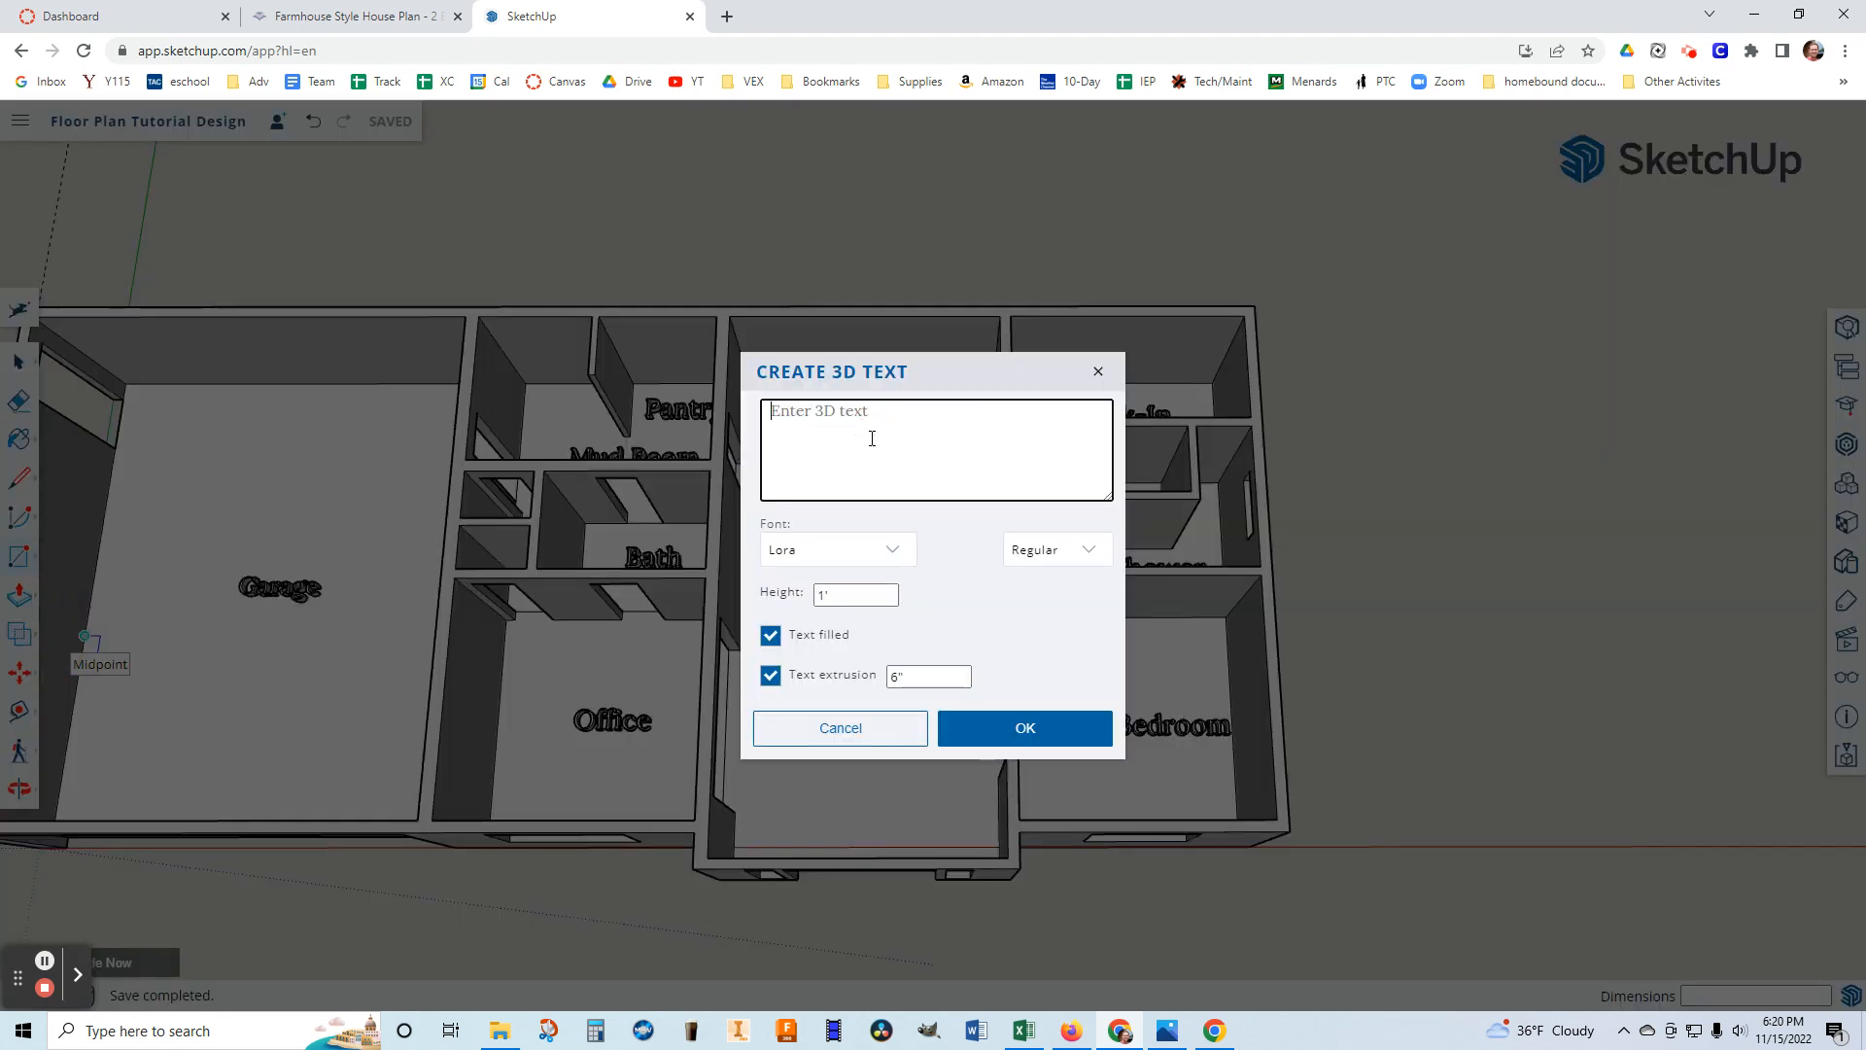
text(Mr. Black)
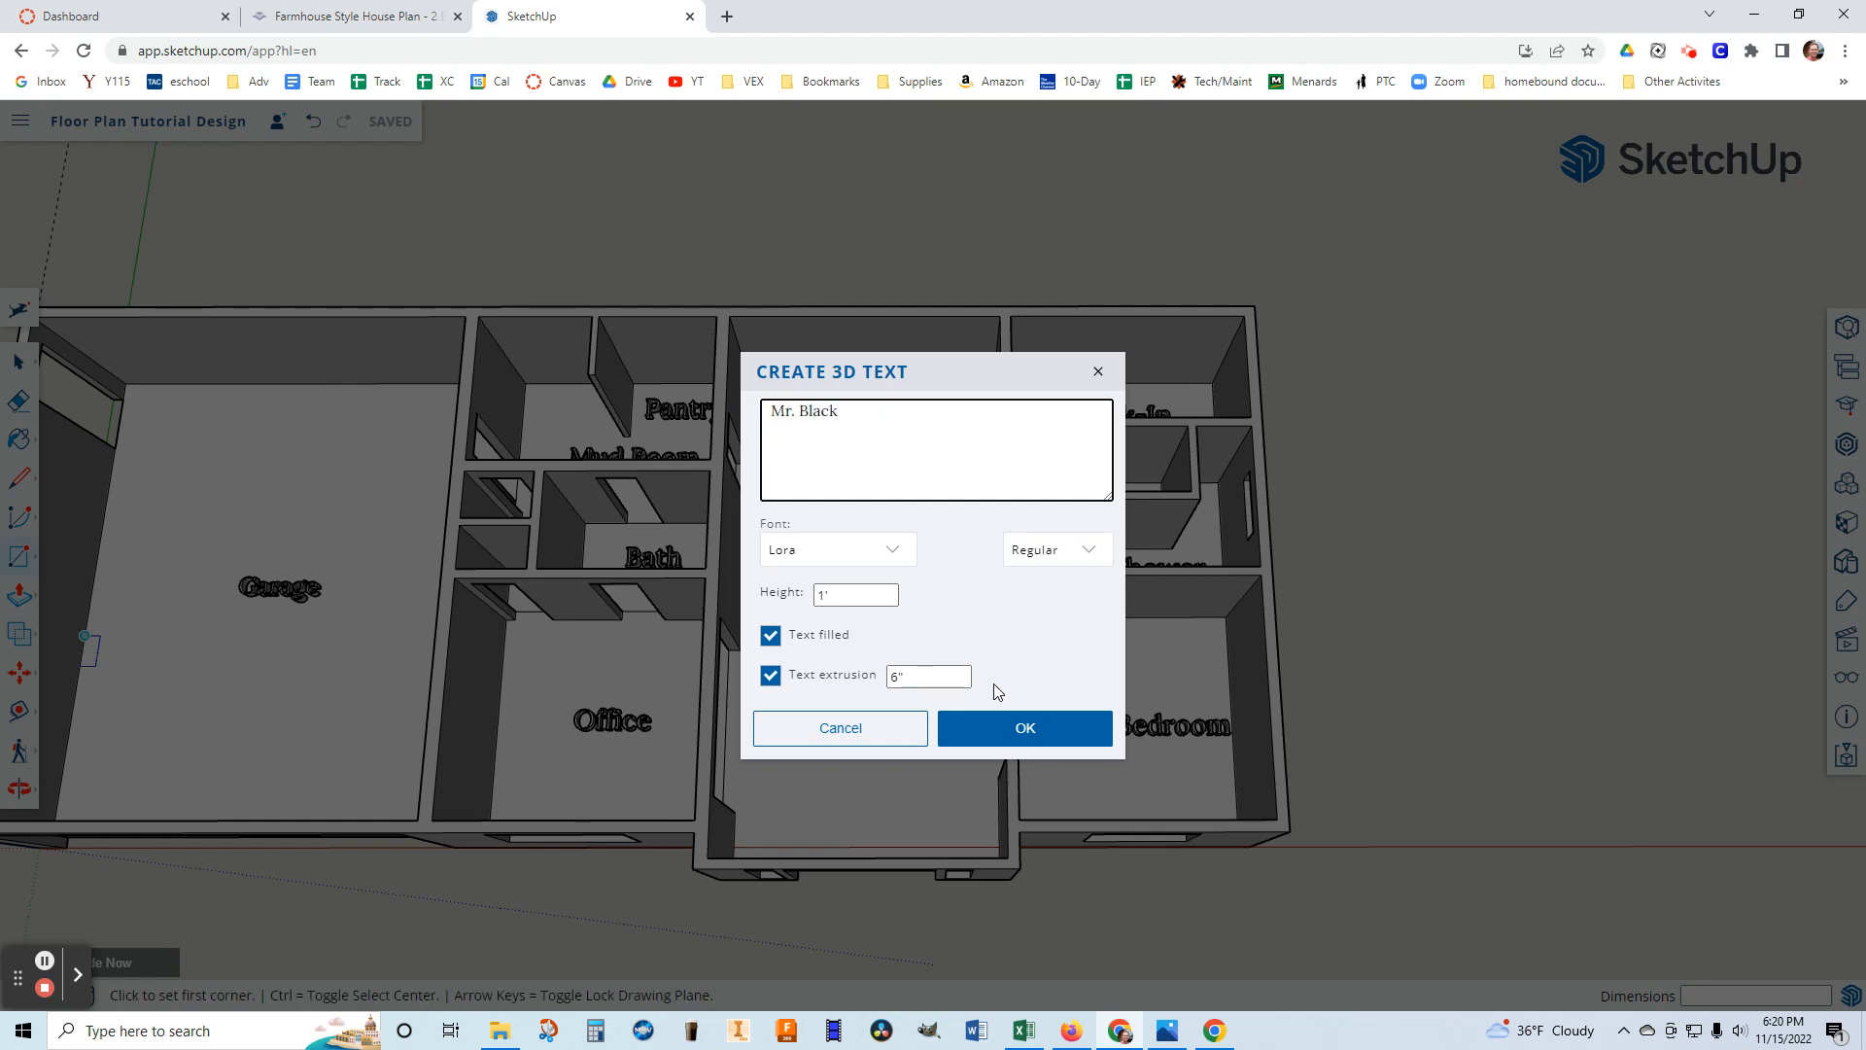
click(1059, 727)
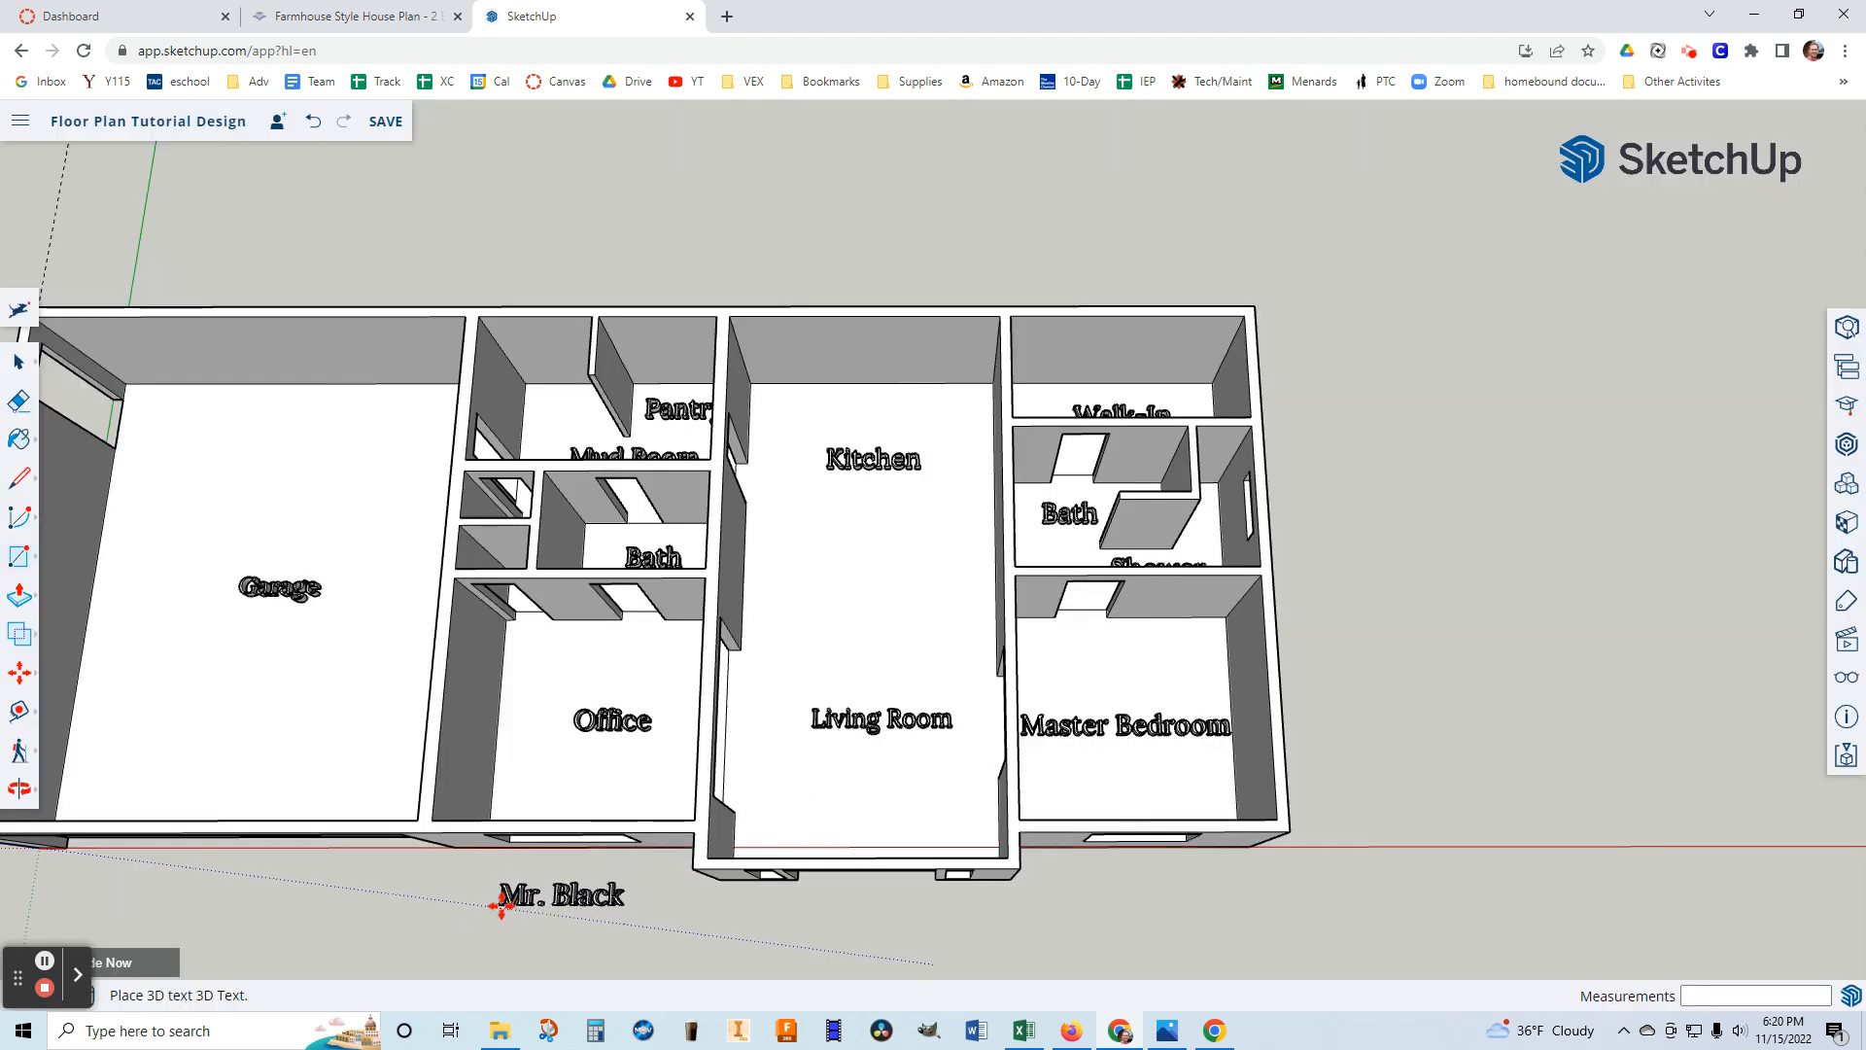
click(514, 896)
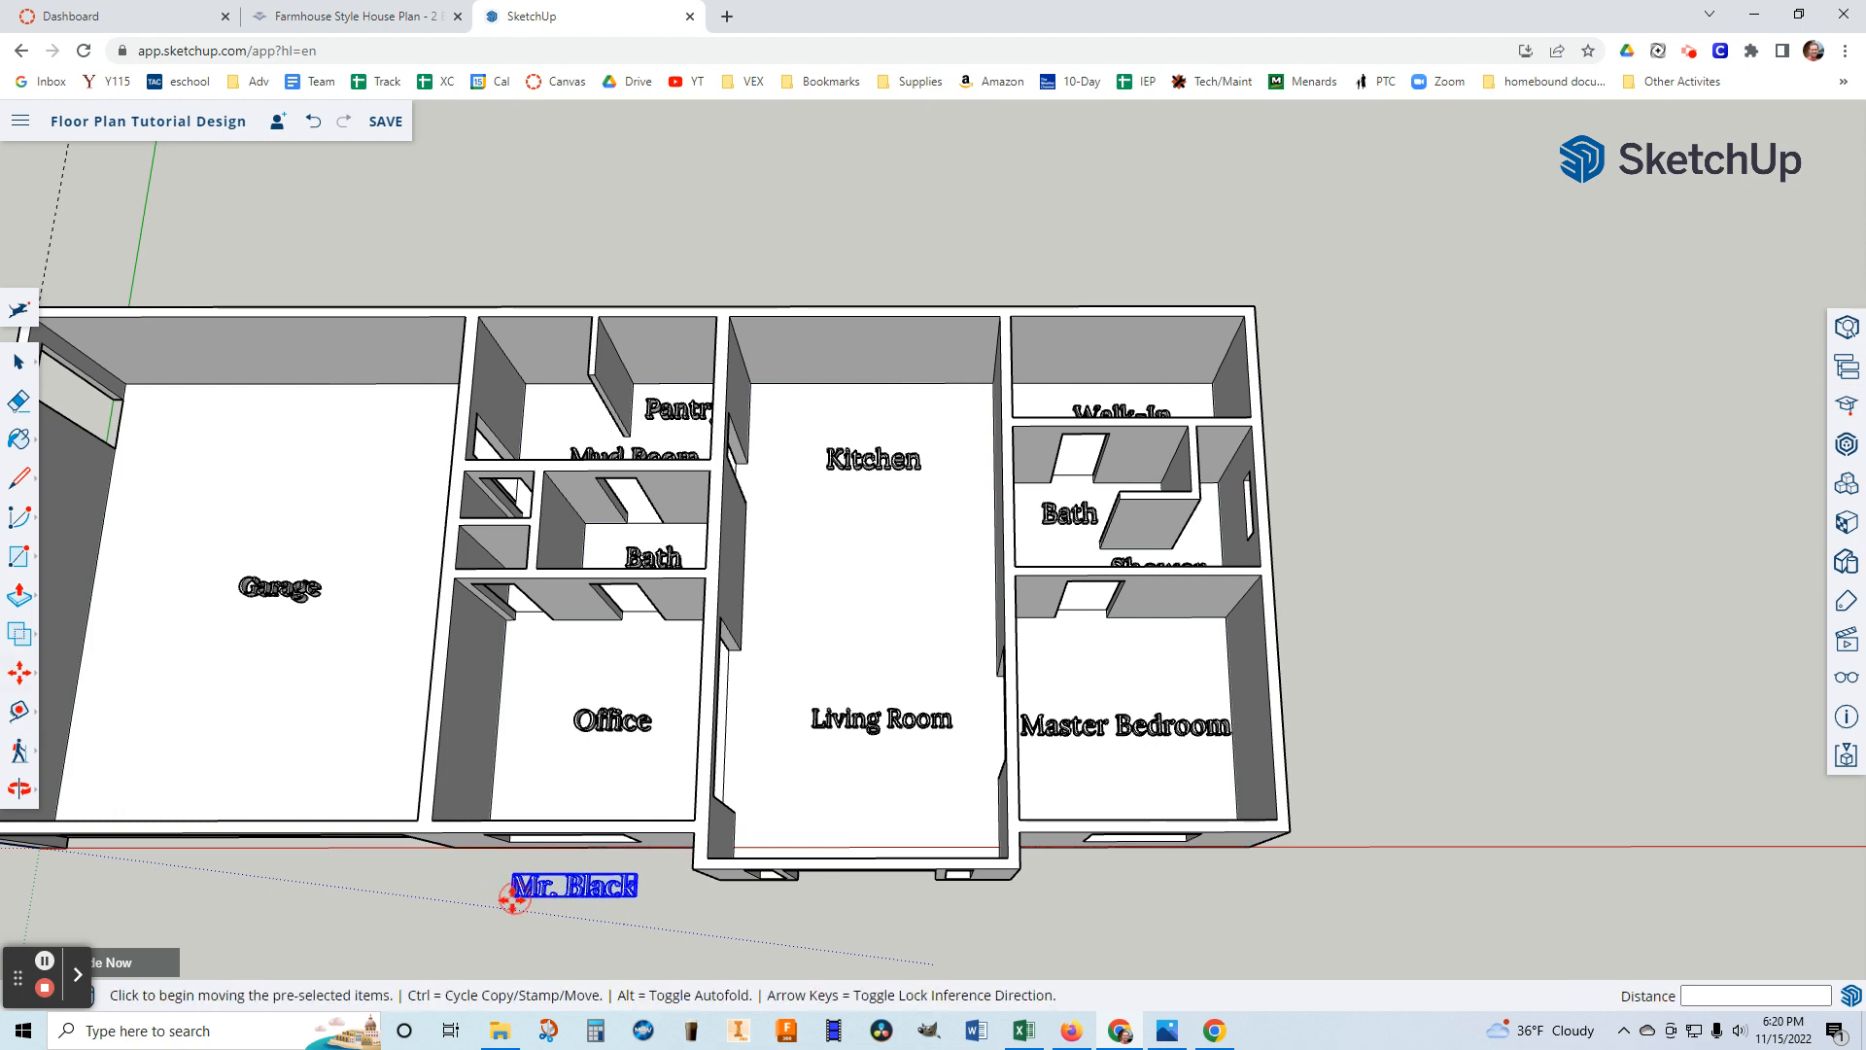
click(16, 364)
click(1409, 562)
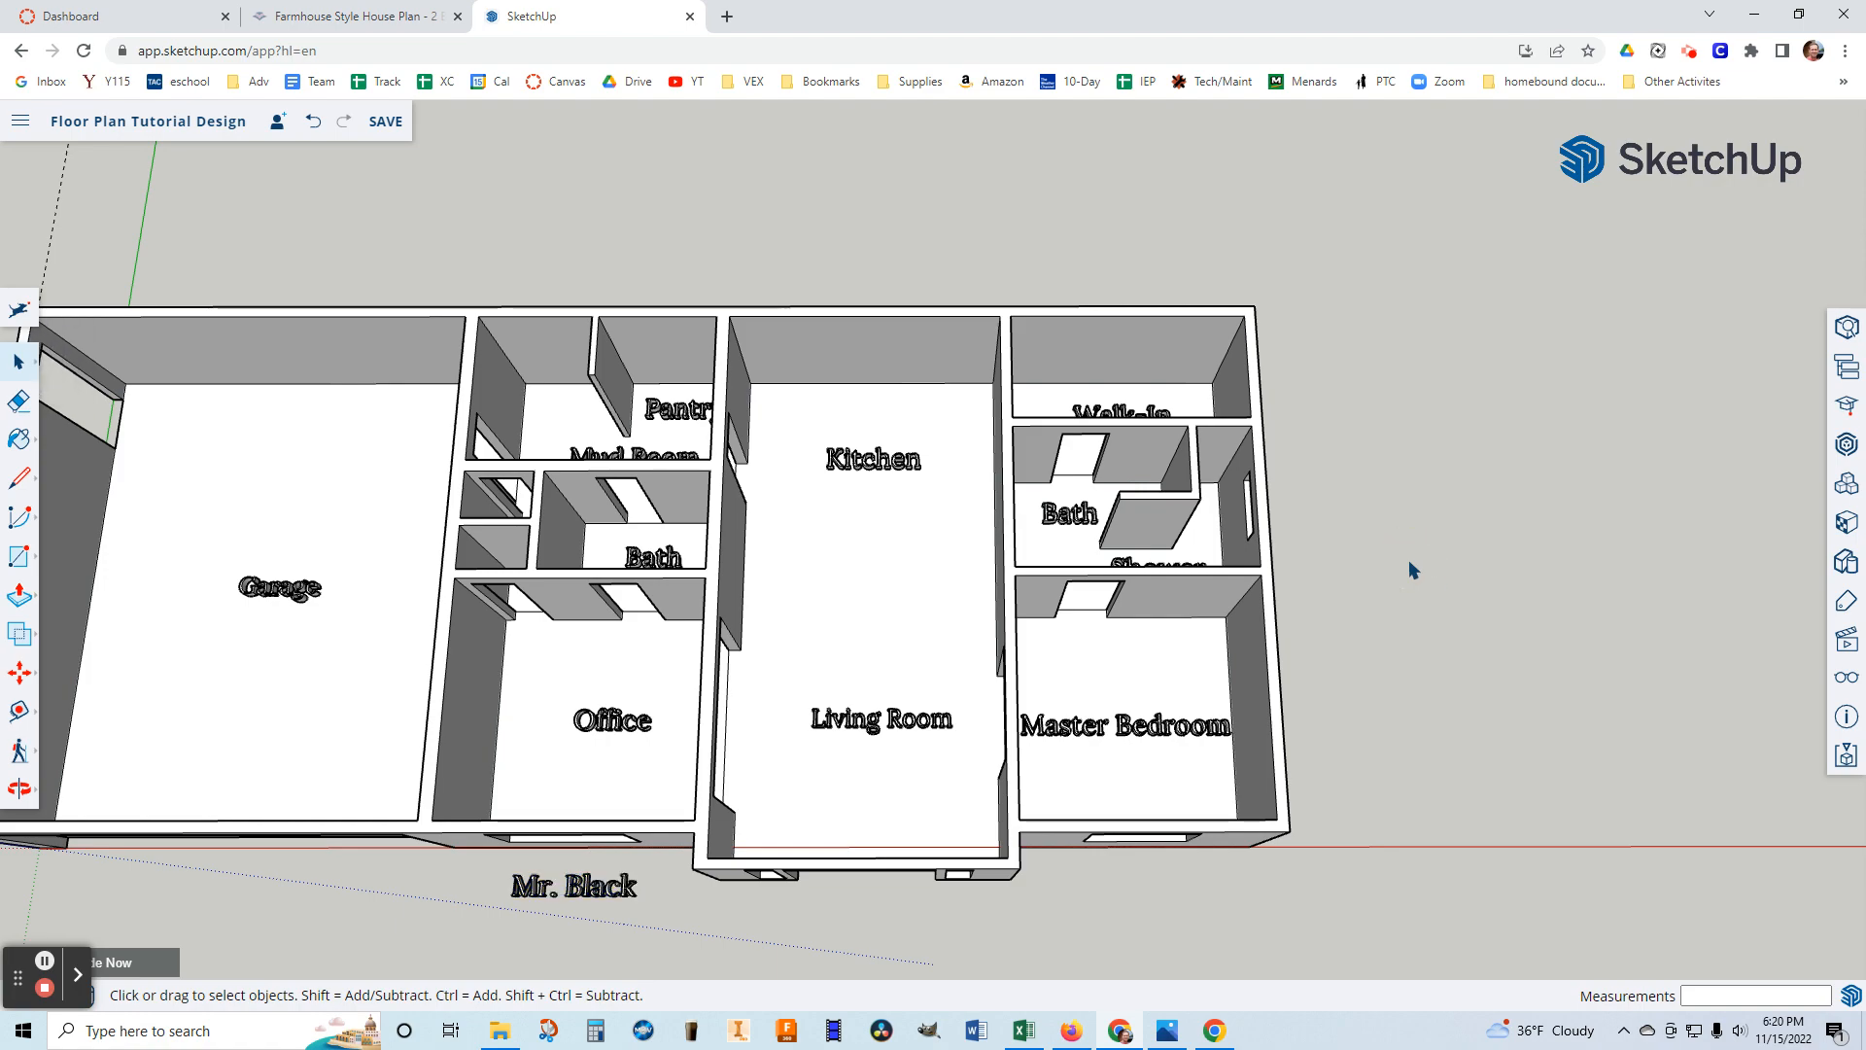
Examine the labelled rooms of the whole house from above and from the front.
scroll(1350, 678, down, 1)
scroll(397, 640, up, 2)
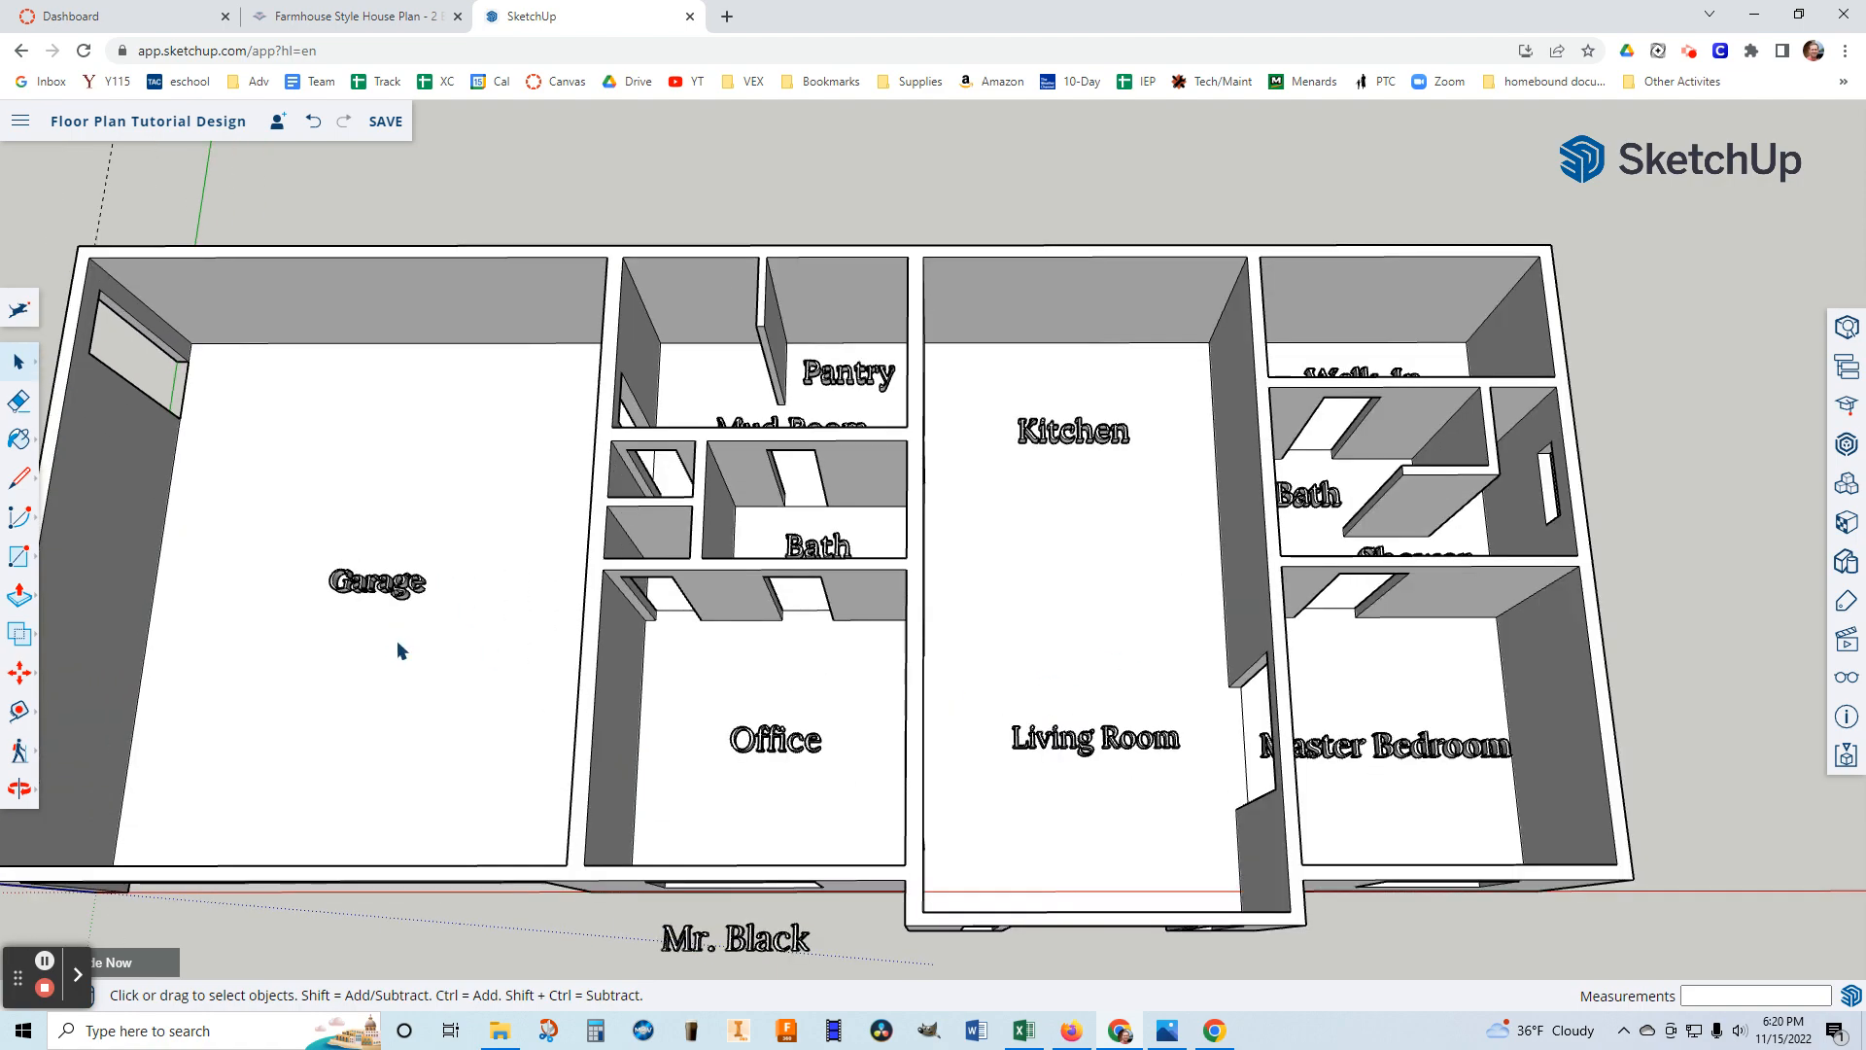
scroll(396, 640, down, 1)
middle_drag(360, 650, 362, 712)
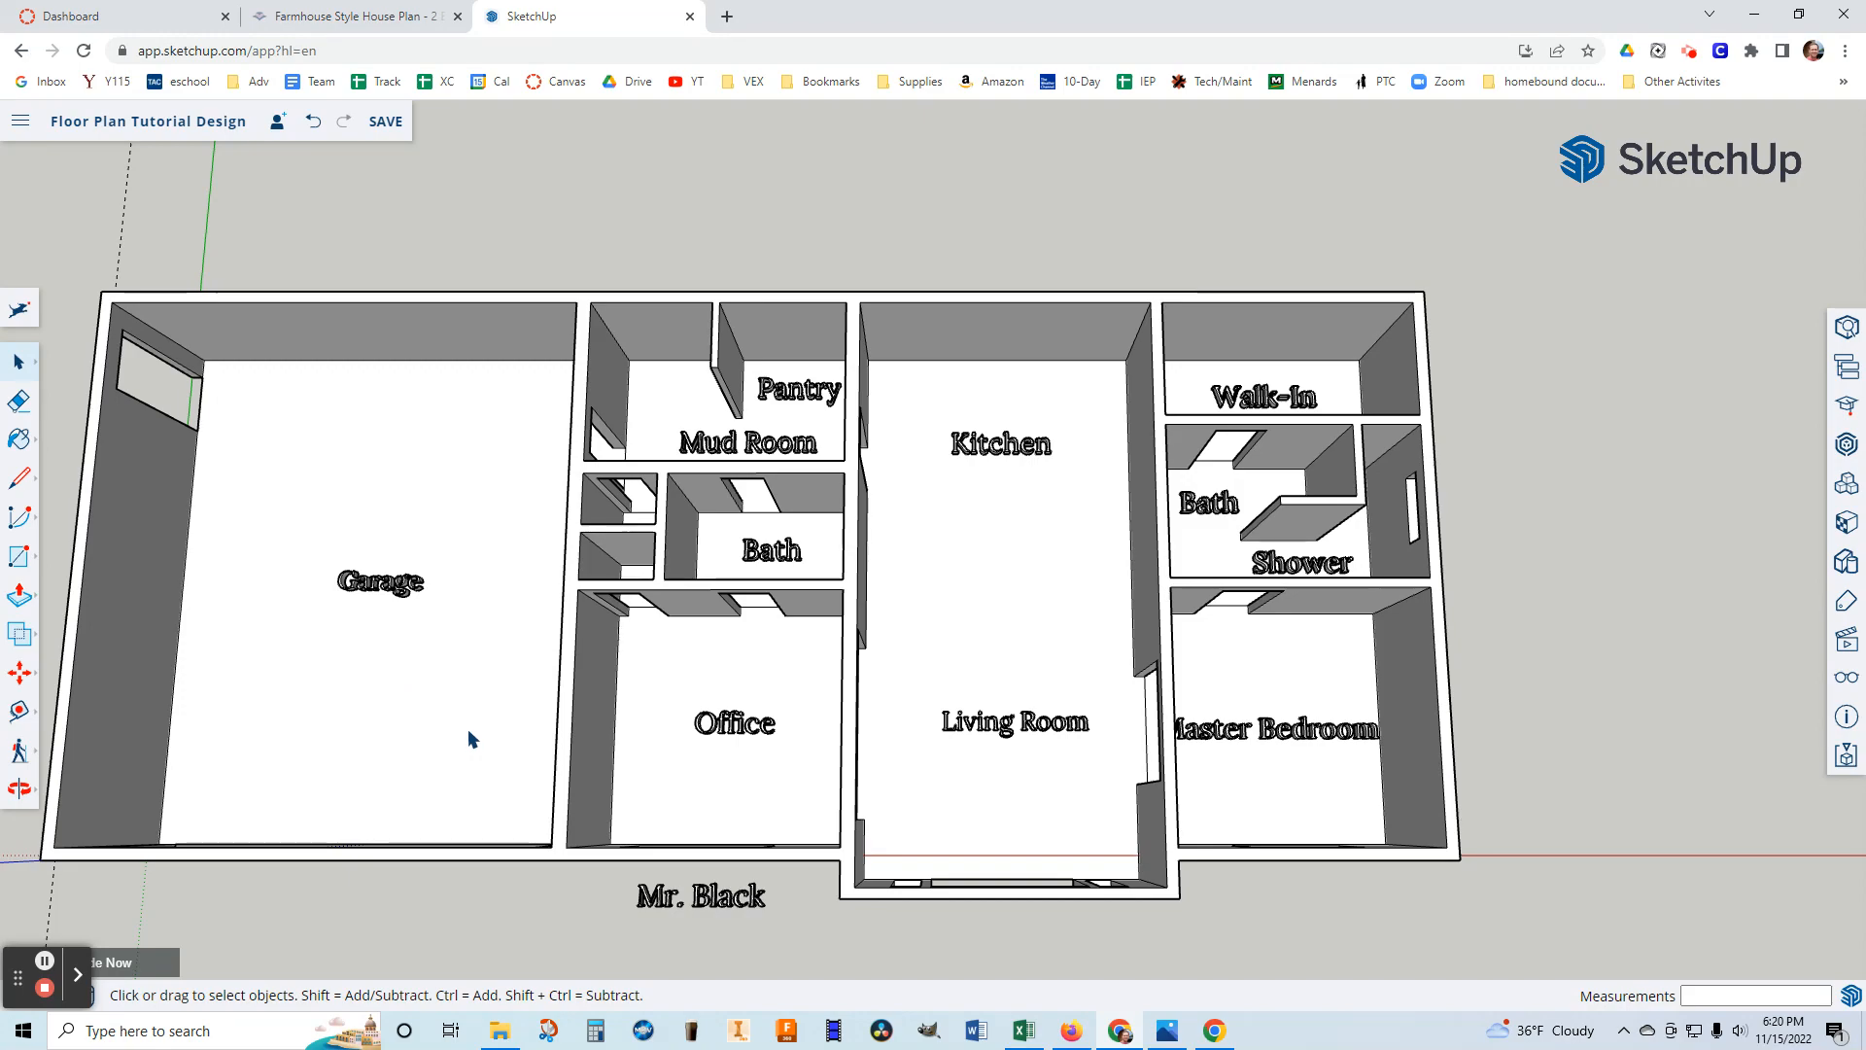
middle_drag(476, 746, 488, 681)
drag(488, 680, 495, 484)
middle_drag(495, 484, 491, 476)
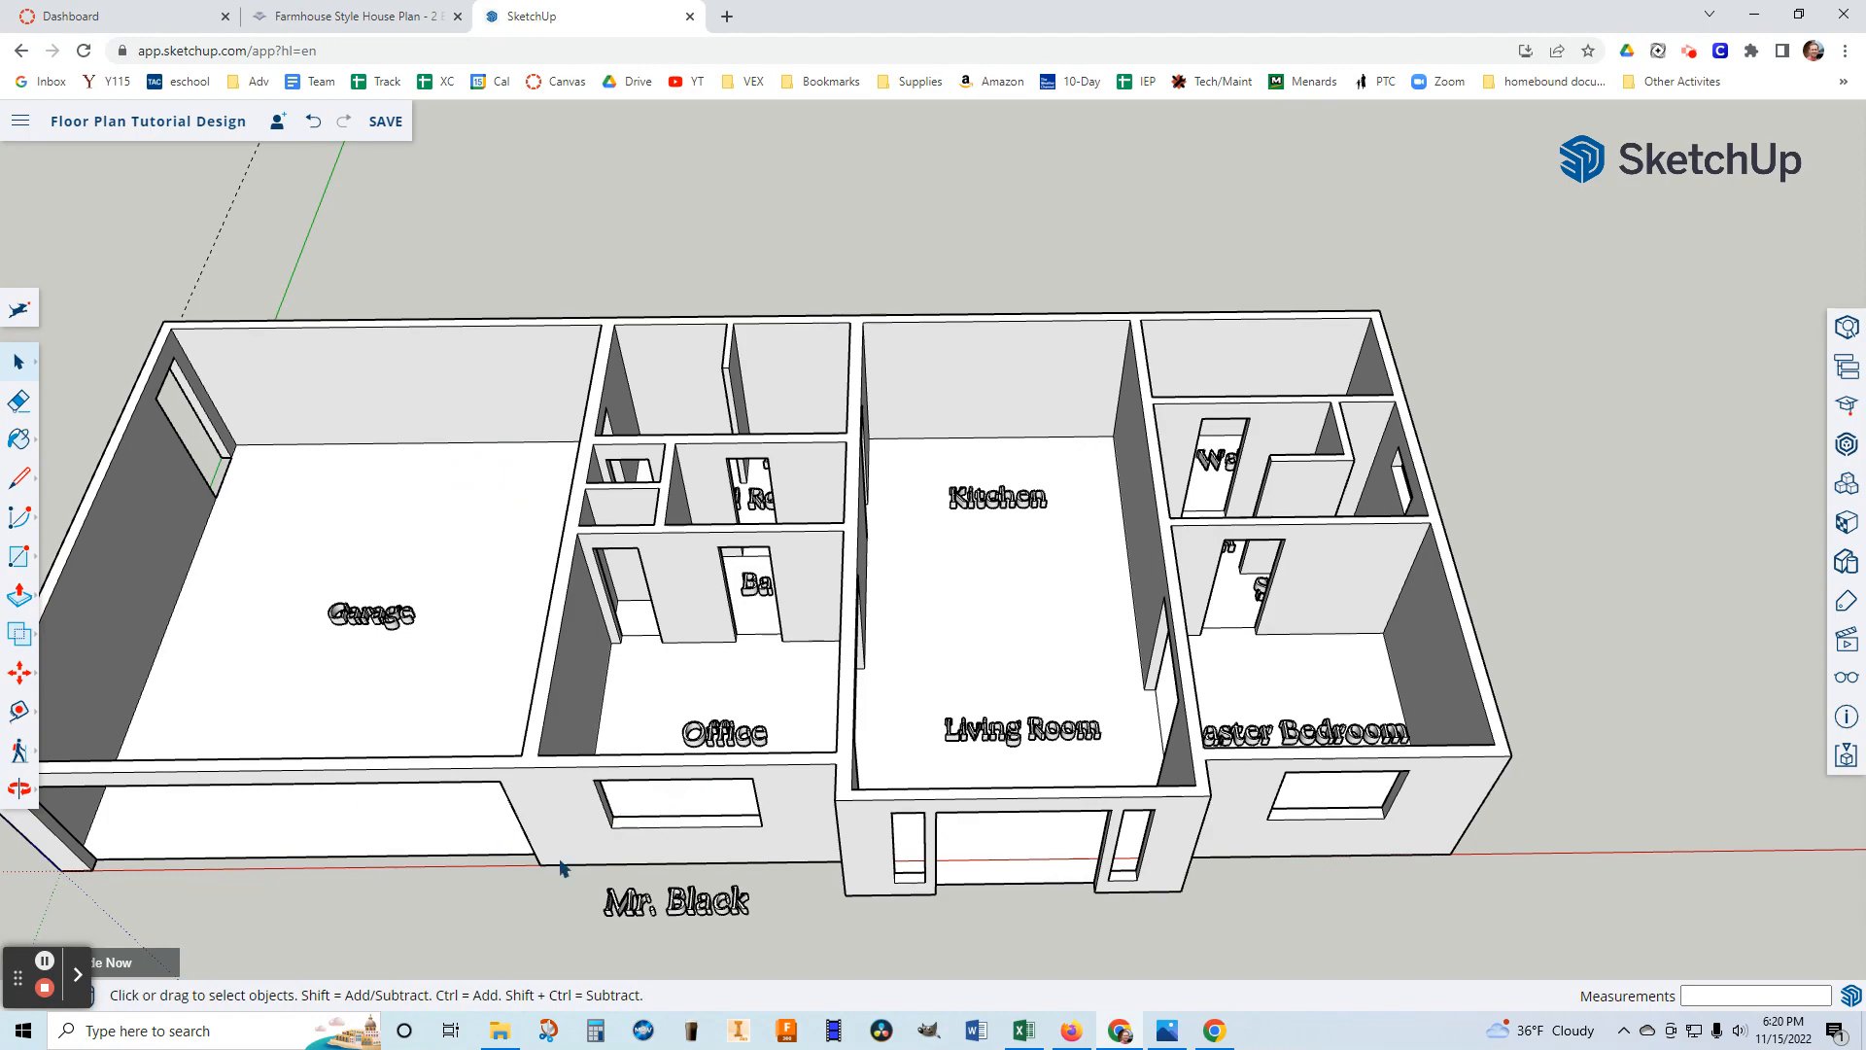
Draw corner-to-corner rectangles that fill the office's front window and the narrow window on the office side of the entrance.
scroll(787, 875, down, 2)
scroll(755, 868, up, 7)
middle_drag(702, 795, 708, 700)
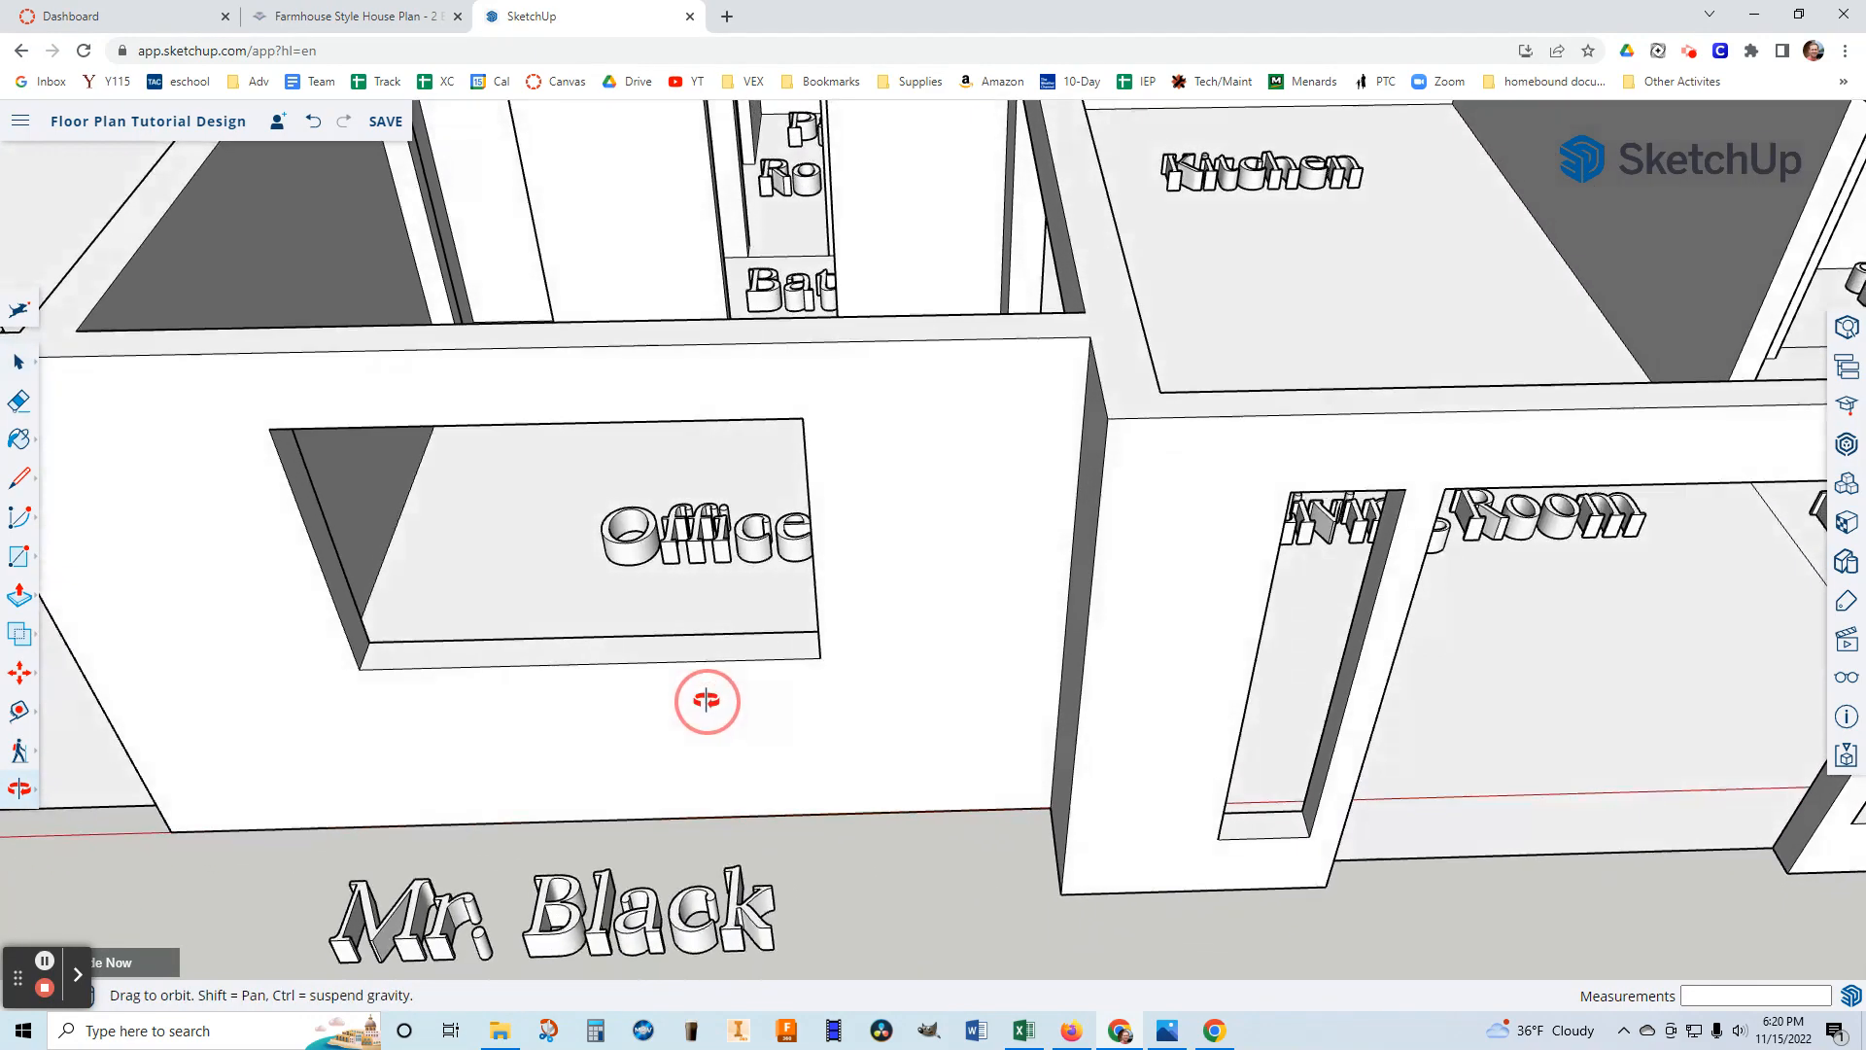
click(19, 556)
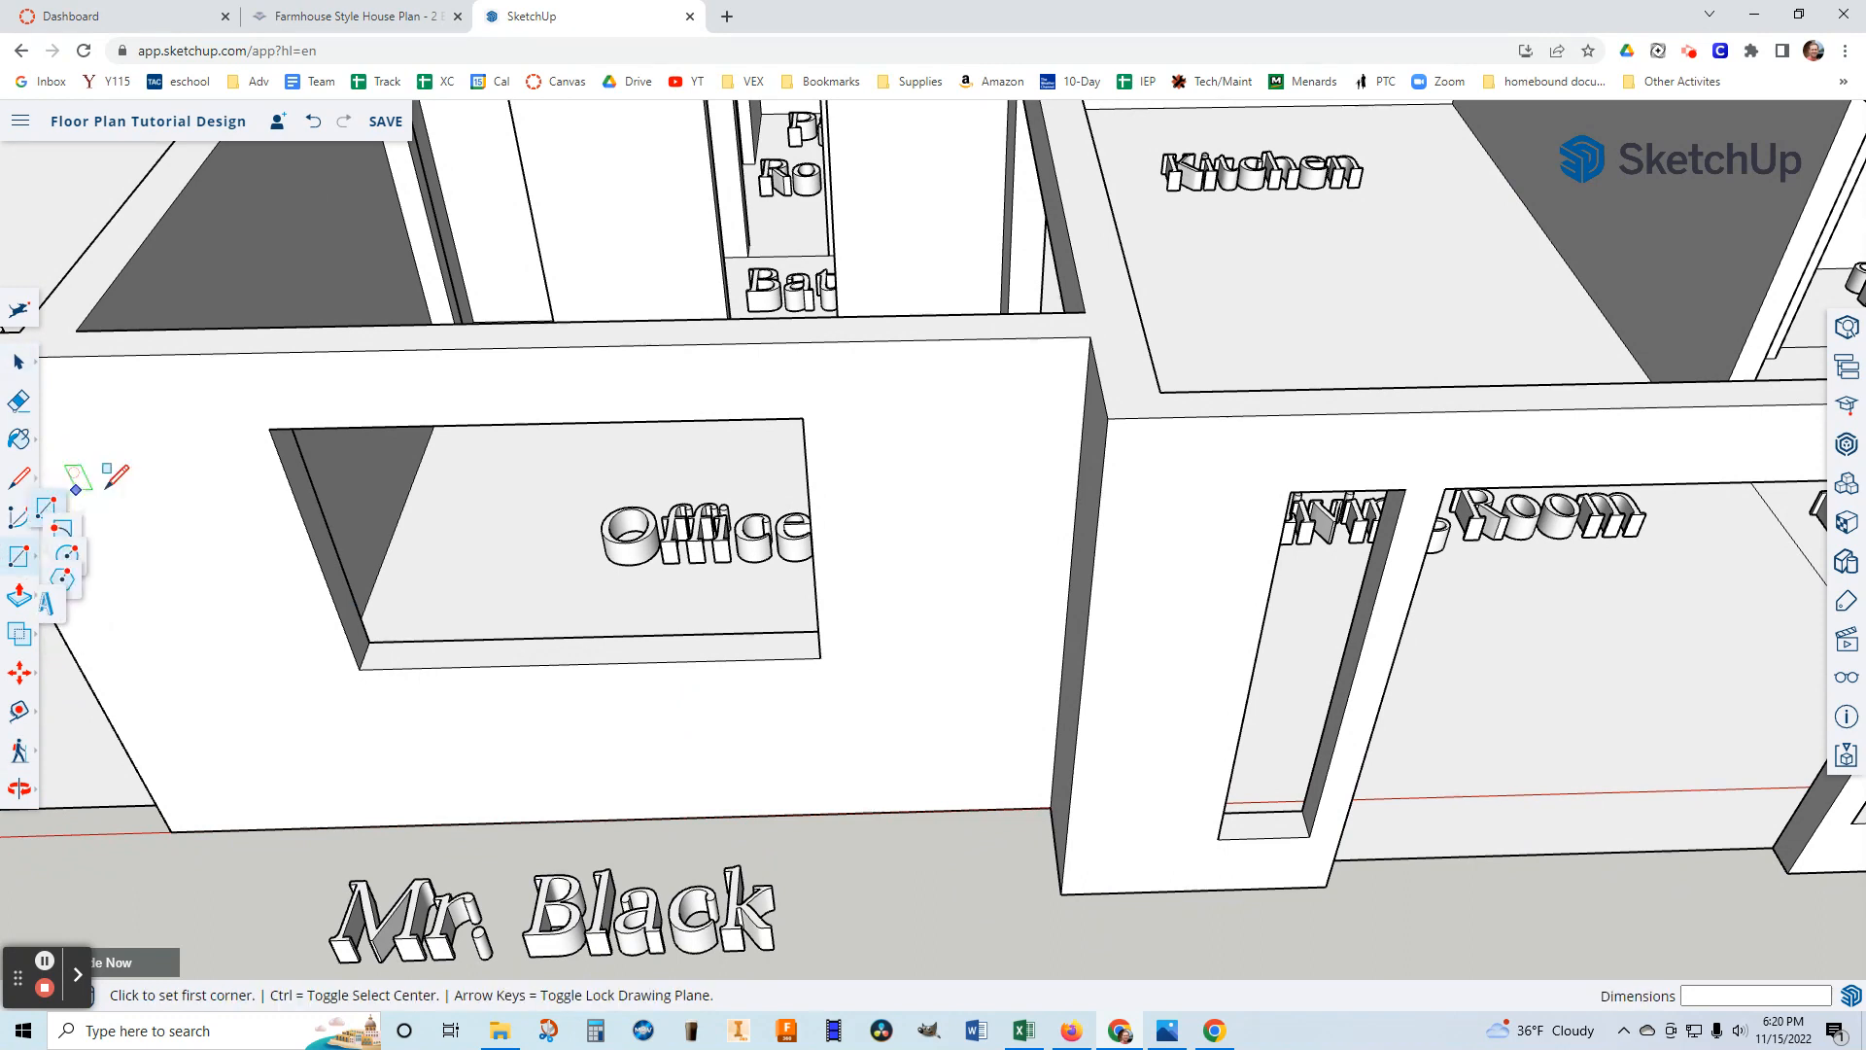
click(269, 428)
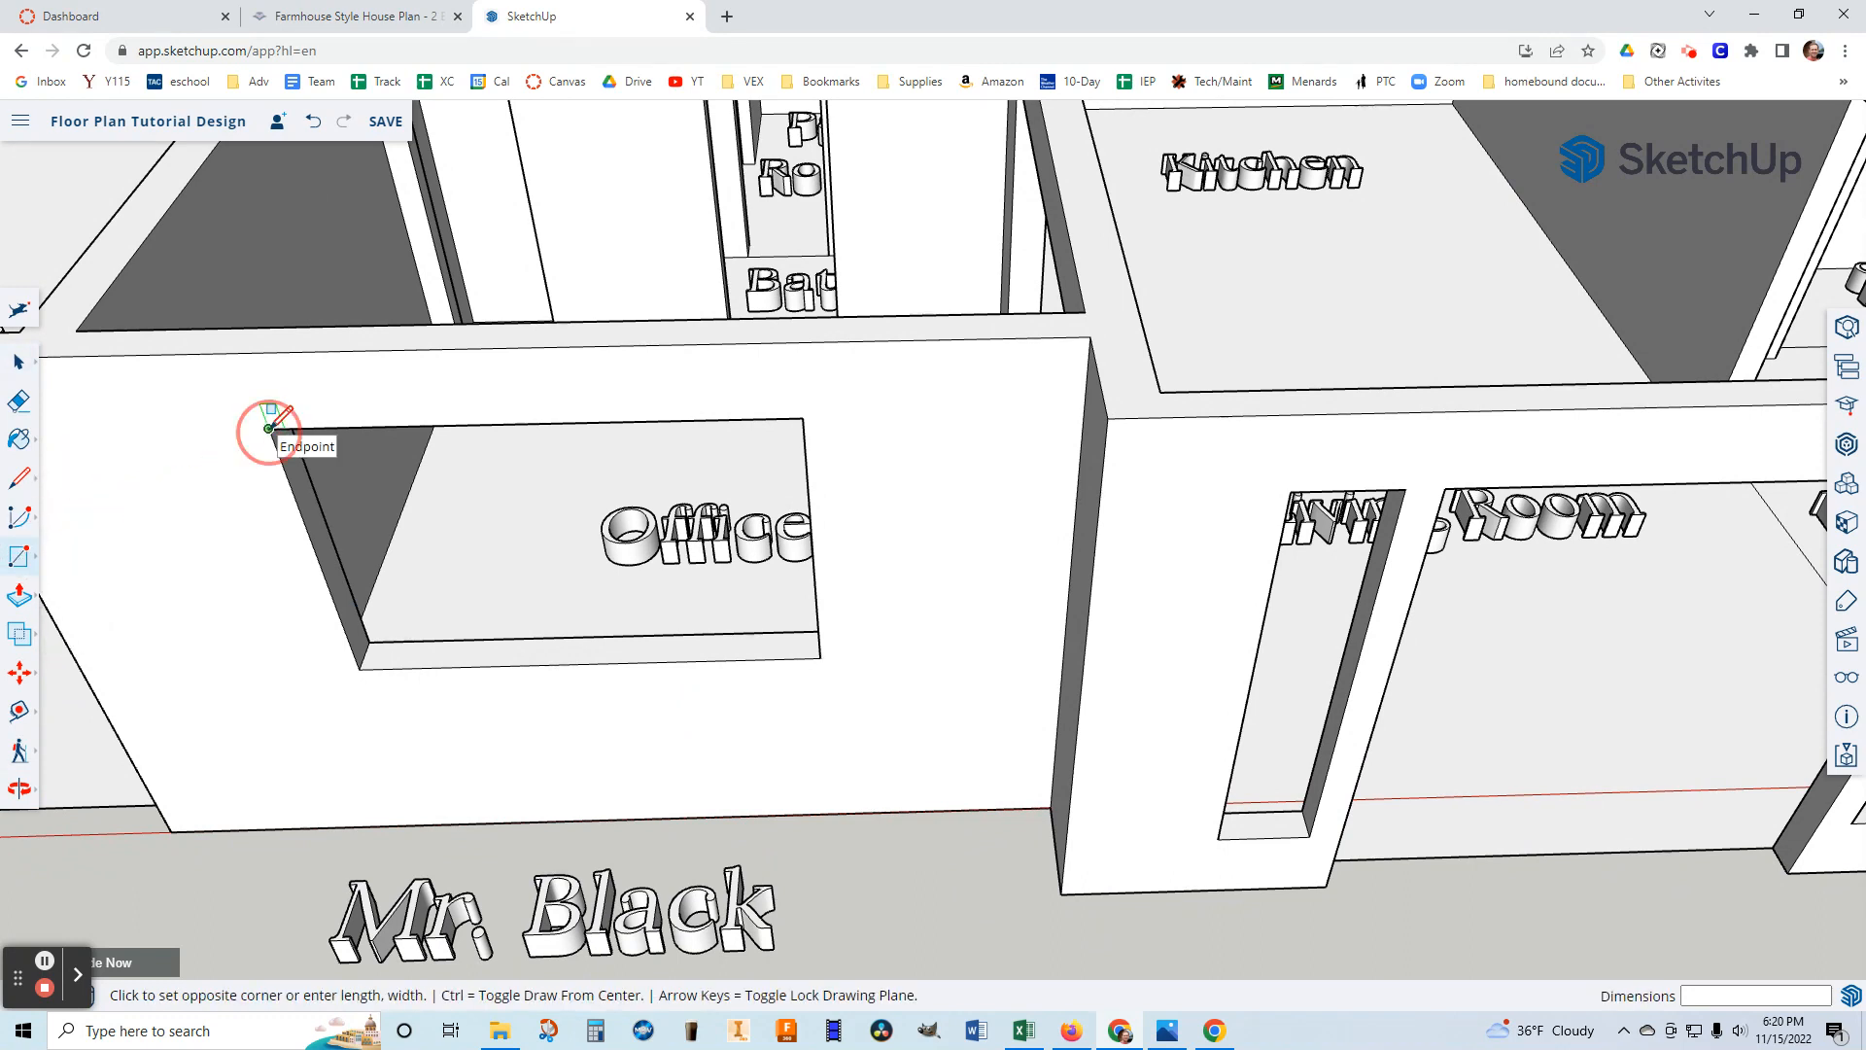
click(820, 658)
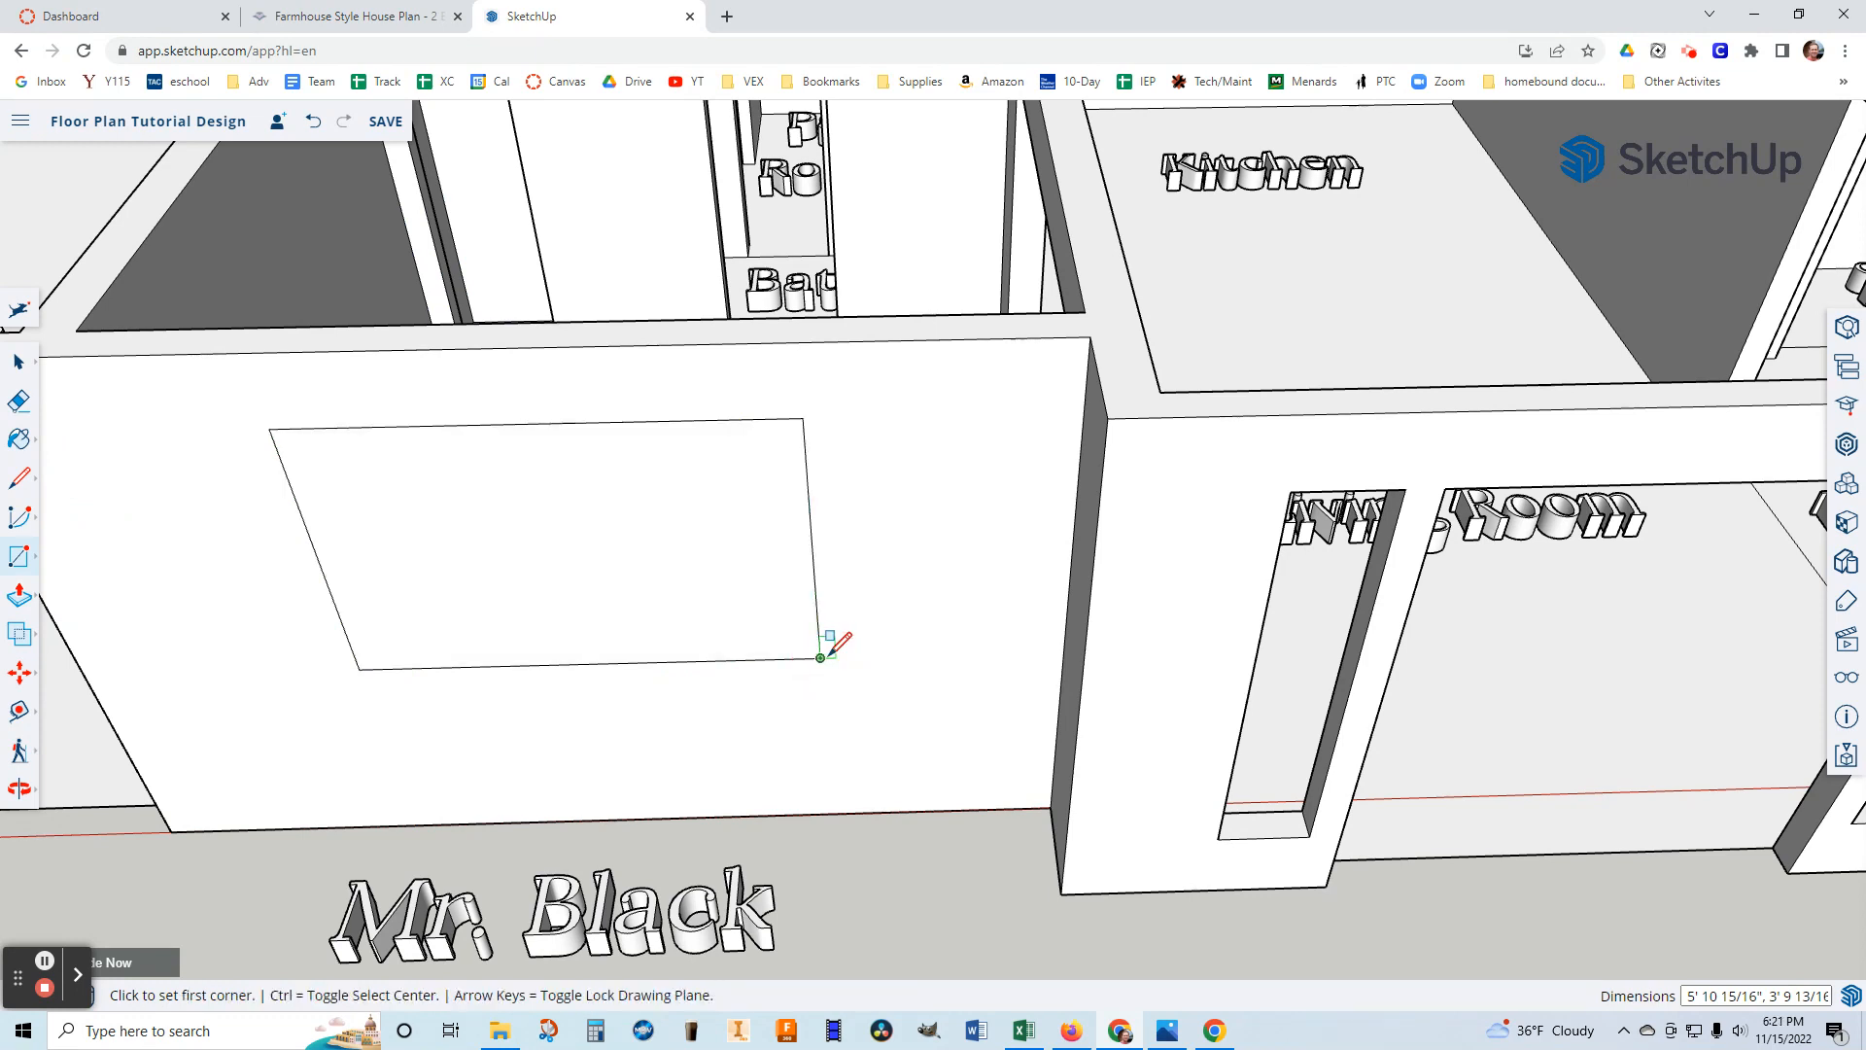
click(1292, 492)
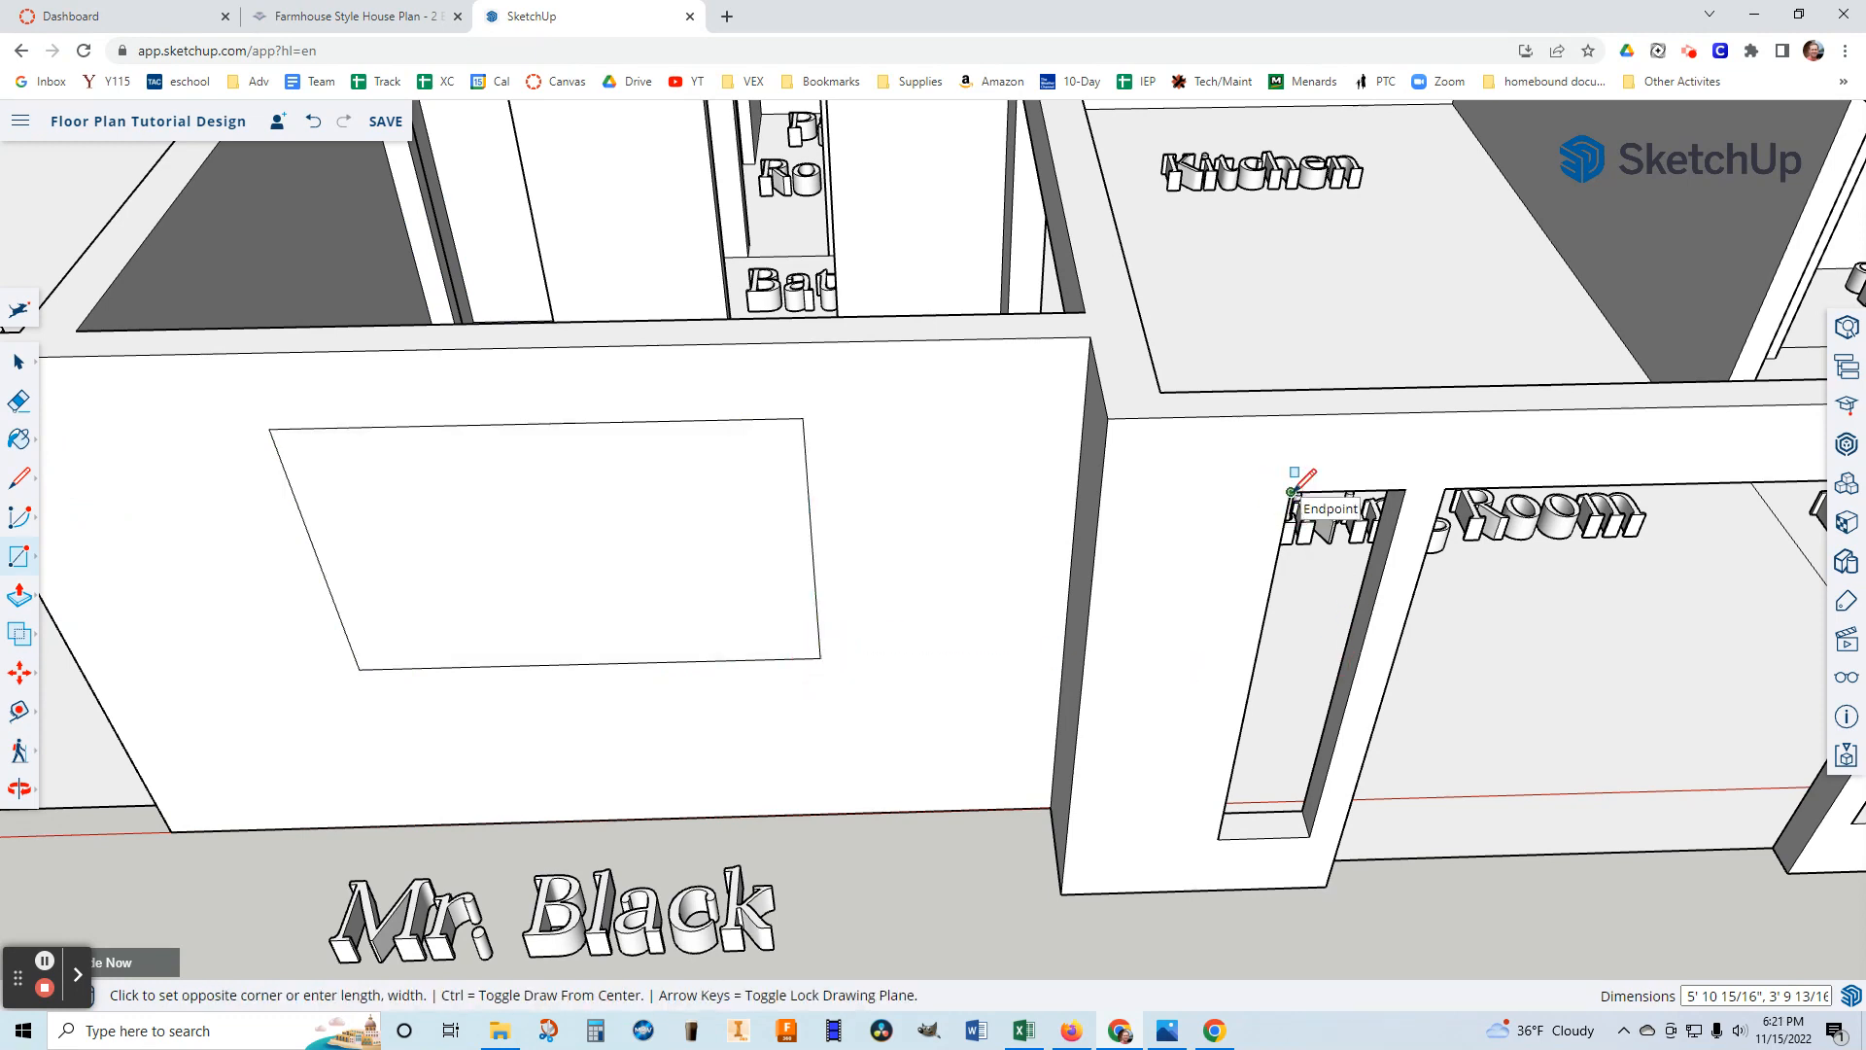
click(1311, 833)
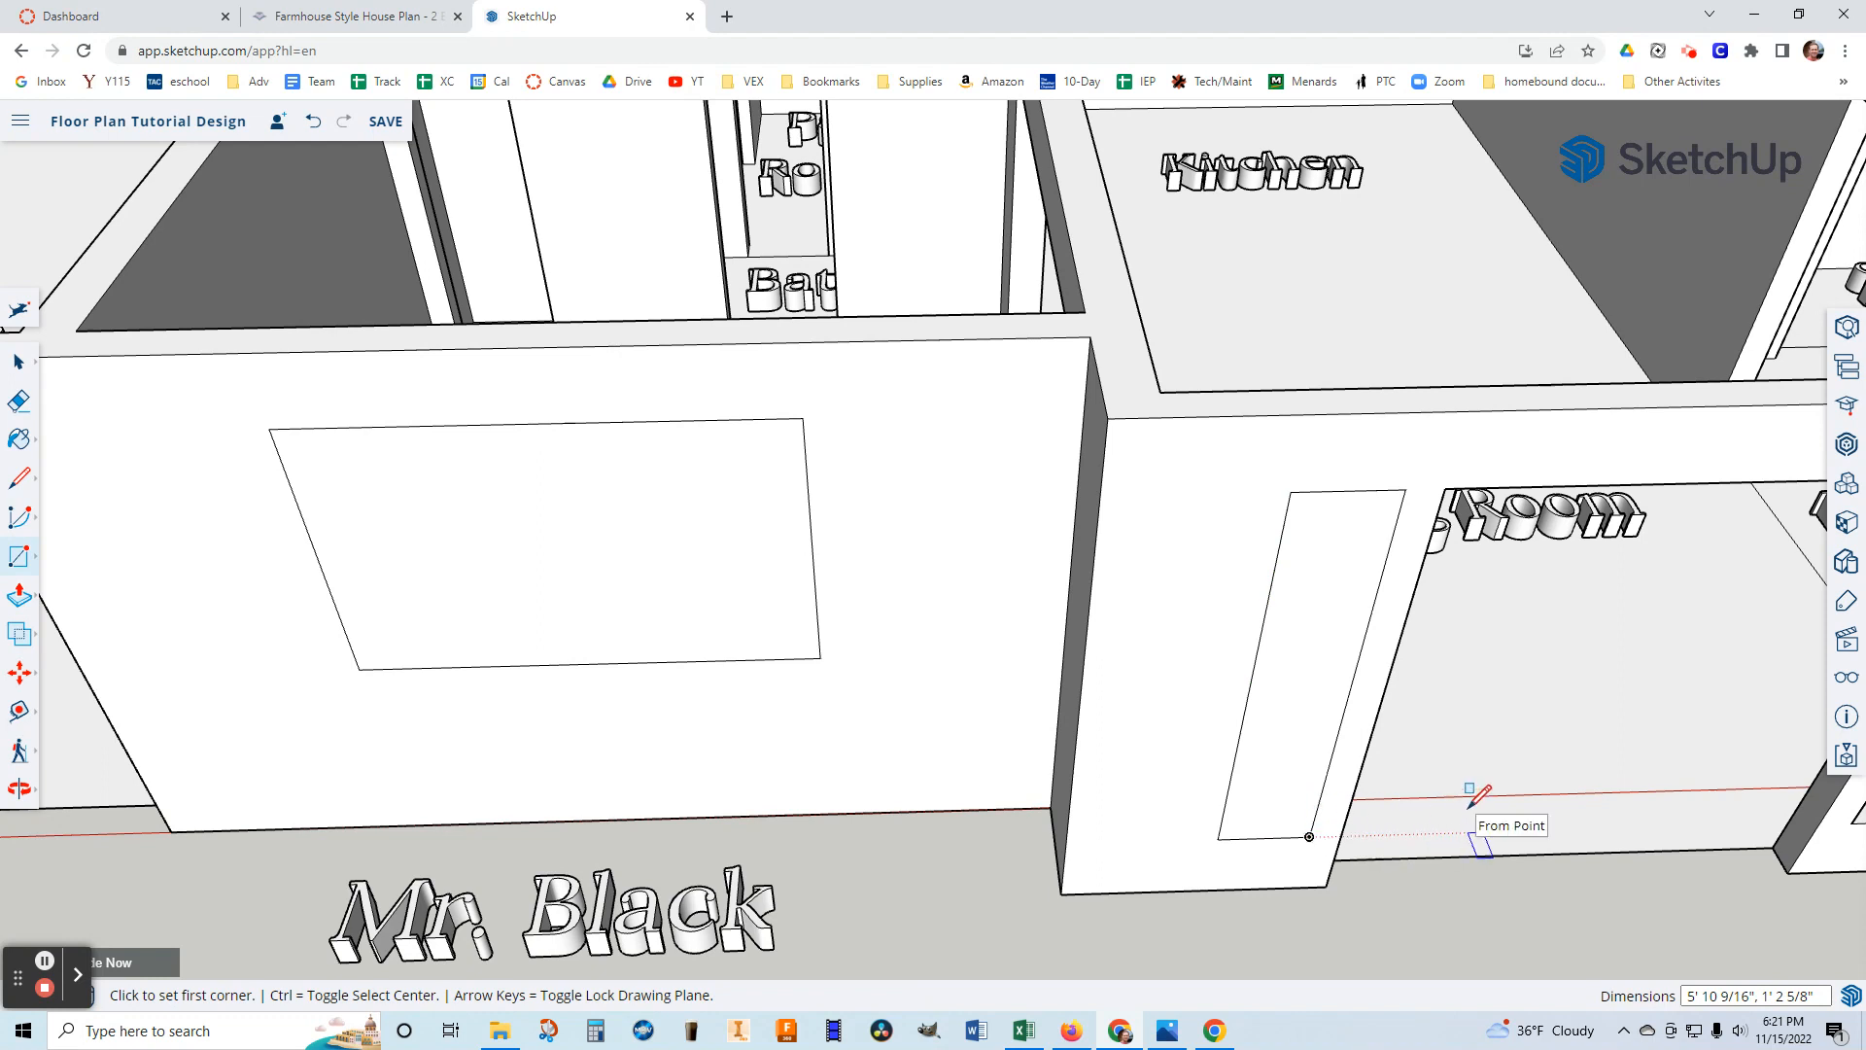
Draw corner-to-corner rectangles that fill the narrow window on the entrance's bedroom side and the master bedroom's front window.
click(32, 794)
click(96, 759)
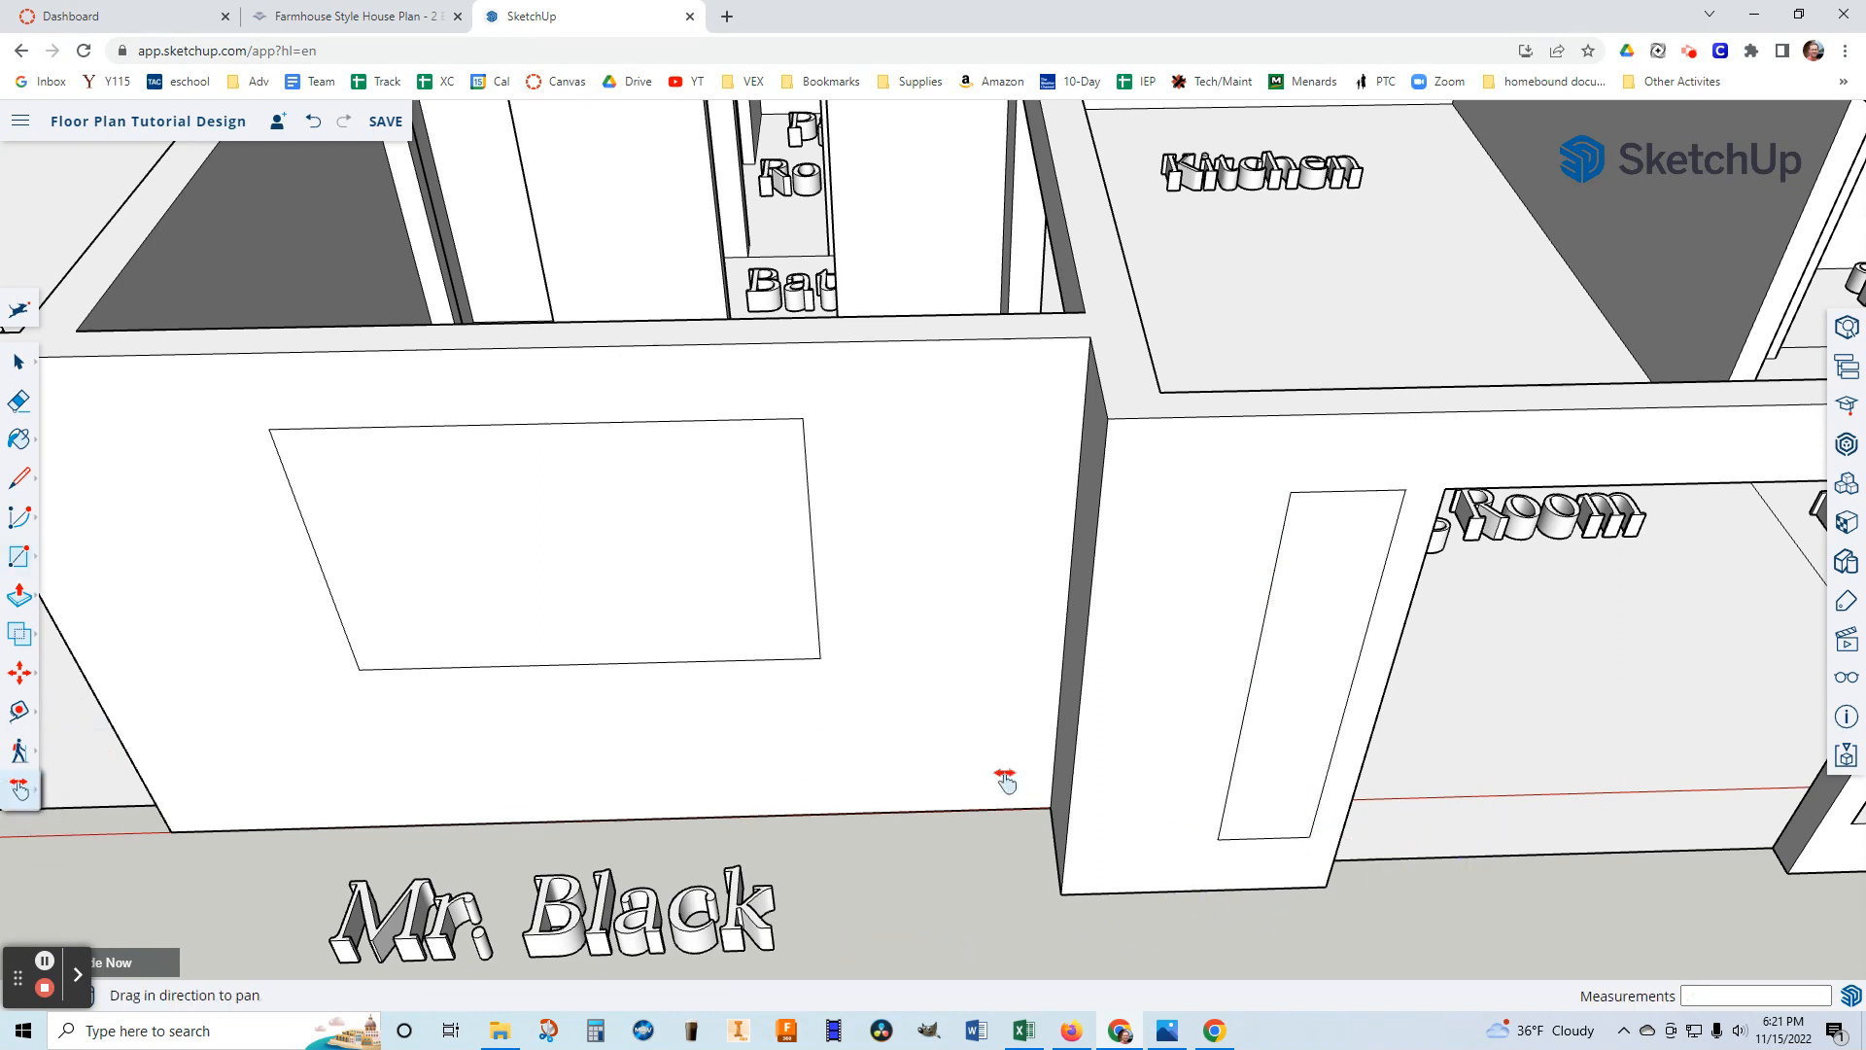
drag(1070, 691, 1250, 783)
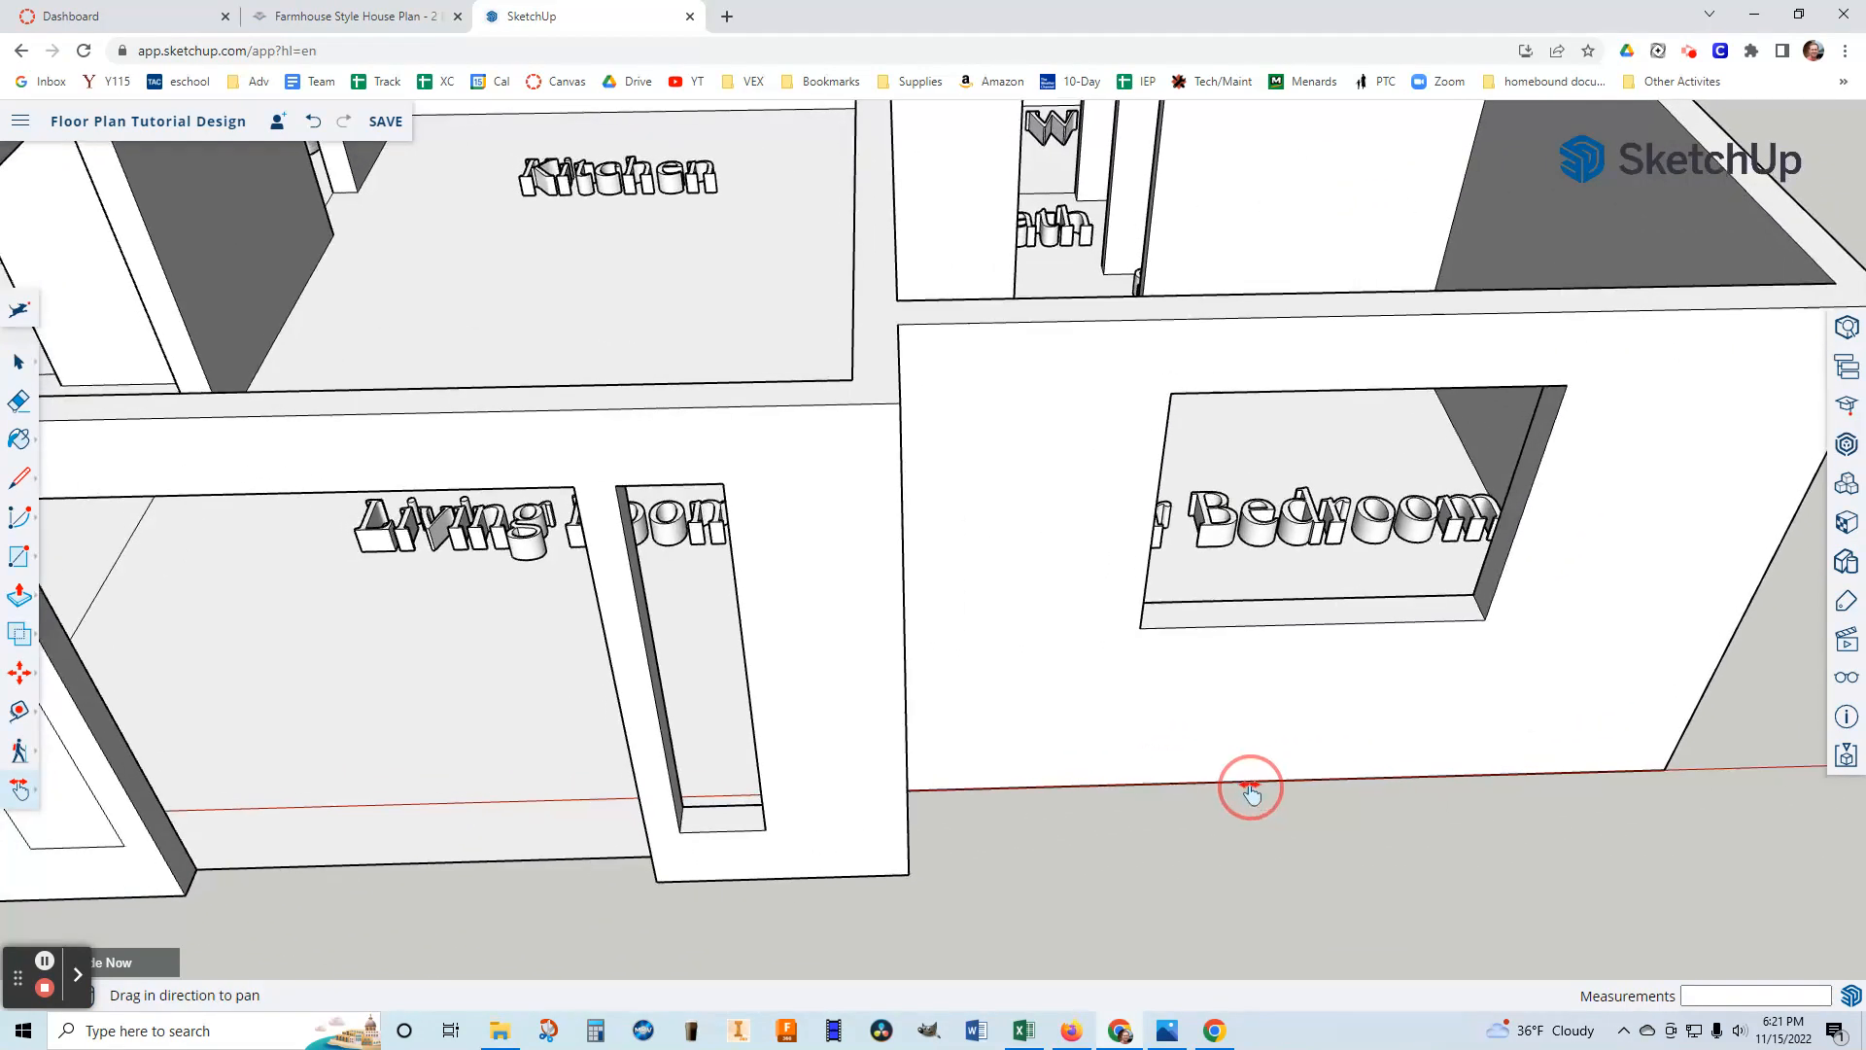
click(18, 558)
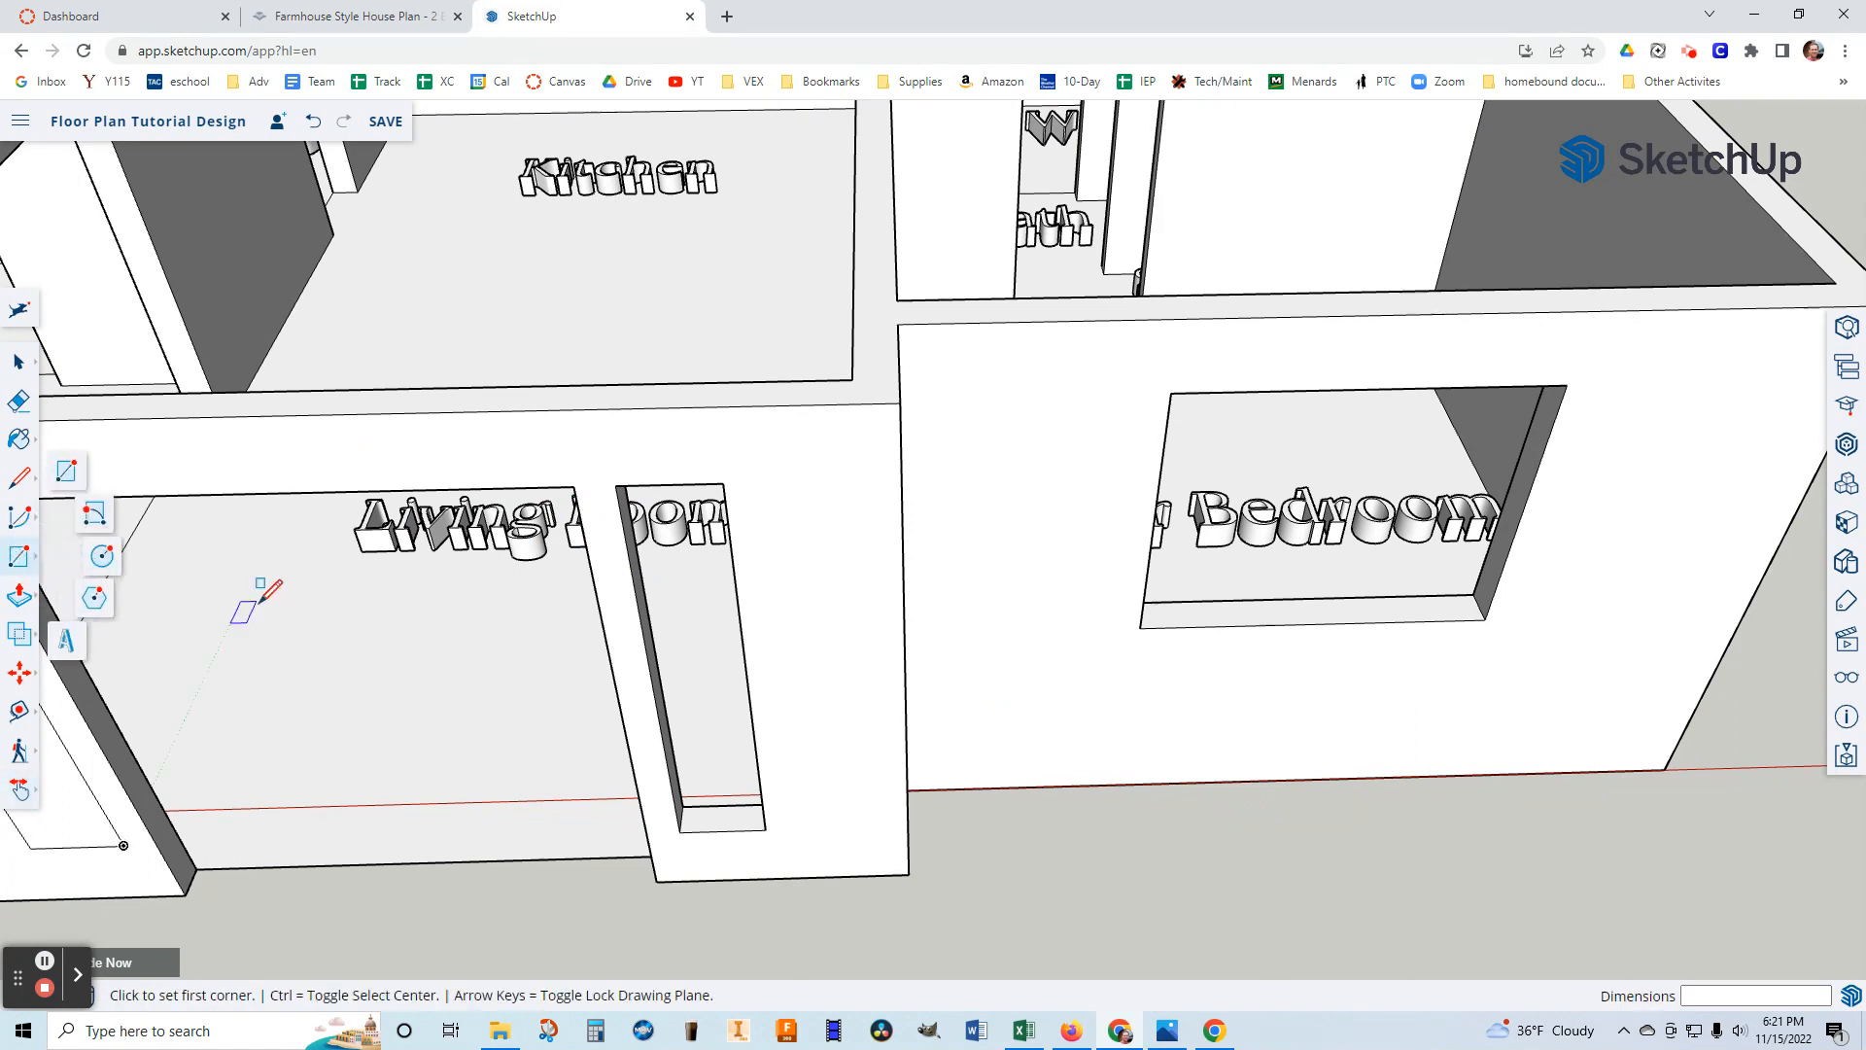
click(617, 485)
click(765, 829)
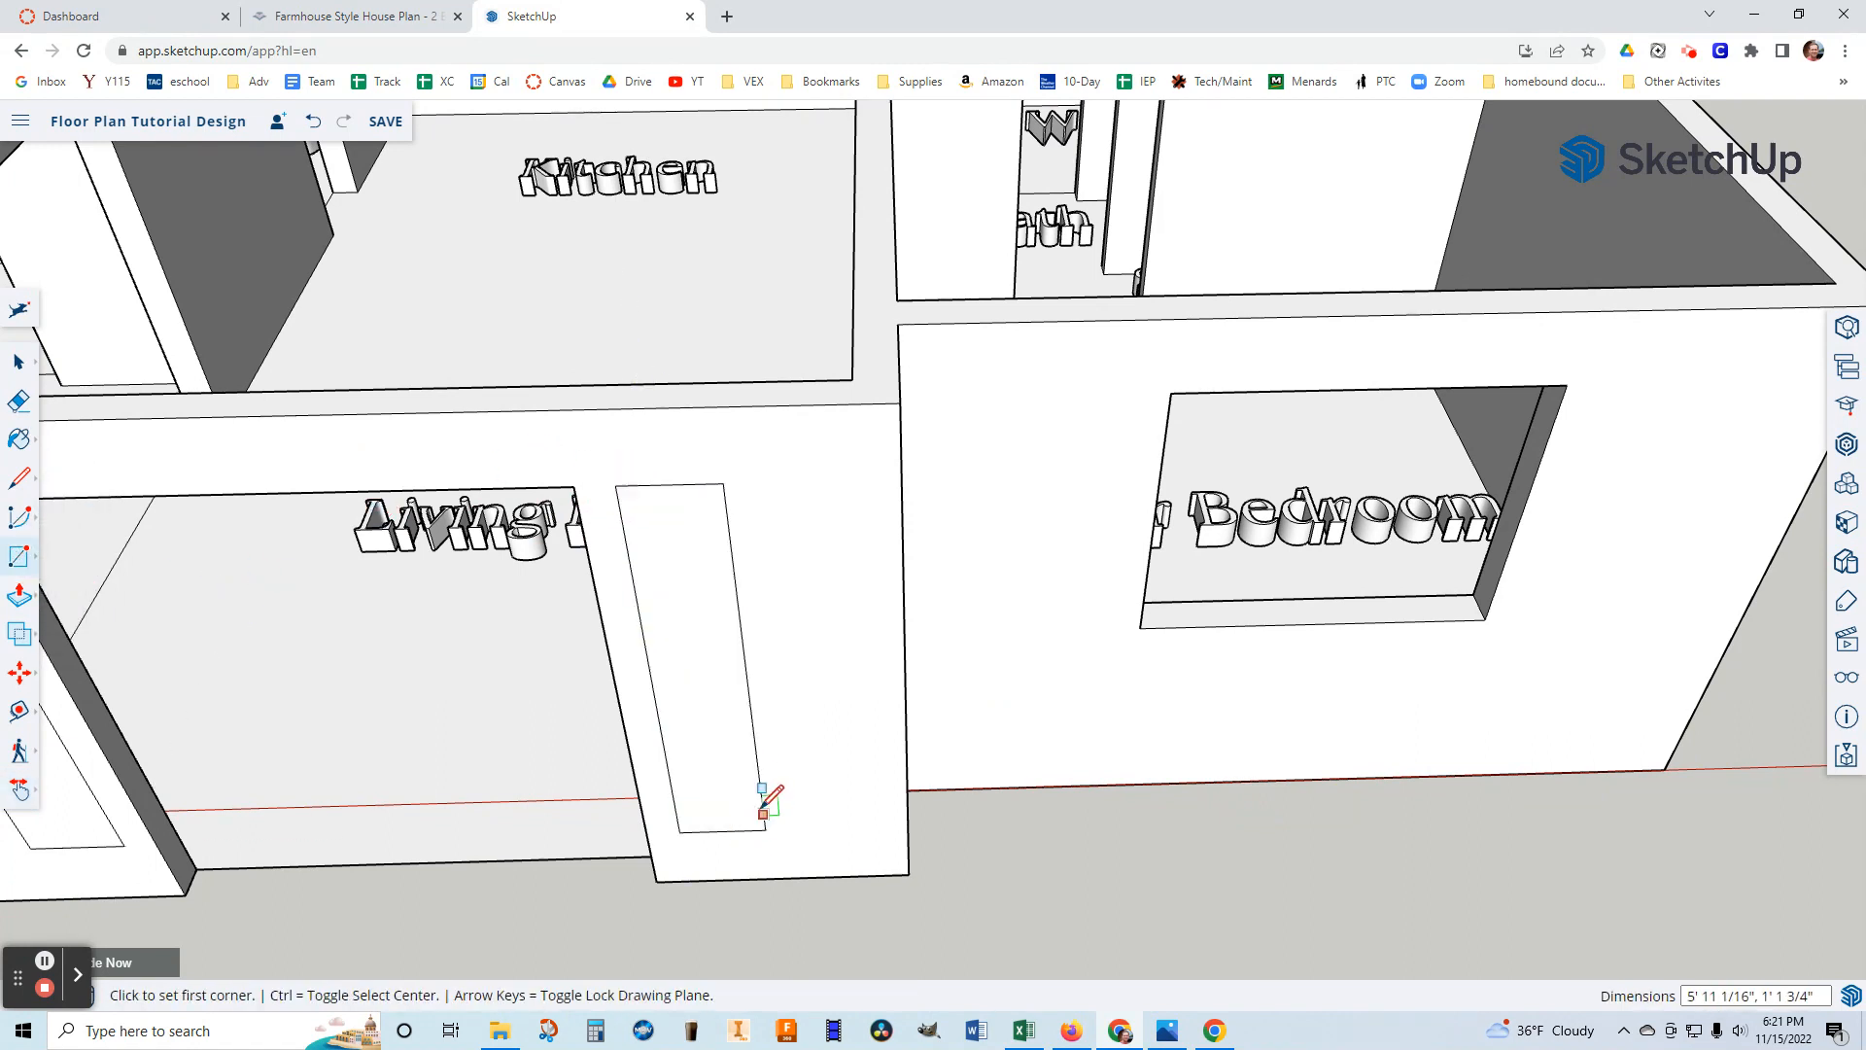
click(1170, 393)
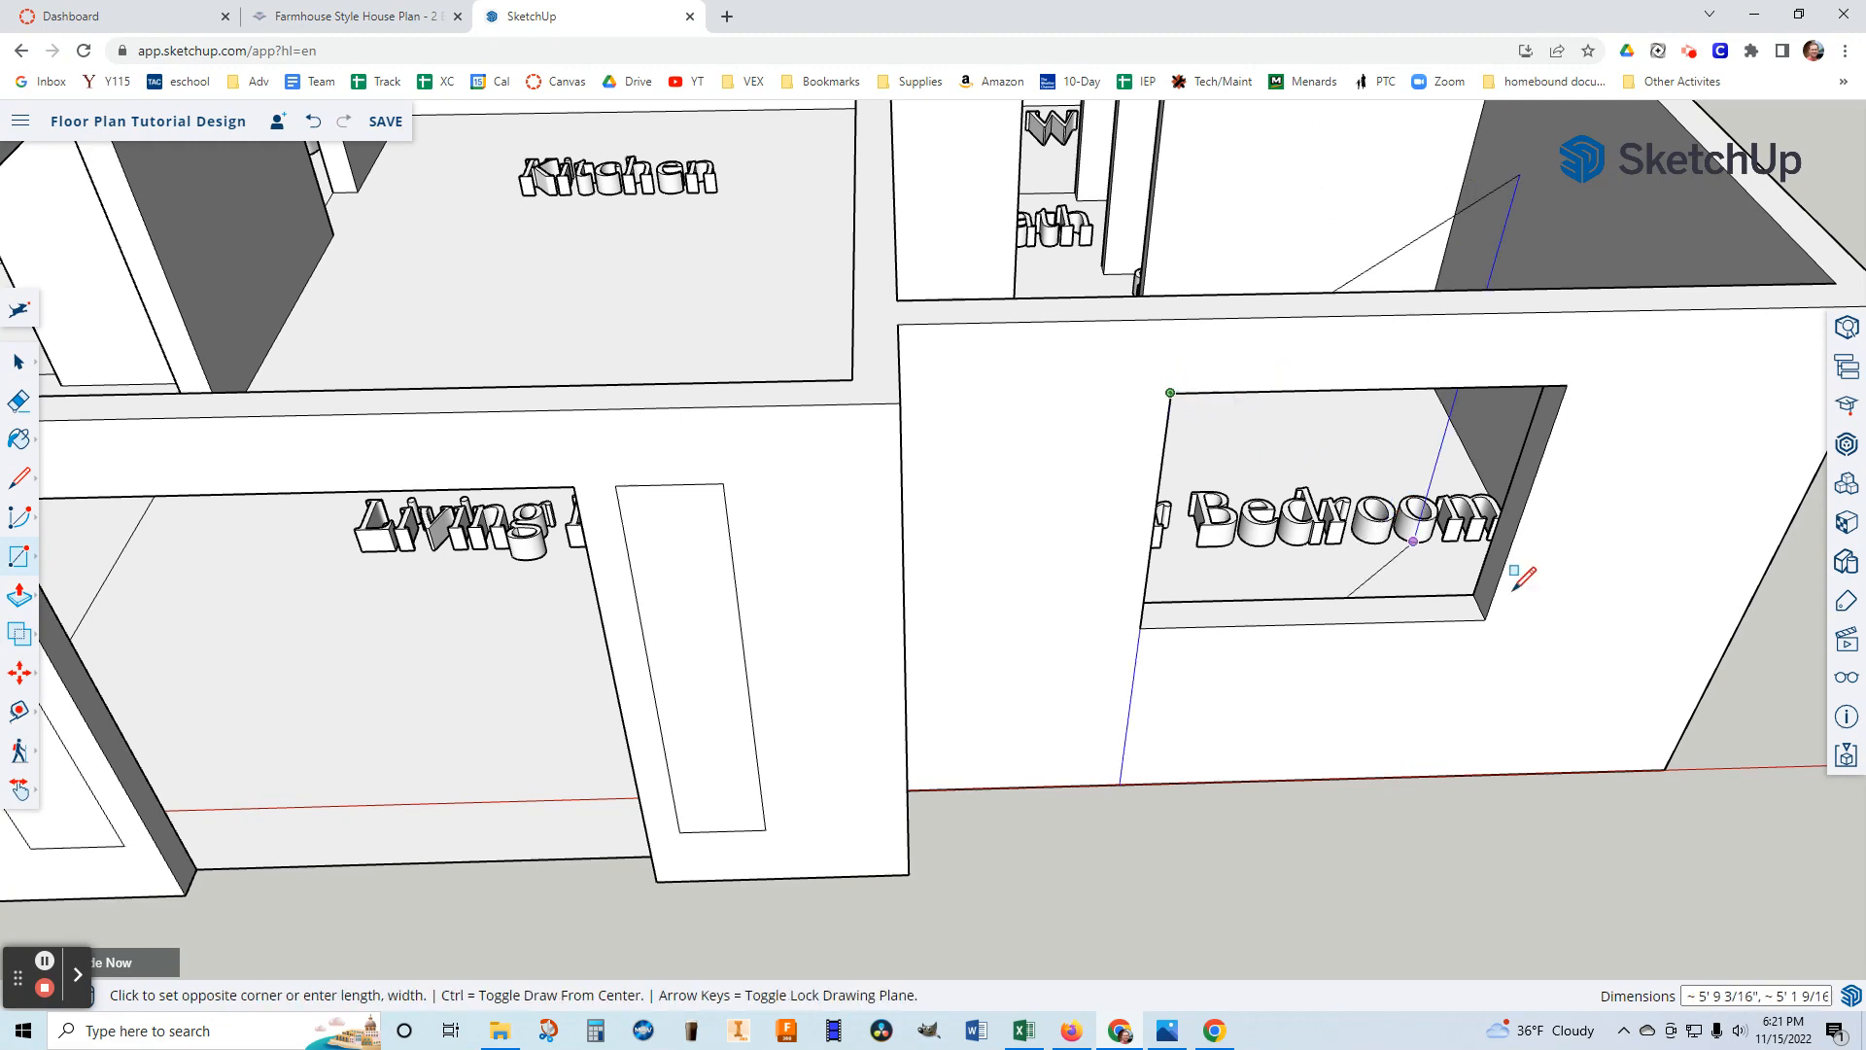
click(1485, 621)
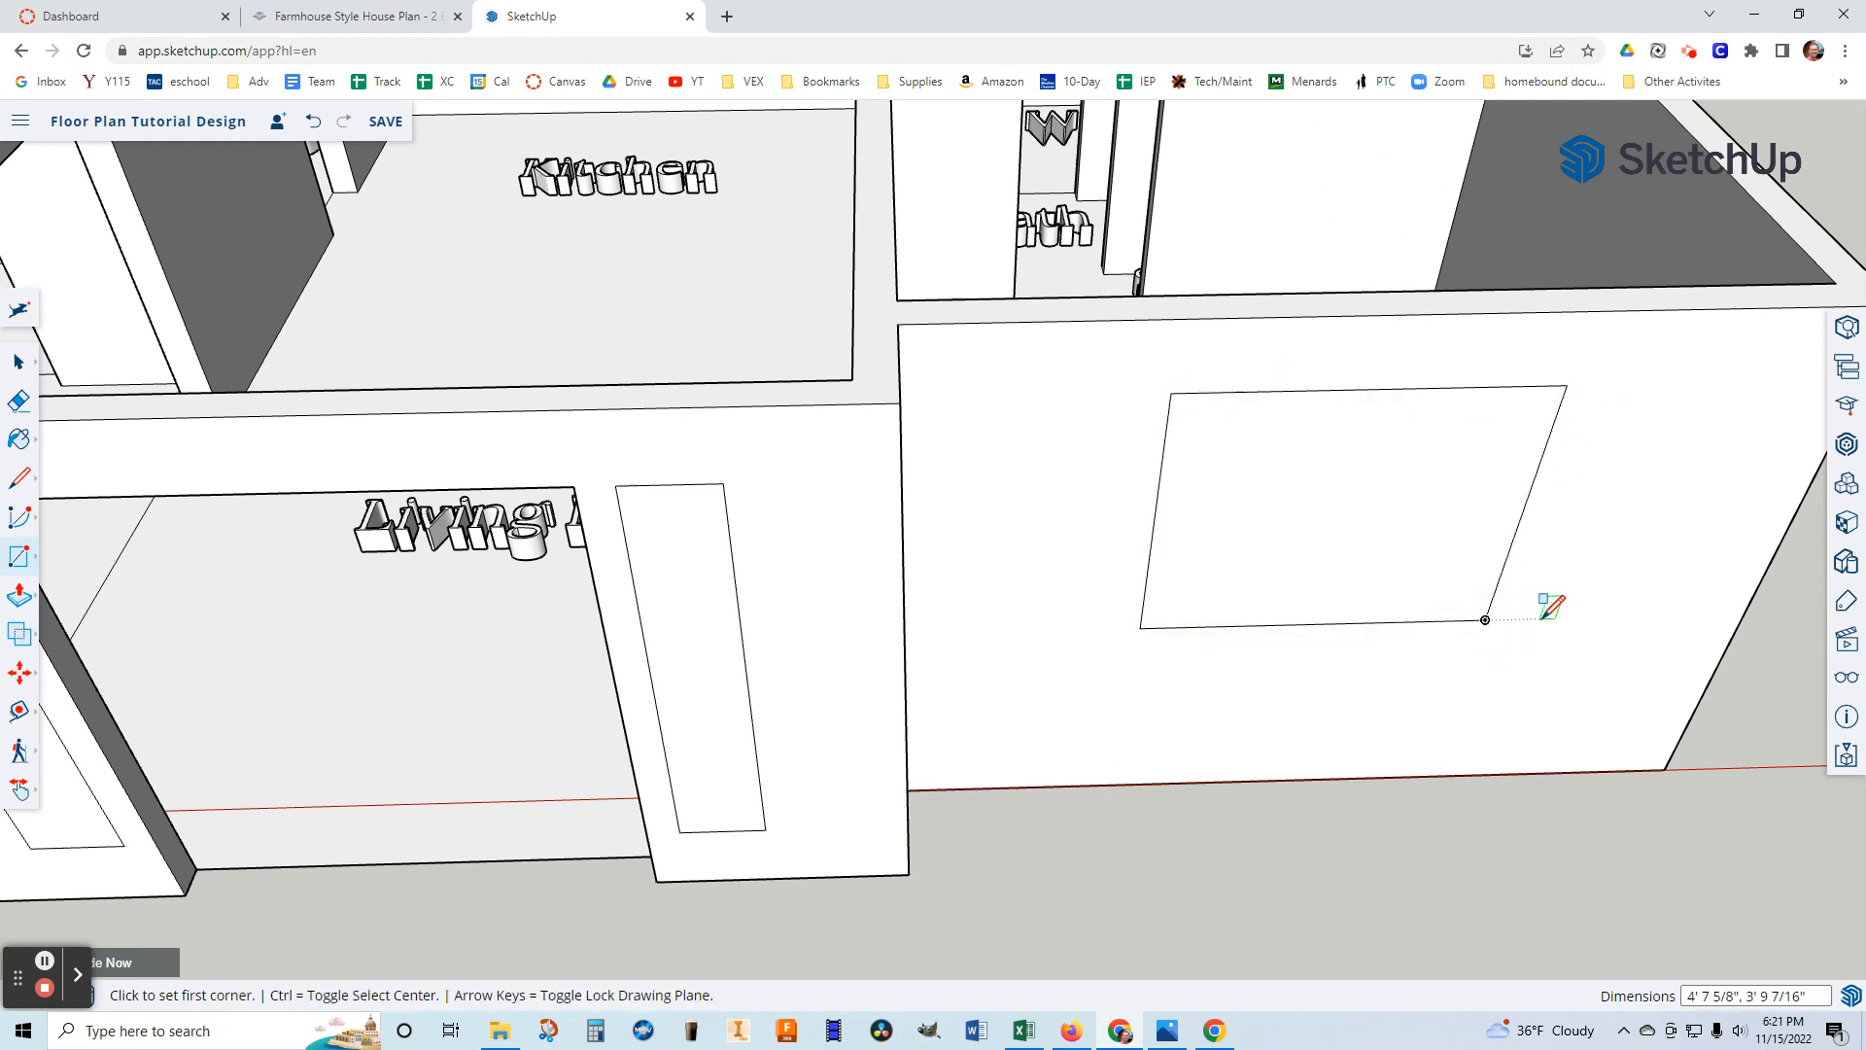
Paint the four filled front windows with Translucent Glass Blue from the Glass and Mirrors materials.
scroll(1546, 615, down, 6)
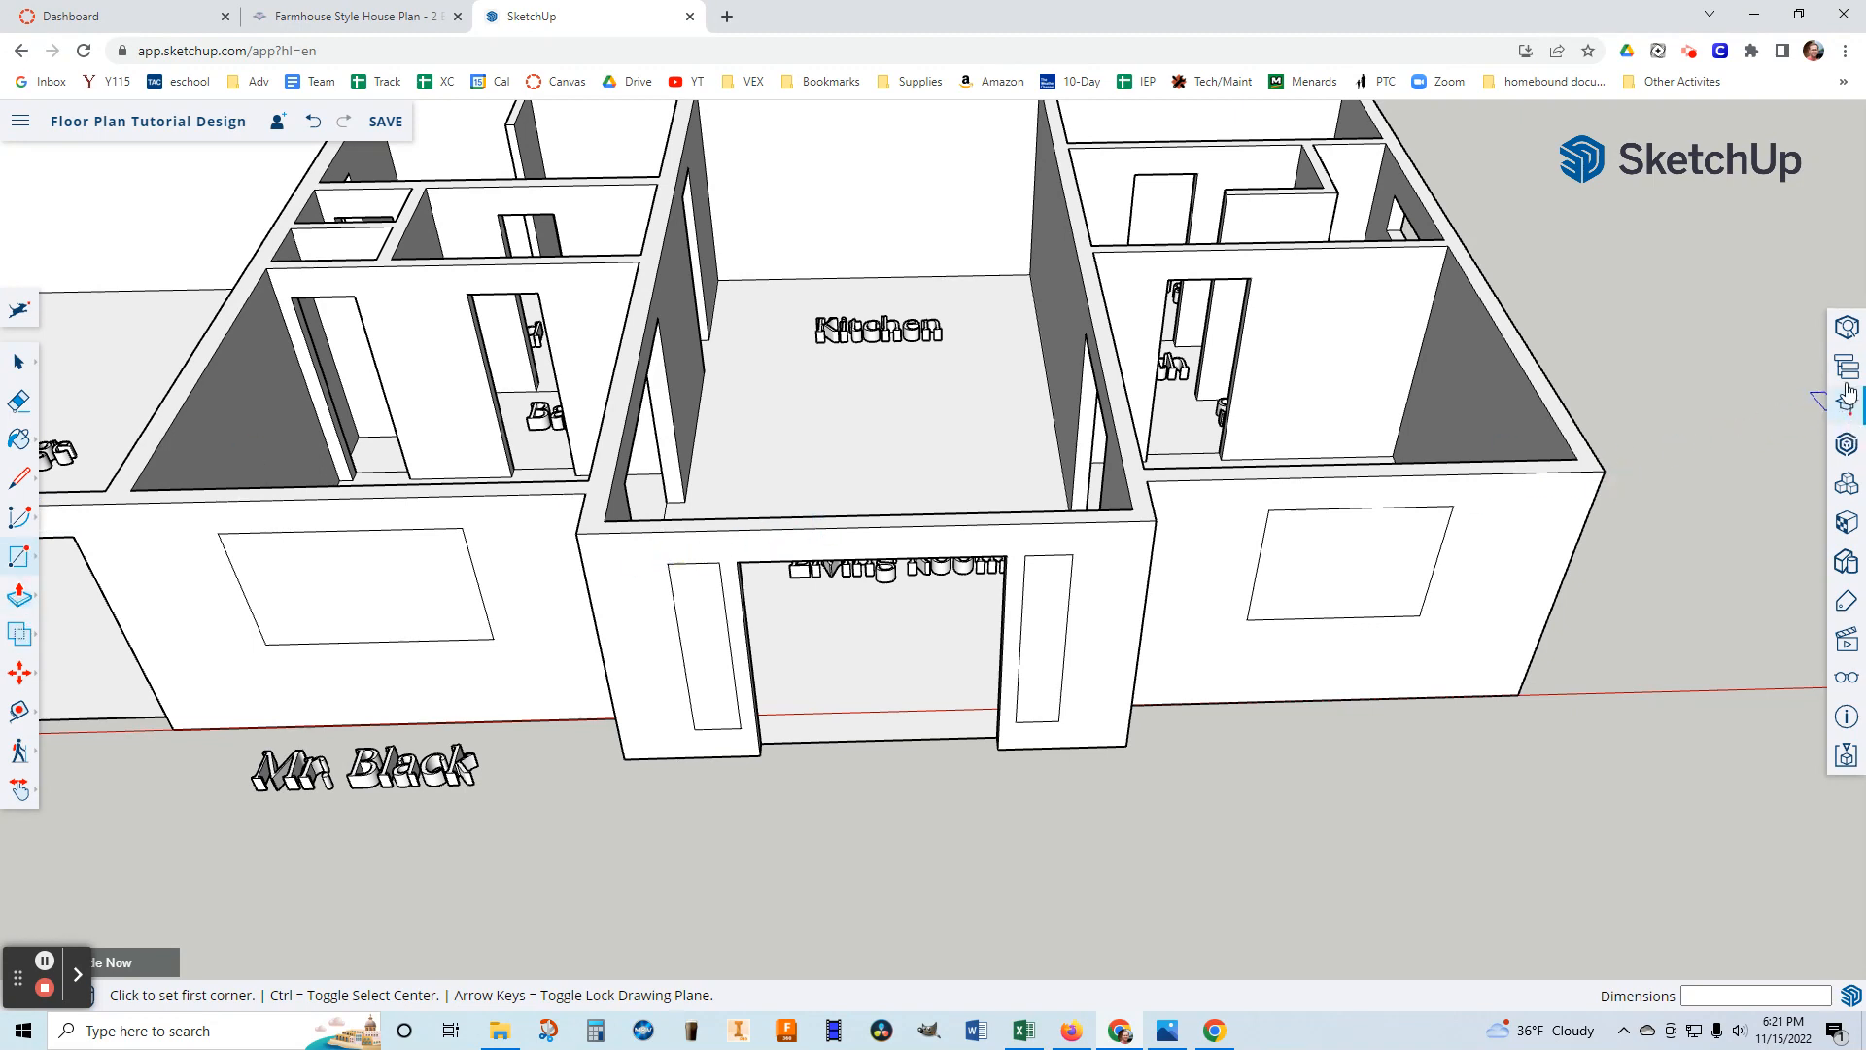
click(1846, 524)
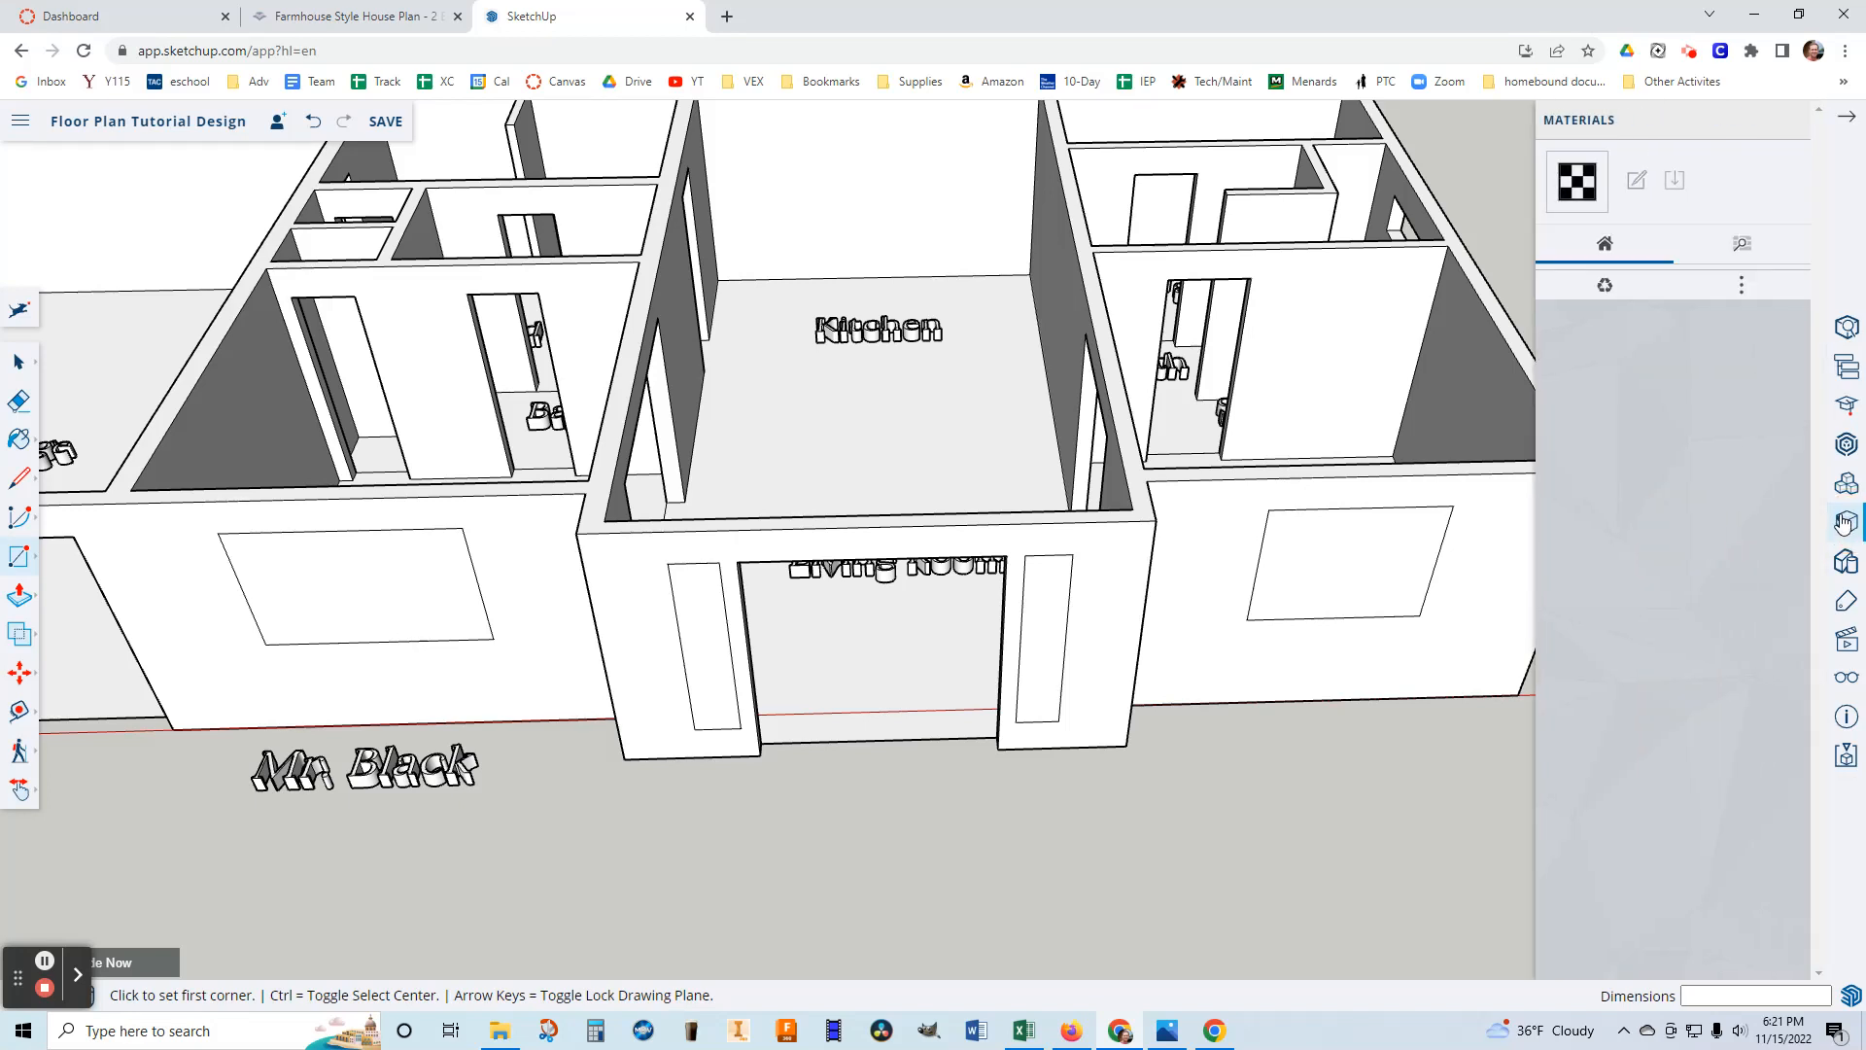
click(1743, 246)
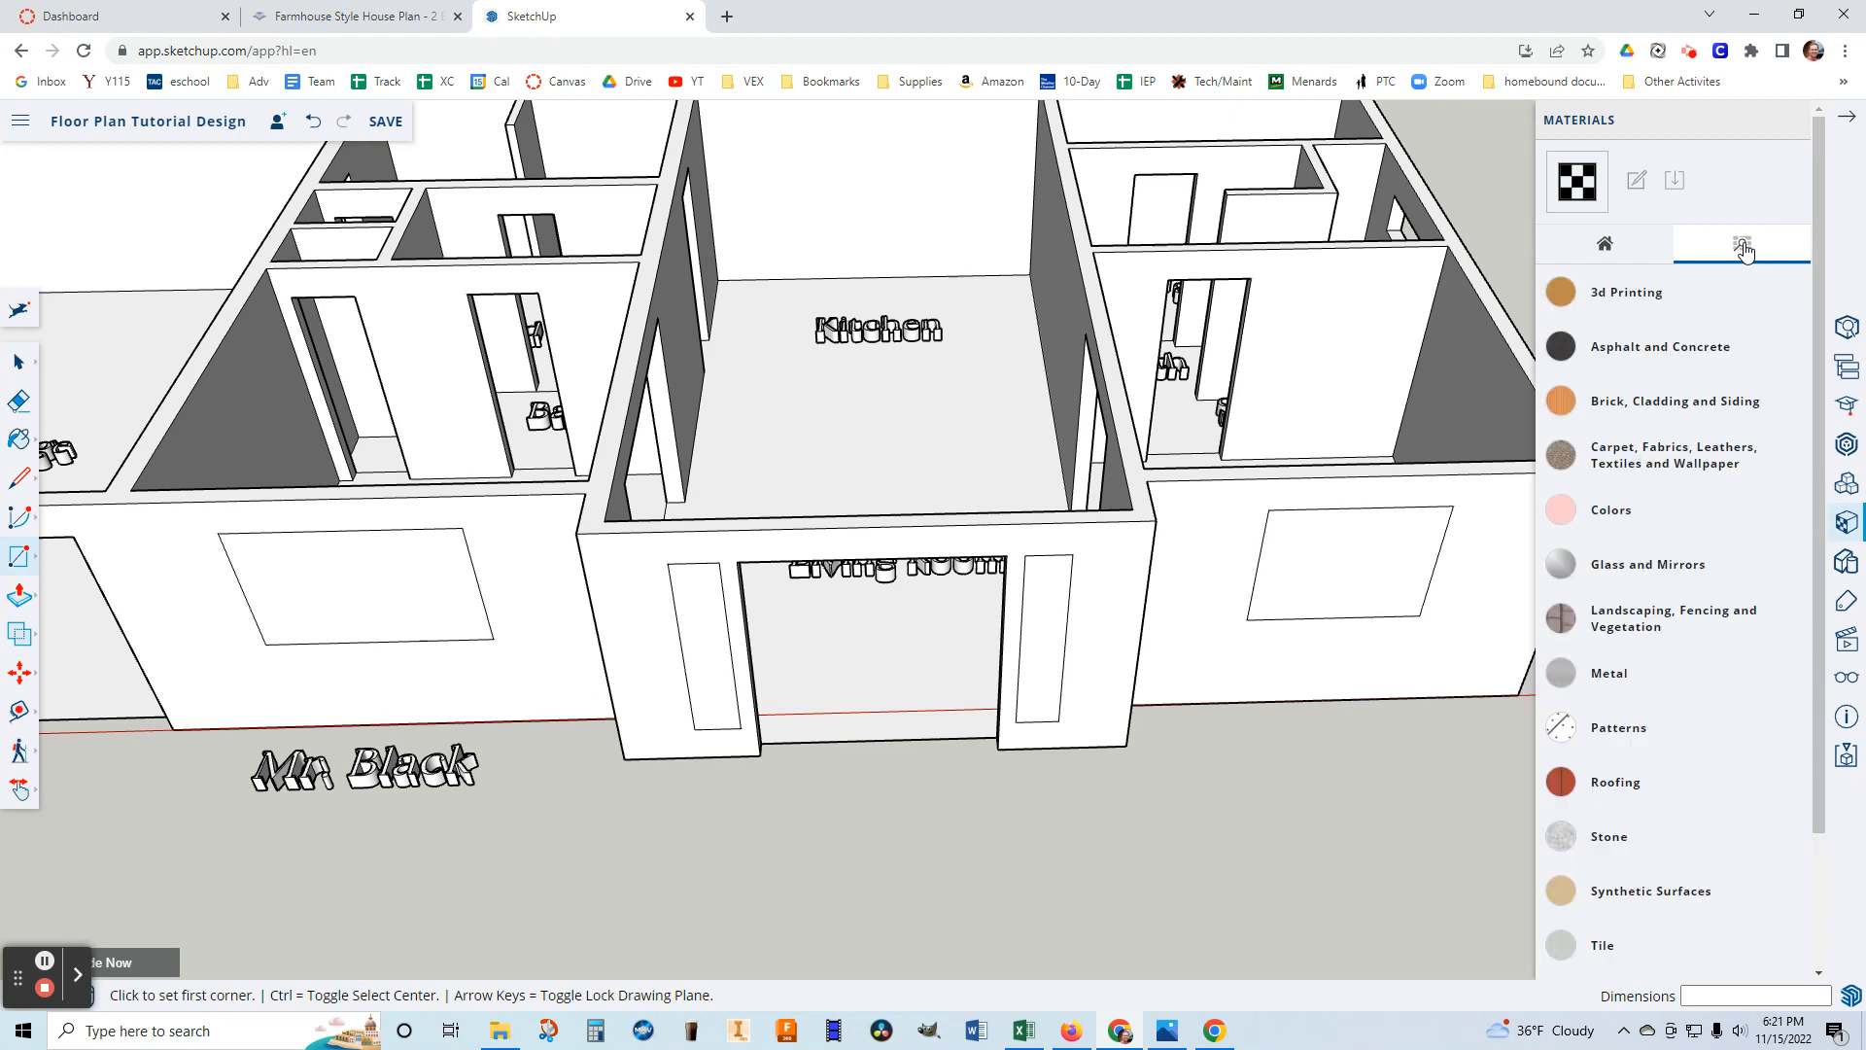
click(1626, 567)
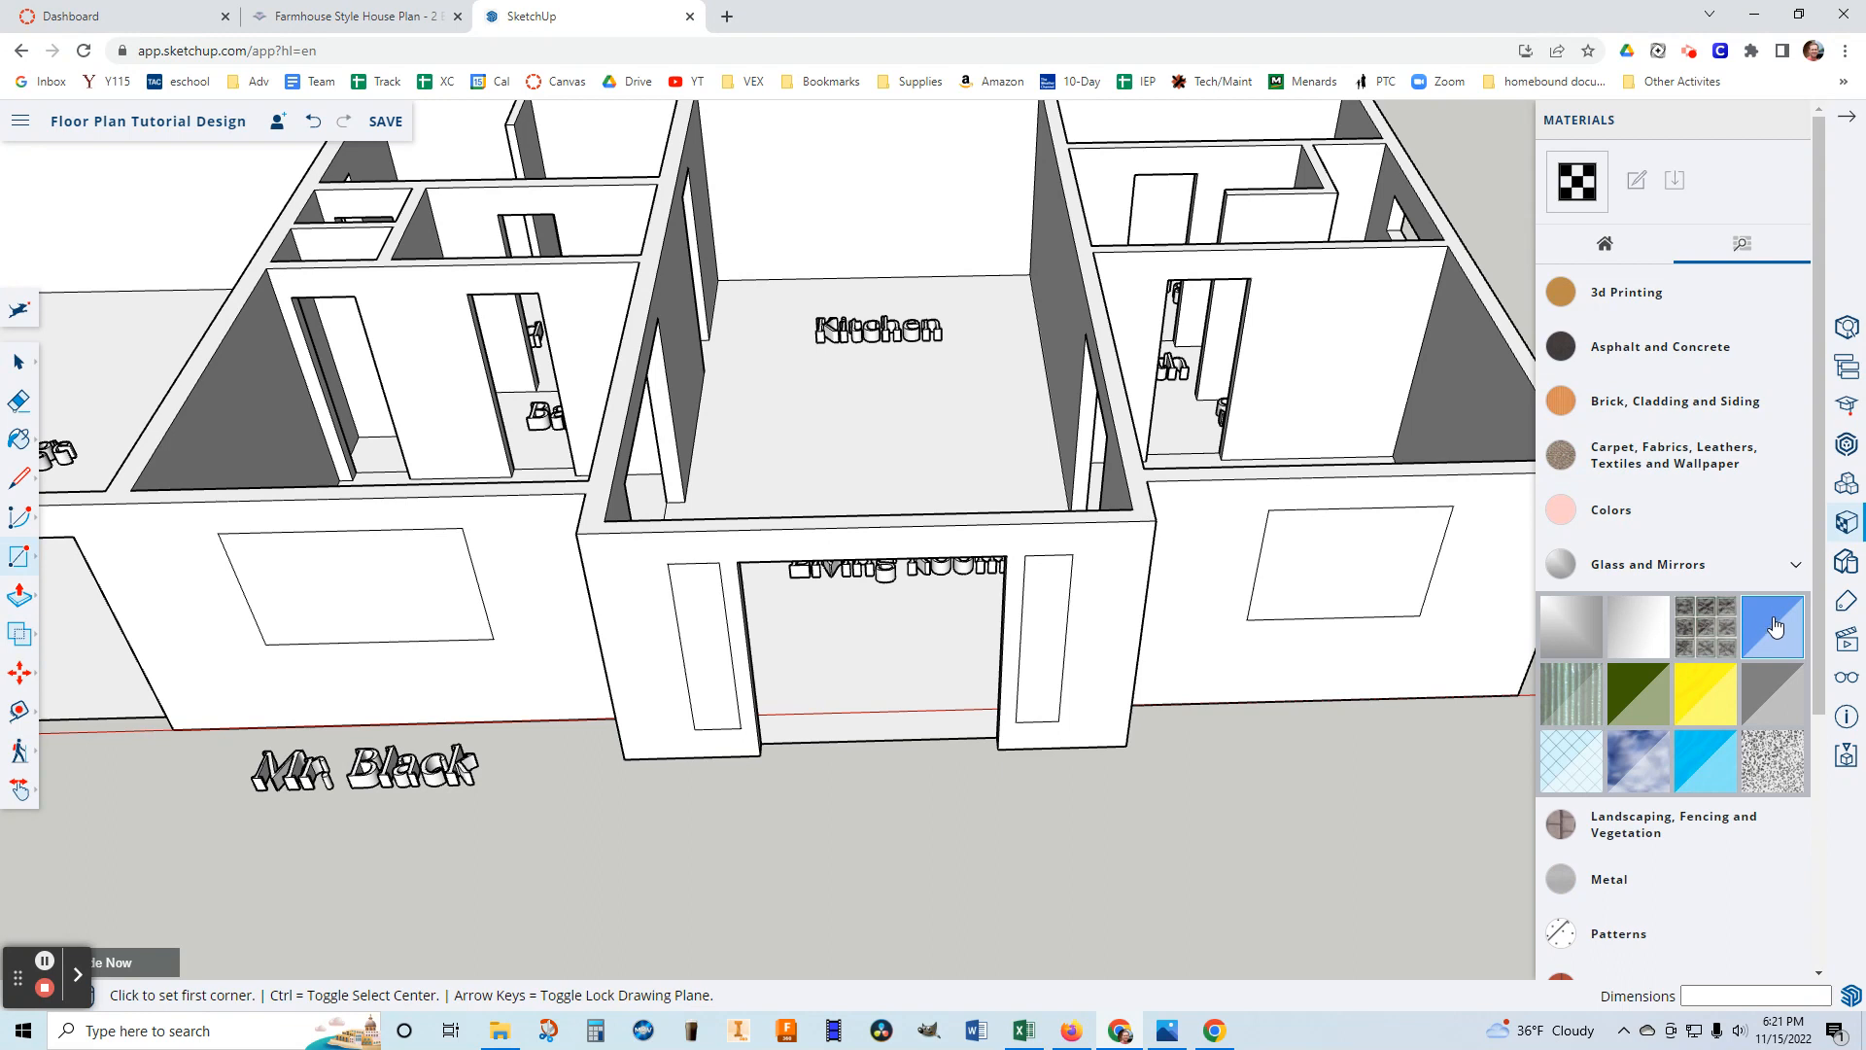
click(1772, 625)
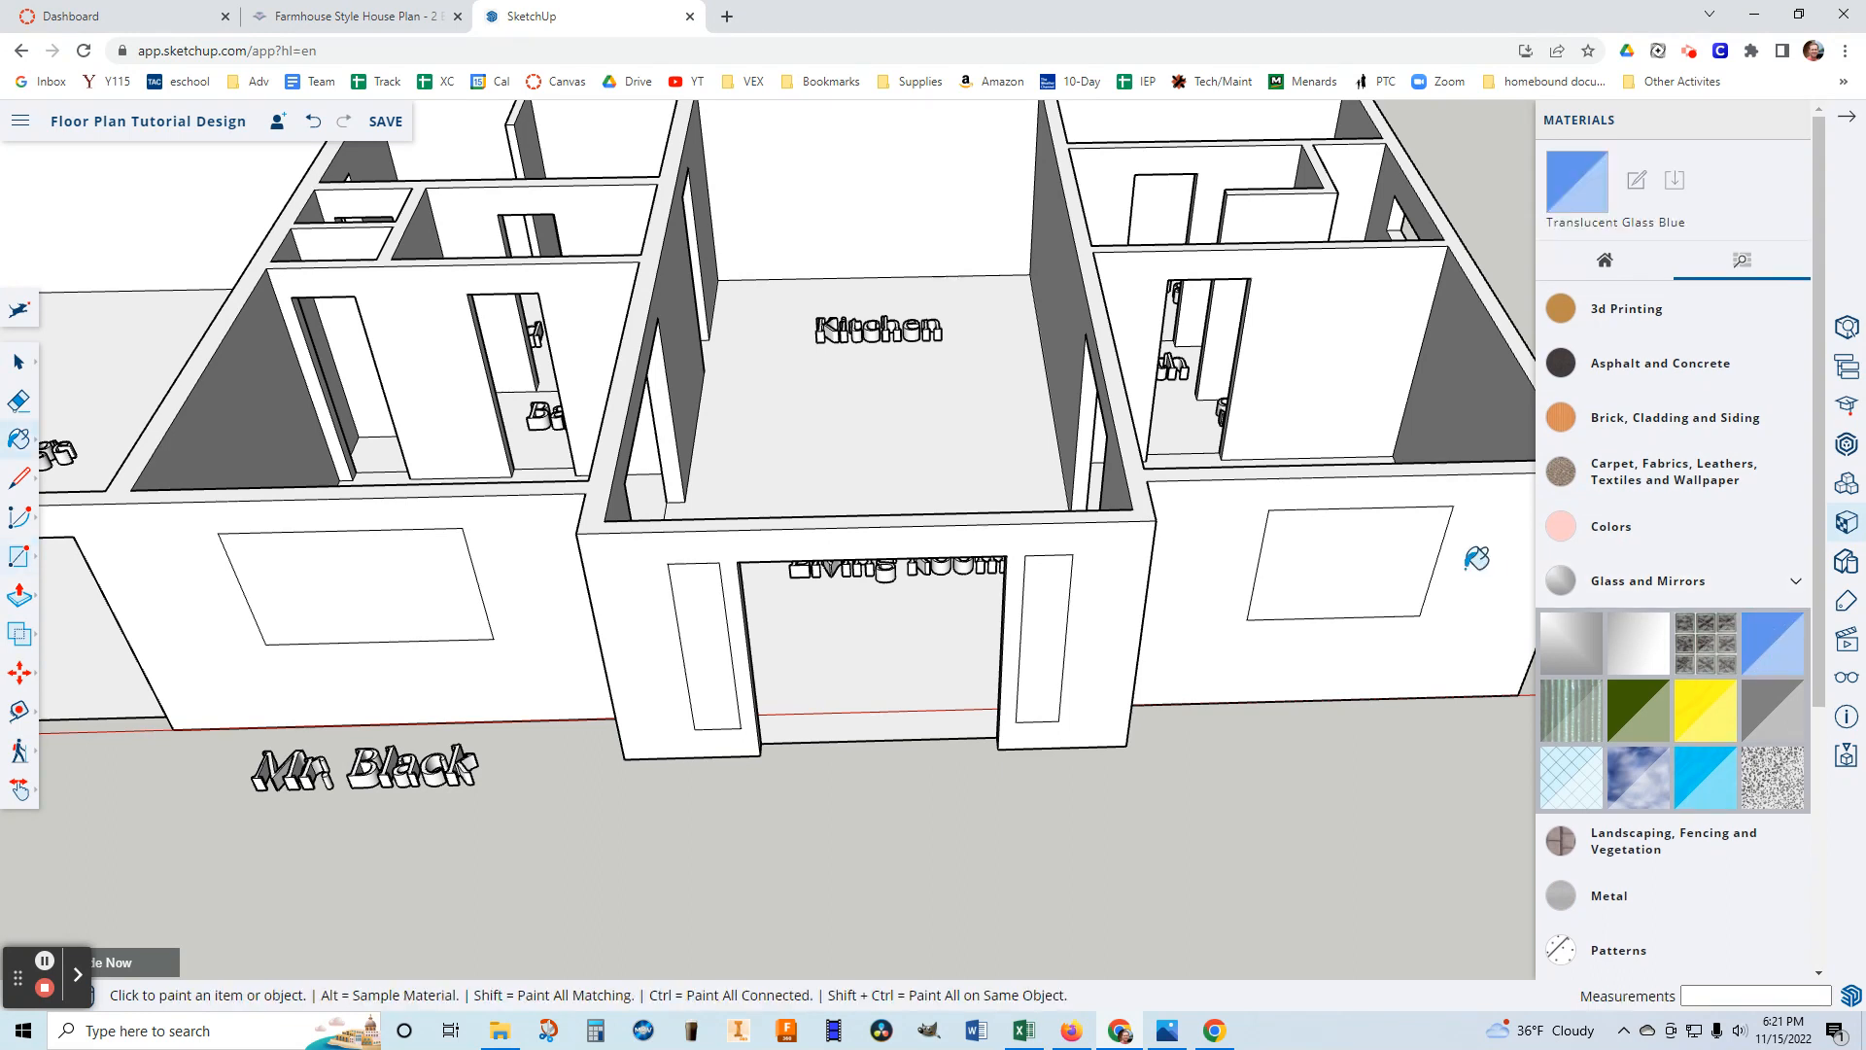
click(1376, 554)
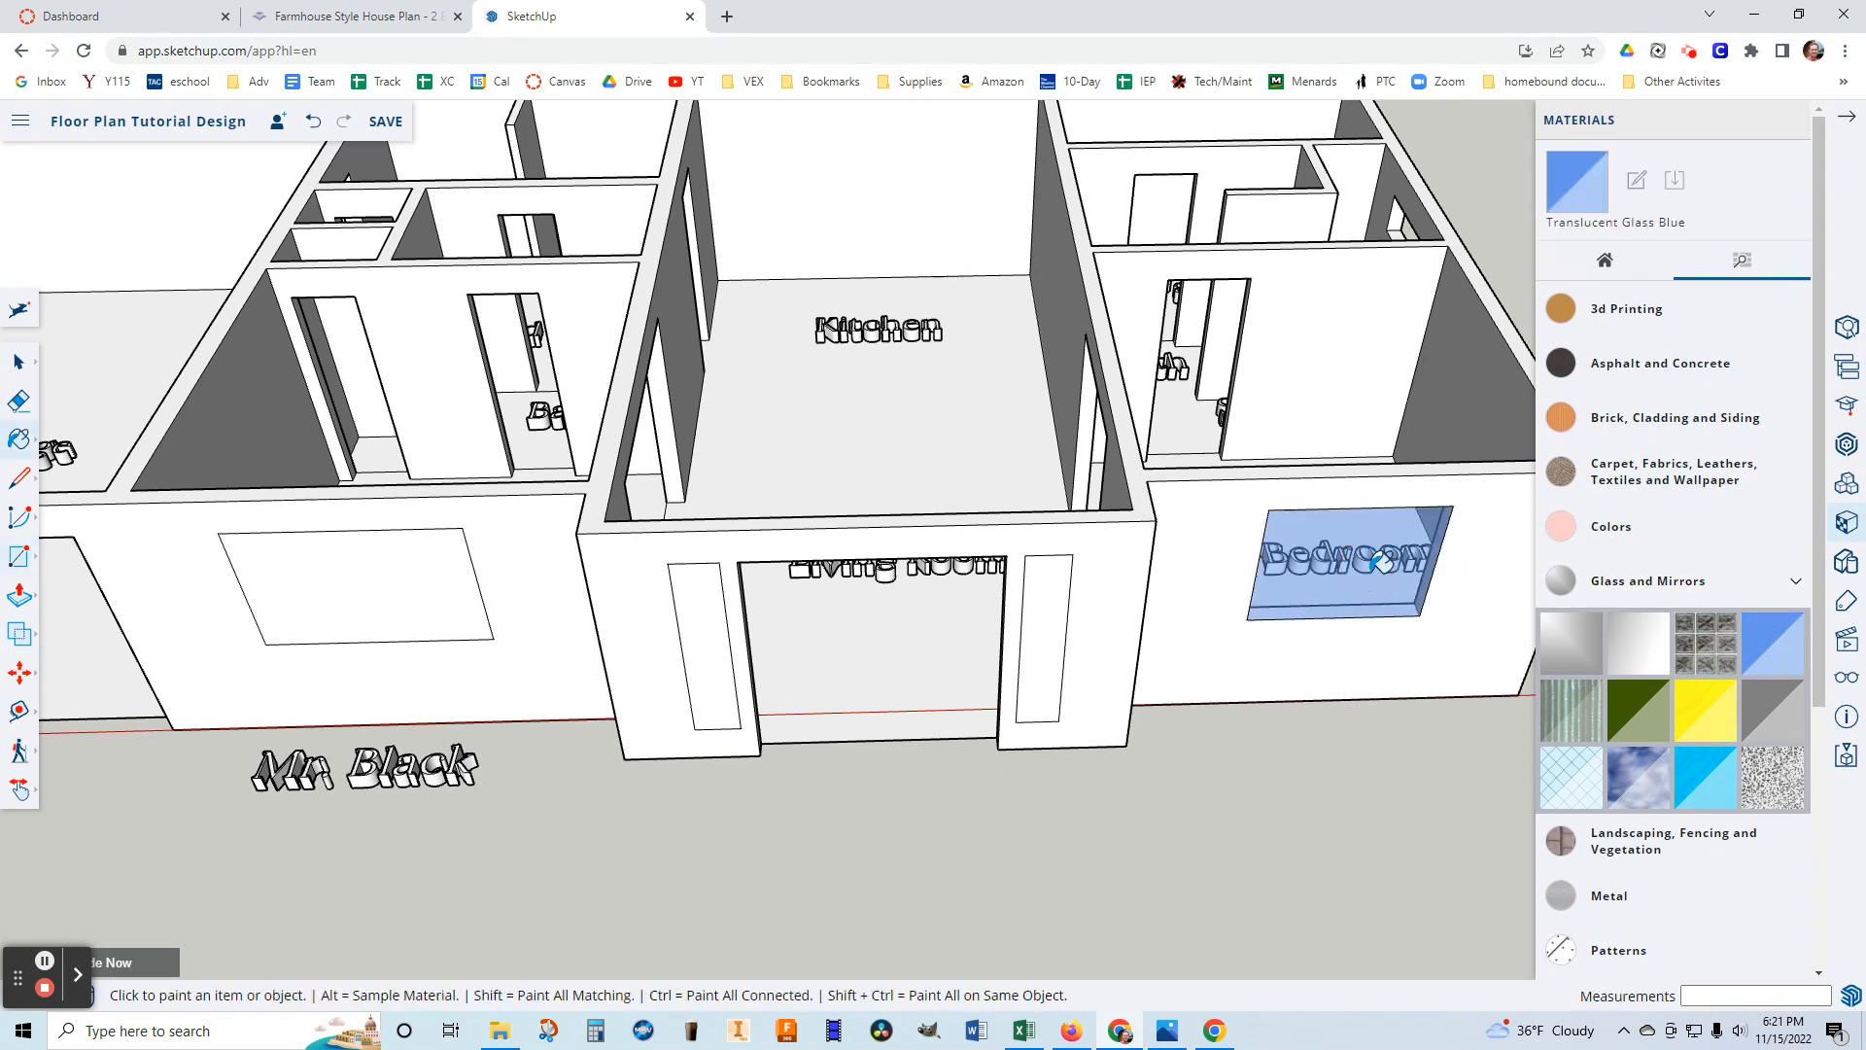
click(1058, 637)
click(724, 632)
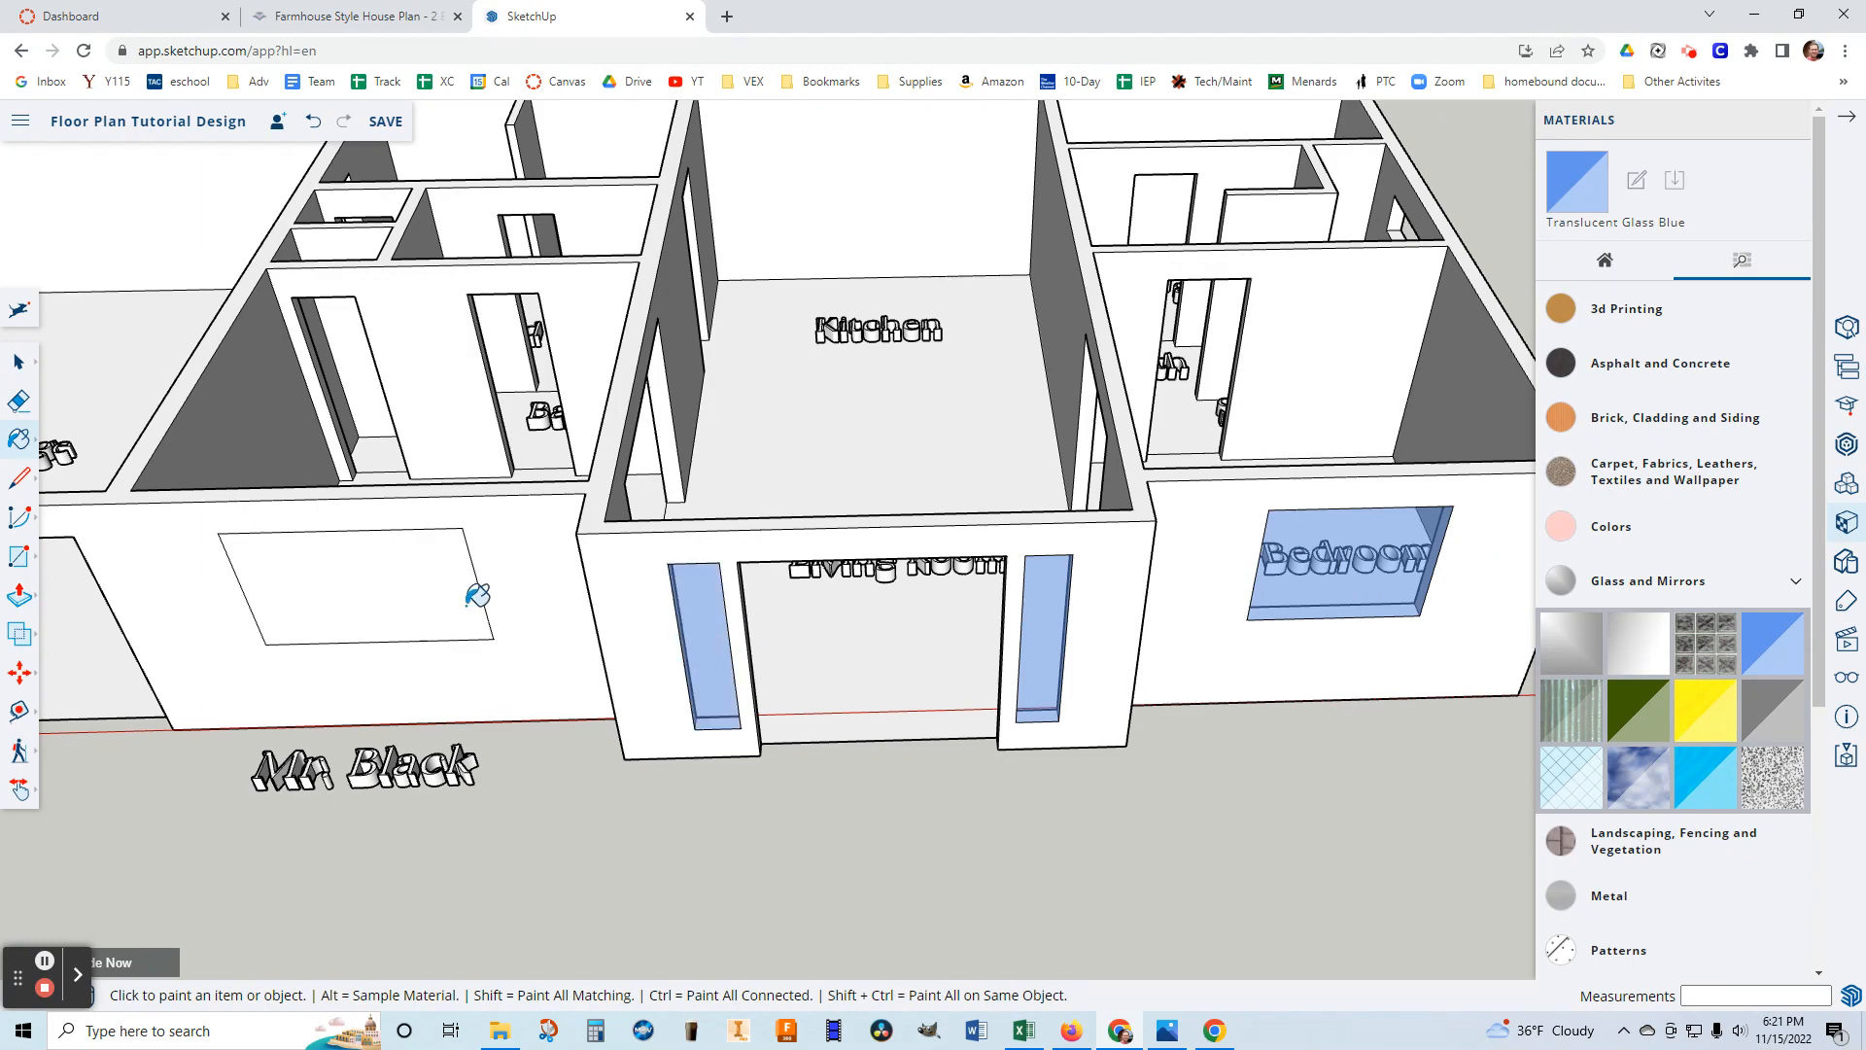
click(432, 634)
Fill the small window in the bedroom-end side wall with a corner-to-corner rectangle and paint it Translucent Glass Blue.
mouse_move(1021, 710)
middle_down()
mouse_move(517, 654)
mouse_move(960, 739)
mouse_move(496, 679)
mouse_move(282, 674)
mouse_move(330, 671)
middle_up()
mouse_move(1029, 646)
middle_down()
mouse_move(671, 639)
mouse_move(1091, 709)
mouse_move(916, 648)
mouse_move(1053, 797)
mouse_move(889, 620)
middle_up()
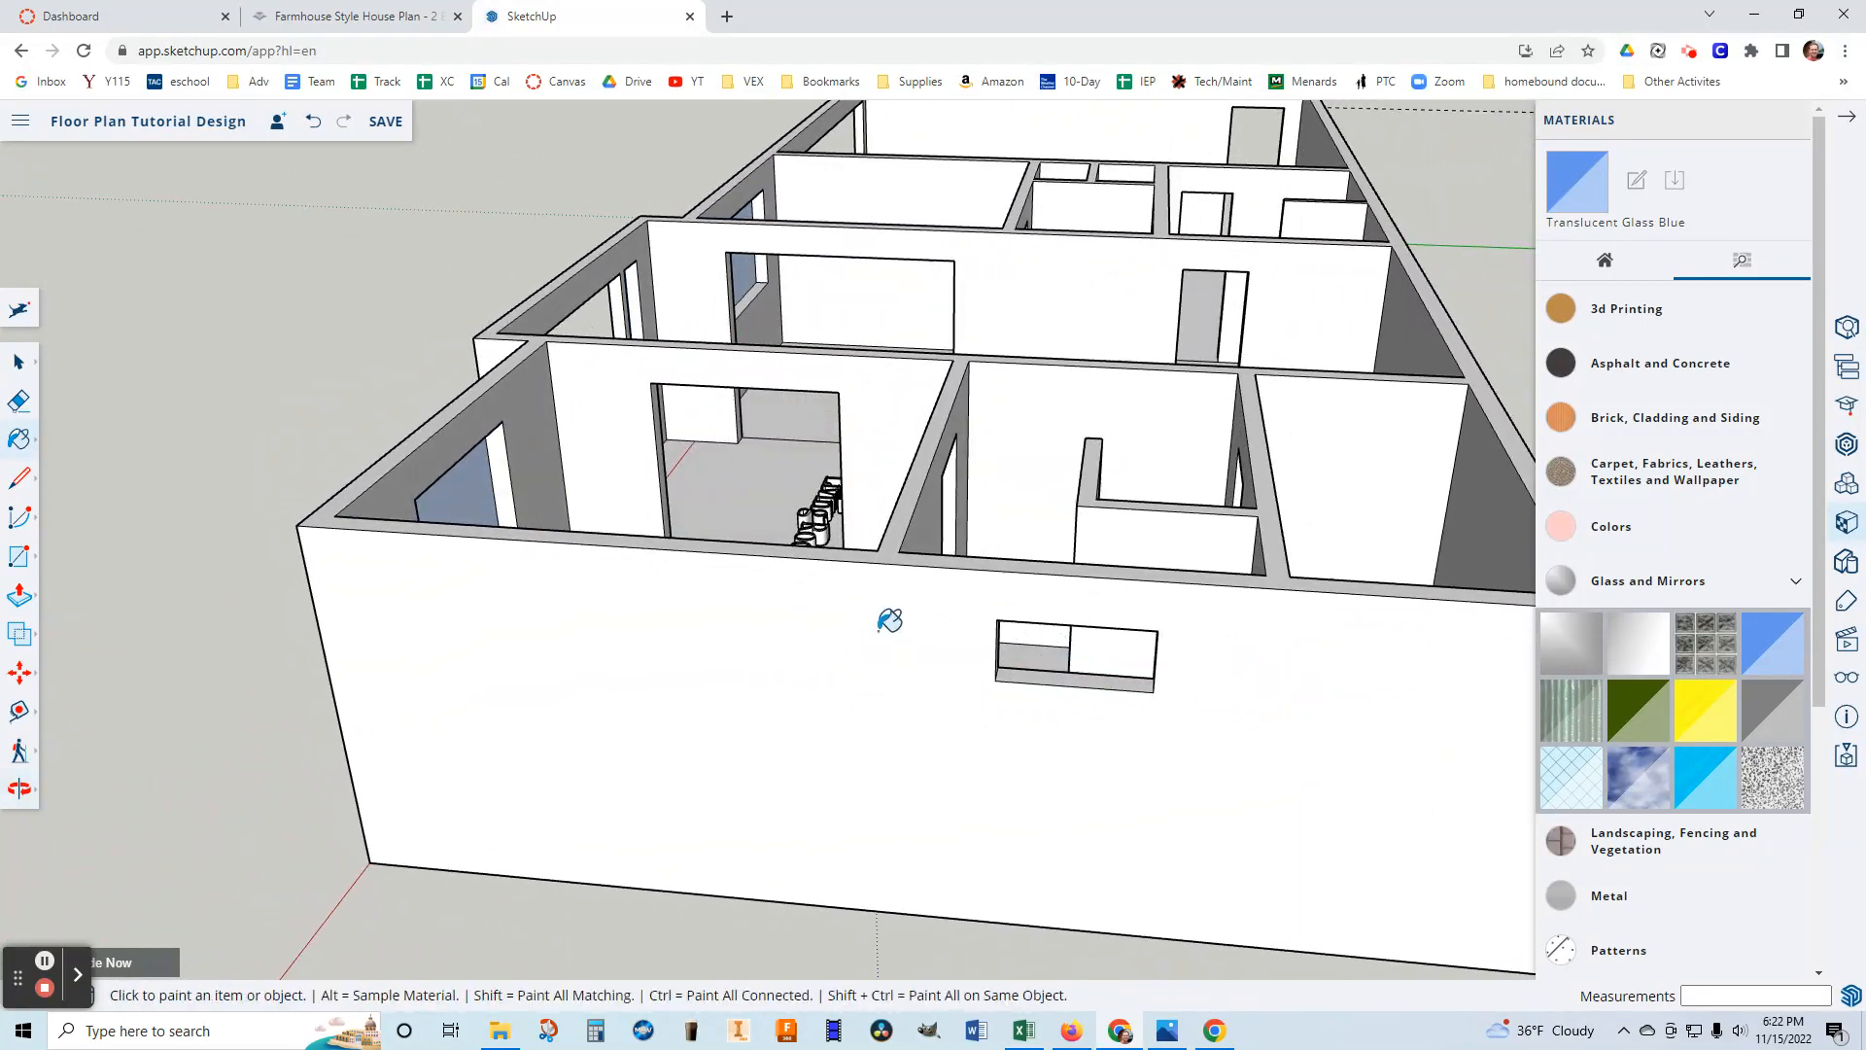
click(16, 562)
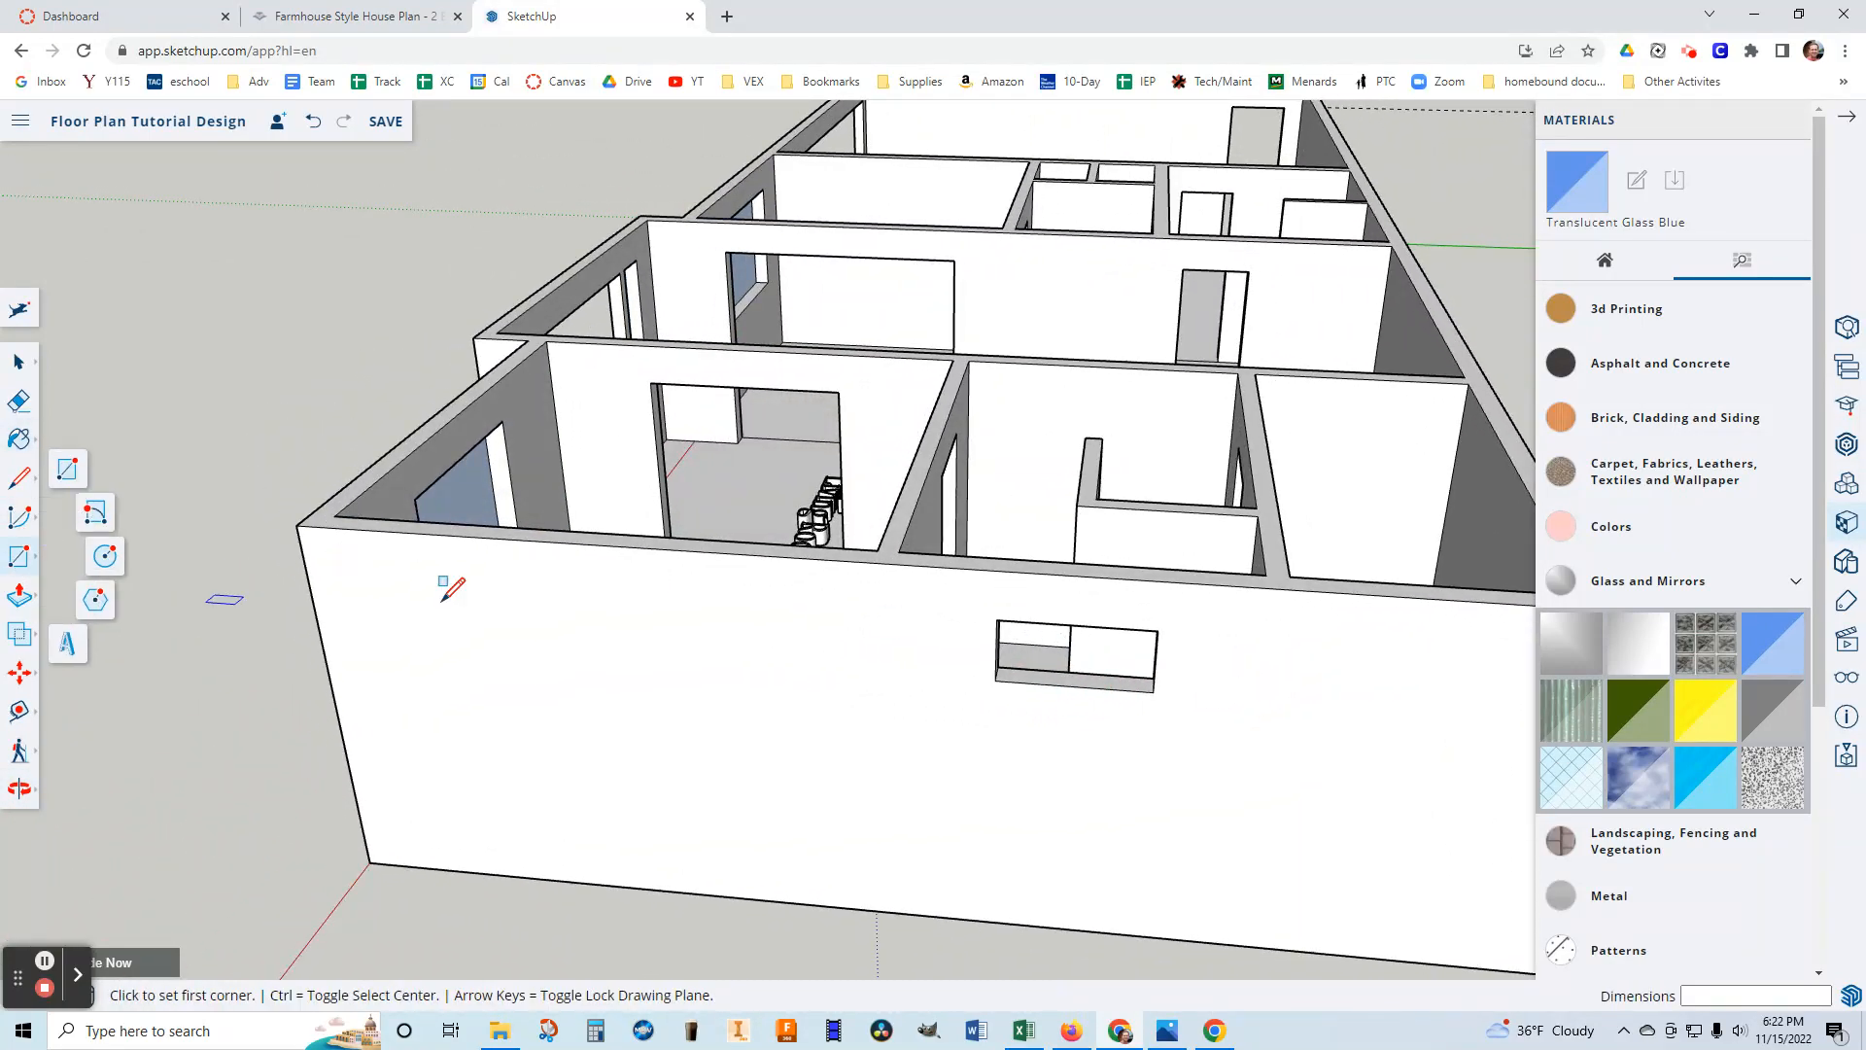
click(996, 619)
click(1152, 692)
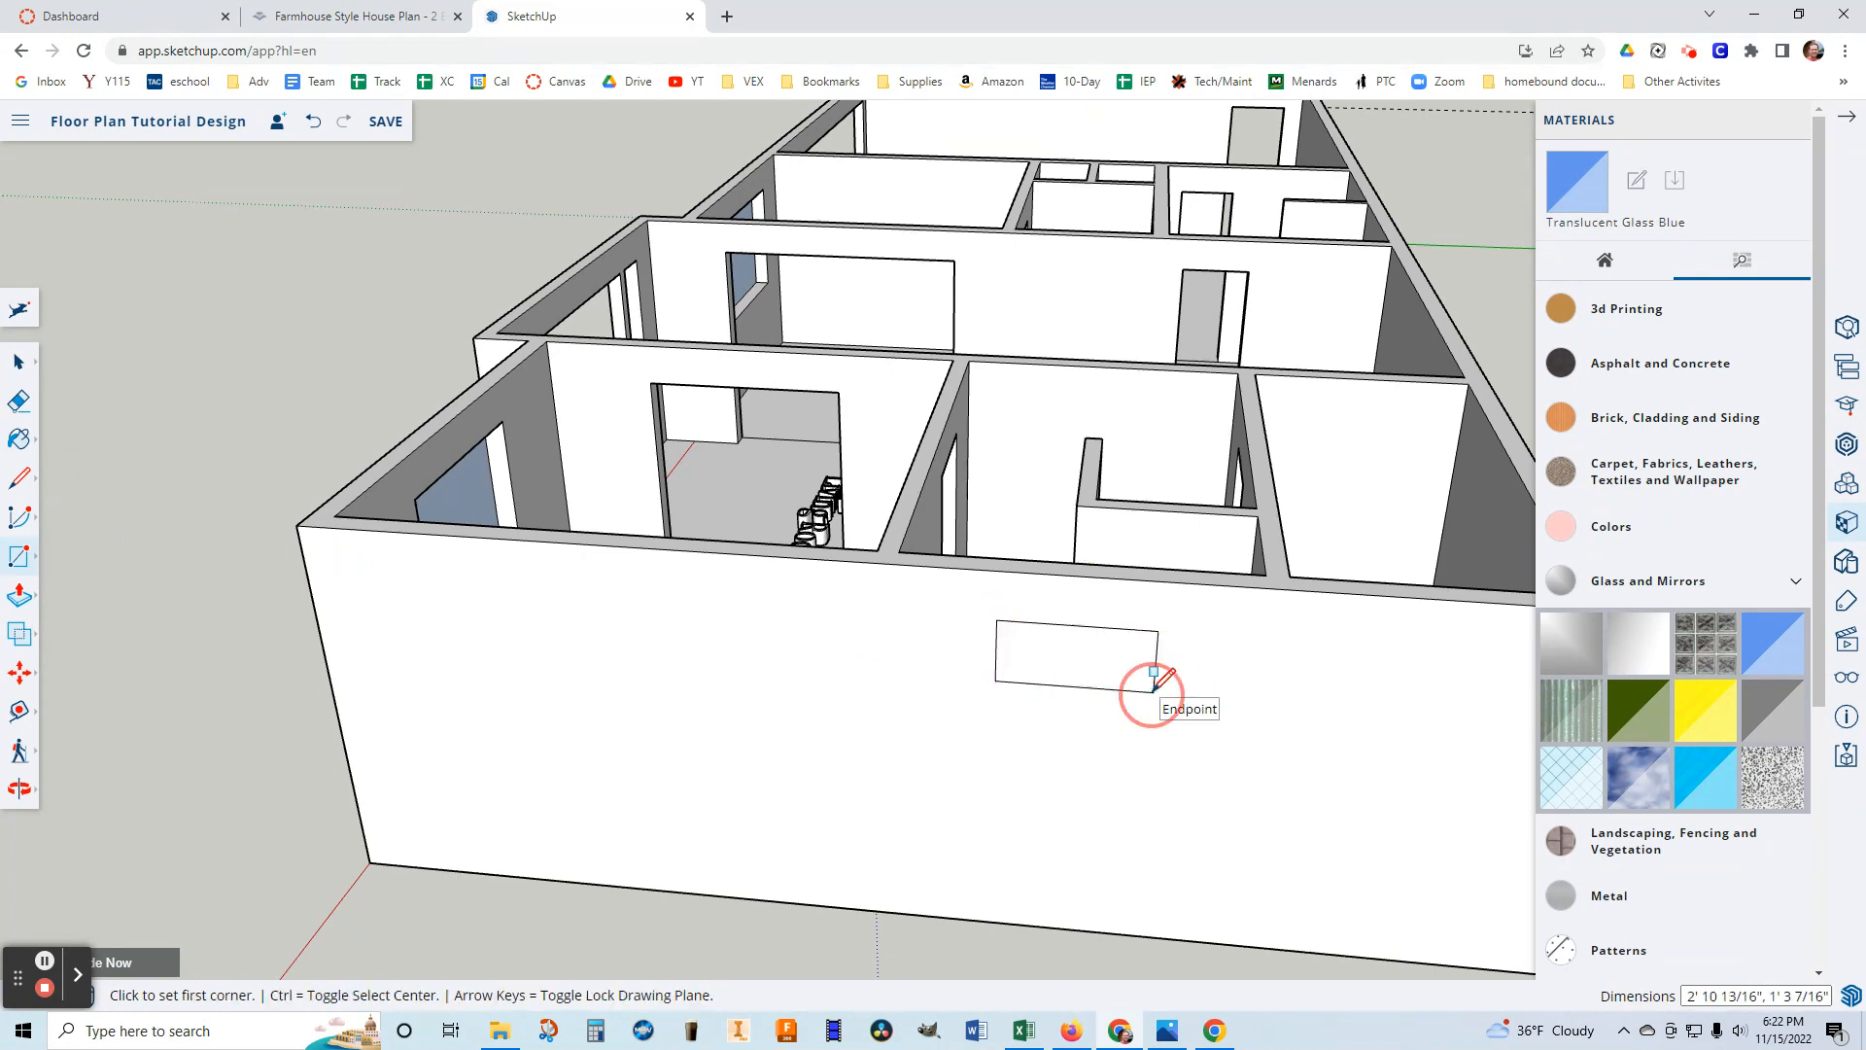
click(1764, 641)
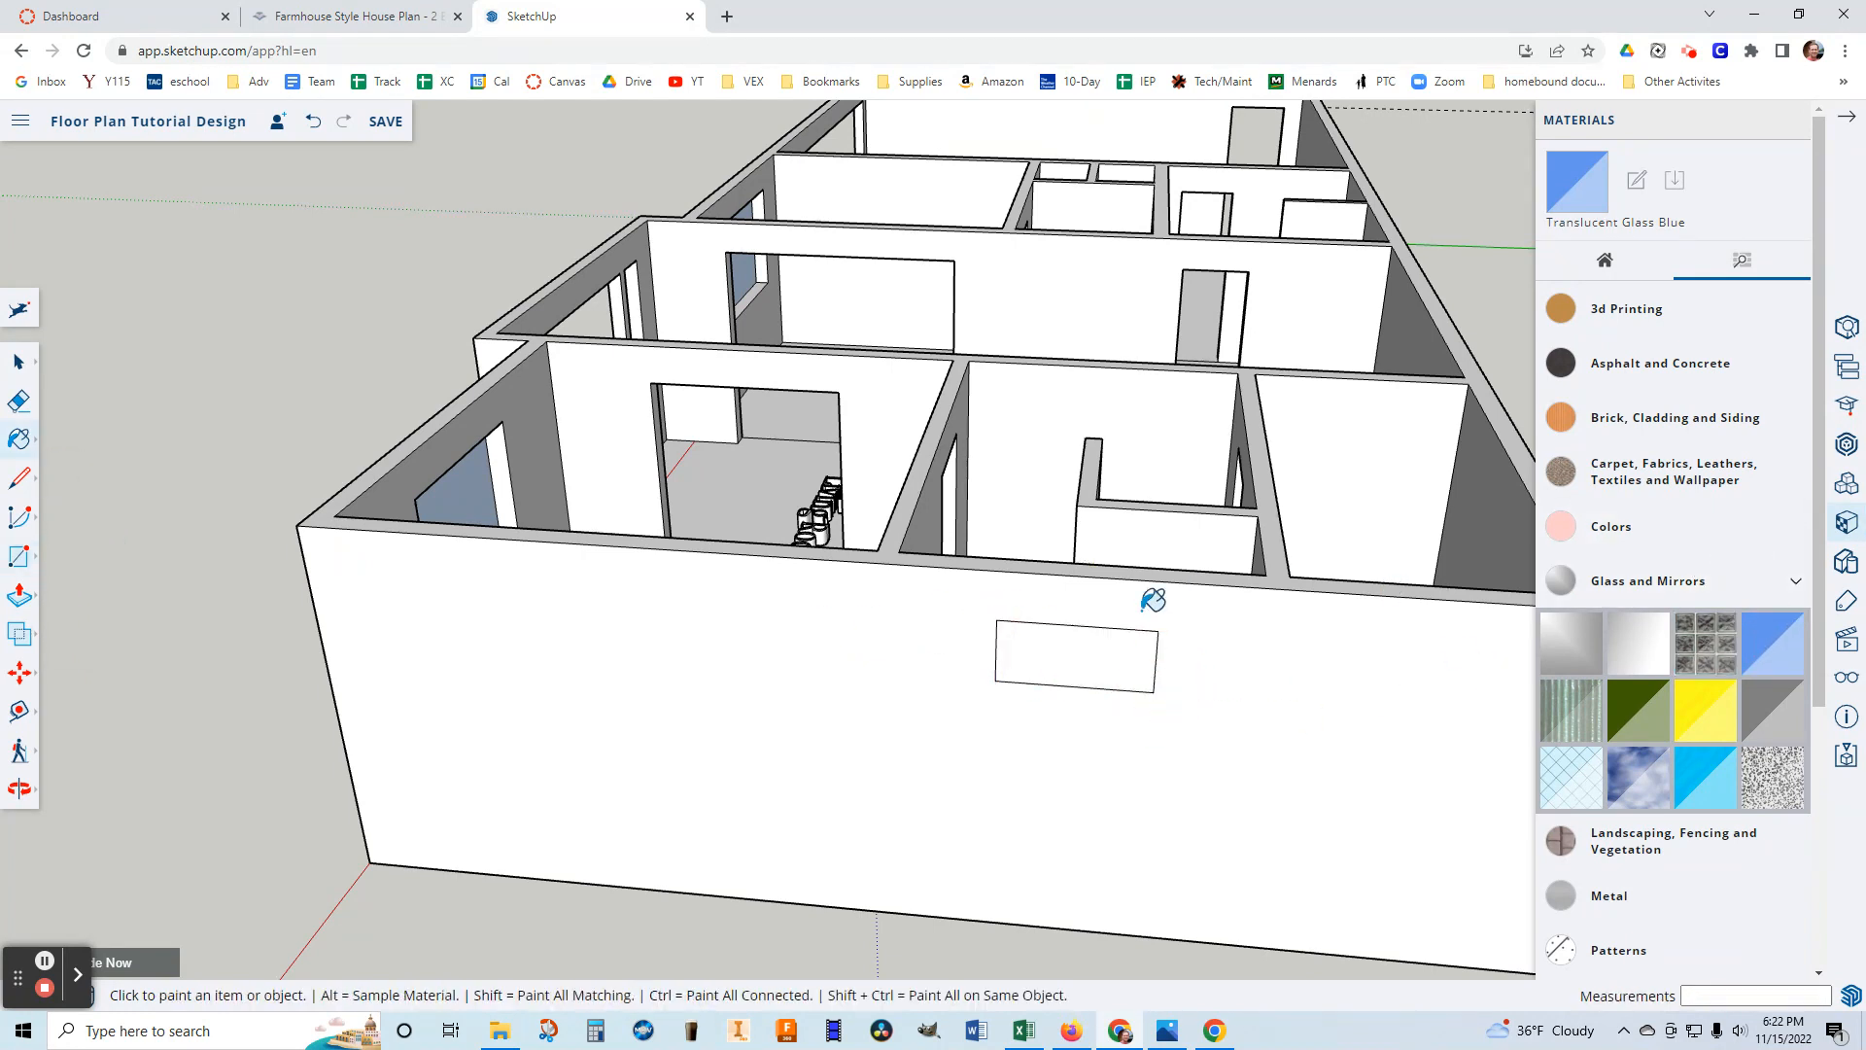
click(1113, 657)
Look around the remaining exterior walls and bring the front of the house back into view.
middle_drag(1175, 609, 1033, 570)
middle_drag(1231, 569, 1070, 574)
middle_drag(1390, 625, 1038, 464)
scroll(1097, 487, down, 3)
scroll(1109, 475, down, 5)
middle_drag(1233, 458, 1438, 487)
scroll(1028, 530, up, 5)
middle_drag(1029, 530, 1245, 554)
click(19, 789)
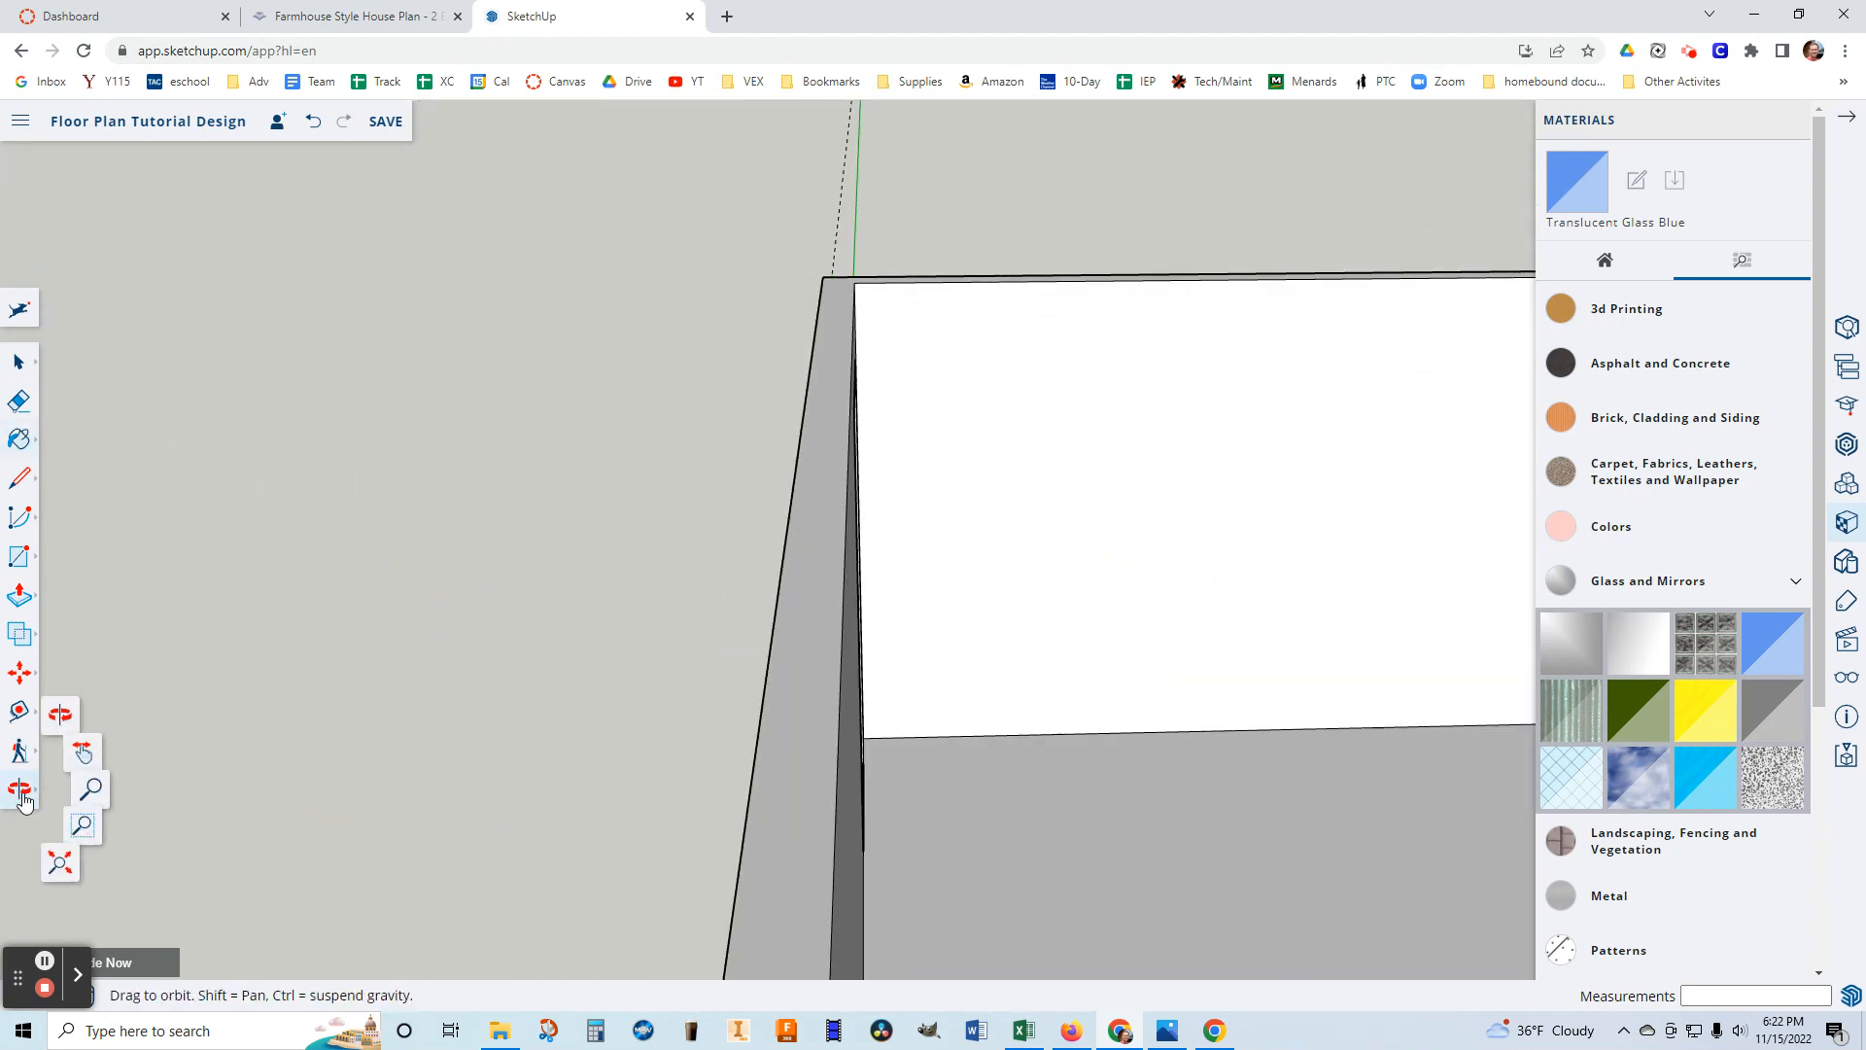
click(73, 848)
drag(1032, 597, 939, 667)
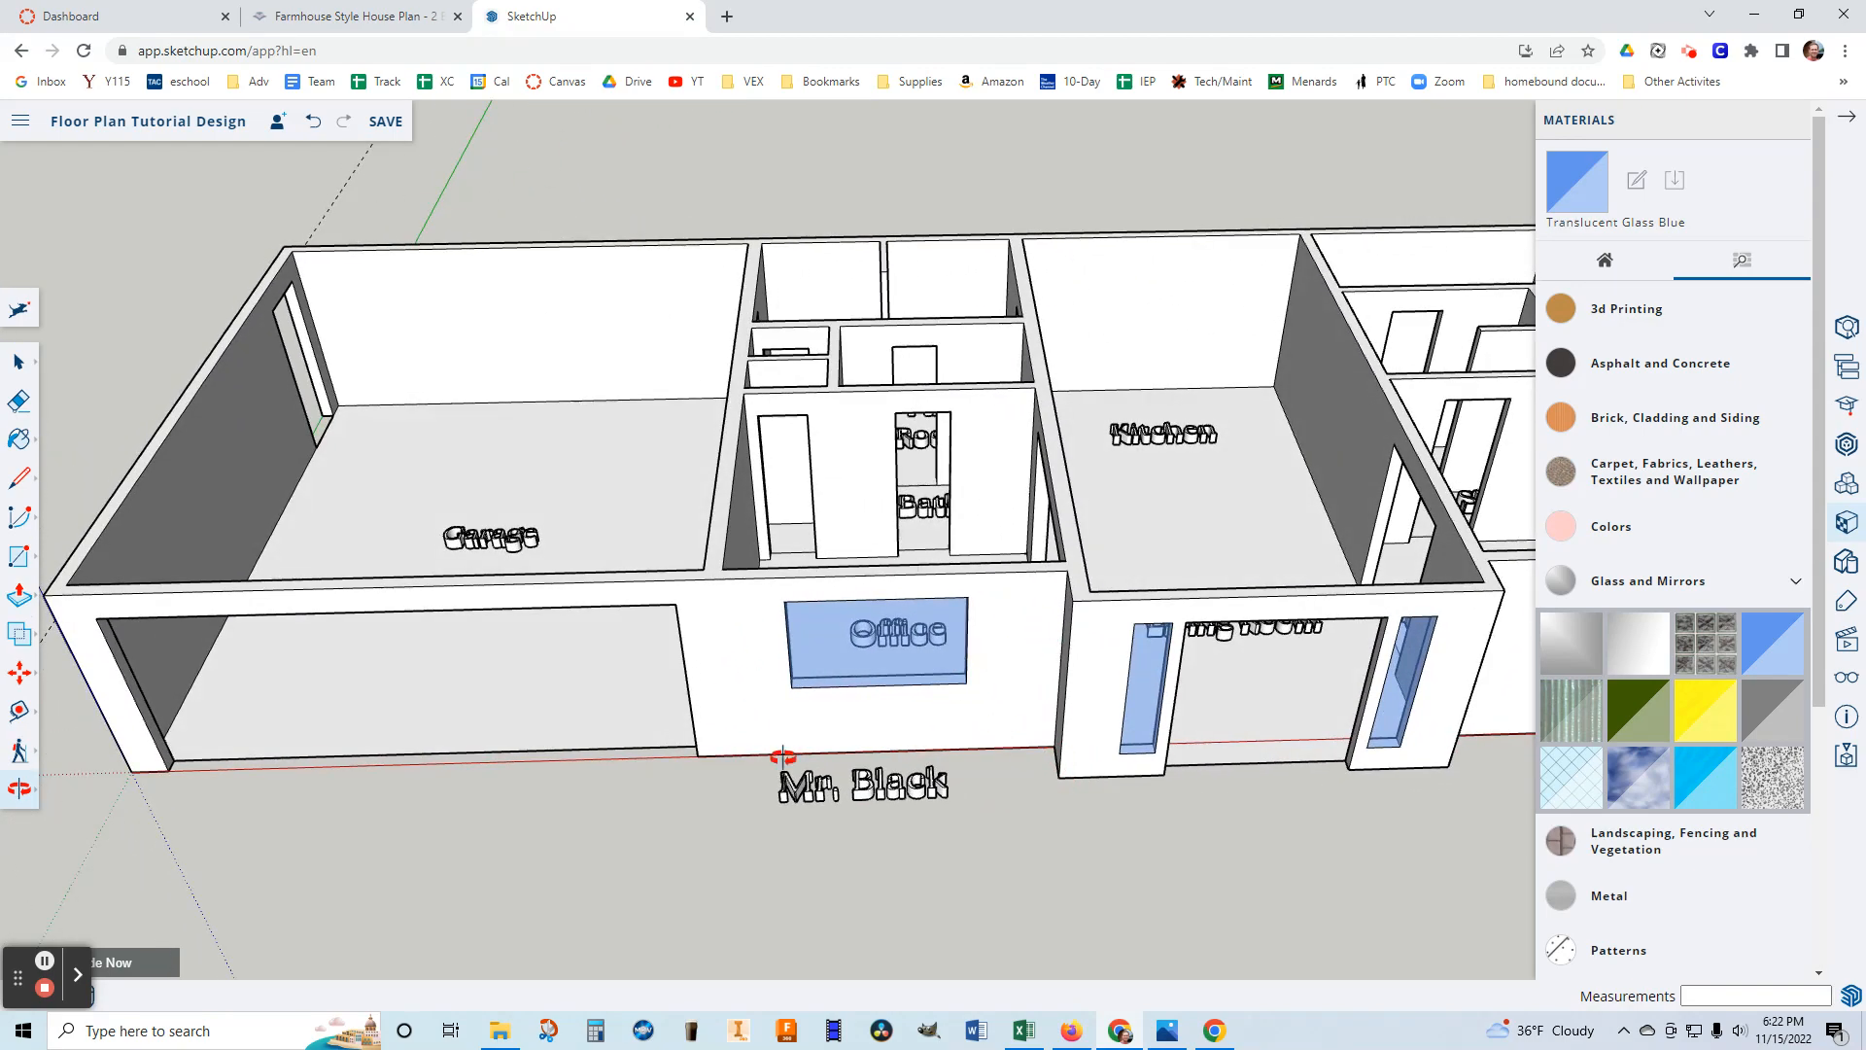
Try Cinder Block from the Brick, Cladding and Siding materials on the entrance's front wall and undo it.
click(1786, 584)
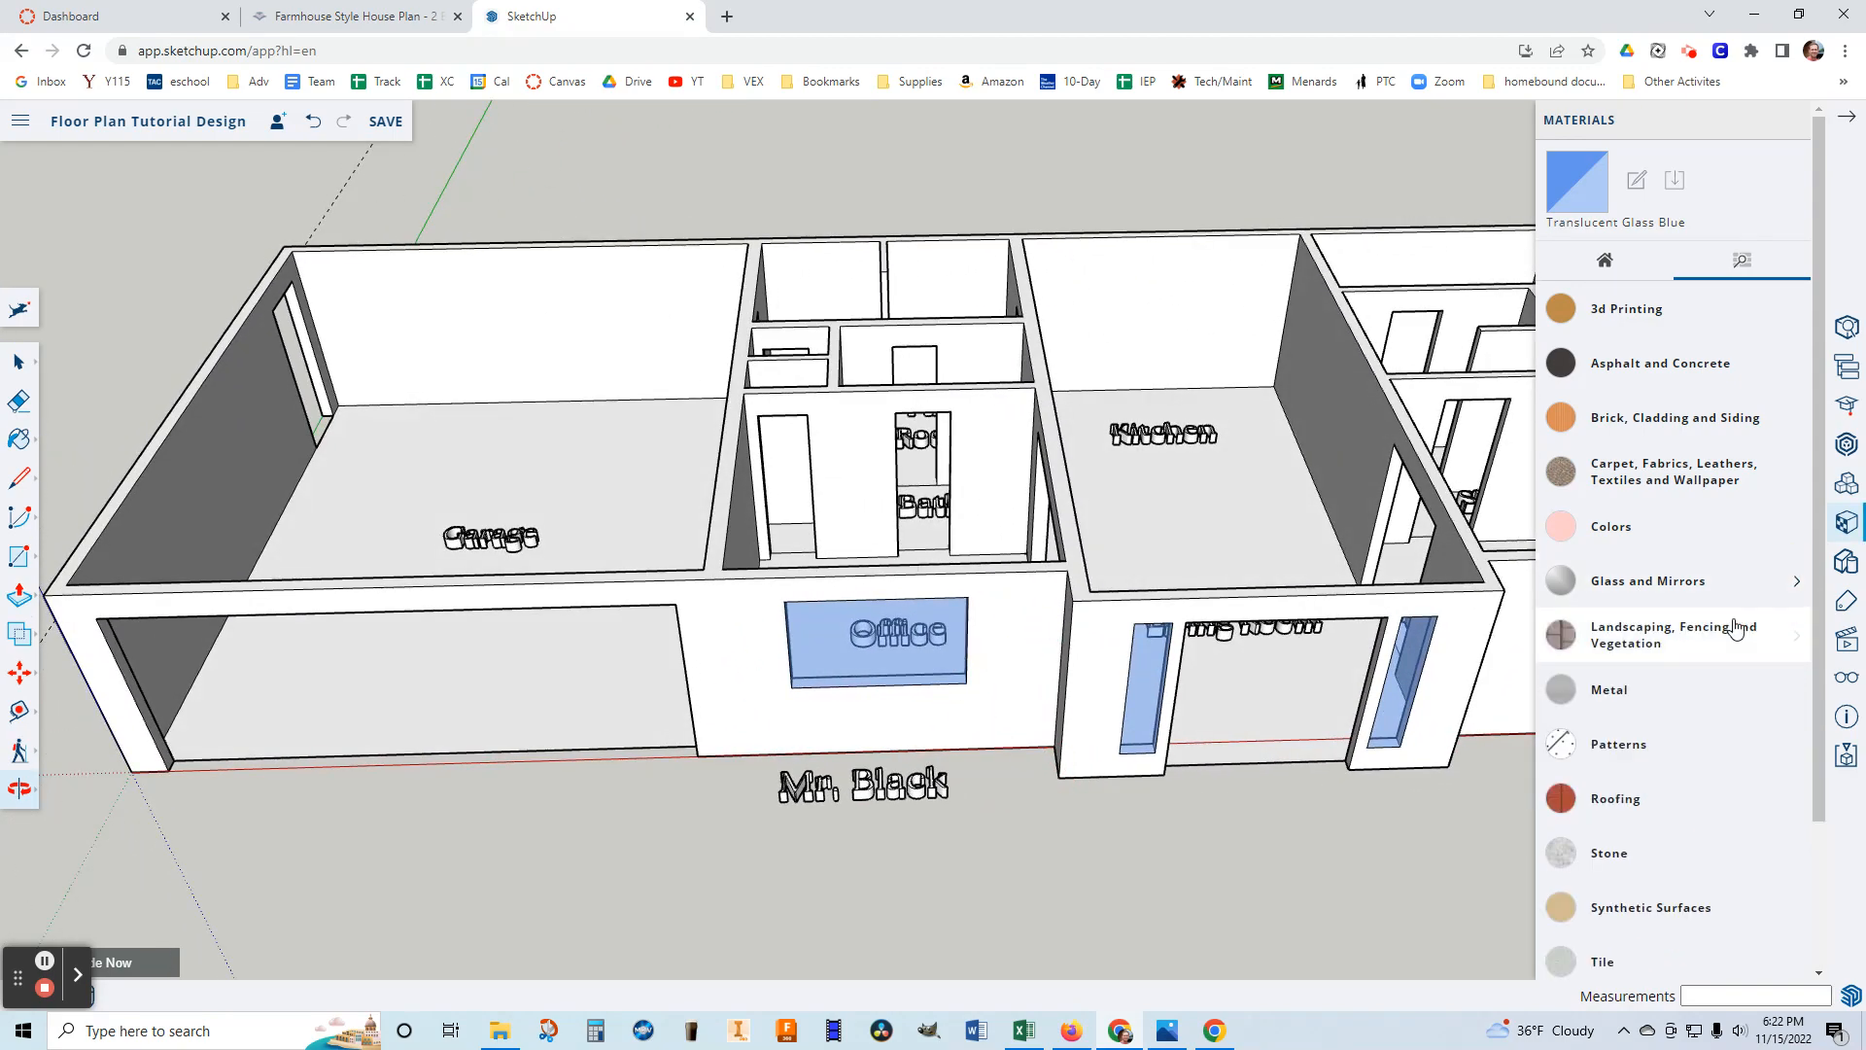
click(1689, 420)
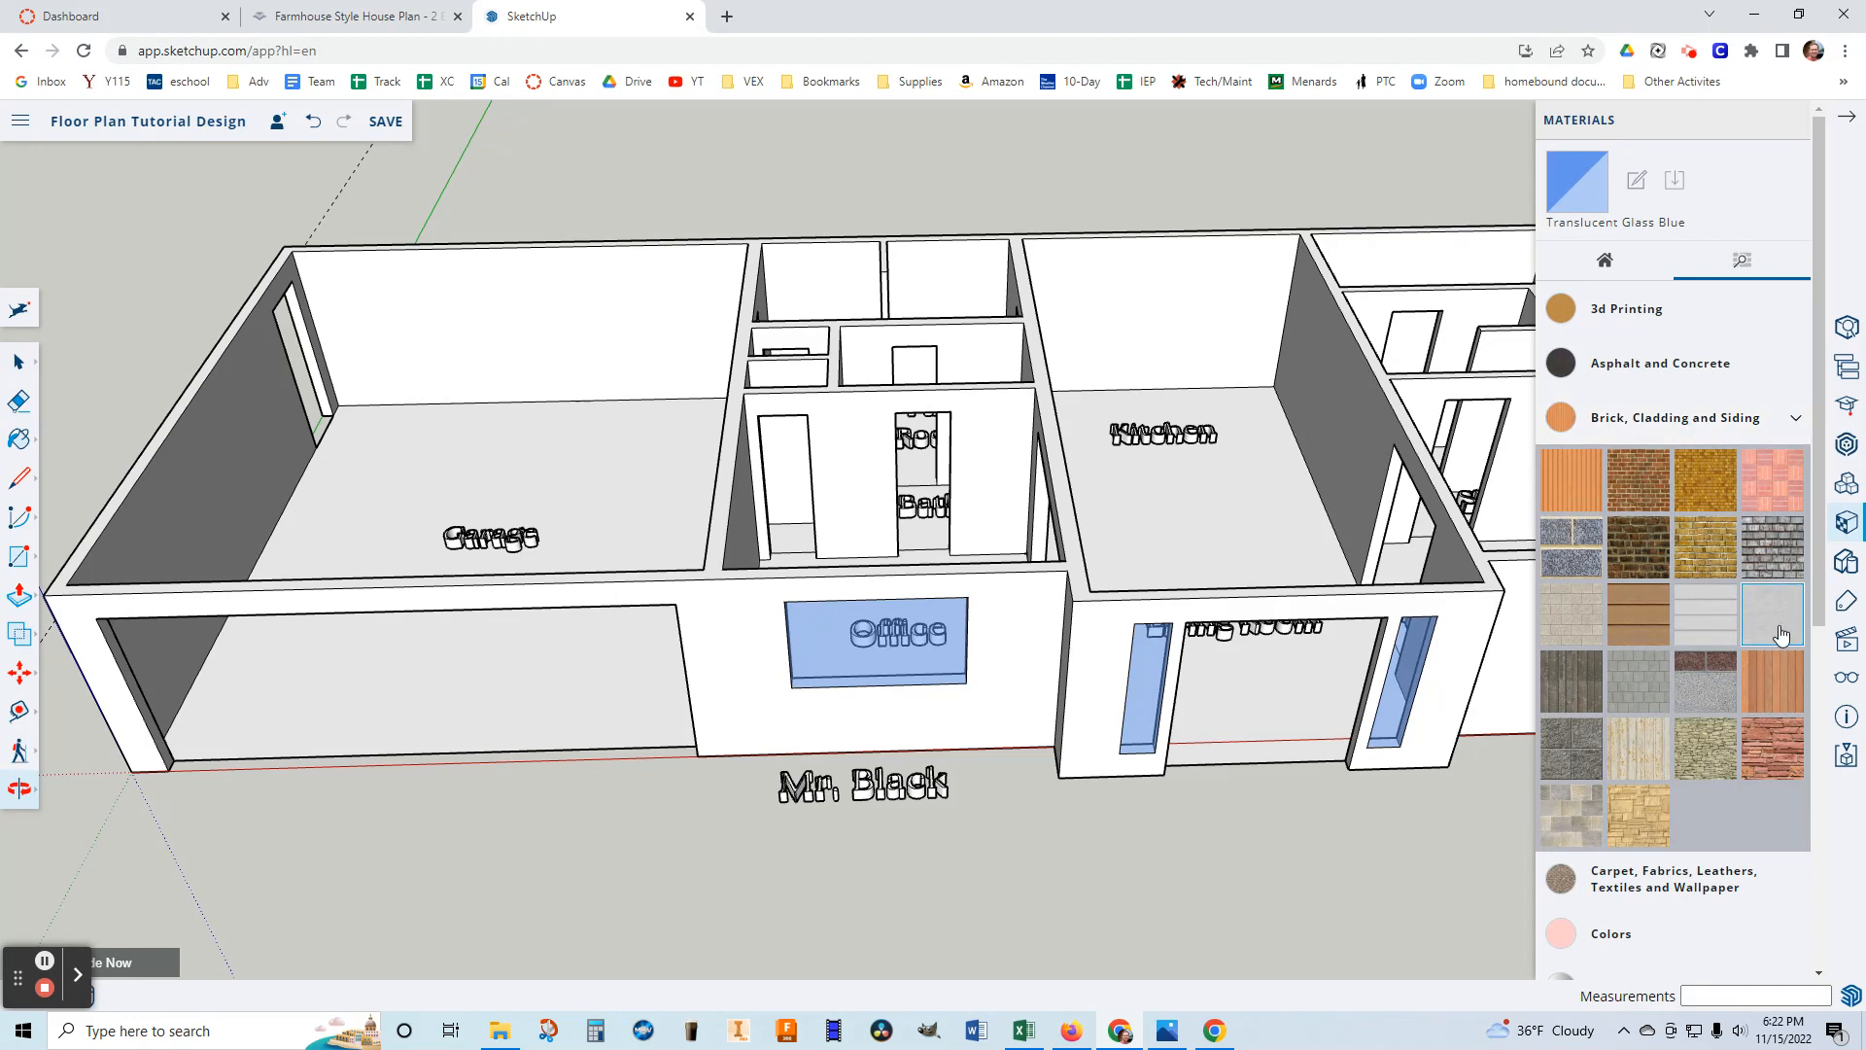
click(1562, 613)
click(1470, 630)
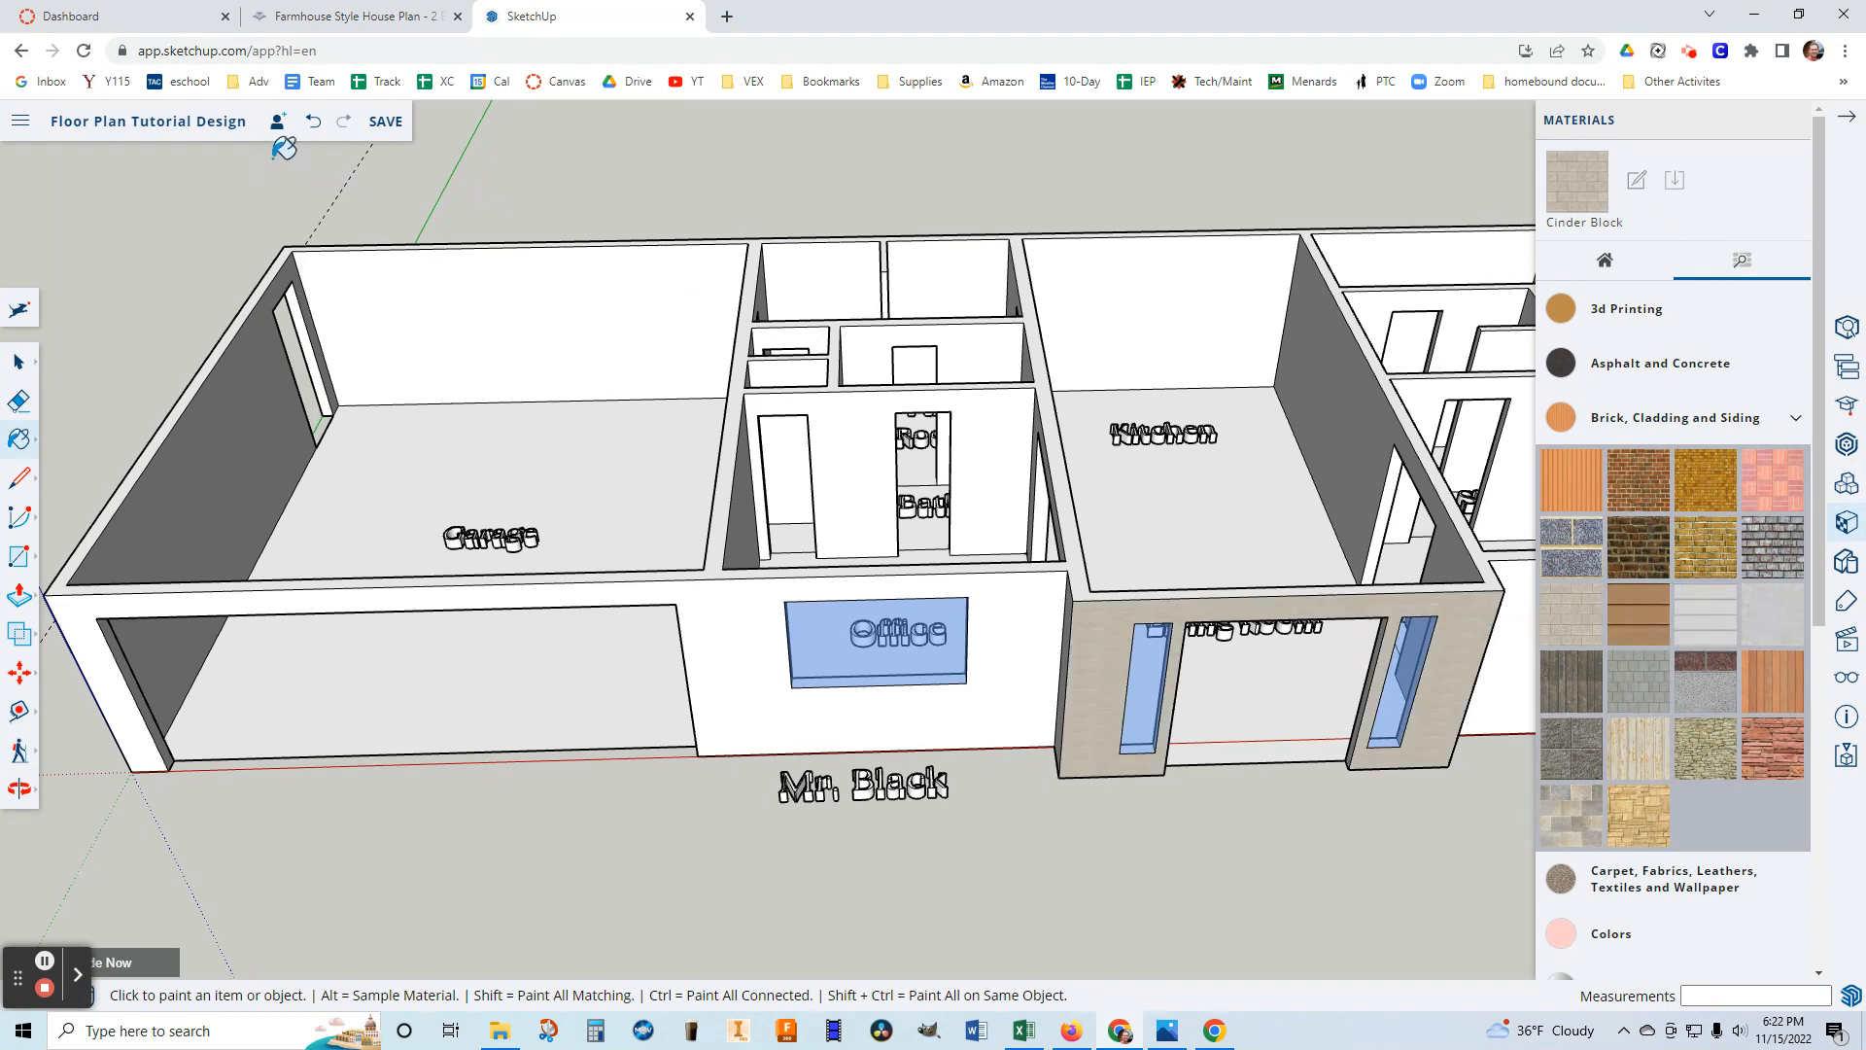
click(314, 125)
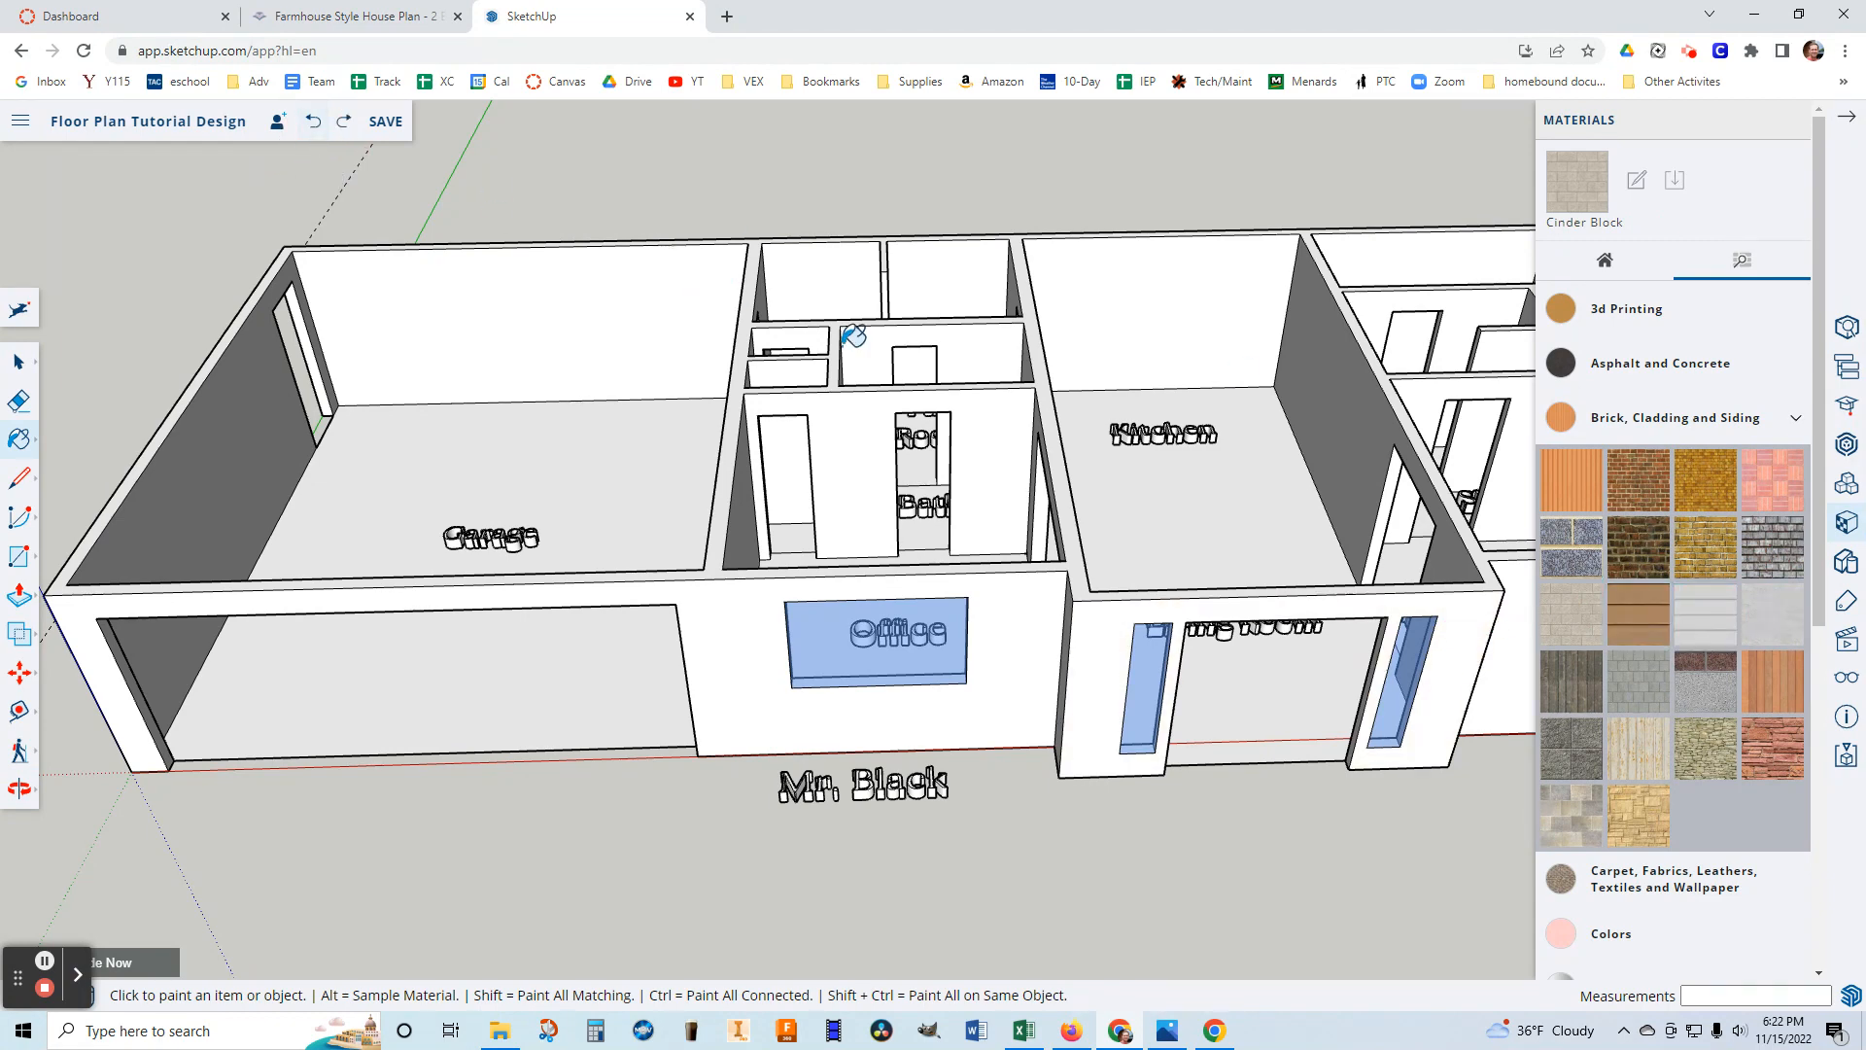
Paint the entrance's front and bedroom-side faces, the garage and office front wall and the master bedroom's front wall with Cladding Siding Tan.
click(1639, 615)
click(1468, 622)
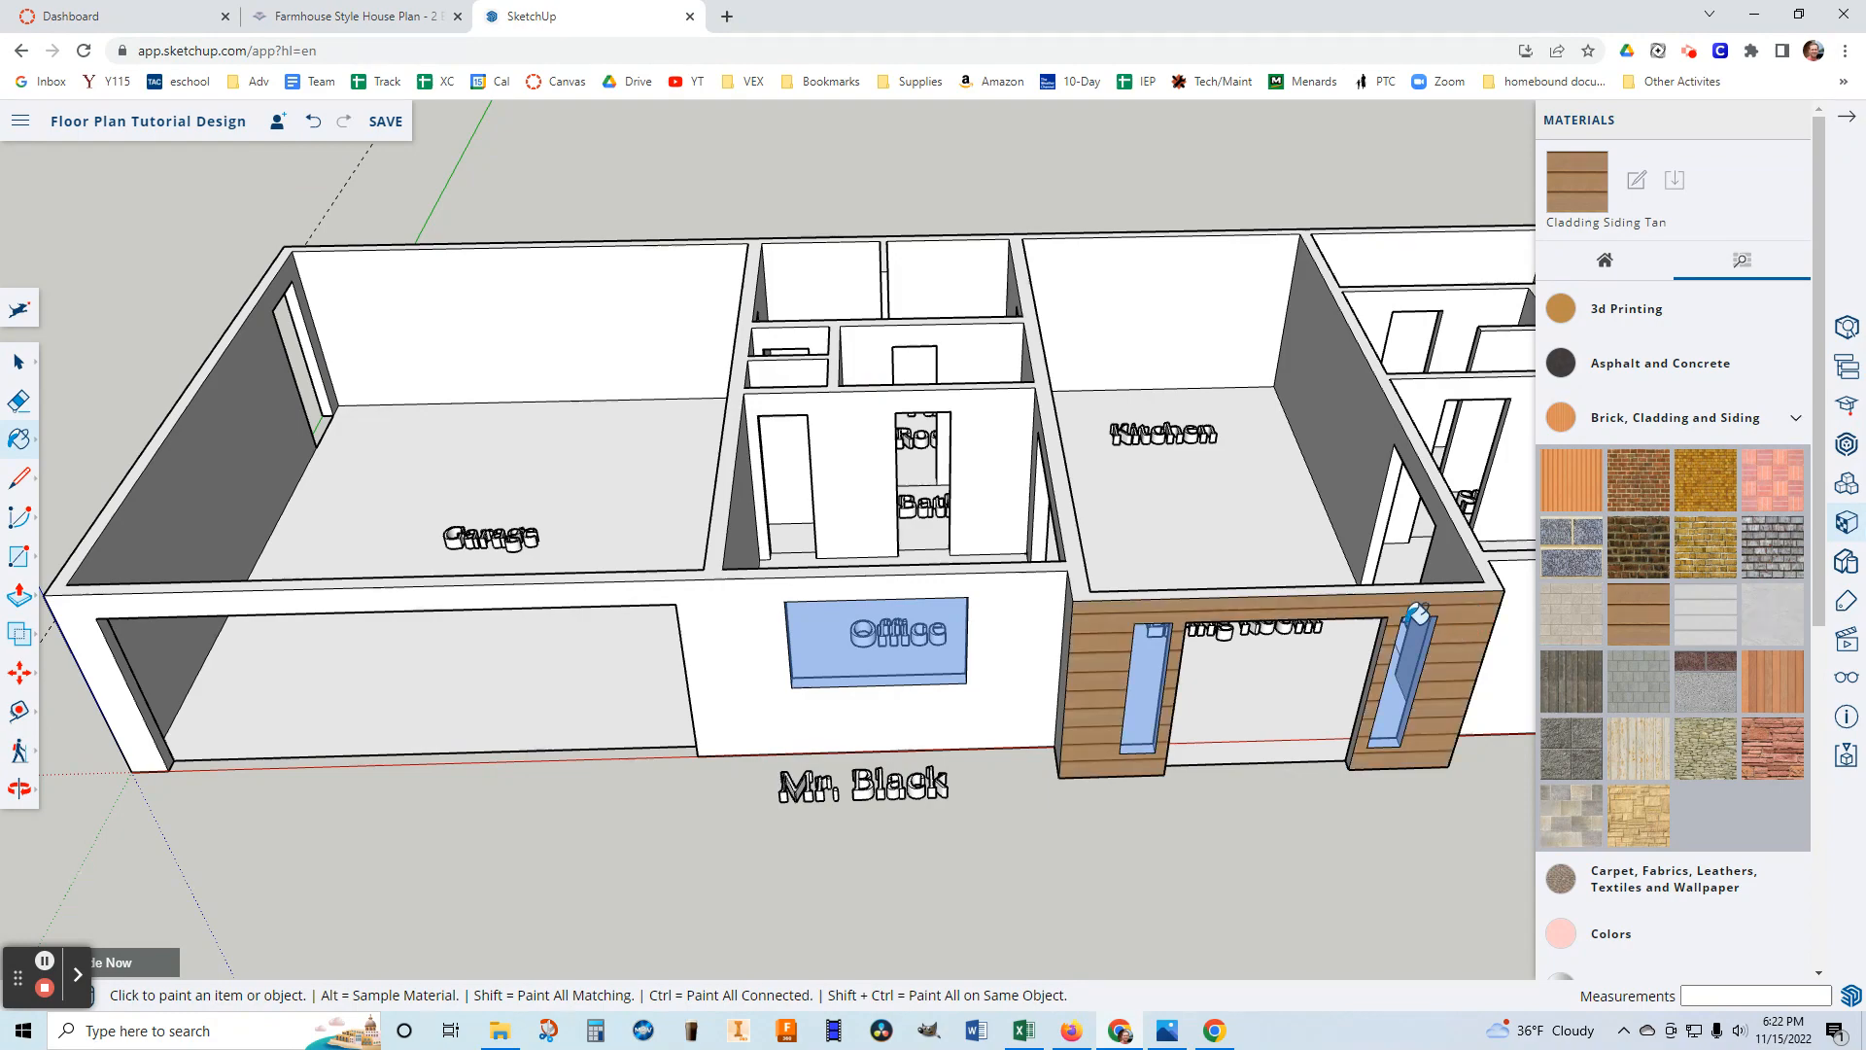
click(1019, 642)
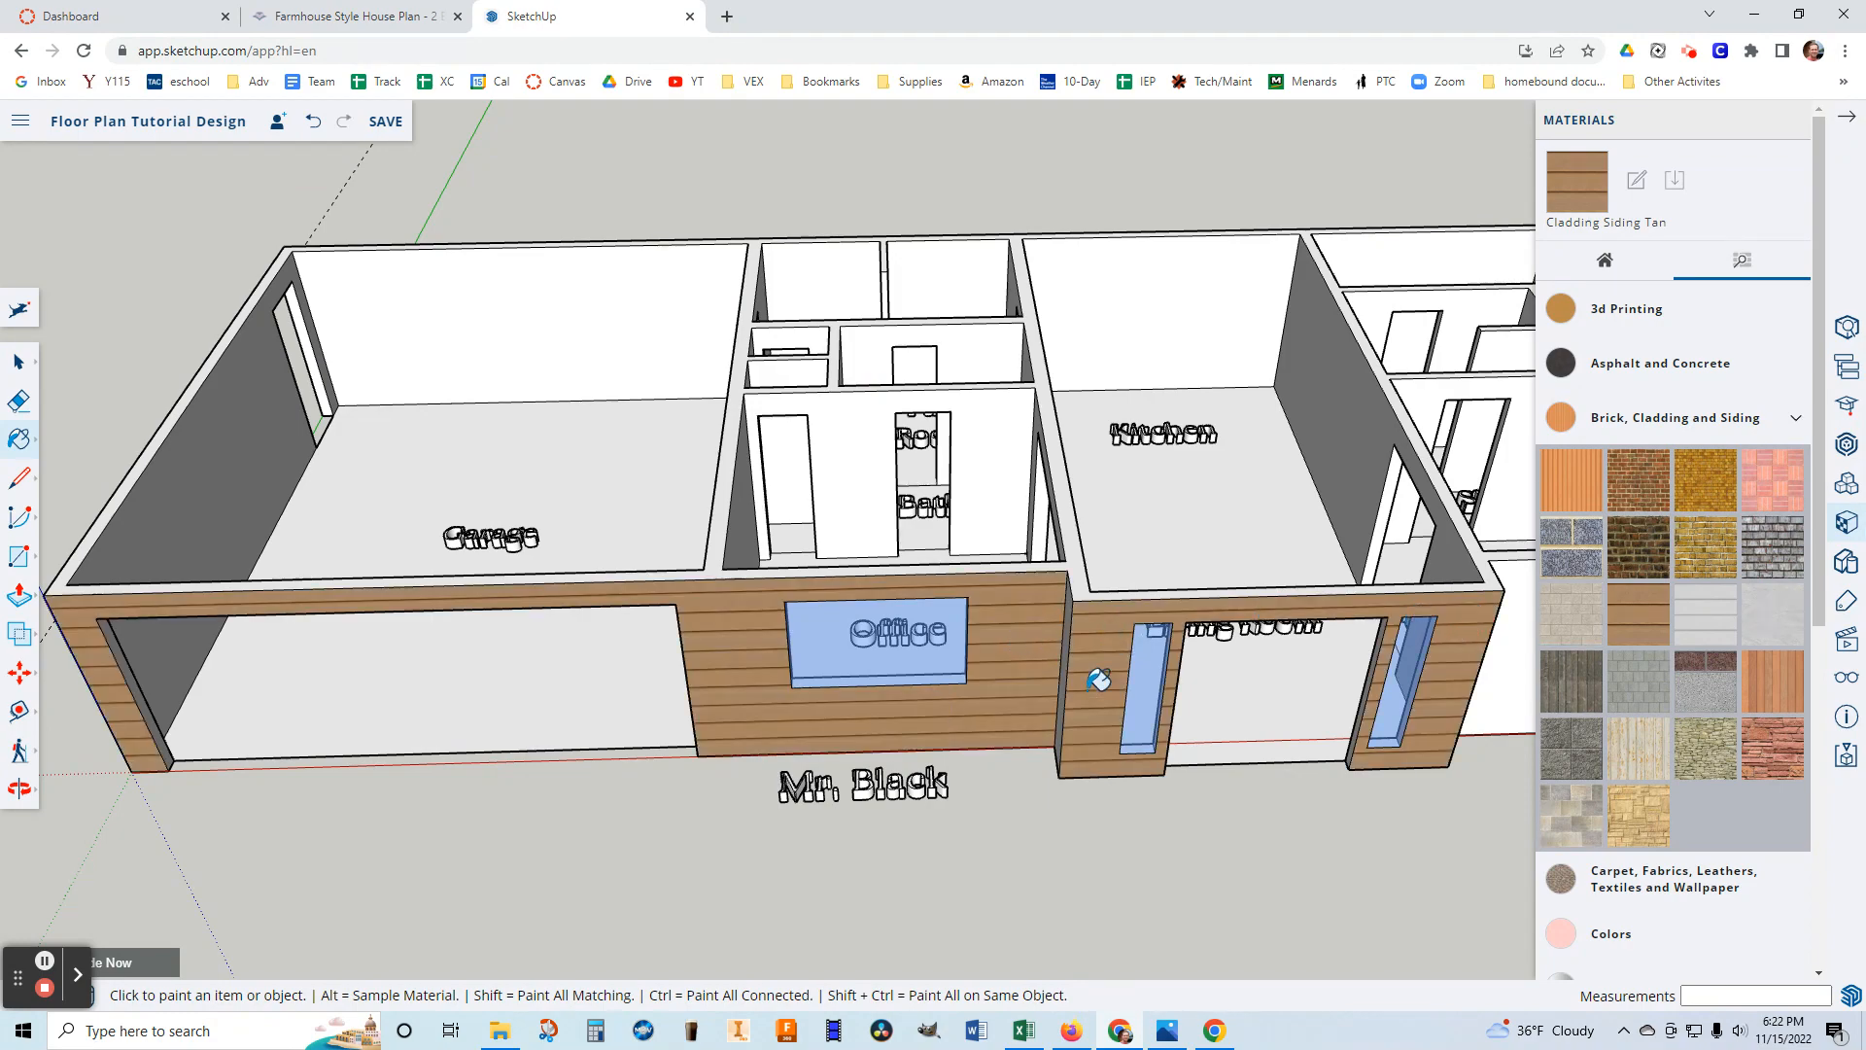
mouse_move(1079, 700)
middle_down()
mouse_move(1320, 696)
mouse_move(1116, 716)
mouse_move(1112, 754)
mouse_move(933, 717)
middle_up()
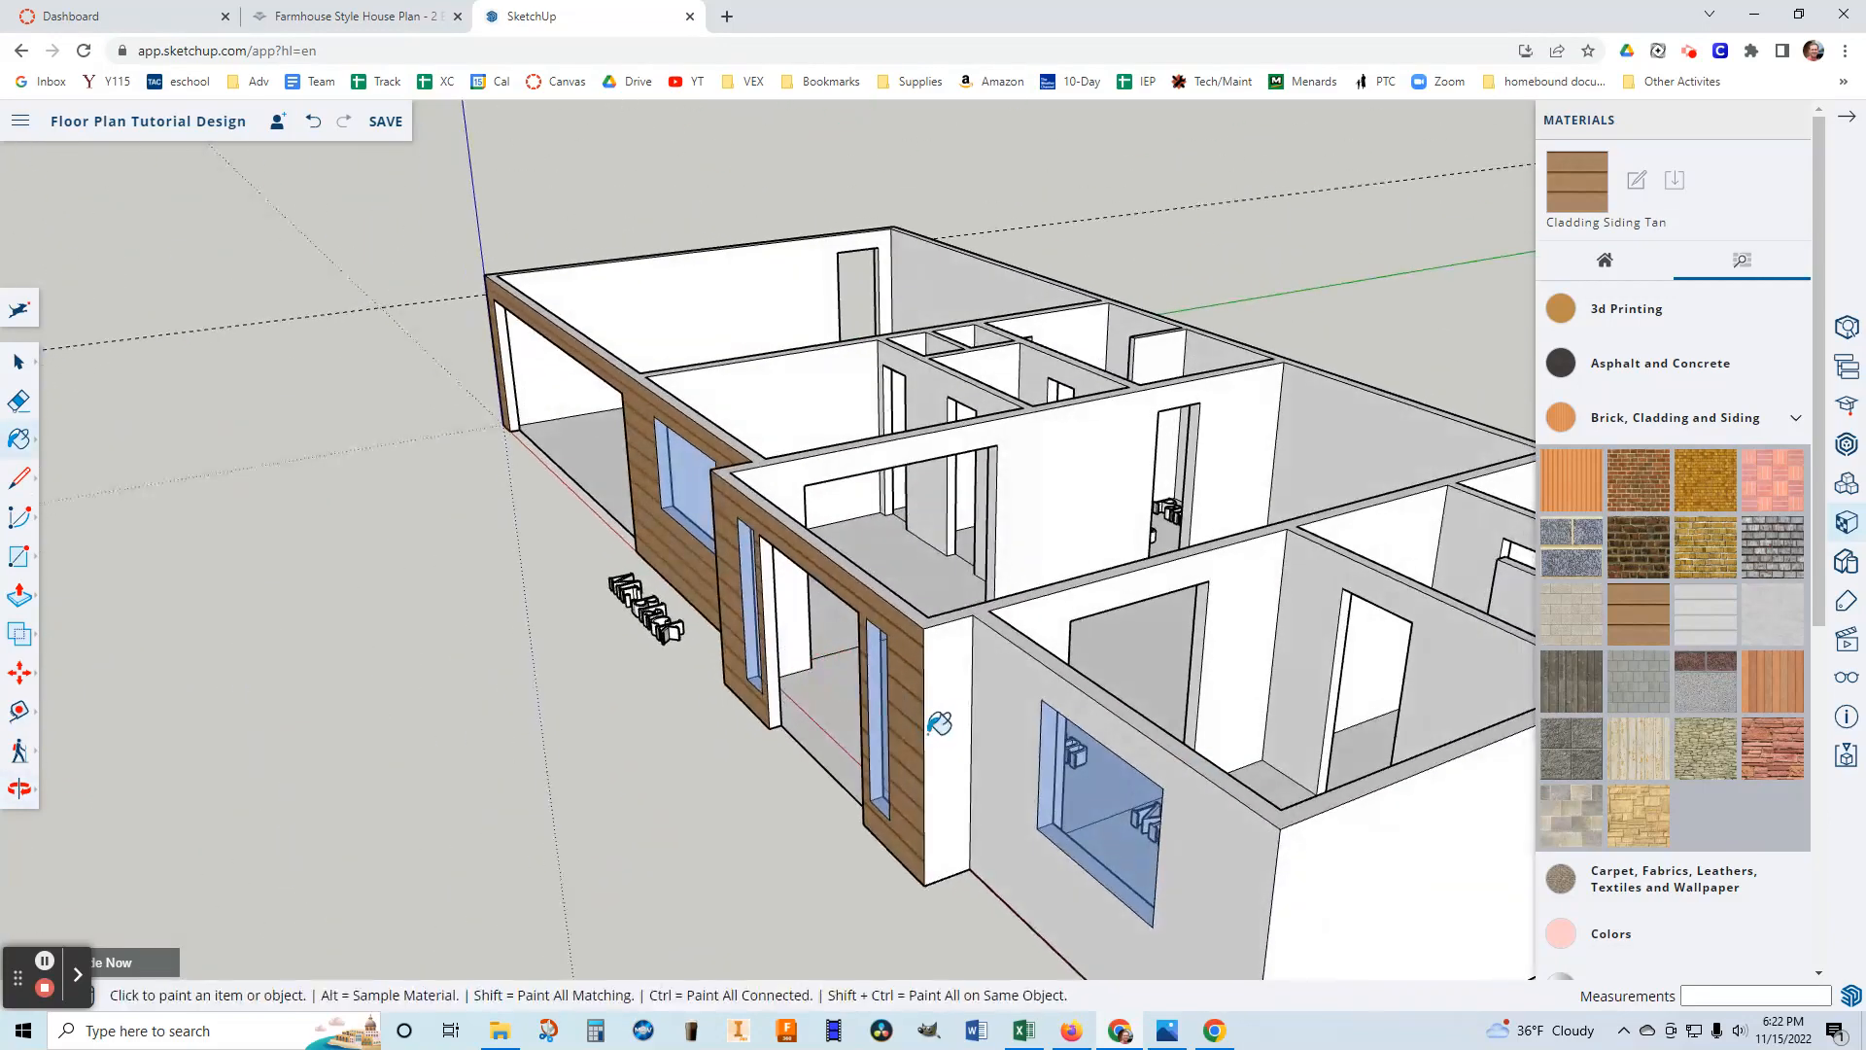
click(941, 725)
click(1006, 750)
Paint the exterior walls around the bedroom end, the back and the garage side with Cladding Siding Tan.
middle_drag(1042, 807, 685, 710)
click(829, 766)
mouse_move(1199, 778)
middle_down()
mouse_move(720, 683)
mouse_move(727, 702)
middle_up()
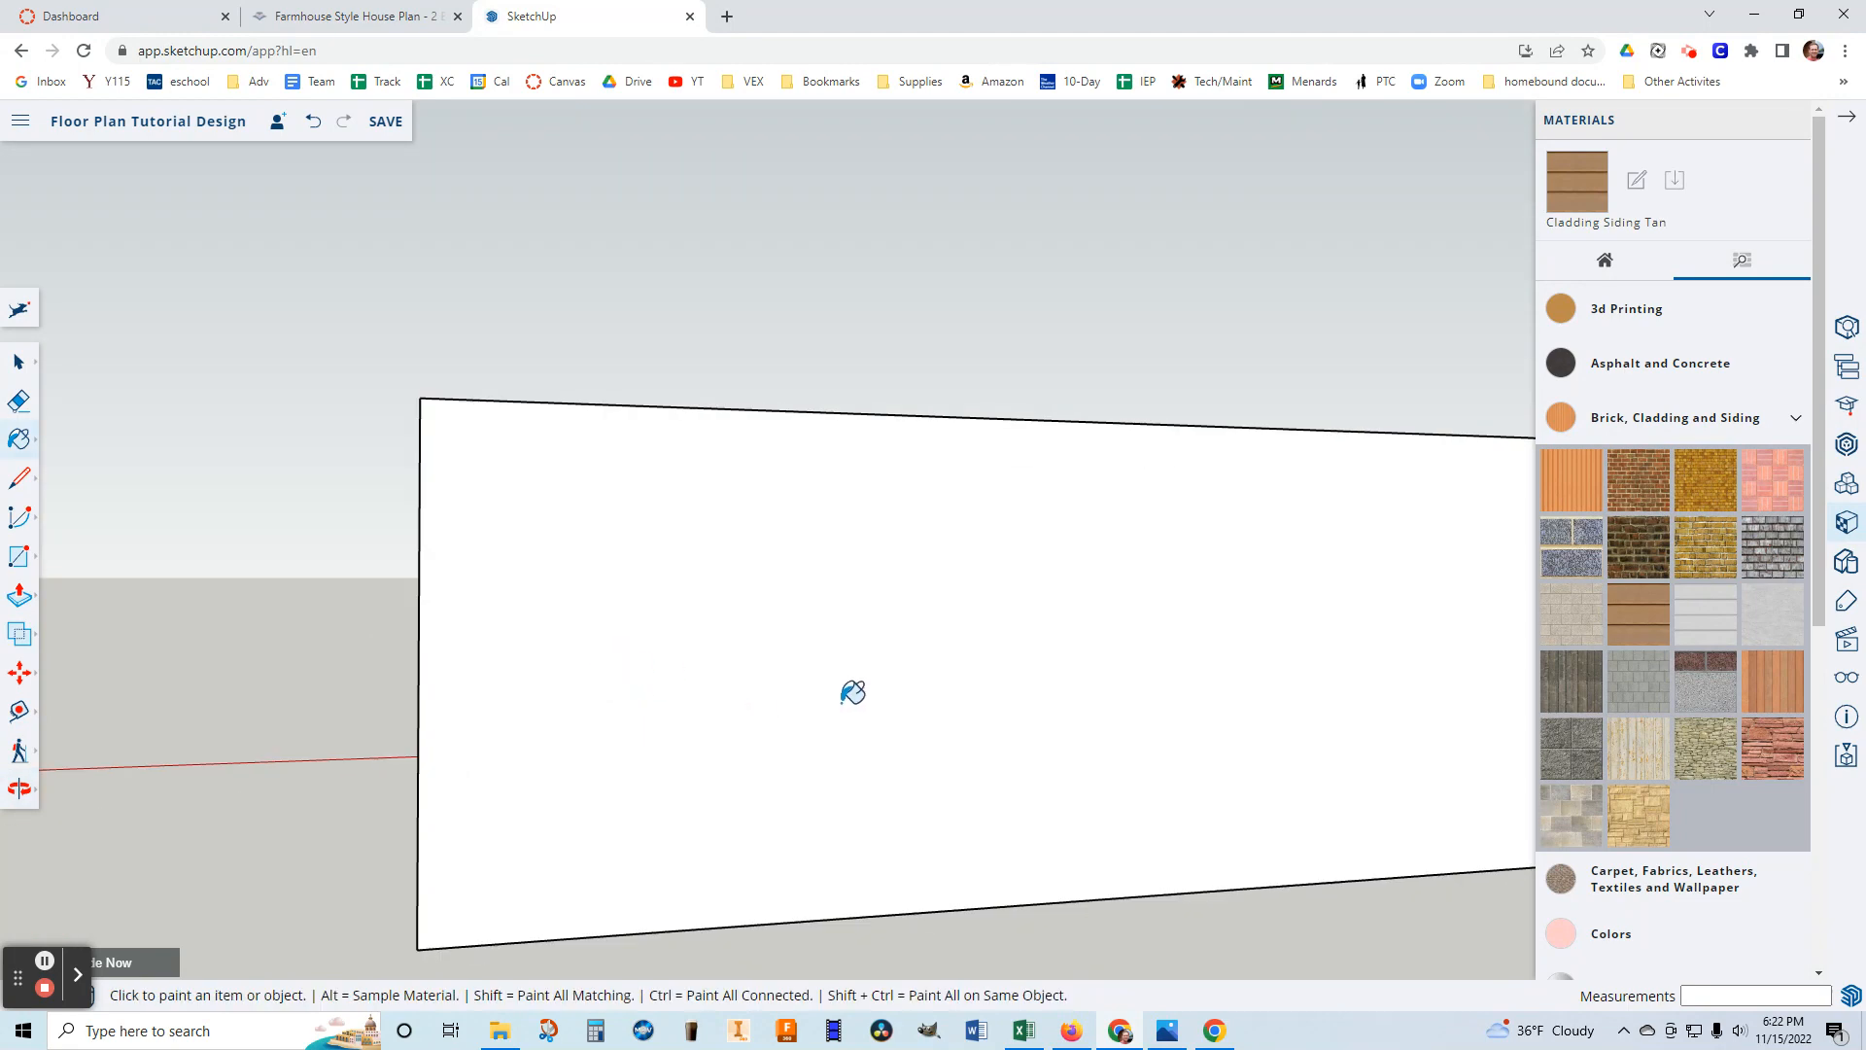
click(838, 703)
middle_drag(1120, 710, 955, 617)
click(954, 617)
mouse_move(1254, 679)
middle_down()
mouse_move(1175, 729)
mouse_move(610, 563)
middle_up()
Erase the dashed guide line that runs across the garage's side wall.
click(36, 404)
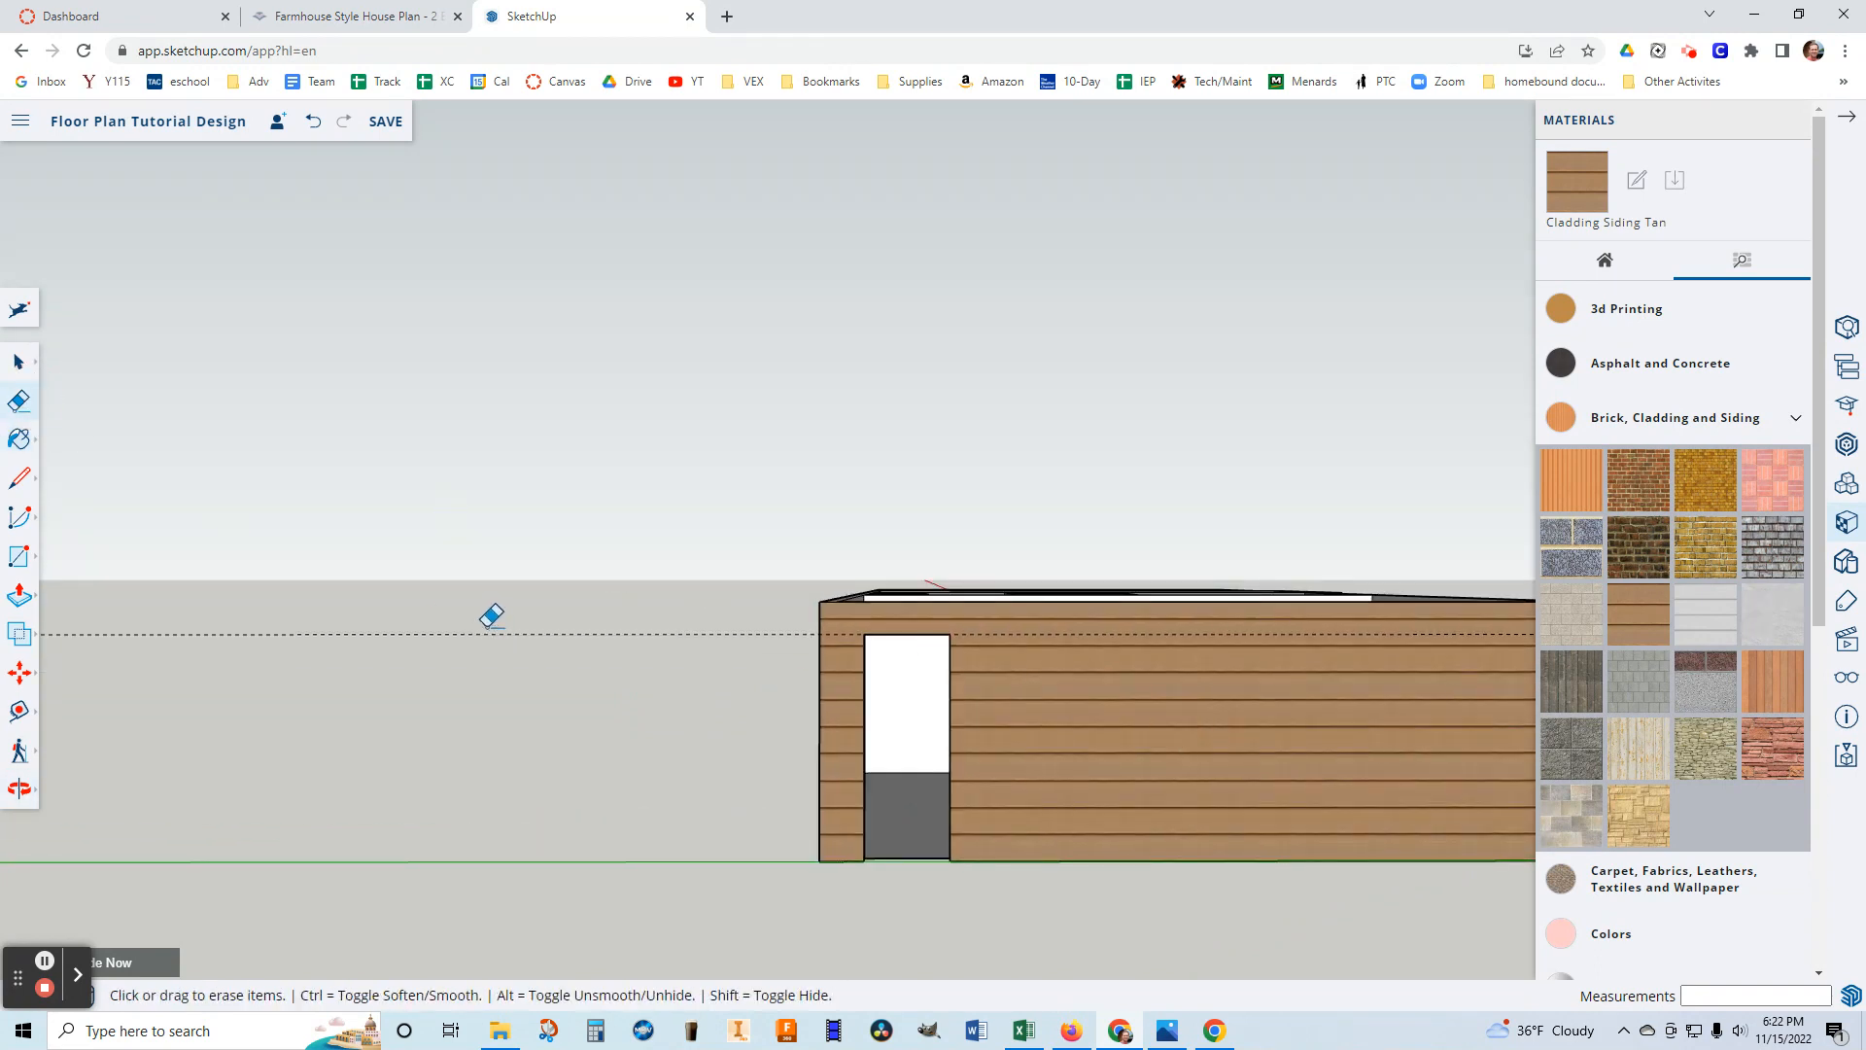
scroll(501, 632, down, 3)
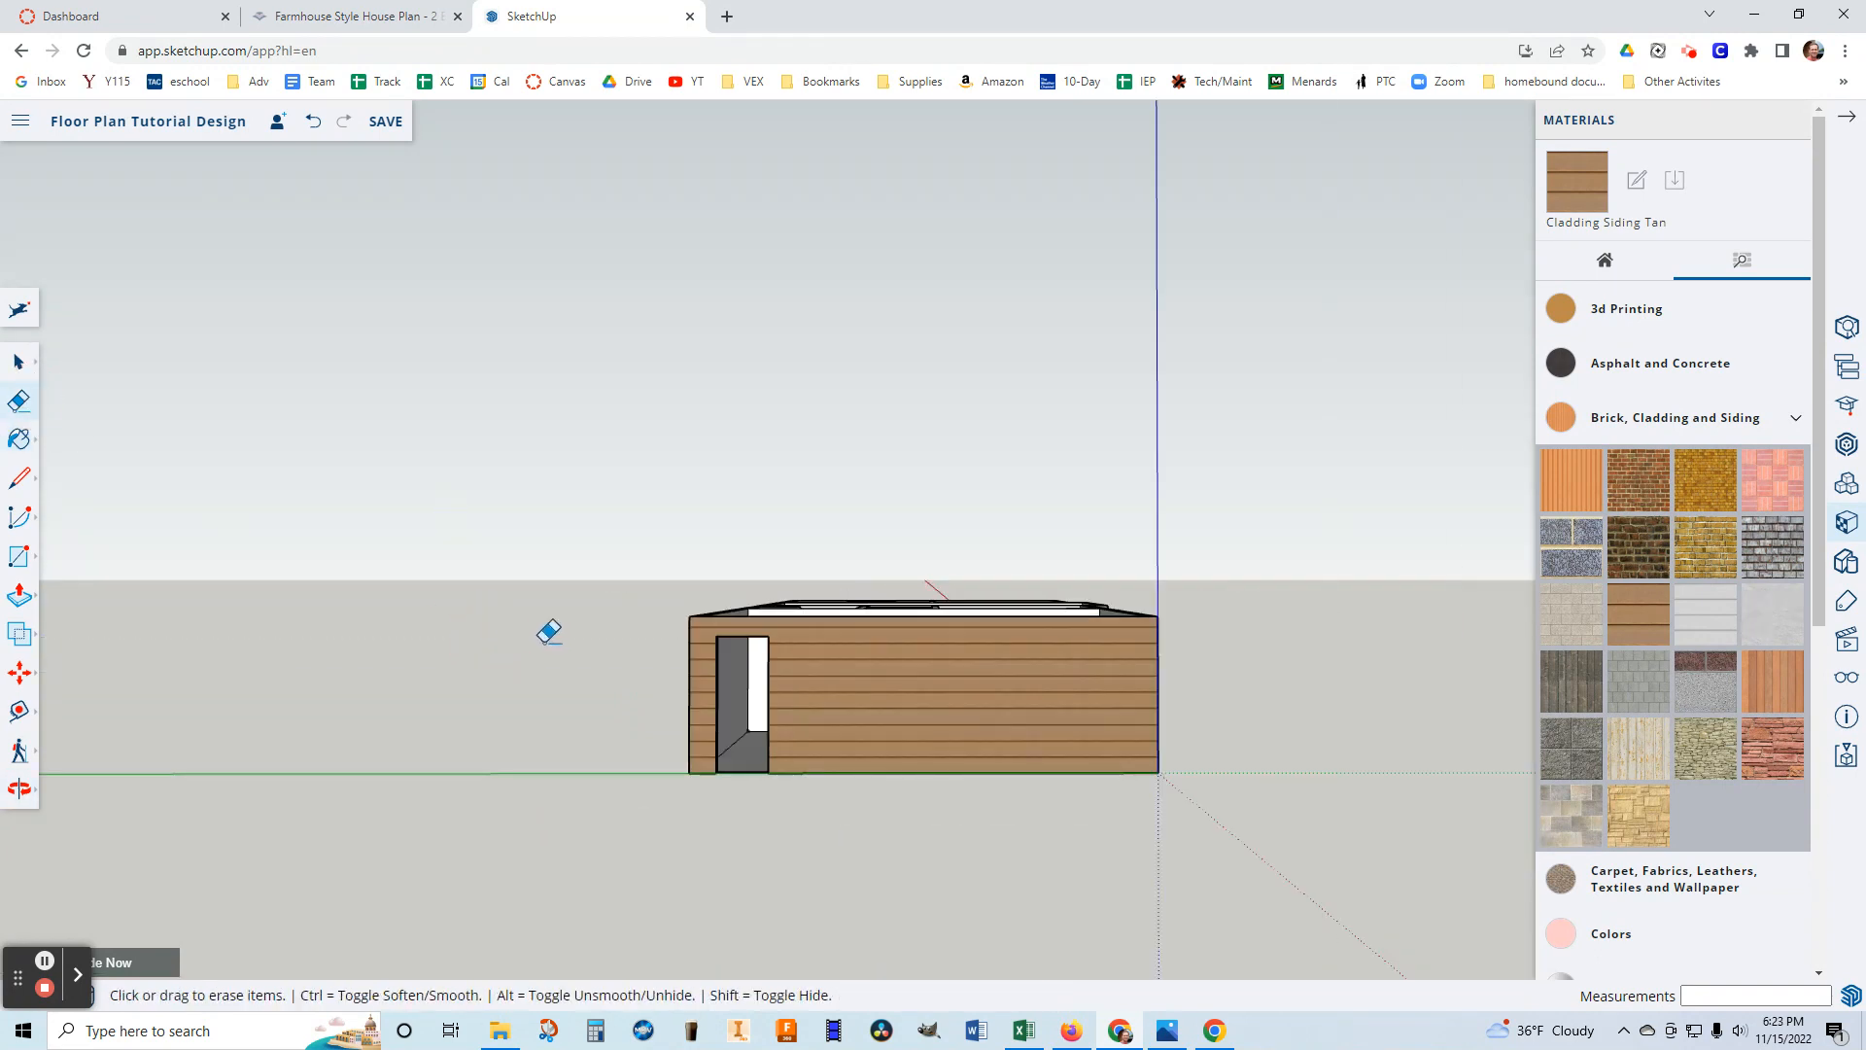
mouse_move(880, 685)
middle_down()
mouse_move(603, 713)
mouse_move(862, 679)
mouse_move(812, 750)
mouse_move(545, 854)
mouse_move(1046, 829)
mouse_move(1057, 770)
middle_up()
mouse_move(914, 744)
middle_down()
mouse_move(937, 762)
mouse_move(742, 783)
middle_up()
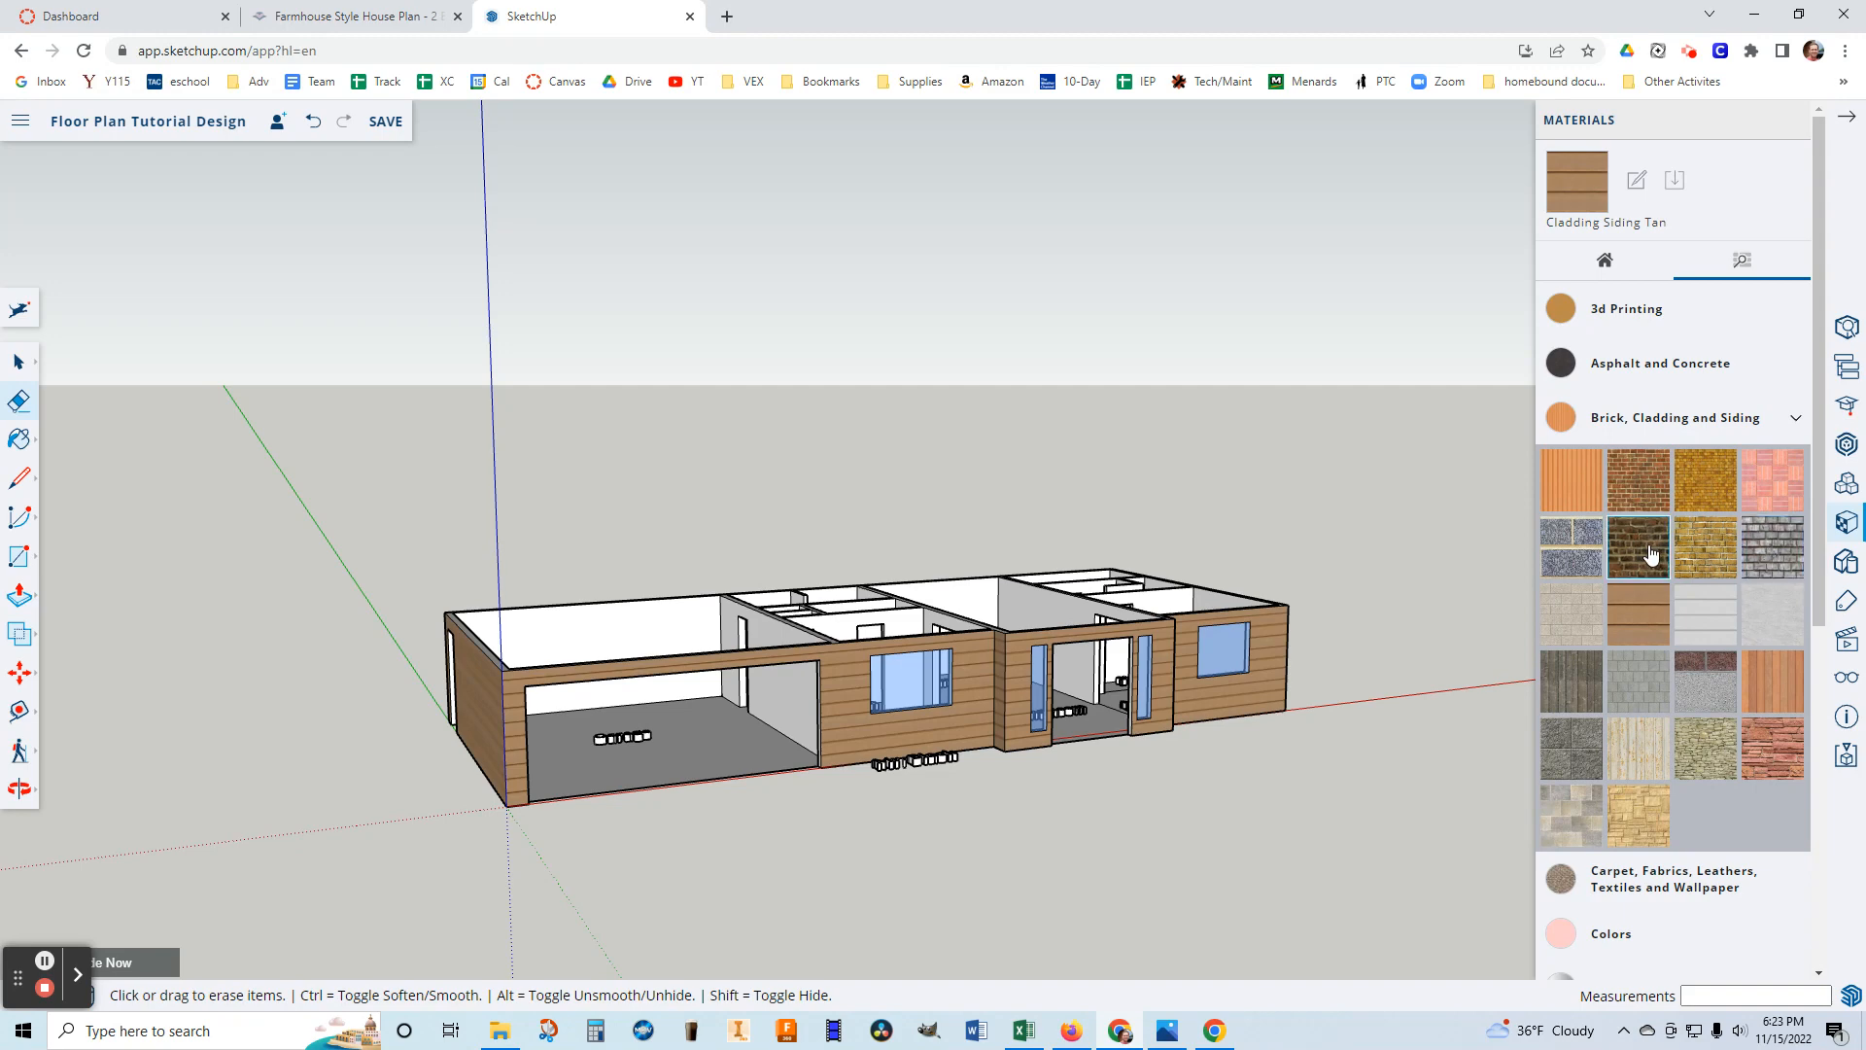
Repaint the front walls of the garage, office, entrance and master bedroom, including the entrance's projecting sides, with Brick Tumbled.
click(1781, 552)
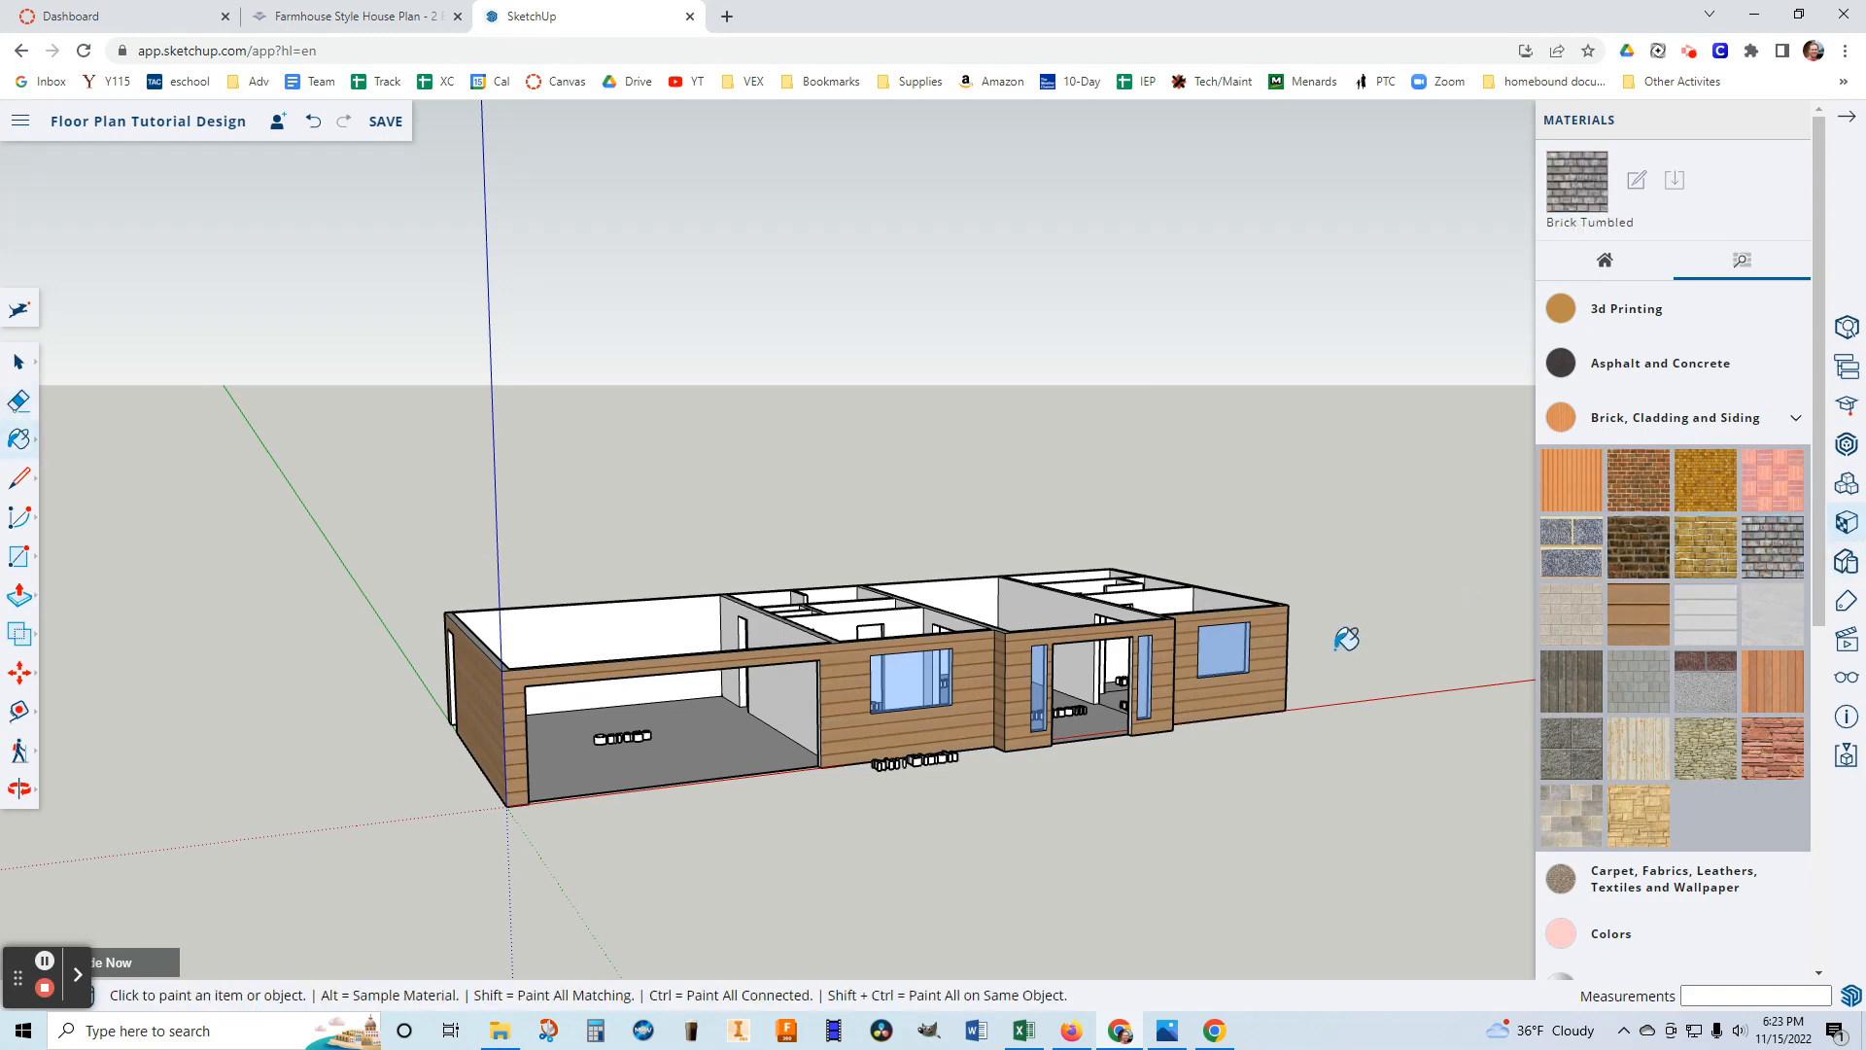
scroll(524, 680, up, 3)
click(525, 700)
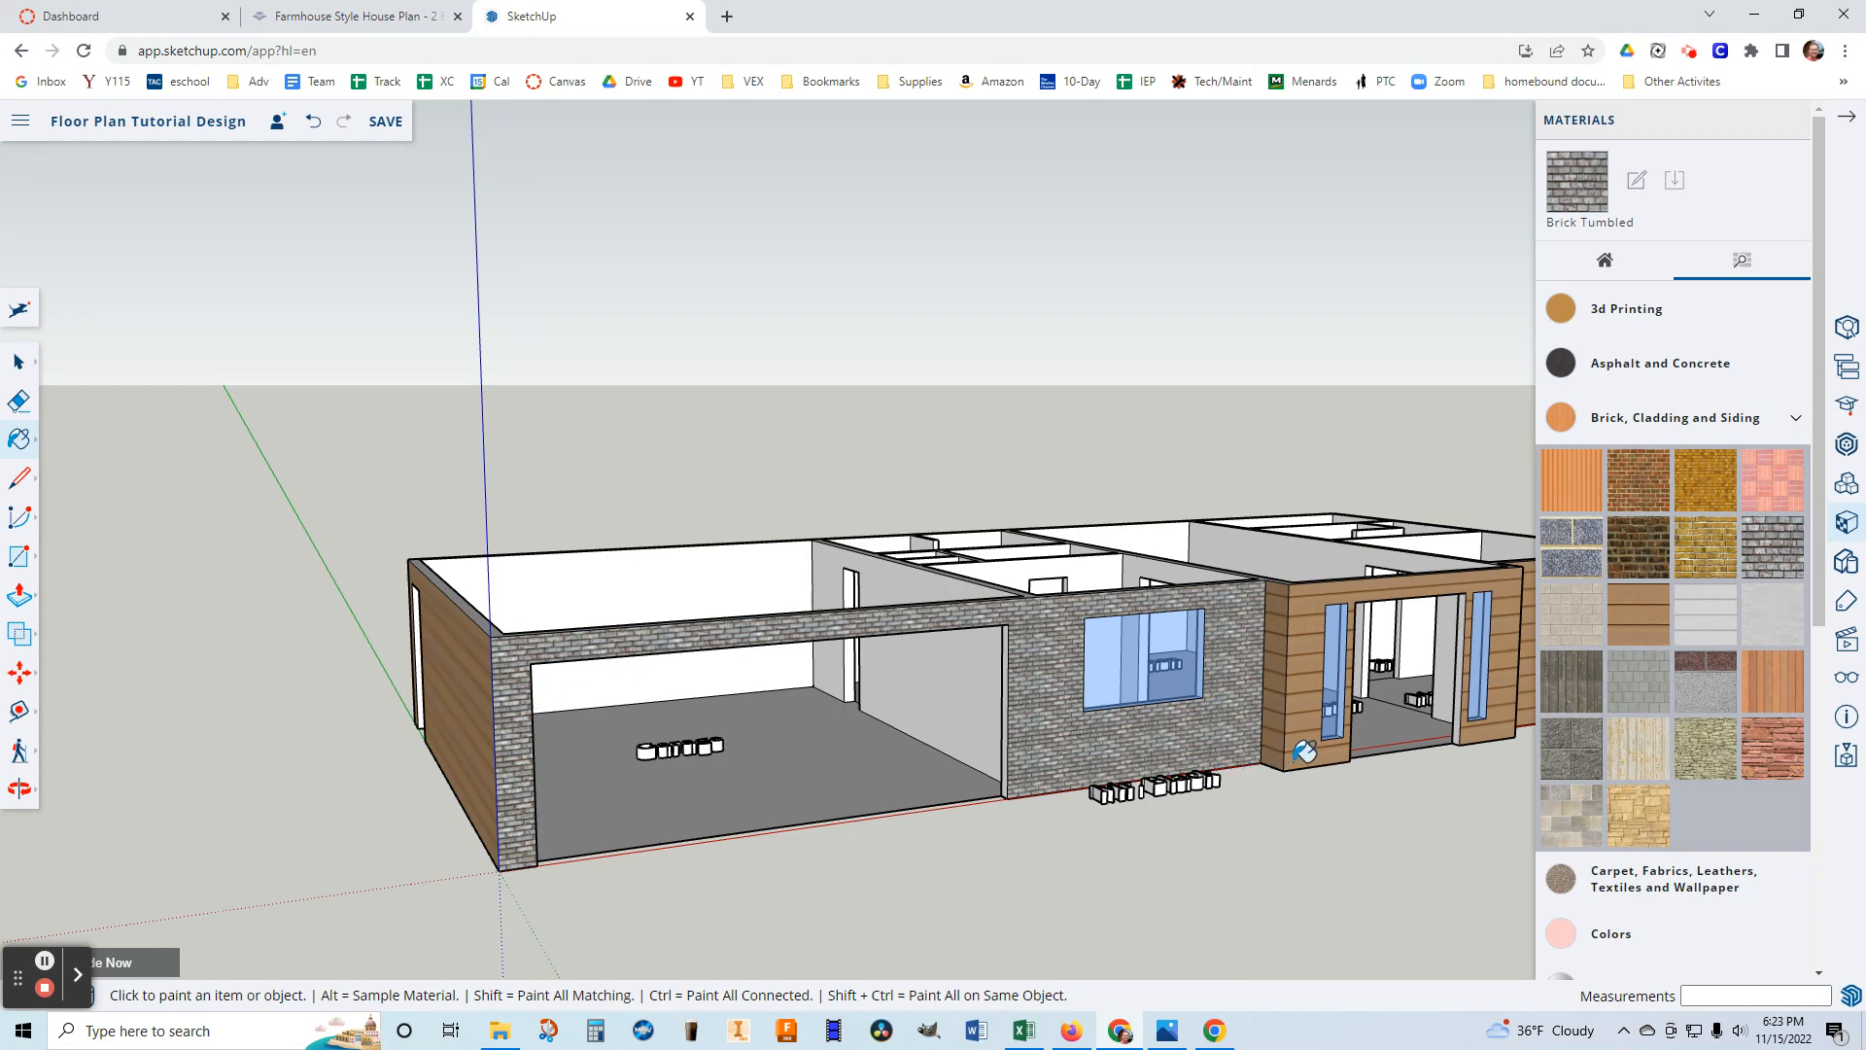
click(1307, 724)
middle_drag(1317, 743, 1052, 772)
middle_drag(1239, 807, 966, 762)
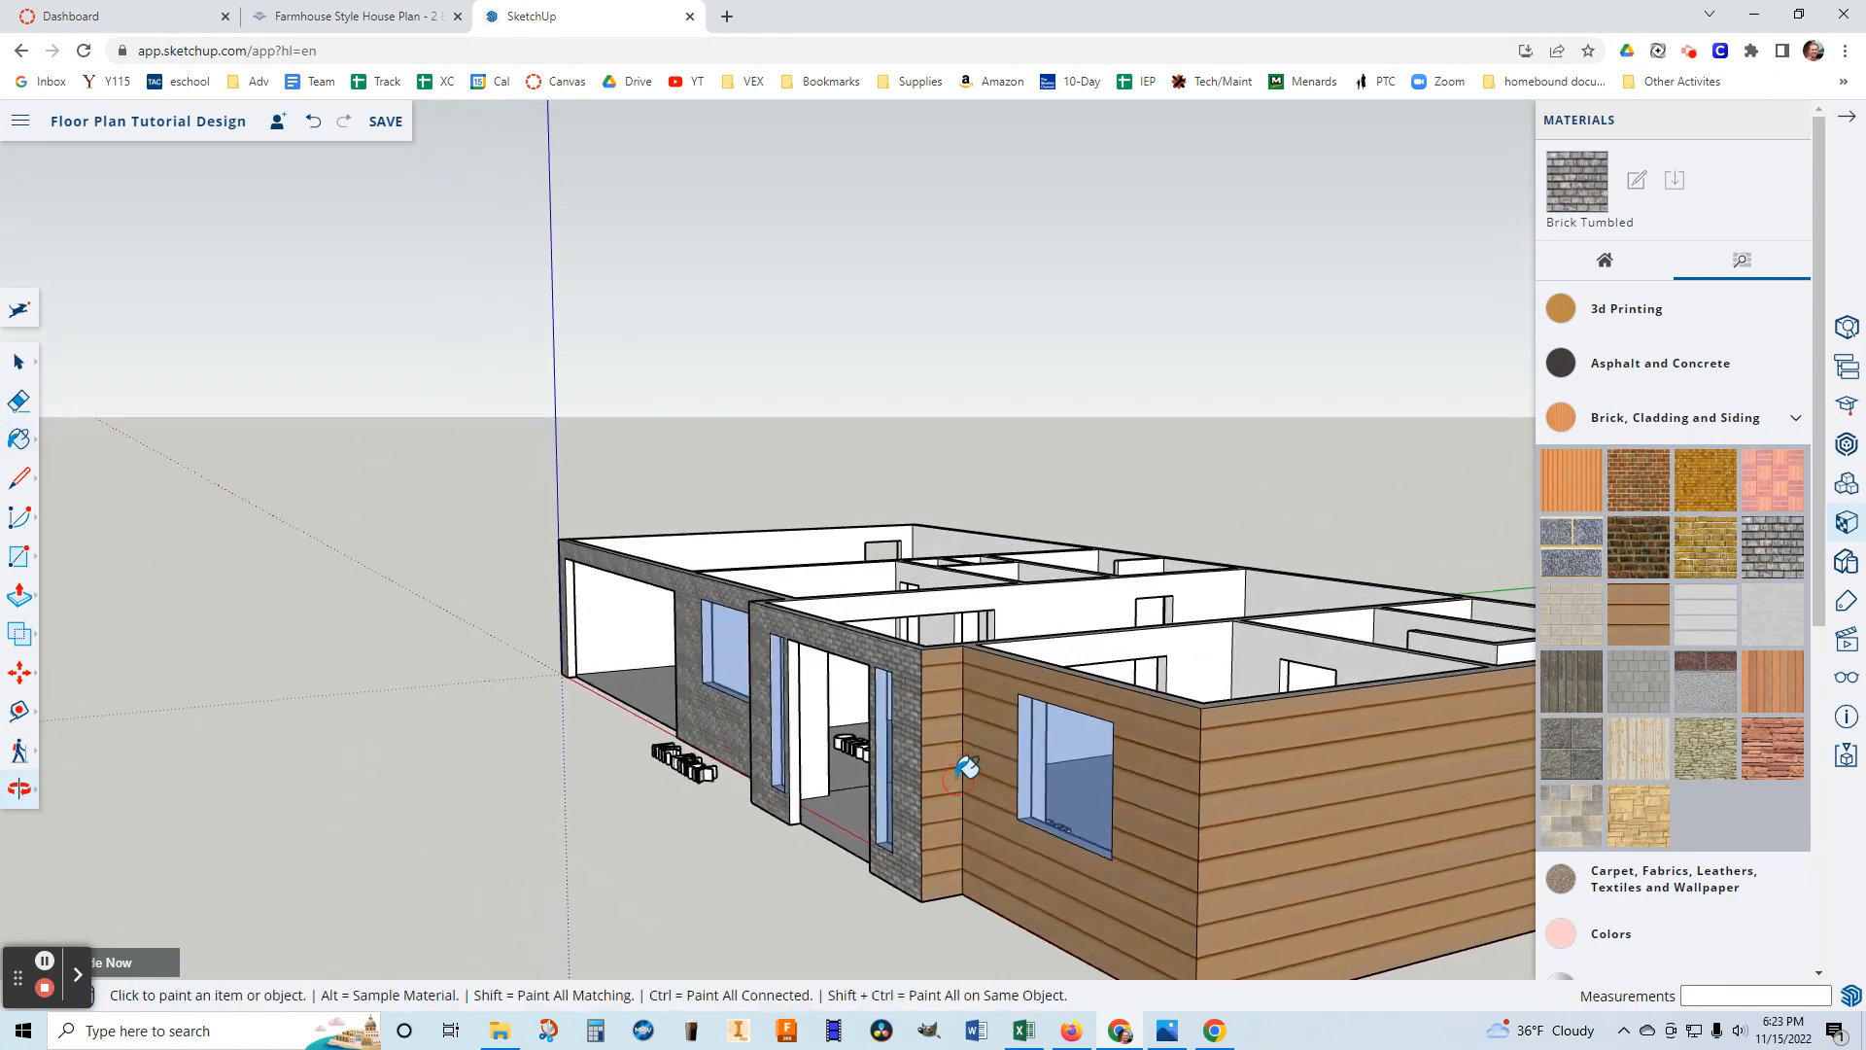
click(1008, 770)
mouse_move(1179, 827)
middle_down()
mouse_move(1213, 867)
mouse_move(1150, 778)
mouse_move(969, 761)
mouse_move(1392, 789)
mouse_move(1041, 770)
middle_up()
Fill the garage door opening with a corner-to-corner rectangle, about 18' 3 1/2" by 7'.
scroll(642, 758, up, 5)
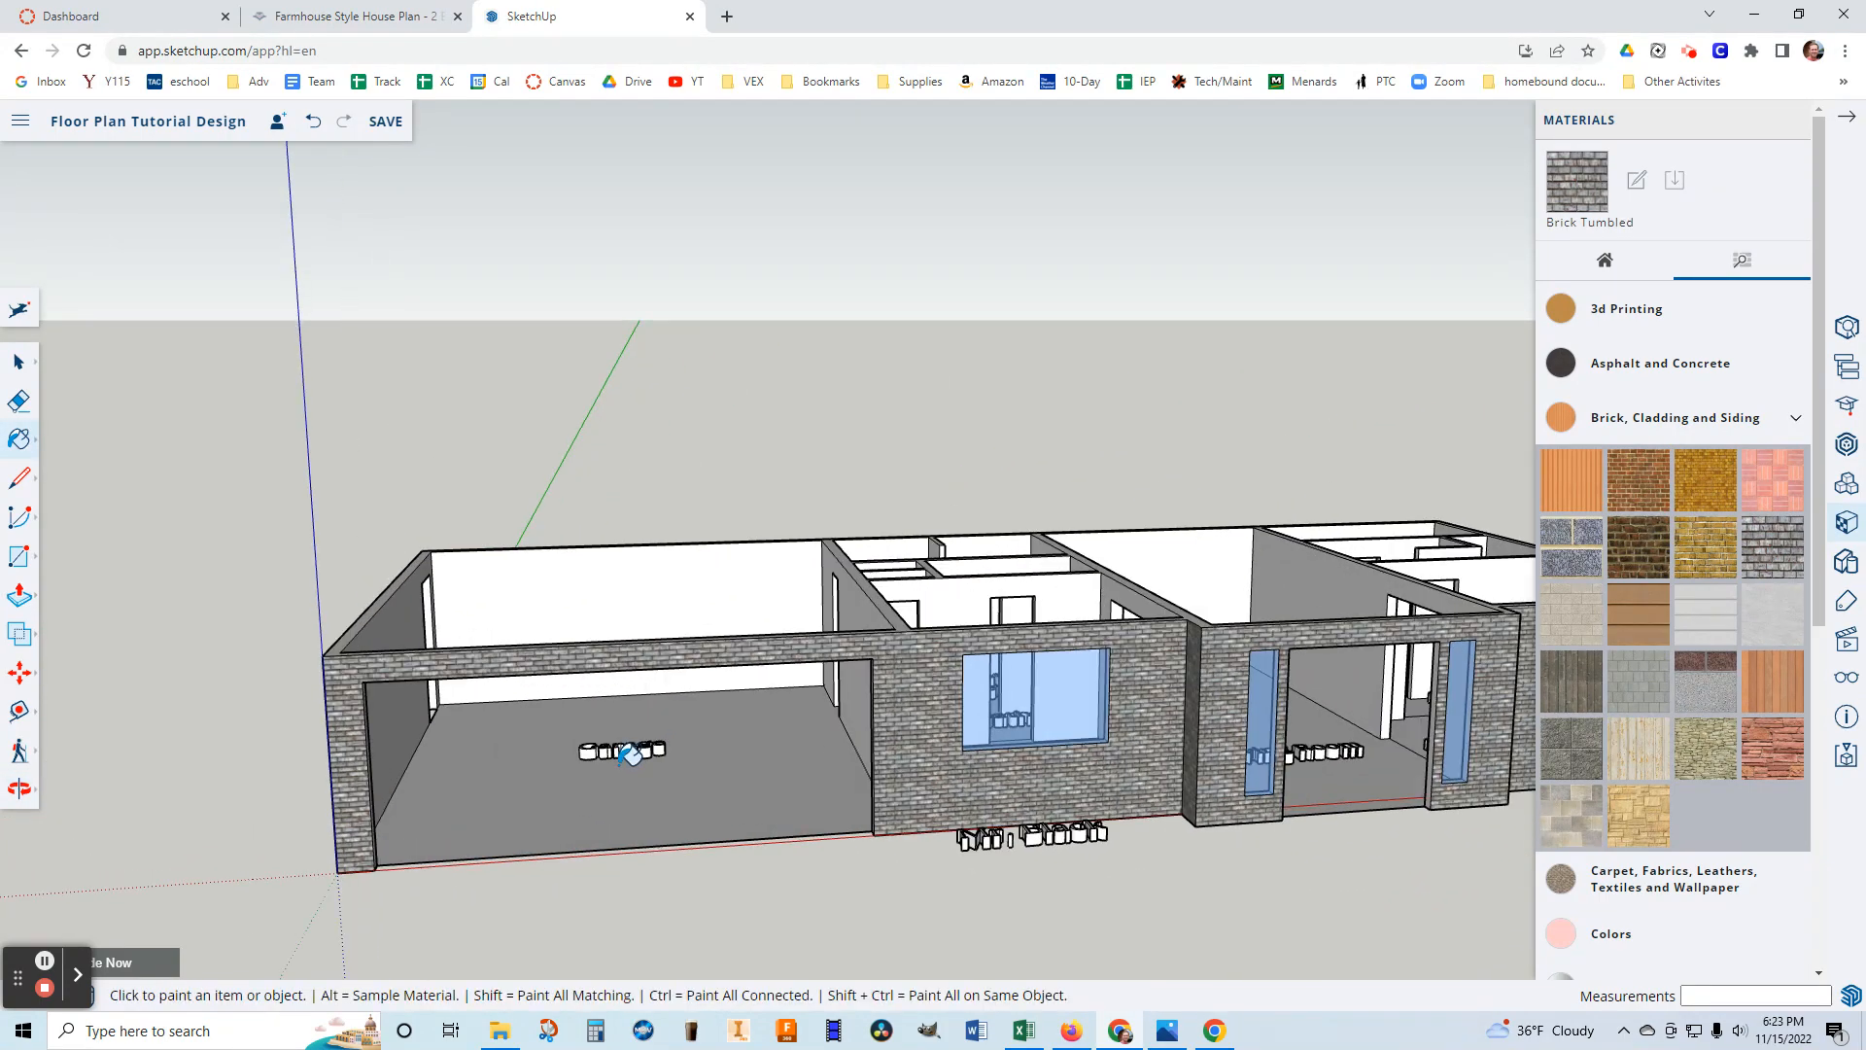
mouse_move(636, 753)
middle_down()
mouse_move(862, 957)
mouse_move(755, 805)
middle_up()
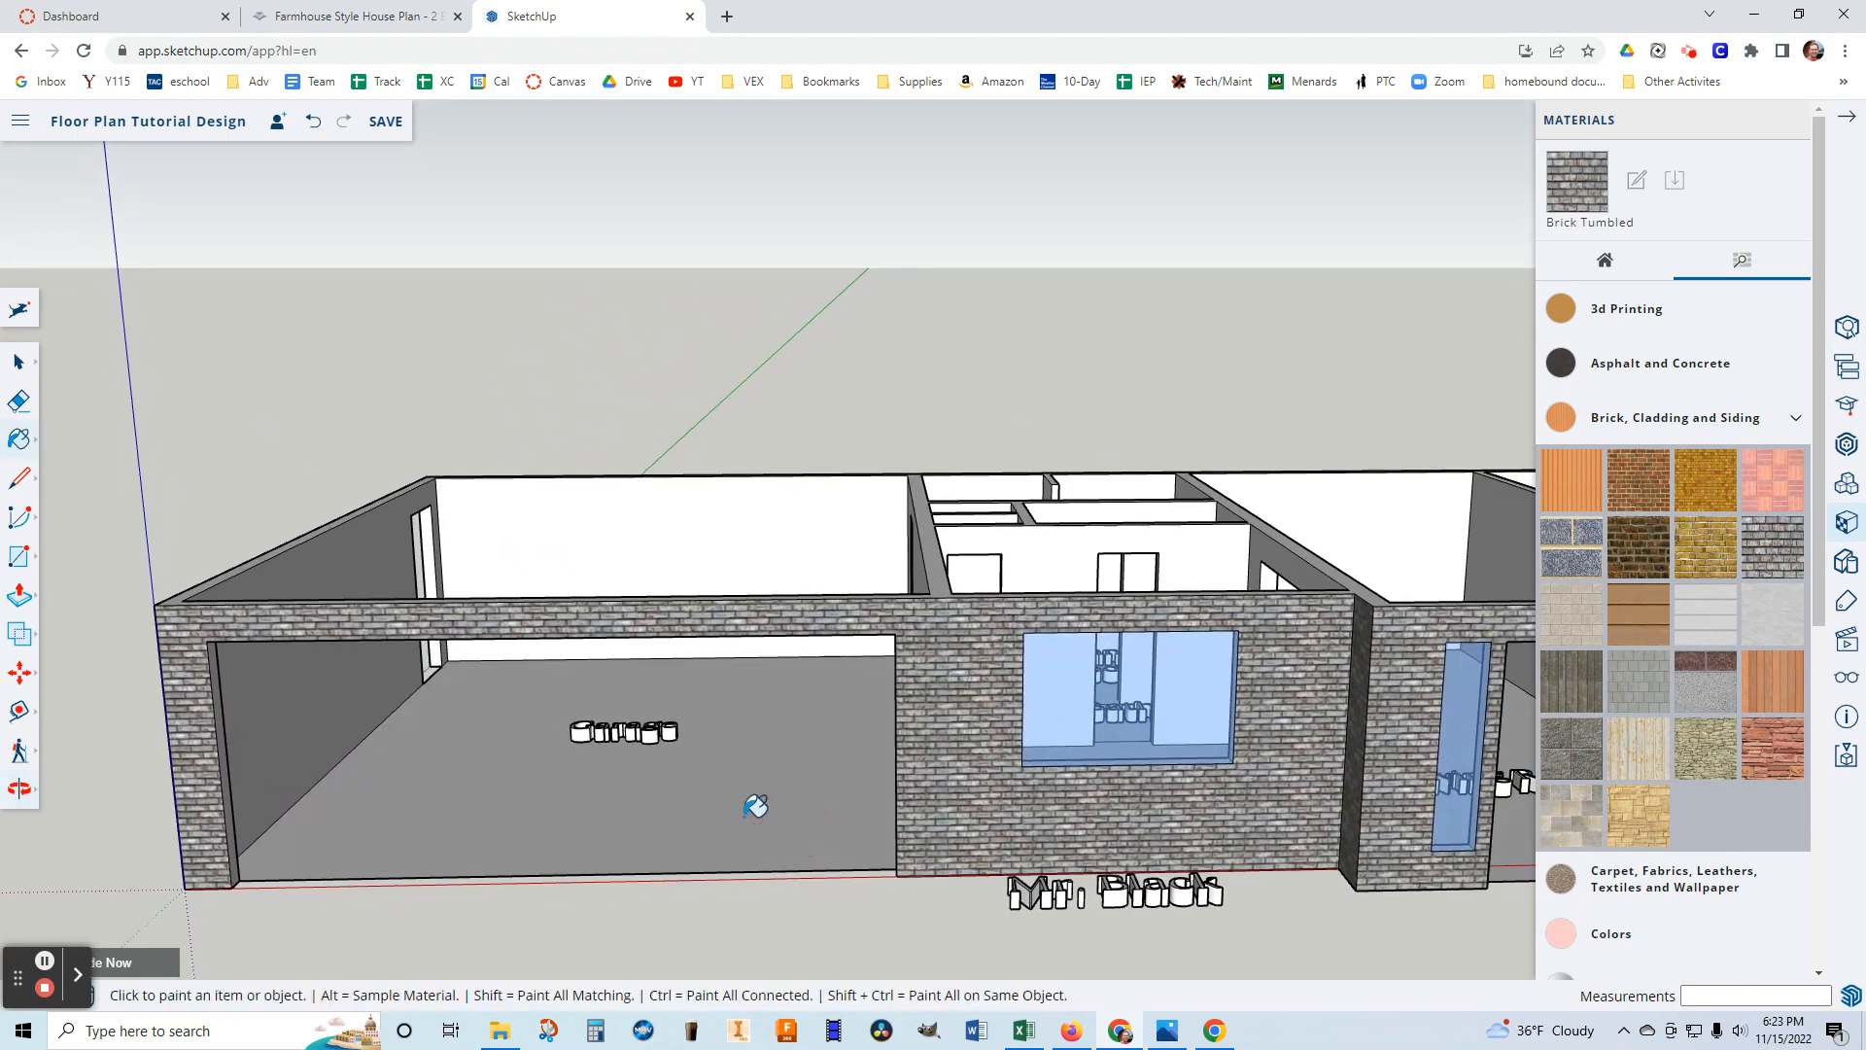
click(18, 563)
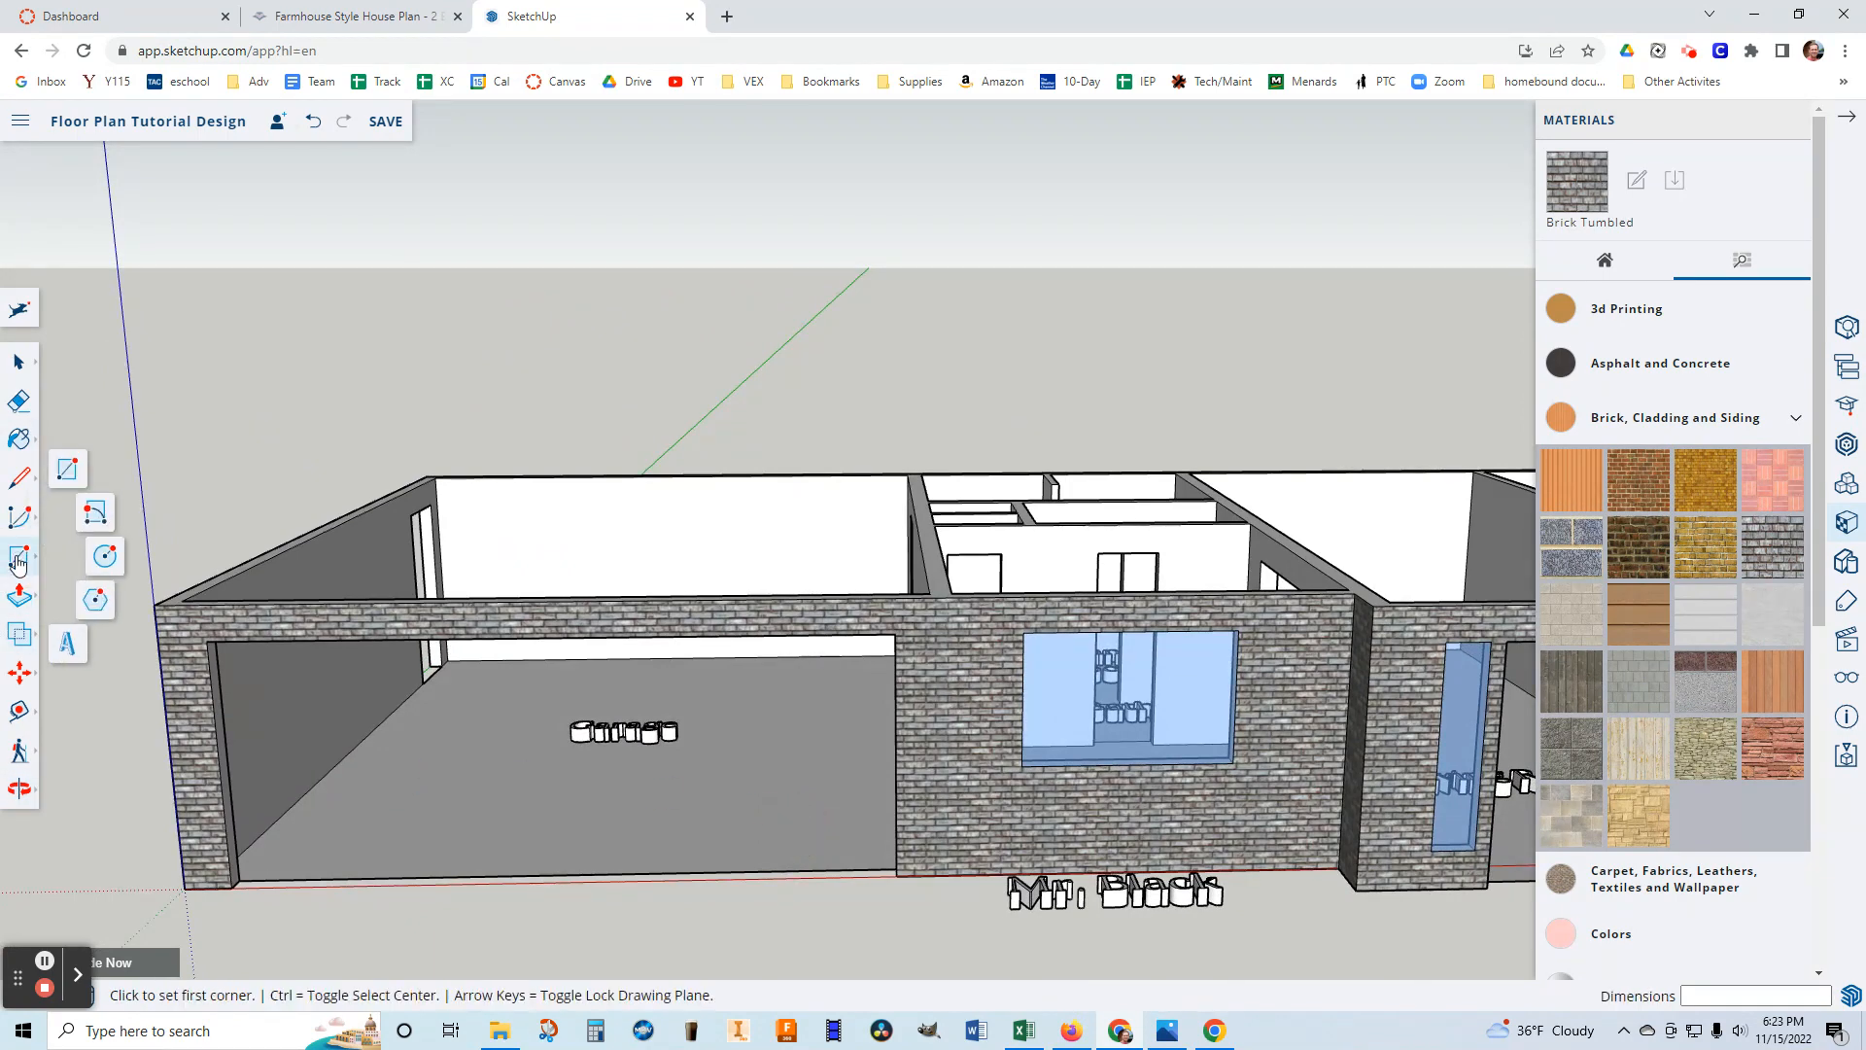
click(67, 476)
click(206, 642)
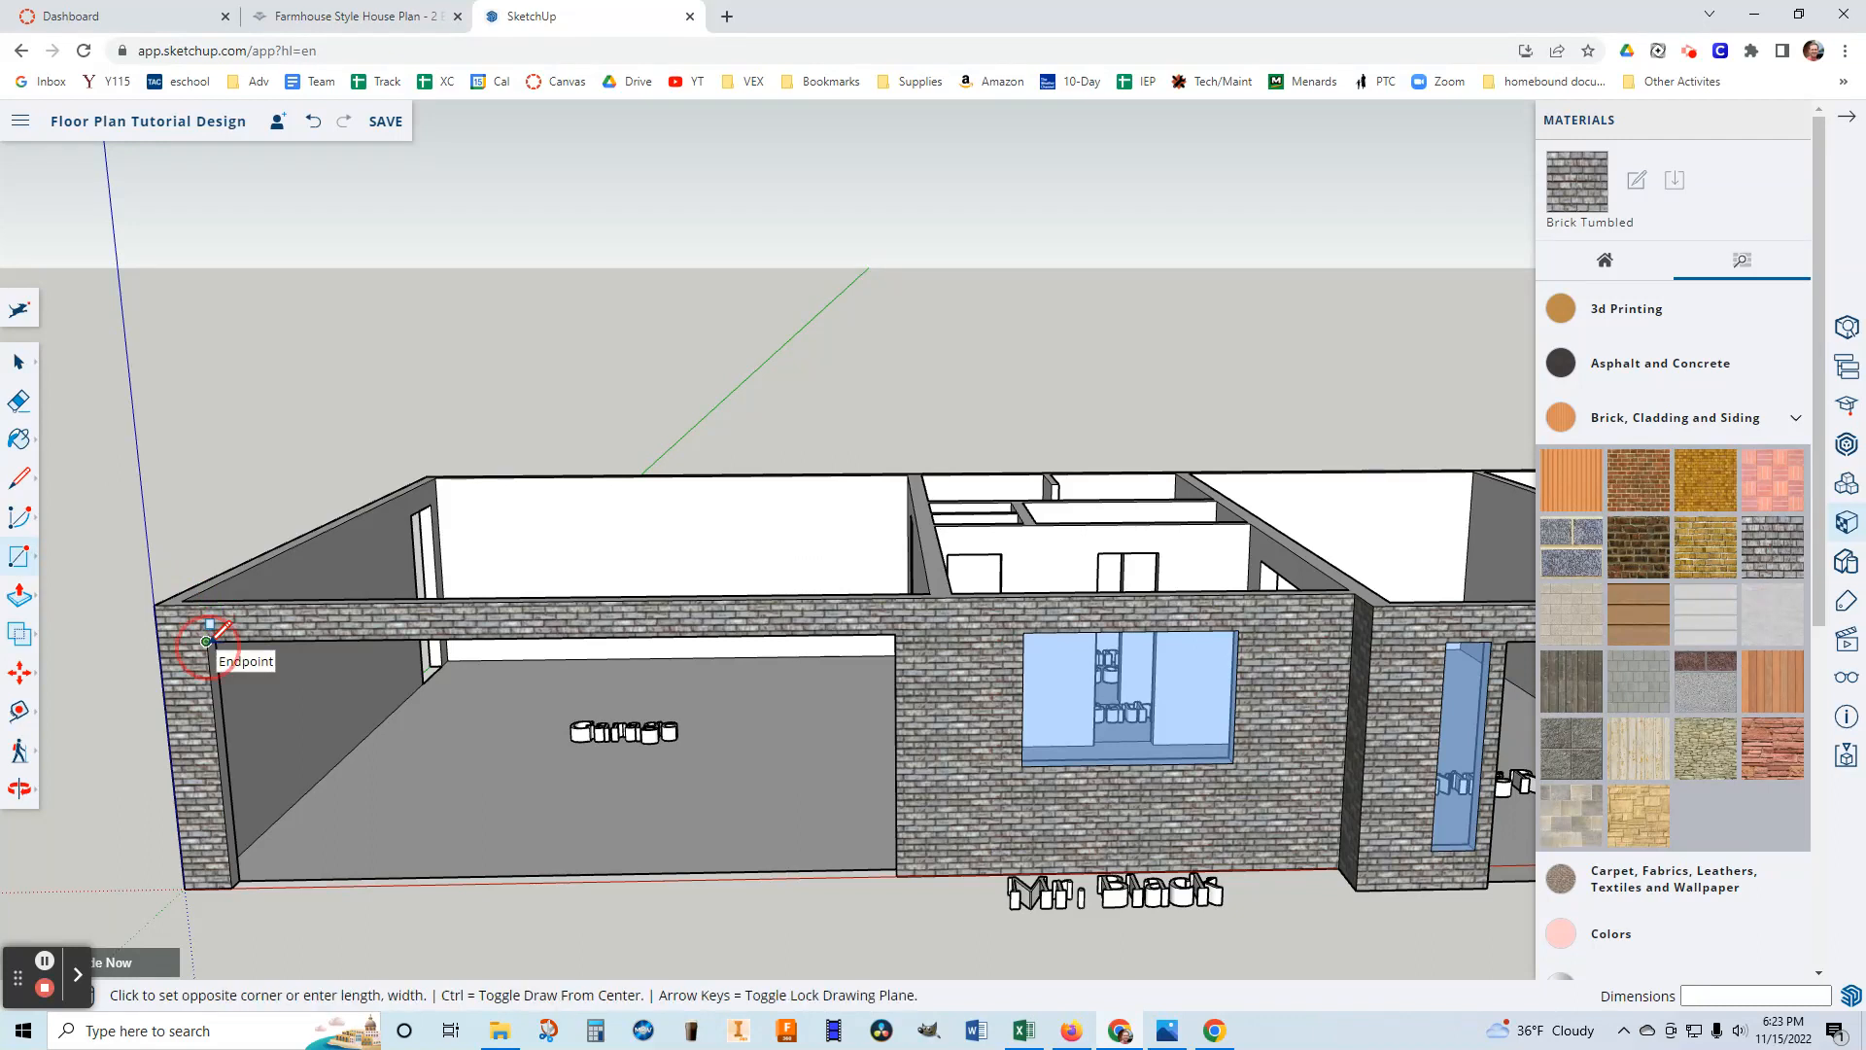
click(900, 872)
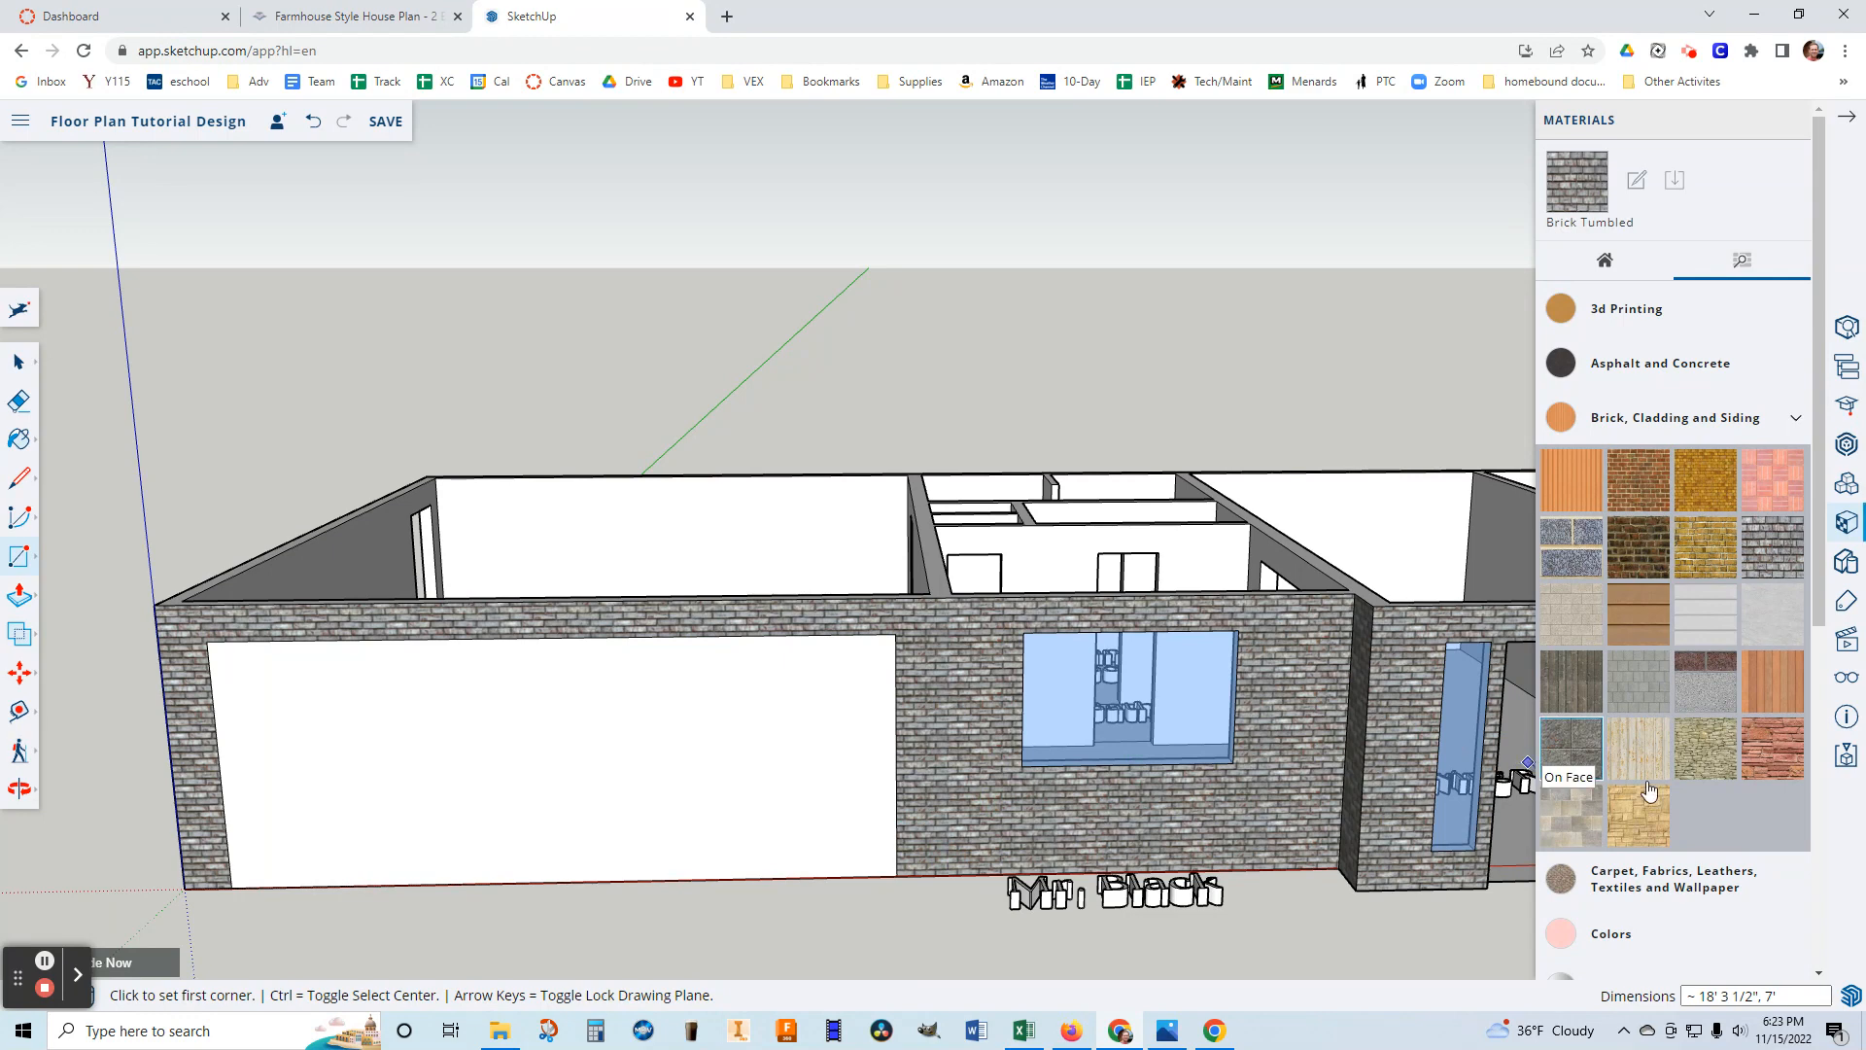
Try several Wood materials on the filled garage door opening, ending with the light tan horizontal plank texture.
click(1793, 421)
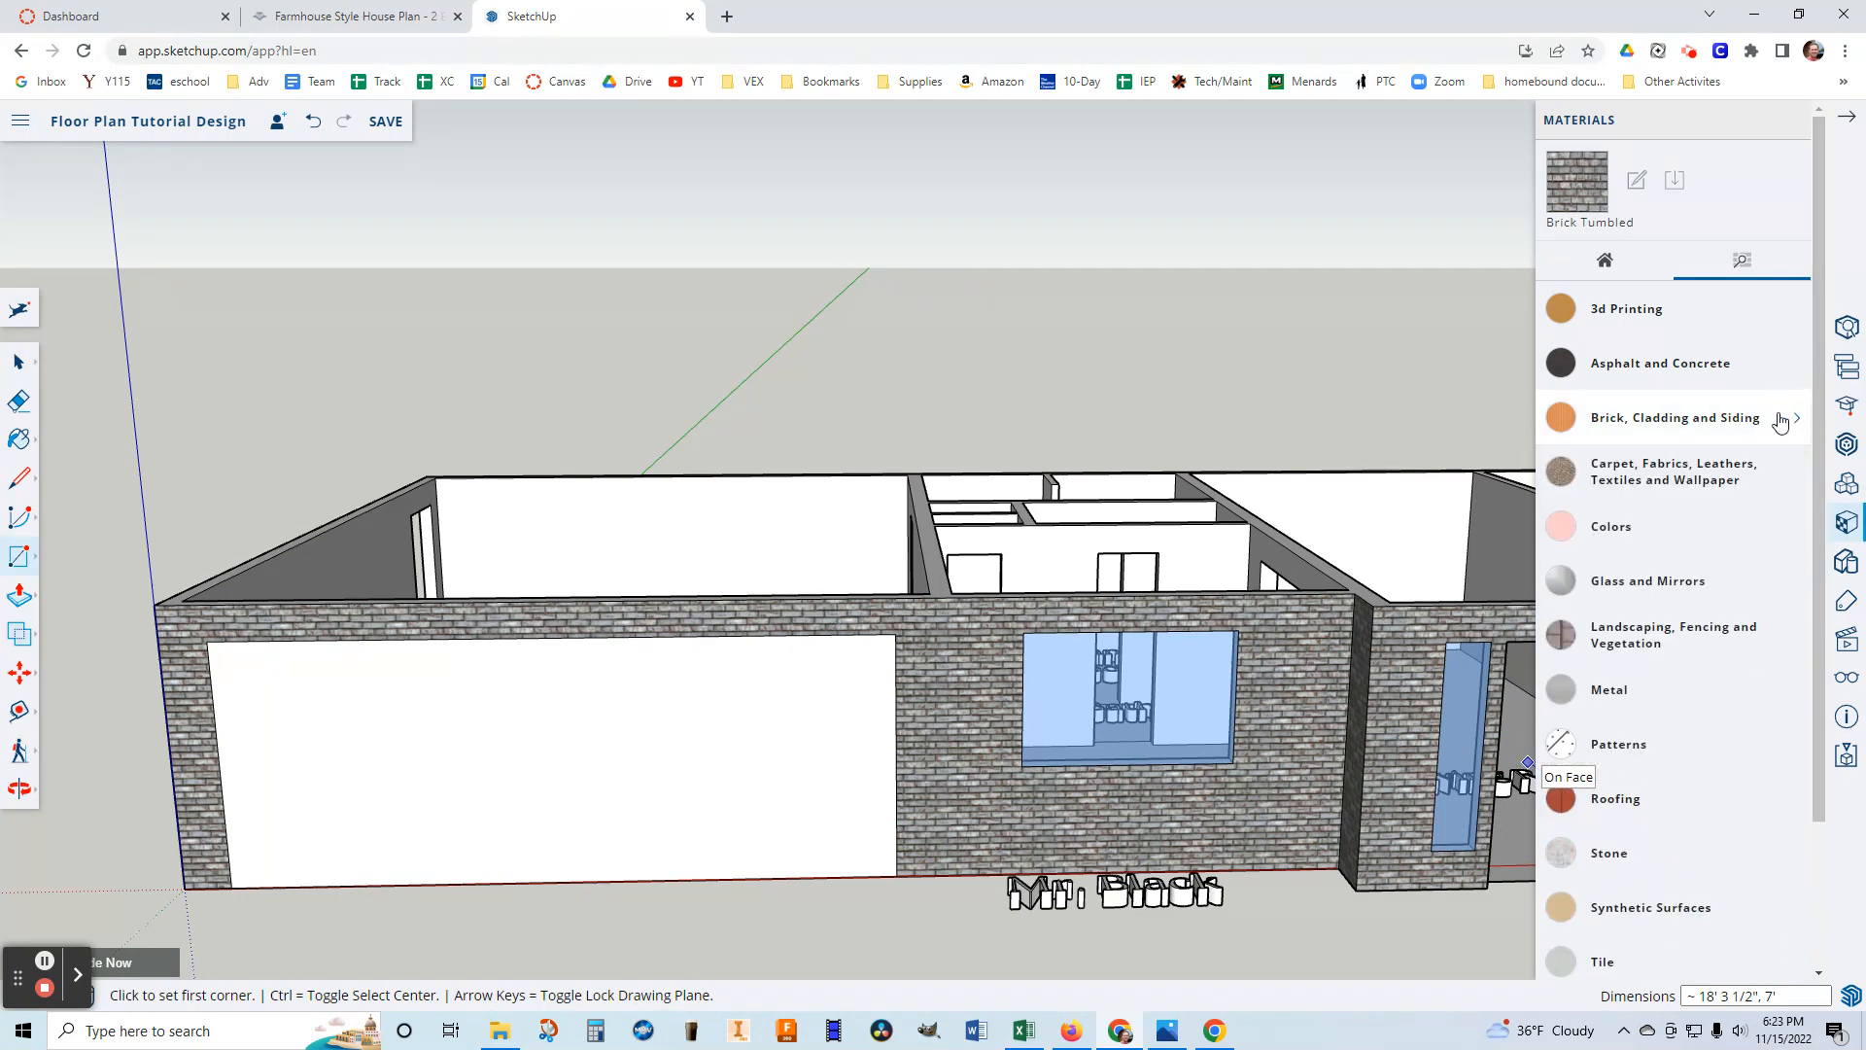
scroll(1613, 807, down, 2)
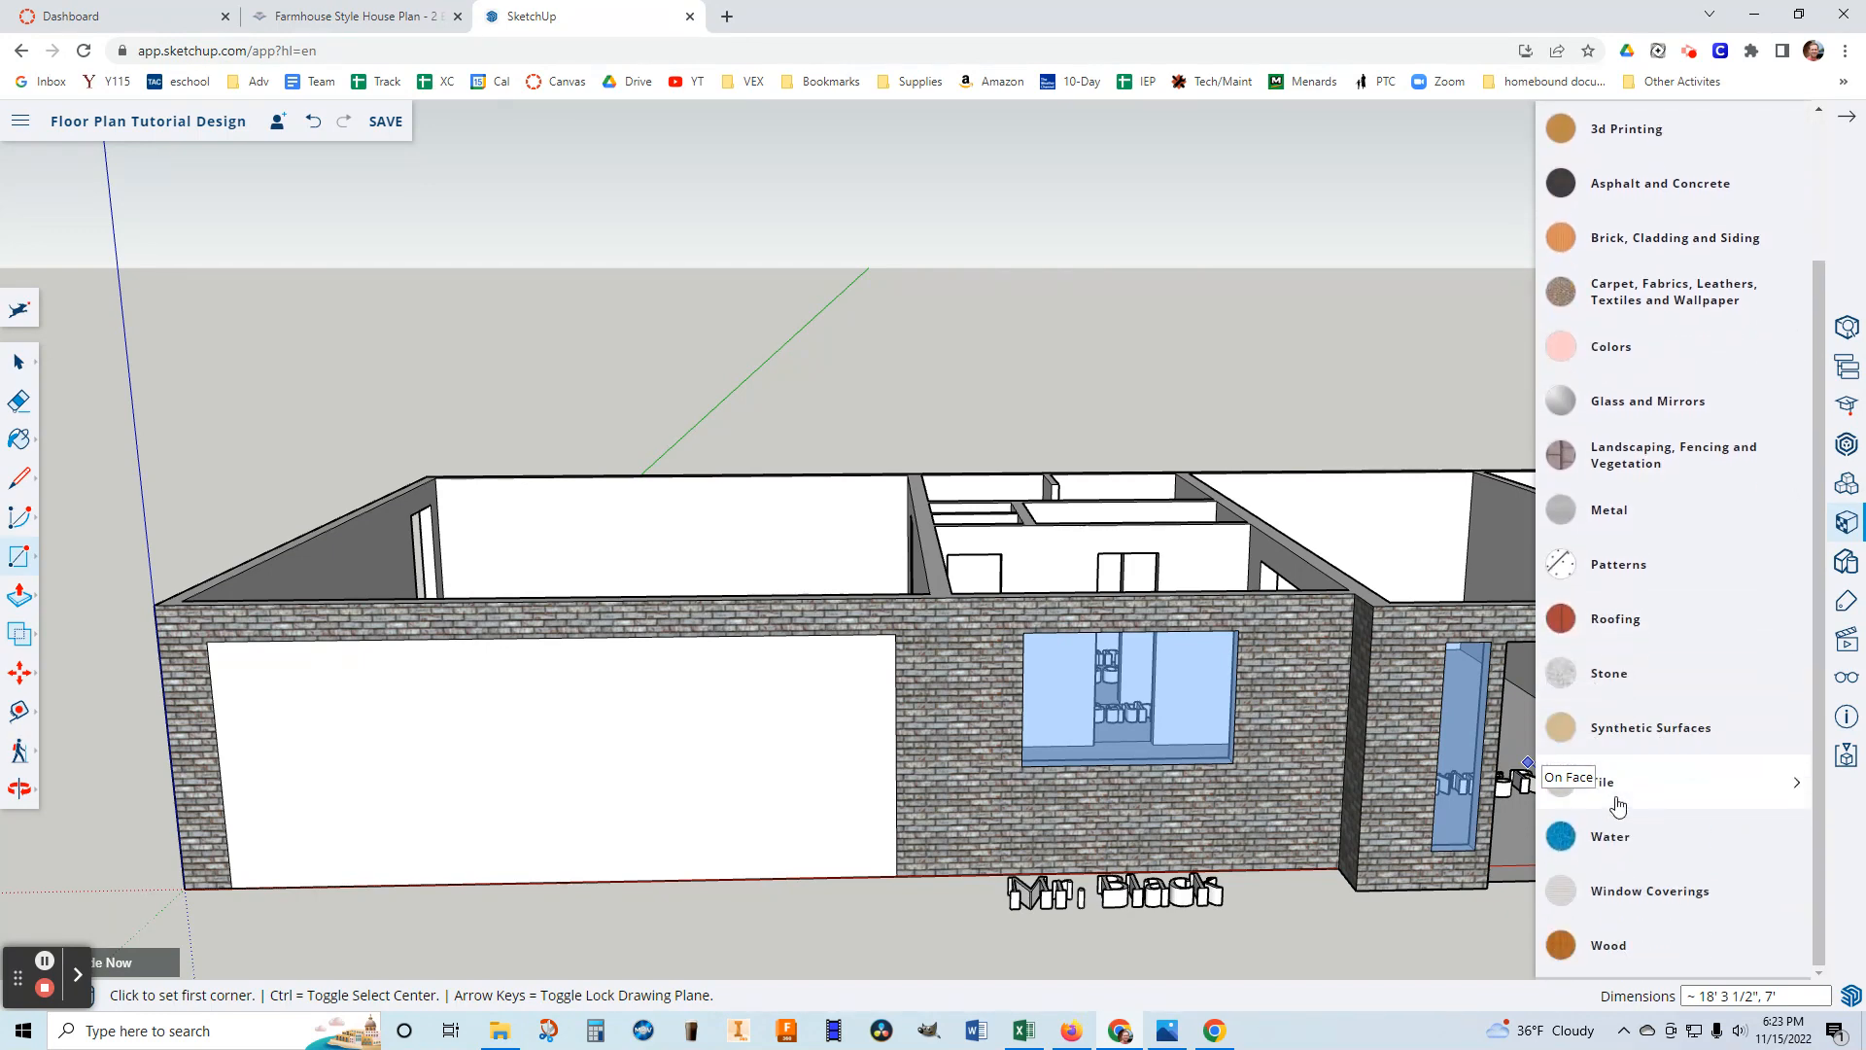
click(1577, 943)
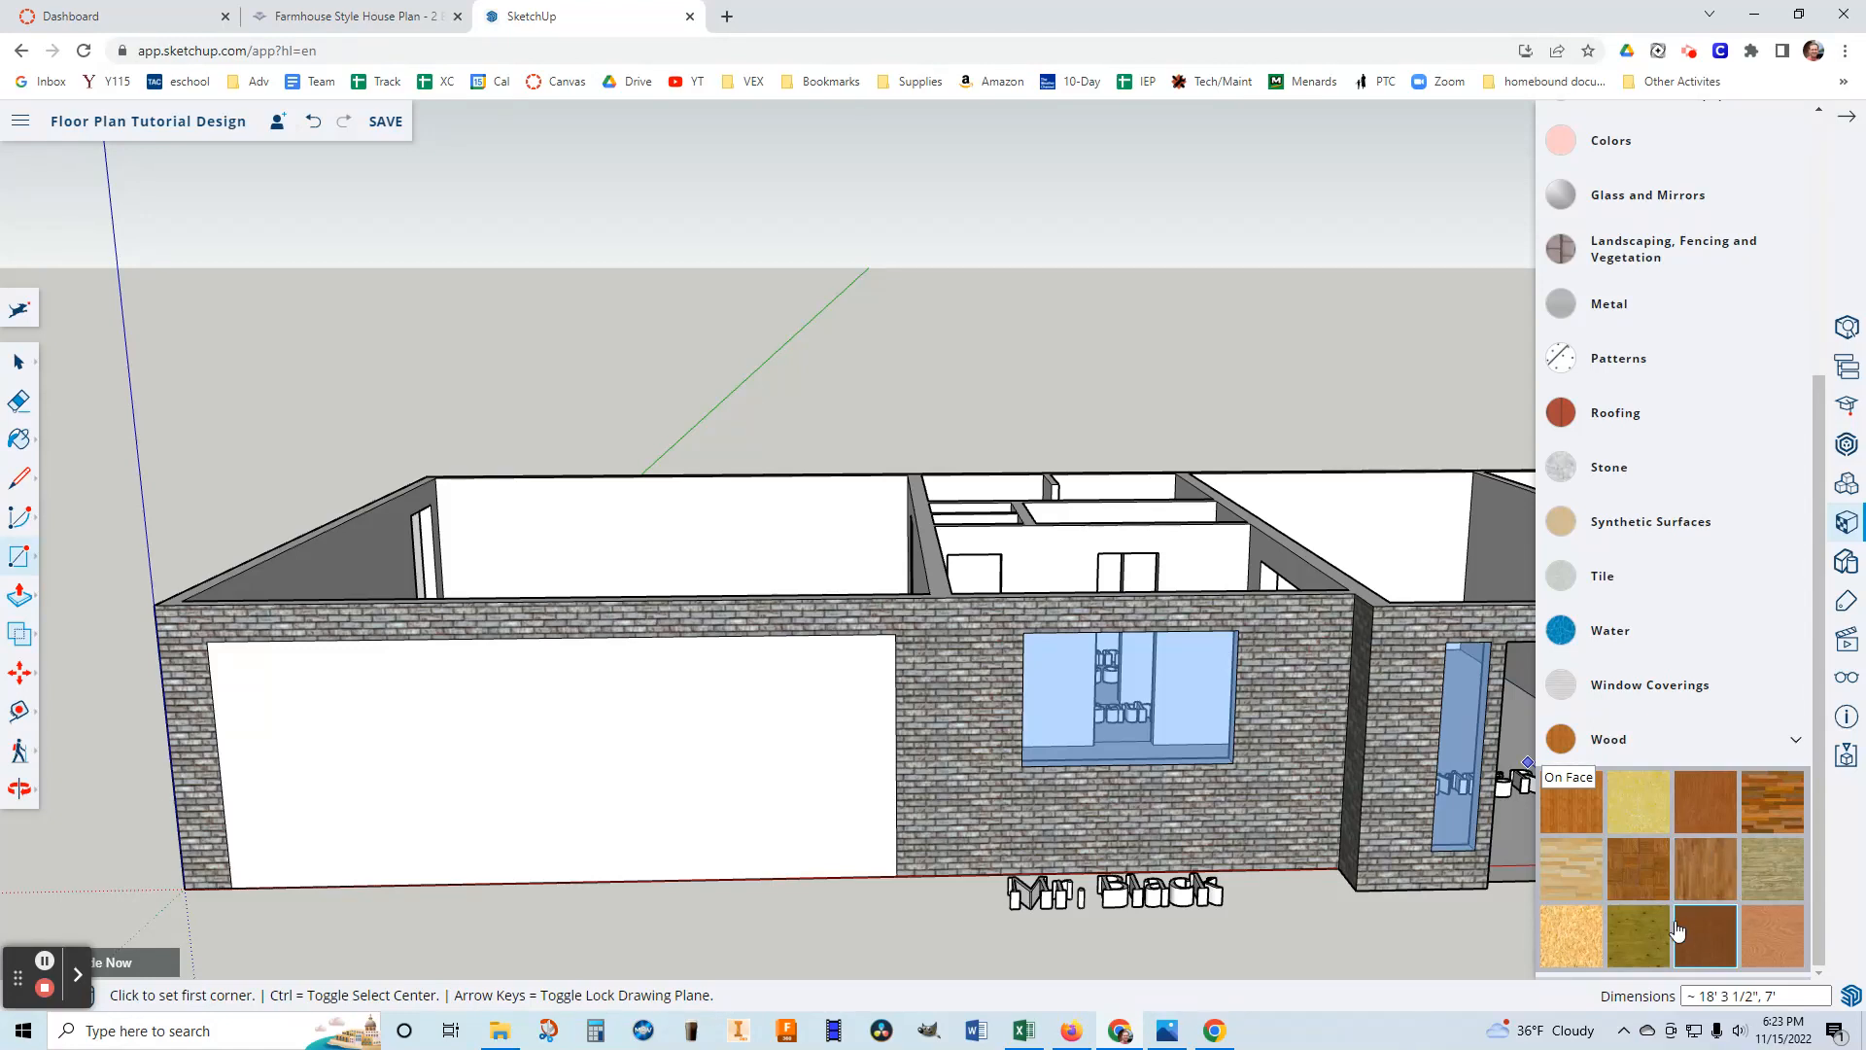
click(1706, 806)
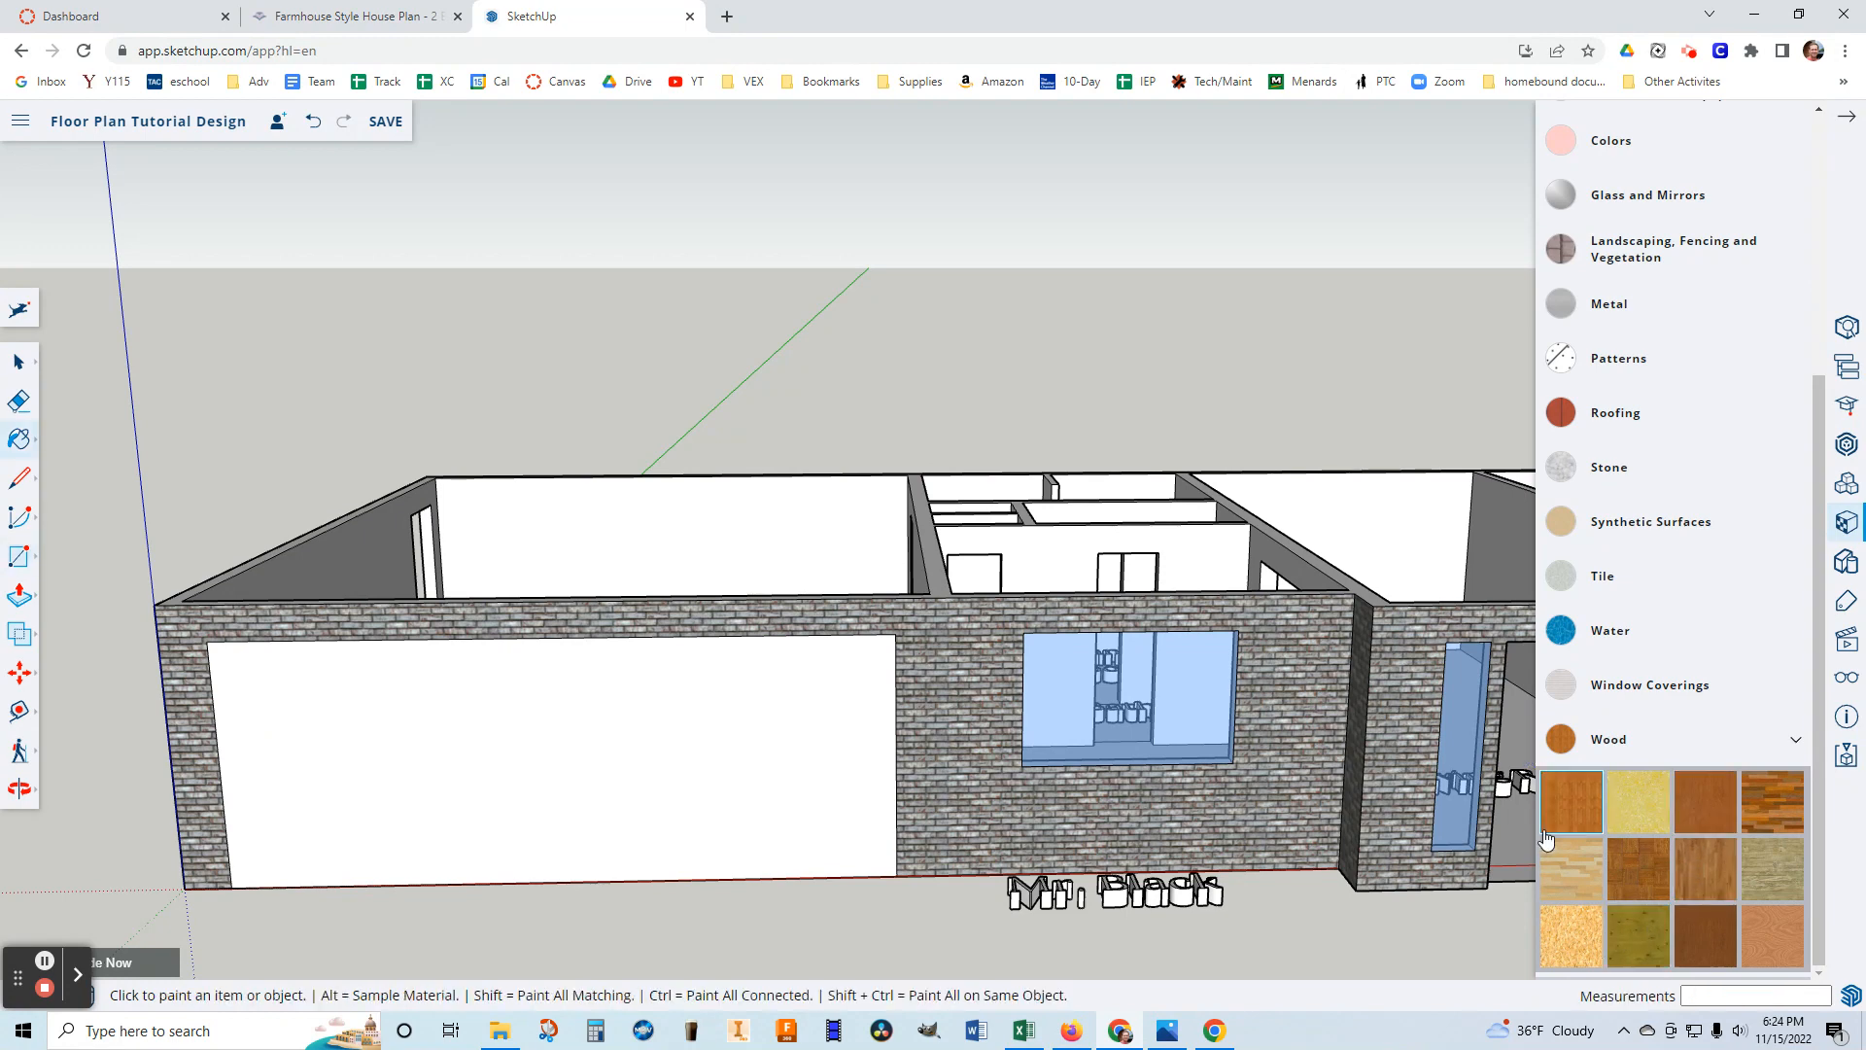
click(846, 760)
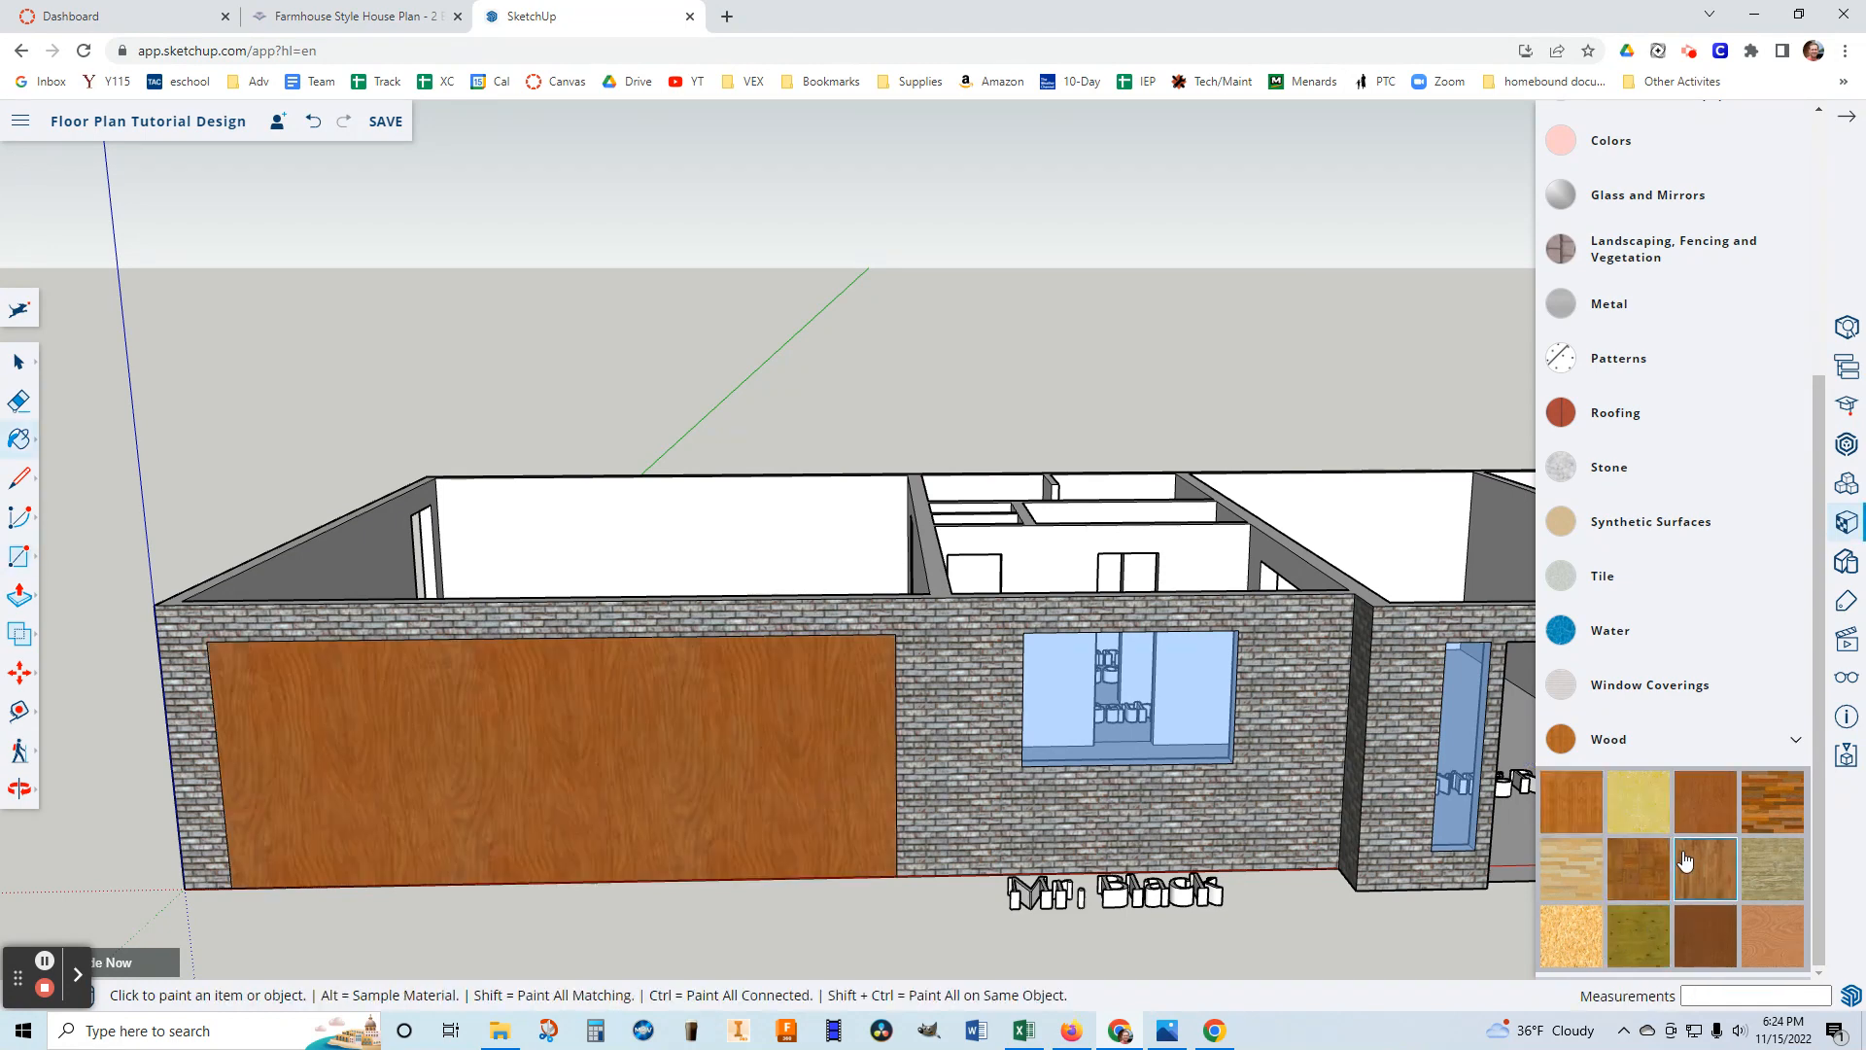
click(709, 778)
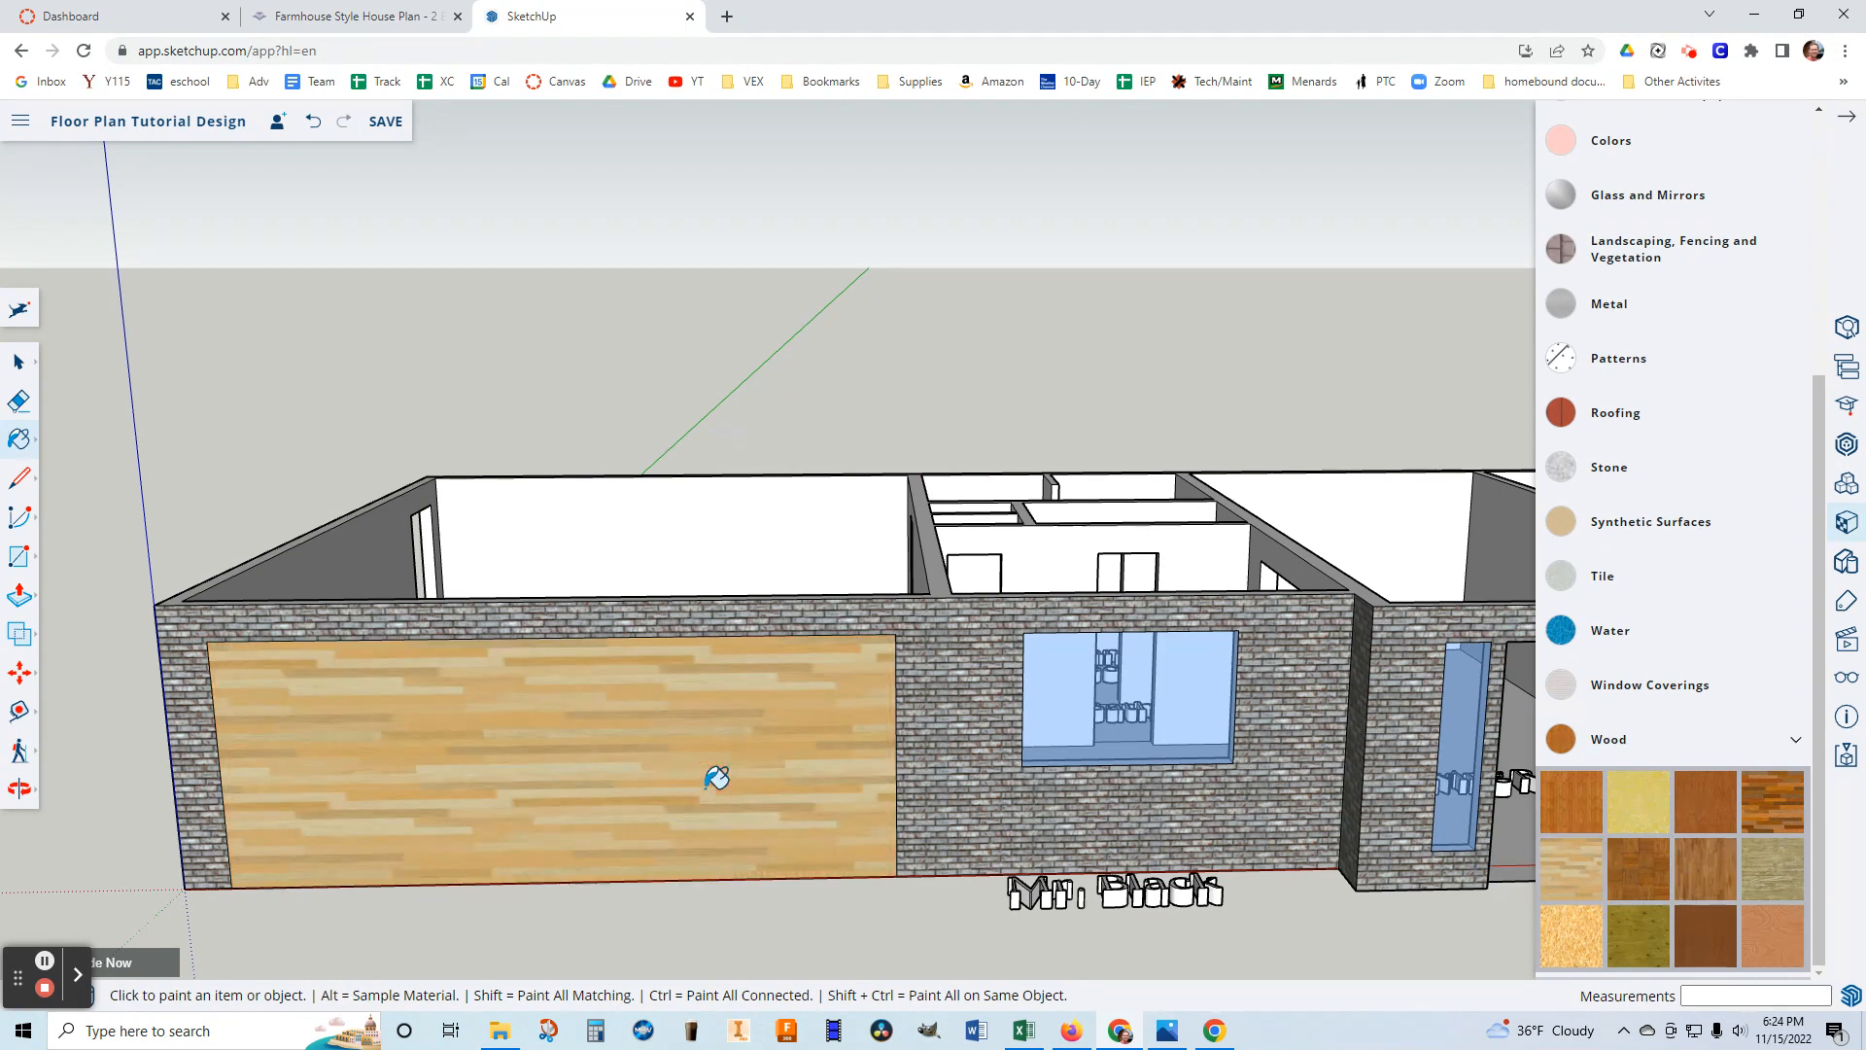
click(1652, 814)
click(696, 758)
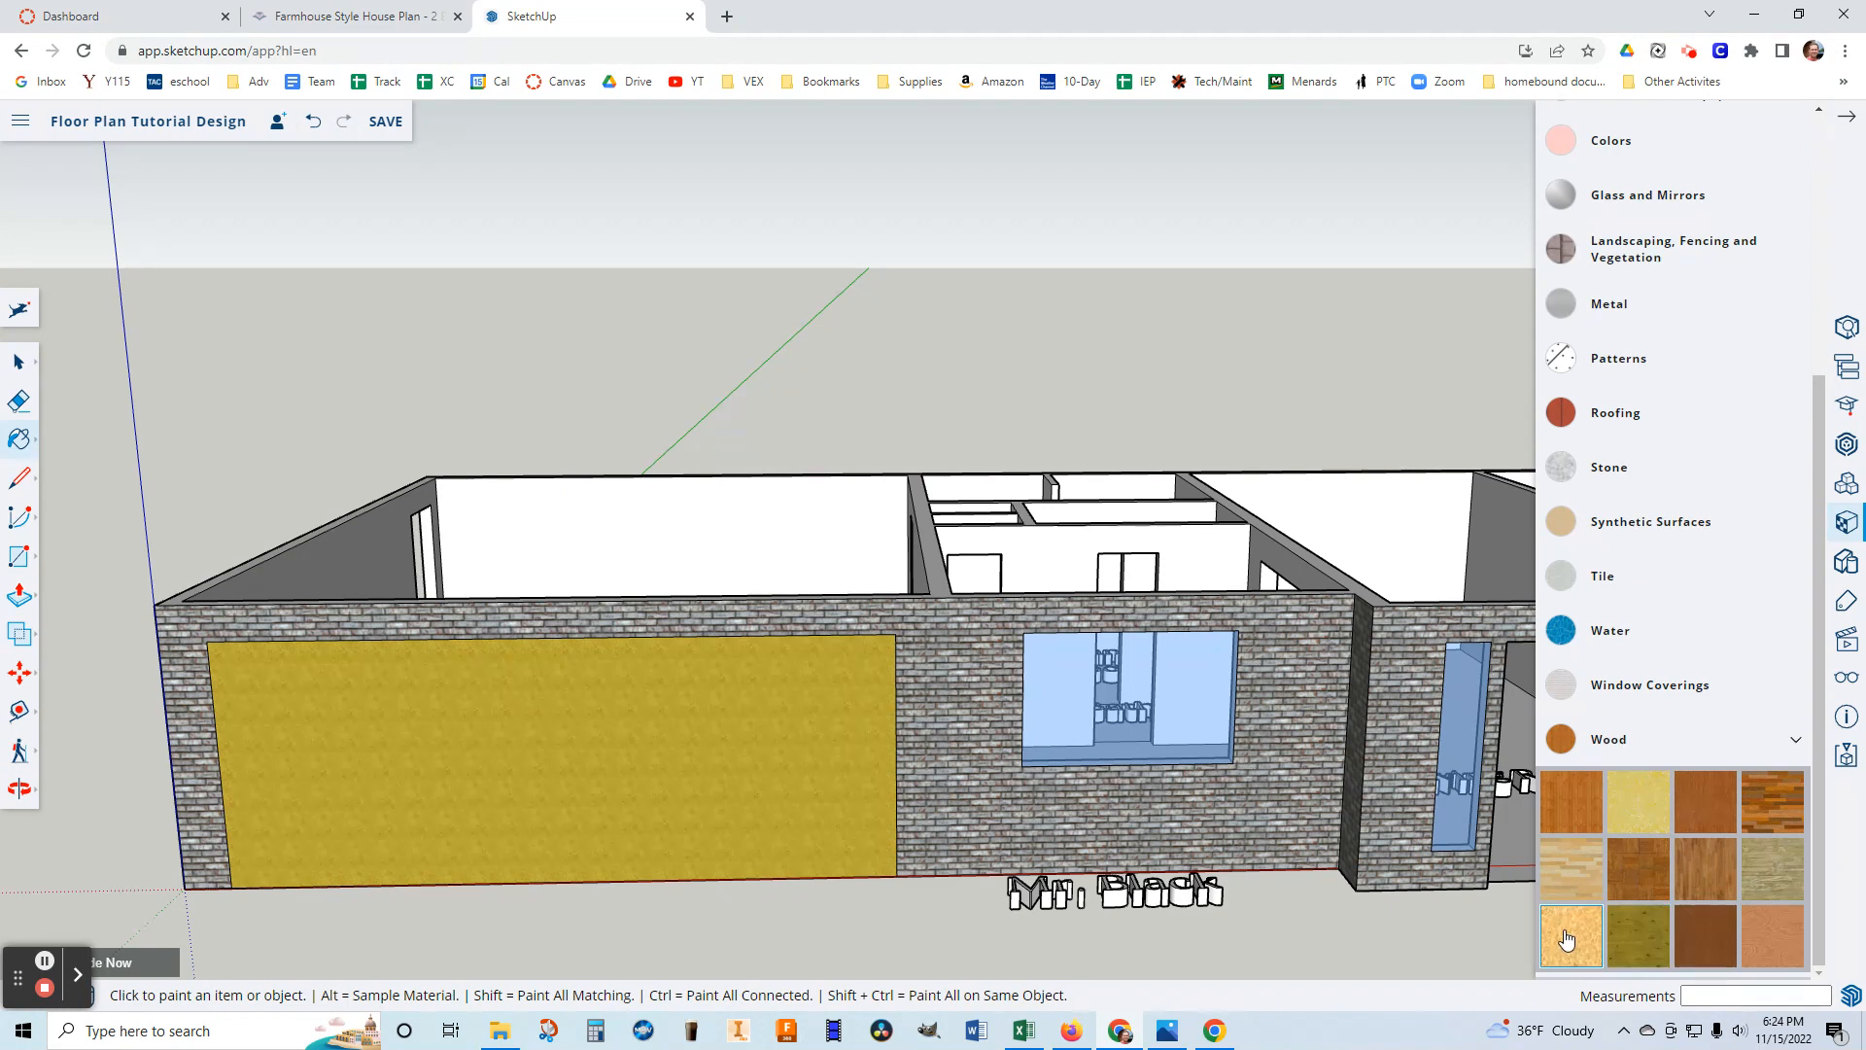
click(1773, 868)
click(658, 709)
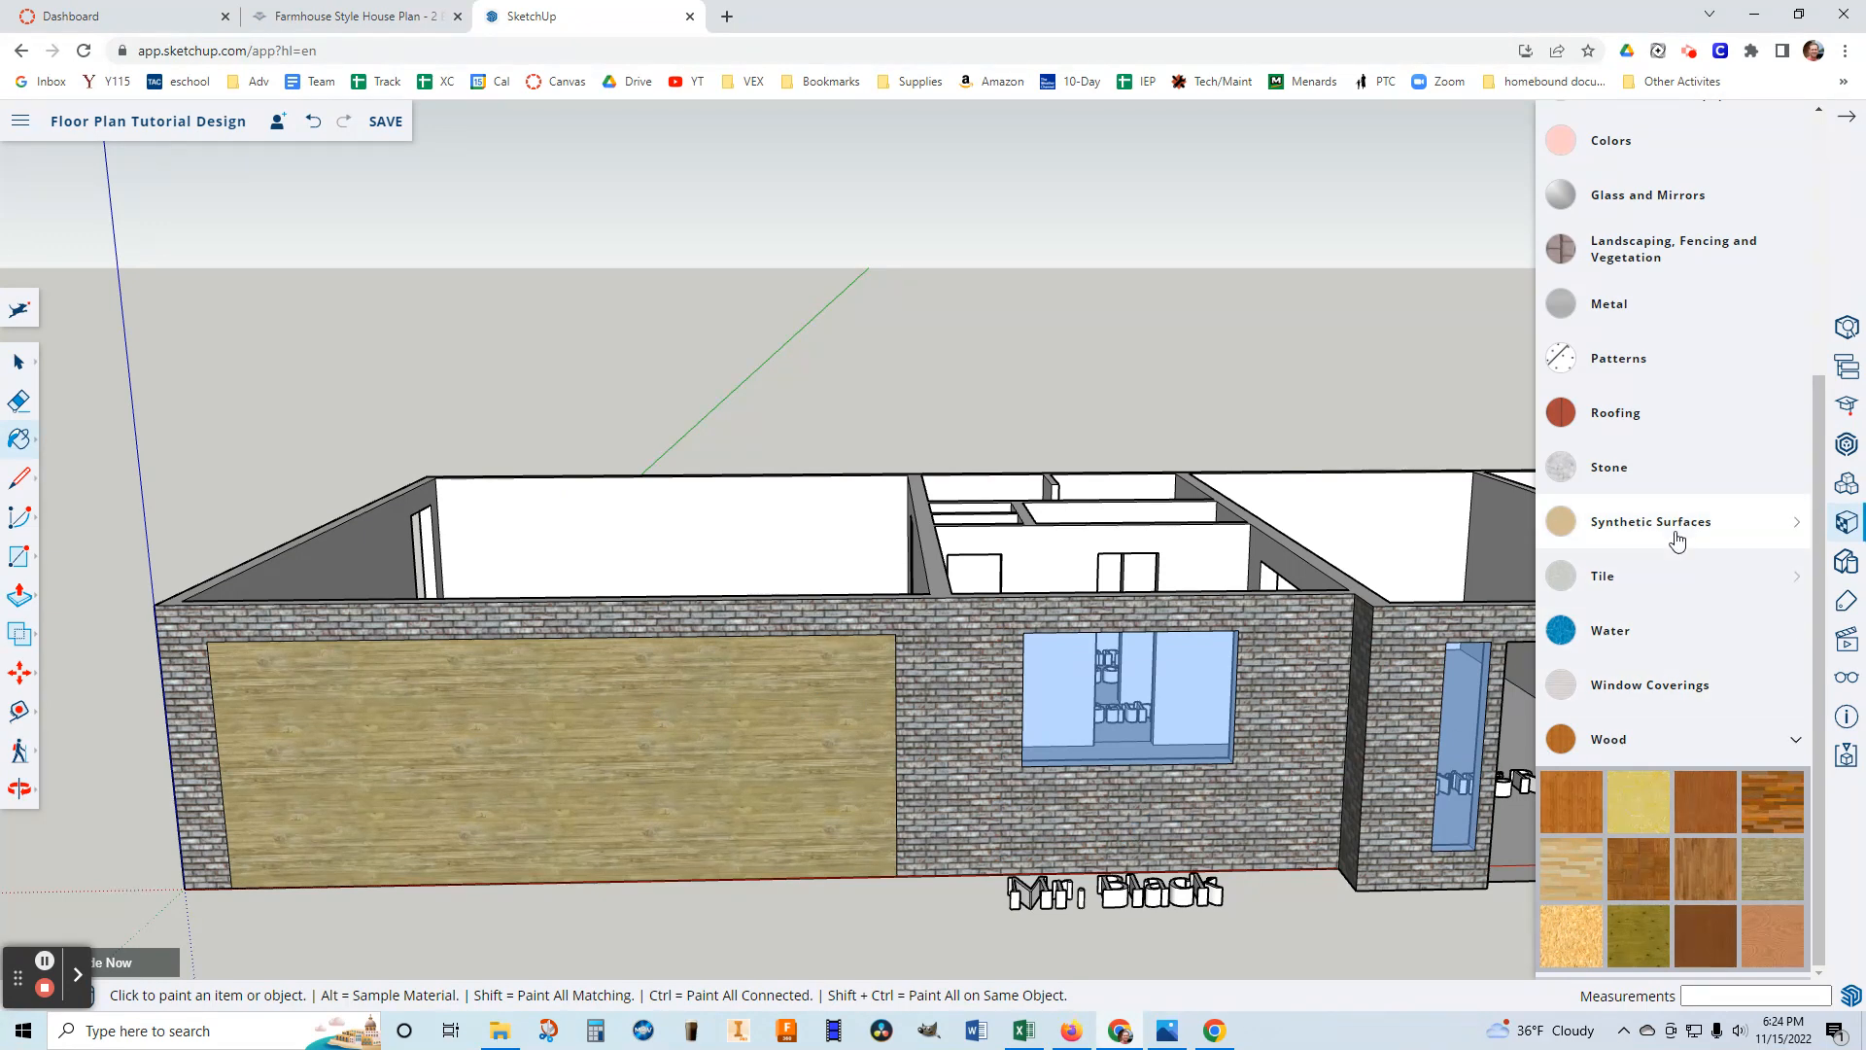
Repaint the filled garage door opening with Metal materials, trying a corrugated texture and ending with Aluminum.
click(1782, 739)
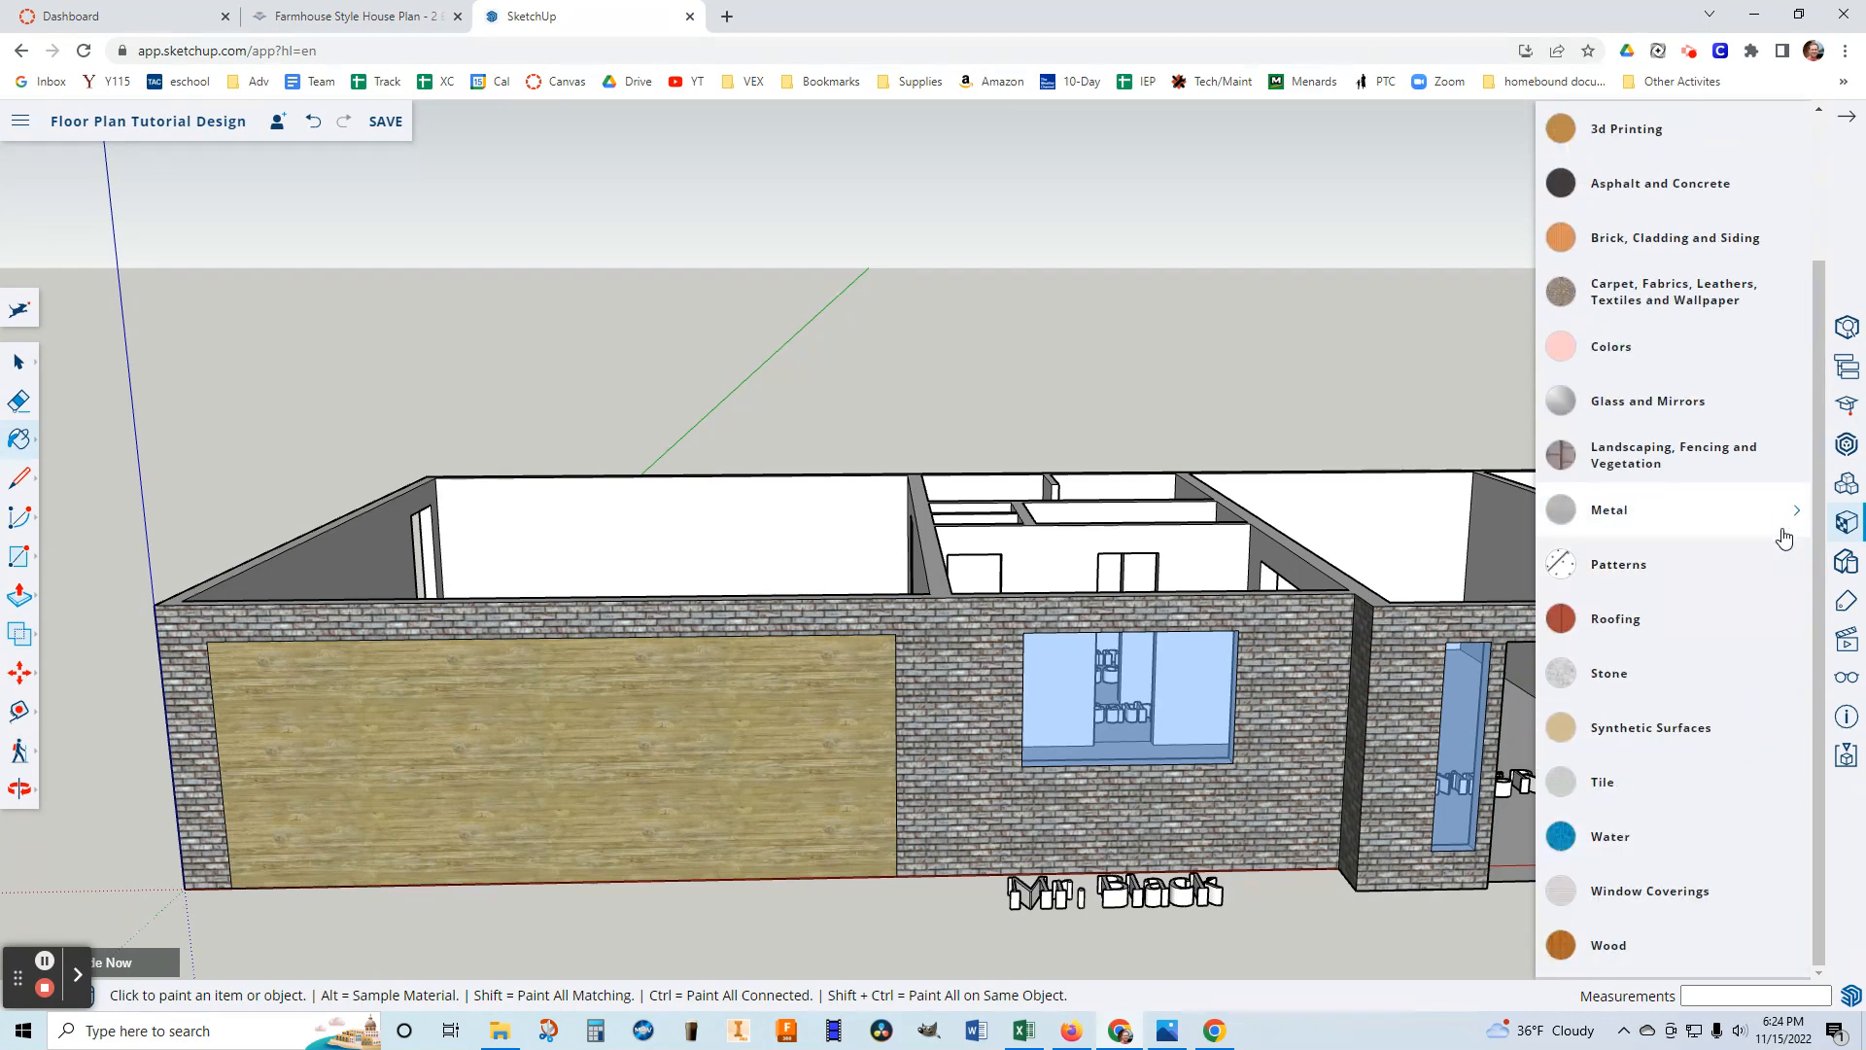
click(1779, 524)
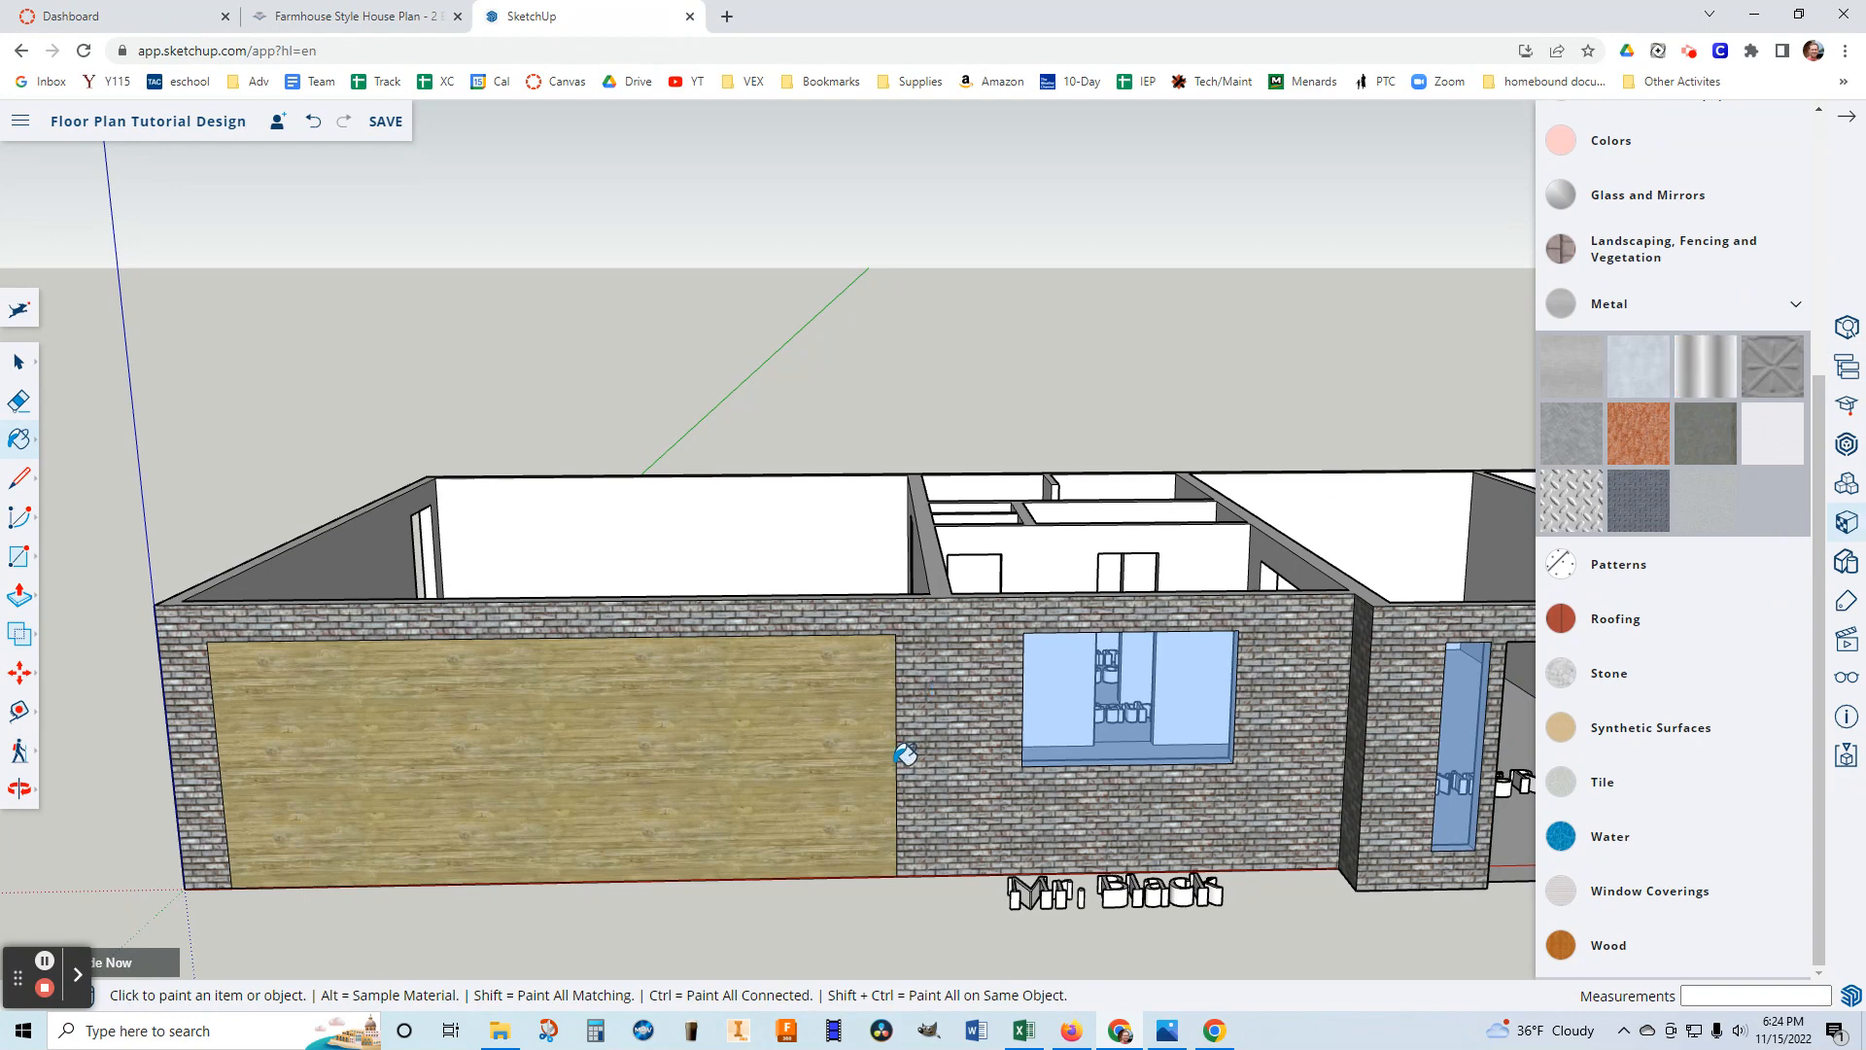
click(886, 793)
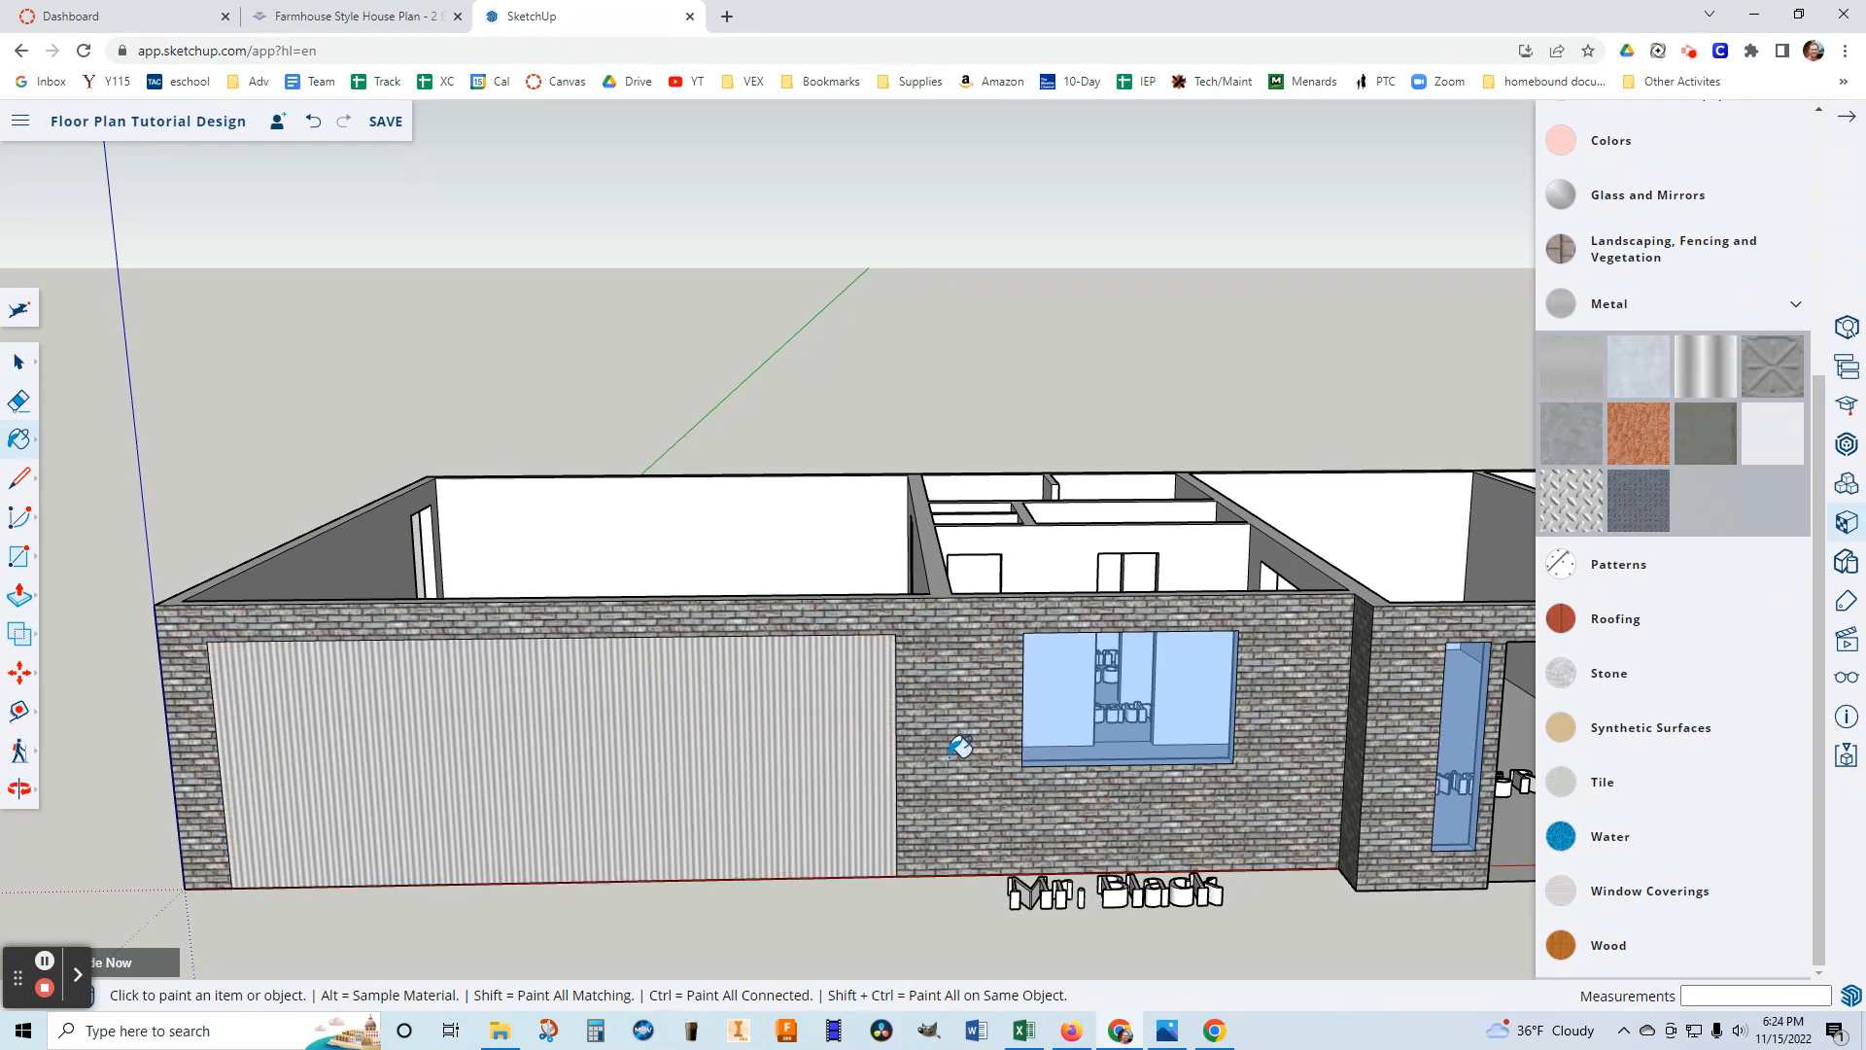
click(1580, 385)
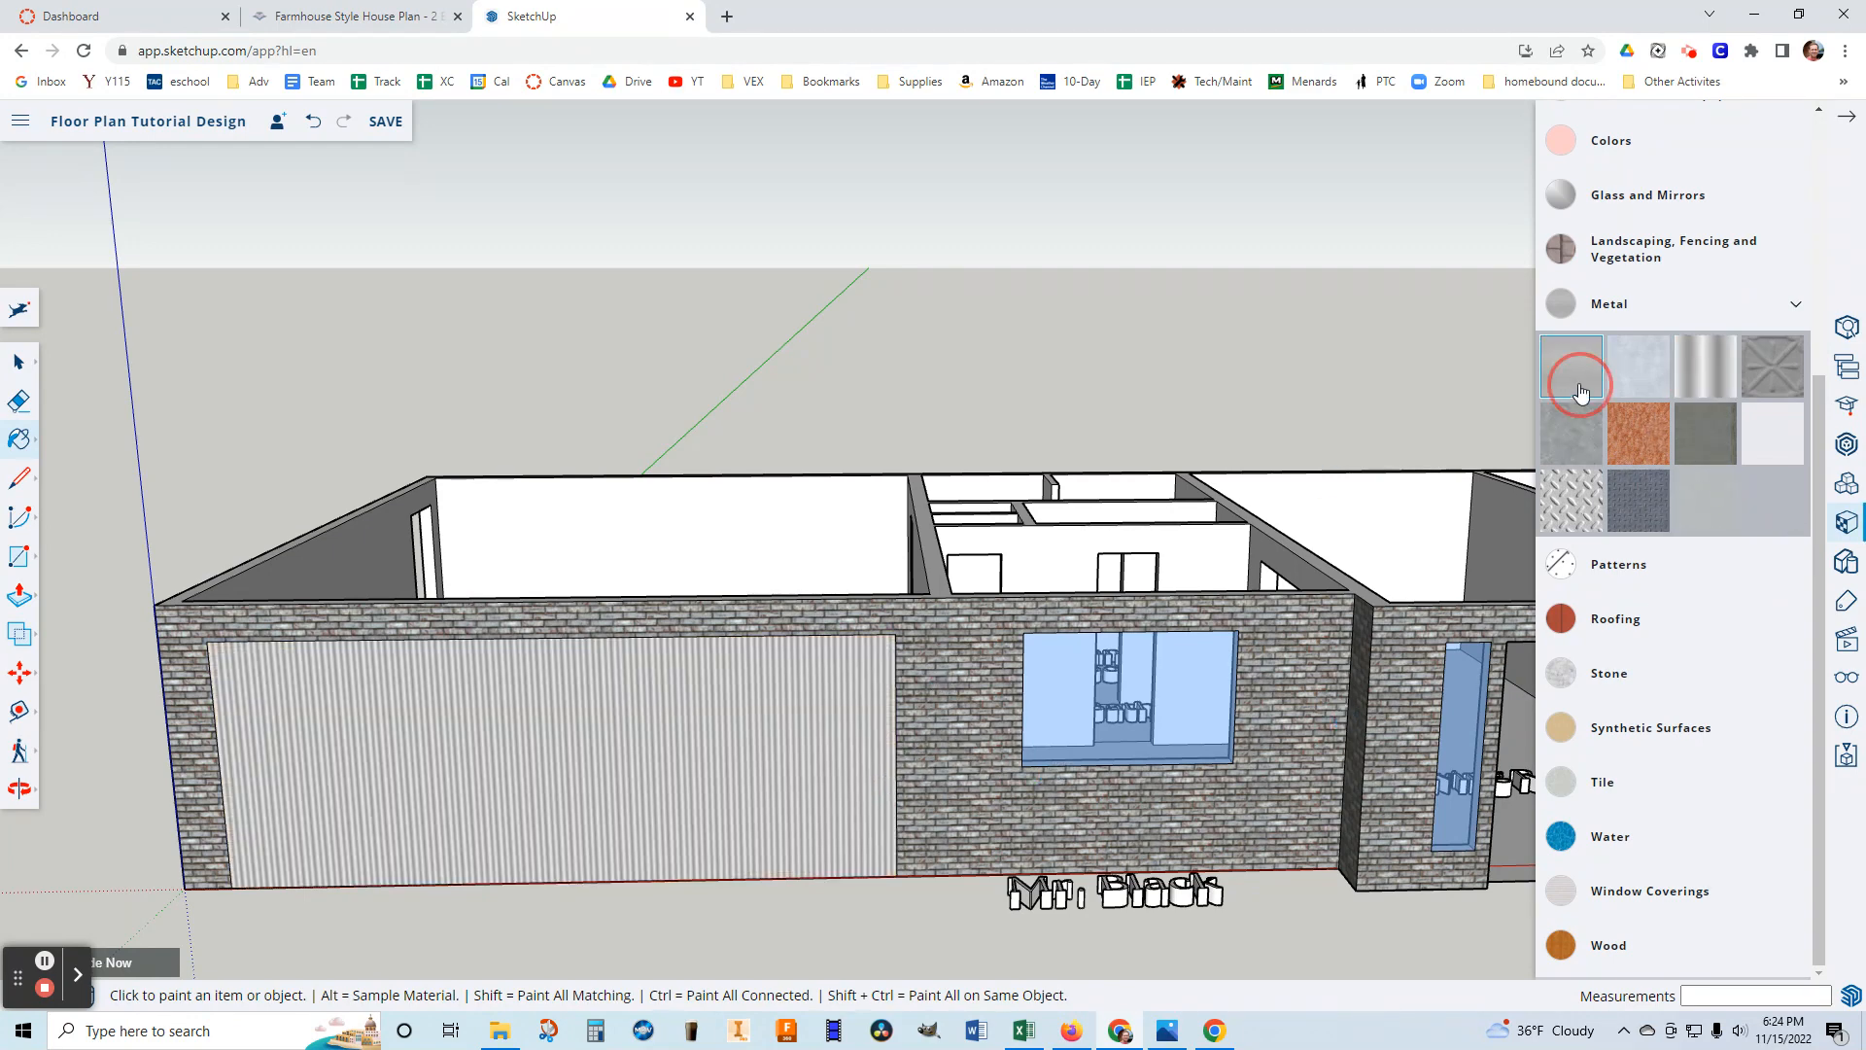
click(743, 699)
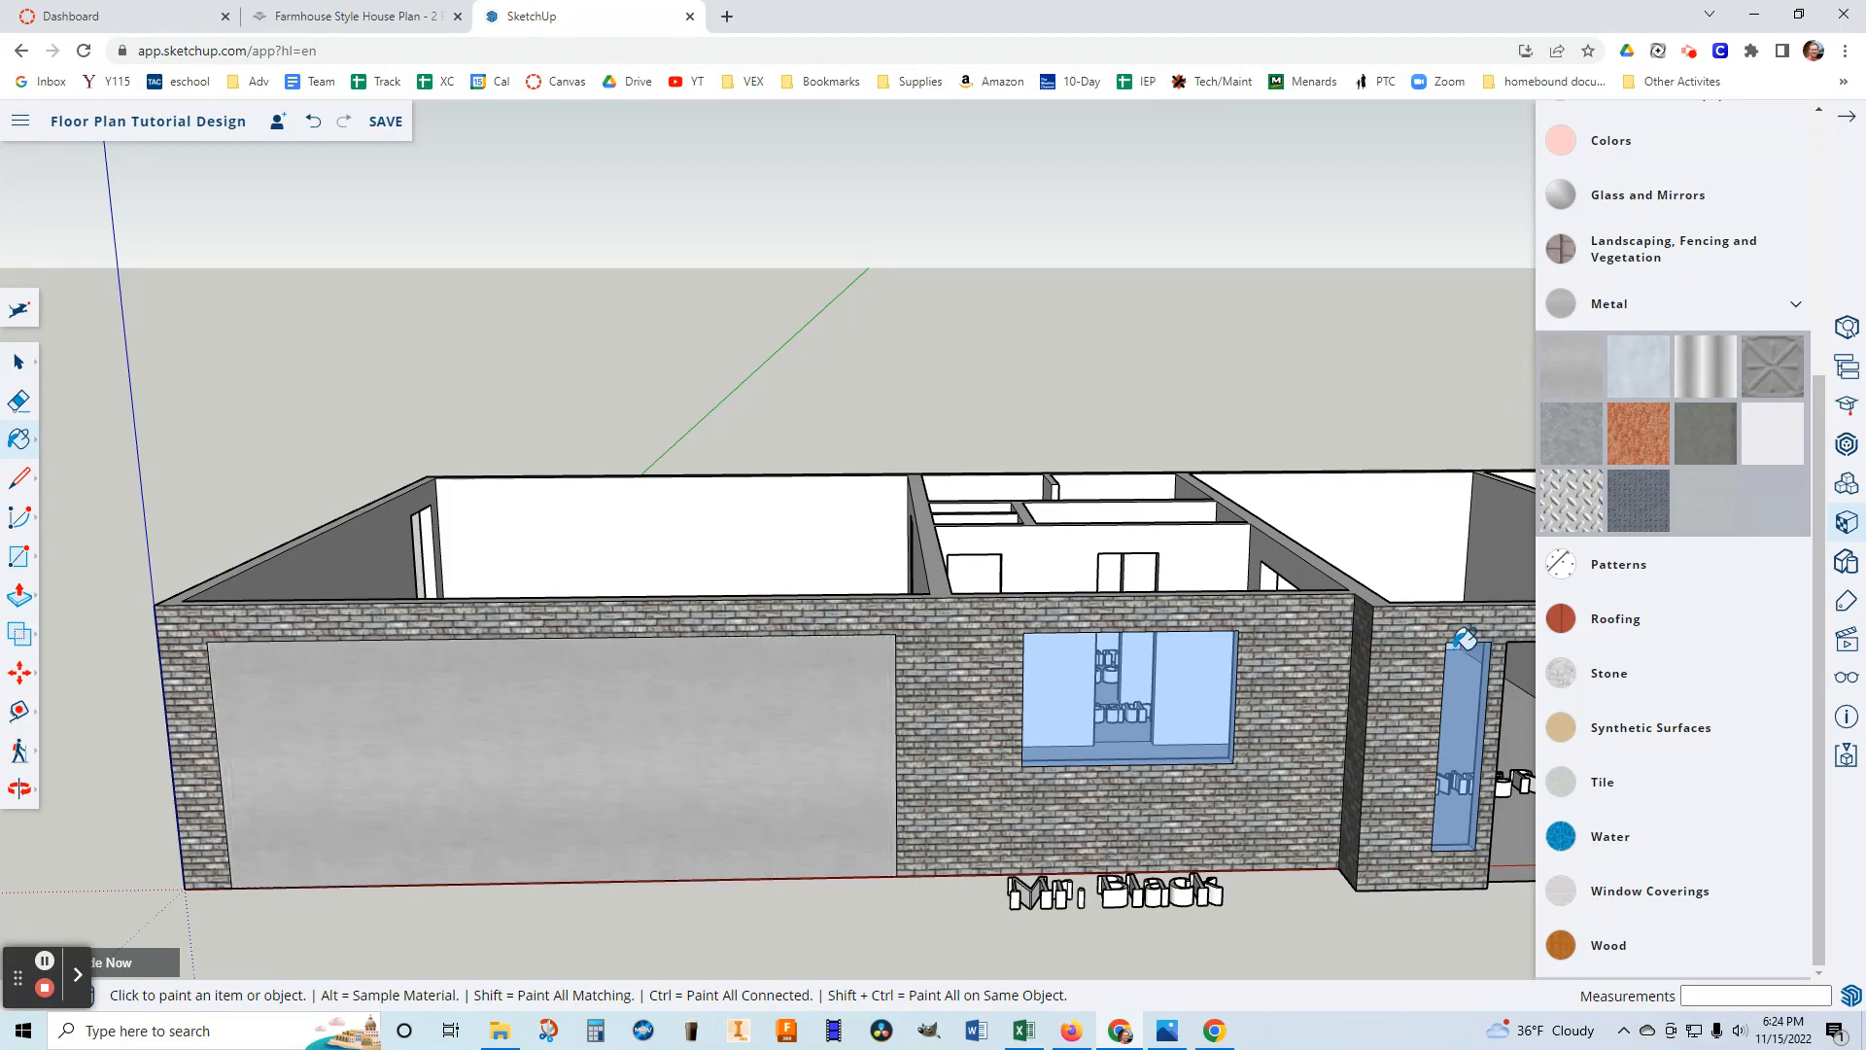
Try yellow, gold and dark orange-red from the Colors collection on the kitchen's back wall.
mouse_move(1509, 775)
middle_down()
mouse_move(1464, 753)
mouse_move(1421, 765)
mouse_move(1366, 816)
mouse_move(1508, 791)
mouse_move(1478, 782)
middle_up()
scroll(1365, 817, up, 3)
scroll(1366, 816, up, 2)
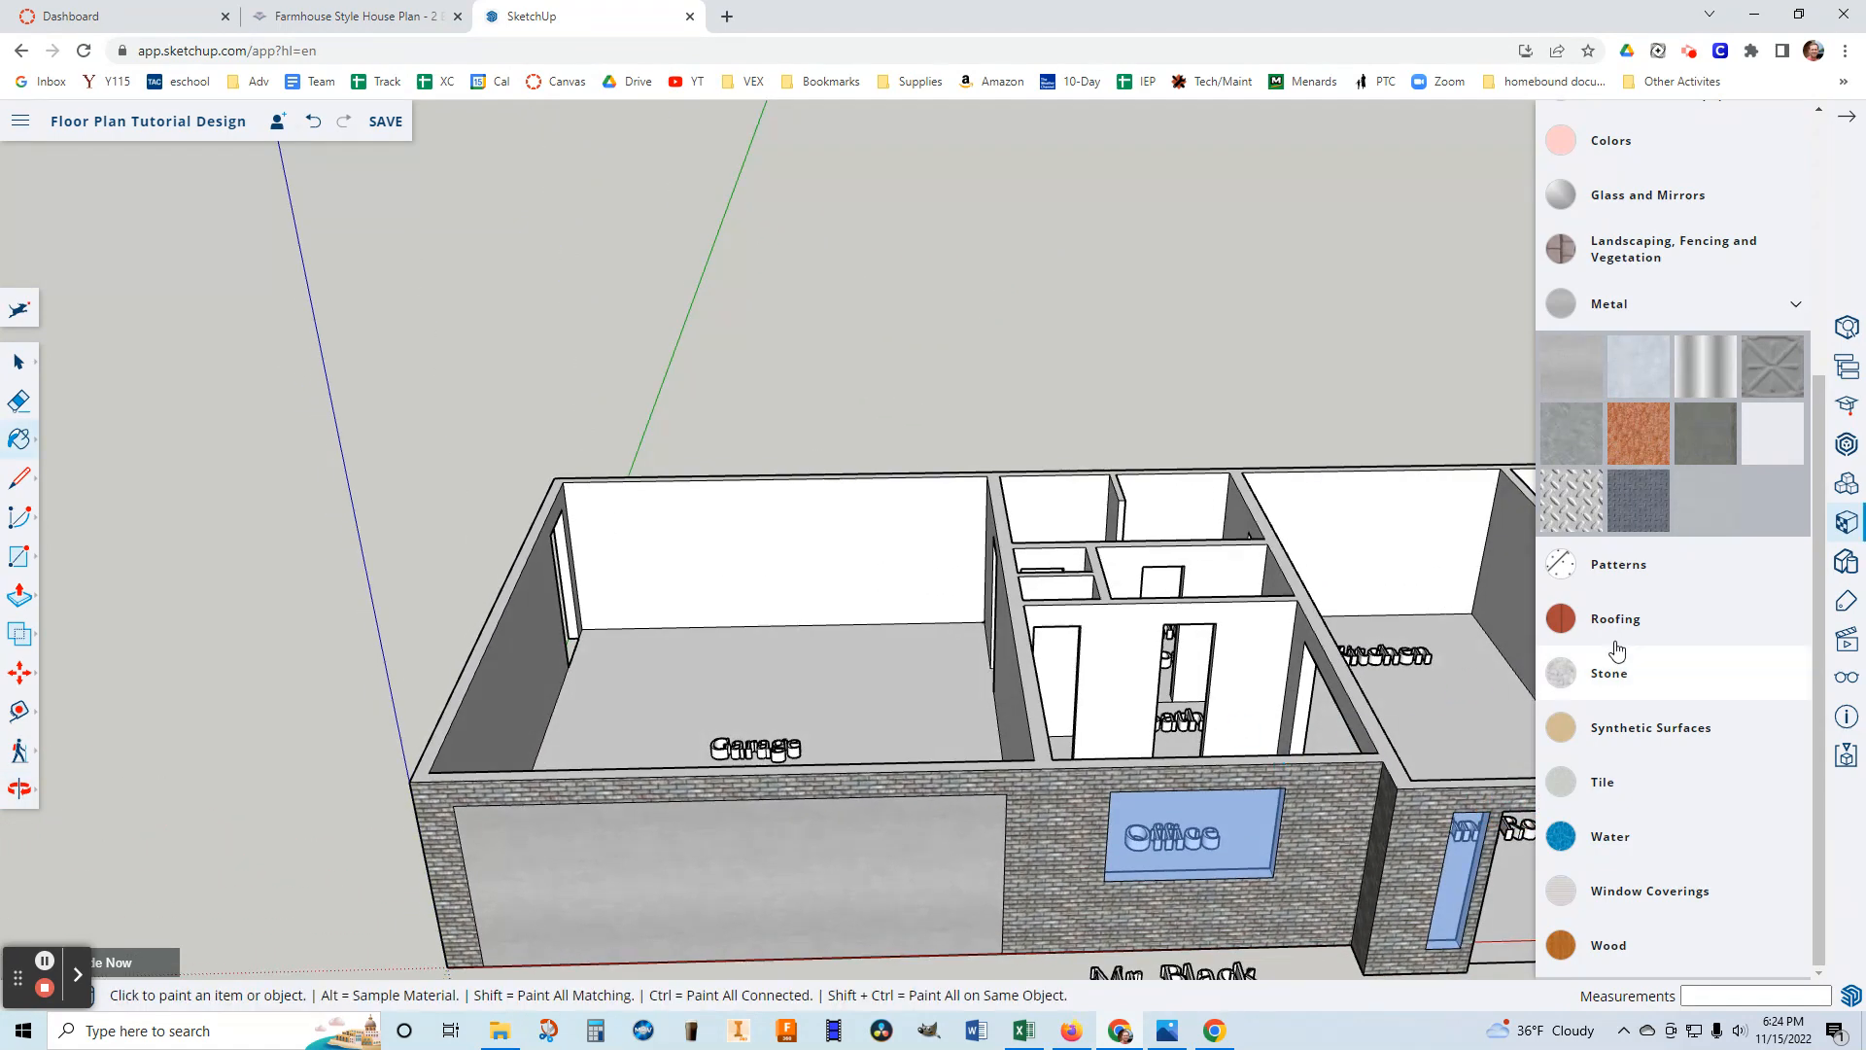
click(1783, 303)
scroll(1741, 383, up, 4)
click(1667, 534)
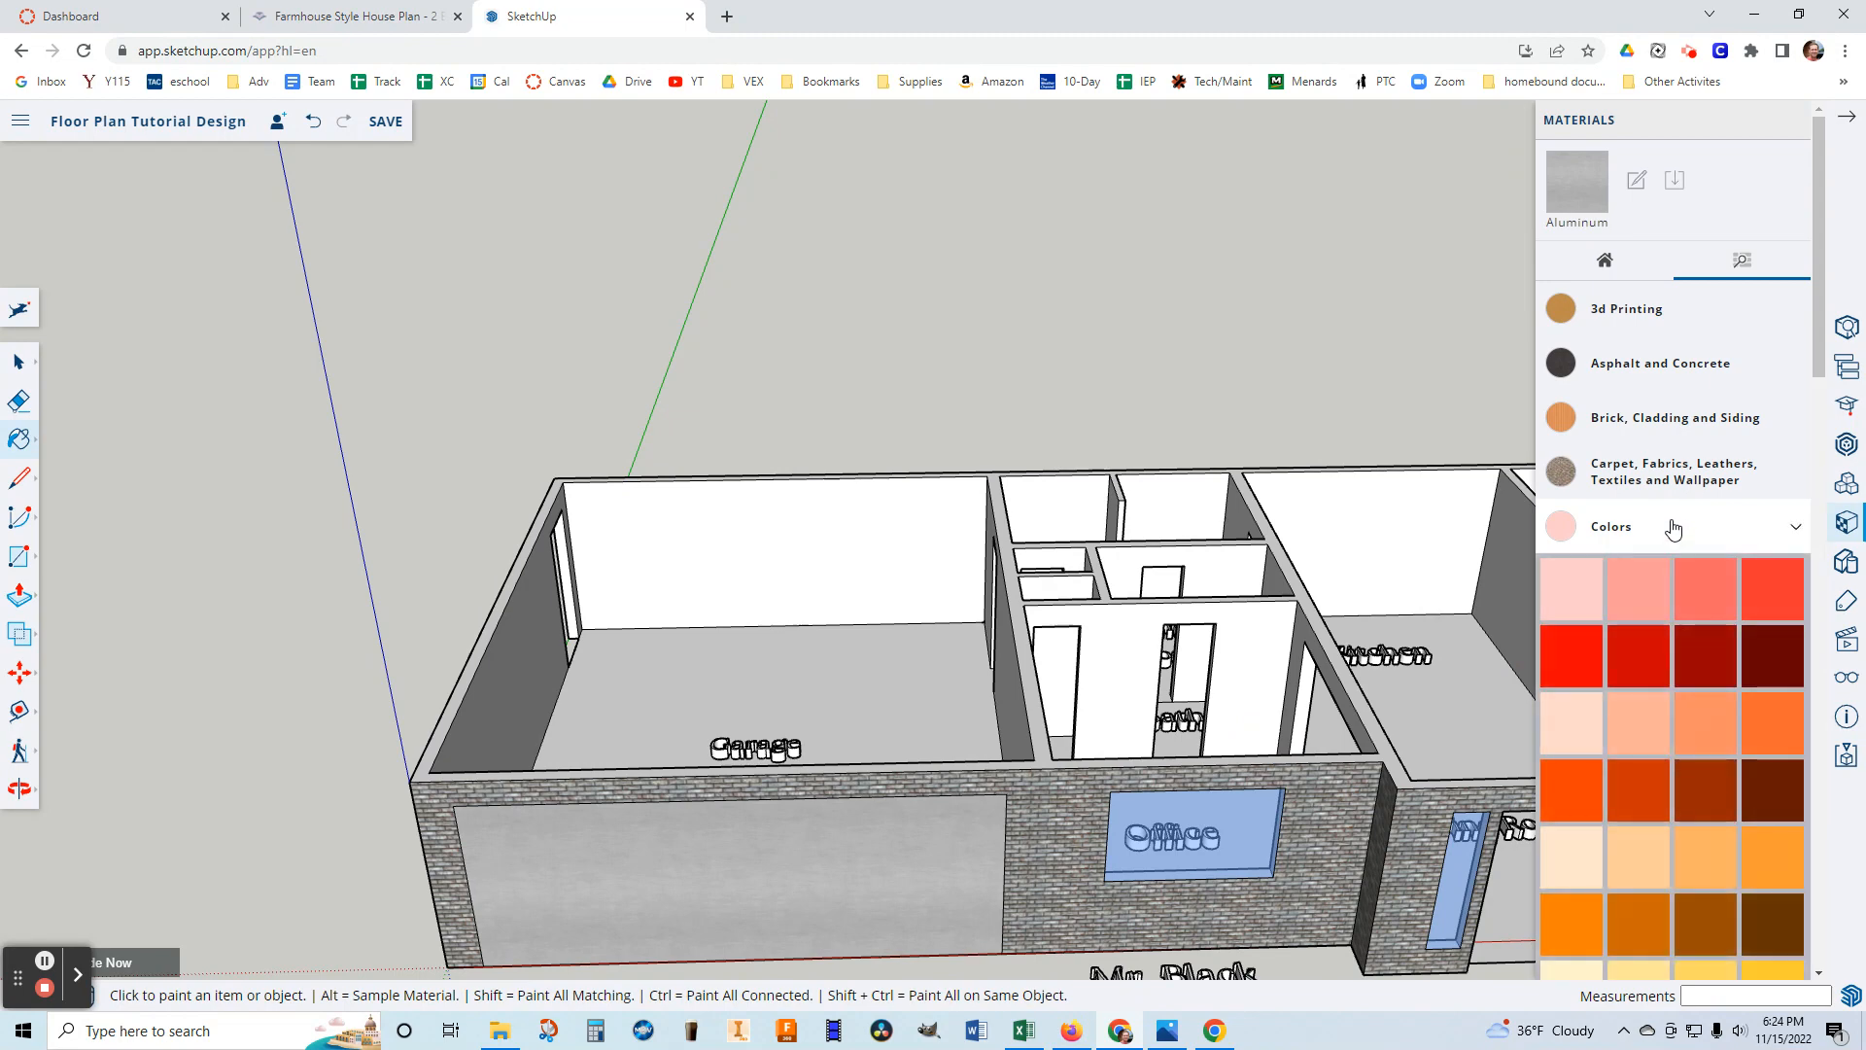
scroll(1695, 778, down, 4)
scroll(1692, 762, down, 15)
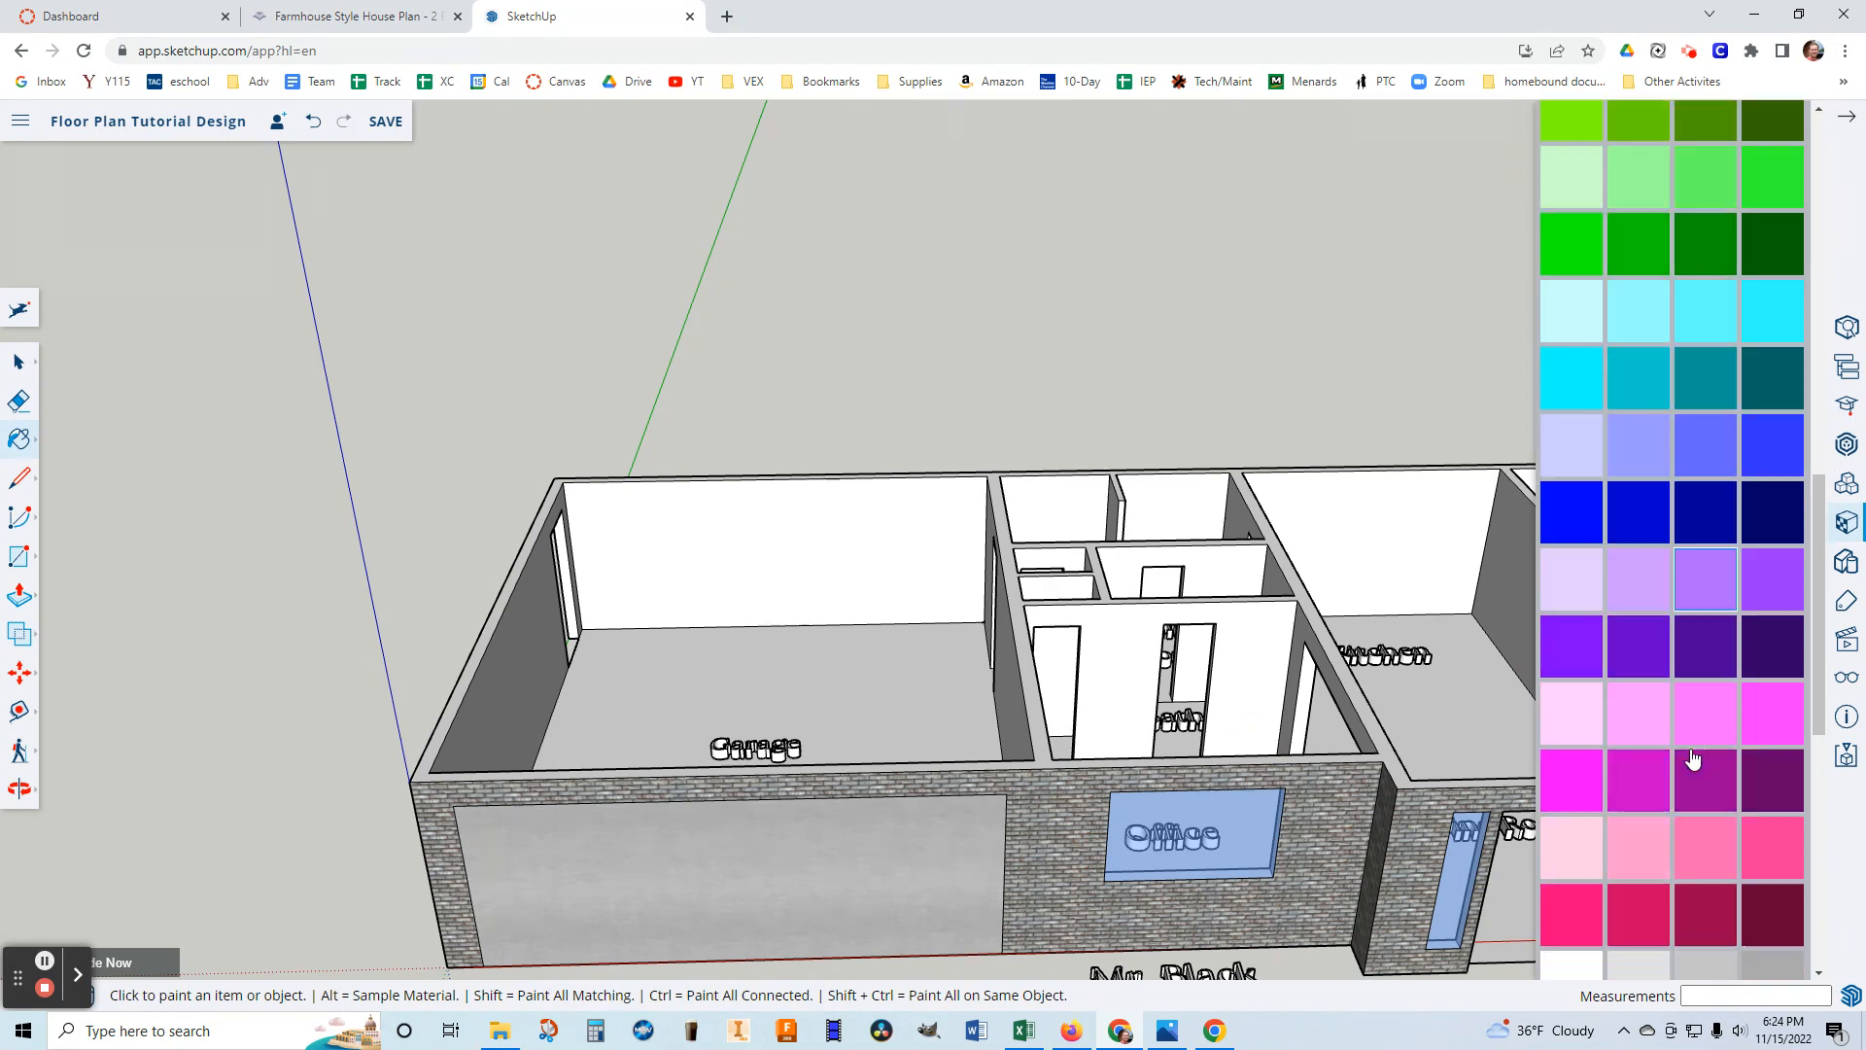
scroll(1689, 749, up, 15)
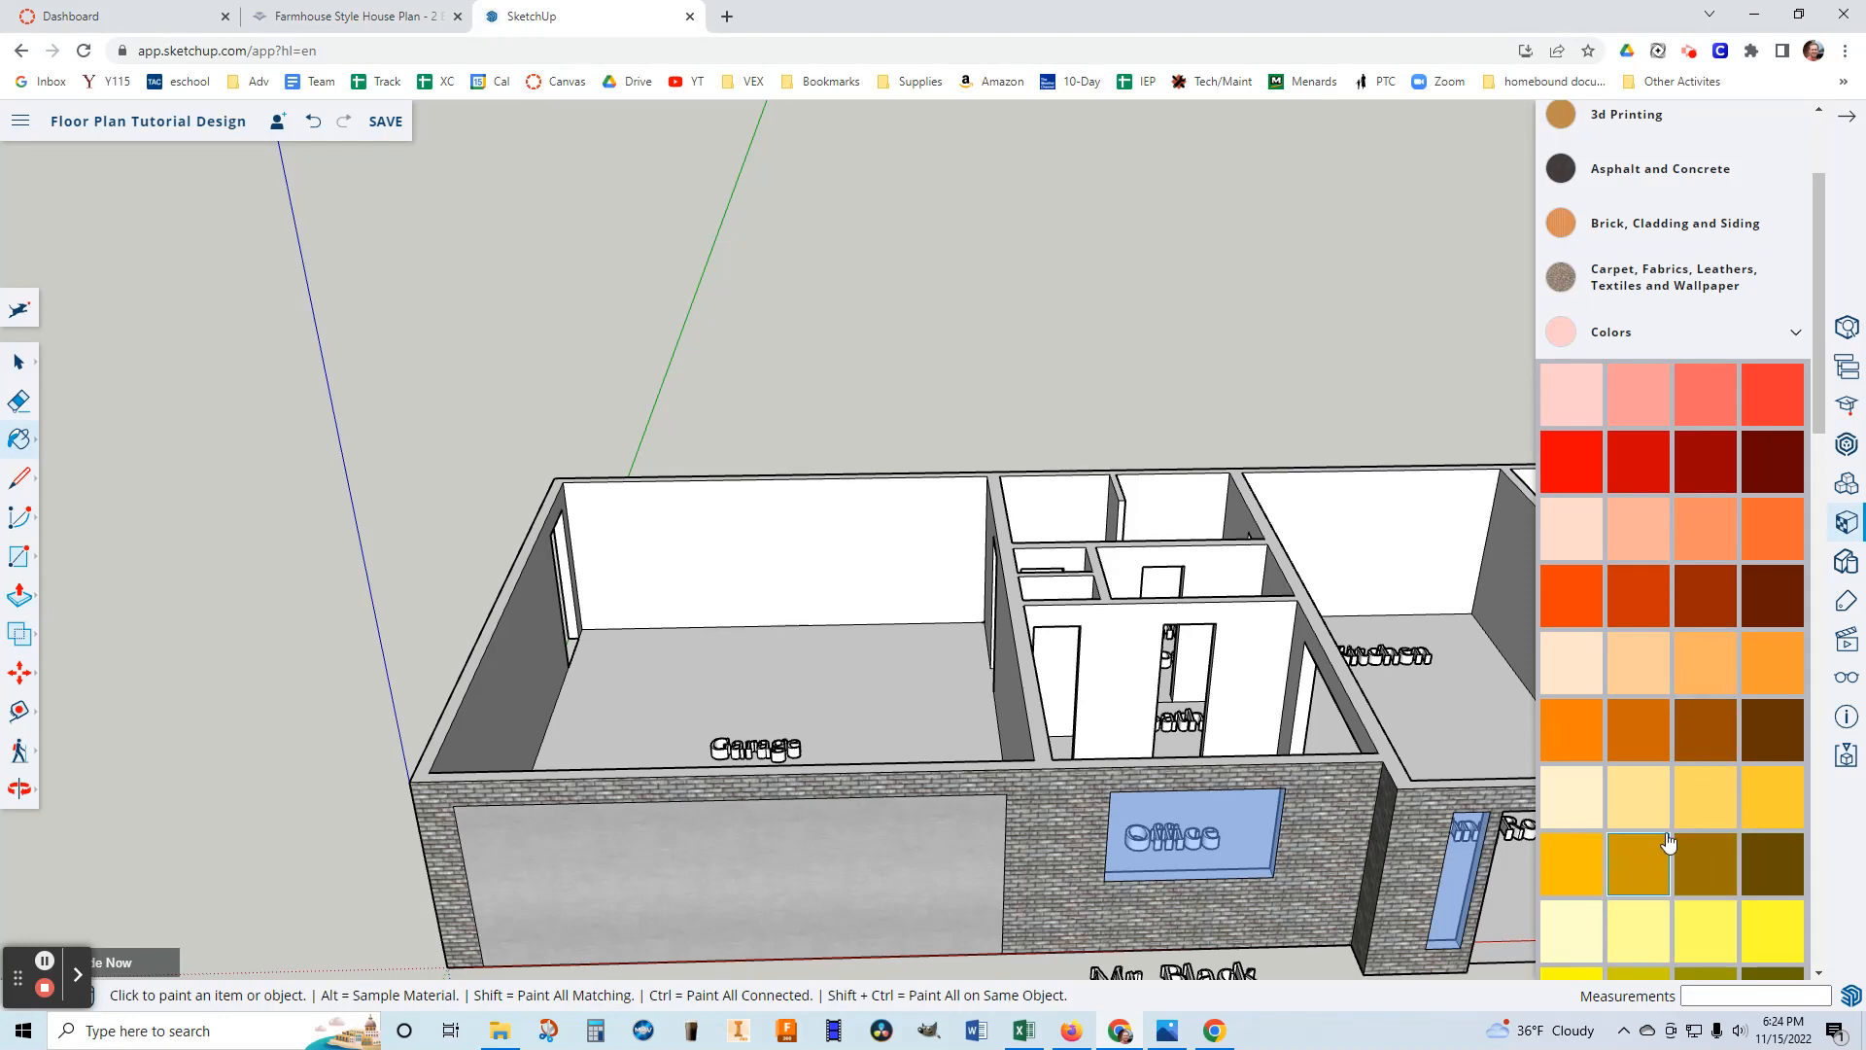
click(1698, 812)
click(1353, 545)
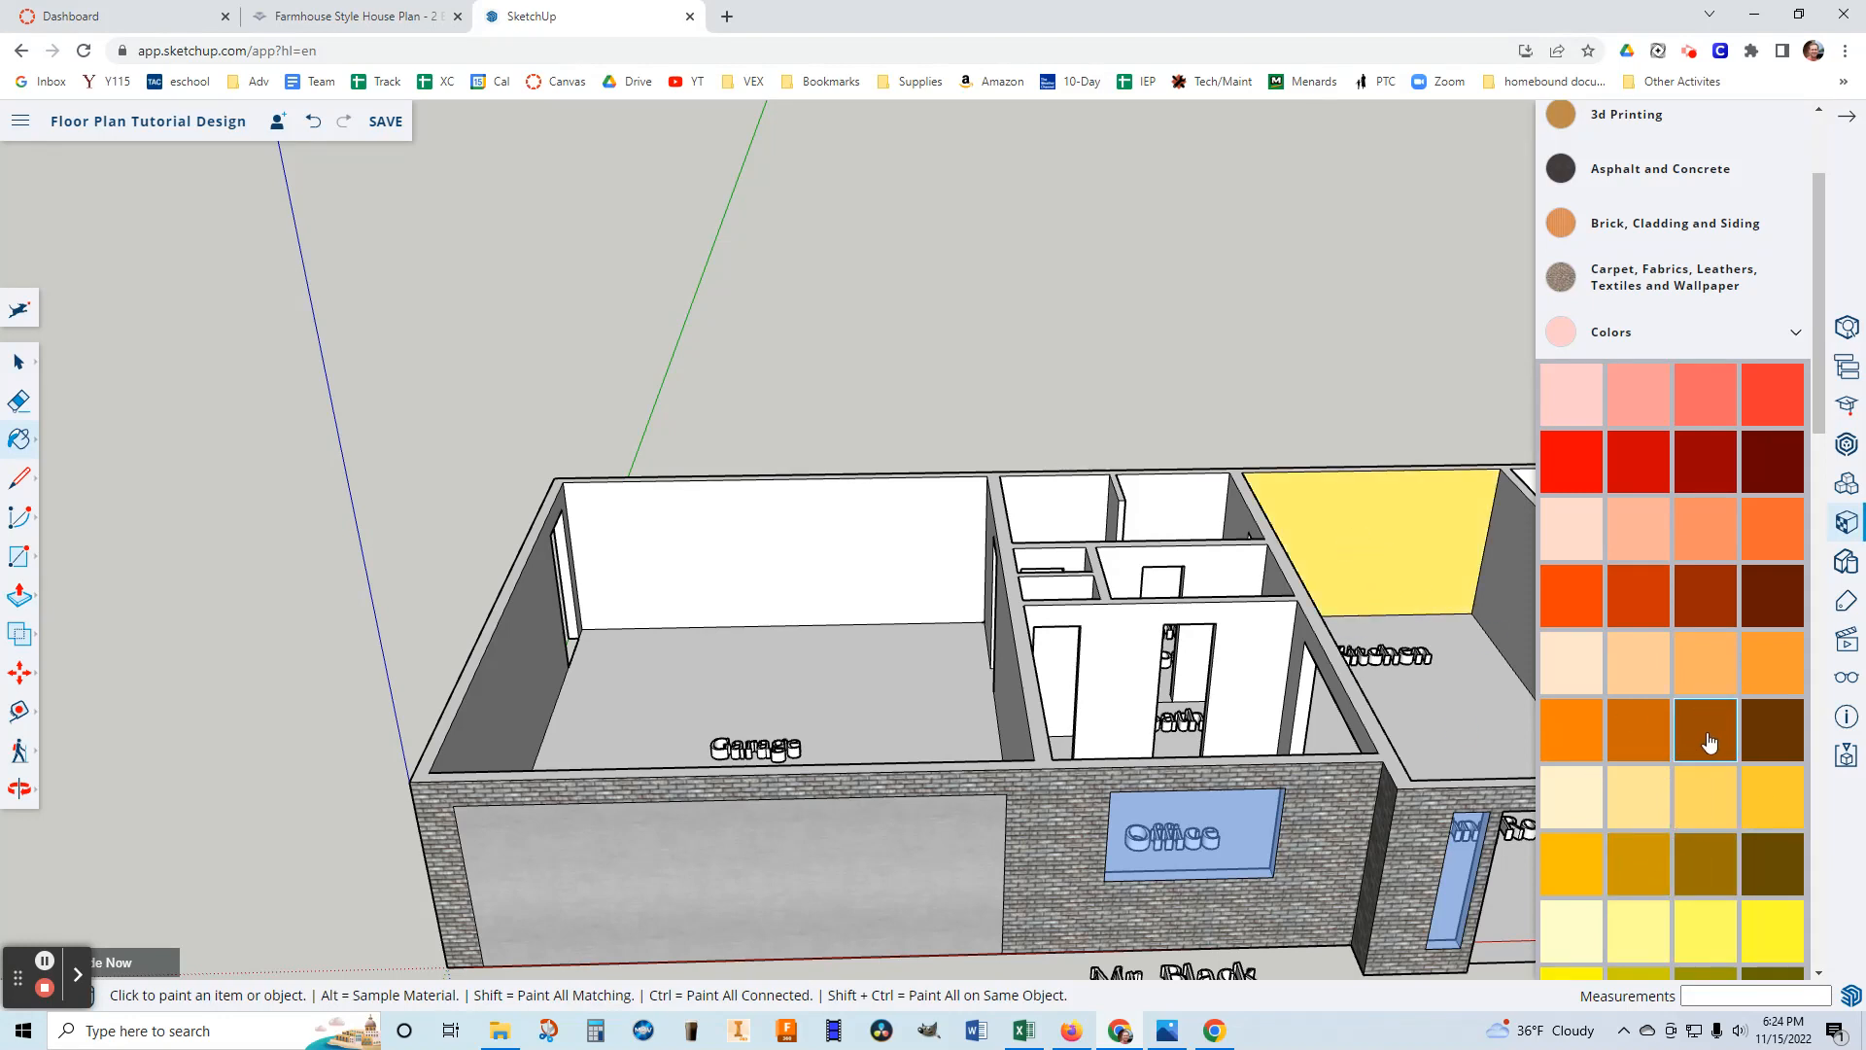
click(1637, 866)
click(1401, 550)
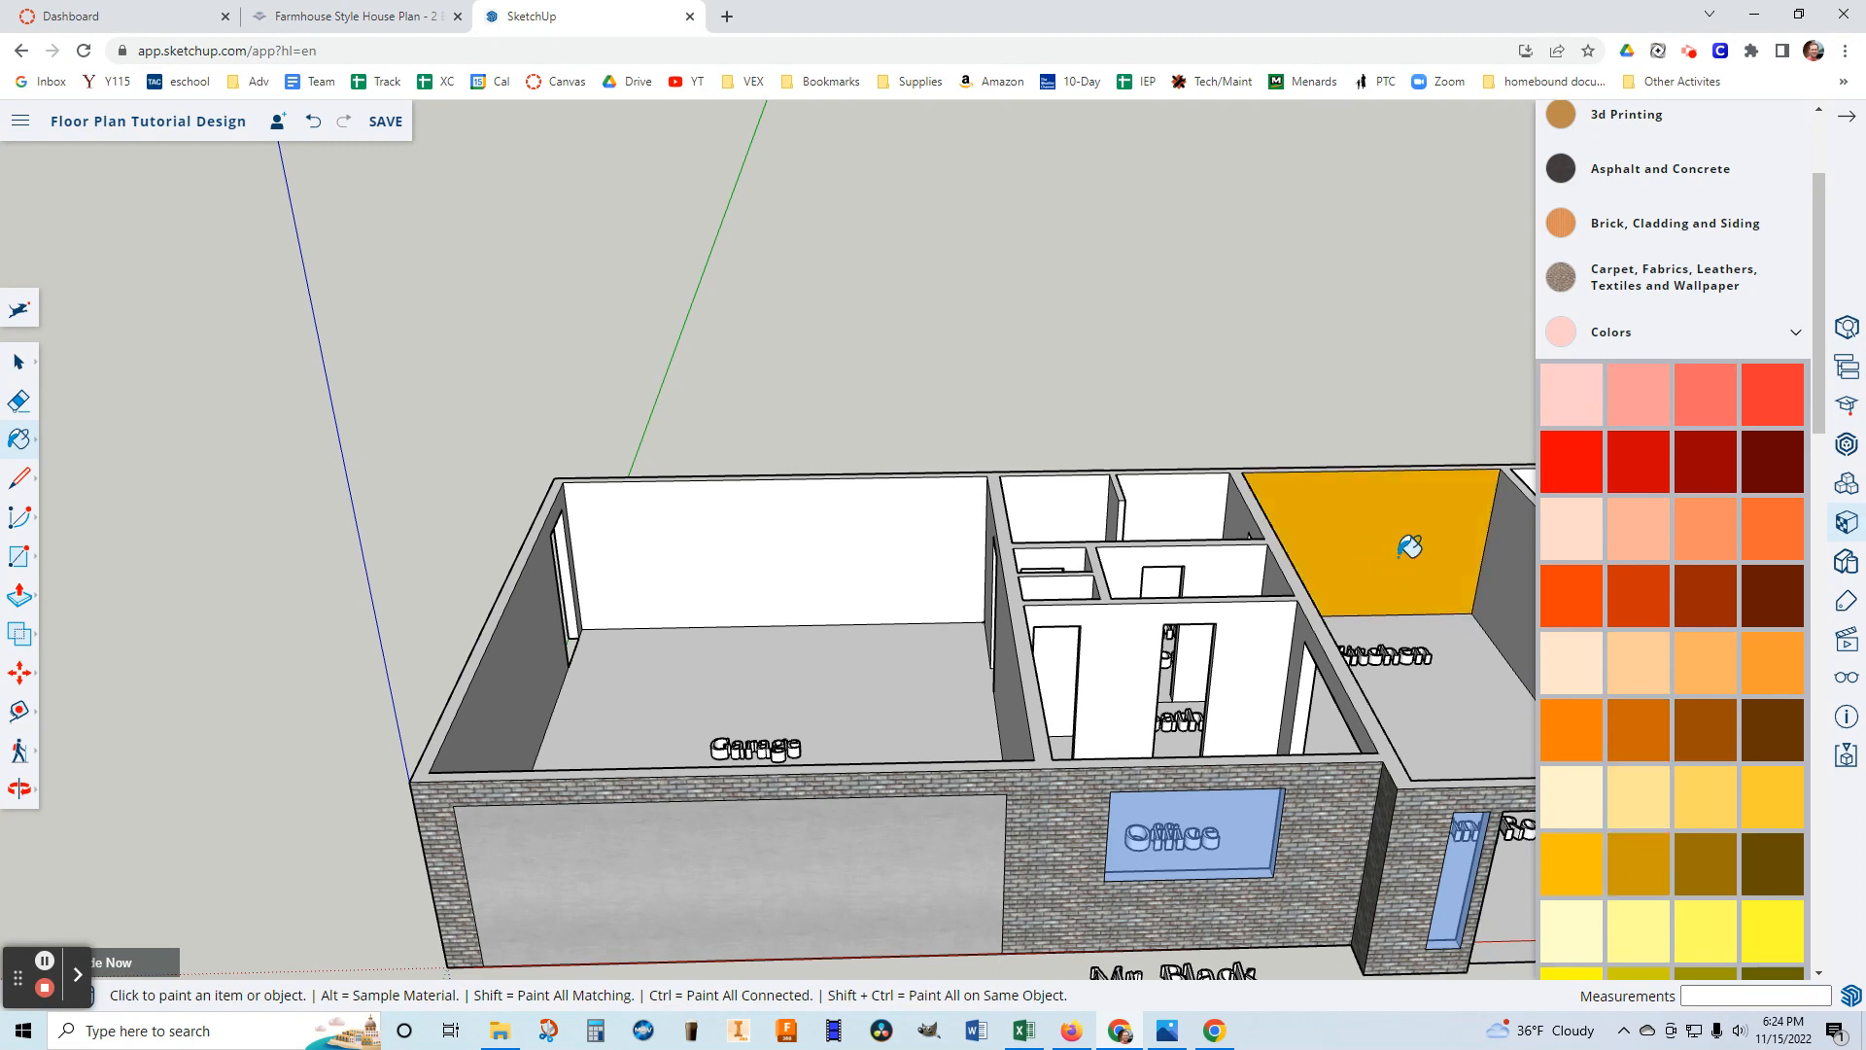
click(1674, 608)
click(1422, 529)
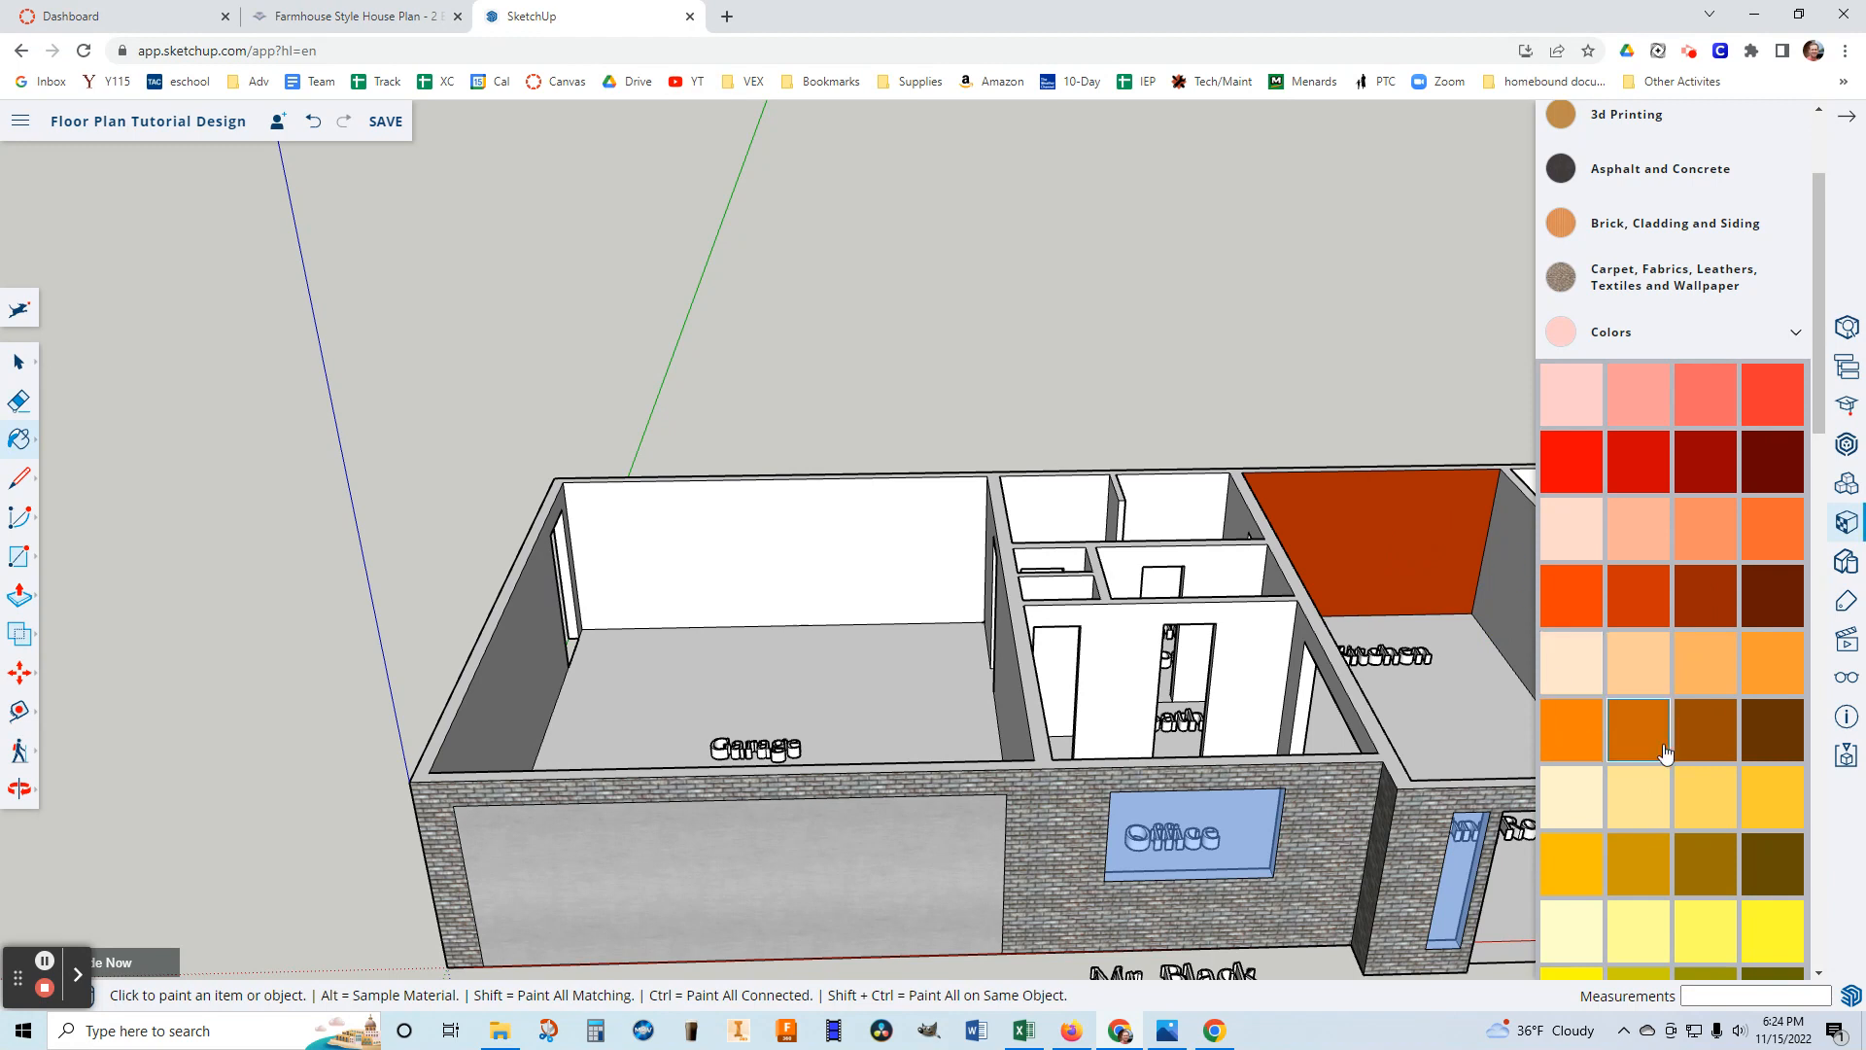
Paint the inside walls of the kitchen and living room with the light orange color.
click(1771, 671)
click(1414, 501)
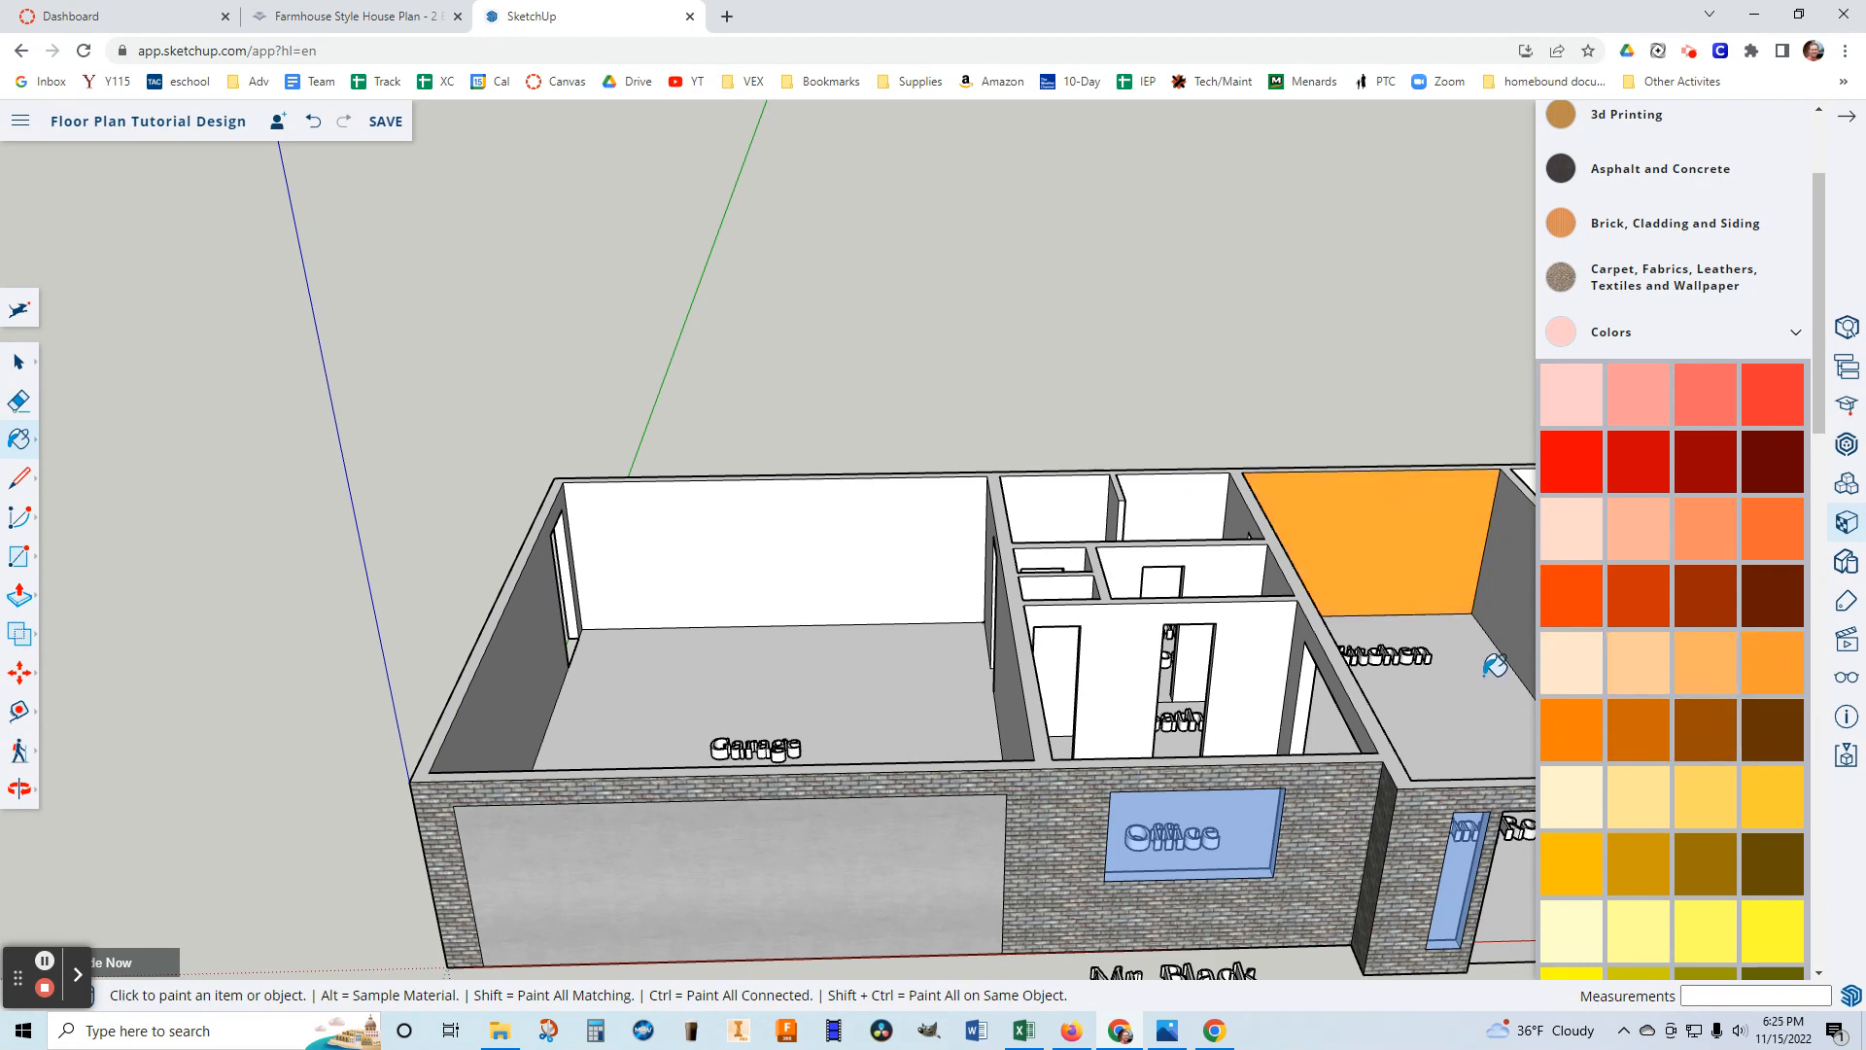
click(1508, 608)
mouse_move(1475, 703)
middle_down()
mouse_move(1113, 709)
mouse_move(1125, 749)
middle_up()
click(1193, 779)
mouse_move(1213, 853)
middle_down()
mouse_move(1455, 768)
mouse_move(1429, 806)
mouse_move(1466, 816)
mouse_move(1310, 599)
mouse_move(1304, 942)
mouse_move(1426, 769)
middle_up()
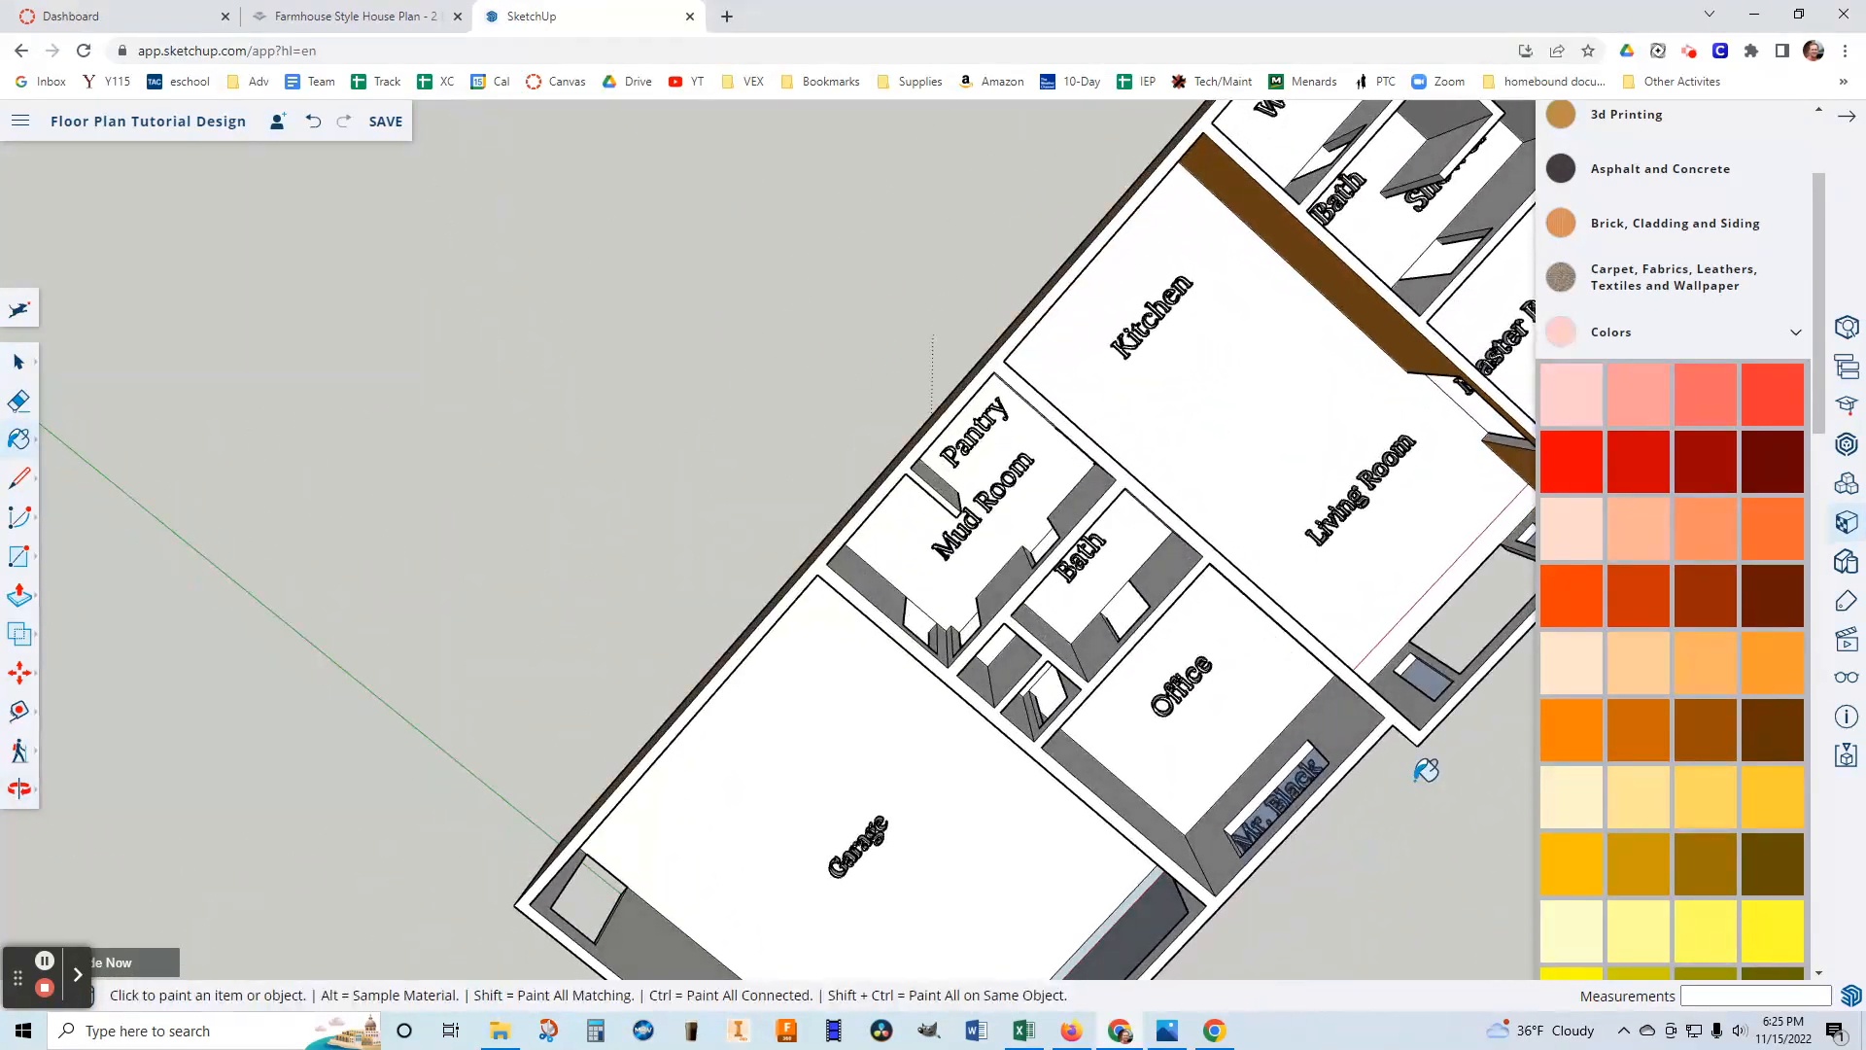
mouse_move(1416, 680)
middle_down()
mouse_move(1457, 762)
mouse_move(971, 666)
mouse_move(1185, 496)
mouse_move(1358, 442)
mouse_move(1124, 417)
mouse_move(966, 467)
mouse_move(1366, 536)
mouse_move(1124, 508)
mouse_move(1332, 452)
middle_up()
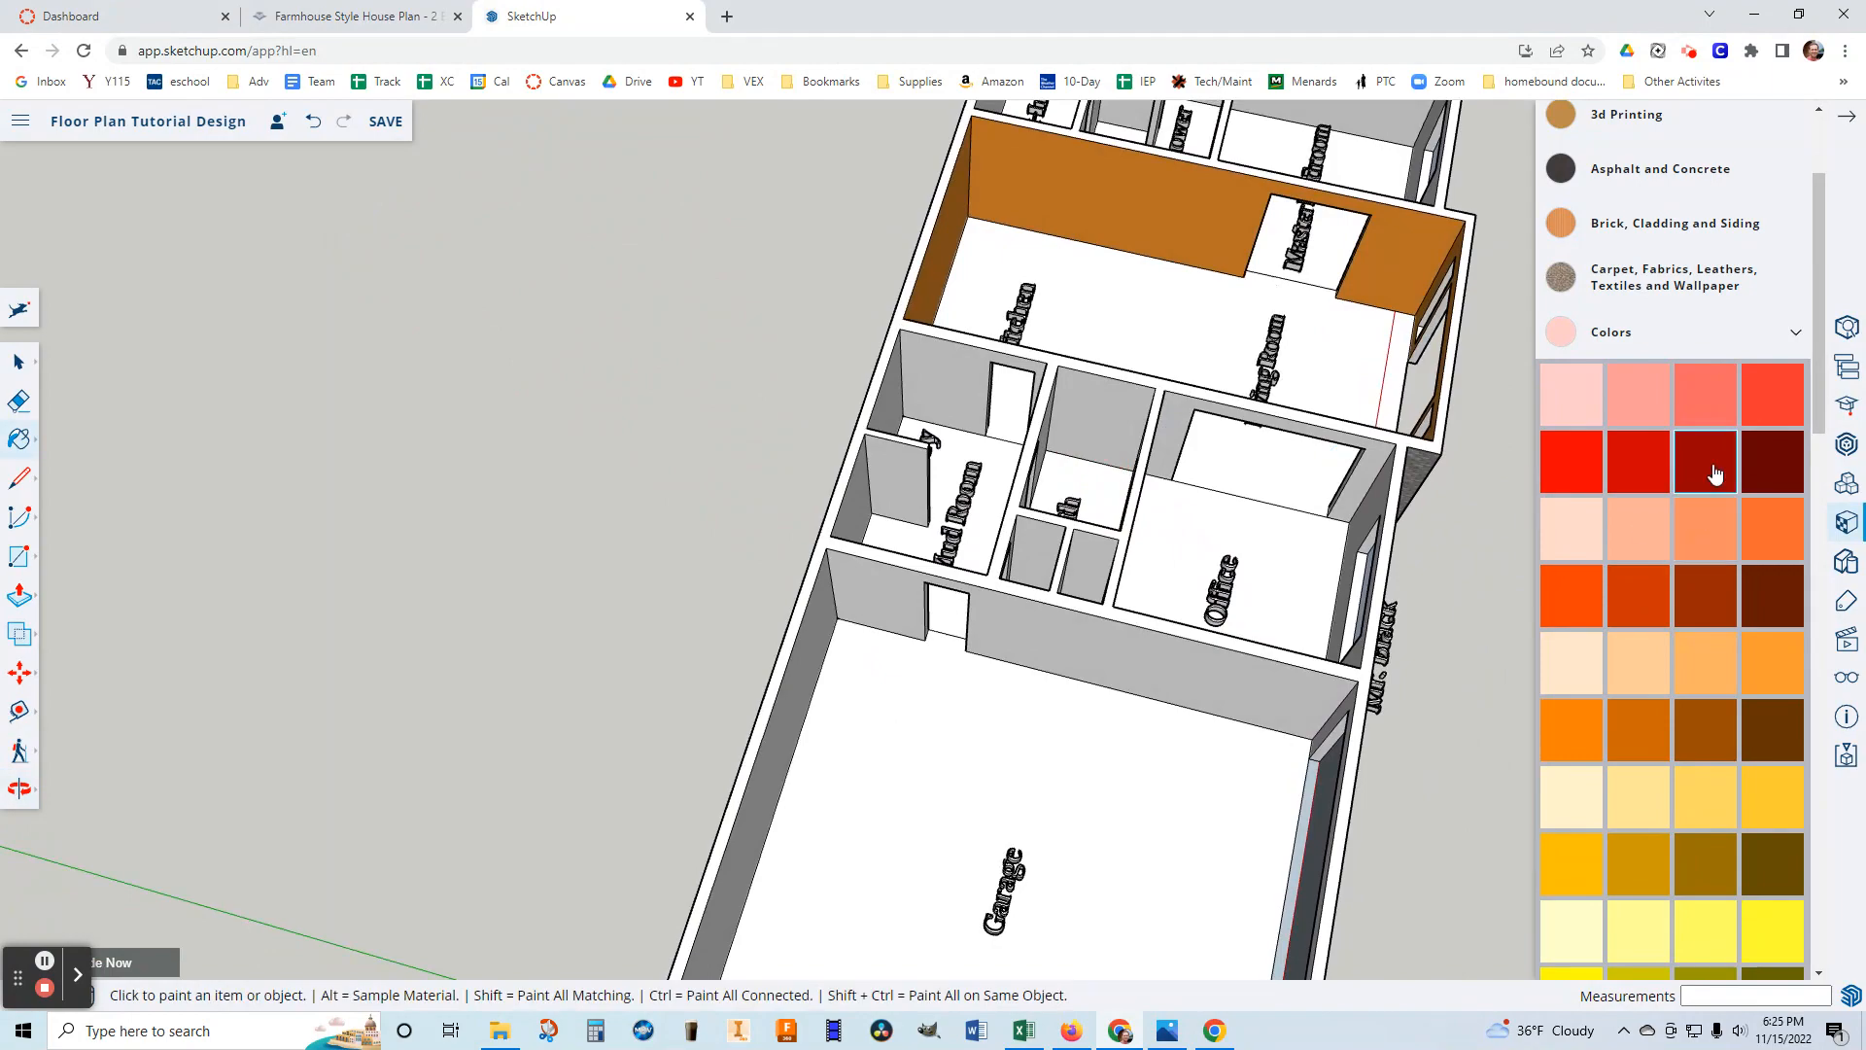
Paint the office's inside walls dark red, including the wall shared with the garage.
click(1789, 469)
click(1171, 428)
middle_drag(1133, 549, 1021, 533)
click(1154, 572)
middle_drag(1281, 654, 1055, 592)
middle_drag(1231, 751, 1011, 744)
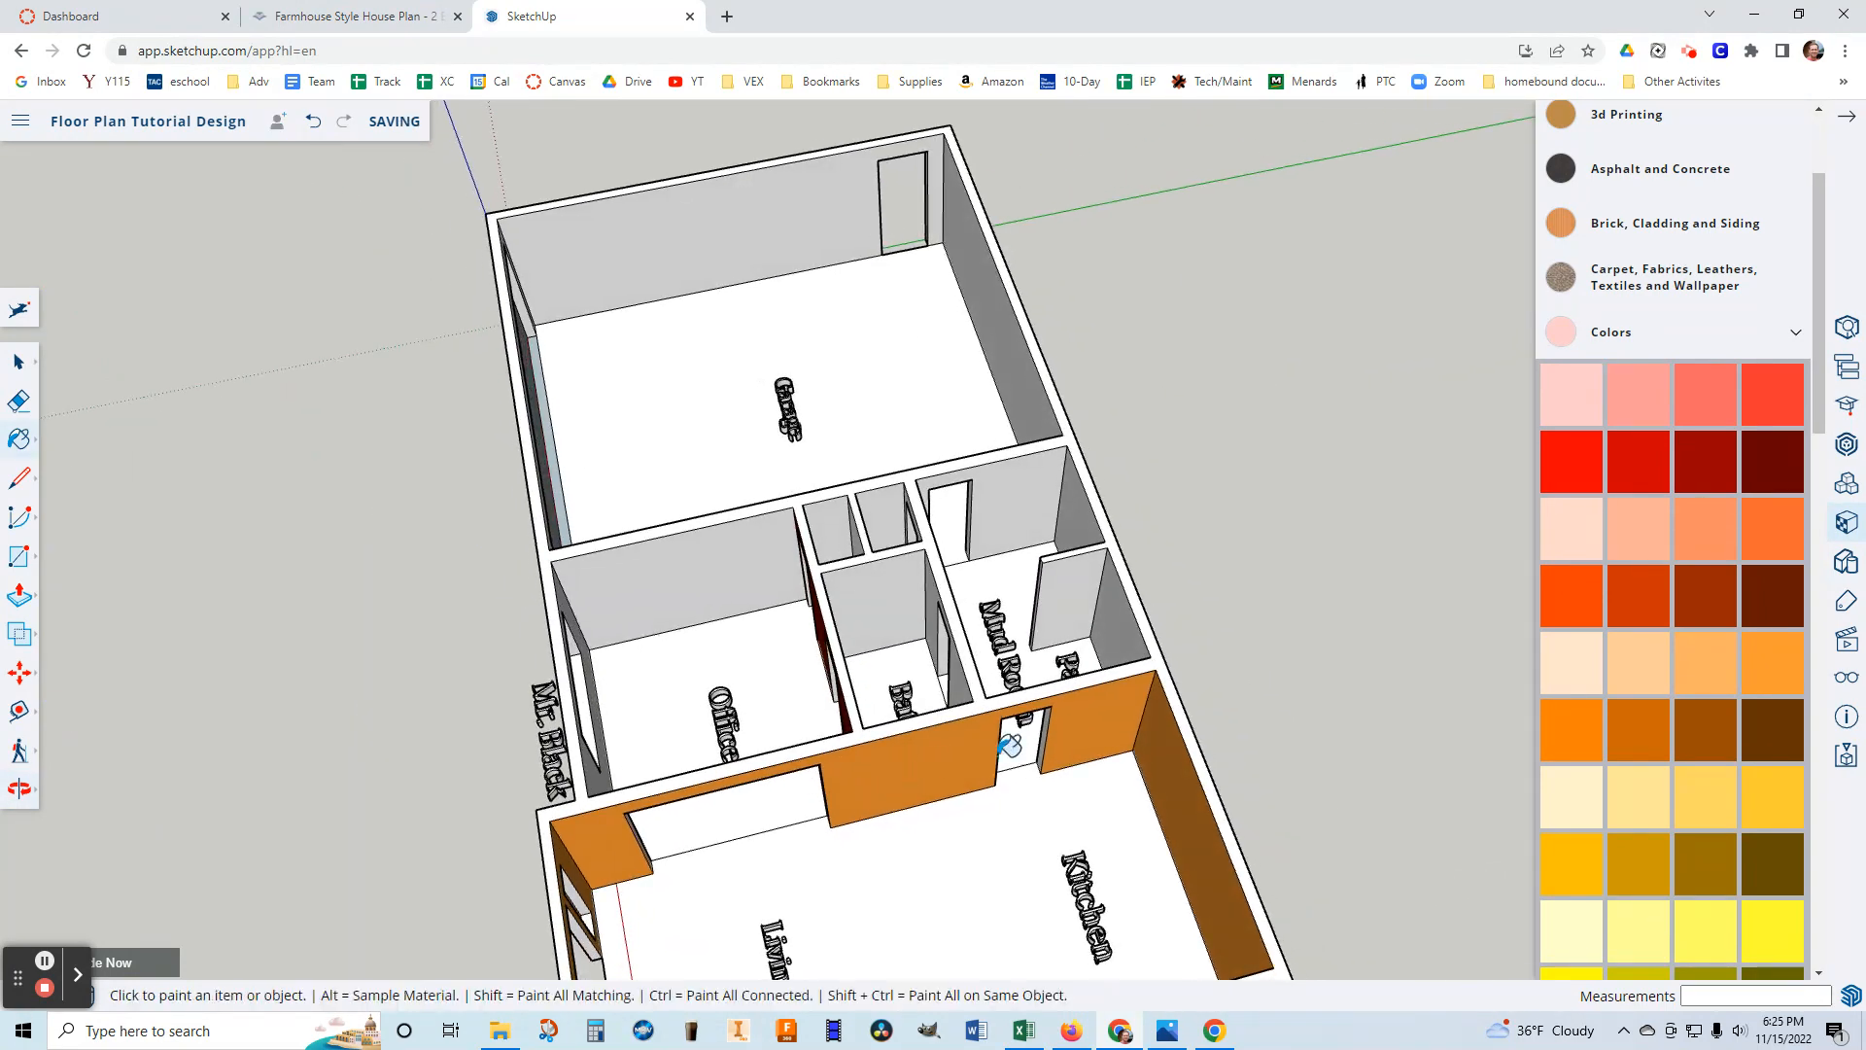
click(733, 568)
mouse_move(729, 670)
middle_down()
mouse_move(667, 680)
mouse_move(538, 642)
mouse_move(865, 746)
mouse_move(1069, 603)
middle_up()
click(544, 638)
middle_drag(1196, 805, 1341, 670)
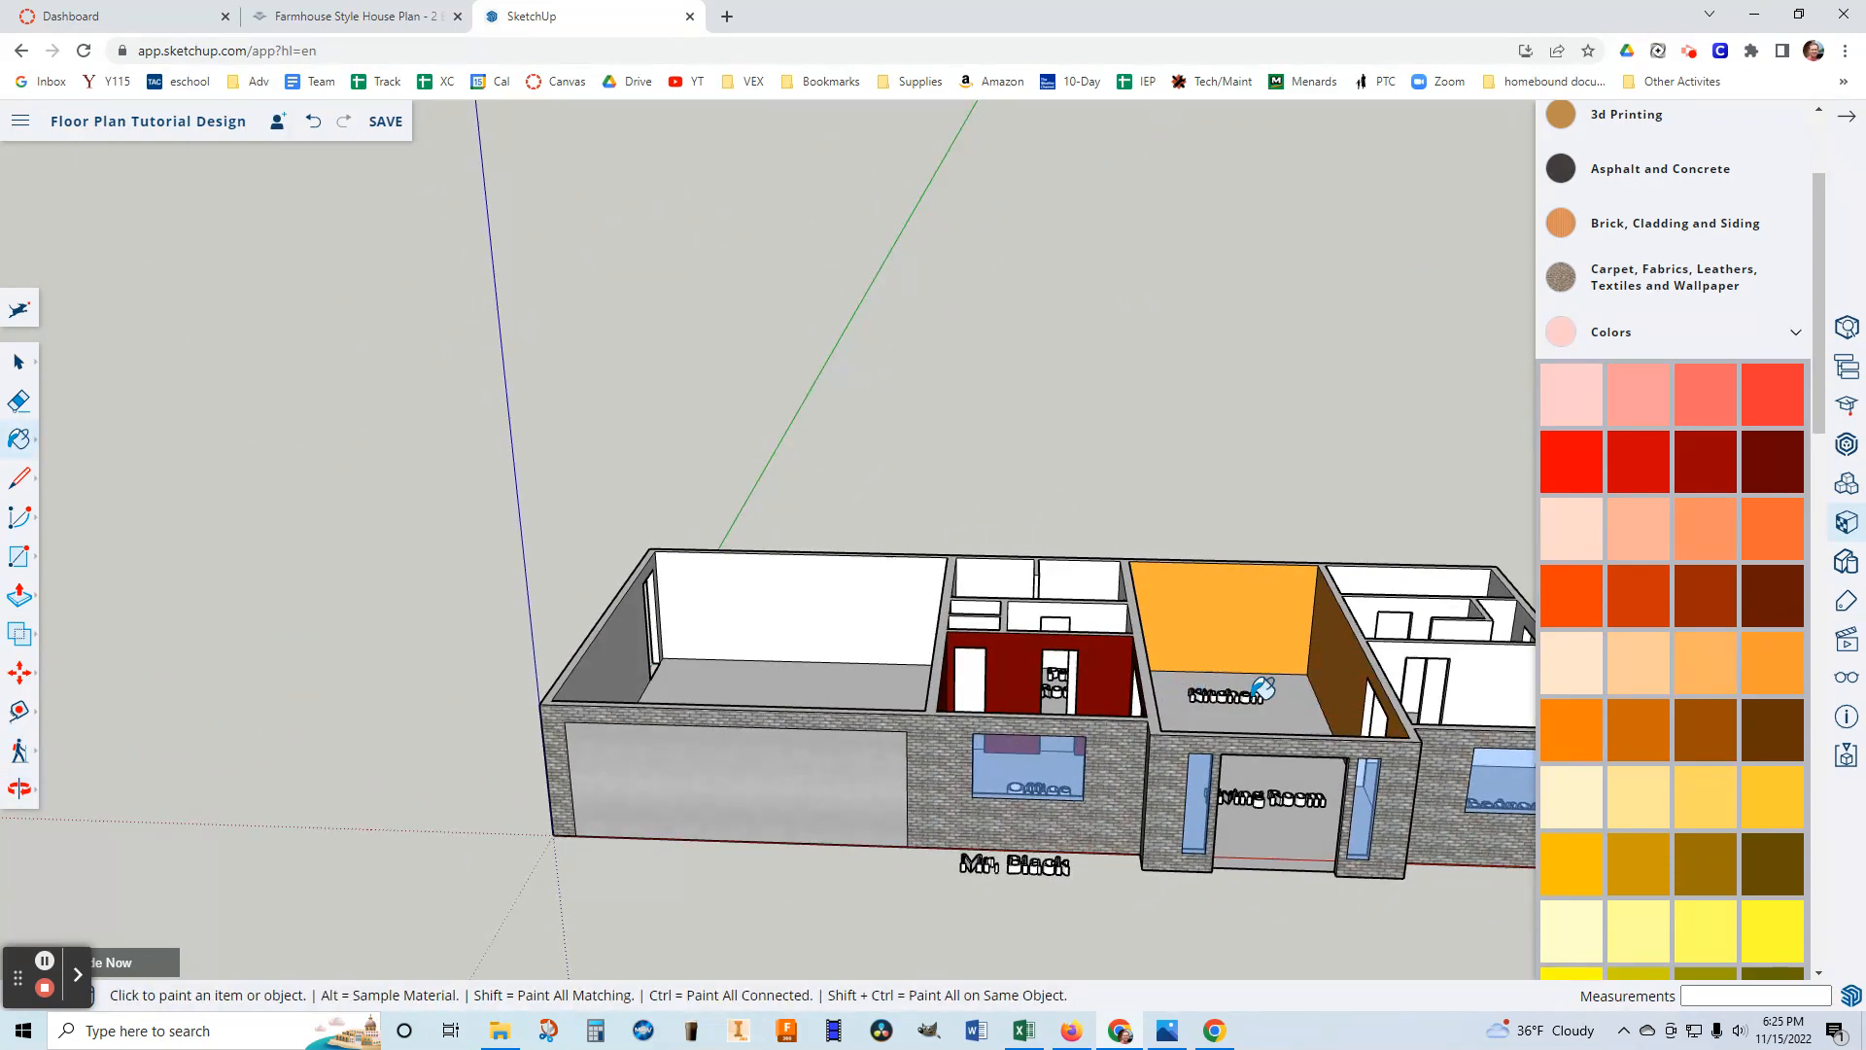
Close the materials list, fit the whole house in view and orbit to a raised front view showing every room.
click(1850, 121)
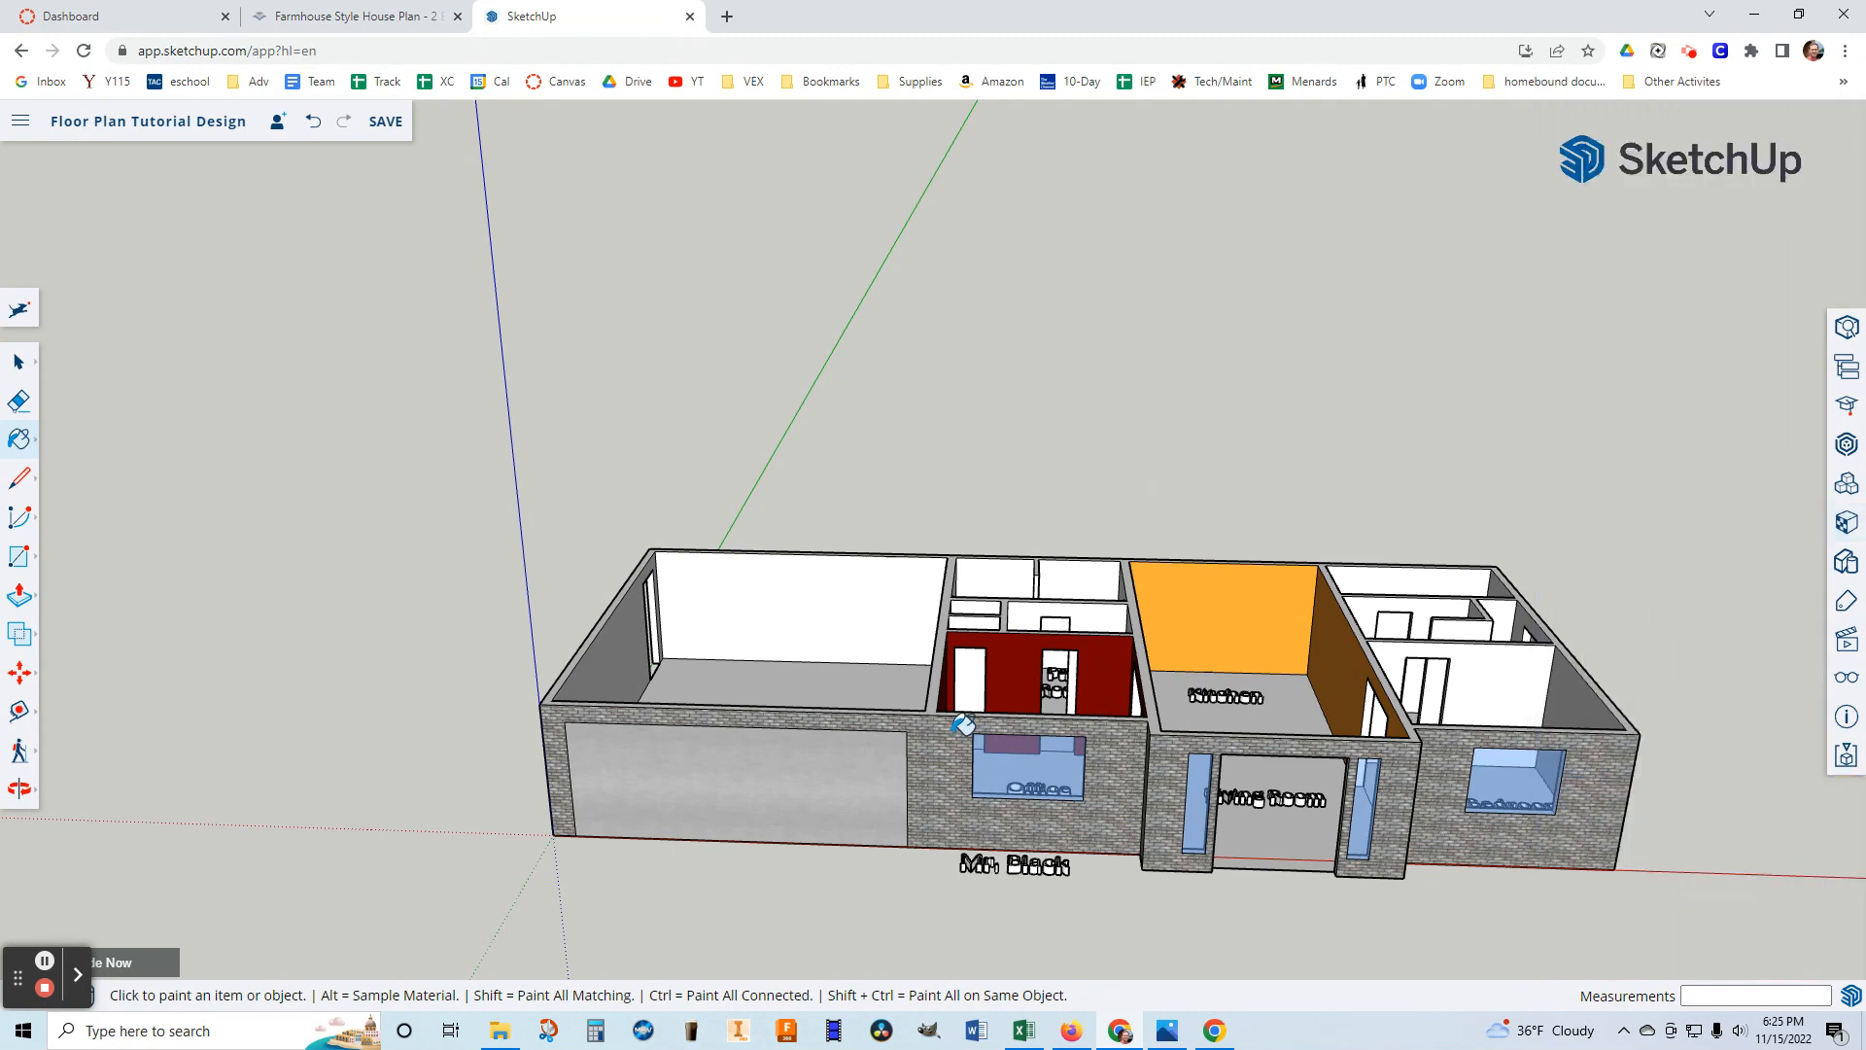
click(20, 790)
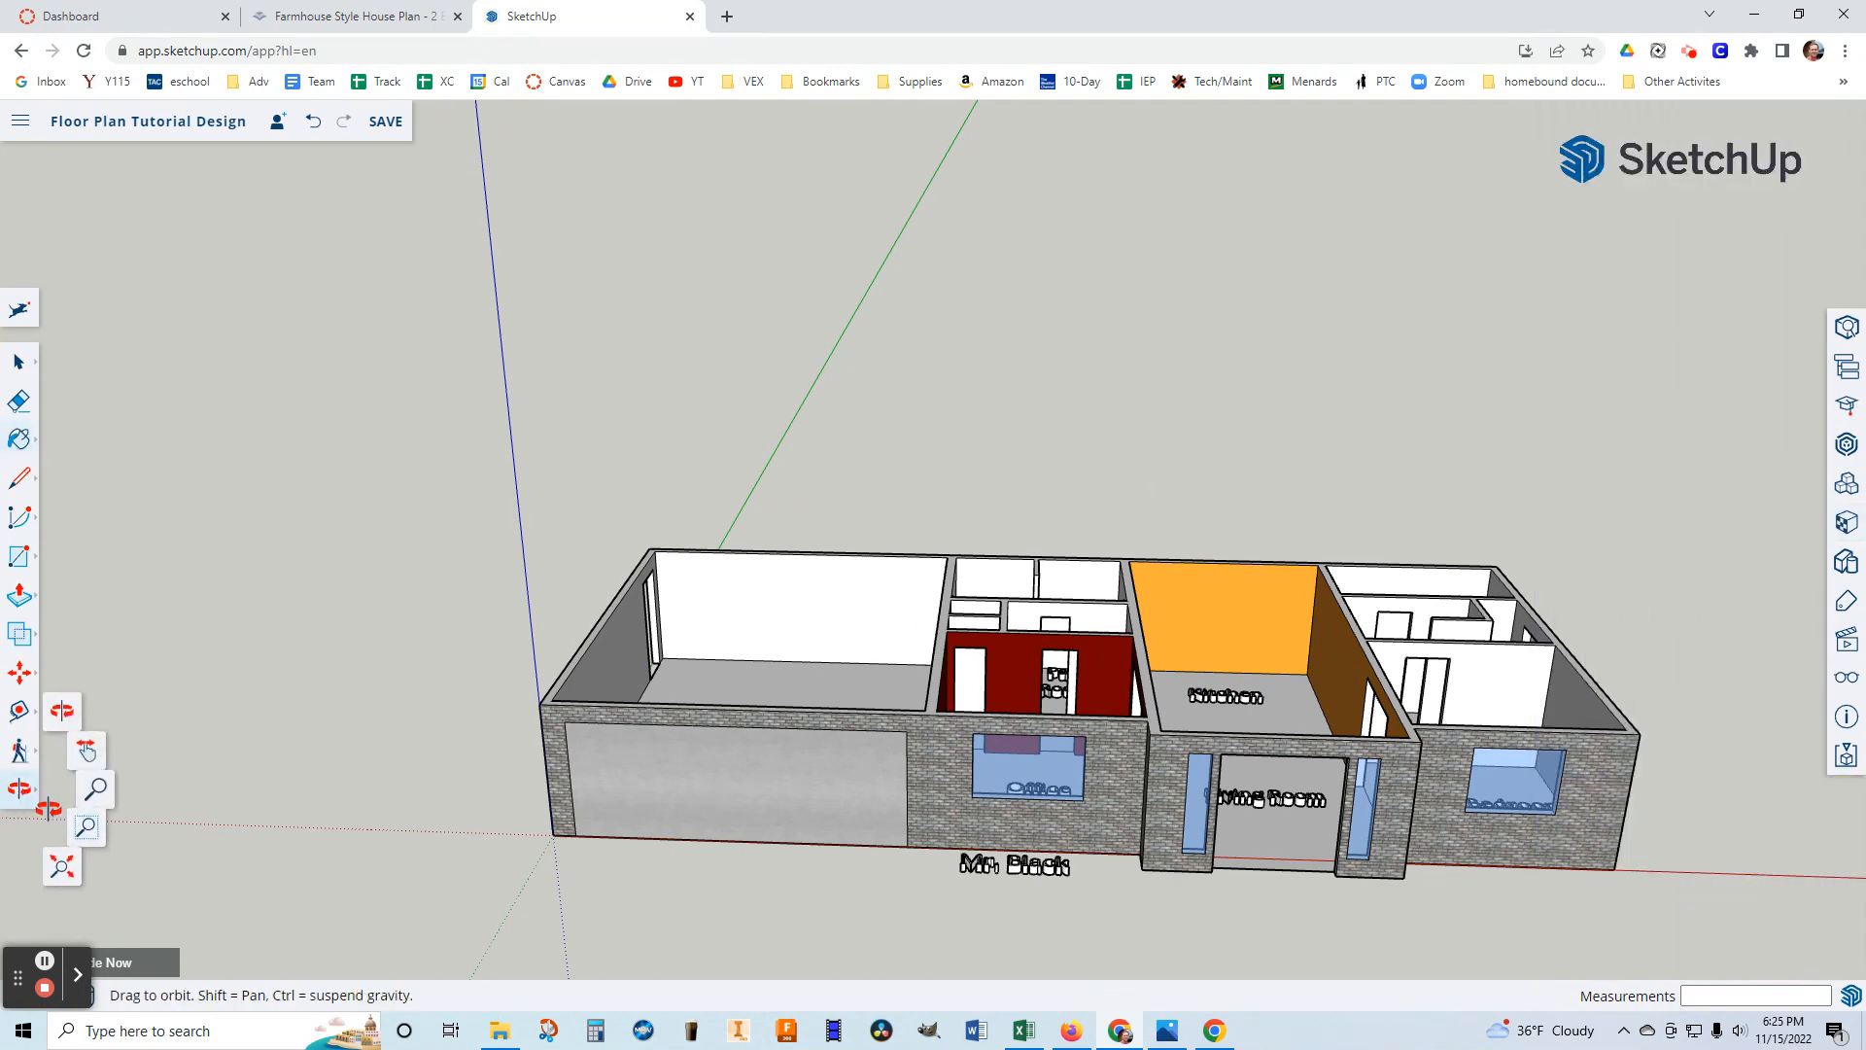
click(84, 871)
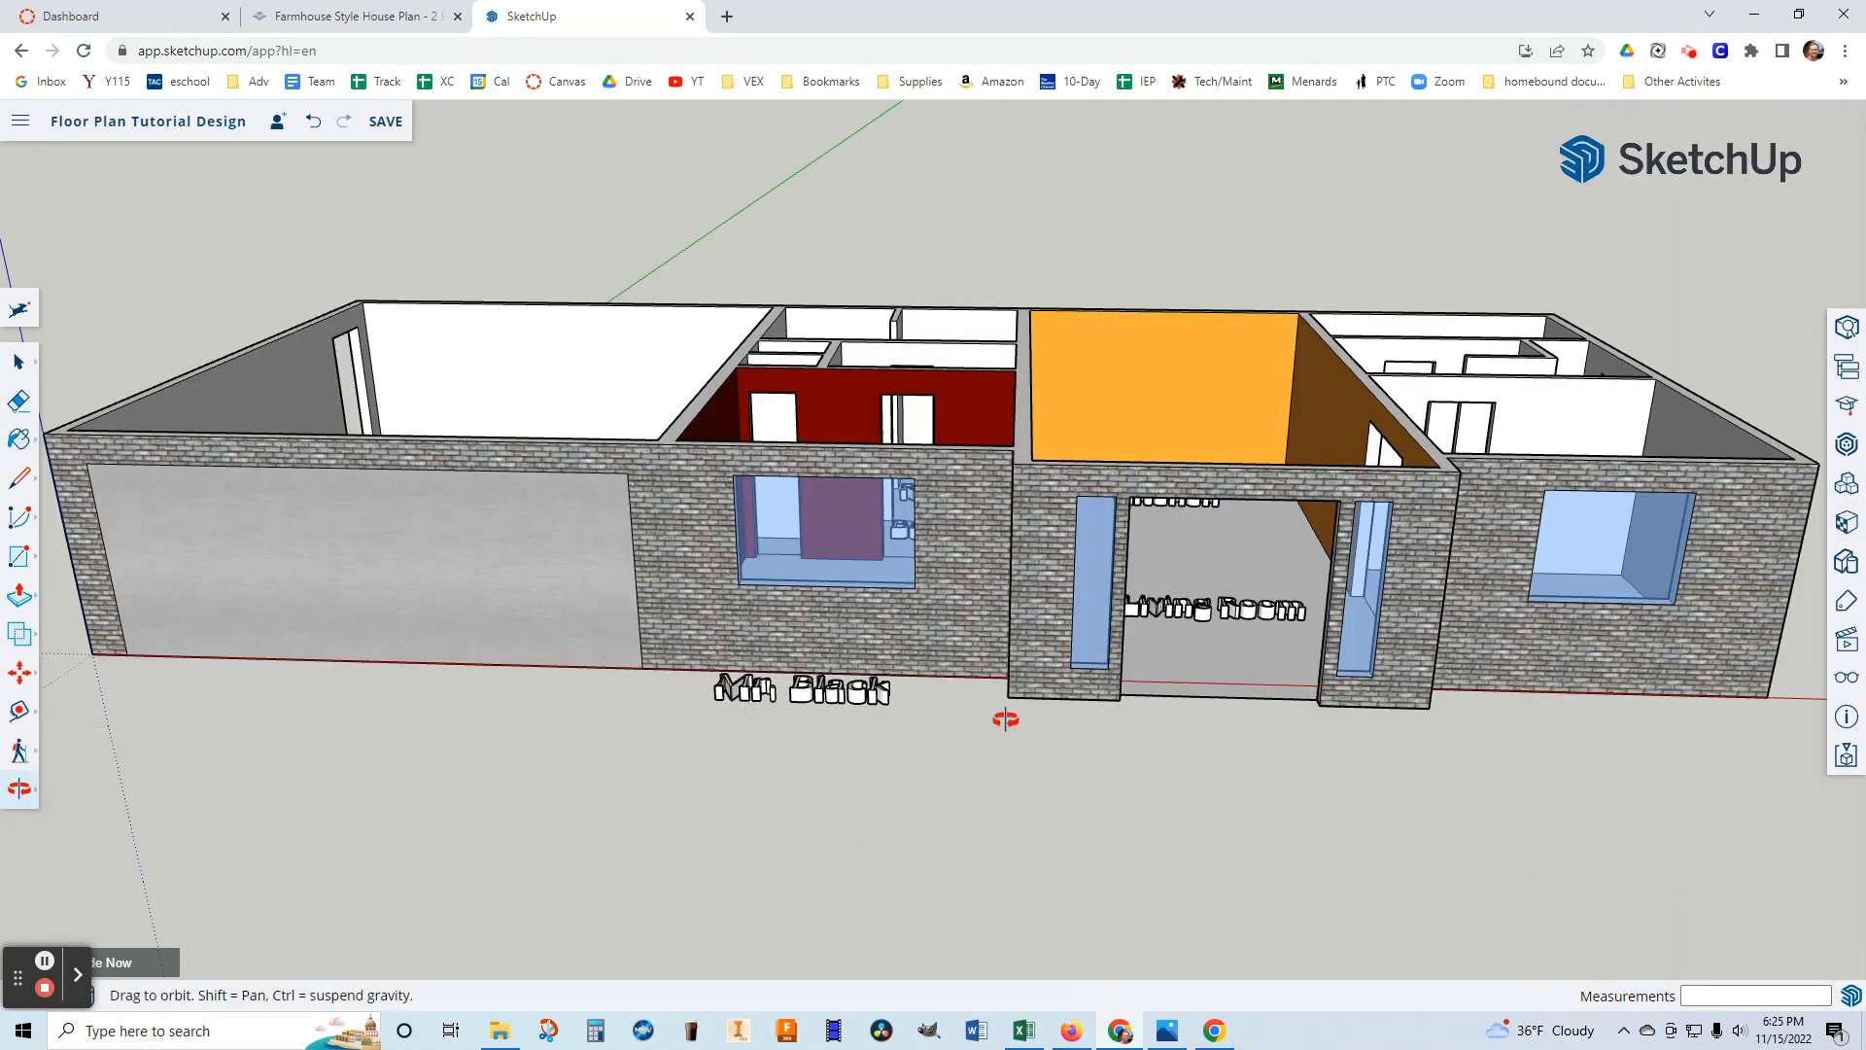
drag(1000, 716, 1034, 800)
drag(1092, 744, 1117, 775)
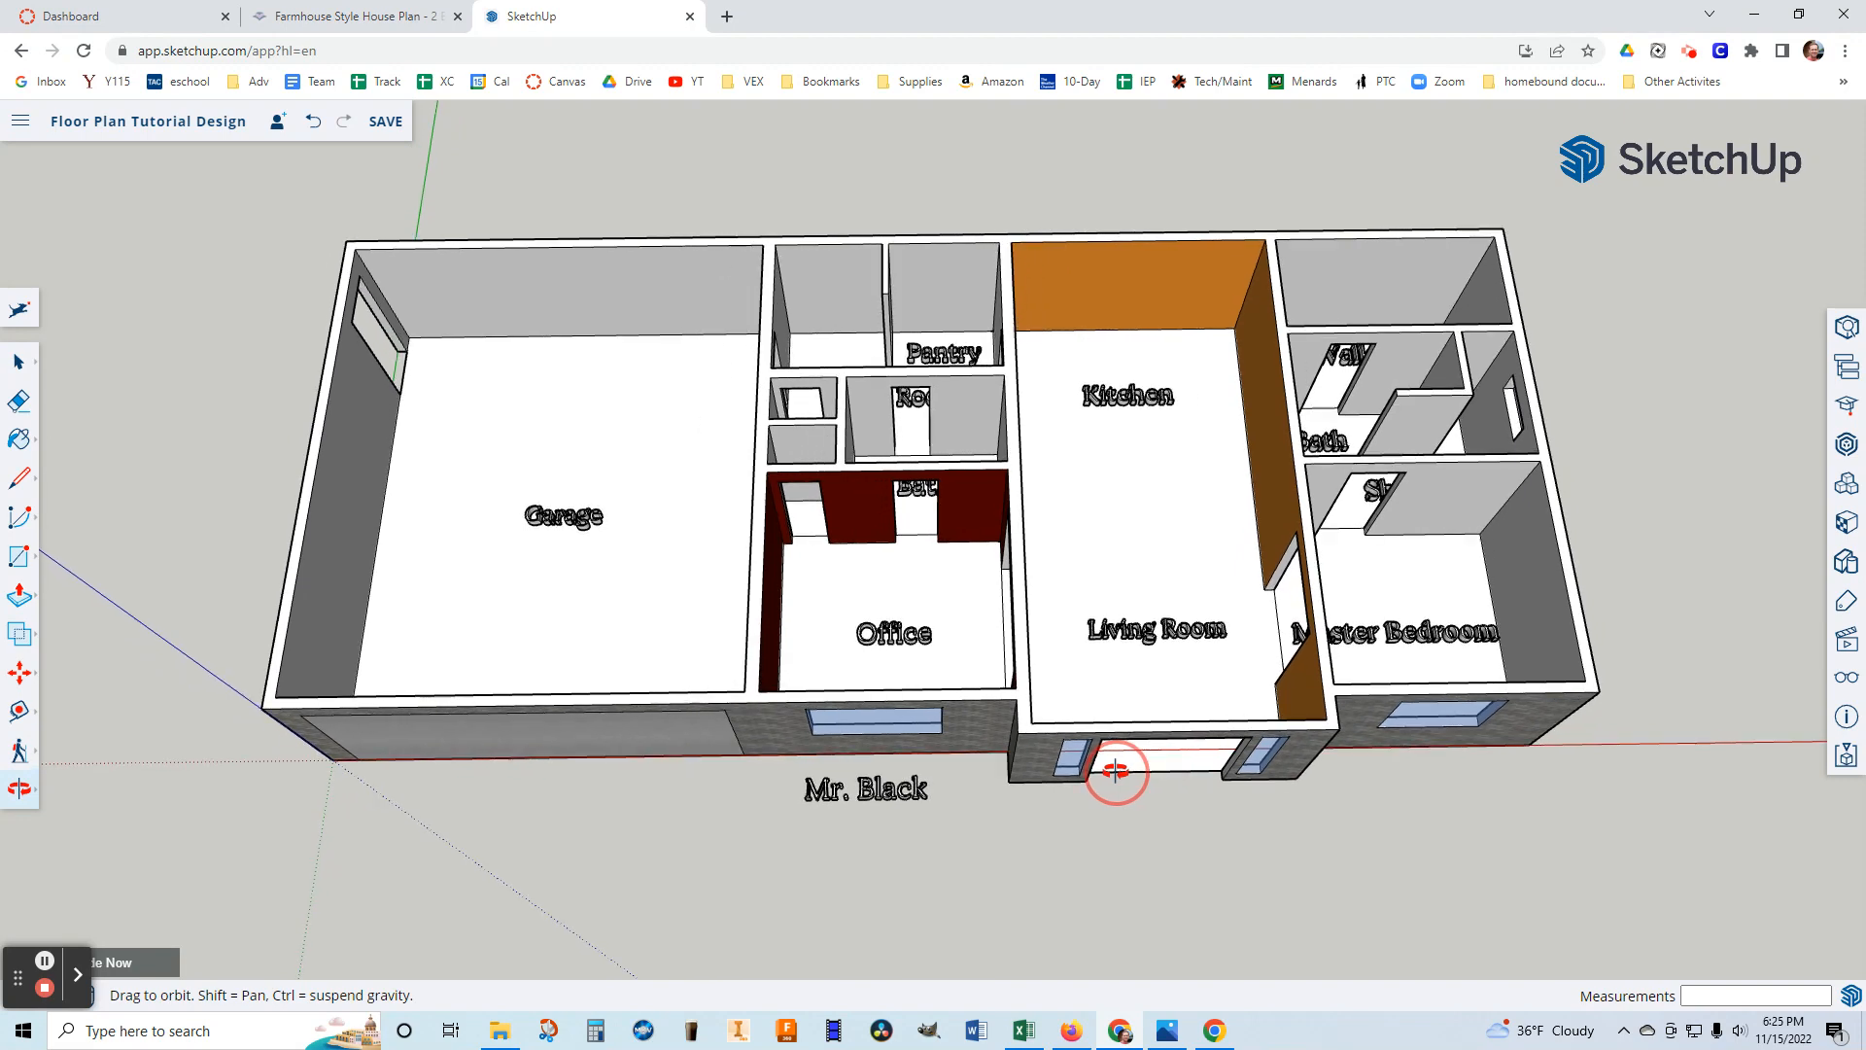
scroll(1128, 700, up, 3)
scroll(1105, 685, up, 1)
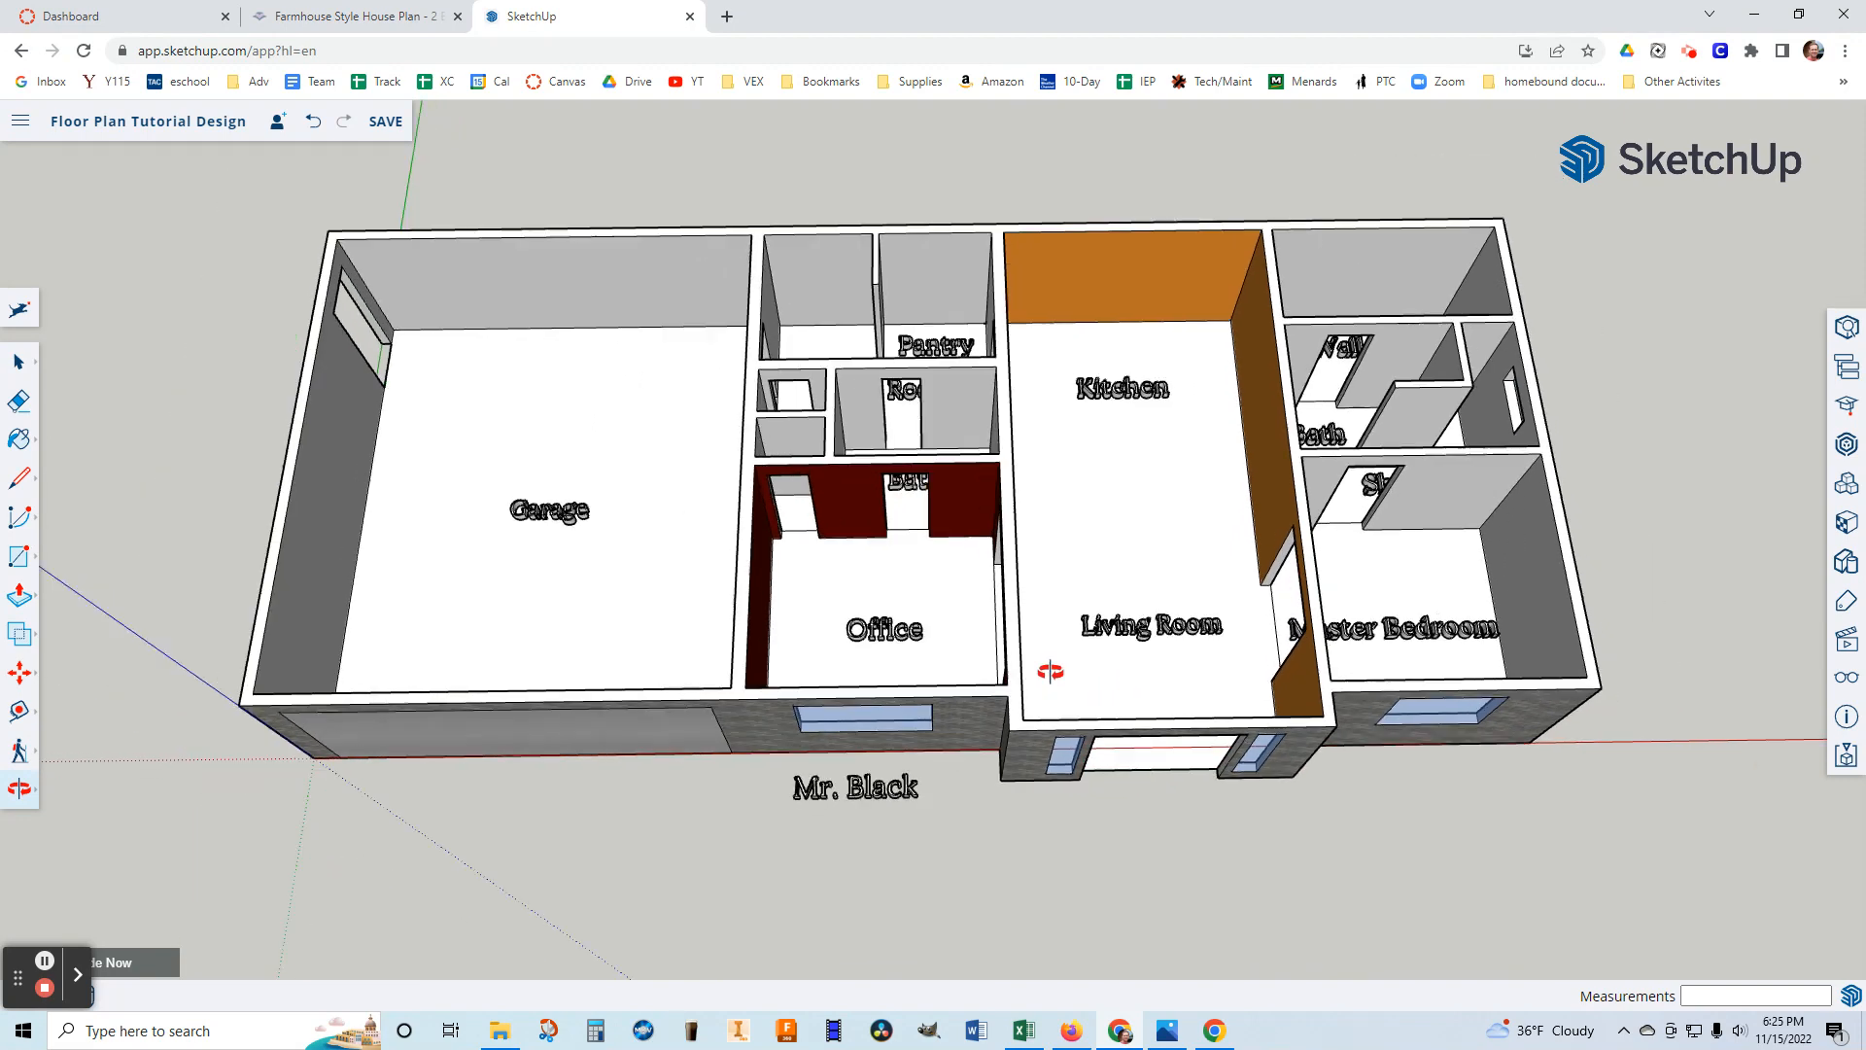
scroll(1047, 386, up, 1)
drag(1317, 593, 1298, 585)
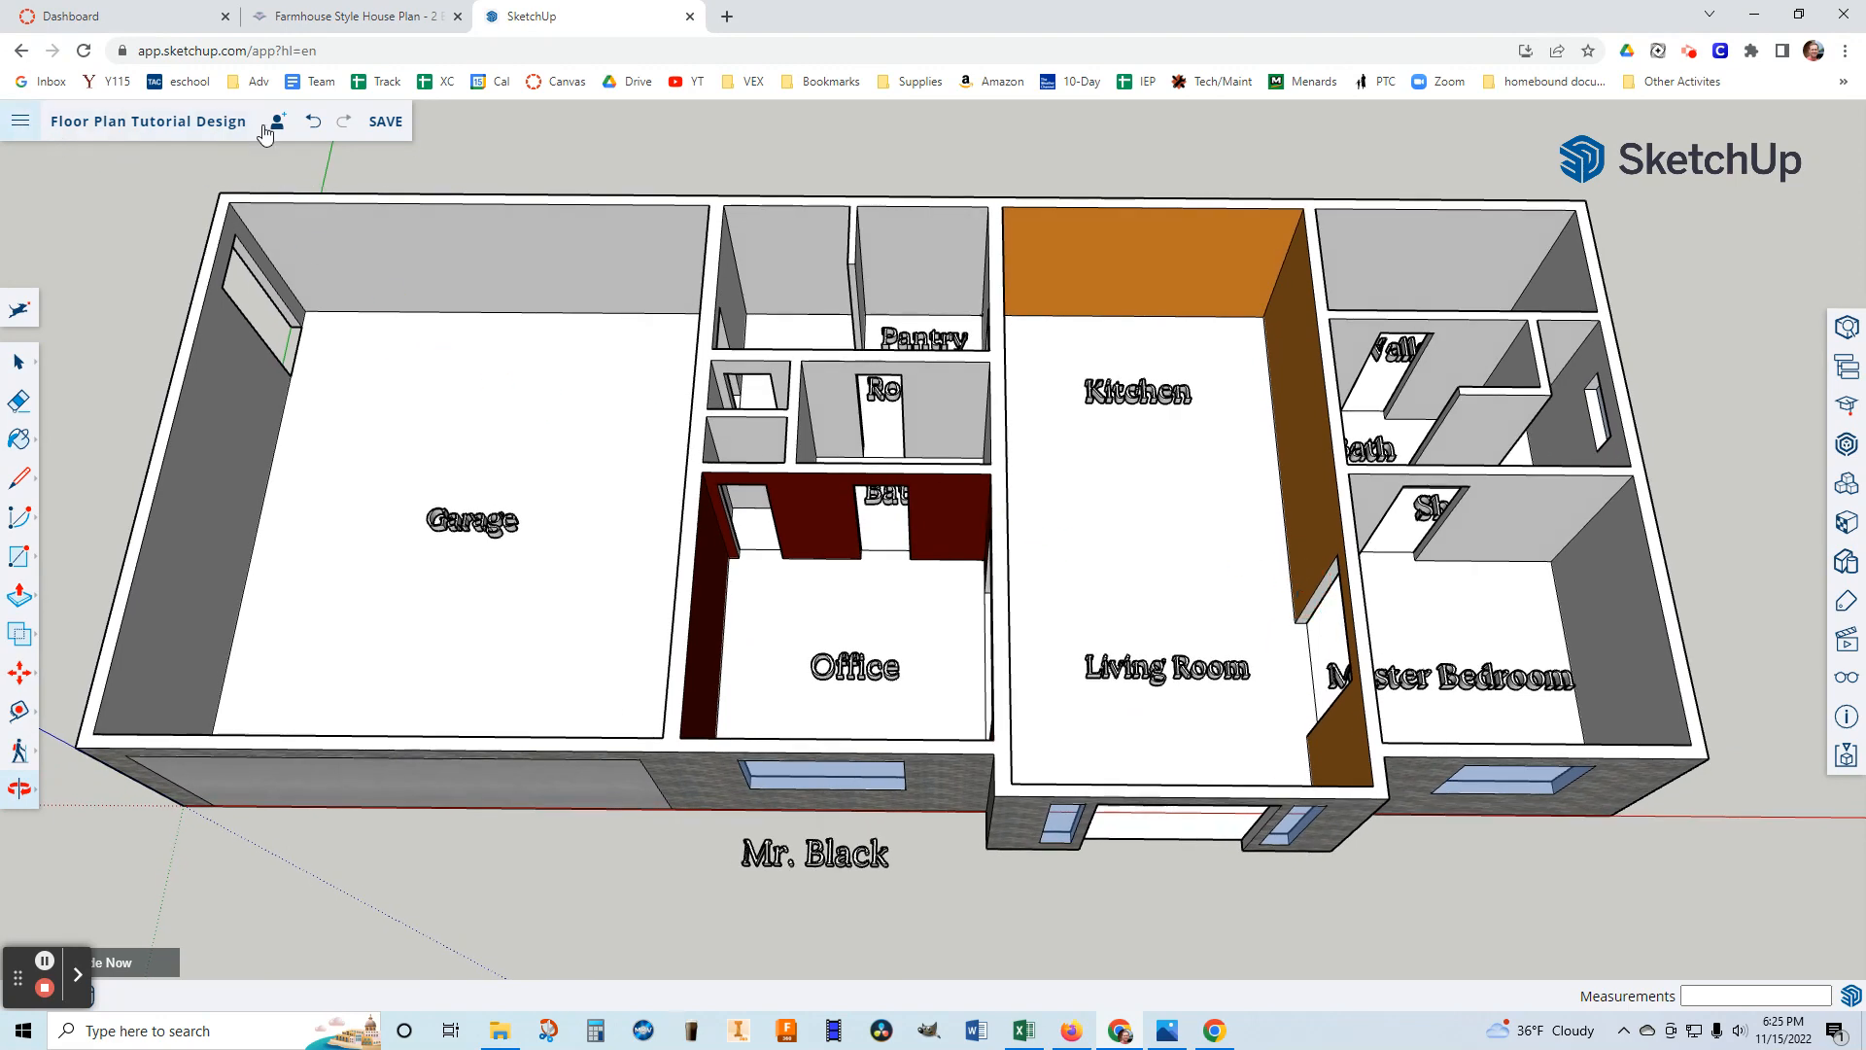
Save the model and export the current view as a 1920 by 937 px PNG image.
click(383, 123)
click(1116, 660)
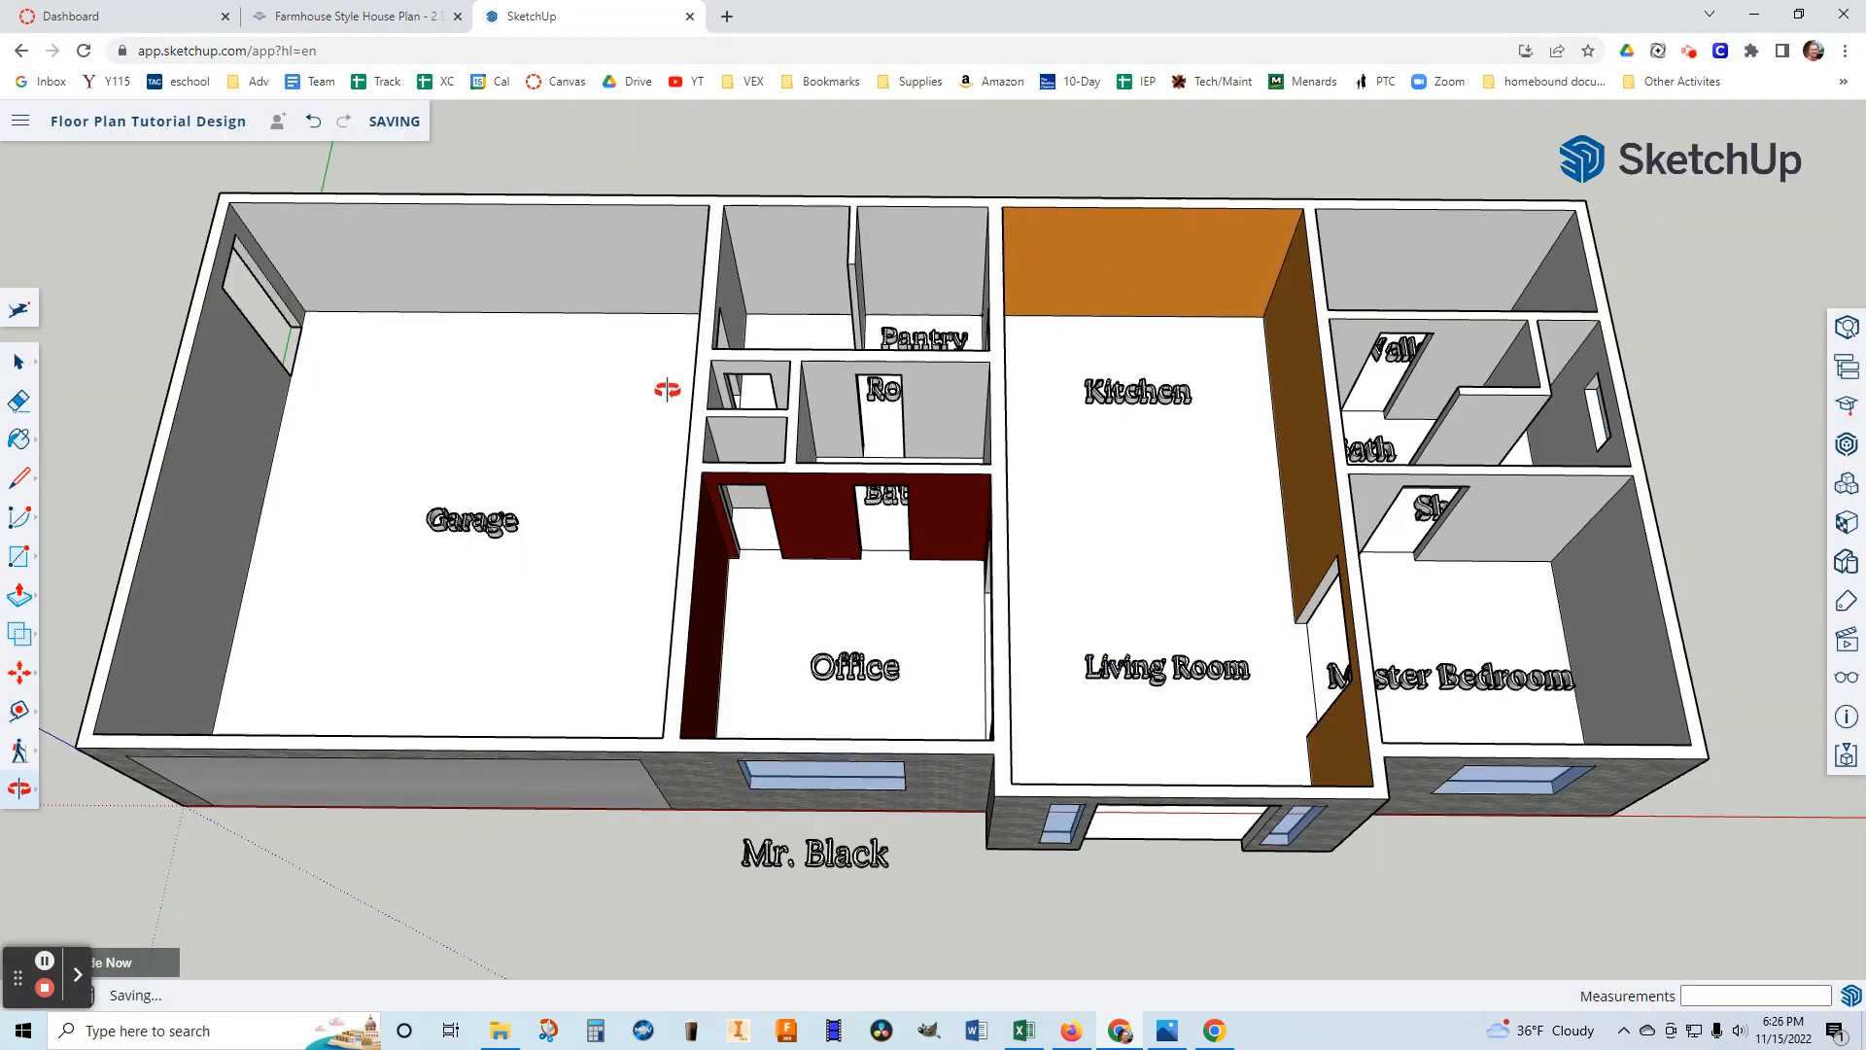
click(20, 123)
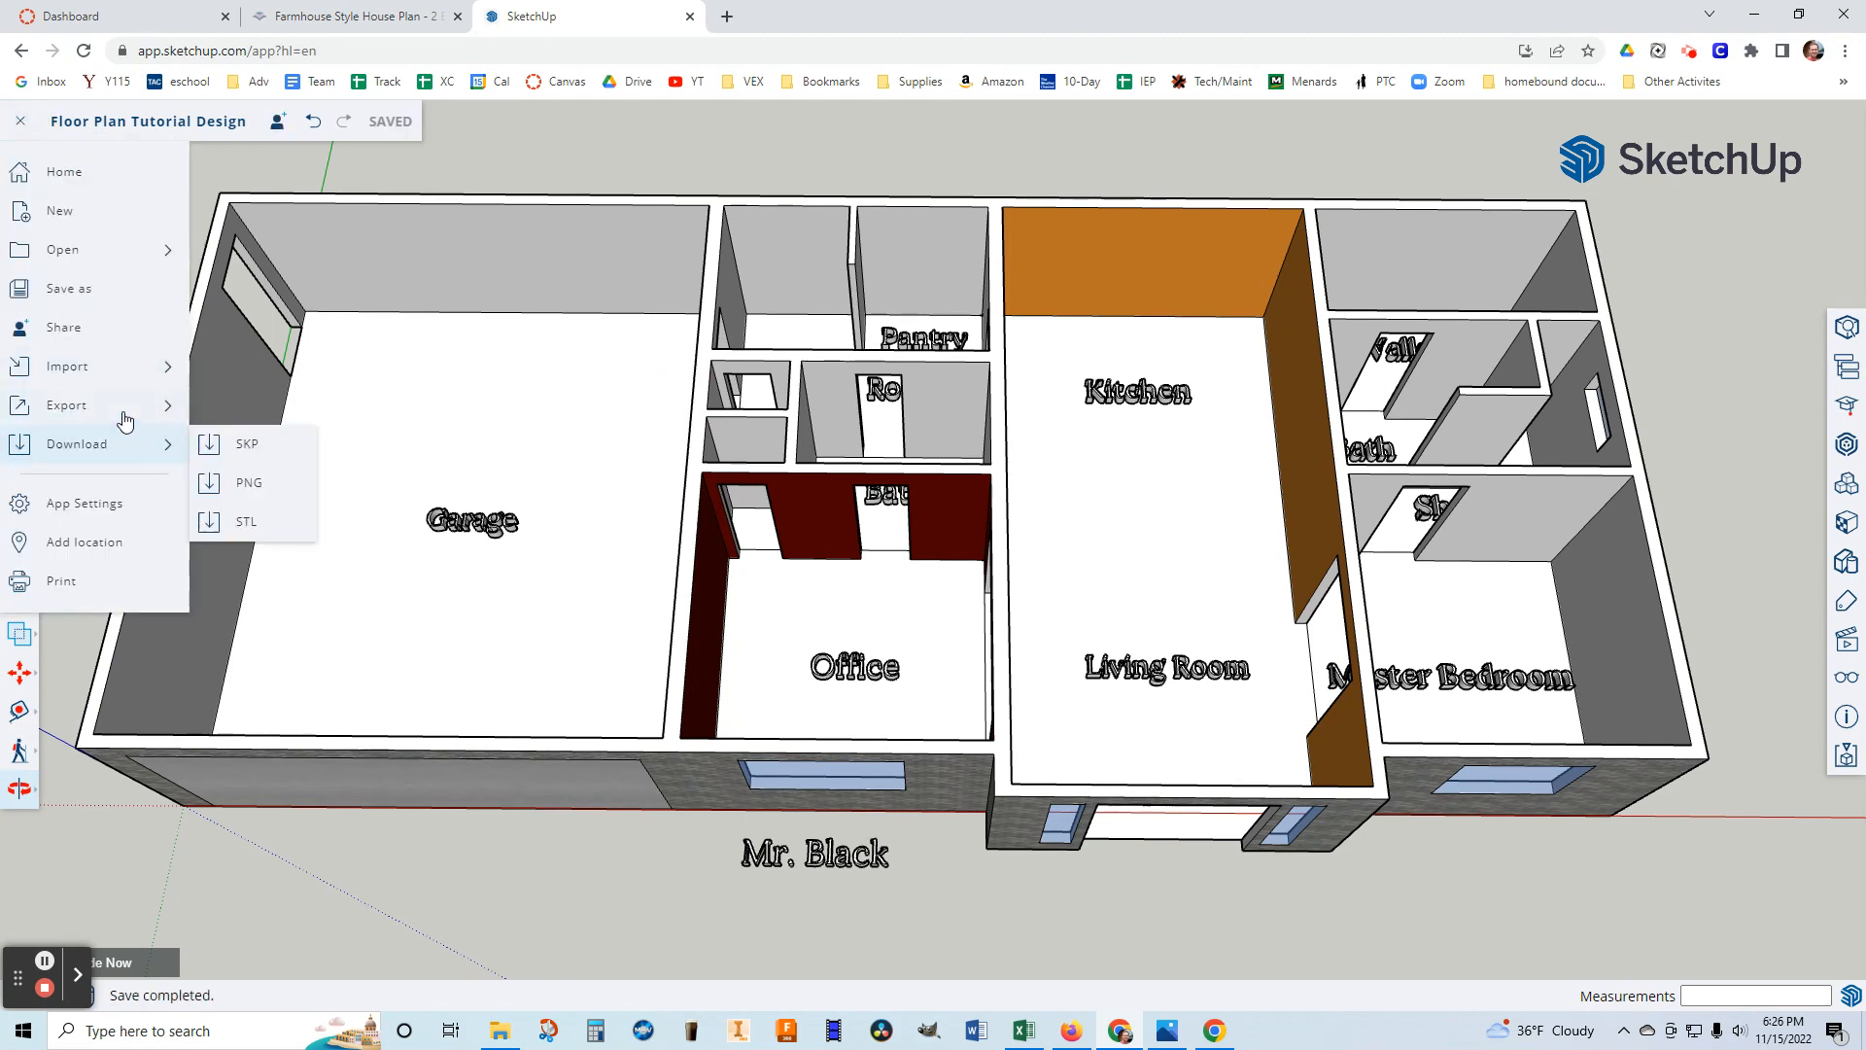
mouse_move(126, 444)
click(254, 490)
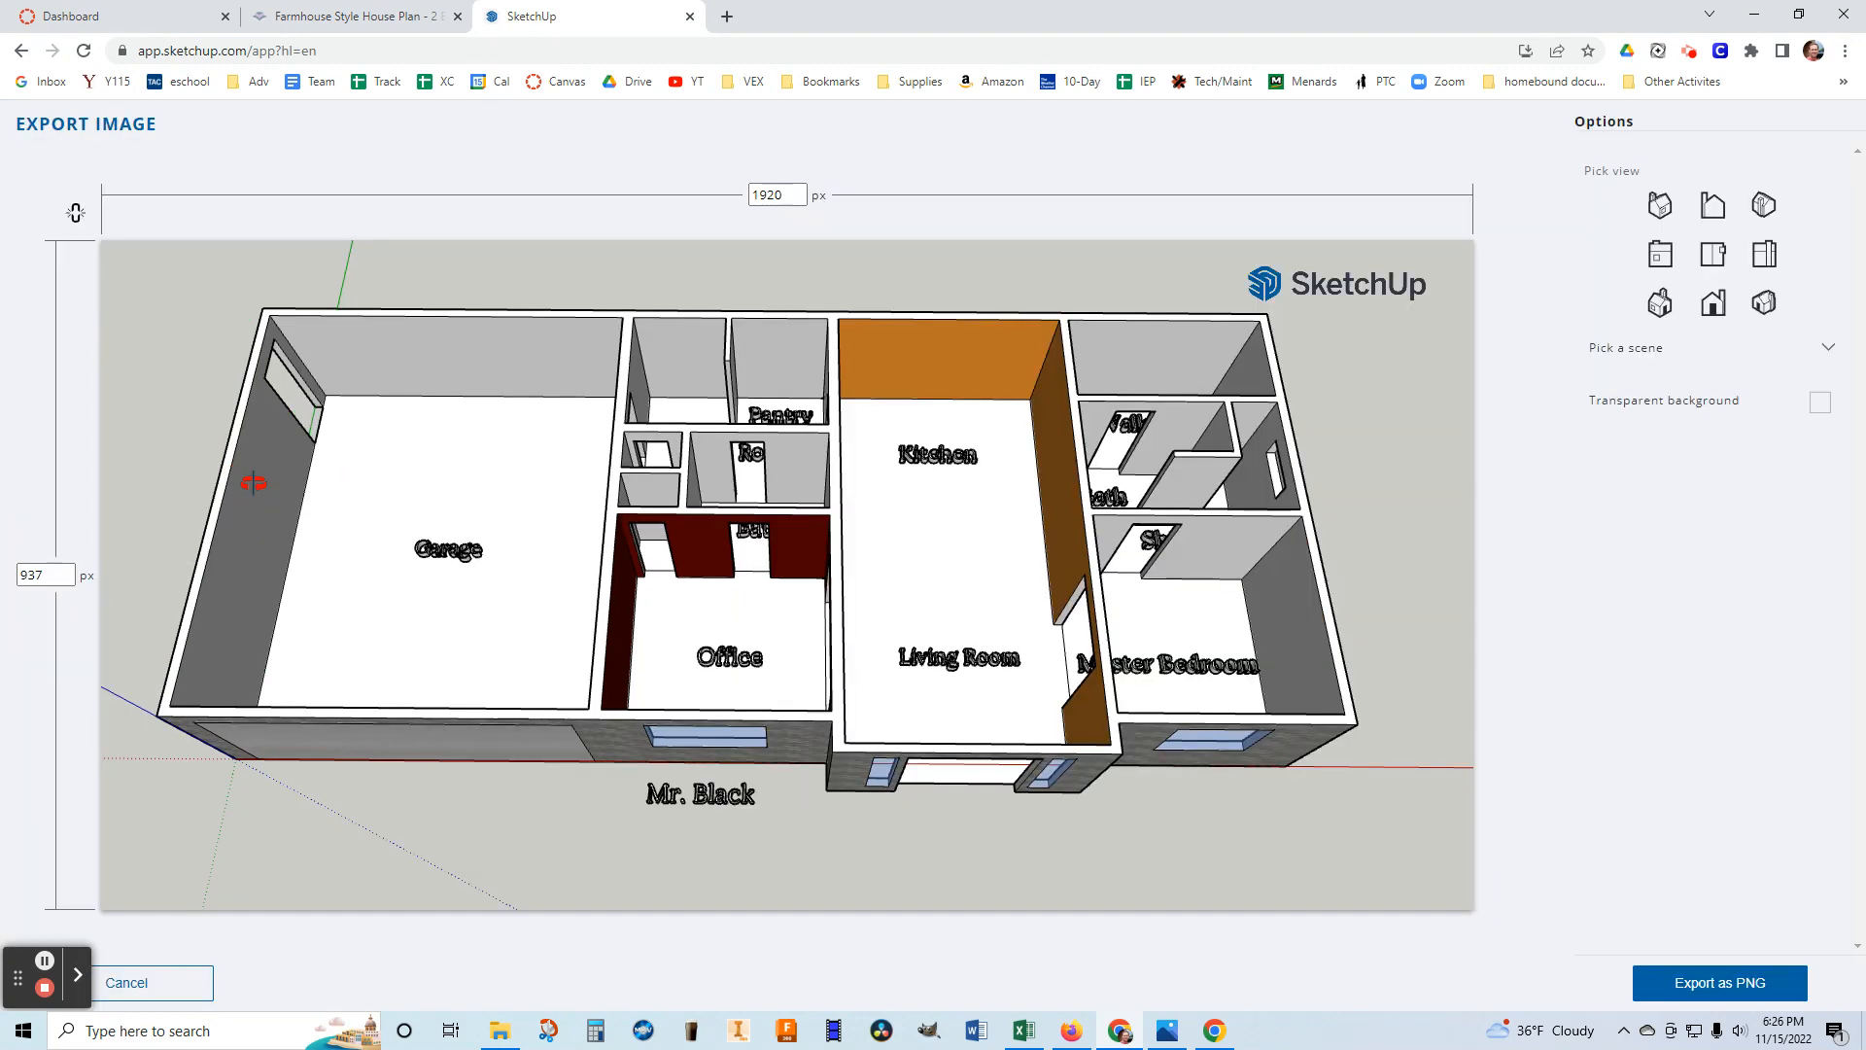
click(1723, 987)
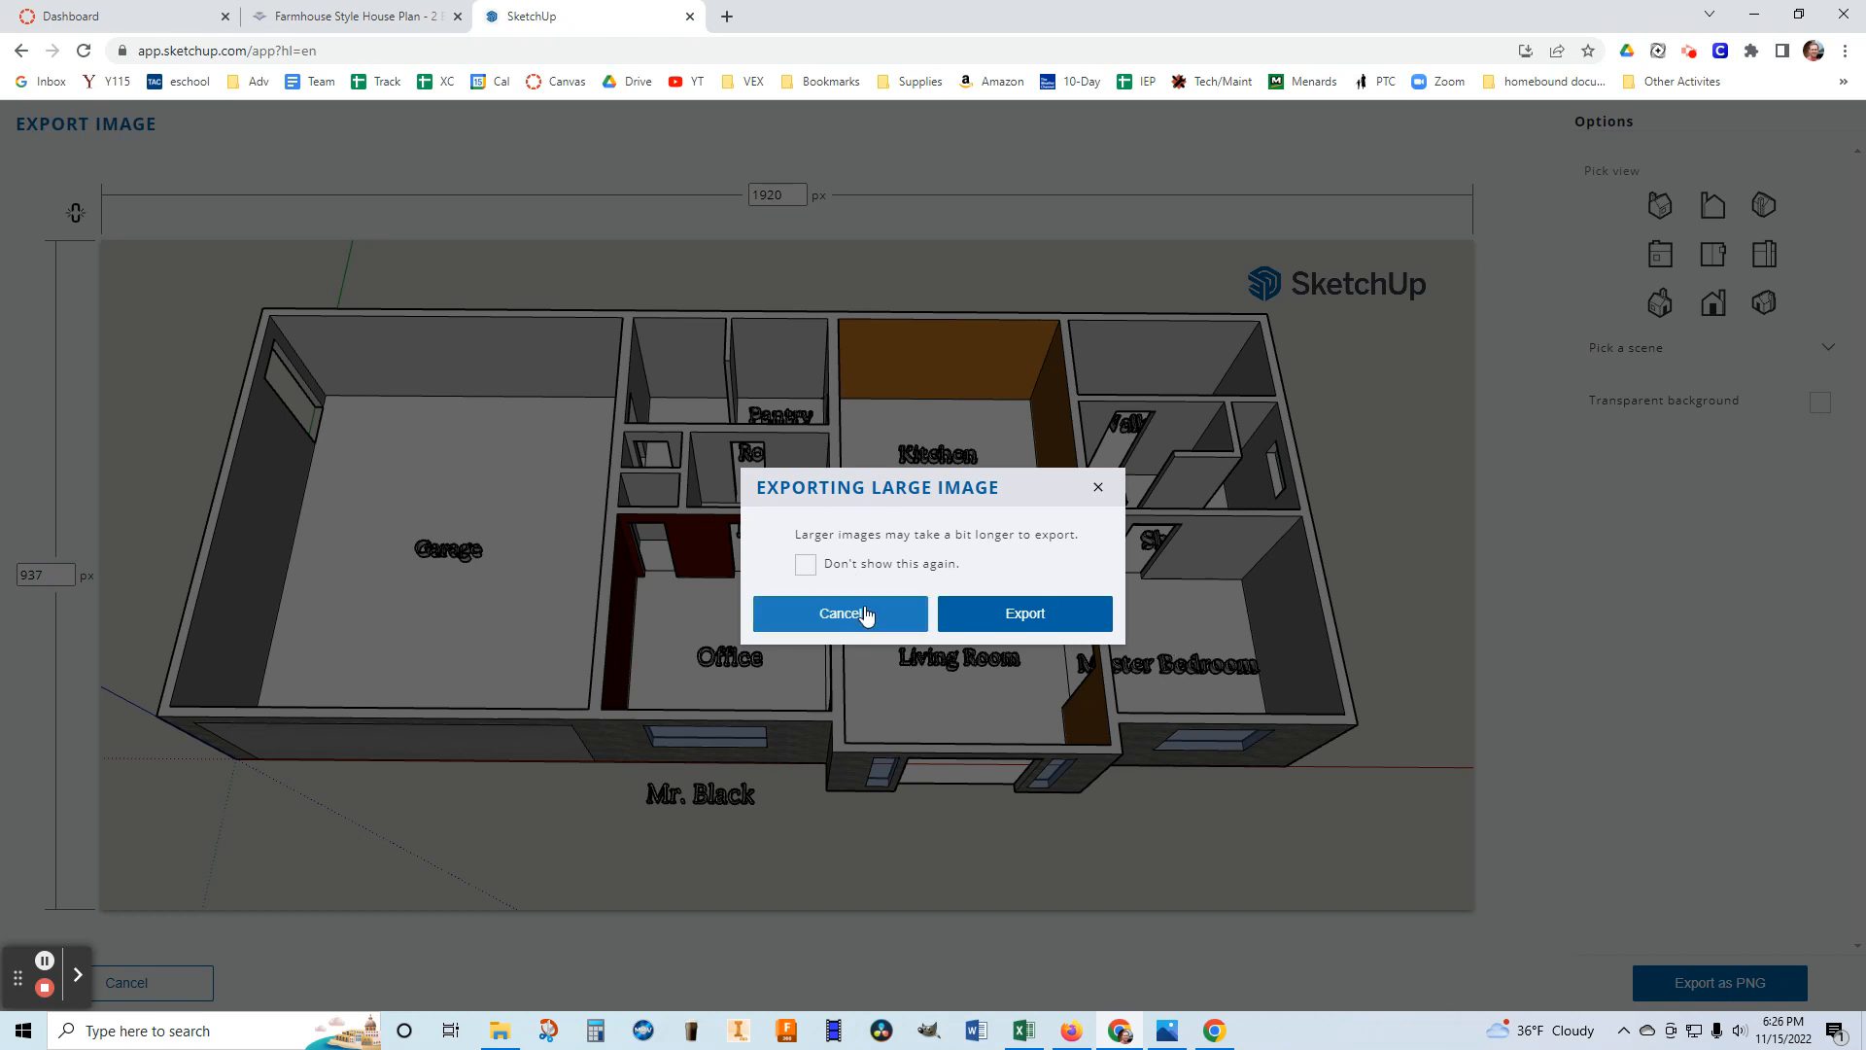
click(1025, 610)
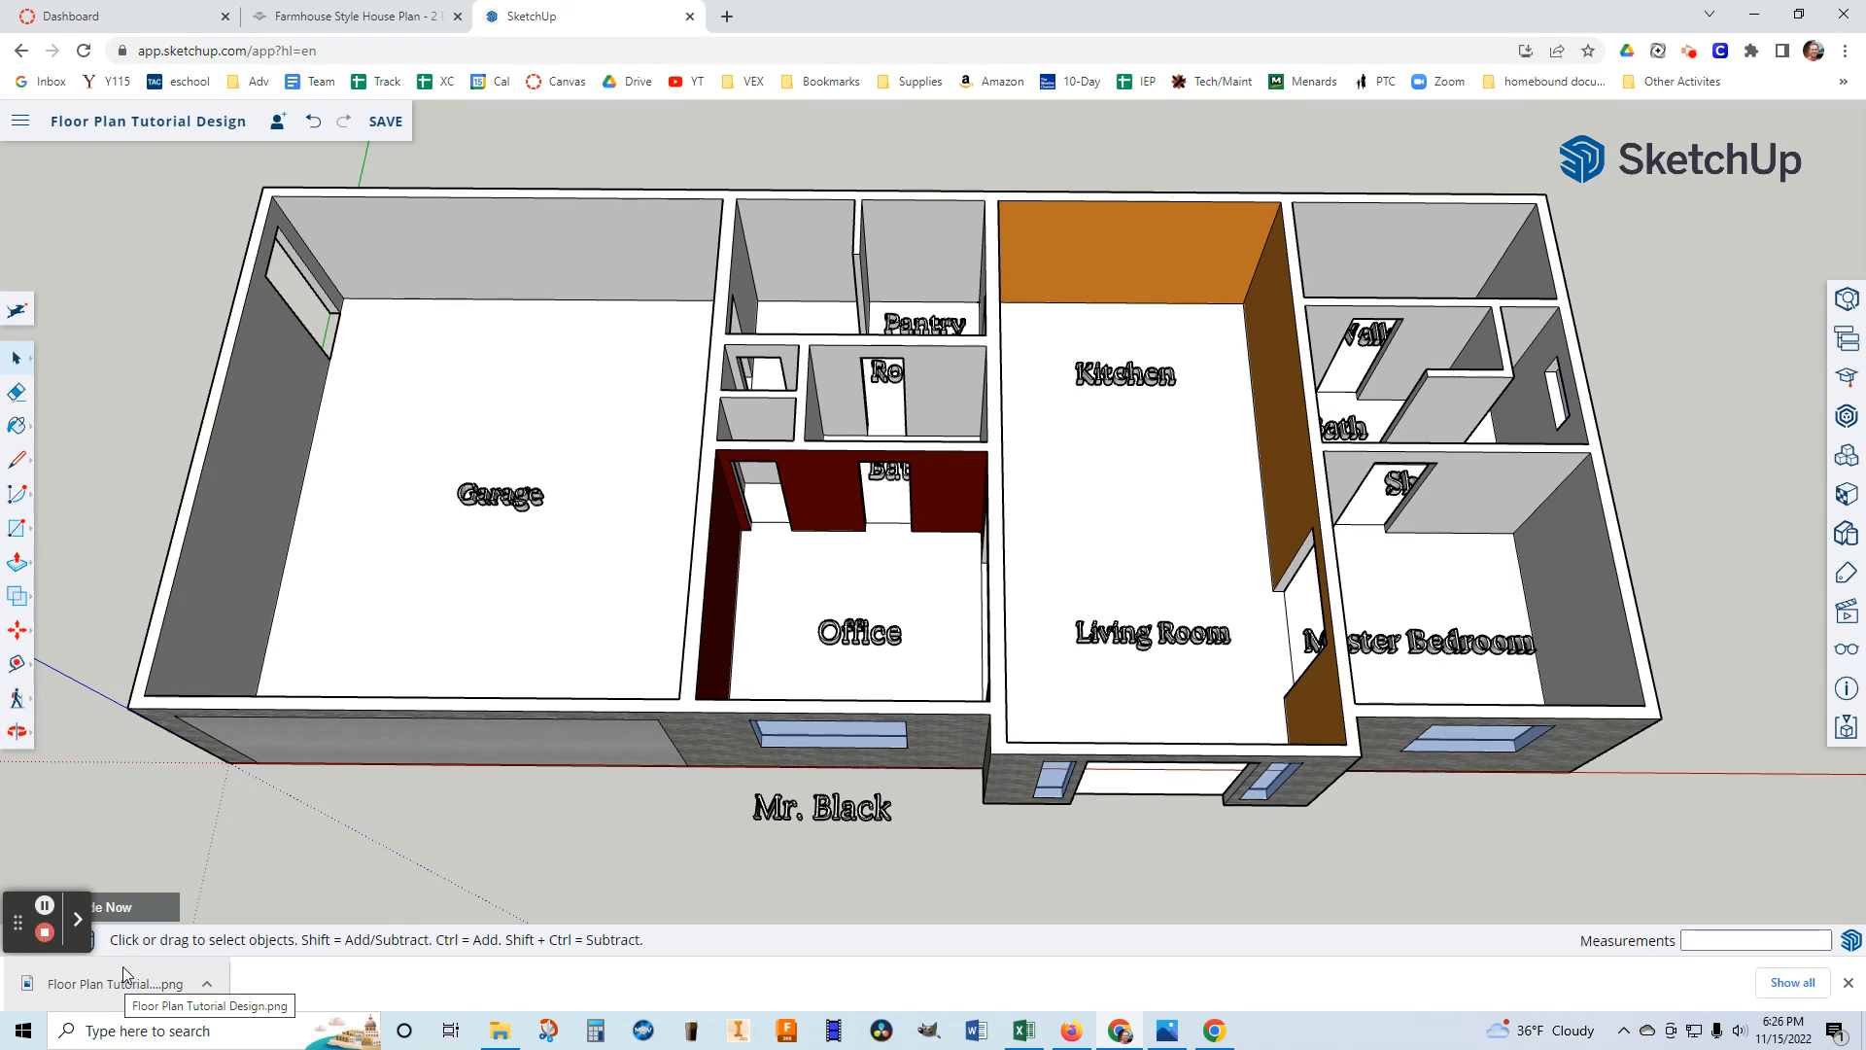
Switch to the Canvas dashboard and open the 2nd period 8th Engineering Basics course in a new tab.
click(178, 27)
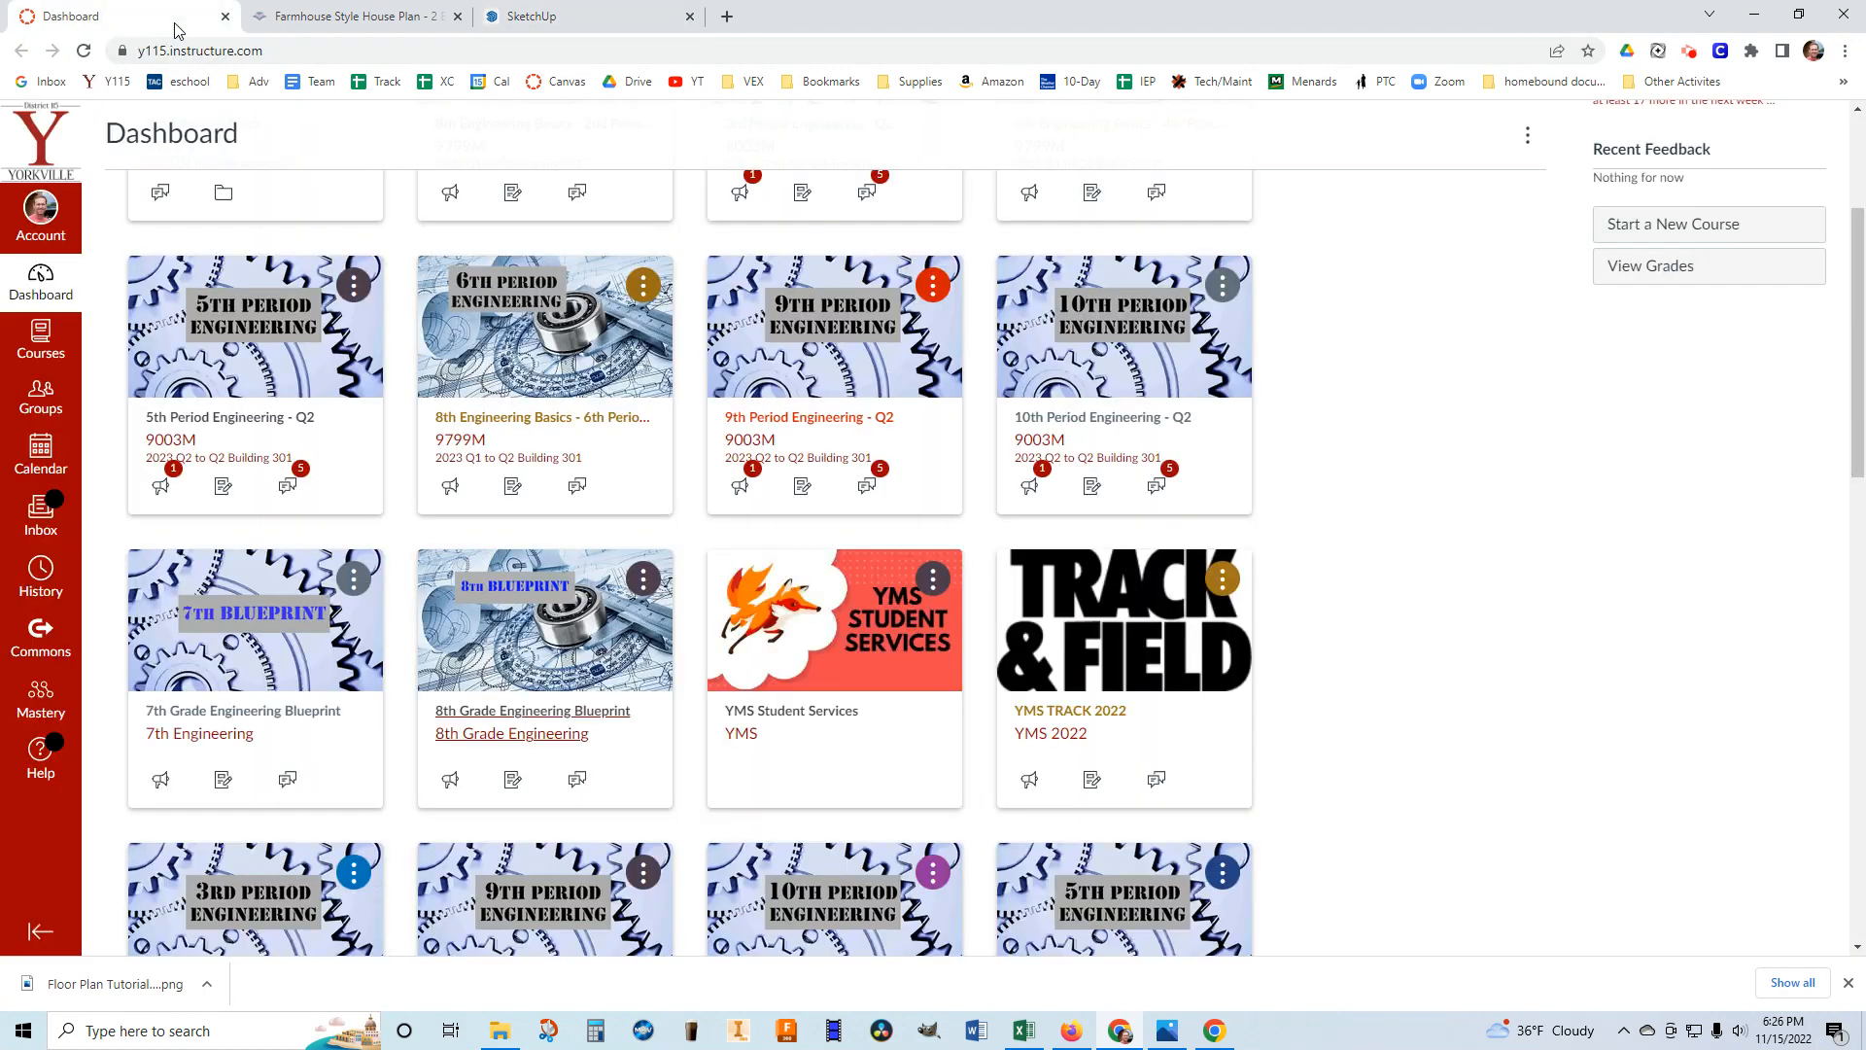
scroll(433, 380, up, 3)
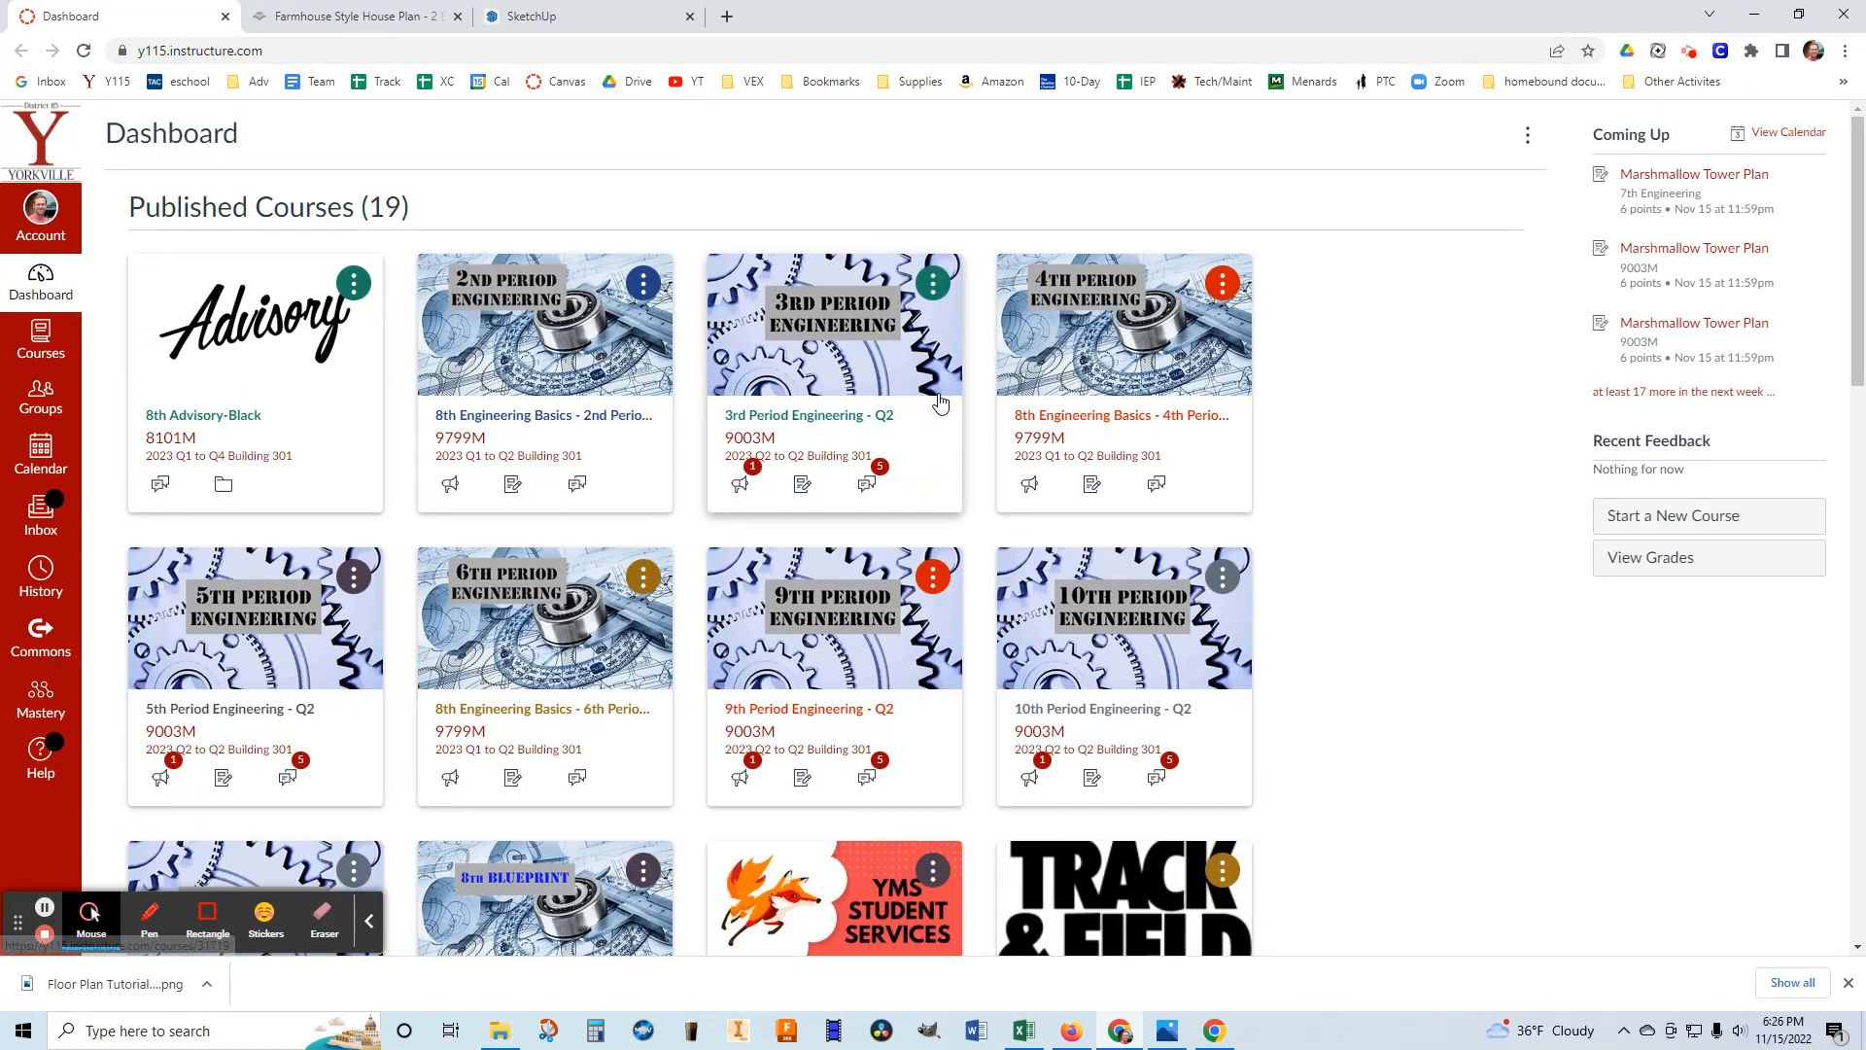
right_click(616, 418)
click(661, 433)
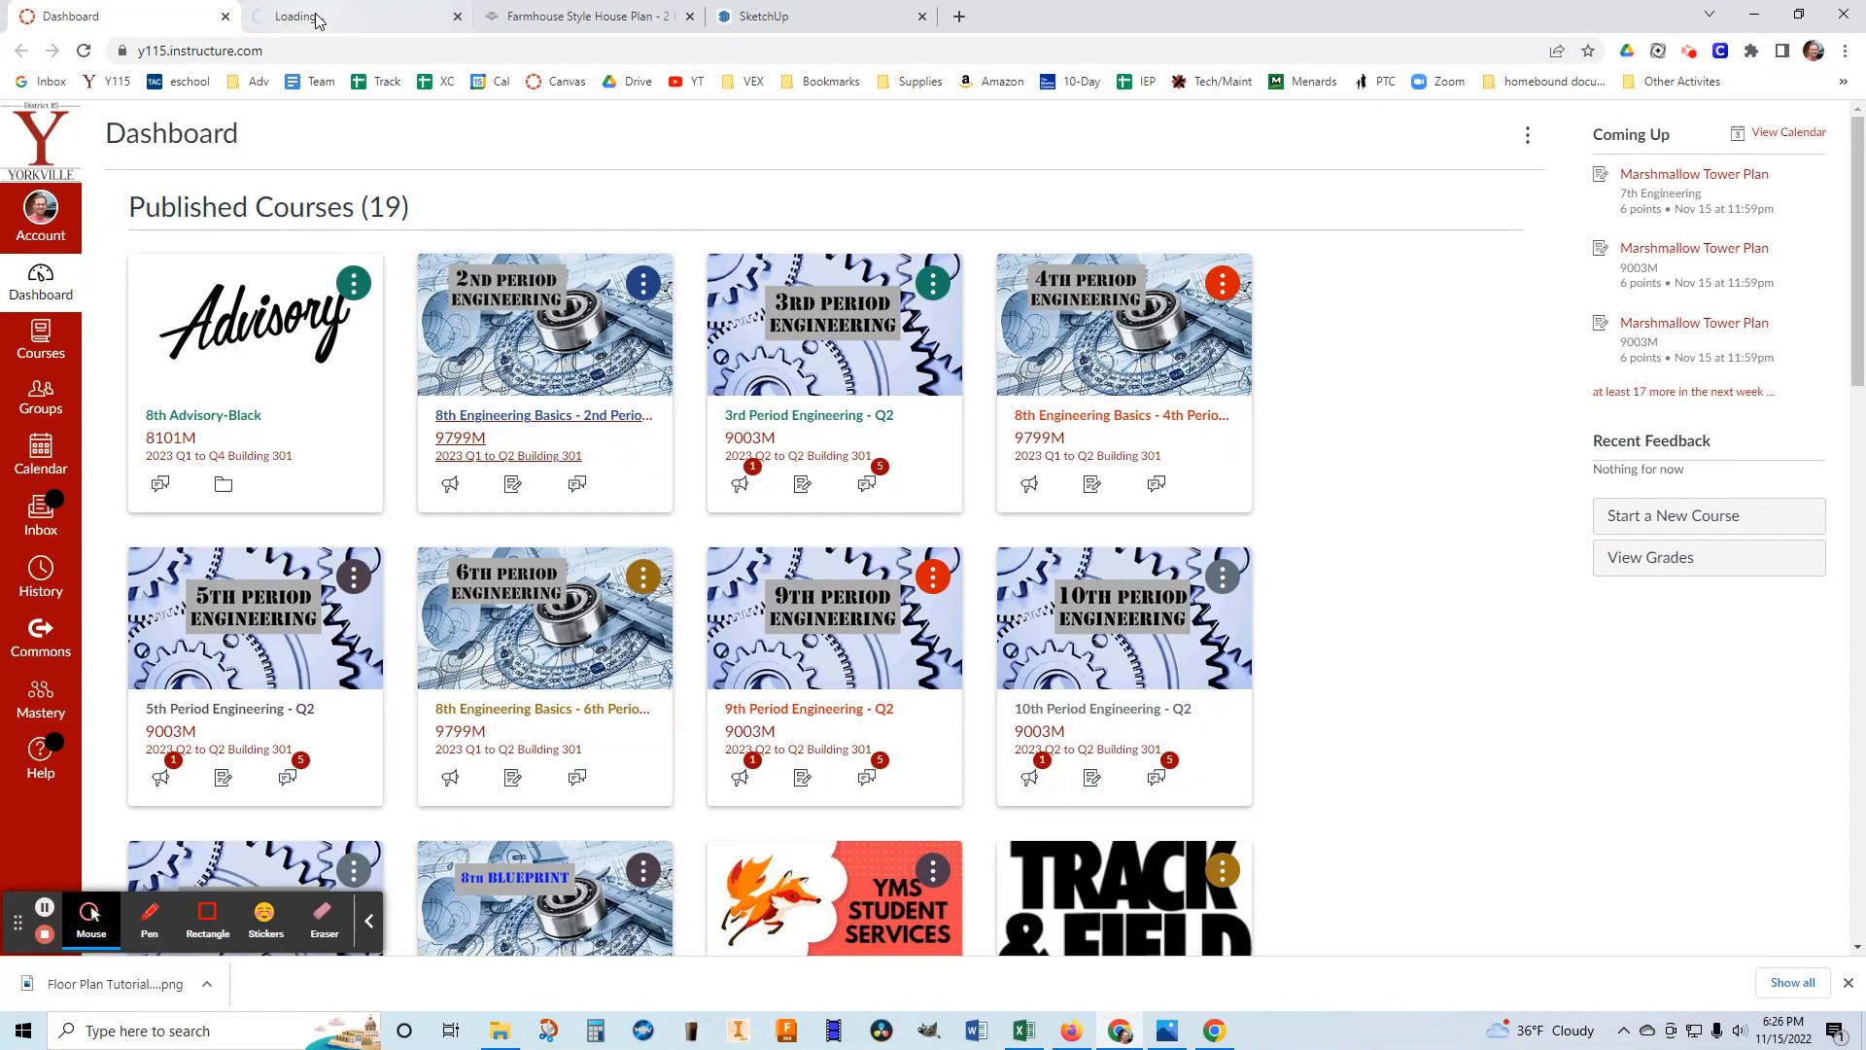
click(314, 18)
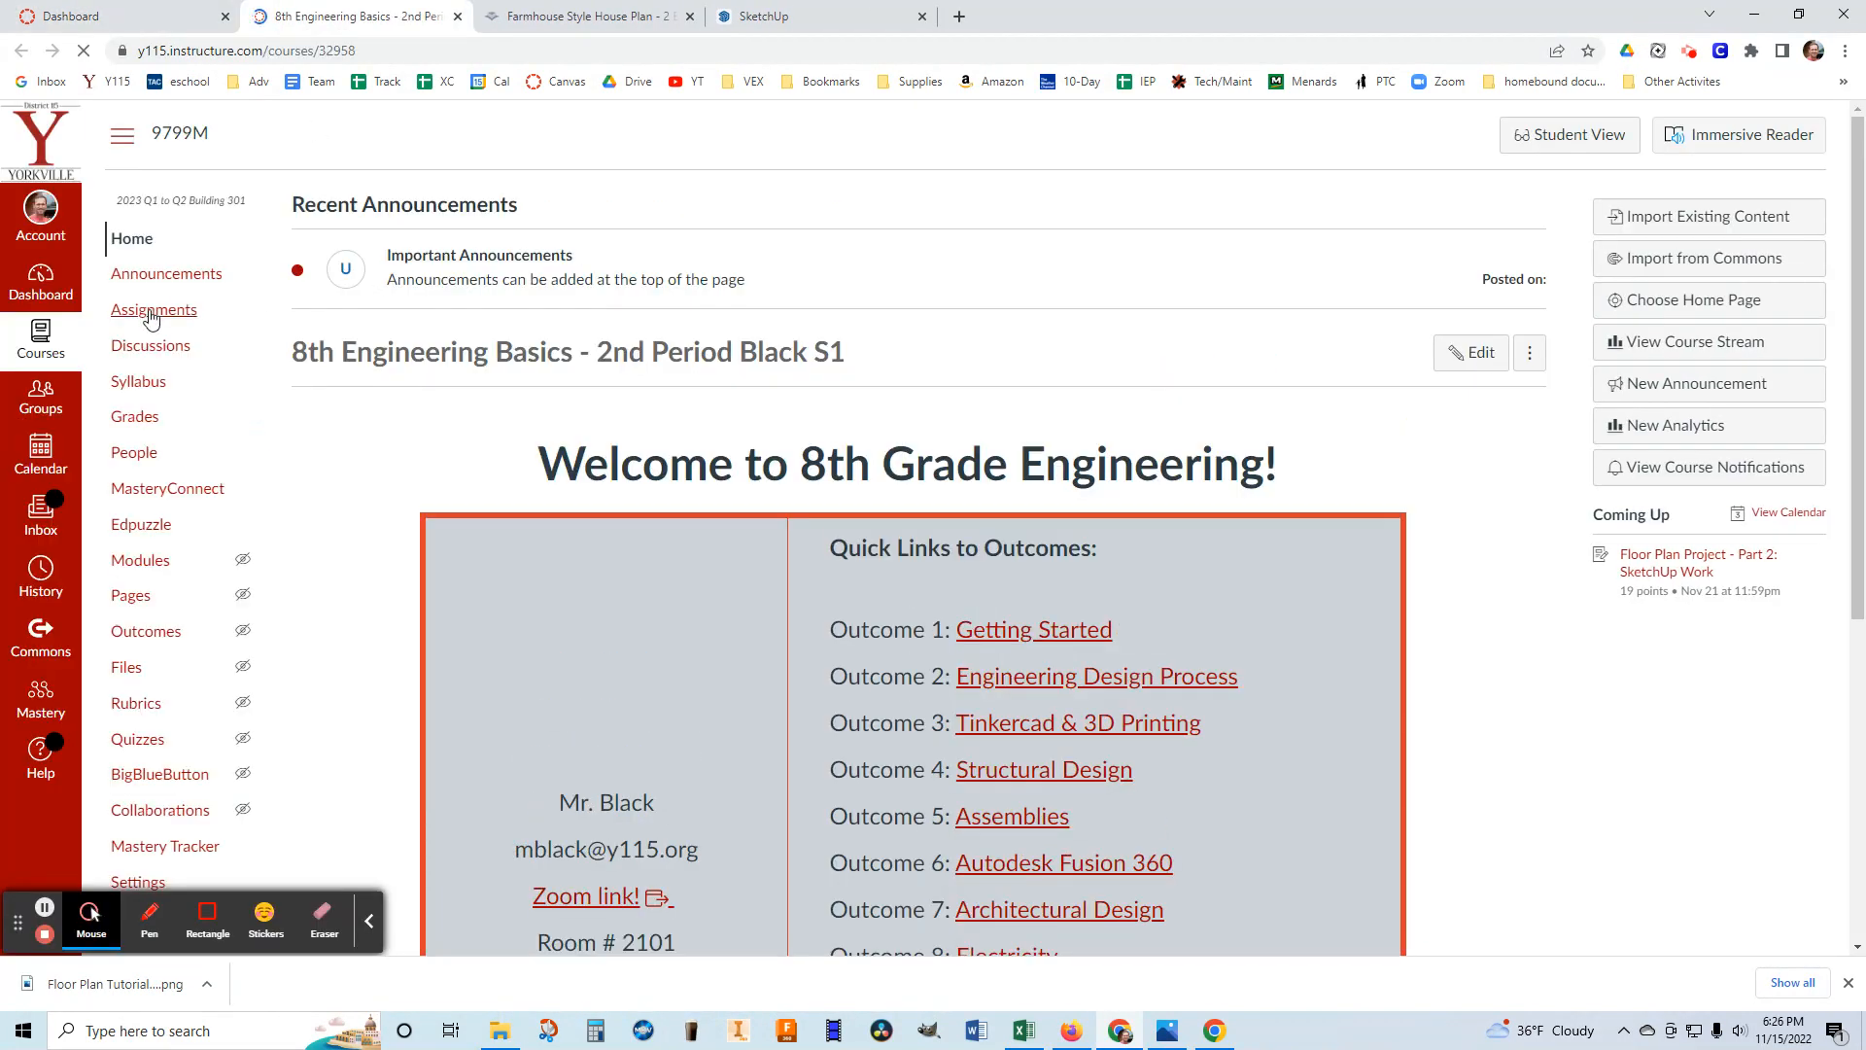
Open the assignment "Floor Plan Project - Part 2: SketchUp Work" from the course's assignments list.
click(152, 311)
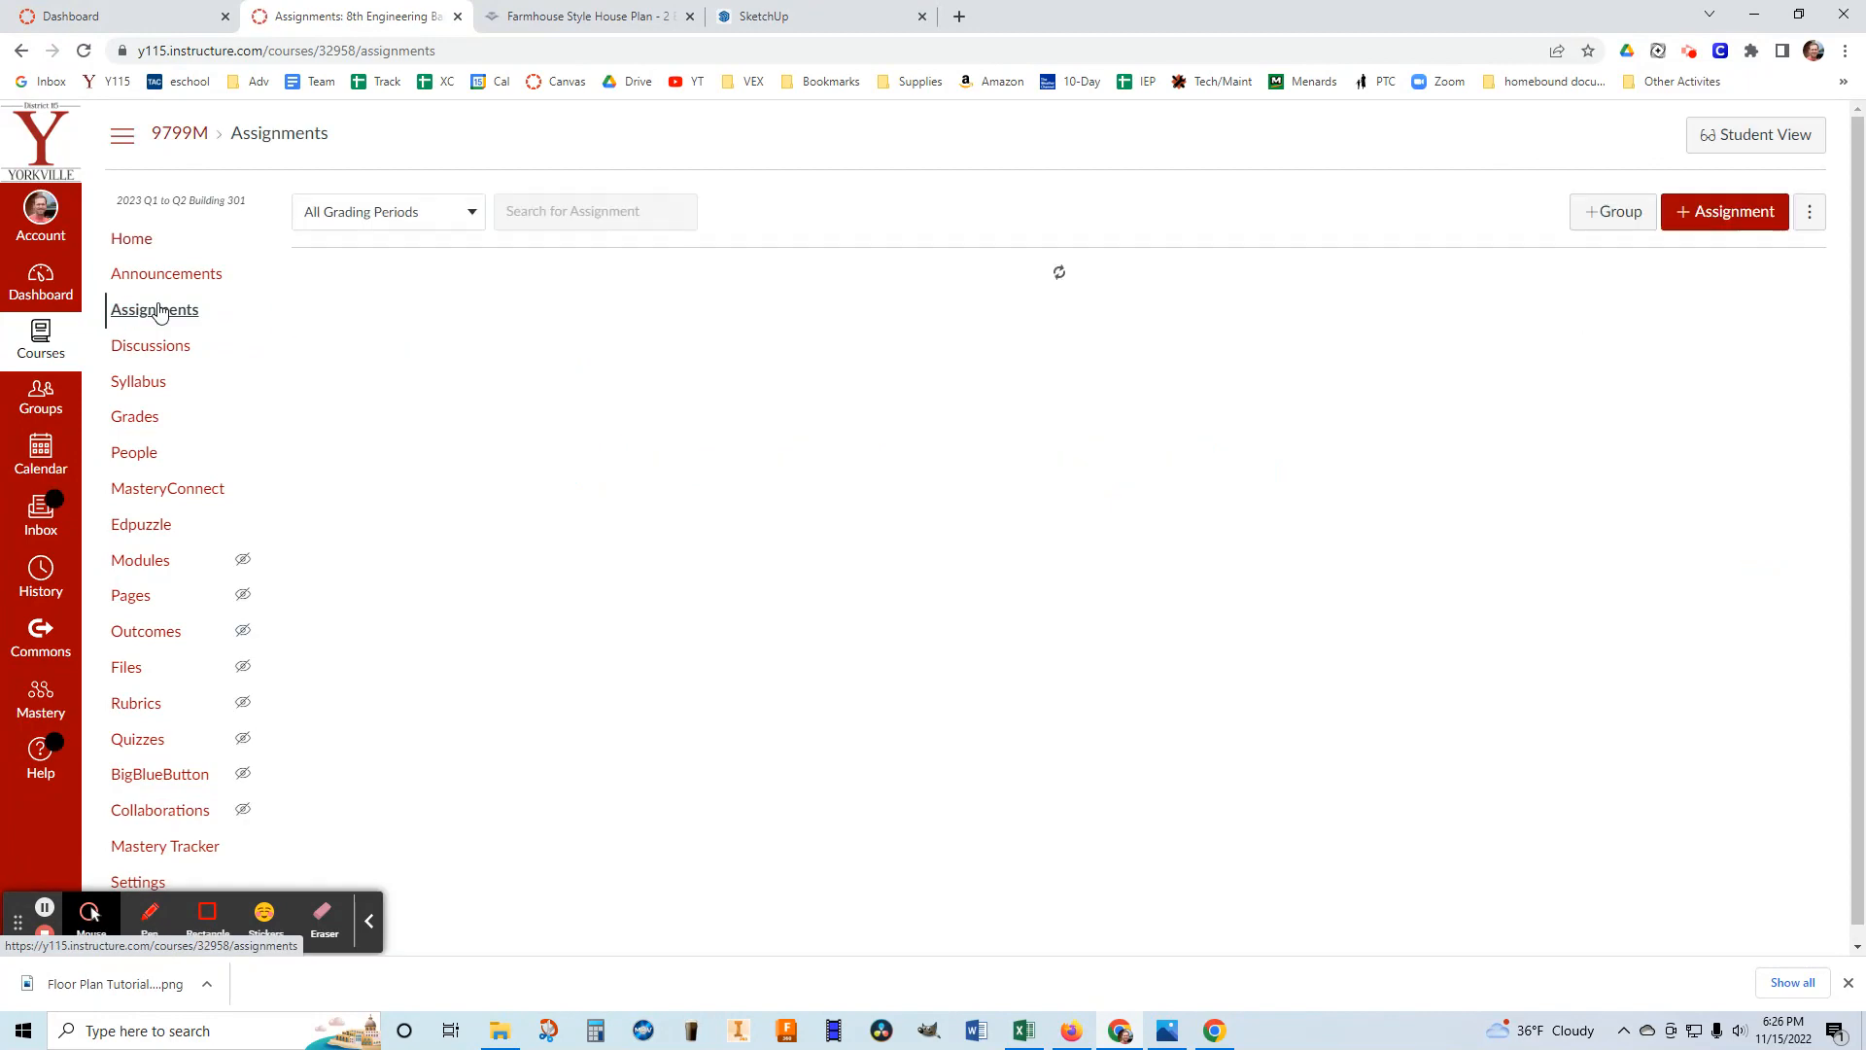
scroll(872, 445, down, 15)
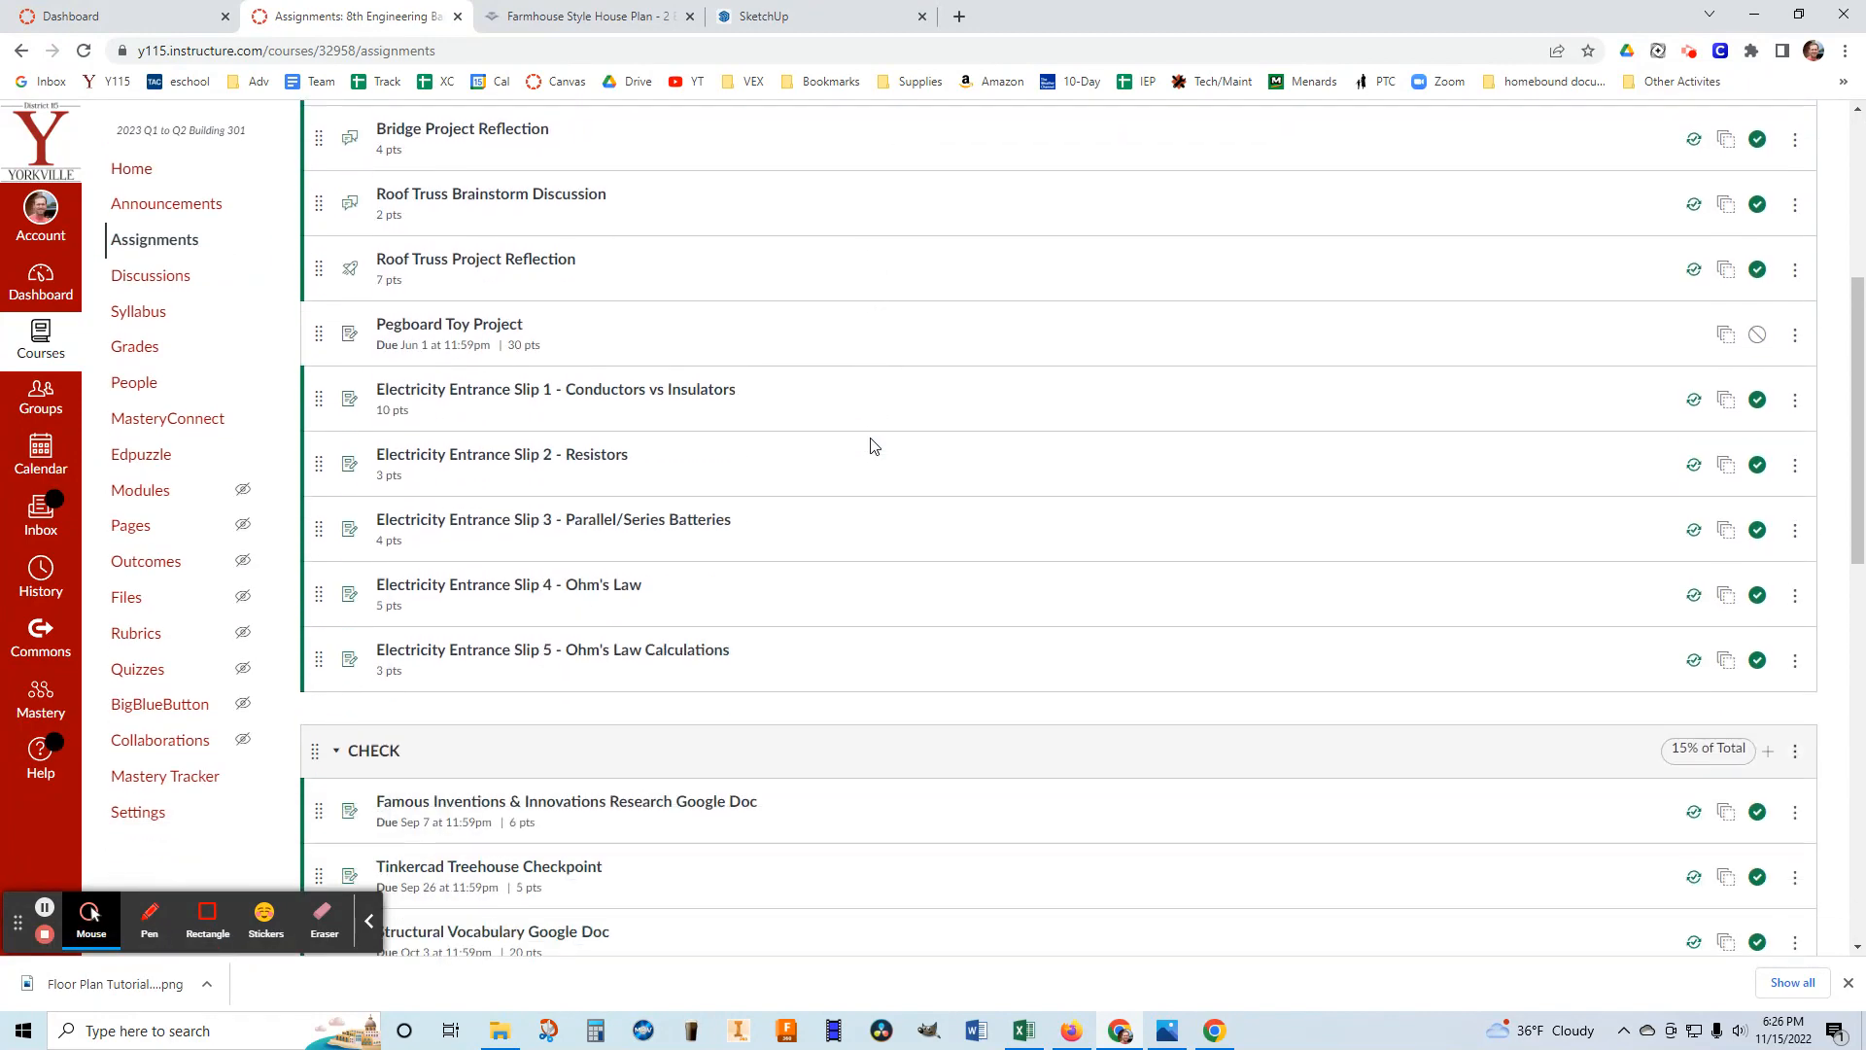
scroll(872, 445, down, 2)
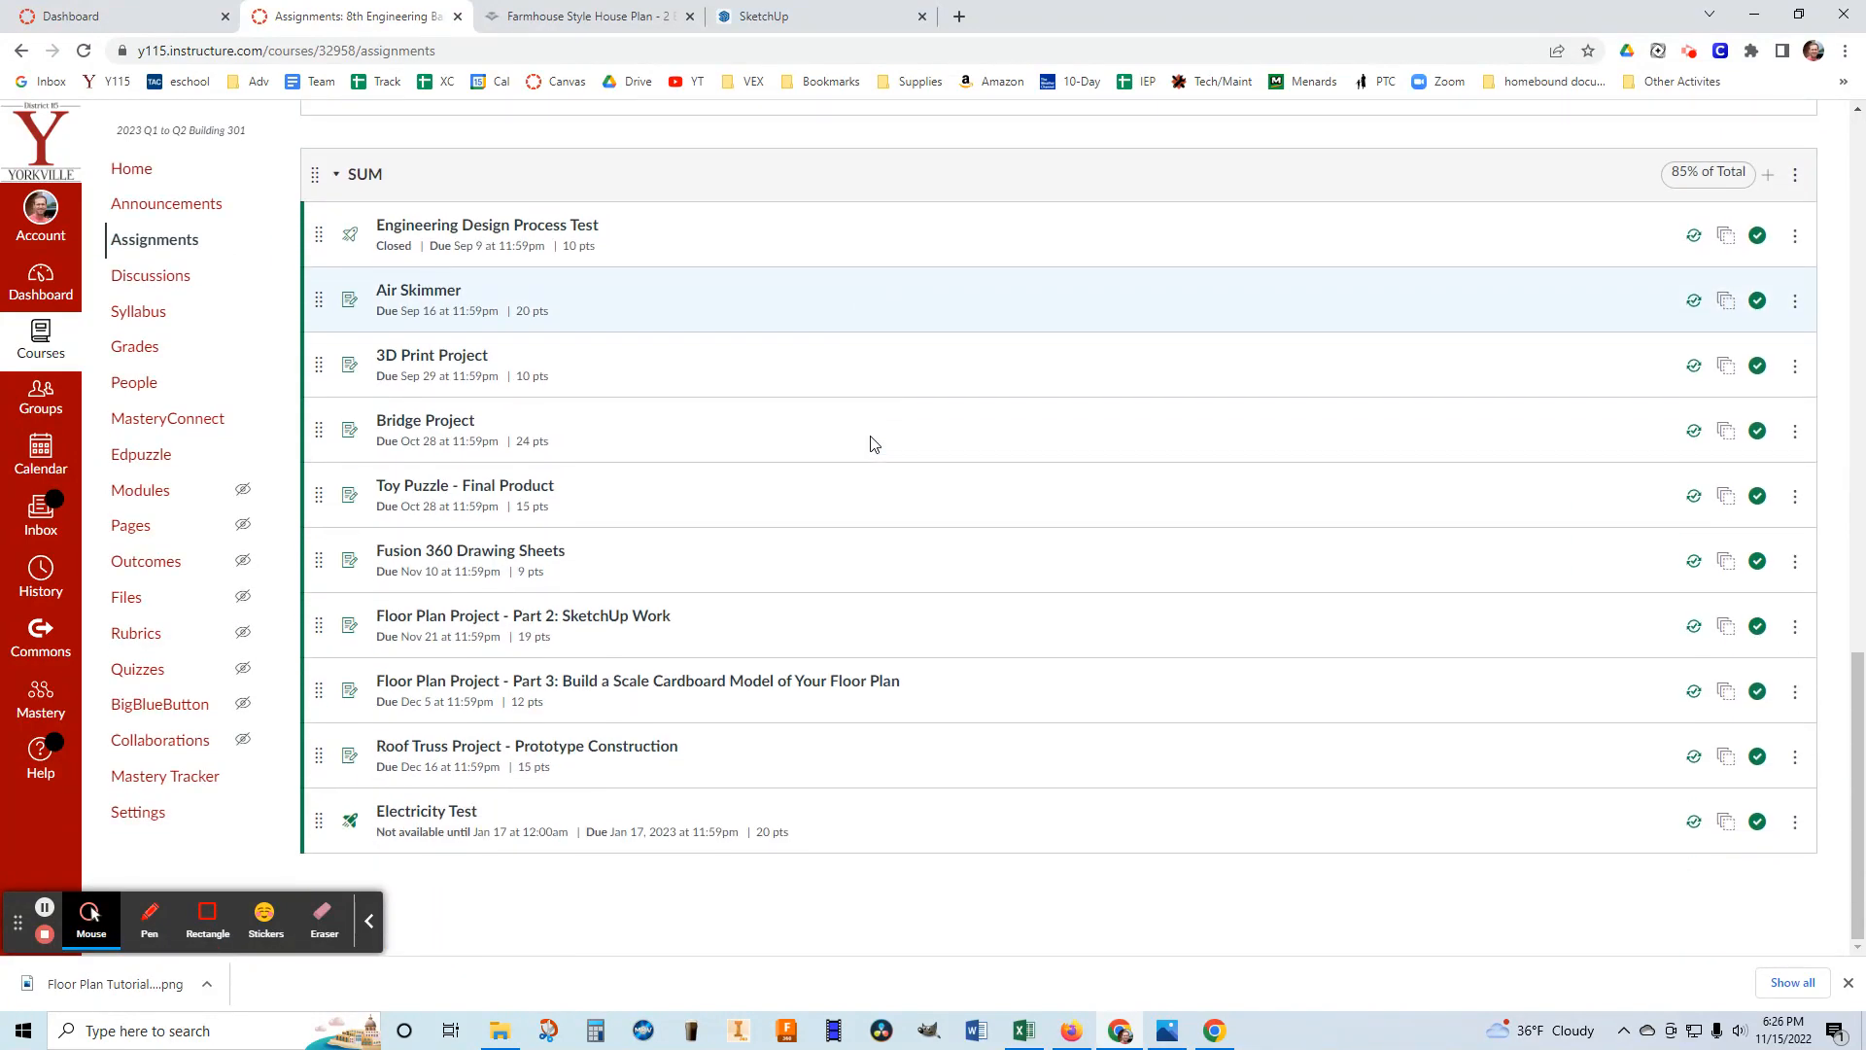
click(448, 623)
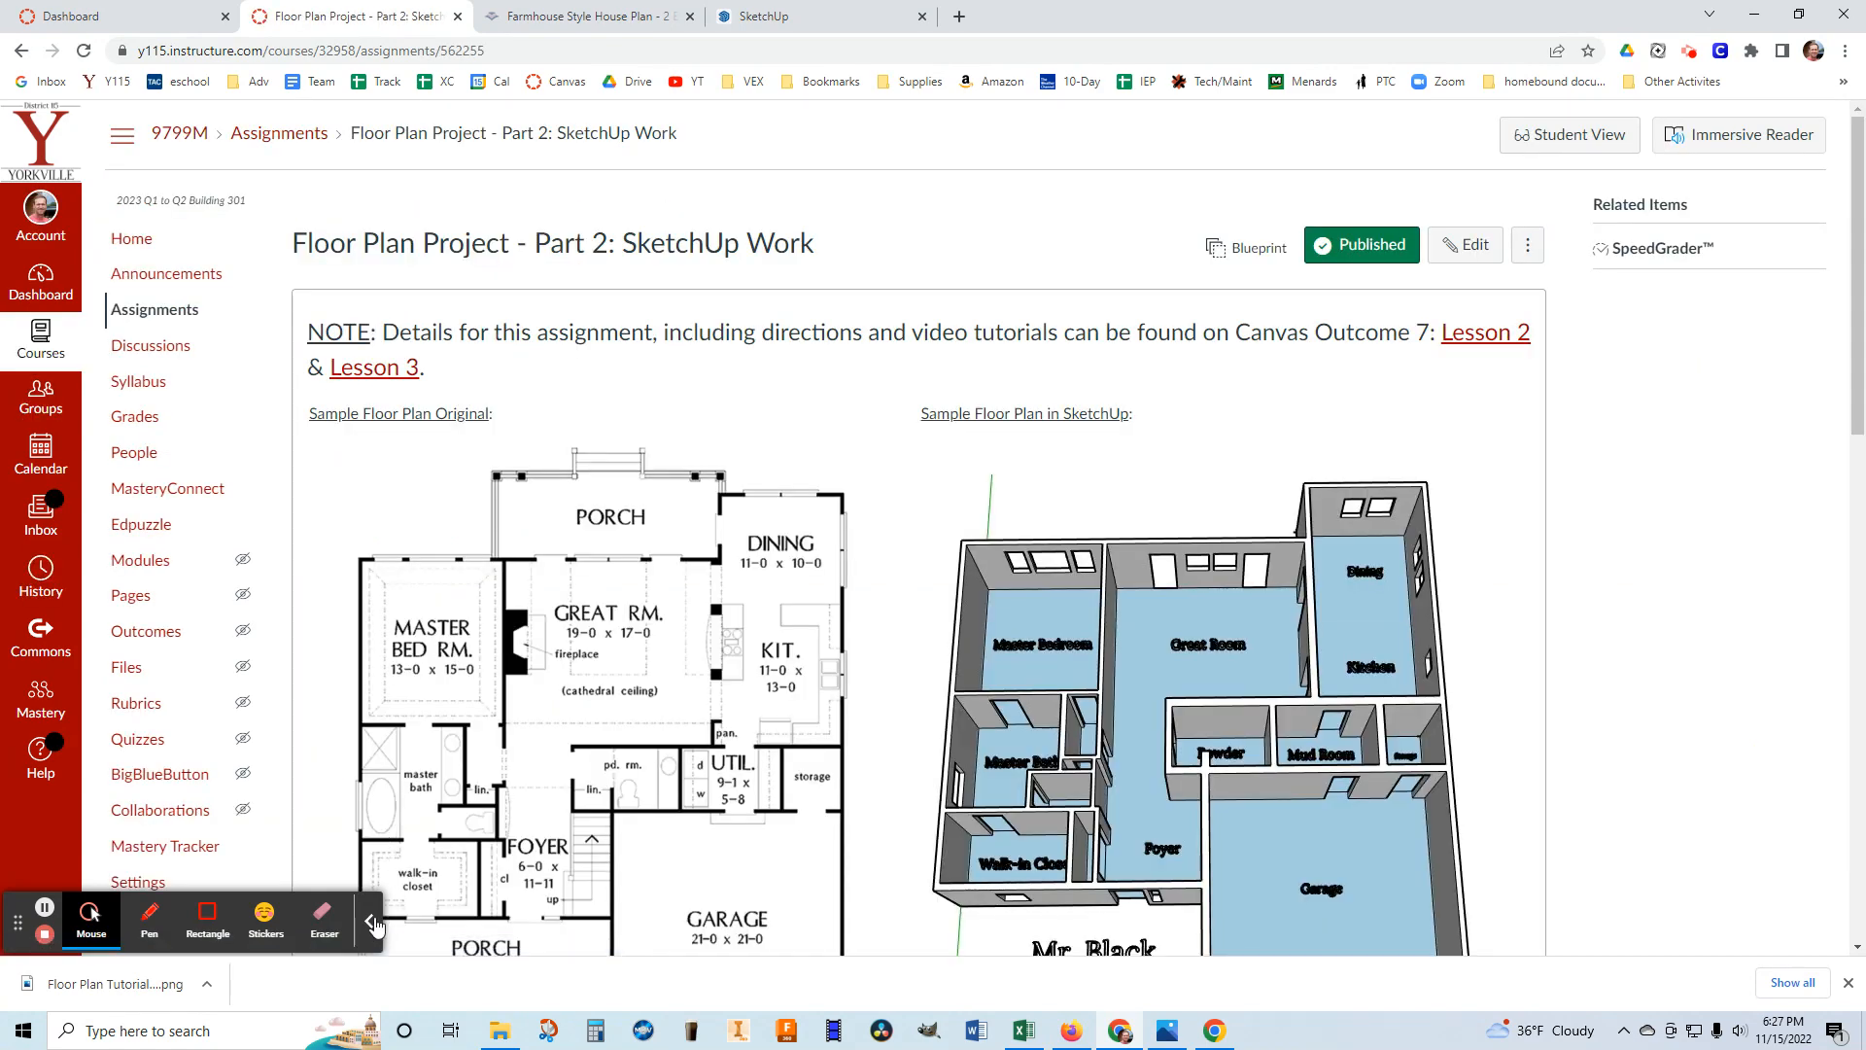
Review the assignment's sample floor plans and the instructions for downloading and submitting the PNG.
click(371, 924)
scroll(1110, 652, down, 1)
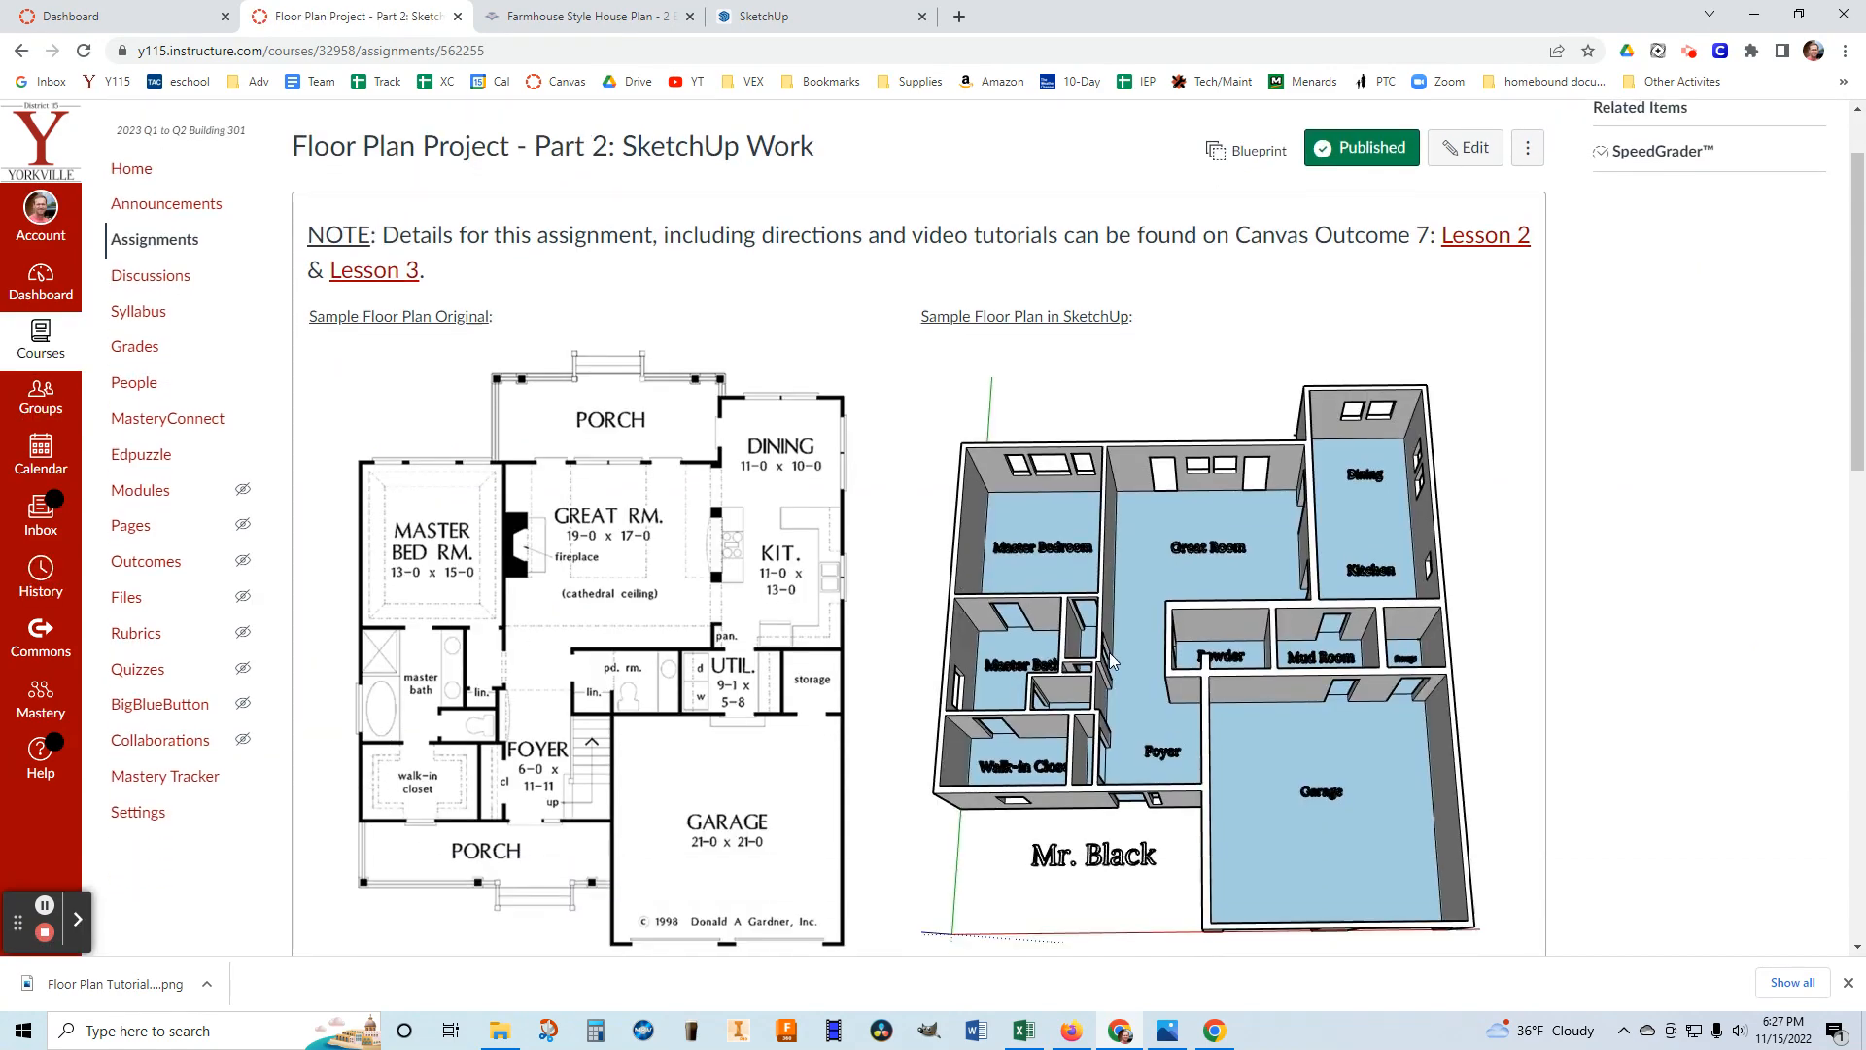
scroll(1069, 617, up, 1)
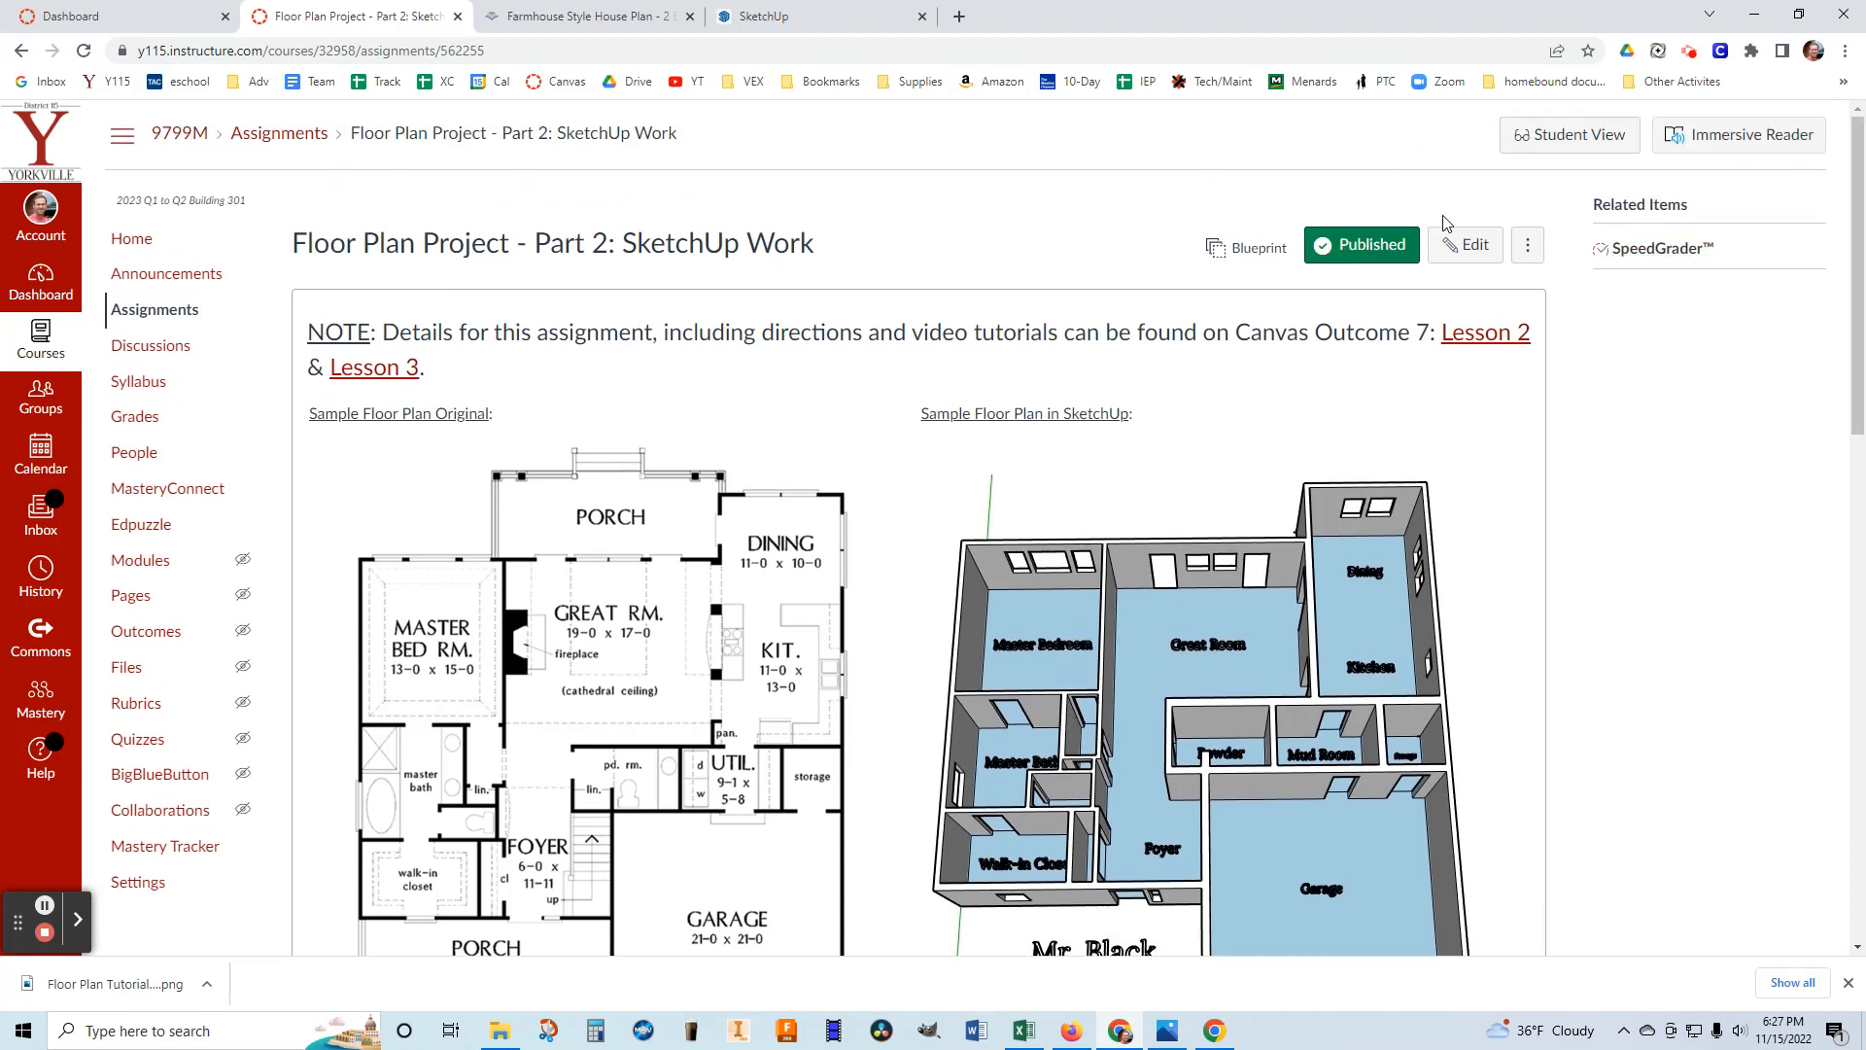
scroll(1439, 403, down, 1)
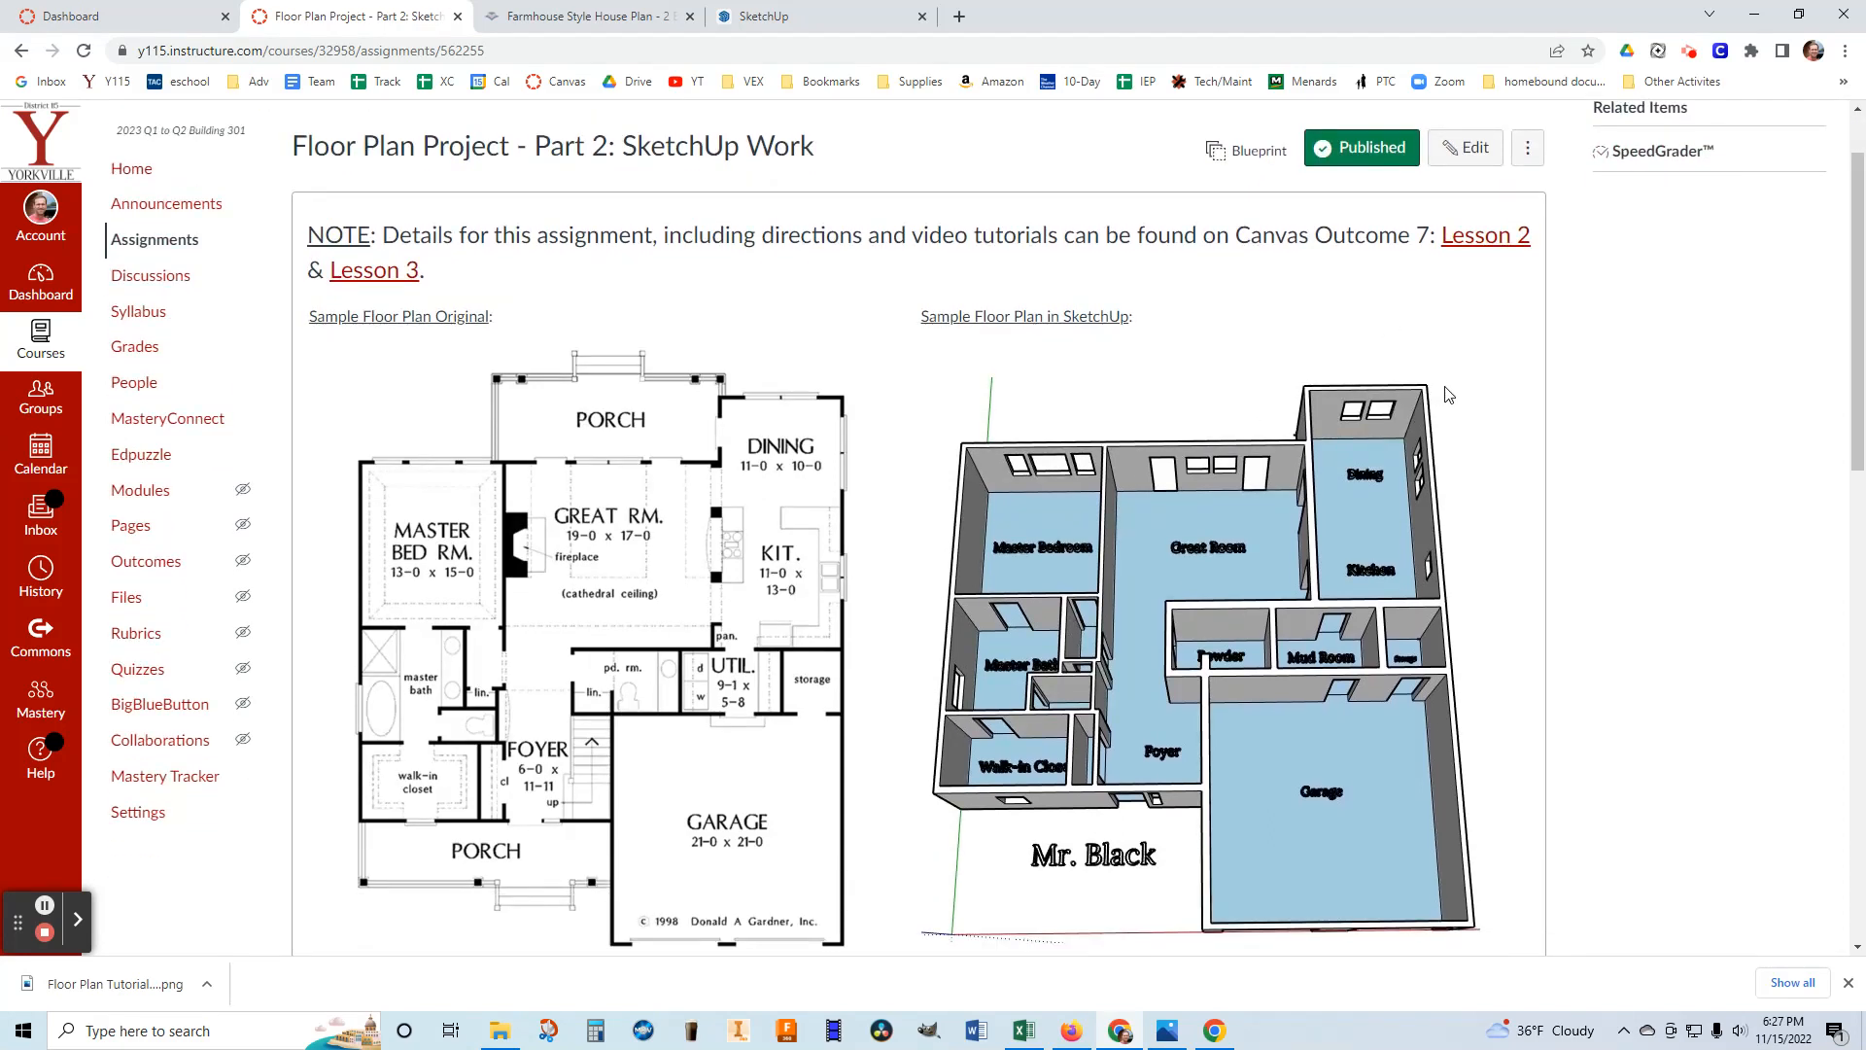
scroll(1466, 362, down, 3)
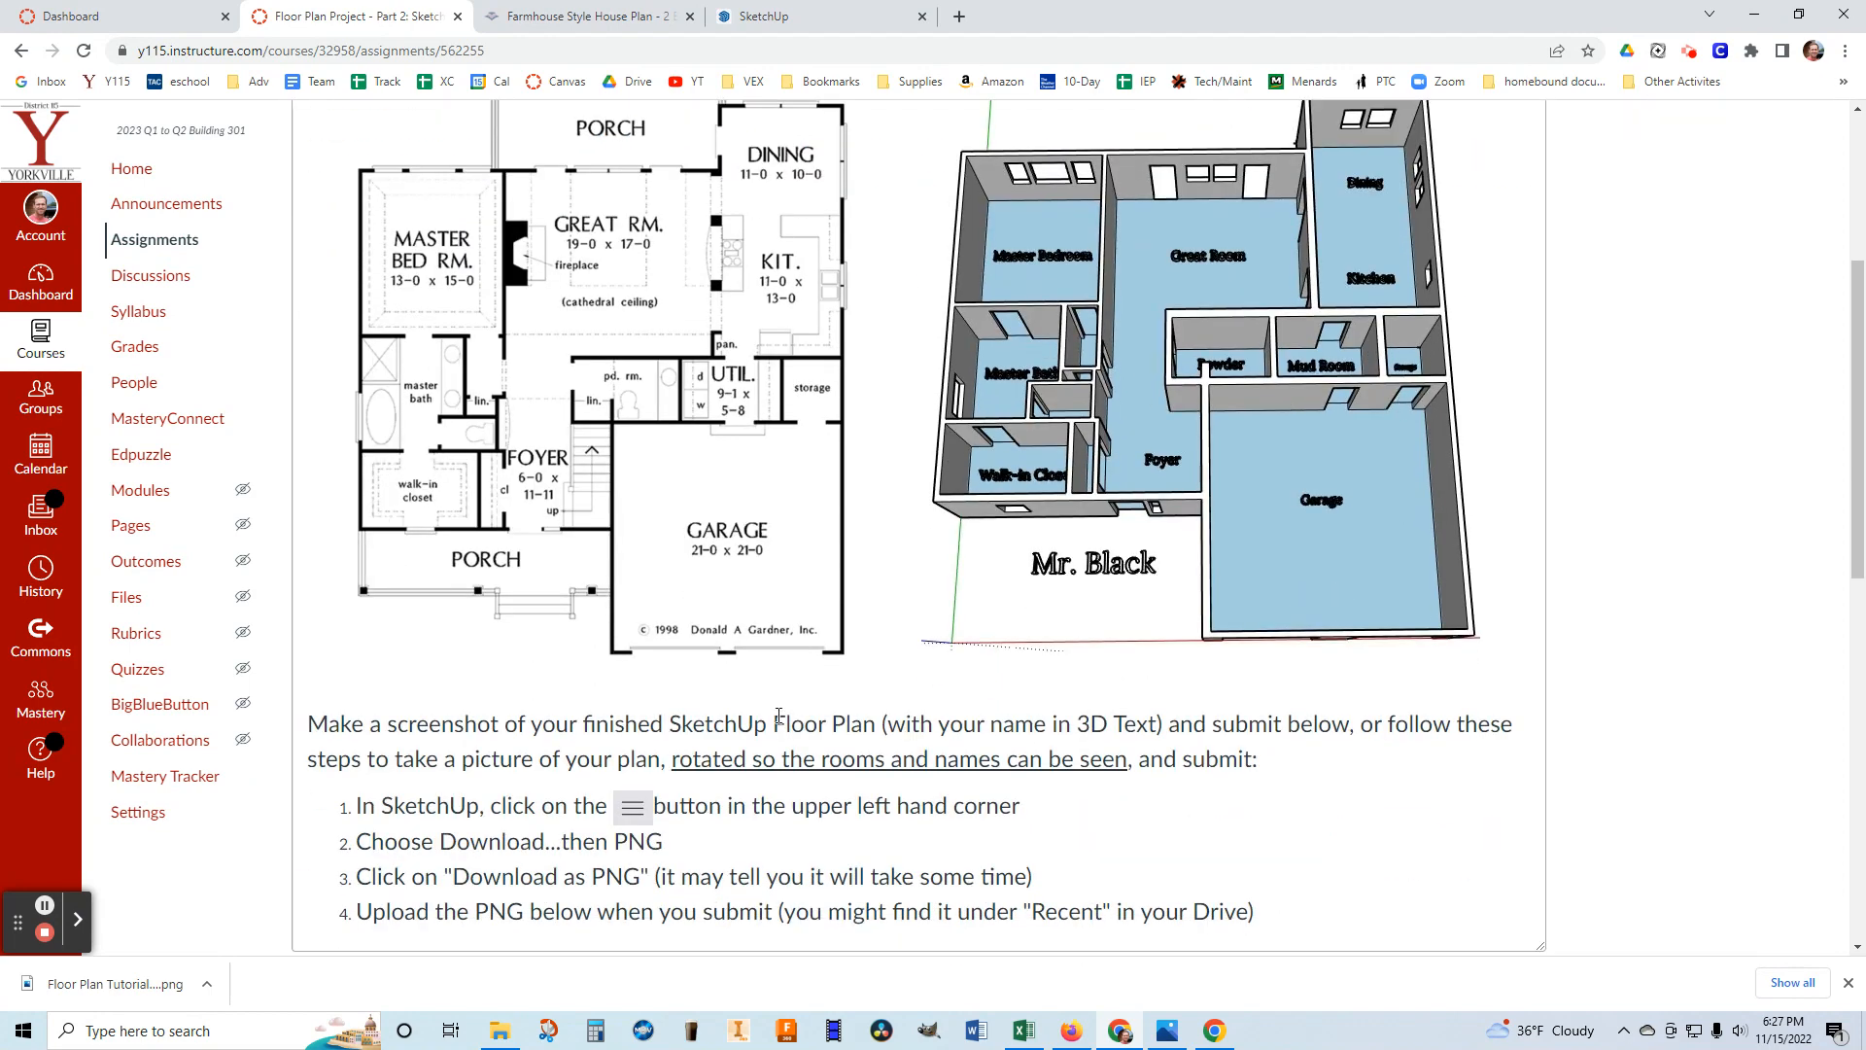
scroll(779, 717, up, 3)
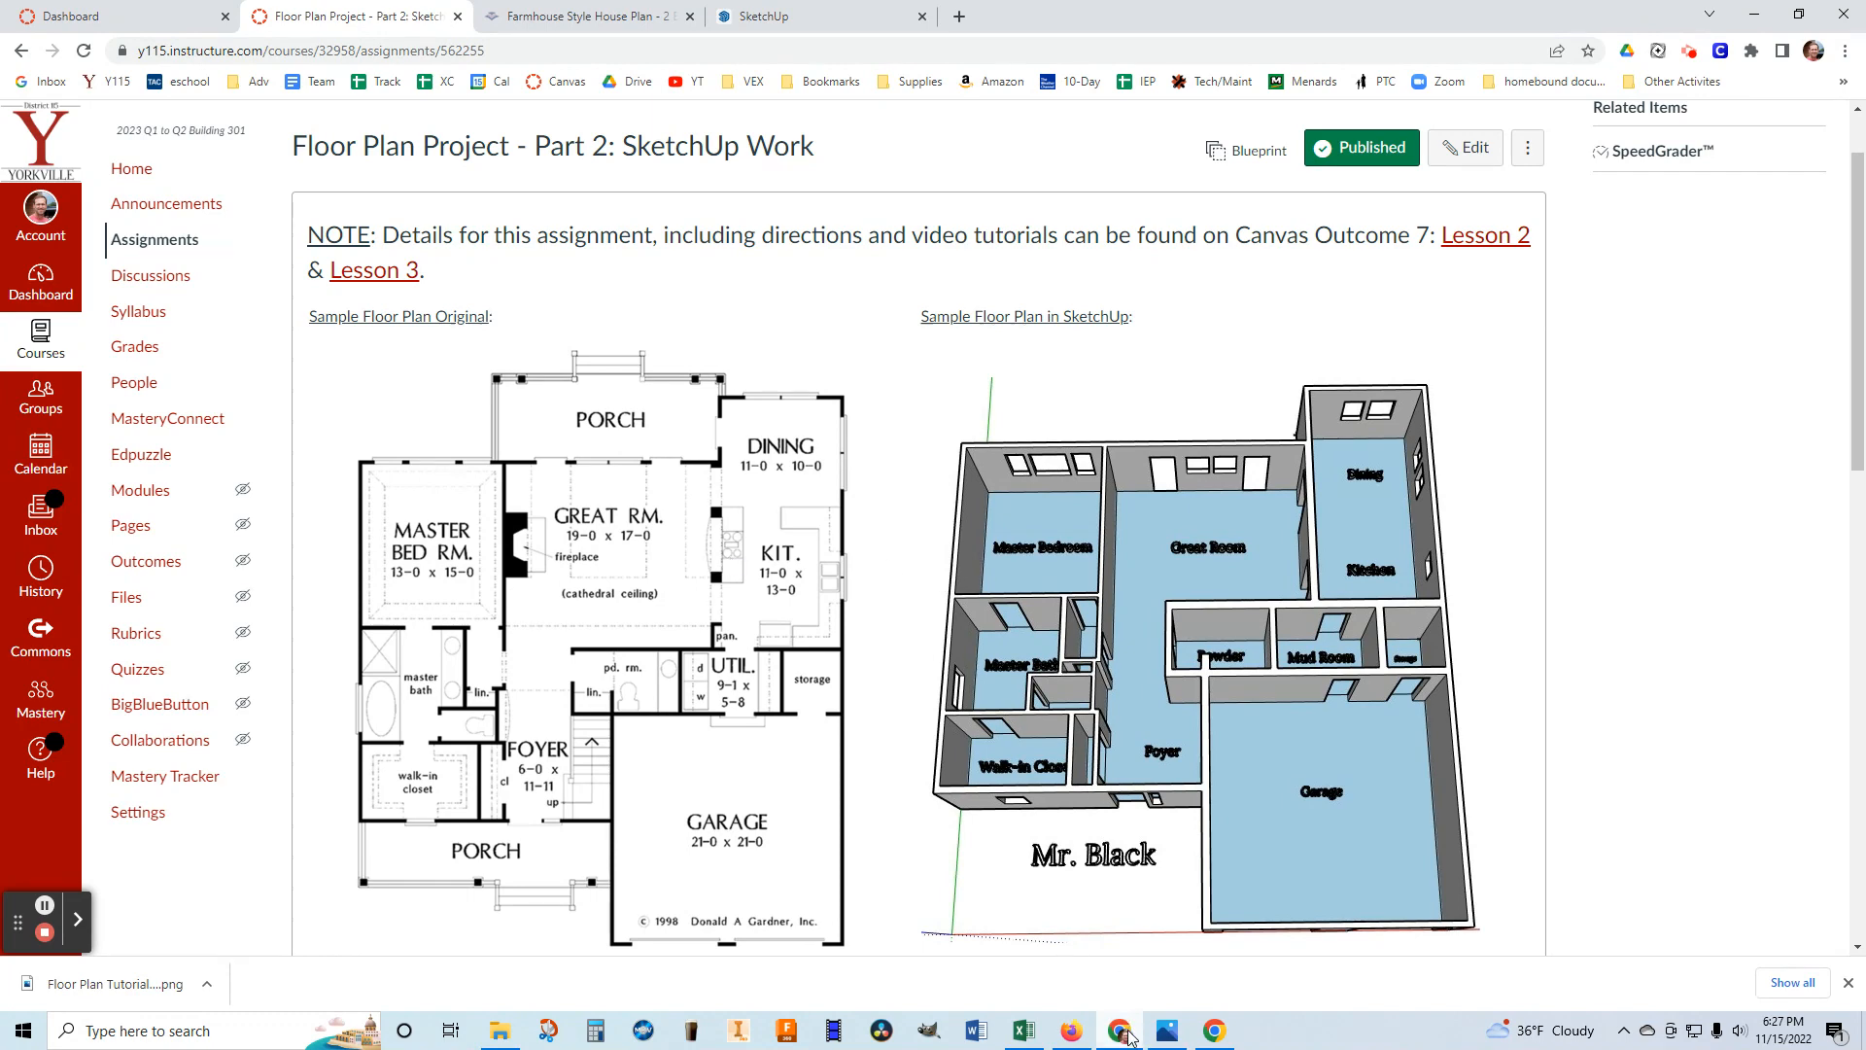
Switch to the SketchUp model and look over the finished house up close and as a whole.
click(812, 16)
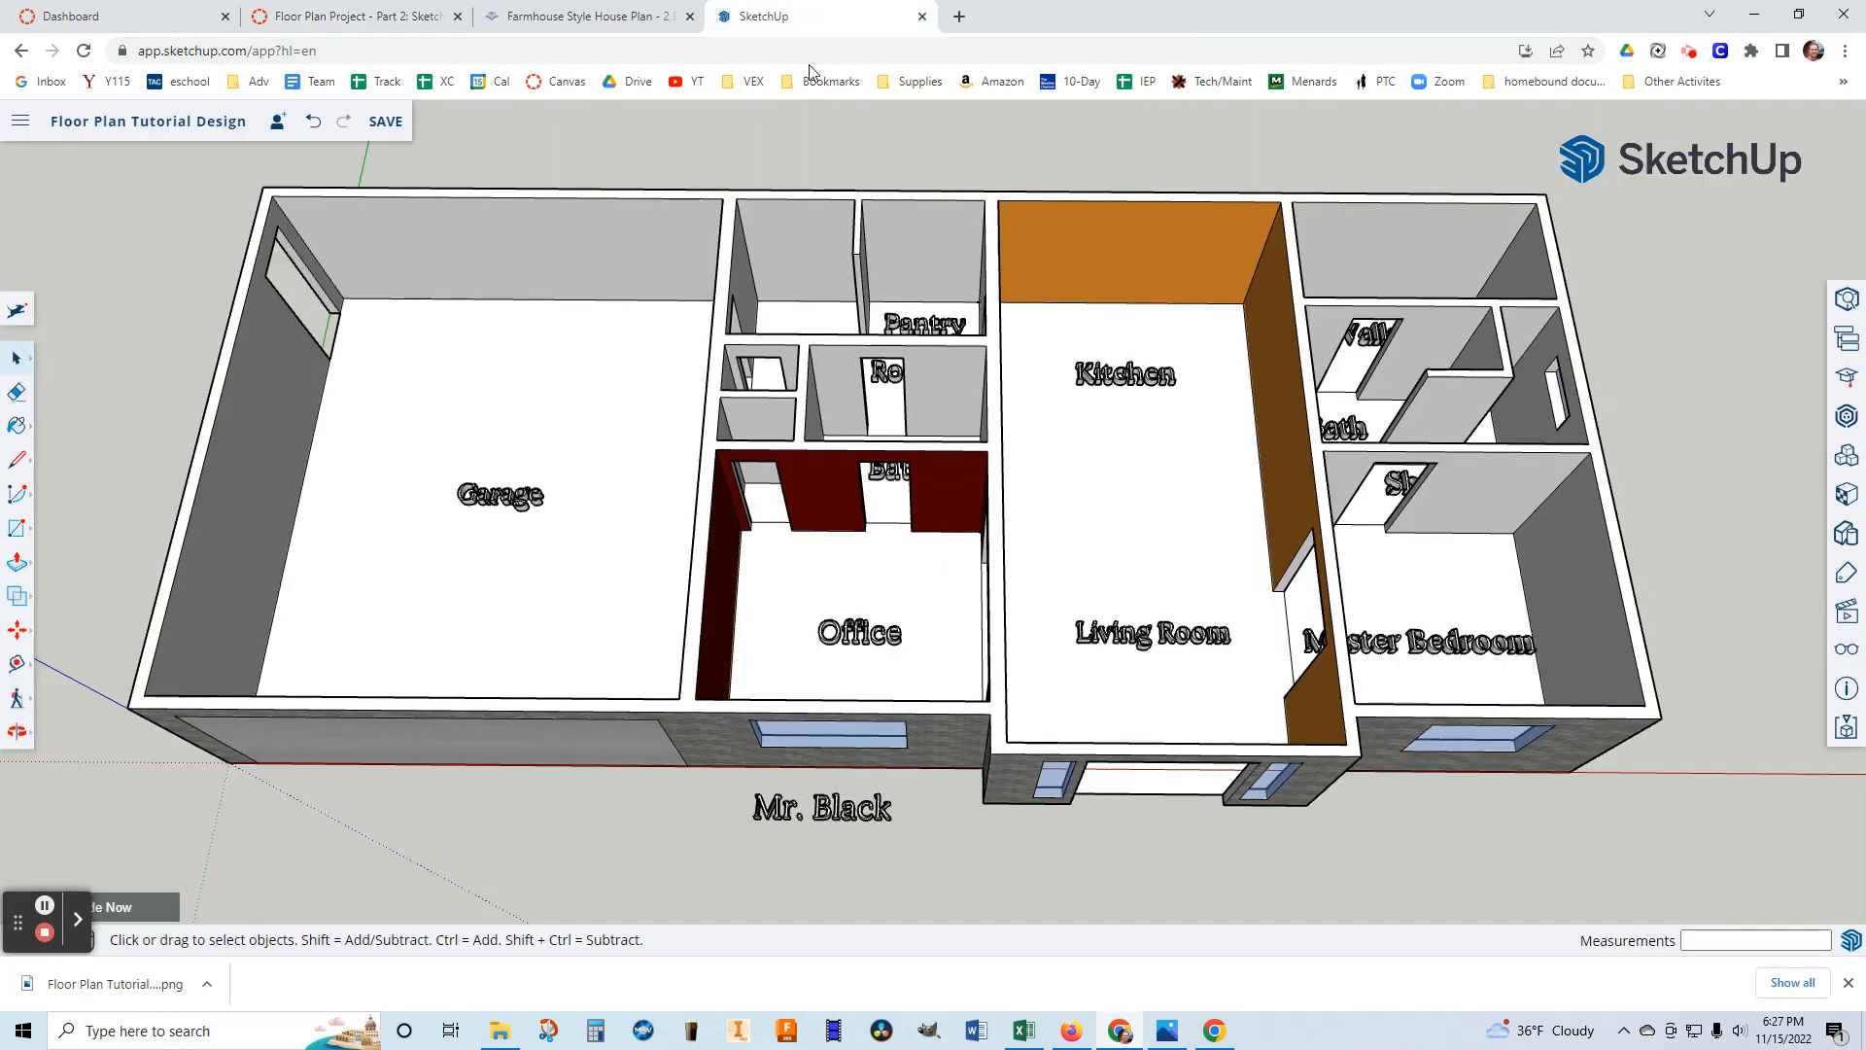
scroll(913, 348, up, 2)
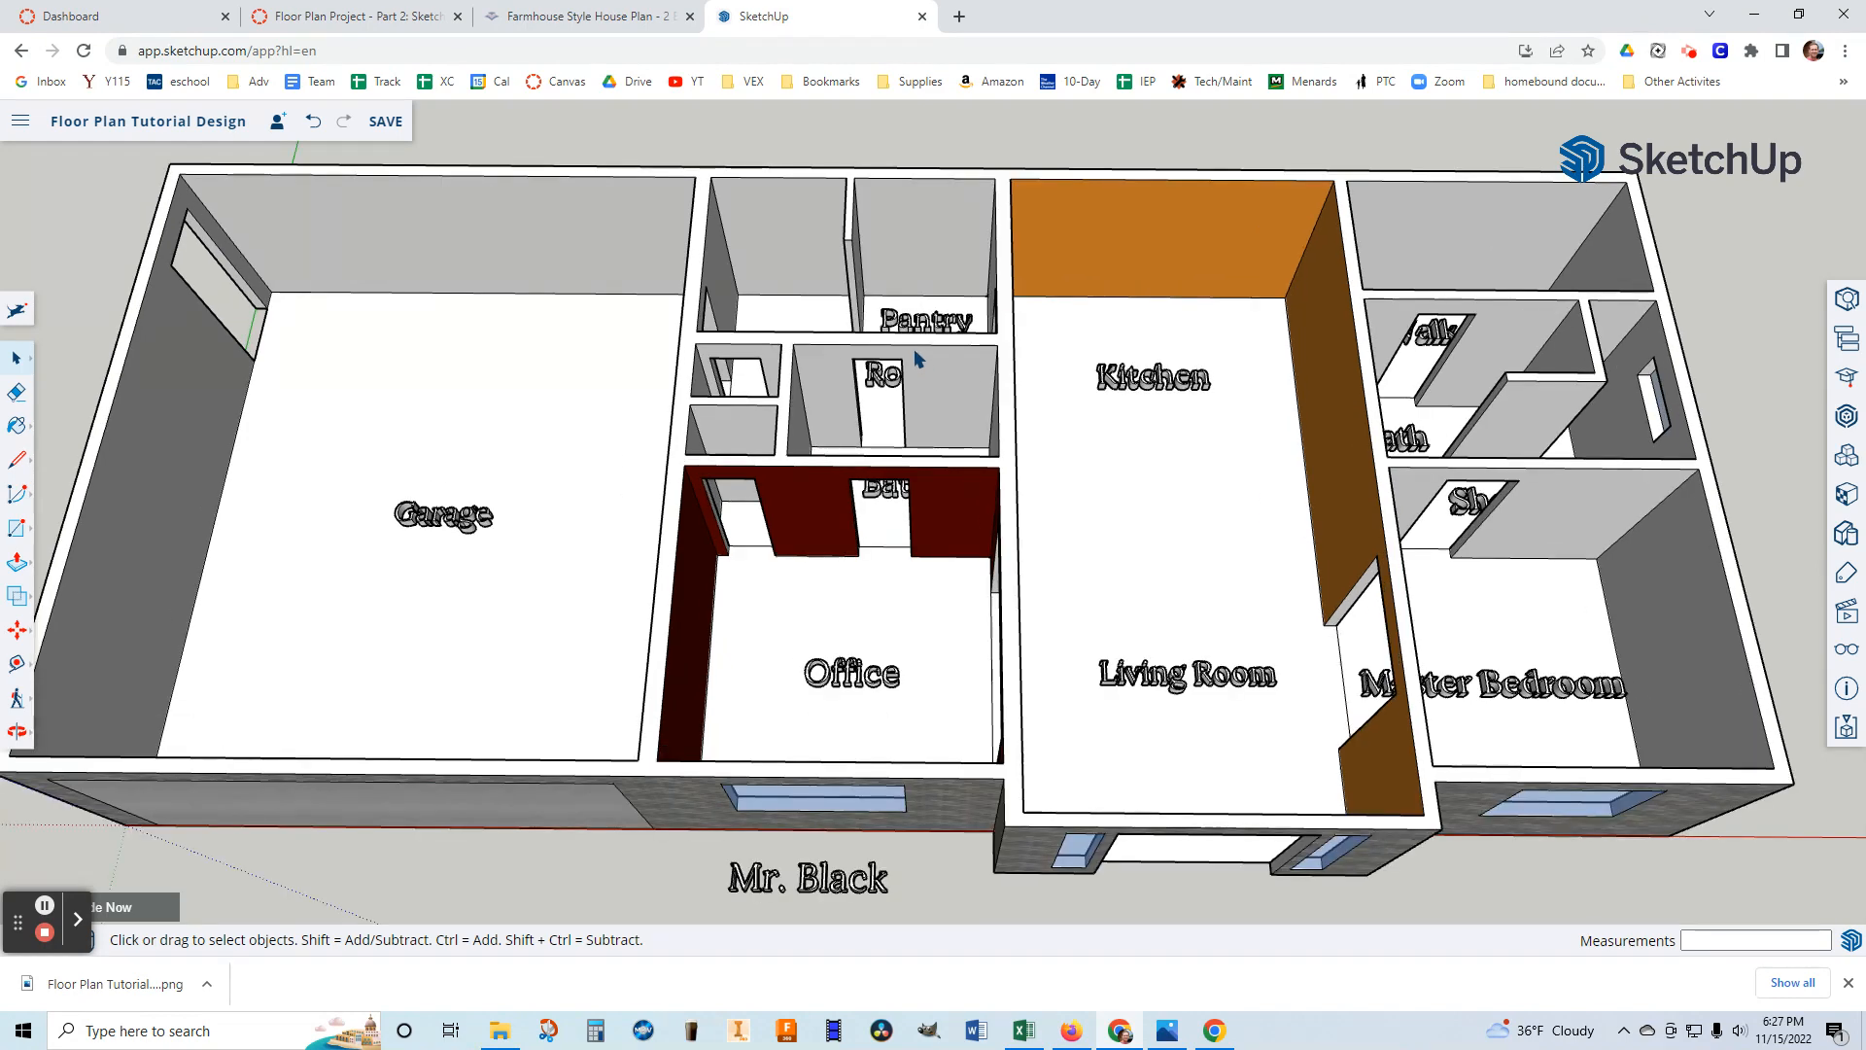
scroll(931, 410, down, 2)
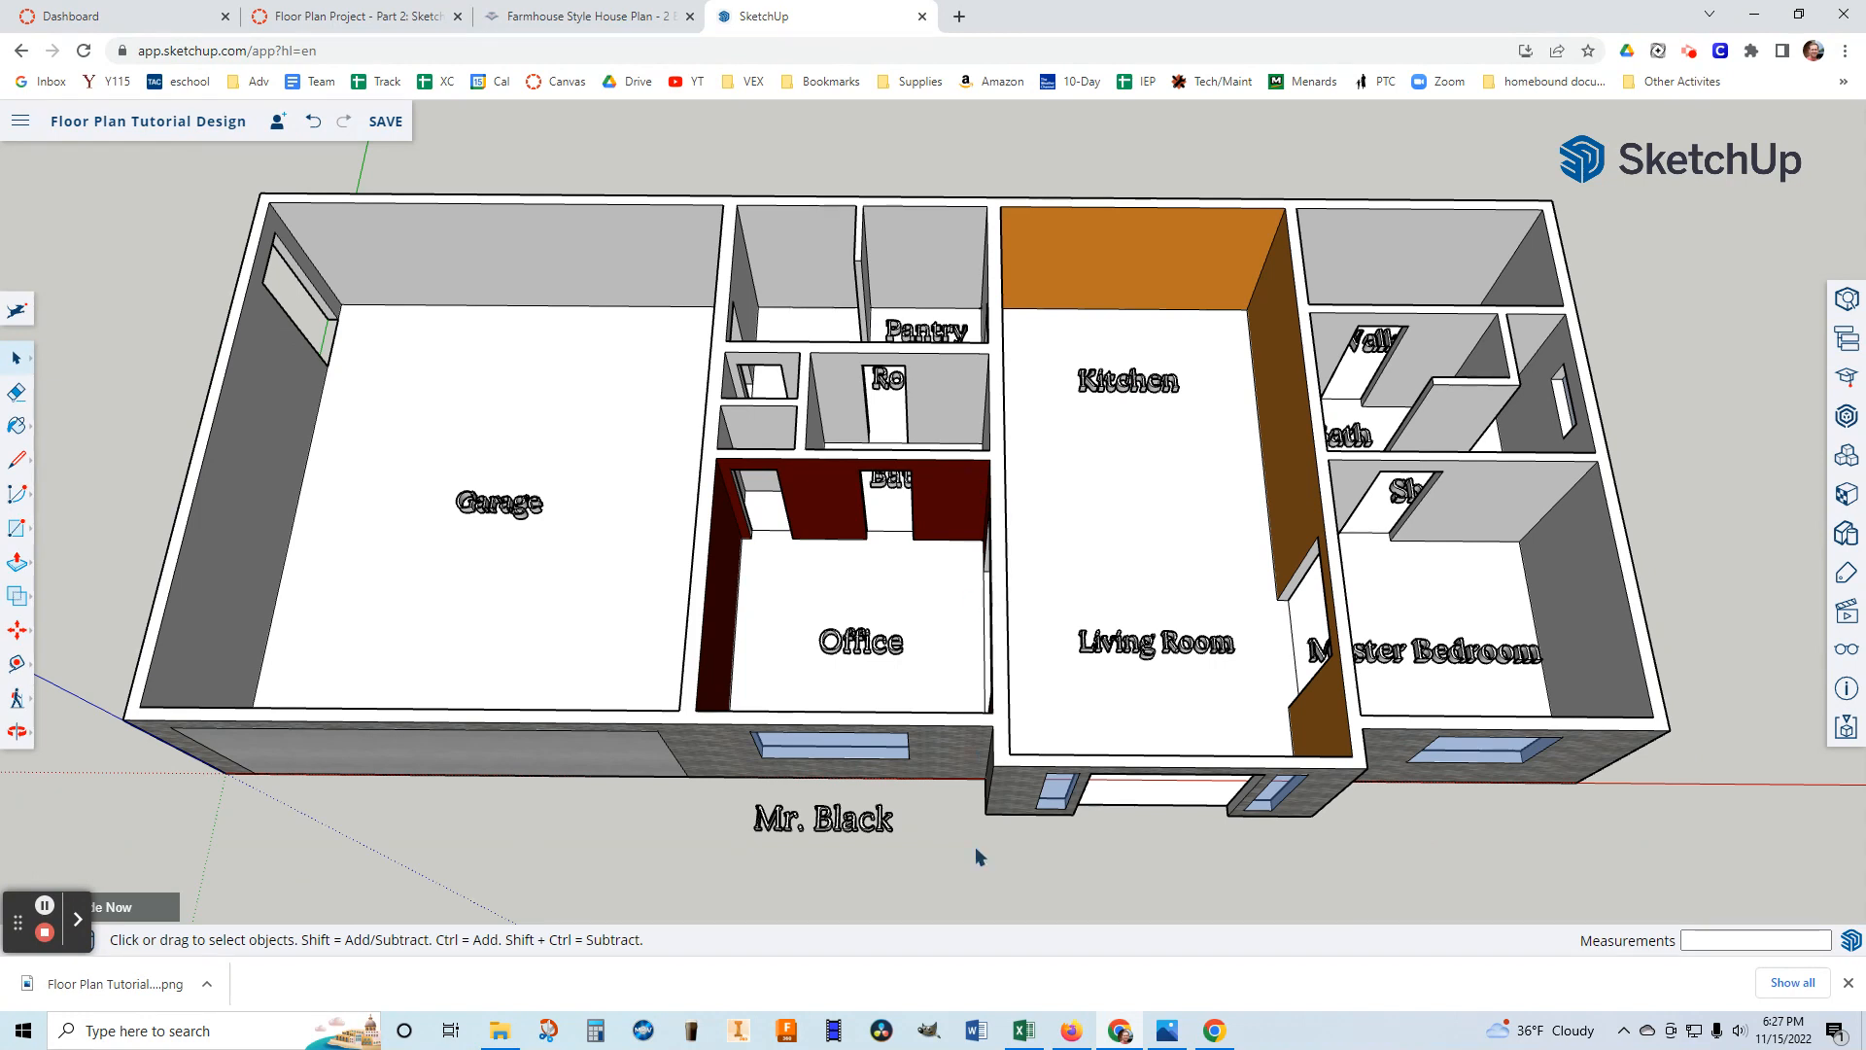
mouse_move(1079, 1038)
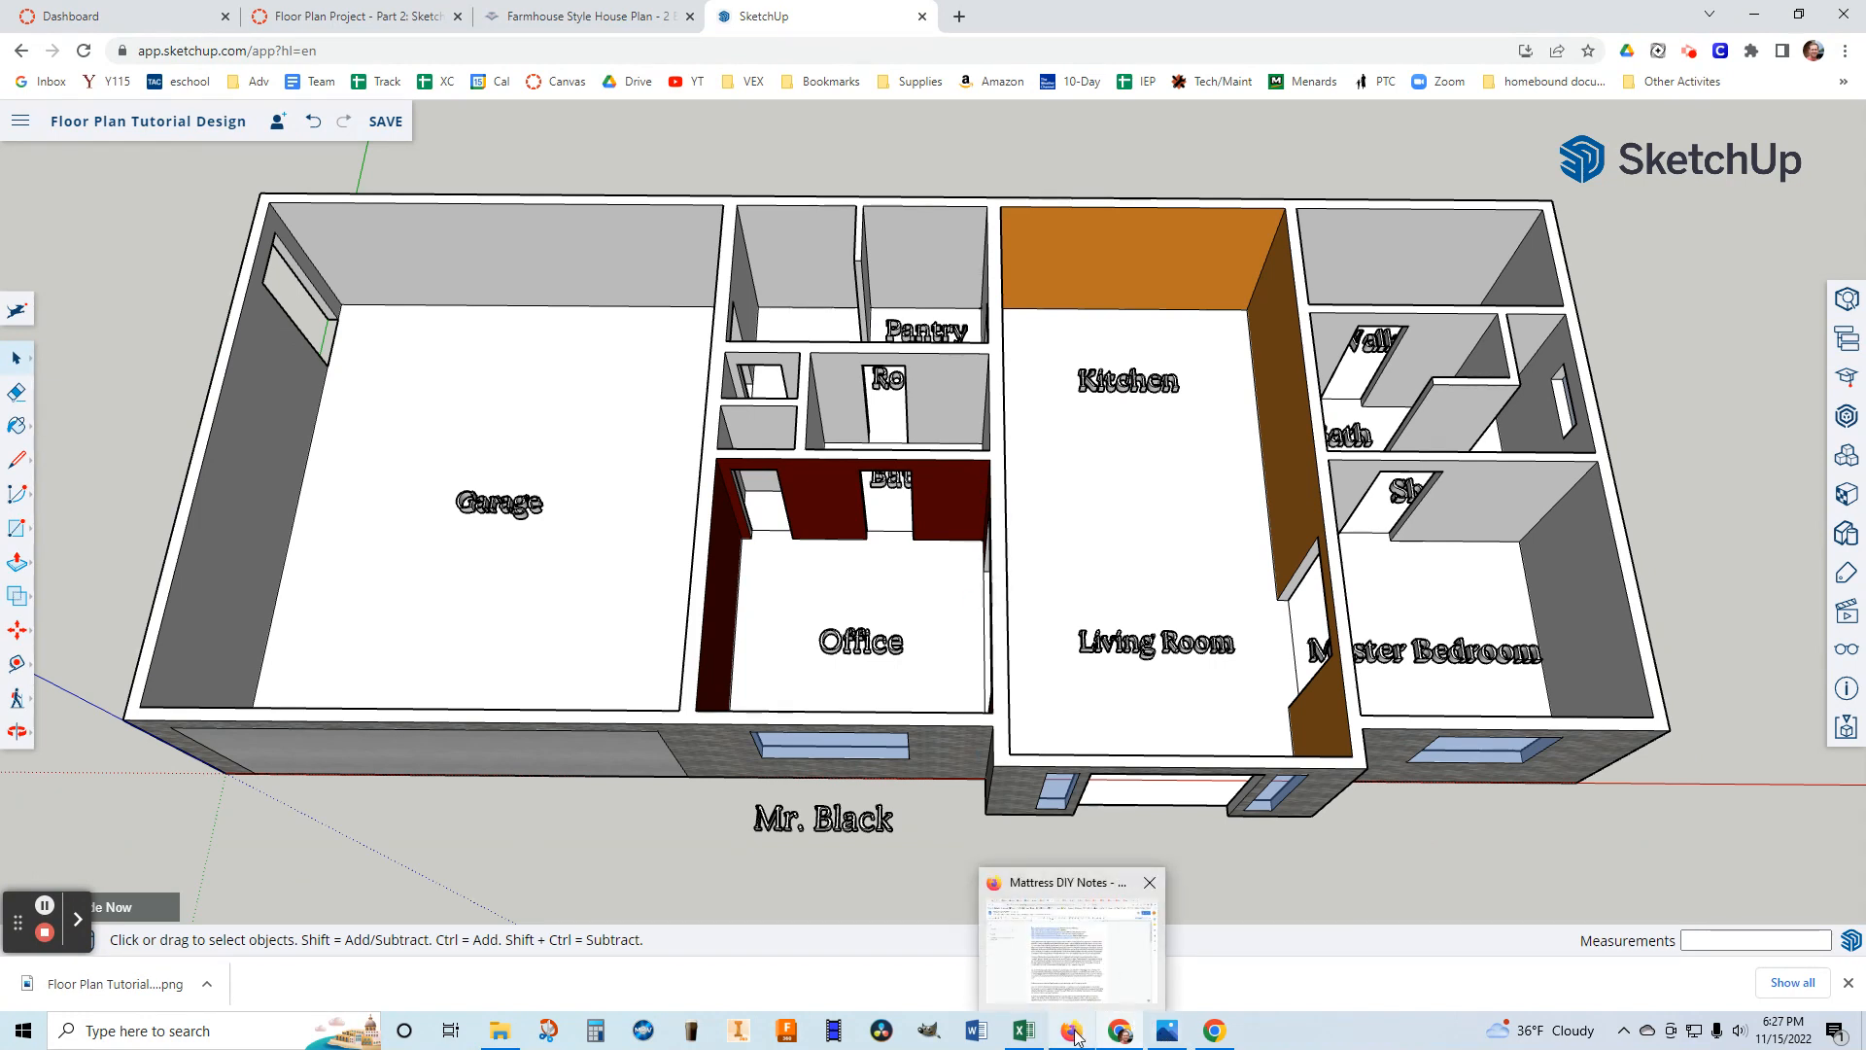
Switch to the farmhouse plan page, open the exterior photo of Plan 126-175 in a new tab and review the main floor plan.
click(561, 19)
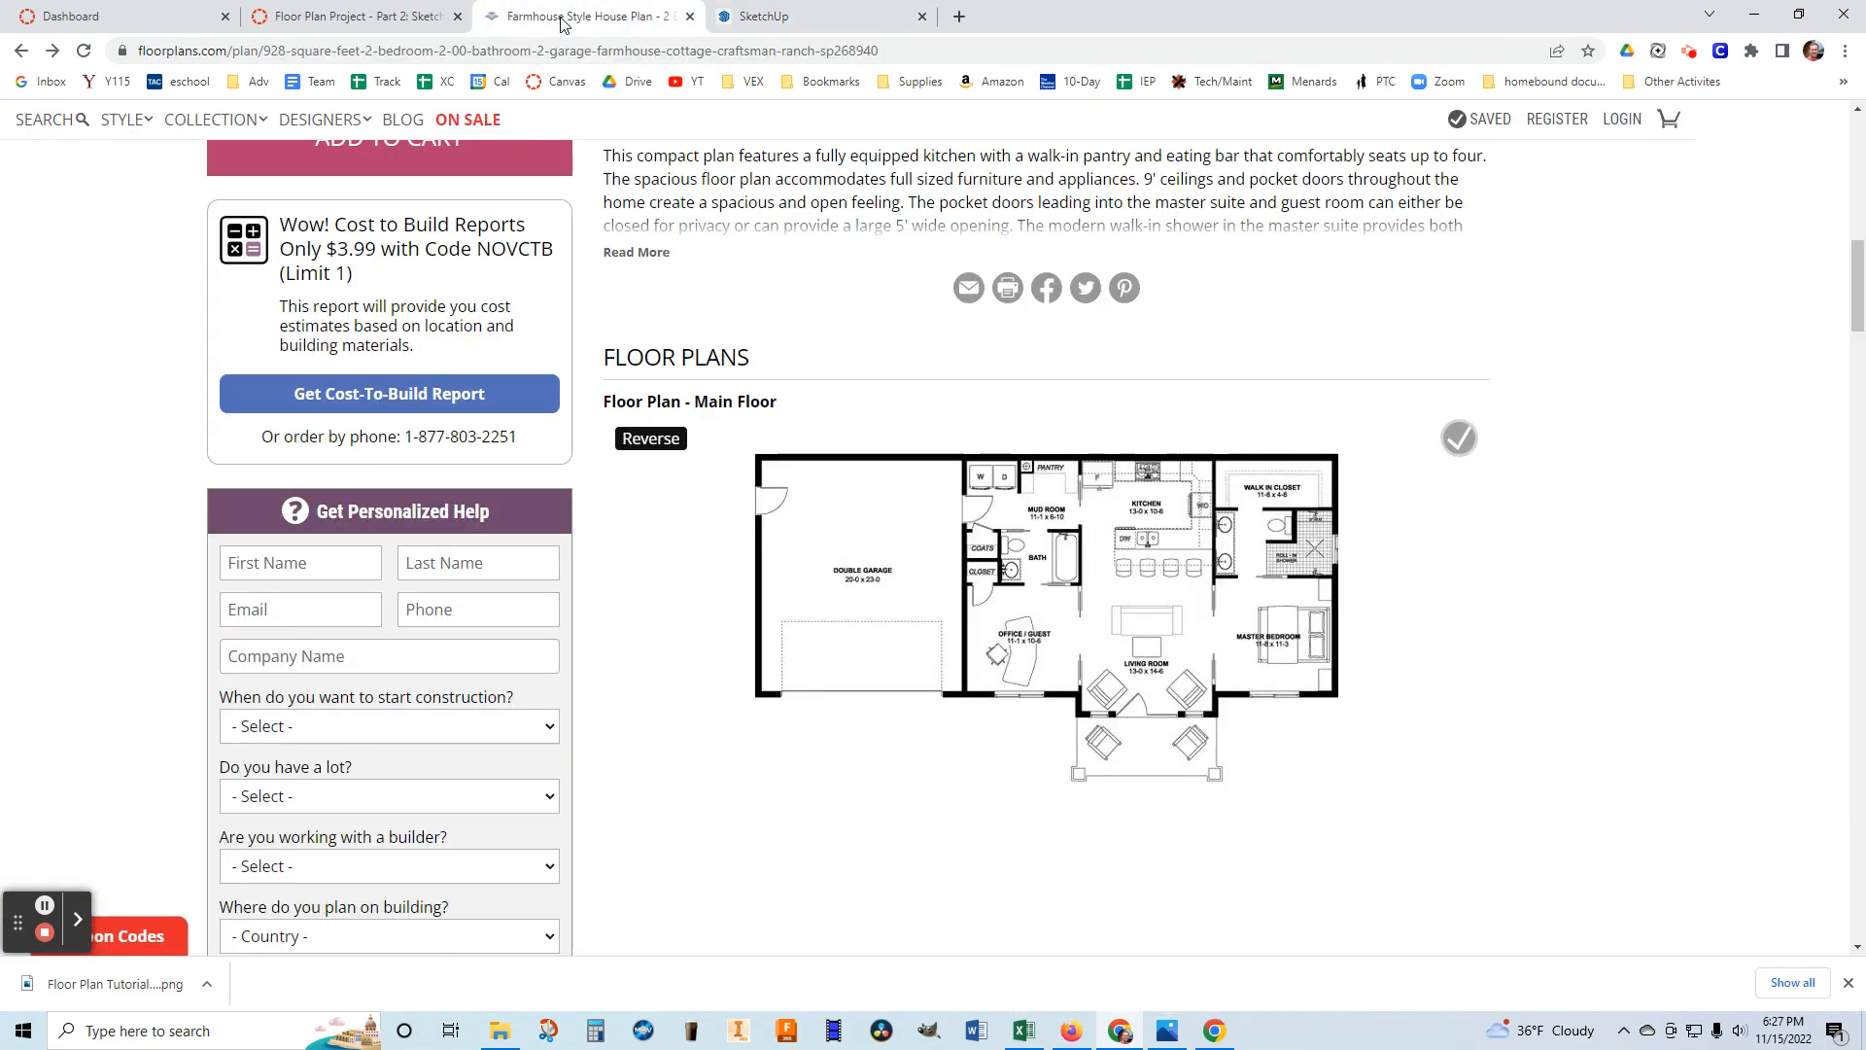
scroll(673, 369, up, 10)
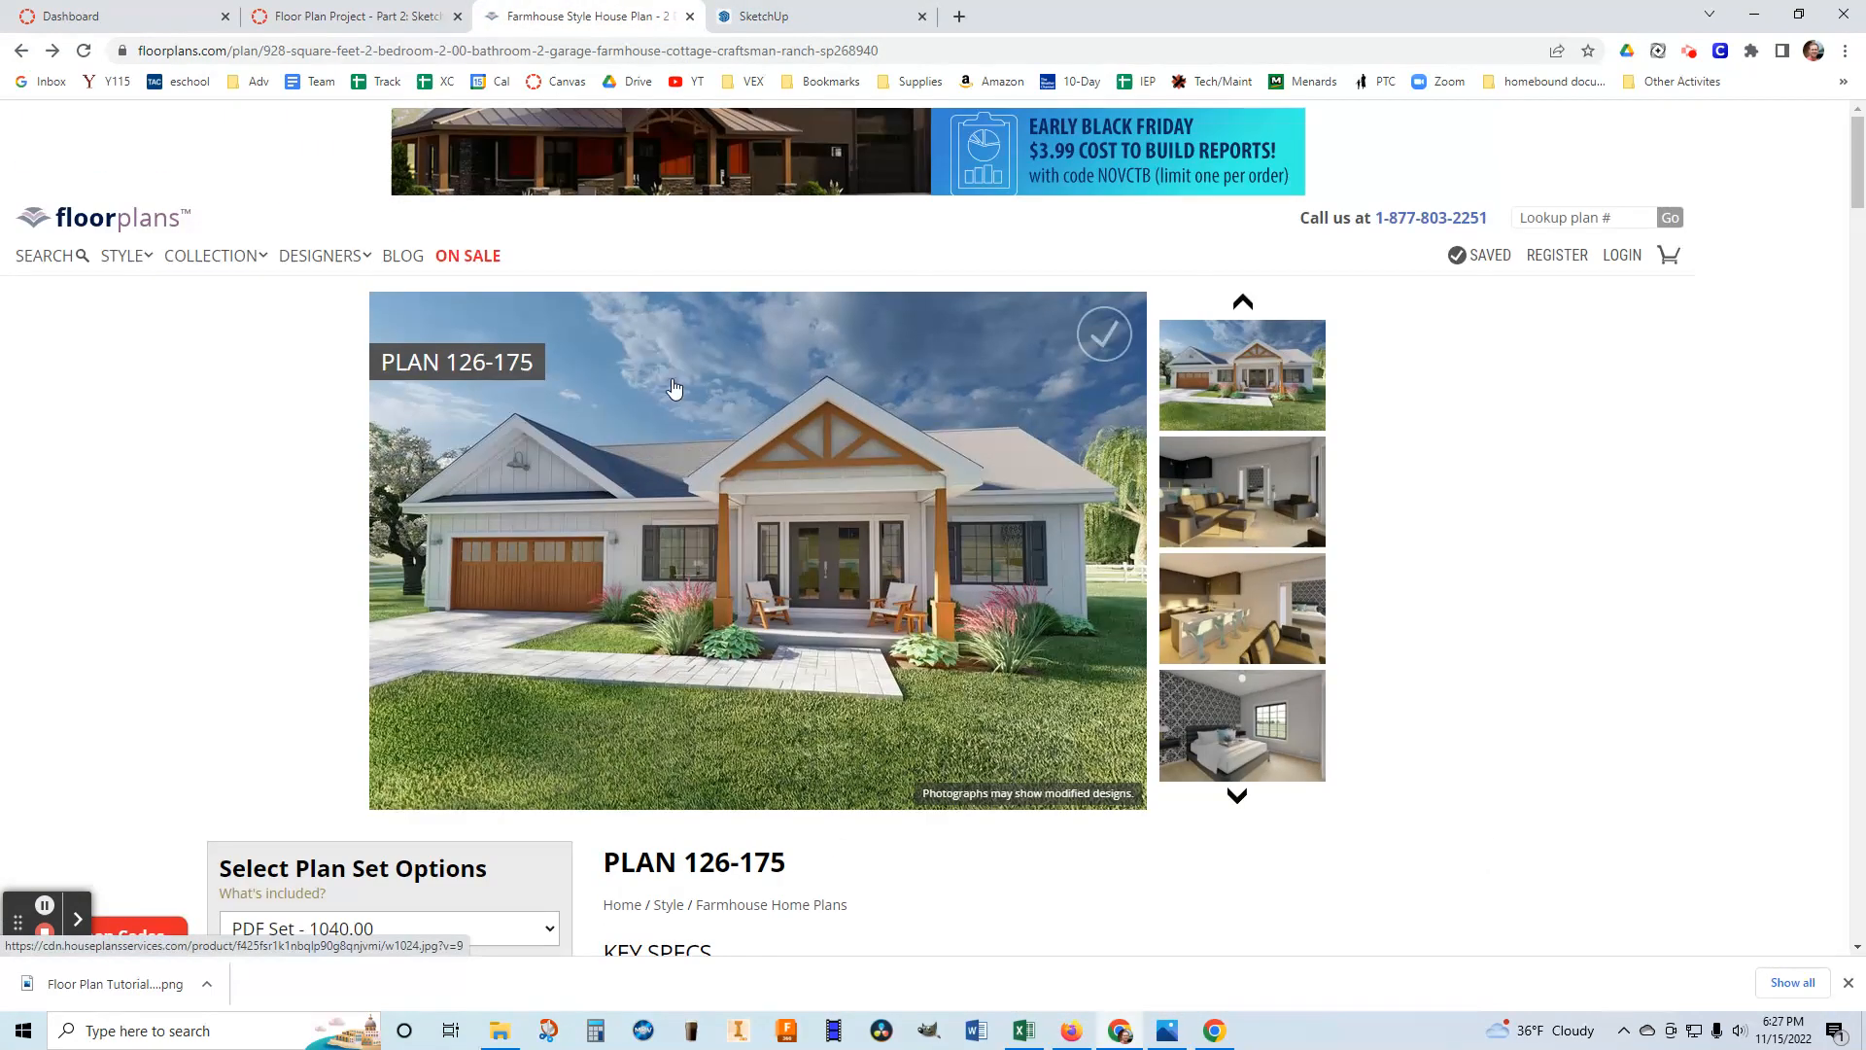
click(697, 533)
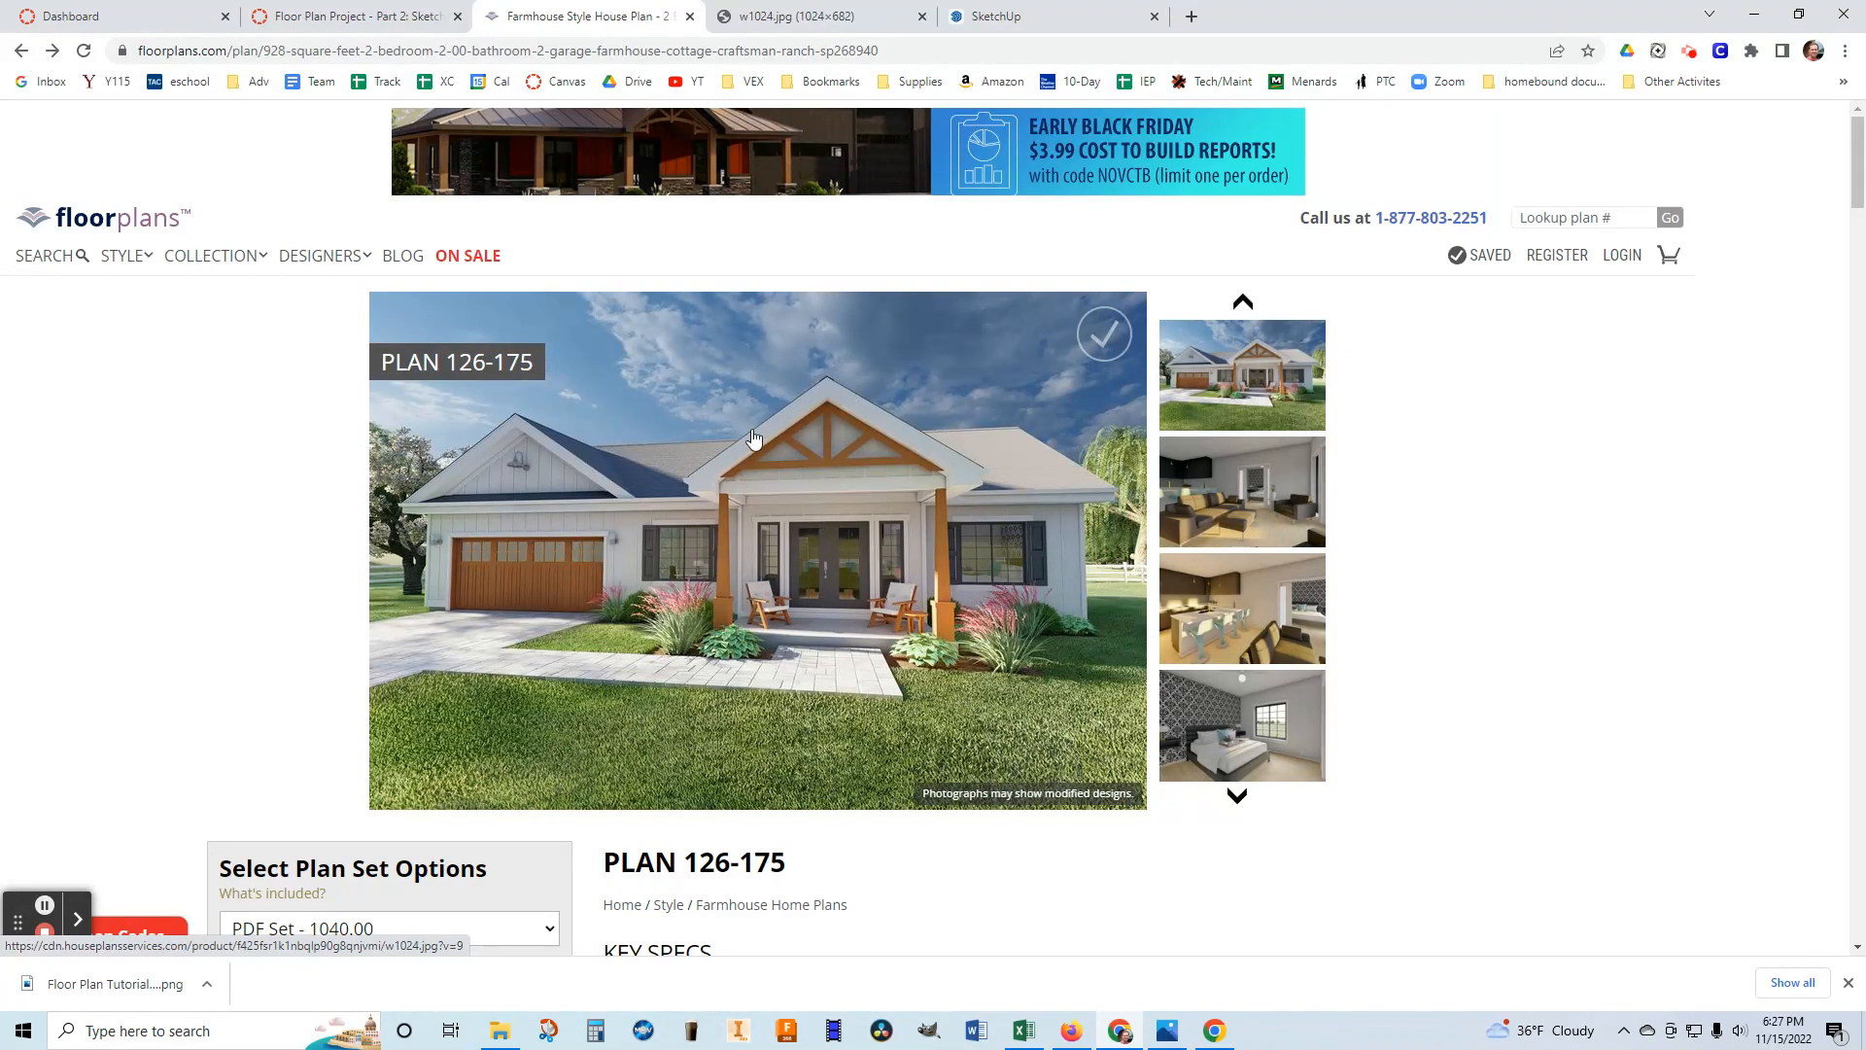
scroll(1178, 694, down, 8)
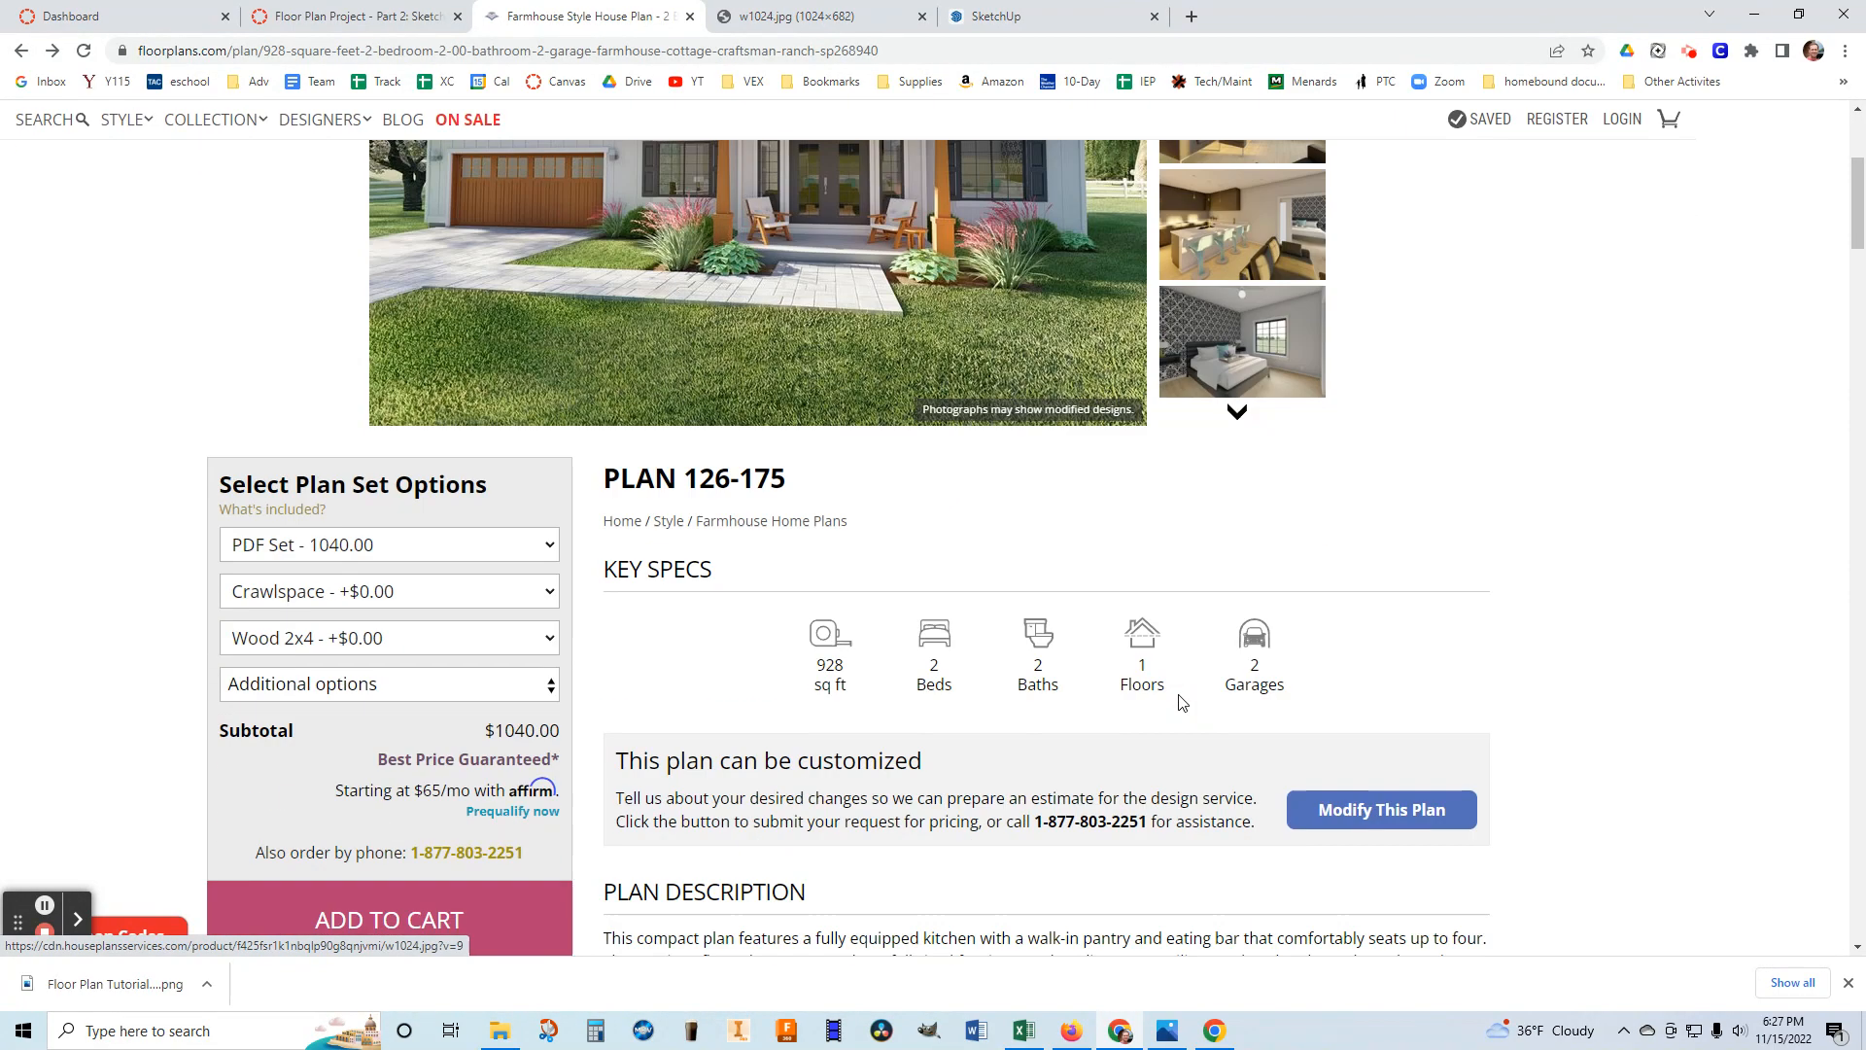
scroll(1183, 702, down, 3)
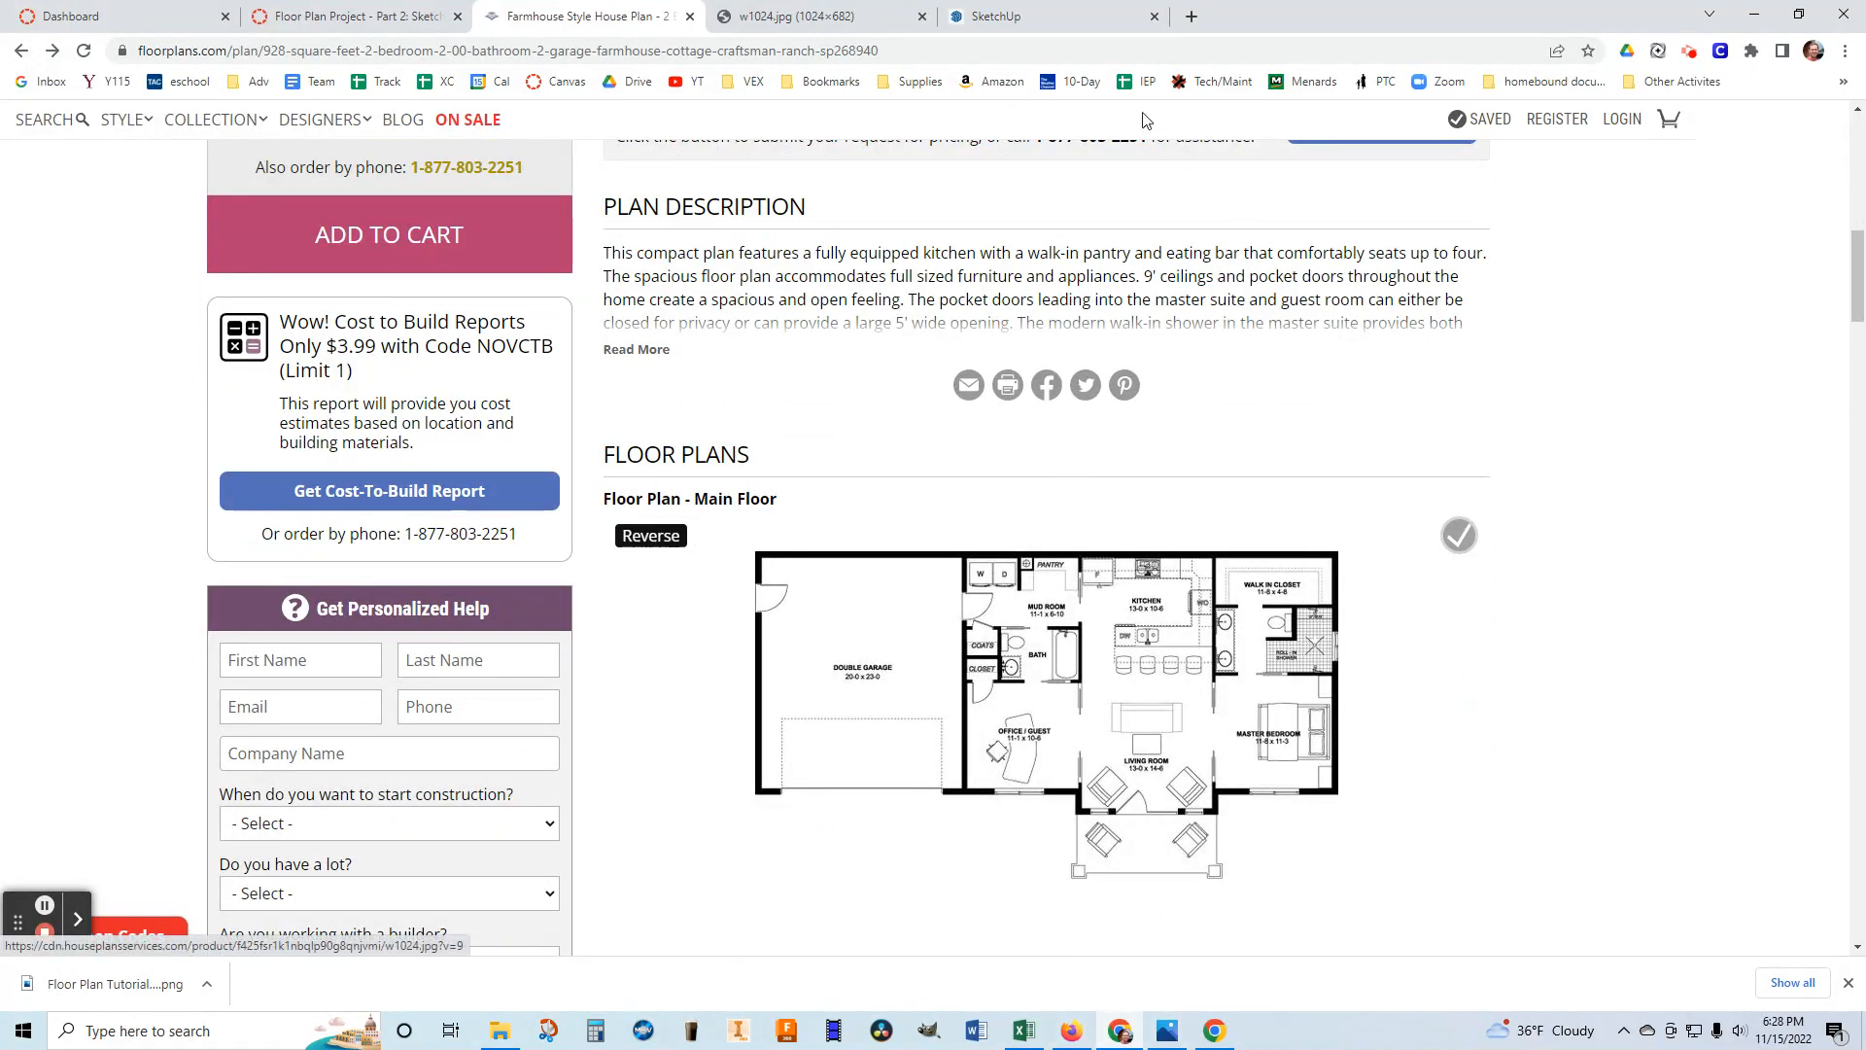
Return to the finished Floor Plan Tutorial Design model in SketchUp.
click(1069, 20)
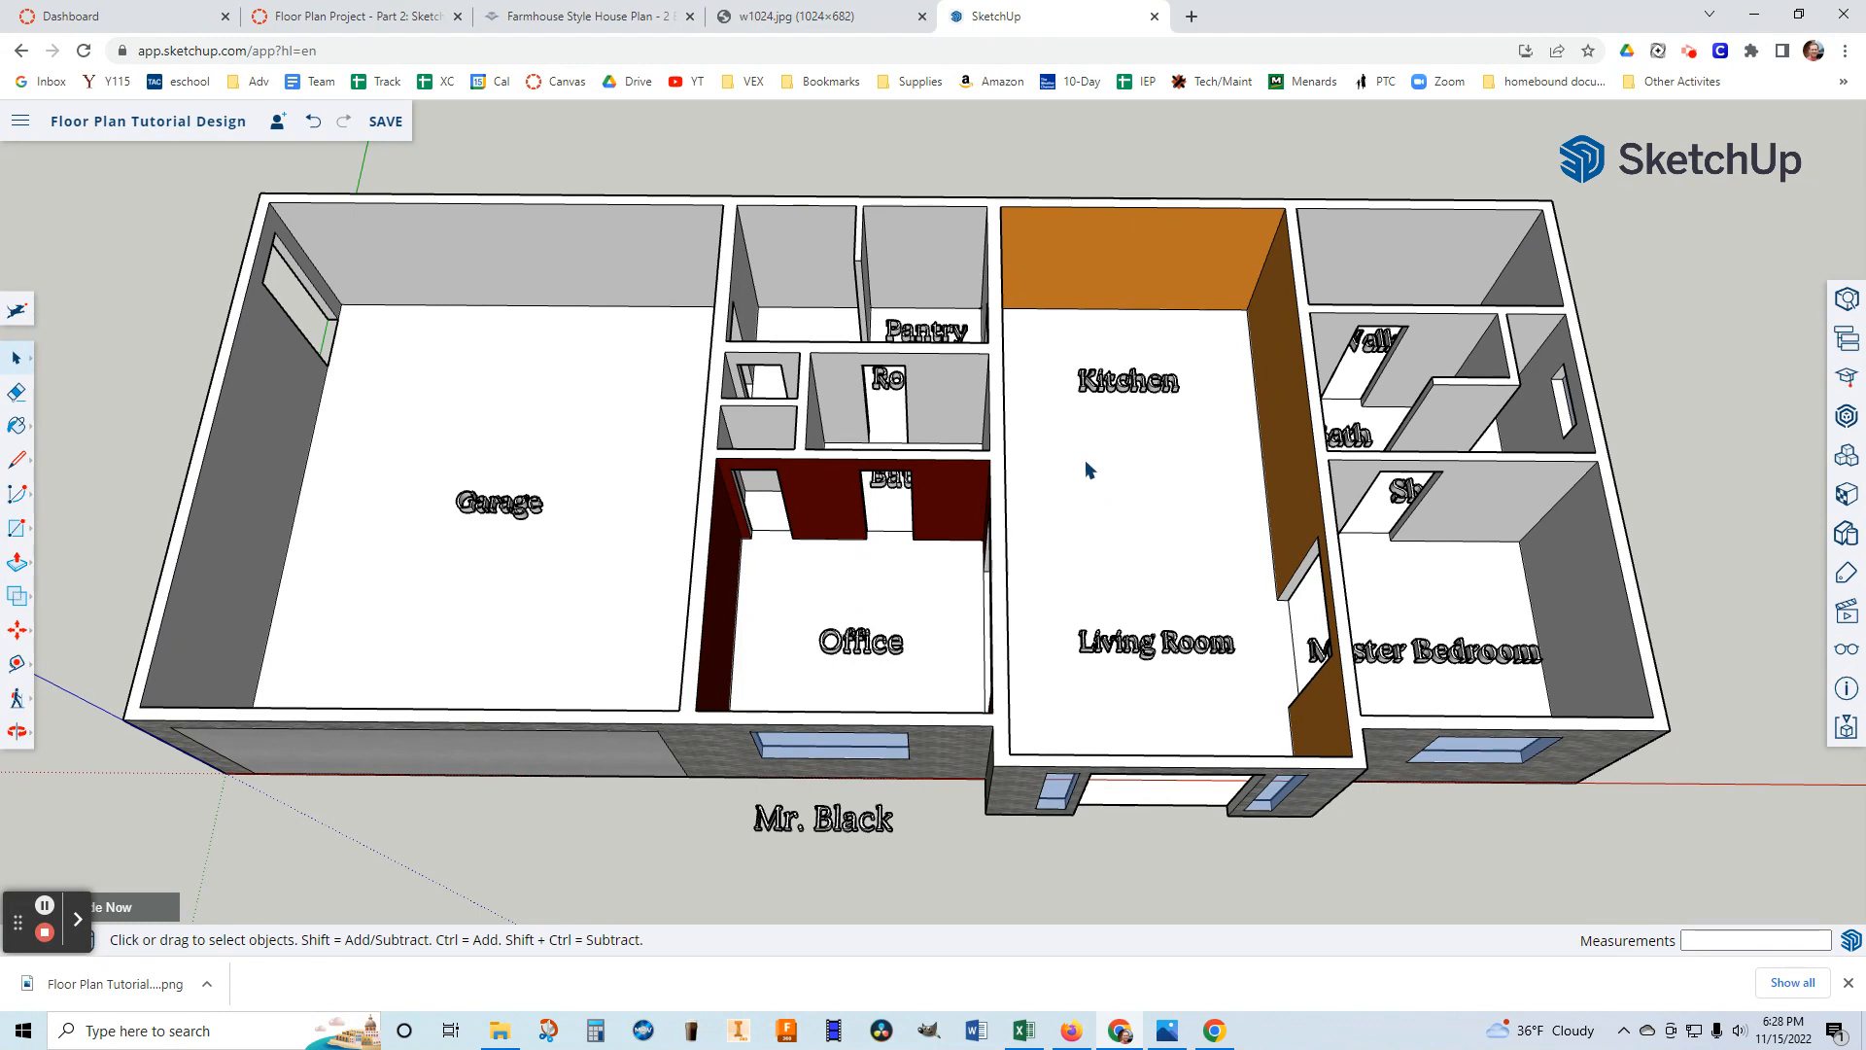
click(1216, 1032)
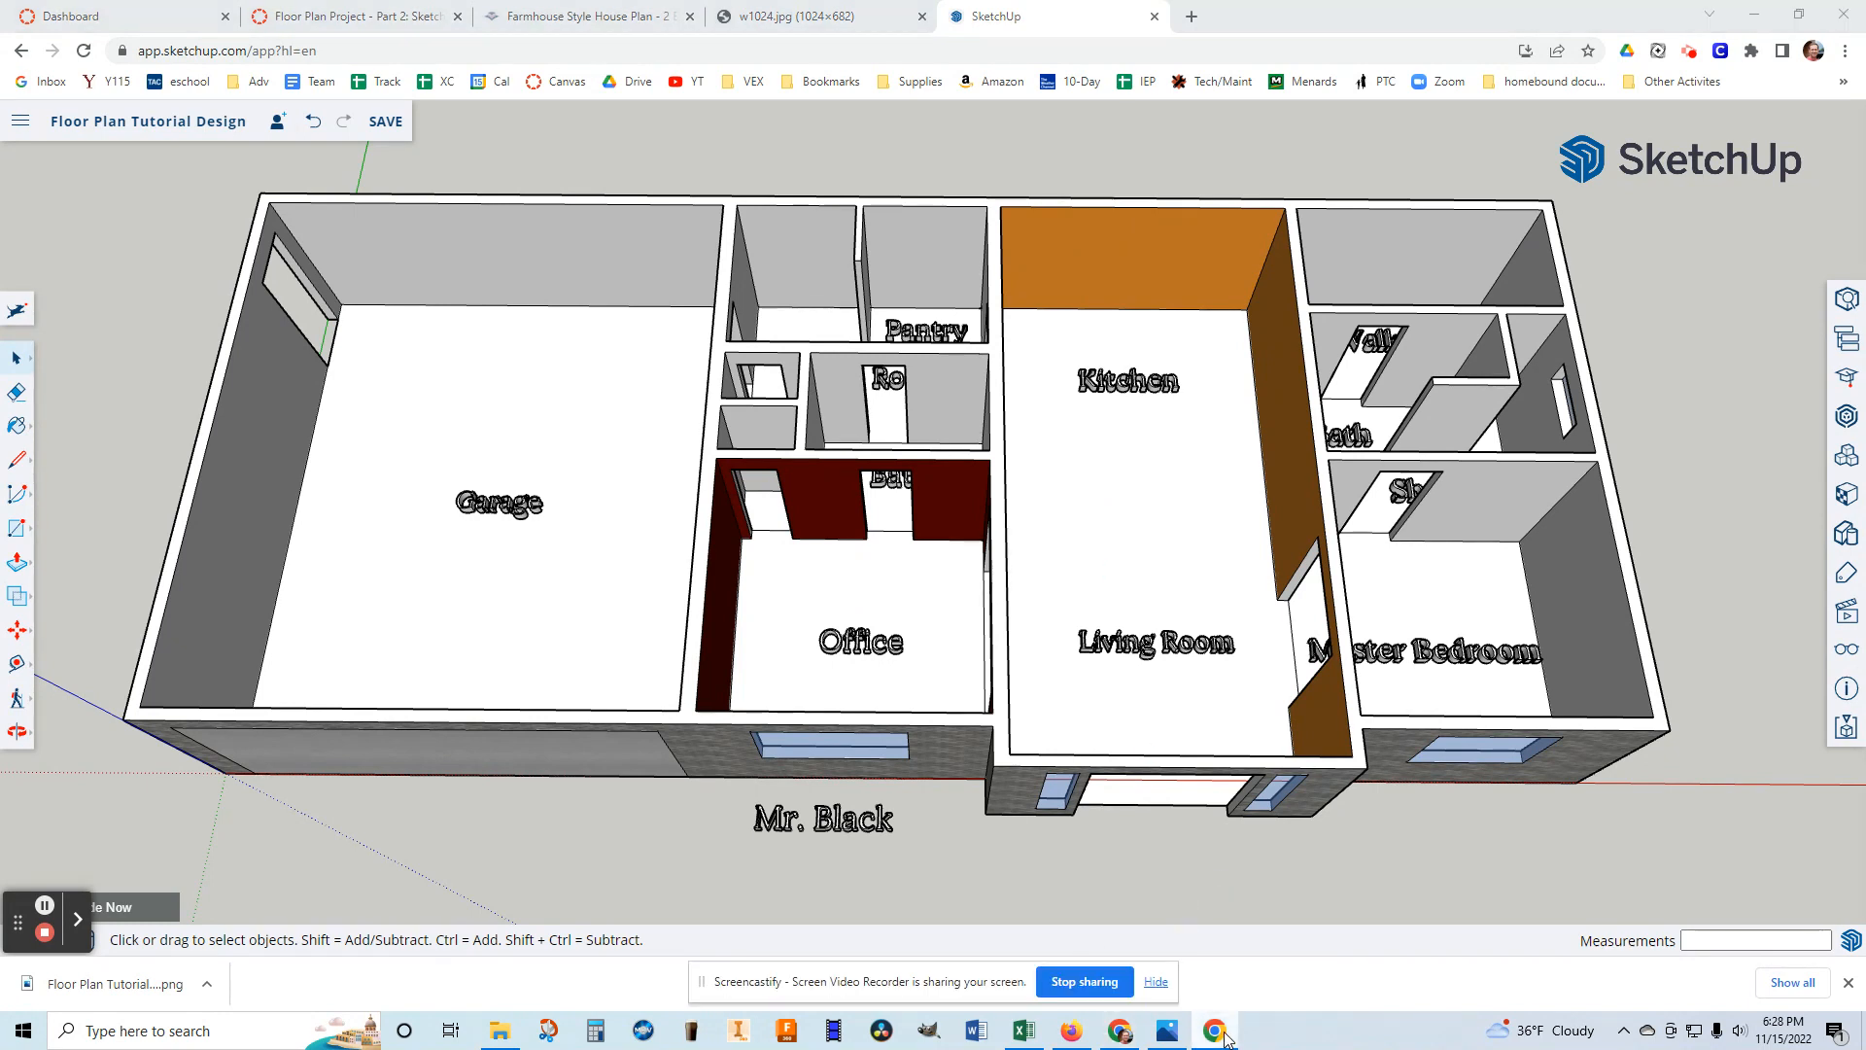